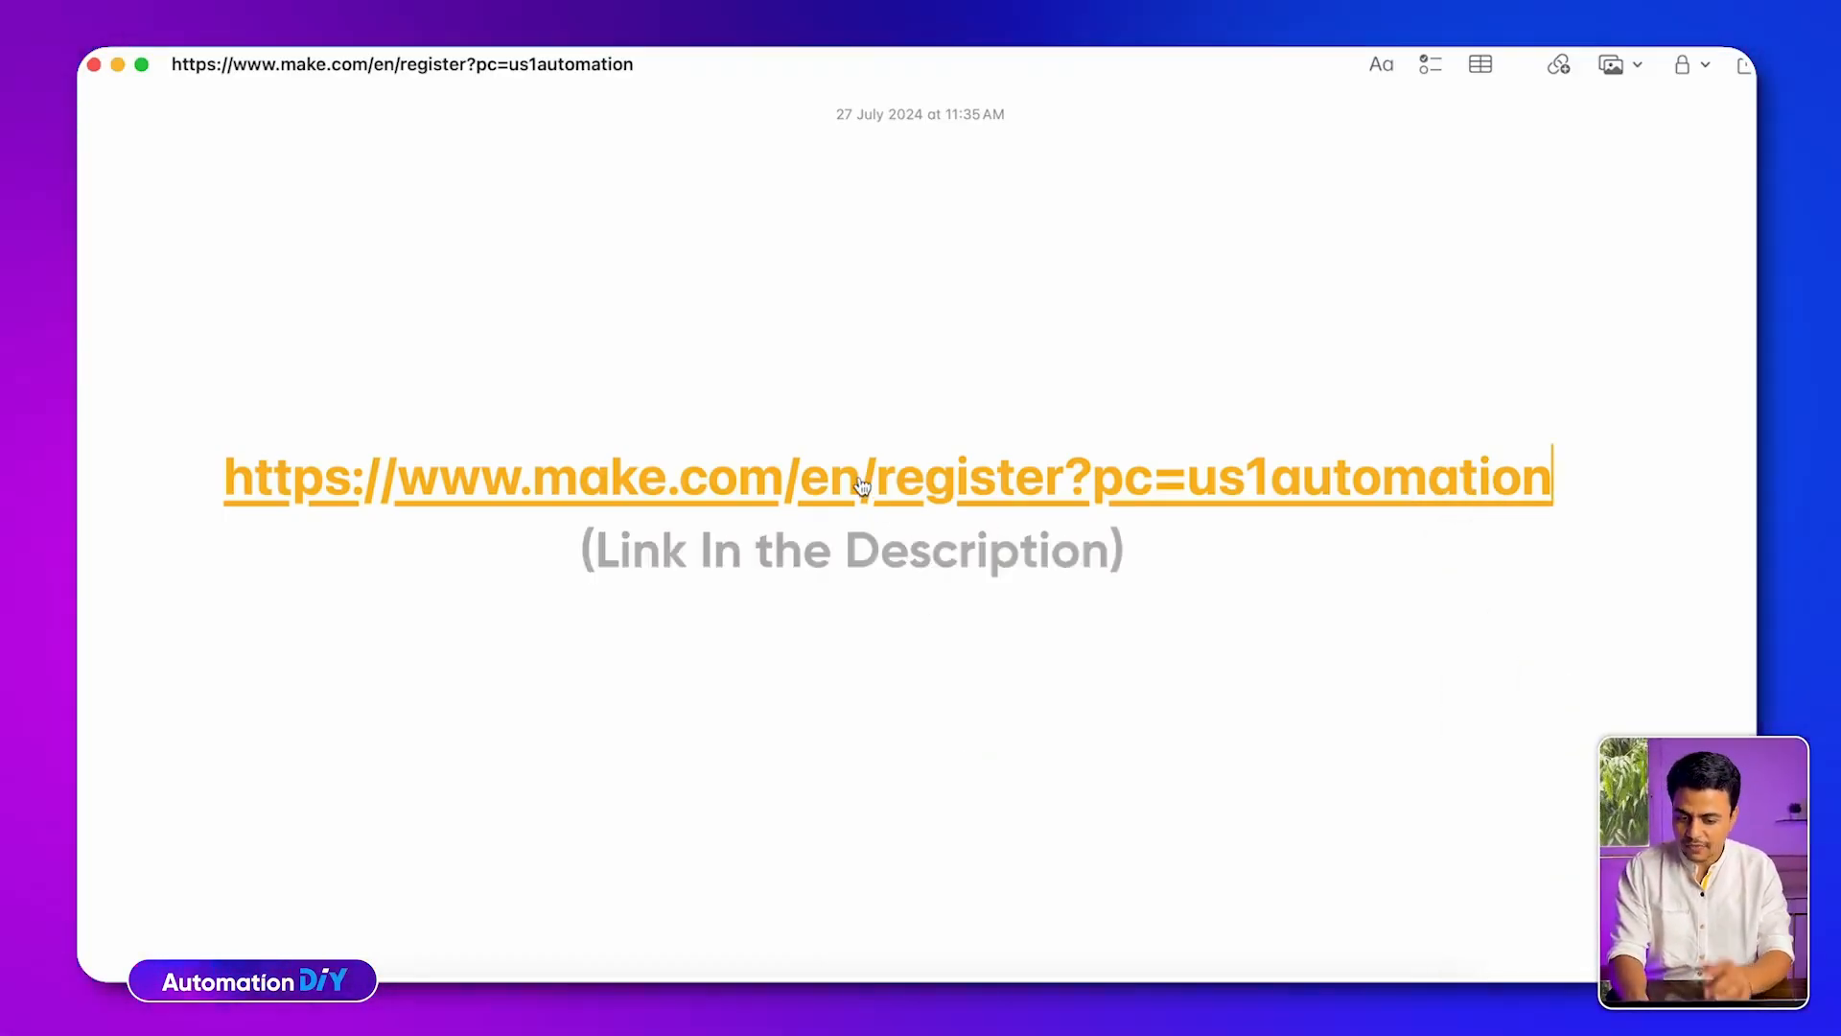
# Open the Make registration link and check the Sales Team Master sheet alongside the Make sign-up page
pyautogui.click(861, 486)
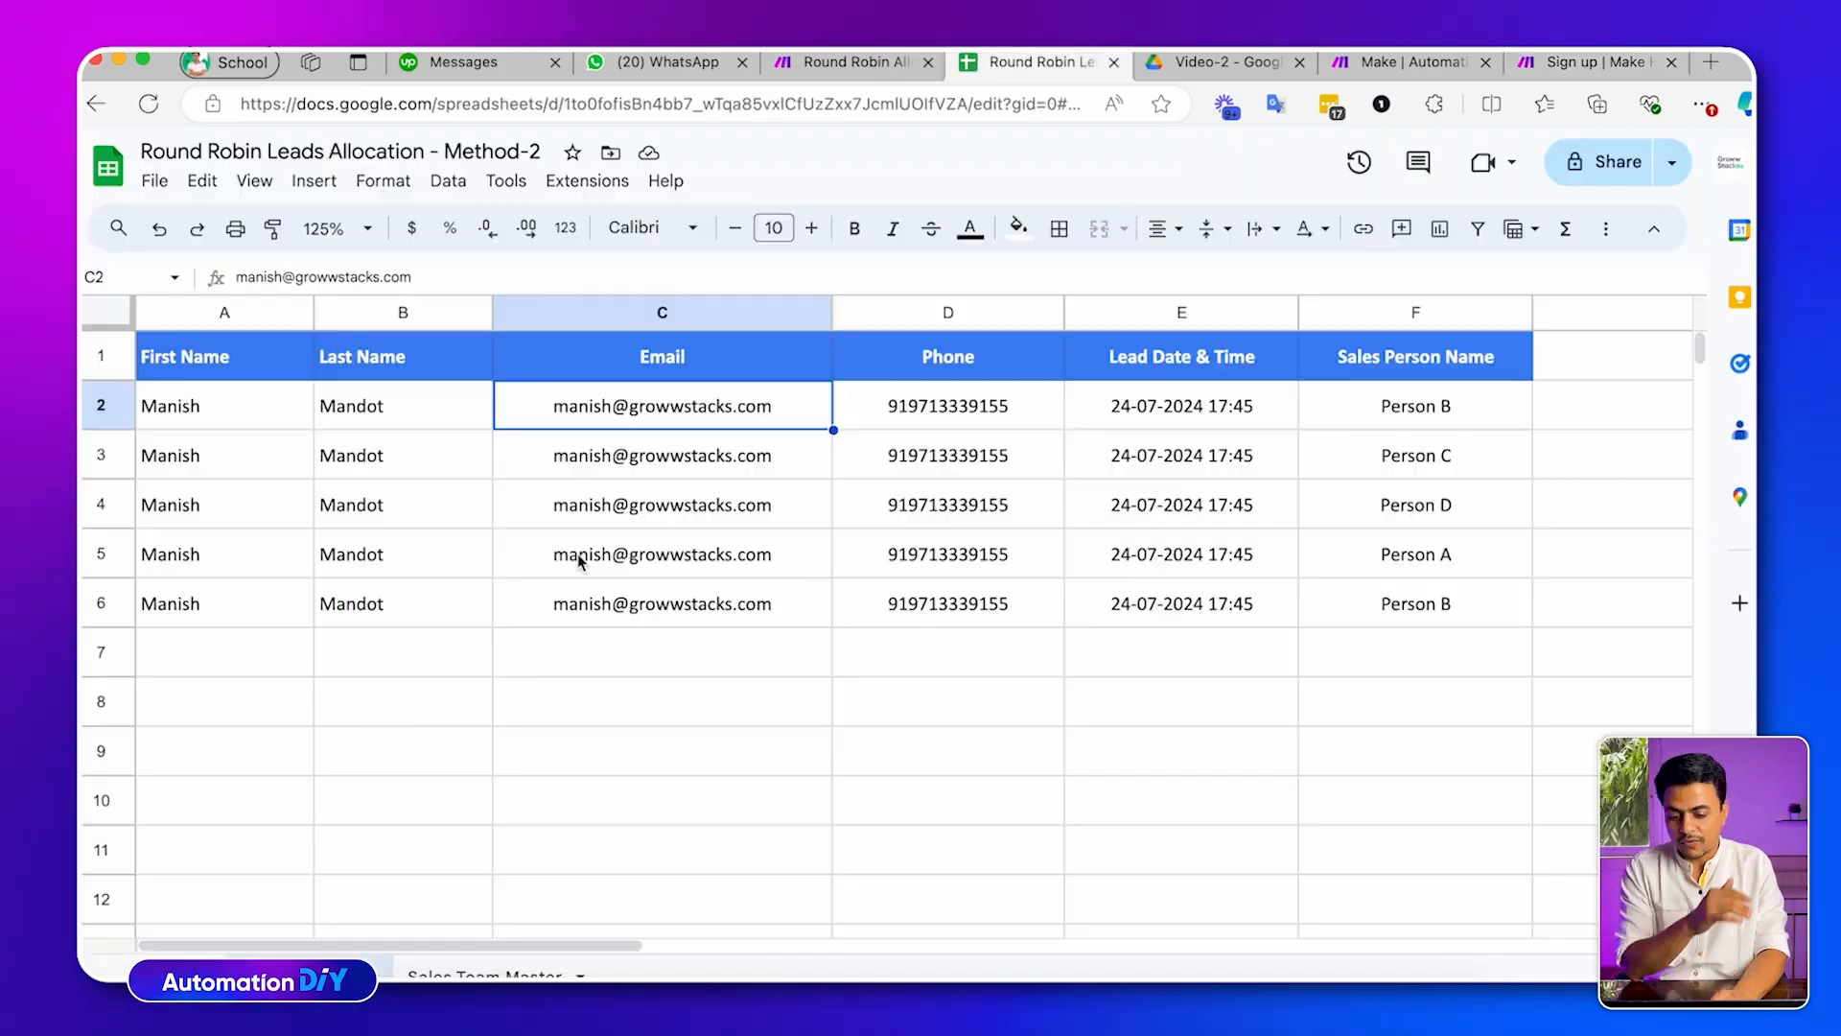
pyautogui.click(483, 975)
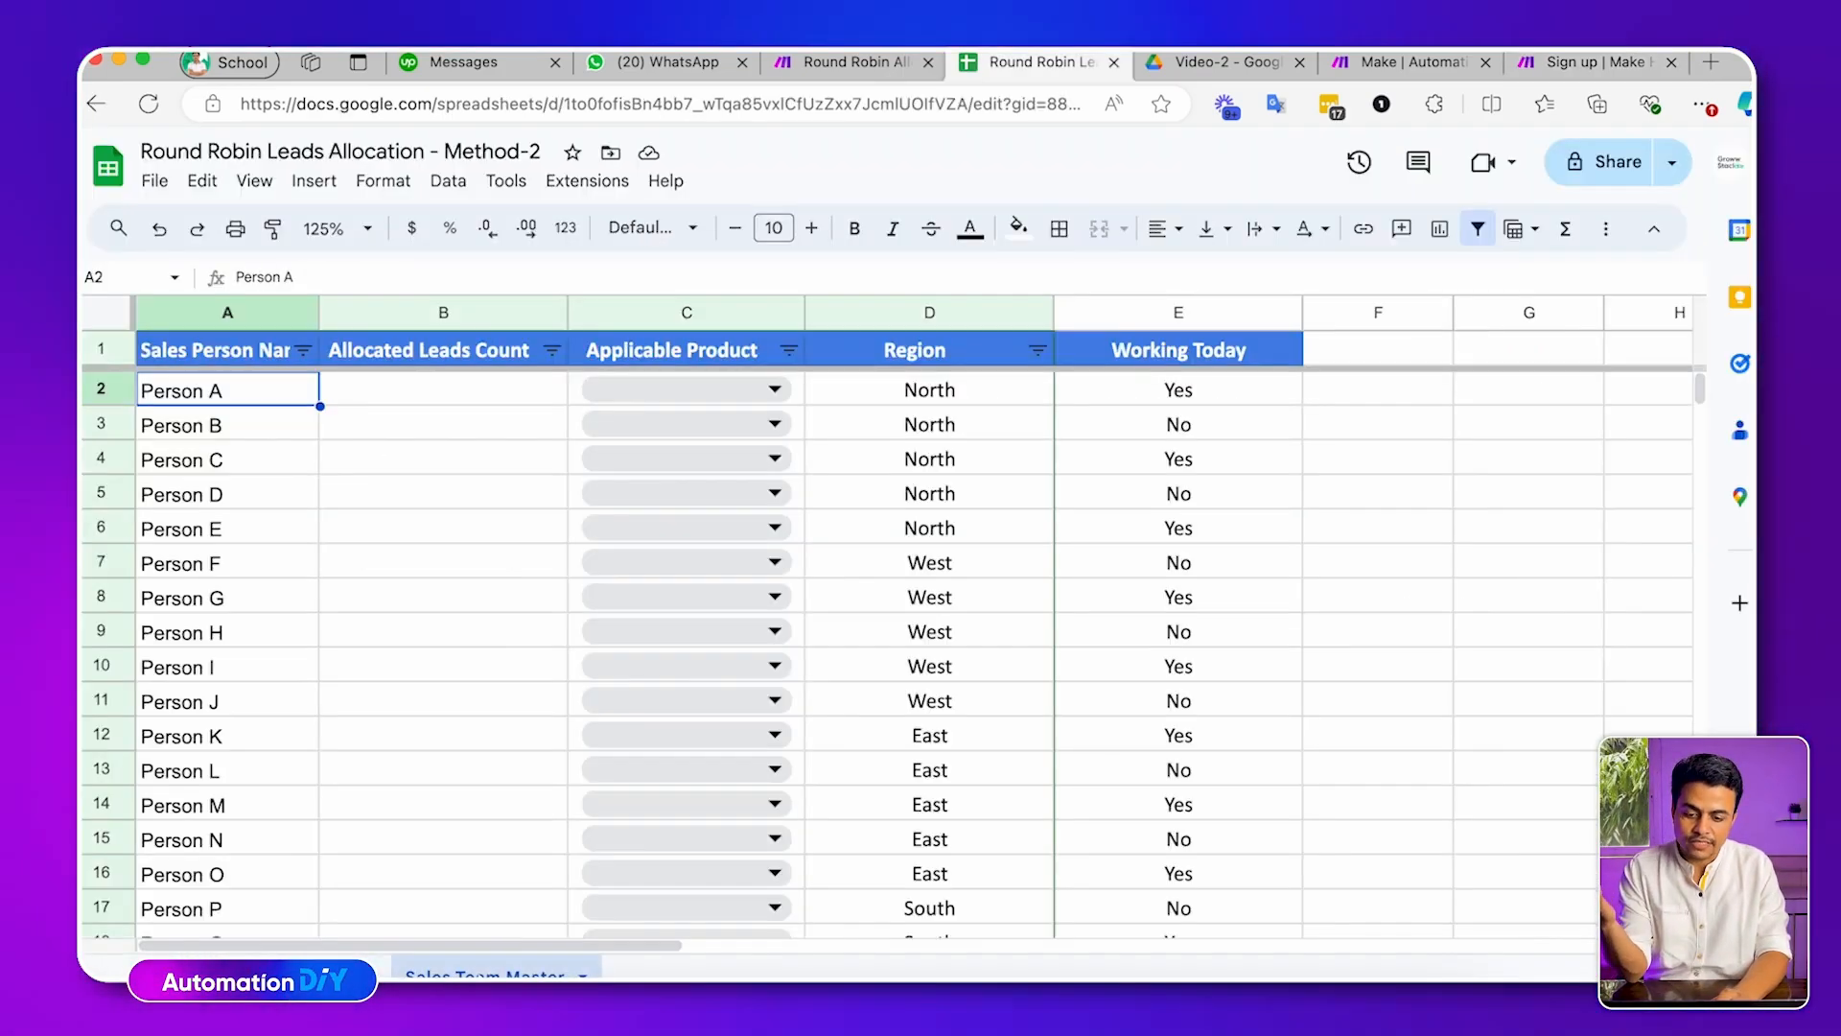
pyautogui.click(1549, 71)
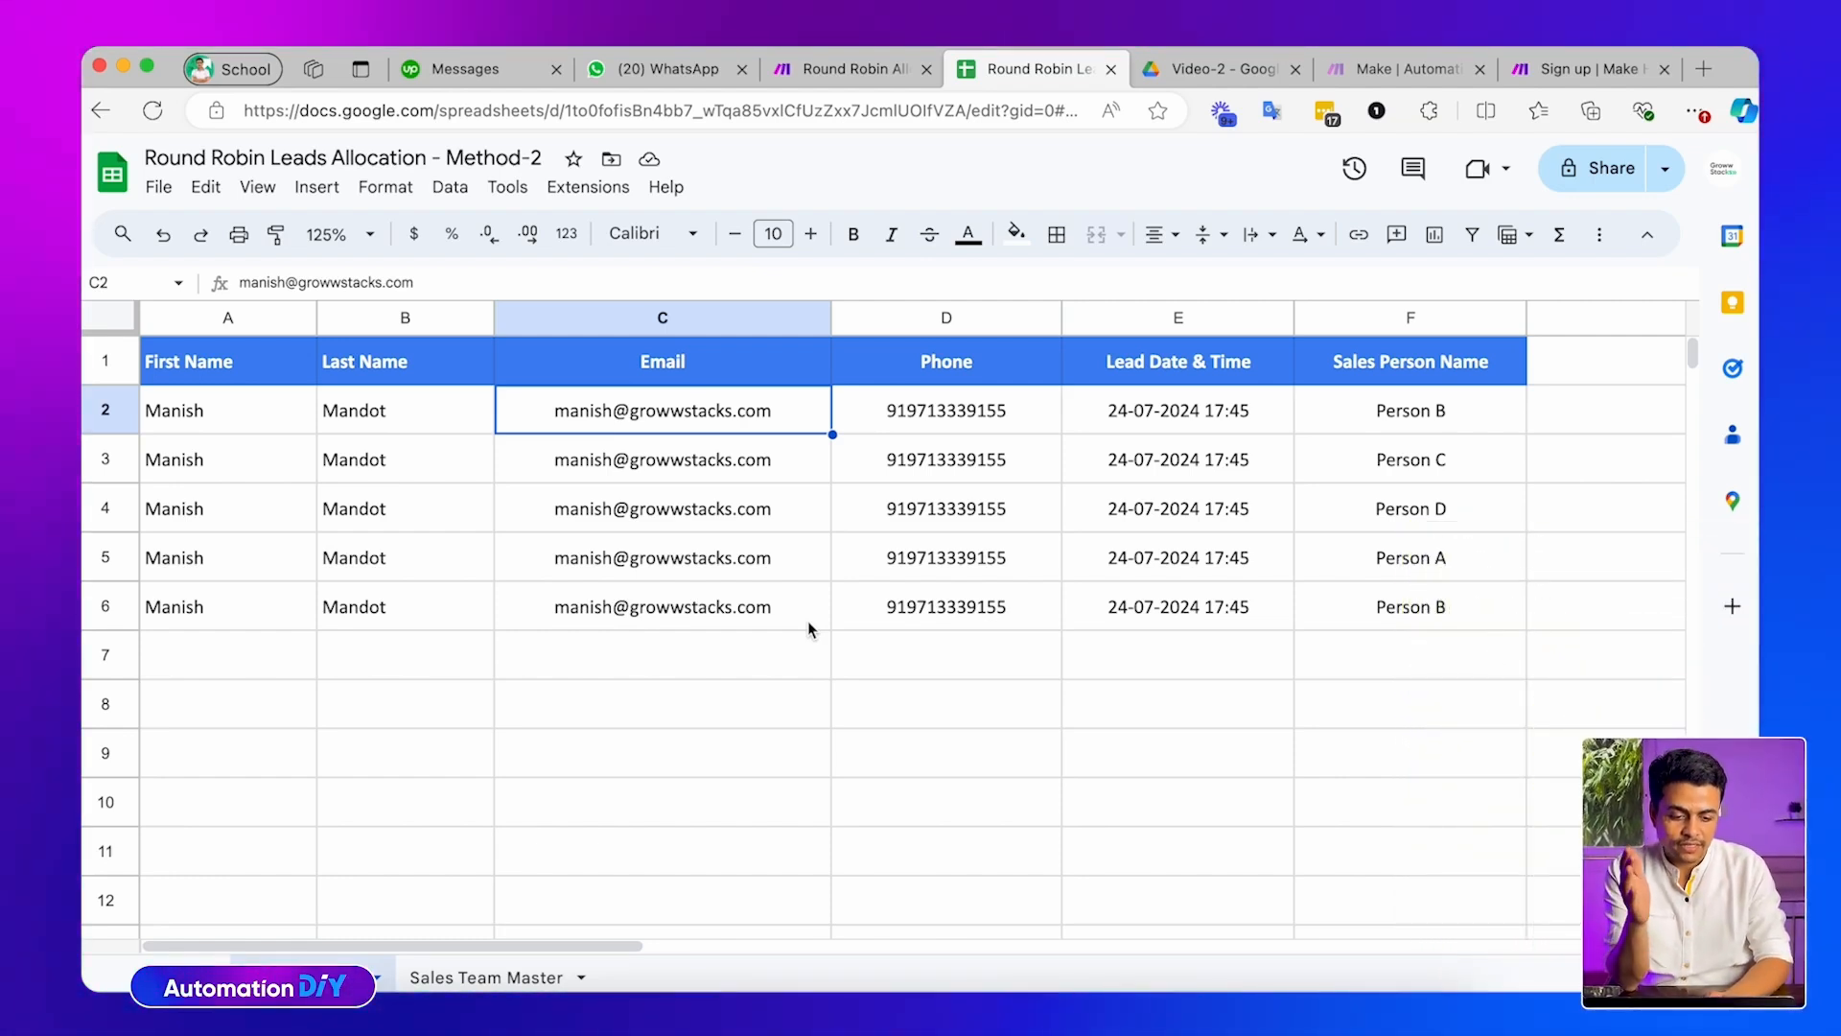
# Review the lead sheet's header columns from First Name through Sales Person Name
pyautogui.click(250, 355)
pyautogui.click(274, 422)
pyautogui.click(227, 378)
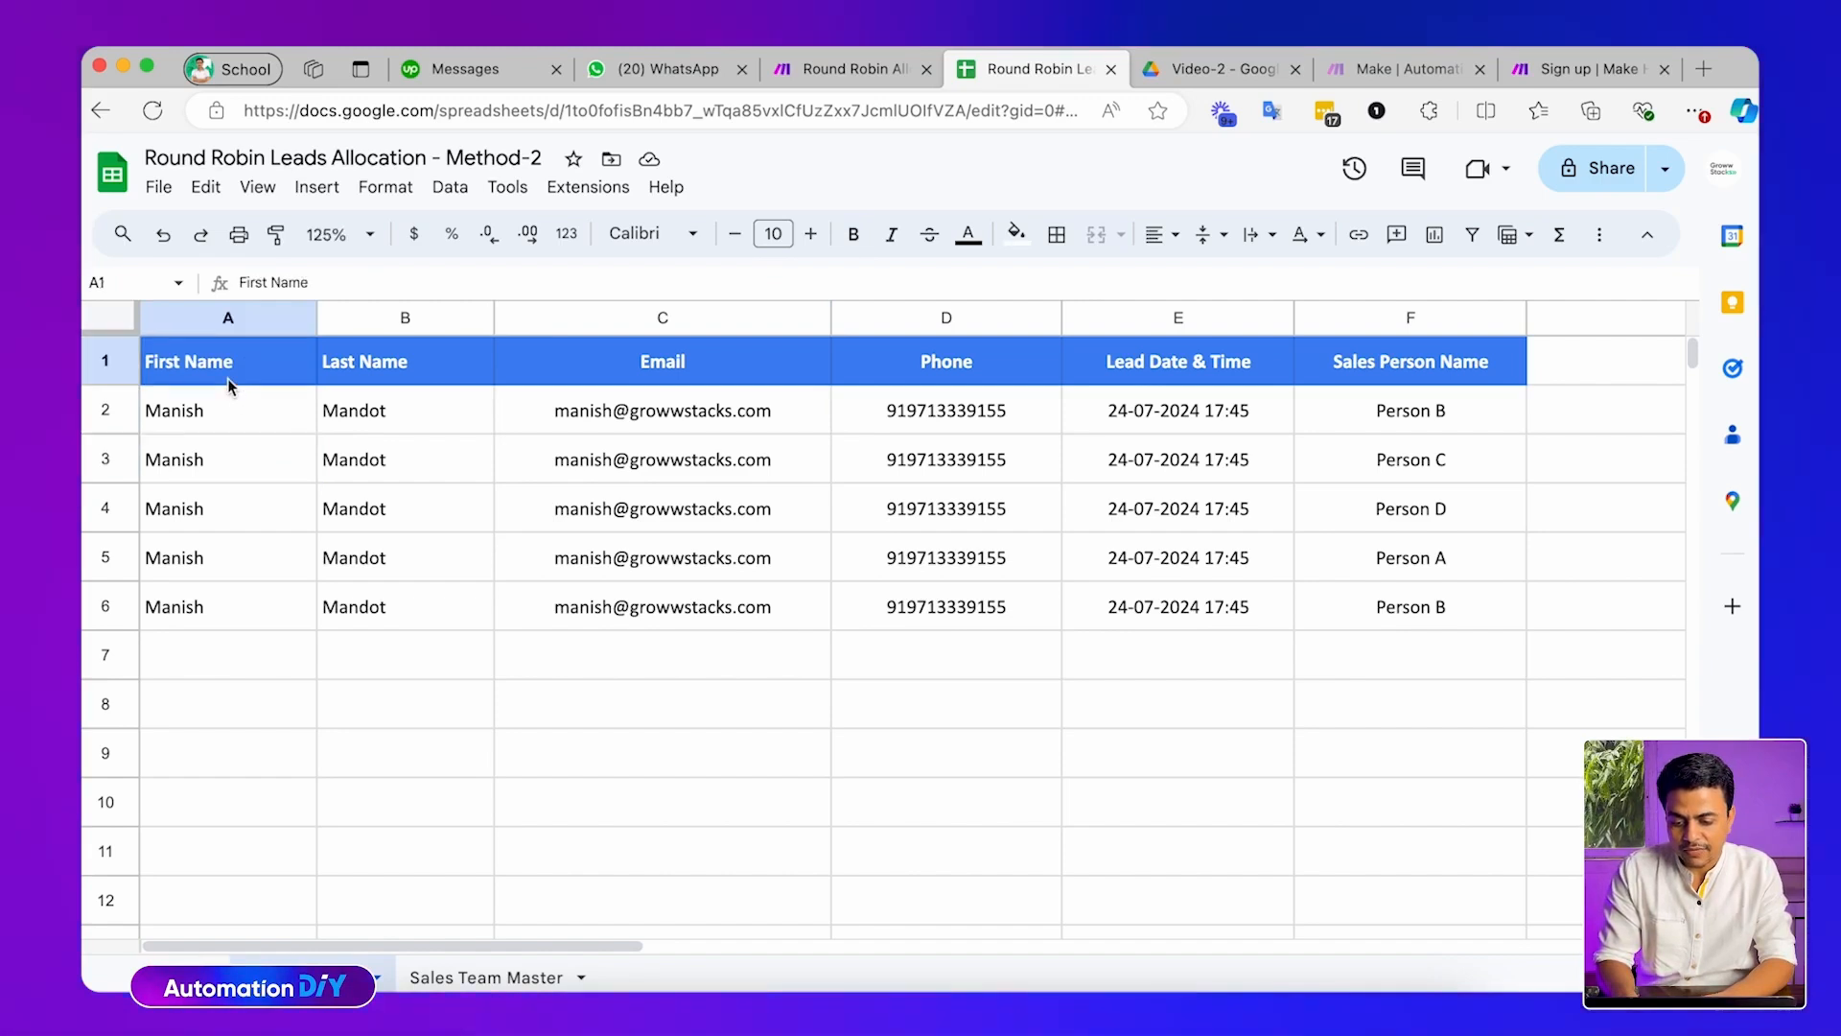
pyautogui.click(457, 380)
pyautogui.click(575, 388)
pyautogui.click(919, 383)
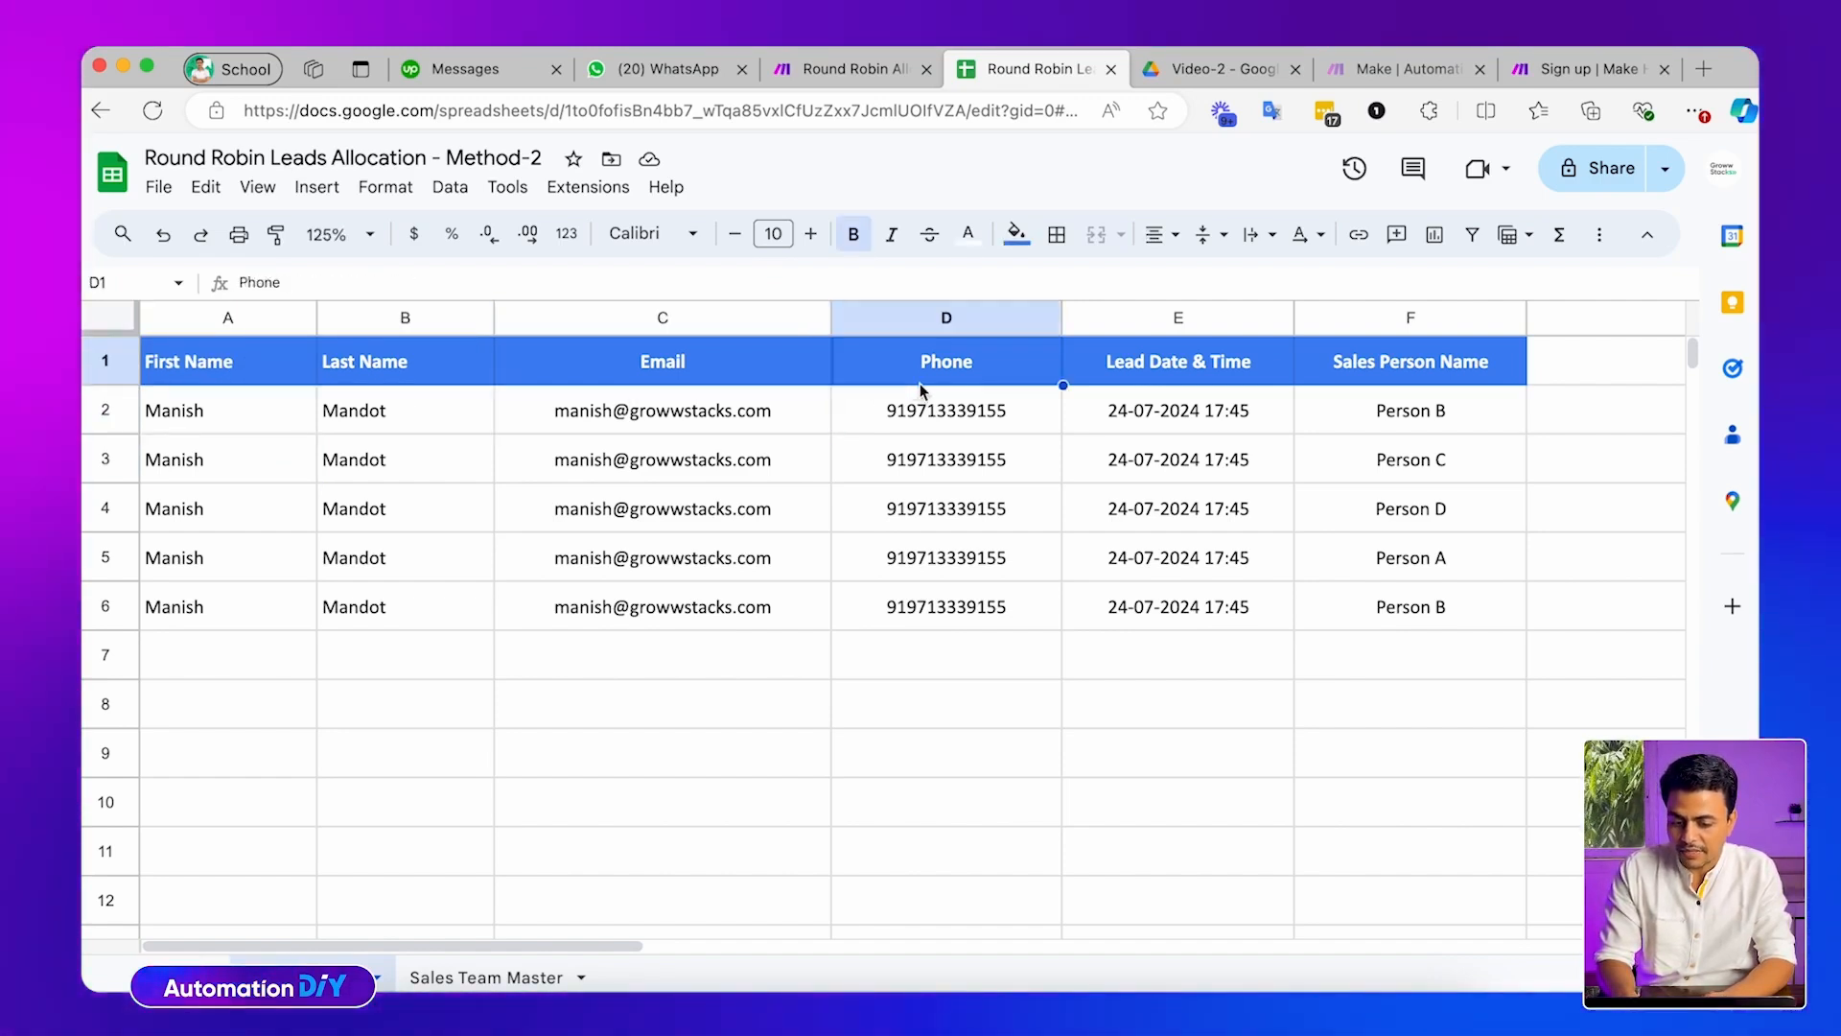
pyautogui.click(1172, 378)
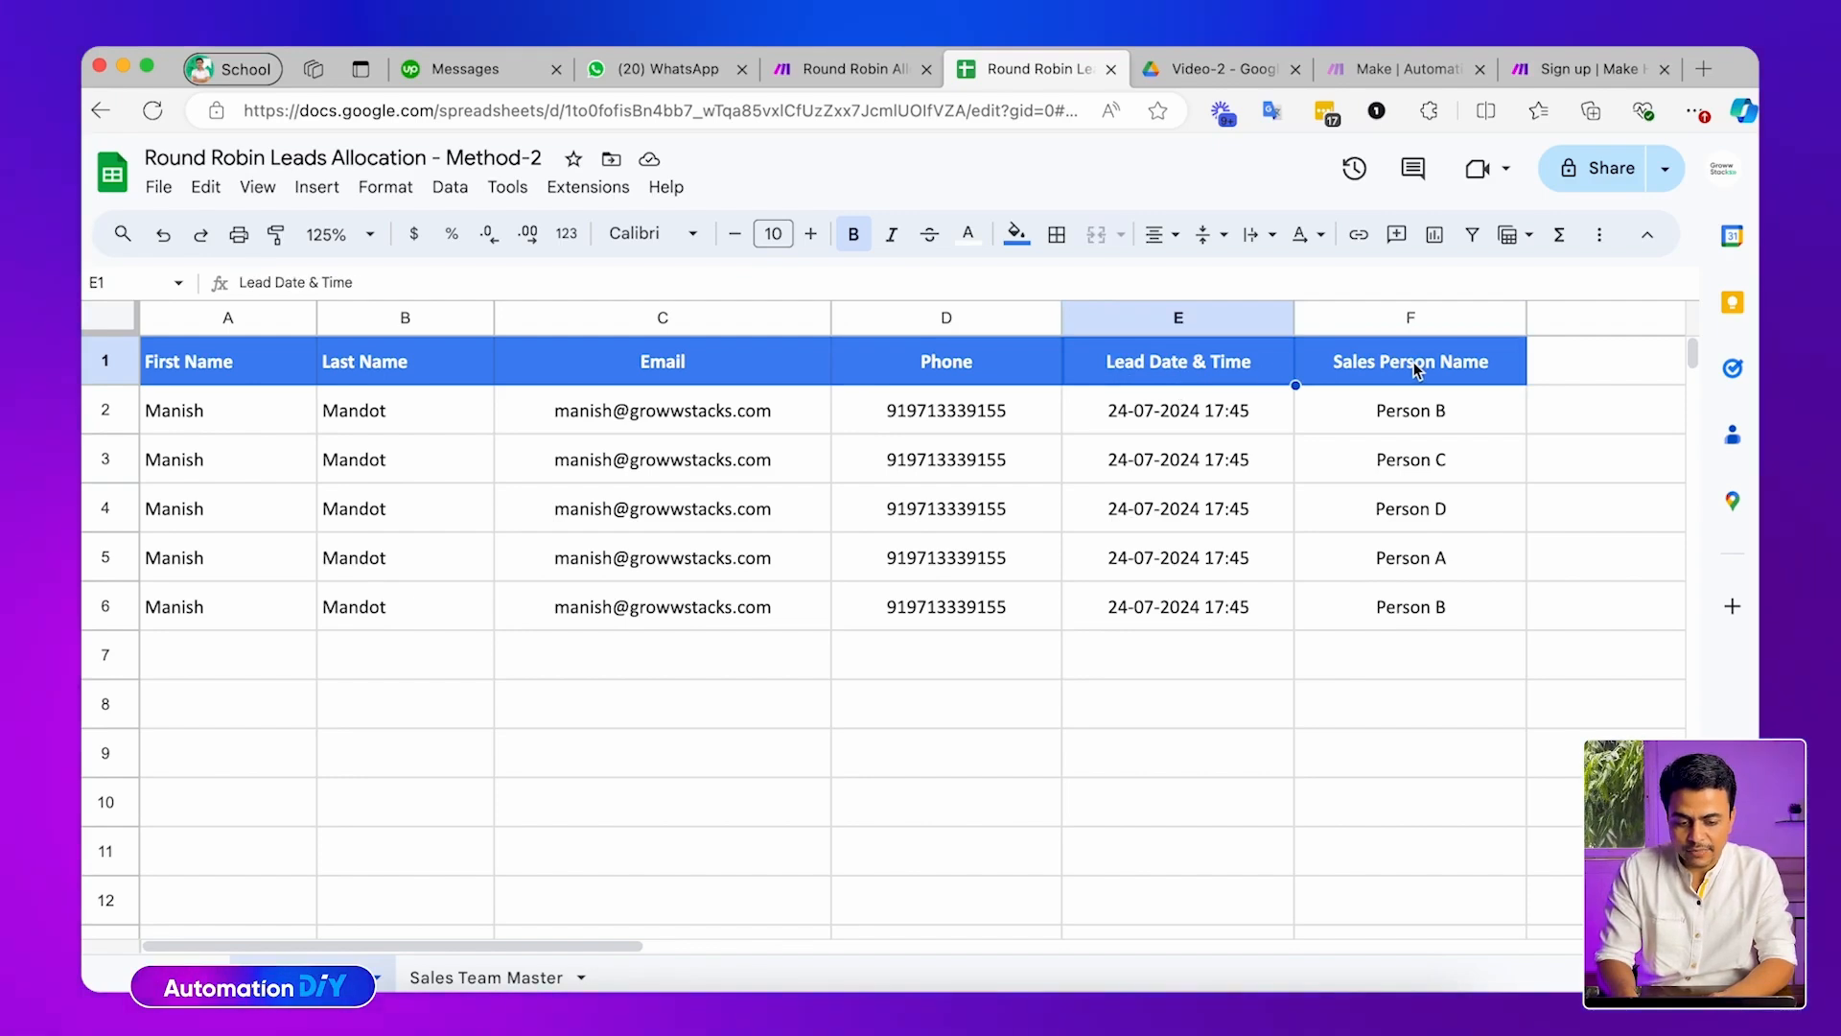
pyautogui.click(1342, 370)
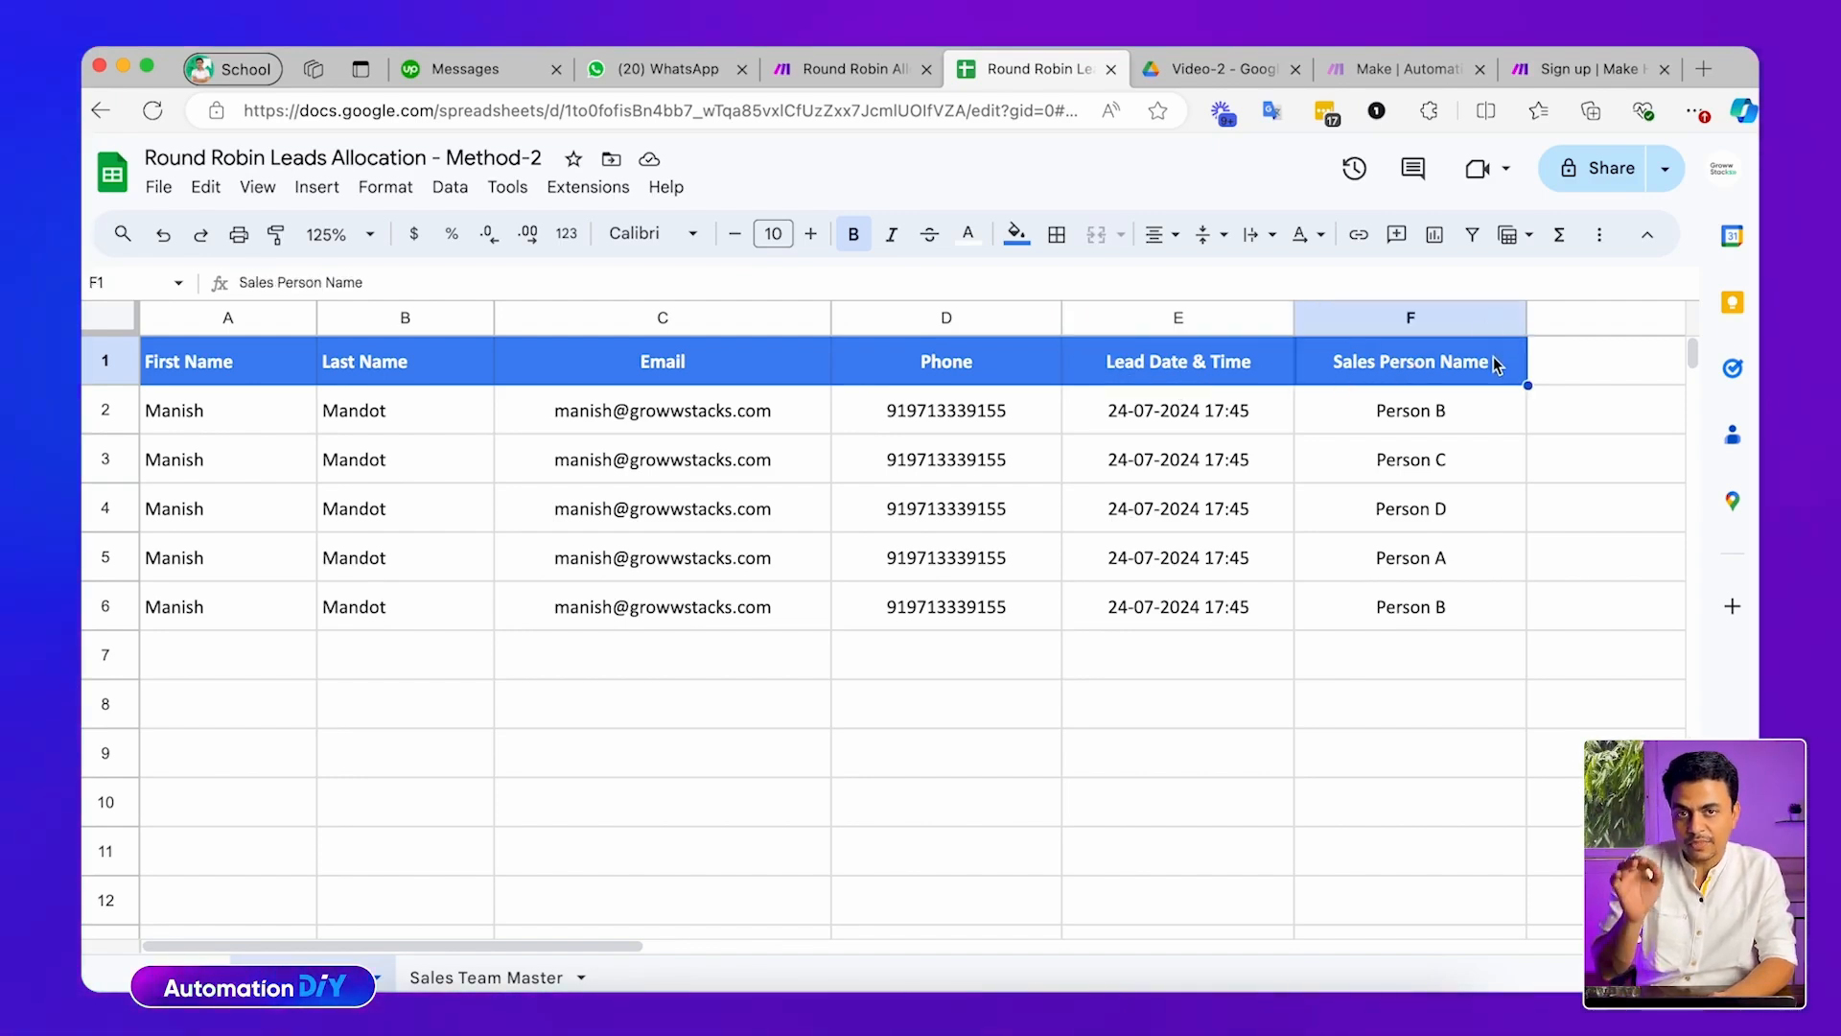
# Insert a blank column directly before the Lead Date & Time column
pyautogui.click(1182, 316)
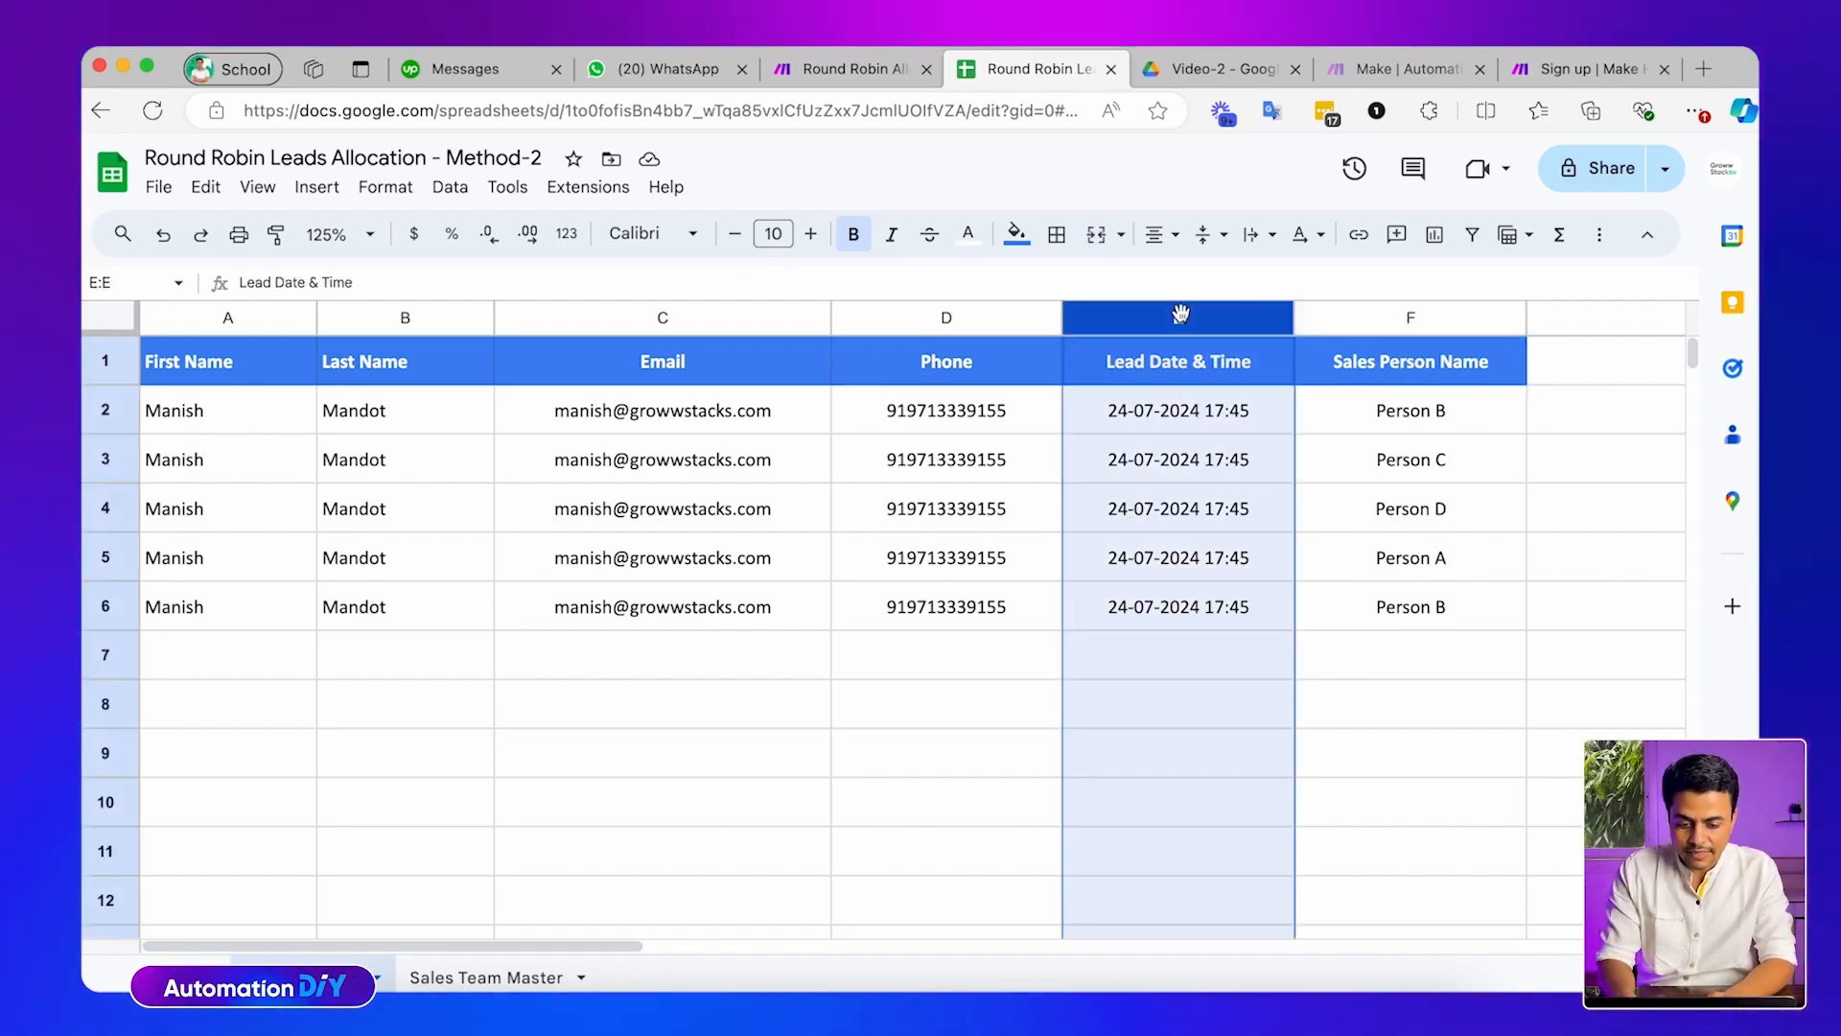
pyautogui.rightClick(1161, 318)
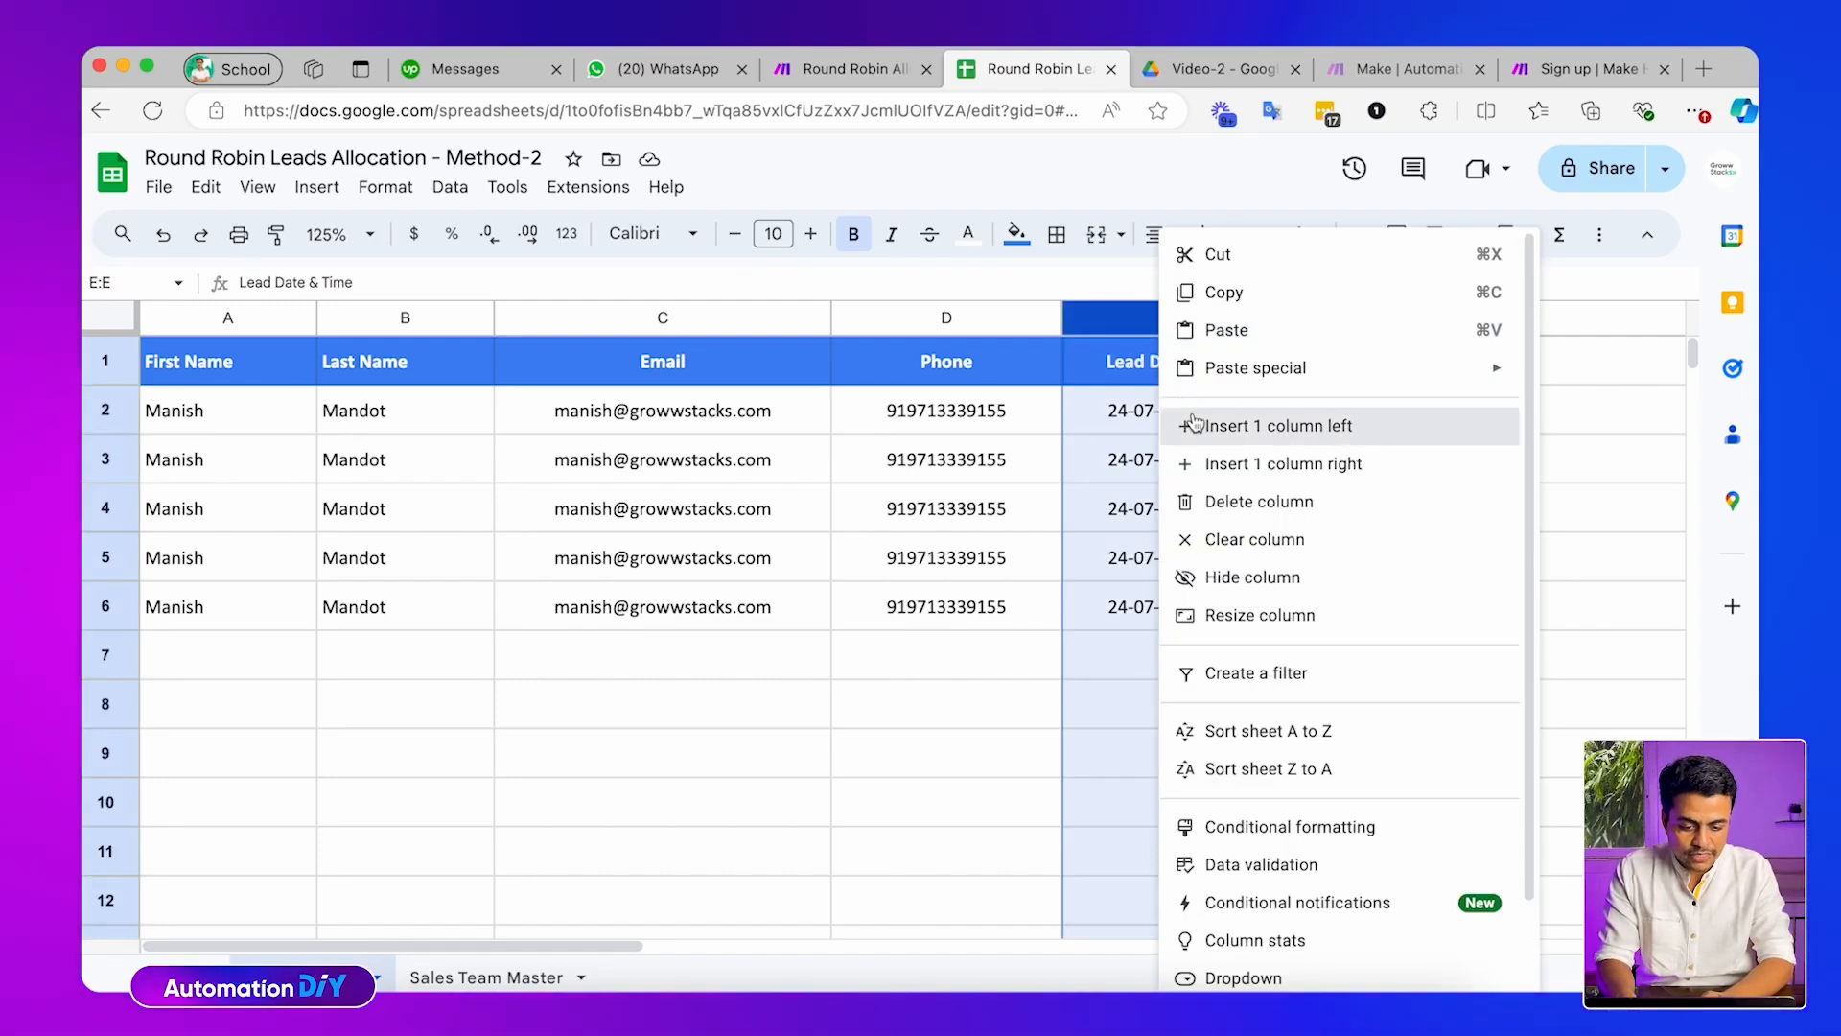
pyautogui.click(1237, 423)
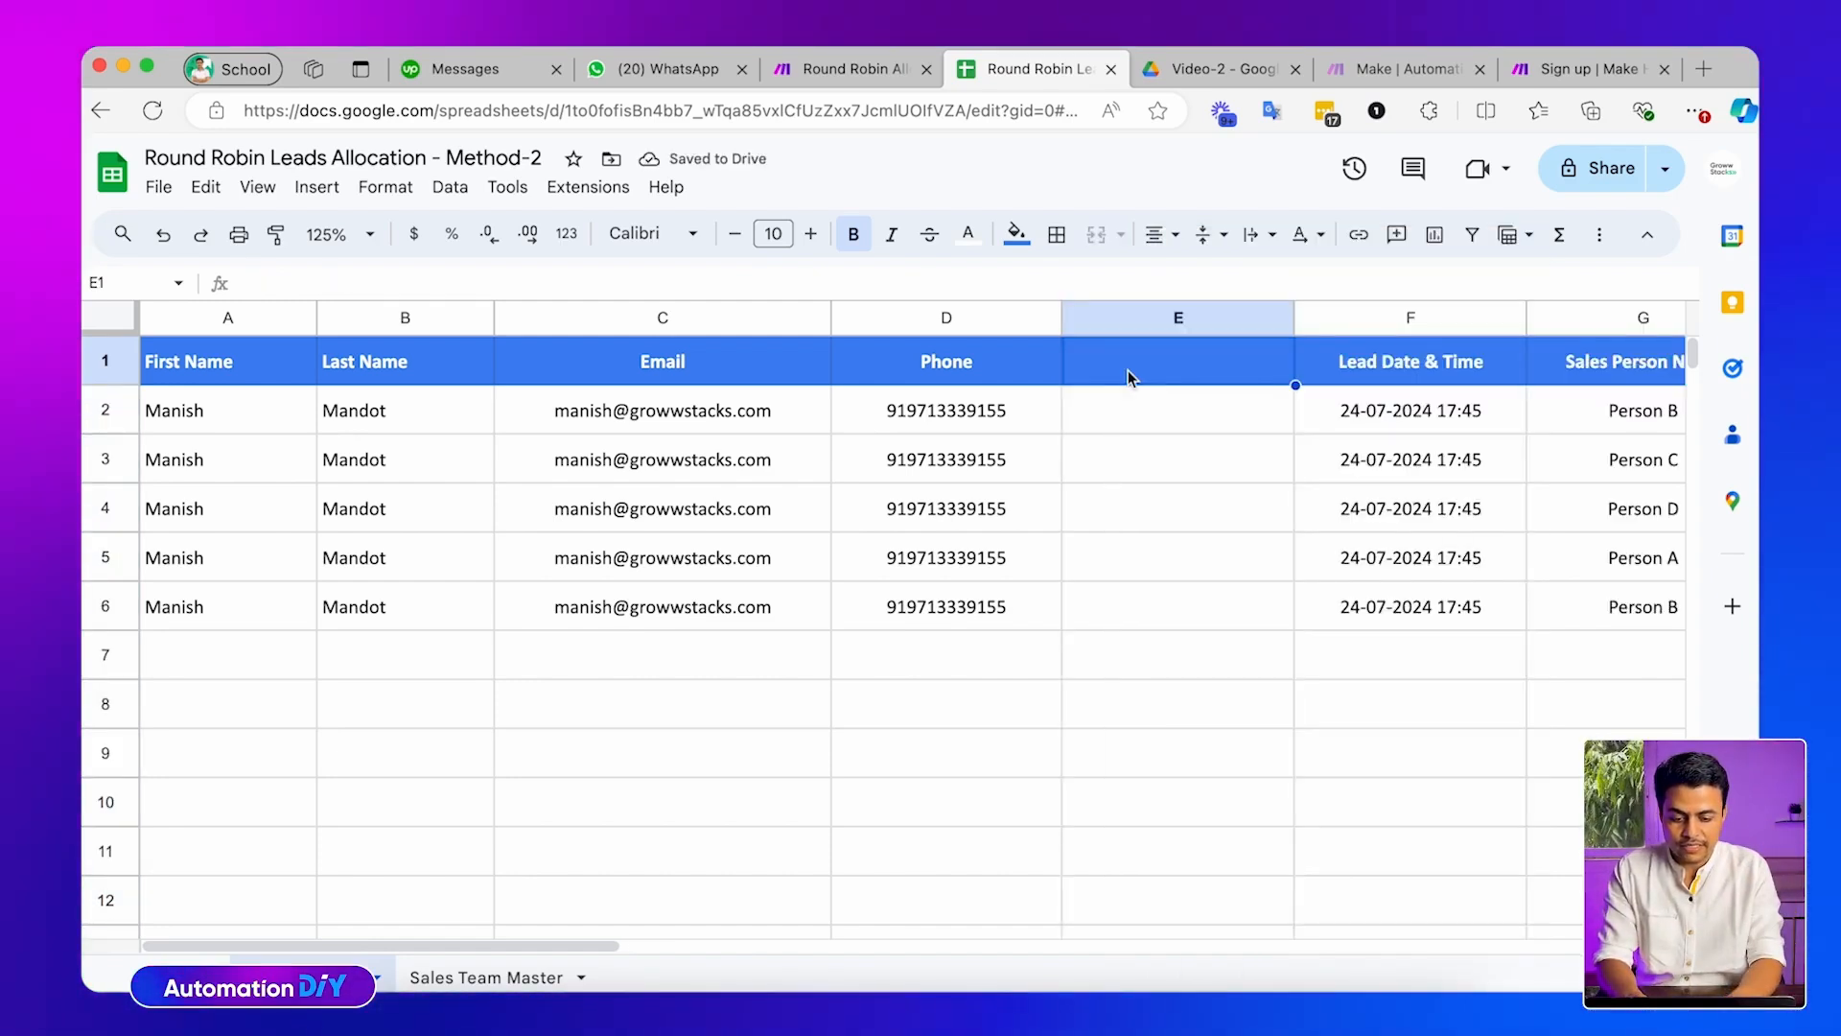
pyautogui.write('Country')
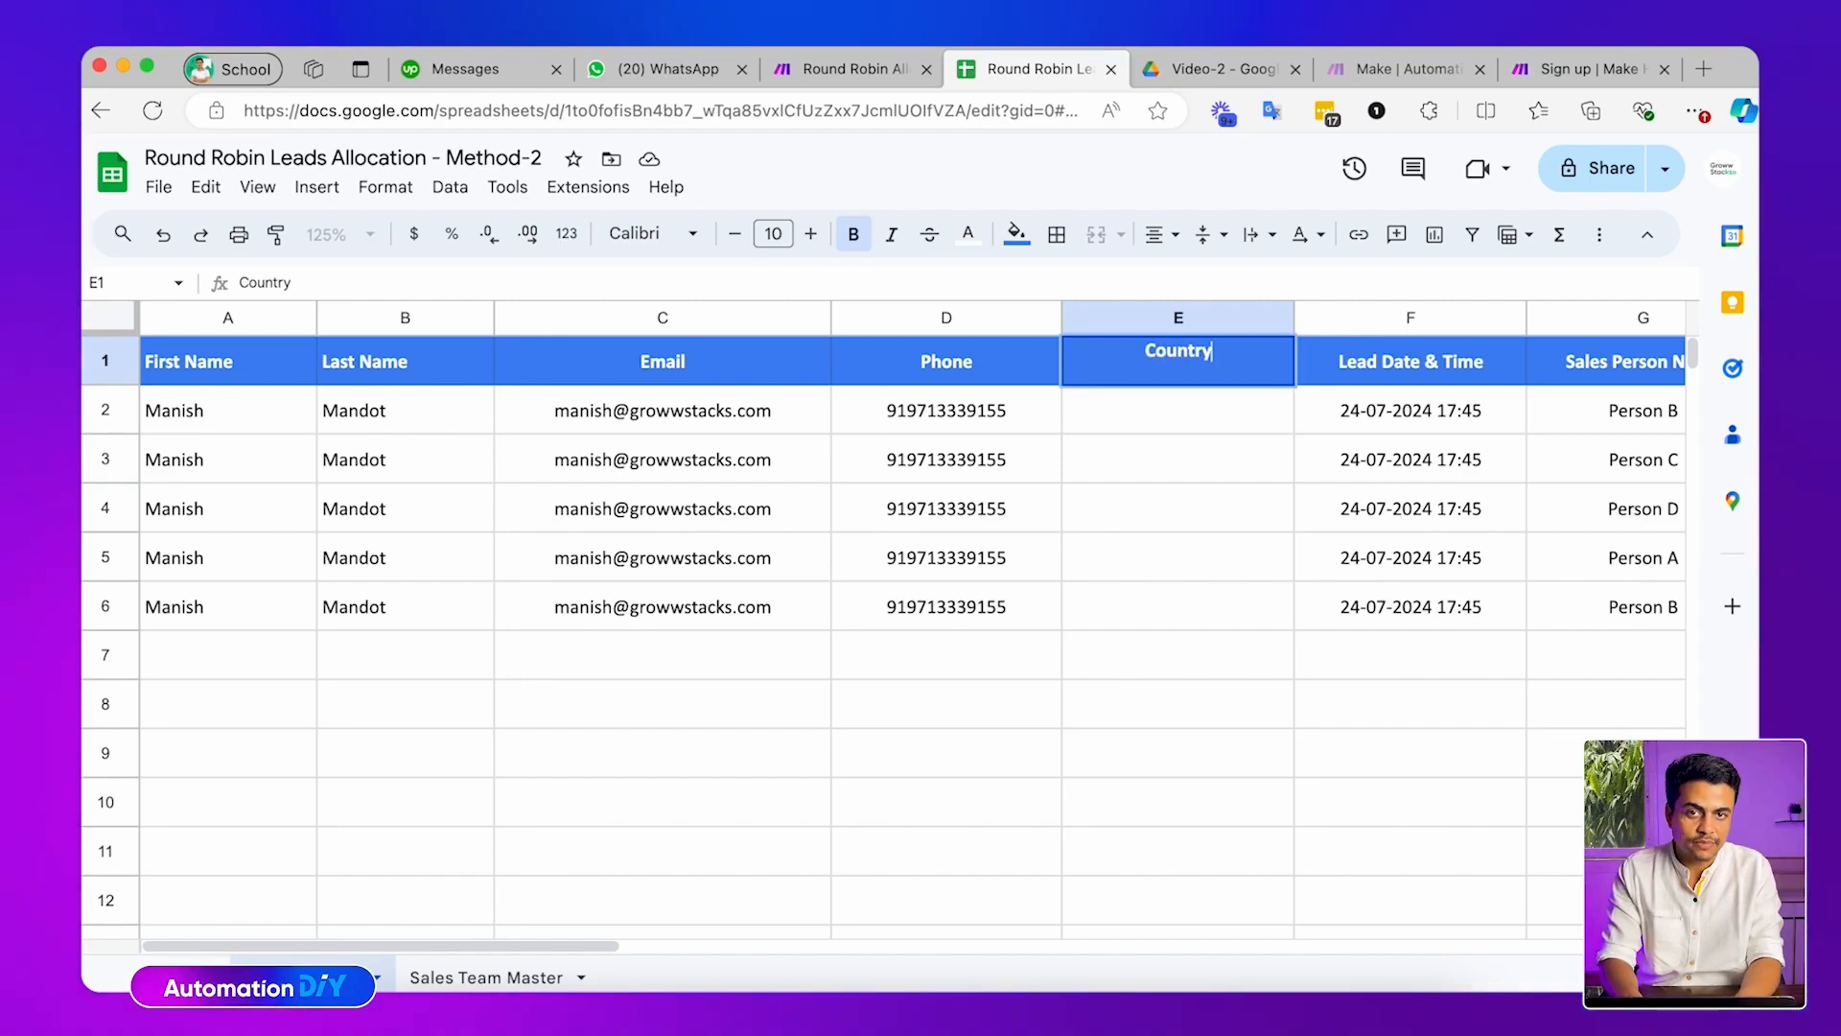
pyautogui.press('Escape')
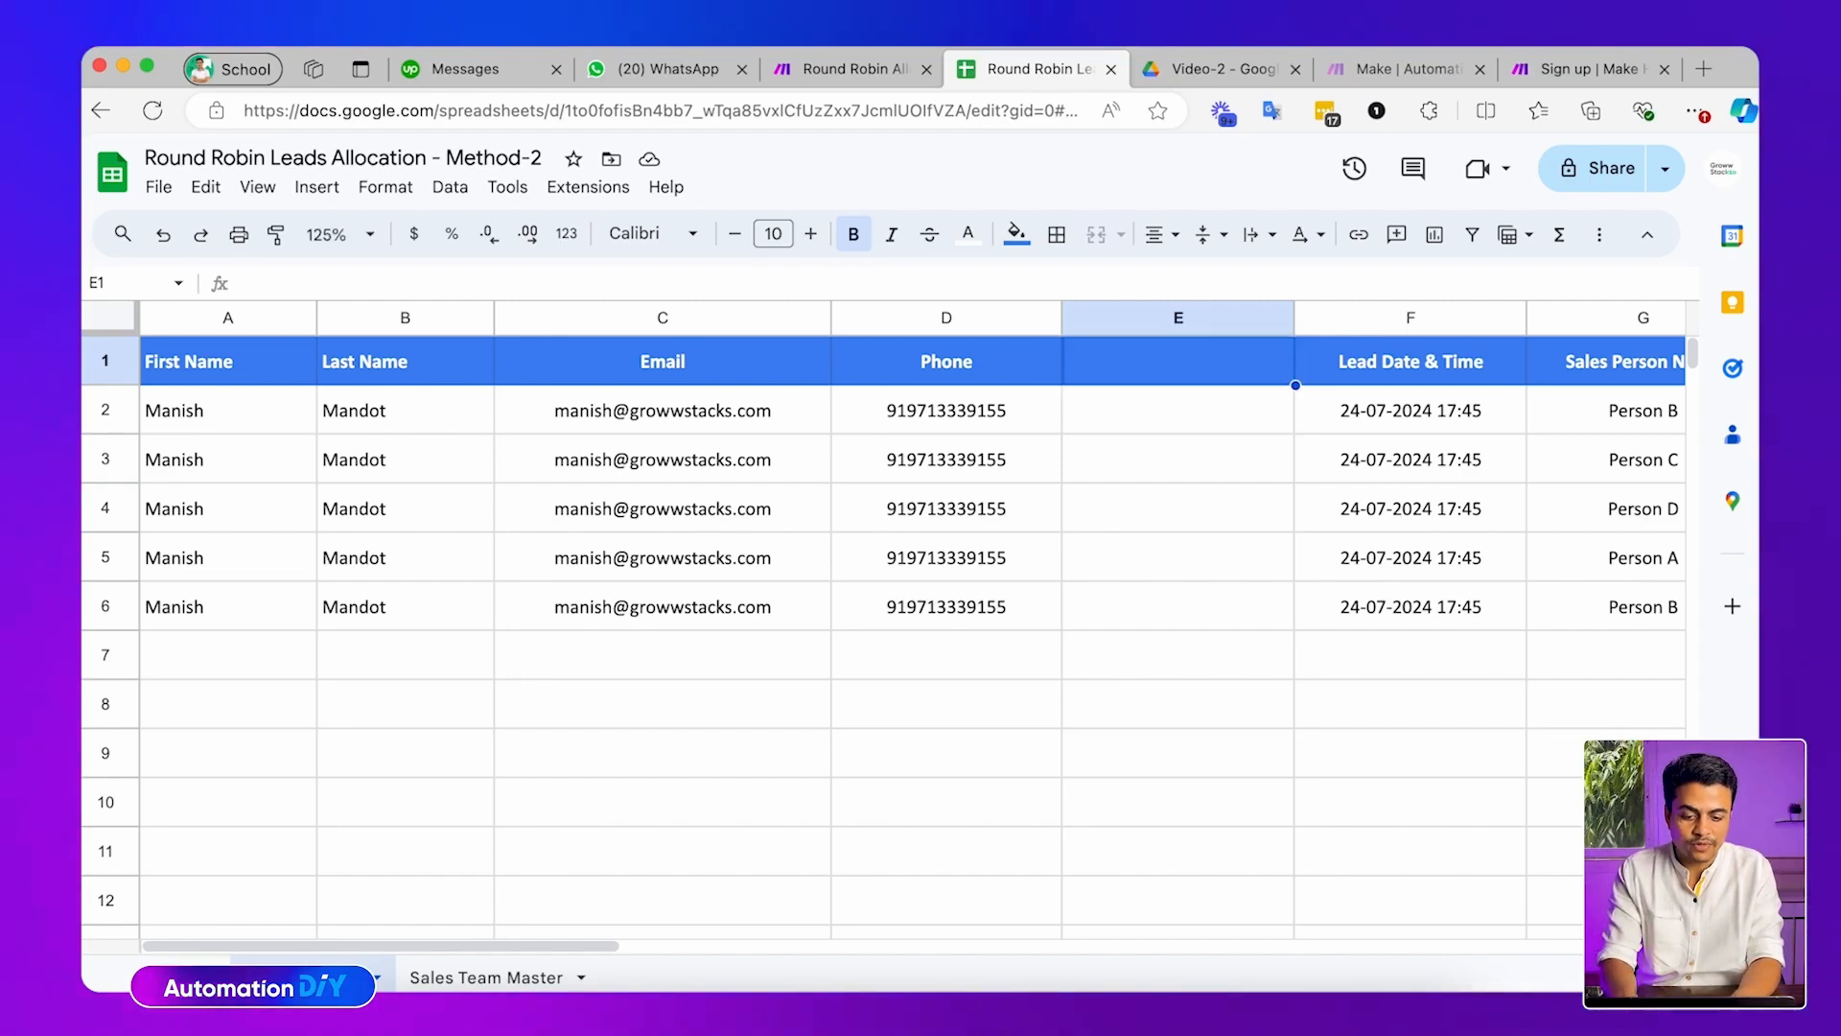
pyautogui.press('Escape')
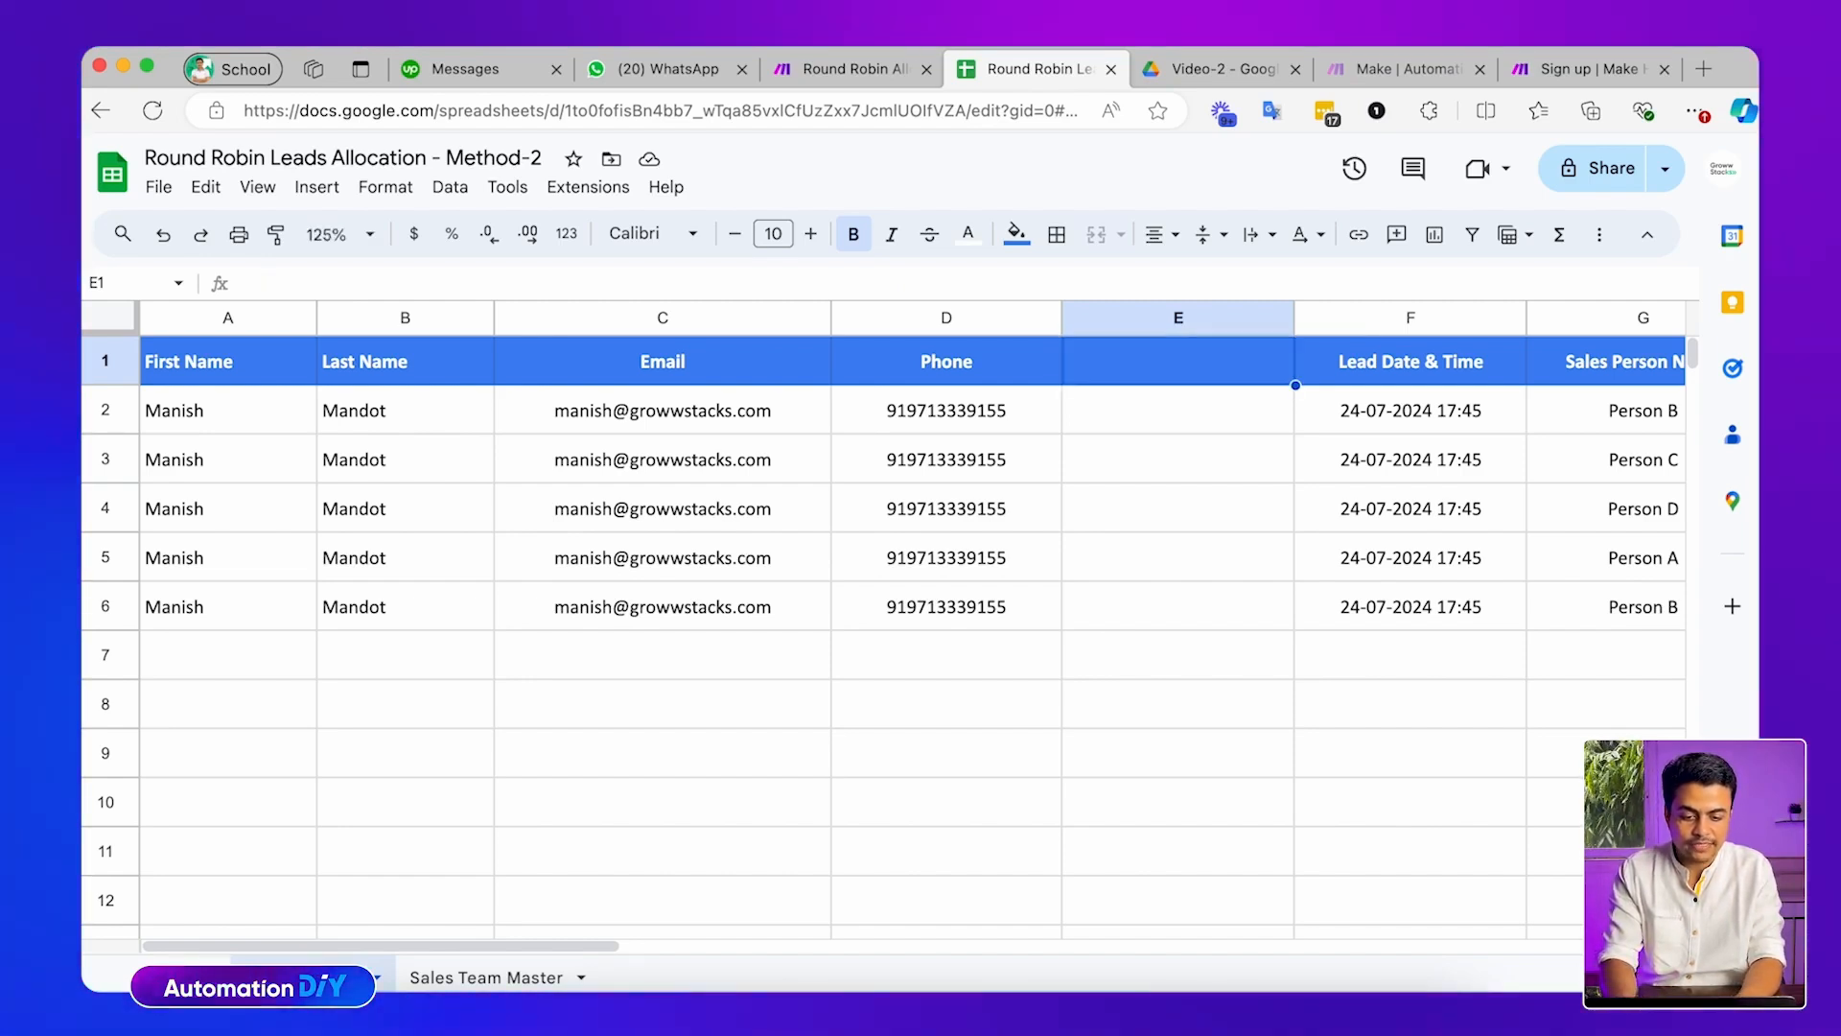
pyautogui.press('BackSpace')
pyautogui.press('BackSpace')
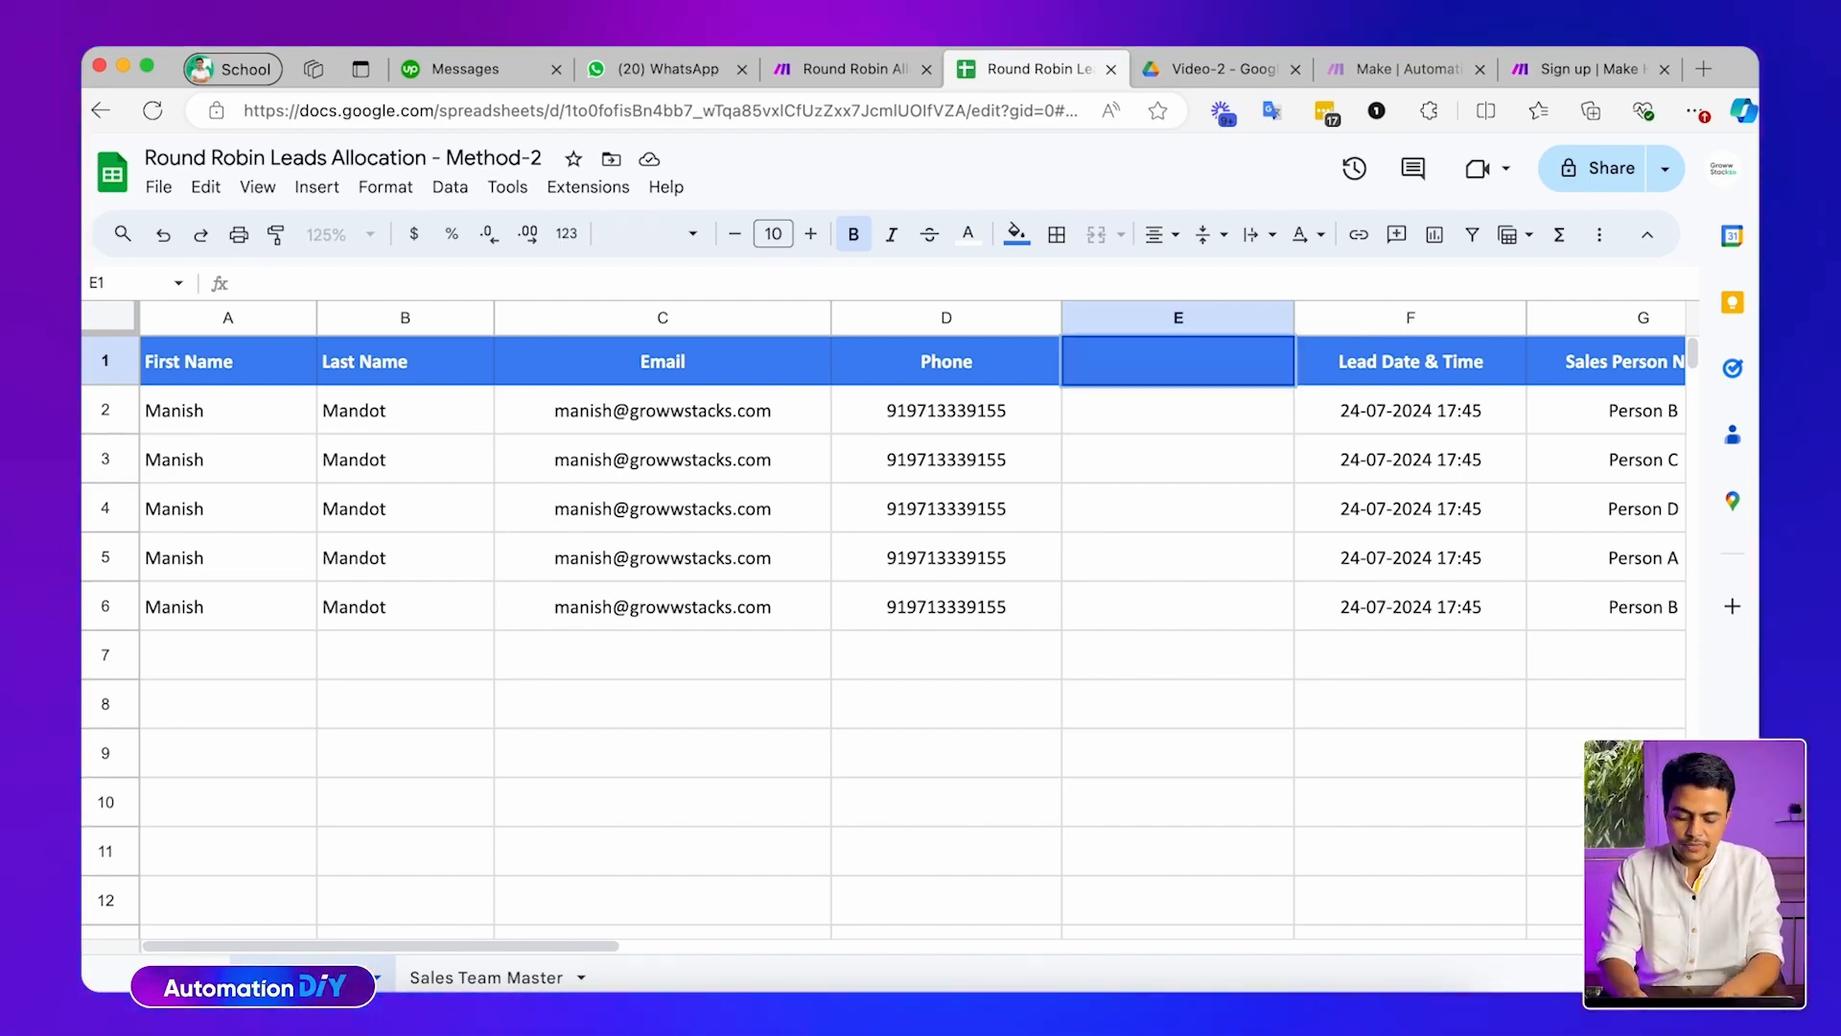
# Title the blank column E State and insert a Product Interest column between it and Lead Date & Time
pyautogui.write('State')
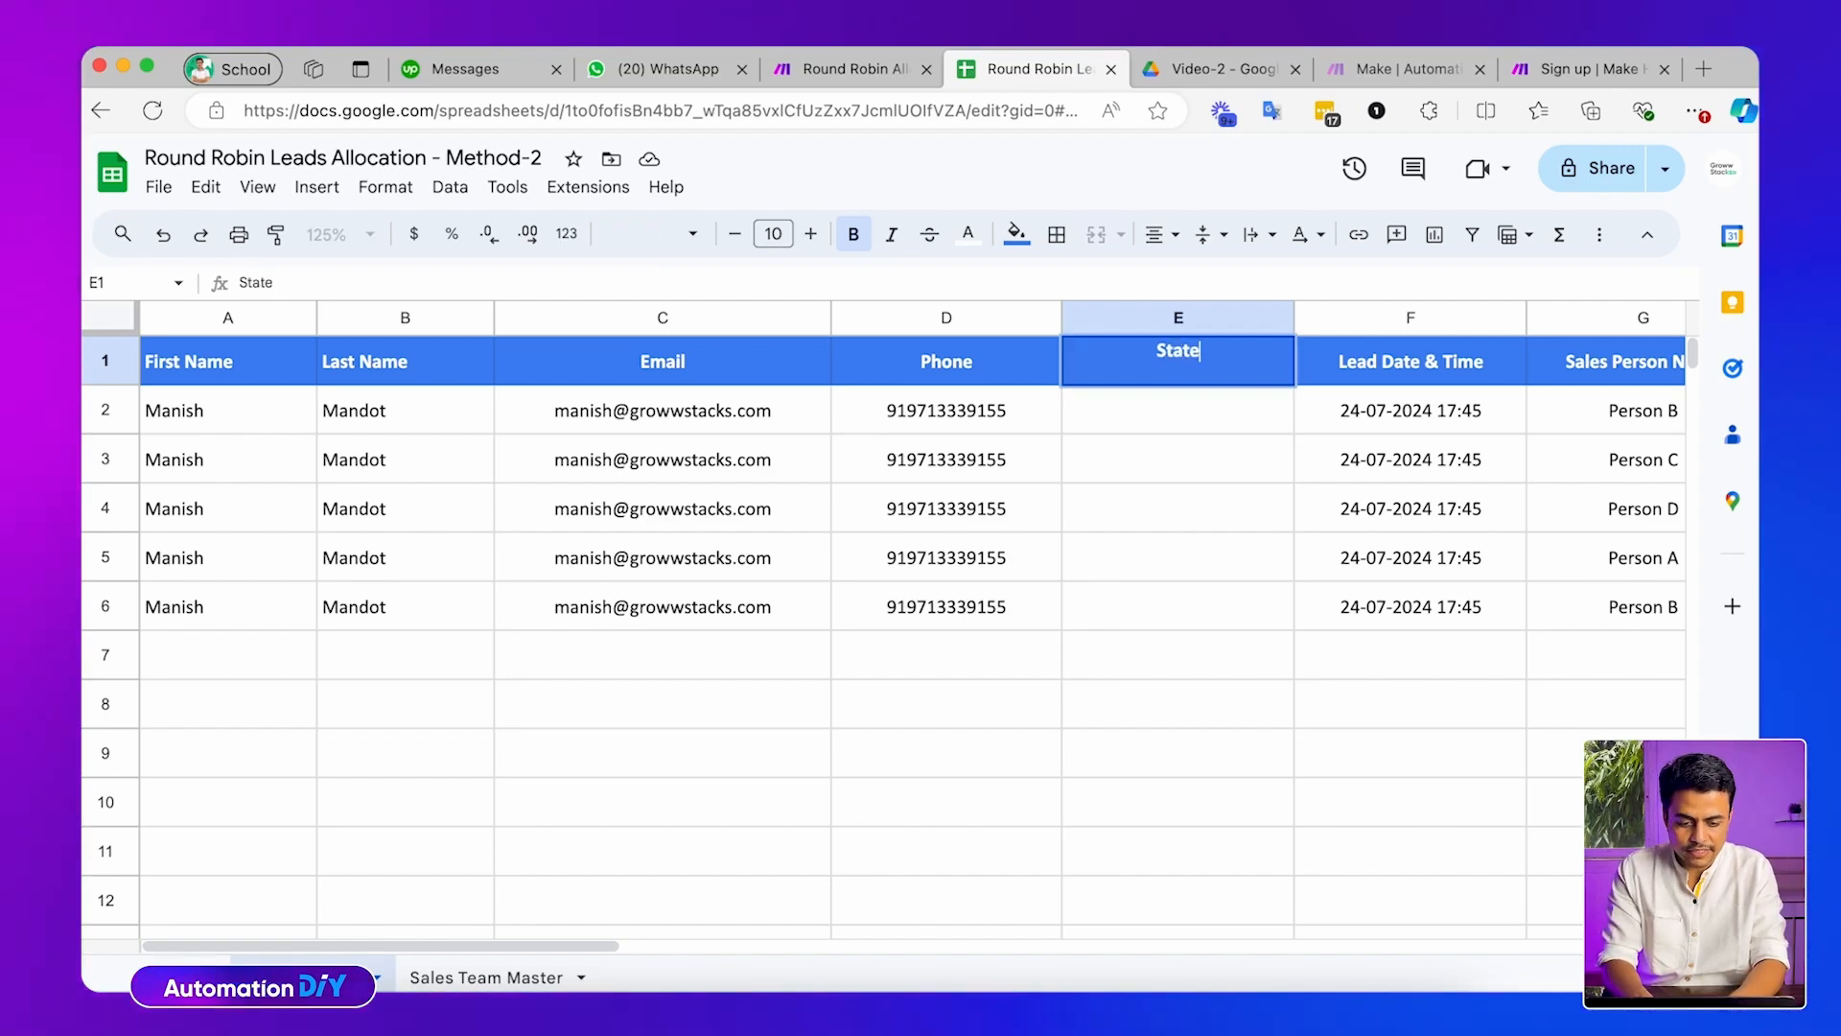
pyautogui.click(1358, 319)
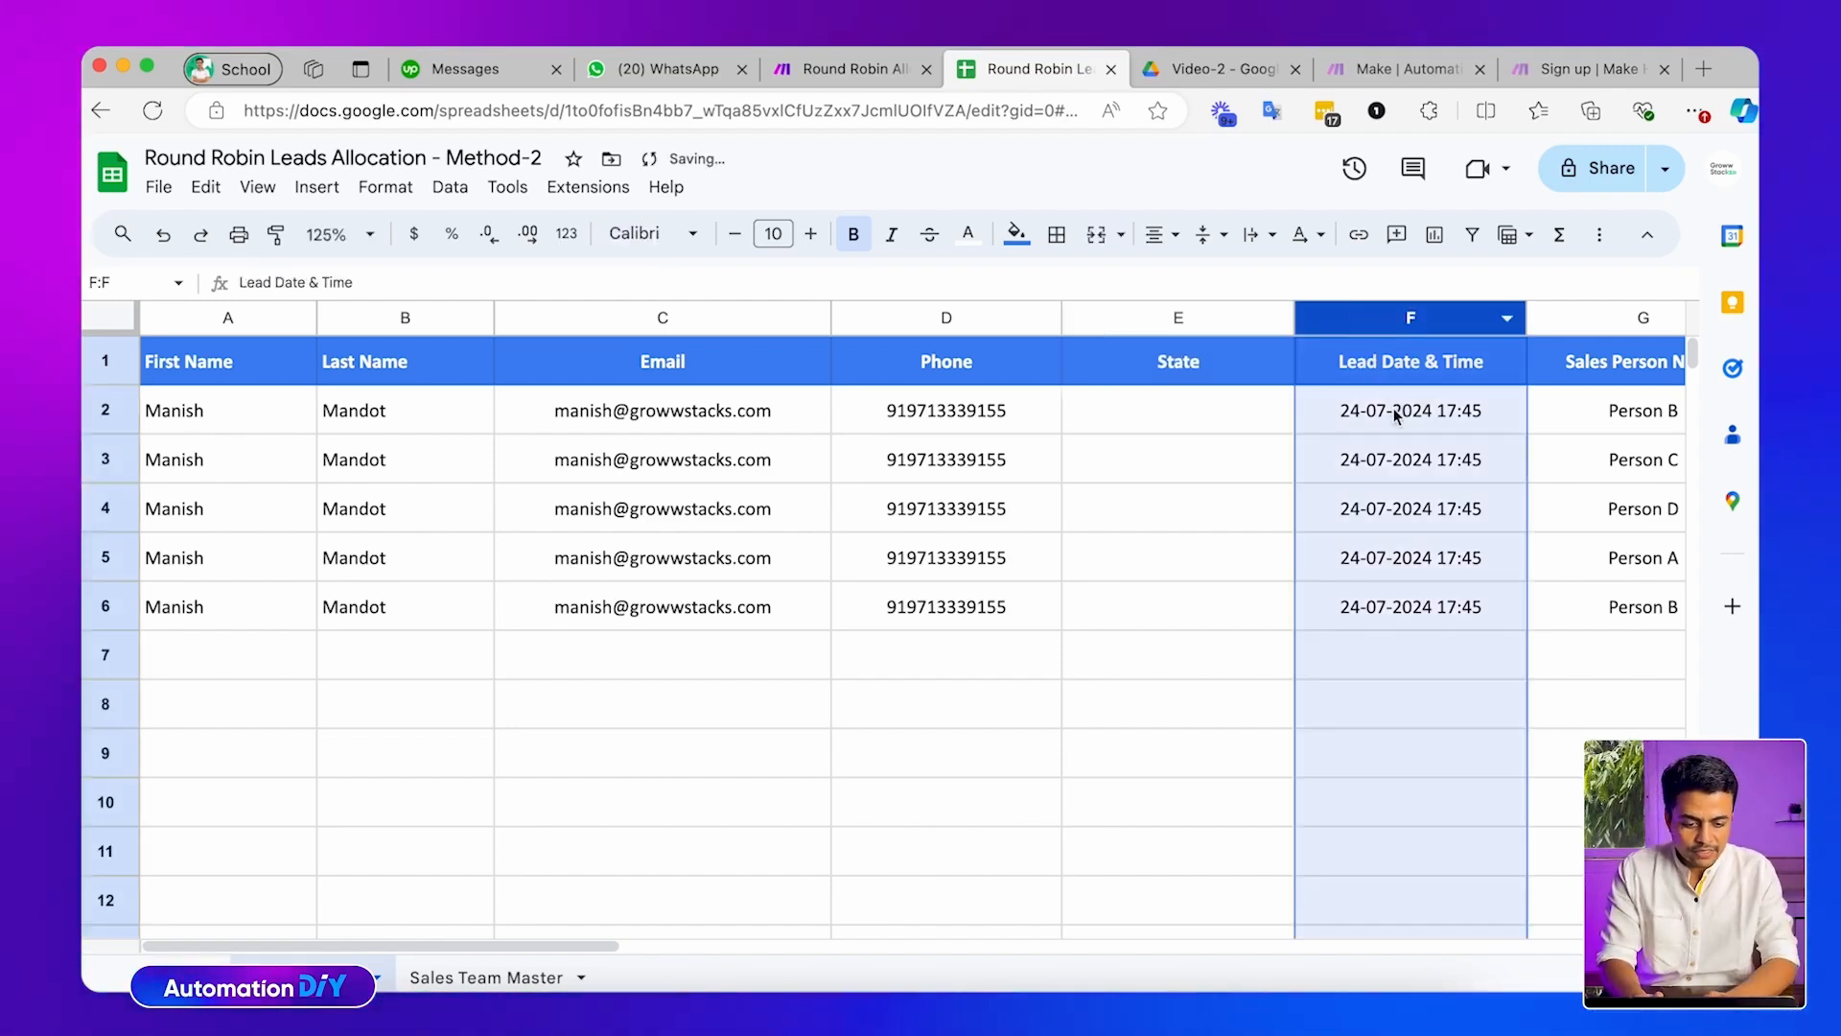
pyautogui.rightClick(1355, 319)
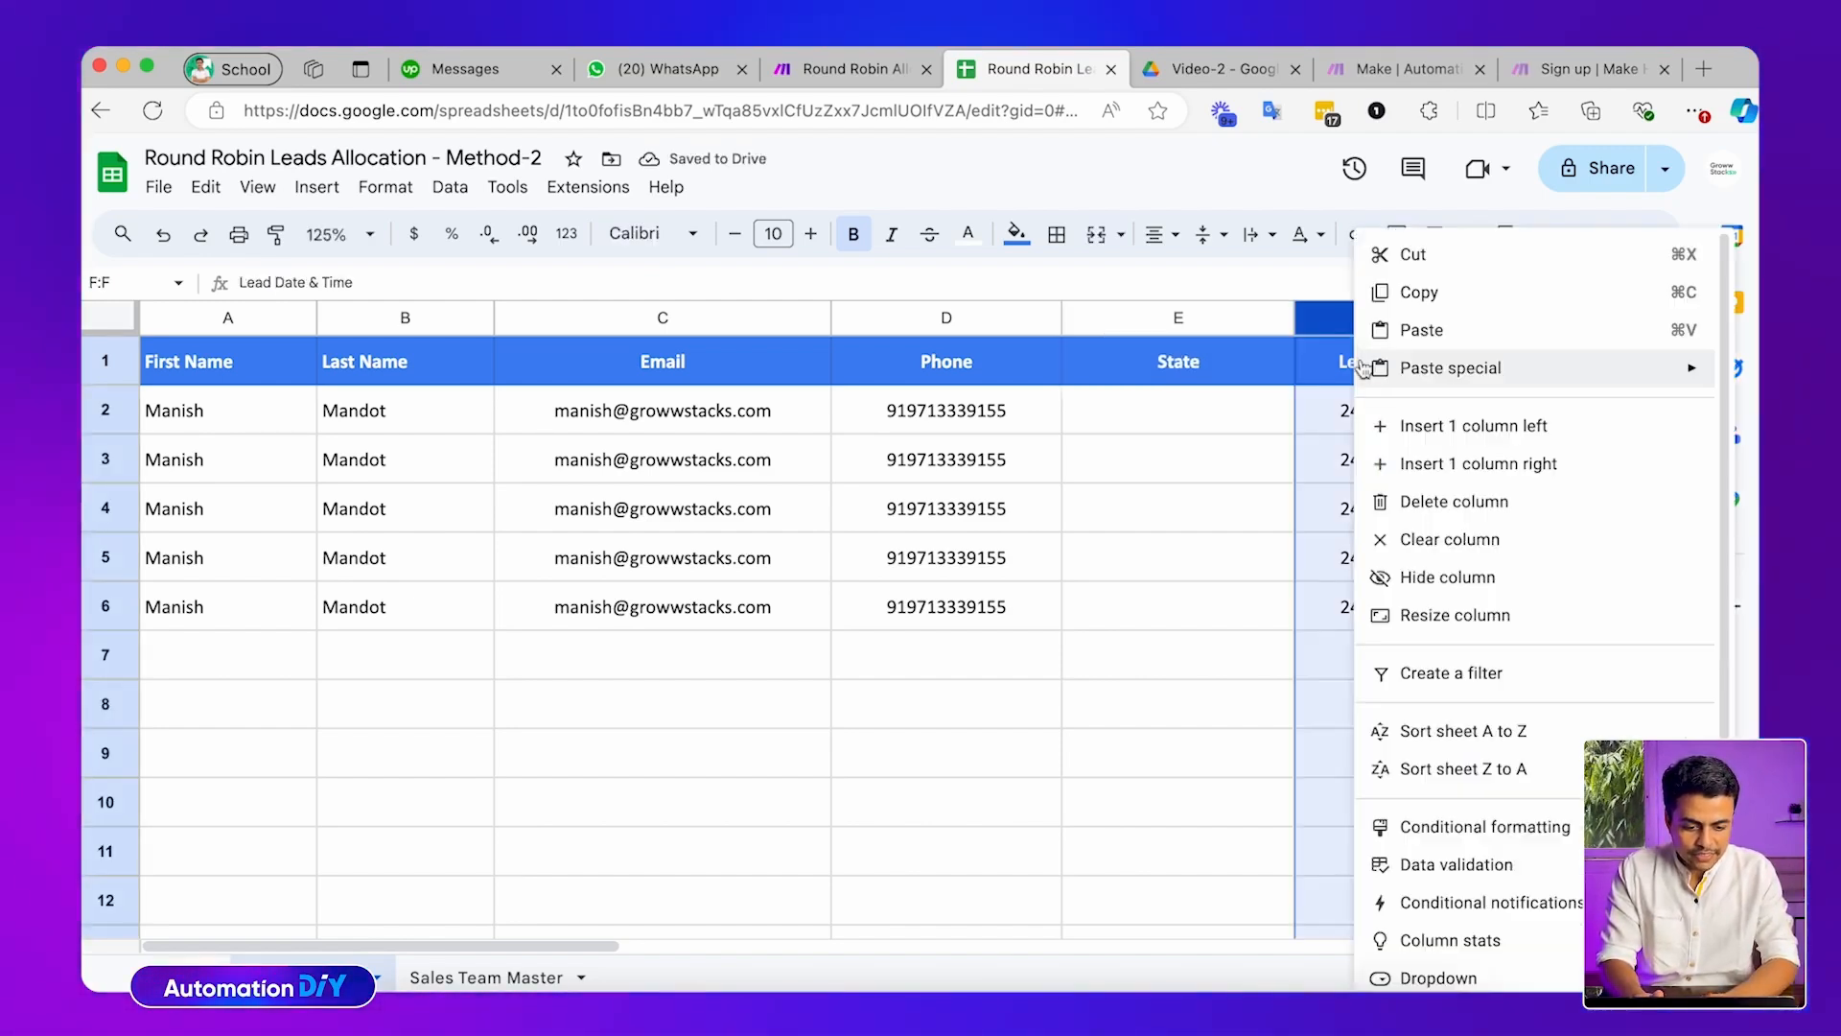
pyautogui.click(1372, 423)
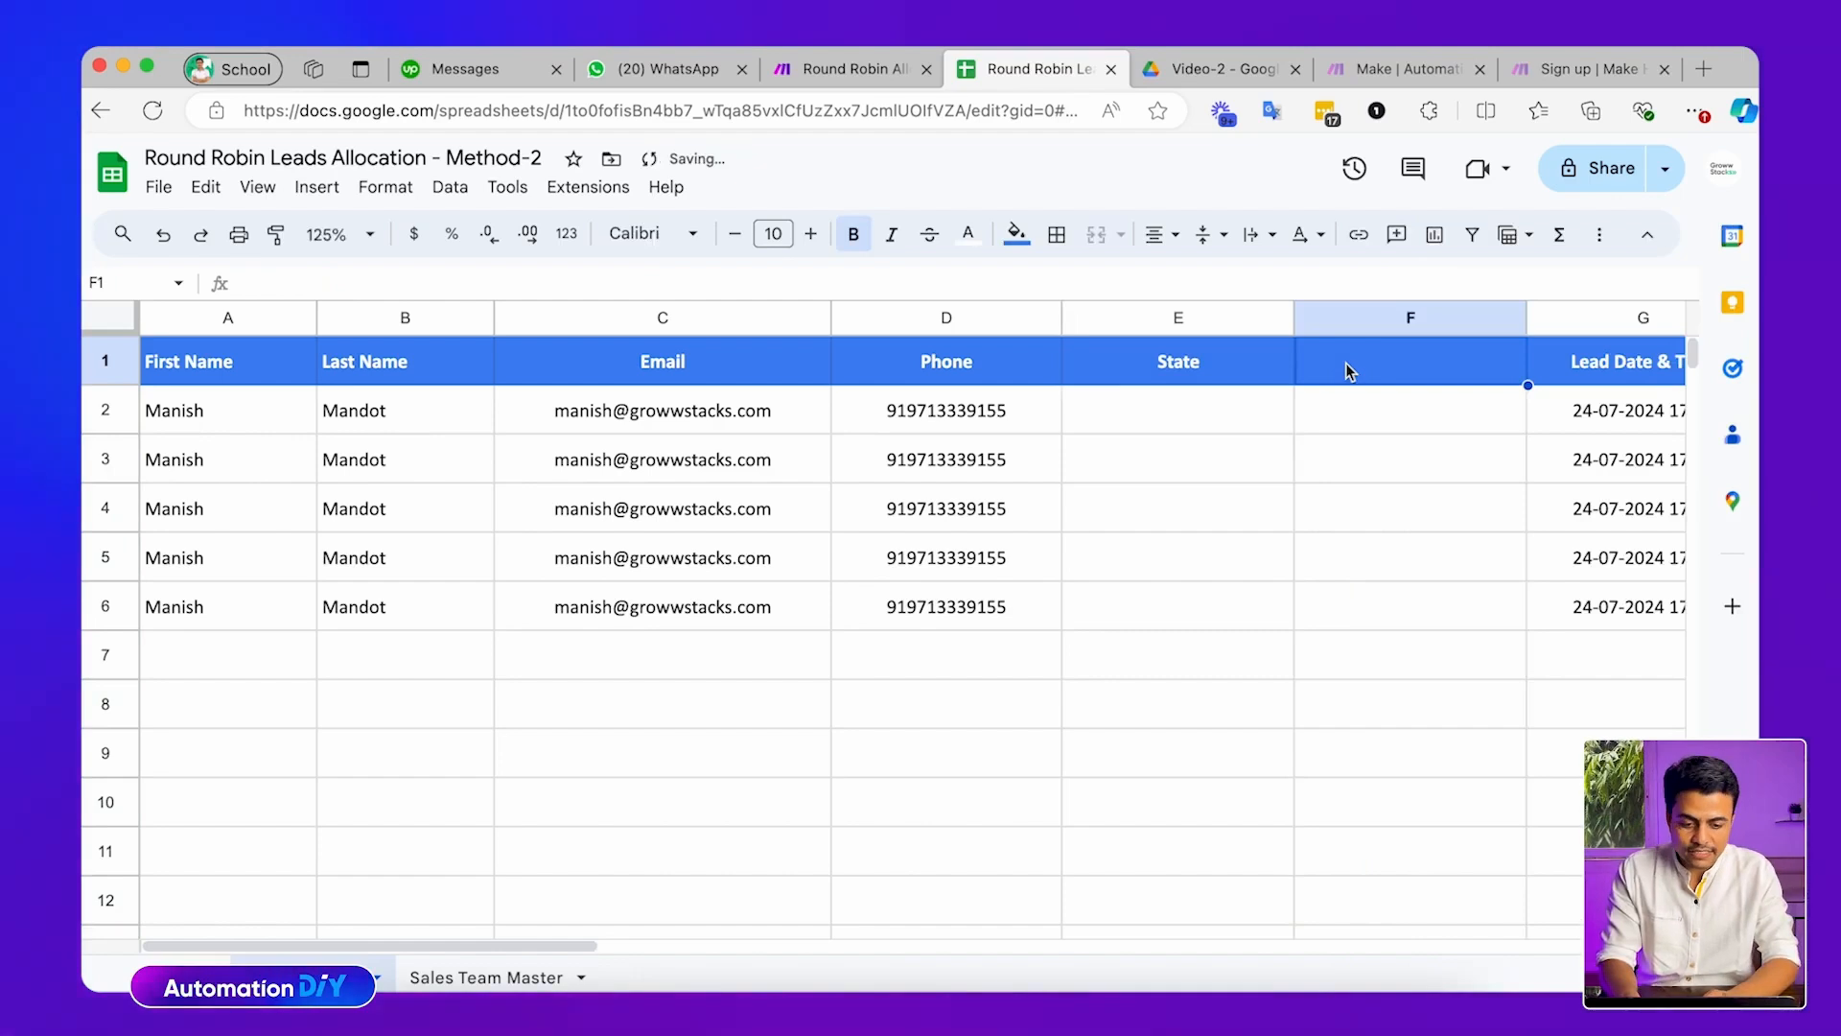
pyautogui.write('Product In')
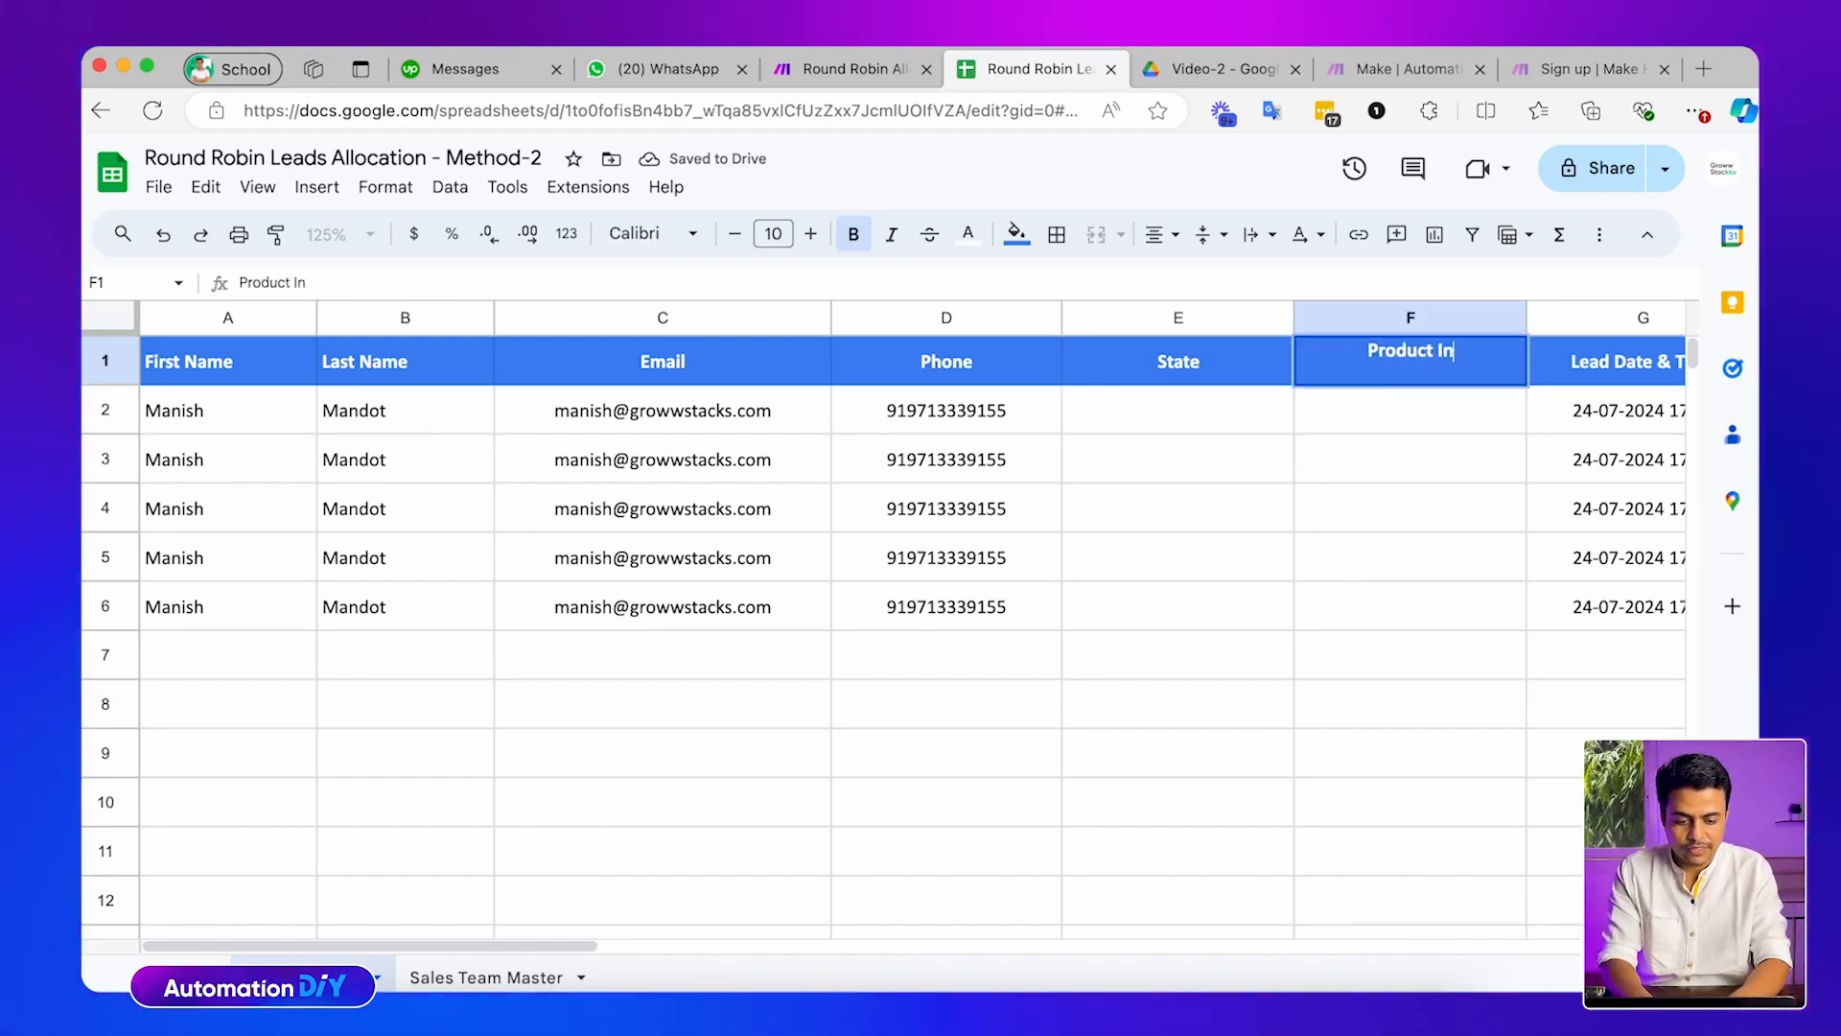
pyautogui.write('terest')
pyautogui.press('Return')
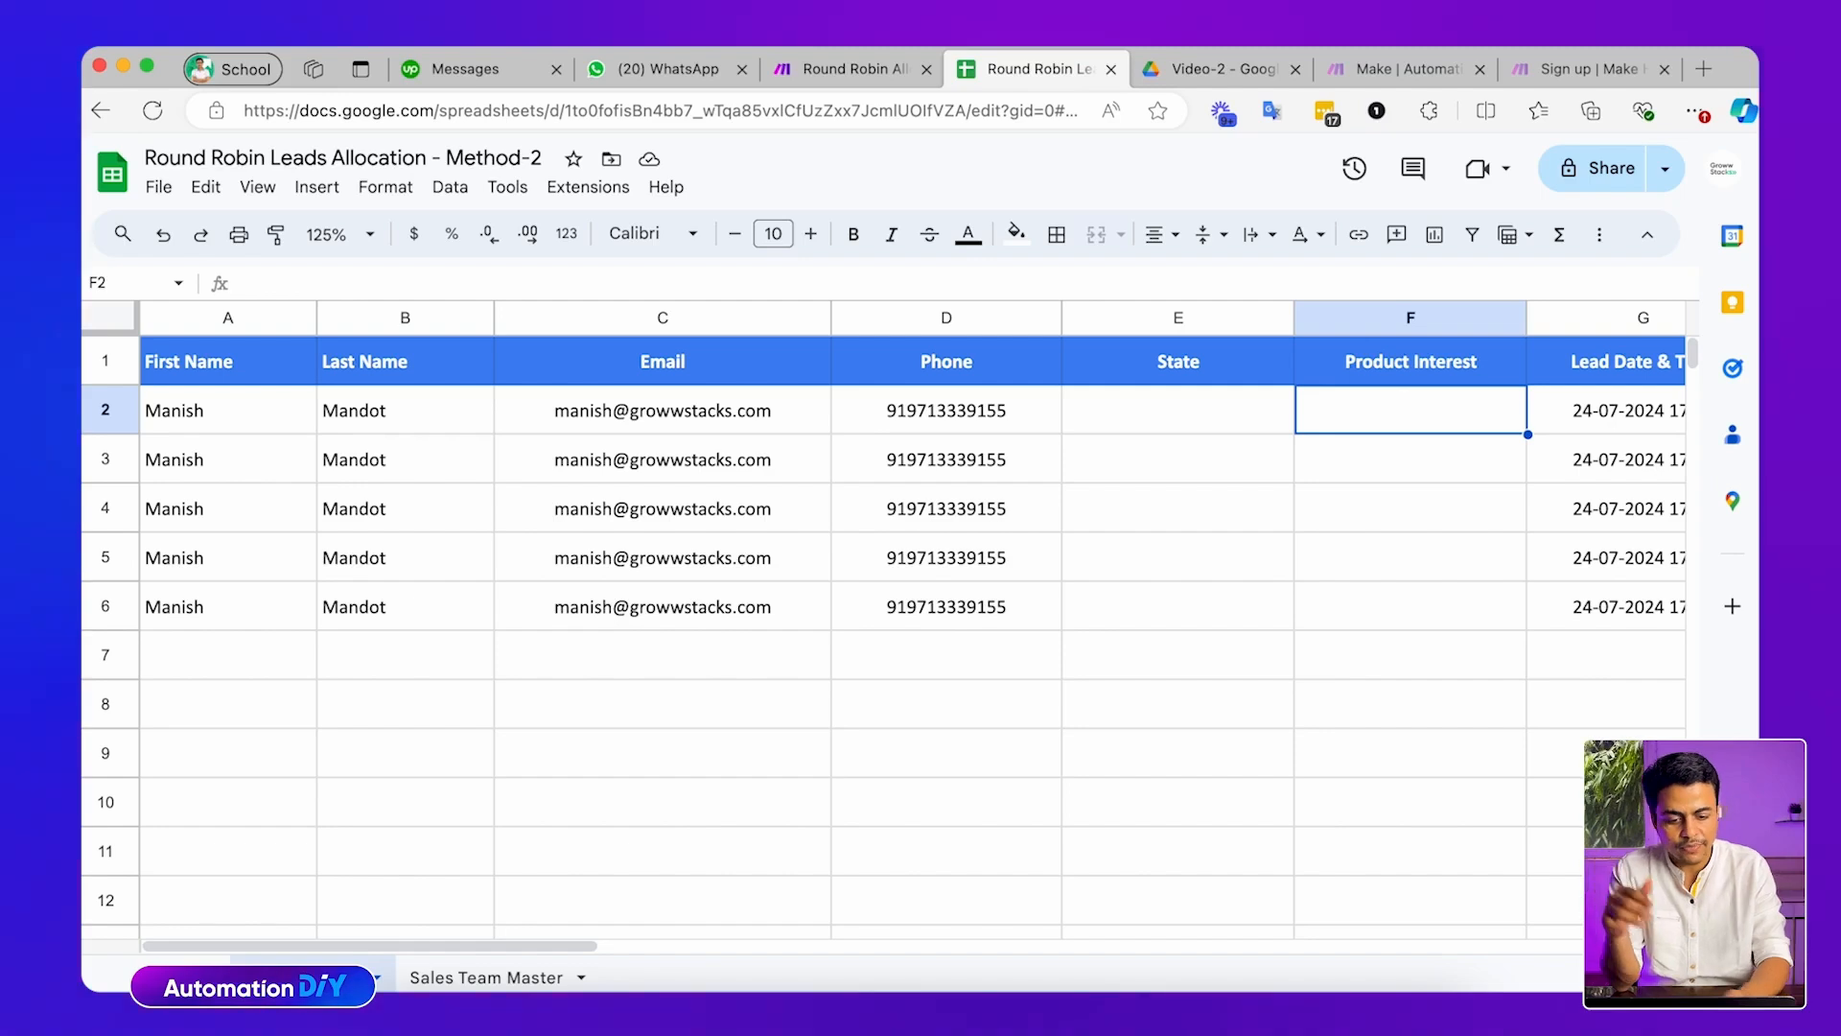
# Check the State and Product Interest headers and the Lead Date & Time and Sales Person Name columns beside them
pyautogui.moveTo(1287, 372); pyautogui.dragTo(1354, 379)
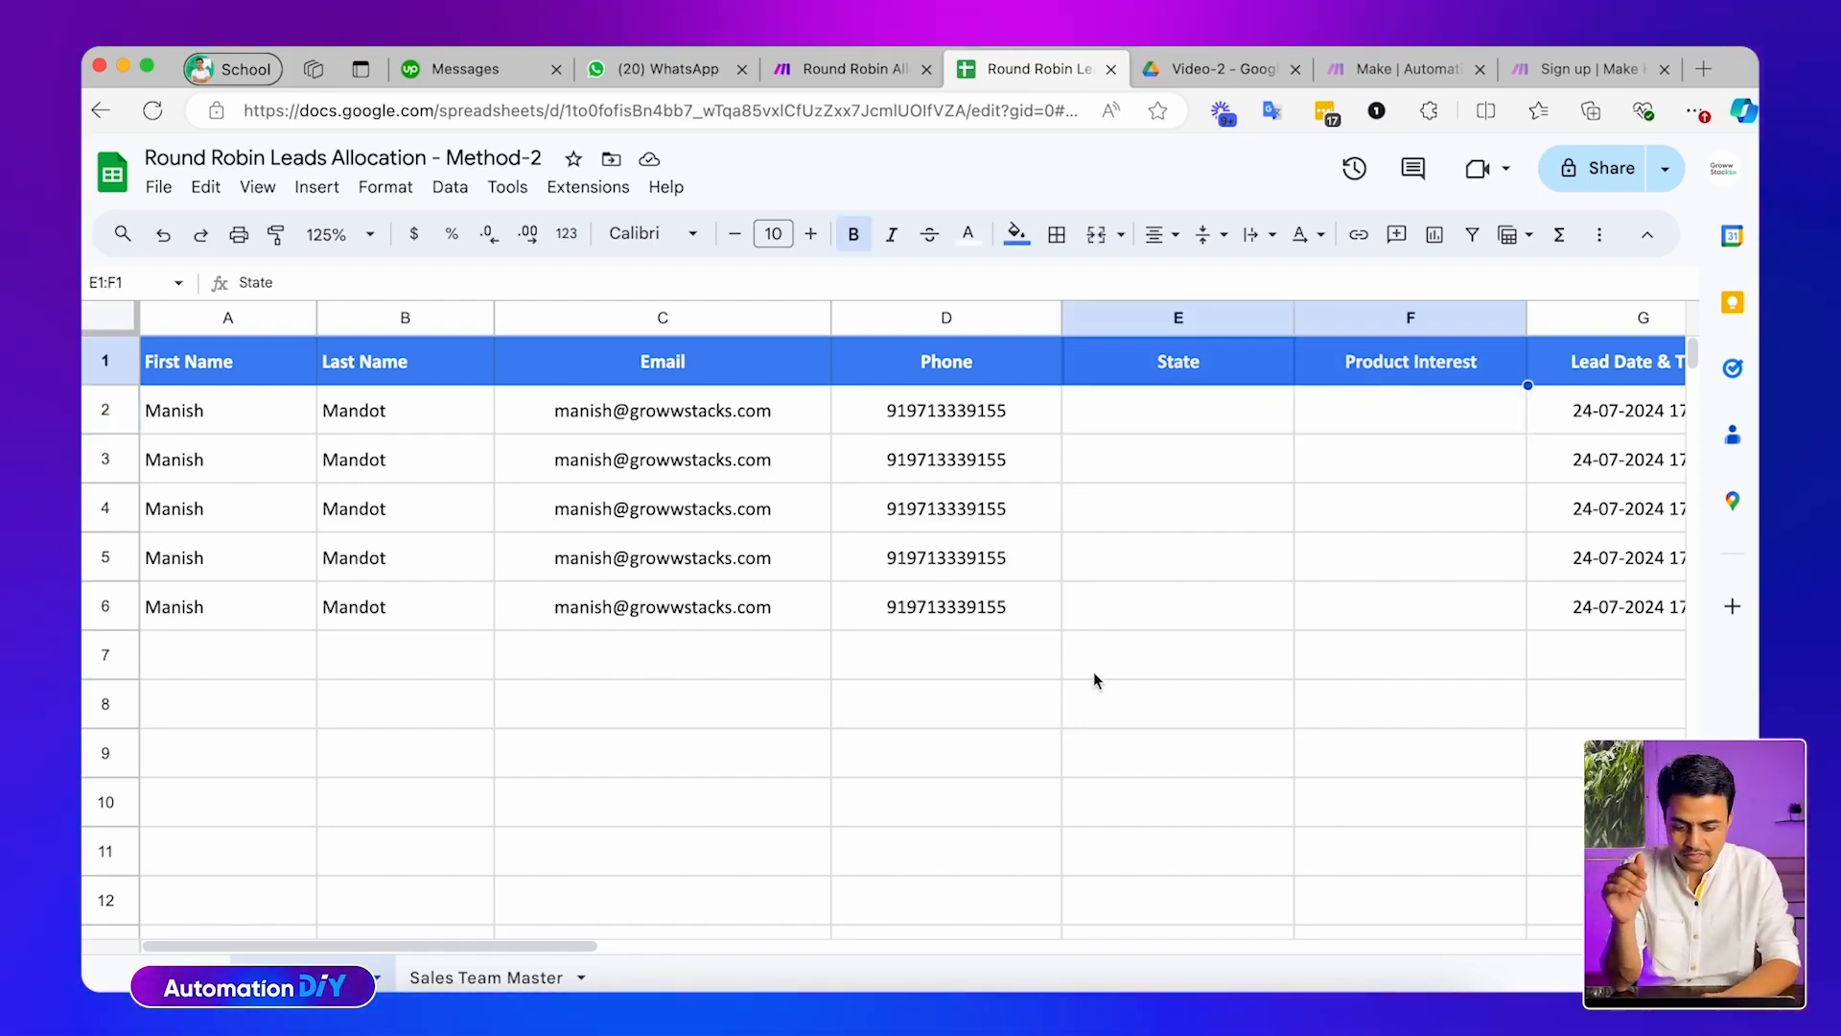
pyautogui.hscroll(5, 1187, 643)
pyautogui.click(1218, 408)
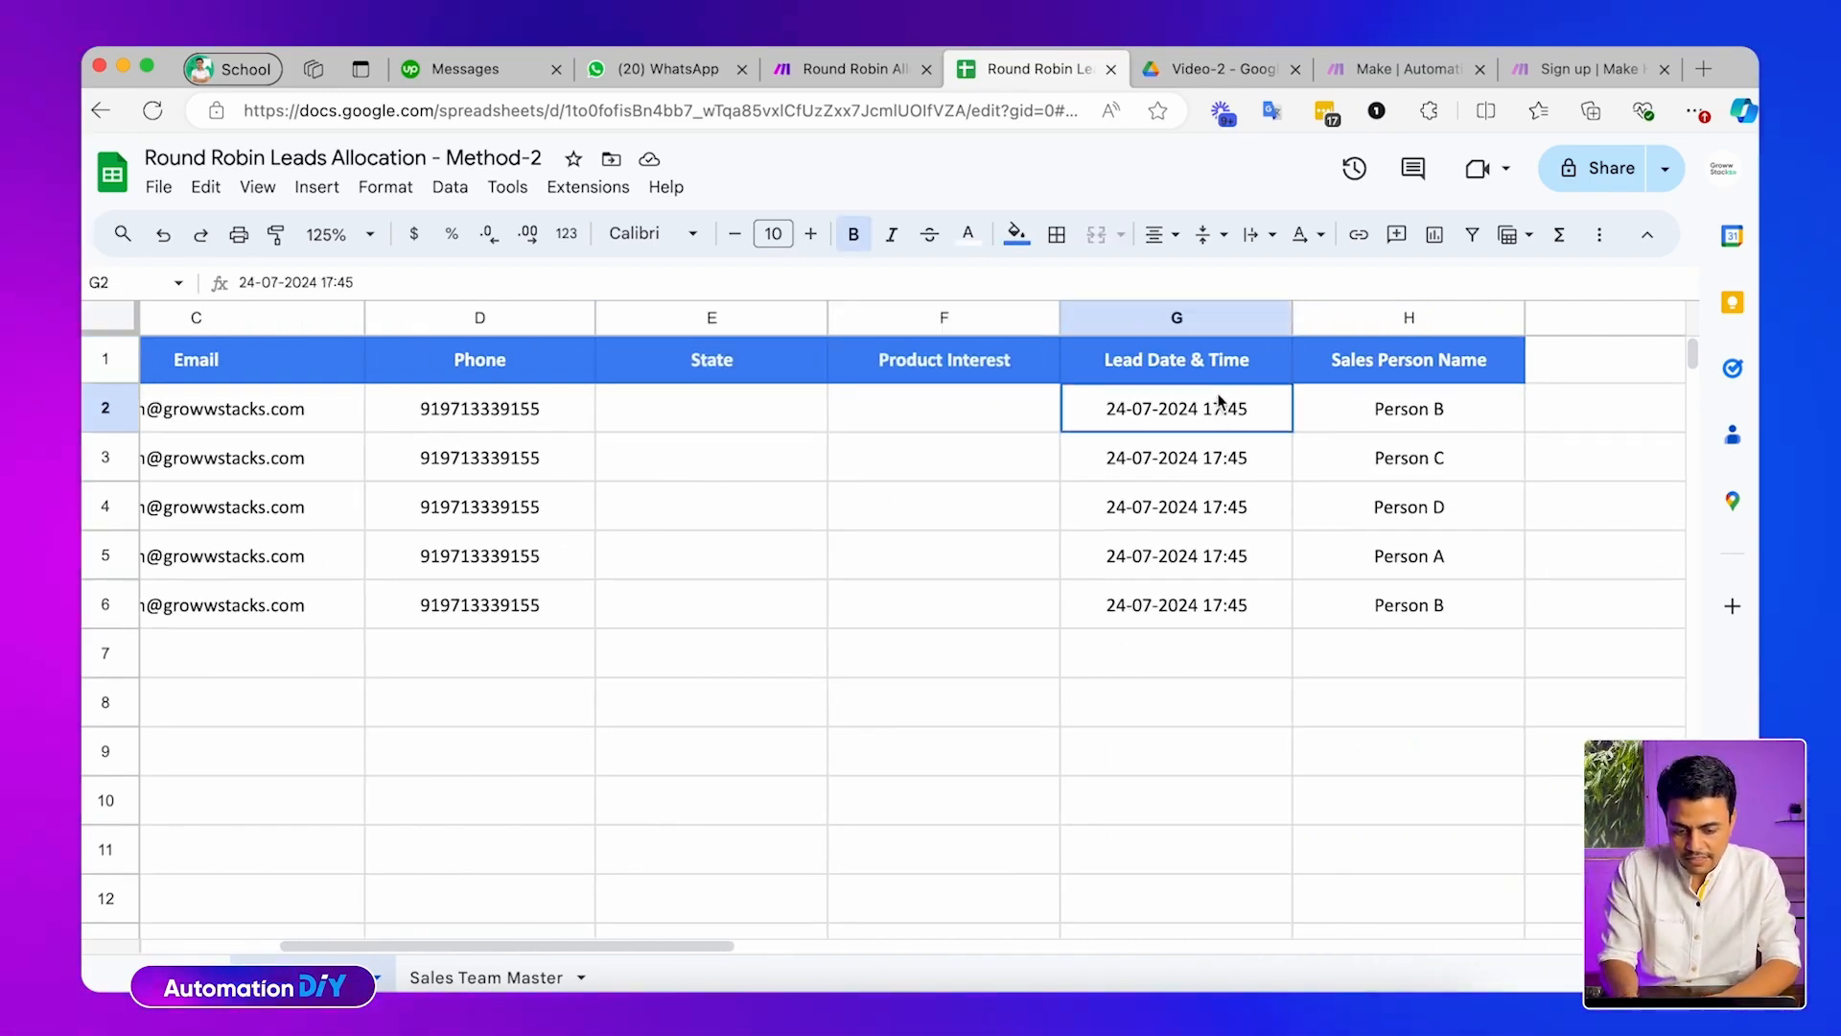
# Examine the Sales Team Master sheet's salesperson list, Allocated Leads Count column and available Applicable Product options
pyautogui.click(486, 978)
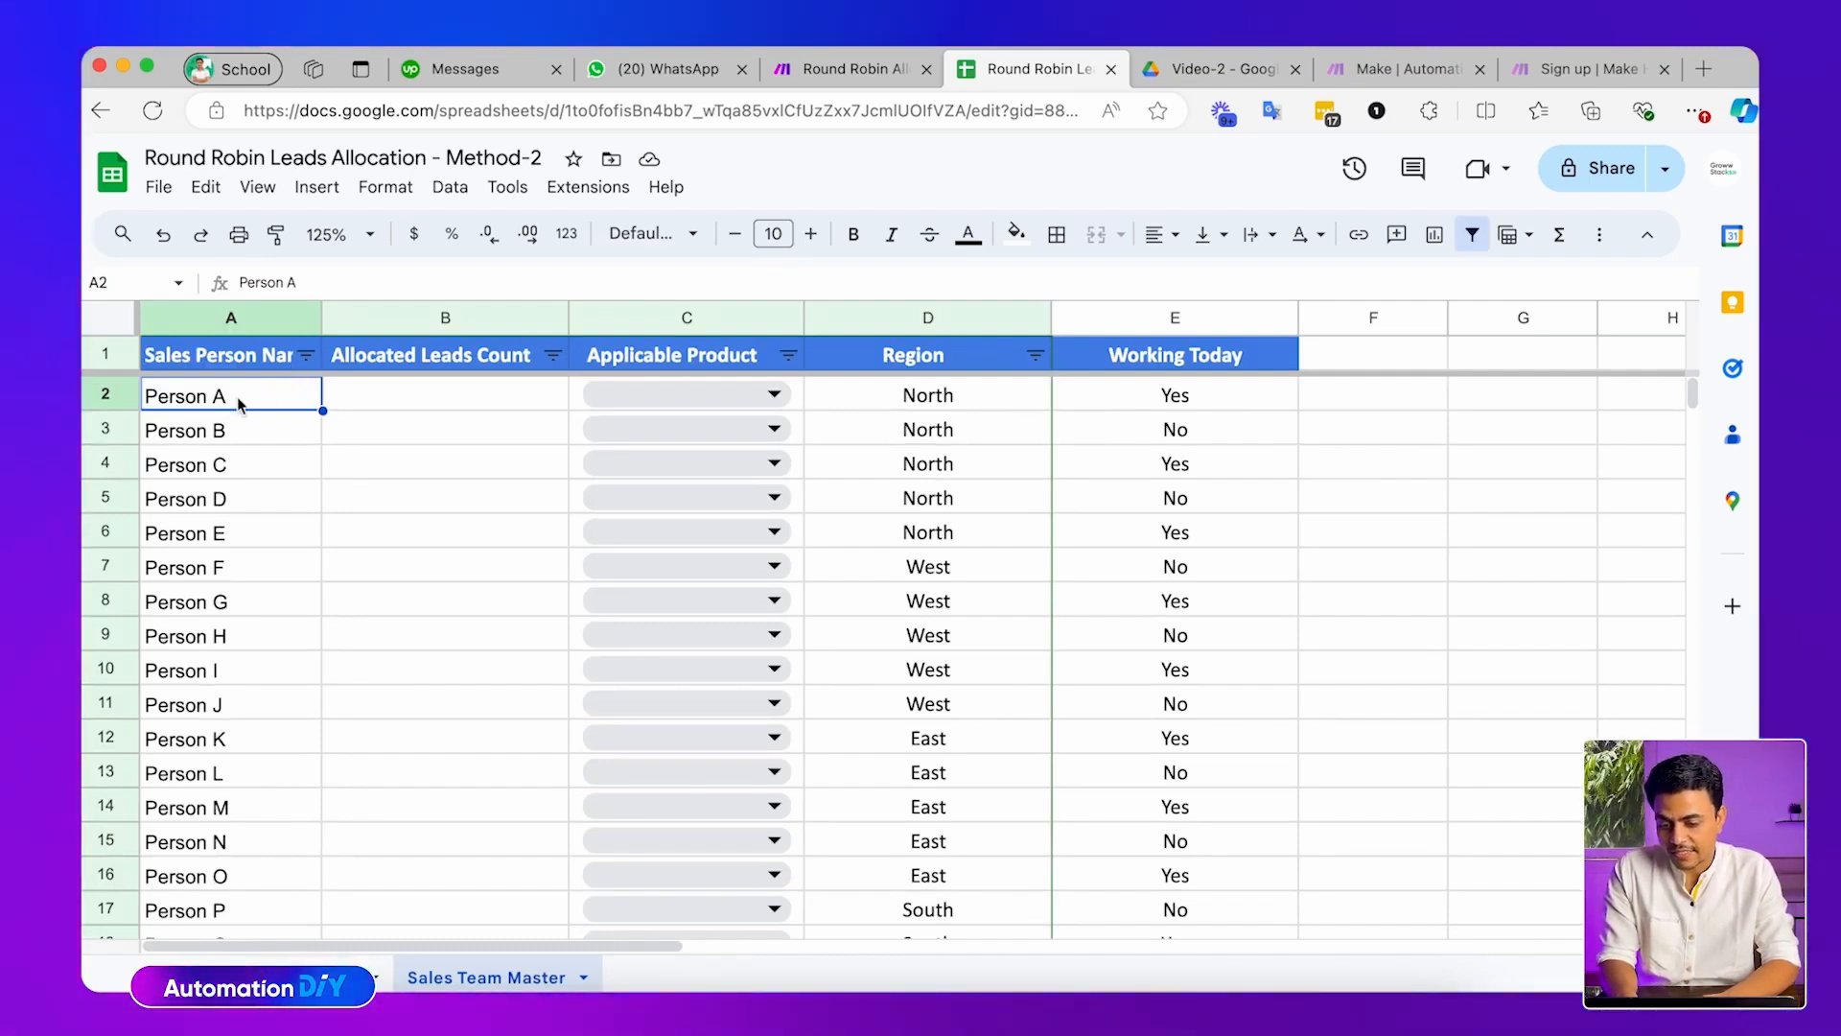
pyautogui.scroll(-10, 291, 647)
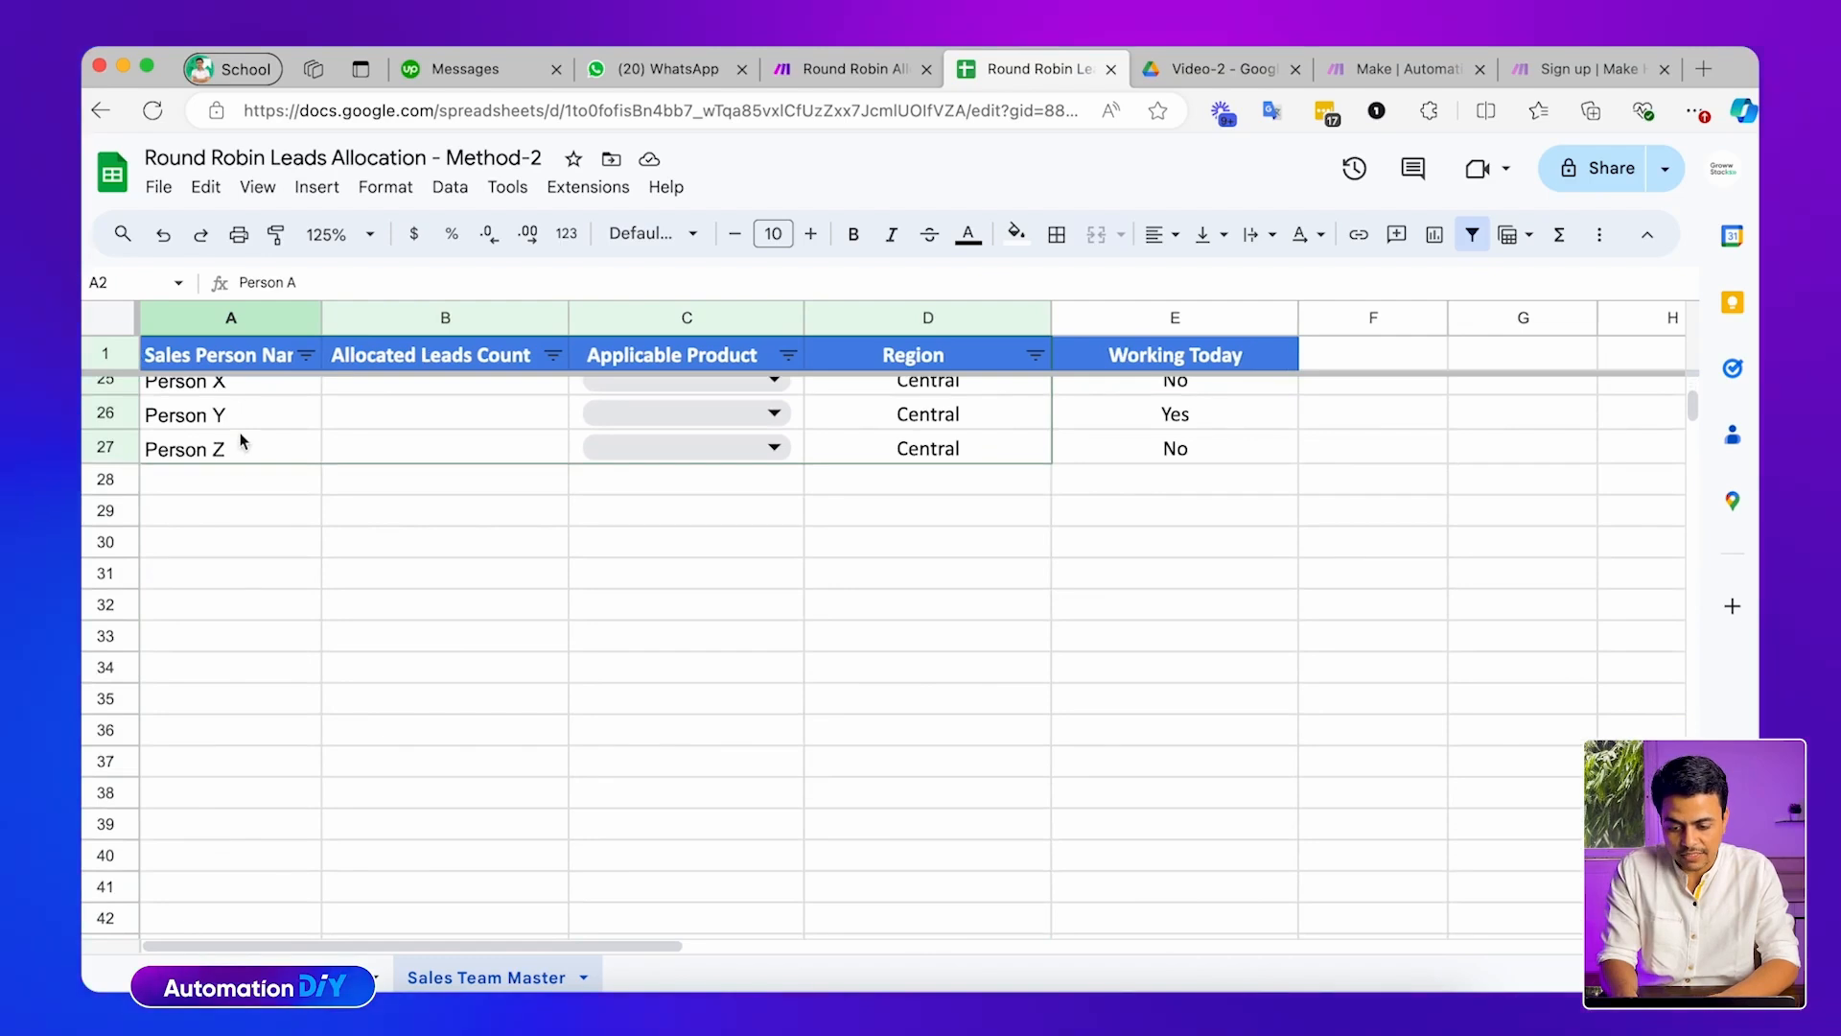
pyautogui.scroll(10, 240, 444)
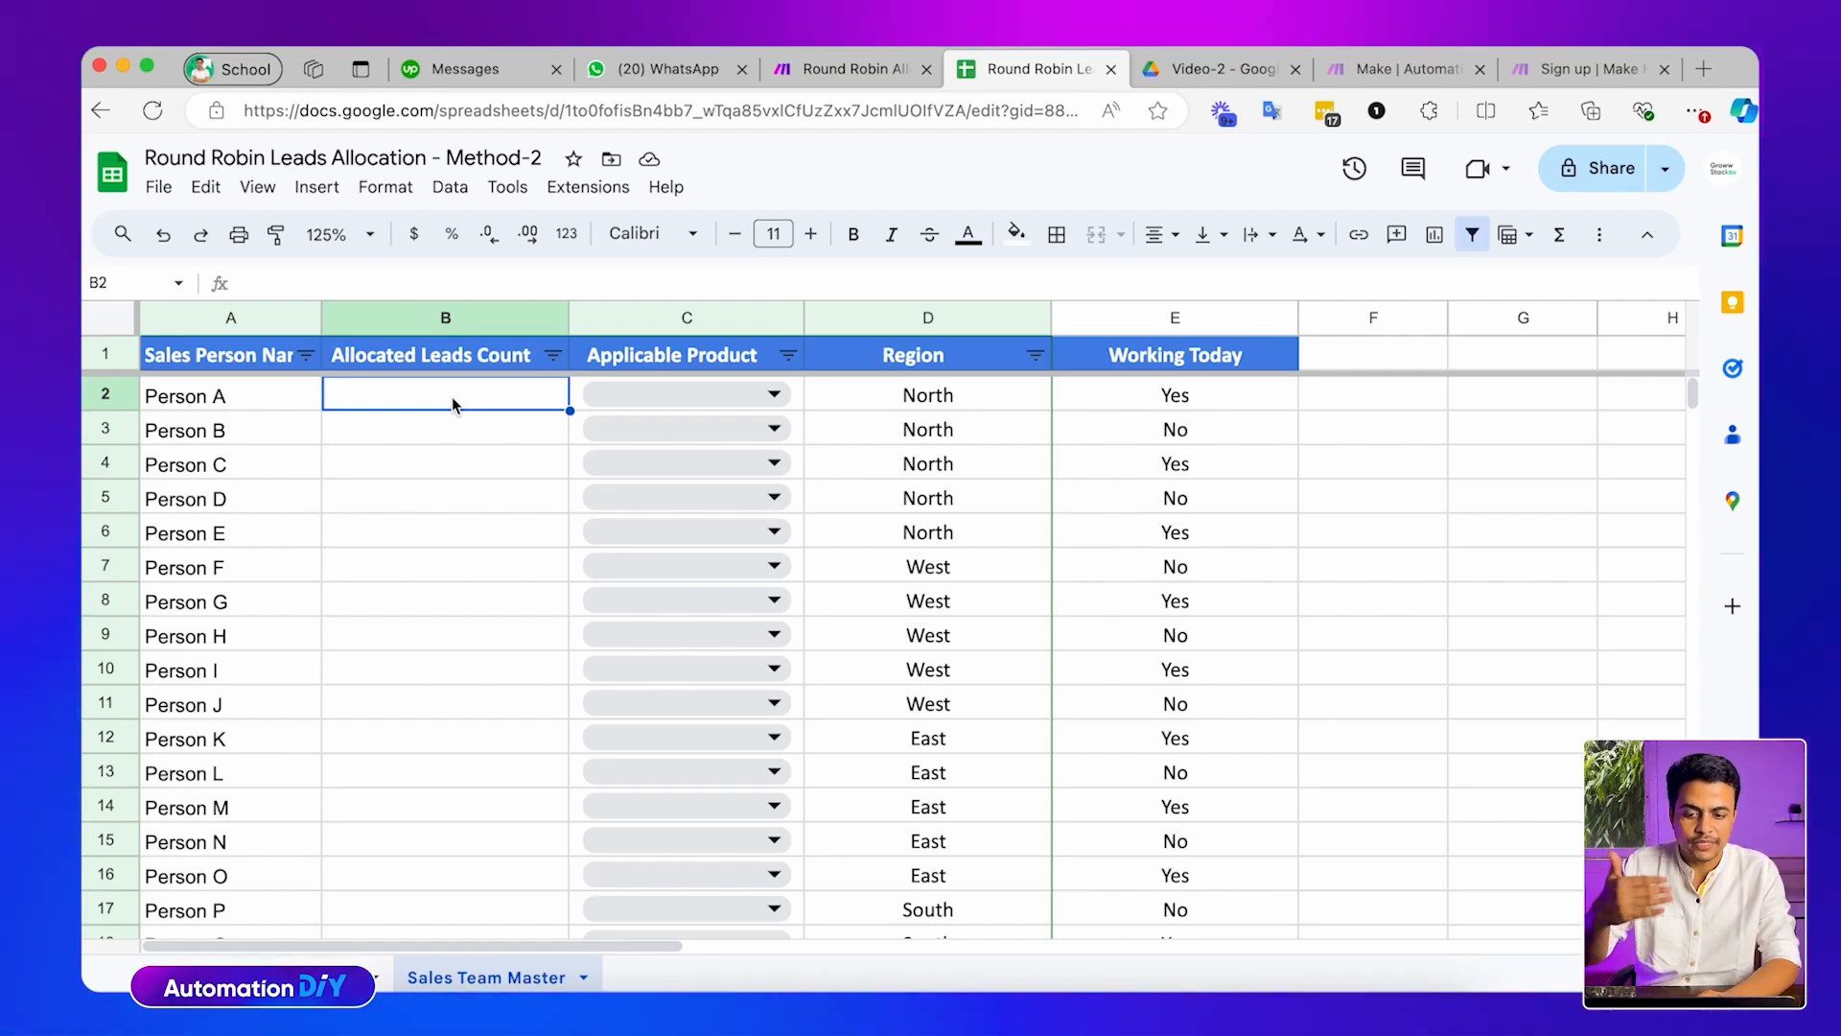
pyautogui.press('Left')
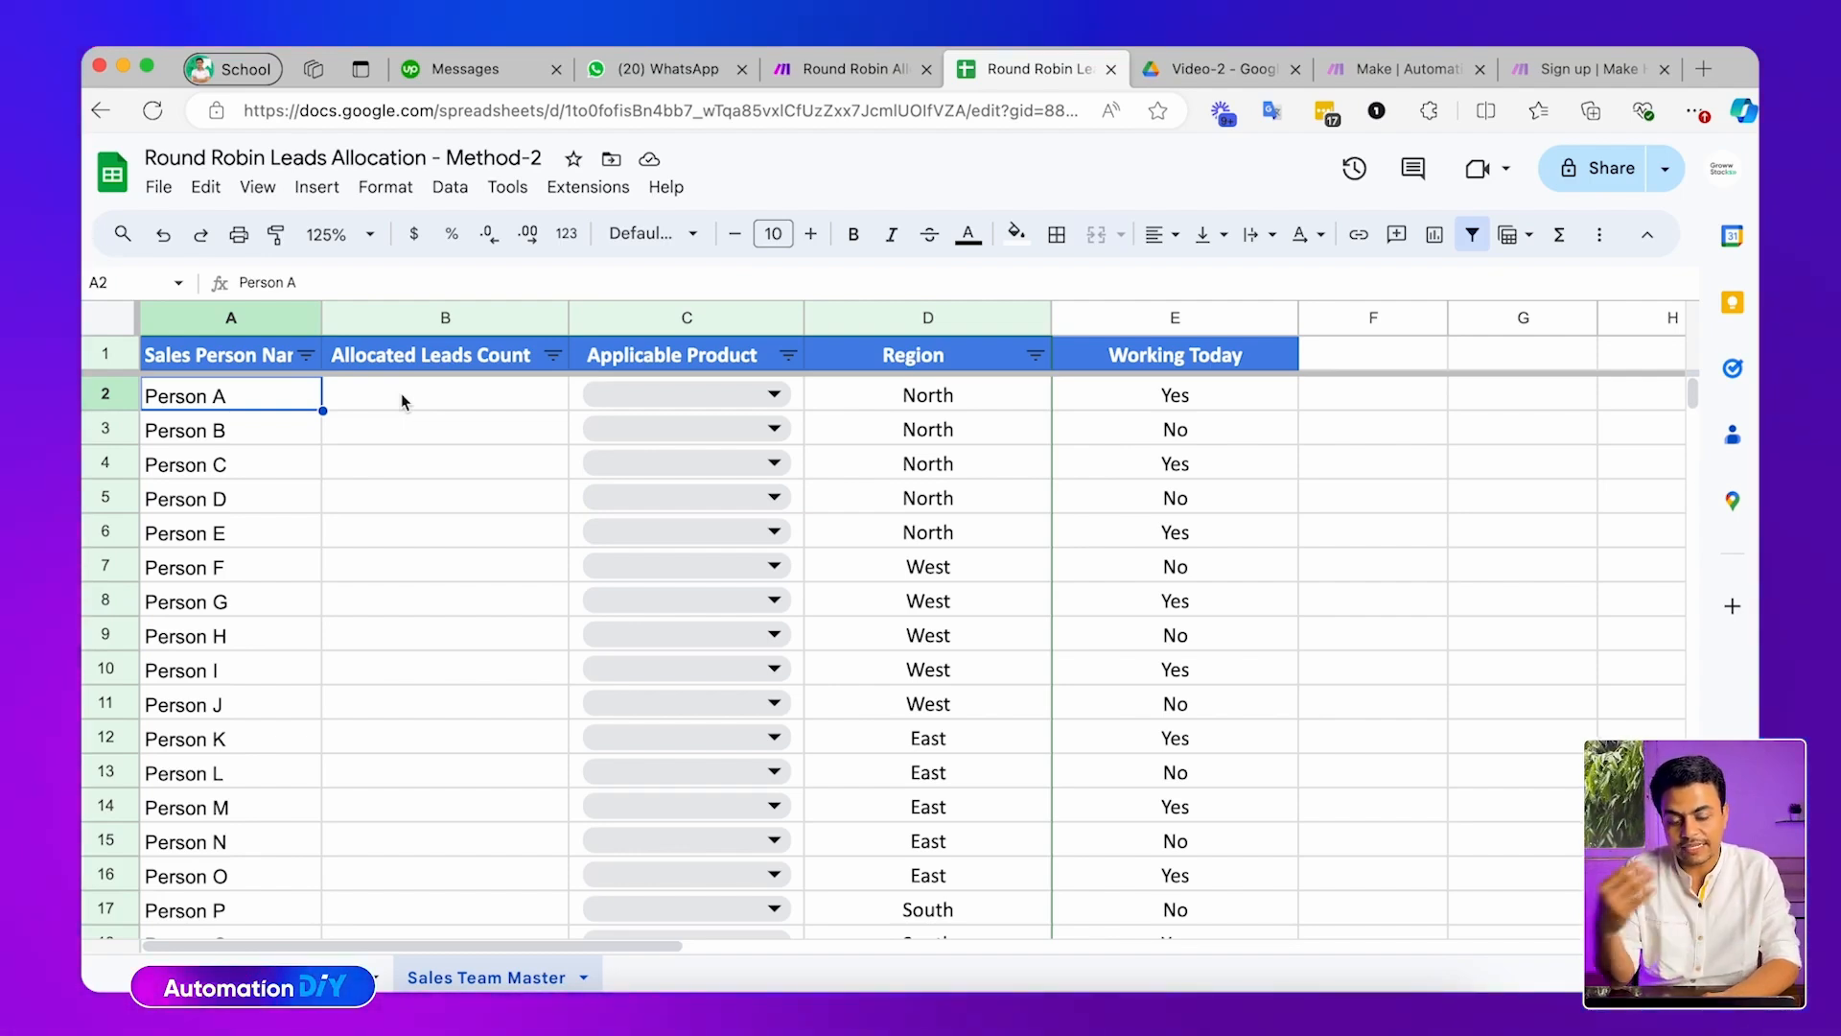
pyautogui.moveTo(401, 393); pyautogui.dragTo(414, 631)
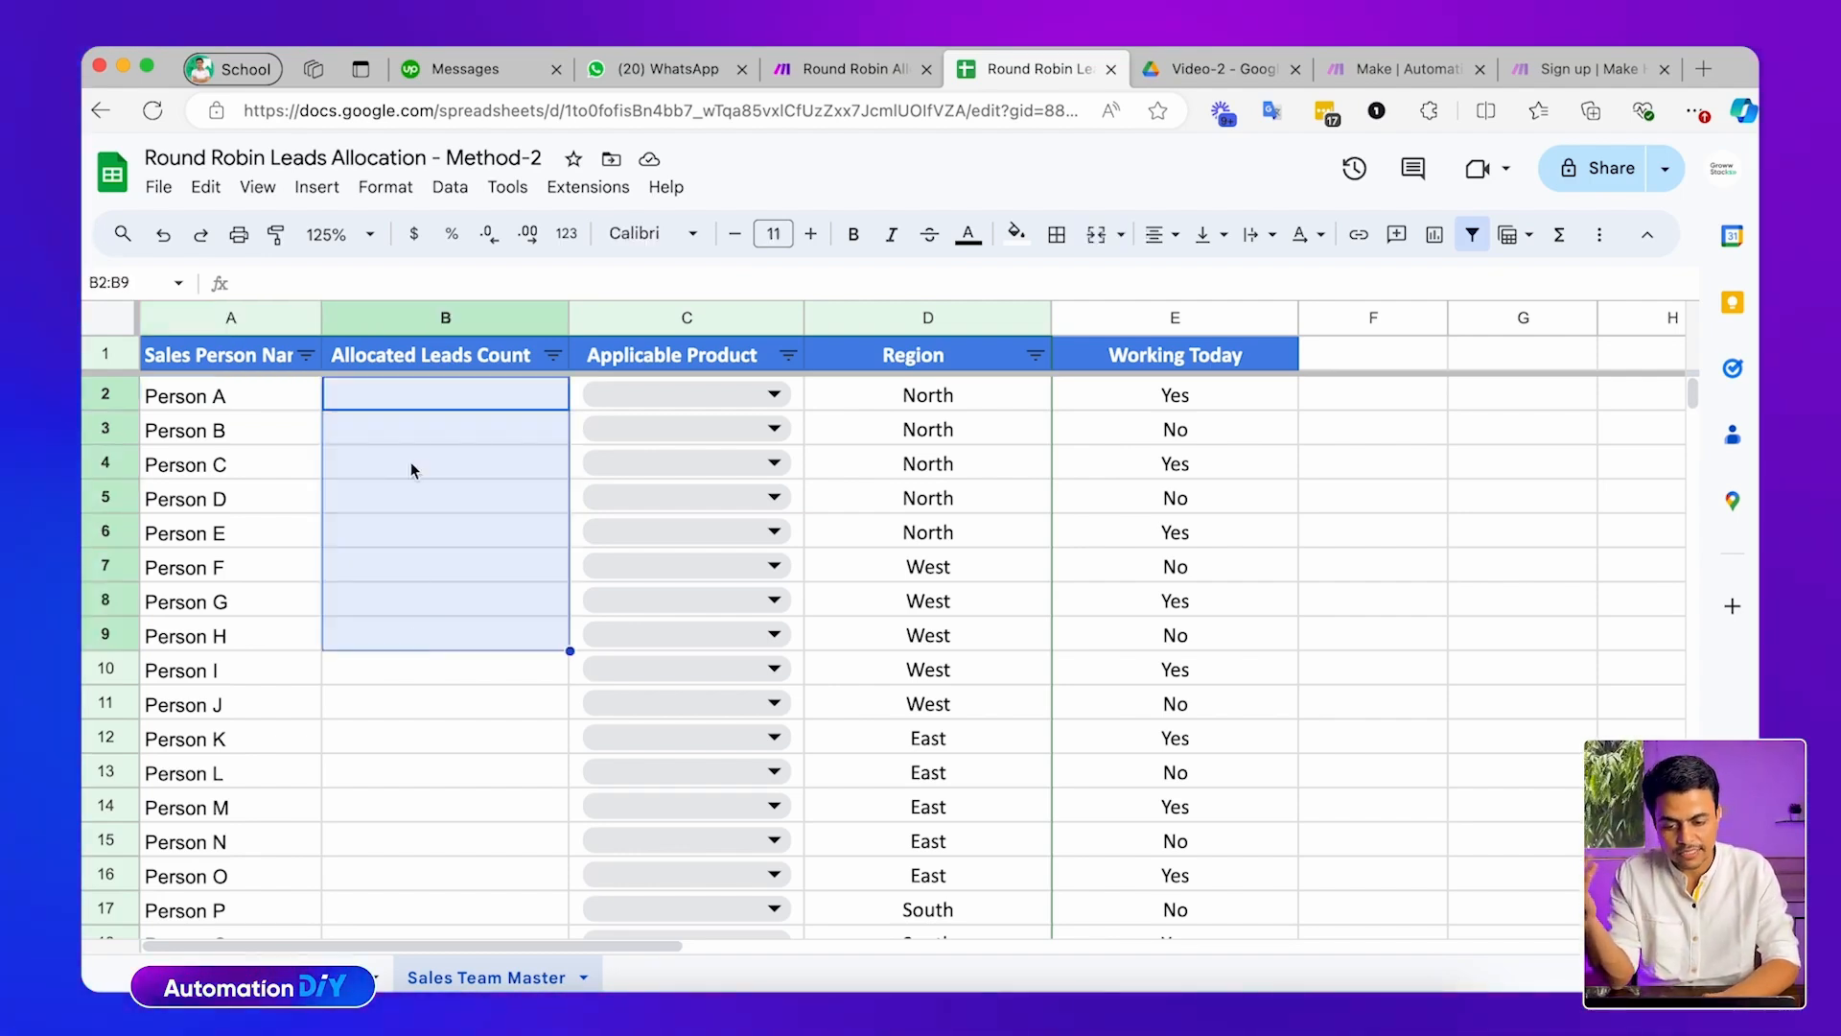
pyautogui.click(638, 397)
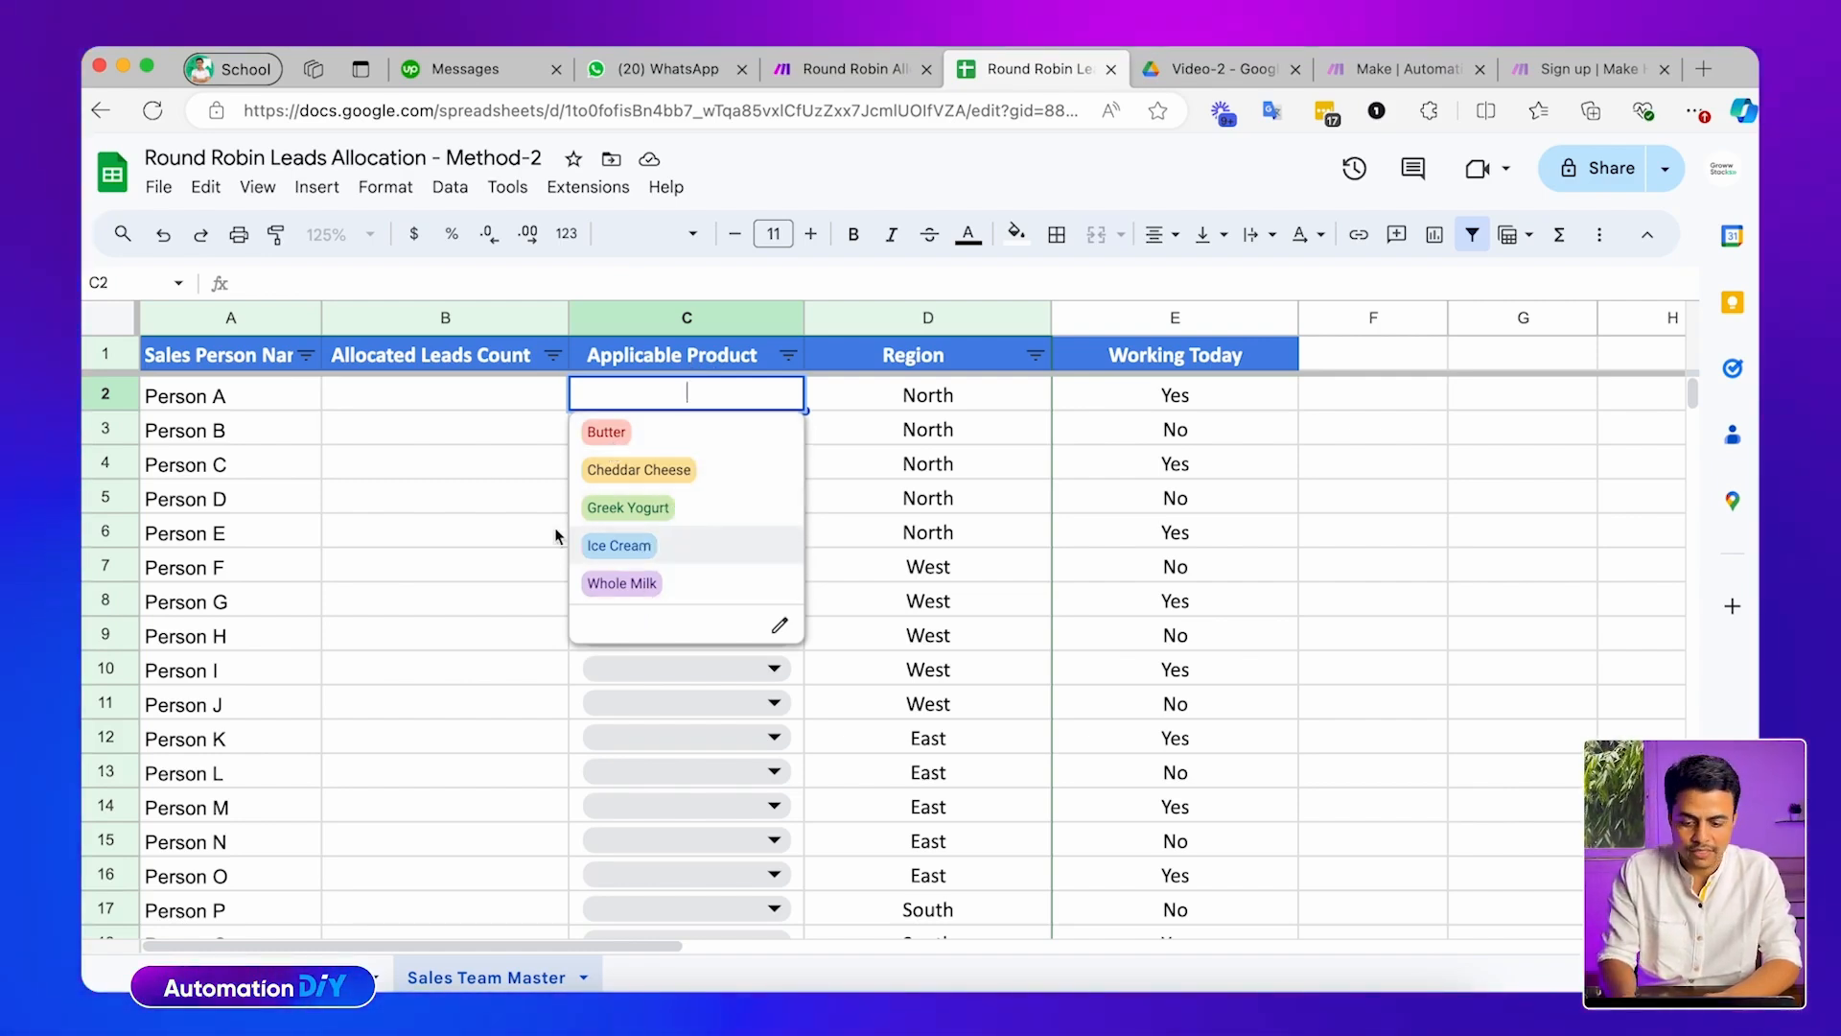
pyautogui.click(485, 367)
pyautogui.click(276, 403)
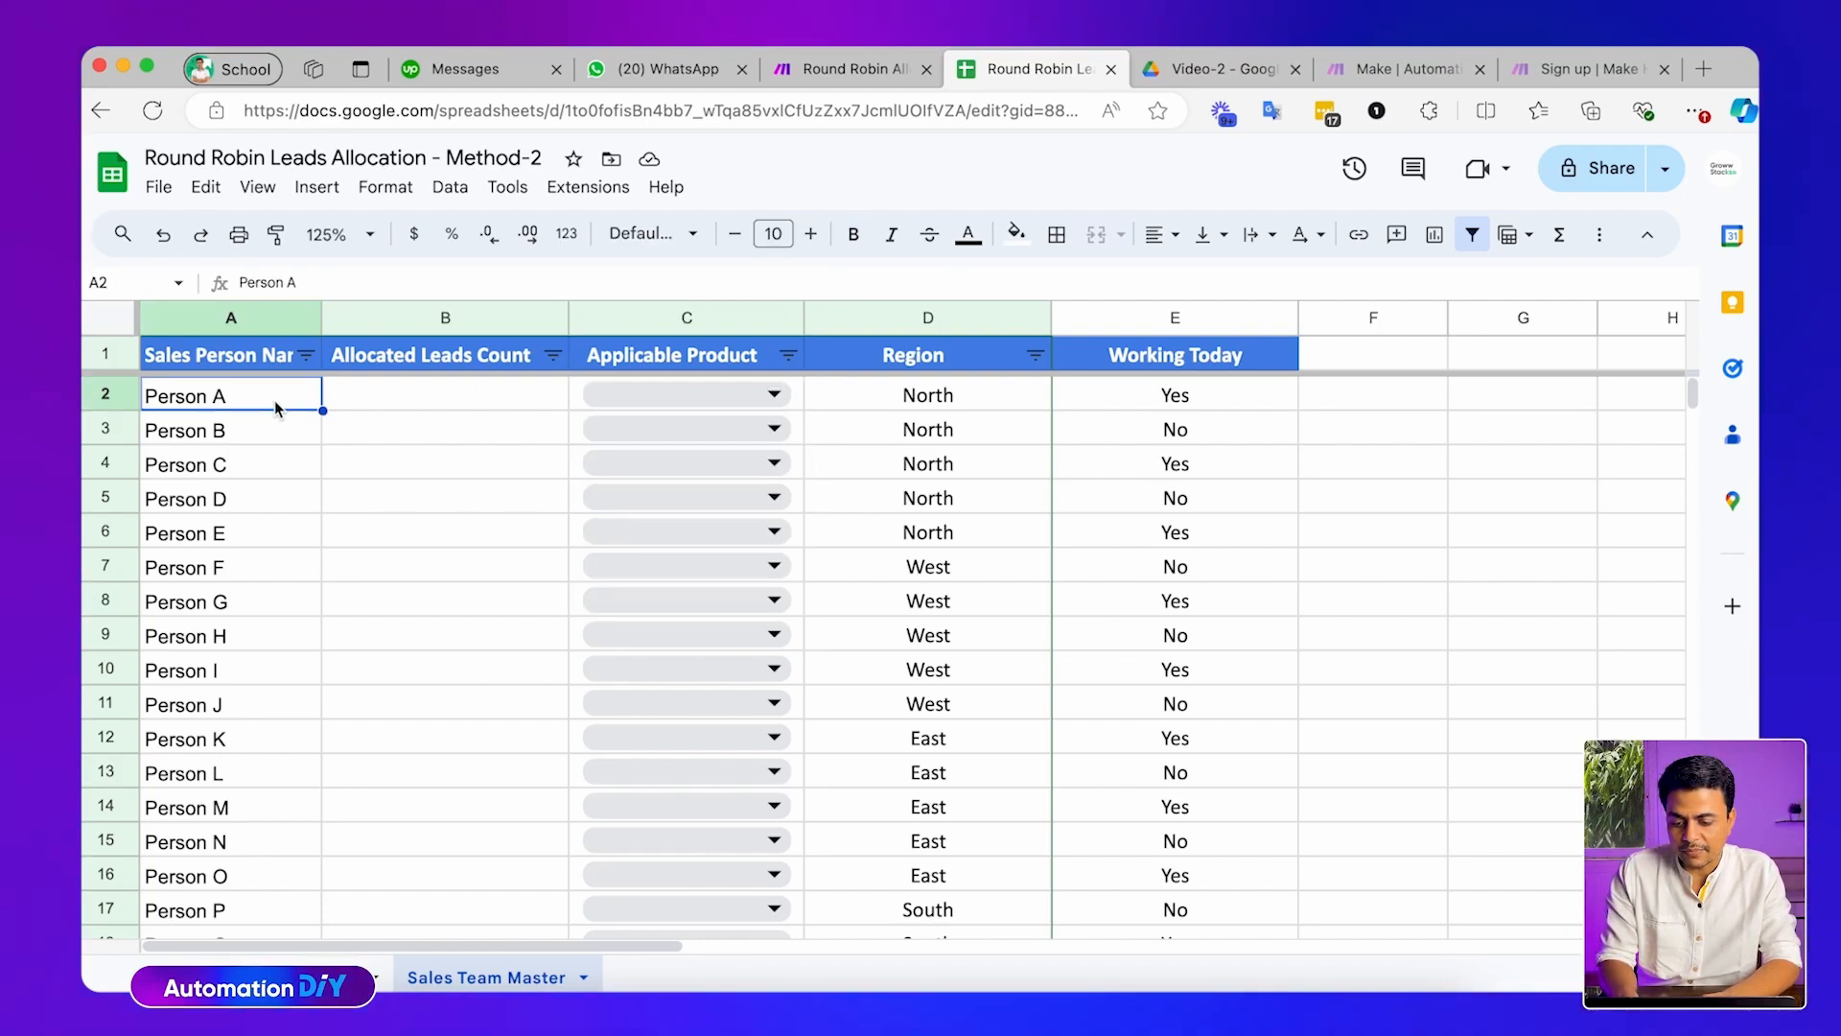
# Set the Applicable Product to Butter for Person A and Cheddar Cheese for Person B
pyautogui.click(659, 397)
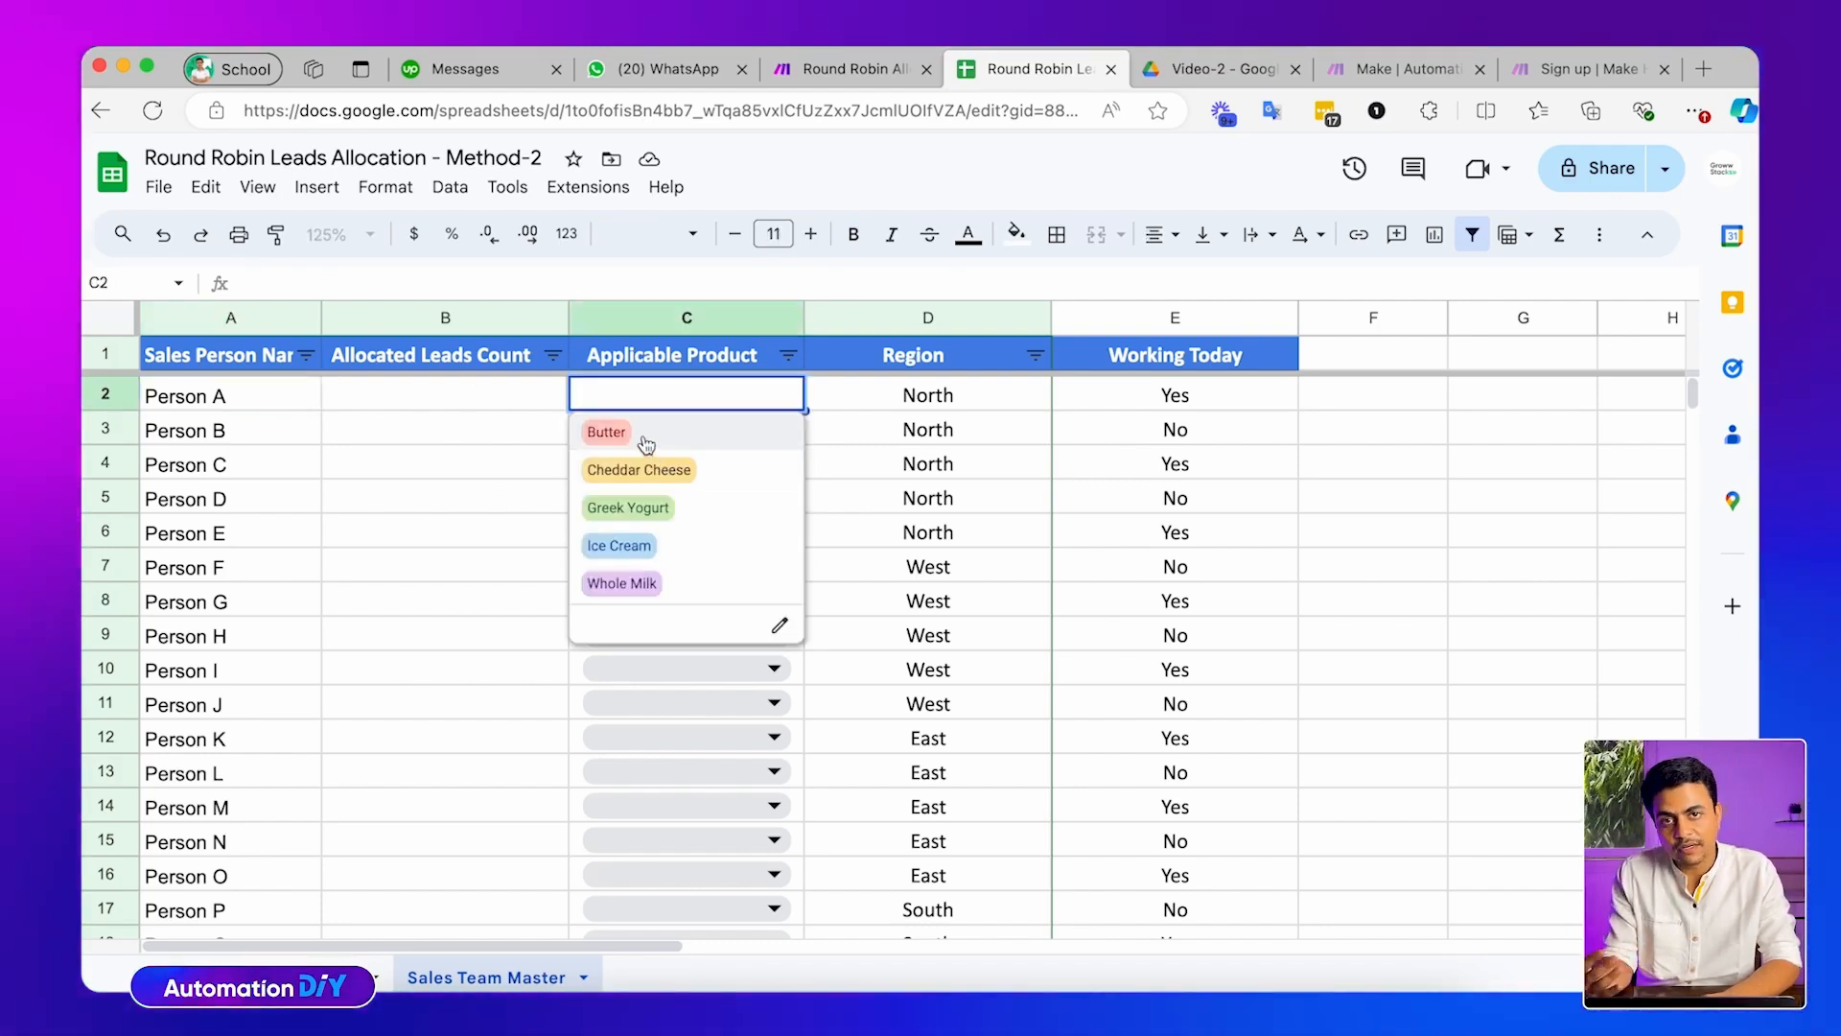
pyautogui.click(646, 444)
pyautogui.click(633, 430)
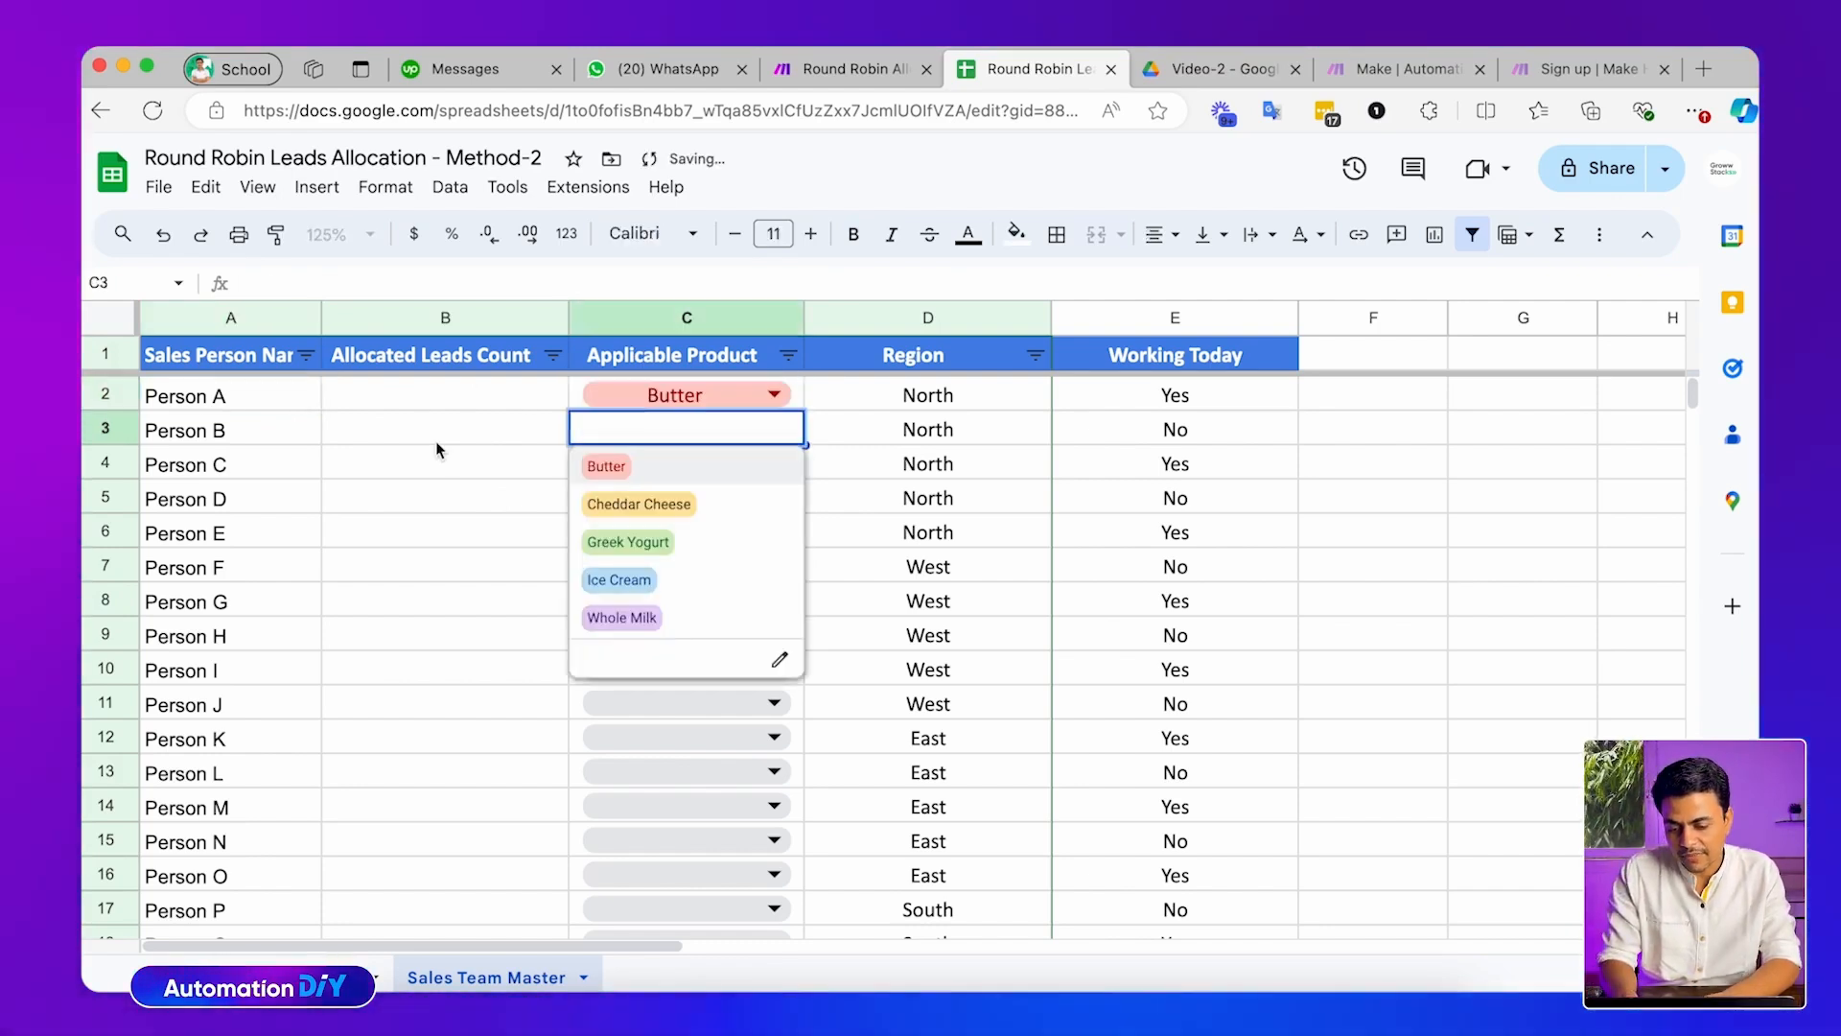
pyautogui.click(437, 441)
pyautogui.click(628, 431)
pyautogui.click(635, 504)
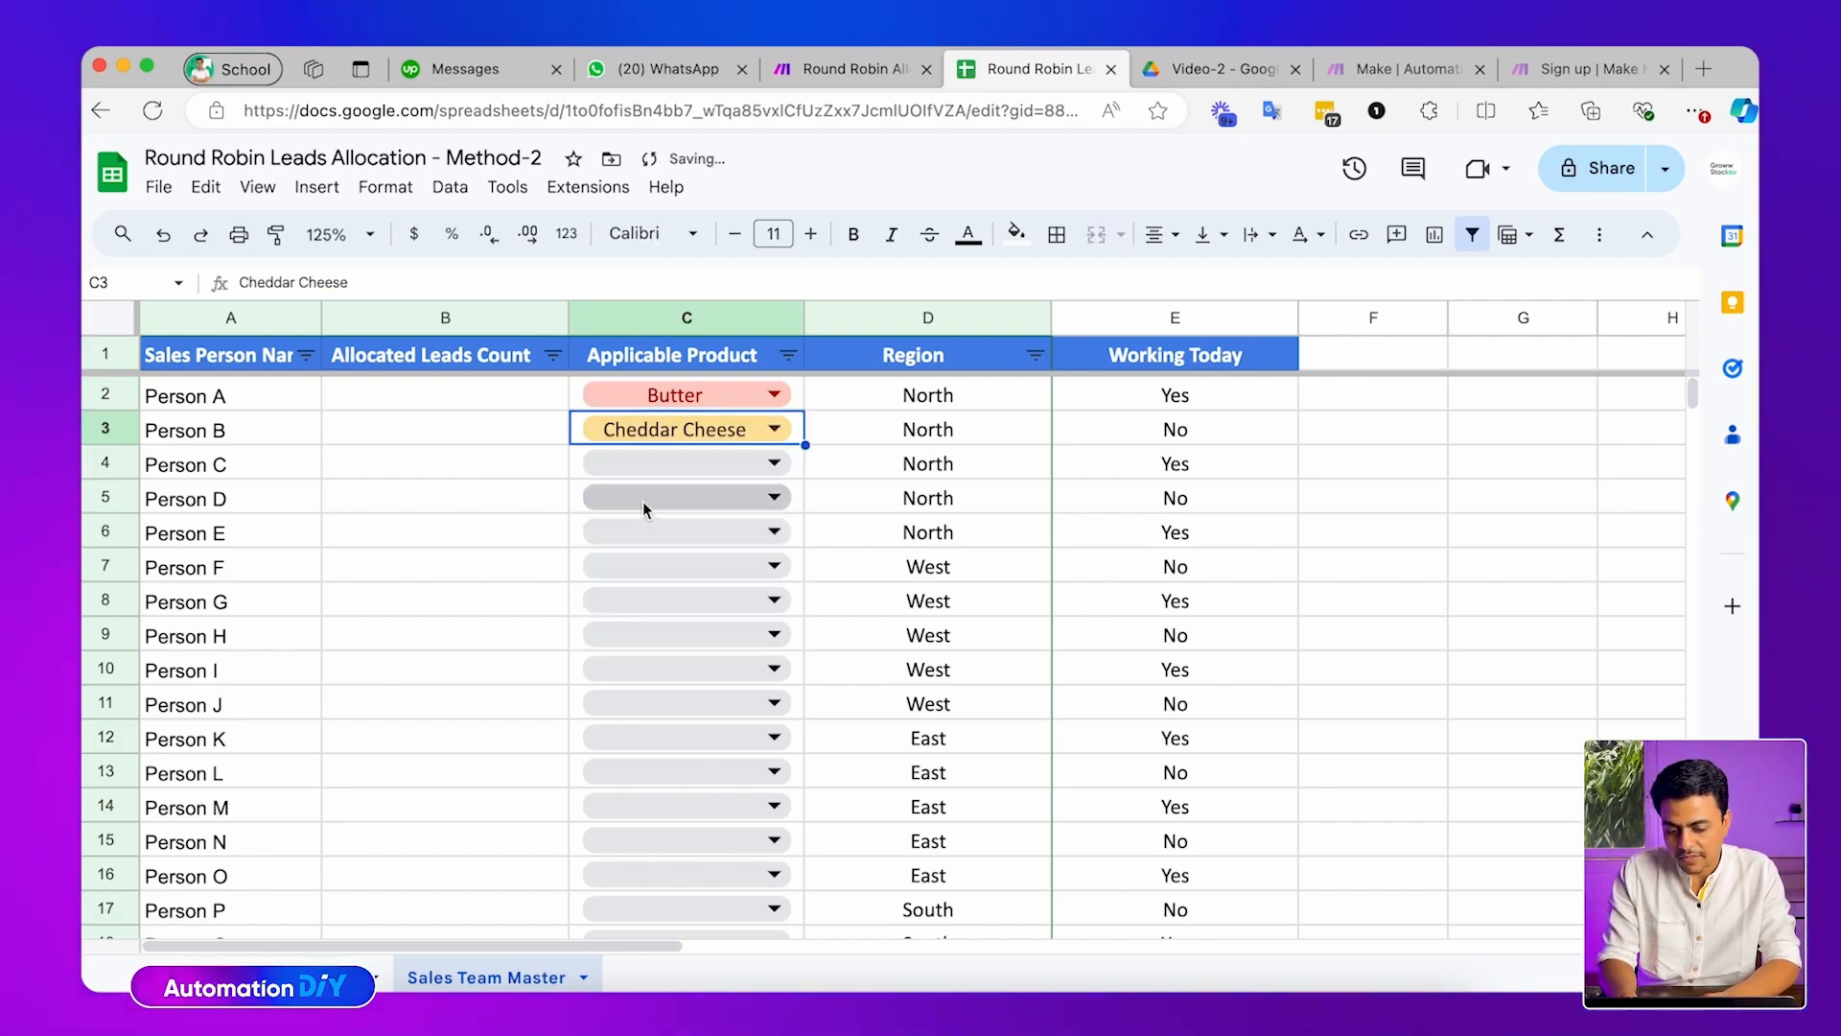
# Set the Applicable Product to Greek Yogurt for Person C, Ice Cream for Person D and Whole Milk for Person E
pyautogui.click(628, 468)
pyautogui.click(645, 580)
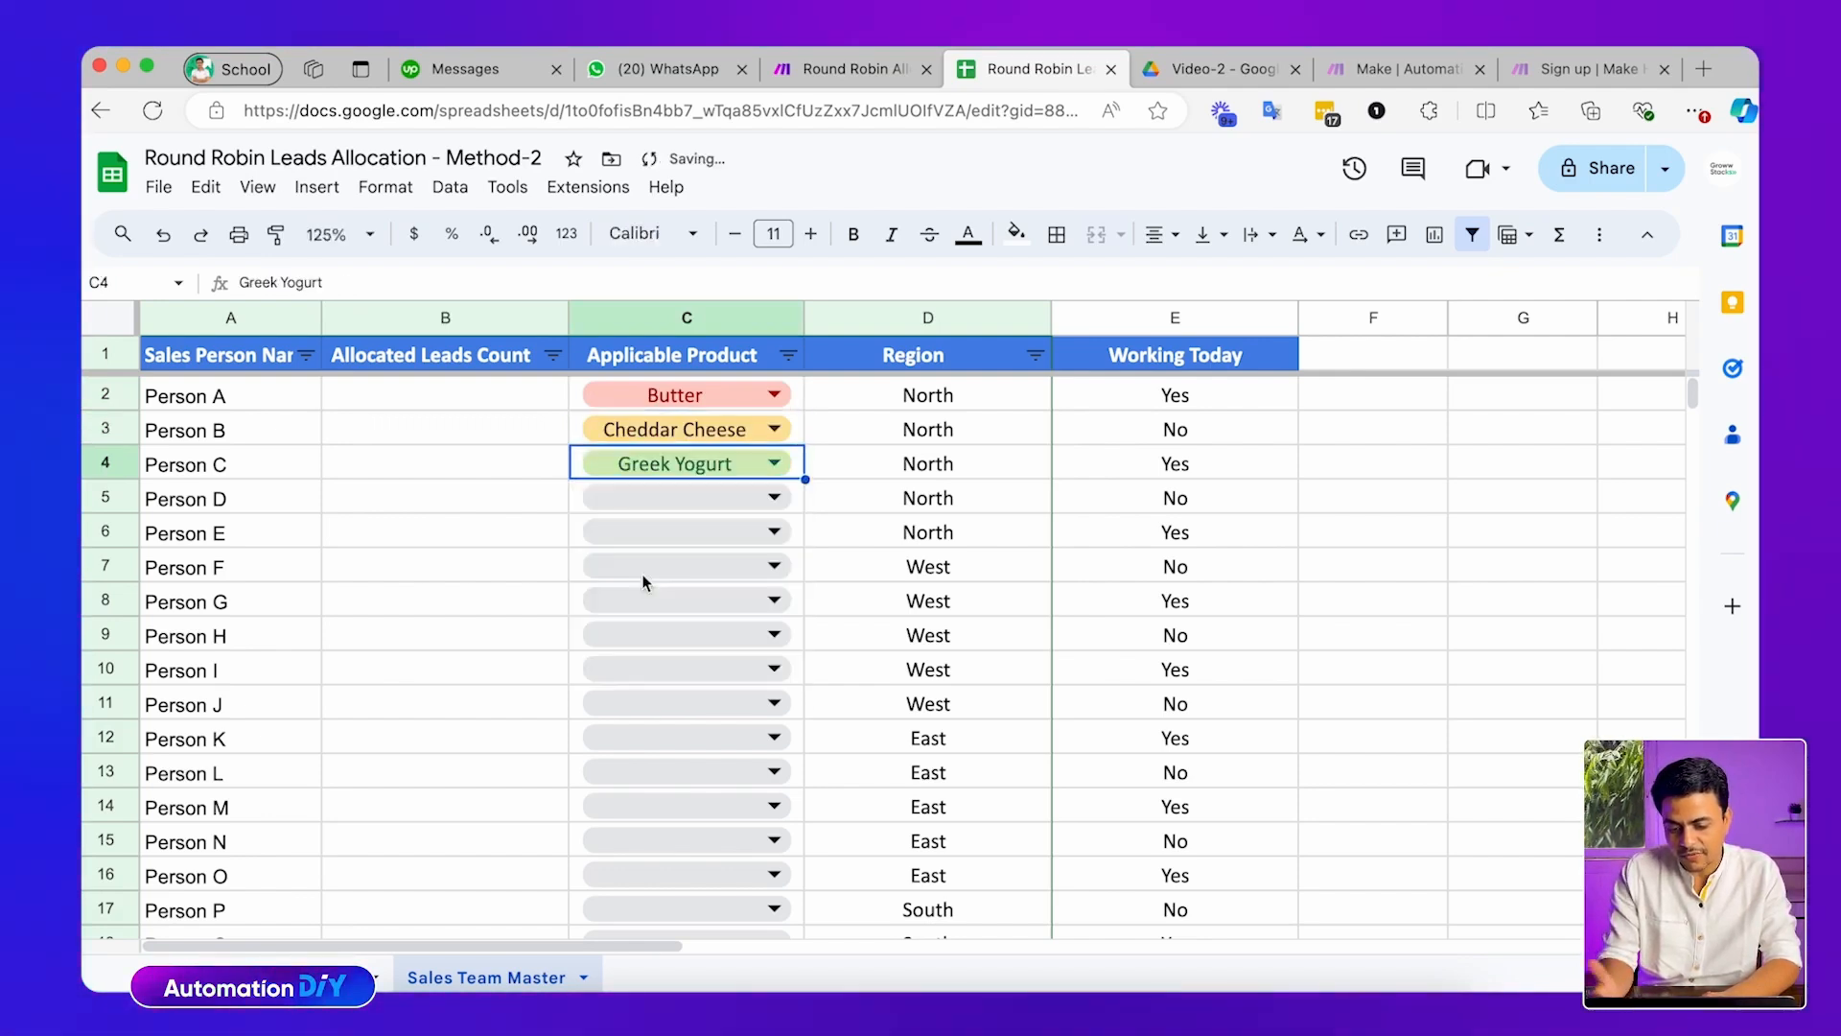
pyautogui.press('Return')
pyautogui.click(672, 651)
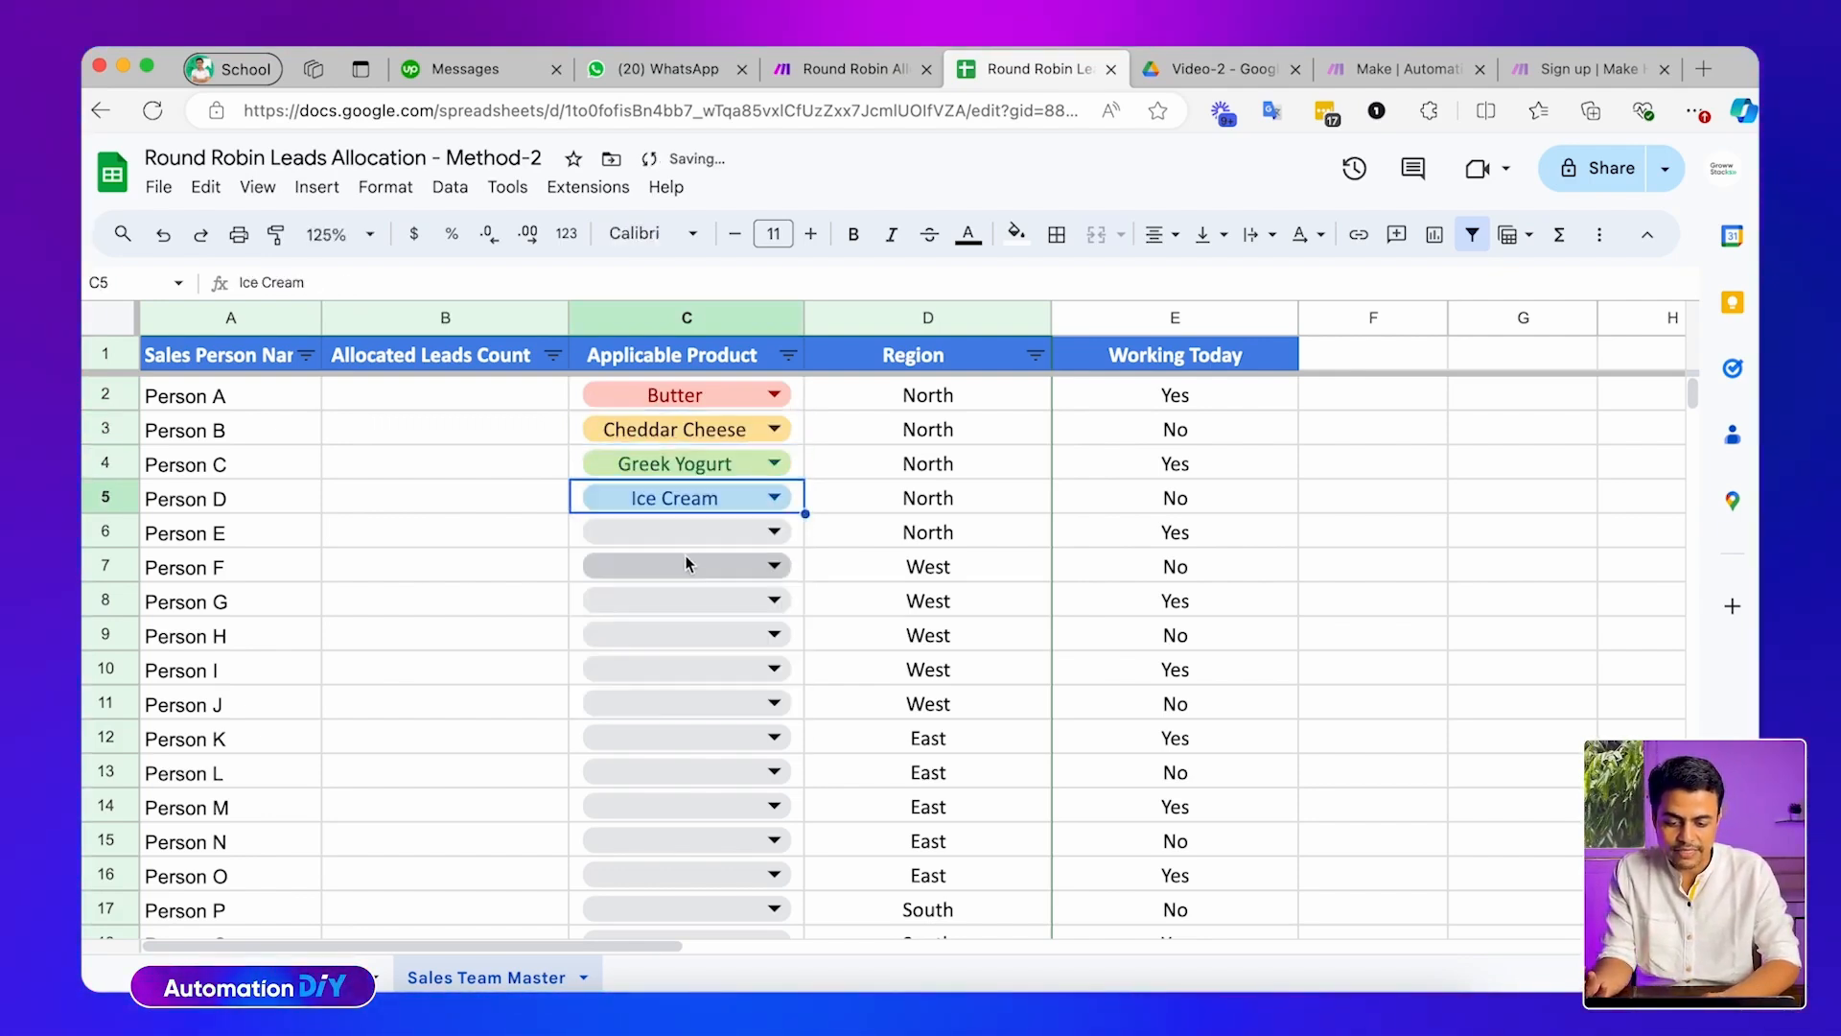
pyautogui.click(682, 531)
pyautogui.click(673, 719)
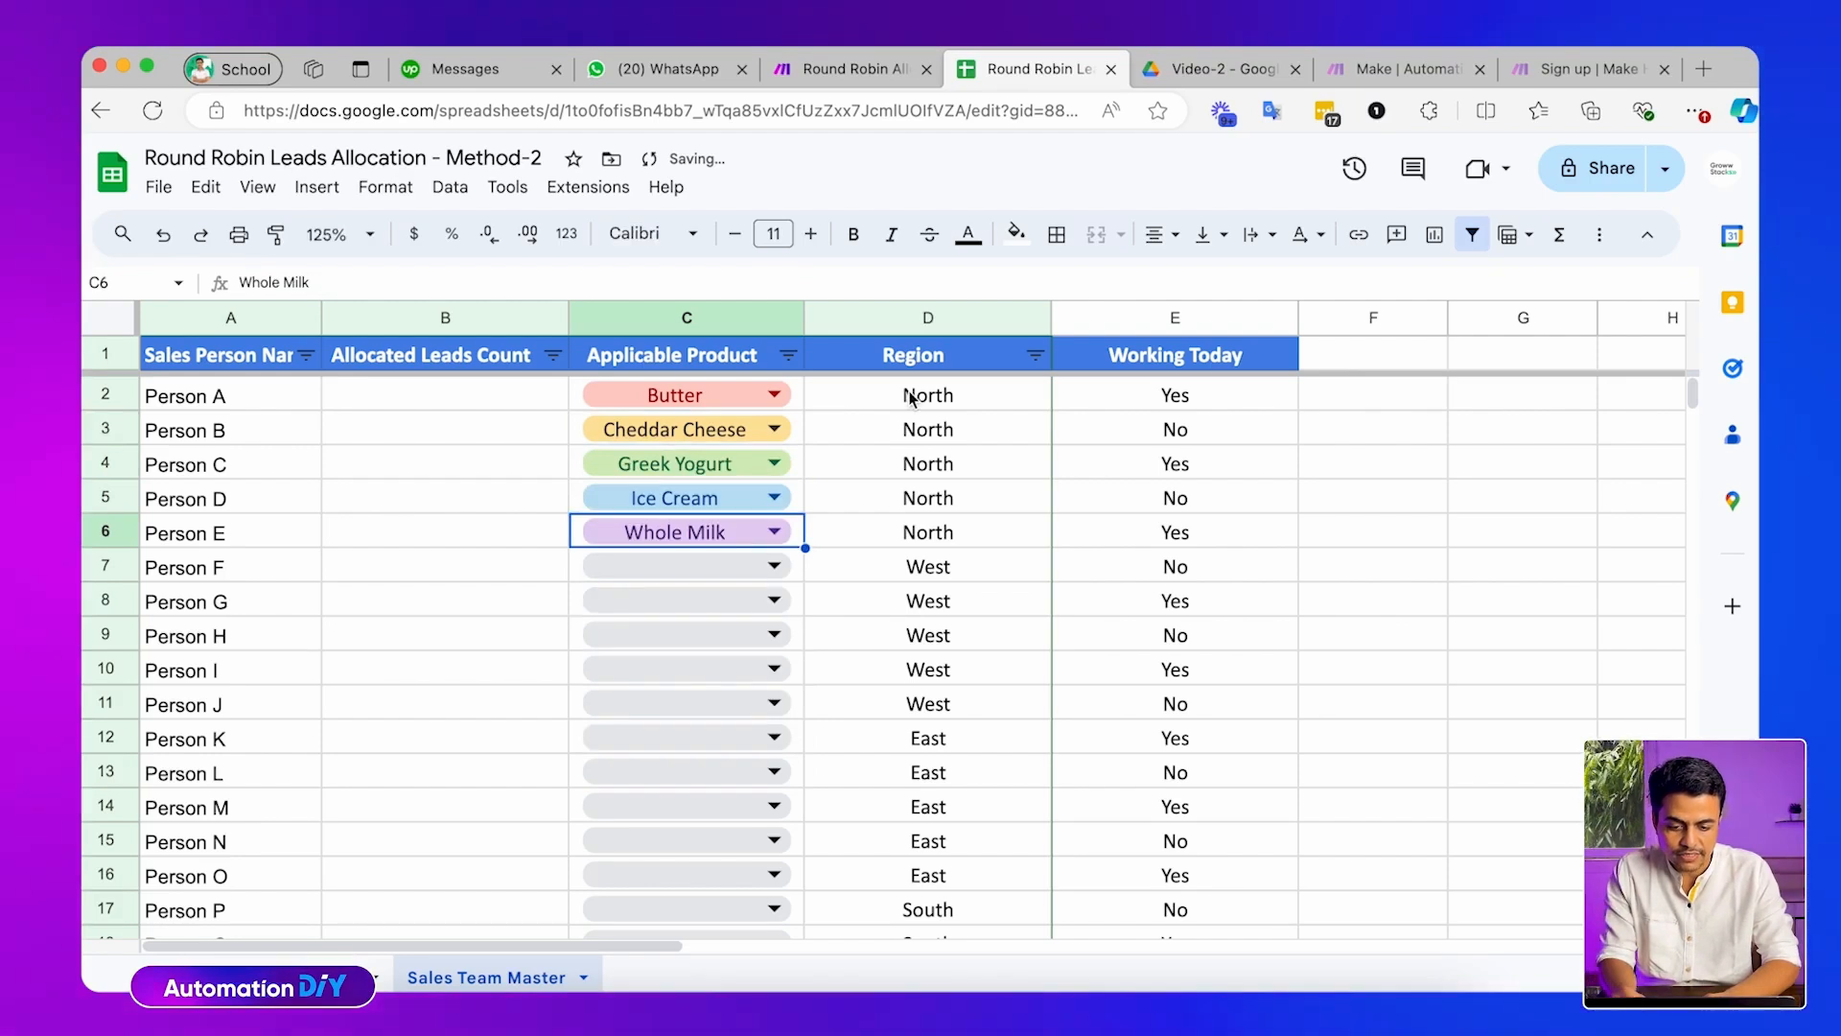
# Review the Region column of the Sales Team Master sheet for Person A through Person E
pyautogui.click(884, 364)
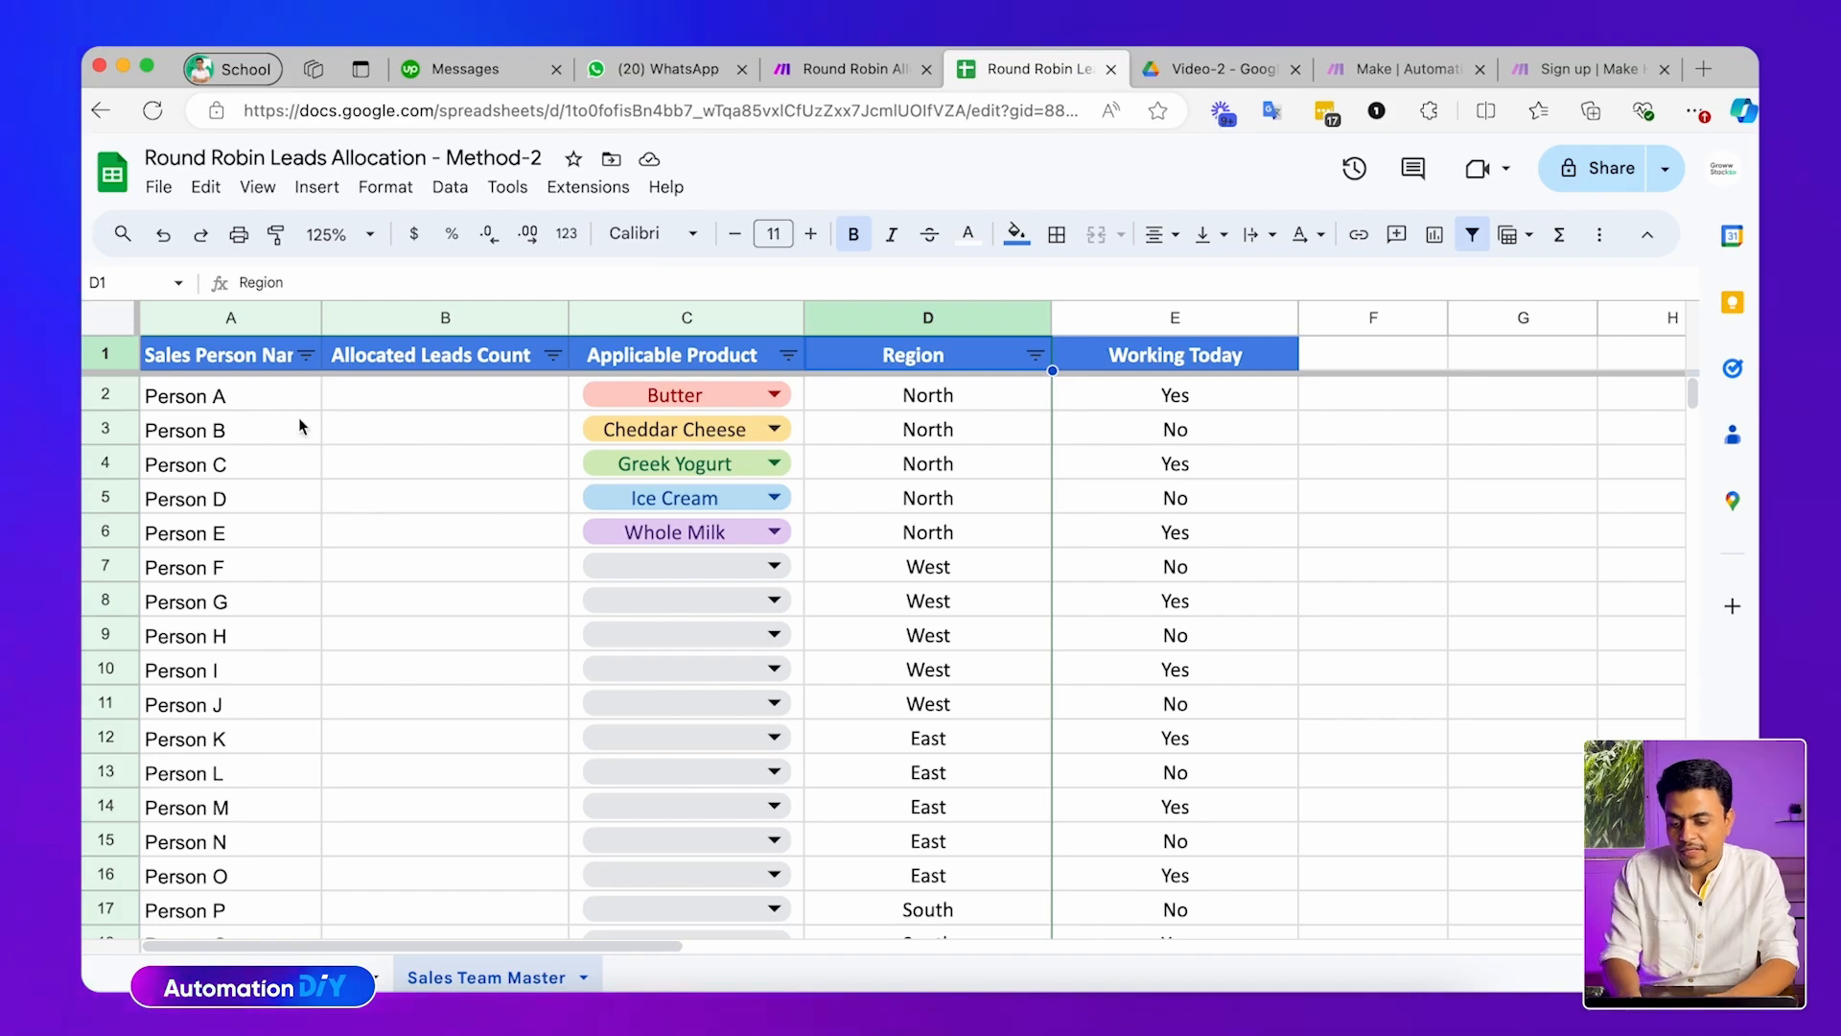
pyautogui.moveTo(293, 395); pyautogui.dragTo(283, 542)
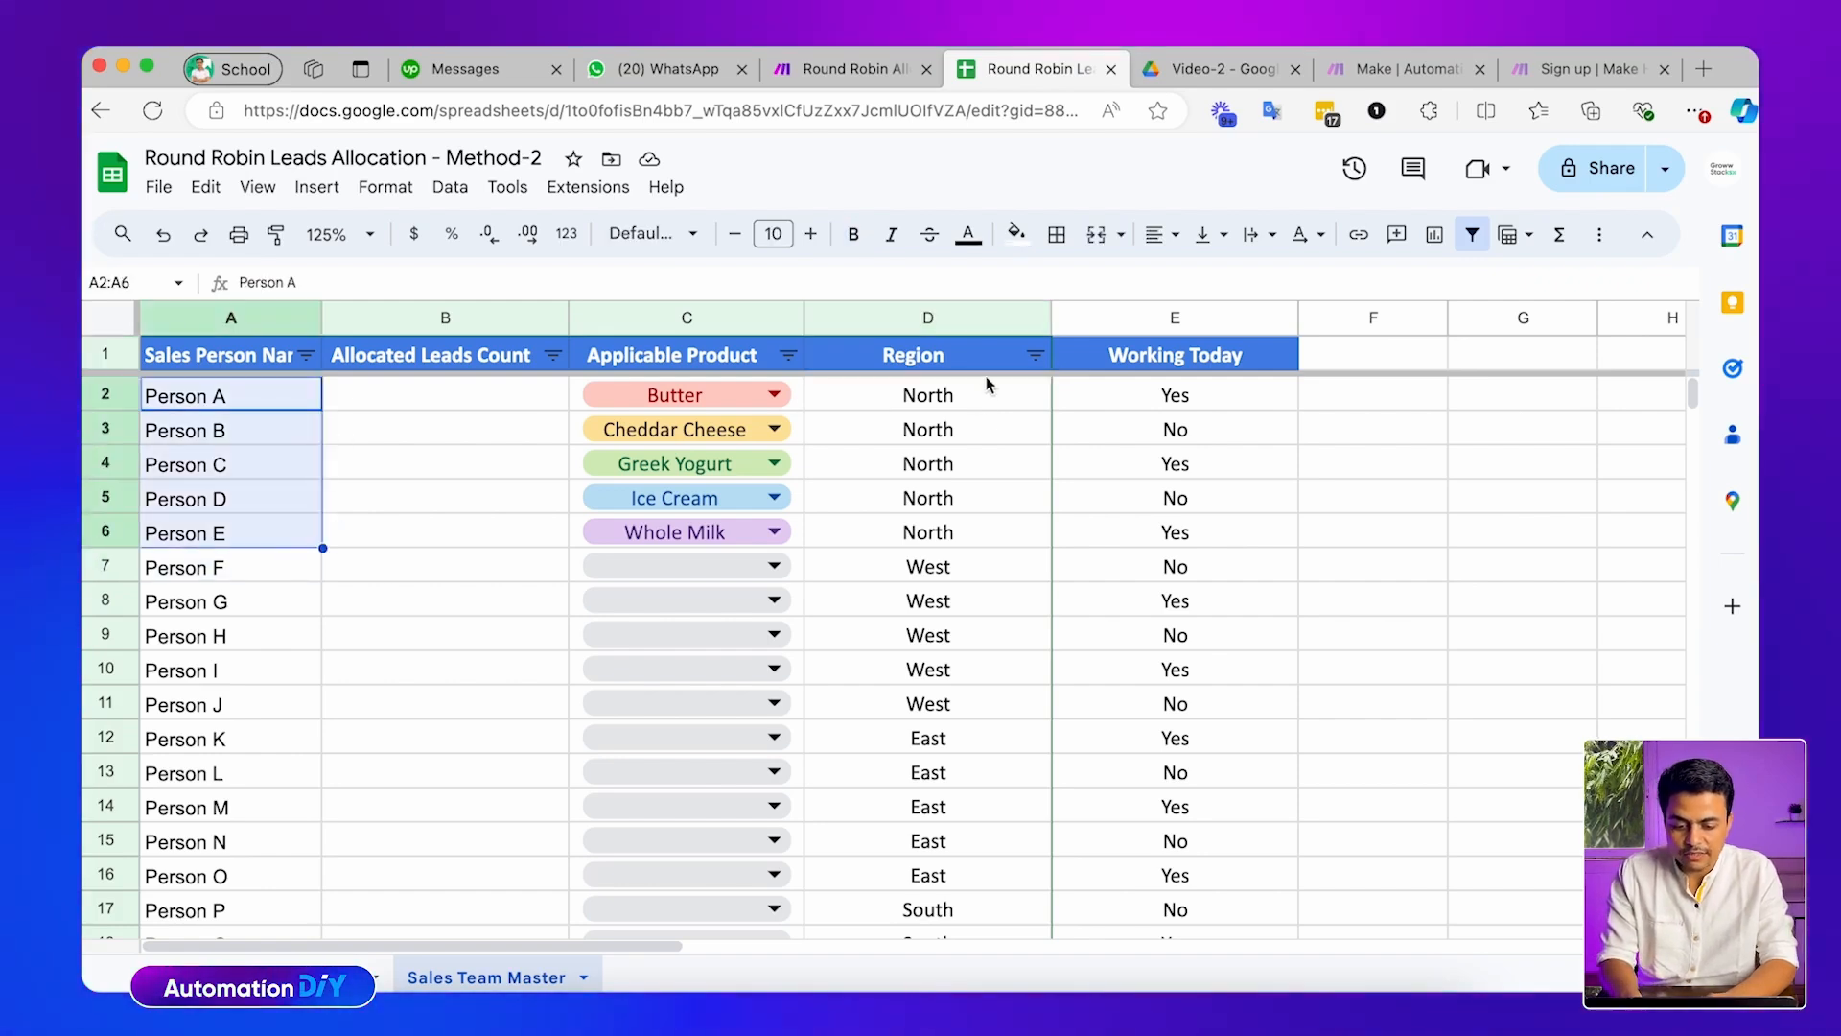
pyautogui.moveTo(987, 383); pyautogui.dragTo(1000, 539)
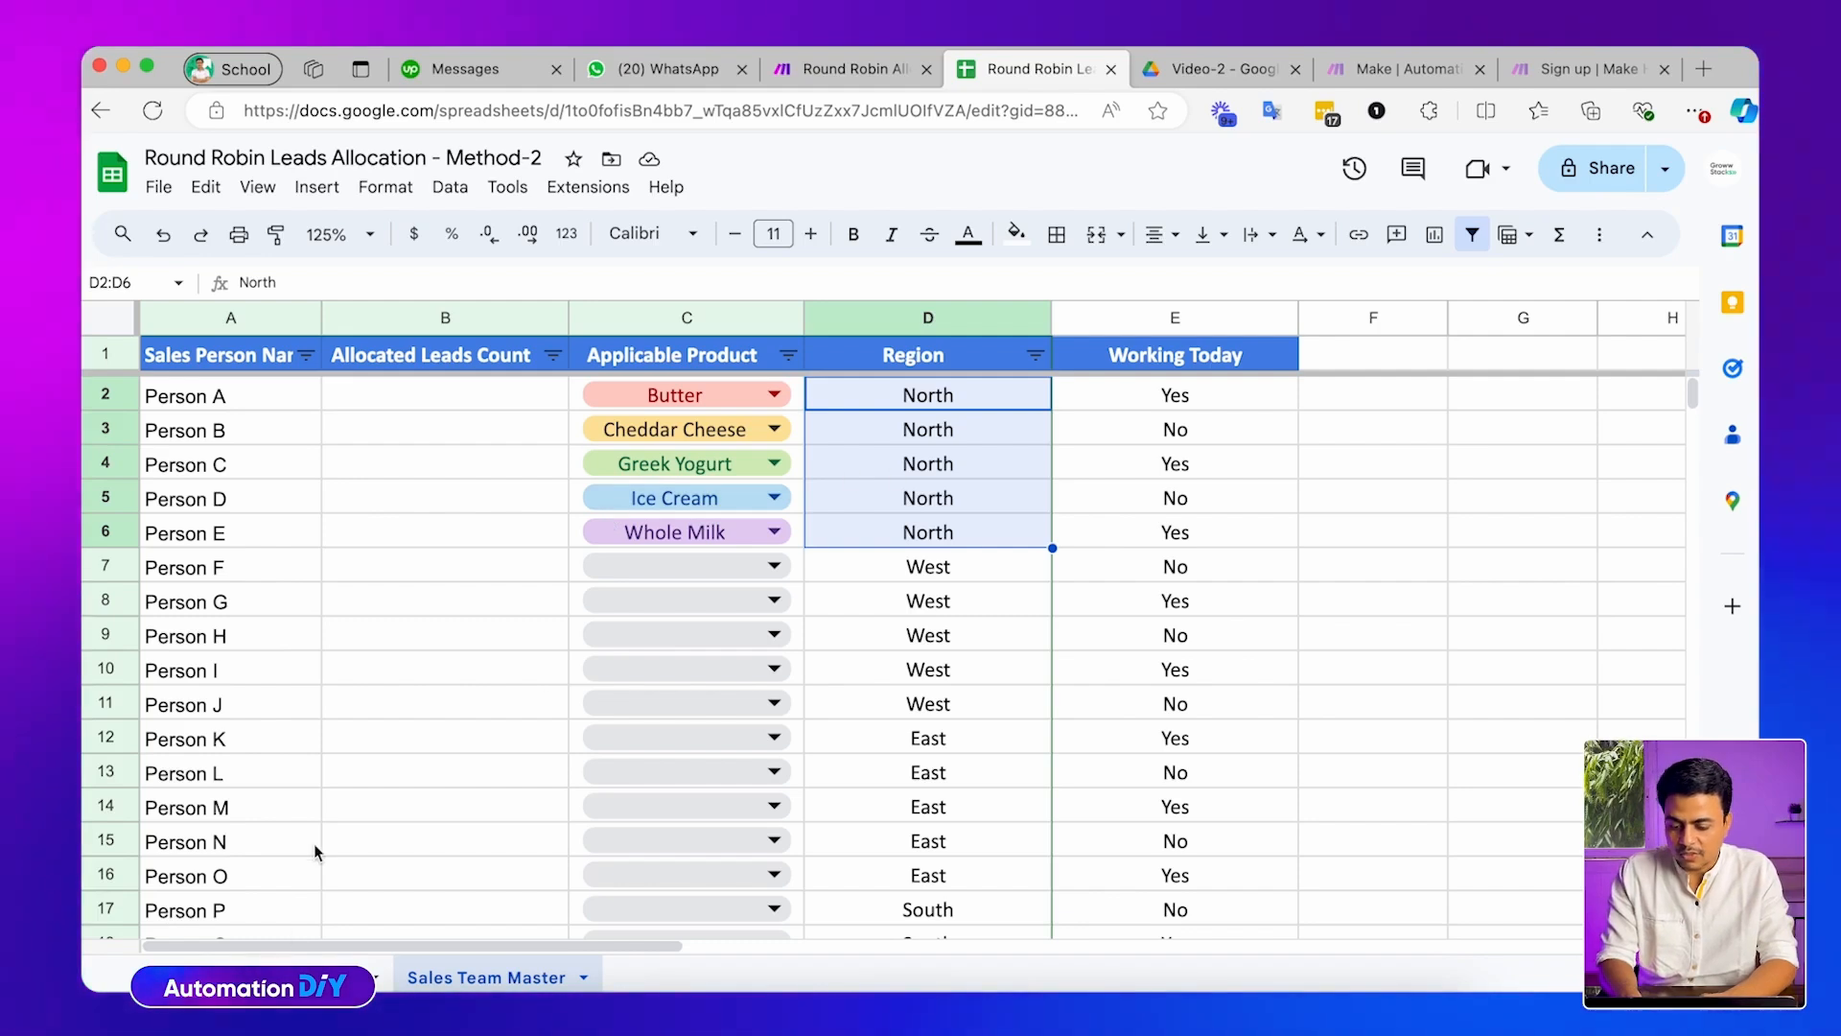
# Rename the State header in cell E1 of the leads sheet to Region
pyautogui.click(312, 978)
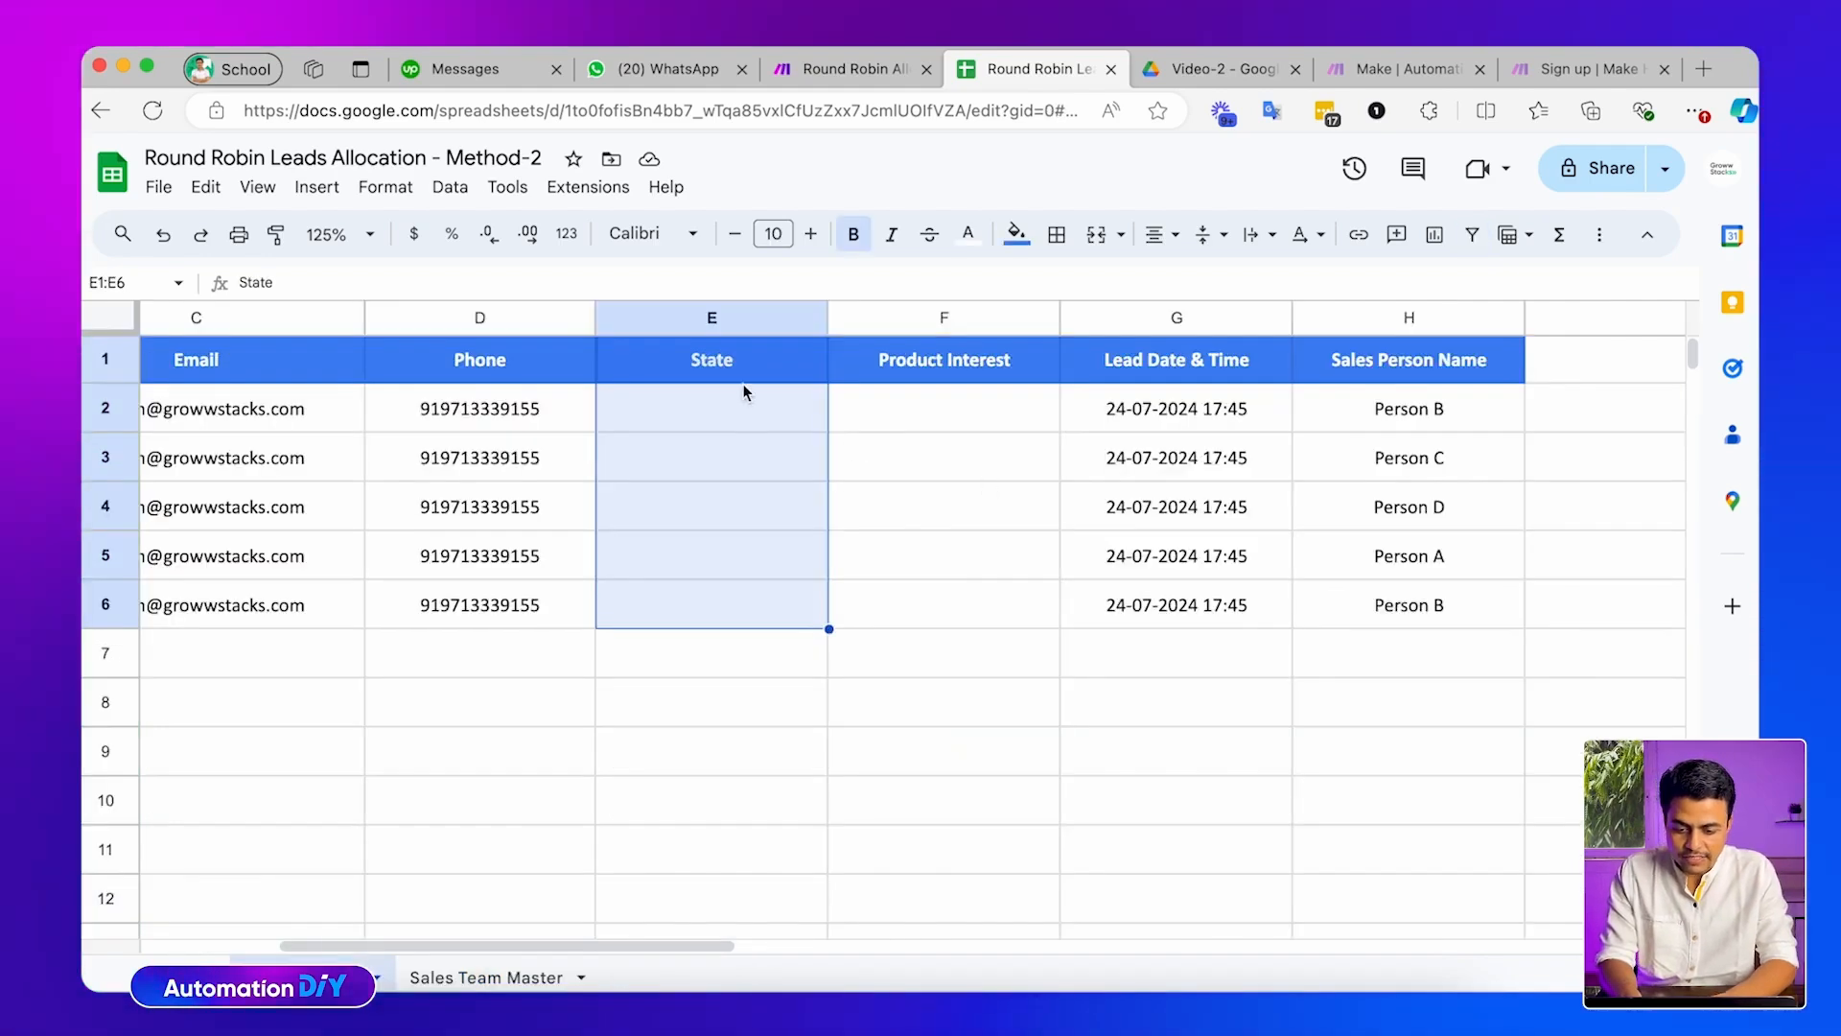
pyautogui.click(729, 363)
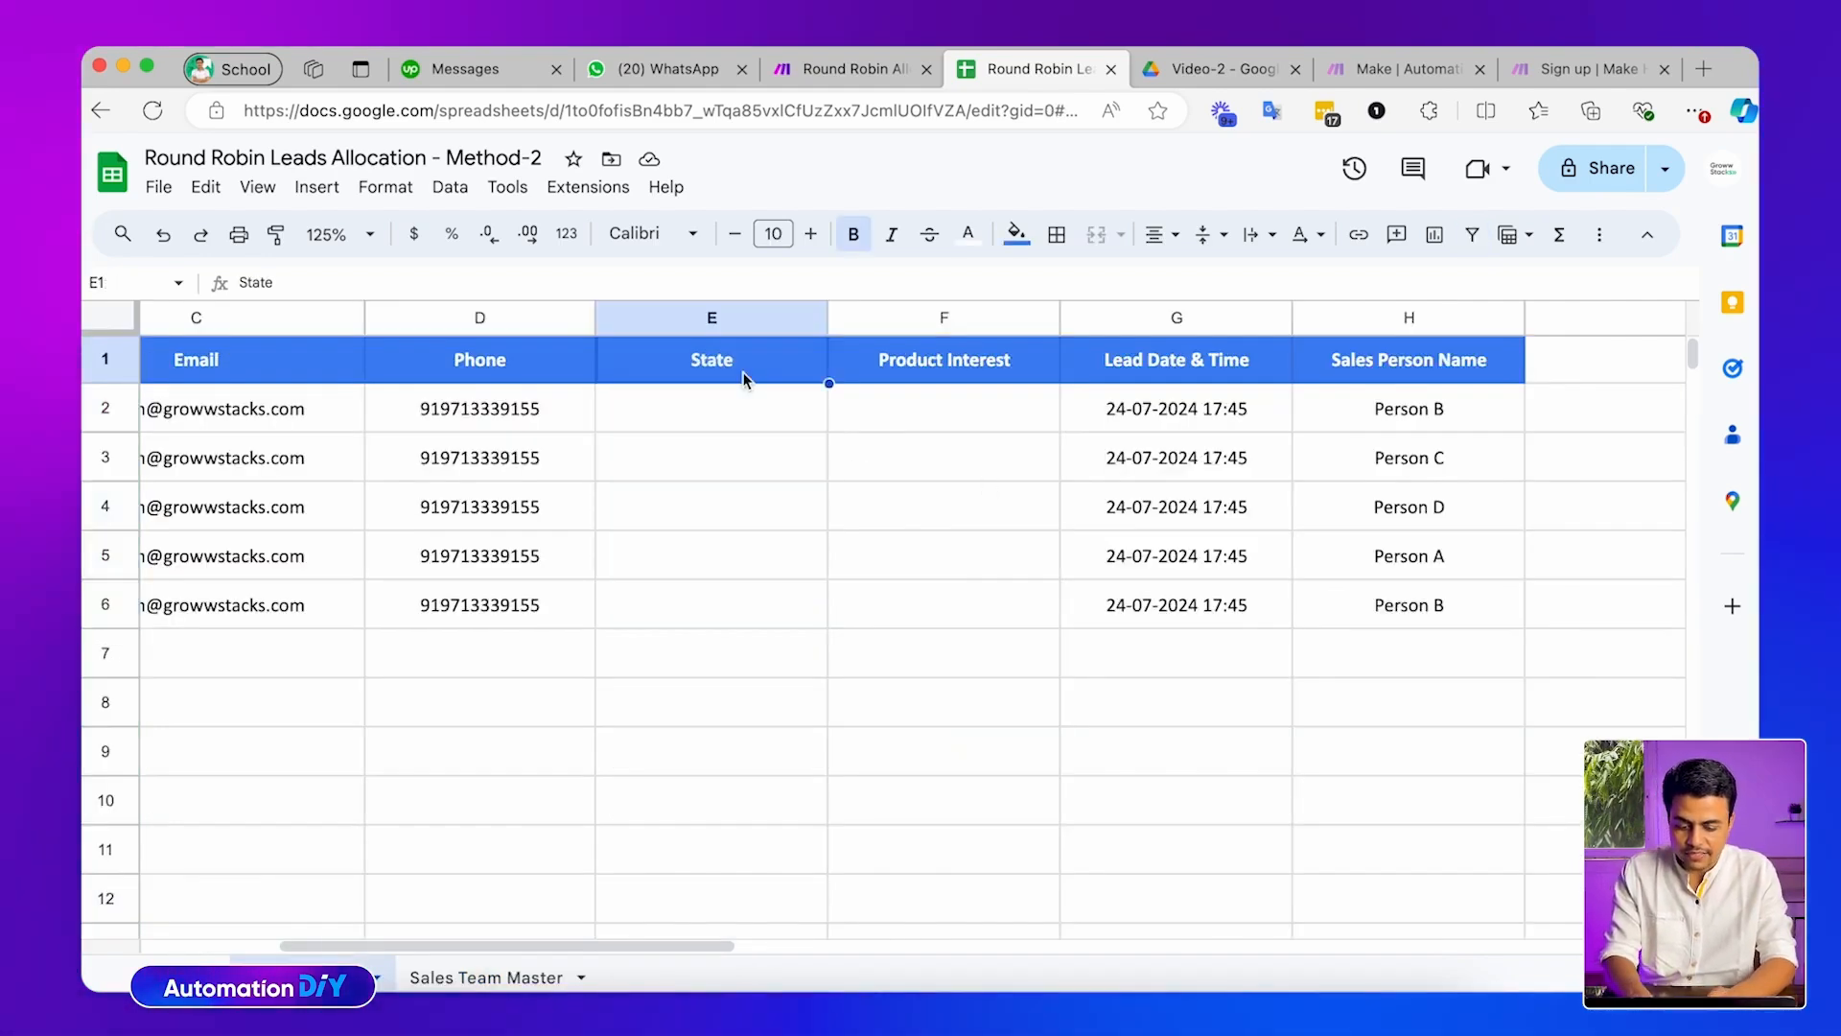
pyautogui.write('REguo')
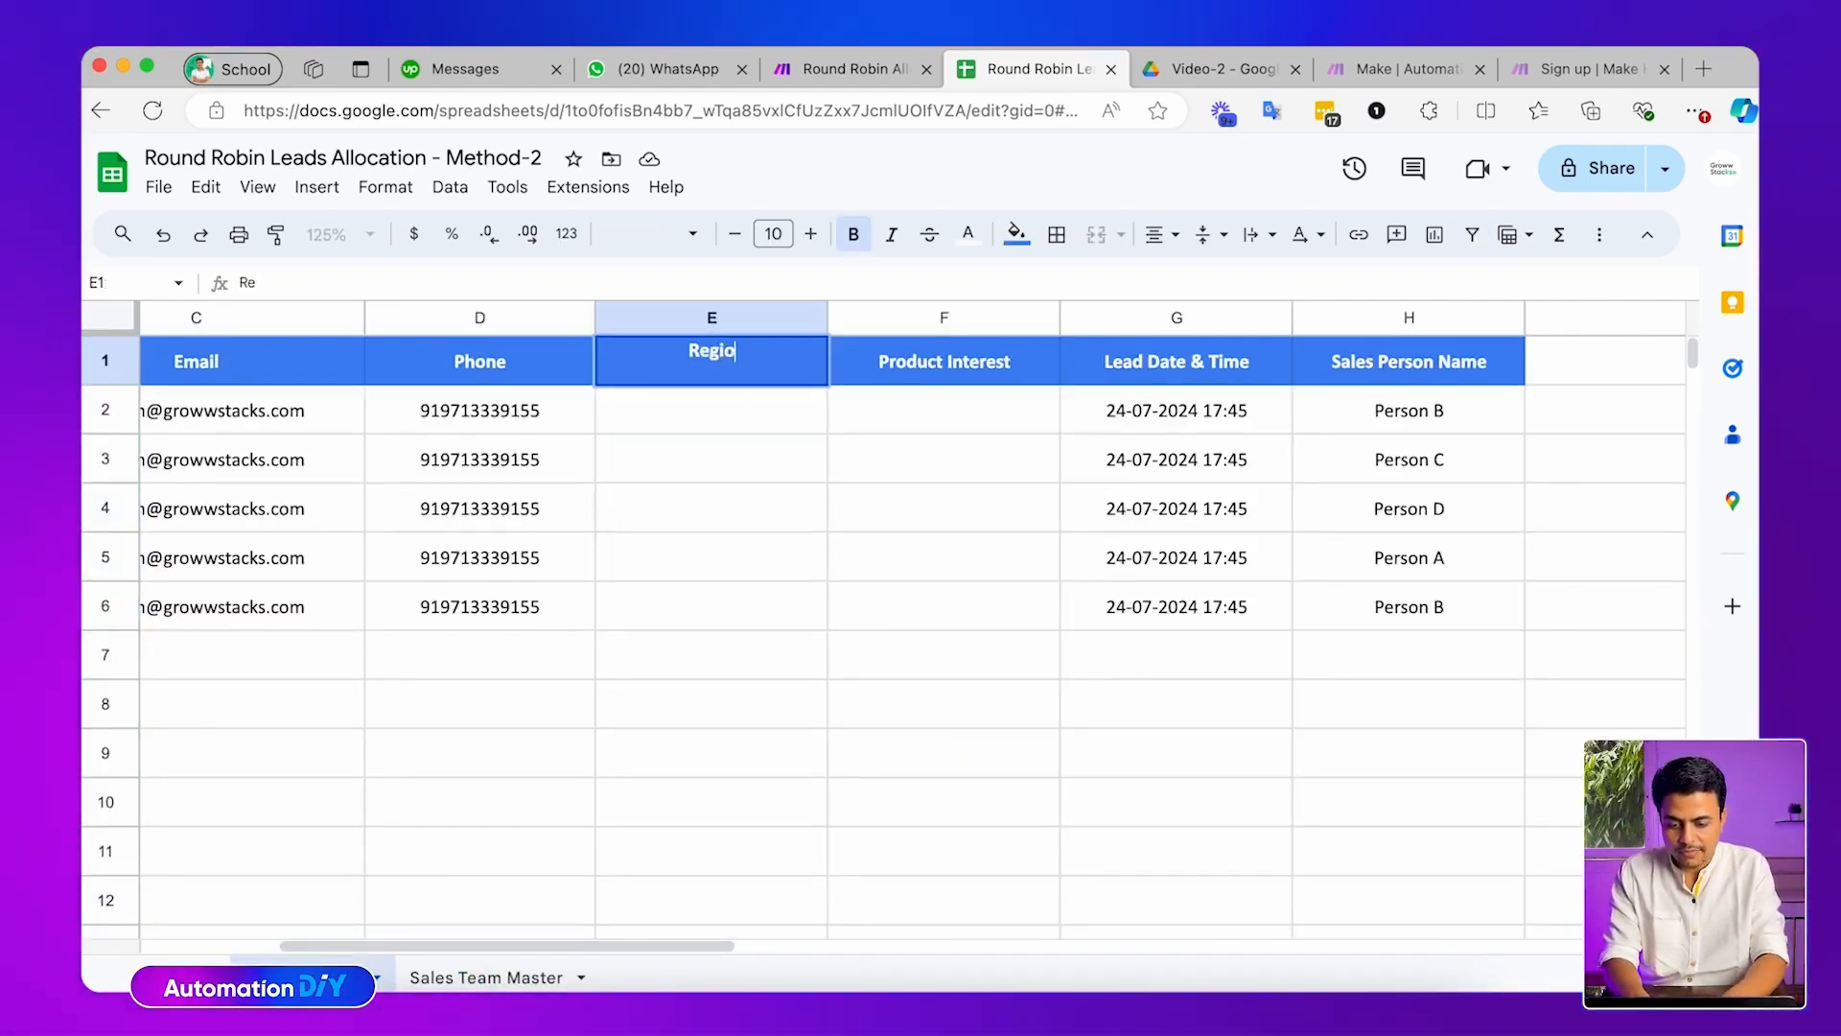
pyautogui.write('n')
pyautogui.press('Return')
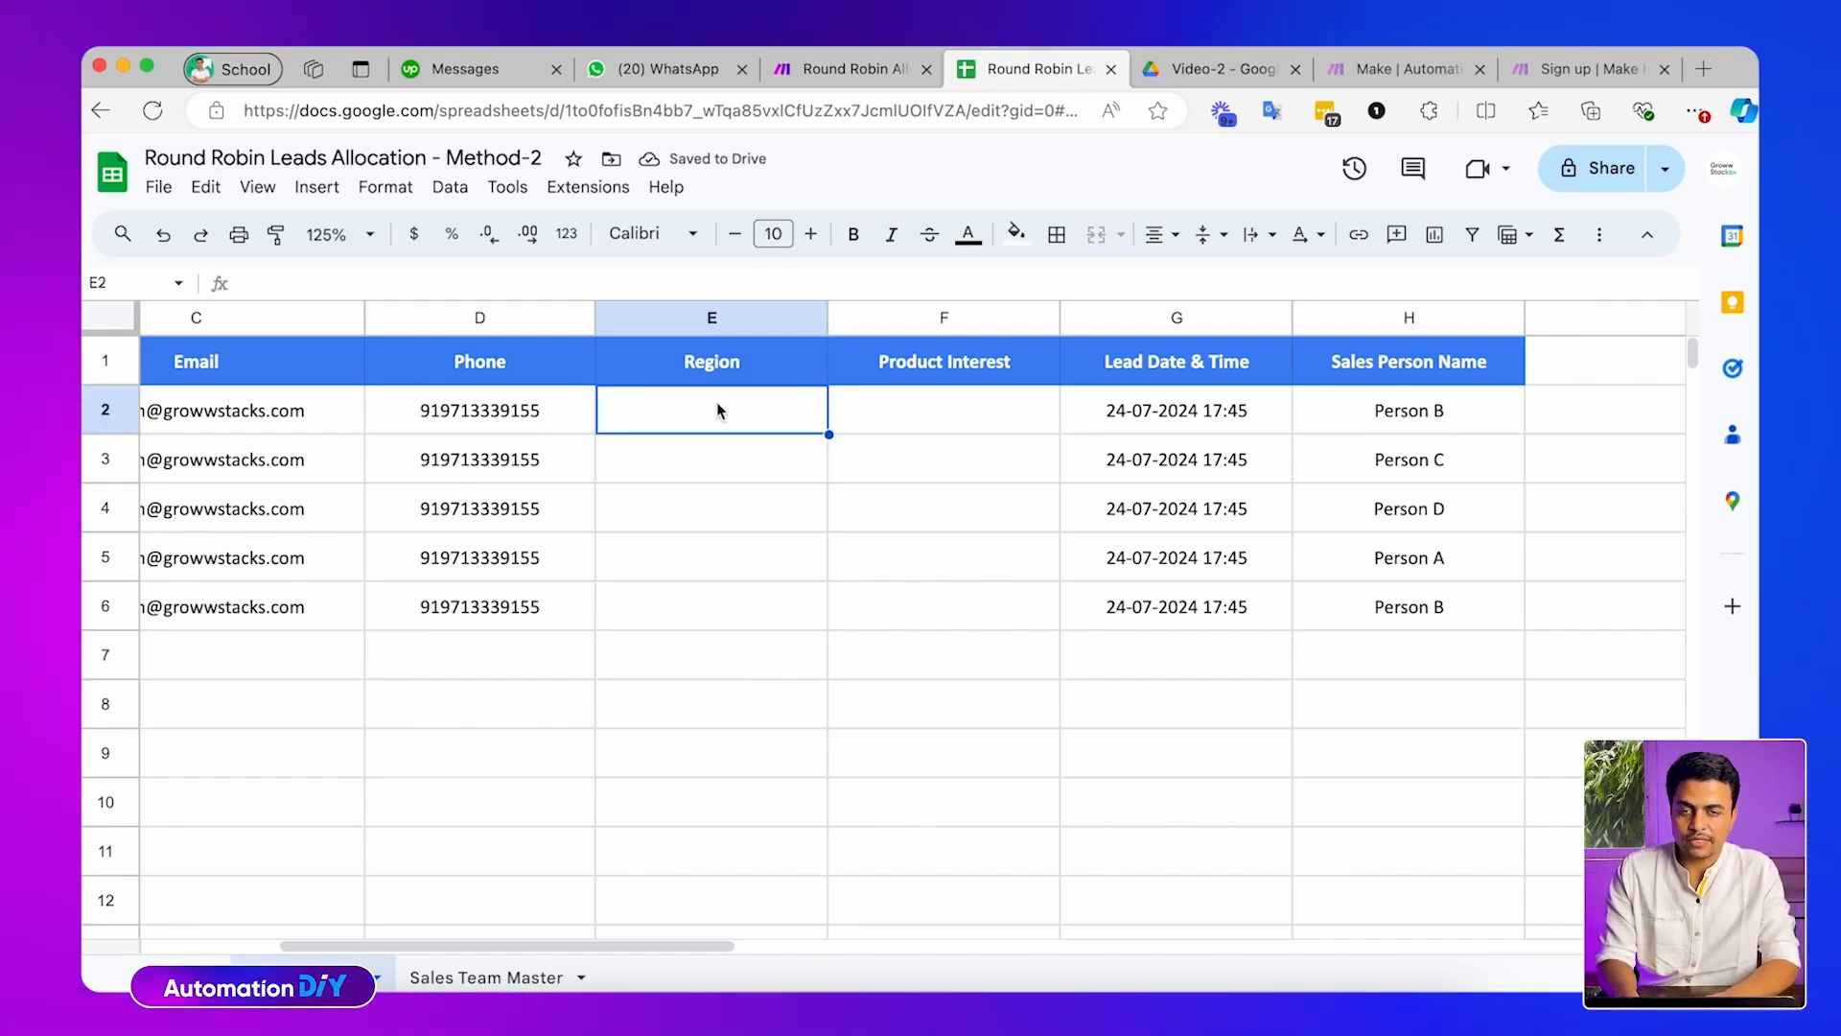
# Compare the lead sheet's Region cells with the regions assigned to the salespeople in Sales Team Master, including Person F through Person J
pyautogui.moveTo(718, 405); pyautogui.dragTo(719, 591)
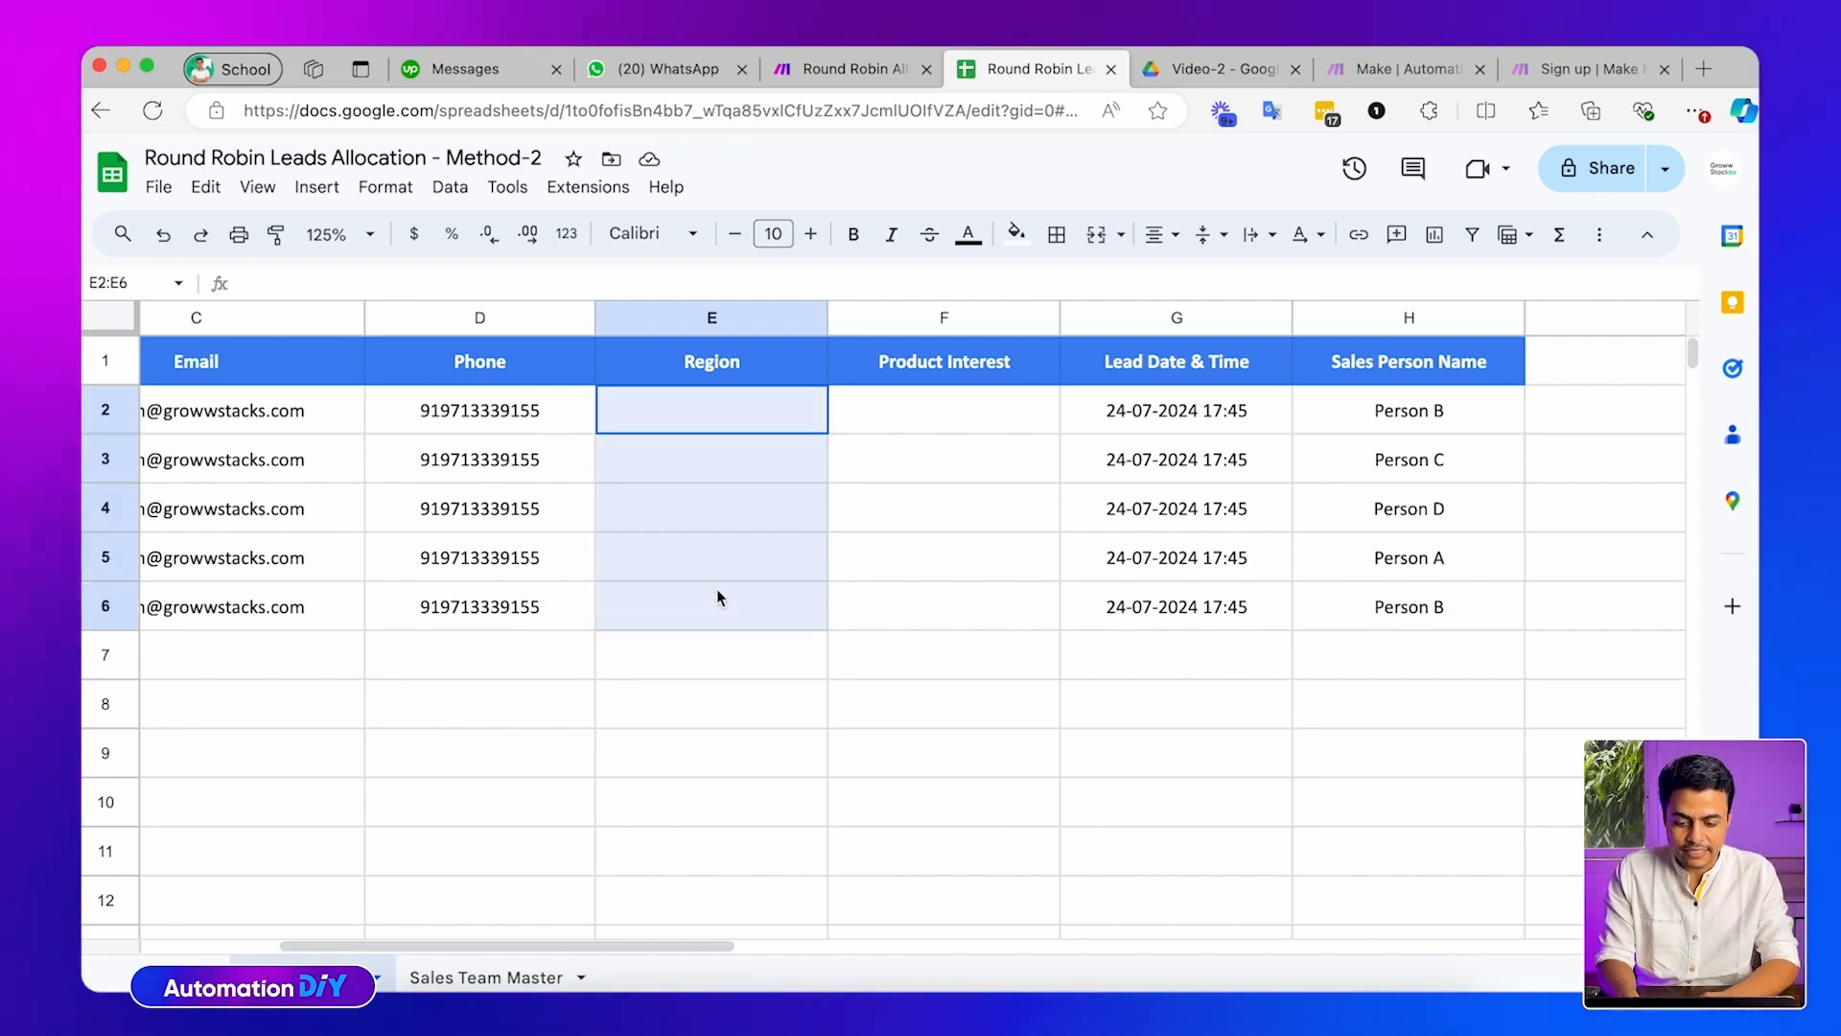
pyautogui.click(465, 976)
pyautogui.moveTo(988, 397); pyautogui.dragTo(929, 704)
pyautogui.click(953, 606)
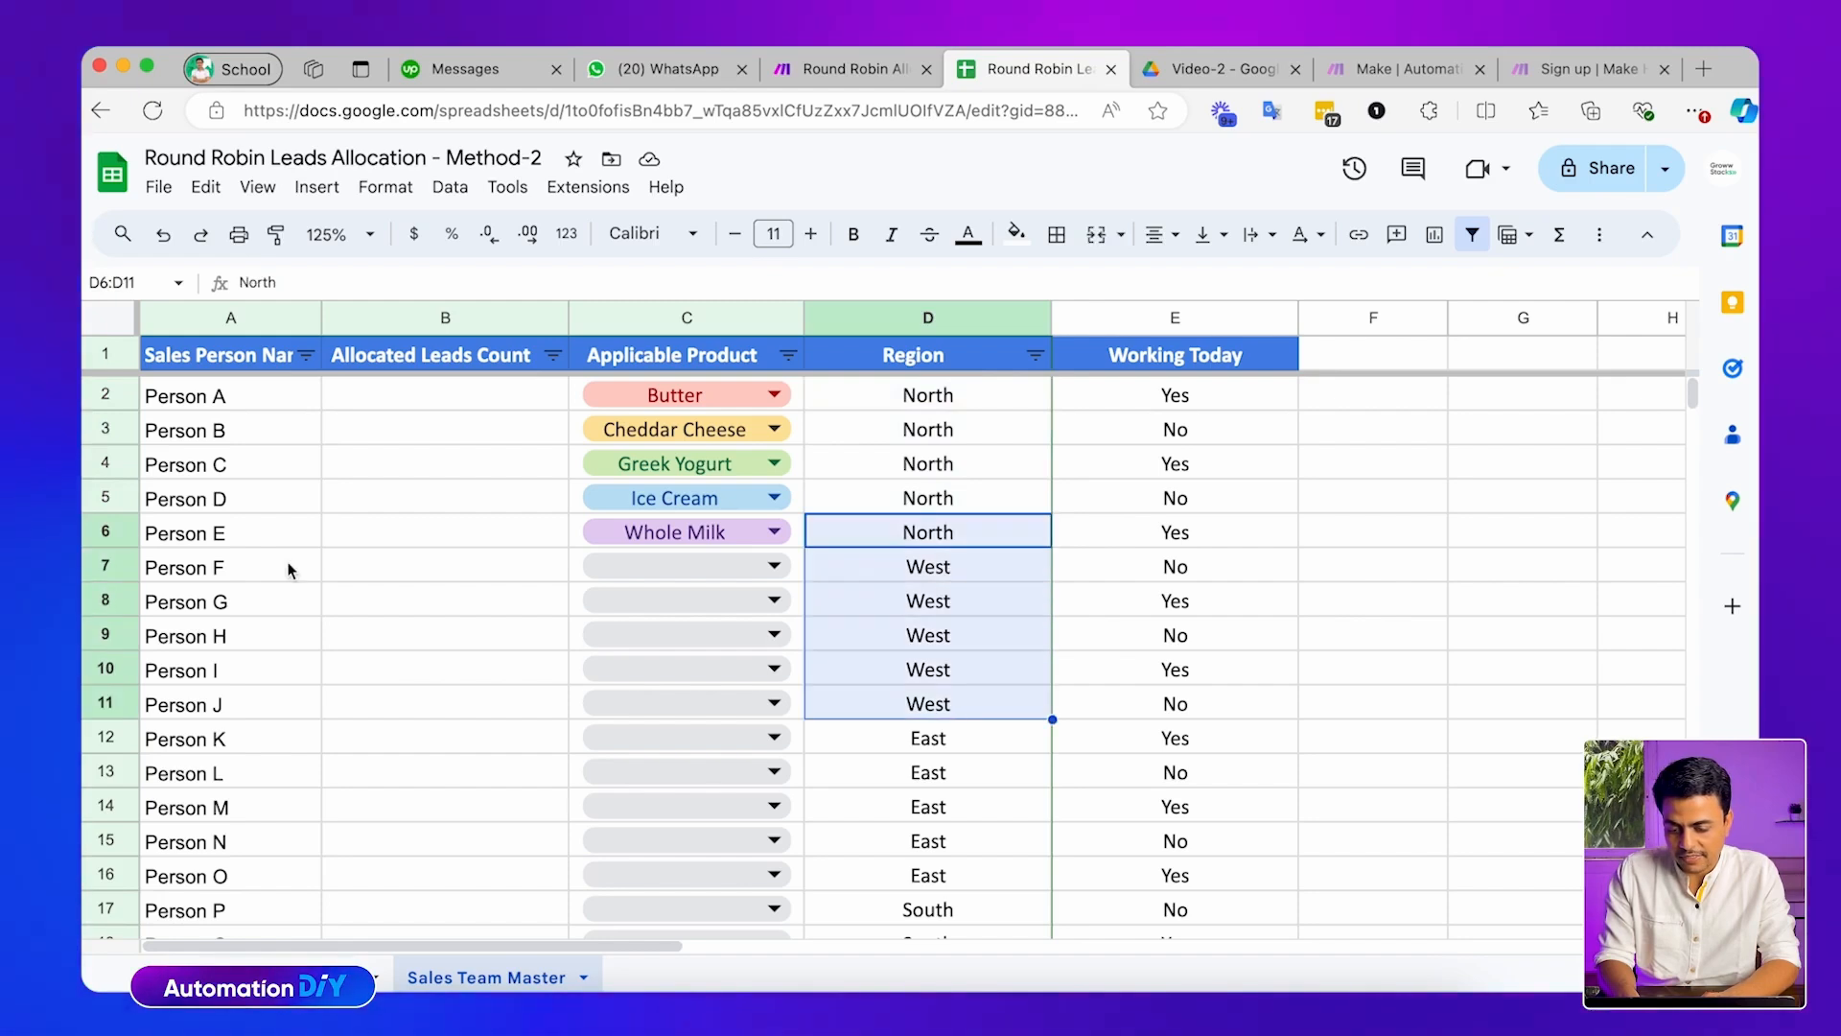
pyautogui.moveTo(230, 567); pyautogui.dragTo(269, 692)
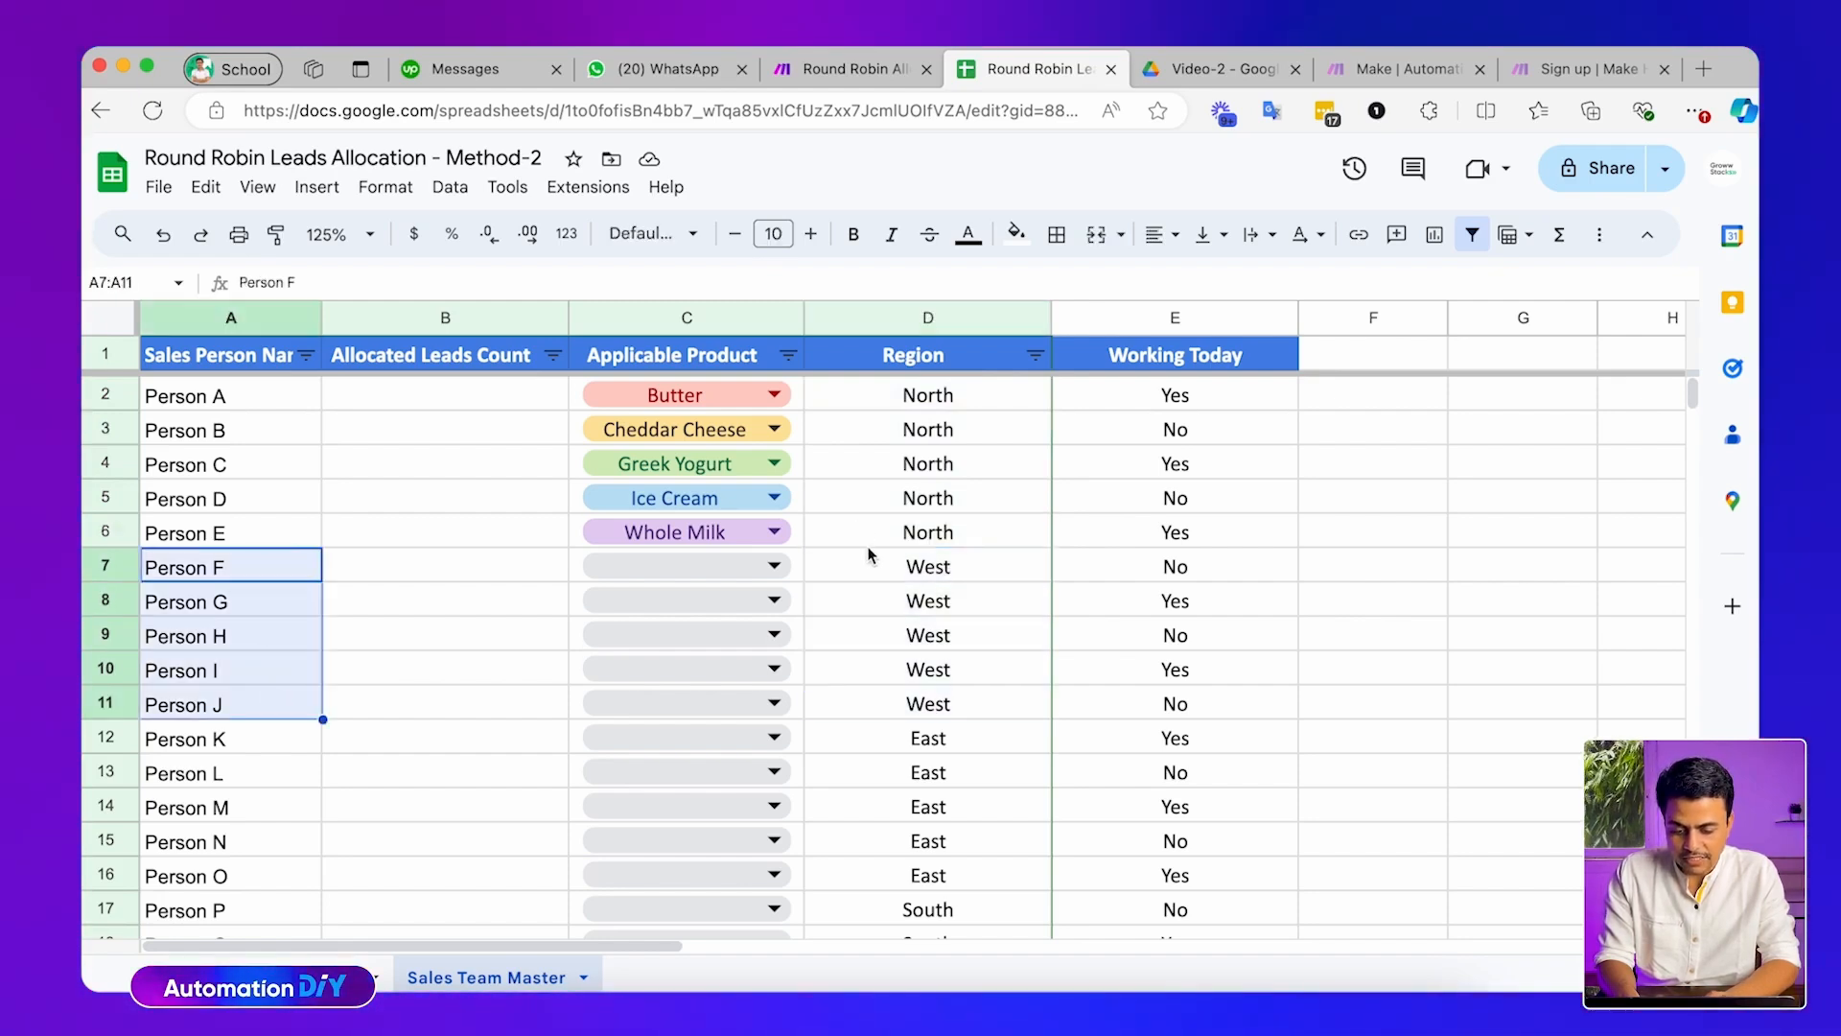
pyautogui.moveTo(867, 565); pyautogui.dragTo(866, 692)
pyautogui.scroll(-2, 866, 696)
pyautogui.scroll(-3, 890, 670)
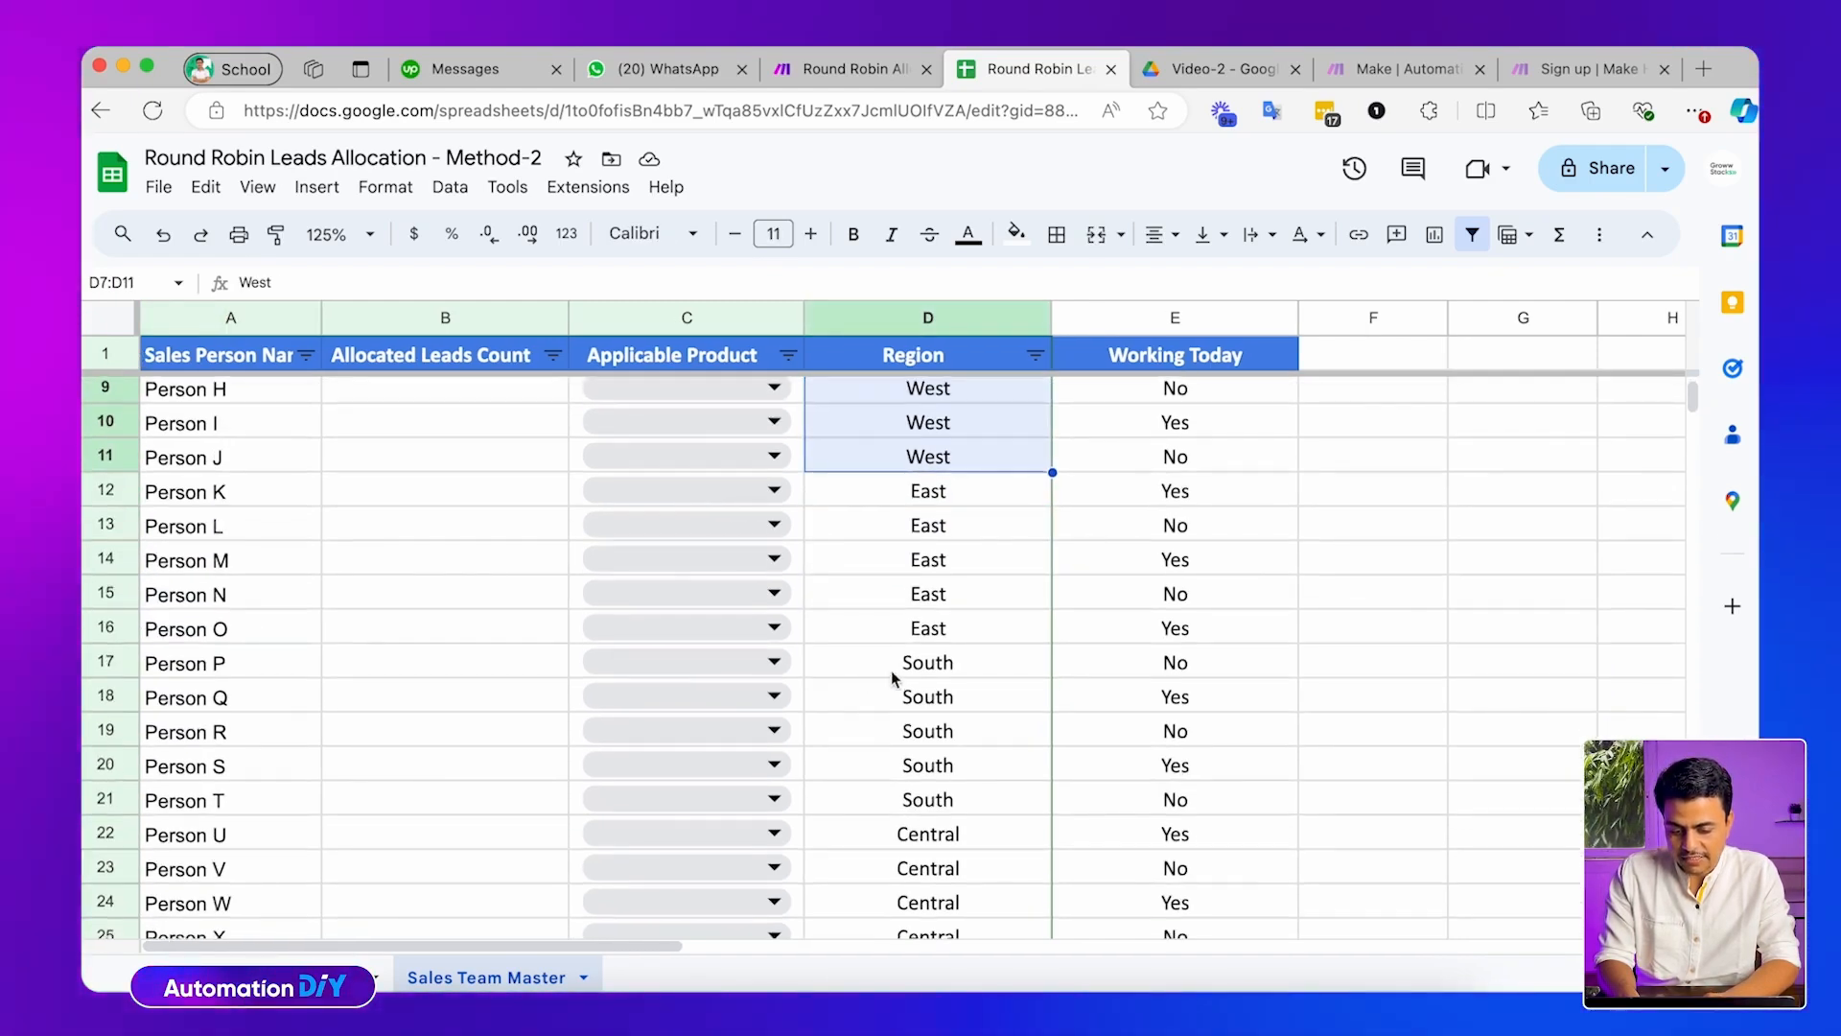
pyautogui.scroll(5, 890, 671)
# Examine the Working Today column and its entries for Person A and Person B
pyautogui.click(1155, 395)
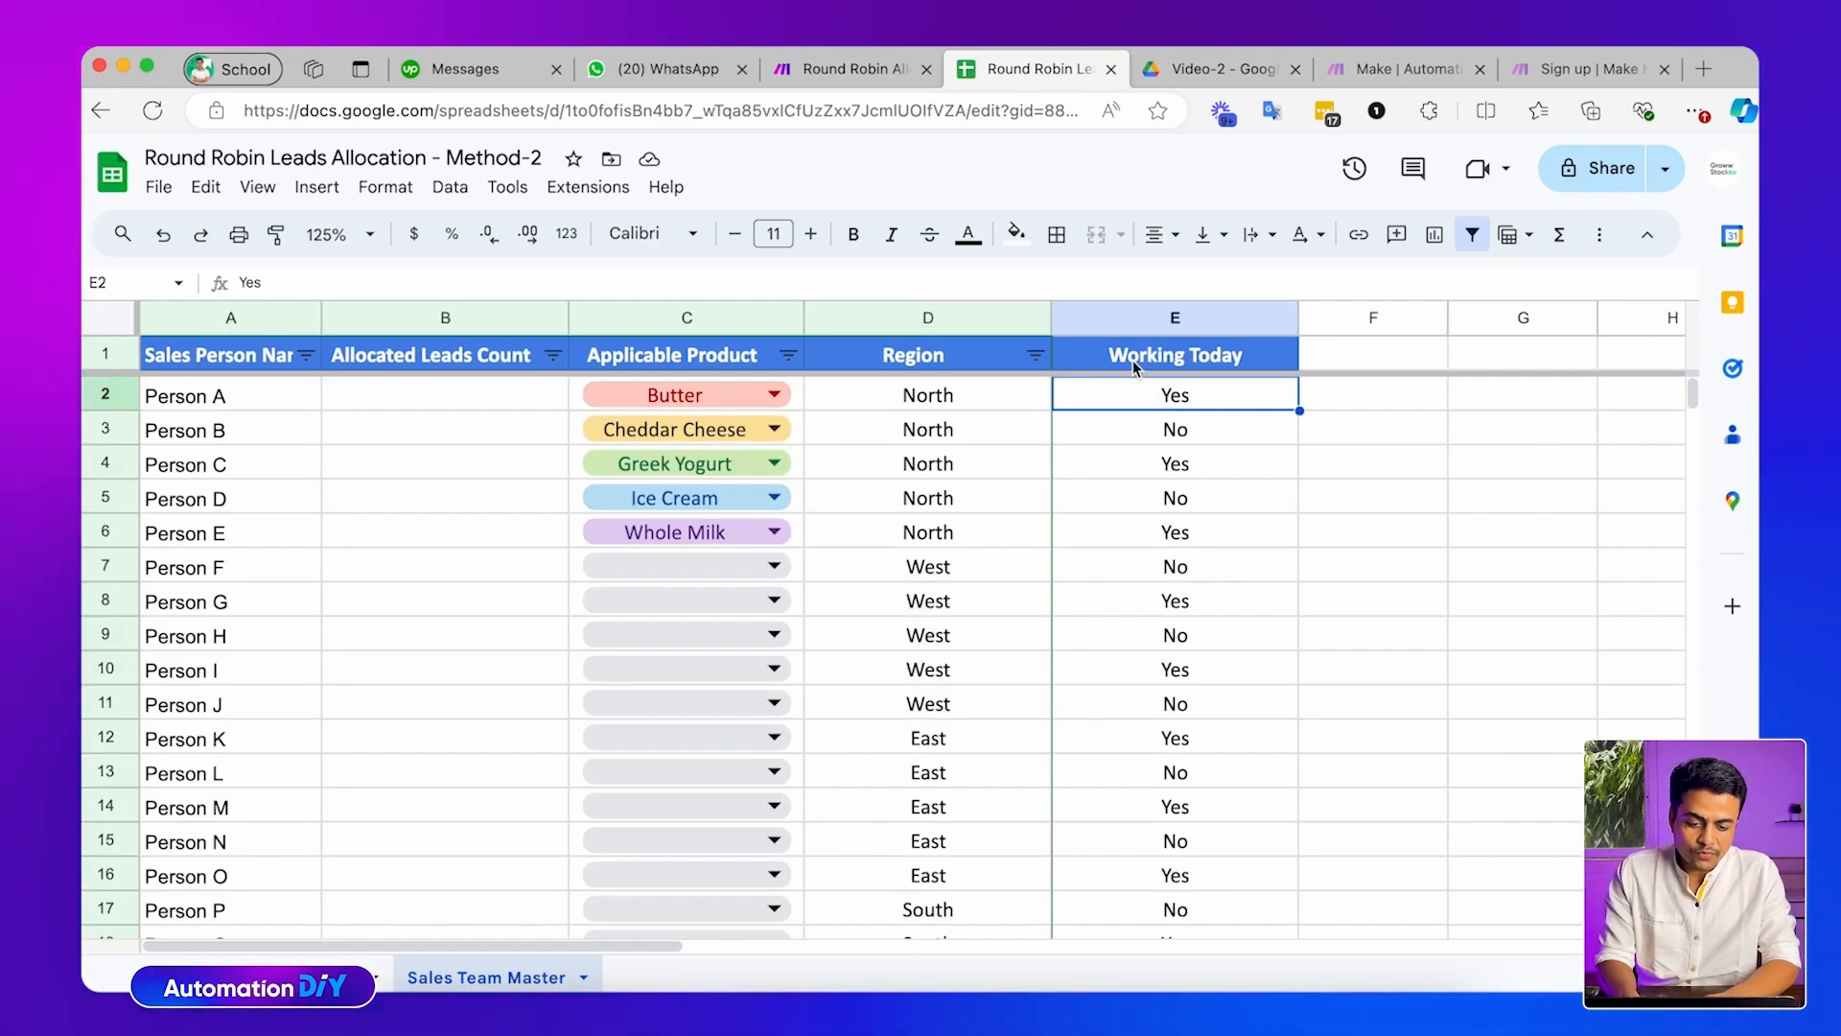
pyautogui.click(1134, 363)
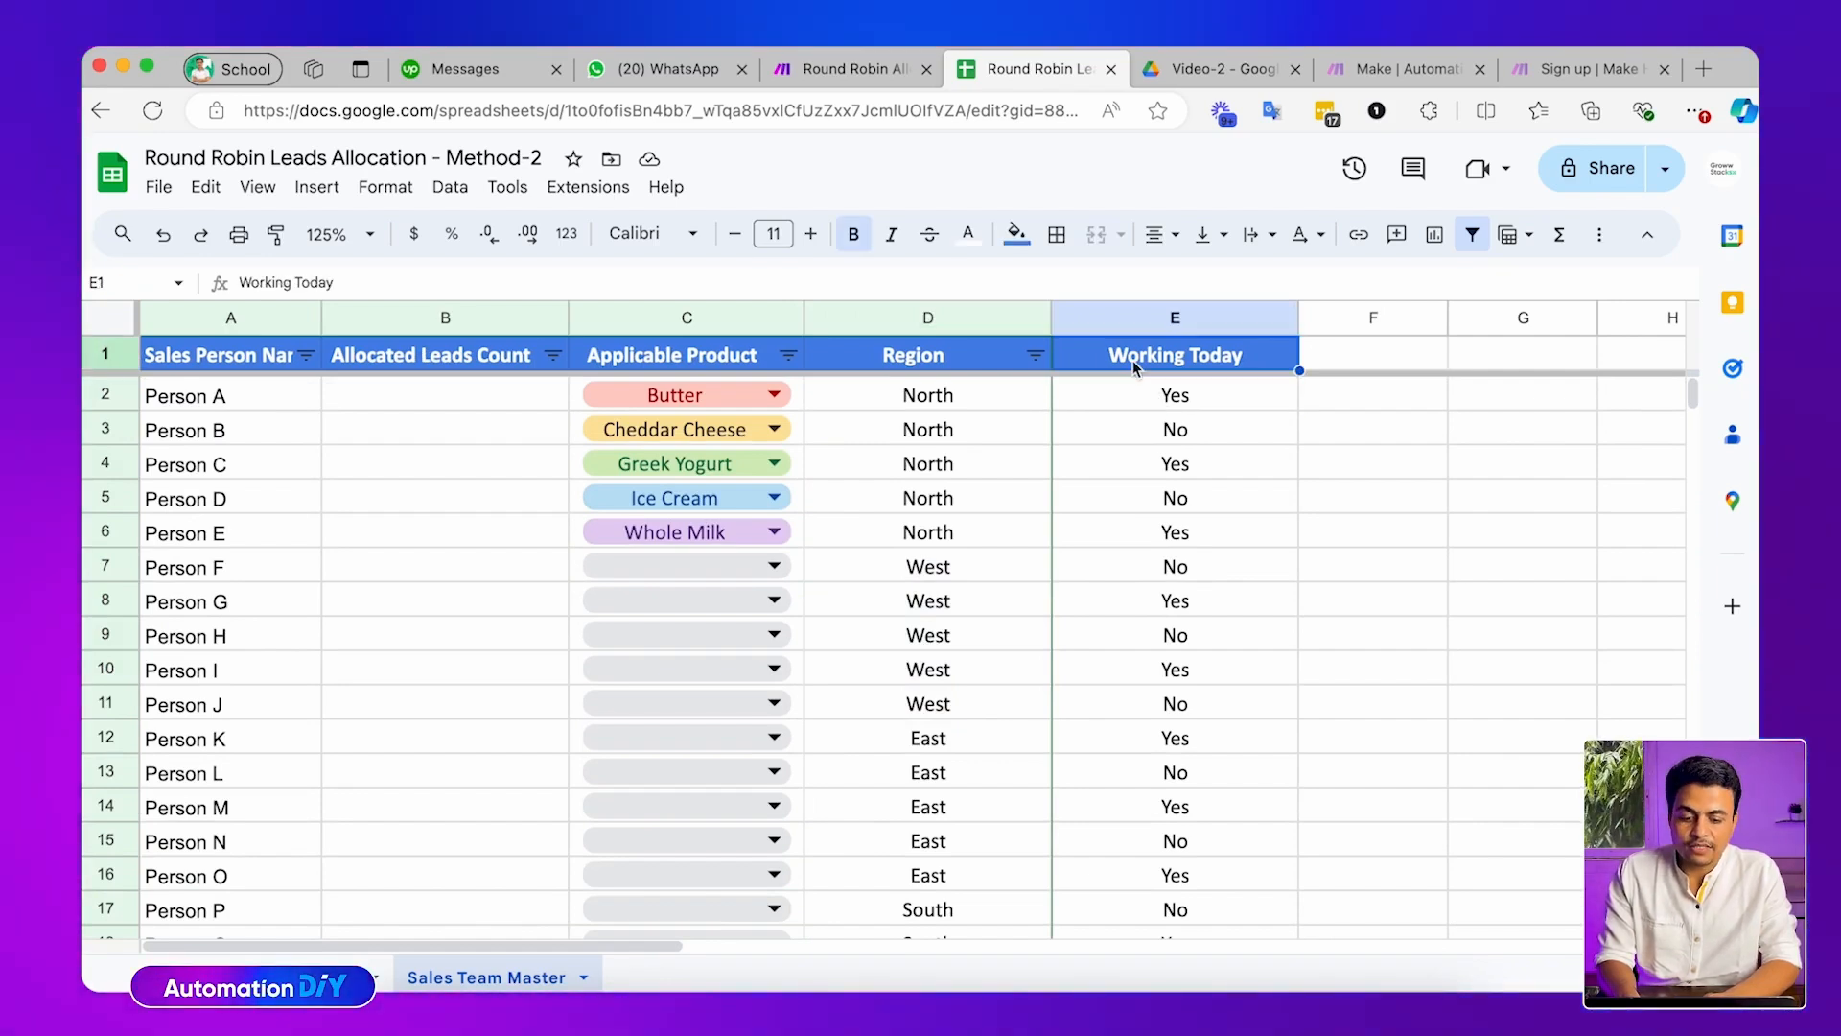
pyautogui.click(269, 395)
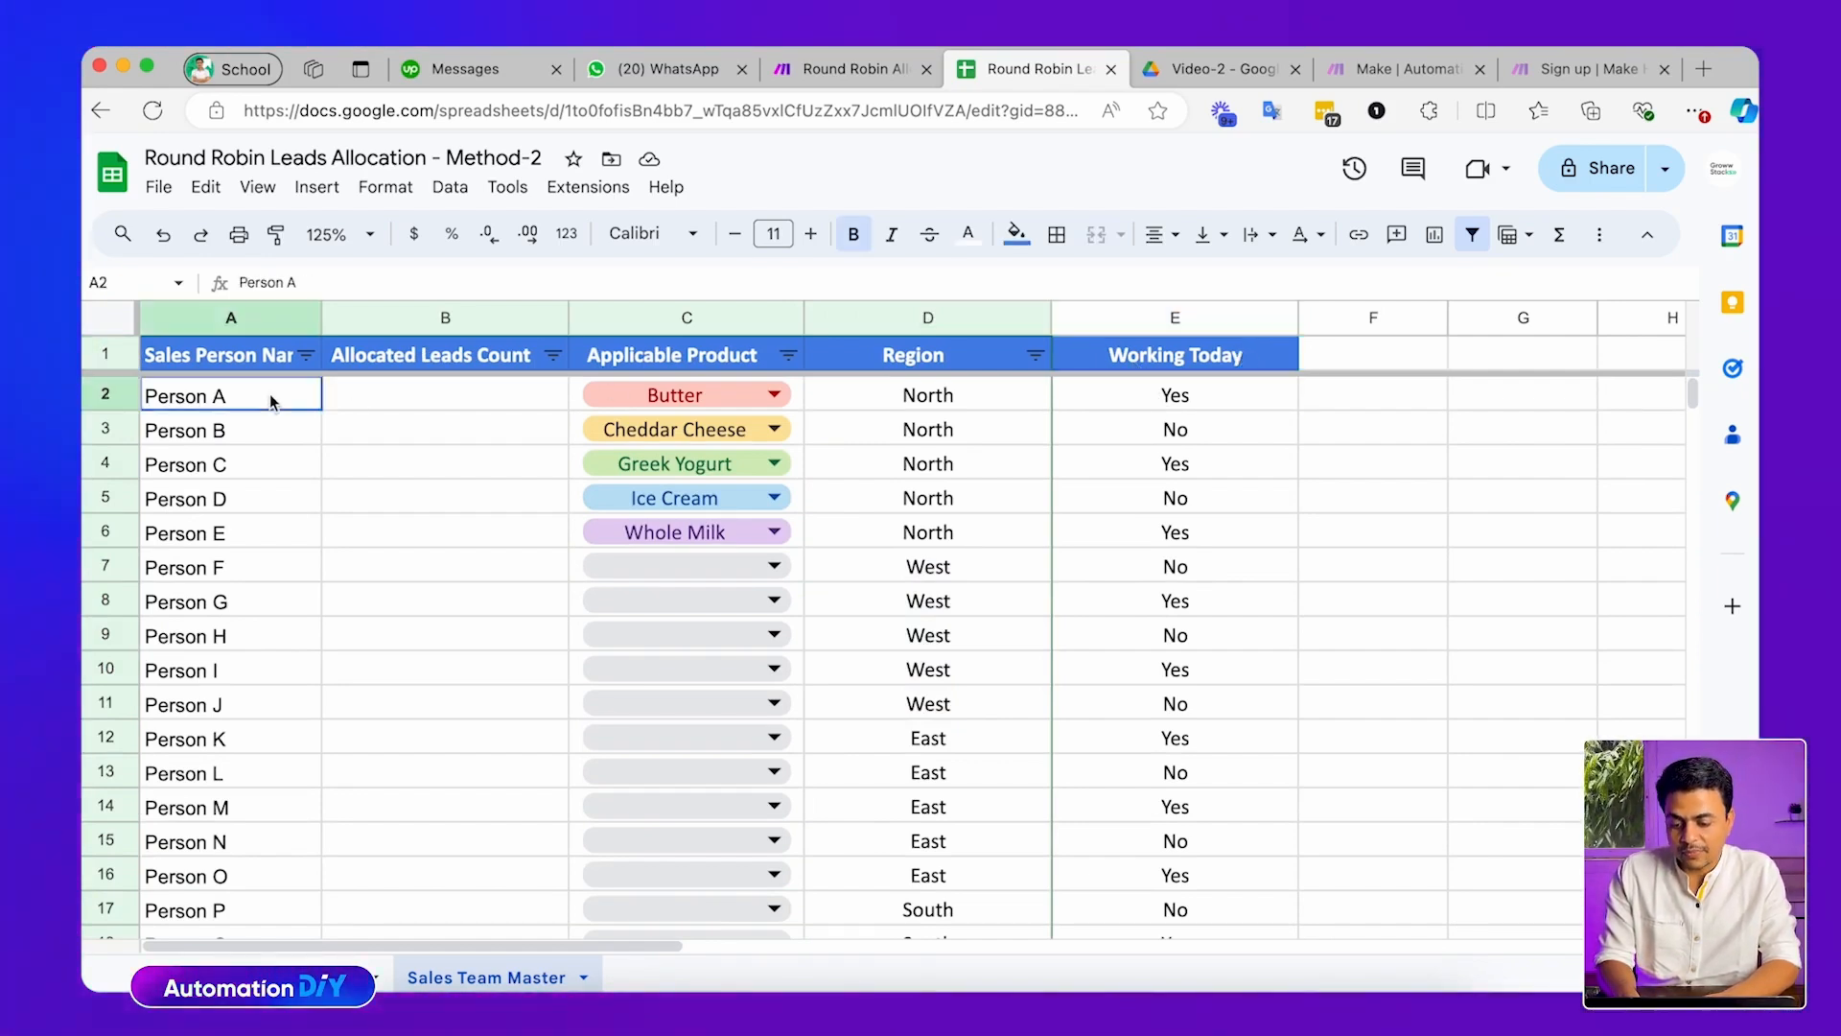
pyautogui.click(1138, 404)
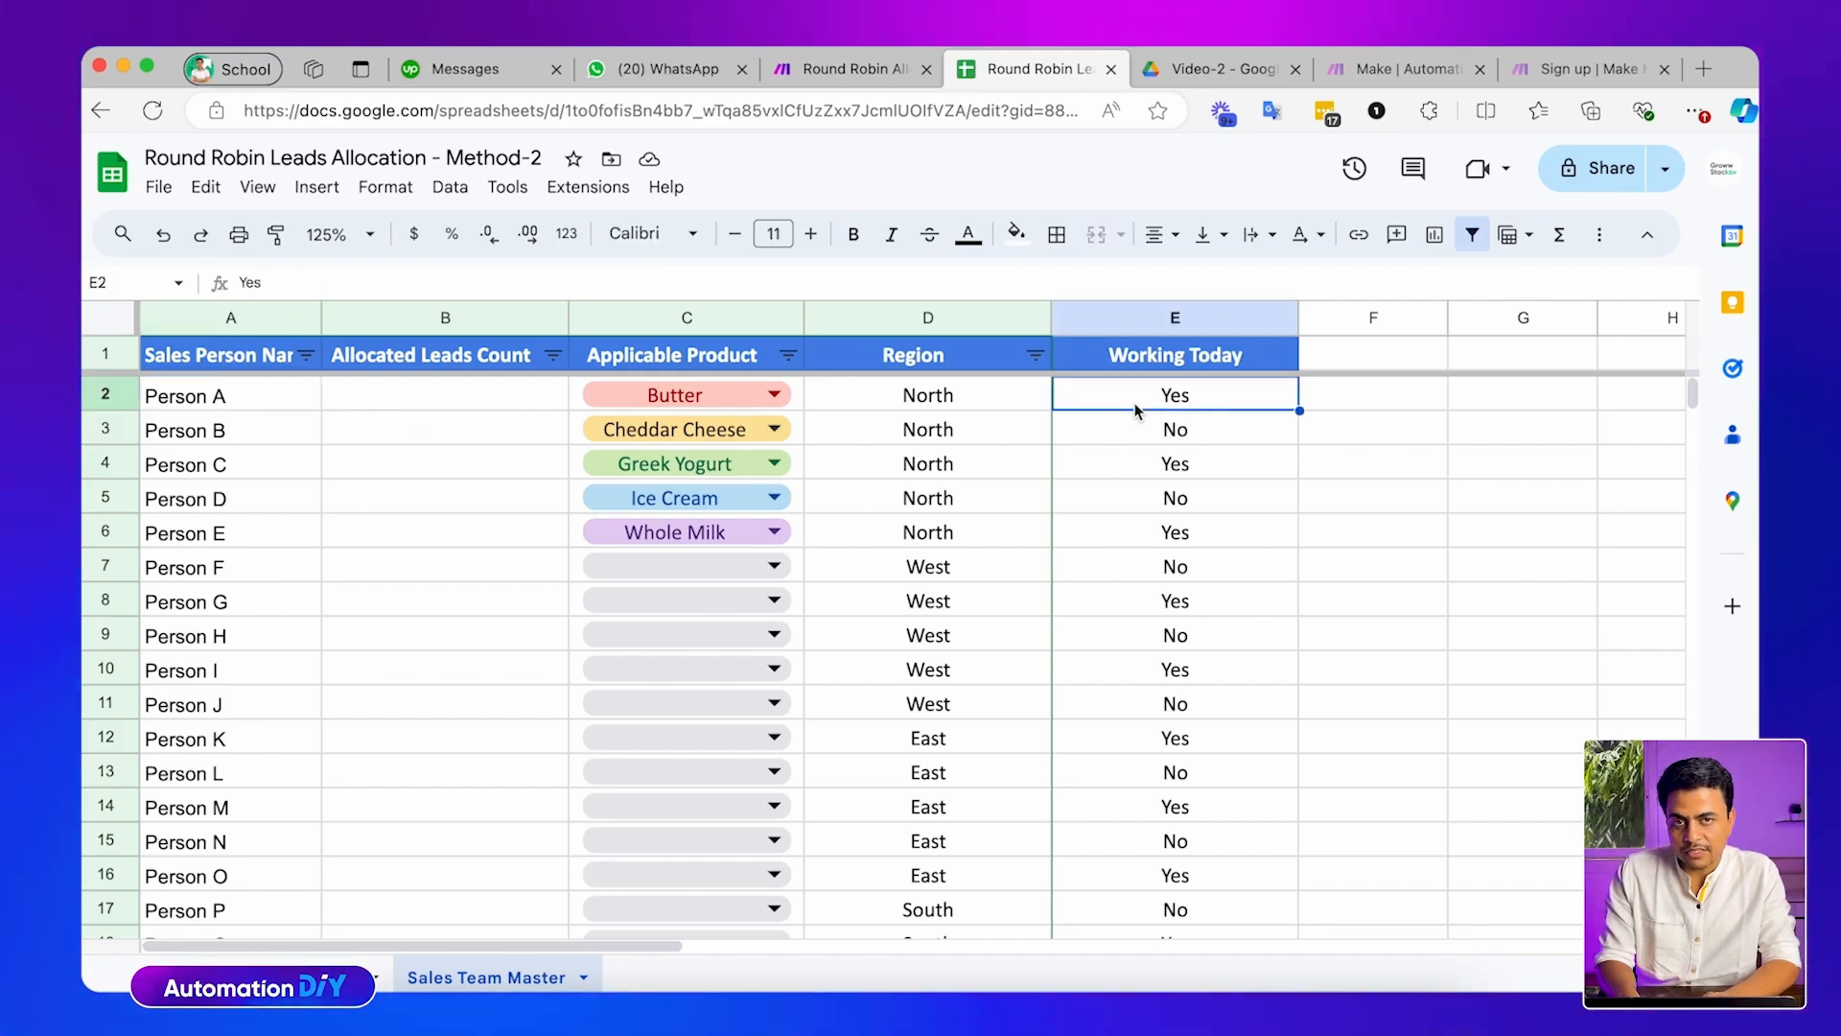
pyautogui.click(1146, 430)
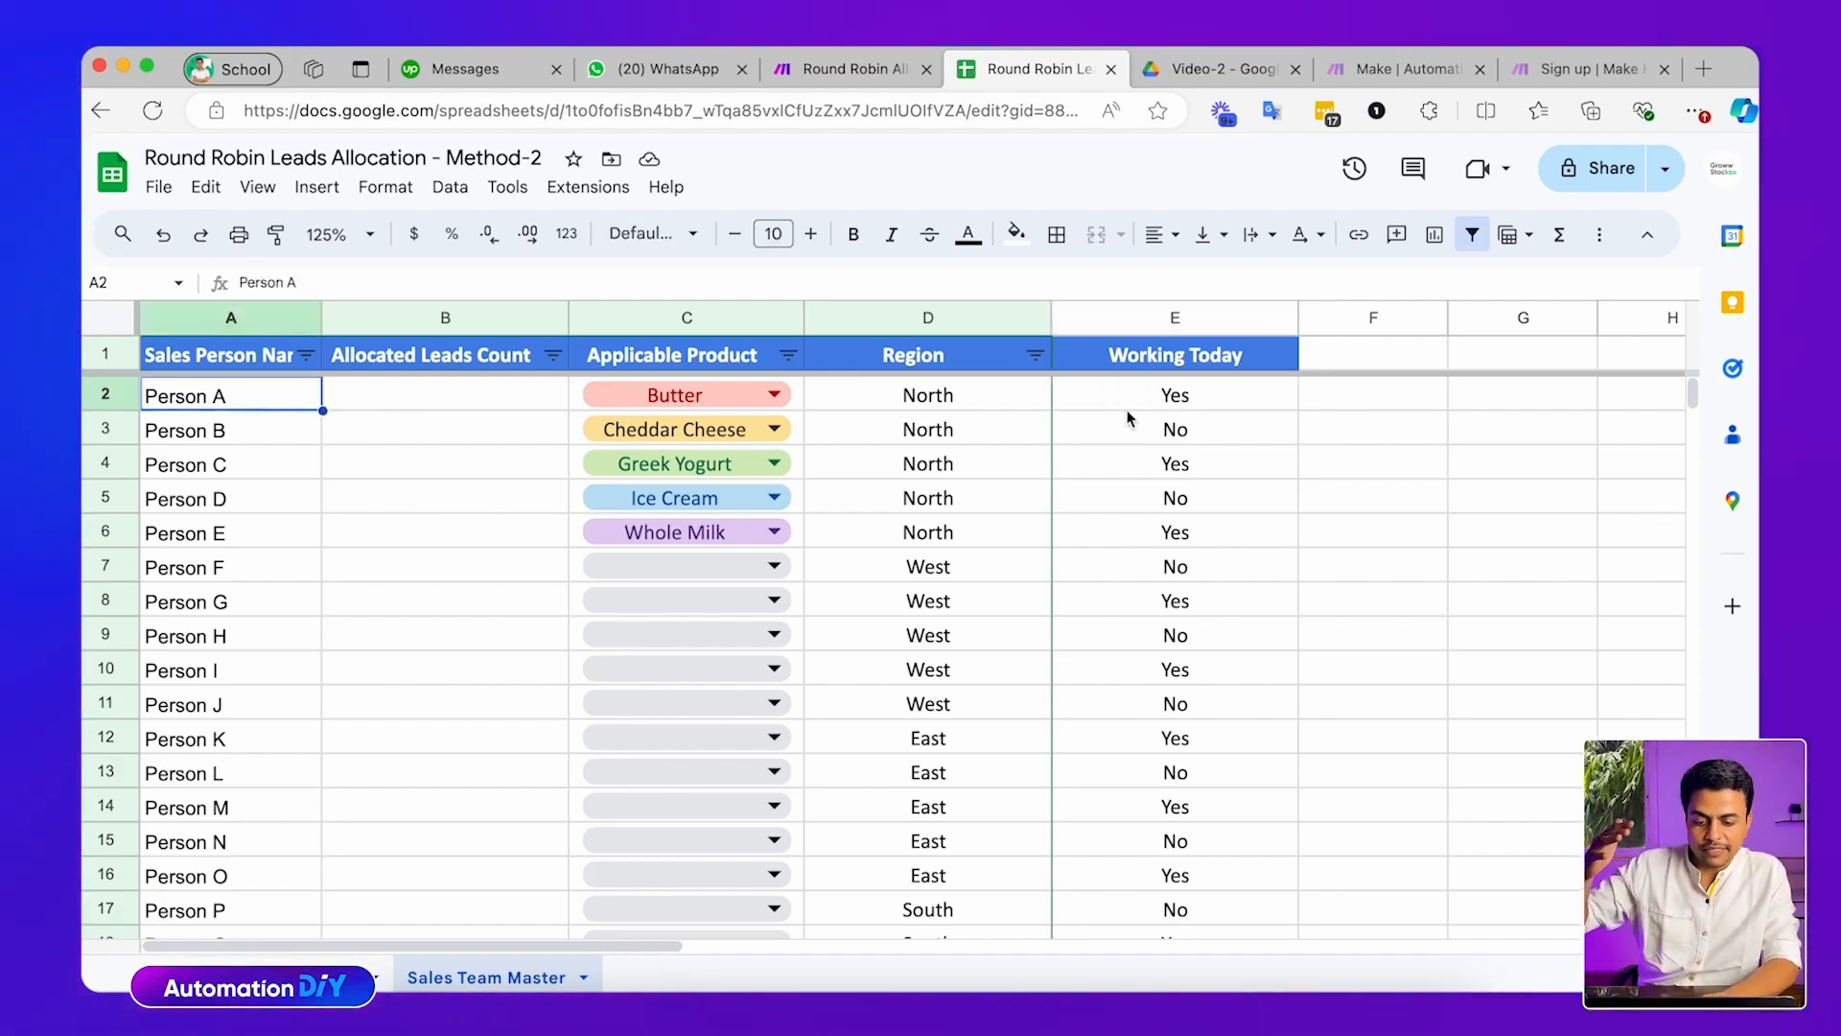
pyautogui.click(1195, 396)
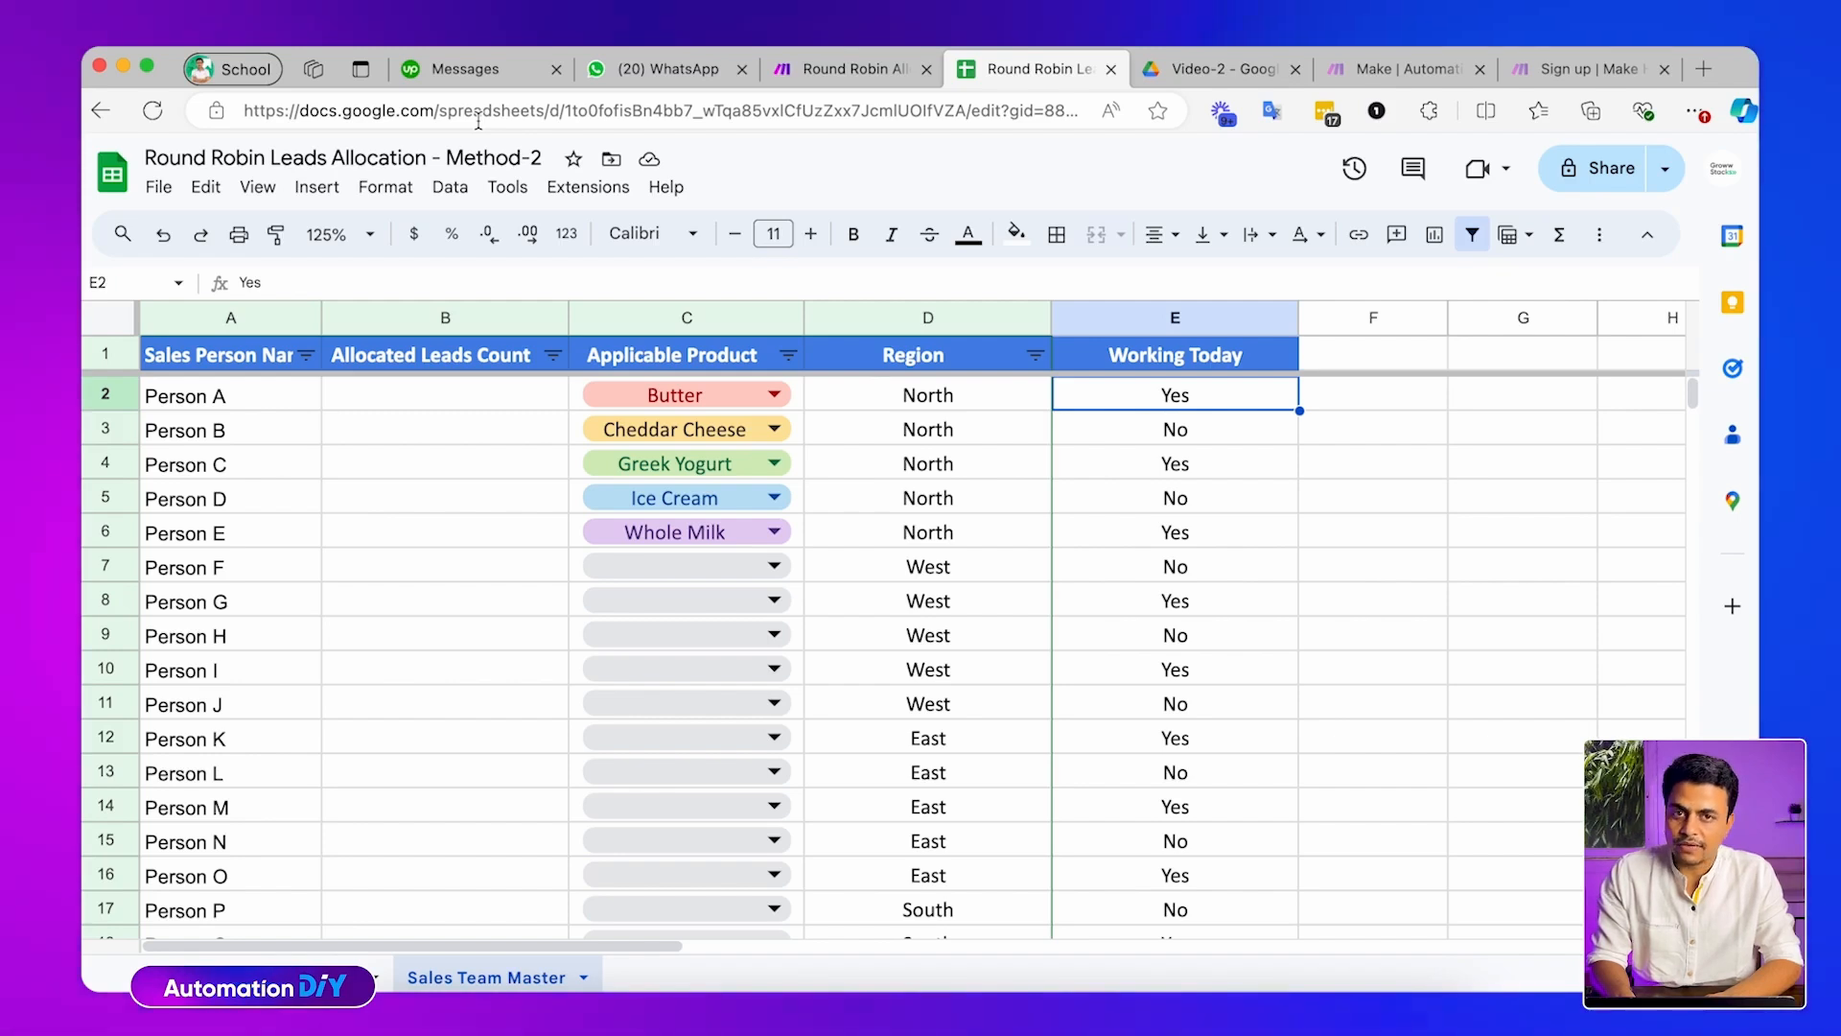
# Locate the option for copying the spreadsheet and revisit the leads sheet's Region column
pyautogui.click(160, 188)
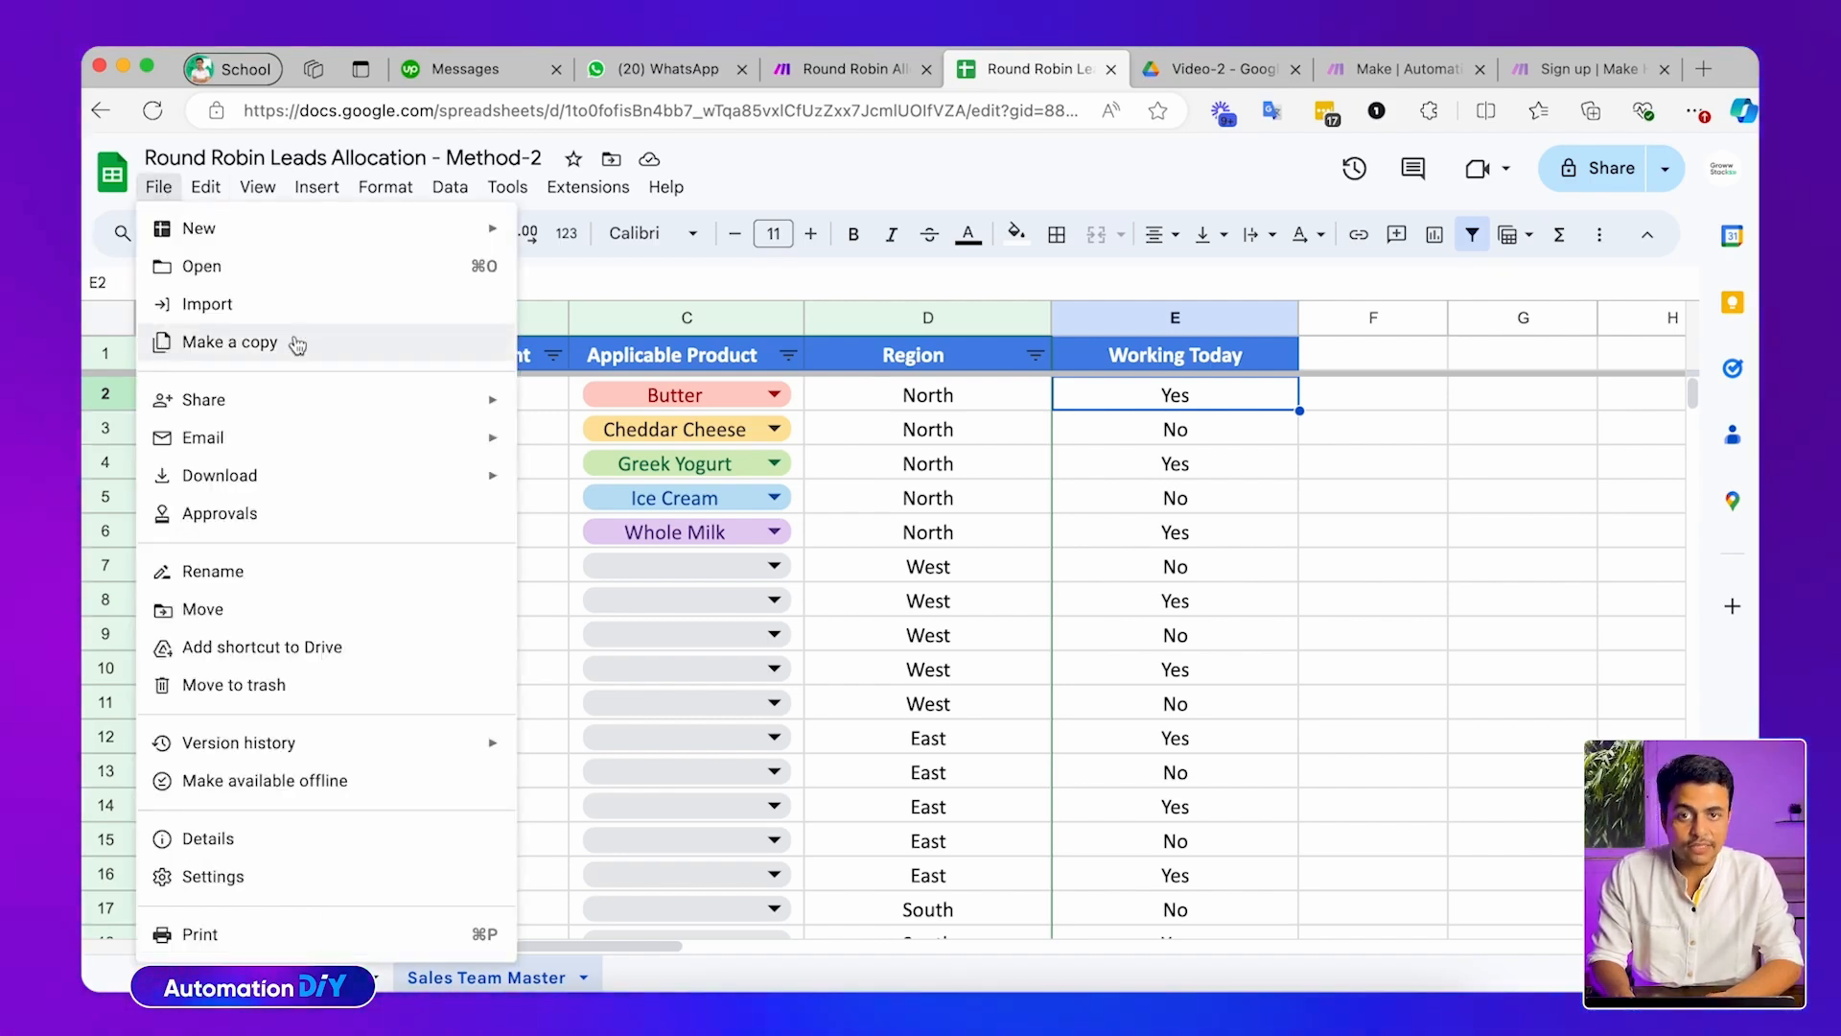
pyautogui.click(932, 408)
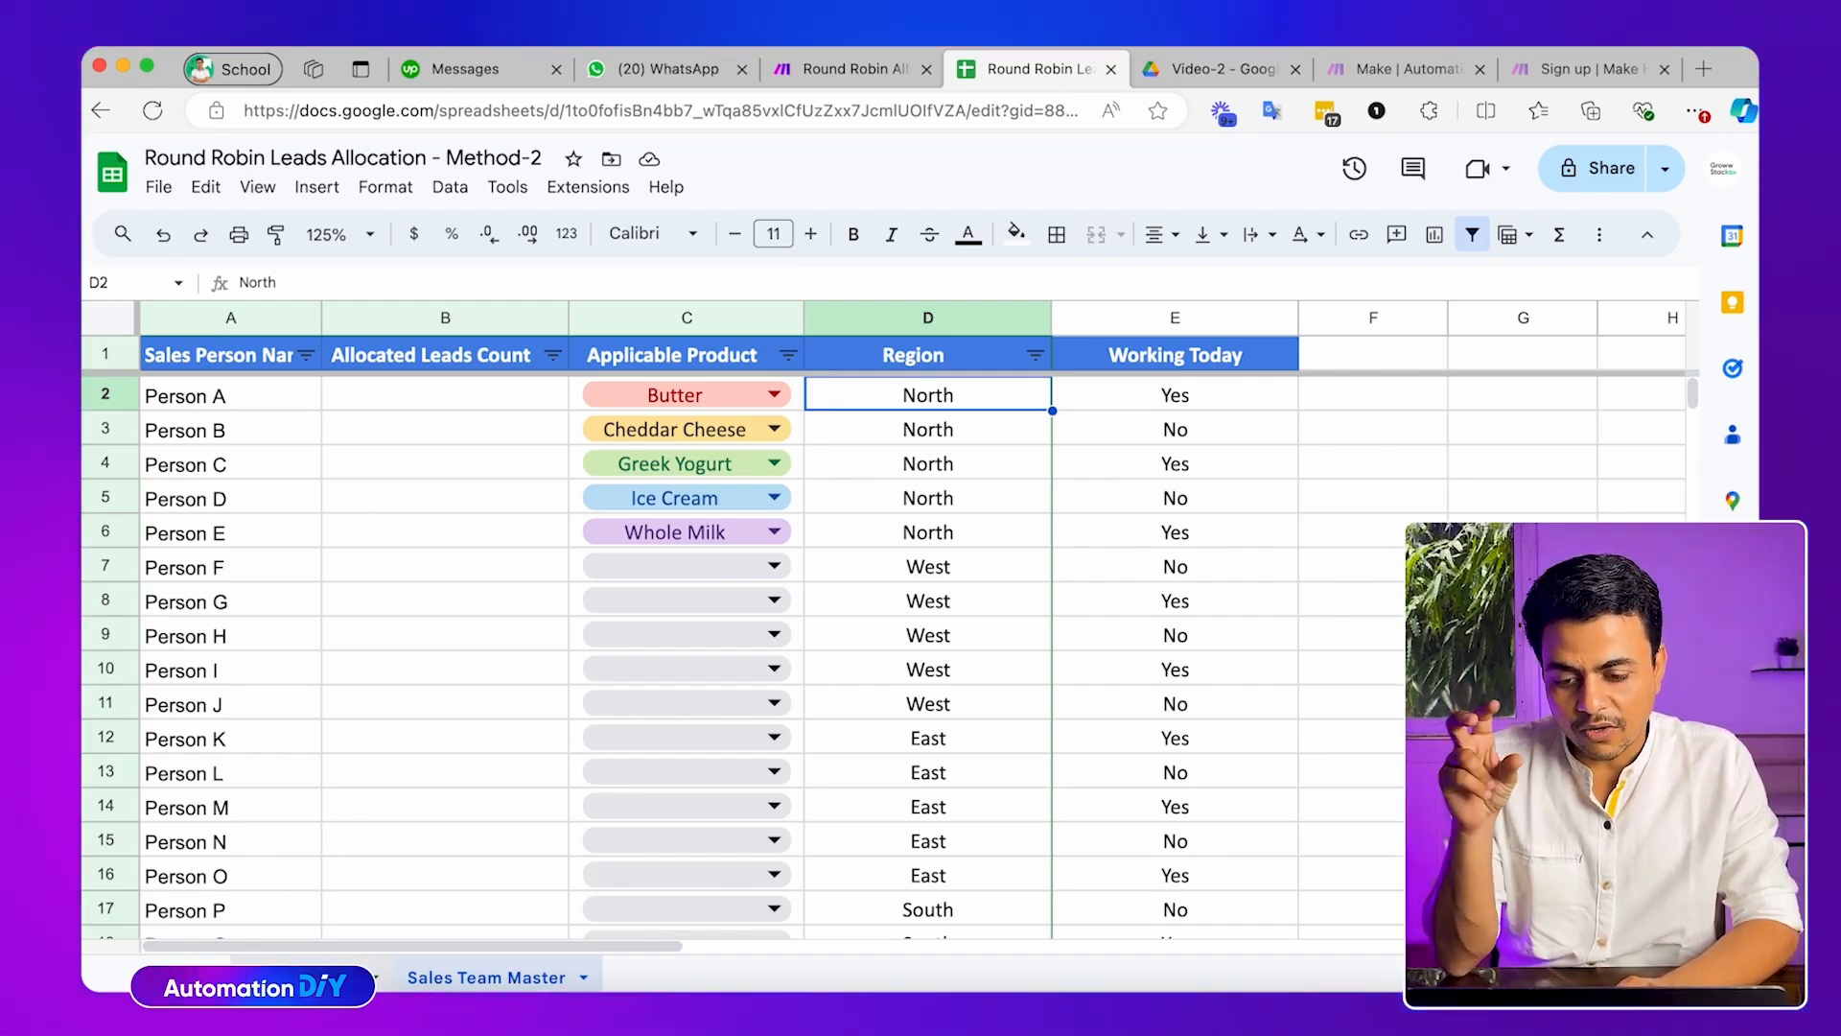
pyautogui.click(309, 978)
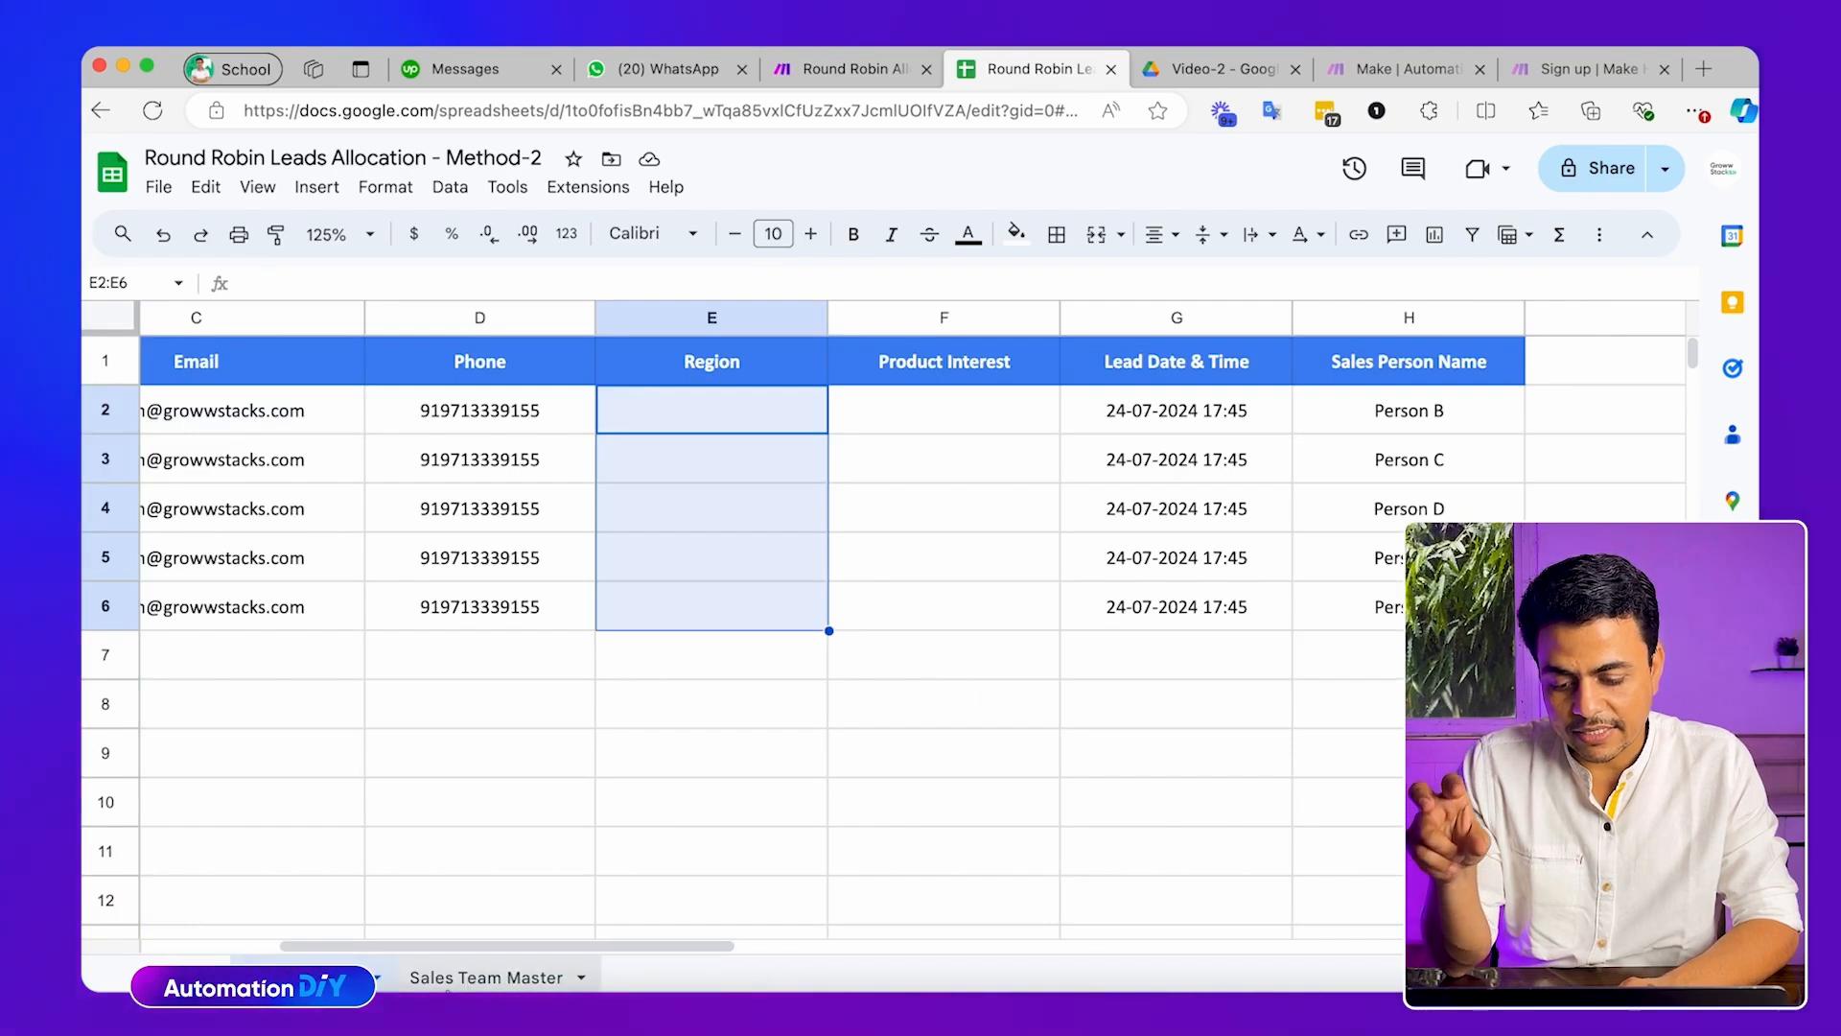
pyautogui.click(448, 989)
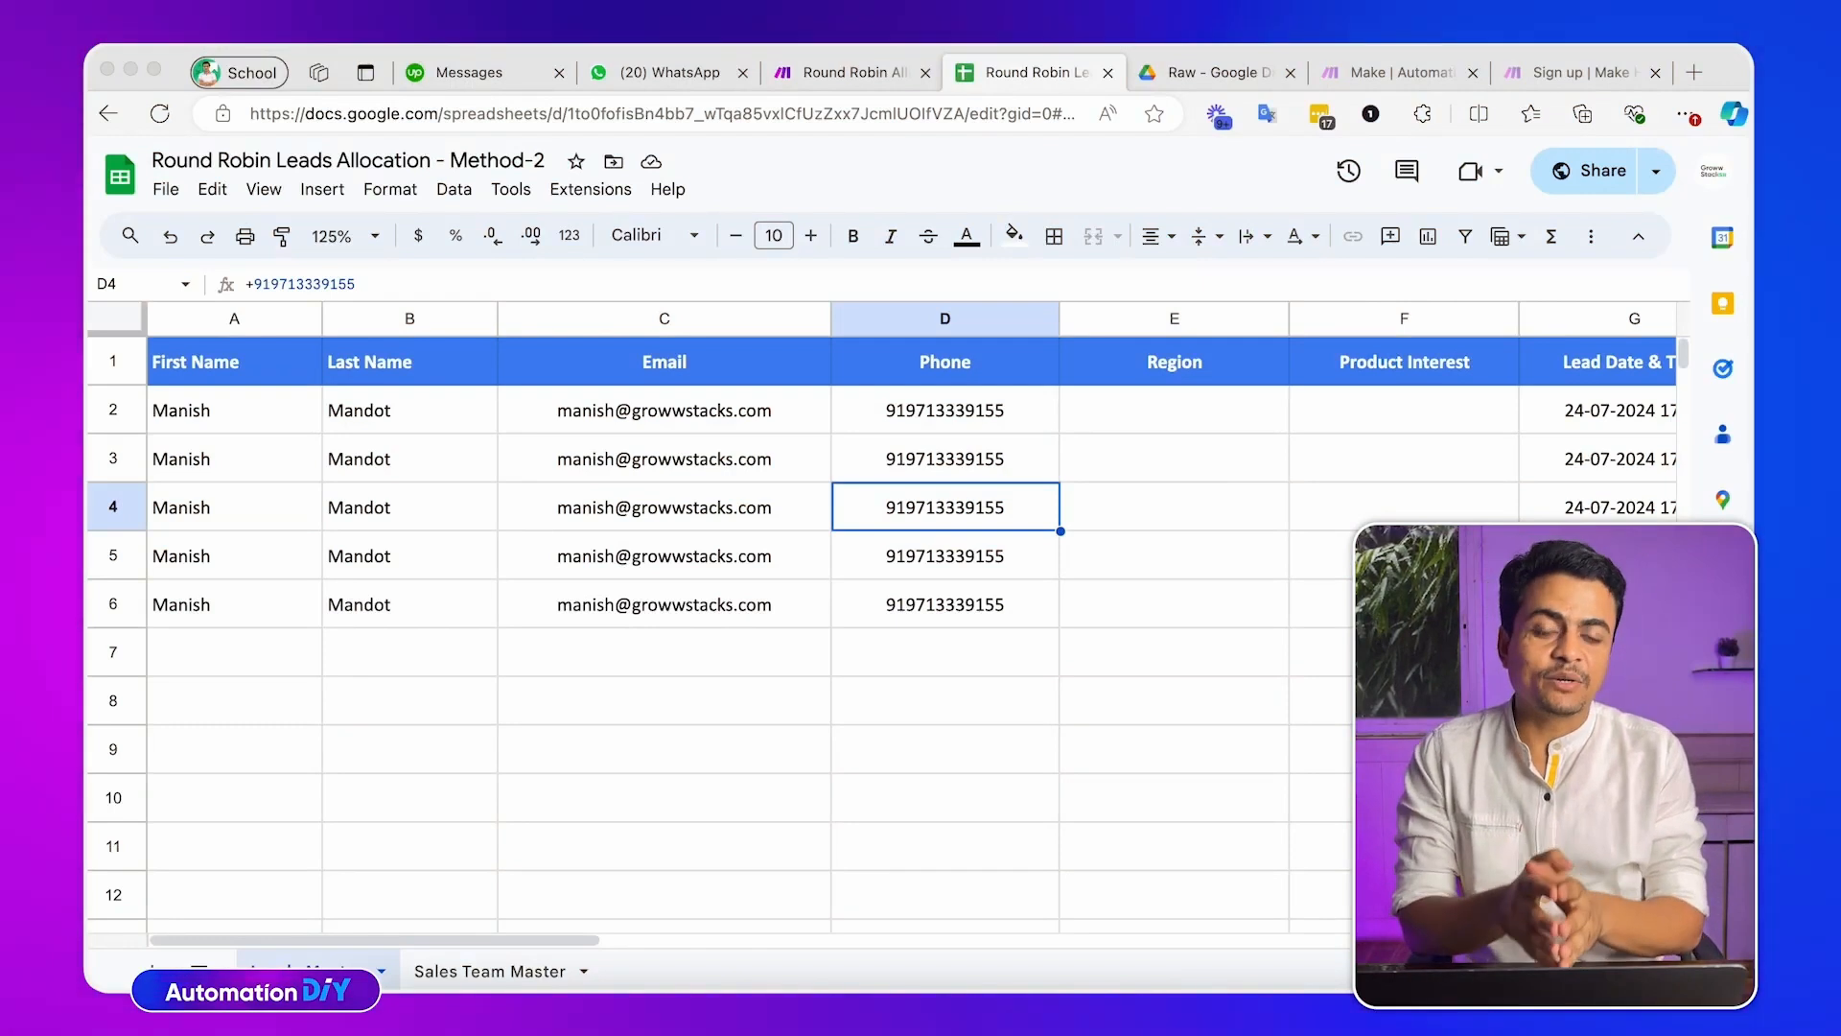
# Switch to Make and view the Parse JSON module in the Round Robin Allocation Method-2 scenario
pyautogui.click(1407, 74)
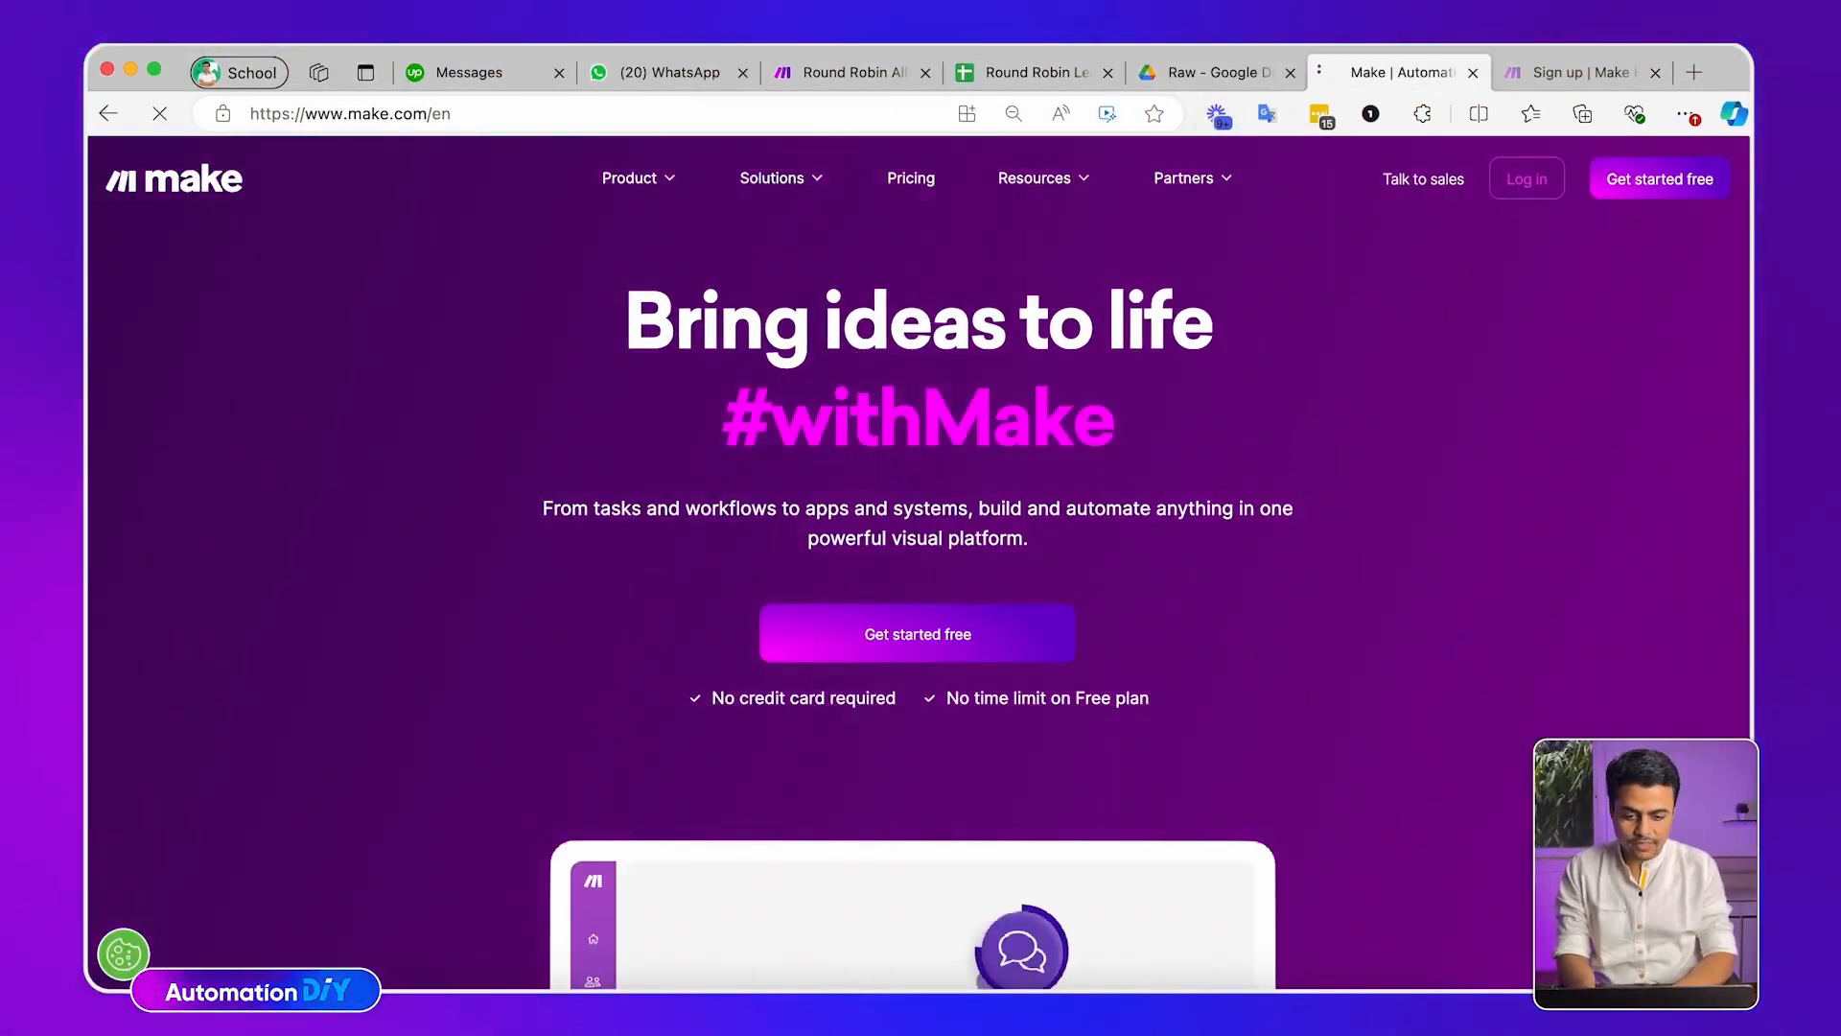
pyautogui.click(807, 75)
pyautogui.moveTo(522, 261); pyautogui.dragTo(633, 205)
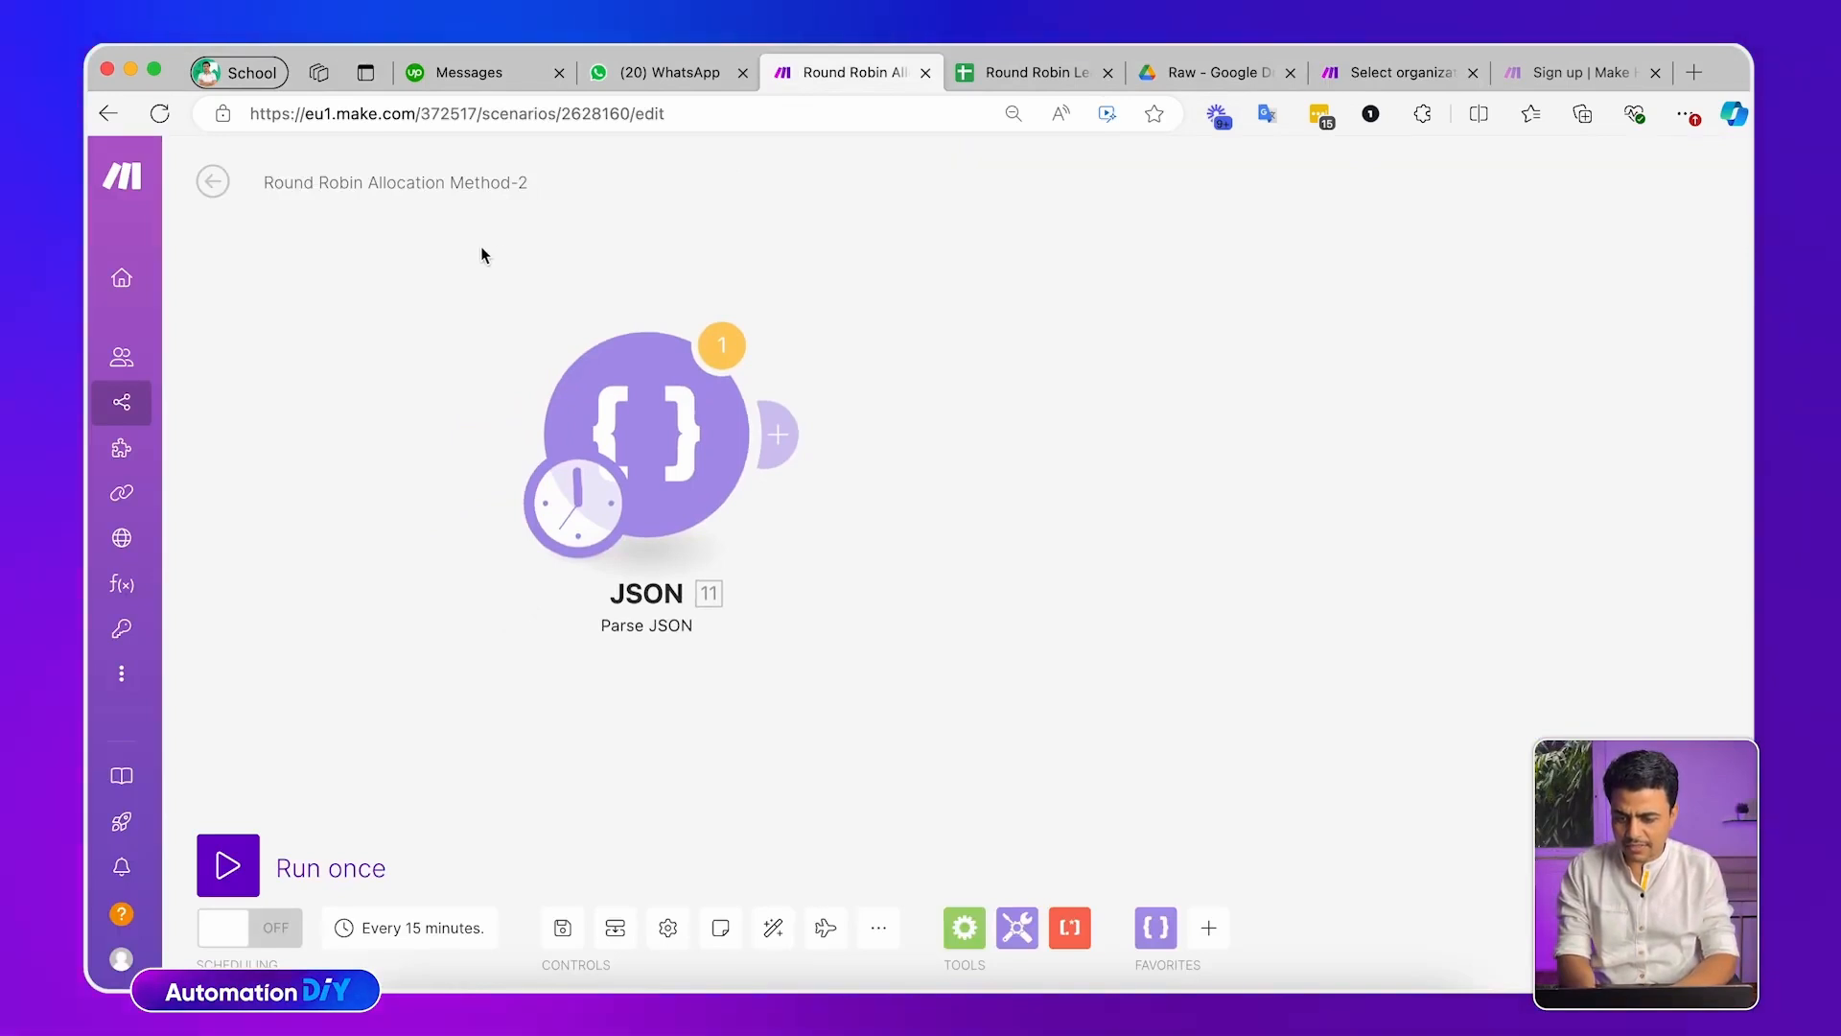
pyautogui.moveTo(490, 296); pyautogui.dragTo(400, 299)
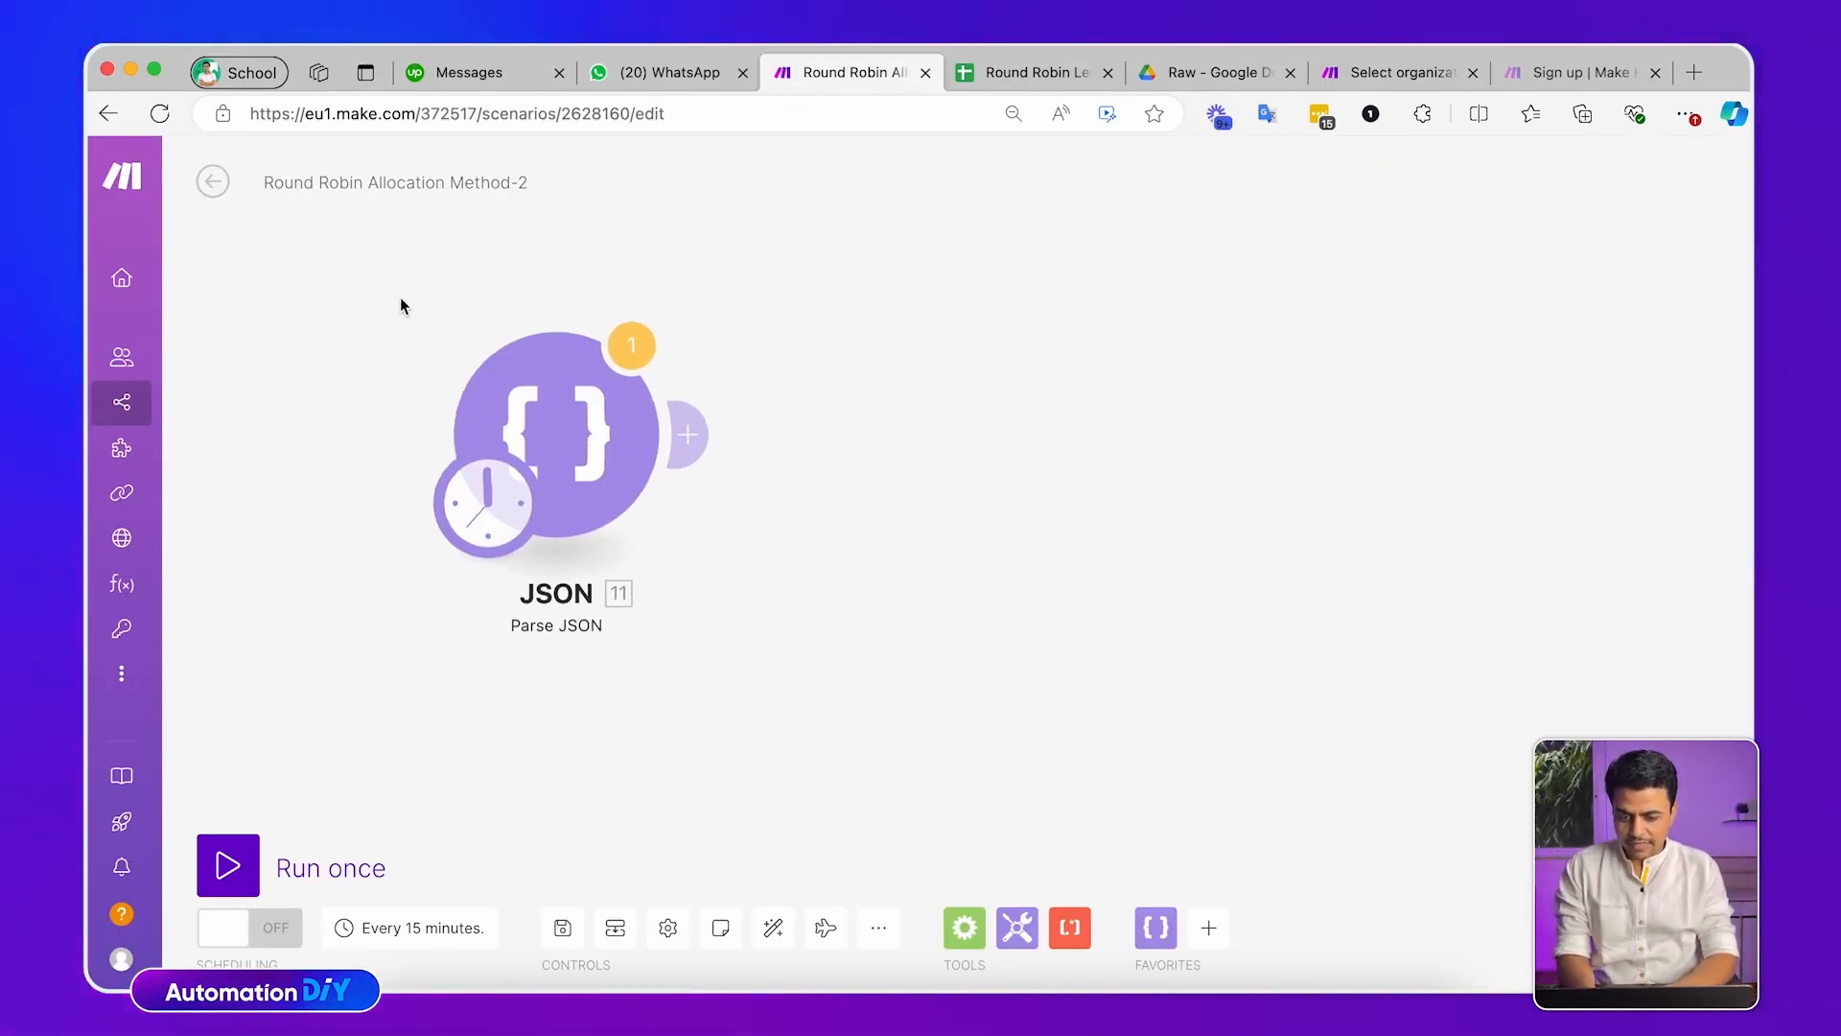
# Return to the Google Sheets leads sheet and clear the sample leads in rows 3 to 6, leaving row 2 in place
pyautogui.click(1029, 72)
pyautogui.click(614, 464)
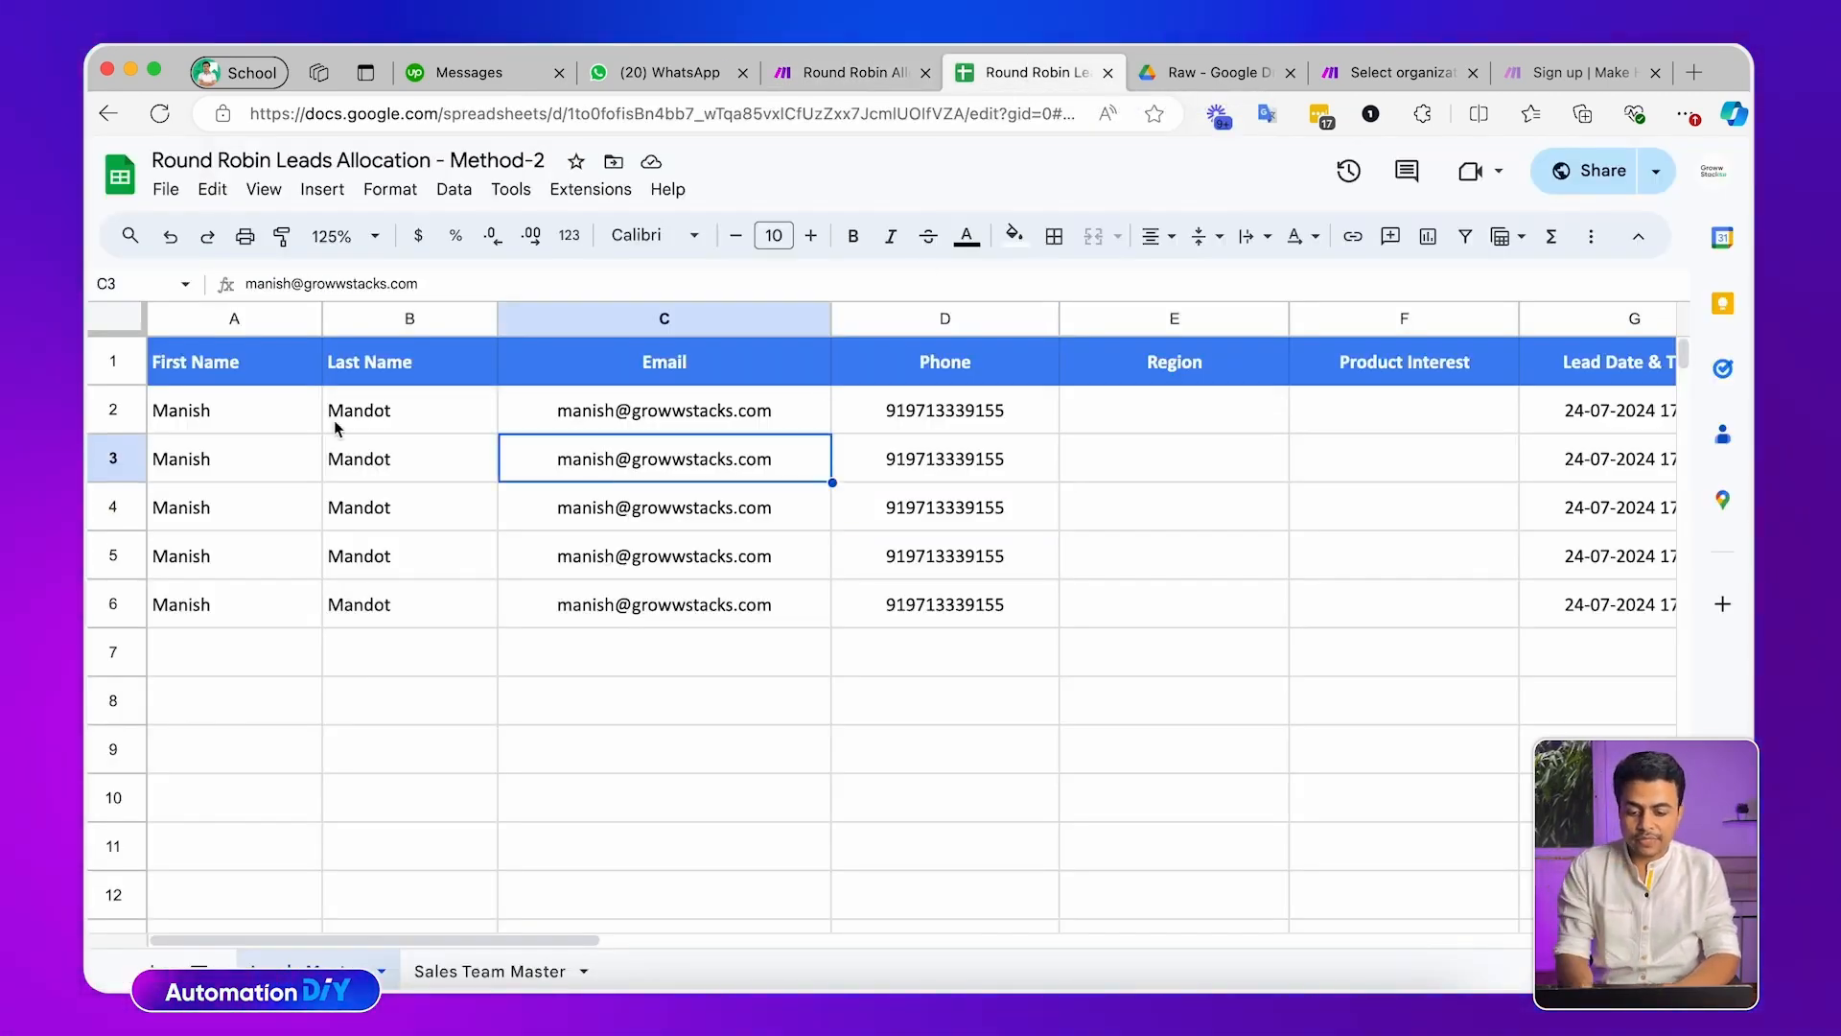
pyautogui.moveTo(287, 427); pyautogui.dragTo(938, 624)
pyautogui.click(209, 427)
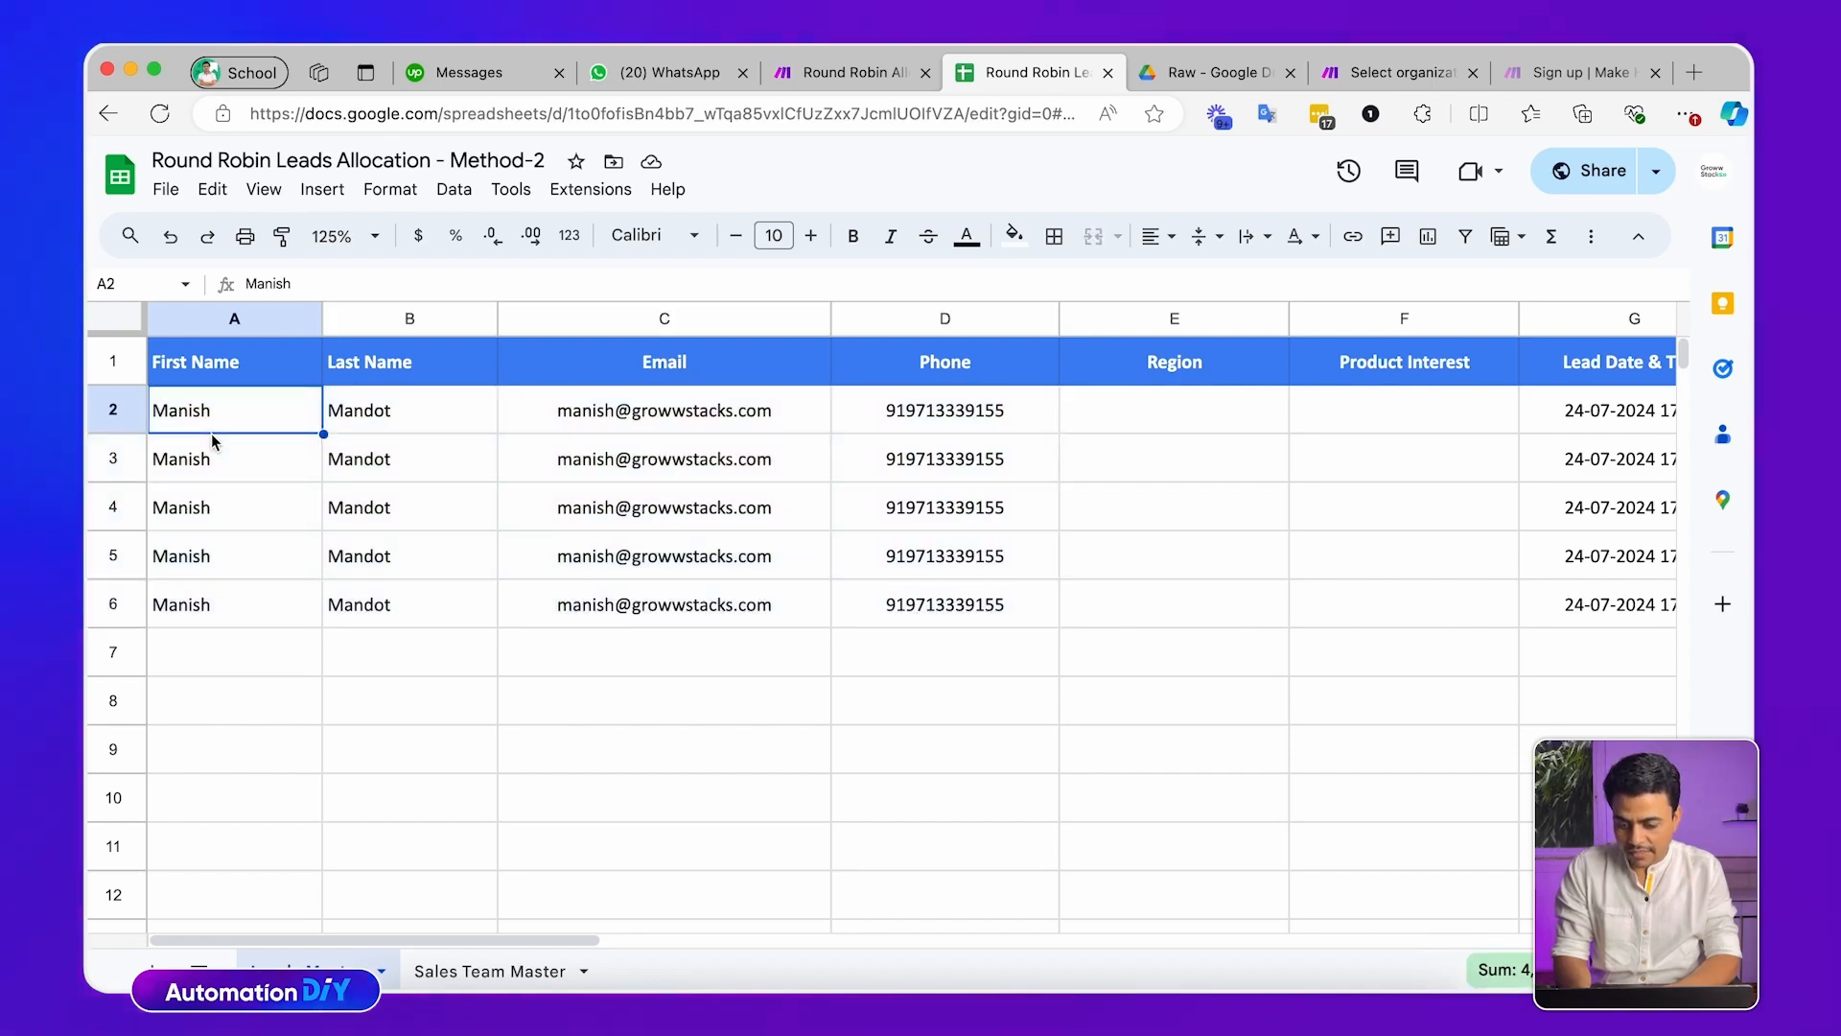
pyautogui.moveTo(198, 414); pyautogui.dragTo(974, 619)
pyautogui.press('Down')
pyautogui.hotkey('shift', 'space')
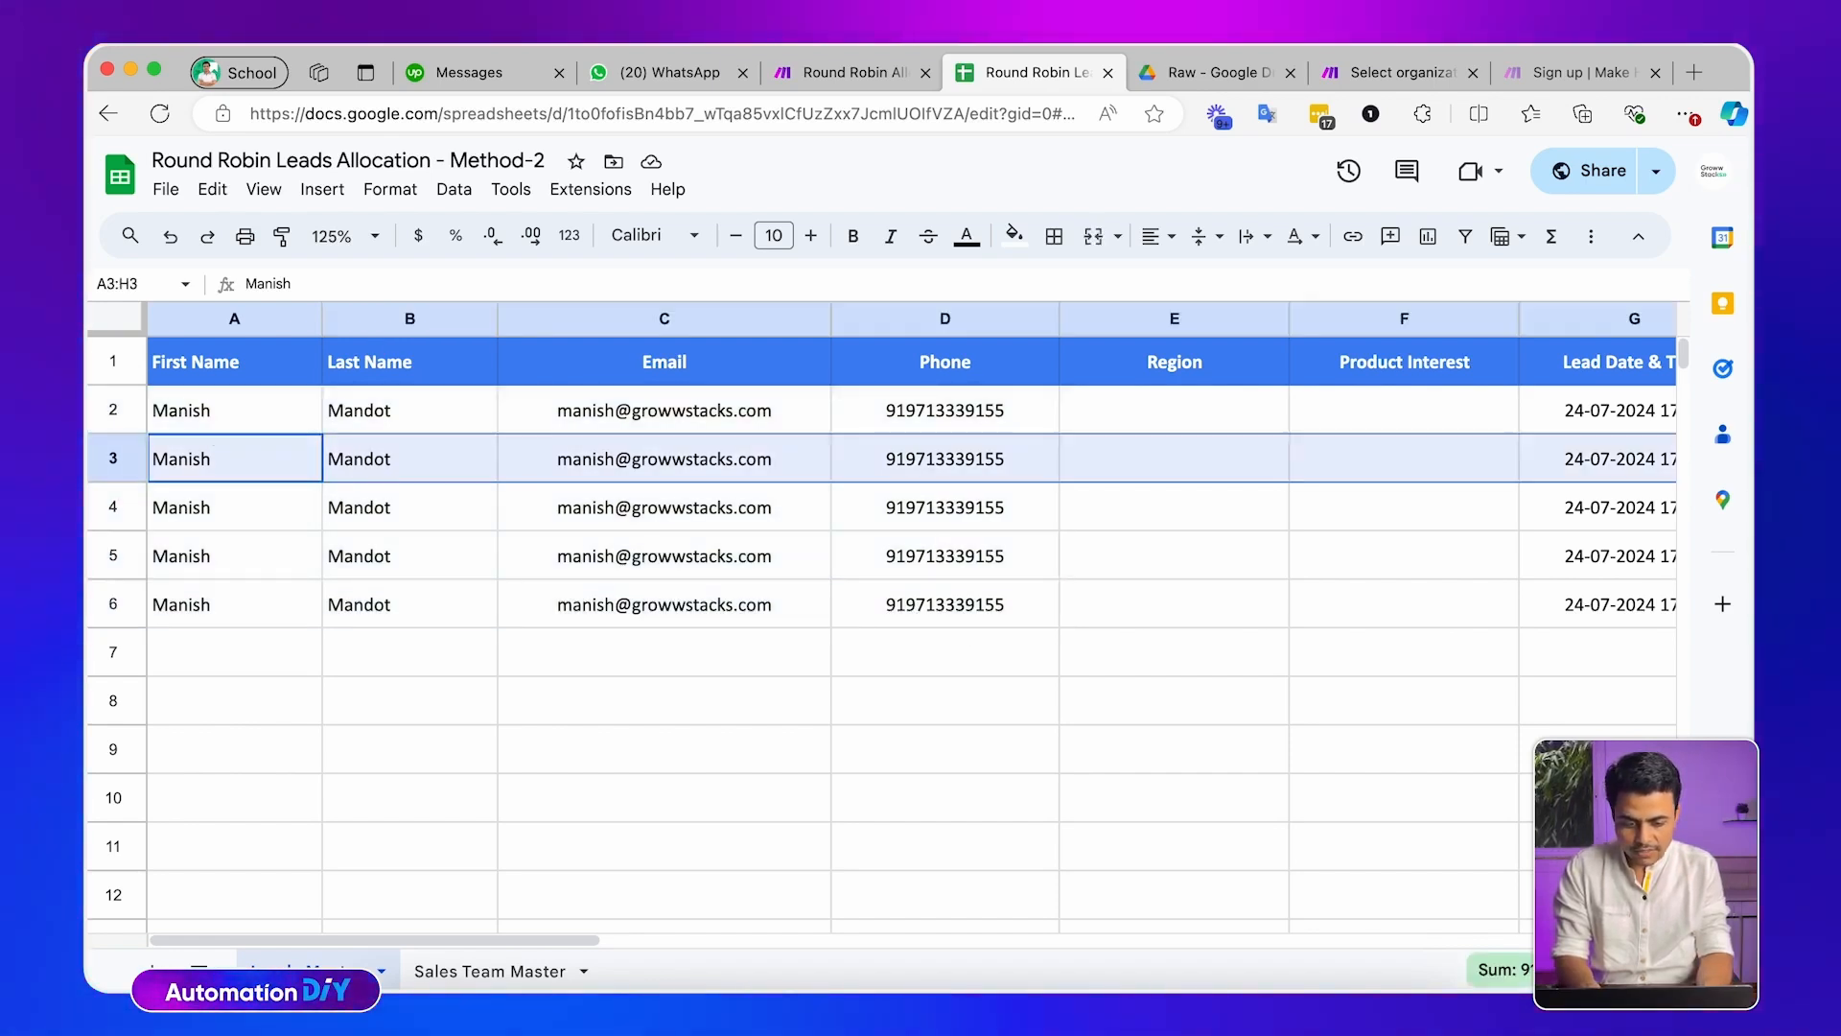
pyautogui.hotkey('shift', 'Down')
pyautogui.hotkey('shift', 'Down')
pyautogui.hotkey('shift', 'Down')
pyautogui.hotkey('shift', 'Down')
pyautogui.press('Delete')
# Copy the lead sheet headers from First Name to Product Interest (A1:F1)
pyautogui.press('Up')
pyautogui.press('Up')
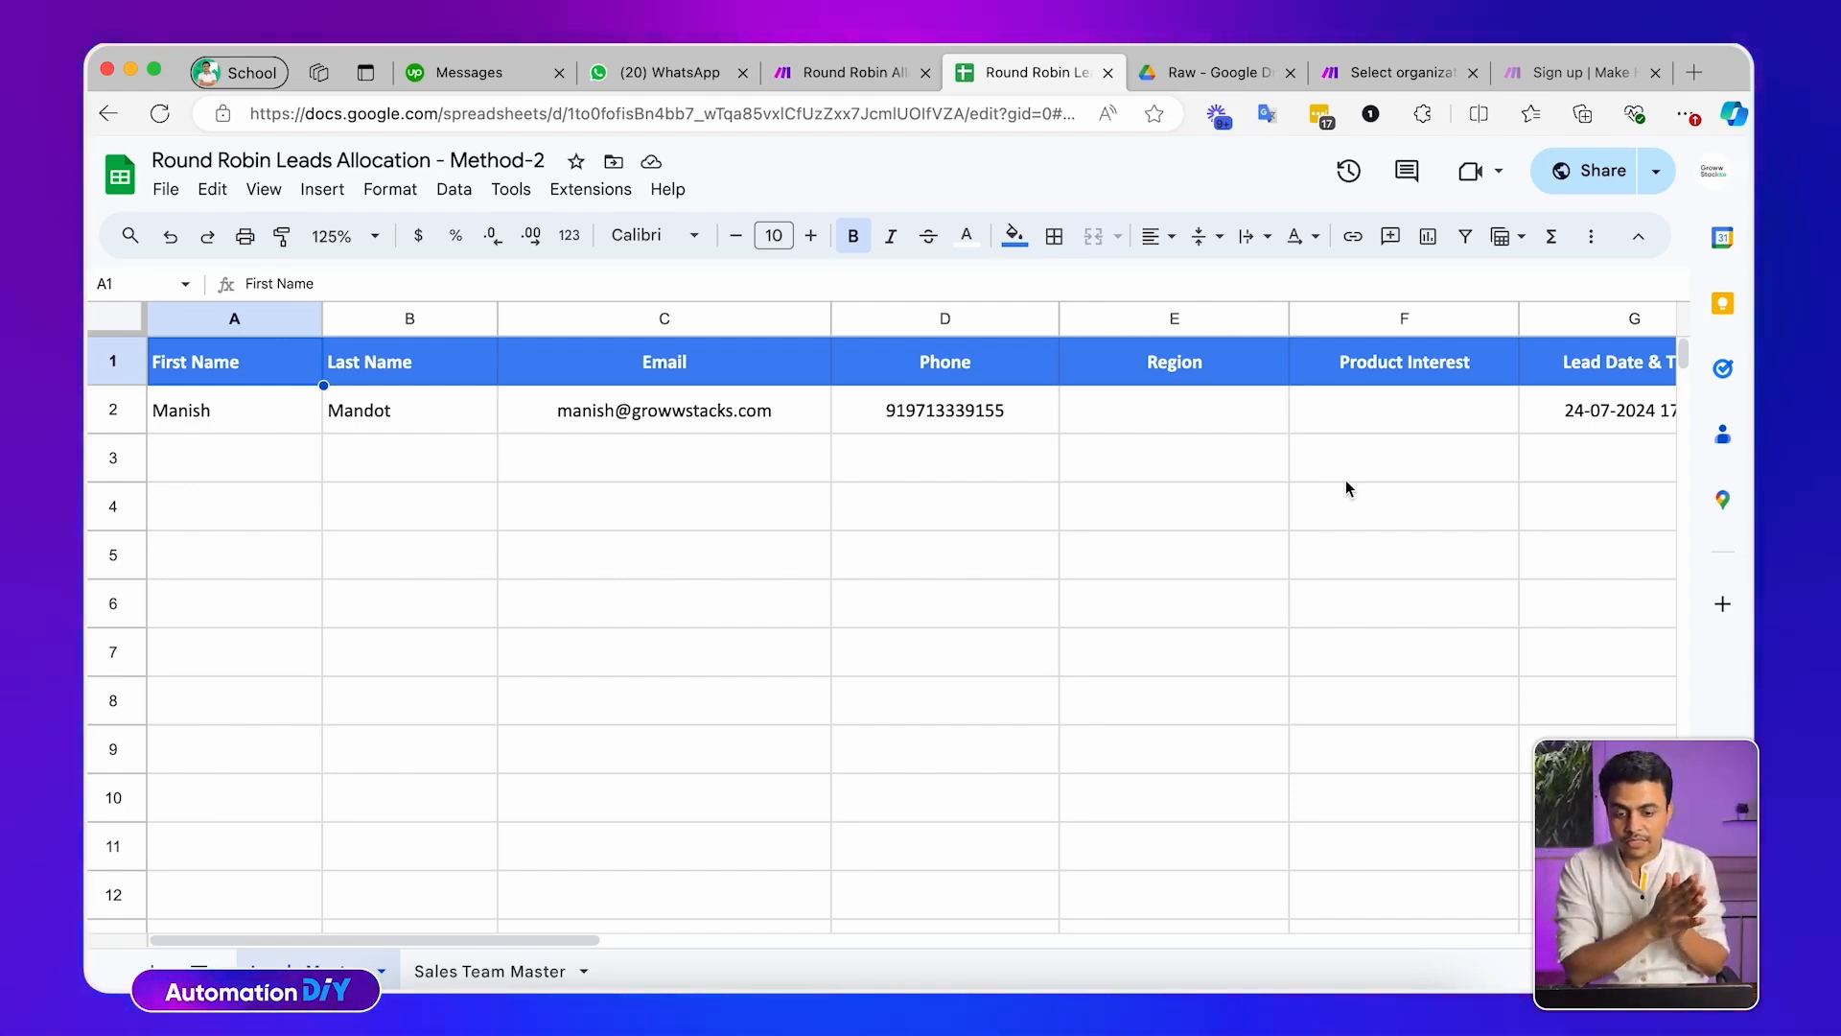
pyautogui.keyDown('shift'); pyautogui.click(1368, 370); pyautogui.keyUp('shift')
pyautogui.hotkey('ctrl', 'c')
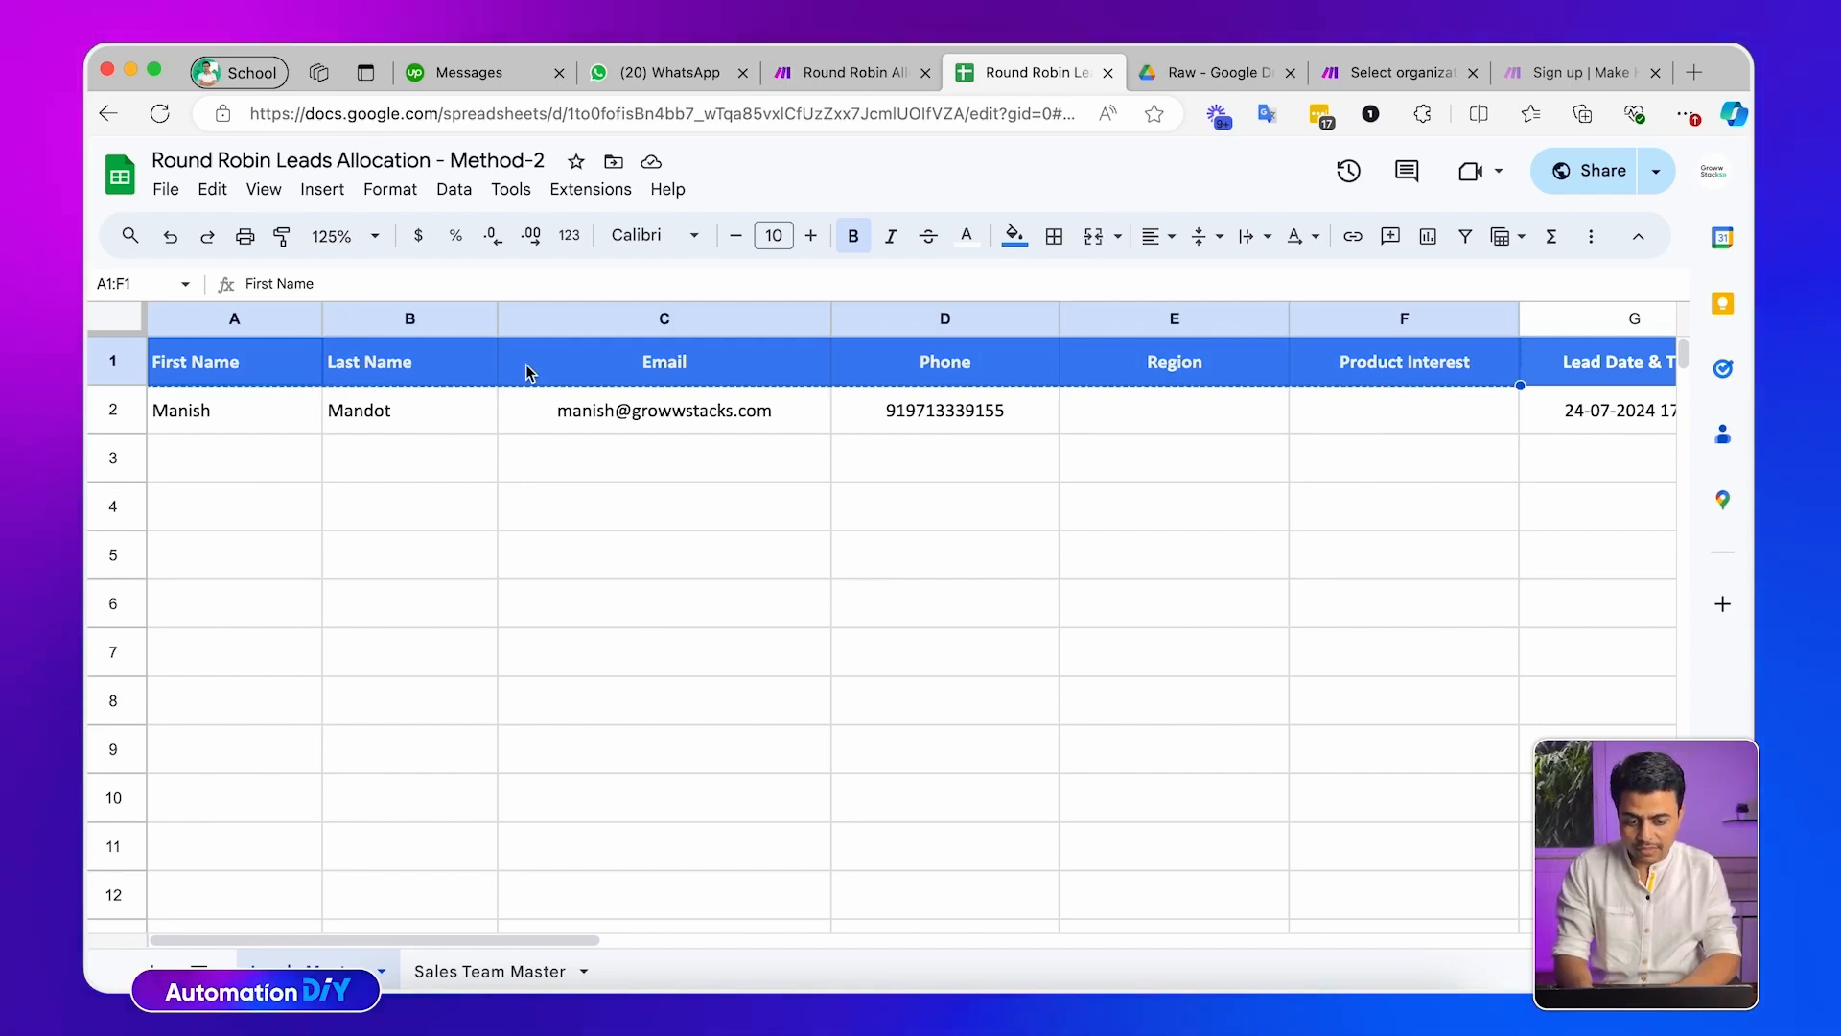
# Switch to ChatGPT and begin a new chat prompt reading "Generate me a set of dummy data for the following Leads Master table."
pyautogui.press('super+Tab')
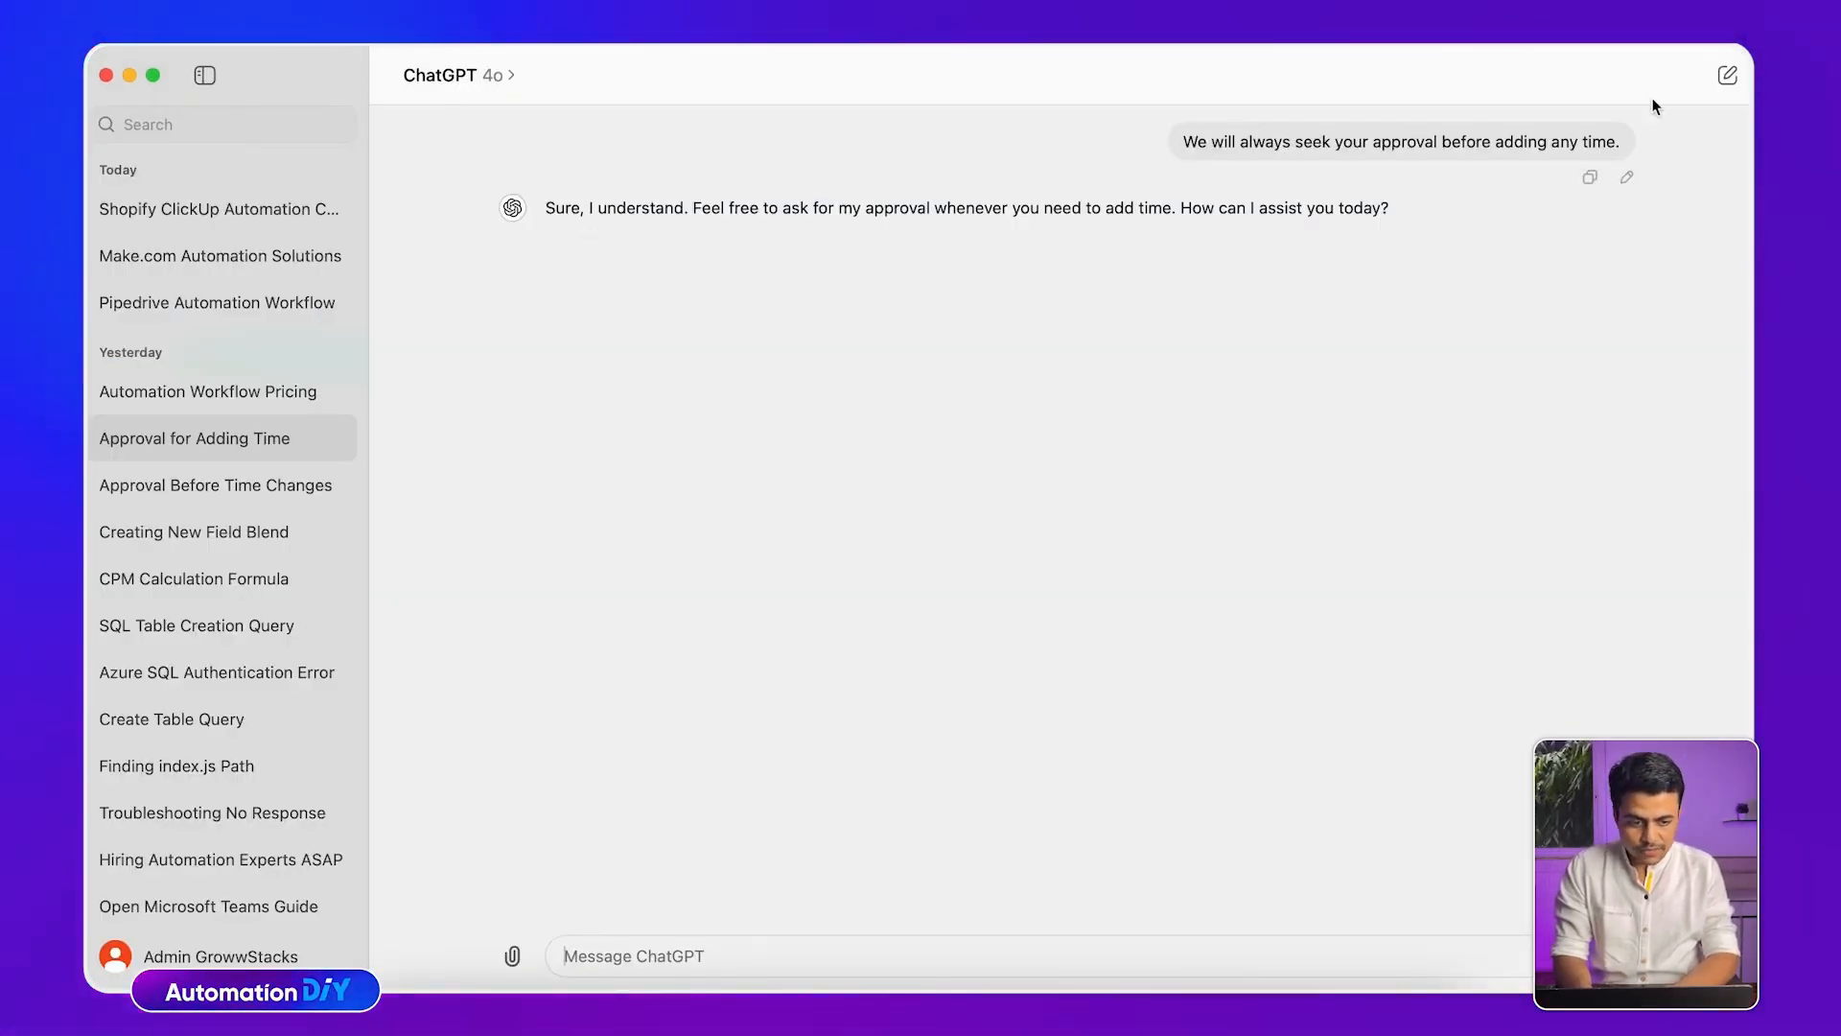
pyautogui.click(1727, 75)
pyautogui.write('Gener')
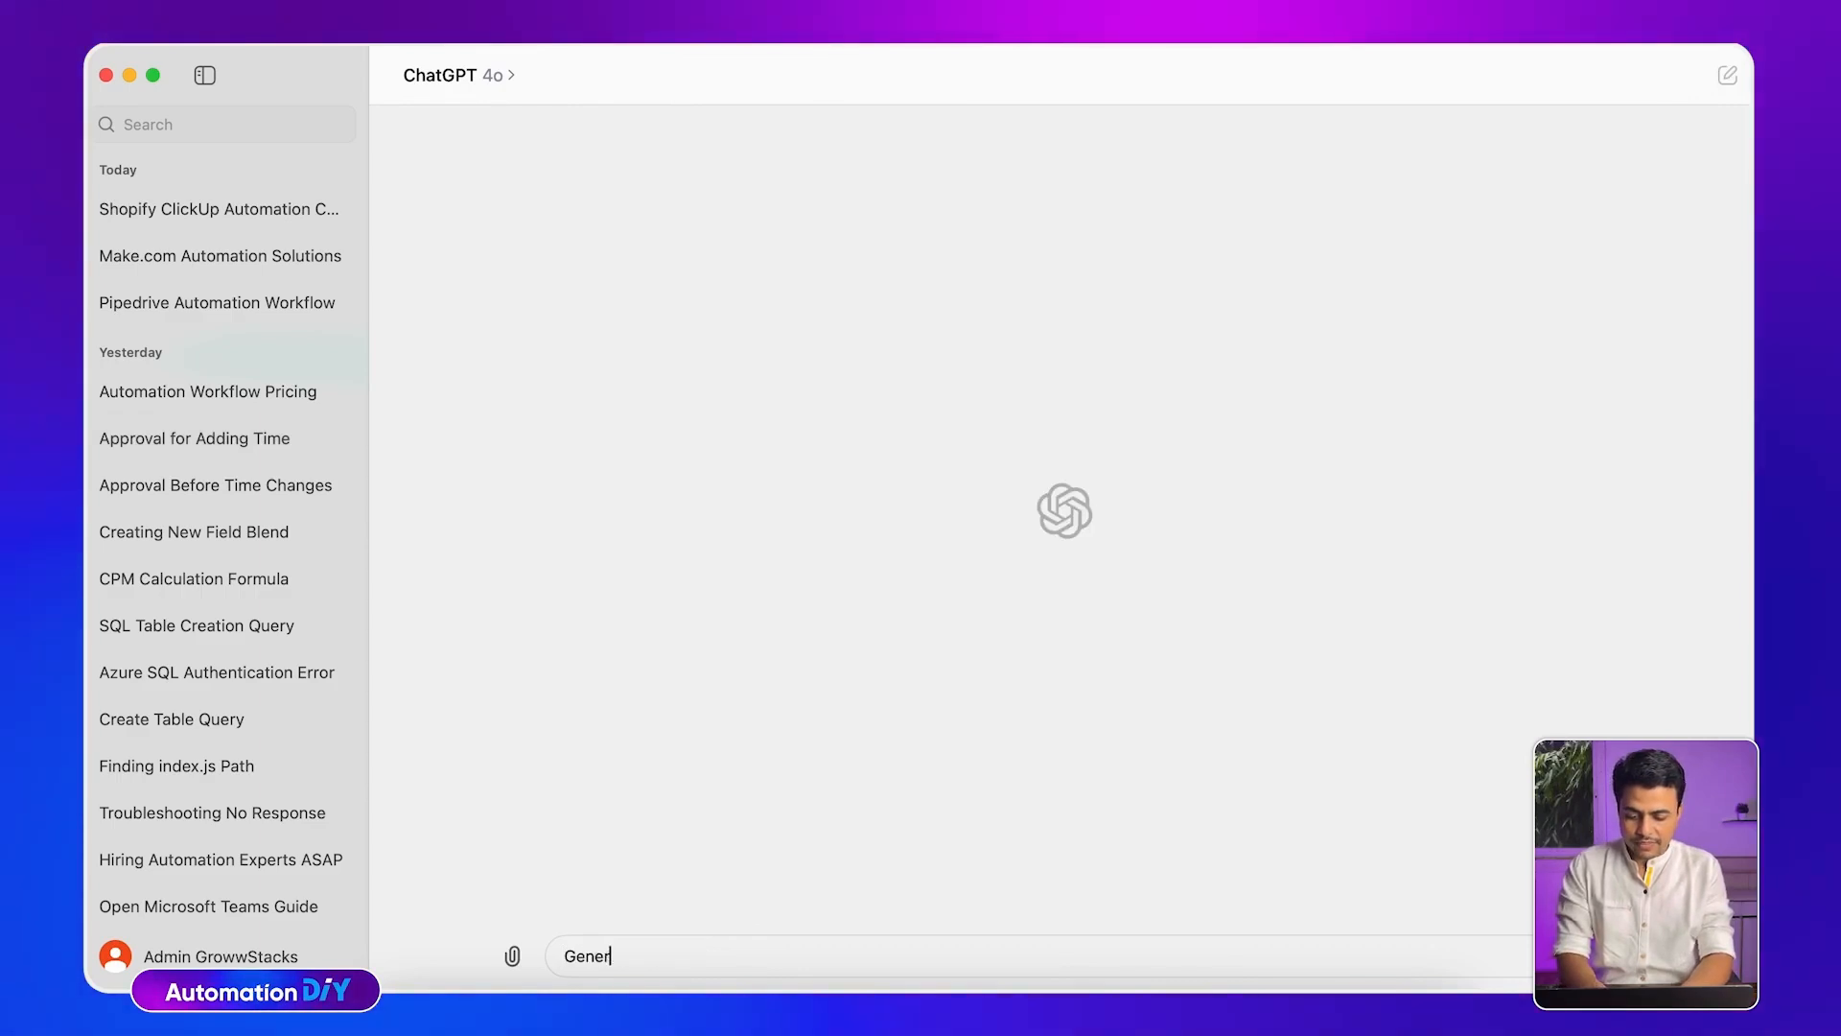
pyautogui.write('ate me a ')
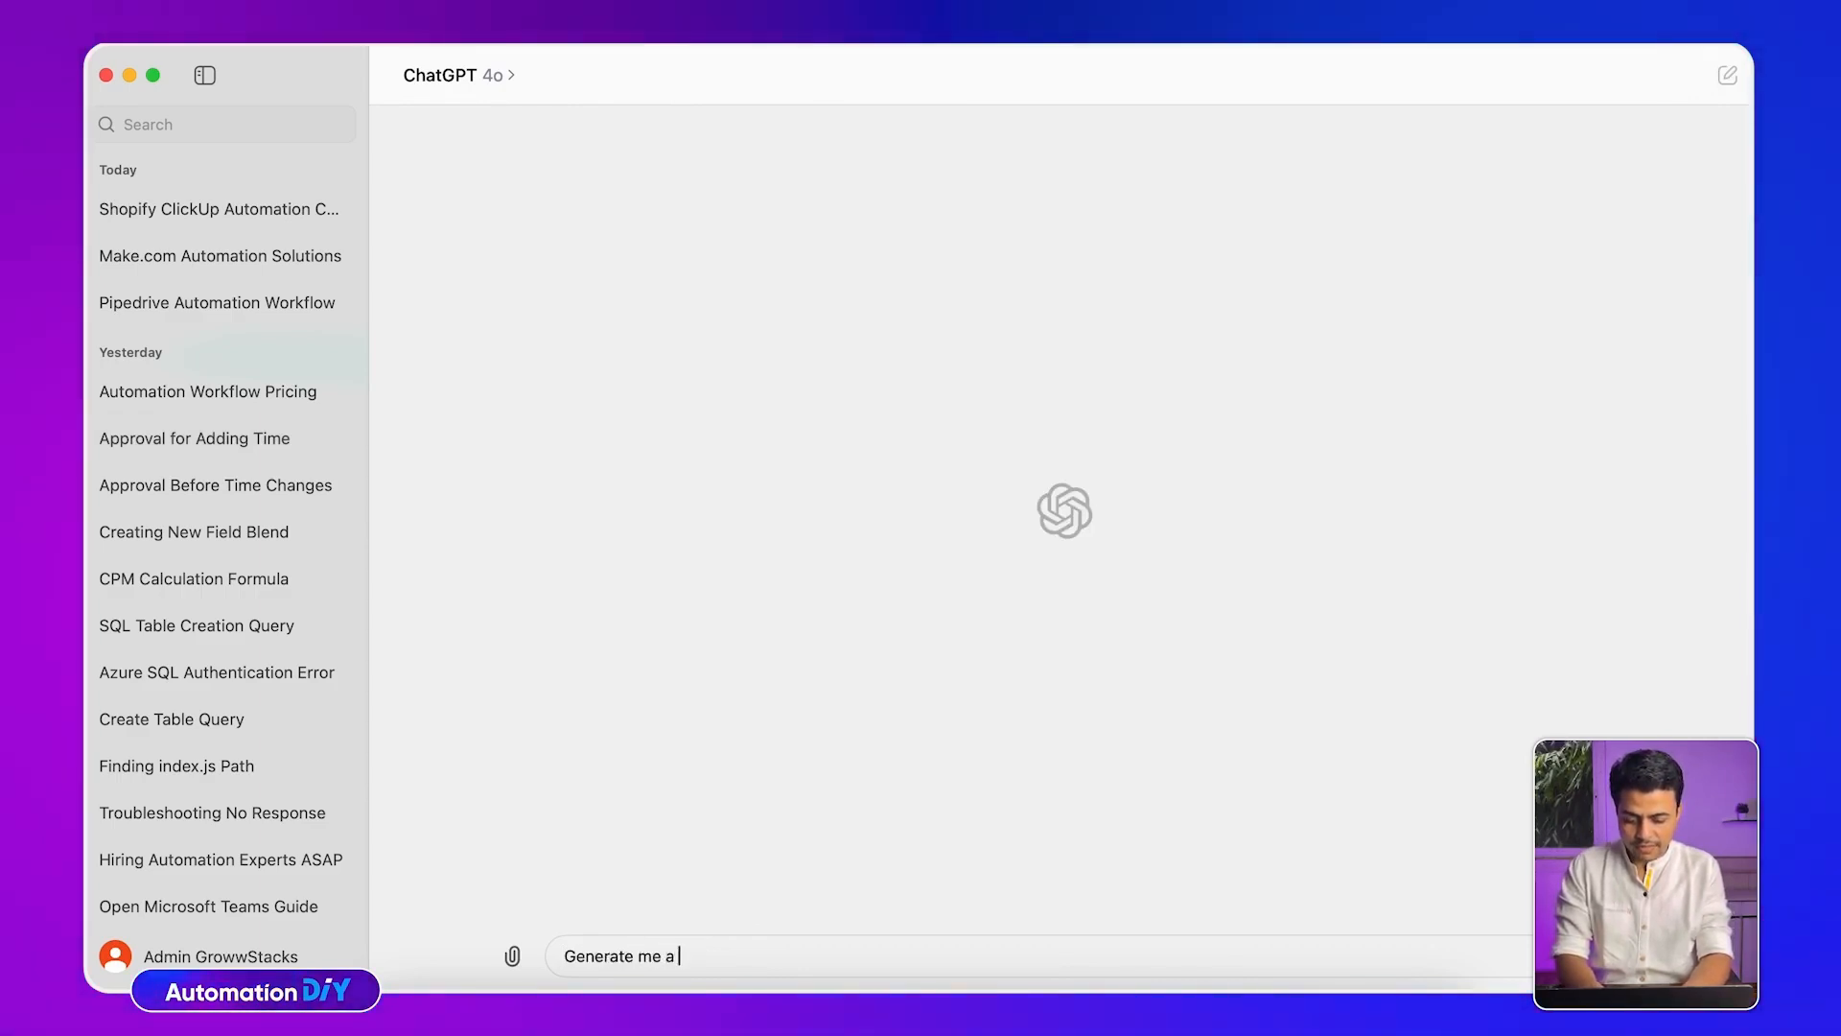
pyautogui.write('set ')
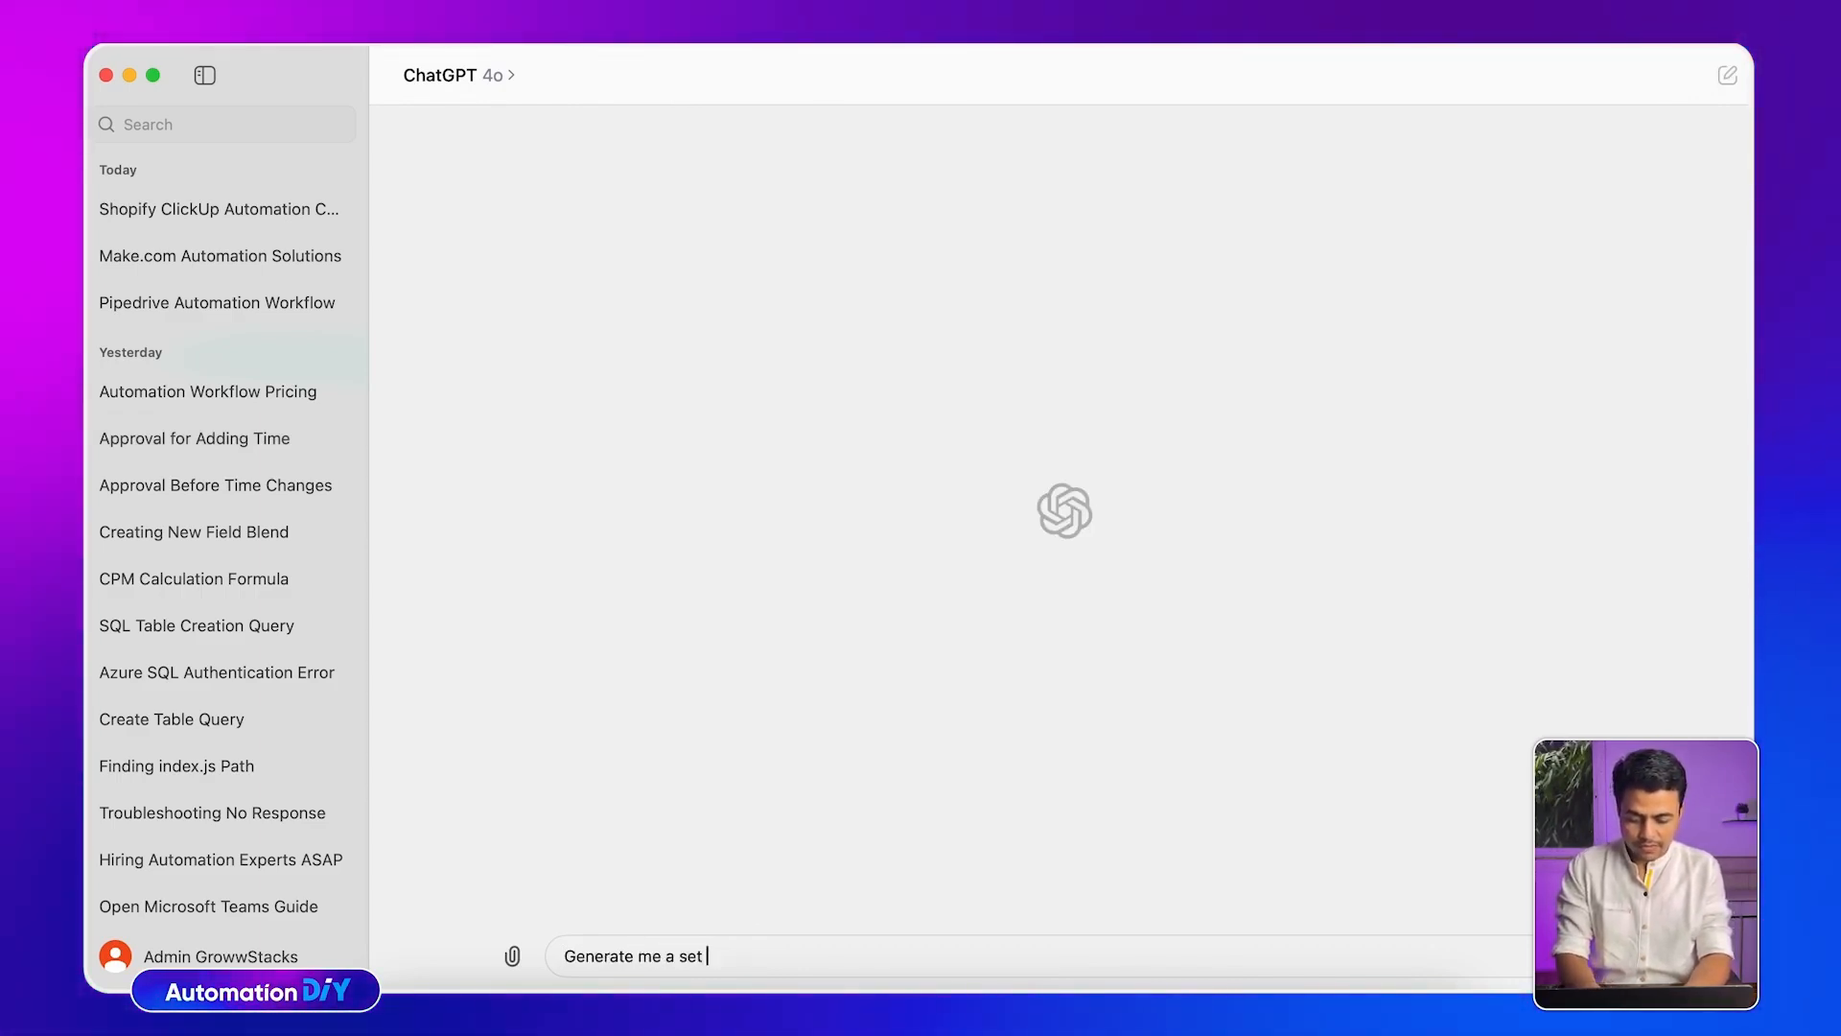
pyautogui.write('of dummy data fo')
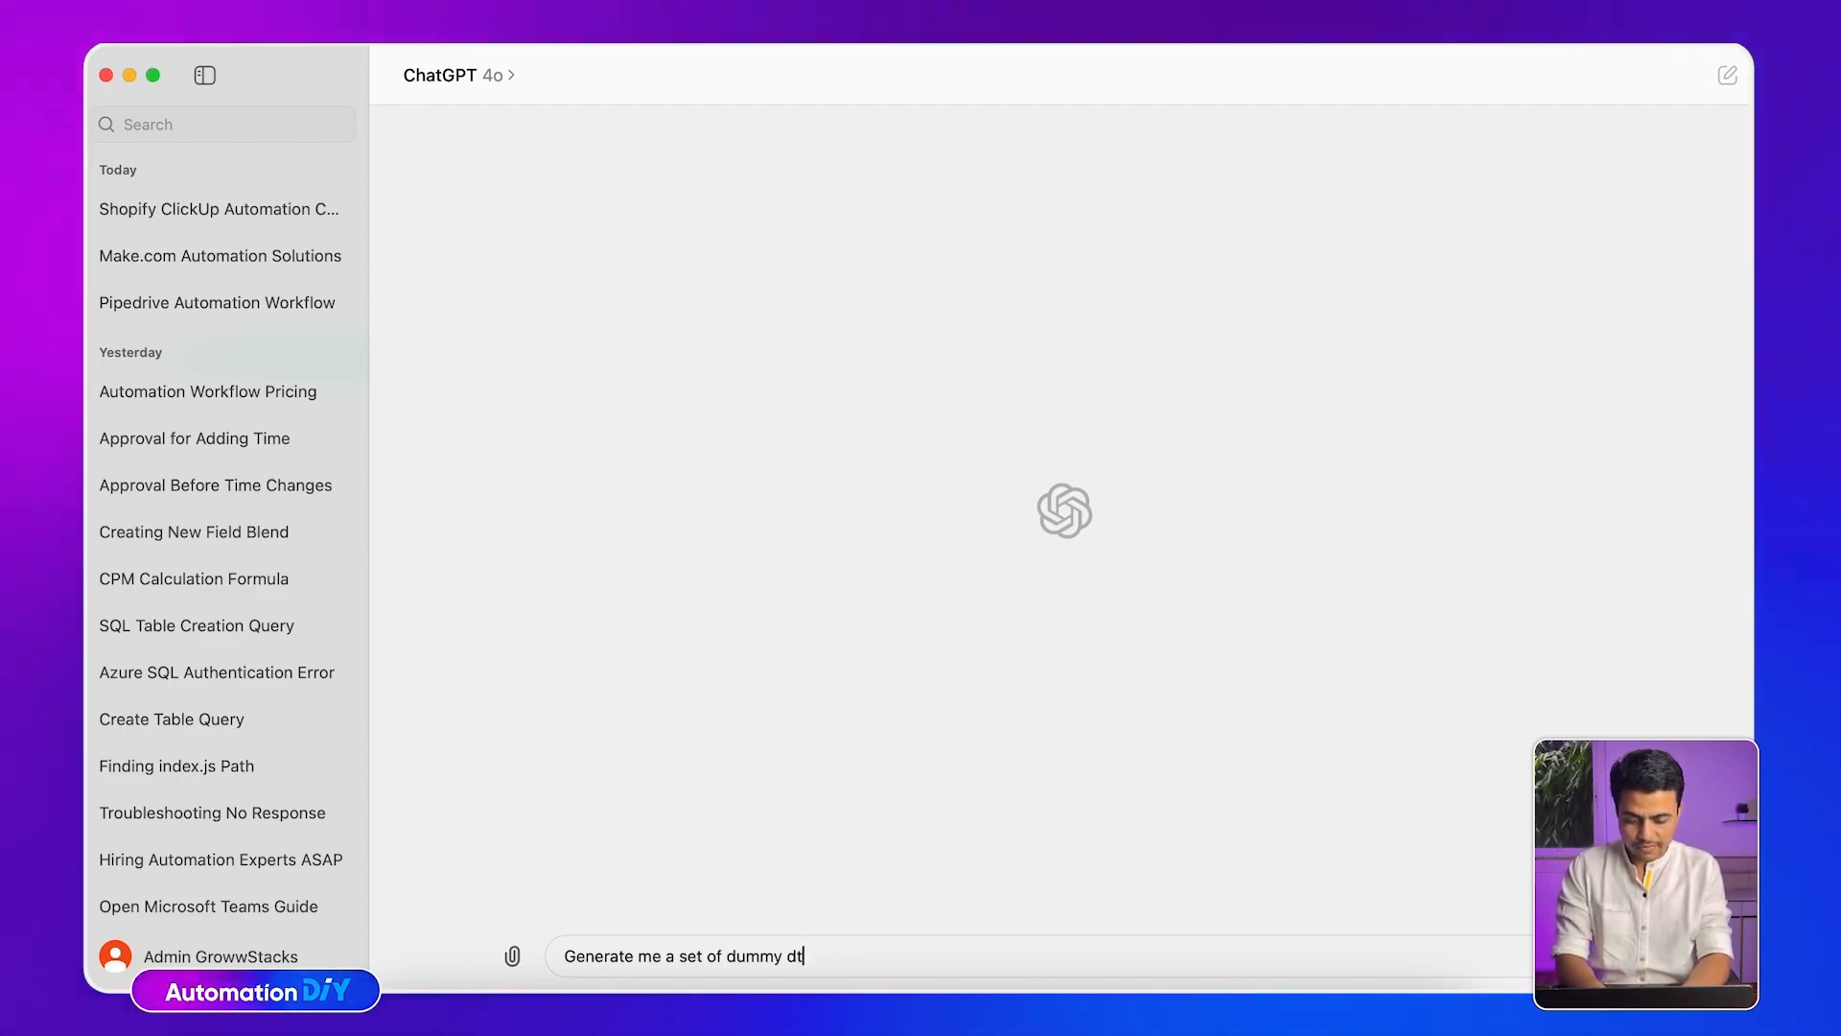
pyautogui.write('r the fo')
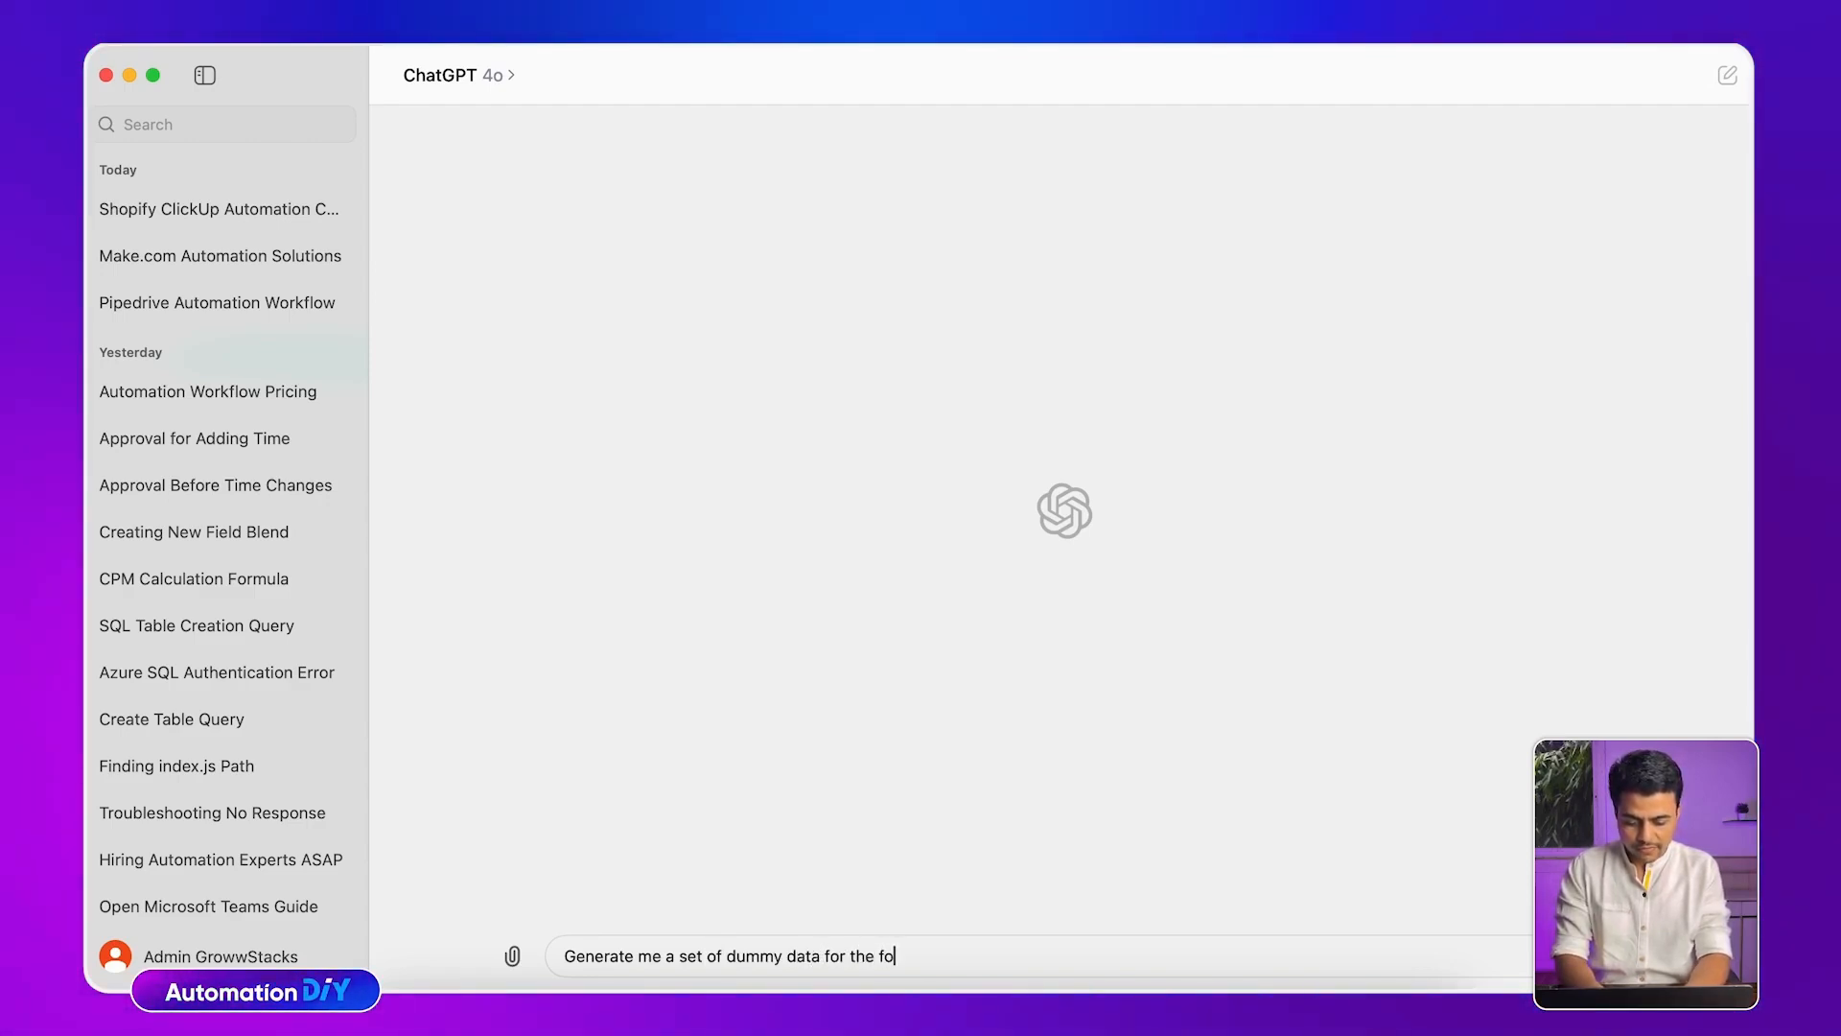
pyautogui.write('llowing Lea')
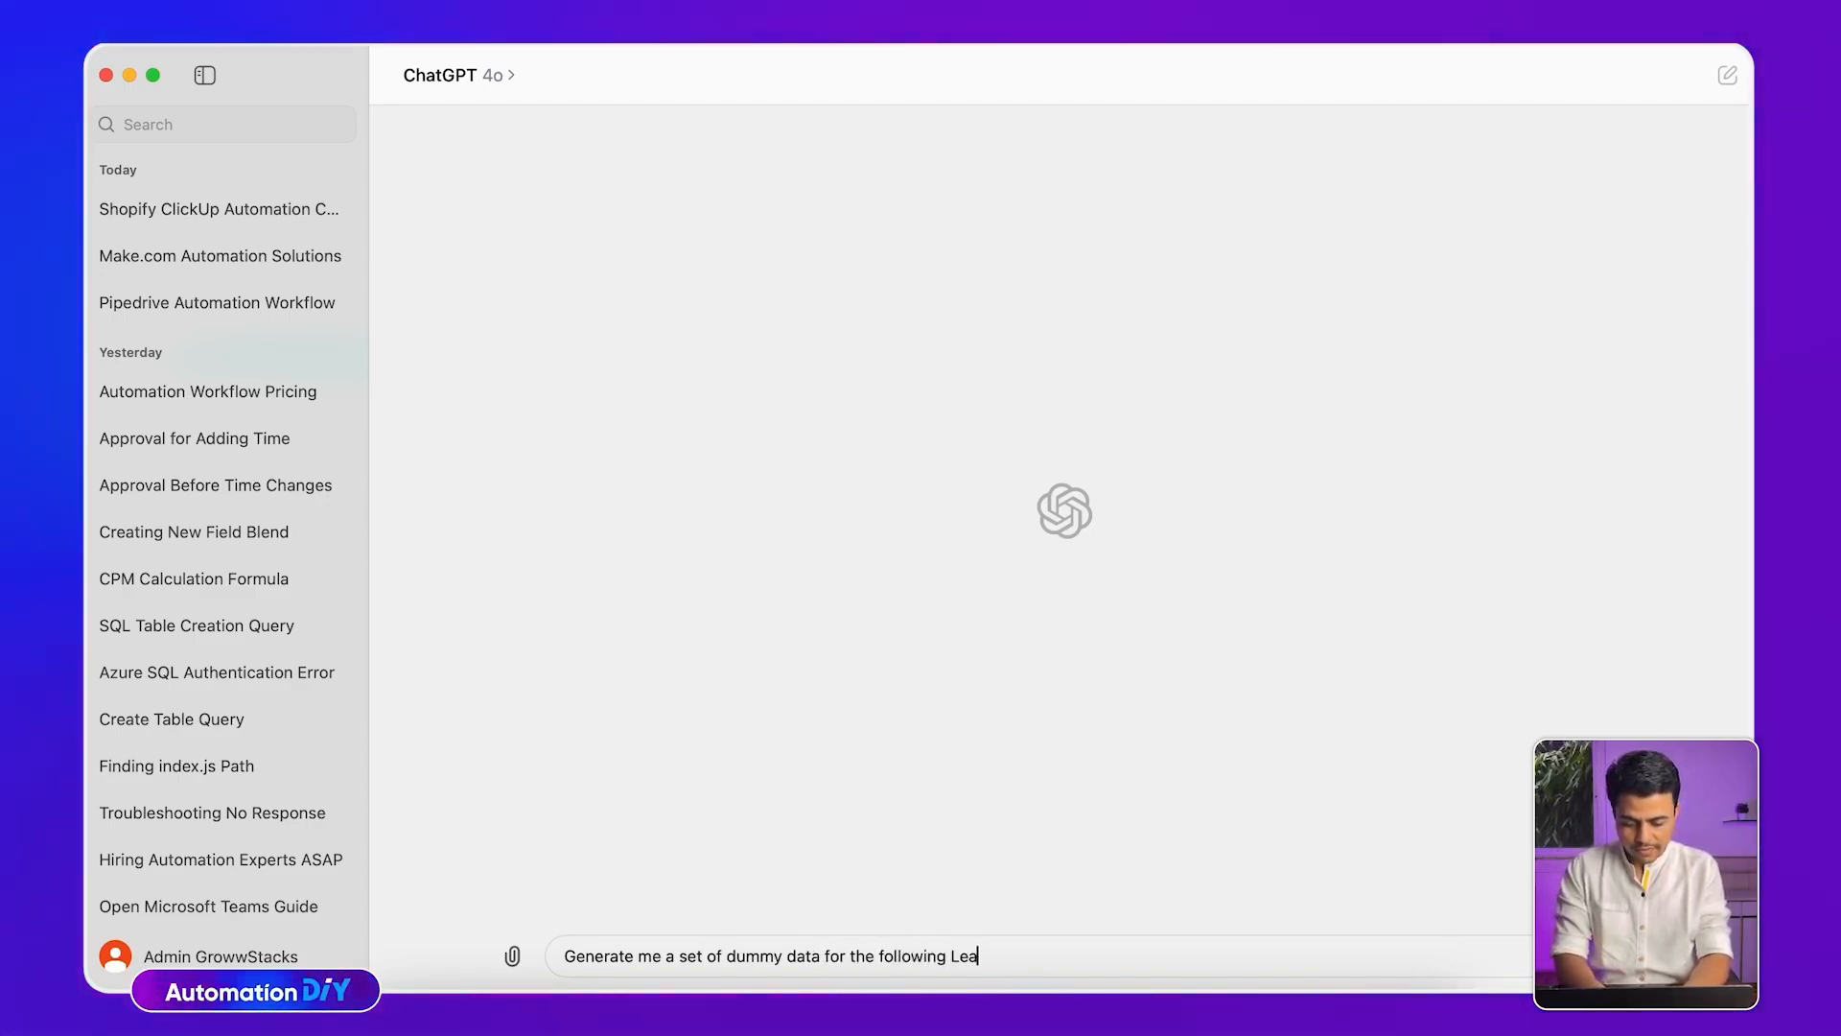
pyautogui.write('ds Master table.')
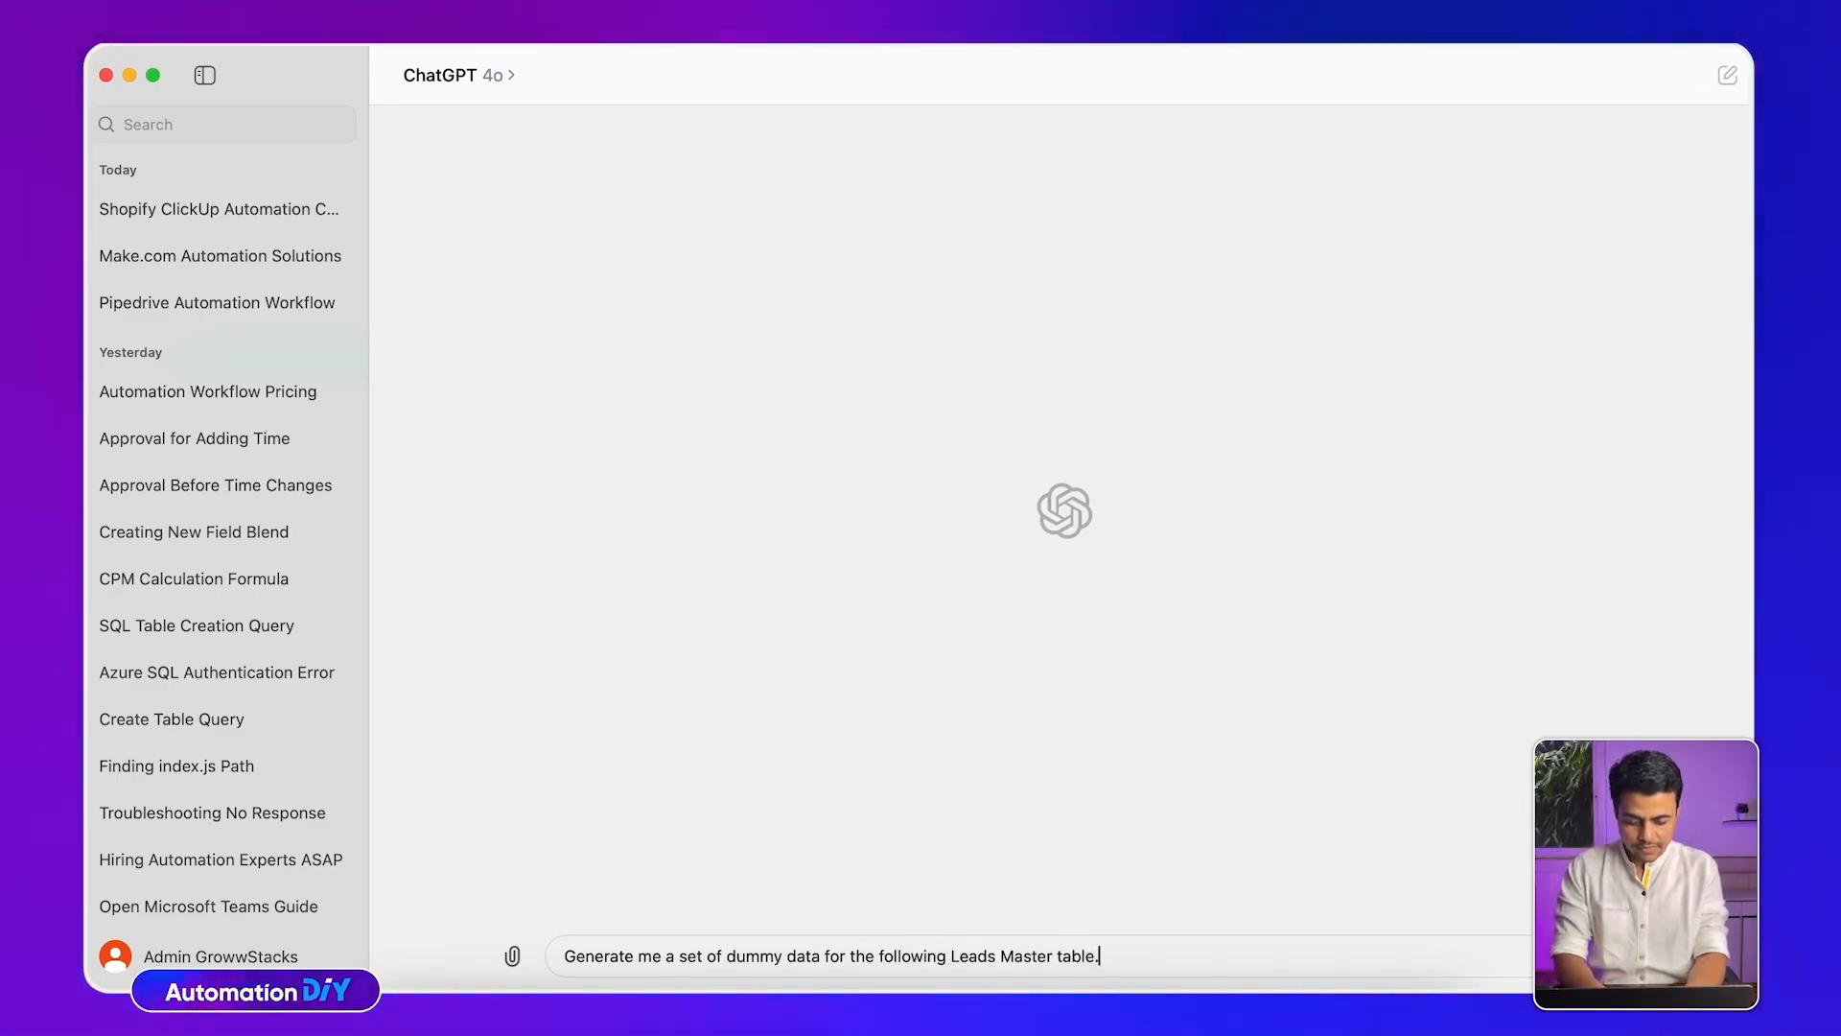
# Paste the copied headers, First Name through Product Interest, on a new line of the prompt and leave a blank line below
pyautogui.hotkey('shift', 'Return')
pyautogui.write('First Name\tLast Name\tEmail\tPhone\tRegion\tProduct Interest')
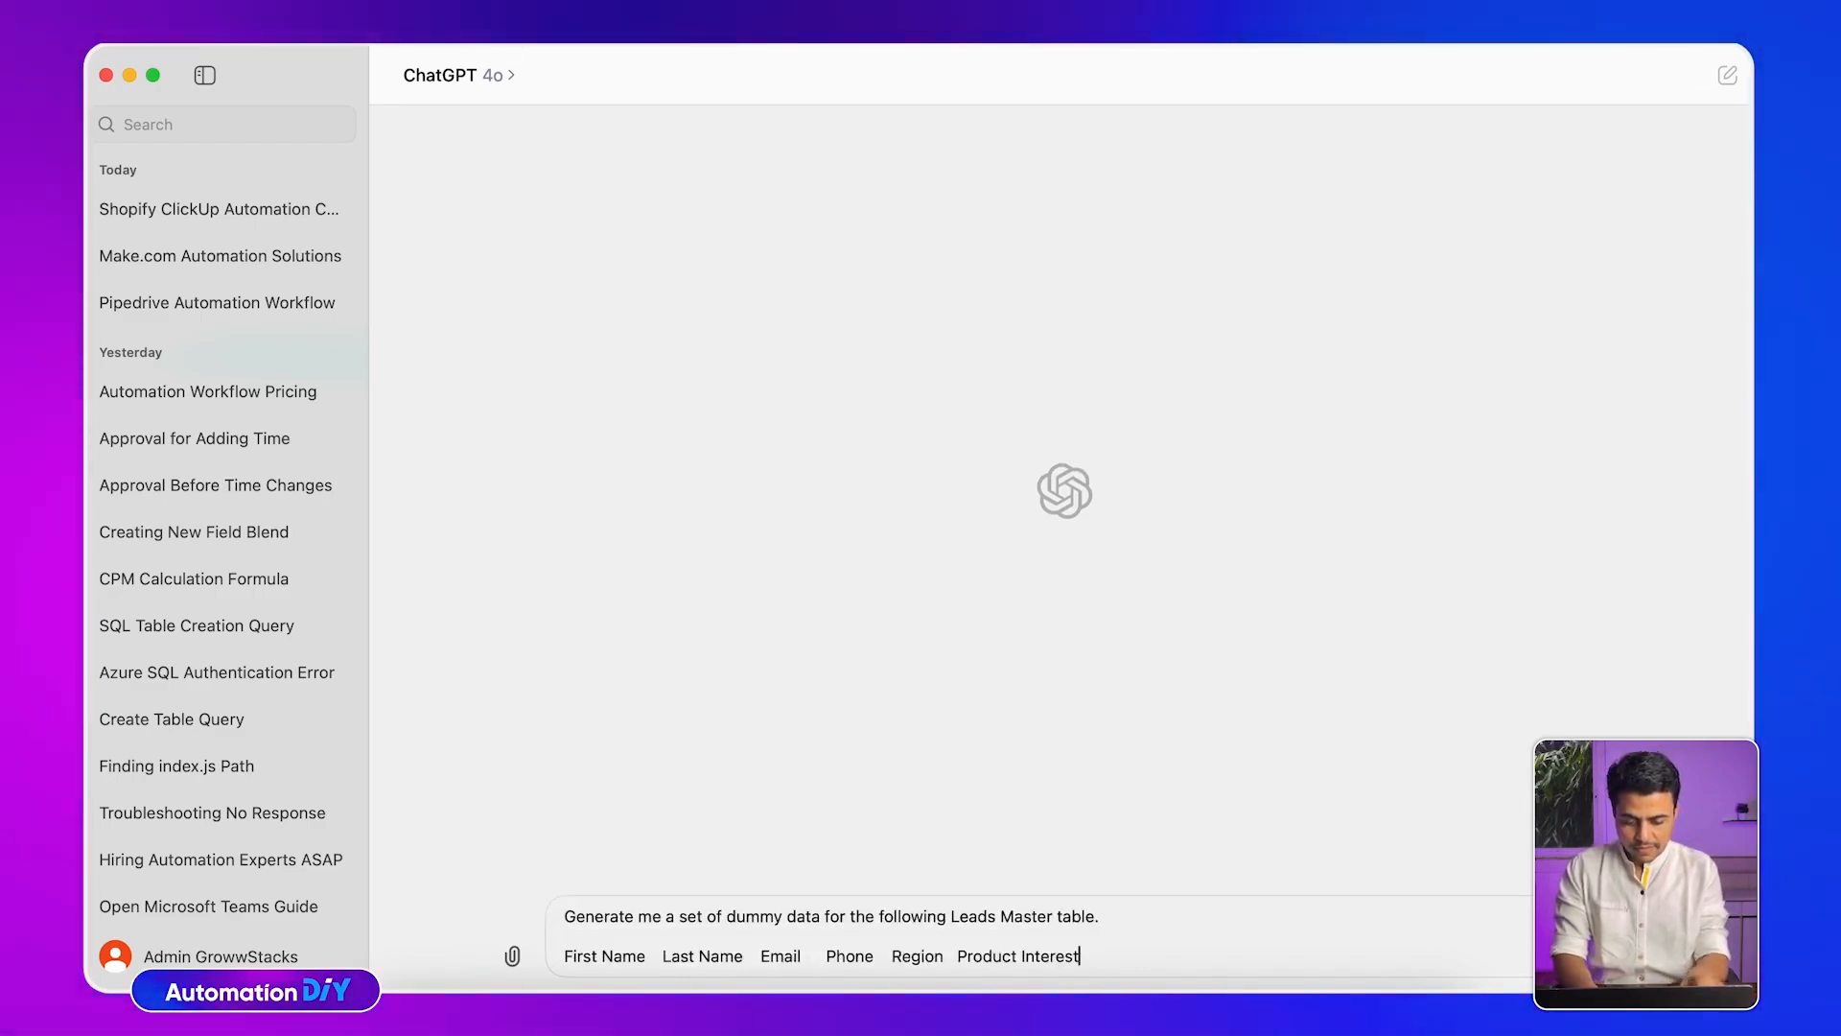
pyautogui.hotkey('shift', 'Return')
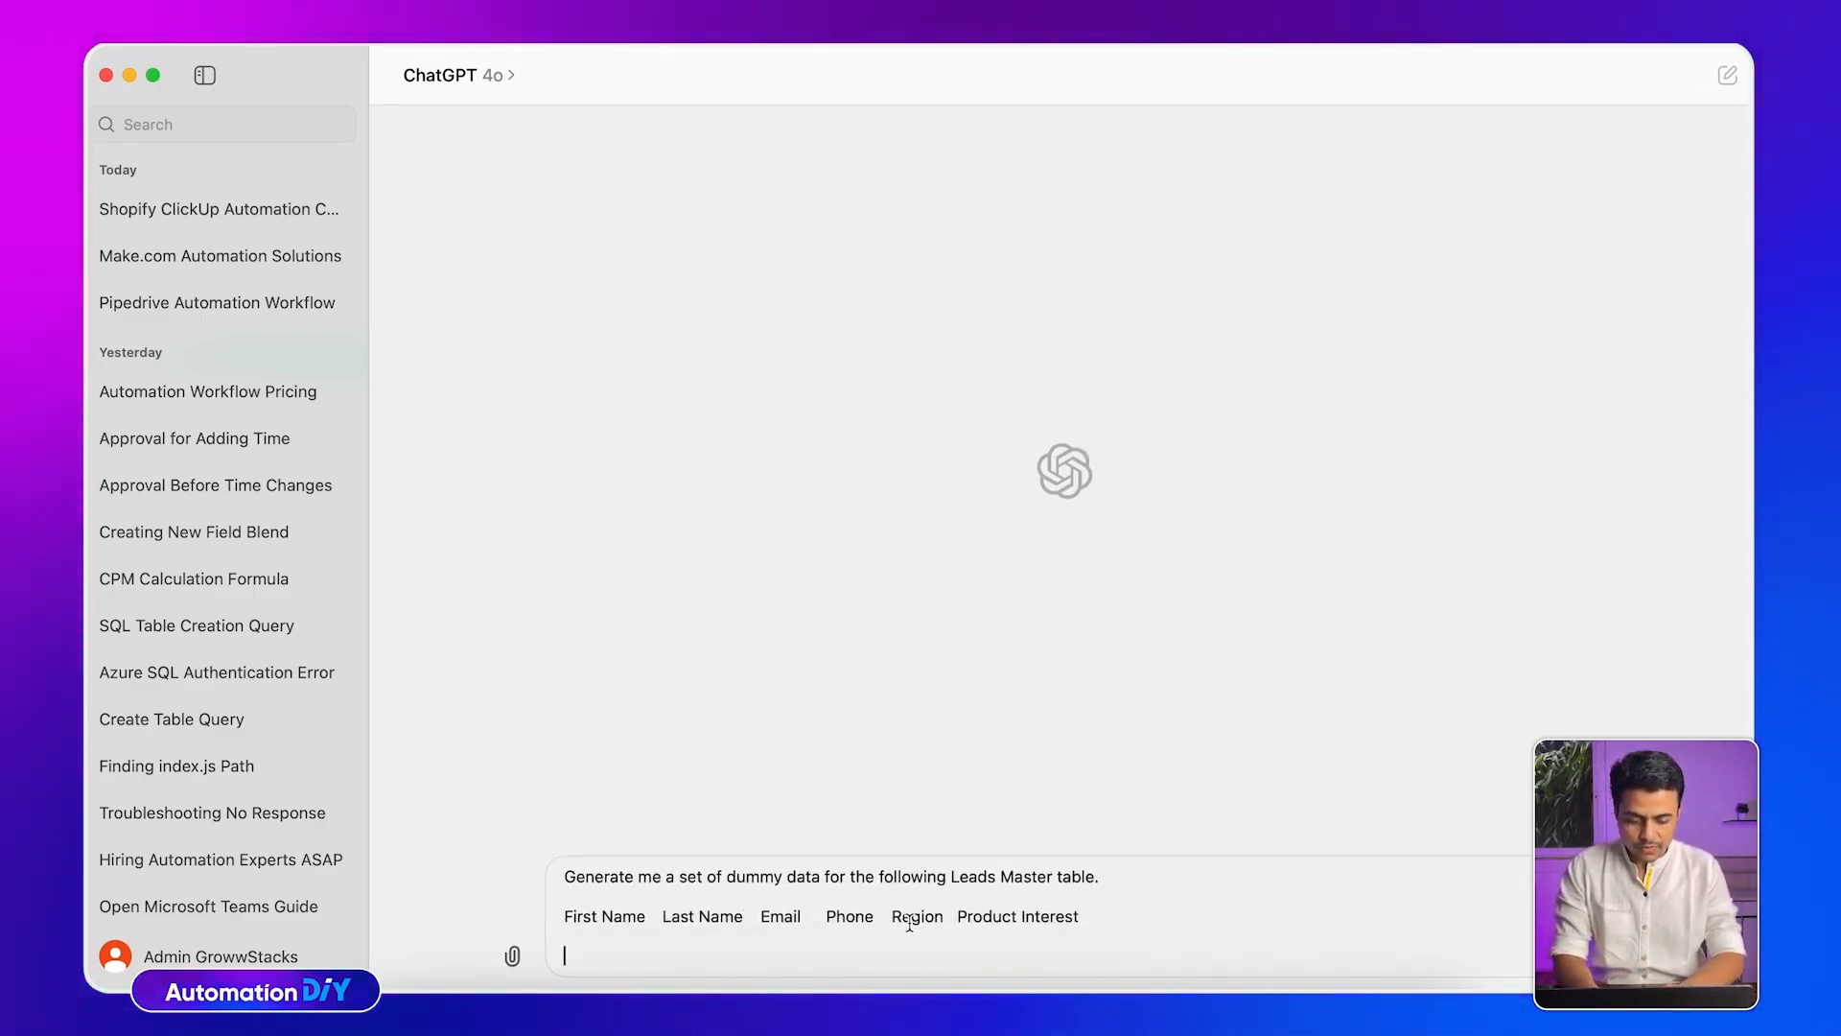
pyautogui.hotkey('shift', 'Return')
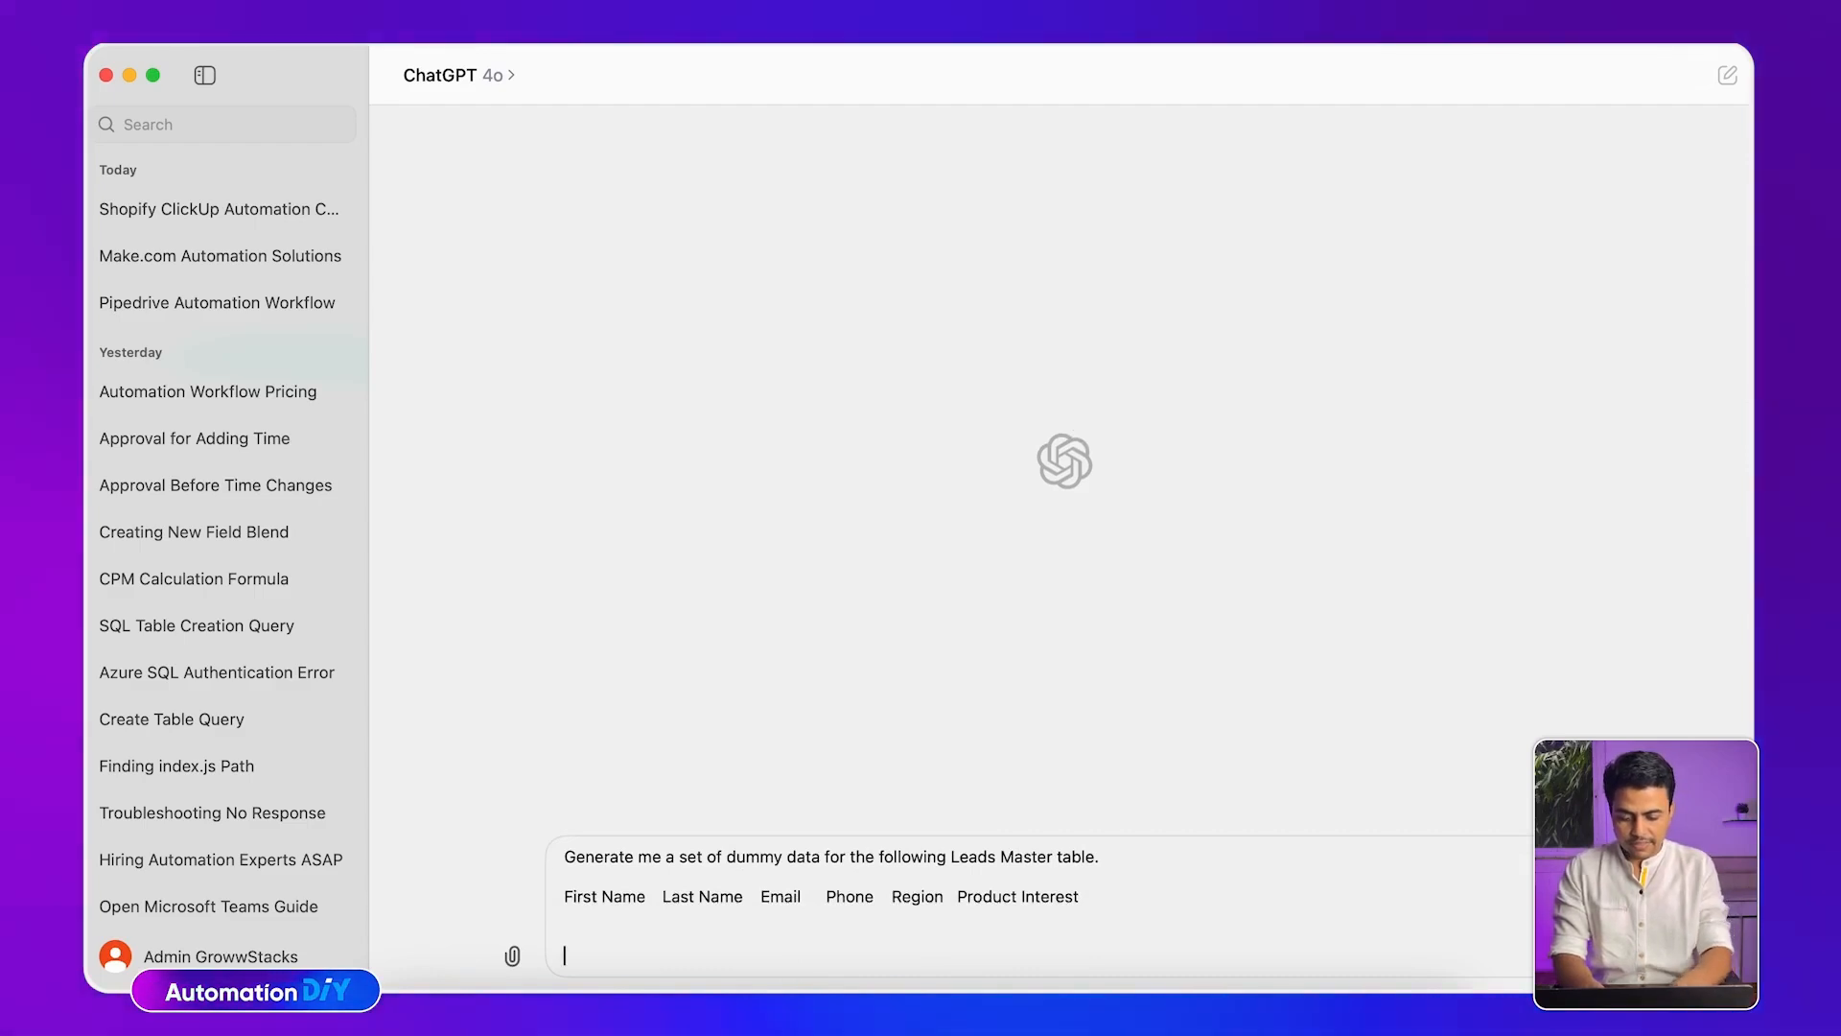
# Add "Take following regions" with "North, East, West, South and Cetral" beneath it, consulting the Sales Team Master sheet for the regions
pyautogui.write('Take following ')
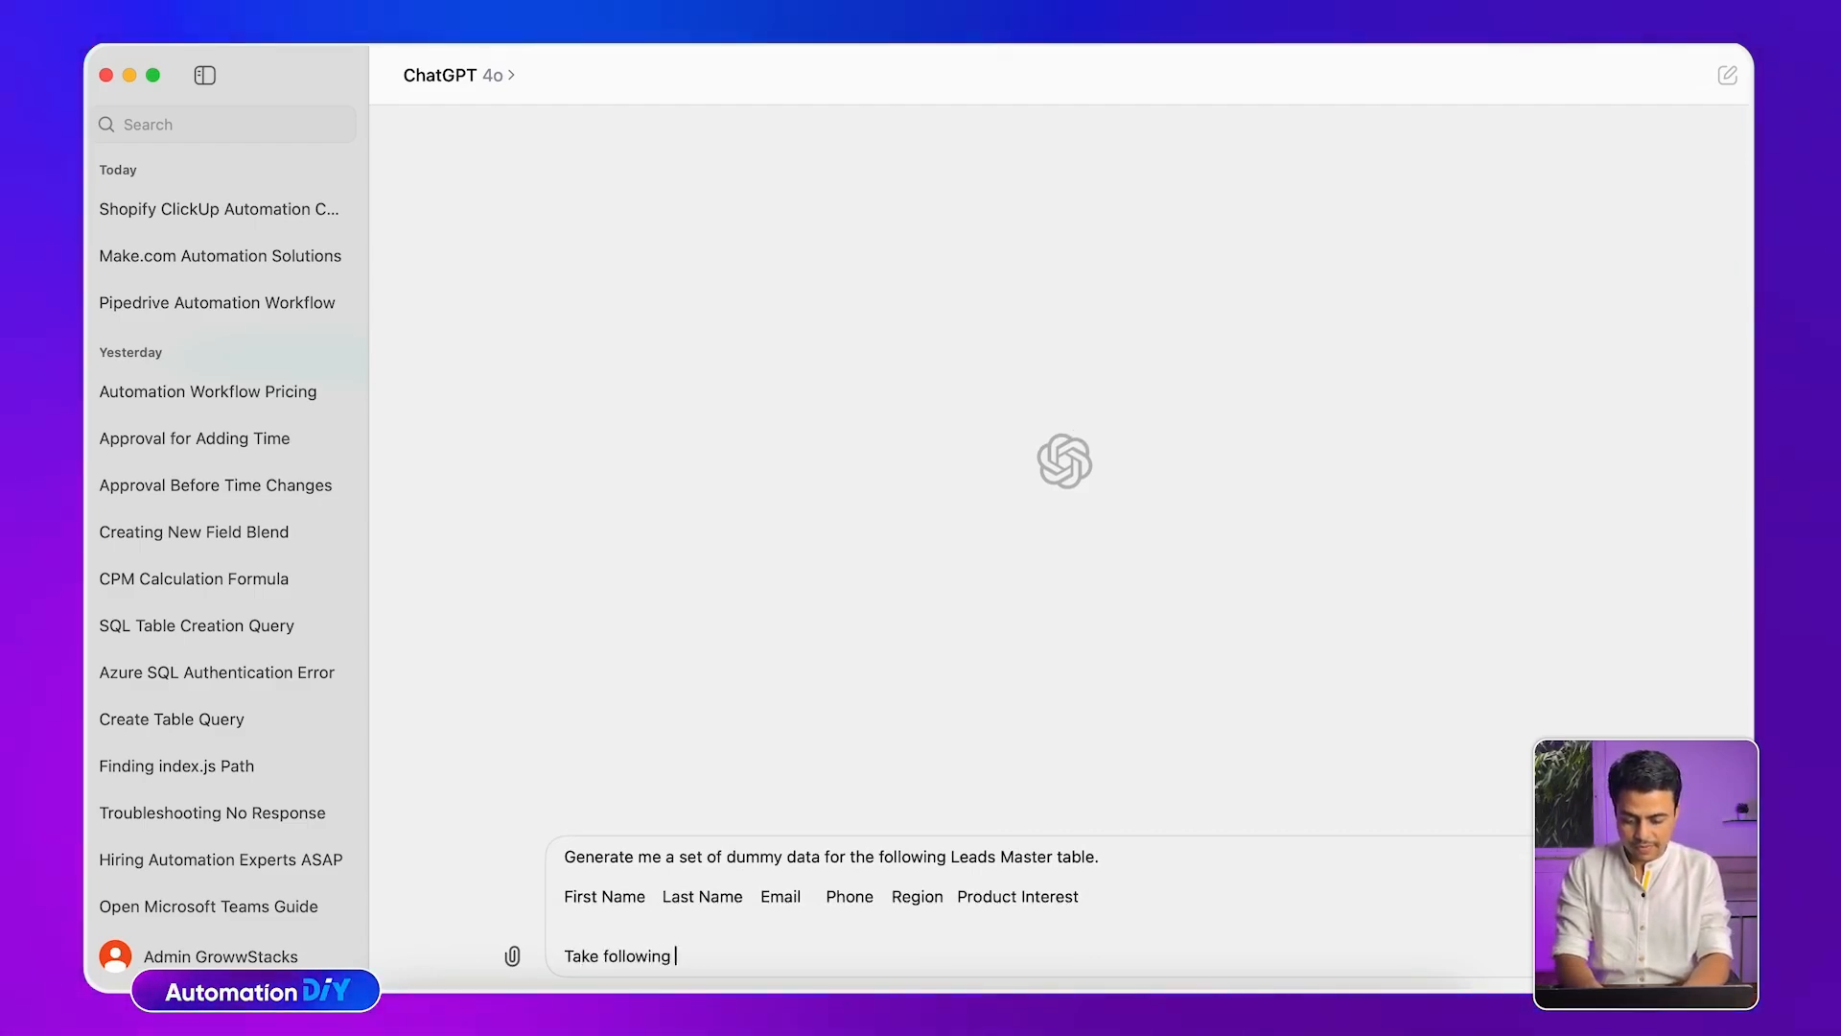
pyautogui.write('regions and')
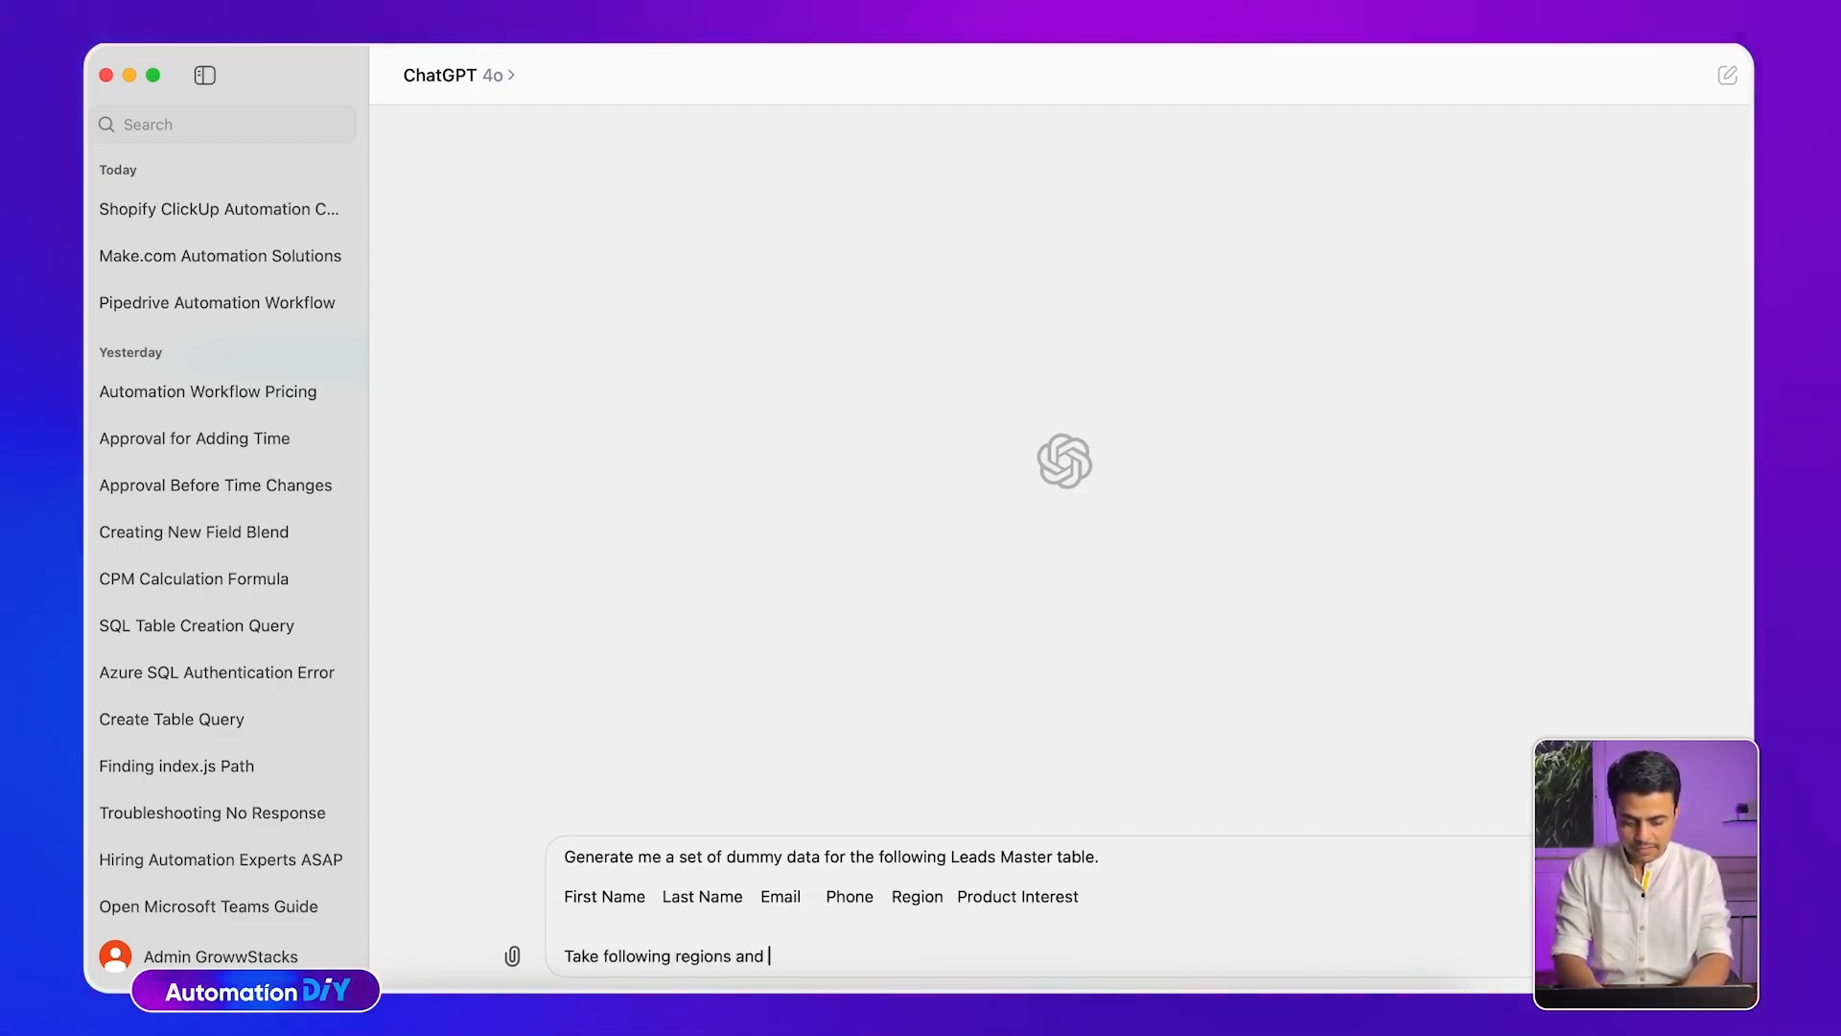
pyautogui.hotkey('shift', 'Return')
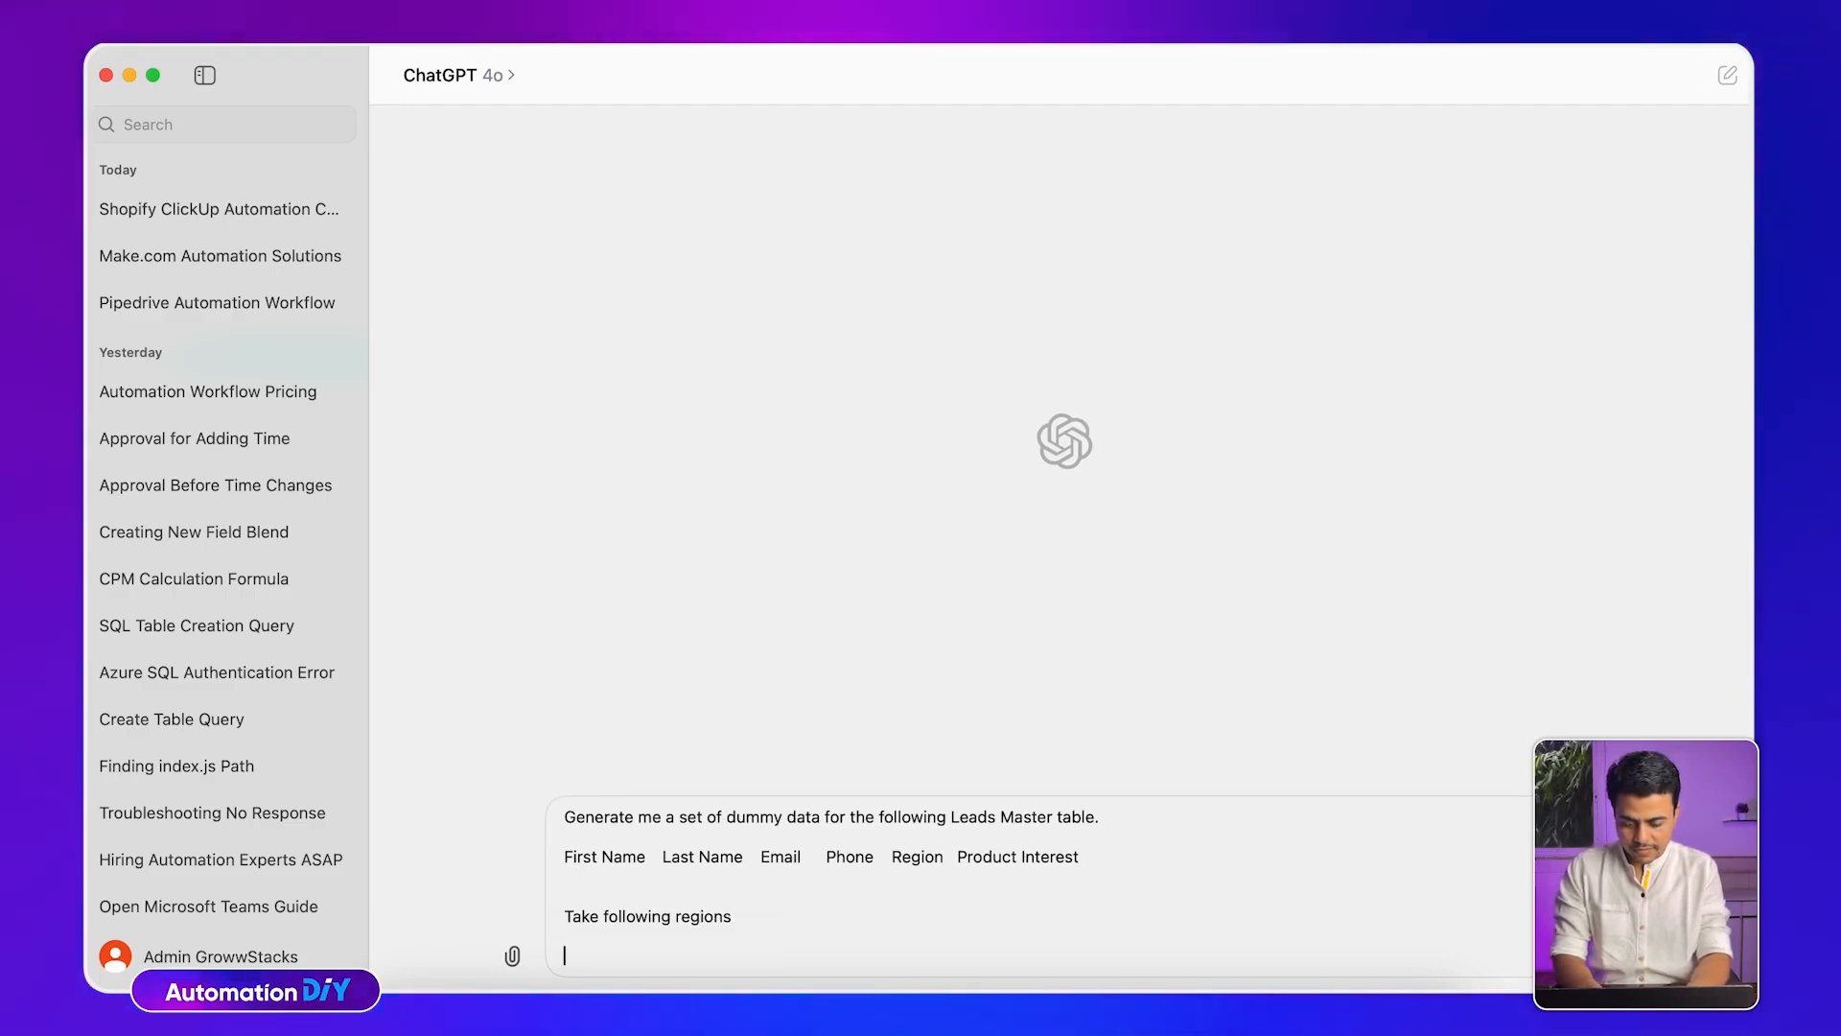
pyautogui.press('super+Tab')
pyautogui.click(489, 972)
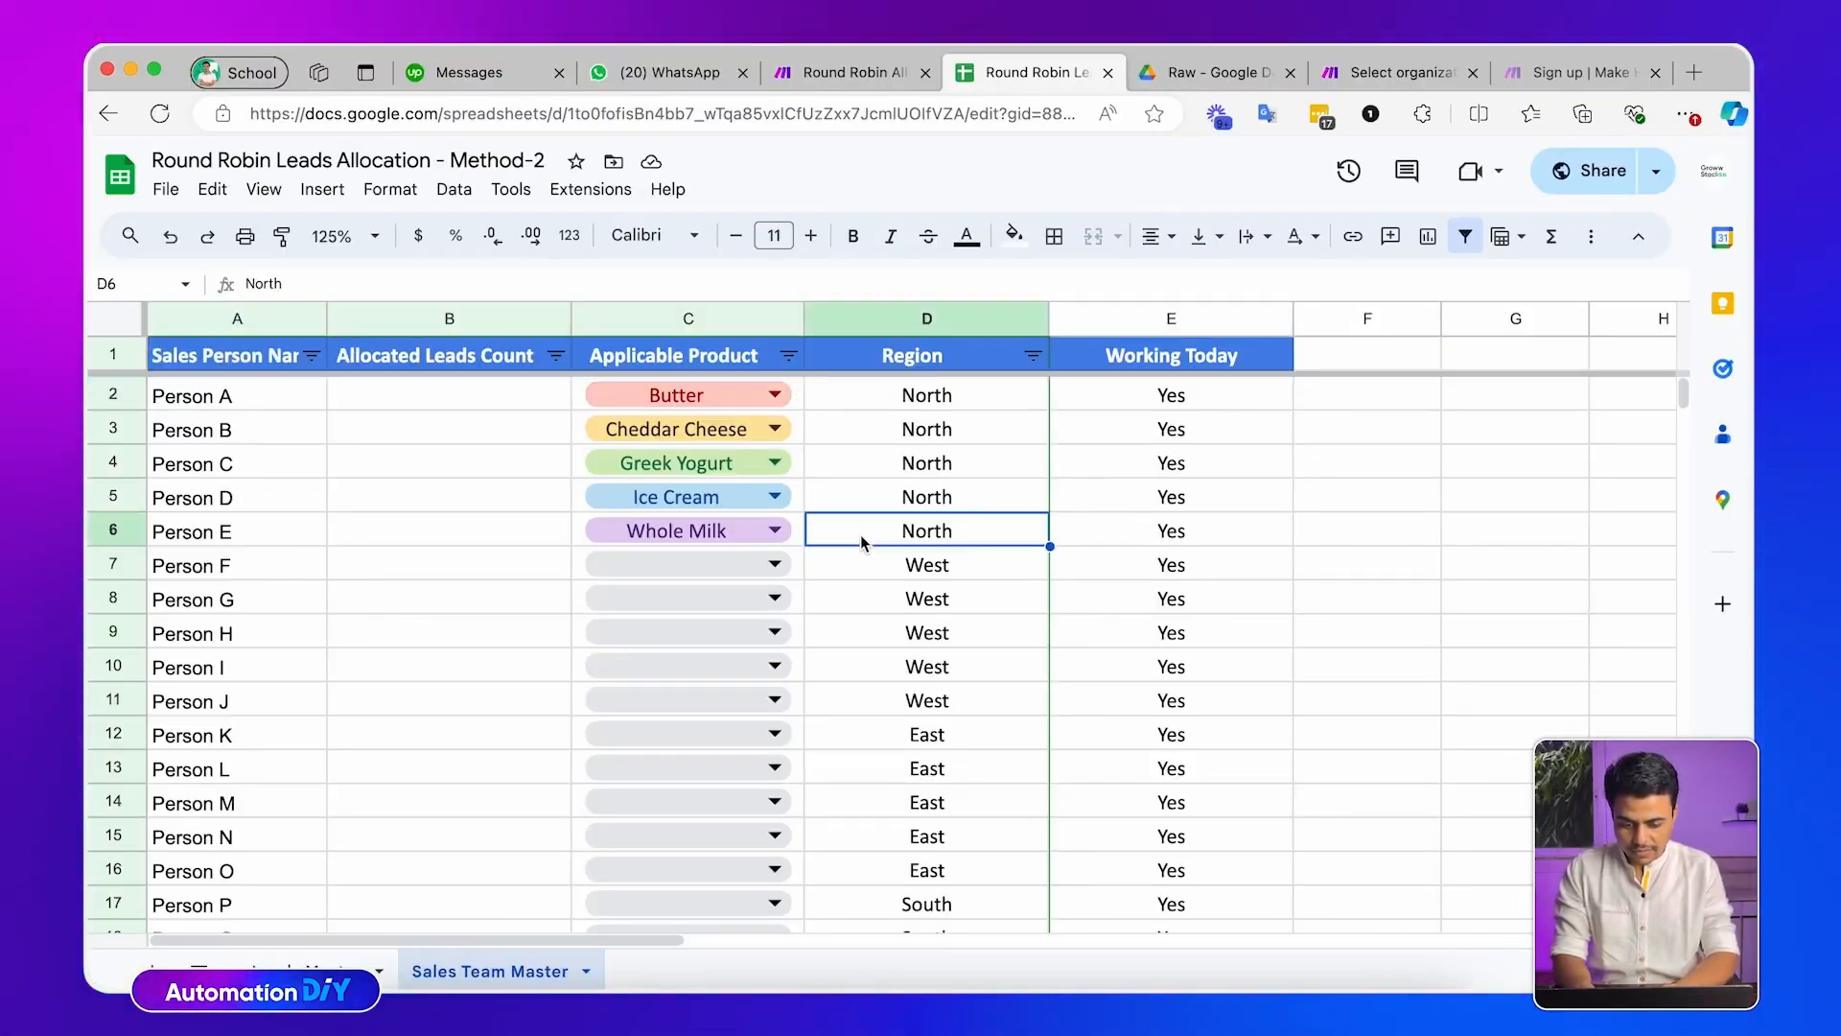
pyautogui.press('super+Tab')
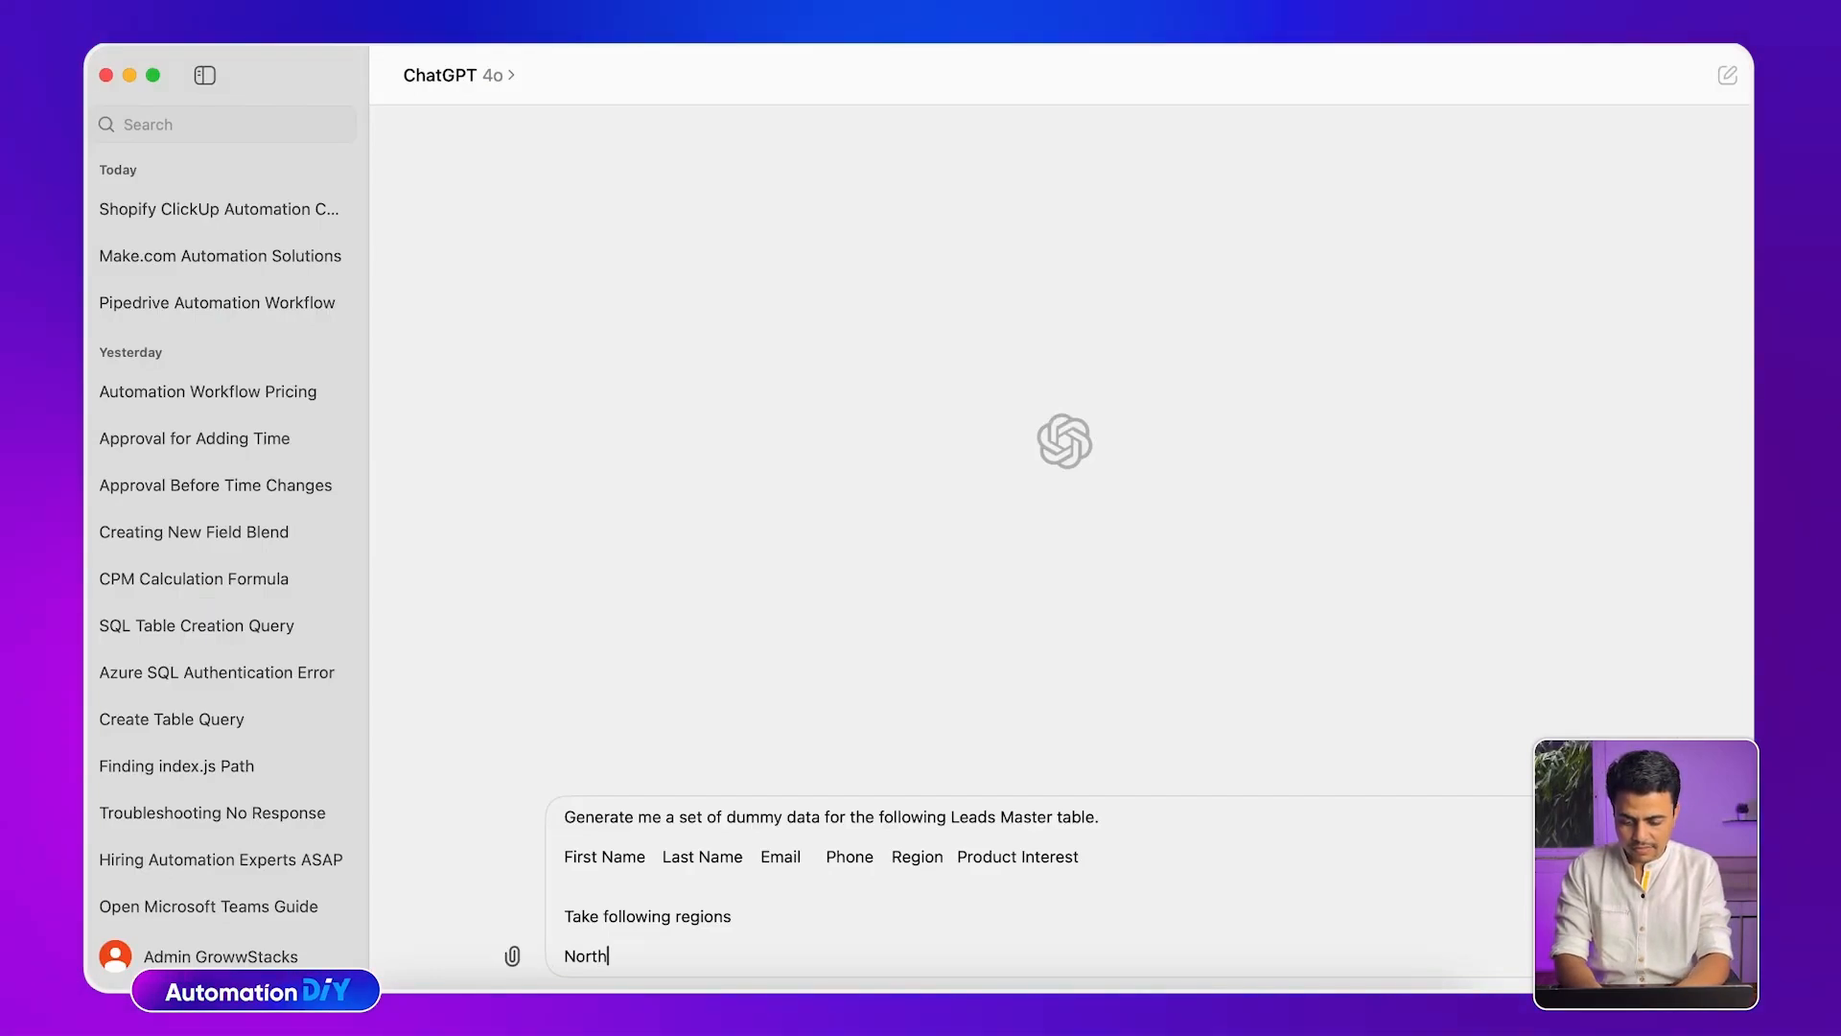
pyautogui.write('North, eas')
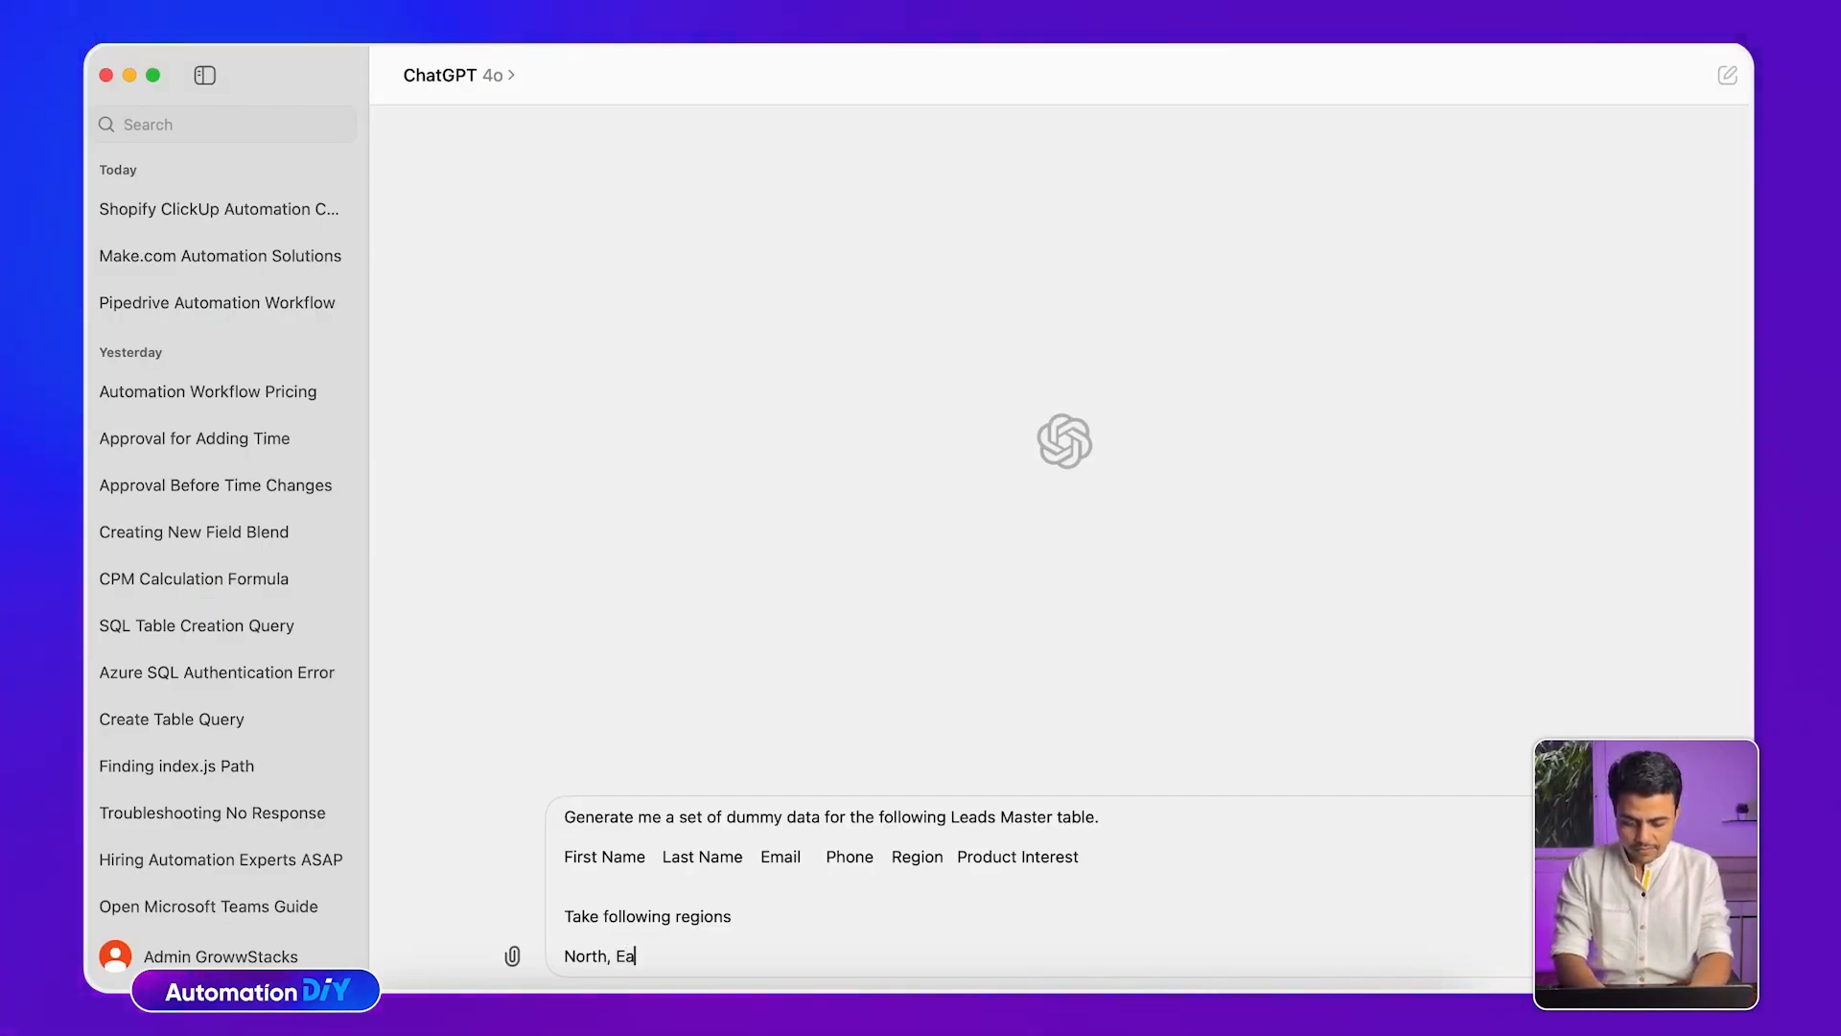
pyautogui.write('t, West')
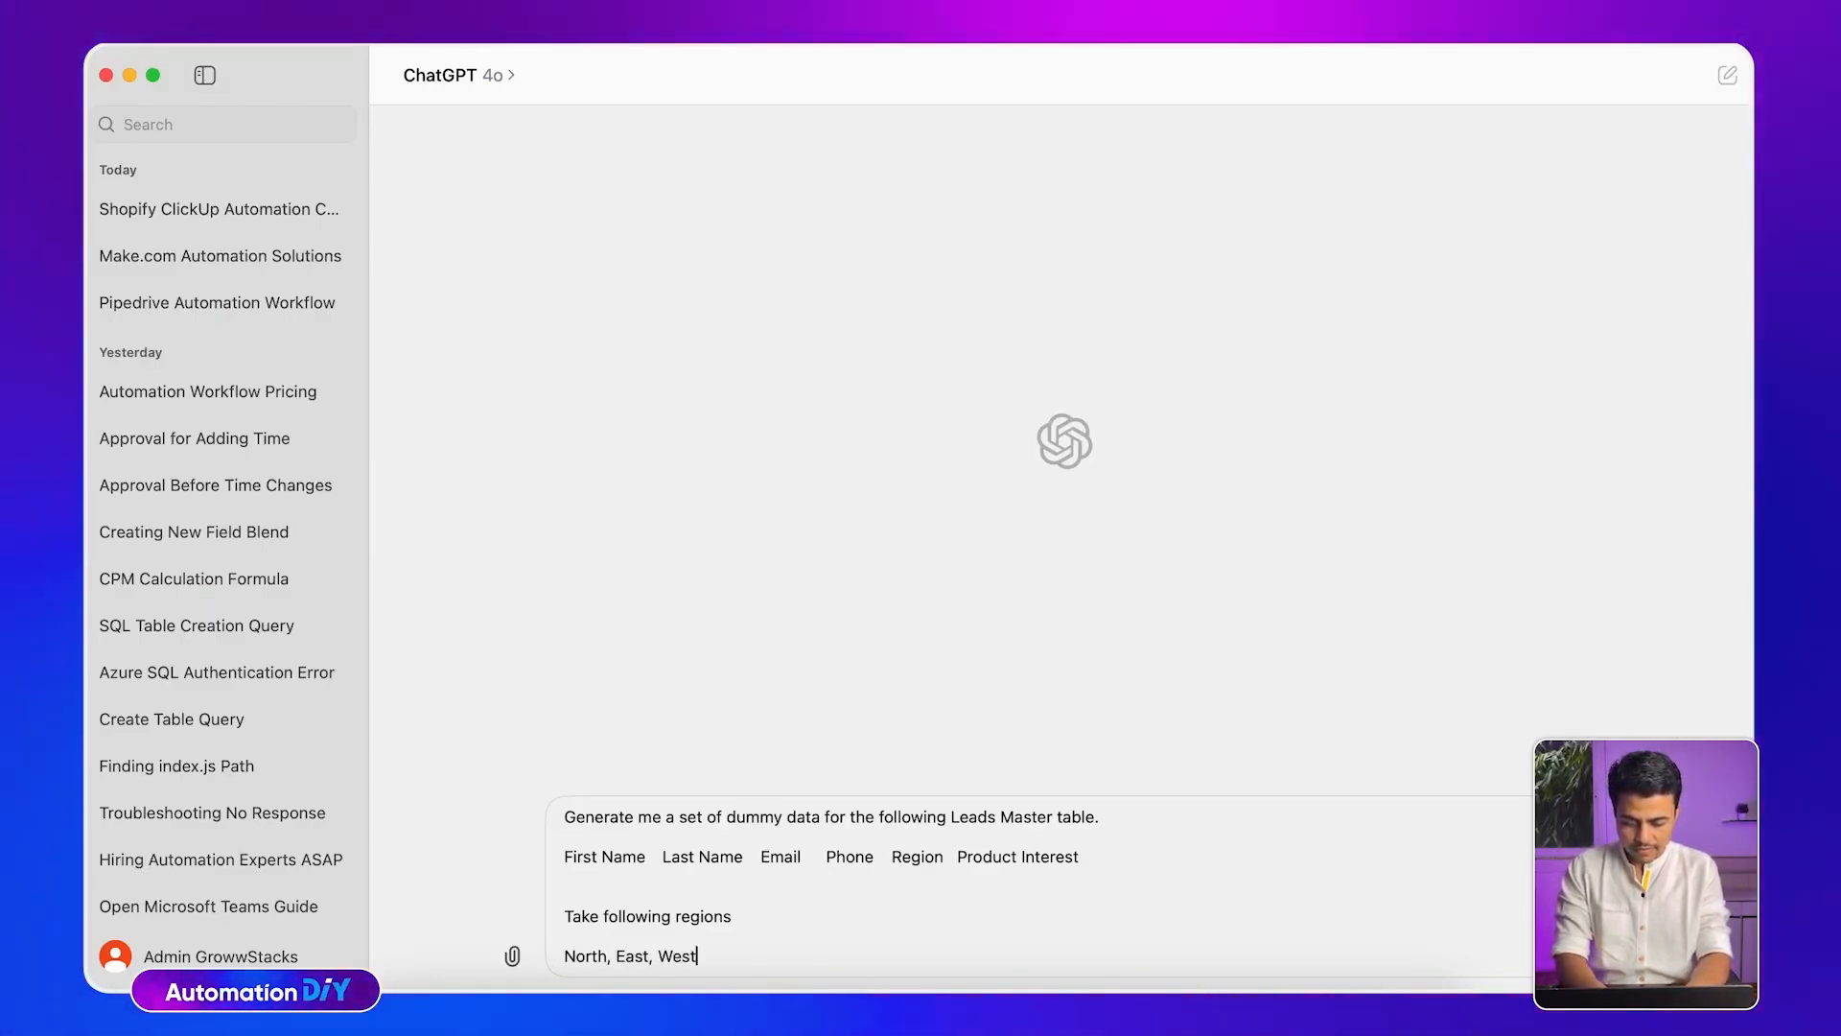
pyautogui.write(', South')
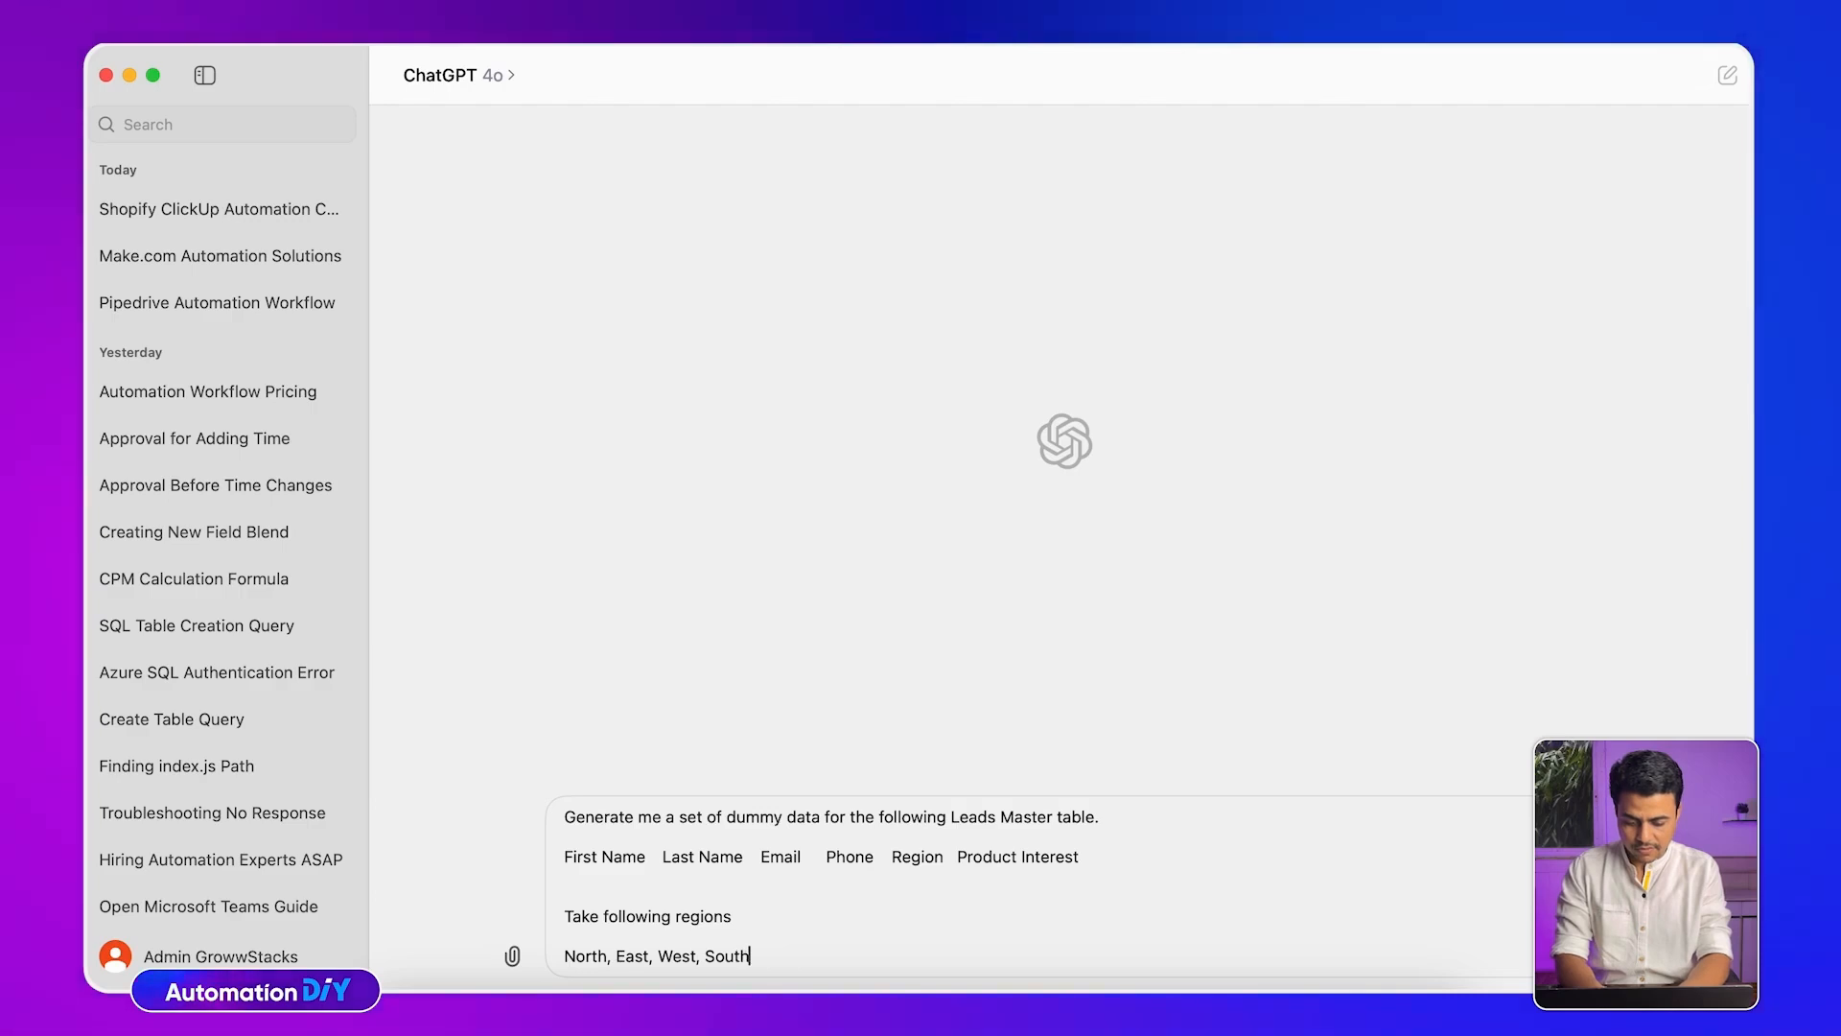
pyautogui.write(' and Cetra')
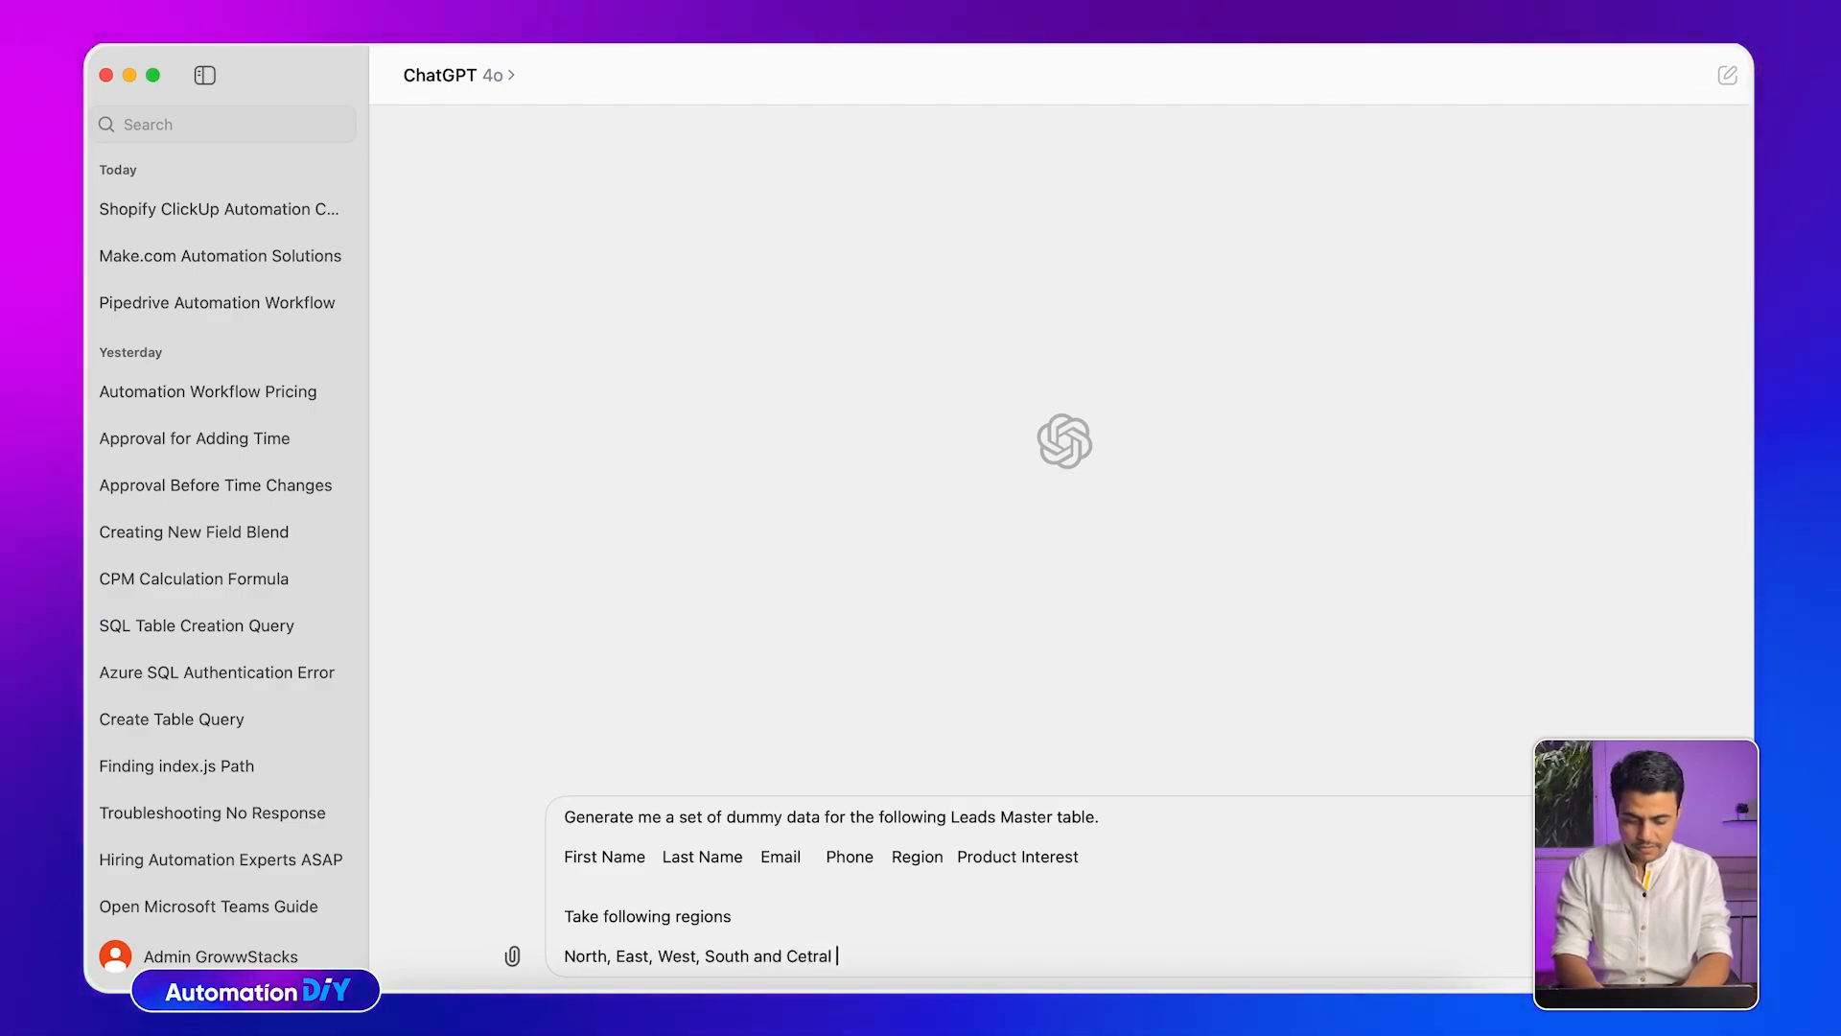
pyautogui.write('l')
# Add the line "Consider the following product list" below the regions in the prompt
pyautogui.hotkey('shift', 'Return')
pyautogui.hotkey('shift', 'Return')
pyautogui.write('Prdu')
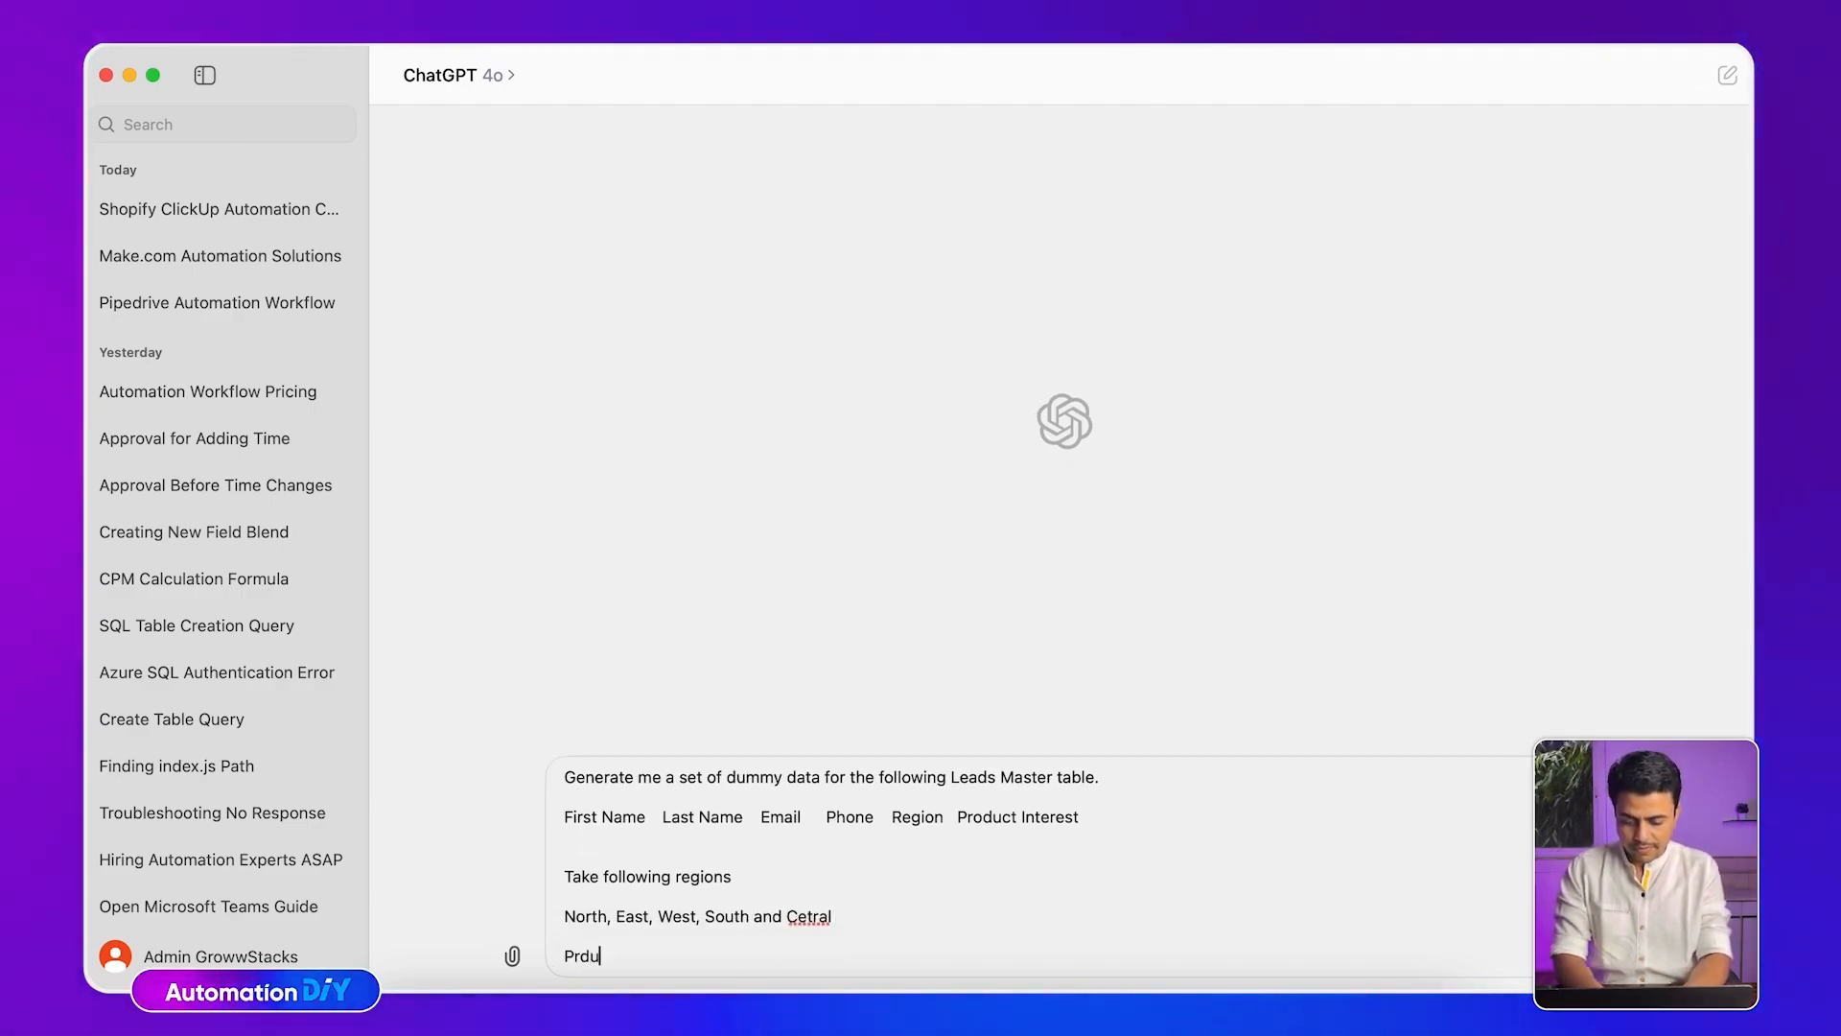
pyautogui.press('BackSpace')
pyautogui.press('BackSpace')
pyautogui.press('BackSpace')
pyautogui.write('Conf')
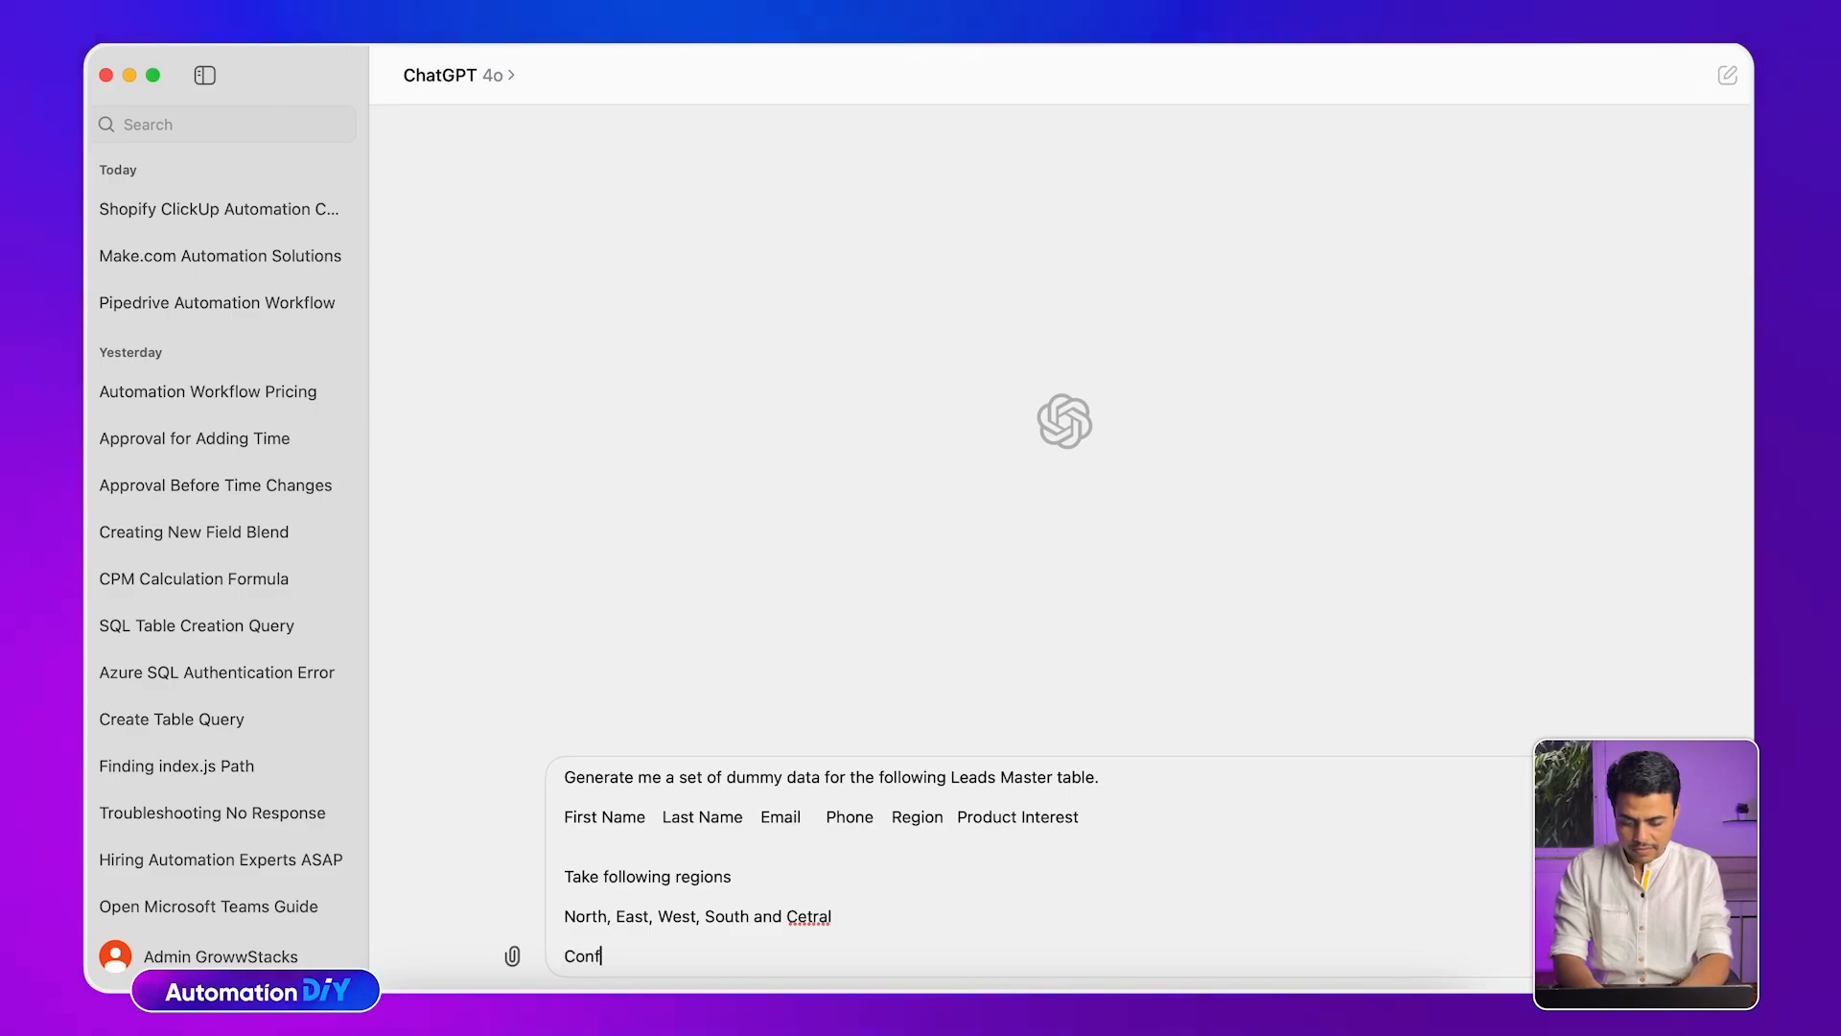
pyautogui.press('BackSpace')
pyautogui.write('sider the foll')
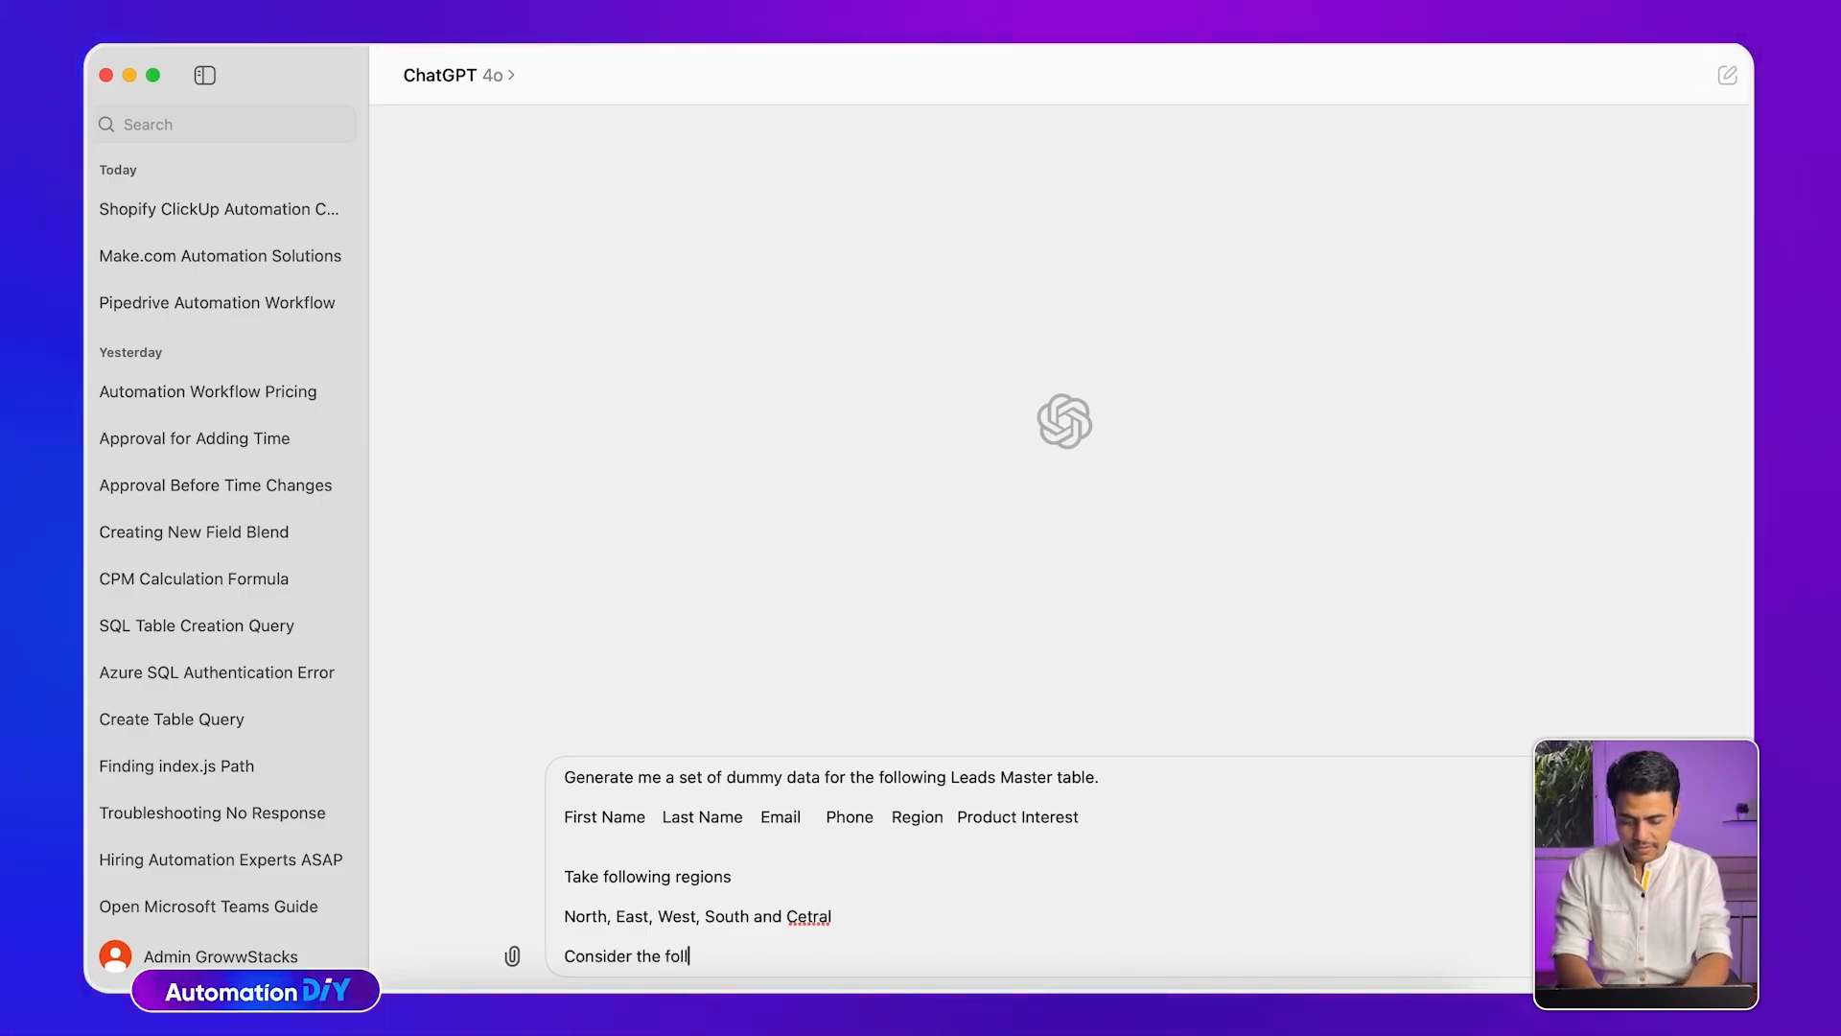
pyautogui.write('owingproduct ')
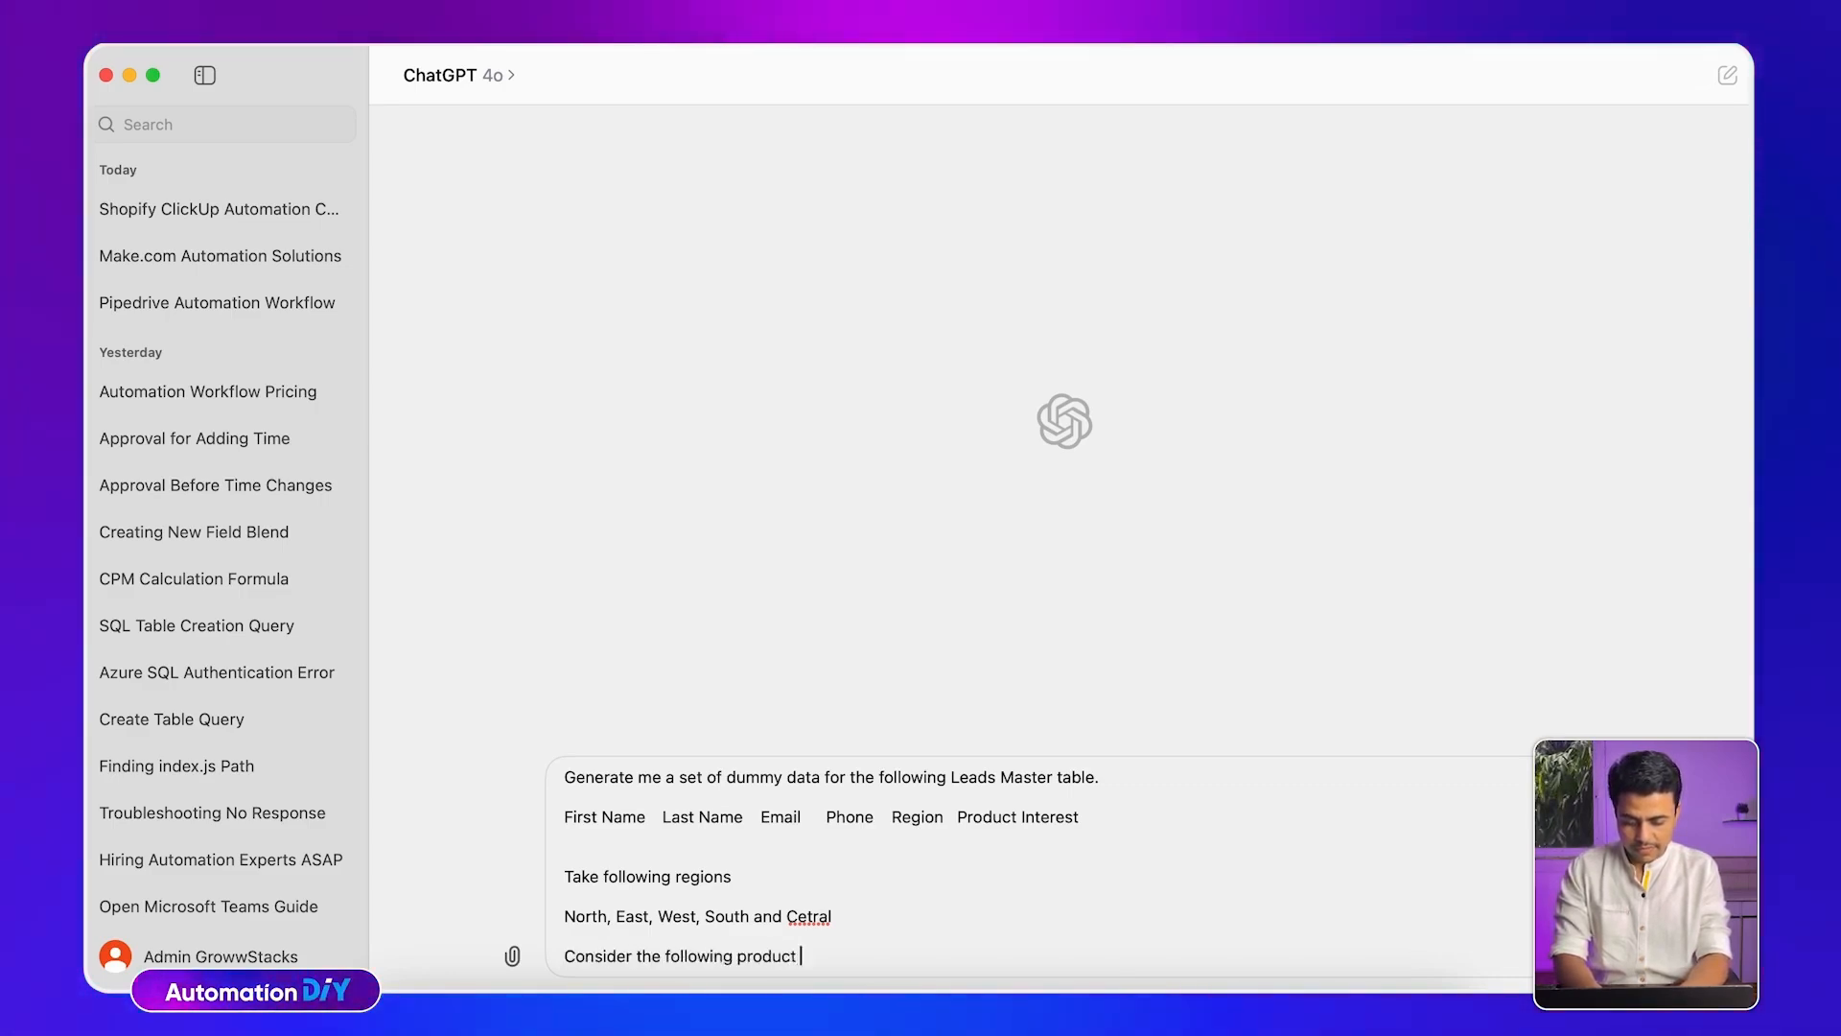
pyautogui.write('list')
pyautogui.hotkey('shift', 'Return')
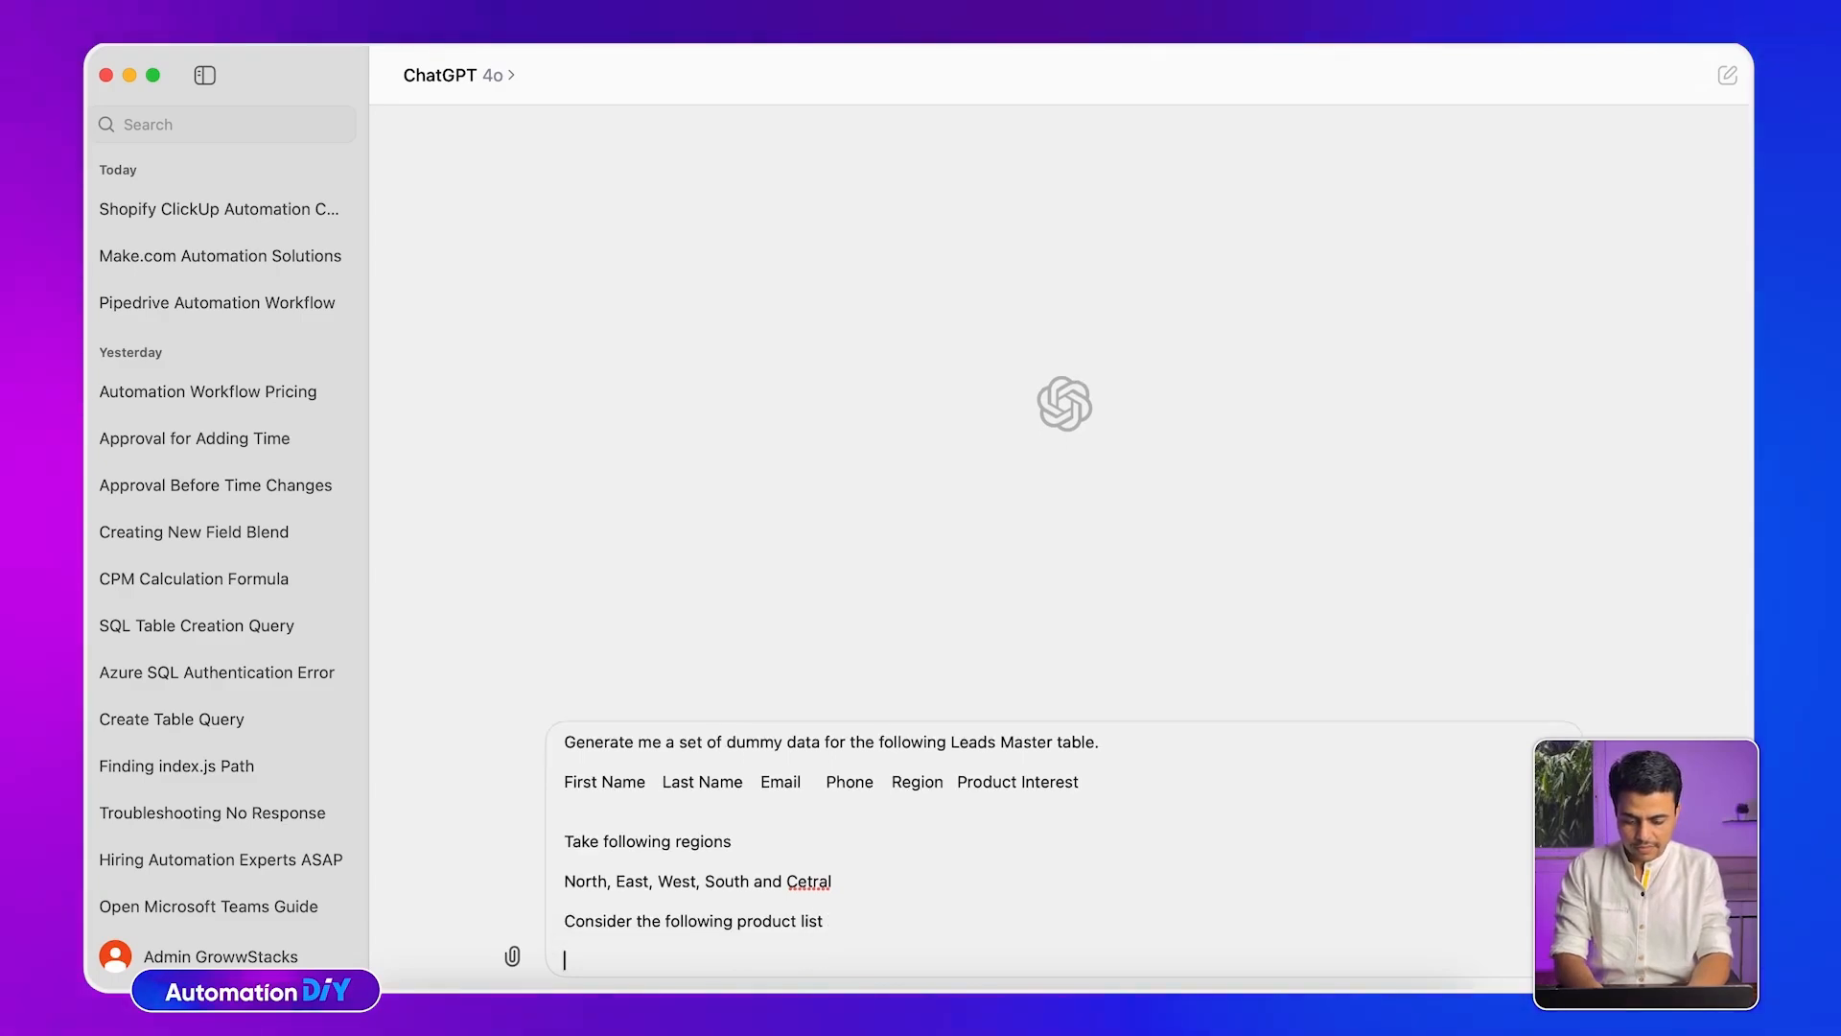
# Copy the products Butter to Whole Milk from the Sales Team Master sheet into the prompt, spacing the product section from the regions
pyautogui.press('super+Tab')
pyautogui.moveTo(785, 407); pyautogui.dragTo(801, 510)
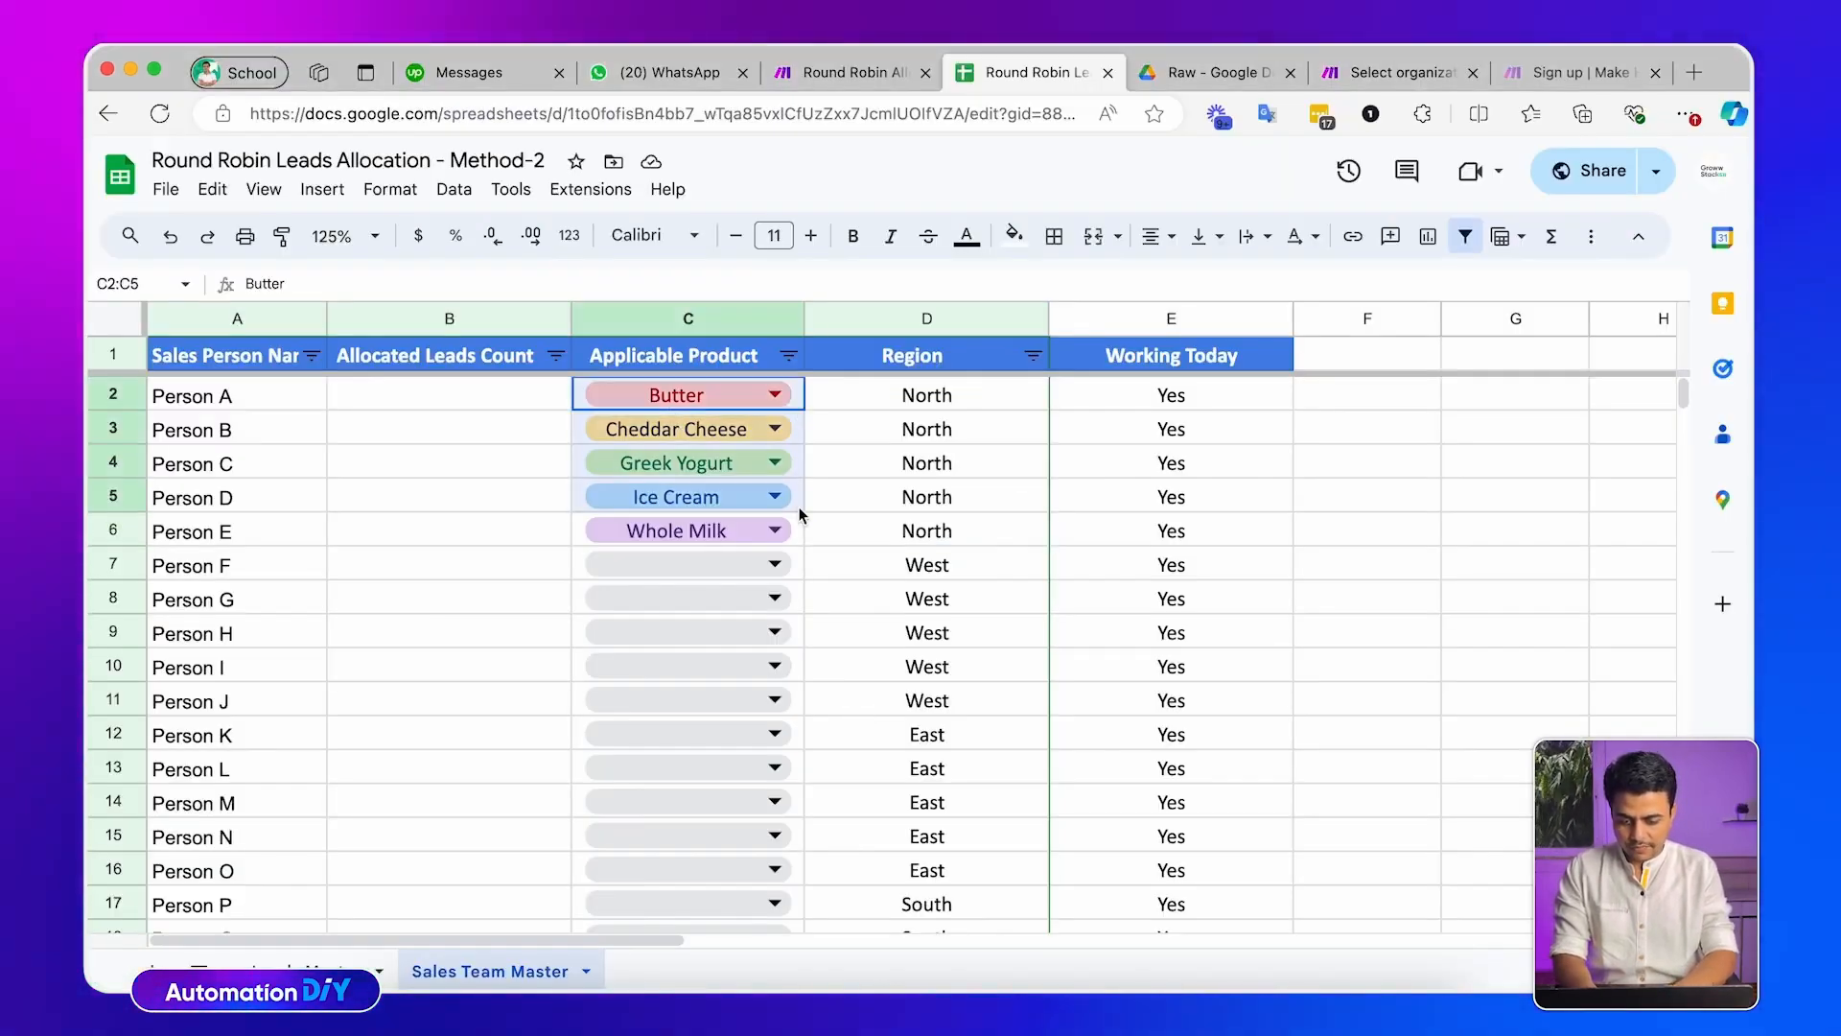
pyautogui.press('super+c')
pyautogui.press('super+Tab')
pyautogui.press('super+v')
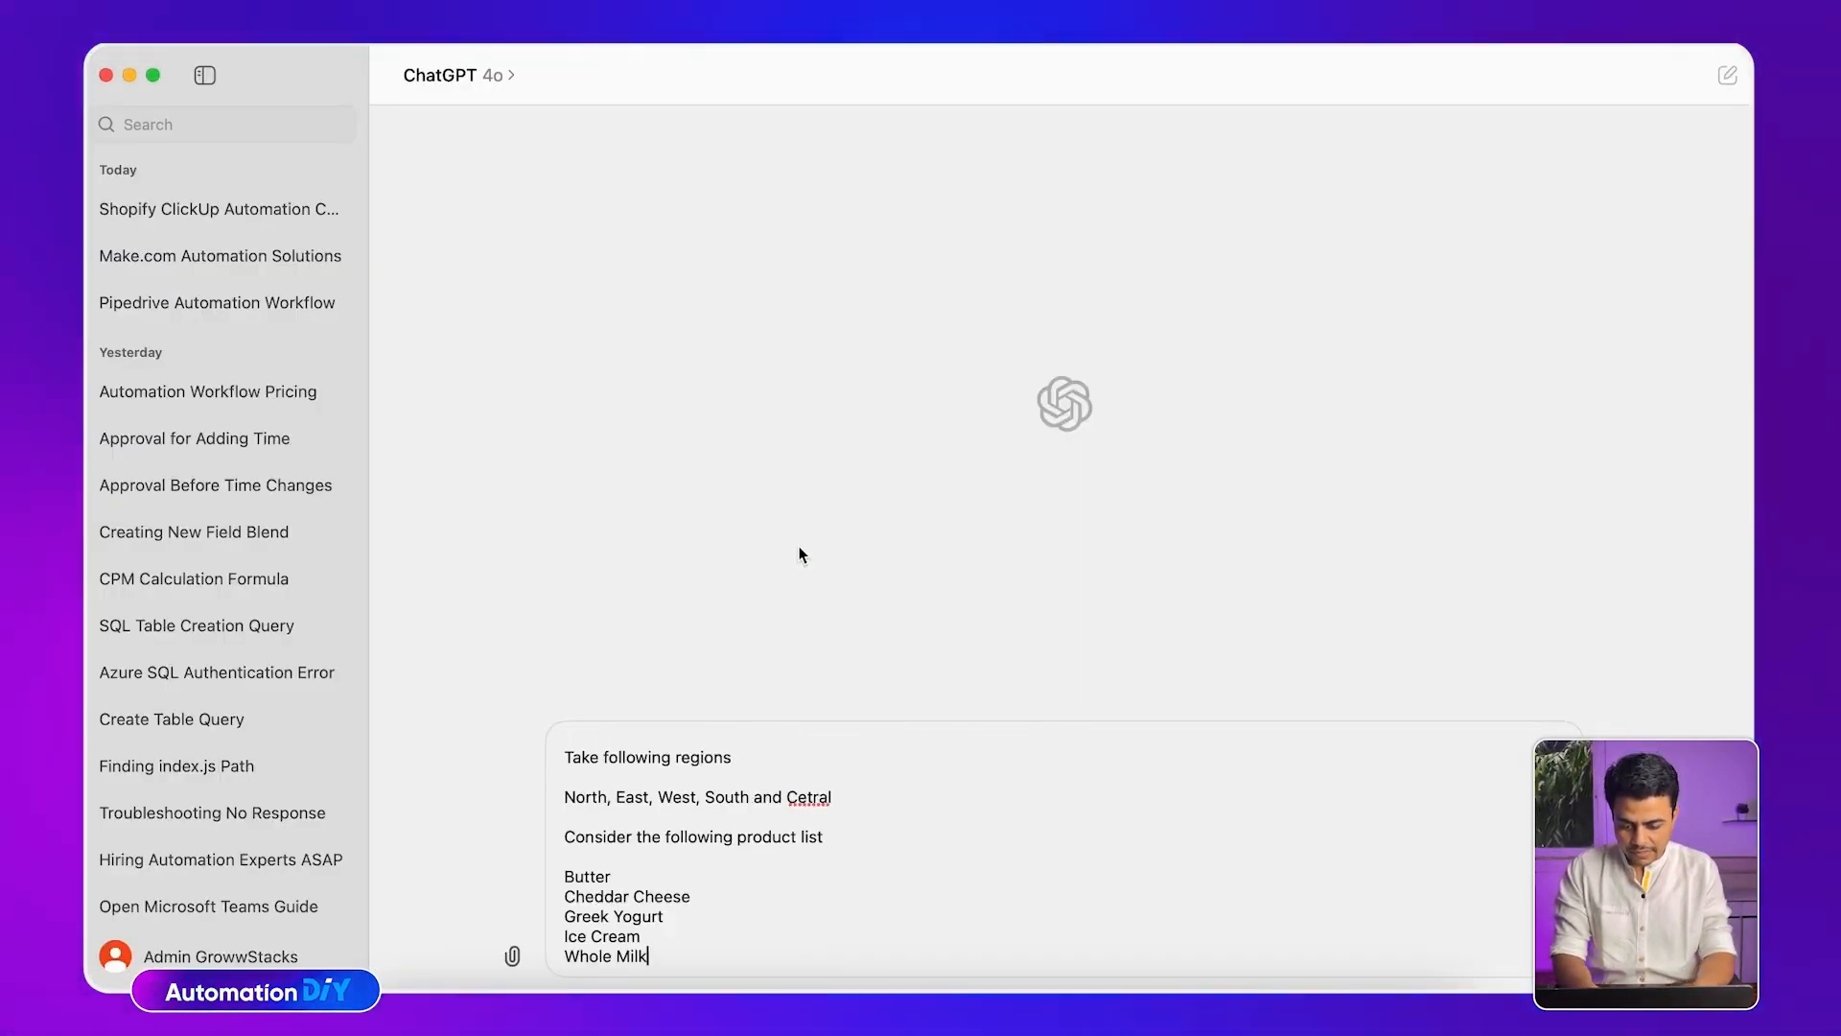
pyautogui.click(564, 836)
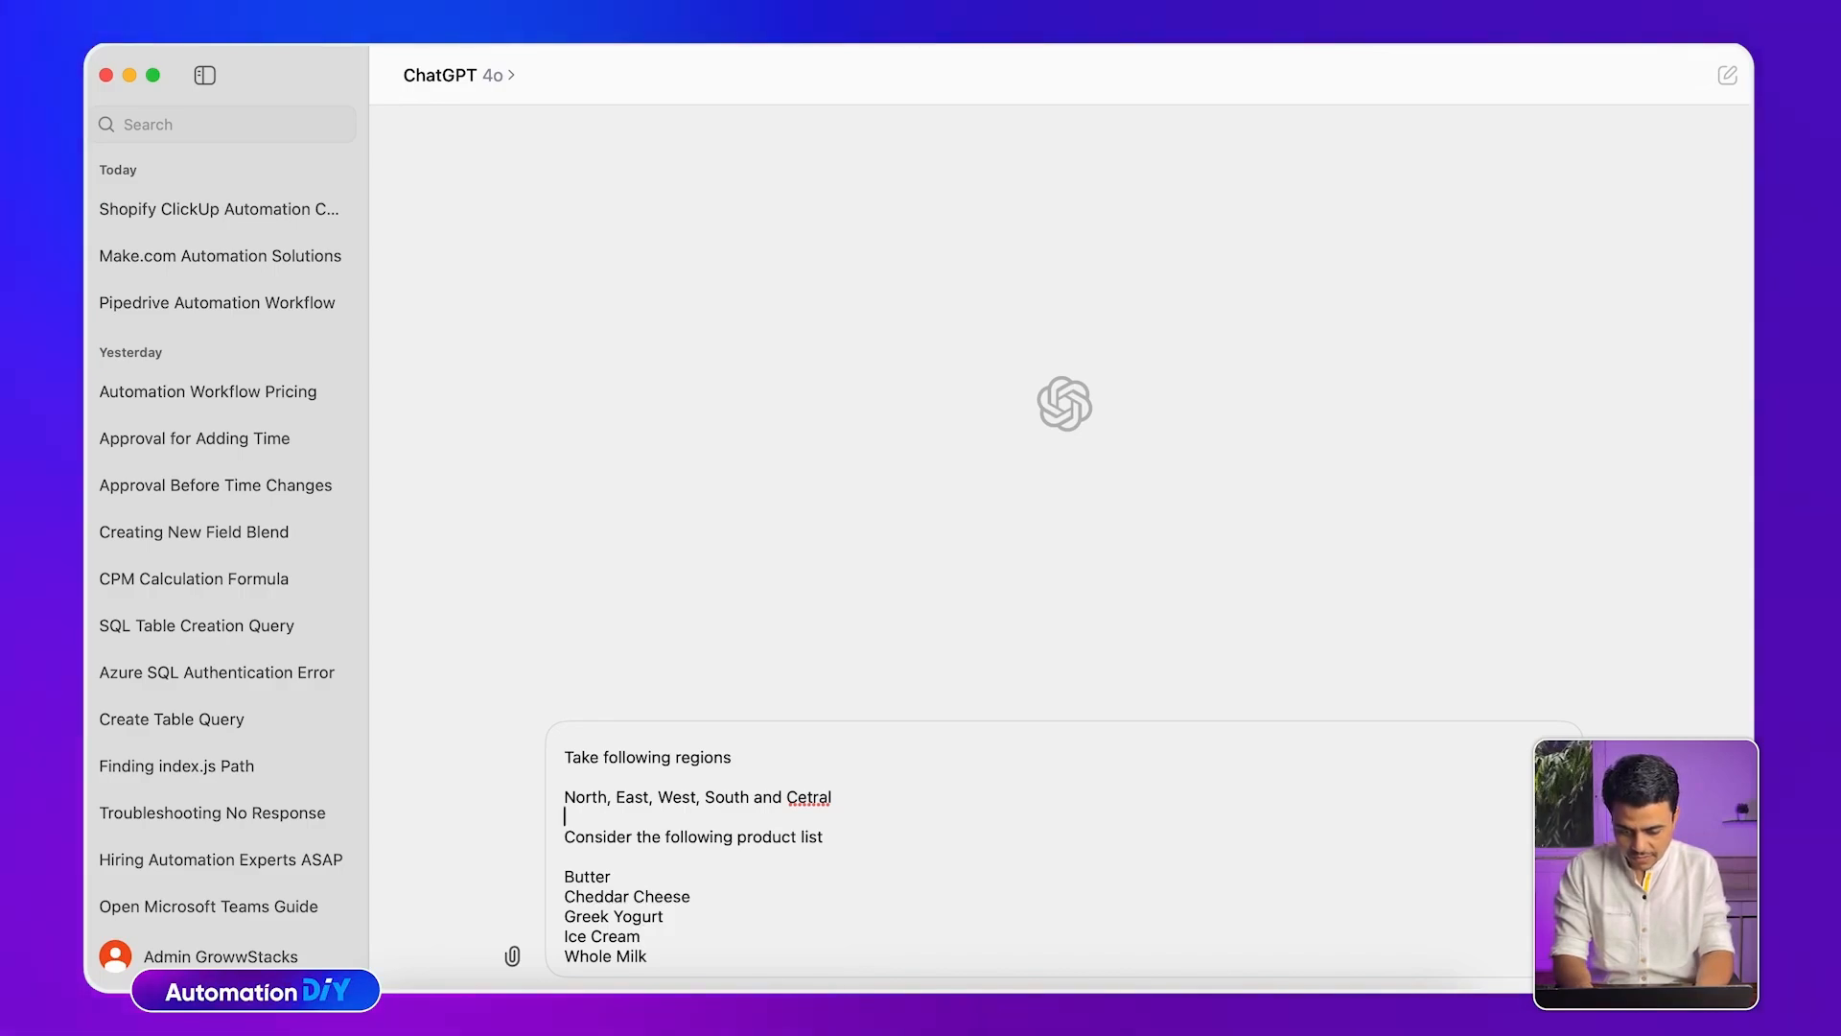
# End the prompt with "Give output in proper JSON format" and send it
pyautogui.press('super+Down')
pyautogui.hotkey('shift', 'Return')
pyautogui.hotkey('shift', 'Return')
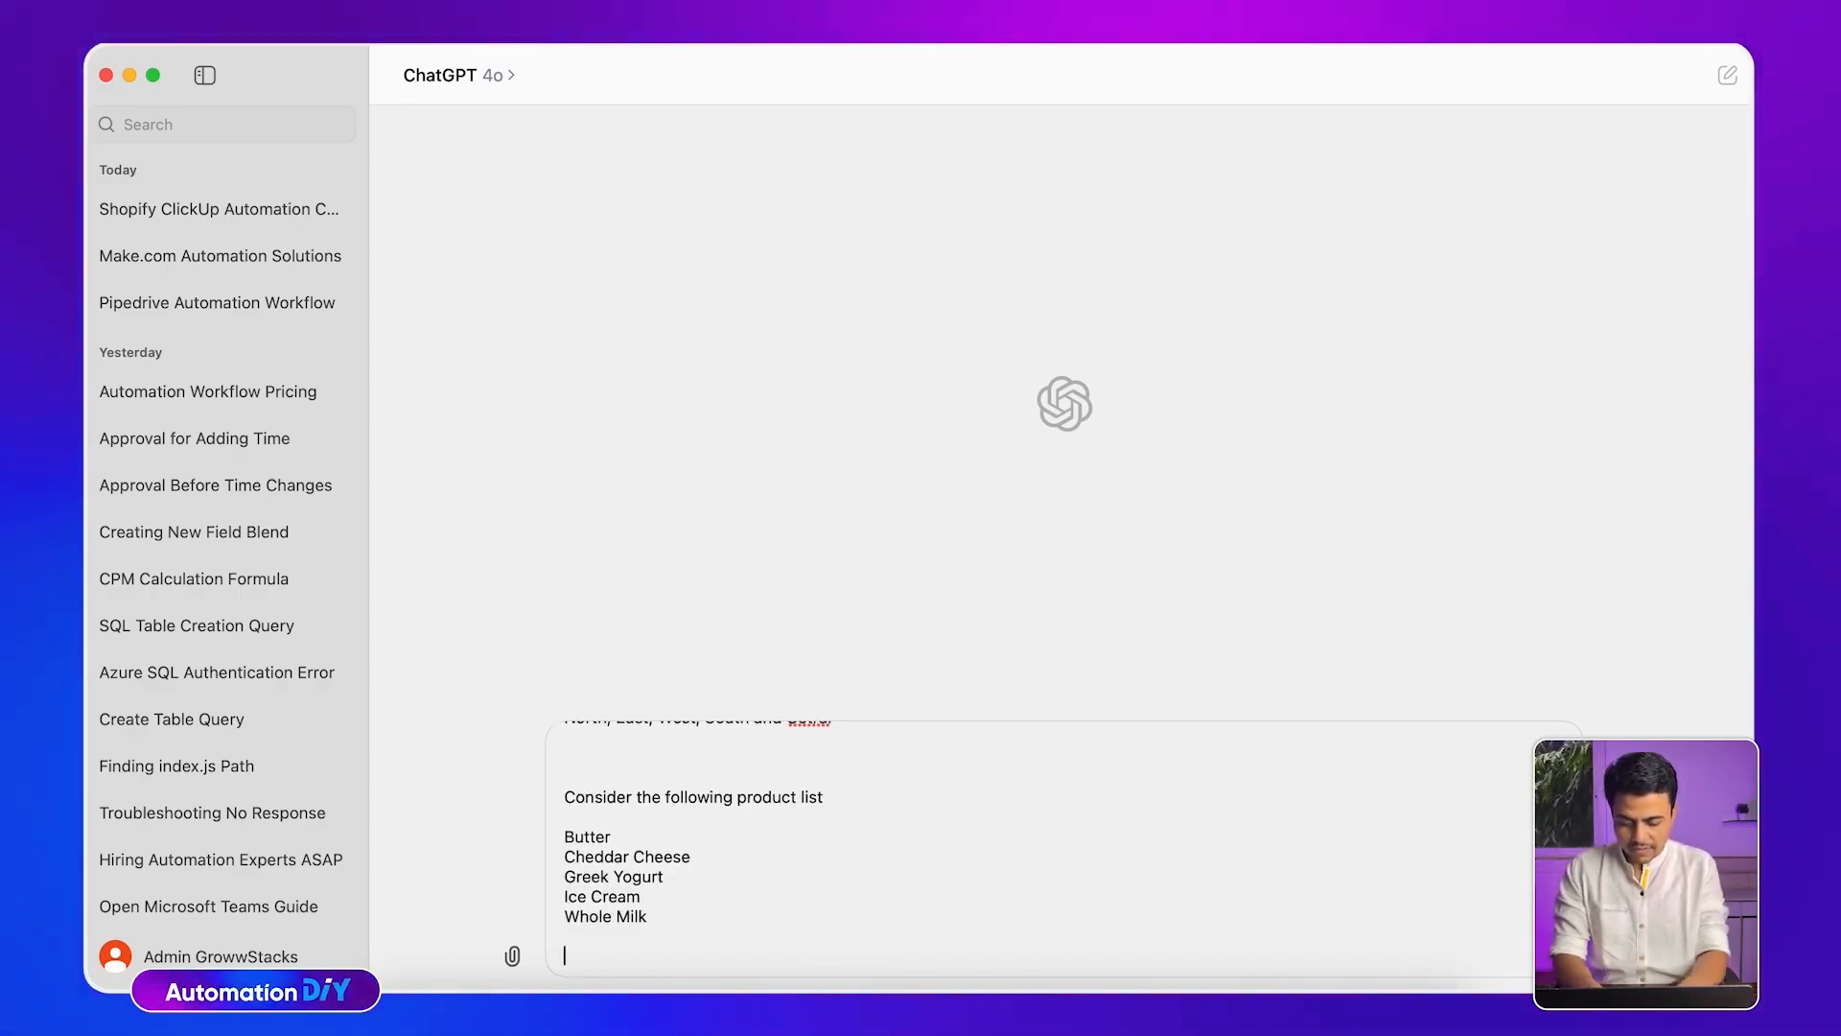
pyautogui.write('Give ')
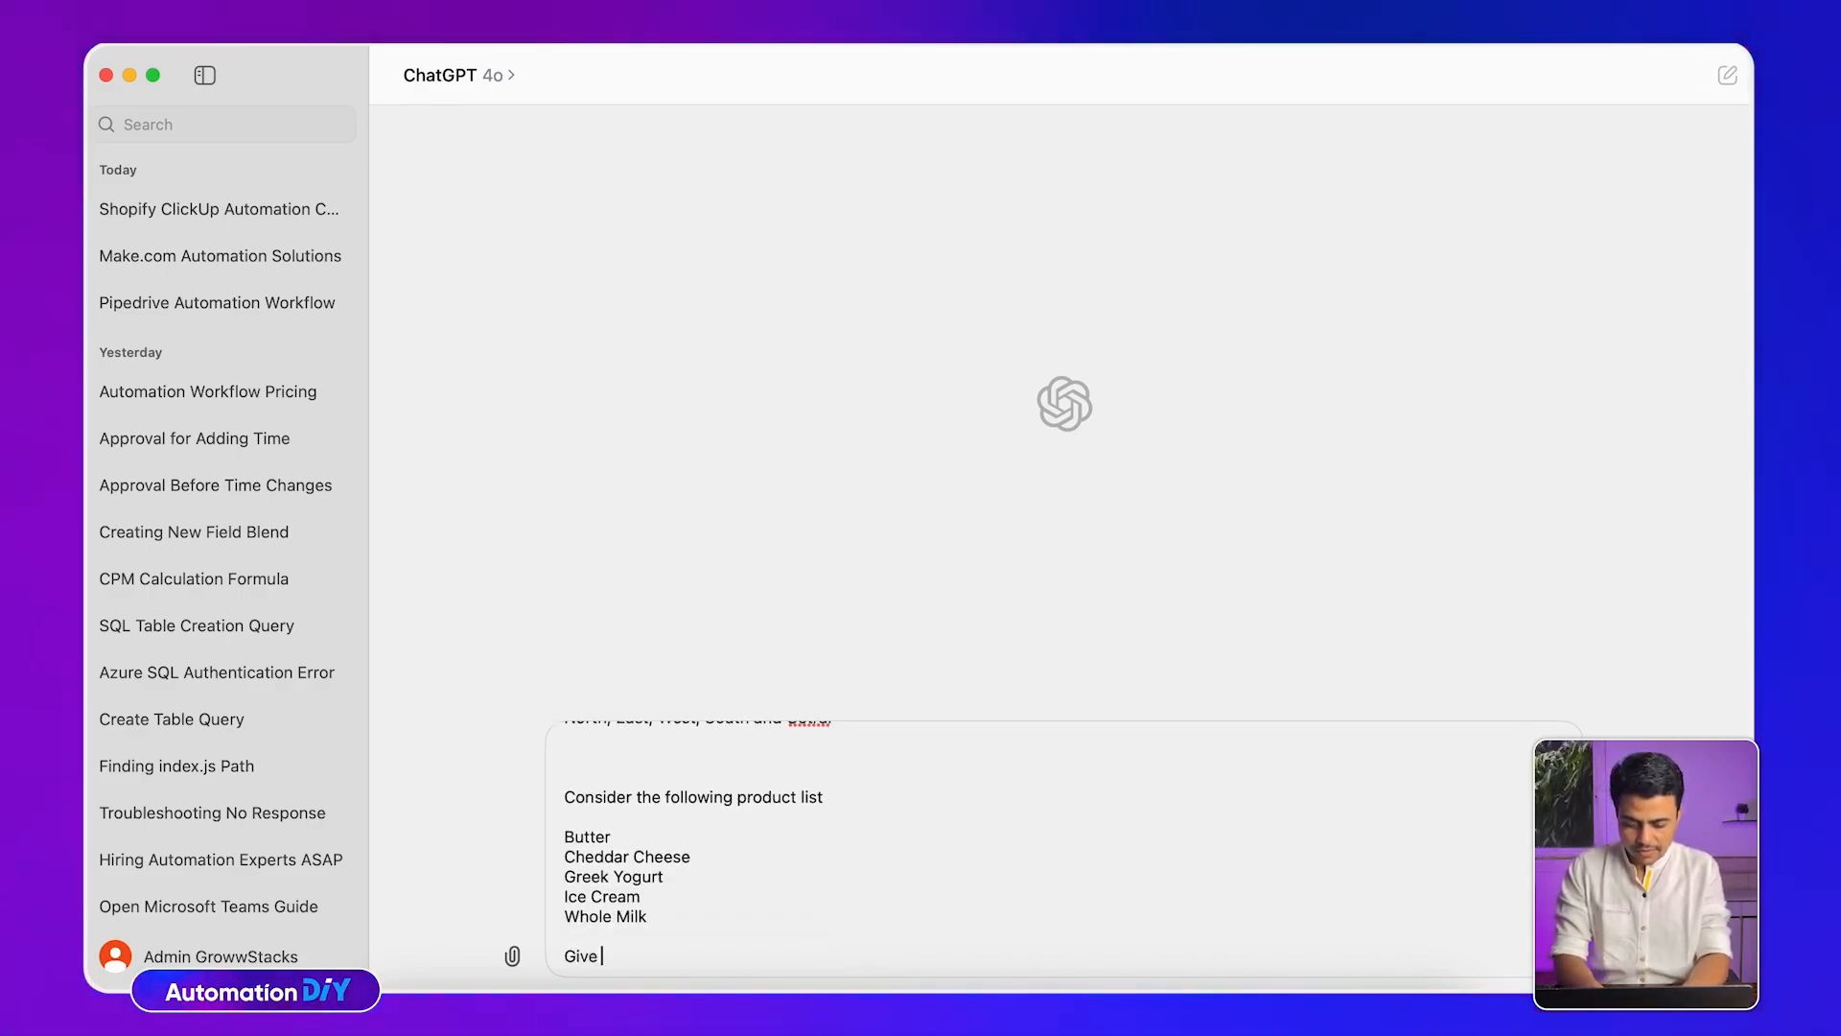
pyautogui.write('output in prope')
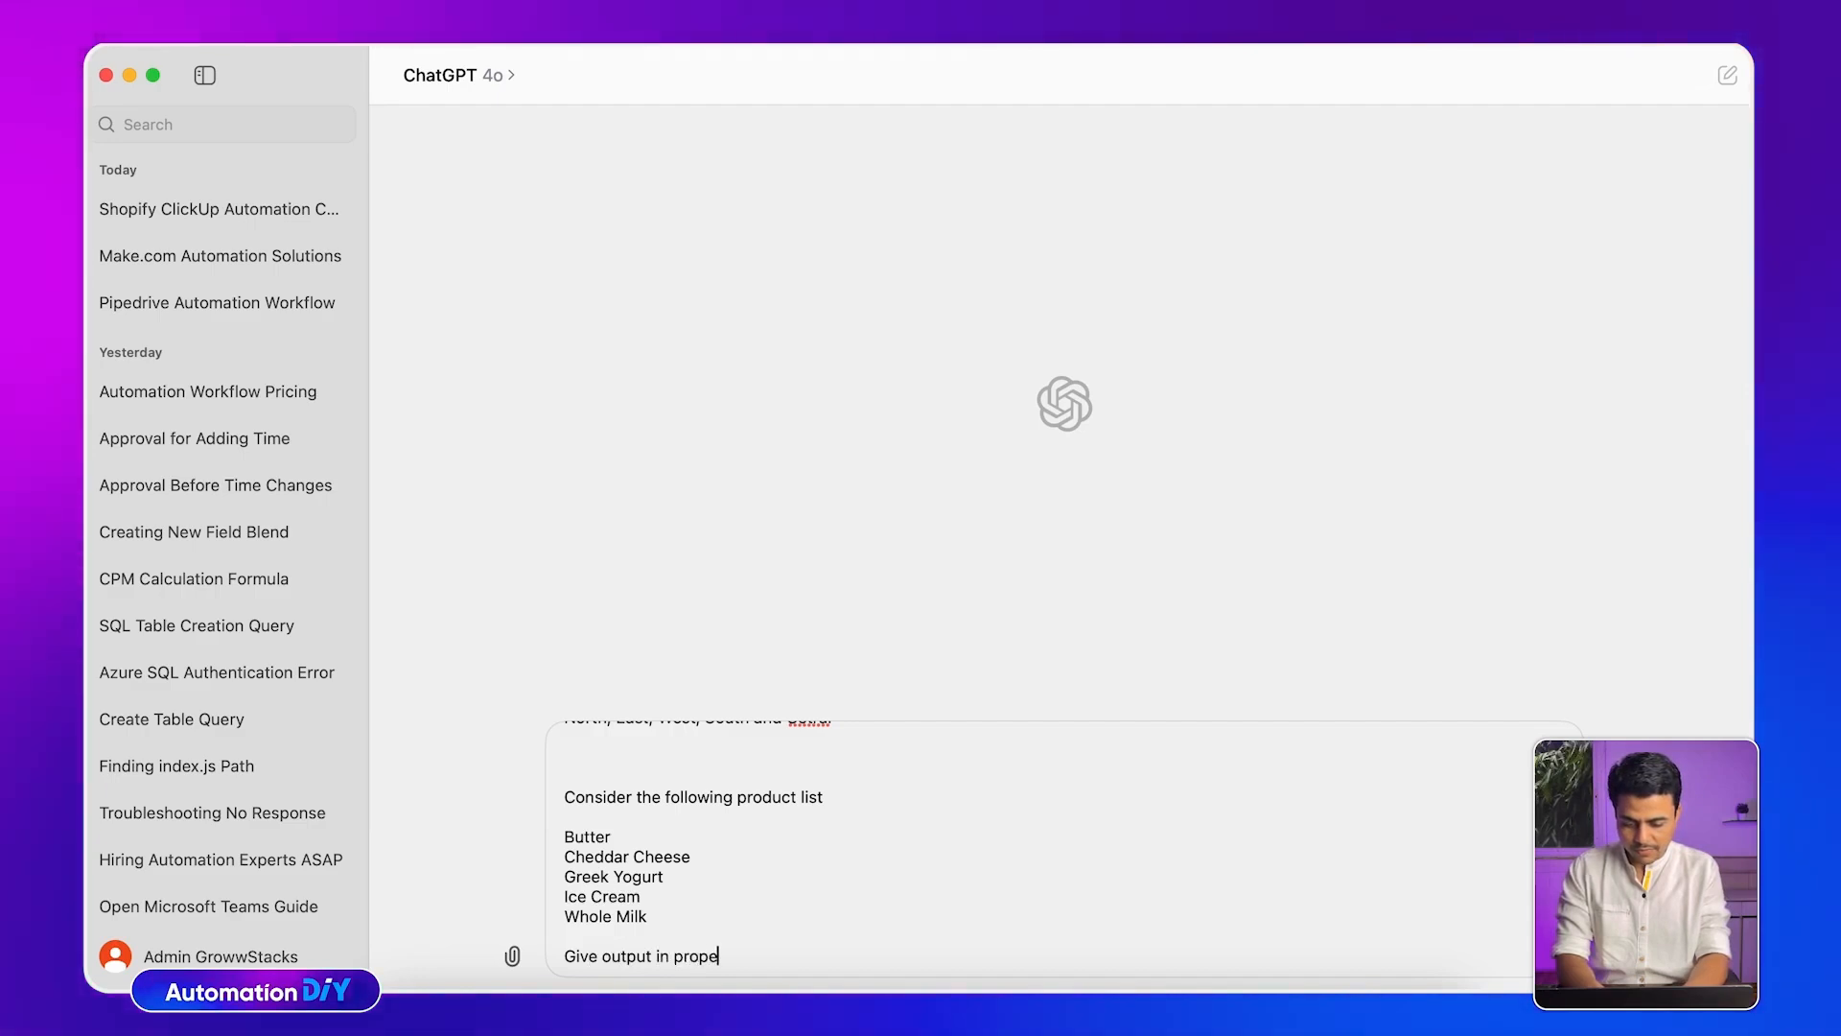
pyautogui.write('r JSON format')
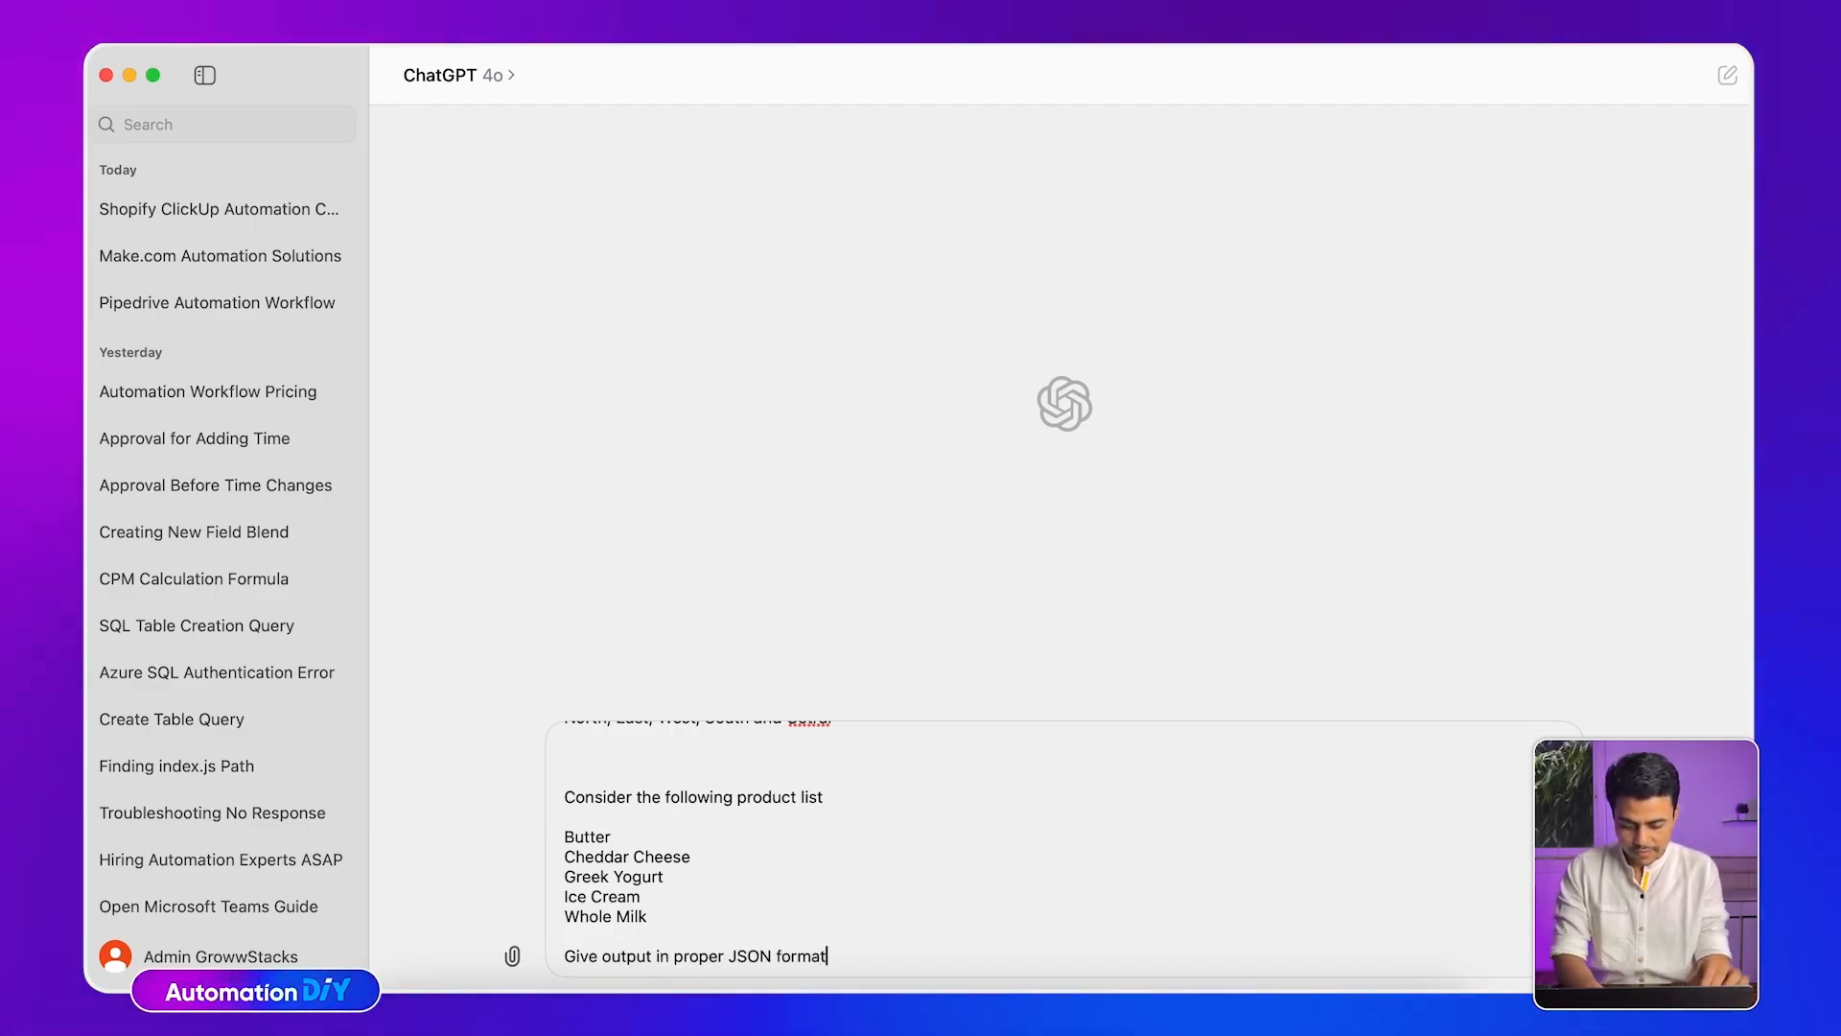
pyautogui.press('Return')
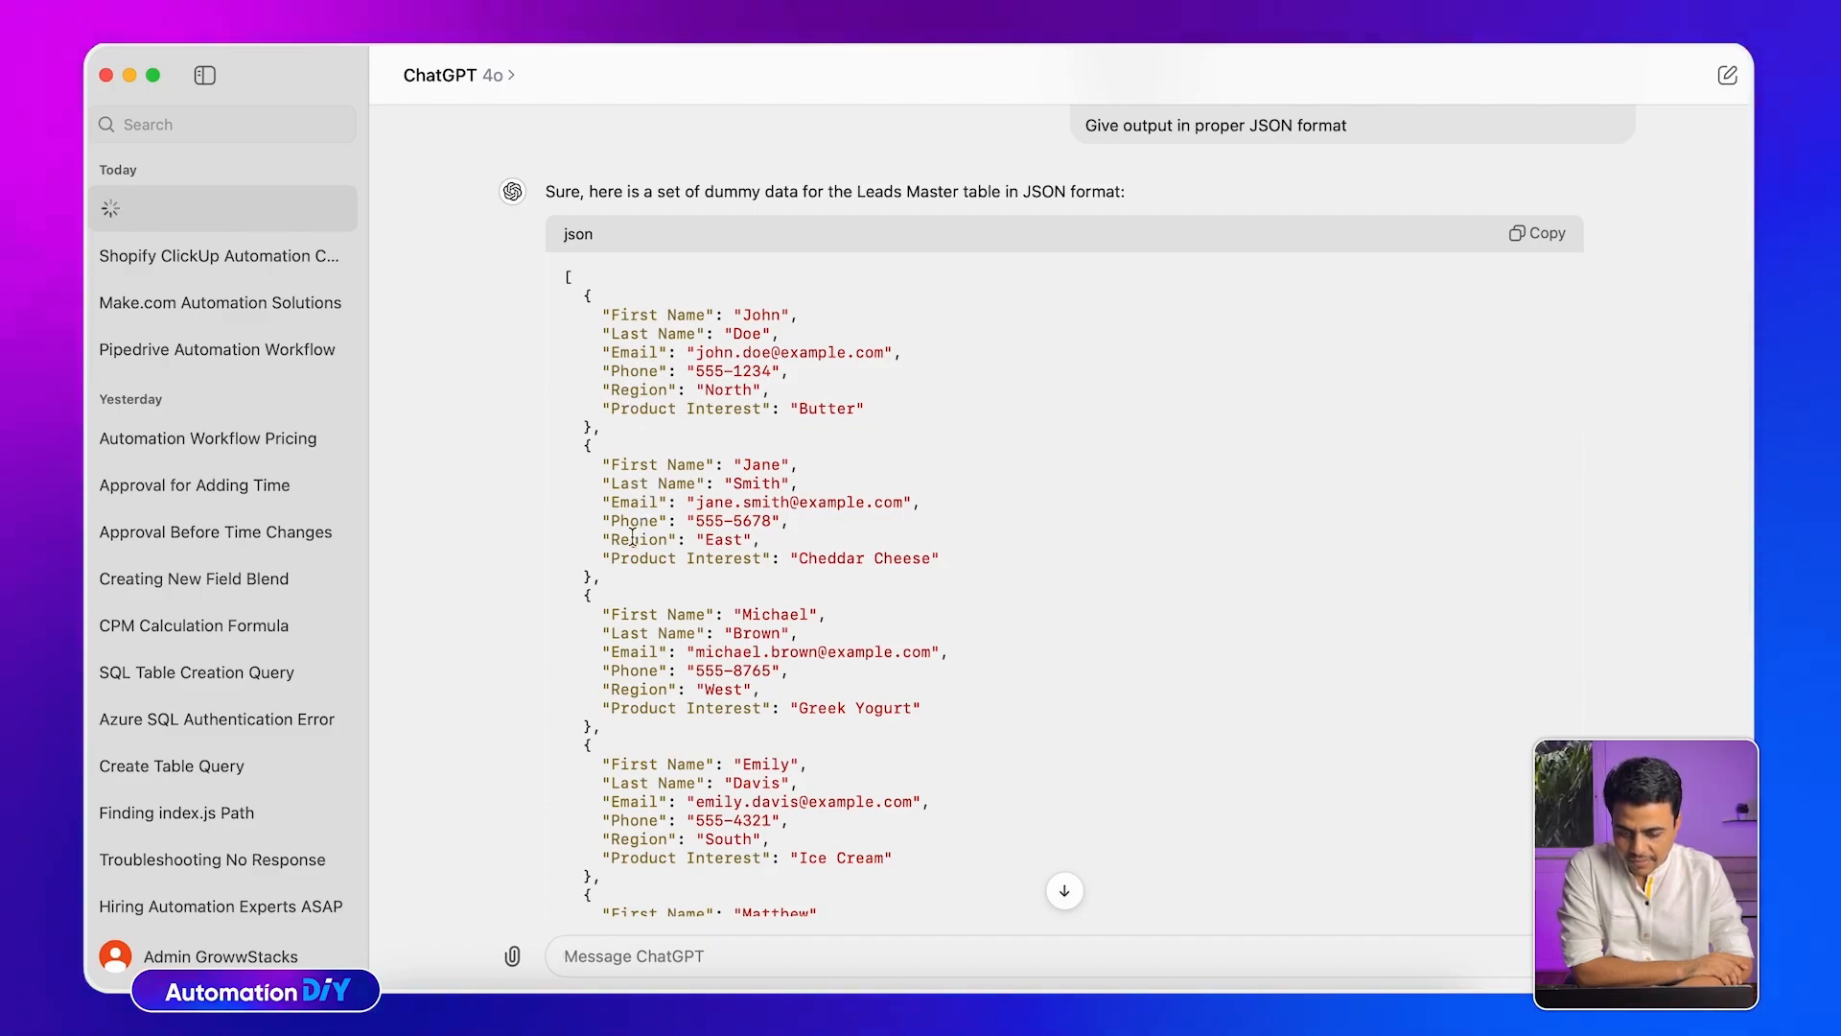
# Review the regions and product interests in the generated JSON leads down to the last entry
pyautogui.moveTo(912, 559); pyautogui.dragTo(785, 559)
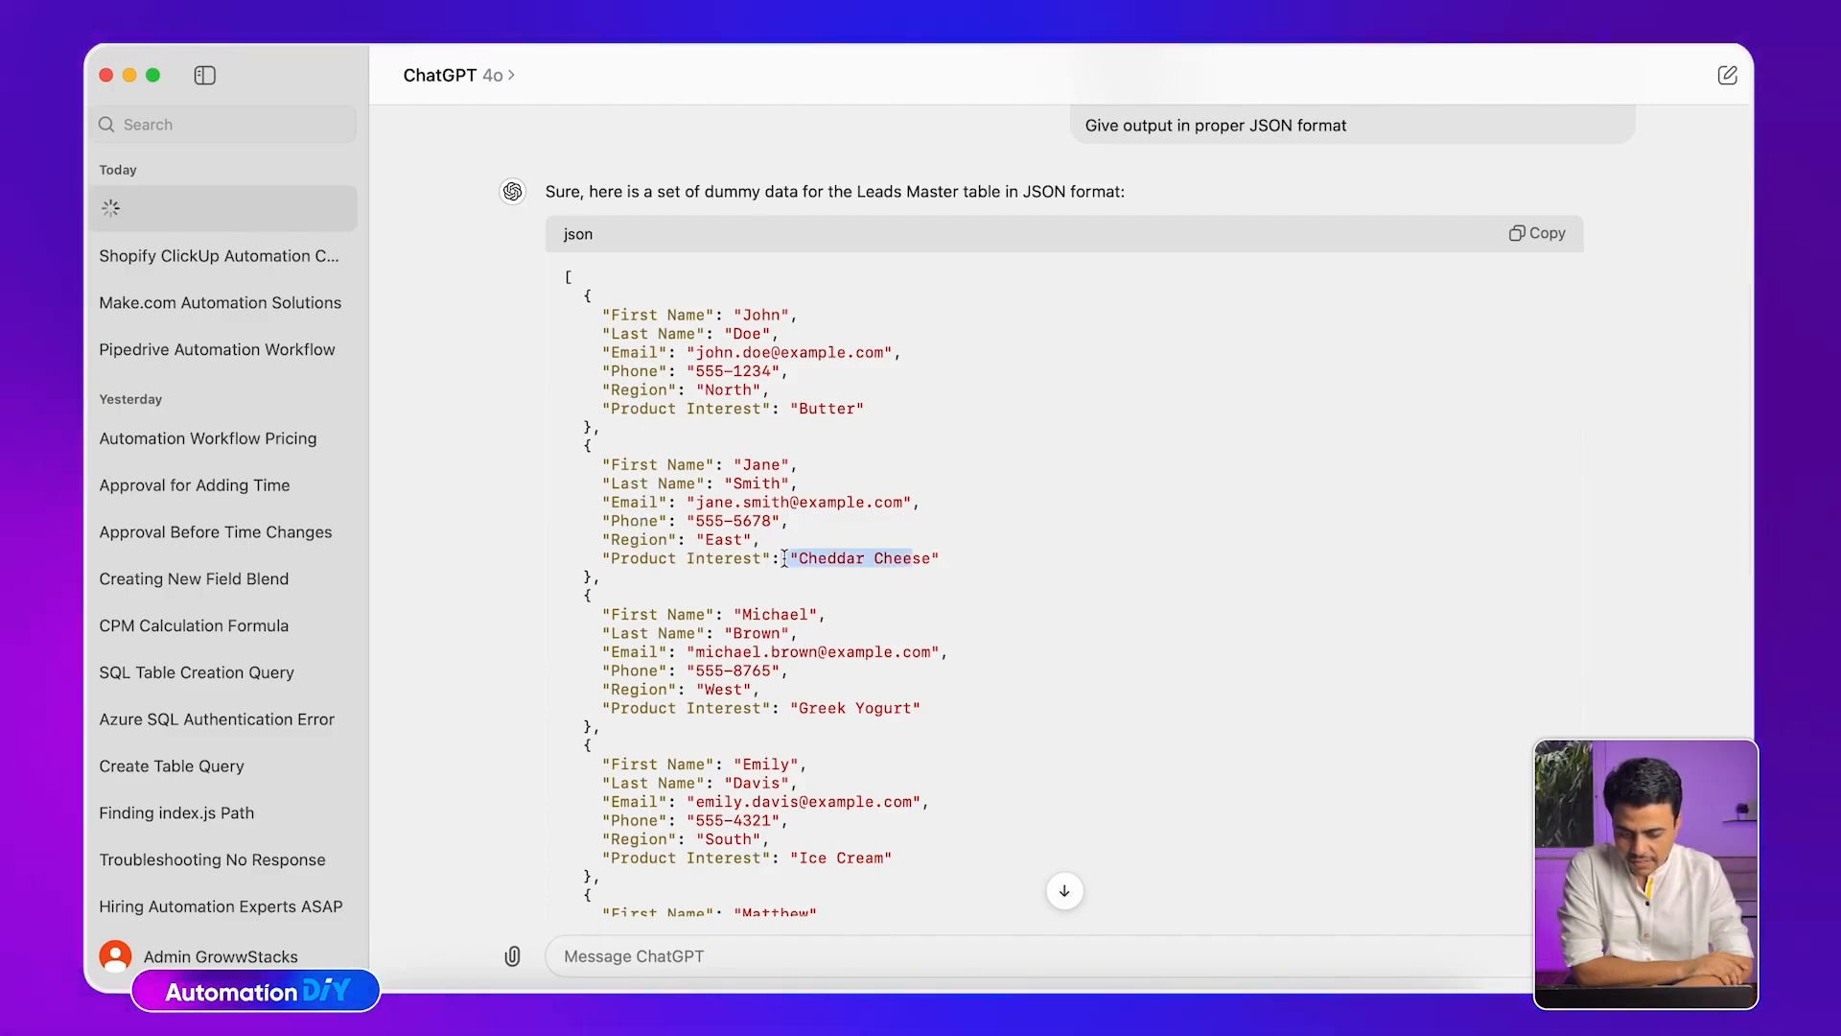
pyautogui.scroll(-3, 683, 554)
pyautogui.scroll(-5, 683, 551)
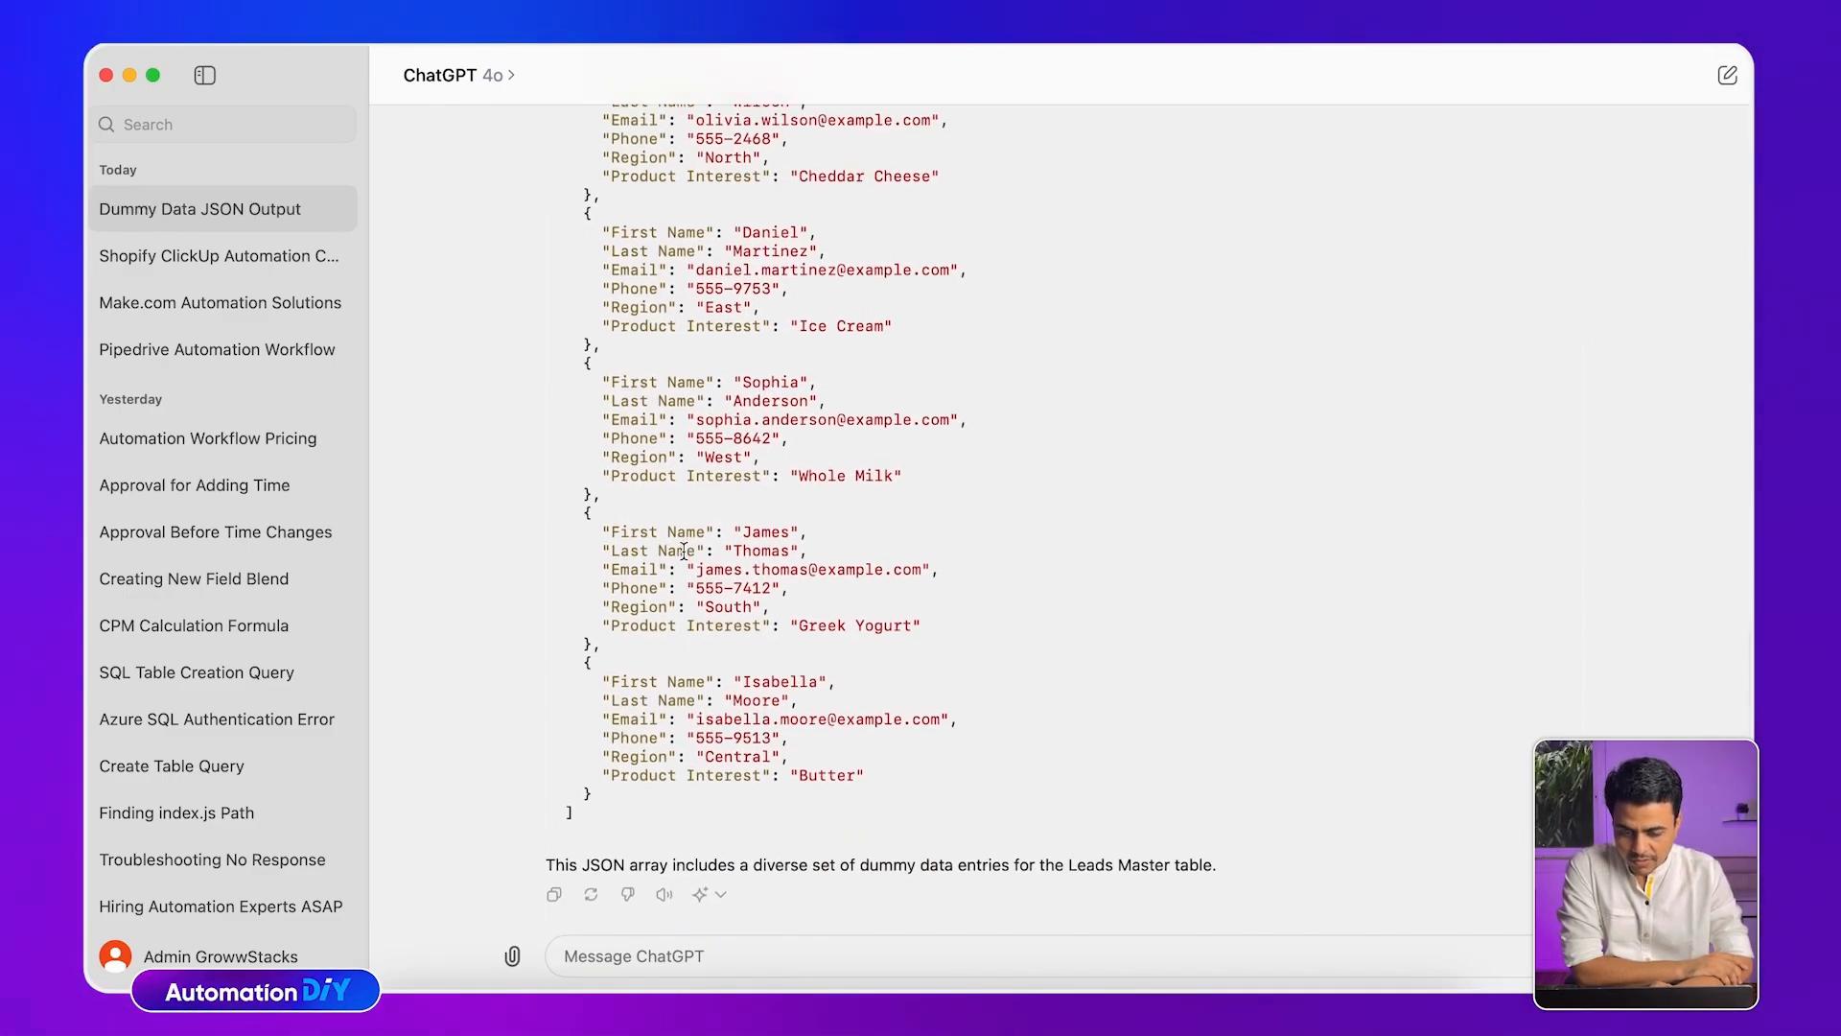
# Ask ChatGPT to "generate a set of 25 records" of the dummy lead data
pyautogui.scroll(7, 684, 550)
pyautogui.scroll(7, 684, 550)
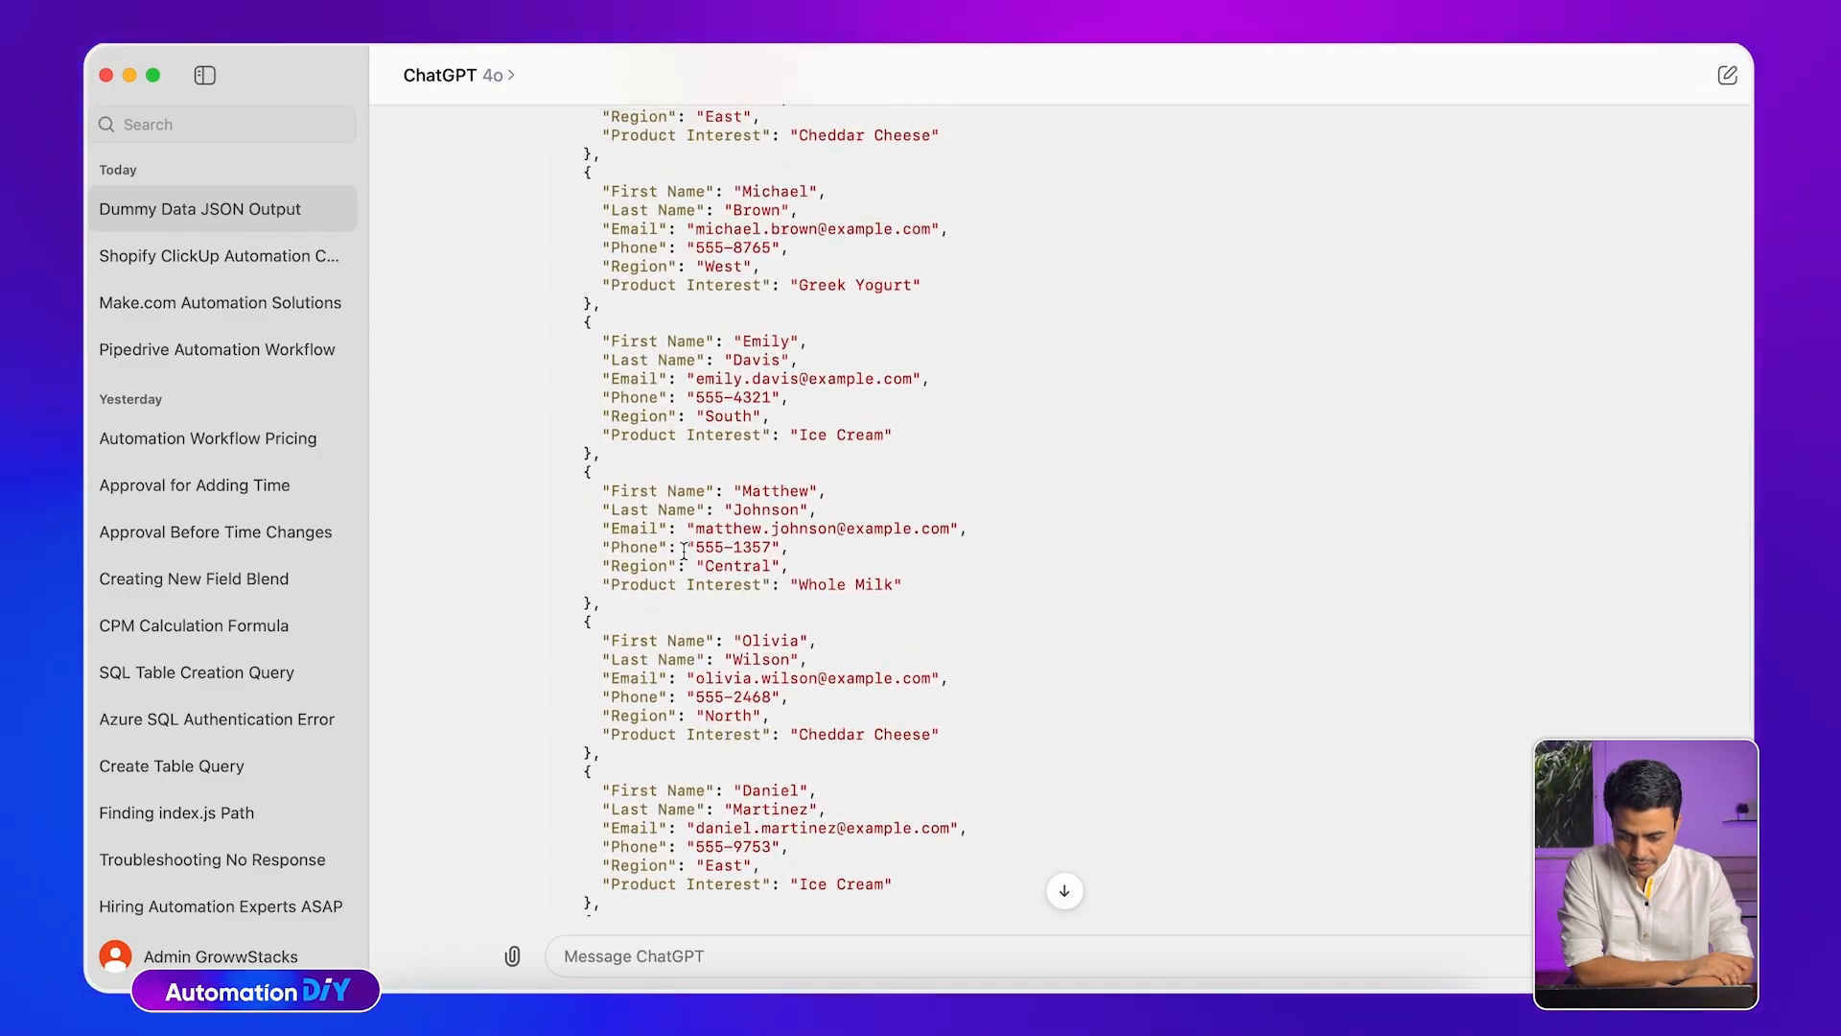
pyautogui.scroll(-10, 669, 642)
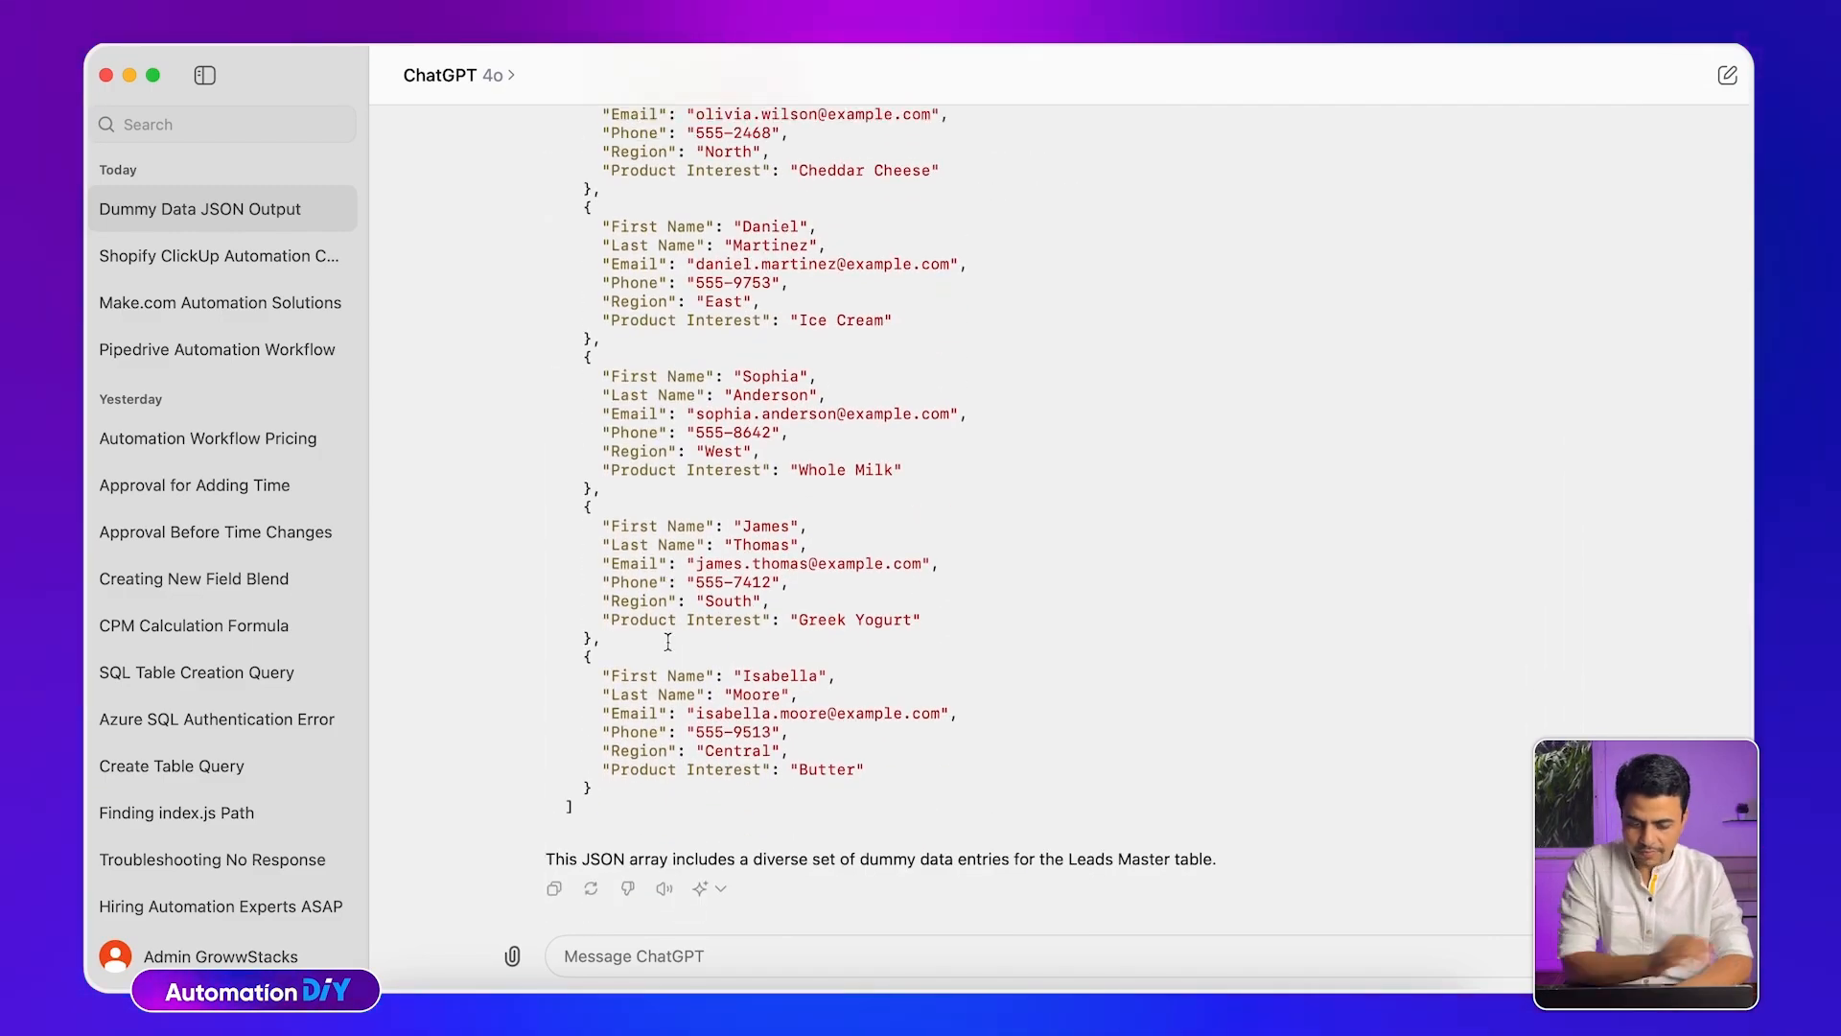
pyautogui.click(631, 969)
pyautogui.write('generat')
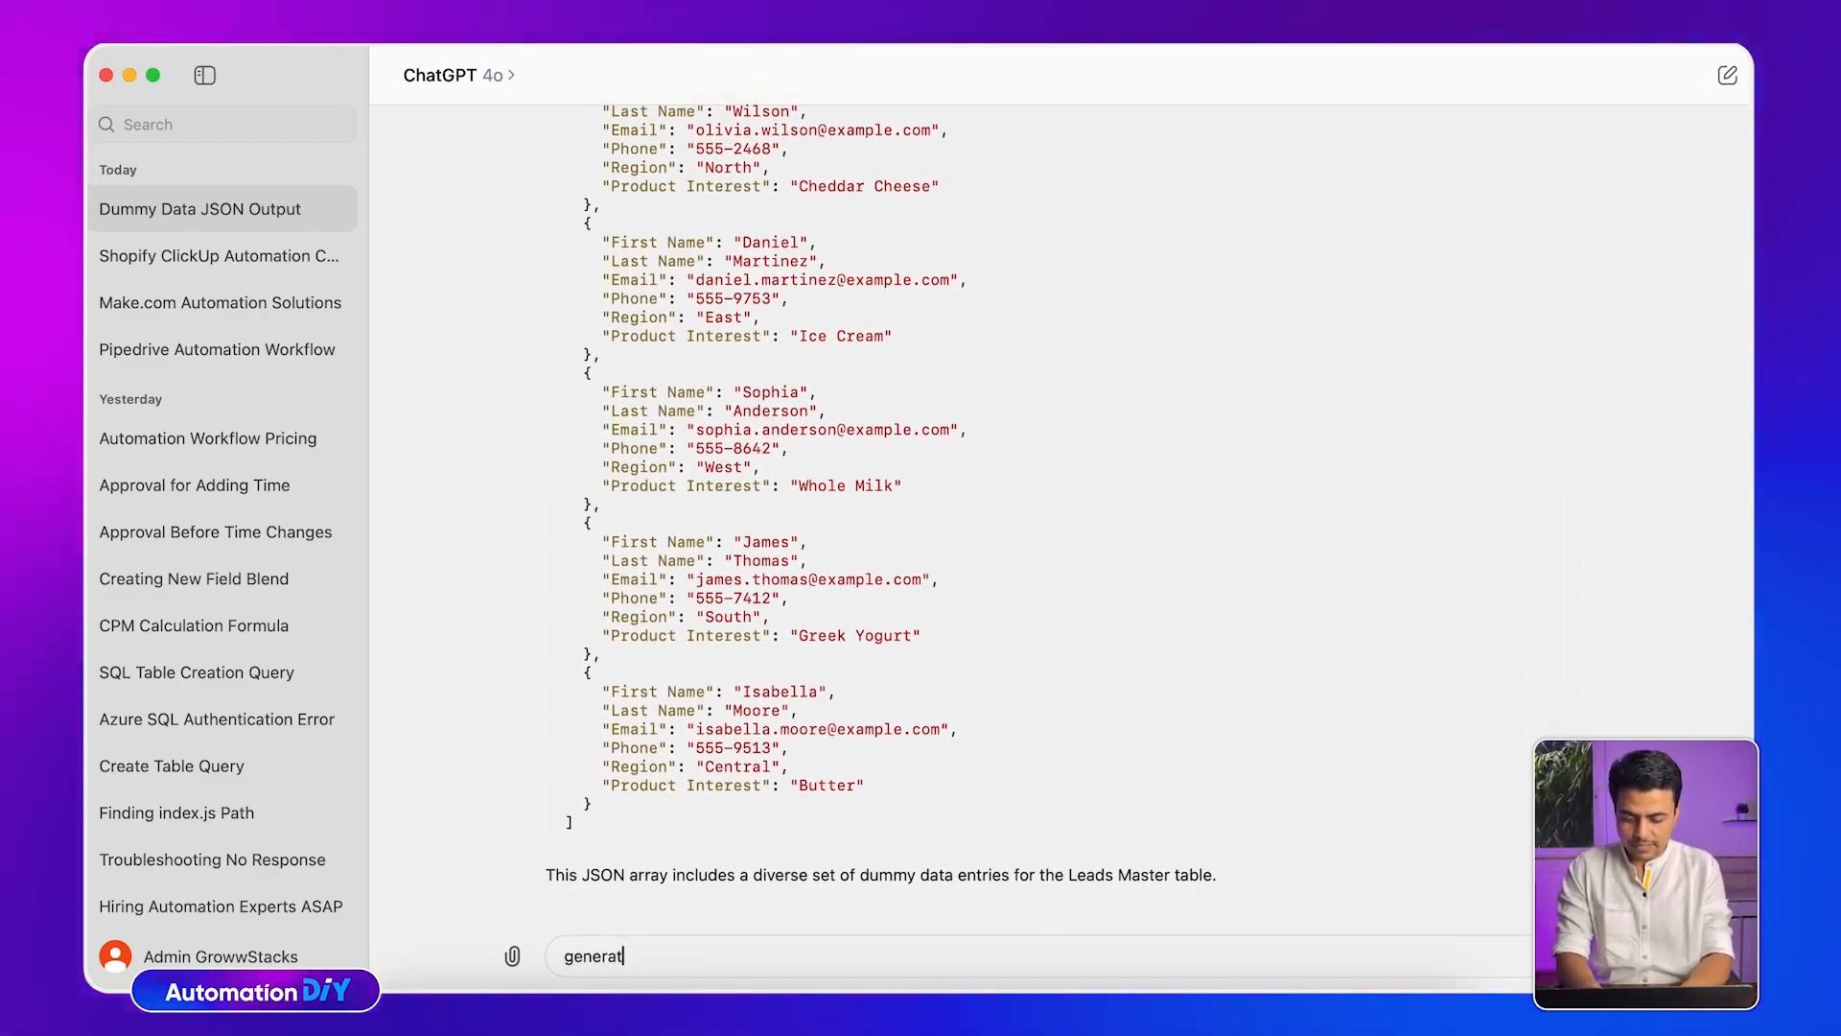
pyautogui.write('e a set of ')
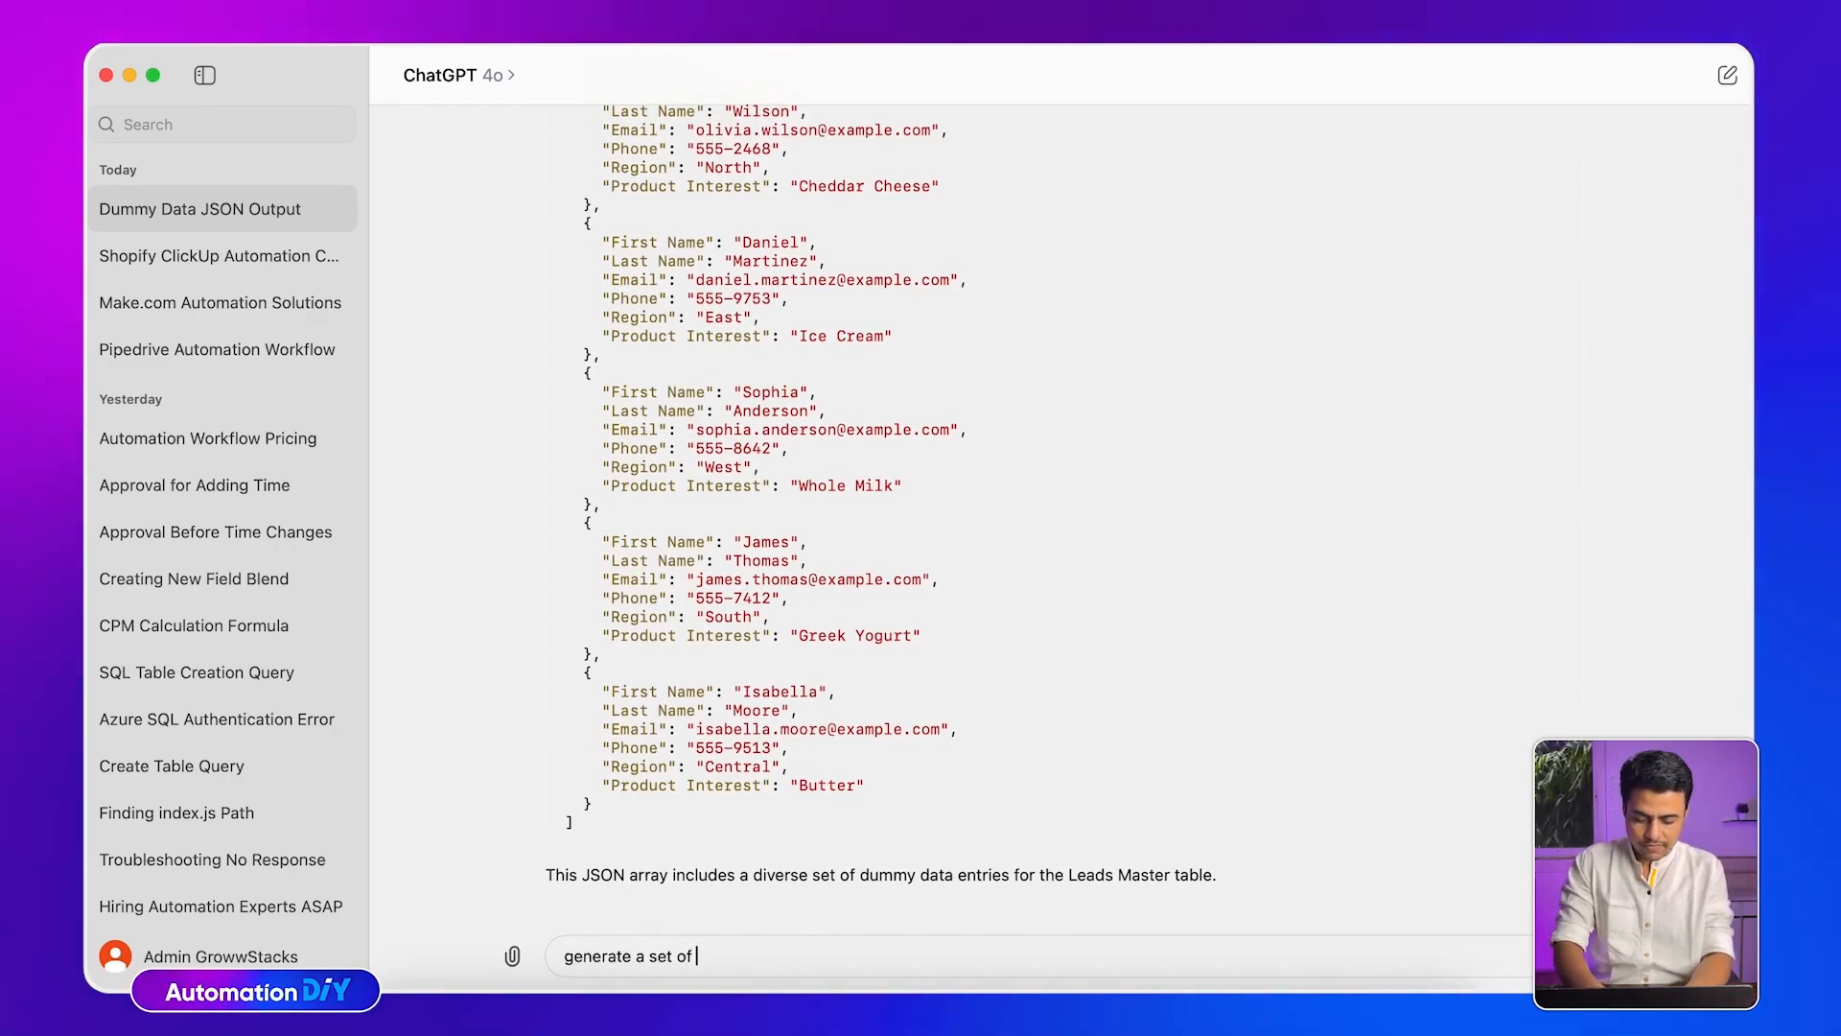
pyautogui.write('25 records')
pyautogui.press('Return')
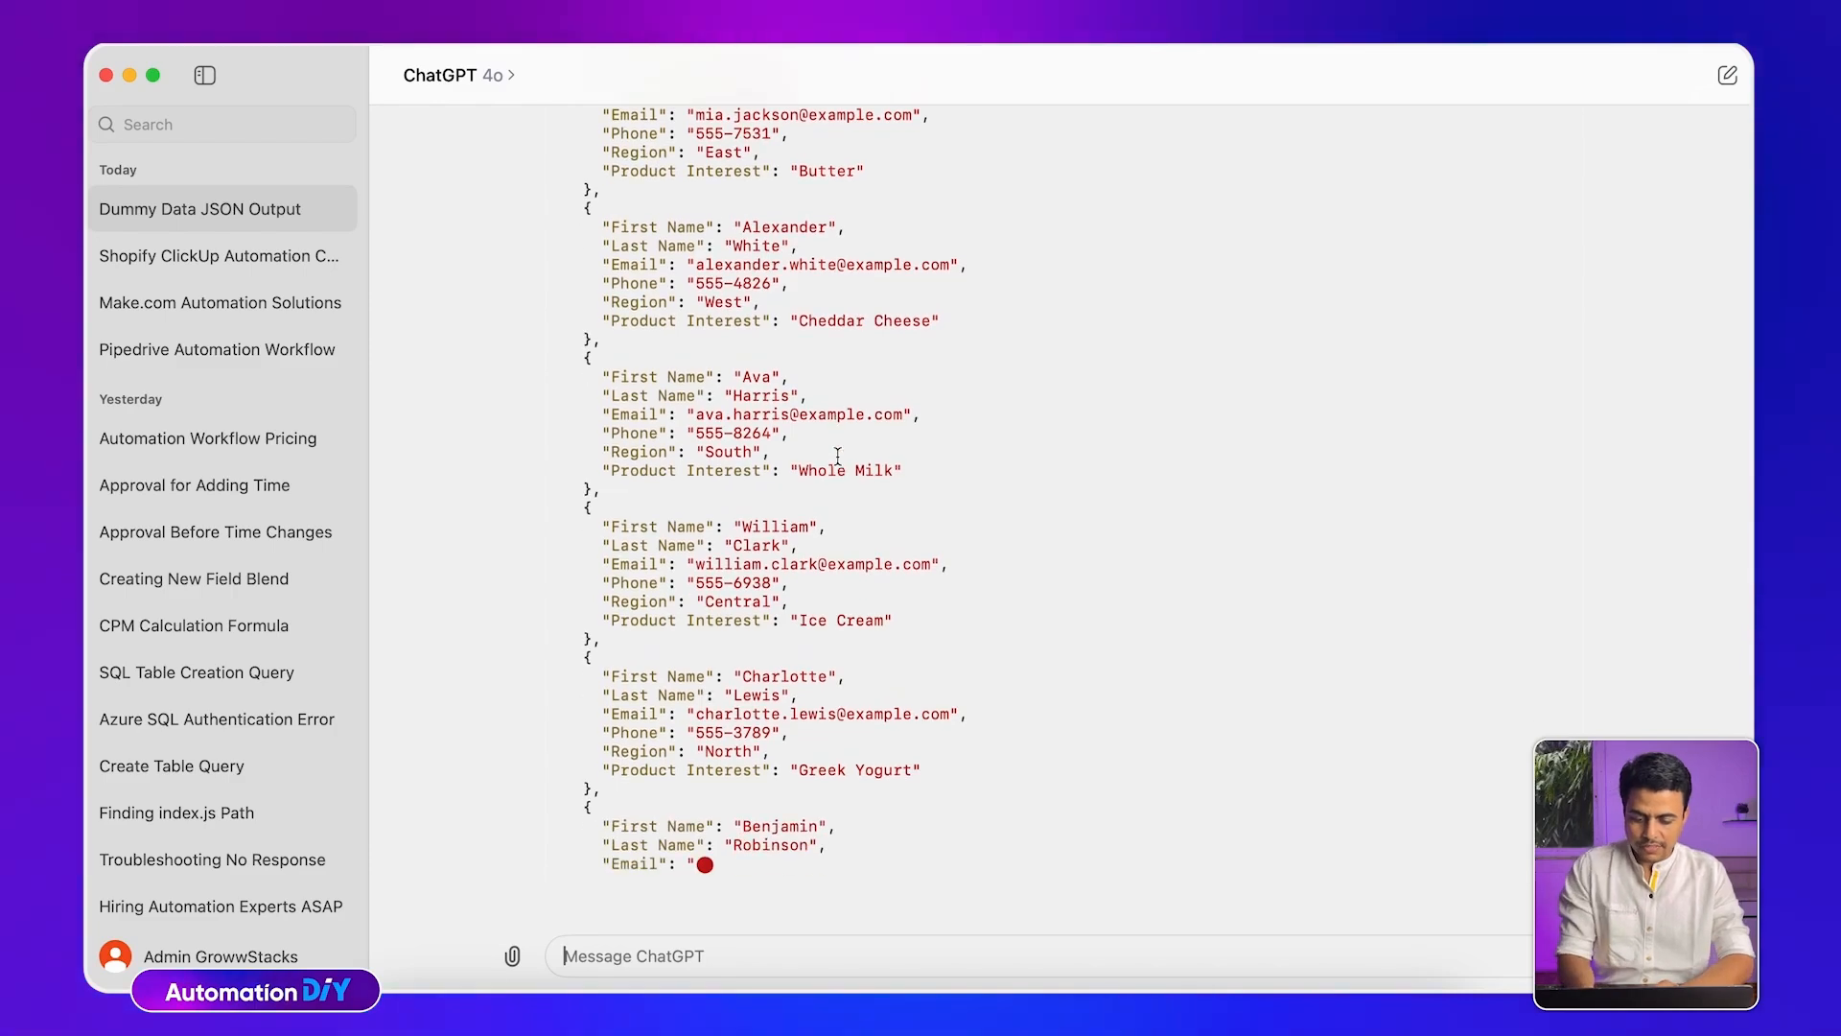
# Switch to the Round Robin Allocation Method-2 scenario in Make and shift the JSON module to free canvas space for lead sources
pyautogui.press('super+Tab')
pyautogui.click(849, 69)
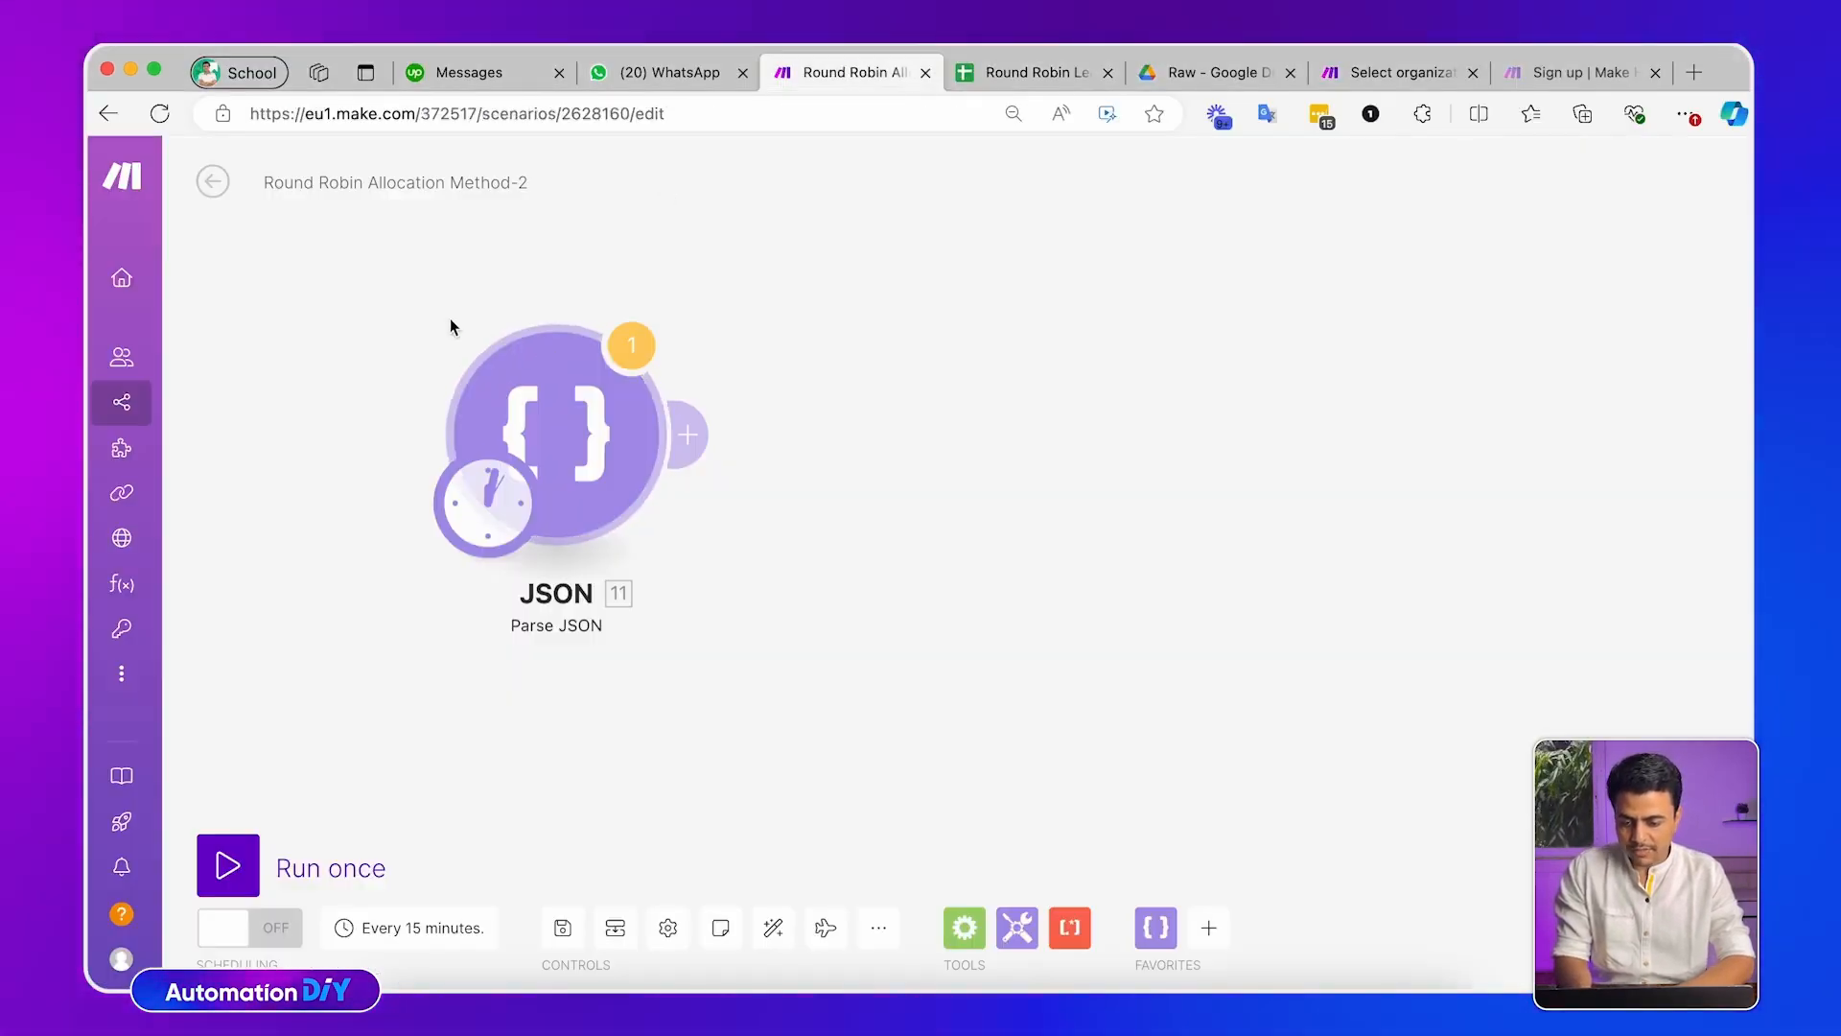
pyautogui.moveTo(533, 428); pyautogui.dragTo(651, 537)
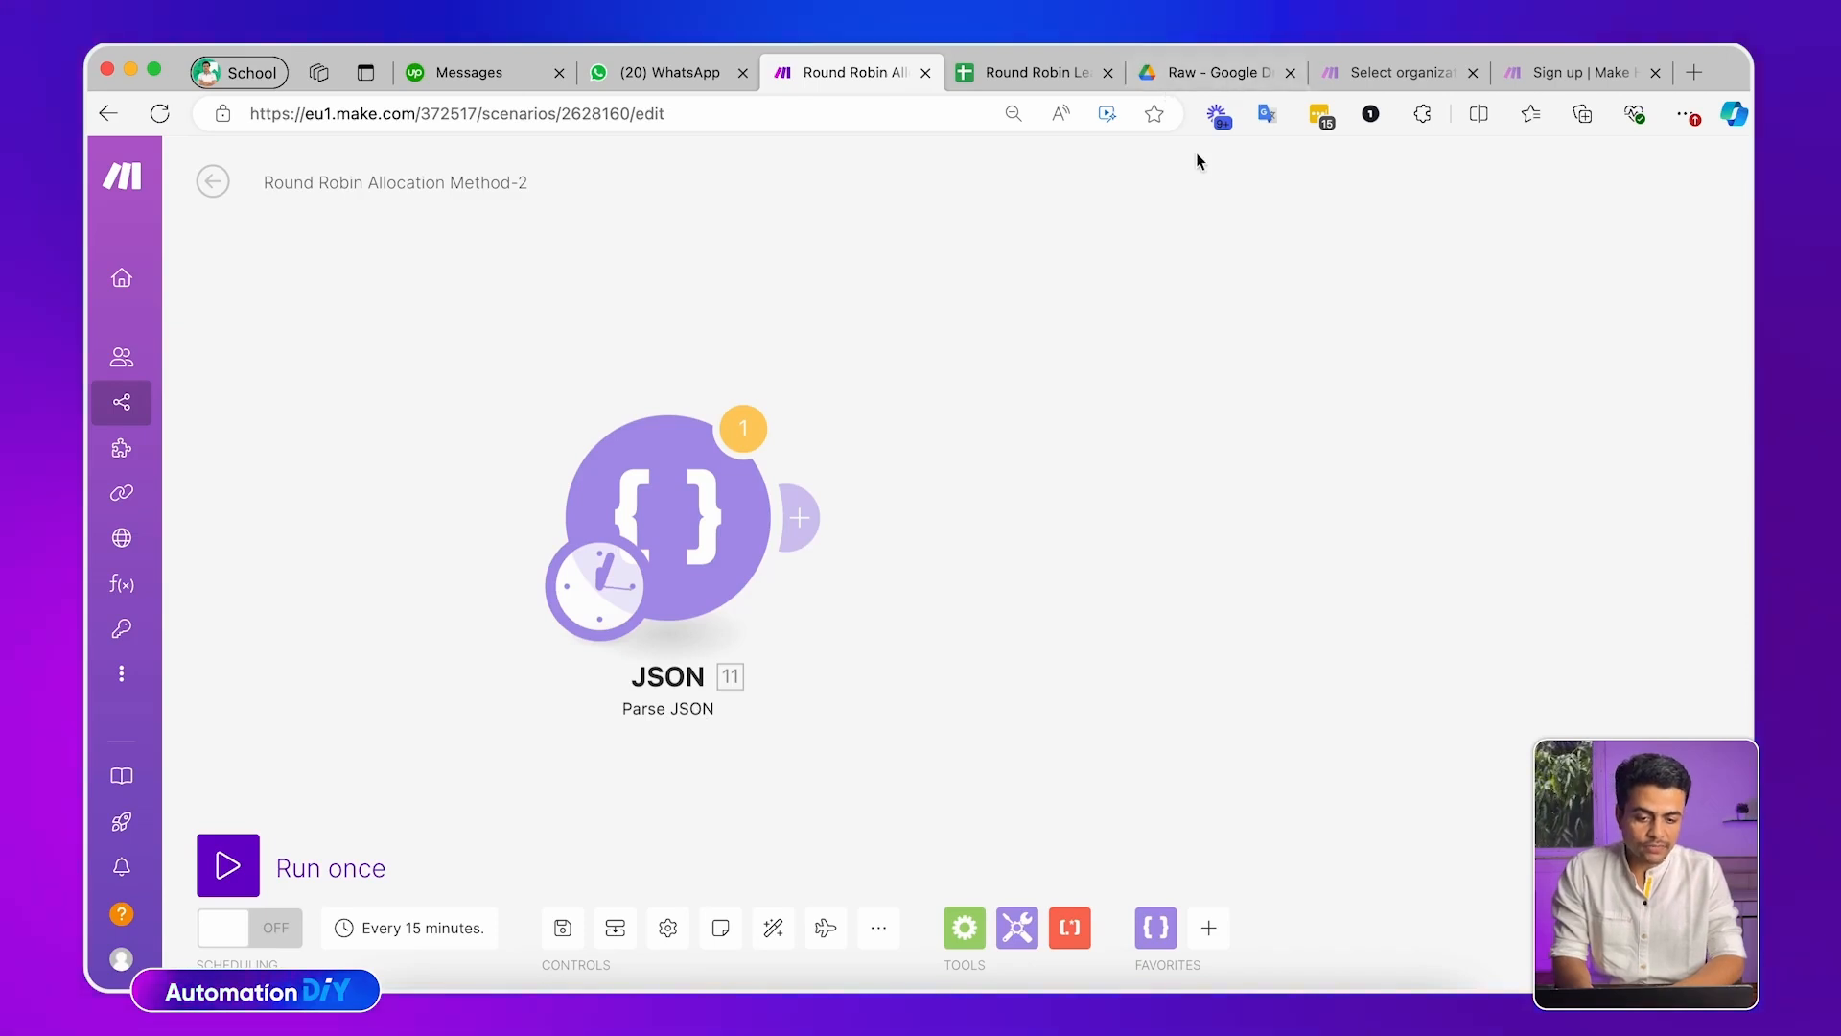
pyautogui.press('super+Tab')
pyautogui.press('super+Tab')
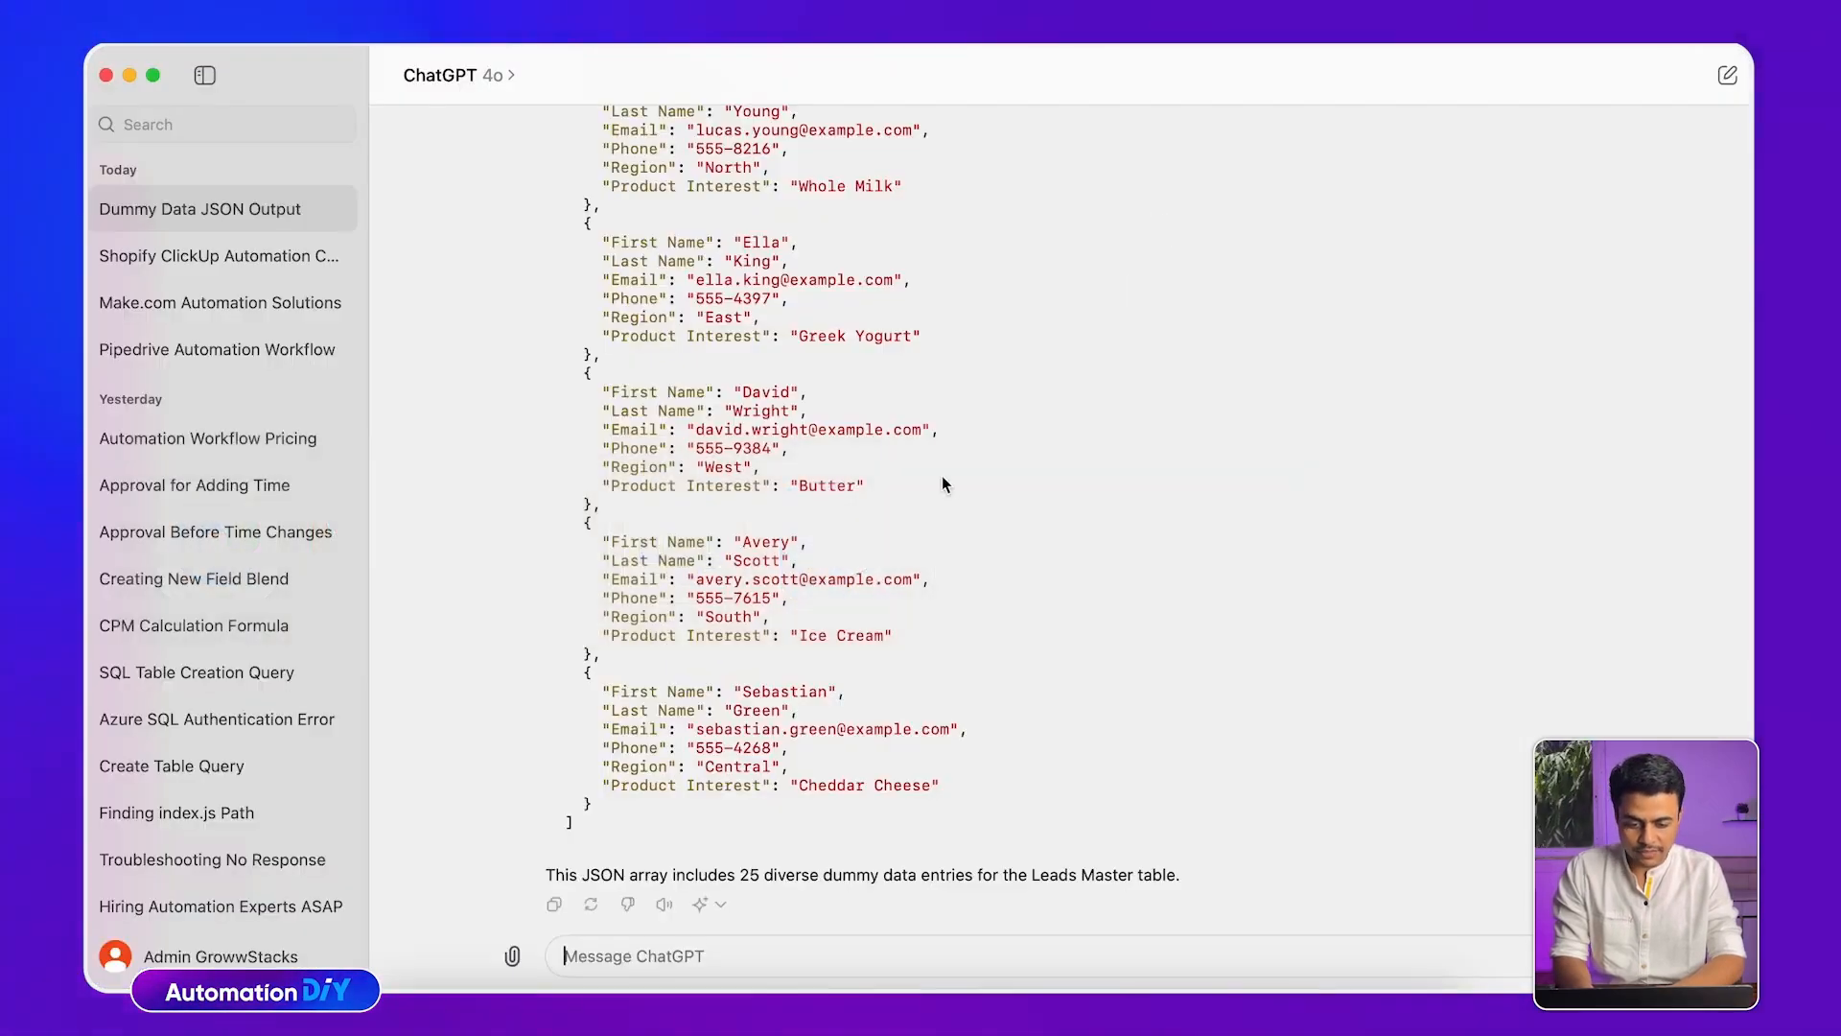
pyautogui.scroll(6, 941, 476)
pyautogui.press('super+Tab')
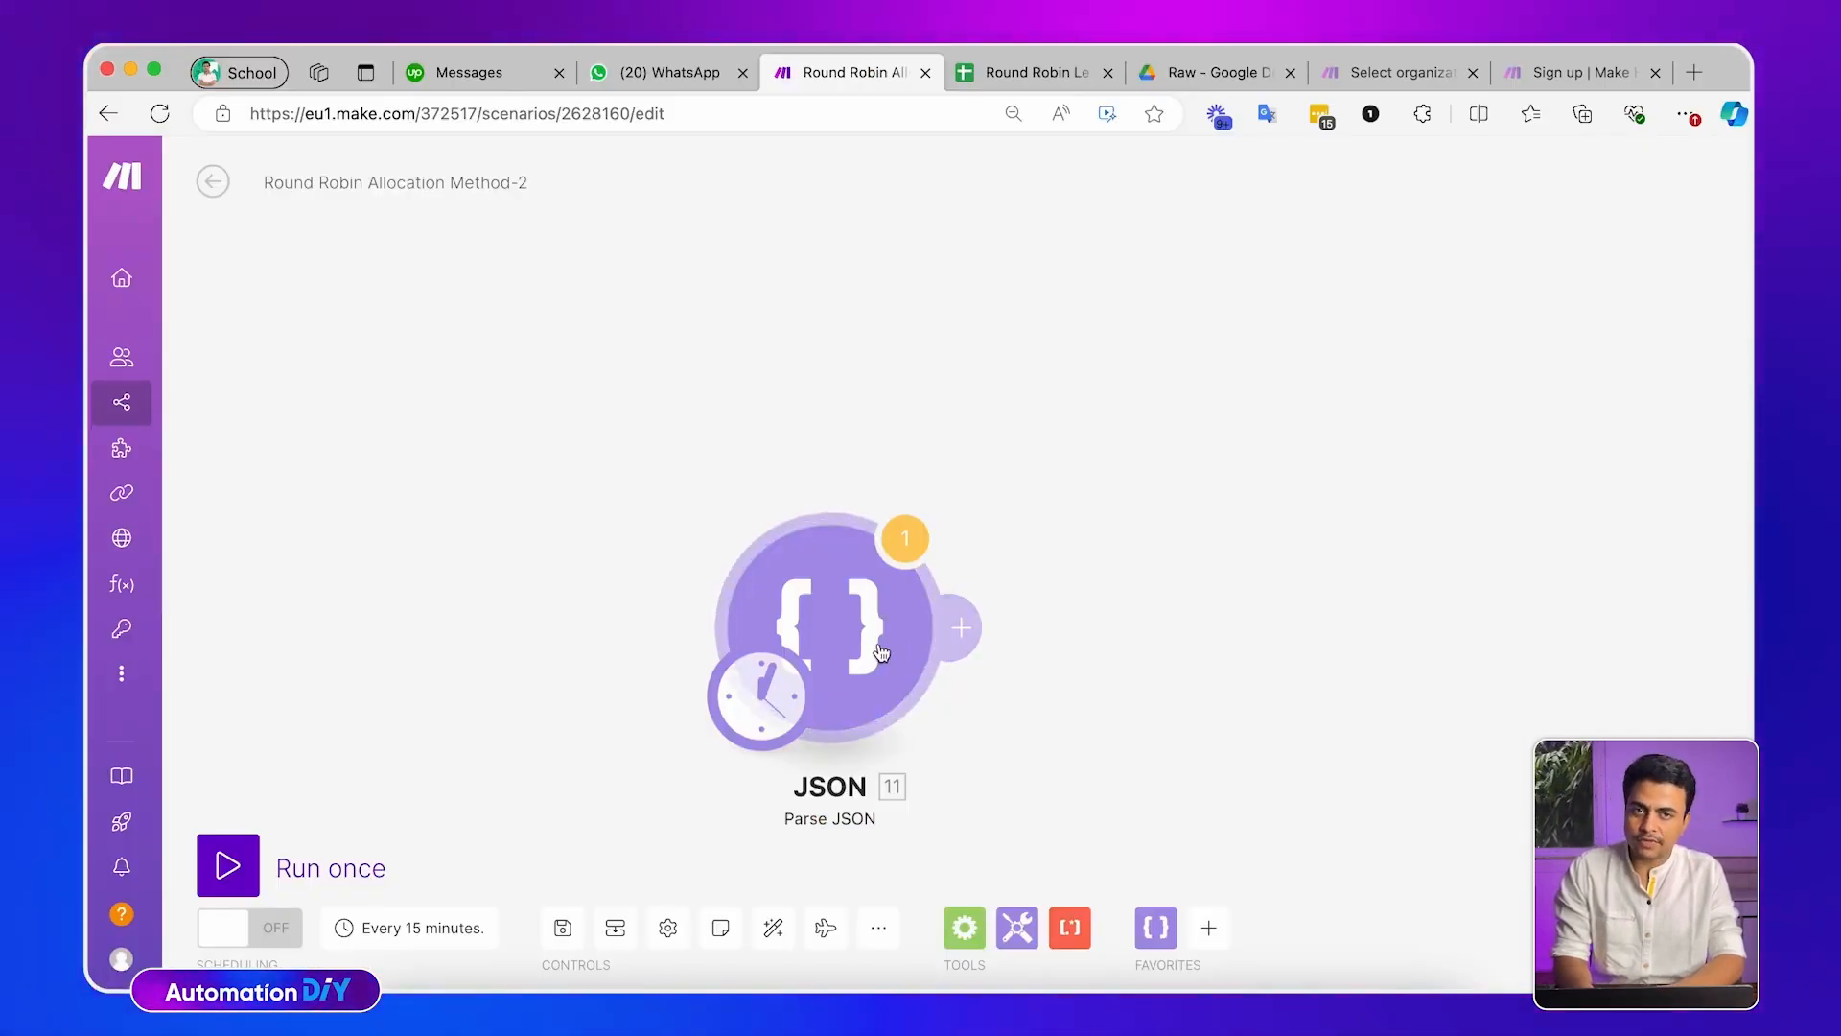
pyautogui.moveTo(881, 653); pyautogui.dragTo(974, 659)
pyautogui.moveTo(589, 487); pyautogui.dragTo(698, 605)
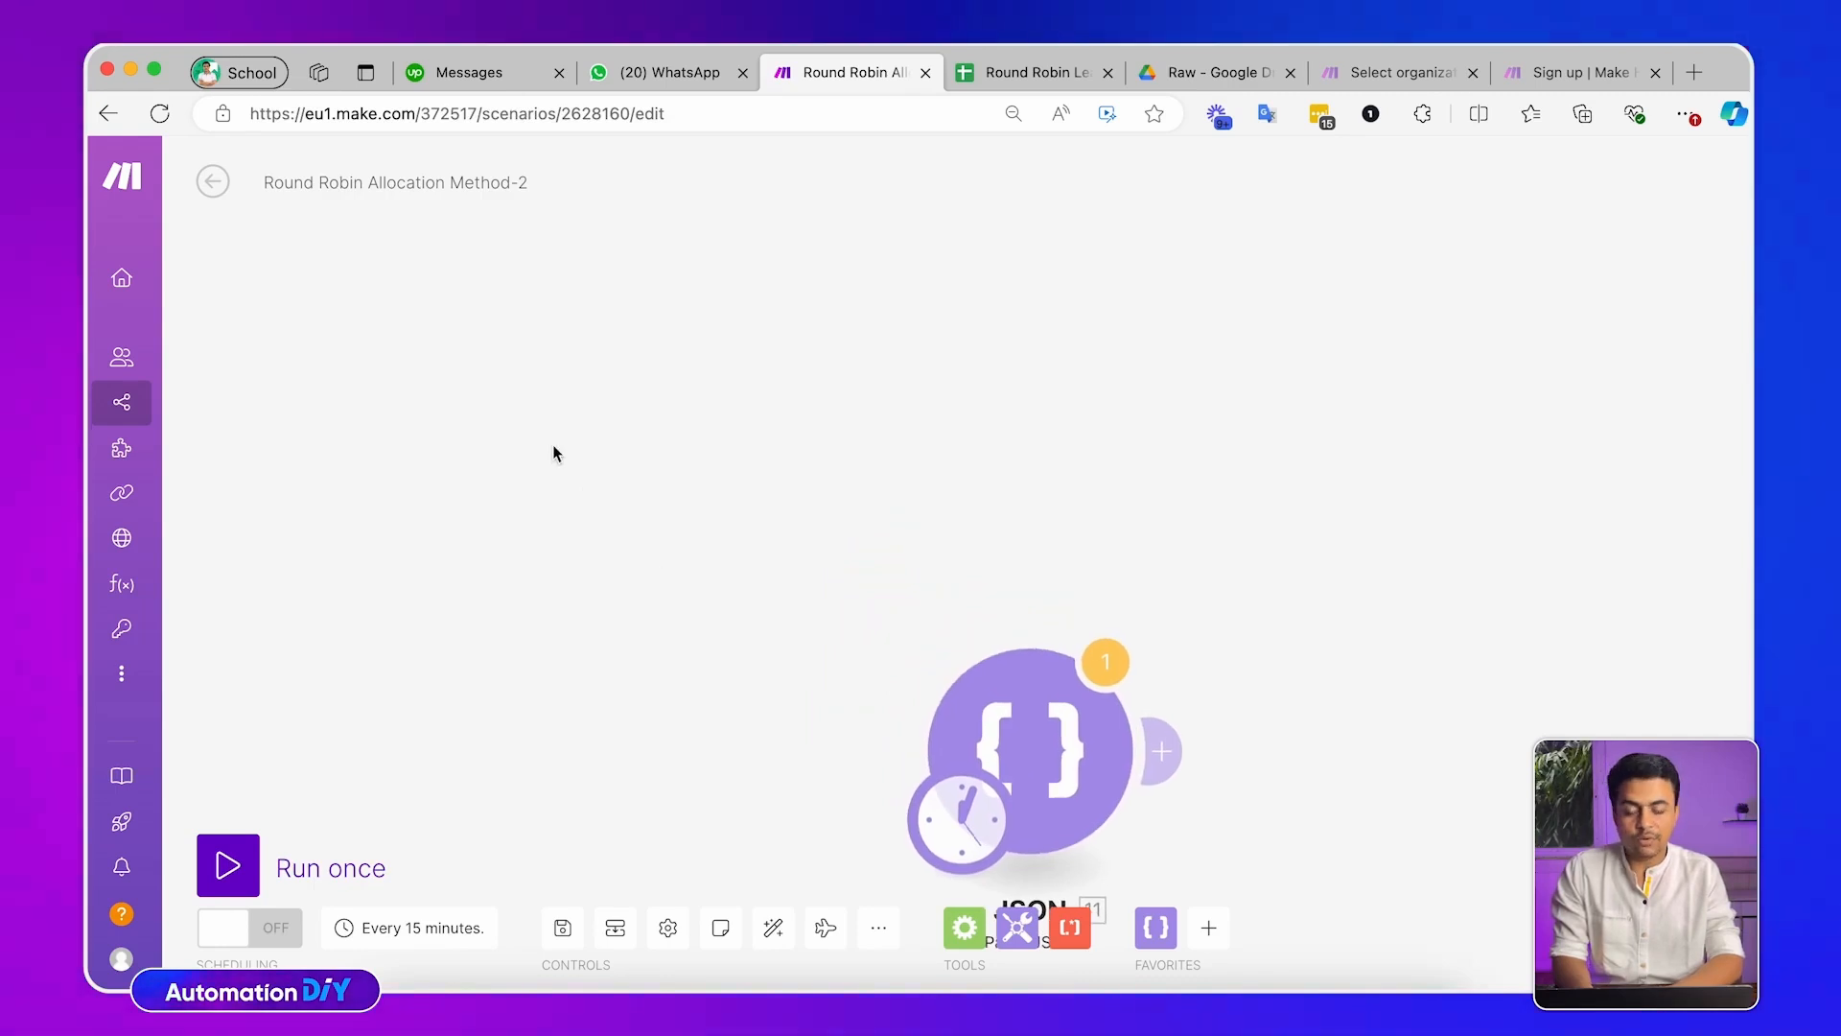
# Add a Facebook Lead Ads New Lead trigger module in the free canvas space, leaving its settings unconfigured
pyautogui.click(534, 422)
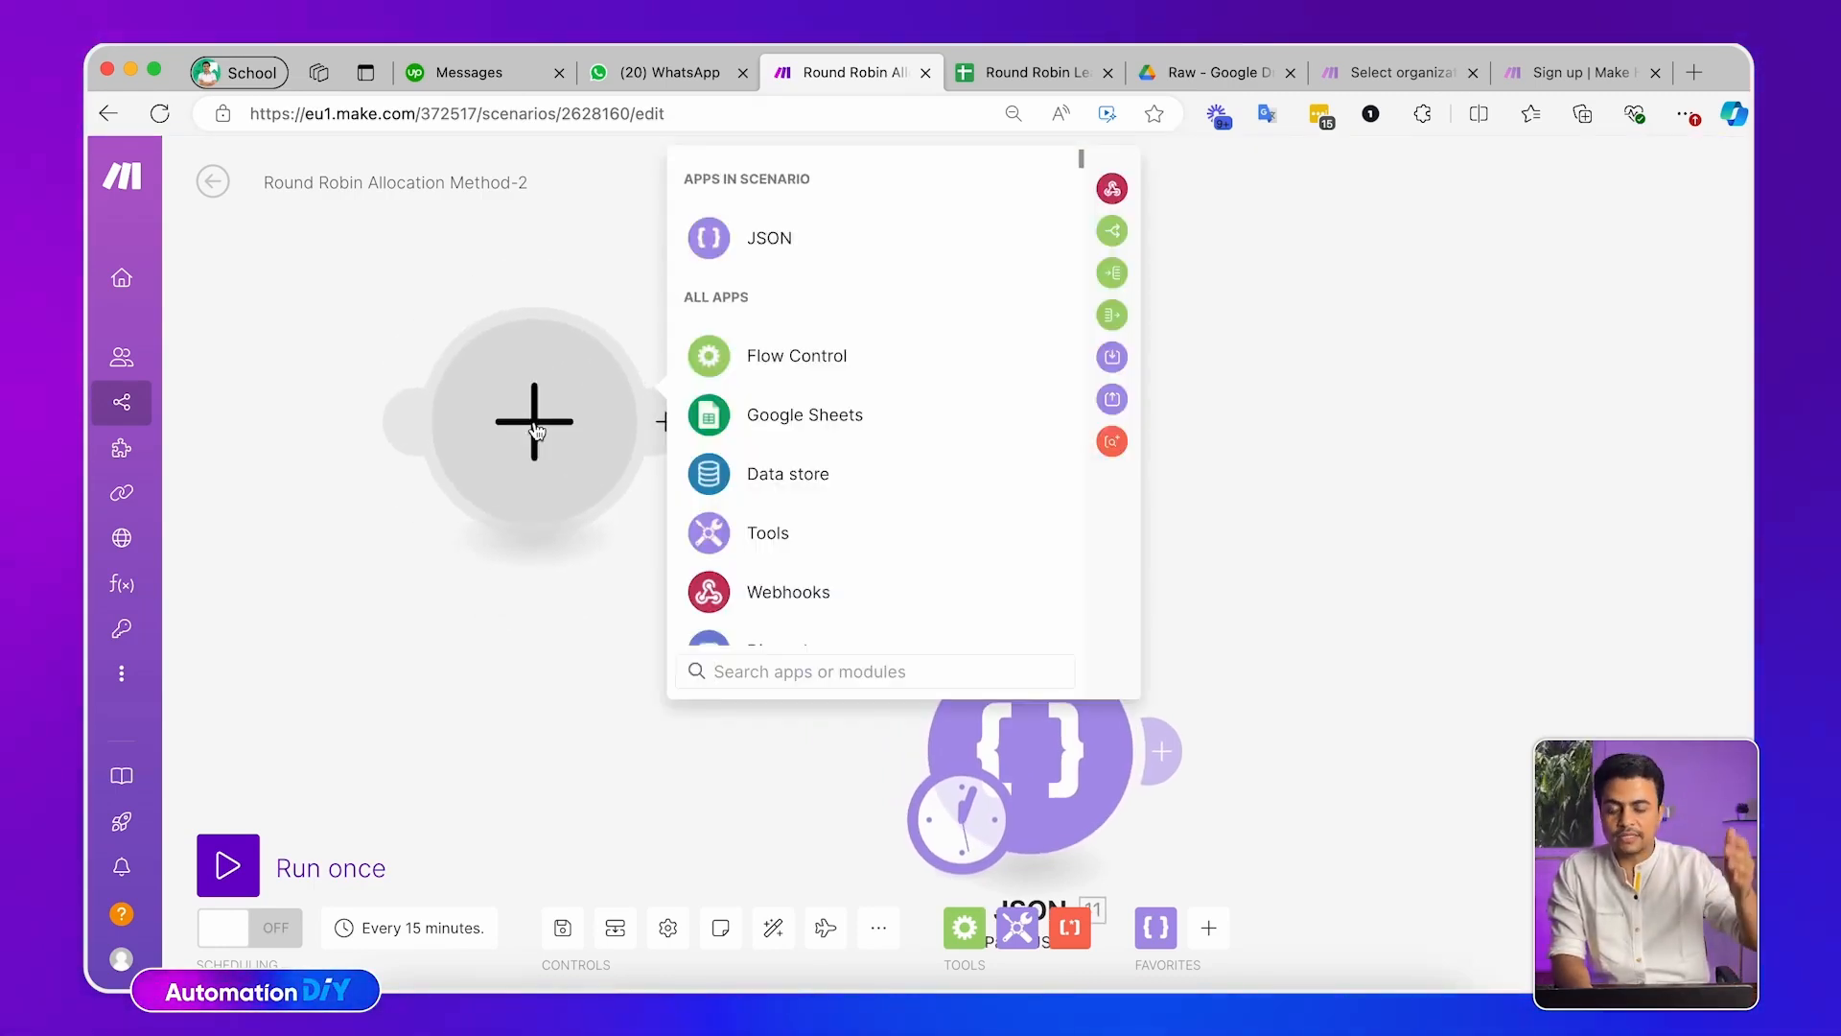
pyautogui.write('facebook')
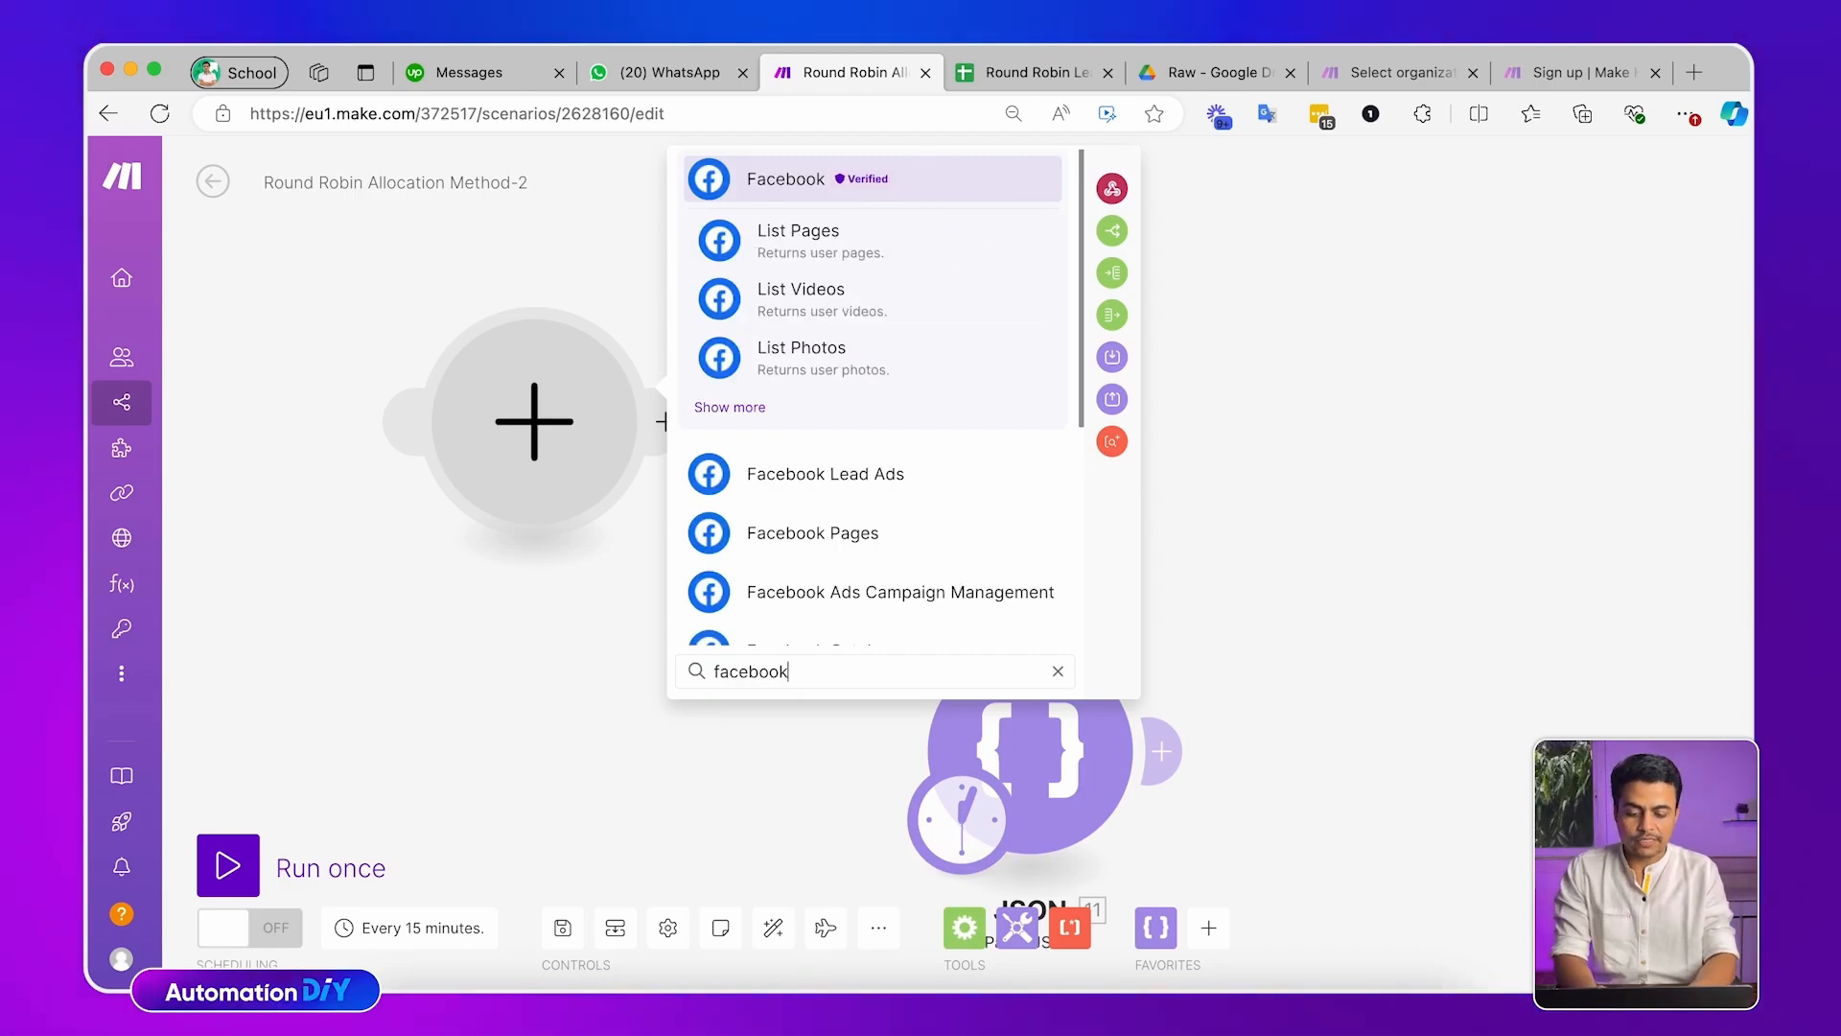
pyautogui.click(864, 476)
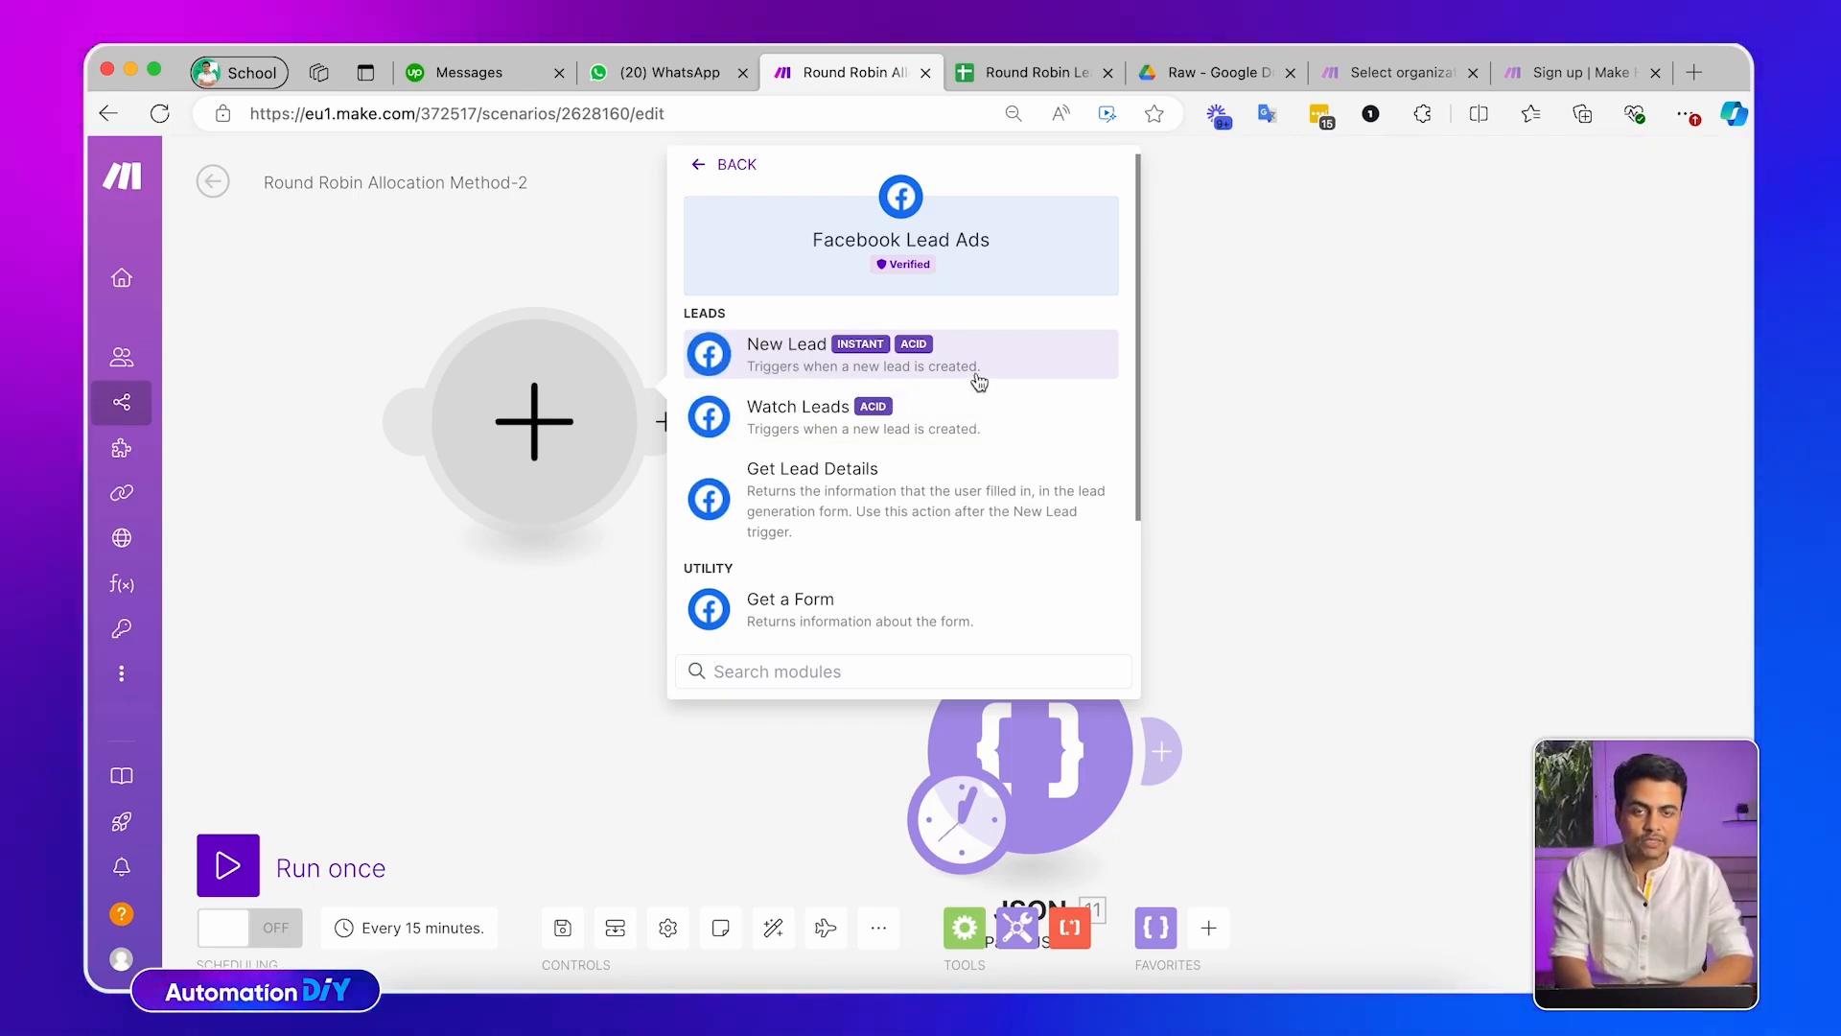
pyautogui.click(842, 359)
pyautogui.click(524, 639)
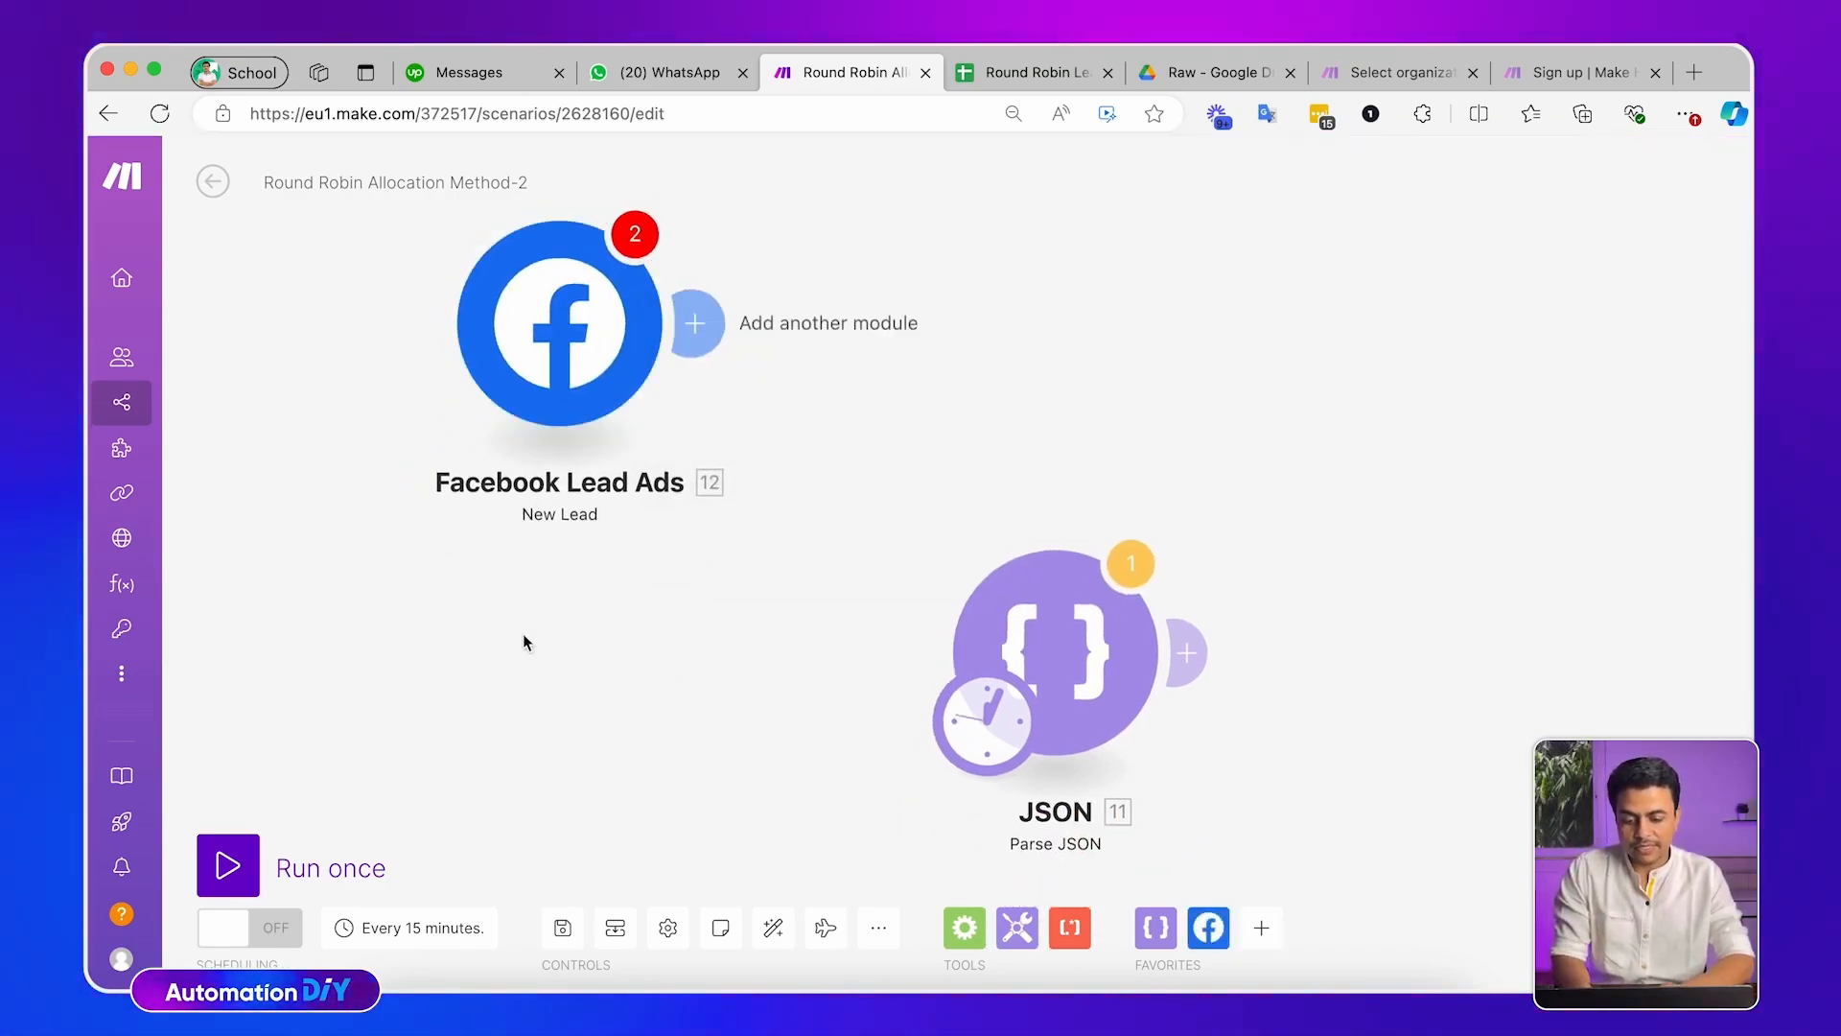
# Add a LinkedIn Lead Gen Forms instant Watch Form Responses module below Facebook Lead Ads, without creating a webhook
pyautogui.click(524, 642)
pyautogui.write('linkedin')
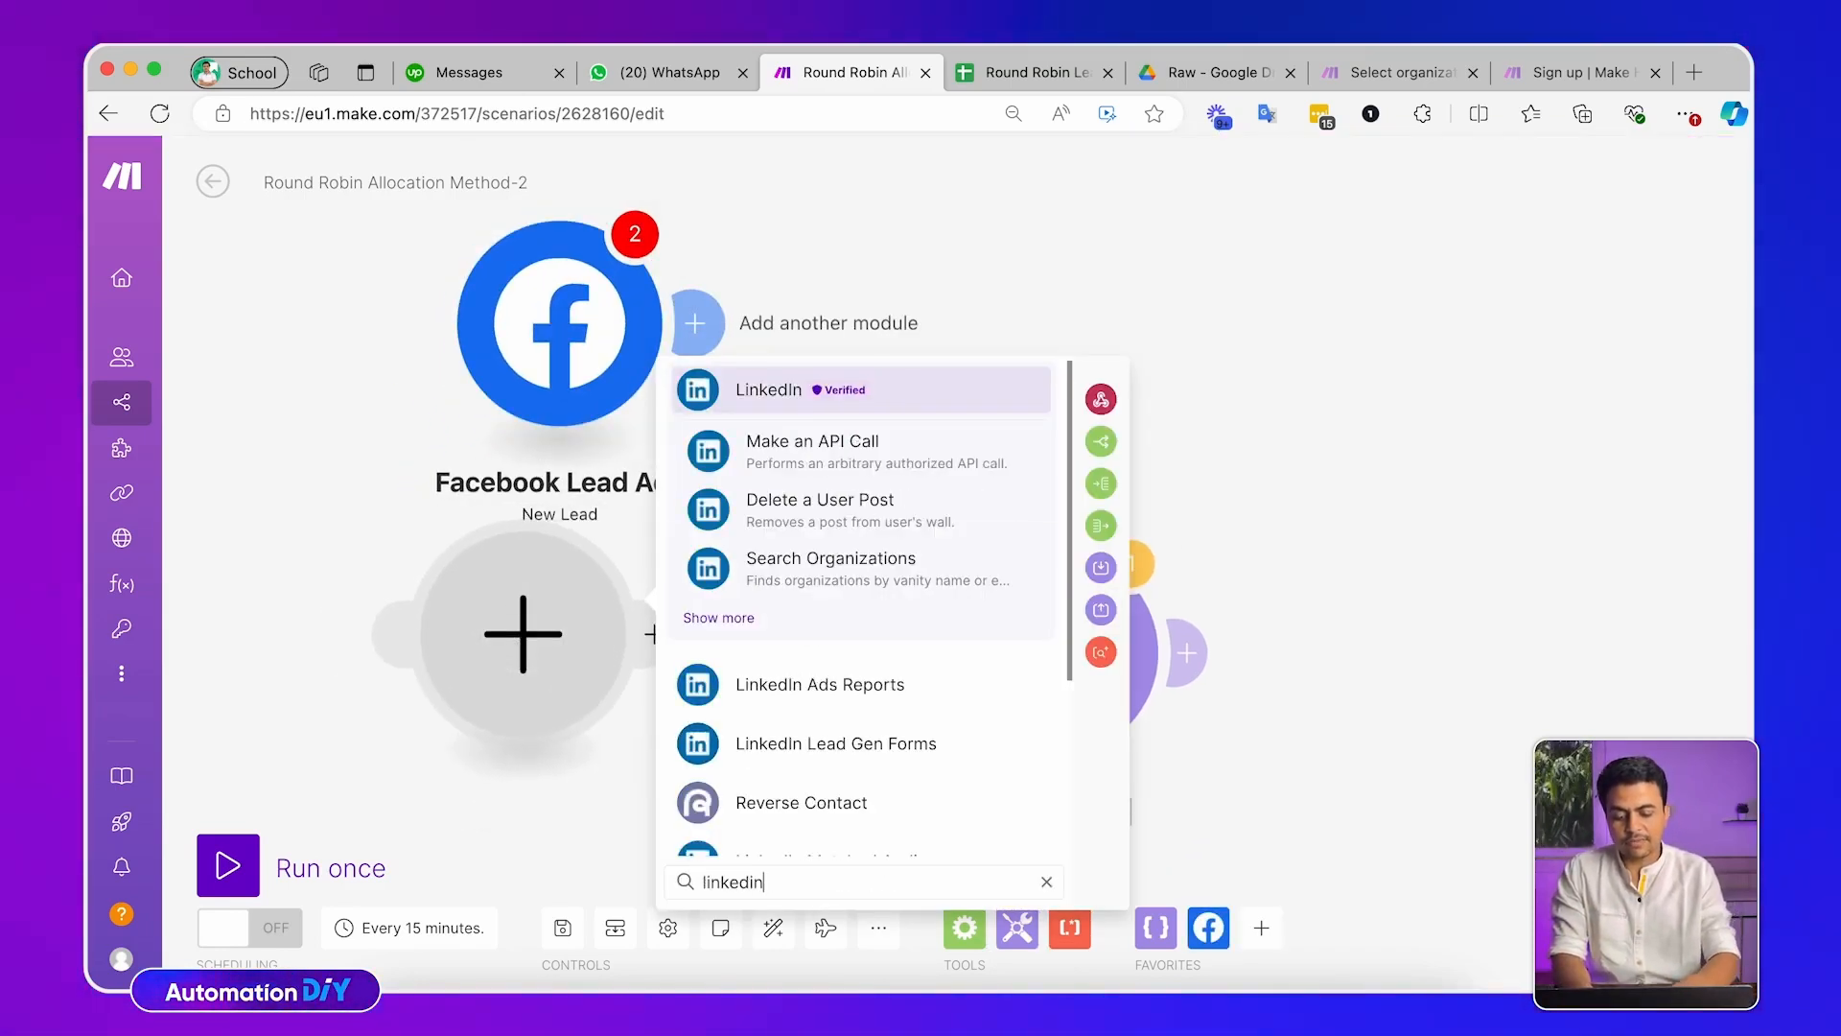
pyautogui.click(825, 754)
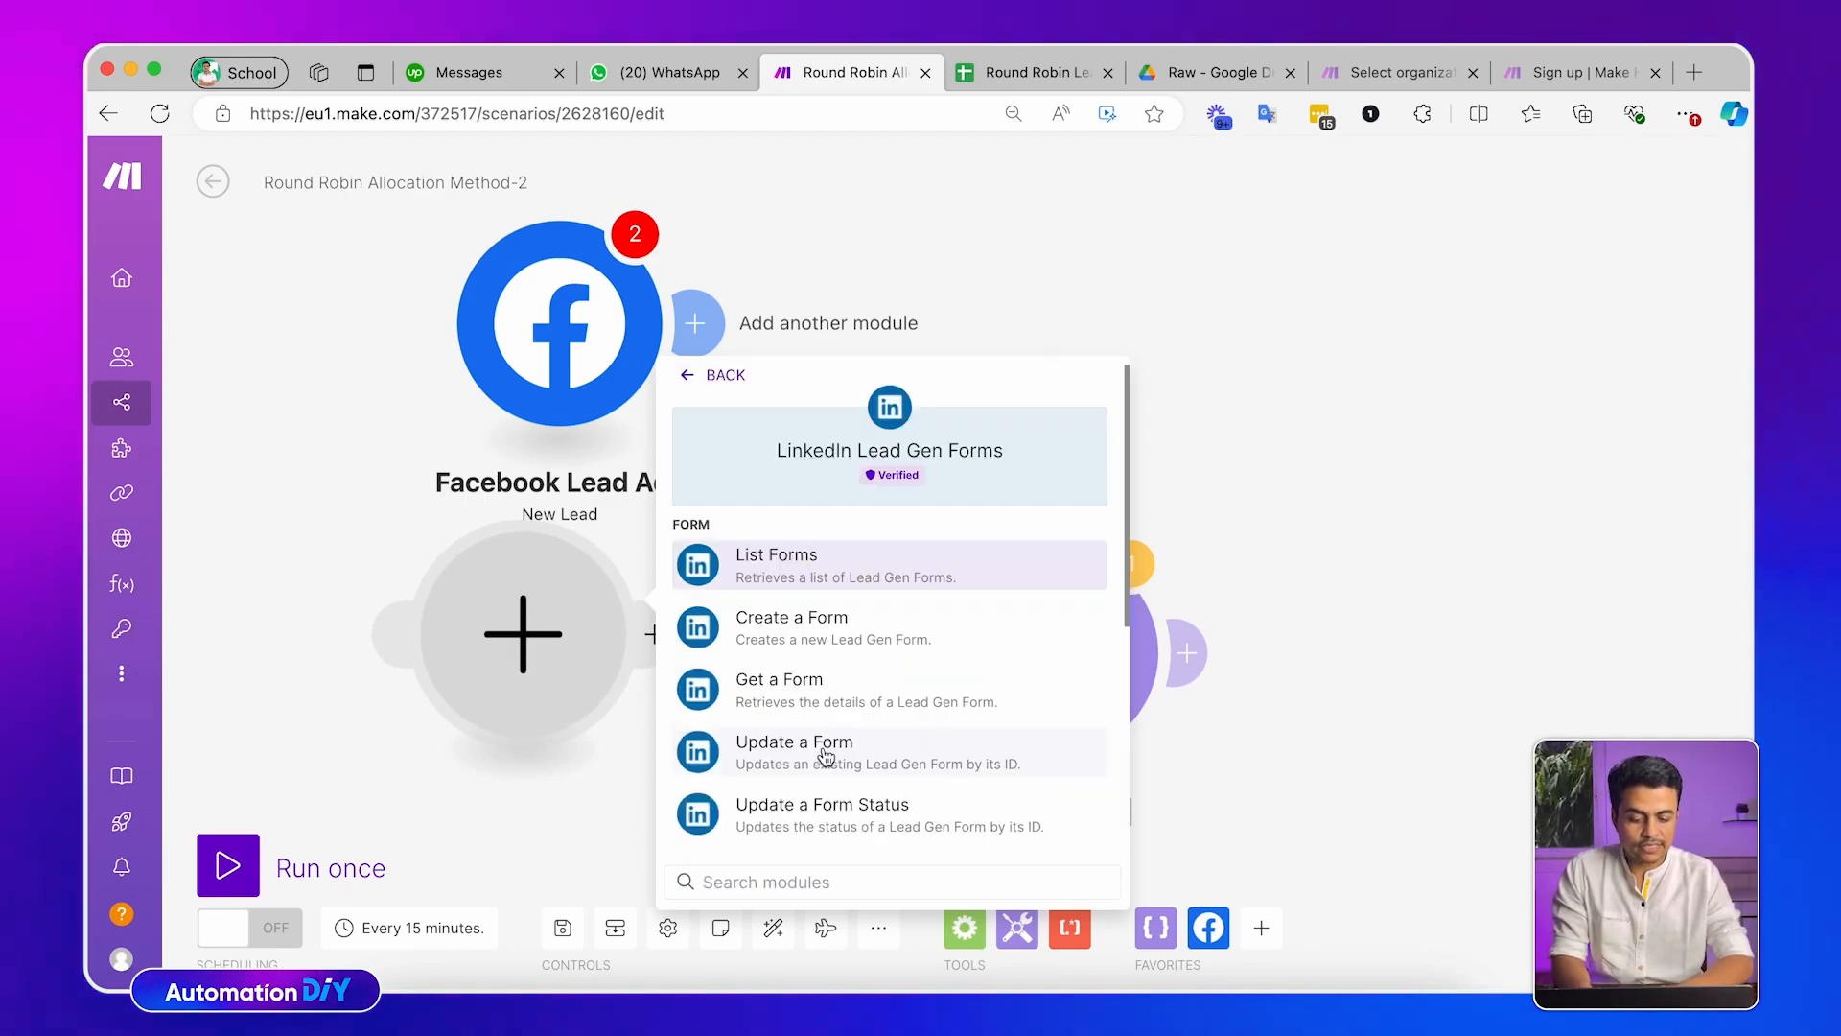
pyautogui.scroll(-5, 804, 695)
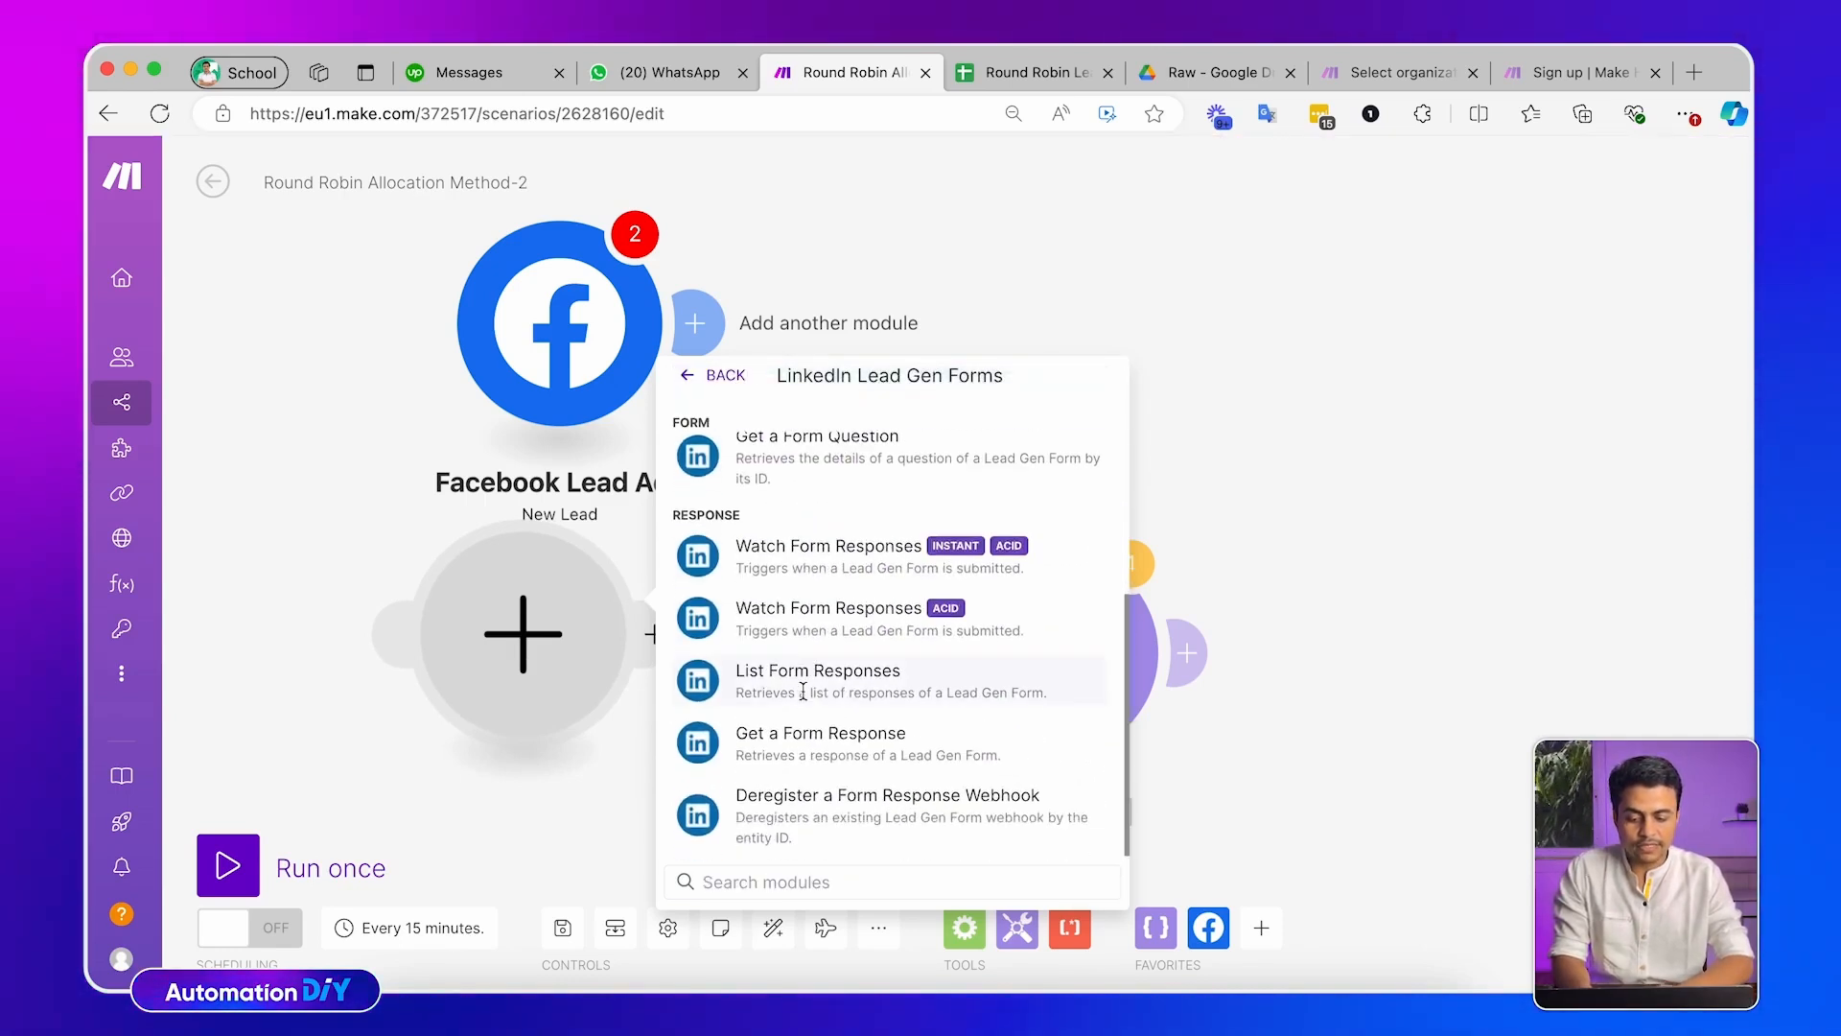
pyautogui.click(904, 563)
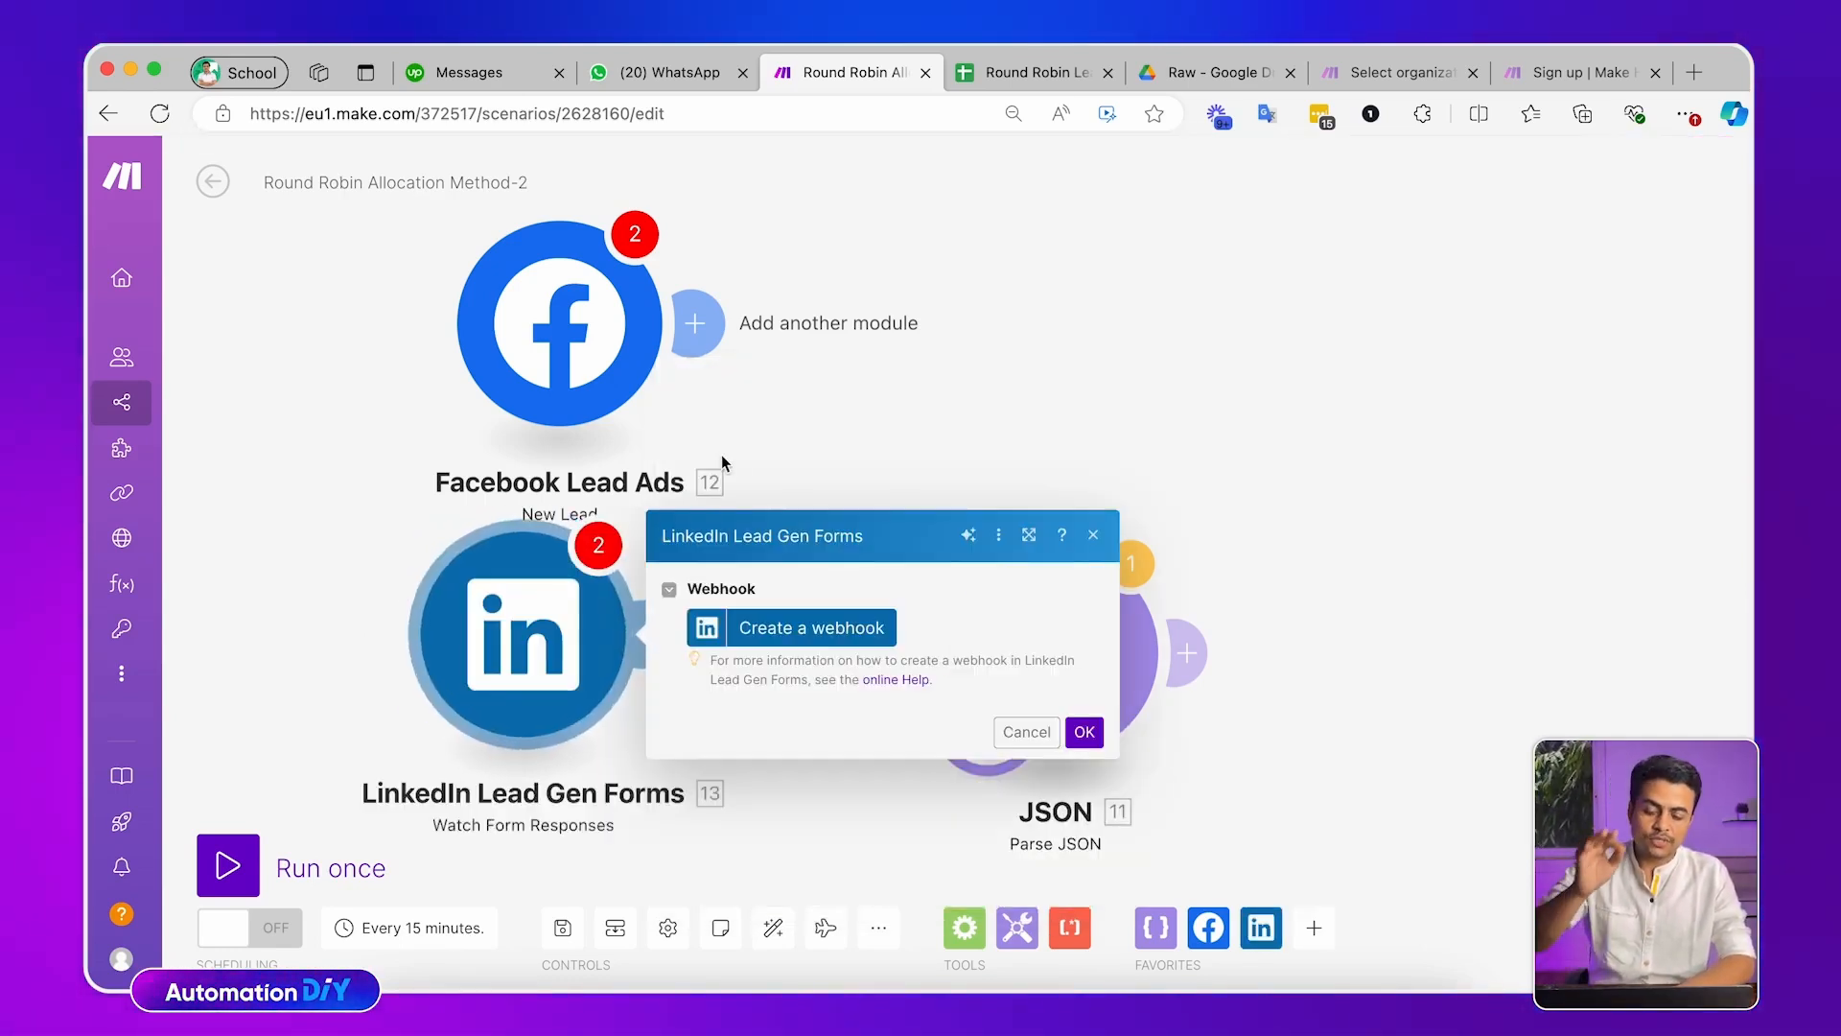
pyautogui.press('Escape')
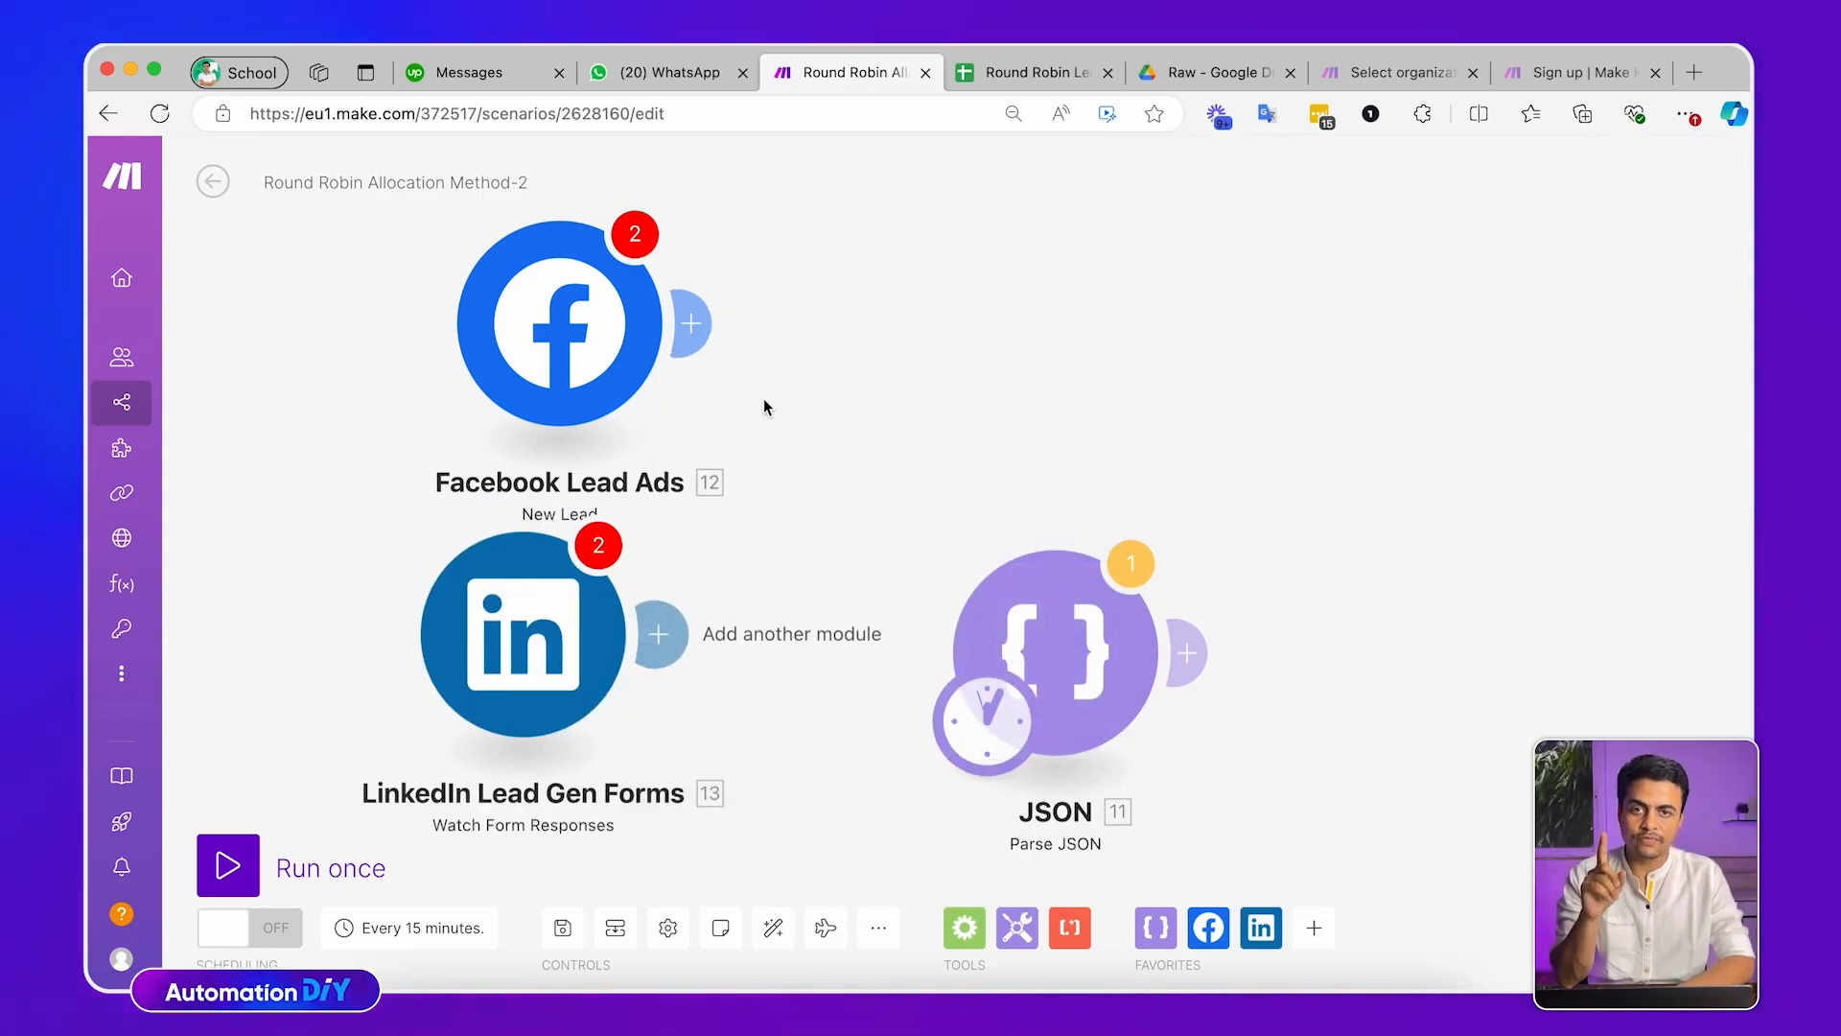
# Place a new empty module below the LinkedIn Lead Gen Forms module
pyautogui.moveTo(764, 399); pyautogui.dragTo(798, 389)
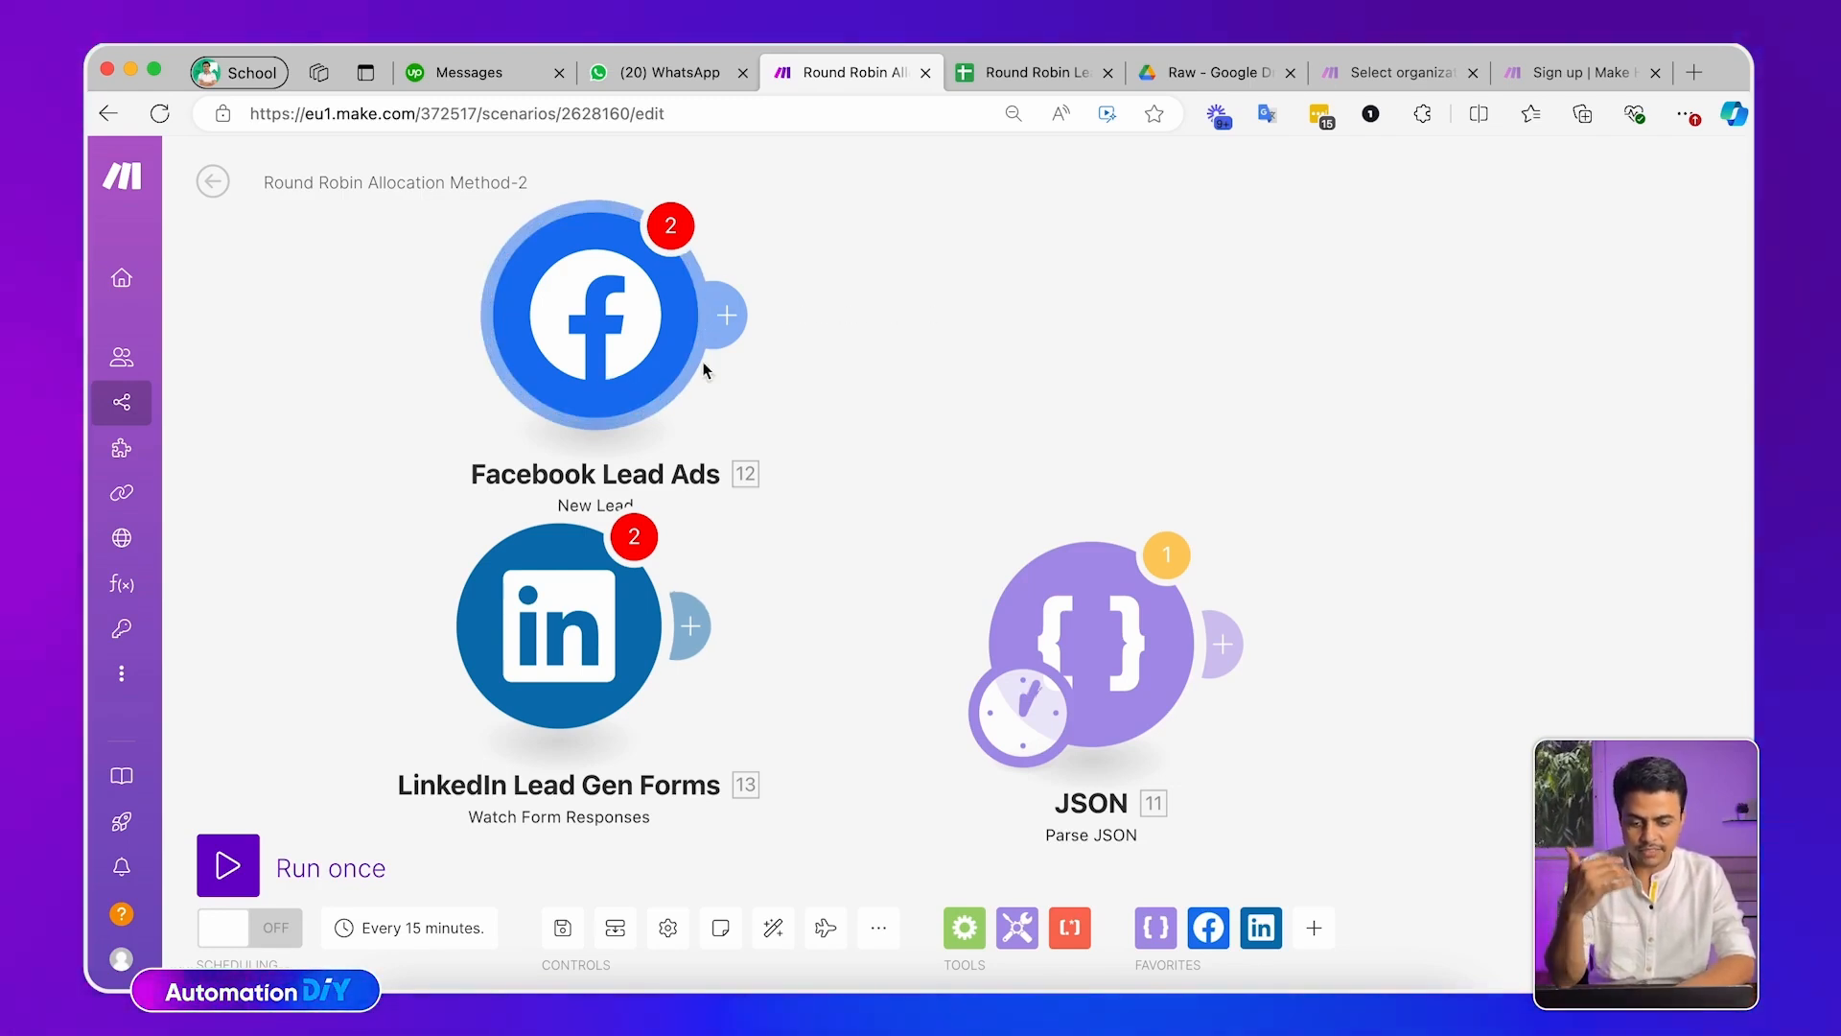
pyautogui.scroll(-5, 756, 469)
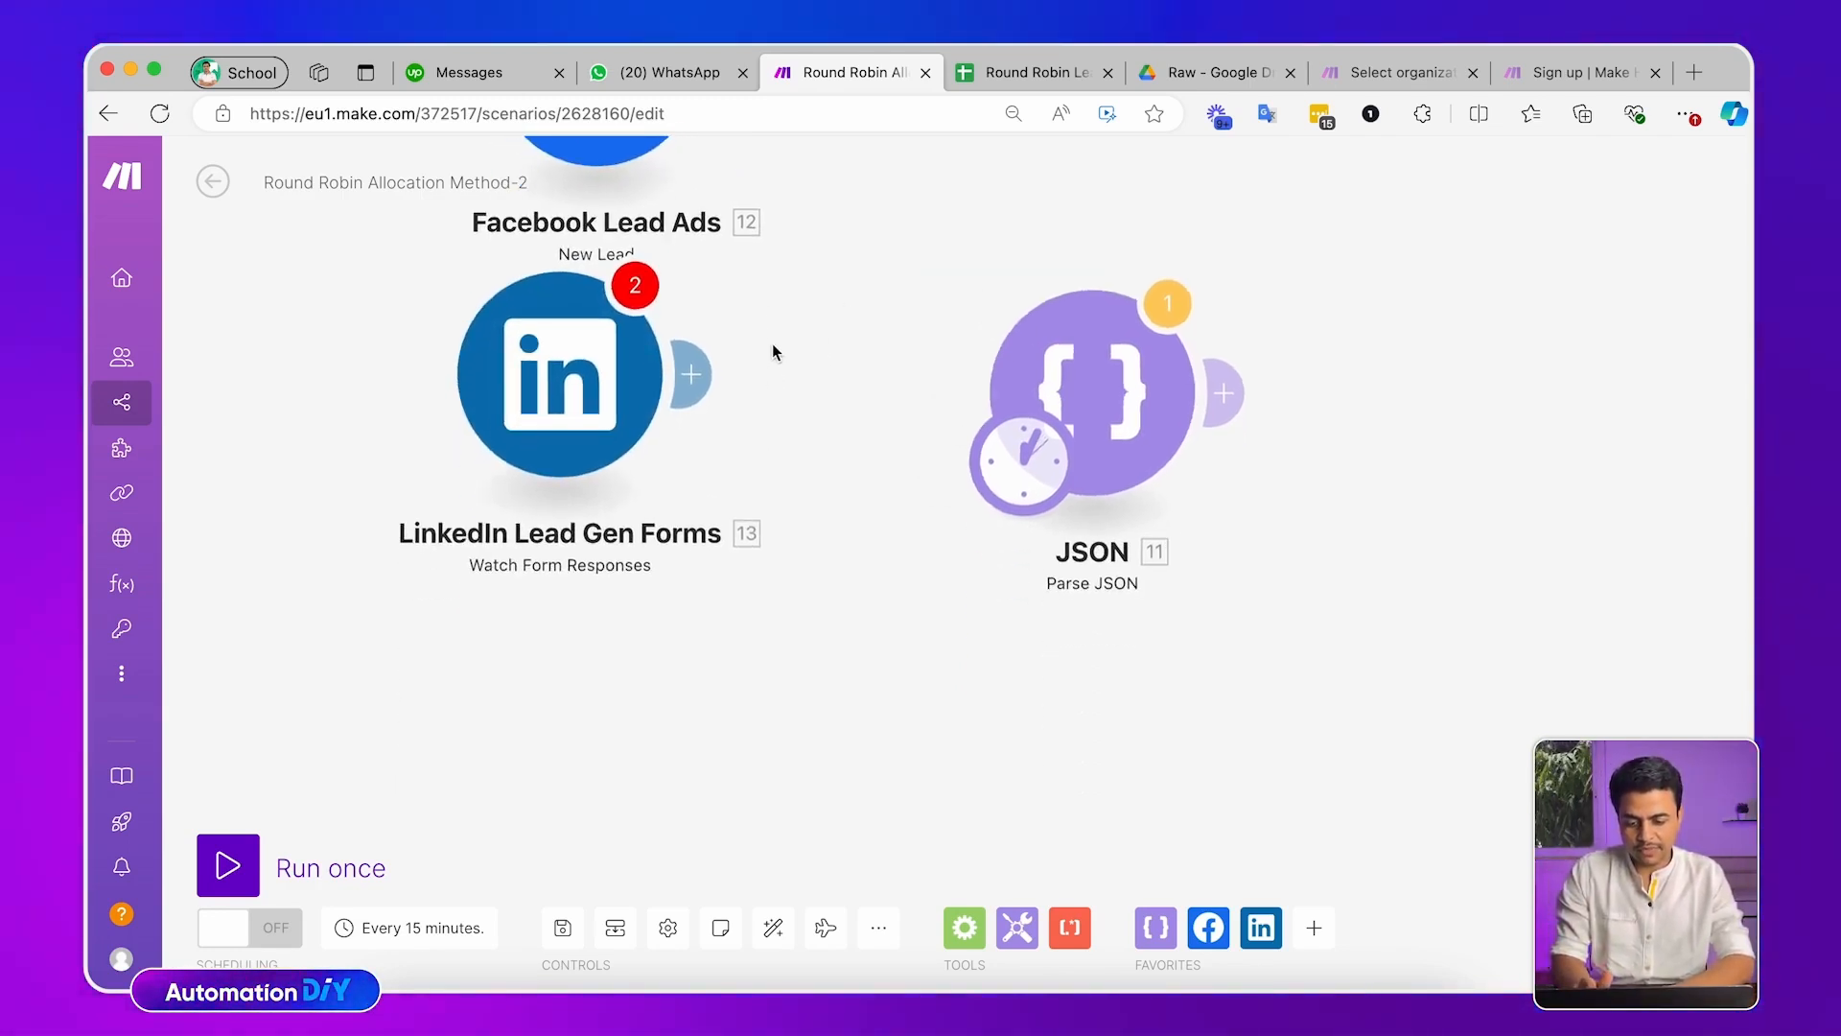
pyautogui.moveTo(566, 642); pyautogui.dragTo(585, 514)
pyautogui.doubleClick(537, 558)
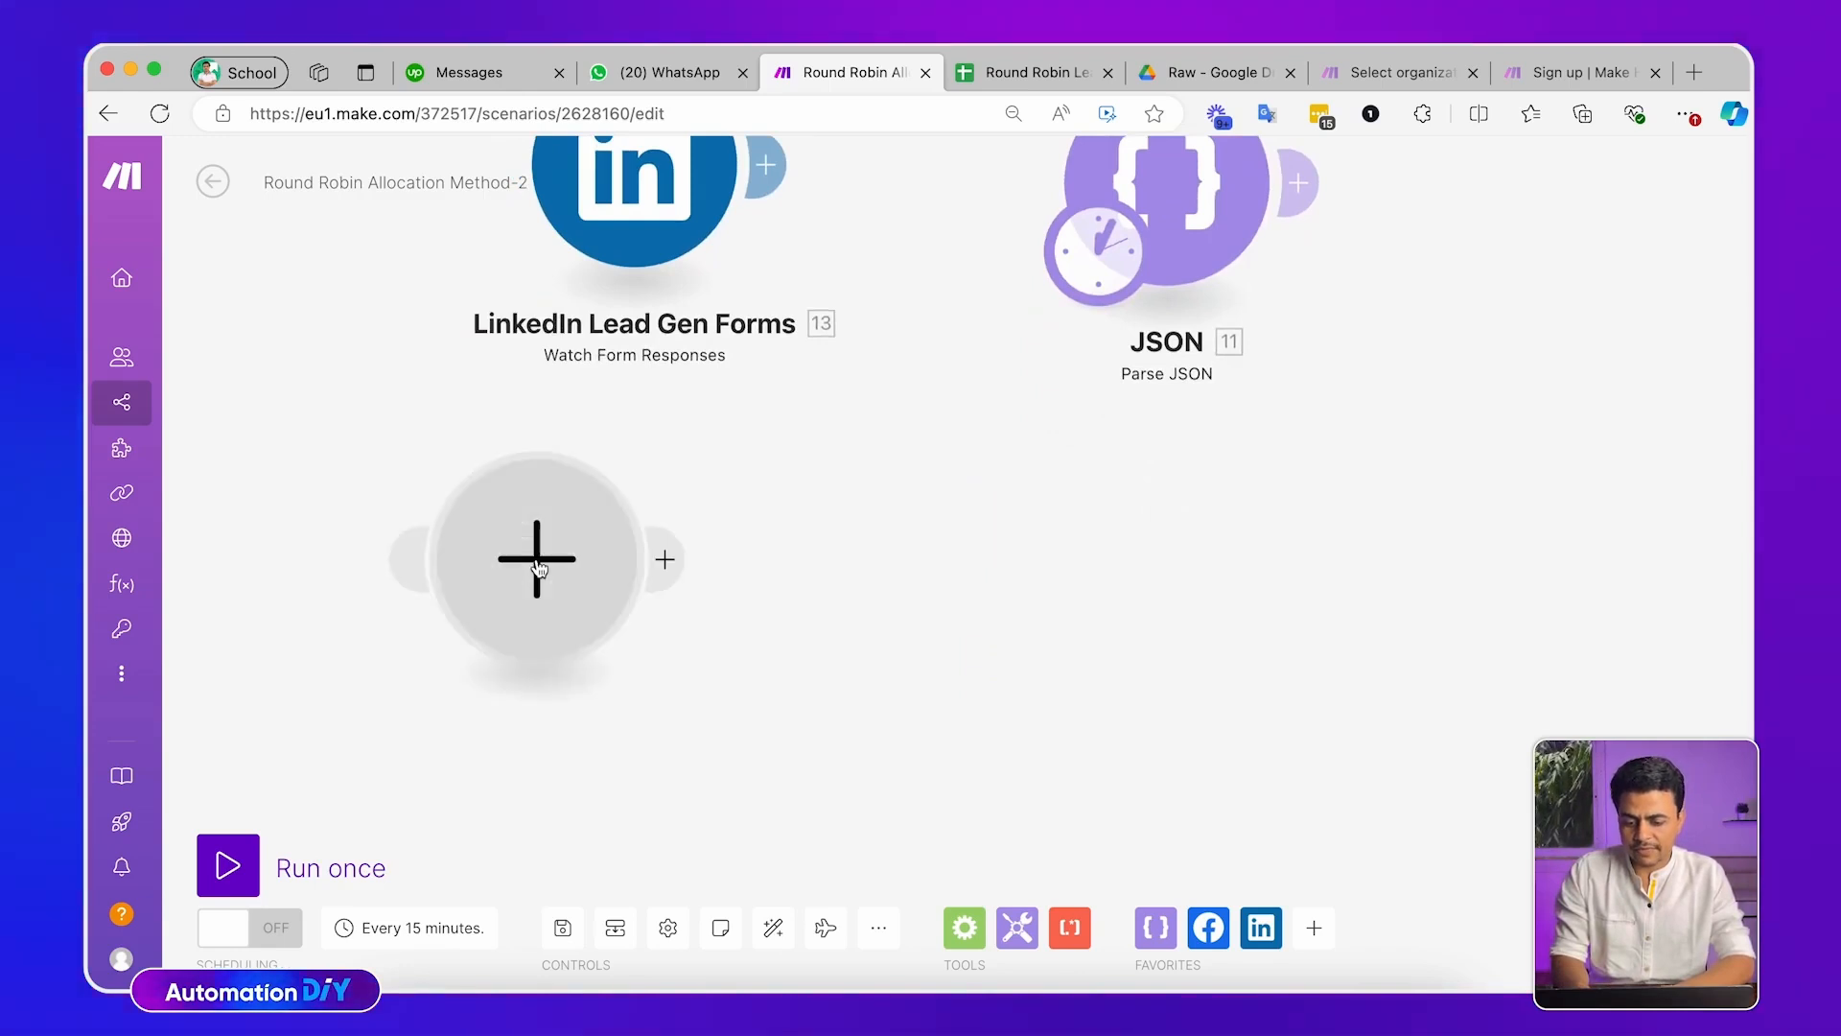
# Search the apps for WordPress and look through its modules for a form trigger
pyautogui.write('wordpress')
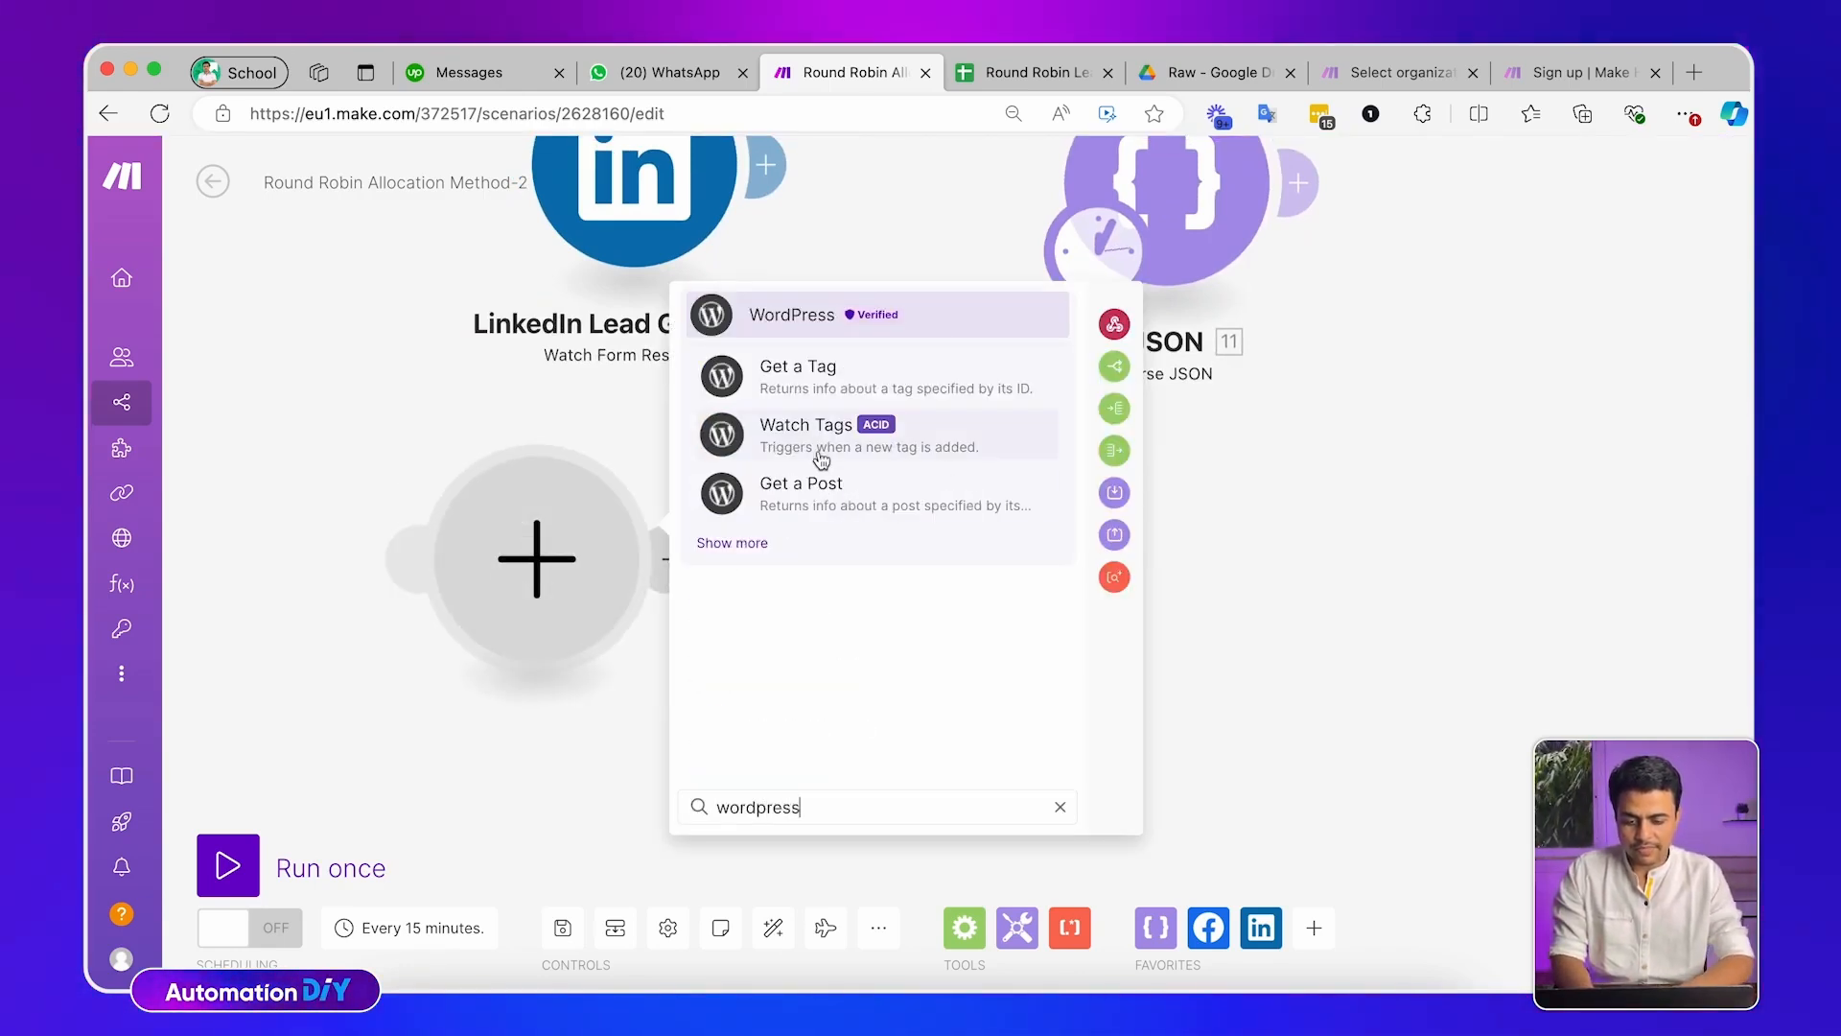
pyautogui.click(792, 315)
pyautogui.scroll(-5, 810, 652)
pyautogui.scroll(-5, 810, 652)
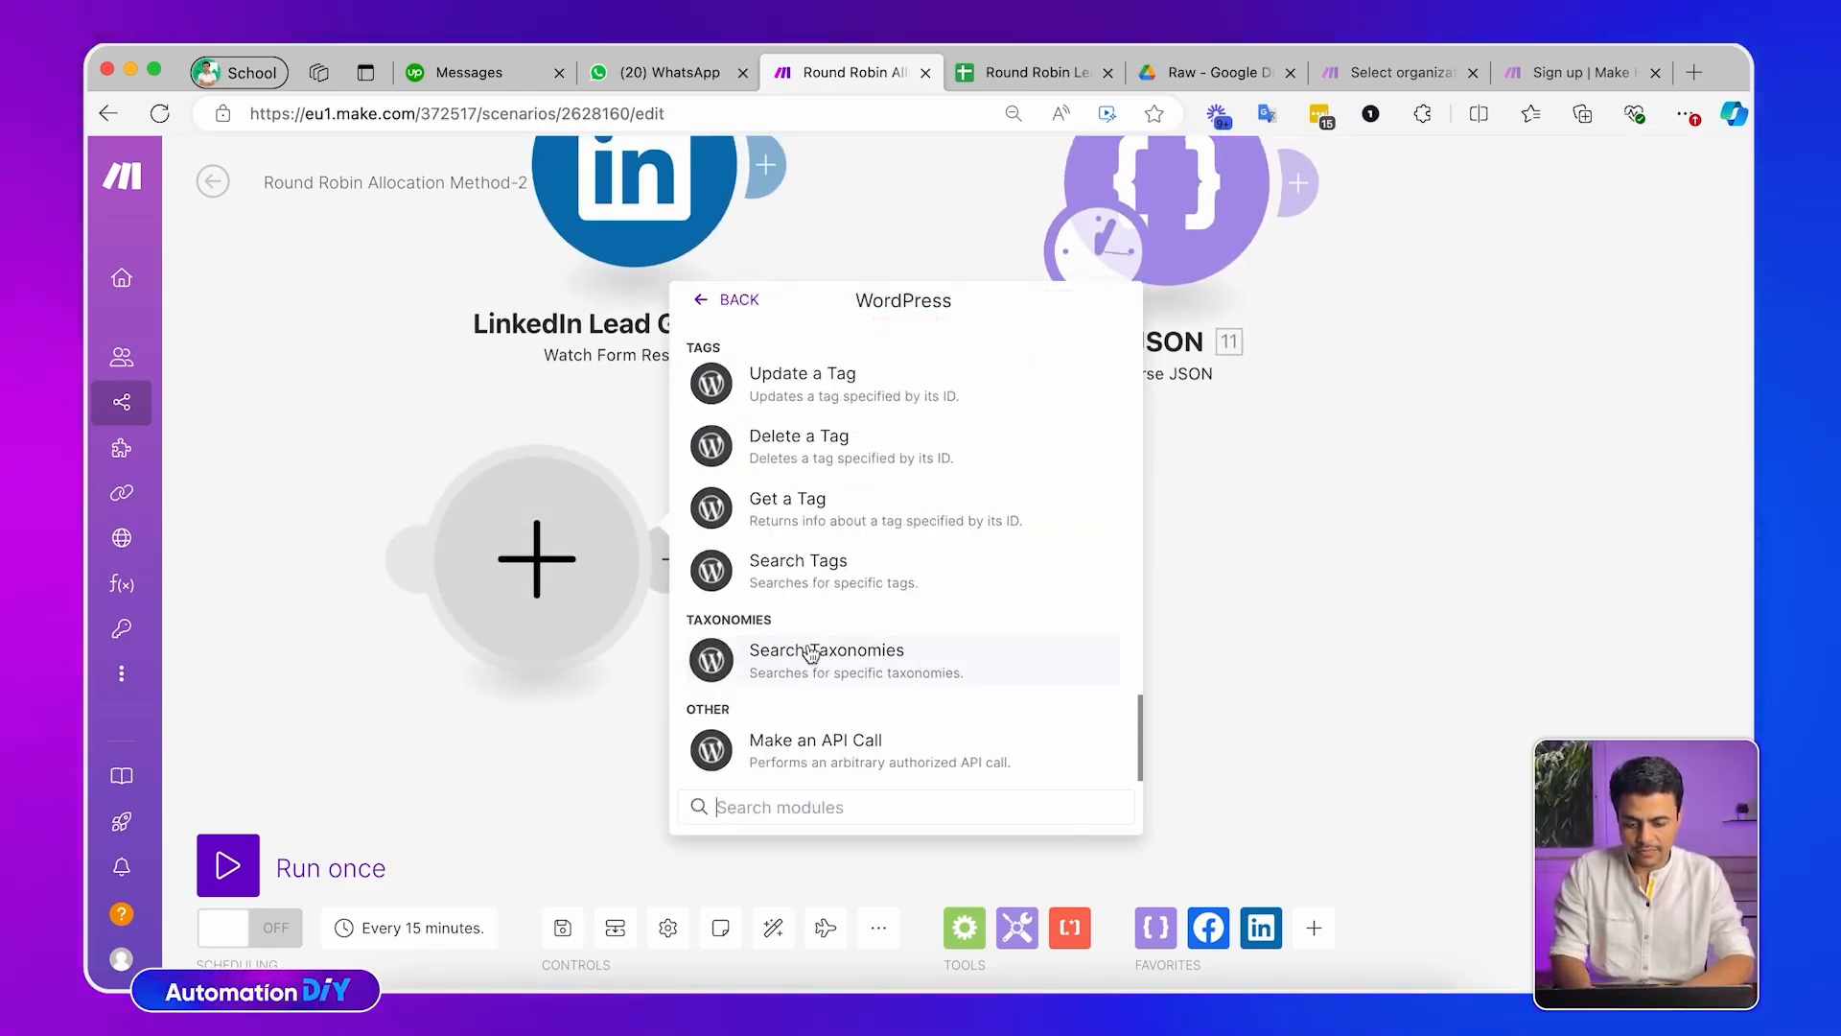
pyautogui.scroll(5, 811, 654)
pyautogui.scroll(10, 810, 654)
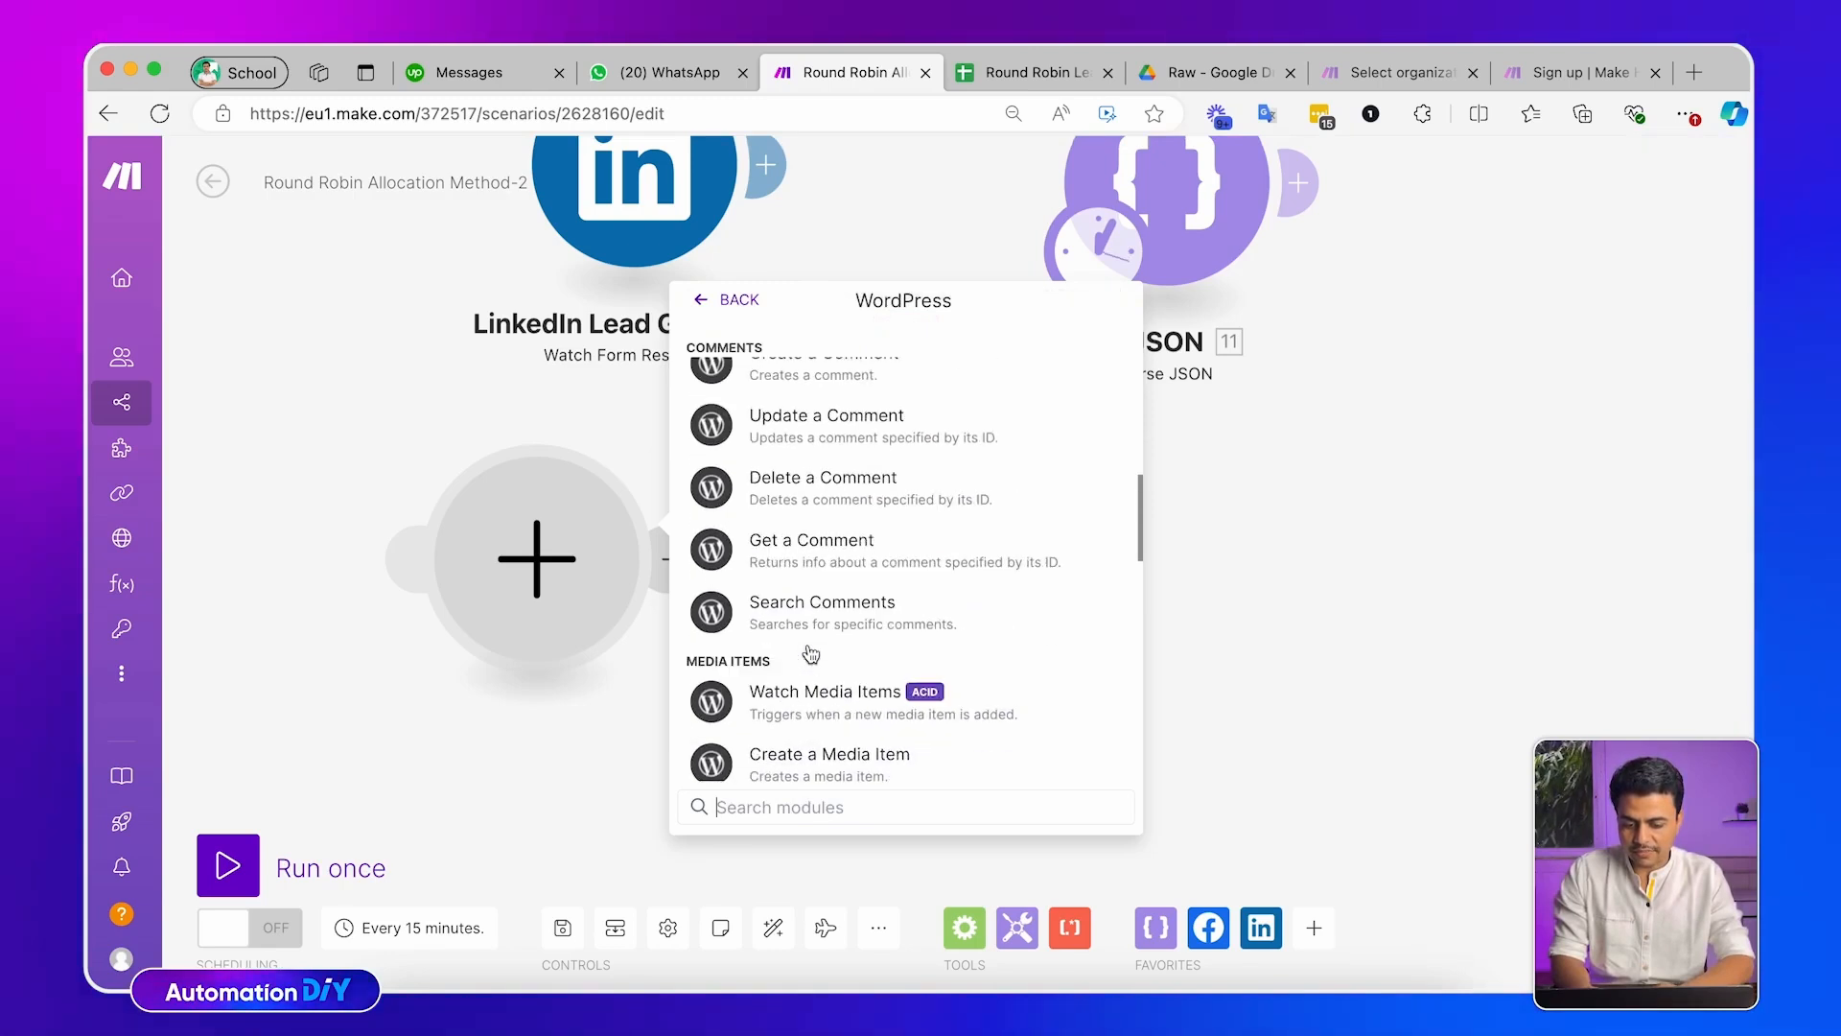
pyautogui.scroll(3, 811, 655)
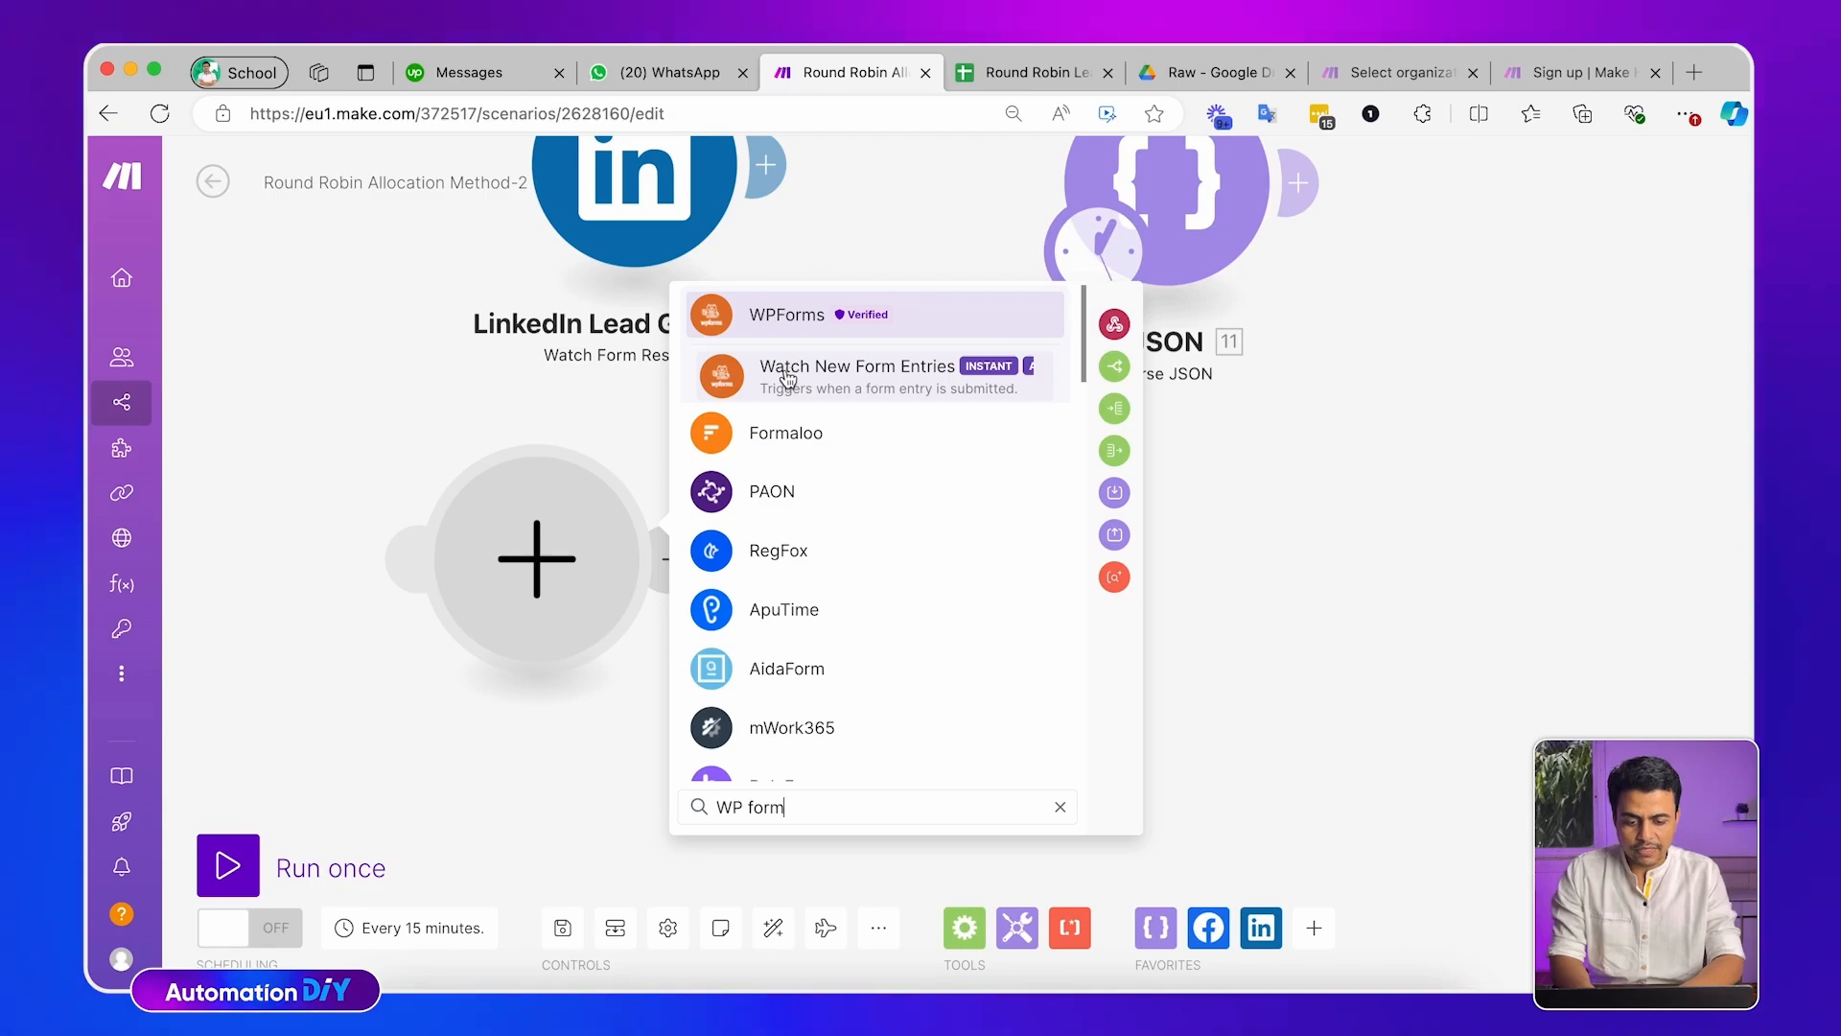
# Search for "WP form" and set the empty module to WPForms Watch New Form Entries, without choosing a hook
pyautogui.click(916, 388)
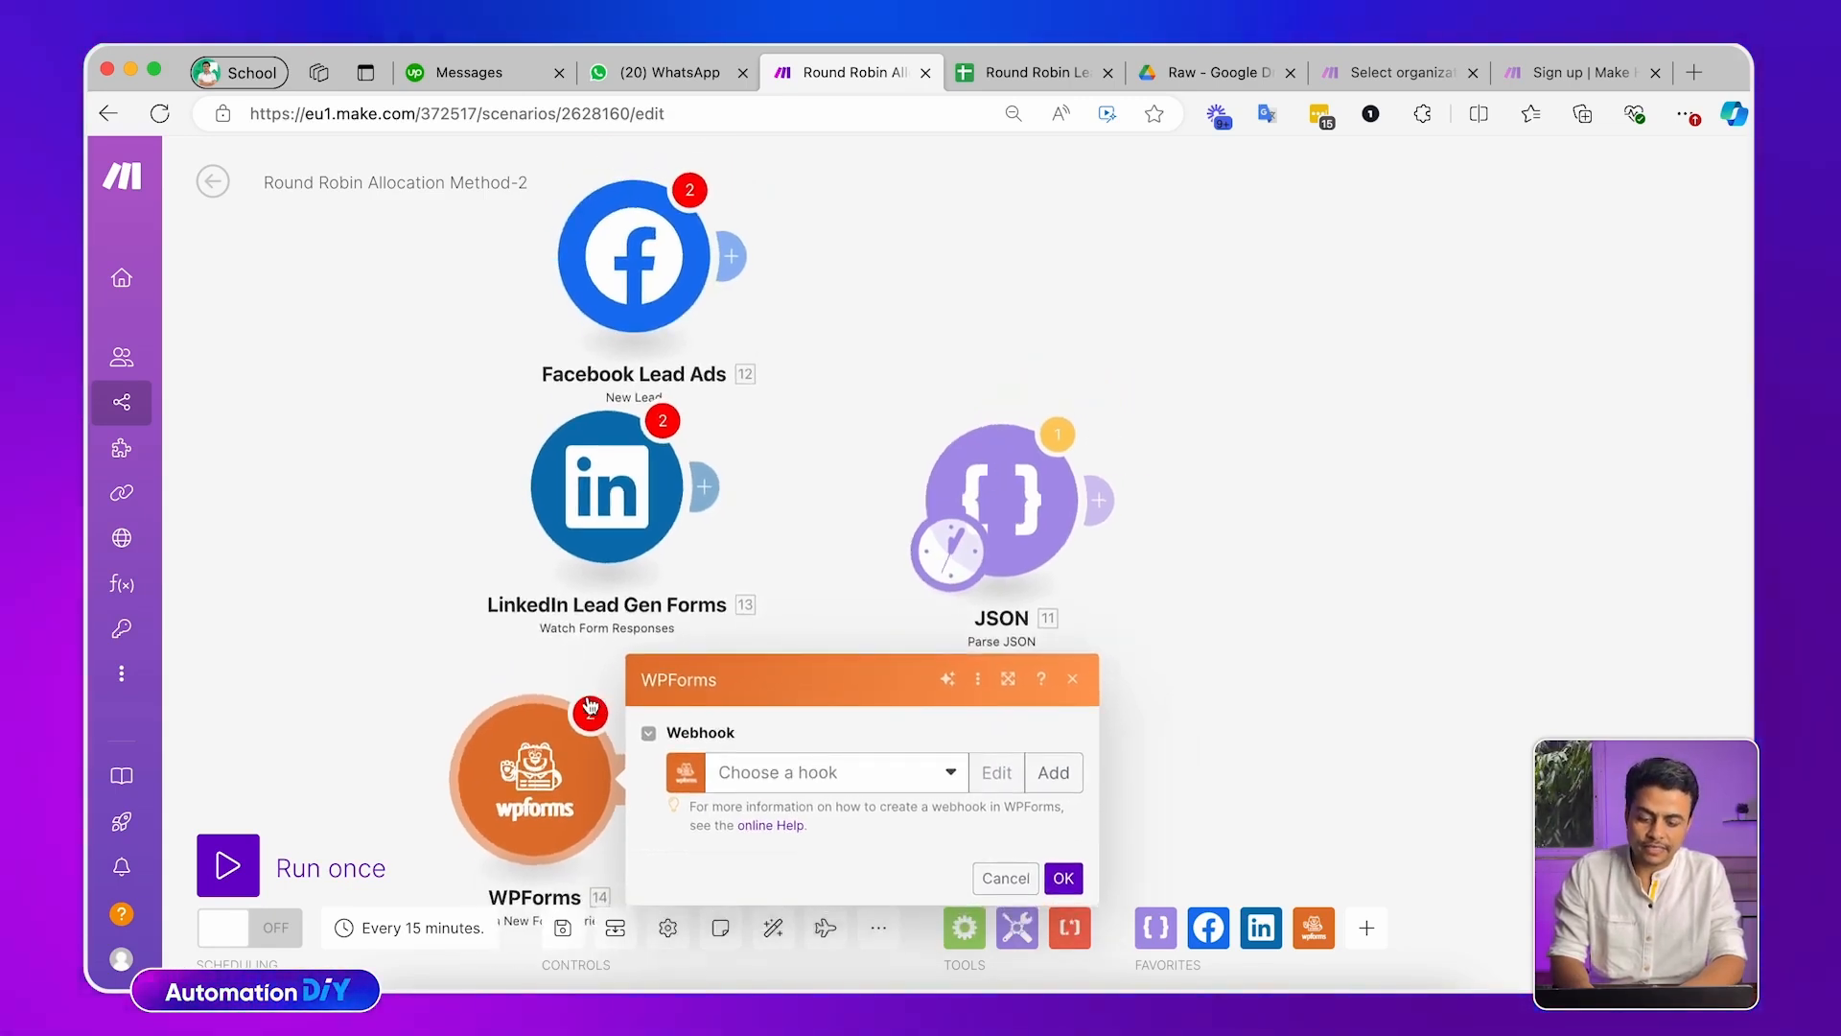
pyautogui.click(441, 255)
pyautogui.moveTo(428, 317); pyautogui.dragTo(572, 298)
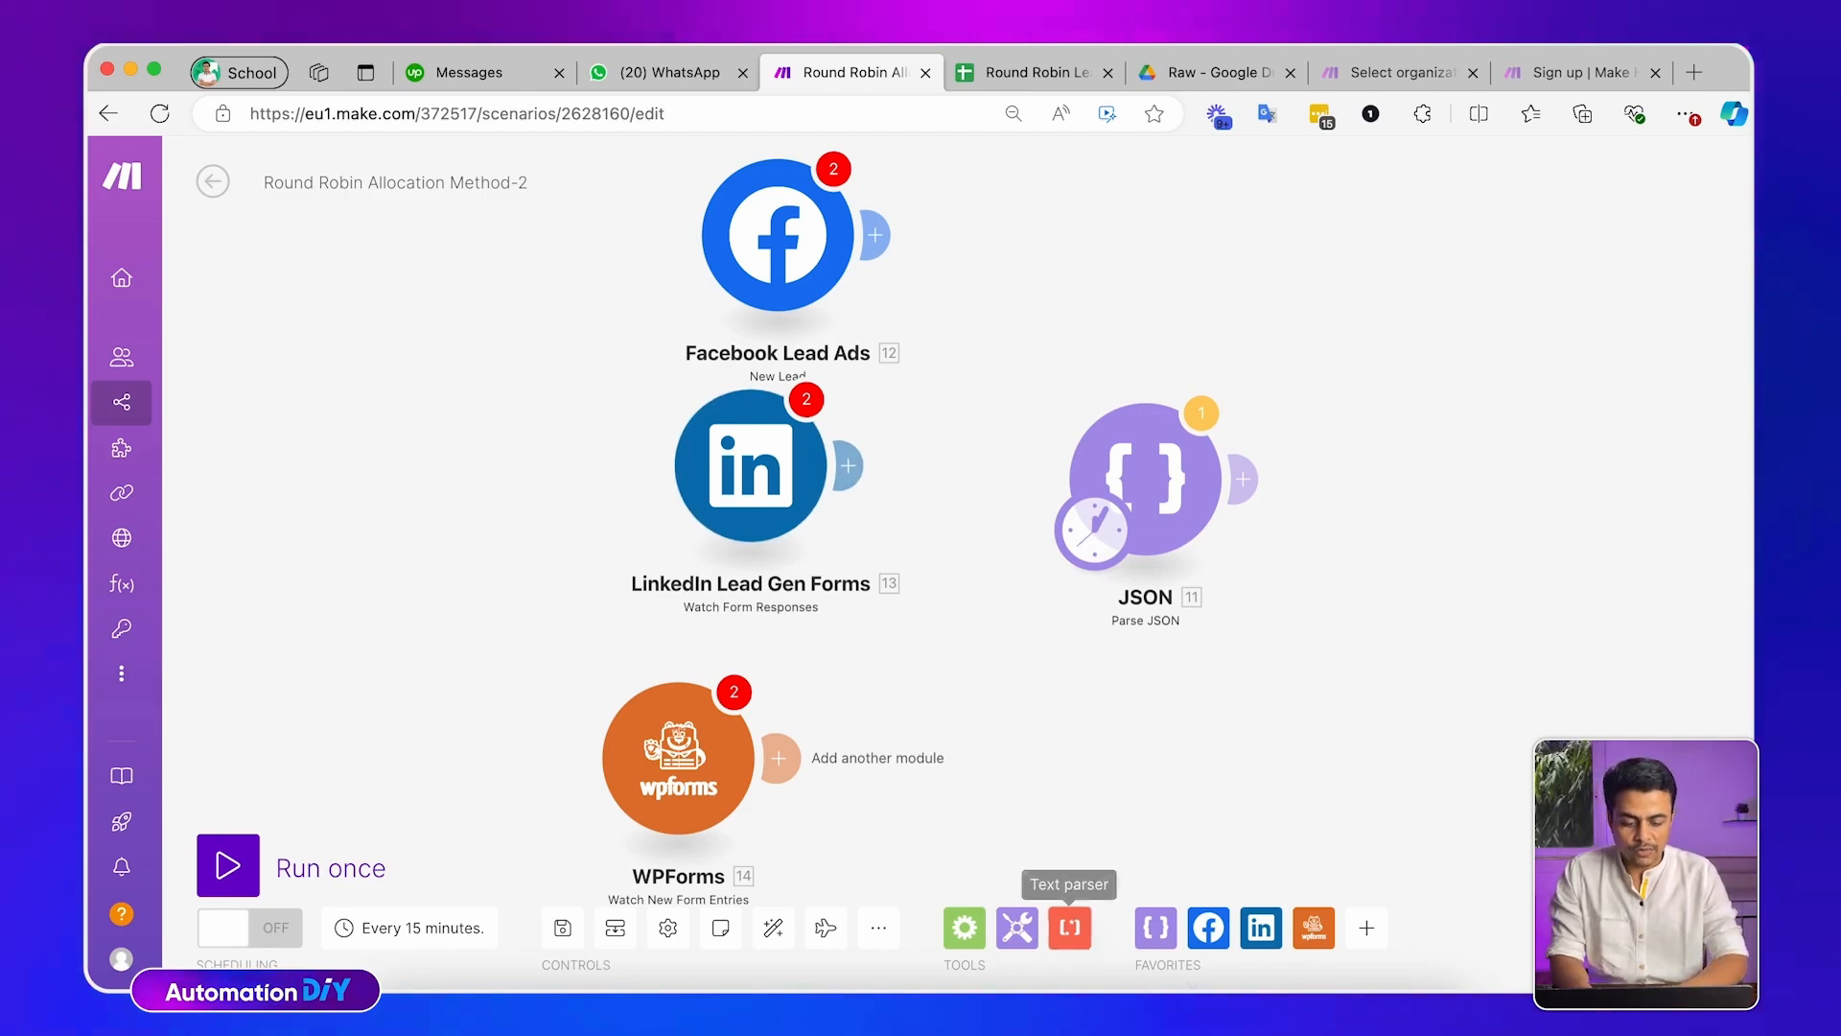
# Arrange the Facebook Lead Ads, LinkedIn Lead Gen Forms and WPForms modules in an evenly spaced column beside the JSON module
pyautogui.click(1196, 1015)
pyautogui.press('super+Tab')
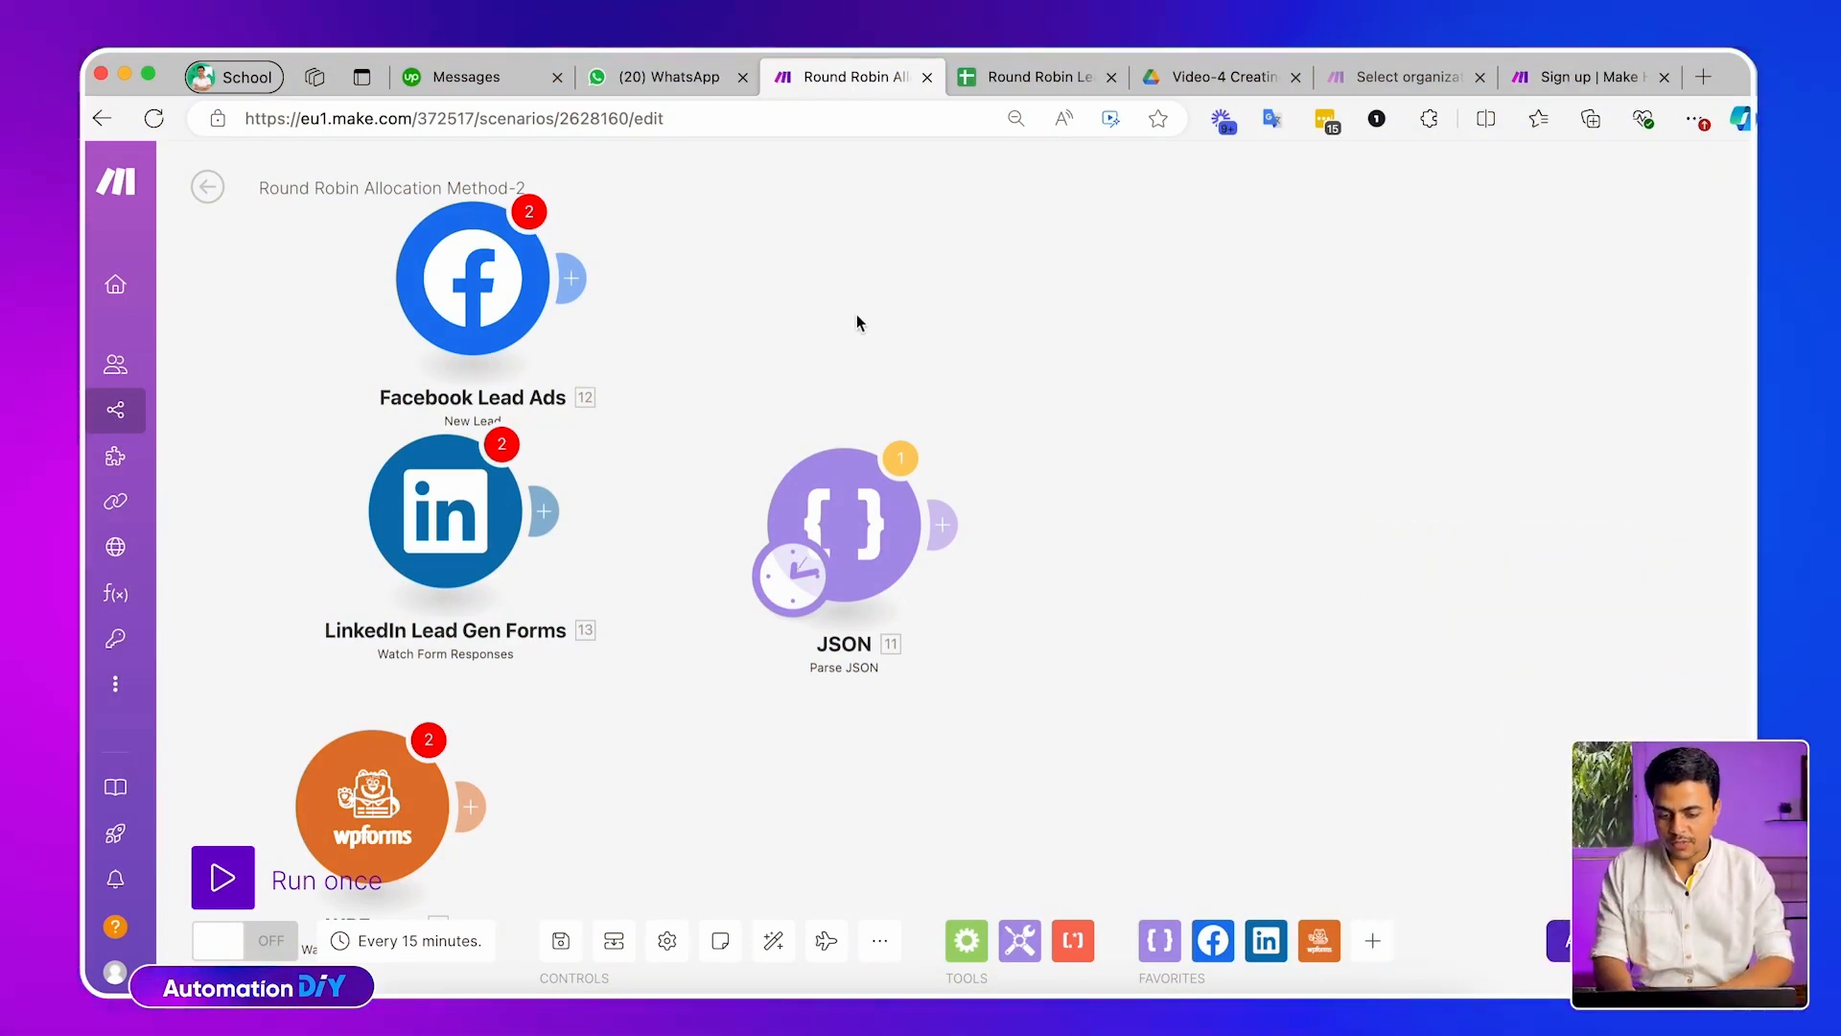
pyautogui.moveTo(821, 329); pyautogui.dragTo(892, 329)
pyautogui.moveTo(551, 307); pyautogui.dragTo(460, 304)
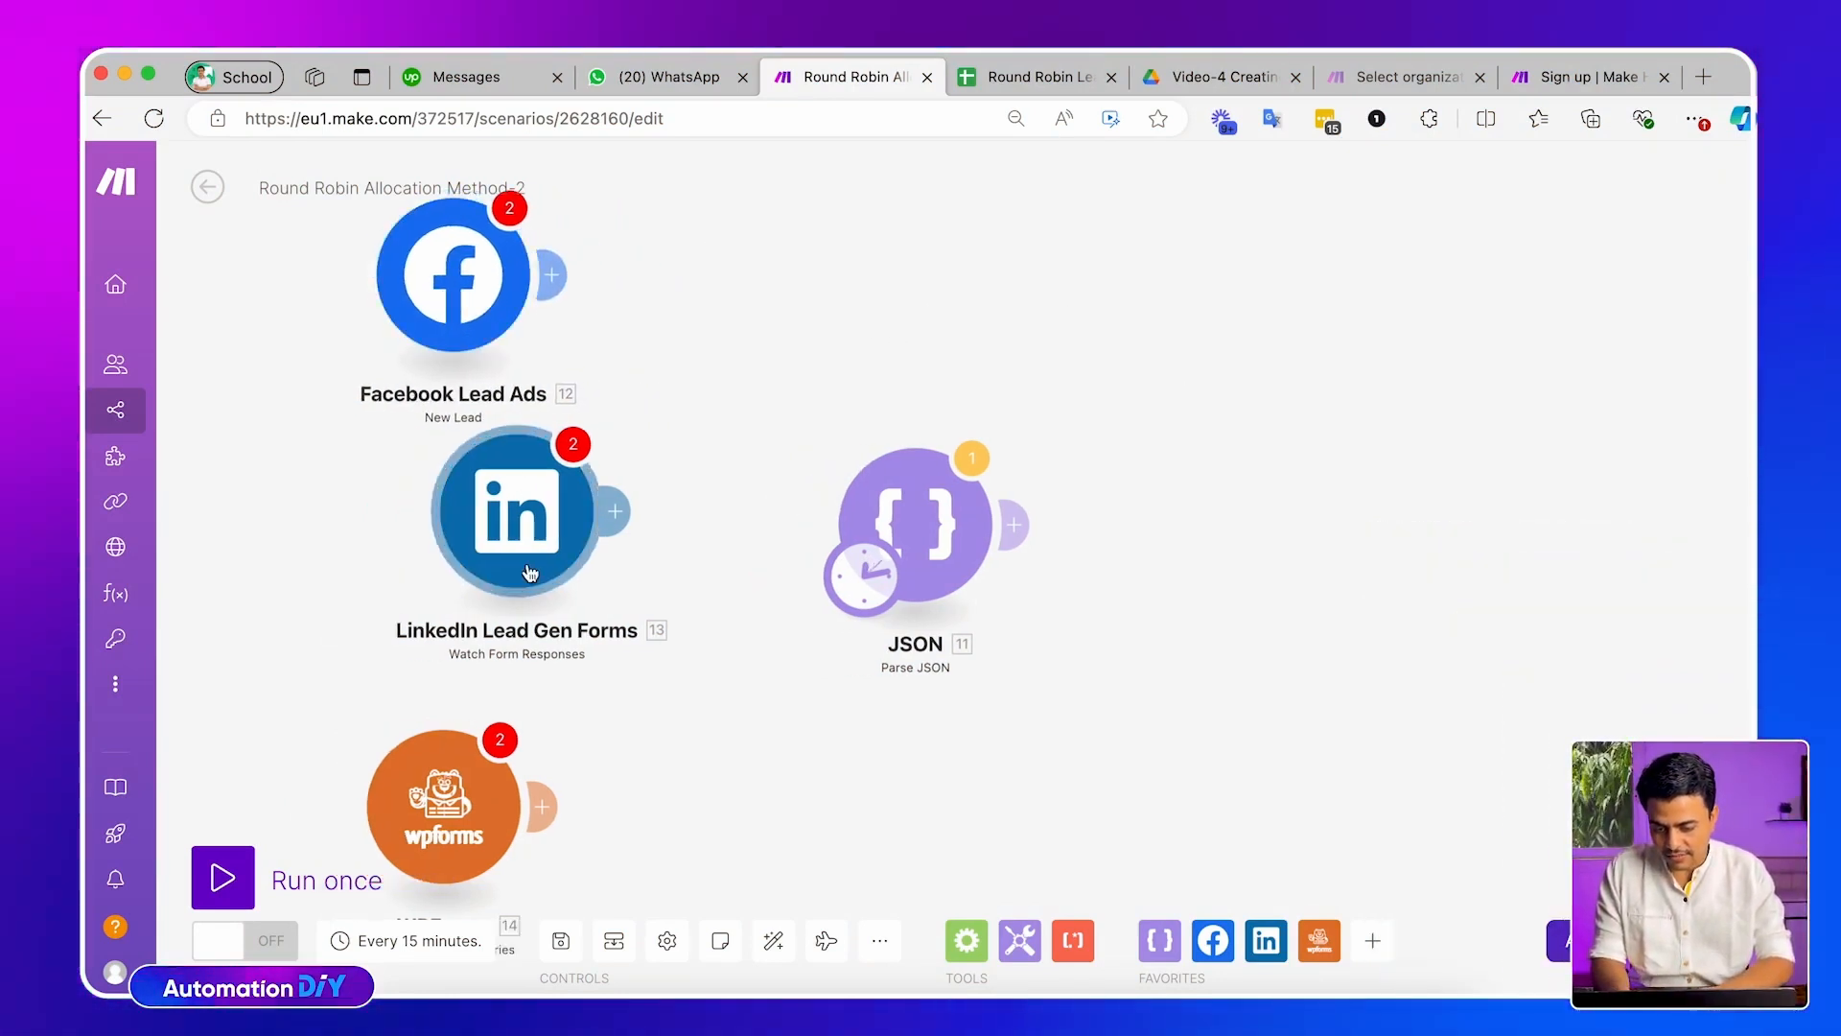
pyautogui.moveTo(532, 571); pyautogui.dragTo(441, 603)
pyautogui.moveTo(455, 792); pyautogui.dragTo(414, 790)
pyautogui.moveTo(433, 589); pyautogui.dragTo(423, 589)
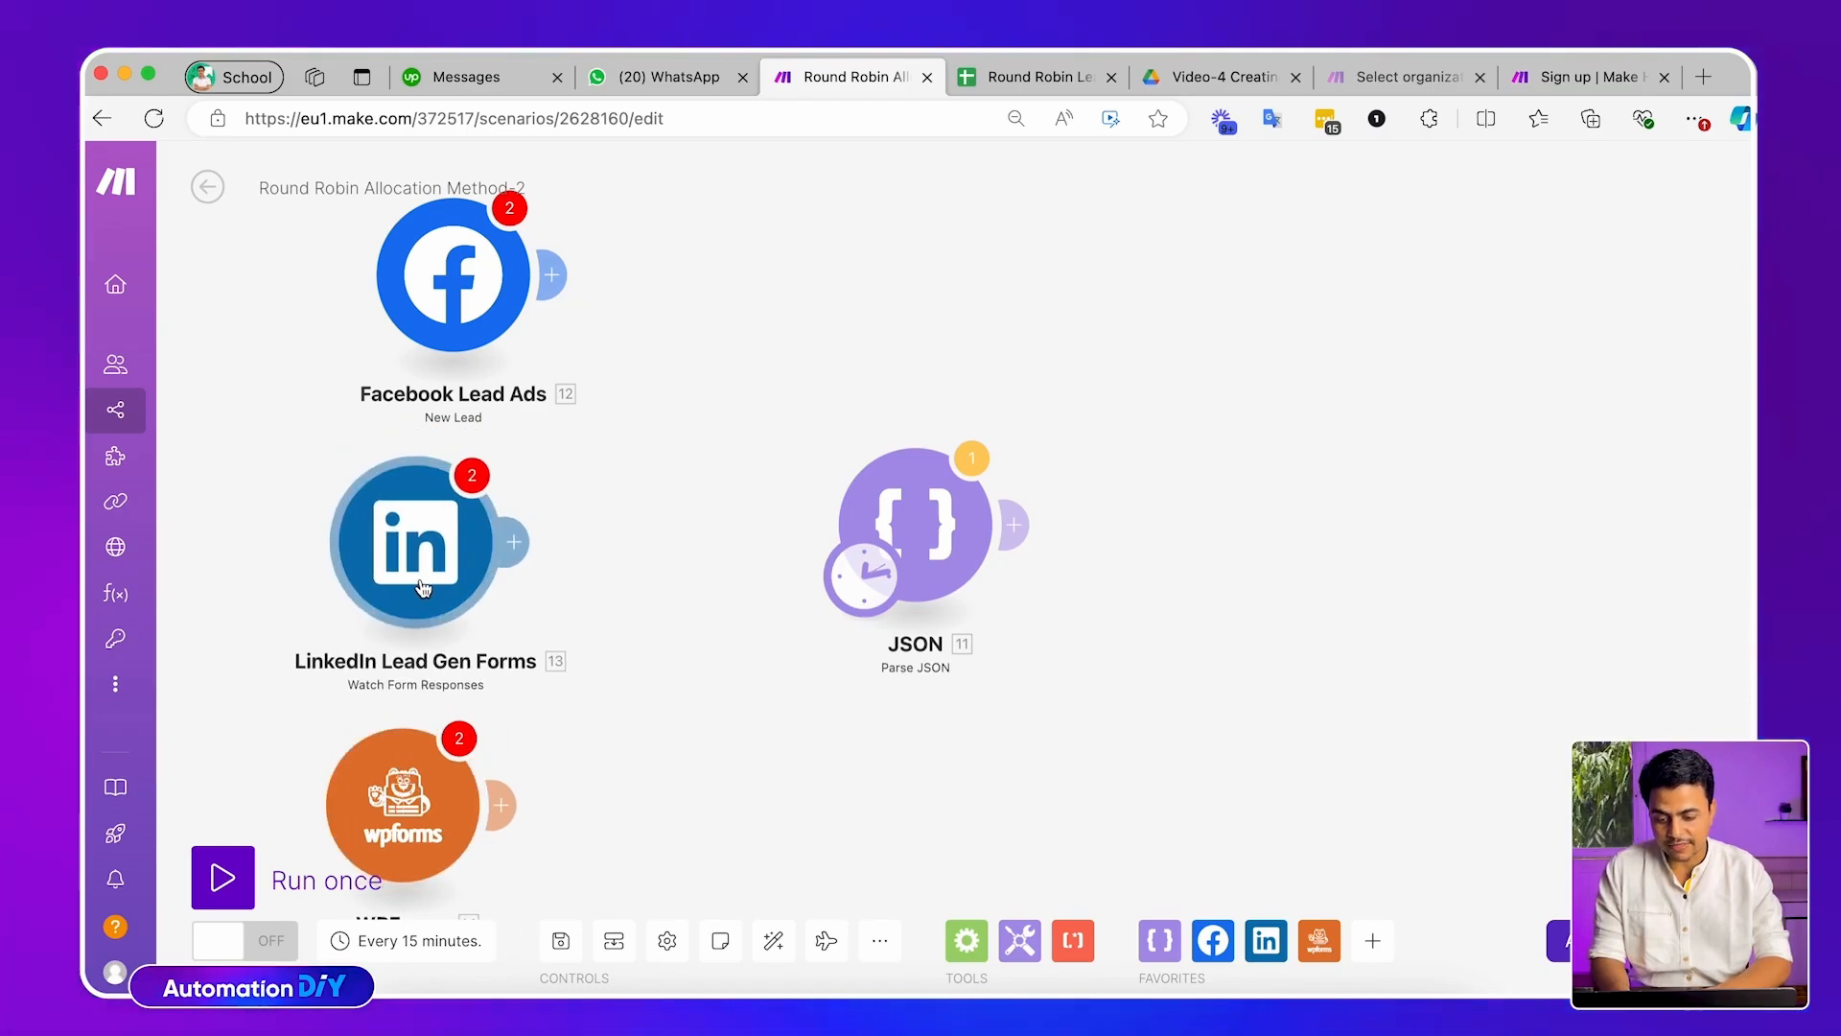
pyautogui.moveTo(449, 315); pyautogui.dragTo(421, 315)
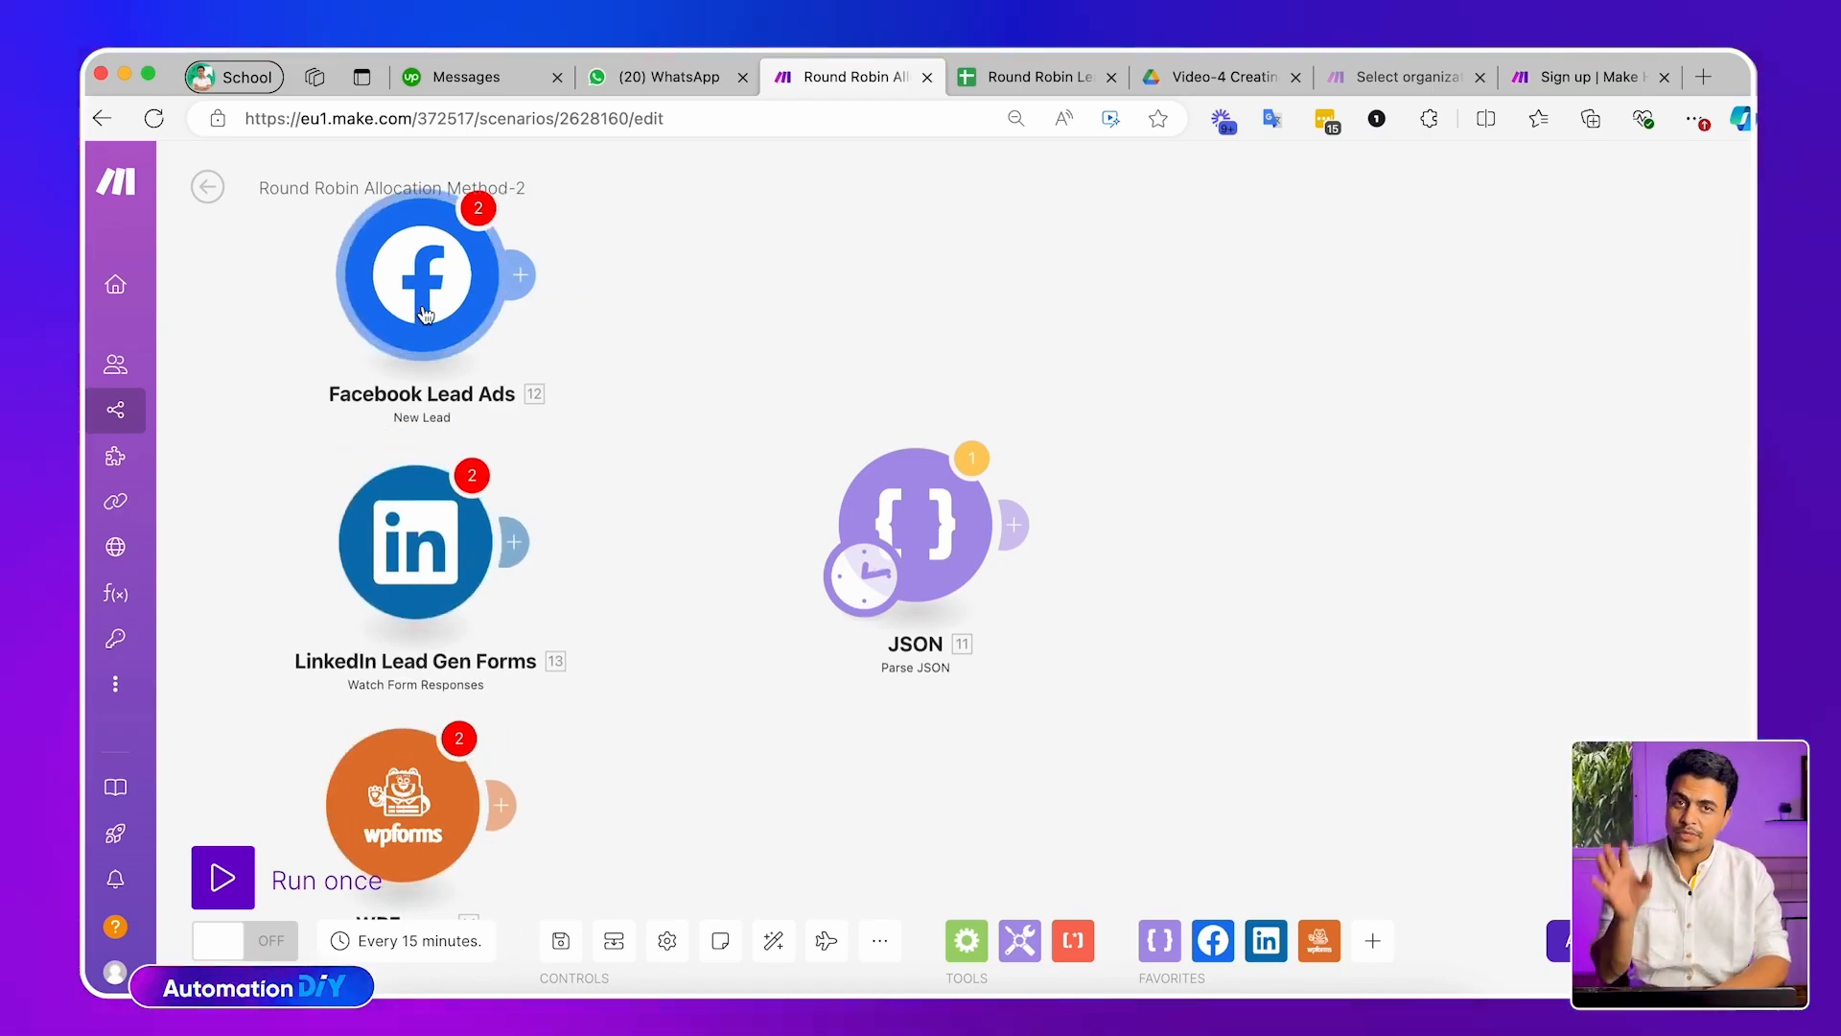
# Copy the JSON code of the 25 dummy records from ChatGPT and return to the Make scenario
pyautogui.click(1196, 1017)
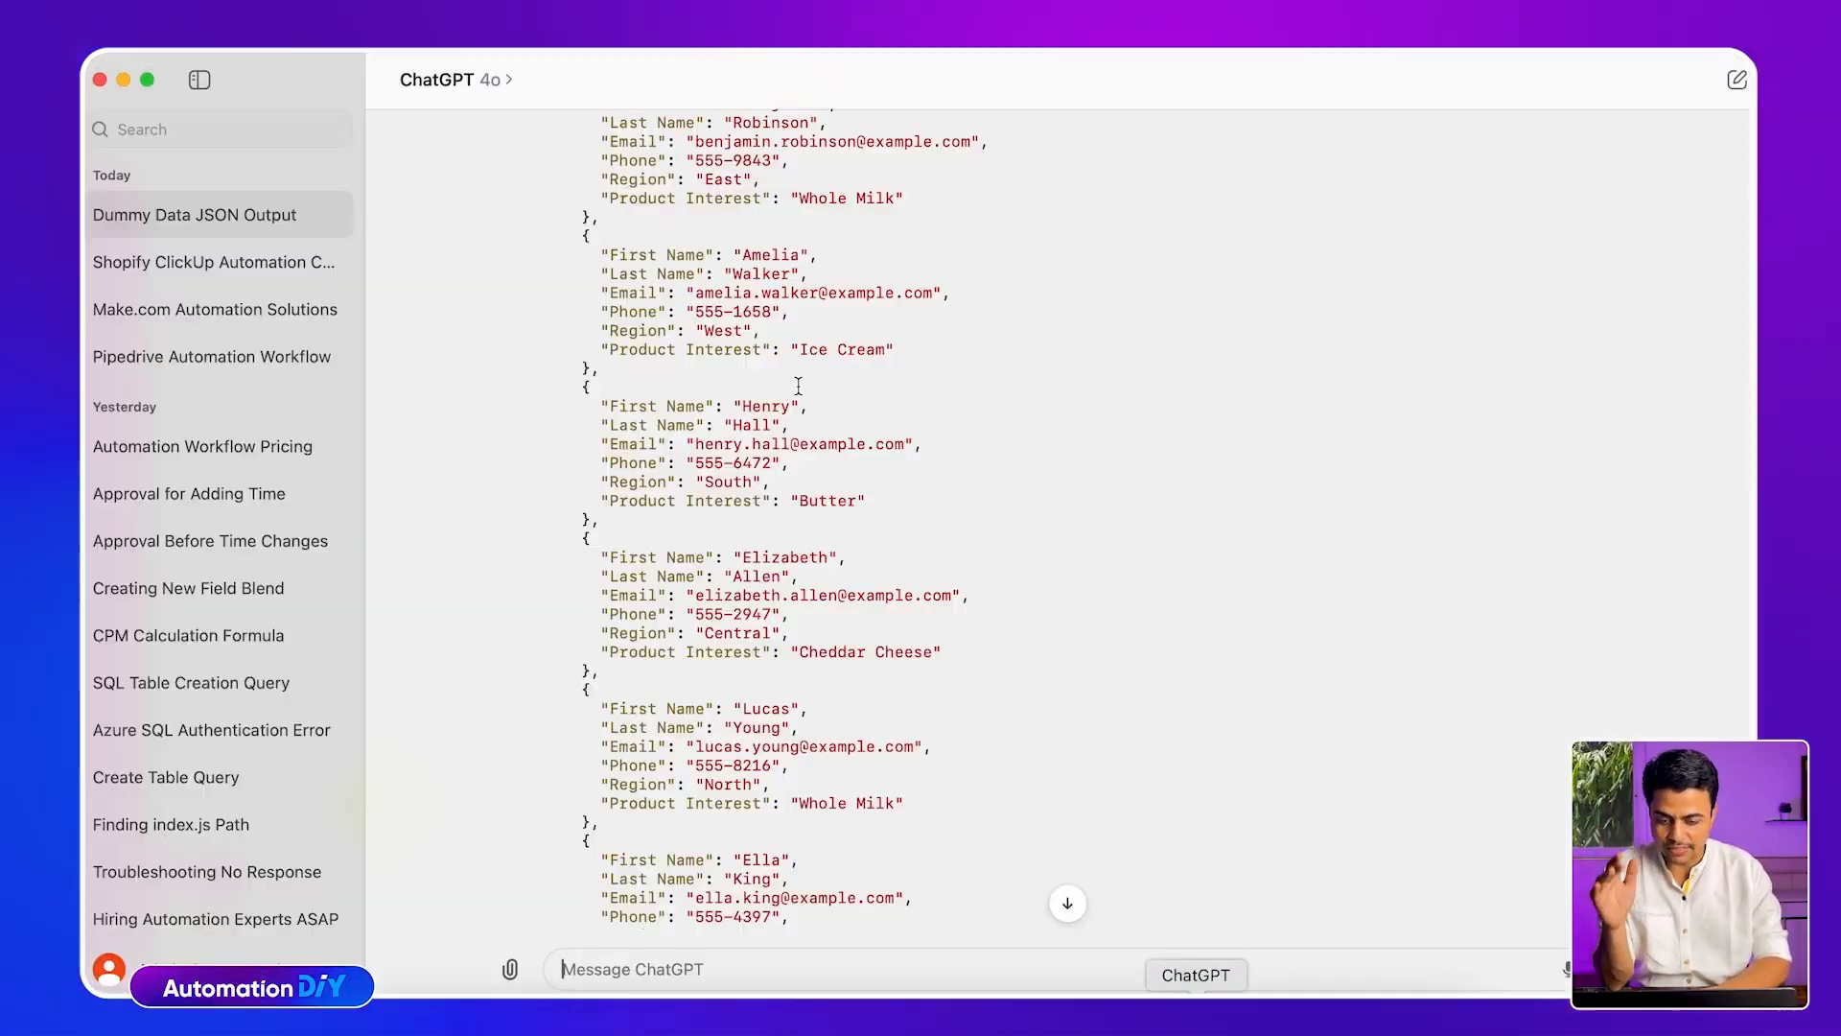
pyautogui.scroll(15, 788, 370)
pyautogui.scroll(12, 785, 365)
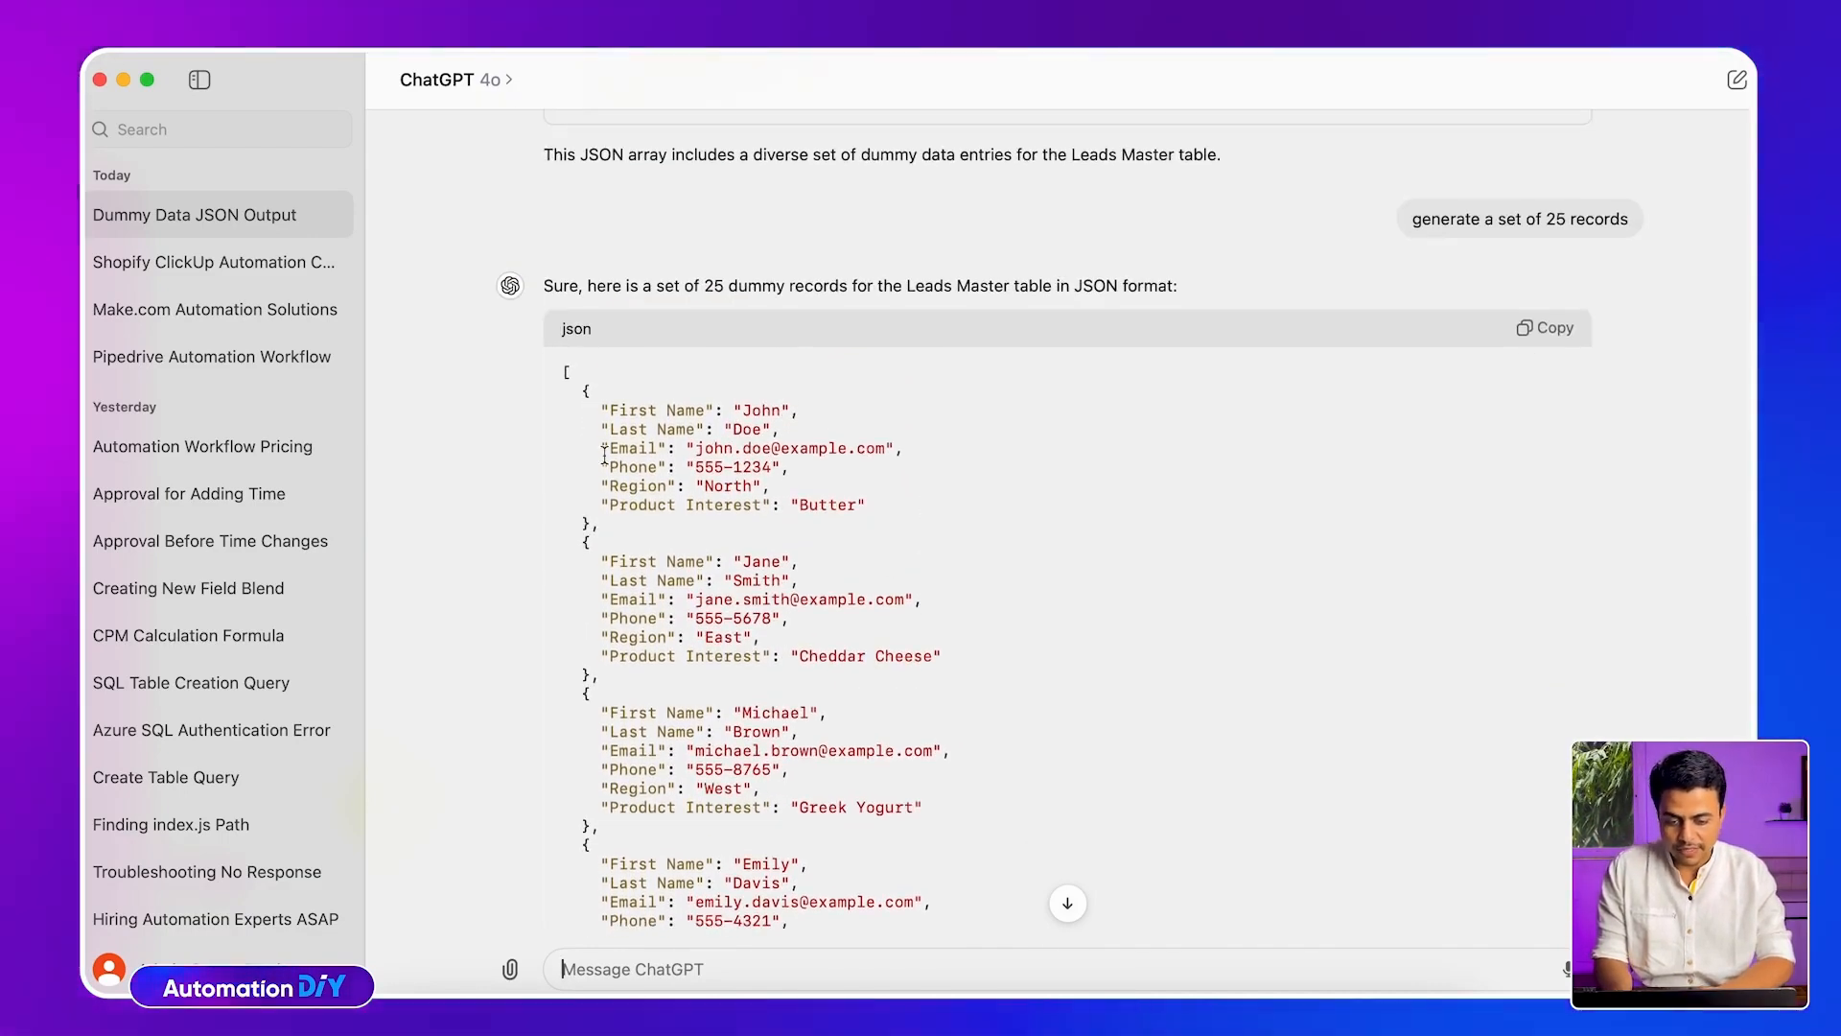
pyautogui.click(1527, 330)
pyautogui.press('super+Tab')
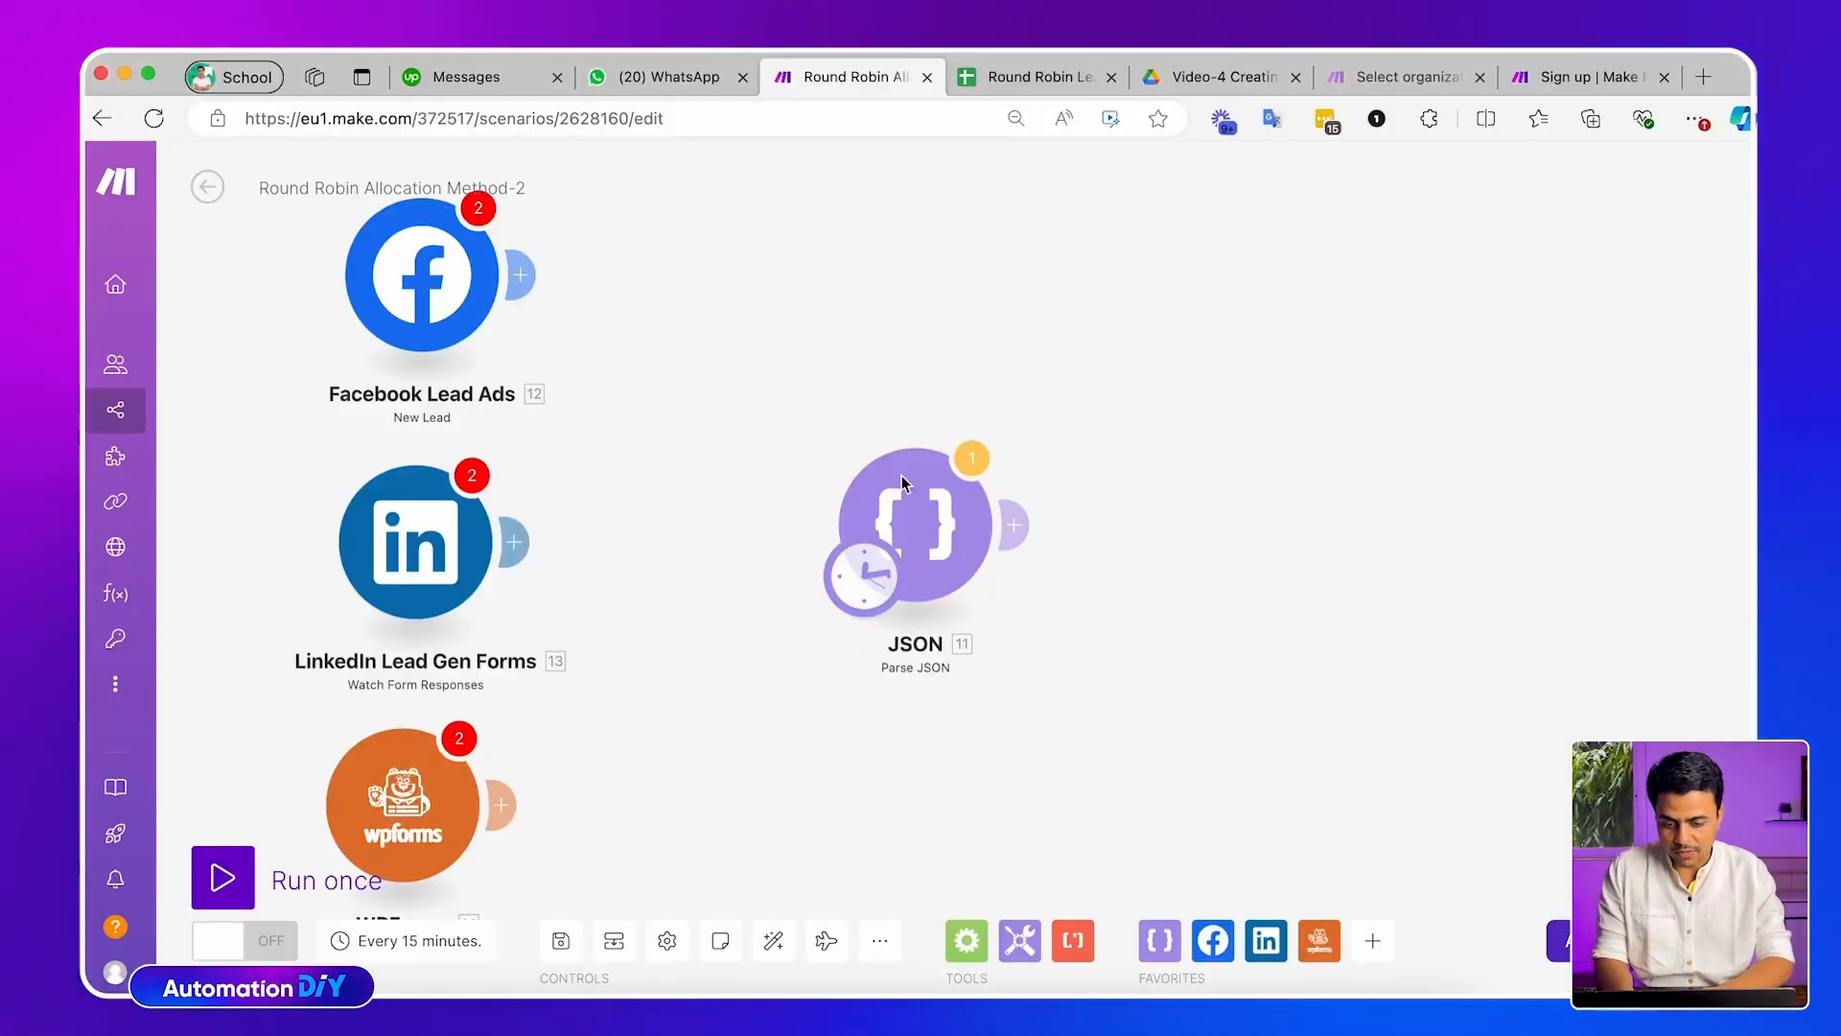
# Replace the JSON module's JSON string with the copied 25 dummy records and save the module
pyautogui.click(863, 482)
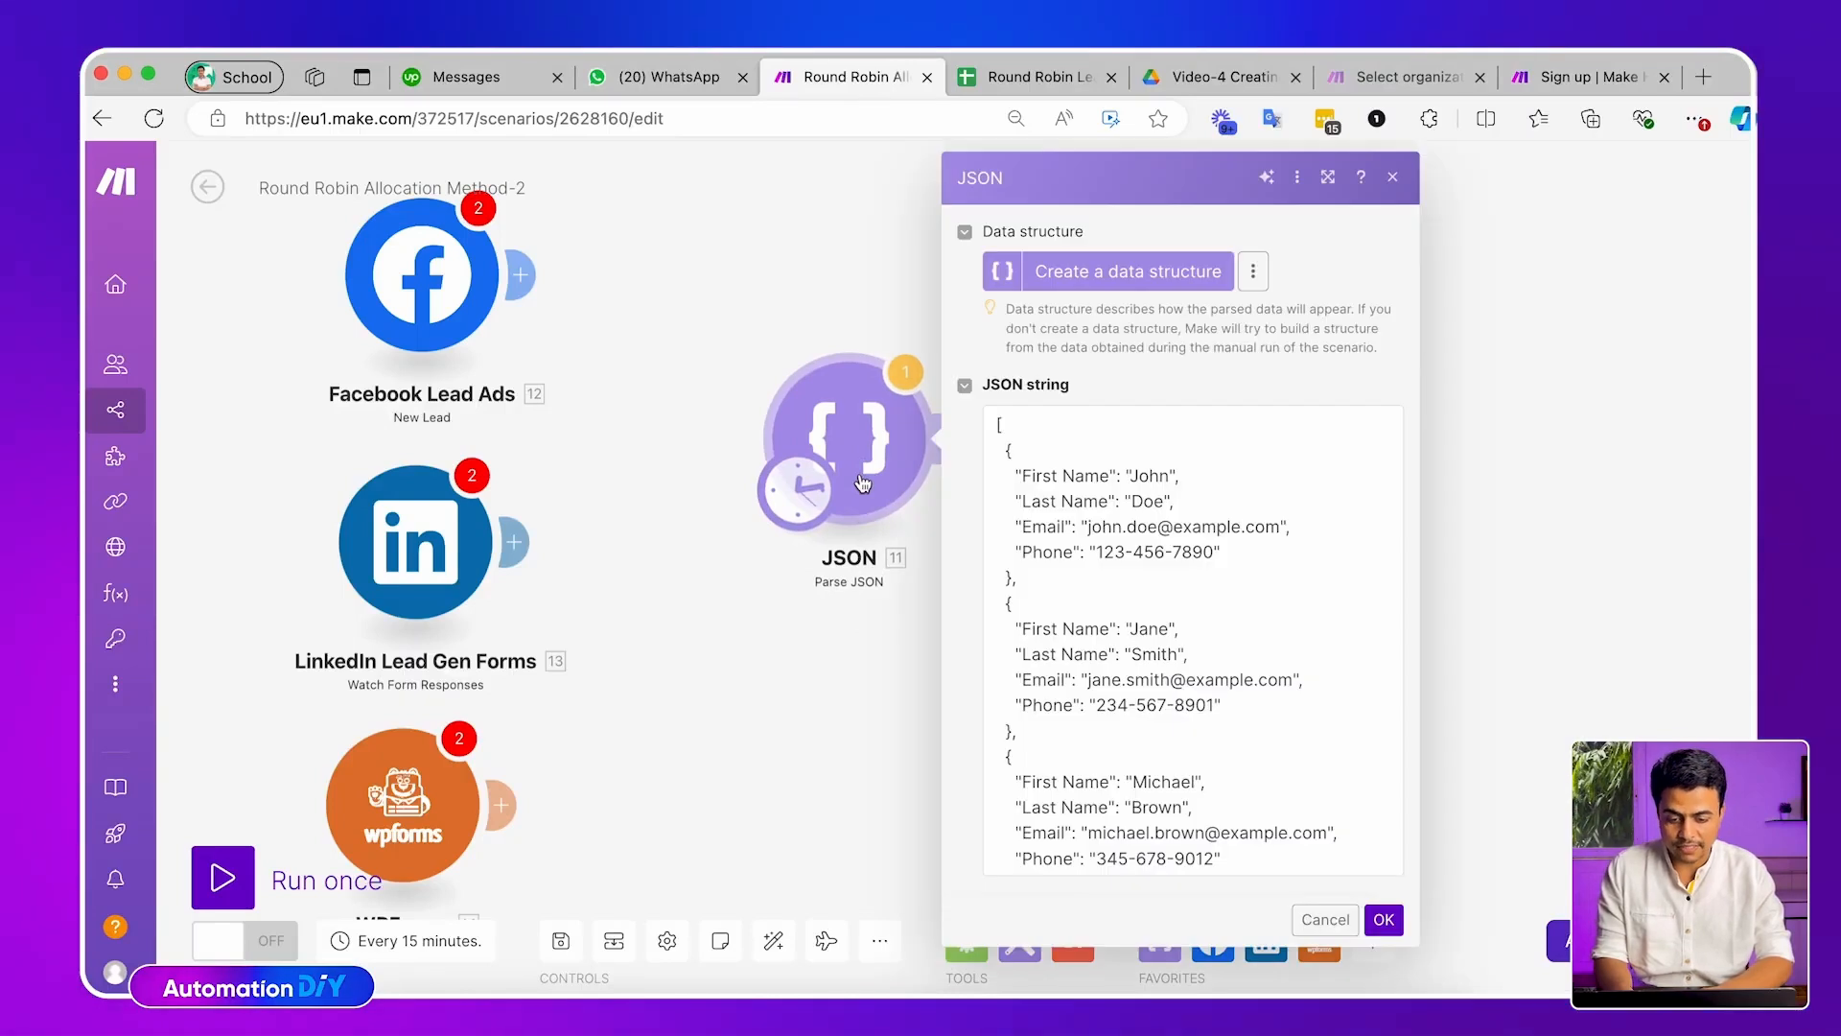
pyautogui.click(1072, 597)
pyautogui.press('super+a')
pyautogui.press('BackSpace')
pyautogui.press('super+v')
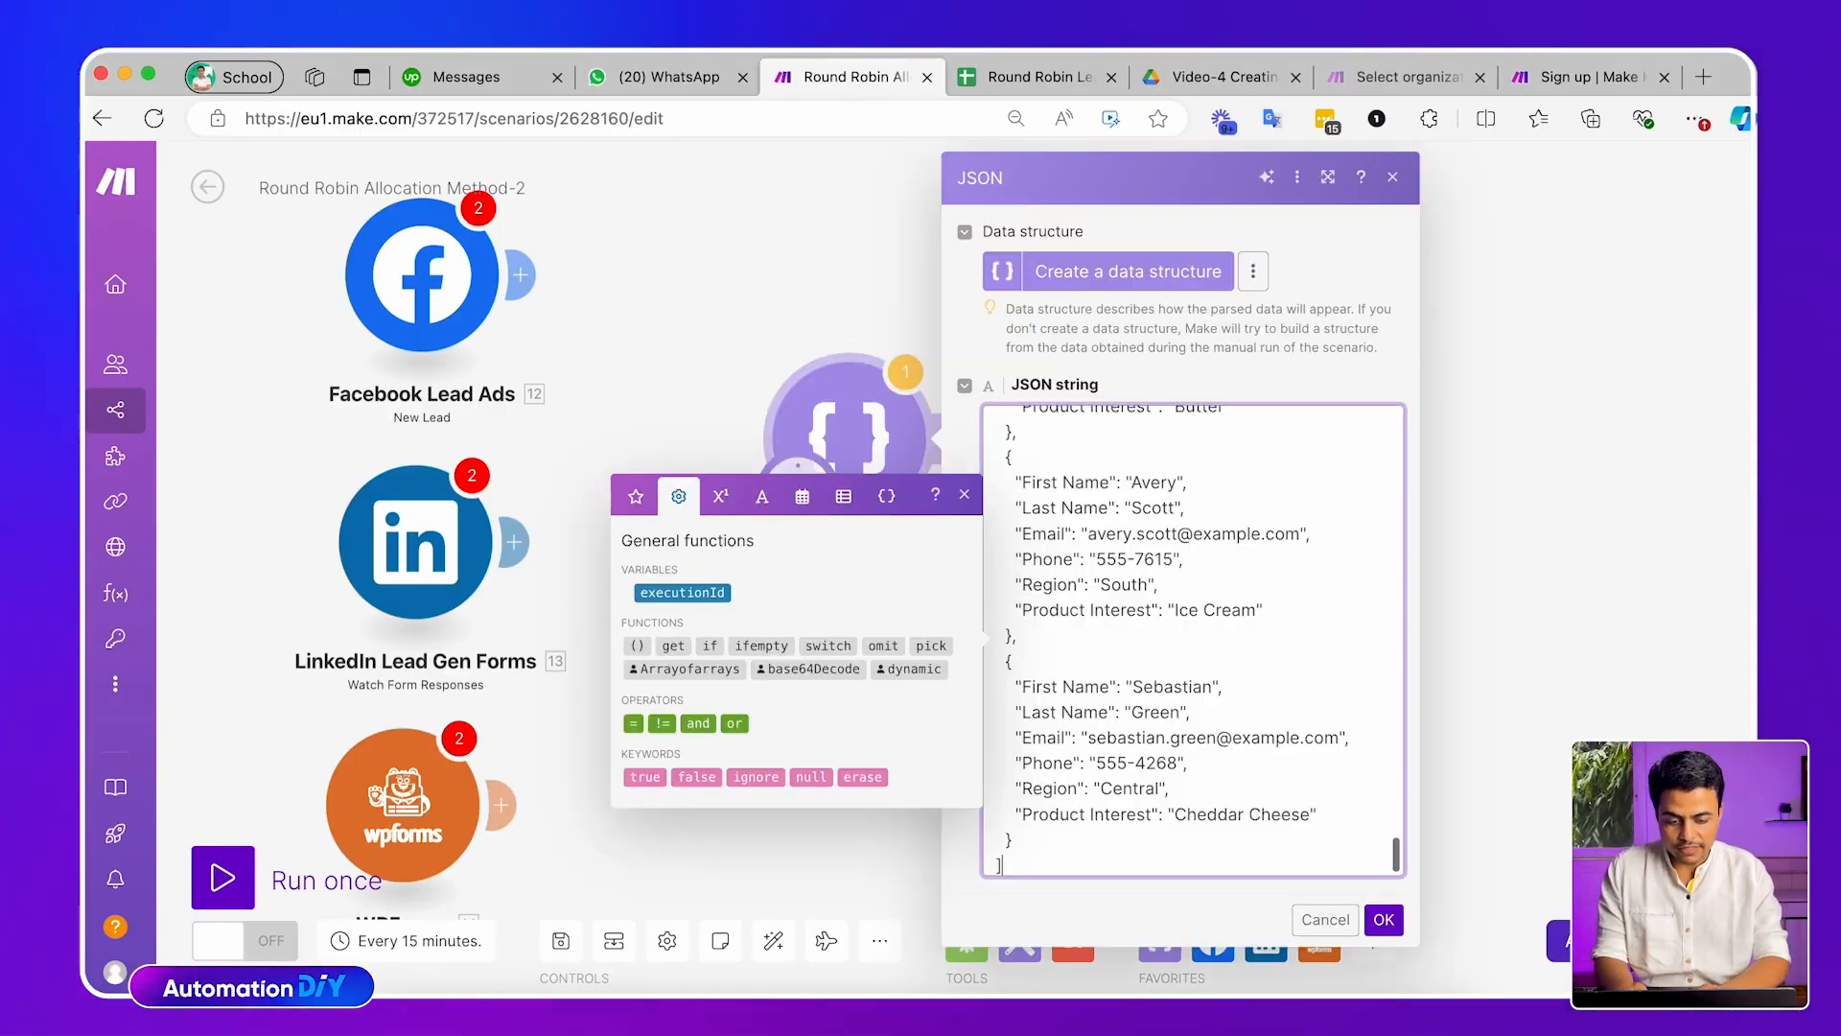
pyautogui.click(1384, 921)
# Run the scenario once despite the transformer warning and examine the output bundles parsed by the JSON module
pyautogui.click(227, 878)
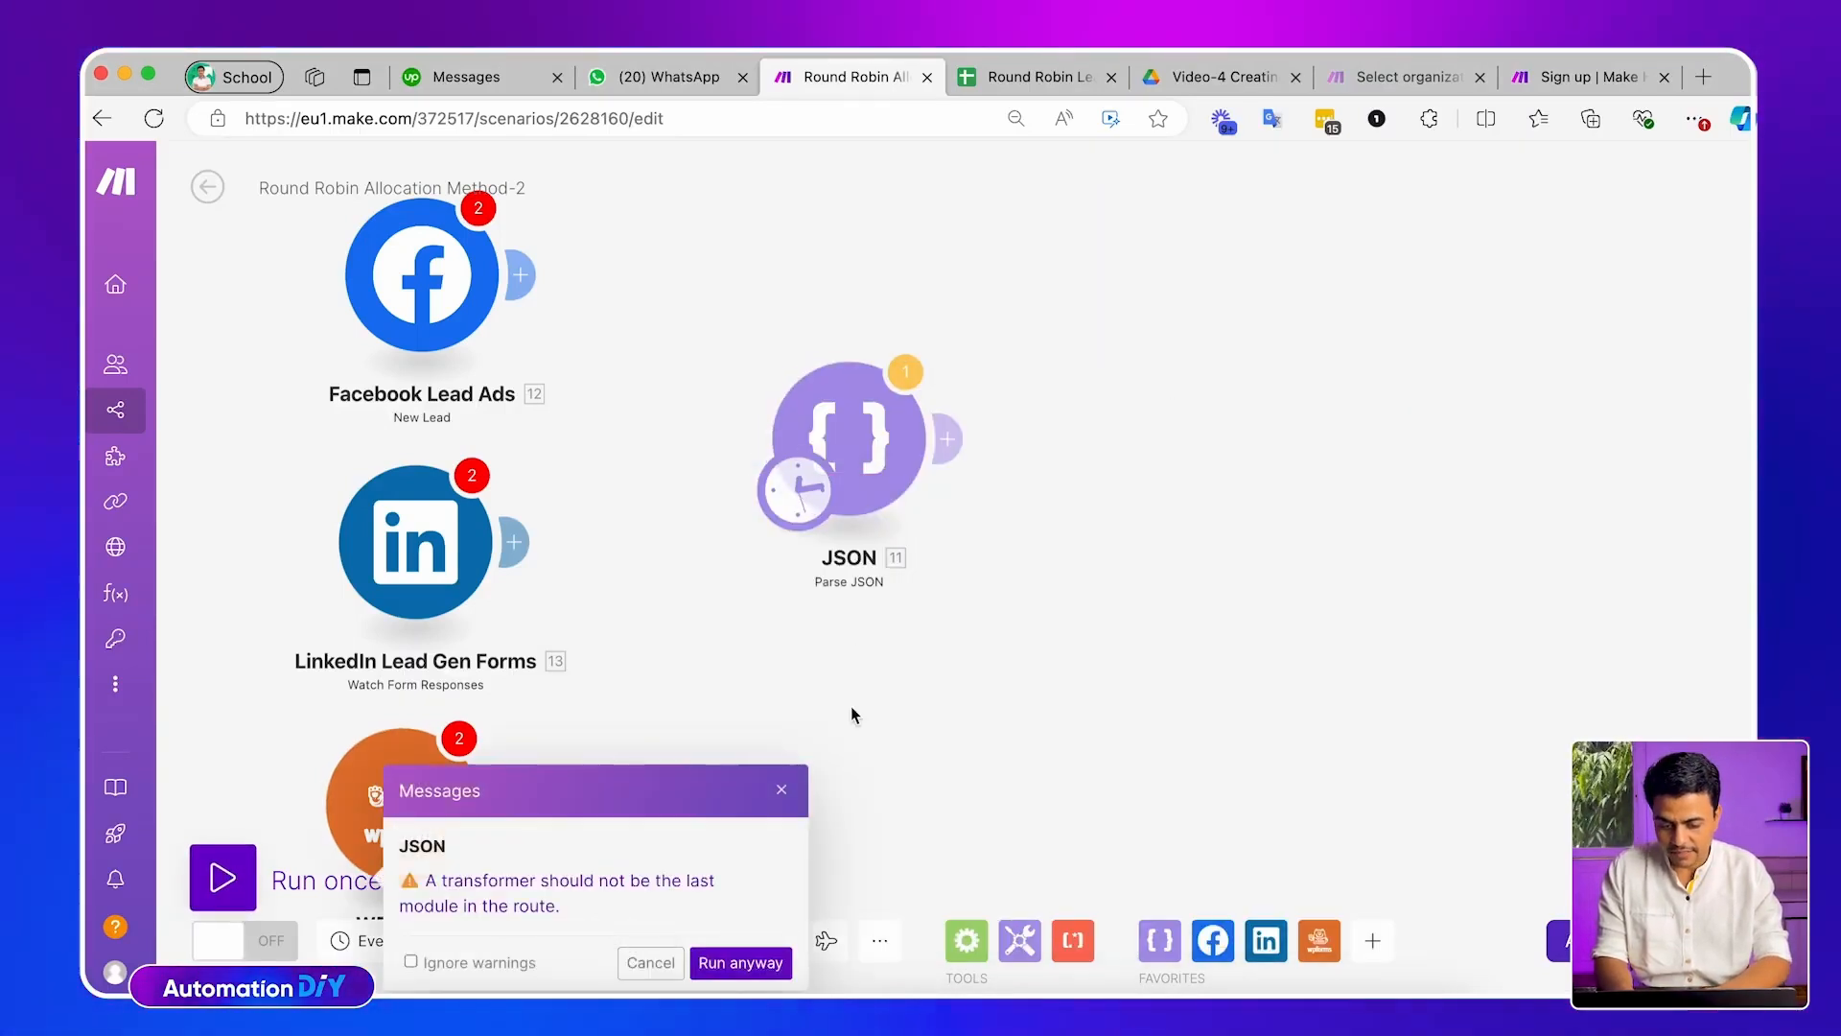
pyautogui.click(749, 961)
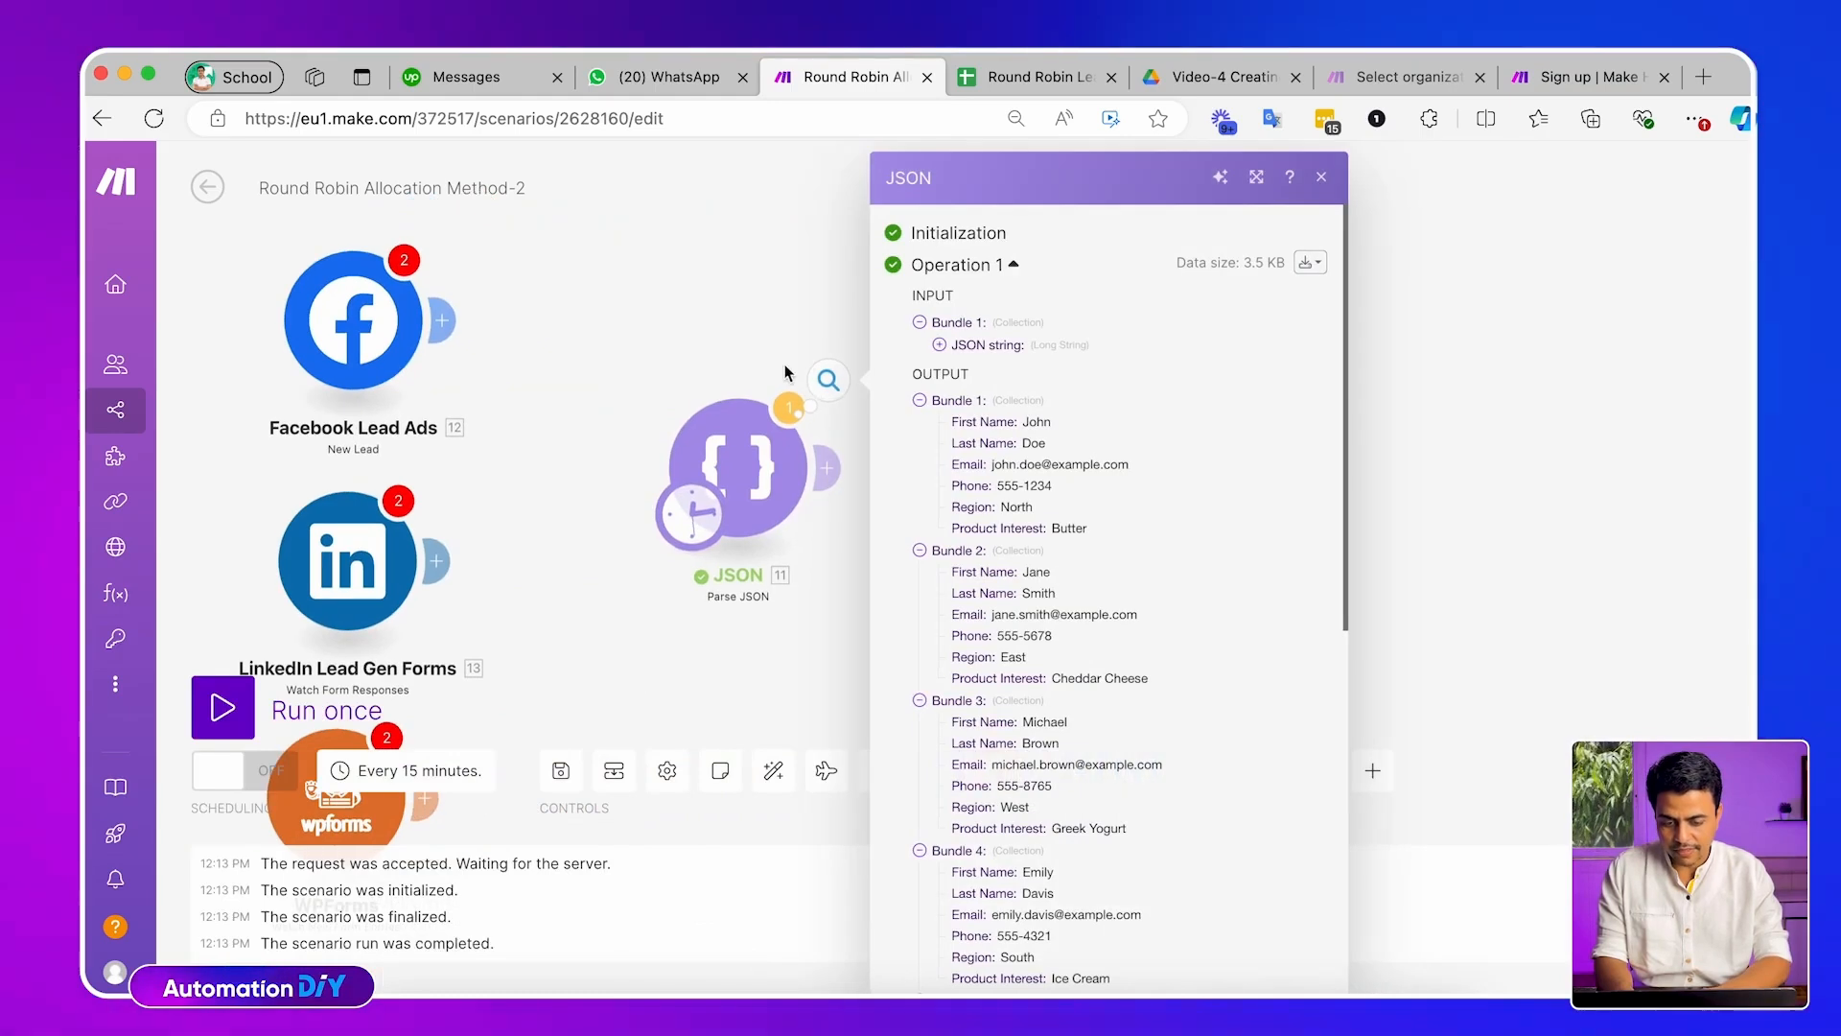
pyautogui.scroll(-2, 971, 567)
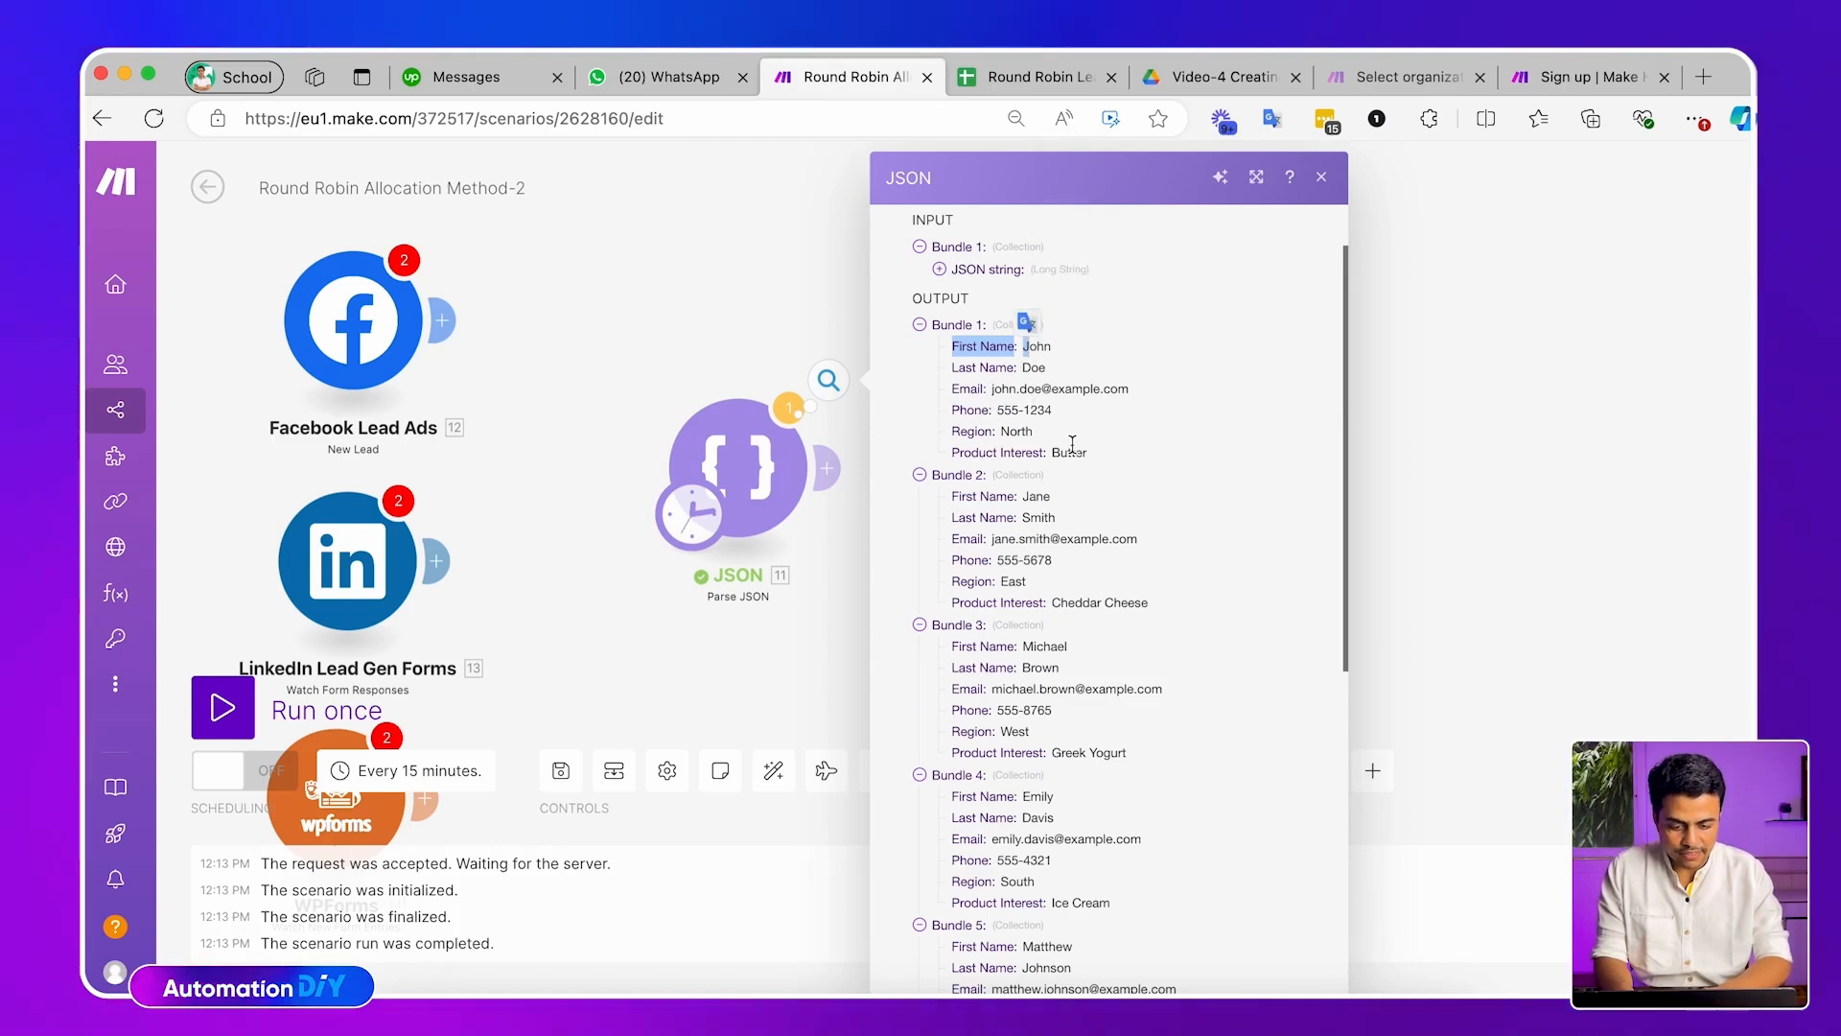
pyautogui.scroll(-2, 1066, 515)
pyautogui.moveTo(1024, 415); pyautogui.dragTo(1034, 515)
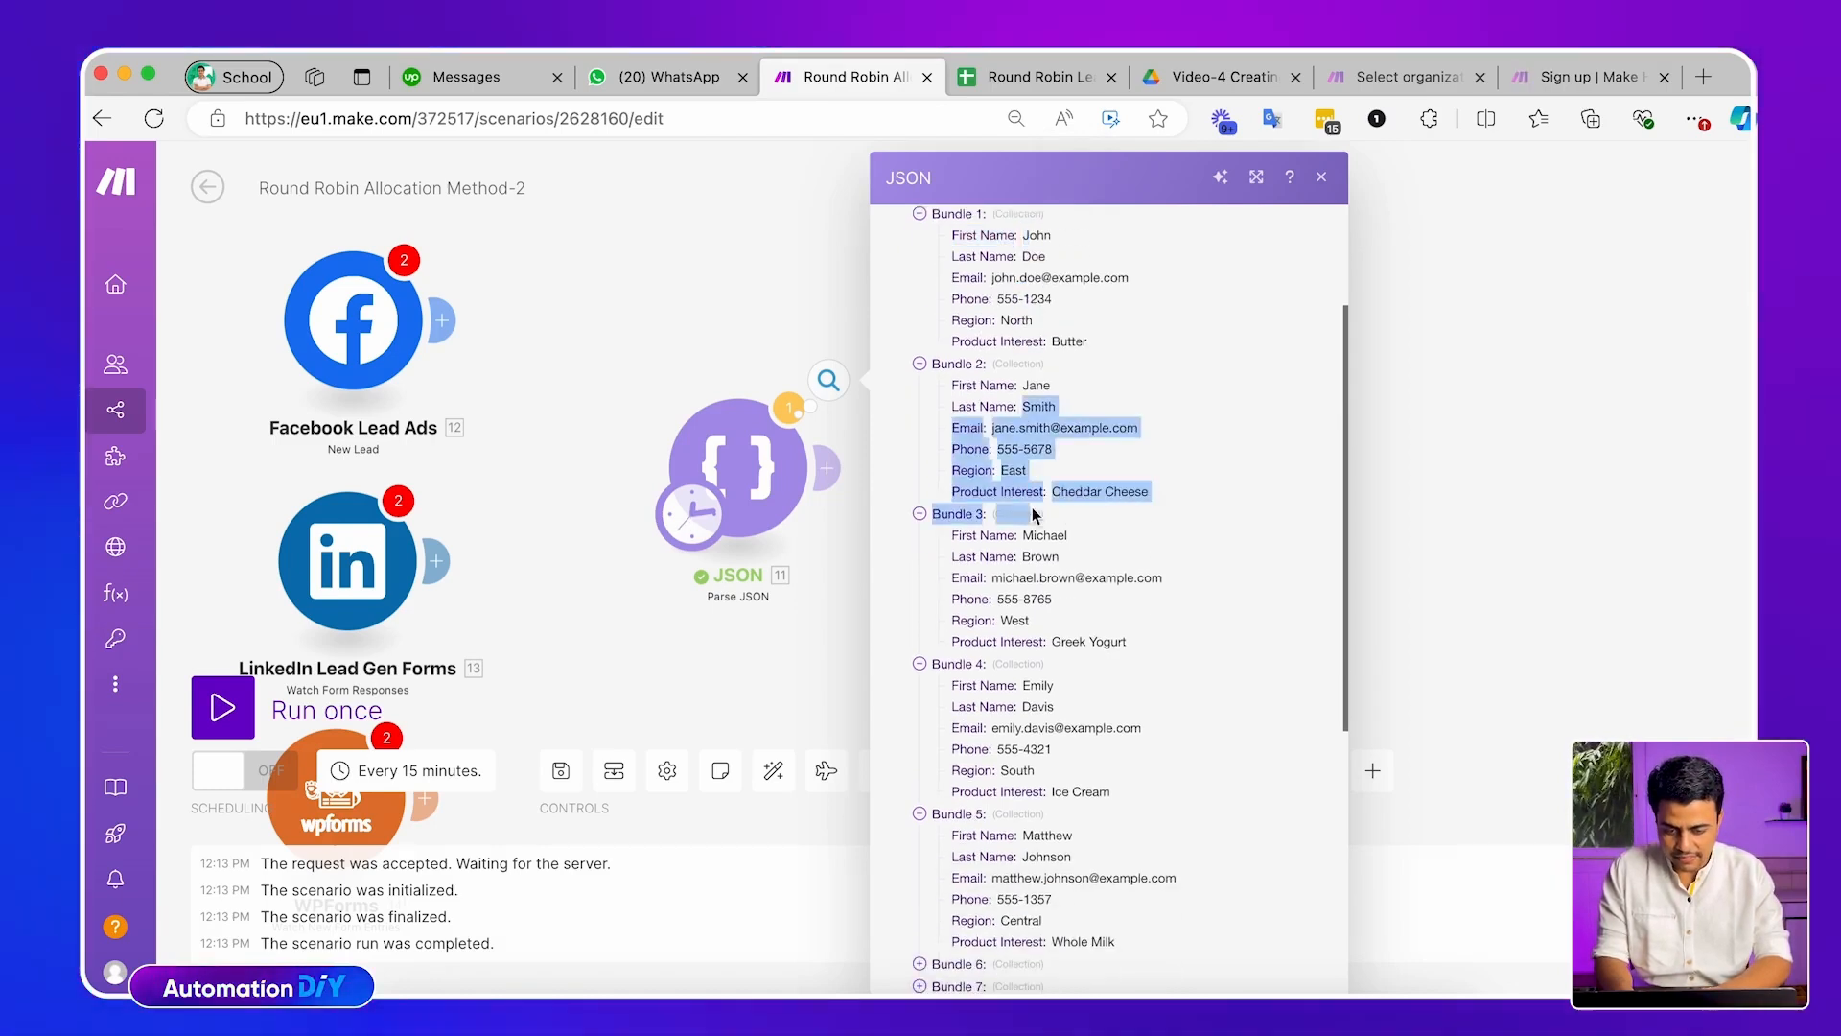
pyautogui.scroll(-9, 1032, 642)
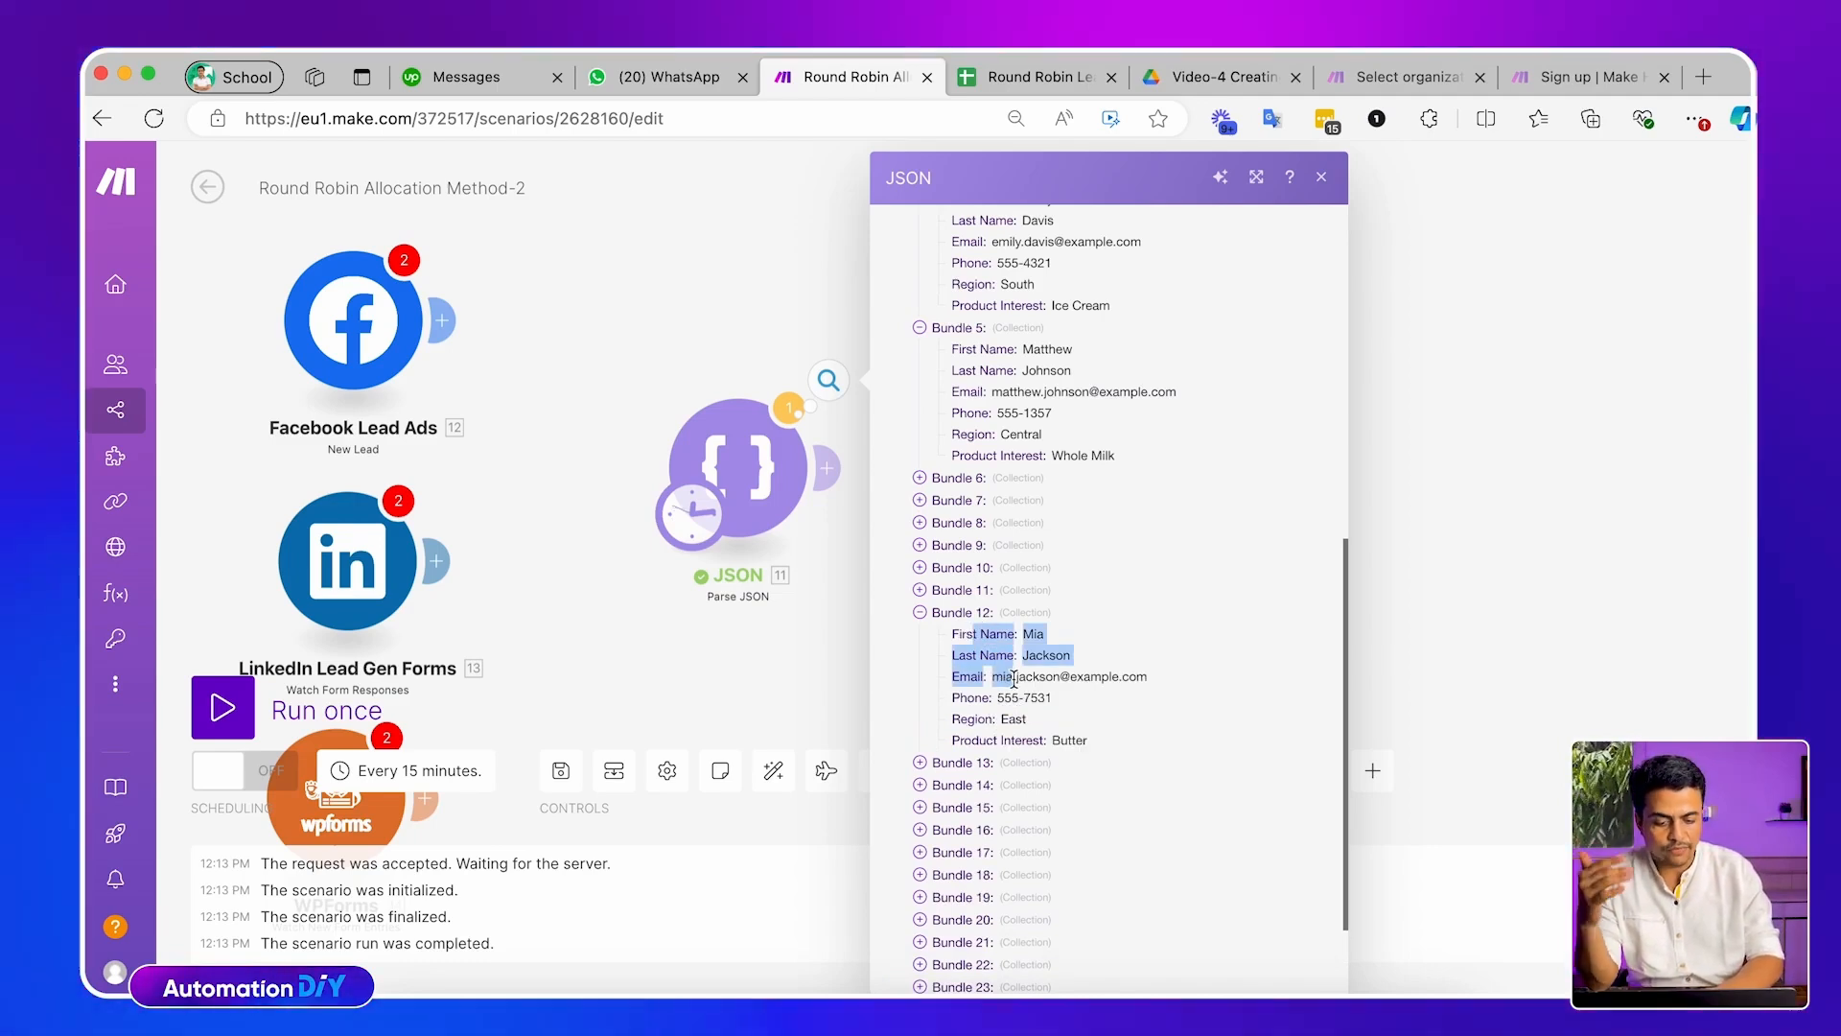
pyautogui.moveTo(831, 470); pyautogui.dragTo(788, 461)
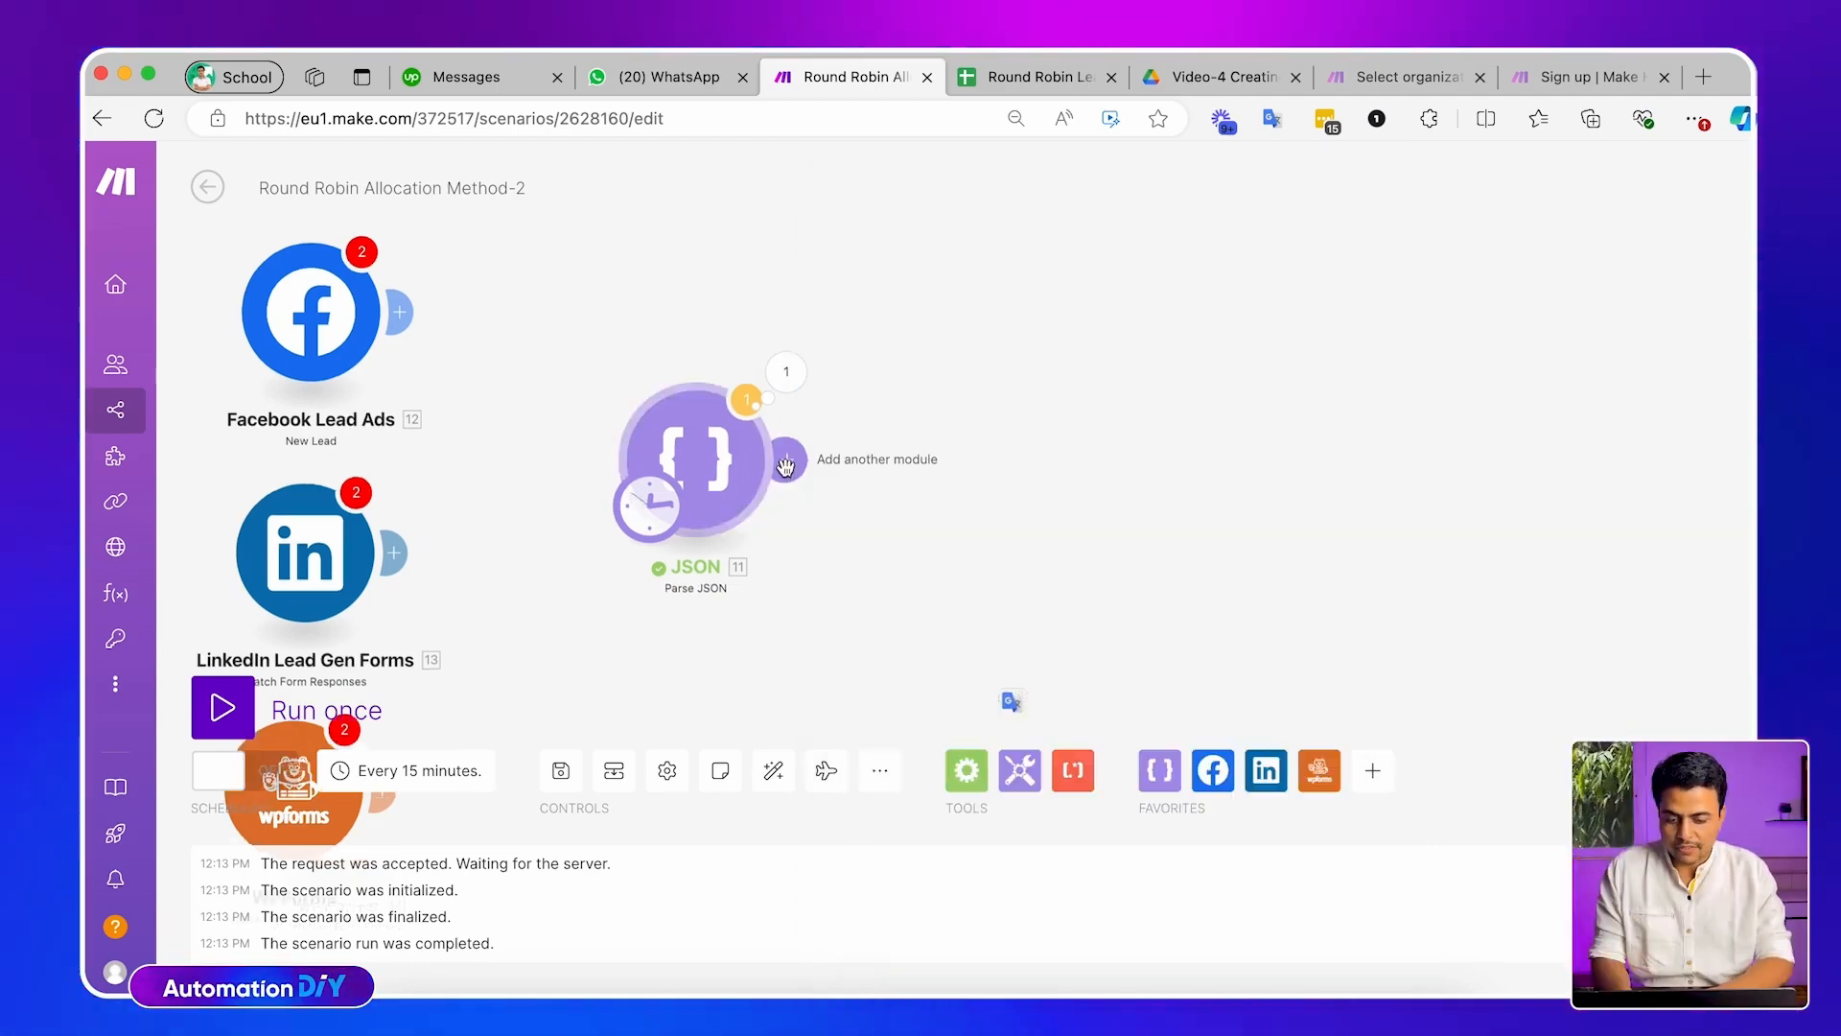
# Switch to the Round Robin Leads Allocation spreadsheet and replace the sample lead's first name, last name, email and phone in A2:D2 with "-"
pyautogui.click(1087, 63)
pyautogui.click(419, 642)
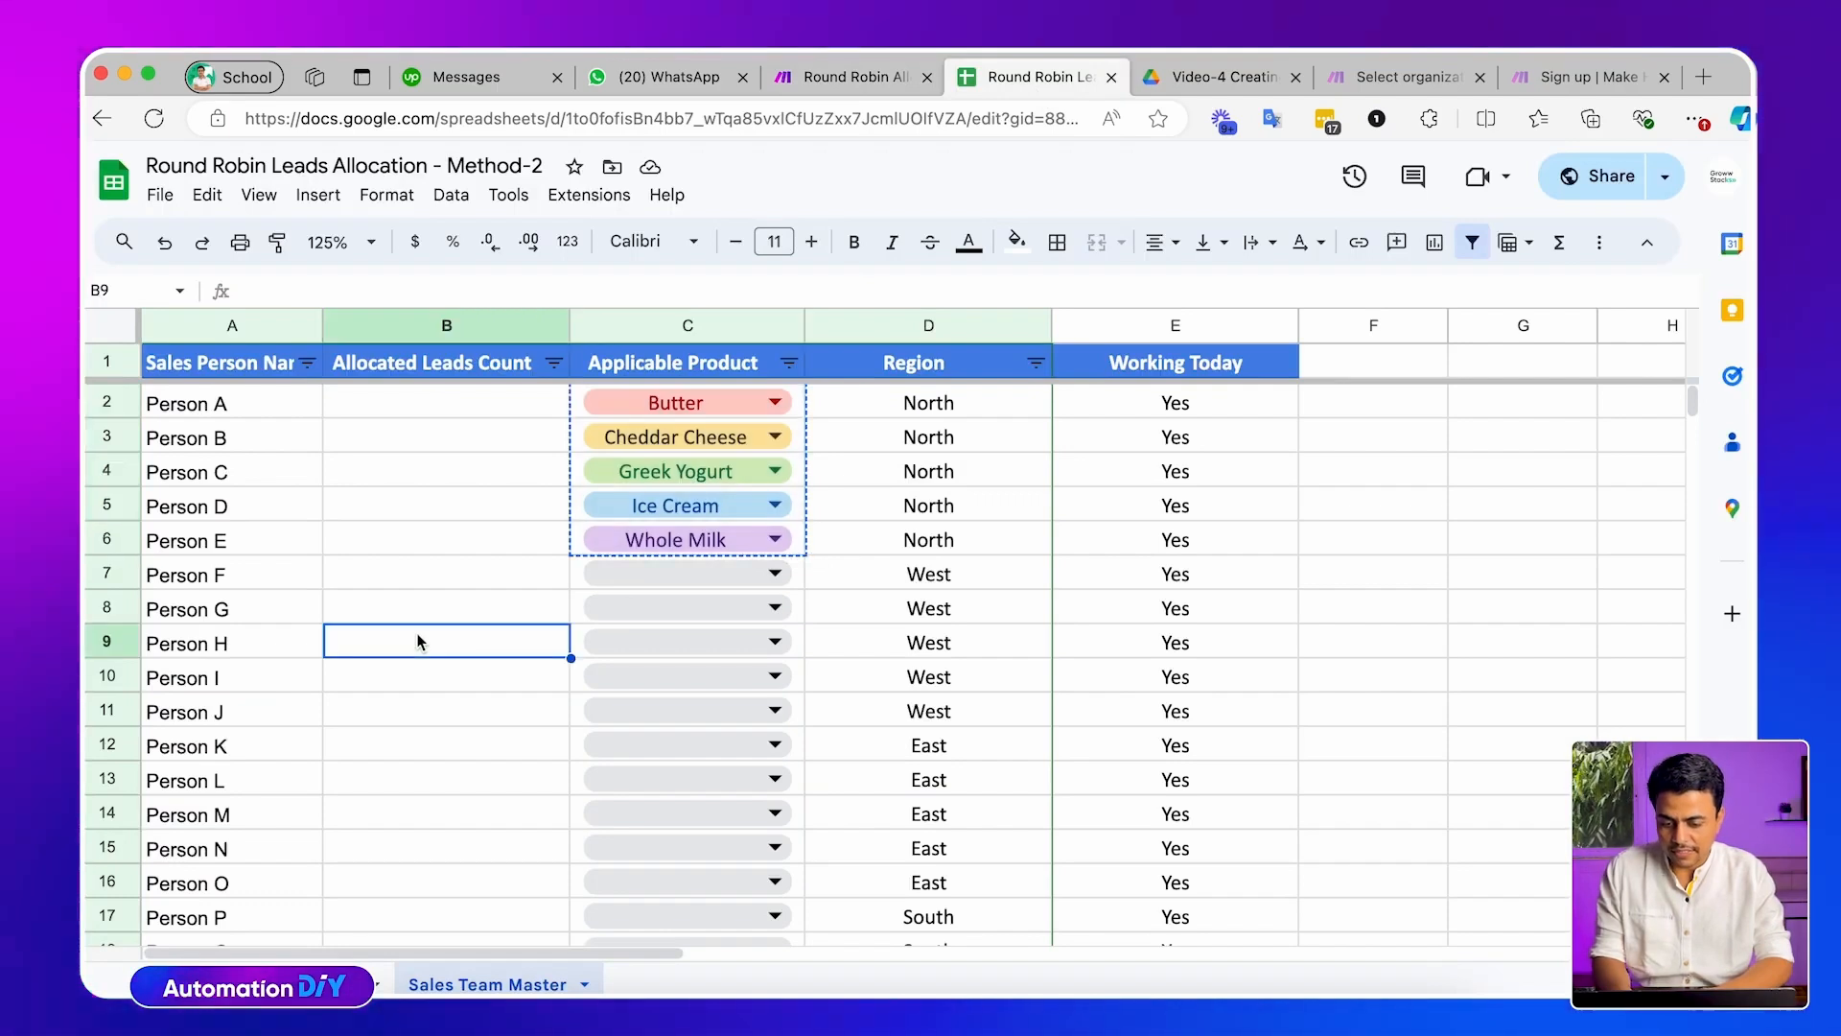
pyautogui.press('Escape')
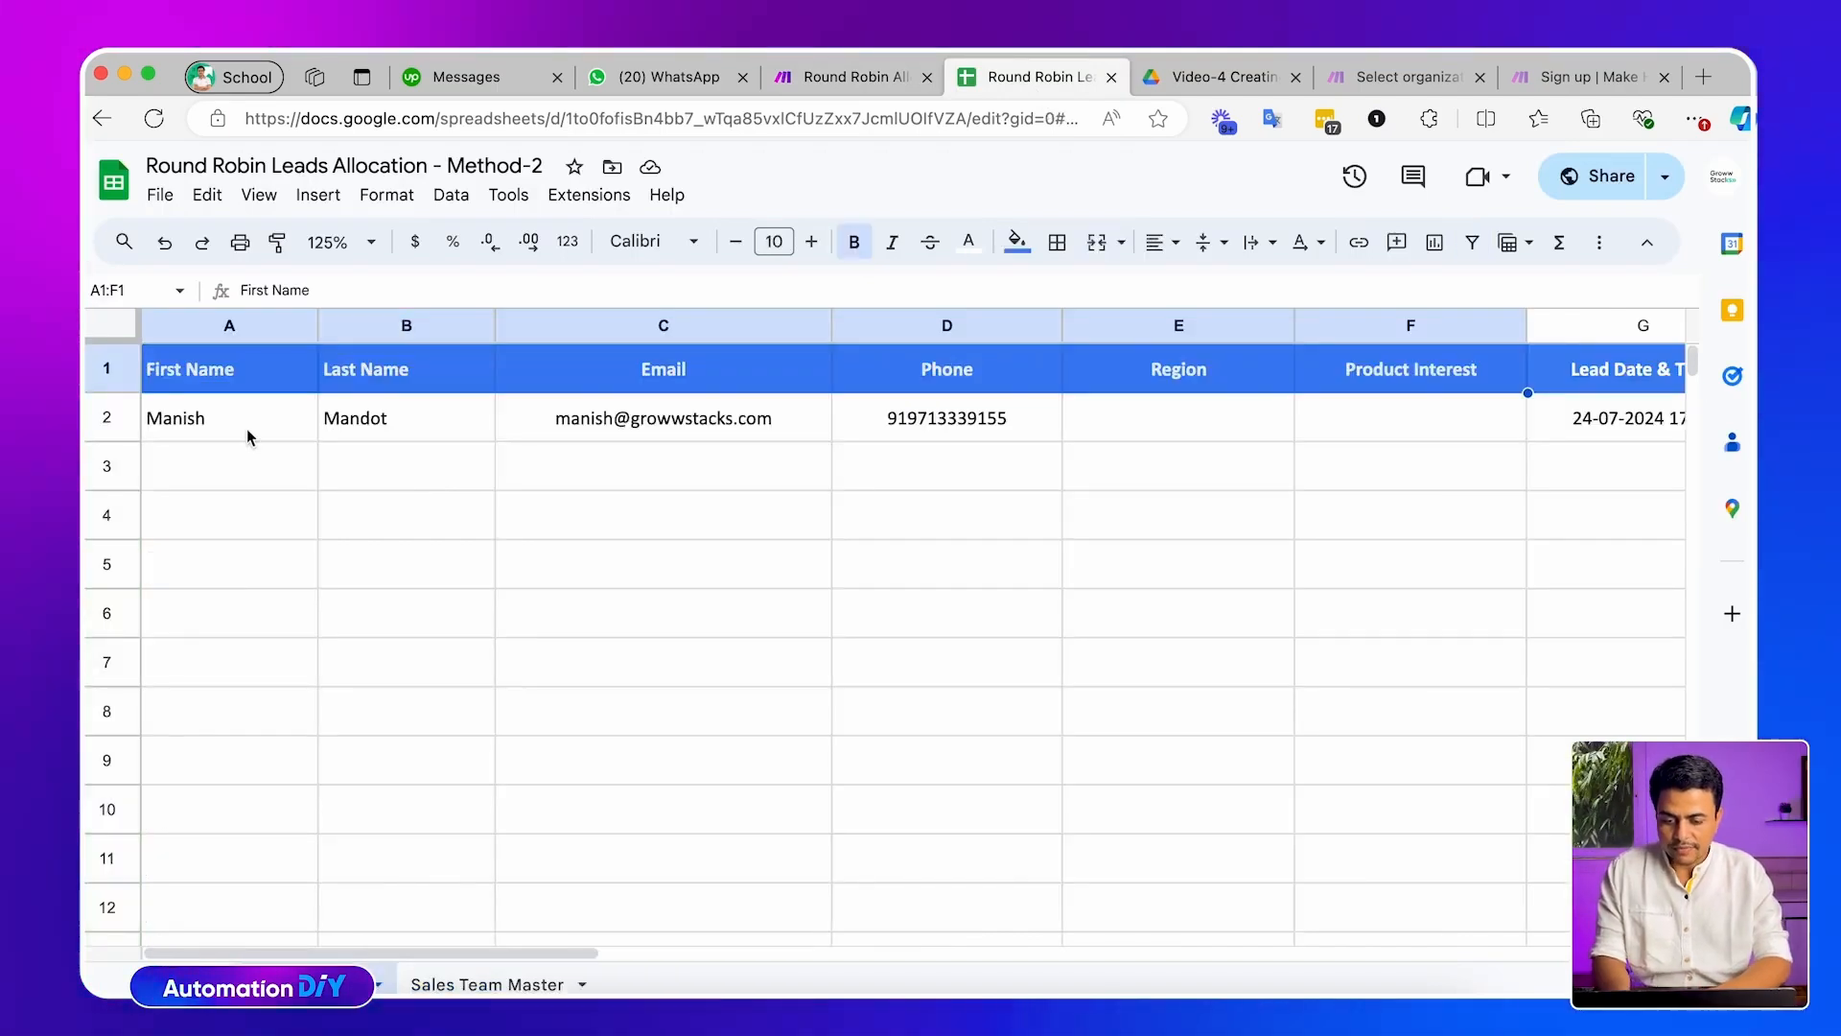
pyautogui.click(244, 428)
pyautogui.hotkey('shift', 'Right')
pyautogui.hotkey('shift', 'Right')
pyautogui.hotkey('shift', 'Right')
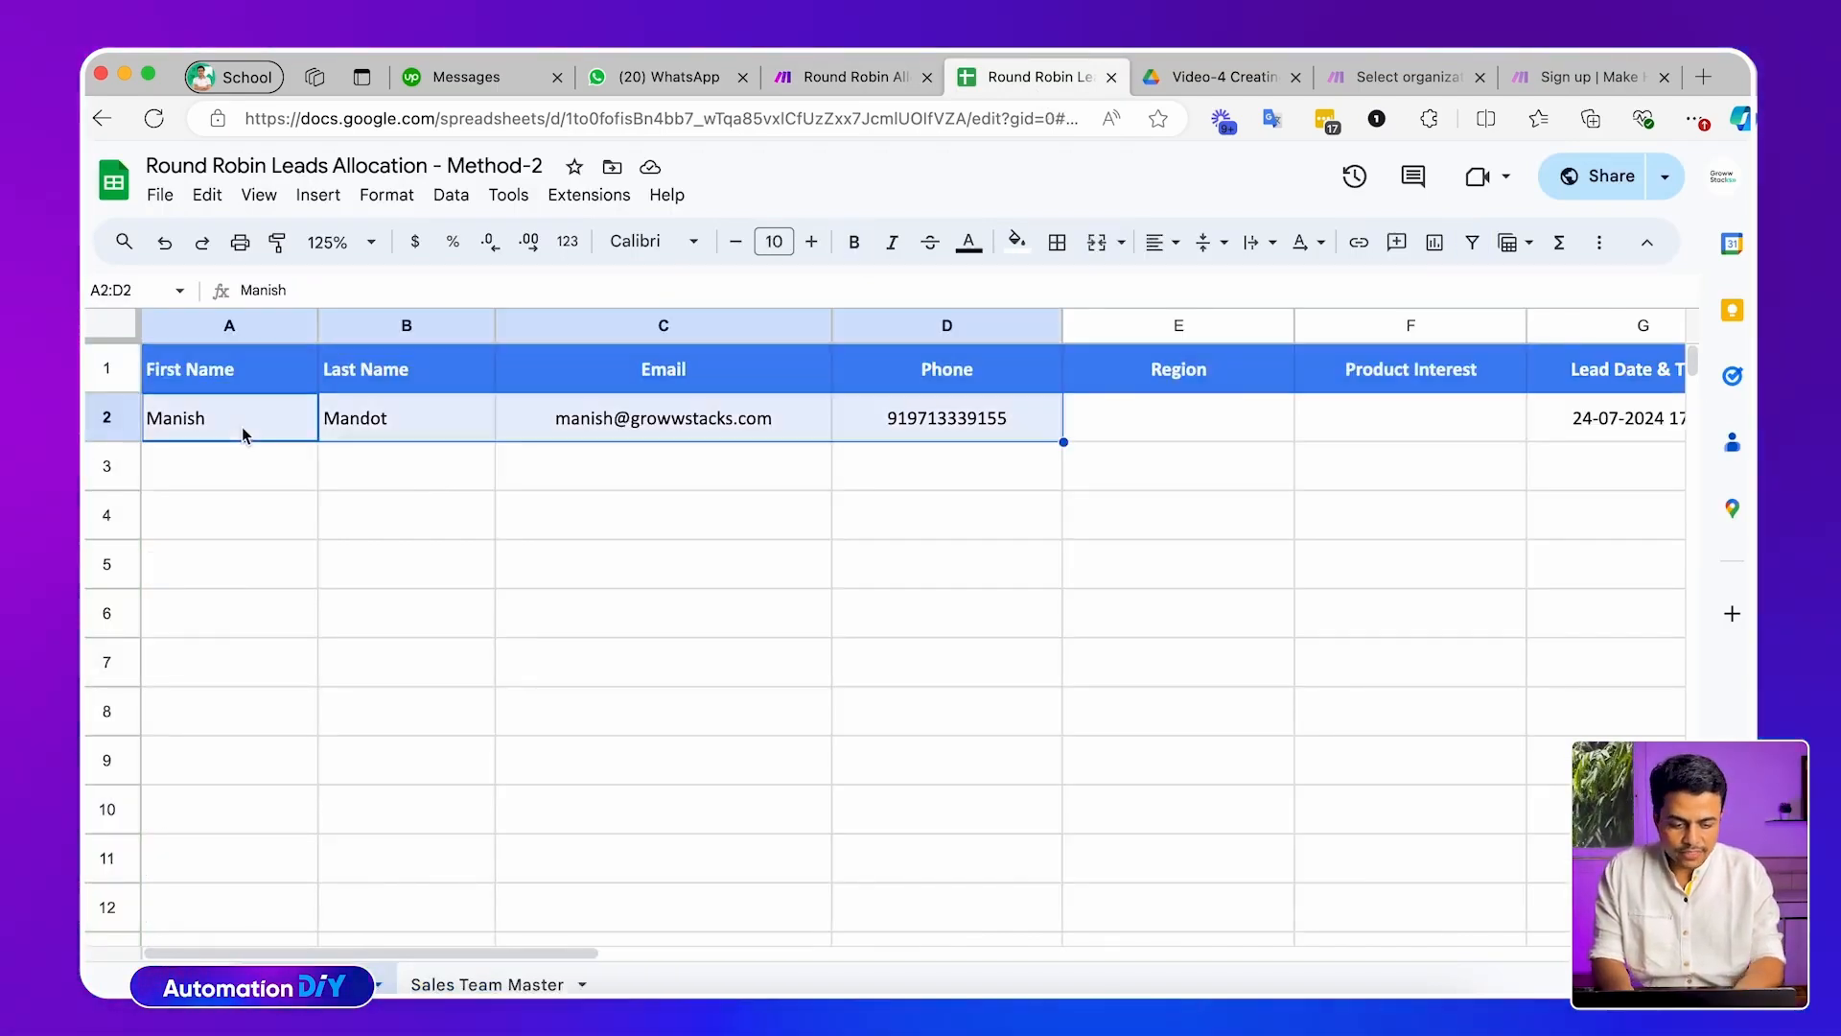
pyautogui.write('-')
pyautogui.press('Tab')
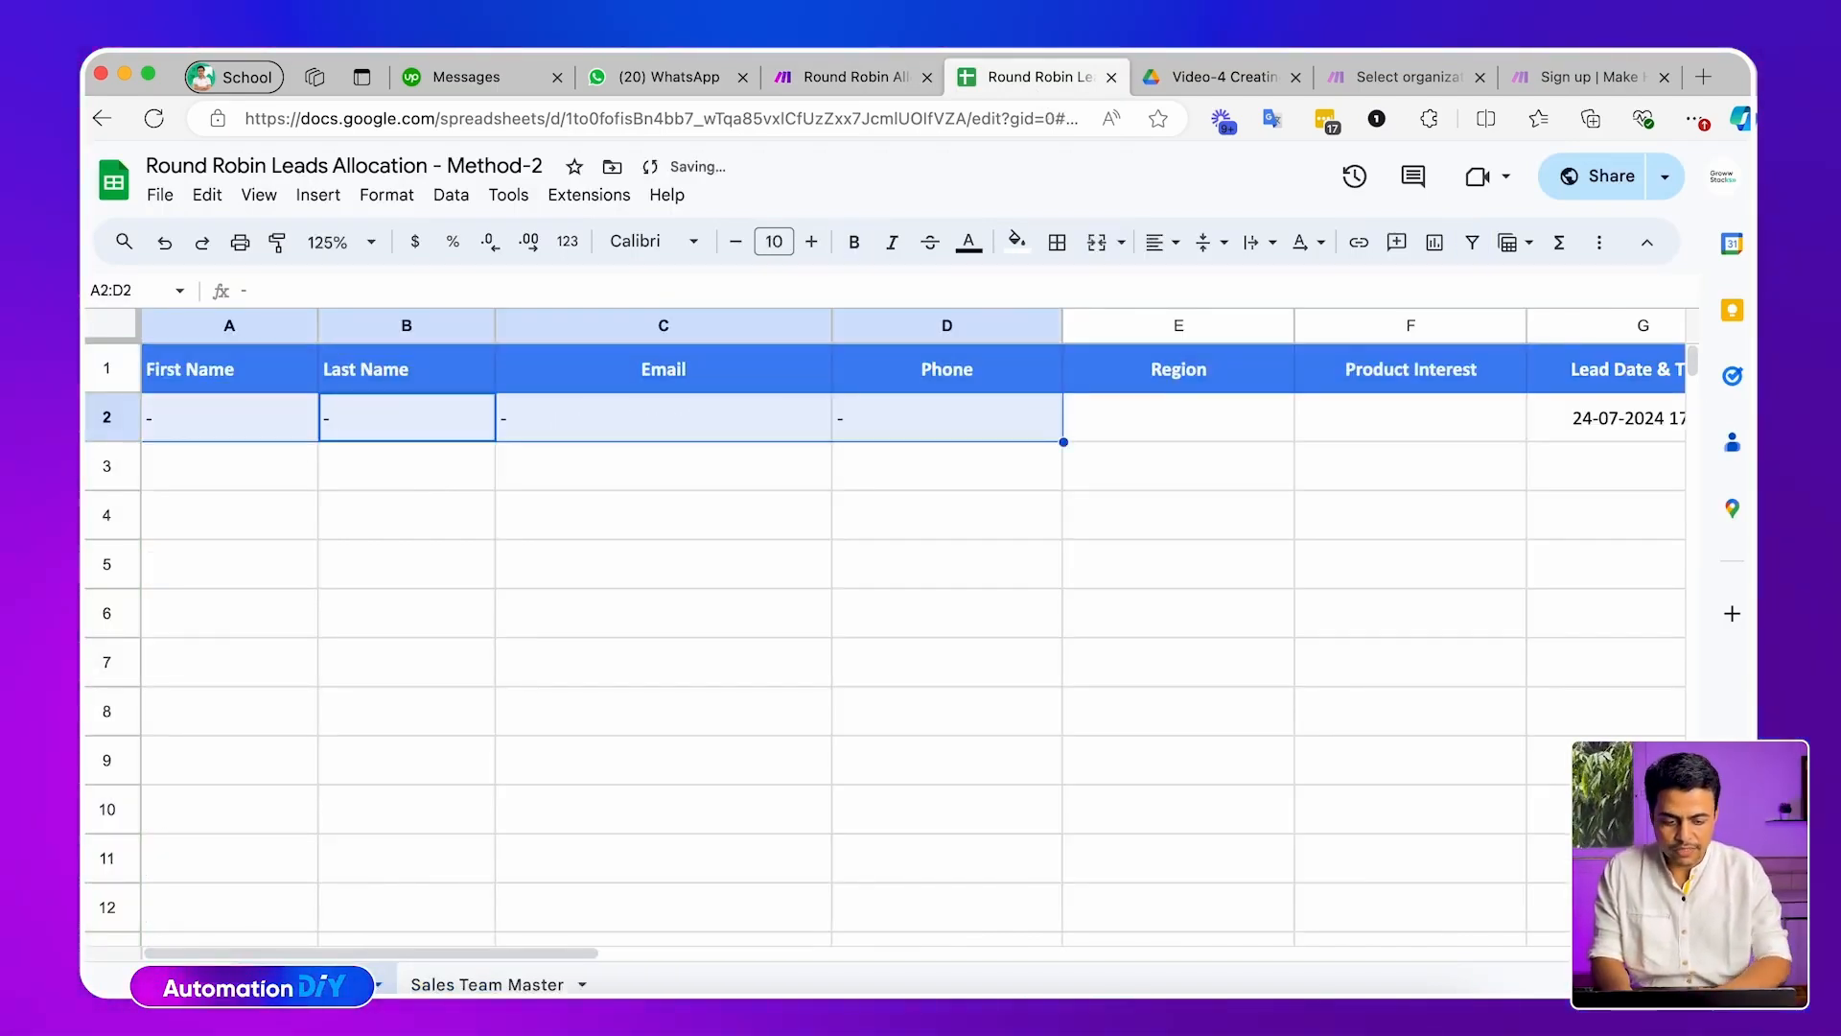
# Clear the sample lead's Lead Date & Time and Sales Person Name cells in row 2
pyautogui.click(1587, 420)
pyautogui.hotkey('shift', 'Right')
pyautogui.hotkey('shift', 'Right')
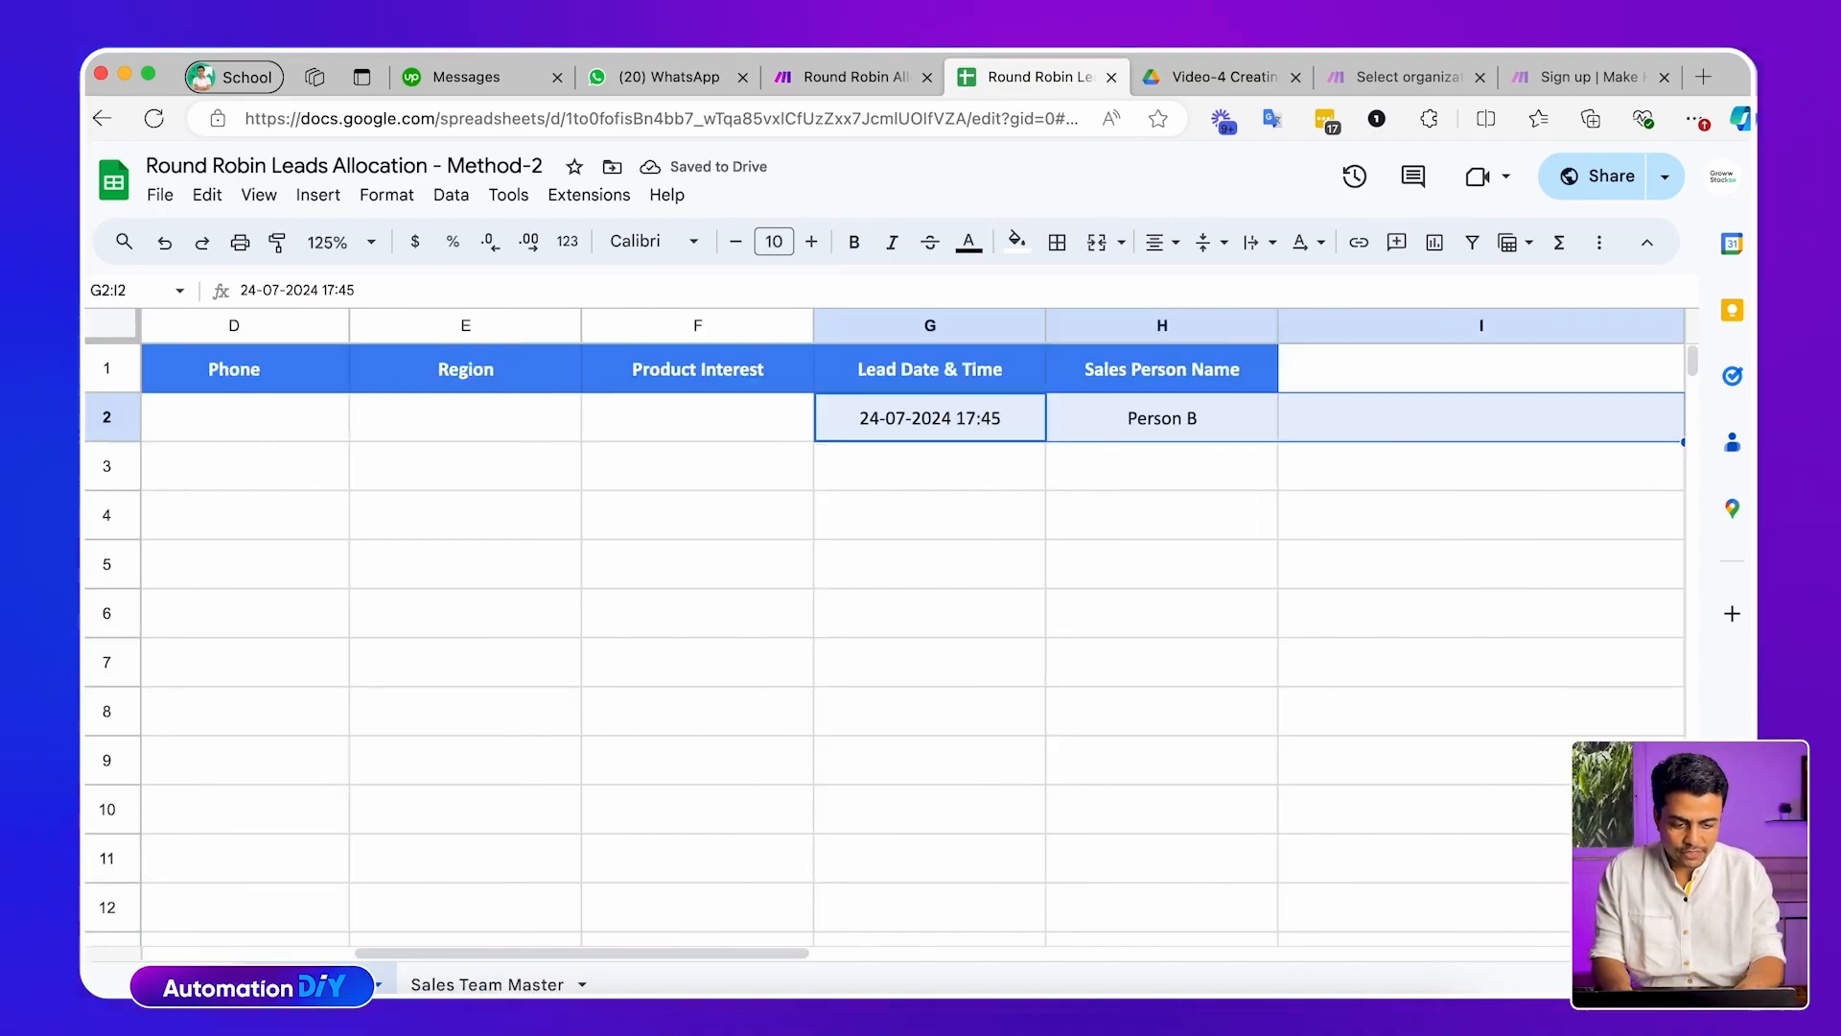
pyautogui.press('Home')
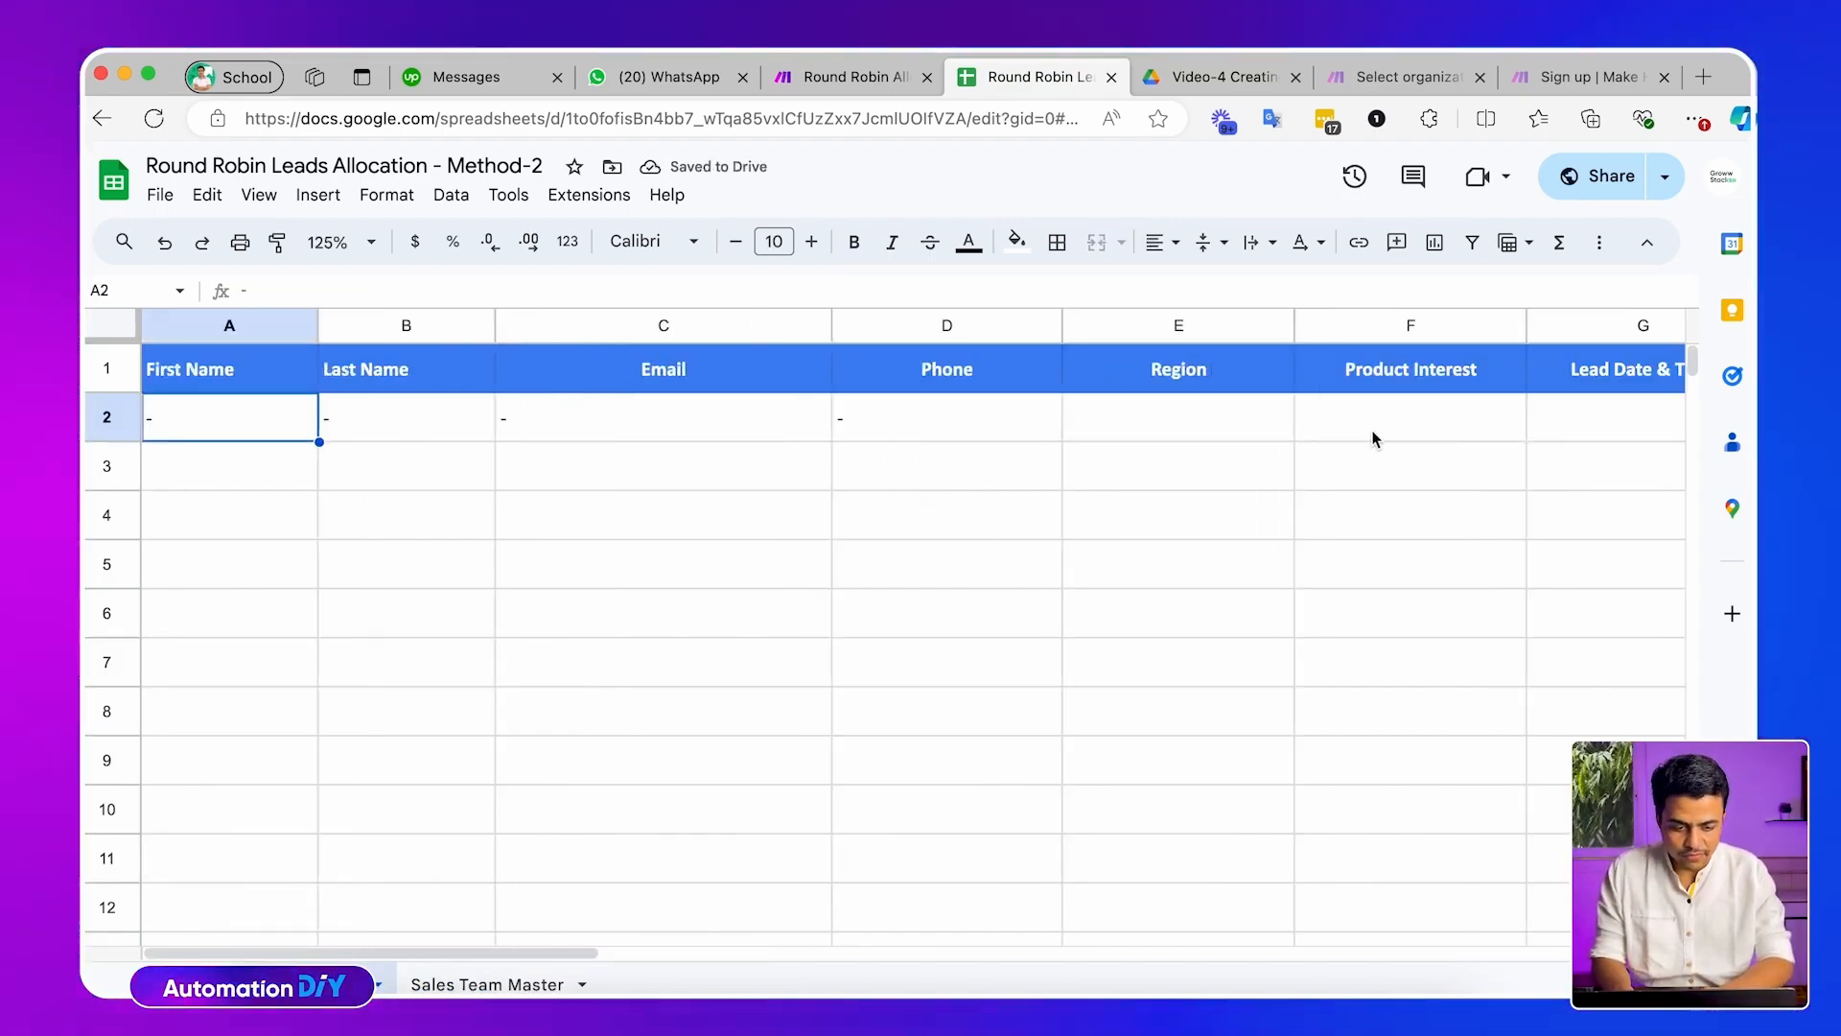
# Rename the First Name header in A1 to "Full Name" and delete the Last Name column
pyautogui.click(377, 331)
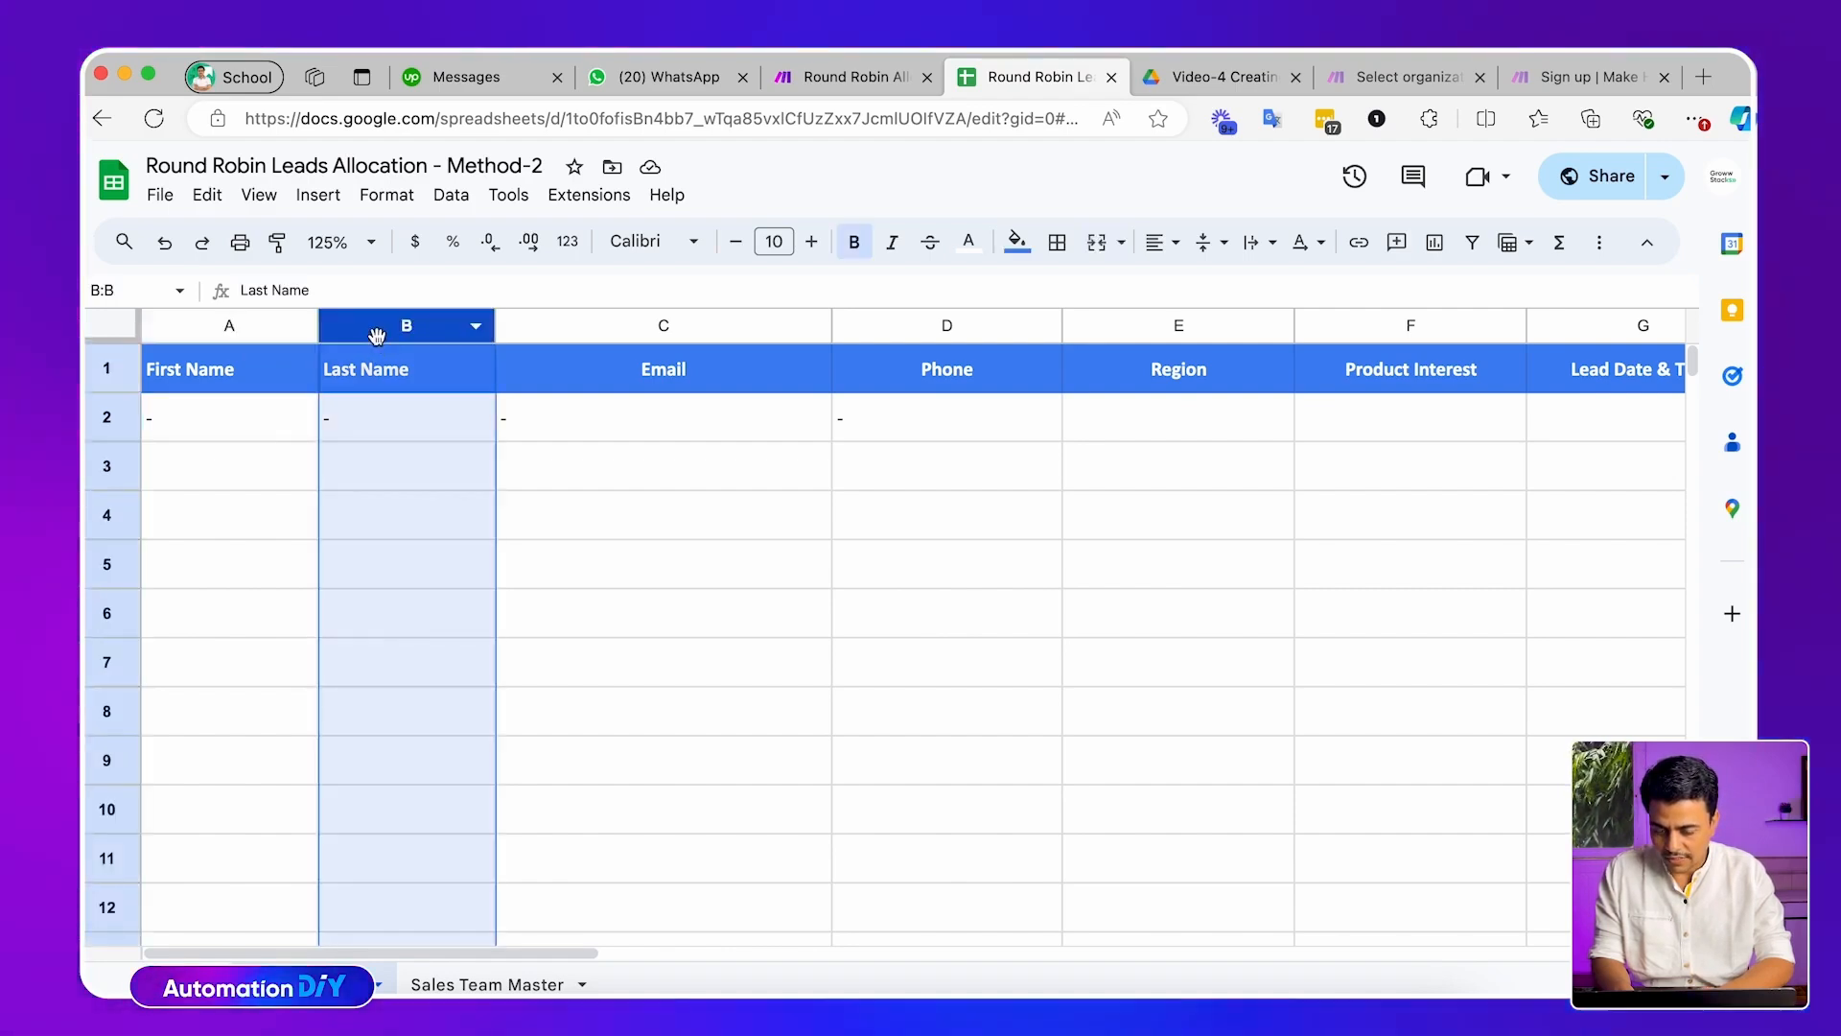
pyautogui.click(243, 383)
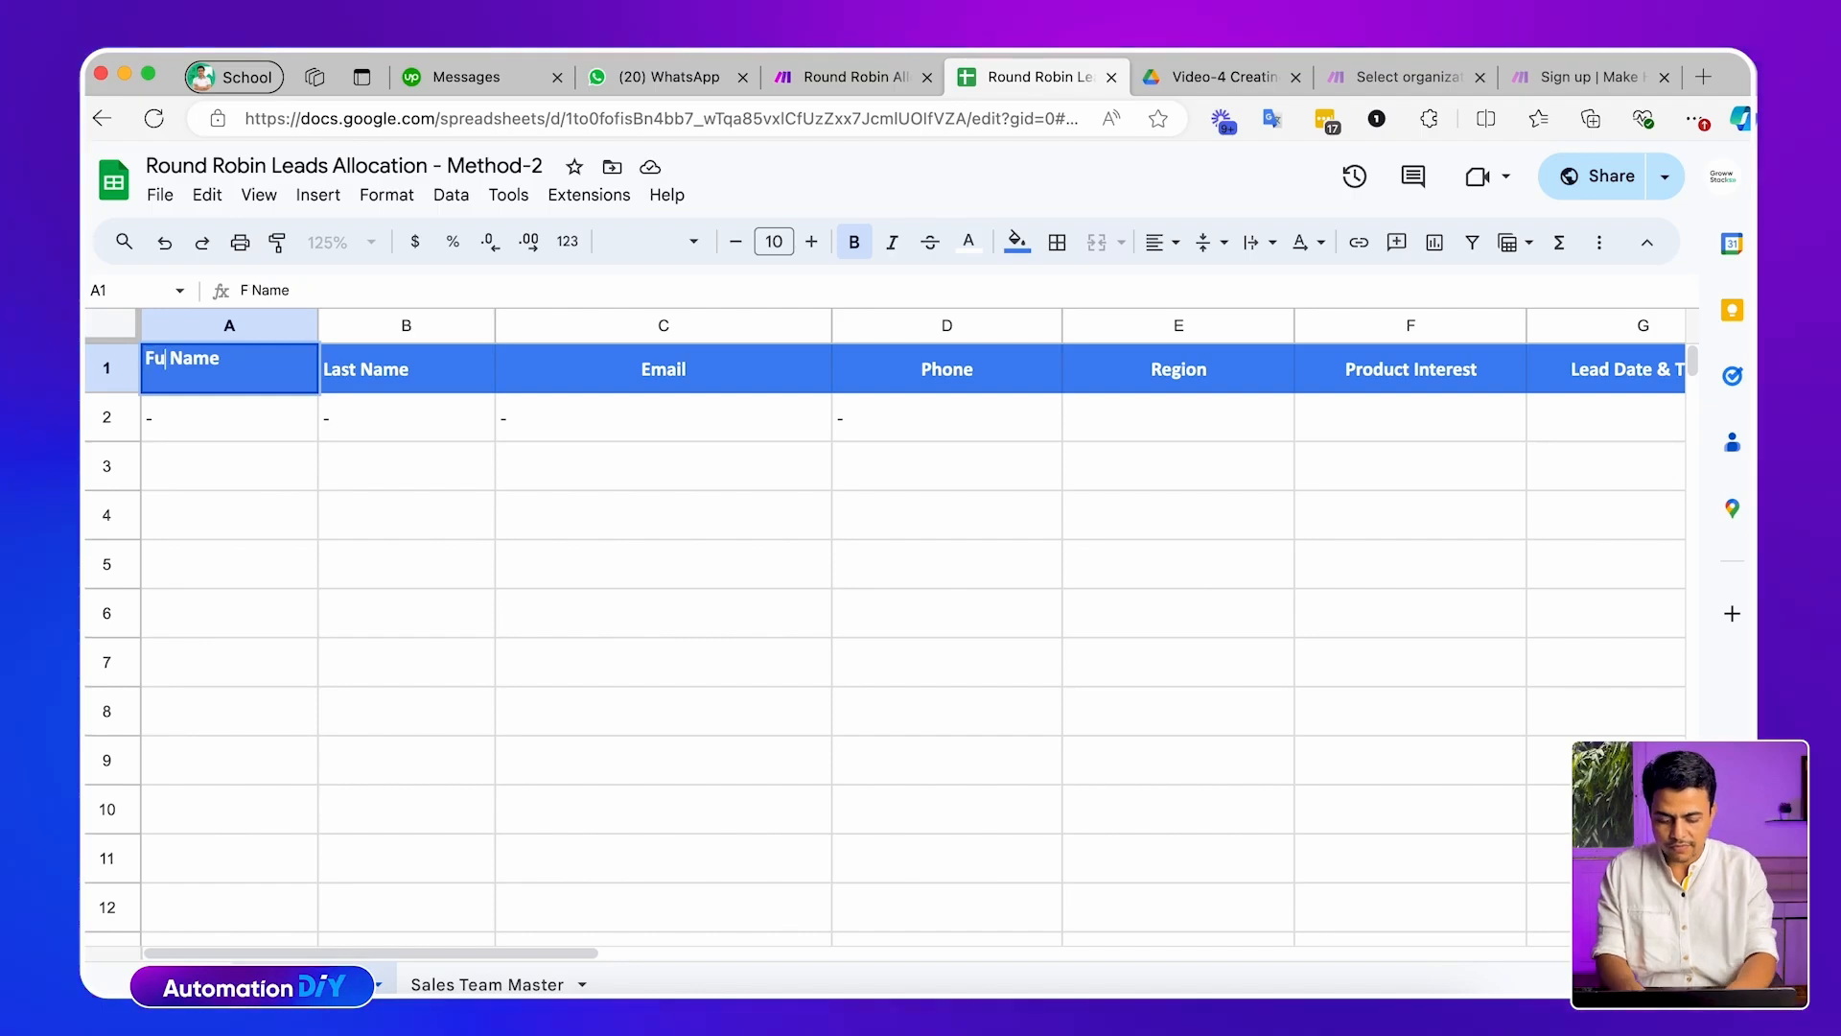
pyautogui.click(378, 324)
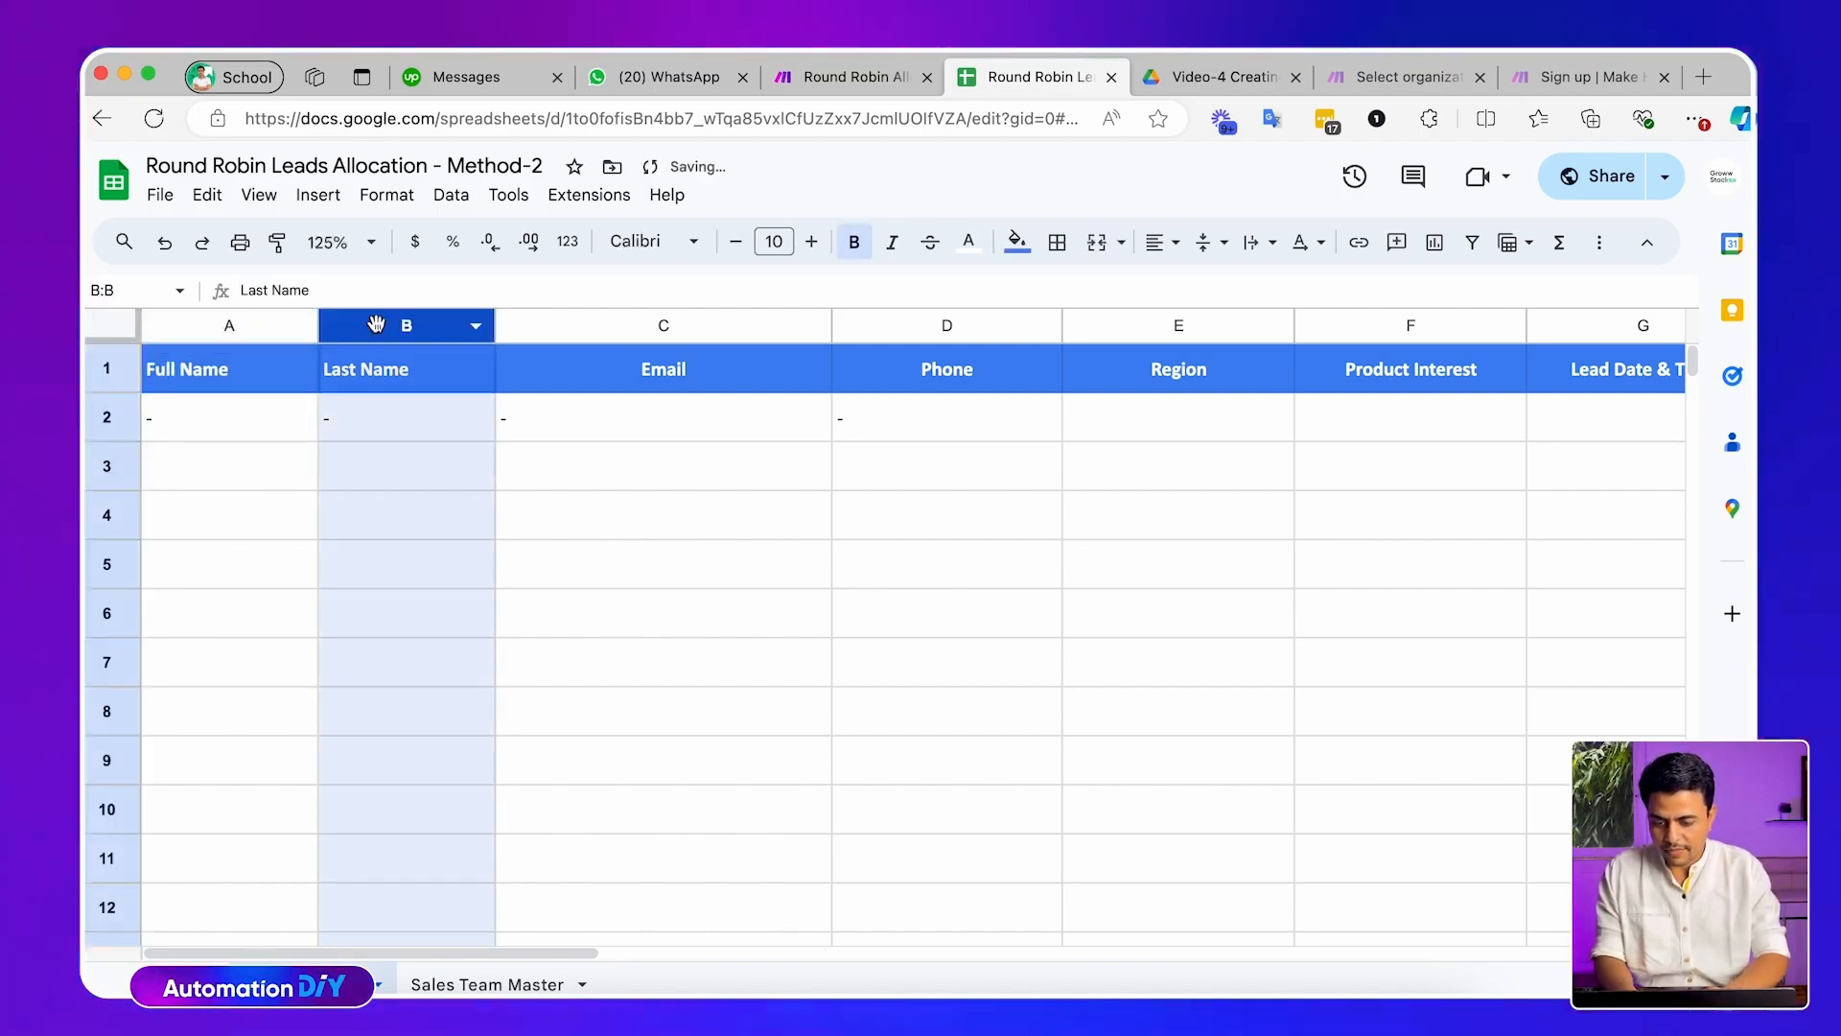
pyautogui.rightClick(378, 325)
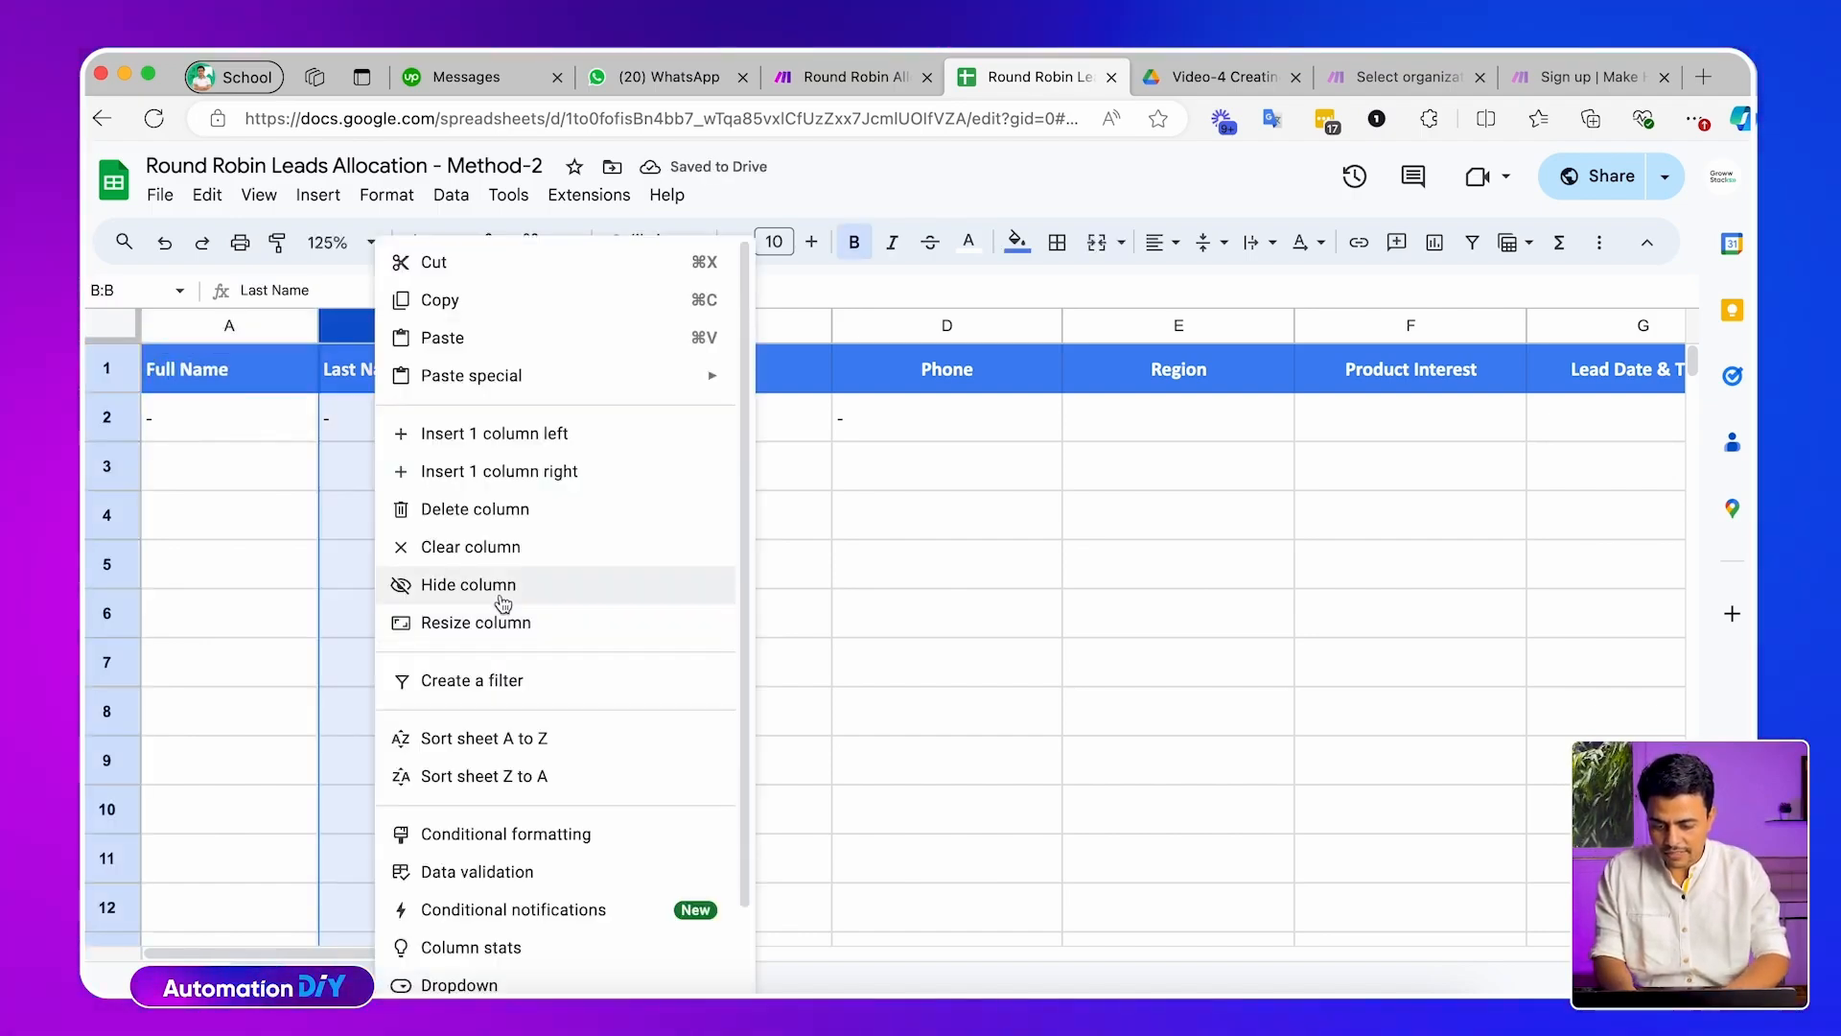
pyautogui.click(470, 509)
# Narrow the Email column slightly and widen the Full Name column on the leads sheet
pyautogui.click(370, 438)
pyautogui.moveTo(655, 326); pyautogui.dragTo(624, 326)
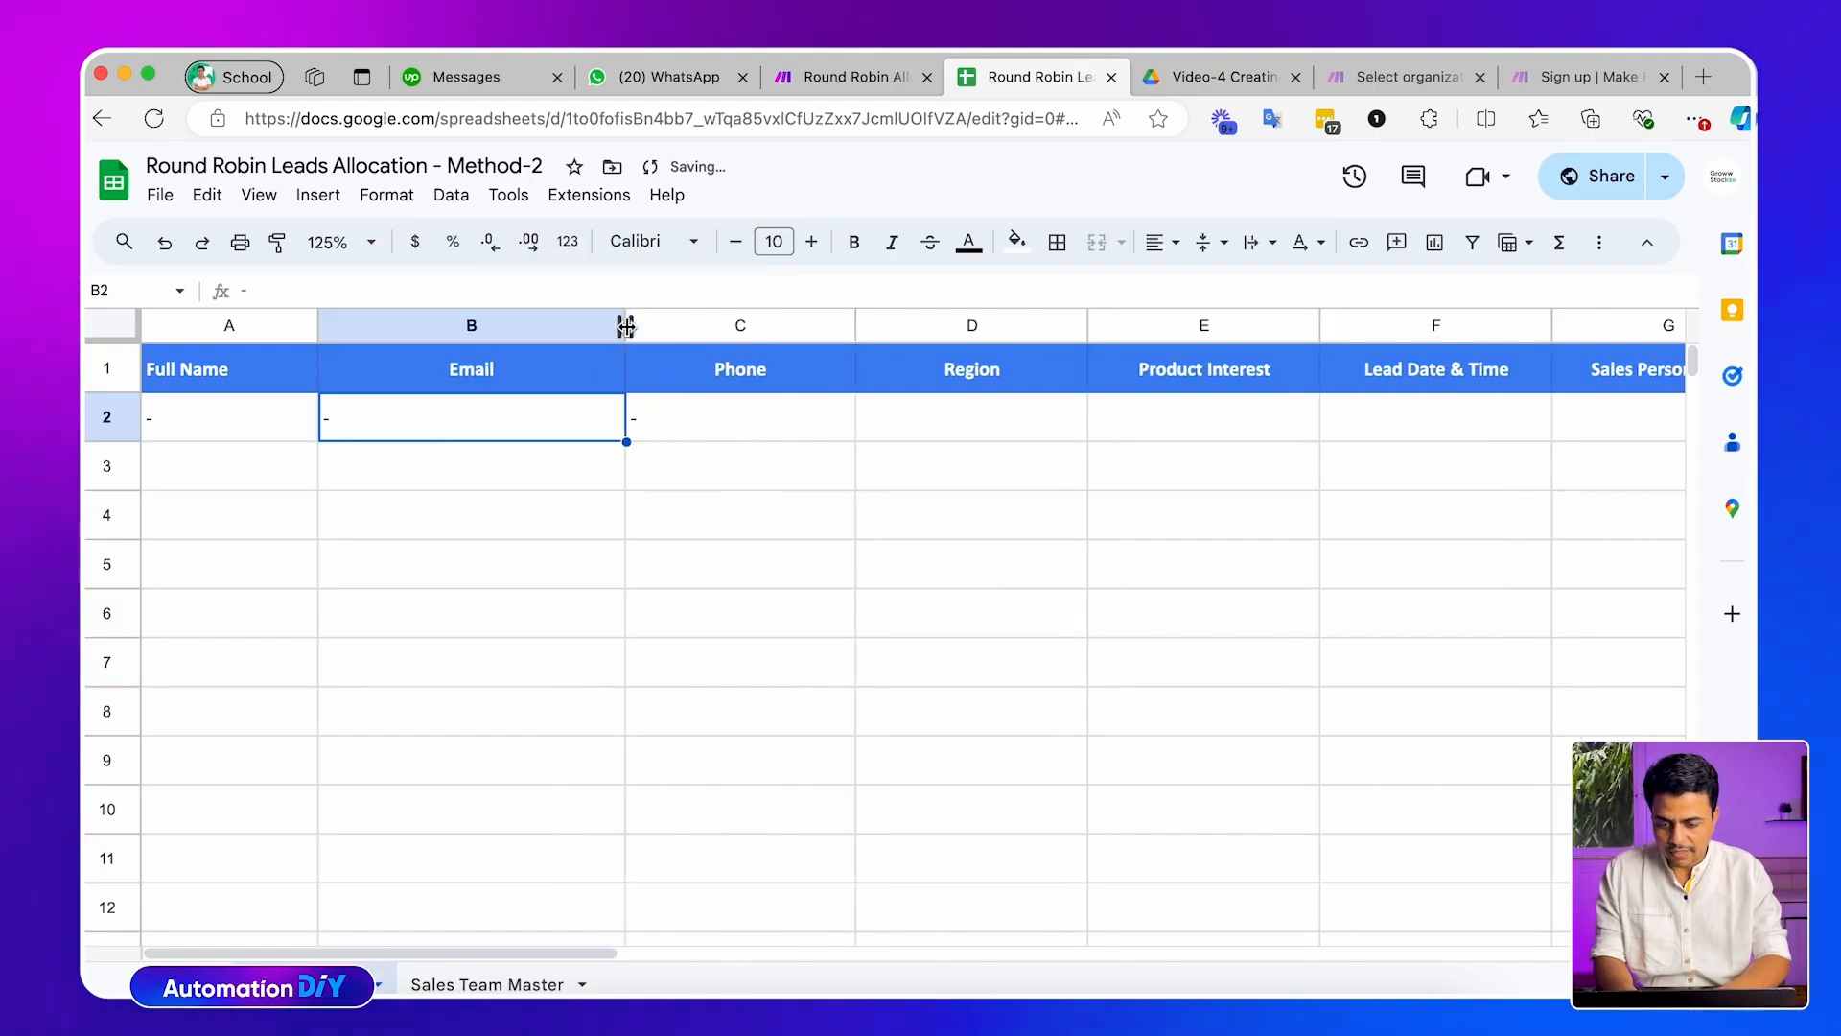
pyautogui.moveTo(318, 326); pyautogui.dragTo(438, 326)
pyautogui.click(1304, 421)
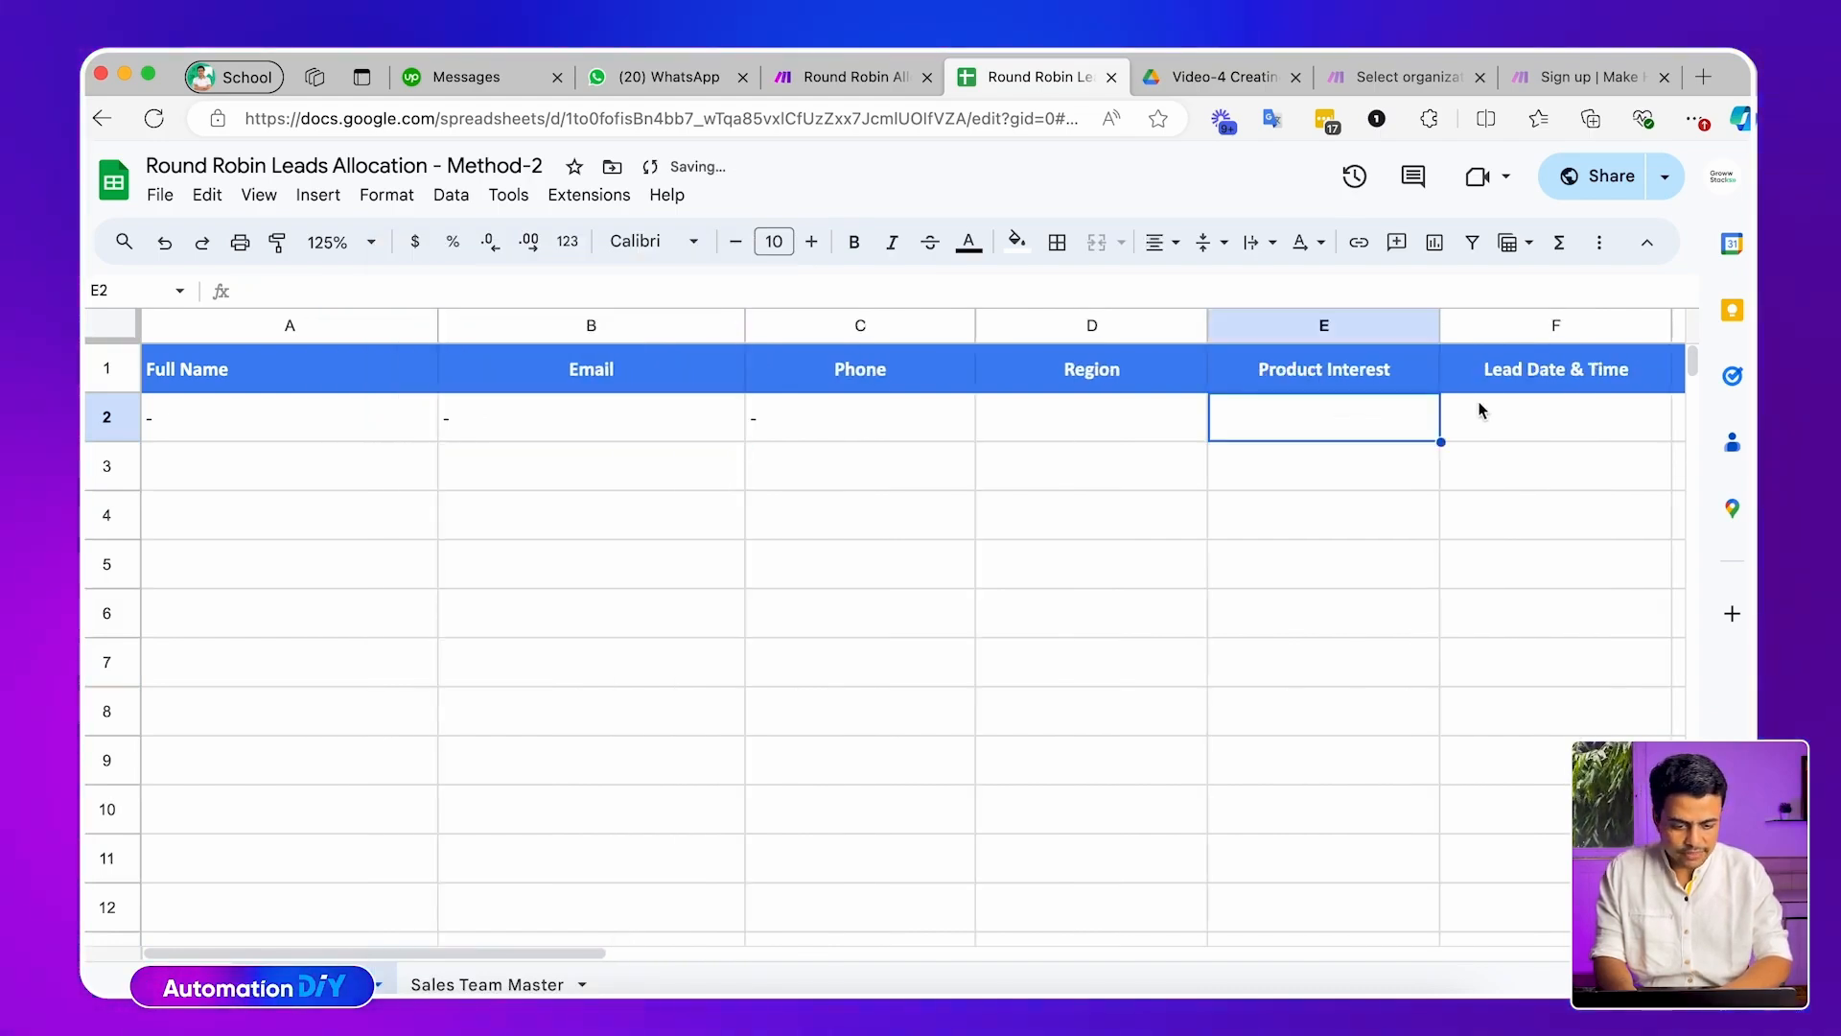
pyautogui.click(1487, 411)
pyautogui.hscroll(4, 1584, 410)
pyautogui.hscroll(-3, 1355, 441)
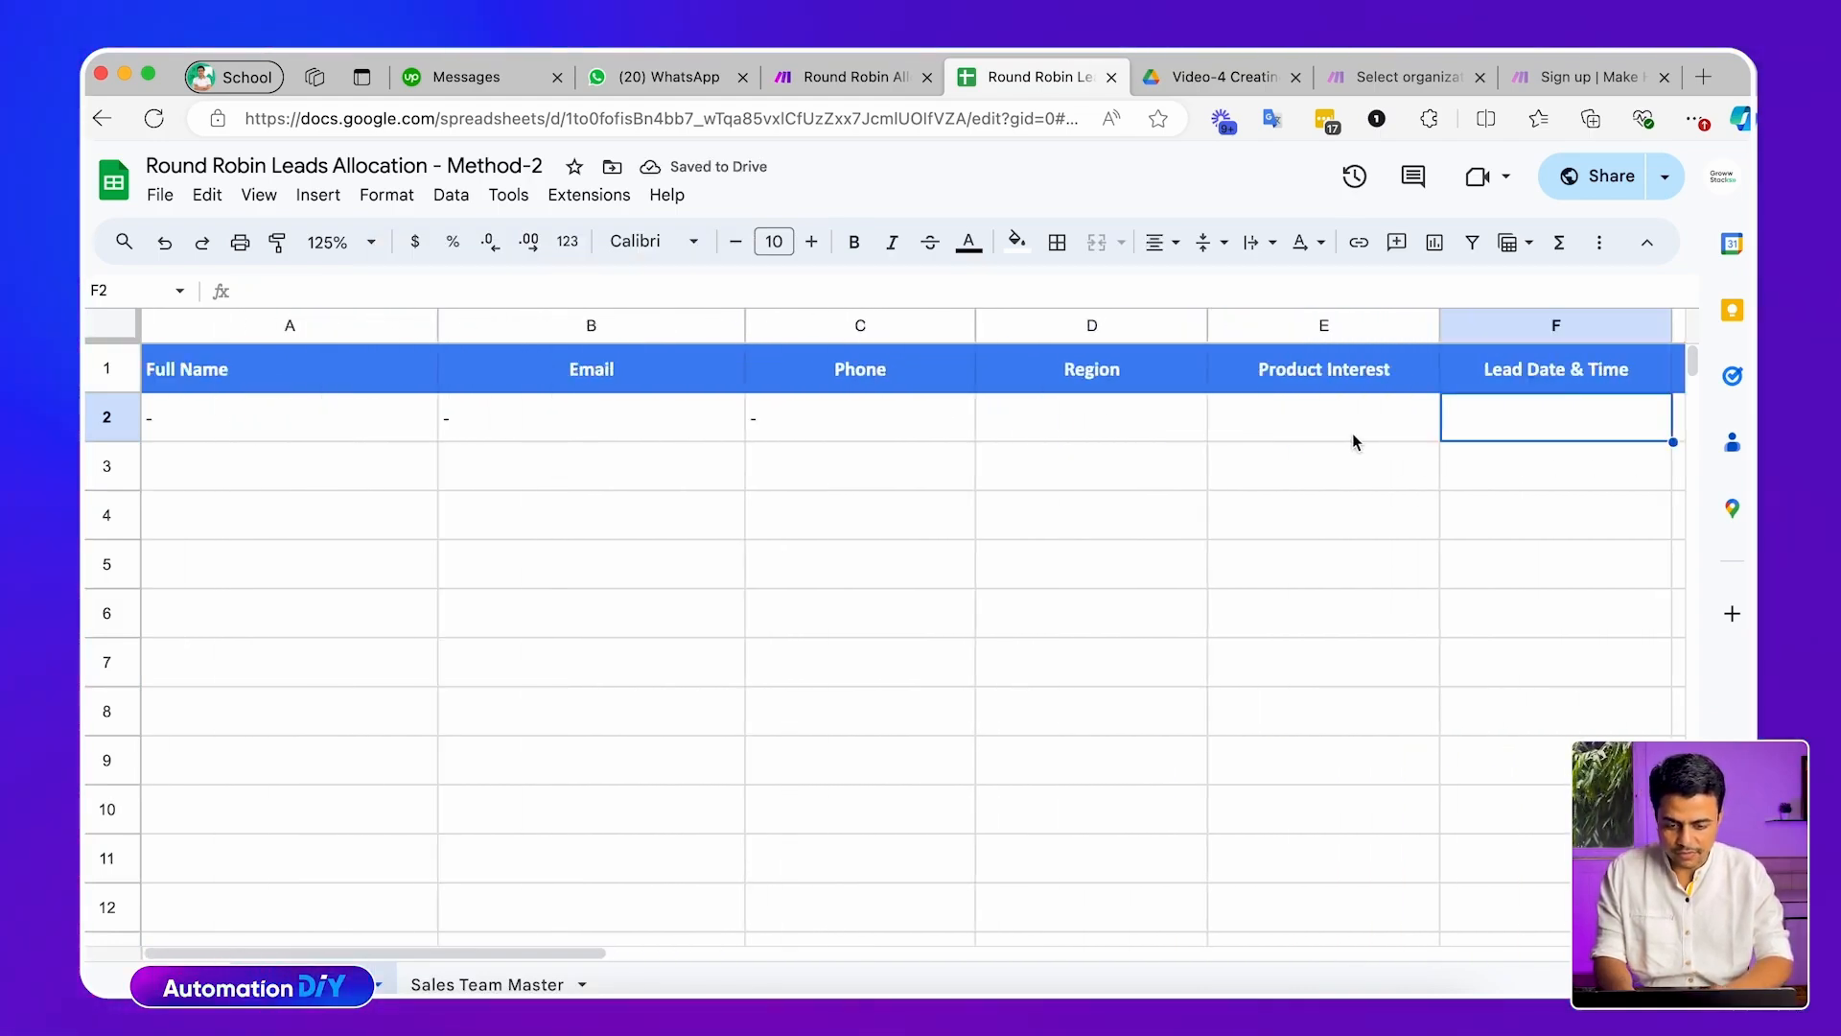
# Open the Sales Team Master sheet and widen column A so the full Sales Person Name header fits
pyautogui.click(448, 980)
pyautogui.click(257, 404)
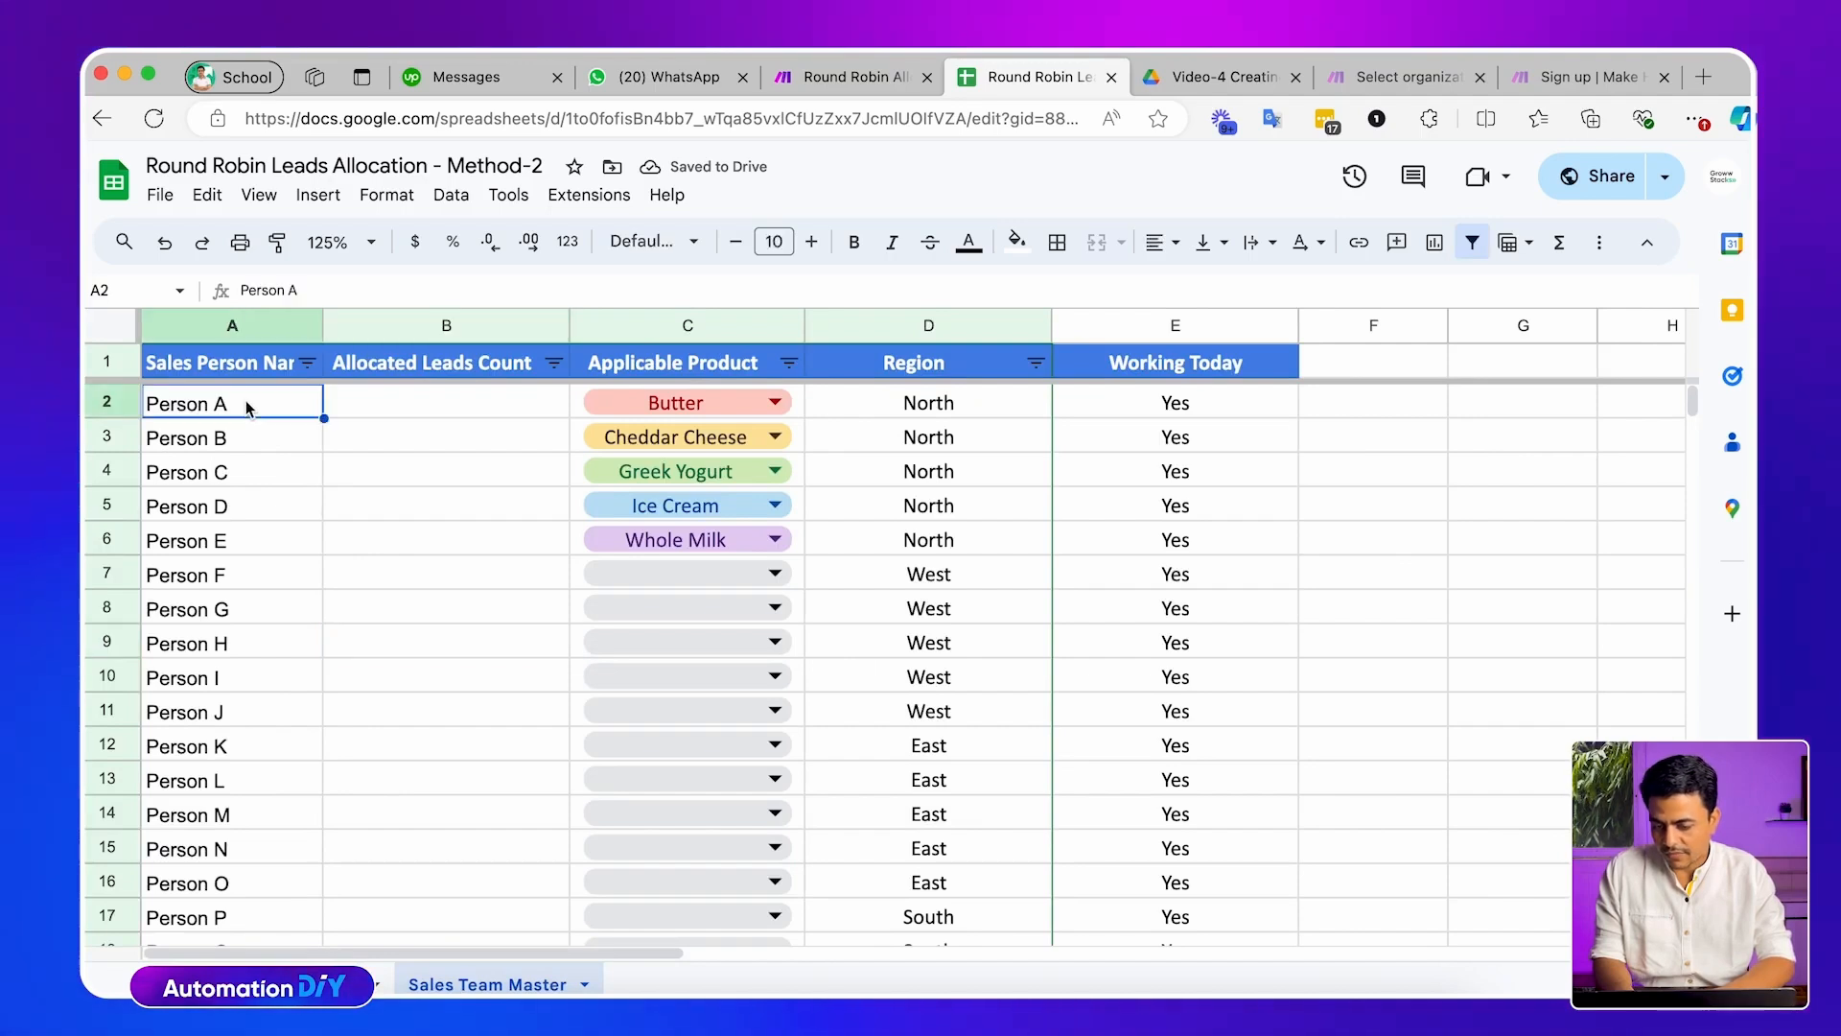
pyautogui.moveTo(323, 325); pyautogui.dragTo(379, 325)
pyautogui.click(477, 365)
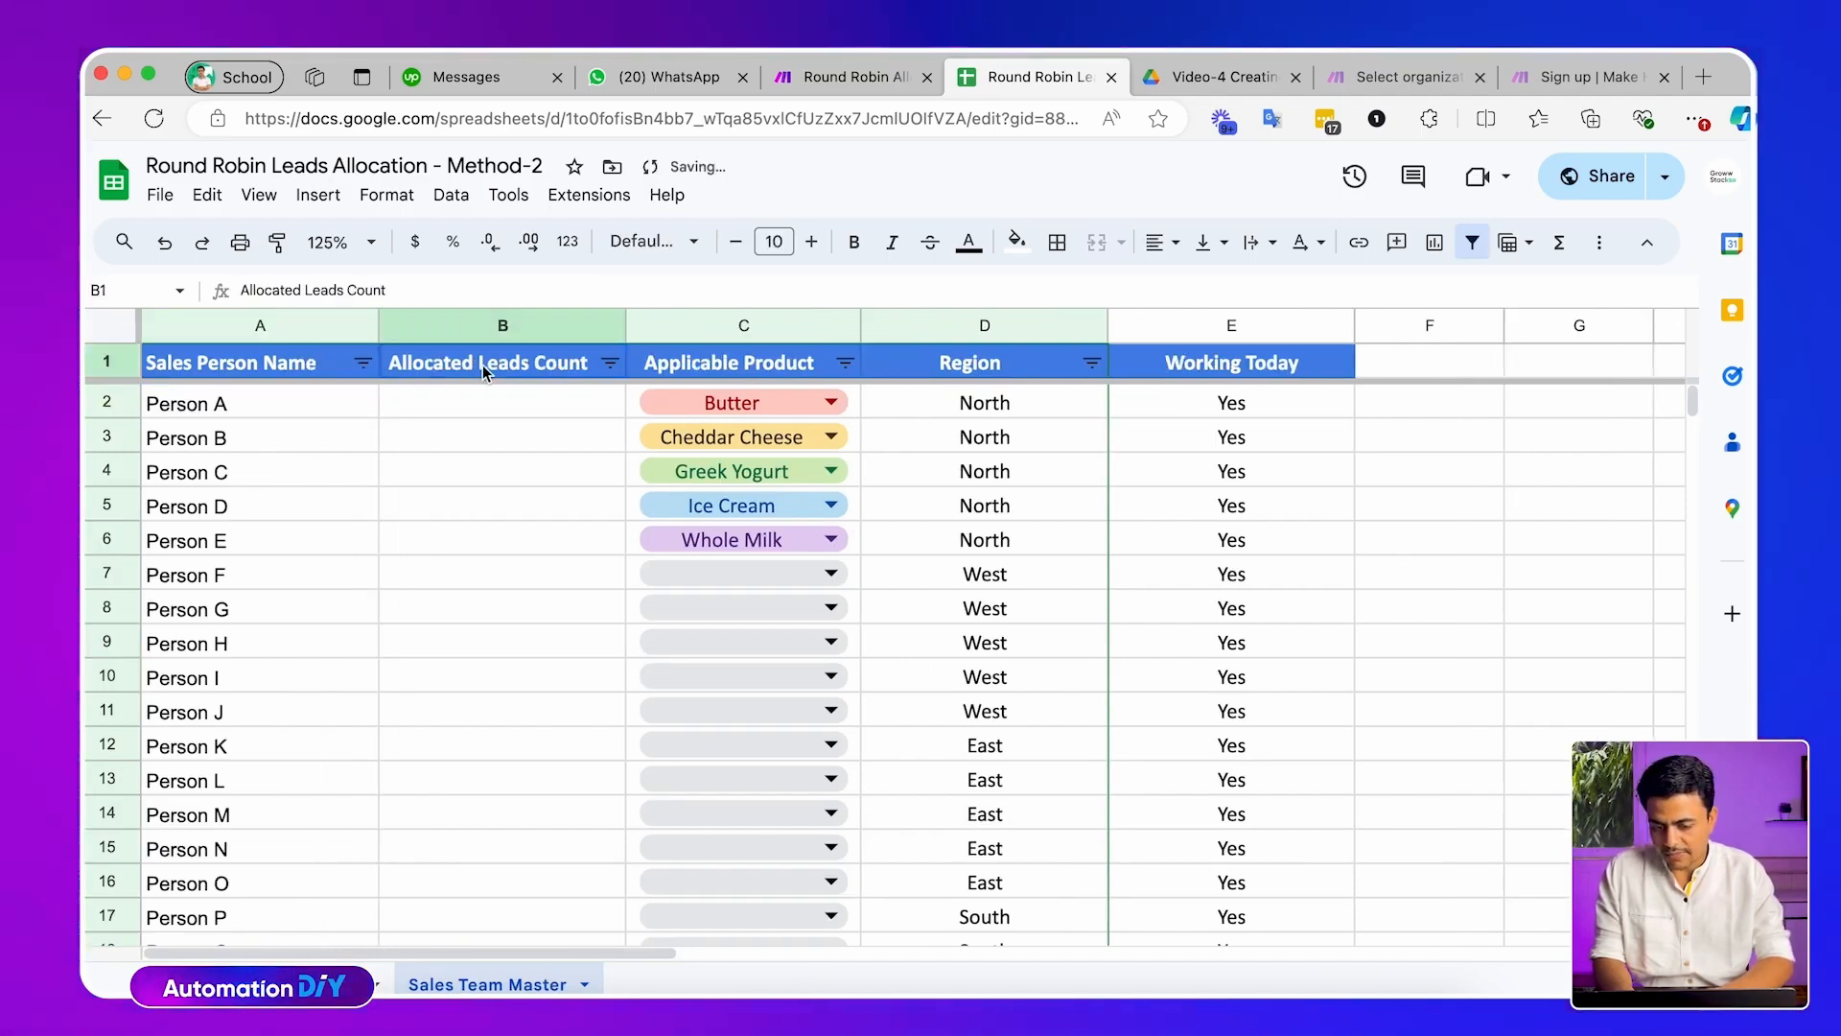
pyautogui.click(544, 411)
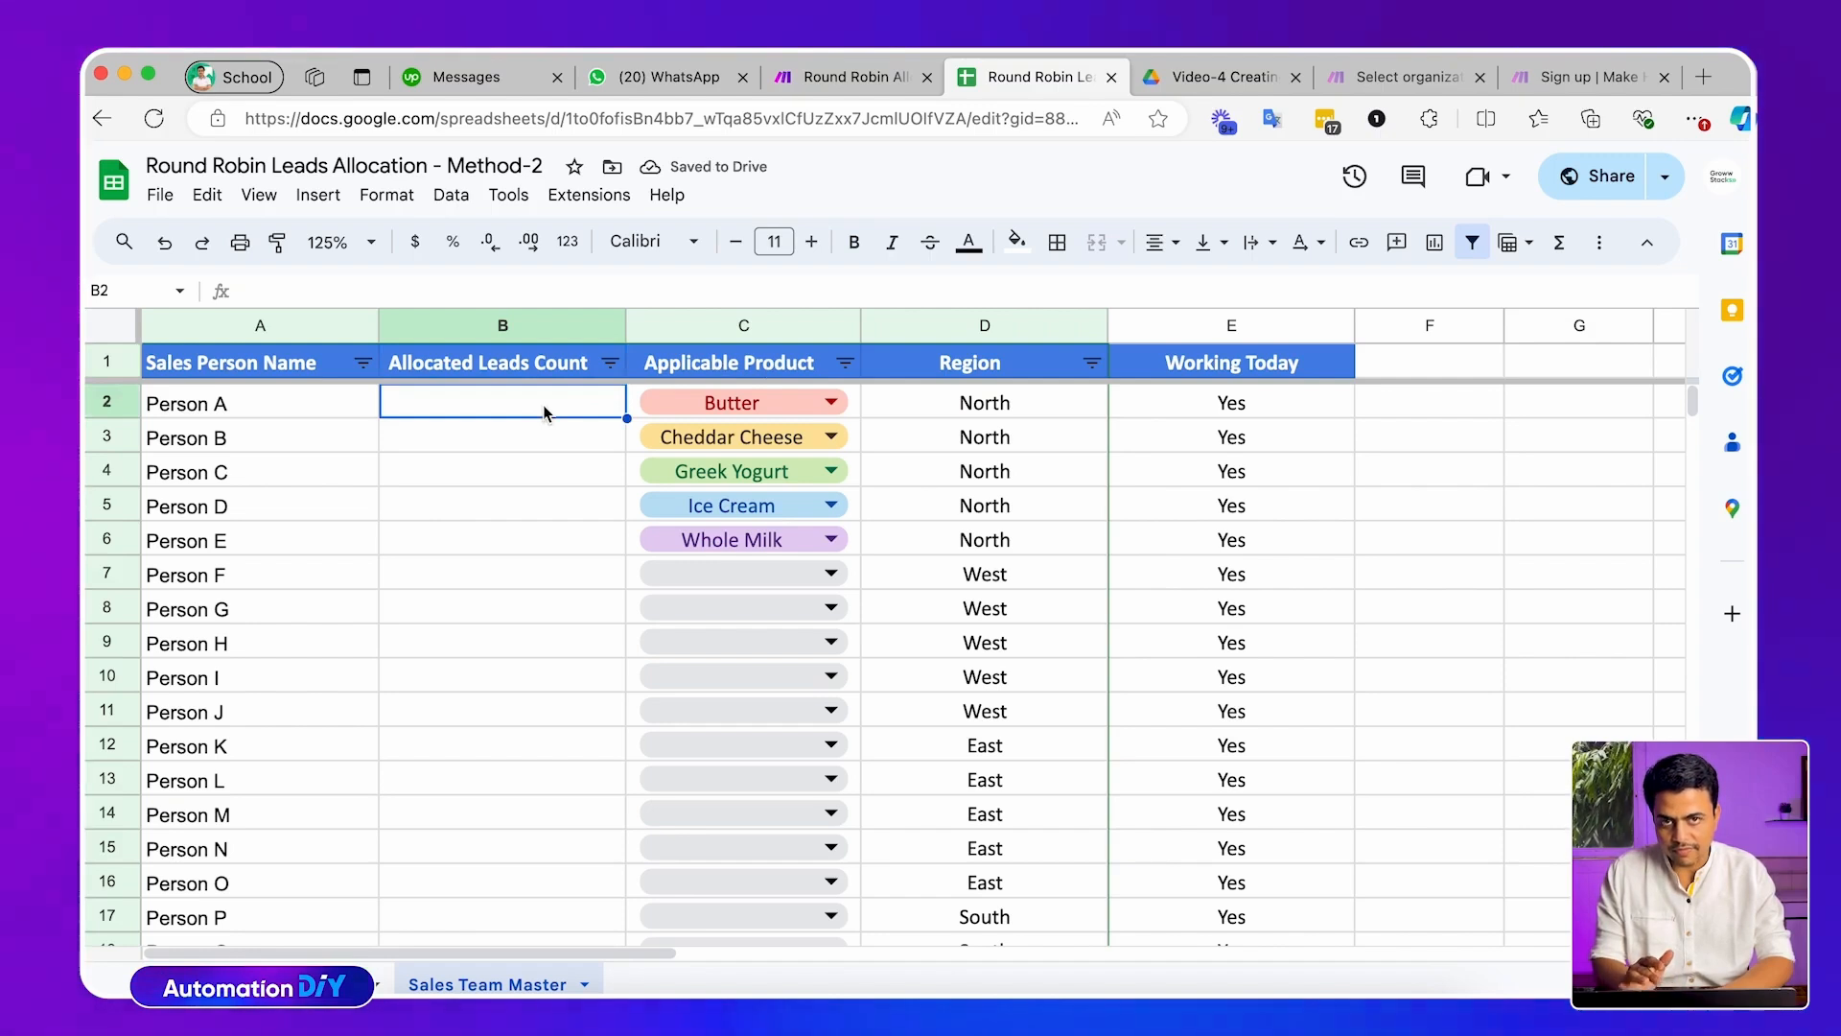
# Copy the five Applicable Product values from C2:C6 and paste them repeatedly into C7:C26
pyautogui.click(723, 364)
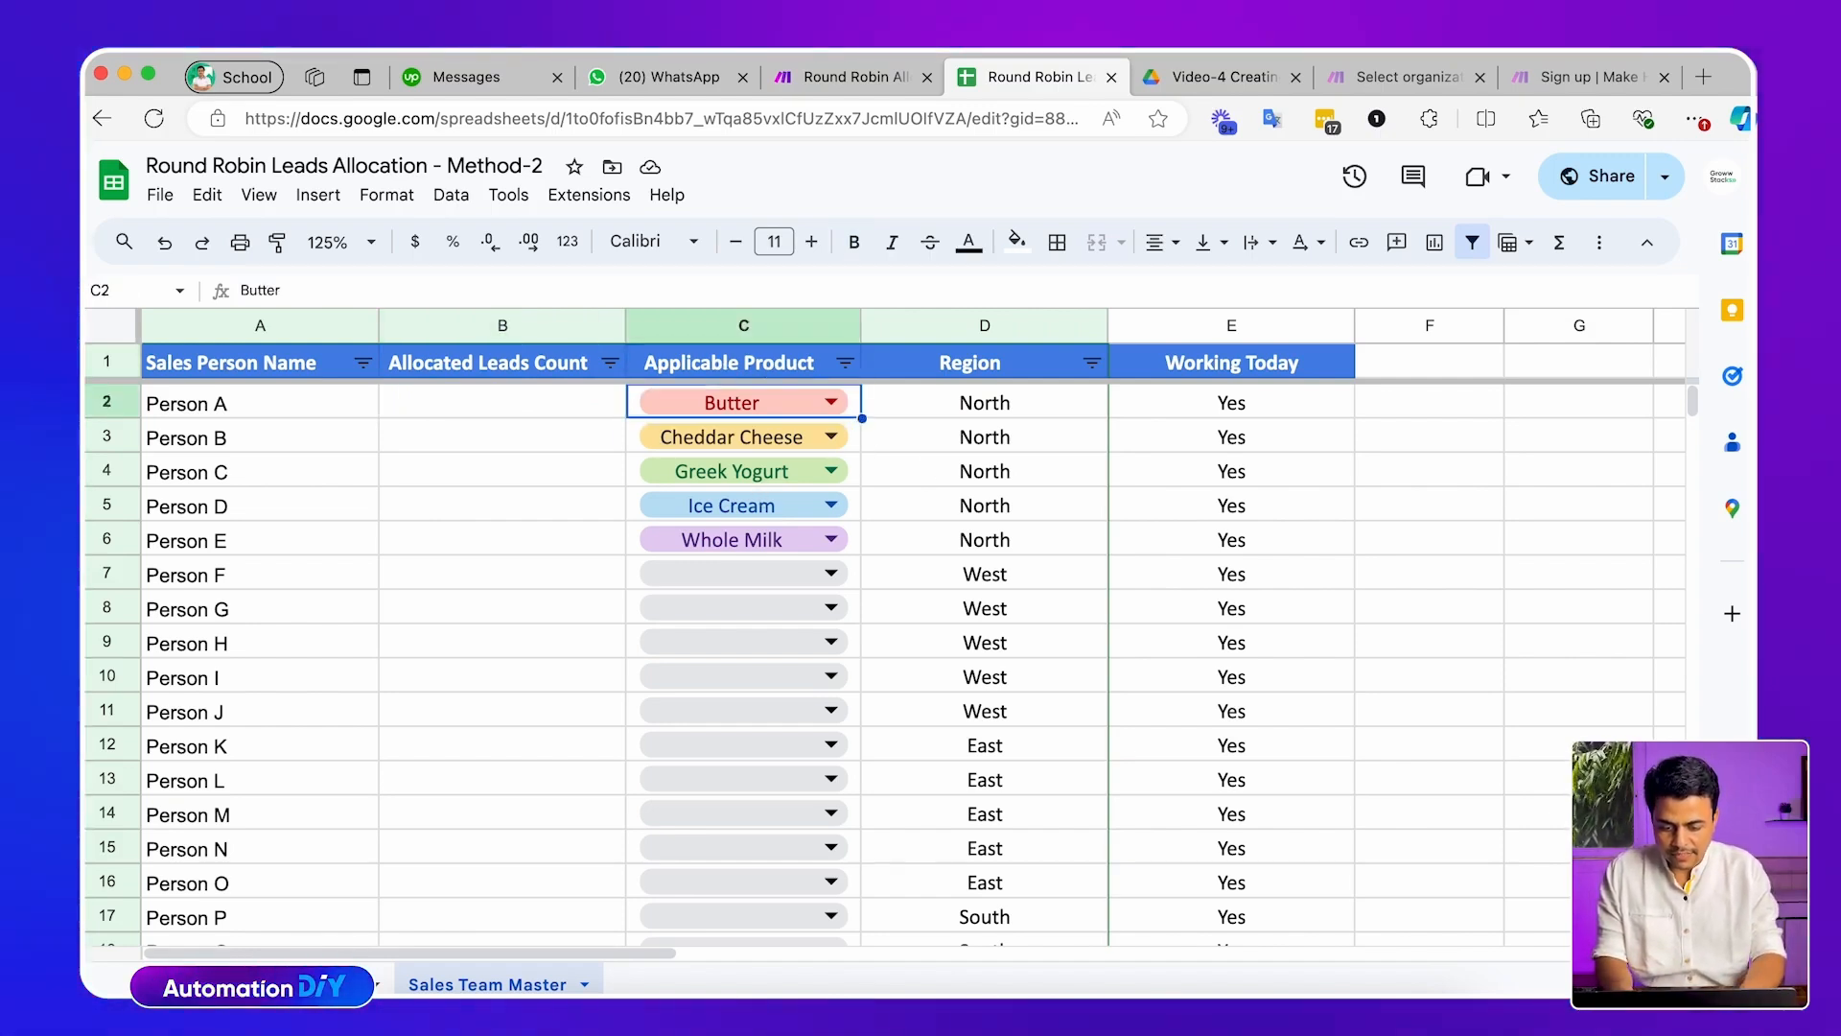
pyautogui.hotkey('shift', 'Down')
pyautogui.hotkey('shift', 'Down')
pyautogui.hotkey('shift', 'Down')
pyautogui.hotkey('shift', 'Down')
pyautogui.click(854, 577)
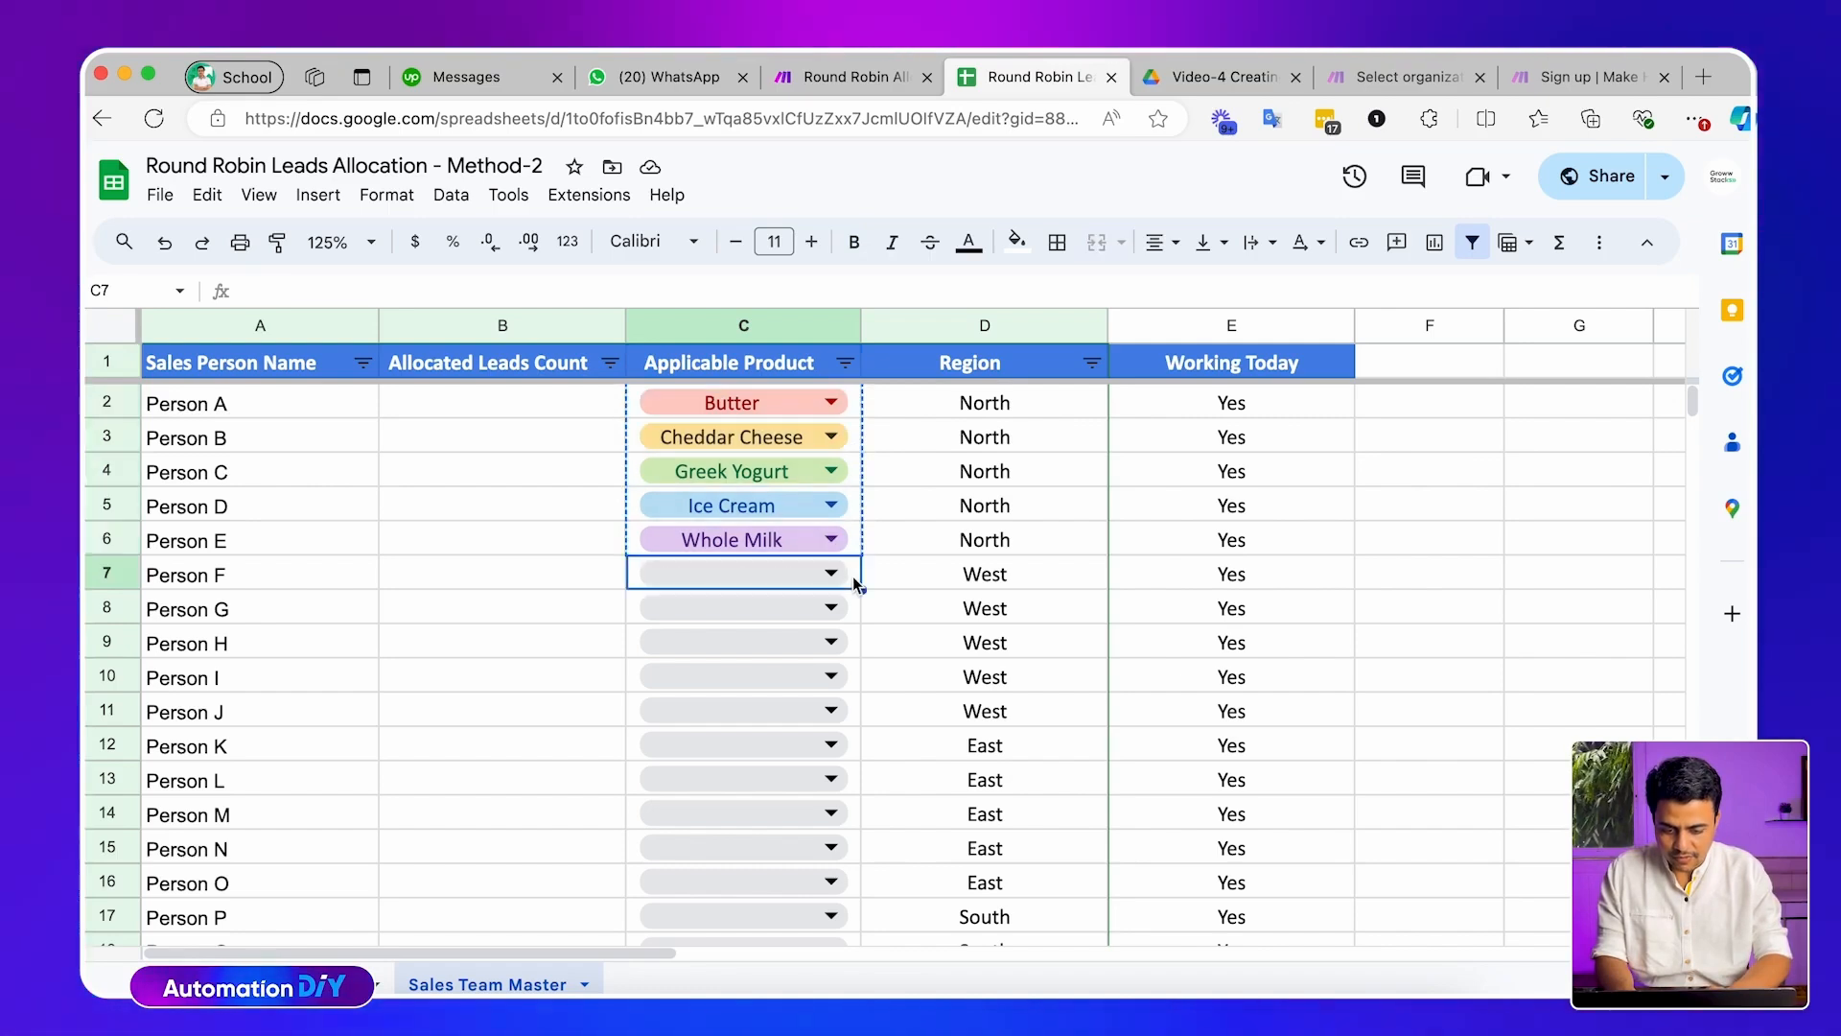
pyautogui.scroll(-5, 854, 577)
pyautogui.keyDown('shift'); pyautogui.click(854, 589); pyautogui.keyUp('shift')
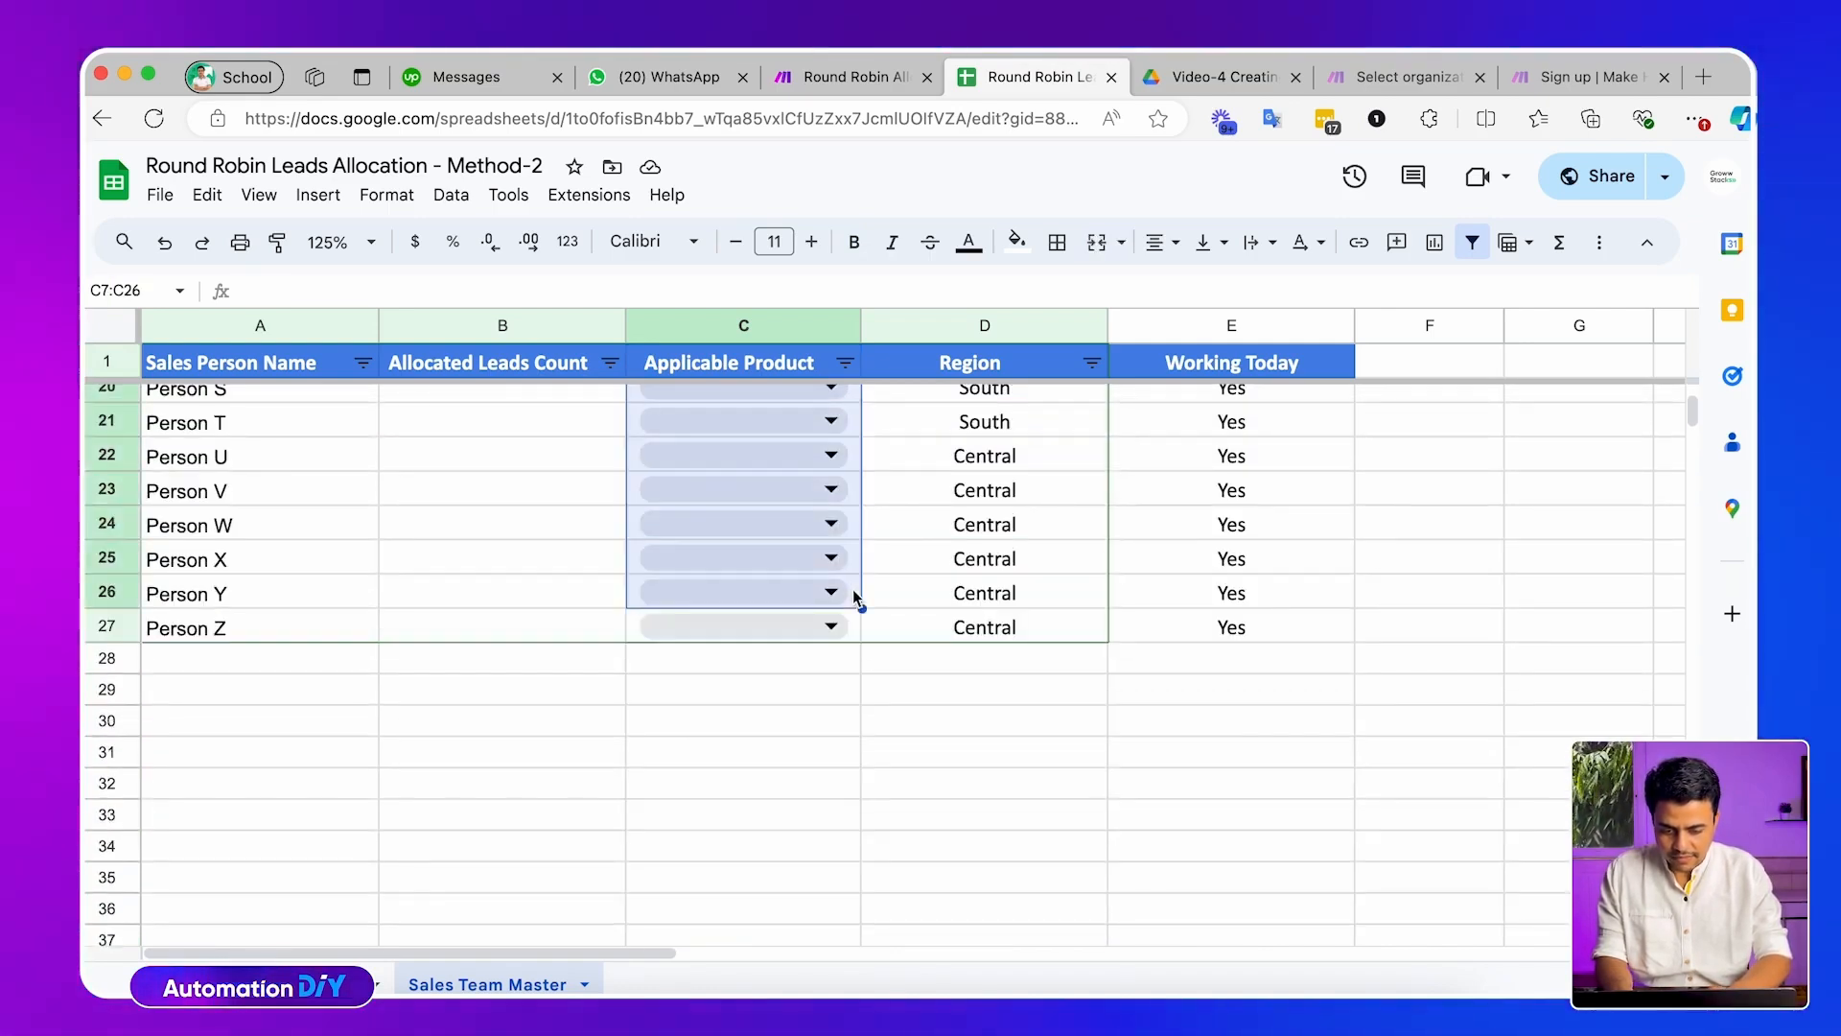
pyautogui.write('Butter Cheddar Cheese Greek Yogurt Ice Cream Whole Milk Butter Cheddar Cheese Greek Yogurt Ice Cream Whole Milk Butter Cheddar Cheese Greek Yogurt Ice Cream Whole Milk Butter Cheddar Cheese Greek Yogurt Ice Cream Whole Milk')
# Copy the Whole Milk product from C26 into C27 for Person Z
pyautogui.click(825, 592)
pyautogui.hotkey('ctrl', 'c')
pyautogui.click(825, 628)
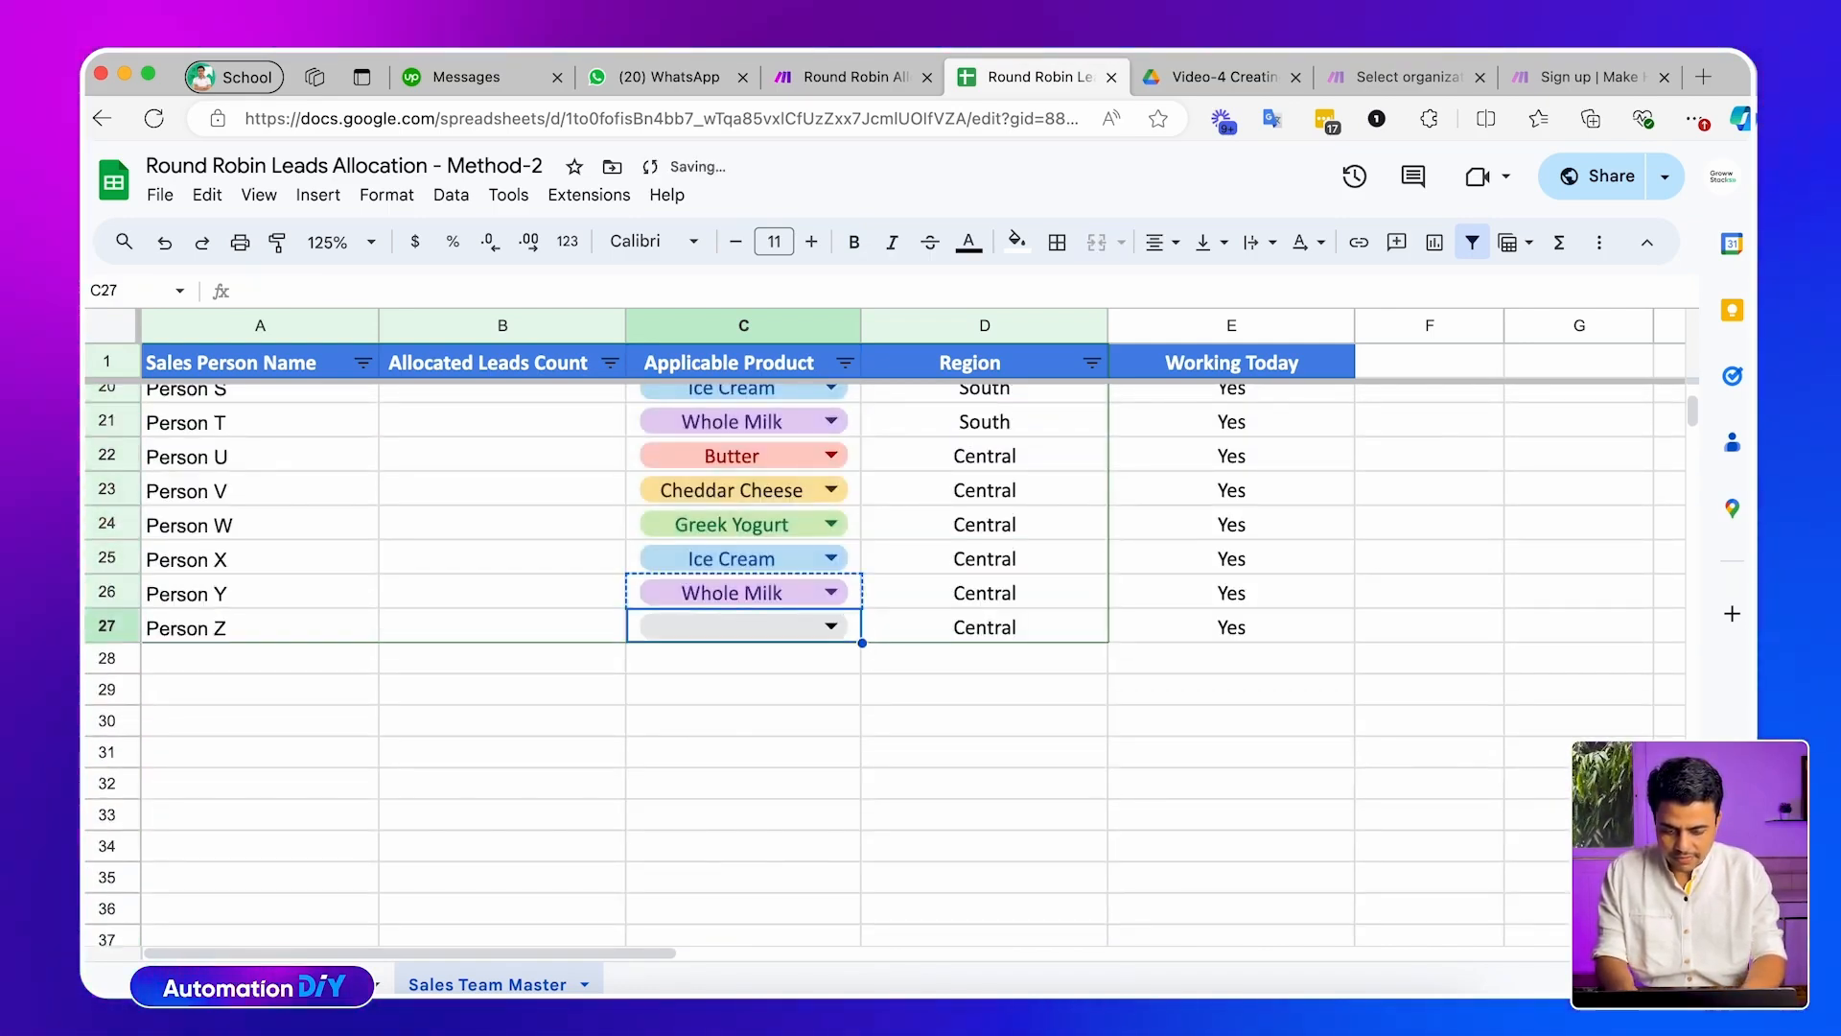
pyautogui.hotkey('ctrl', 'v')
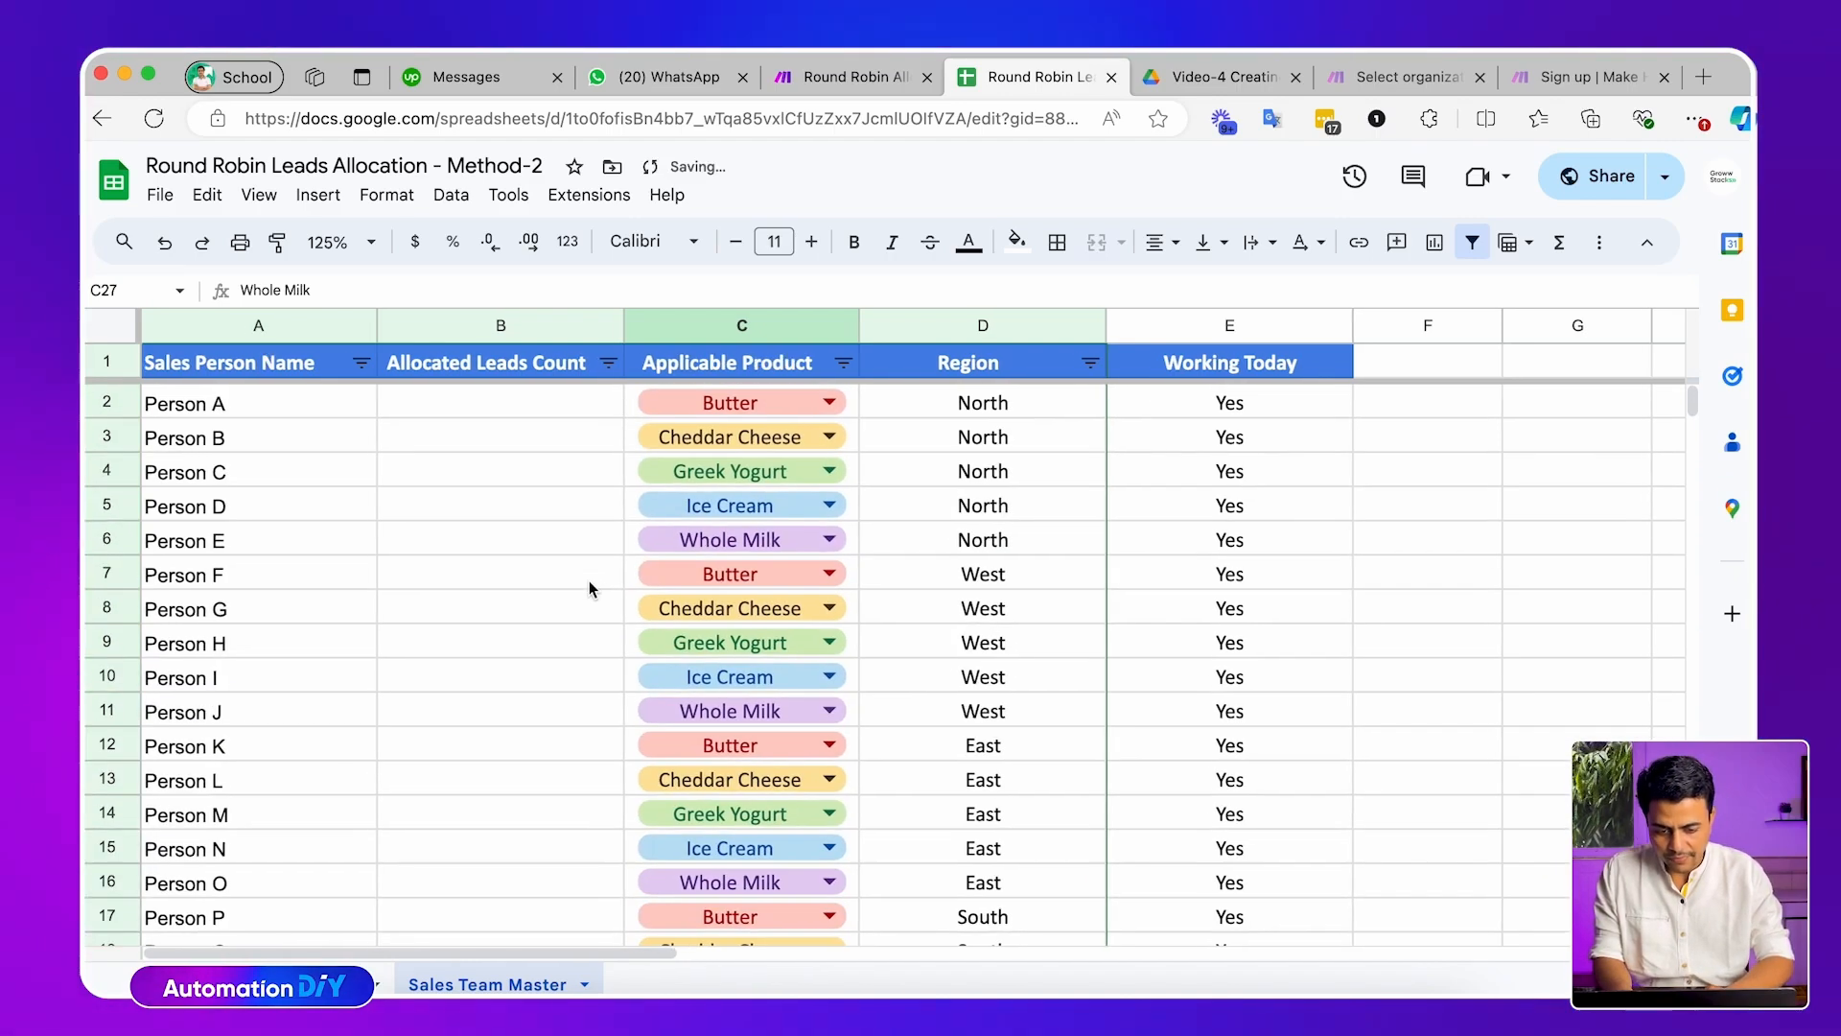
# Examine the Applicable Product, Region and Working Today columns of the Sales Team Master sheet
pyautogui.scroll(5, 588, 588)
pyautogui.moveTo(969, 403); pyautogui.dragTo(978, 781)
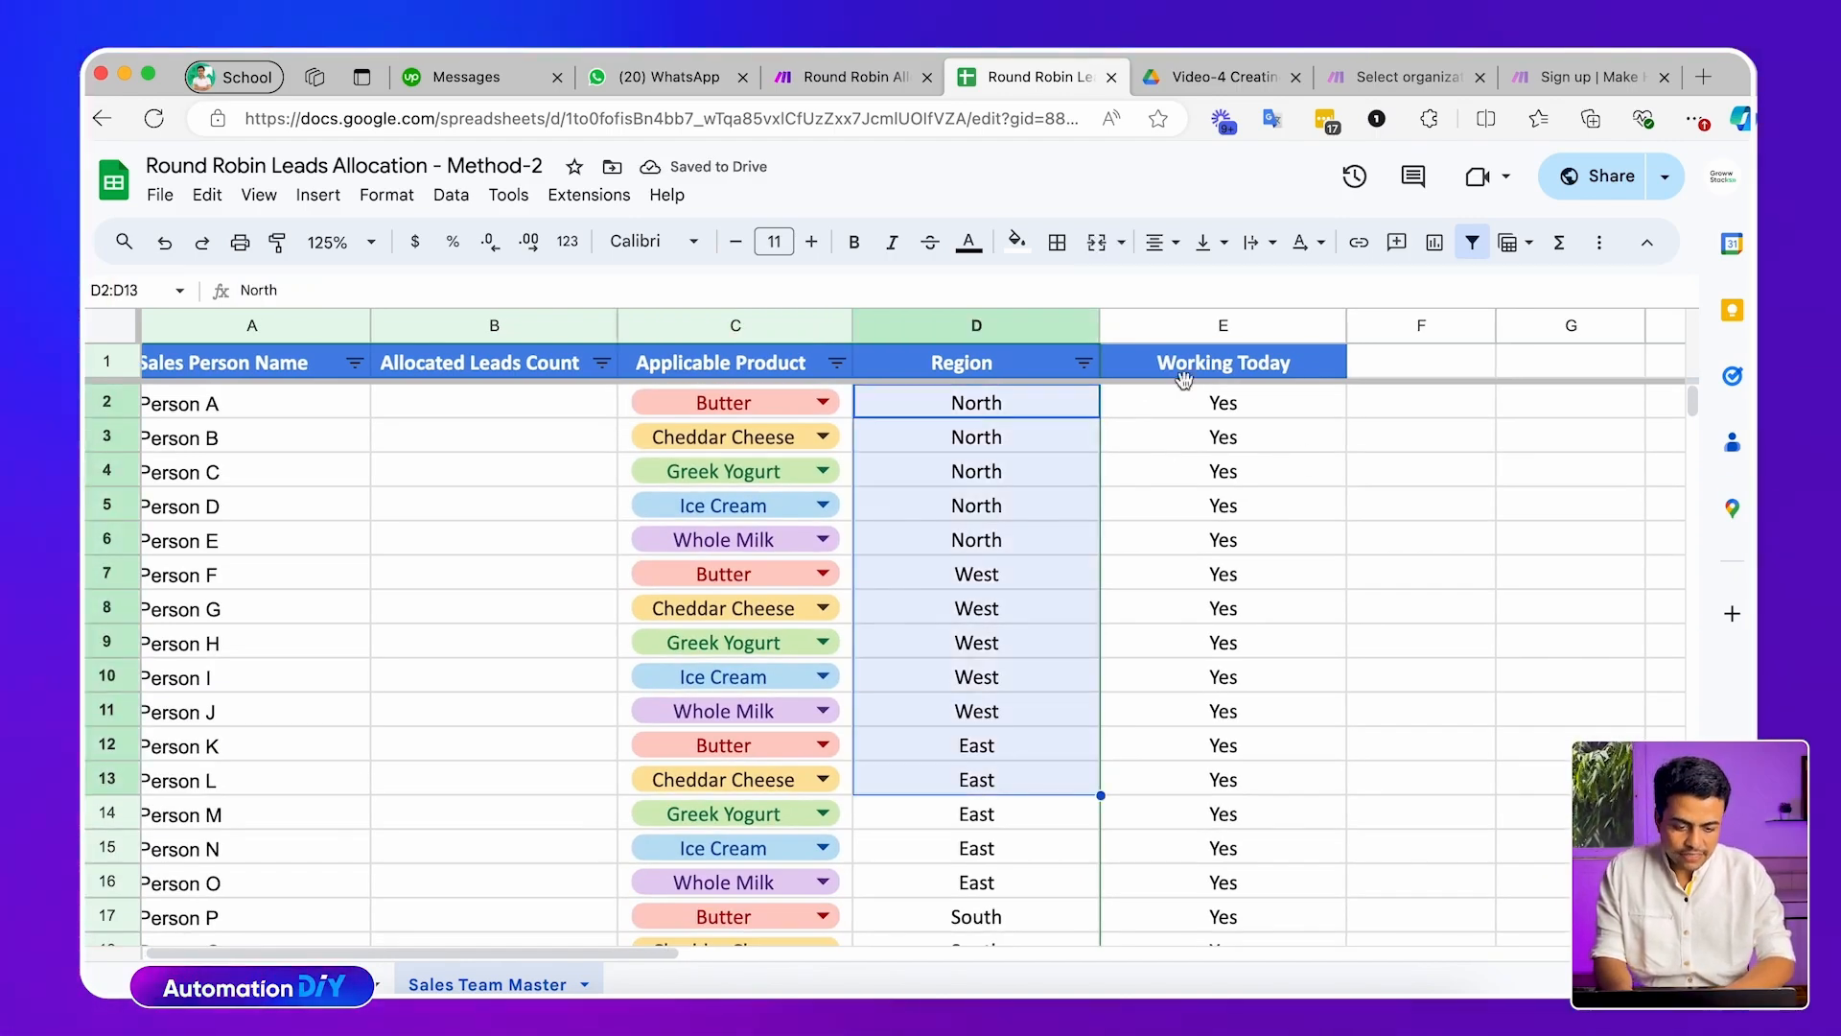
pyautogui.moveTo(1237, 413); pyautogui.dragTo(1215, 709)
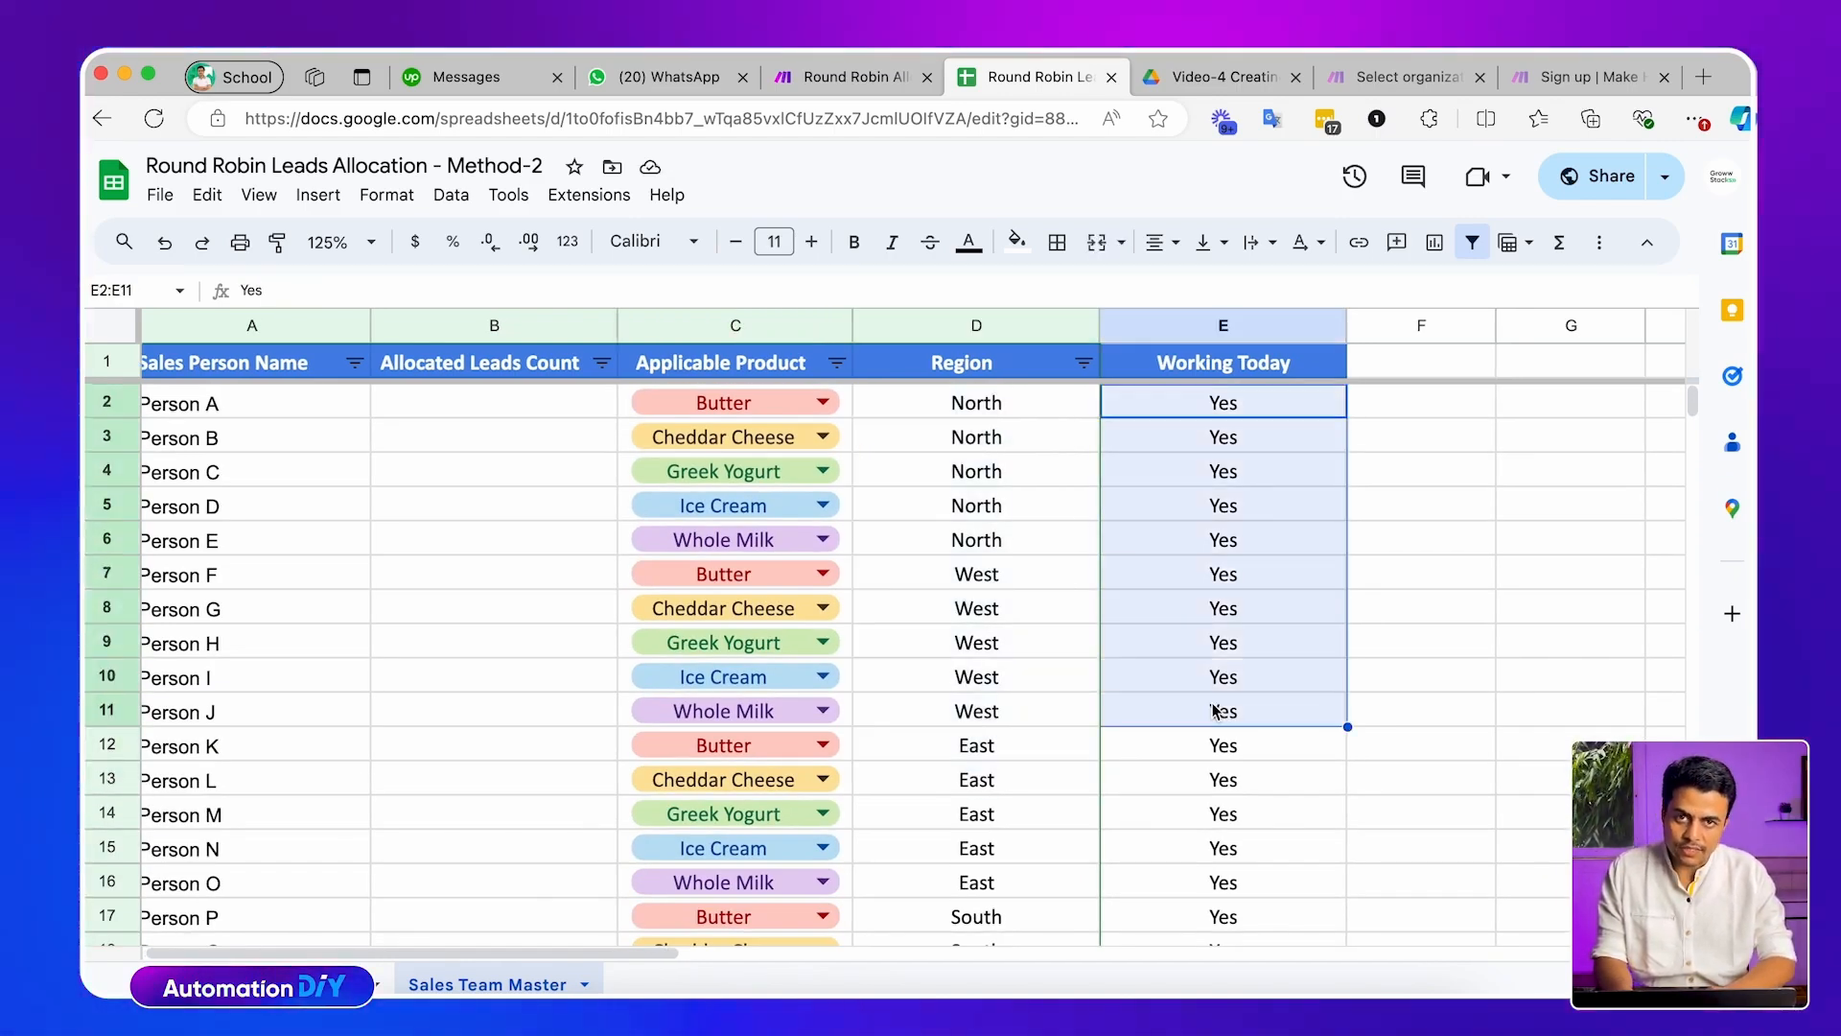
pyautogui.click(950, 399)
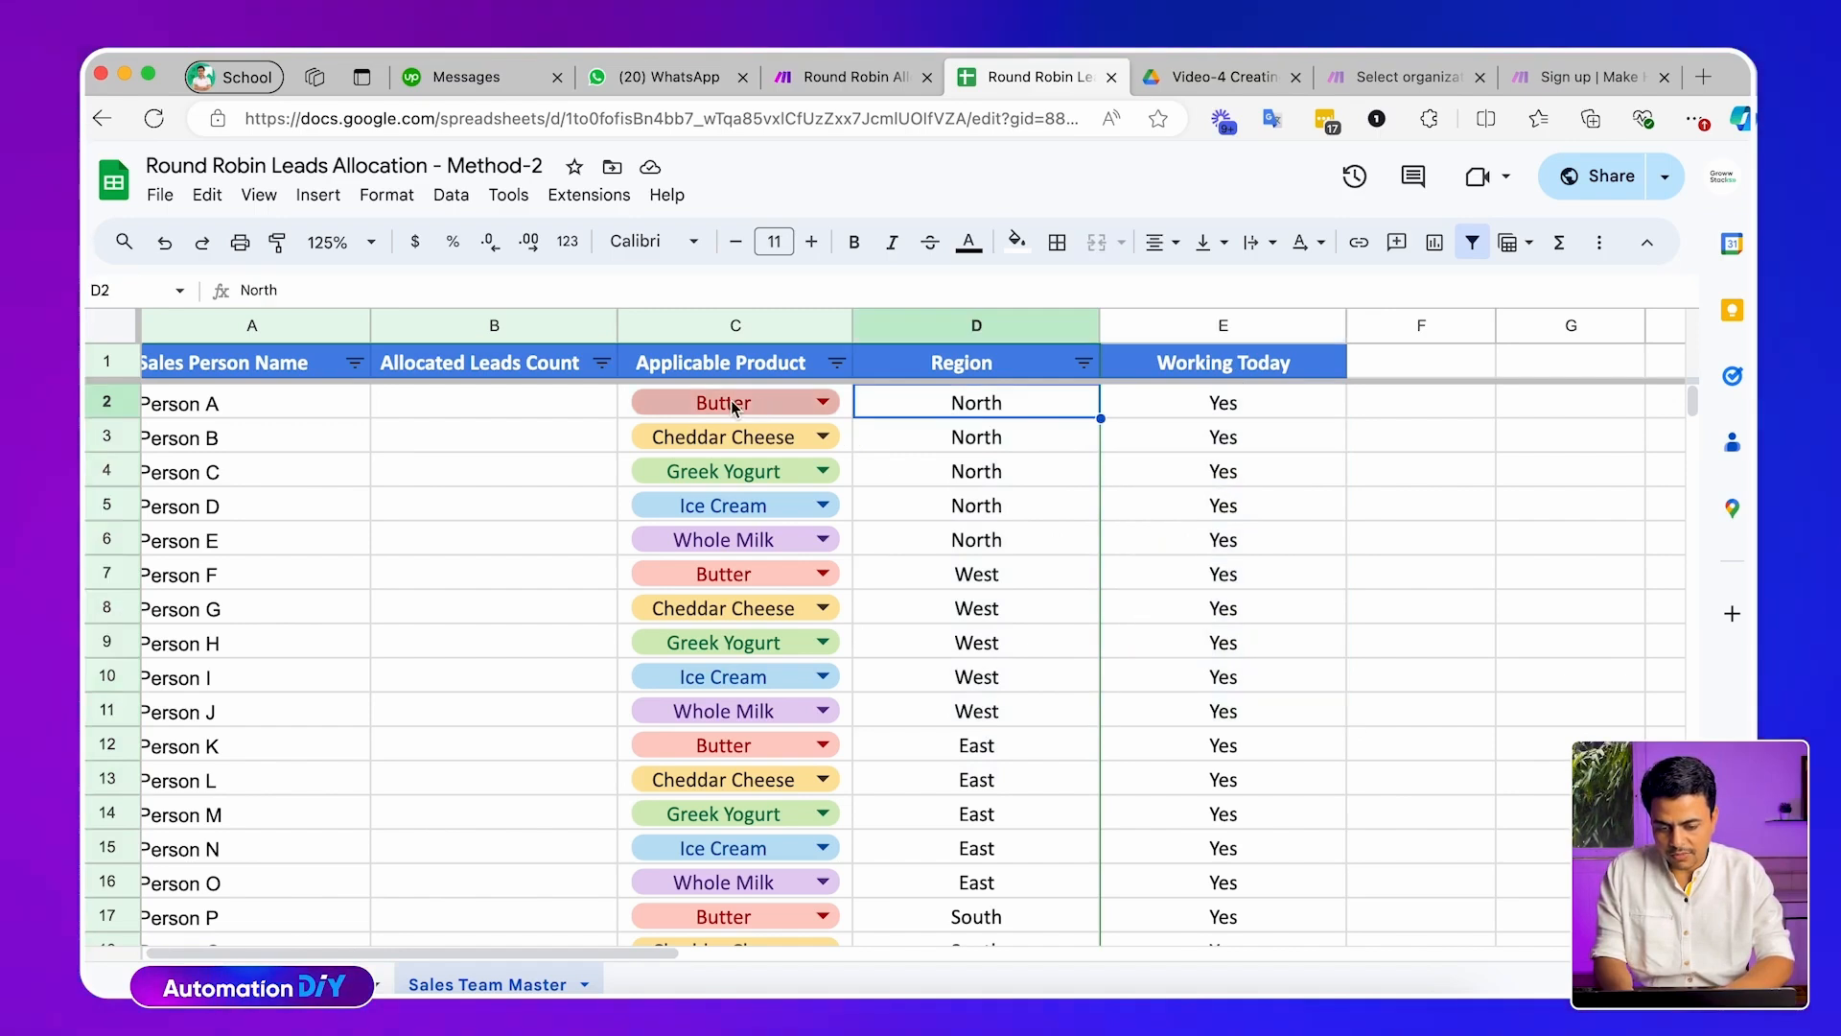
pyautogui.click(709, 369)
pyautogui.click(1036, 375)
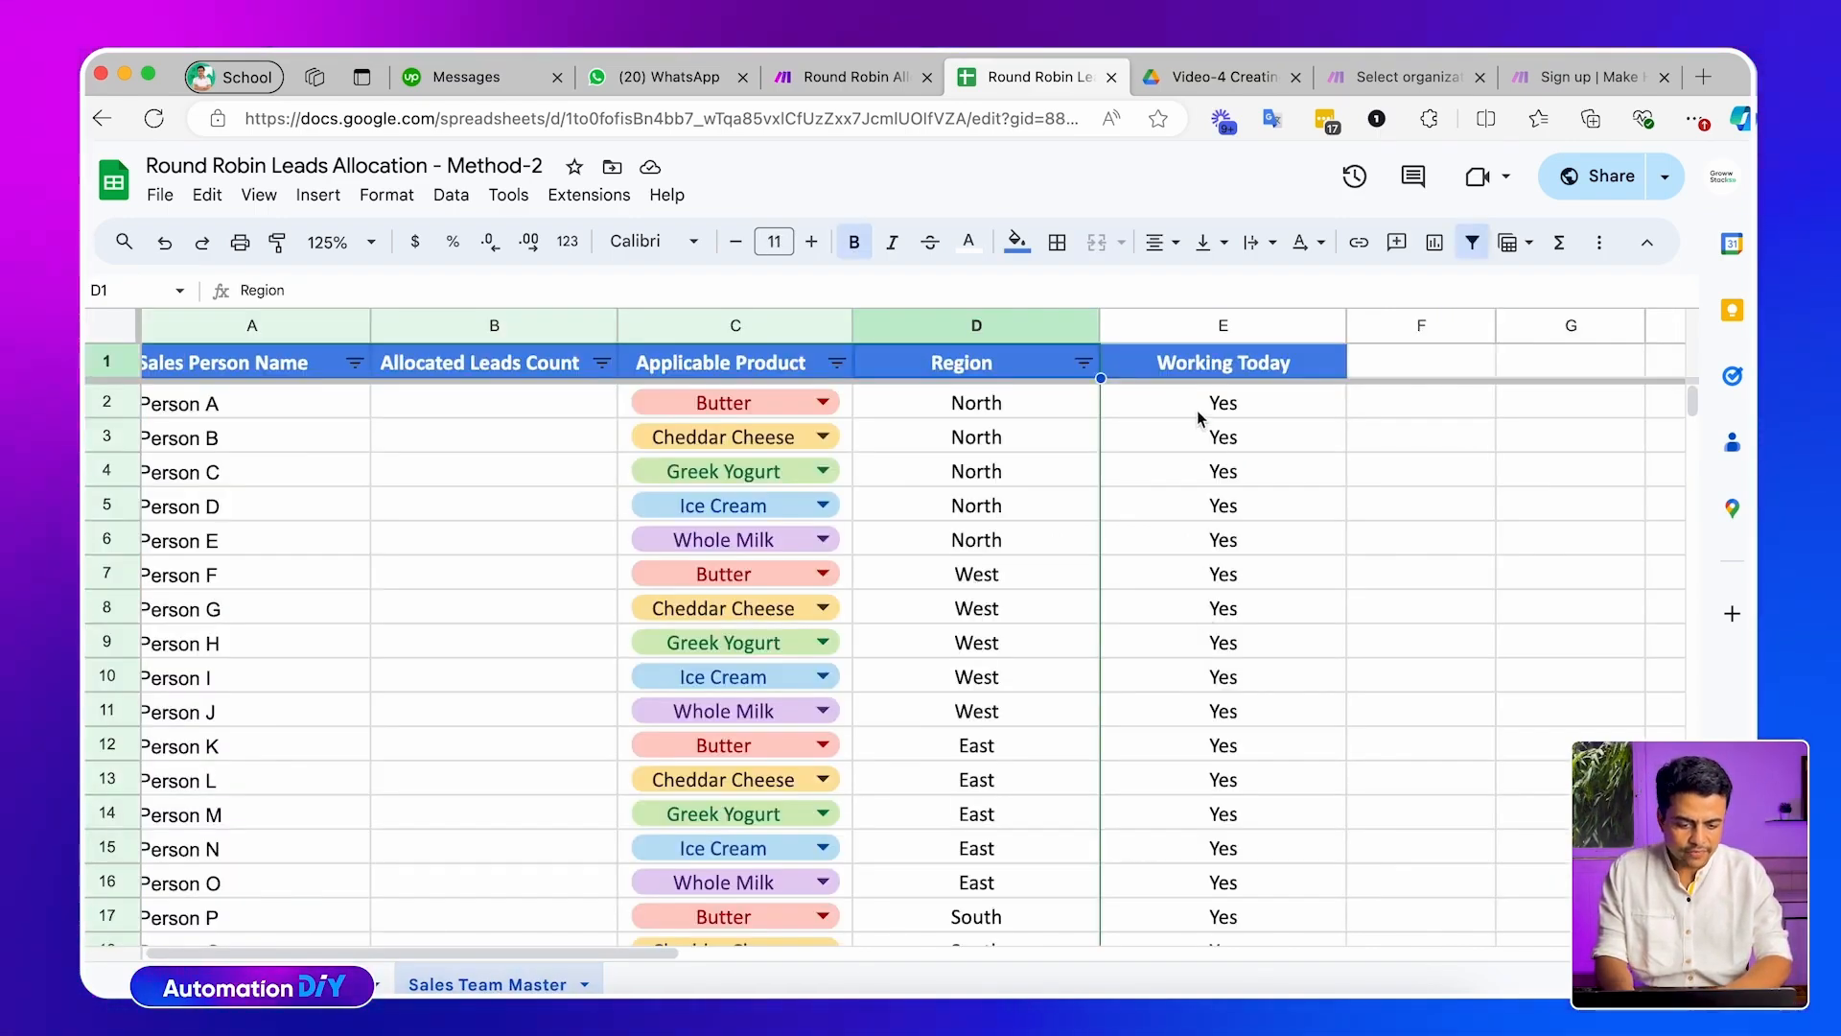
pyautogui.moveTo(1199, 418); pyautogui.dragTo(1200, 768)
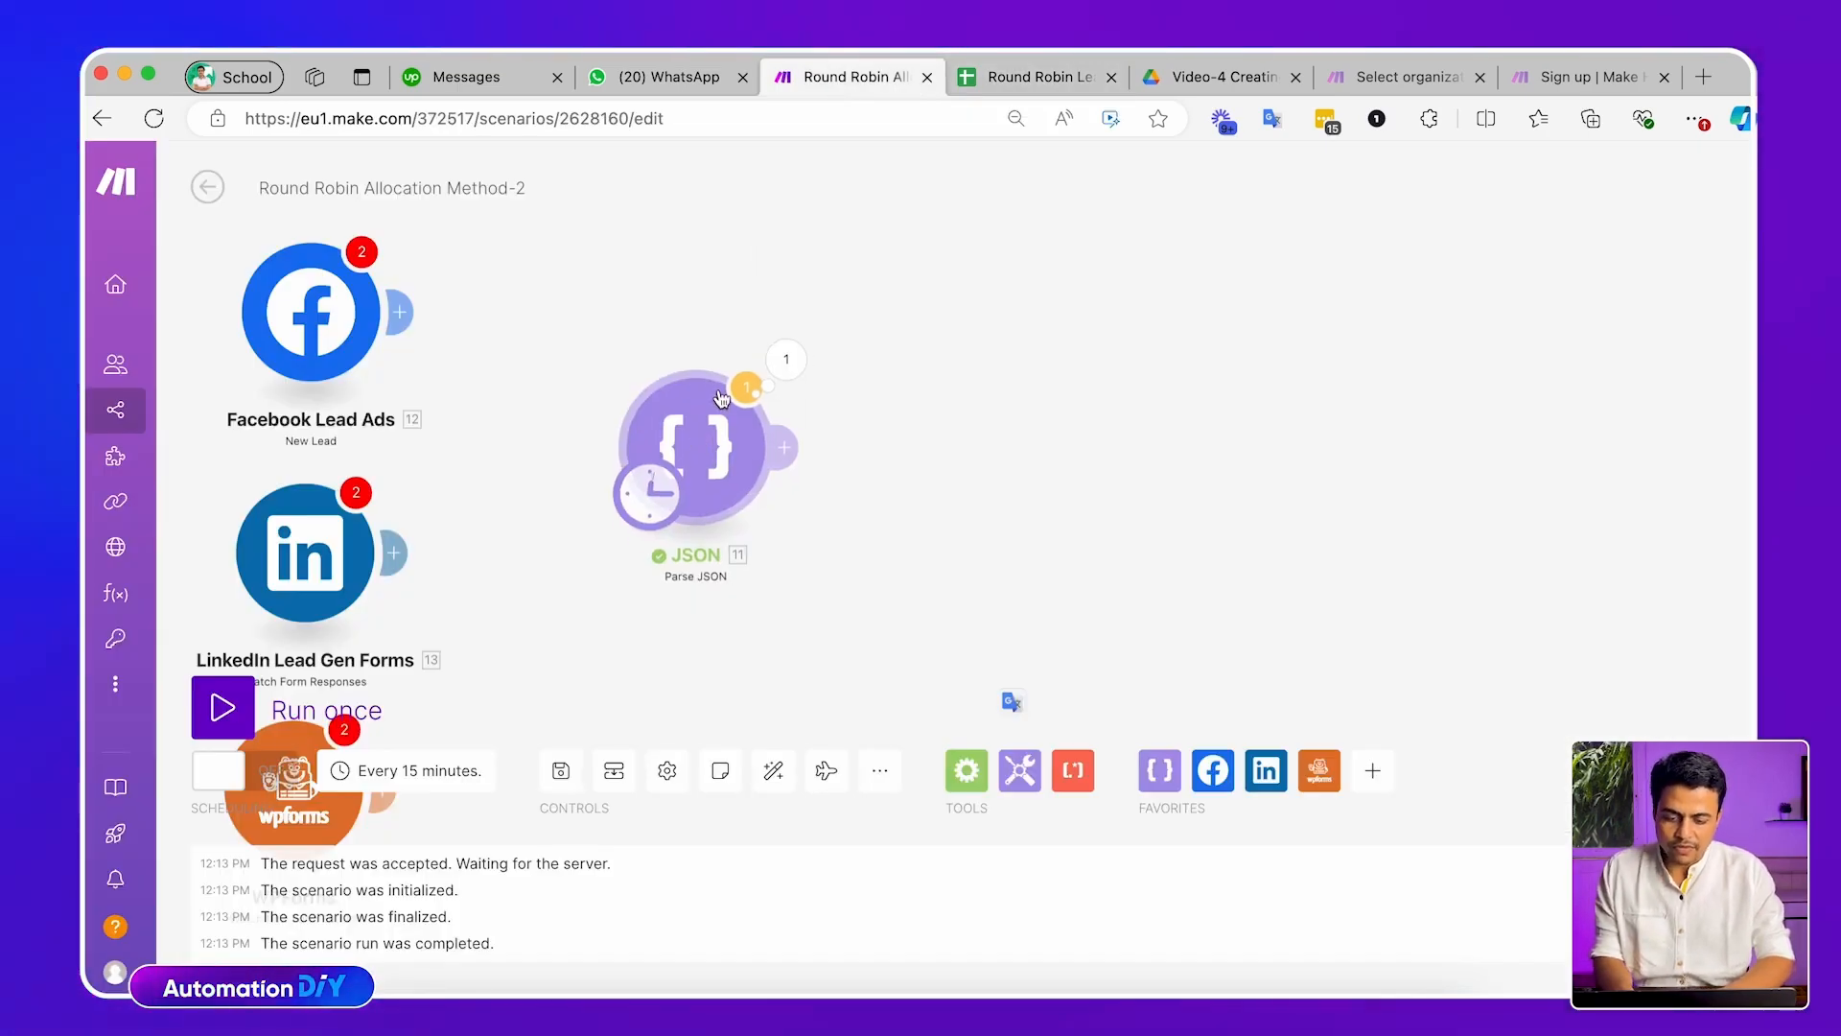
# Check the first parsed lead's region and product interest in the JSON output, and open the Sales Team Master sheet
pyautogui.click(784, 447)
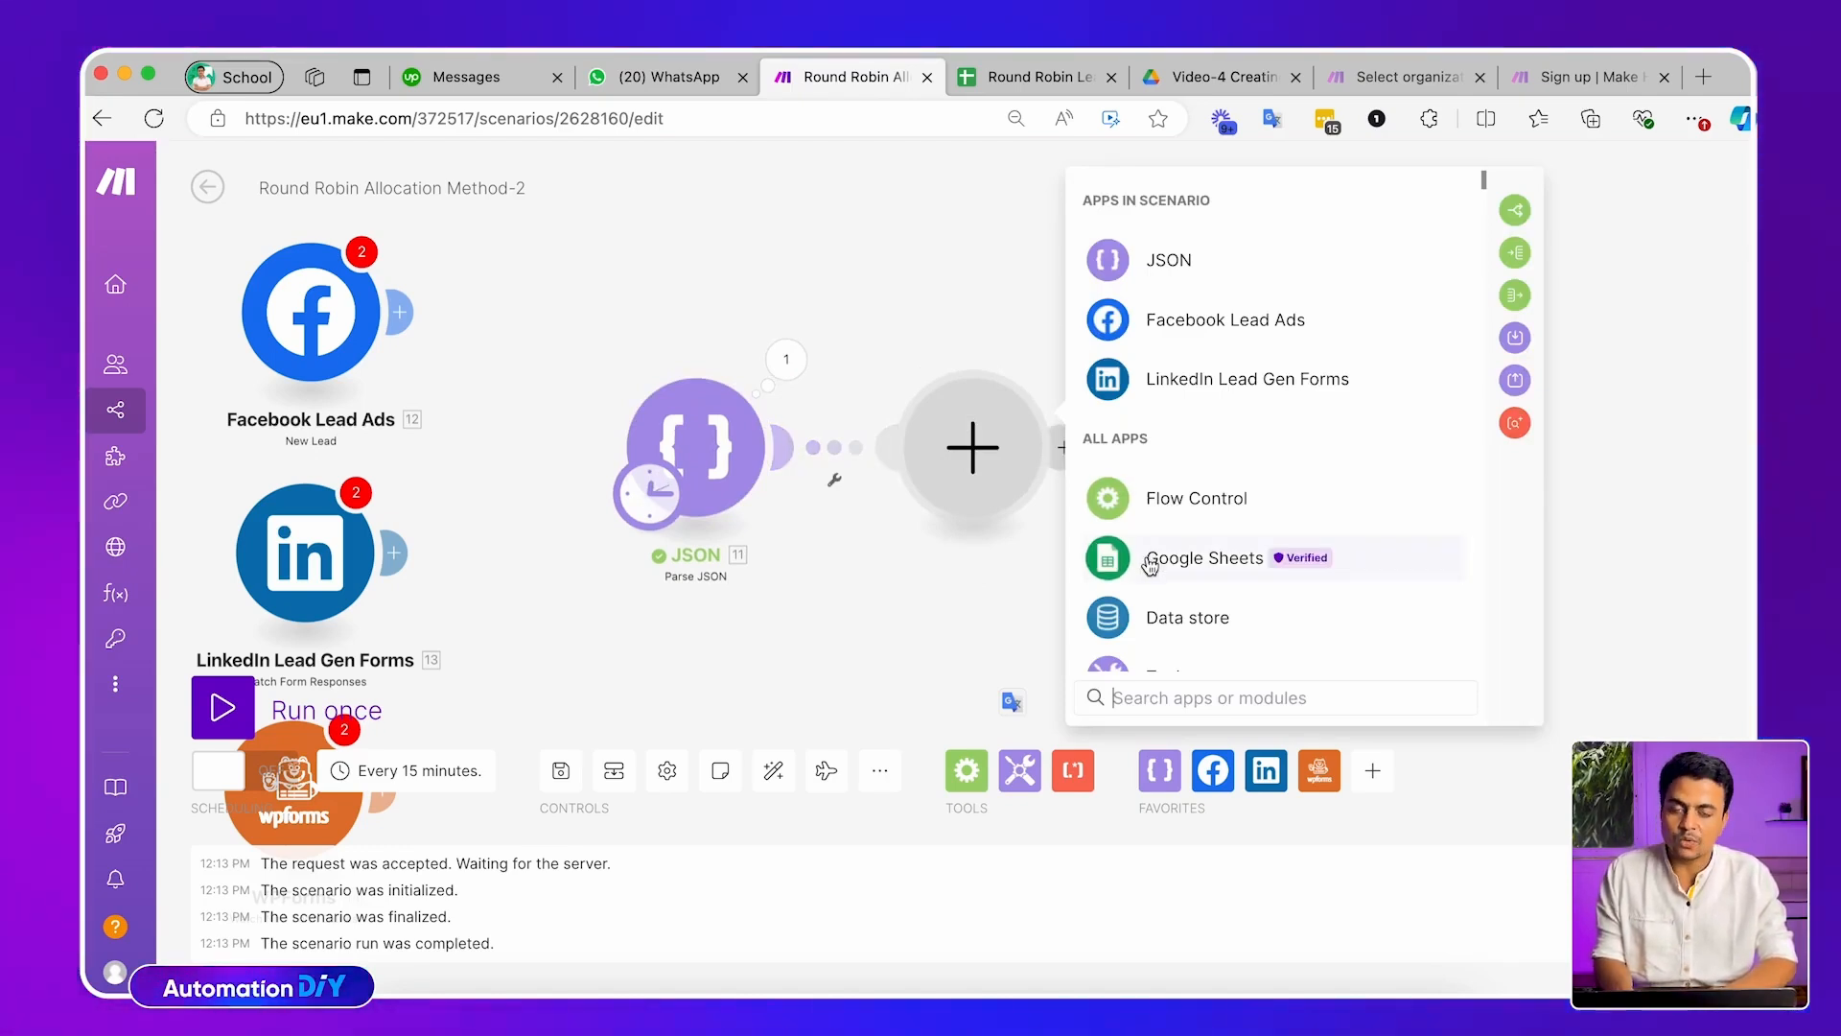
pyautogui.click(787, 359)
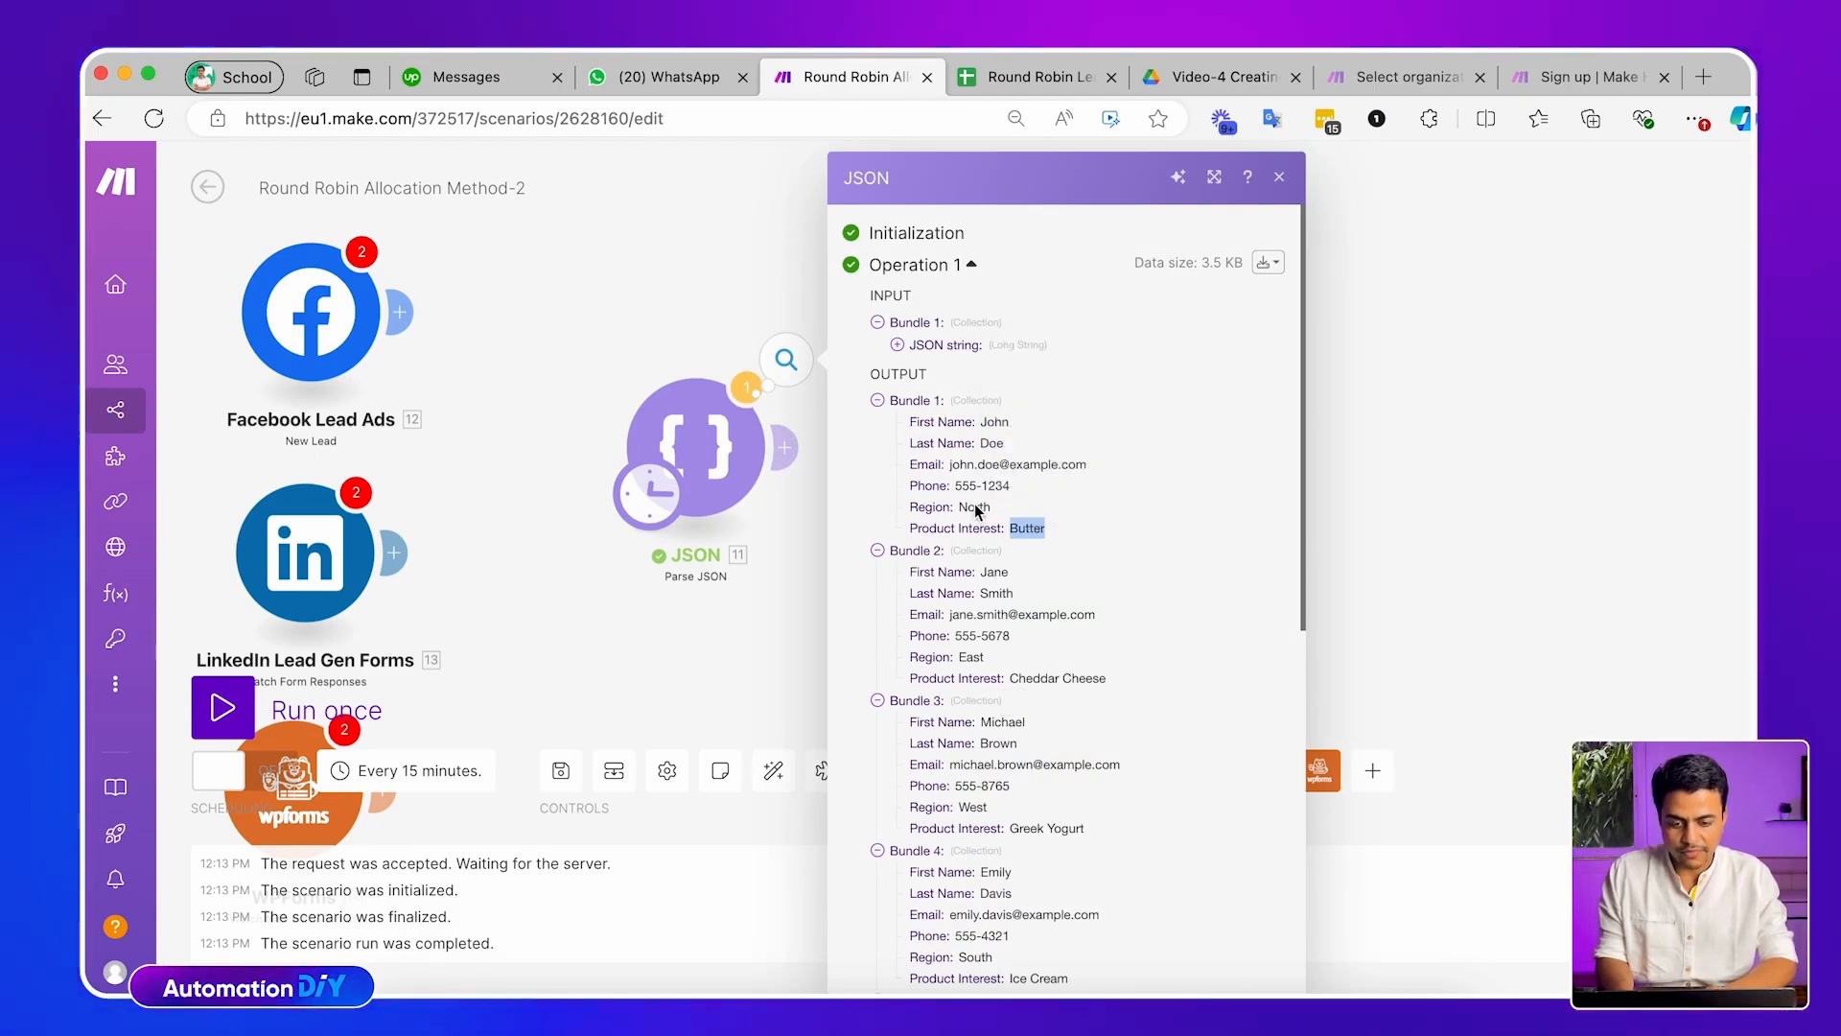
pyautogui.hotkey('ctrl', 'Tab')
pyautogui.click(475, 985)
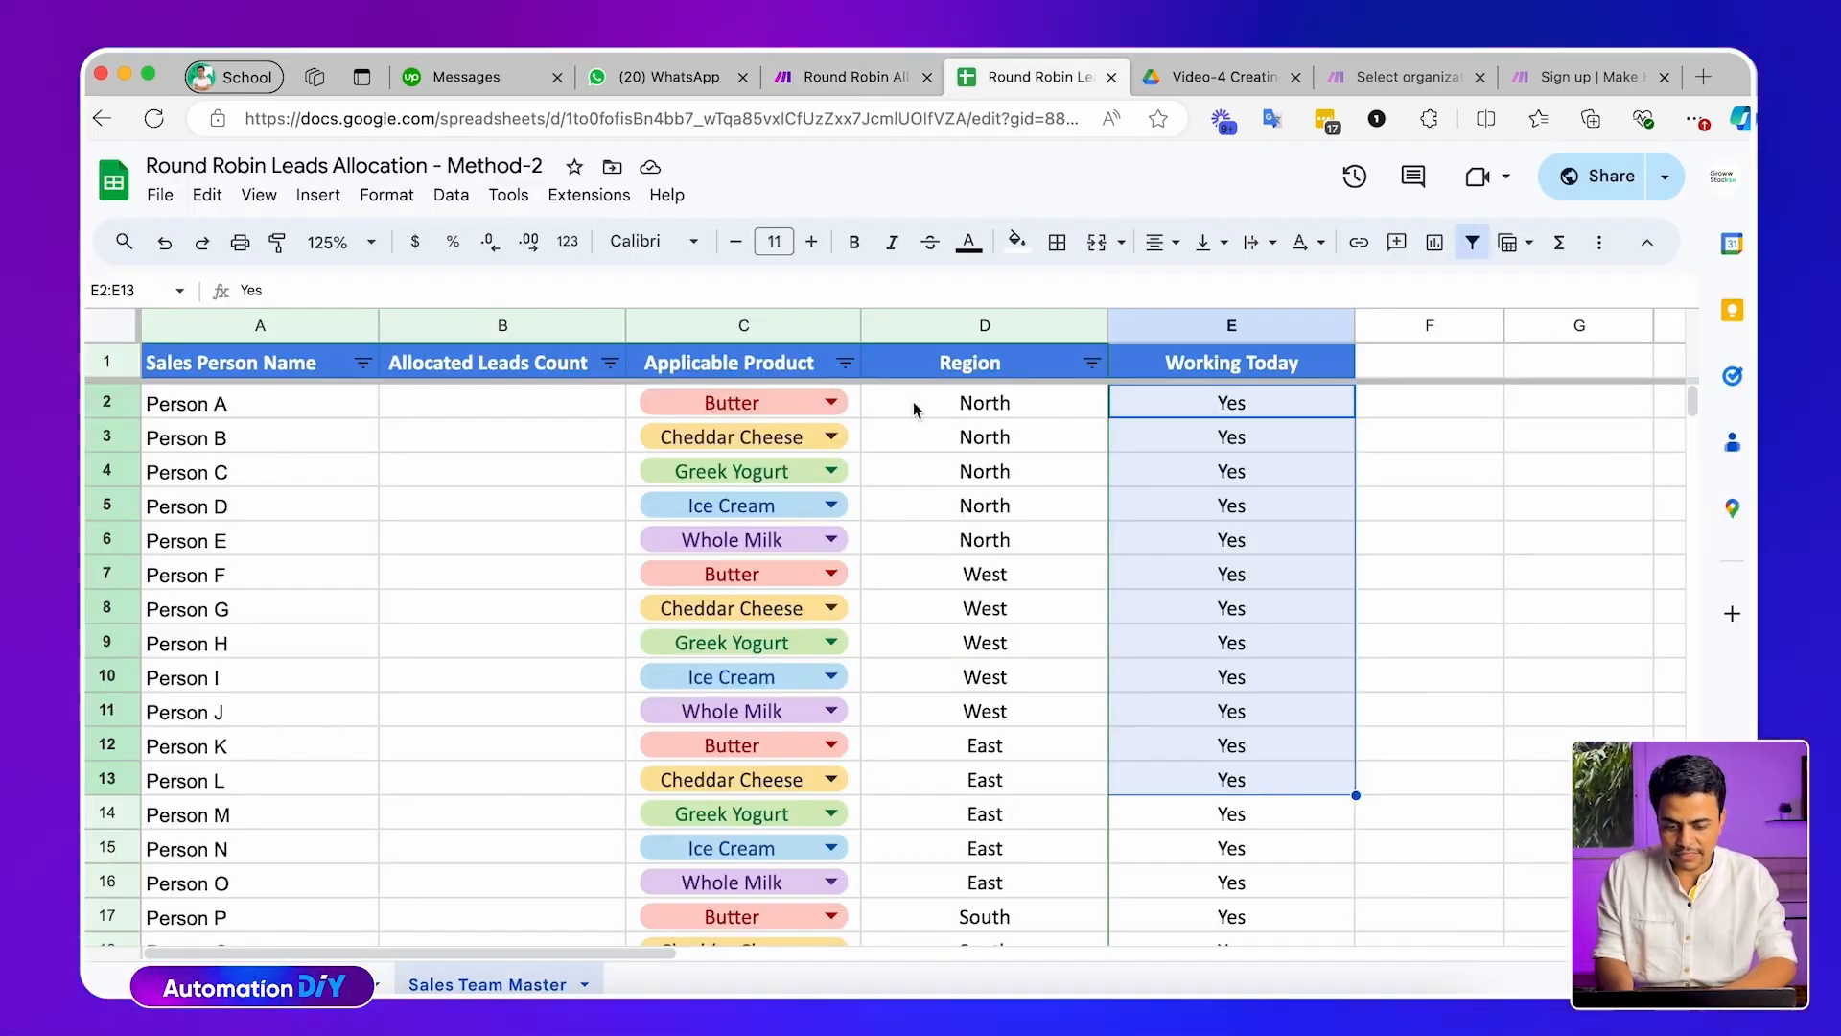
# Filter the Applicable Product column of the Sales Team Master sheet to show only Butter
pyautogui.click(915, 405)
pyautogui.click(800, 369)
pyautogui.click(844, 362)
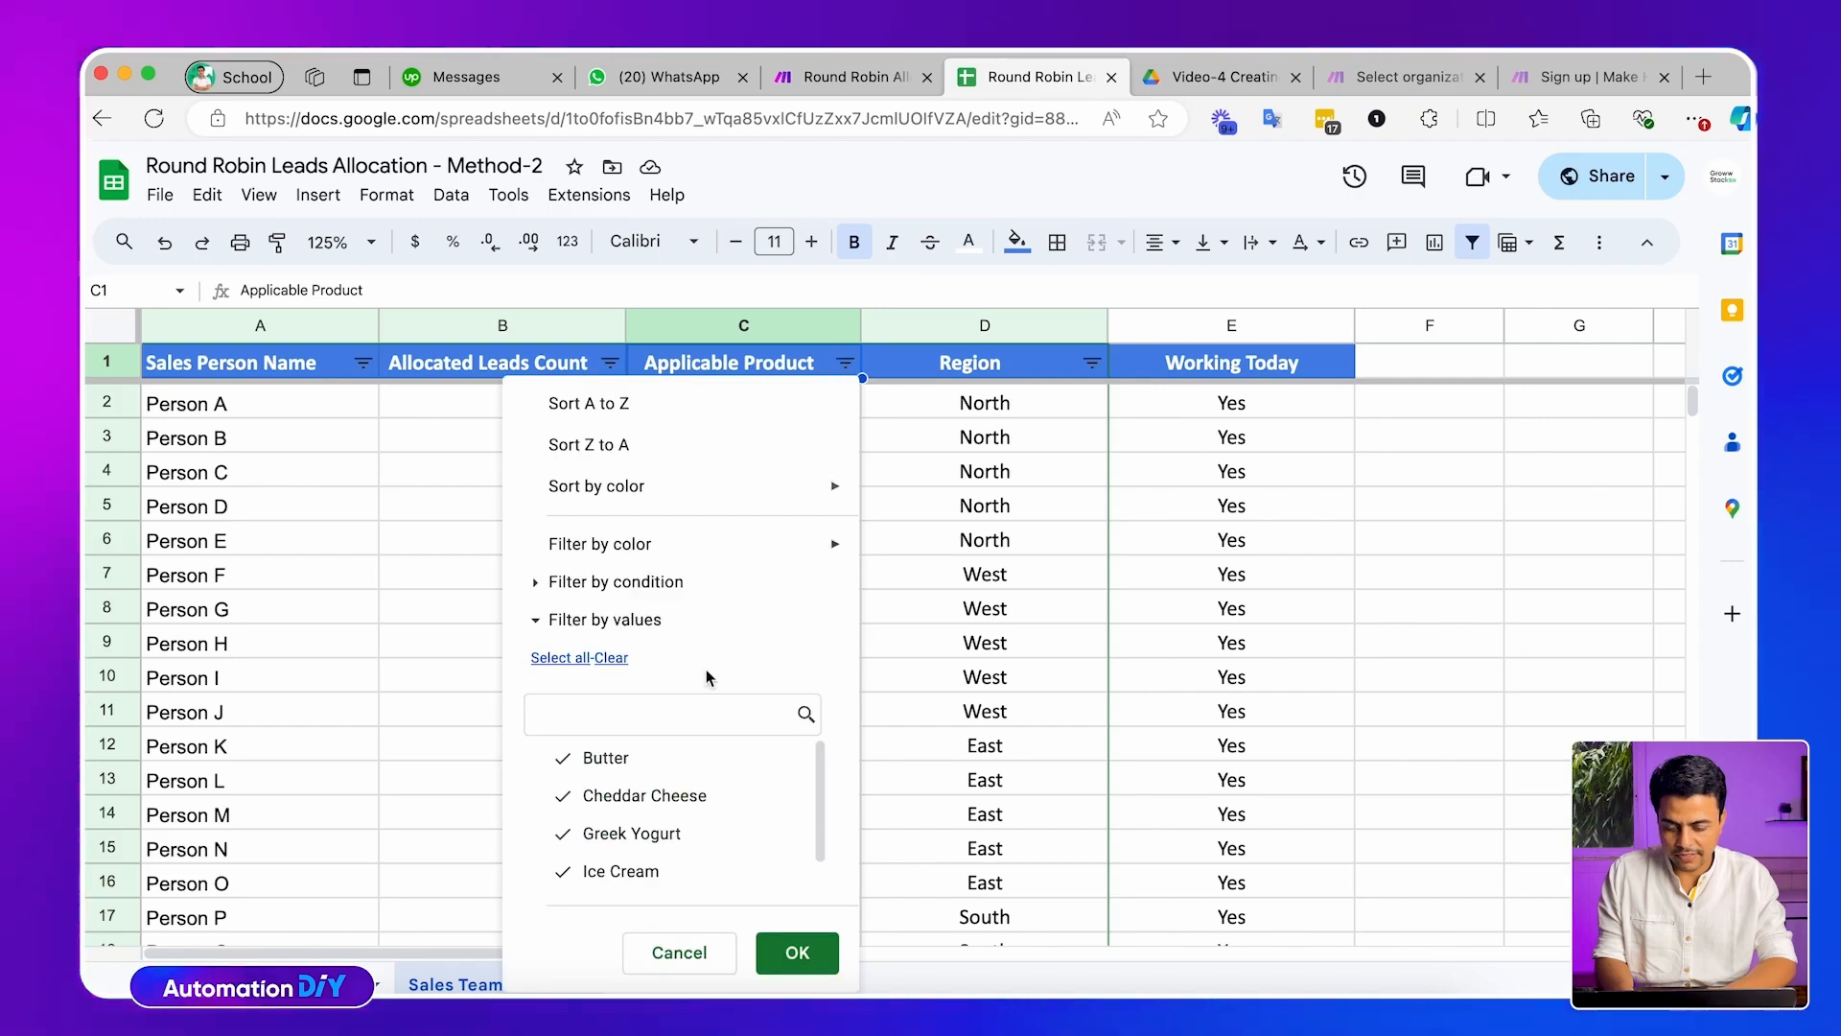
pyautogui.click(611, 658)
pyautogui.click(797, 954)
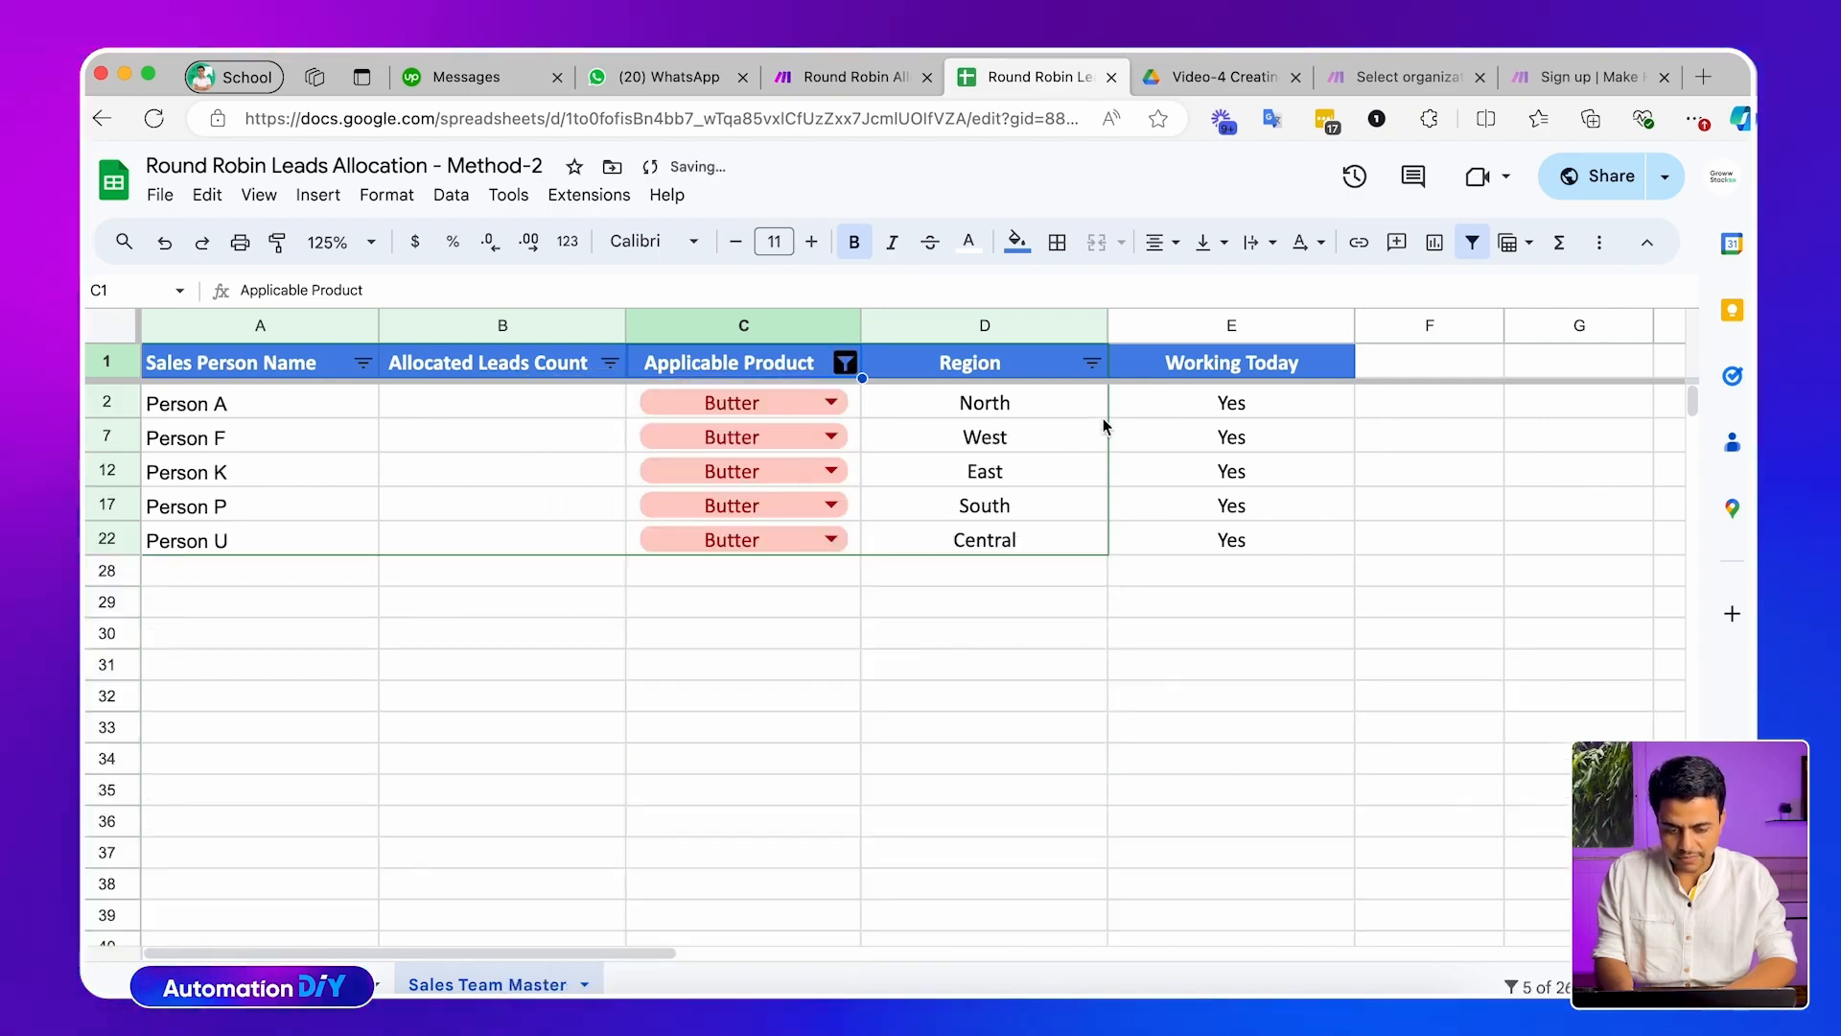
# Filter the Region column to show only North and inspect the matching salesperson's row
pyautogui.click(1093, 363)
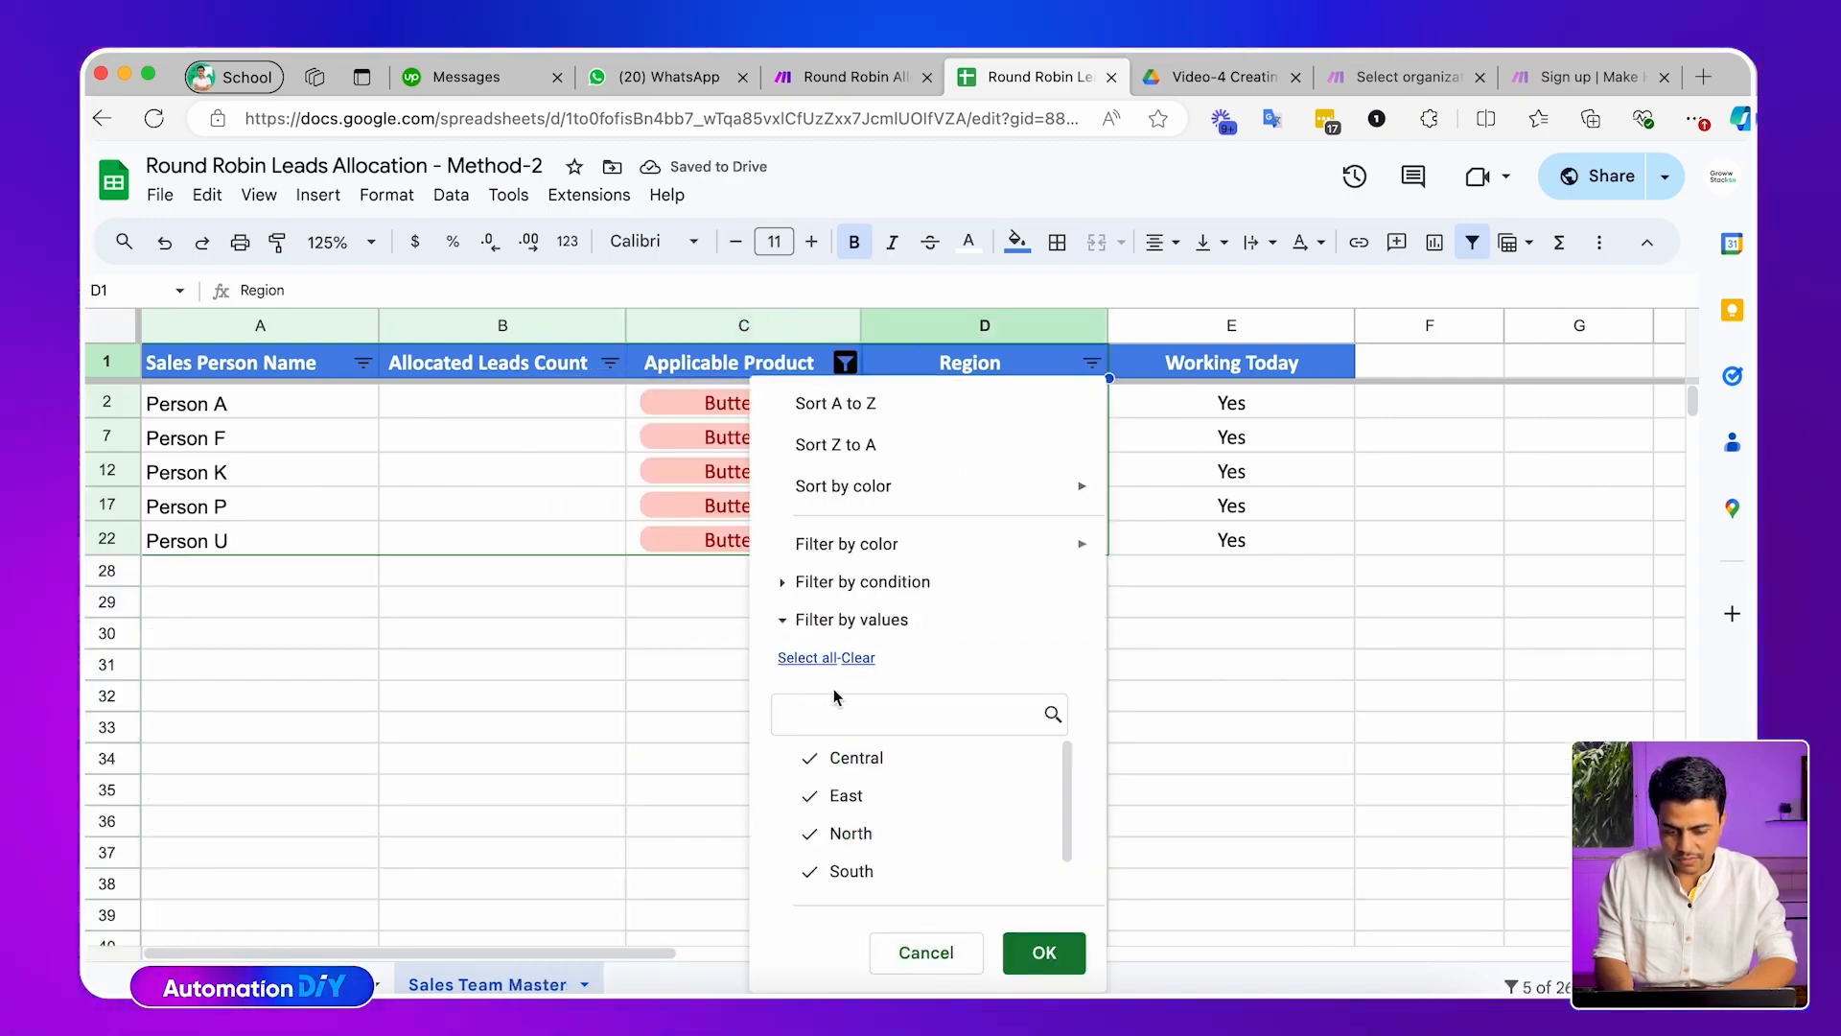
pyautogui.click(853, 659)
pyautogui.click(842, 849)
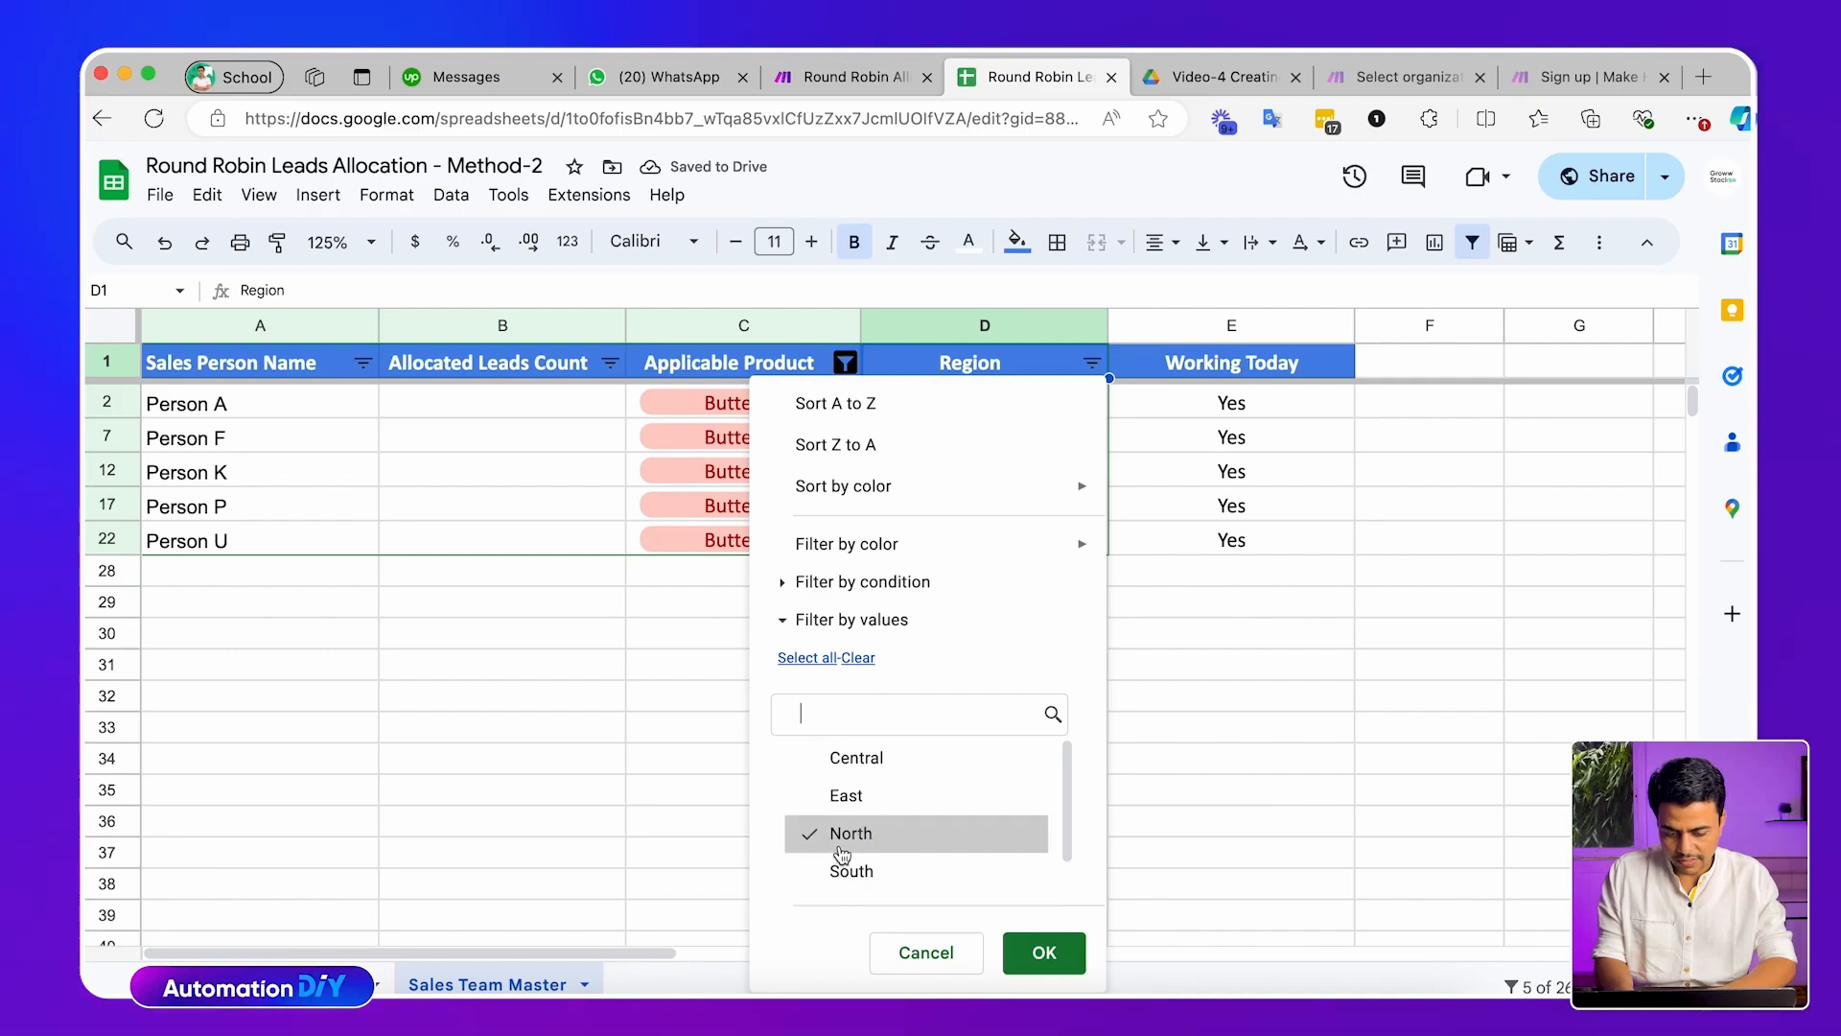
pyautogui.click(1023, 952)
pyautogui.click(298, 412)
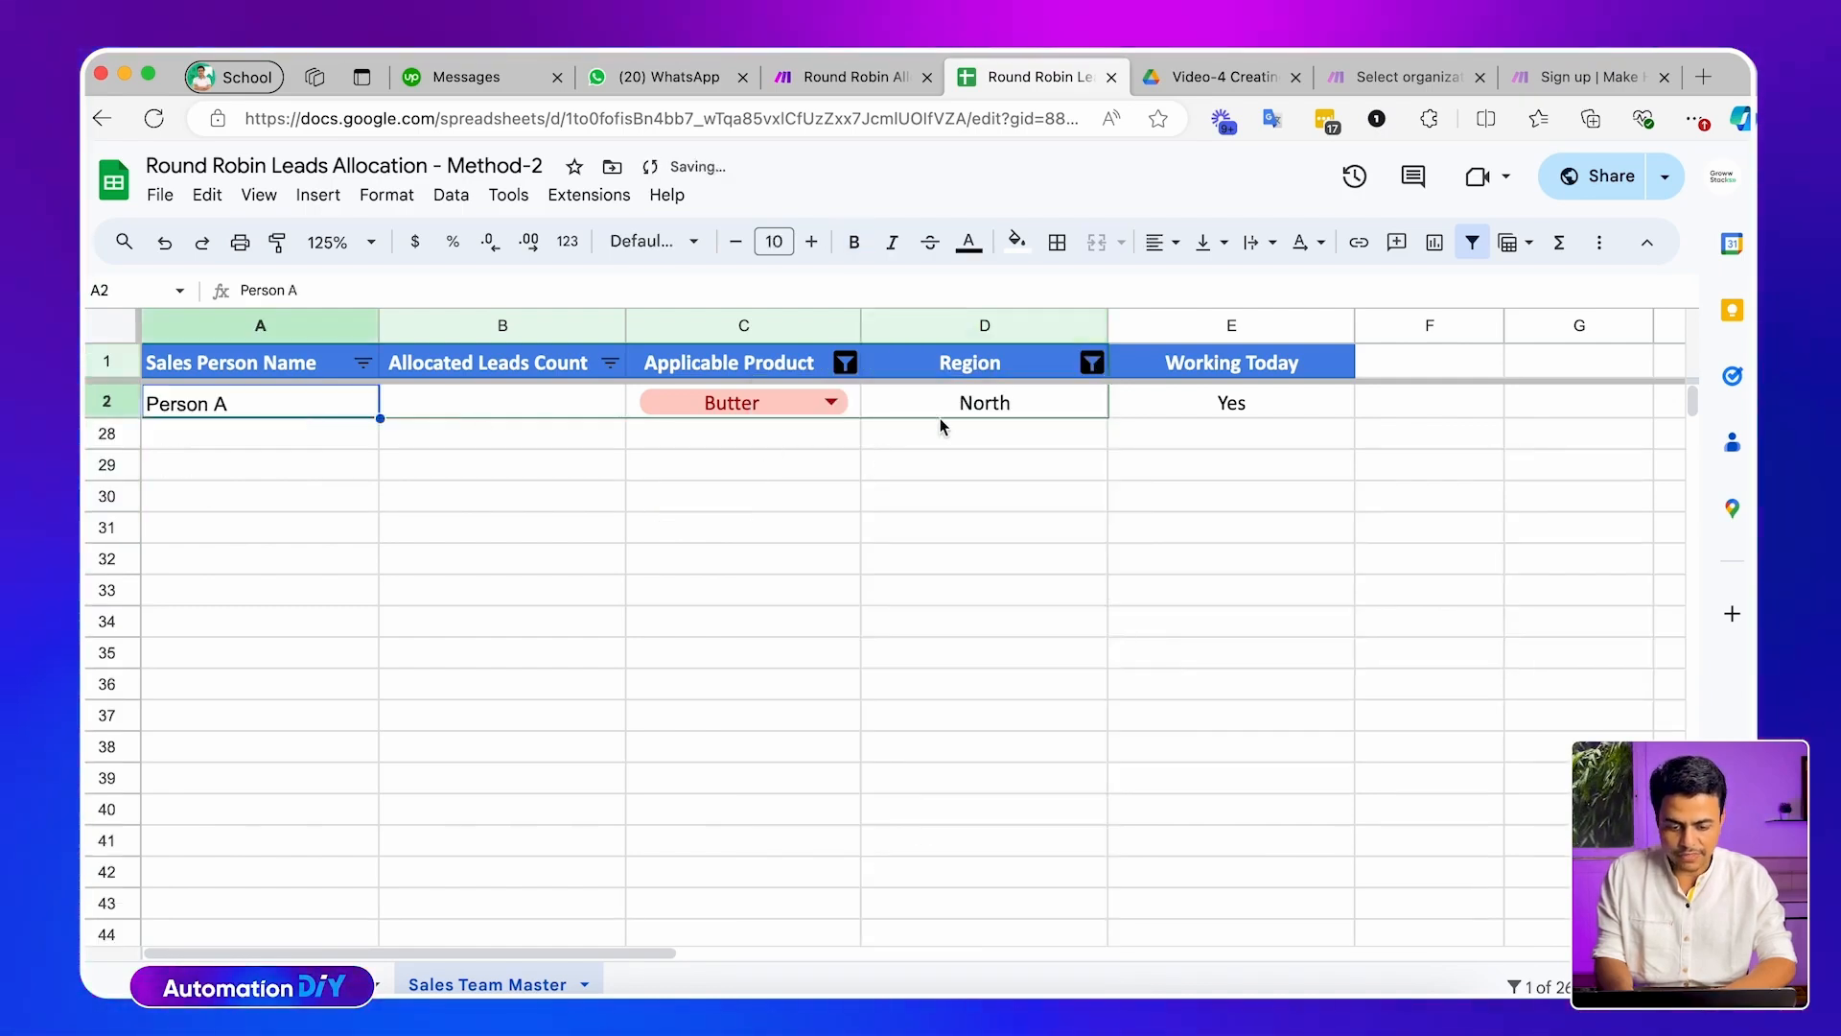
pyautogui.click(970, 407)
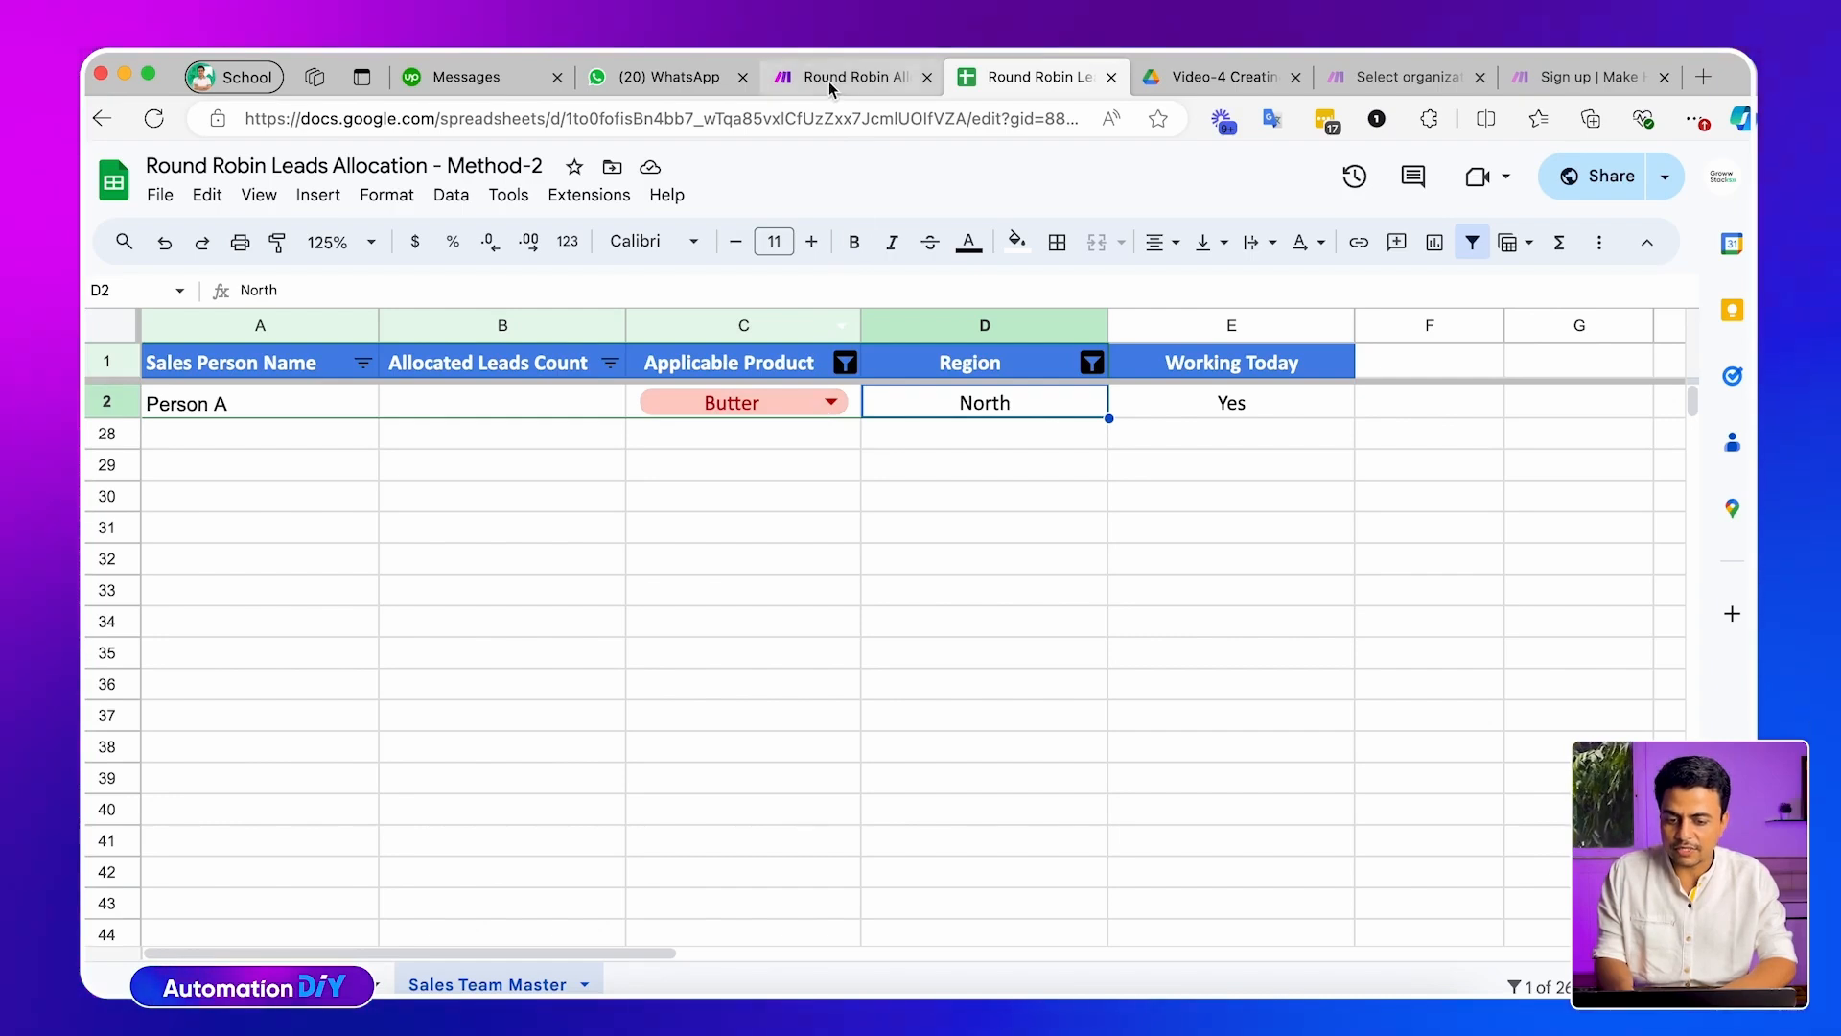
# Reset the Region and Applicable Product filters so that all salespeople are shown again
pyautogui.click(1092, 363)
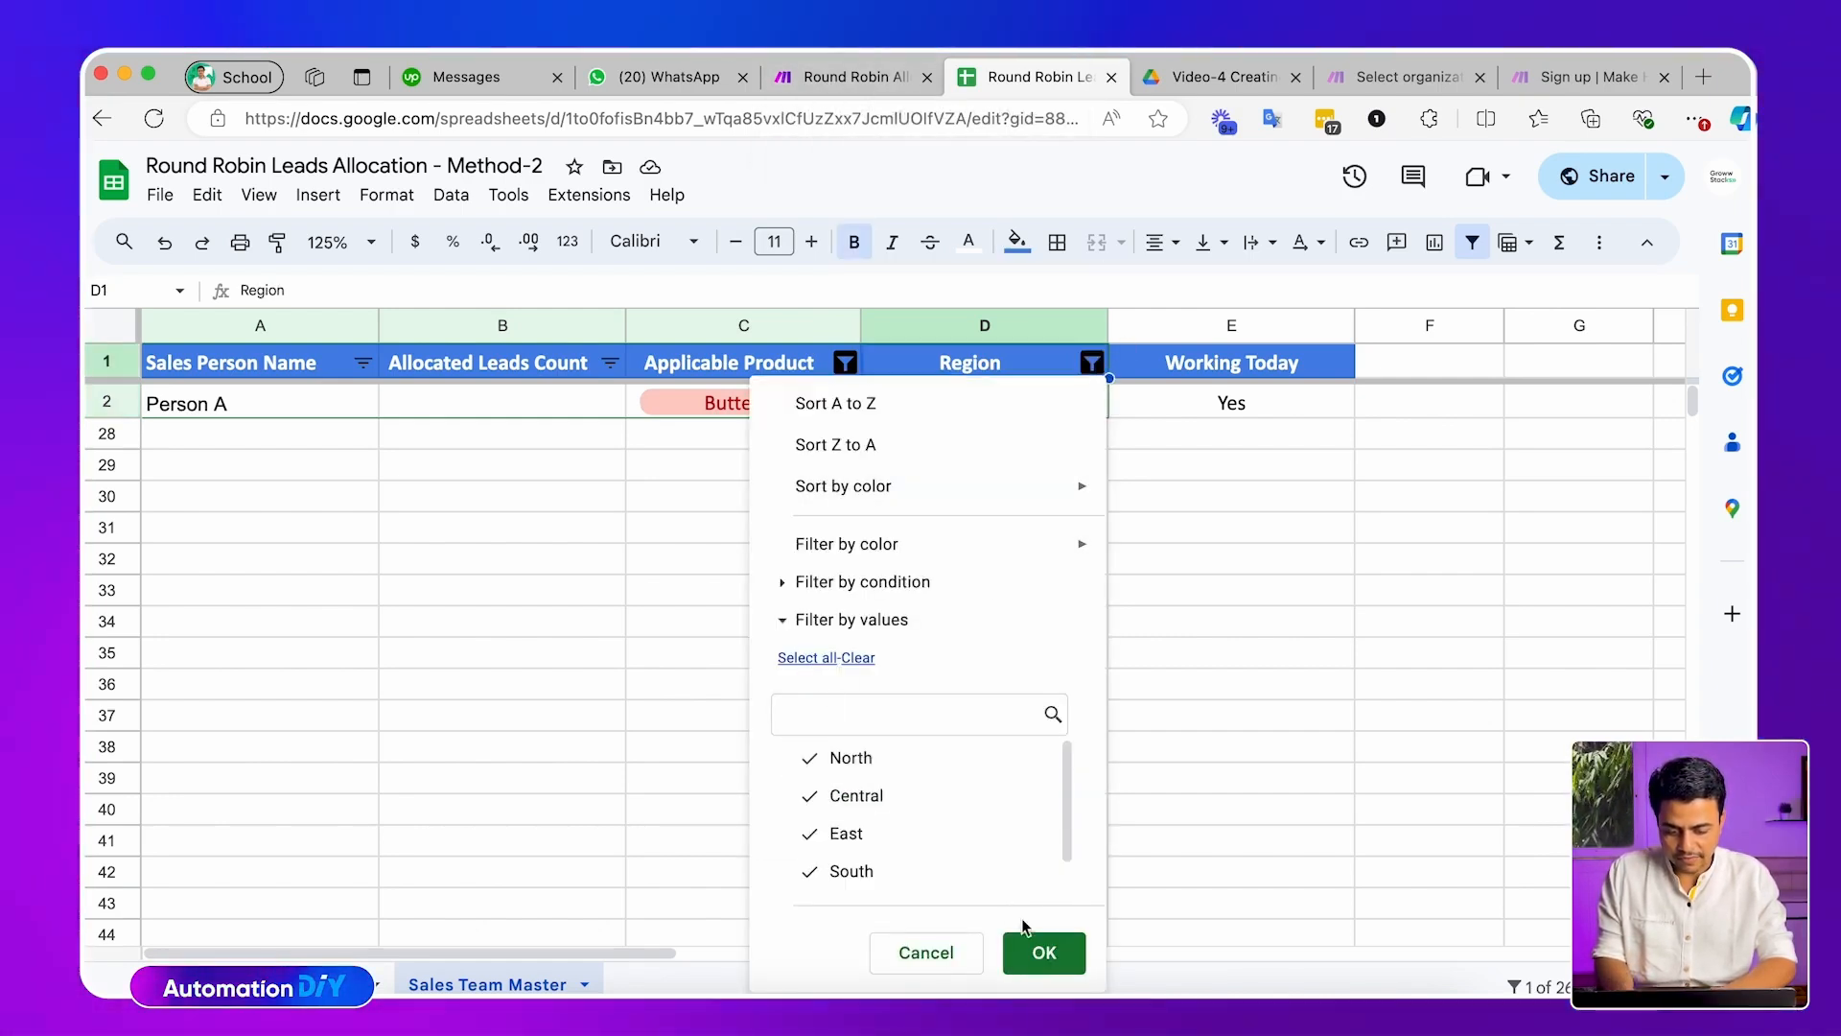
pyautogui.click(1044, 952)
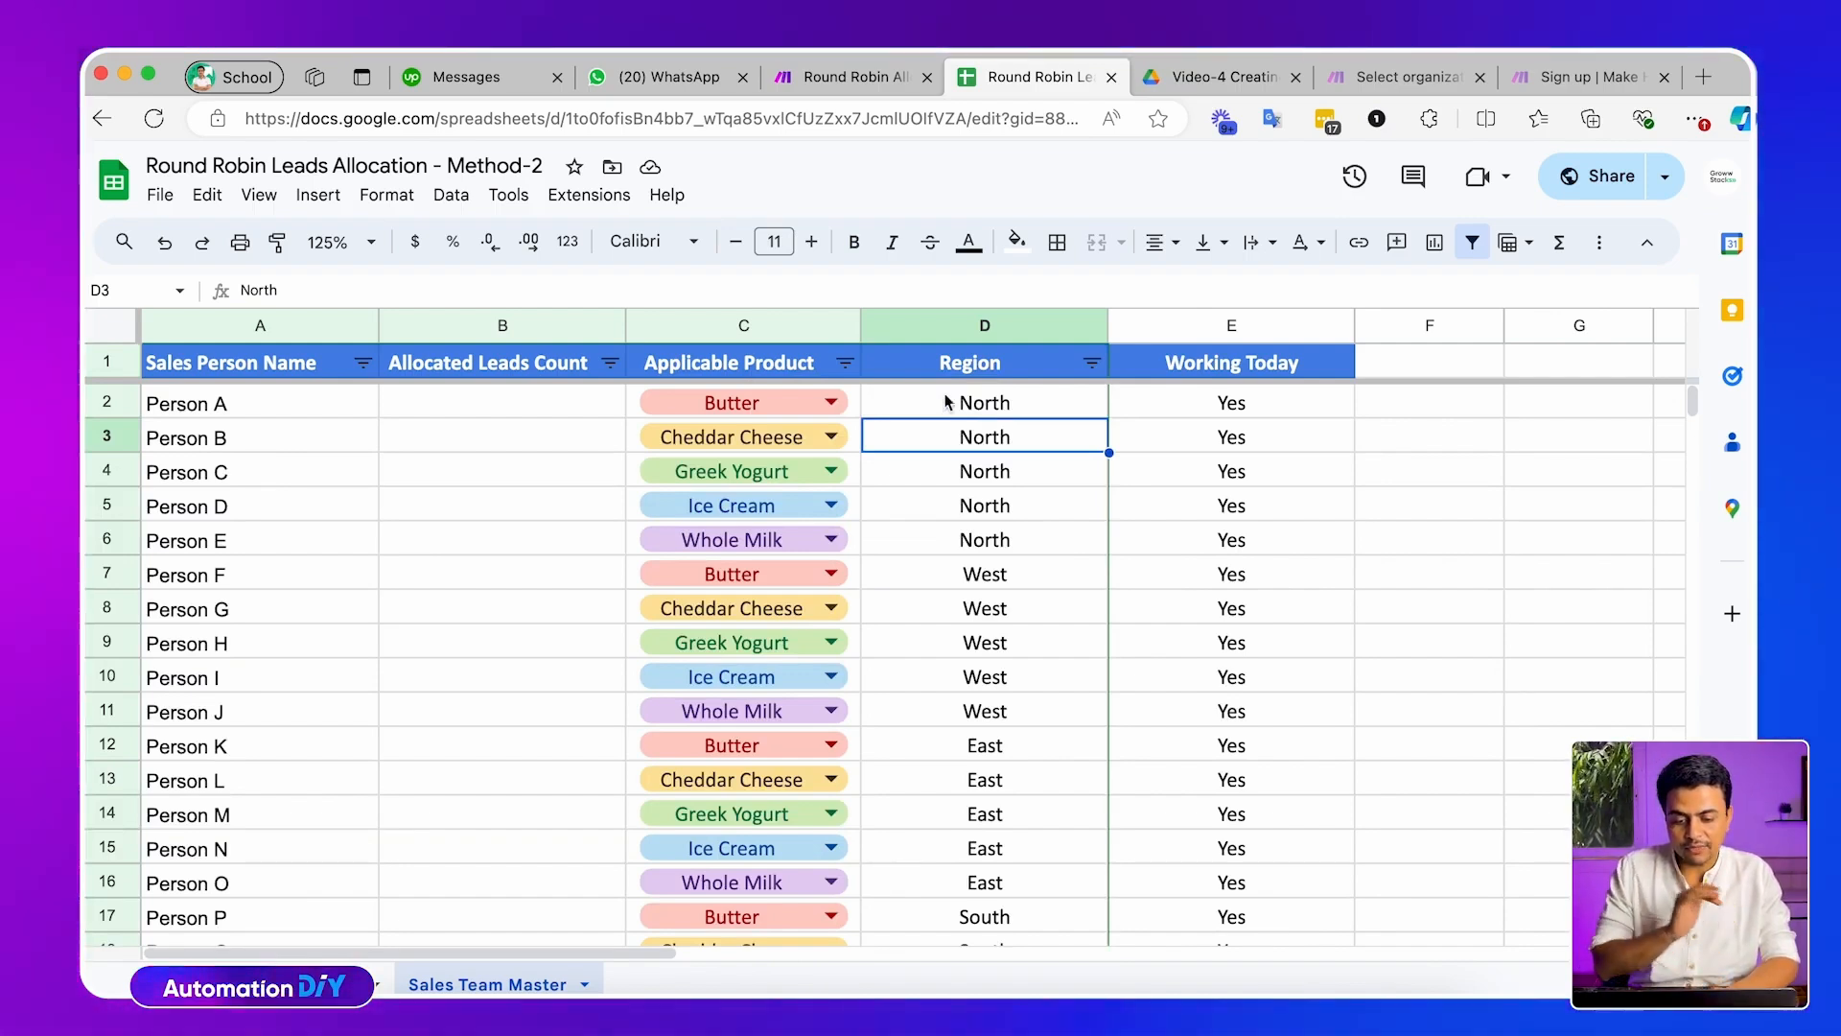
# Return to the Make scenario and add a Google Sheets Search Rows module after the Parse JSON module
pyautogui.click(840, 76)
pyautogui.click(735, 562)
pyautogui.click(784, 449)
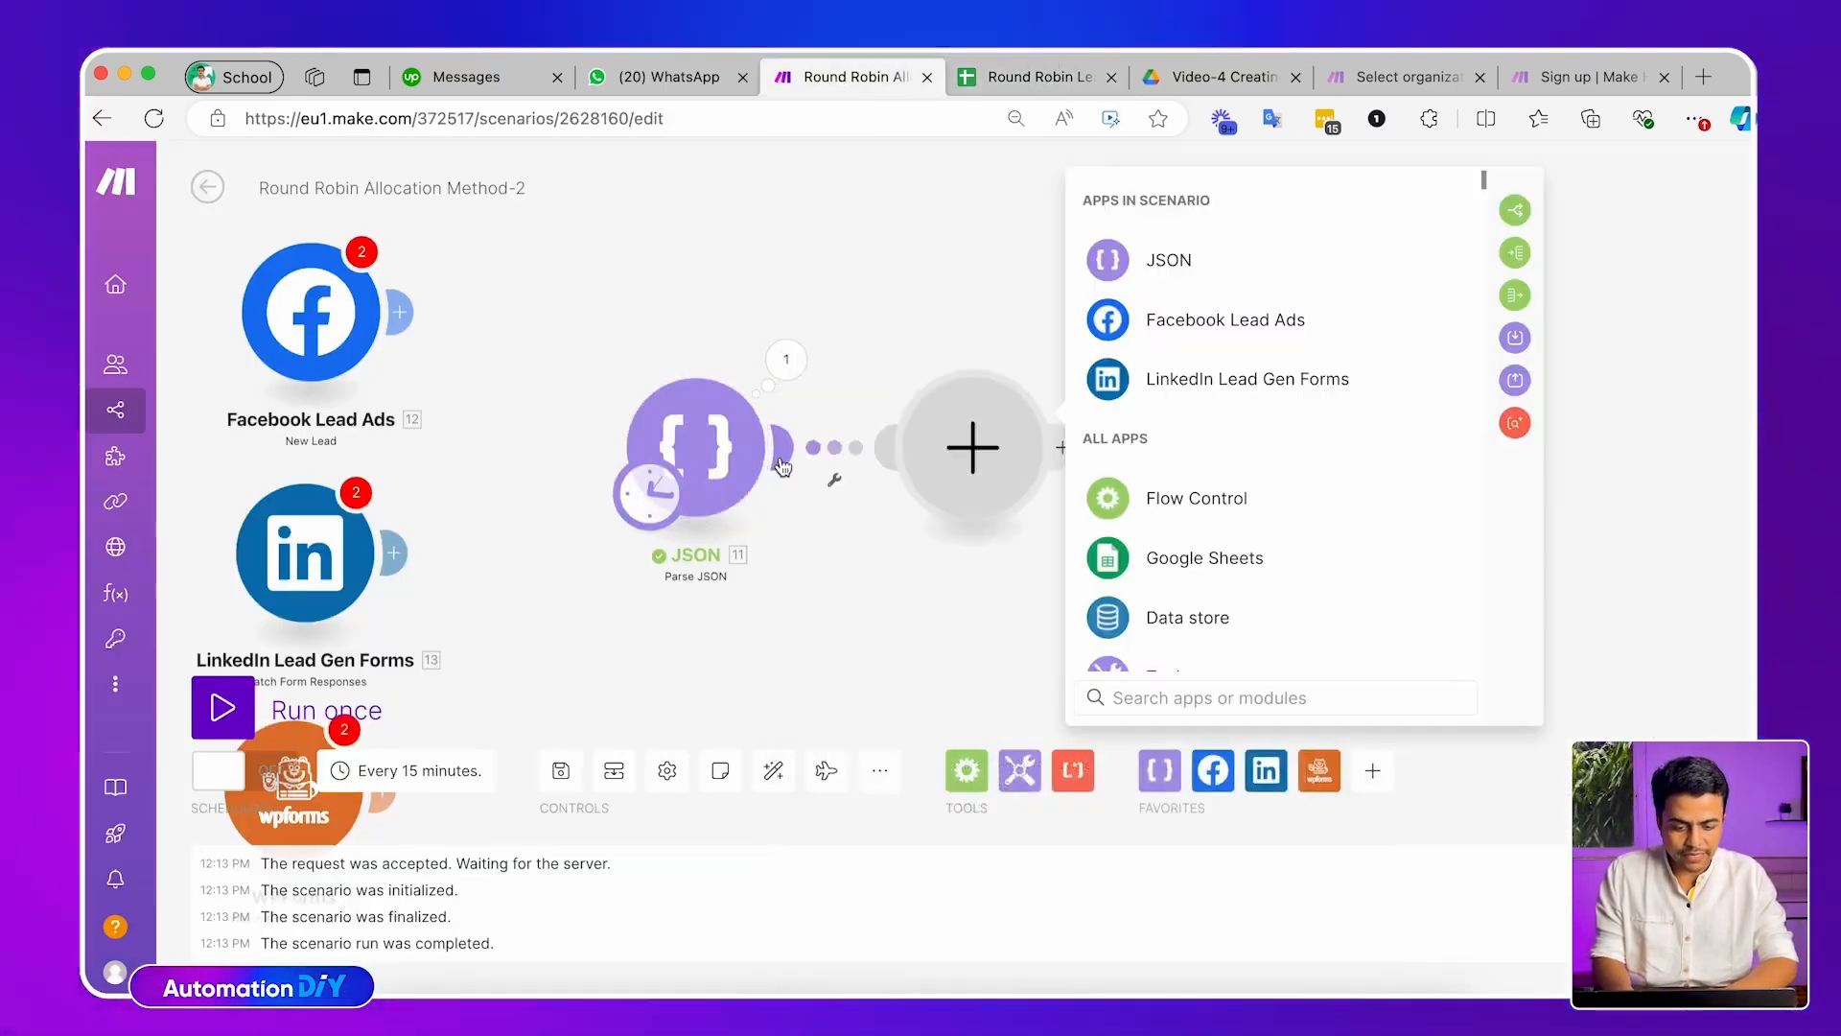
pyautogui.click(1193, 564)
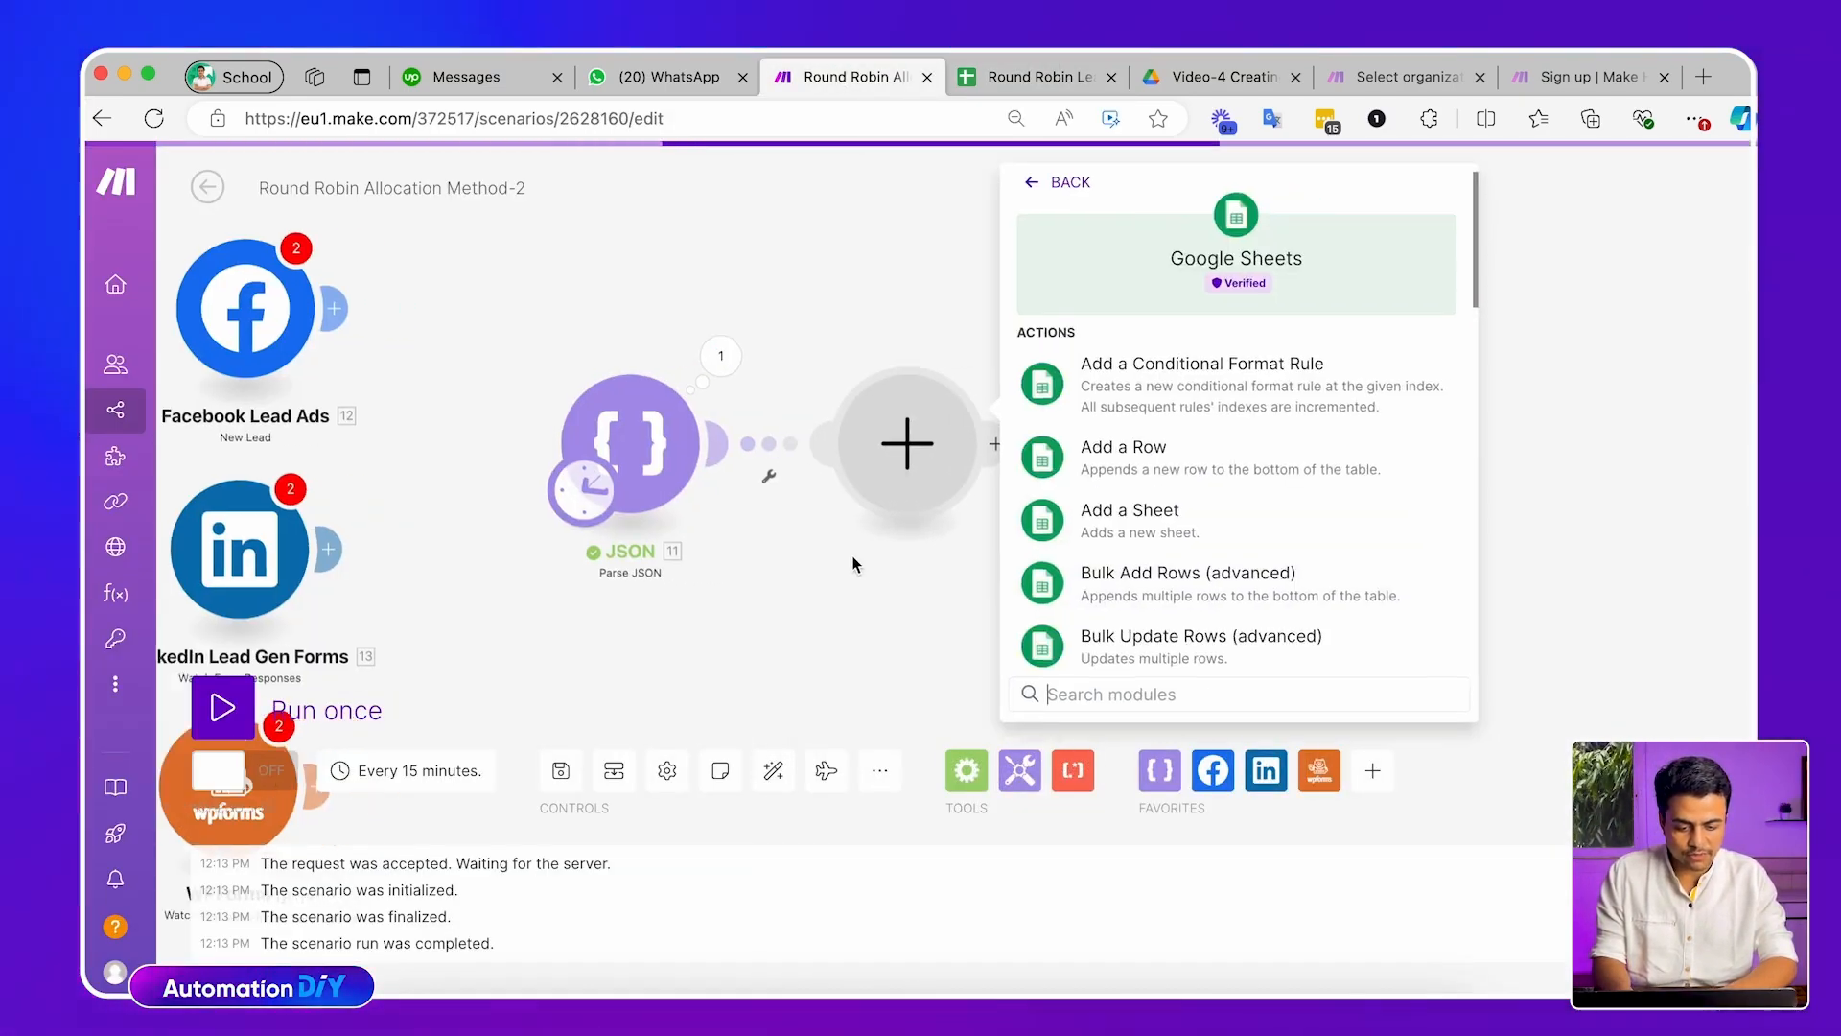
pyautogui.scroll(-10, 1158, 518)
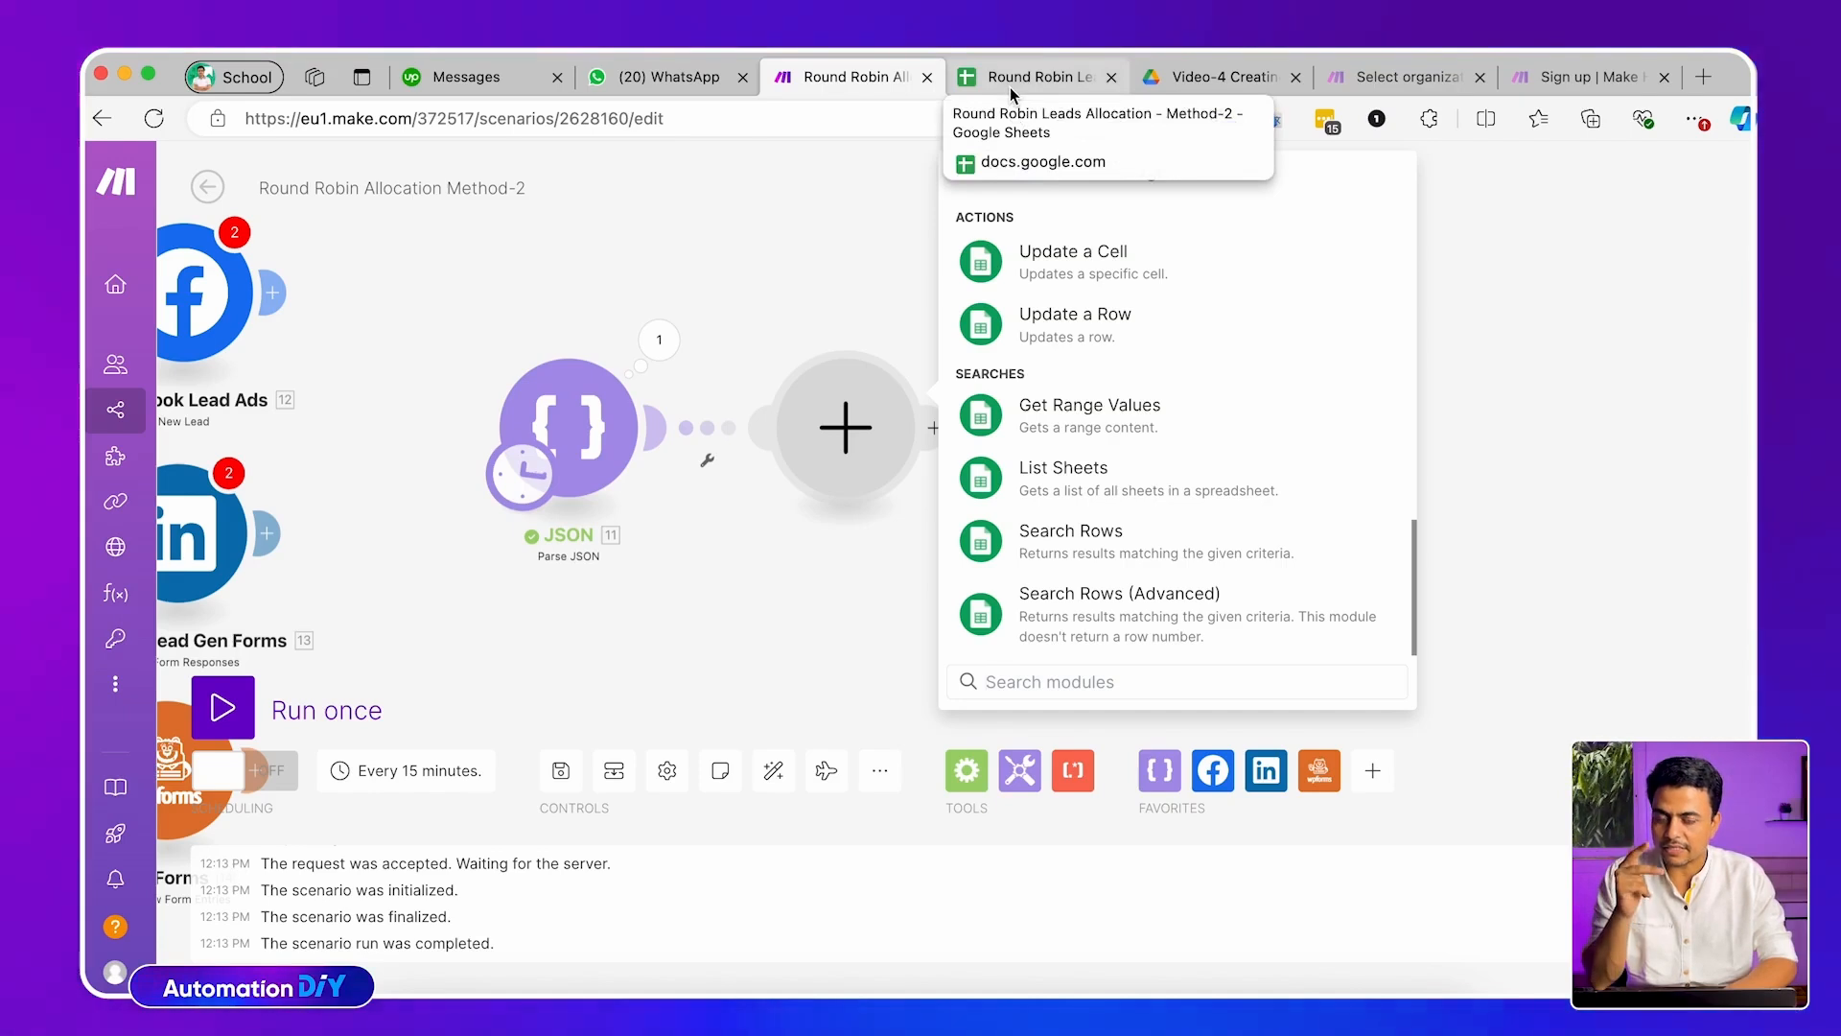
pyautogui.click(1092, 544)
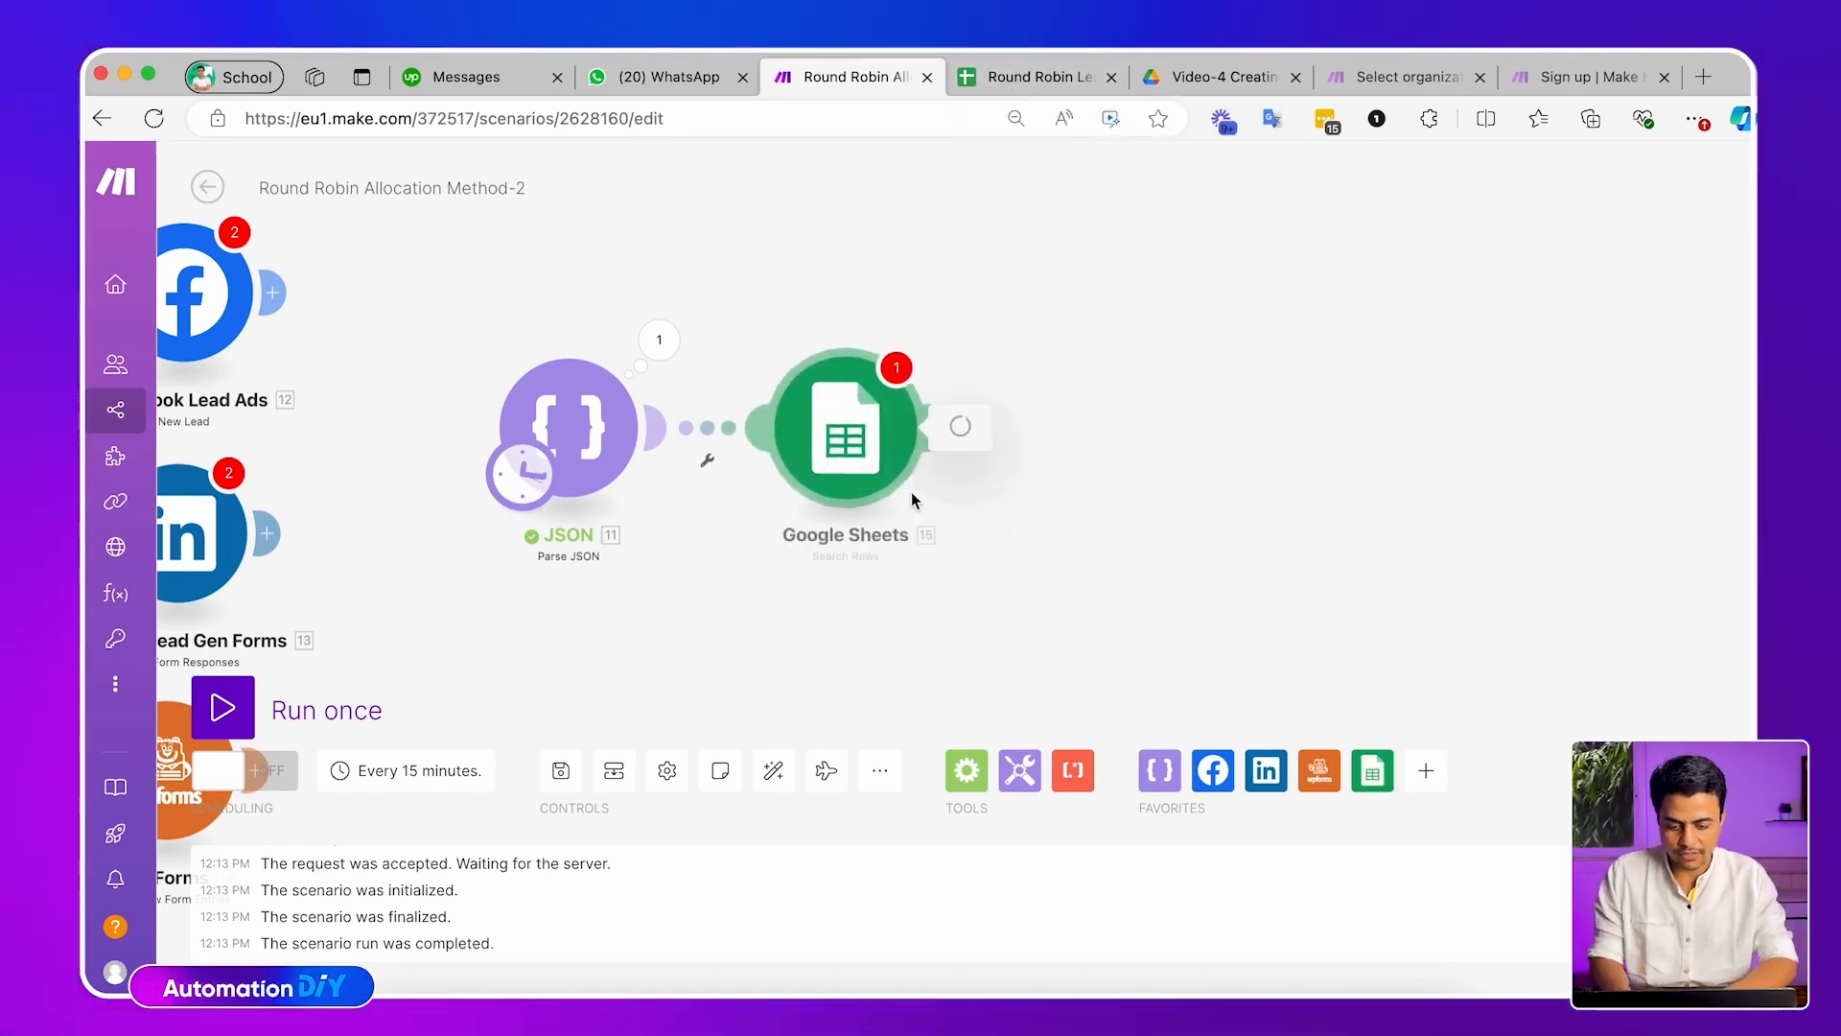
# Keep the existing admin connection and choose the spreadsheet Round Robin Leads Allocation - Method-2 from My Drive
pyautogui.click(1172, 311)
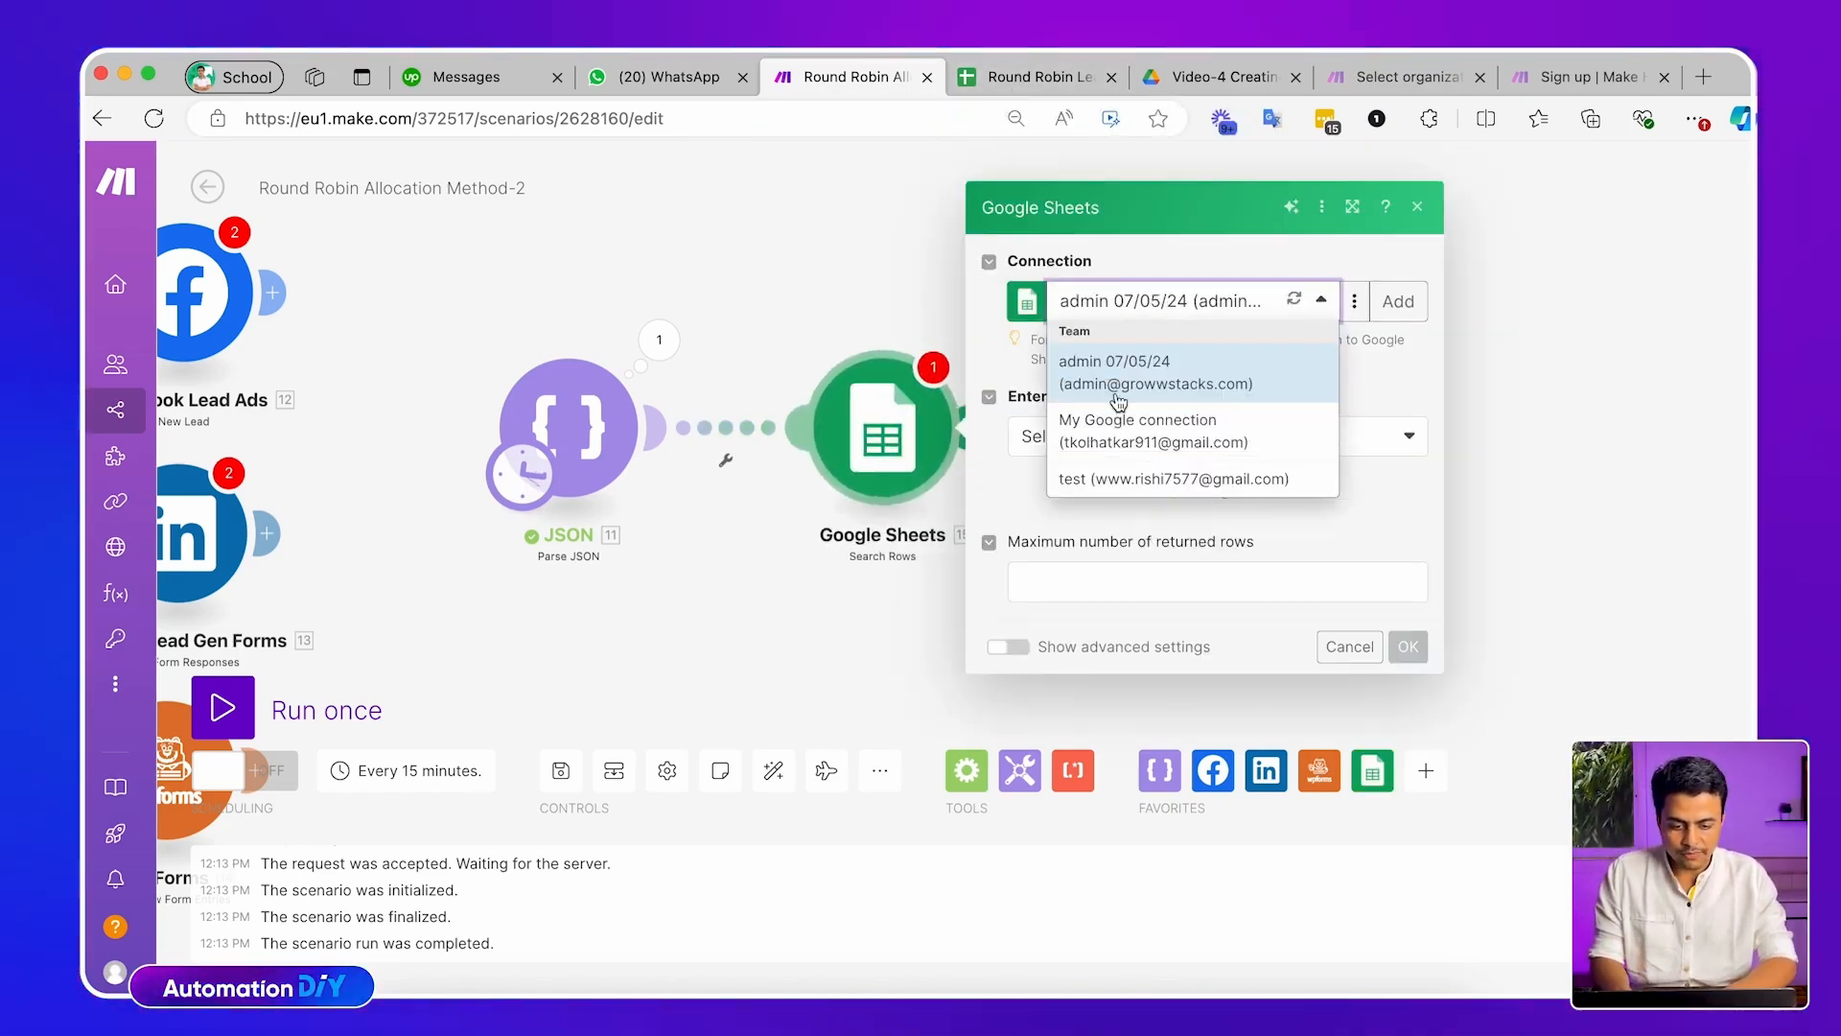
pyautogui.click(1321, 303)
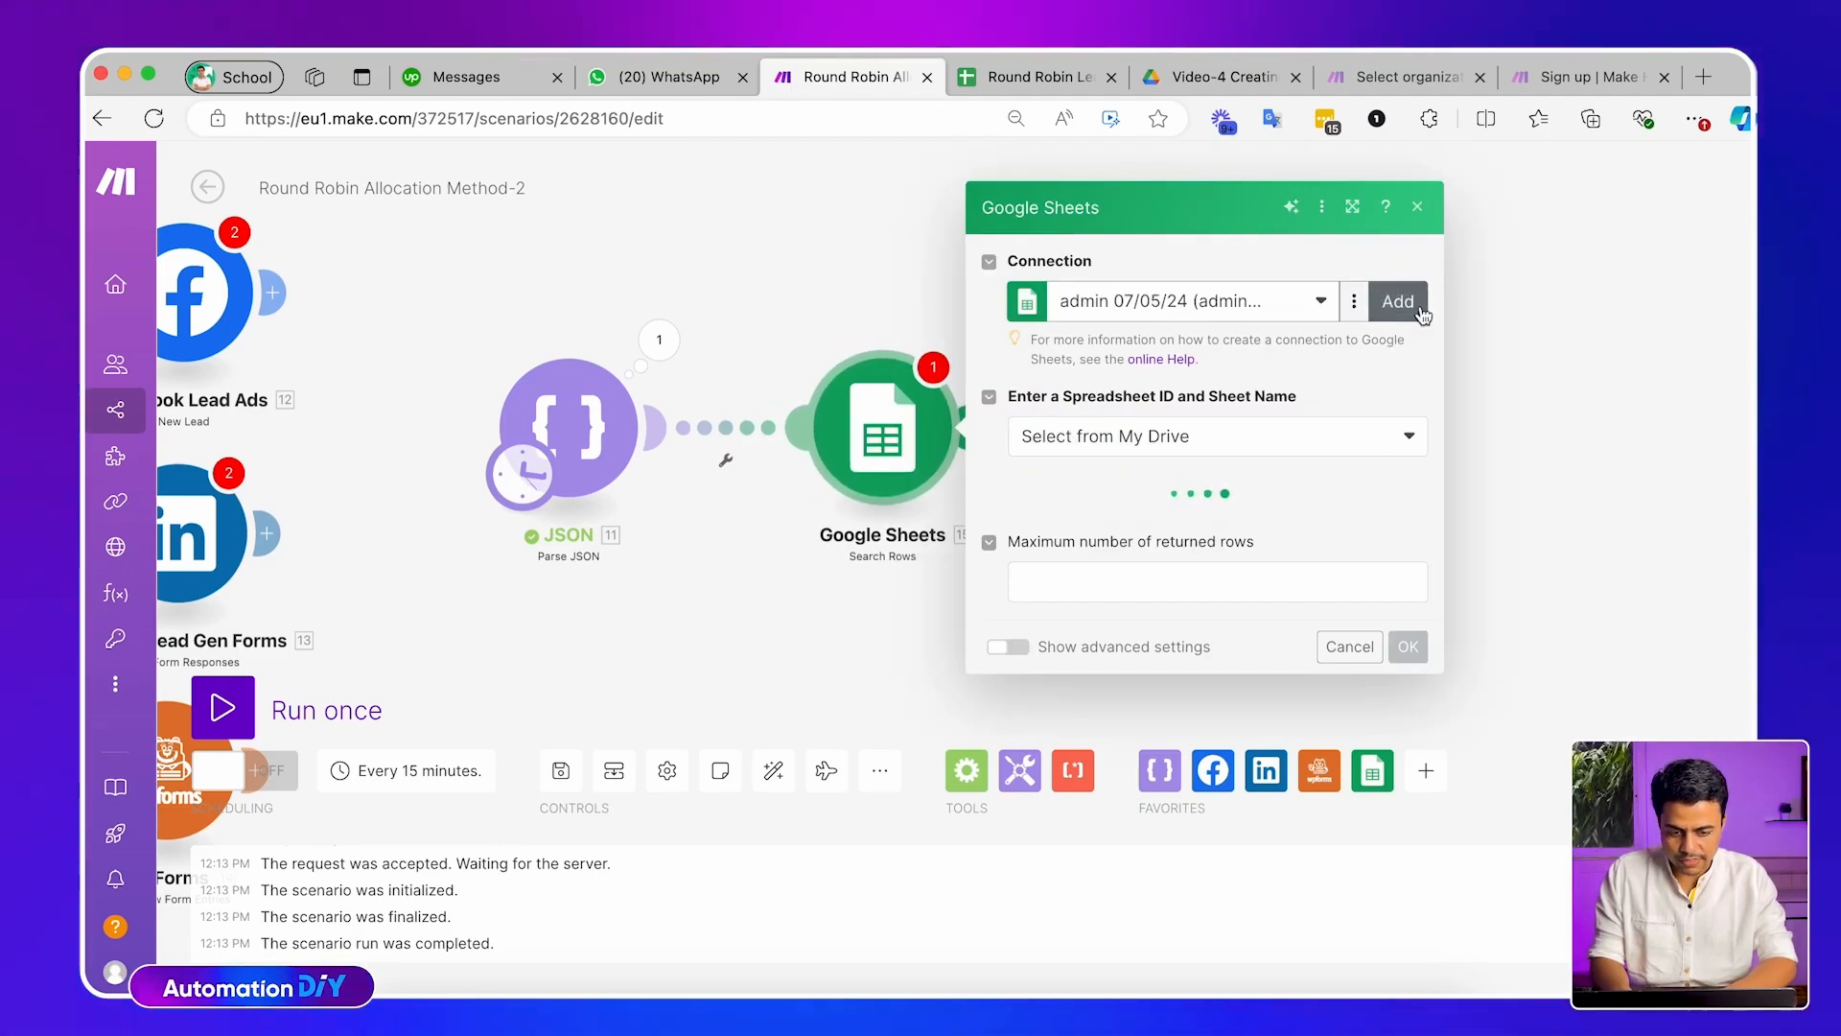
pyautogui.click(1132, 422)
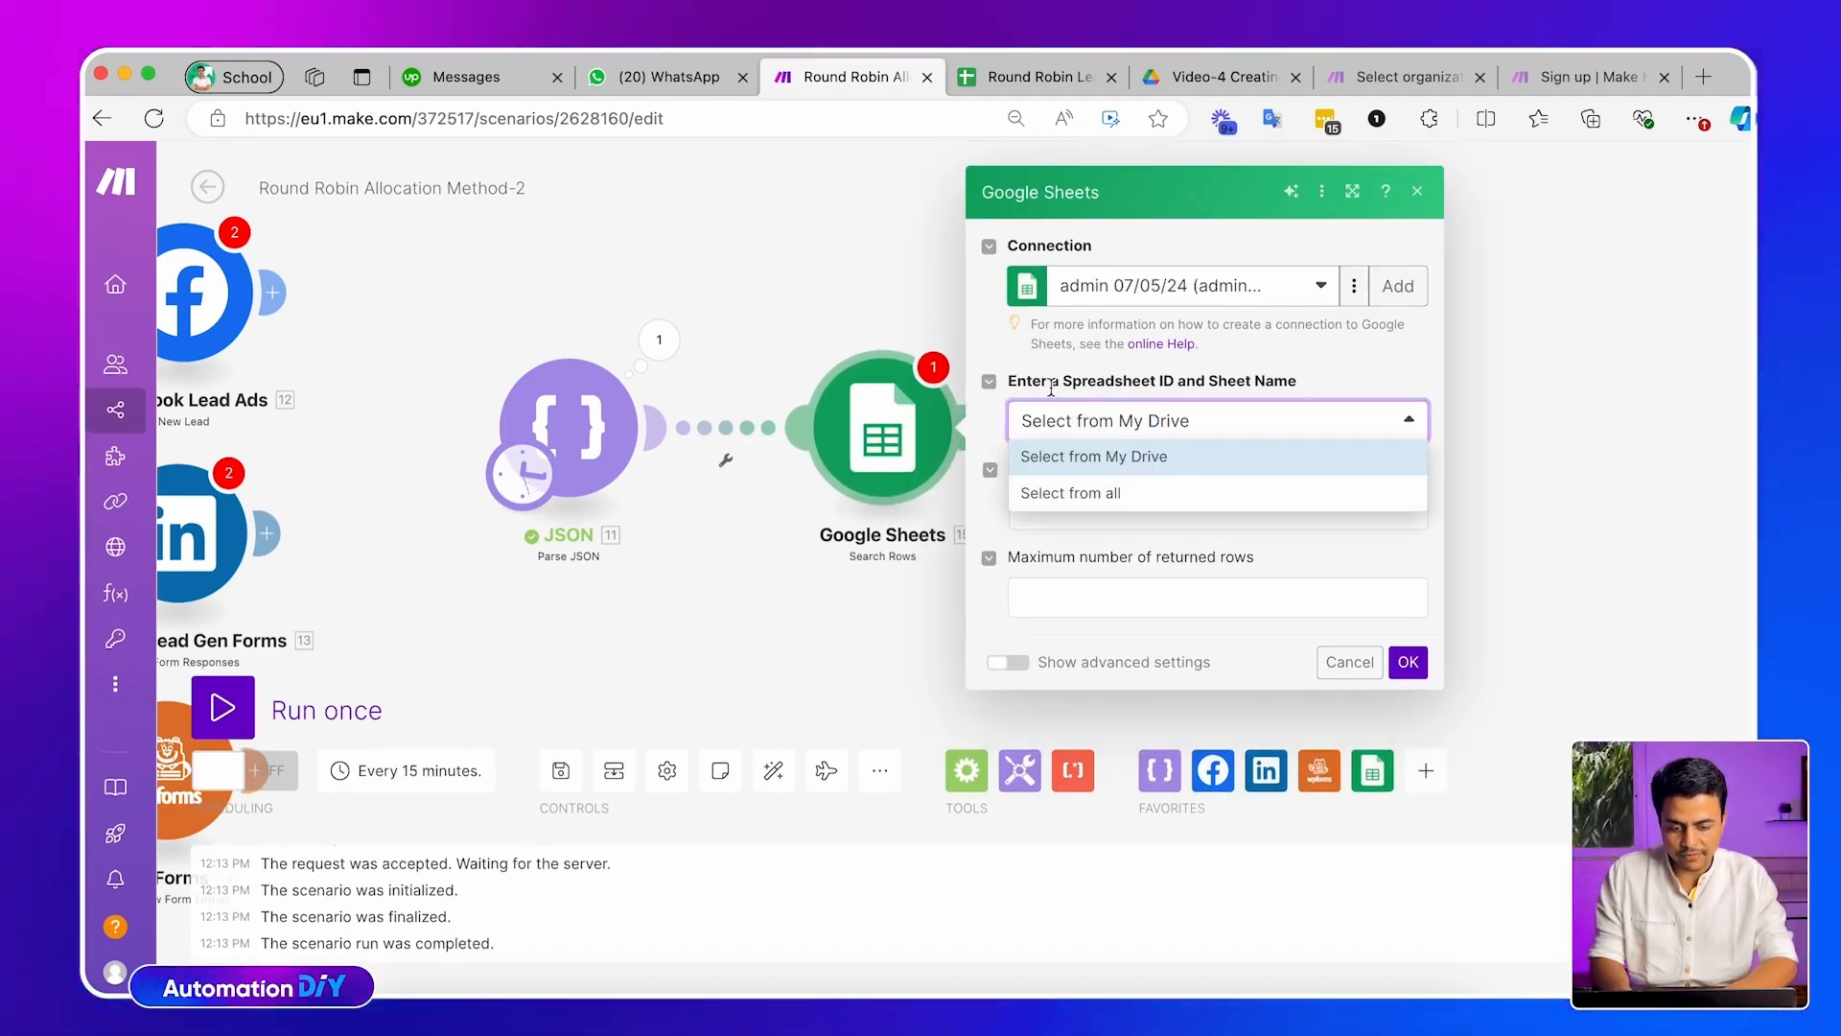
pyautogui.click(1082, 523)
pyautogui.click(1064, 508)
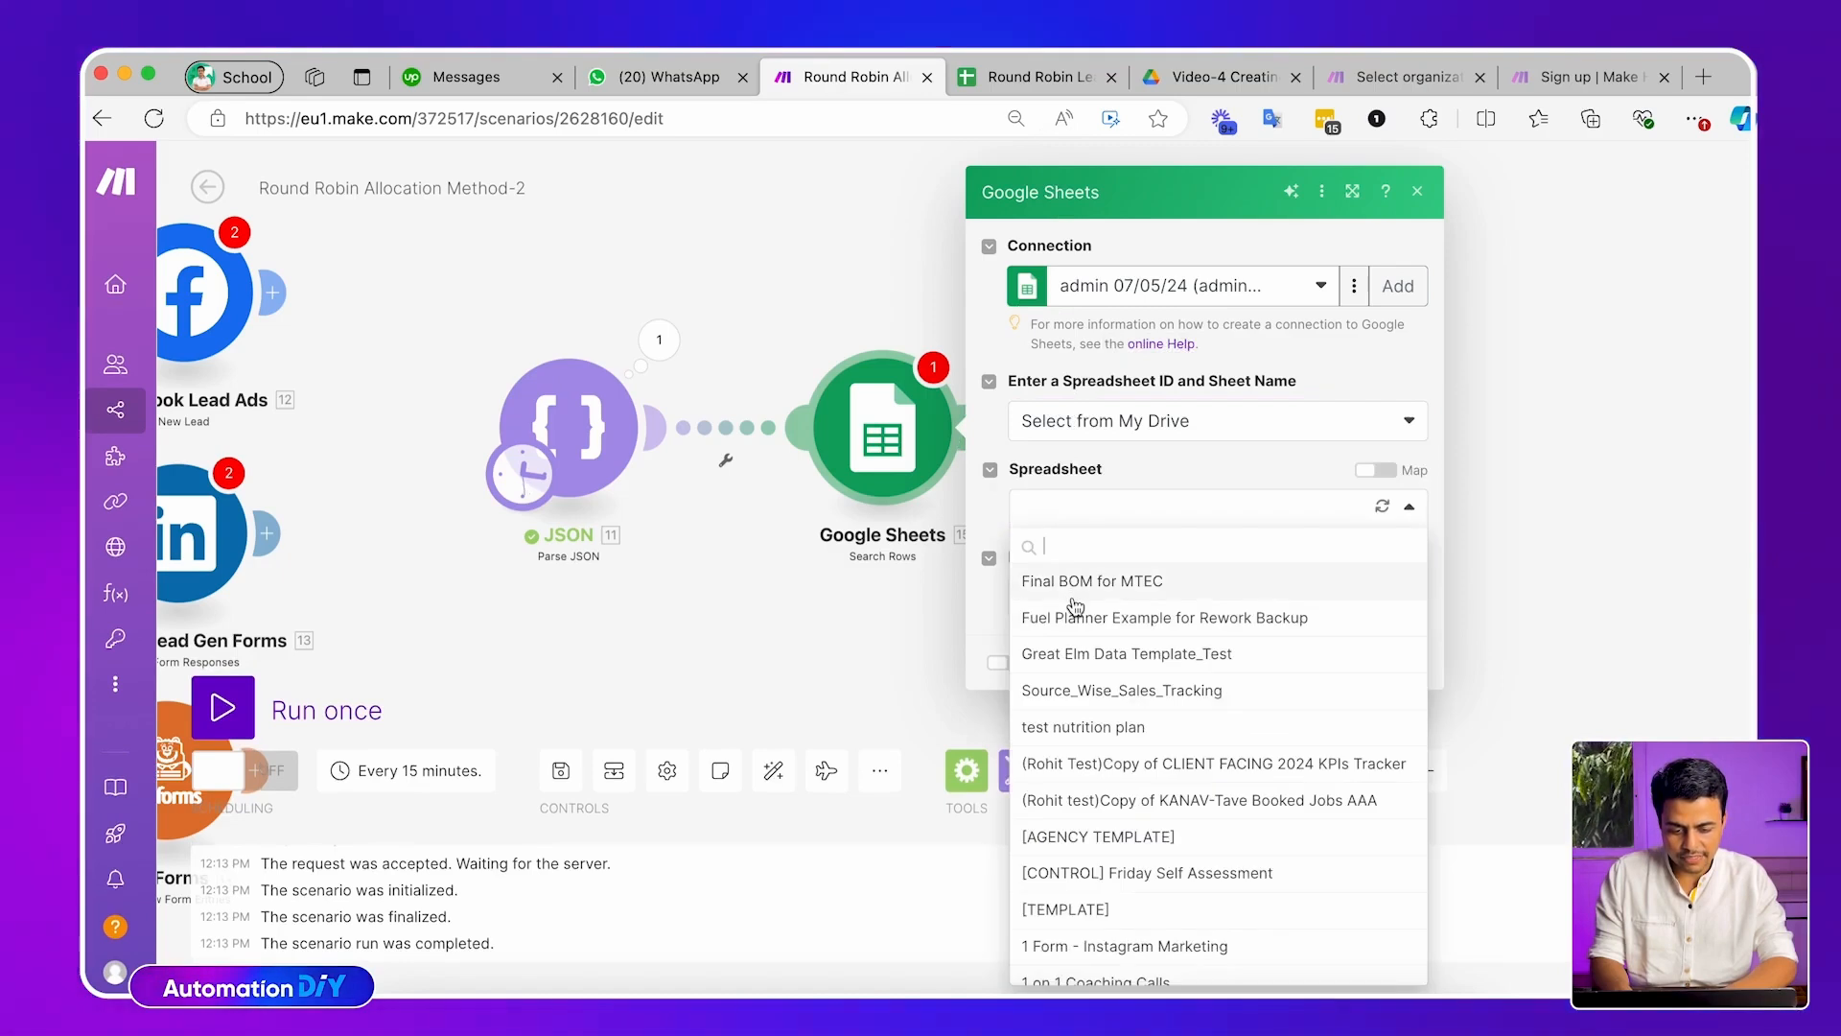
pyautogui.write('roun')
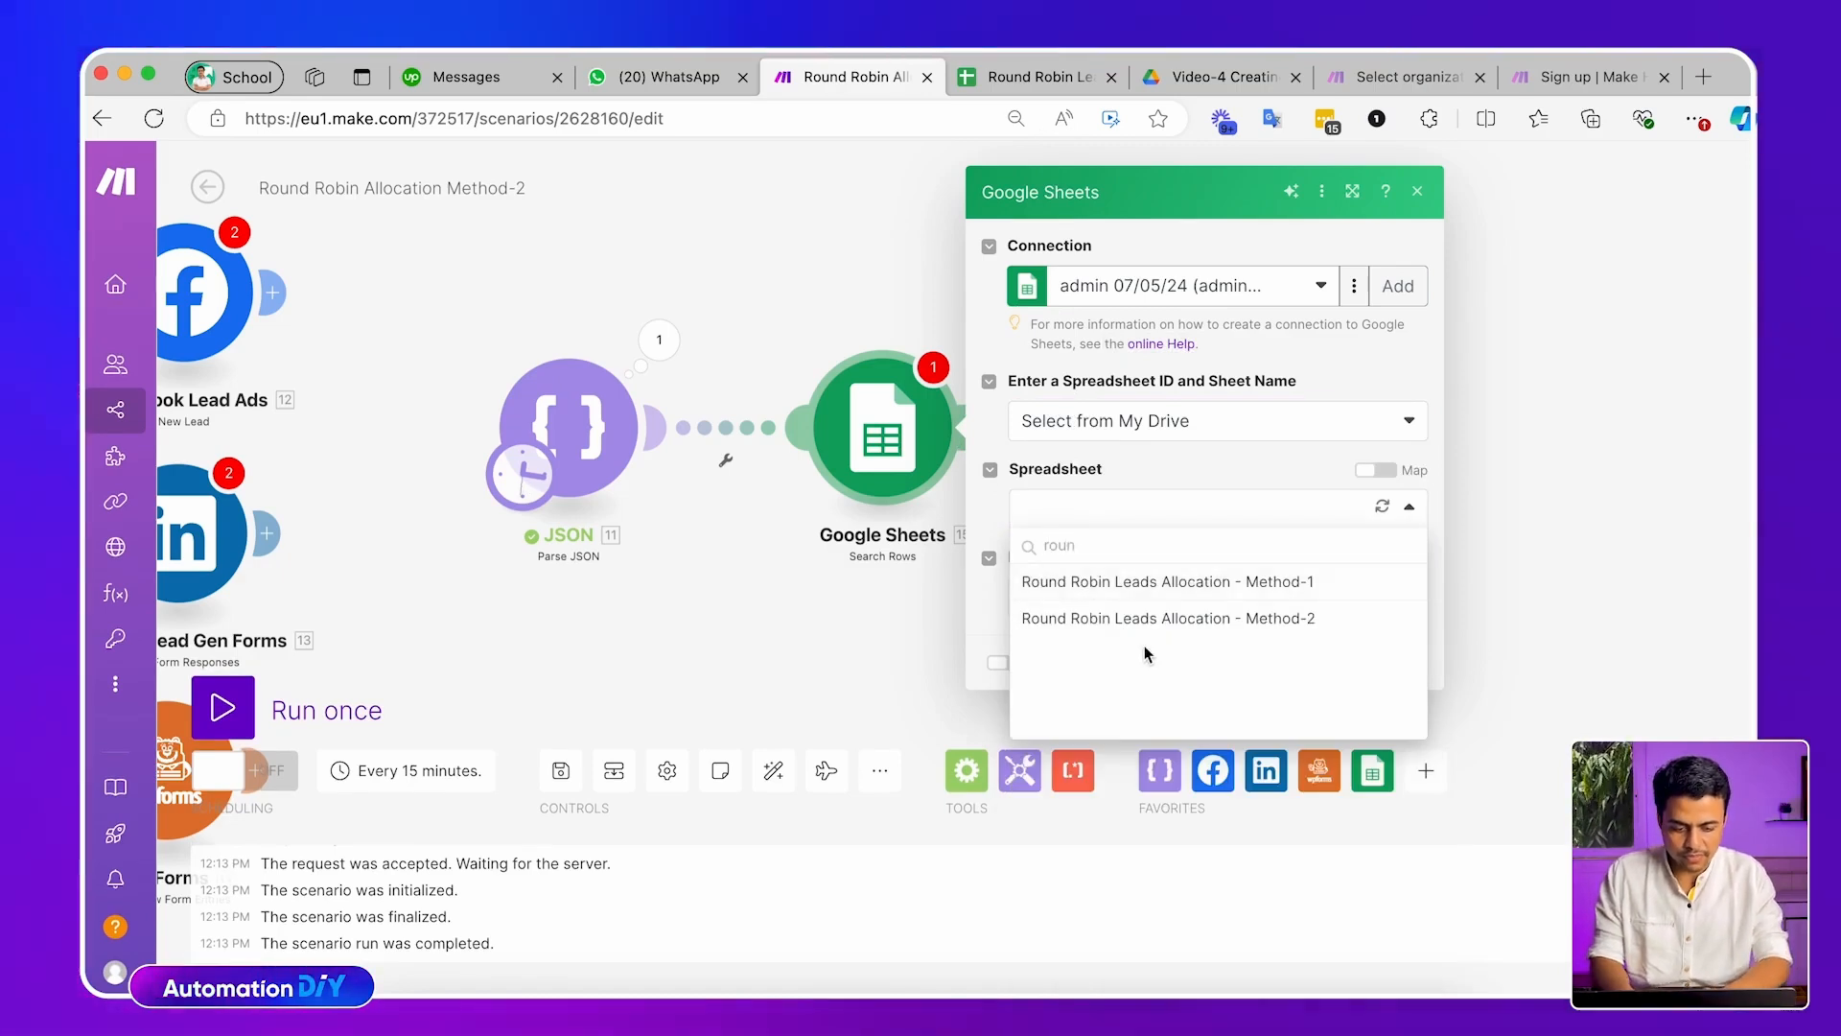
pyautogui.click(1137, 622)
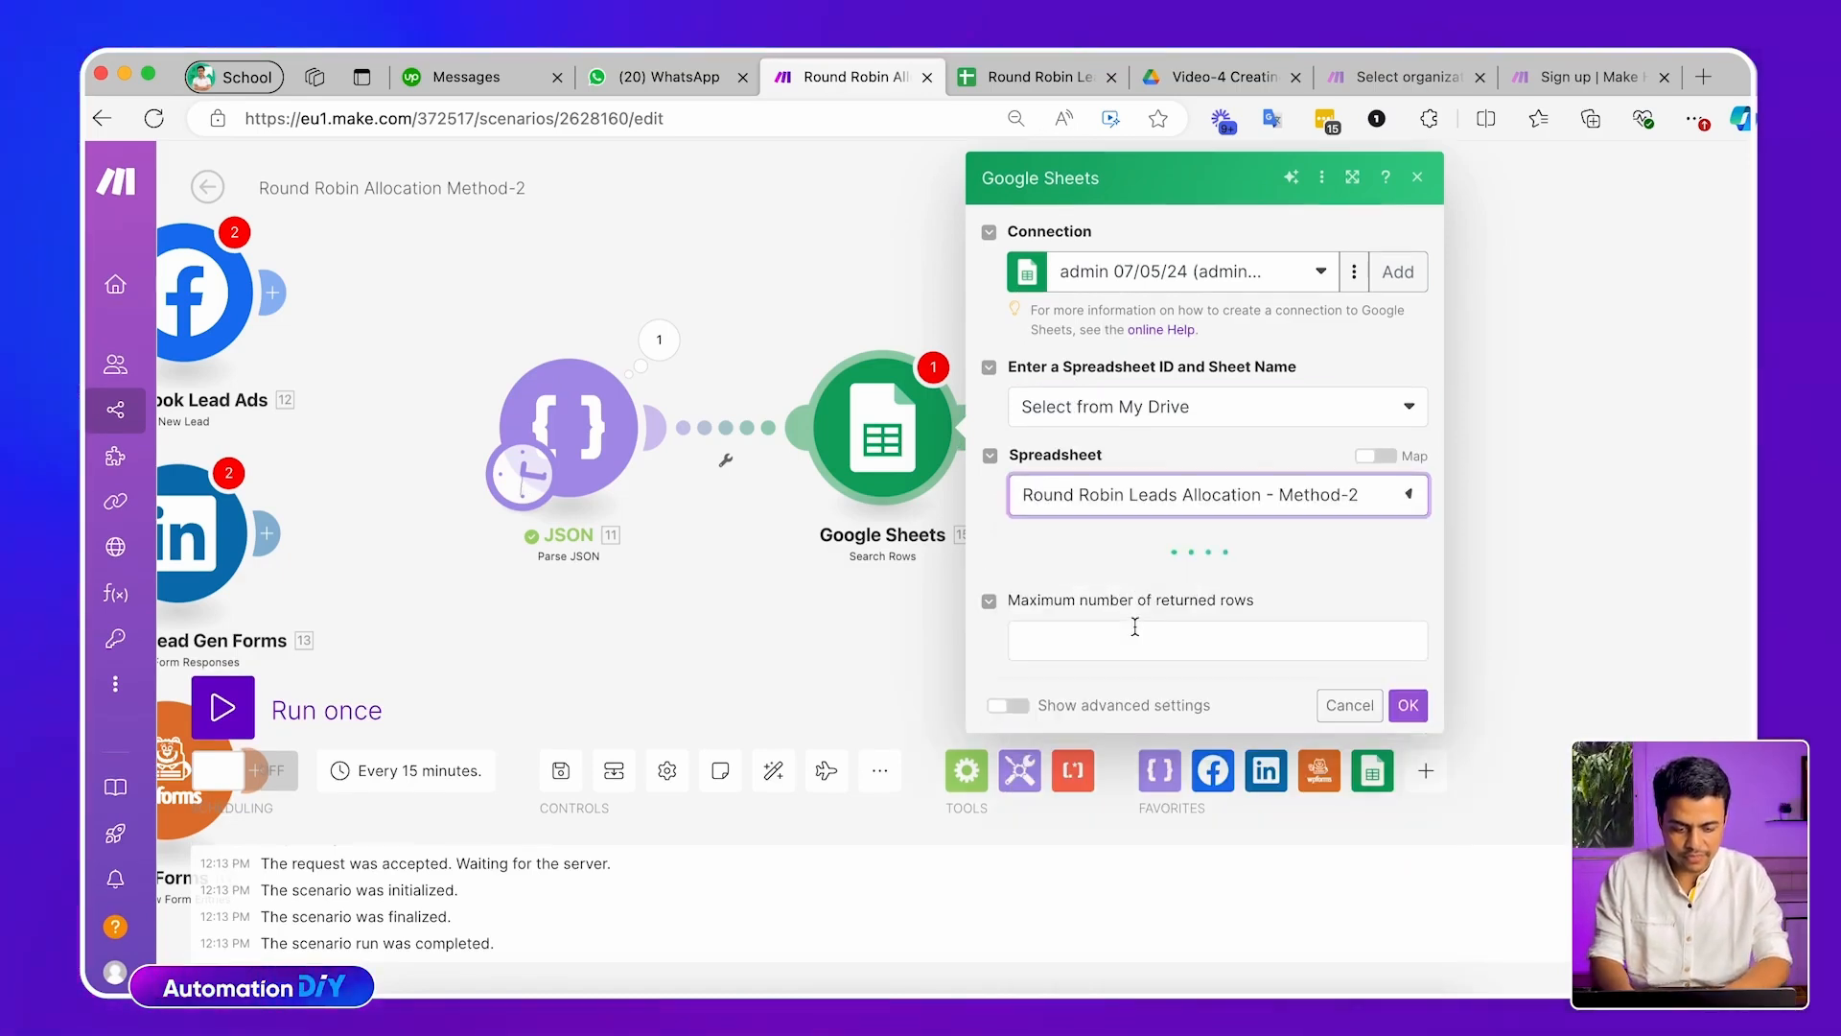
# Check the spreadsheet in Google Sheets and set the Search Rows module's sheet name to Sales Team Master
pyautogui.click(1011, 75)
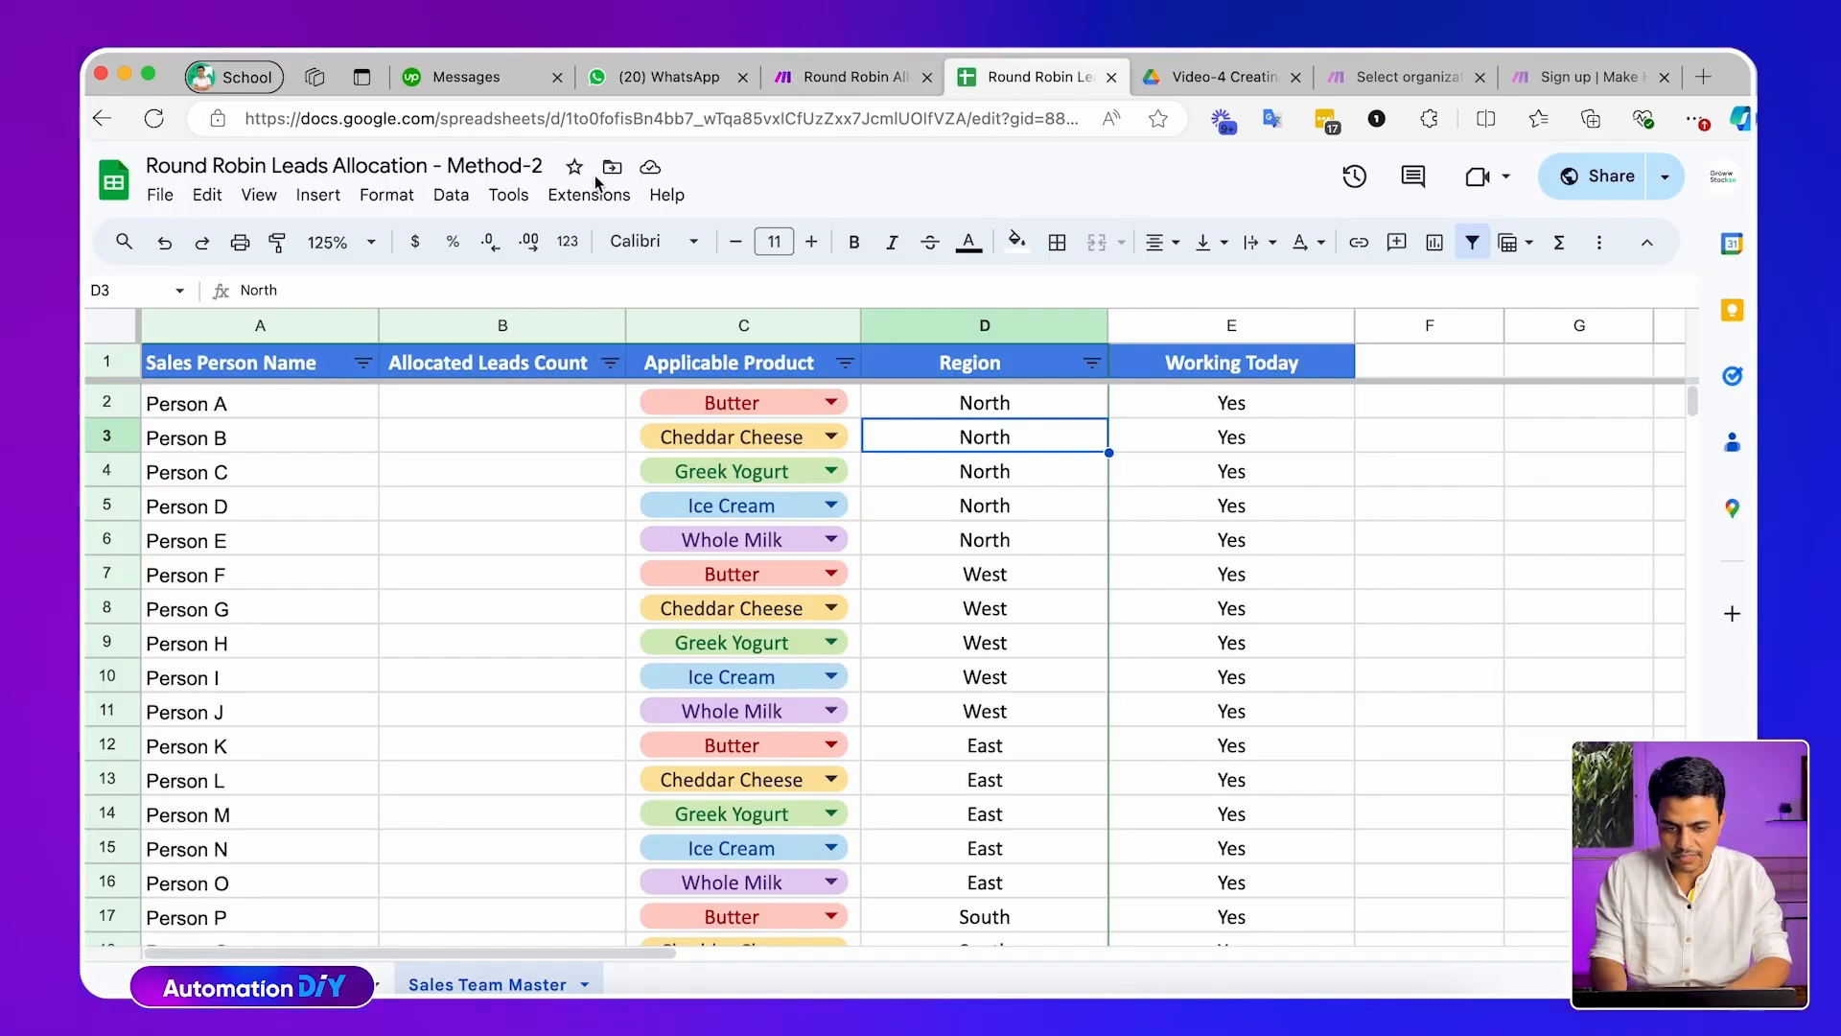
pyautogui.hotkey('ctrl', 'shift', 'Tab')
pyautogui.click(1112, 581)
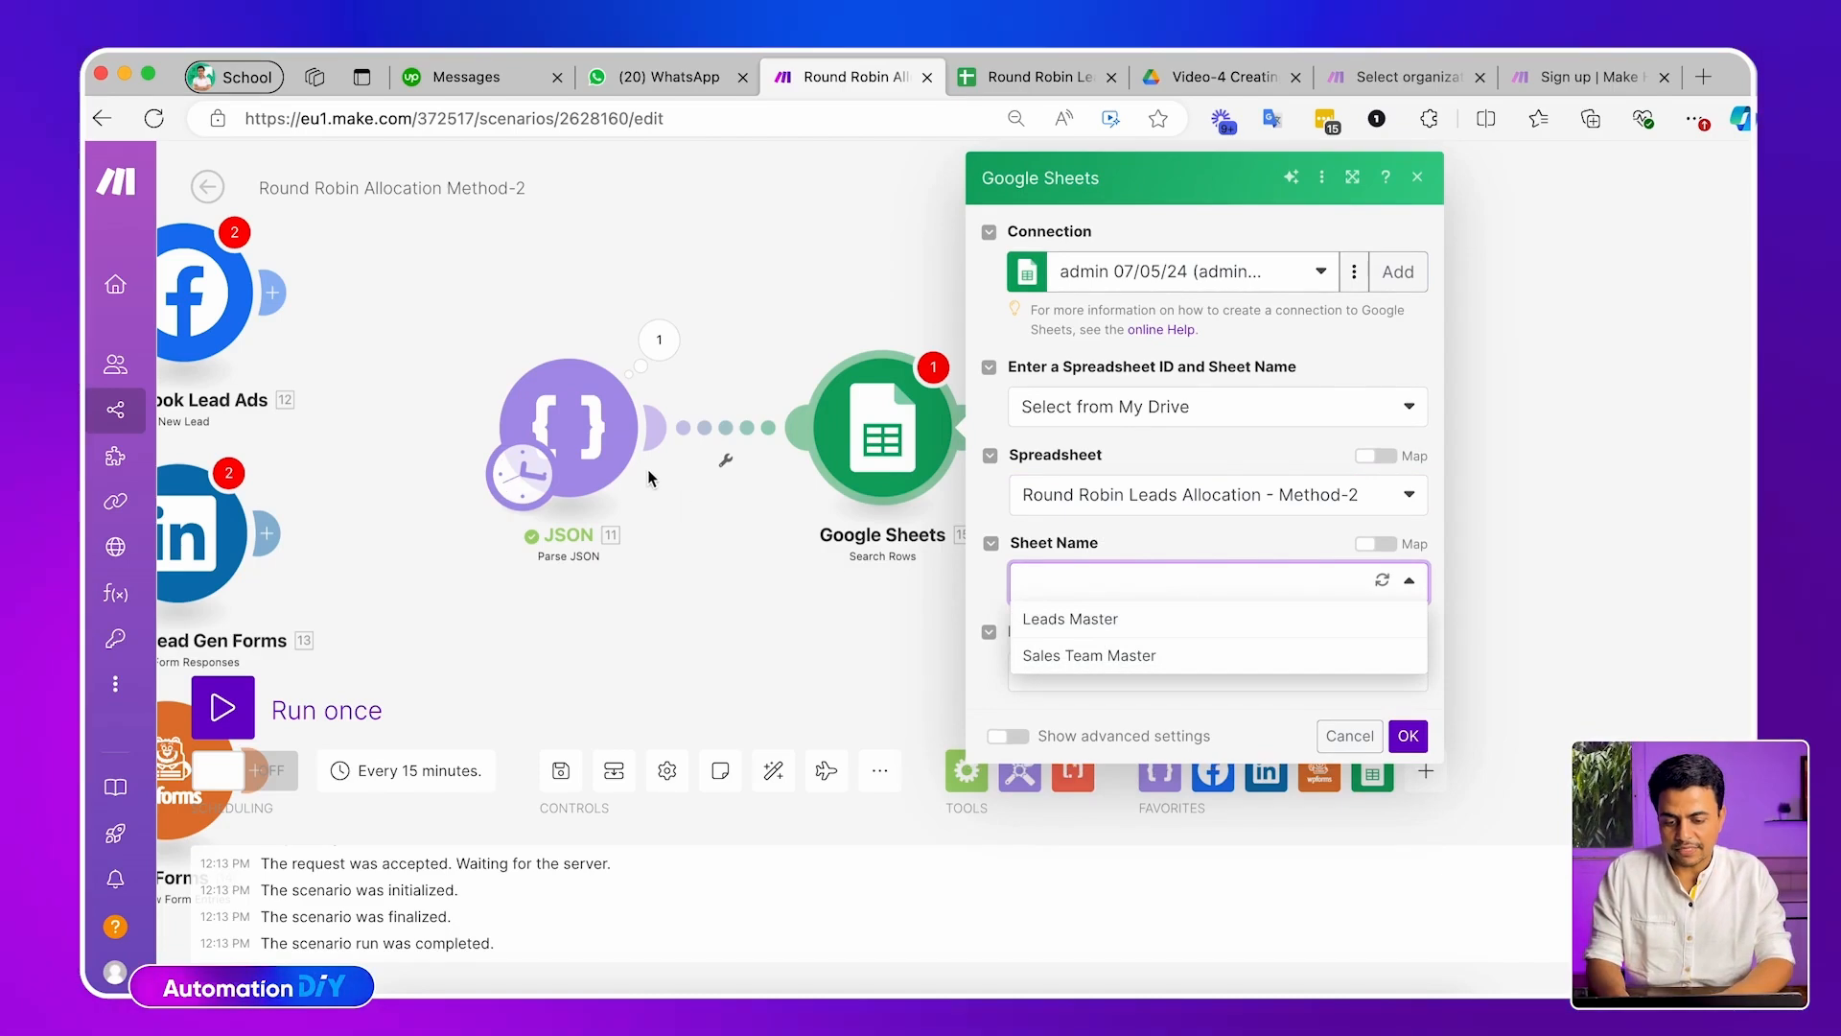
pyautogui.click(1077, 653)
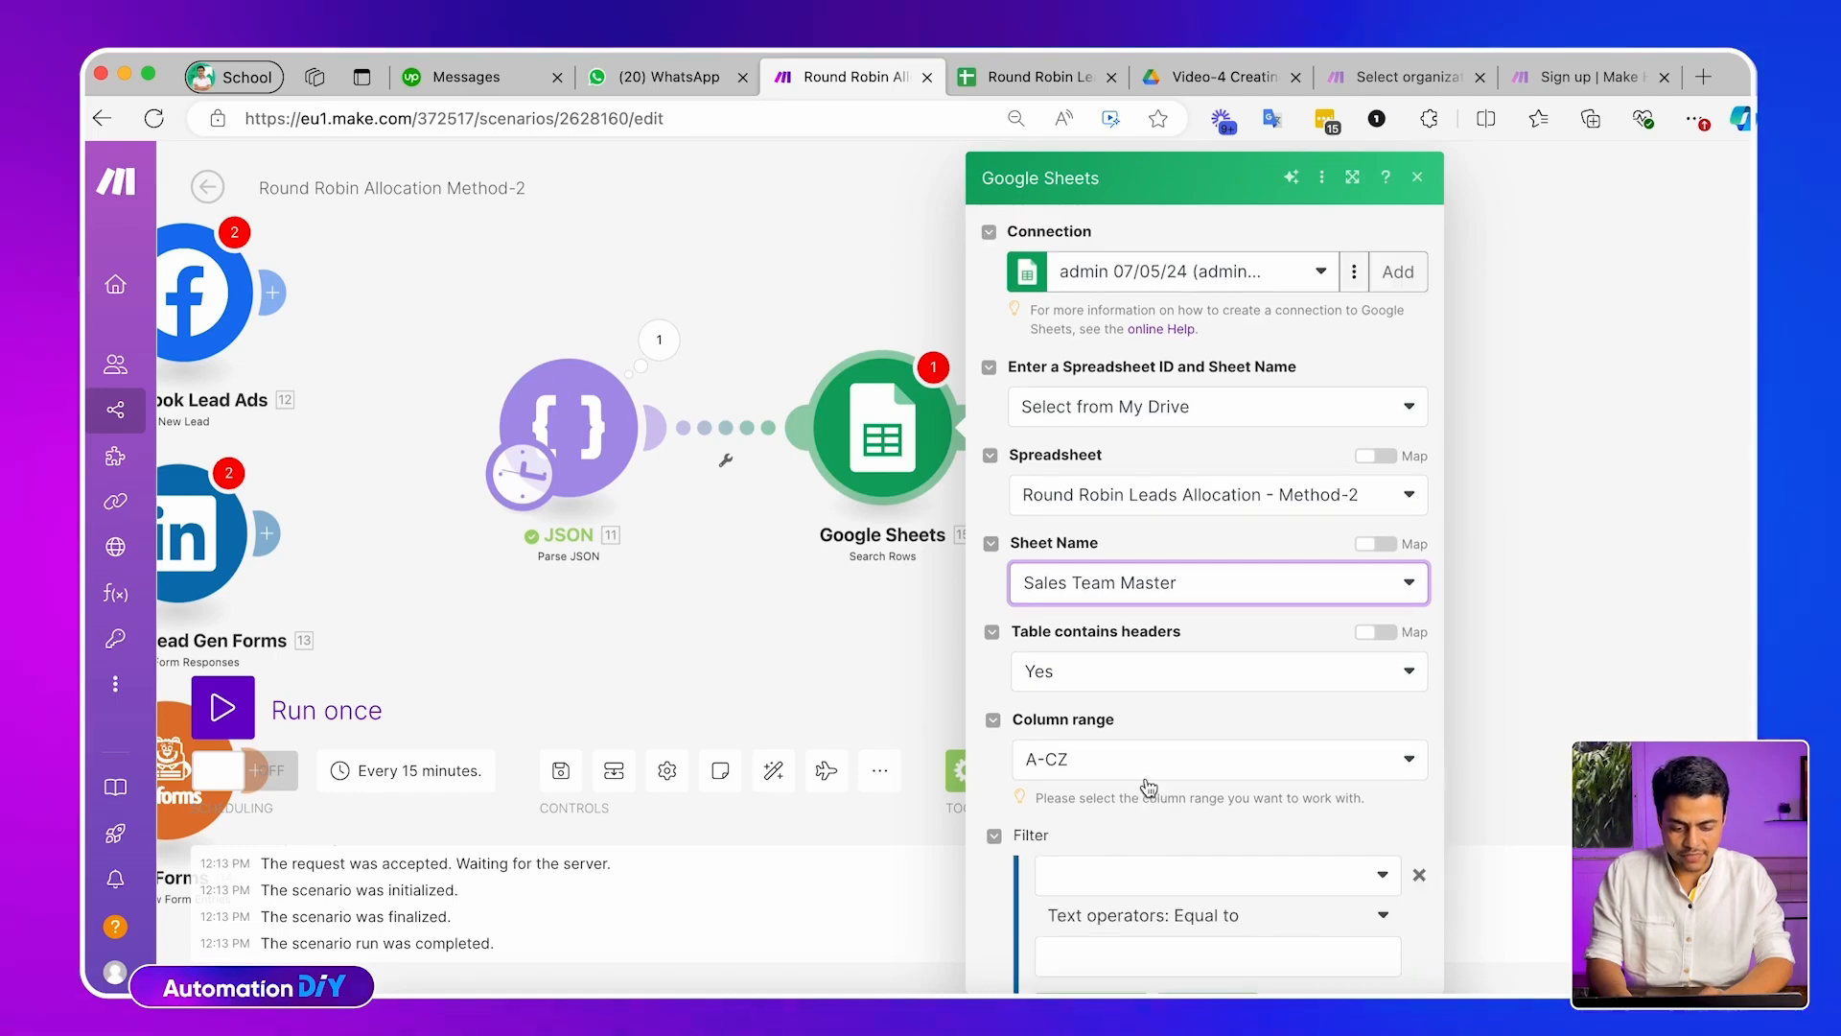
# Add a filter condition requiring Region (D) to be equal to the parsed lead's Region value
pyautogui.scroll(-4, 1148, 782)
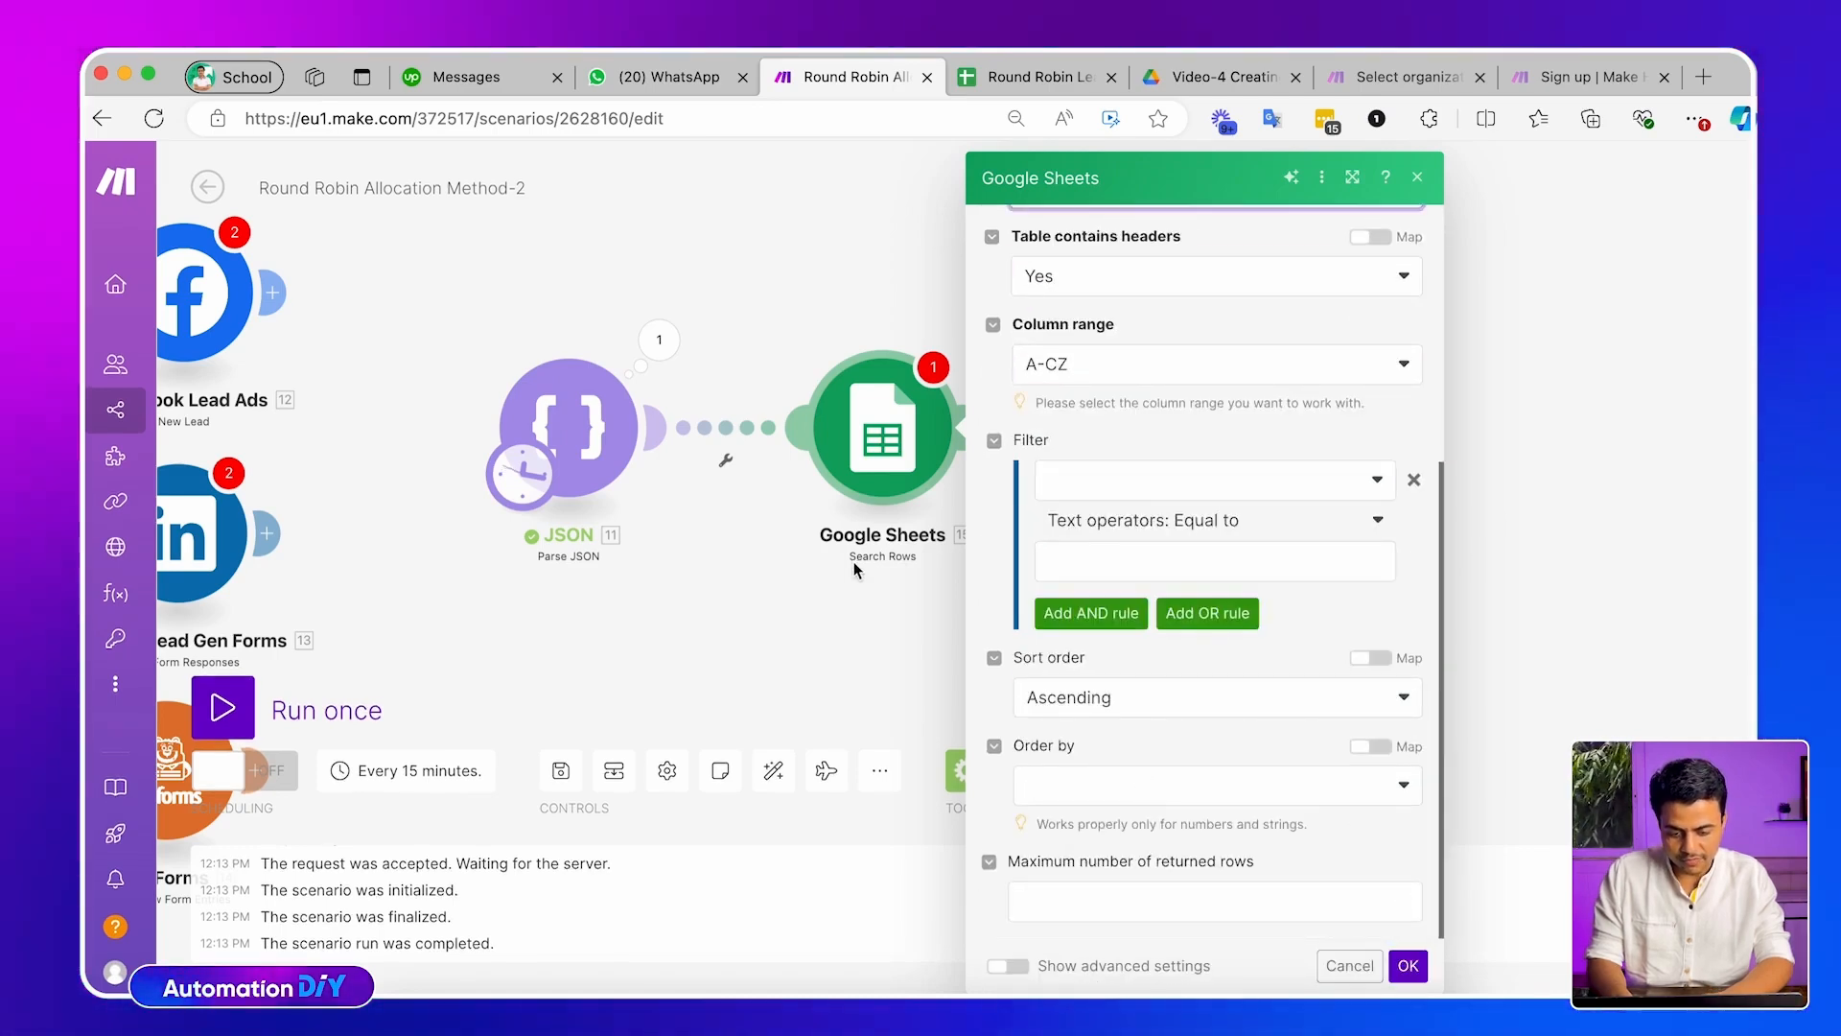
pyautogui.click(1149, 482)
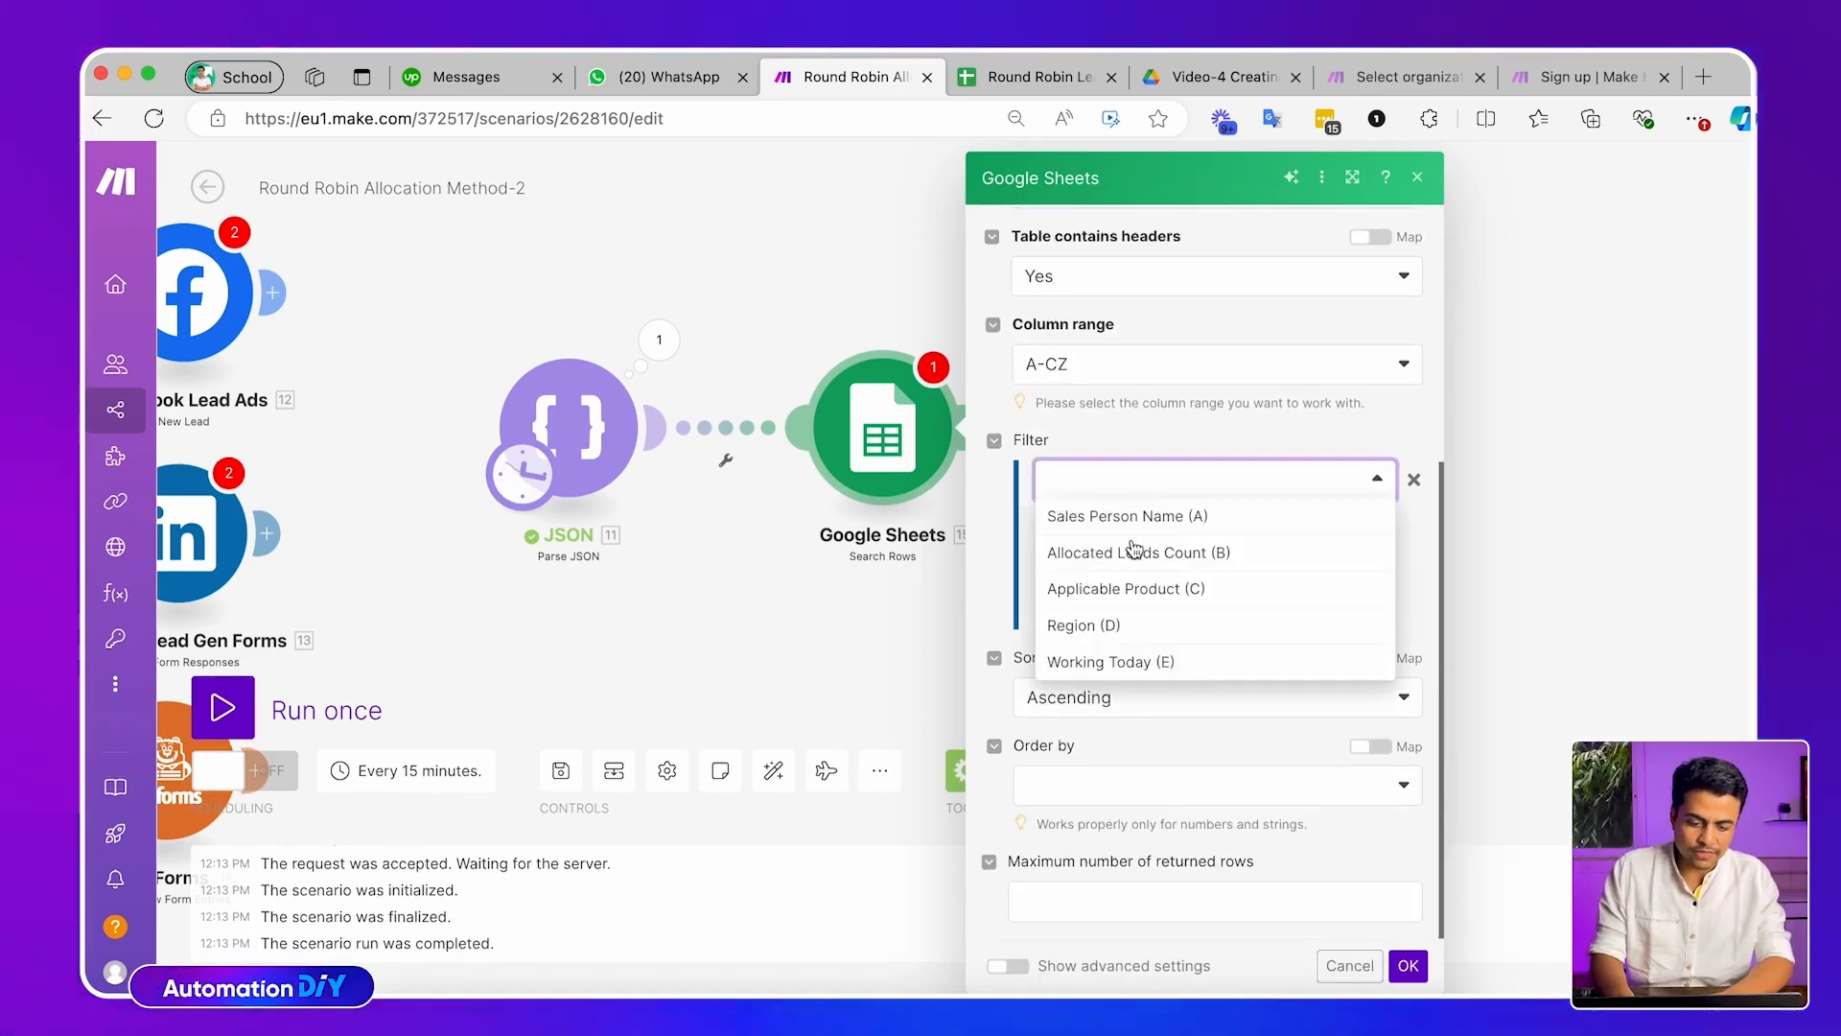
pyautogui.click(1121, 627)
pyautogui.click(1103, 564)
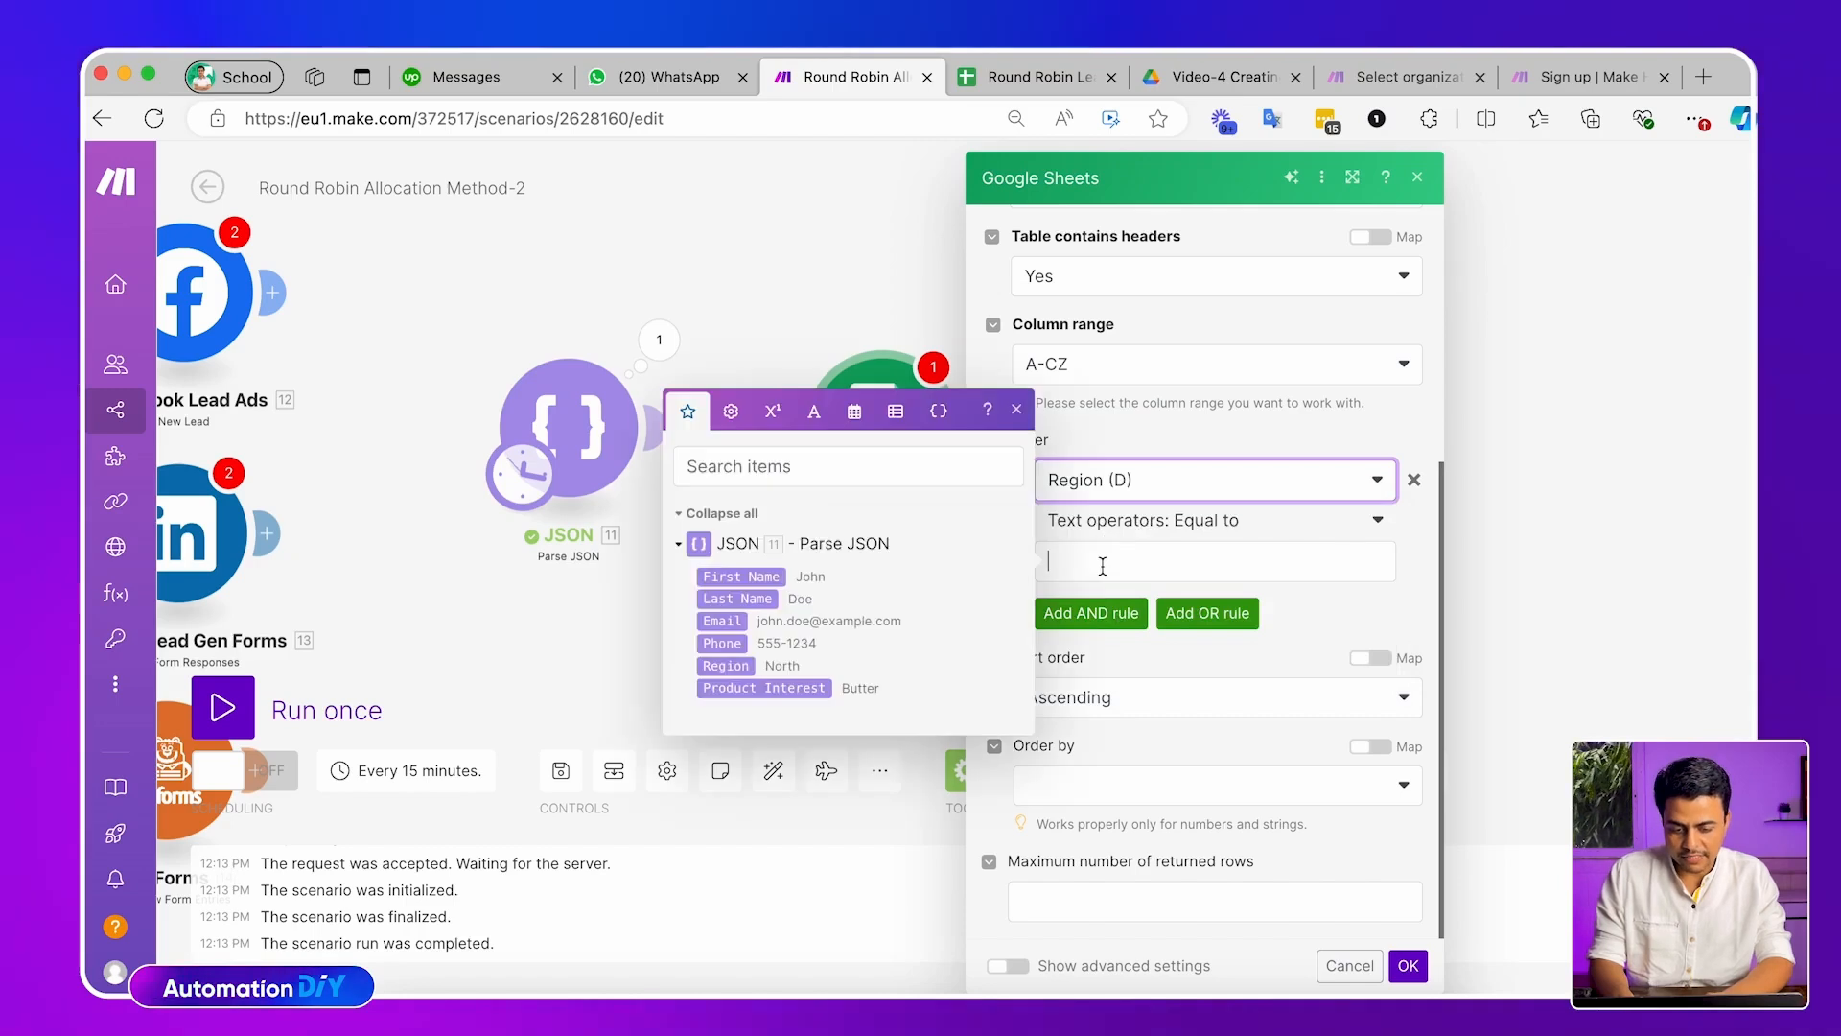
pyautogui.click(723, 665)
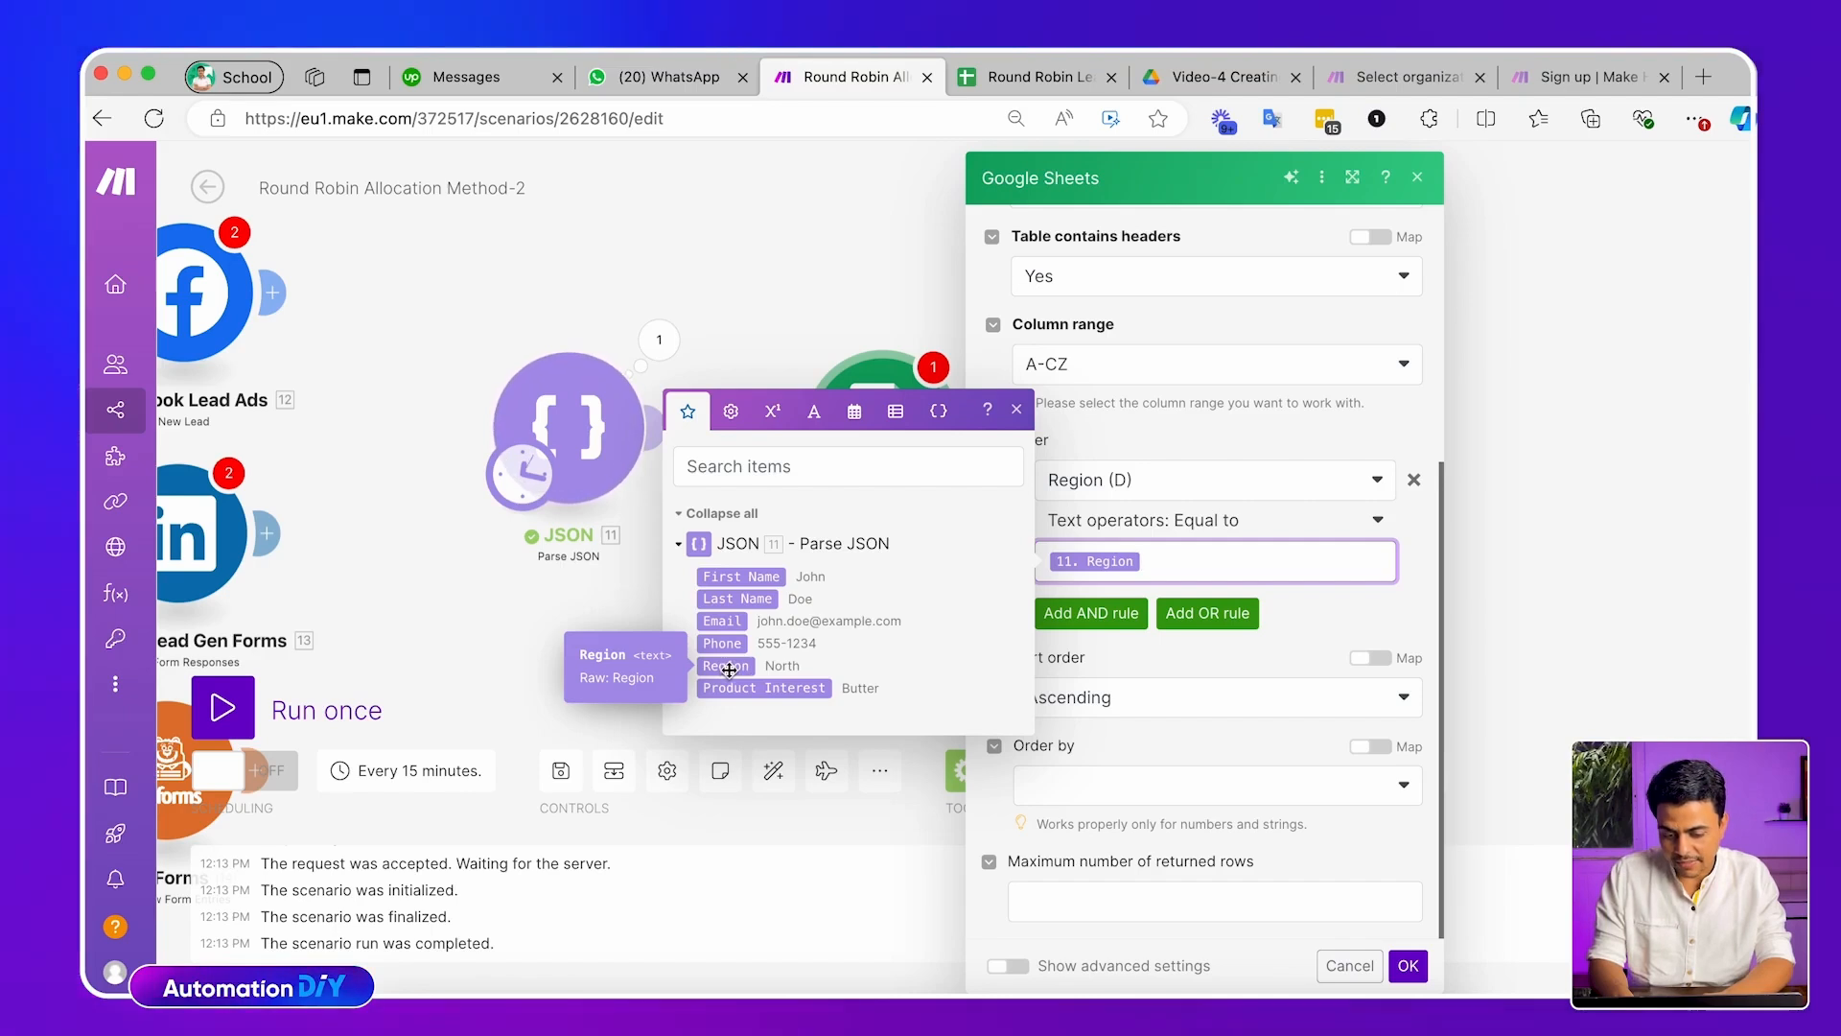
# Add an AND rule requiring Applicable Product (C) to be equal to the parsed lead's Product Interest value
pyautogui.click(1088, 613)
pyautogui.click(1082, 654)
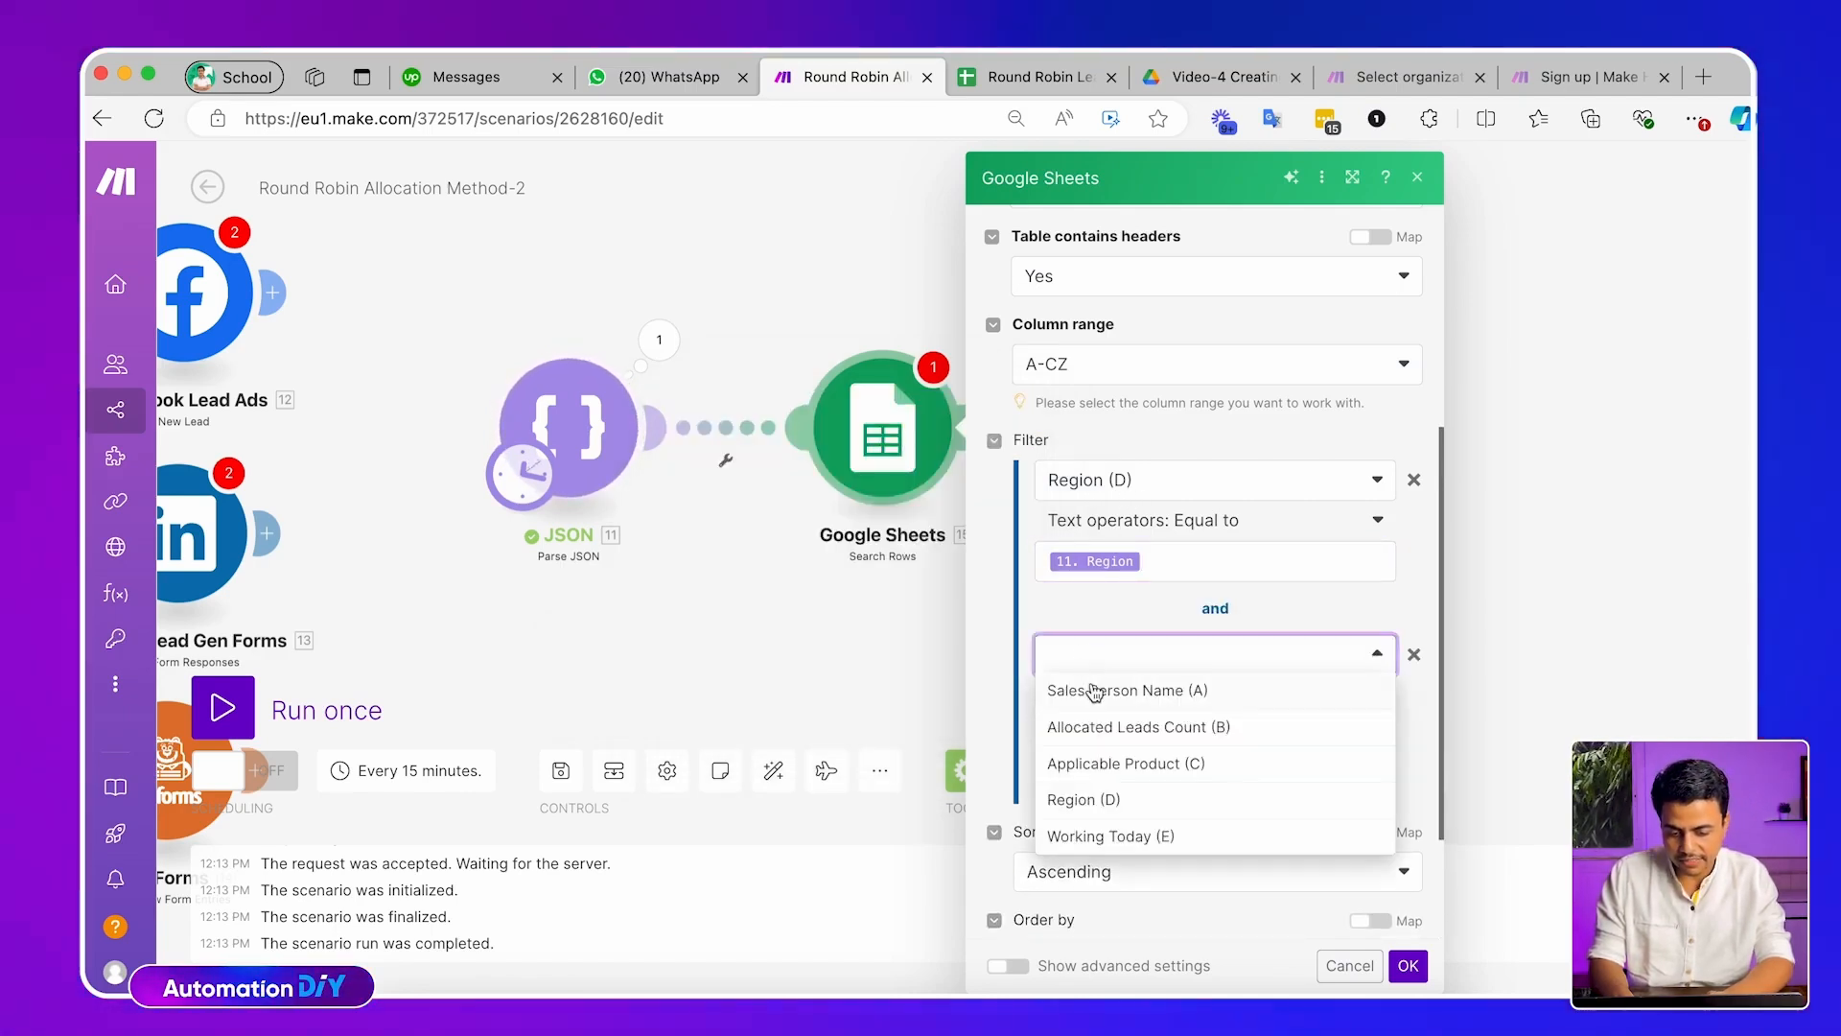
pyautogui.click(1079, 764)
pyautogui.click(1113, 734)
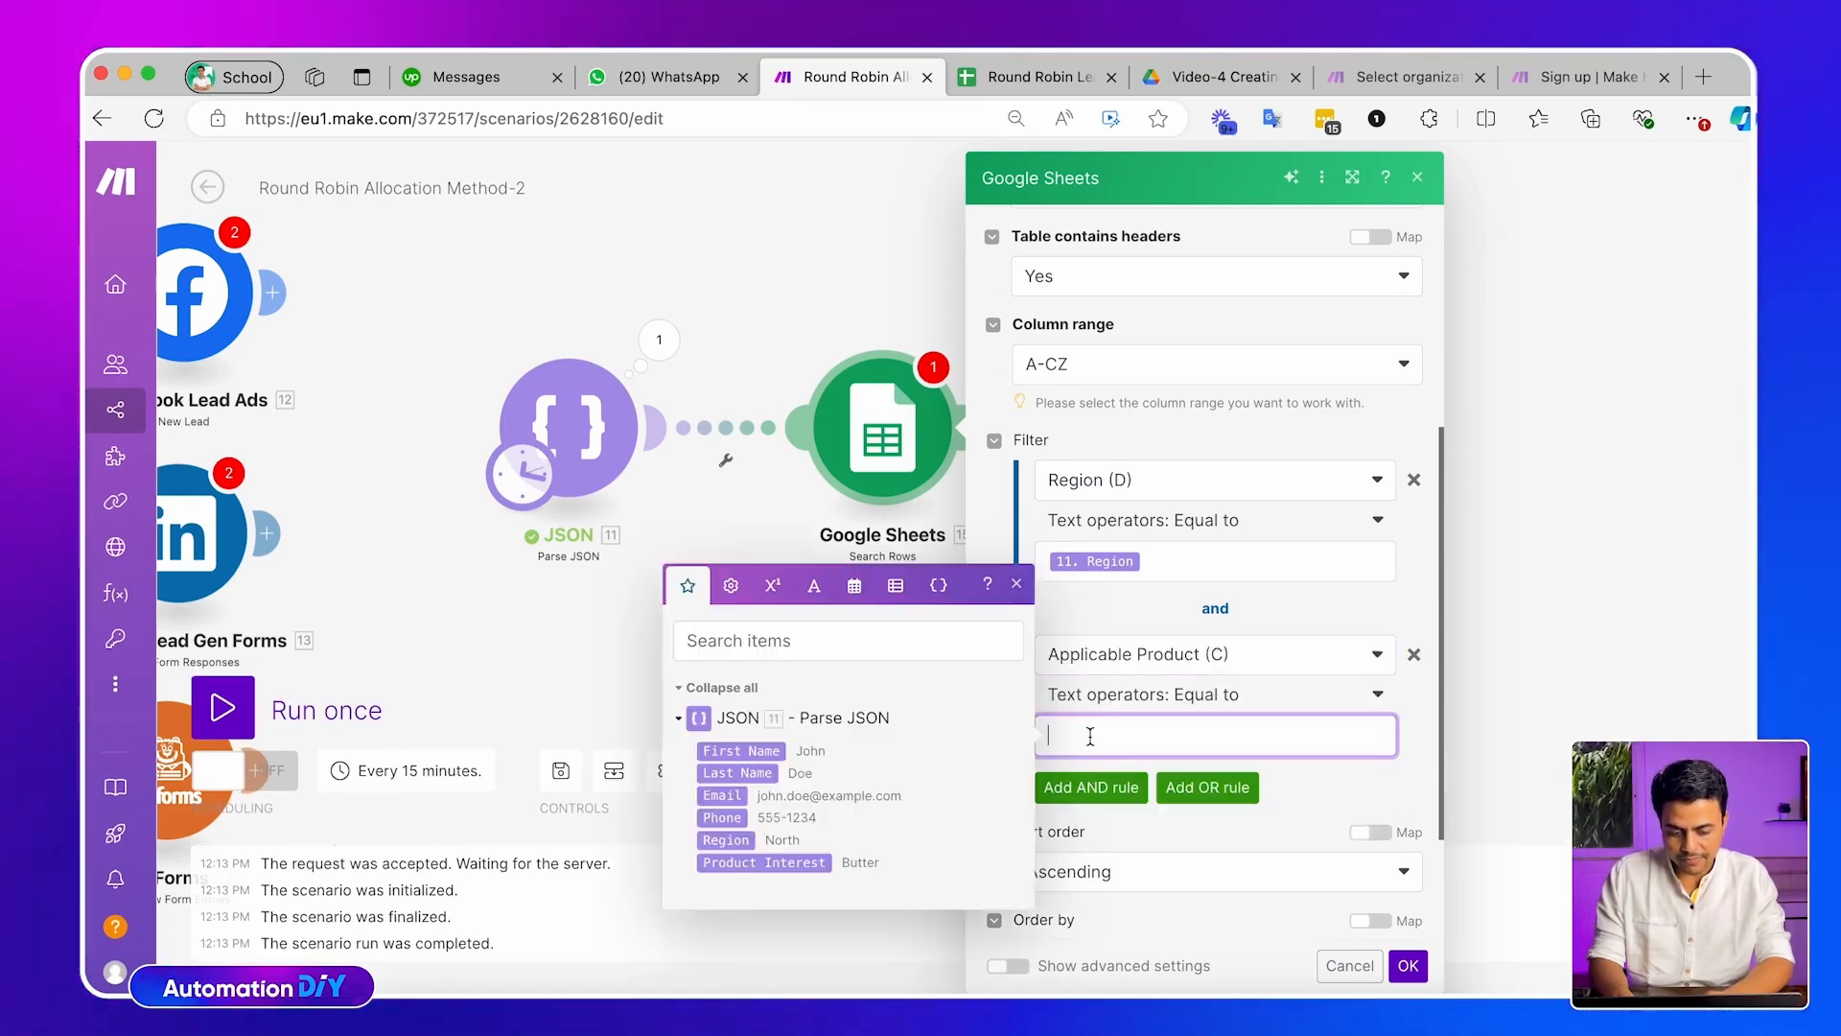
pyautogui.click(728, 862)
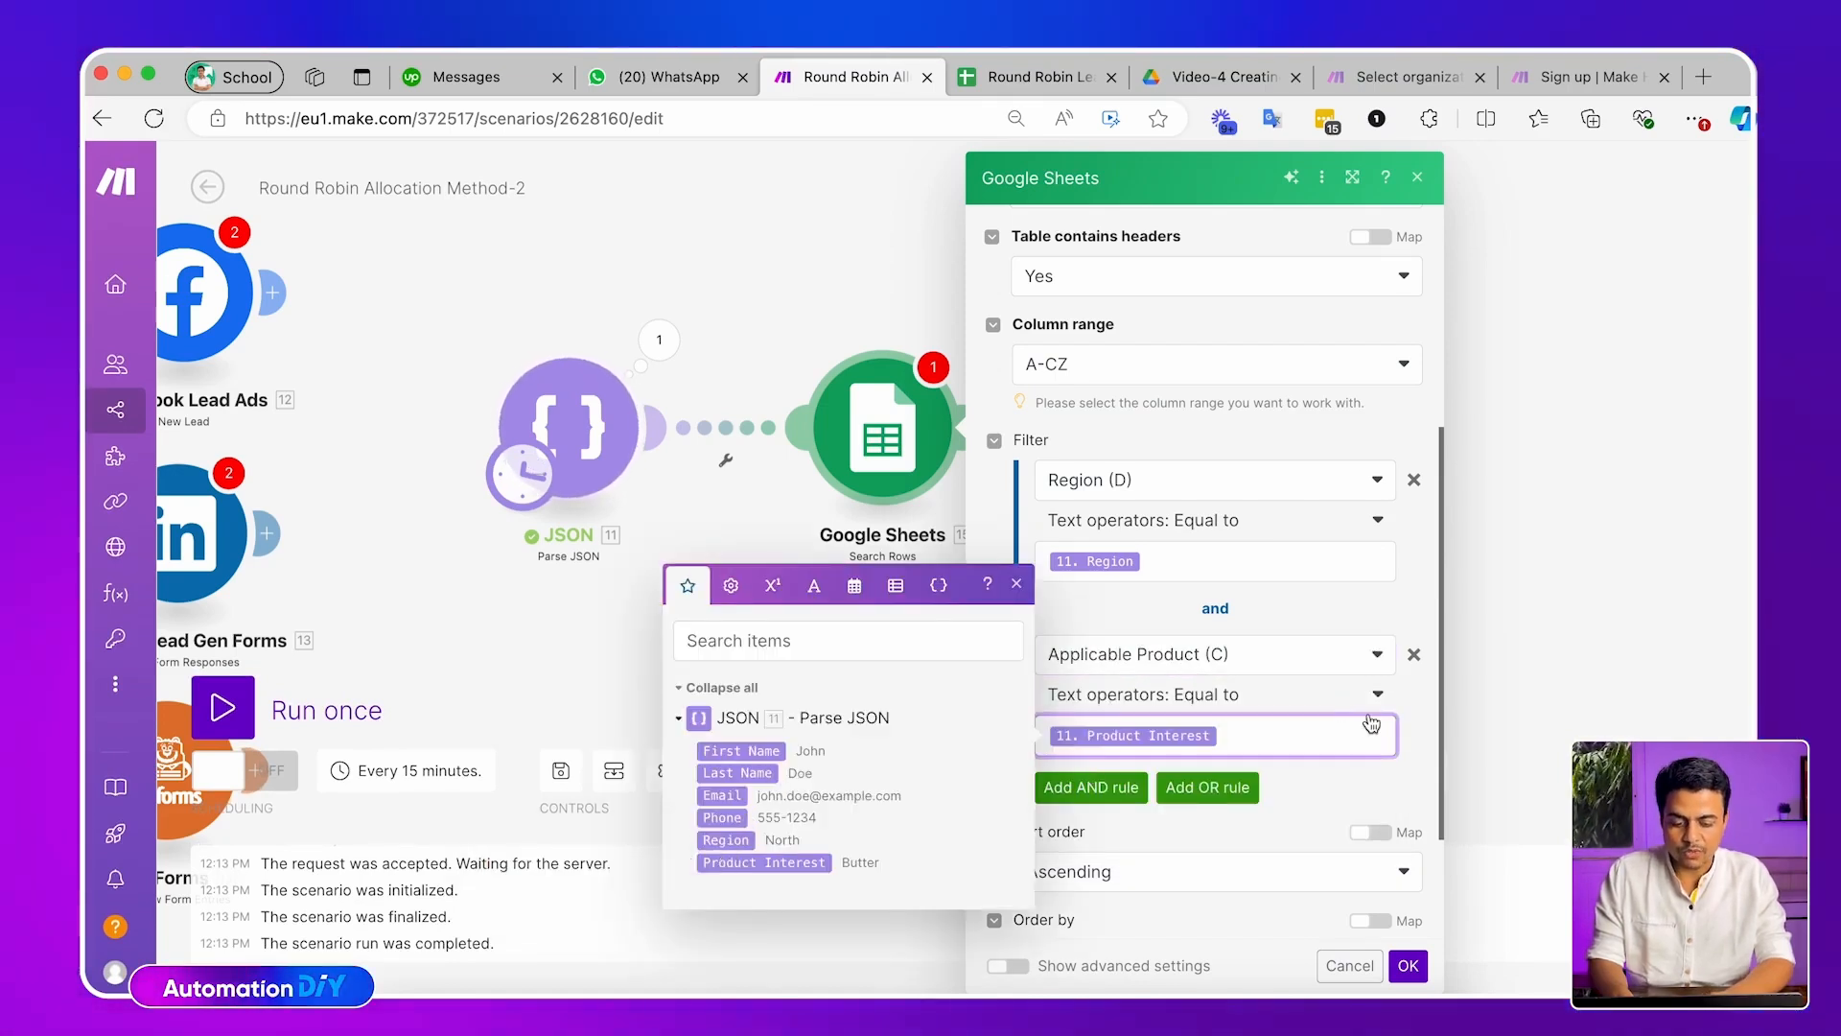
pyautogui.click(1333, 804)
# Review the Sales Team Master data and the text operators available for the Applicable Product rule
pyautogui.click(1032, 77)
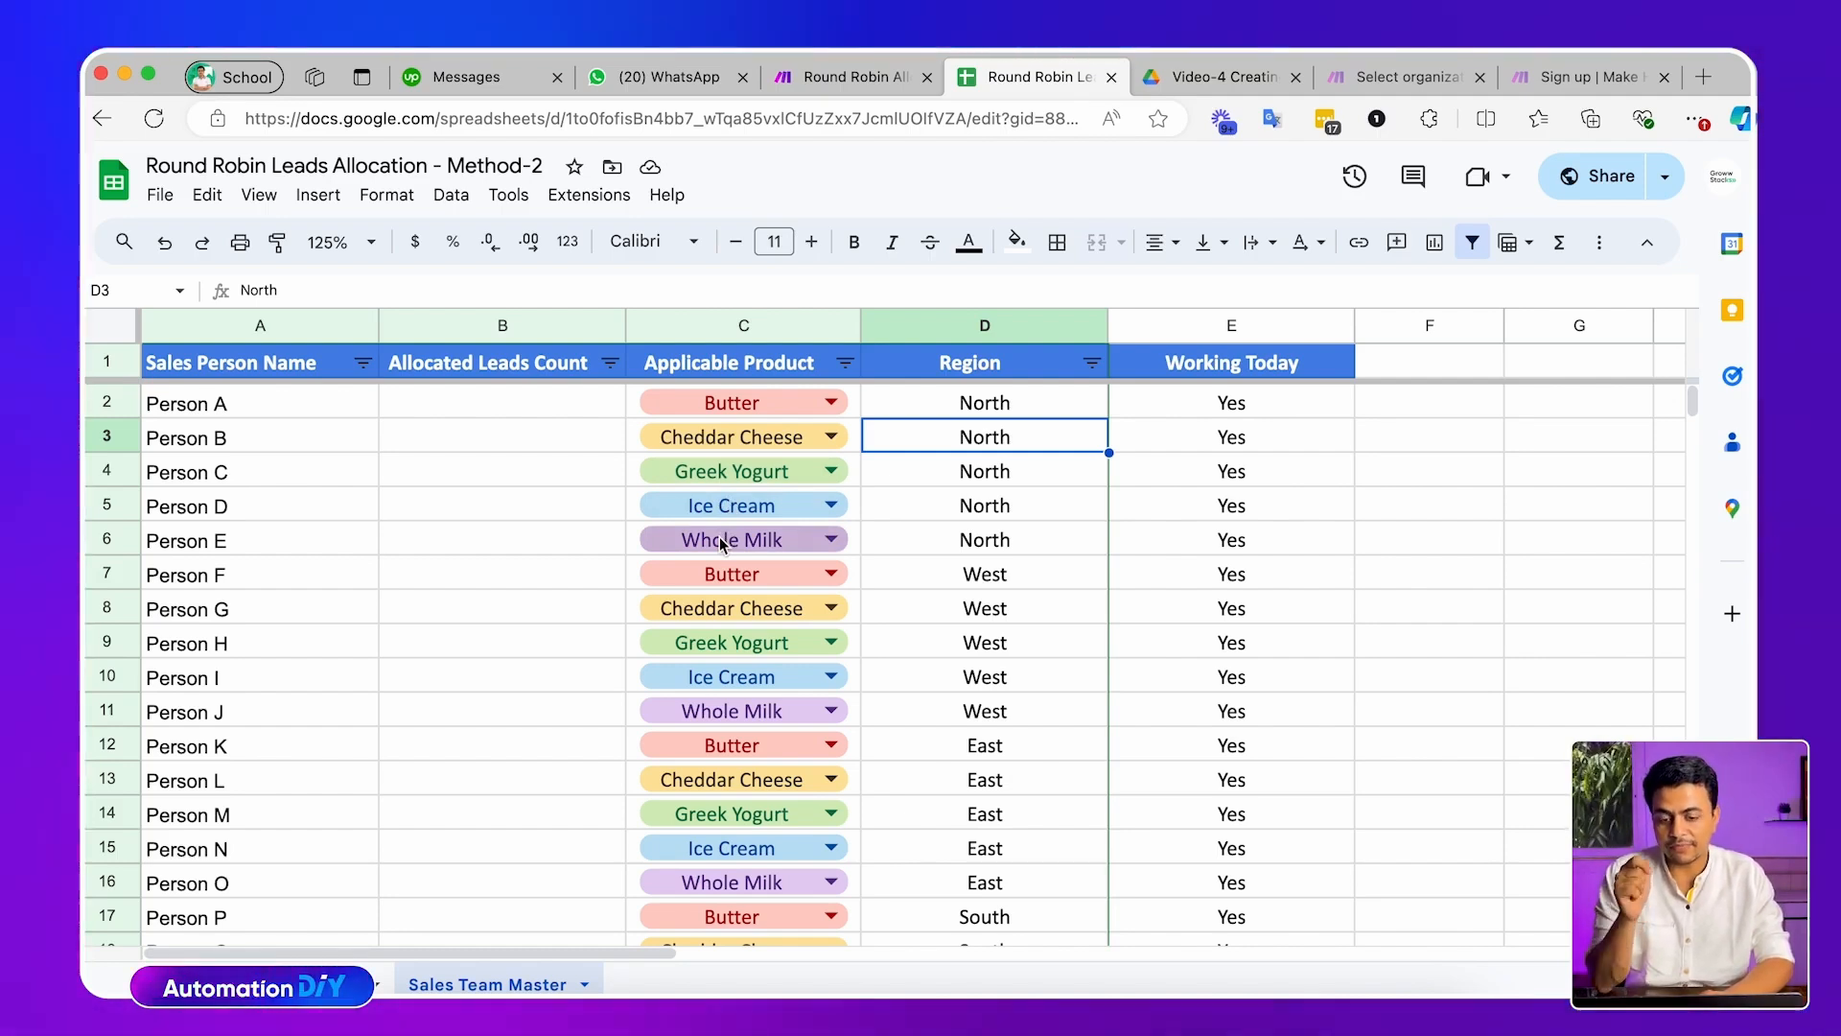
pyautogui.click(868, 88)
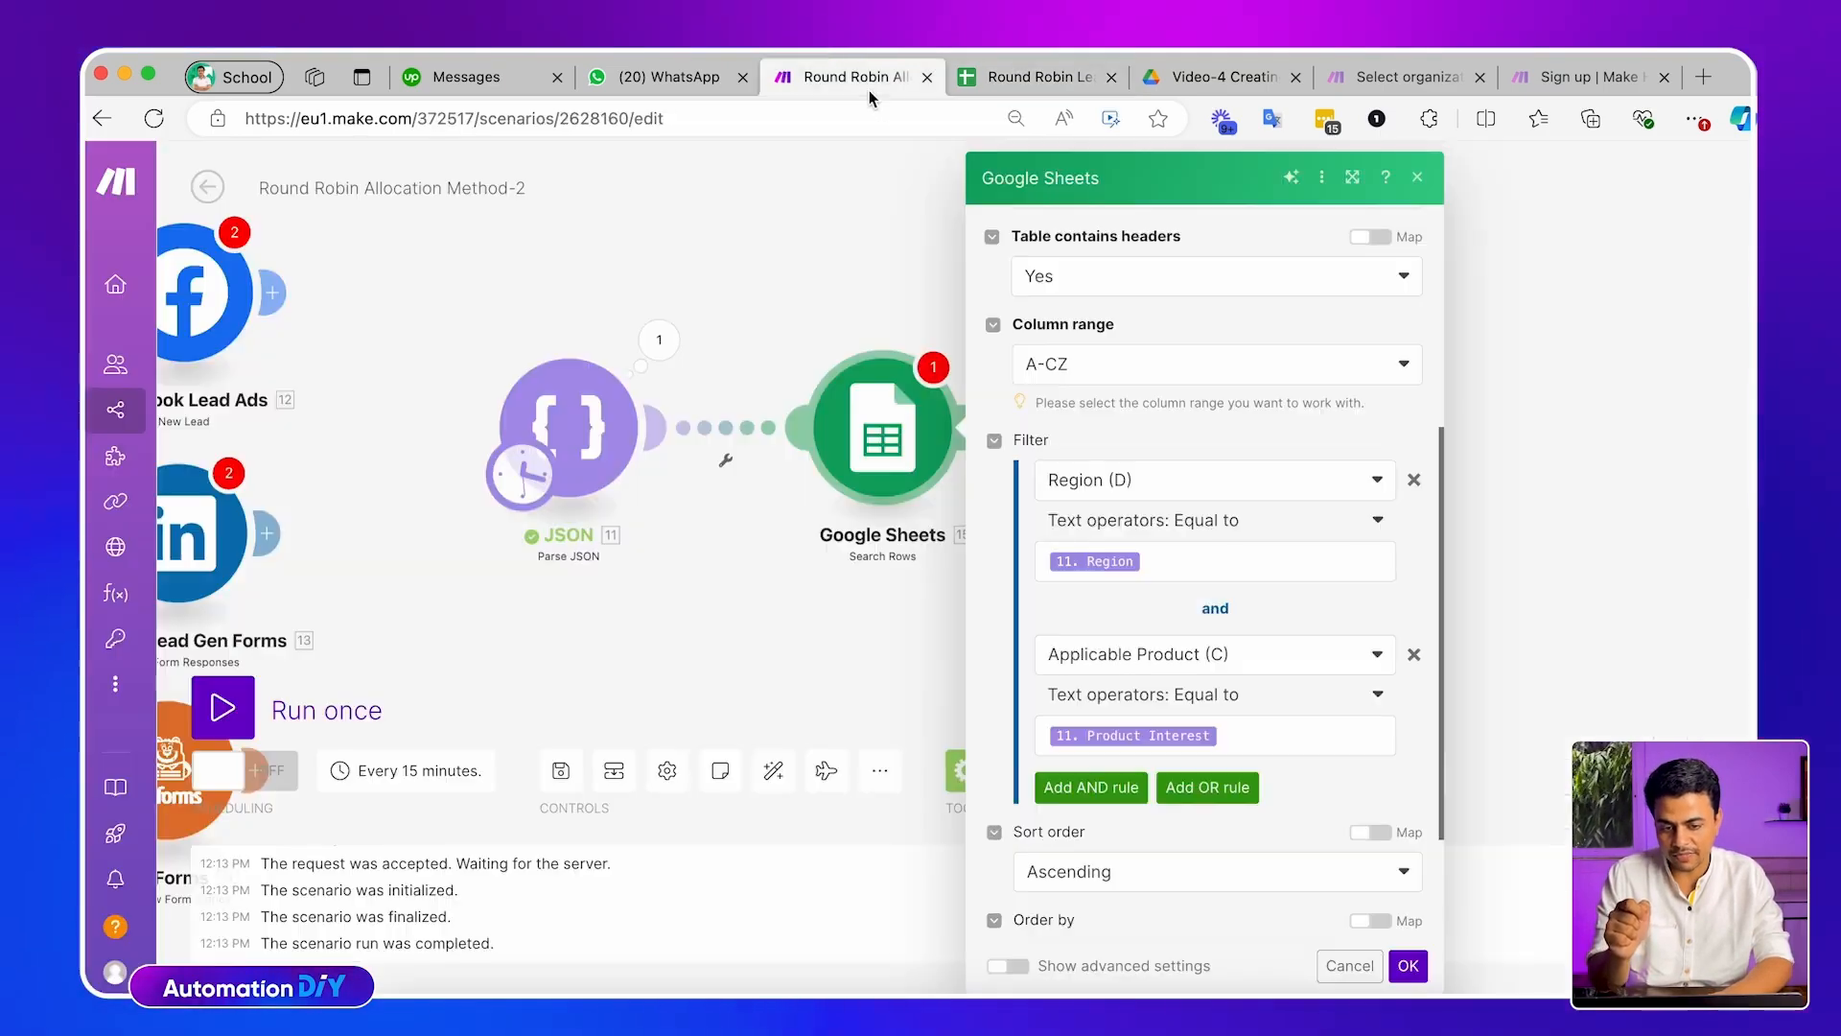
pyautogui.click(1210, 700)
pyautogui.scroll(-1, 1127, 850)
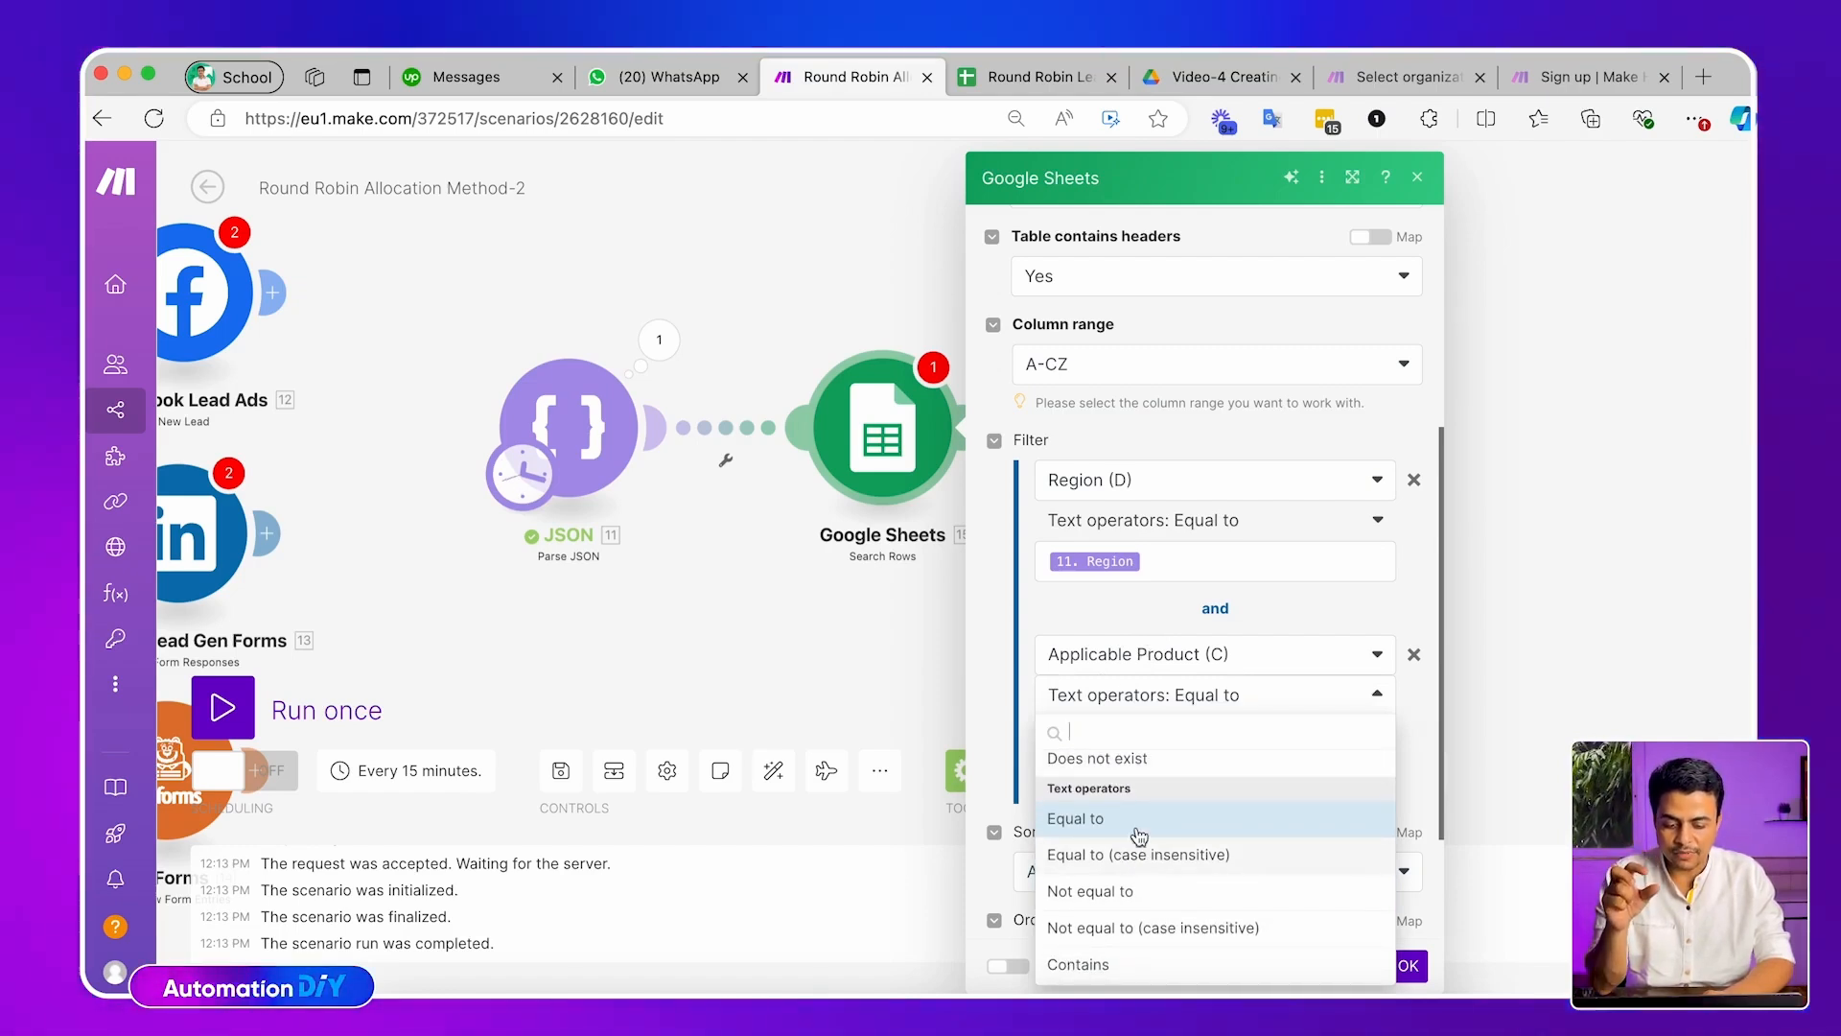
pyautogui.click(1180, 563)
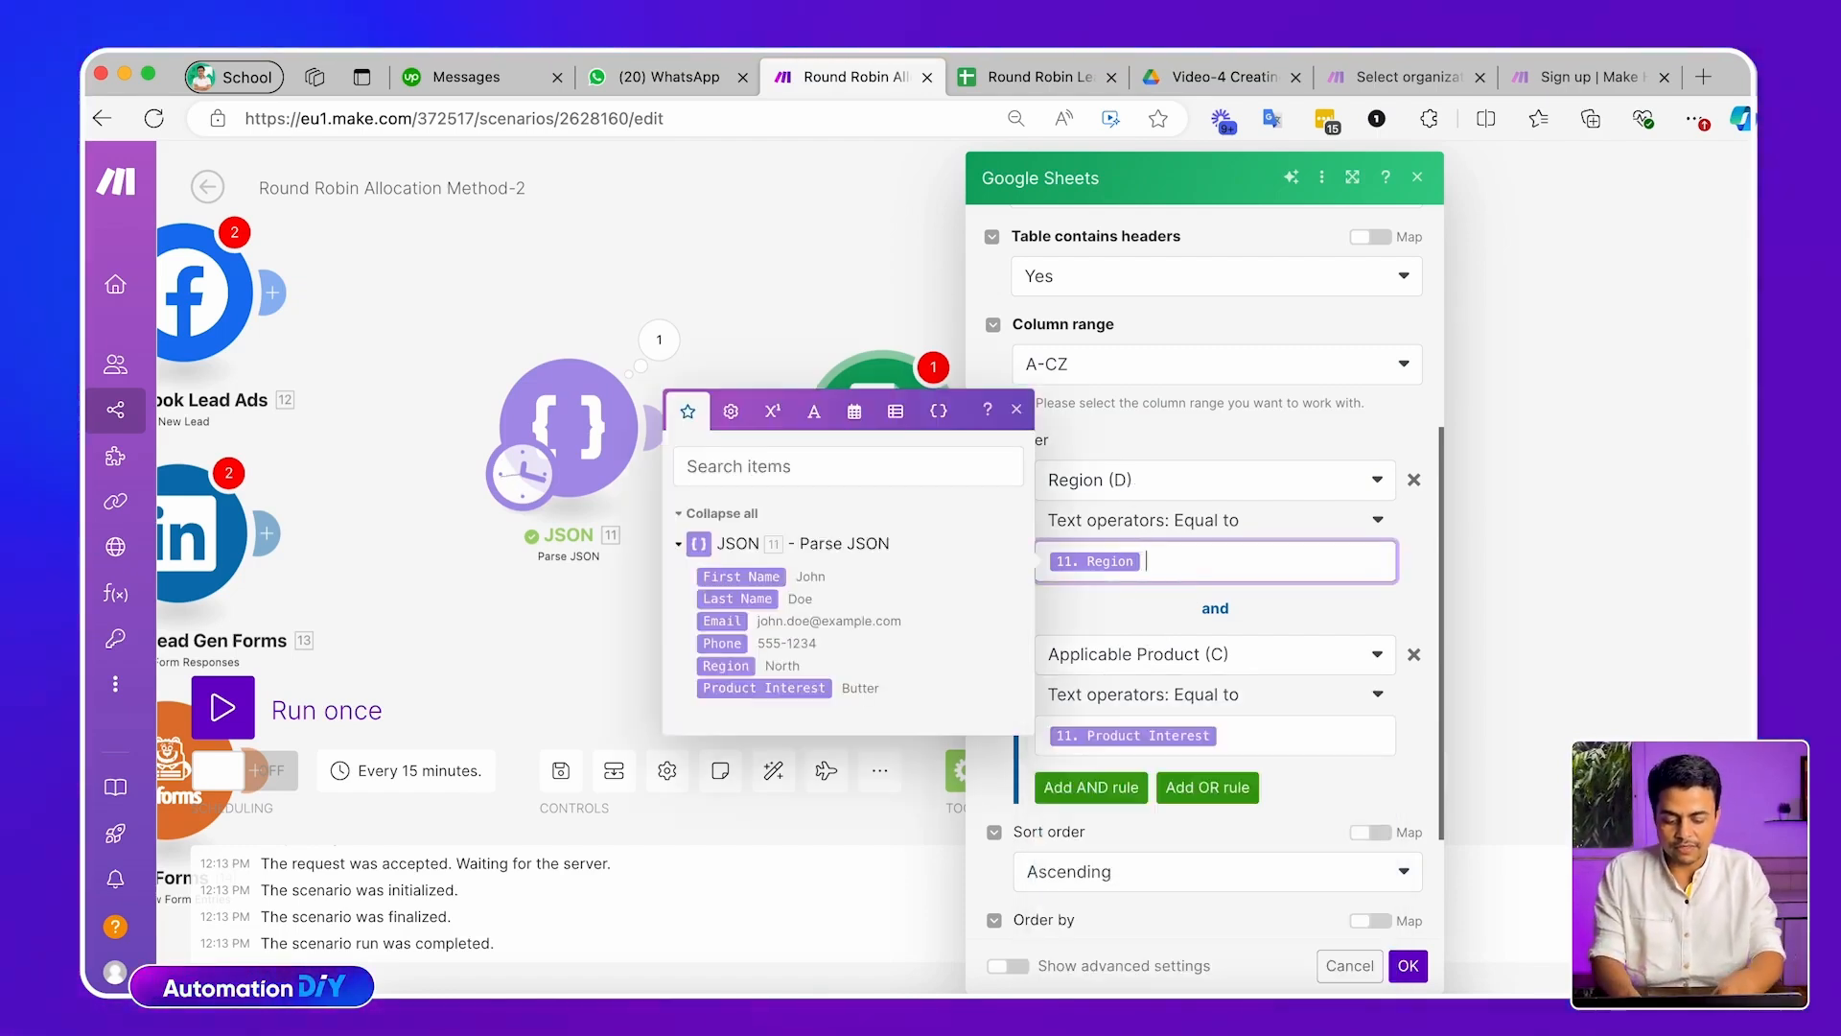
pyautogui.write('Yougr')
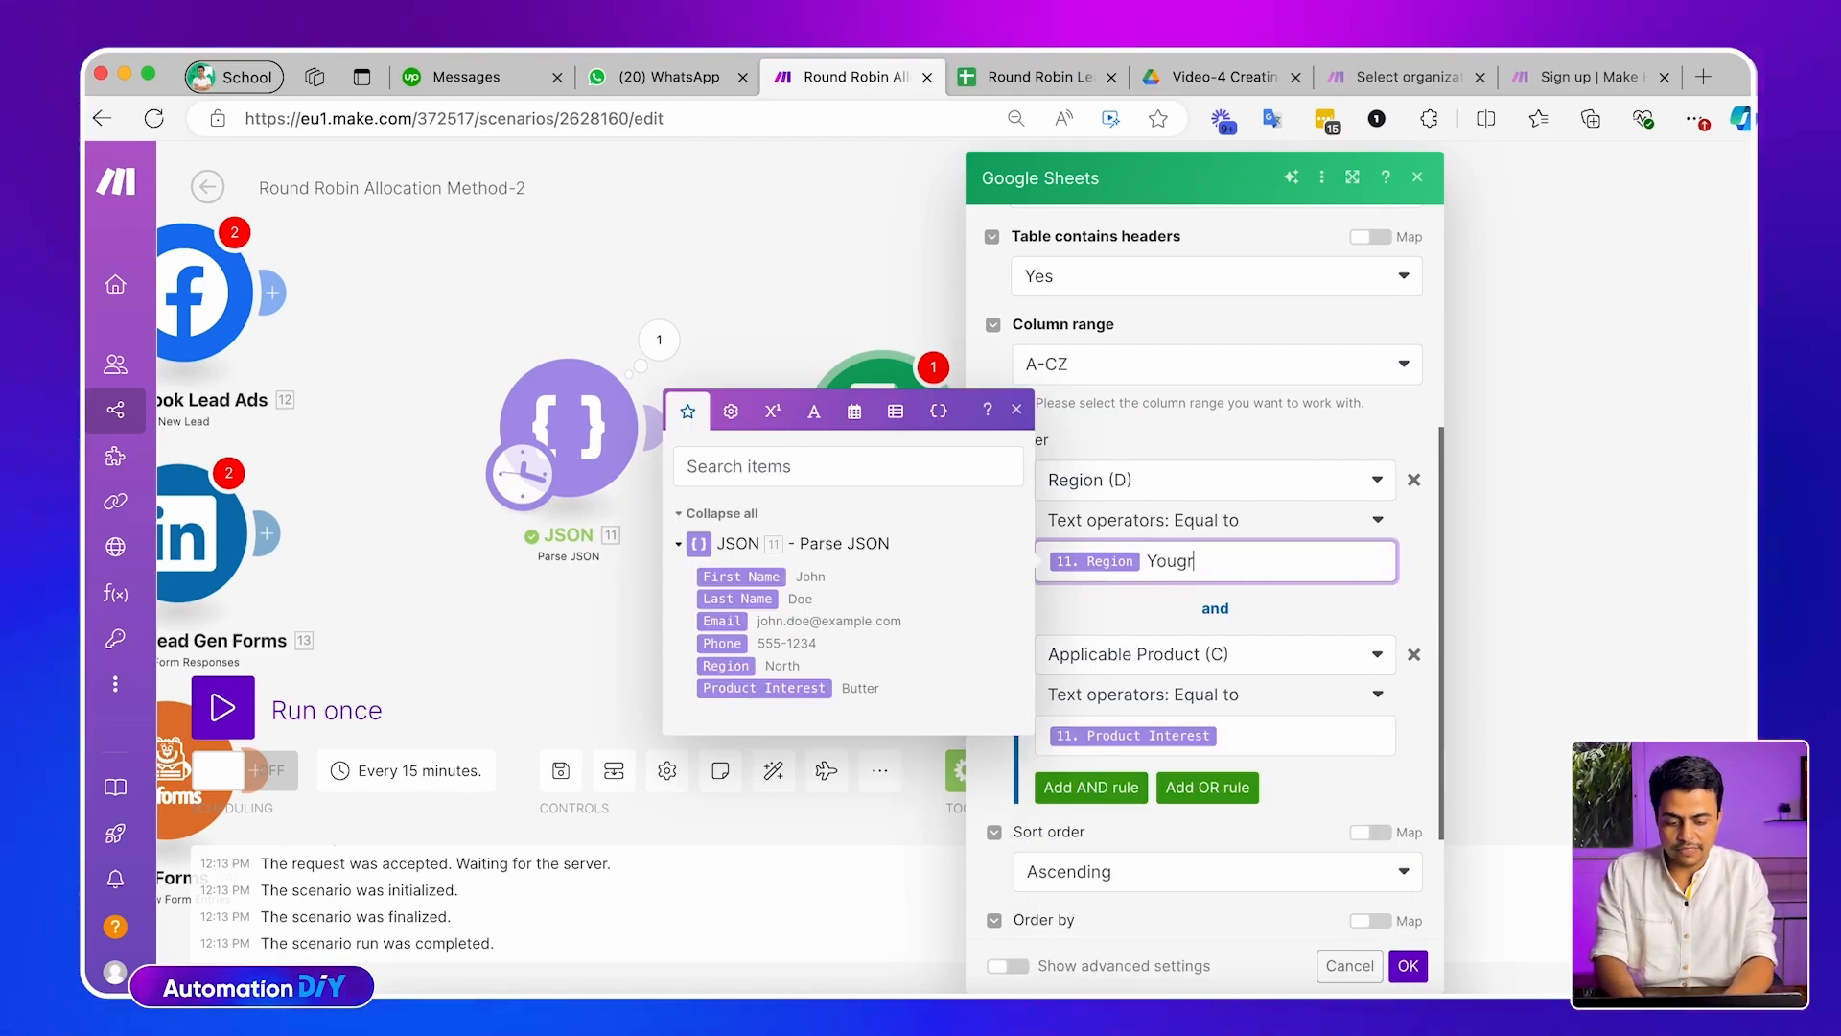
pyautogui.write('t')
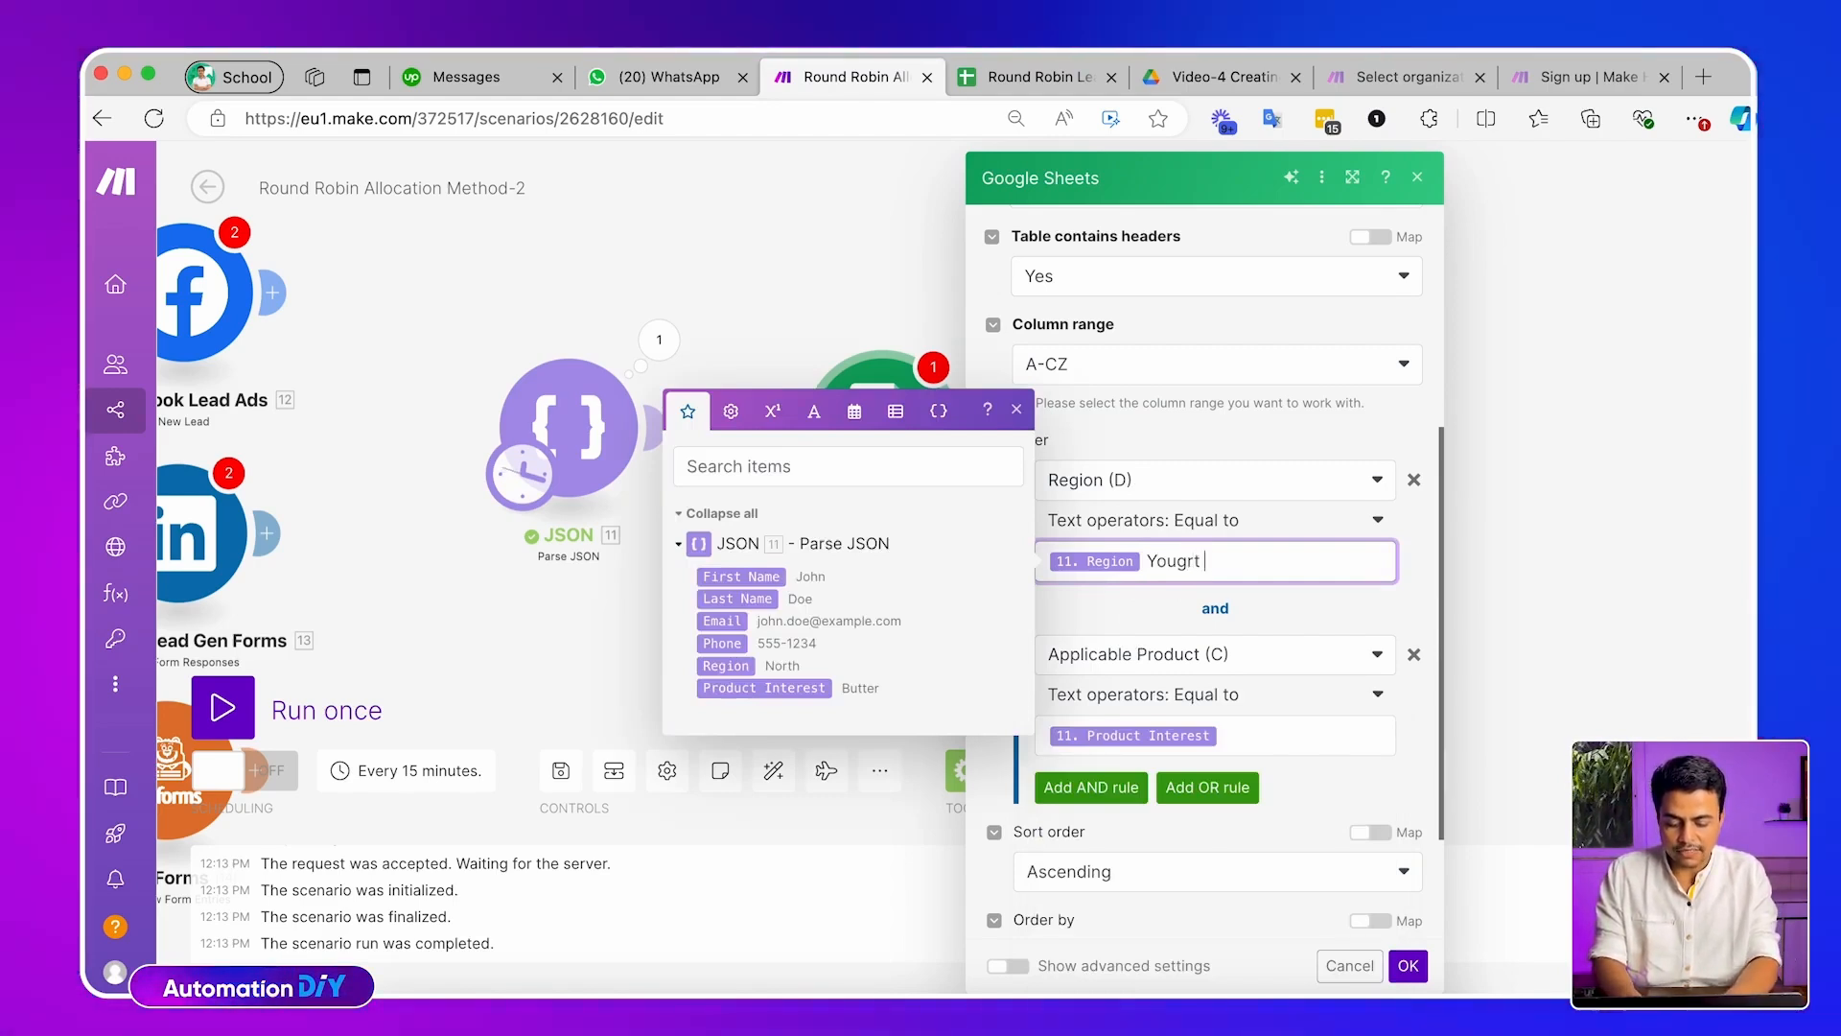
pyautogui.write(' yourgt')
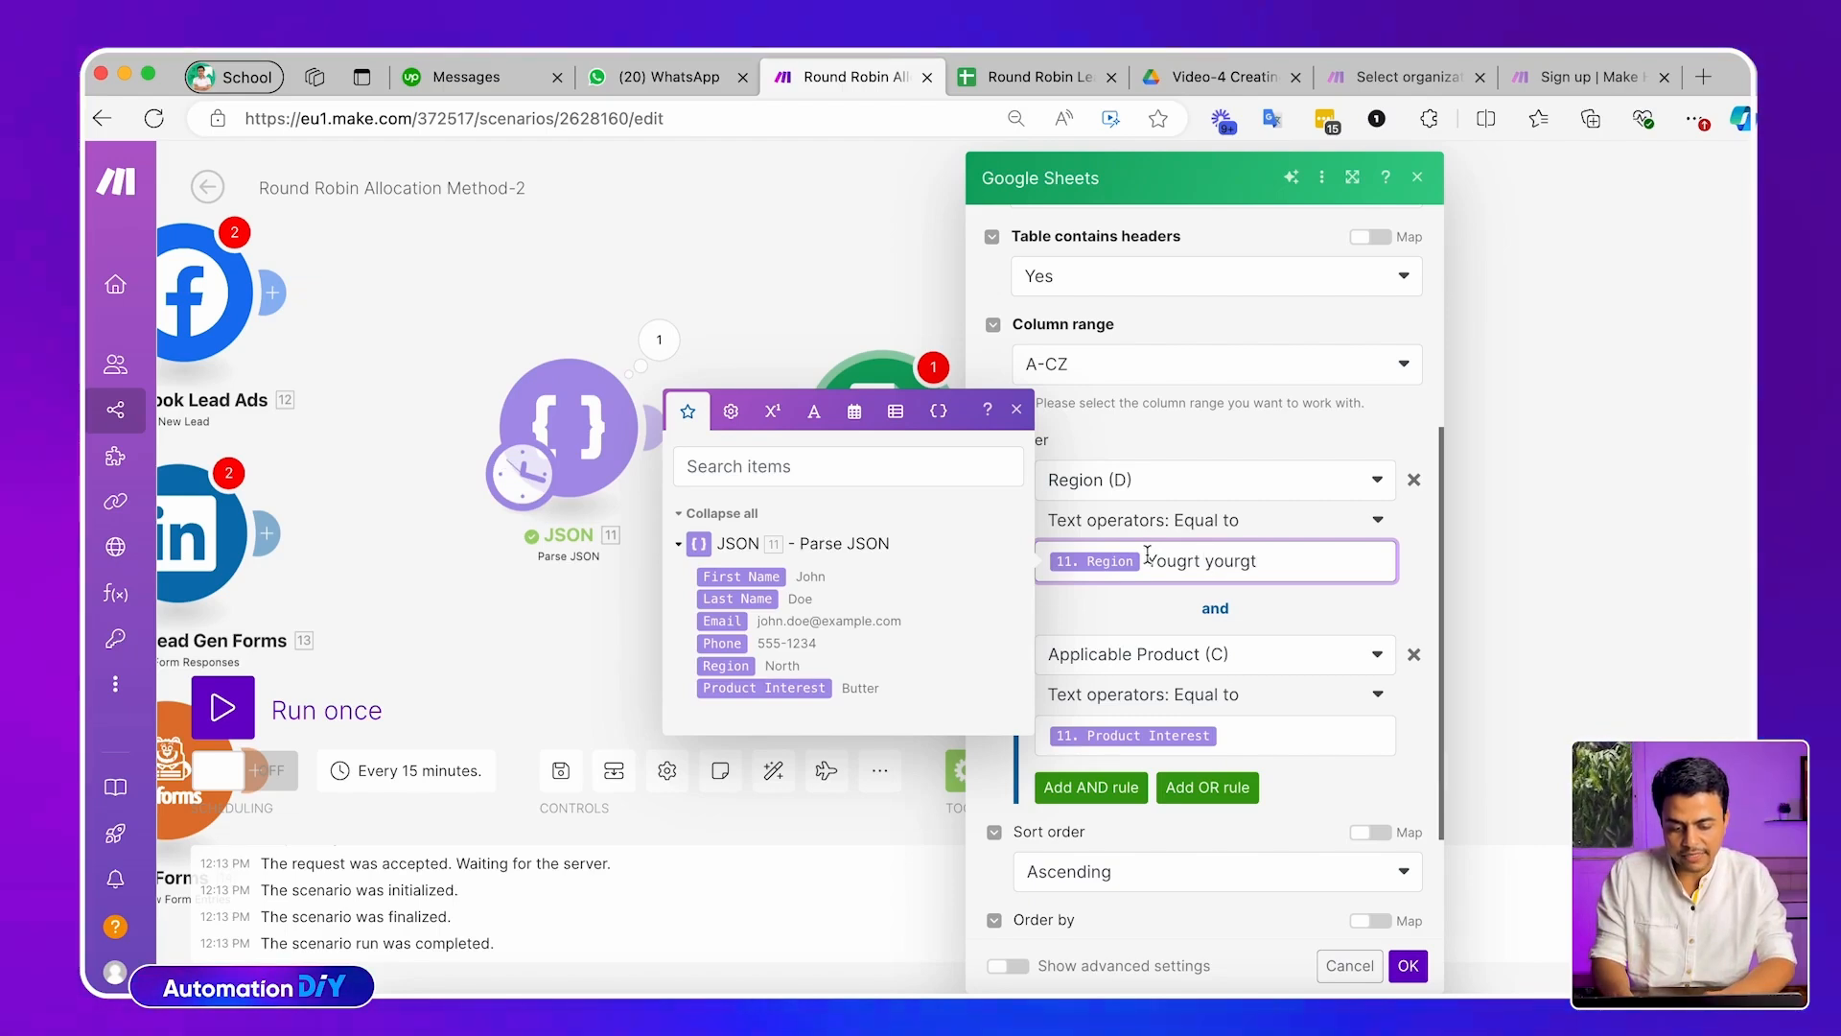
pyautogui.press('BackSpace')
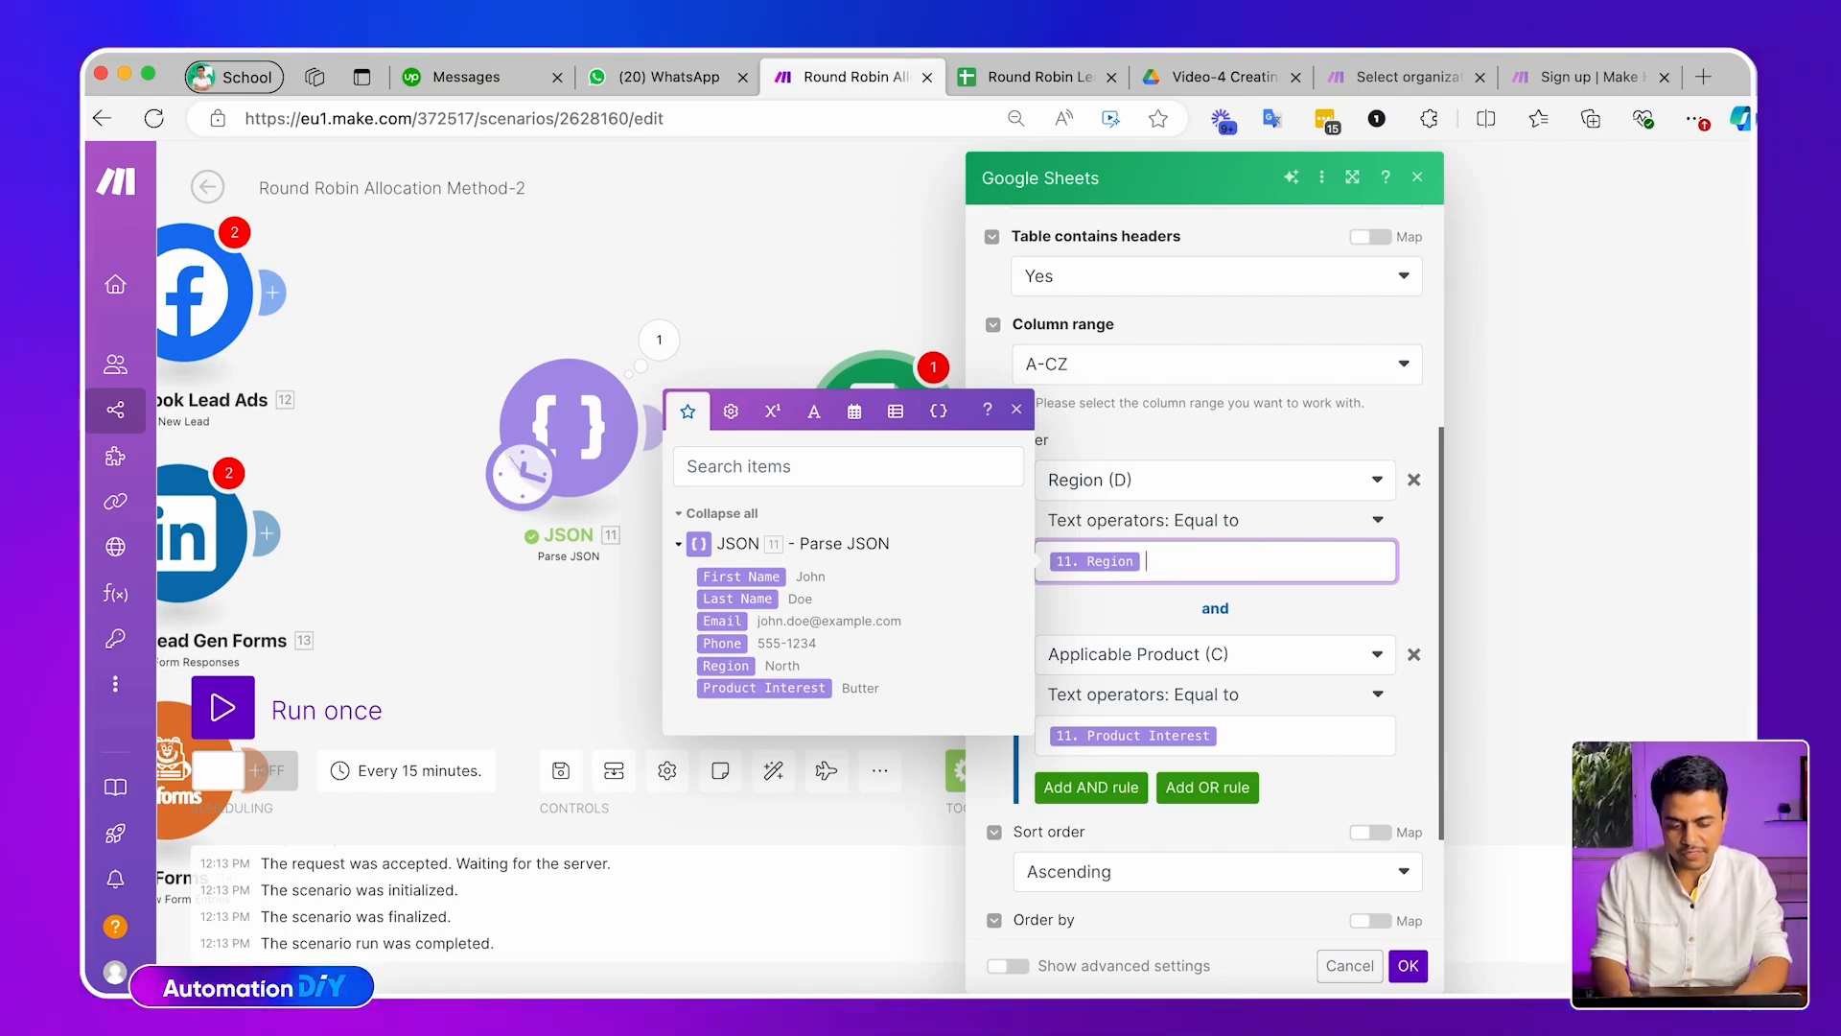
# Change the operator of both the Region and Applicable Product rules to Equal to (case insensitive) and save the Search Rows module
pyautogui.click(1219, 522)
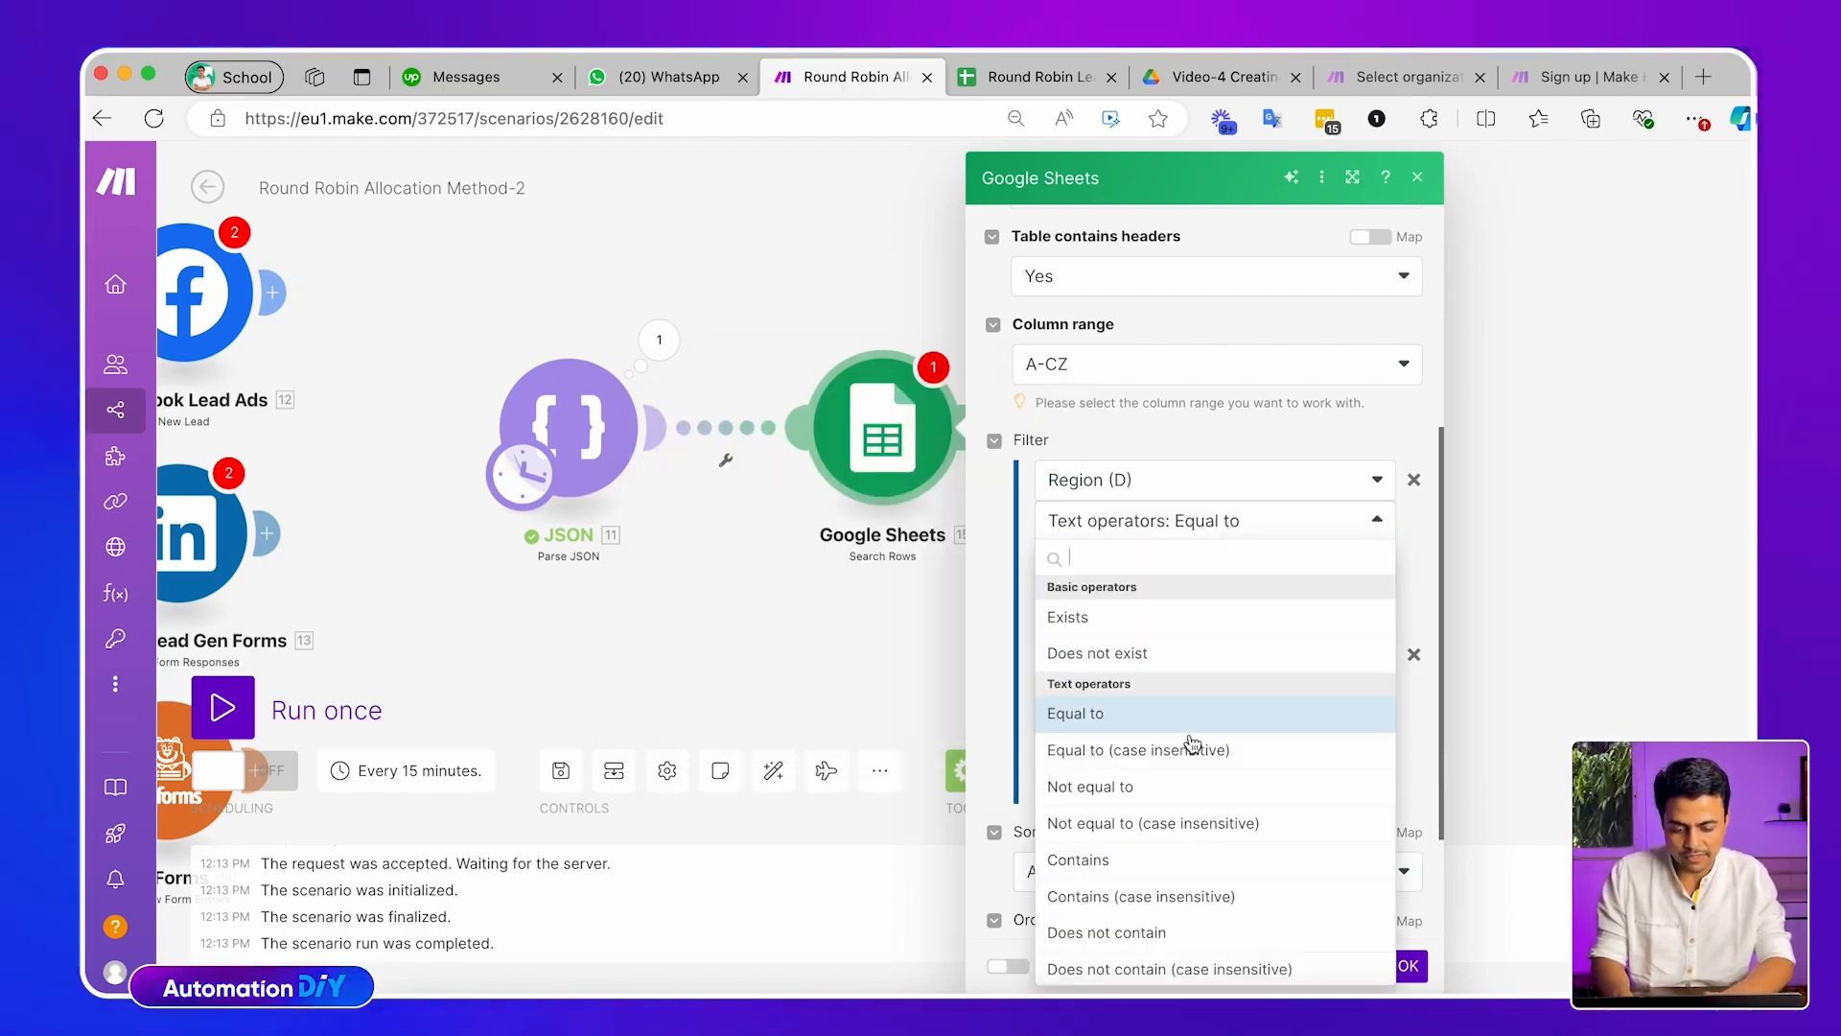
pyautogui.click(1137, 762)
pyautogui.click(1179, 696)
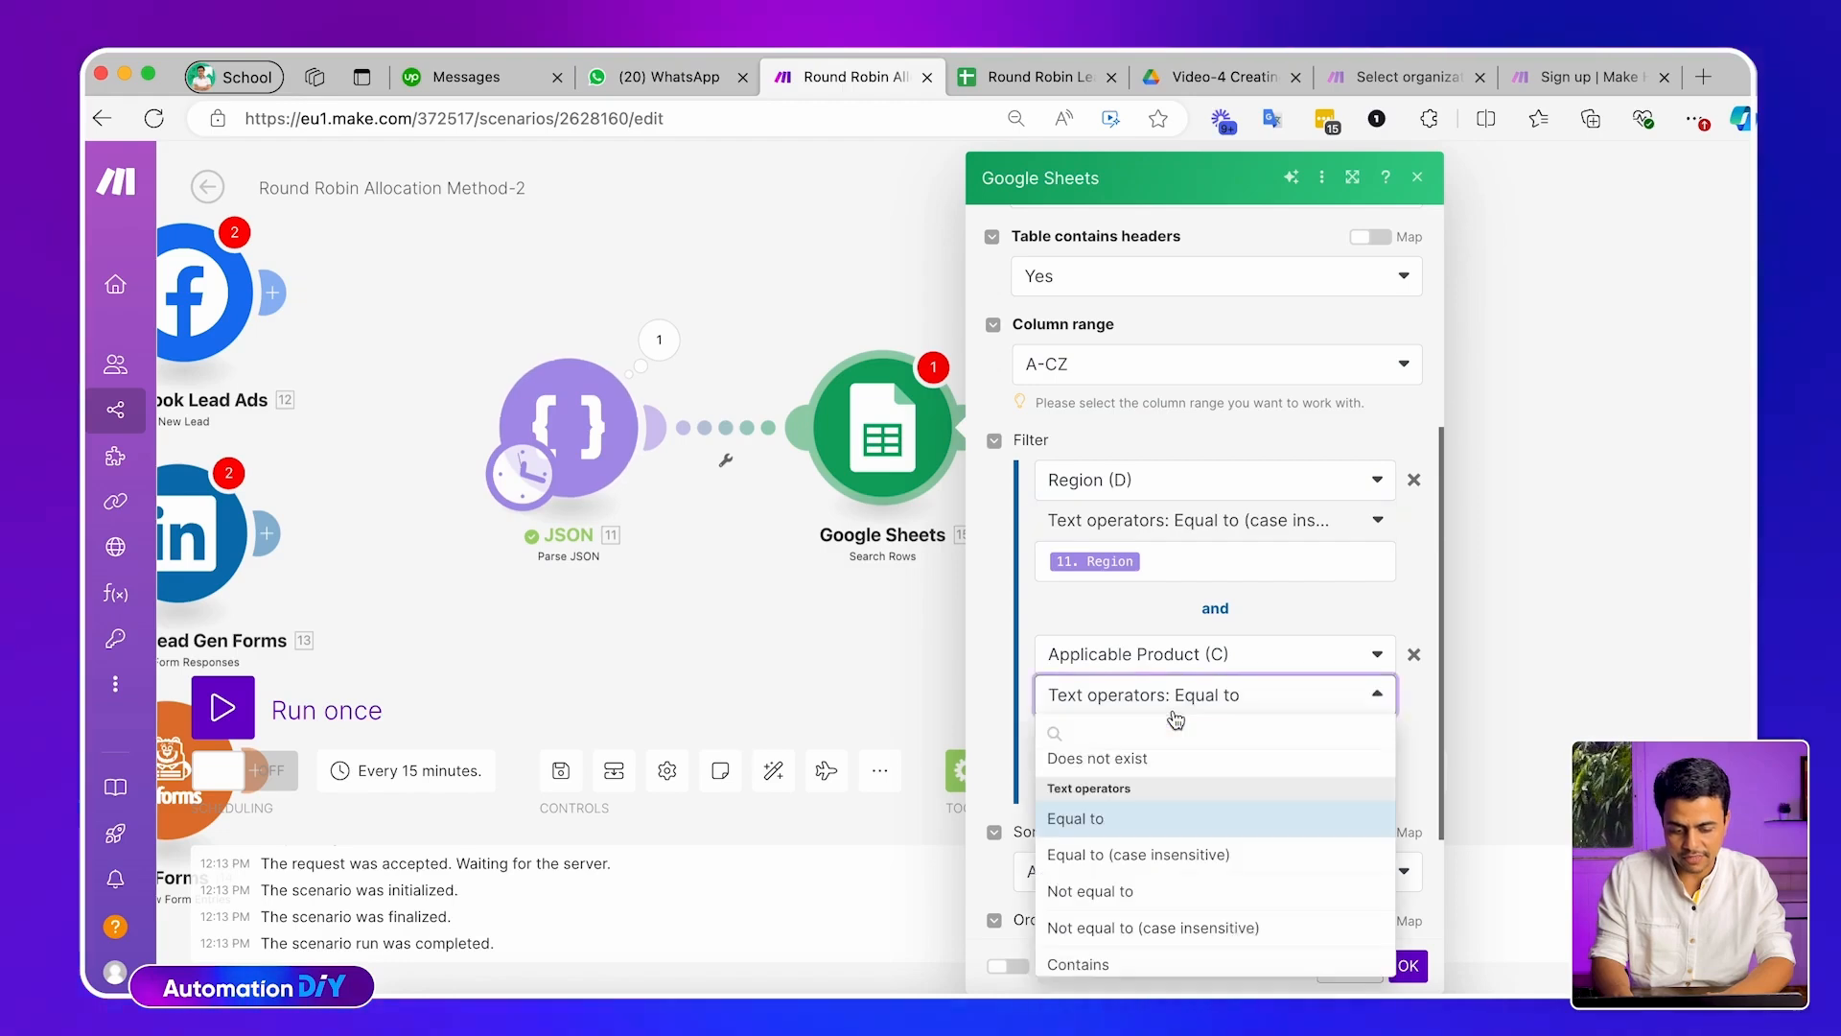
pyautogui.click(1188, 851)
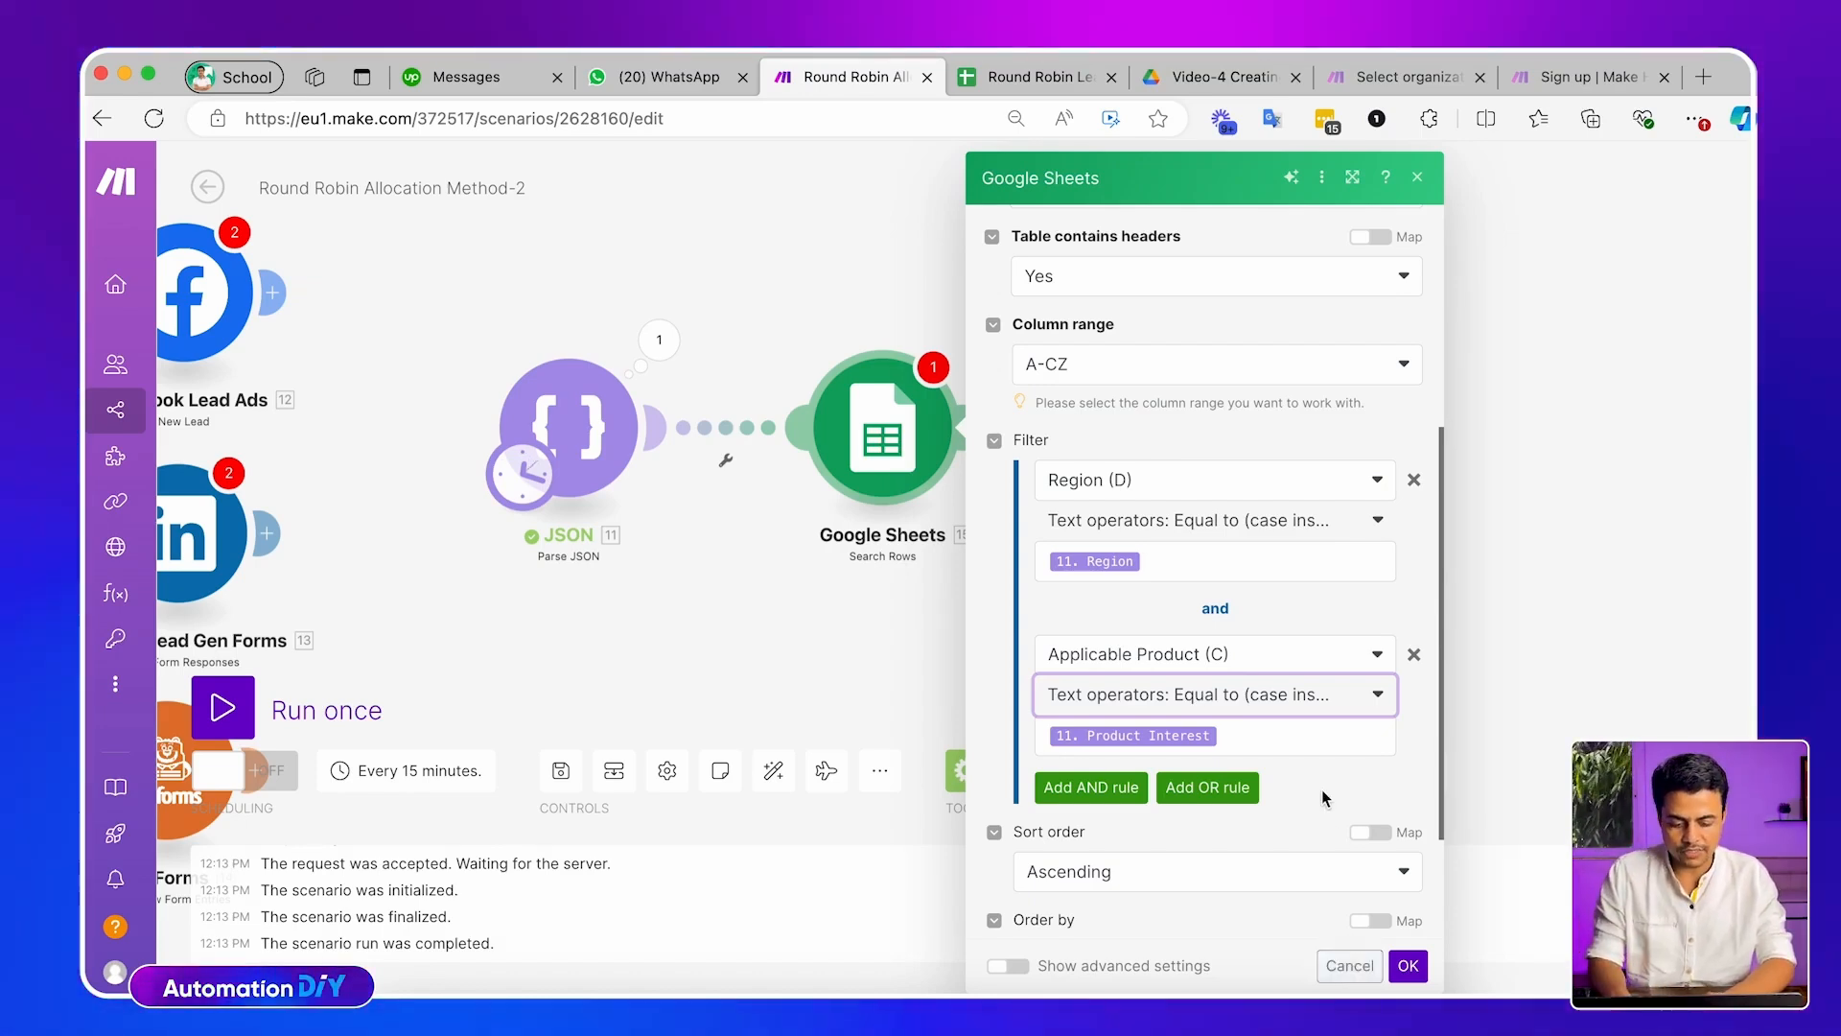
pyautogui.scroll(4, 1322, 792)
pyautogui.scroll(-6, 1324, 796)
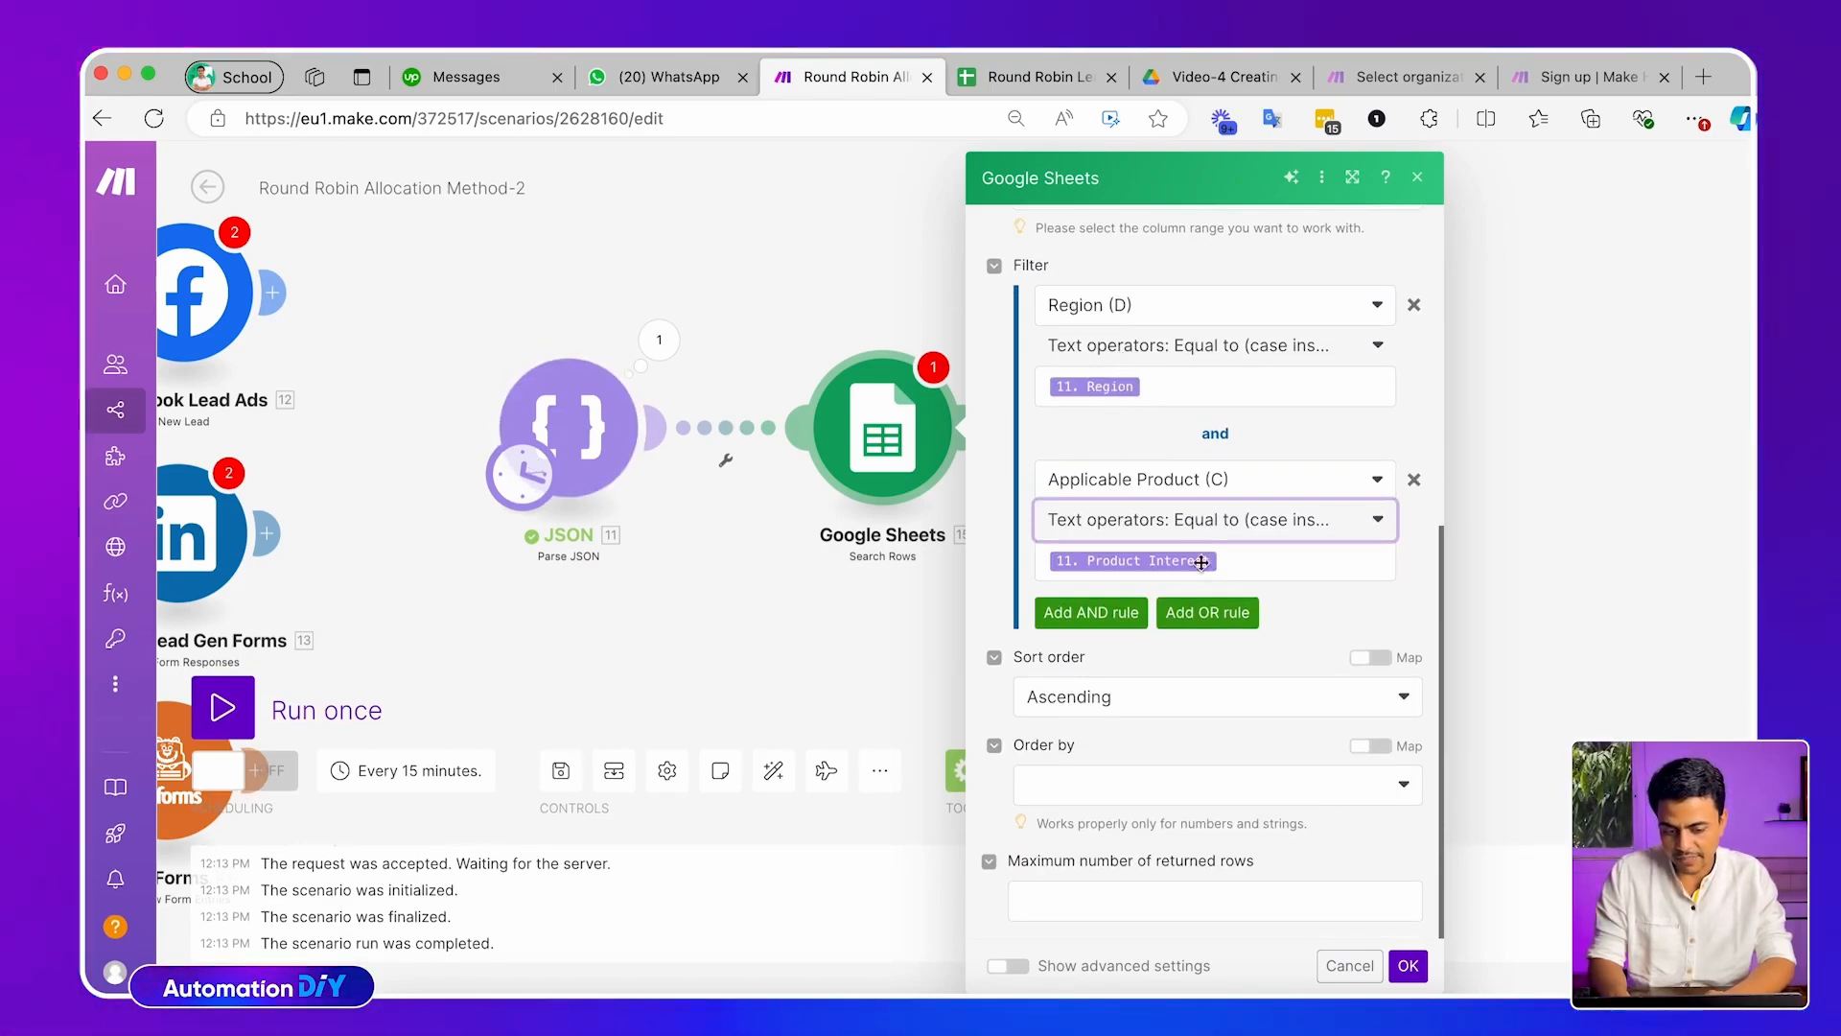
pyautogui.click(1408, 966)
# Run only the Search Rows module with Region set to North and Product Interest set to Butter
pyautogui.rightClick(871, 407)
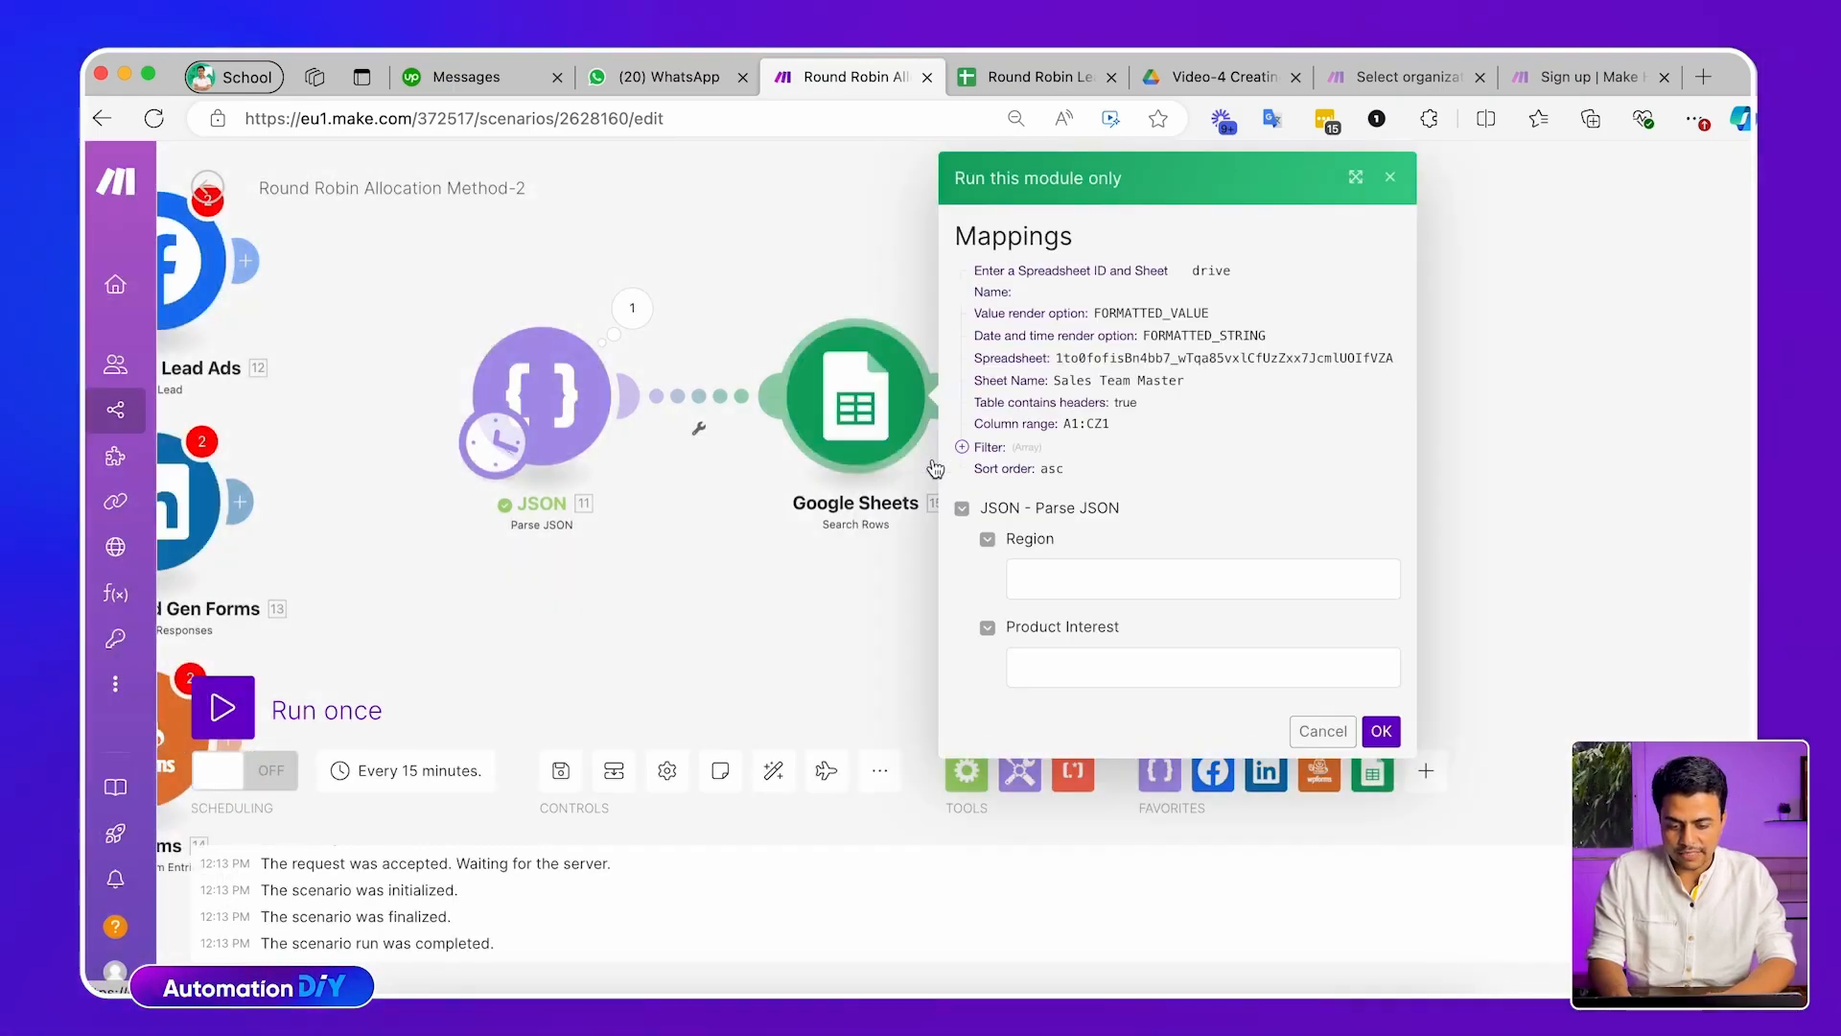
pyautogui.click(1074, 573)
pyautogui.write('North')
pyautogui.press('Tab')
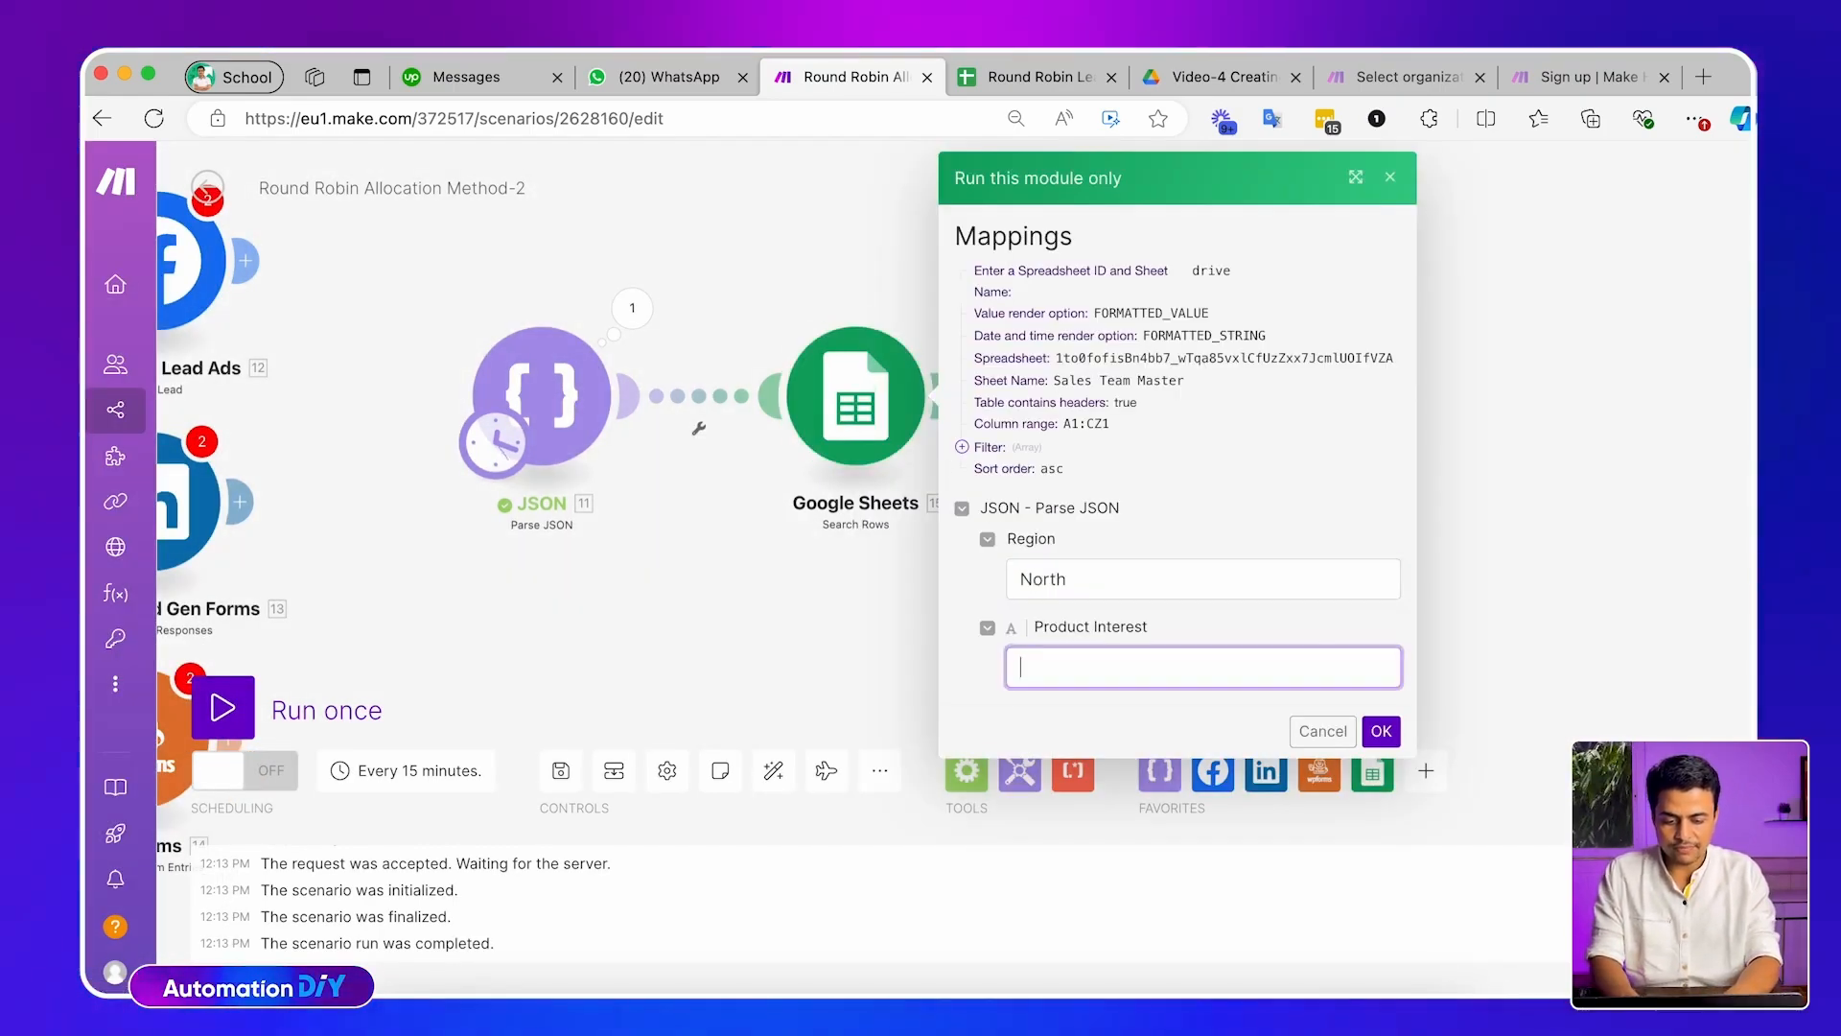
pyautogui.write('Butter')
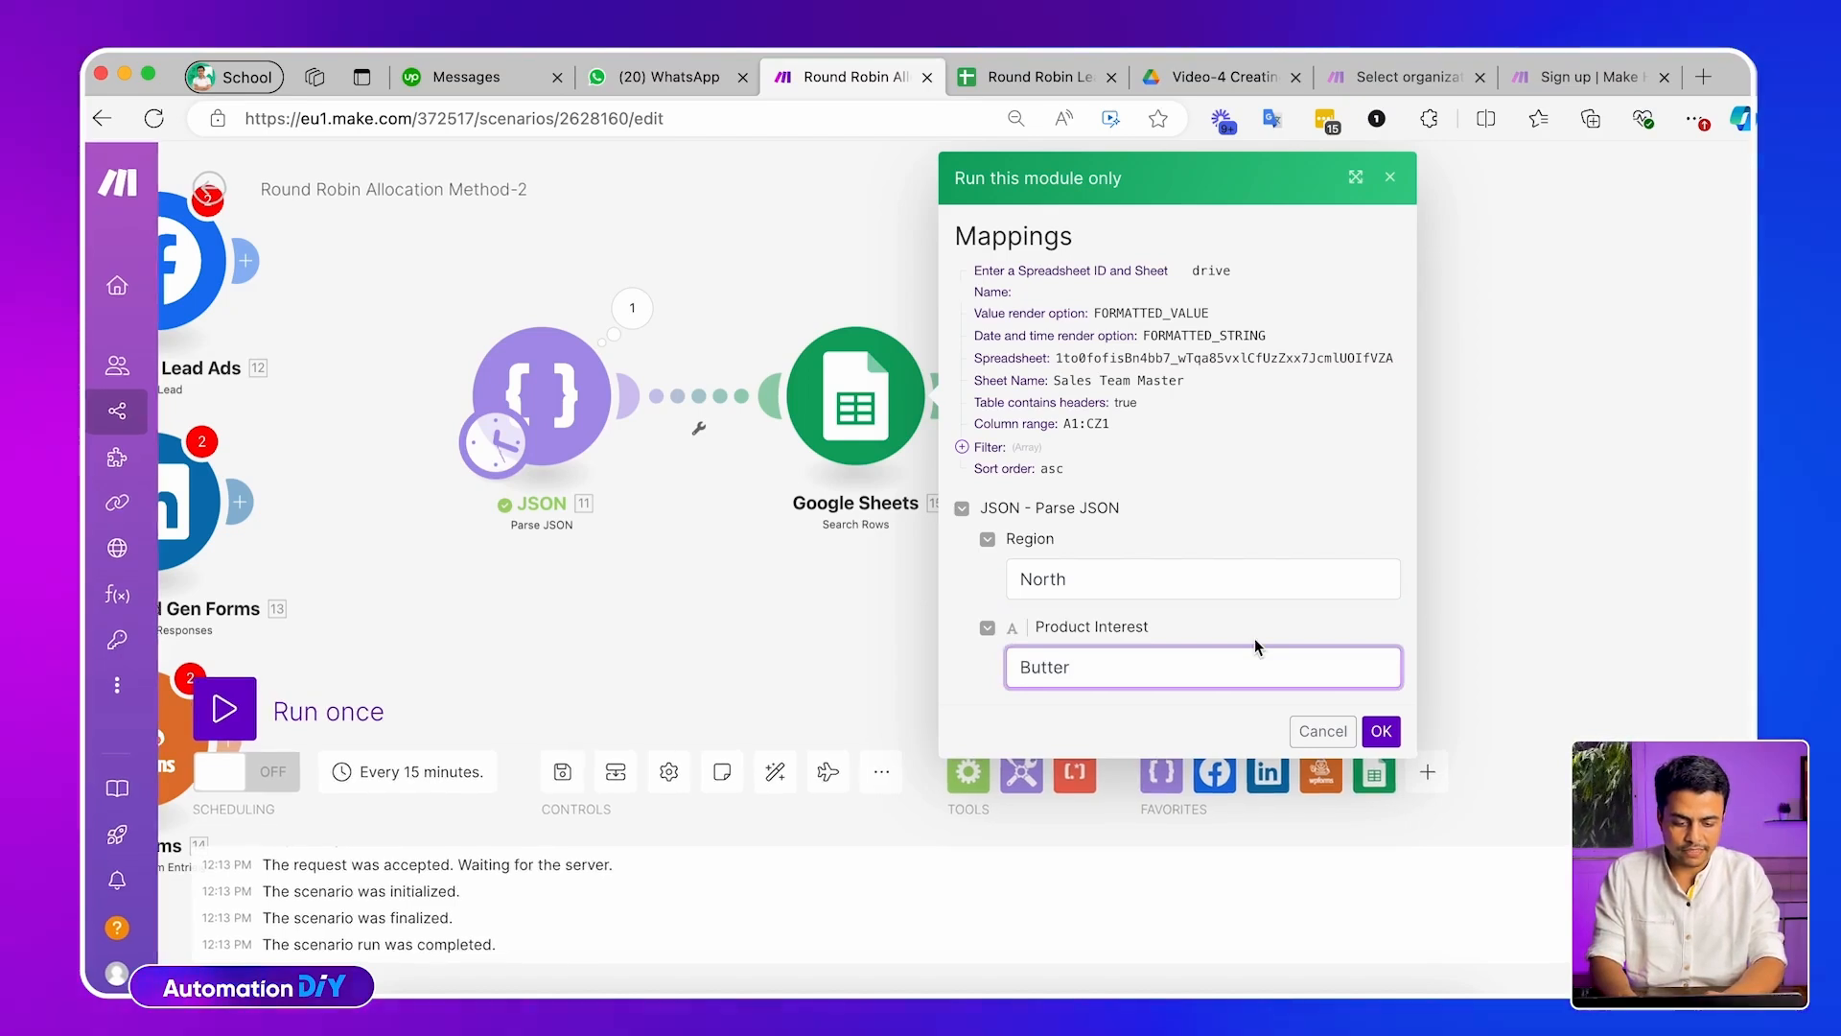
pyautogui.click(1381, 731)
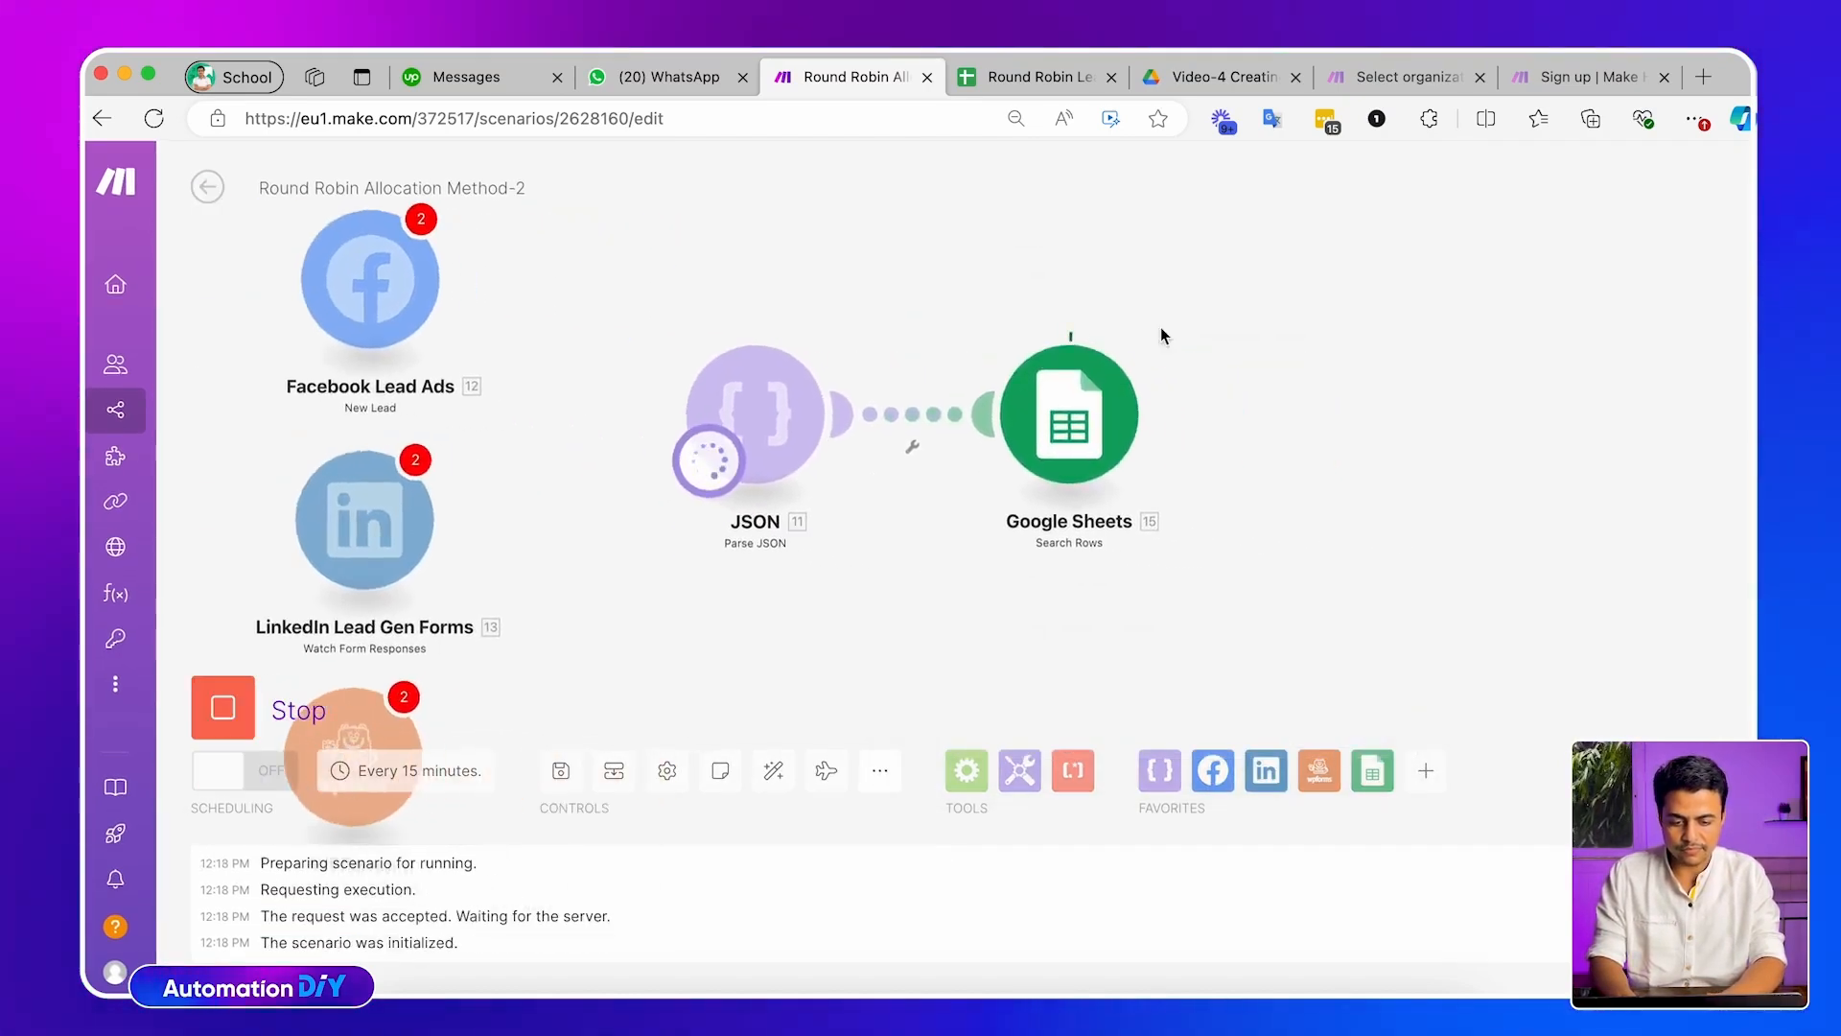
# Examine the salesperson, product and region values in the Search Rows output bundle, and close the output
pyautogui.click(1146, 329)
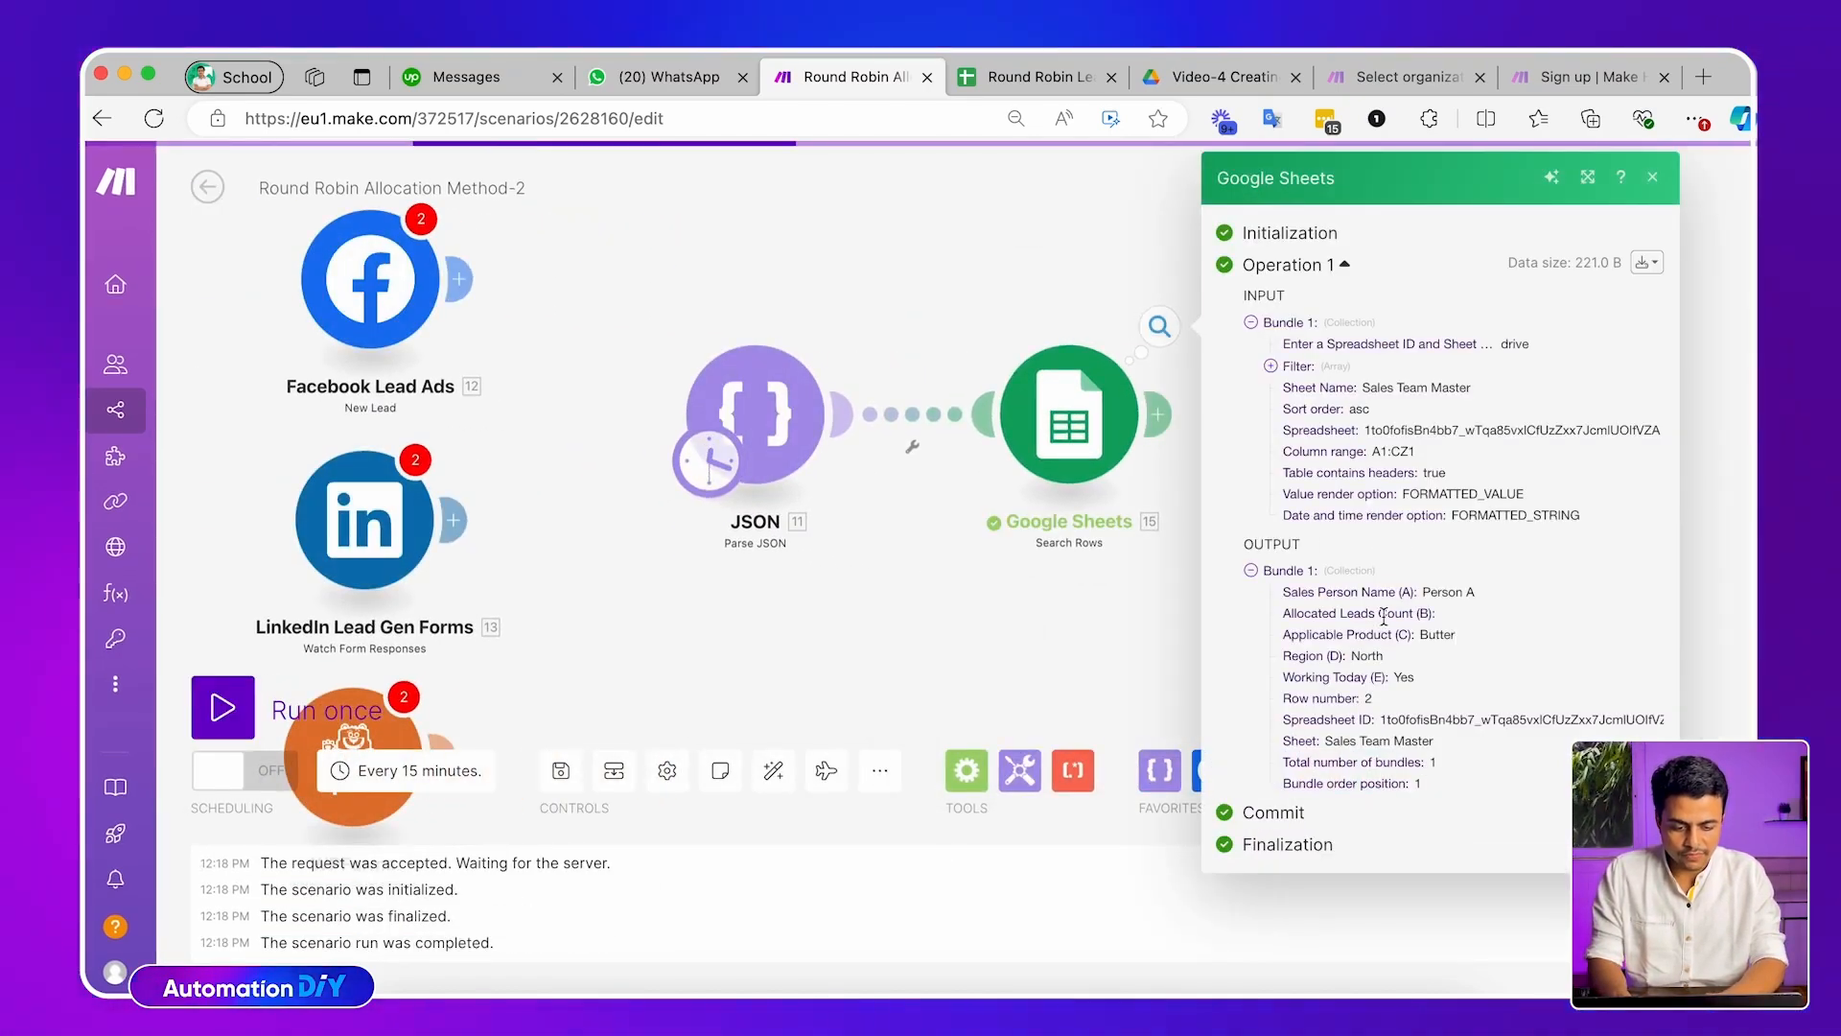
pyautogui.moveTo(1426, 595); pyautogui.dragTo(1477, 595)
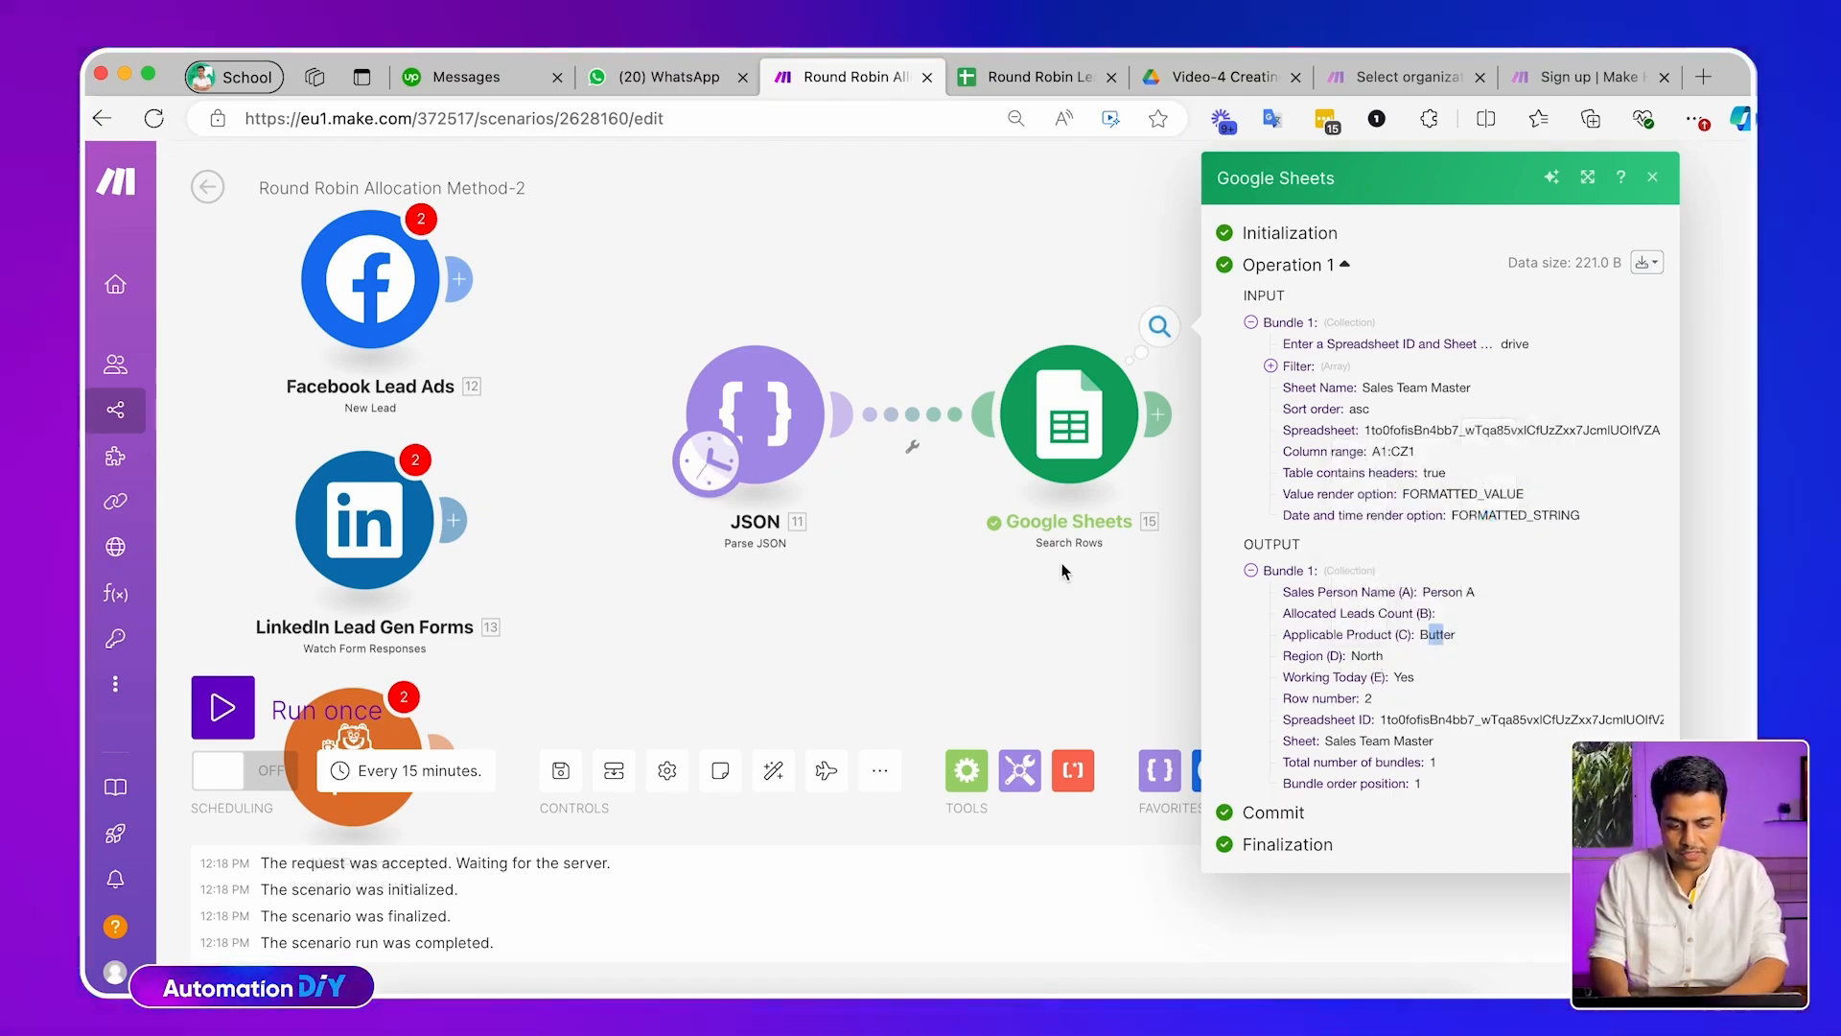
pyautogui.hscroll(5, 640, 499)
pyautogui.click(872, 591)
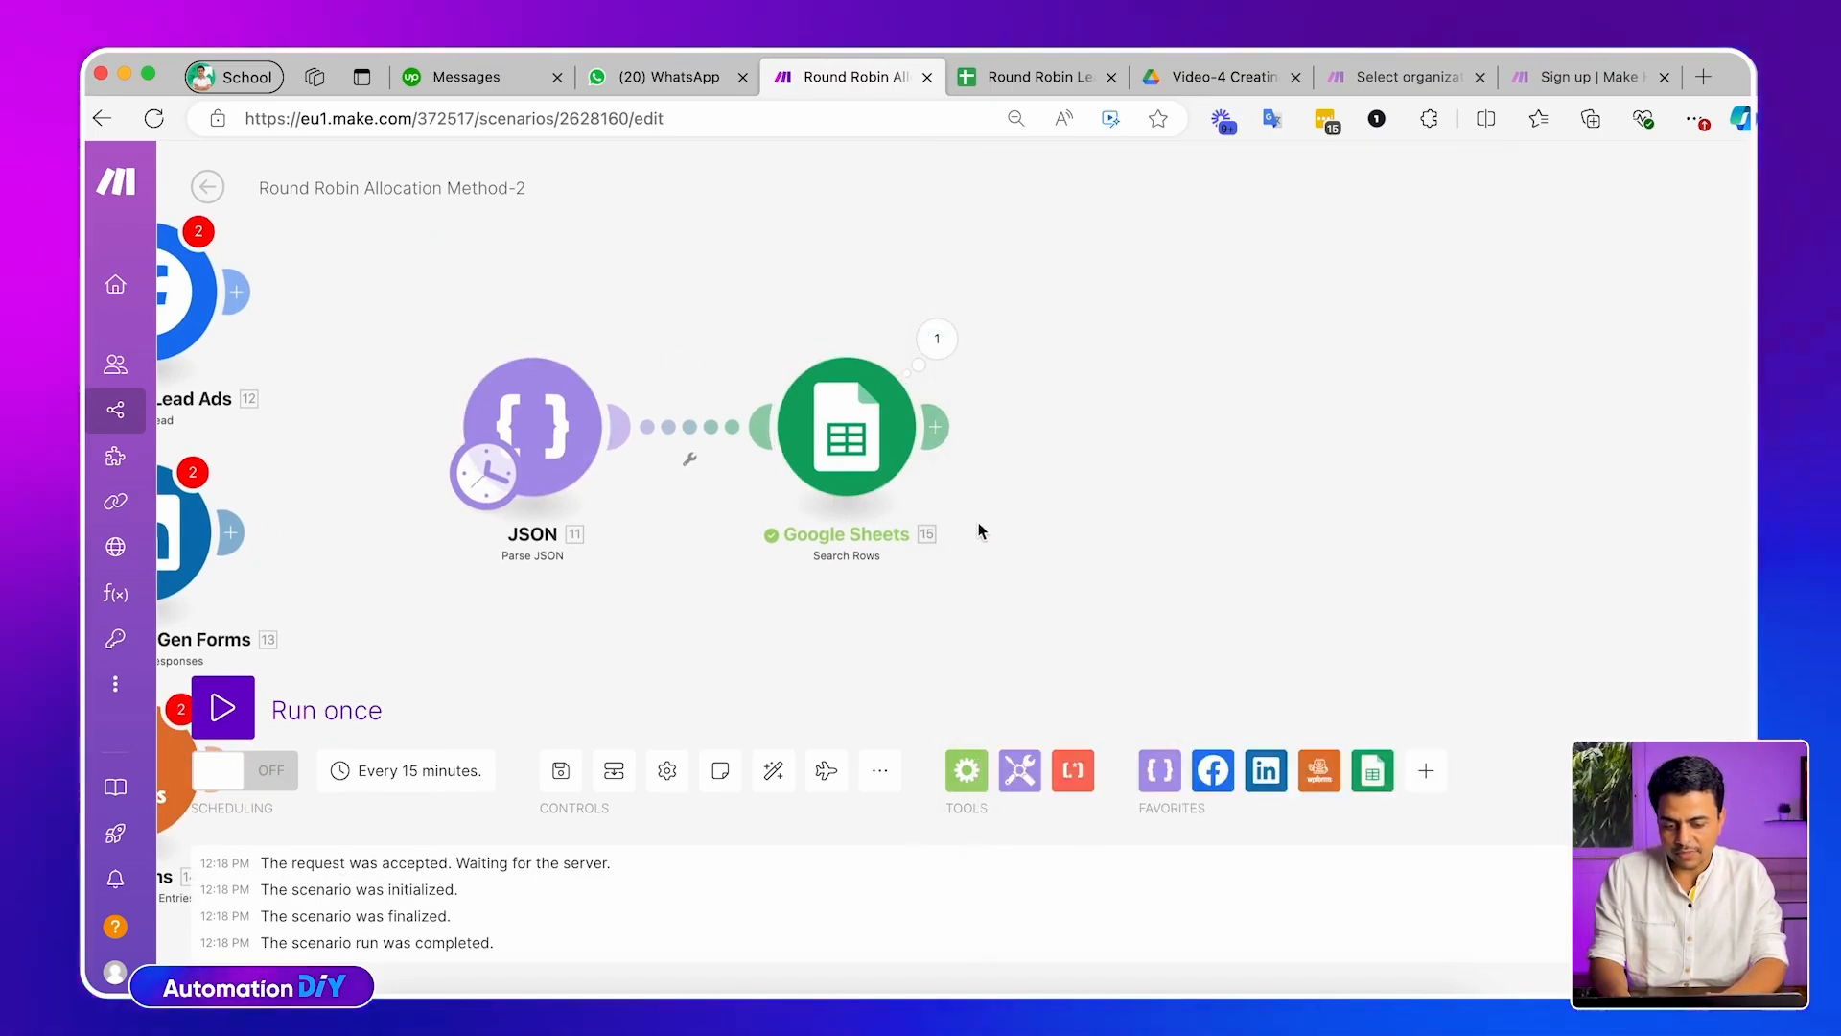
# Add a Google Sheets Add a Row module after the Search Rows module
pyautogui.hscroll(3, 890, 490)
pyautogui.click(829, 435)
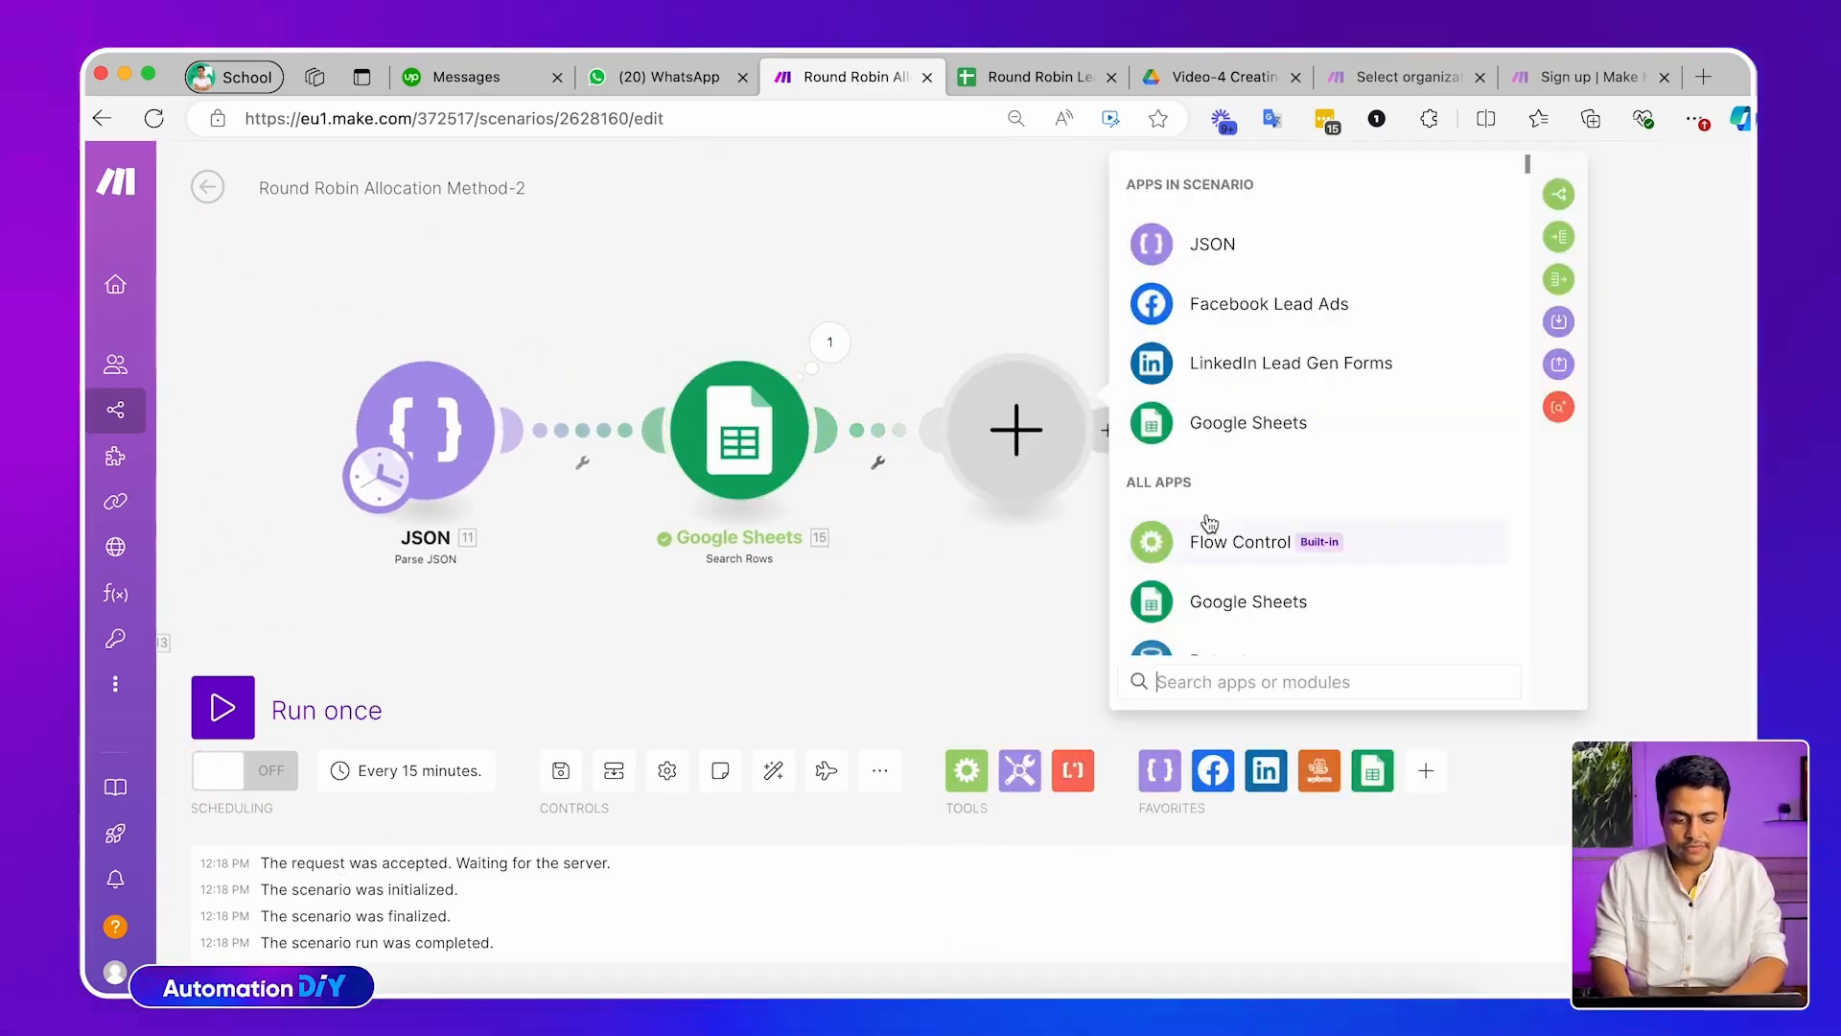
pyautogui.click(1199, 420)
pyautogui.click(1196, 444)
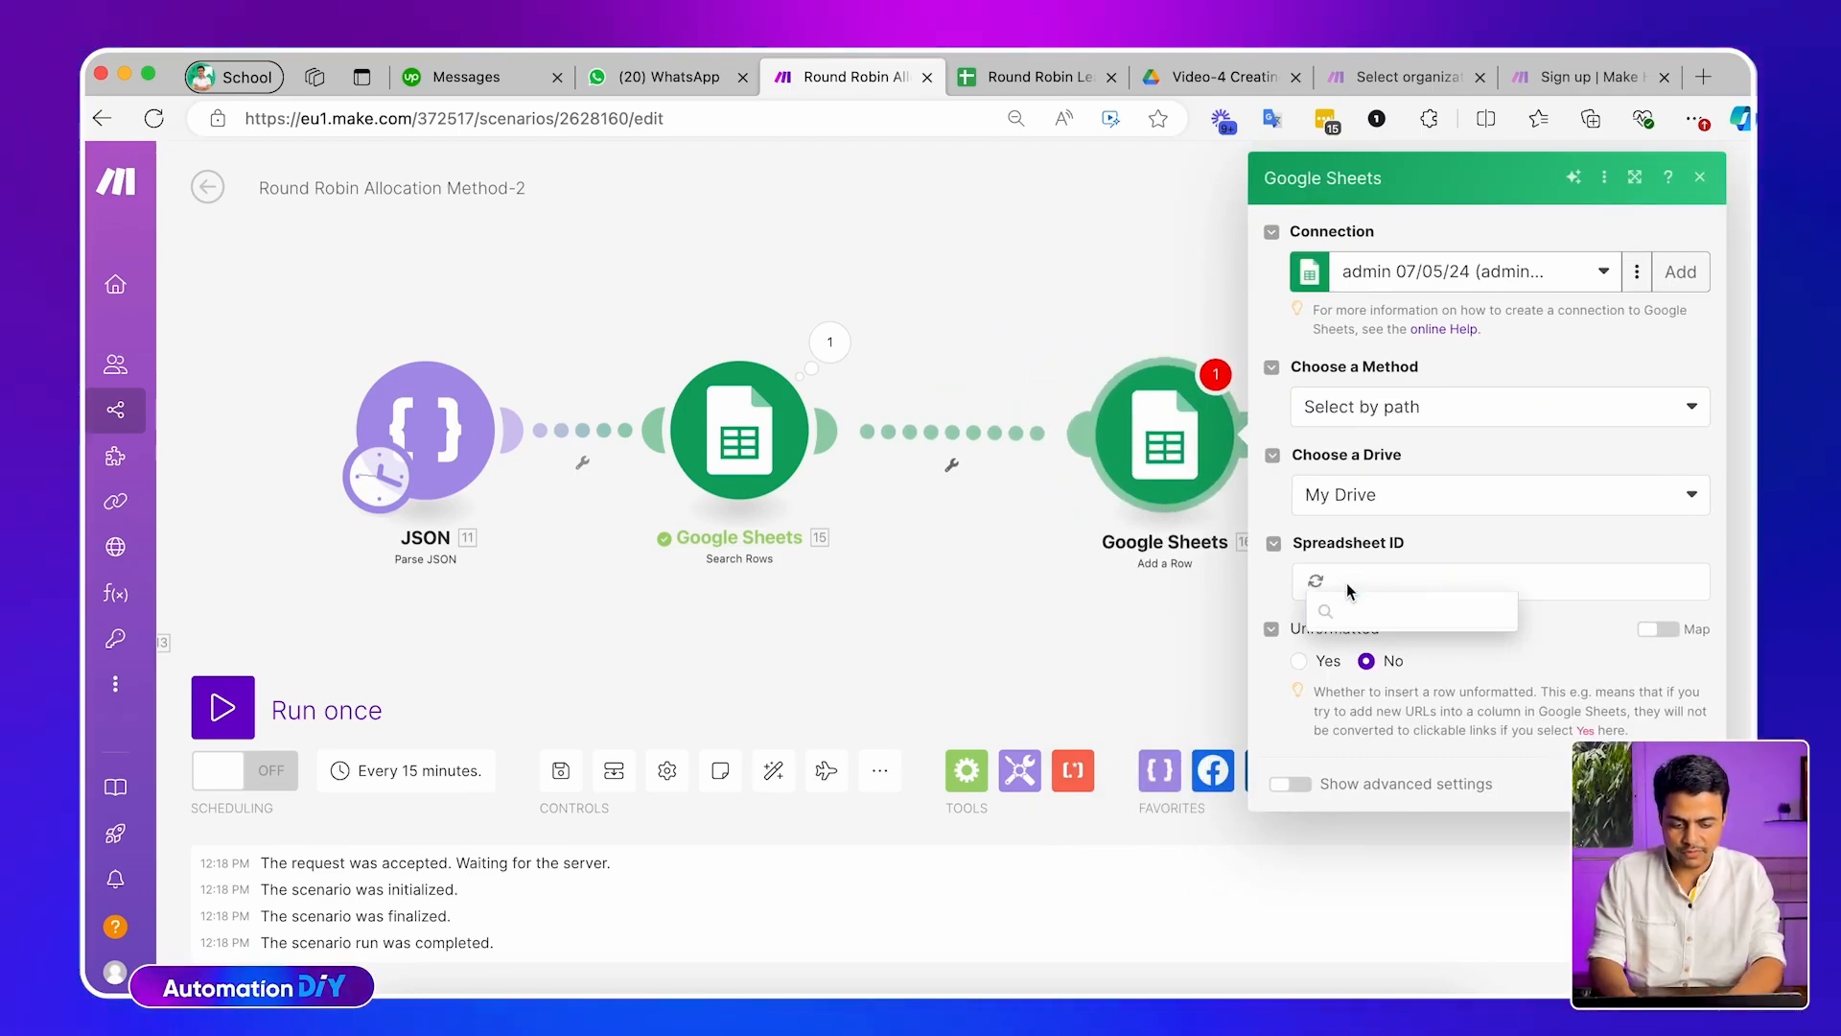
# Select the Round Robin Leads Allocation - Method-2 spreadsheet and its Leads Master sheet for the Add a Row module
pyautogui.write('roun')
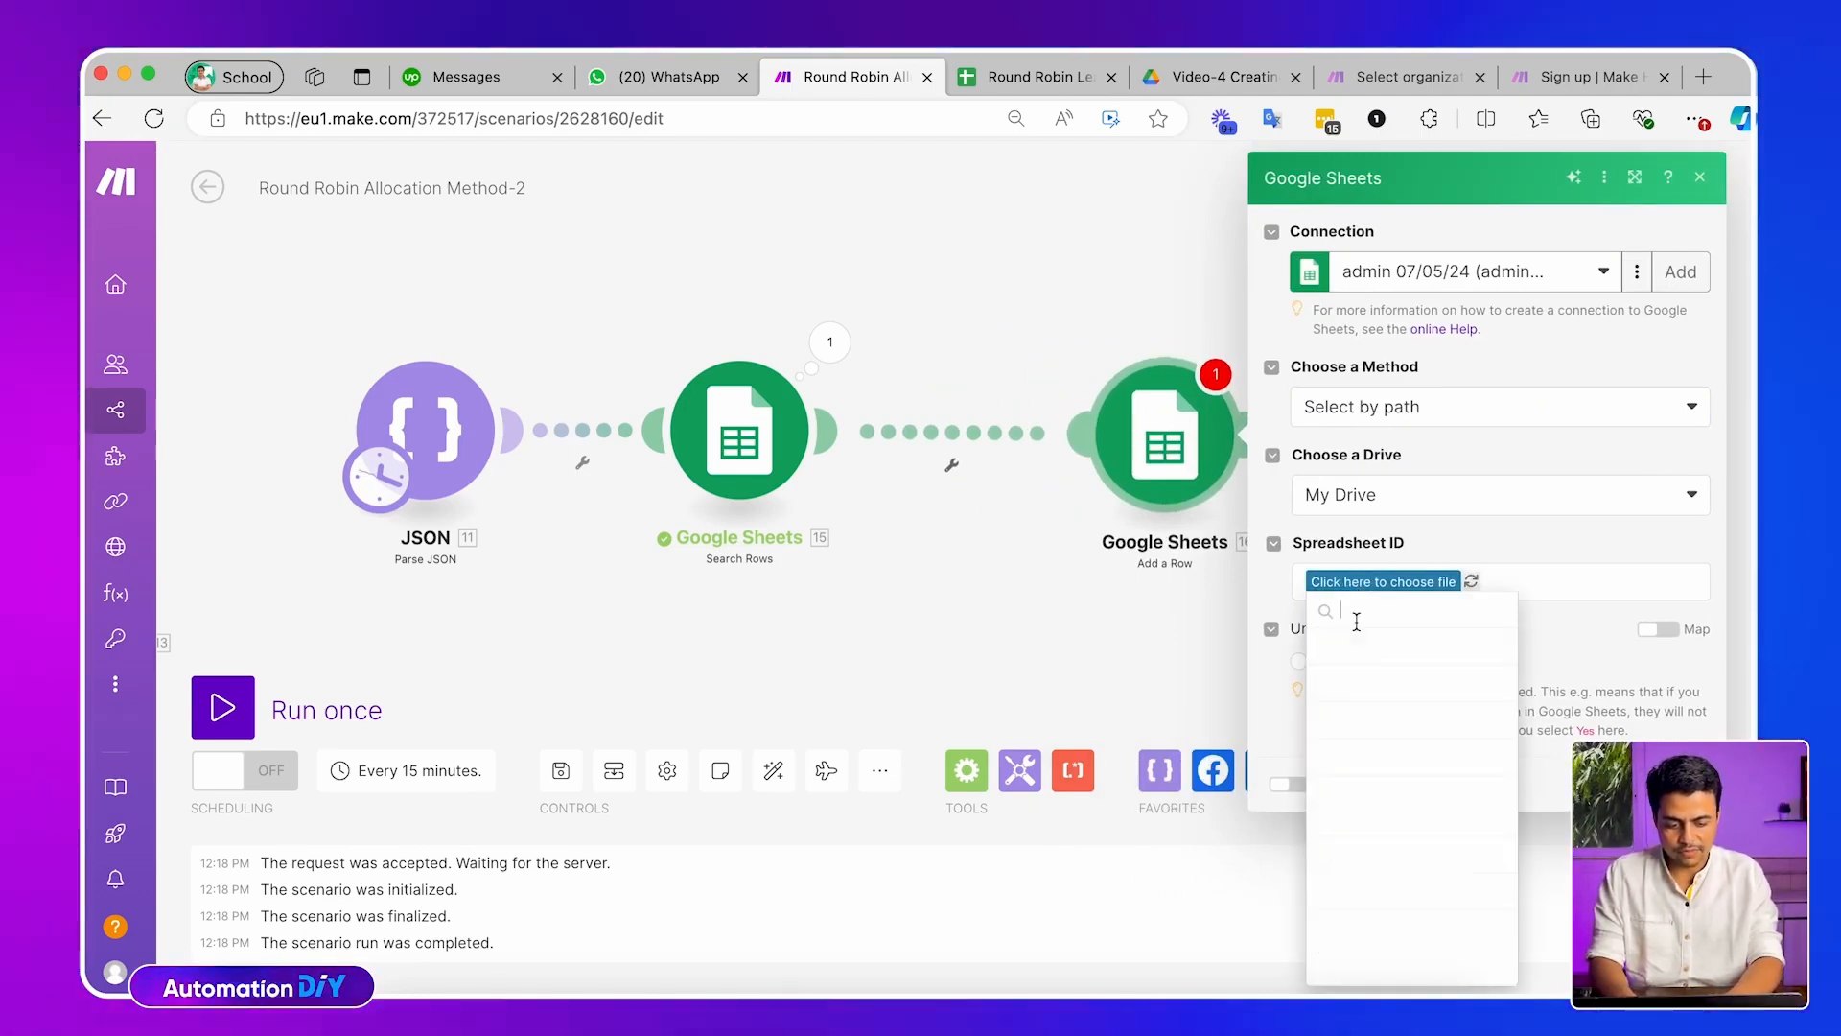
pyautogui.click(1408, 668)
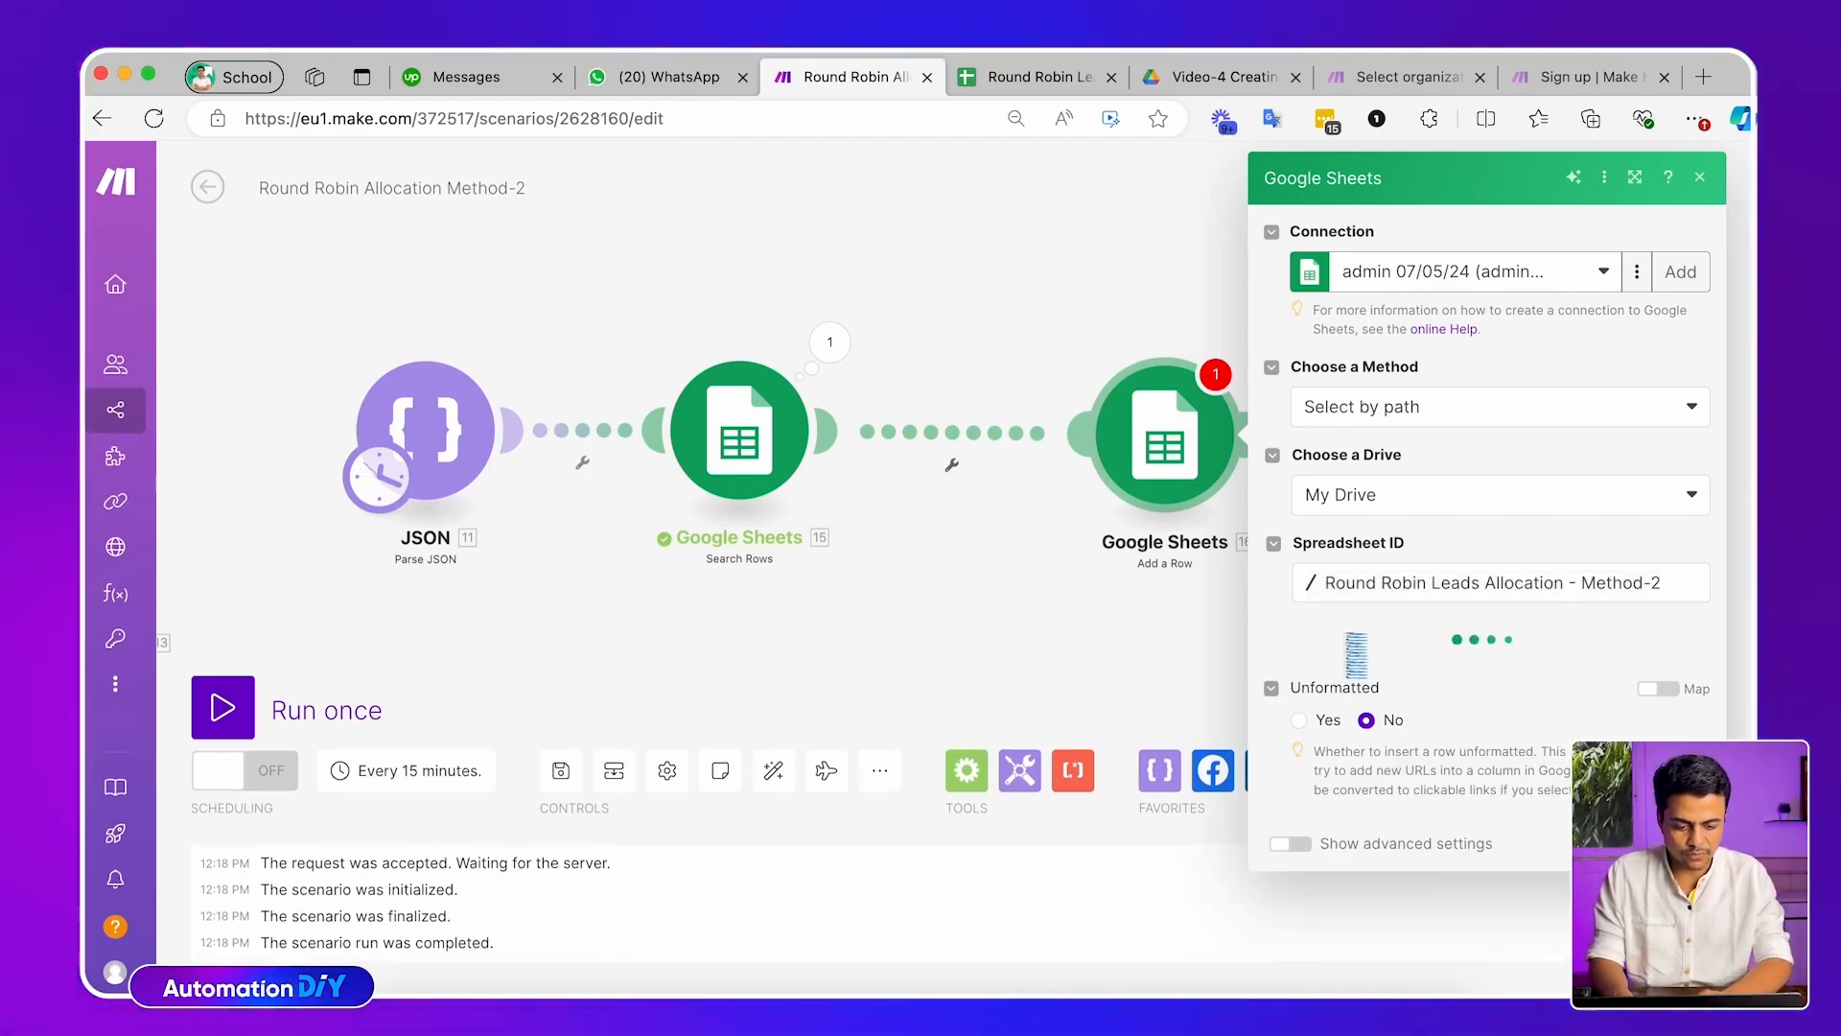
pyautogui.click(1351, 679)
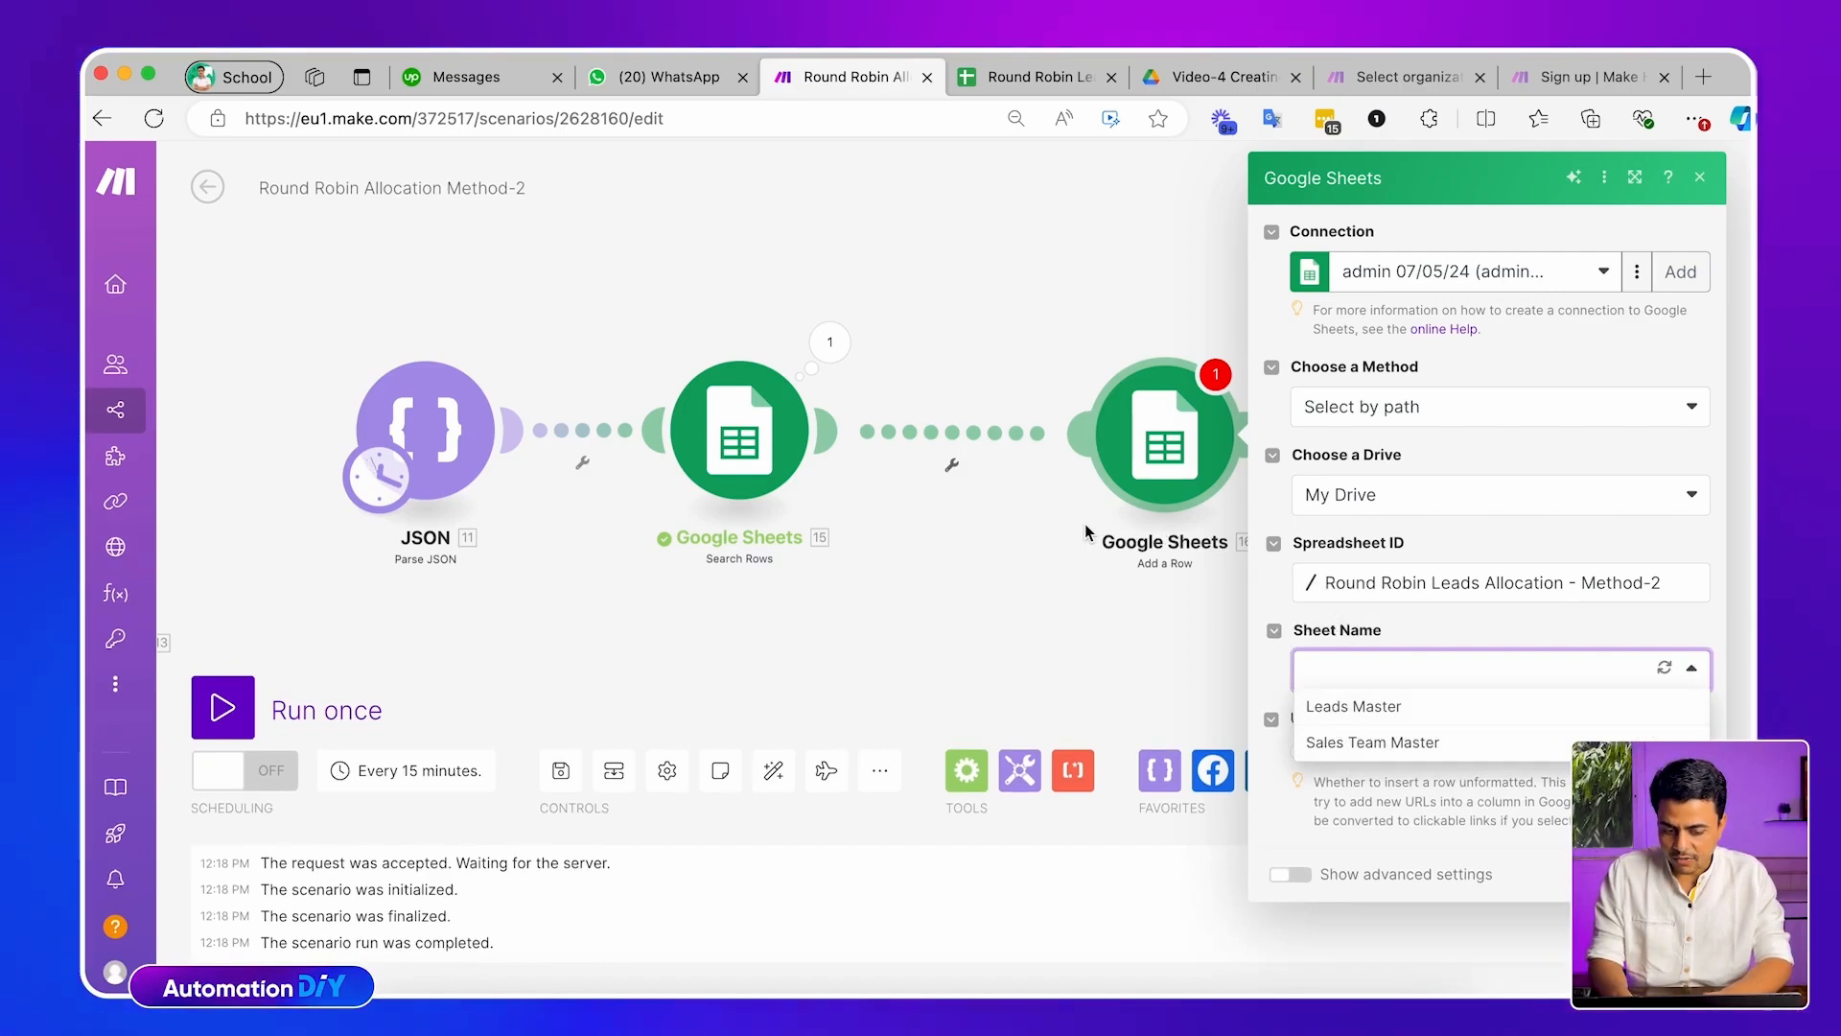
pyautogui.click(1359, 720)
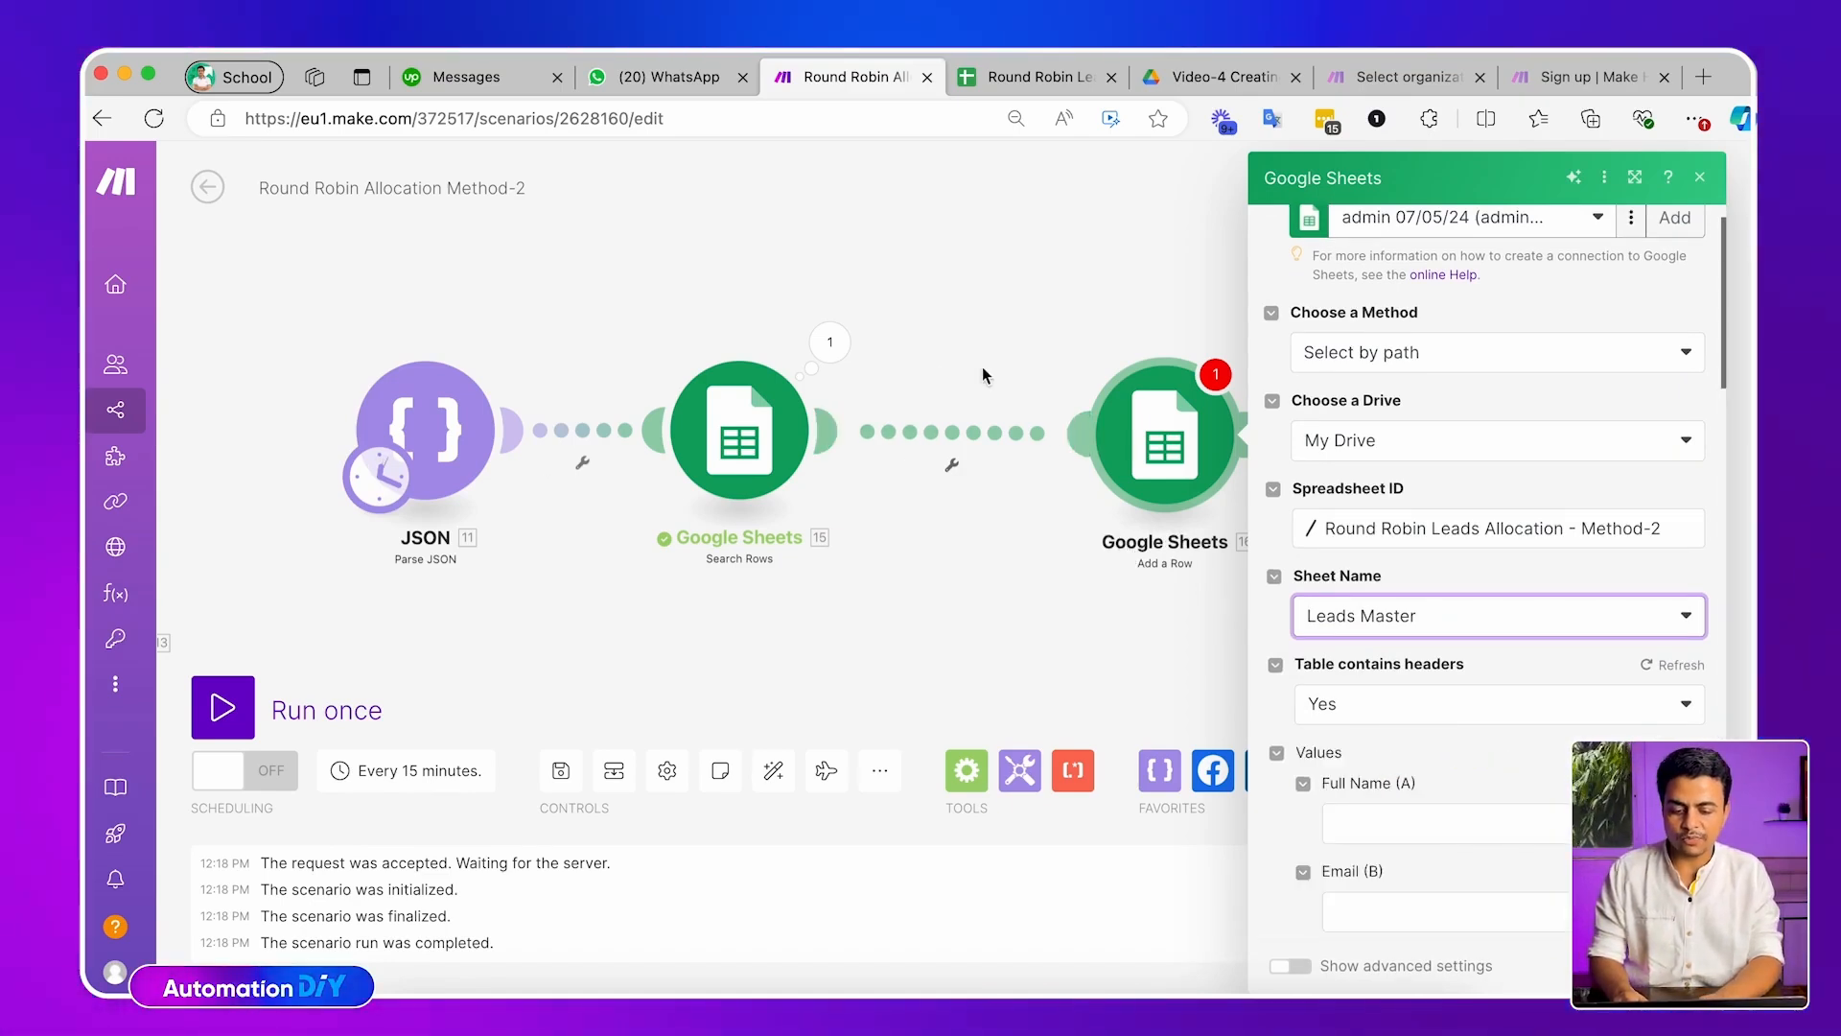
# Map the Full Name (A) column to the parsed lead's First Name and Last Name values
pyautogui.scroll(-3, 1410, 599)
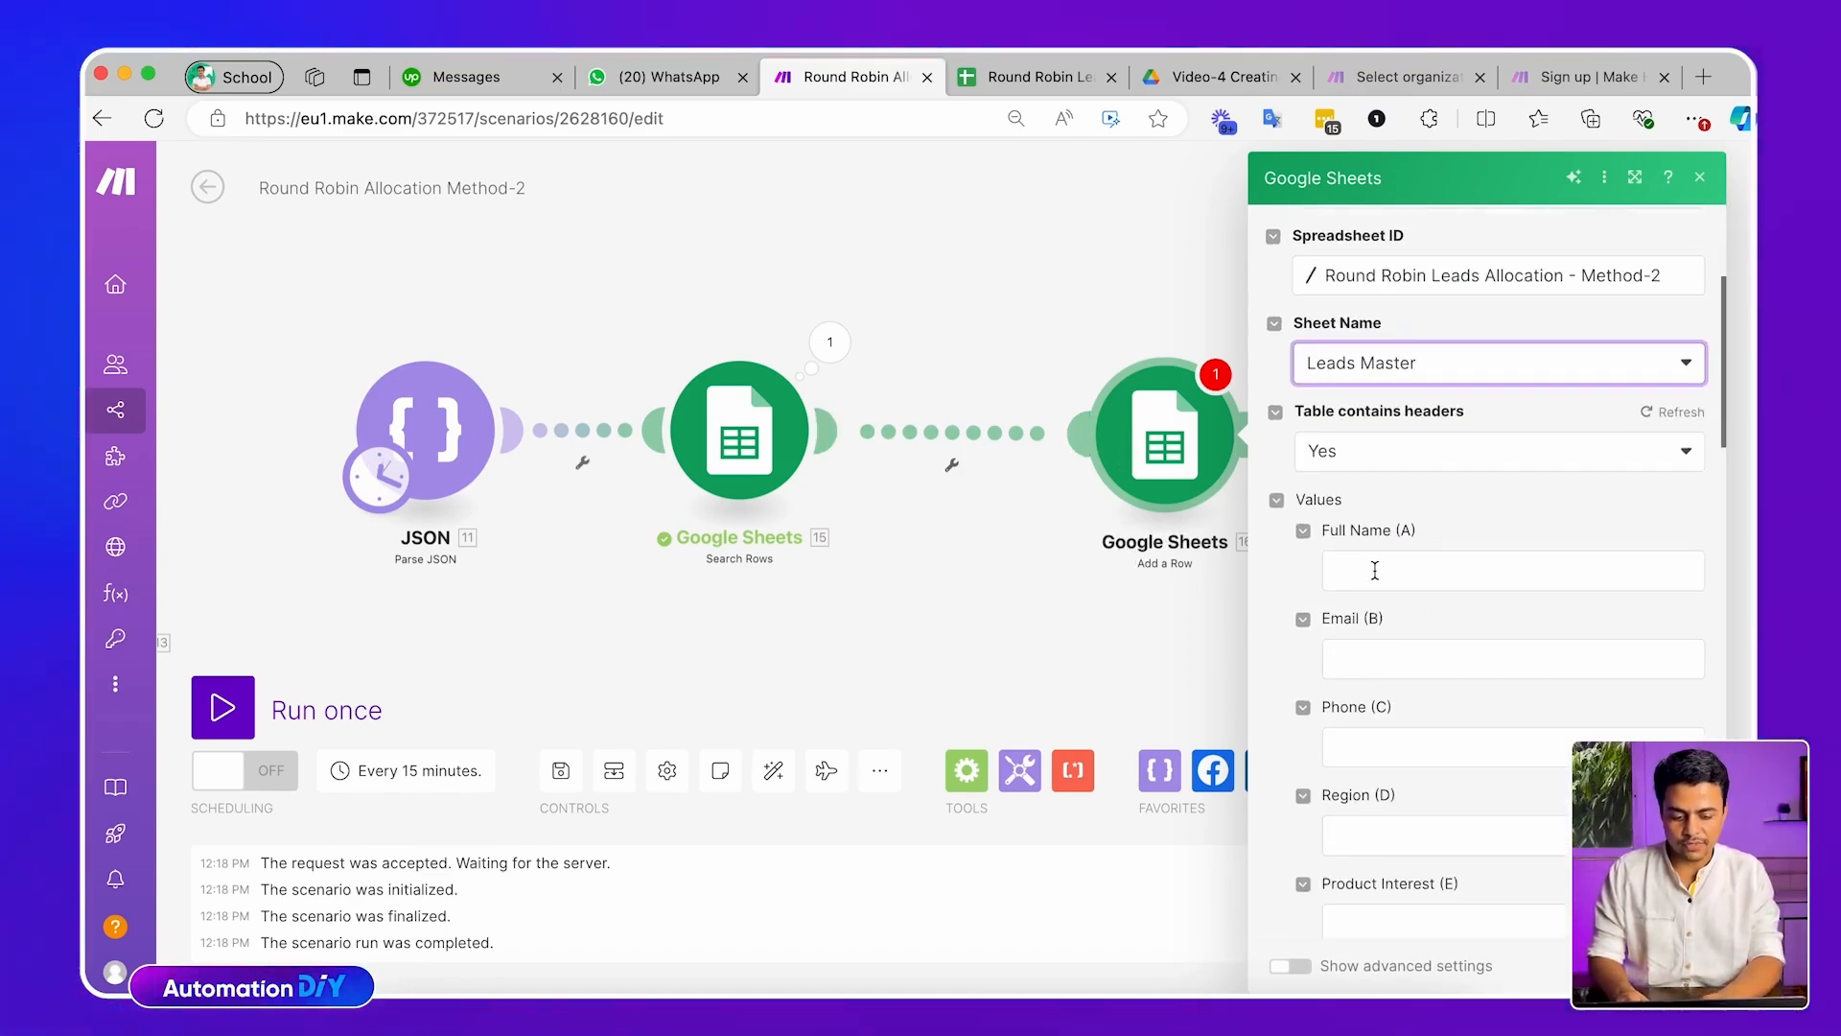
pyautogui.click(1375, 570)
pyautogui.scroll(-20, 1070, 609)
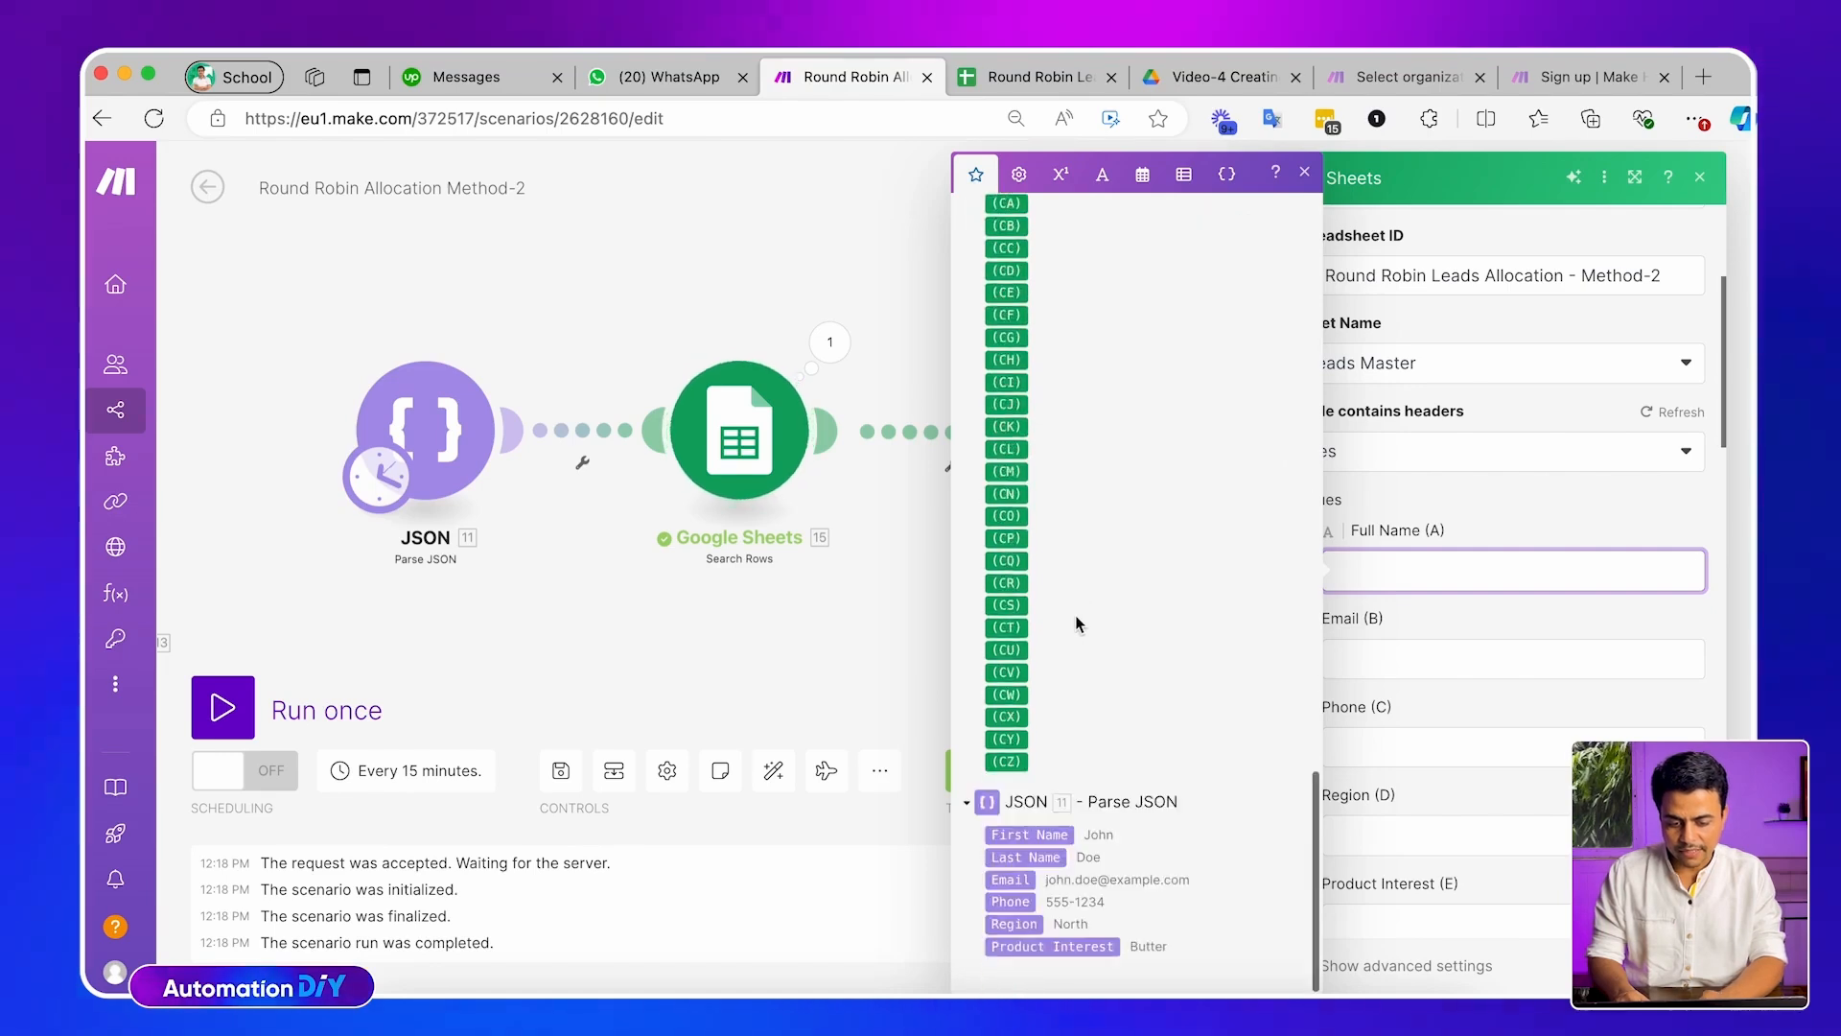
pyautogui.click(1026, 836)
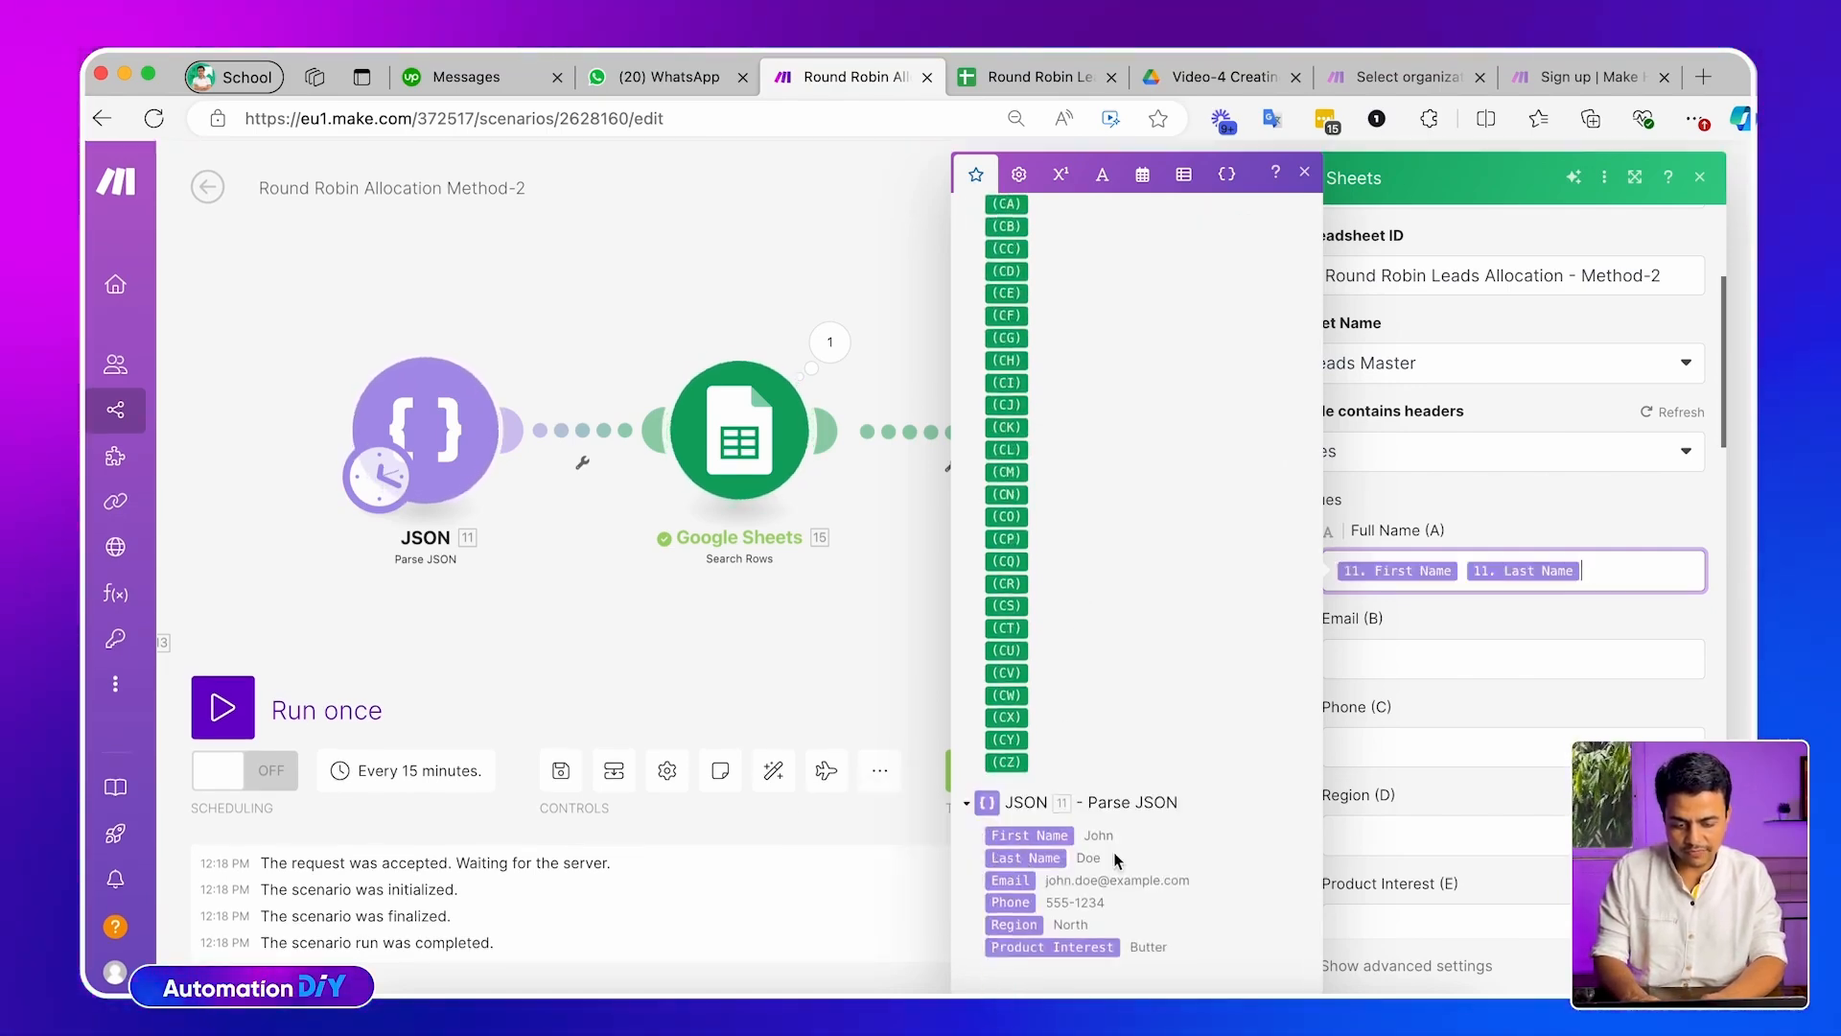
pyautogui.click(1412, 668)
pyautogui.scroll(-20, 1204, 644)
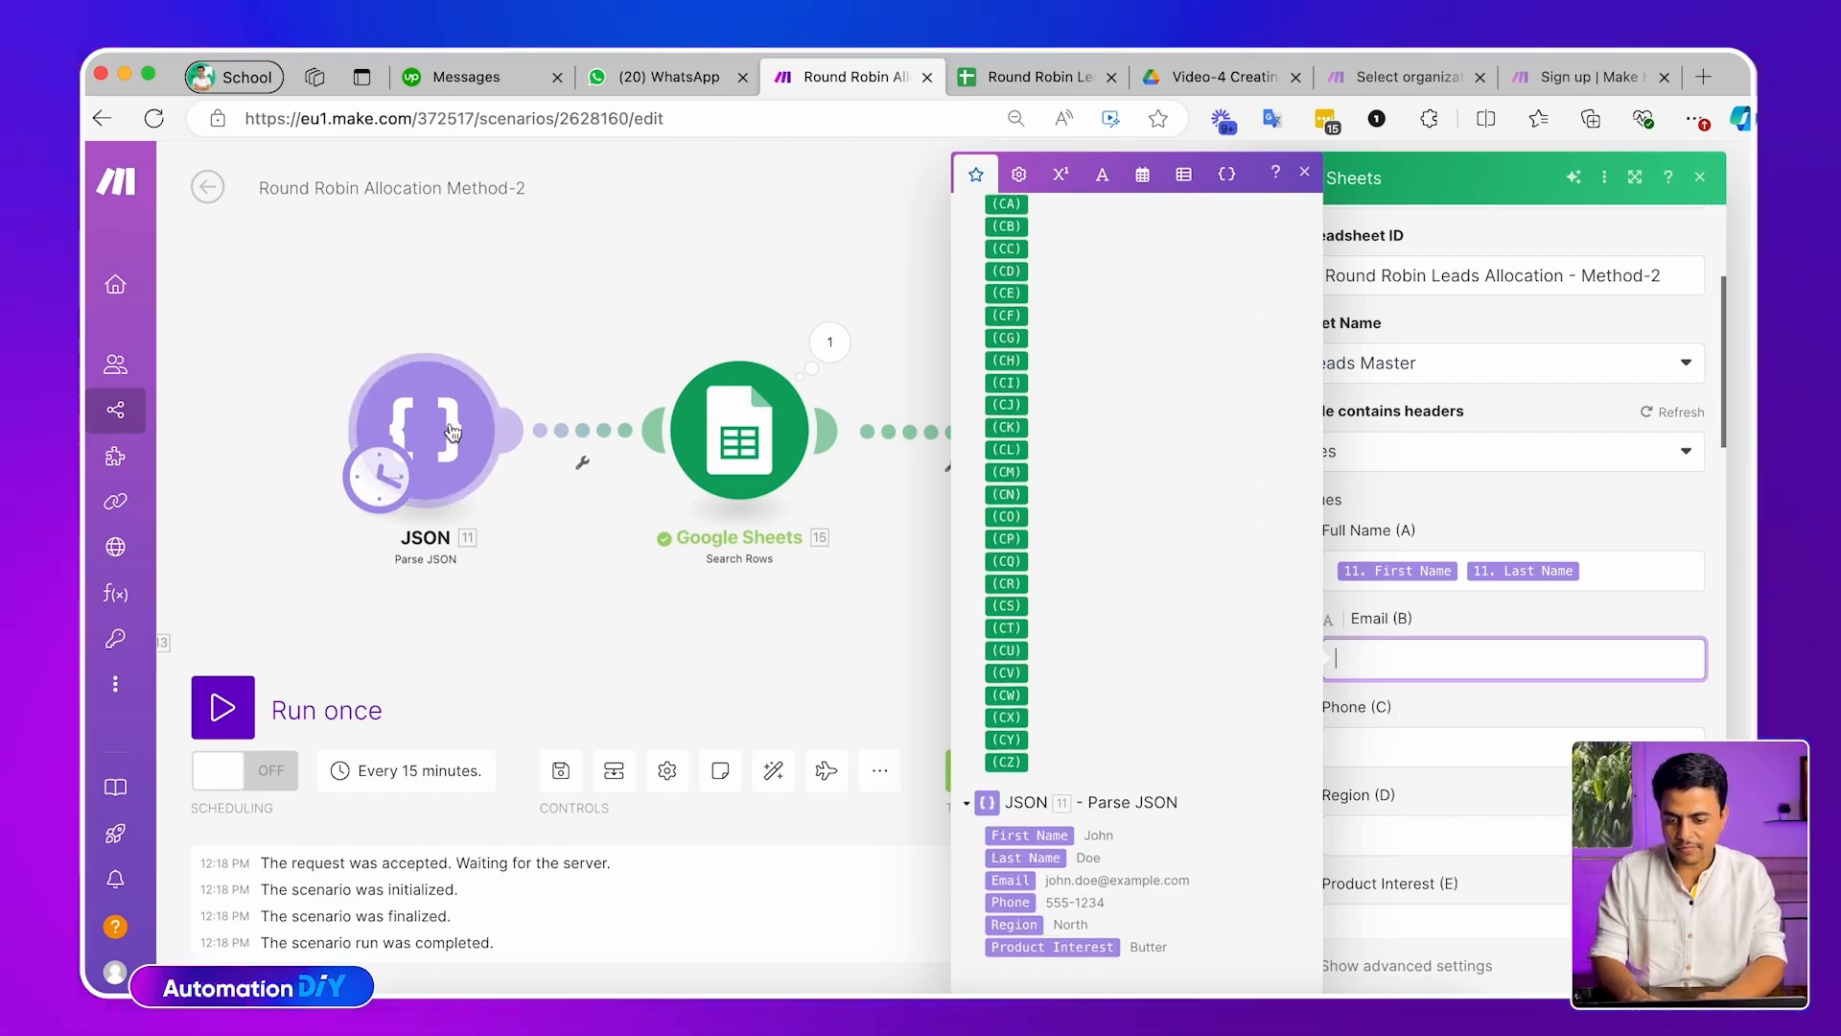
# Run only the Parse JSON module and view the lead fields in its output bundles
pyautogui.rightClick(453, 526)
pyautogui.click(552, 596)
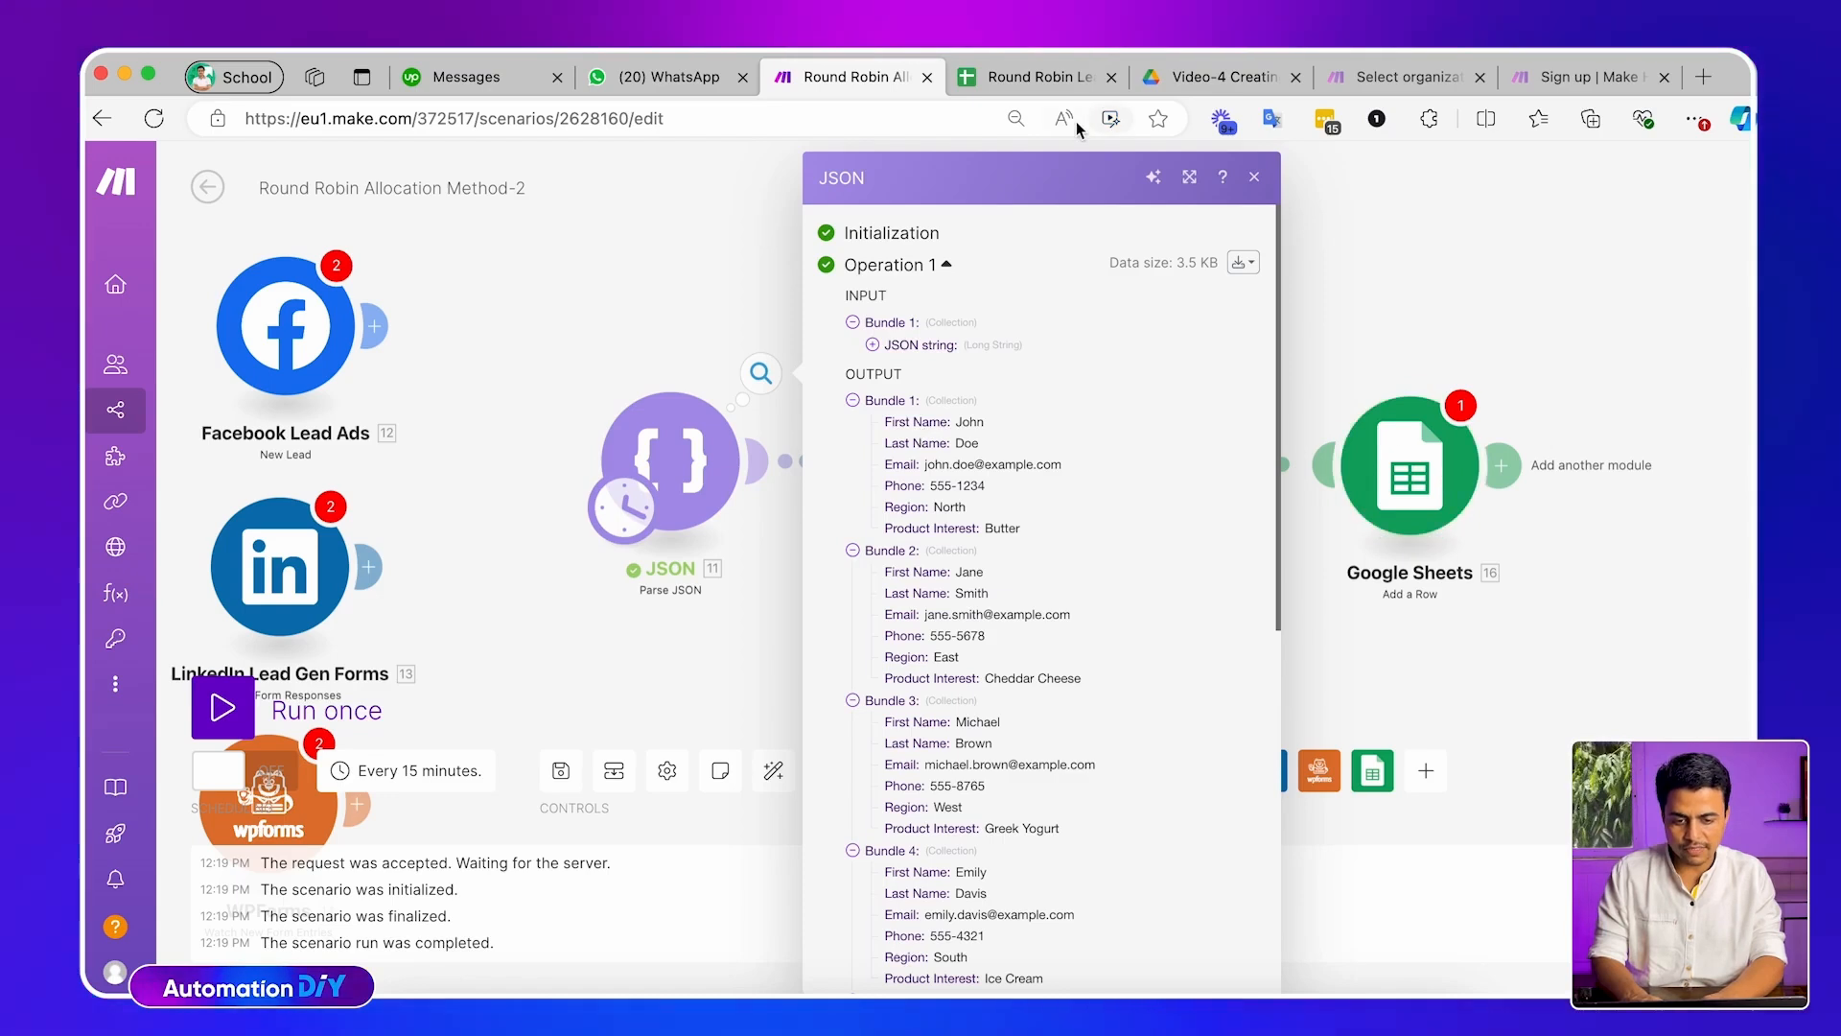
# Switch to the Google Sheets spreadsheet and insert a column before Email in the Leads Master sheet
pyautogui.click(1026, 77)
pyautogui.click(316, 985)
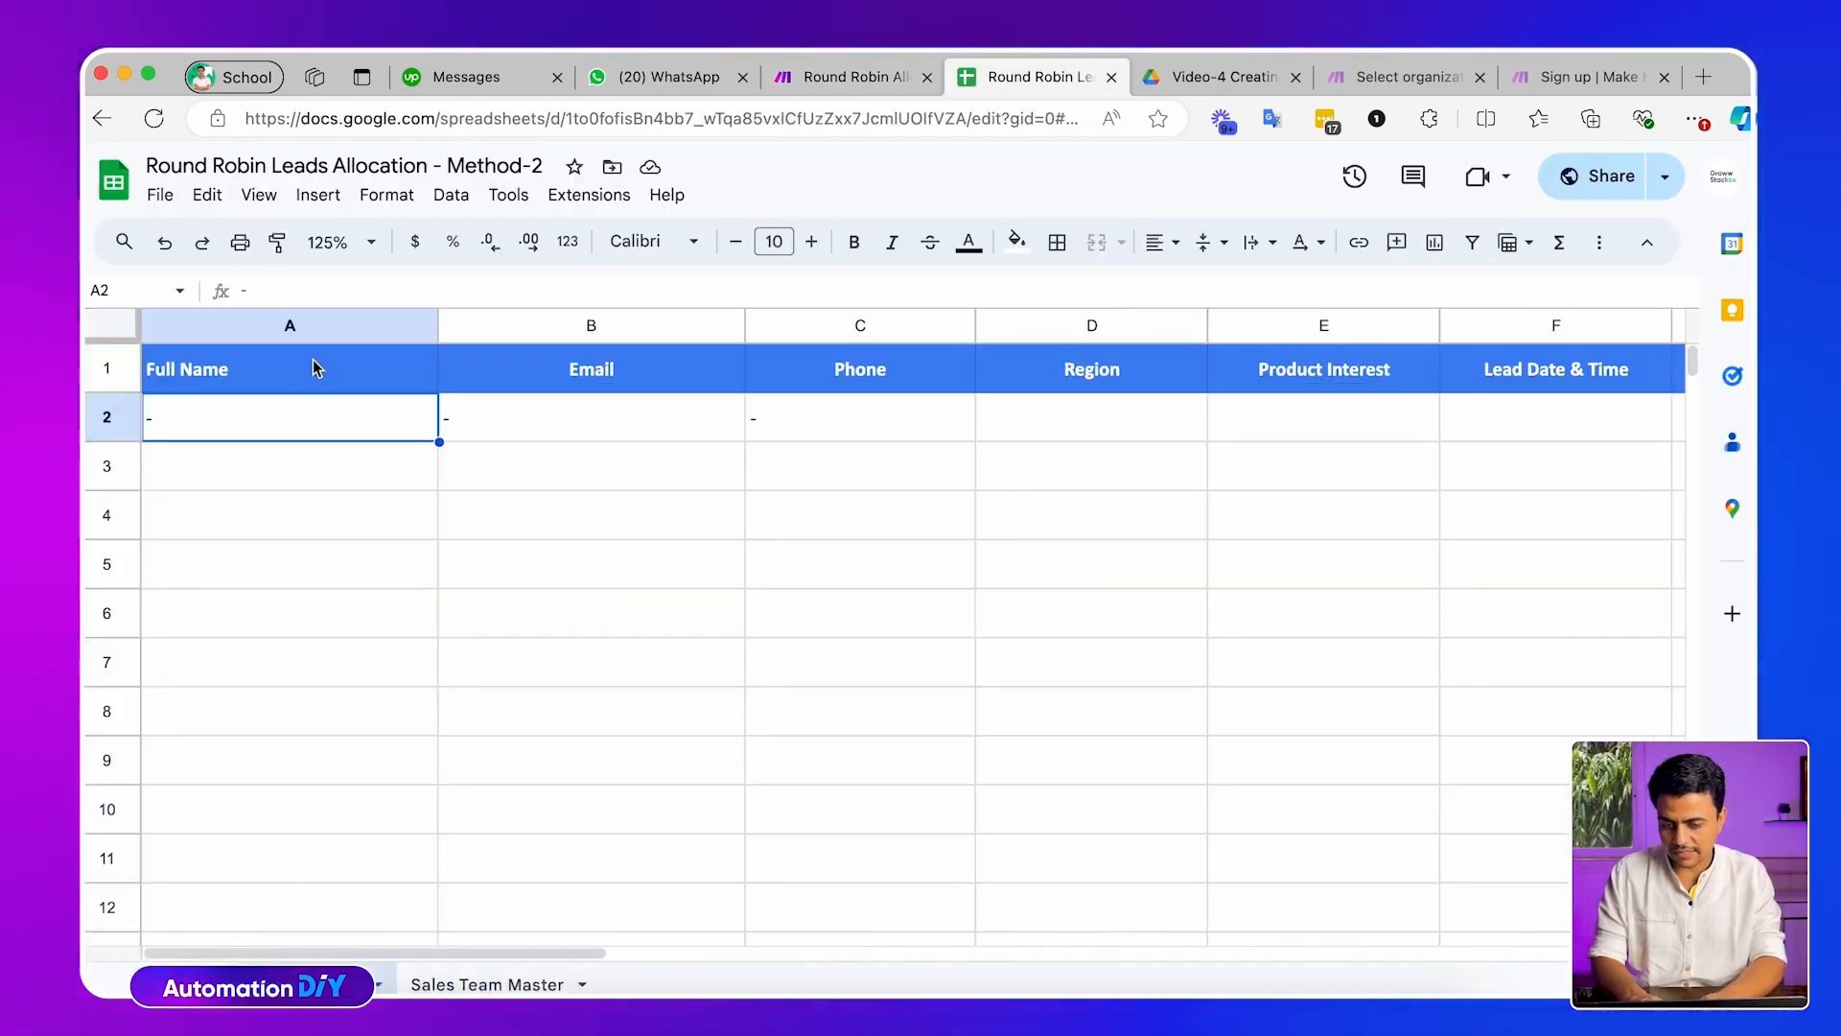
pyautogui.click(501, 295)
pyautogui.click(492, 328)
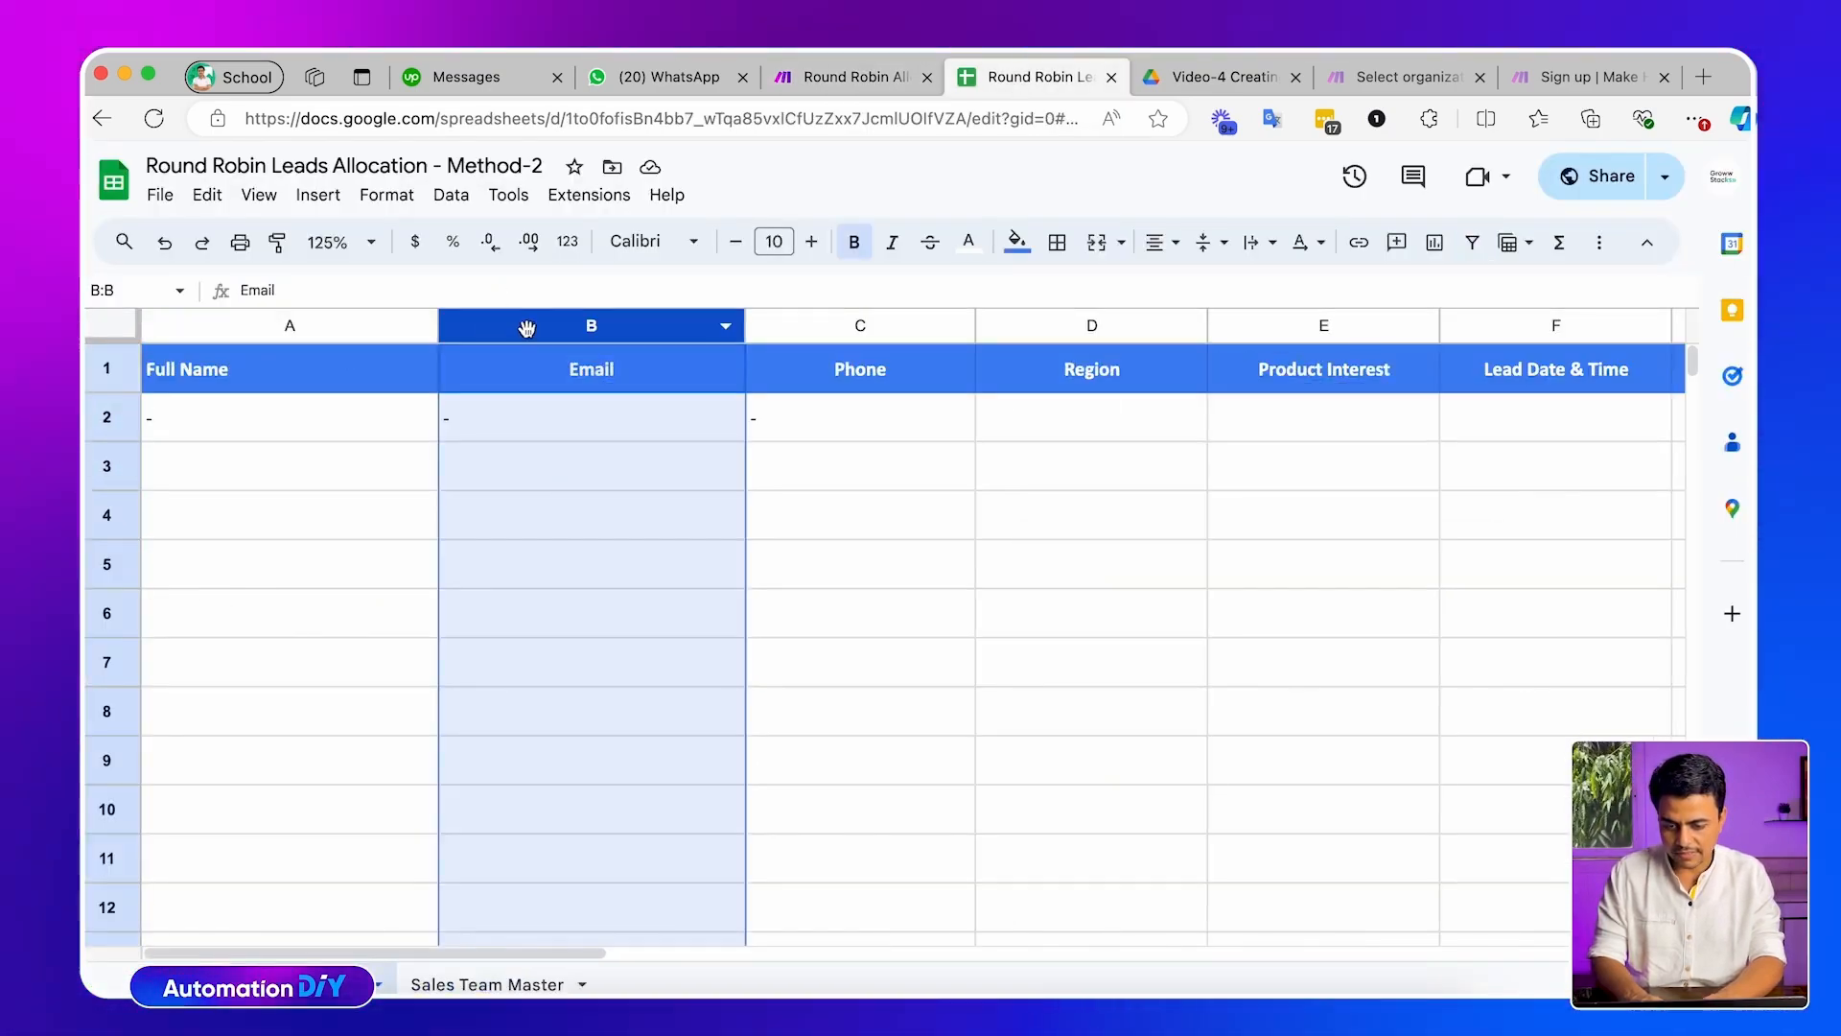
pyautogui.rightClick(526, 329)
pyautogui.click(555, 429)
# Rename the Full Name header in A1 to First Name and enter Last Name as the header in B1
pyautogui.doubleClick(349, 364)
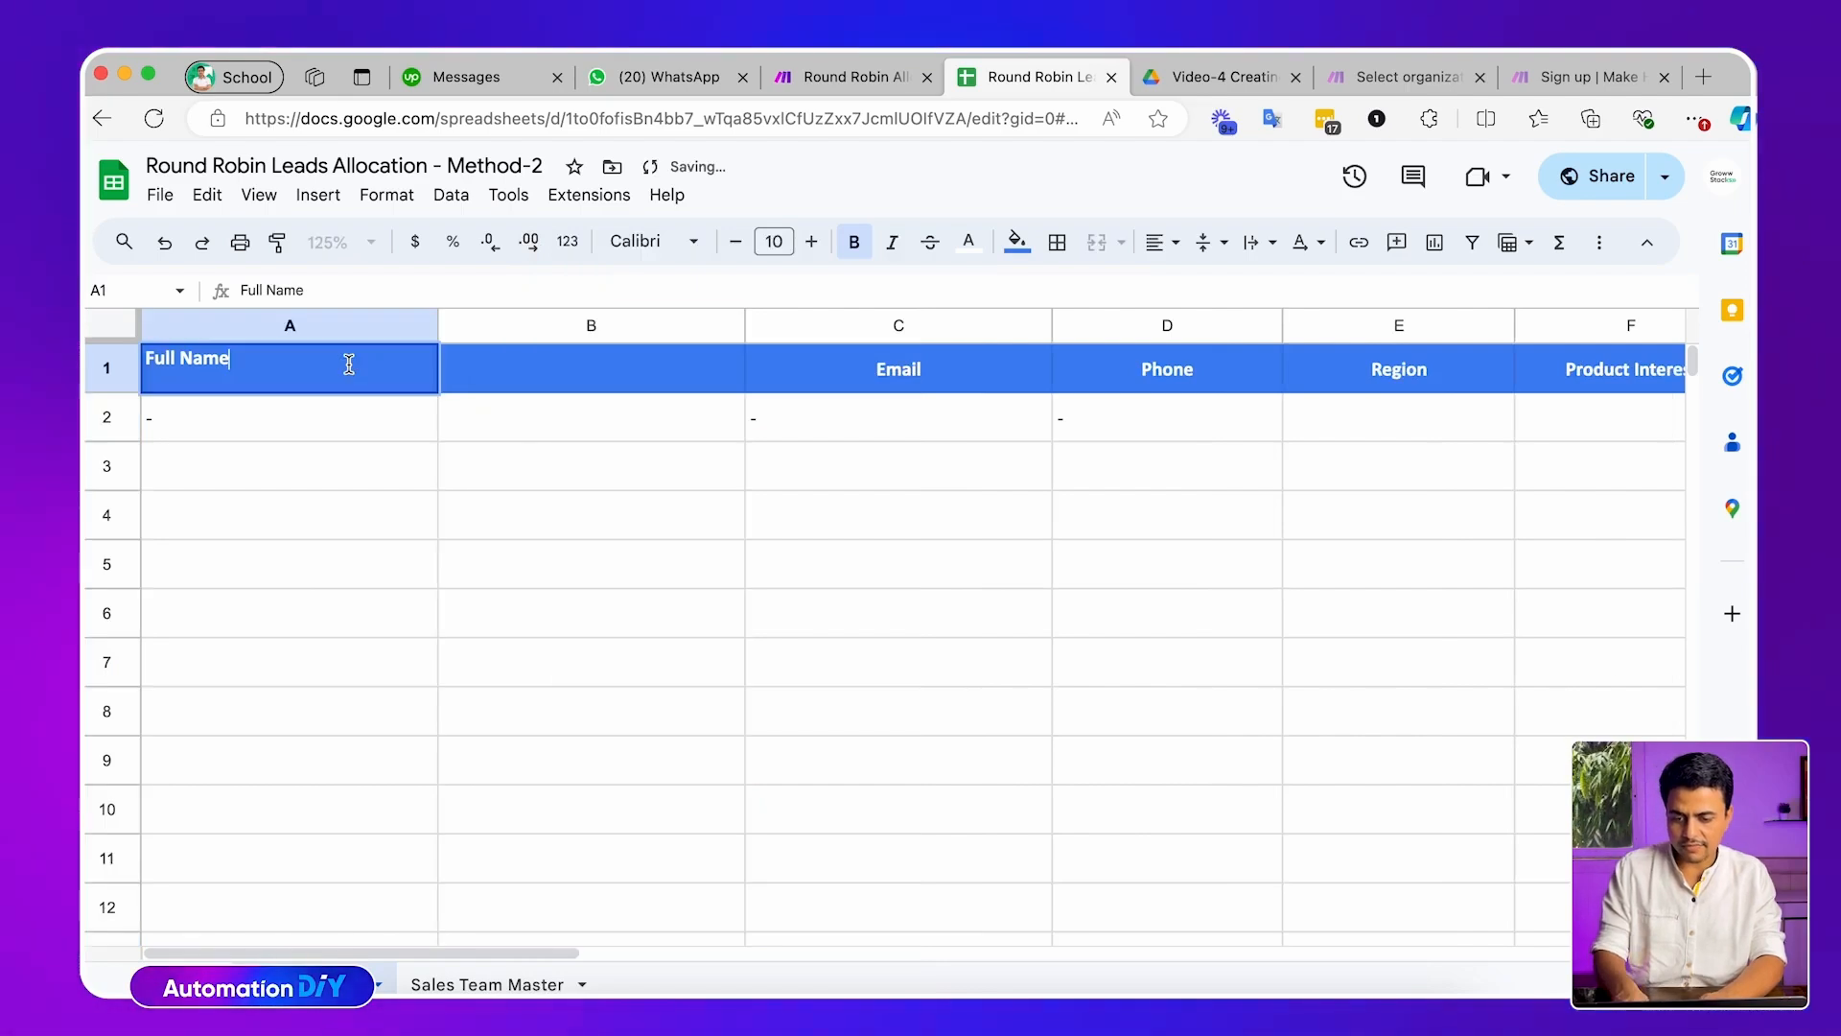
pyautogui.write('First')
pyautogui.press('Return')
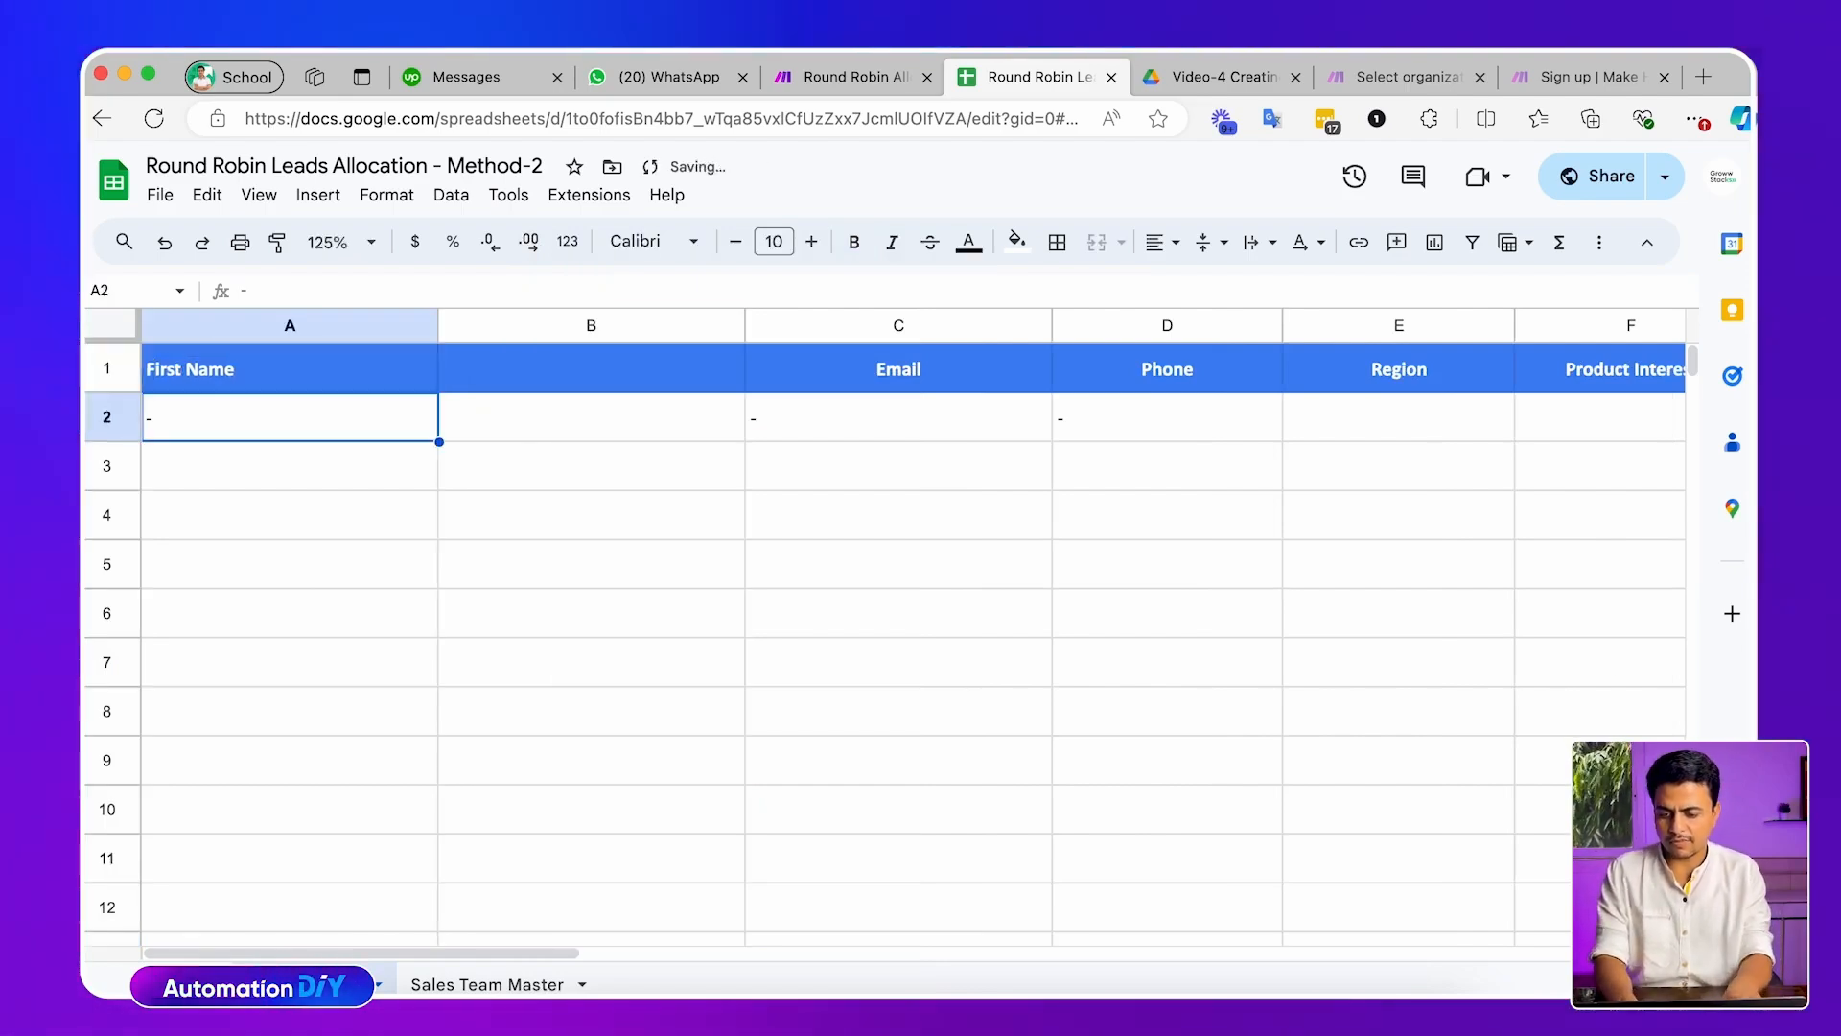
pyautogui.hotkey('ctrl', 'c')
pyautogui.press('Right')
pyautogui.hotkey('ctrl', 'v')
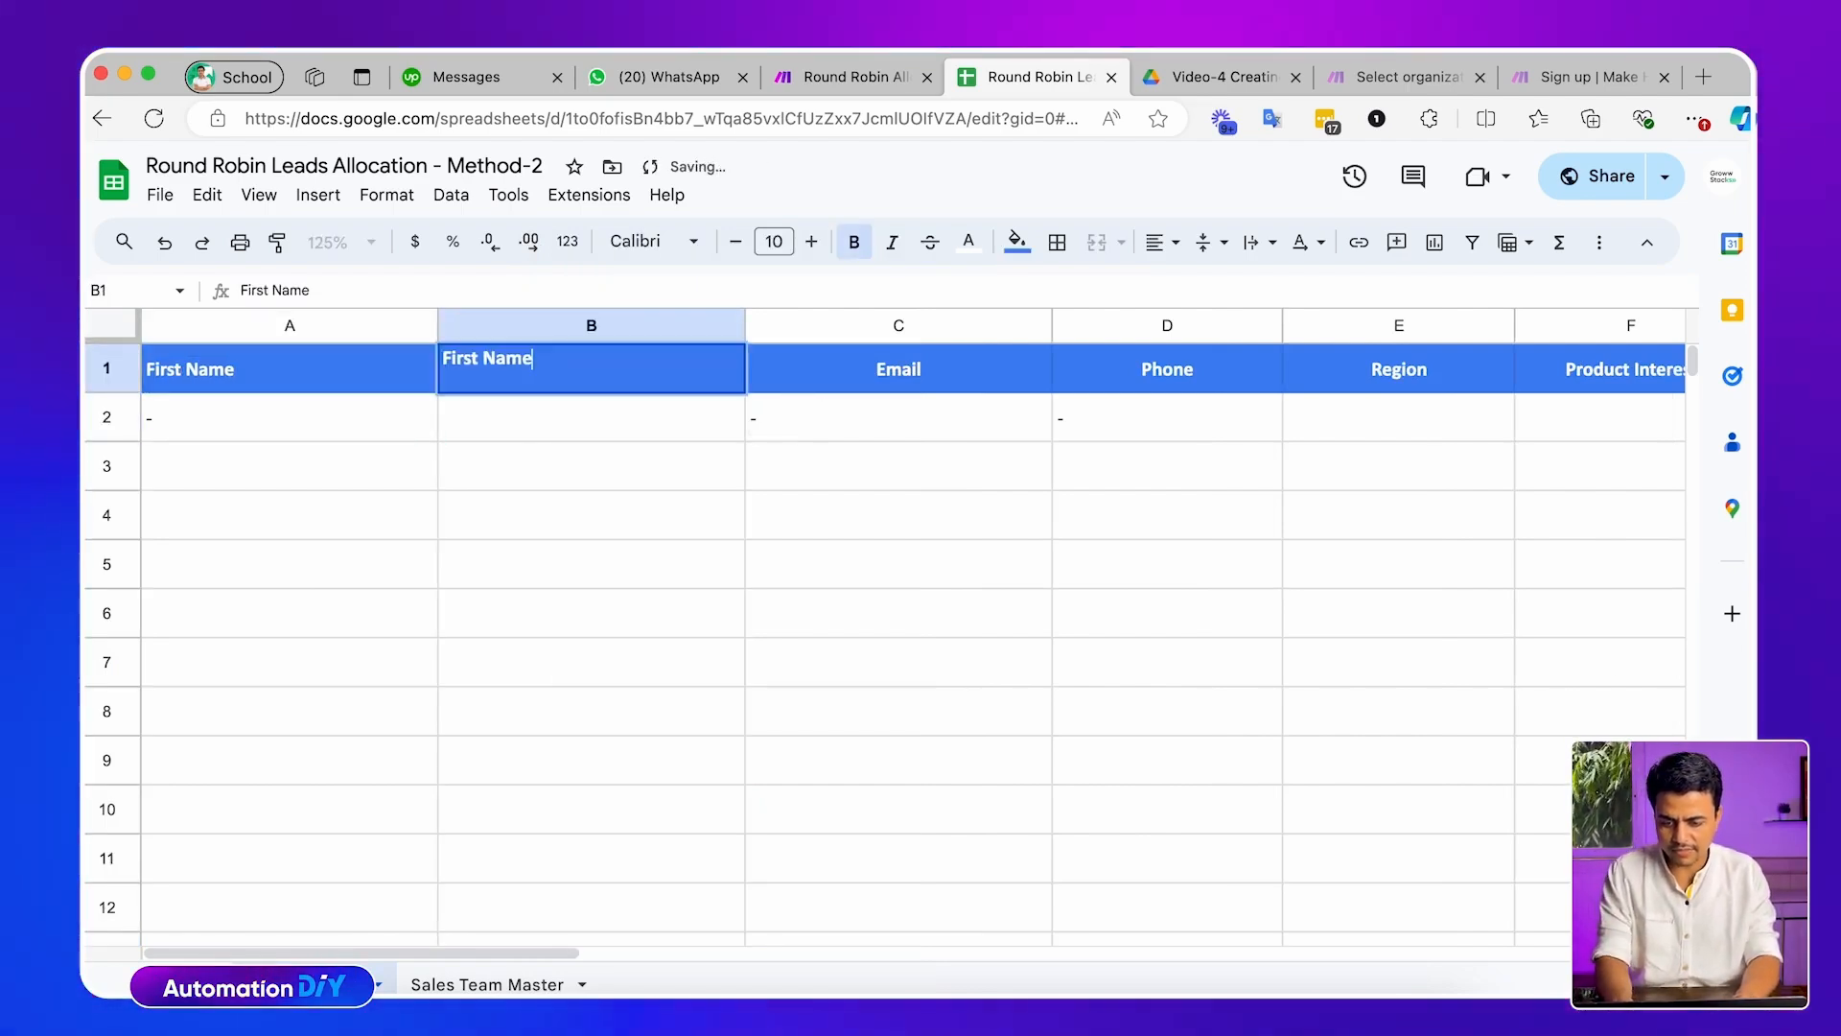
pyautogui.press('BackSpace')
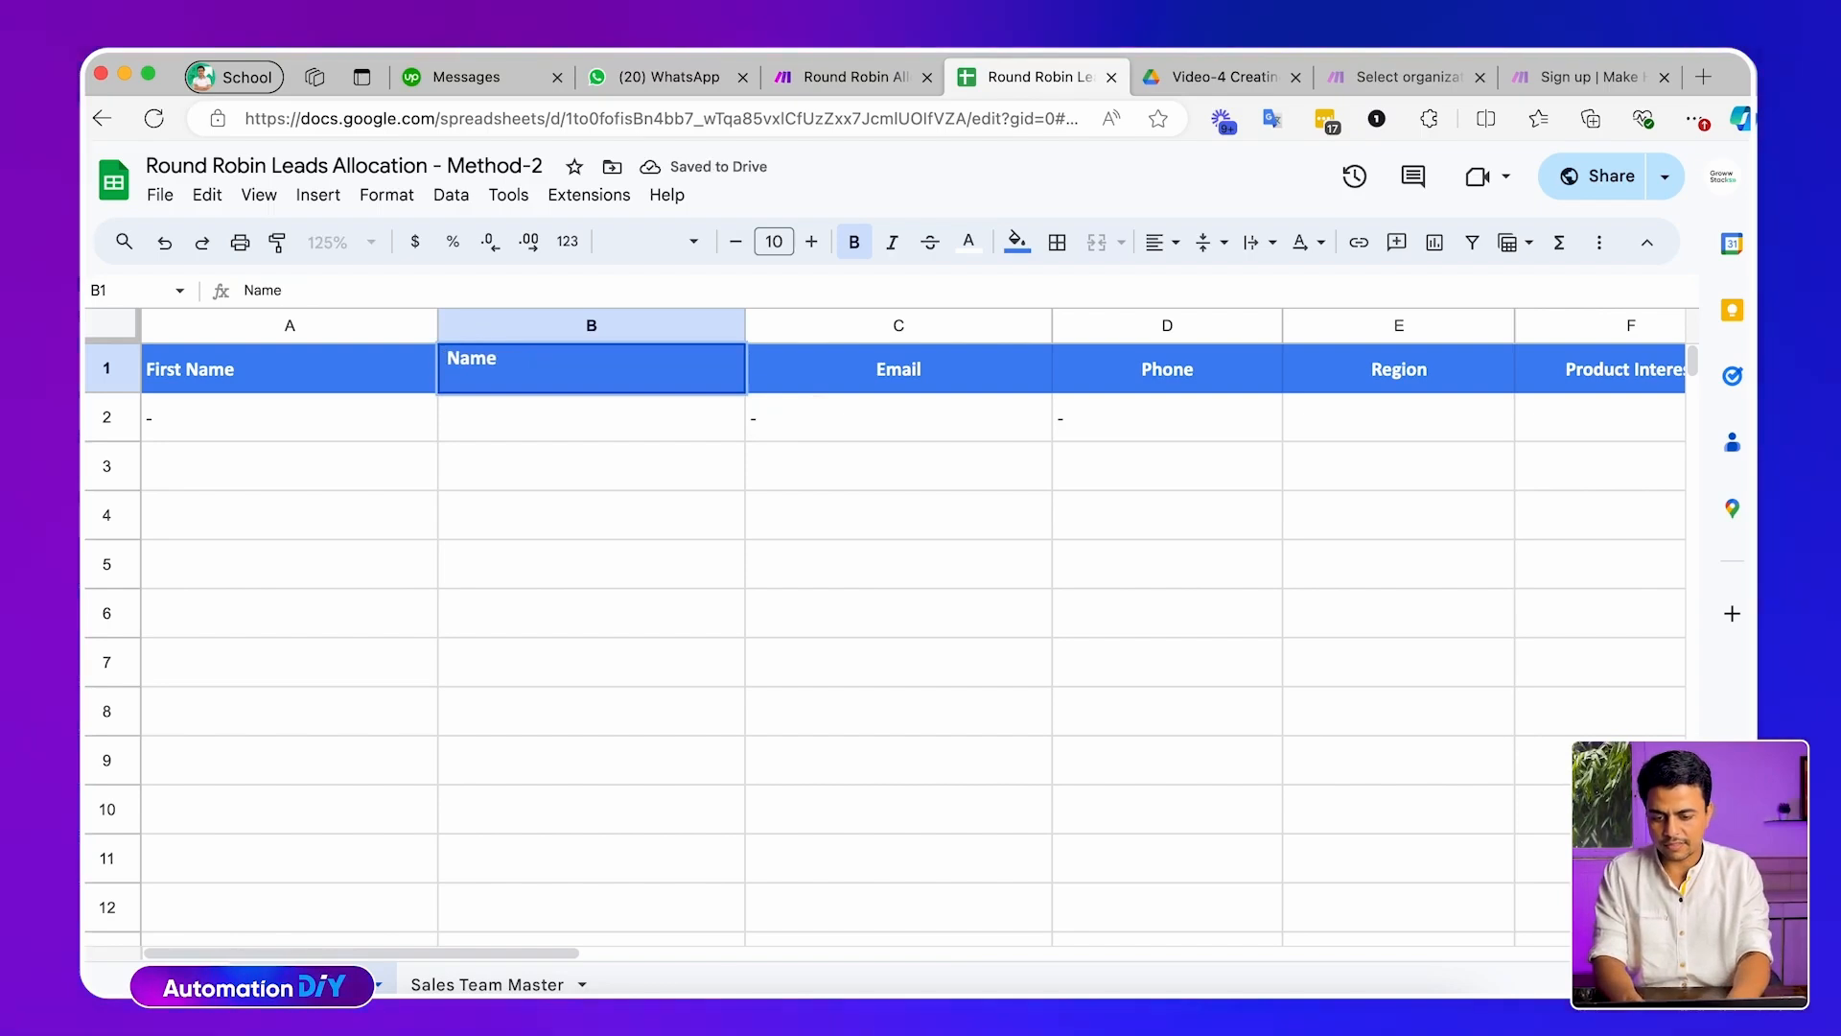
pyautogui.write('Last')
pyautogui.press('Return')
# Switch back to the Make scenario and set the Add a Row module to Round Robin Leads Allocation - Method-2, sheet Leads Master
pyautogui.hotkey('ctrl', 'shift', 'Tab')
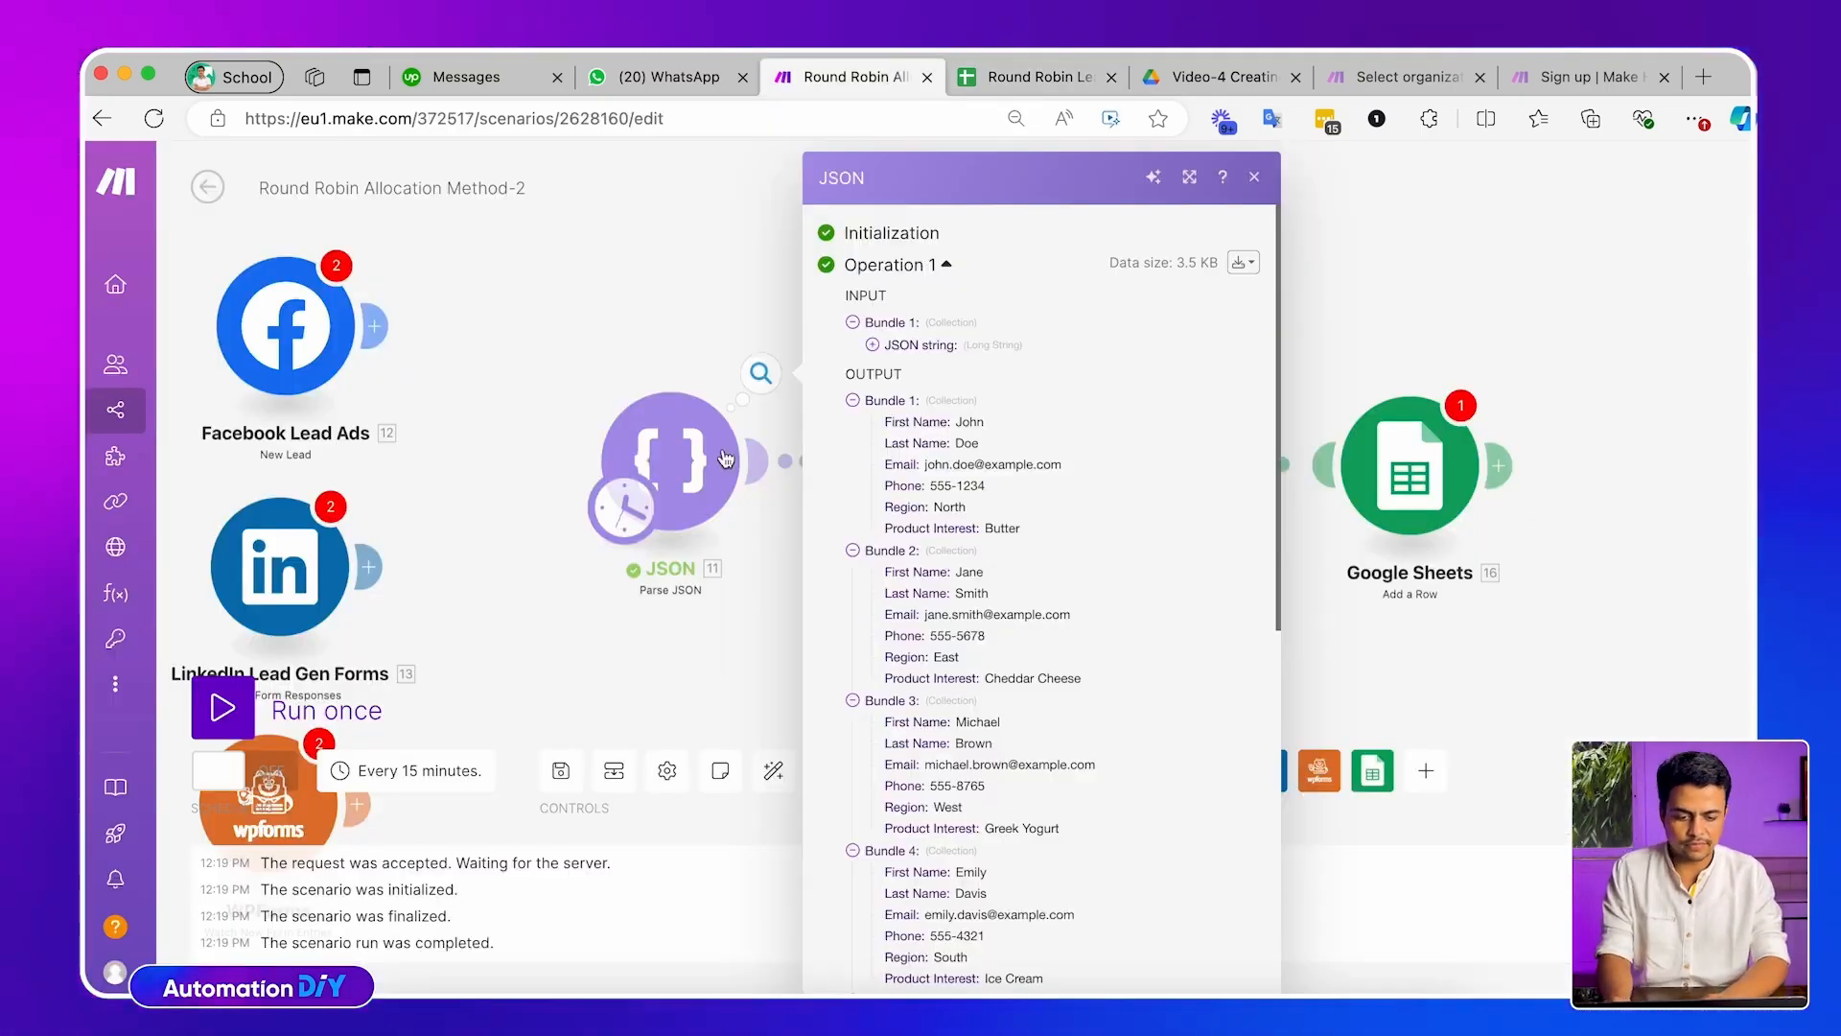
pyautogui.click(1401, 489)
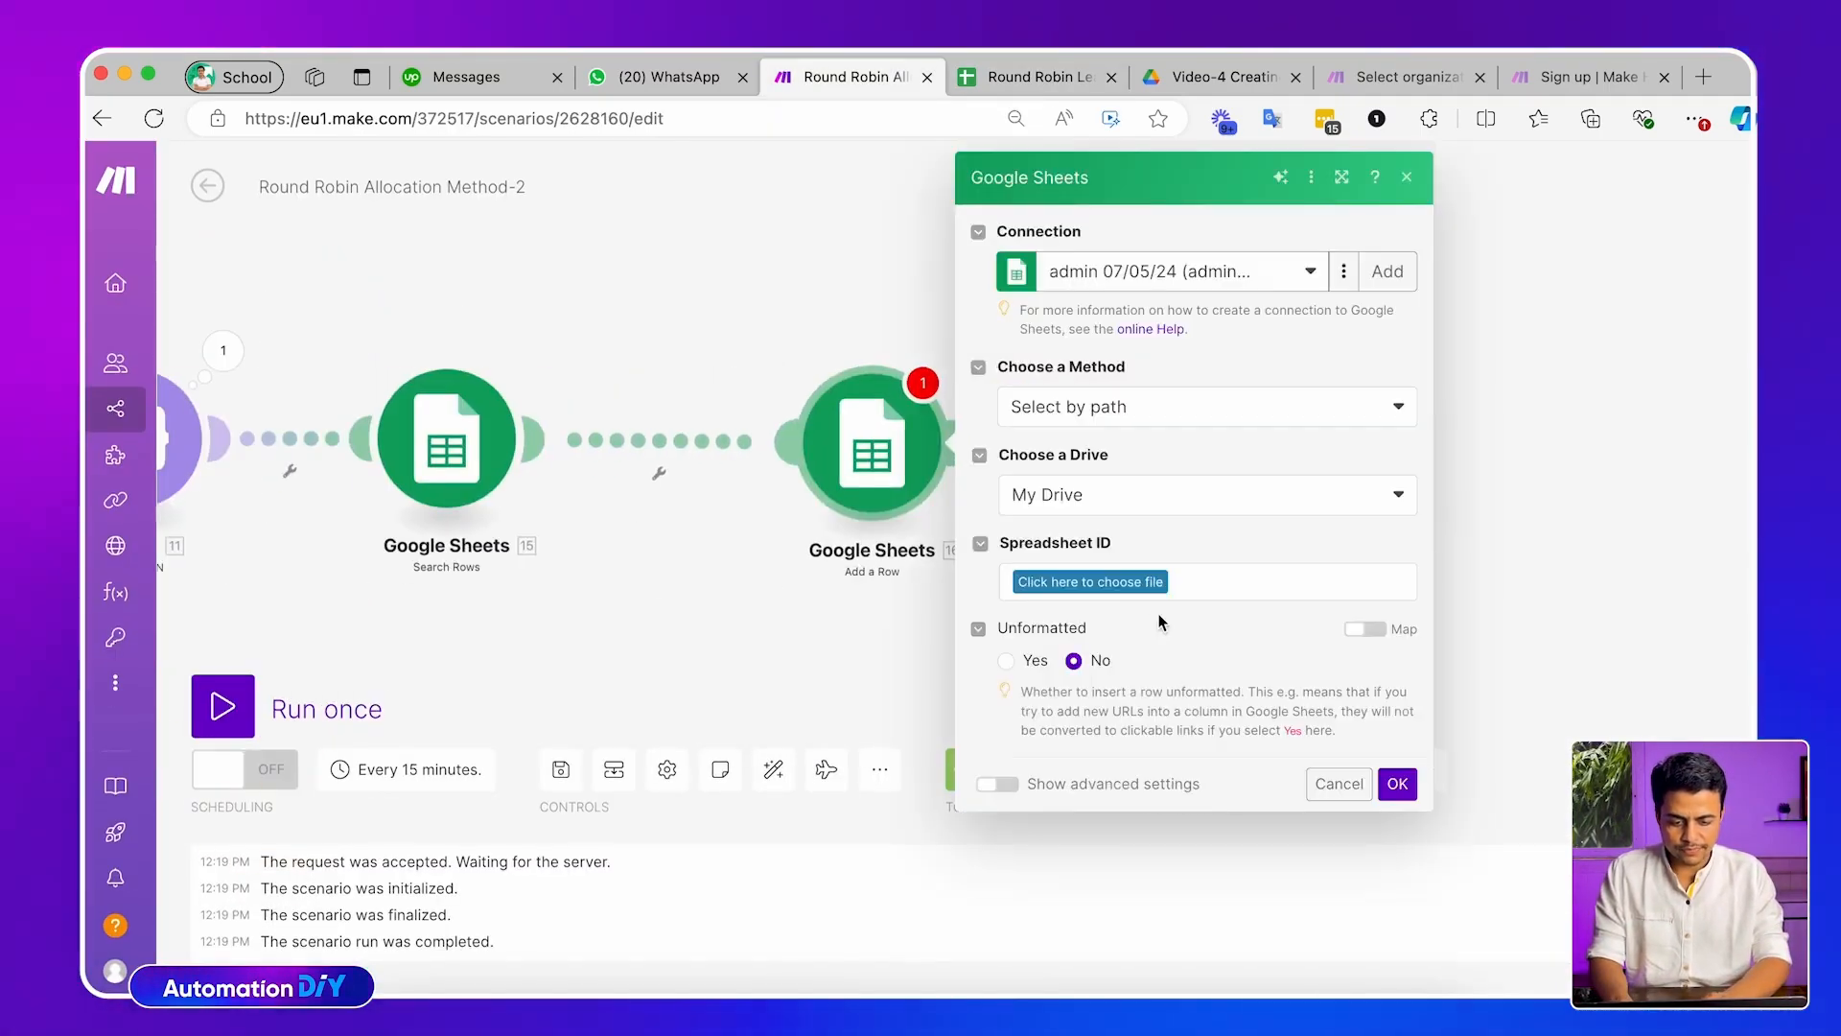
pyautogui.click(1090, 579)
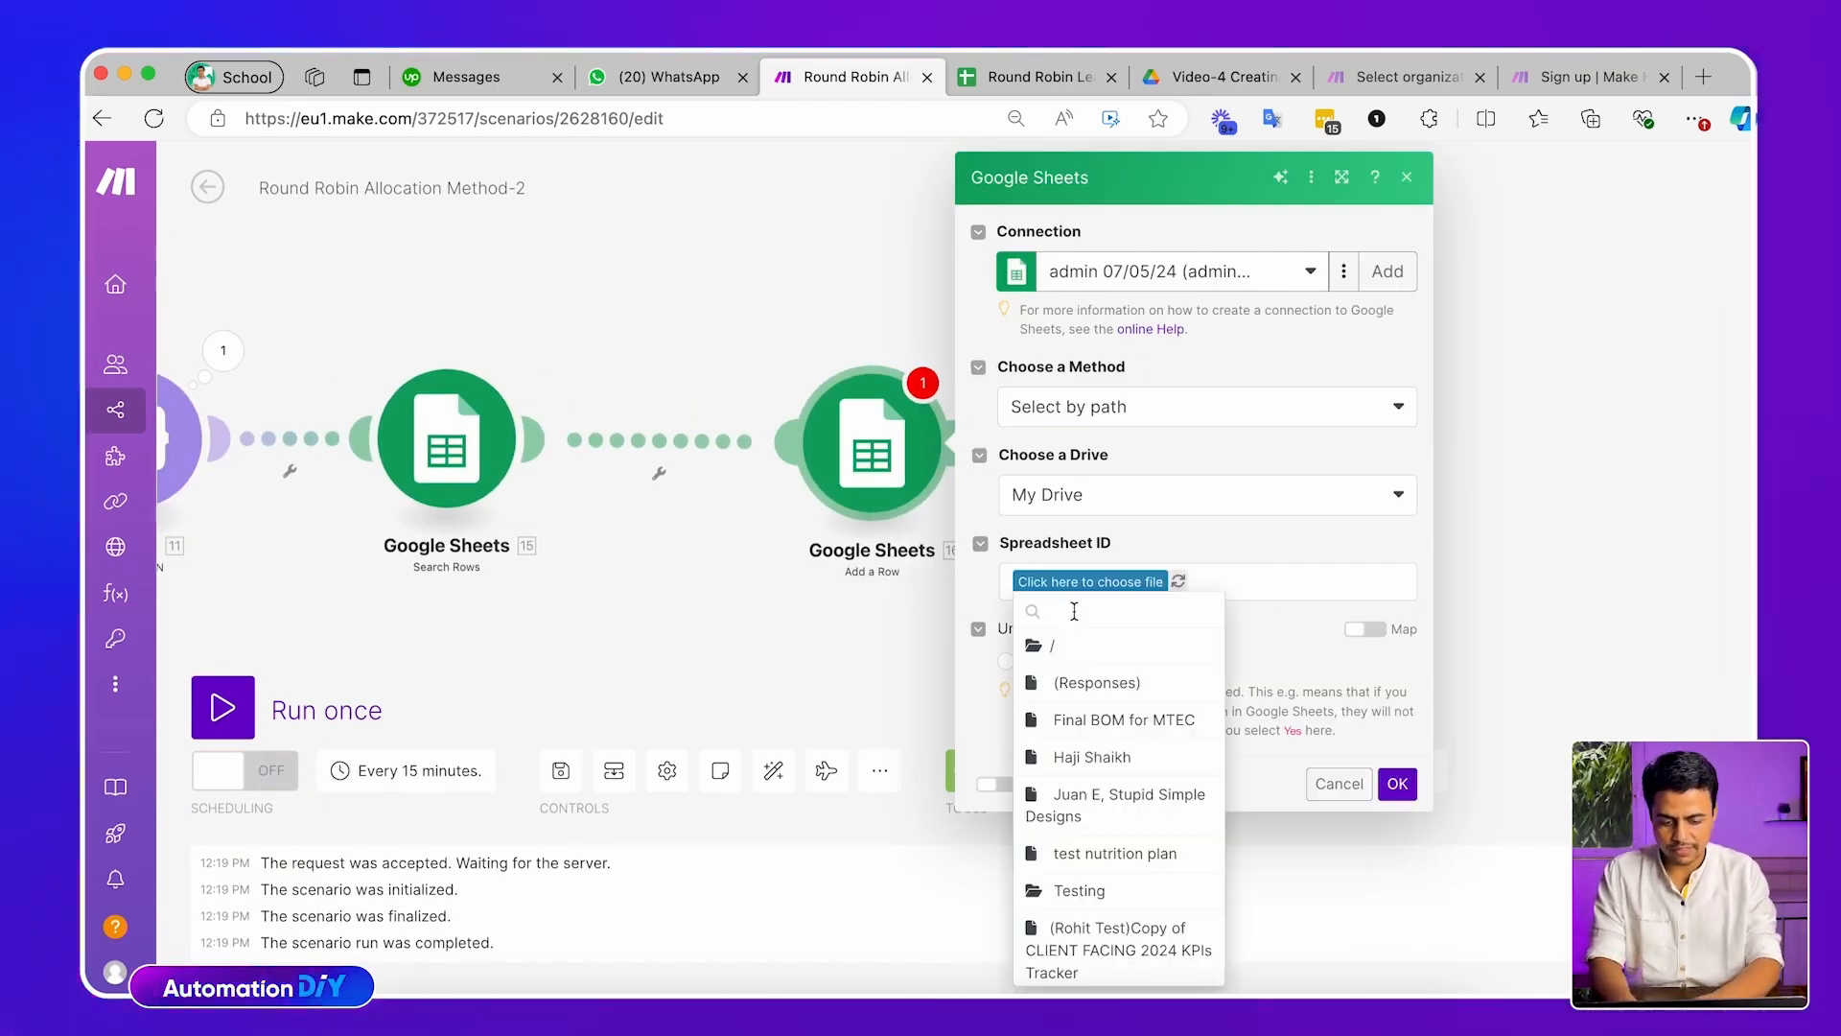
pyautogui.write('roun')
pyautogui.click(1113, 657)
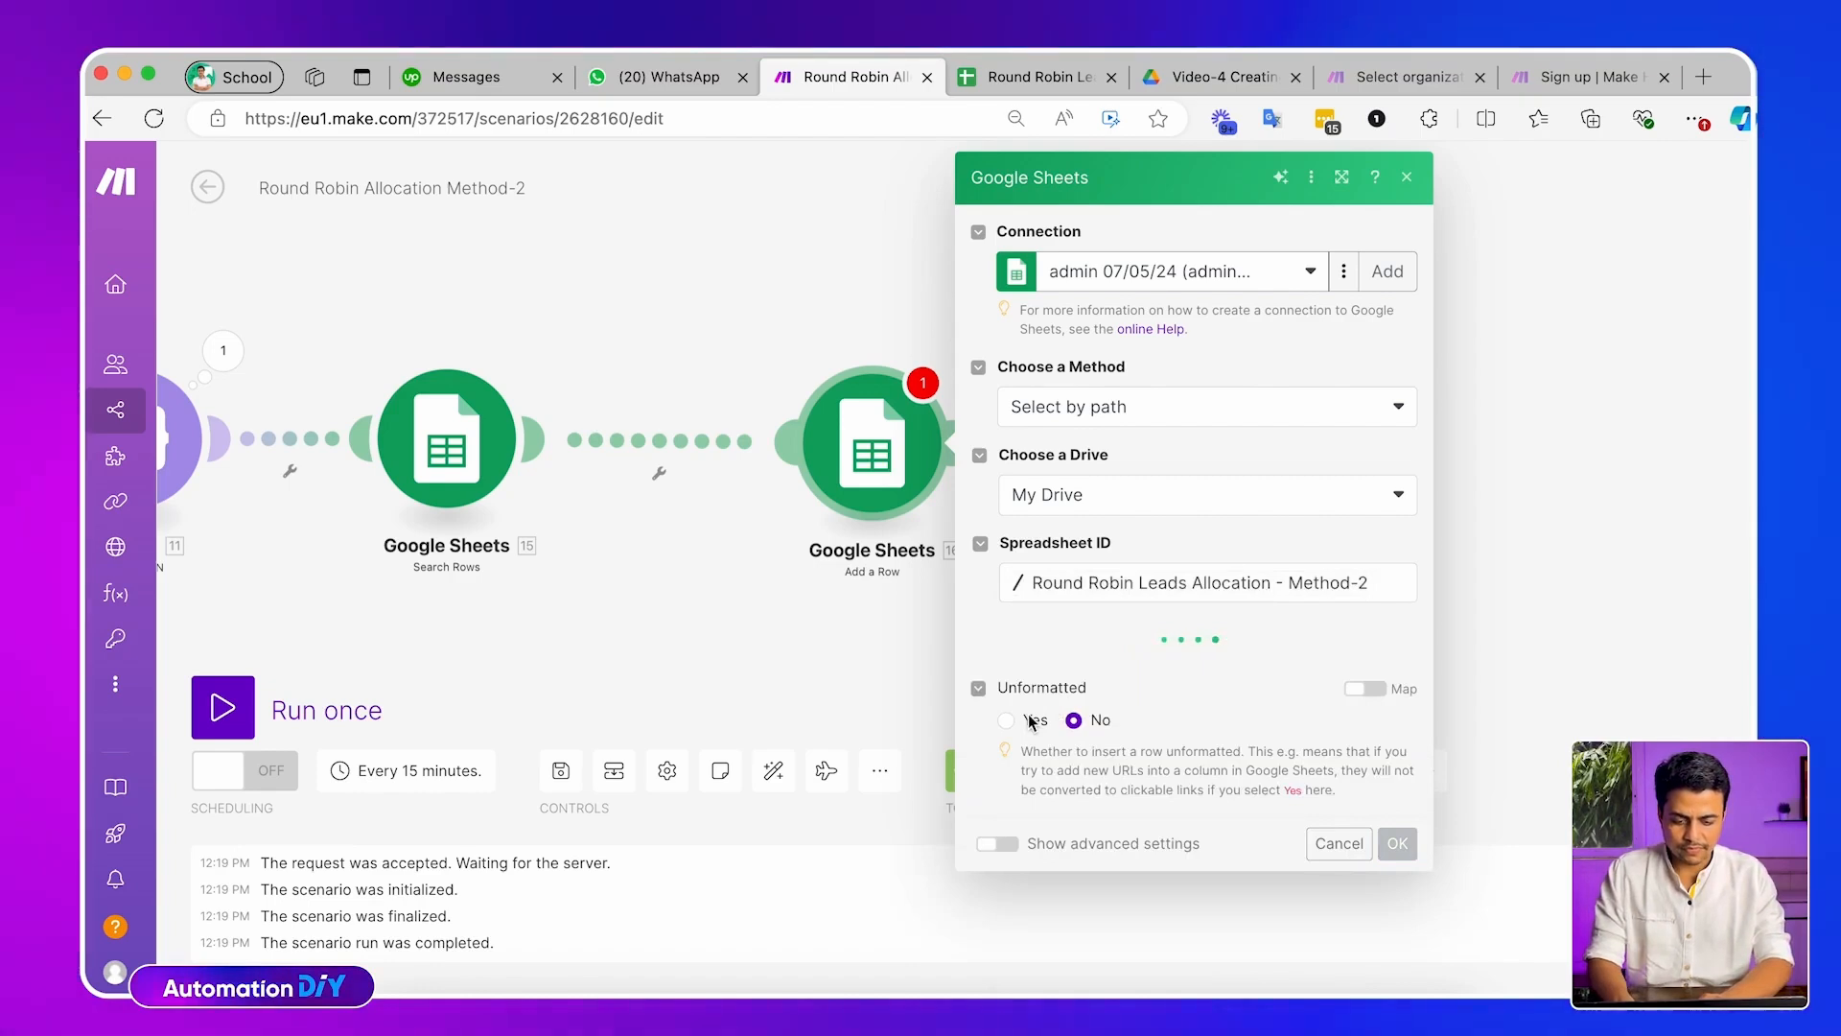
pyautogui.click(1094, 684)
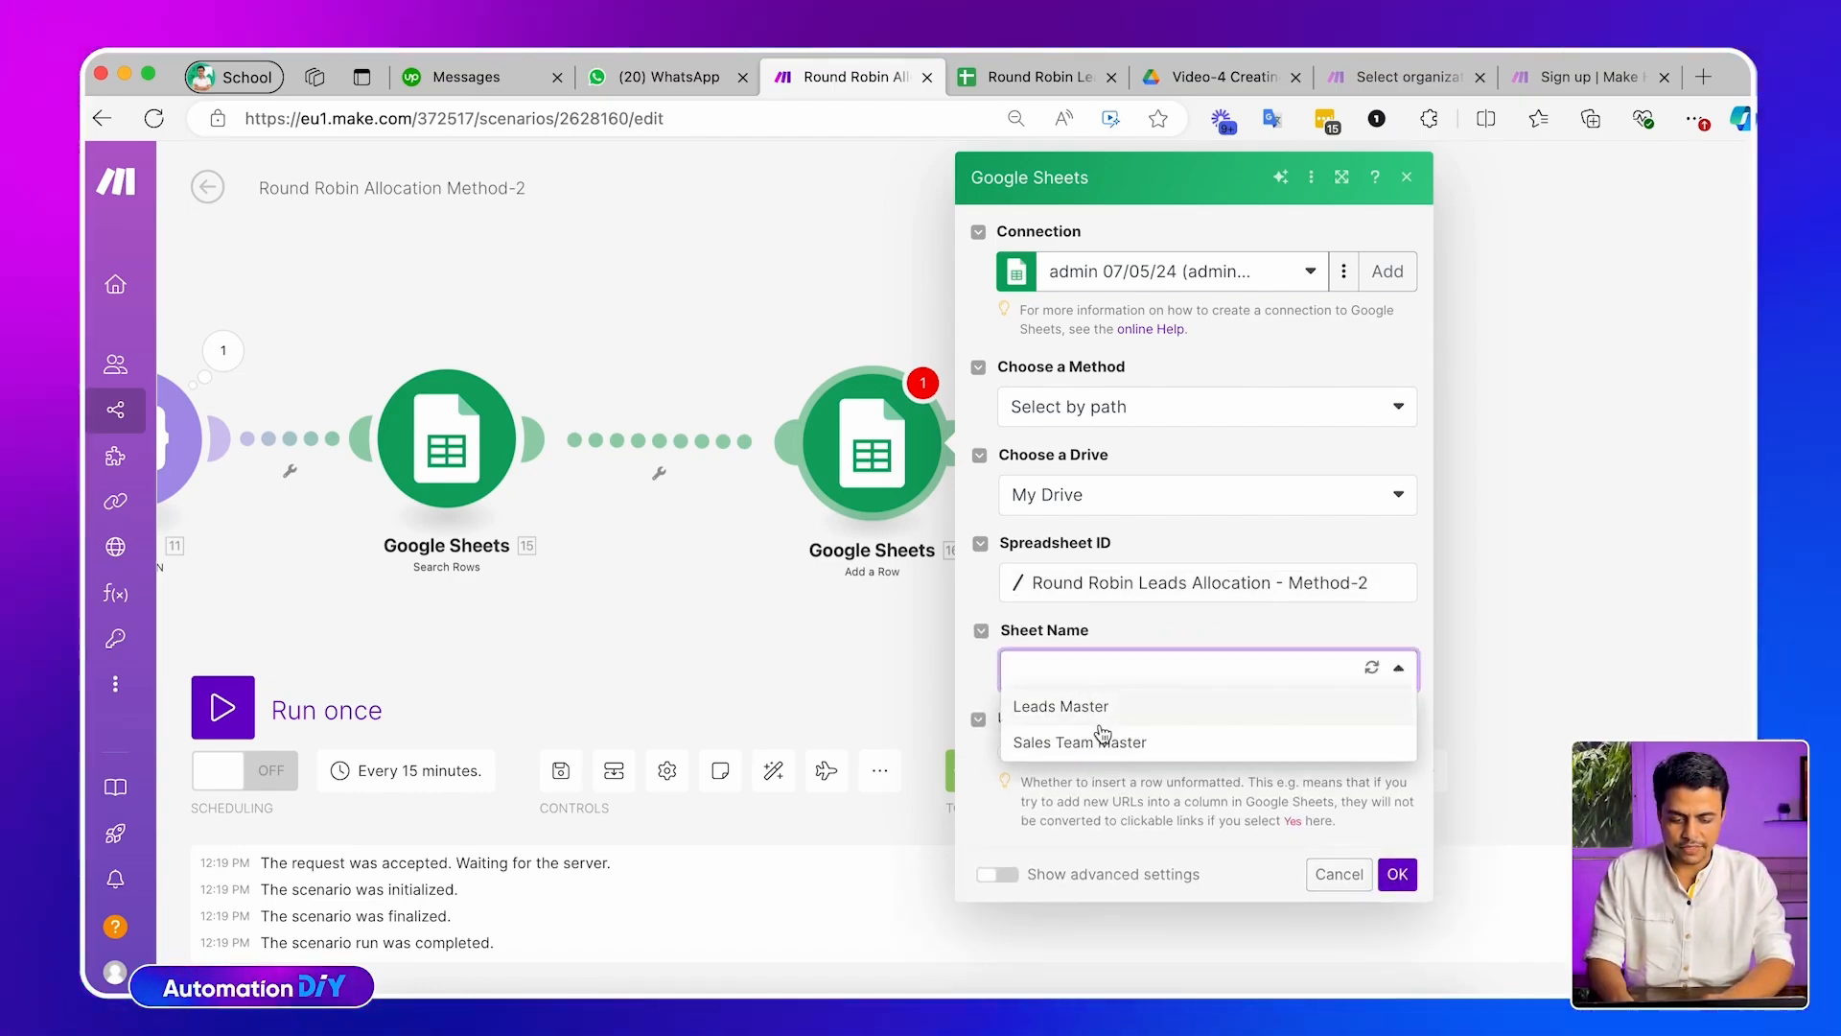
pyautogui.click(1089, 703)
pyautogui.scroll(-1, 1073, 700)
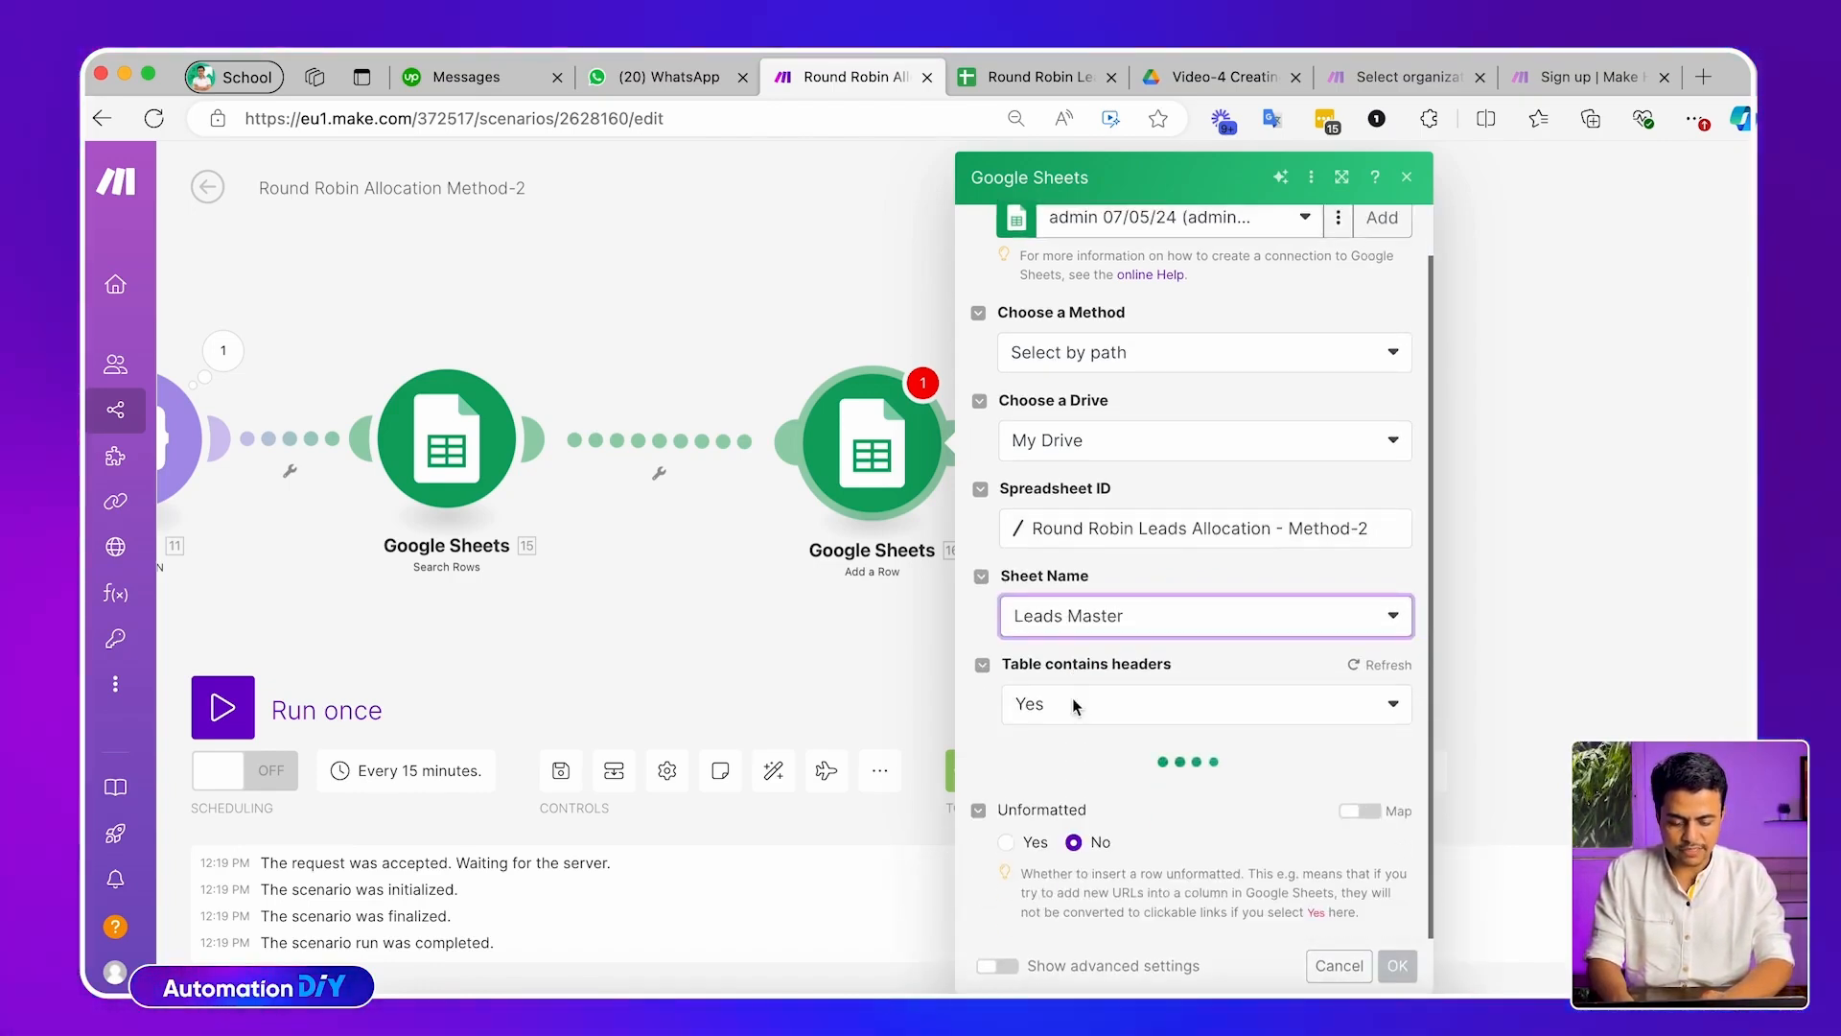
pyautogui.scroll(-3, 1075, 798)
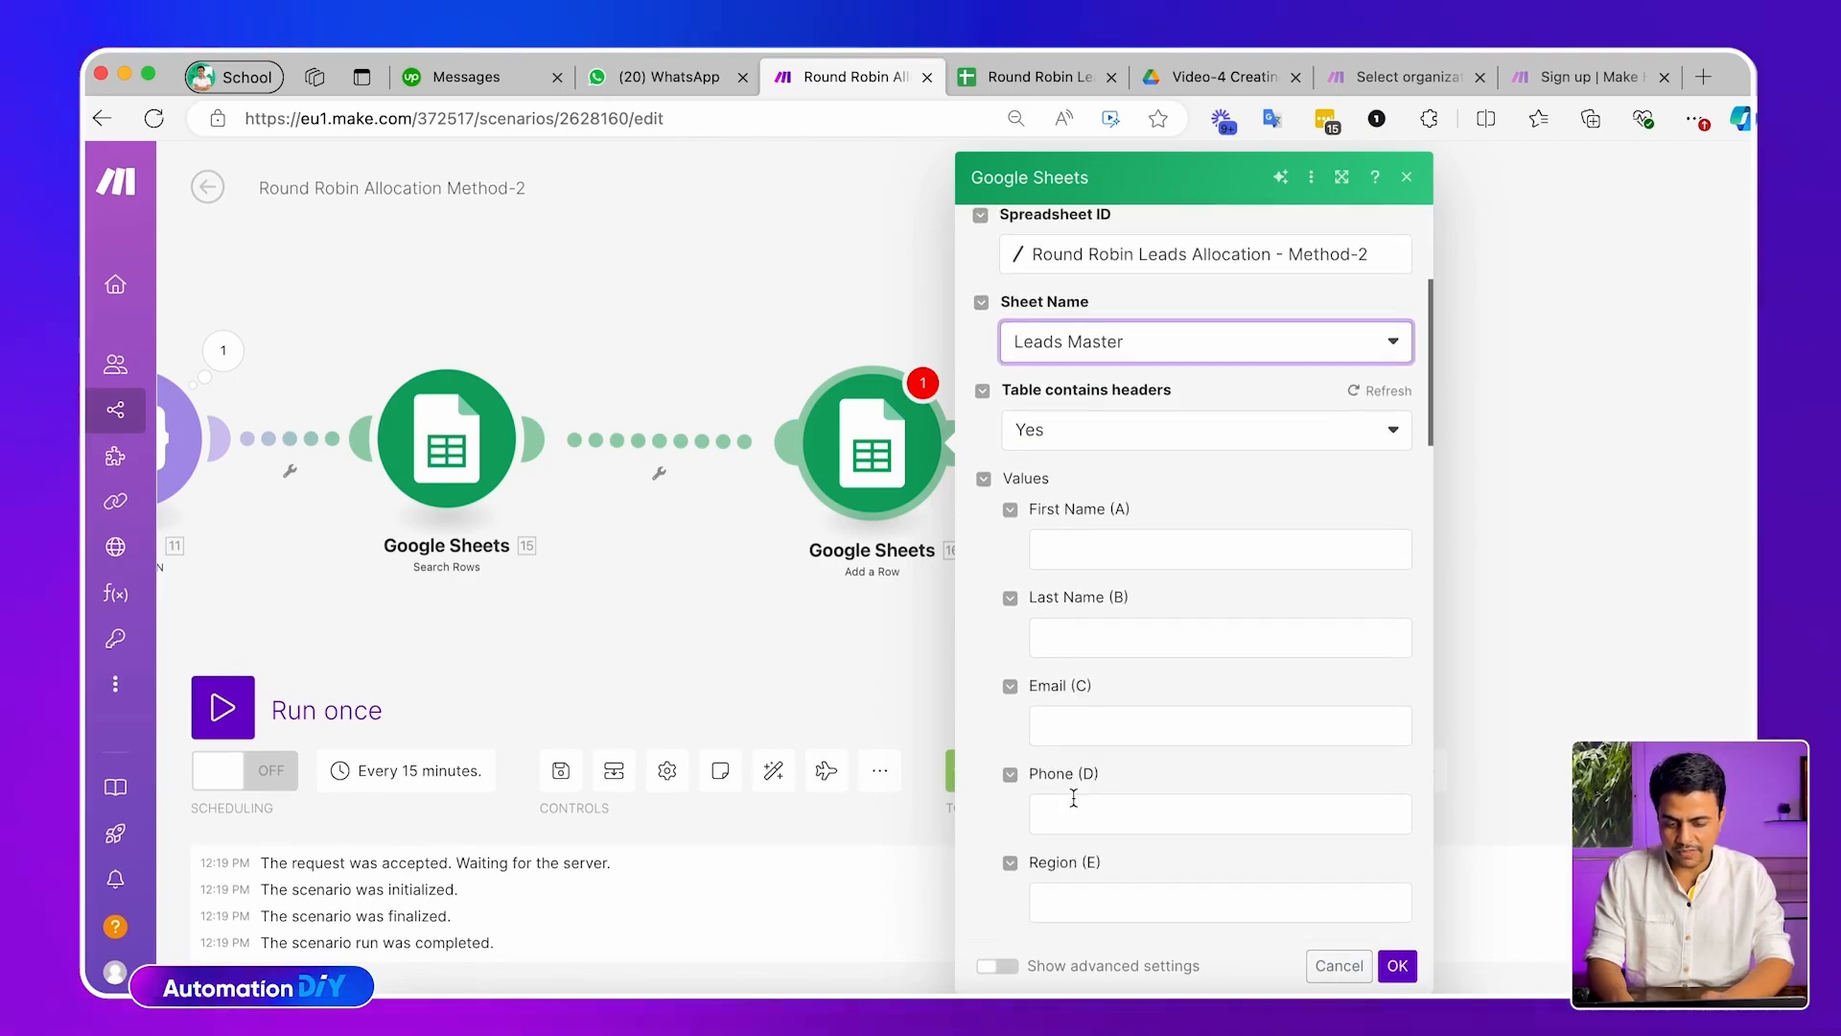
# Map the First Name (A) and Last Name (B) columns to the First Name and Last Name values from Parse JSON
pyautogui.scroll(-1, 1074, 799)
pyautogui.click(1059, 490)
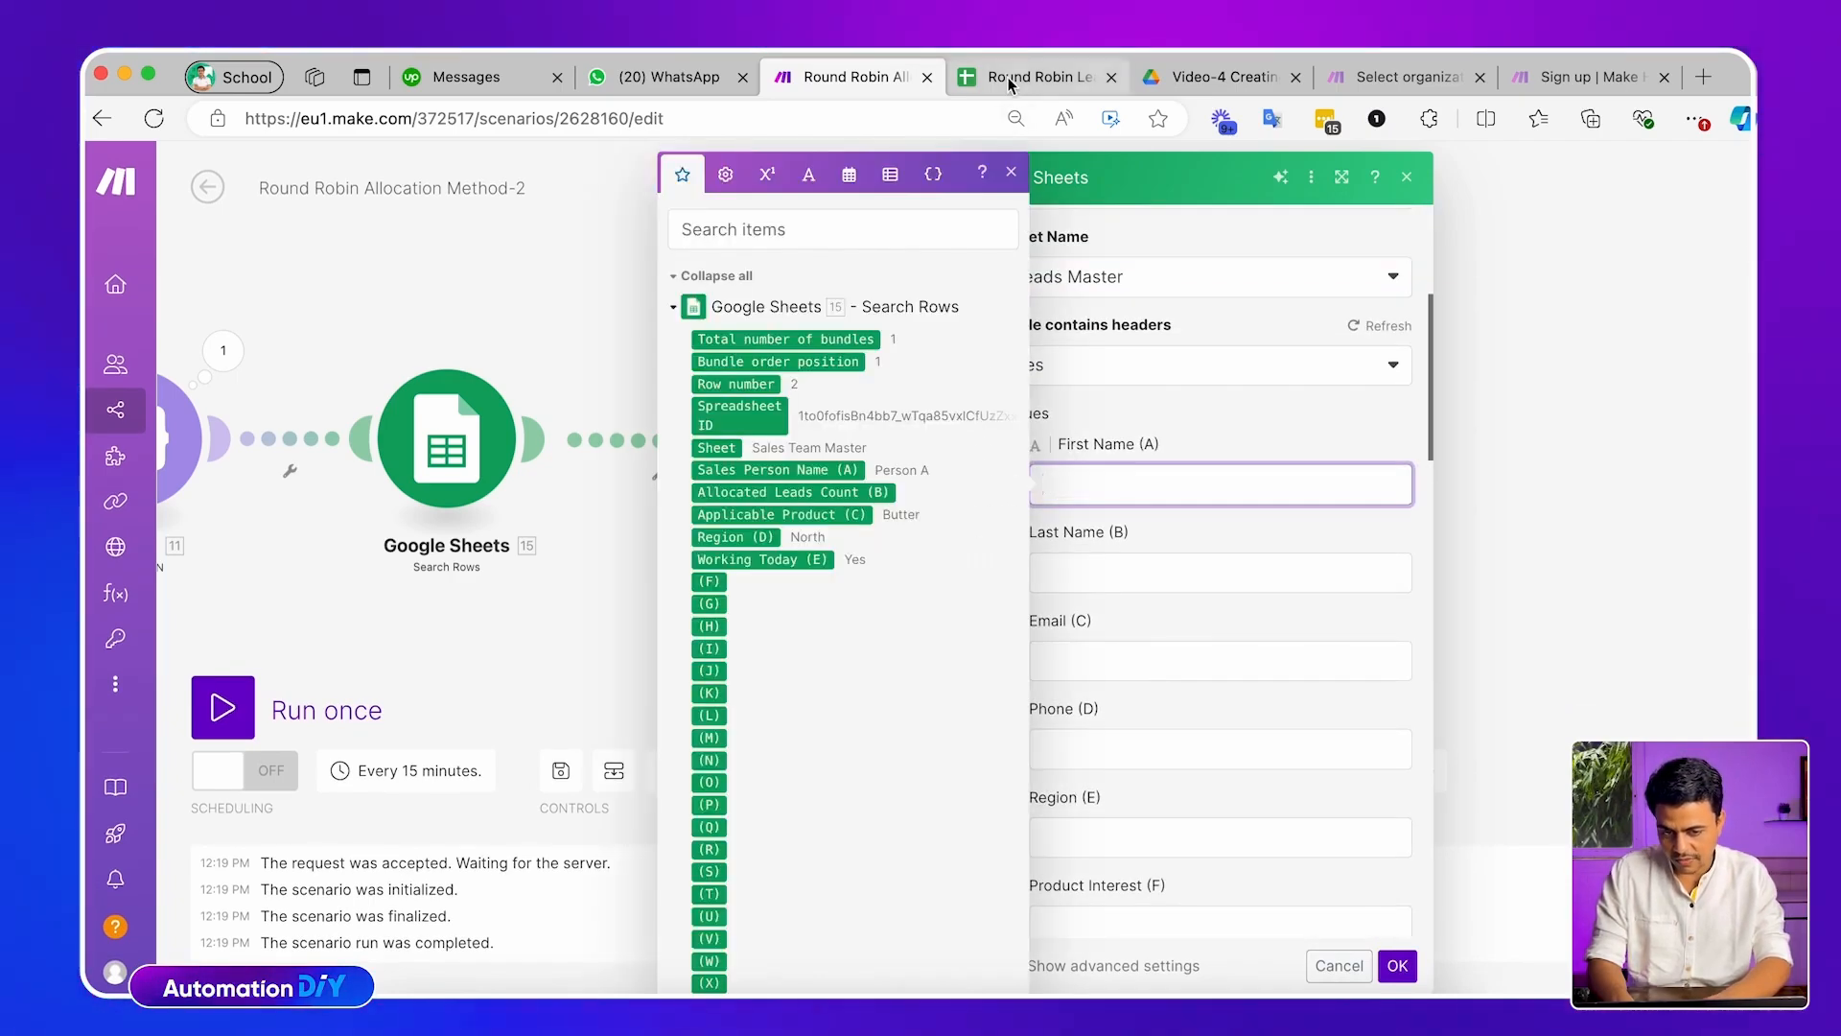
pyautogui.scroll(-15, 958, 826)
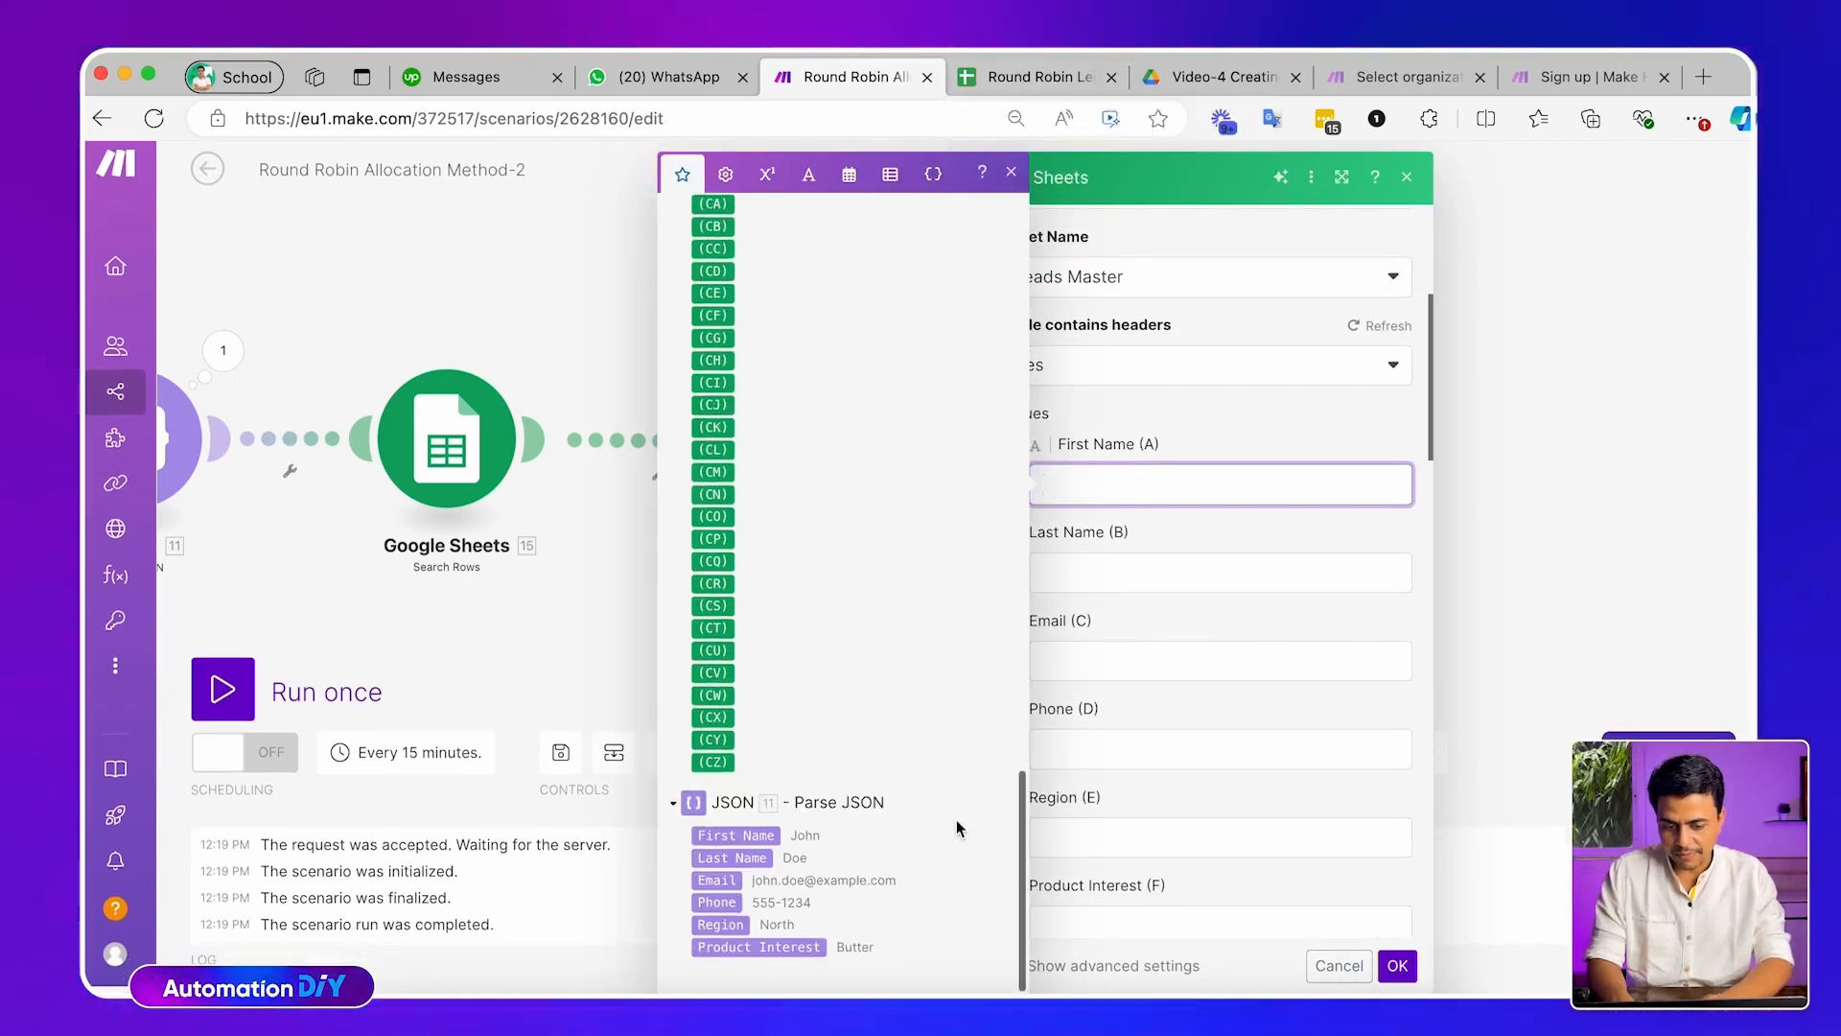
pyautogui.click(747, 835)
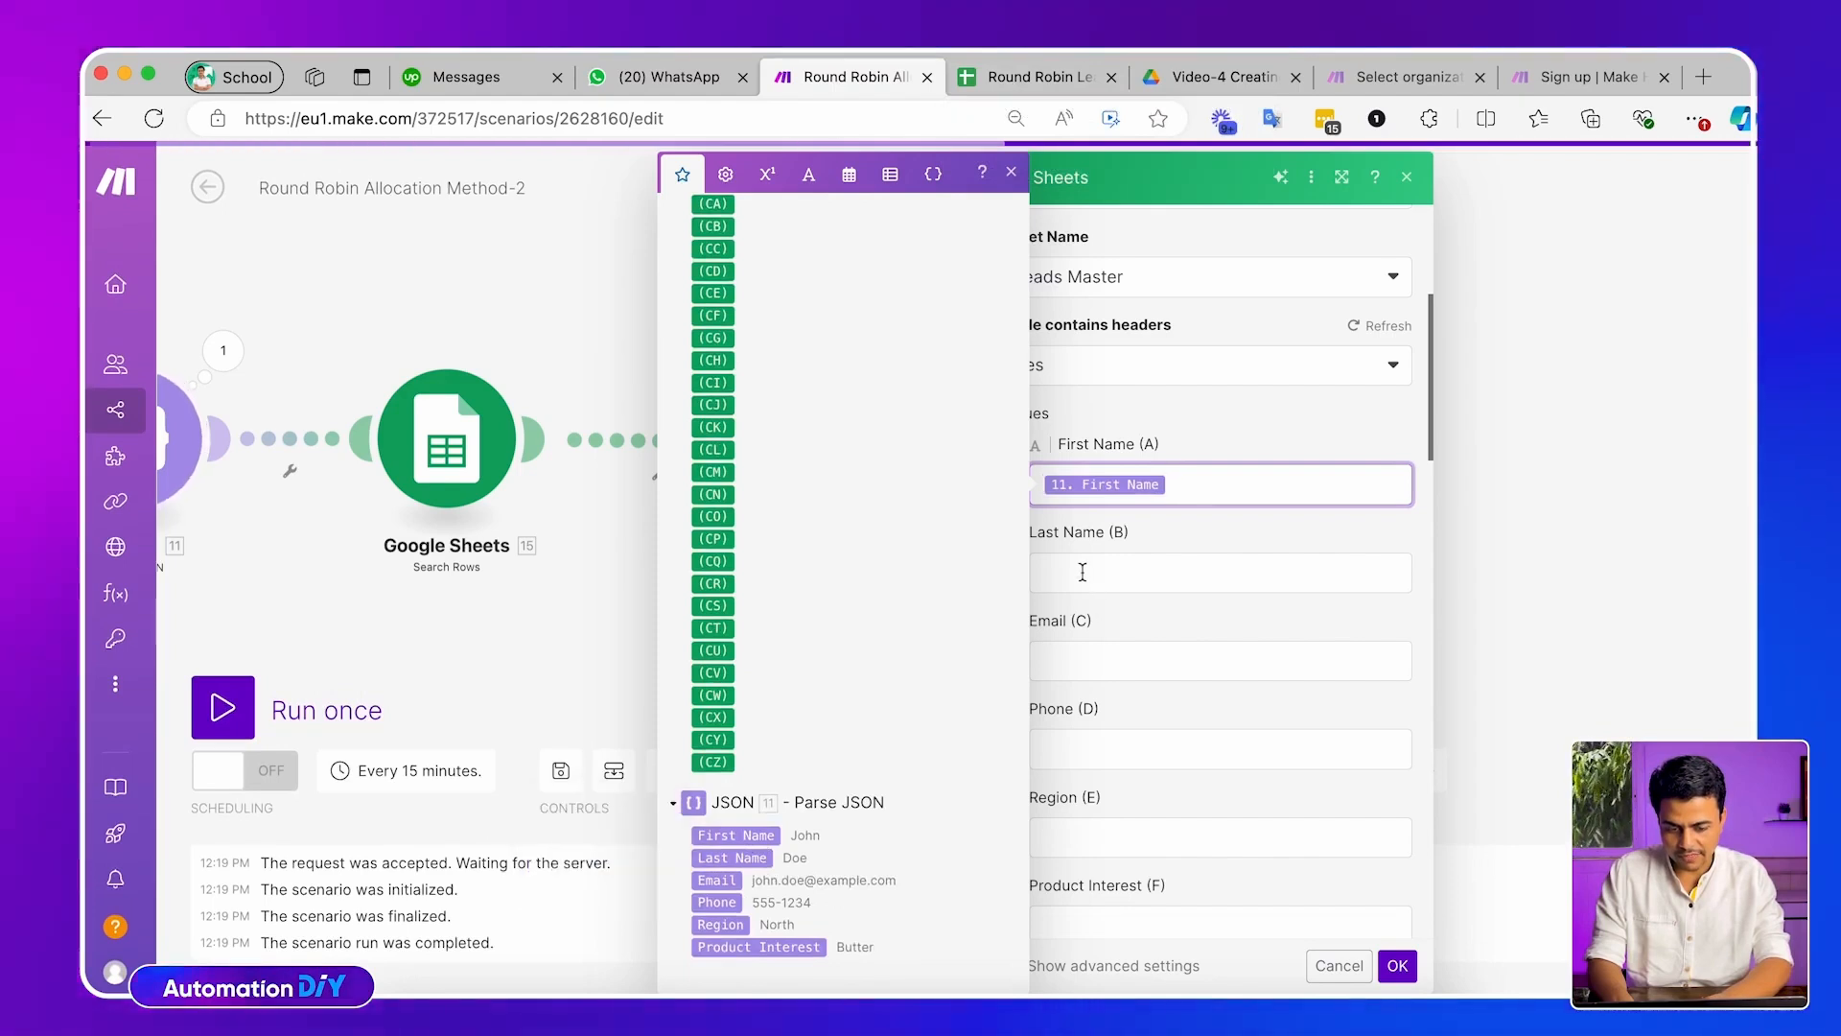
pyautogui.press('Tab')
pyautogui.scroll(-15, 827, 877)
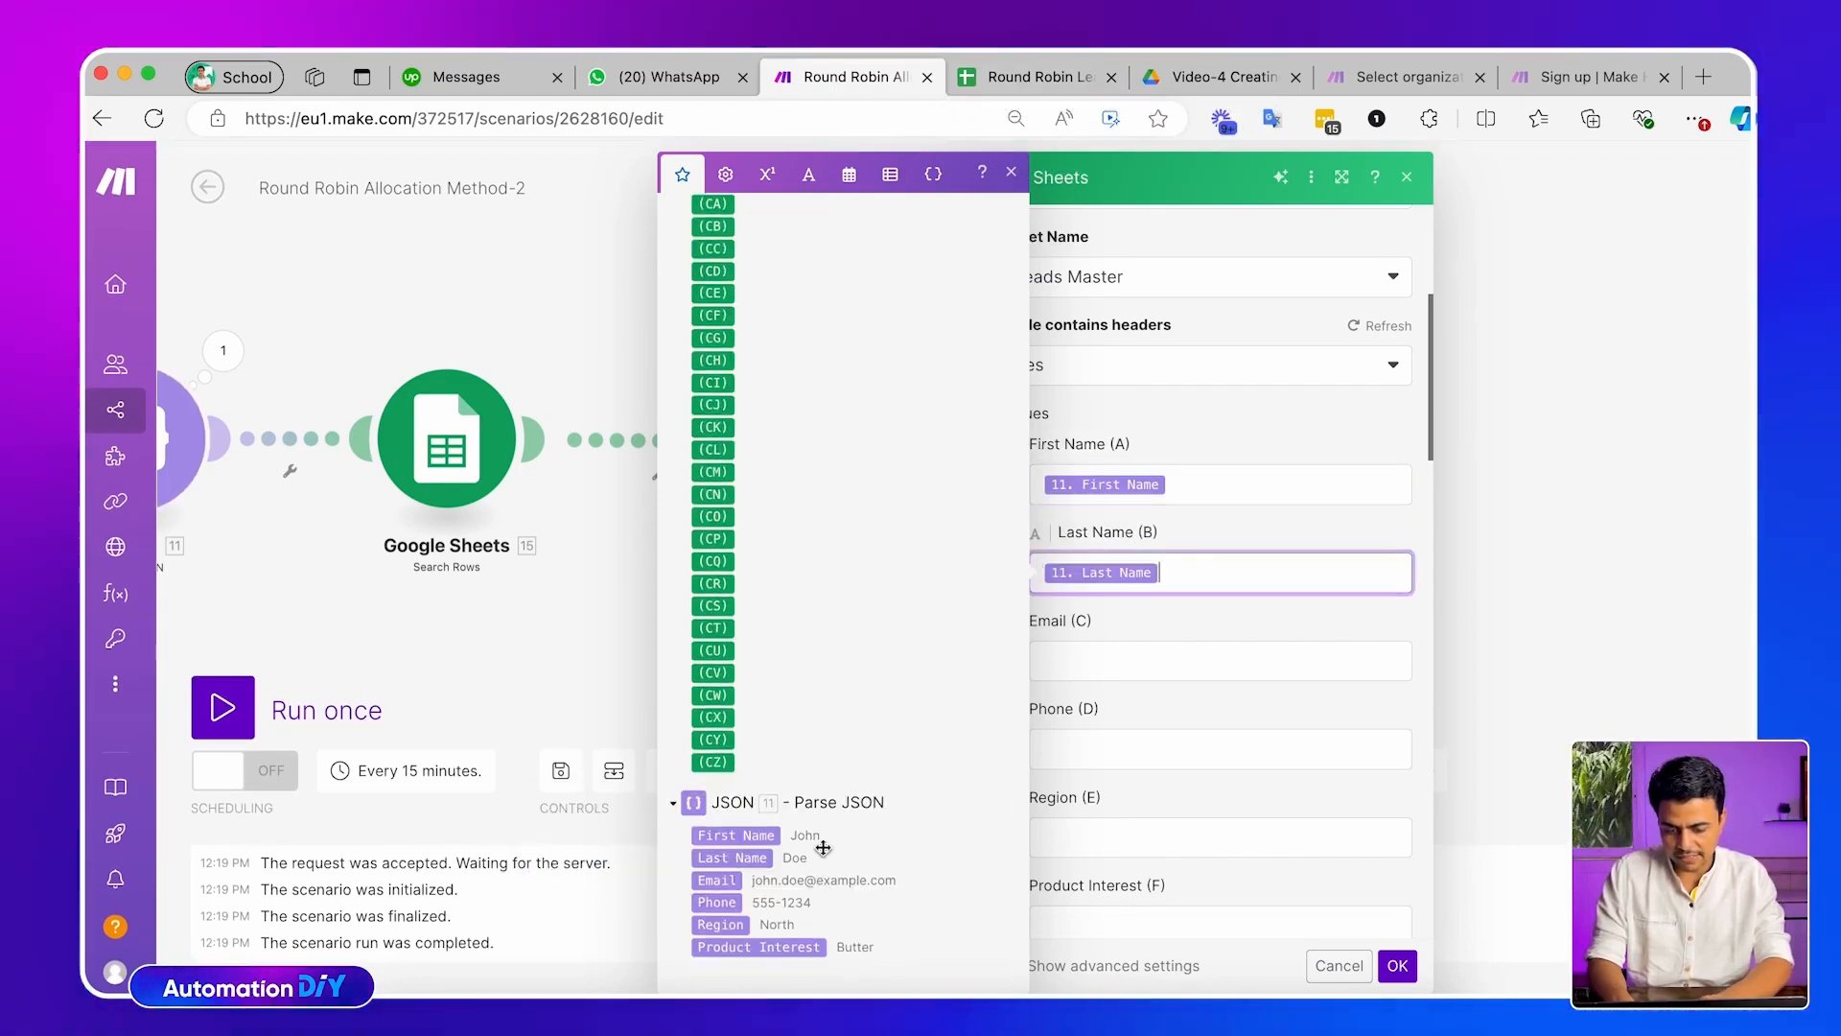
# Map the Email (C) and Phone (D) columns to the parsed lead's Email and Phone values
pyautogui.press('Tab')
pyautogui.scroll(-15, 848, 929)
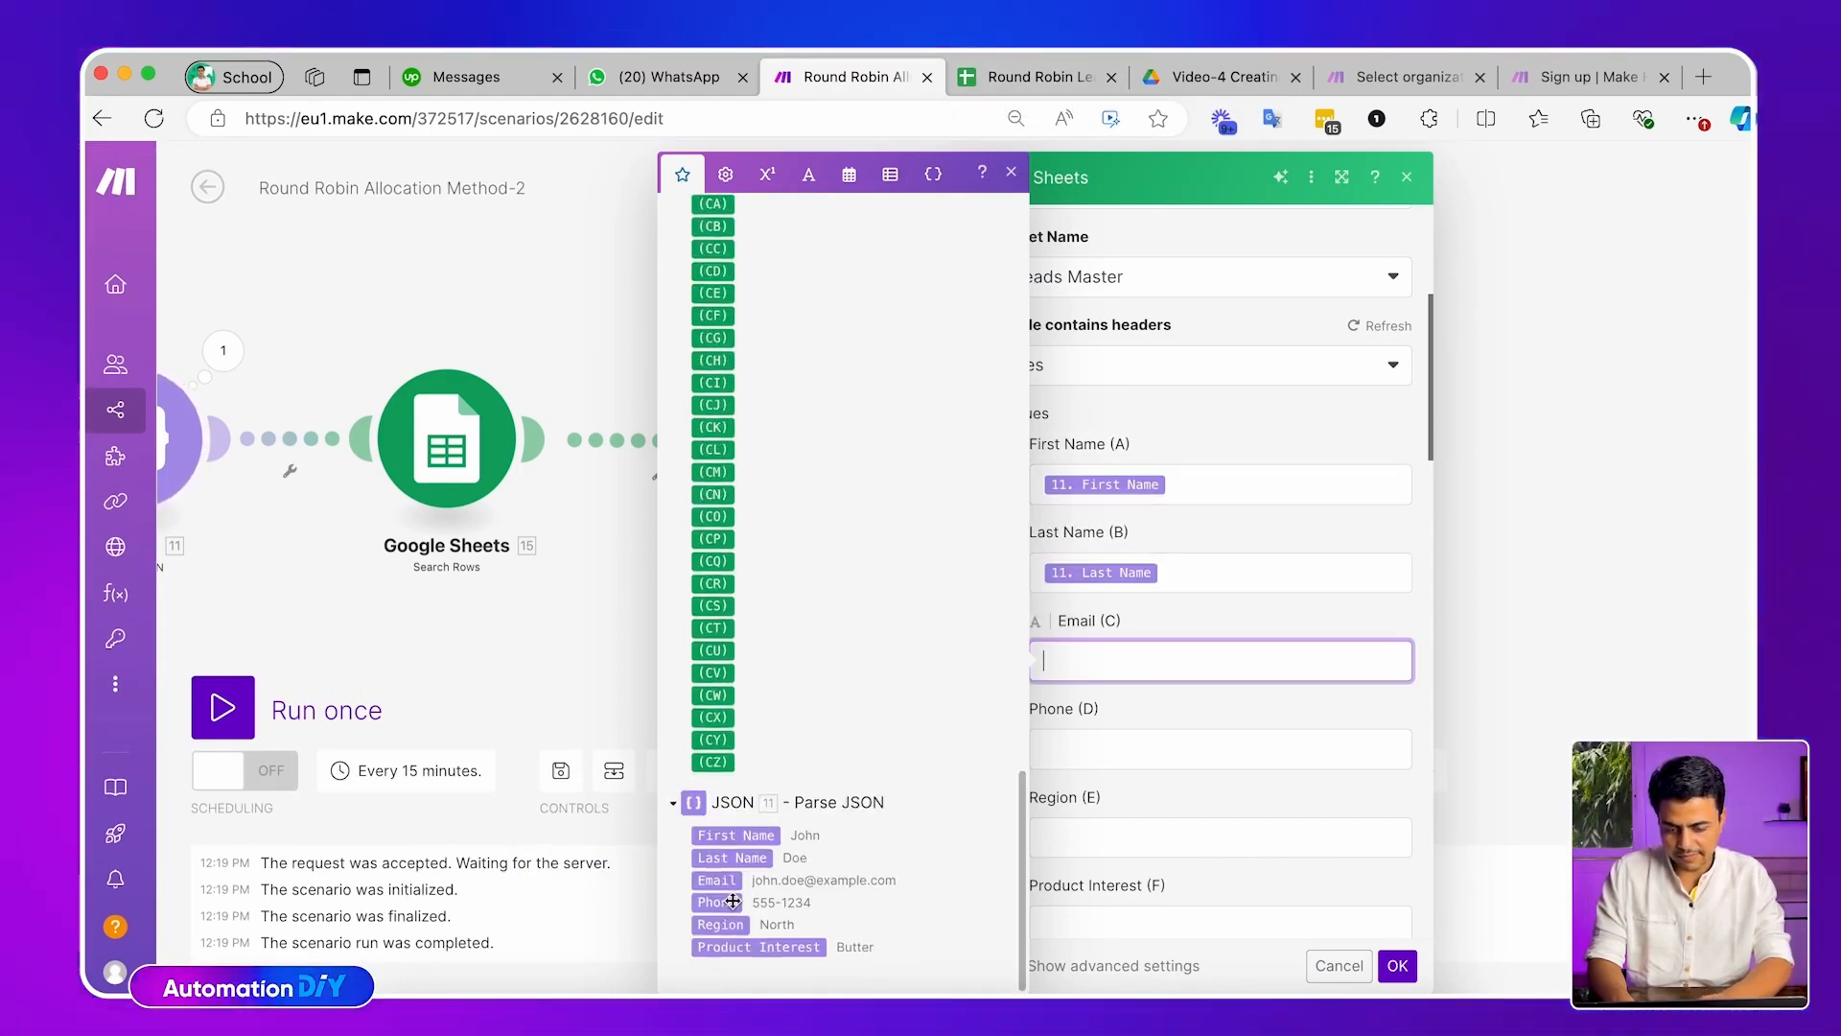
pyautogui.press('Tab')
pyautogui.scroll(-15, 828, 863)
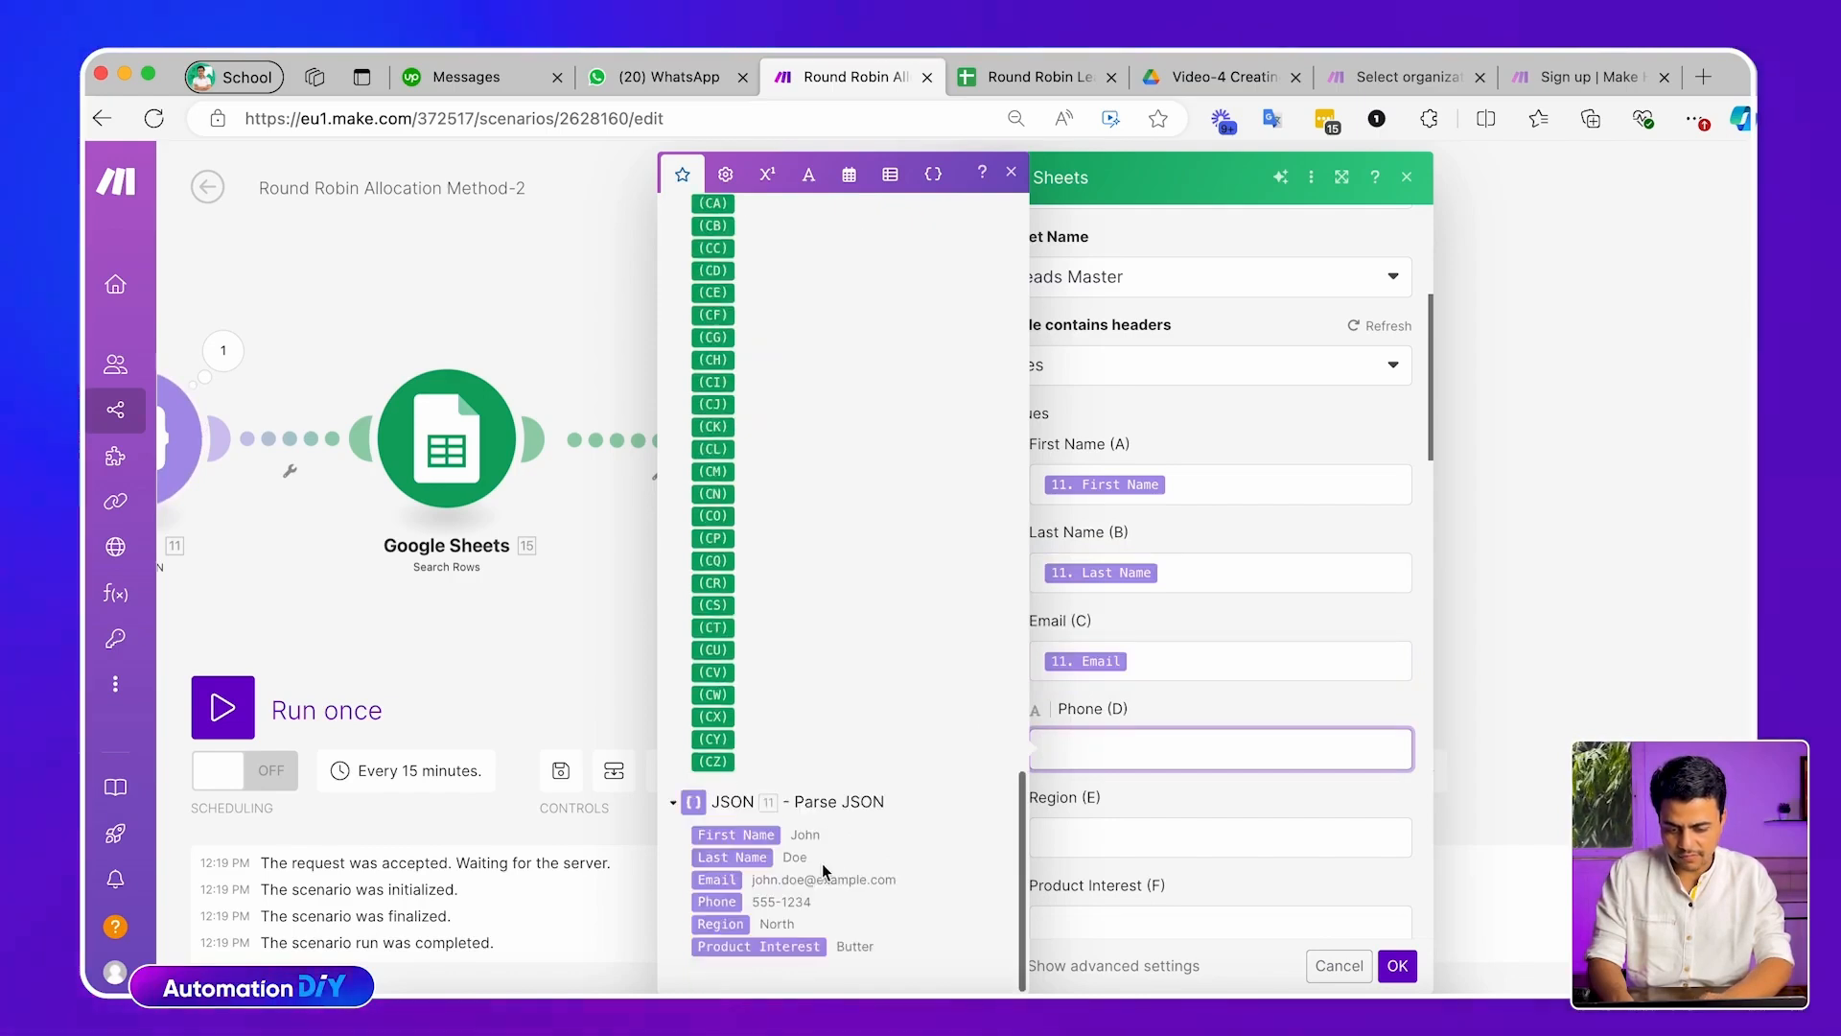
pyautogui.click(711, 902)
# Map the Region (E) and Product Interest (F) columns to the Region and Product Interest values from Parse JSON
pyautogui.press('Tab')
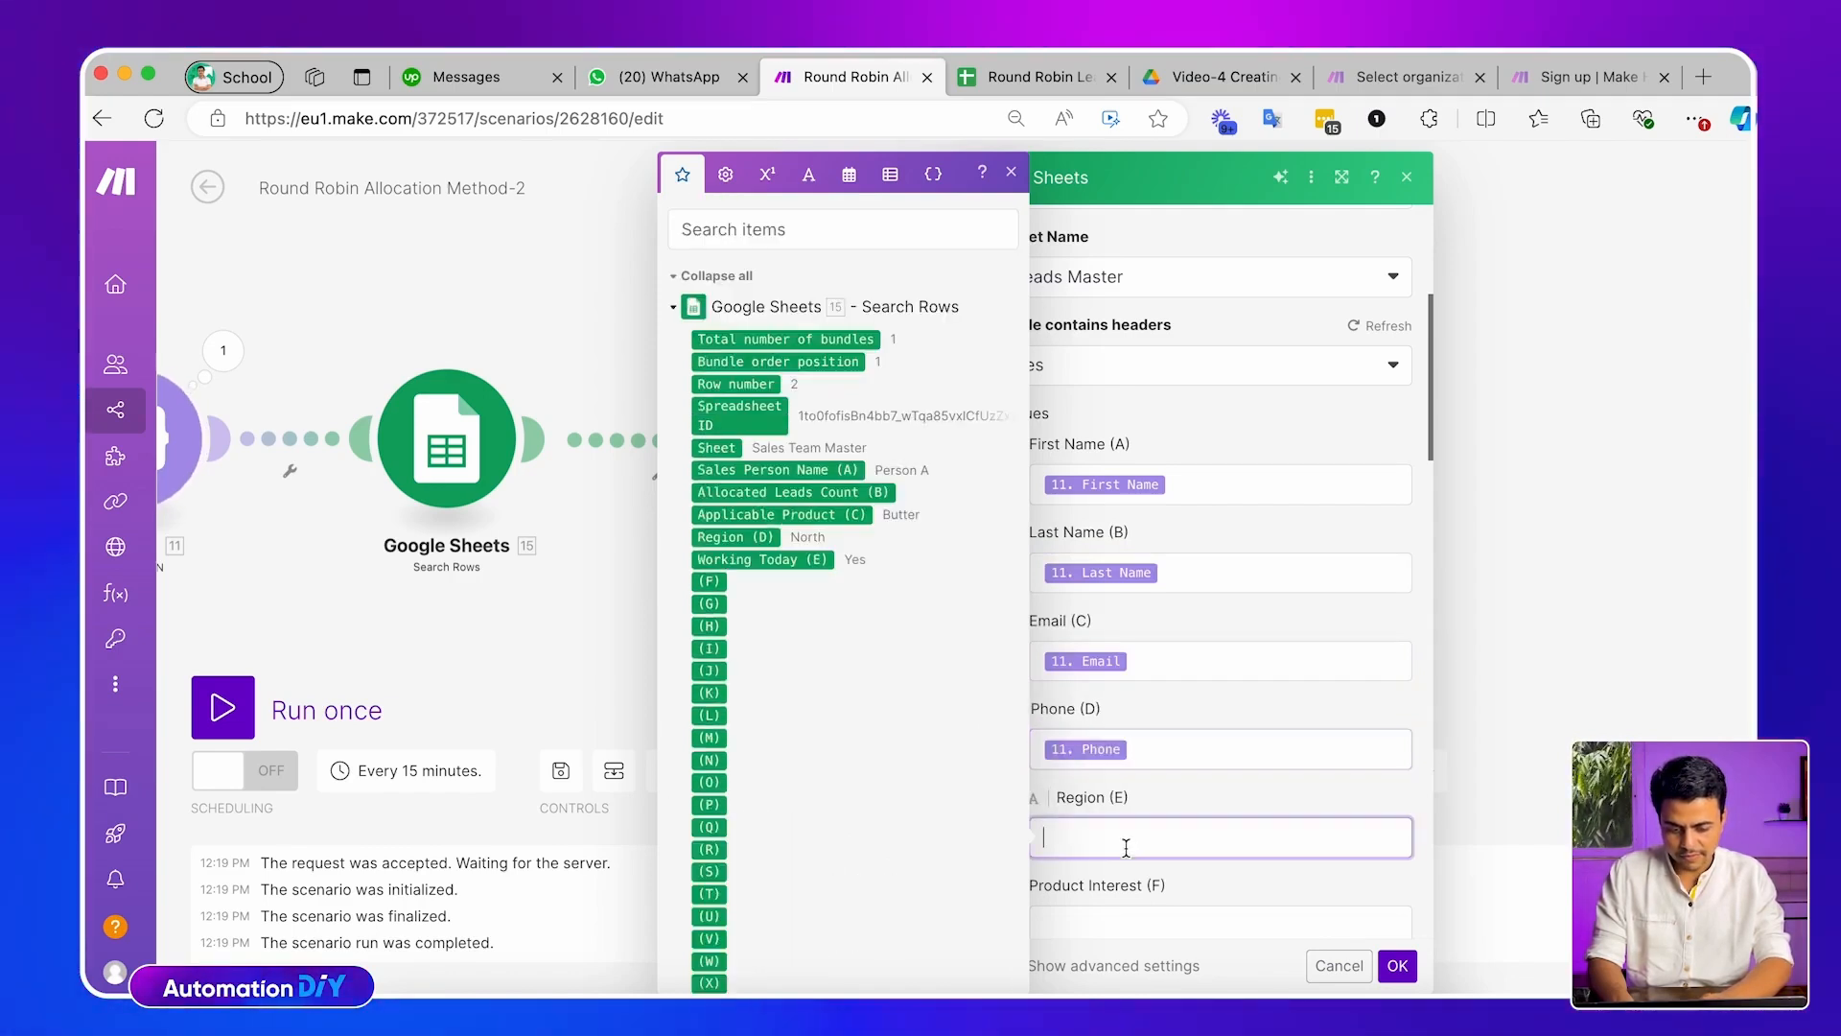
pyautogui.scroll(-15, 748, 902)
pyautogui.click(705, 926)
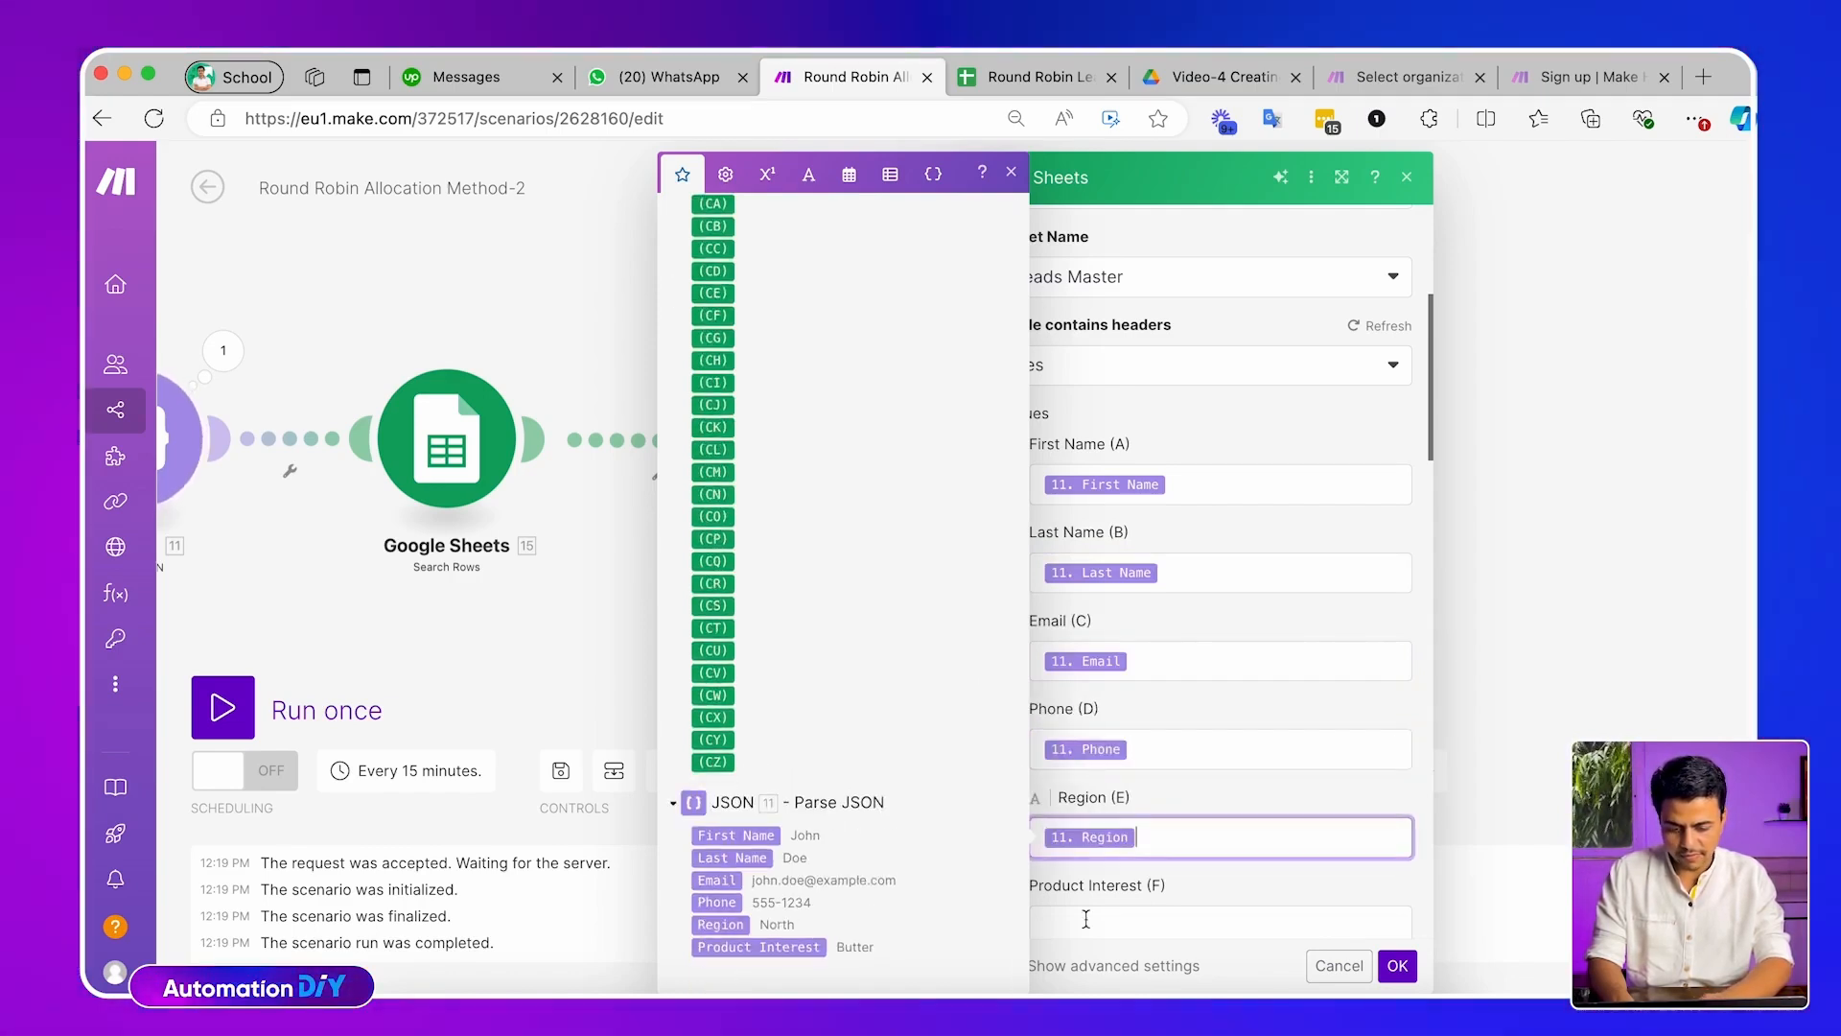
pyautogui.press('Tab')
pyautogui.scroll(-10, 842, 937)
pyautogui.scroll(-10, 842, 937)
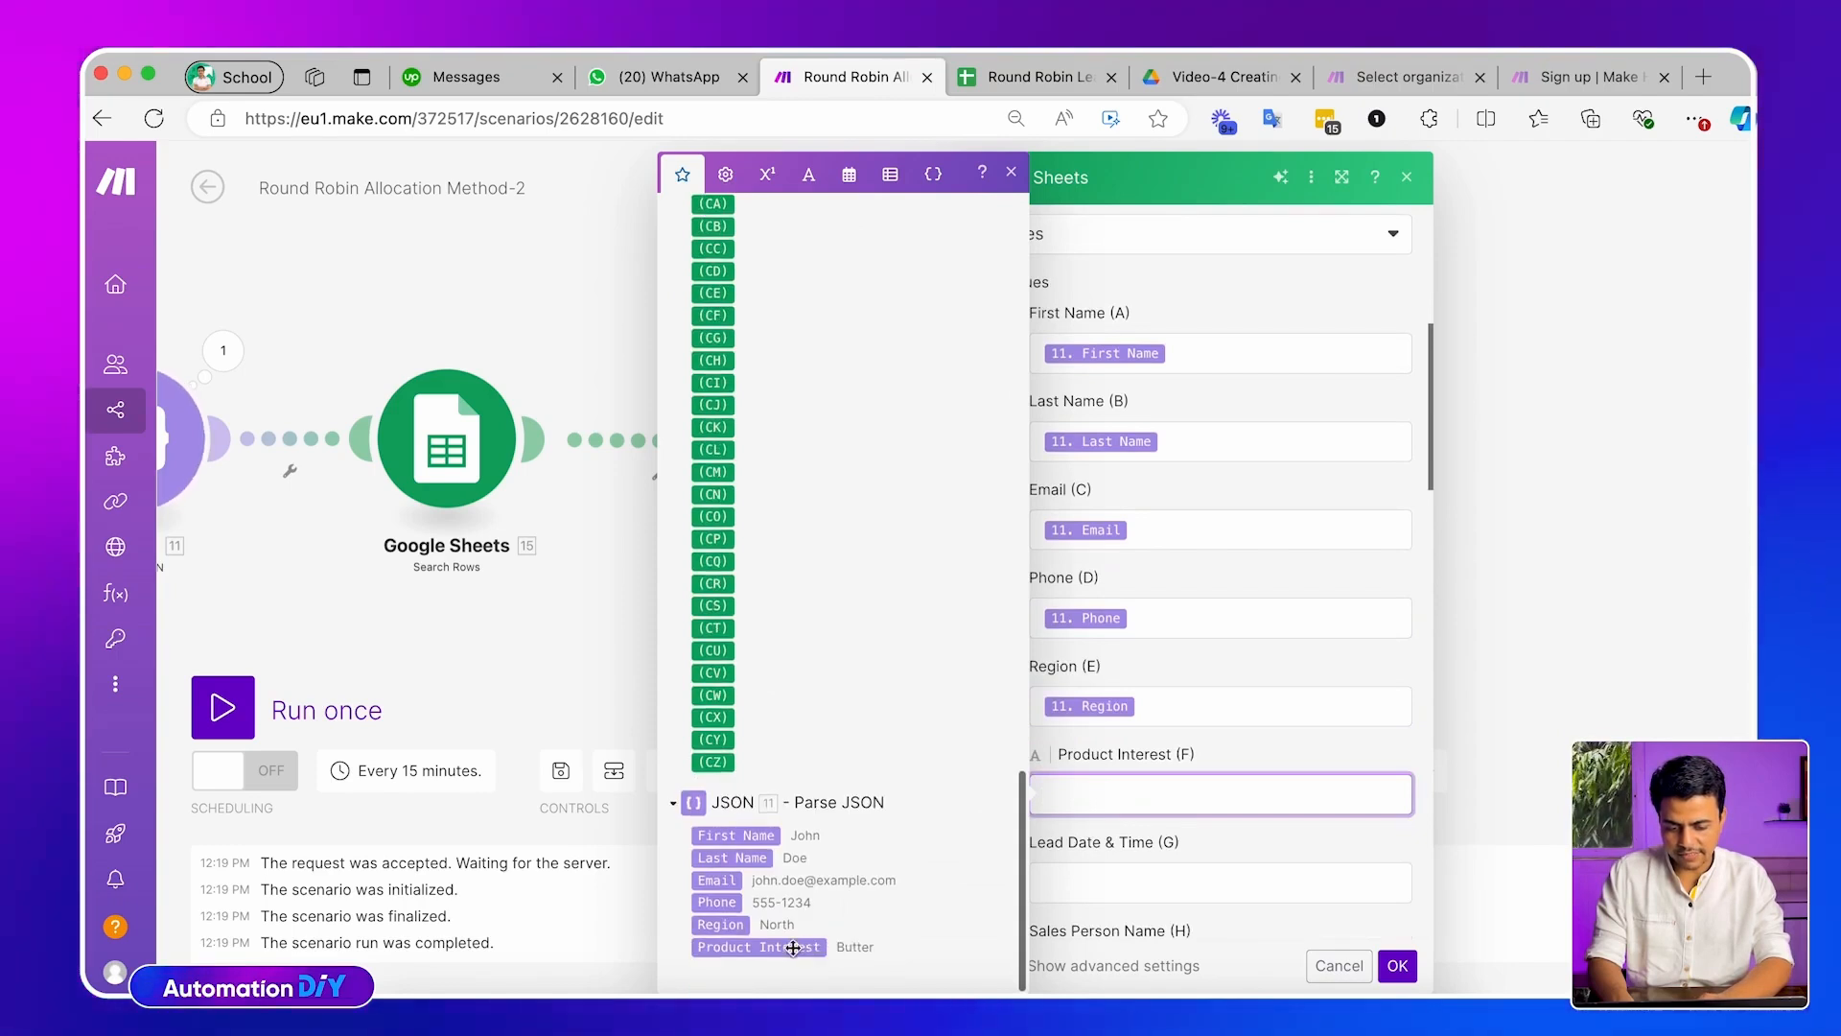
pyautogui.click(1171, 849)
pyautogui.scroll(-2, 1175, 824)
# Set Lead Date & Time (G) to formatDate(now; DD-MM-YYYY HH:mm)
pyautogui.click(1122, 731)
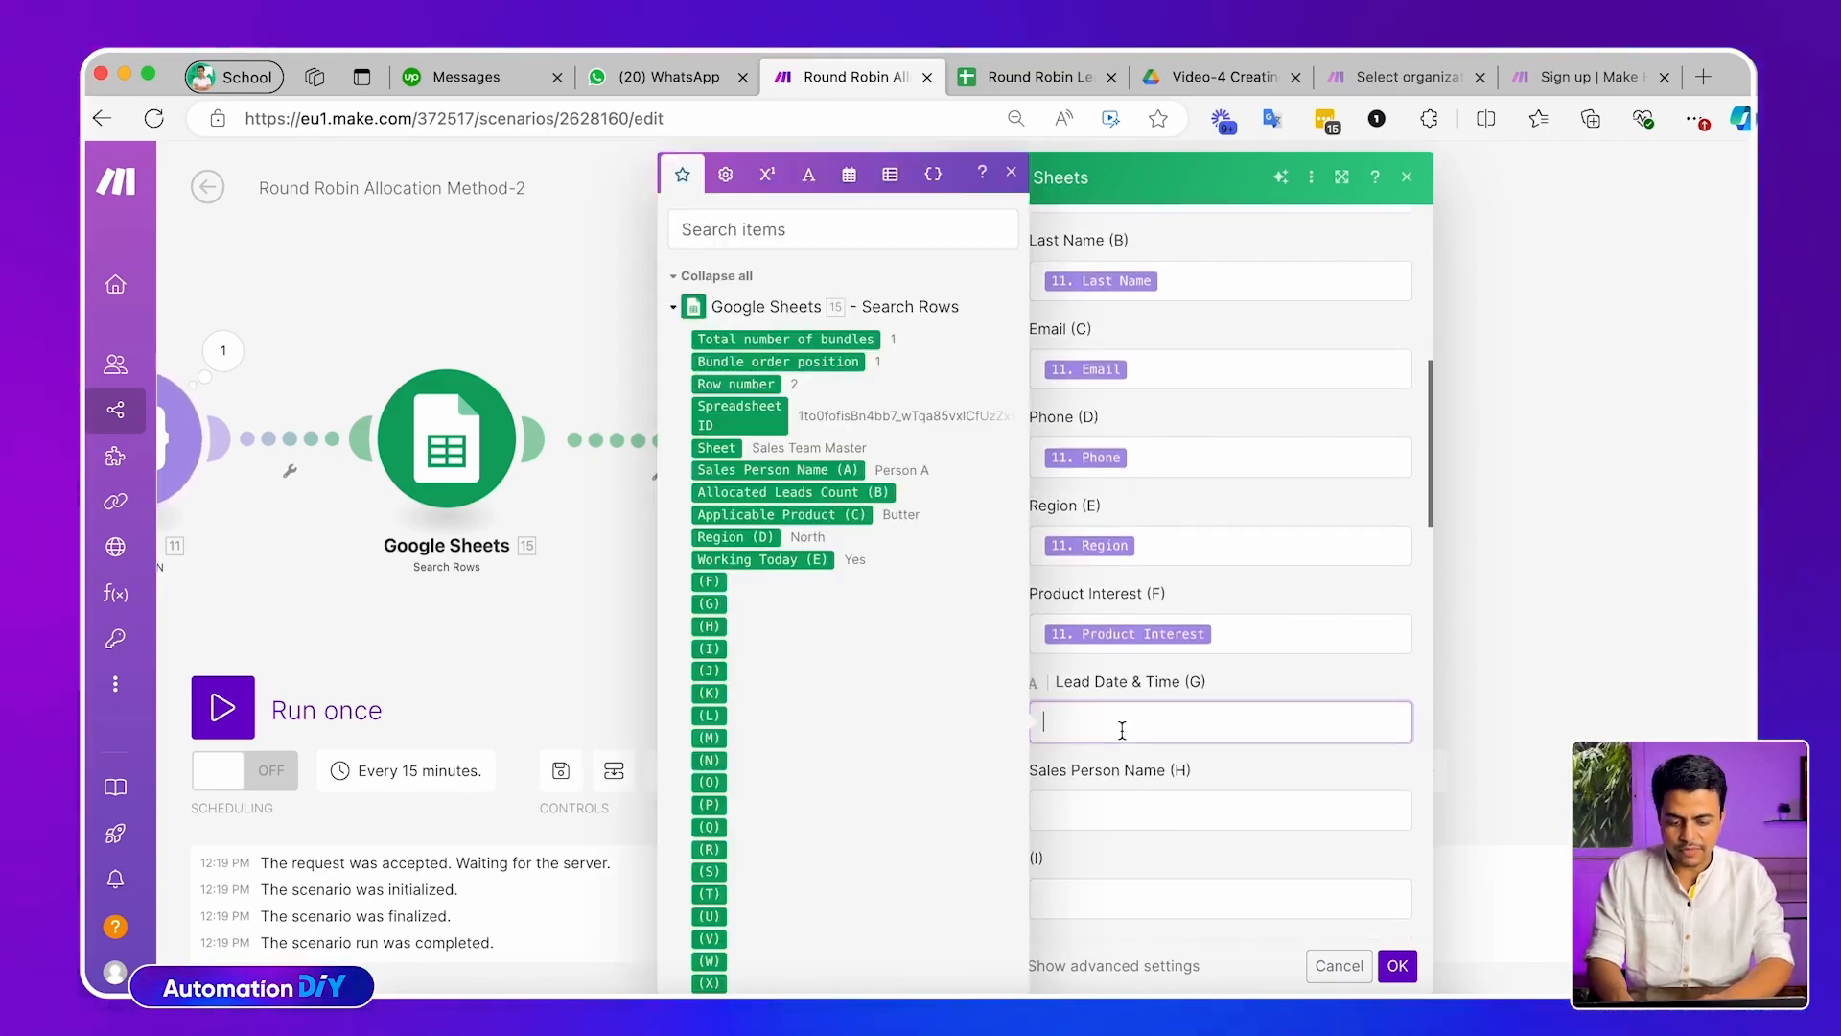
pyautogui.click(853, 173)
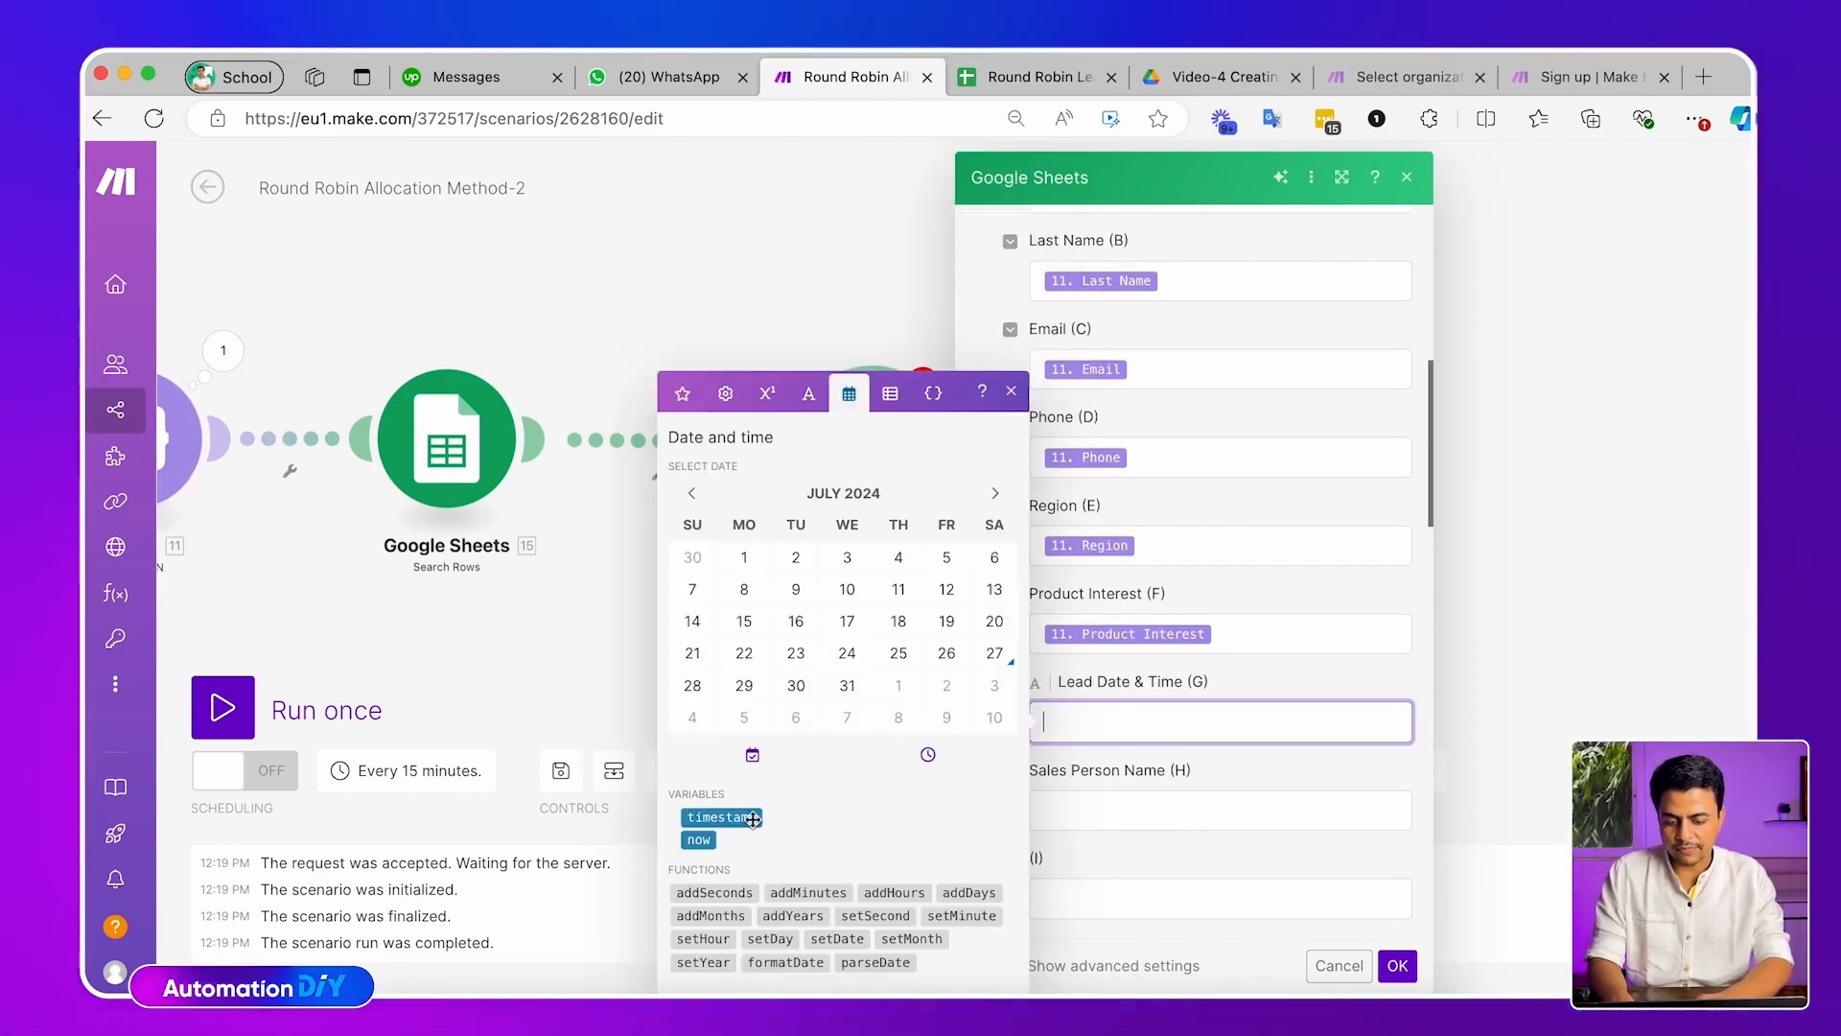
pyautogui.click(698, 841)
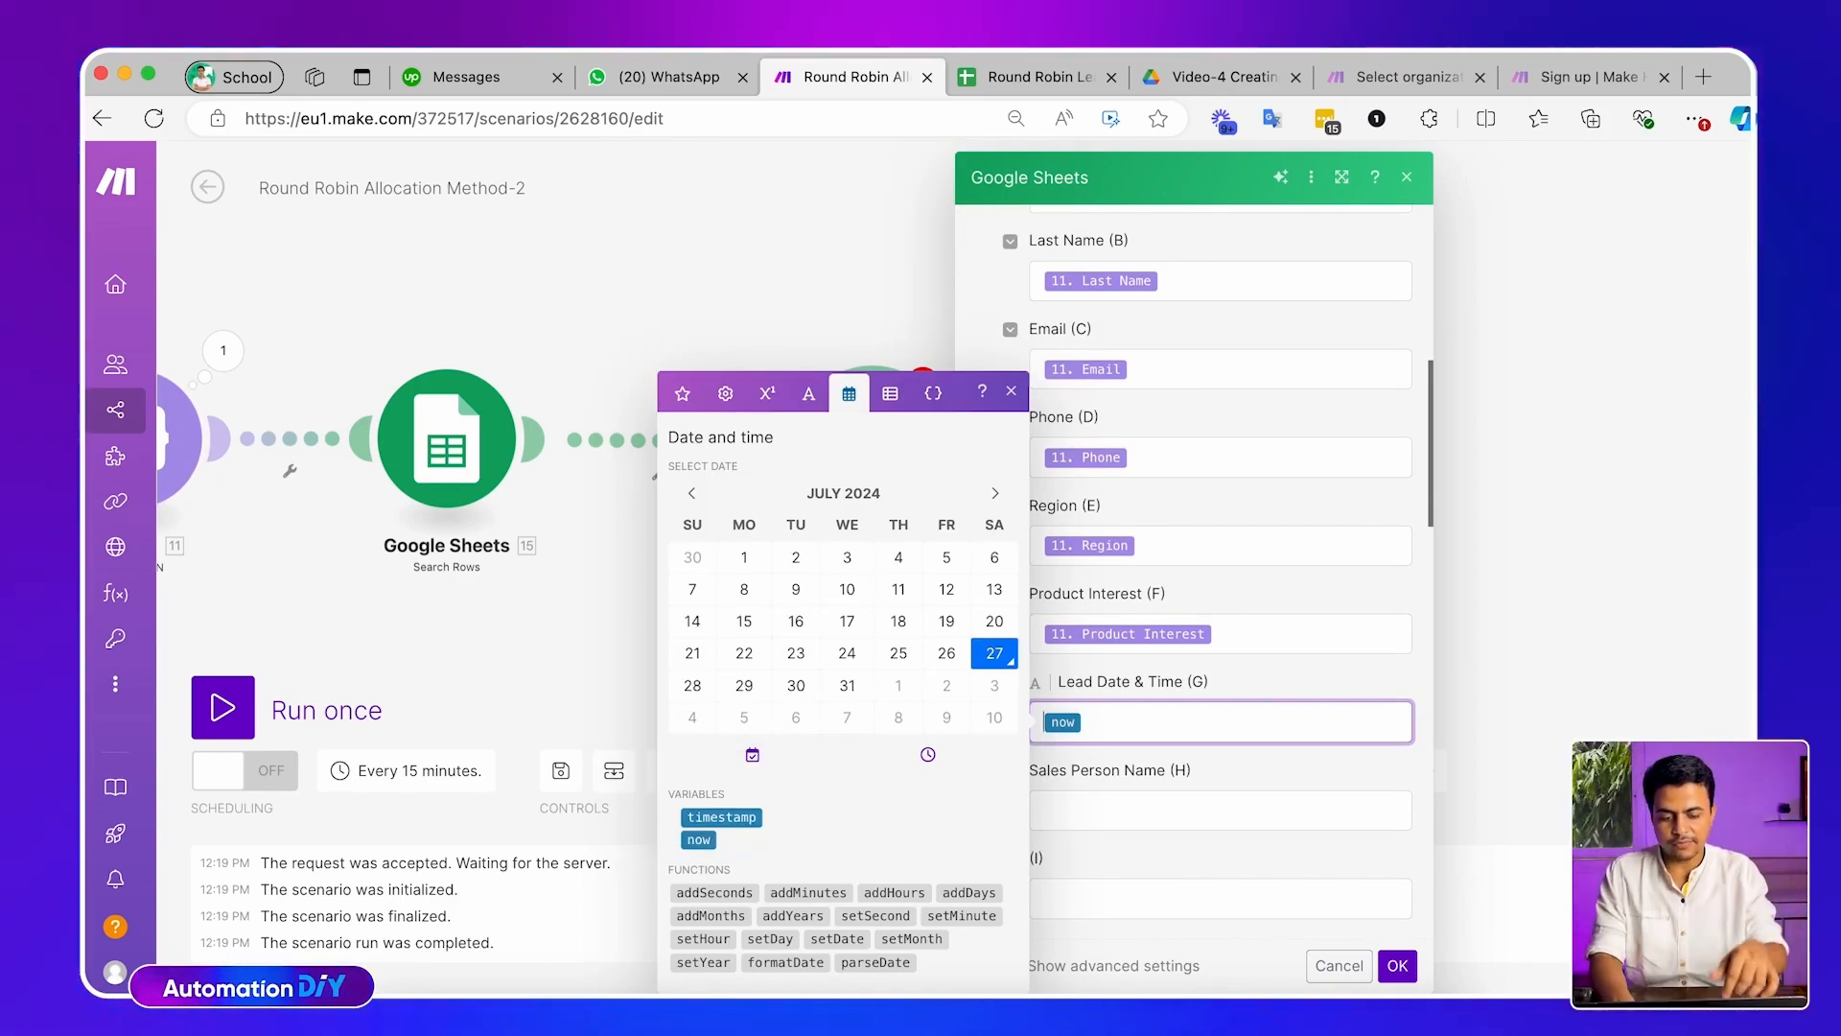
pyautogui.write('formatF')
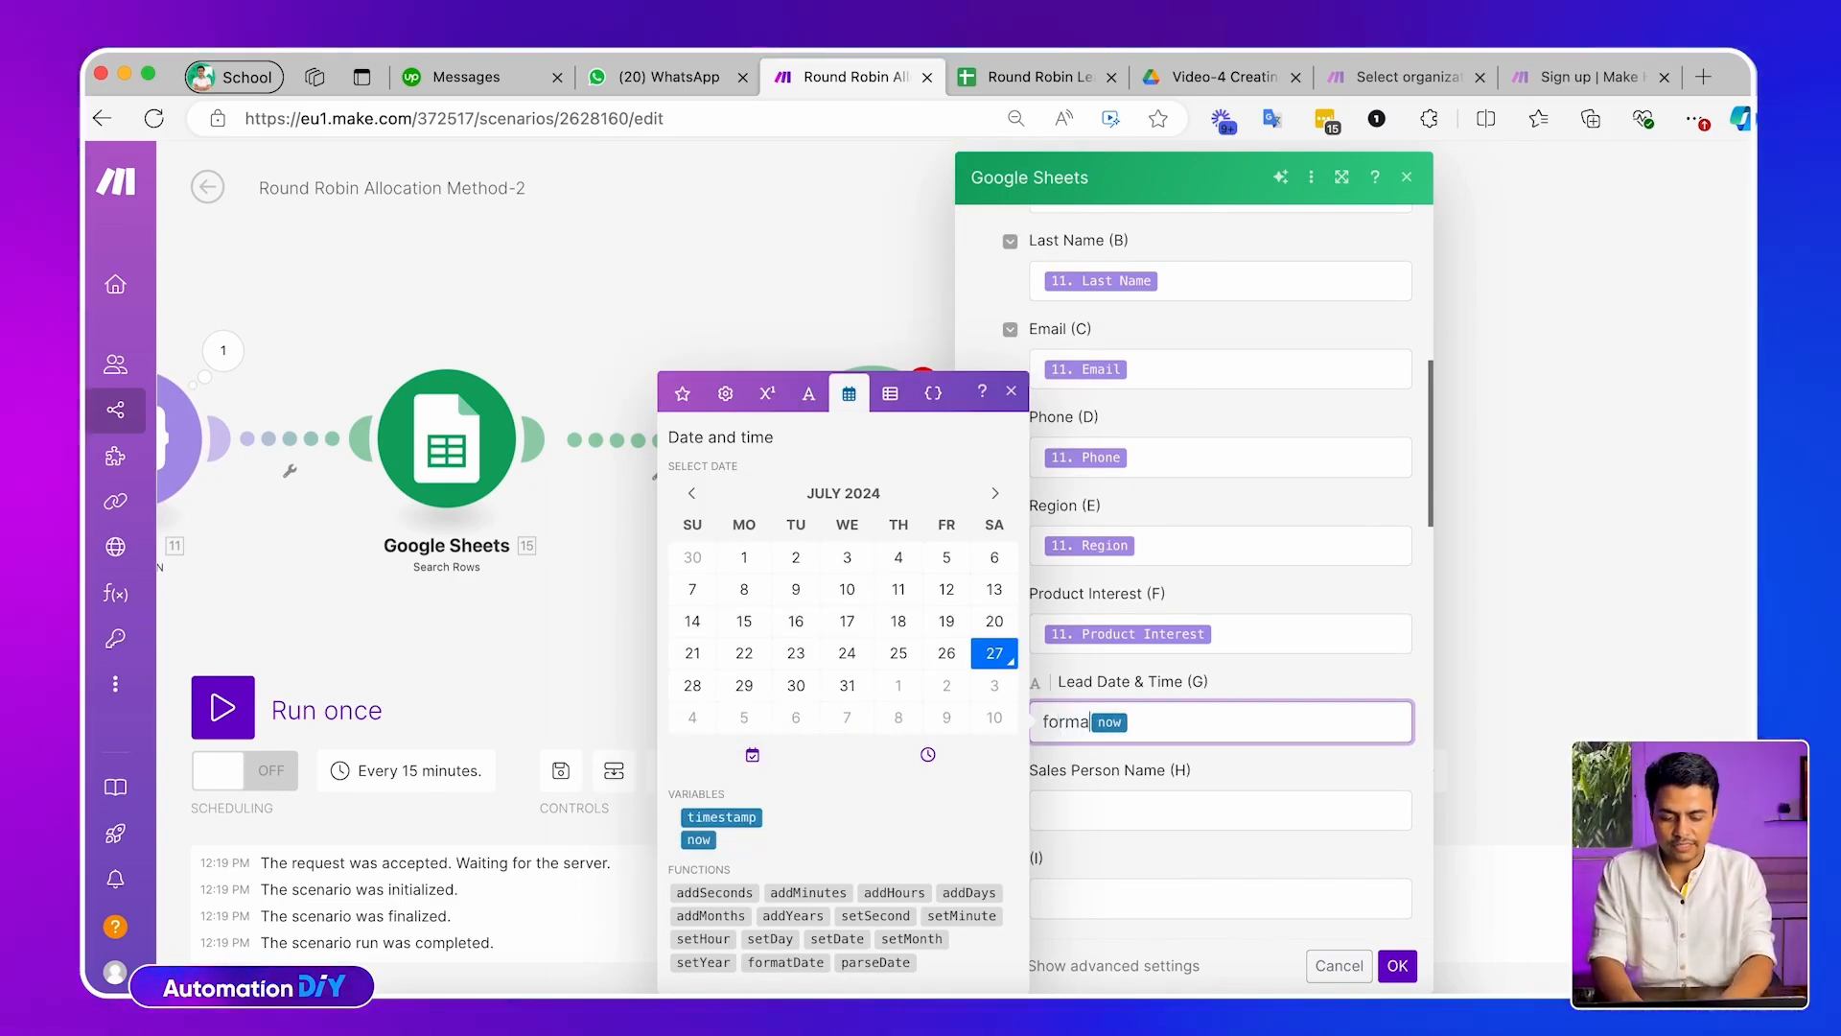
pyautogui.write('ate')
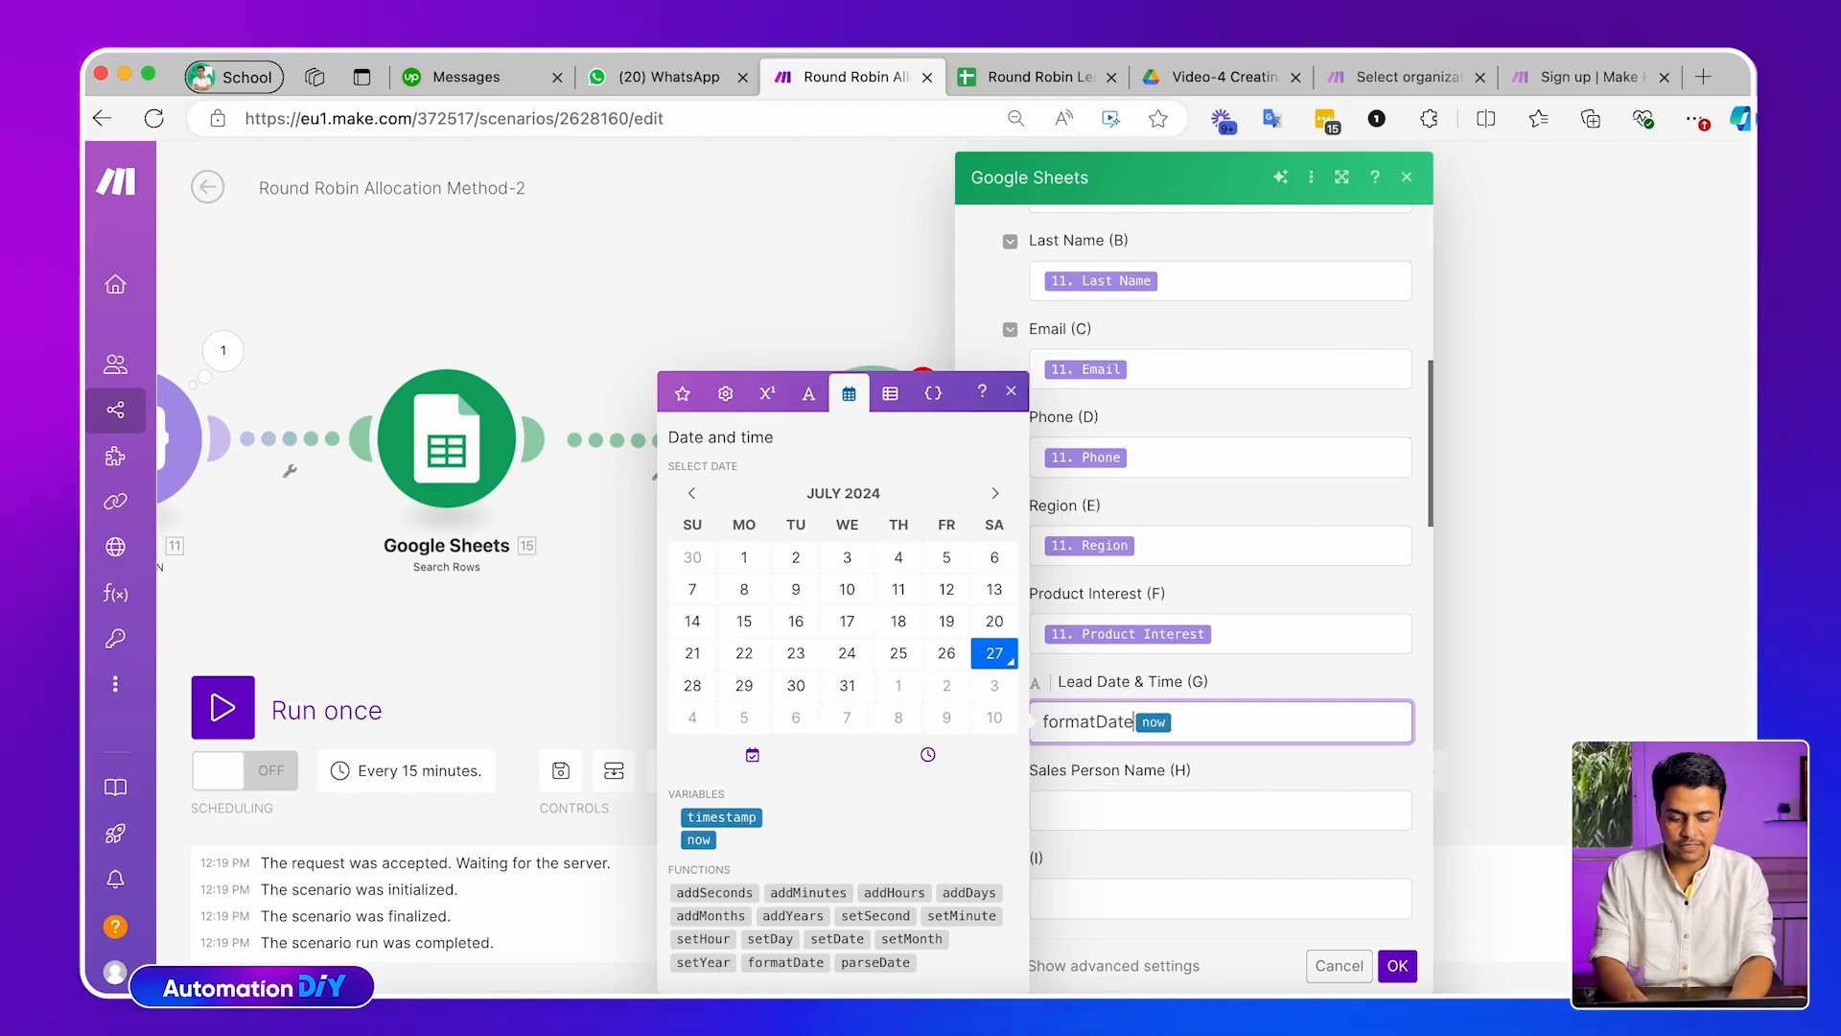
pyautogui.write('(')
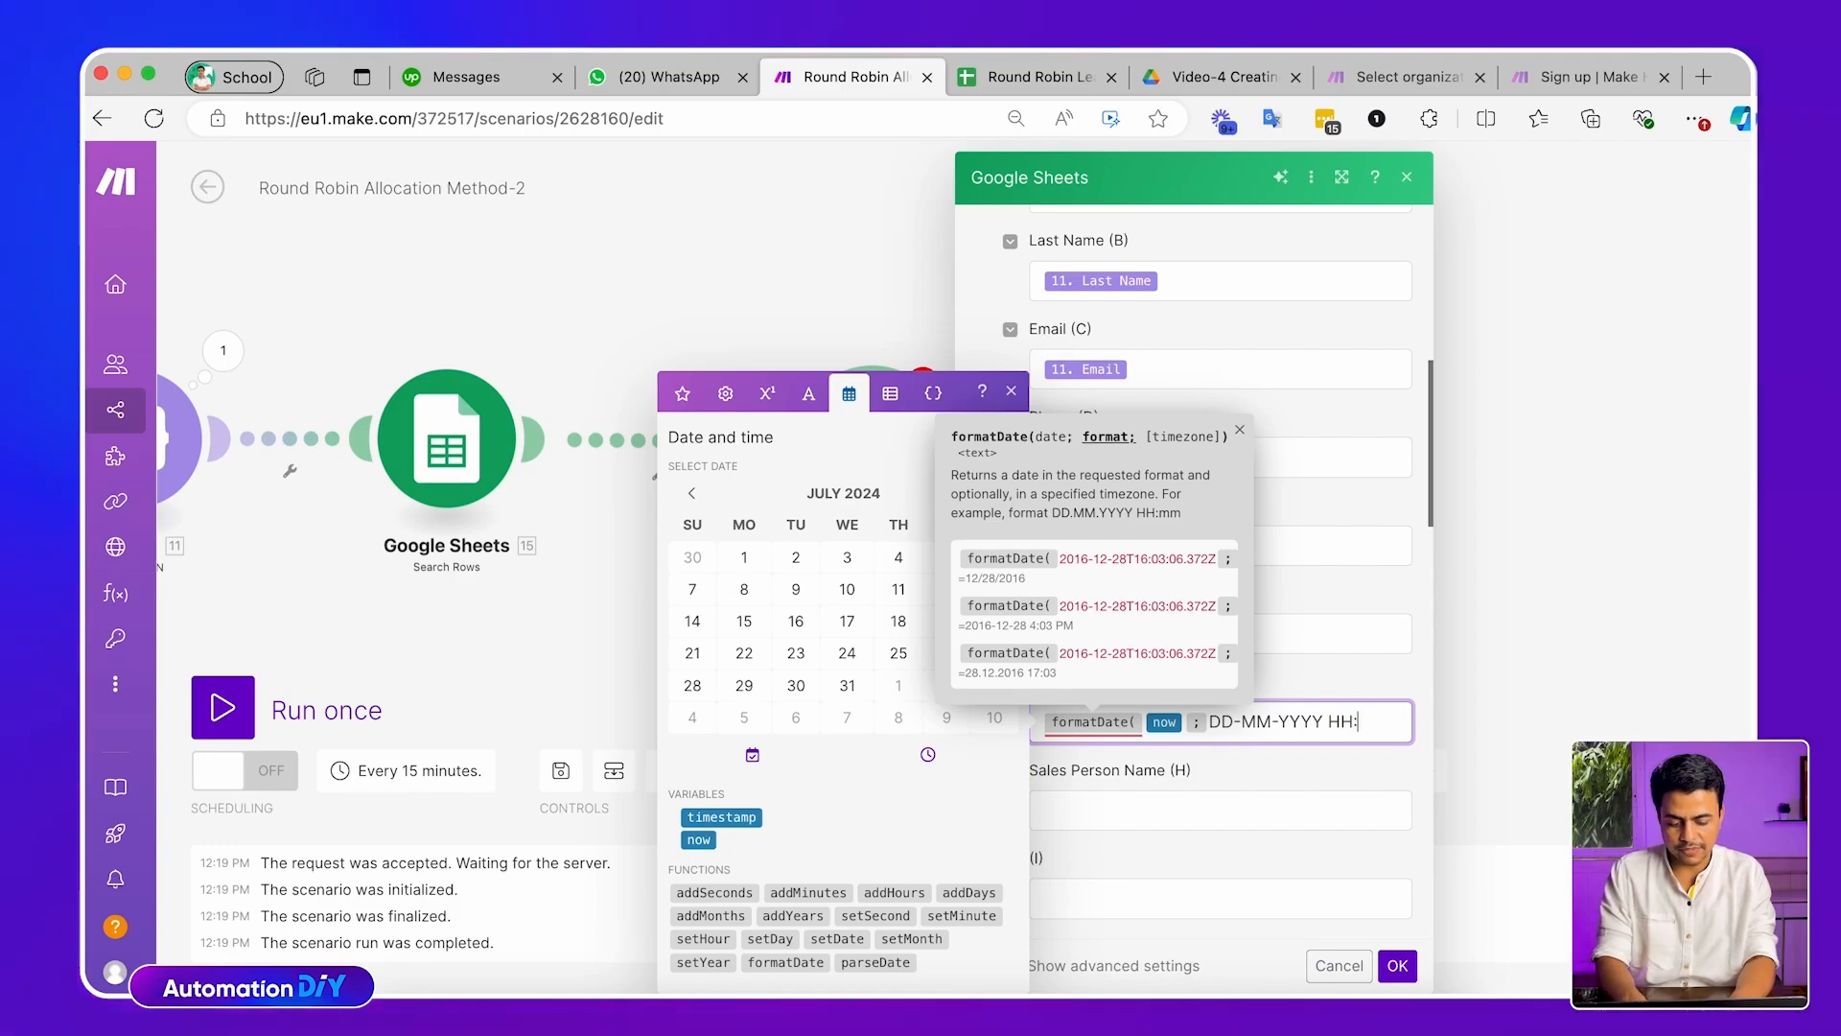
pyautogui.write(' HH:mm)')
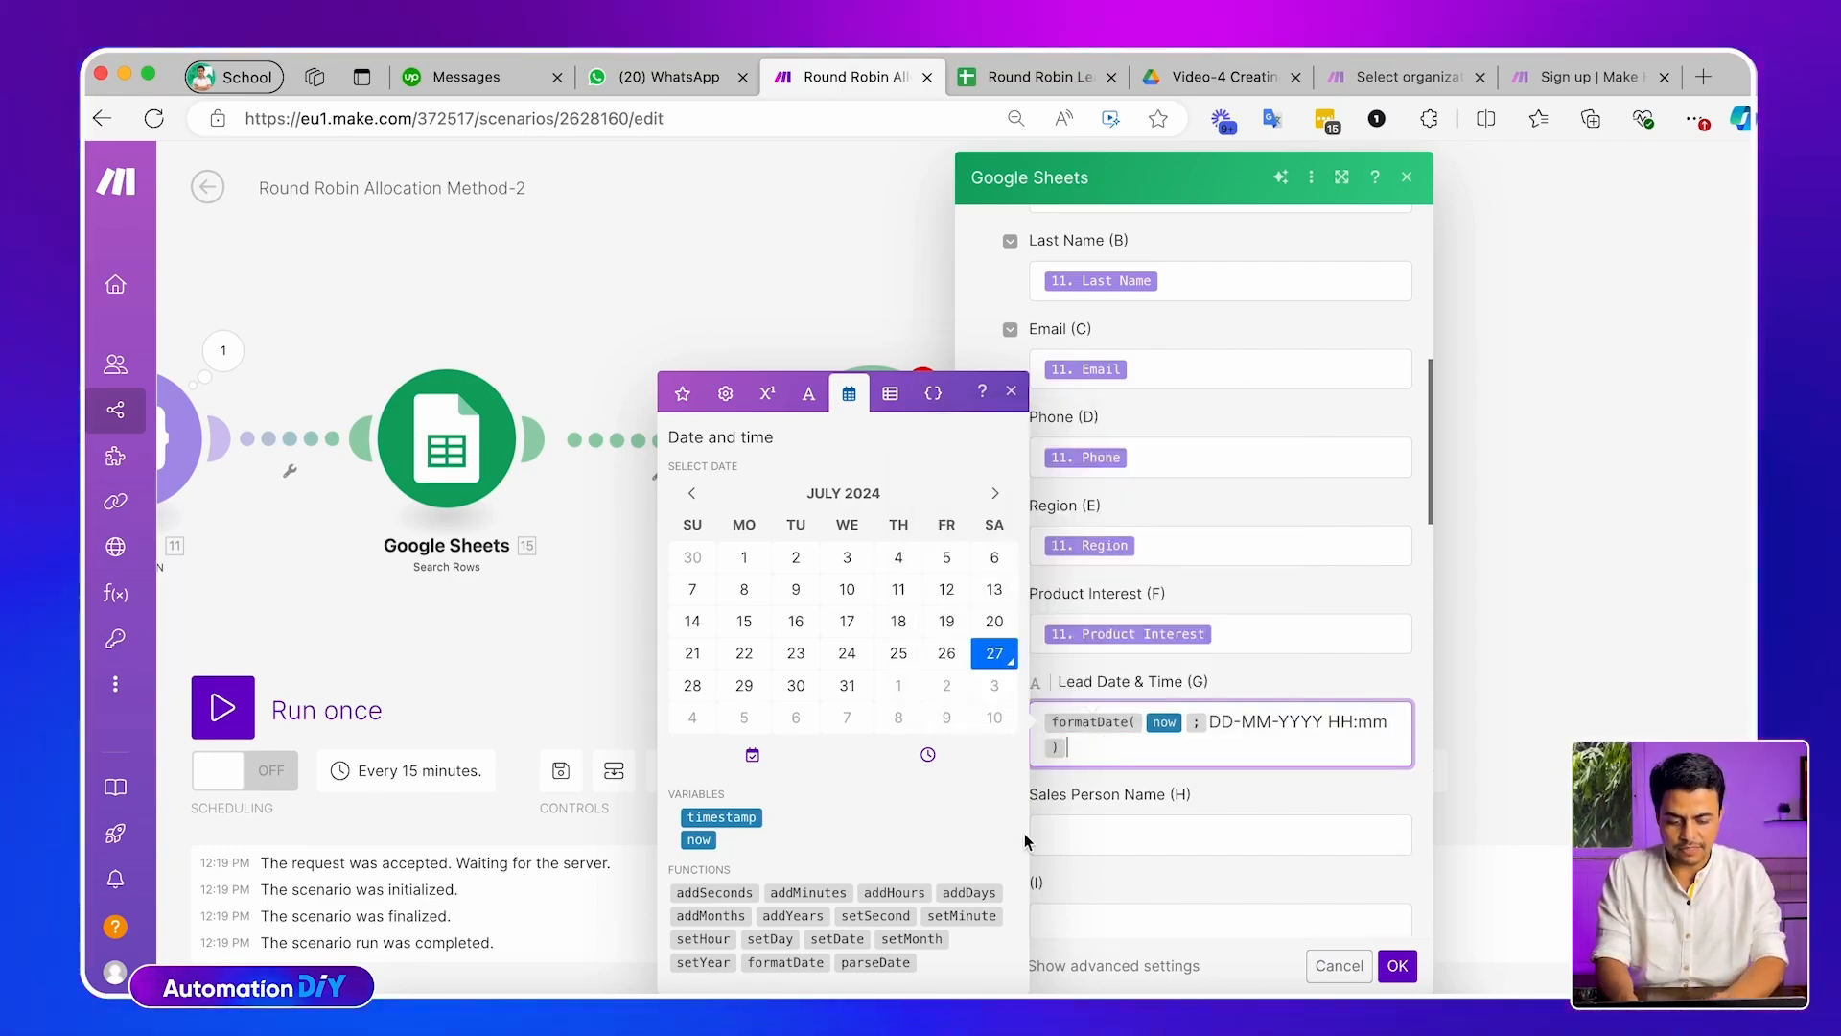
# Map Sales Person Name (H) to Sales Person Name (A) from Search Rows and confirm the Add a Row settings
pyautogui.click(1103, 833)
pyautogui.scroll(-2, 1126, 796)
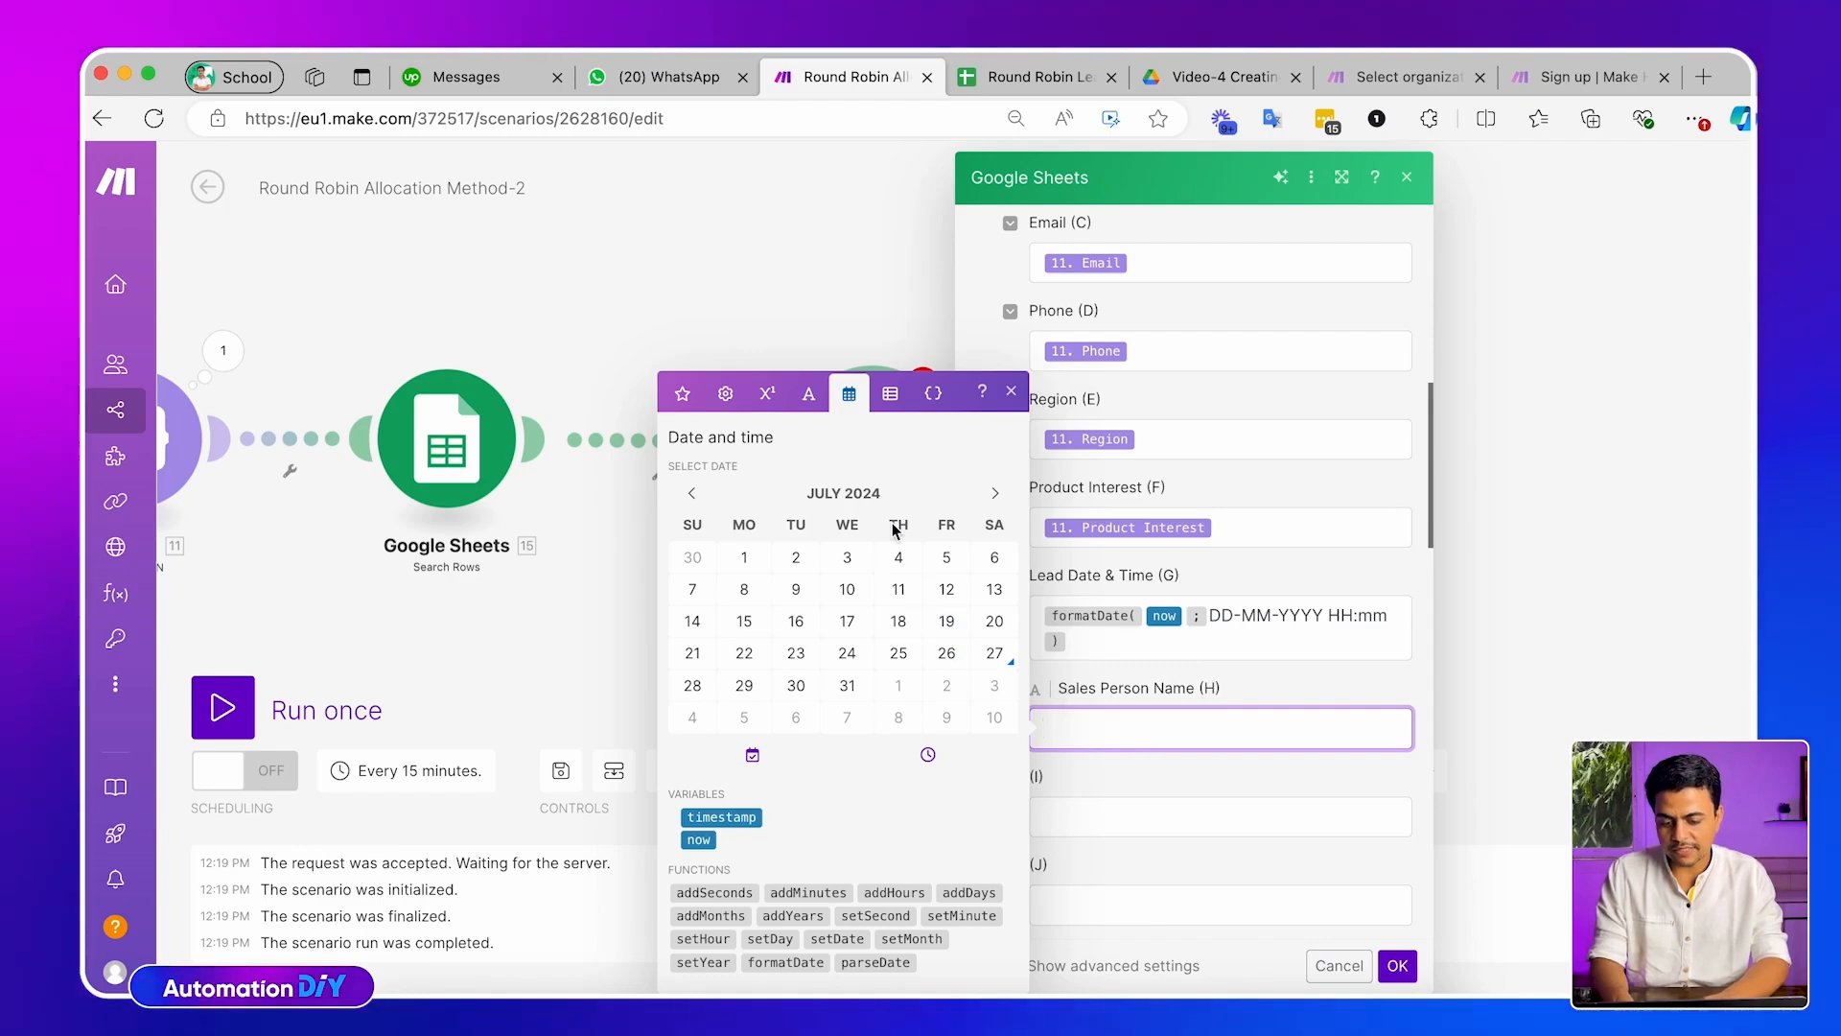
pyautogui.click(682, 393)
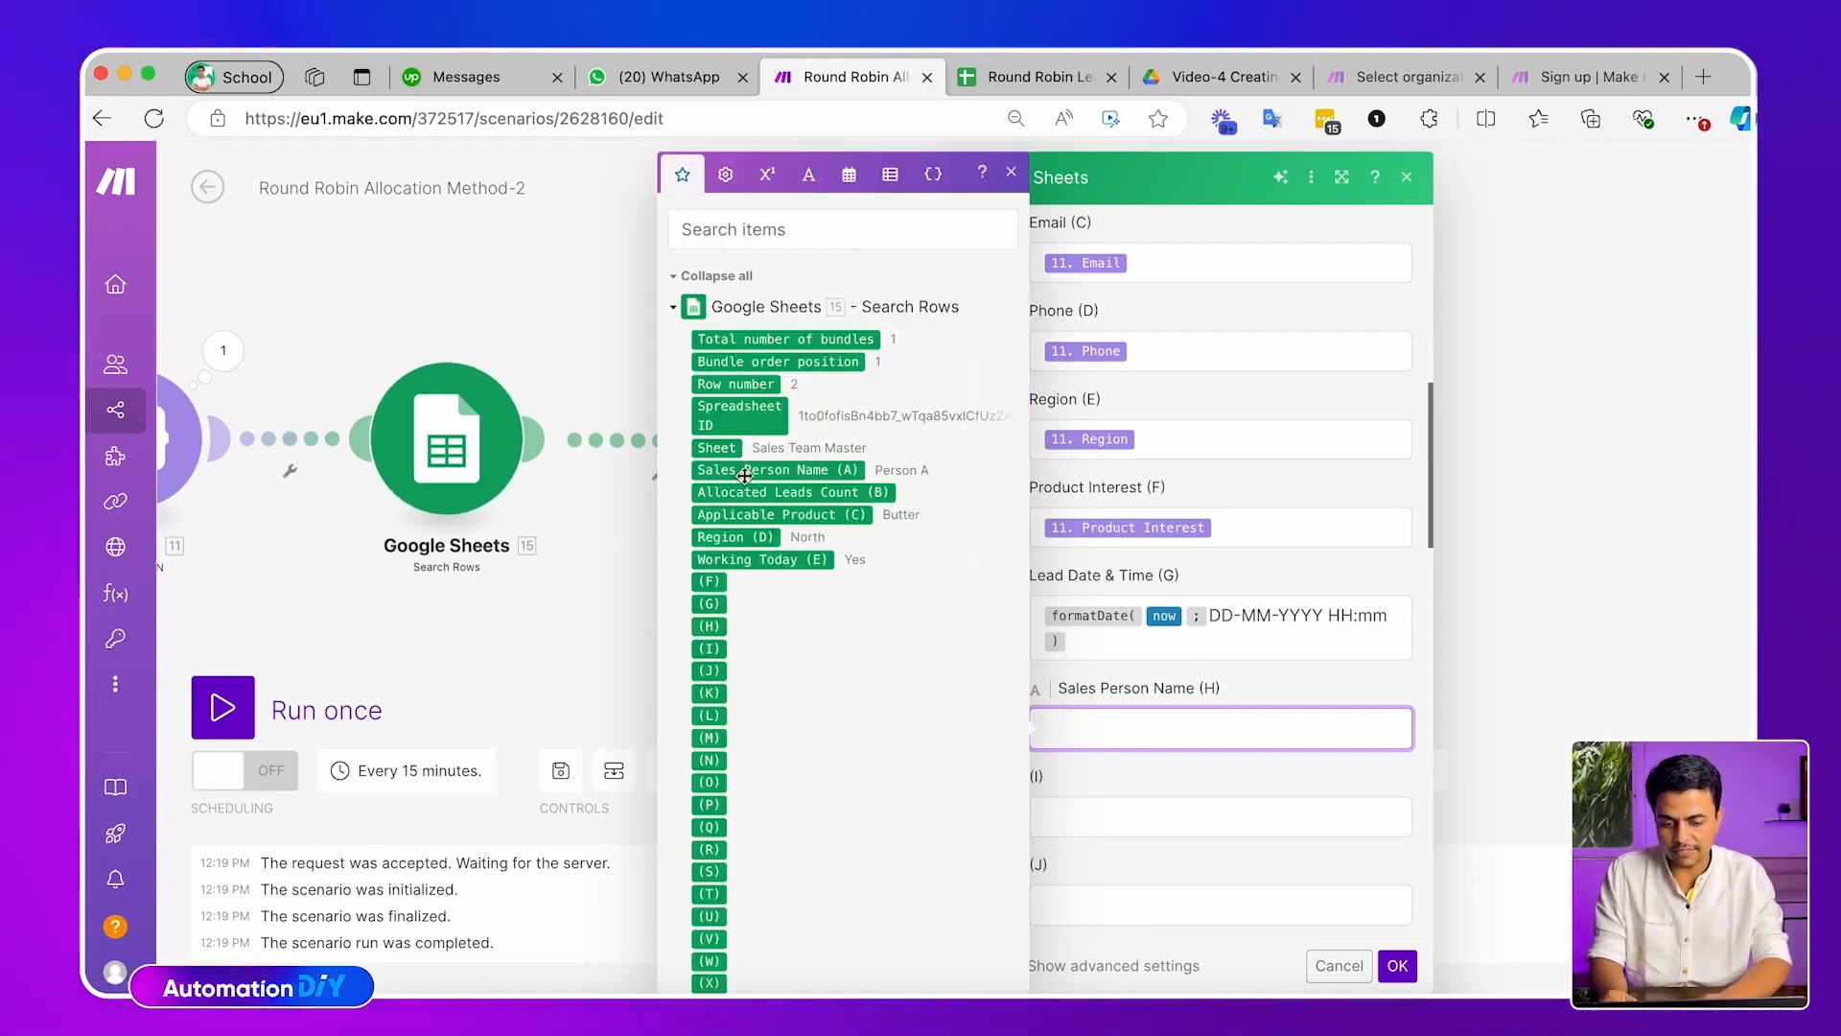
pyautogui.click(1223, 767)
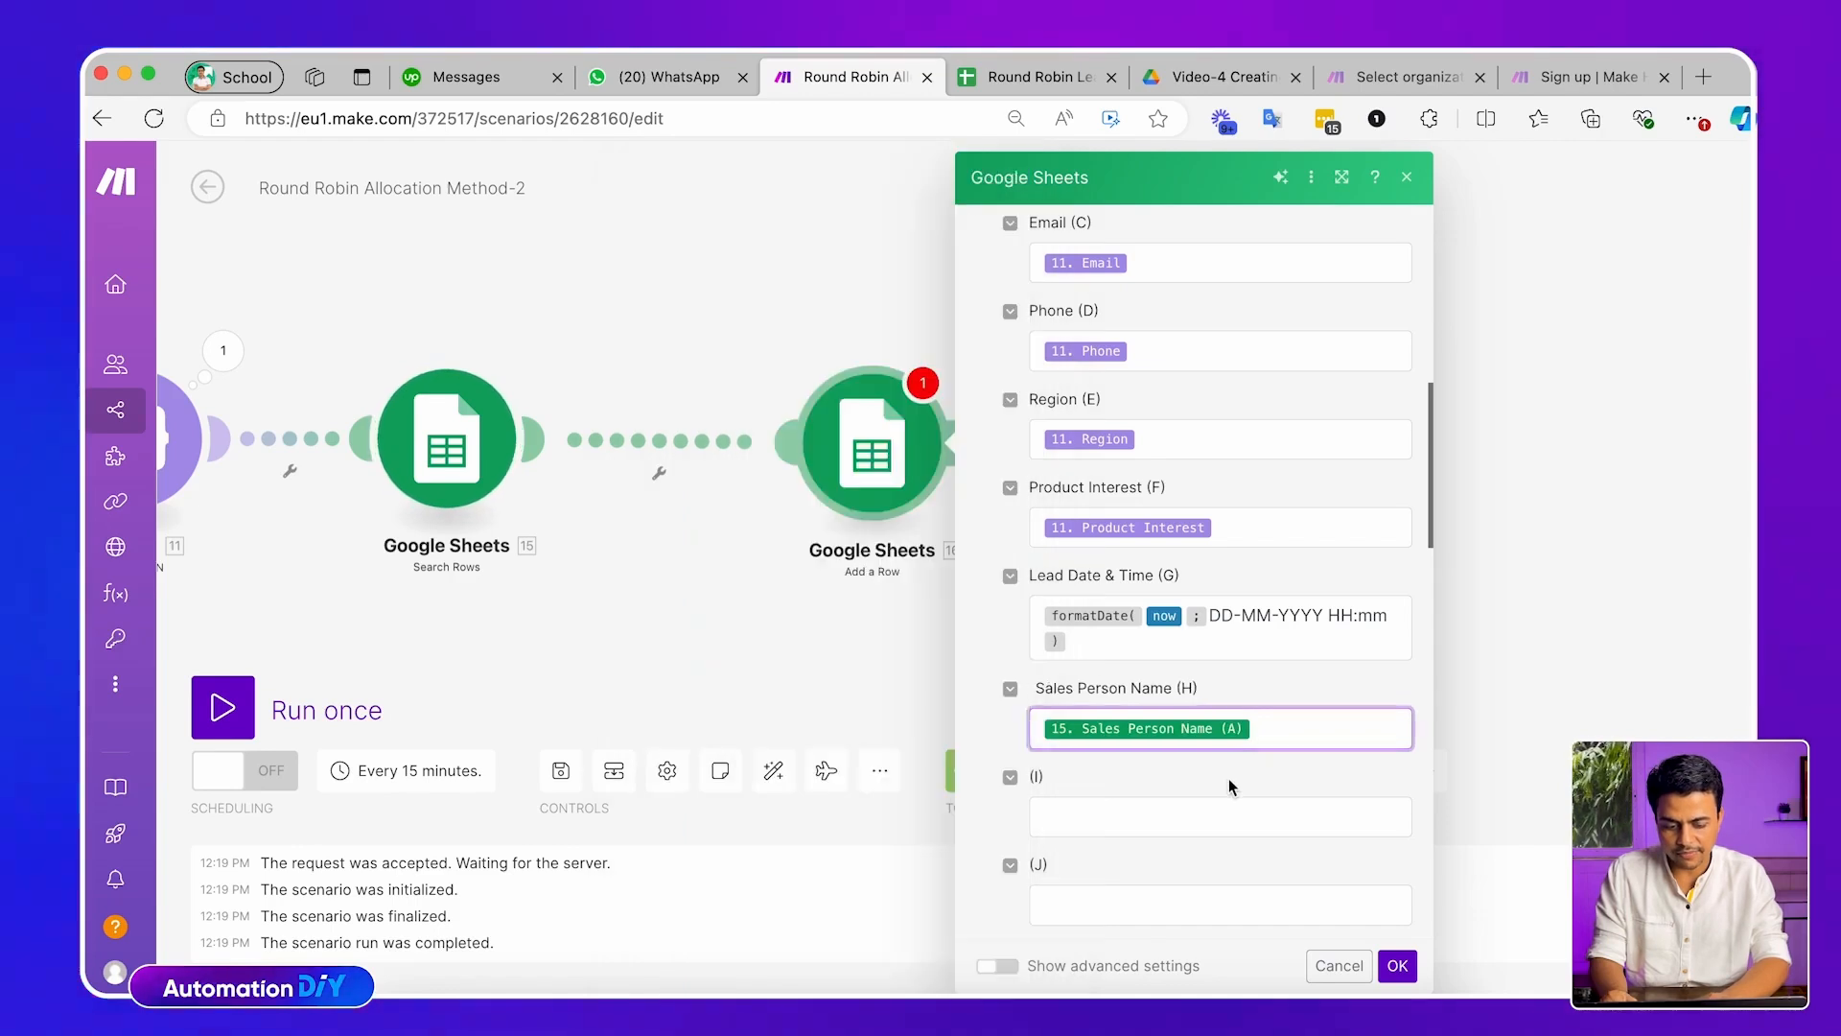
pyautogui.click(1406, 971)
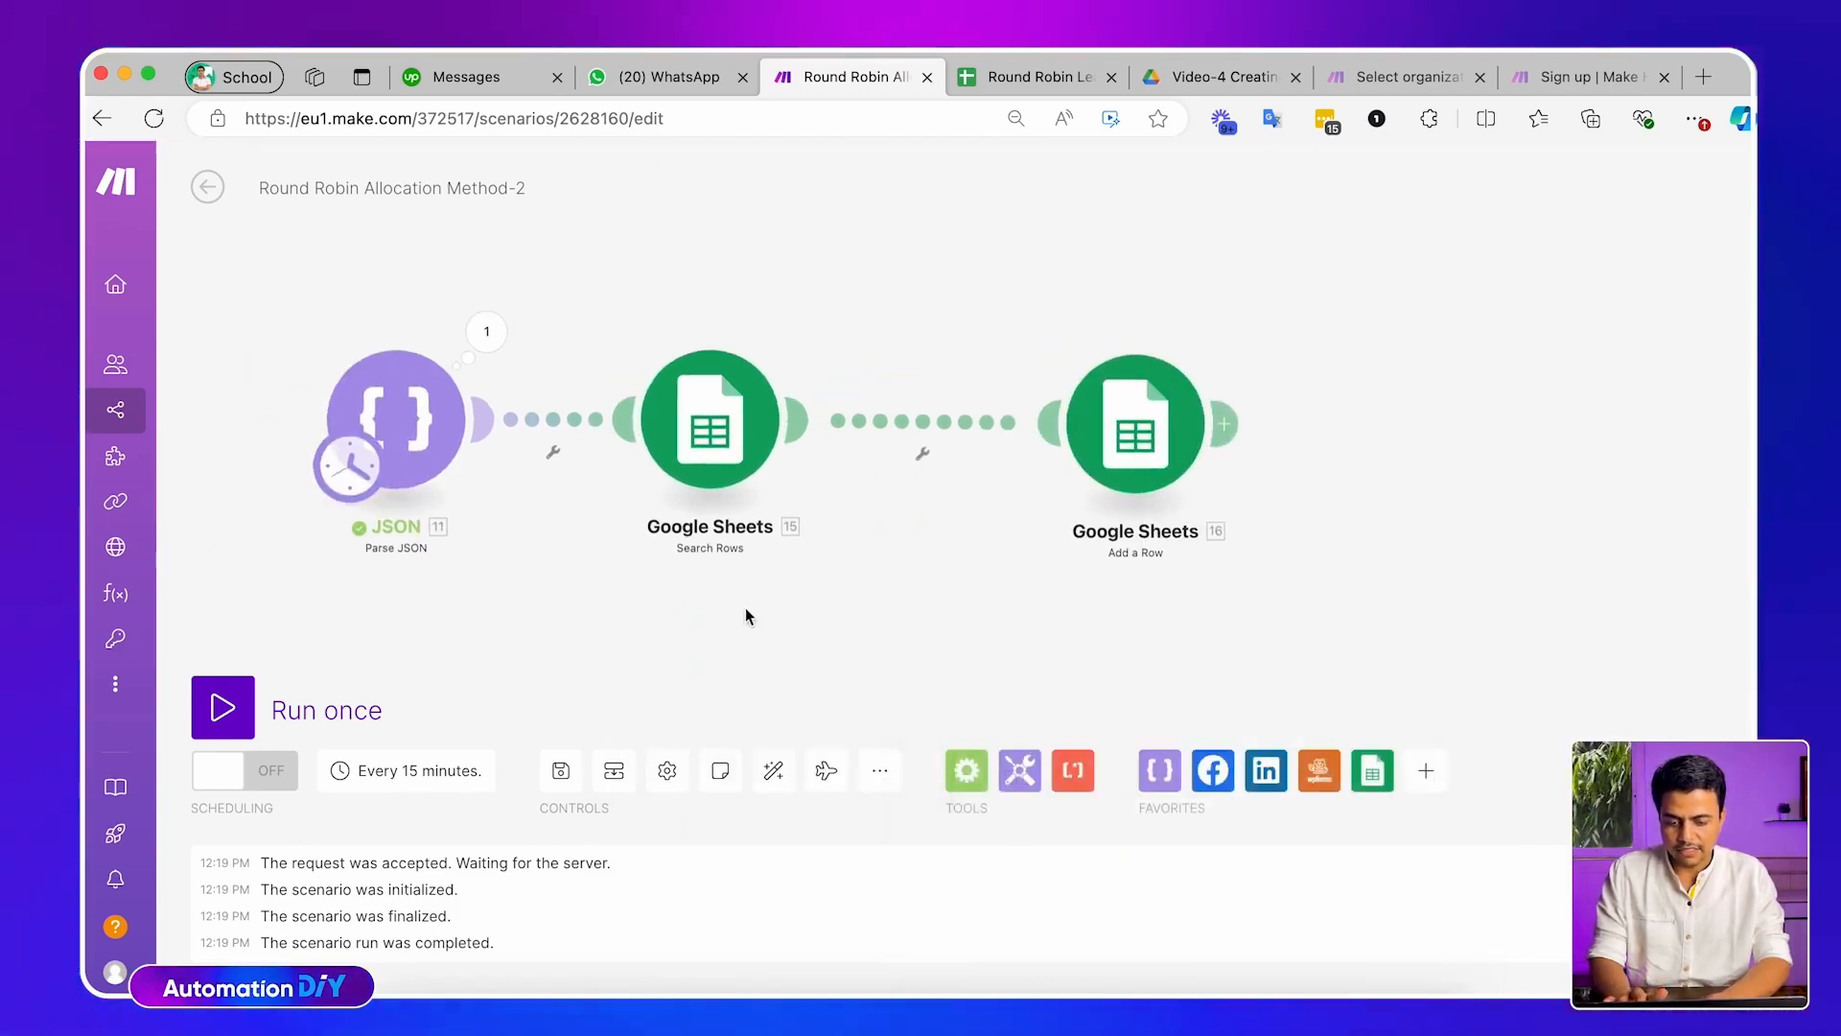
# Arrange the Search Rows and Add a Row modules closer together on the canvas and save the scenario
pyautogui.moveTo(1108, 453); pyautogui.dragTo(987, 452)
pyautogui.moveTo(715, 435); pyautogui.dragTo(708, 439)
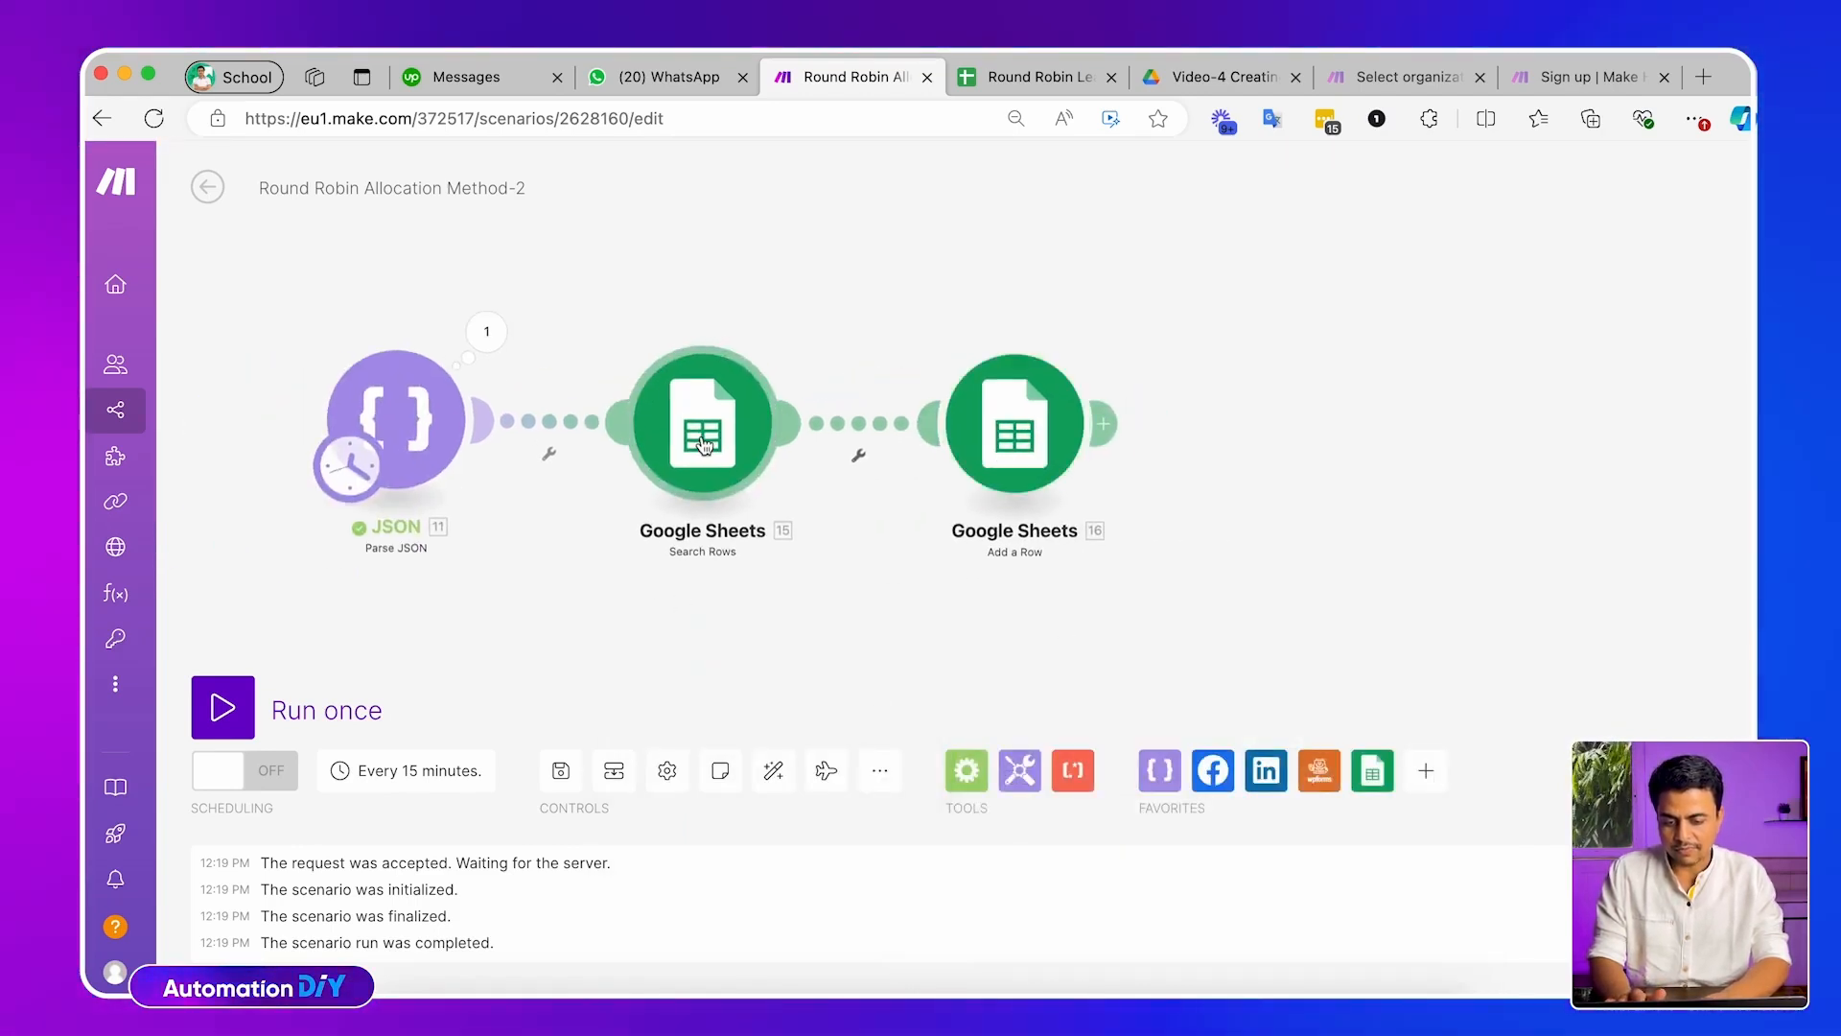
pyautogui.moveTo(594, 613)
pyautogui.mouseDown()
pyautogui.moveTo(676, 625)
pyautogui.moveTo(607, 591)
pyautogui.mouseUp()
pyautogui.click(562, 773)
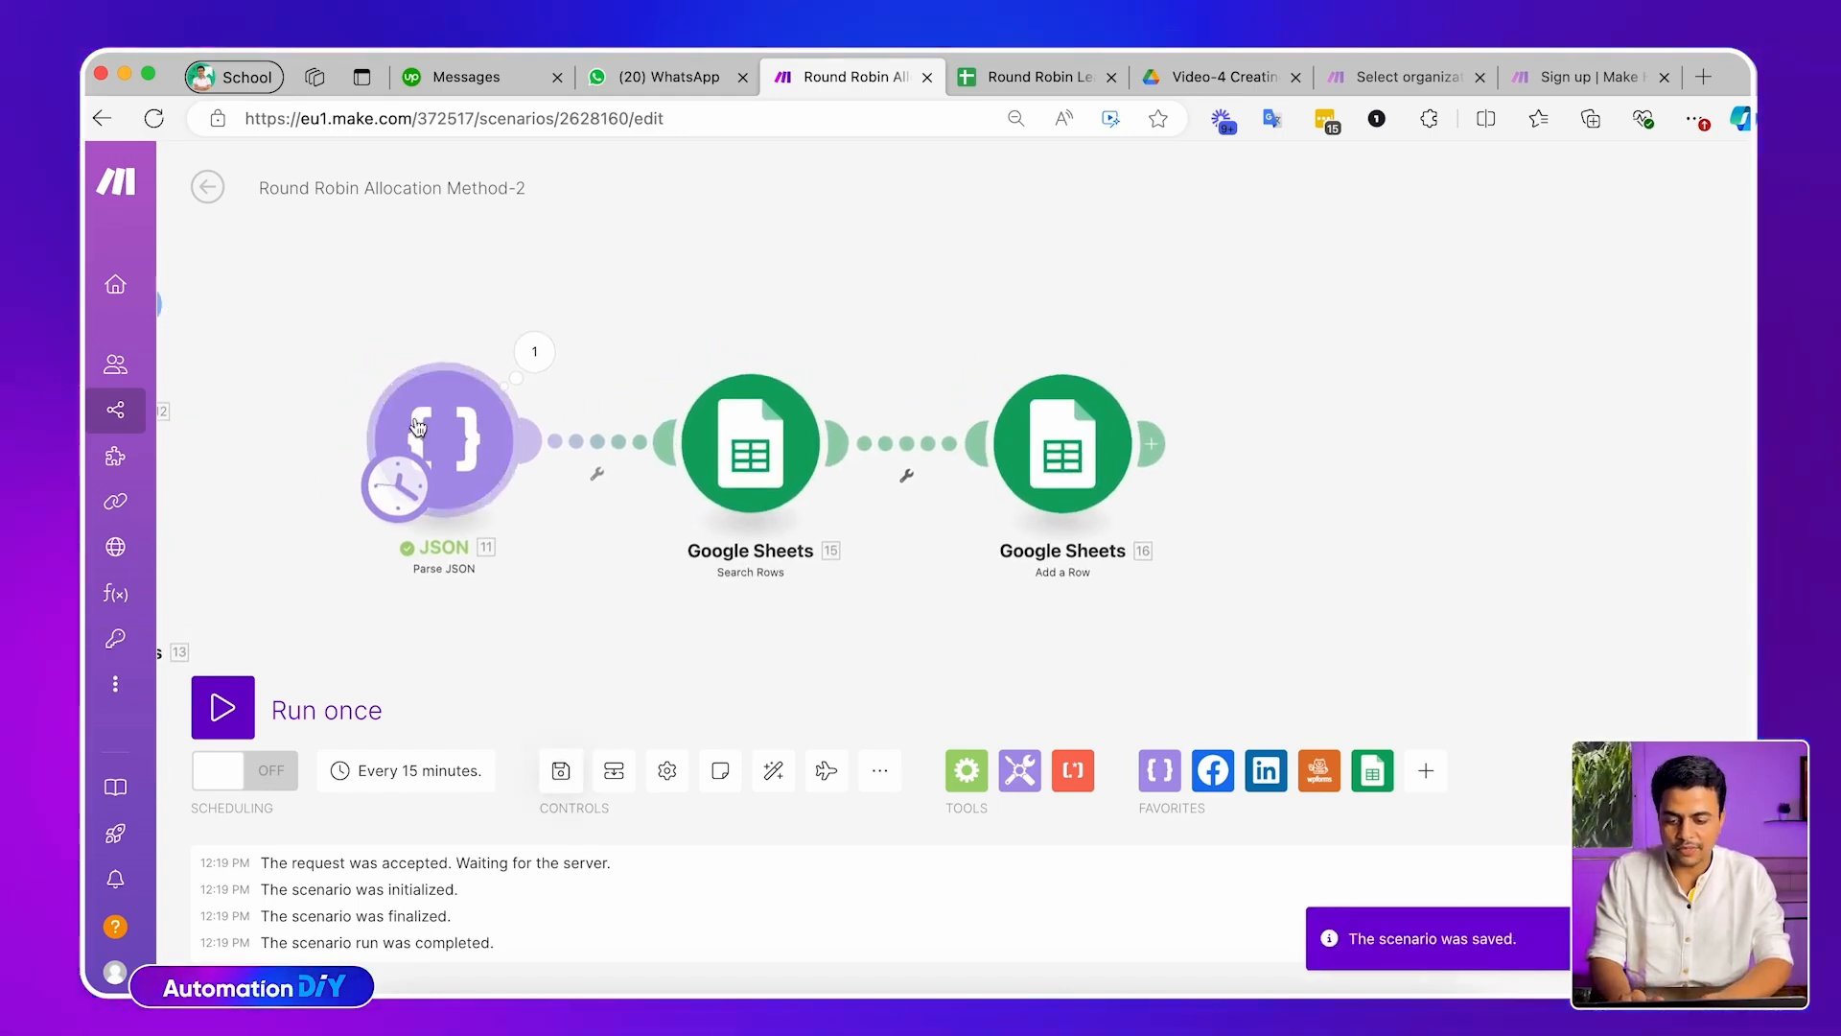
# Review the Parse JSON output bundles and the filter conditions available between Parse JSON and Search Rows, leaving the filter empty
pyautogui.moveTo(489, 276); pyautogui.dragTo(496, 302)
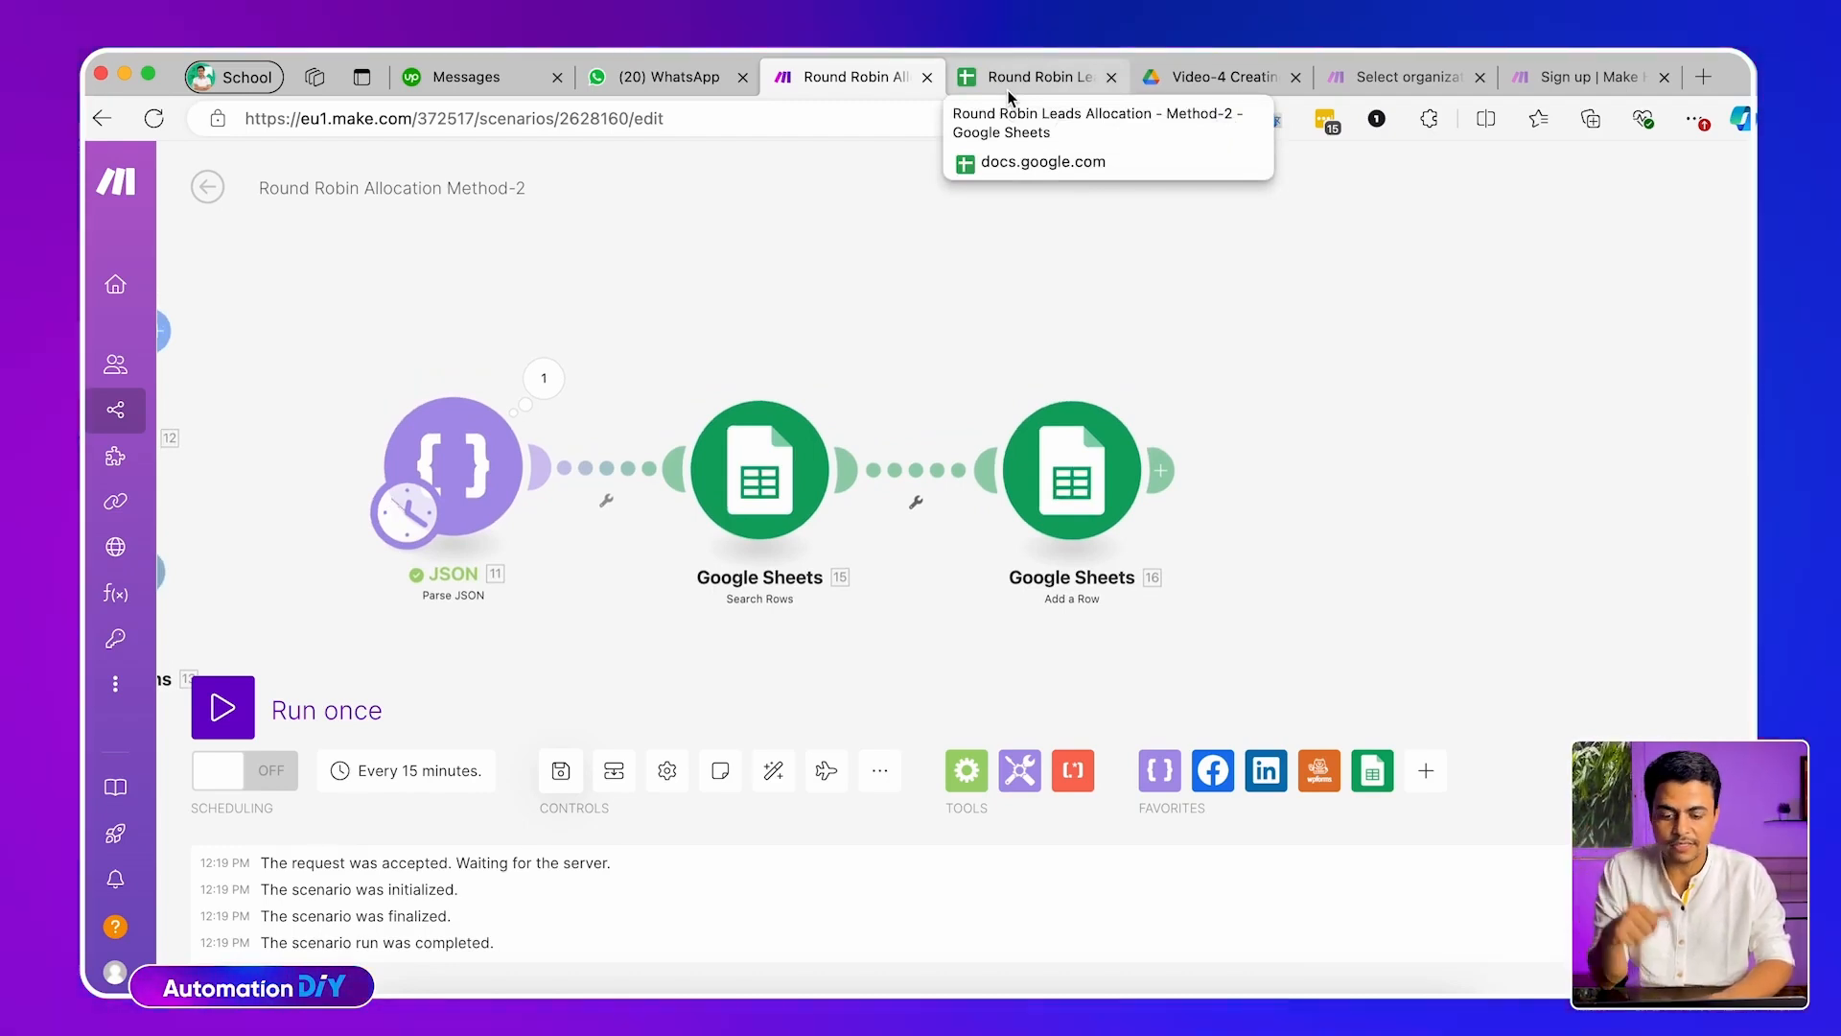
pyautogui.click(544, 378)
pyautogui.click(527, 621)
pyautogui.click(625, 468)
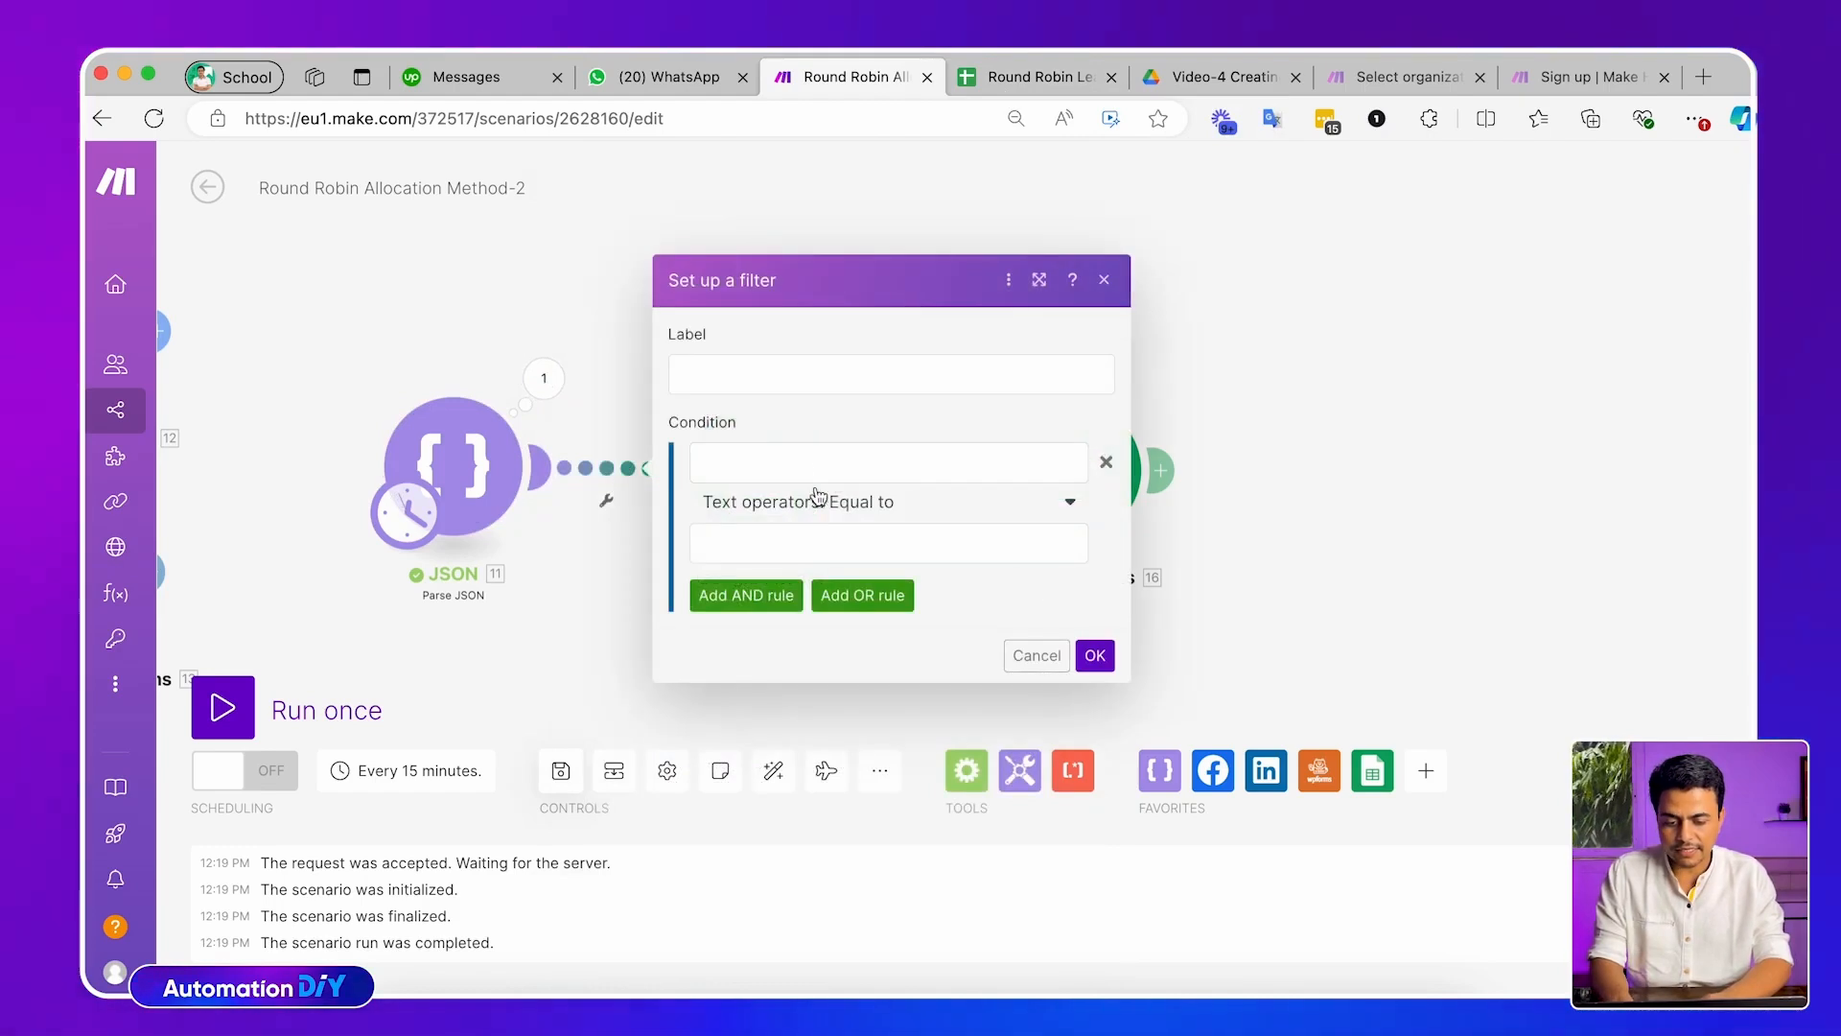
pyautogui.click(800, 454)
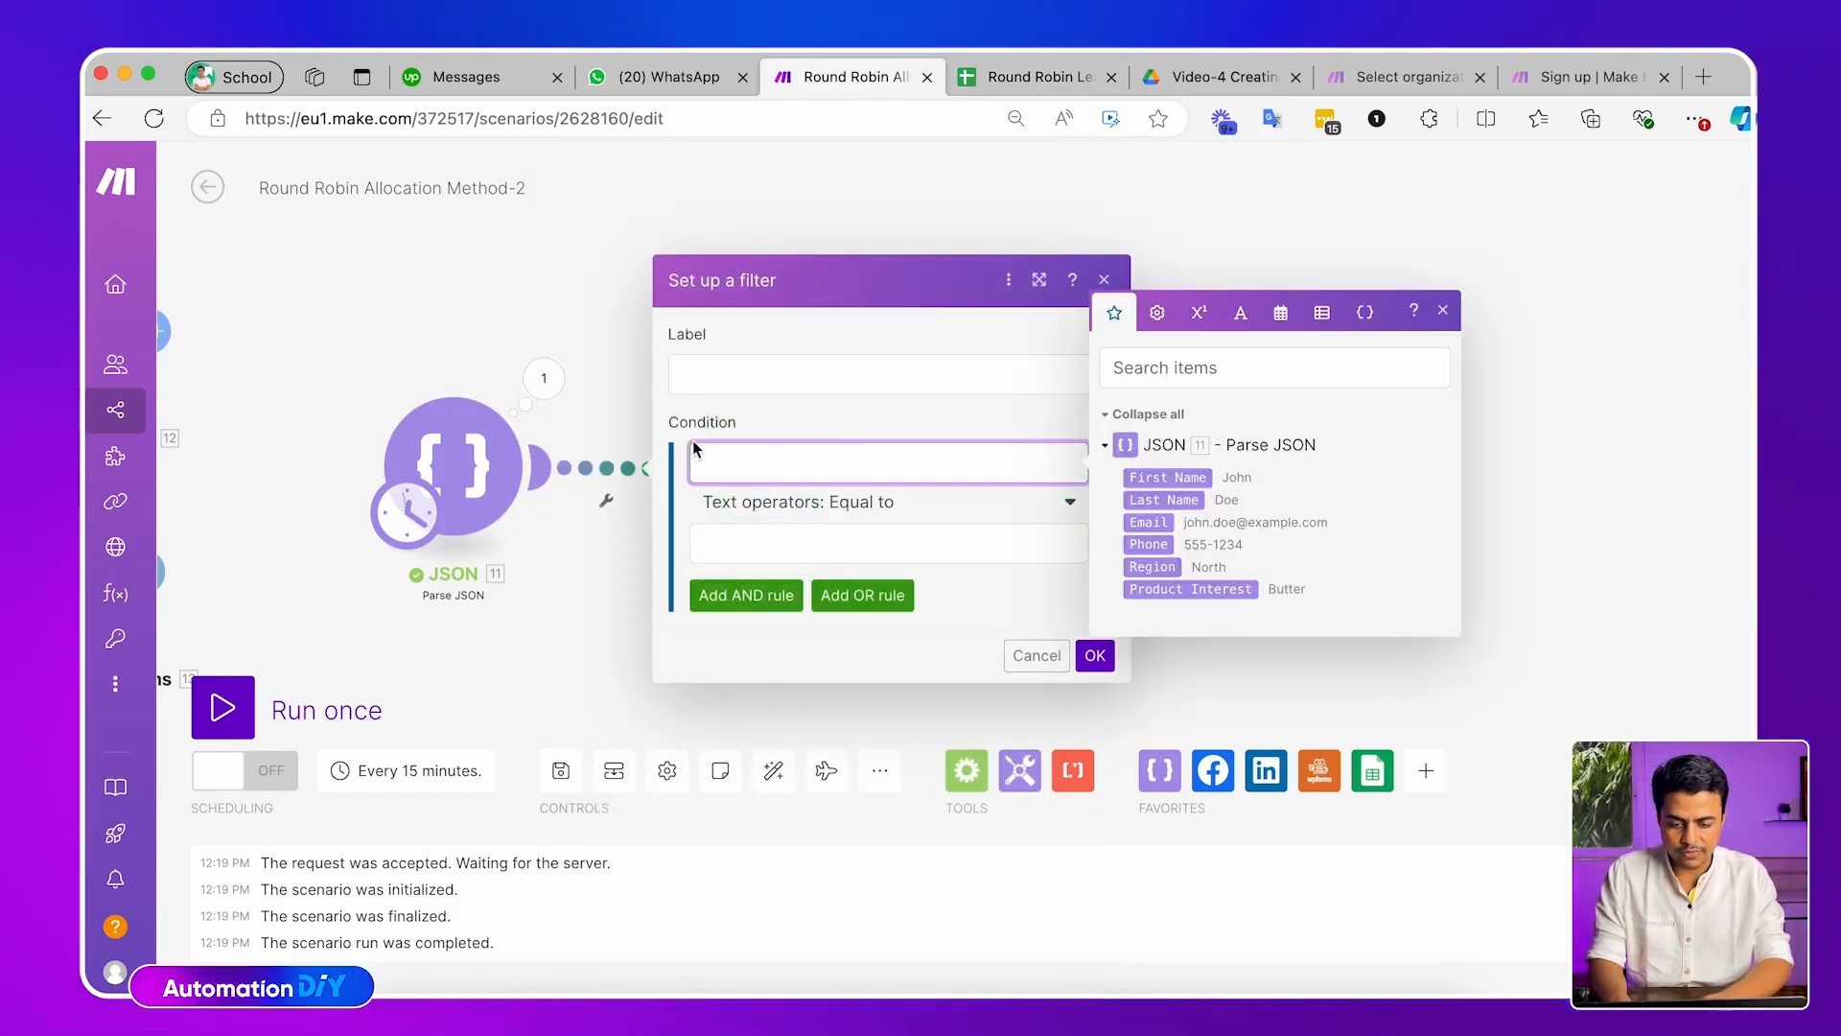
pyautogui.click(544, 379)
pyautogui.scroll(-10, 662, 614)
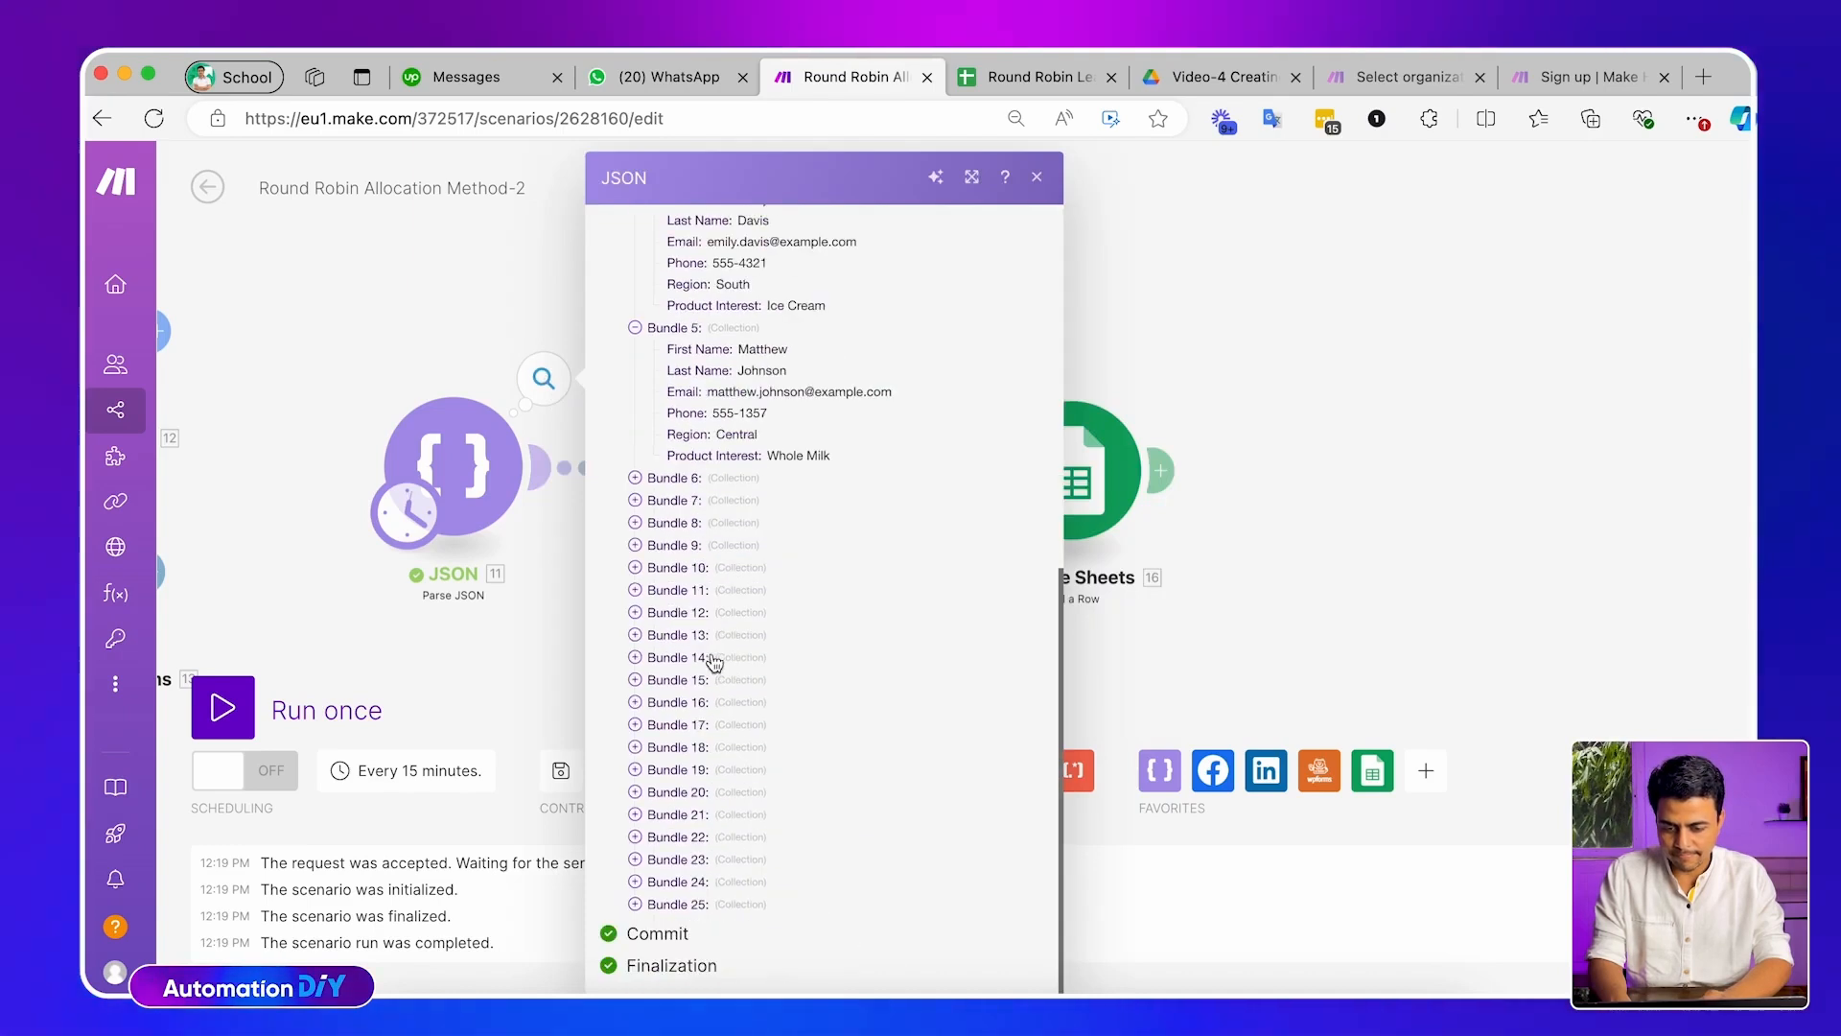
pyautogui.click(508, 652)
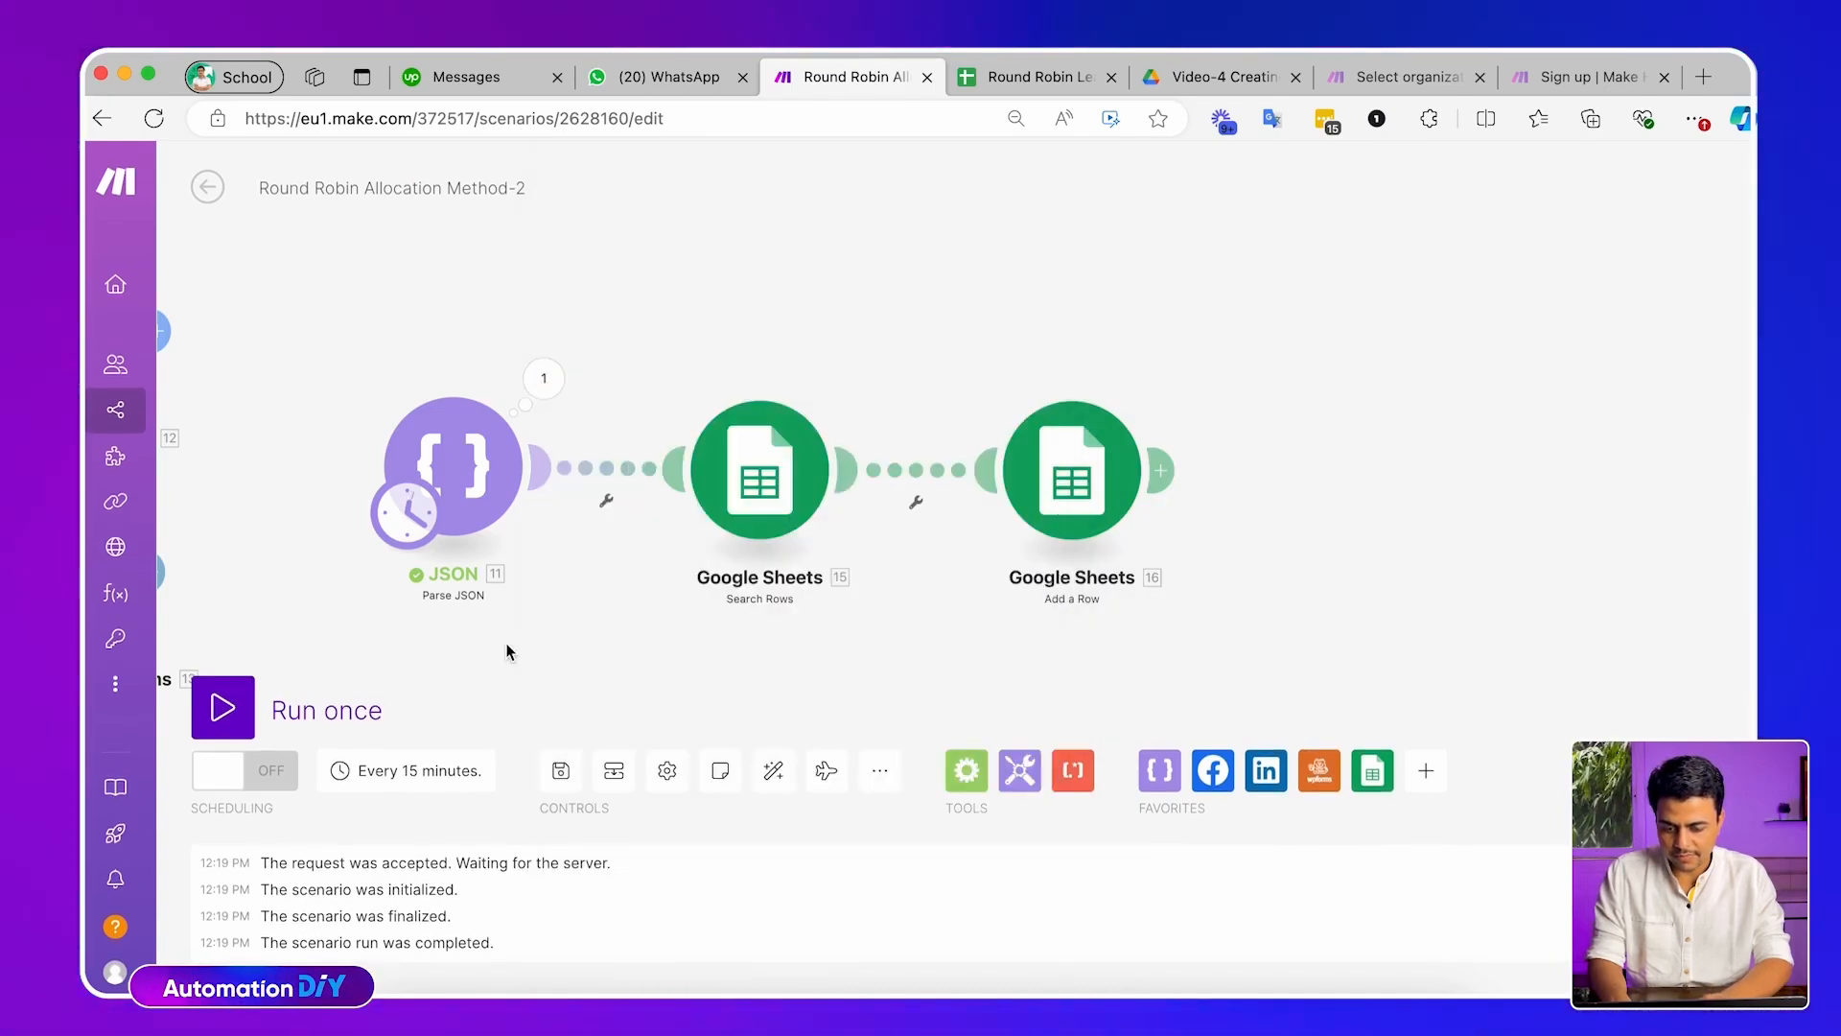
# Look over the Sales Team Master sheet in the Round Robin Leads Allocation - Method-2 spreadsheet, then return to the Make scenario
pyautogui.click(612, 766)
pyautogui.click(1036, 77)
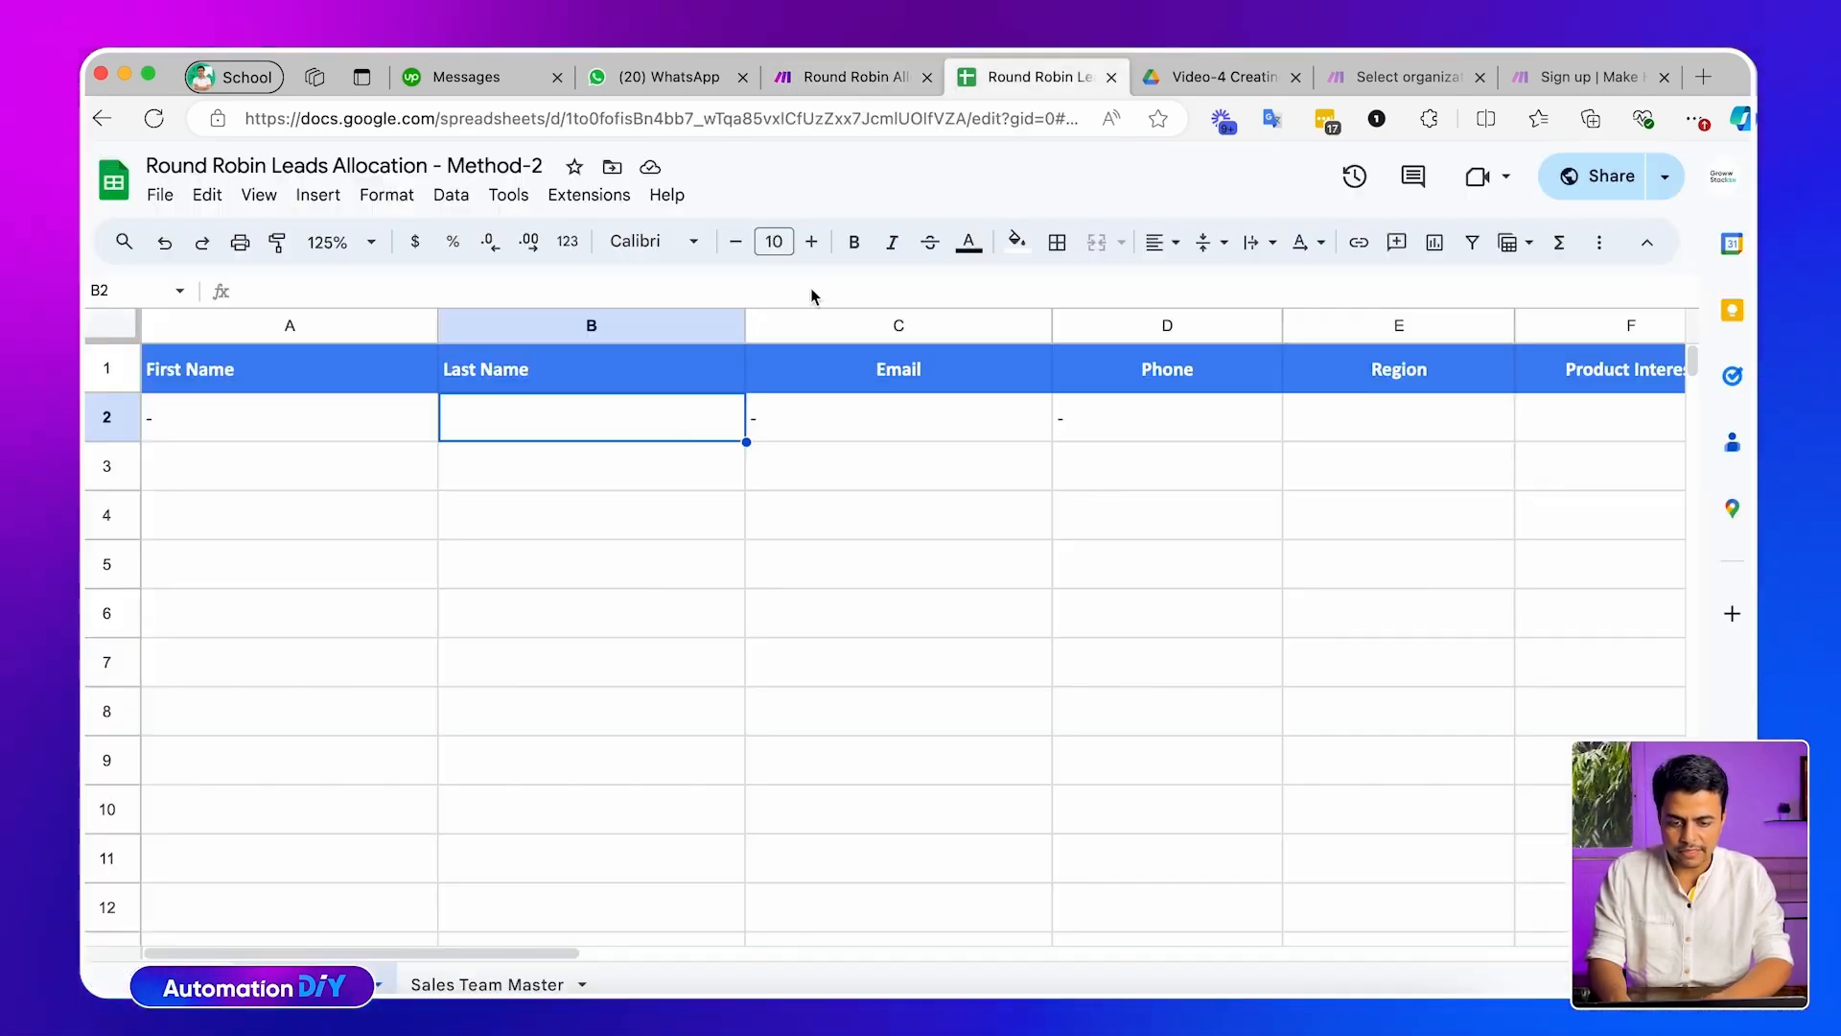
pyautogui.click(487, 984)
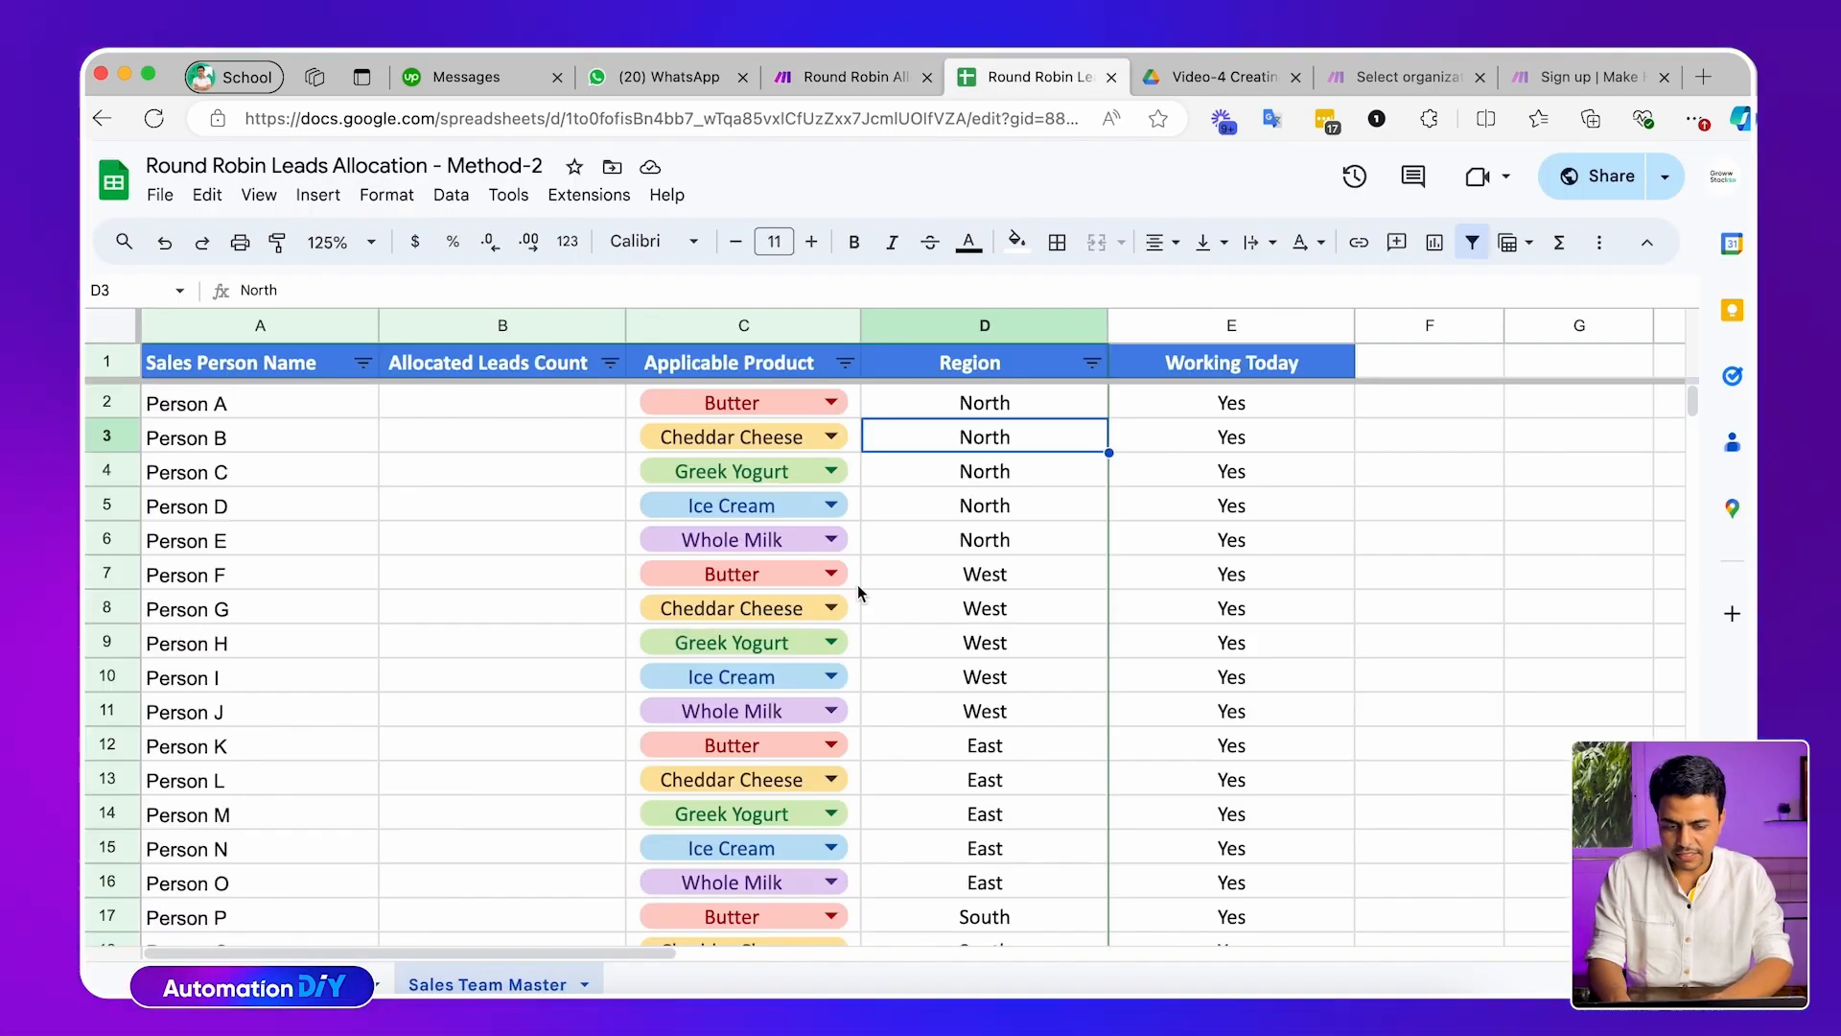
pyautogui.click(848, 79)
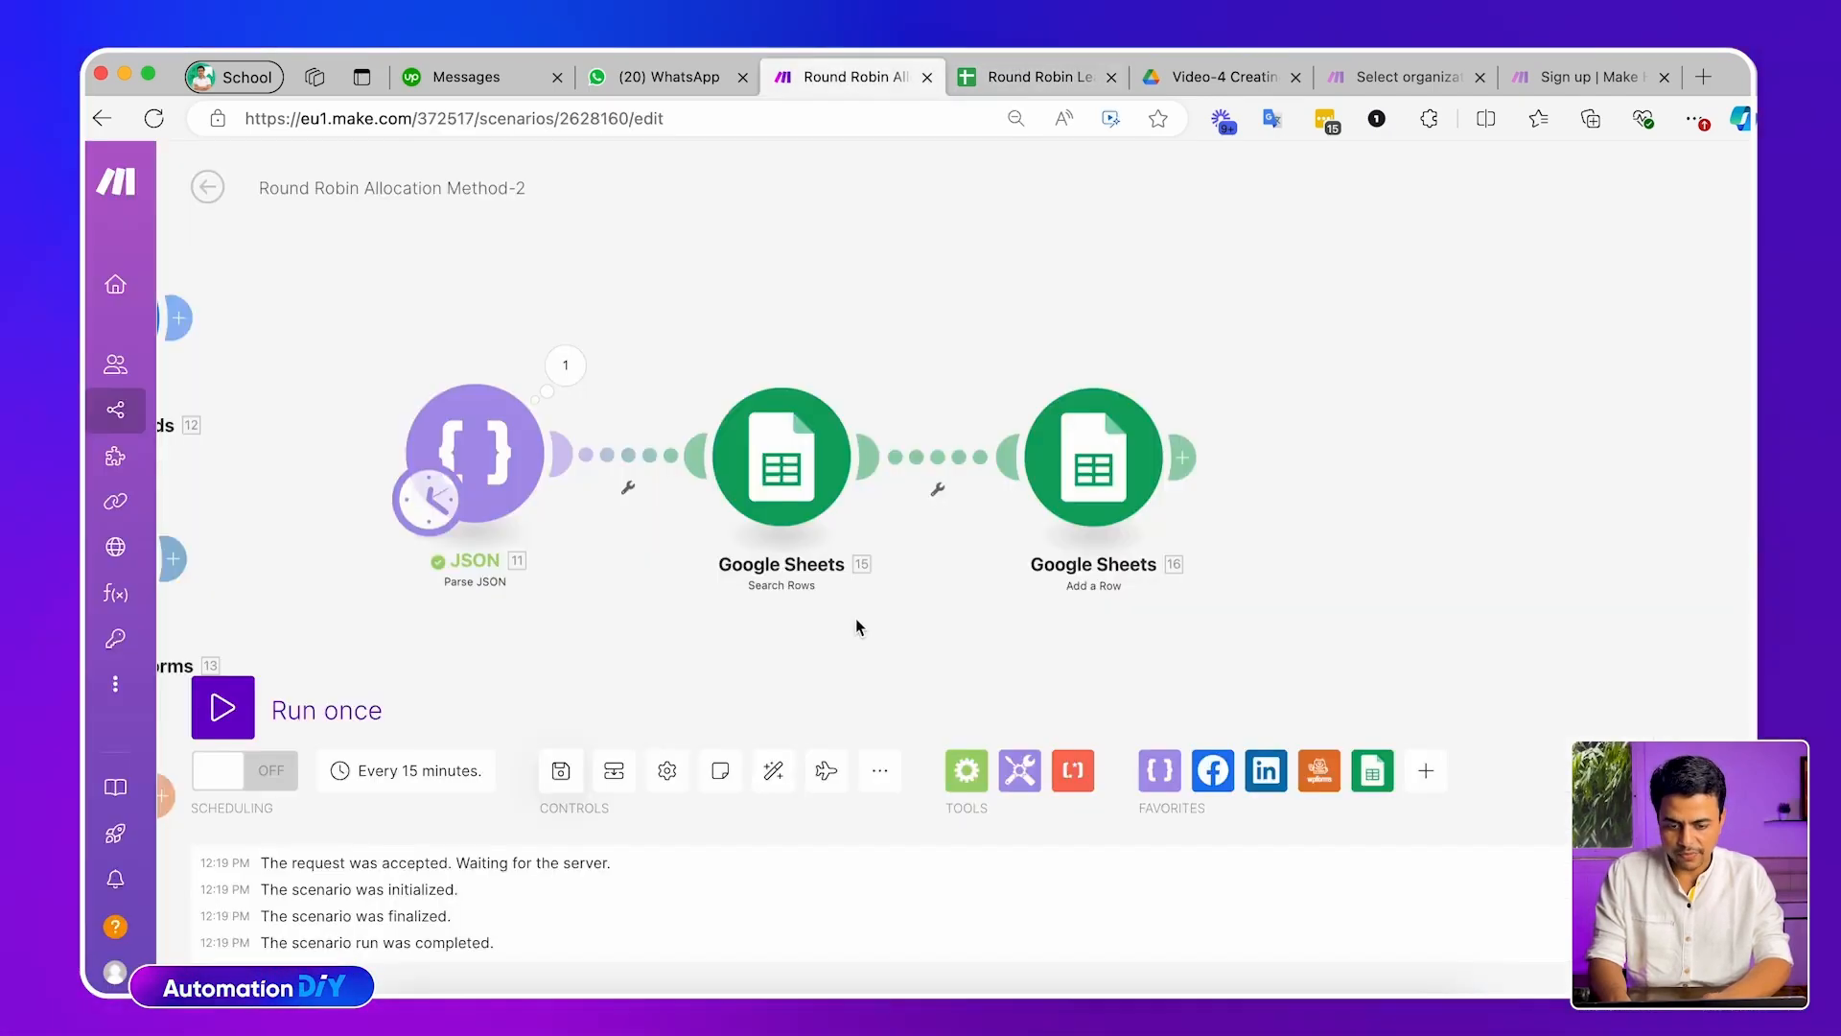
# Start a new module after Add a Row and choose Google Sheets as its app
pyautogui.click(1115, 439)
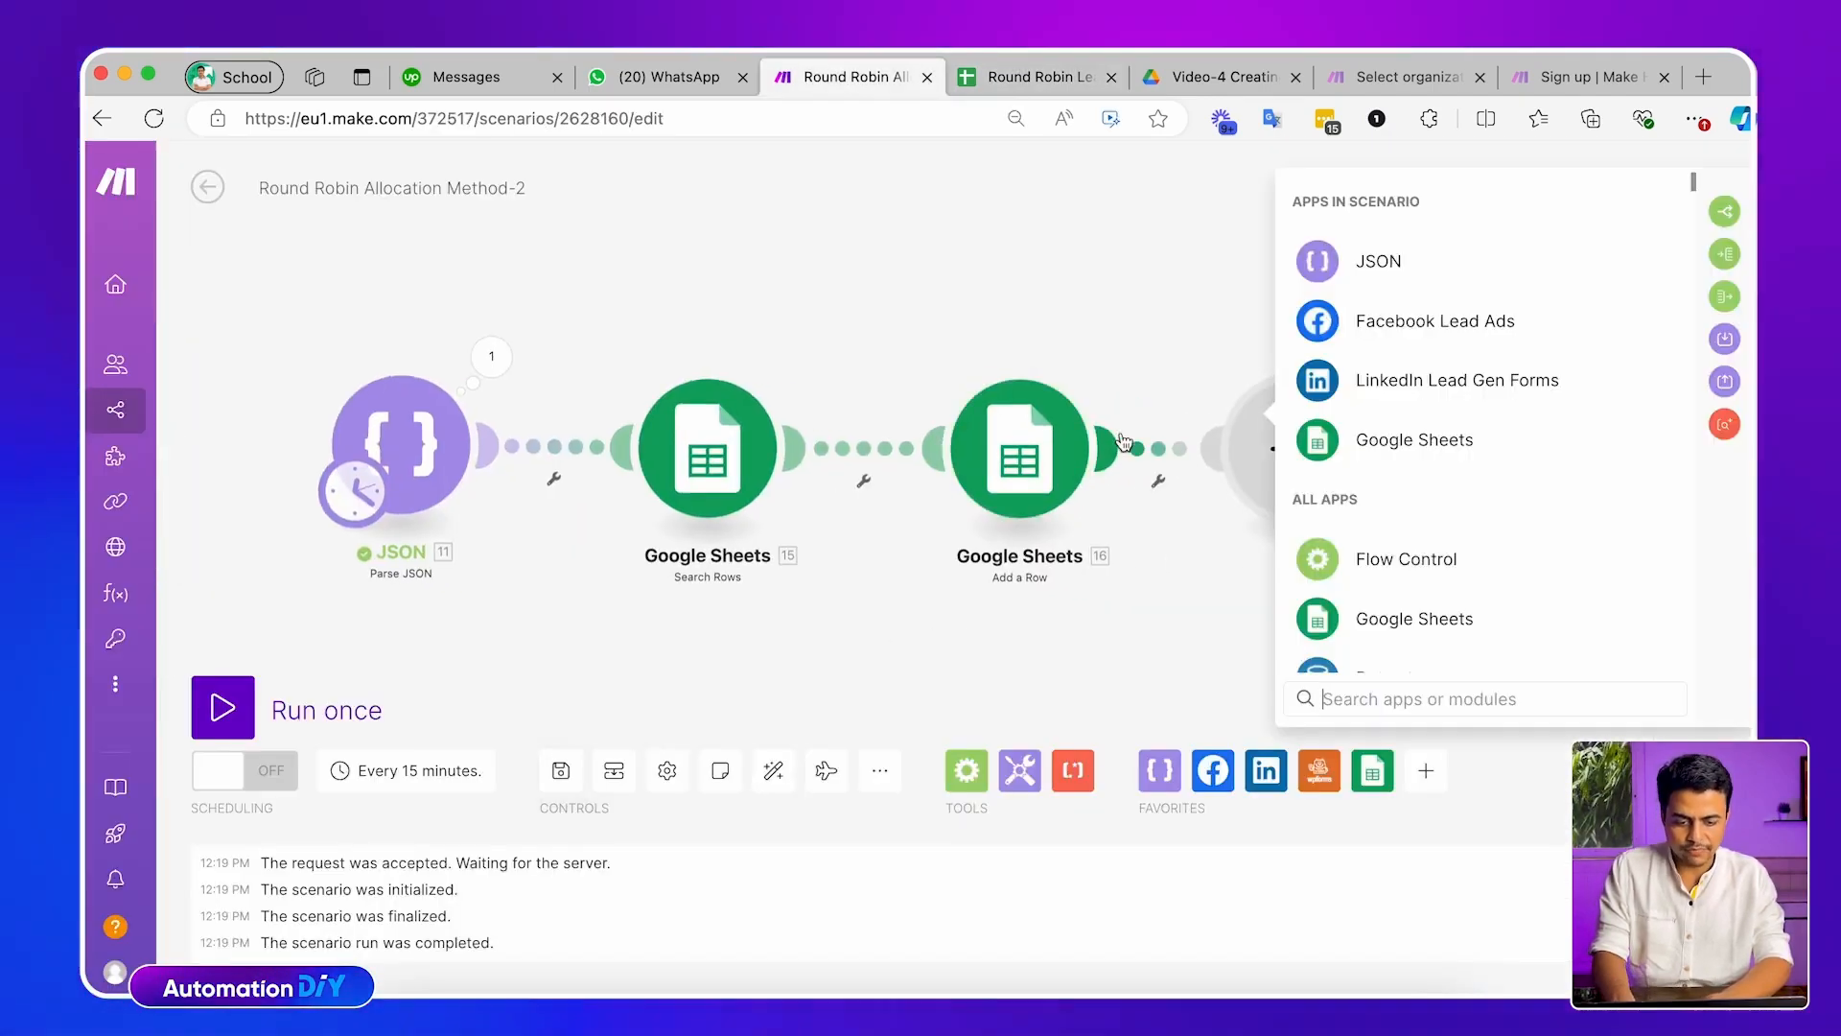
pyautogui.click(1370, 448)
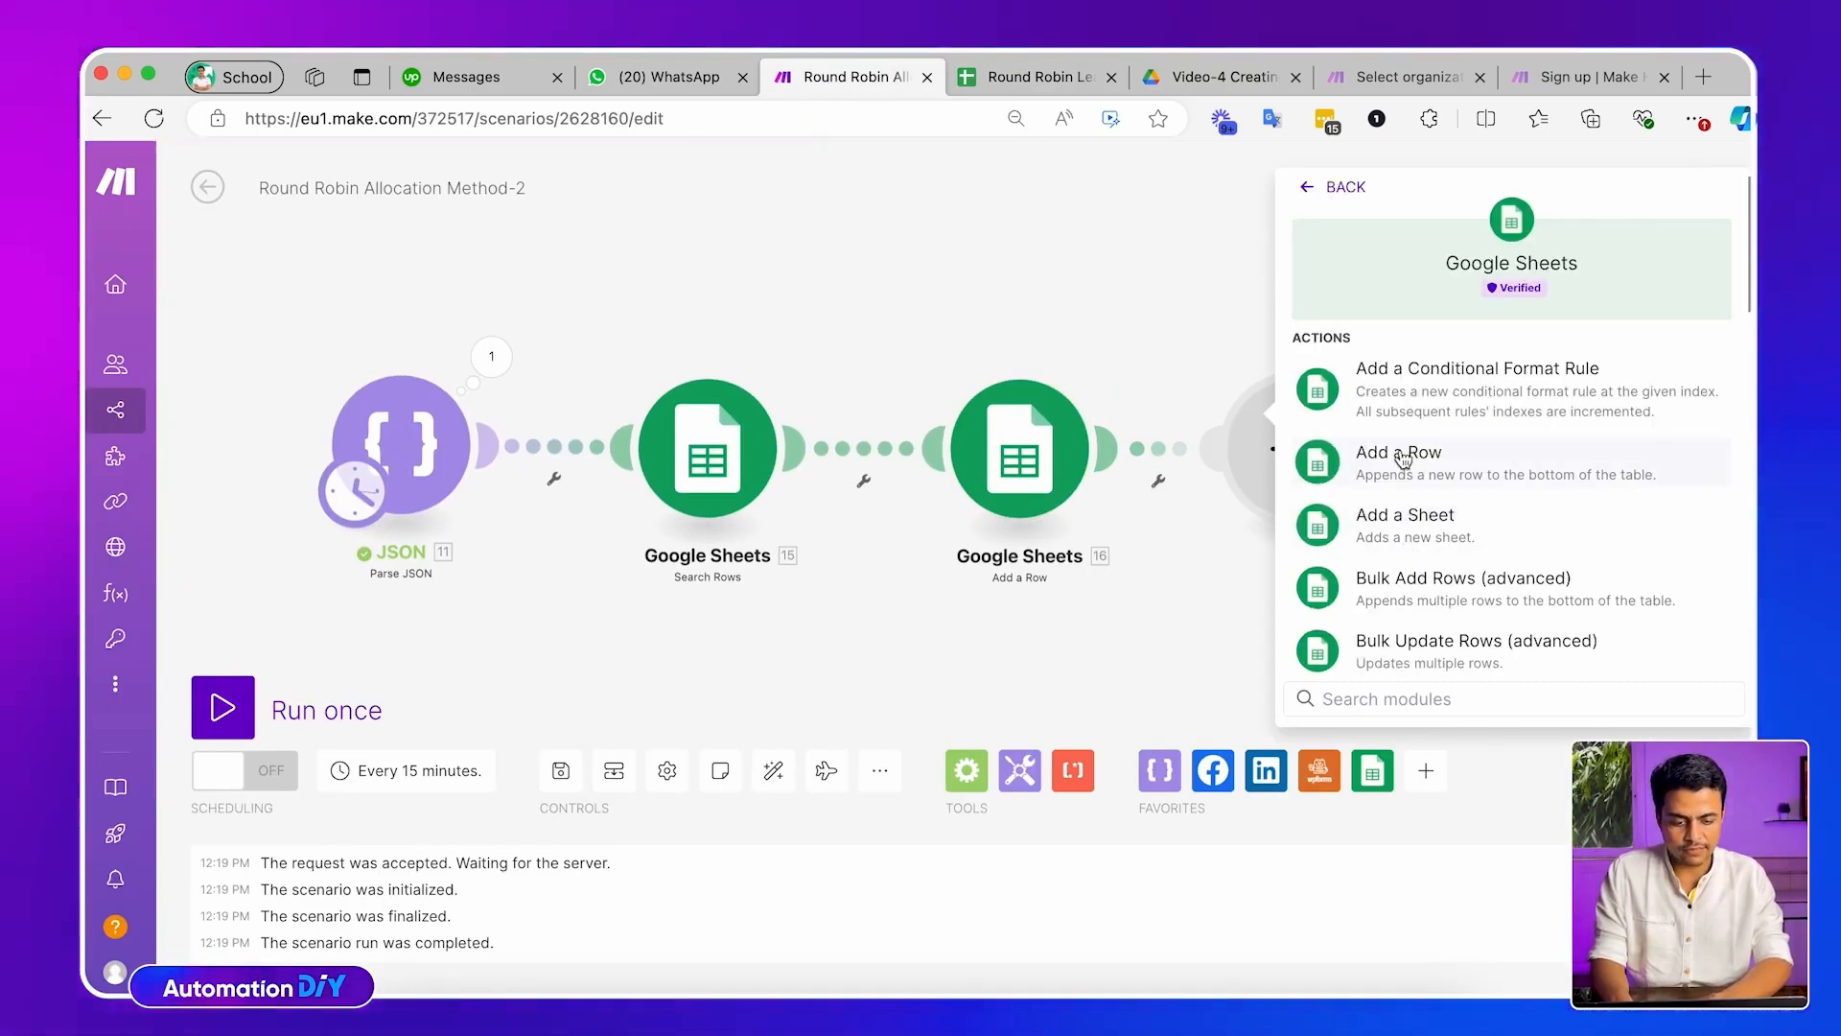
pyautogui.scroll(-2, 1406, 601)
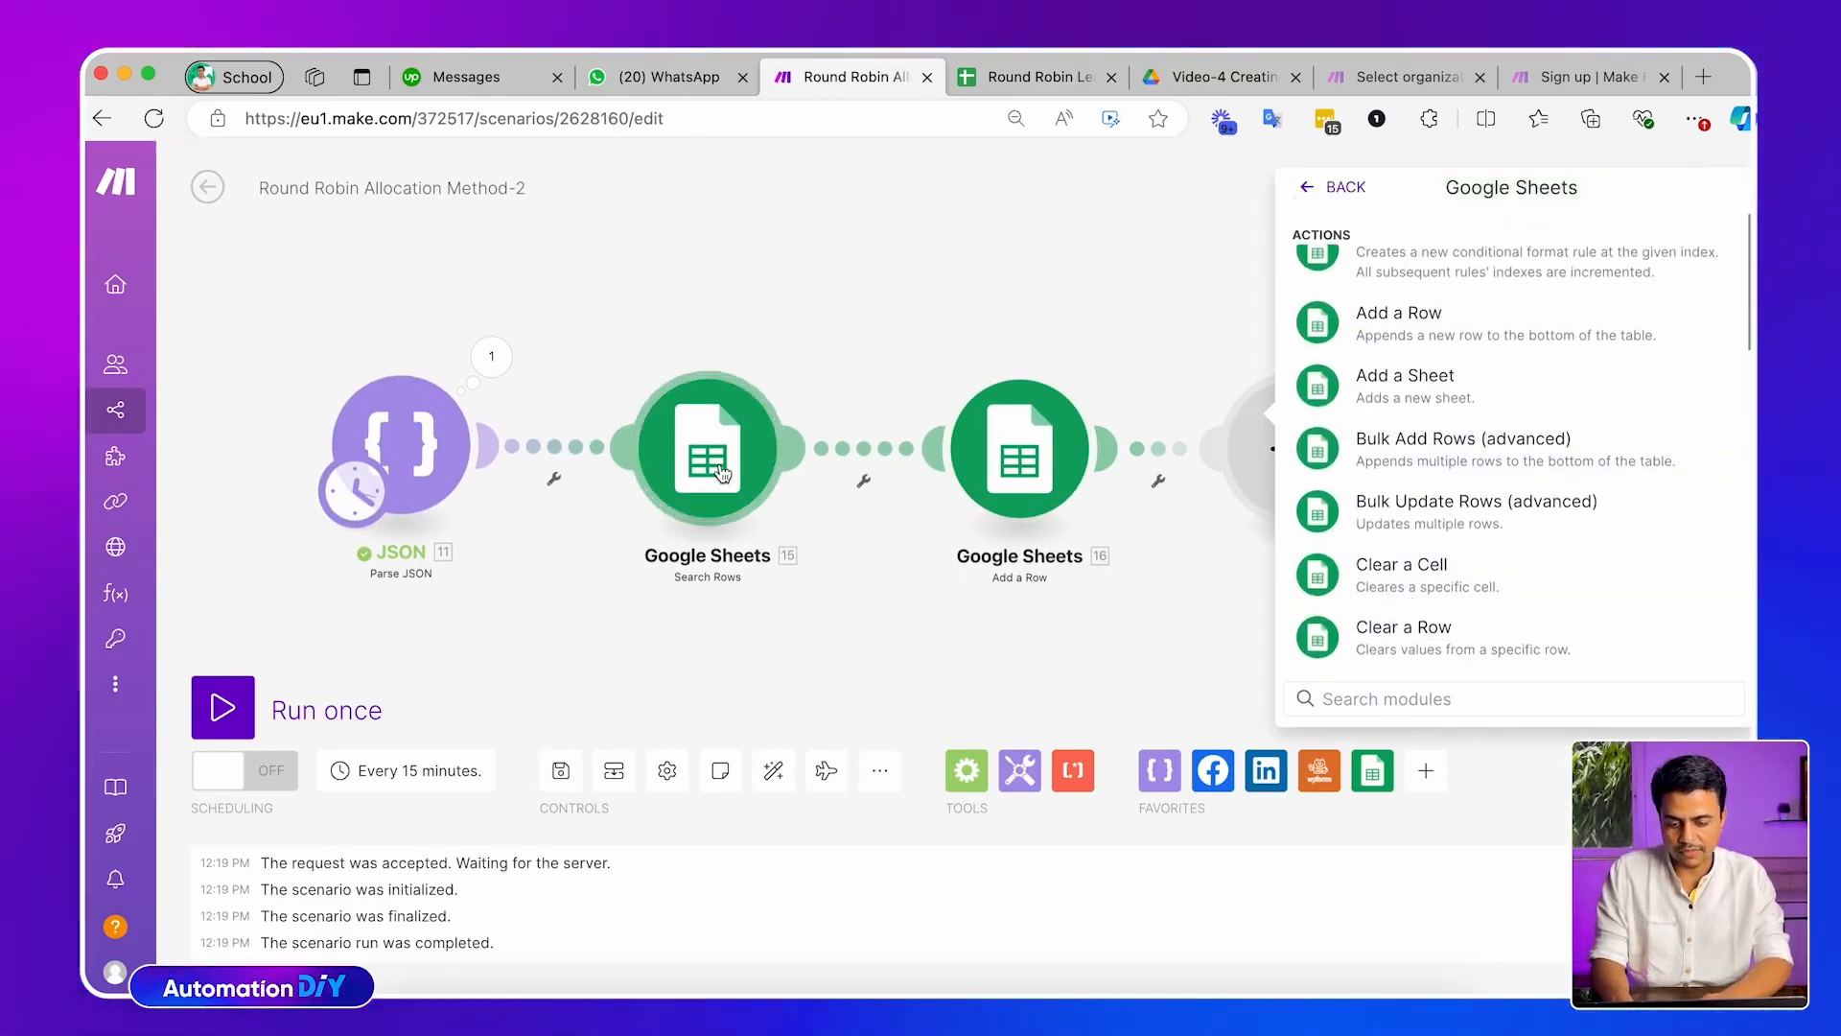
# Switch to the spreadsheet and examine the Allocated Leads Count column of Sales Team Master, then go back to Make
pyautogui.click(997, 81)
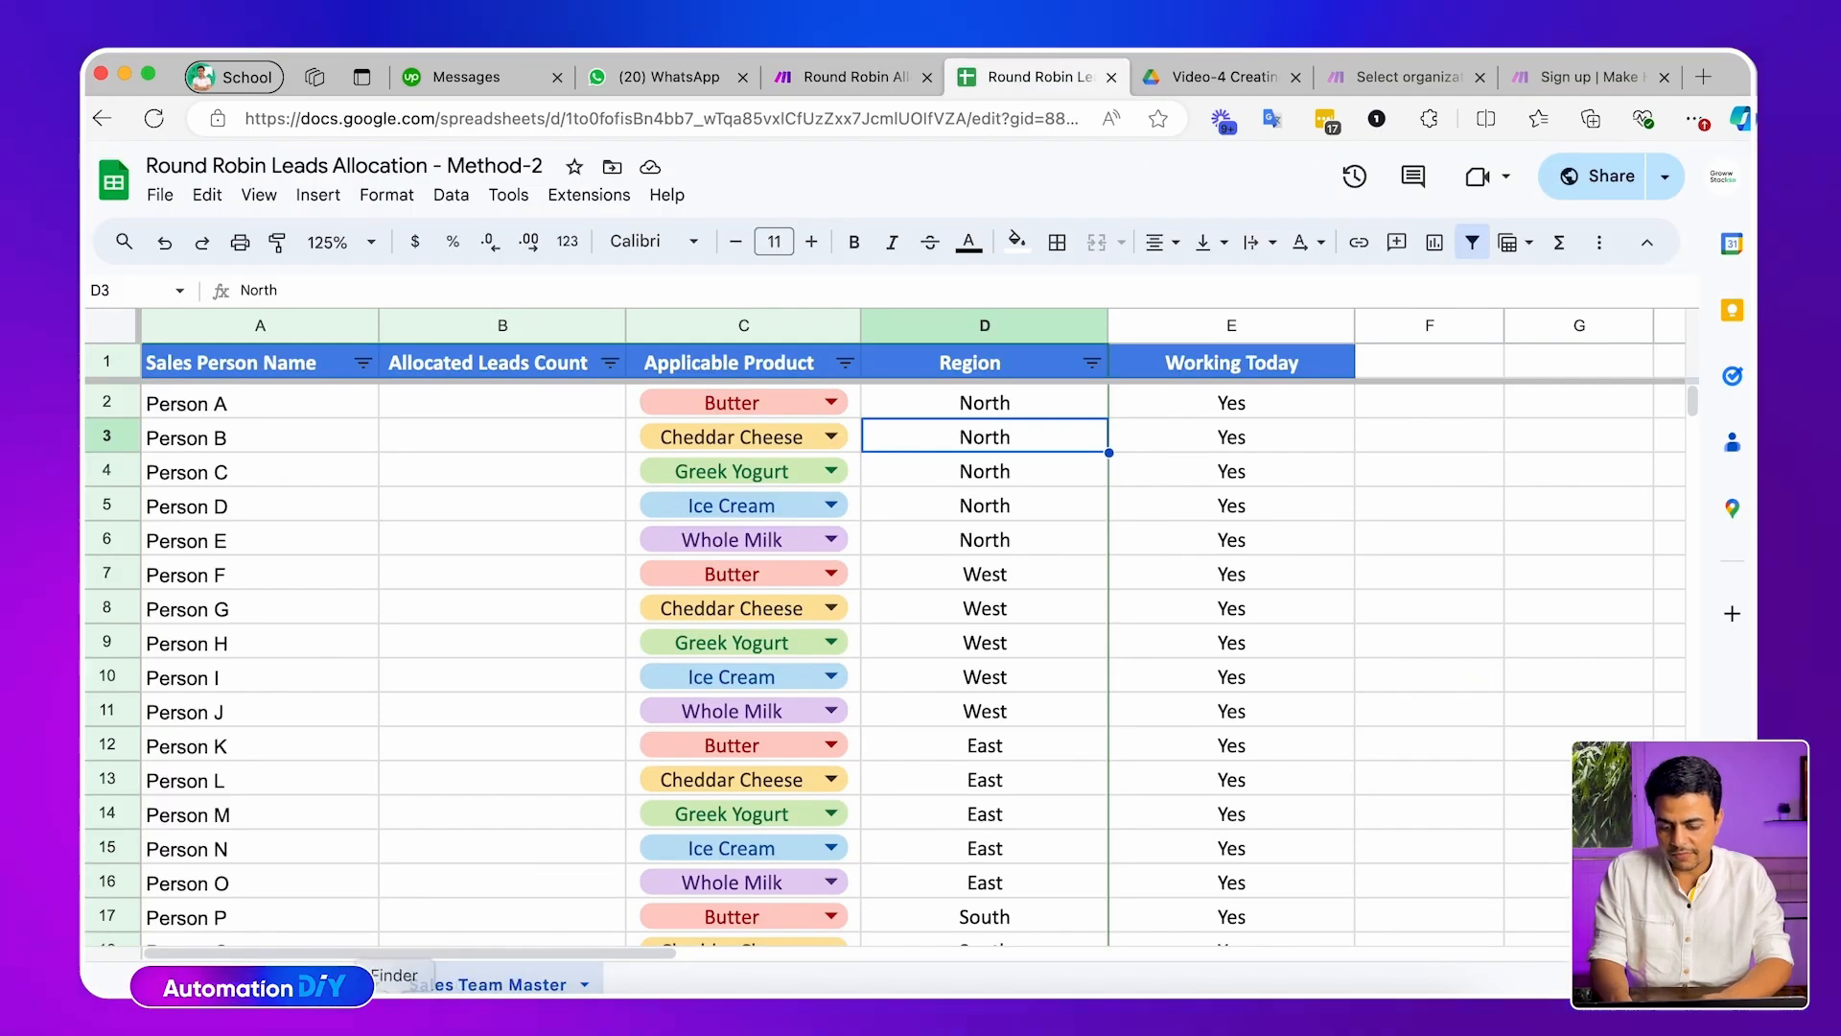
pyautogui.click(331, 985)
pyautogui.click(450, 985)
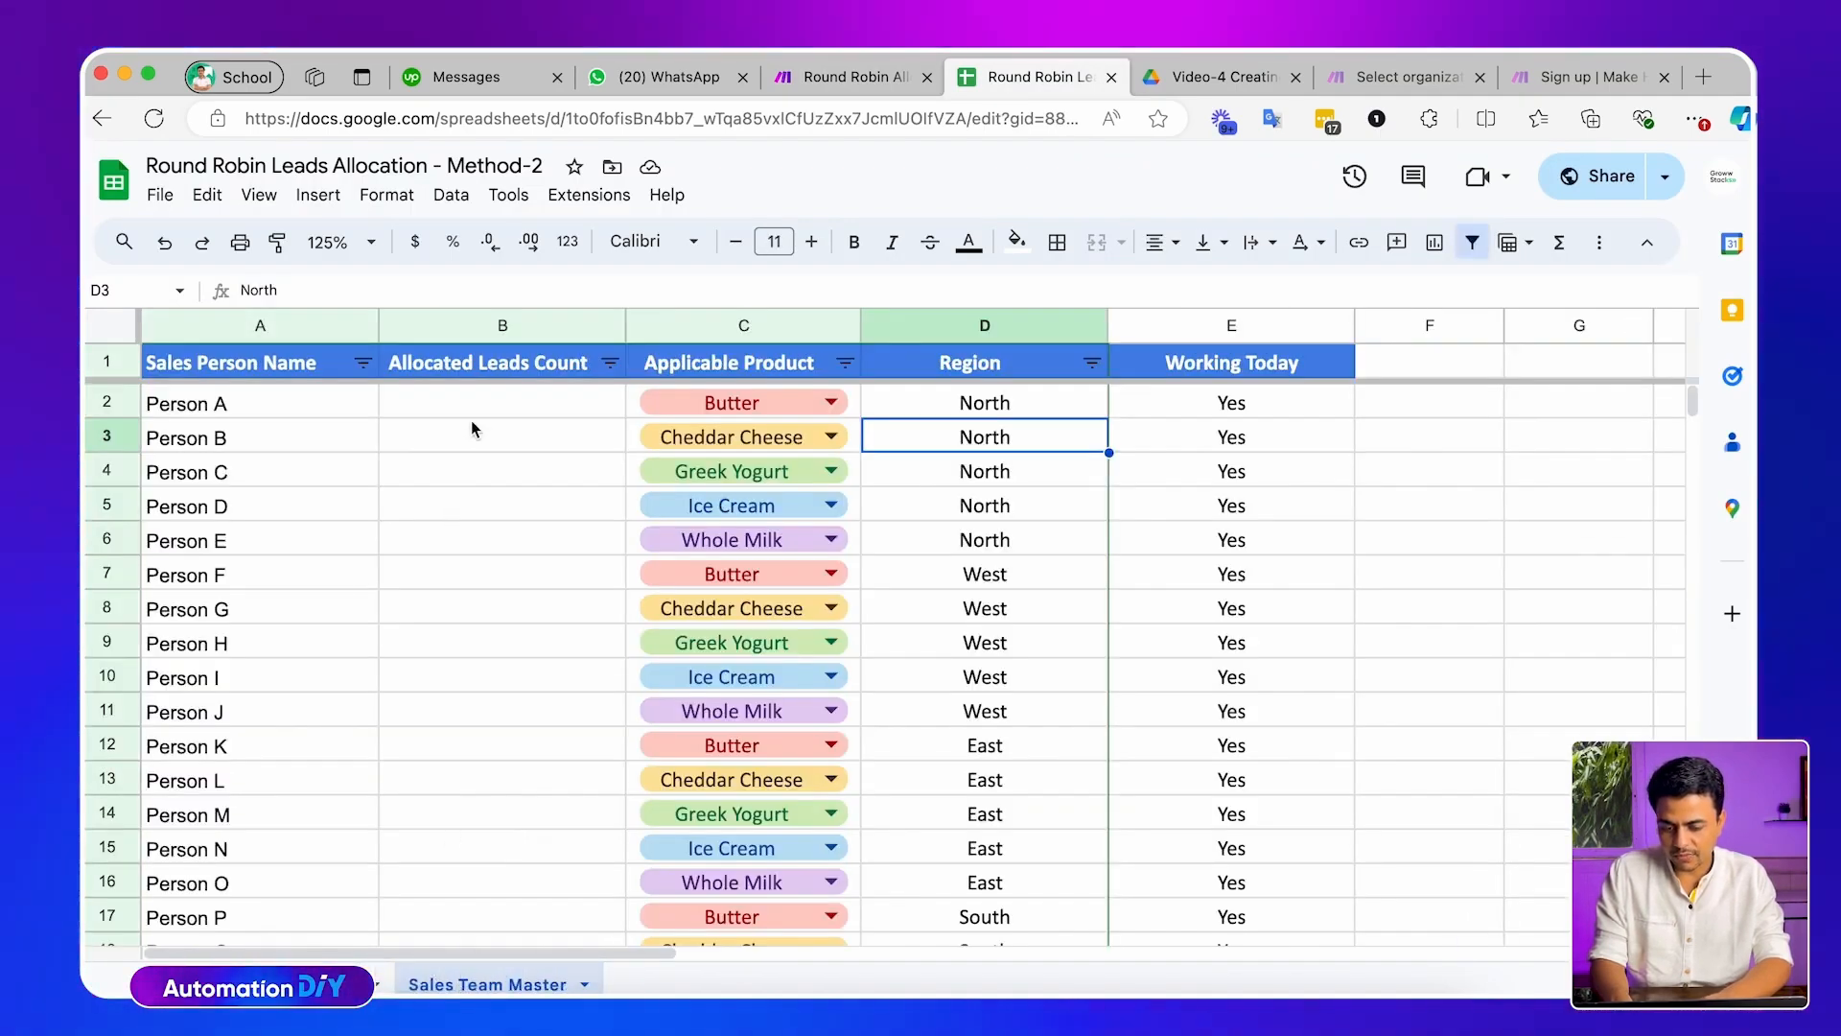
pyautogui.moveTo(431, 403); pyautogui.dragTo(477, 619)
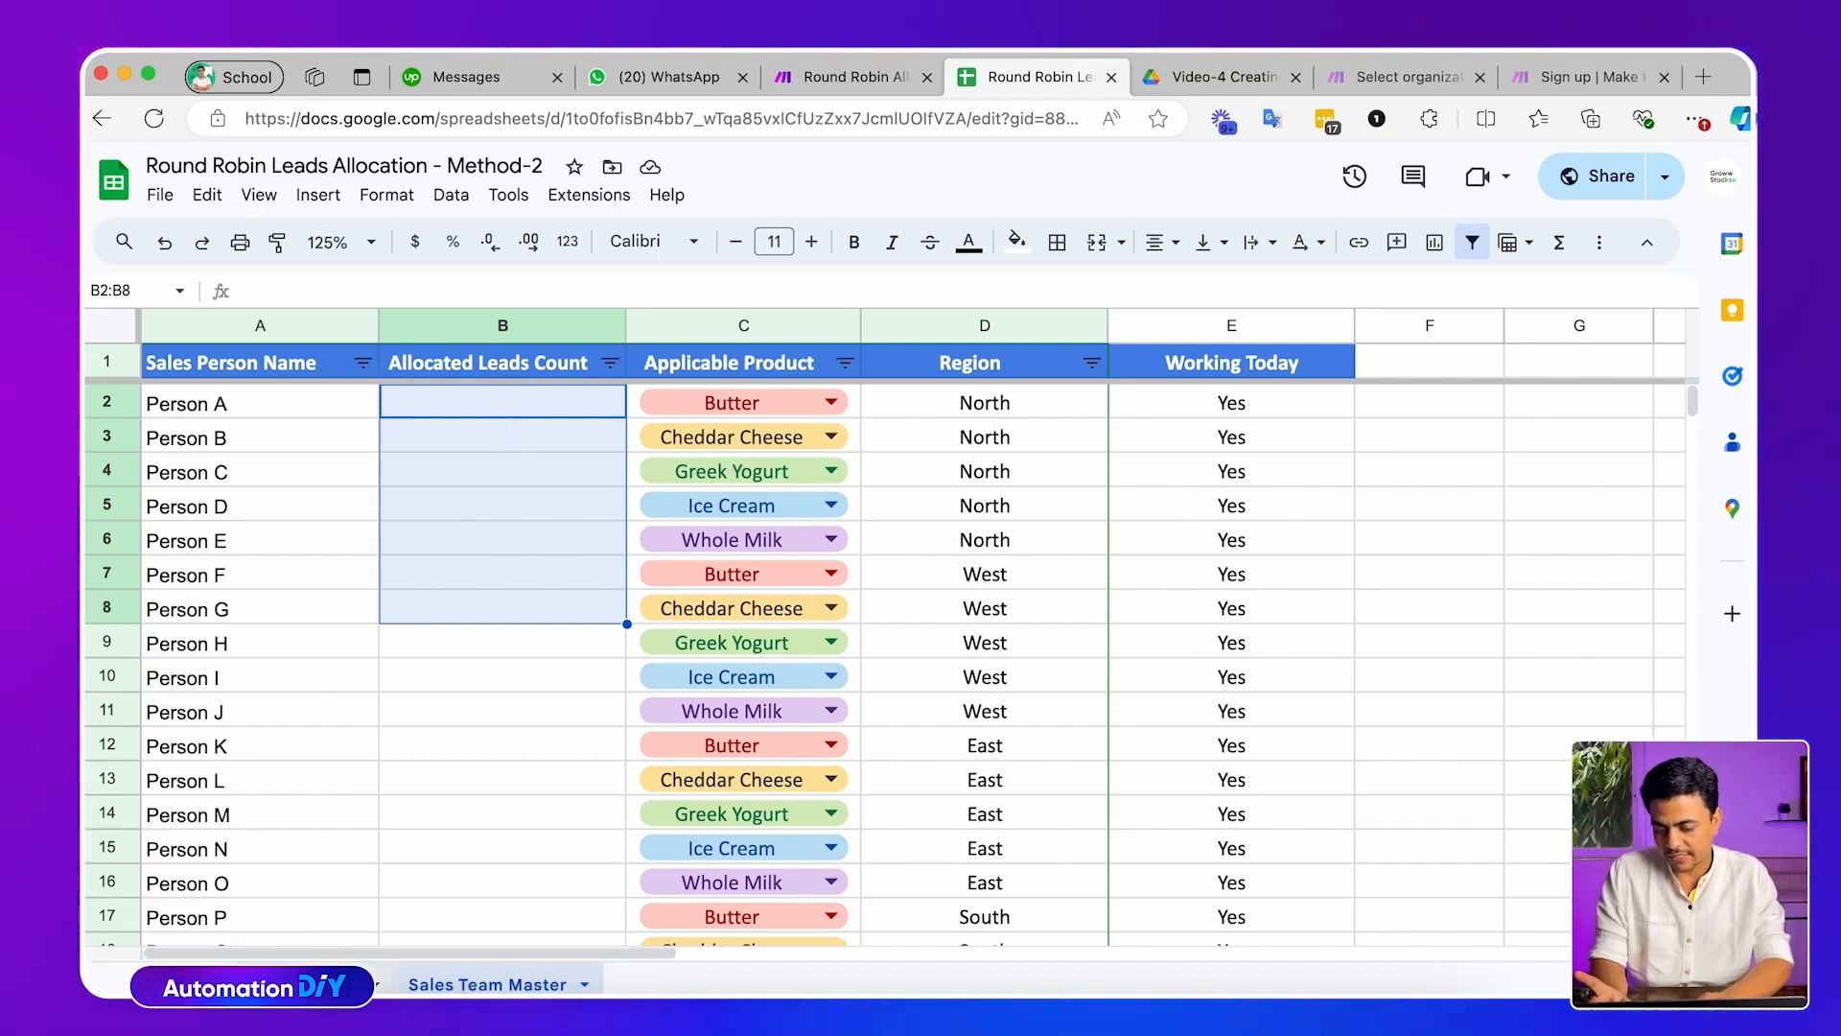
pyautogui.click(481, 406)
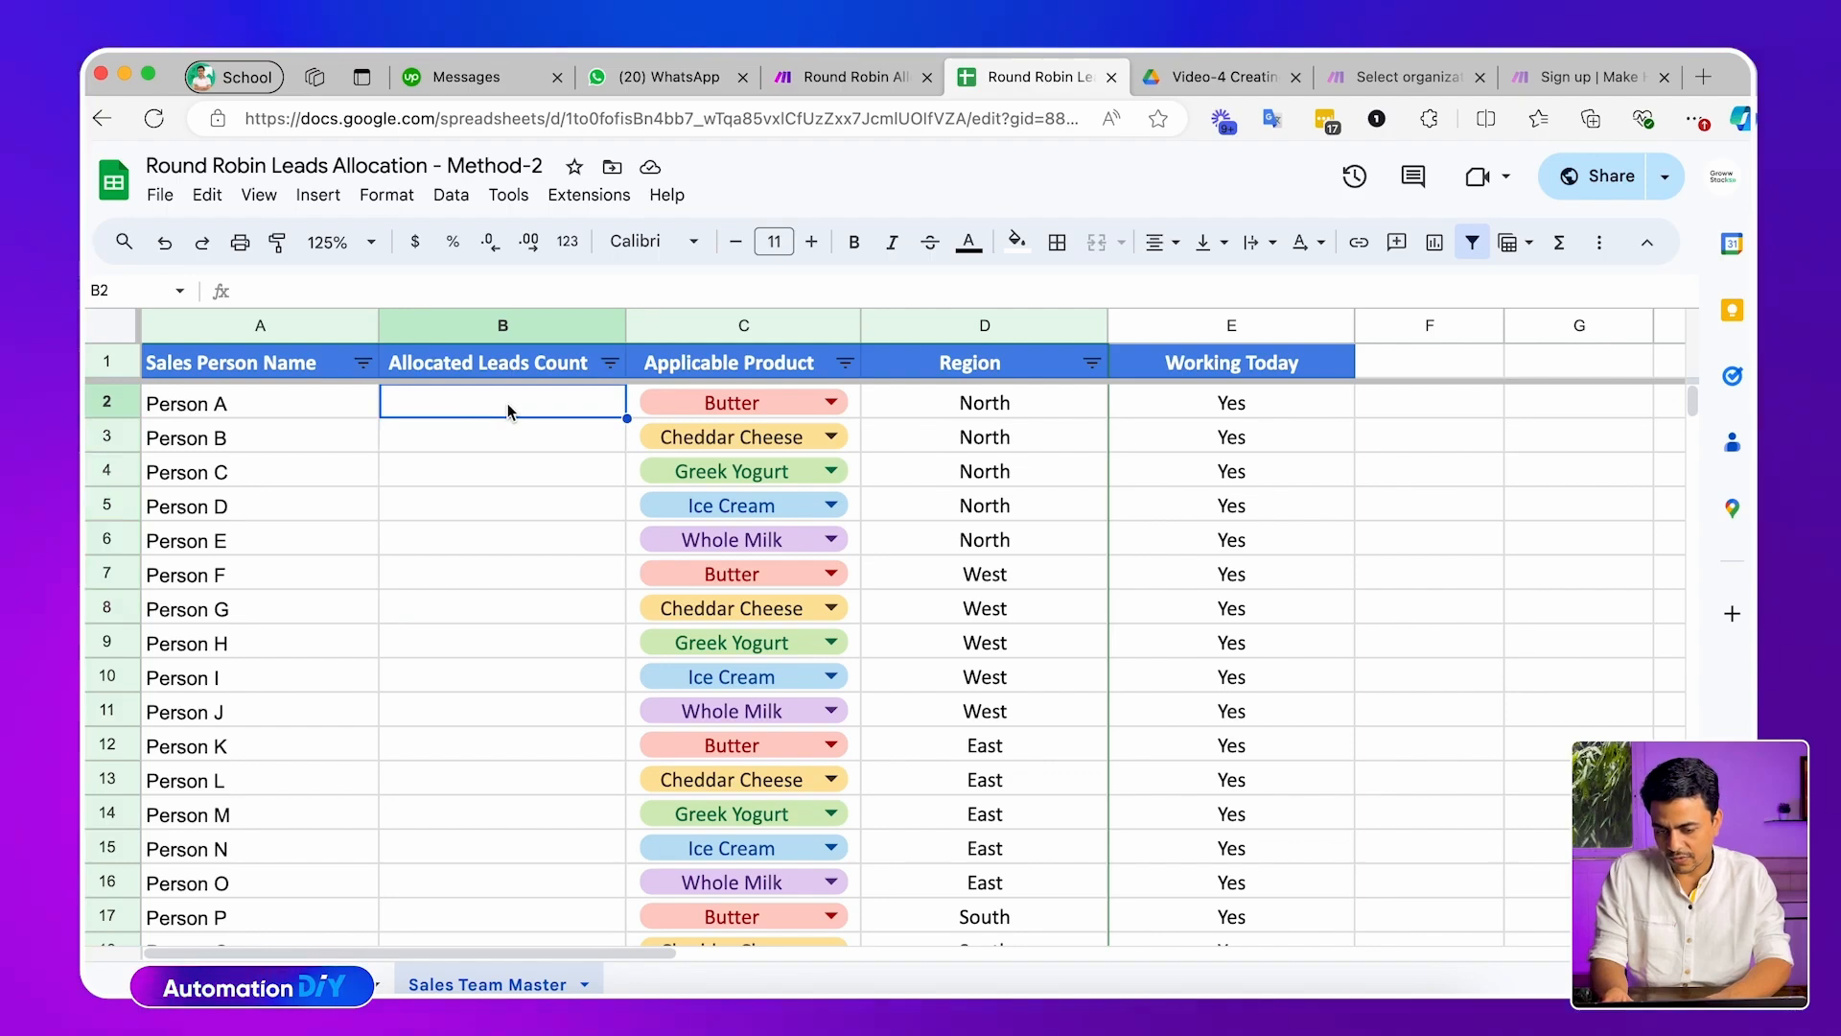
pyautogui.click(866, 84)
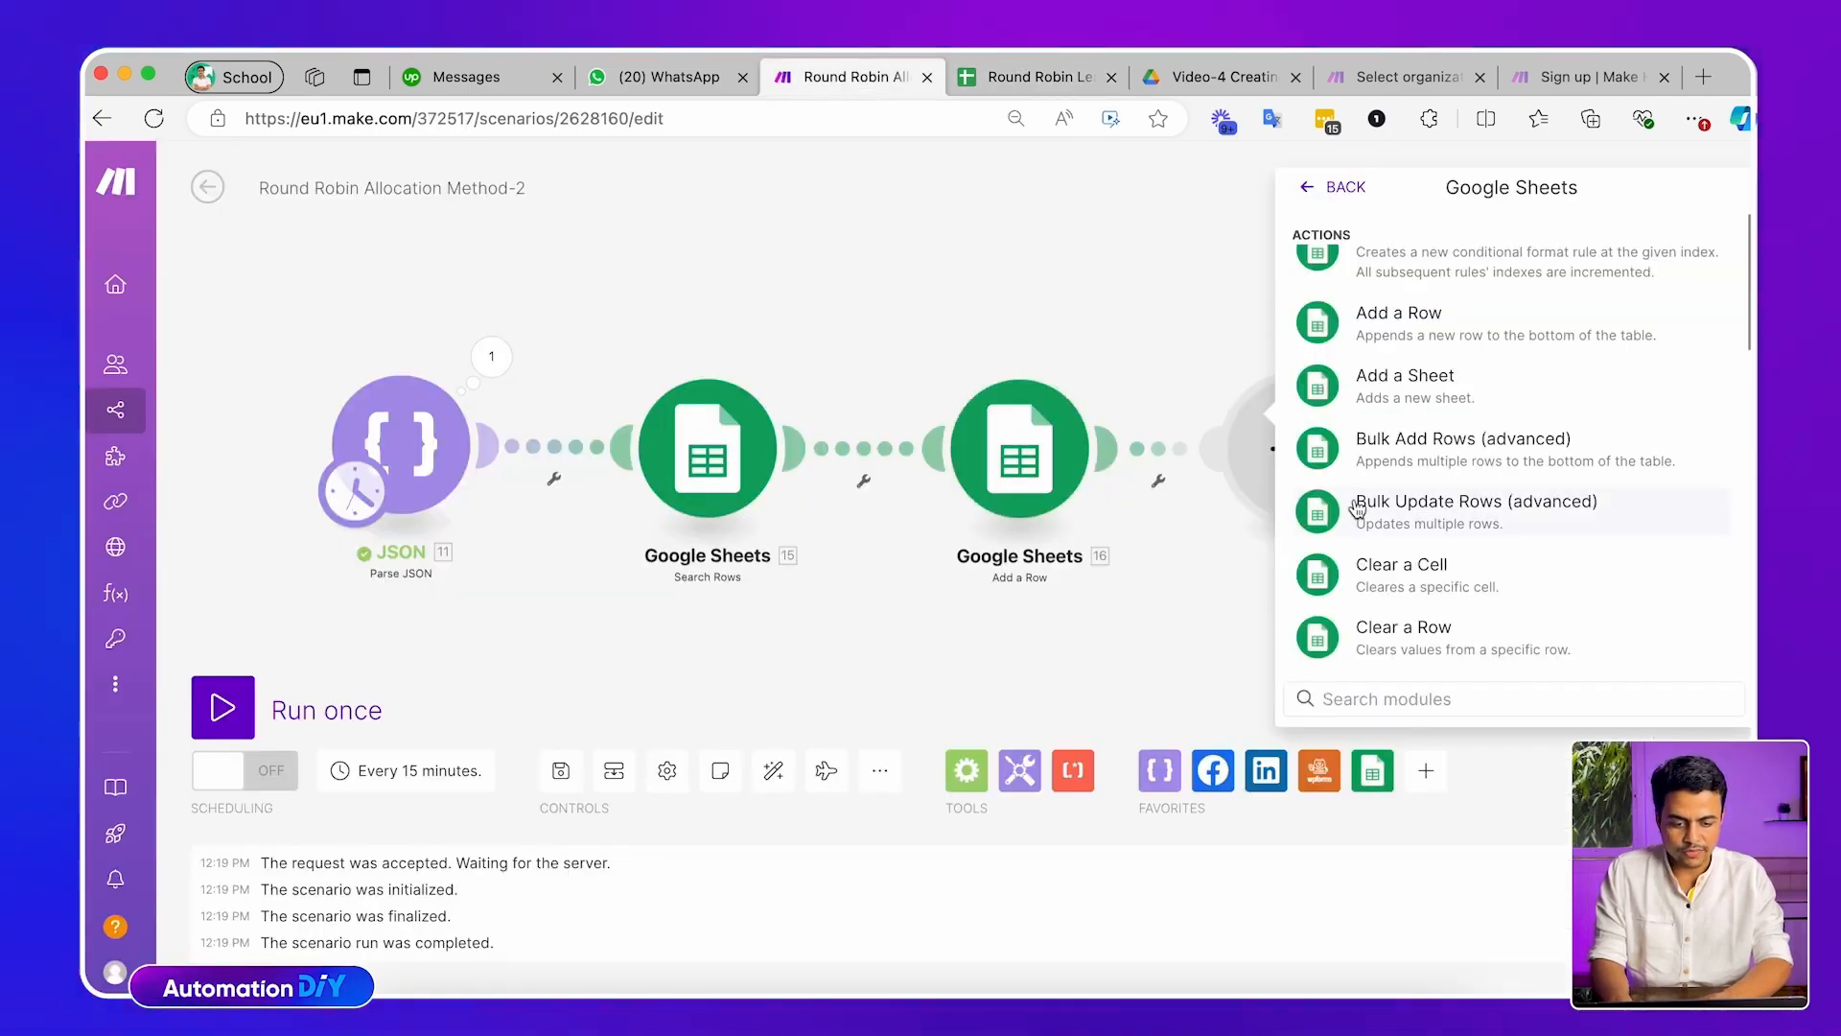
# Choose the Update a Row action for the new Google Sheets module
pyautogui.scroll(-5, 1444, 614)
pyautogui.scroll(-10, 1443, 611)
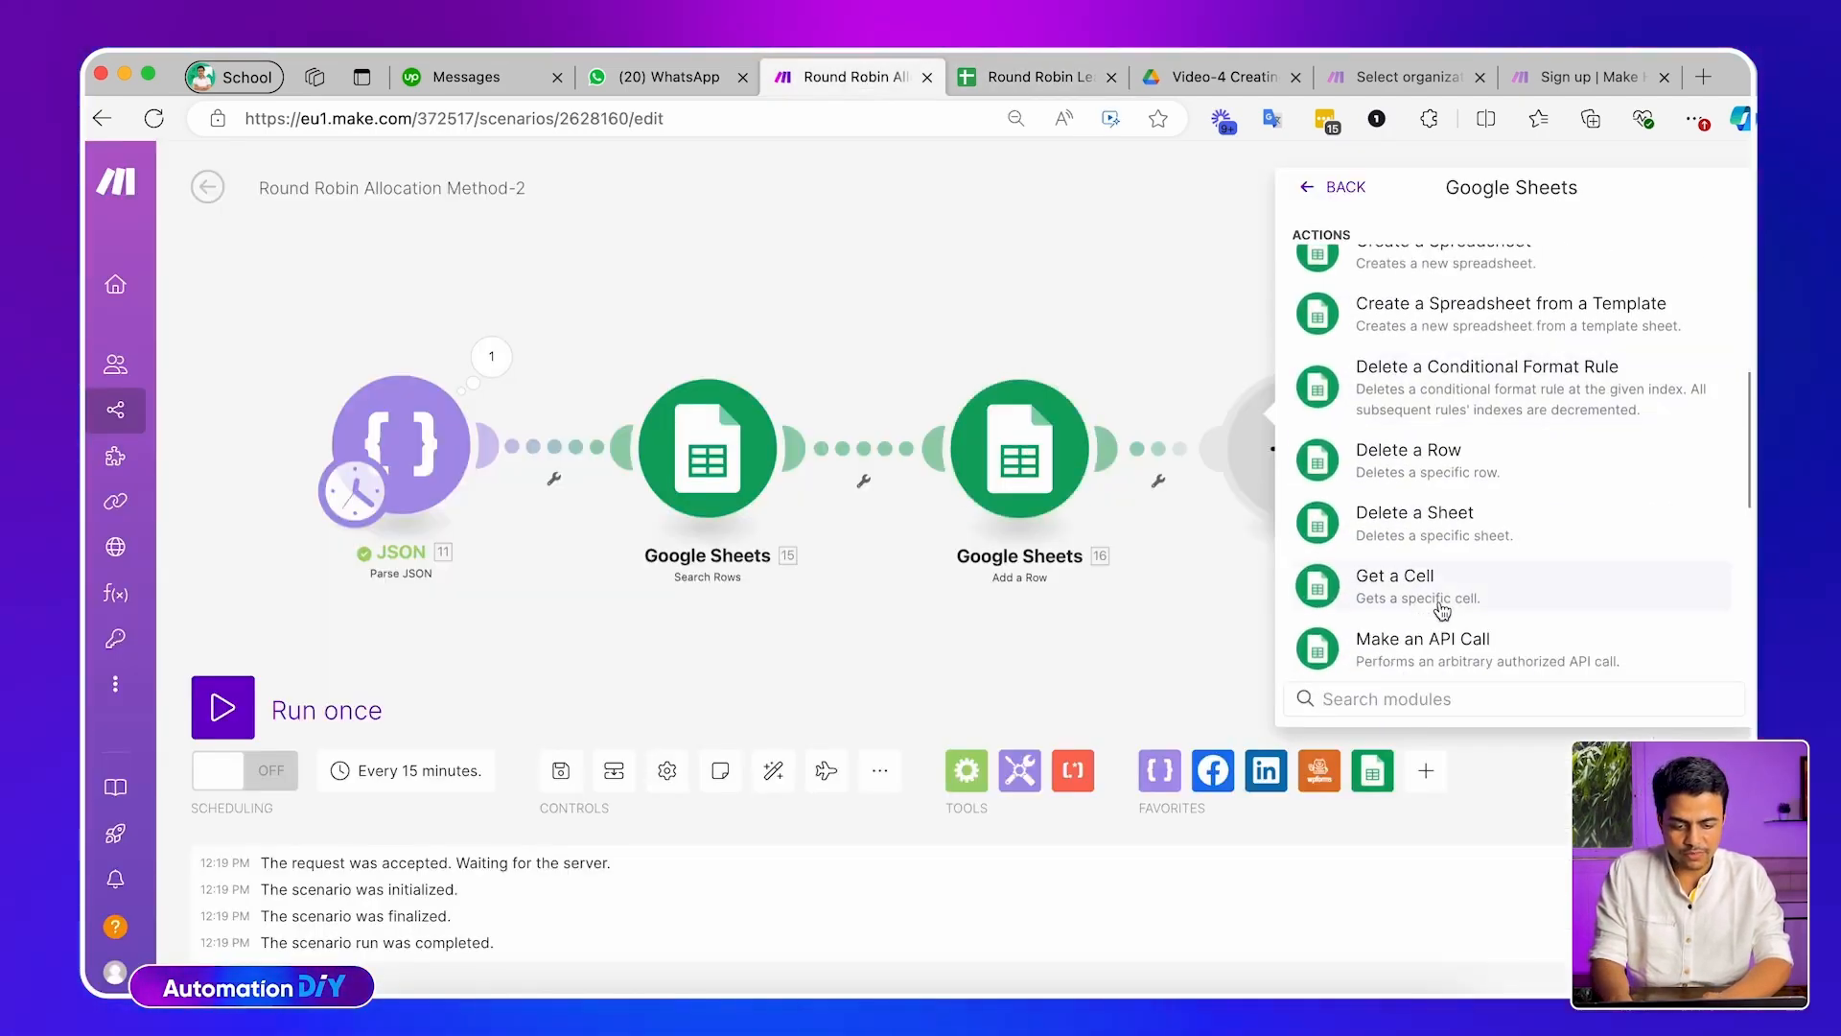
pyautogui.click(1440, 601)
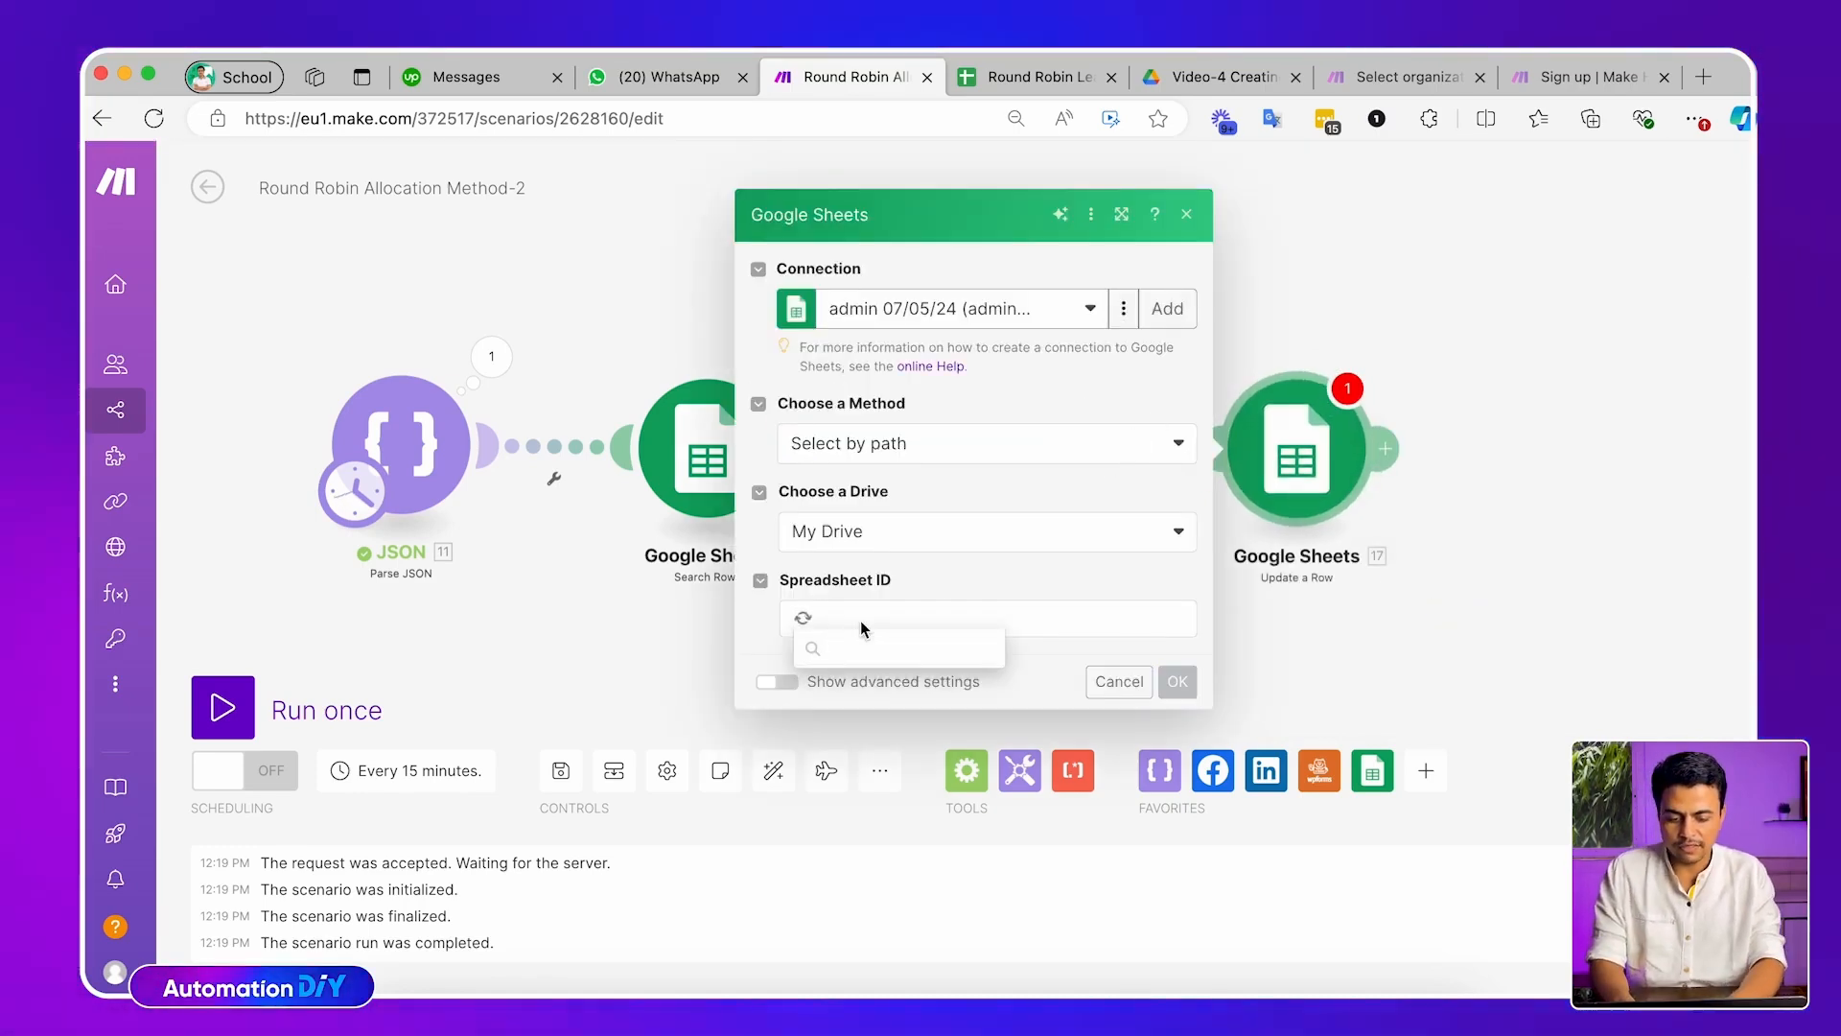
# Point Update a Row to the Round Robin Leads Allocation - Method-2 spreadsheet and its Sales Team Master sheet
pyautogui.click(863, 621)
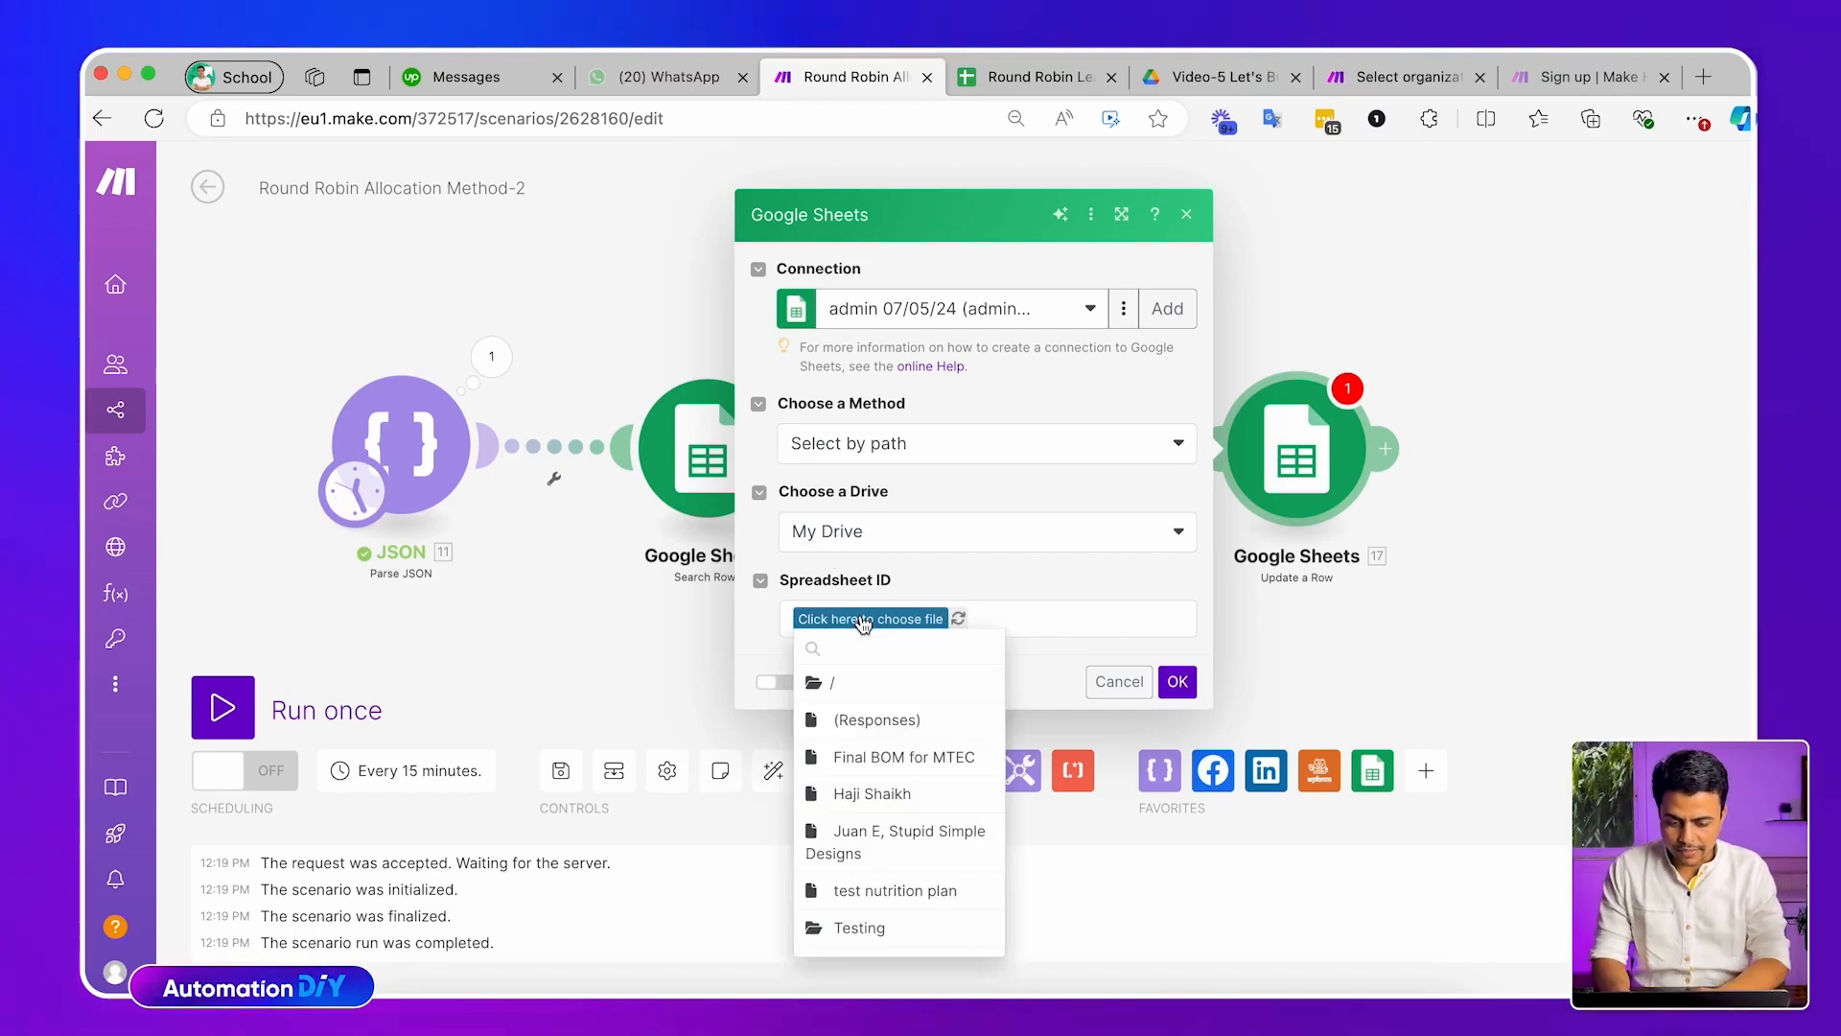
pyautogui.write('roun')
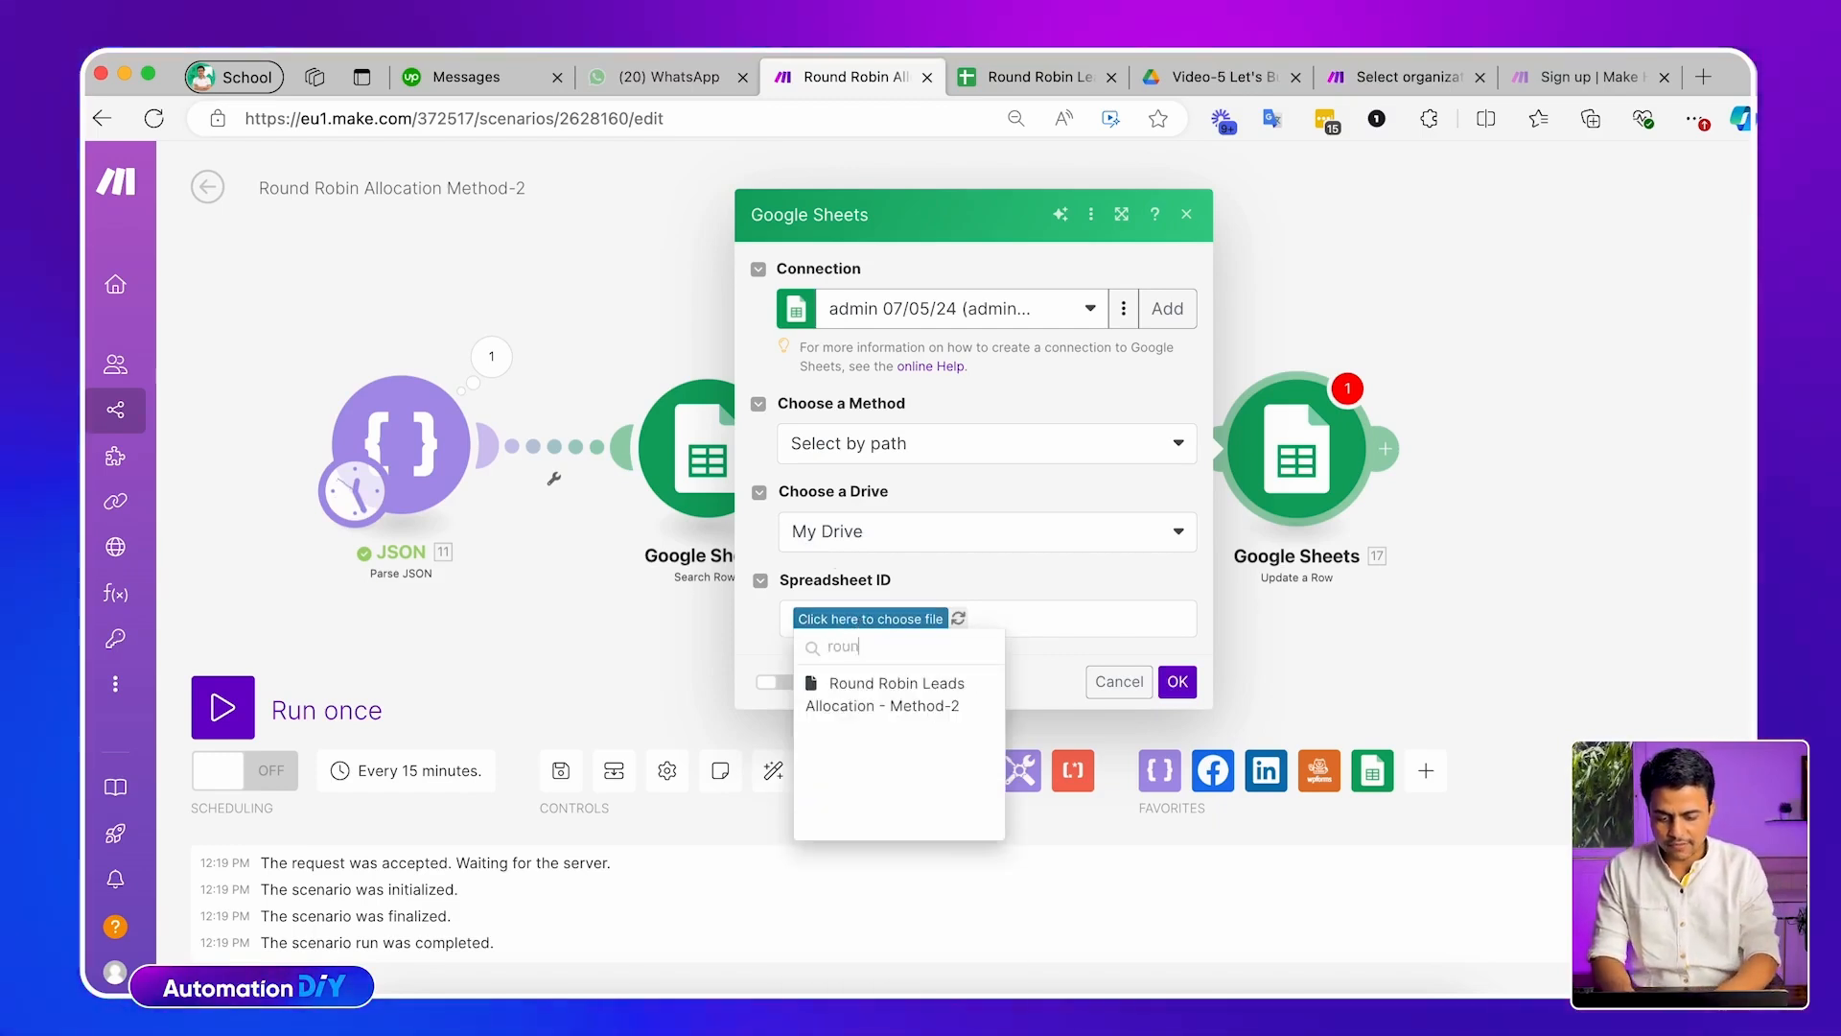
pyautogui.click(880, 710)
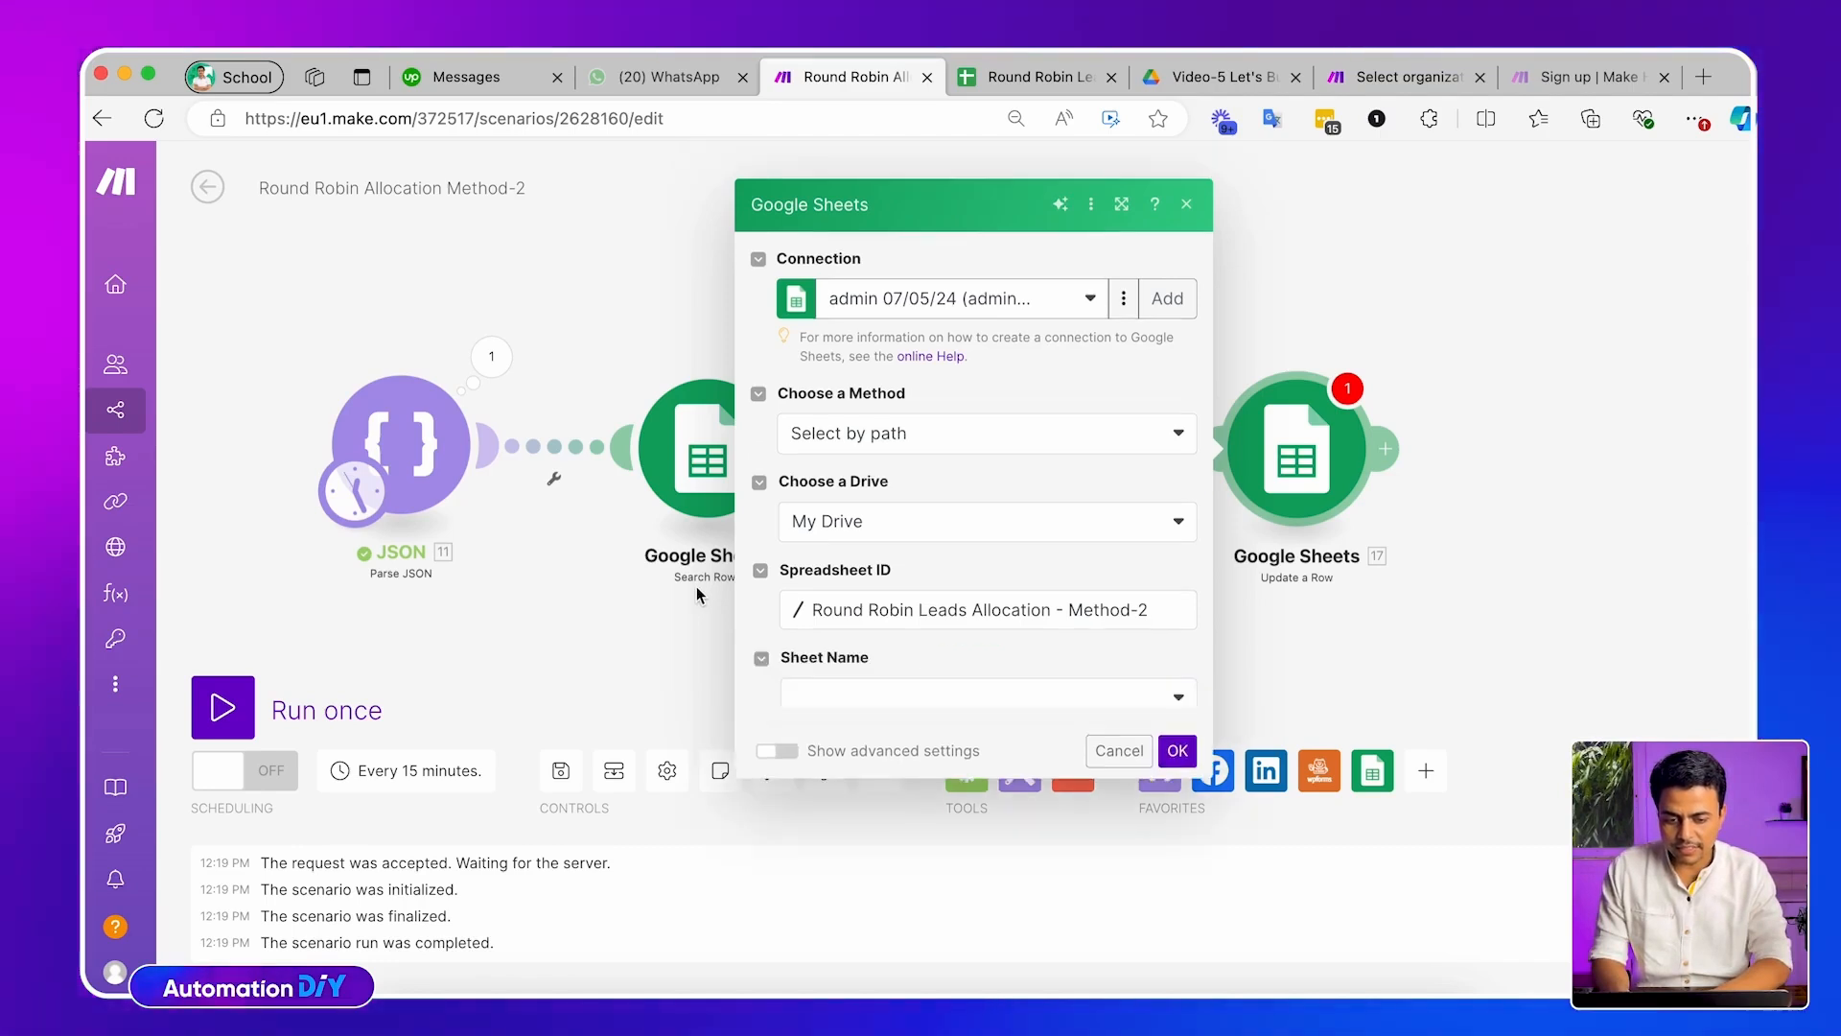
pyautogui.click(852, 670)
pyautogui.click(872, 745)
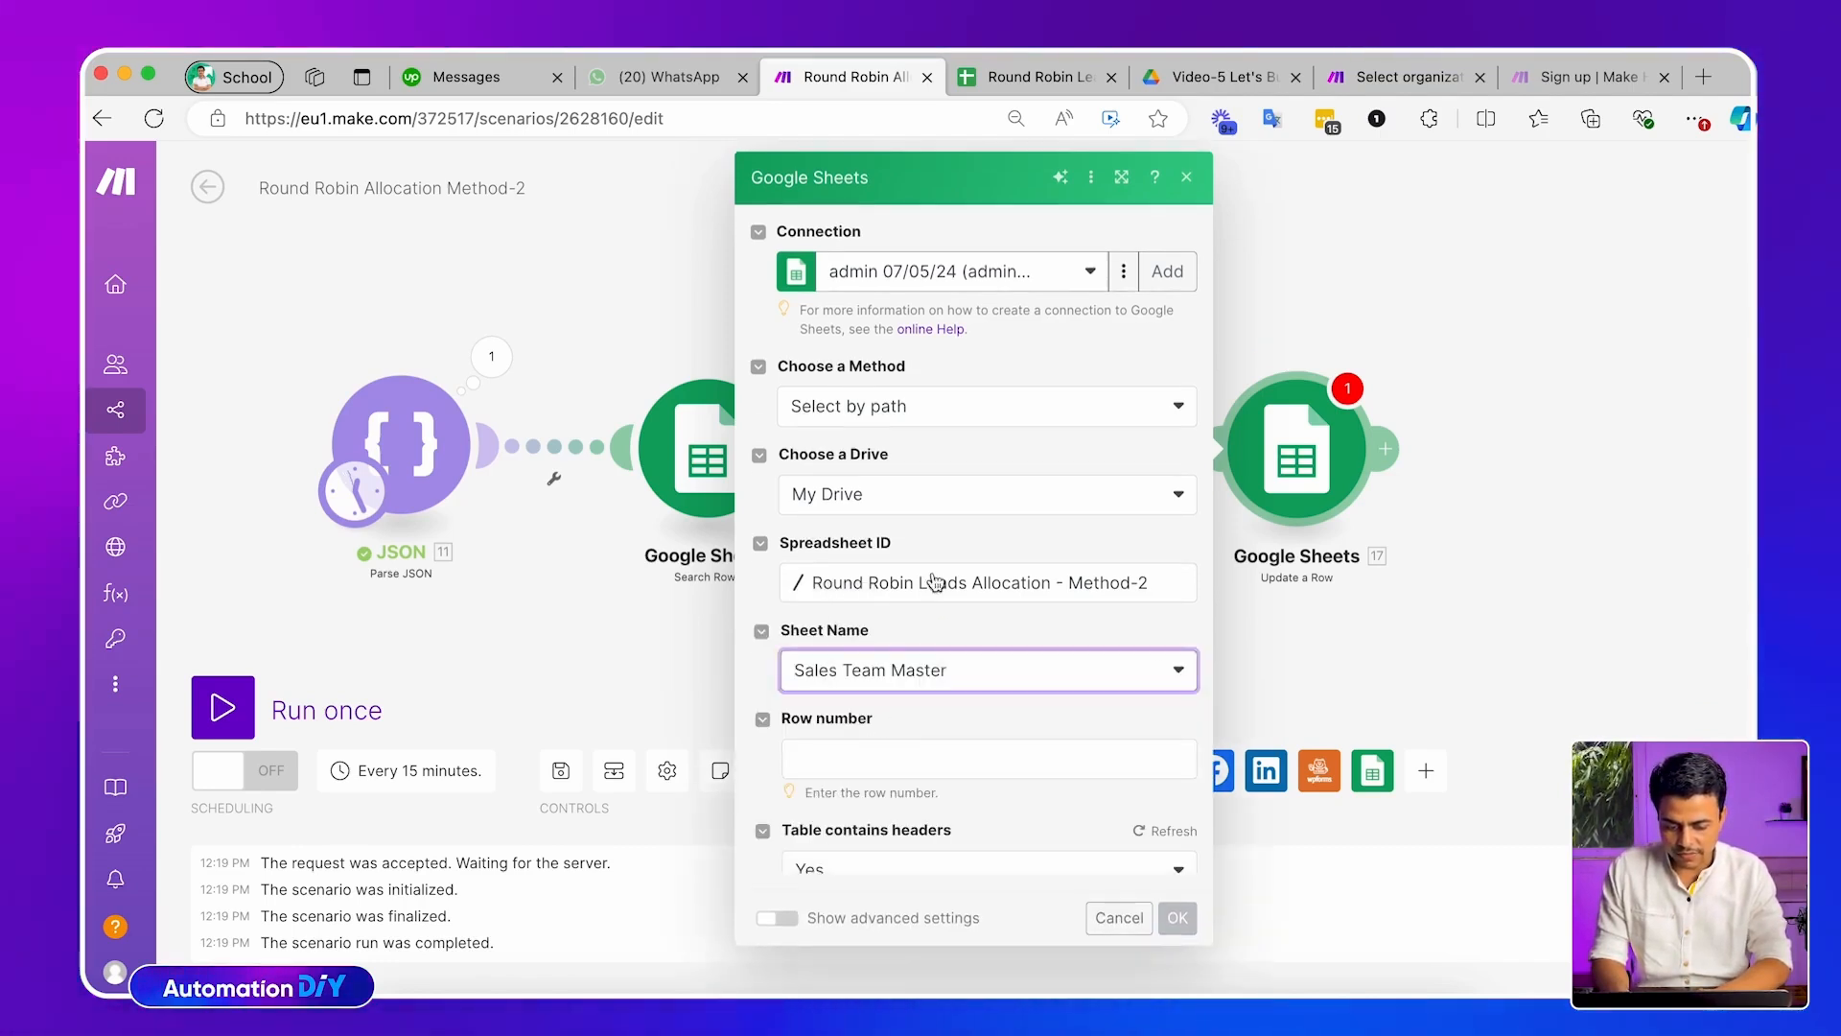
# Map the row number of Update a Row to Row number from Search Rows
pyautogui.click(876, 726)
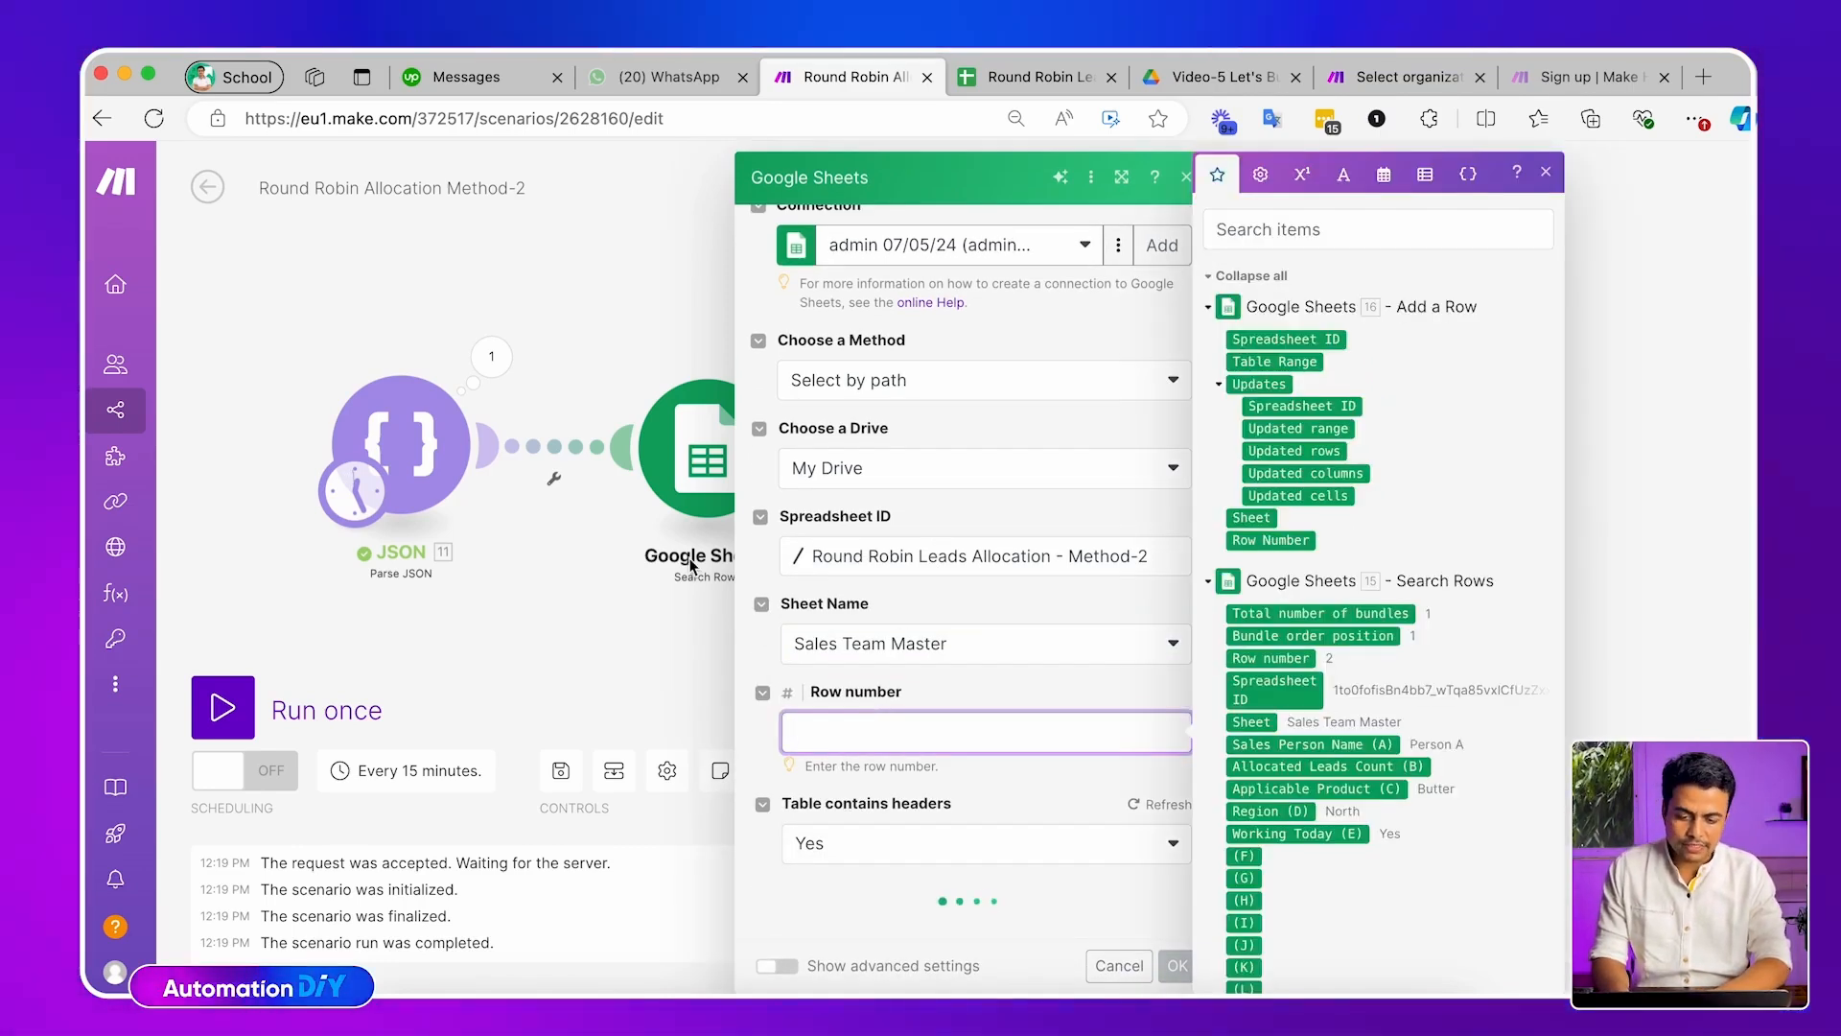
pyautogui.moveTo(690, 560); pyautogui.dragTo(507, 556)
pyautogui.scroll(-2, 963, 571)
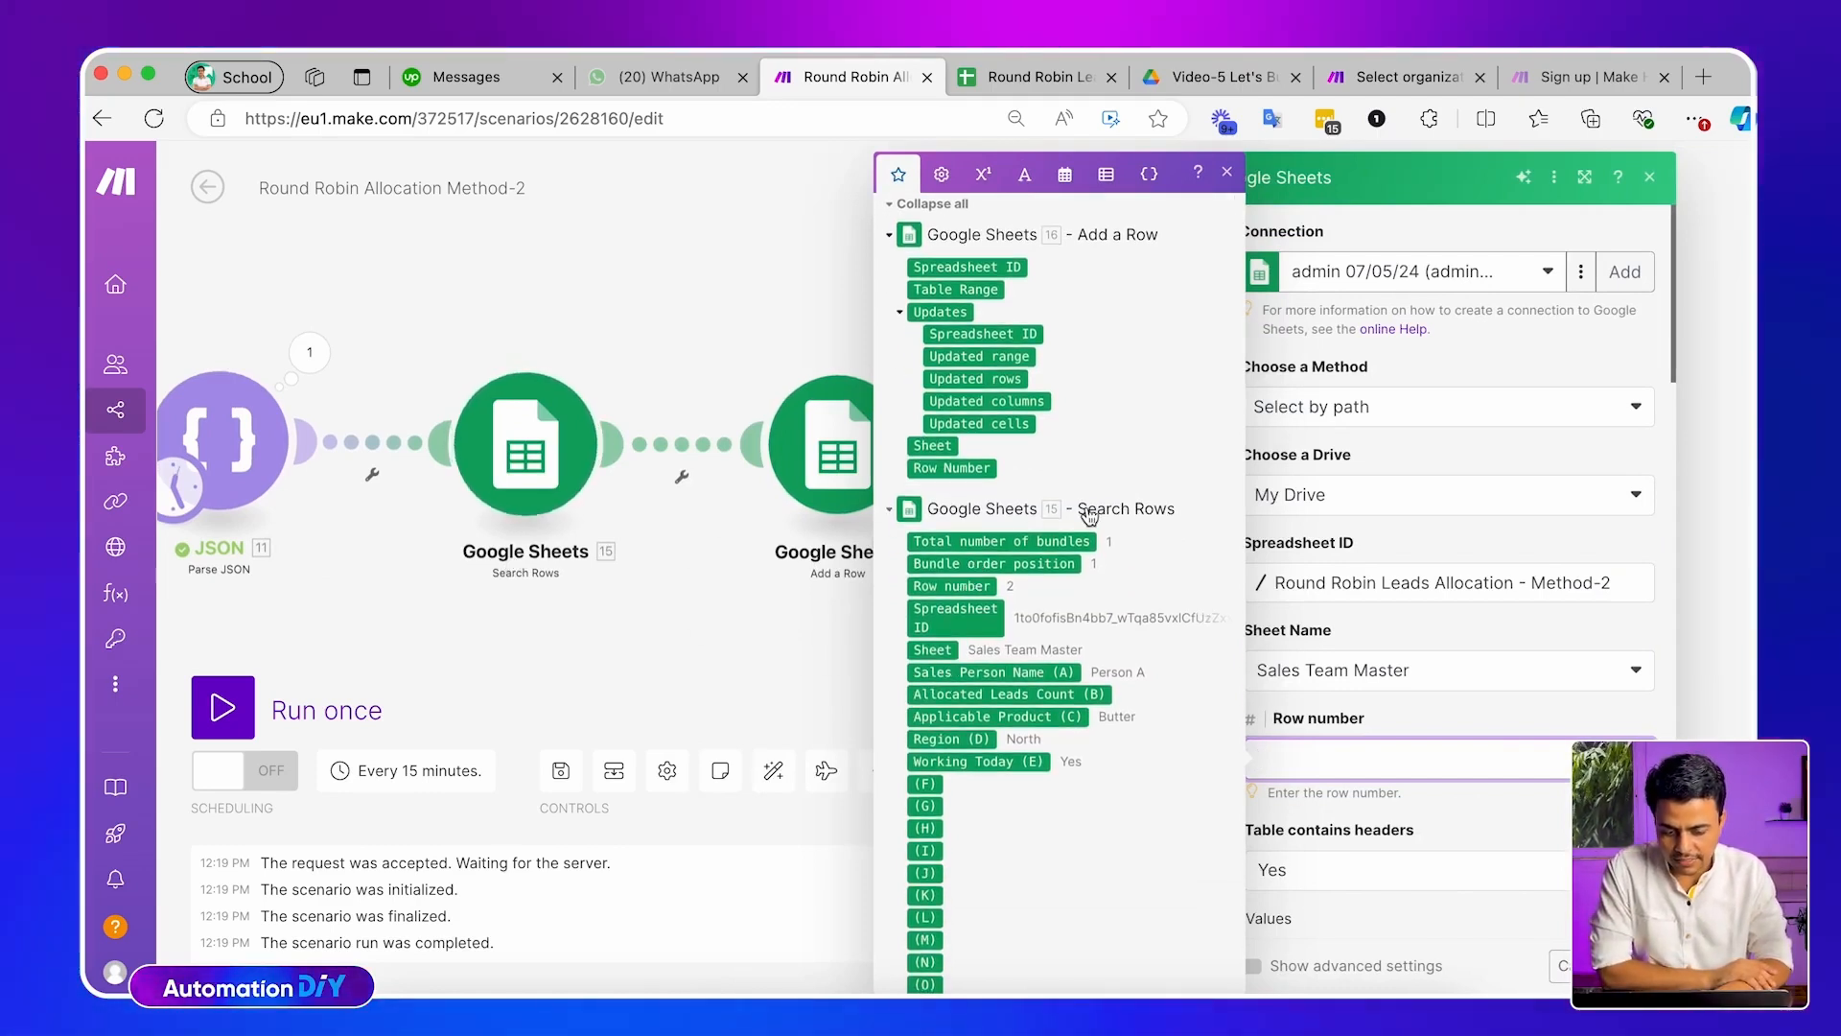
pyautogui.click(953, 586)
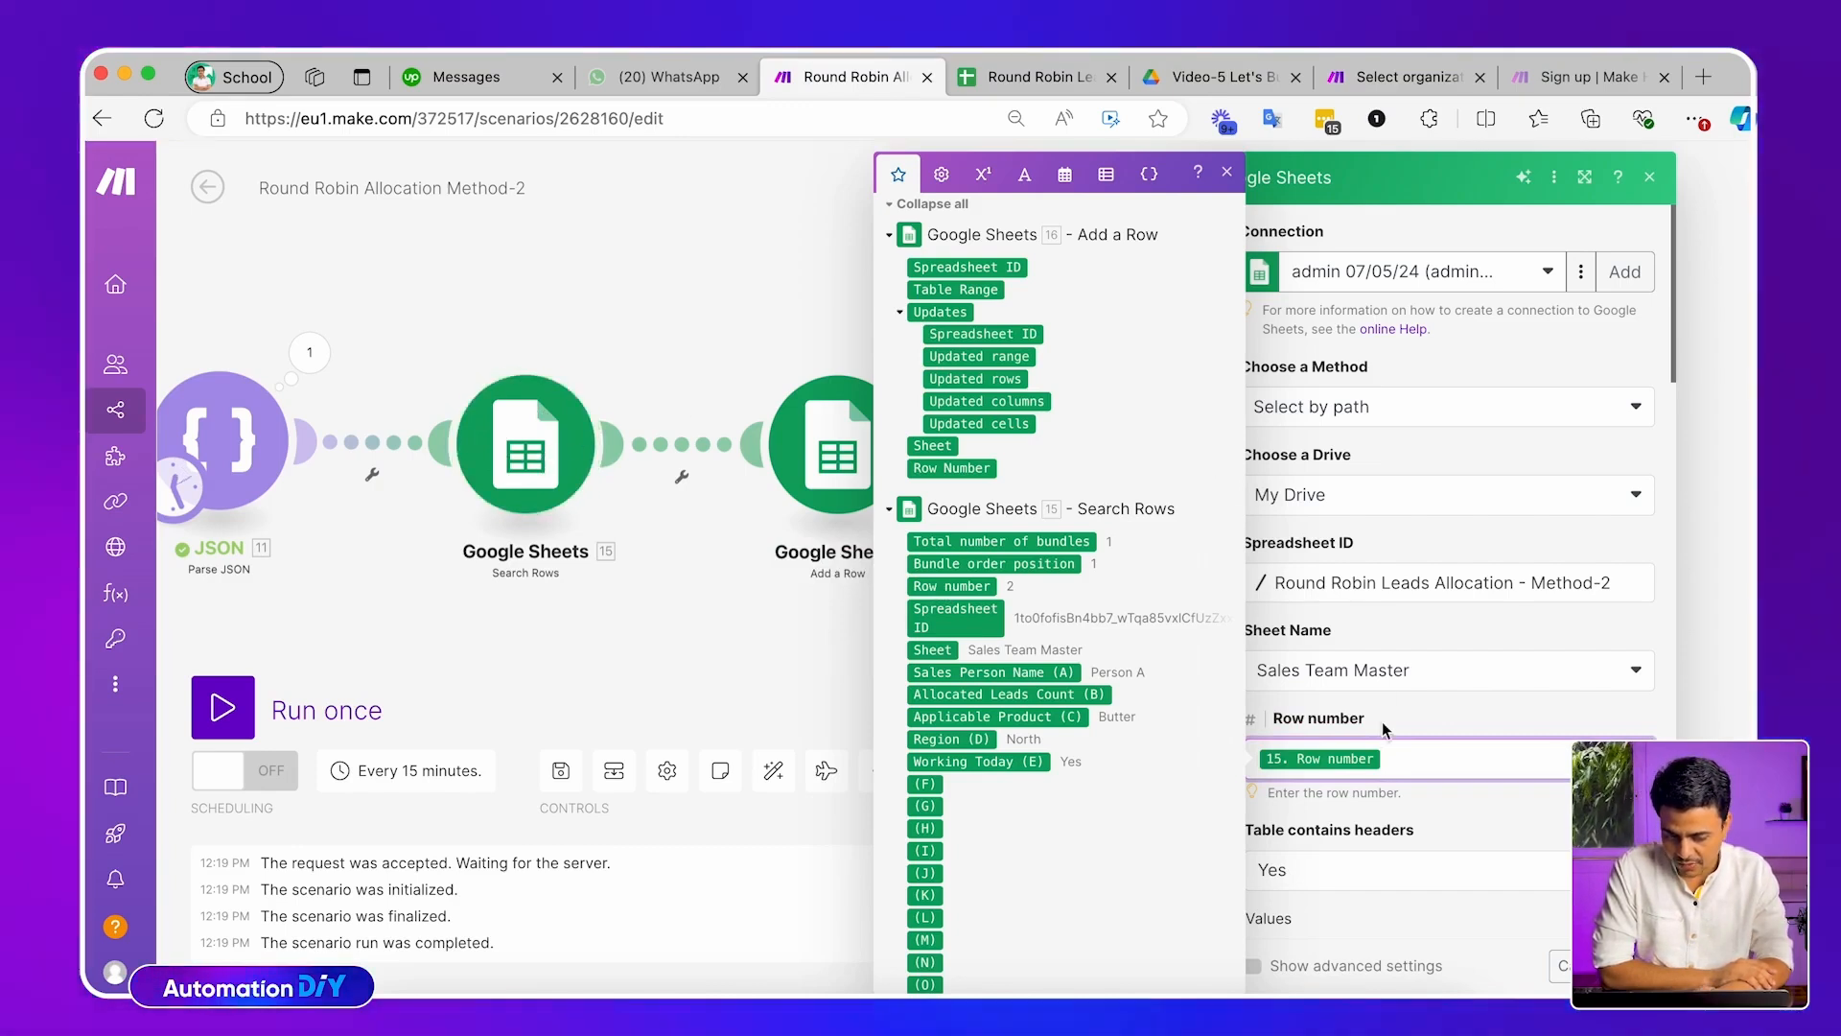
# Begin a sum formula in Allocated Leads Count (B), with Allocated Leads Count (B) from Search Rows as its first value
pyautogui.scroll(-3, 1384, 726)
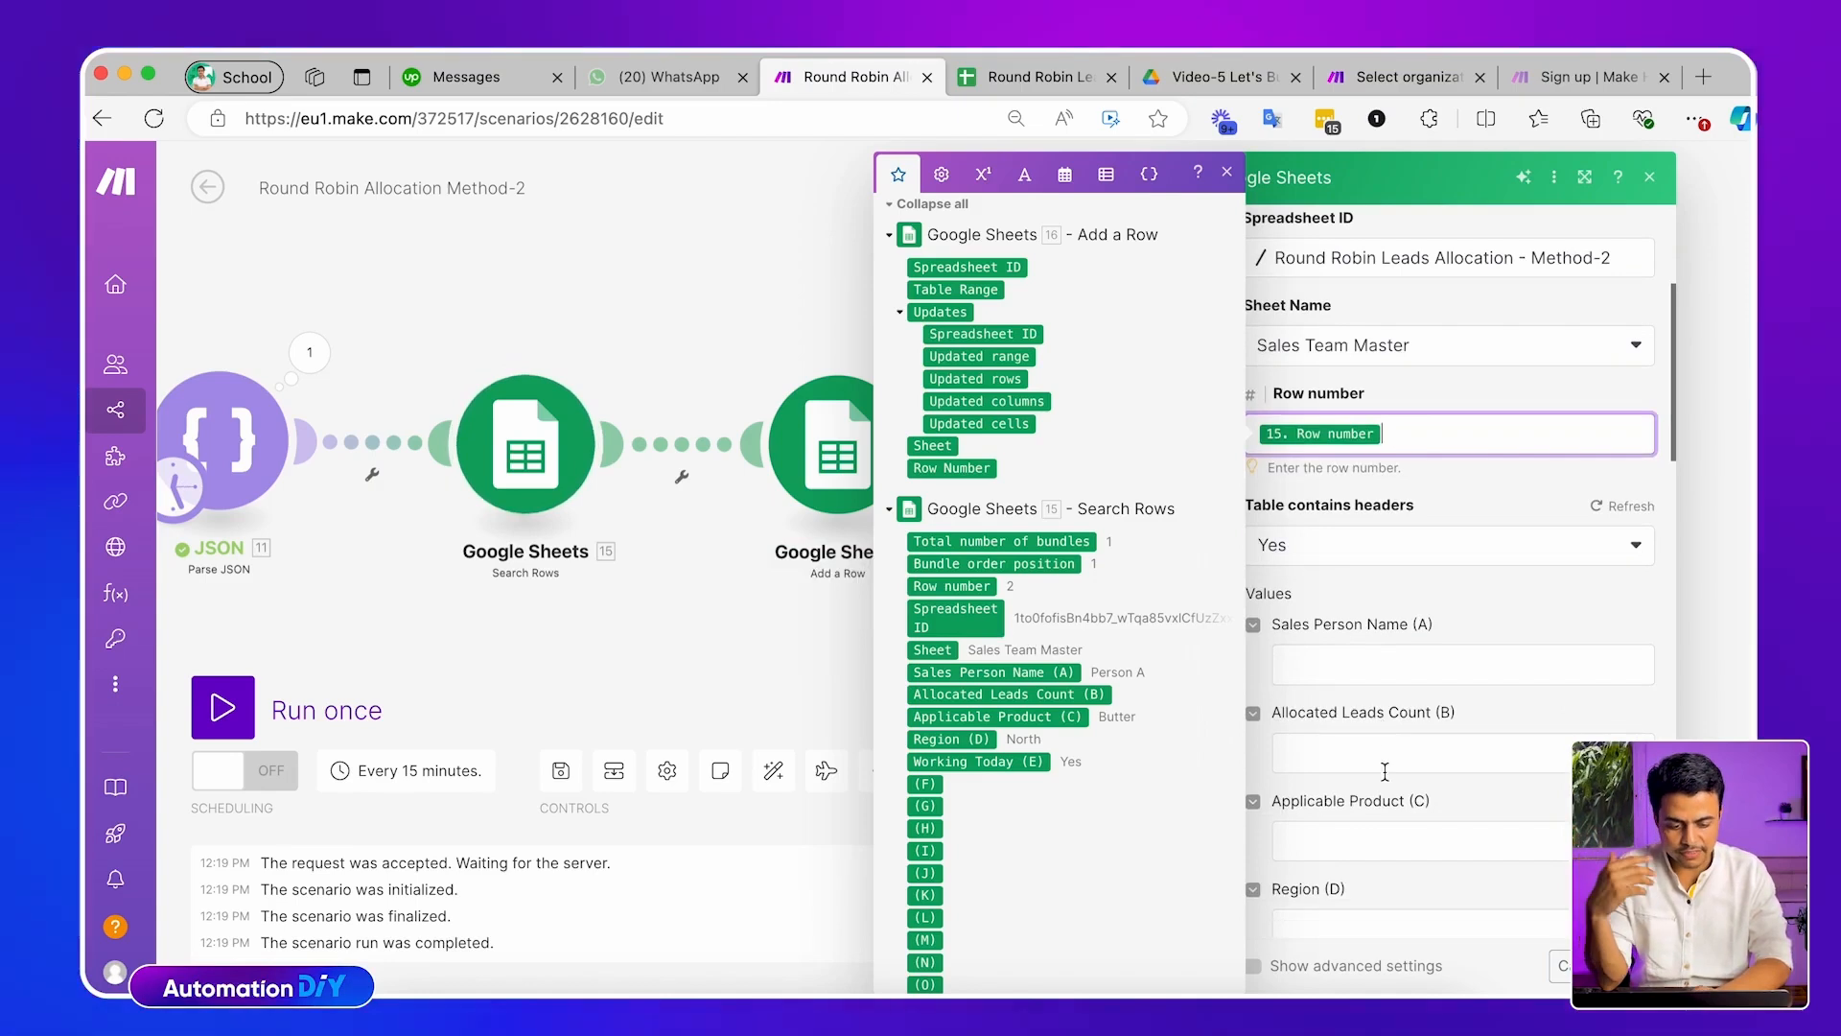
pyautogui.click(1324, 714)
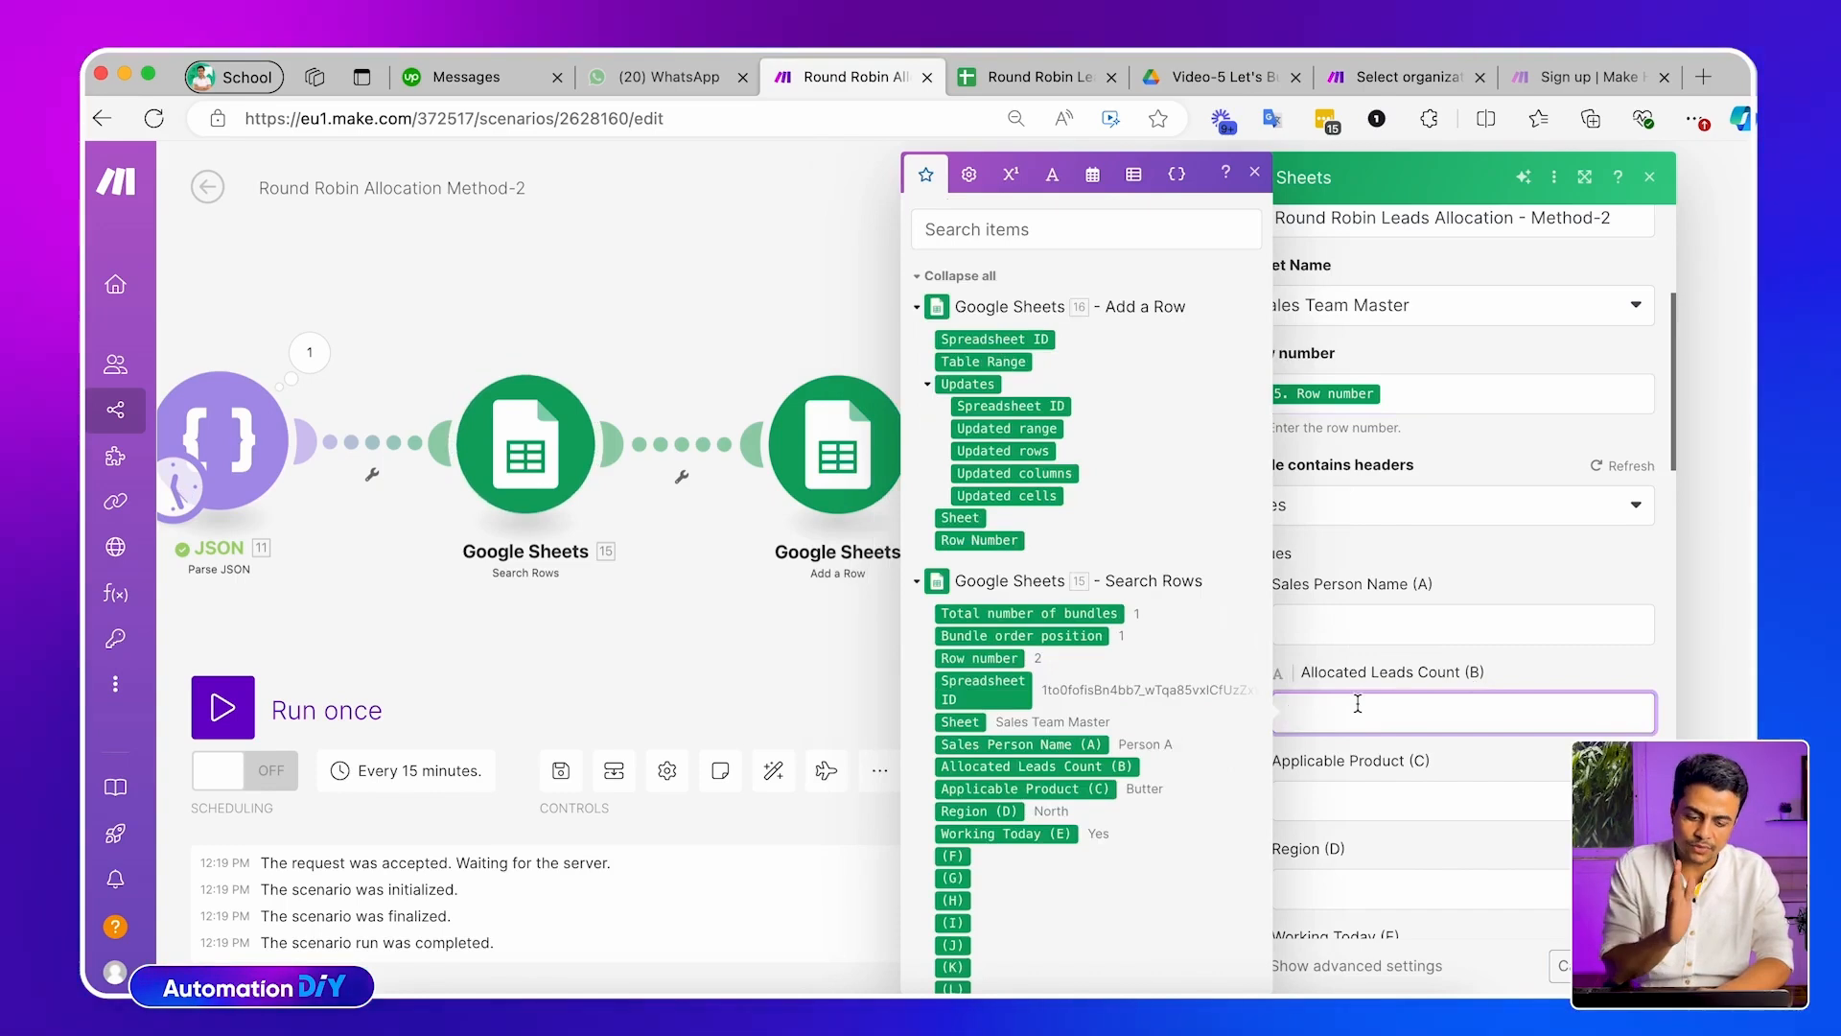
pyautogui.write('sum(')
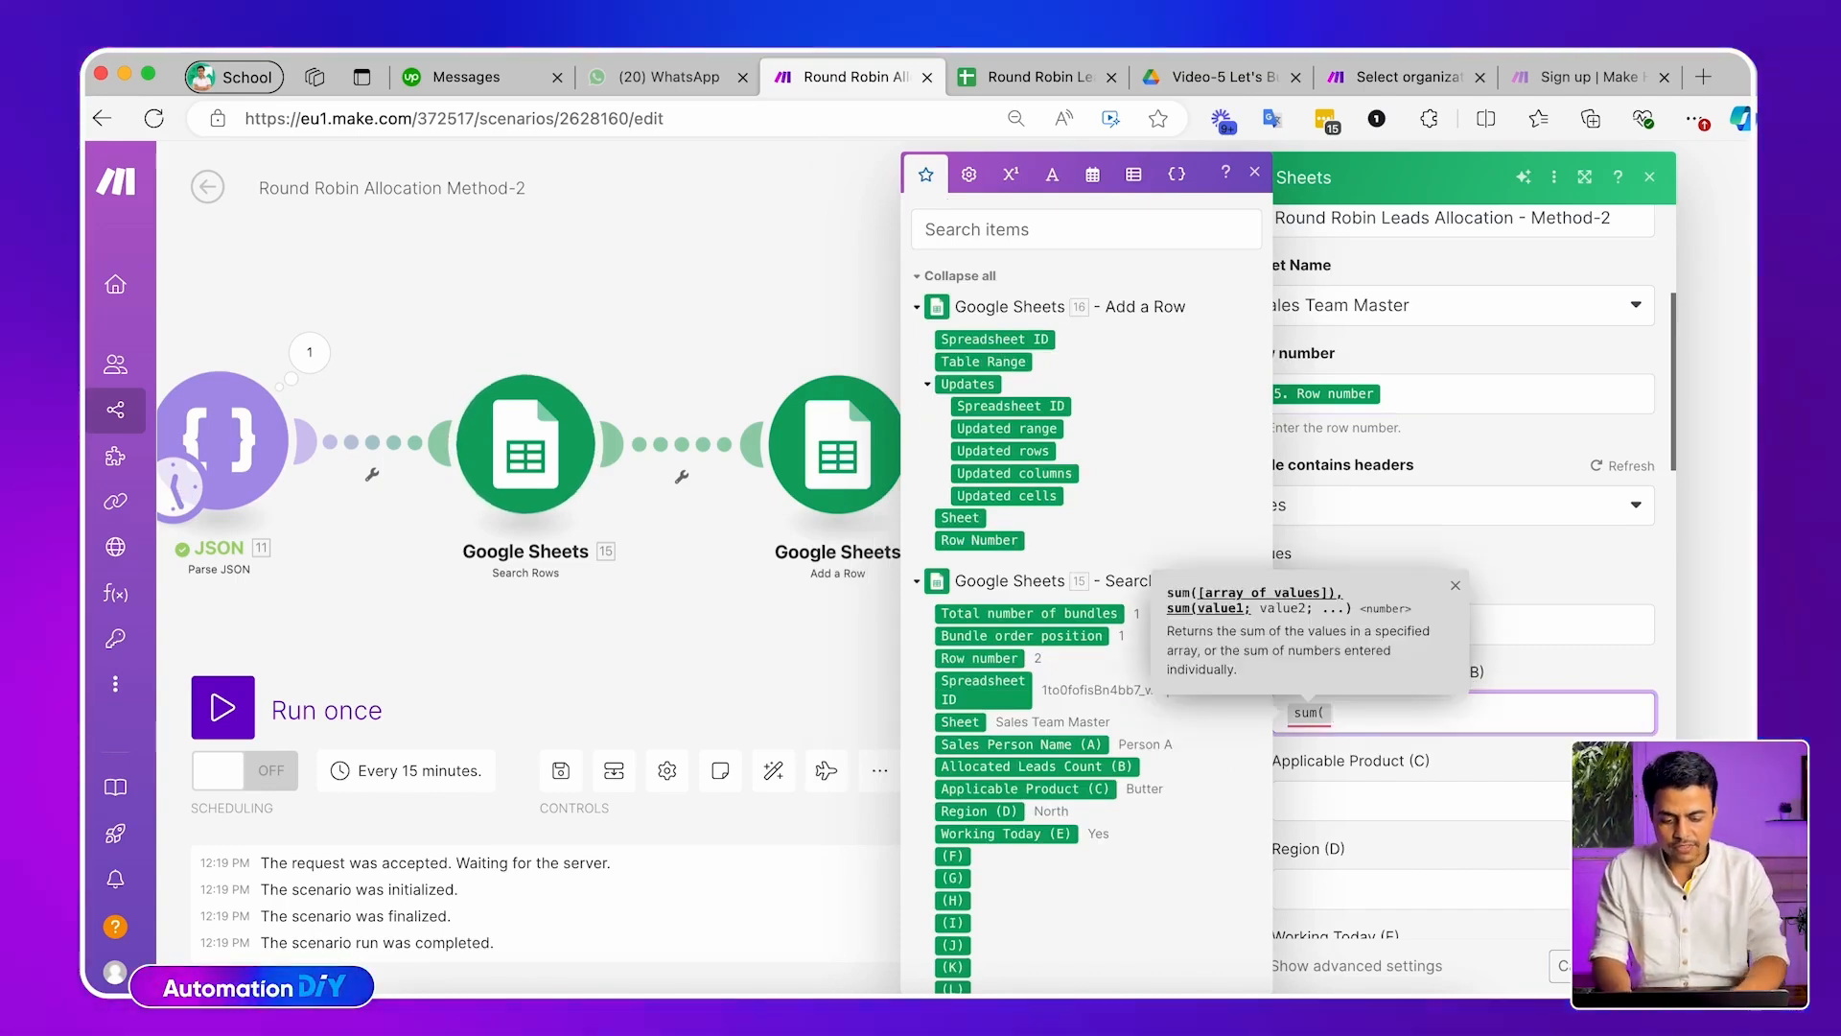
pyautogui.click(1103, 764)
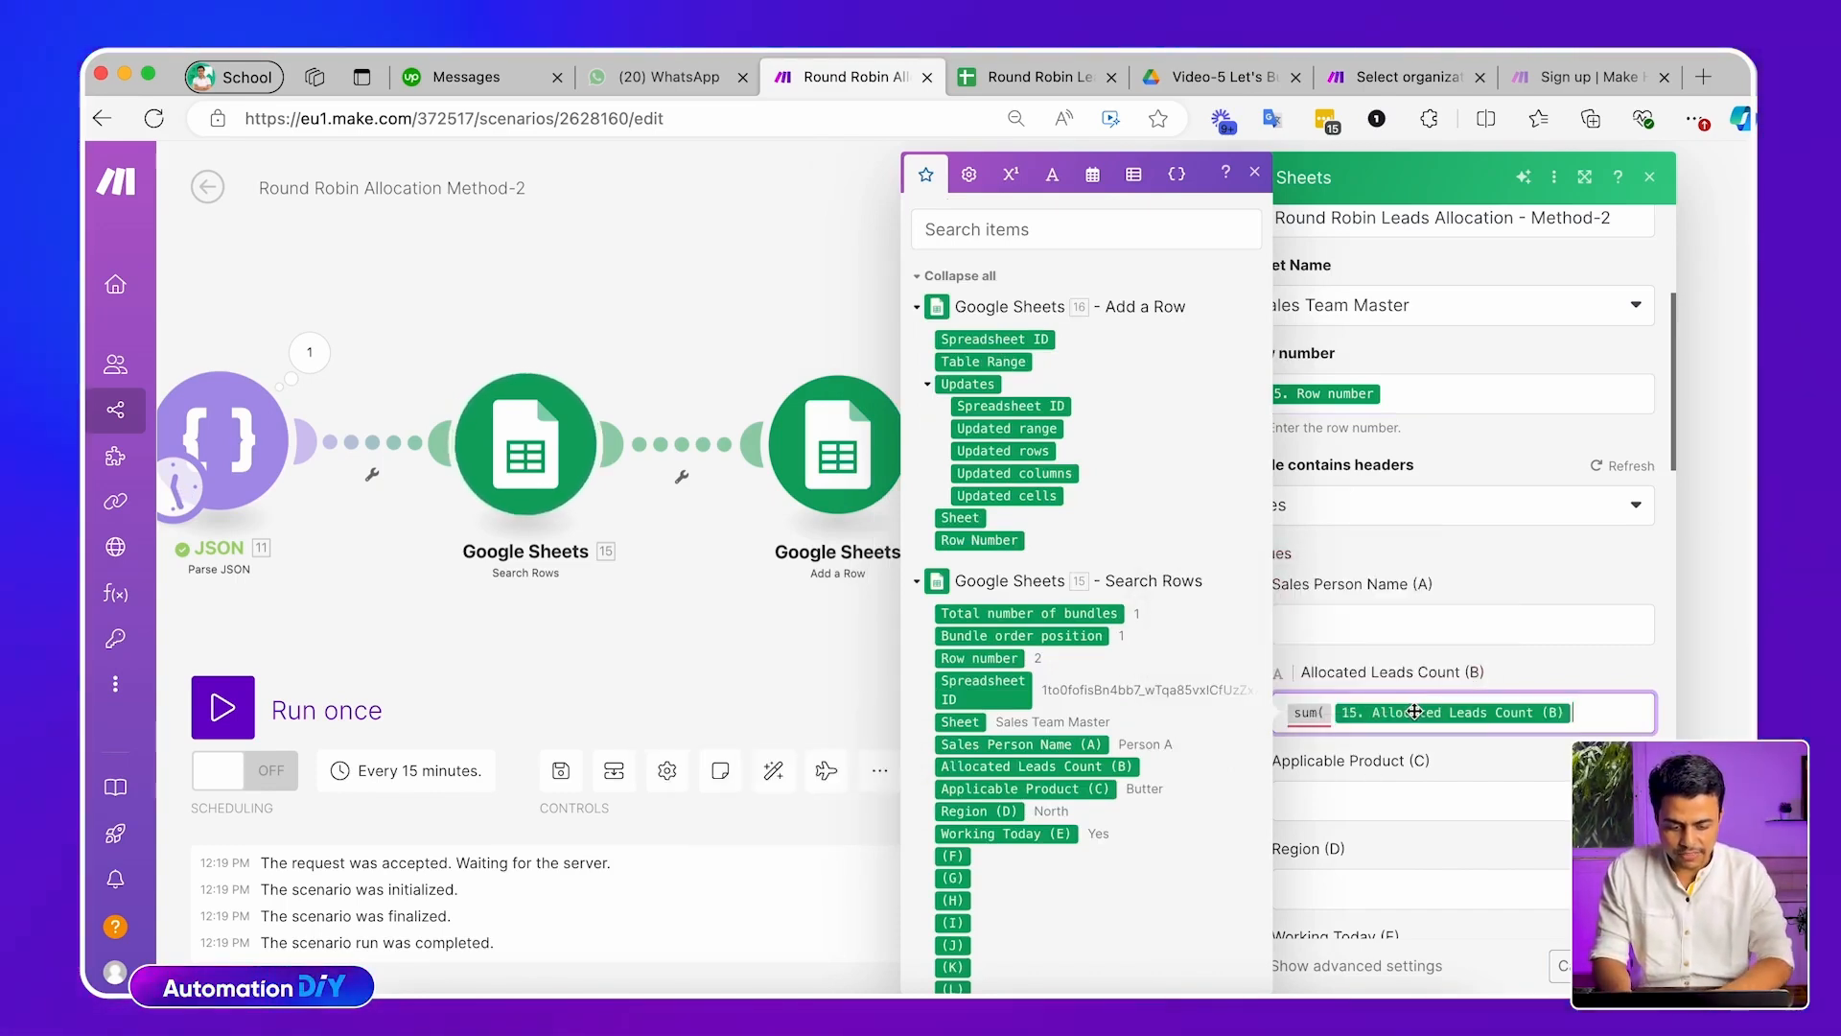
# Check the Allocated Leads Count cells from B2 to B13 in the spreadsheet against the formula in the Make module
pyautogui.click(1029, 86)
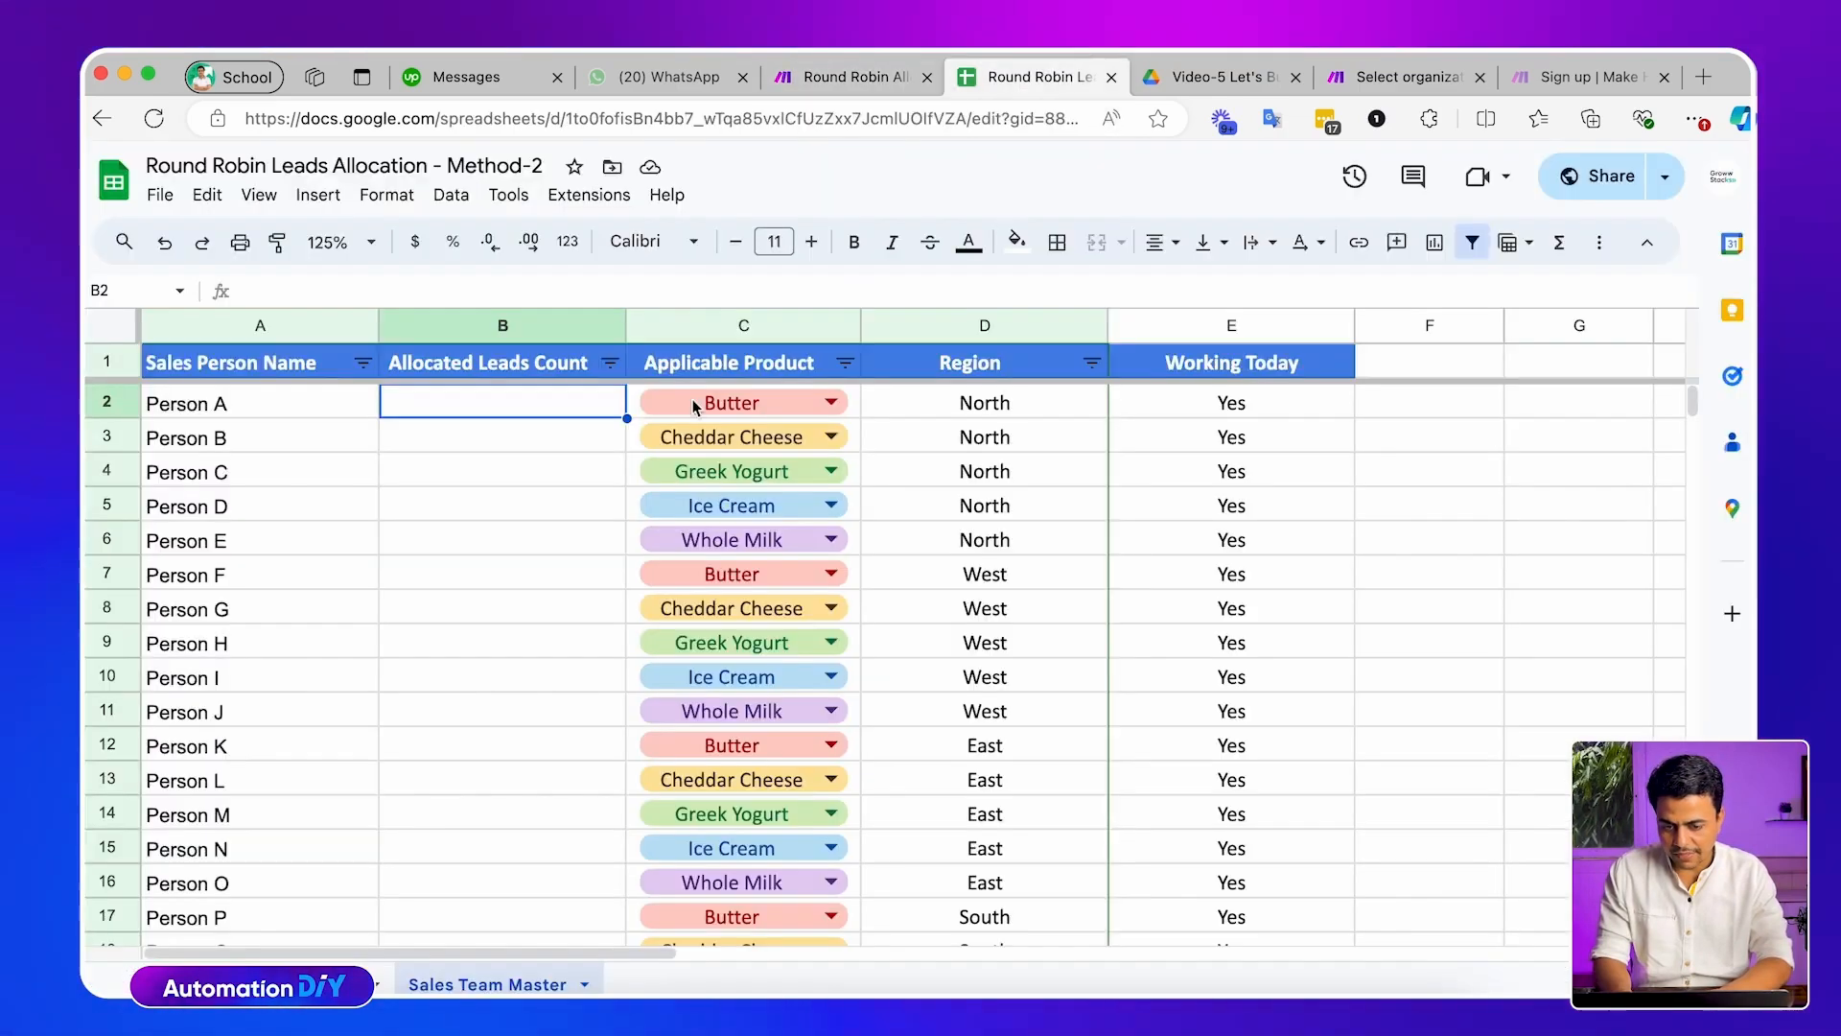
pyautogui.moveTo(476, 407); pyautogui.dragTo(446, 778)
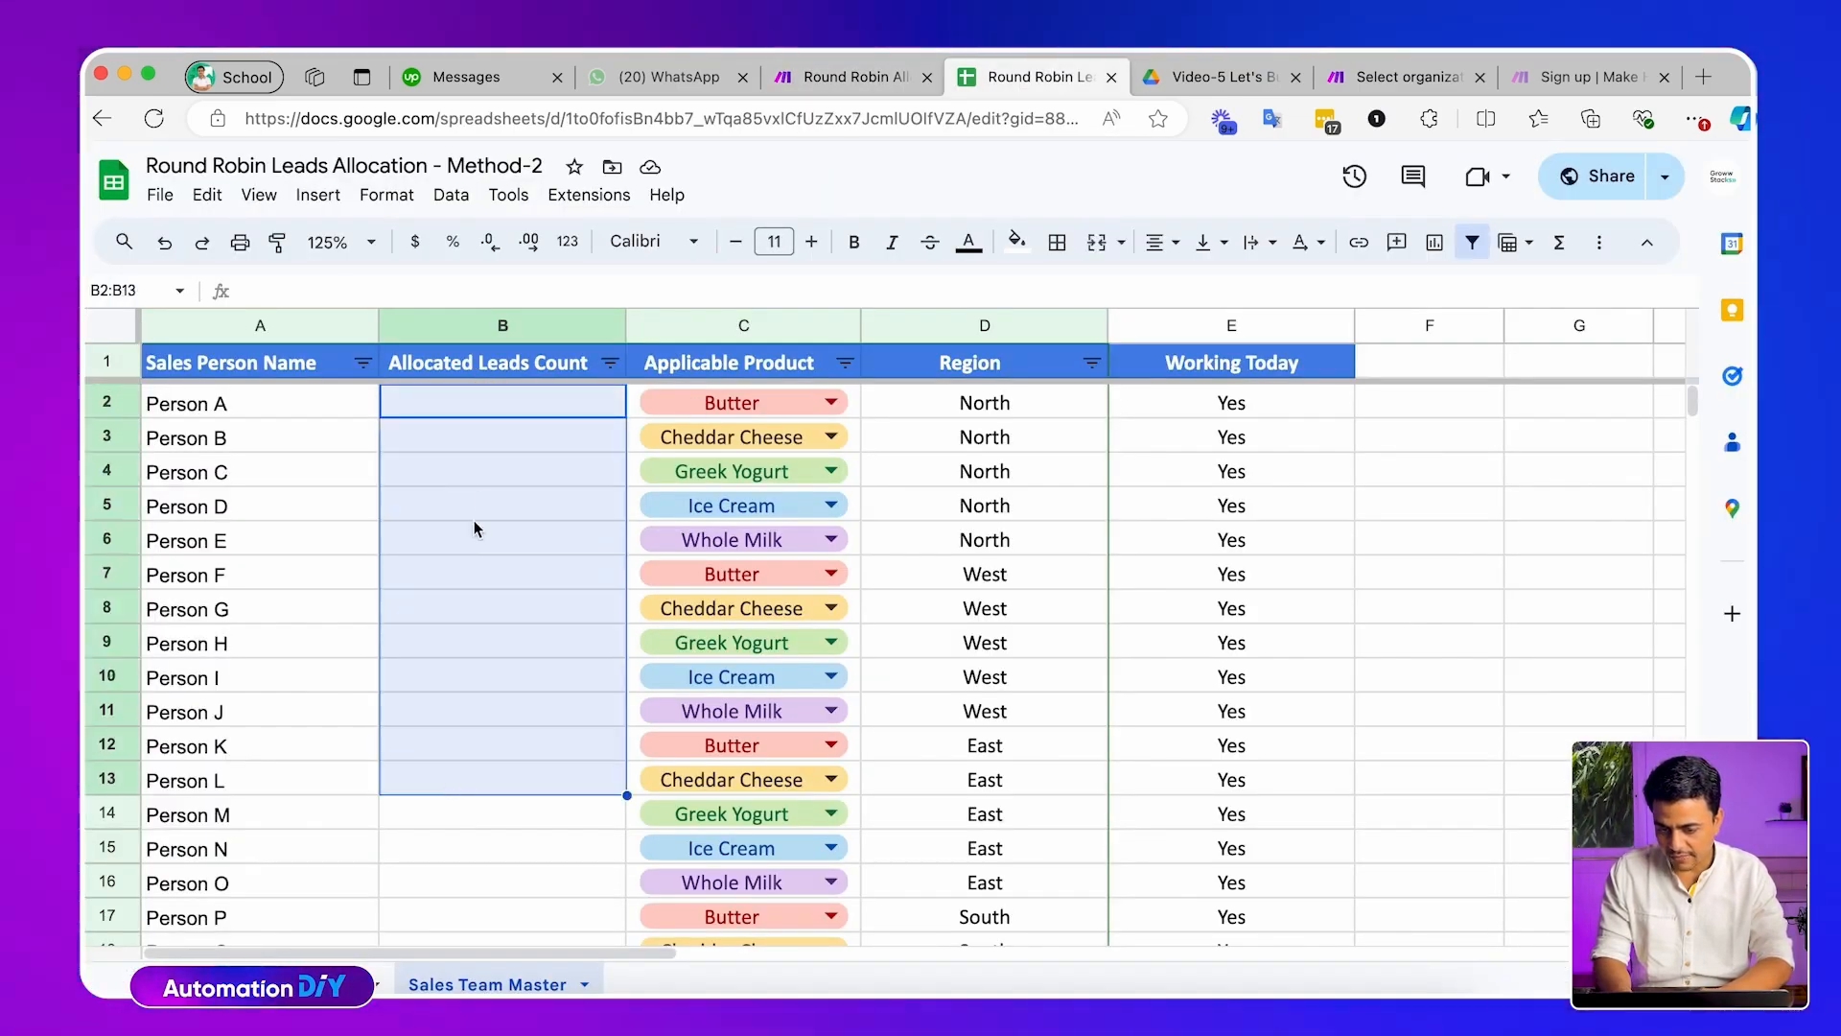
pyautogui.click(447, 403)
pyautogui.click(840, 86)
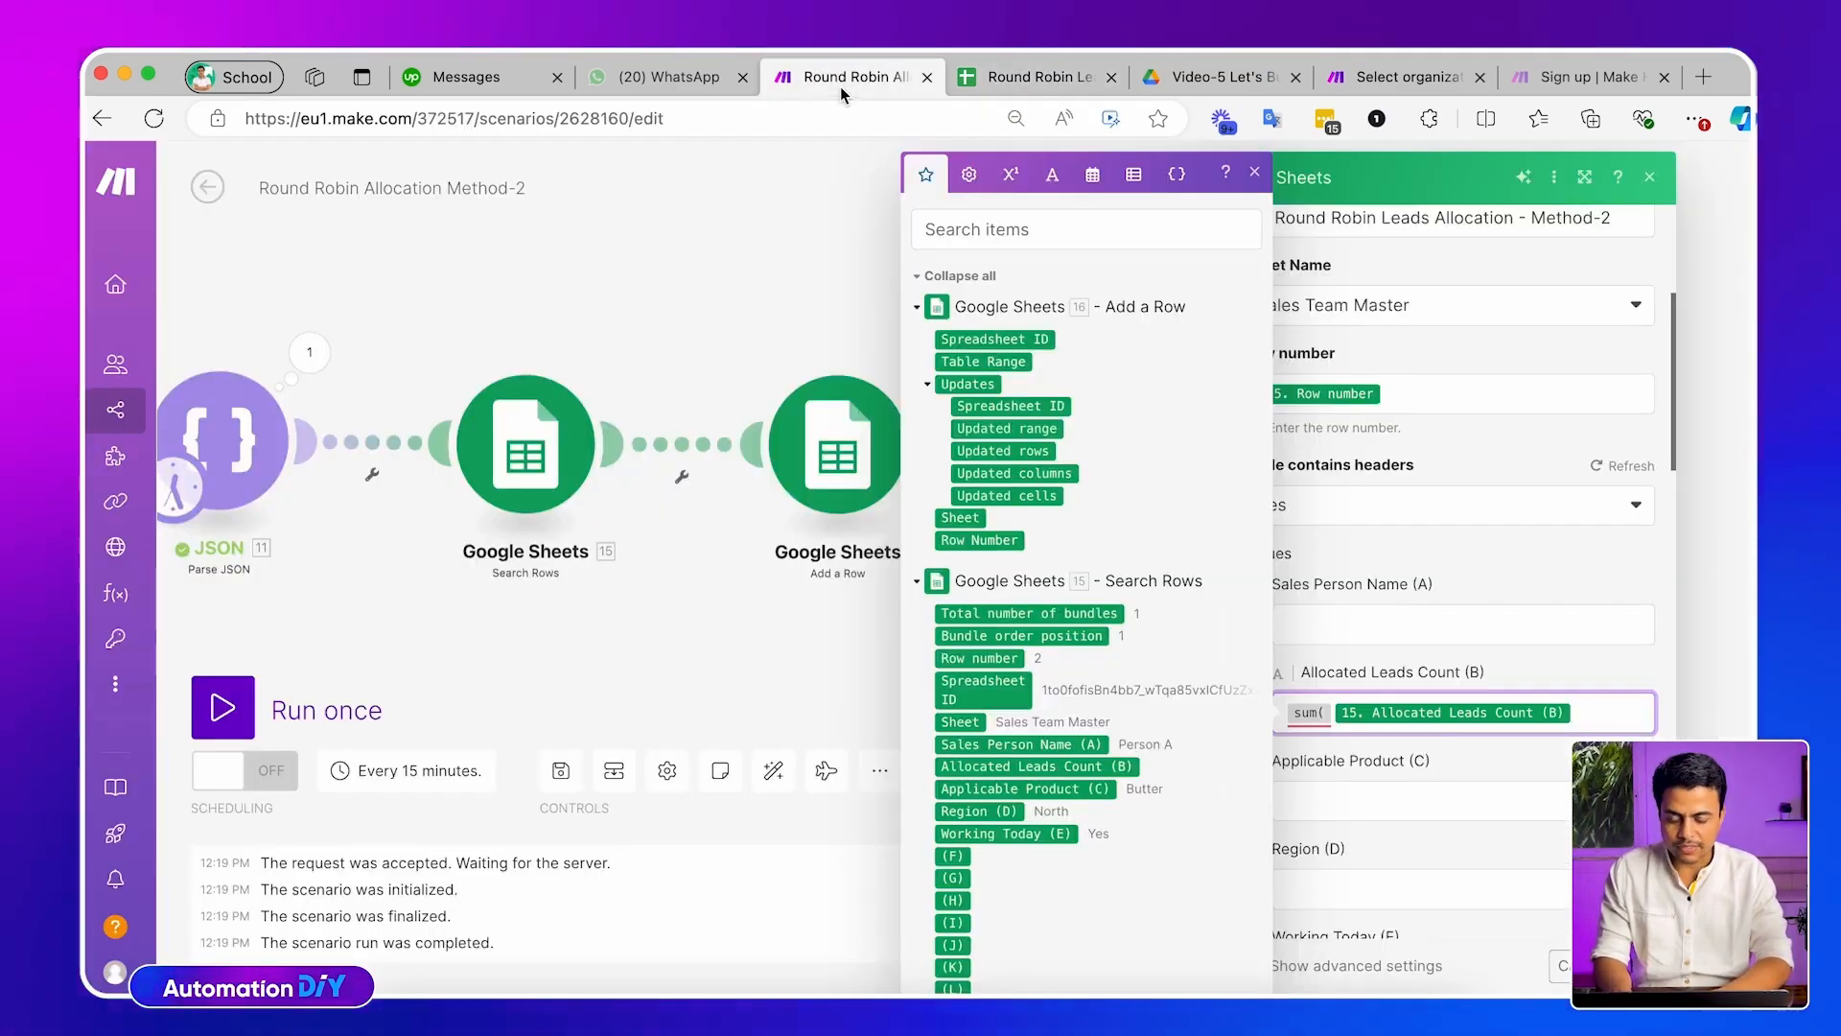
pyautogui.click(997, 86)
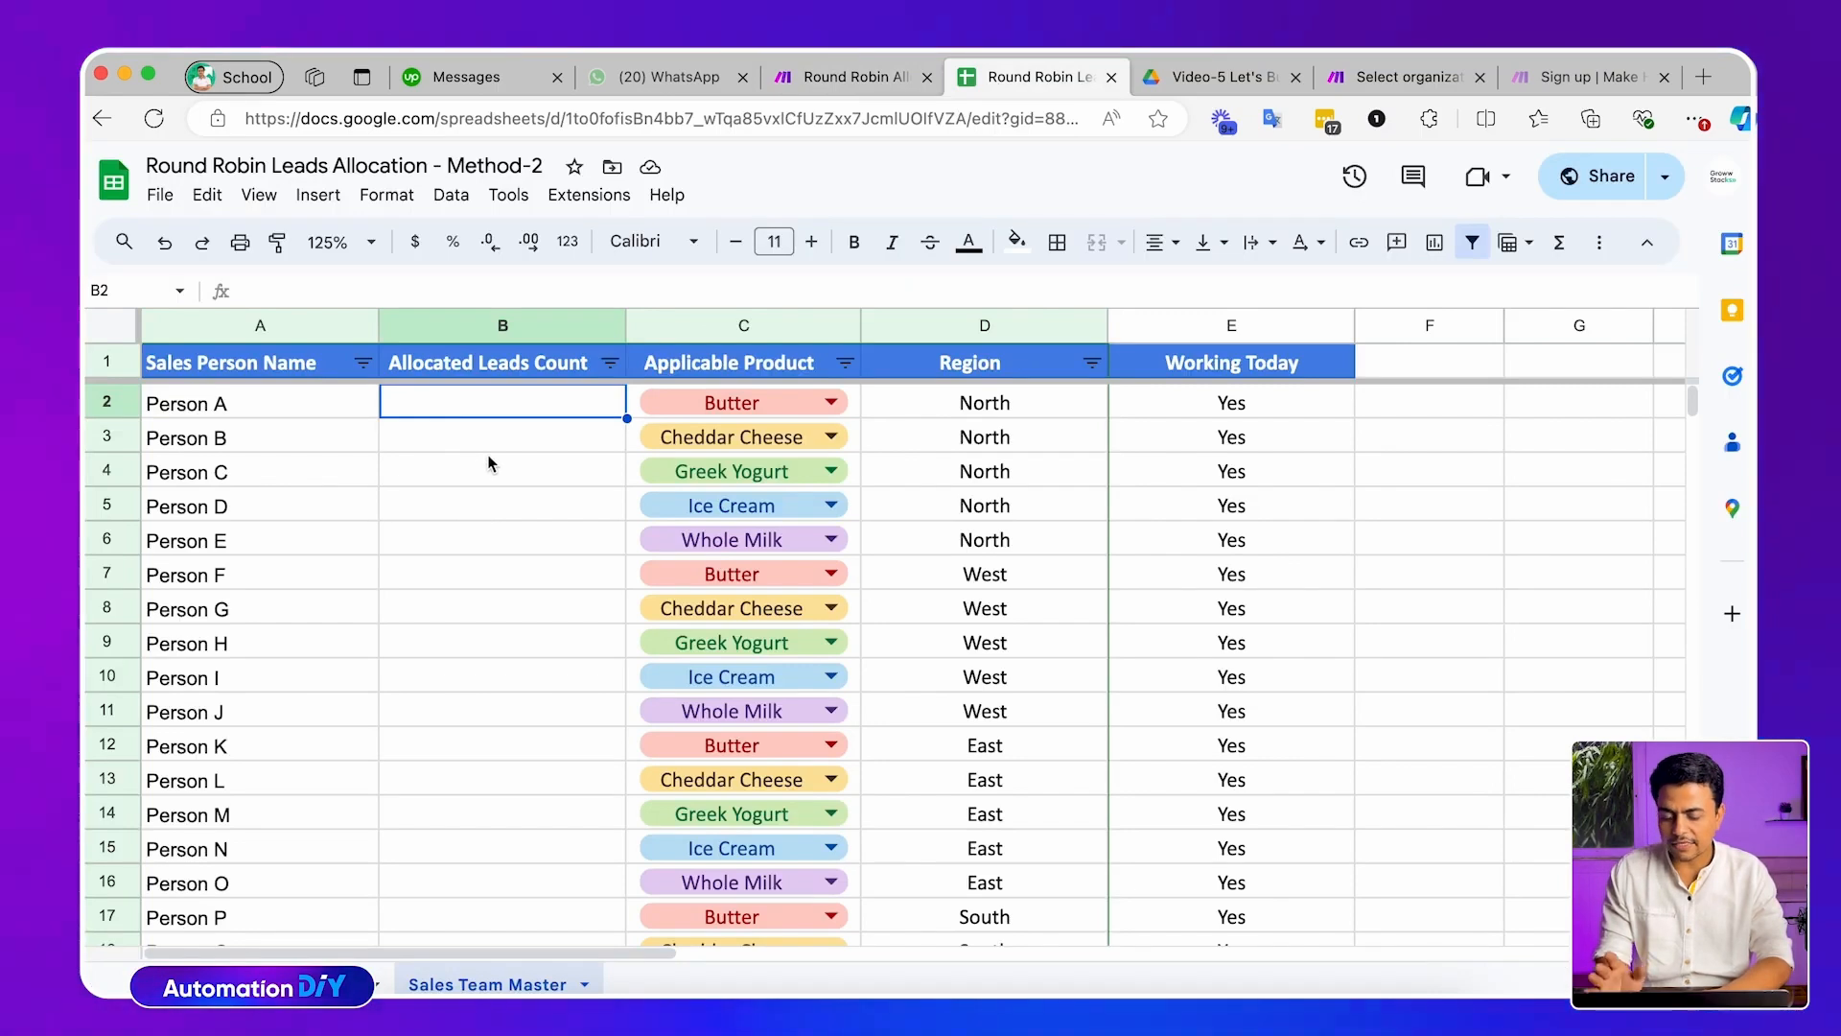
pyautogui.click(854, 81)
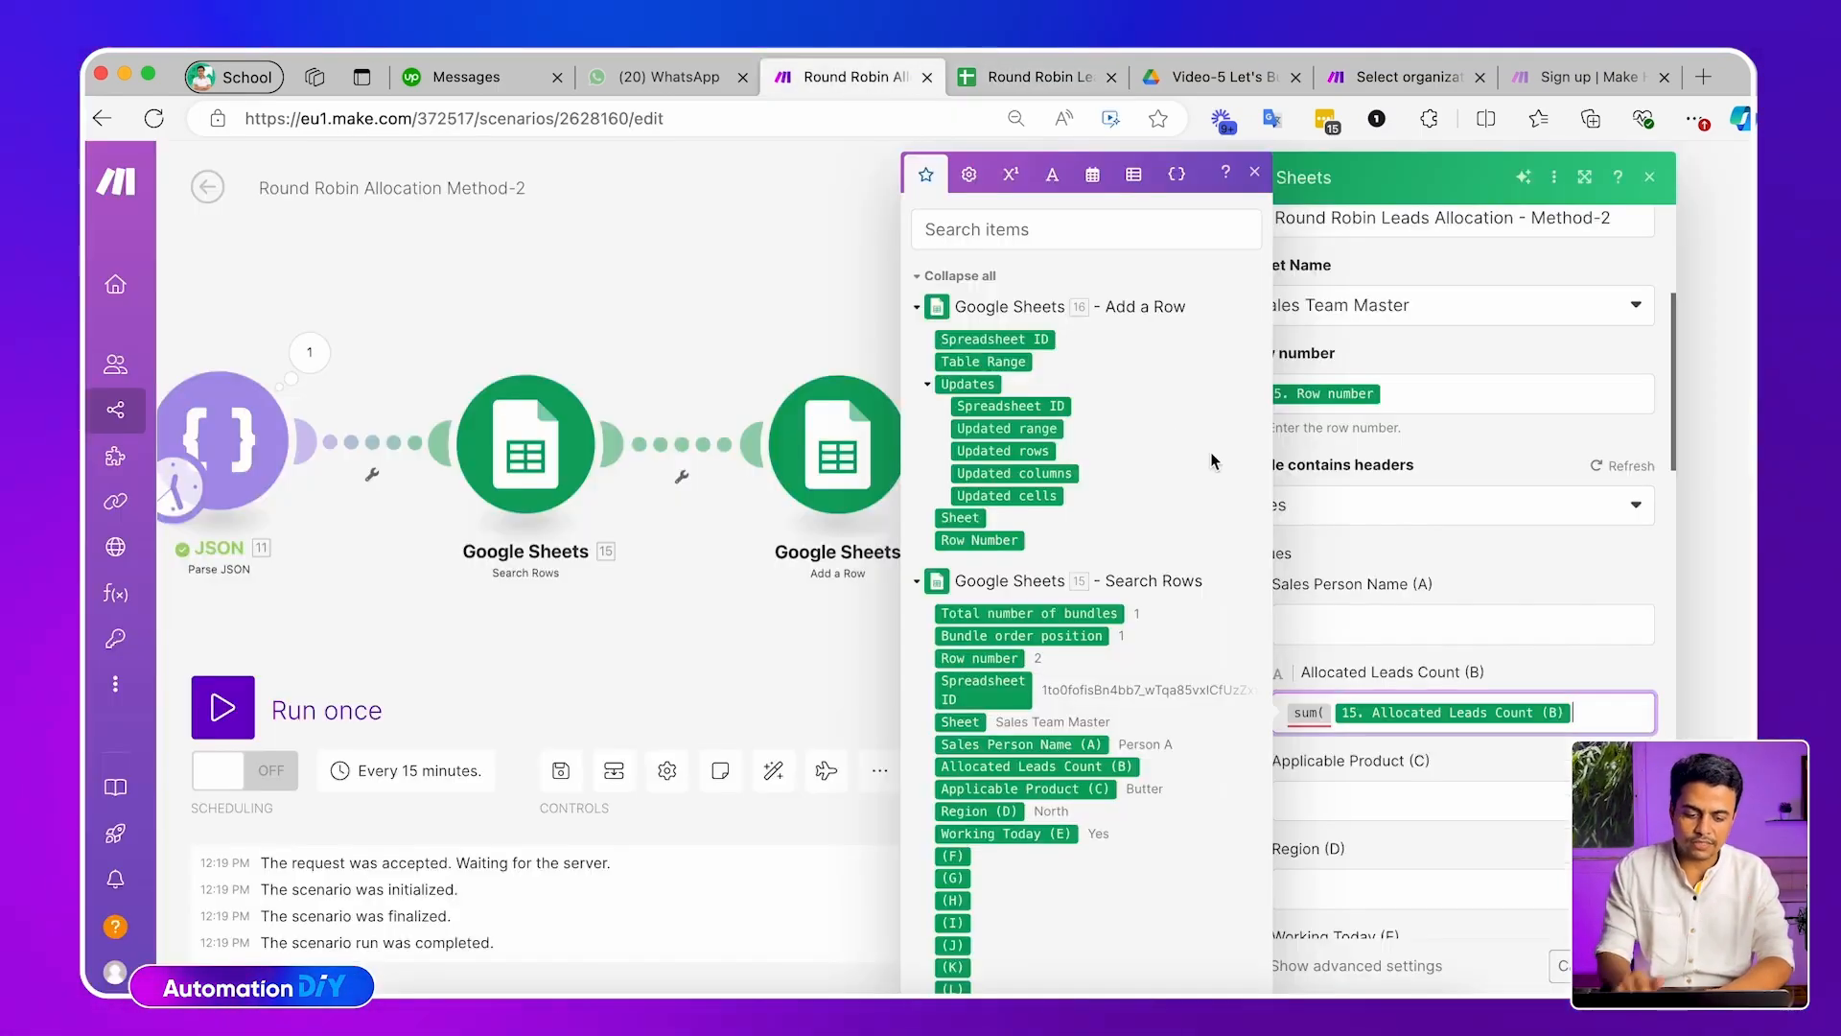
# Complete the Allocated Leads Count (B) formula with 1 as the second sum value and confirm the Update a Row settings
pyautogui.click(1597, 712)
pyautogui.write(')')
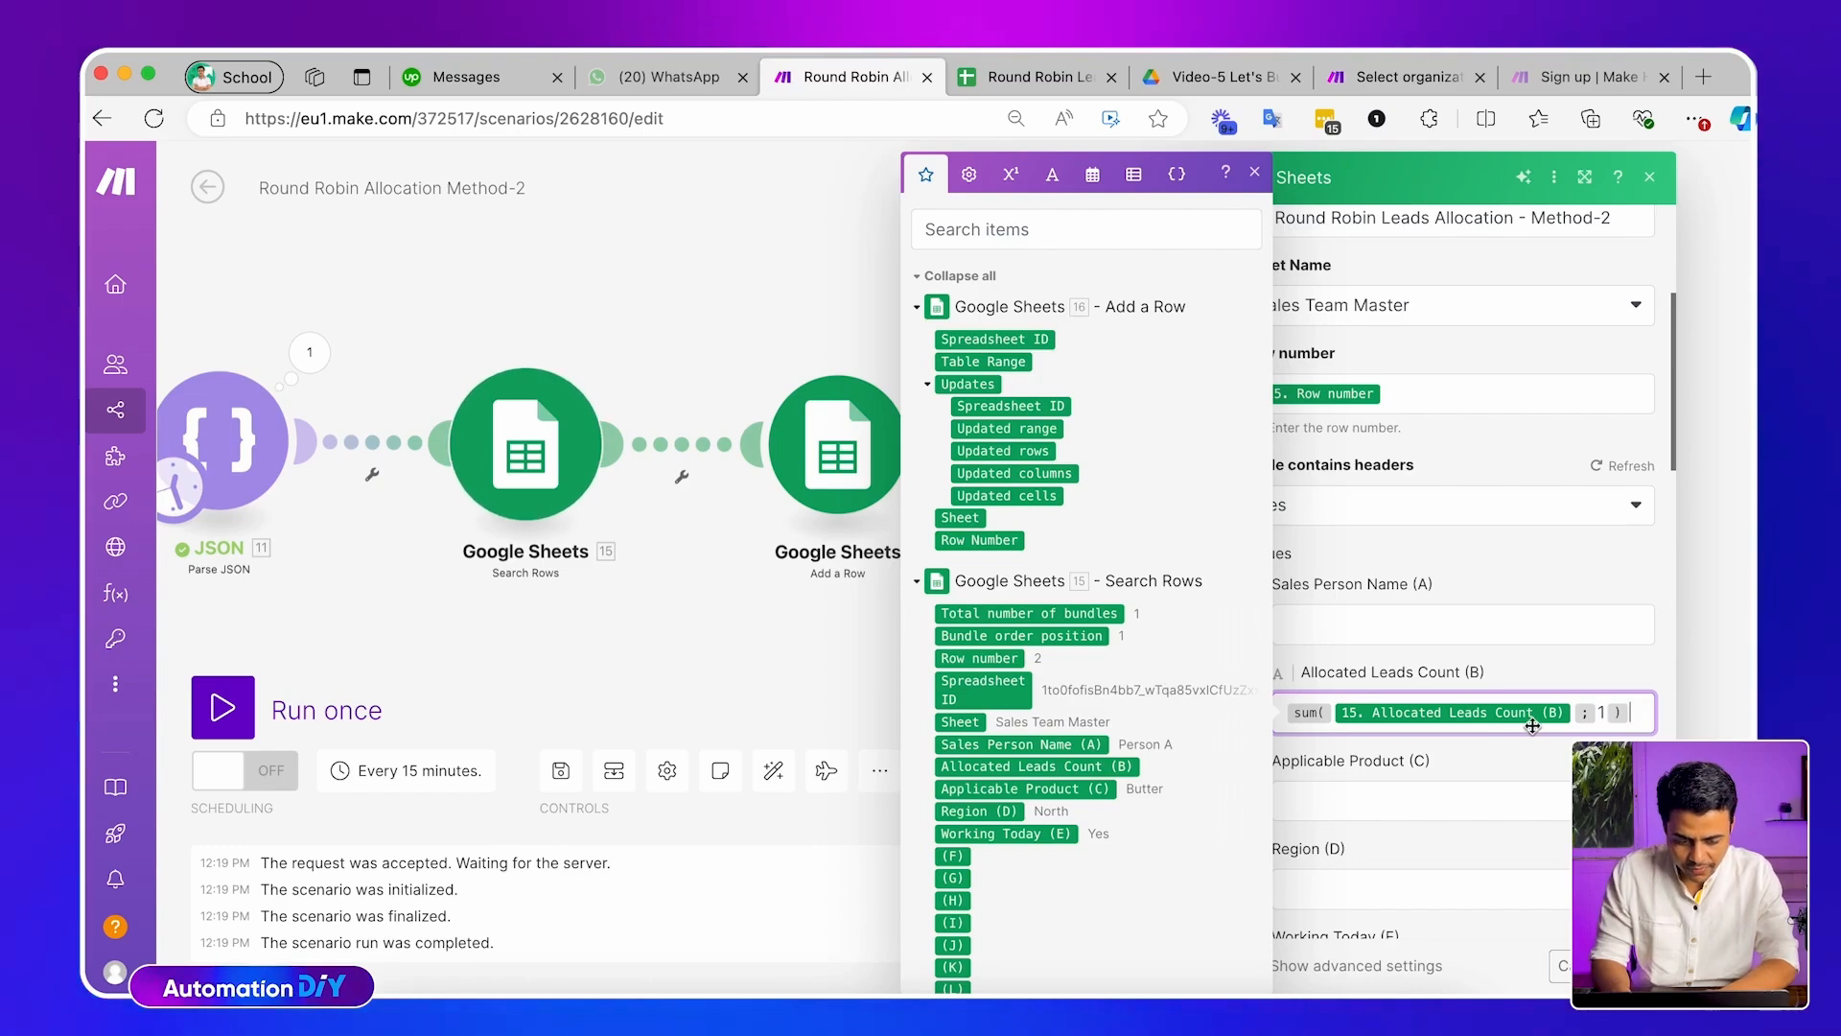
pyautogui.click(1585, 722)
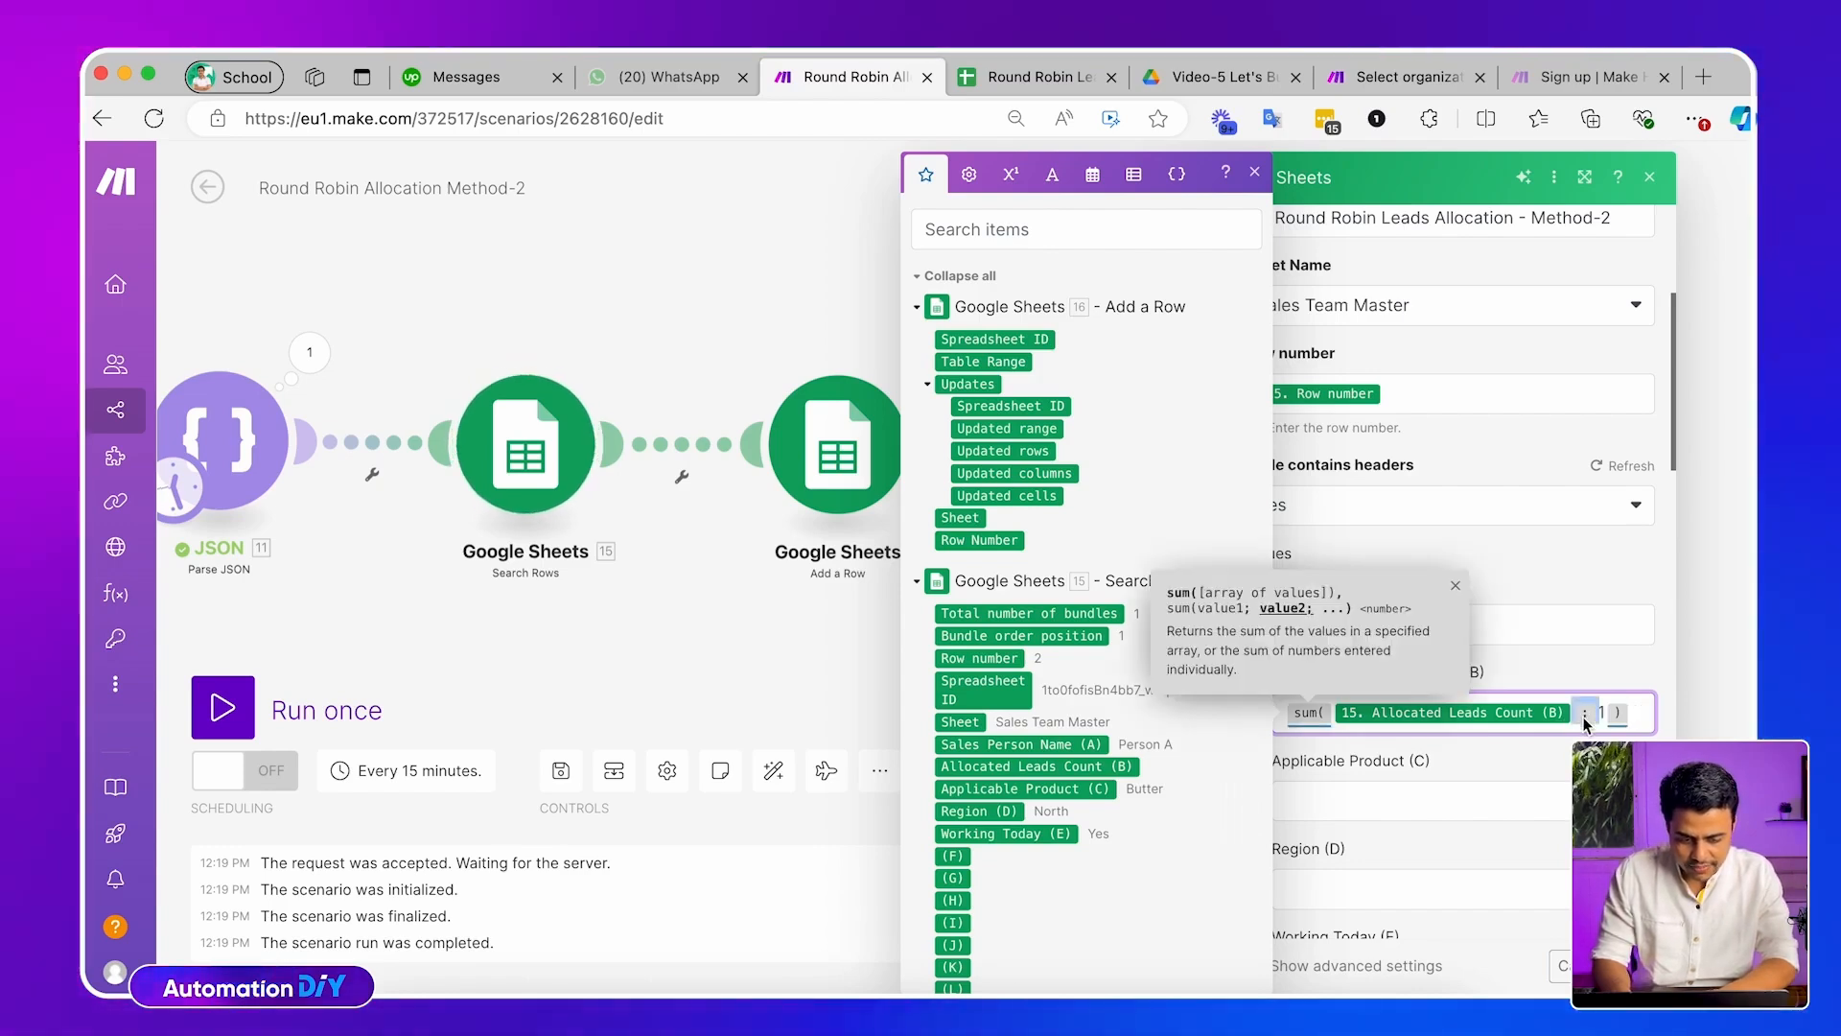
pyautogui.click(1544, 750)
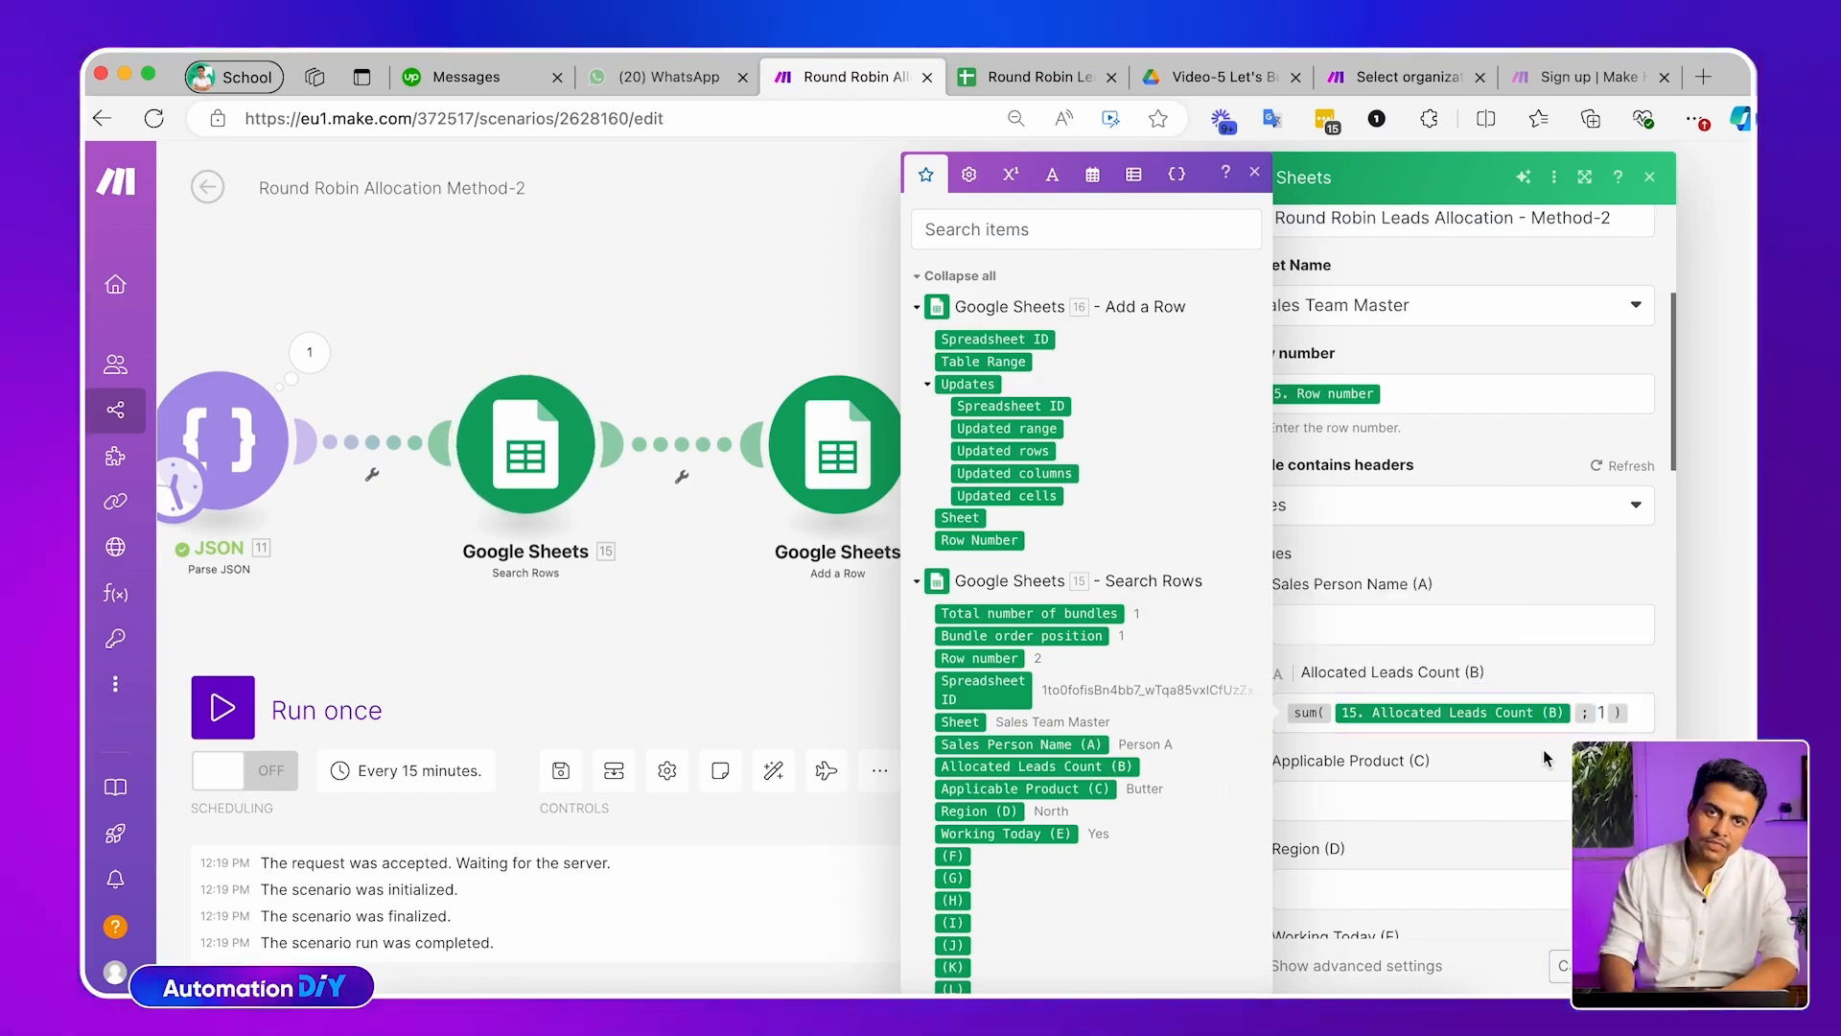
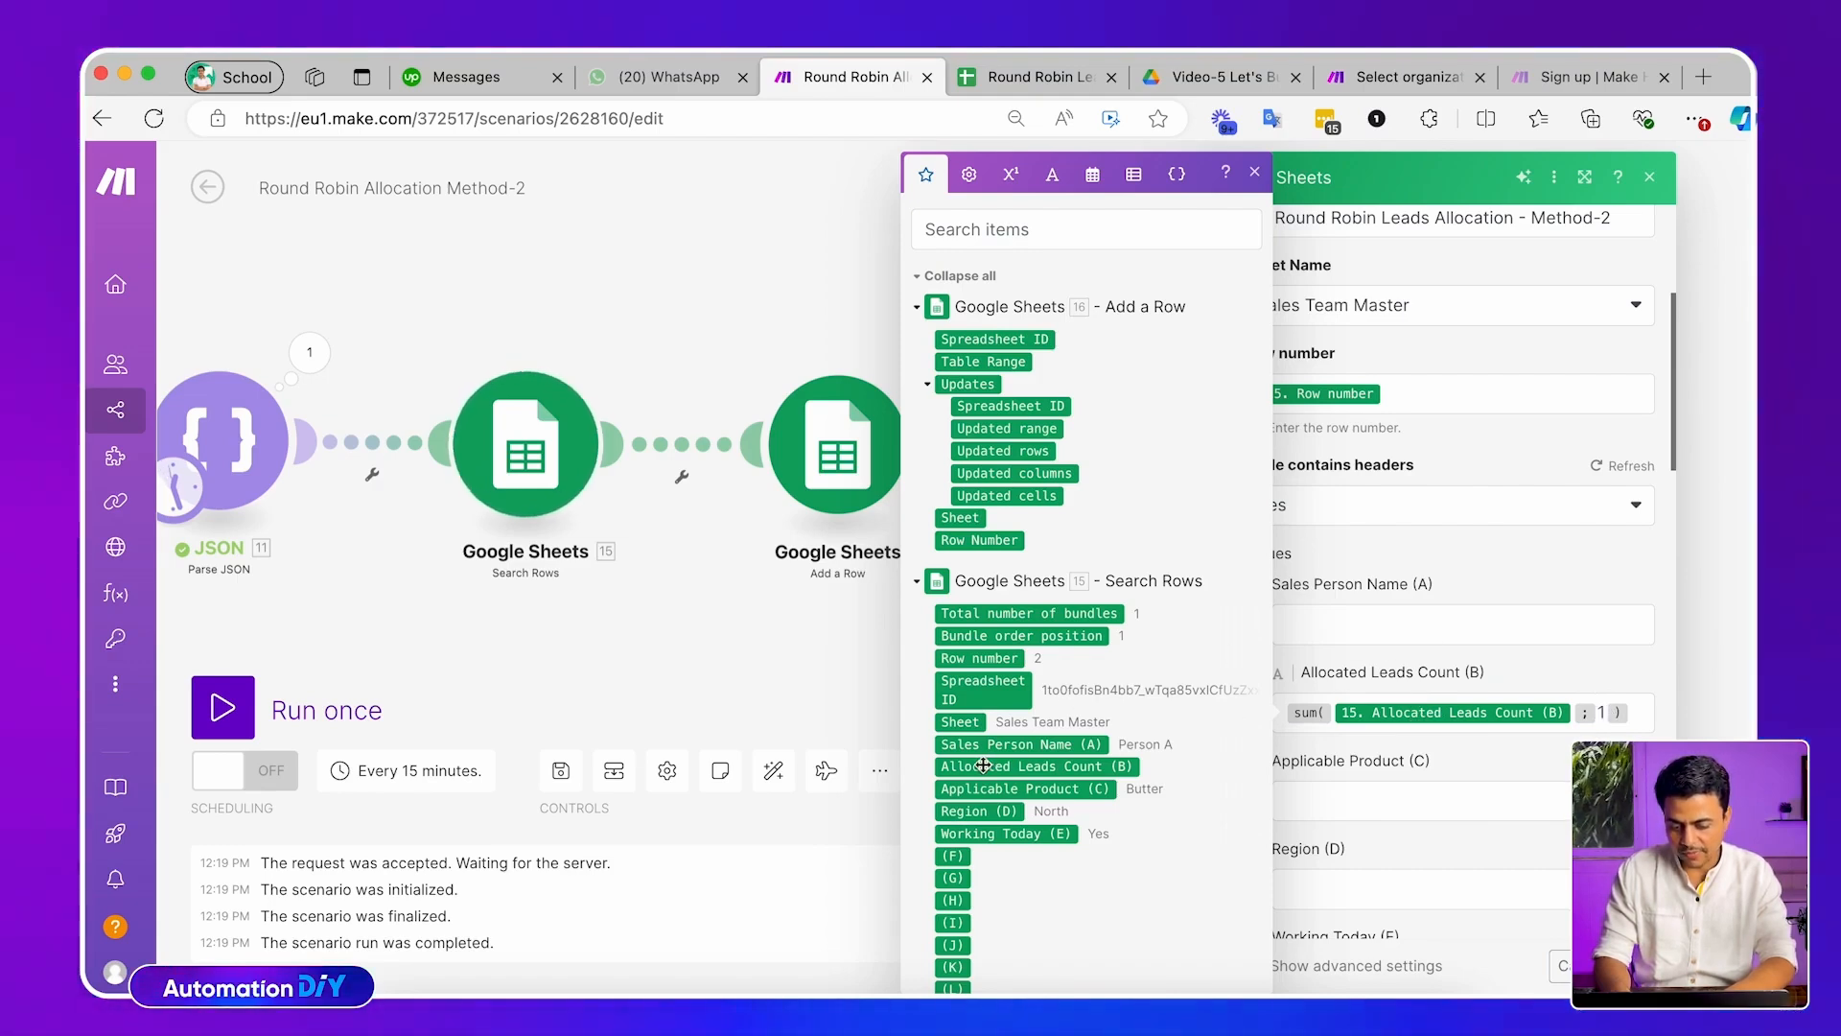
pyautogui.click(1038, 83)
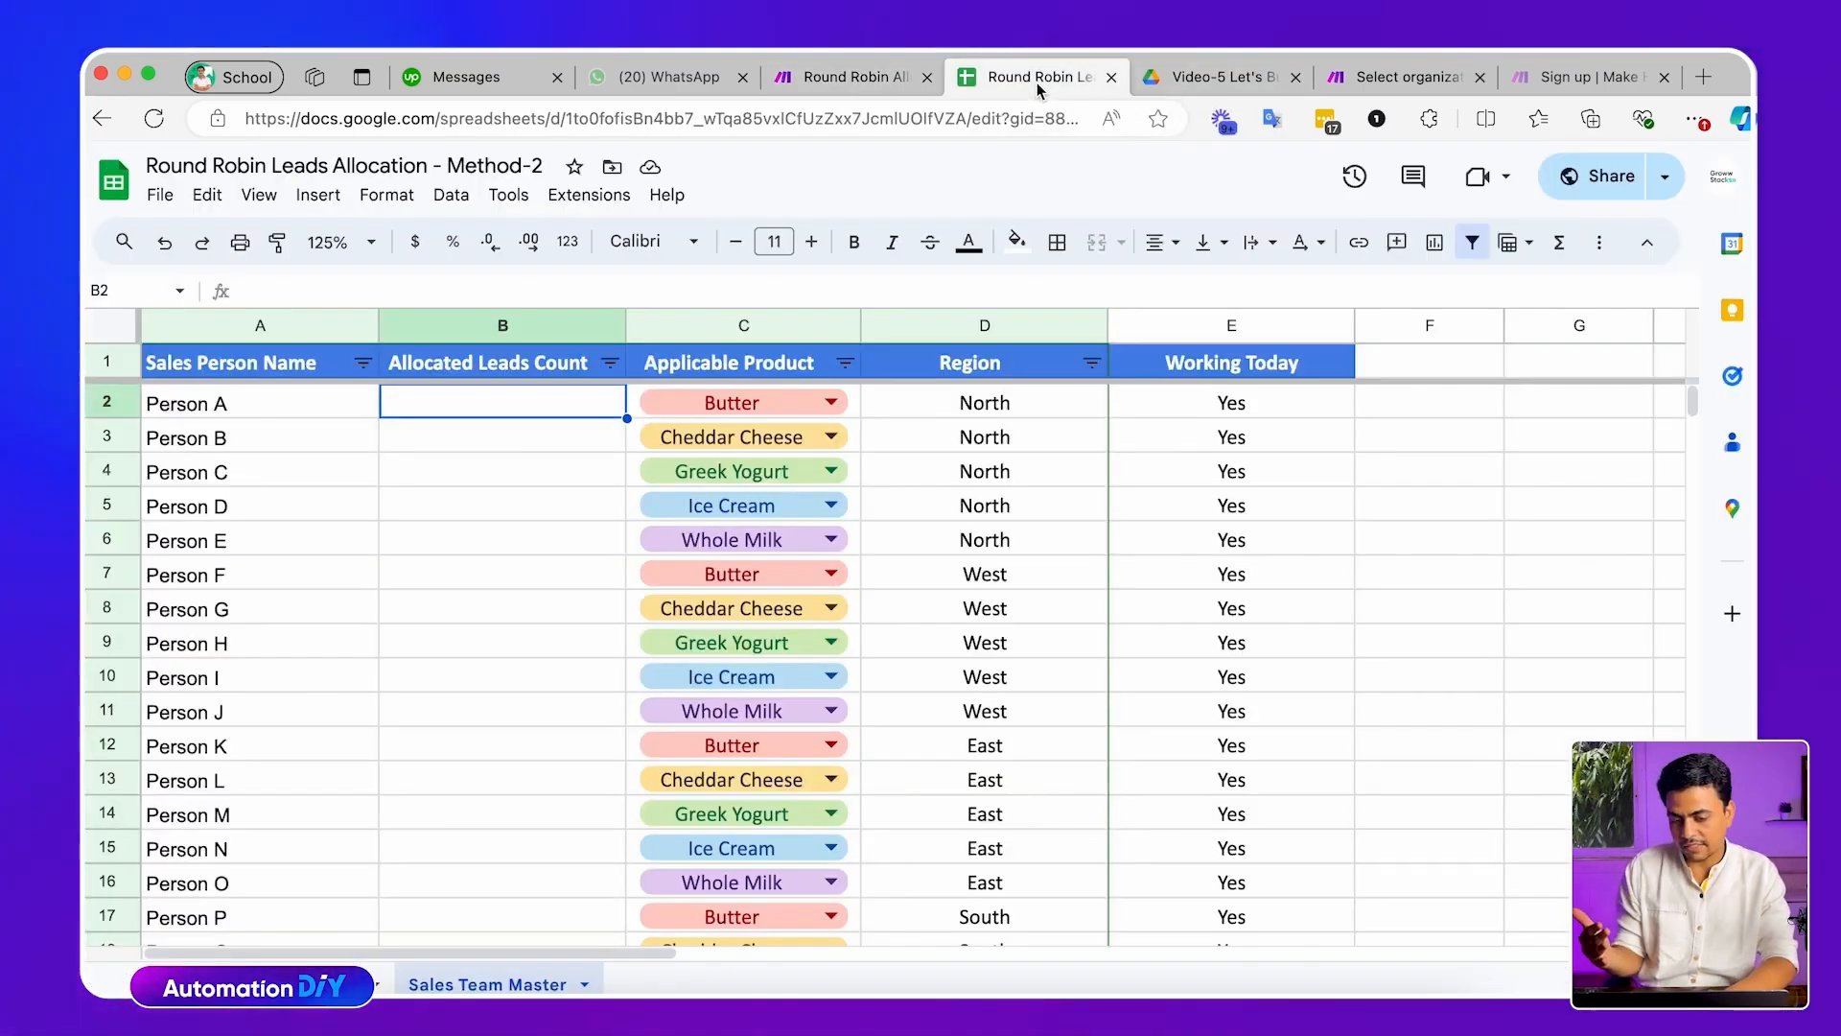
pyautogui.click(851, 82)
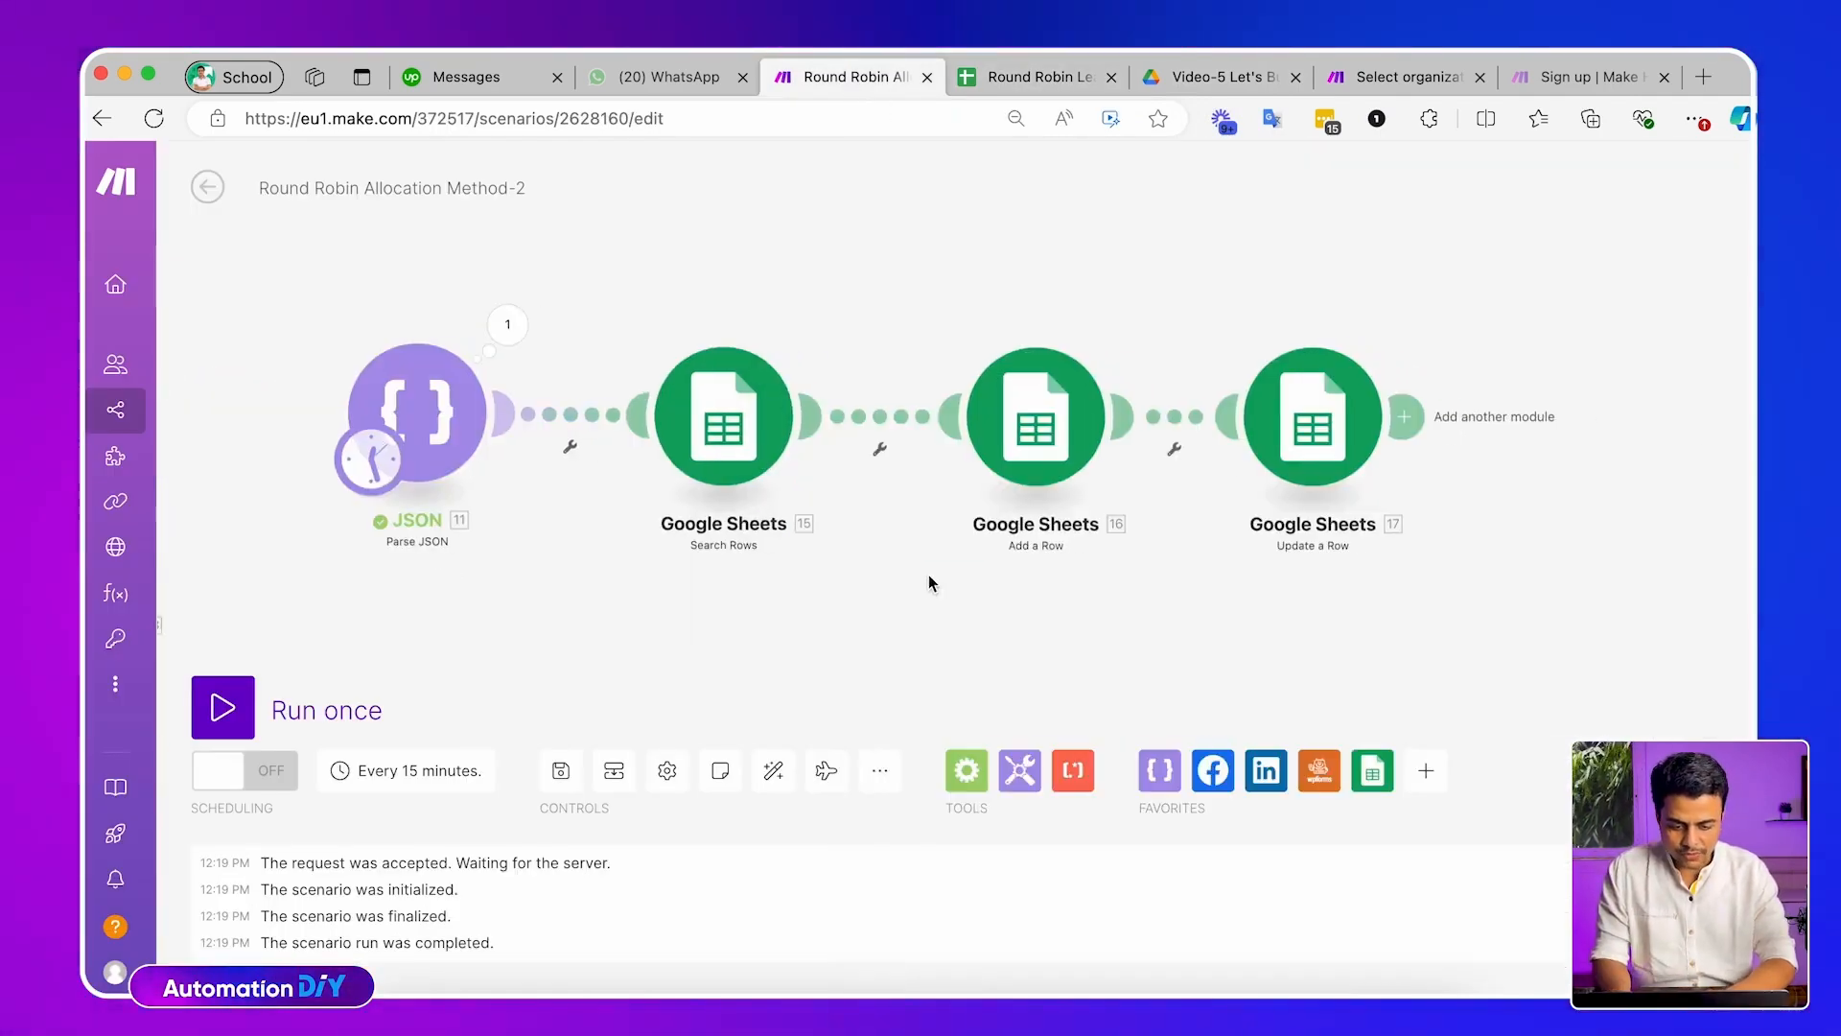
# Start renaming the Search Rows module, entering a name that begins with "Sea"
pyautogui.rightClick(715, 408)
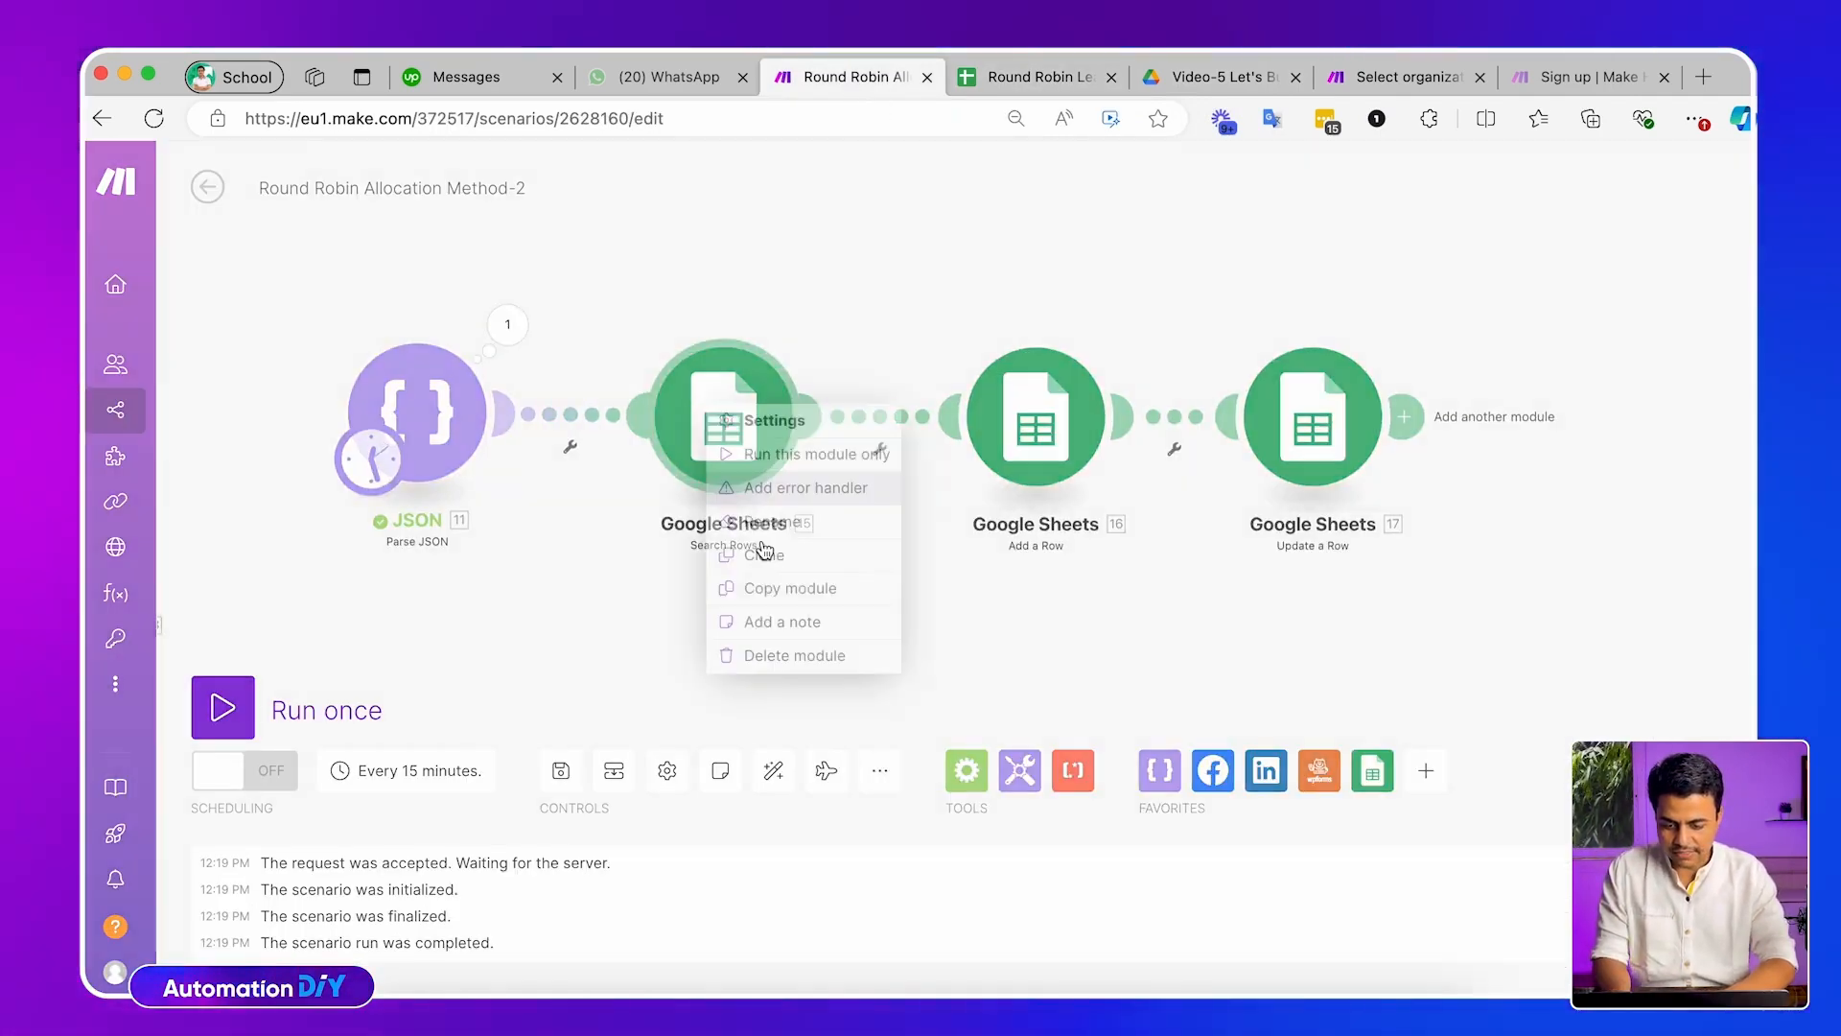
pyautogui.click(757, 523)
pyautogui.write('Sea')
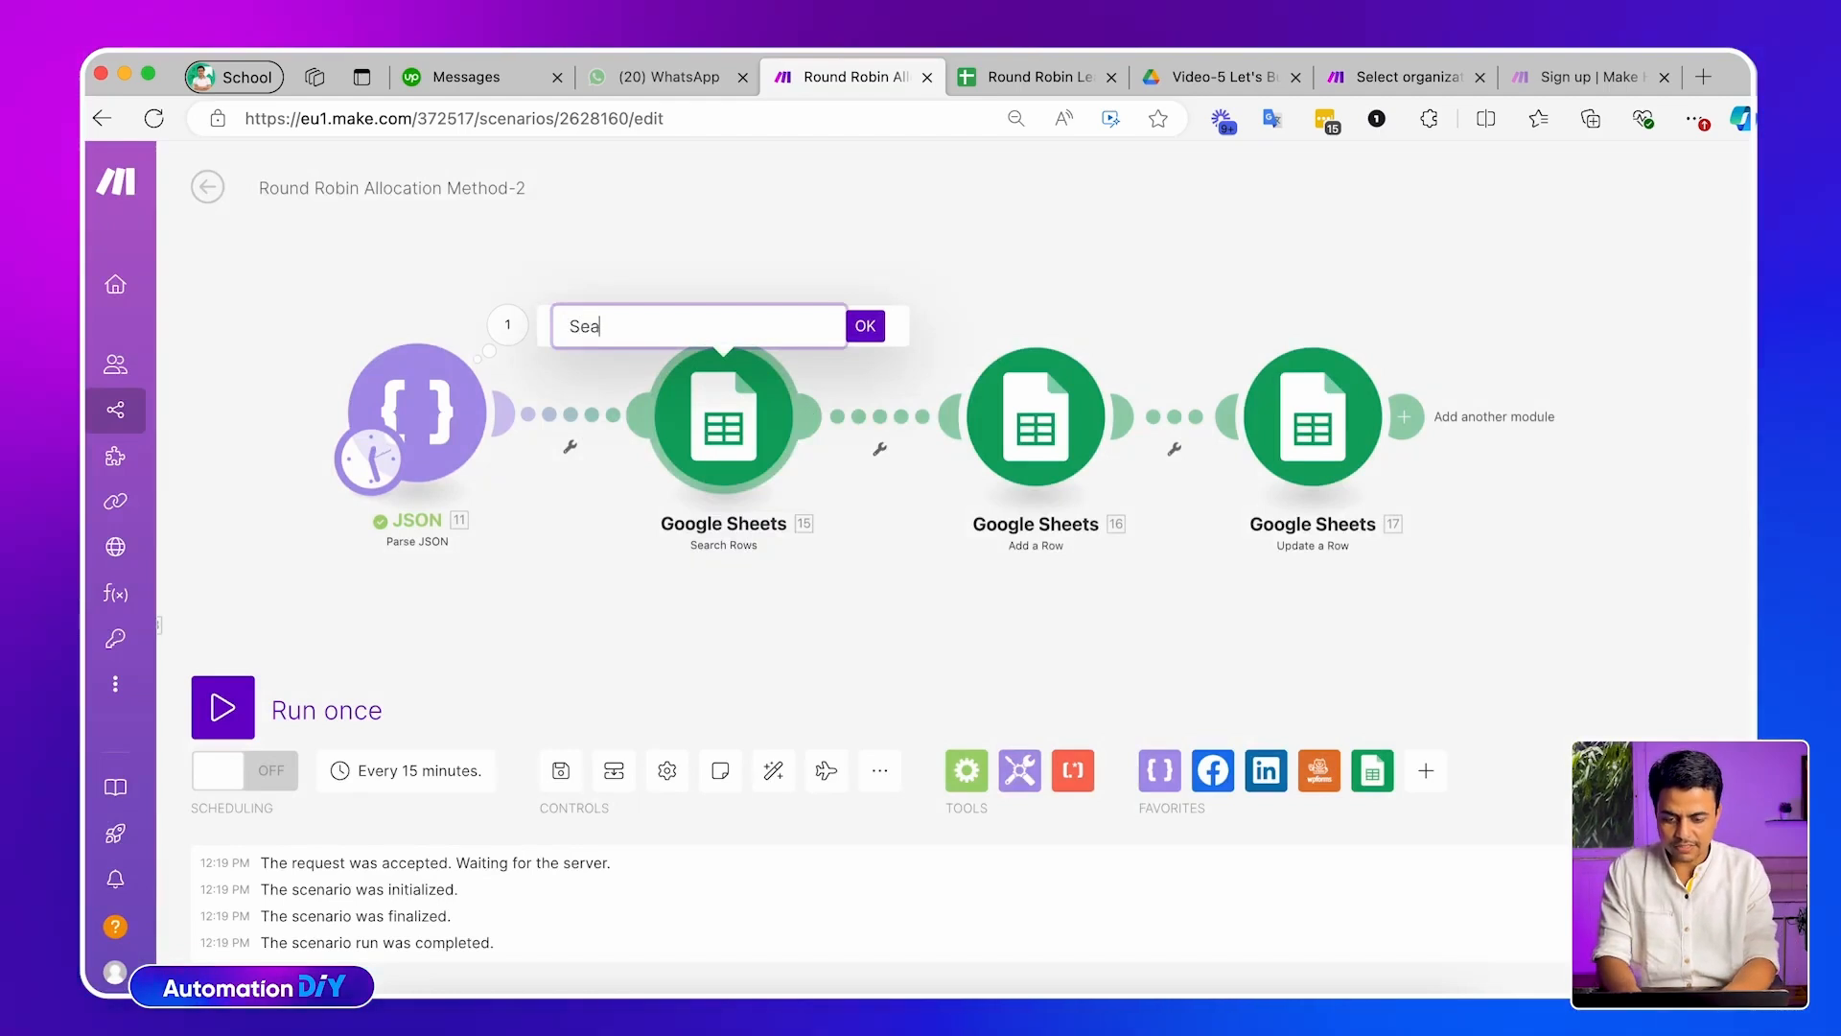
# Rename the Google Sheets Search Rows module as "Search Correct Sales Person"
pyautogui.write('rch Sales Person')
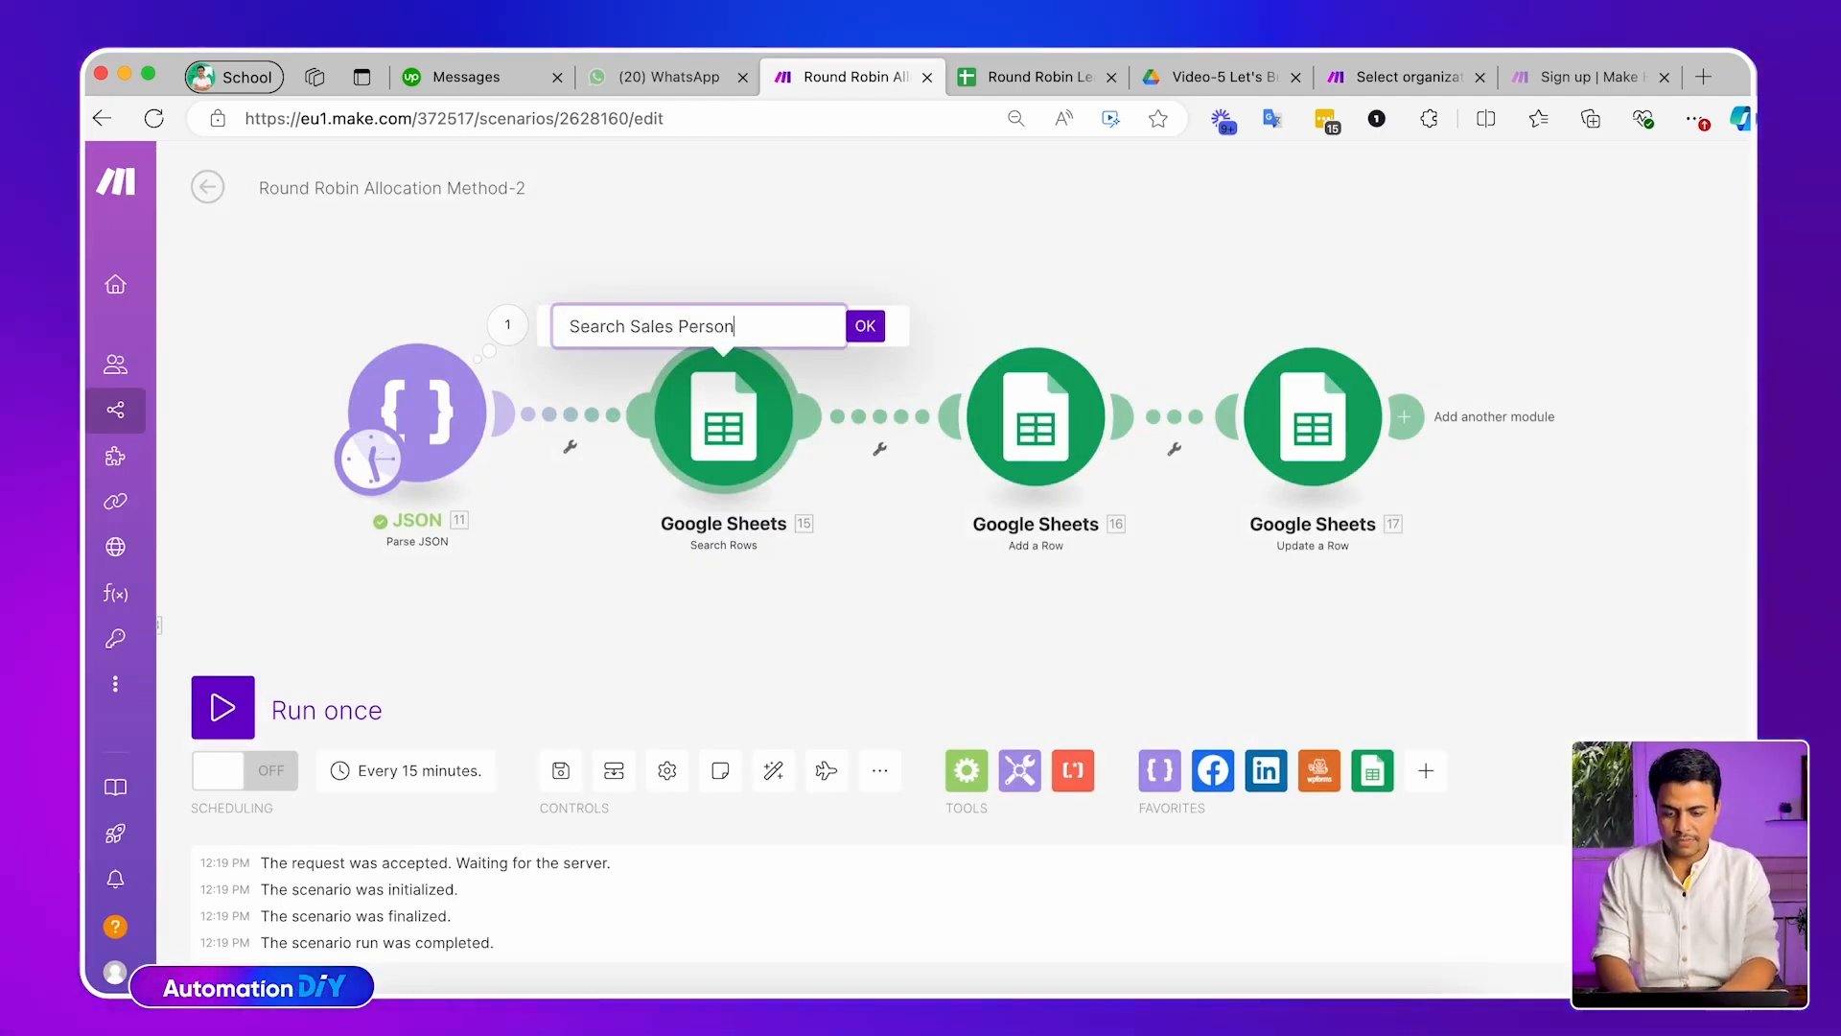
pyautogui.press('Left')
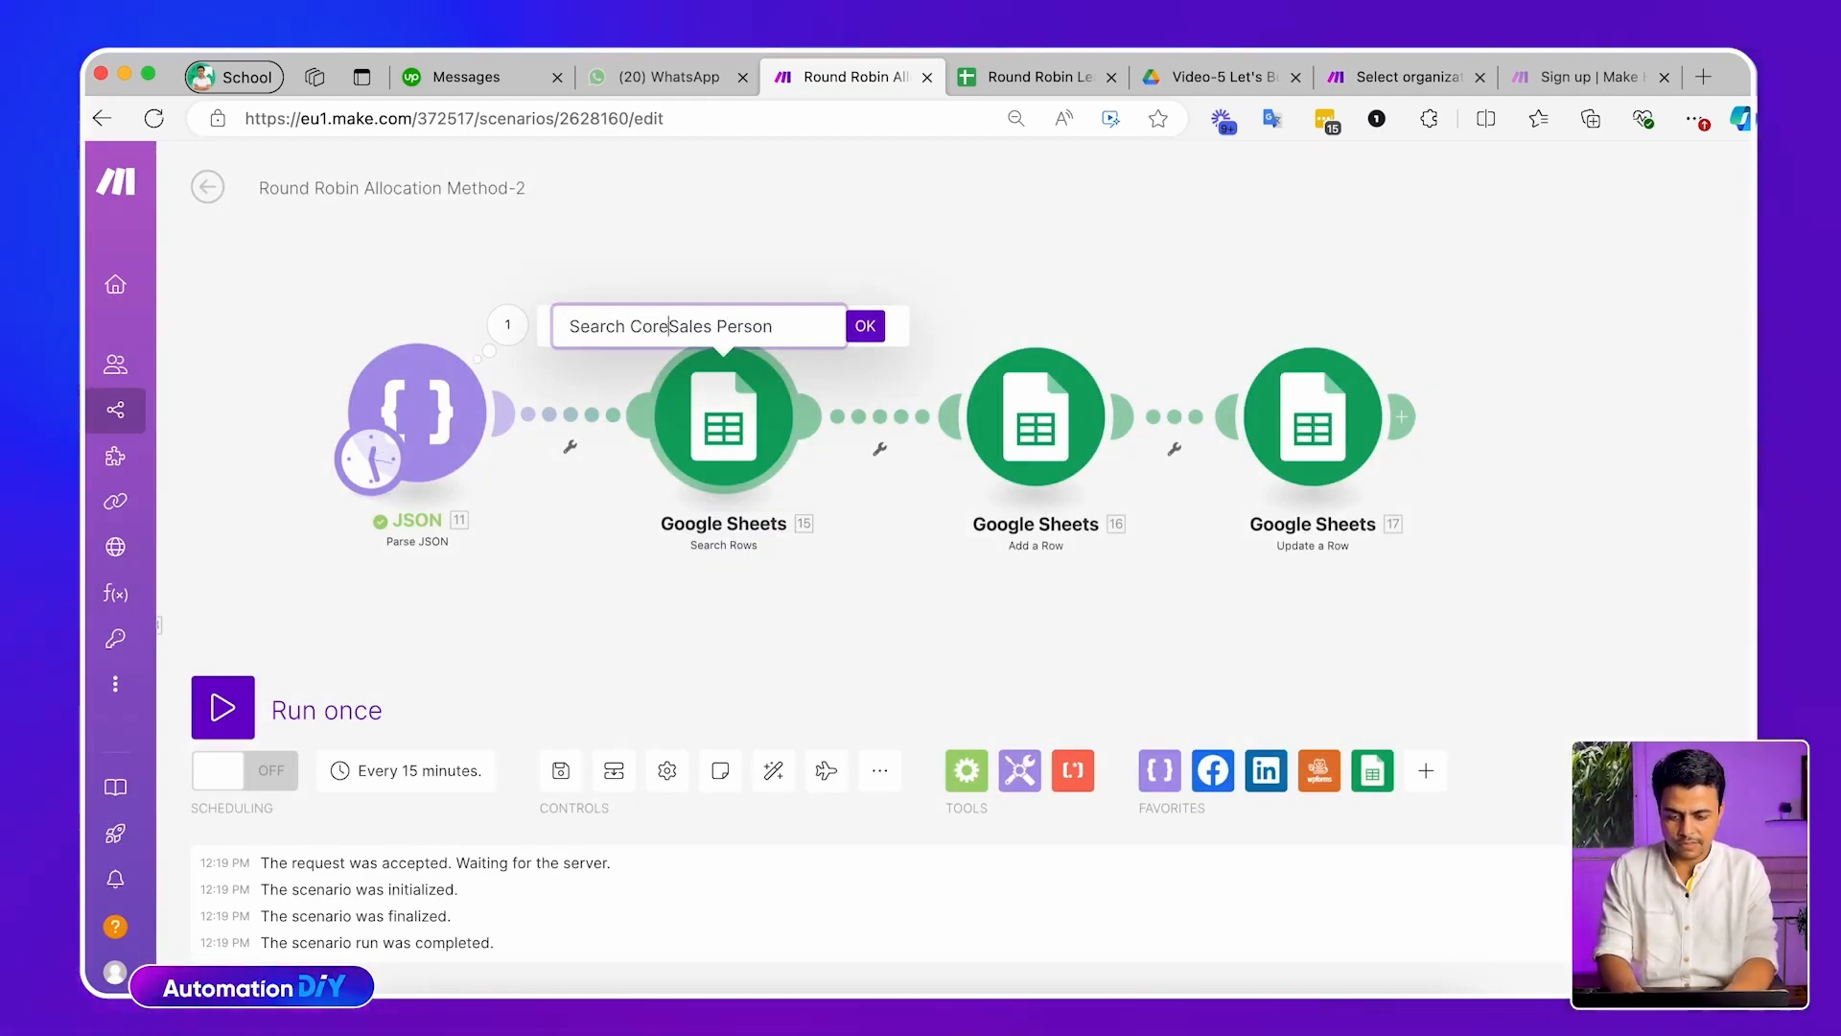
pyautogui.press('BackSpace')
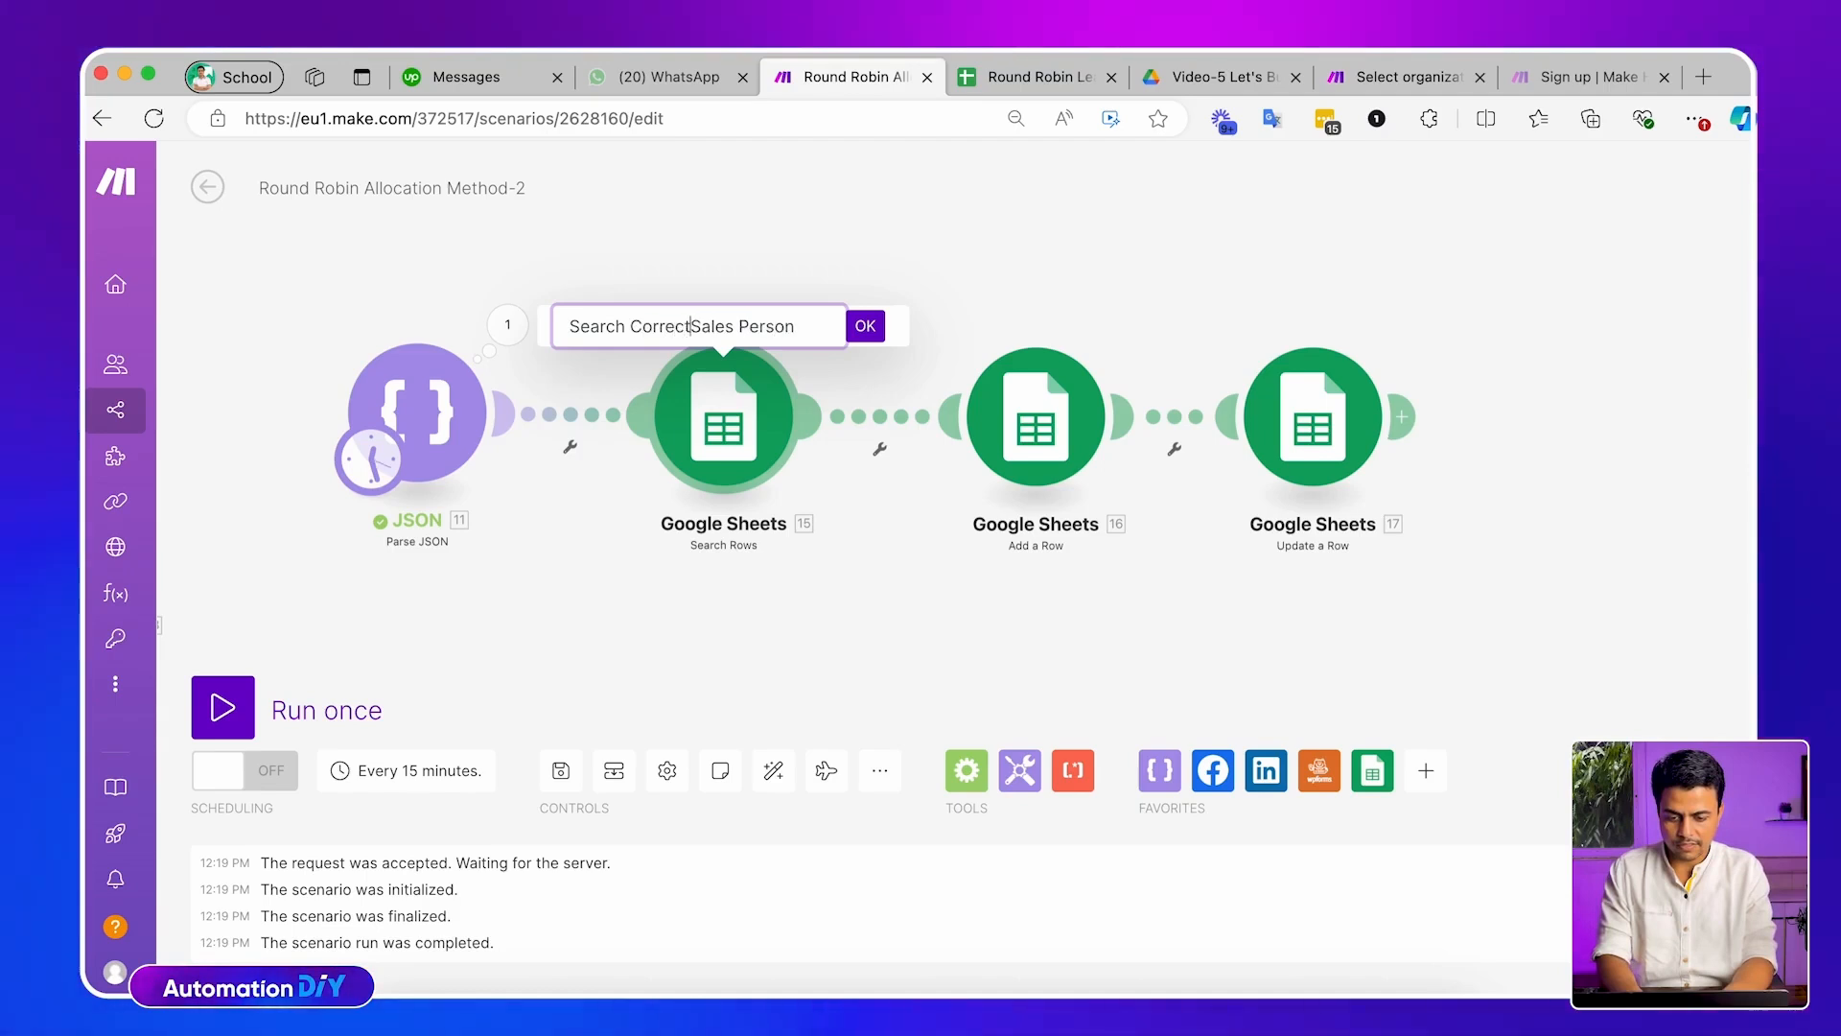
pyautogui.press('Return')
# Rename the Google Sheets Add a Row module as "Add Lead info and Allocation"
pyautogui.rightClick(1052, 466)
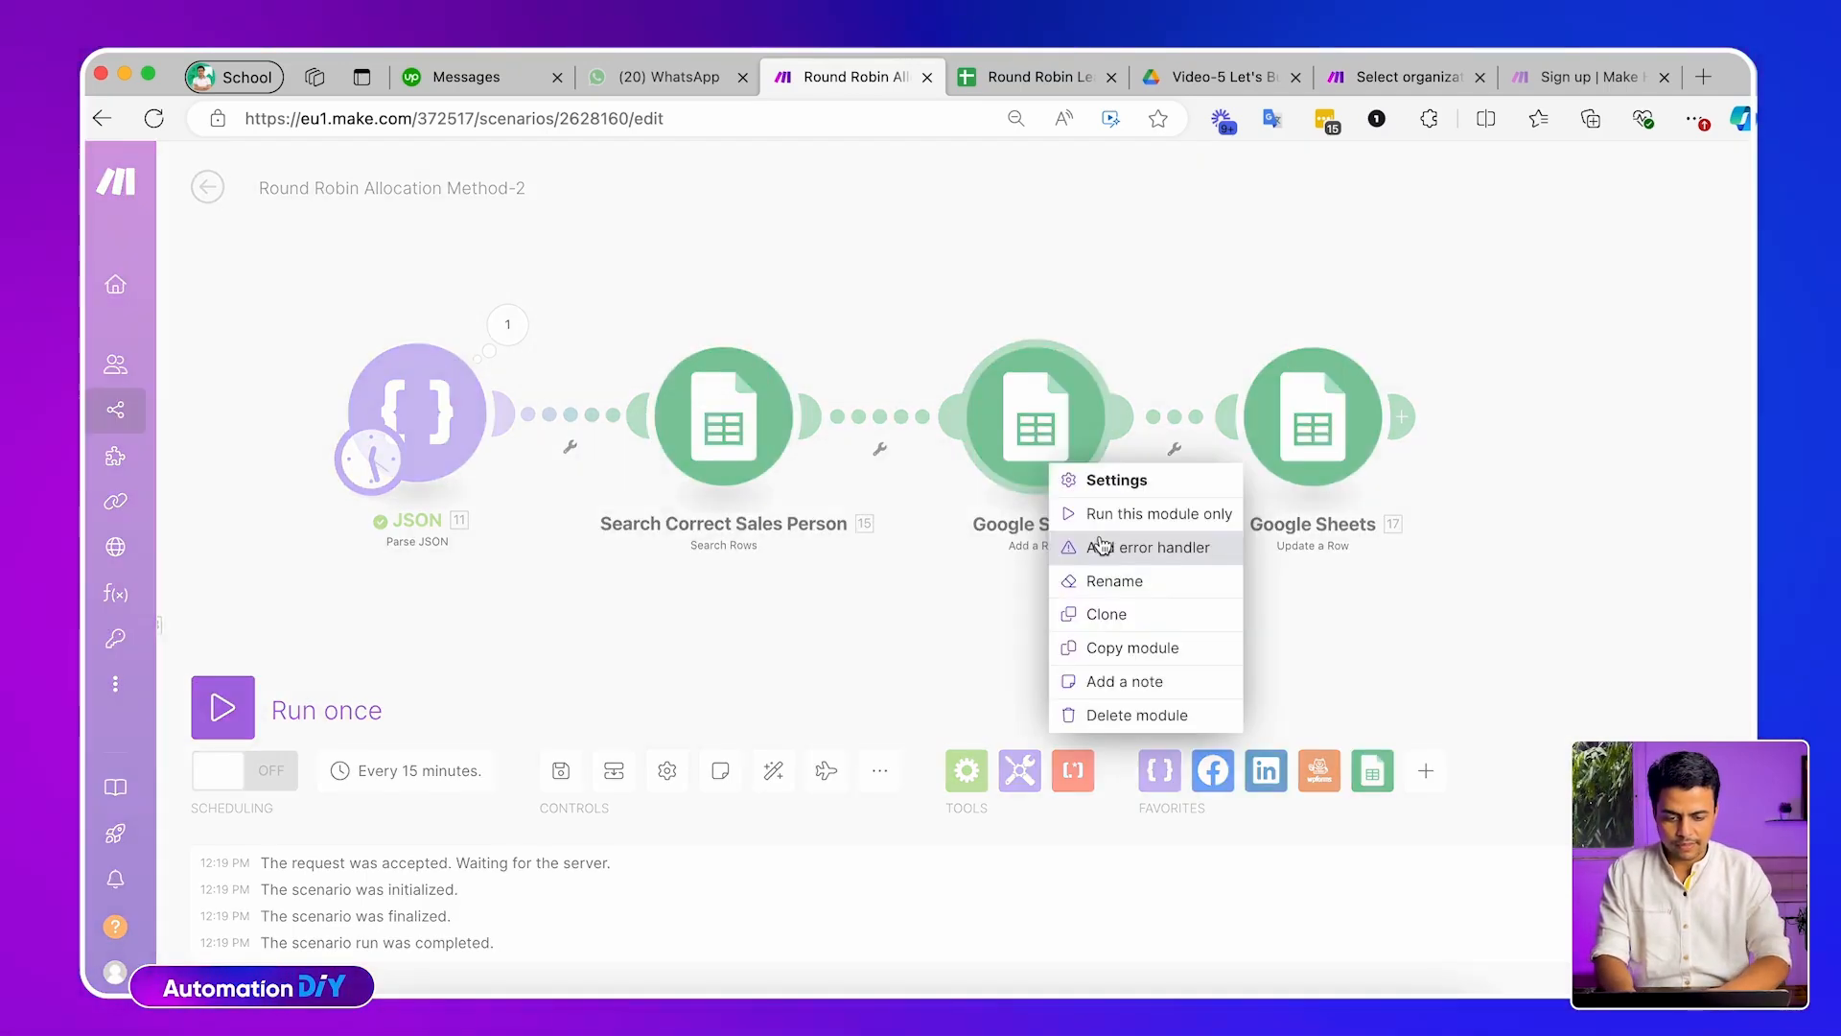
pyautogui.click(1103, 581)
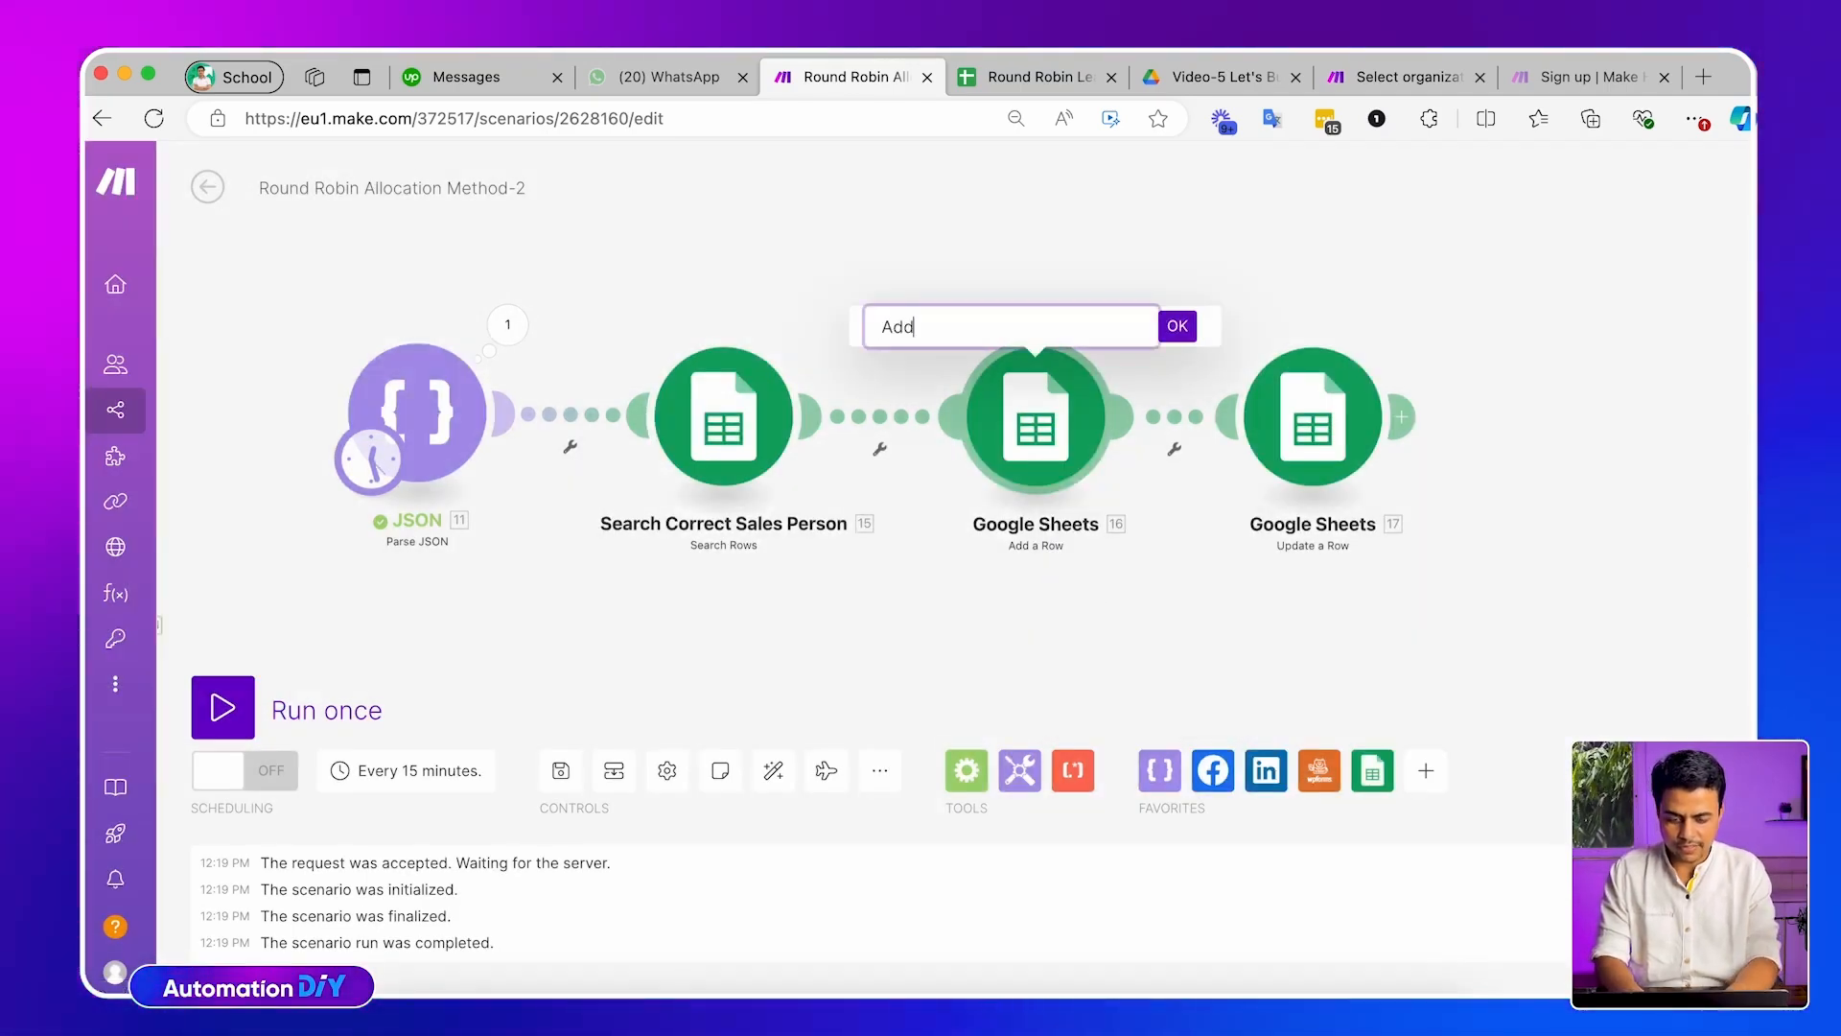
pyautogui.write('Add Lead info and Allocation')
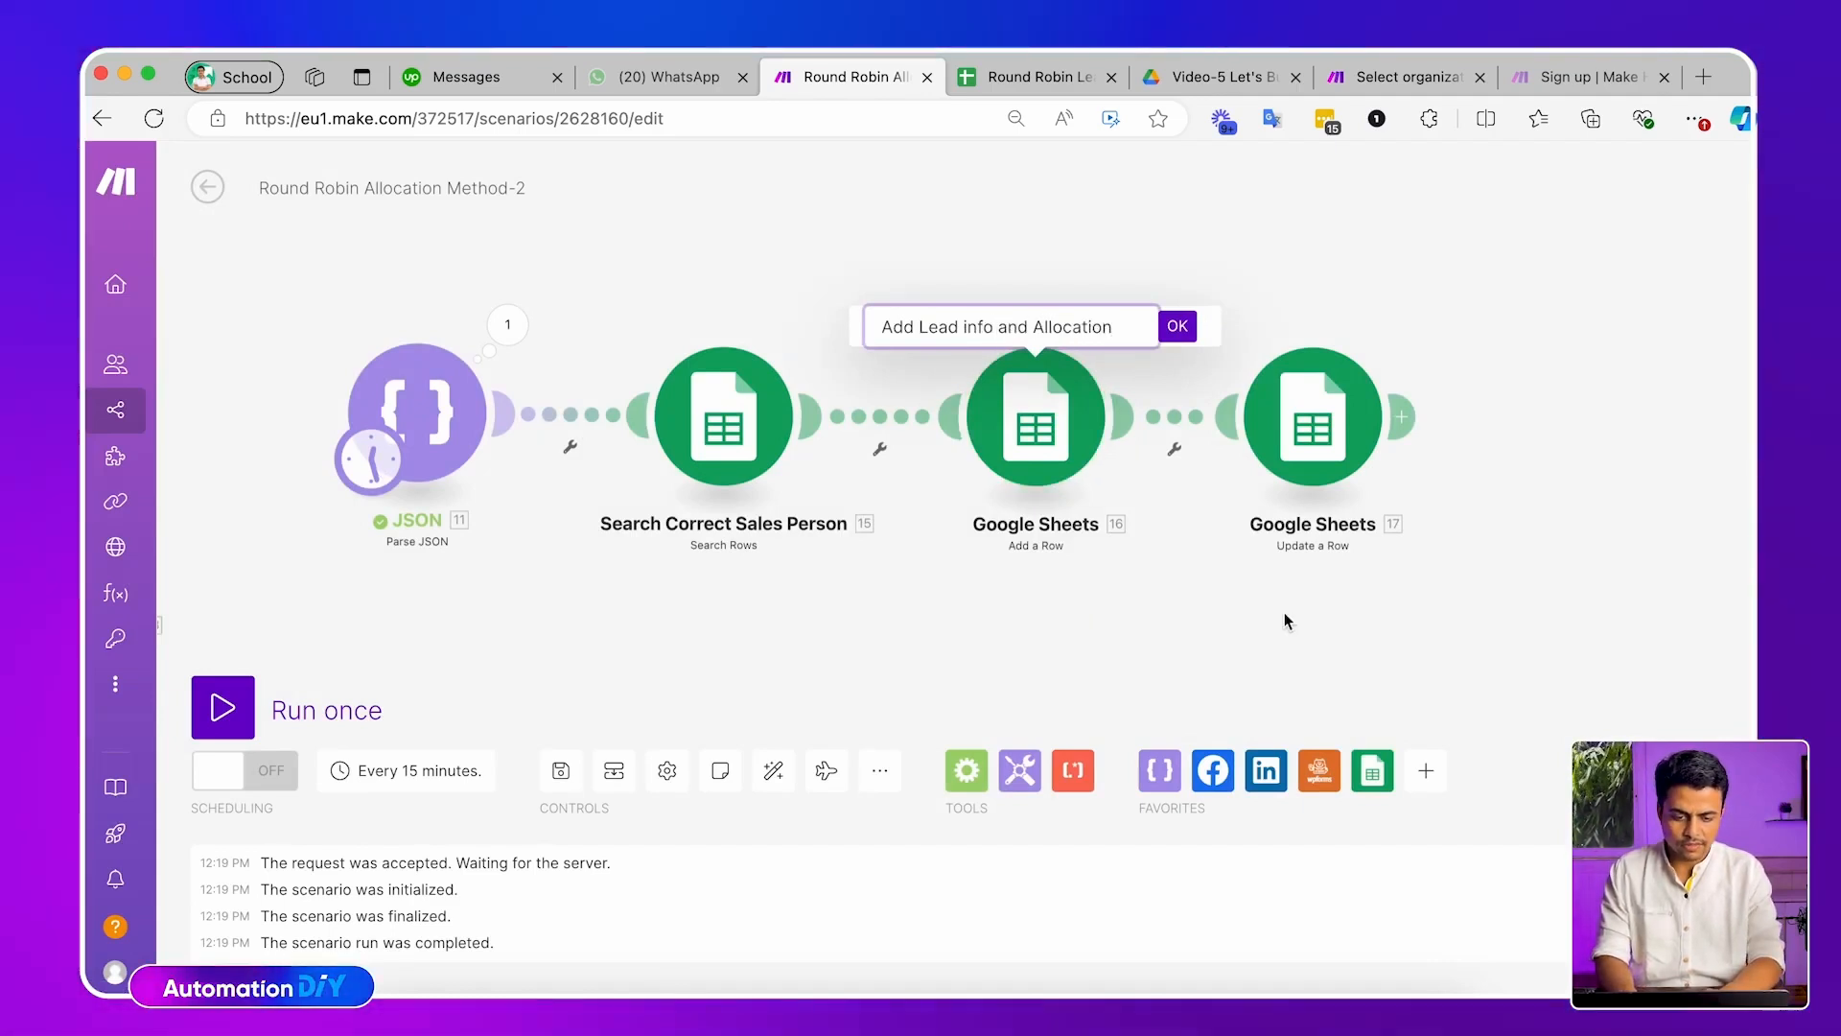
pyautogui.press('Return')
# Rename the Google Sheets Update a Row module as "Update Sales Person Leads Count"
pyautogui.click(1382, 519)
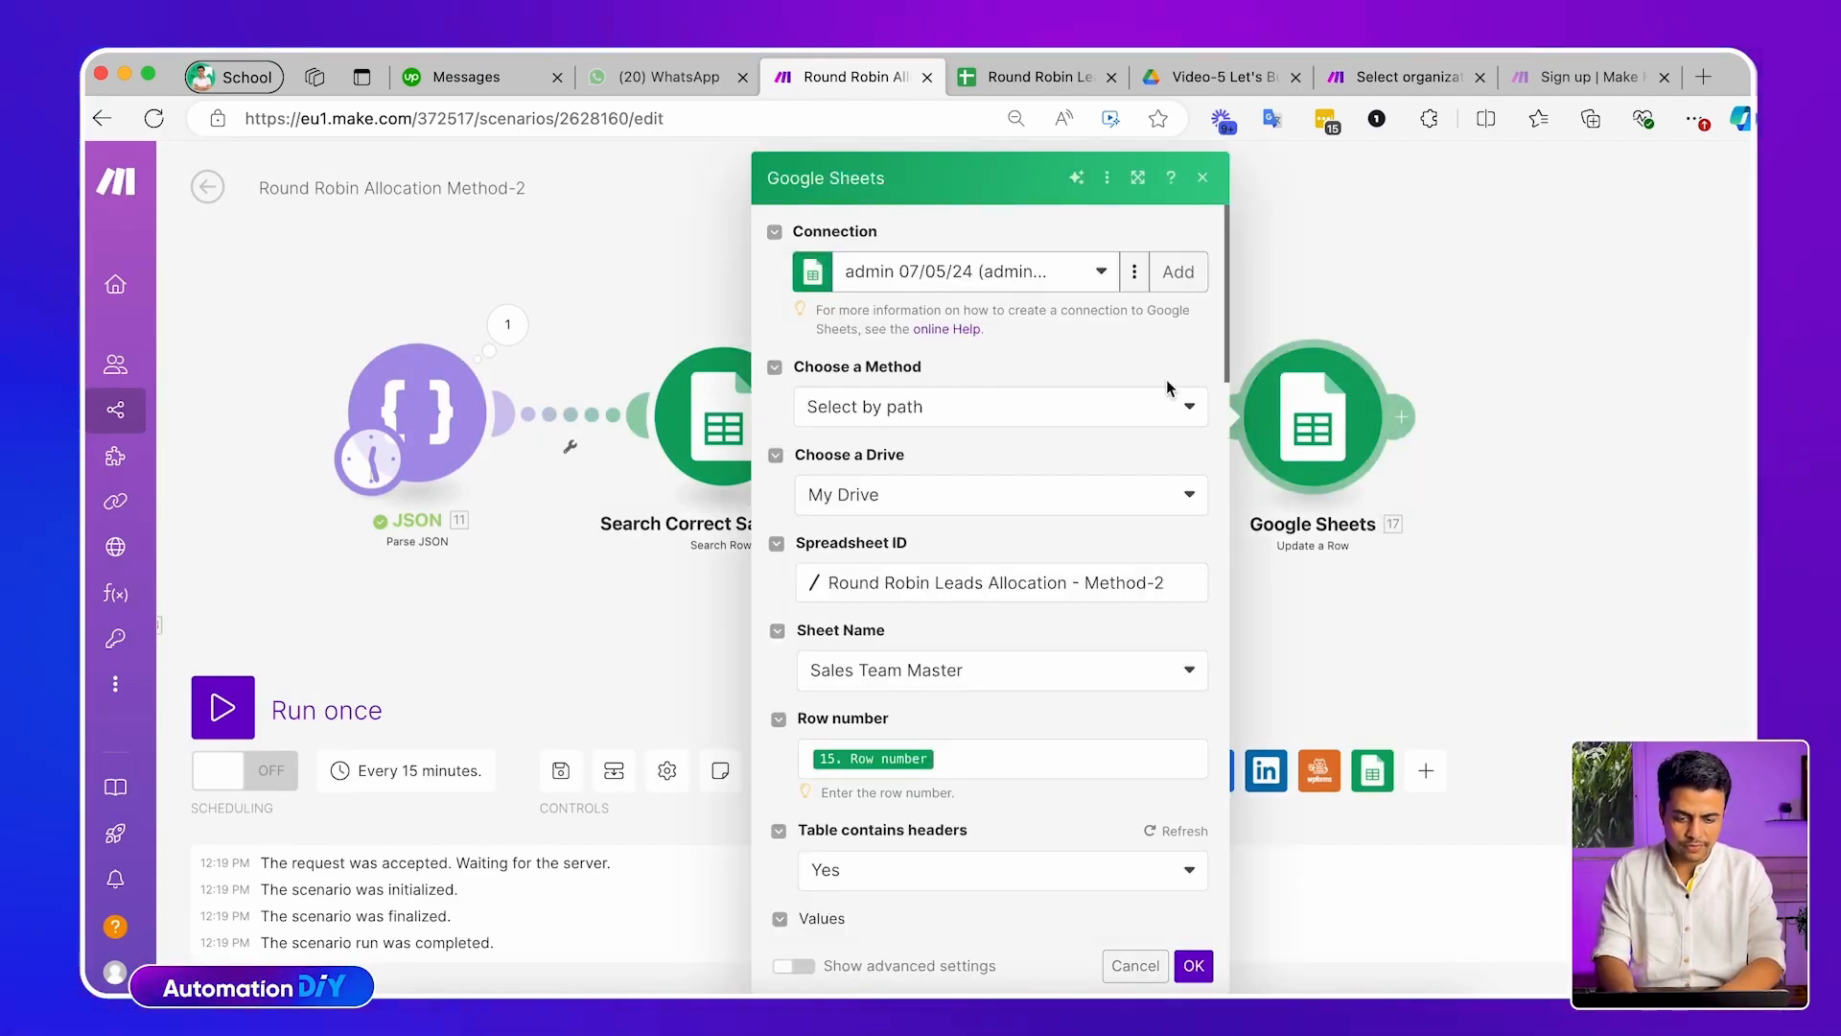
pyautogui.click(1202, 177)
pyautogui.rightClick(1319, 426)
pyautogui.click(1358, 543)
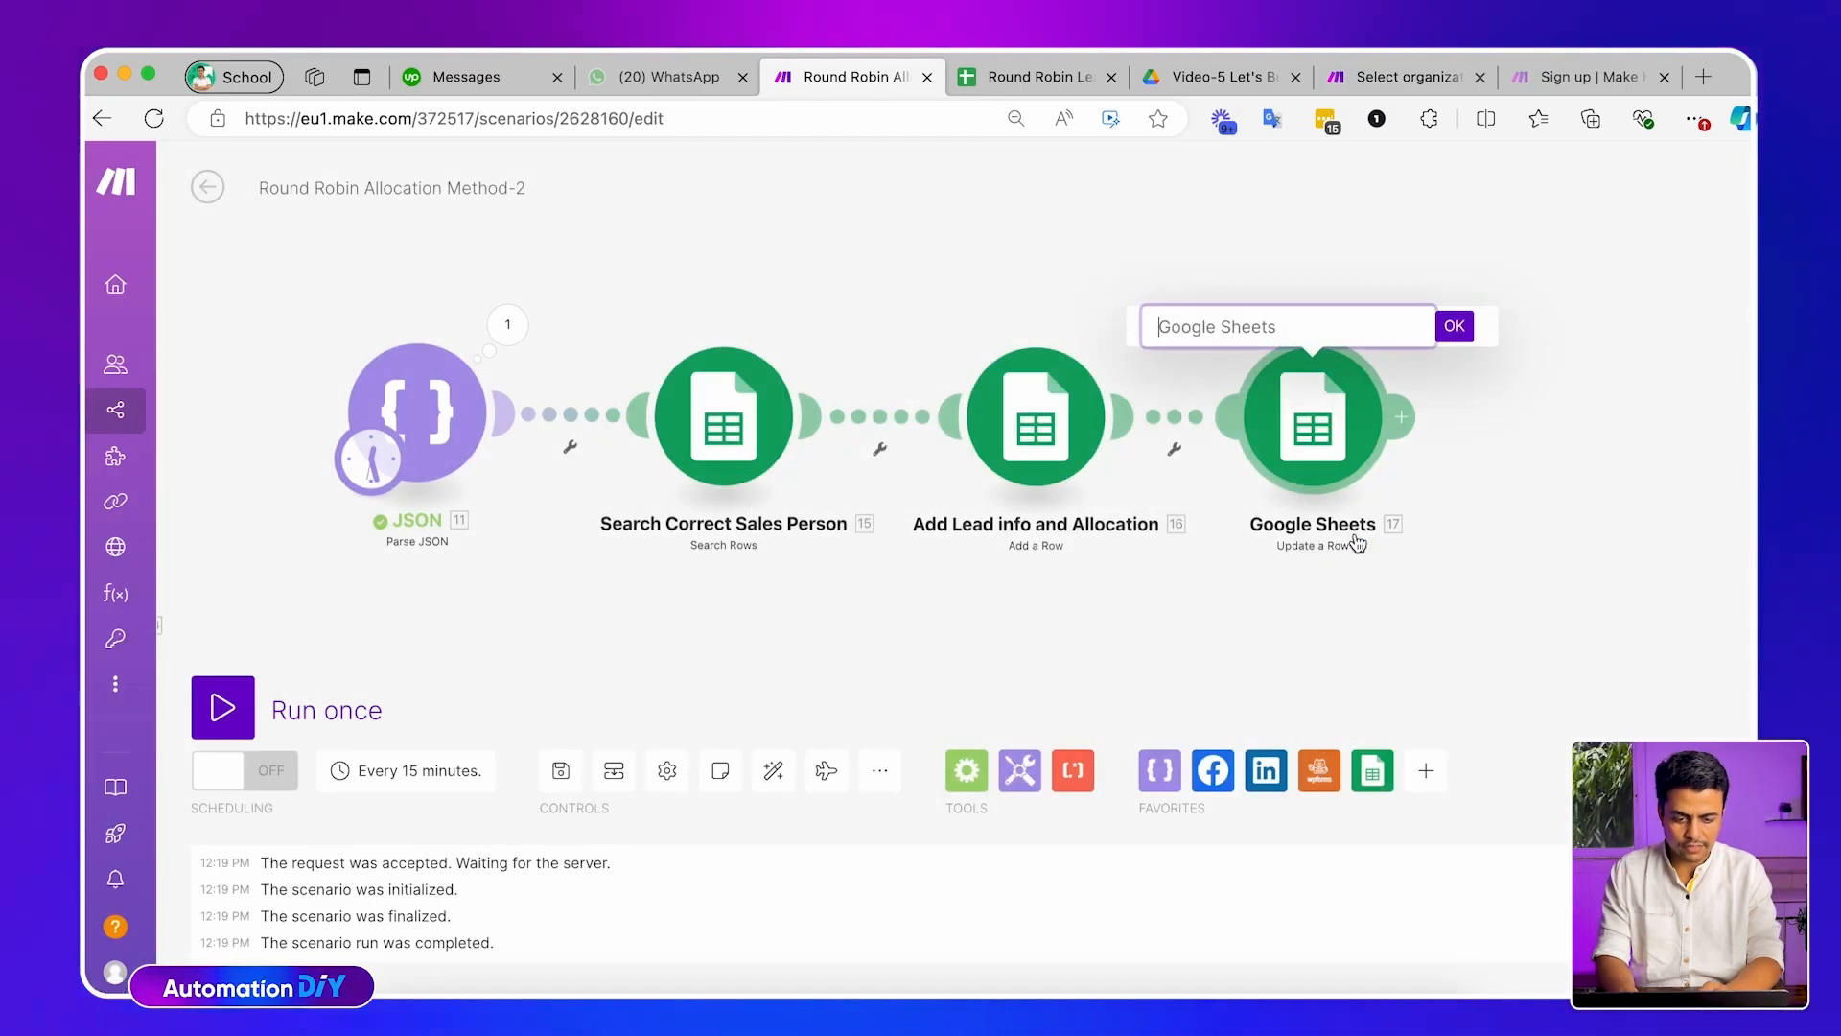
pyautogui.write('Update ')
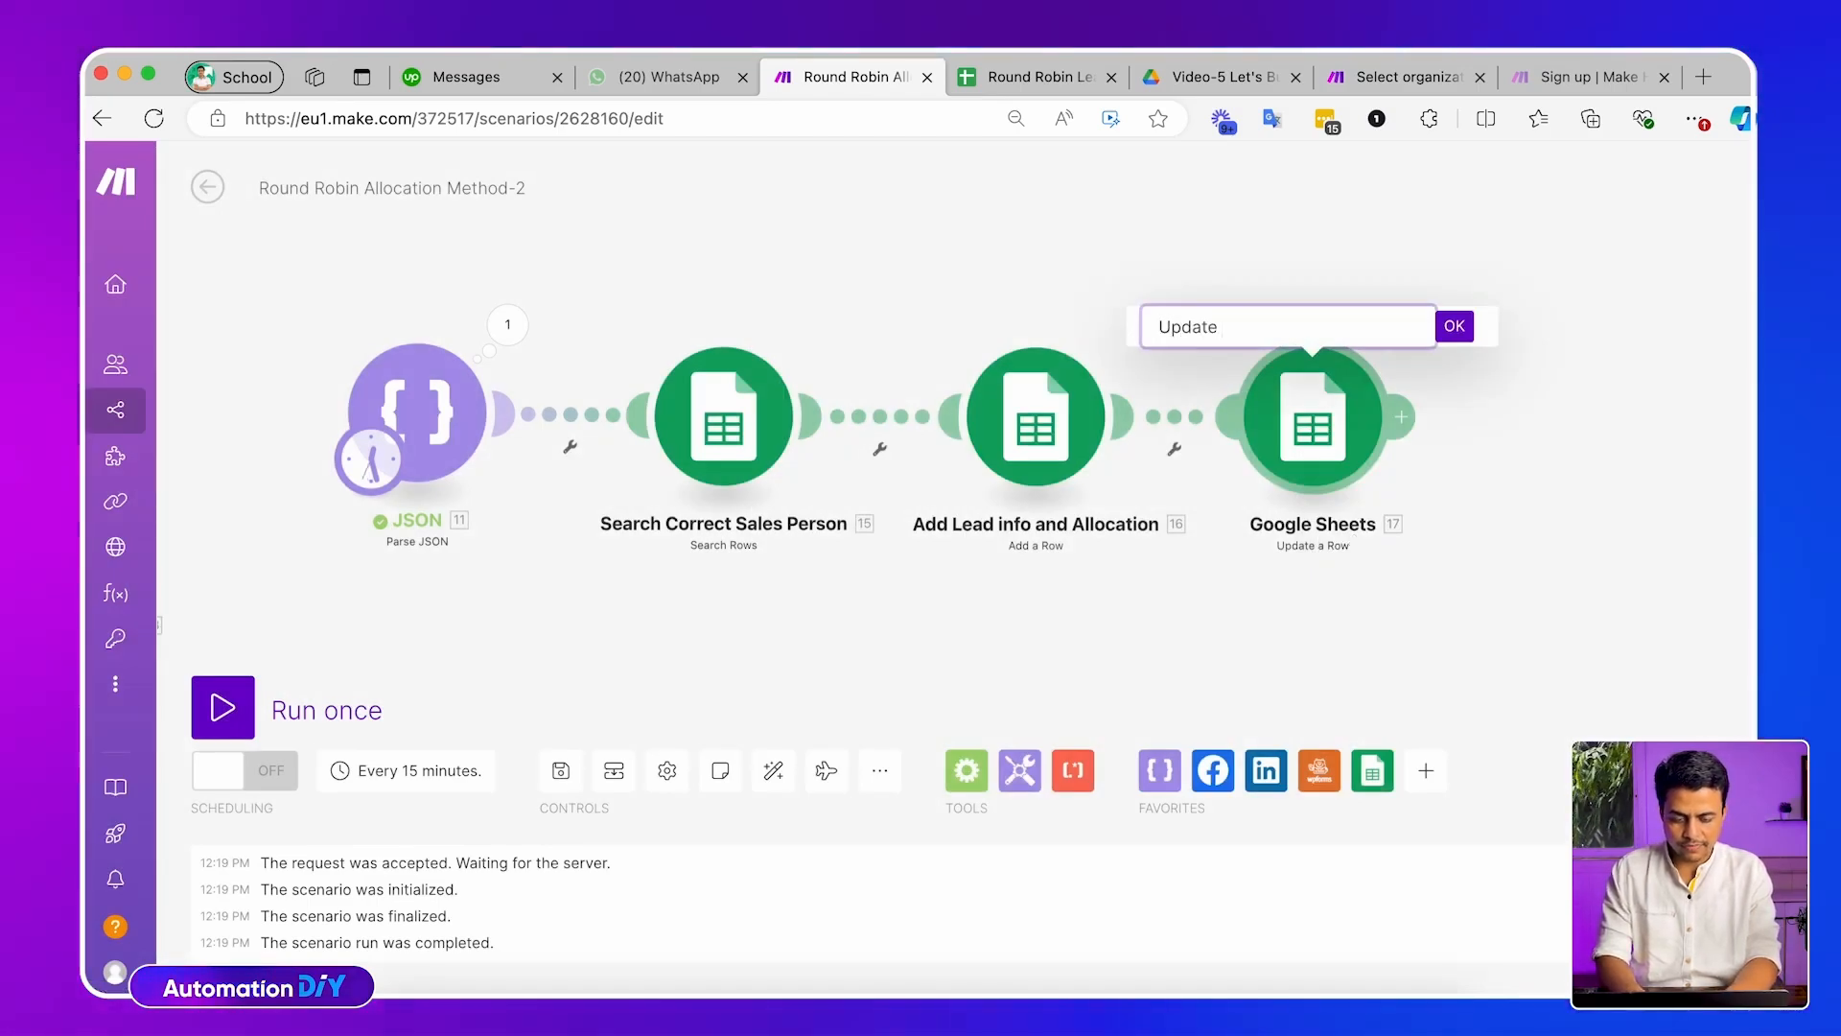
pyautogui.write('Sales Person')
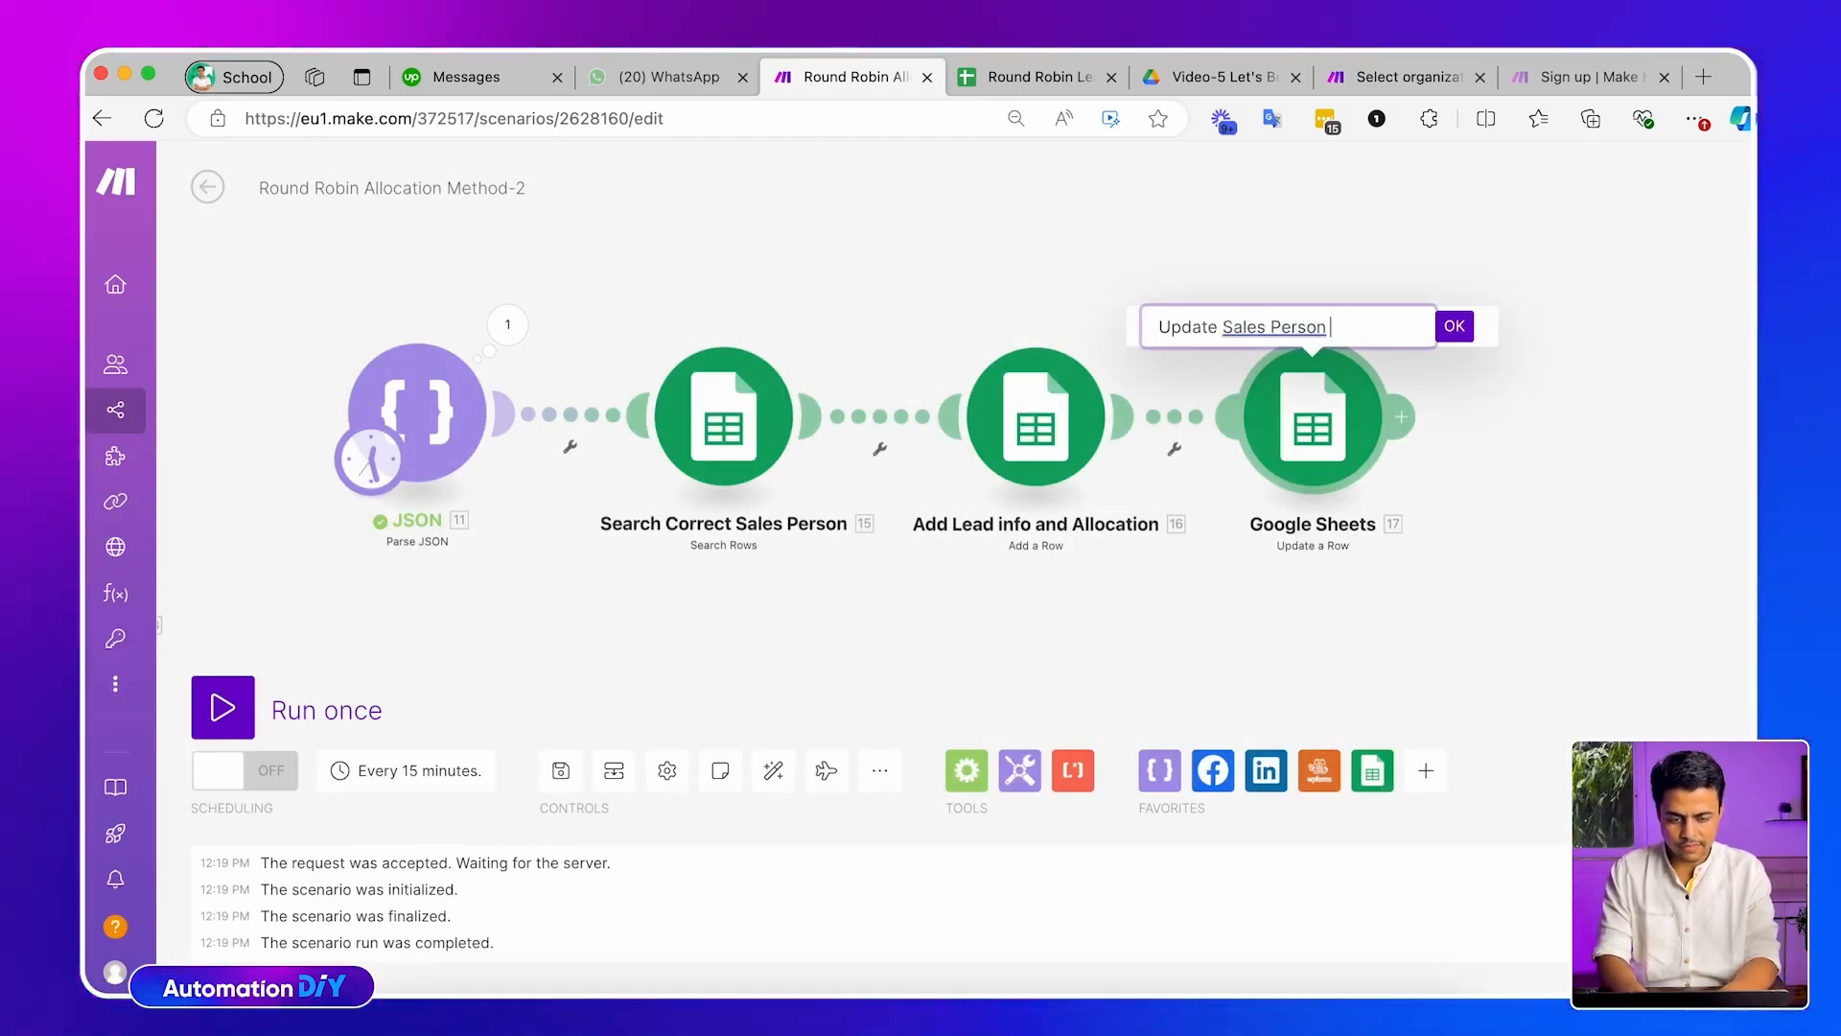
pyautogui.write(' Leads Count')
pyautogui.press('Return')
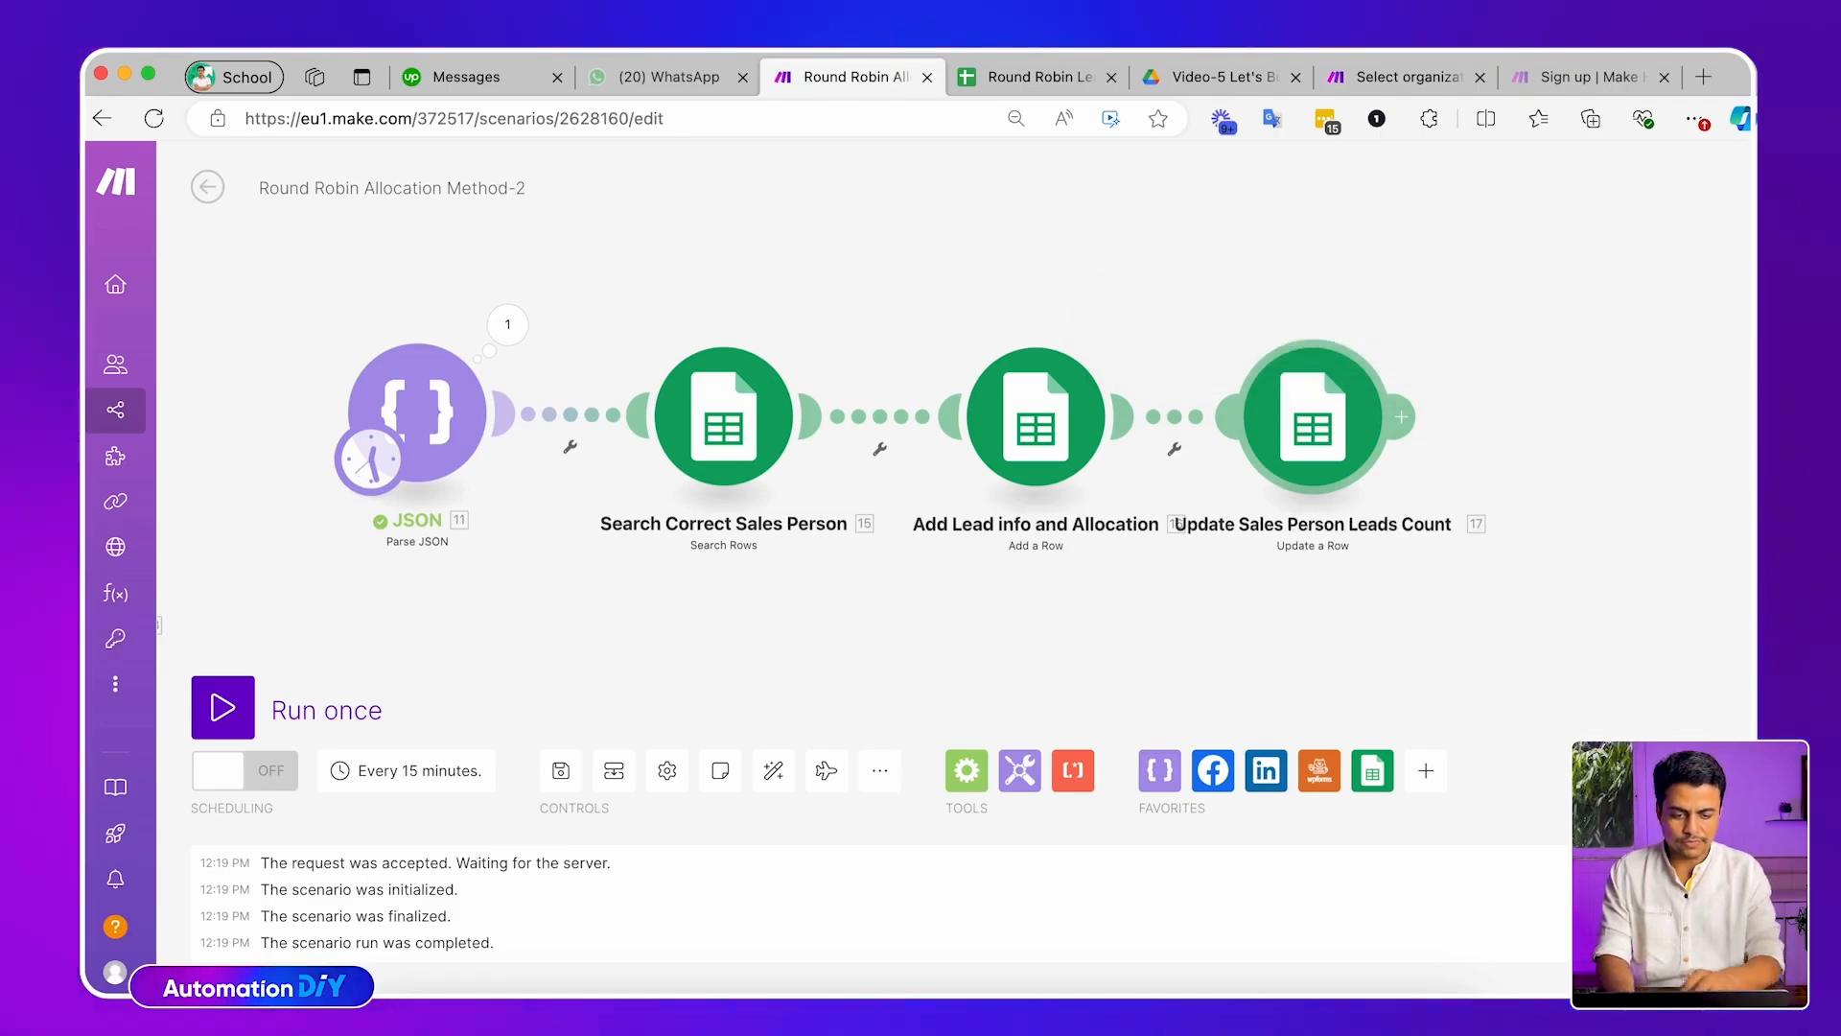
# Space out the Add a Row and Update a Row modules so their names do not overlap, and save the scenario
pyautogui.moveTo(1364, 425); pyautogui.dragTo(1466, 435)
pyautogui.moveTo(1064, 437); pyautogui.dragTo(1095, 486)
pyautogui.moveTo(1434, 434); pyautogui.dragTo(1444, 399)
pyautogui.moveTo(1022, 525); pyautogui.dragTo(1077, 458)
pyautogui.moveTo(1020, 570); pyautogui.dragTo(978, 593)
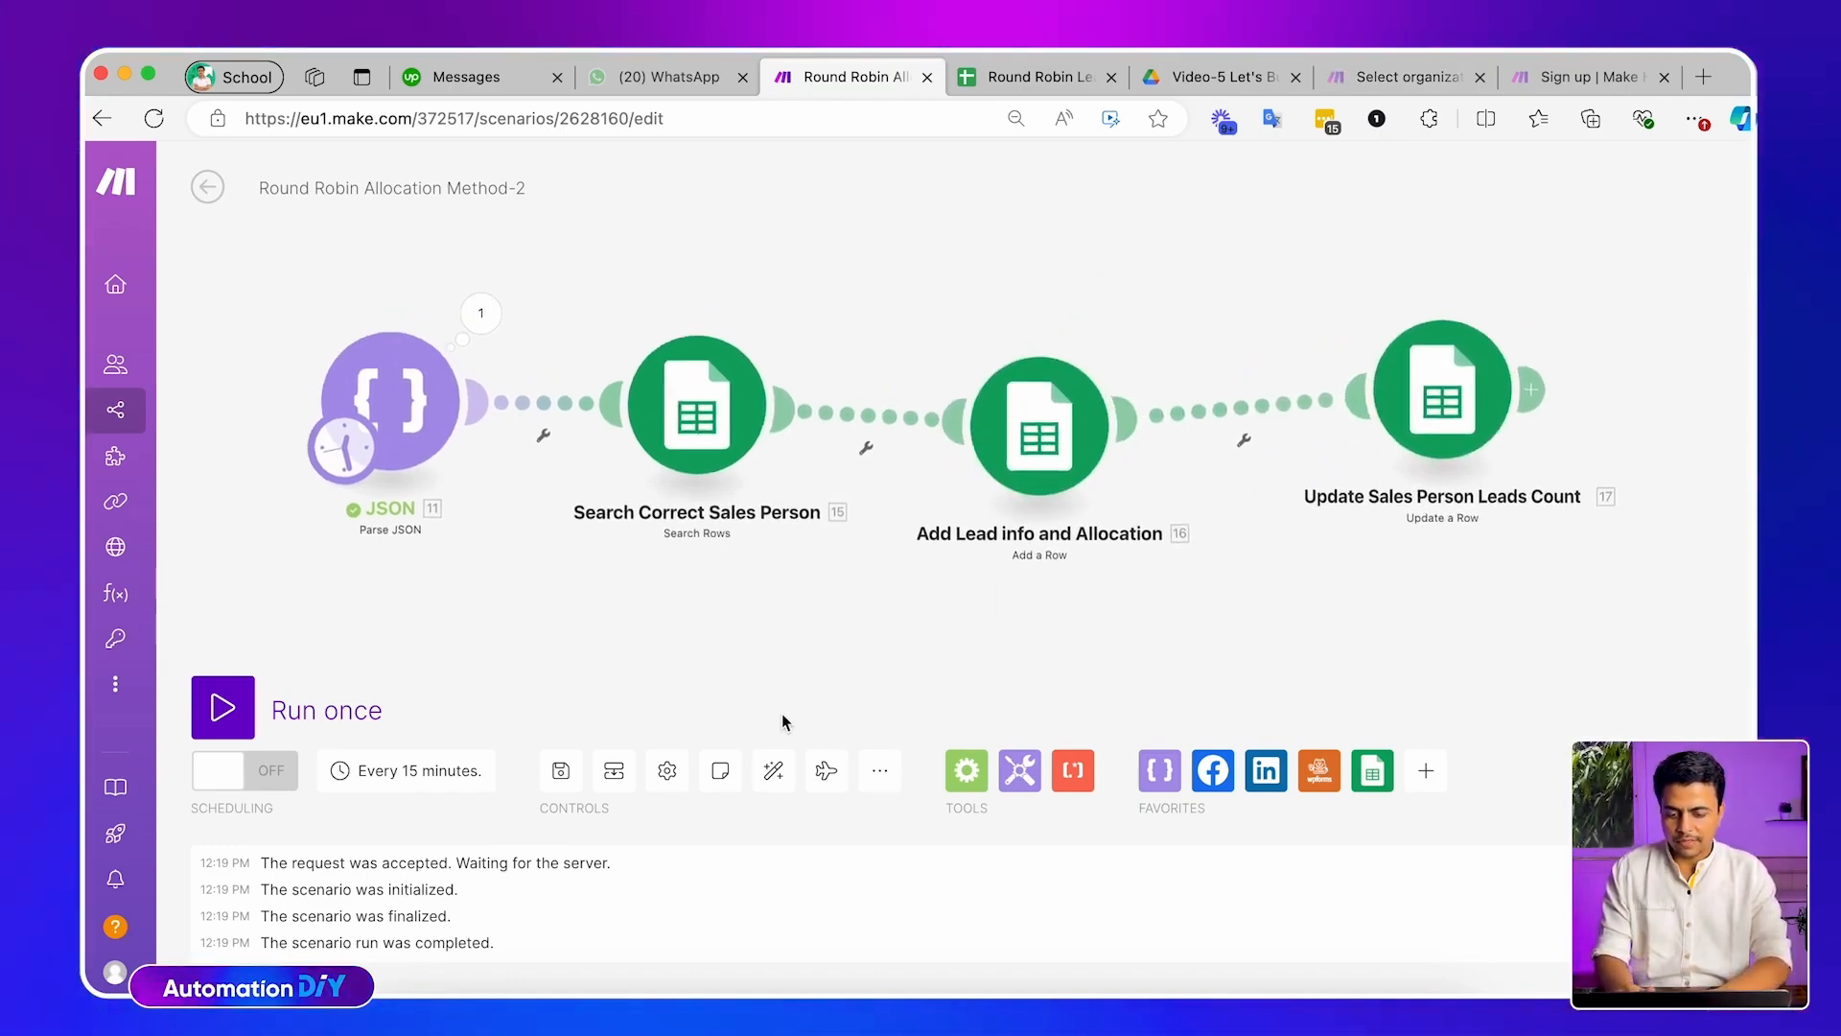
pyautogui.click(563, 769)
pyautogui.moveTo(699, 658); pyautogui.dragTo(659, 655)
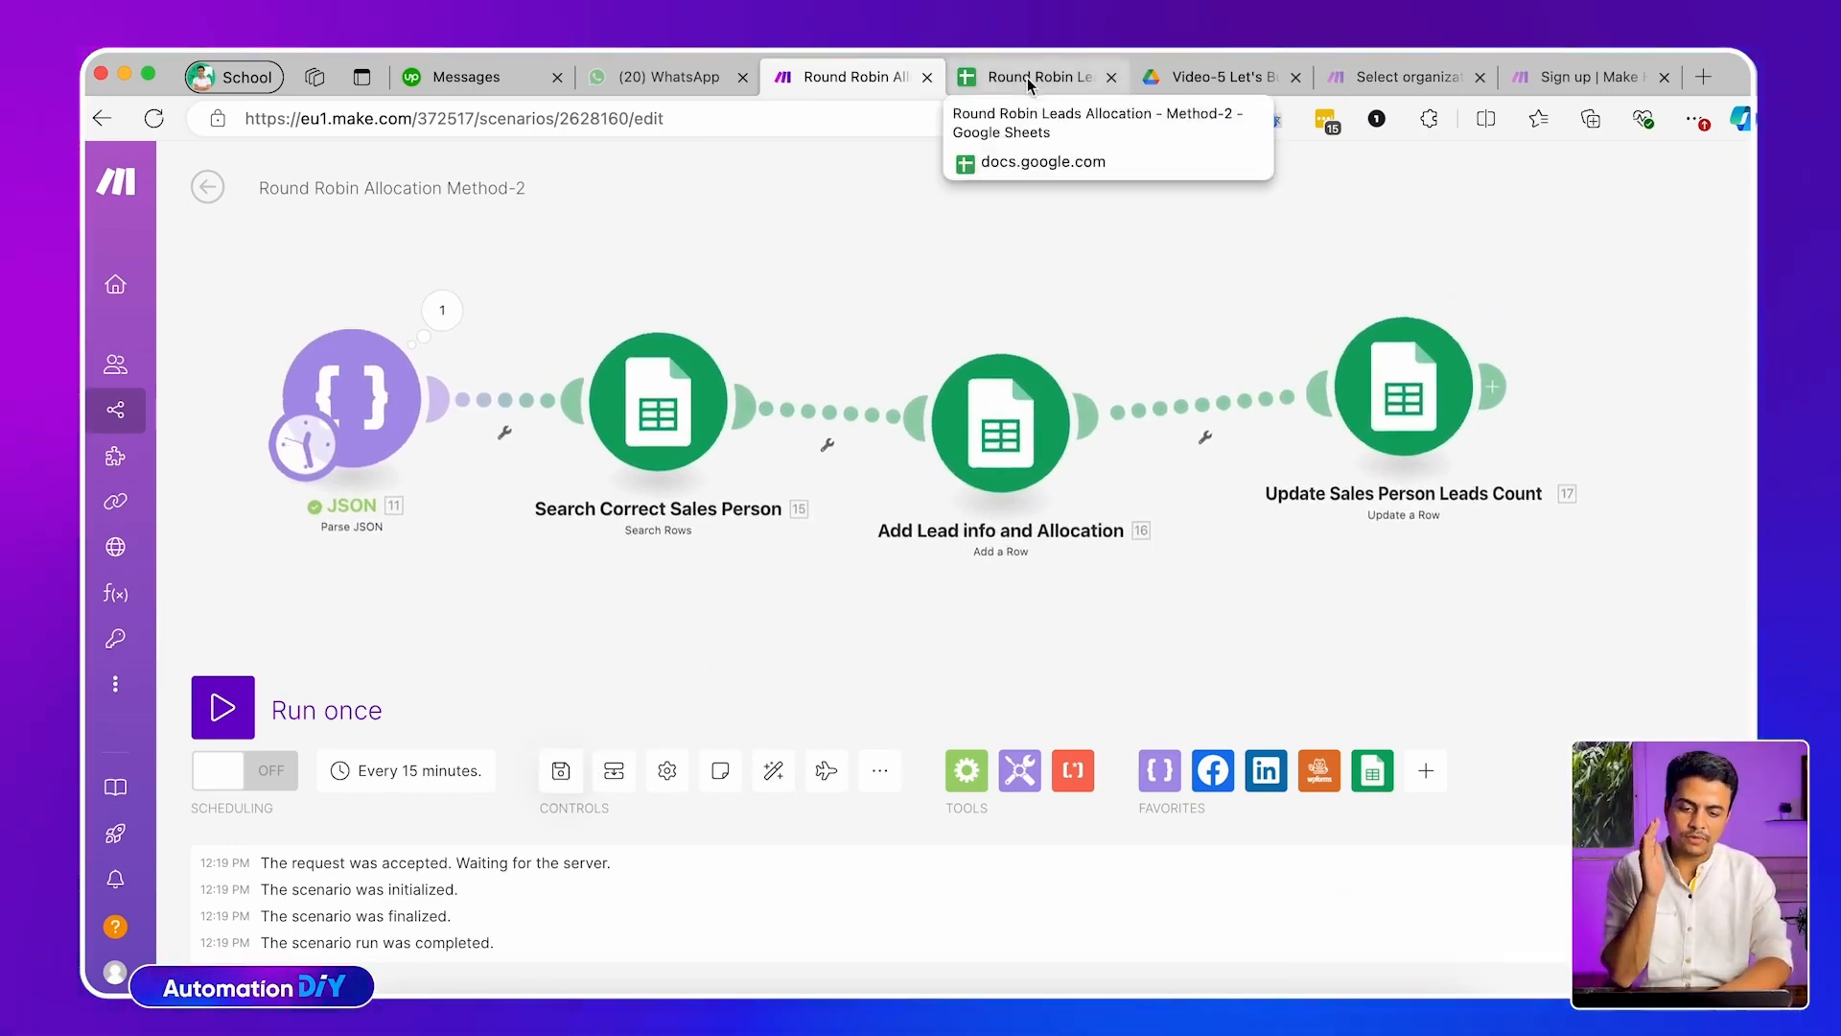
# Run the scenario once and inspect the lead bundles output by the JSON module
pyautogui.click(238, 721)
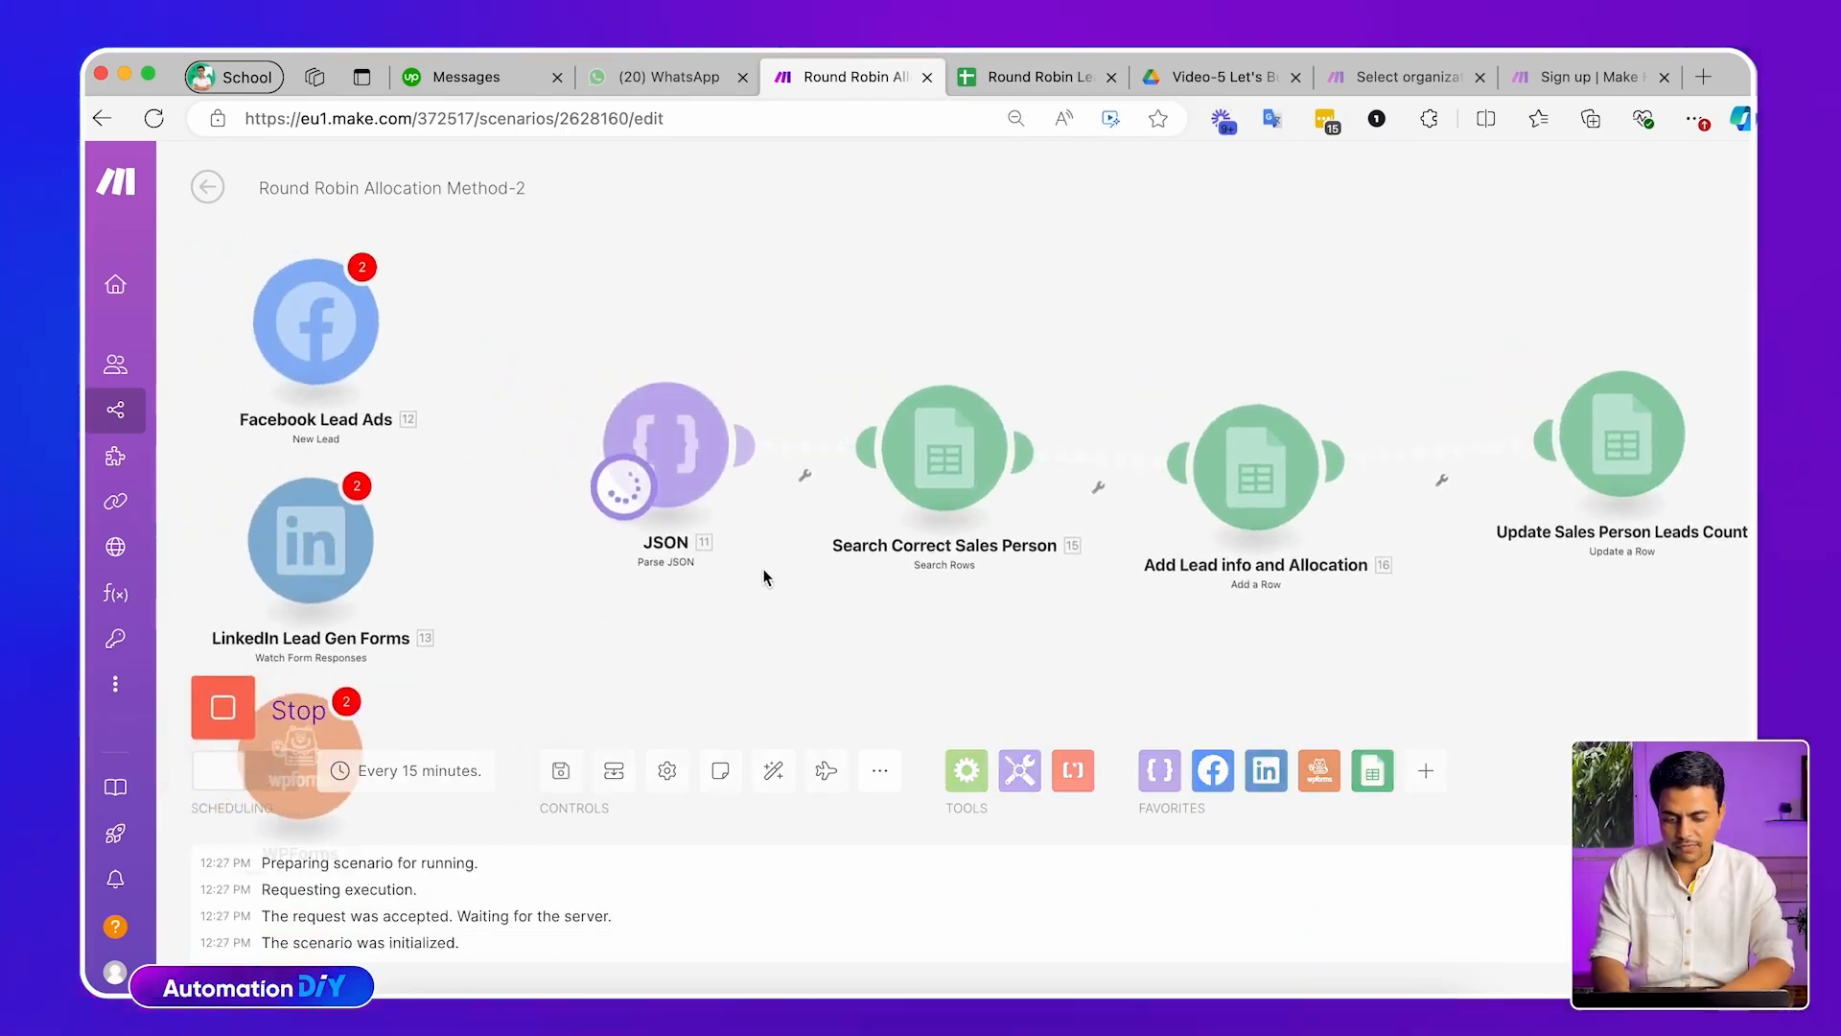
pyautogui.click(397, 347)
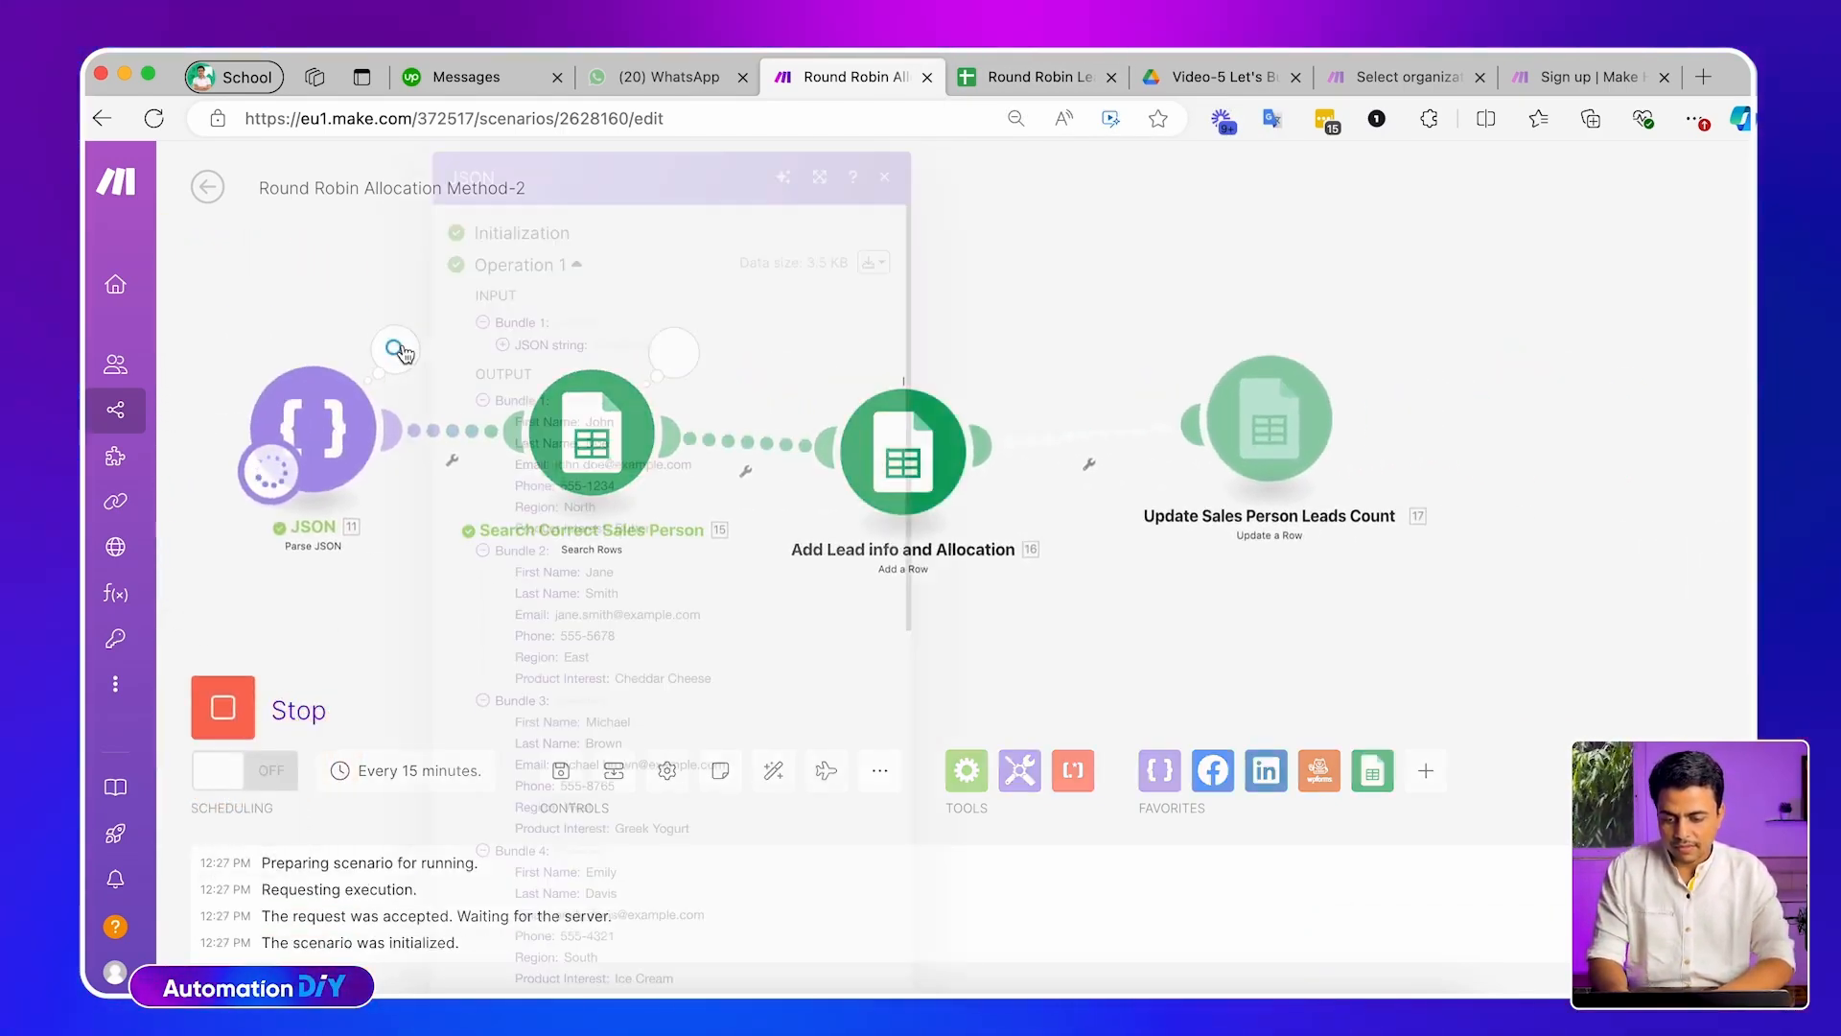
pyautogui.scroll(-5, 524, 575)
pyautogui.click(372, 587)
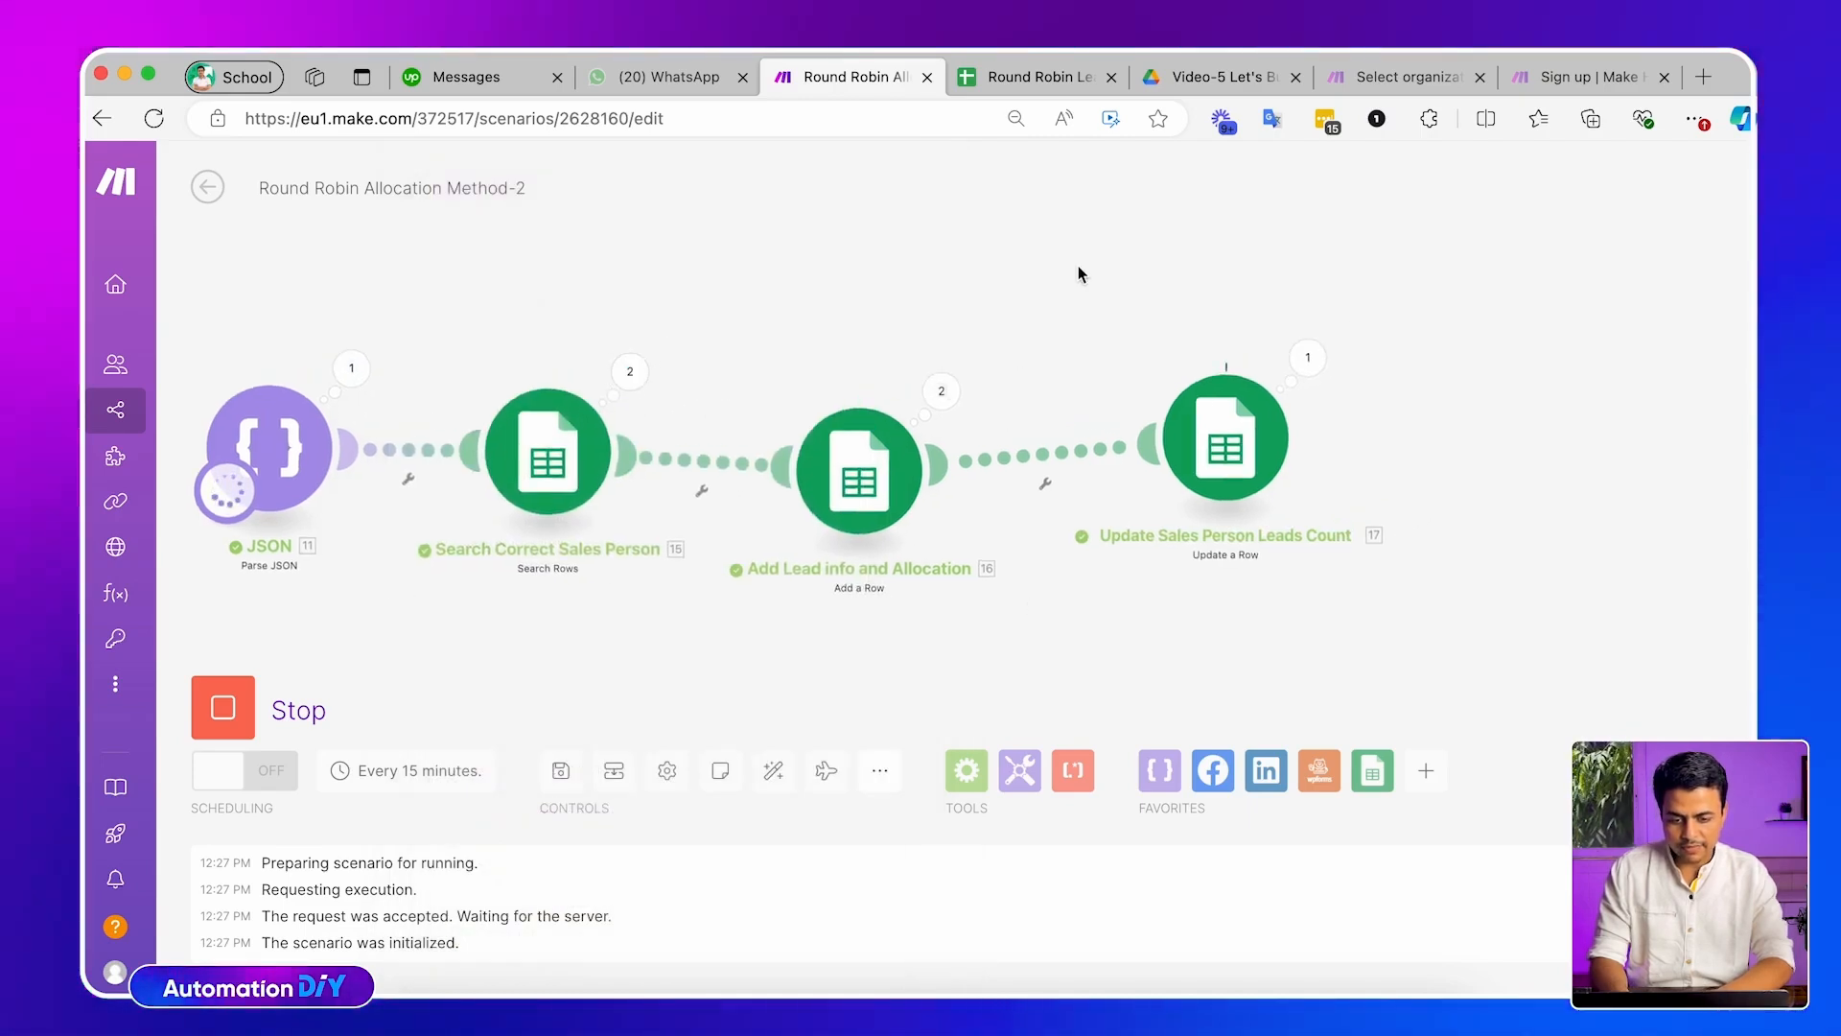
# Switch to the Round Robin Leads Allocation - Method-2 spreadsheet in Google Sheets and show its leads sheet at 100% zoom
pyautogui.hotkey('ctrl', 'Tab')
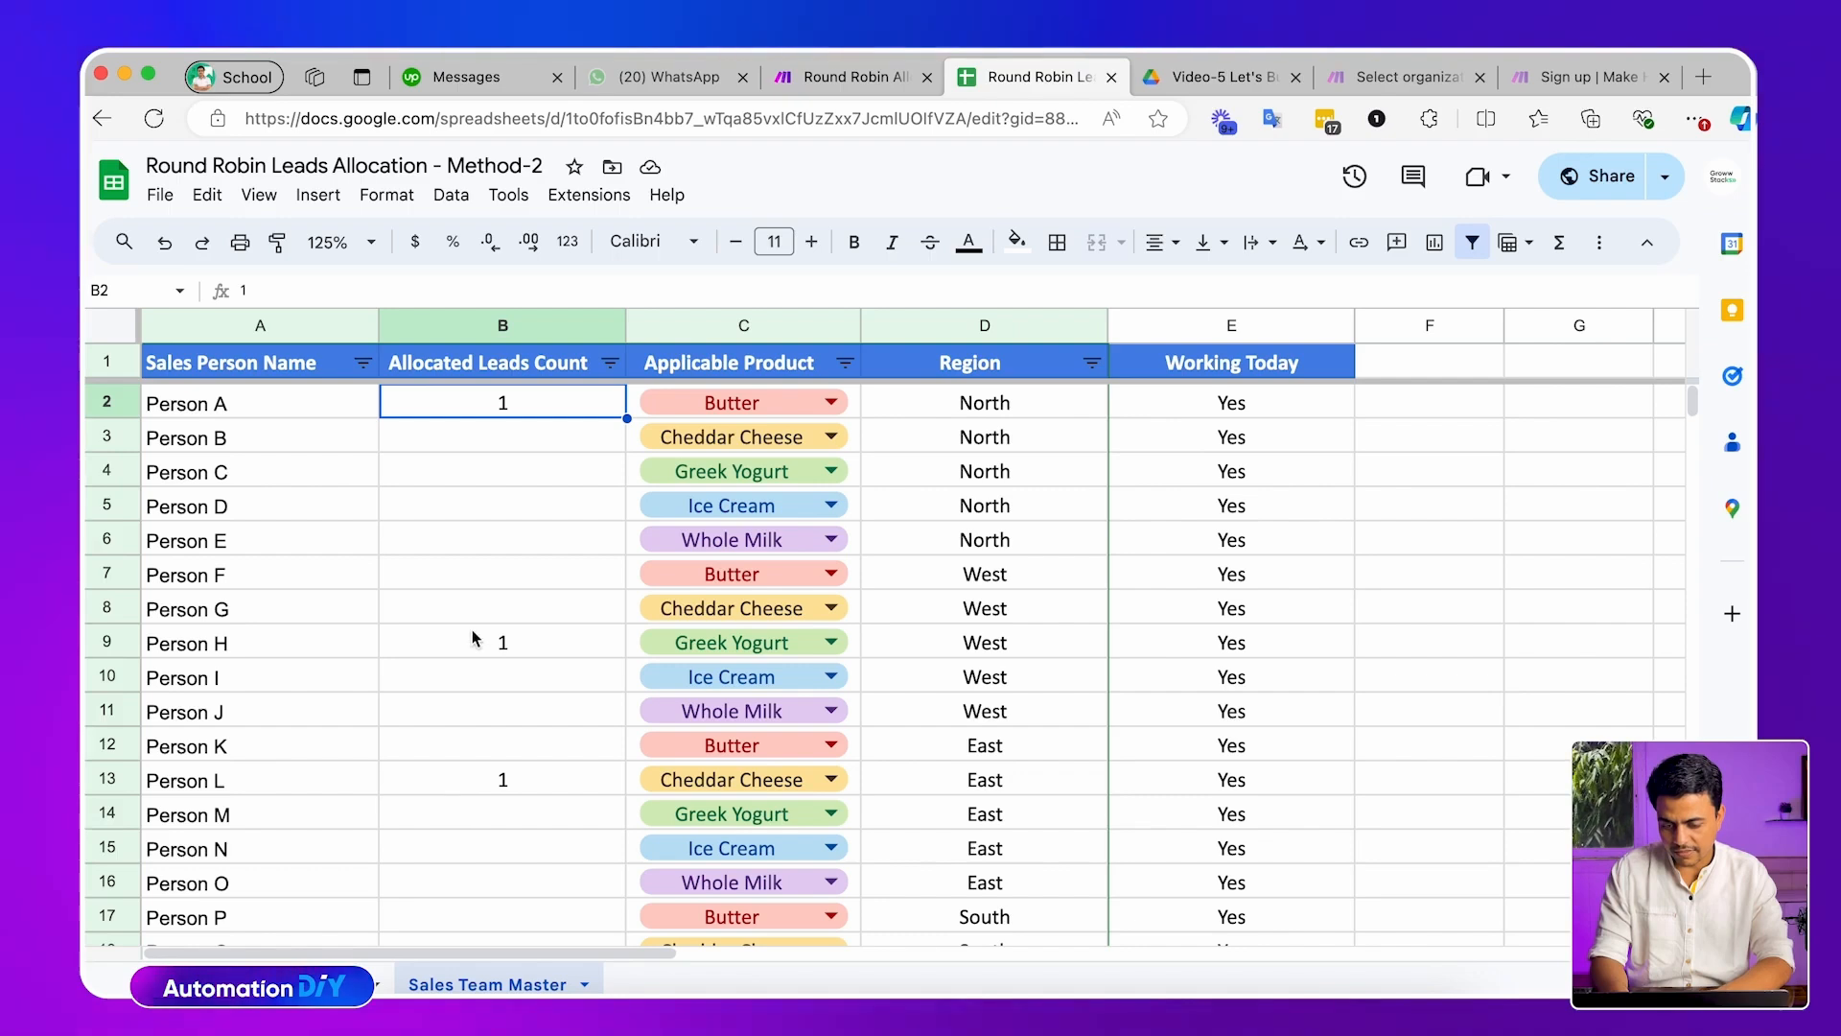
pyautogui.click(321, 985)
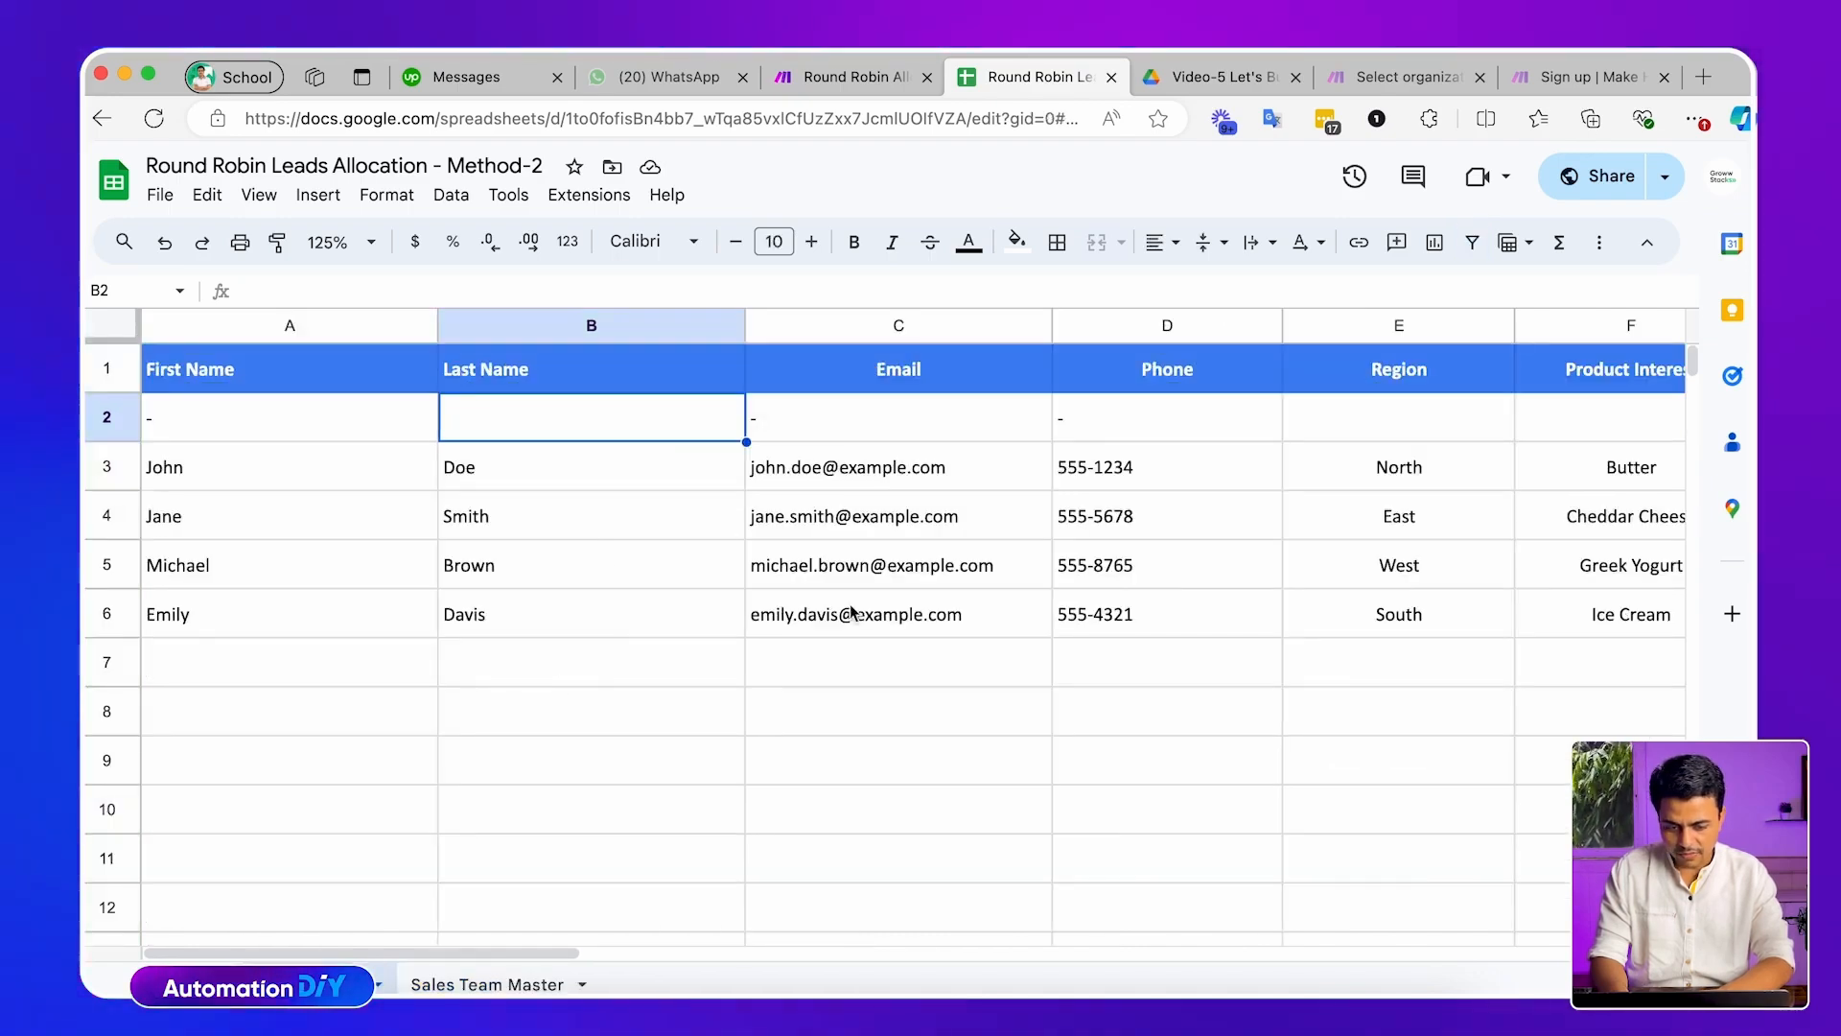
pyautogui.hscroll(3, 850, 614)
pyautogui.hscroll(-3, 851, 614)
pyautogui.click(346, 241)
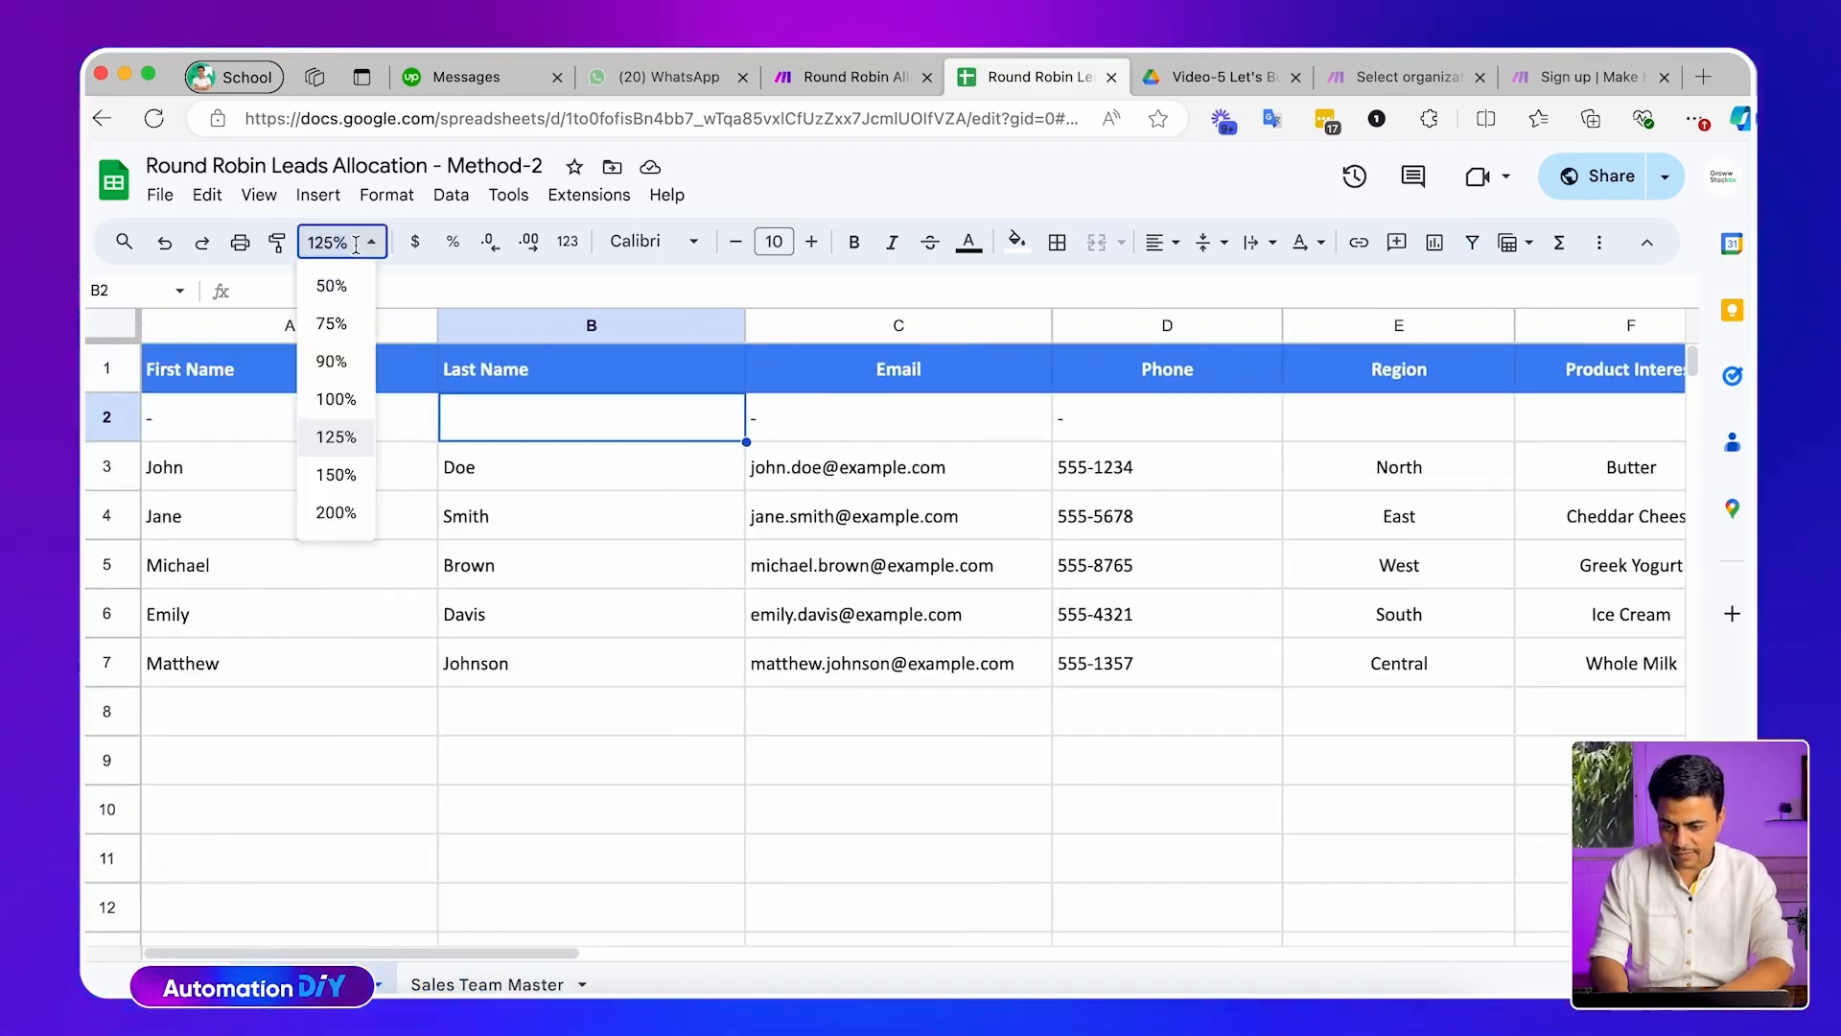
pyautogui.click(362, 399)
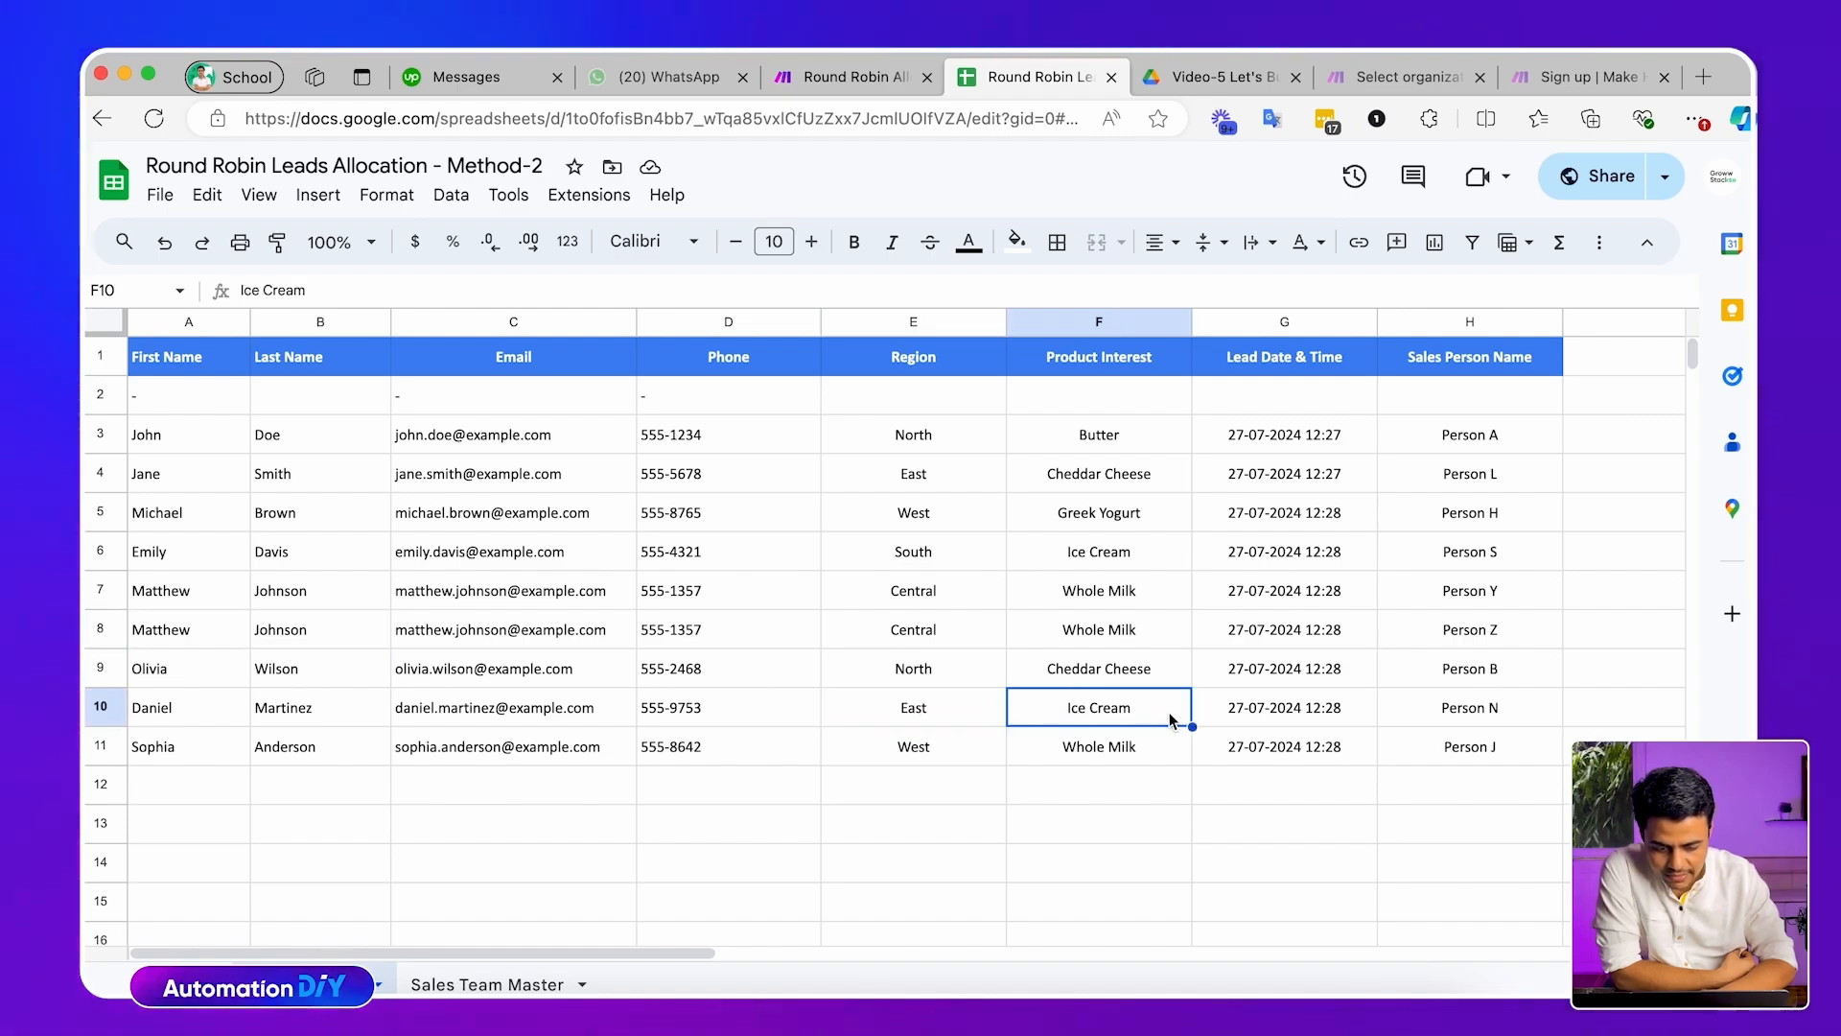
# Examine the incoming lead rows, comparing each lead's region and product interest with the assigned sales person
pyautogui.click(1422, 711)
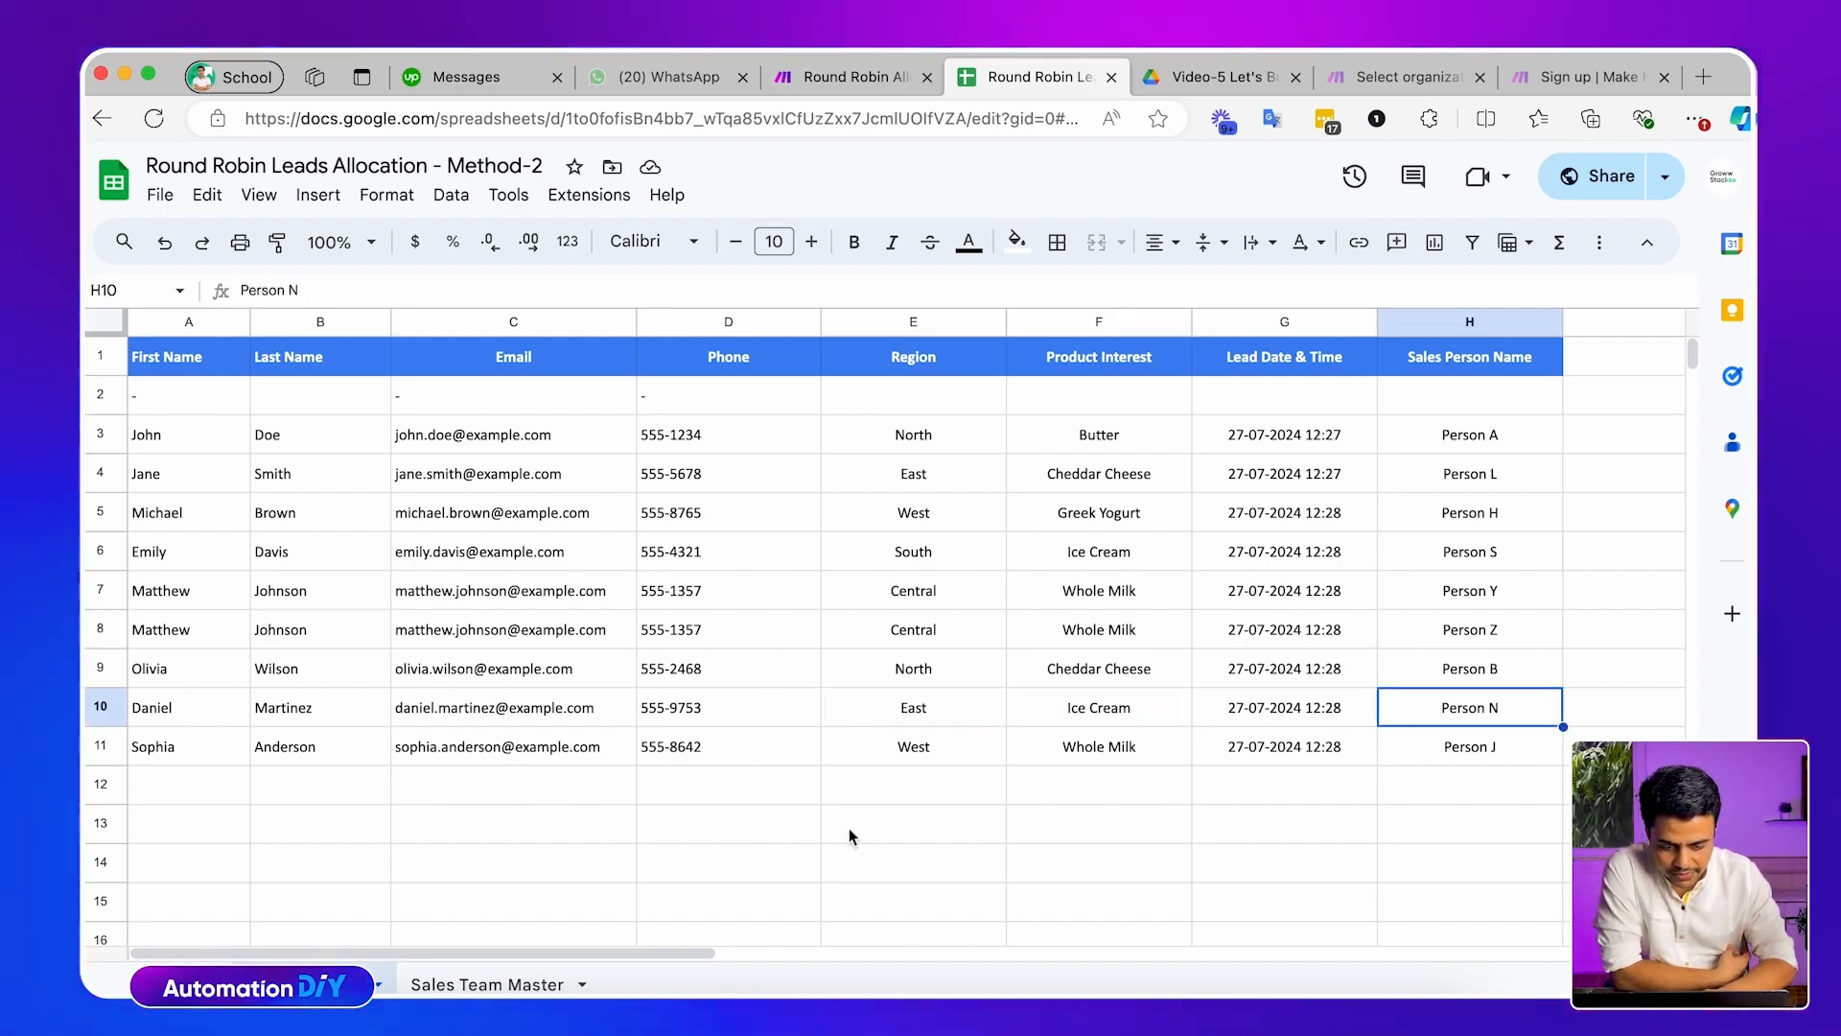
pyautogui.click(247, 755)
pyautogui.click(852, 752)
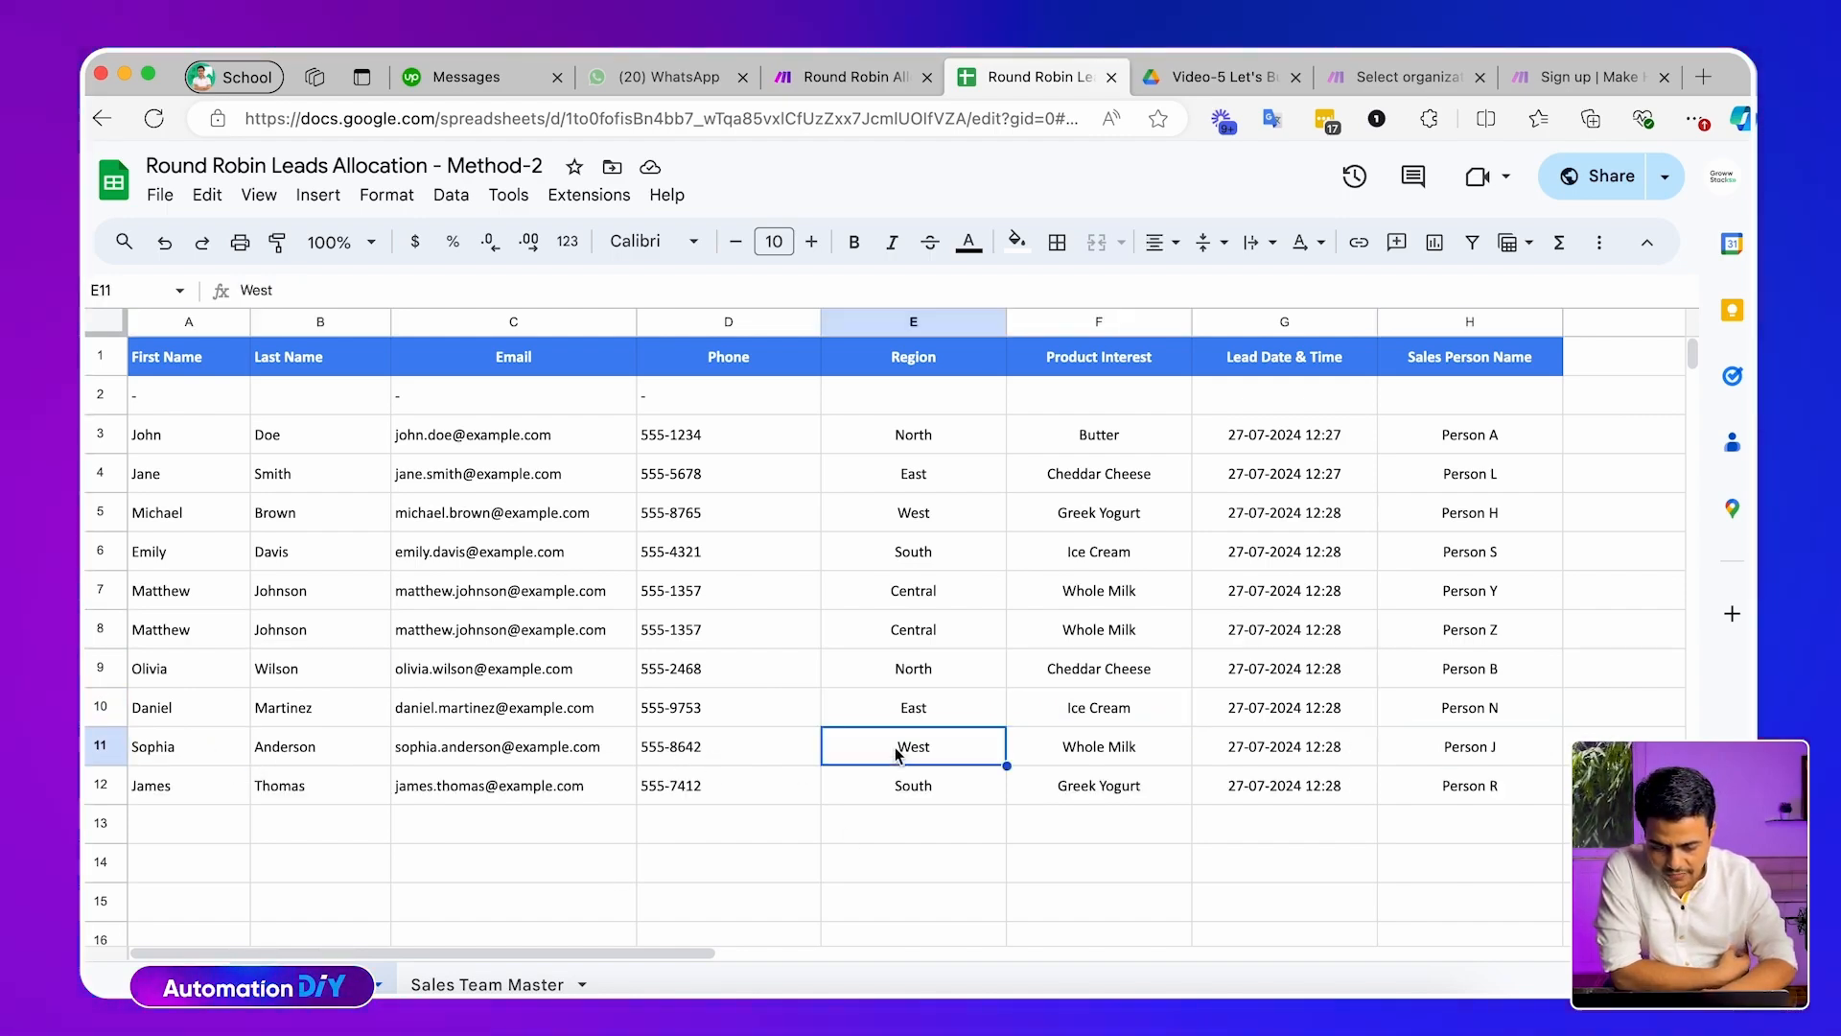
pyautogui.click(1099, 757)
pyautogui.click(1481, 750)
pyautogui.scroll(-3, 1079, 785)
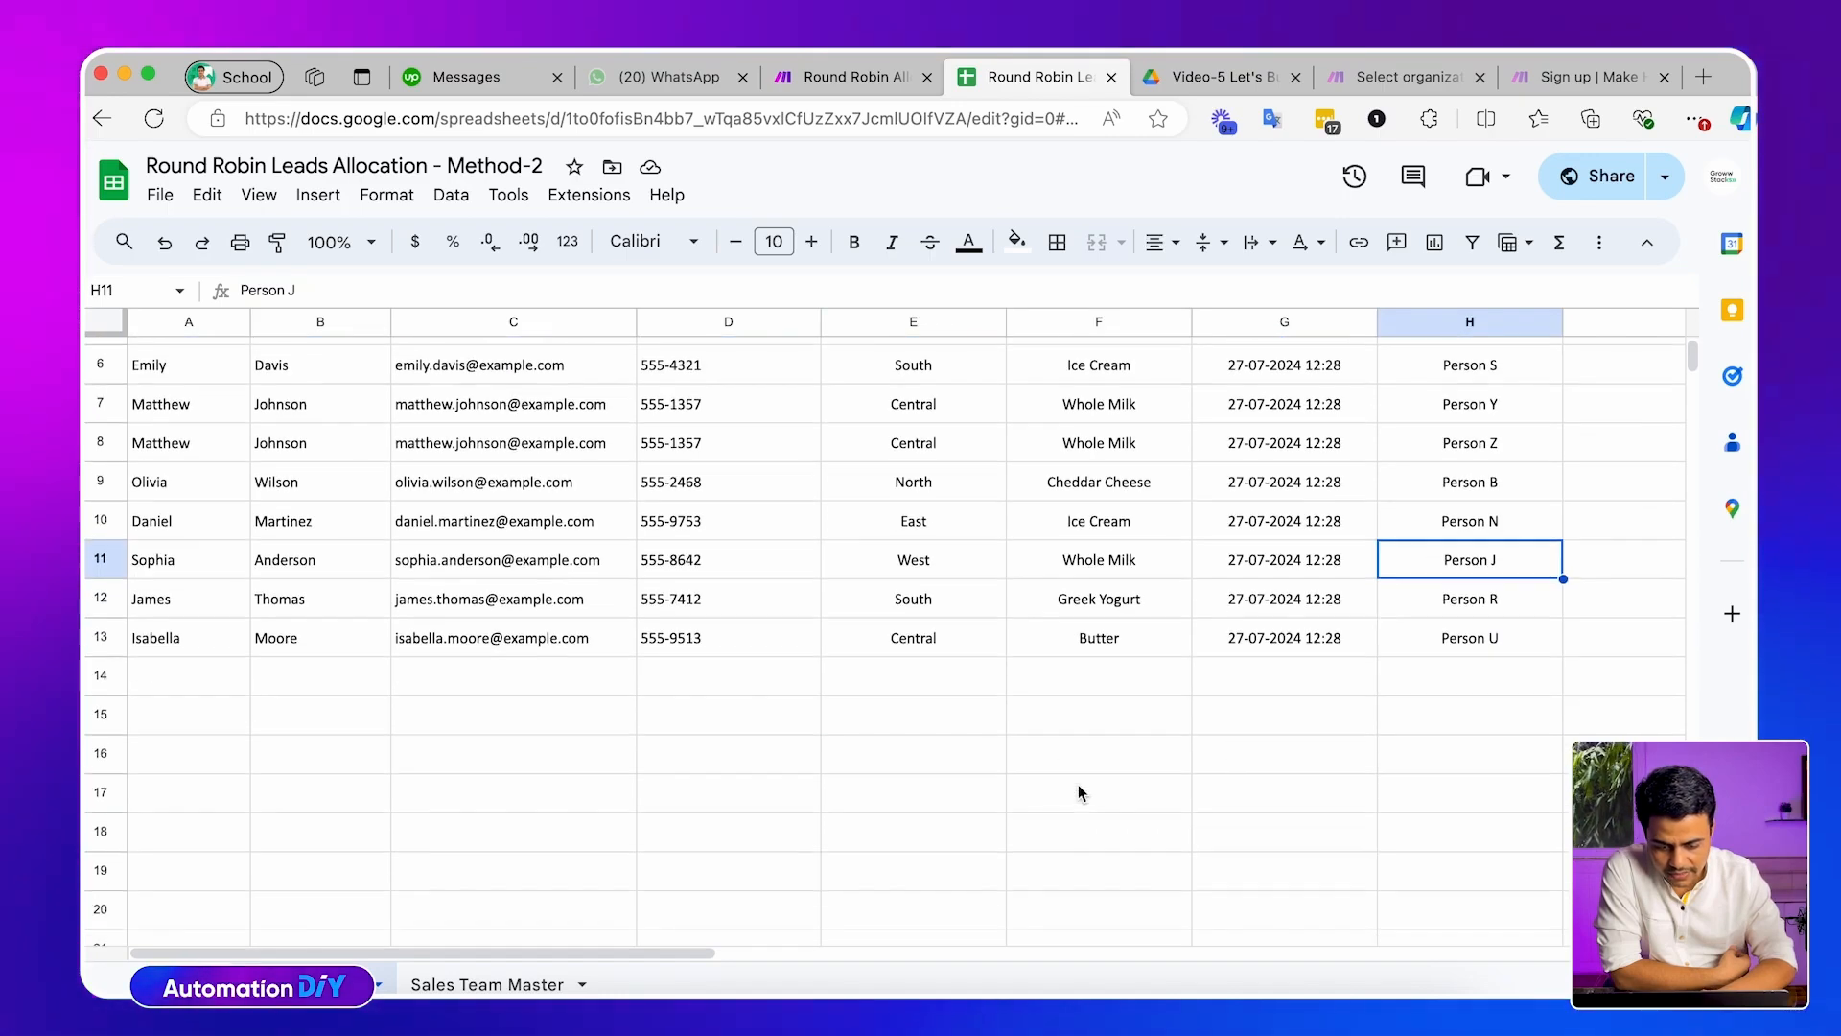
pyautogui.scroll(3, 904, 664)
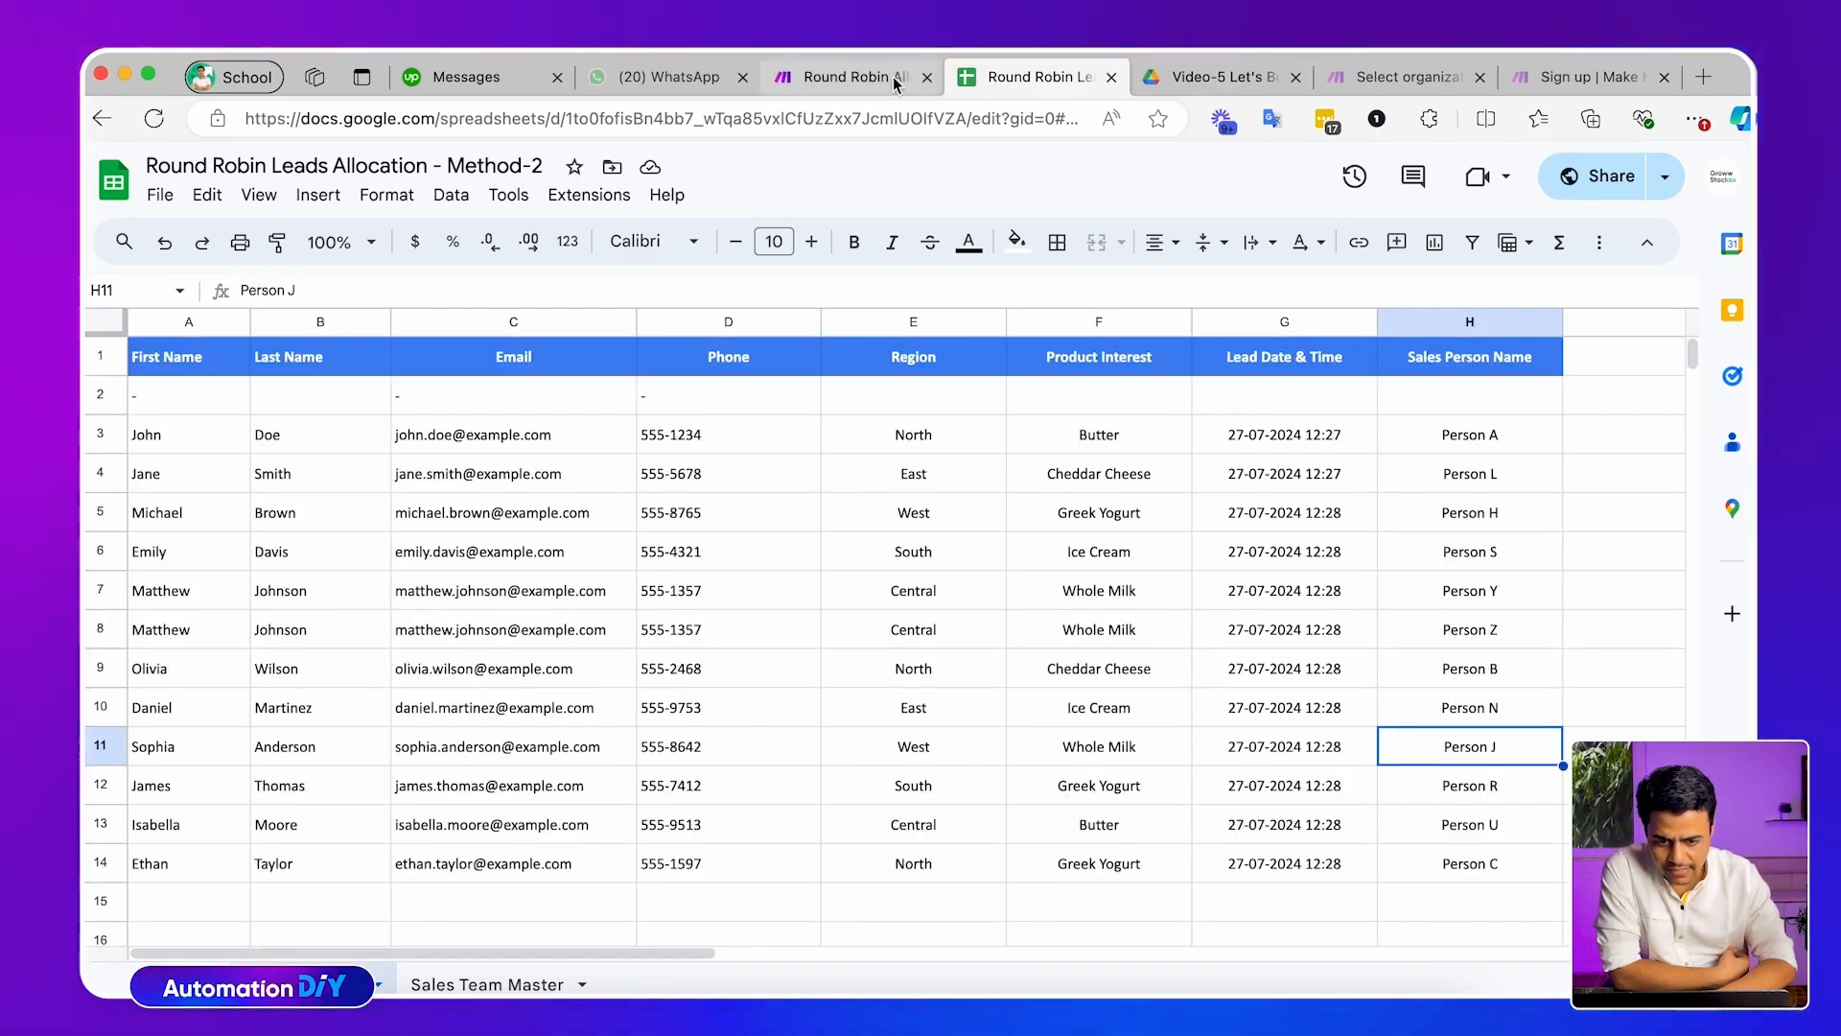
pyautogui.scroll(-3, 822, 403)
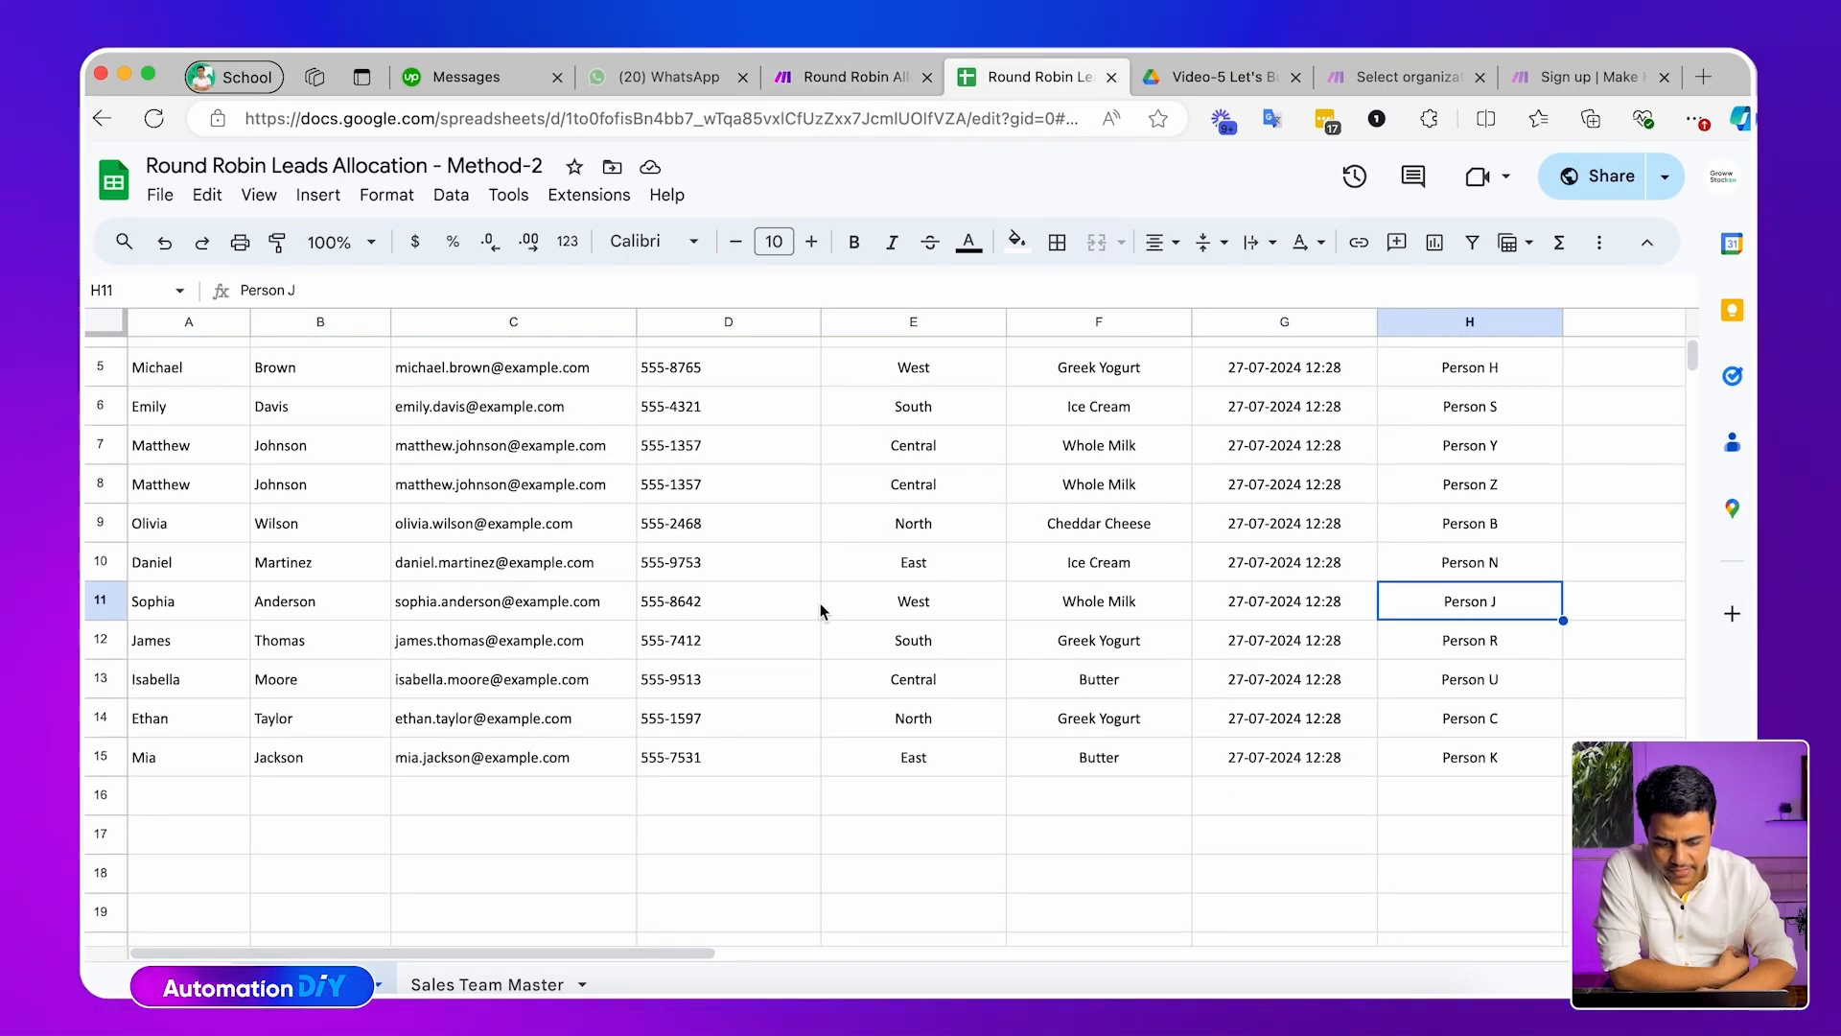
# Switch back to the Make scenario and review all lead bundles in the JSON module's output
pyautogui.click(850, 81)
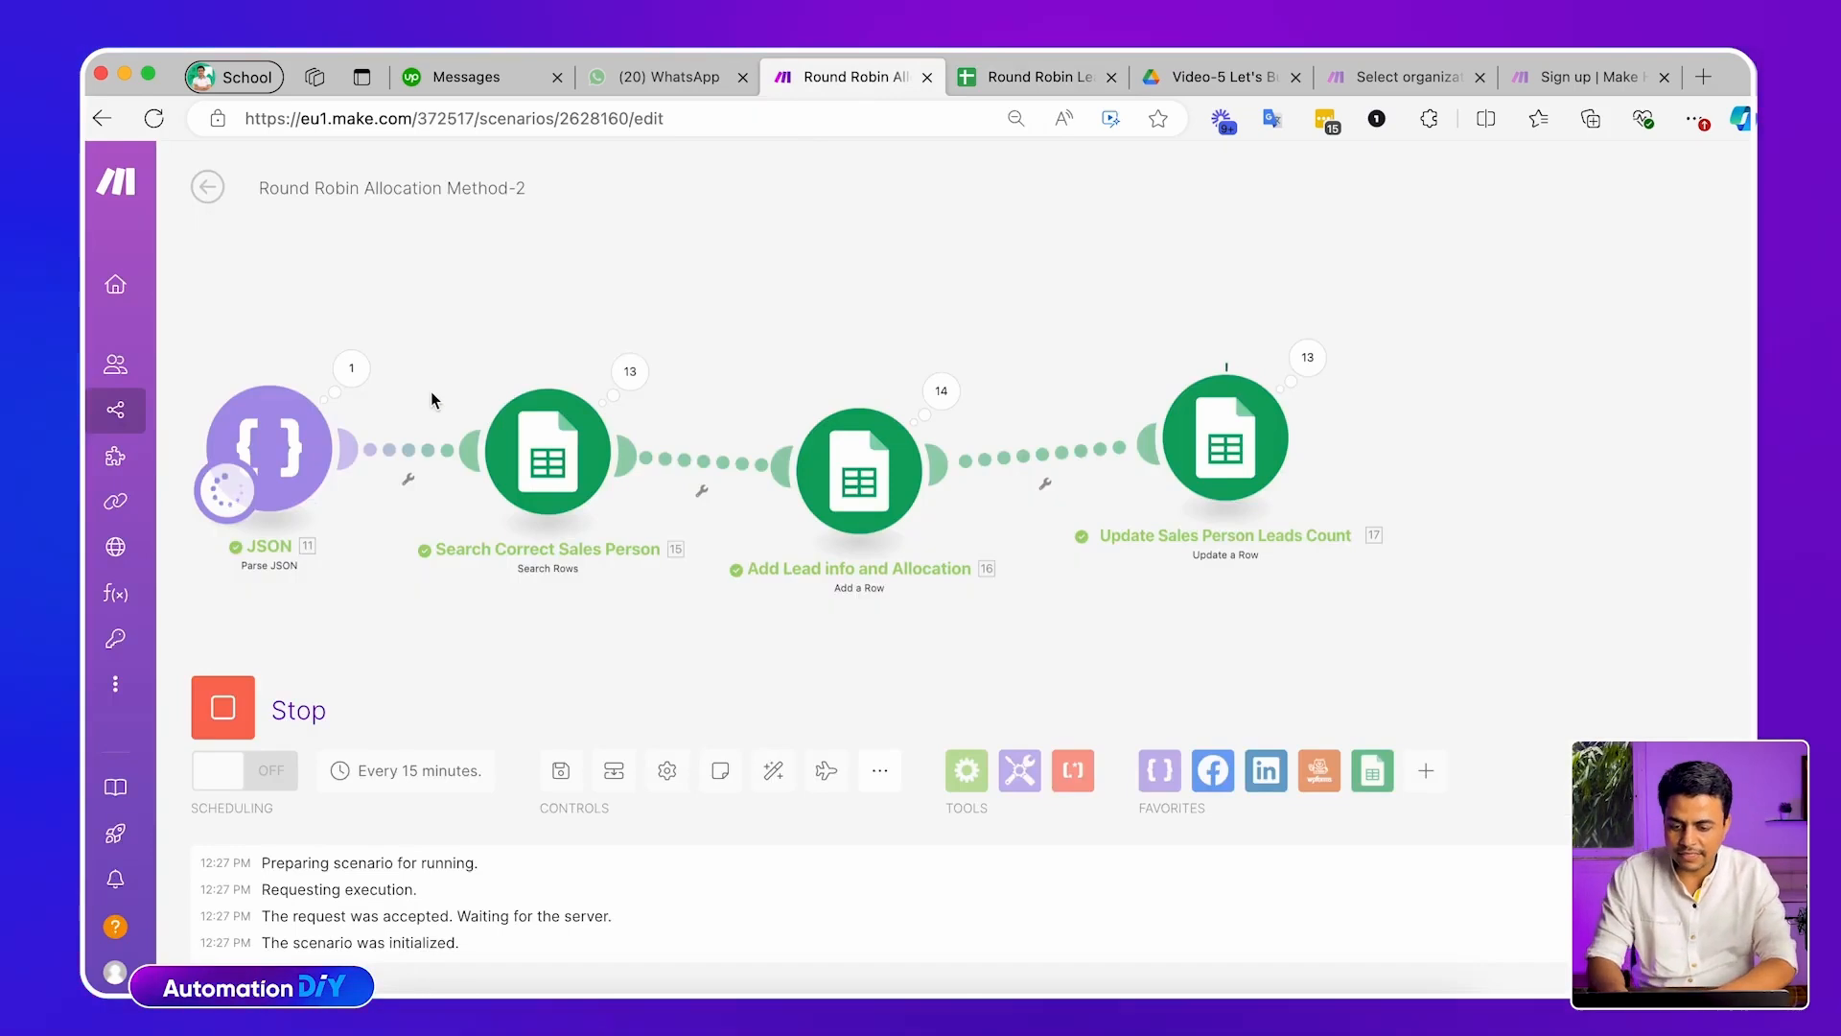
pyautogui.moveTo(432, 392); pyautogui.dragTo(489, 380)
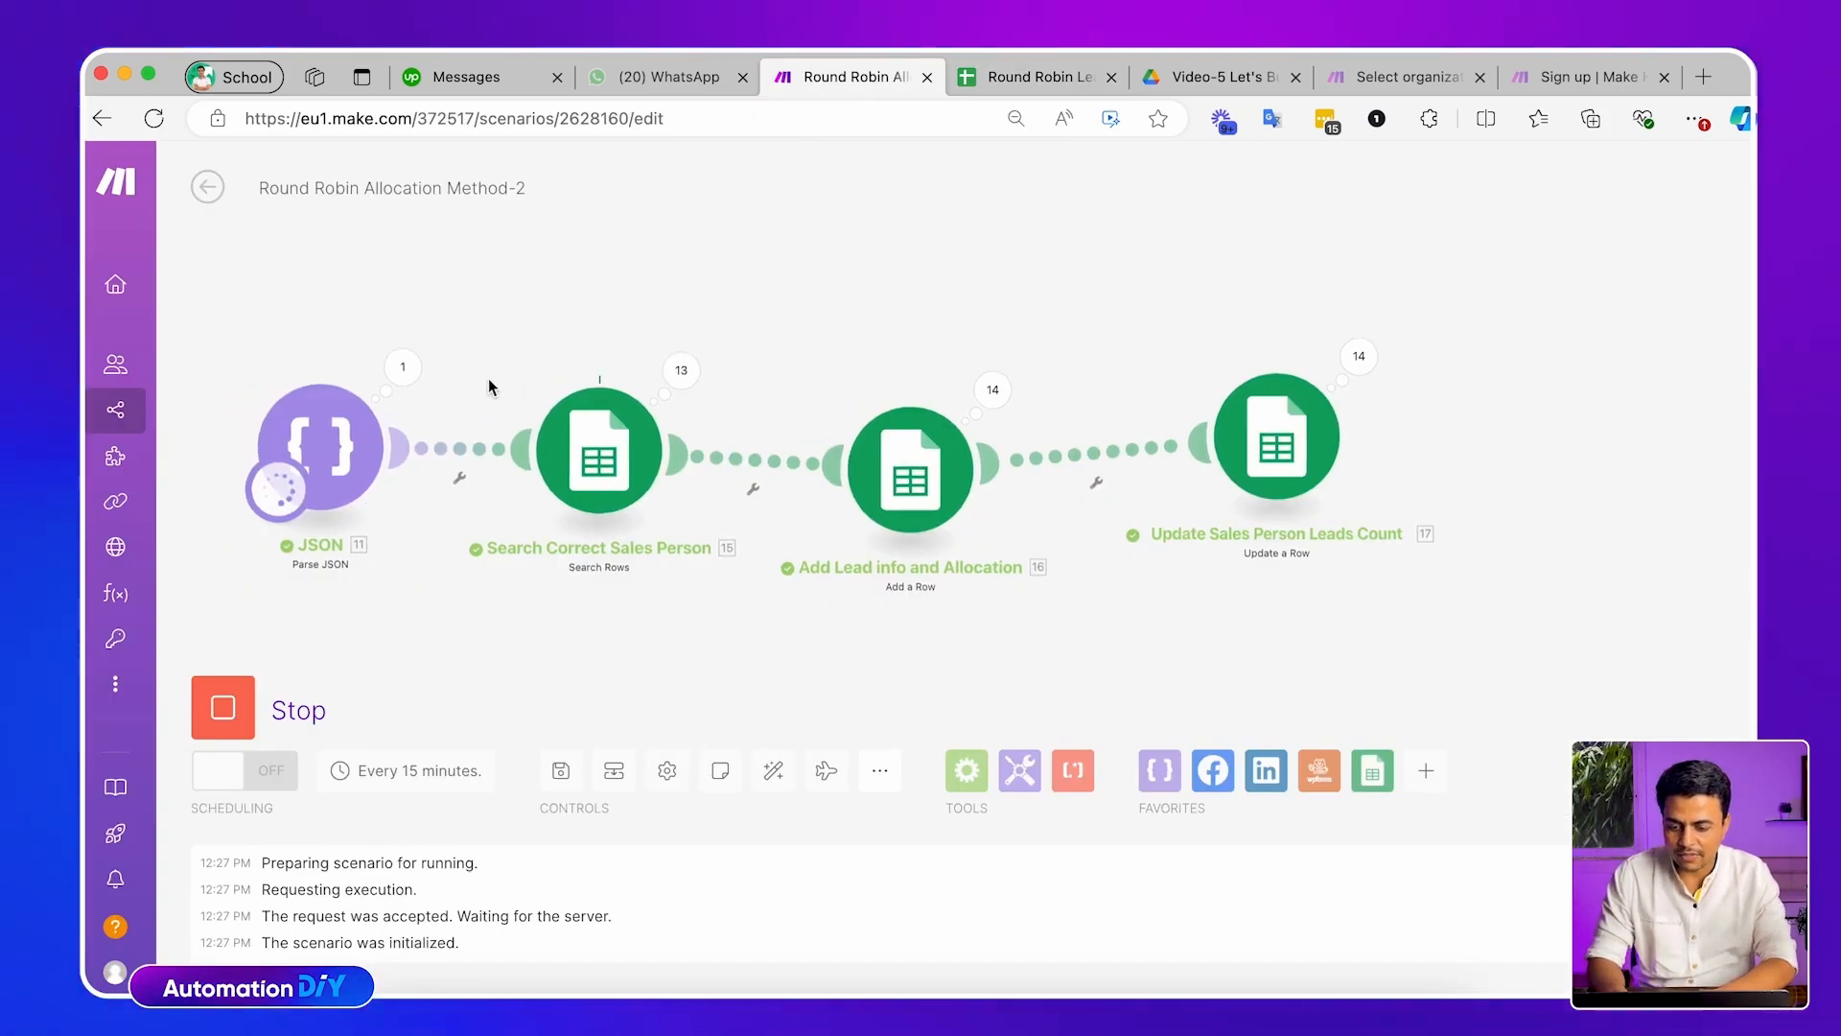
pyautogui.click(405, 370)
pyautogui.scroll(-6, 625, 708)
pyautogui.scroll(10, 630, 707)
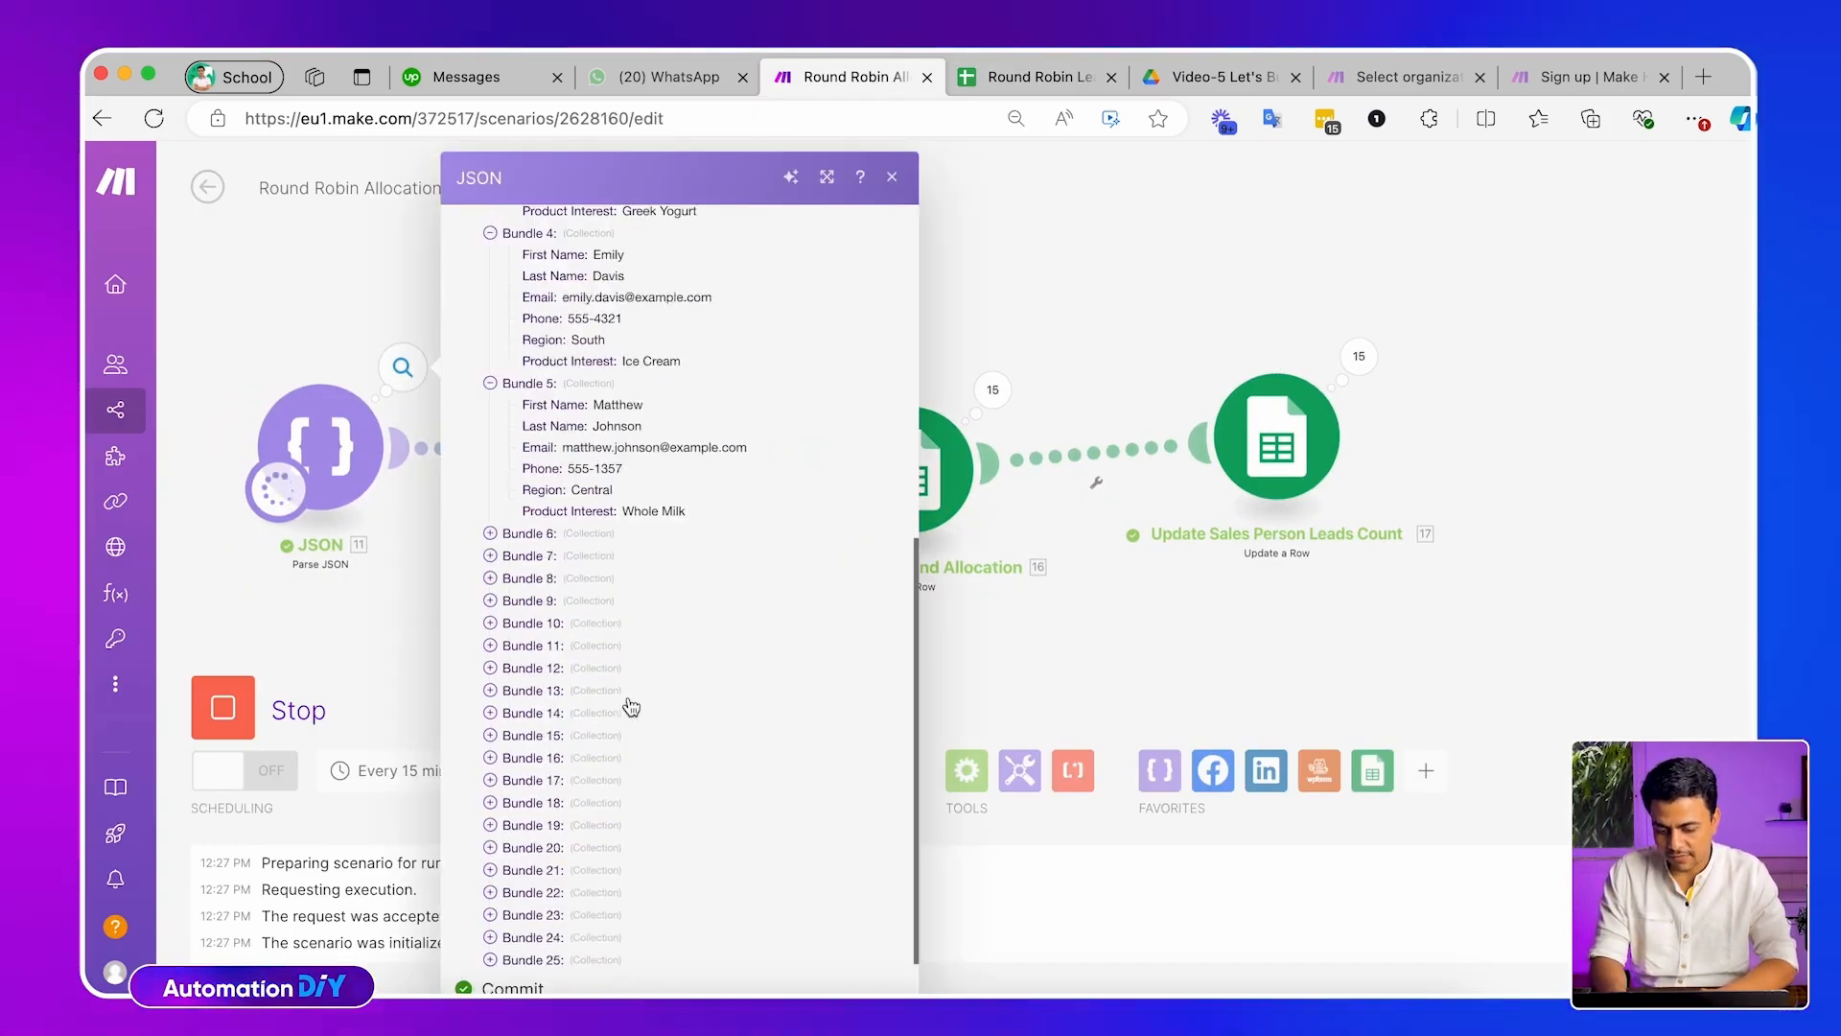
pyautogui.click(289, 297)
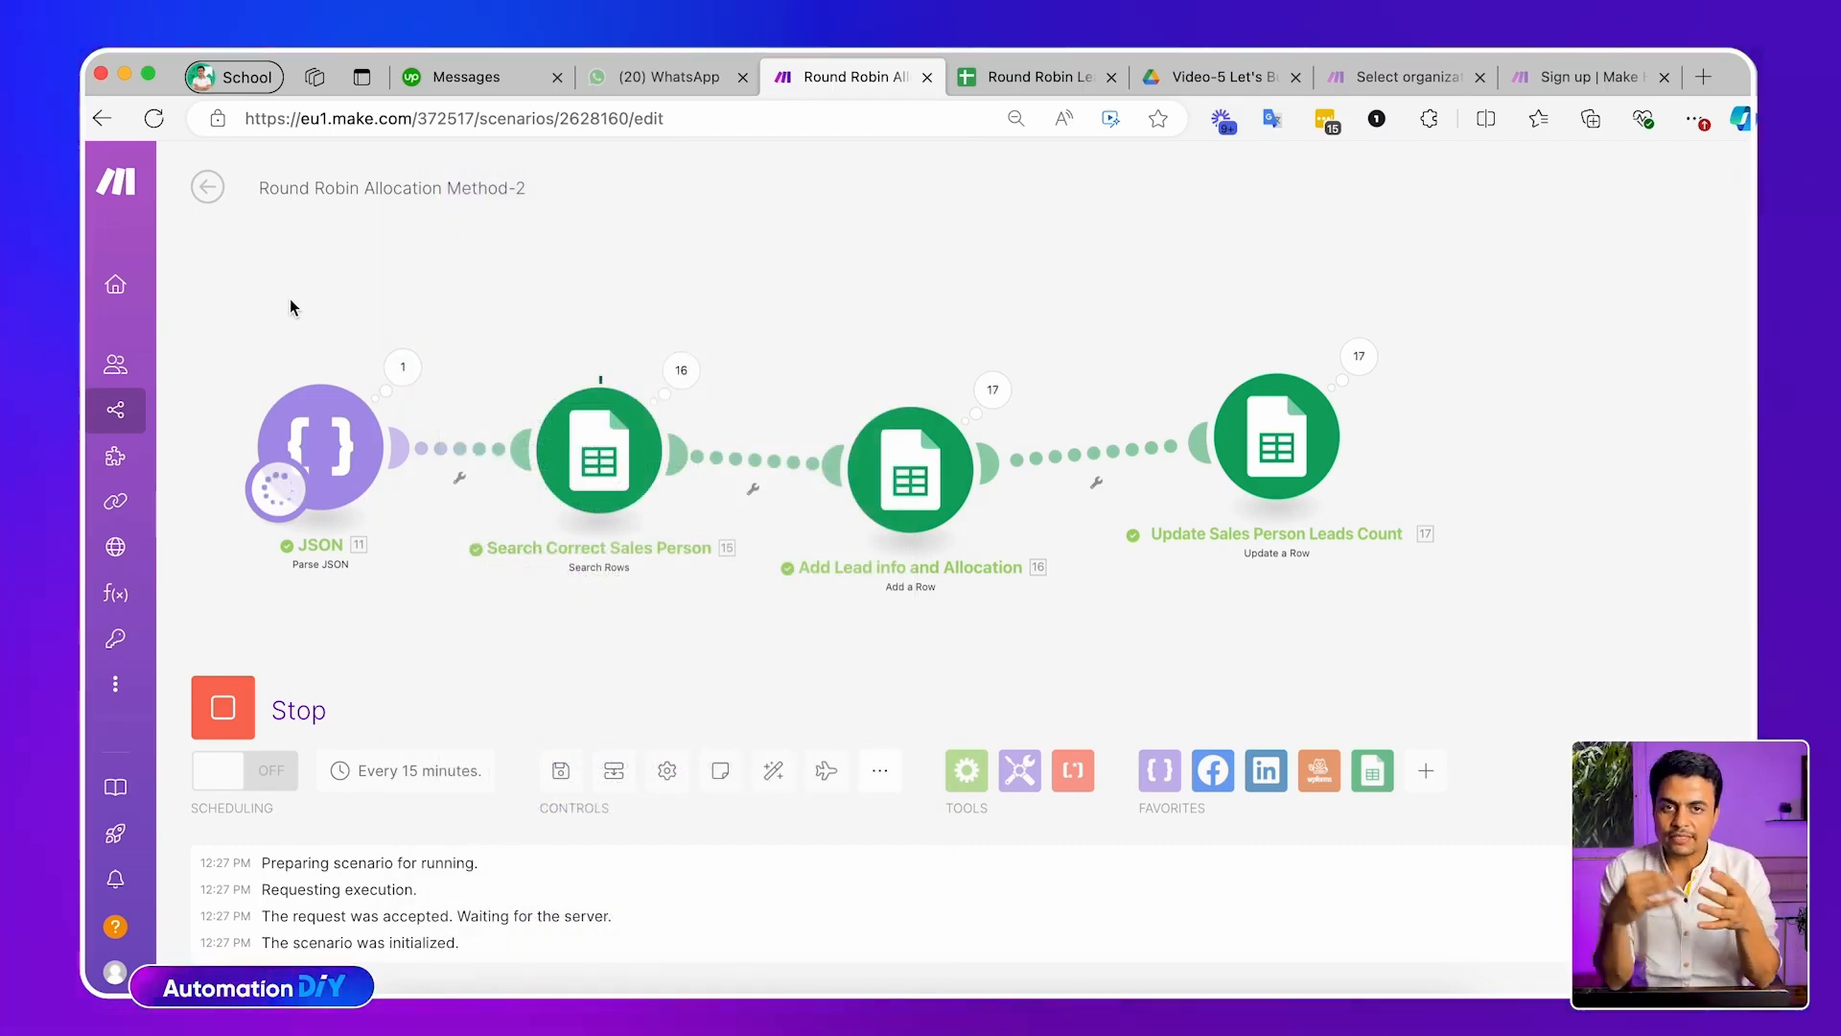
# Look over the Facebook Lead Ads, LinkedIn Lead Gen Forms and WPForms lead source modules in the scenario
pyautogui.moveTo(290, 301); pyautogui.dragTo(772, 318)
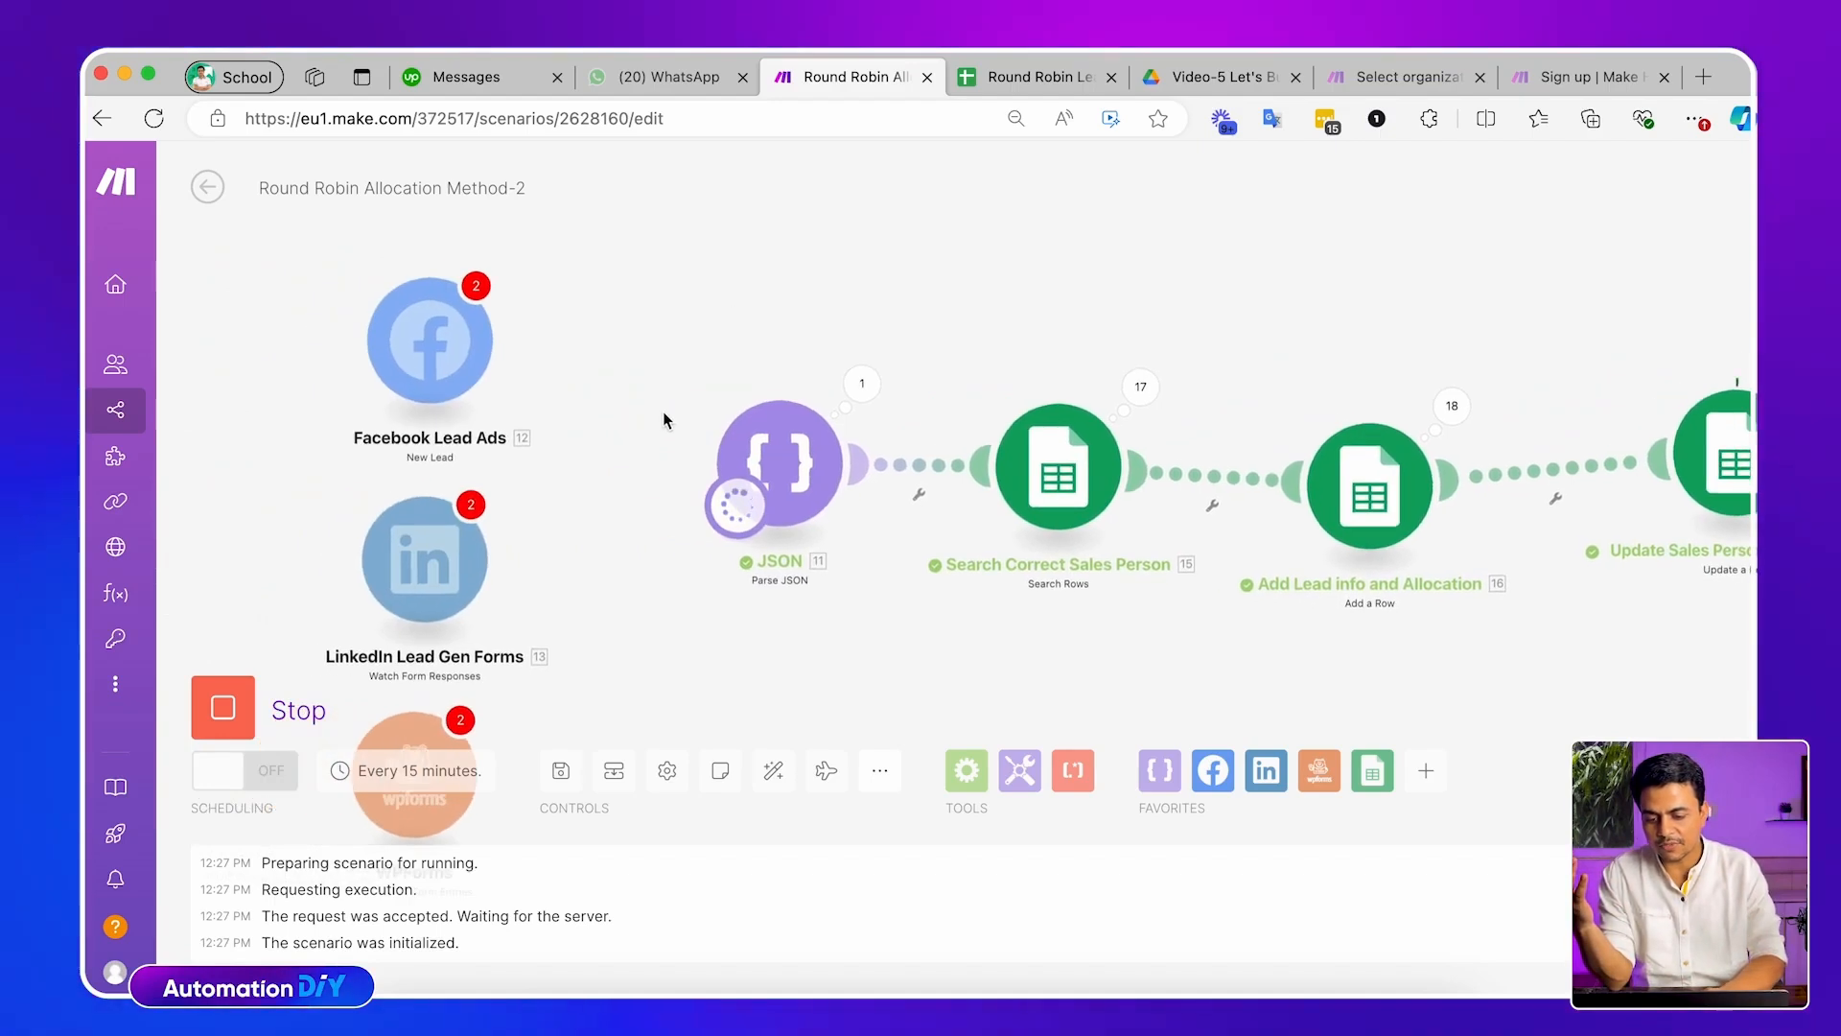
pyautogui.moveTo(665, 415); pyautogui.dragTo(709, 261)
pyautogui.scroll(-4, 495, 427)
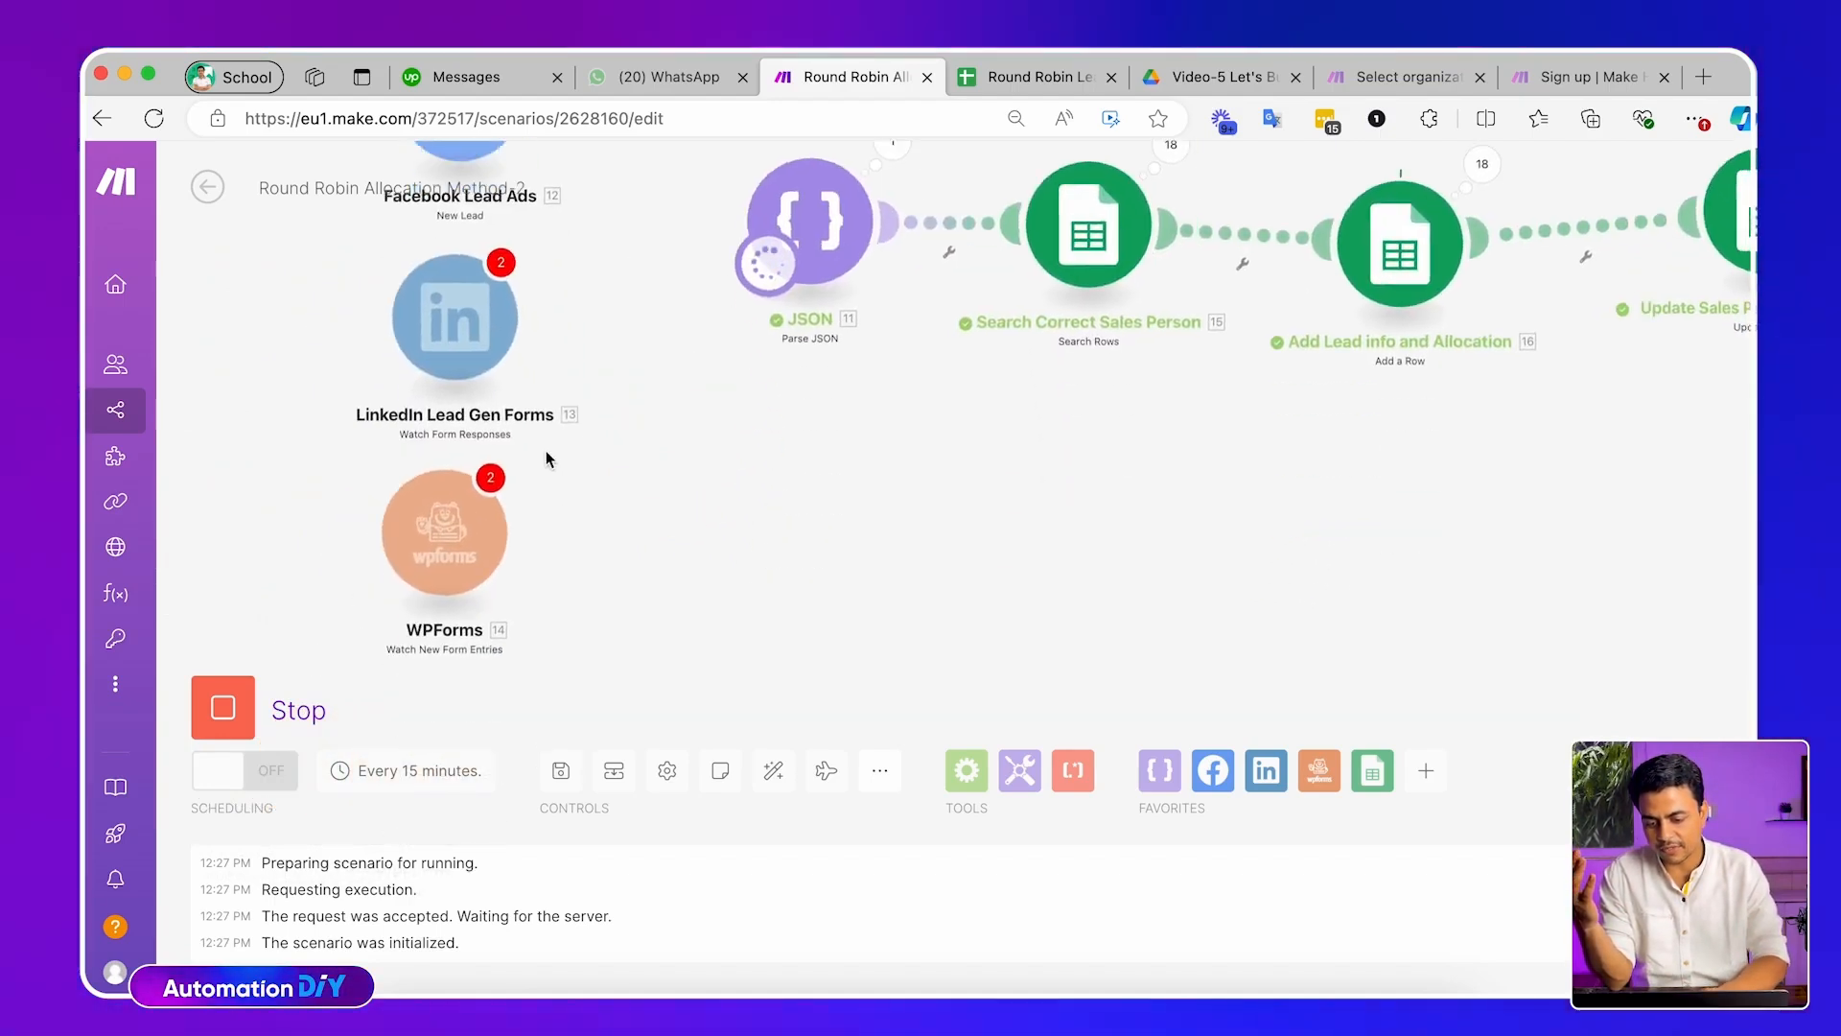
pyautogui.moveTo(510, 472); pyautogui.dragTo(515, 707)
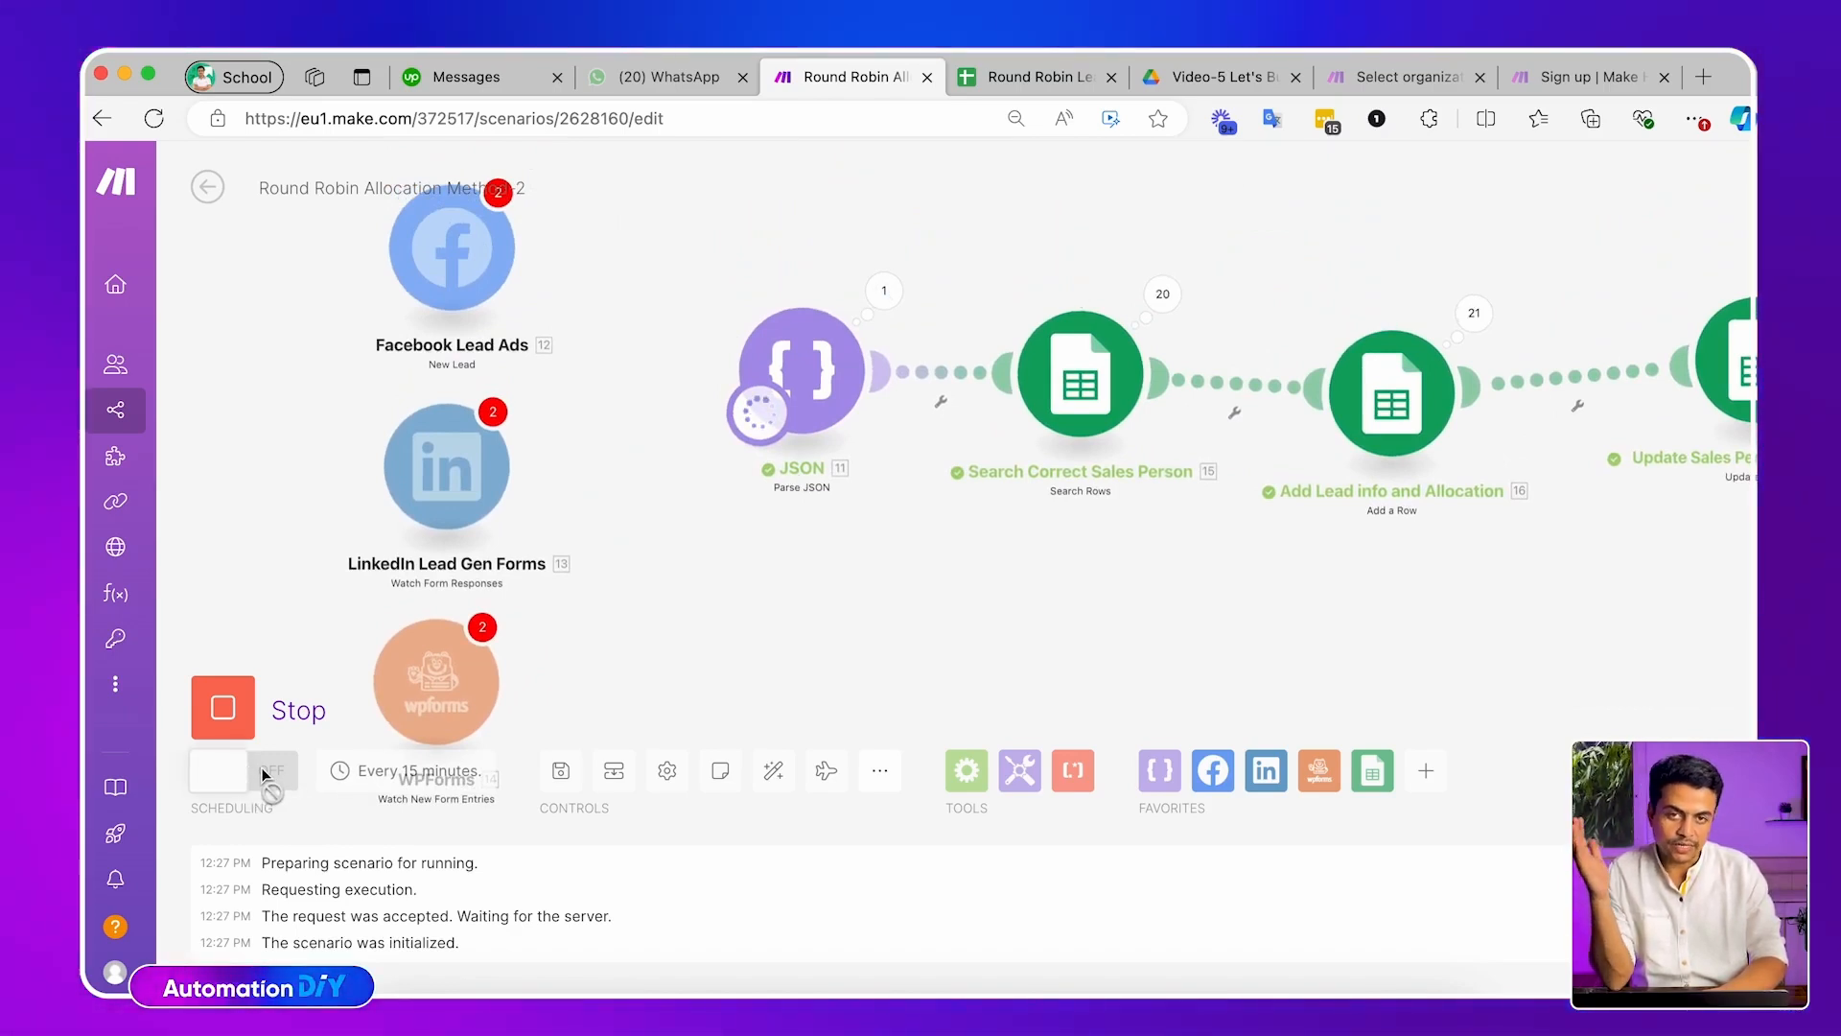
pyautogui.hscroll(5, 858, 500)
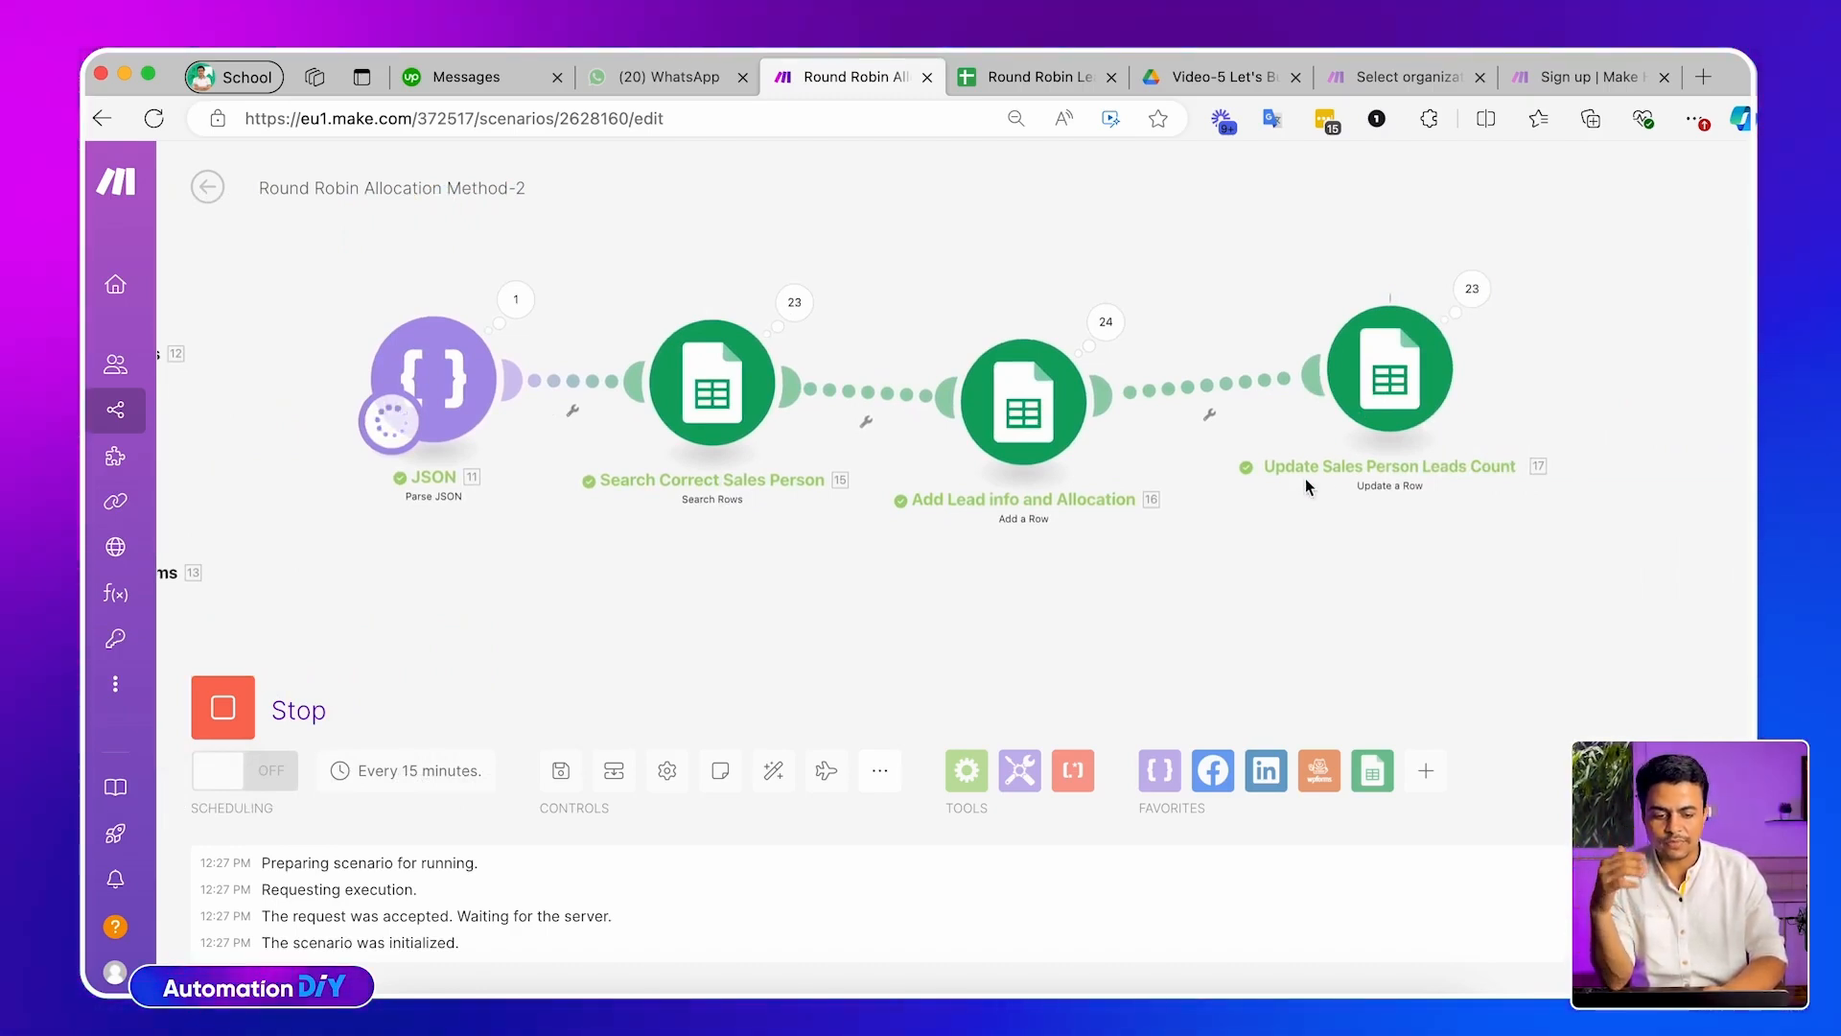
# Check the latest rows of the leads sheet in Google Sheets and return to the Make scenario
pyautogui.click(1015, 83)
pyautogui.scroll(-6, 783, 641)
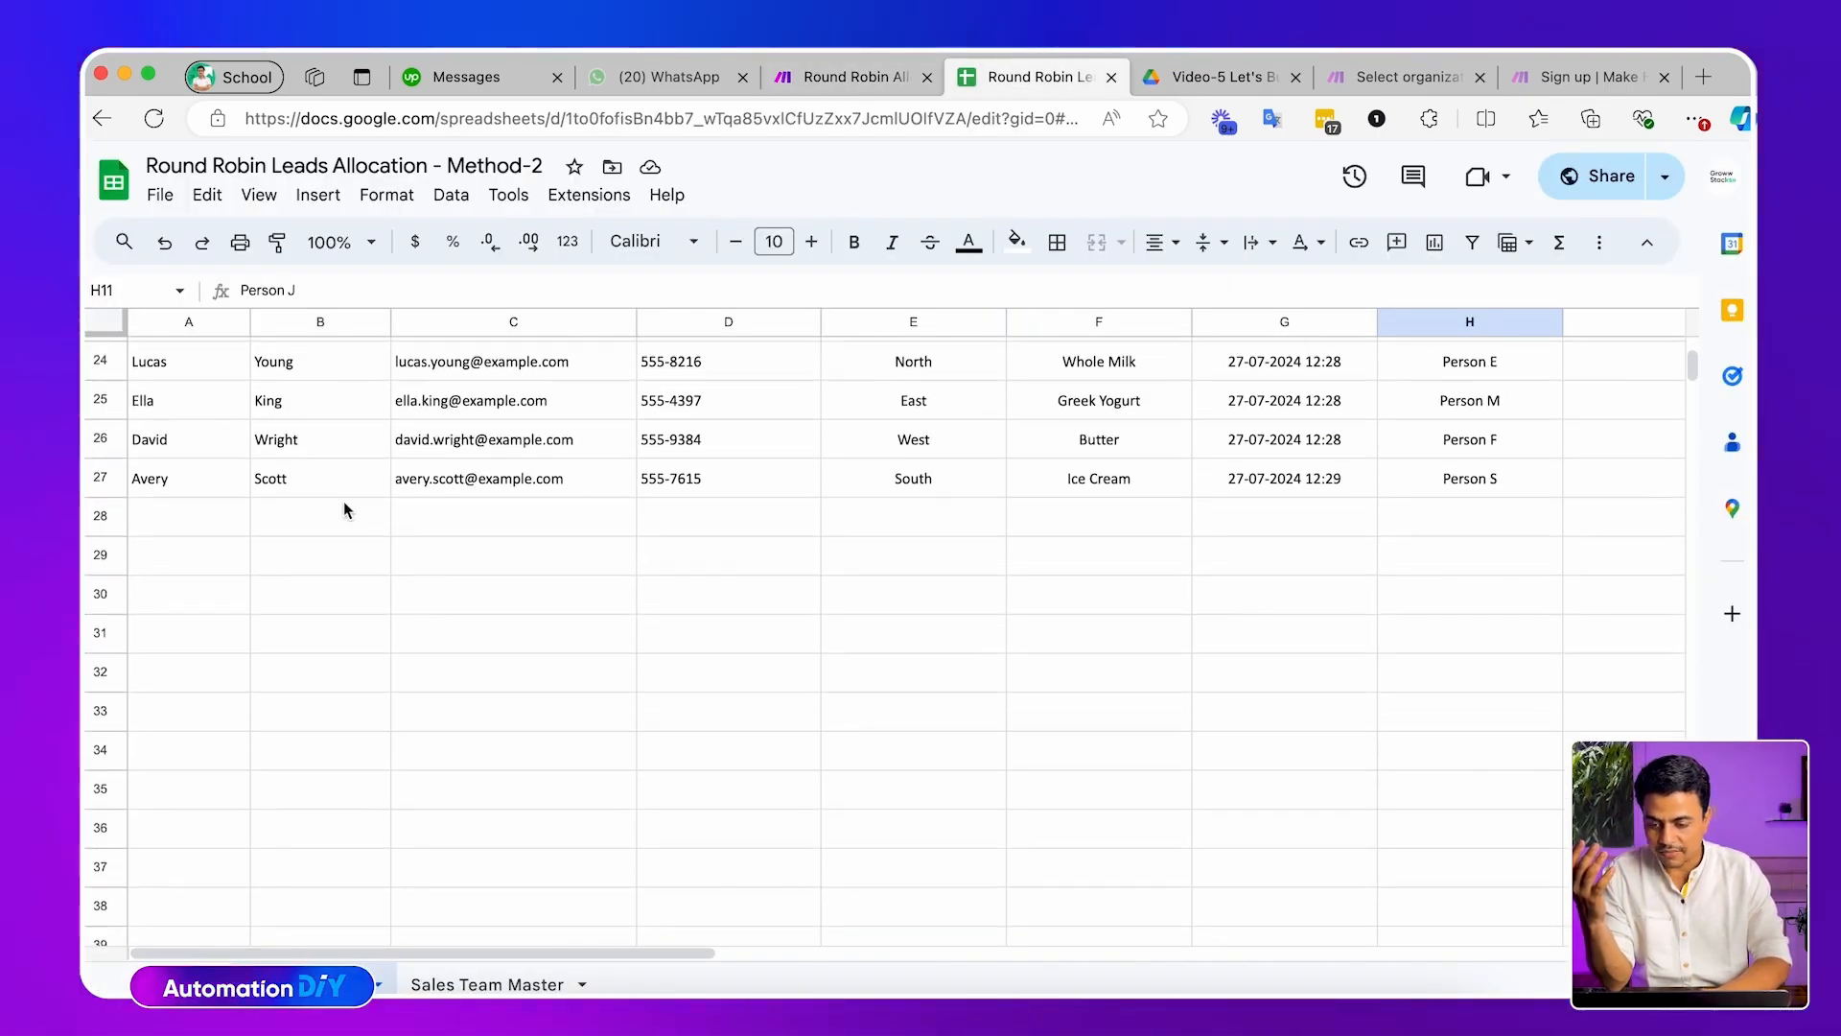
pyautogui.click(853, 78)
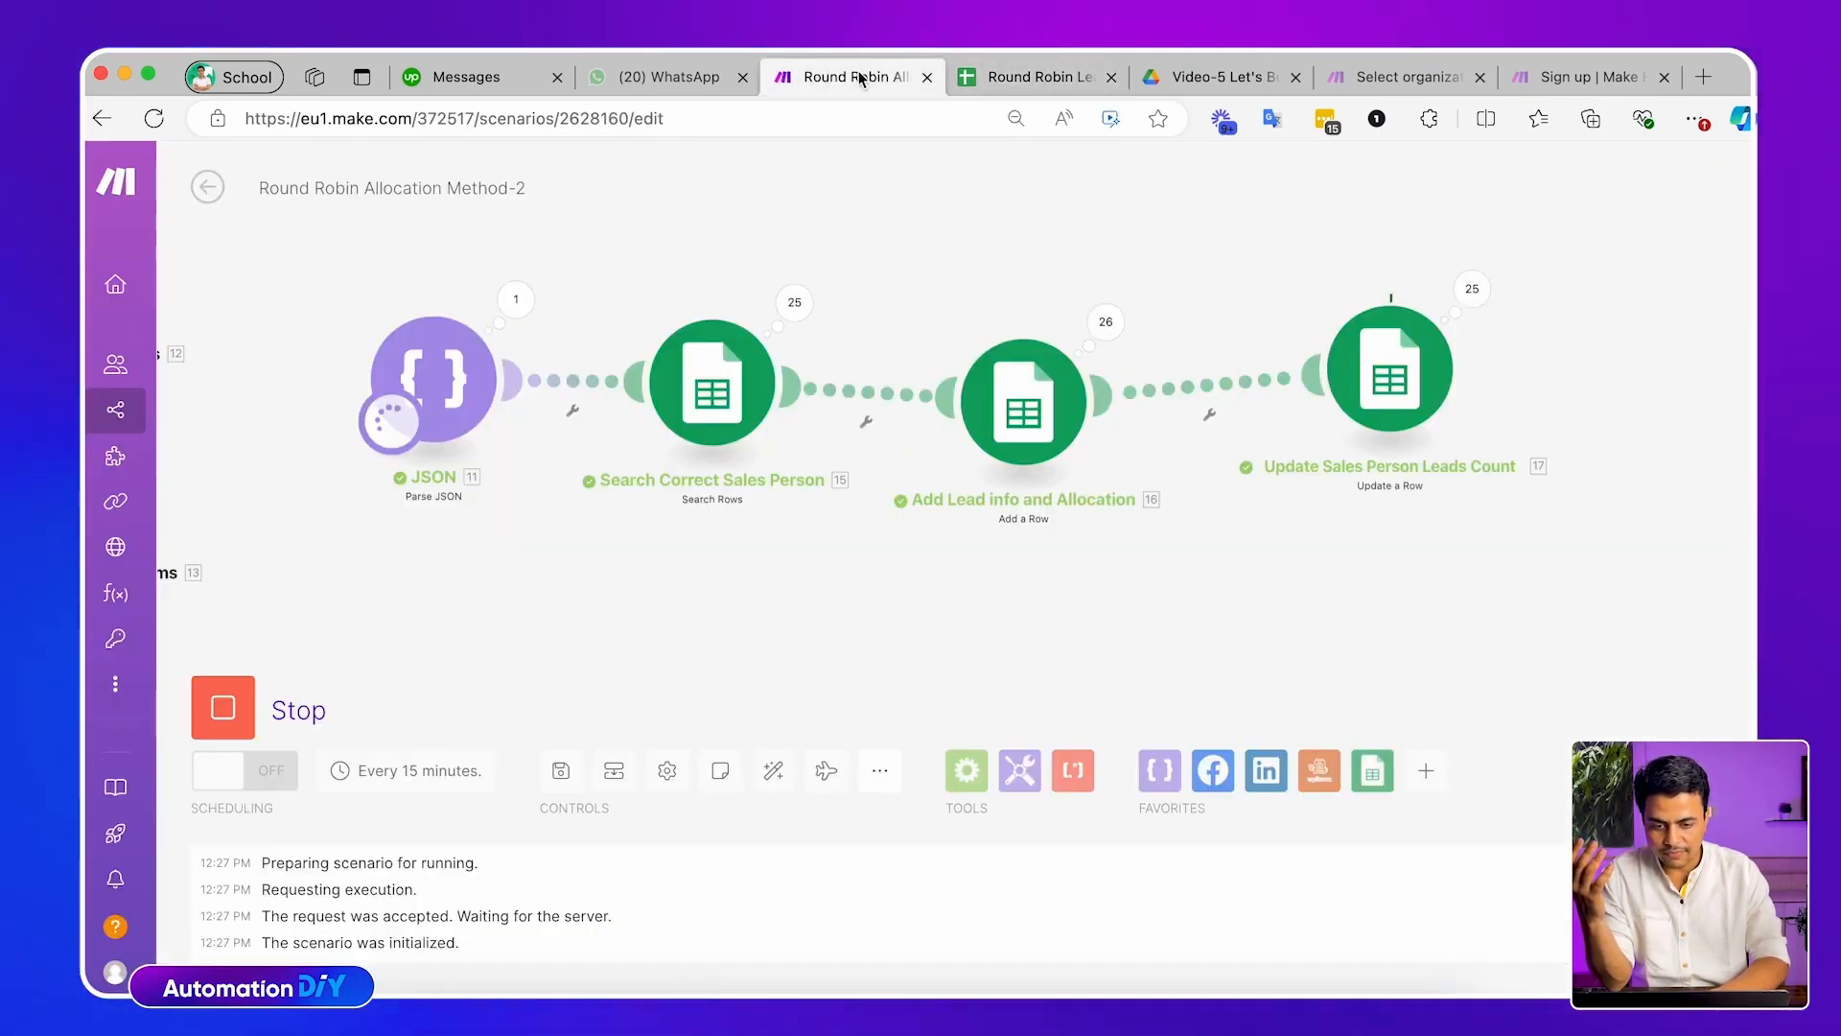
# Check the region, product interest and assigned sales person of the lead in row 28, and return to the Make scenario
pyautogui.click(1003, 78)
pyautogui.click(230, 571)
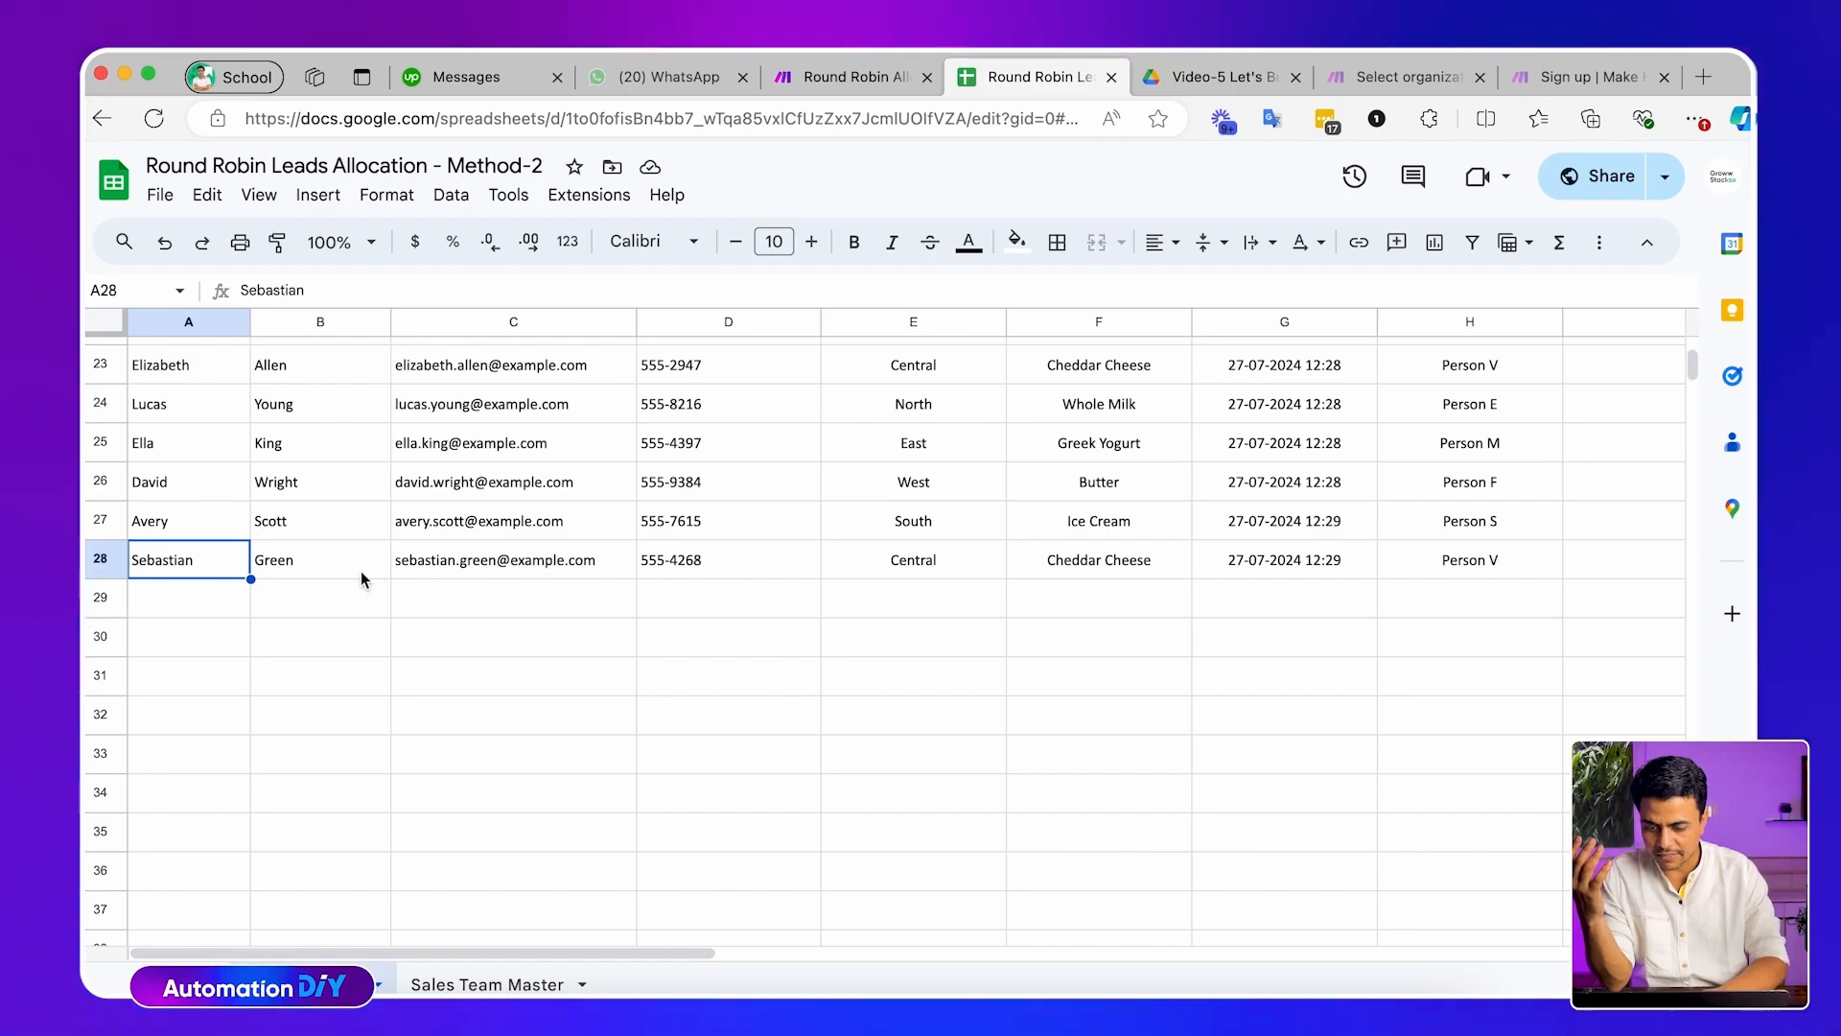
pyautogui.click(959, 568)
pyautogui.click(1097, 564)
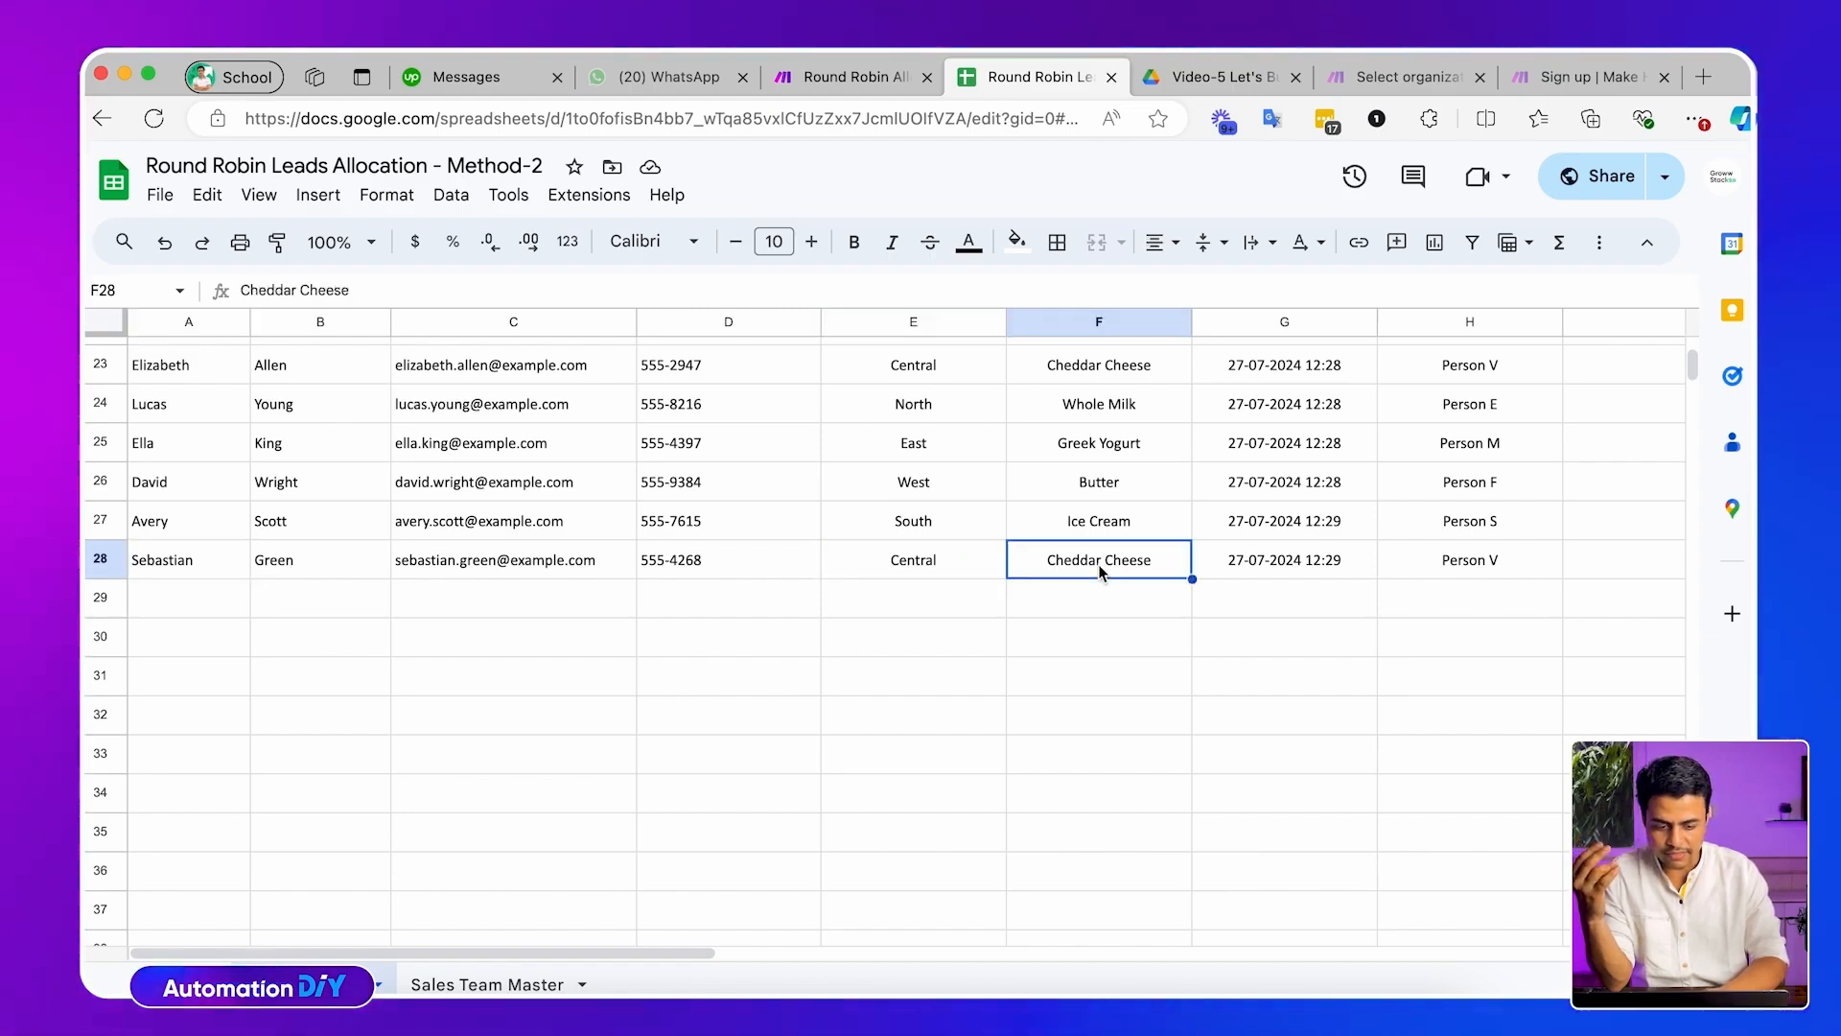
pyautogui.click(1431, 562)
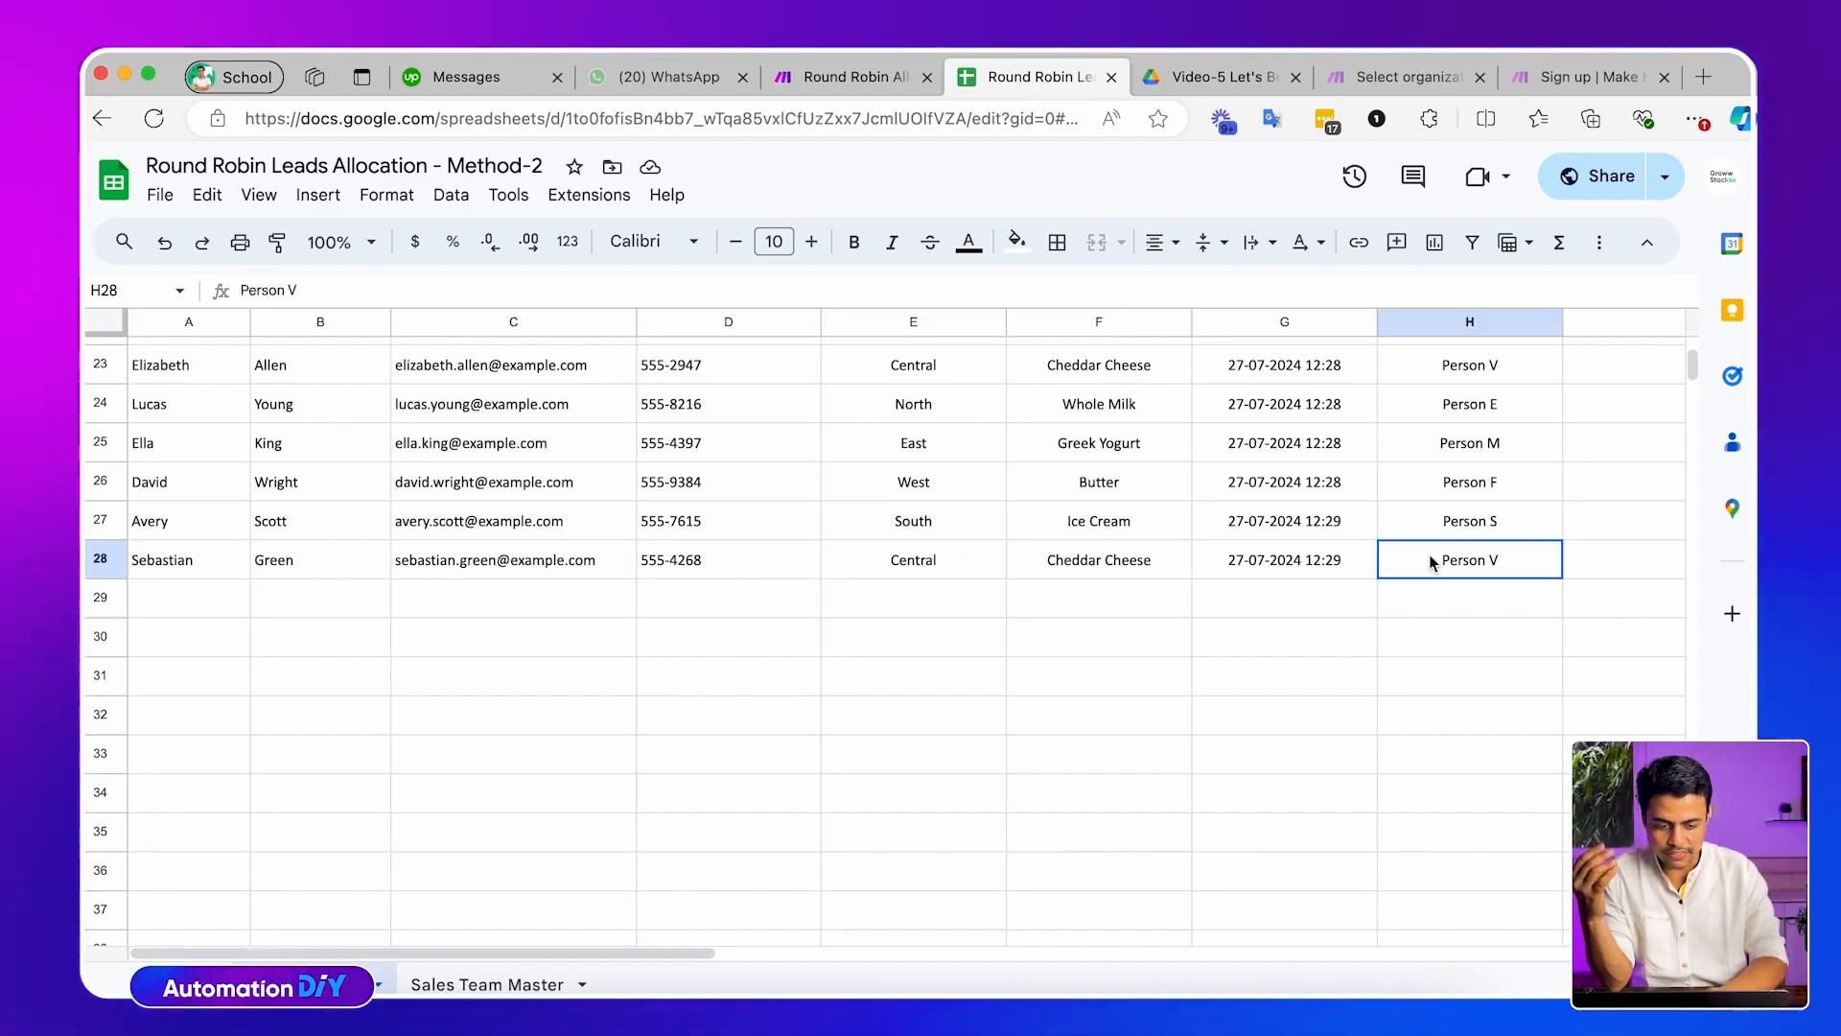
pyautogui.click(849, 78)
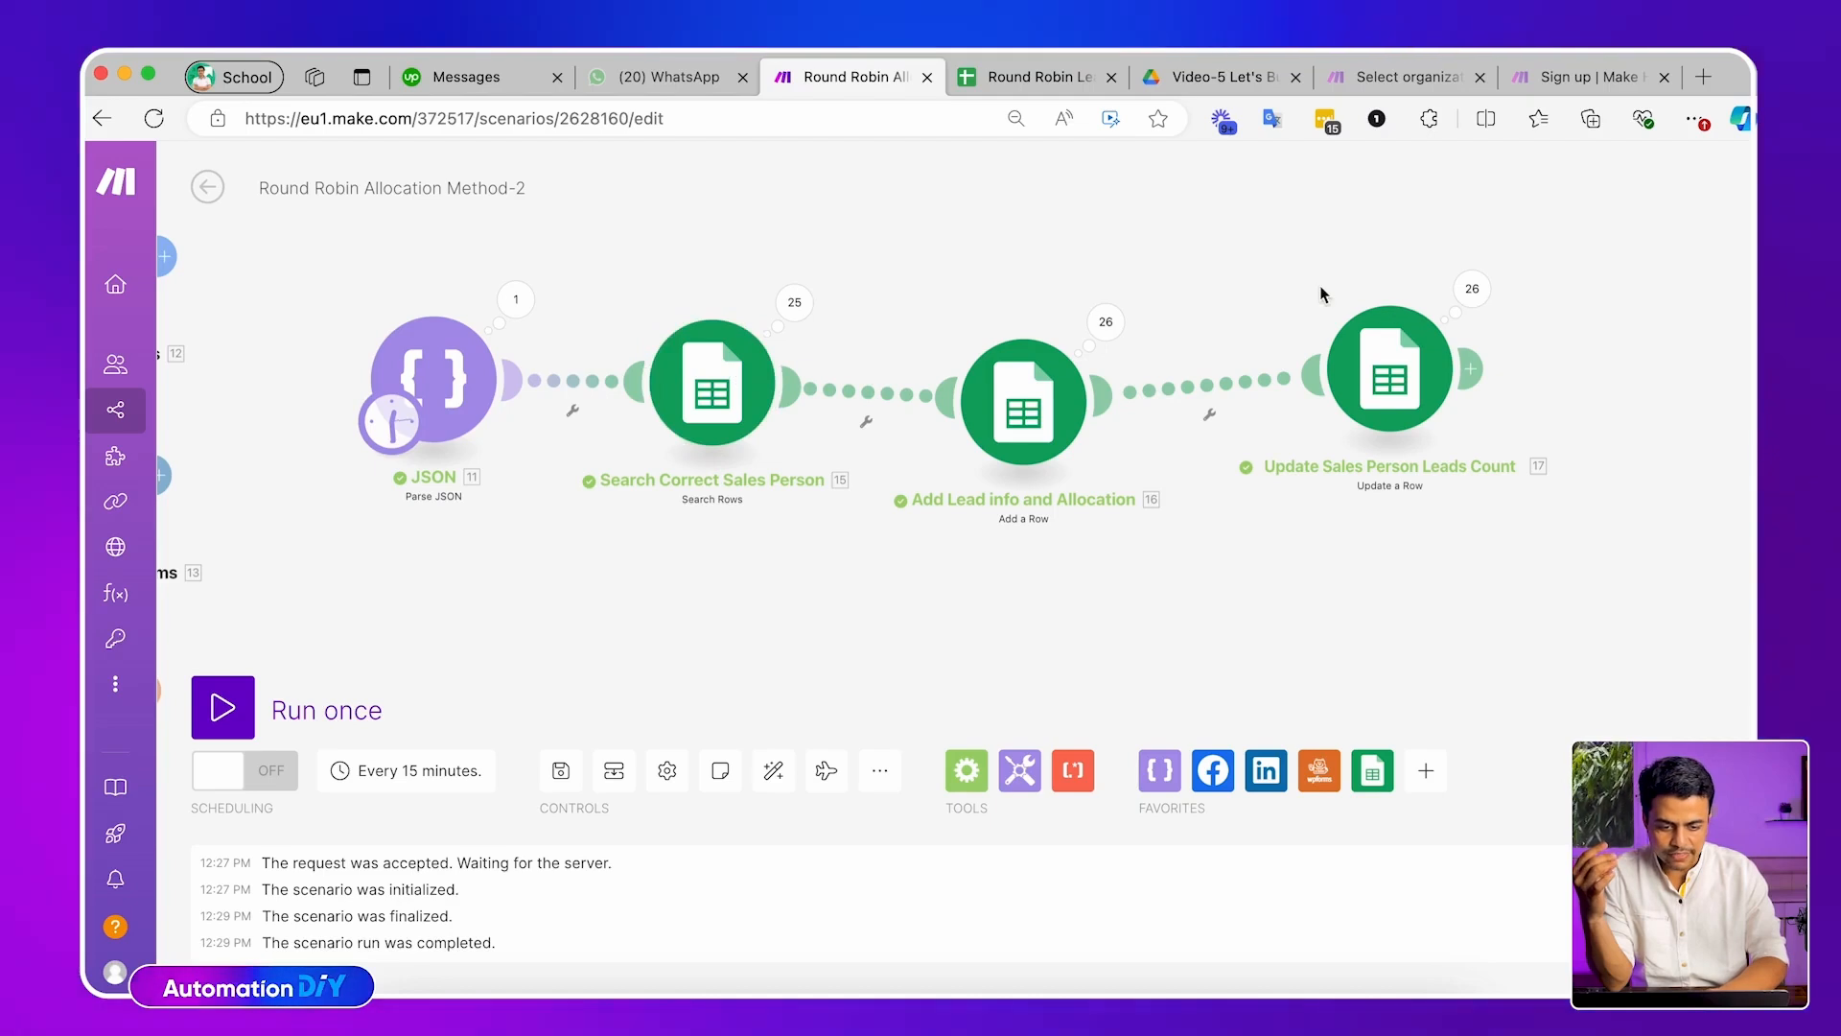
# Switch to Google Sheets and review the allocated leads counts in the Sales Team Master sheet, including Person C's
pyautogui.hotkey('ctrl', 'Tab')
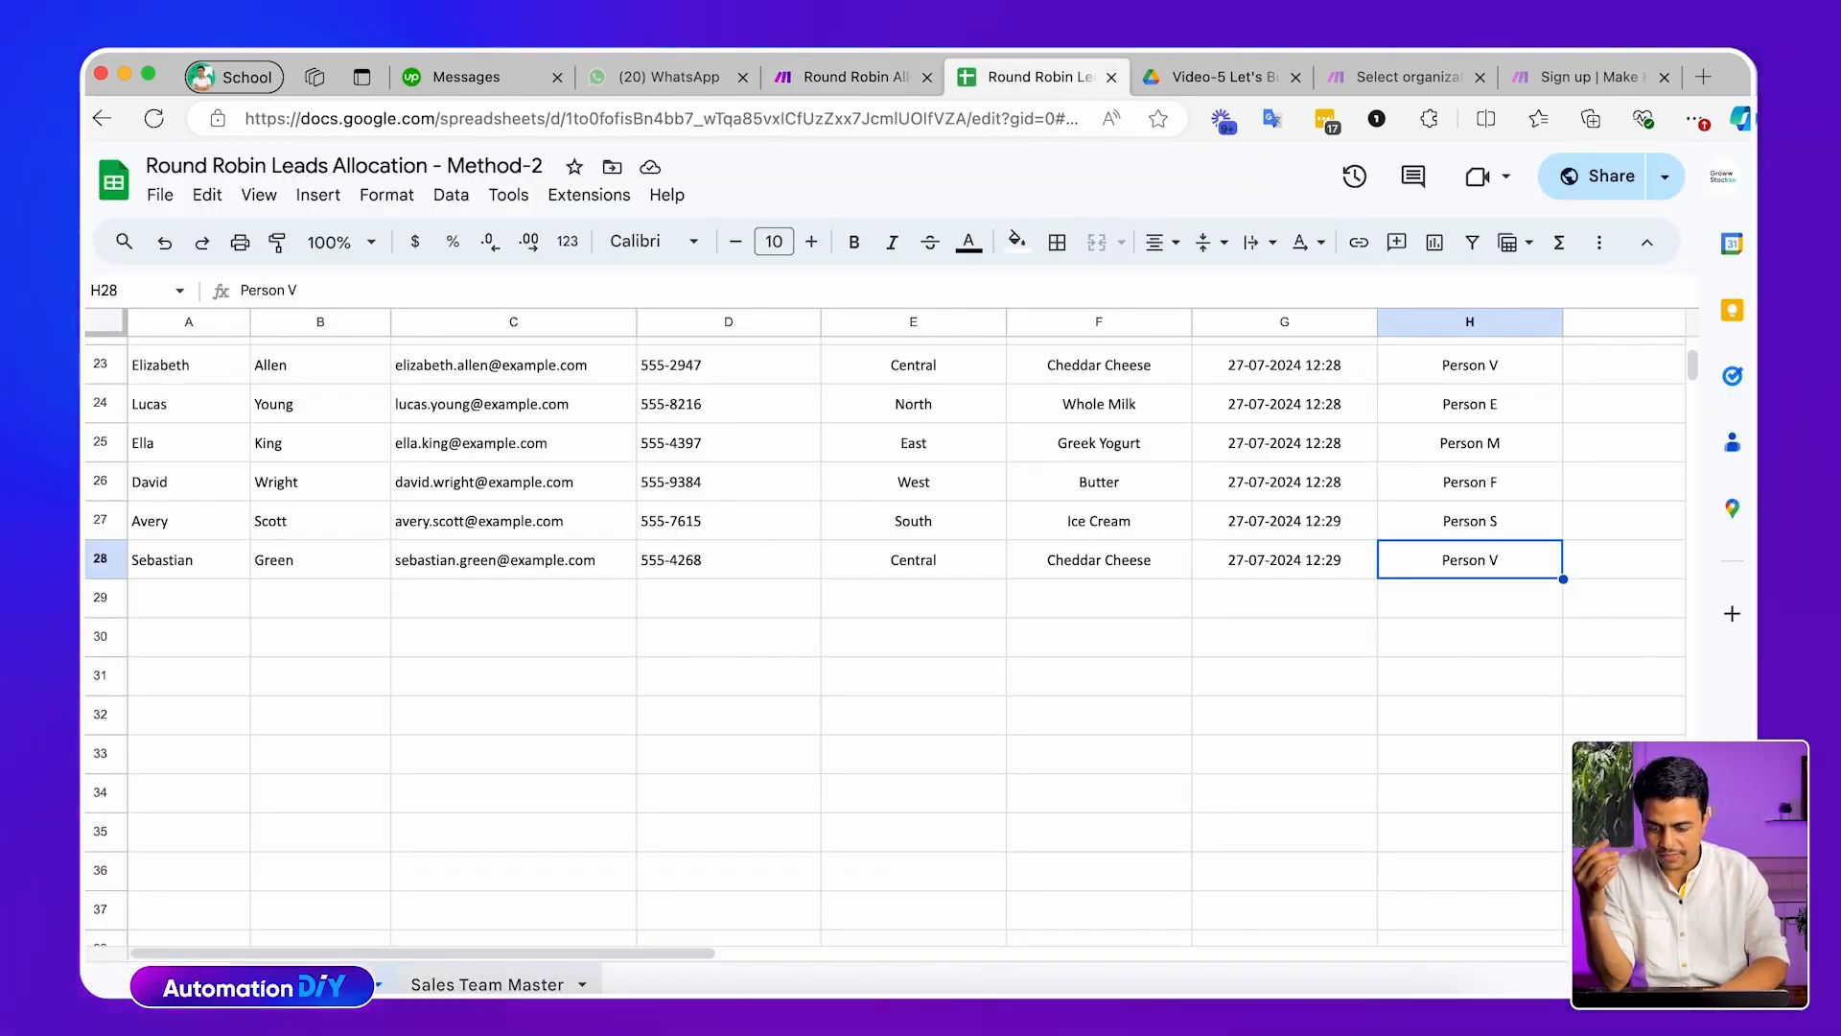
pyautogui.click(486, 985)
pyautogui.scroll(-5, 485, 608)
pyautogui.scroll(5, 485, 608)
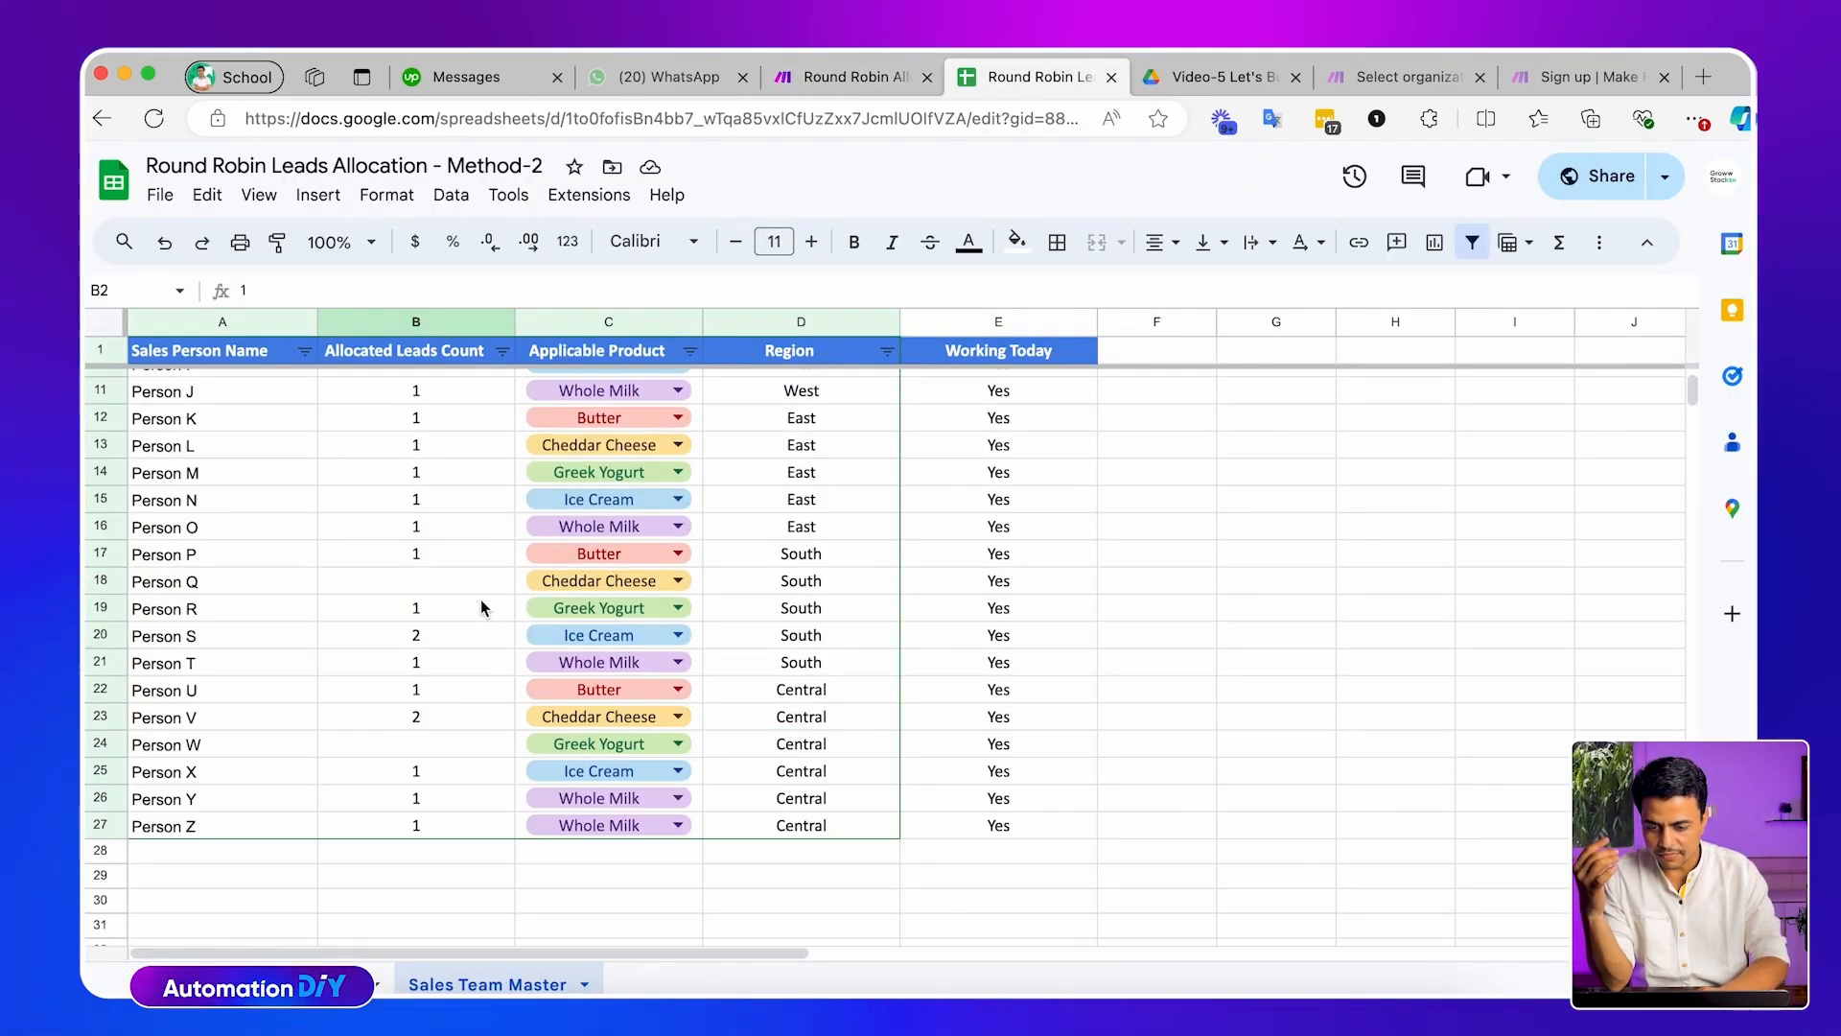
pyautogui.click(398, 437)
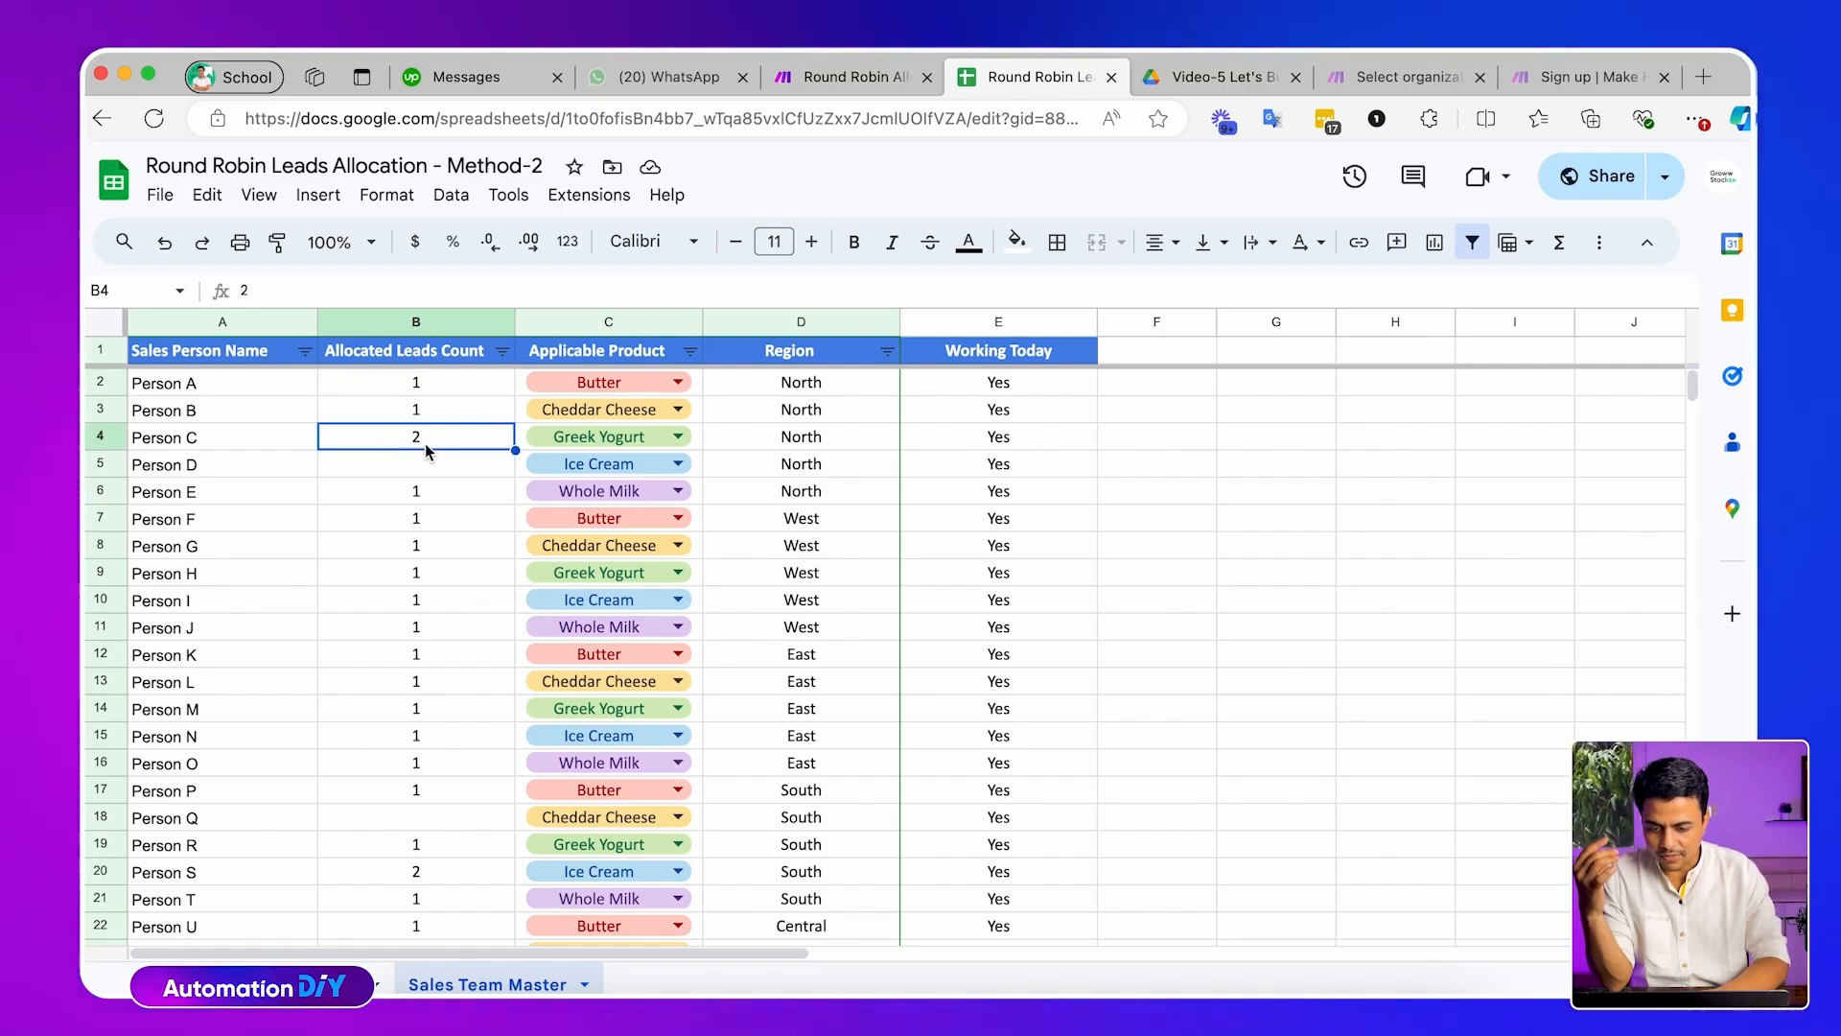
pyautogui.click(264, 443)
pyautogui.click(428, 440)
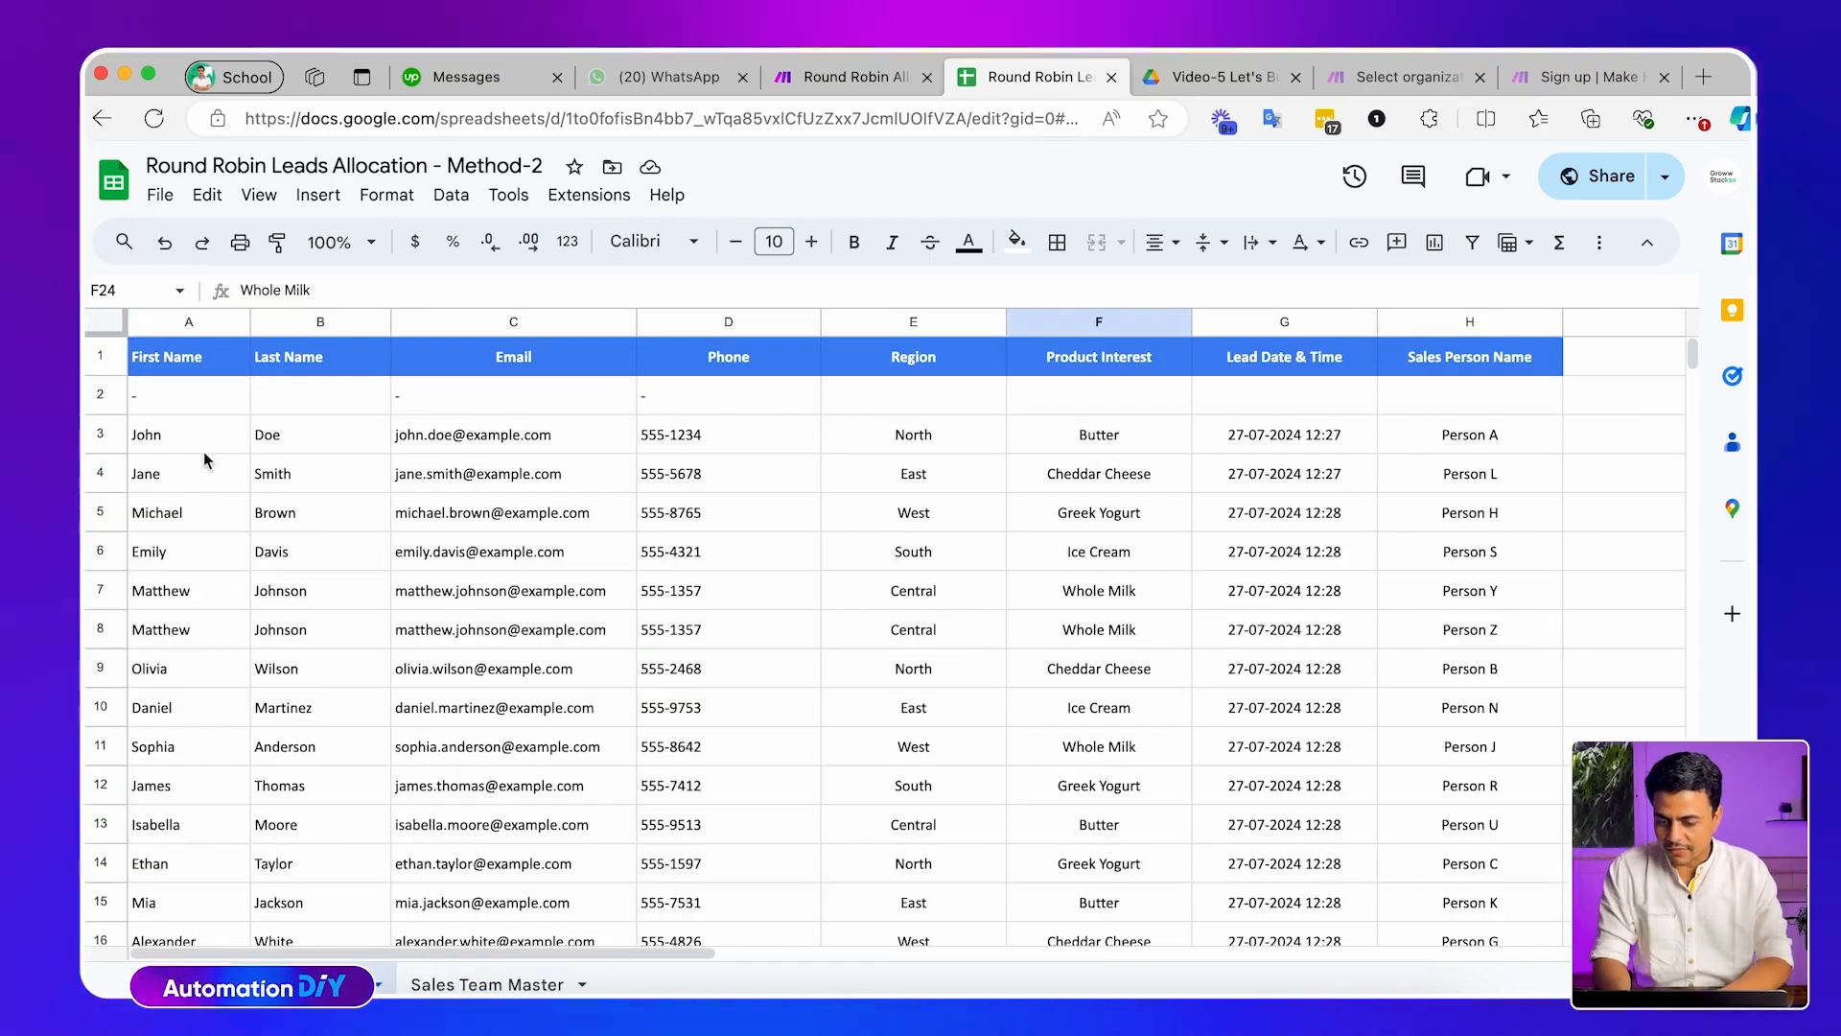
# Examine the regions, product interests and assigned sales persons across the rows of the leads sheet
pyautogui.click(153, 428)
pyautogui.scroll(-1, 689, 625)
pyautogui.scroll(-5, 689, 625)
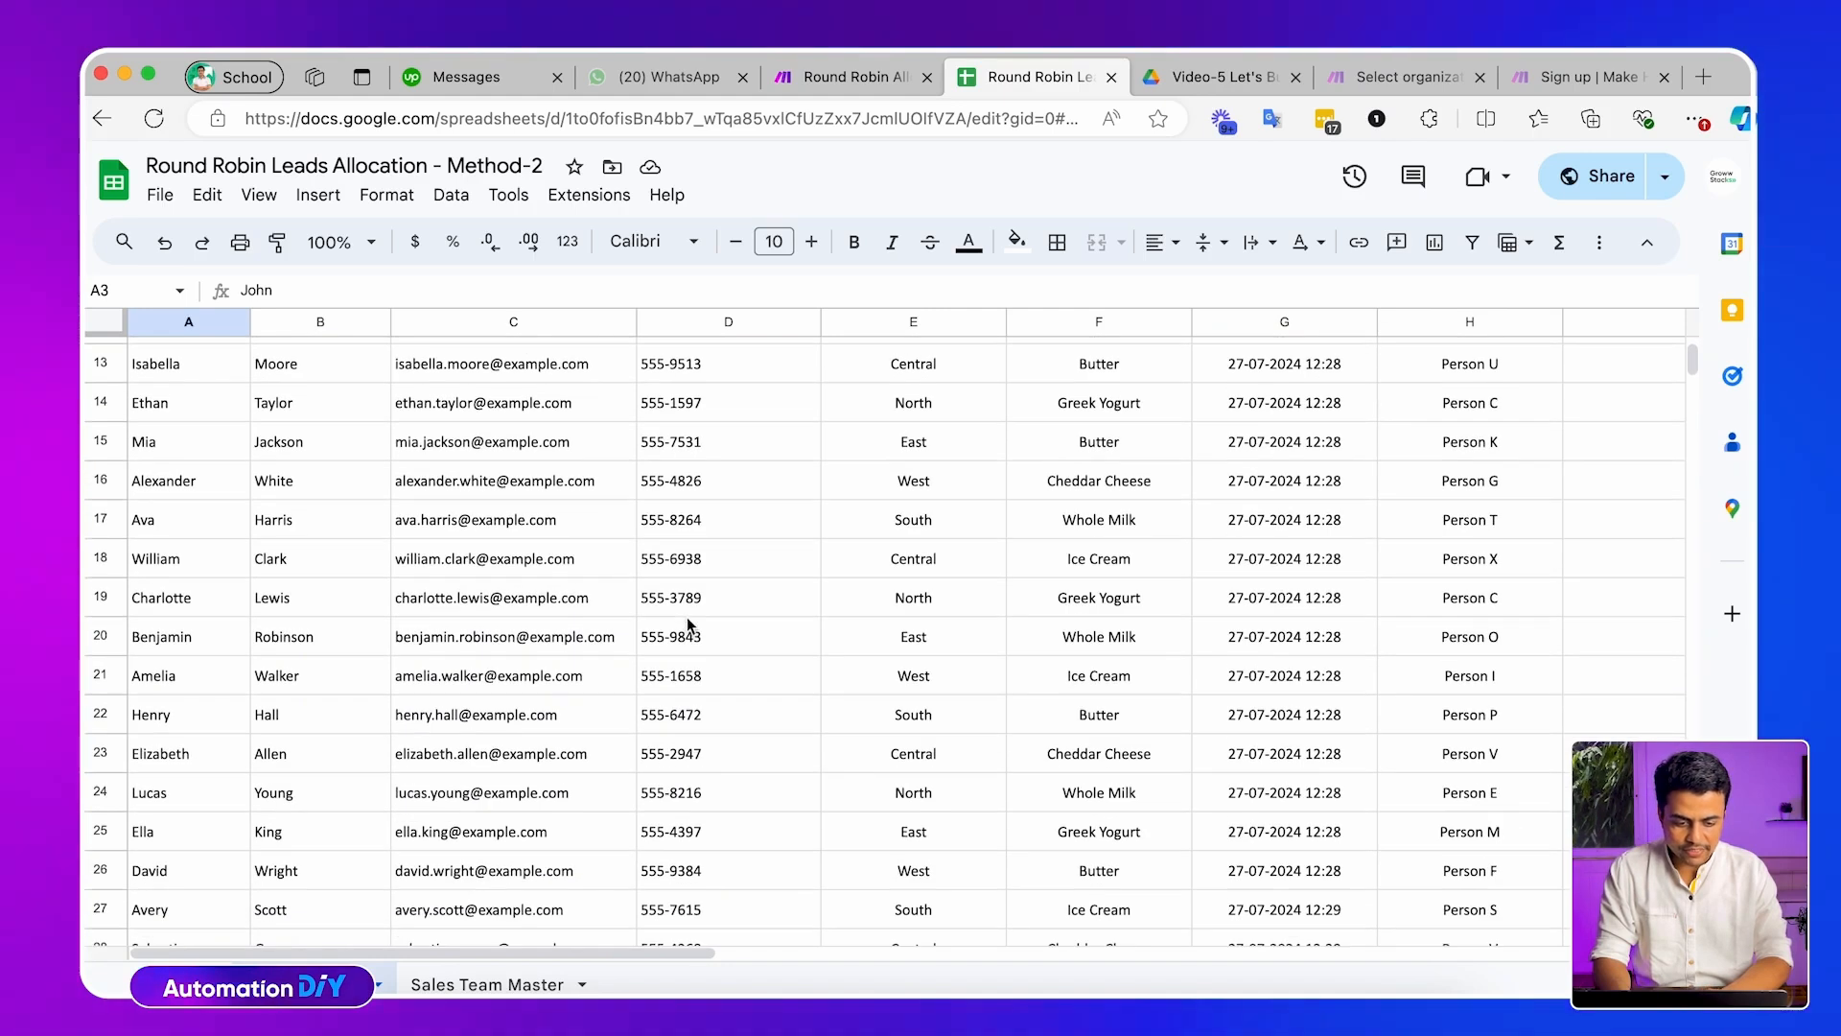
pyautogui.click(1470, 637)
pyautogui.moveTo(914, 441); pyautogui.dragTo(914, 535)
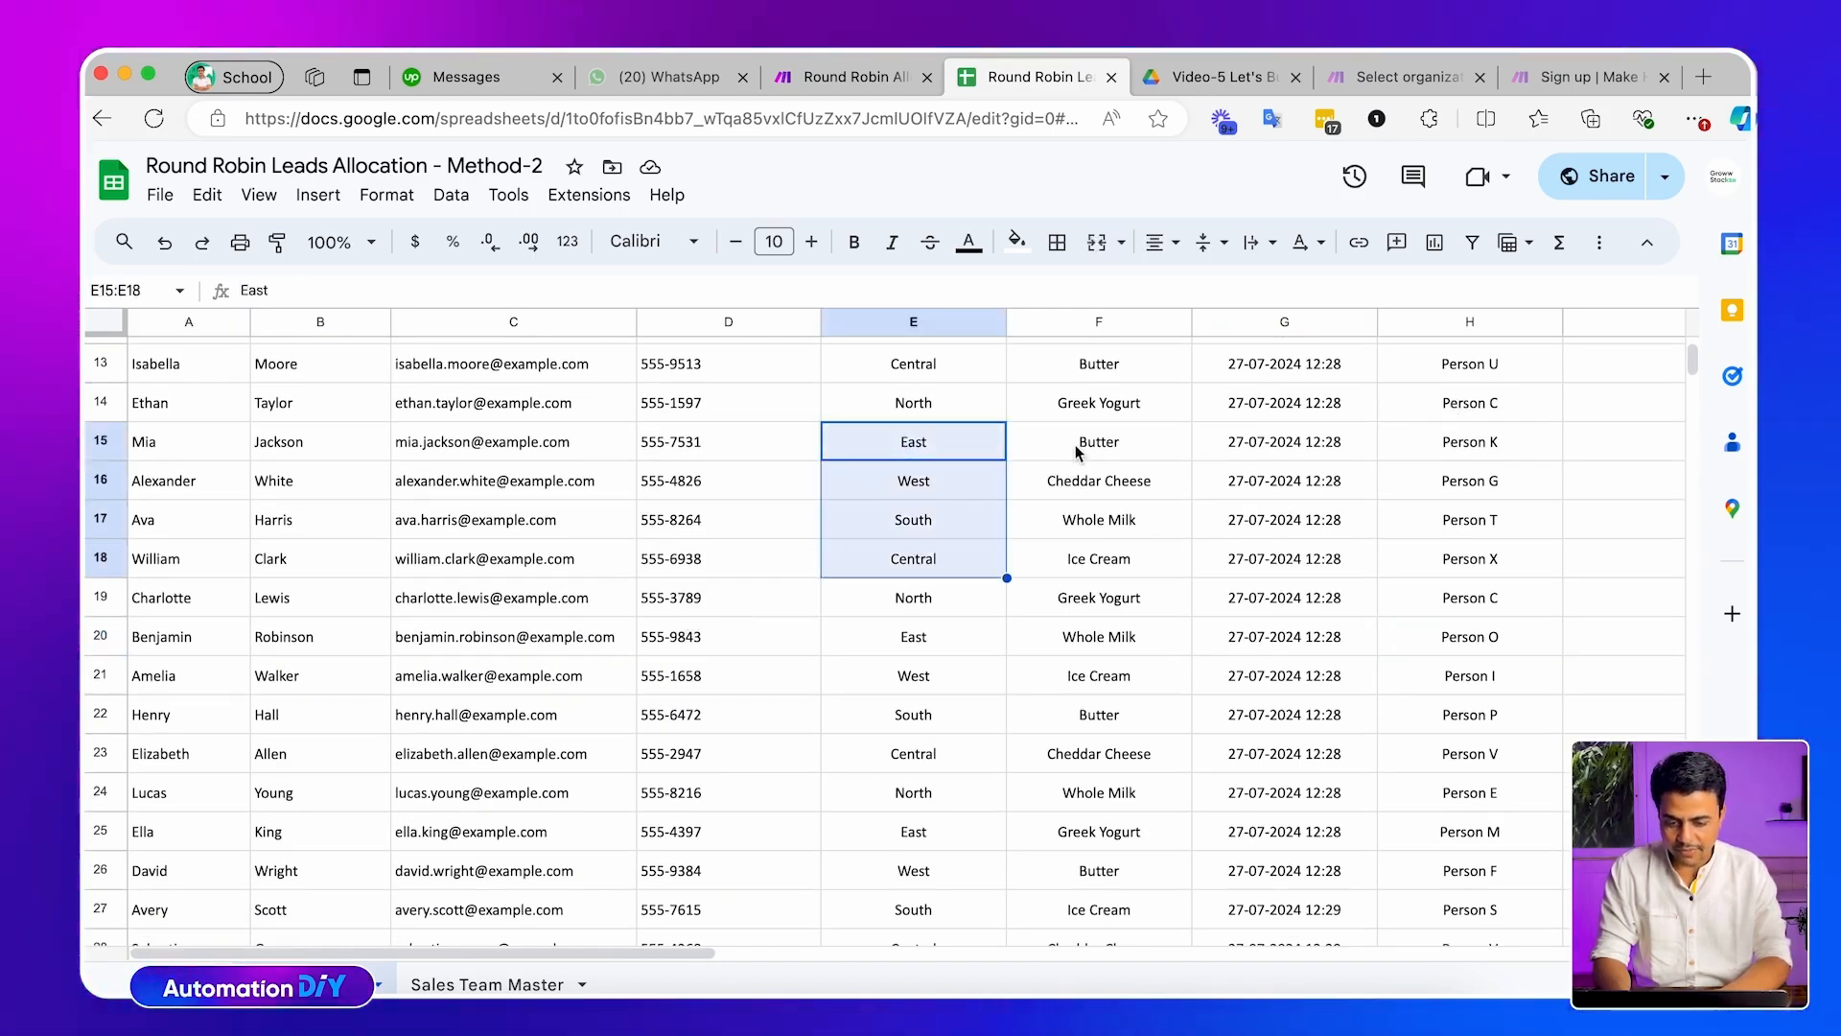
pyautogui.moveTo(1077, 441); pyautogui.dragTo(1077, 637)
pyautogui.scroll(5, 1077, 637)
pyautogui.click(918, 592)
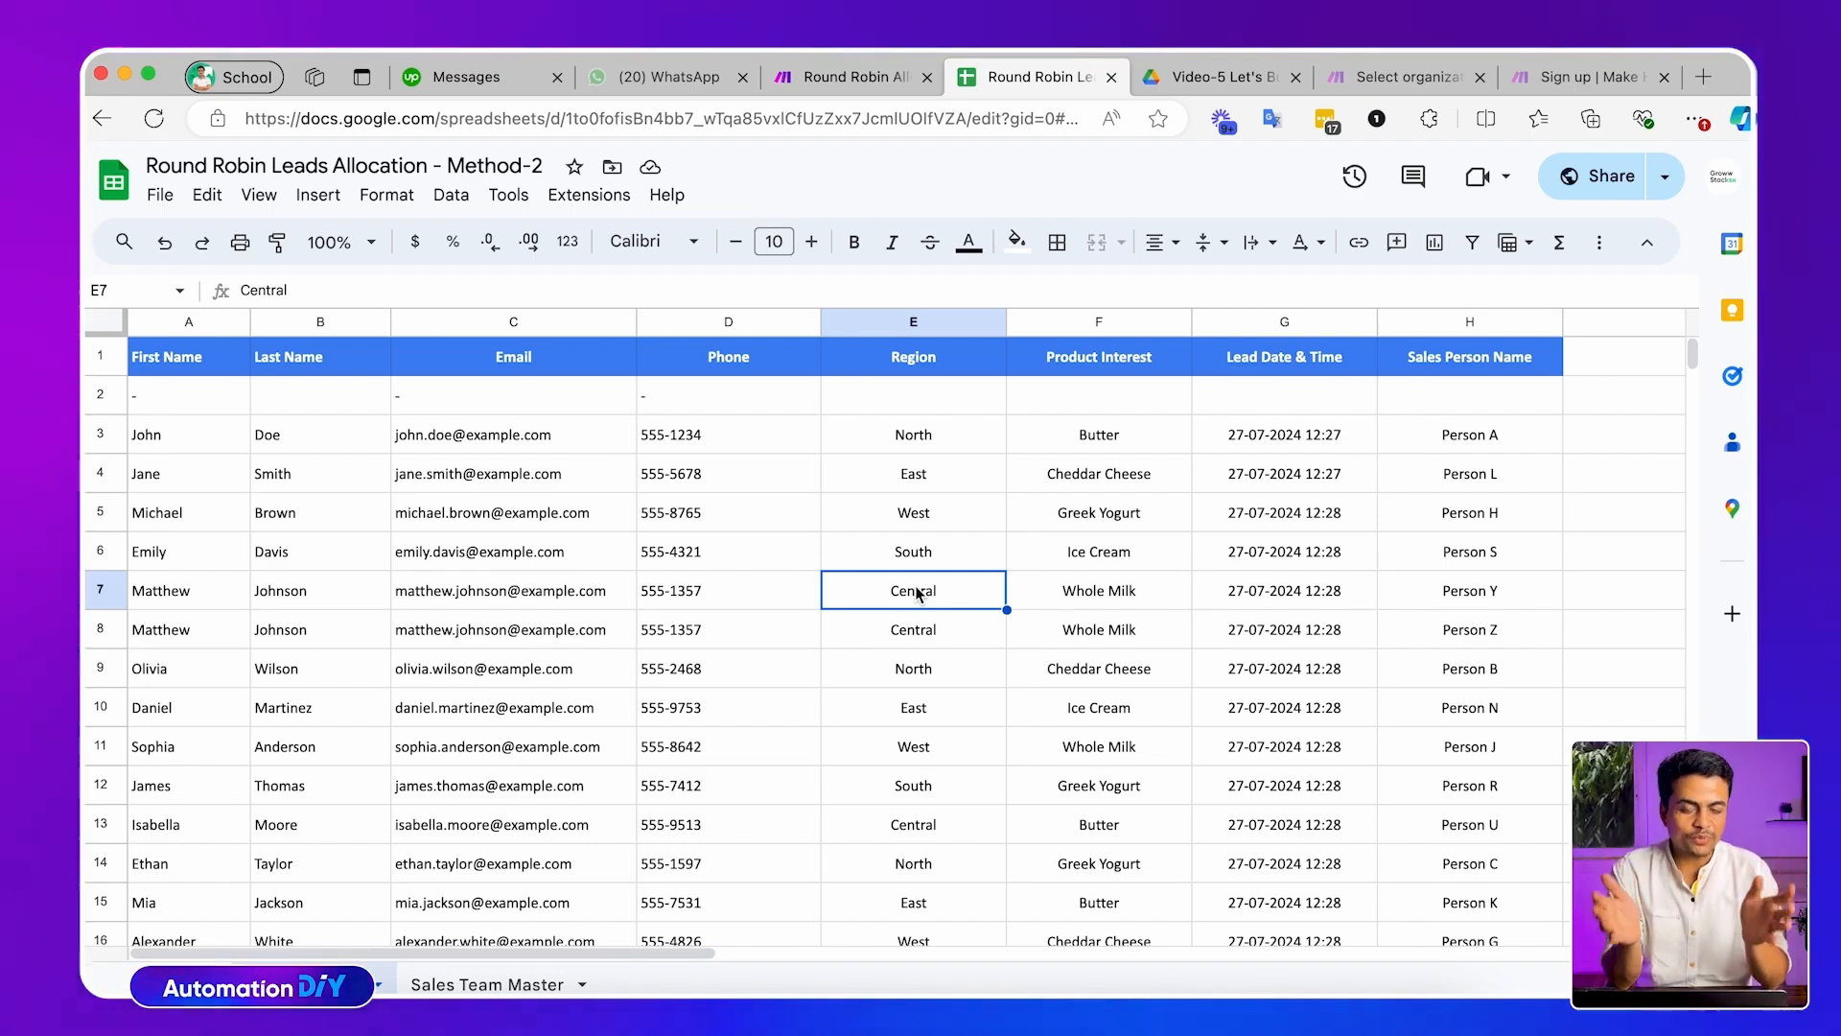
# Look at the blueprint export options of the Make scenario and the copy option of the Google Sheets file
pyautogui.hotkey('ctrl', 'shift', 'Tab')
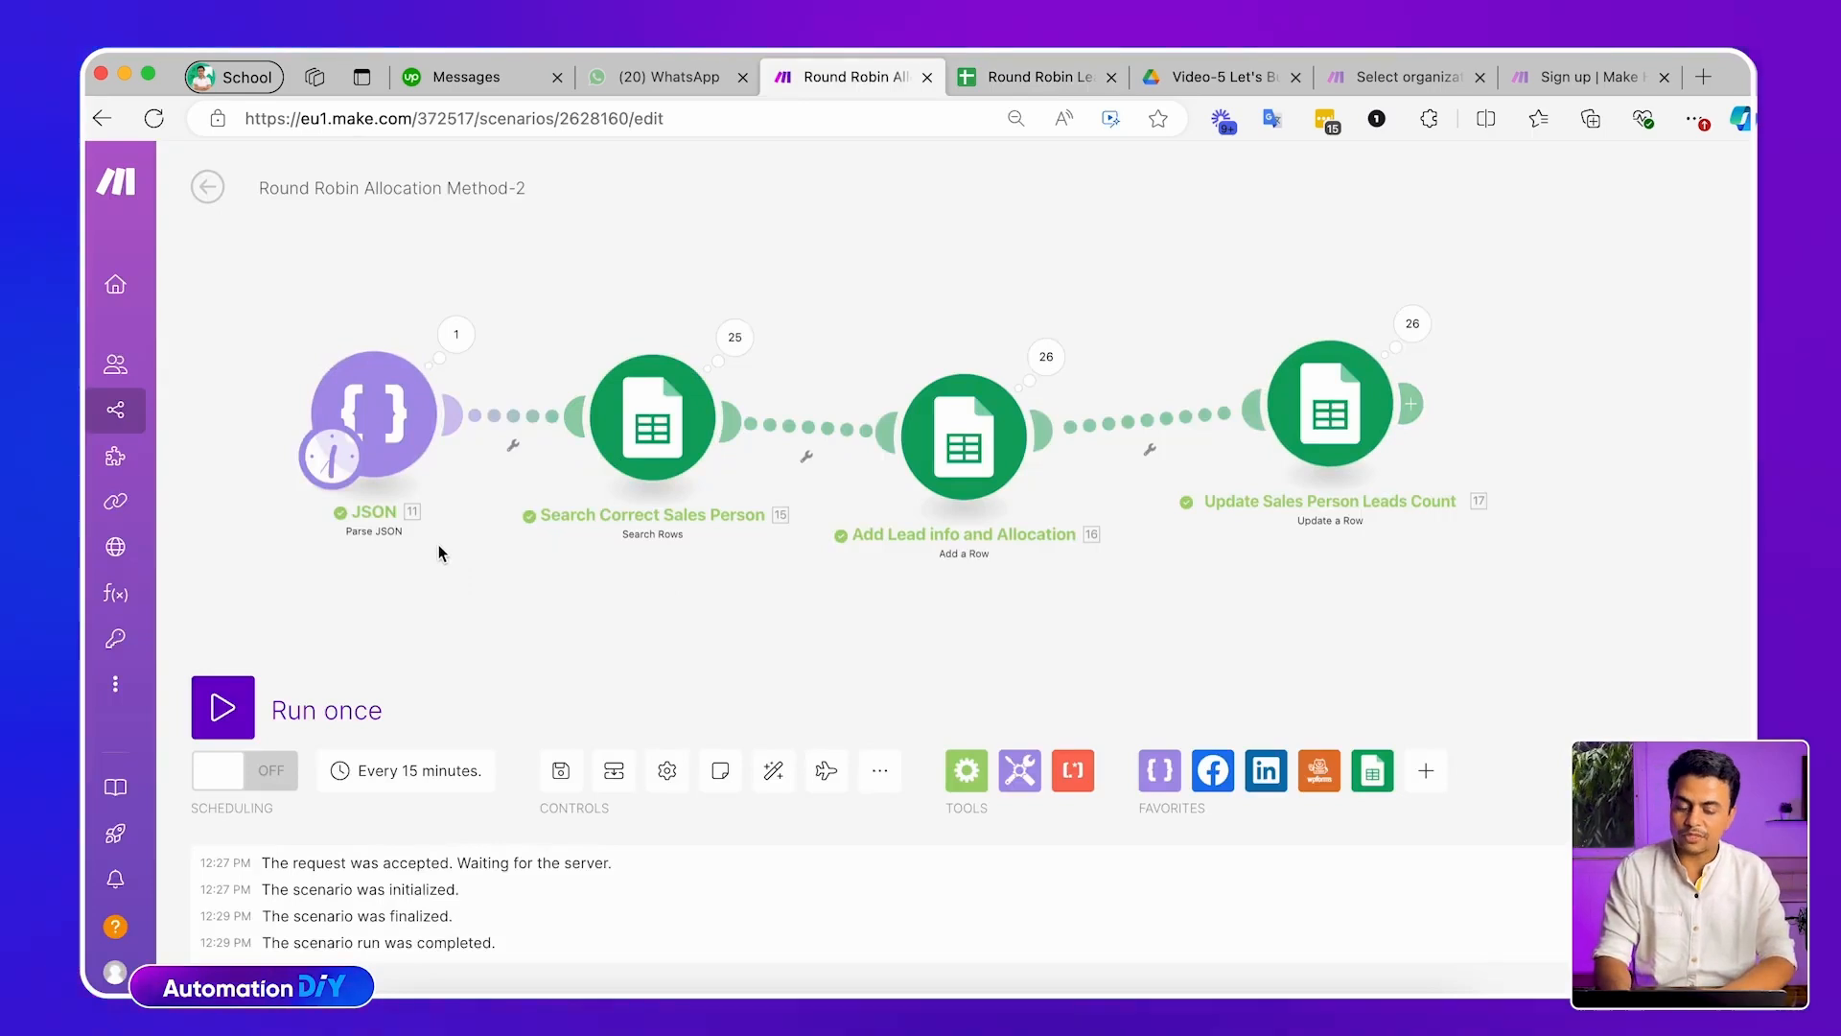
pyautogui.click(890, 779)
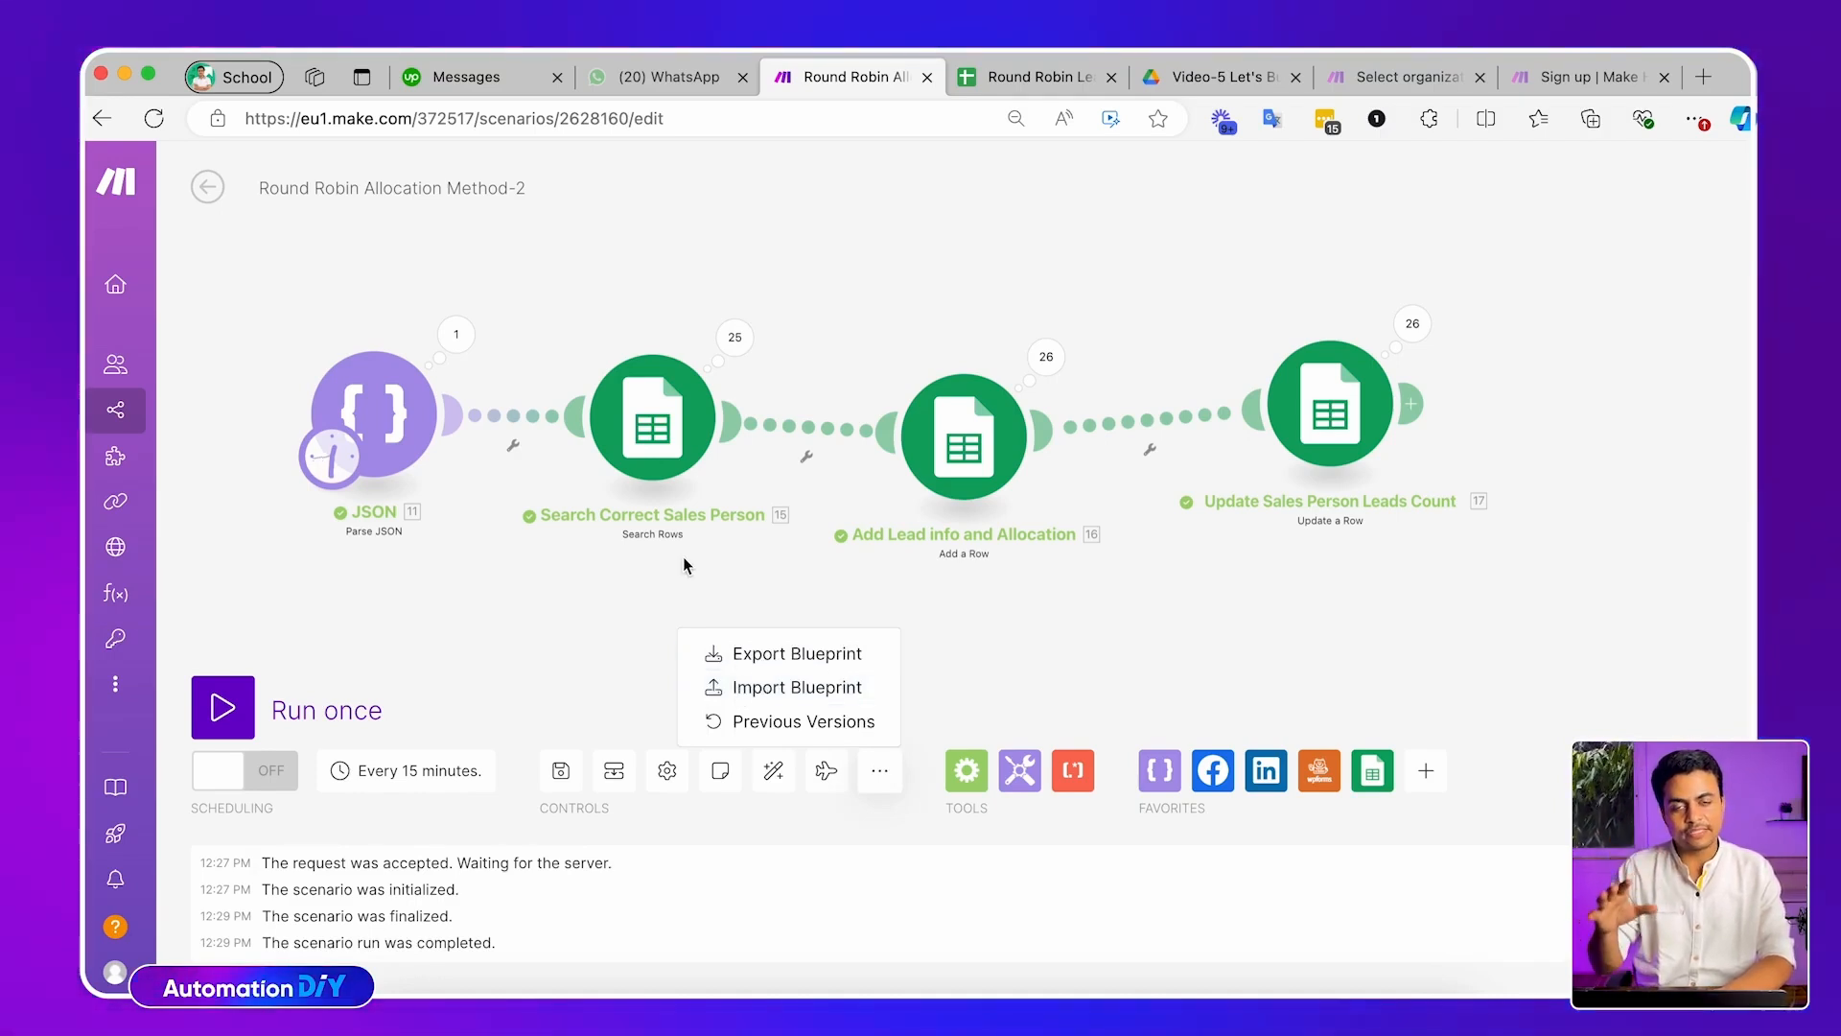
pyautogui.click(998, 84)
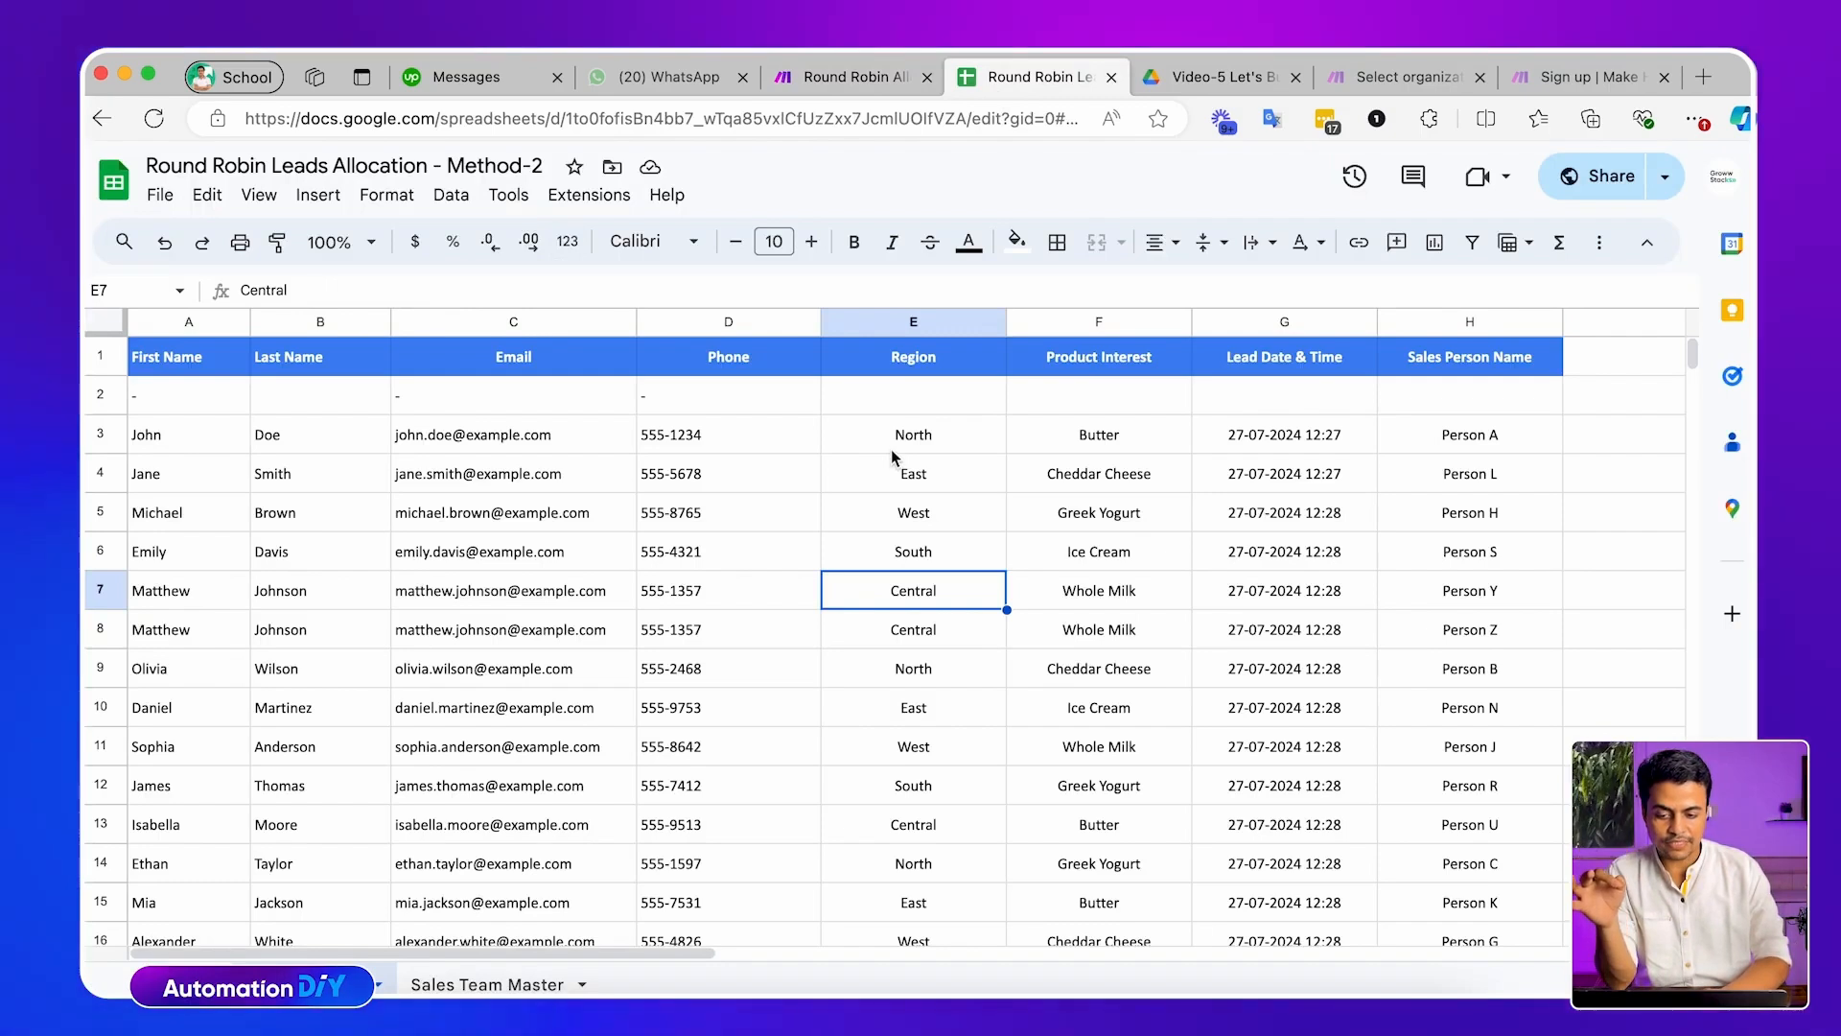
pyautogui.click(160, 194)
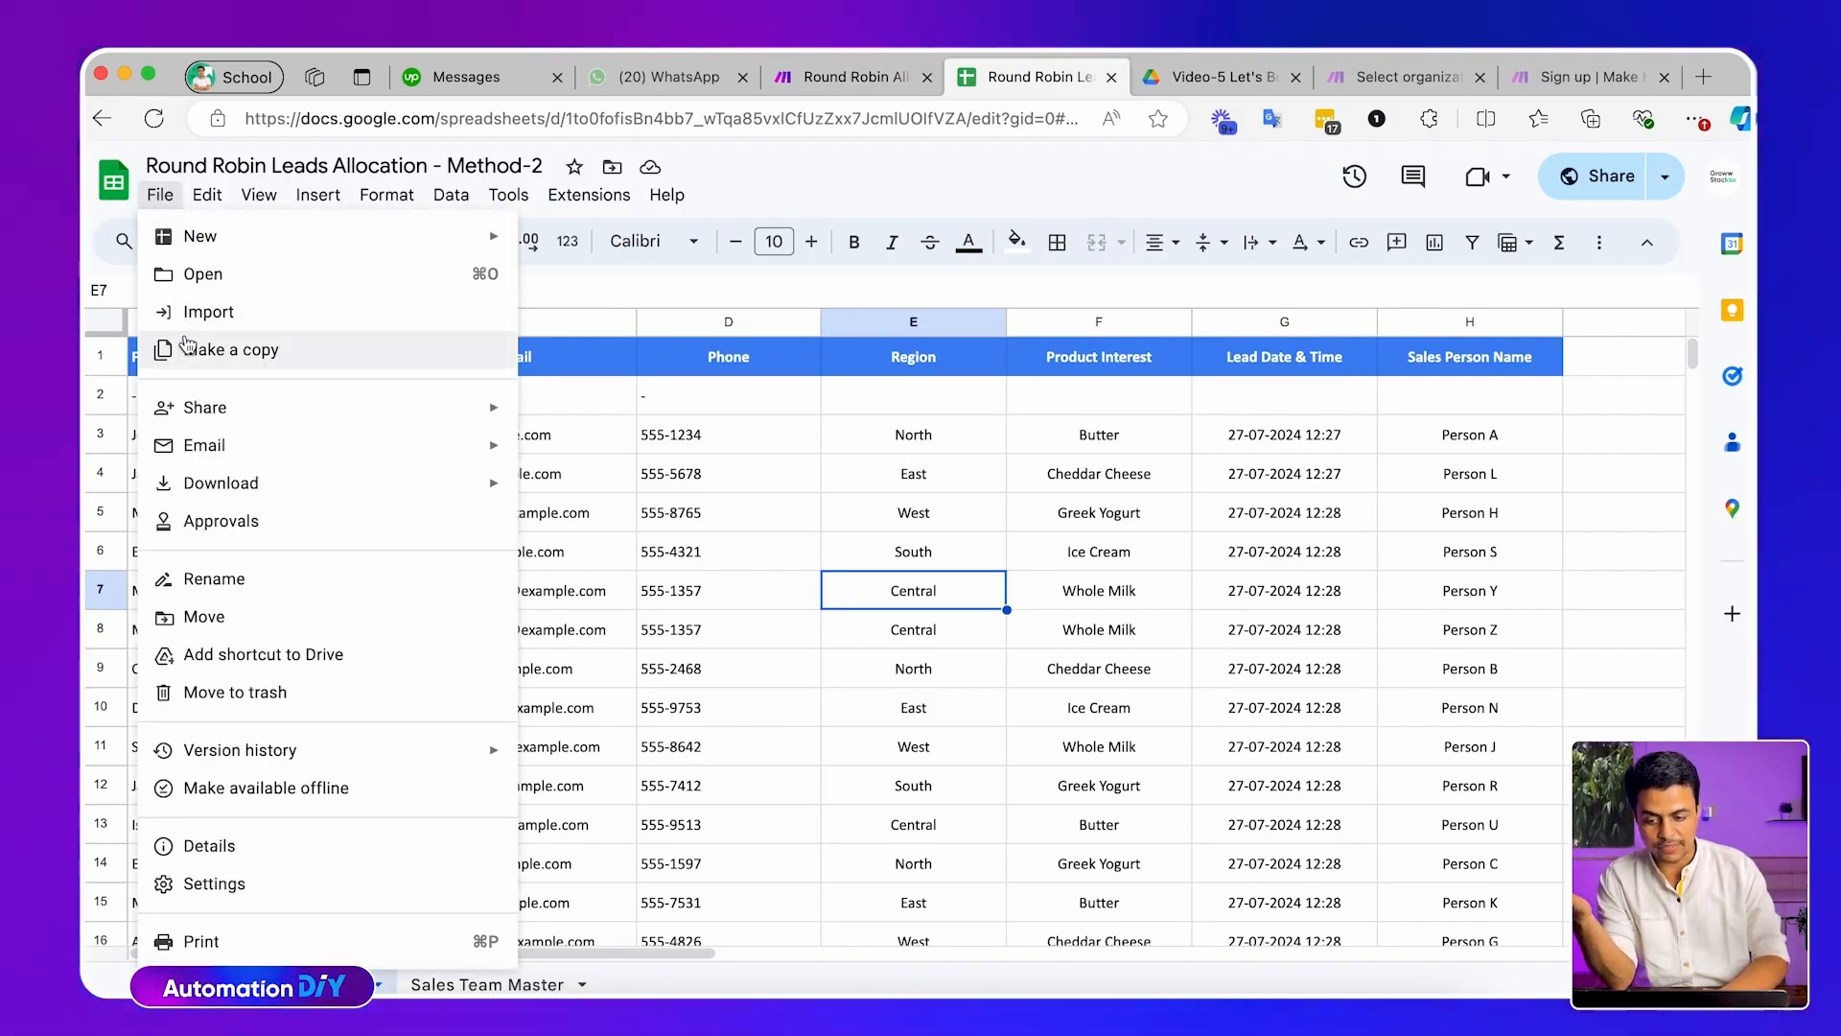
pyautogui.moveTo(666, 194)
pyautogui.click(831, 173)
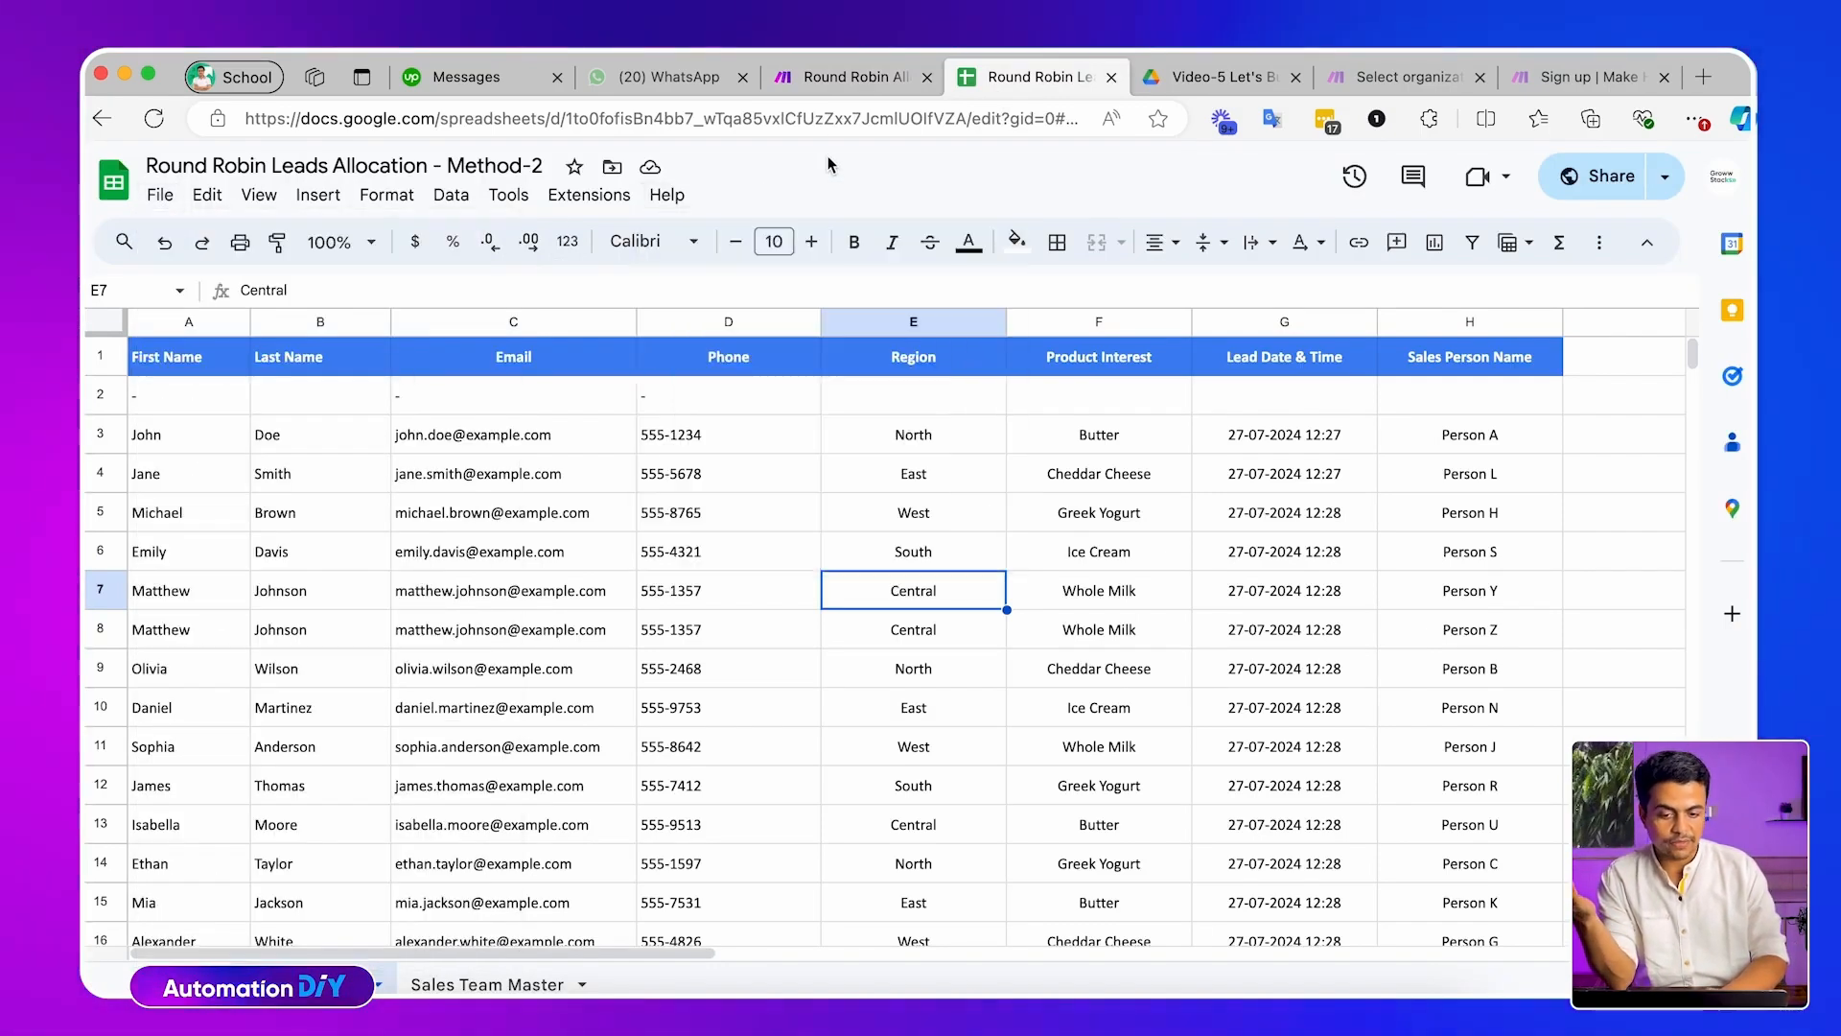
pyautogui.click(847, 81)
pyautogui.click(851, 551)
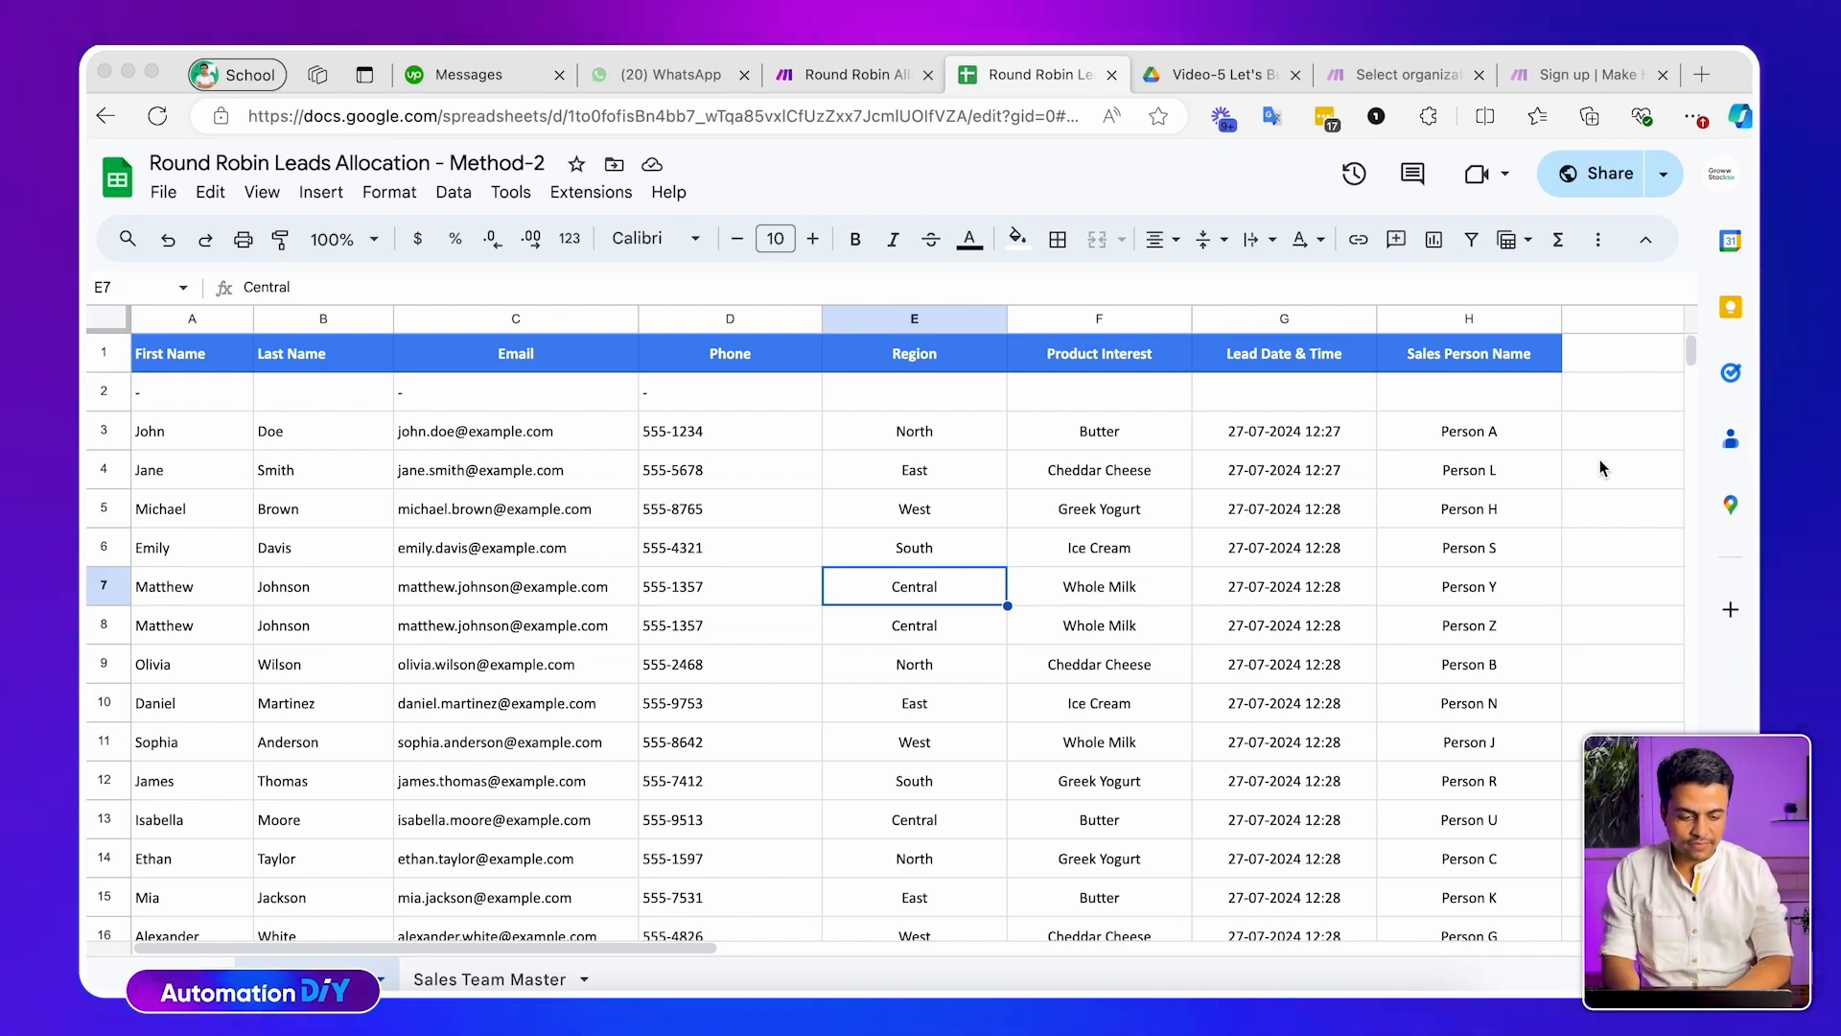
# Switch from the leads sheet to ChatGPT and review the dummy lead JSON in the Dummy Data JSON Output chat
pyautogui.scroll(-1, 997, 696)
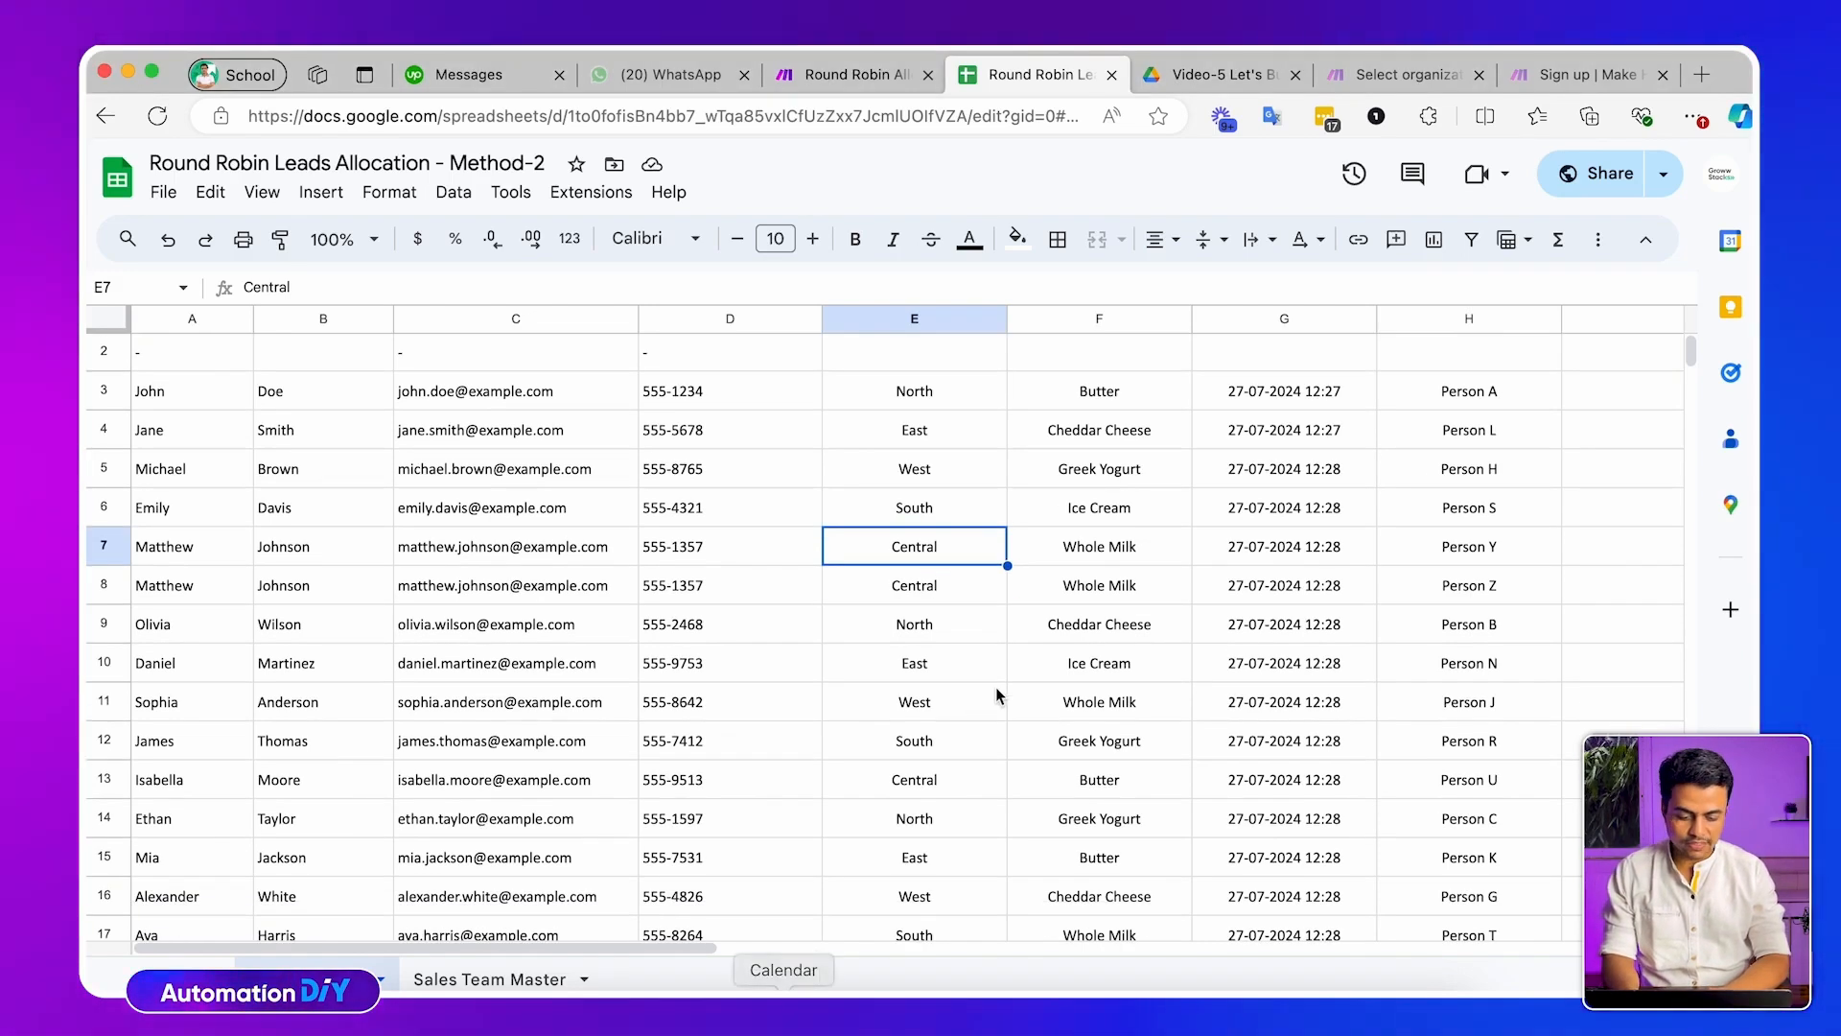
pyautogui.scroll(1, 997, 696)
pyautogui.click(1060, 1007)
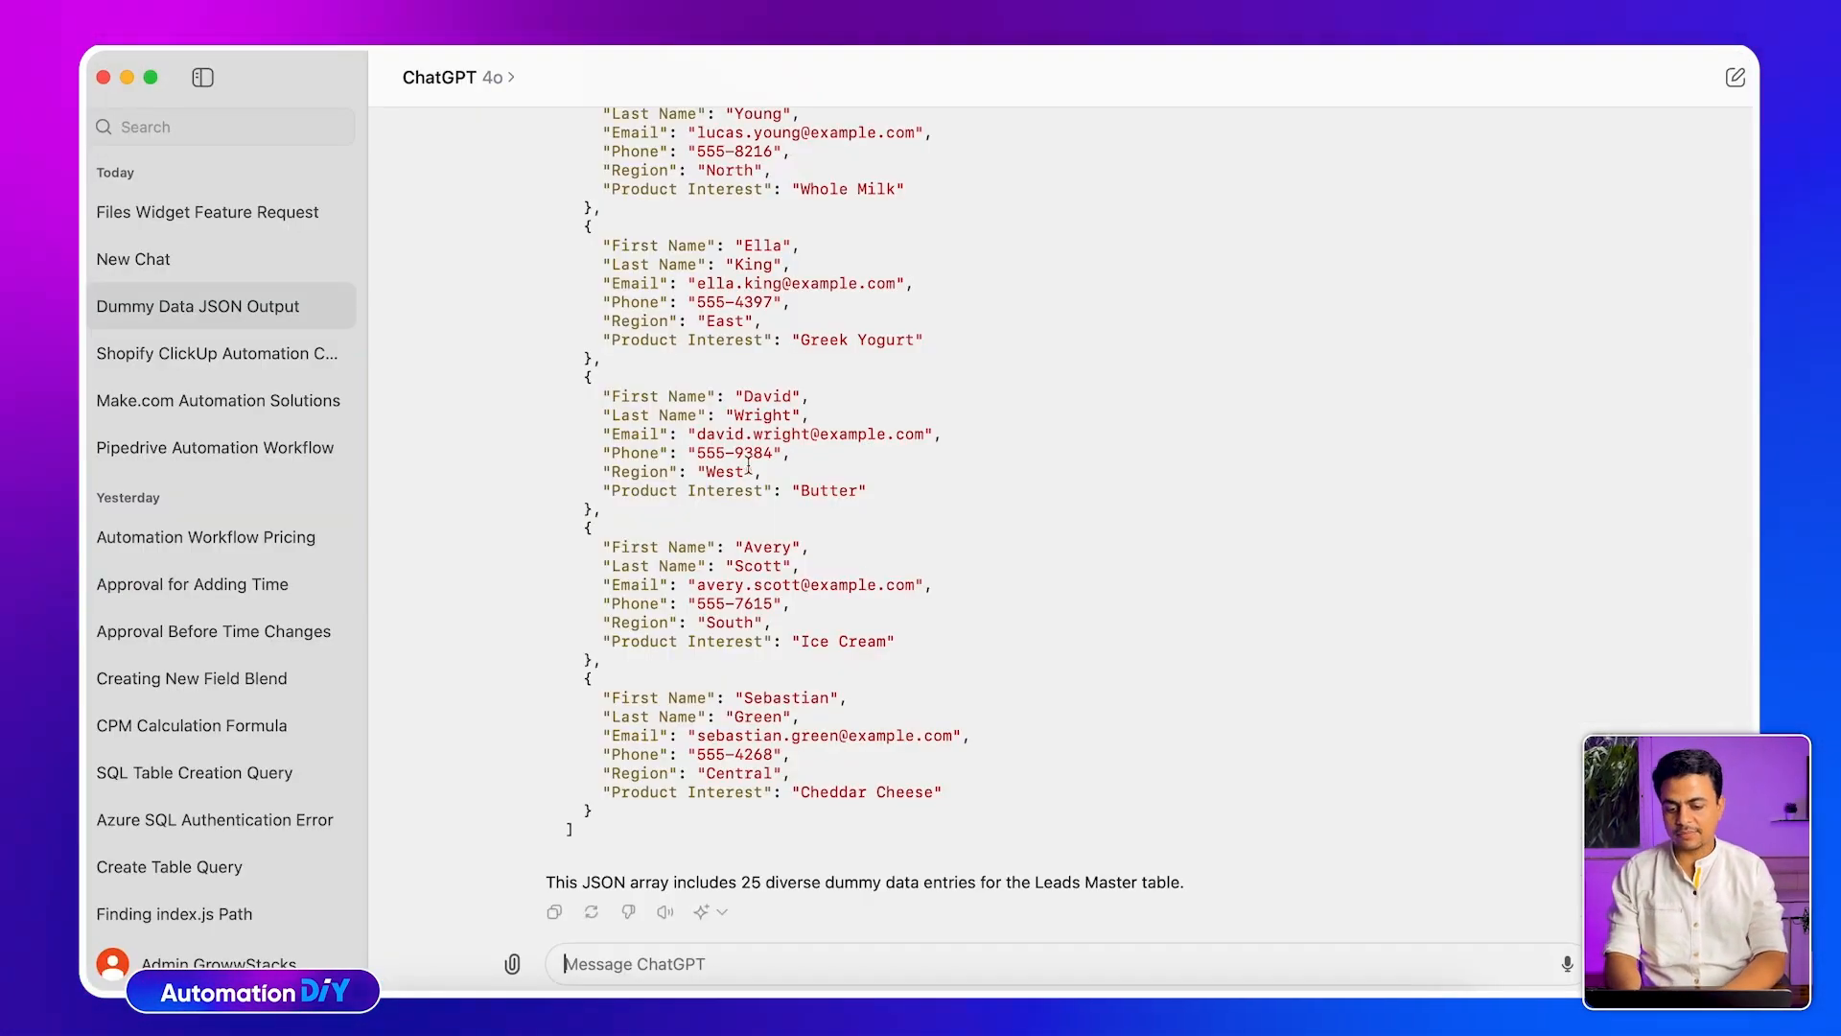
pyautogui.scroll(15, 731, 383)
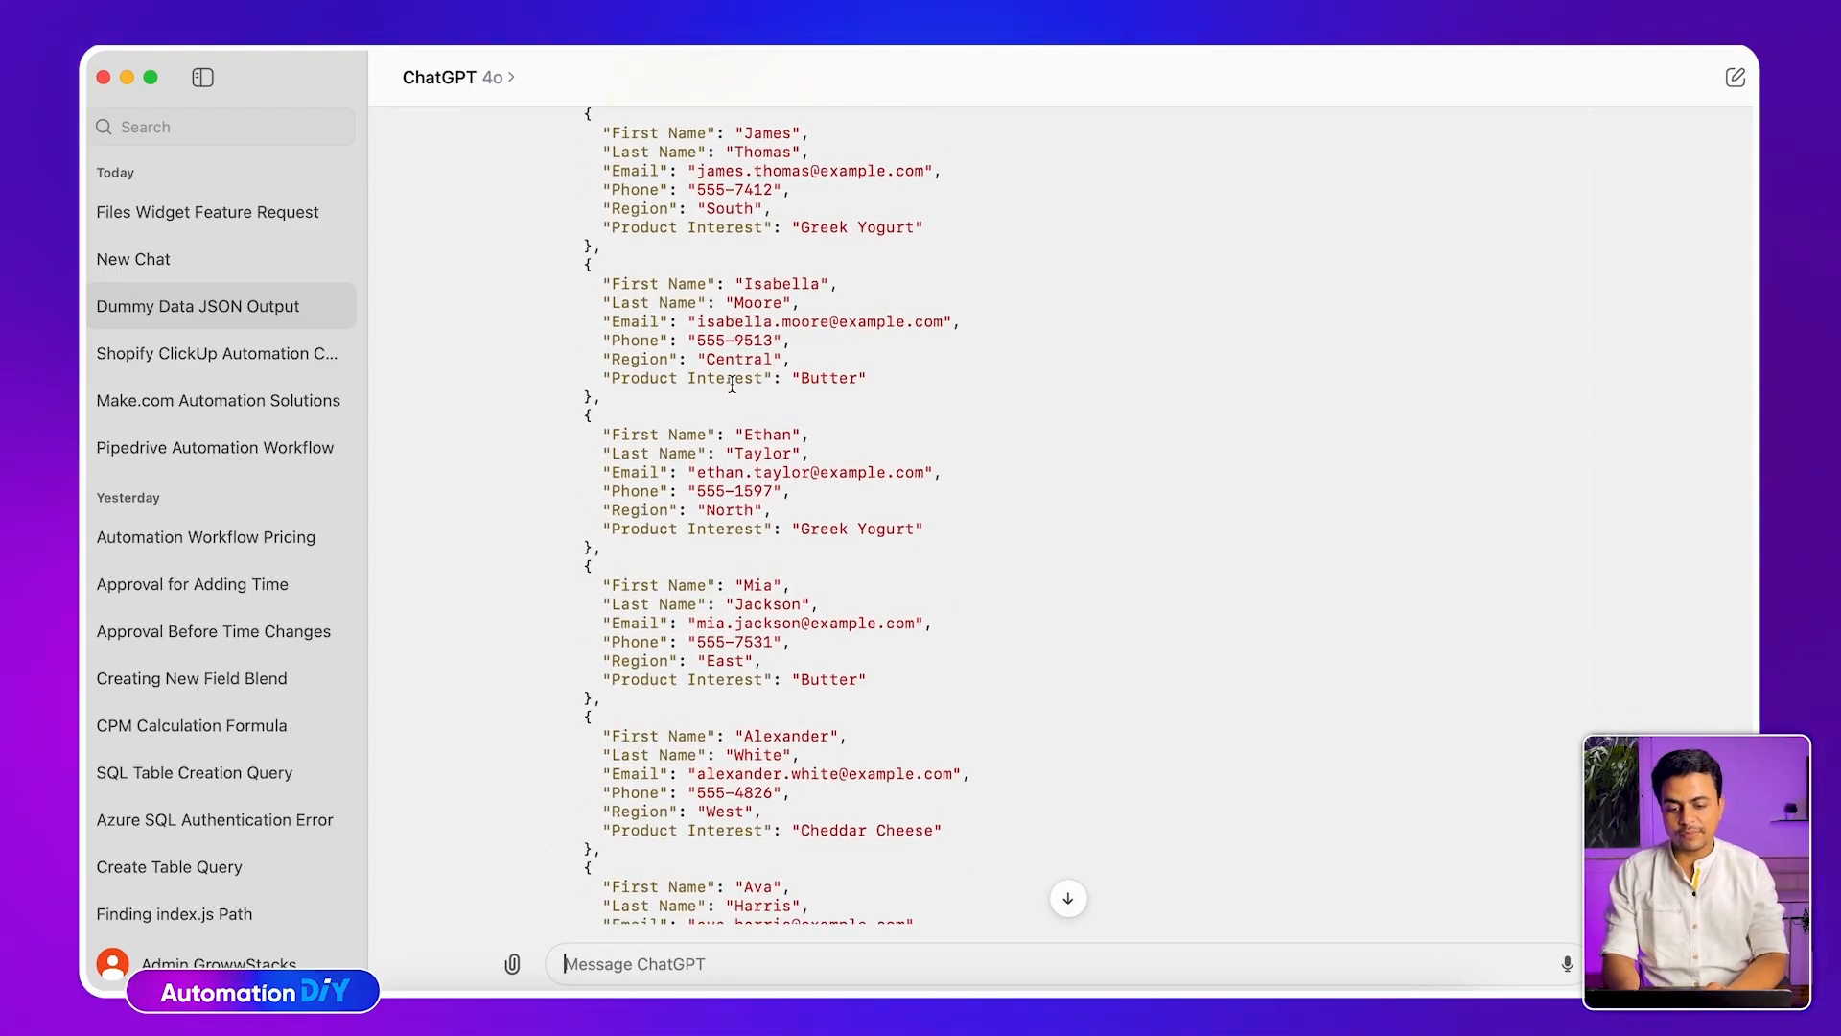
pyautogui.scroll(-5, 732, 384)
pyautogui.scroll(-10, 732, 383)
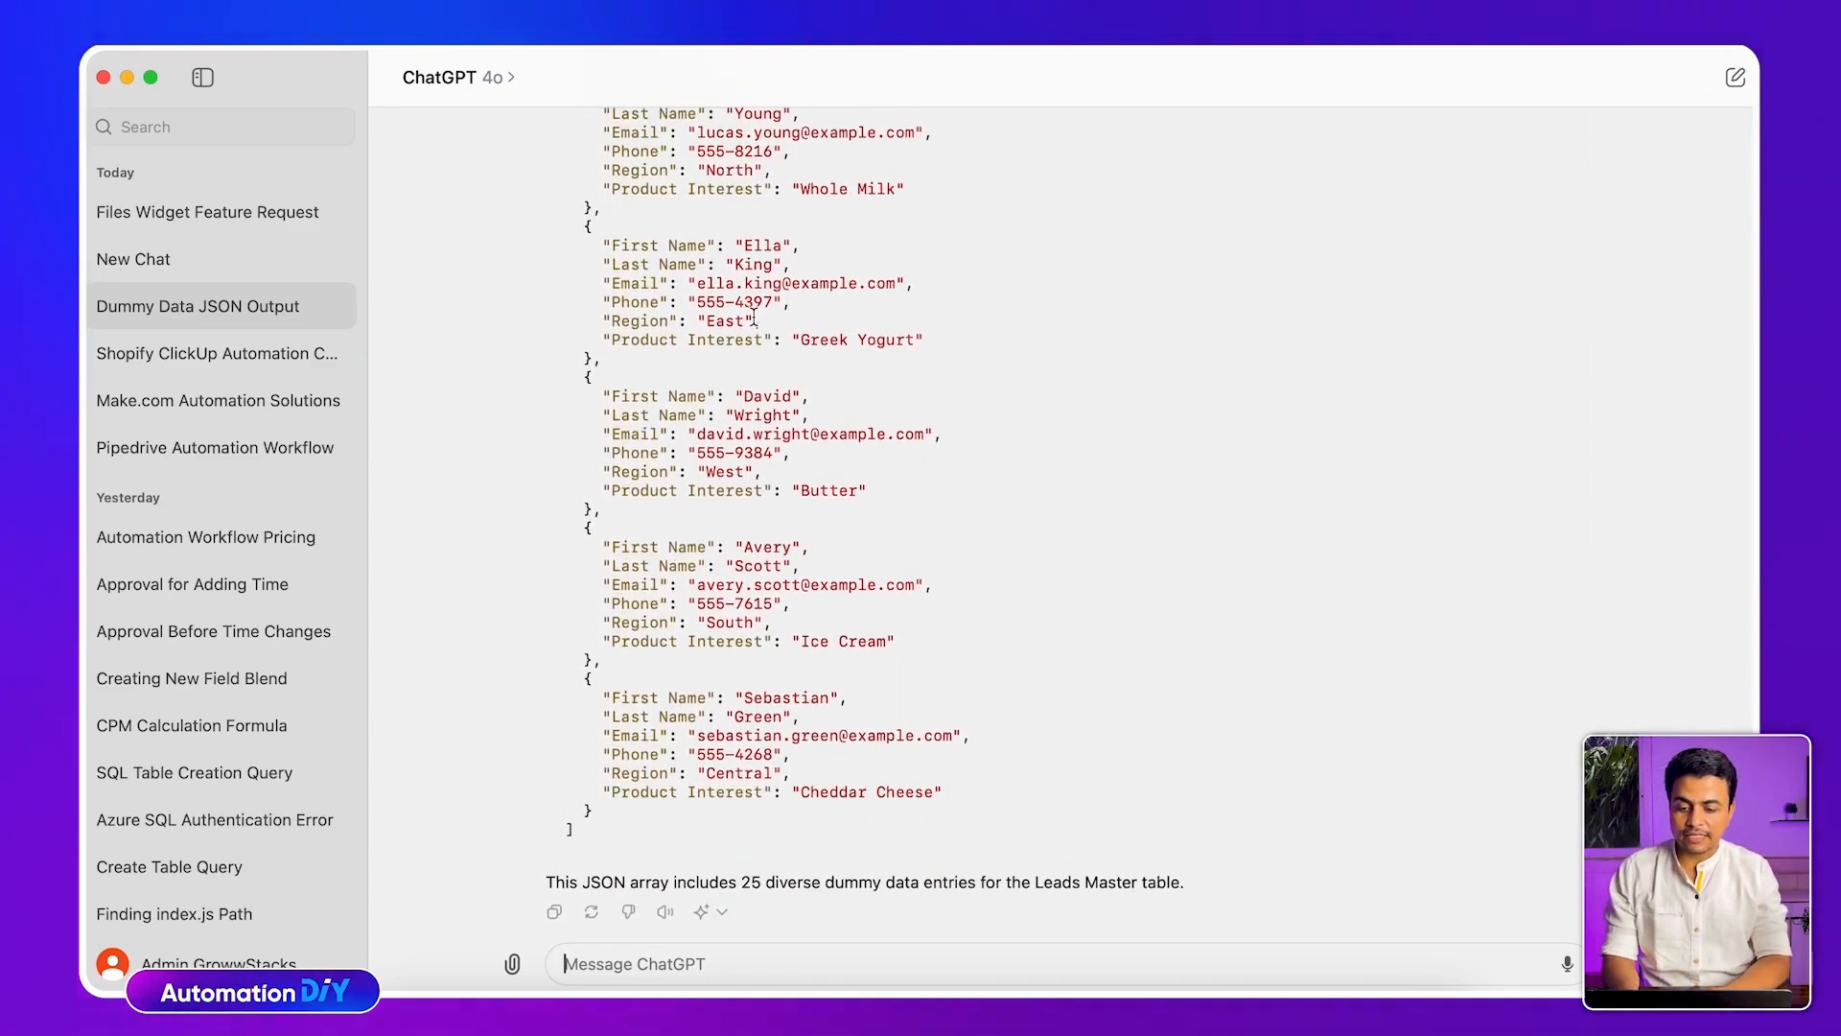
# Return to Google Sheets and check the allocated leads counts in the Sales Team Master sheet
pyautogui.press('super+Tab')
pyautogui.click(480, 980)
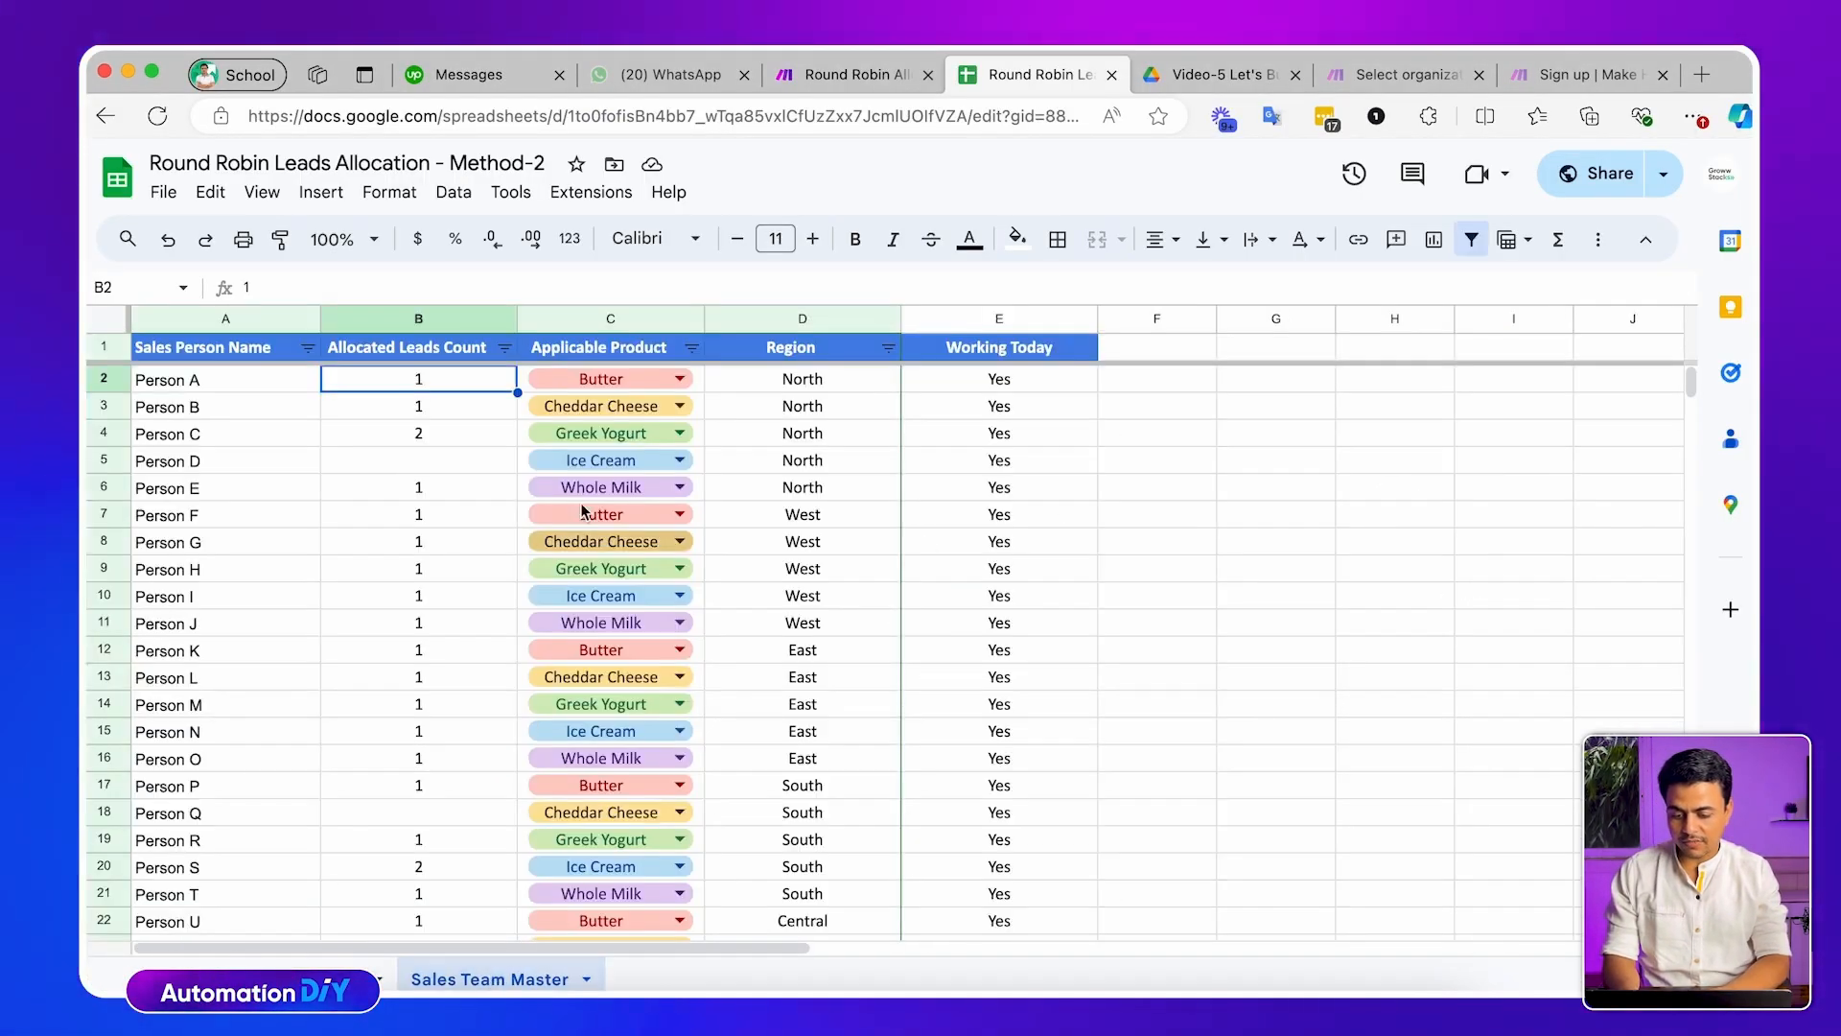
pyautogui.scroll(-3, 383, 760)
pyautogui.scroll(3, 382, 761)
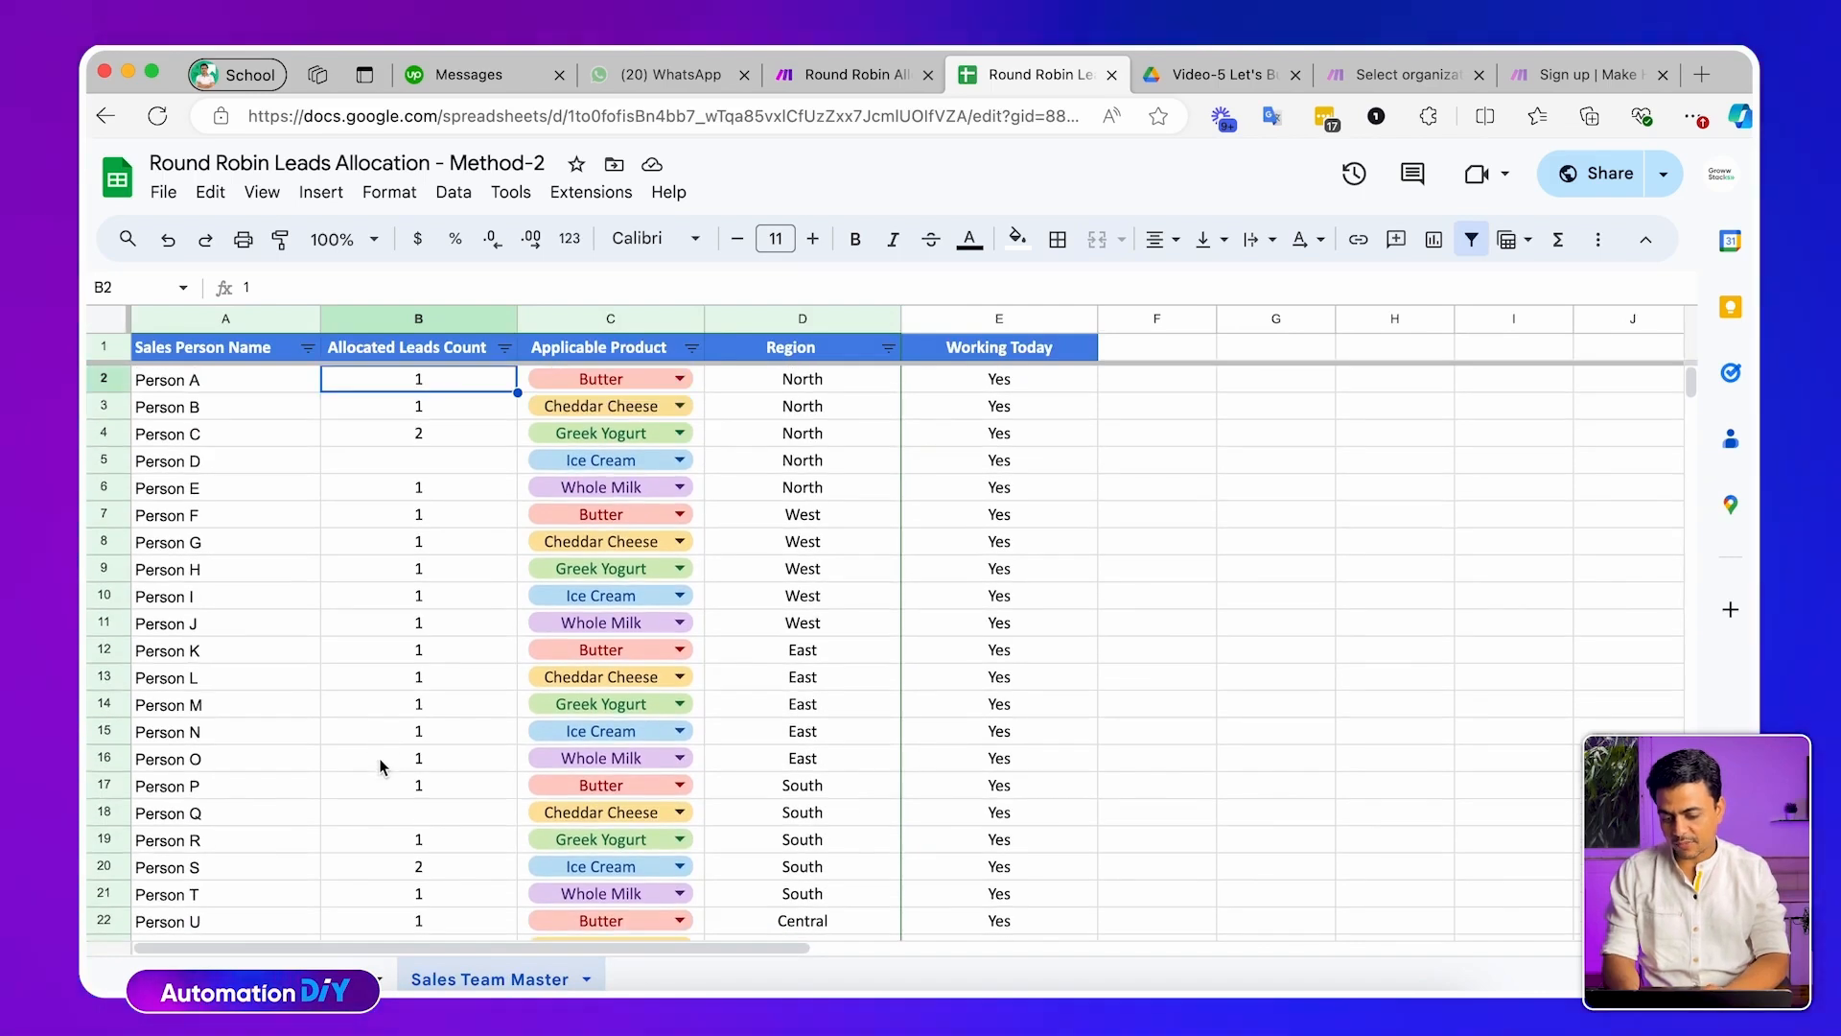
pyautogui.moveTo(410, 462); pyautogui.dragTo(413, 702)
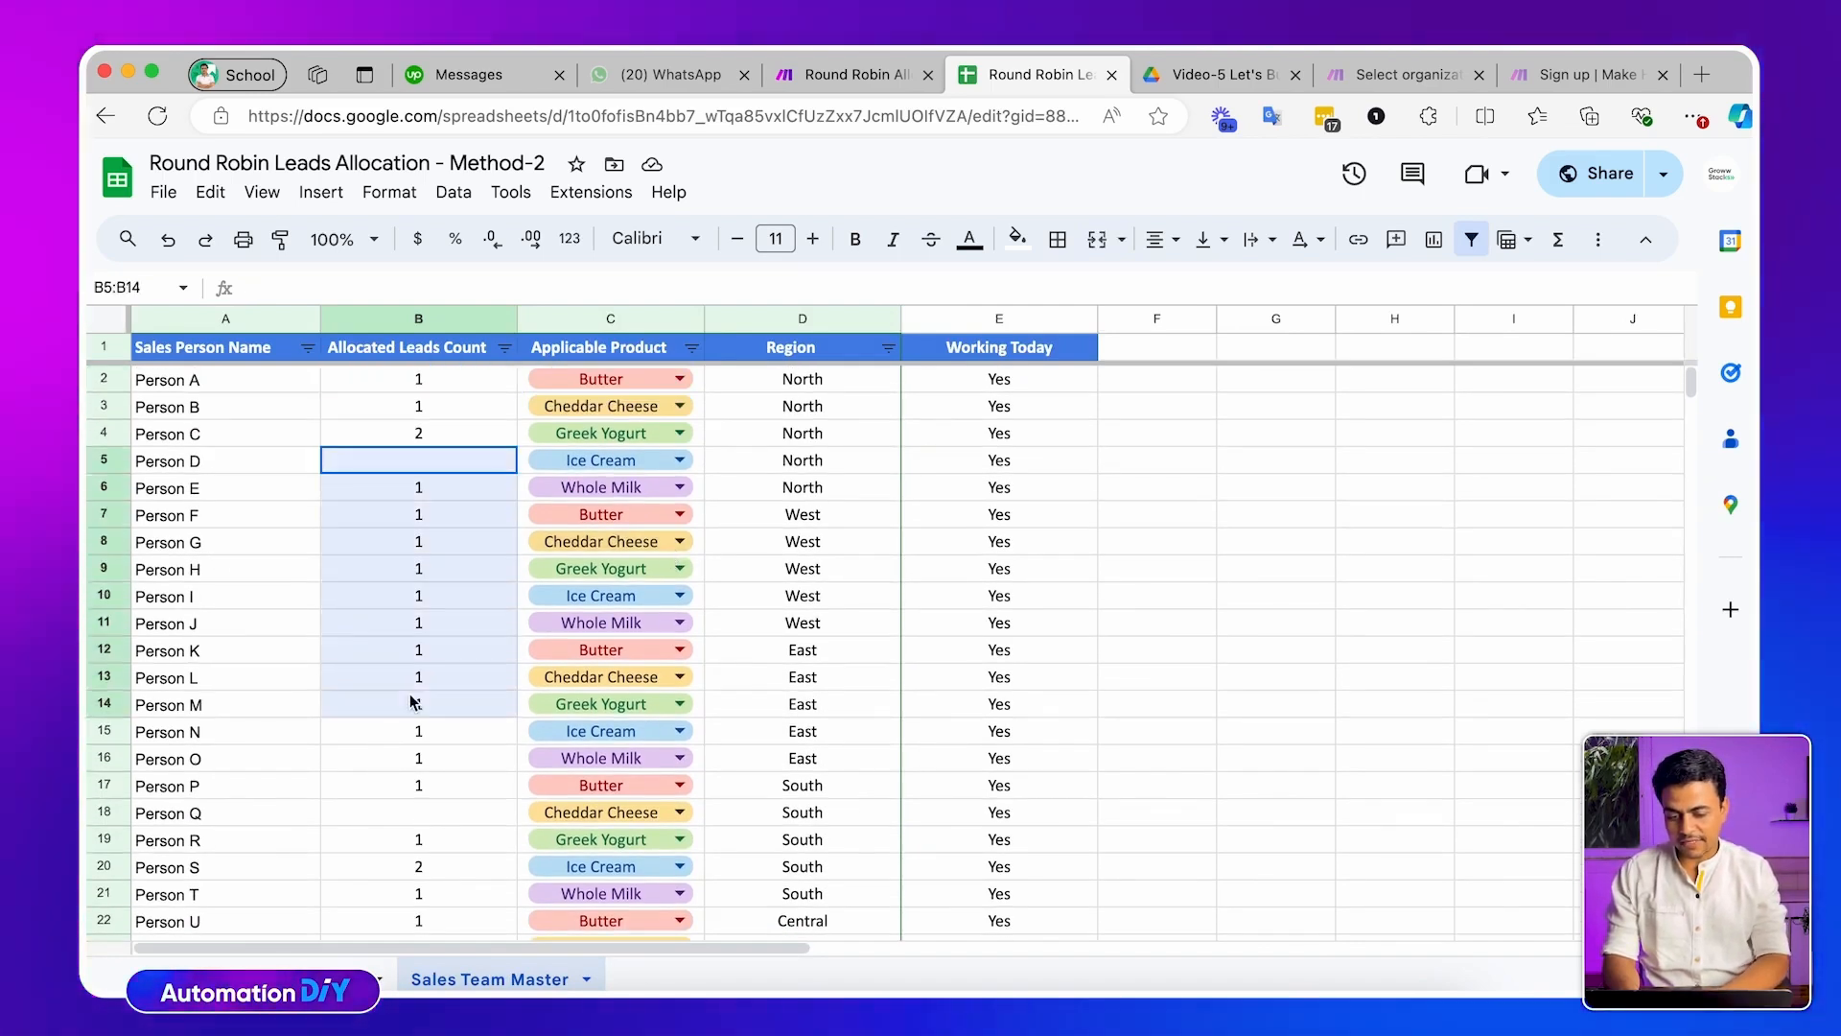
# Switch to ChatGPT and send the prompt "Create a set of 25 new records with repetition of Product and Region"
pyautogui.press('super+Tab')
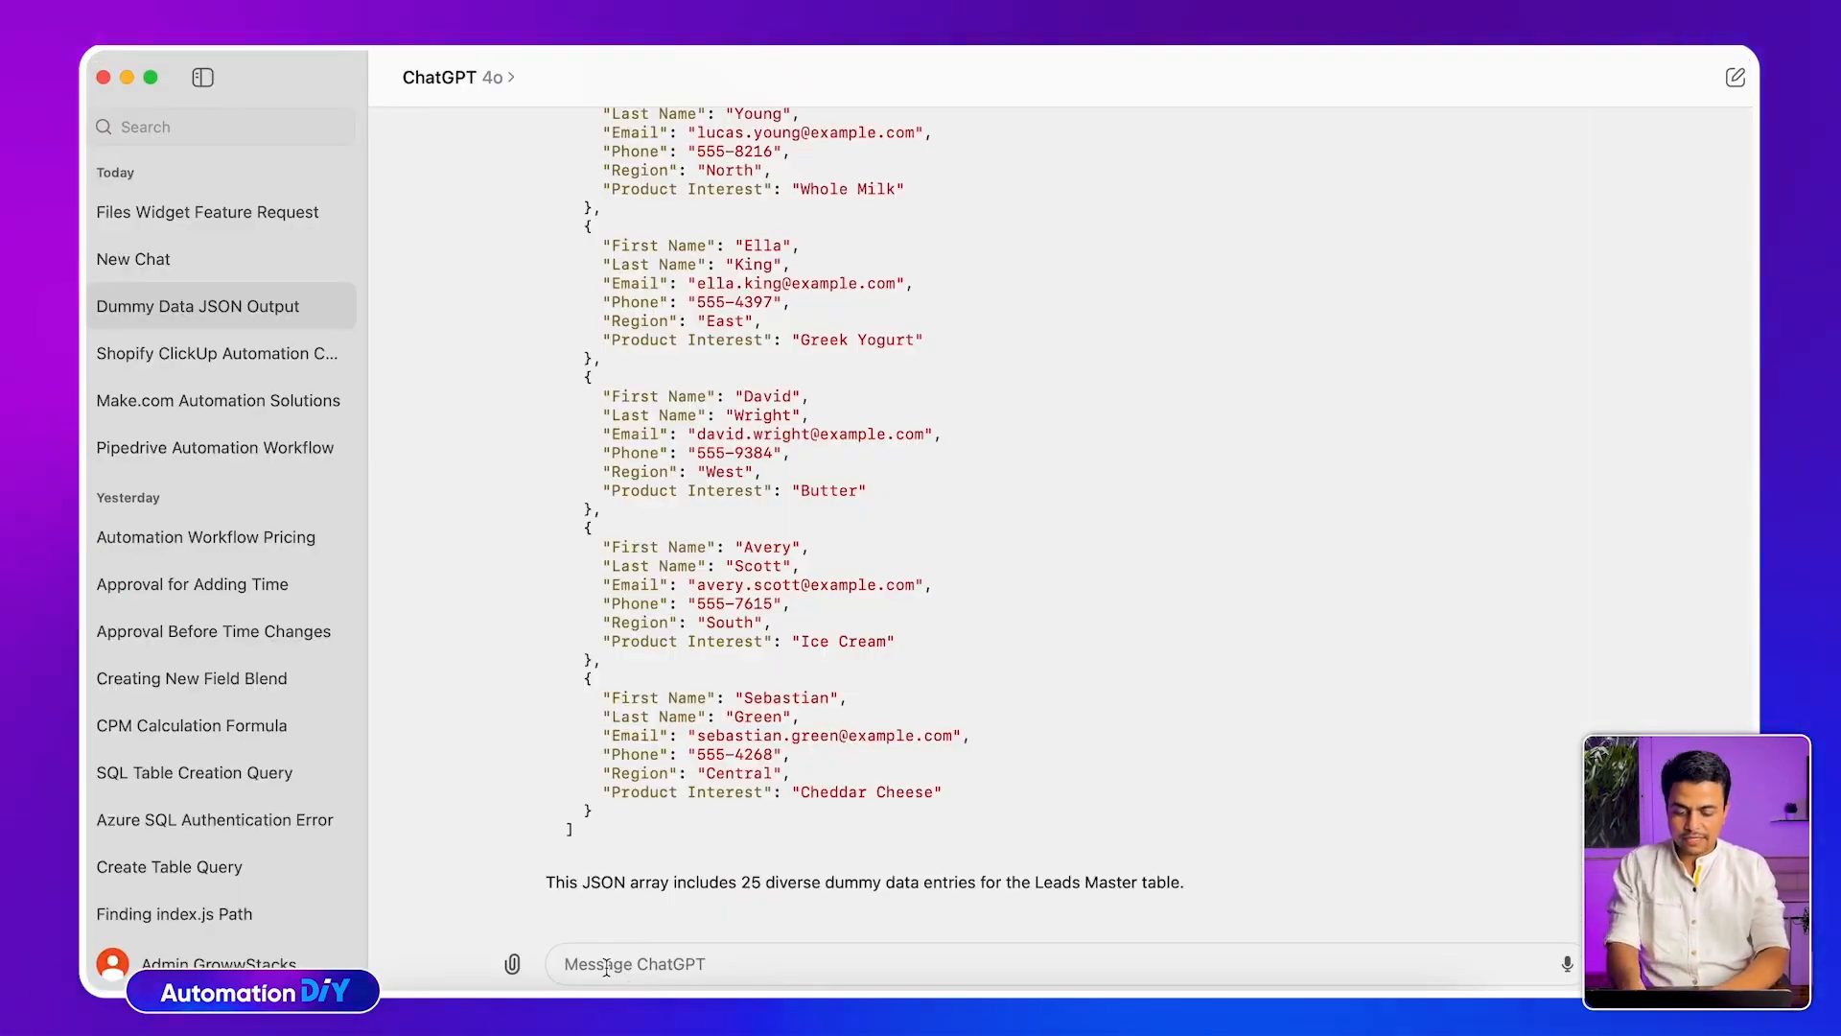
pyautogui.write('Create ')
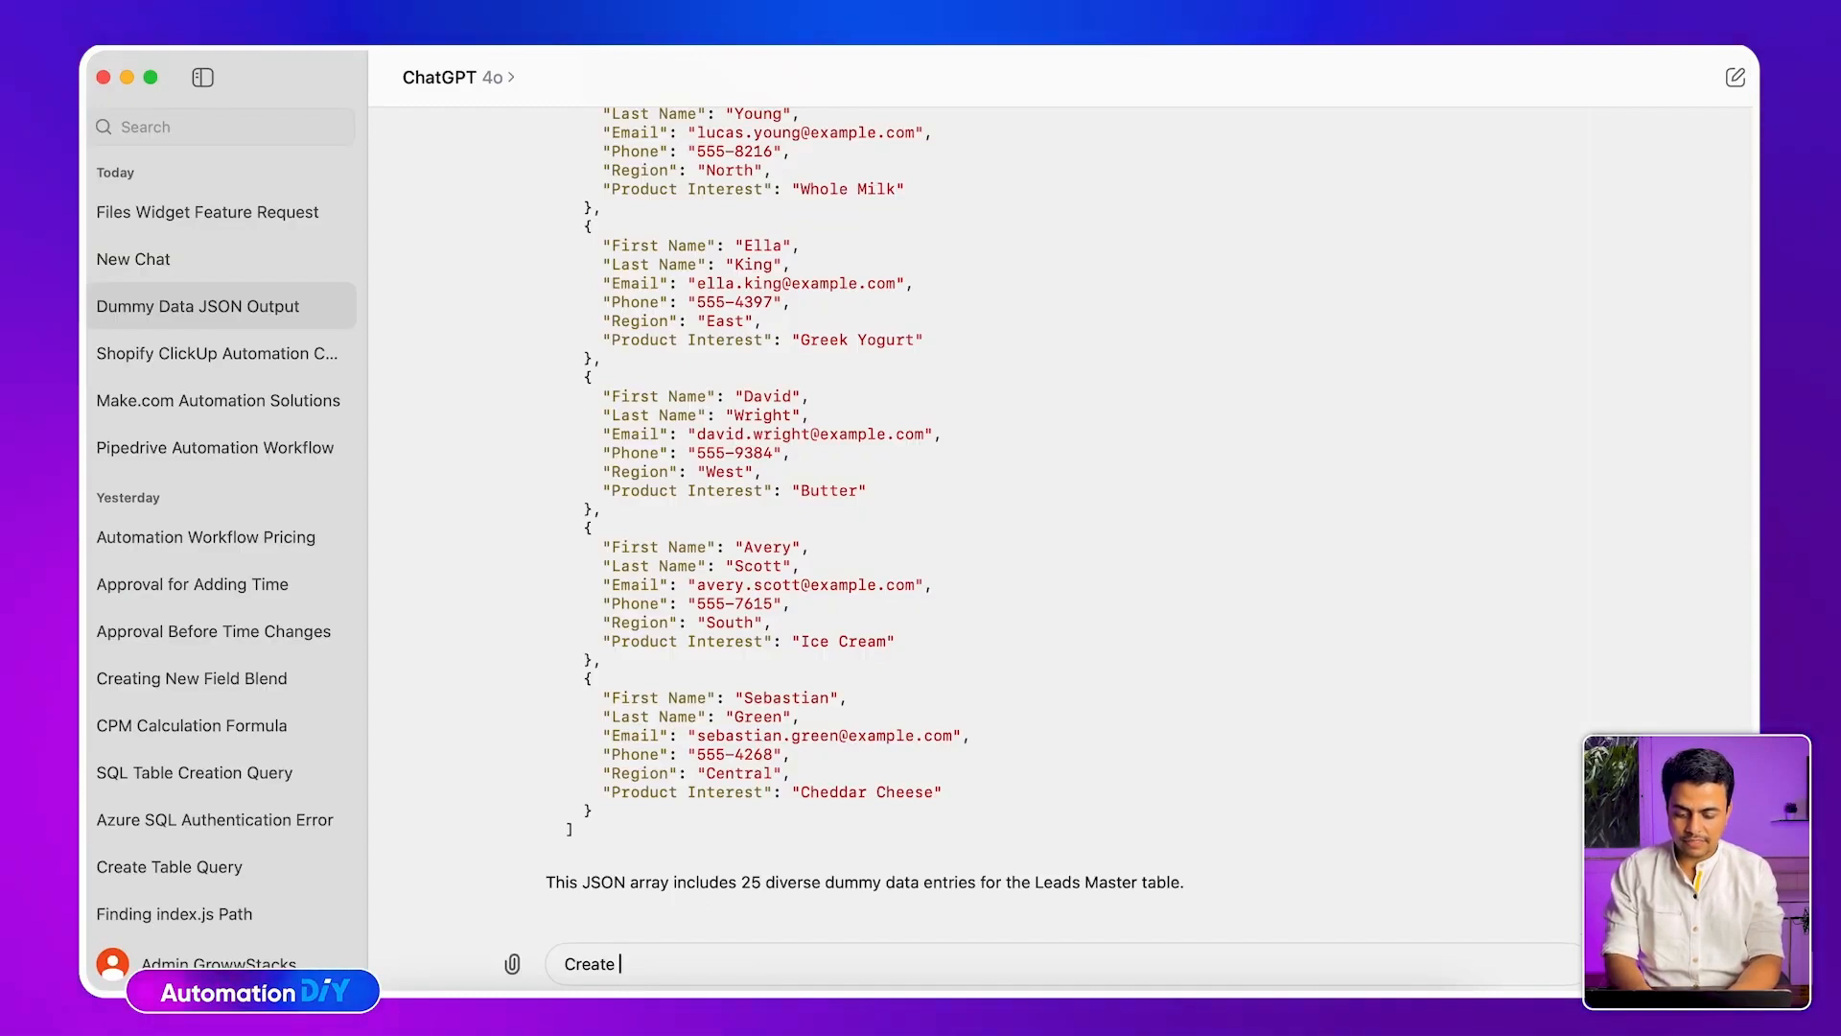
pyautogui.write('a set of 25 ')
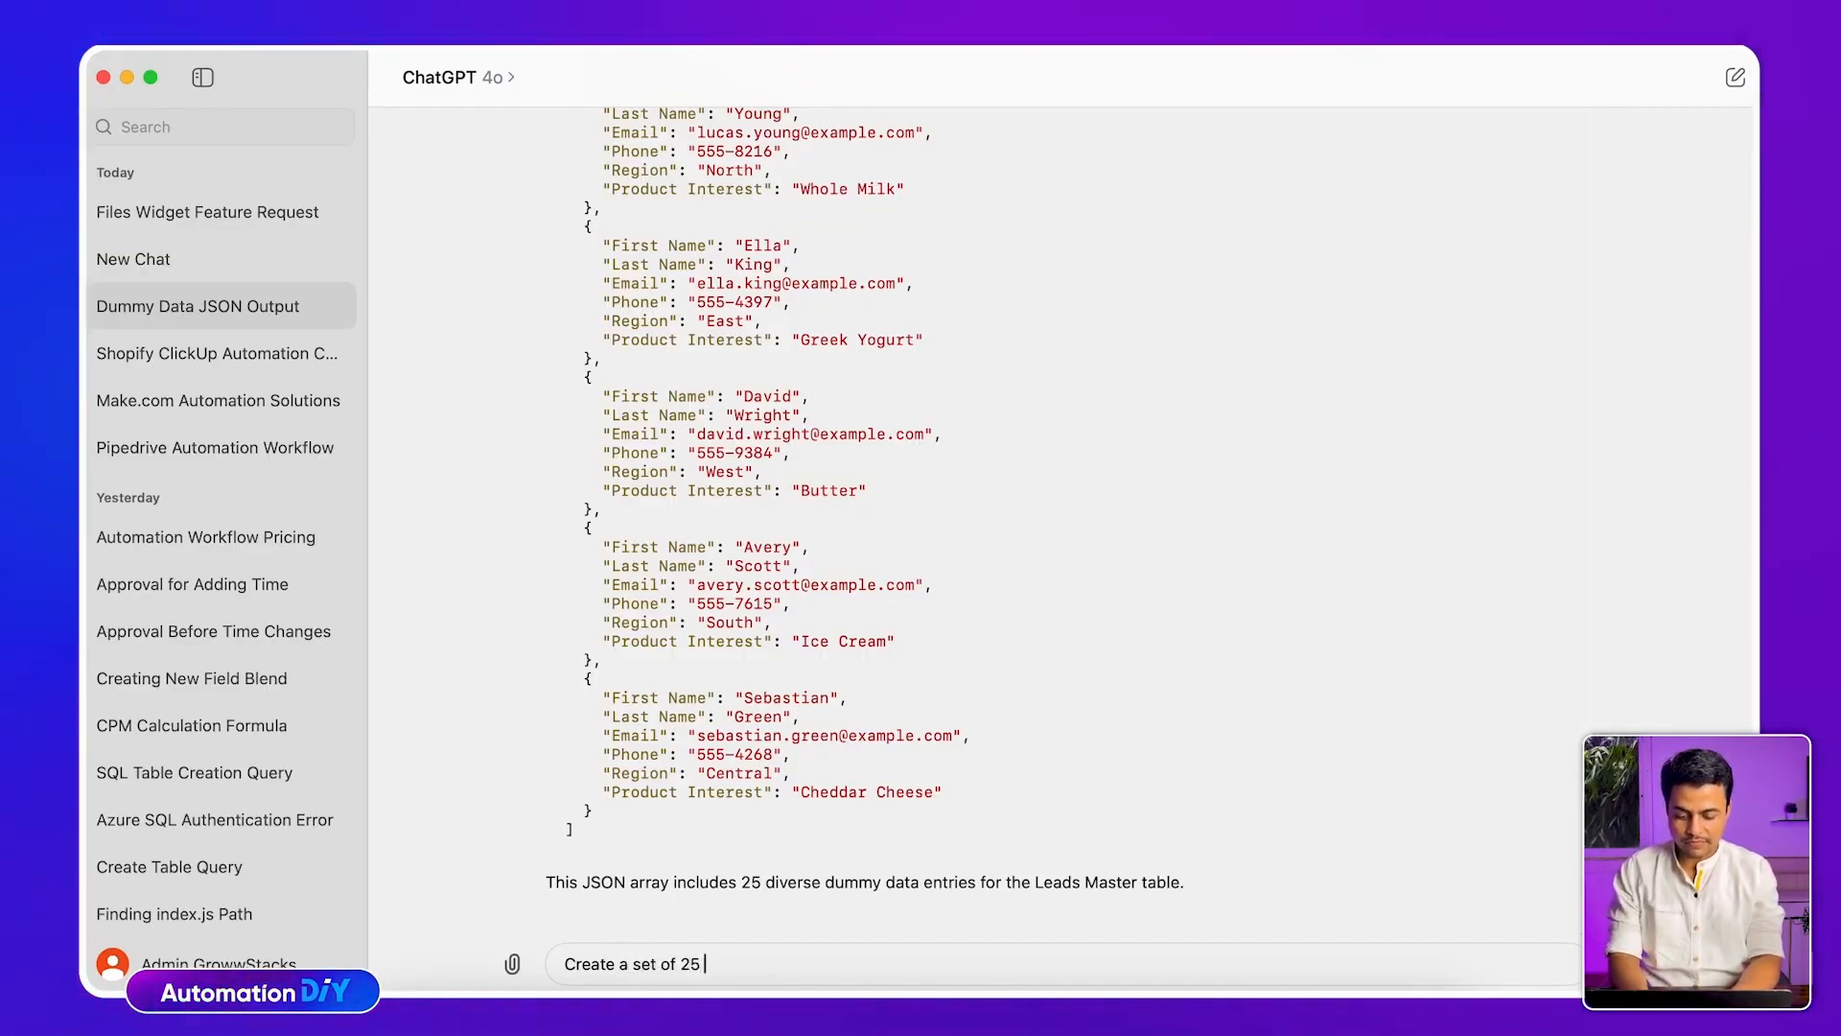
pyautogui.write('records')
pyautogui.hotkey('alt', 'Left')
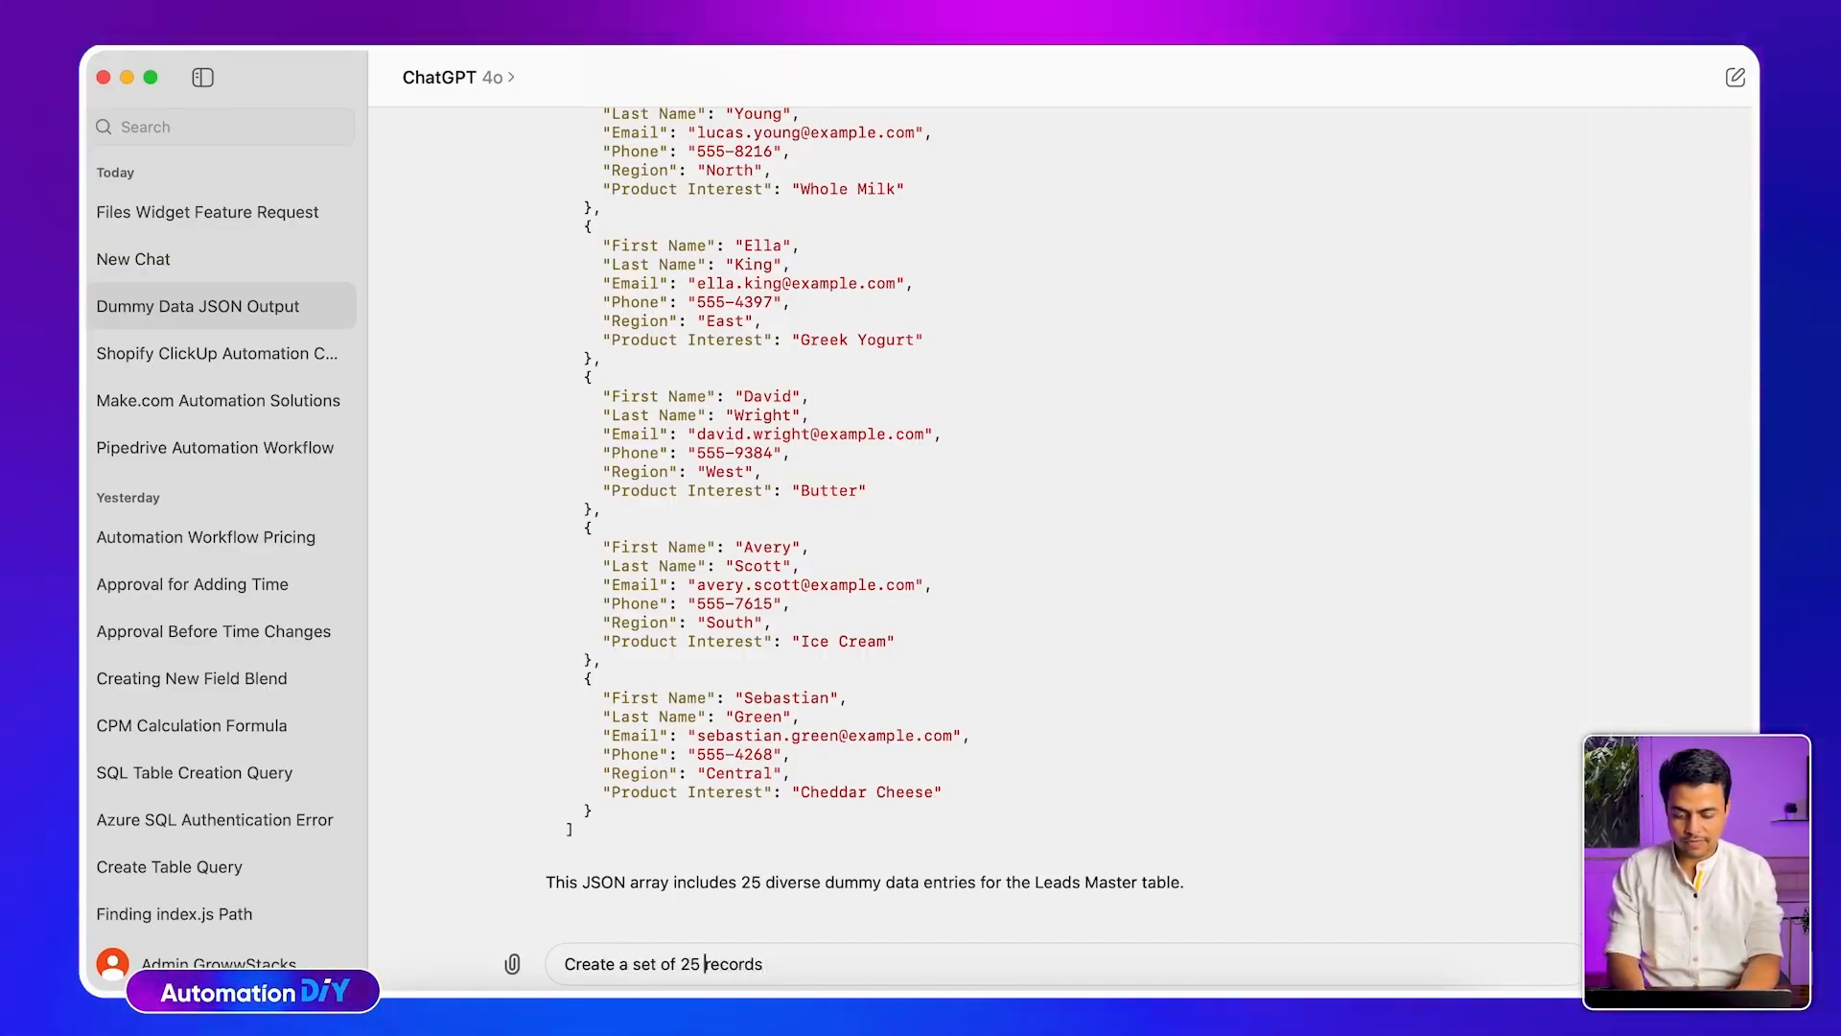
pyautogui.write('new')
pyautogui.press('super+Right')
pyautogui.write('with repet')
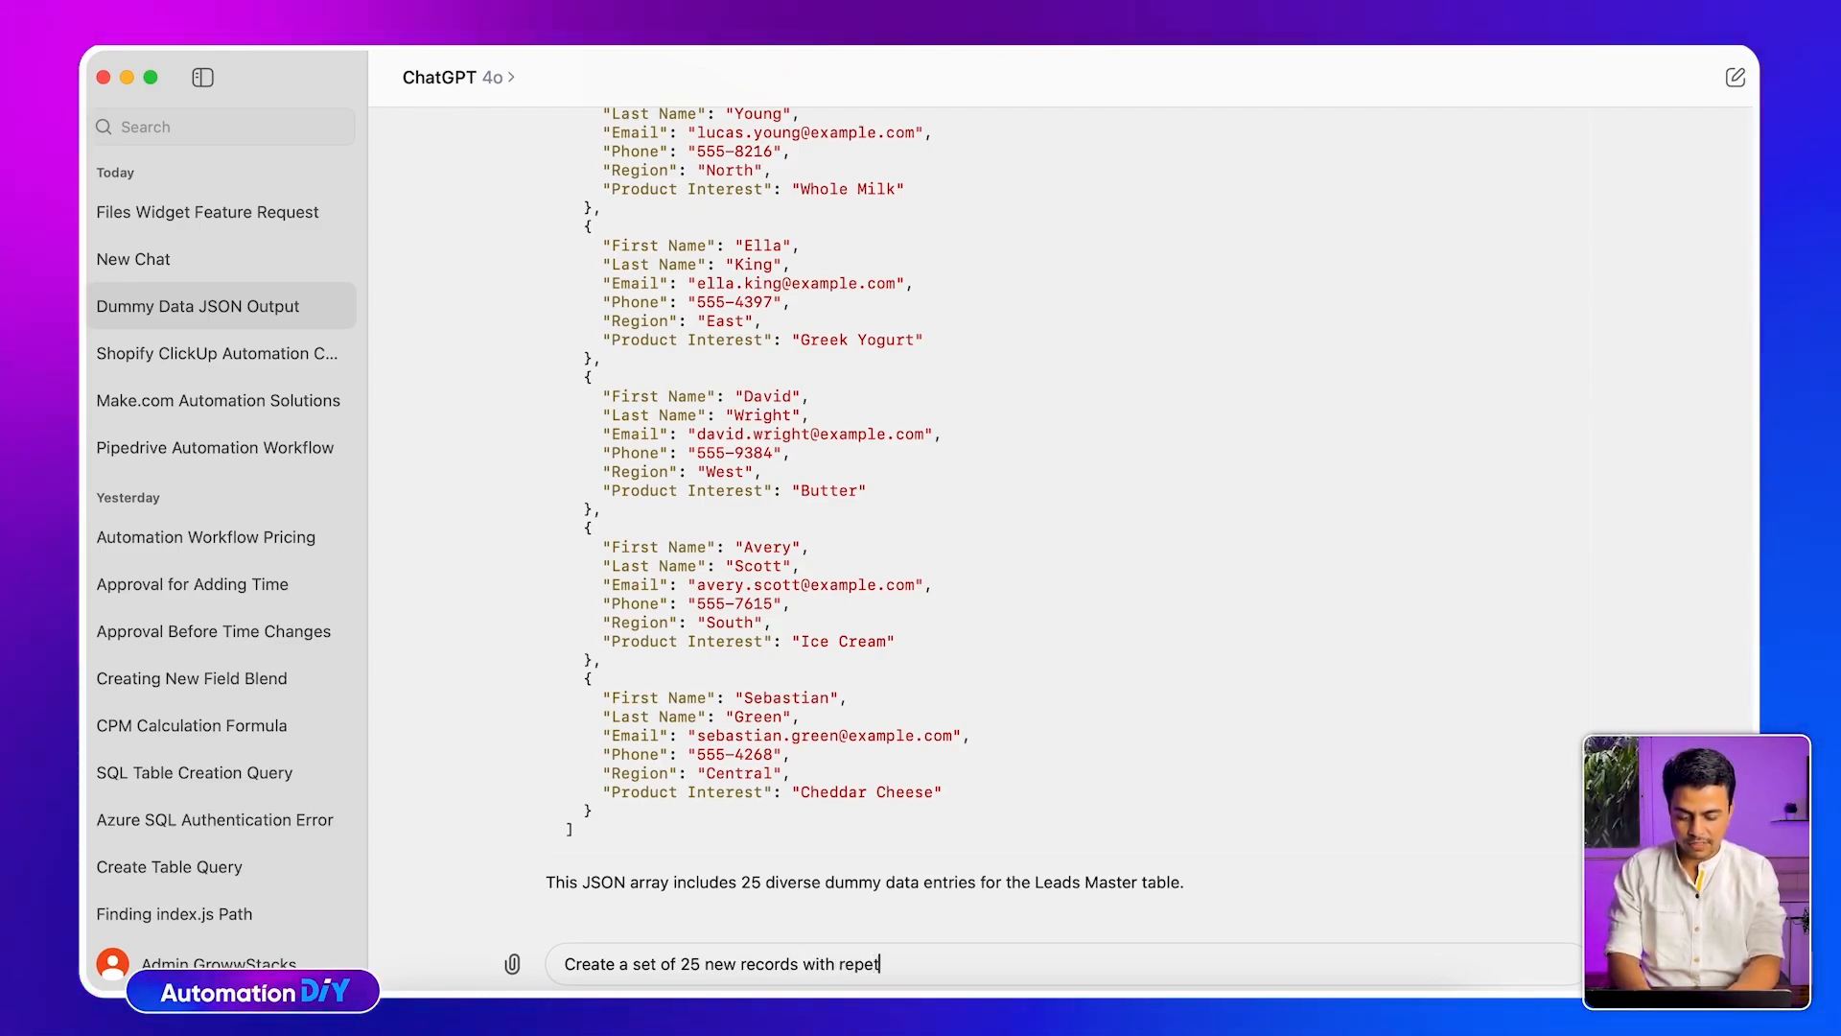
pyautogui.write('ition of Prid')
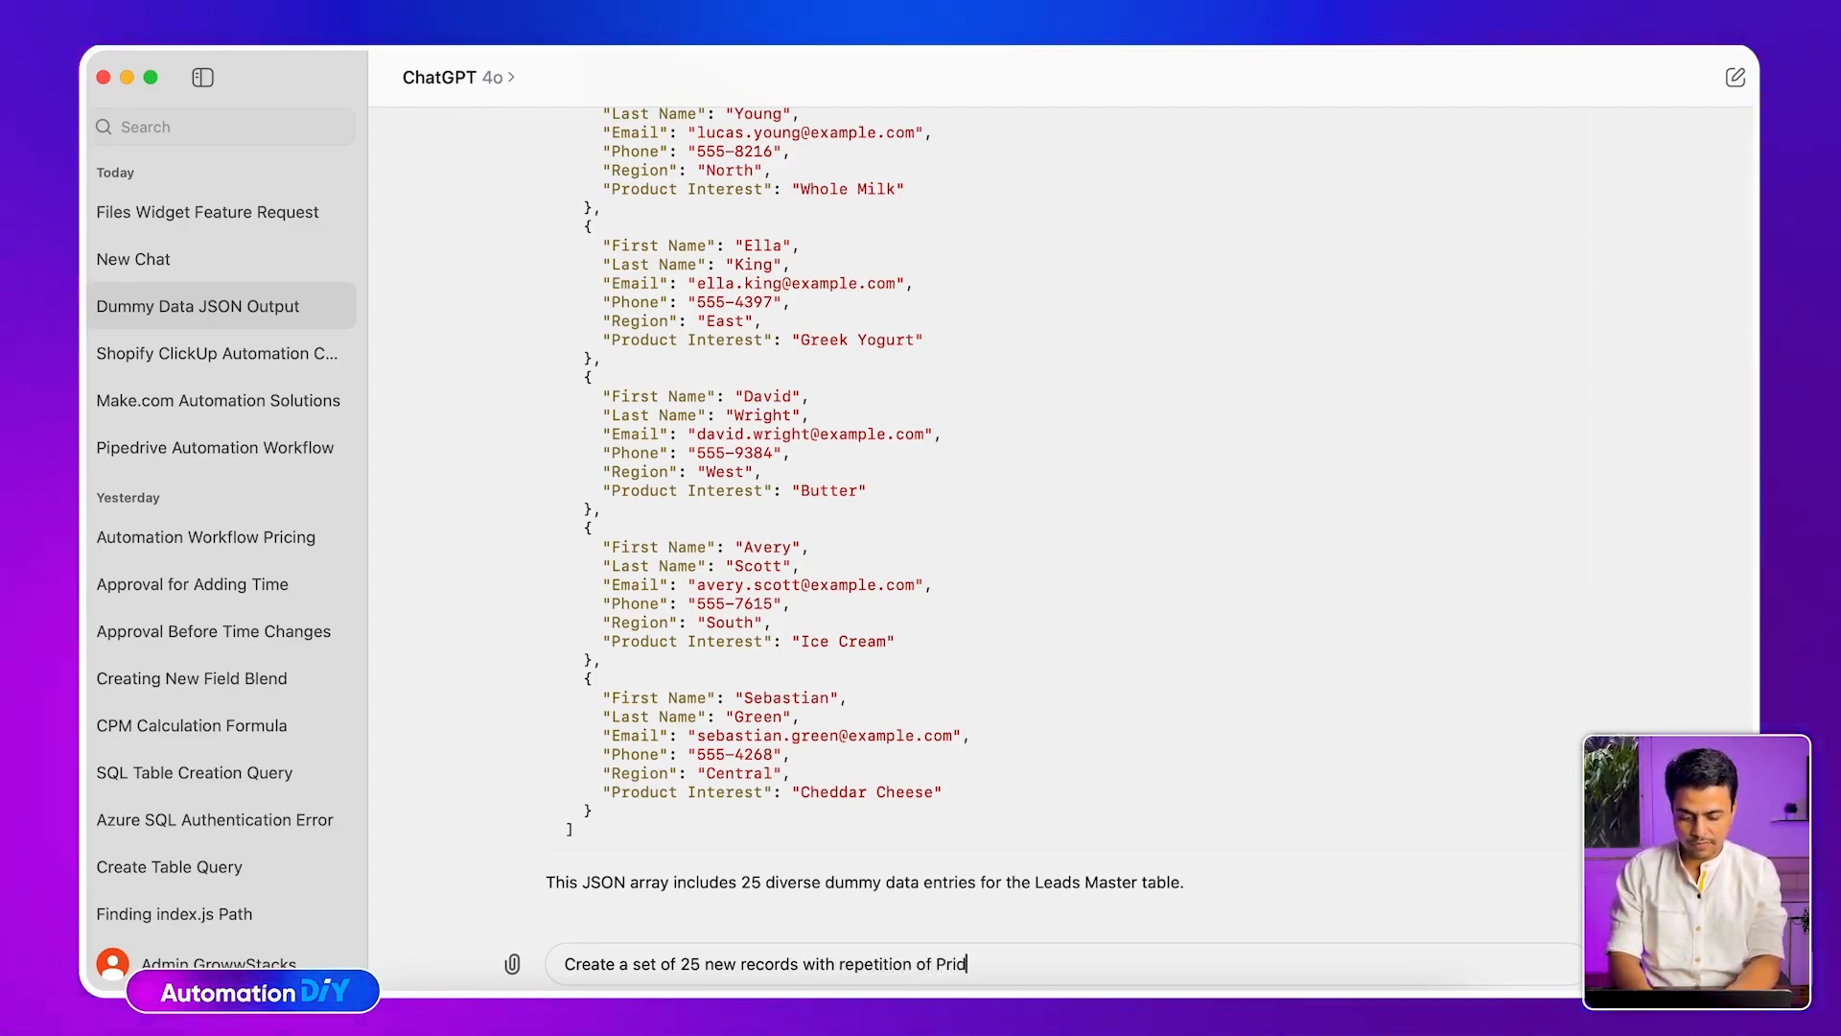
pyautogui.press('BackSpace')
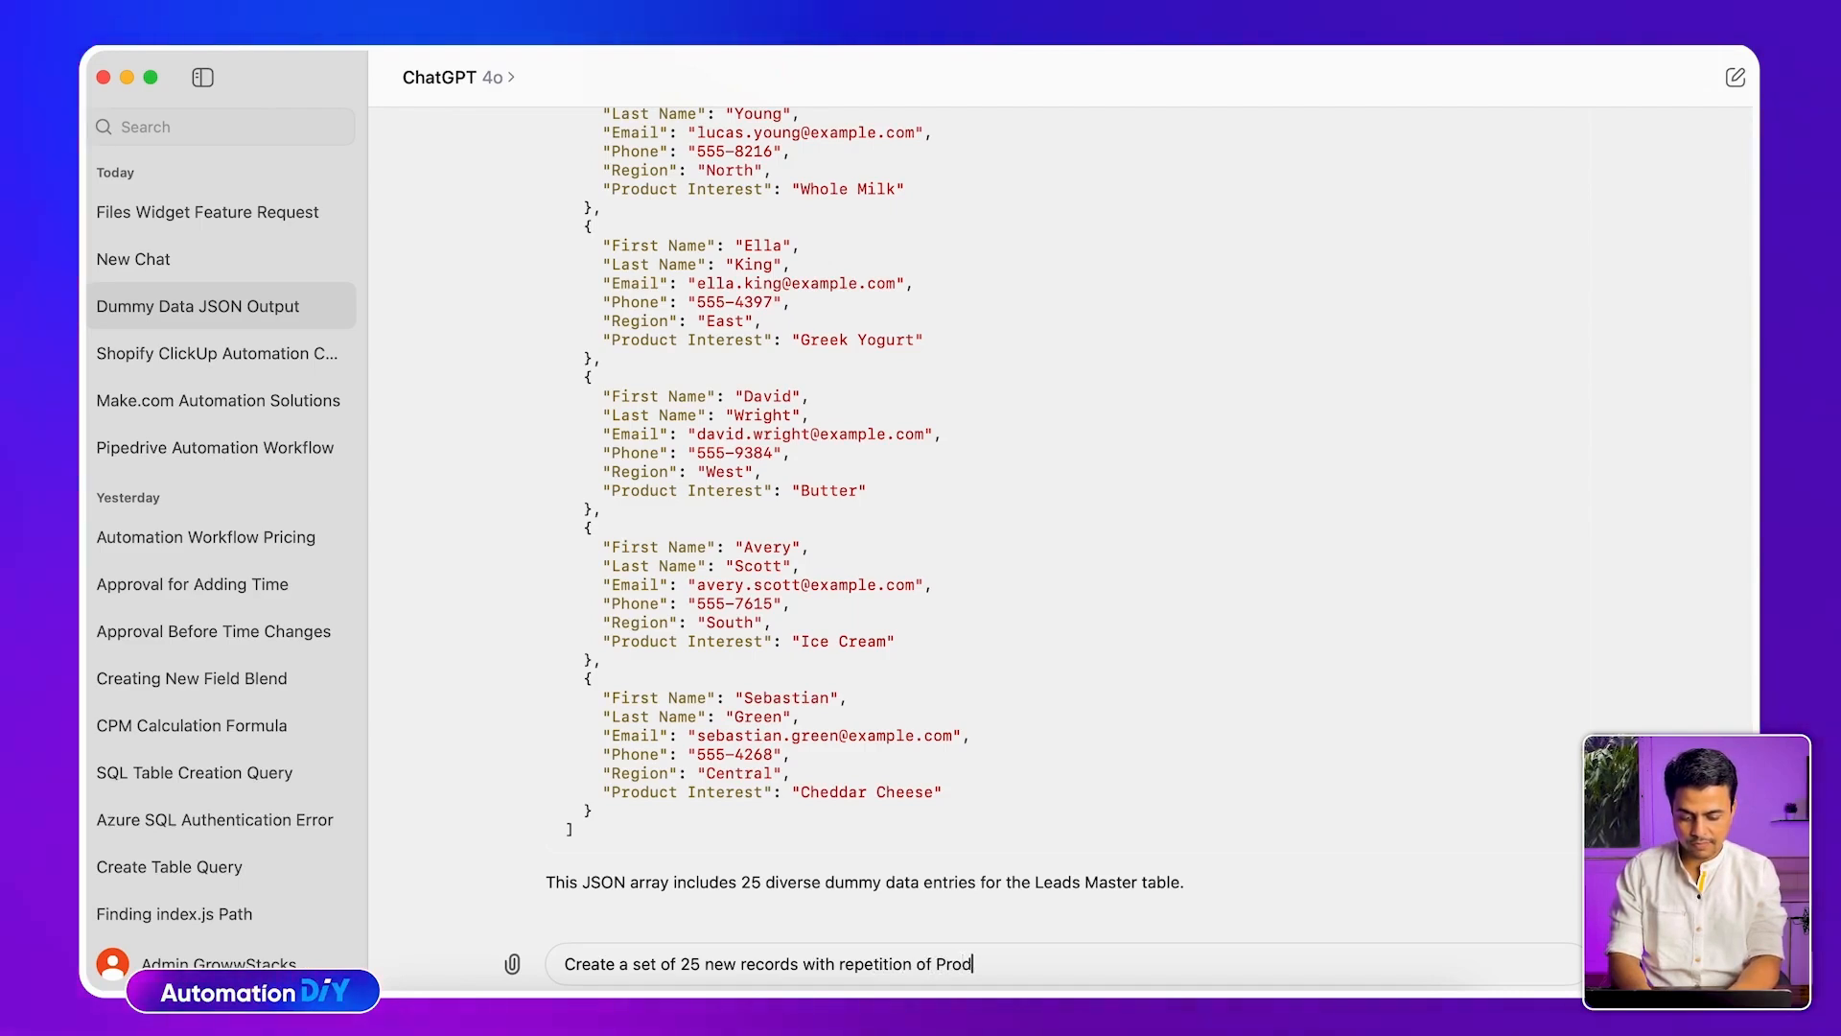
pyautogui.write('Region')
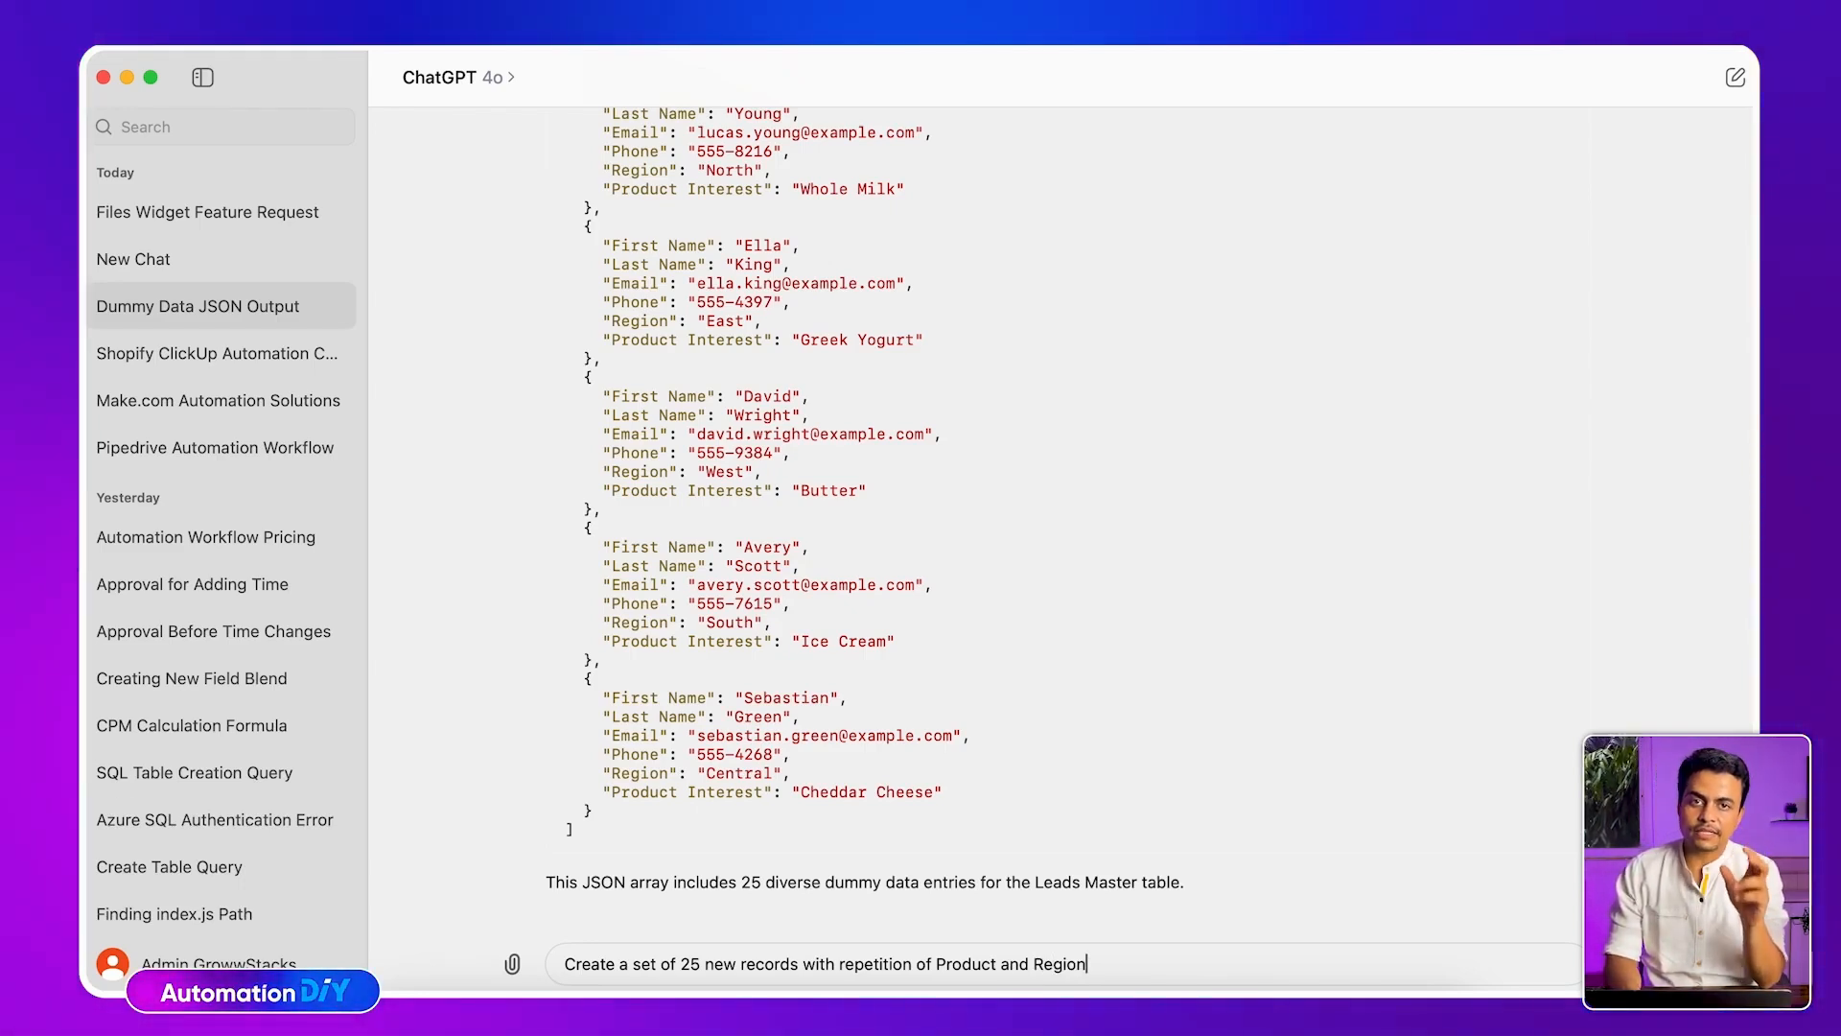
pyautogui.press('Return')
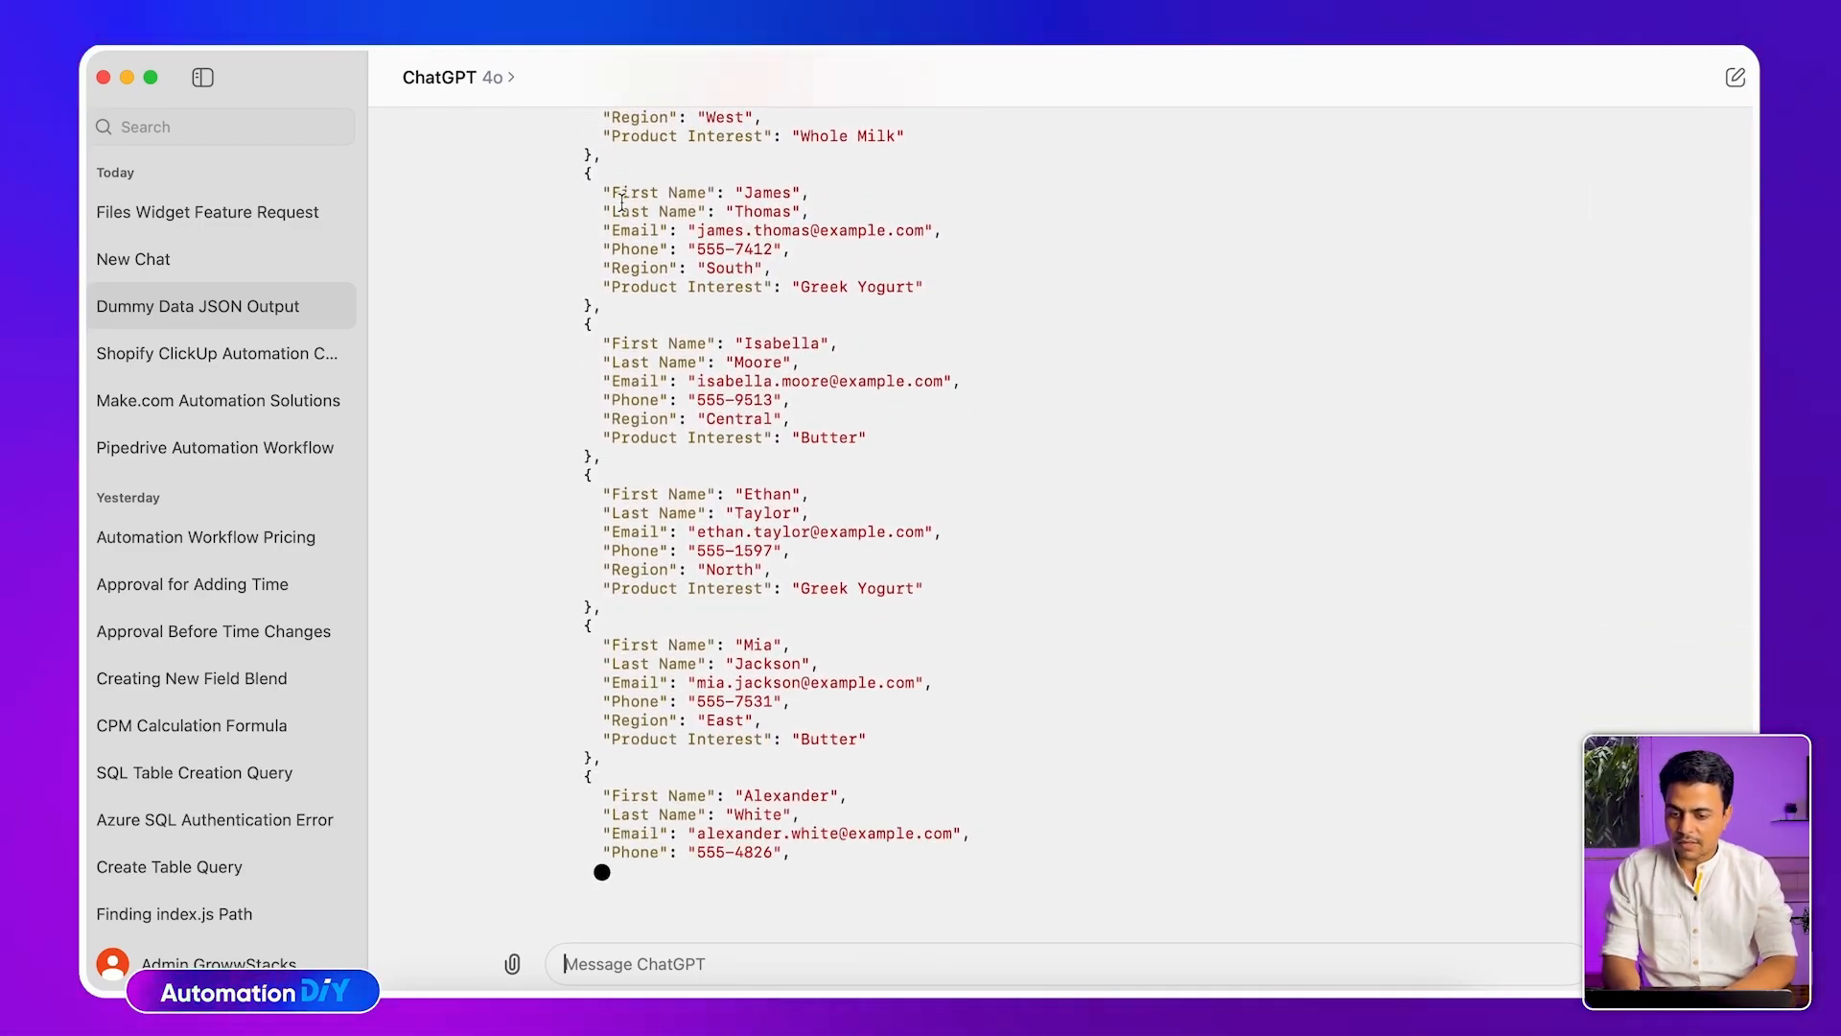
pyautogui.click(510, 84)
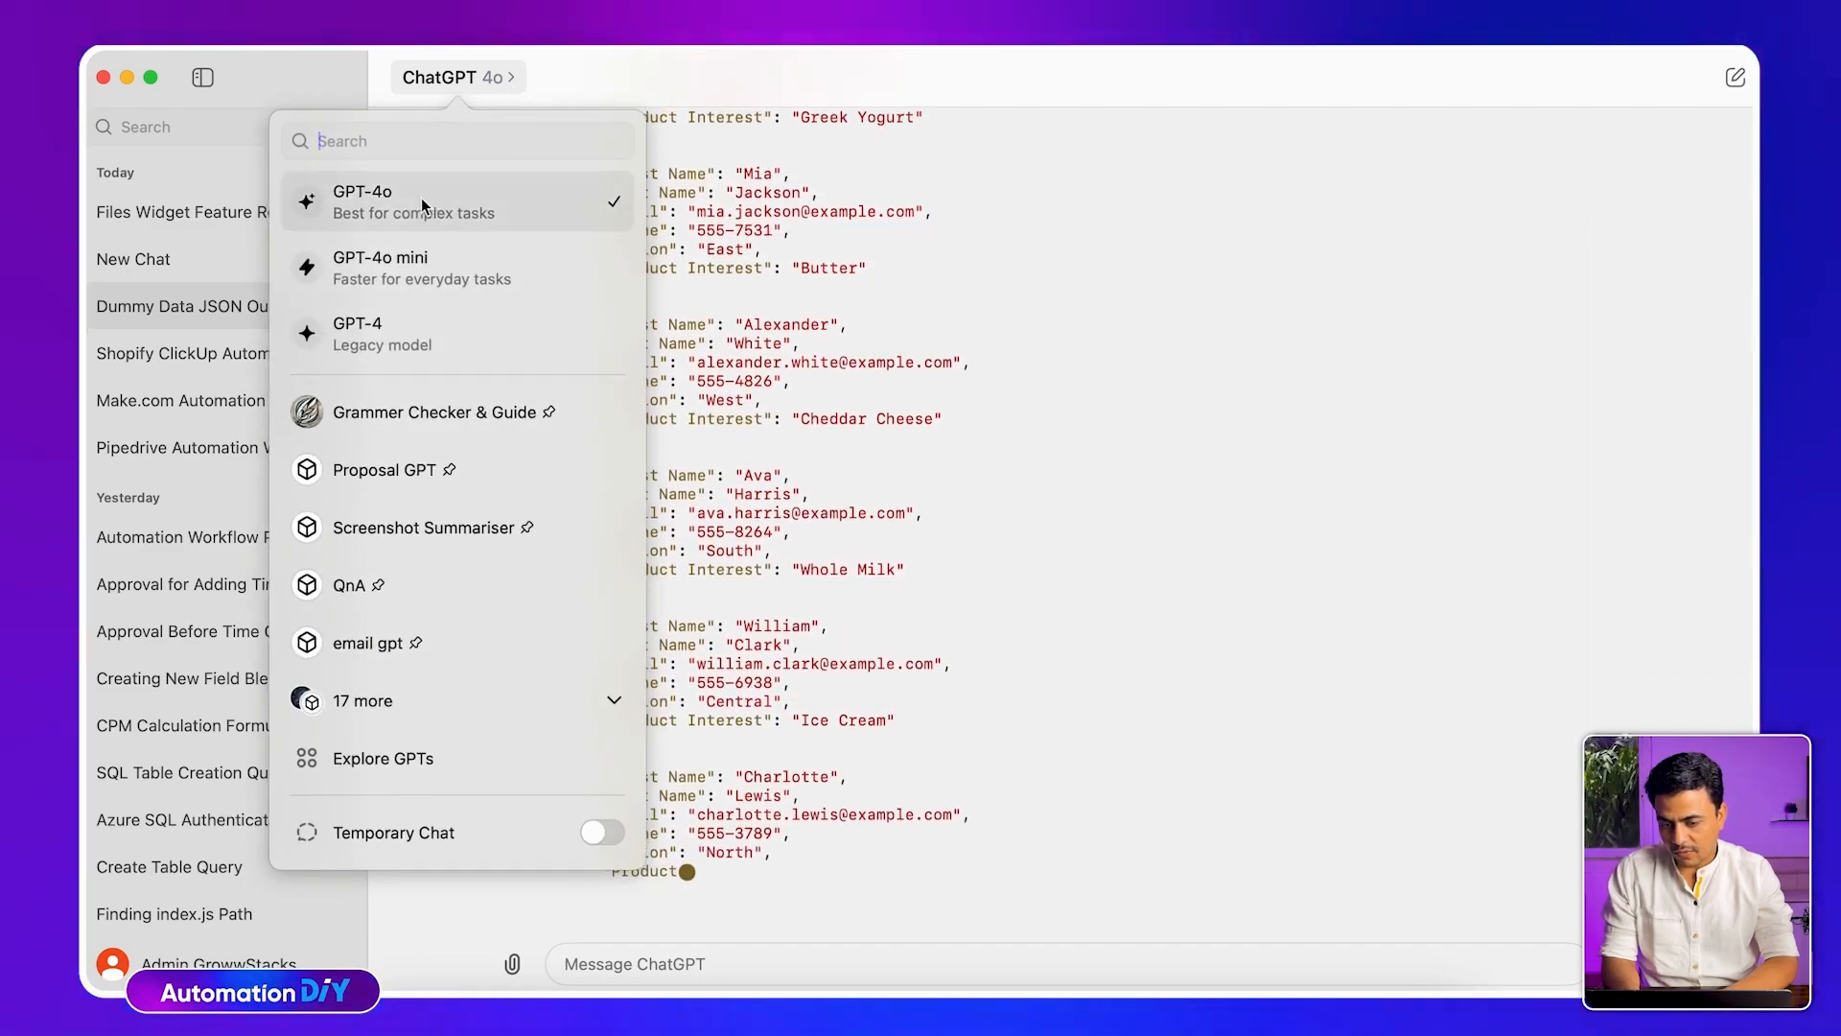
pyautogui.click(659, 81)
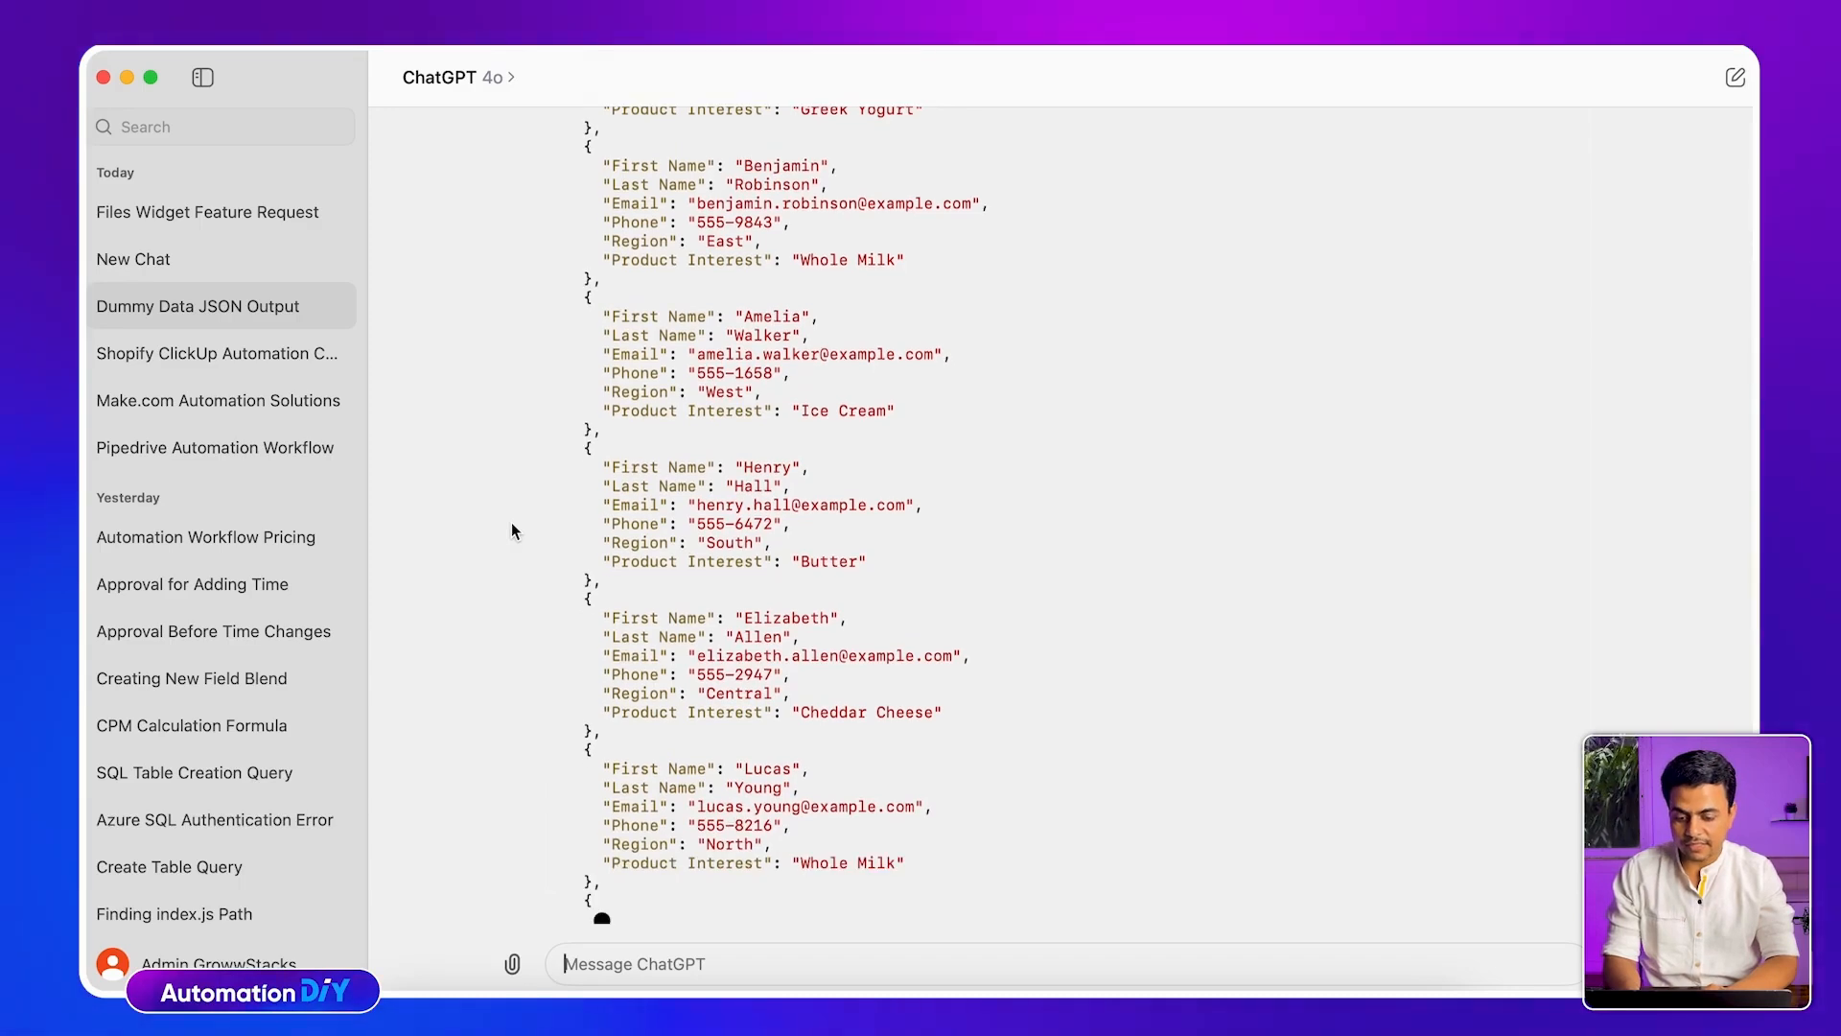
# Review the newly generated JSON lead records against the earlier set in the Dummy Data JSON Output chat
pyautogui.scroll(5, 797, 307)
pyautogui.scroll(5, 797, 307)
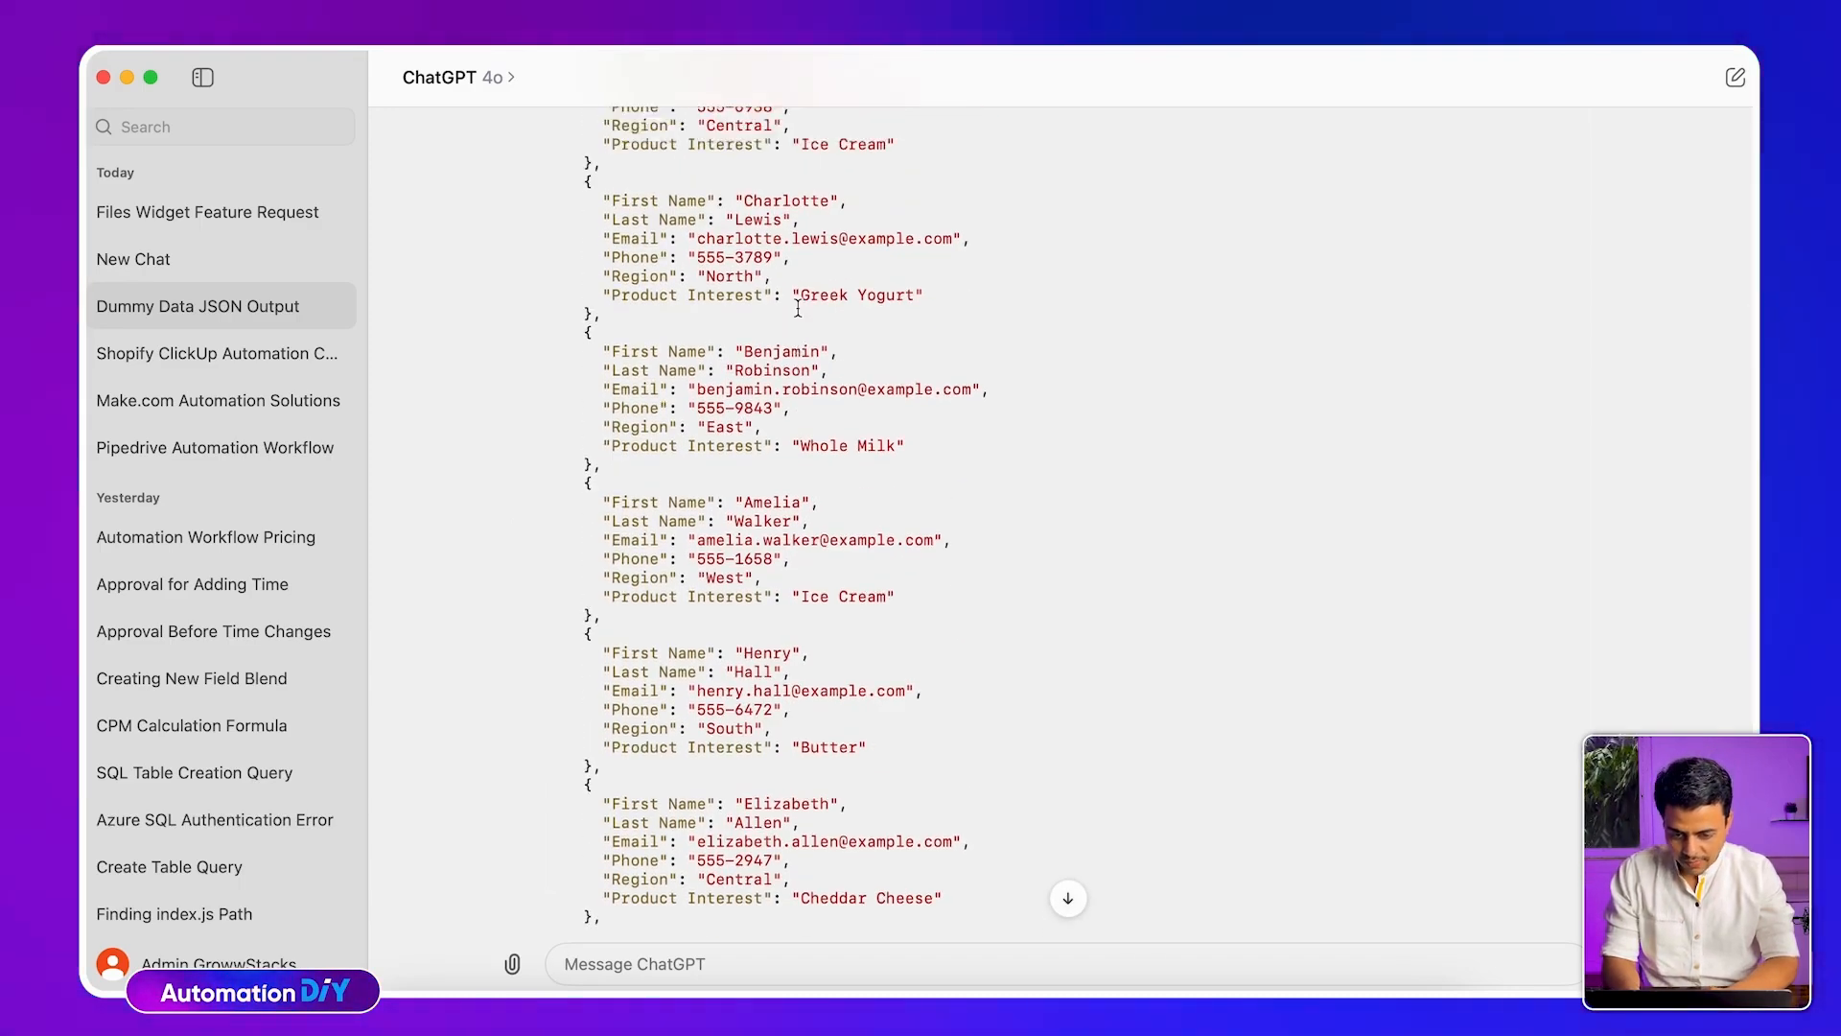
pyautogui.scroll(3, 797, 307)
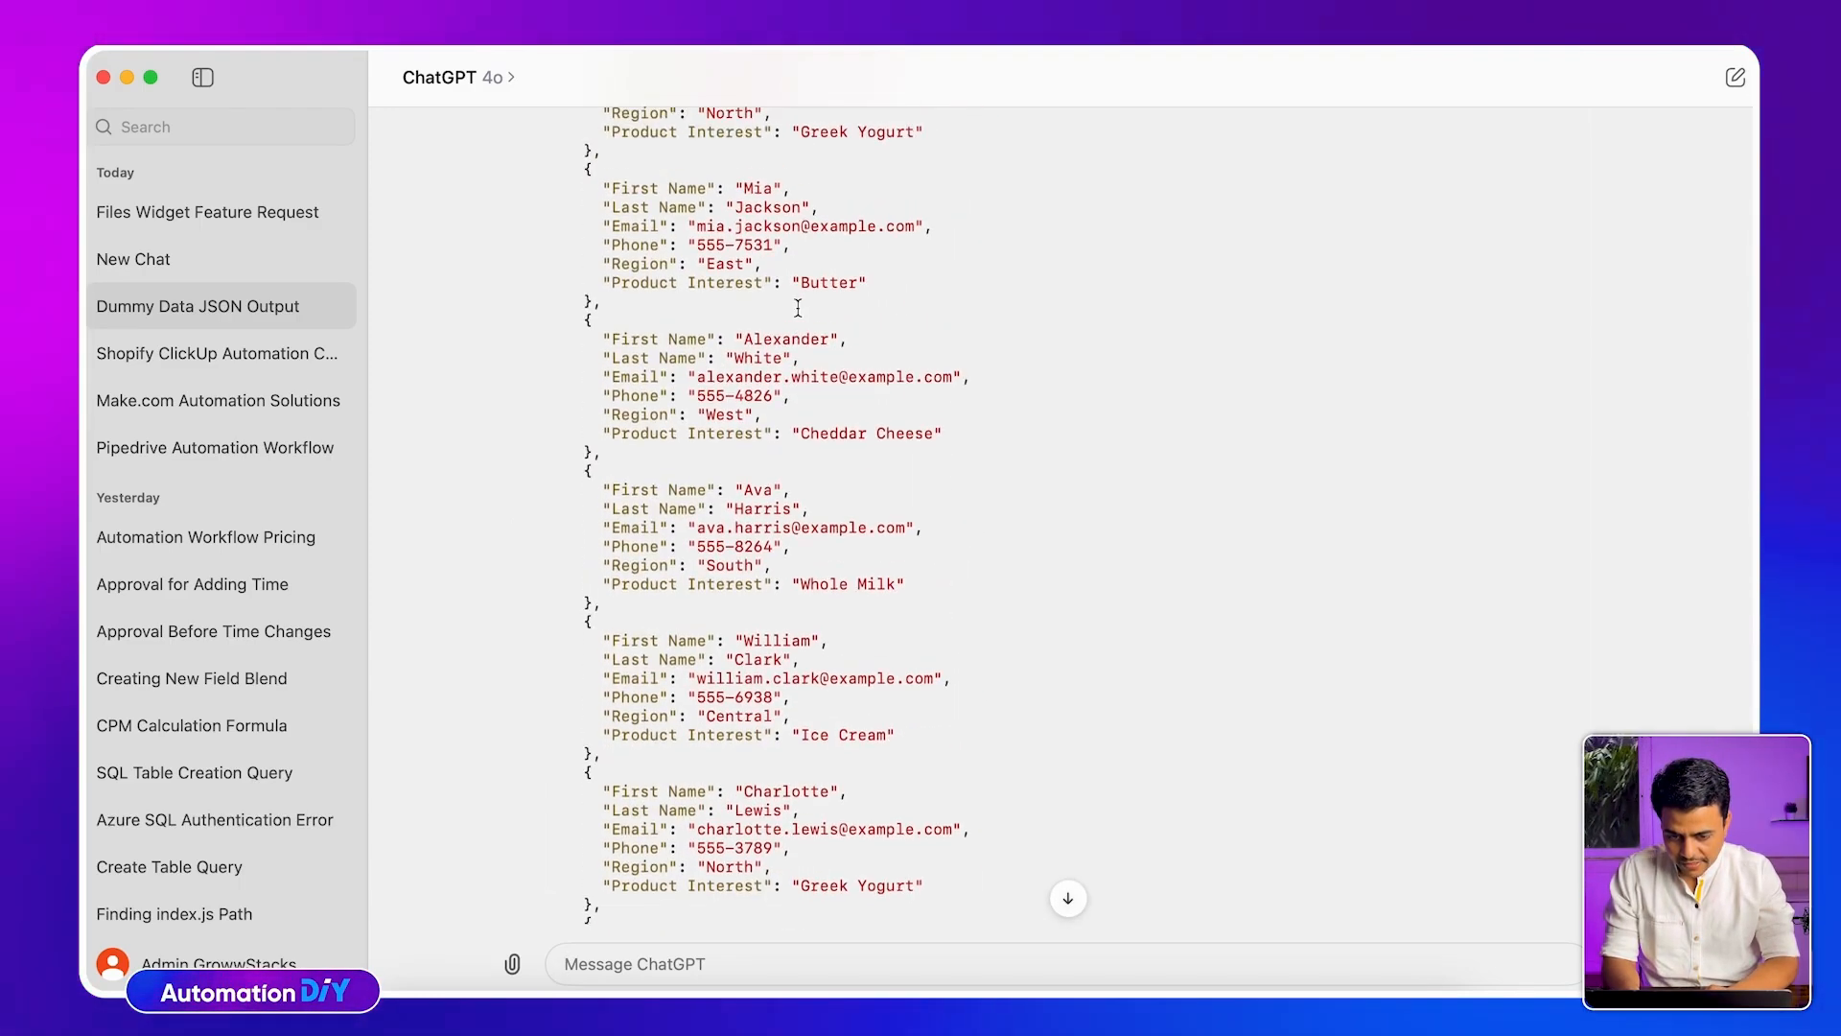
pyautogui.scroll(20, 797, 307)
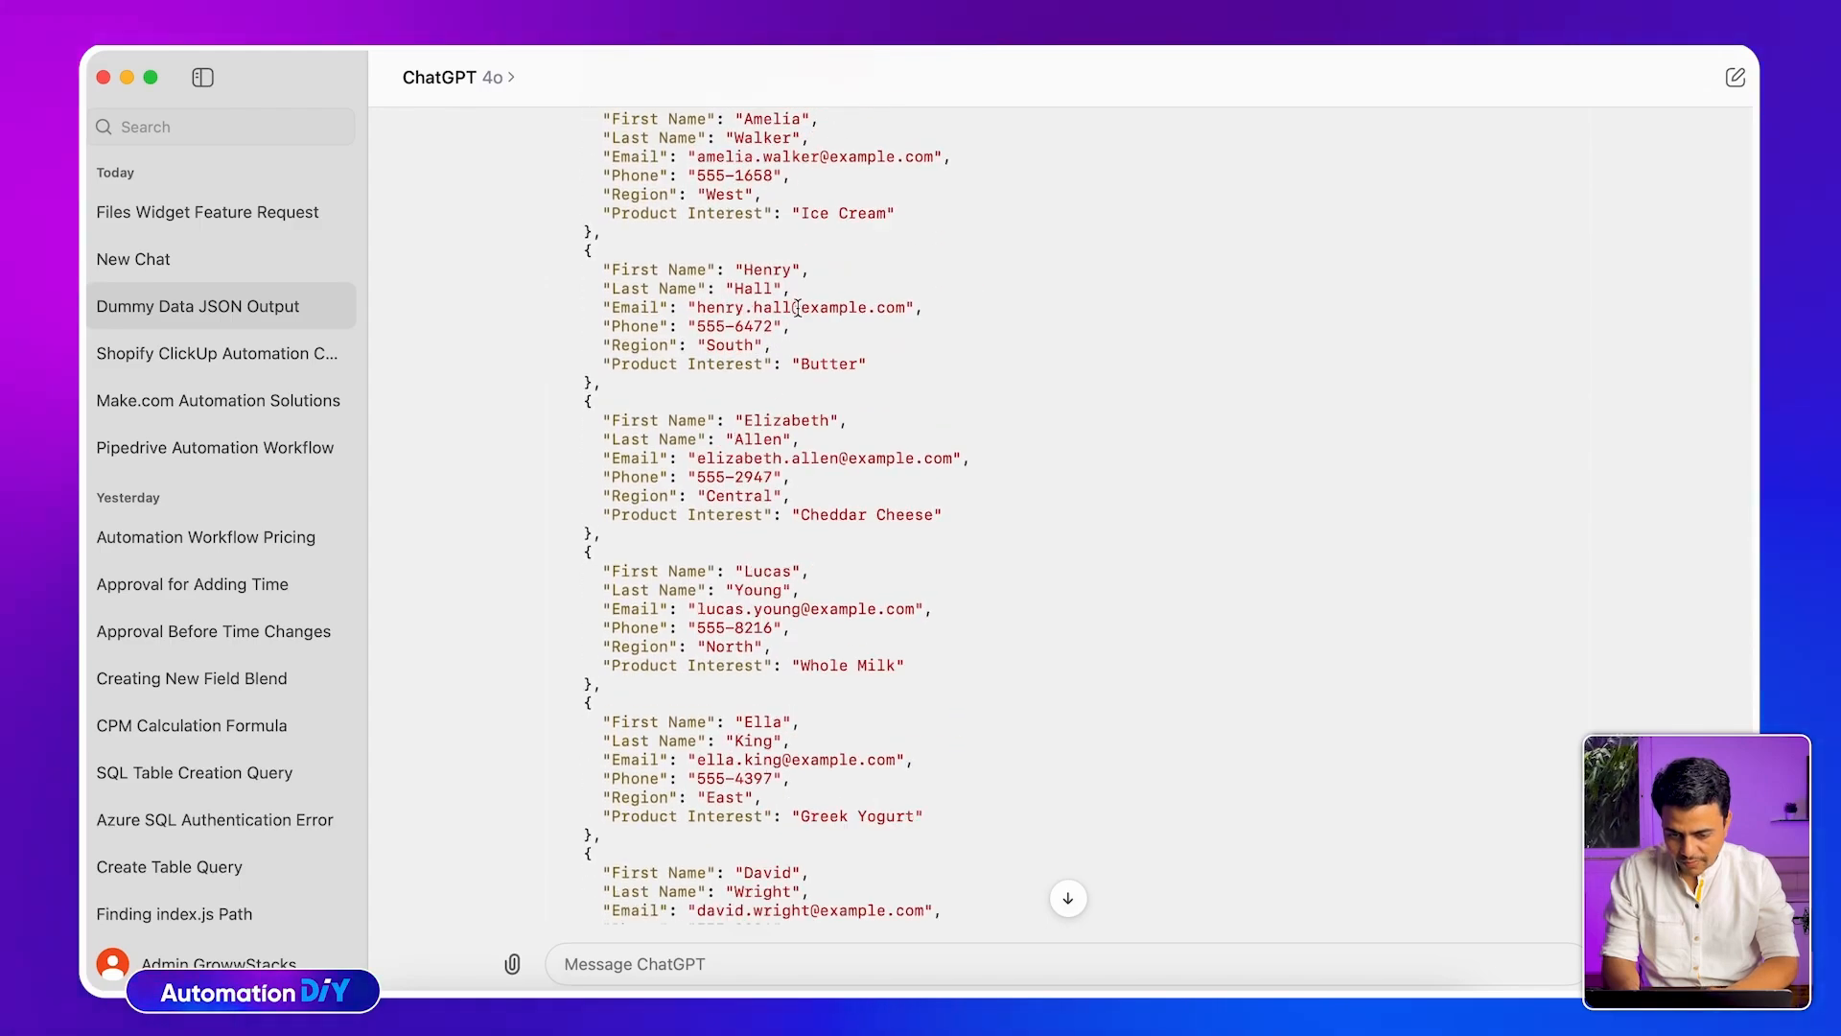
pyautogui.scroll(6, 797, 307)
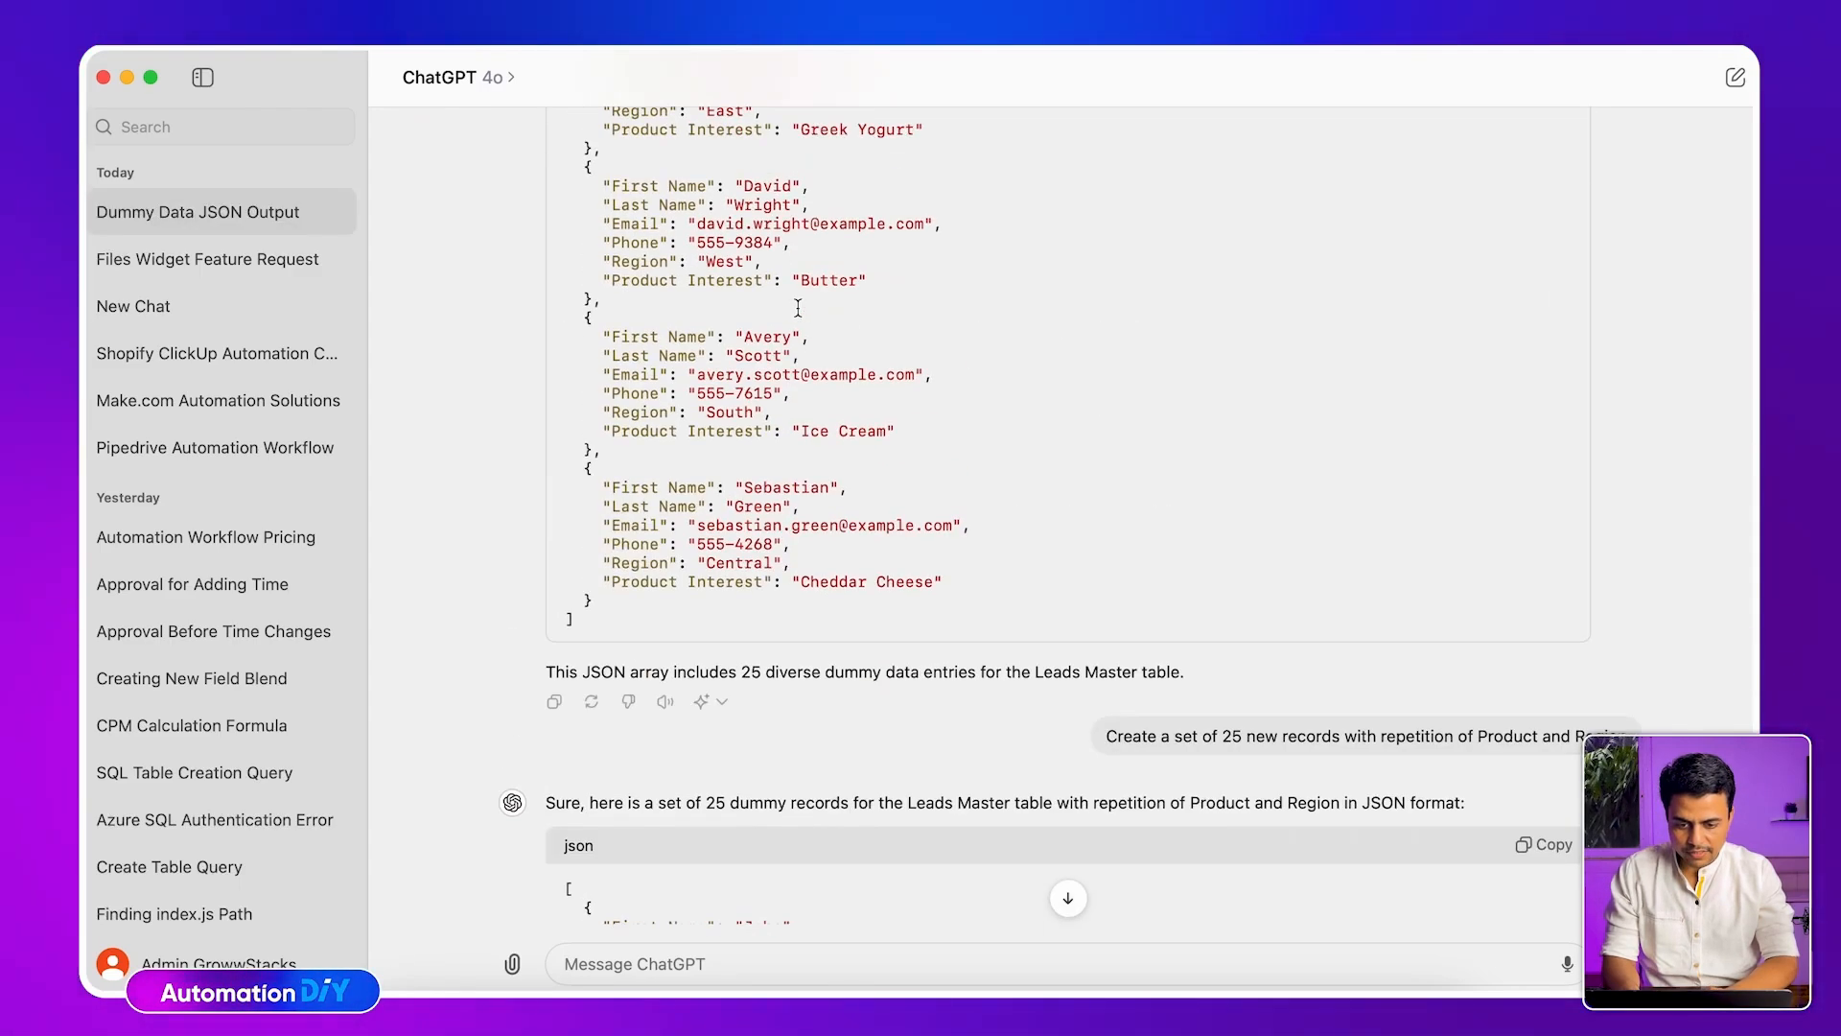
# Switch to the Make scenario and replace the JSON string of the Parse JSON module with the new set of 25 lead records
pyautogui.press('super+Tab')
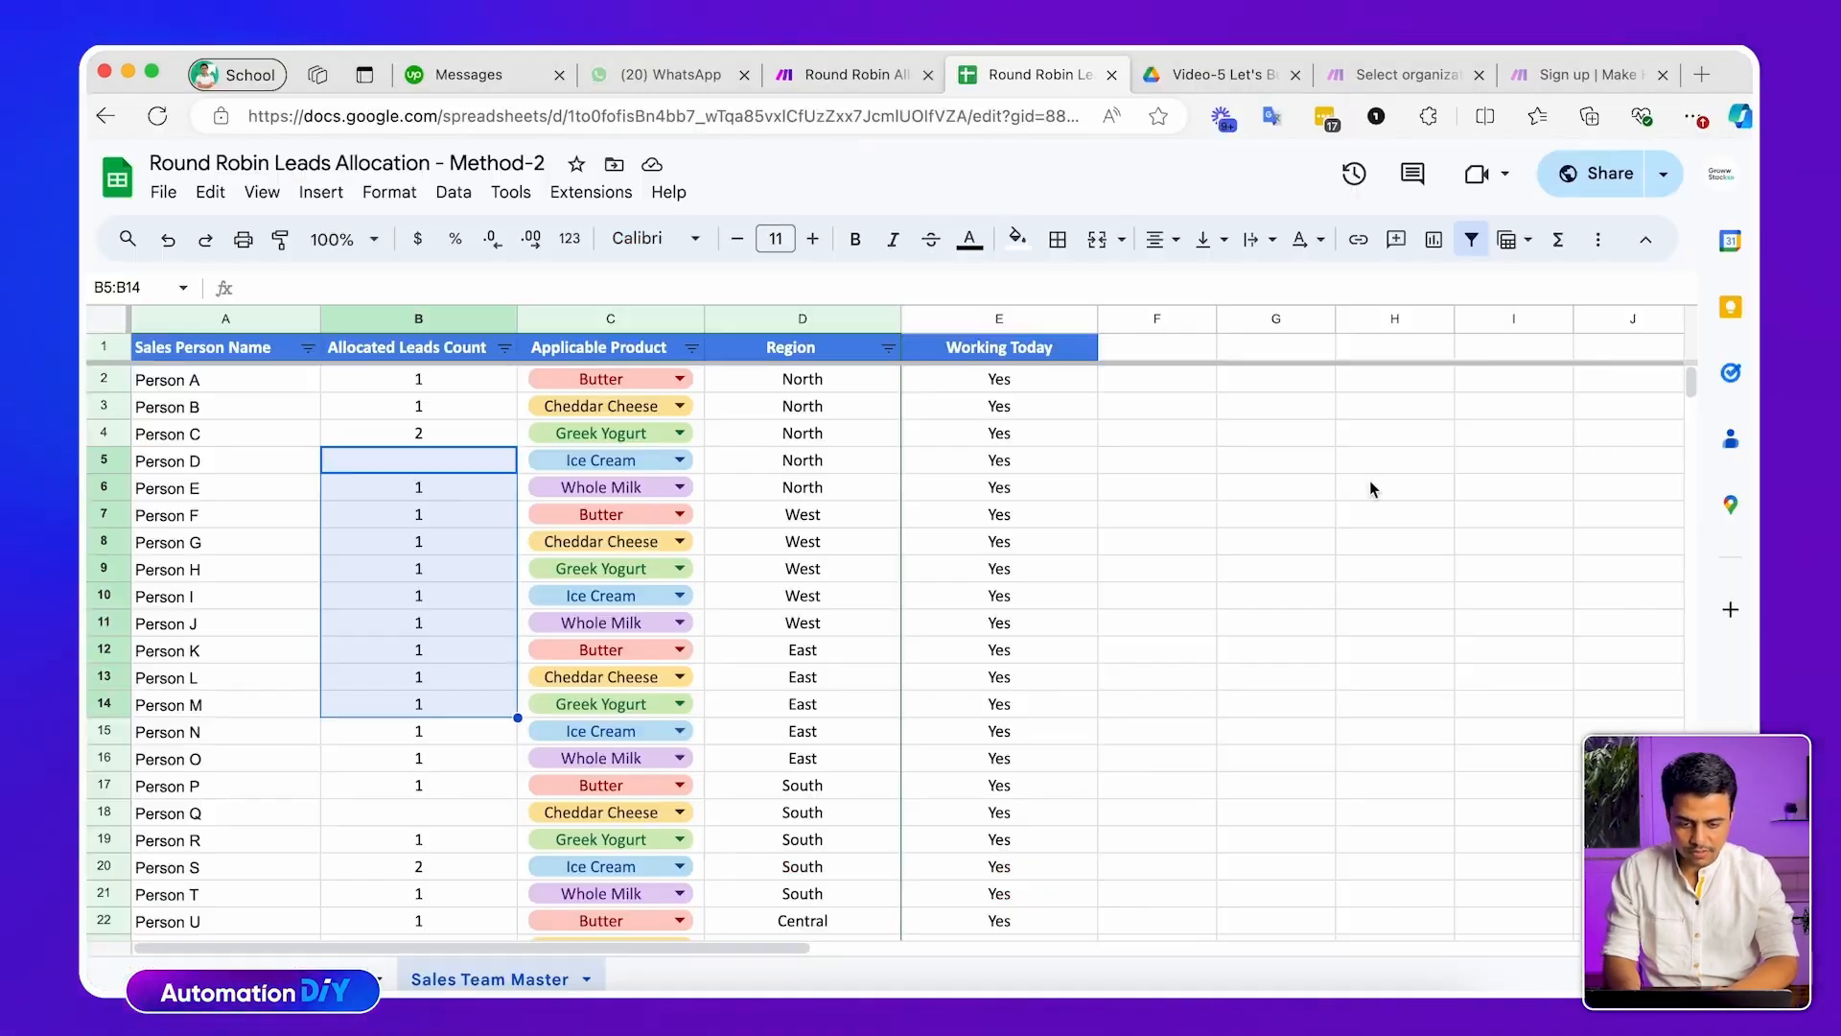
pyautogui.click(844, 74)
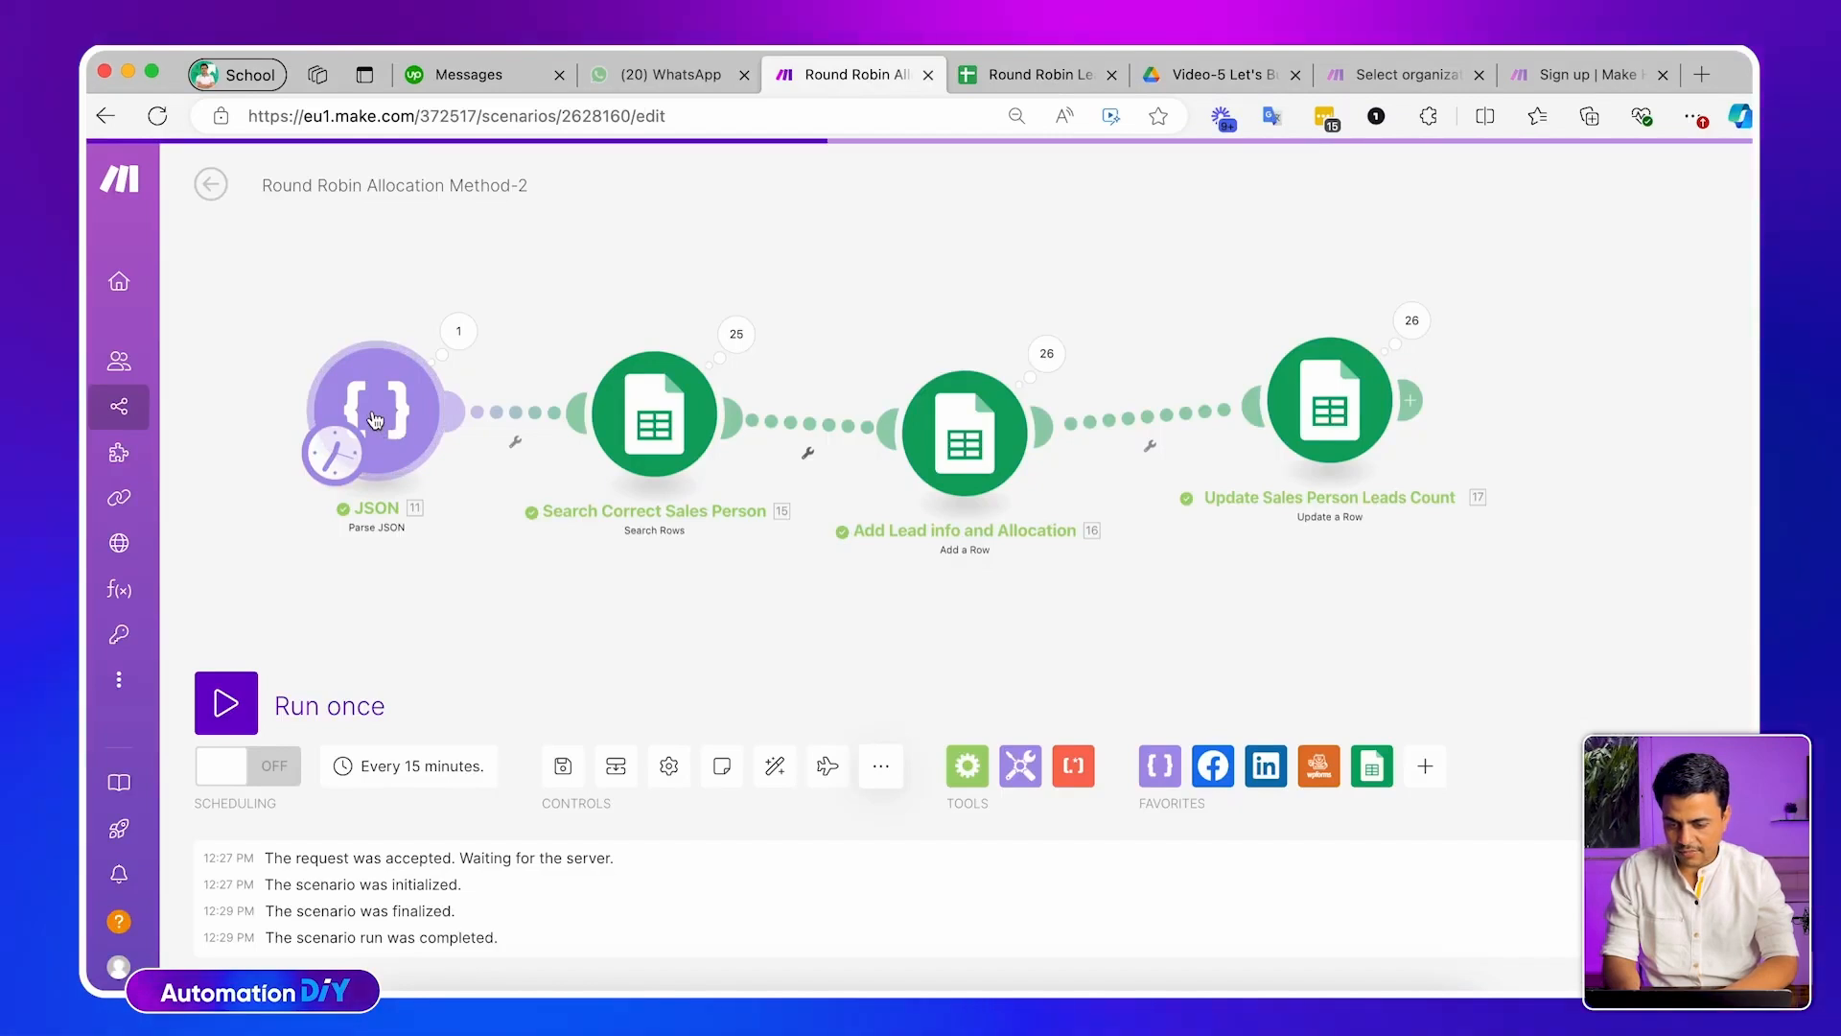
pyautogui.click(396, 433)
pyautogui.click(687, 583)
pyautogui.press('super+a')
pyautogui.press('BackSpace')
pyautogui.press('super+v')
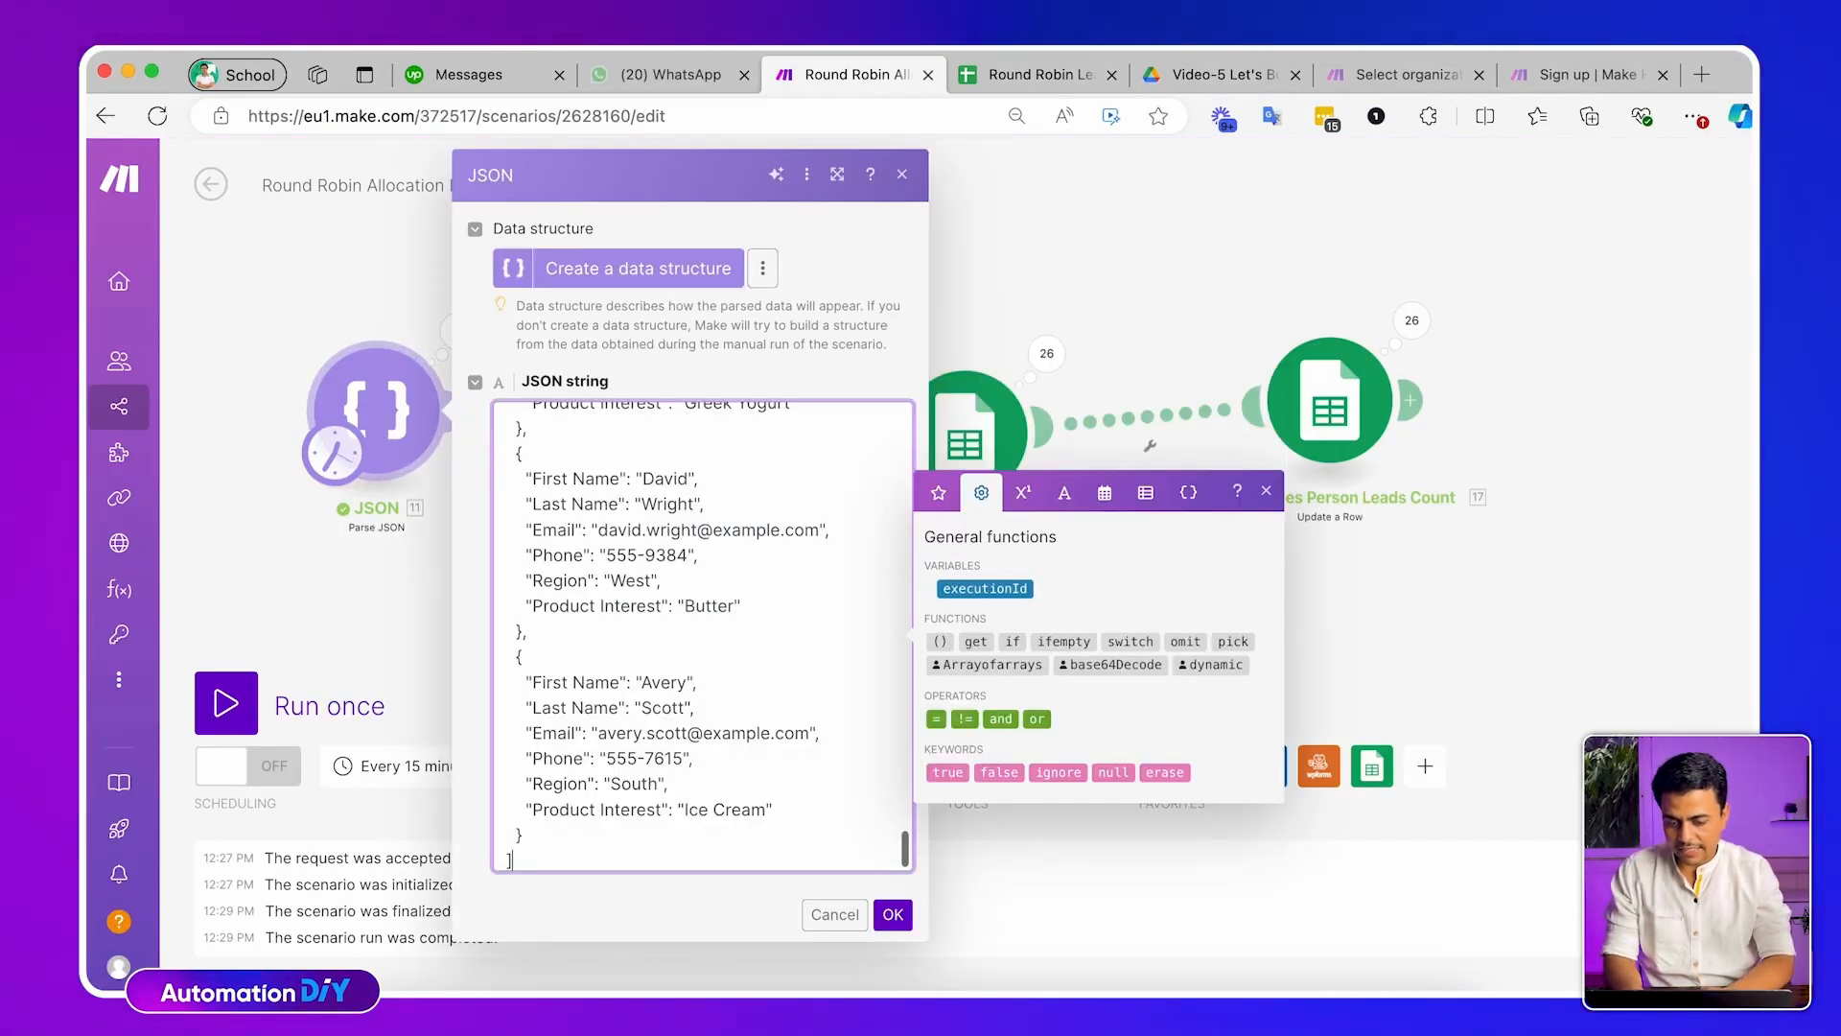
pyautogui.click(893, 914)
# Unlink the JSON module and connect Facebook Lead Ads to Search Correct Sales Person as the scenario's trigger instead
pyautogui.hscroll(-10, 407, 605)
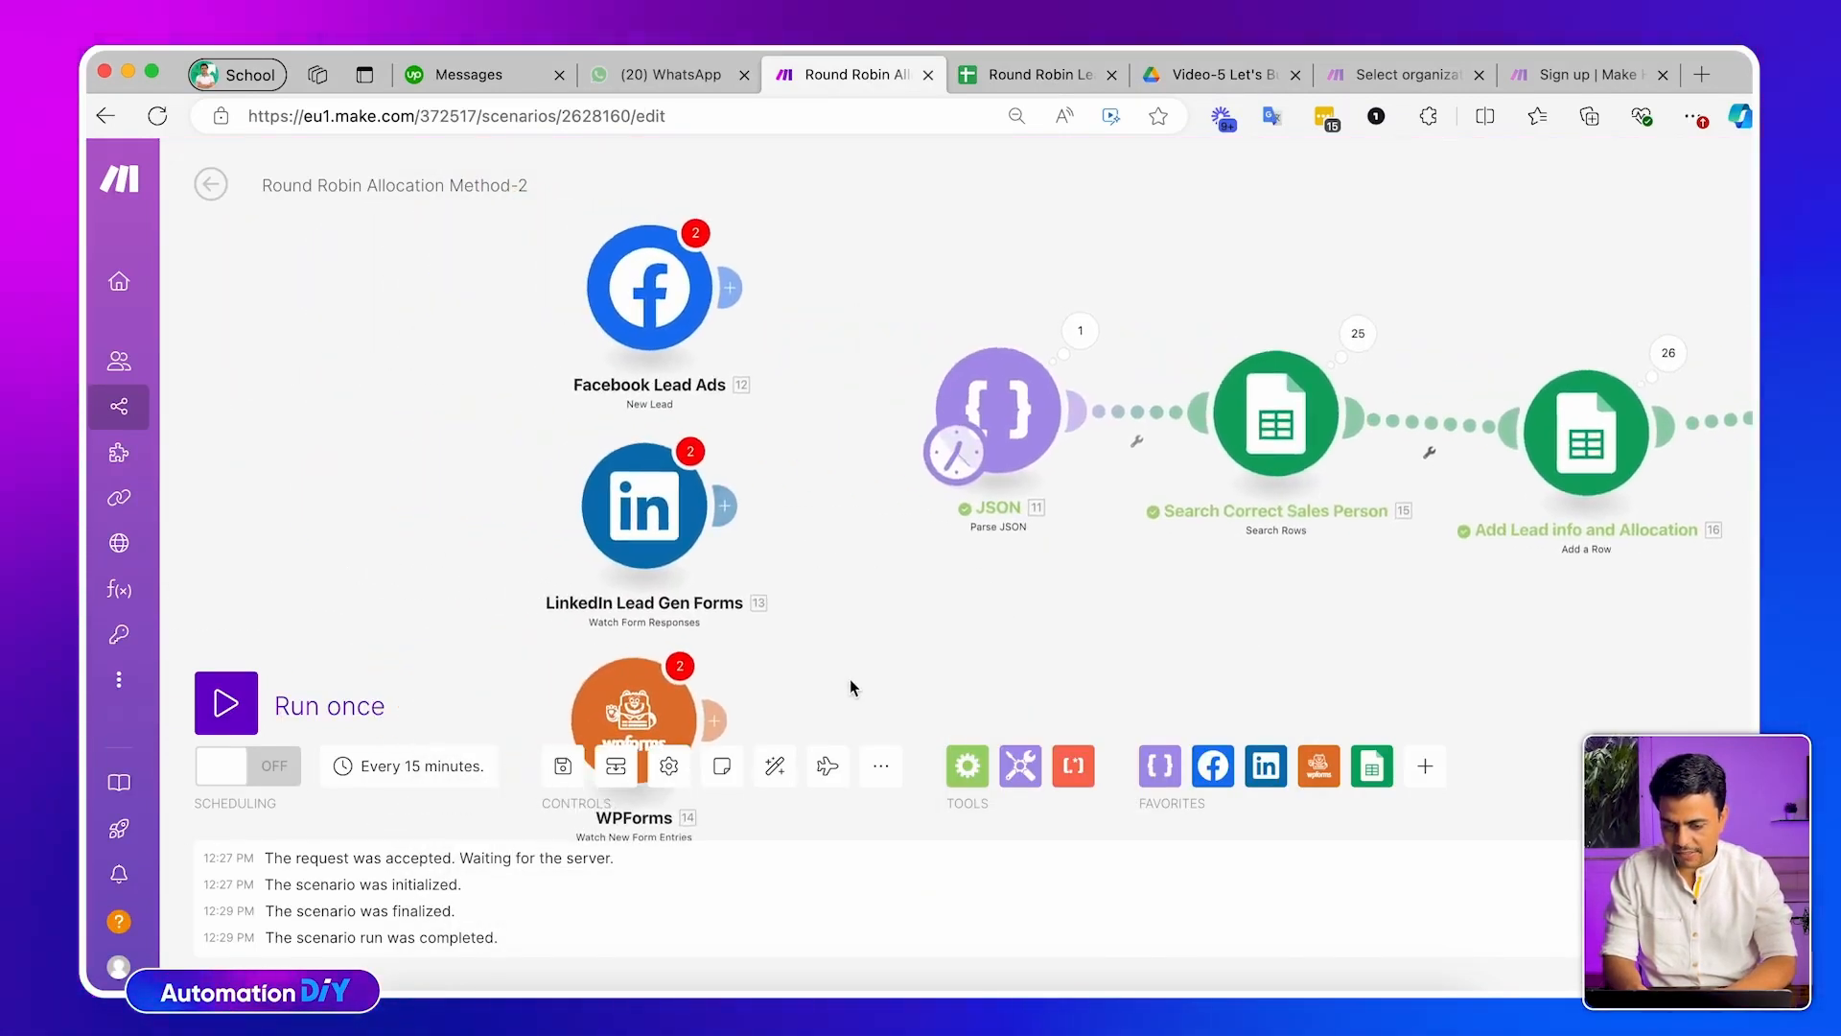
pyautogui.scroll(-3, 851, 682)
pyautogui.click(989, 331)
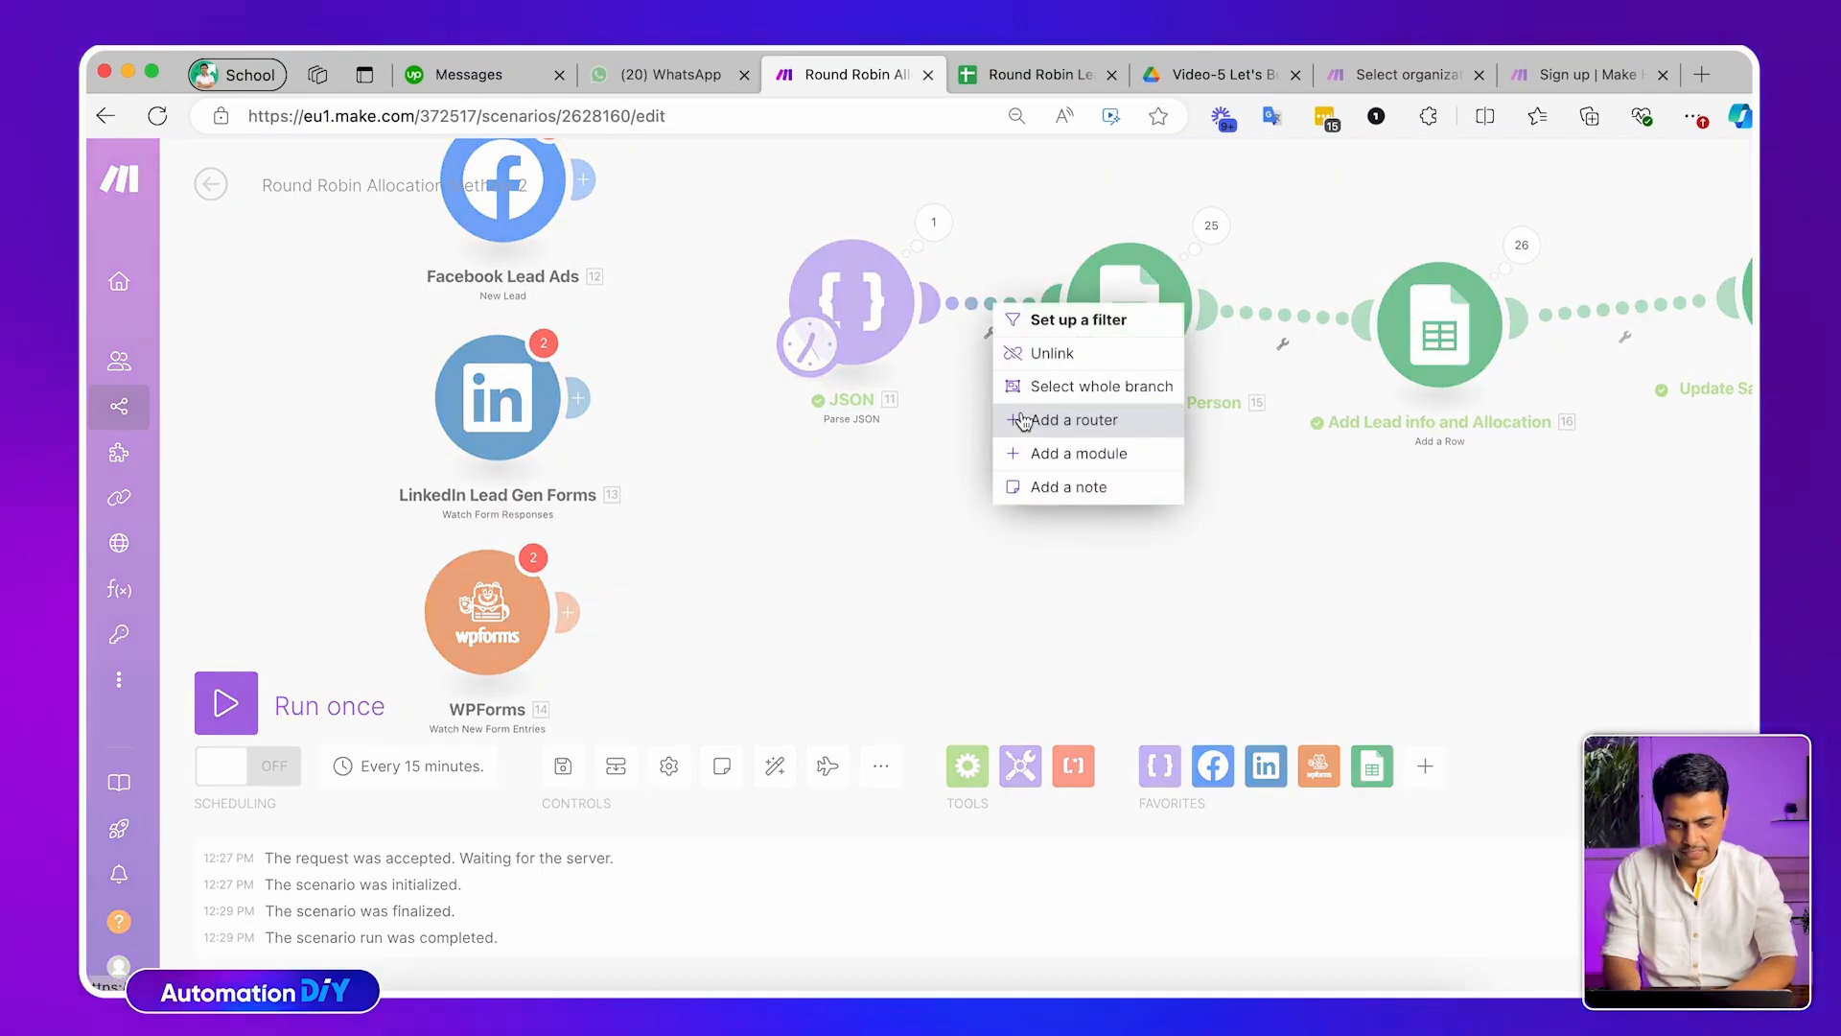
pyautogui.click(1023, 353)
pyautogui.moveTo(864, 305); pyautogui.dragTo(990, 655)
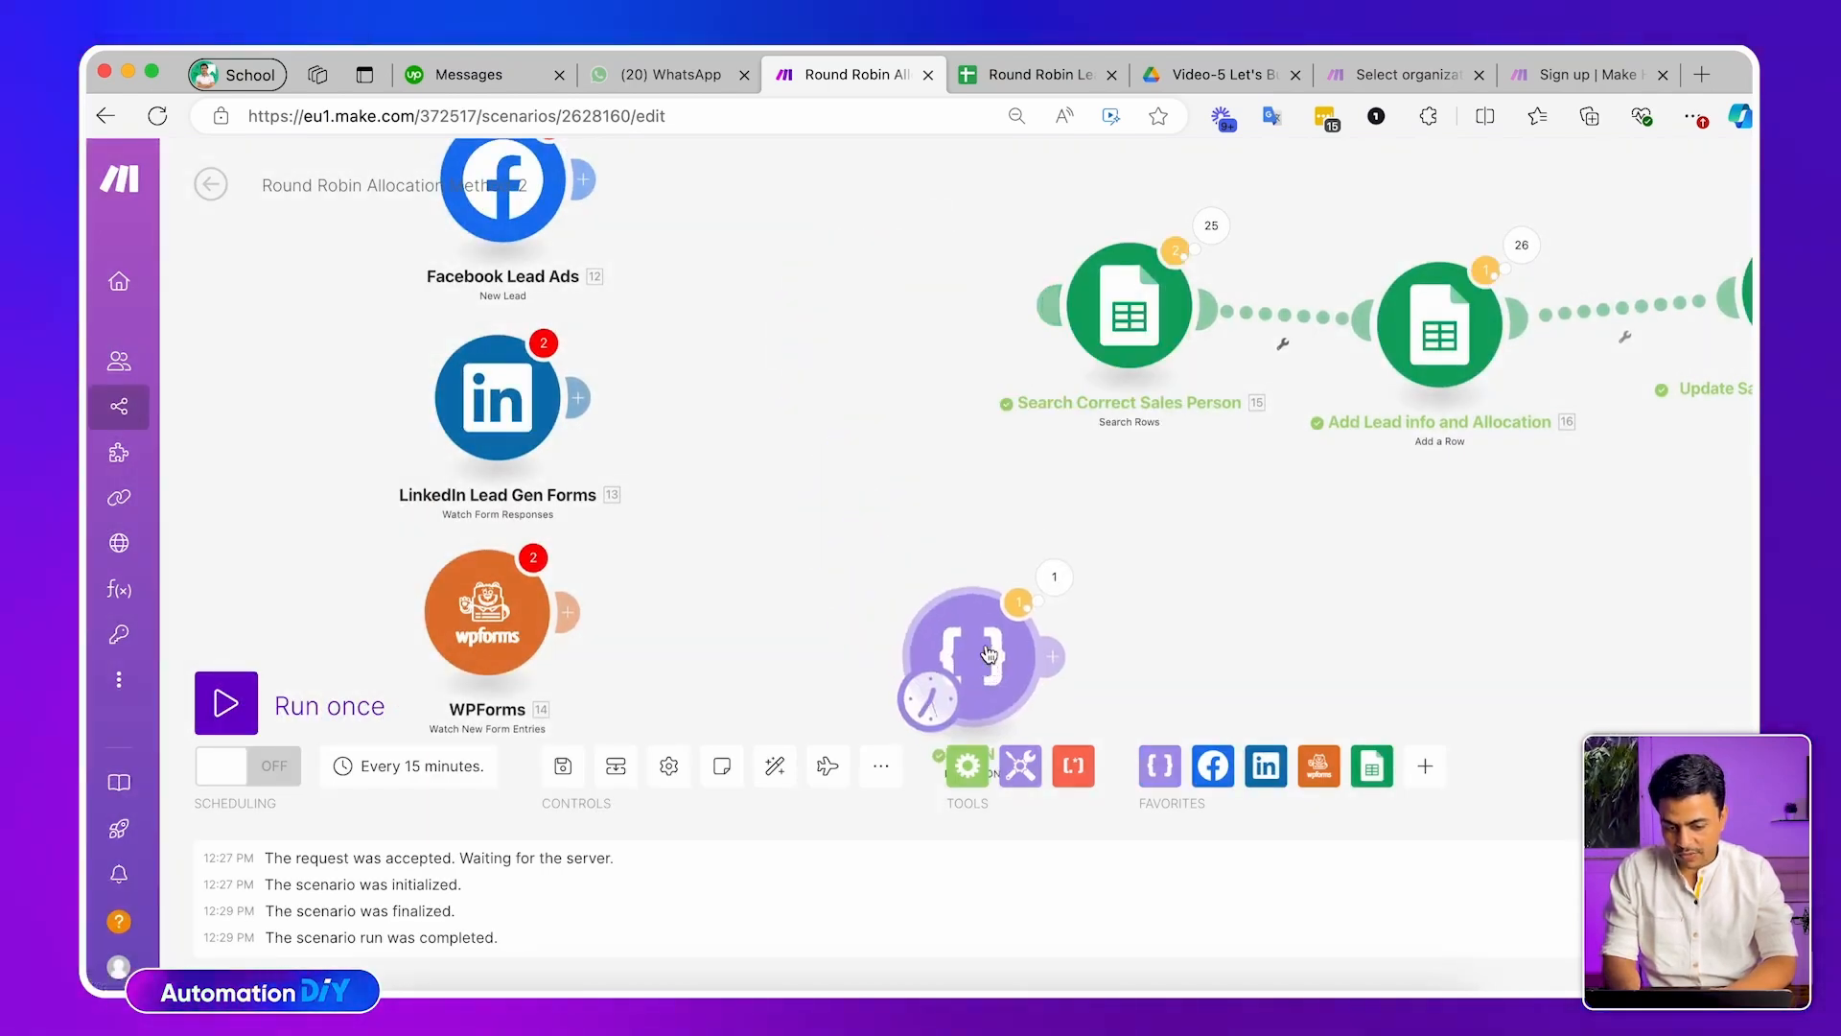
pyautogui.moveTo(595, 123); pyautogui.dragTo(822, 315)
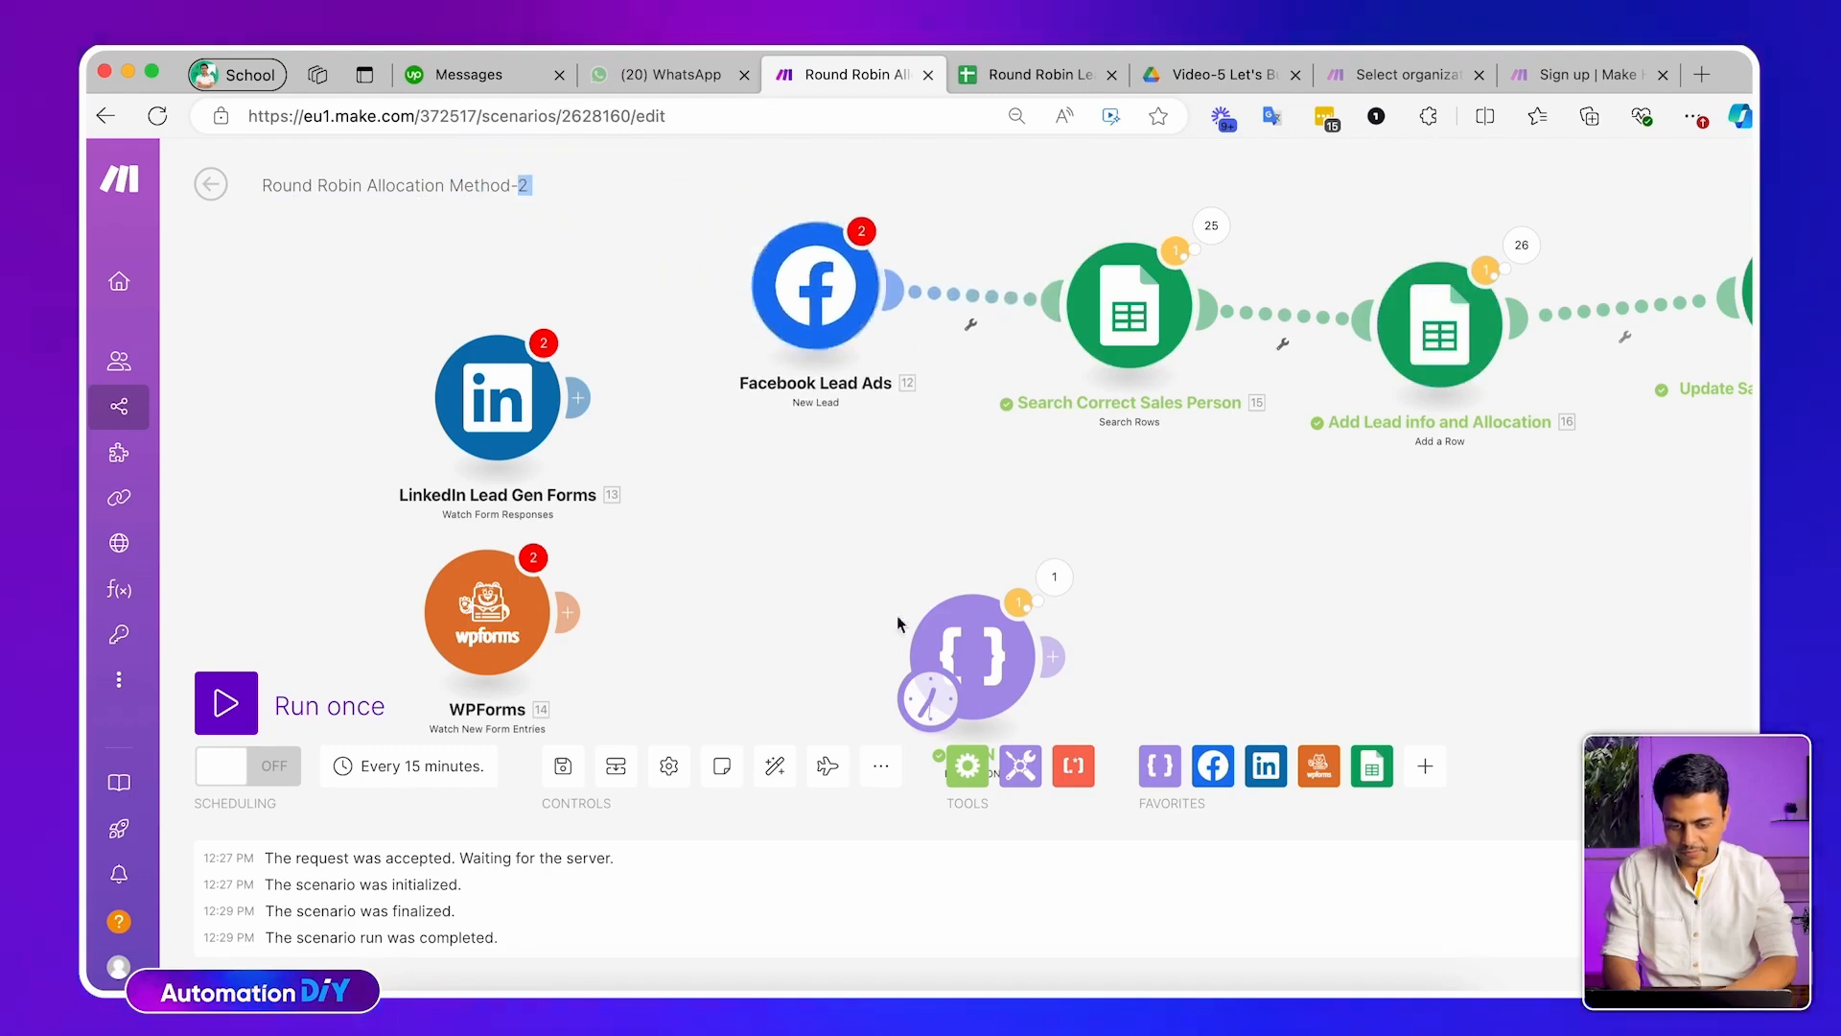
pyautogui.moveTo(928, 692); pyautogui.dragTo(838, 460)
pyautogui.moveTo(822, 342); pyautogui.dragTo(825, 331)
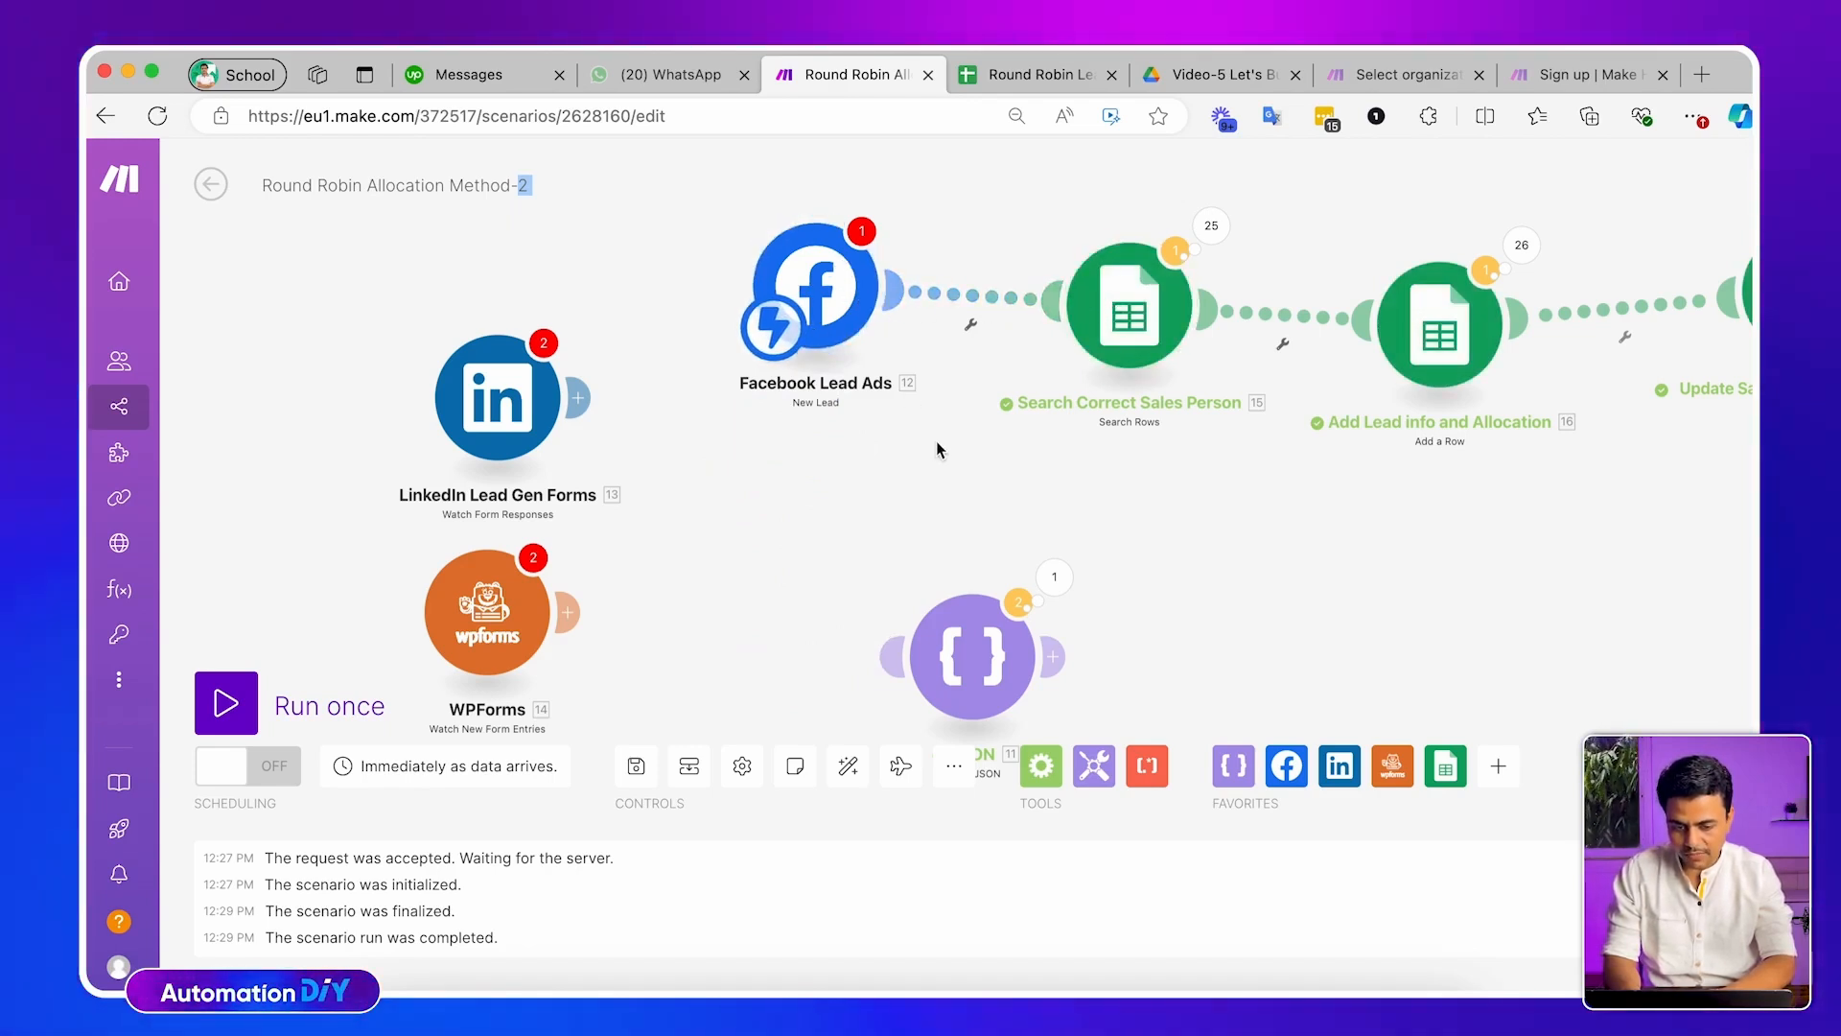
# Unlink Facebook Lead Ads, restore the JSON module as trigger linked to Search Correct Sales Person, and align the Add Lead info and Allocation module
pyautogui.moveTo(936, 446); pyautogui.dragTo(867, 475)
pyautogui.click(902, 351)
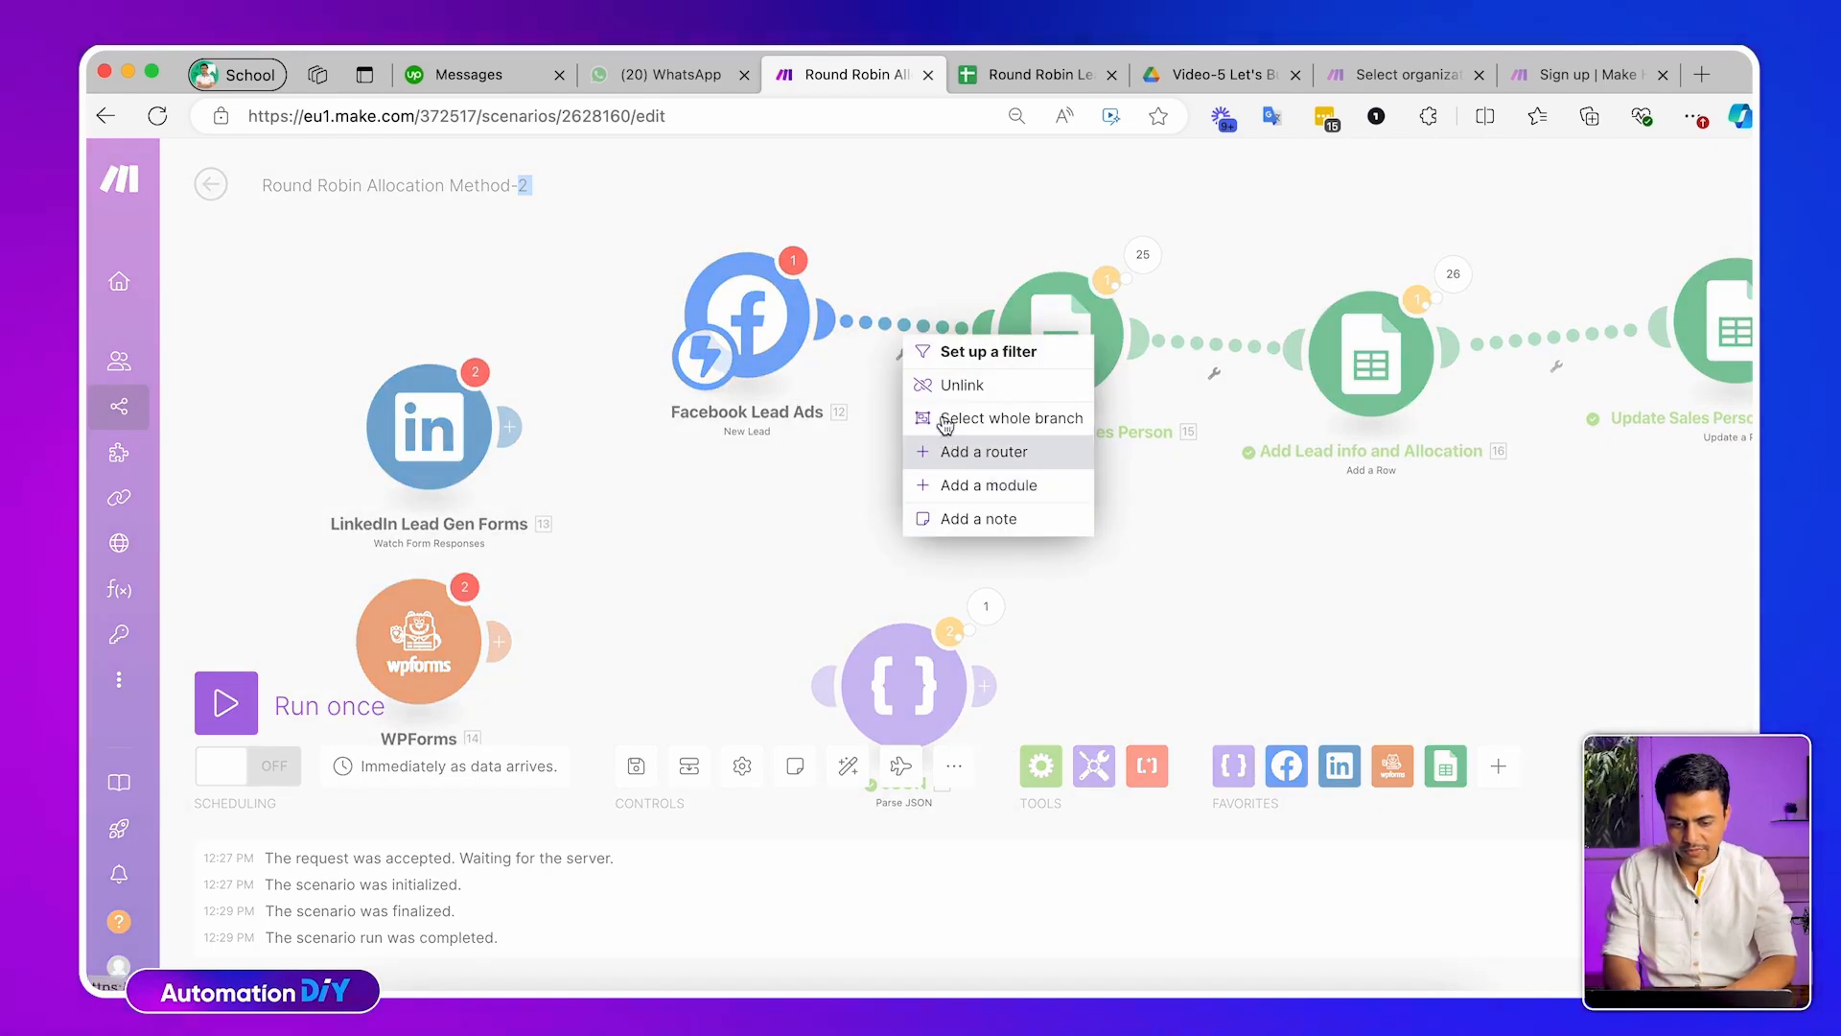
pyautogui.click(911, 383)
pyautogui.moveTo(736, 326); pyautogui.dragTo(863, 720)
pyautogui.moveTo(792, 365); pyautogui.dragTo(504, 172)
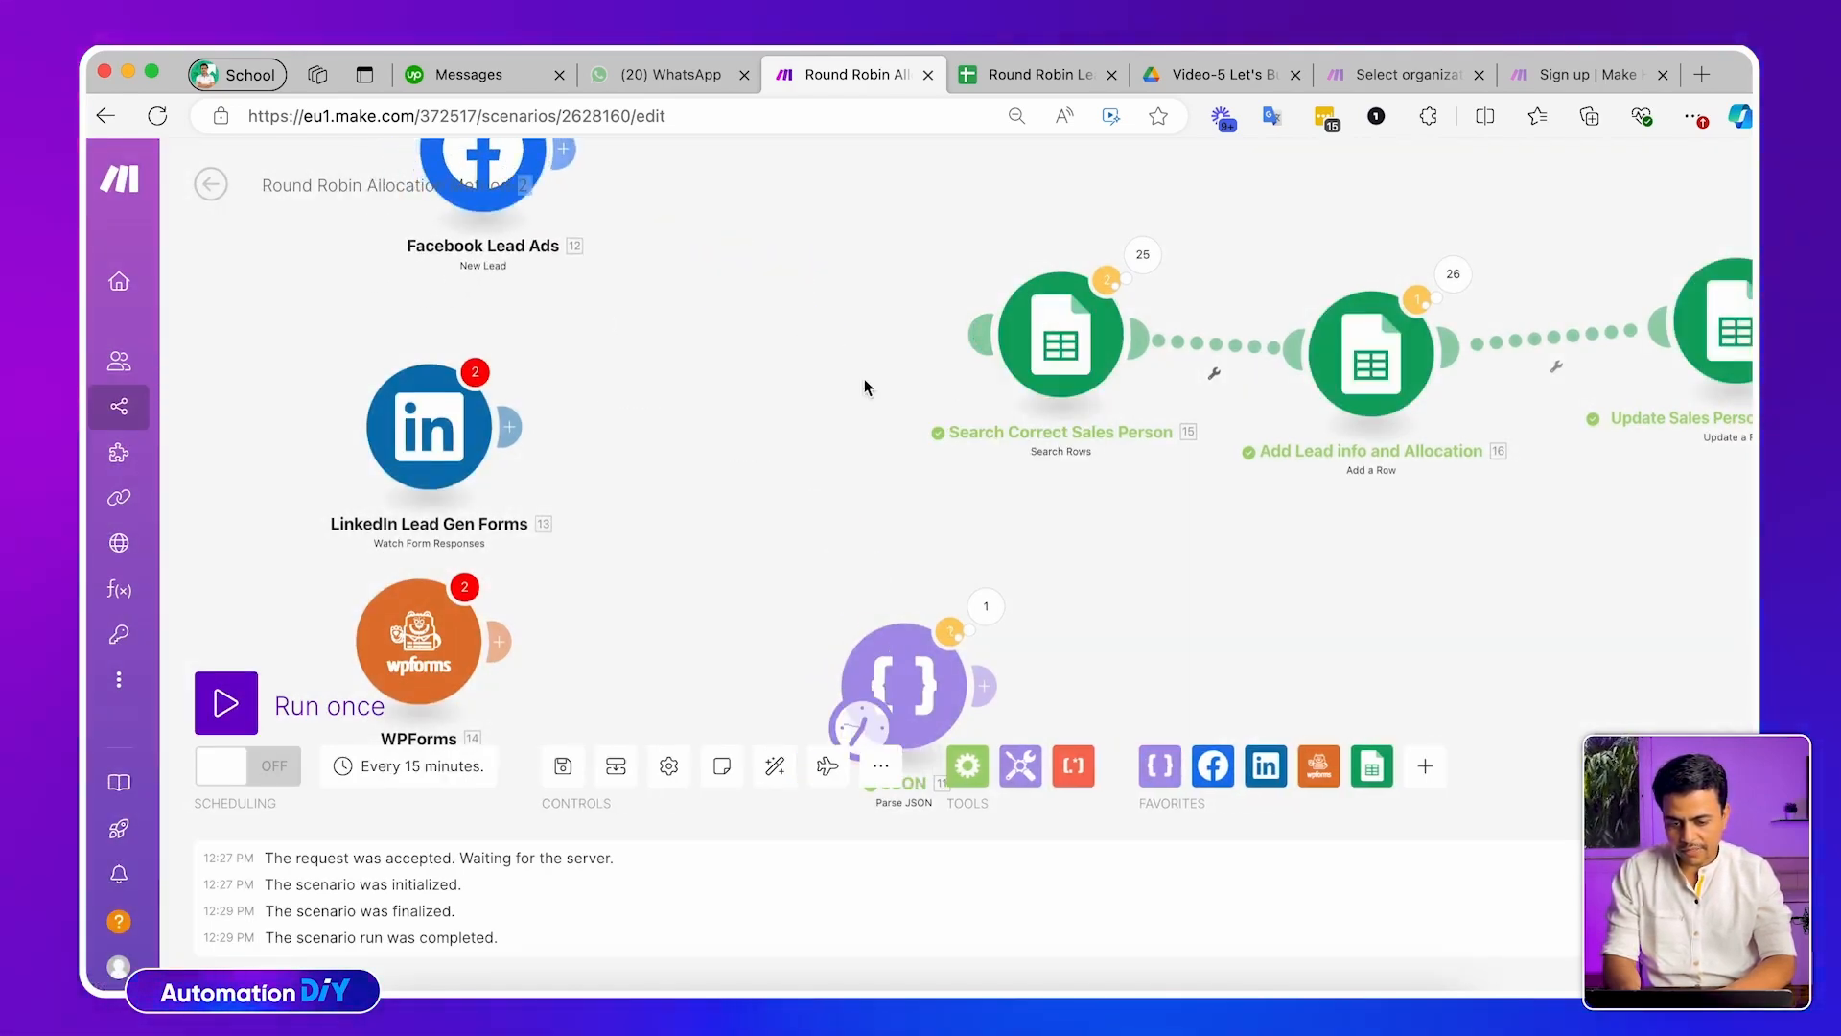
pyautogui.moveTo(921, 689); pyautogui.dragTo(791, 333)
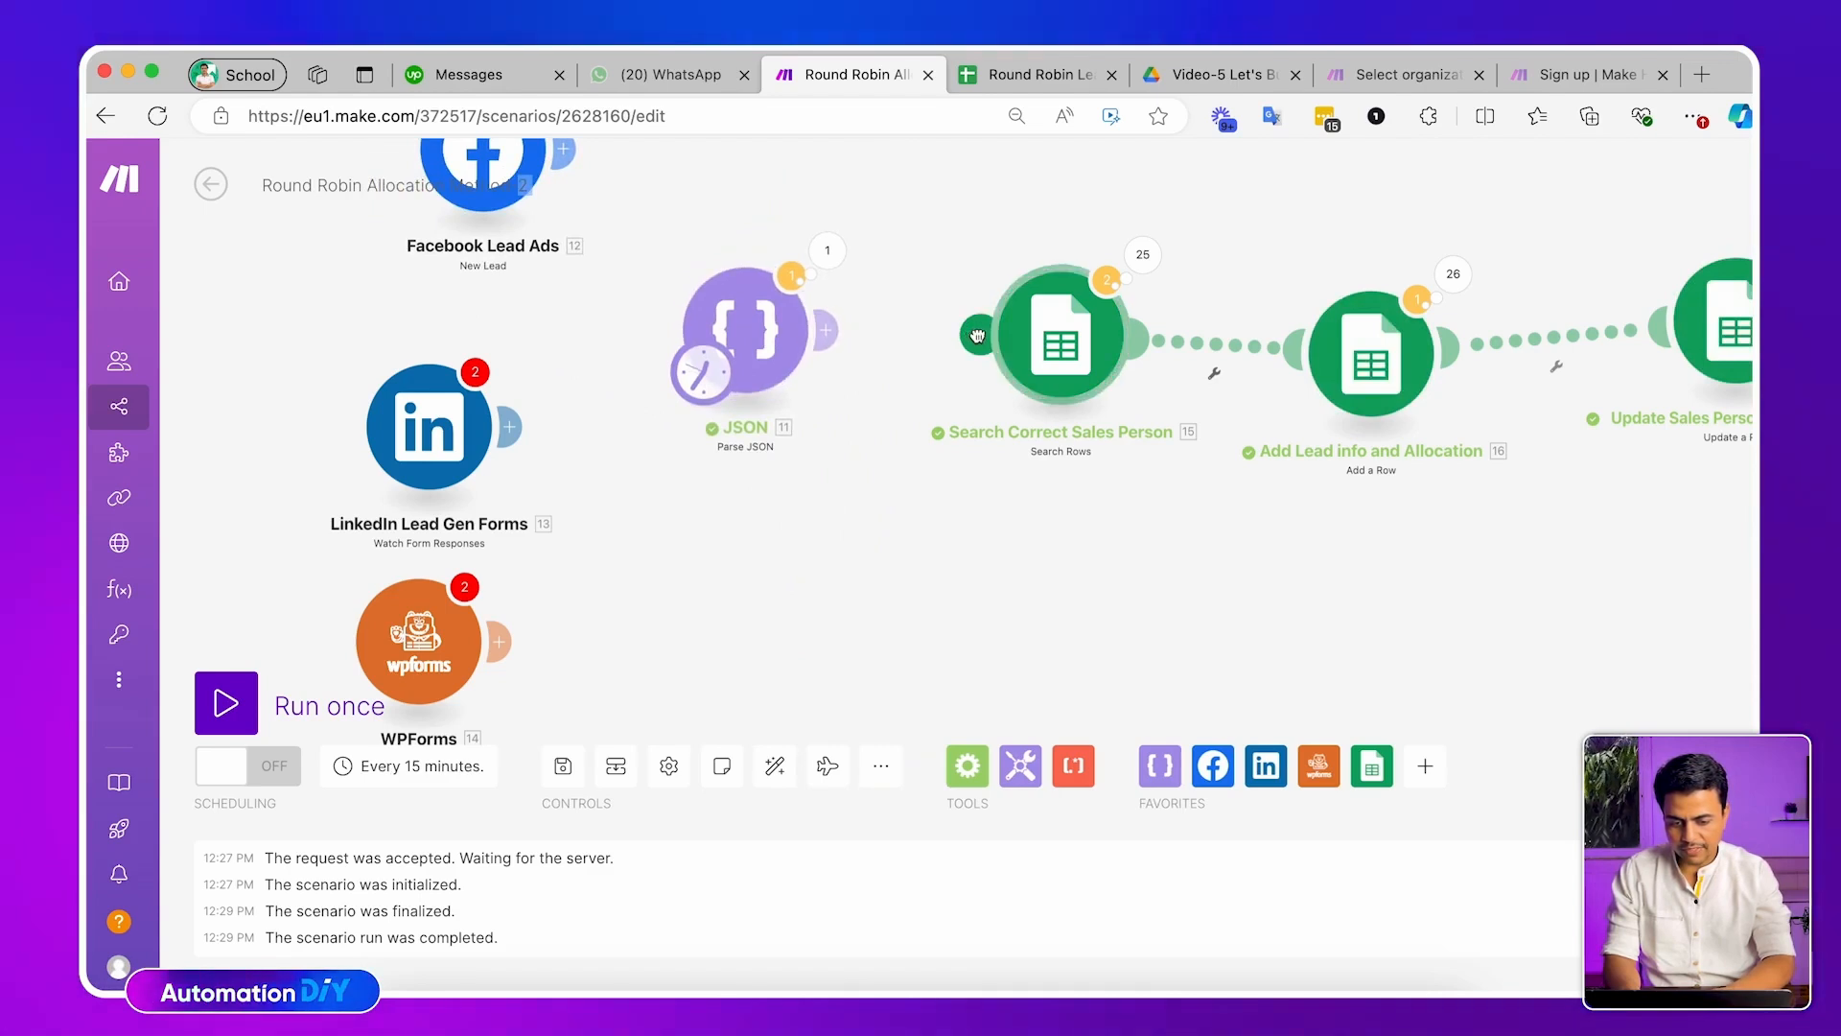
pyautogui.hscroll(5, 992, 399)
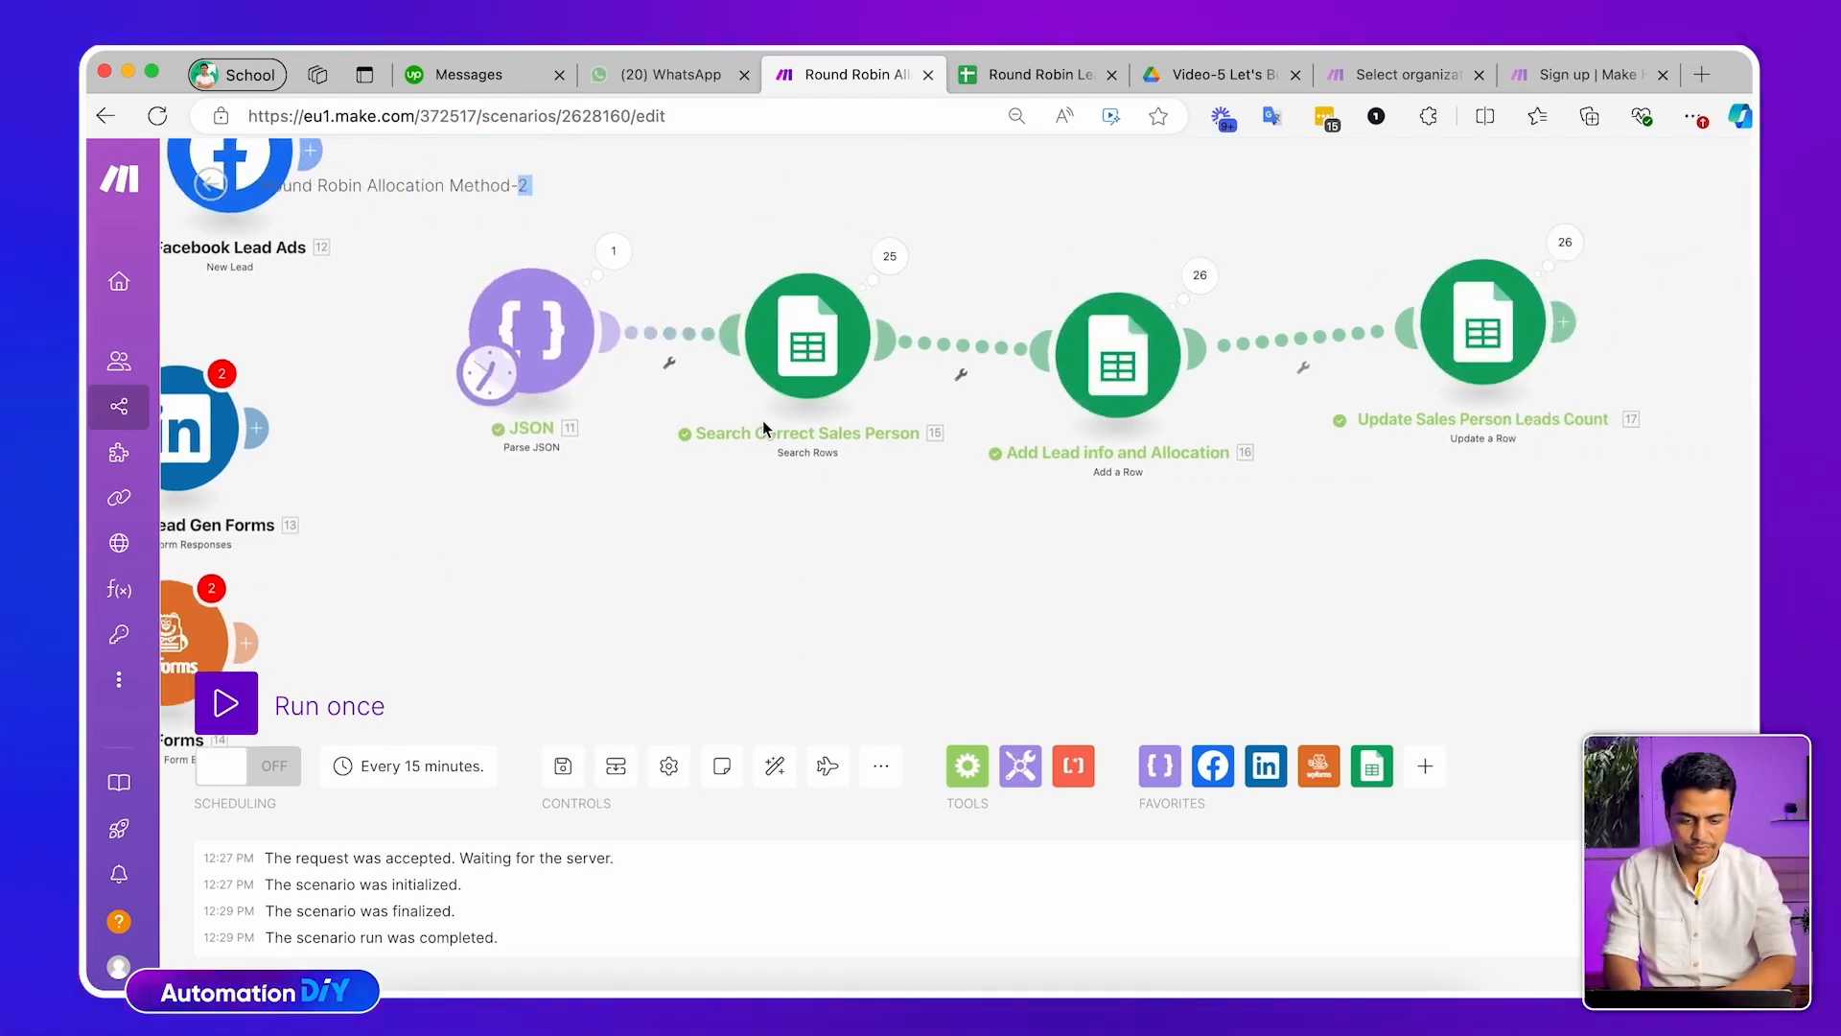
pyautogui.moveTo(1042, 381); pyautogui.dragTo(1043, 354)
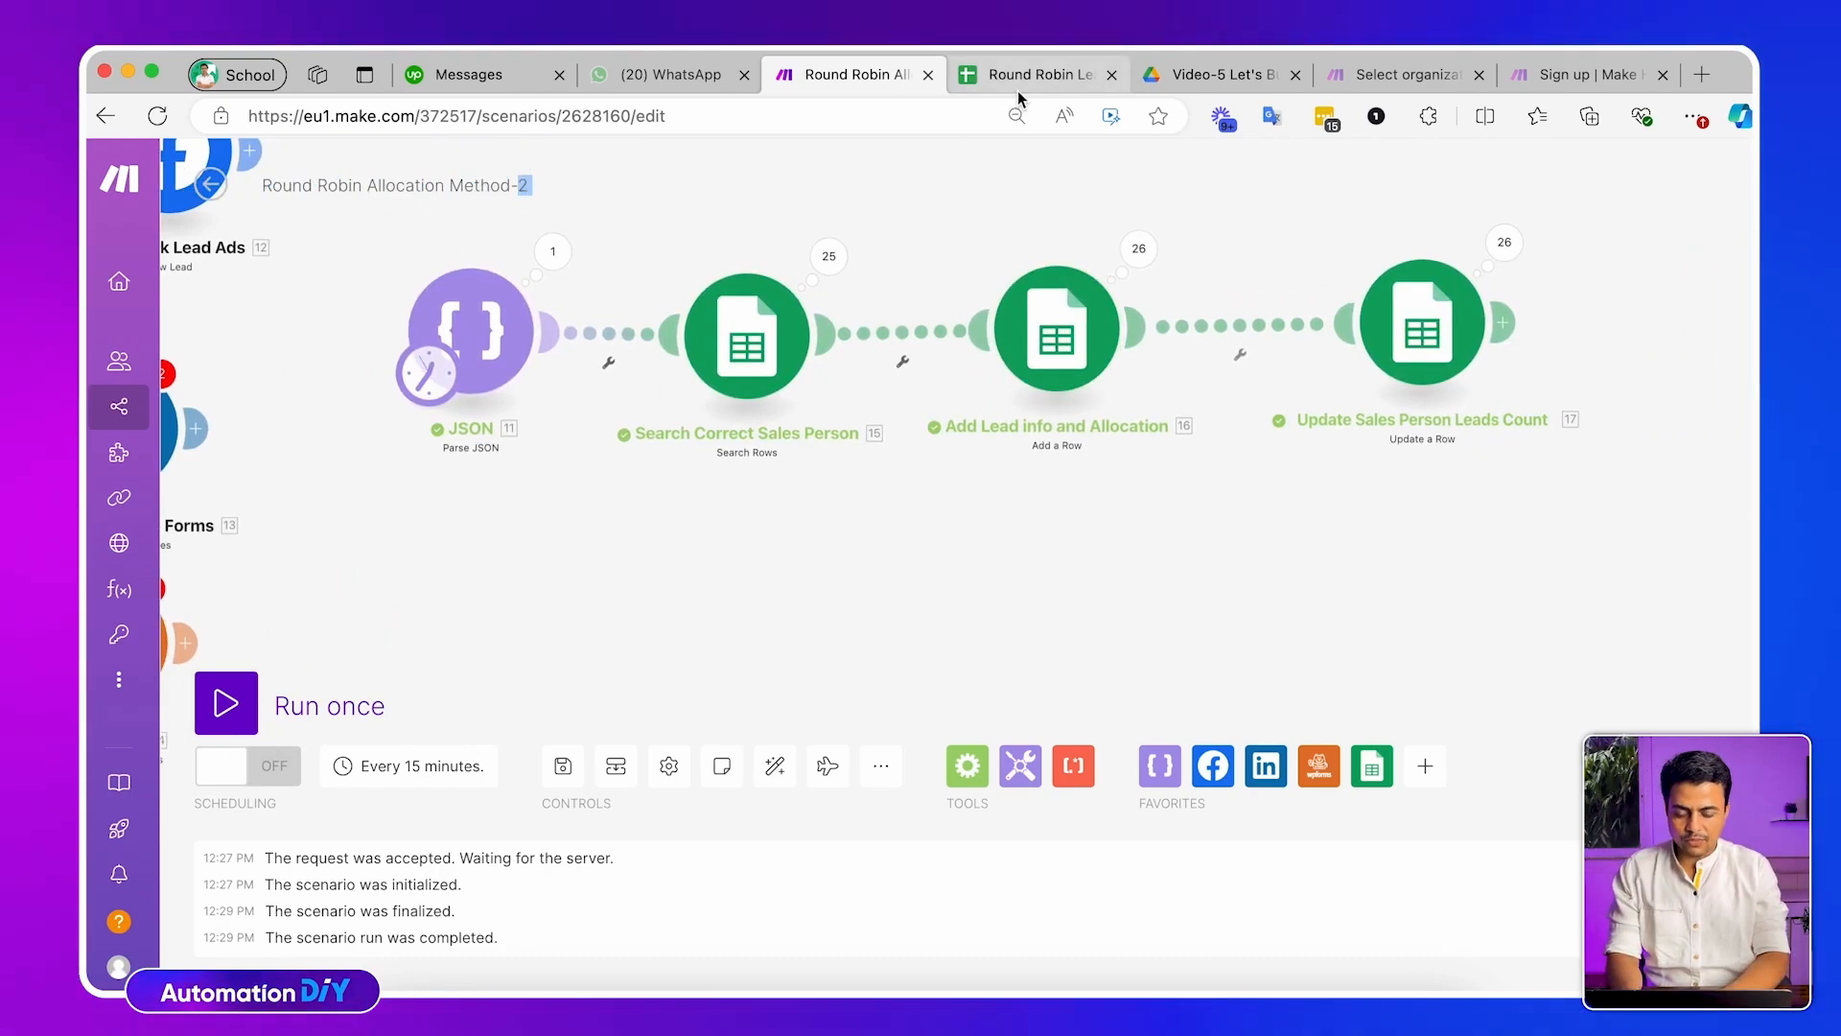
# Switch to ChatGPT and draft a follow-up prompt starting "can you change the names" for the dummy records
pyautogui.press('super+Tab')
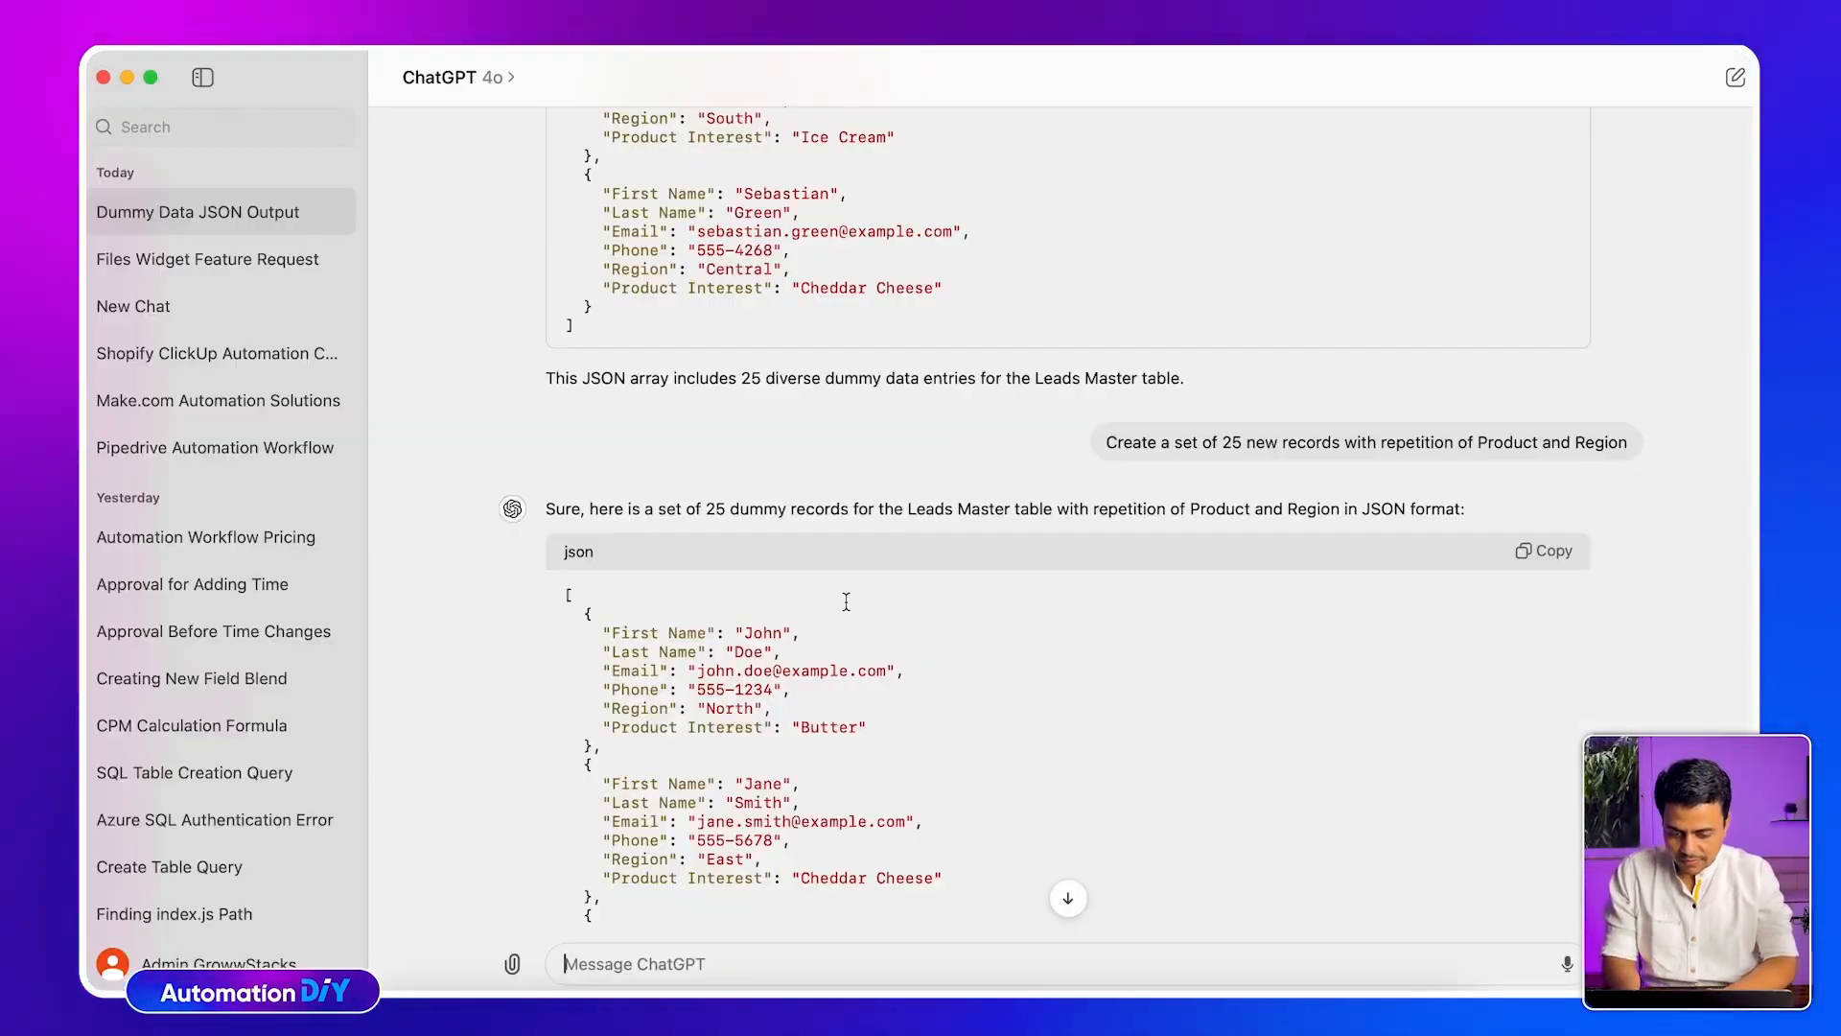
pyautogui.scroll(-20, 846, 601)
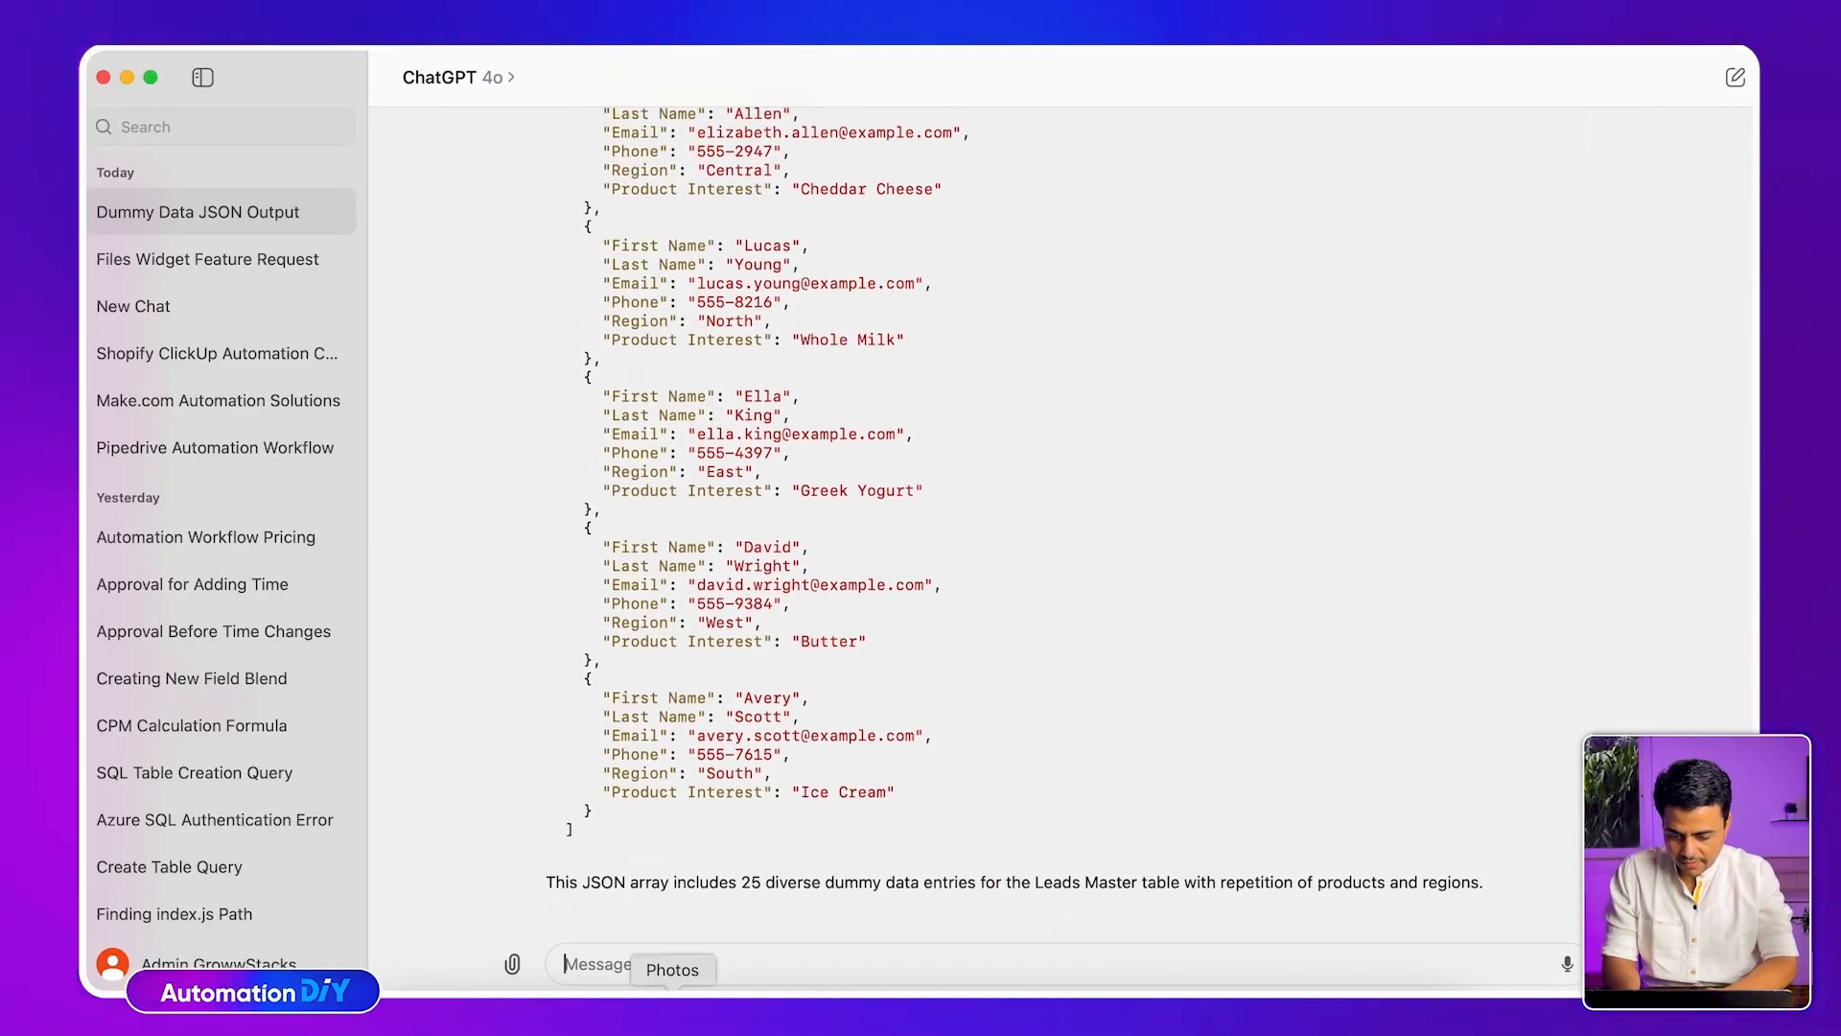
pyautogui.write('can you')
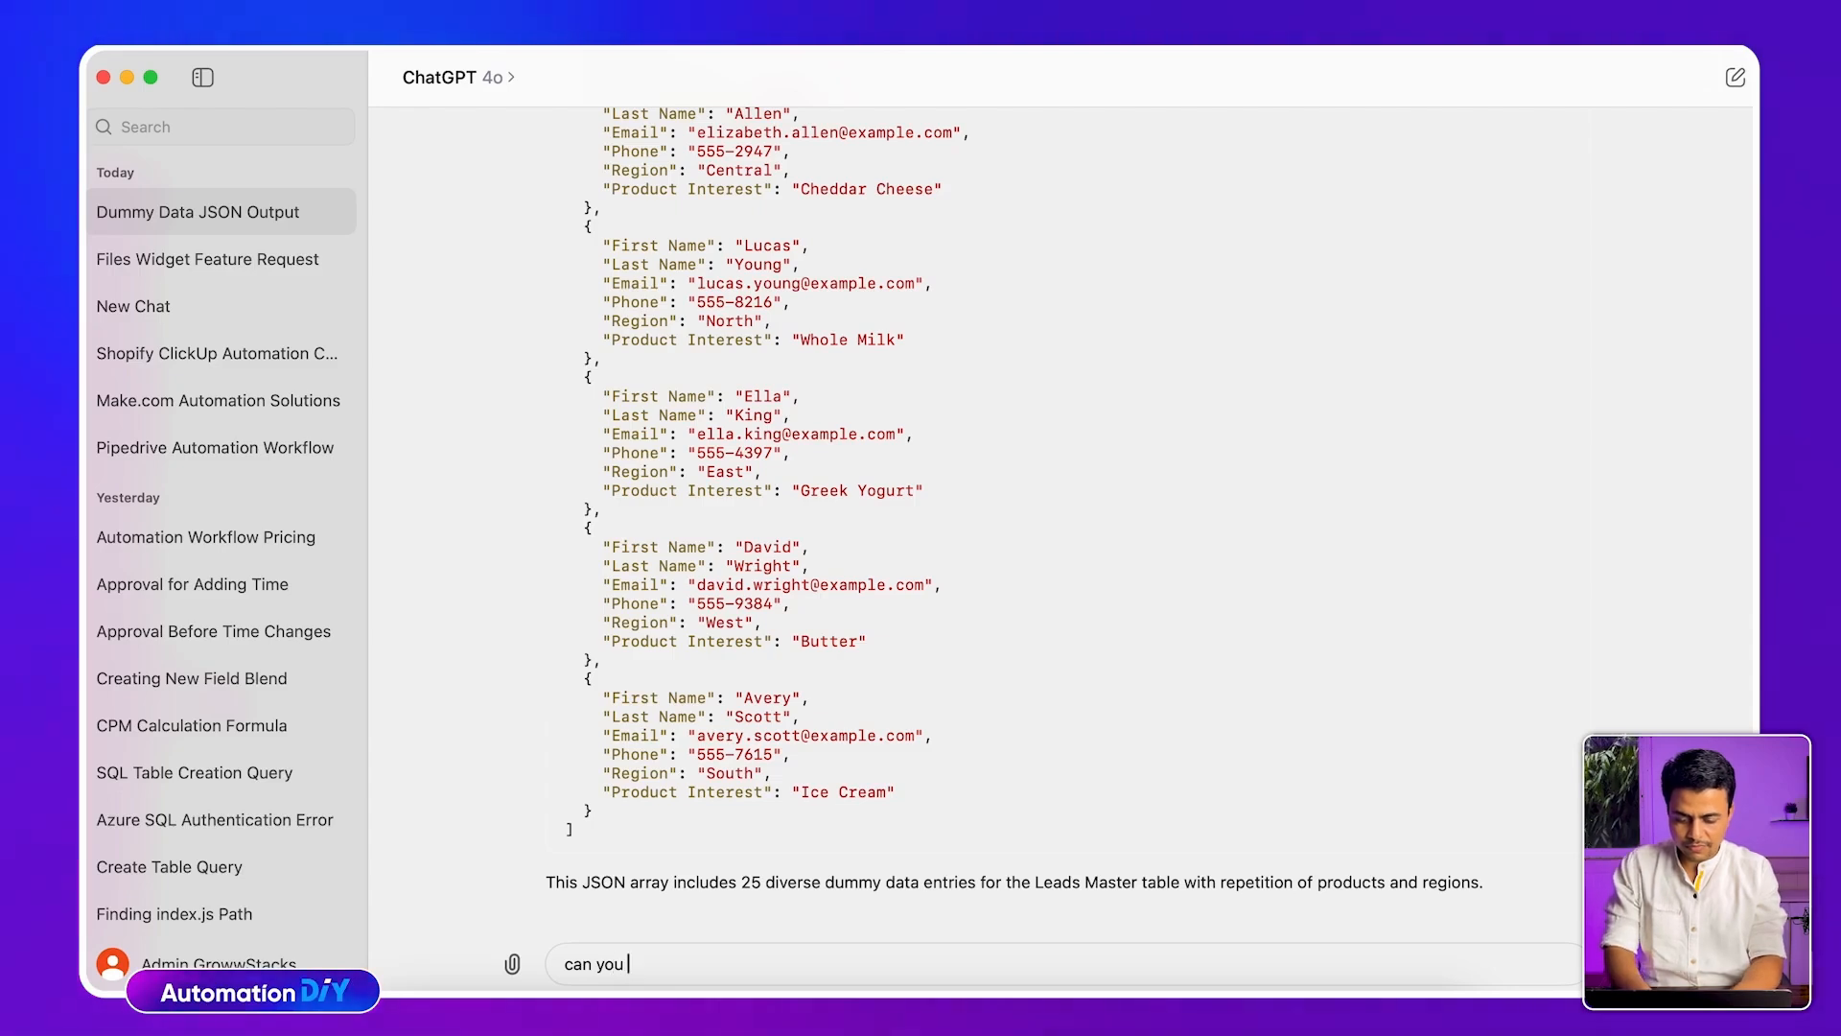
pyautogui.write(' change the')
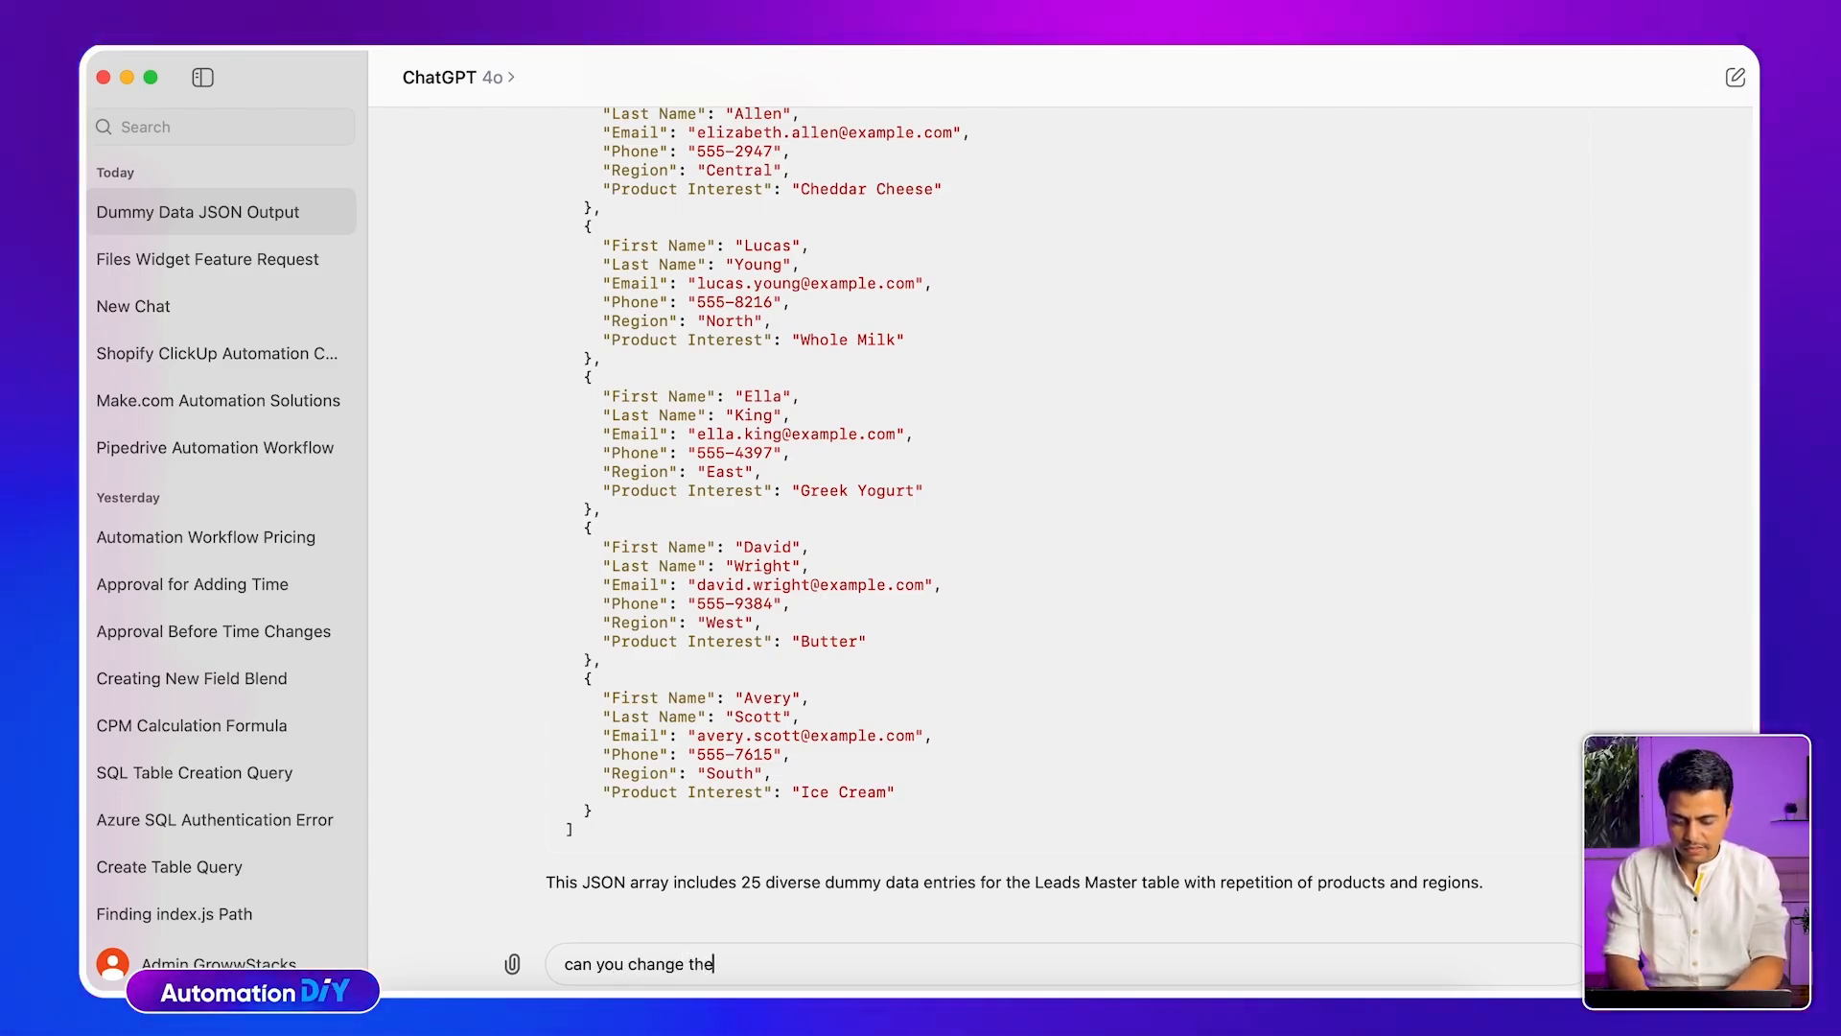
pyautogui.write(' names a')
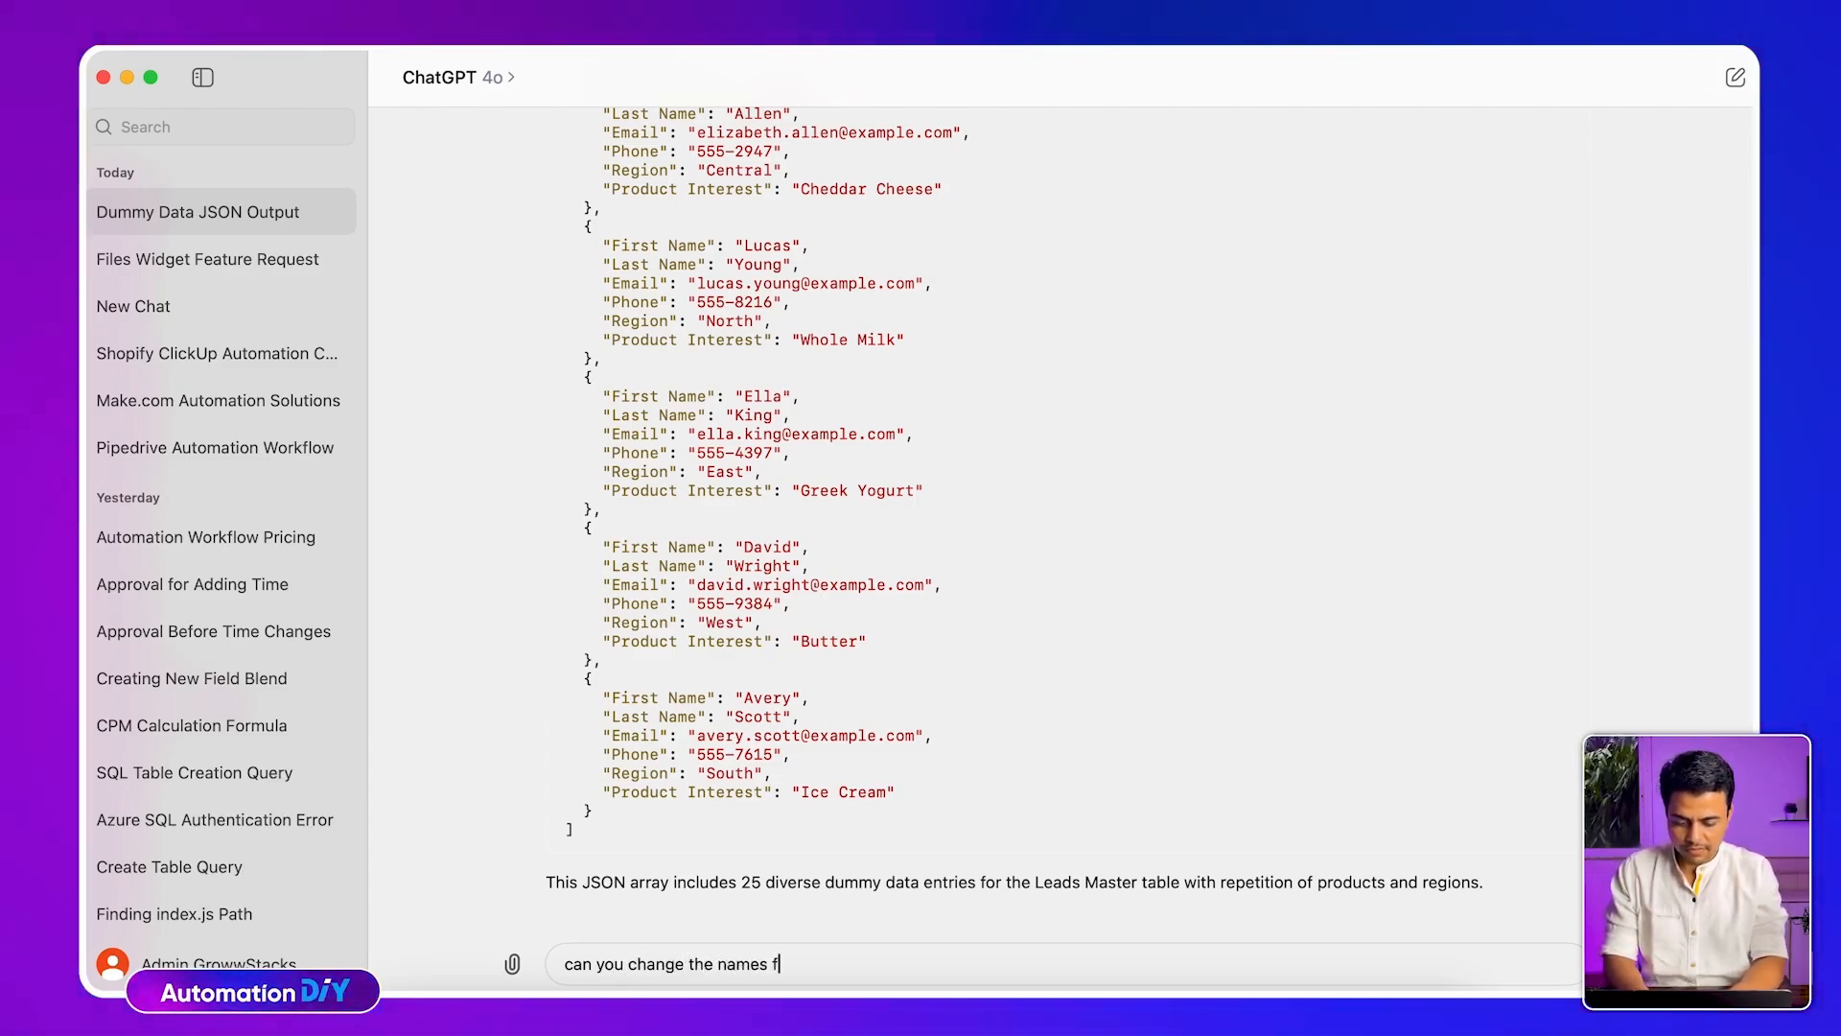
pyautogui.write('nd give us')
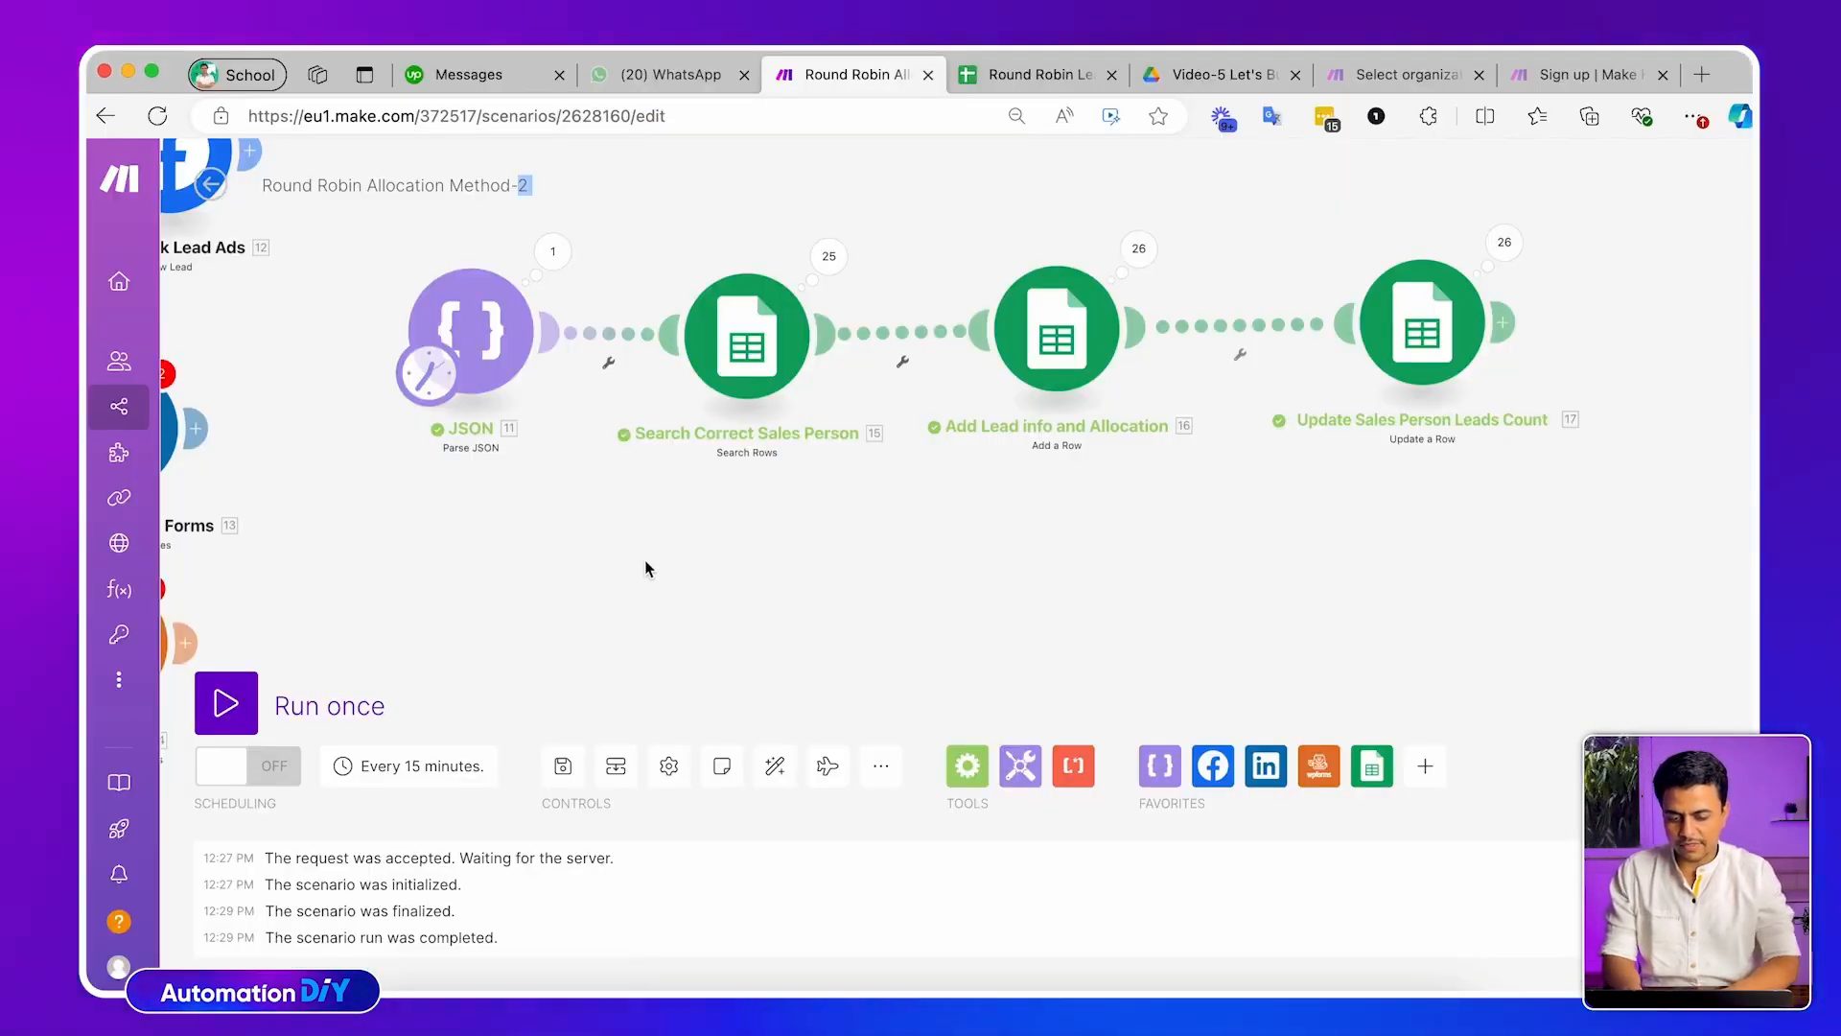
# Run the Make scenario once and go to the newly added rows in the leads sheet of the Google Sheets file
pyautogui.click(224, 703)
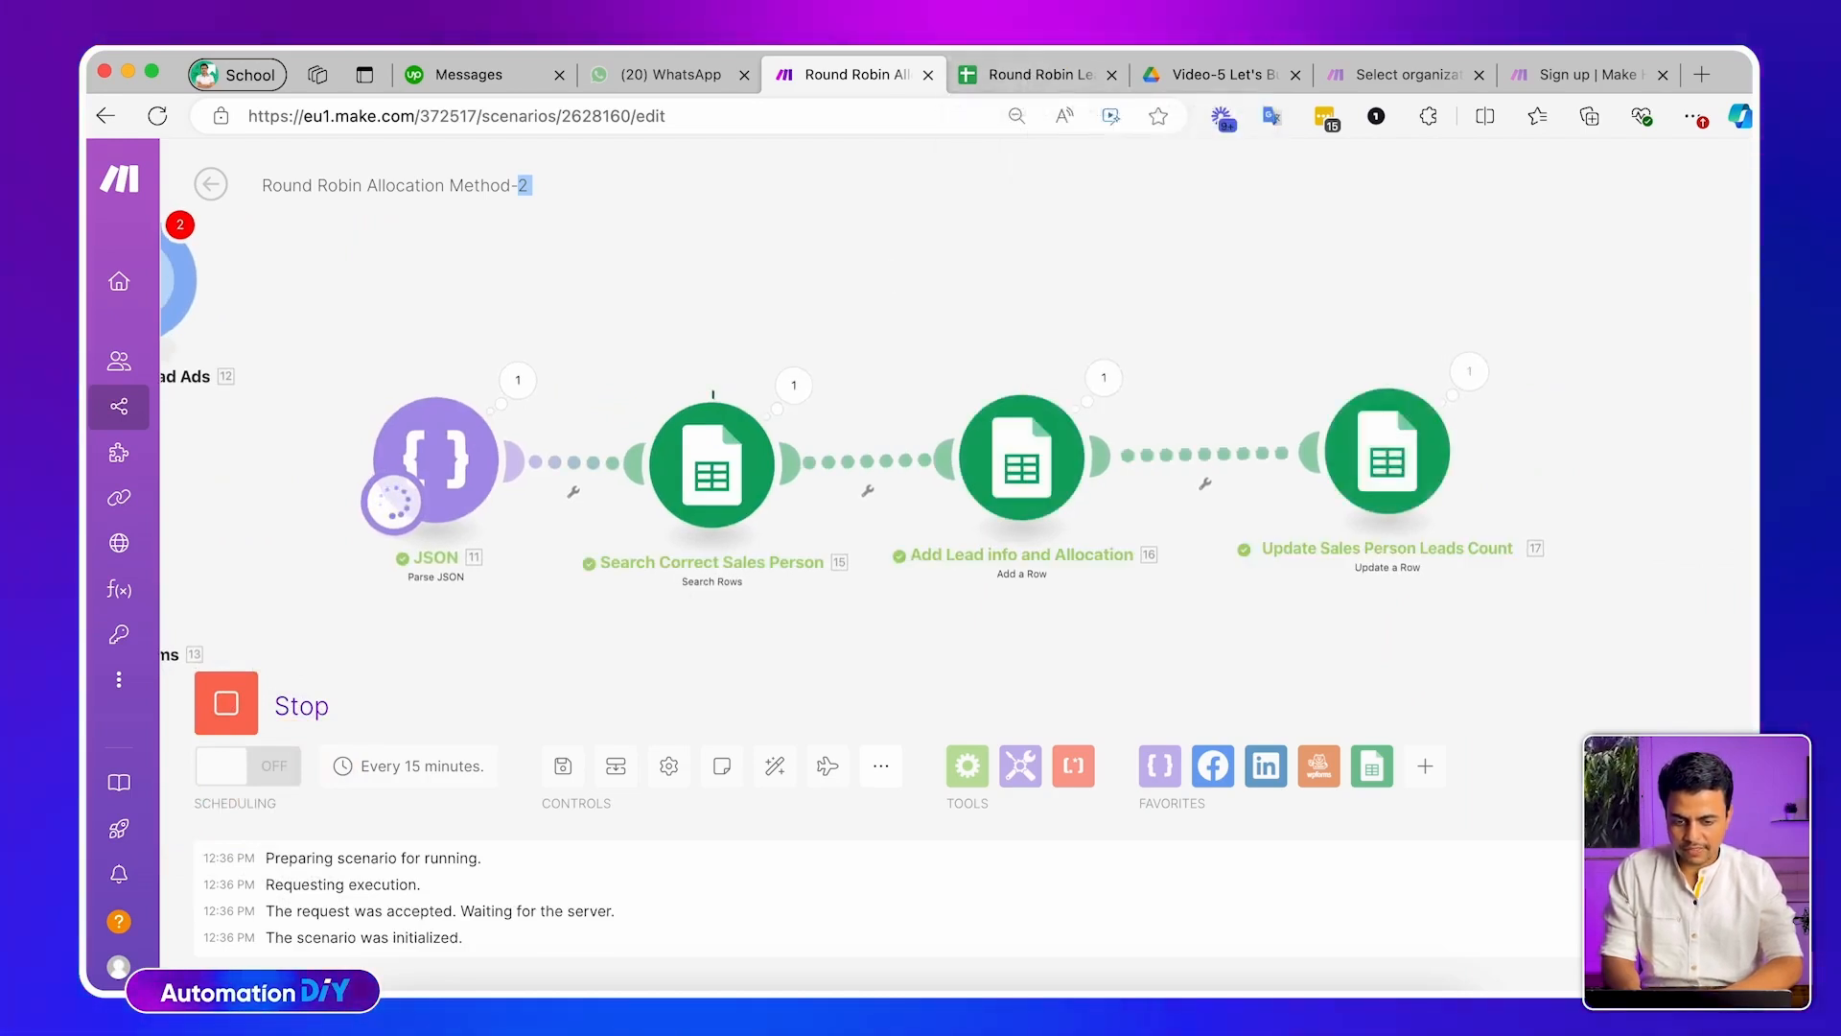
pyautogui.hotkey('ctrl', 'Tab')
pyautogui.scroll(-10, 707, 669)
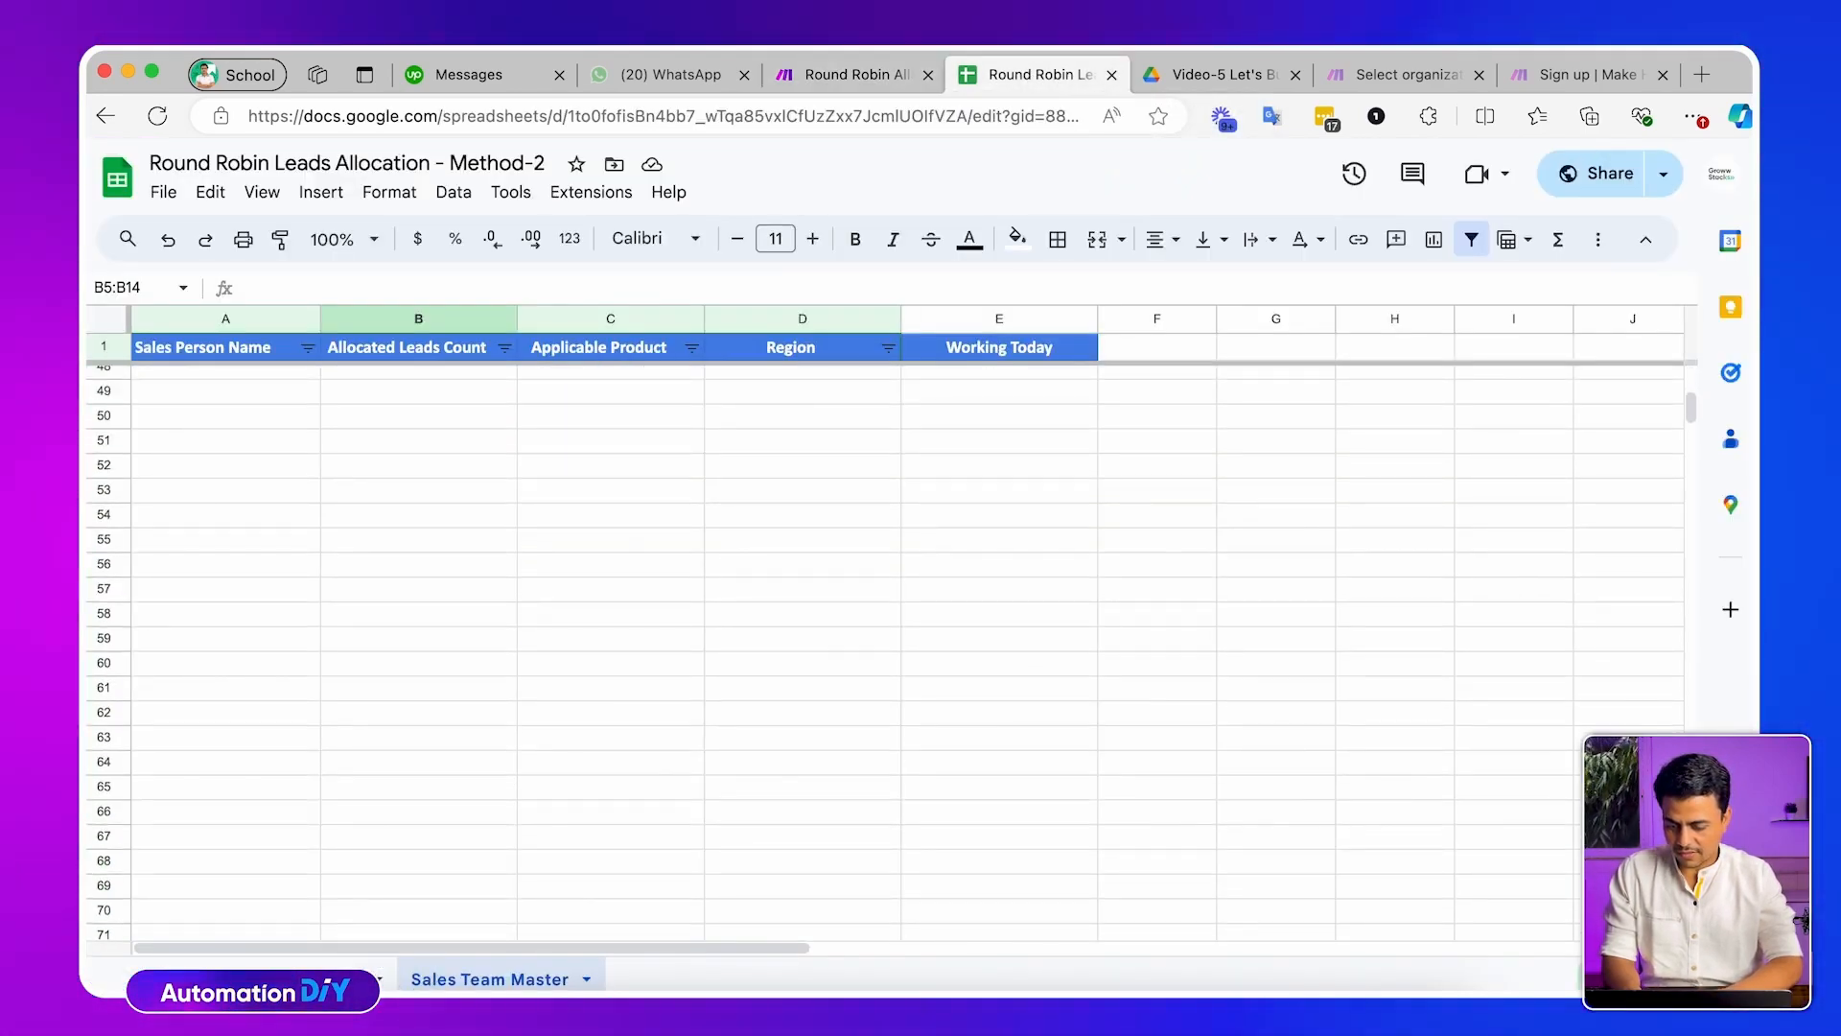
pyautogui.click(317, 979)
pyautogui.scroll(-15, 522, 631)
pyautogui.scroll(6, 522, 630)
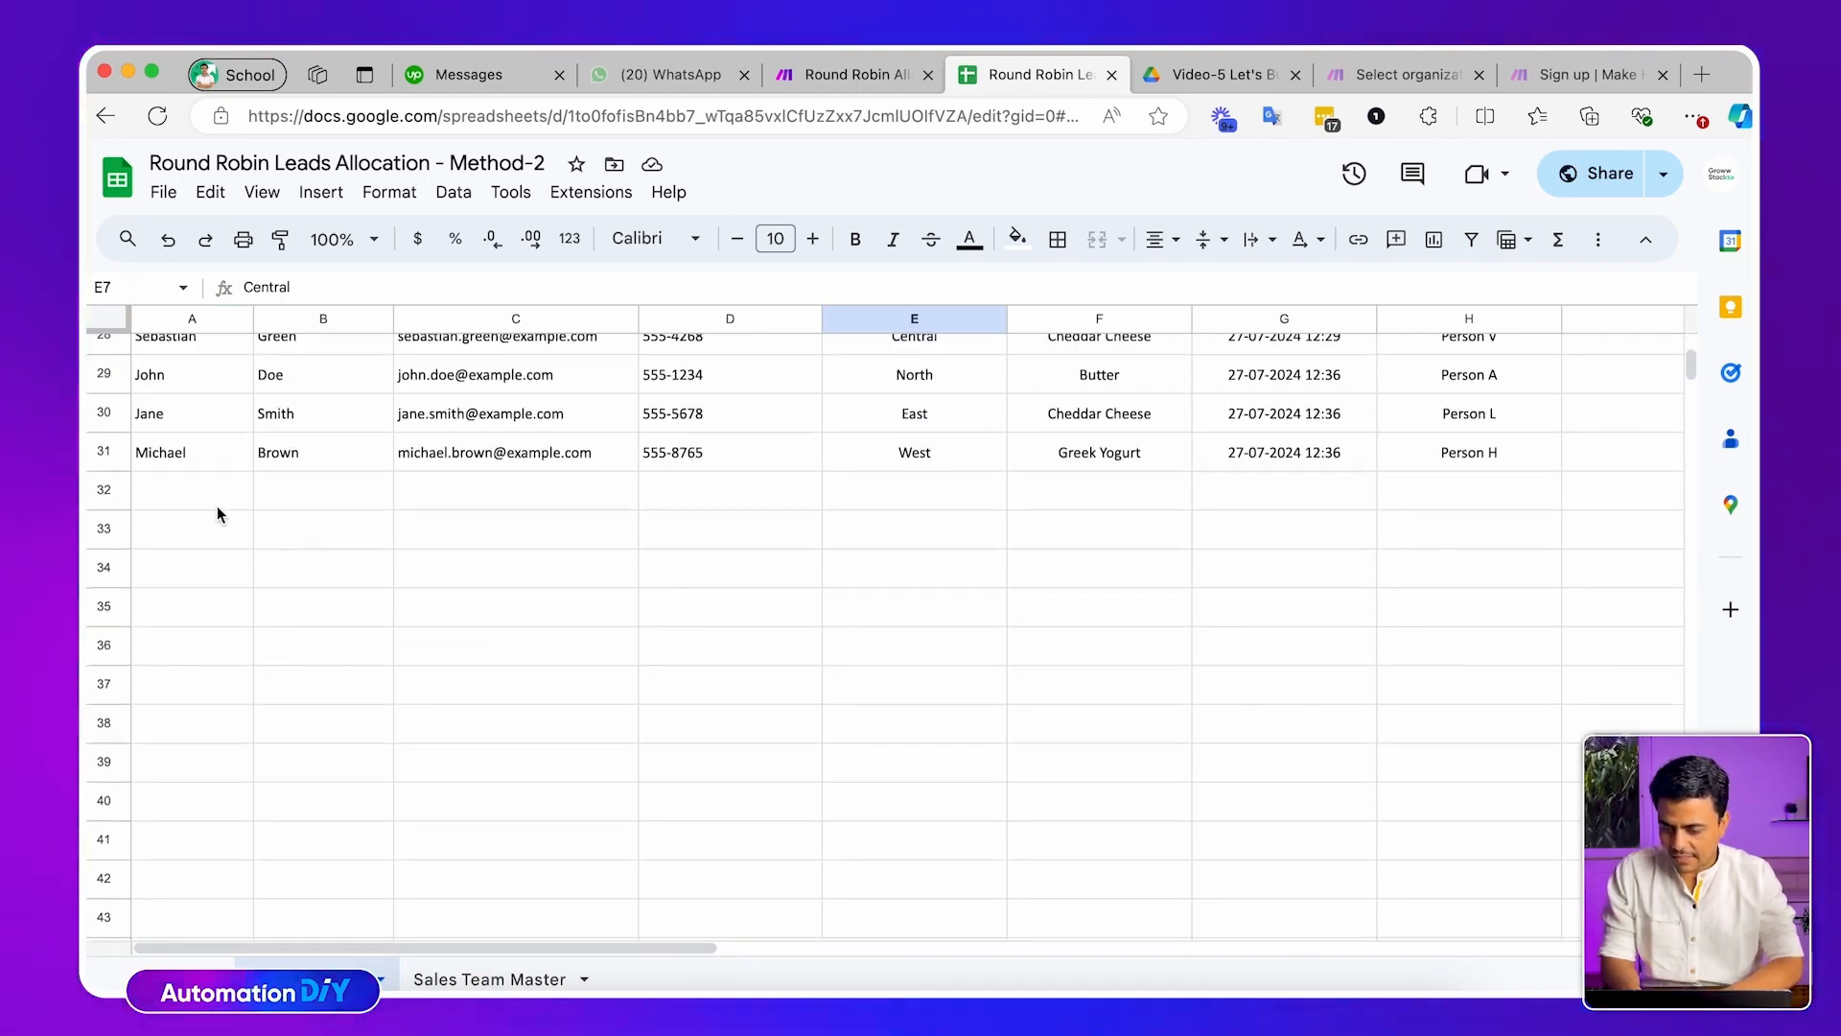
# Check the newly added leads from row 29 on, comparing region and assigned sales person in rows 33 and 34
pyautogui.click(181, 487)
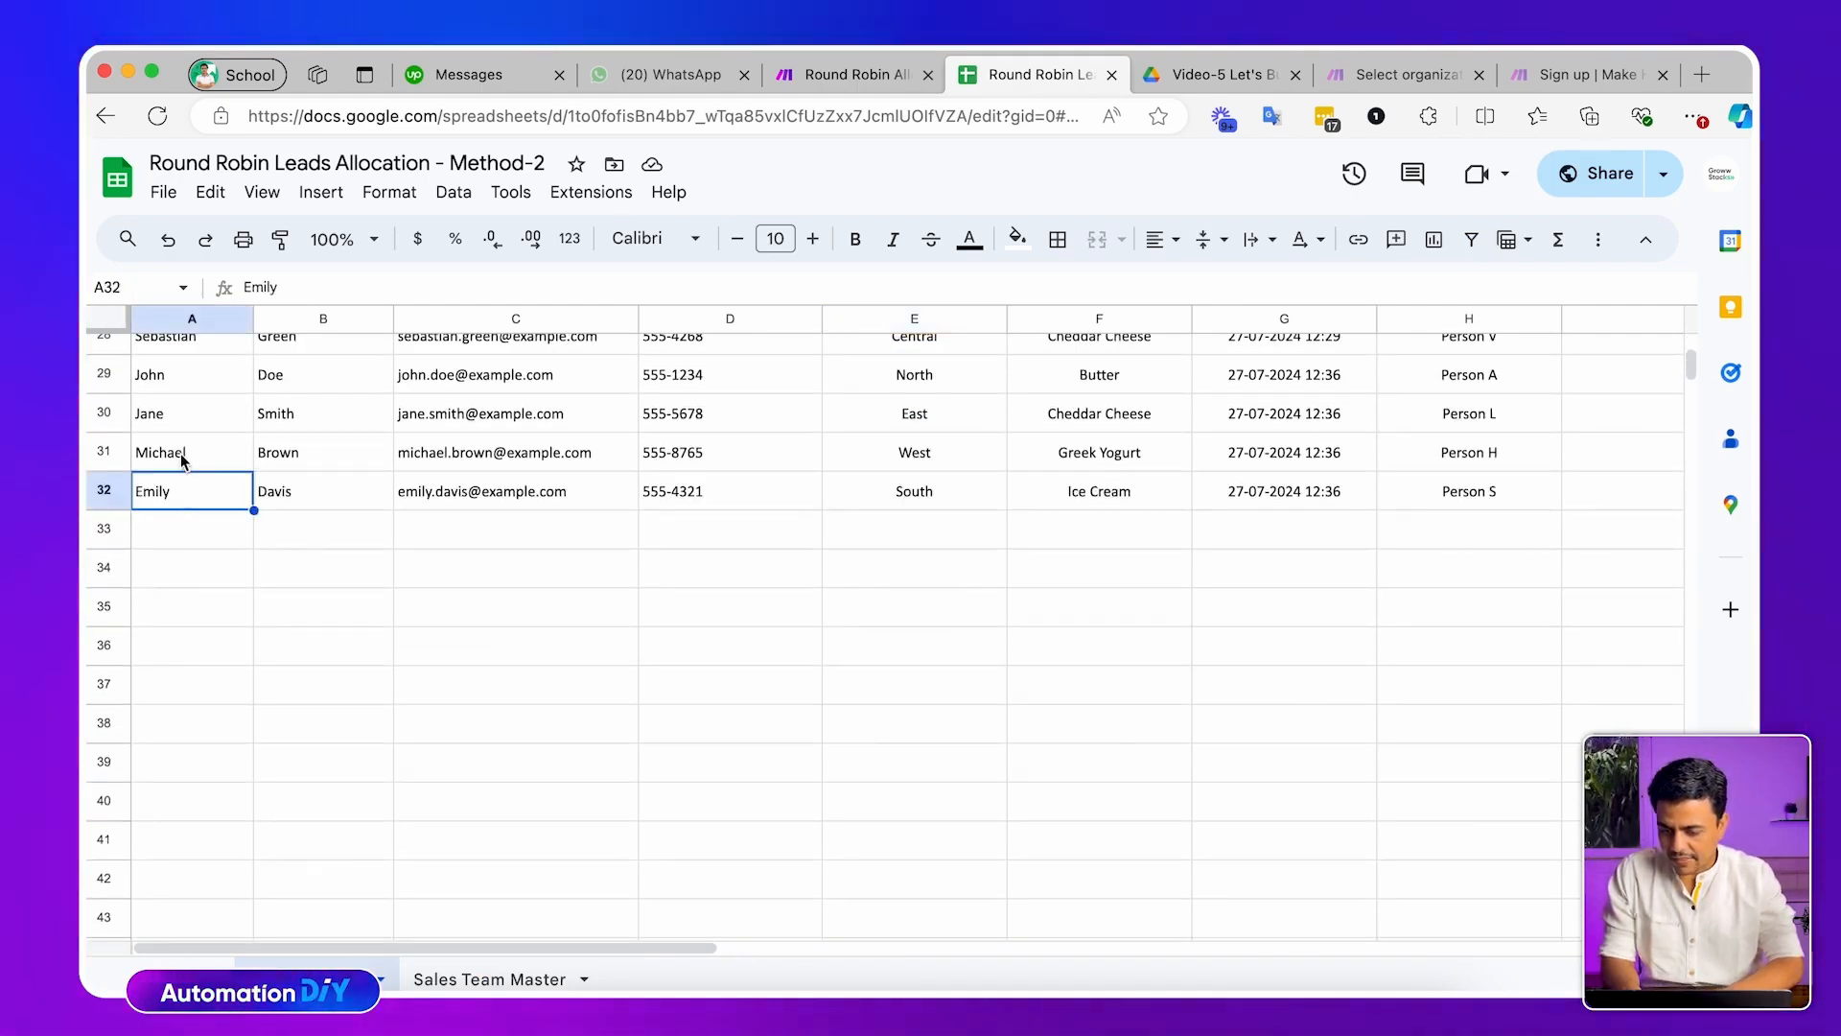
pyautogui.click(180, 452)
pyautogui.click(194, 412)
pyautogui.click(204, 369)
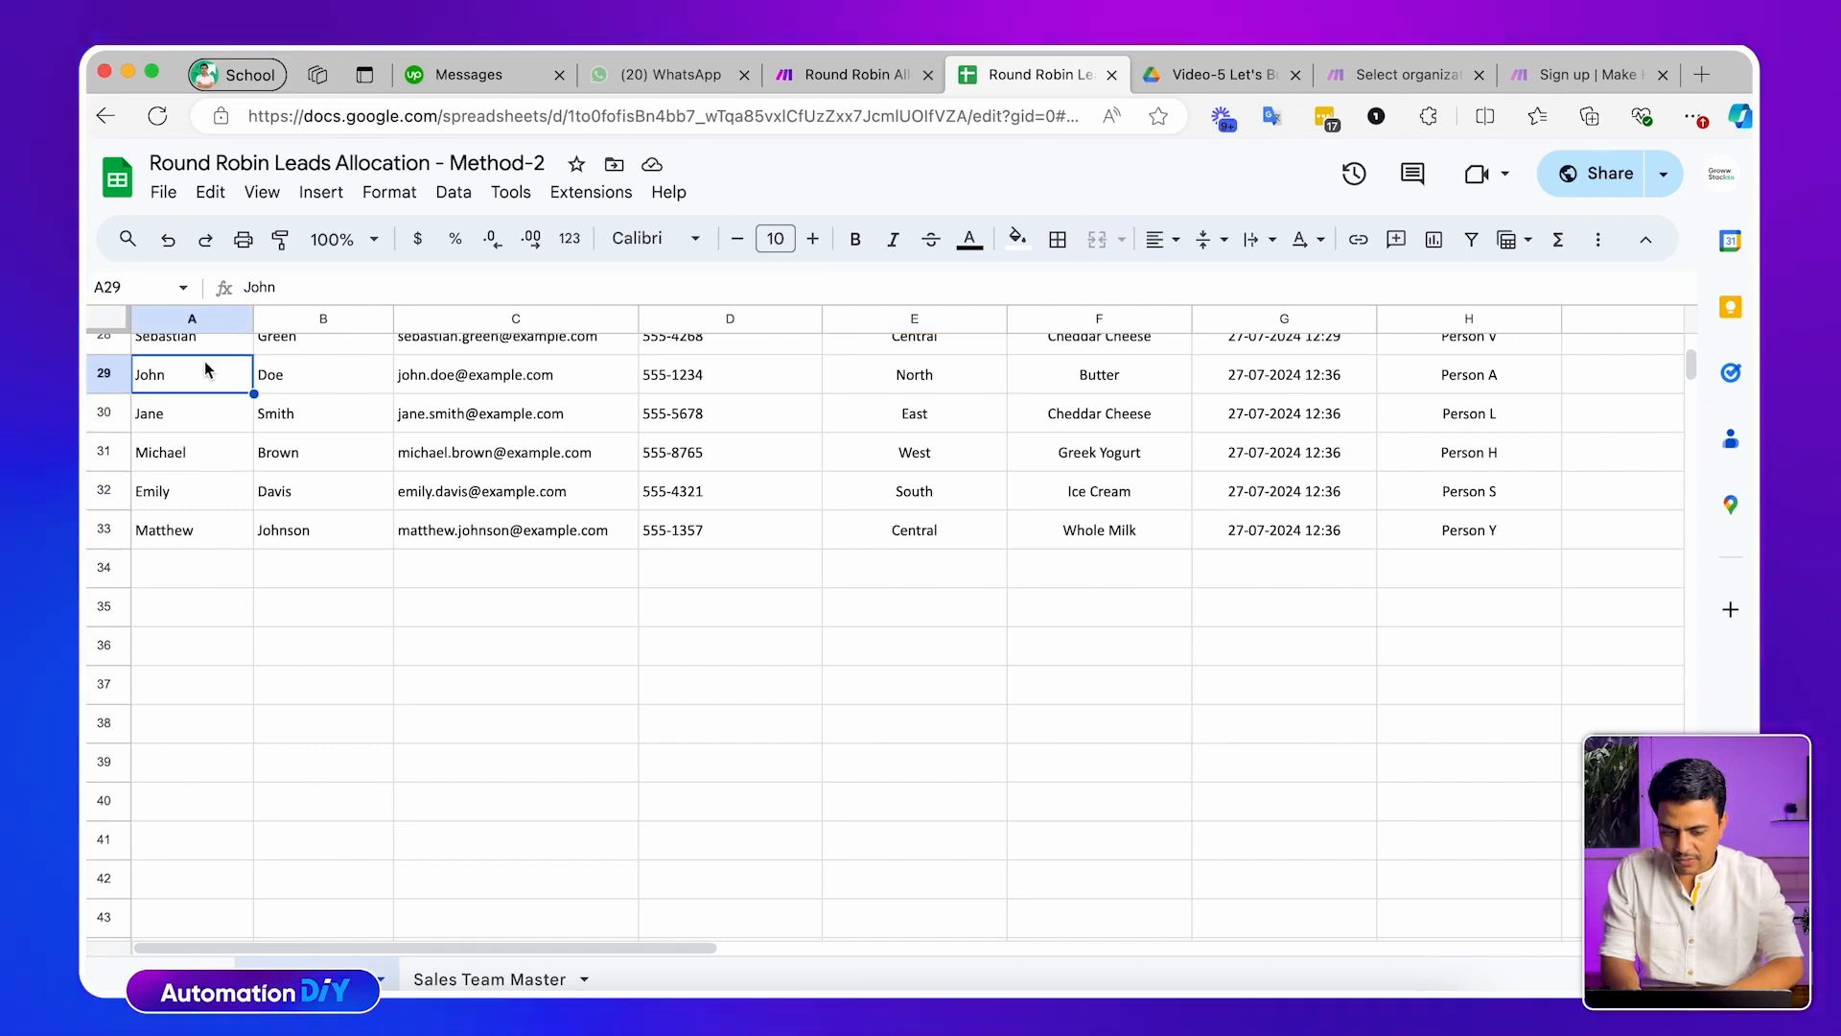
pyautogui.moveTo(878, 533); pyautogui.dragTo(876, 566)
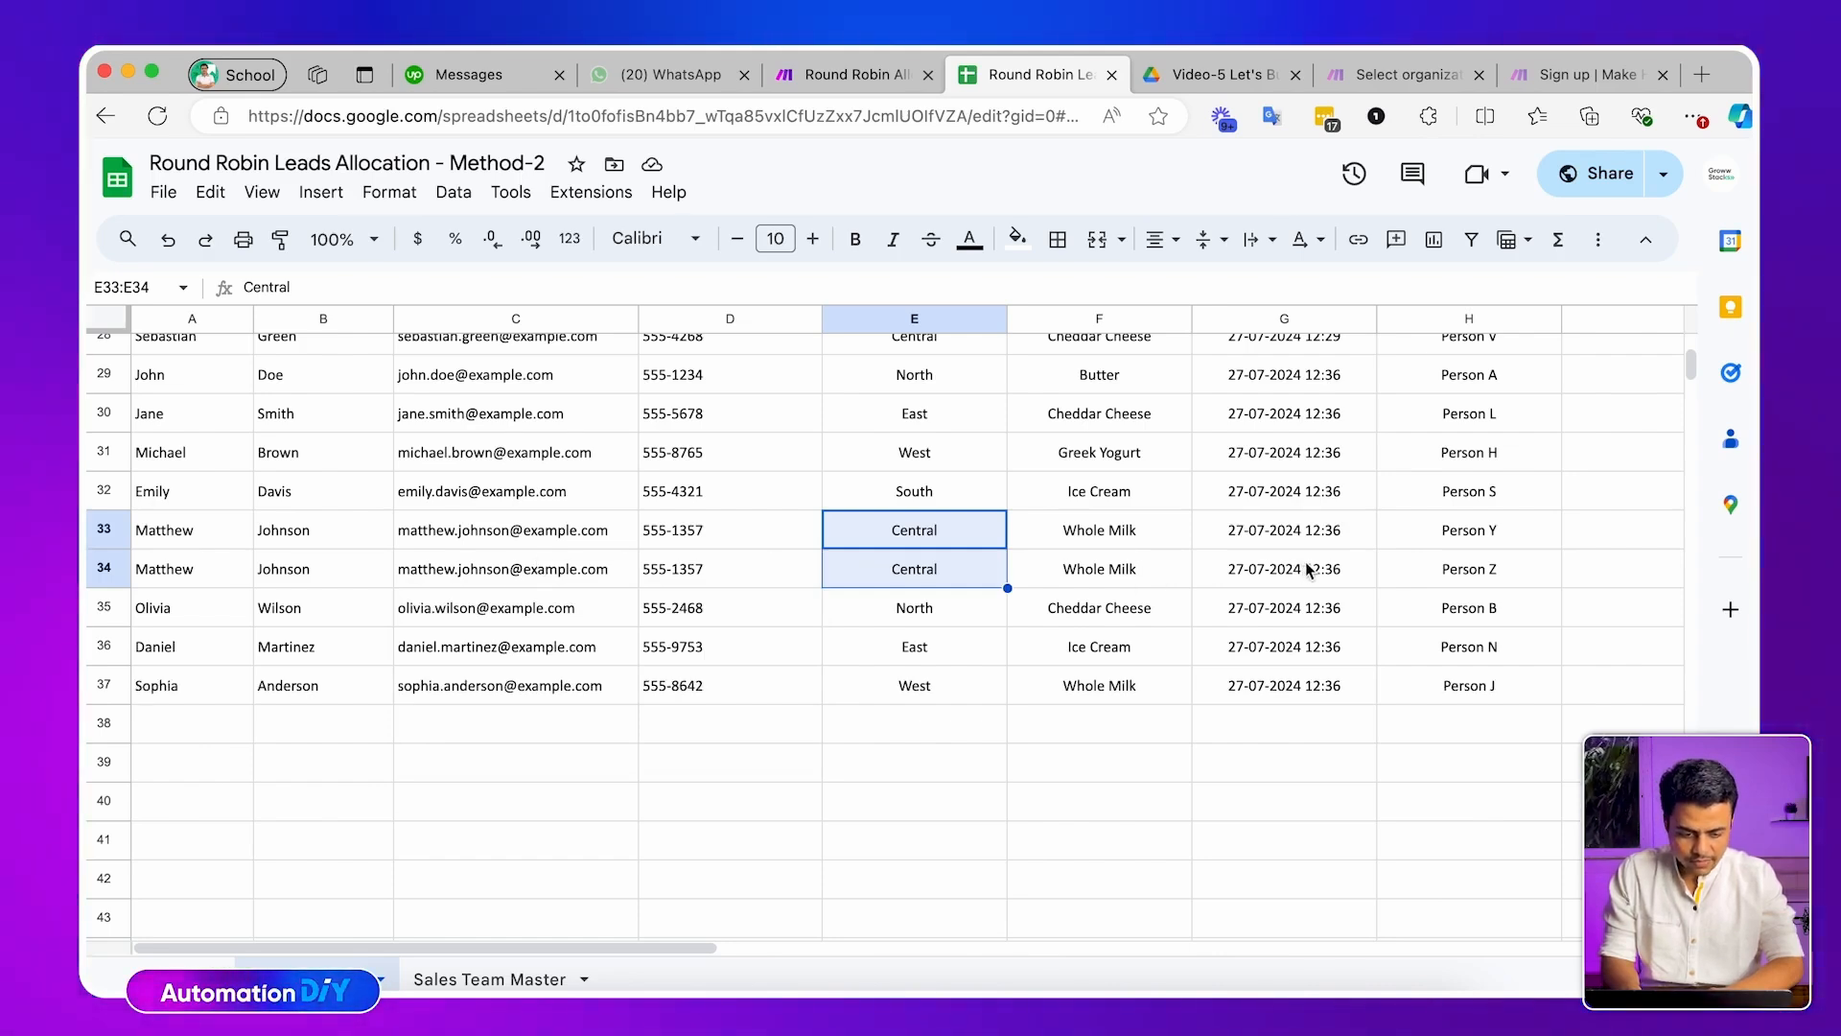
pyautogui.moveTo(1451, 530); pyautogui.dragTo(1451, 580)
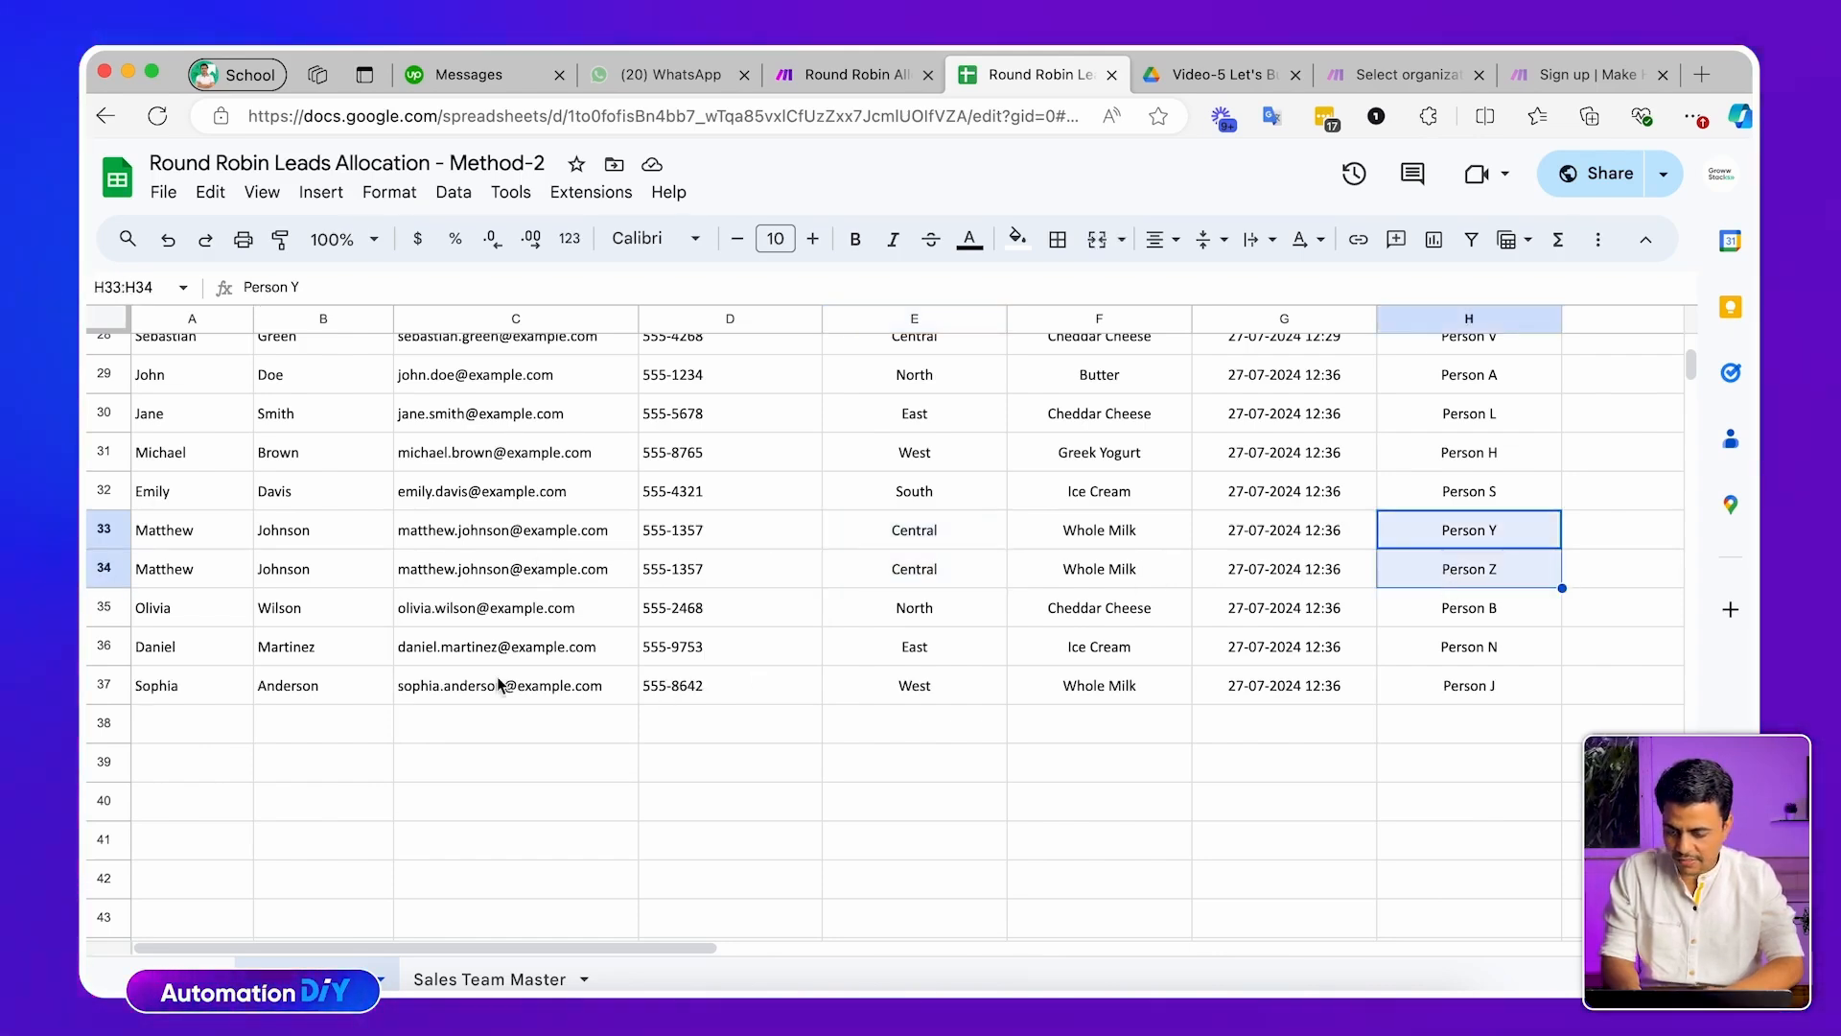
pyautogui.click(498, 684)
pyautogui.scroll(-2, 246, 685)
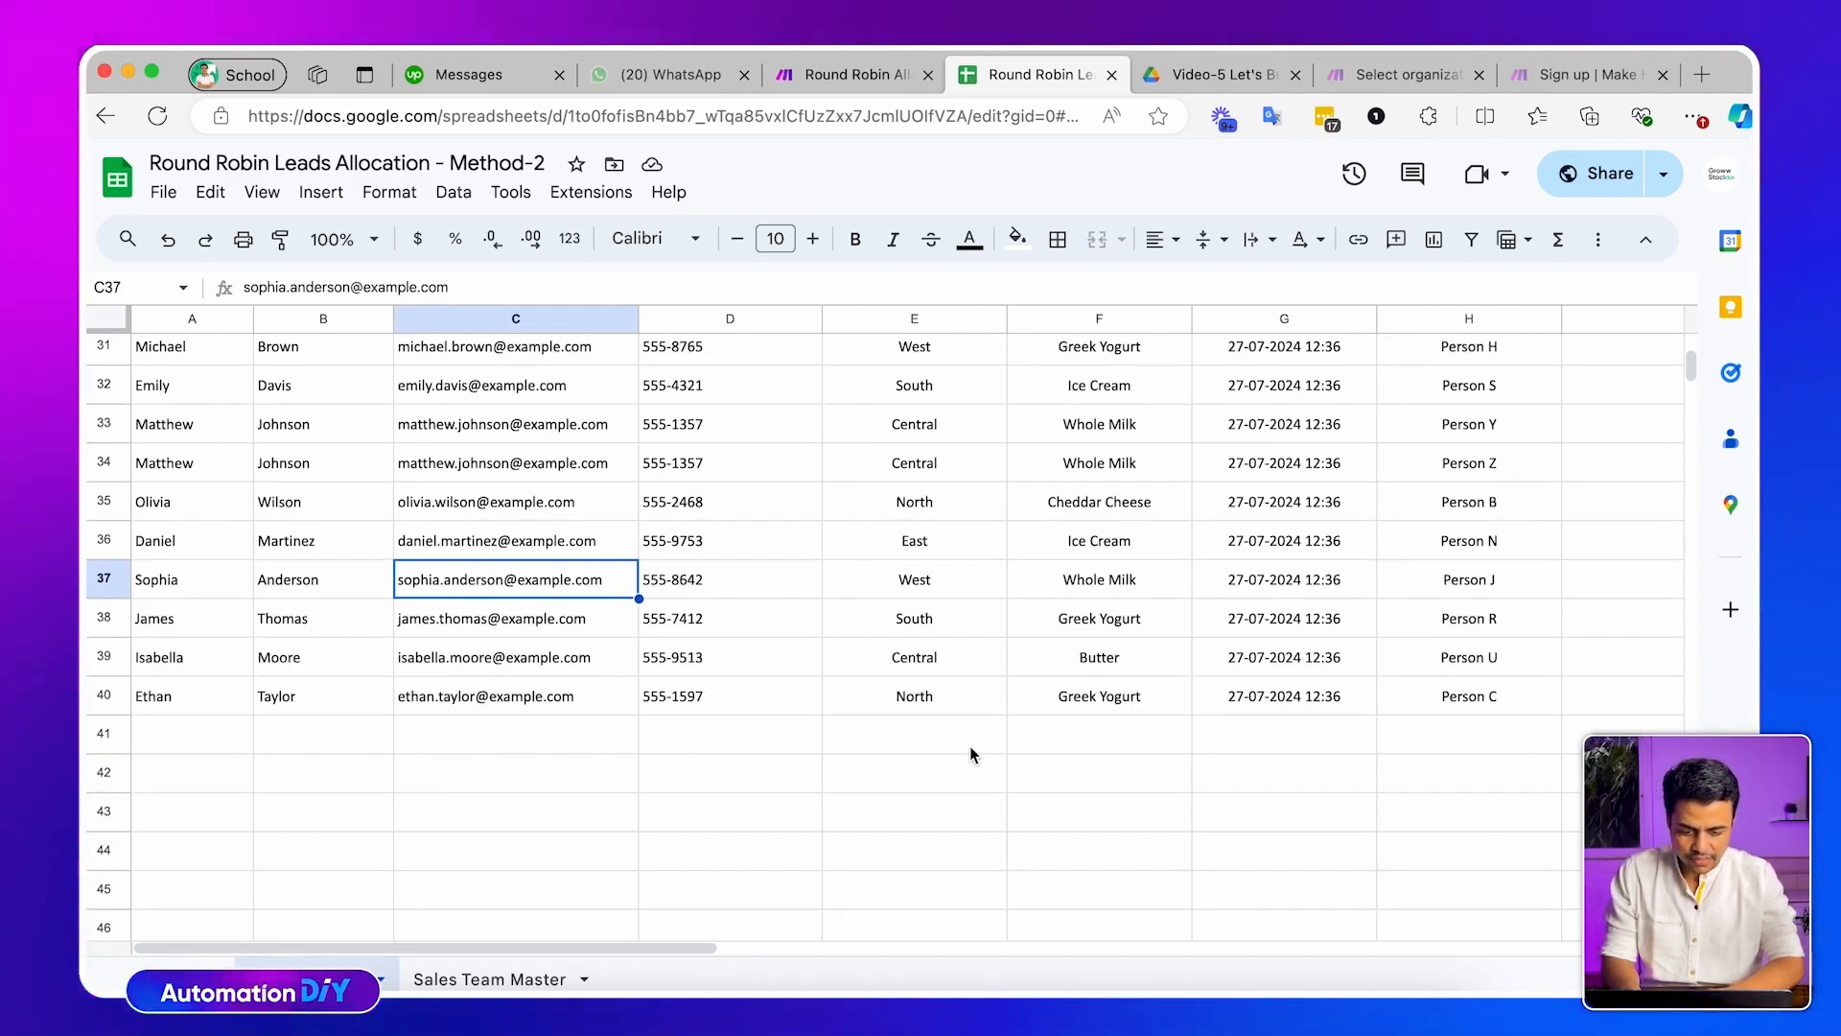
# Check the Allocated Leads Count of each sales person in the Sales Team Master sheet, hiding the spreadsheet's menus for more room
pyautogui.click(489, 980)
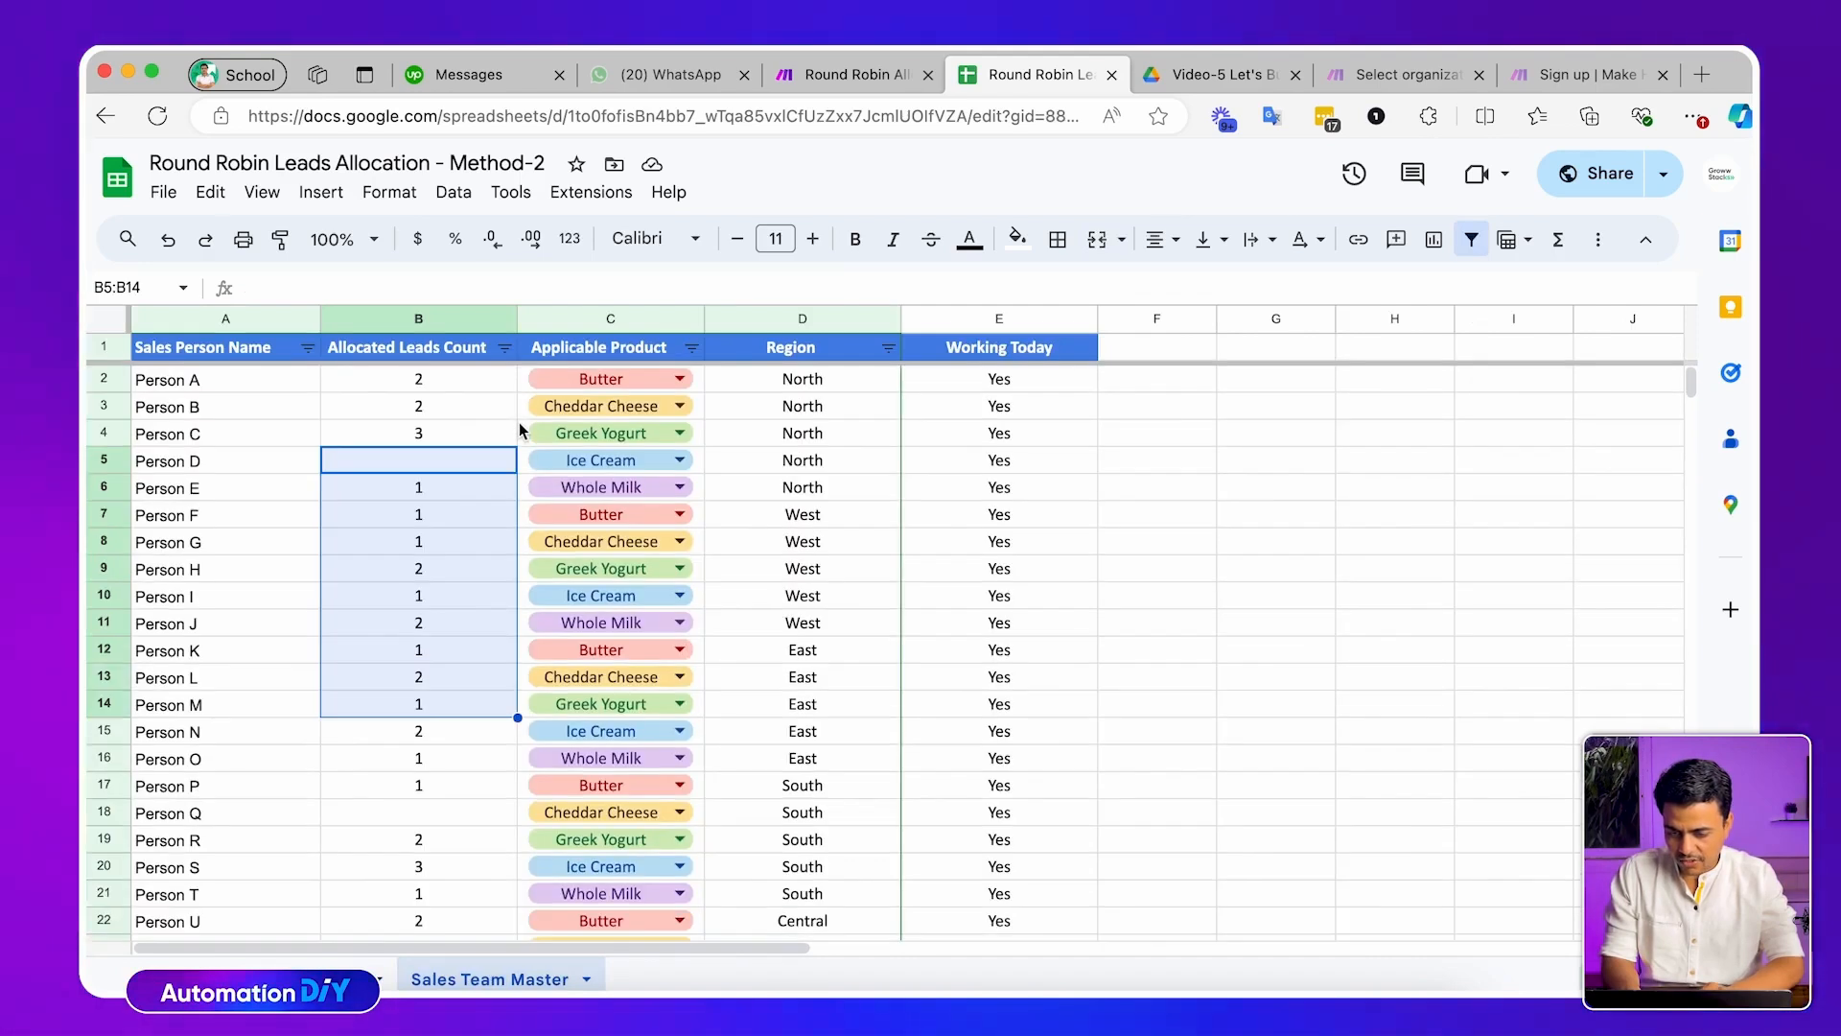
pyautogui.click(254, 570)
pyautogui.scroll(-1, 275, 641)
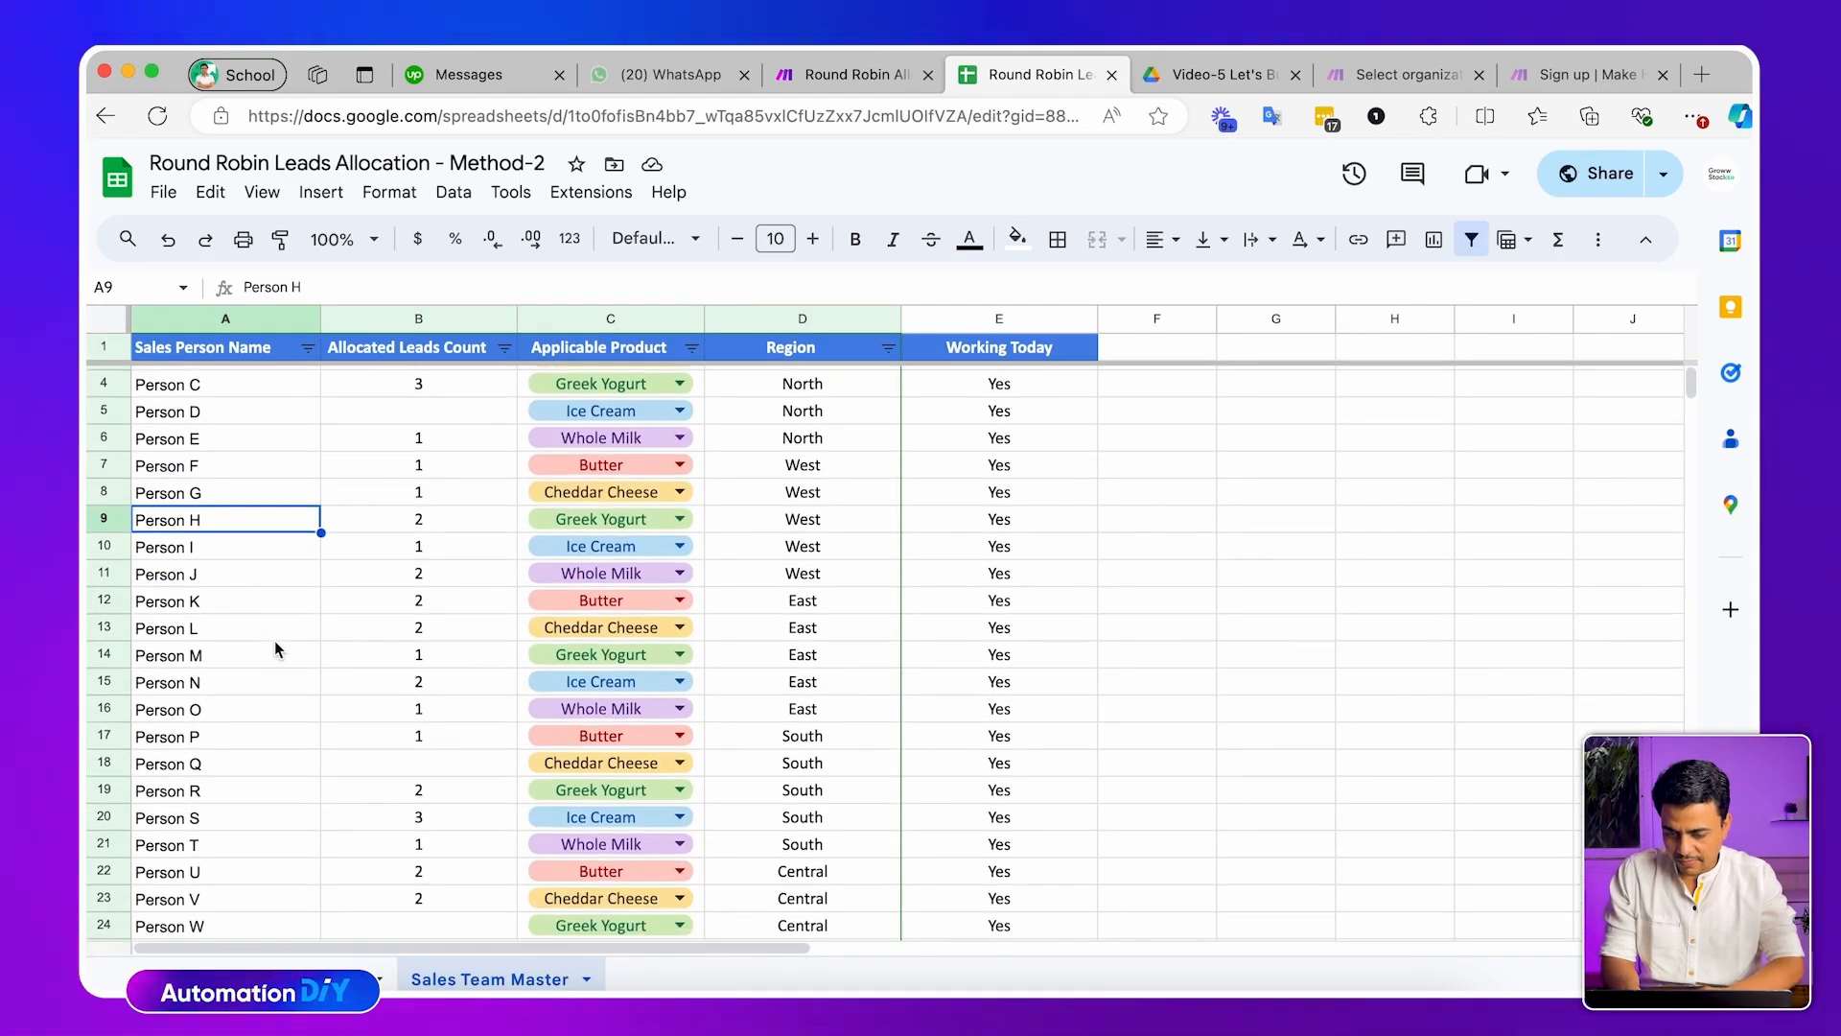
pyautogui.click(1646, 240)
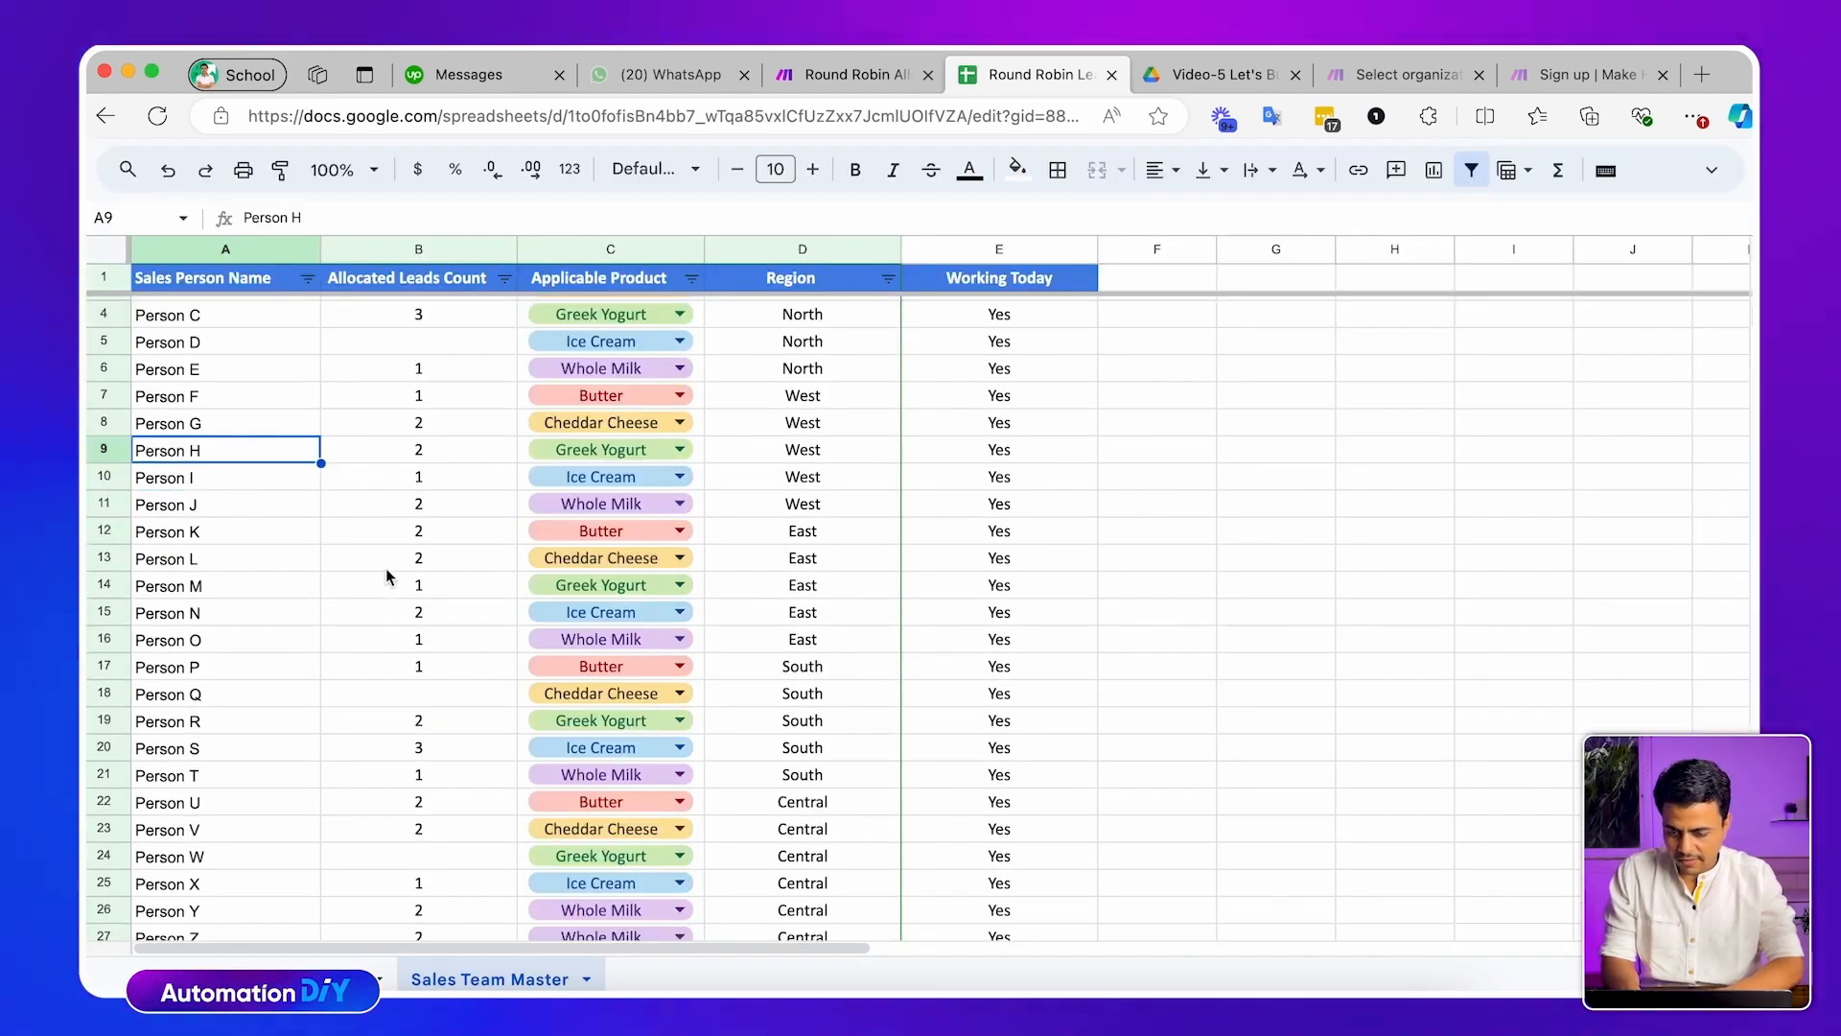
pyautogui.scroll(-2, 383, 626)
pyautogui.scroll(3, 383, 625)
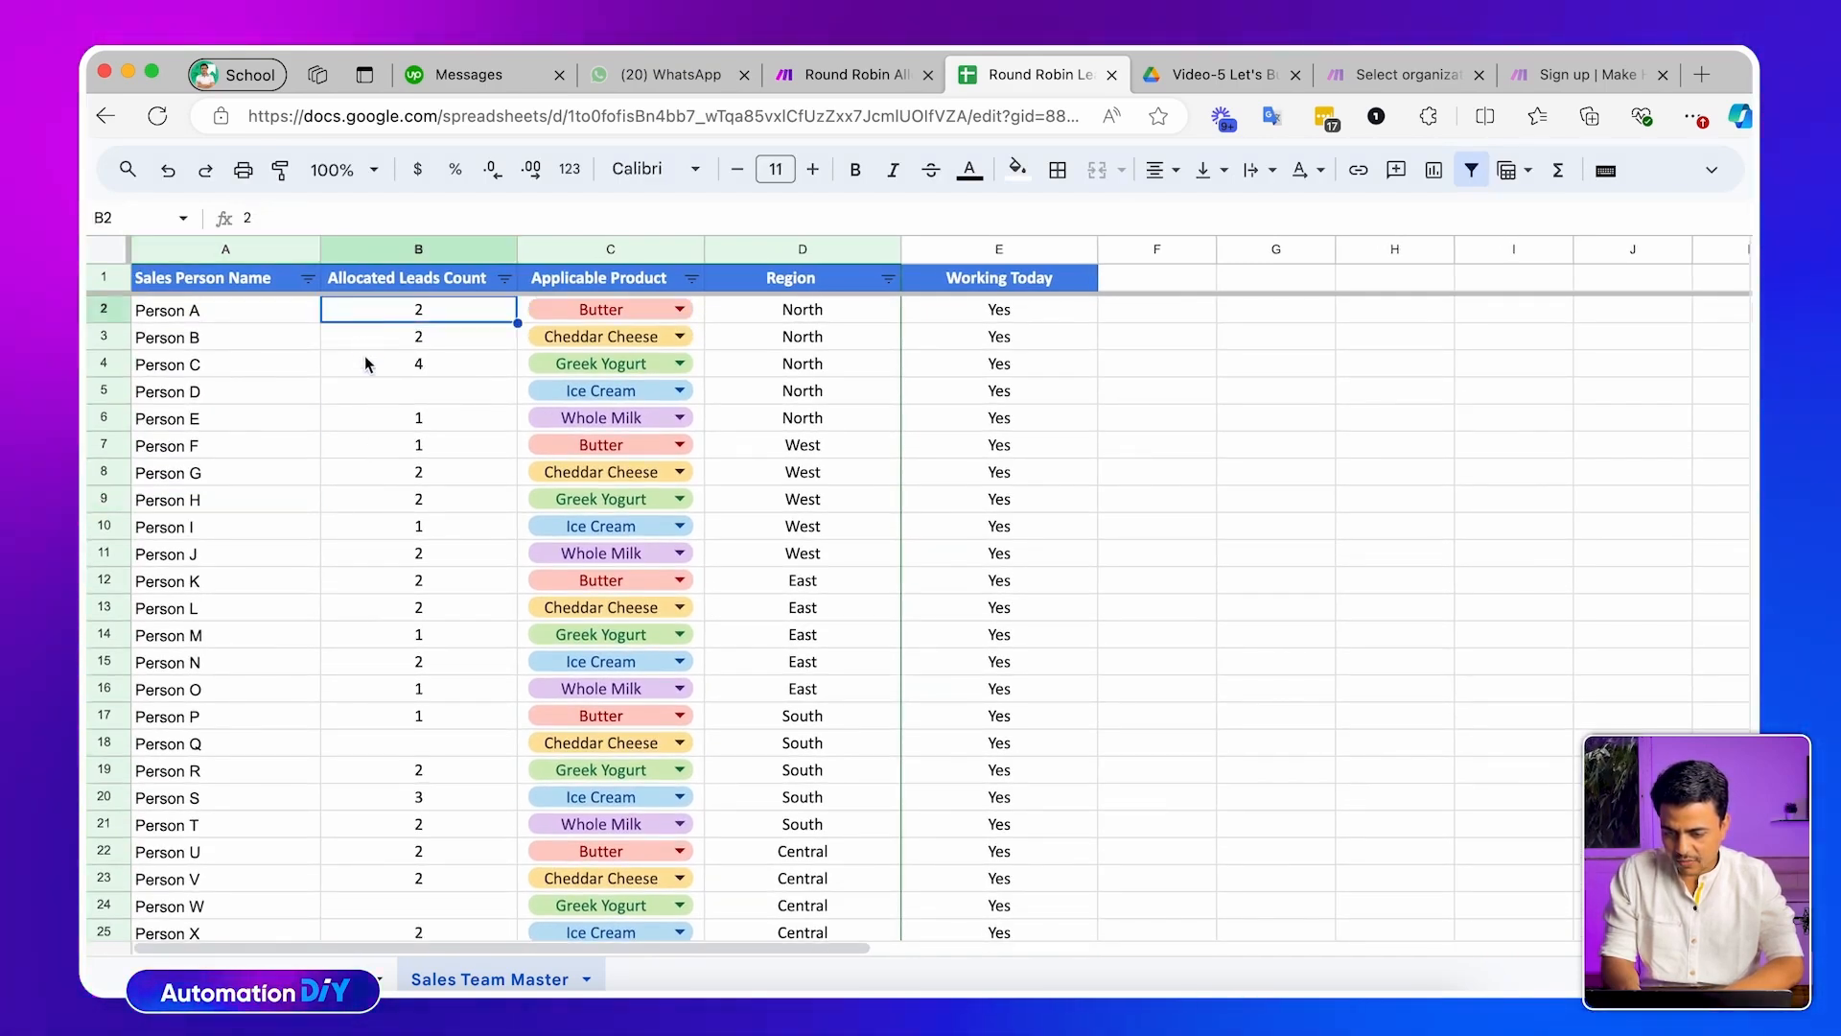
# Reload the spreadsheet, recheck the Allocated Leads Count of every sales person, and look through the newly added rows of the leads sheet
pyautogui.click(365, 371)
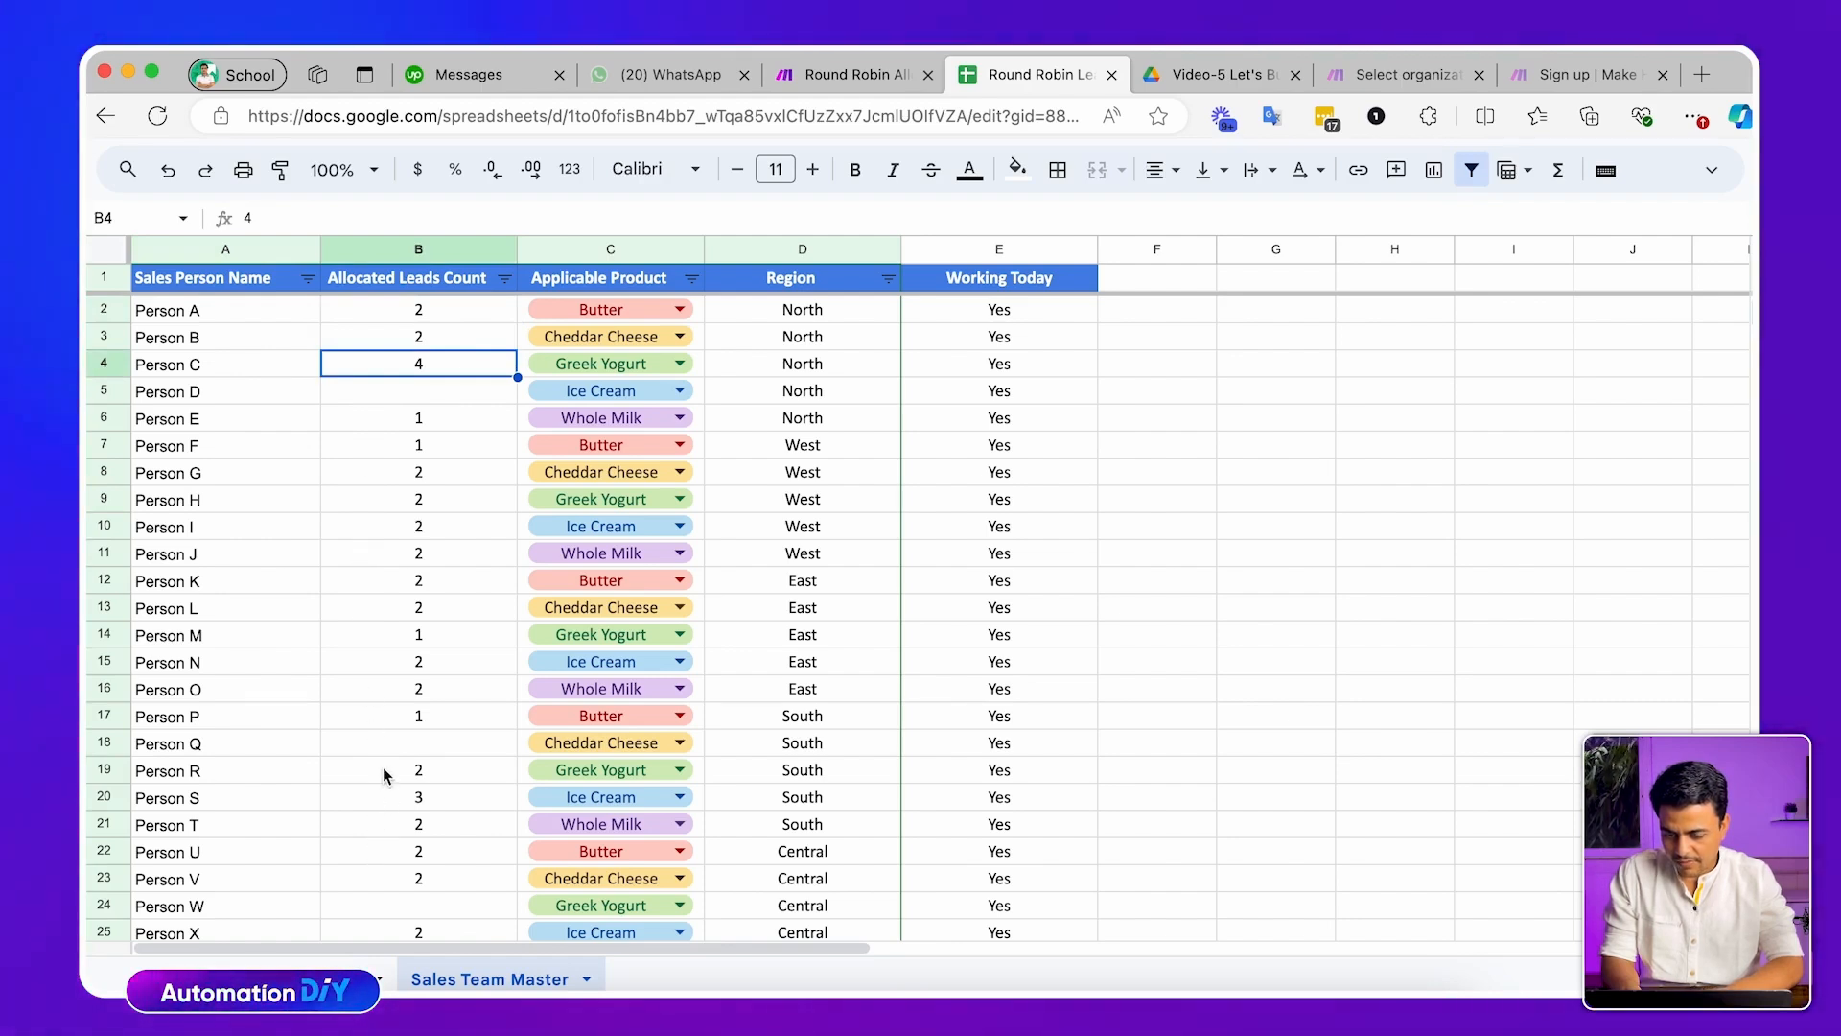
pyautogui.click(158, 116)
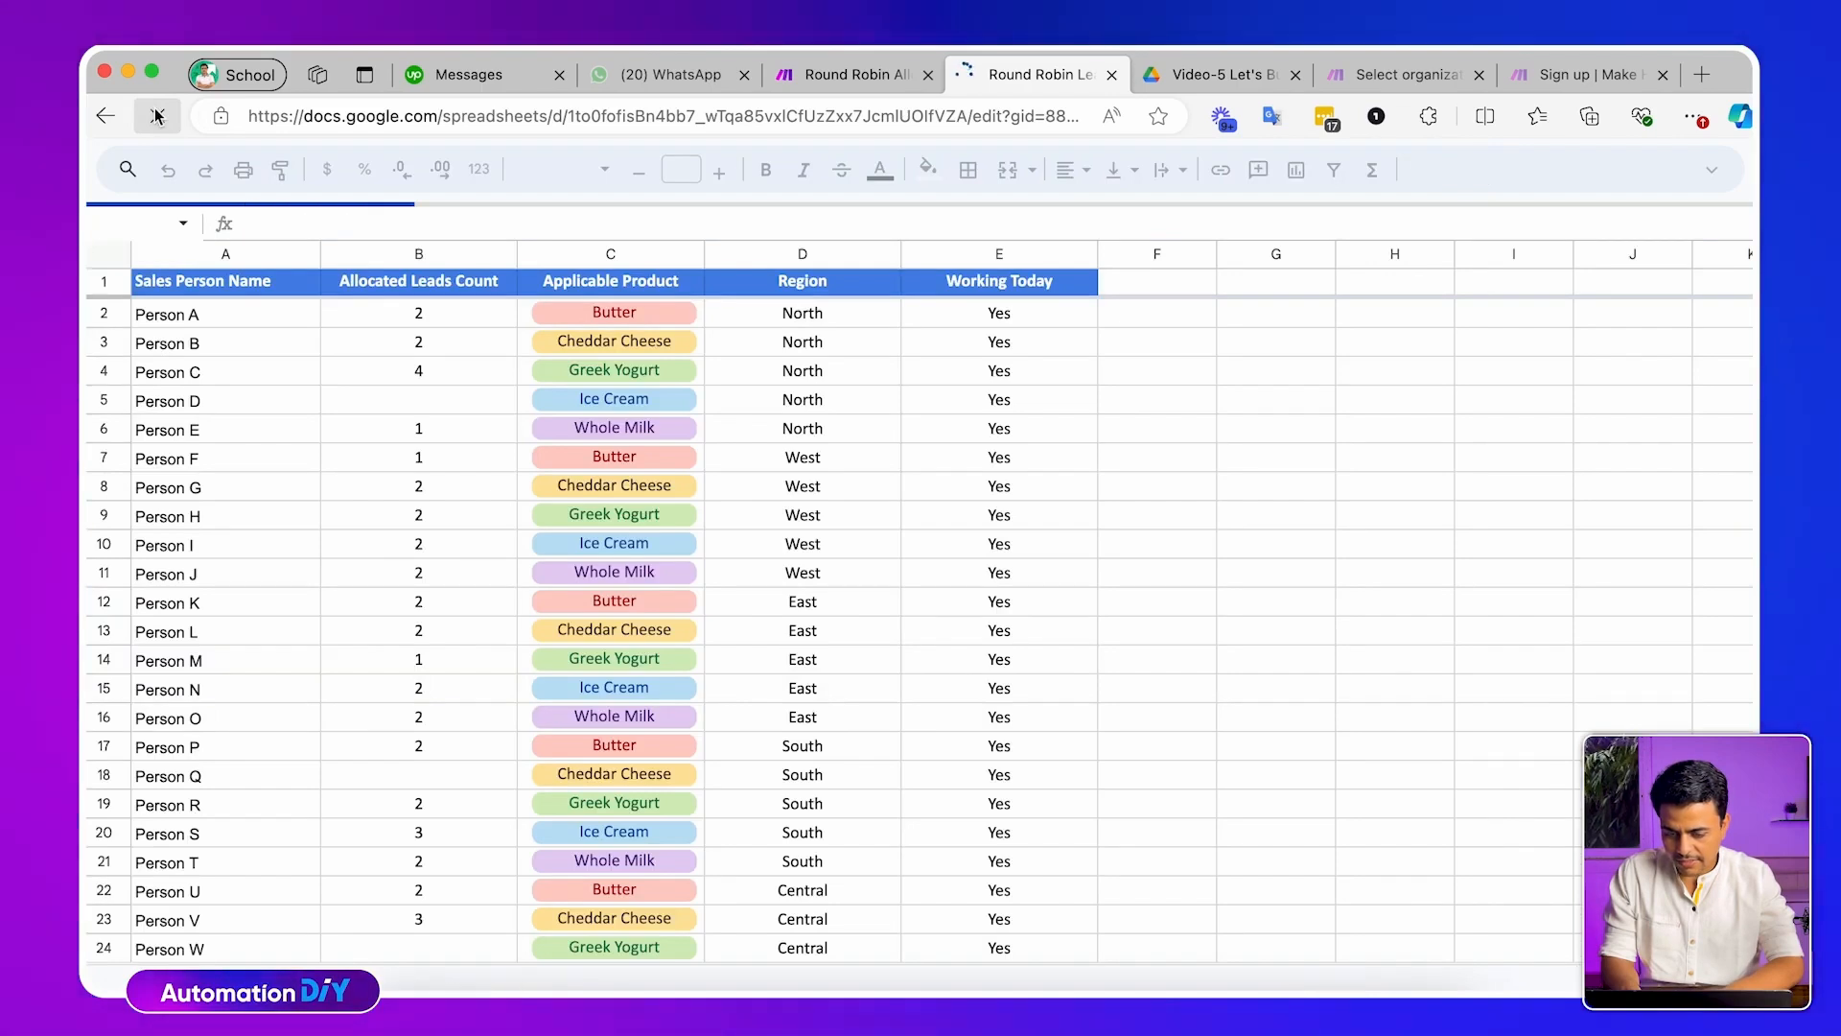
pyautogui.scroll(-3, 385, 756)
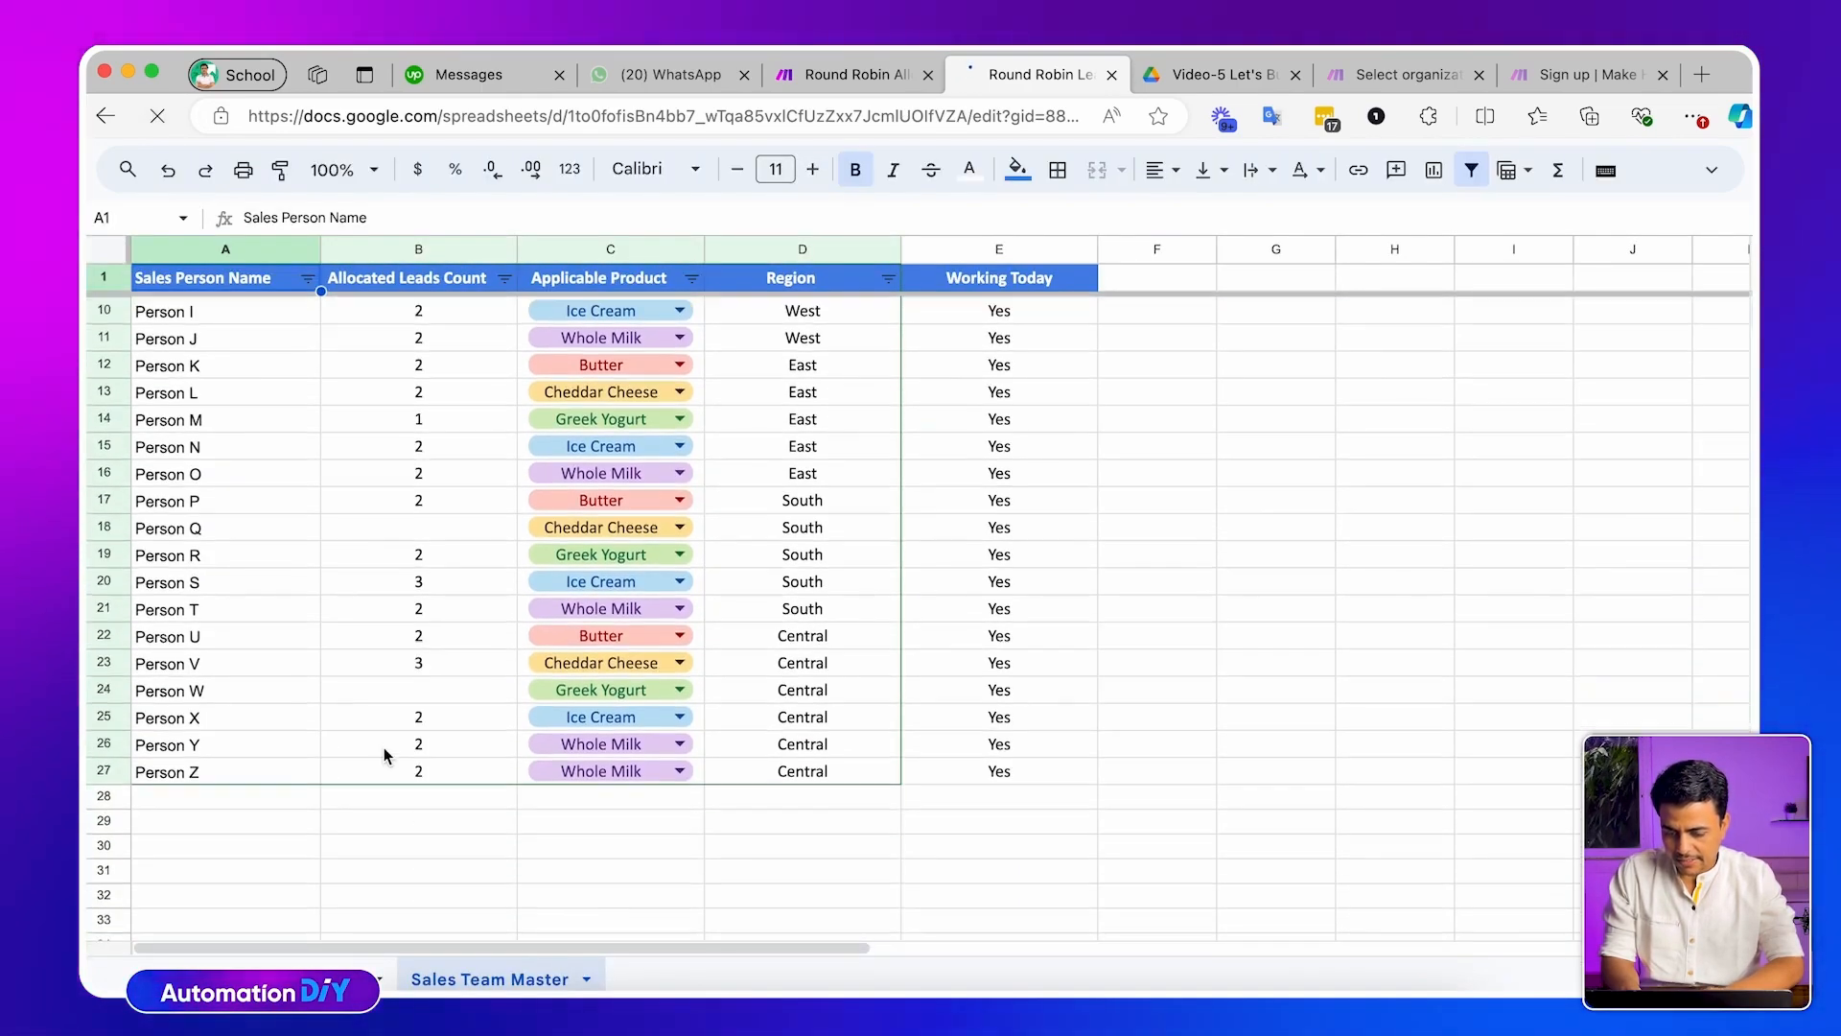
pyautogui.scroll(3, 385, 757)
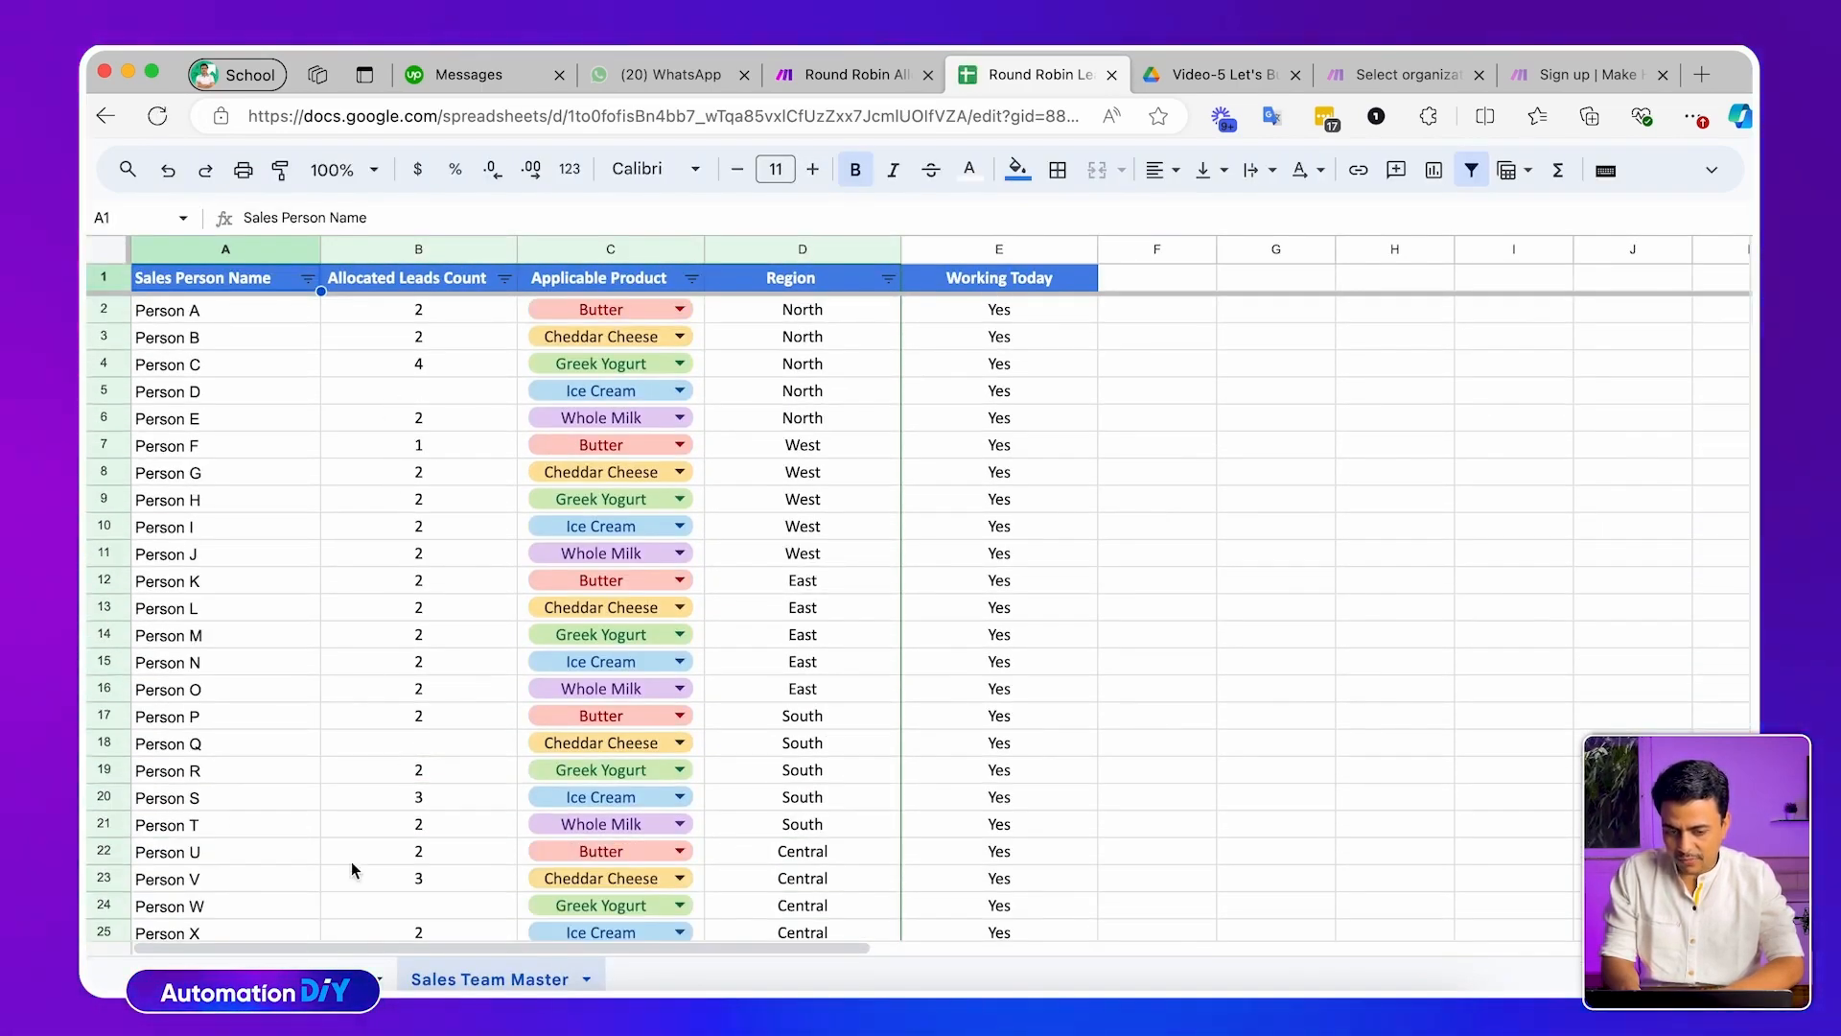
pyautogui.click(308, 980)
pyautogui.scroll(-20, 469, 773)
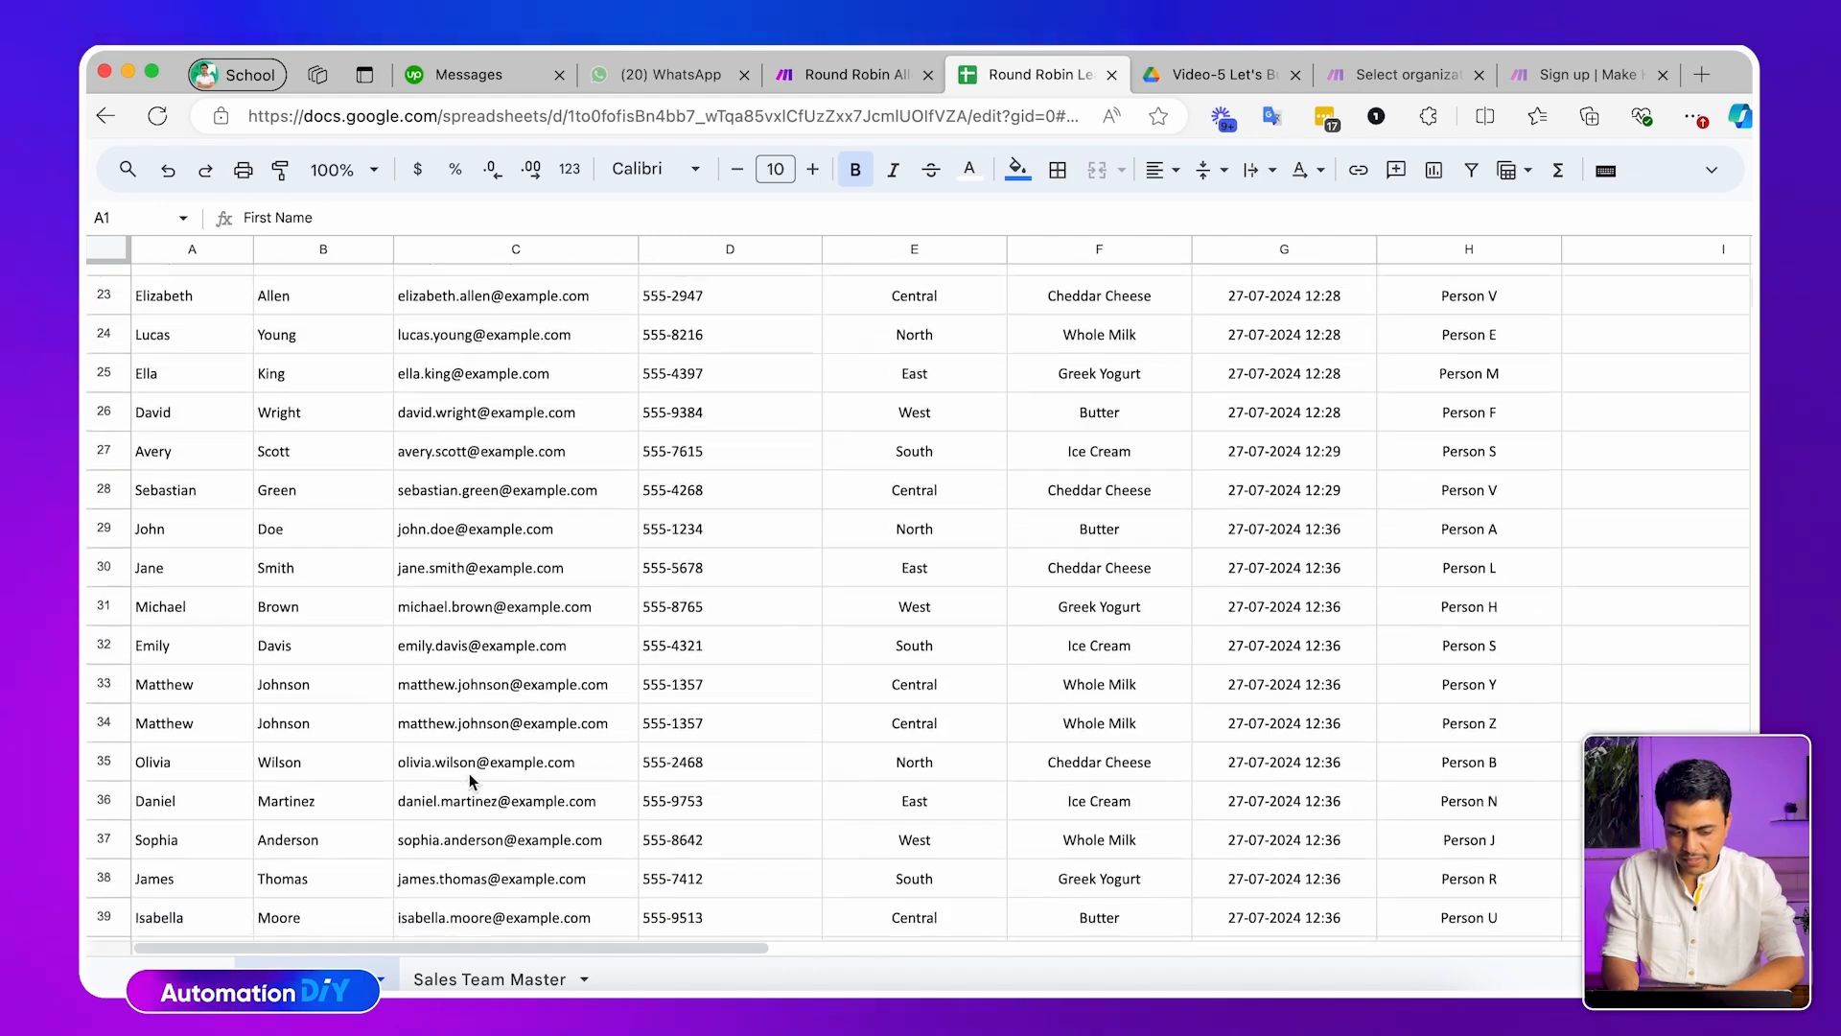
# Switch to the Make scenario and inspect the run output of the JSON module and the Search Correct Sales Person module
pyautogui.hotkey('ctrl', 'shift', 'Tab')
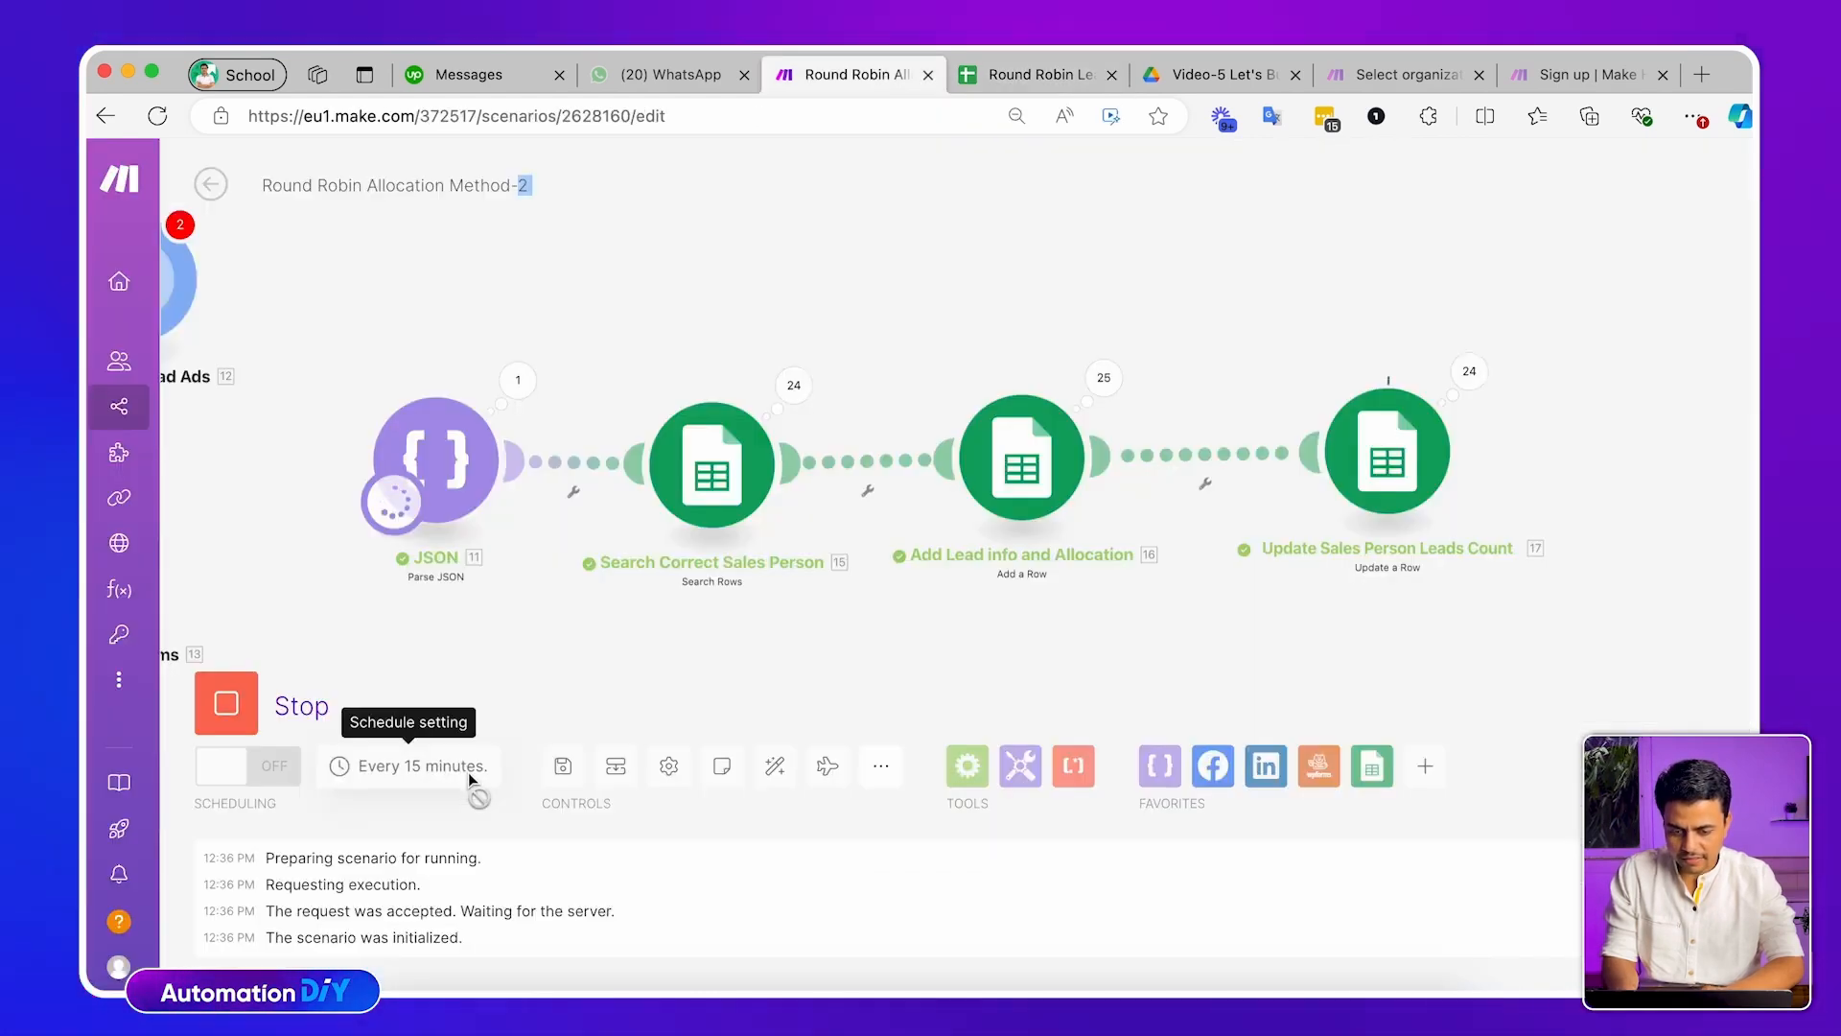
pyautogui.moveTo(1126, 529); pyautogui.dragTo(1043, 522)
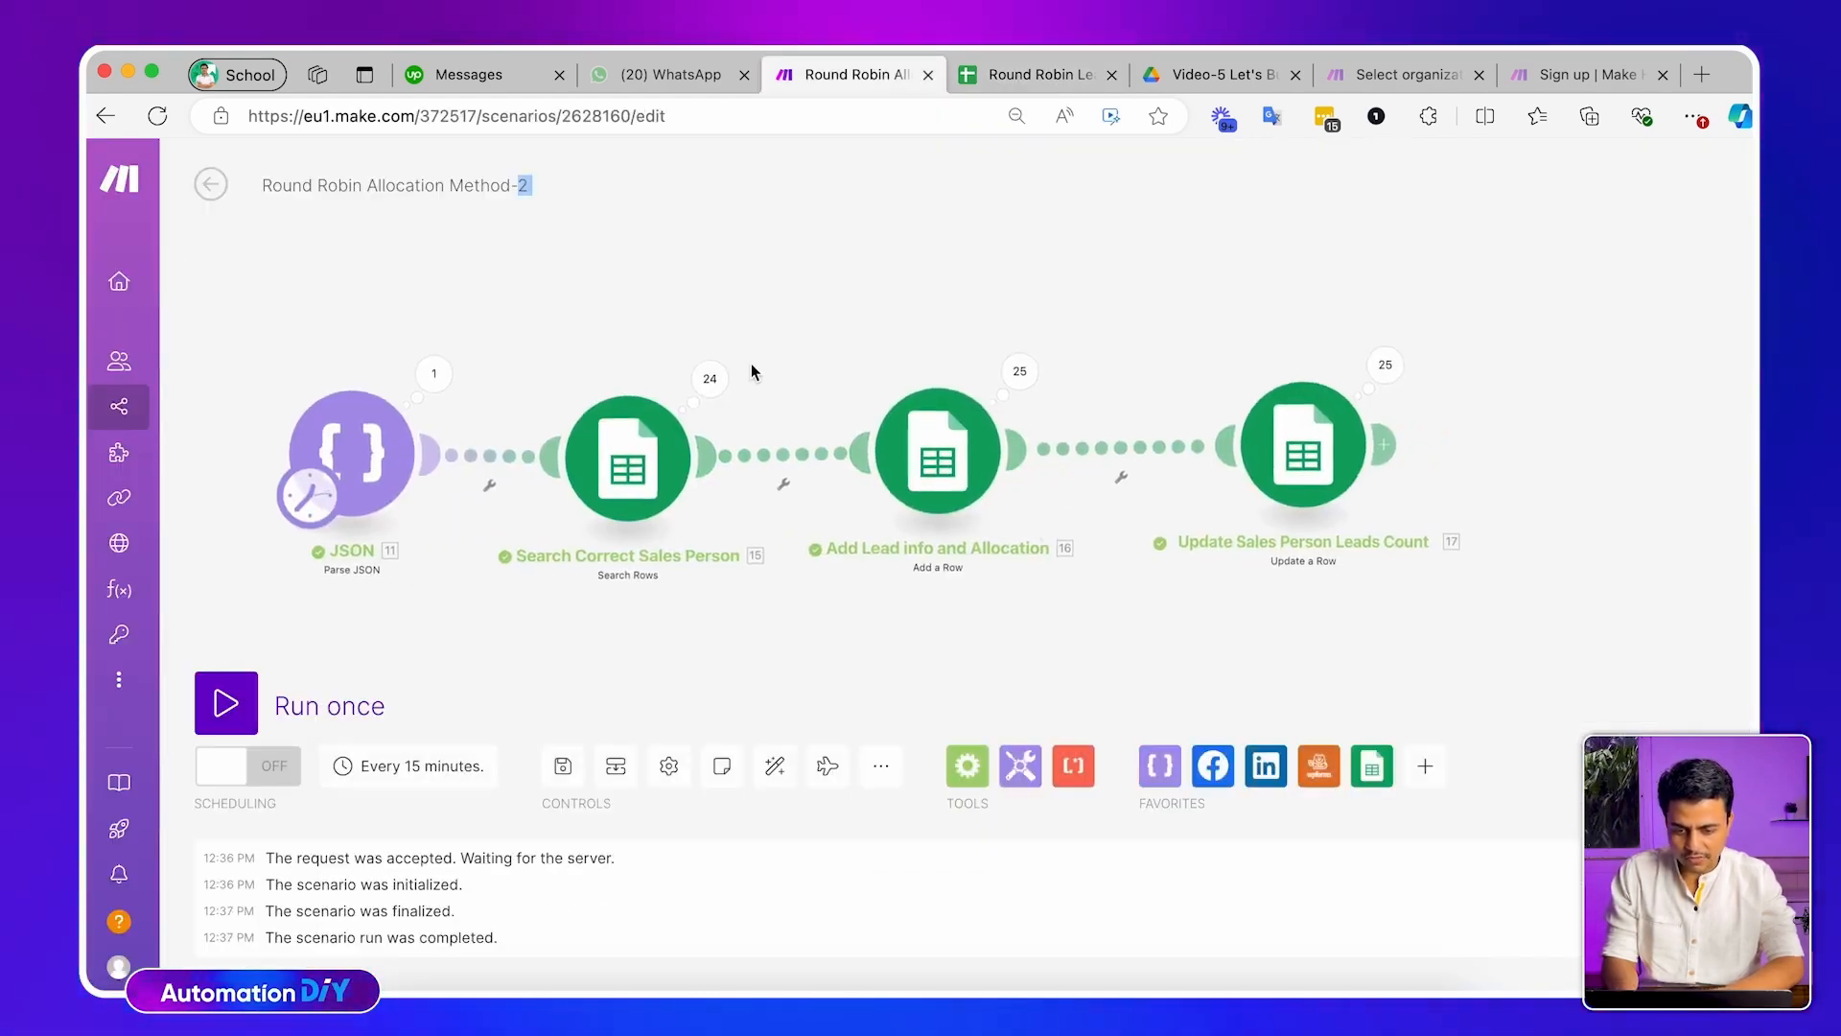
pyautogui.click(710, 378)
pyautogui.click(432, 378)
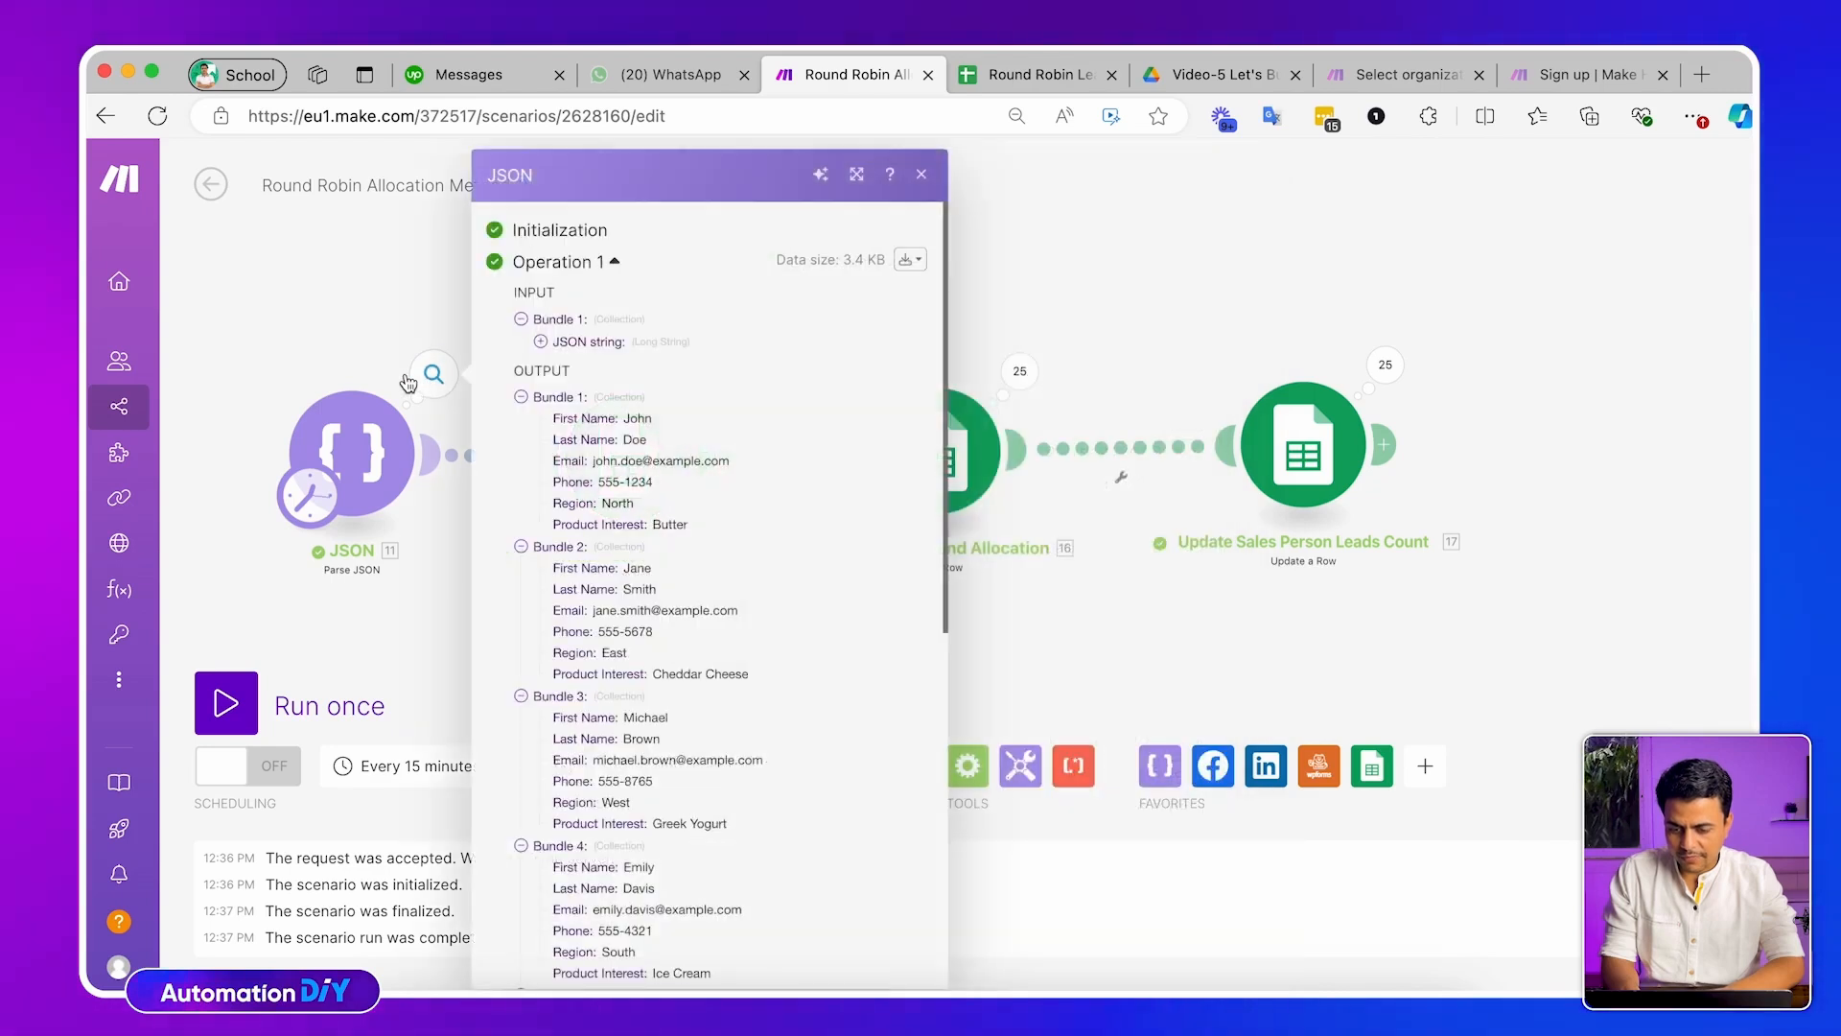
pyautogui.click(710, 380)
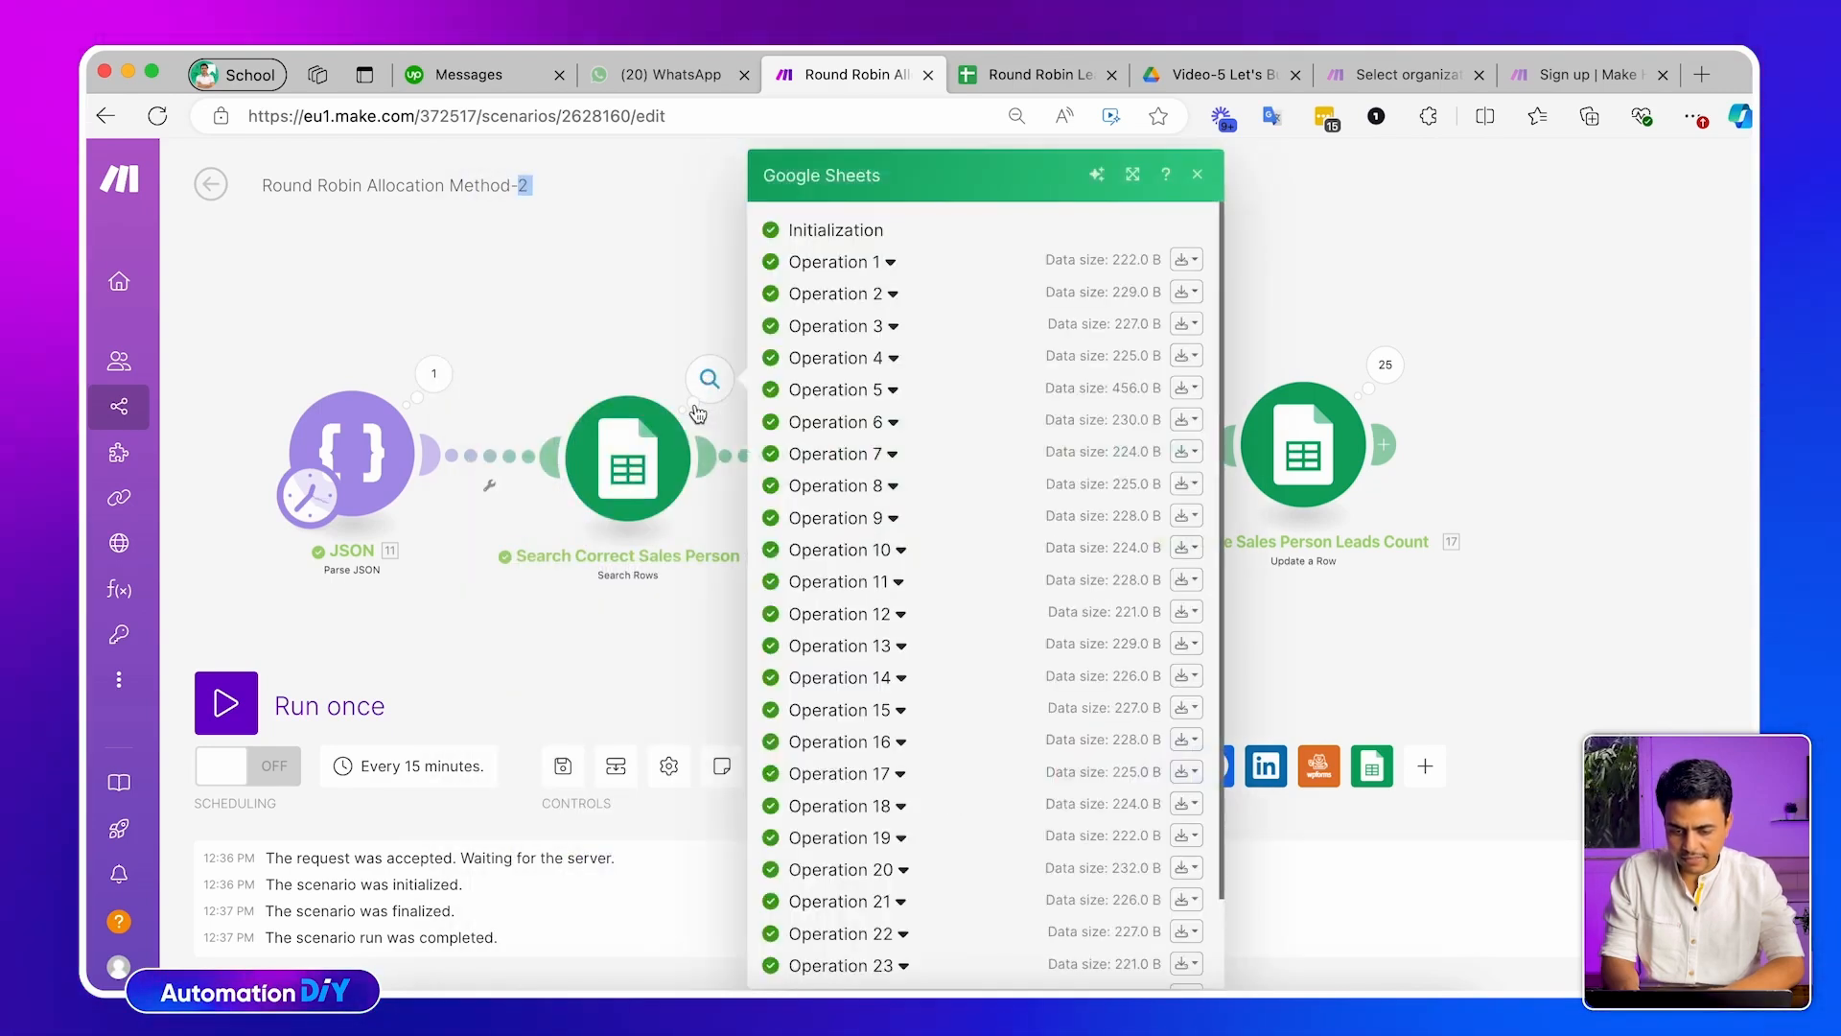
# Examine Operation 1 of the Search Correct Sales Person module, comparing its region and product filter conditions with the sales person returned
pyautogui.click(832, 262)
pyautogui.click(842, 363)
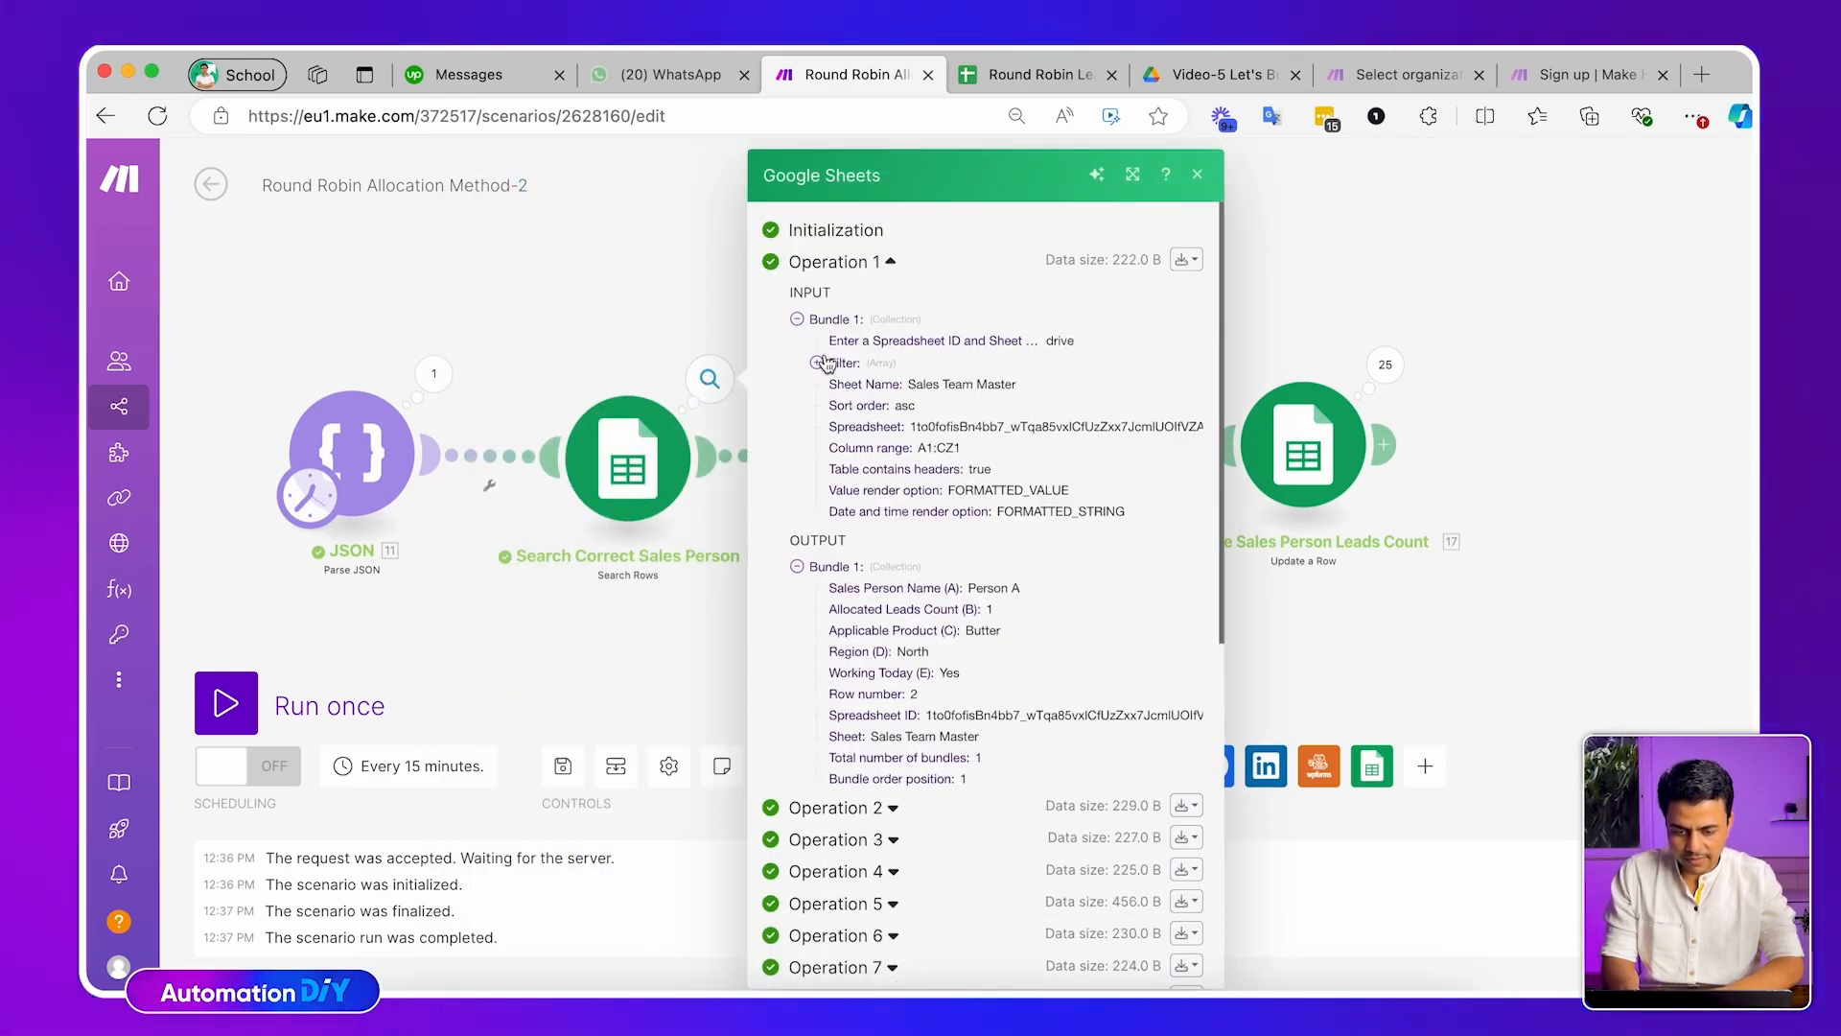
pyautogui.click(837, 385)
pyautogui.click(857, 407)
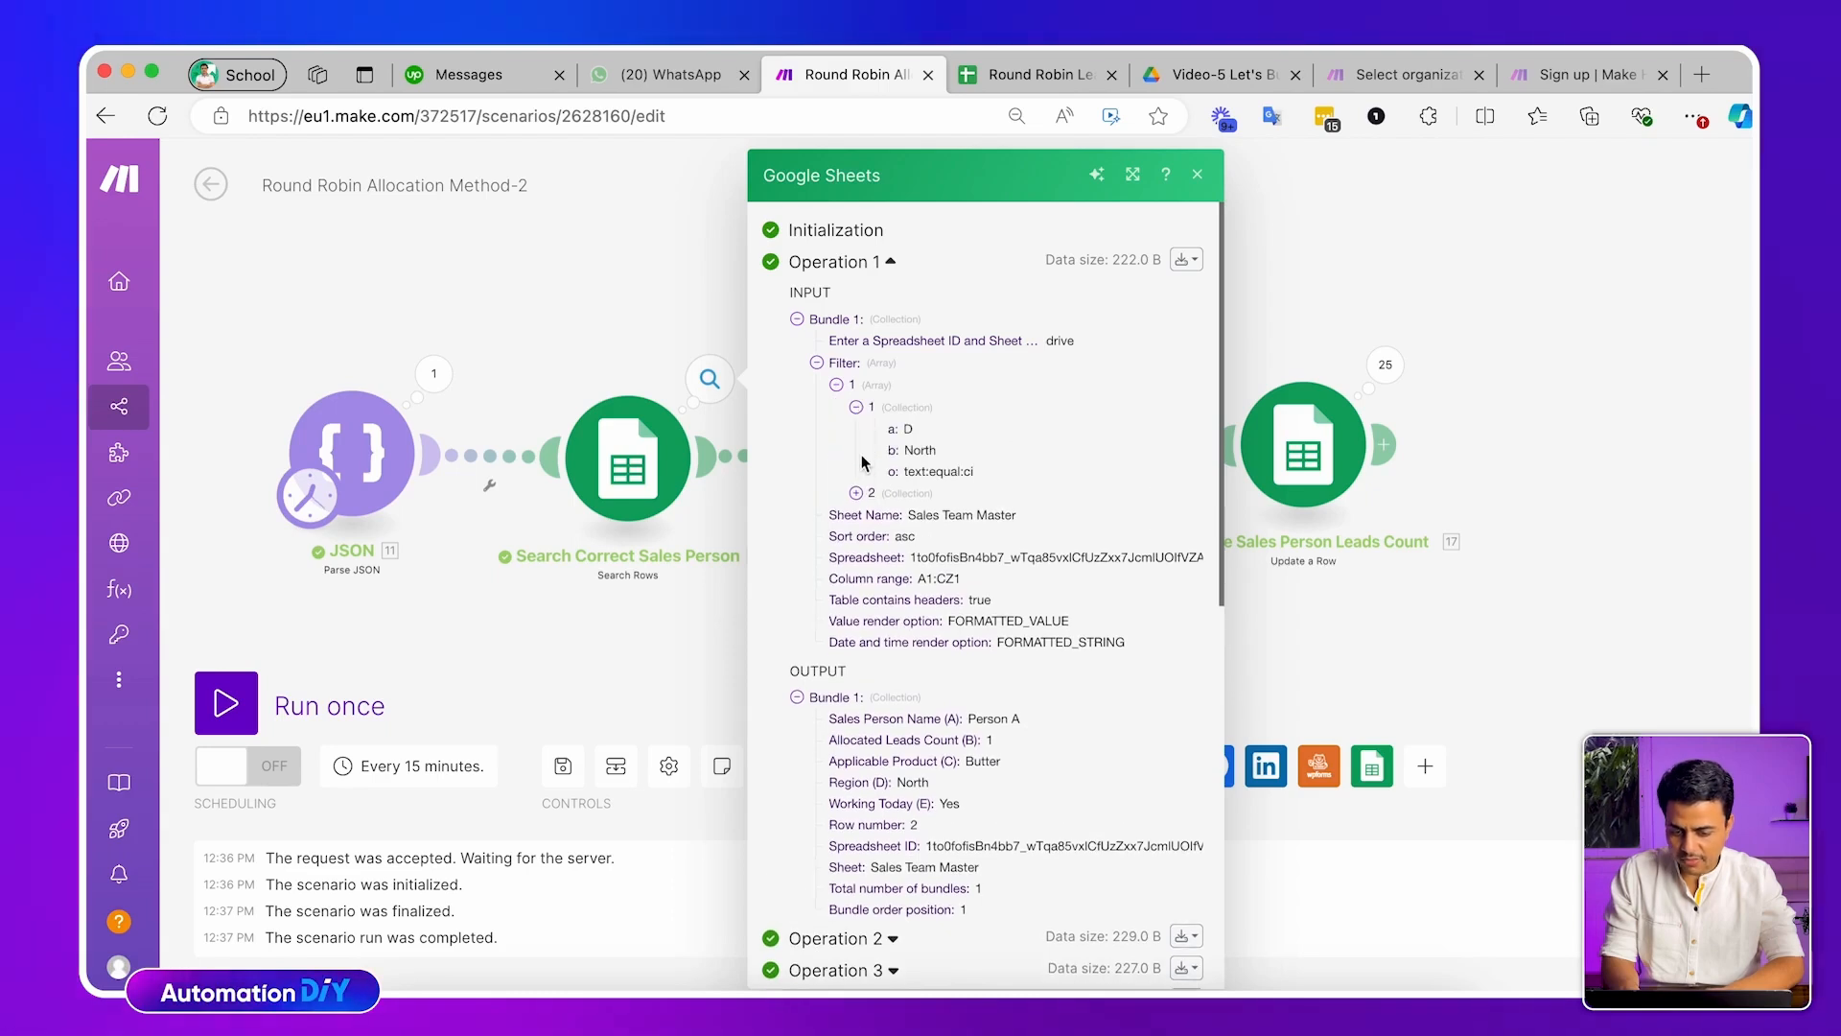
pyautogui.click(858, 492)
pyautogui.moveTo(905, 451); pyautogui.dragTo(1016, 517)
pyautogui.scroll(-3, 882, 598)
pyautogui.click(938, 562)
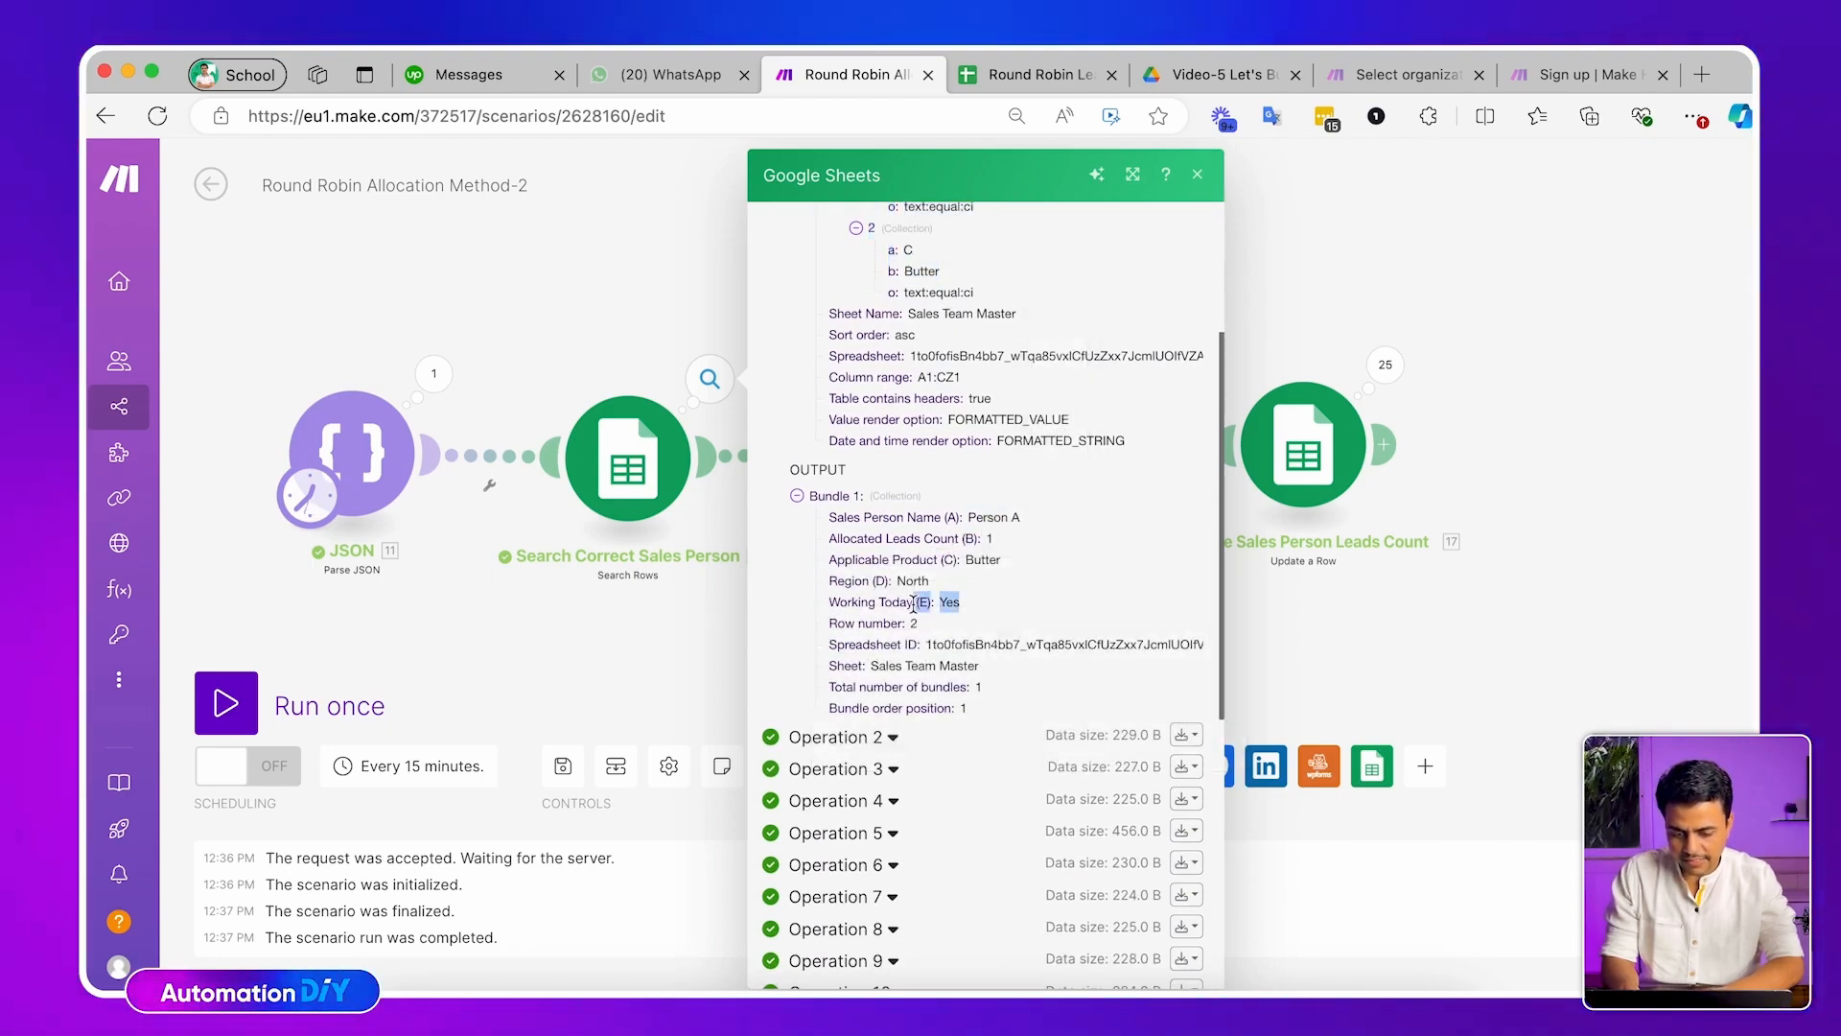
pyautogui.click(716, 615)
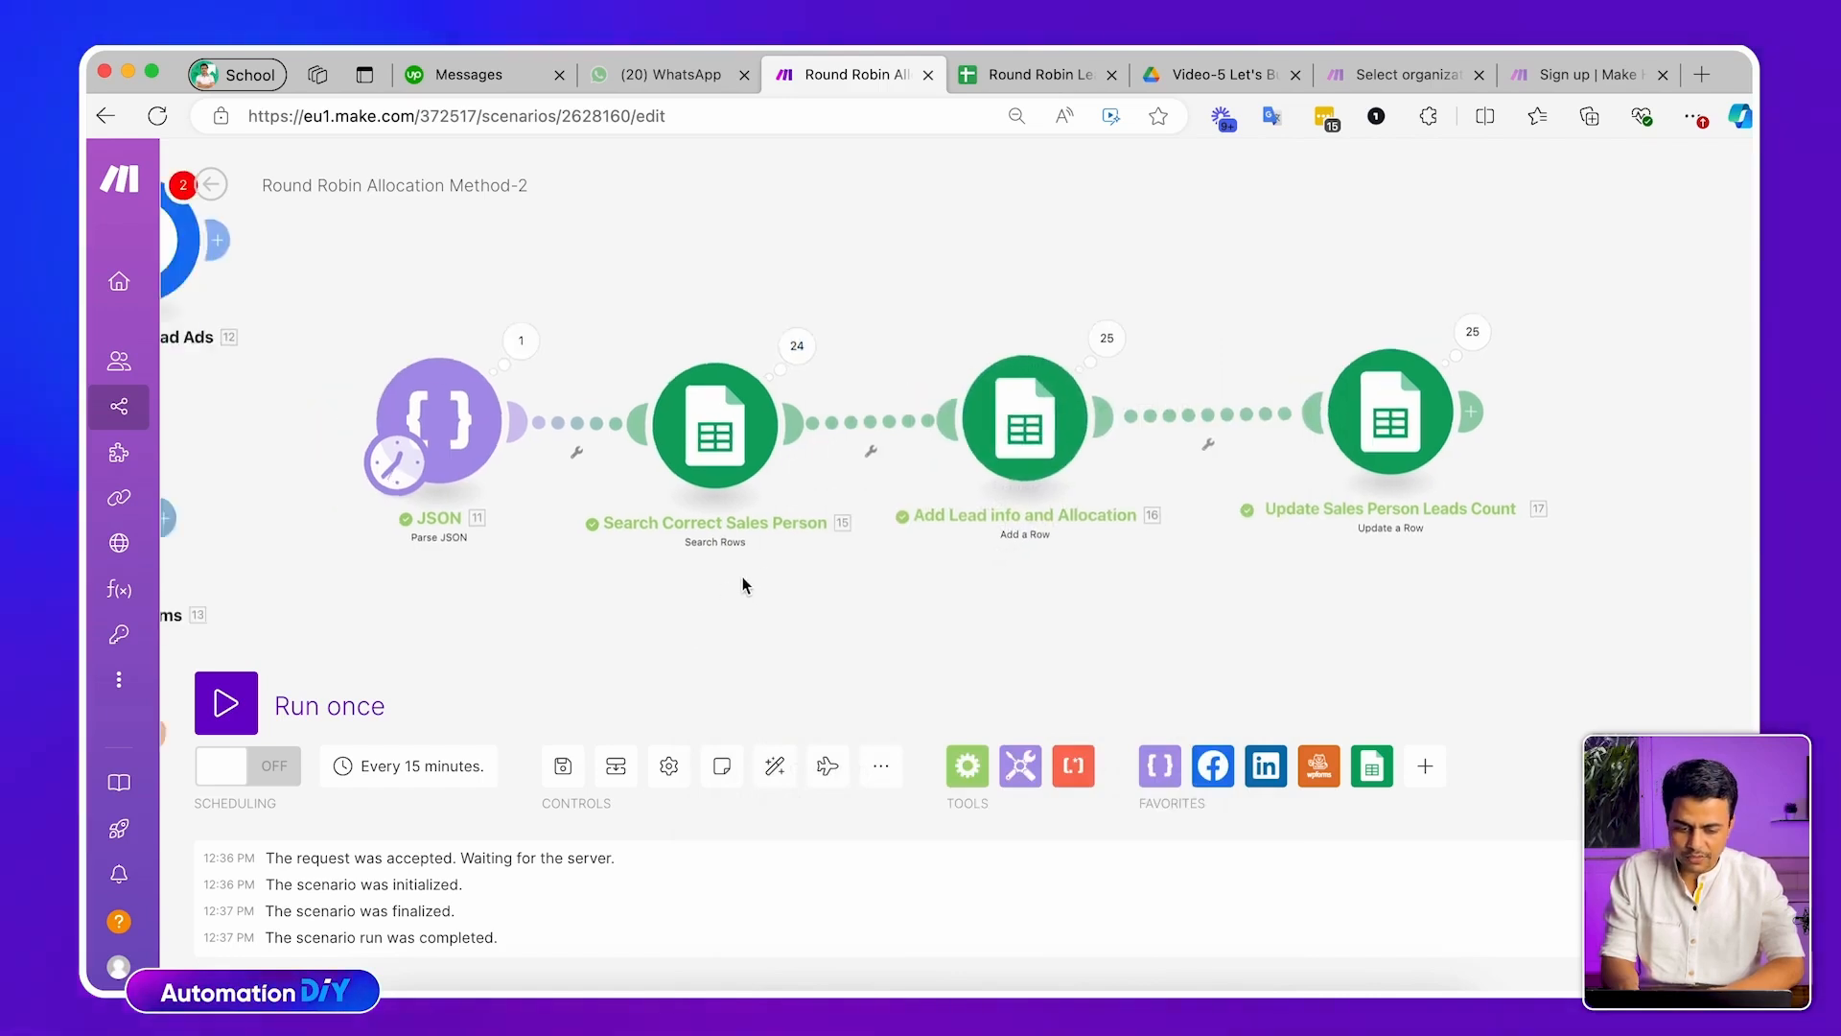
# Return to Google Sheets and check the Allocated Leads Count of all sales people down to Person Z in Sales Team Master
pyautogui.hotkey('ctrl', 'Tab')
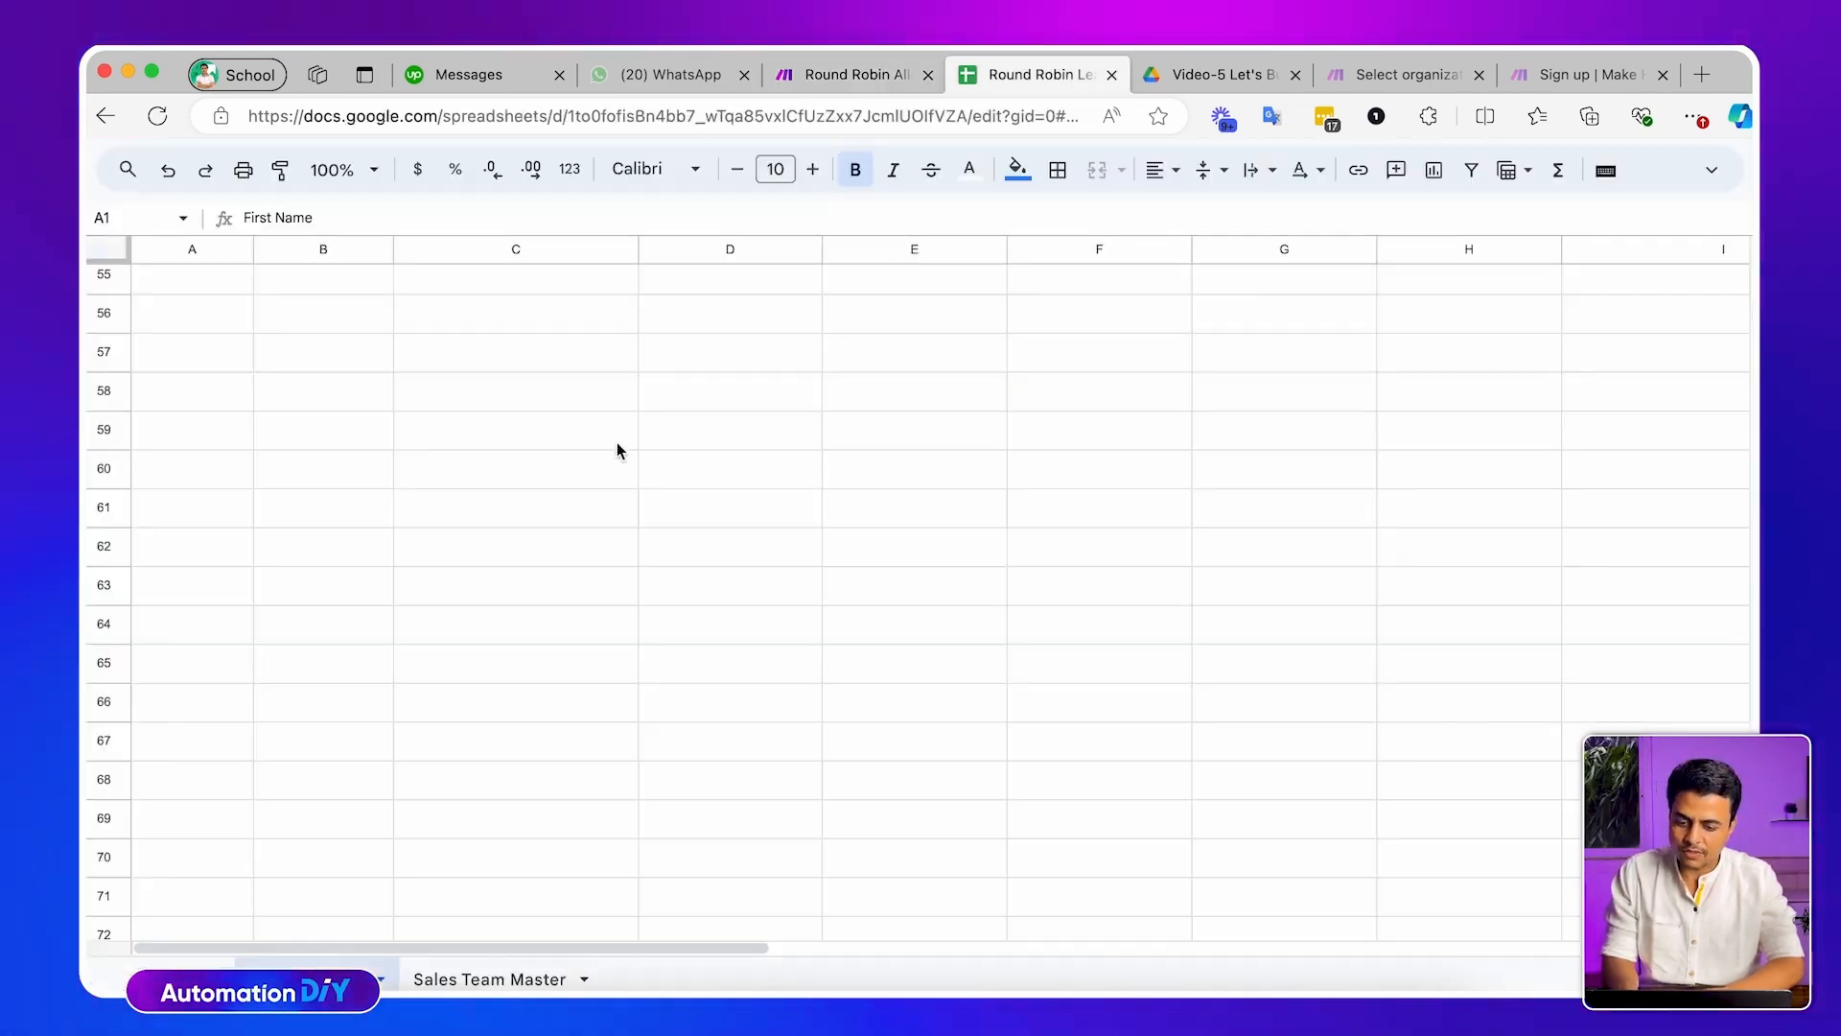
pyautogui.scroll(15, 606, 811)
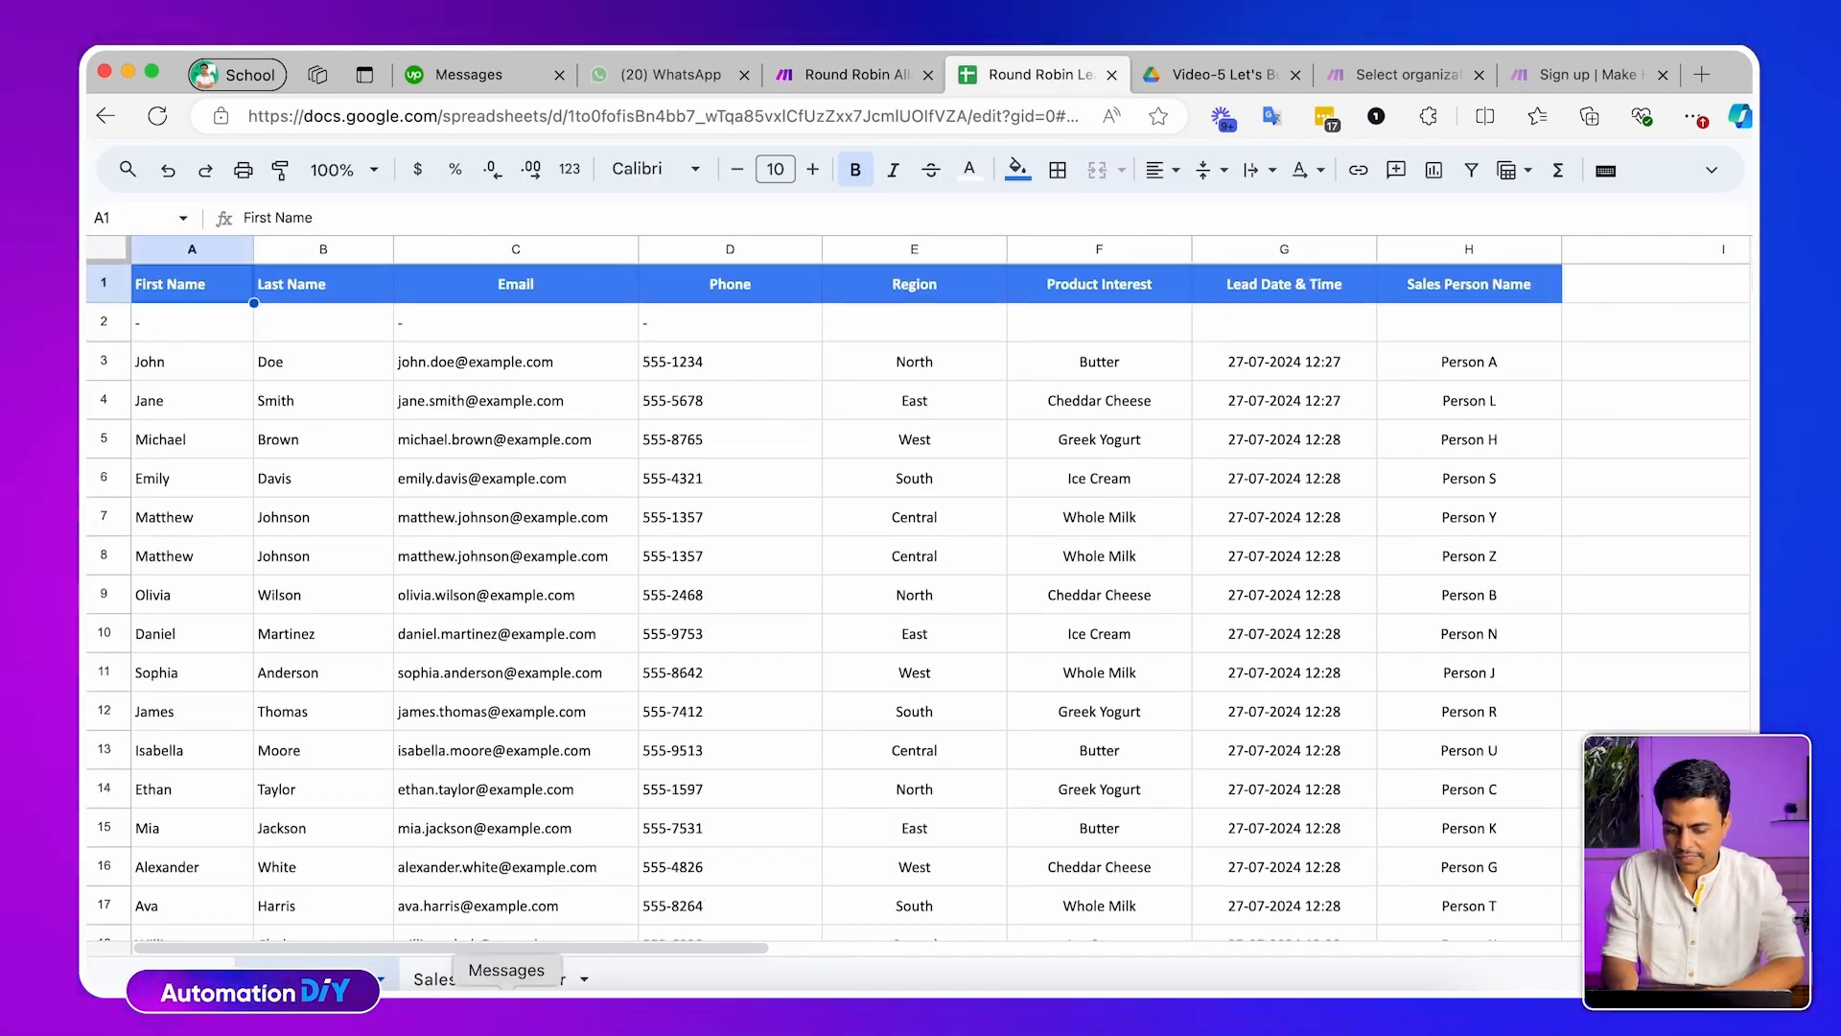
pyautogui.click(489, 978)
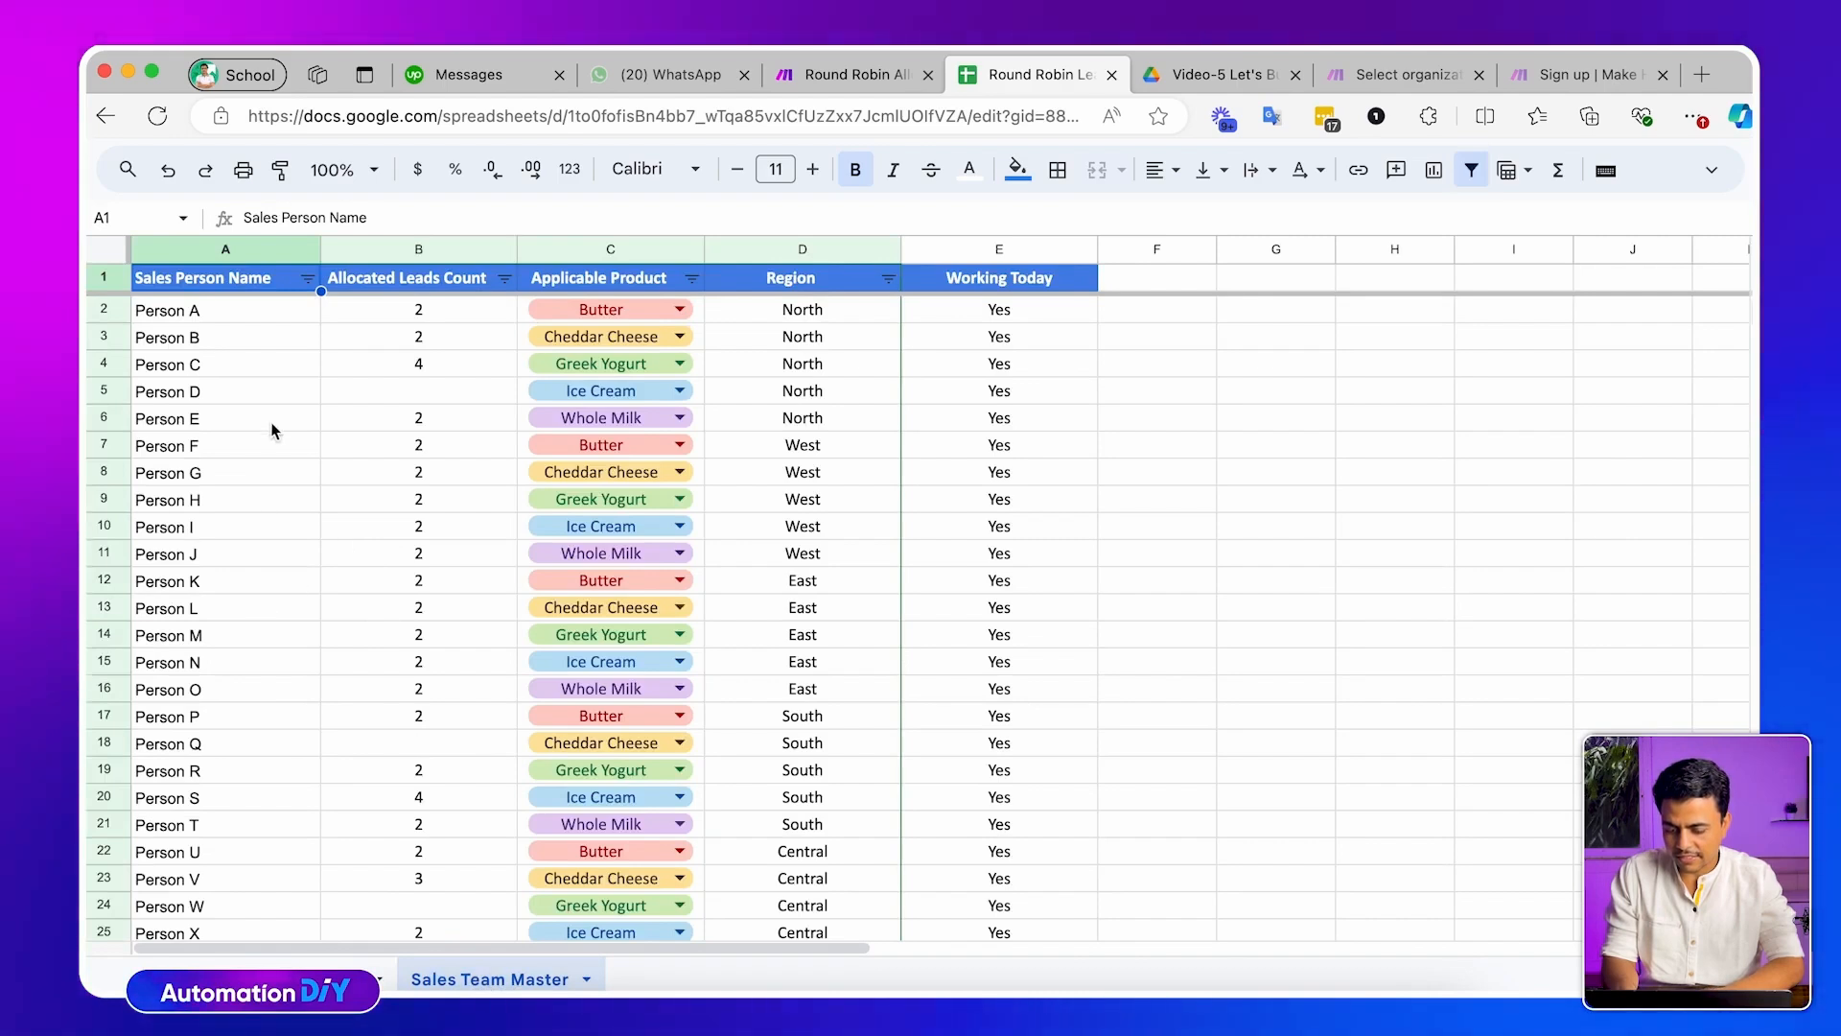
pyautogui.moveTo(236, 313); pyautogui.dragTo(950, 904)
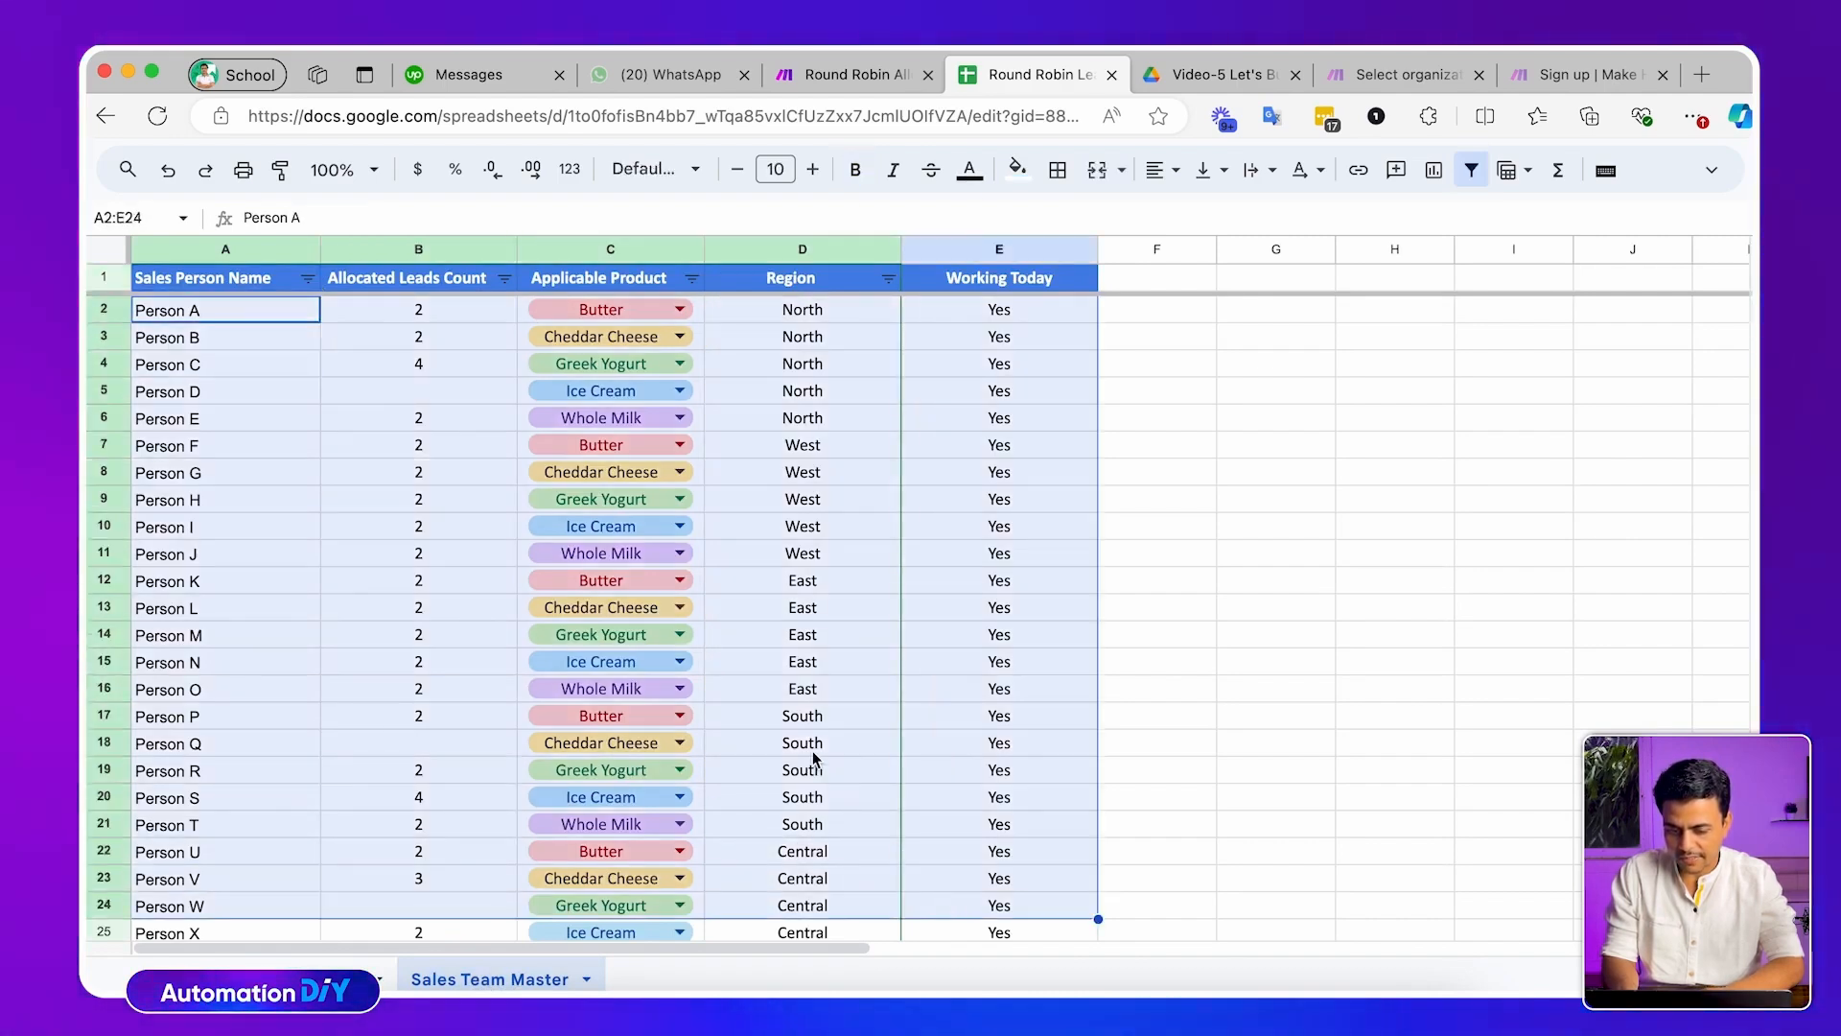
pyautogui.scroll(-3, 748, 763)
pyautogui.click(436, 775)
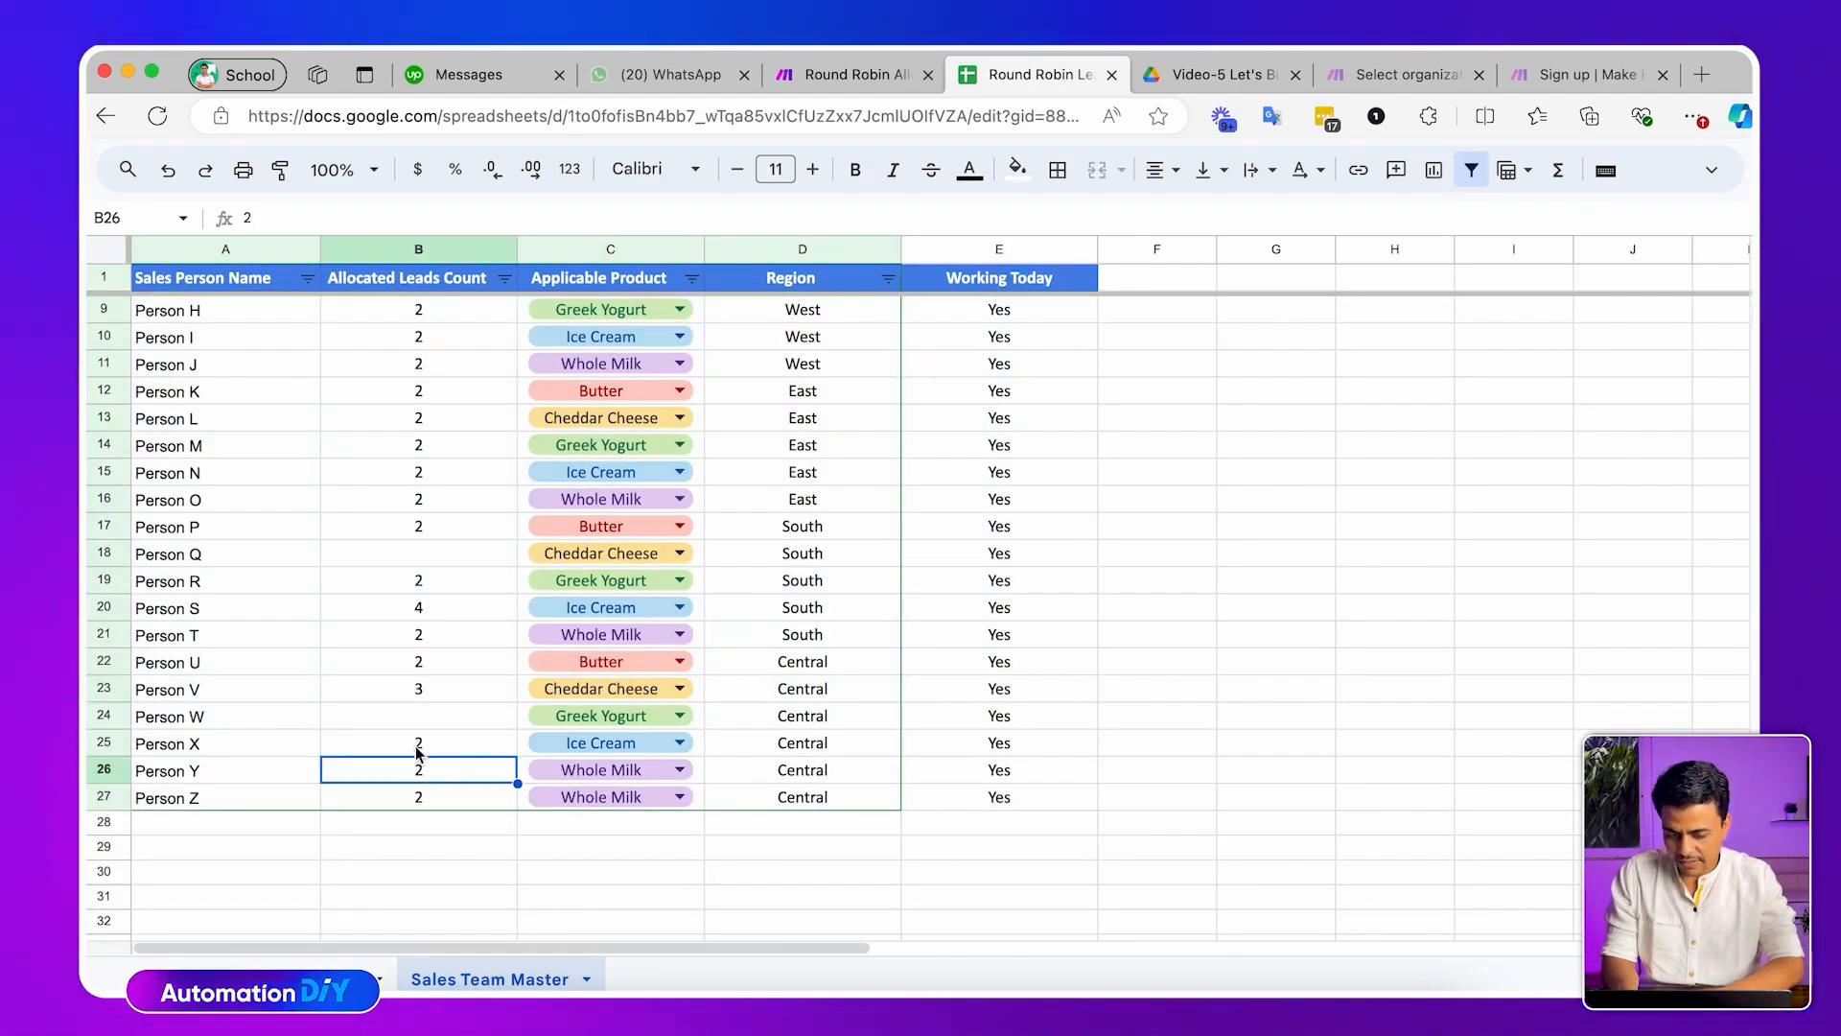
pyautogui.scroll(3, 686, 406)
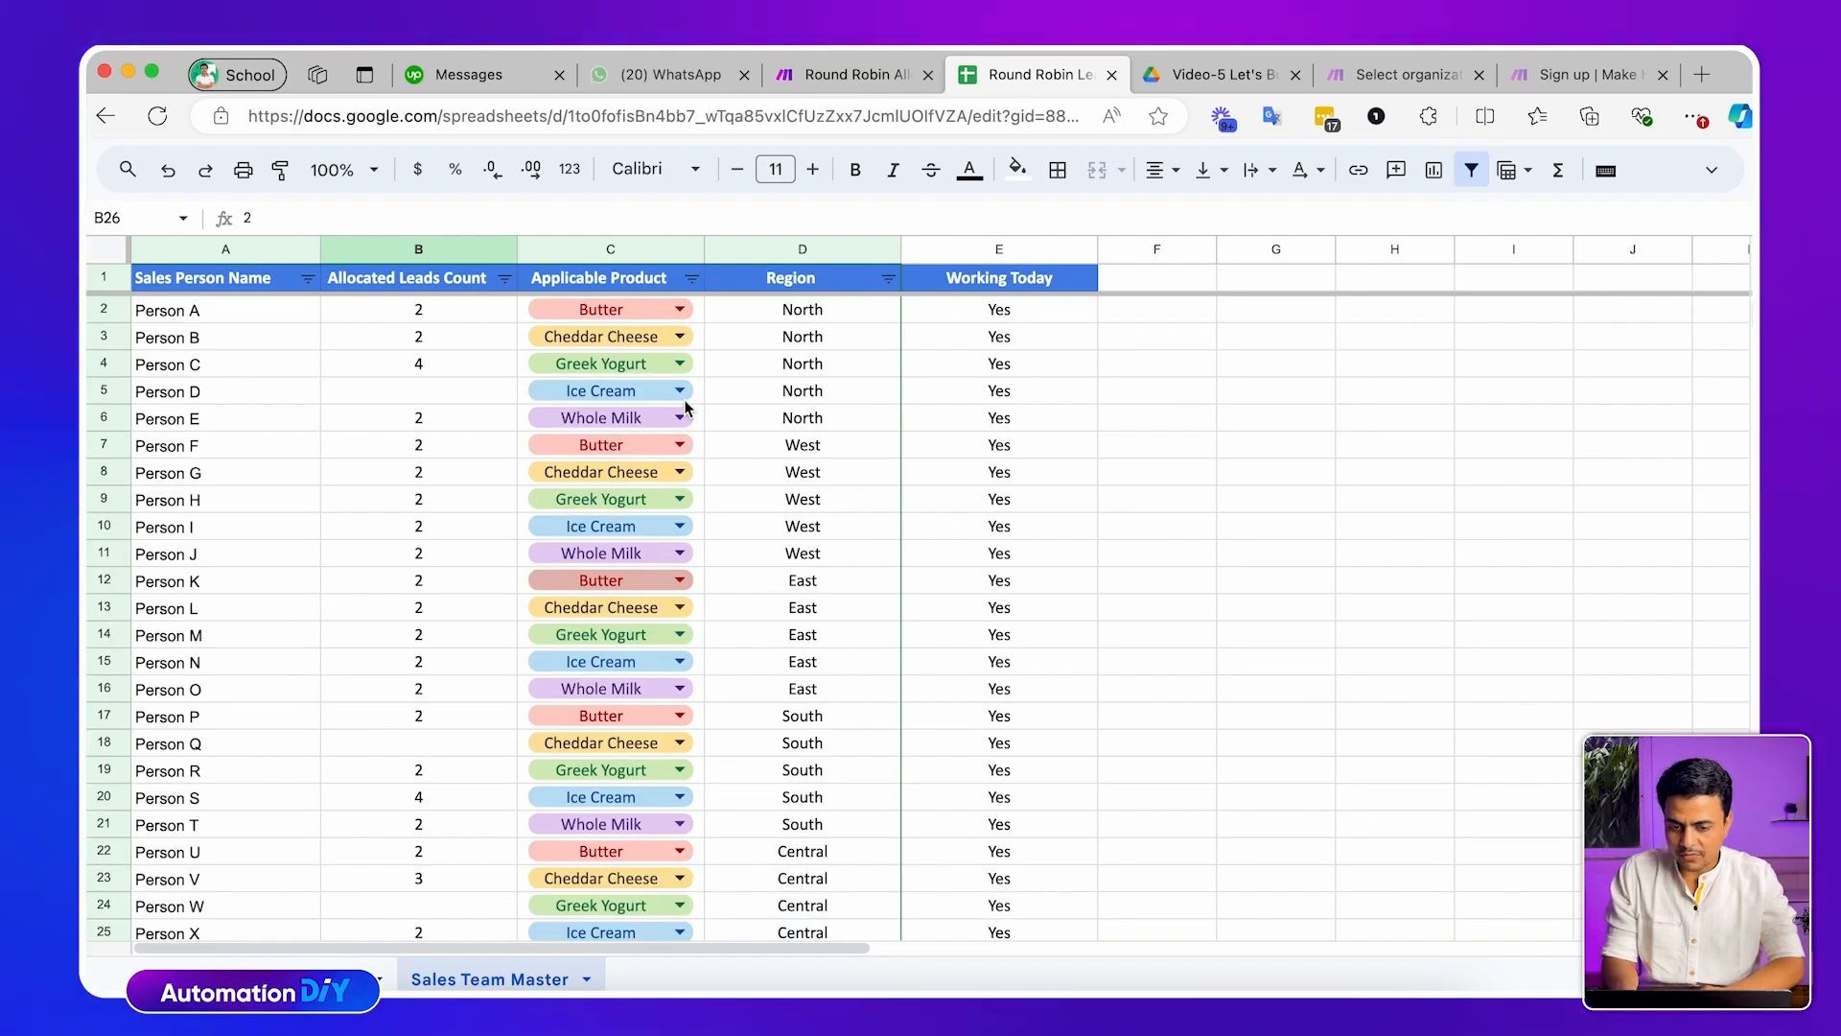
# Switch to Make and look over the operation counts of the four modules in the completed run
pyautogui.hotkey('ctrl', 'shift', 'Tab')
pyautogui.moveTo(629, 284); pyautogui.dragTo(563, 293)
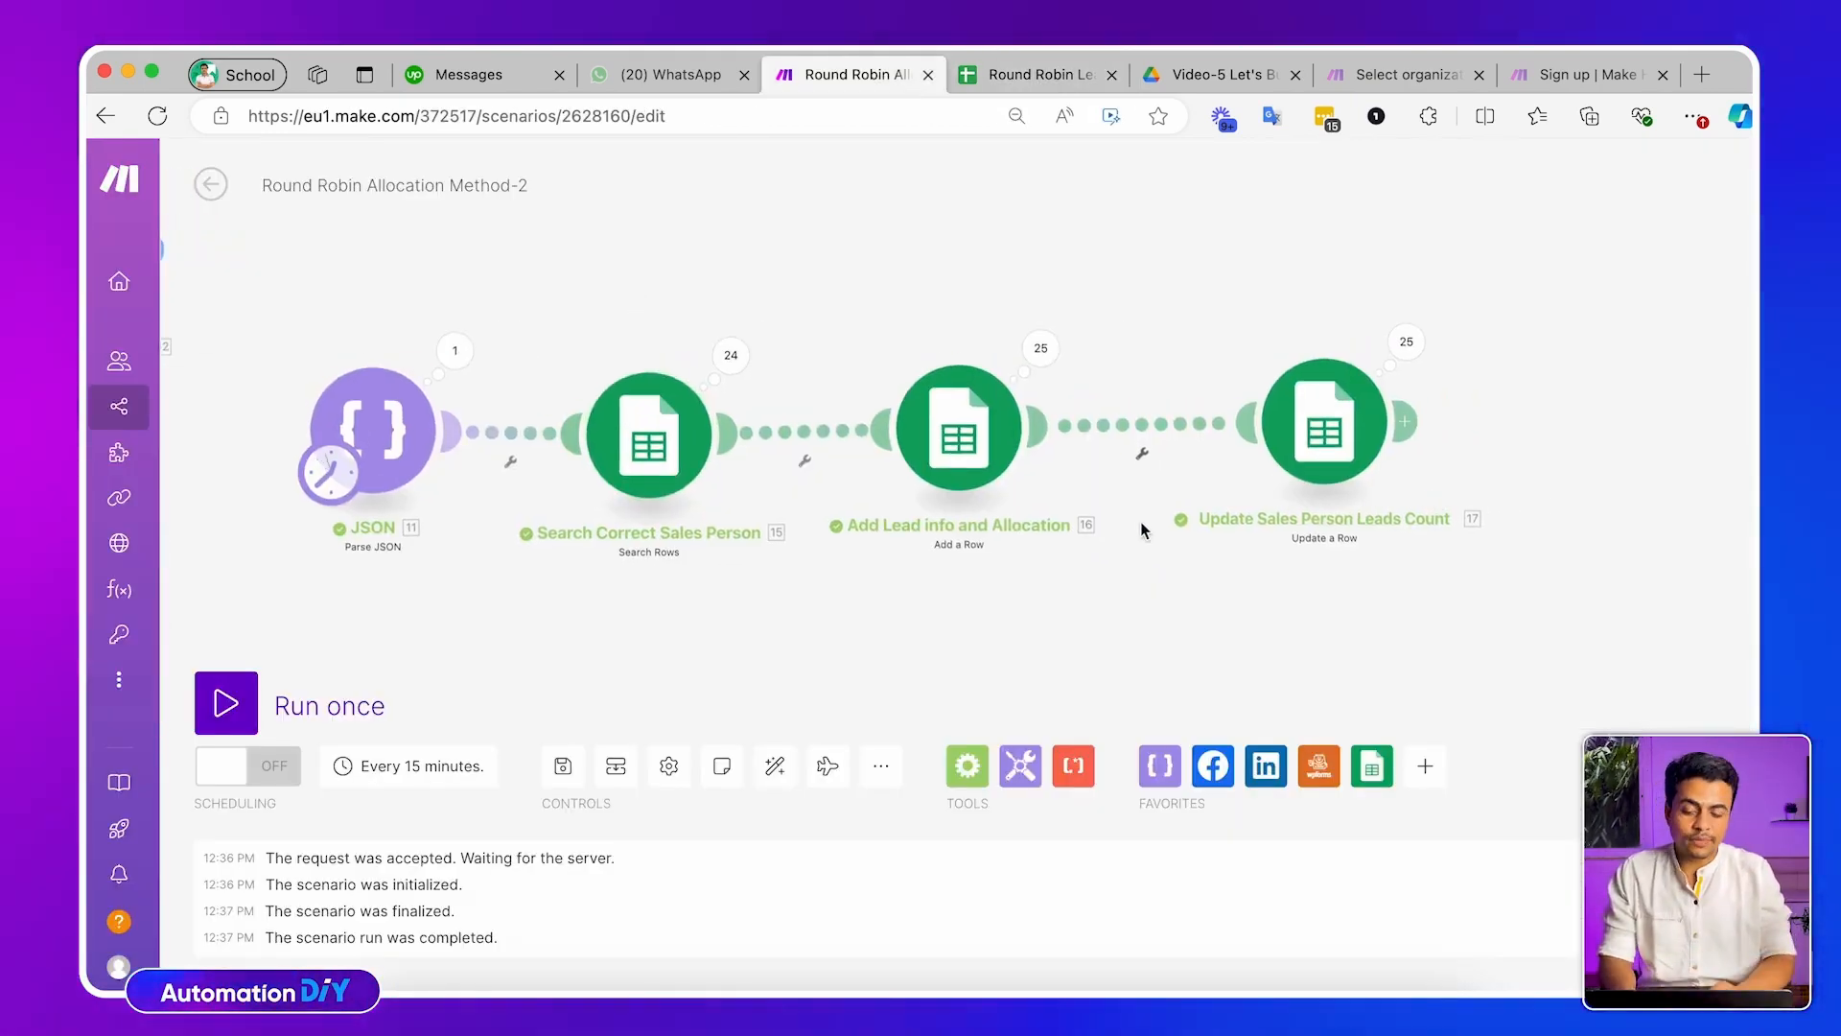
pyautogui.moveTo(782, 260); pyautogui.dragTo(737, 260)
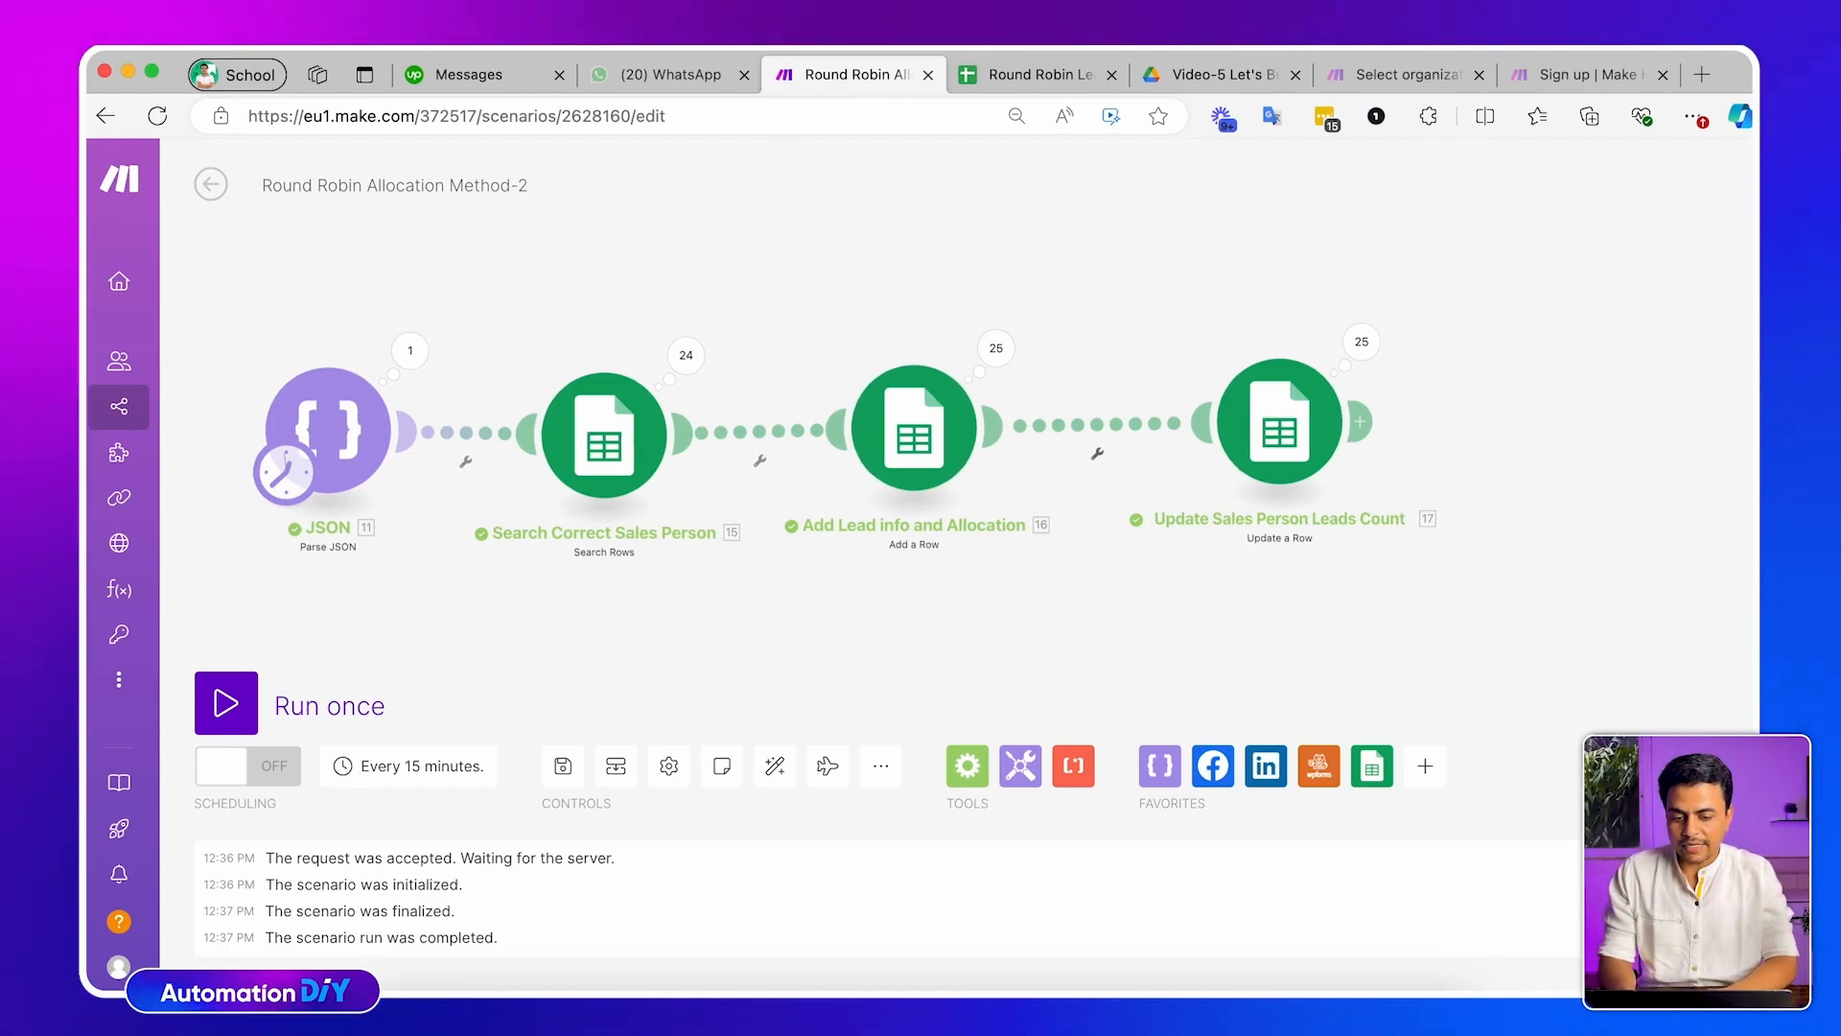
# Return to Sales Team Master and review the Working Today column and Person A's lead count, region and product
pyautogui.click(1024, 75)
pyautogui.moveTo(995, 307); pyautogui.dragTo(1011, 670)
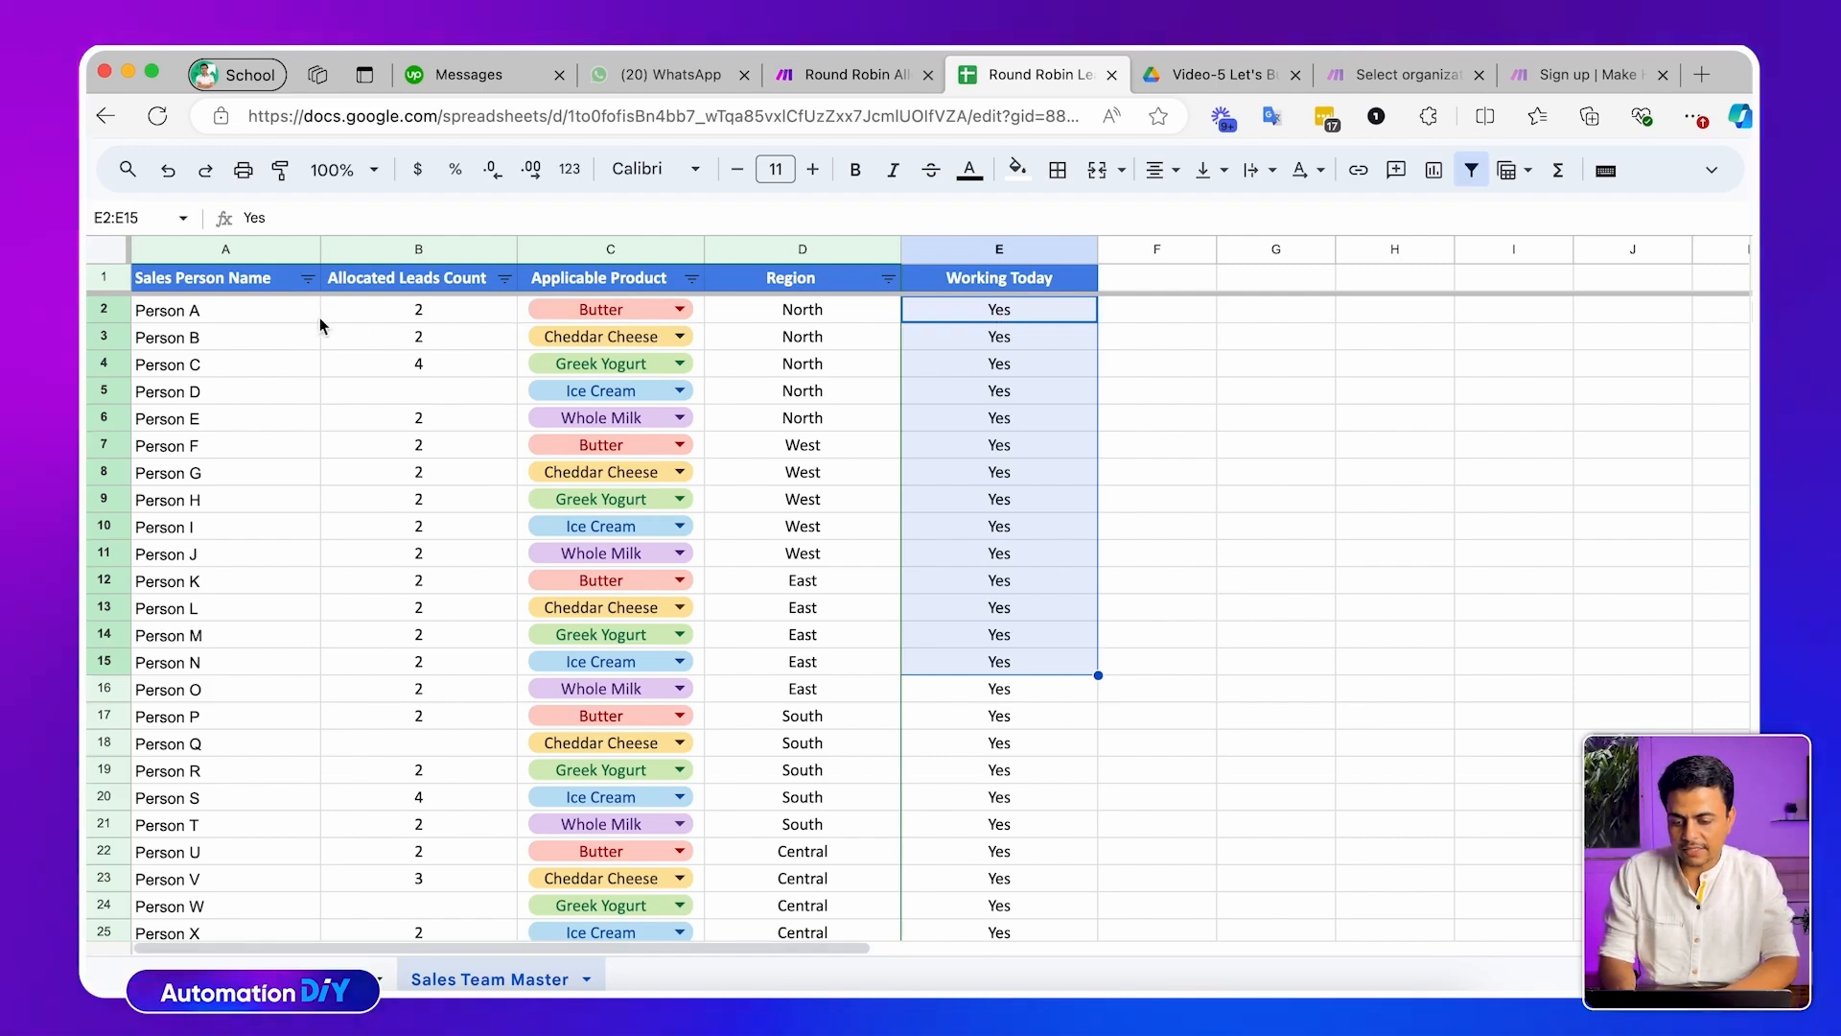
pyautogui.click(274, 314)
pyautogui.click(452, 314)
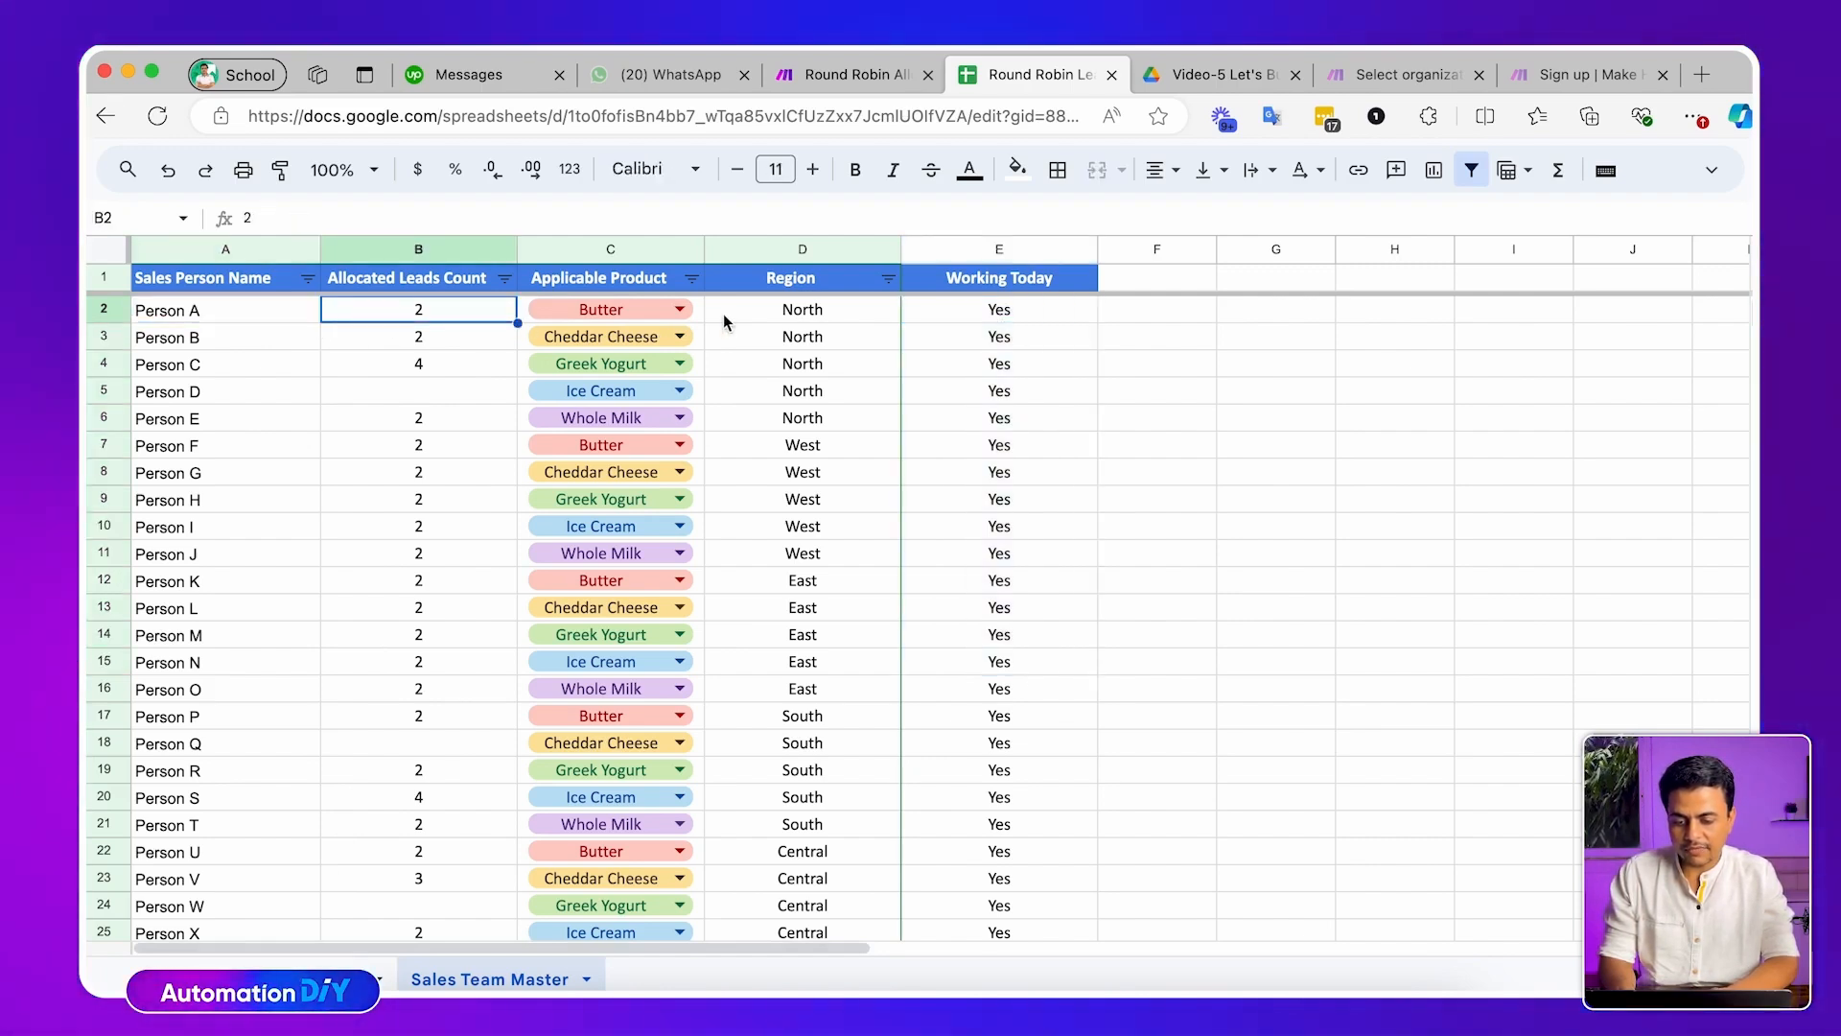
pyautogui.click(797, 314)
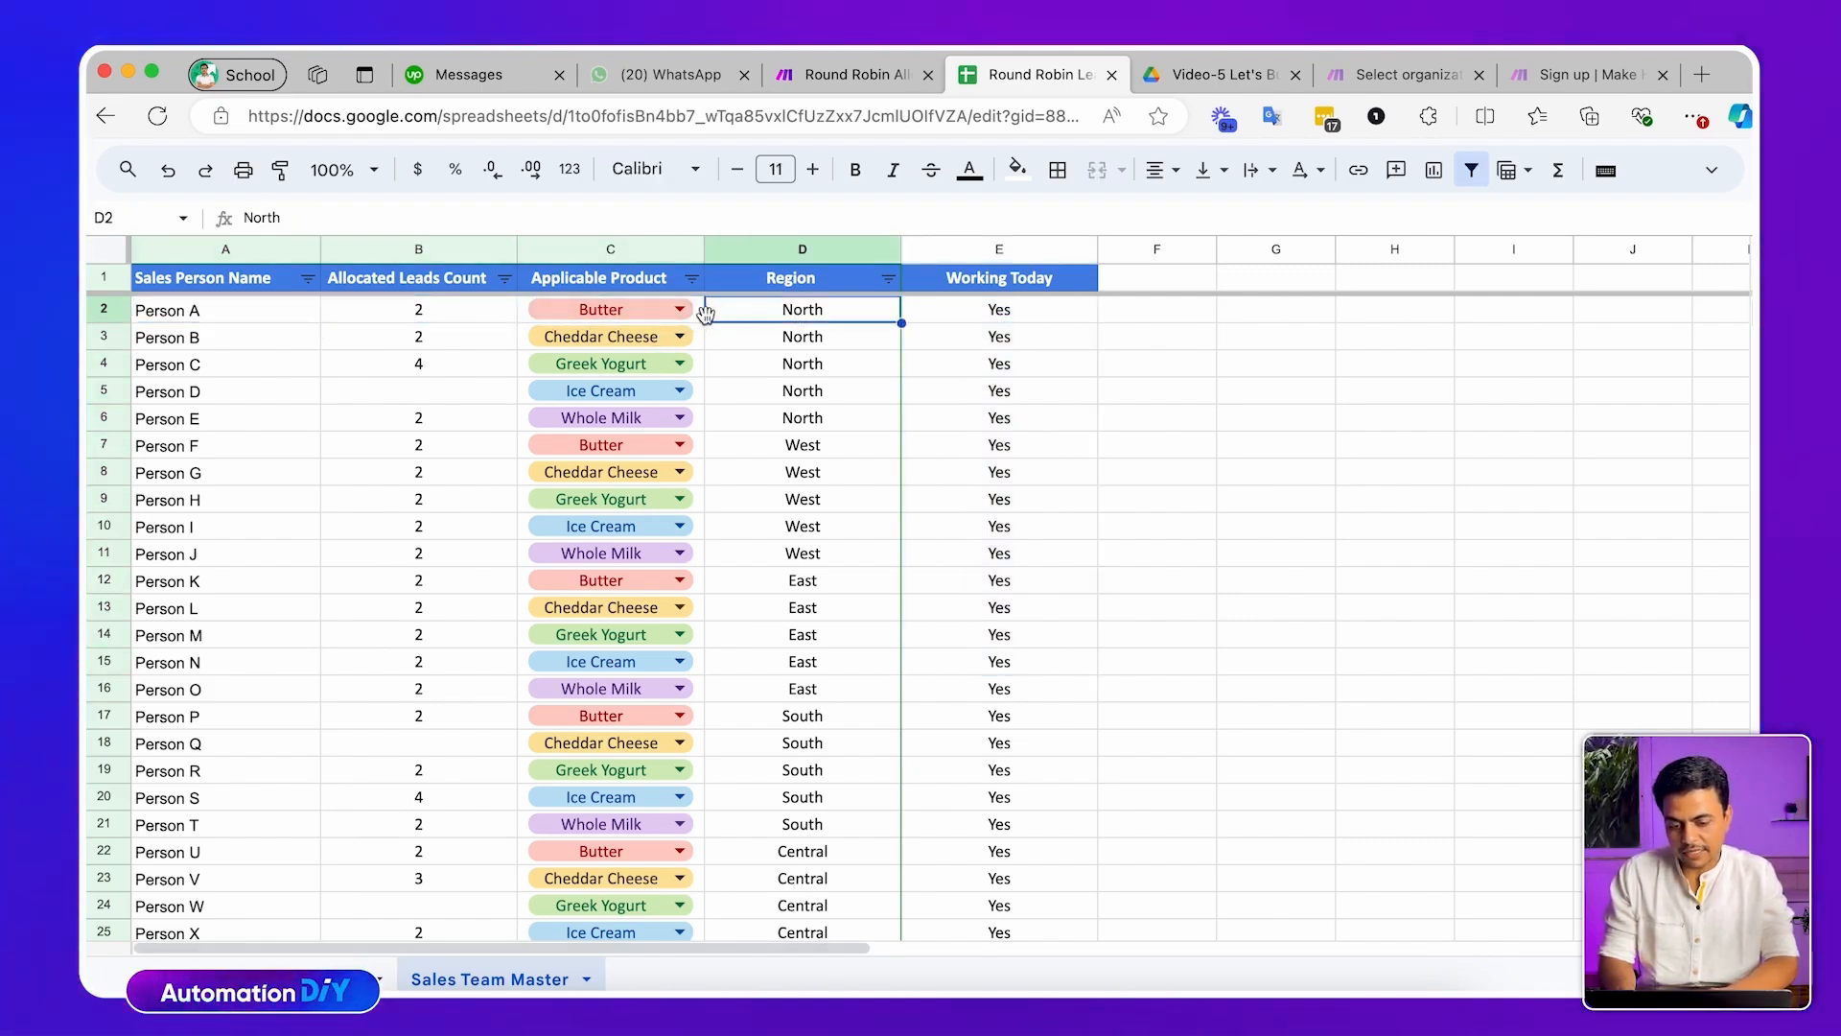
pyautogui.keyDown('shift'); pyautogui.click(662, 315); pyautogui.keyUp('shift')
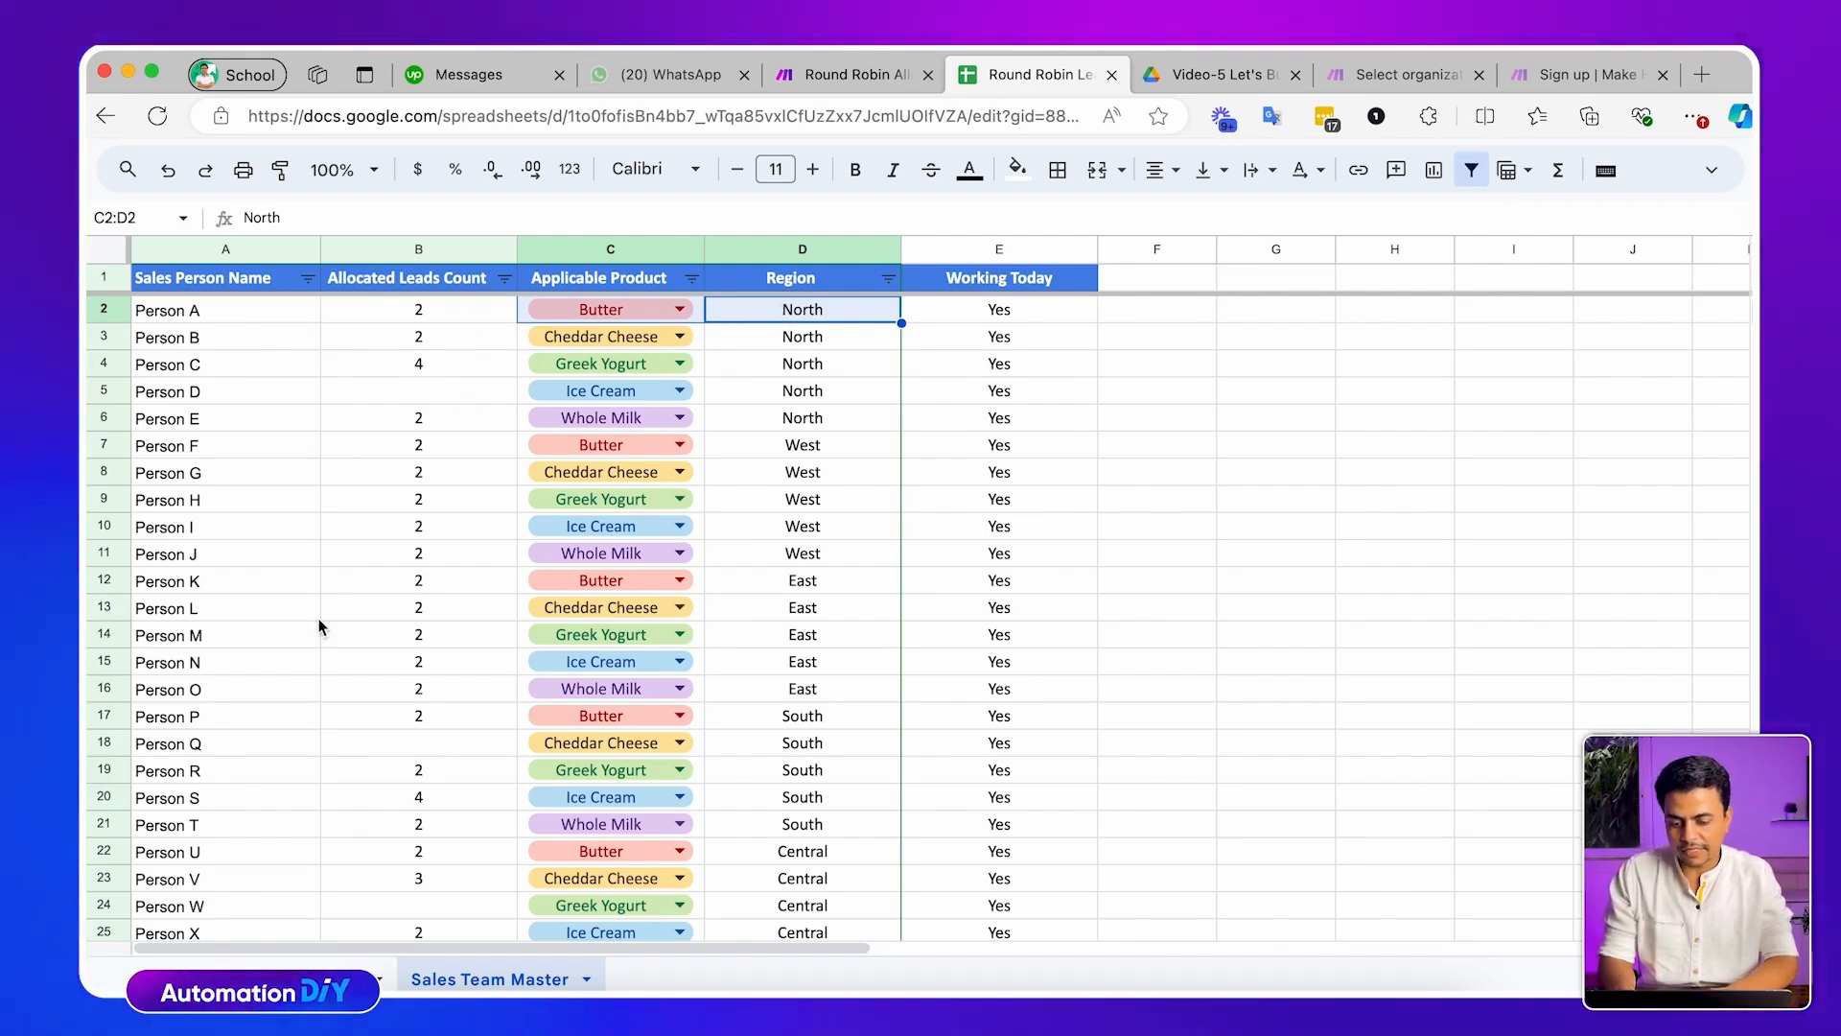
# Check the assigned sales person of the last lead in row 53 of the leads sheet
pyautogui.click(317, 978)
pyautogui.scroll(-15, 1040, 646)
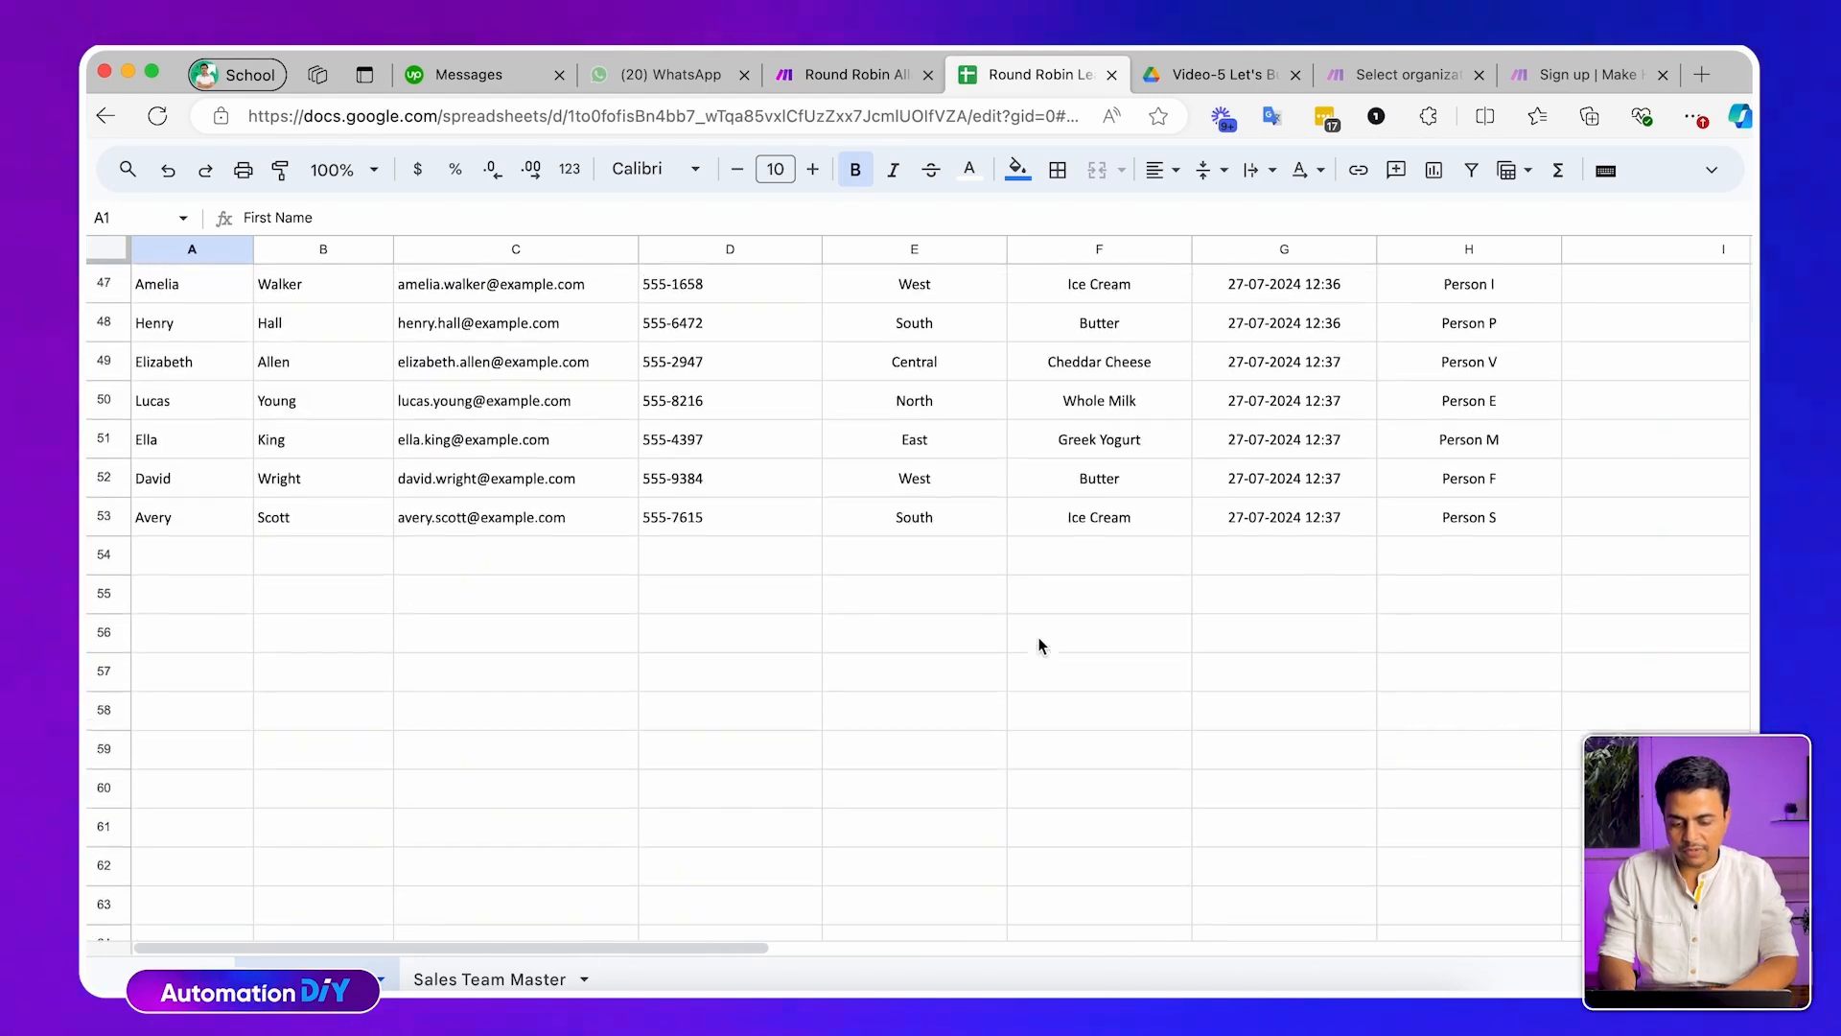
pyautogui.moveTo(1475, 503); pyautogui.dragTo(1481, 761)
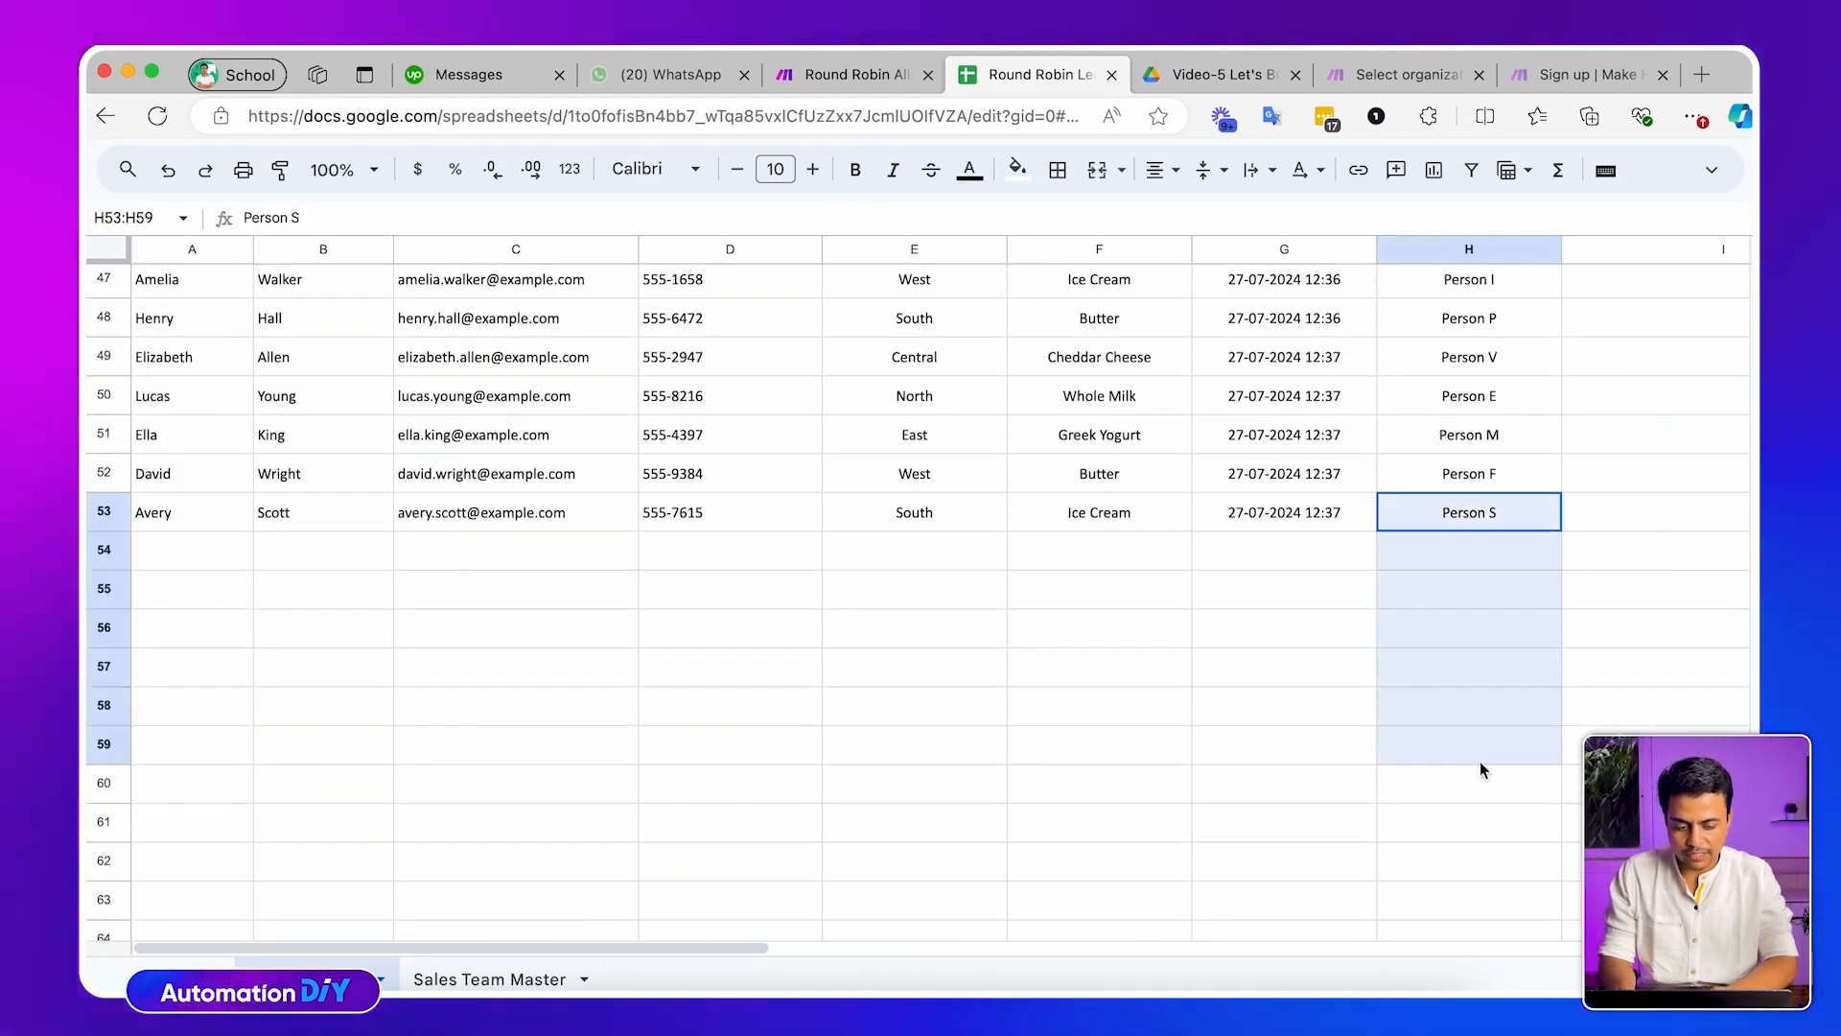
pyautogui.scroll(3, 1481, 761)
# Reopen the Sales Team Master sheet and compare it with the Make scenario's completed run, ending back in Google Sheets
pyautogui.click(489, 978)
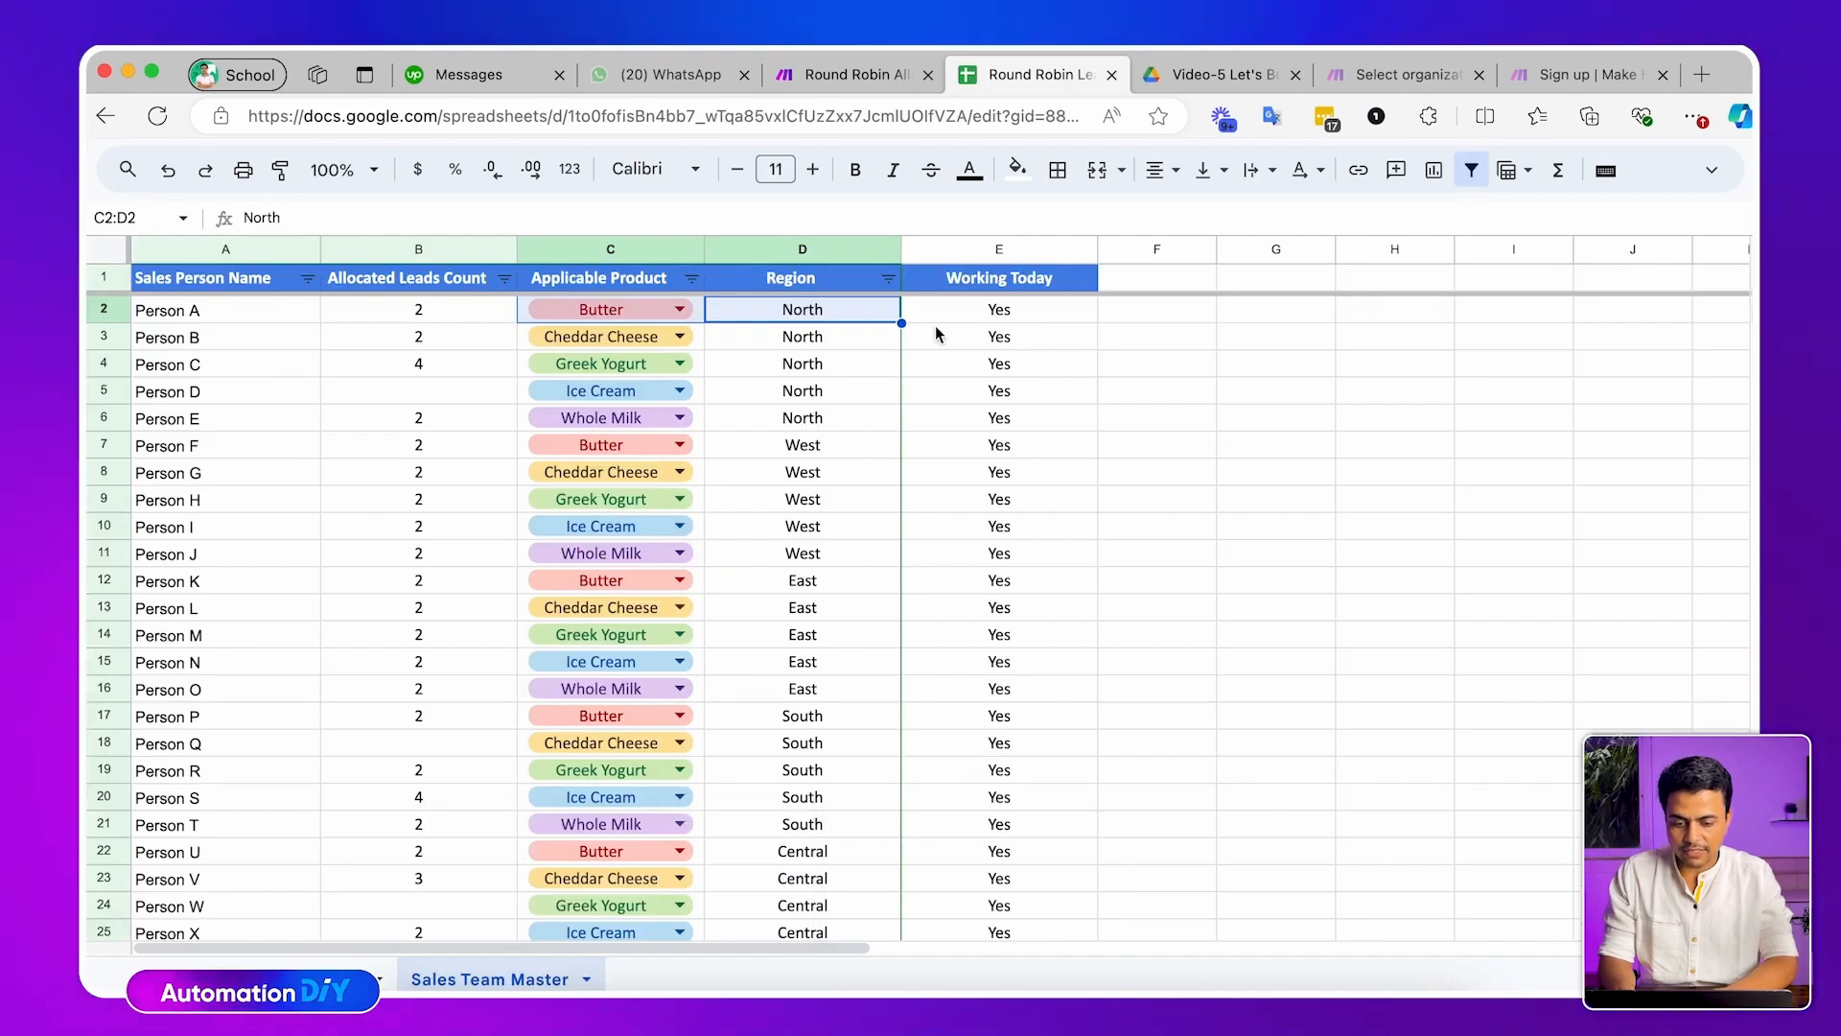
pyautogui.click(935, 328)
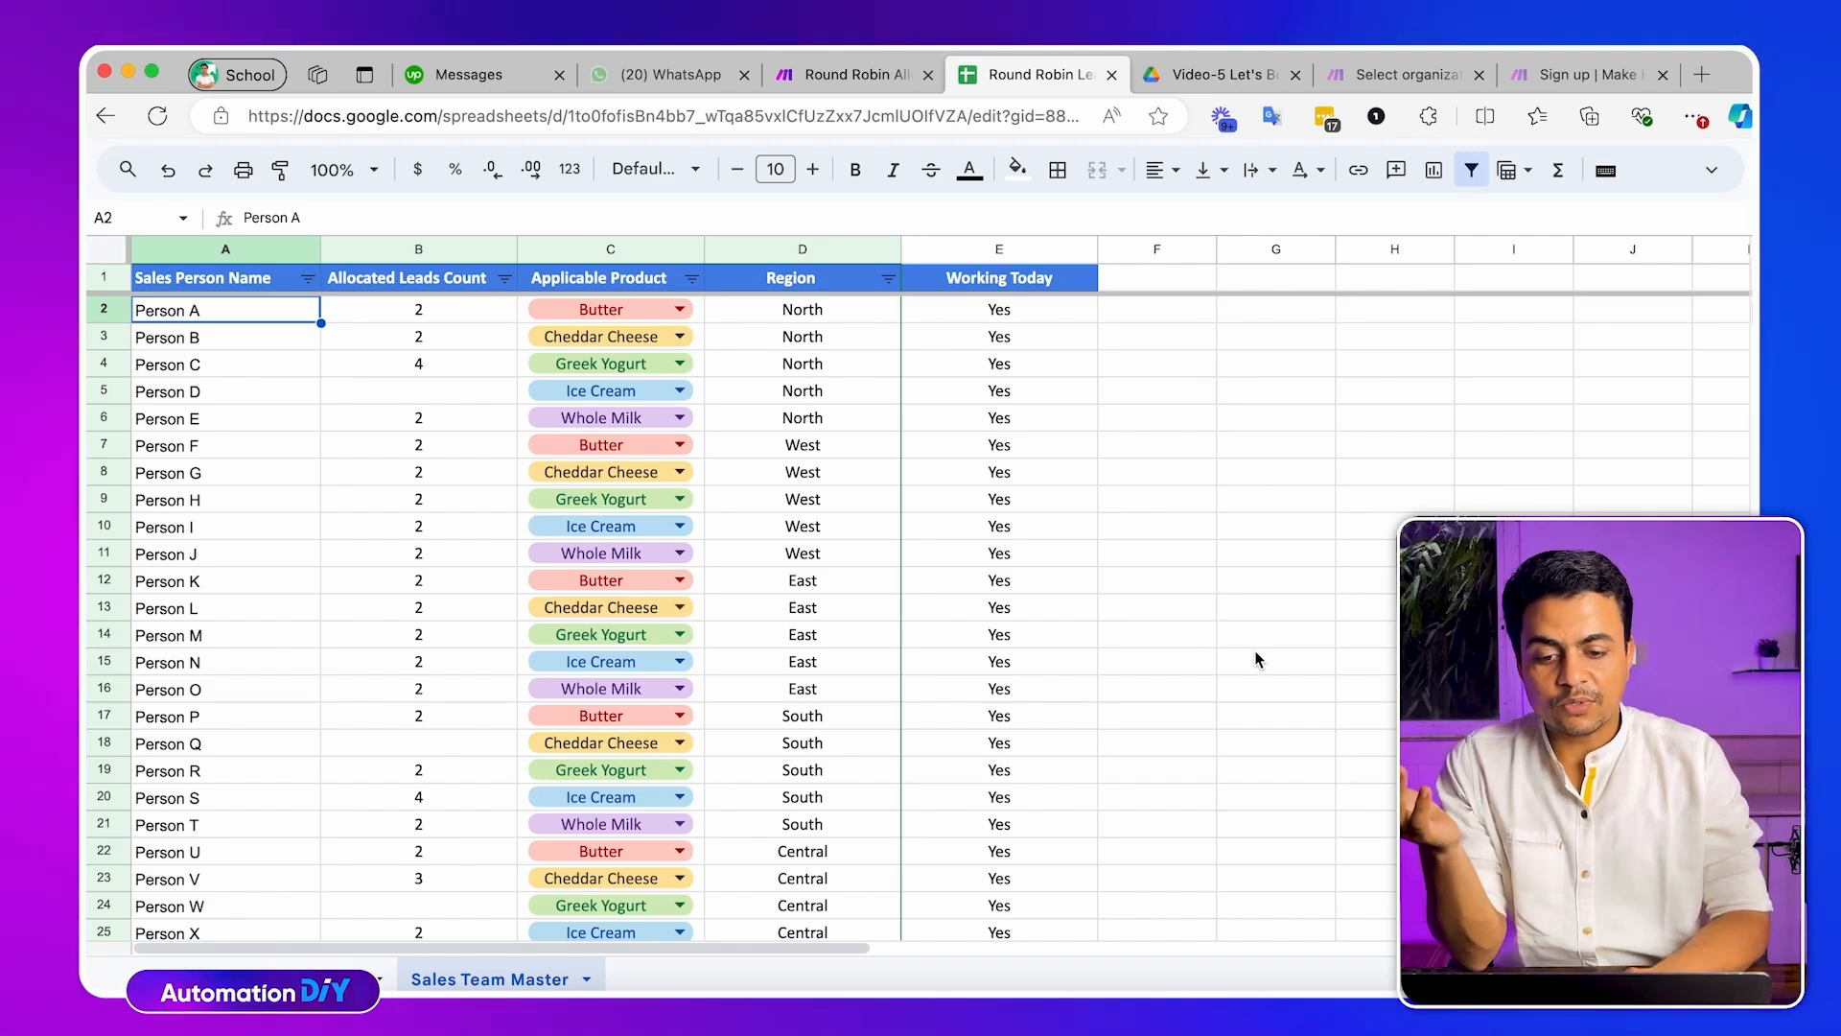
pyautogui.click(839, 110)
pyautogui.click(844, 74)
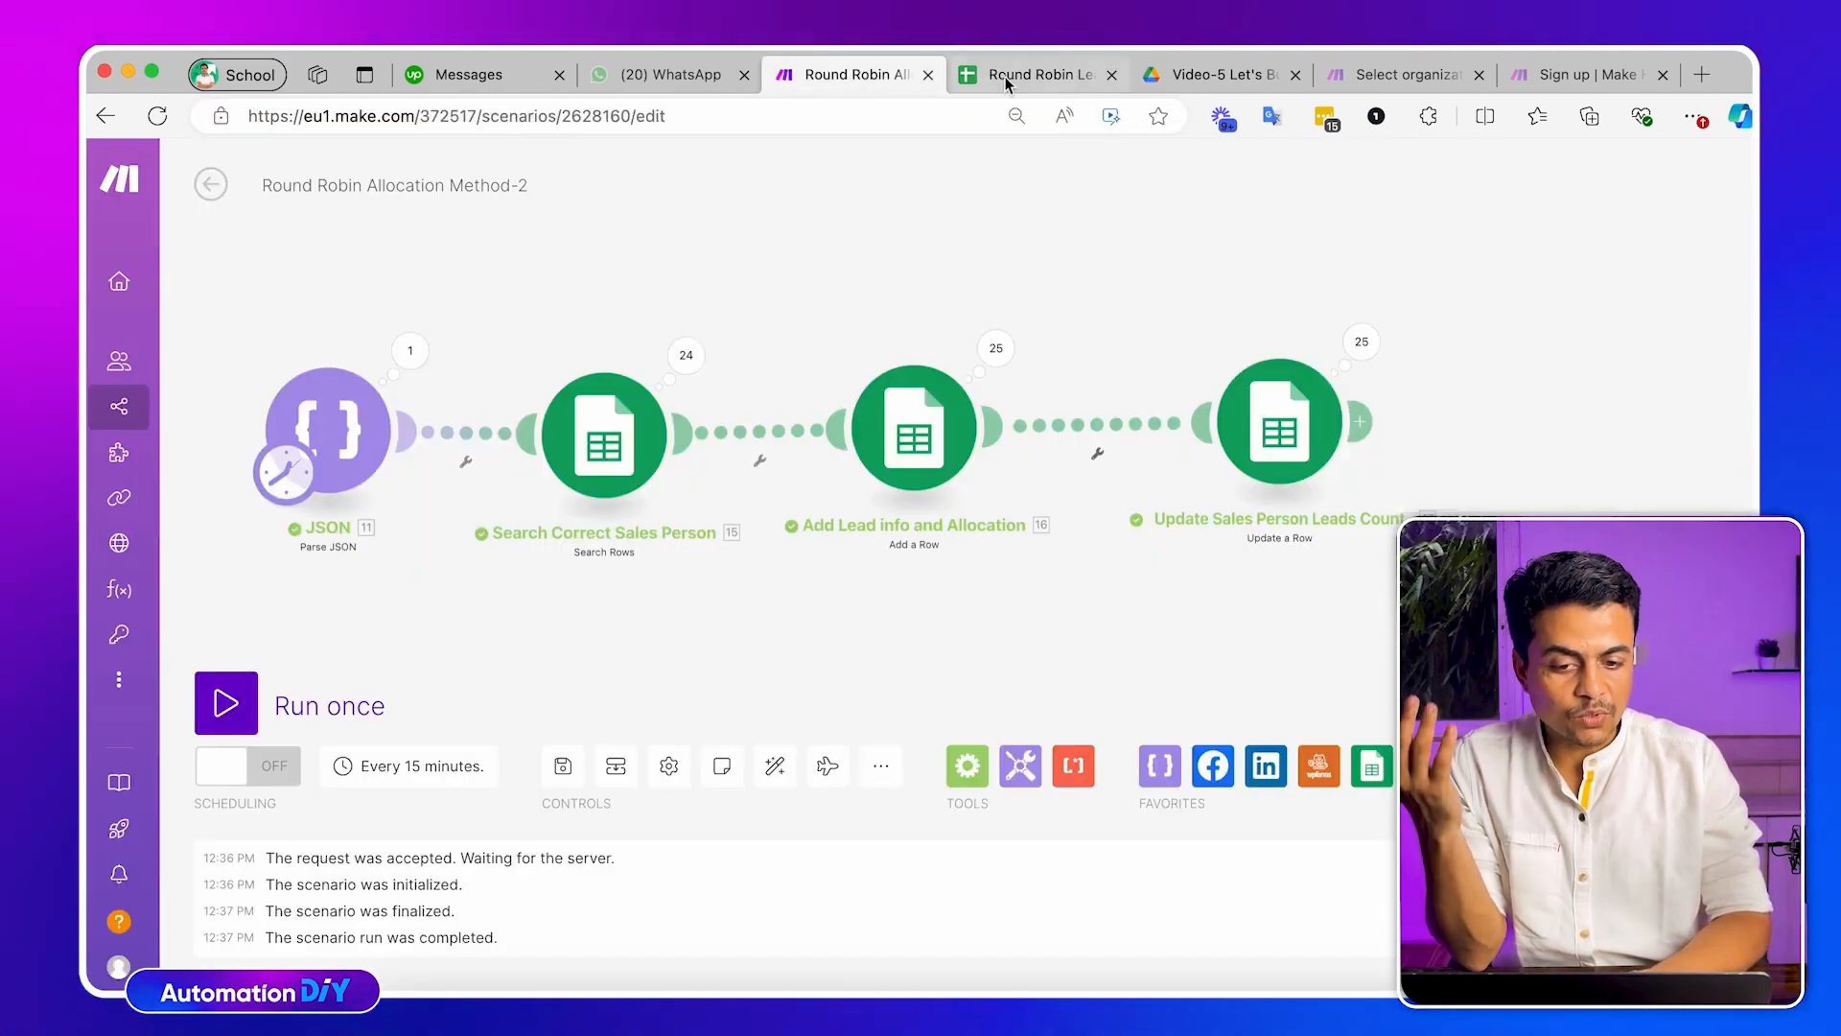
pyautogui.click(1032, 73)
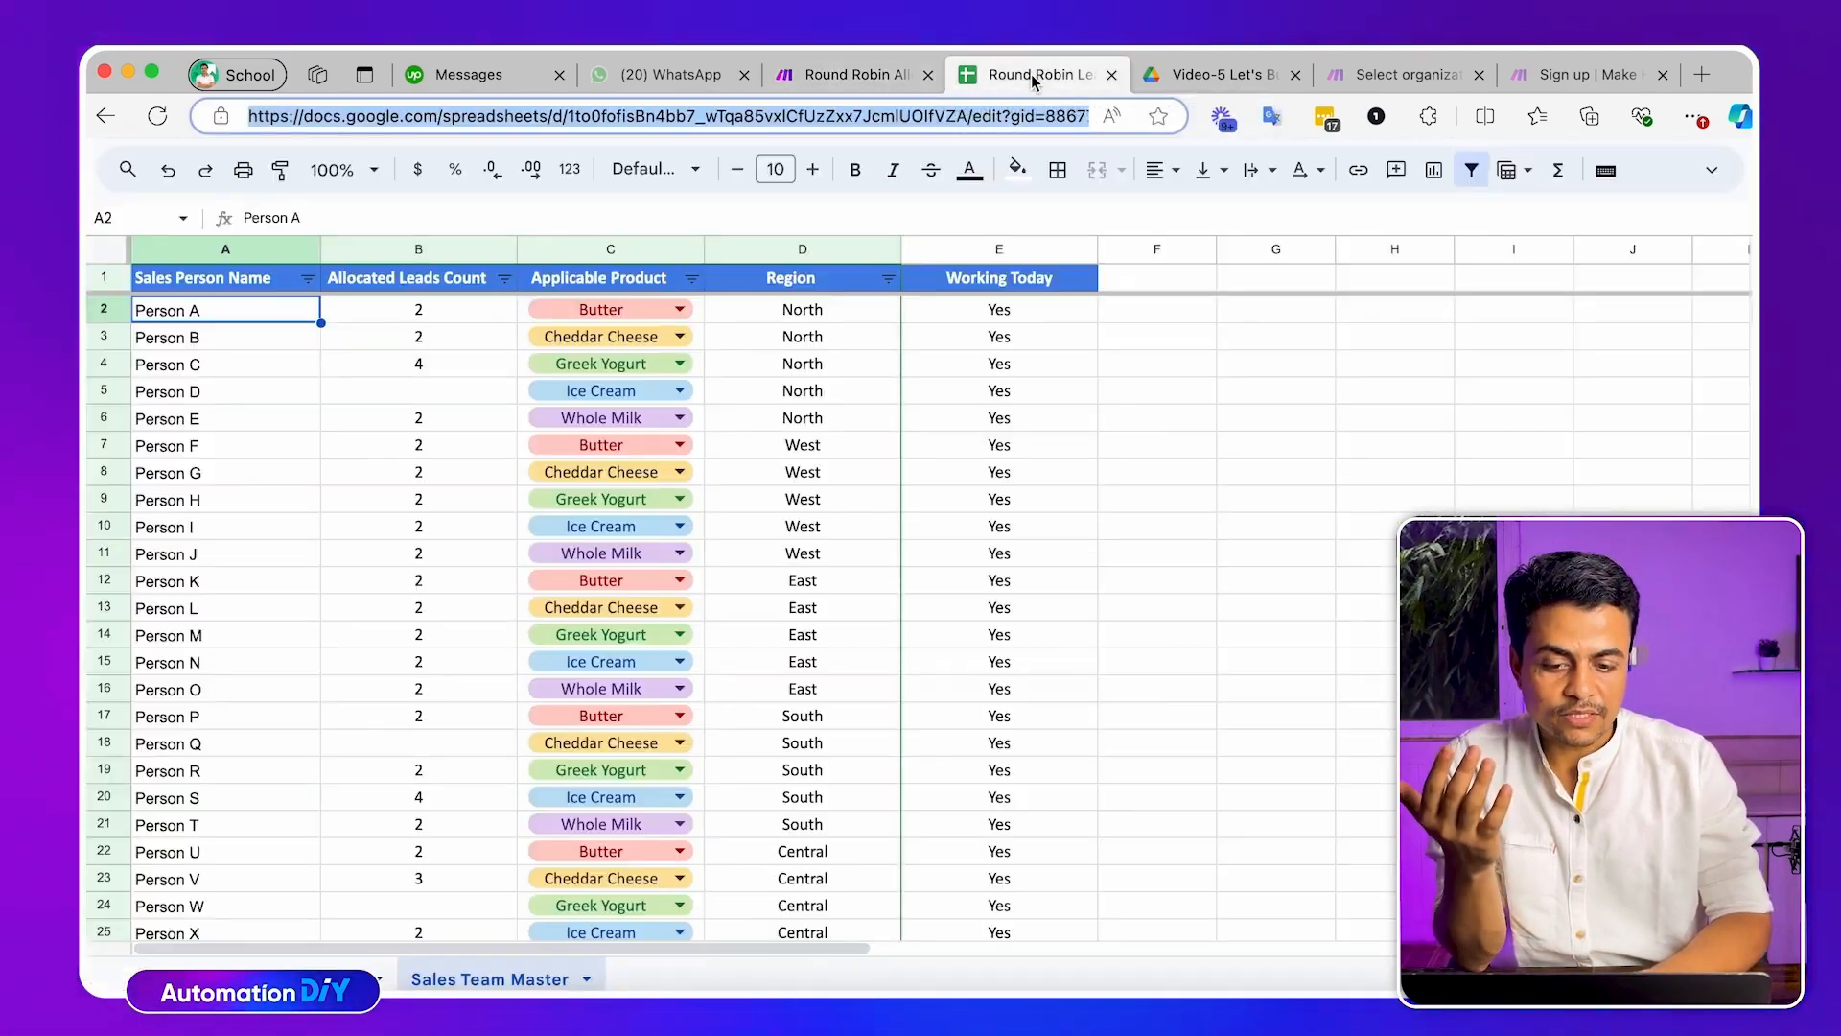
# Check the lead counts of Person D and Person F and the Region values in rows 2 to 10
pyautogui.click(470, 401)
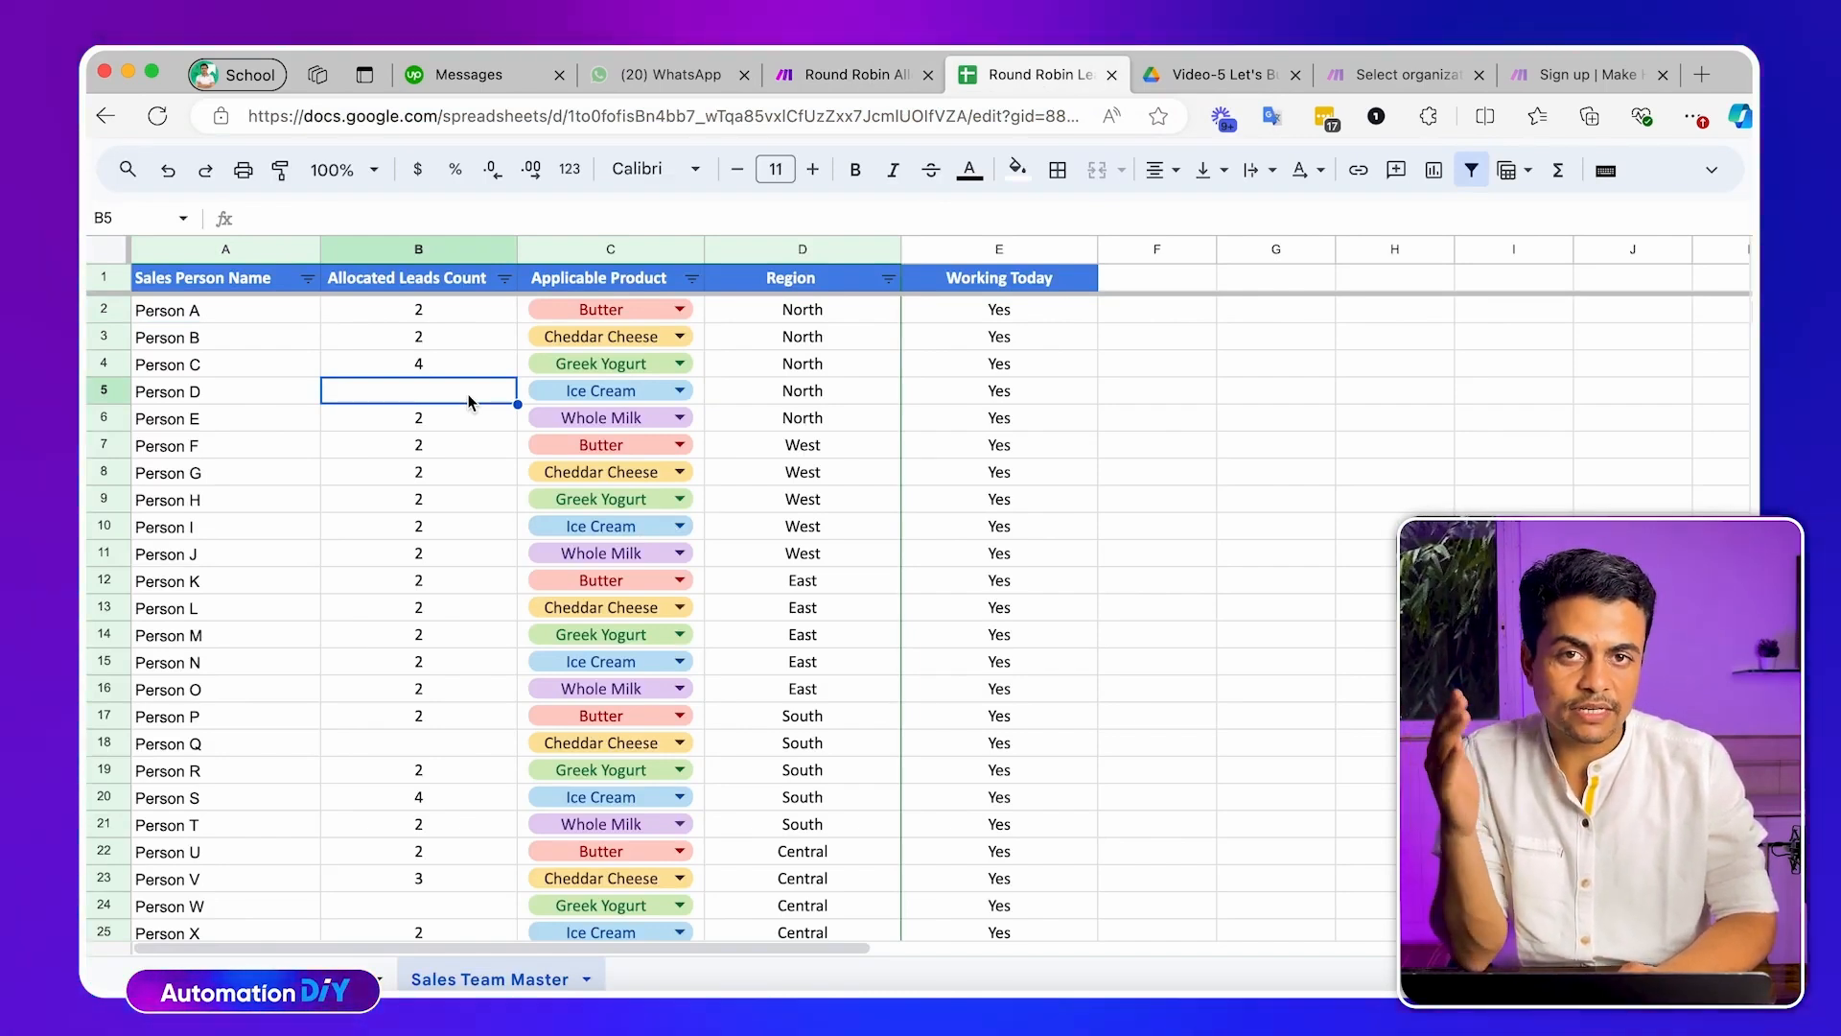
pyautogui.click(431, 454)
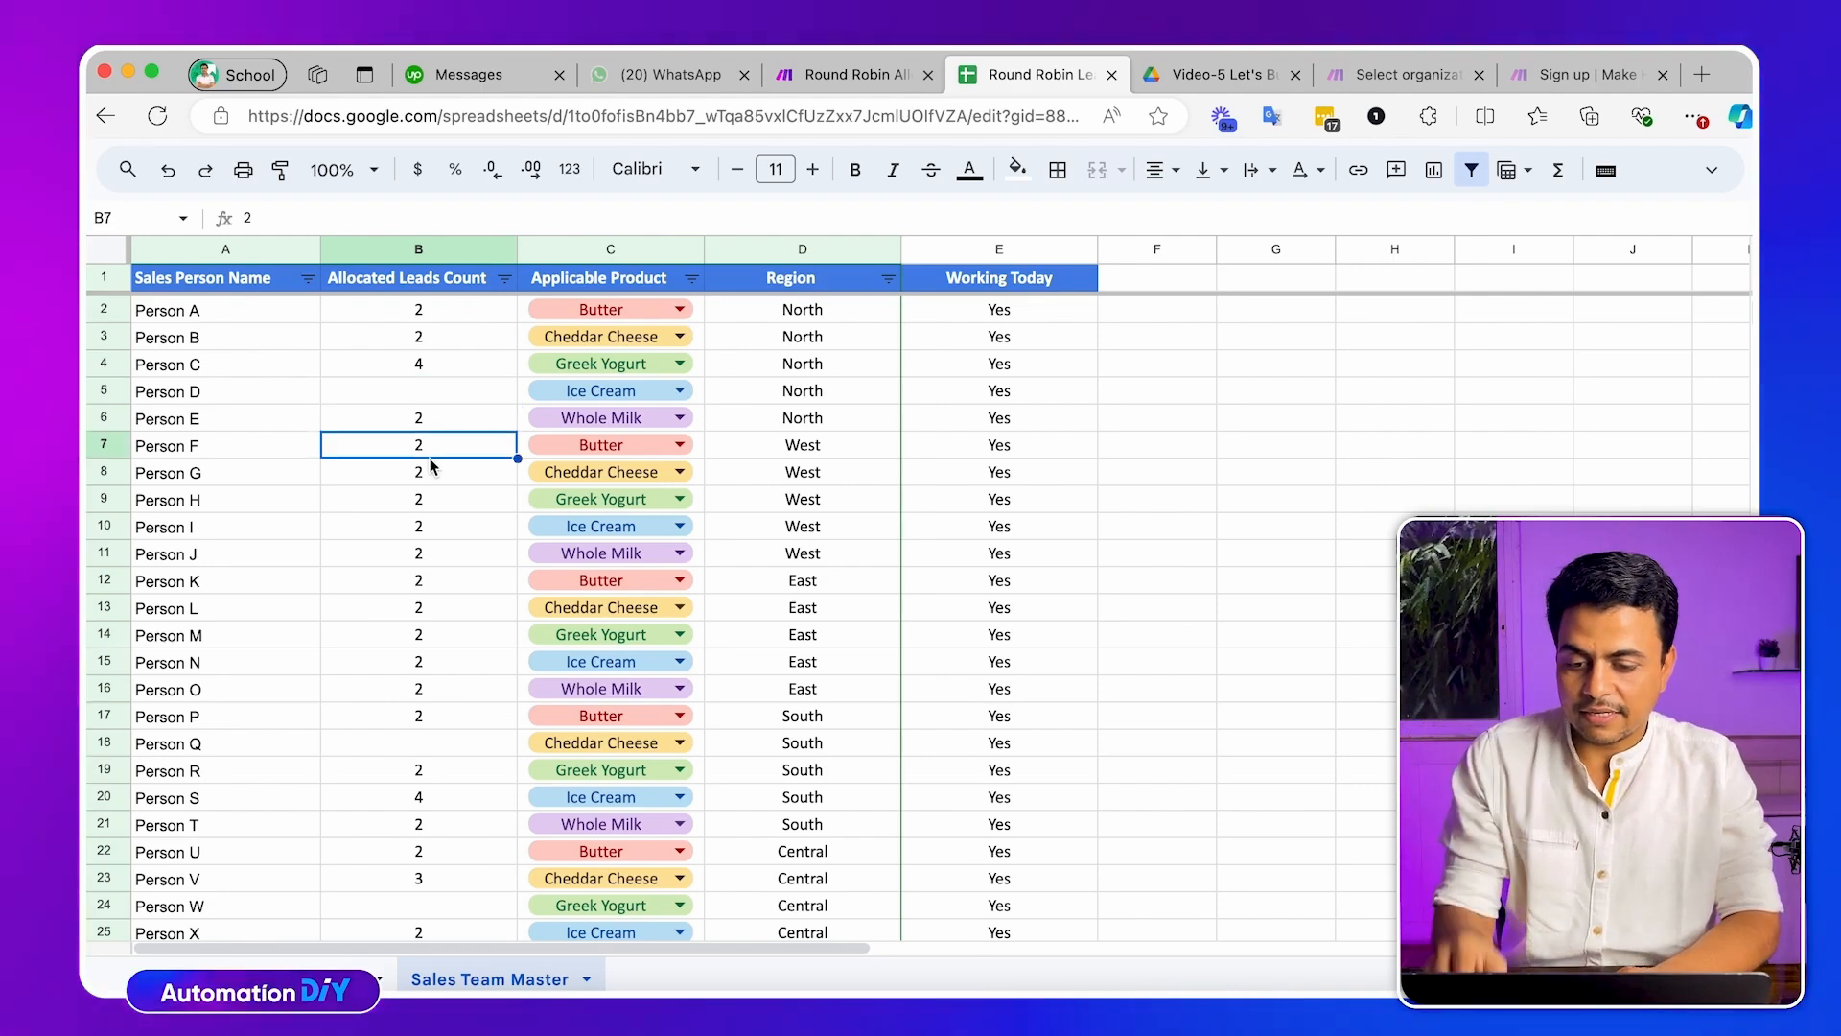
pyautogui.moveTo(760, 309); pyautogui.dragTo(781, 537)
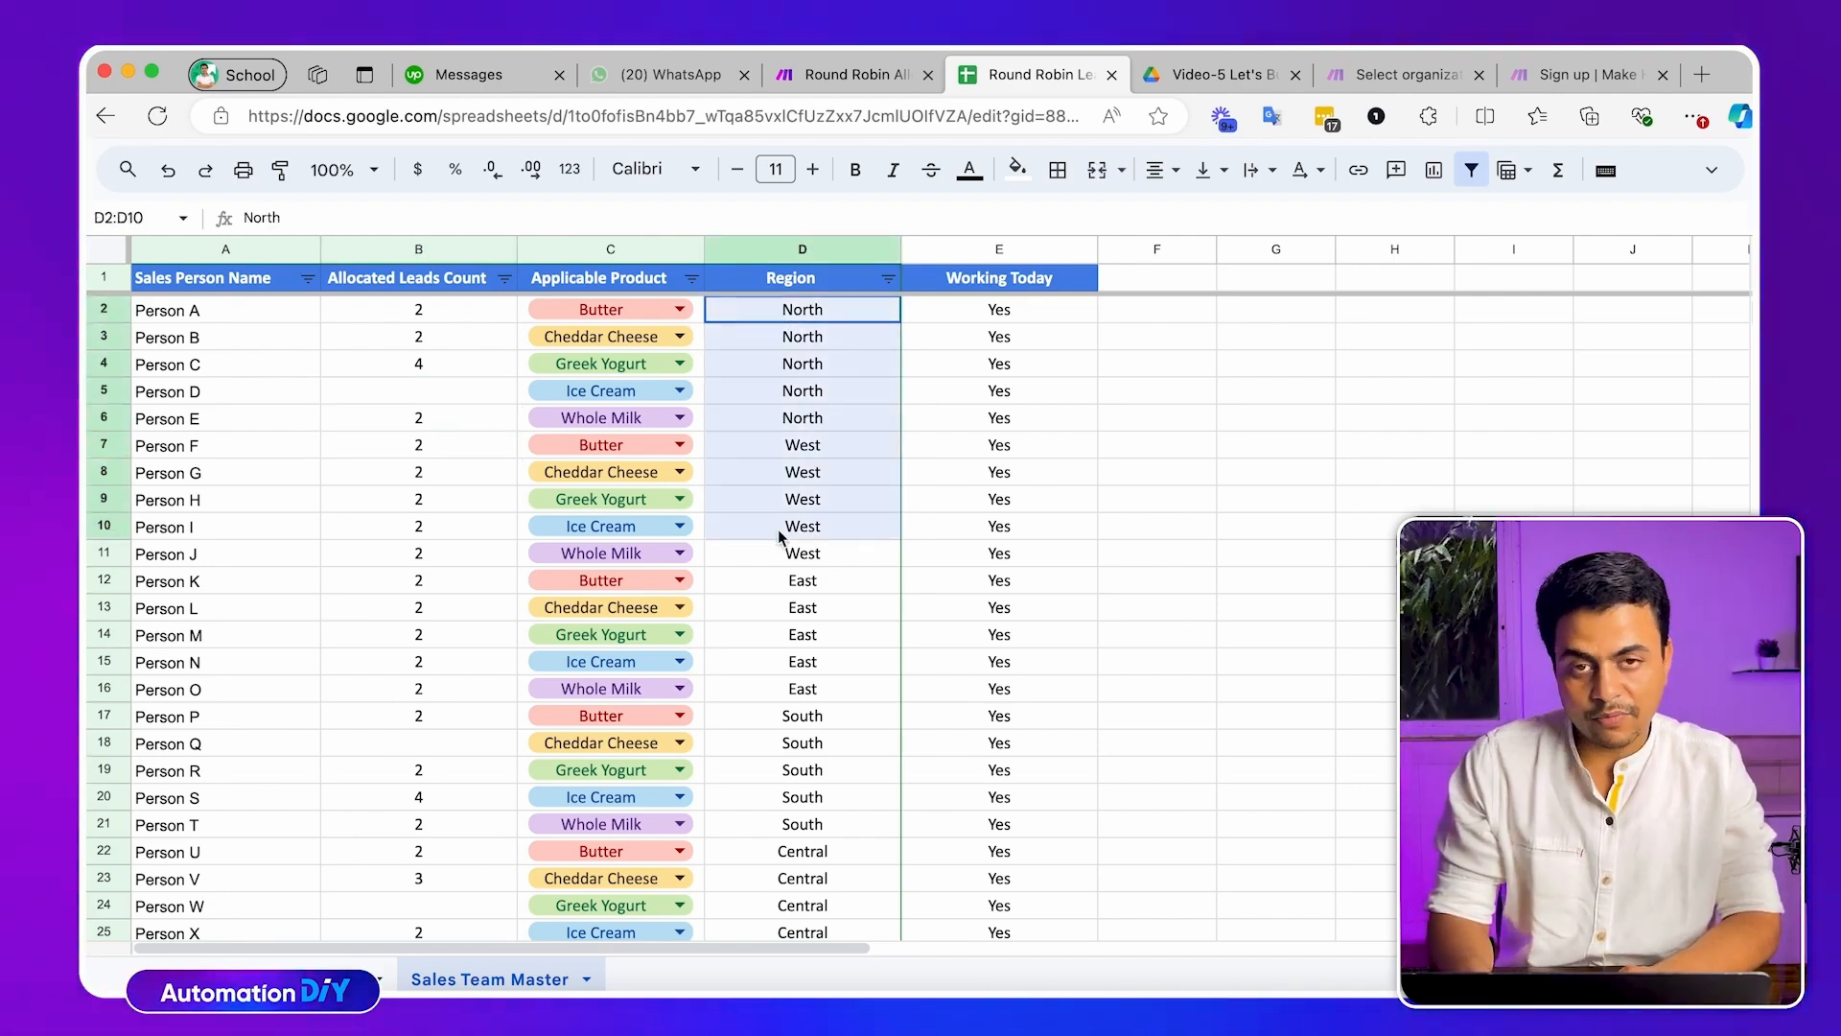
pyautogui.click(748, 312)
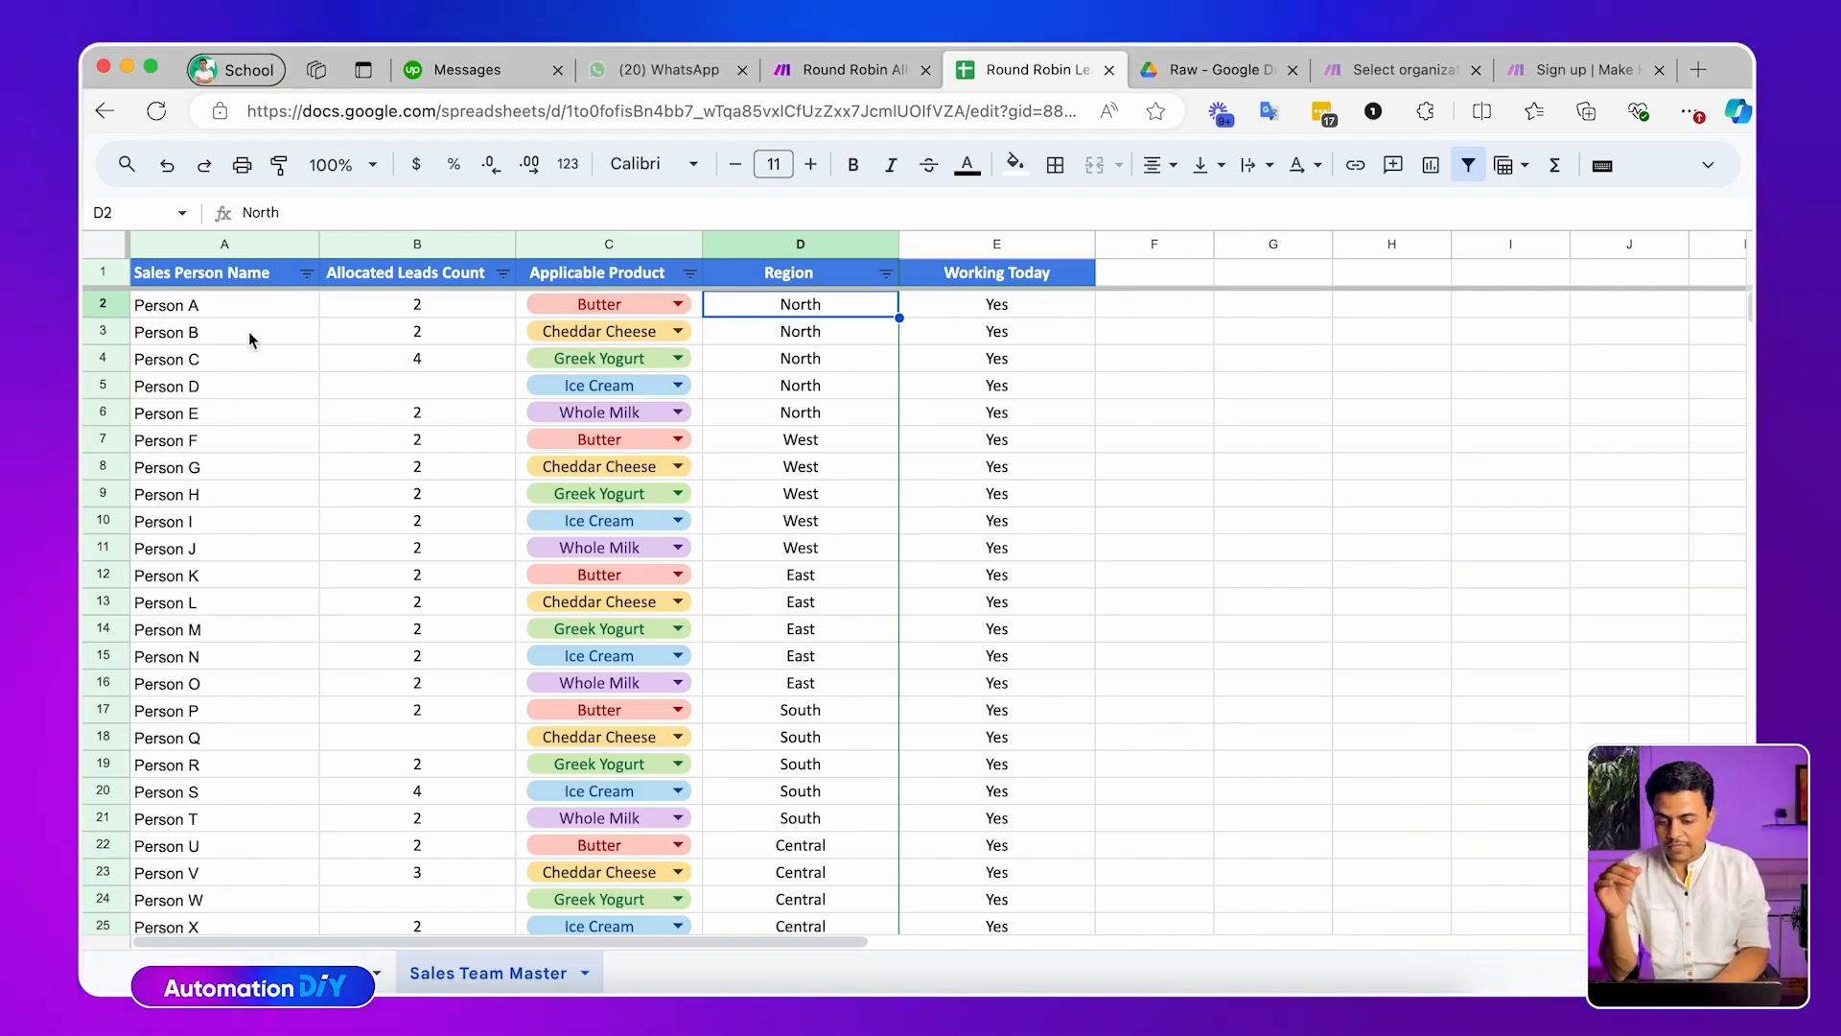
# Clear all salesperson records in A2:E27 of the Sales Team Master sheet, keeping the header row
pyautogui.click(216, 314)
pyautogui.press('super+shift+Right')
pyautogui.press('super+shift+Down')
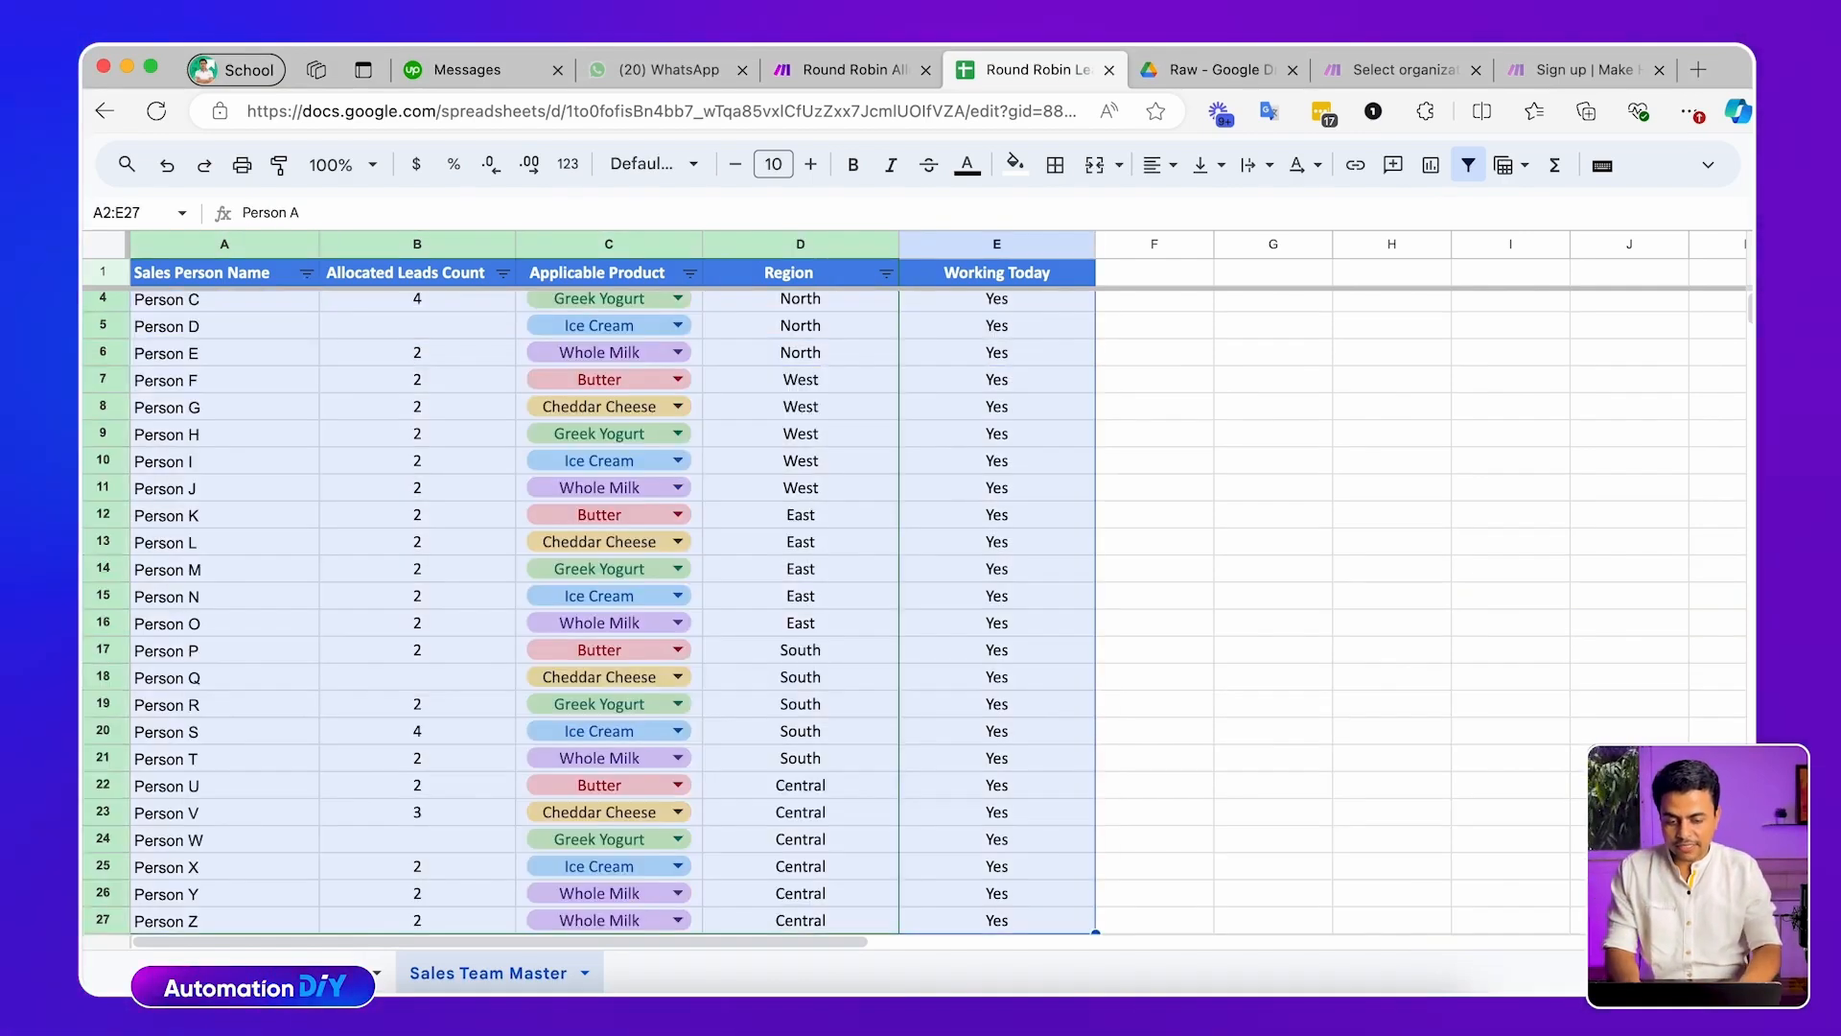
pyautogui.press('Delete')
pyautogui.press('Down')
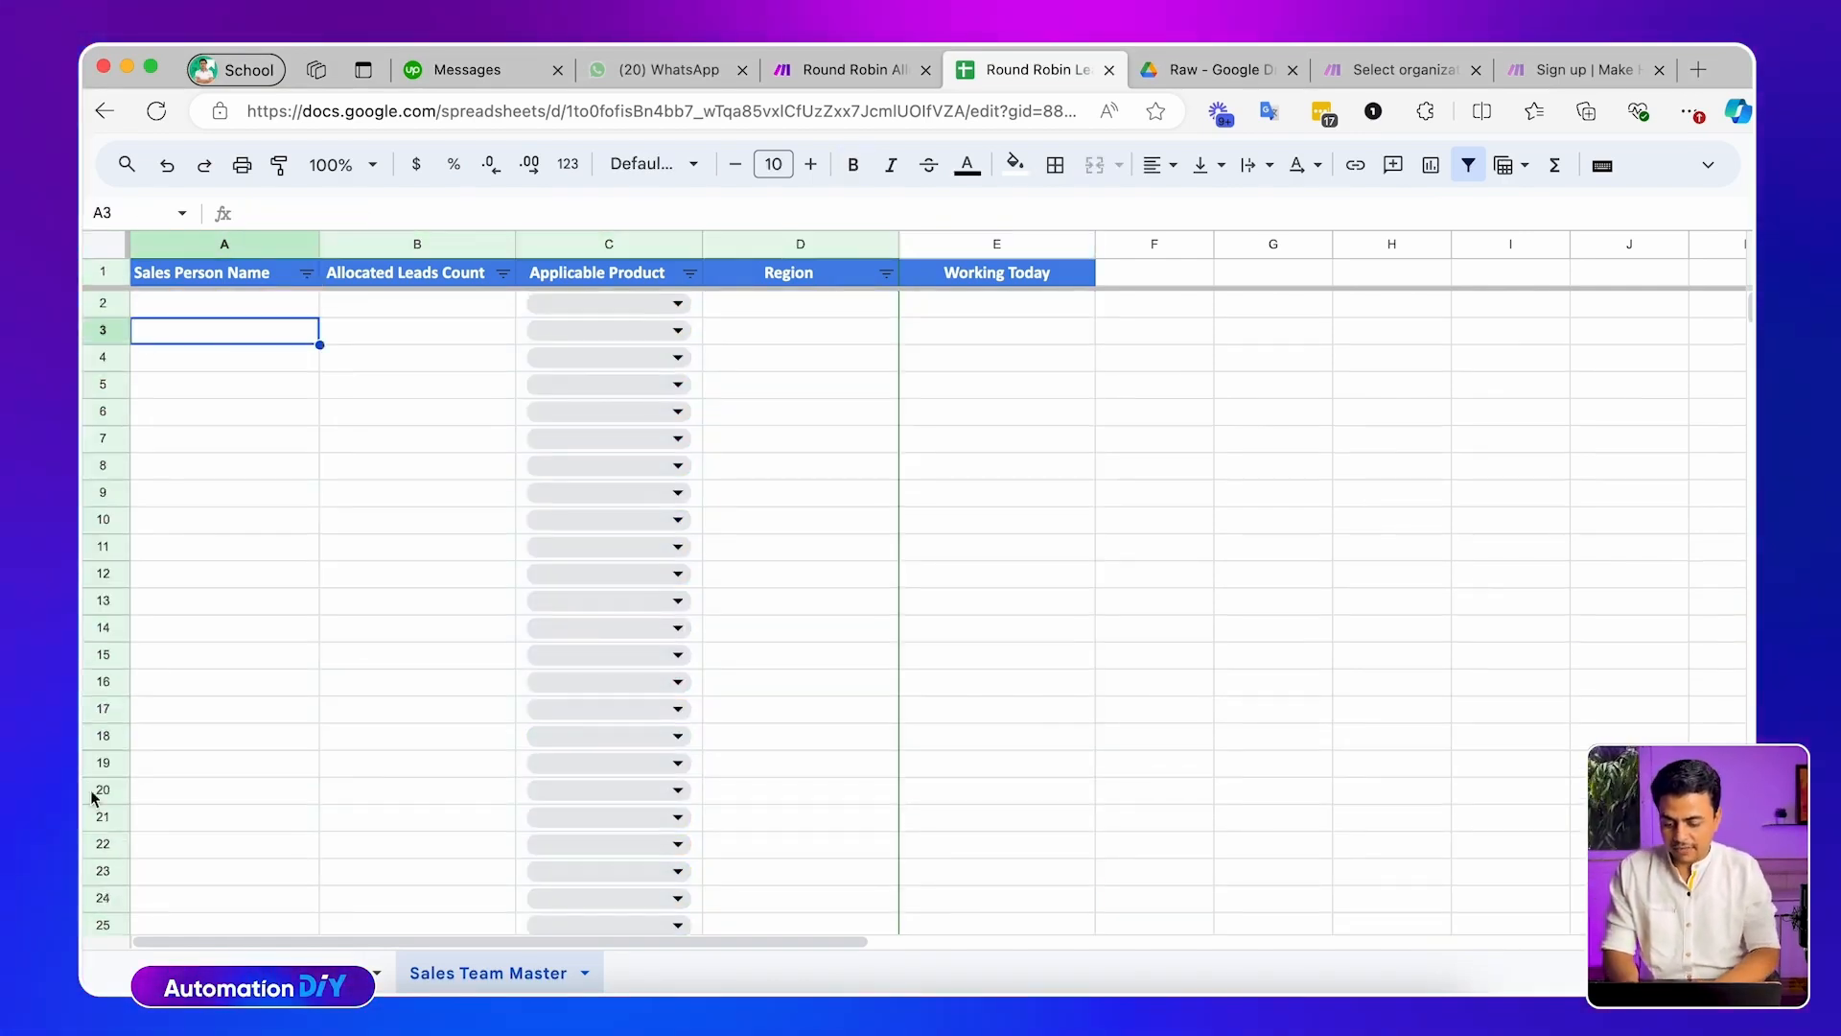
# Clear all lead records from row 3 down in the leads sheet, keeping the header and row 2
pyautogui.click(305, 977)
pyautogui.click(326, 529)
pyautogui.press('super+Left')
pyautogui.press('super+Up')
pyautogui.press('Down')
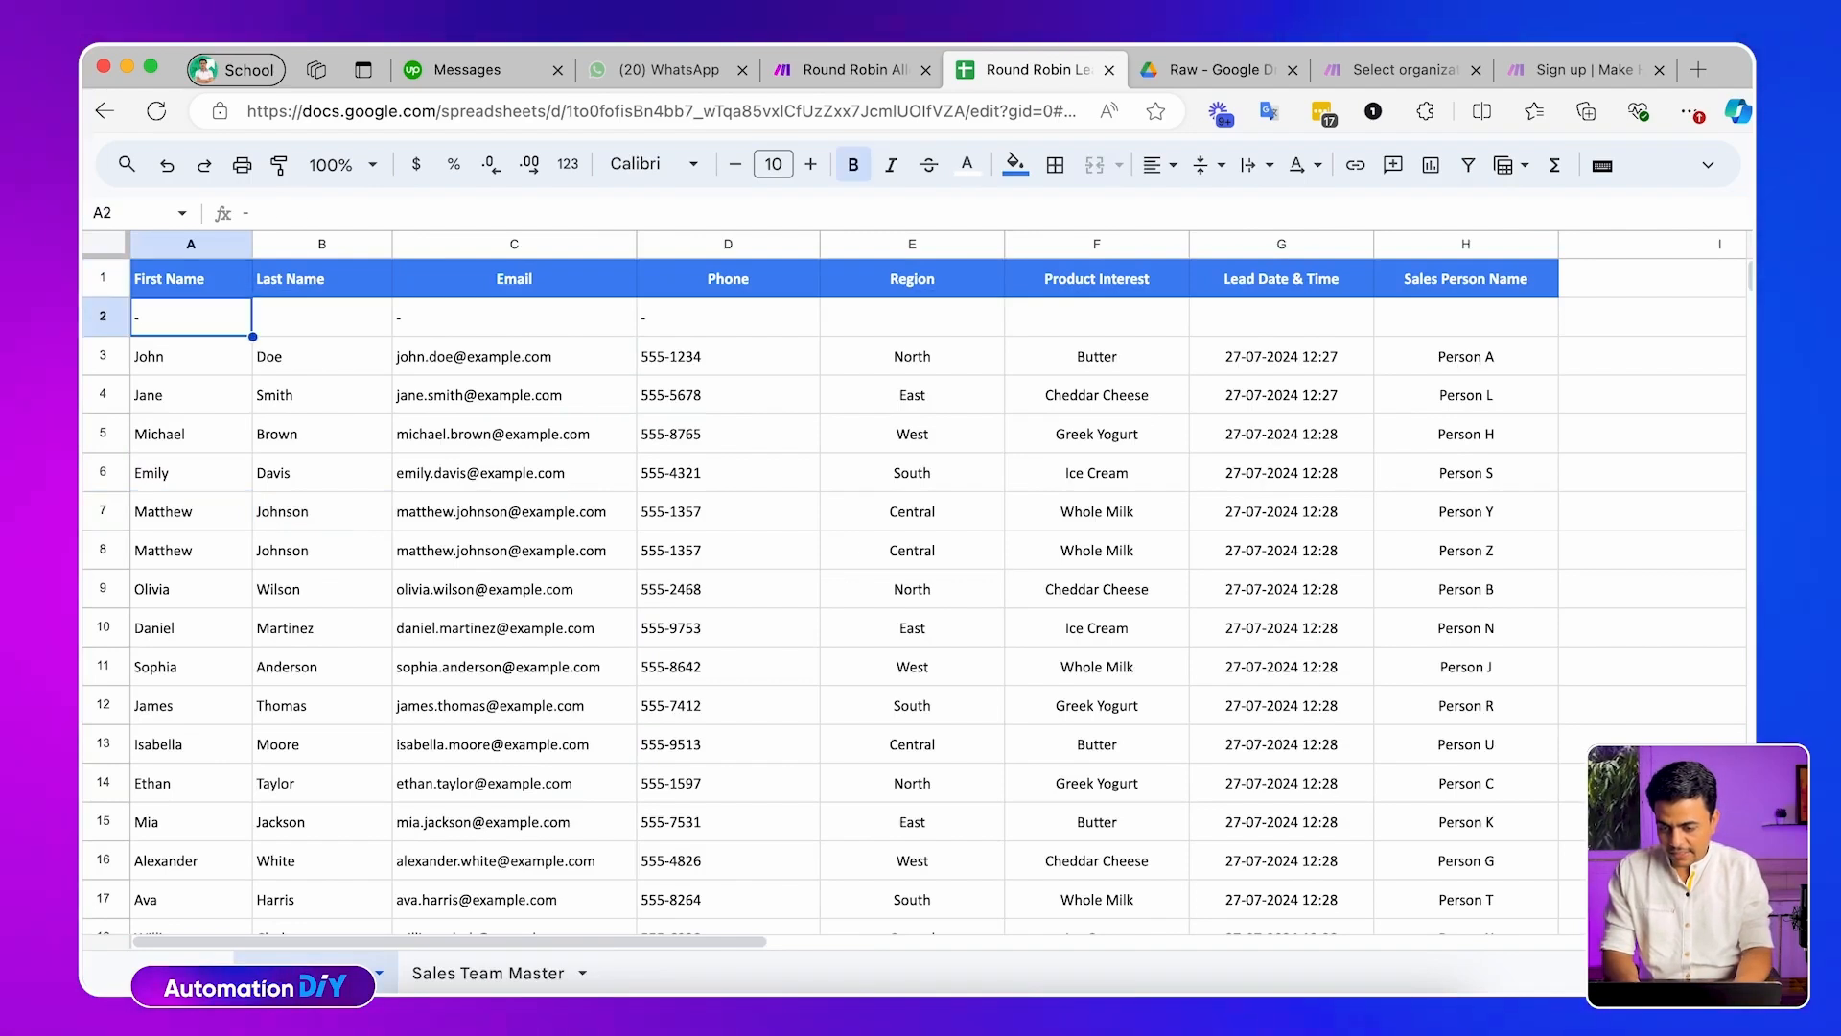
pyautogui.press('Down')
pyautogui.press('super+shift+Right')
pyautogui.press('super+shift+Right')
pyautogui.press('super+shift+Down')
pyautogui.press('Delete')
pyautogui.press('super+Up')
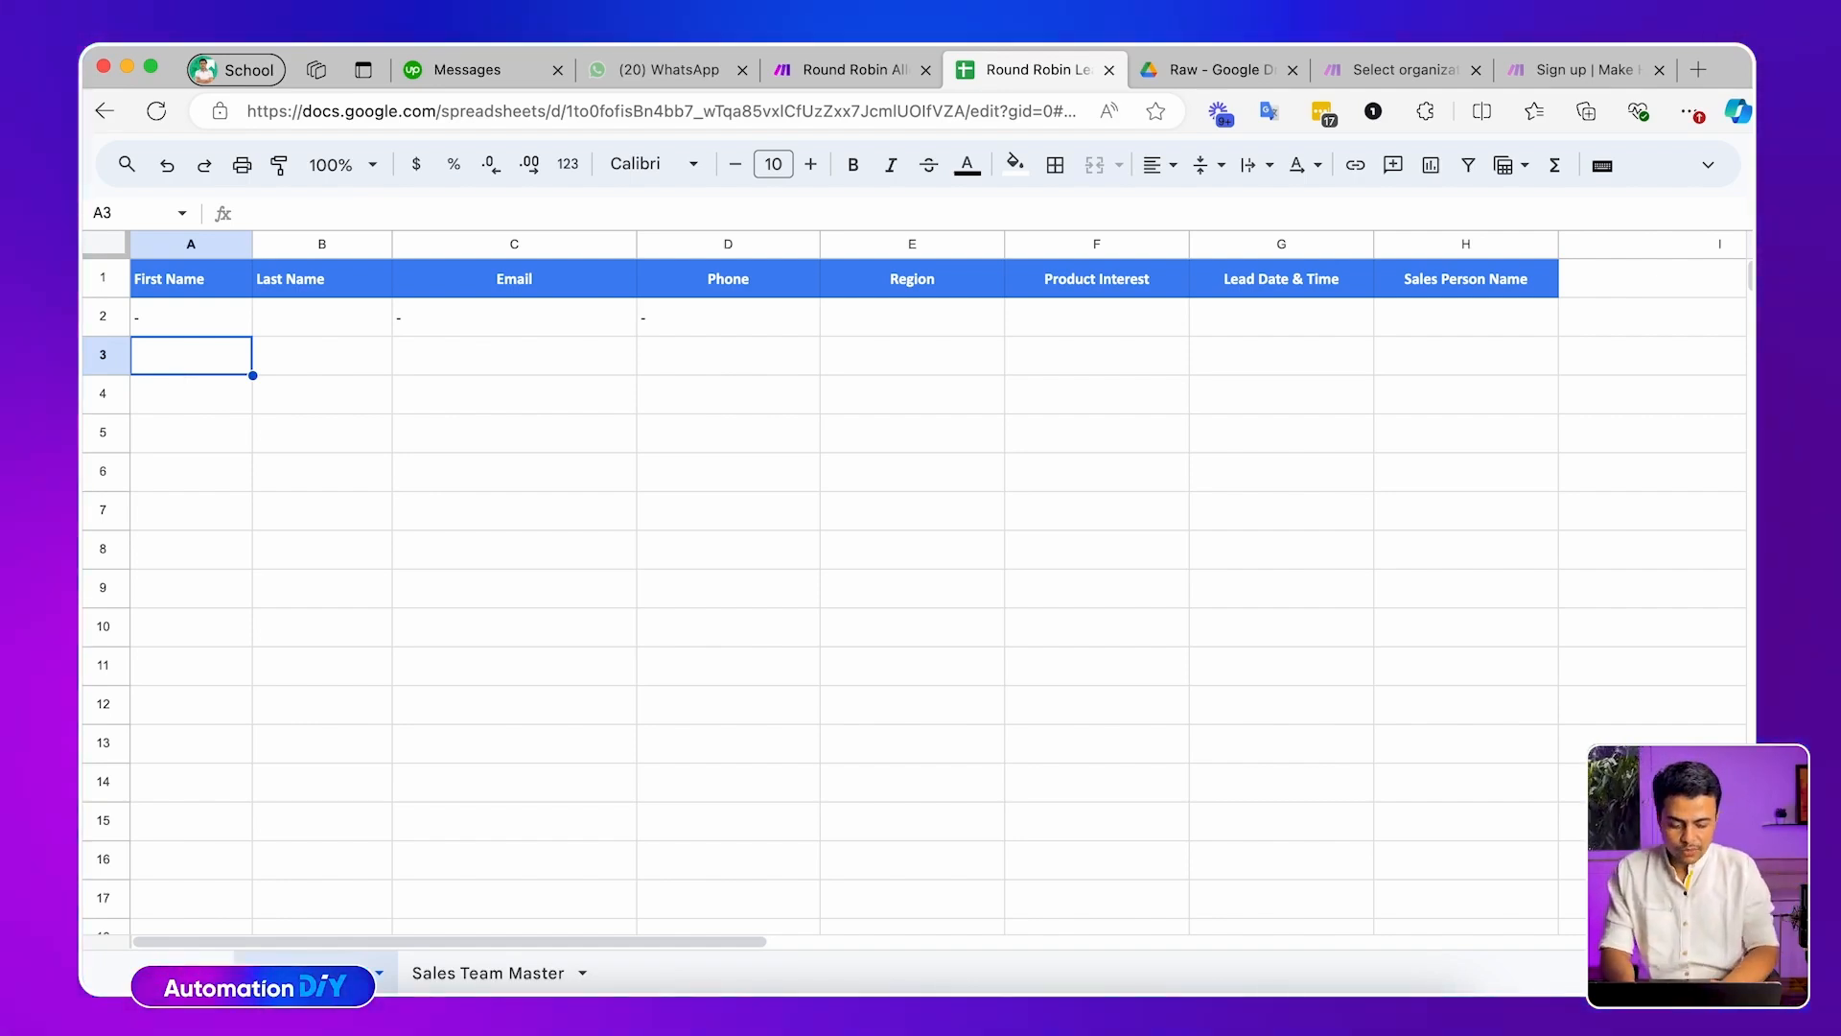
# Switch to ChatGPT and review the JSON dummy lead records in the Dummy Data JSON Output chat
pyautogui.click(1193, 1002)
pyautogui.scroll(15, 851, 566)
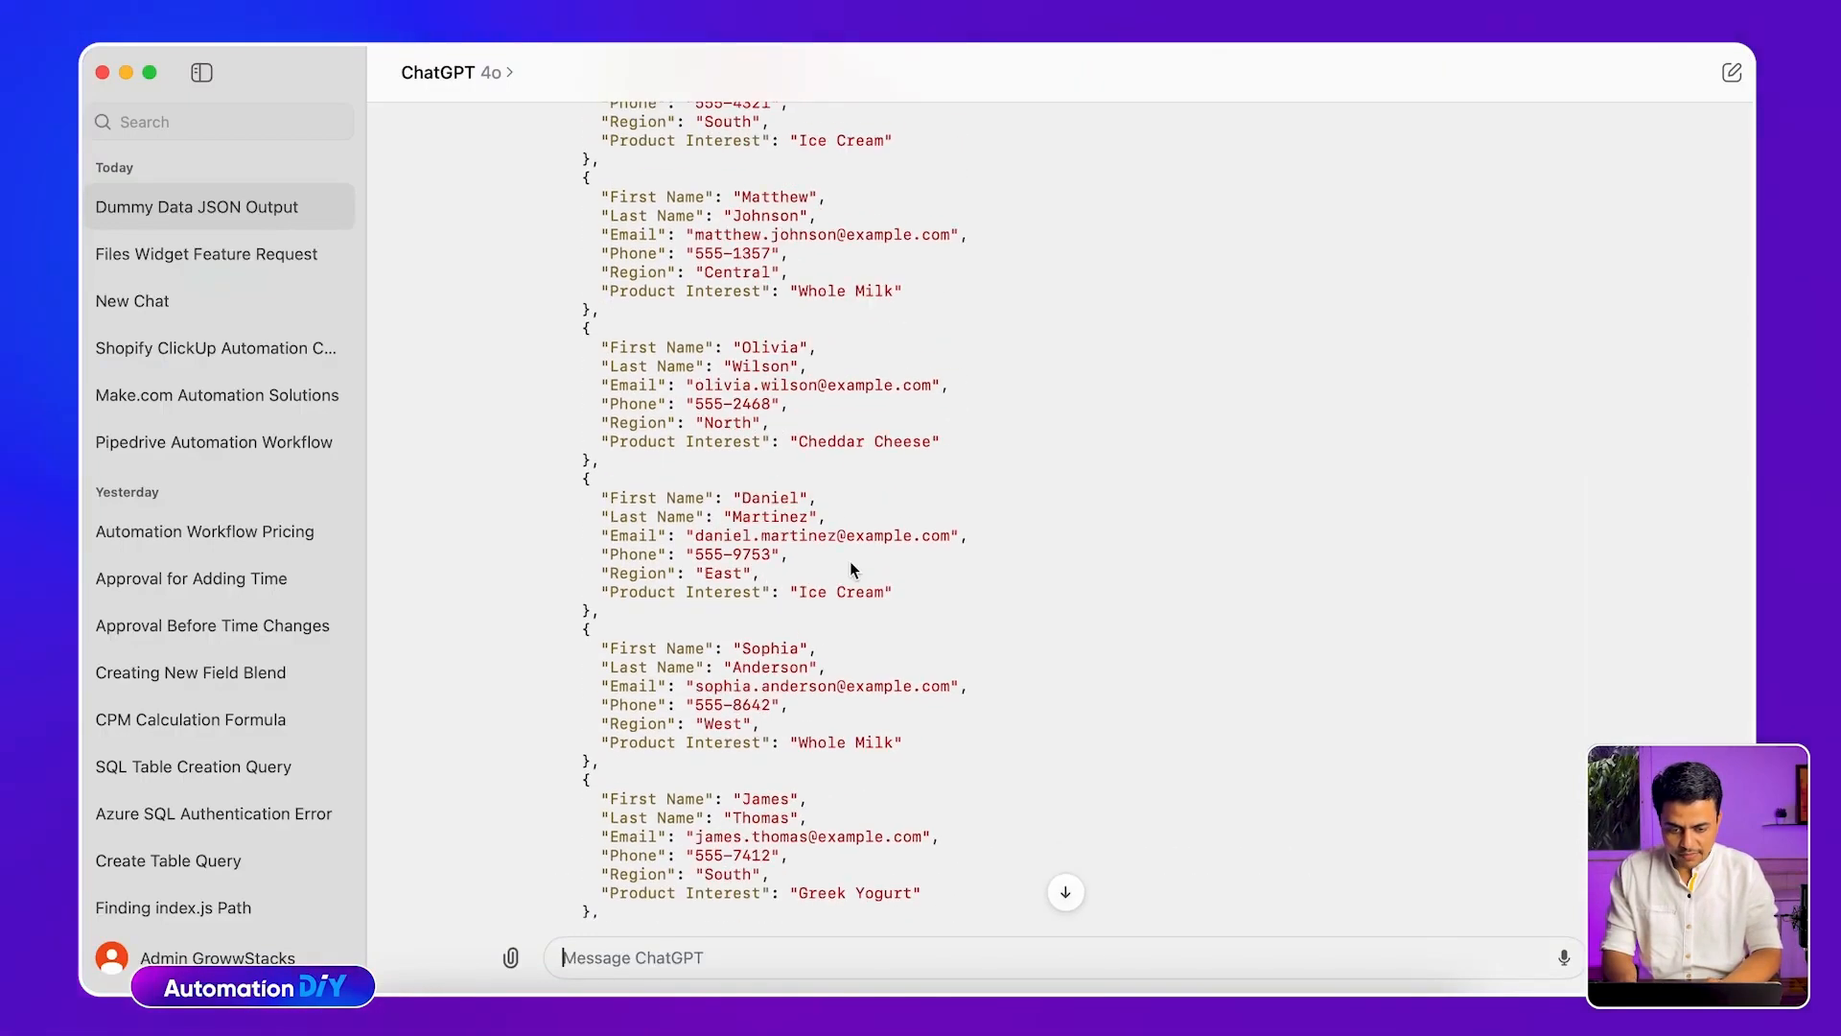
pyautogui.scroll(-3, 851, 564)
pyautogui.scroll(10, 849, 562)
pyautogui.scroll(-5, 850, 561)
pyautogui.scroll(10, 792, 558)
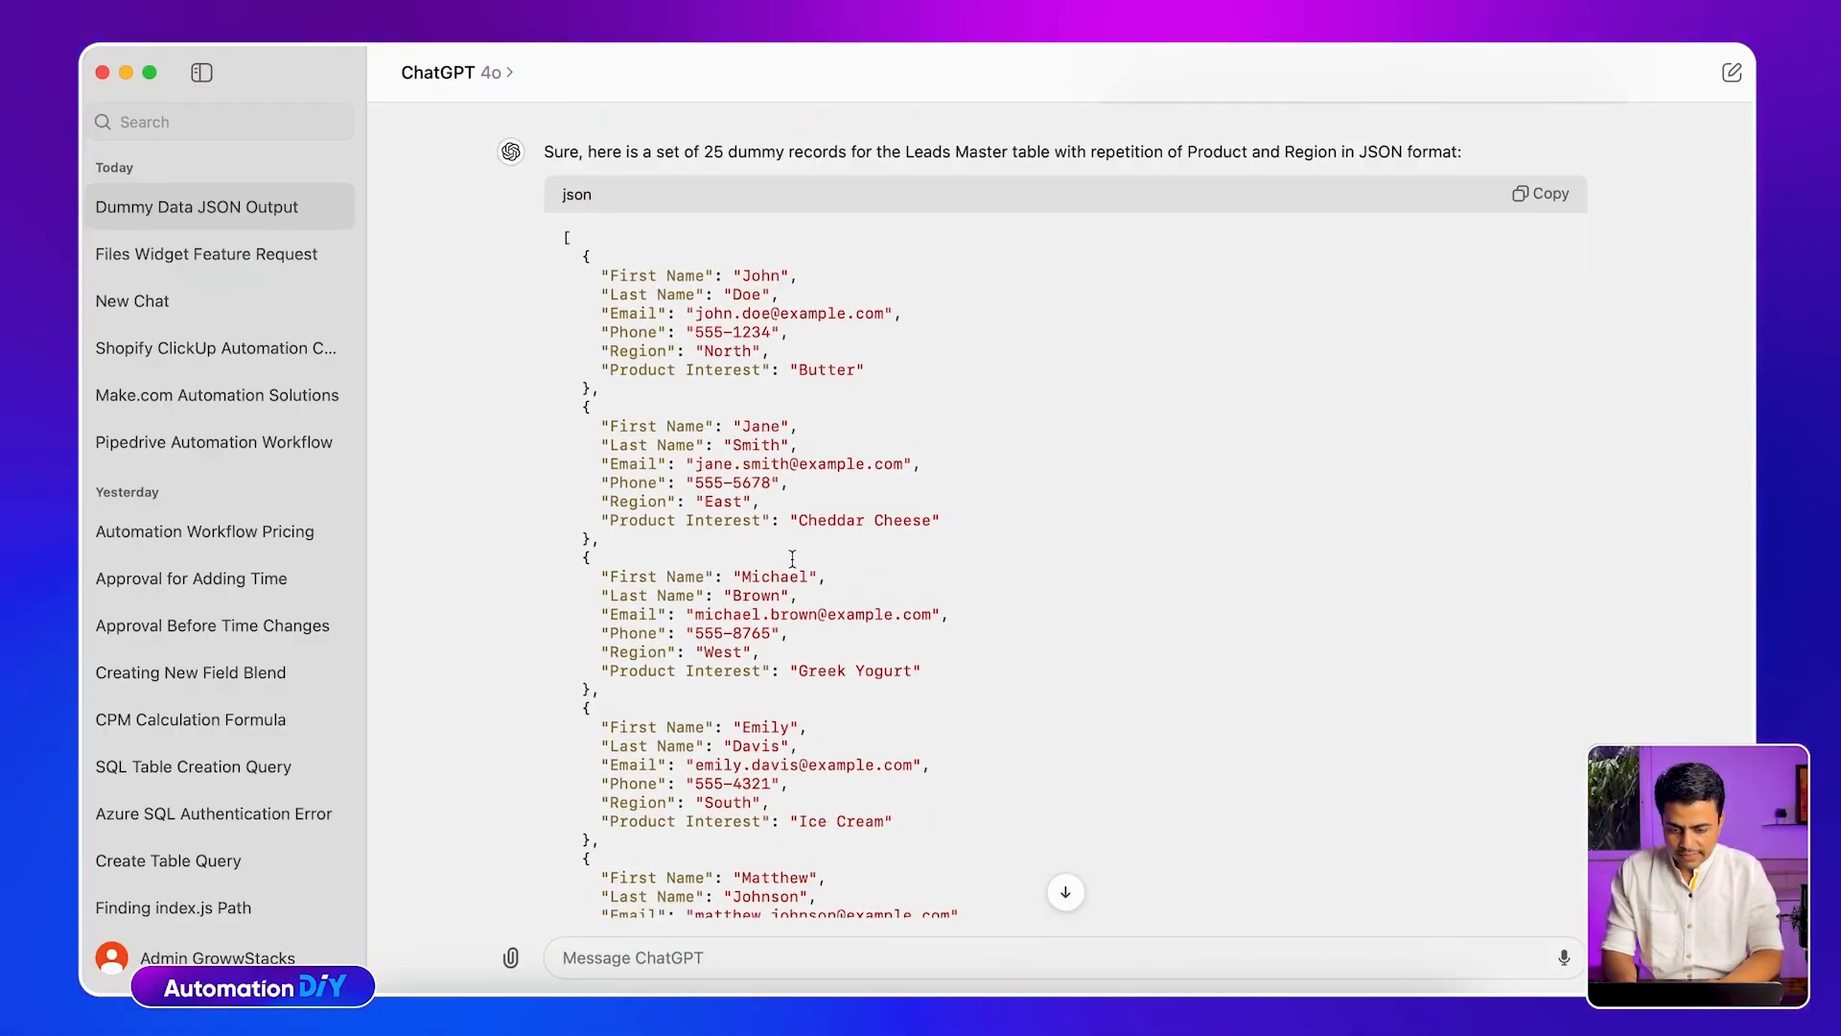
pyautogui.scroll(-20, 792, 558)
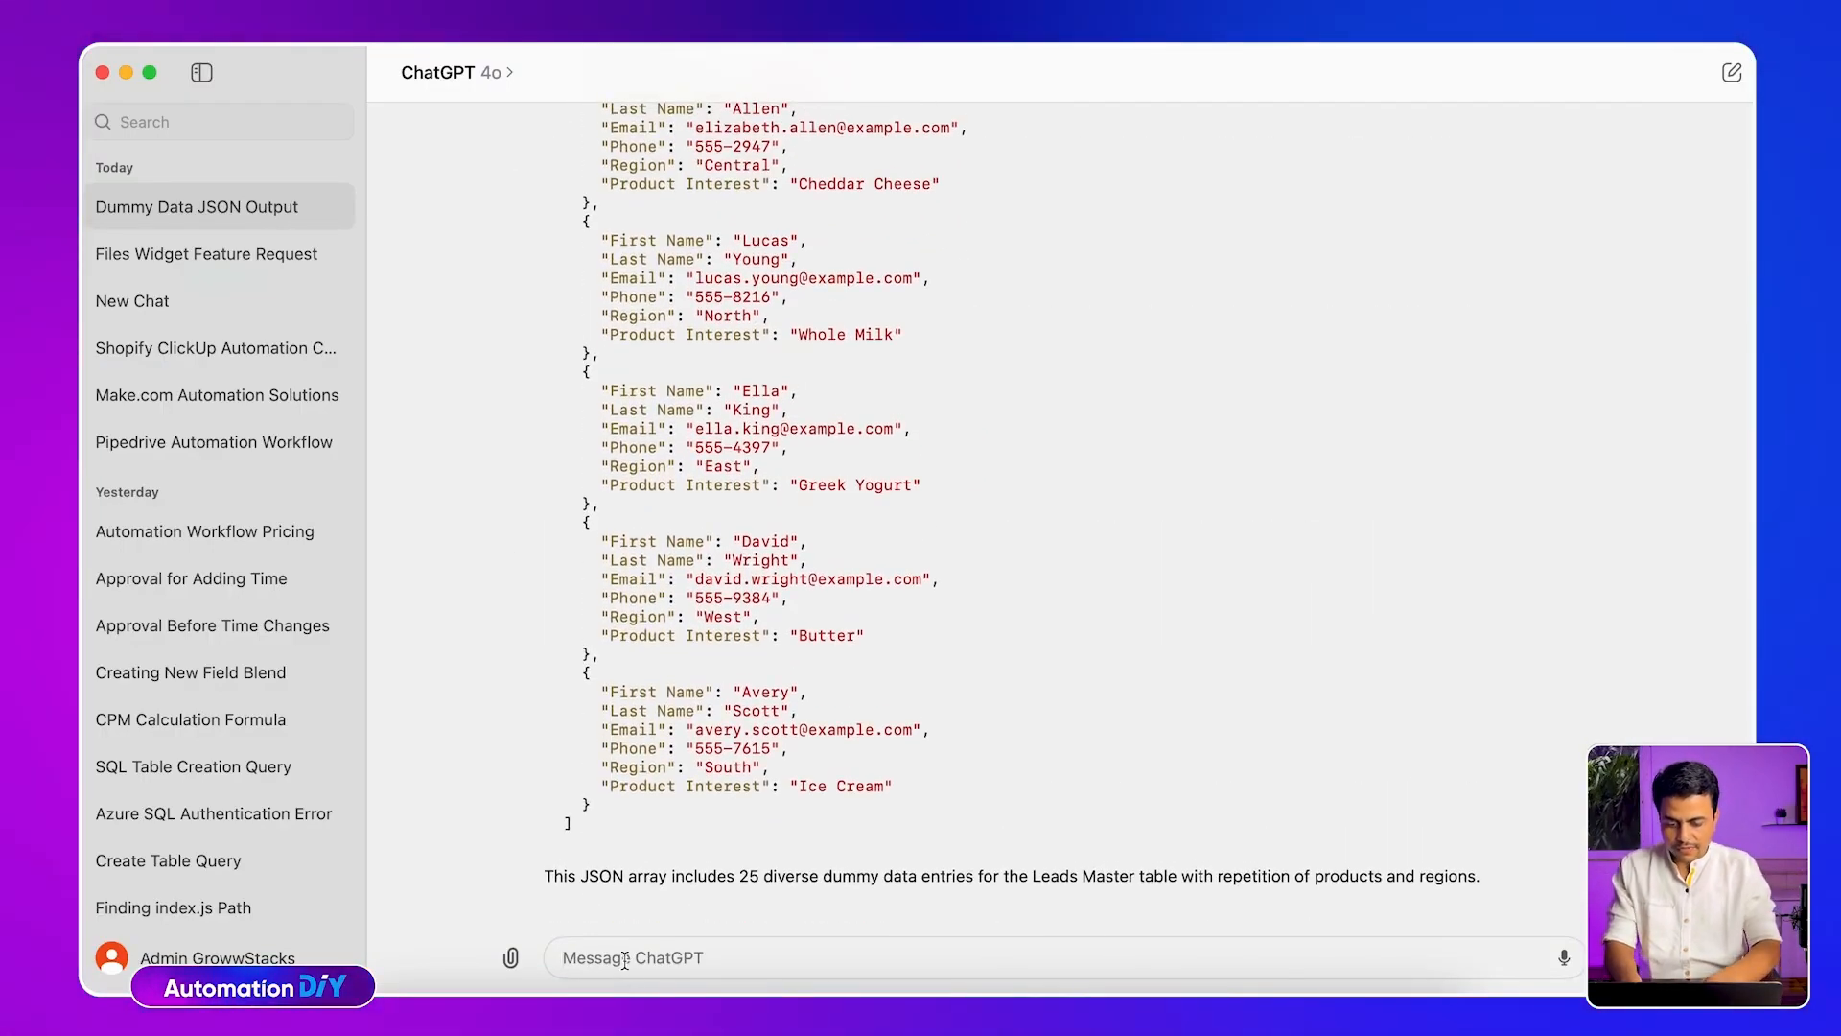
# Start a new prompt reading "generate a data for the following table structure of Sales People Master" followed by a new line
pyautogui.write('erate a data')
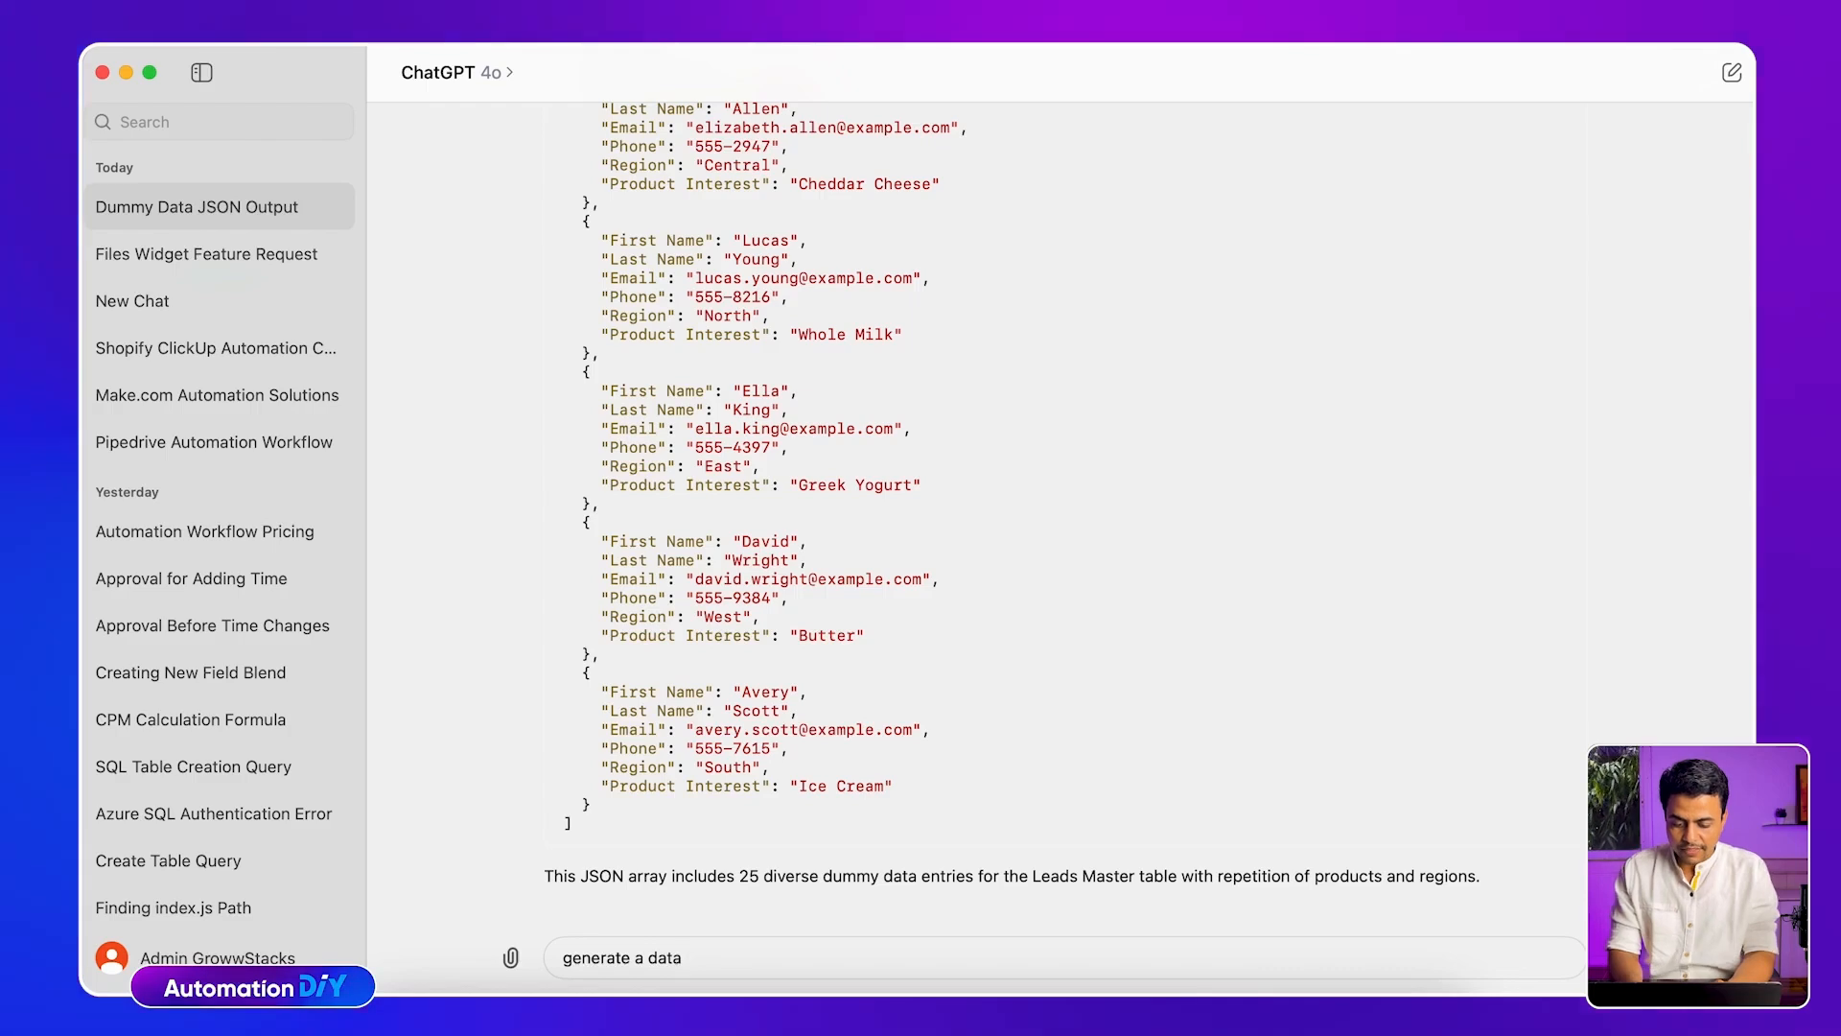
pyautogui.write('for the following')
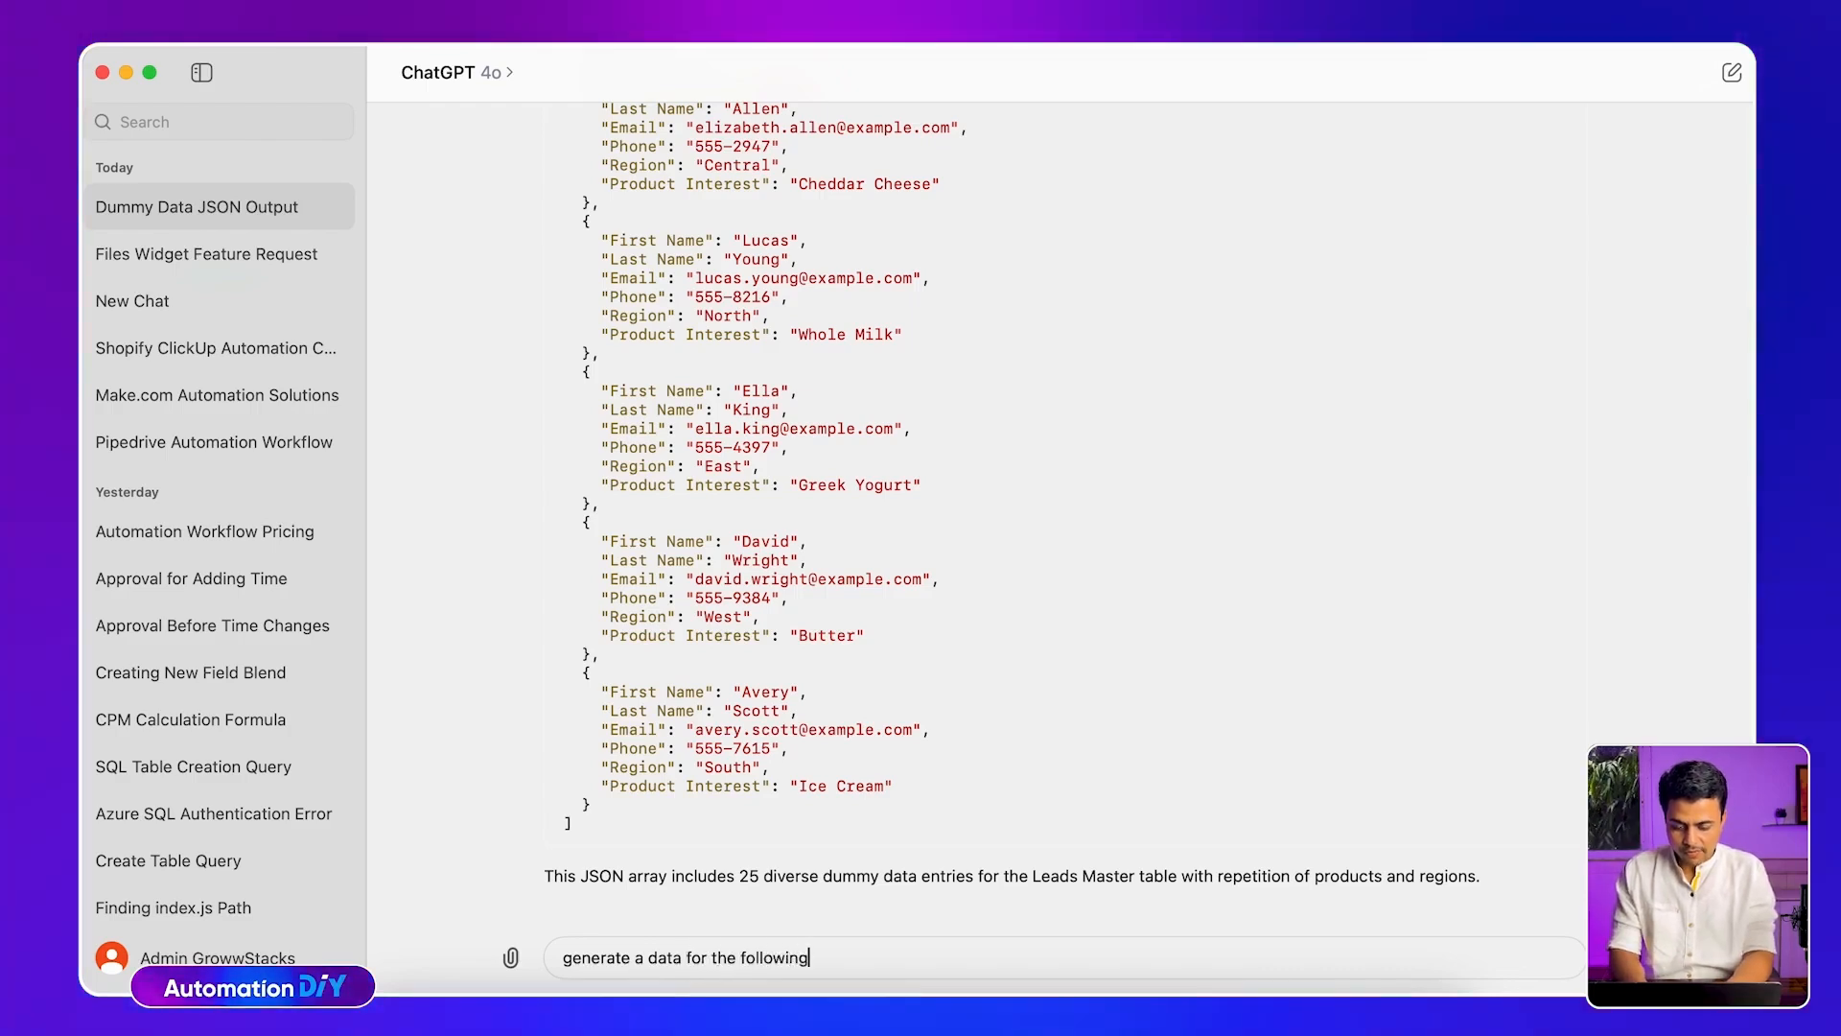
pyautogui.write(' table stuc')
pyautogui.press('BackSpace')
pyautogui.press('BackSpace')
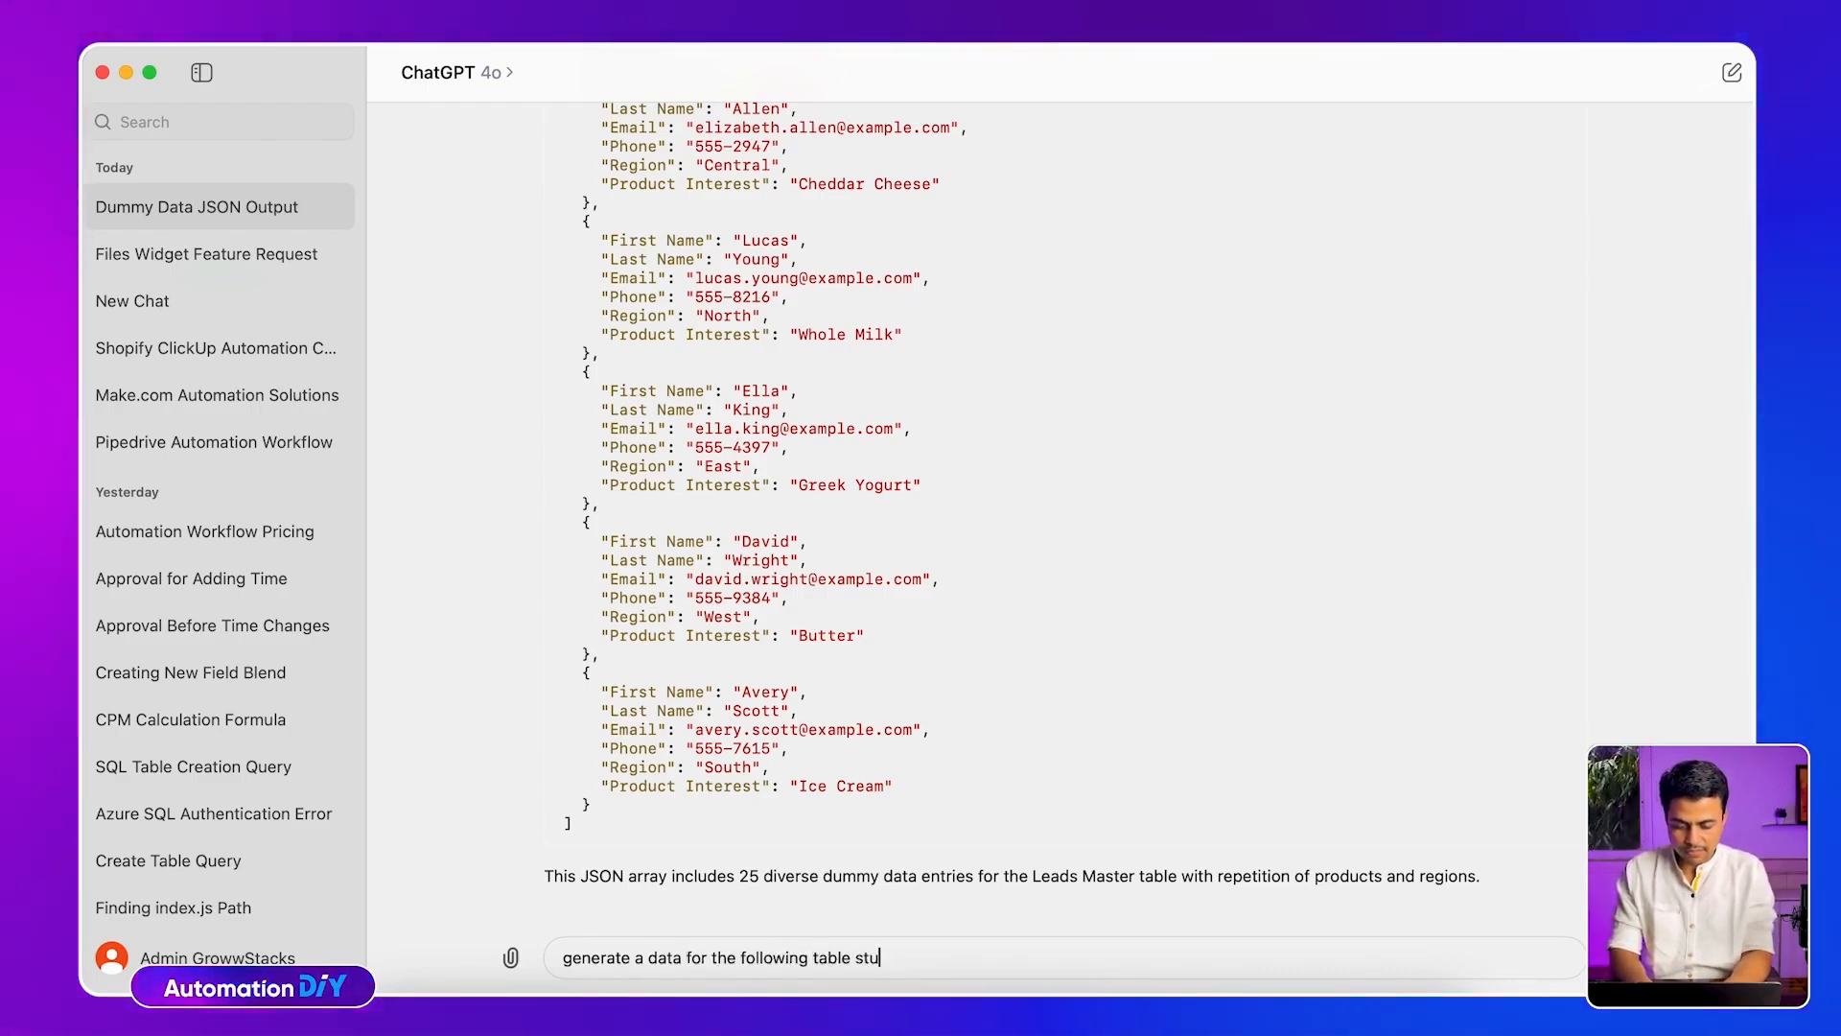
pyautogui.write('ructure')
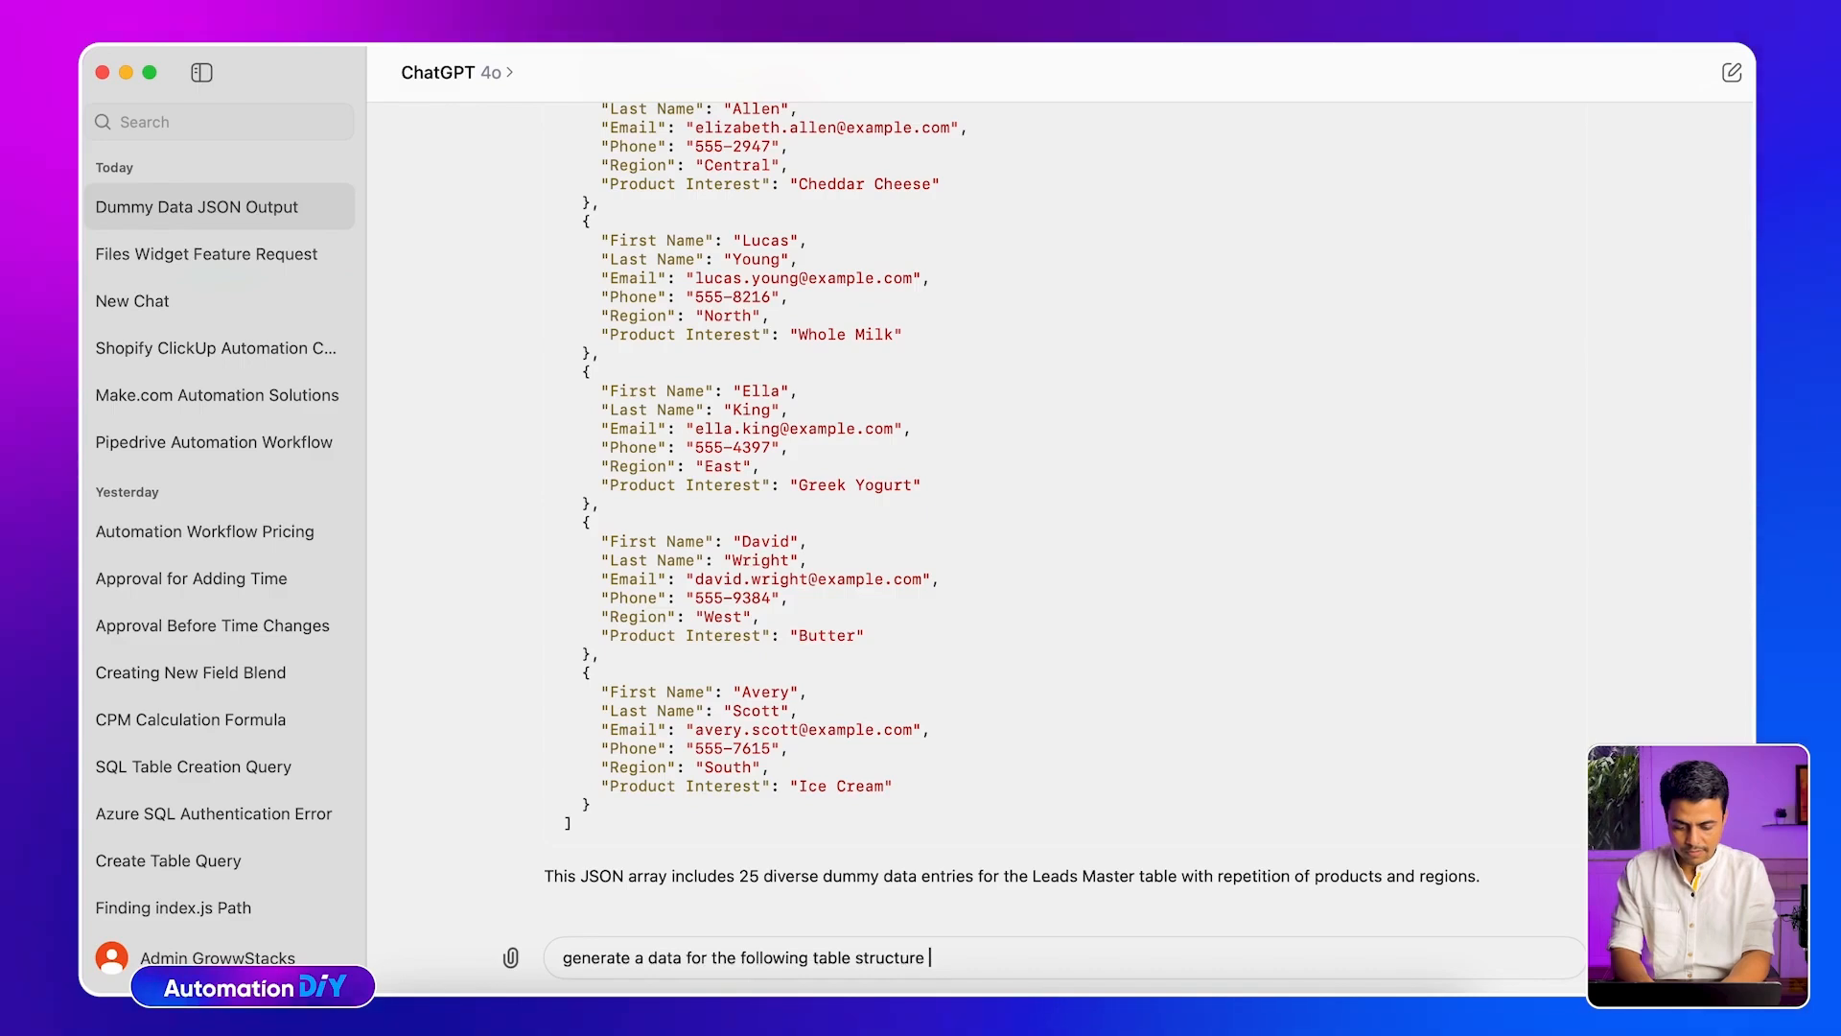
pyautogui.write(' of Sales ')
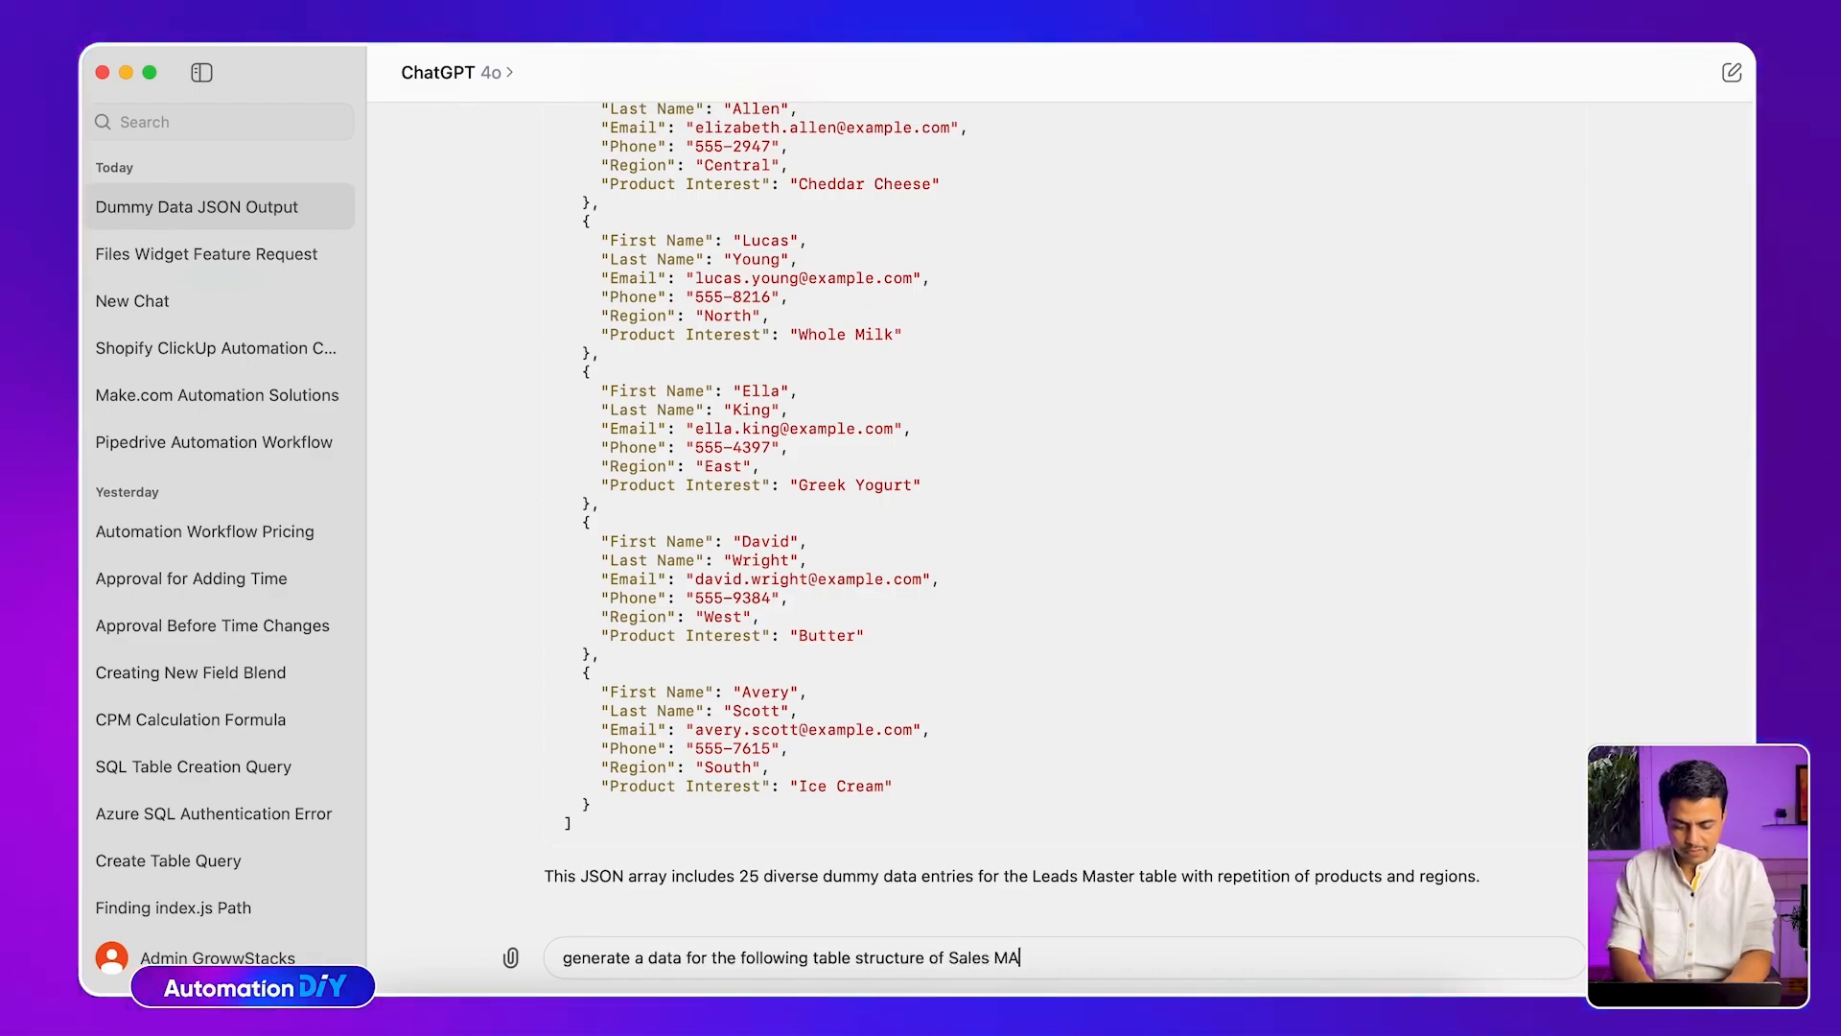
pyautogui.write('Per')
pyautogui.press('BackSpace')
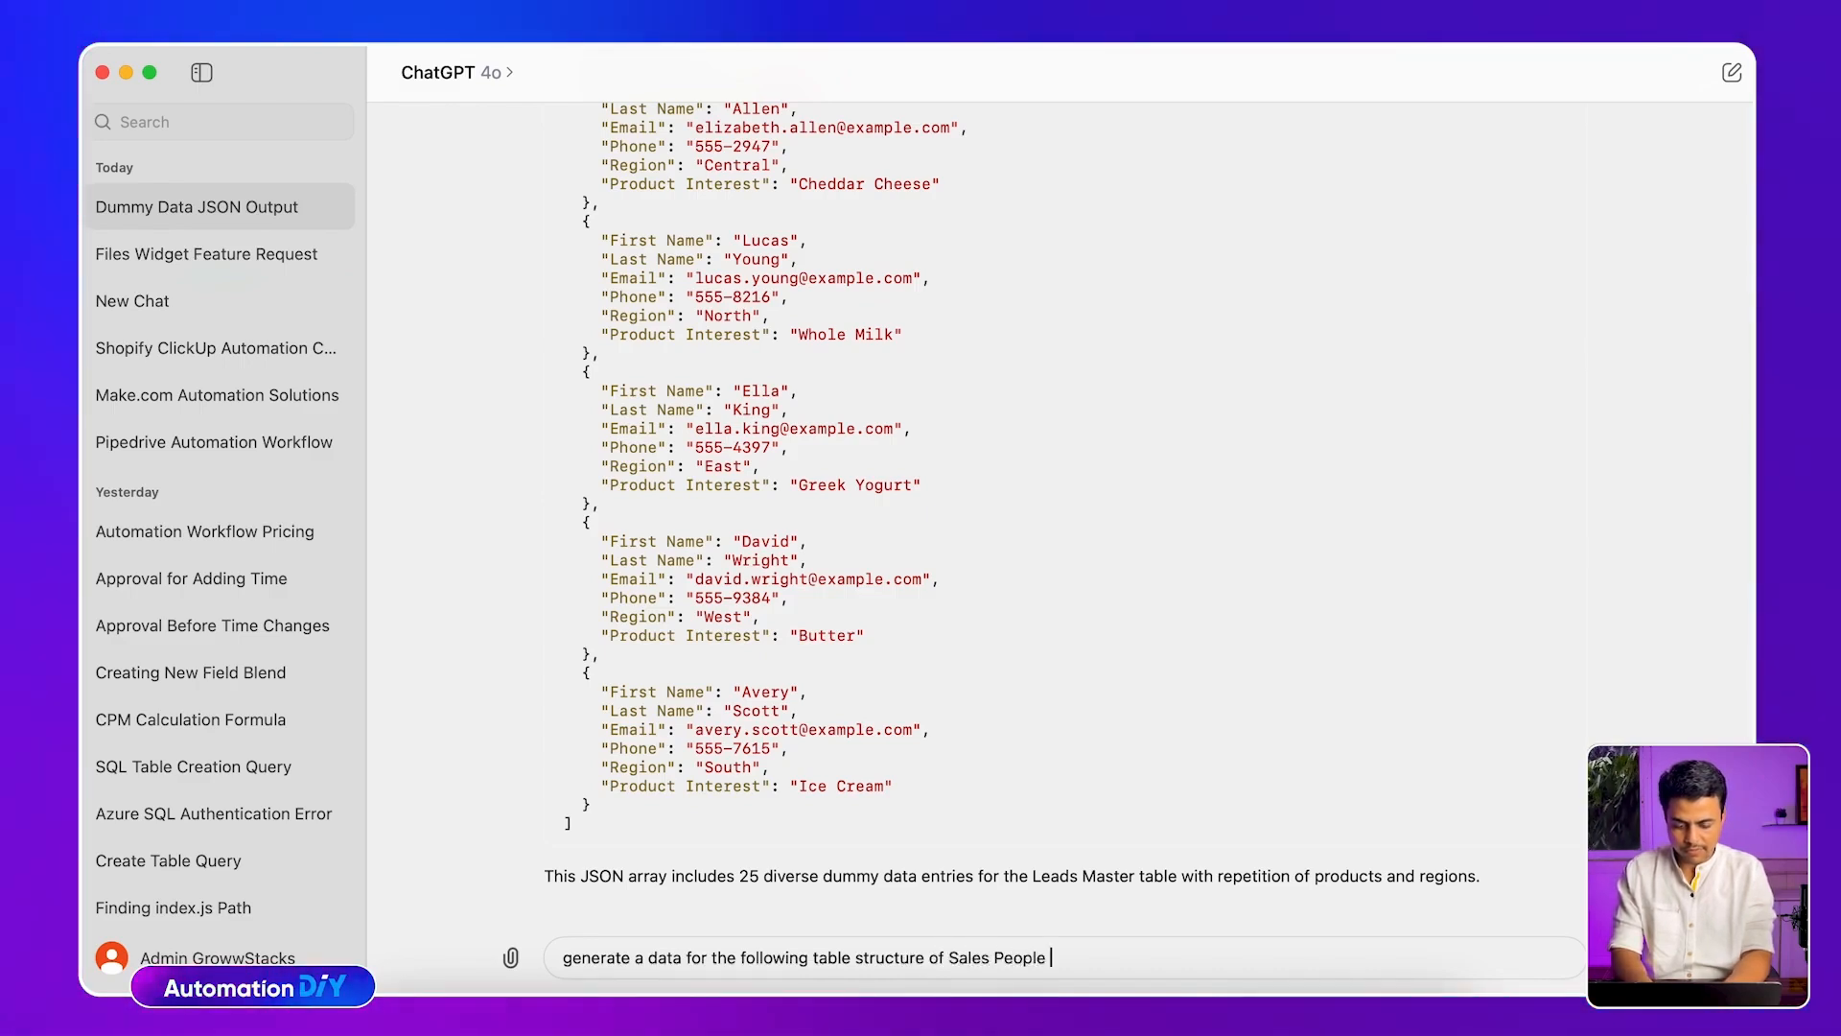
pyautogui.hotkey('shift', 'Return')
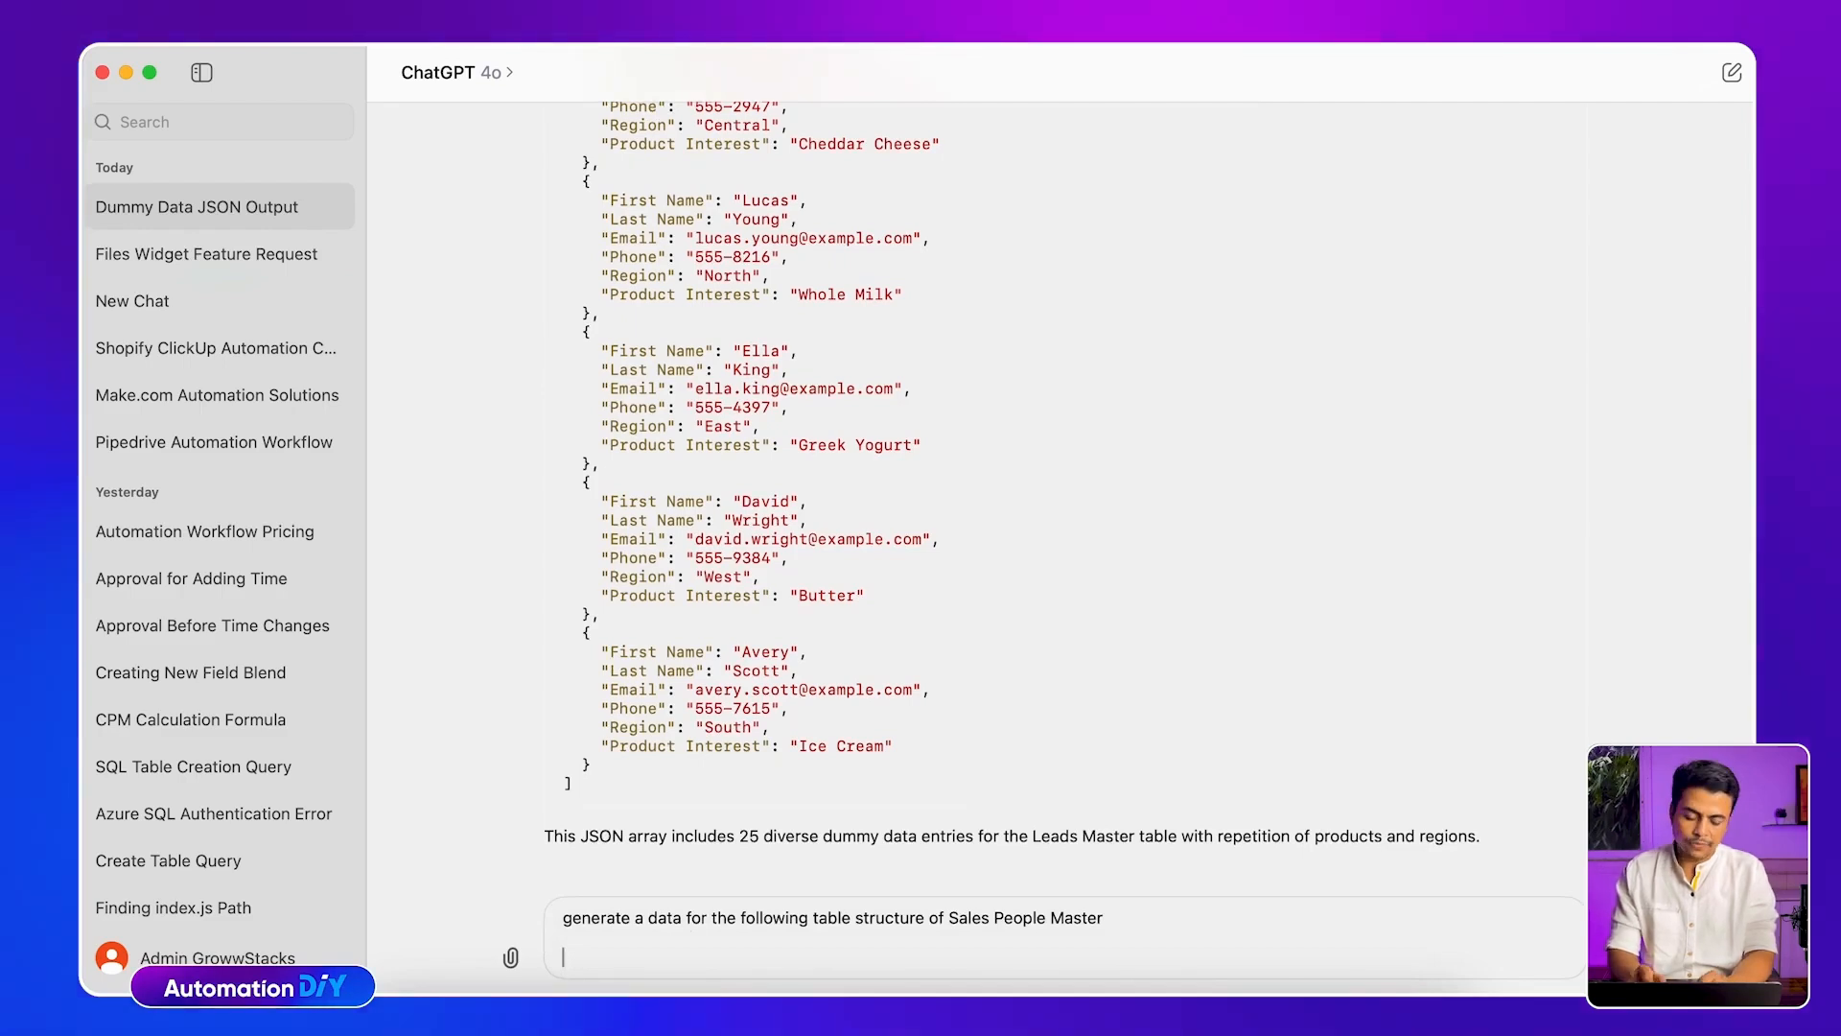
# Copy the Sales Team Master headers A1:E1 from Google Sheets into the ChatGPT prompt and add the line "Products are"
pyautogui.press('super+Tab')
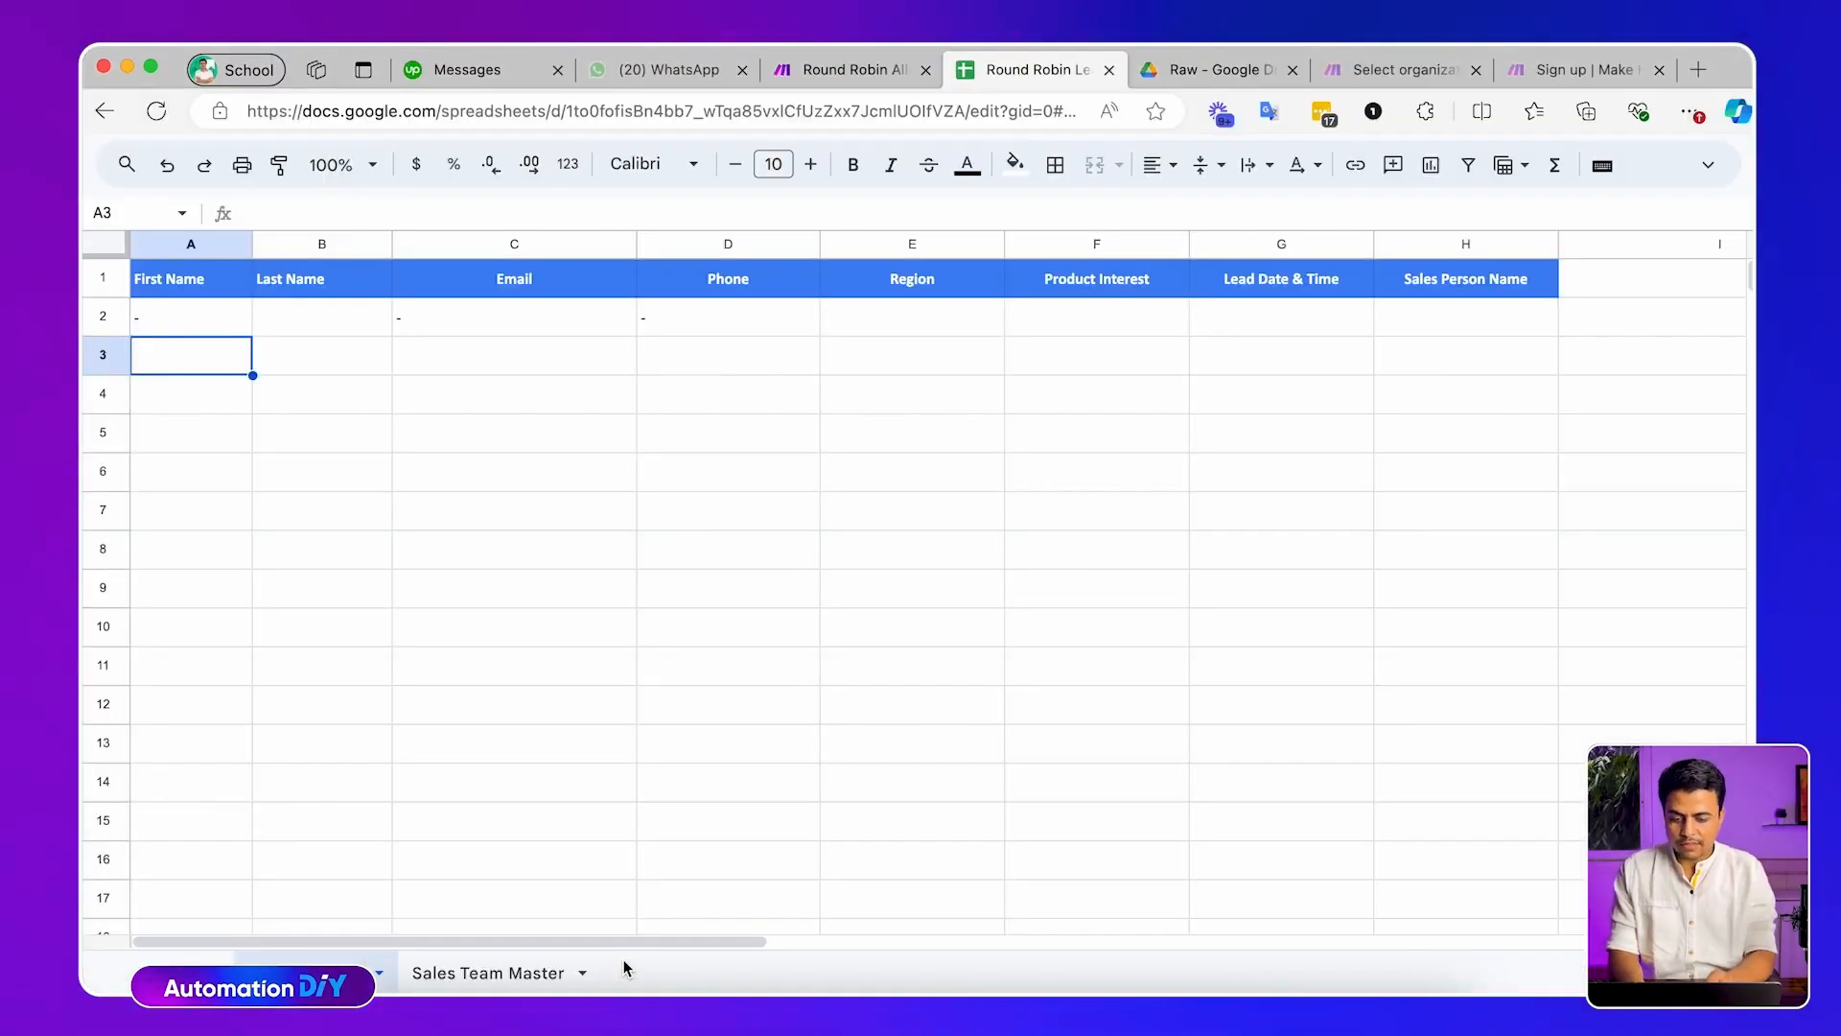
pyautogui.click(547, 972)
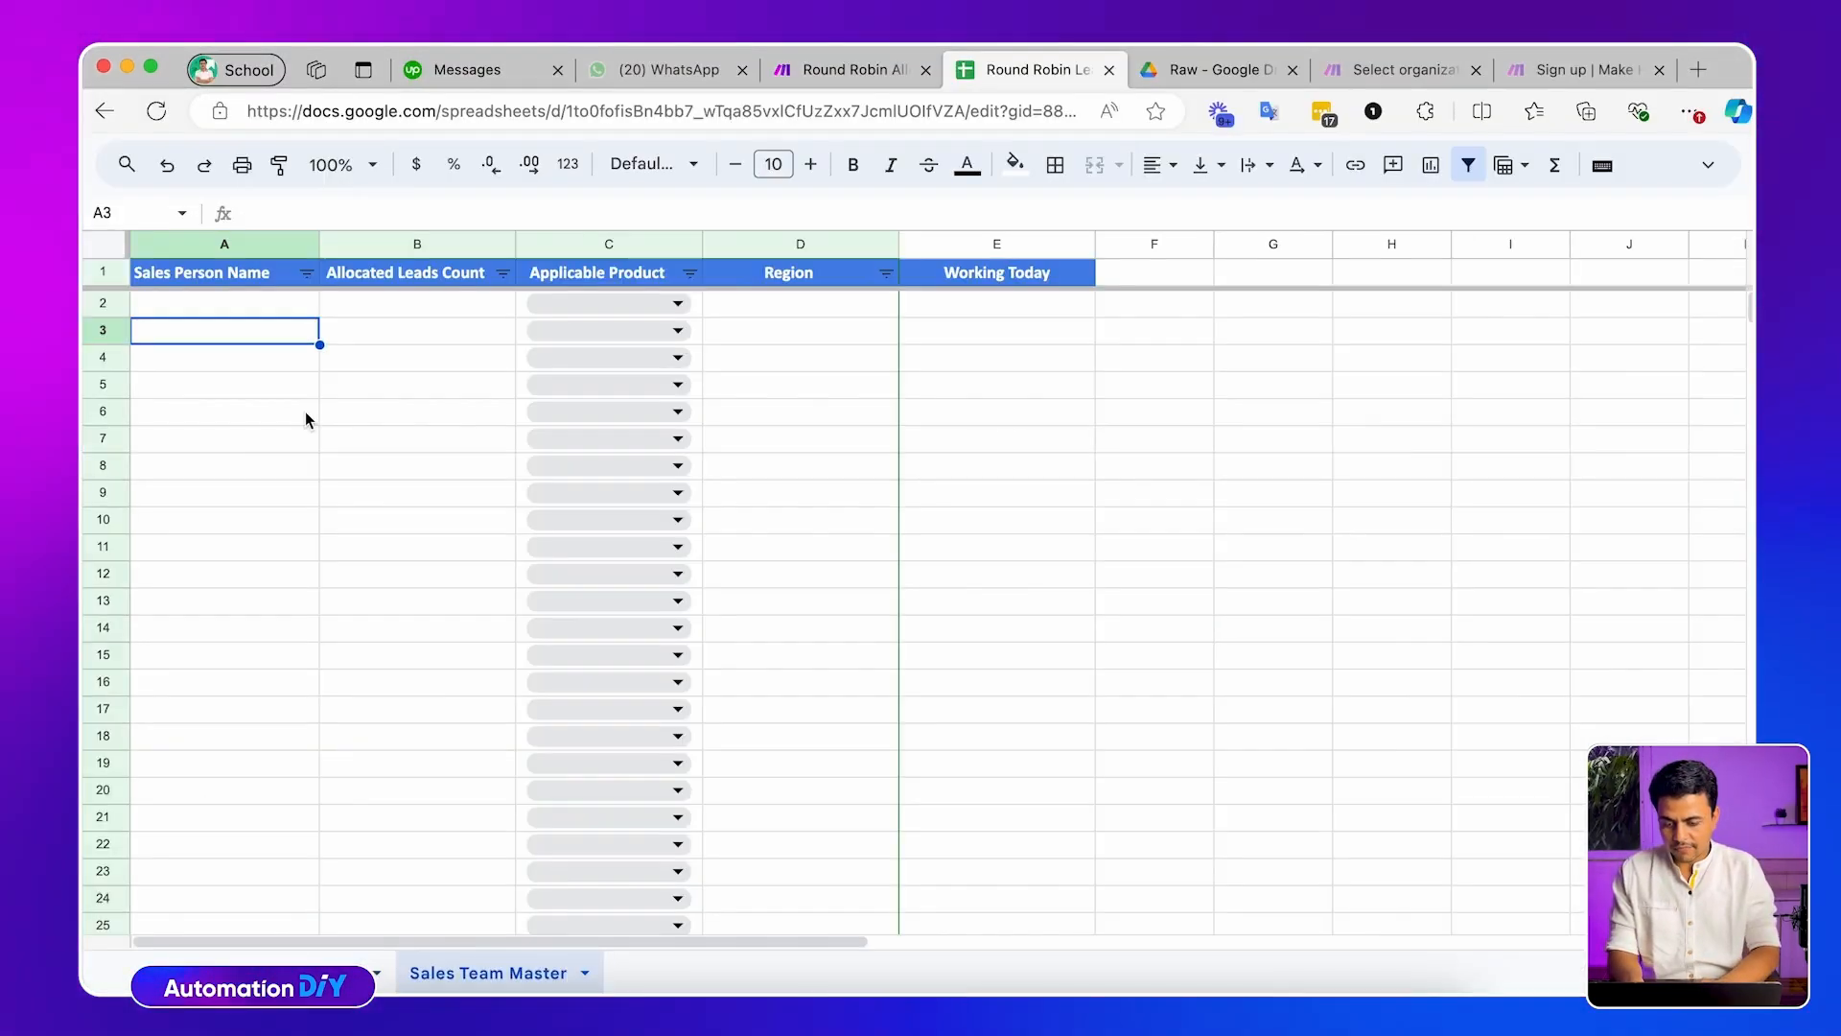
pyautogui.press('super+shift+Right')
pyautogui.press('super+c')
pyautogui.press('super+Tab')
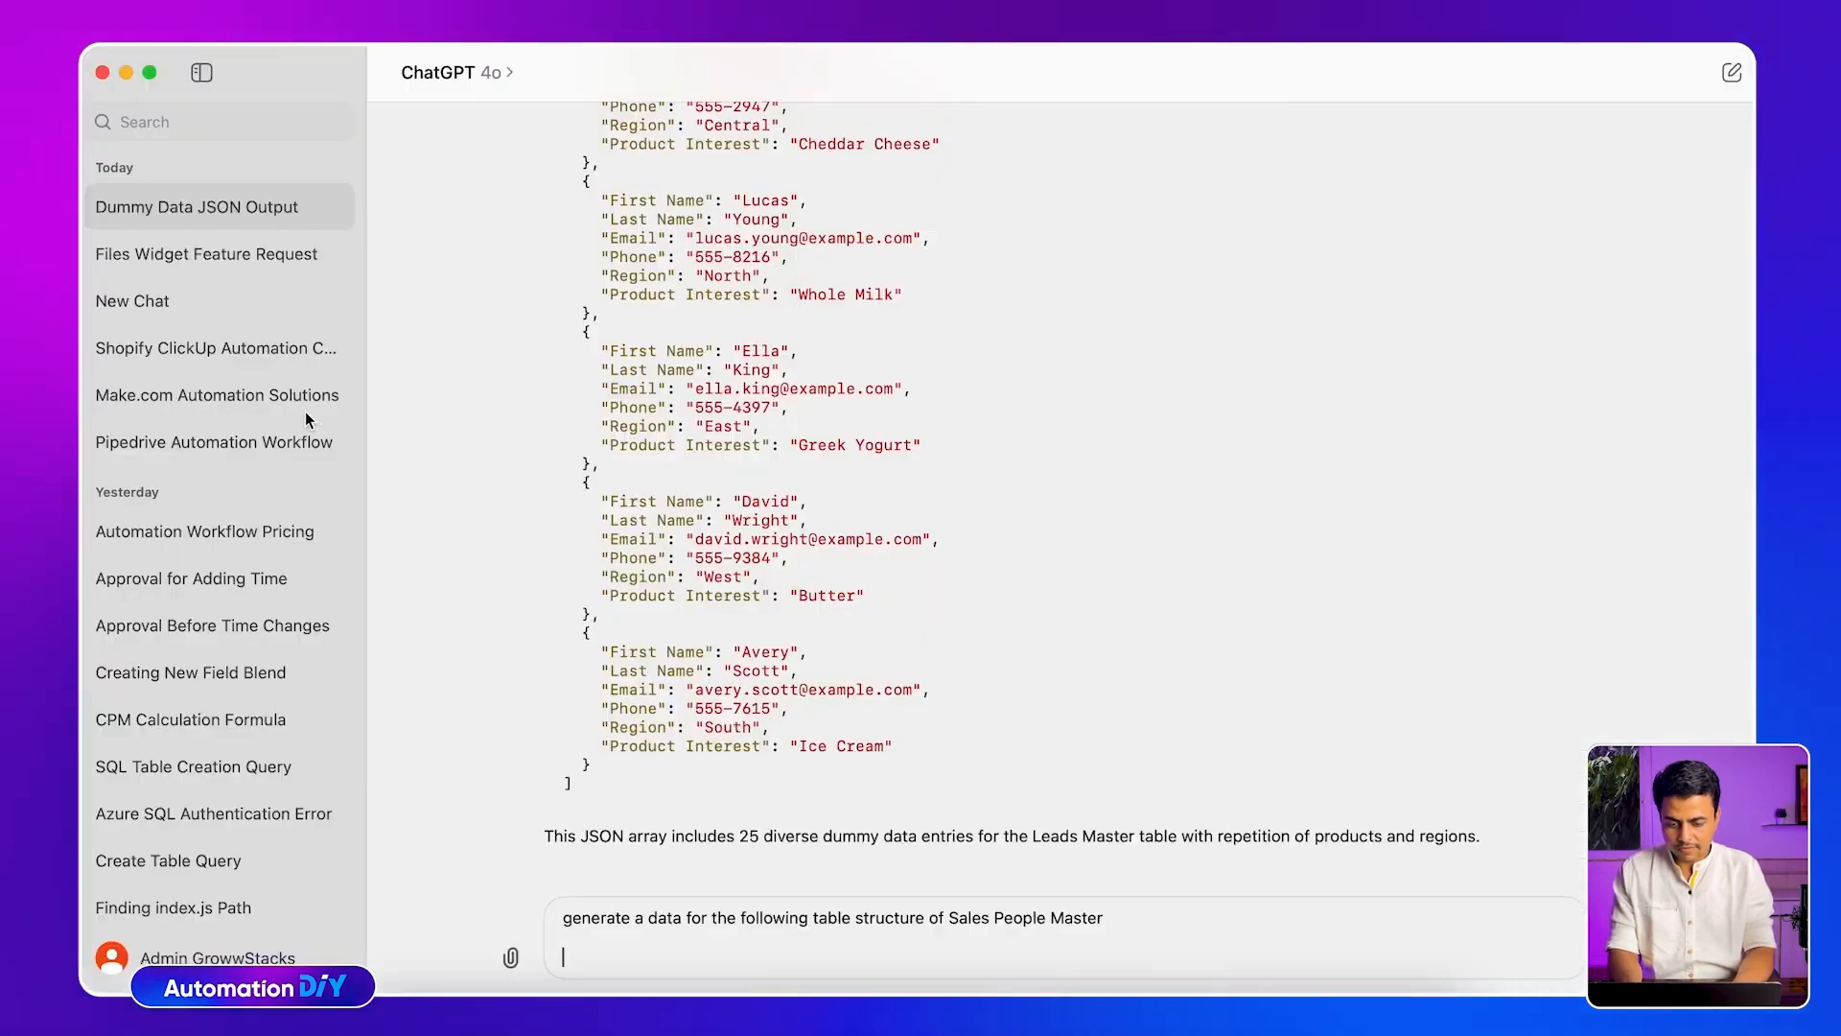
pyautogui.press('super+v')
pyautogui.hotkey('shift', 'Return')
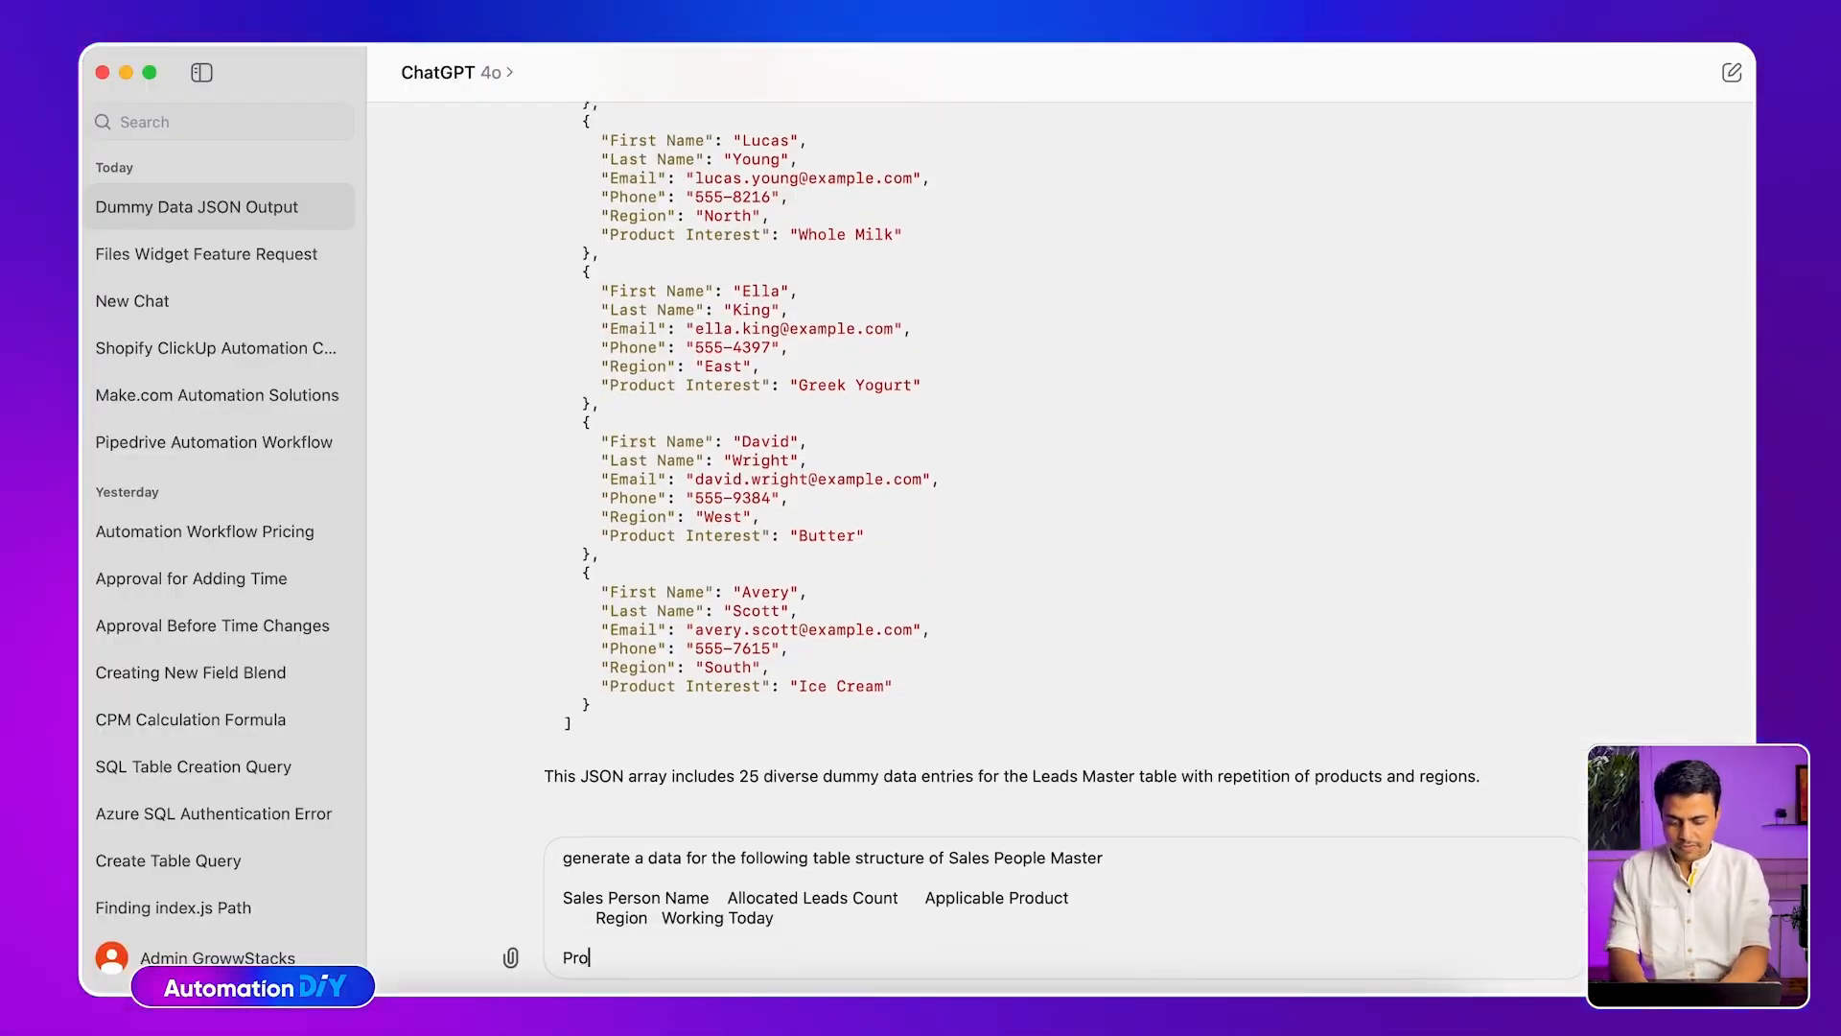
pyautogui.write('Products are')
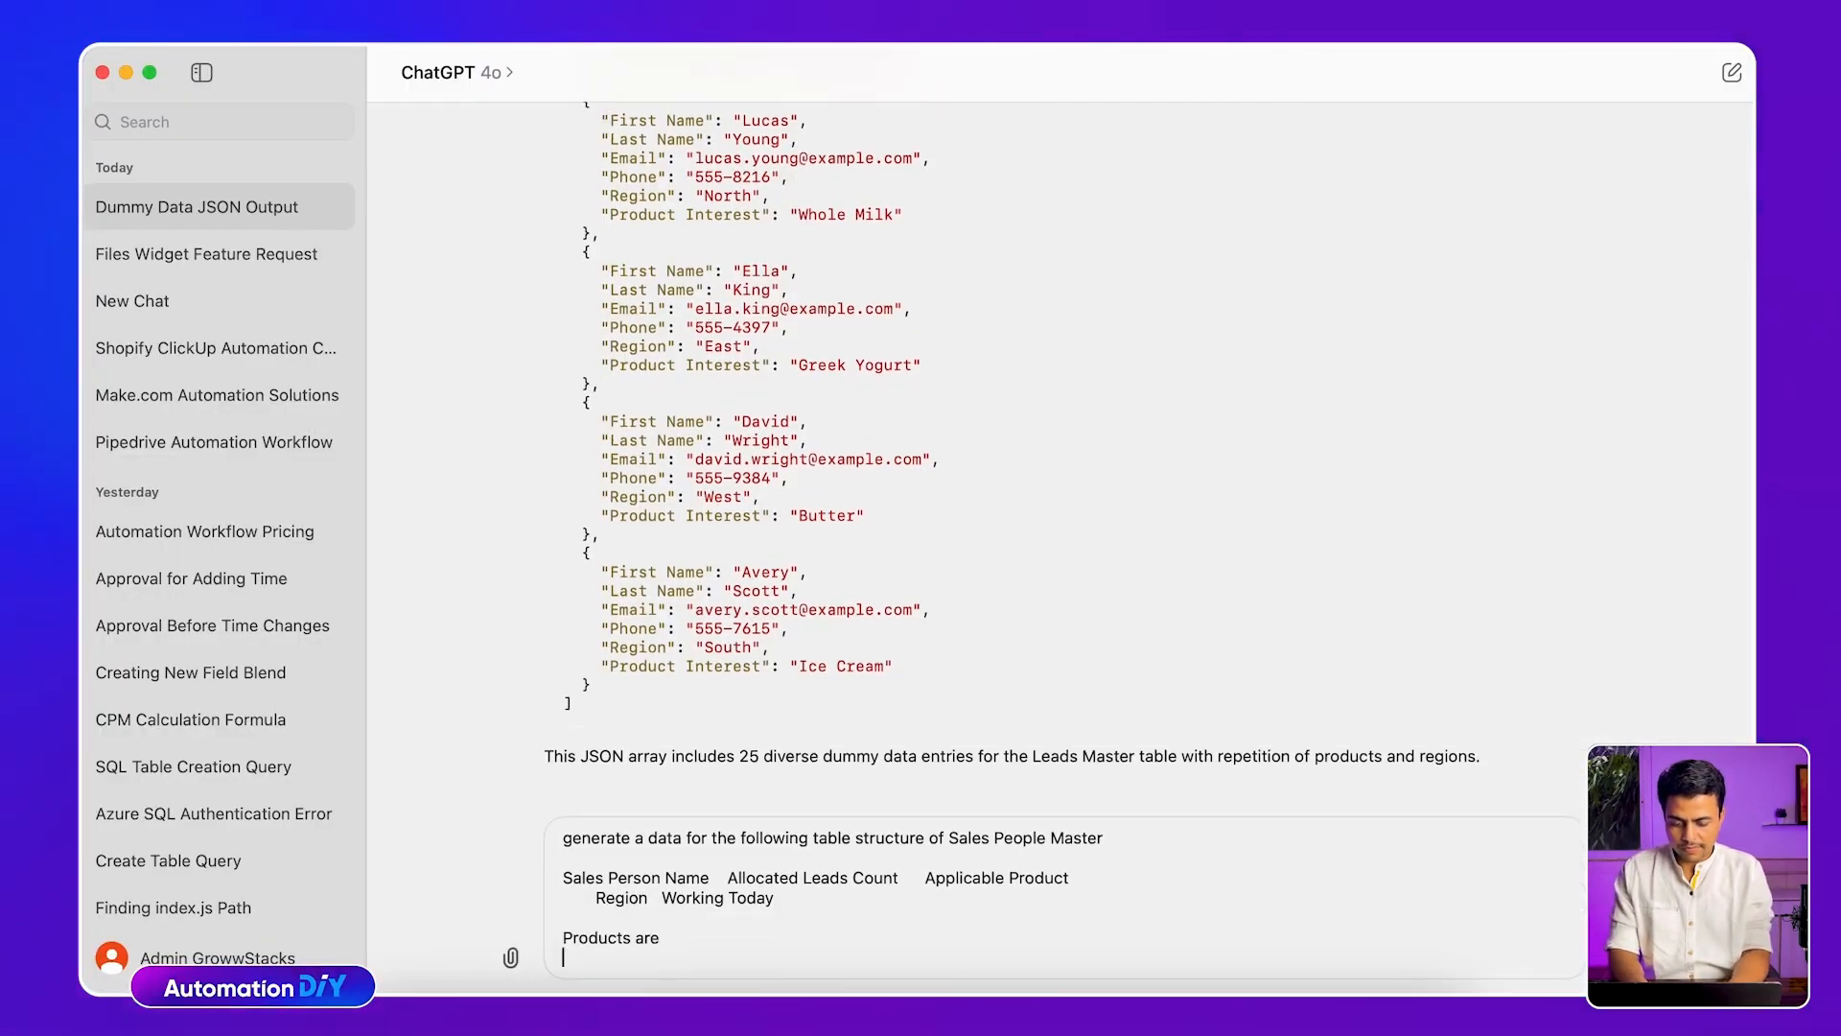
# In the Google Sheets Sales Team Master, set C2:C6 to Butter, Cheddar Cheese, Greek Yogurt, Ice Cream and Whole Milk
pyautogui.press('super+Tab')
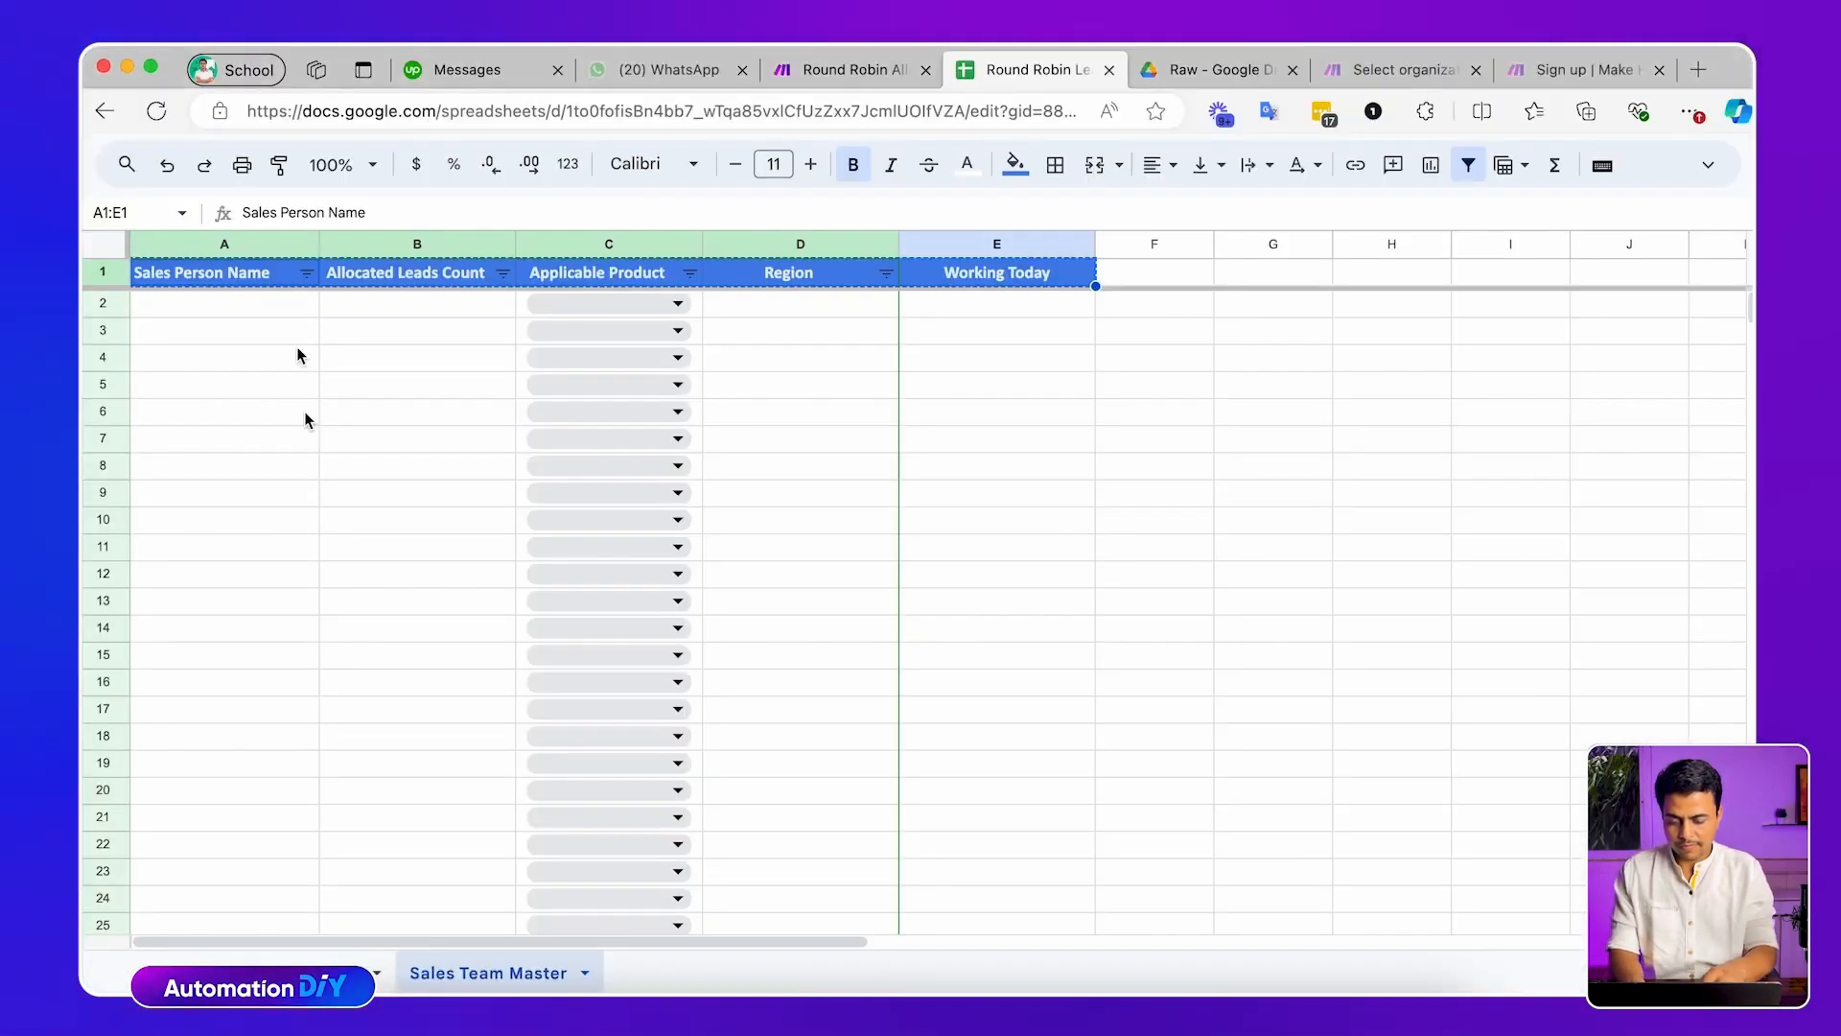
pyautogui.click(552, 309)
pyautogui.click(550, 332)
pyautogui.click(551, 331)
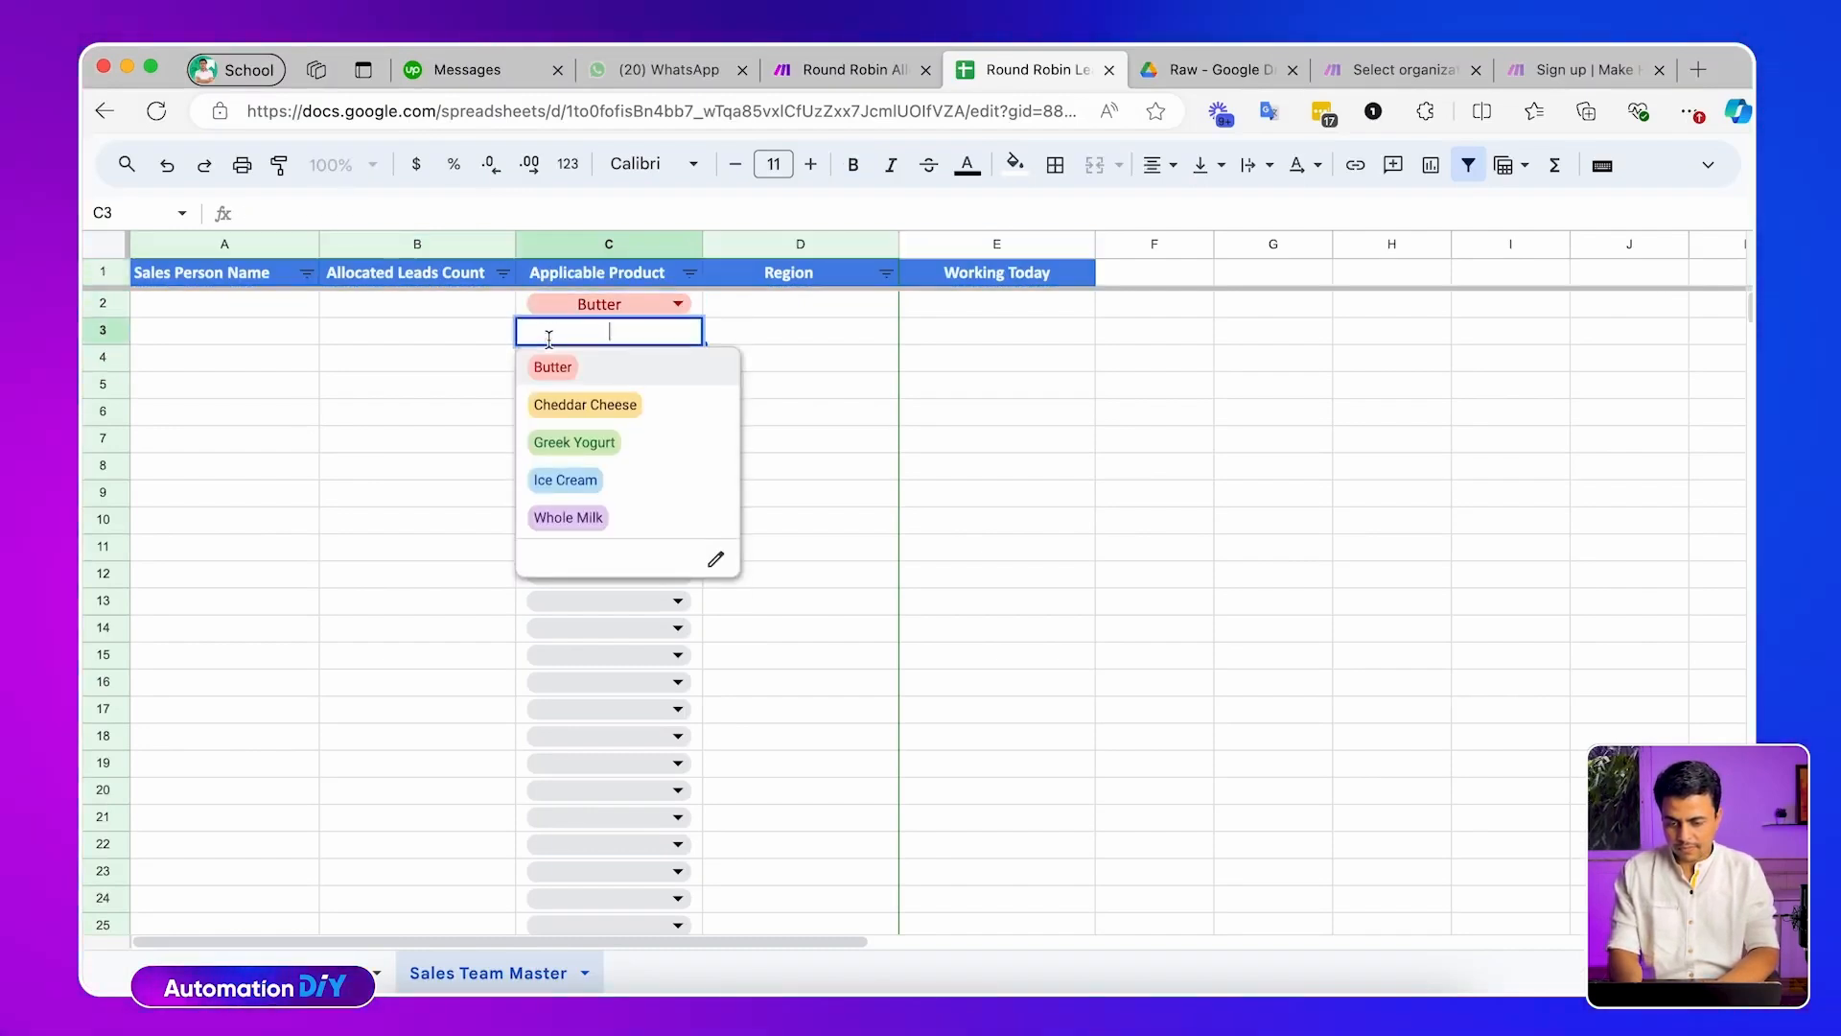
pyautogui.click(579, 404)
pyautogui.click(552, 359)
pyautogui.click(552, 359)
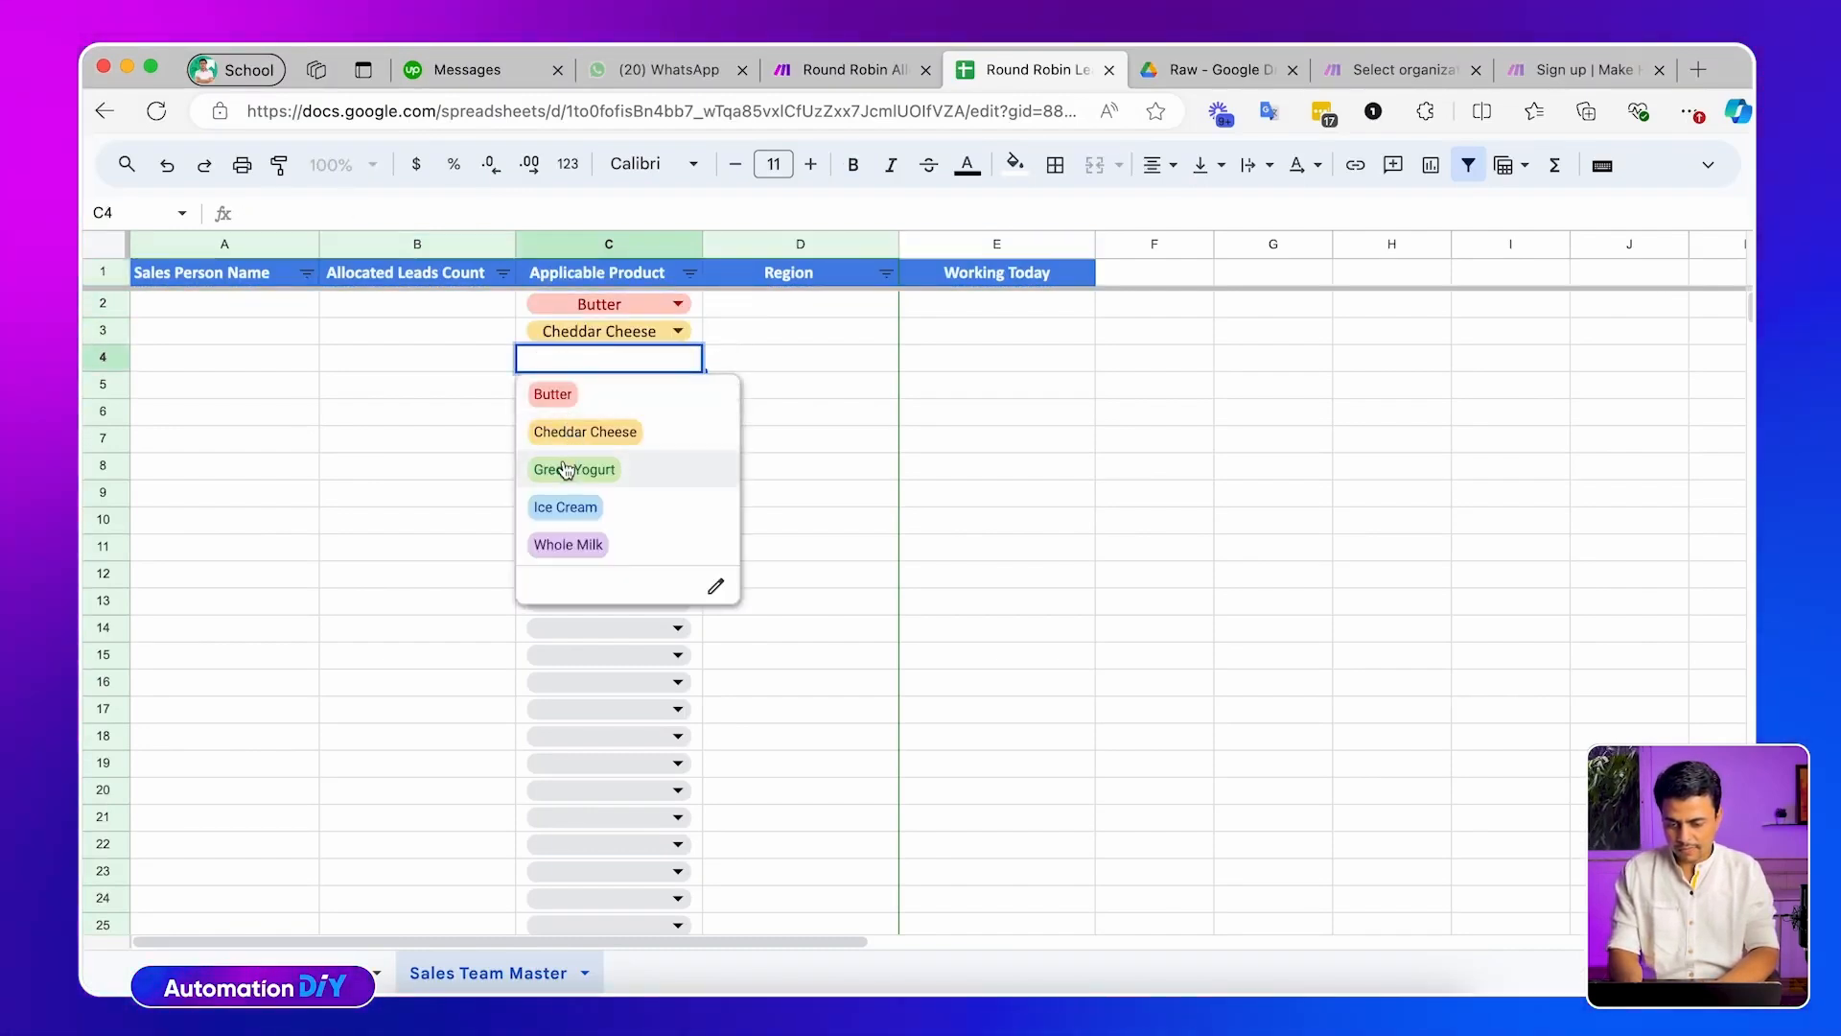
pyautogui.click(567, 469)
pyautogui.click(570, 397)
pyautogui.click(570, 397)
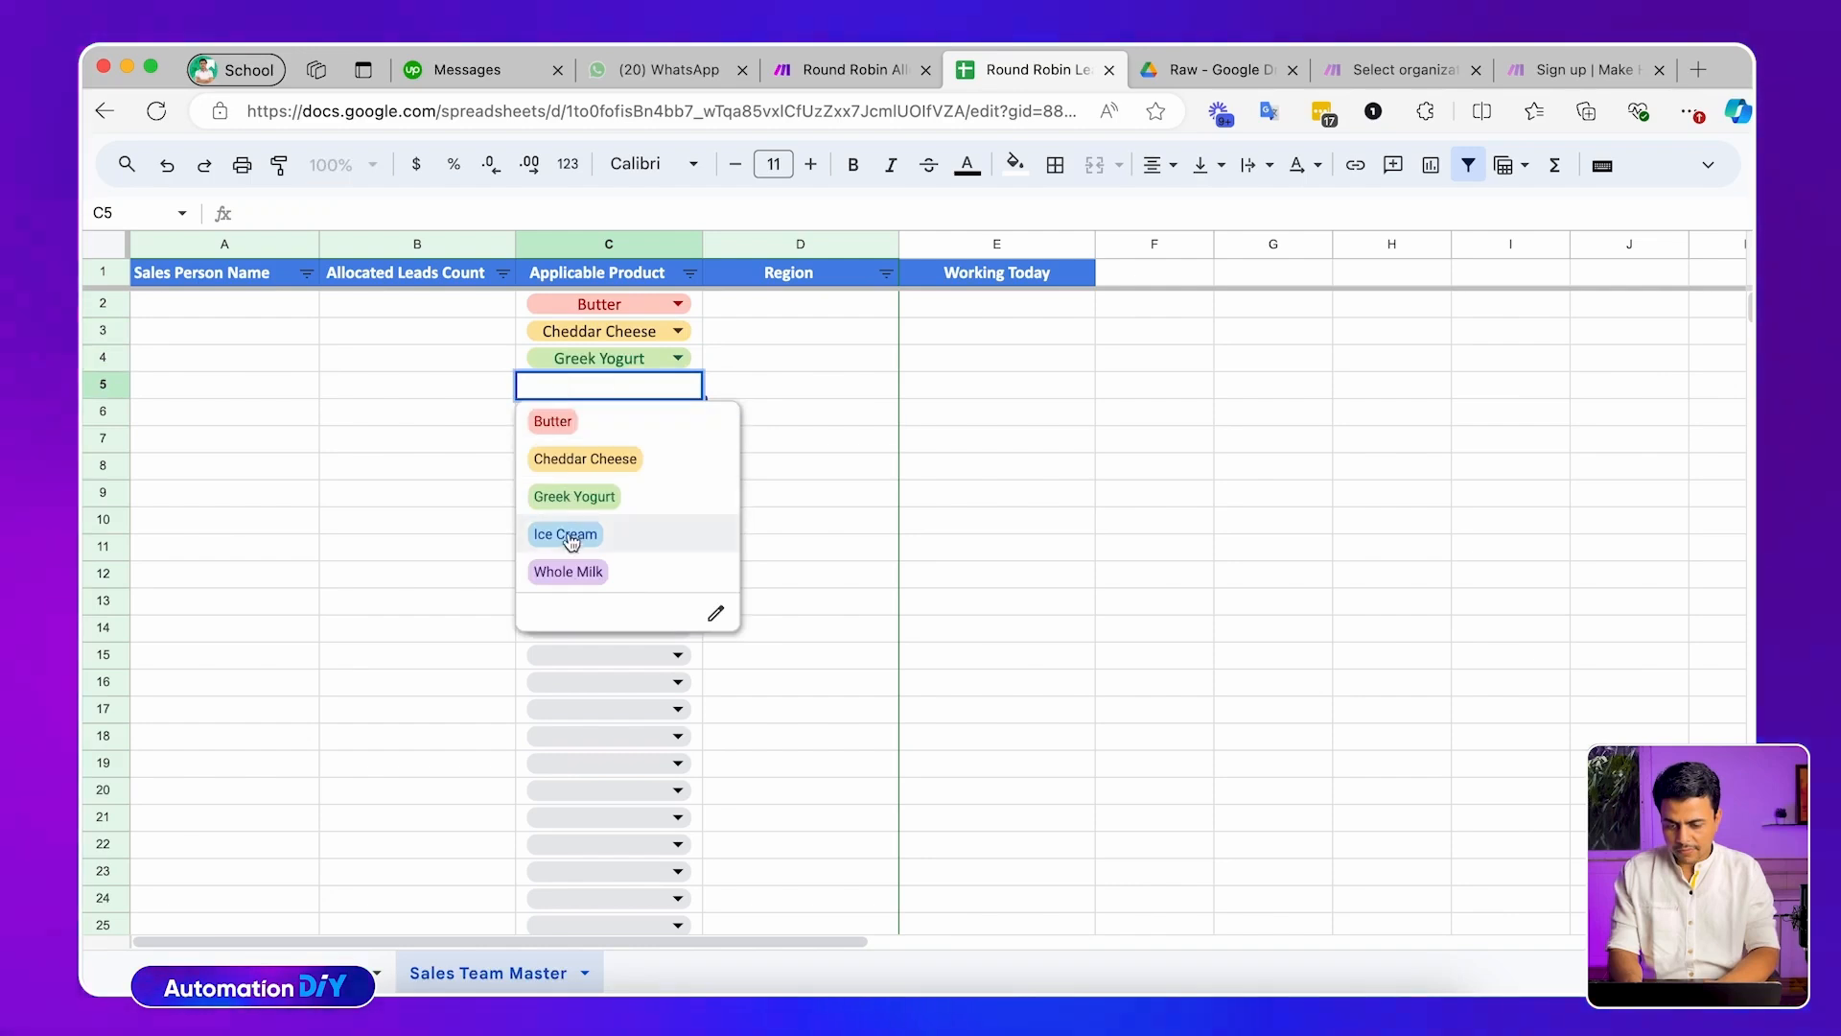
pyautogui.click(572, 542)
pyautogui.click(557, 415)
pyautogui.click(557, 415)
pyautogui.click(568, 600)
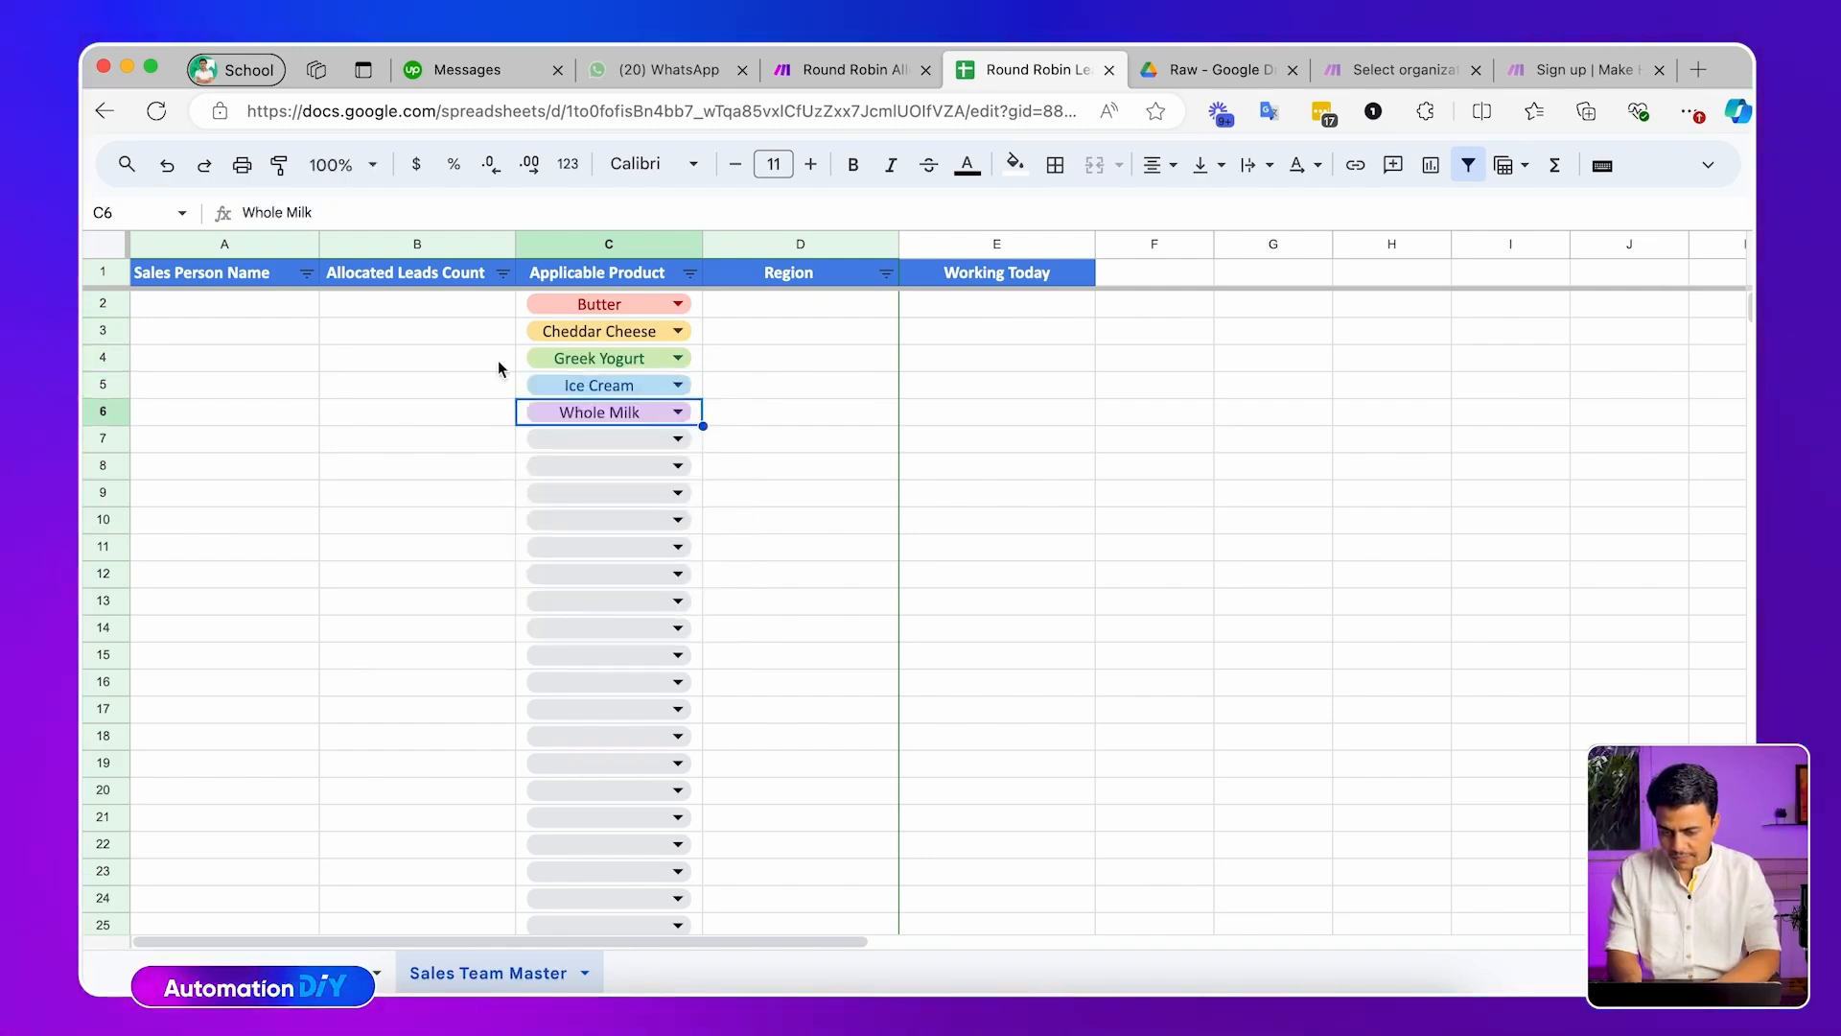
# Copy the five products in C2:C6 and paste them under "Products are" in the ChatGPT prompt
pyautogui.click(493, 324)
pyautogui.press('Up')
pyautogui.press('Right')
pyautogui.hotkey('shift', 'Down')
pyautogui.hotkey('shift', 'Down')
pyautogui.hotkey('shift', 'Down')
pyautogui.hotkey('shift', 'Down')
pyautogui.press('super+c')
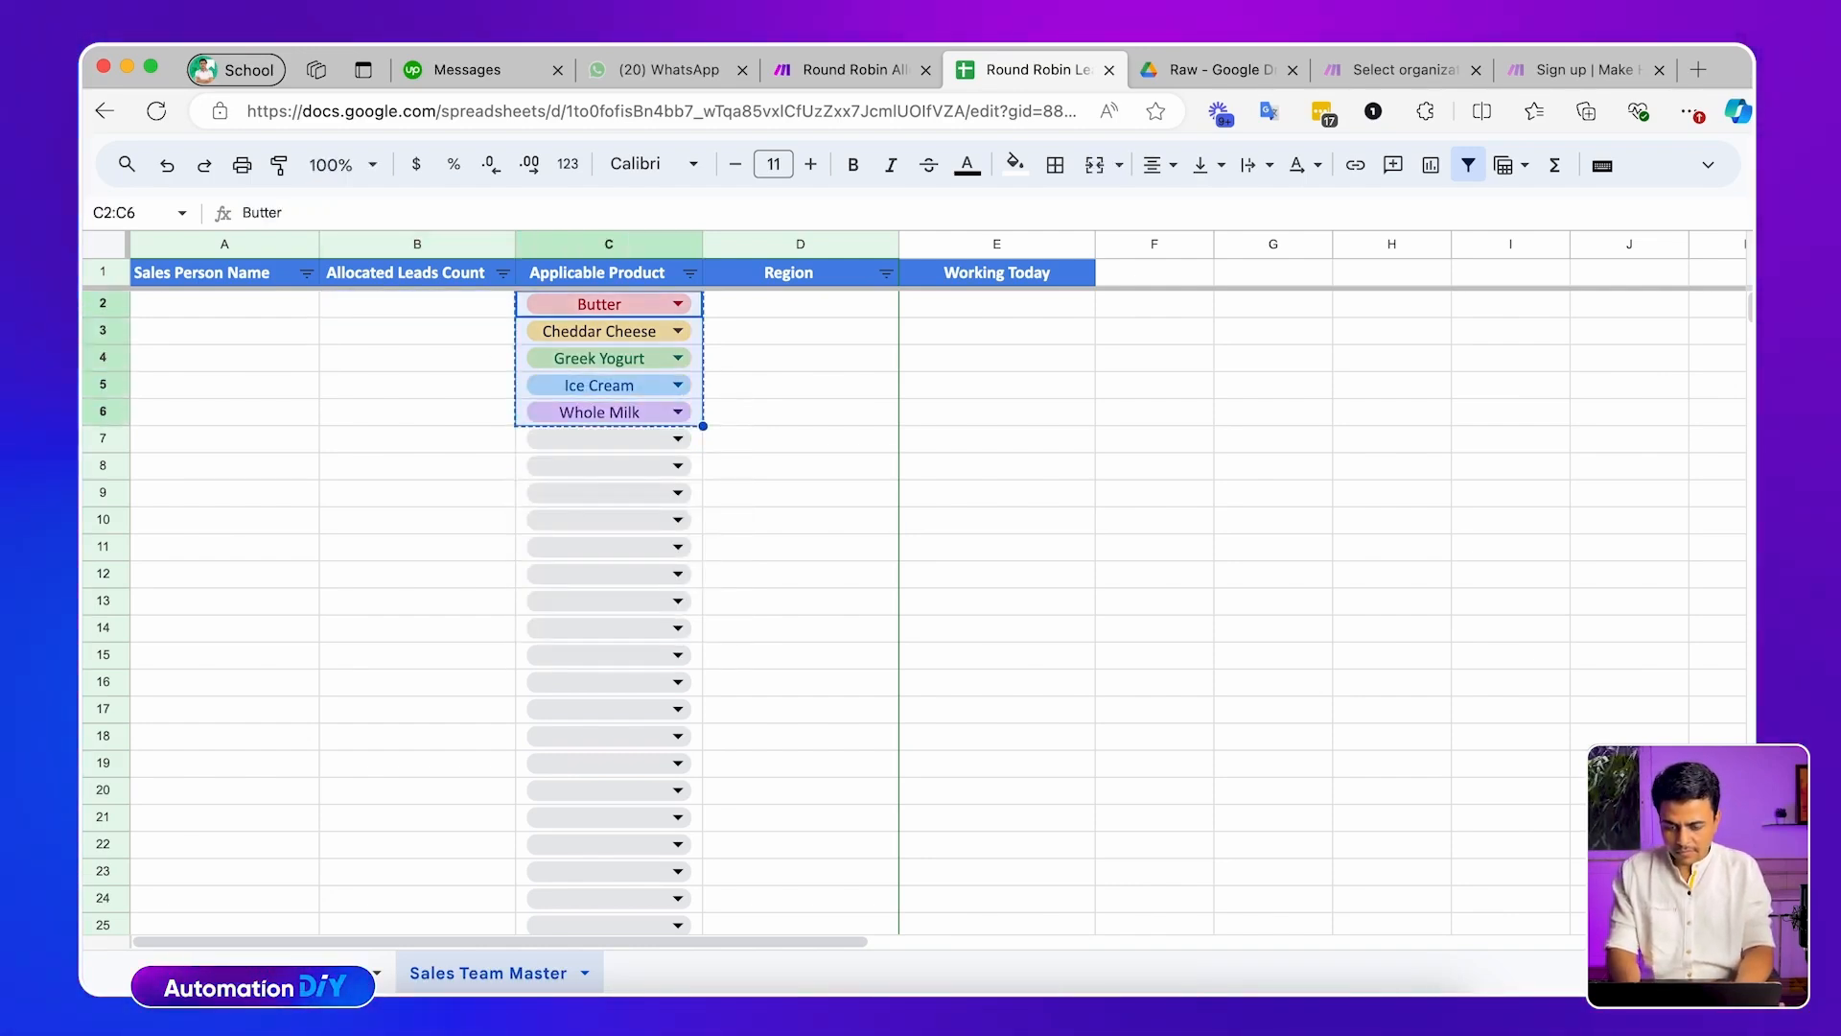
pyautogui.press('super+Tab')
pyautogui.press('super+v')
# Add a "REgion are" line to the prompt, followed by "North, East, West, South and Central"
pyautogui.write('REgion are')
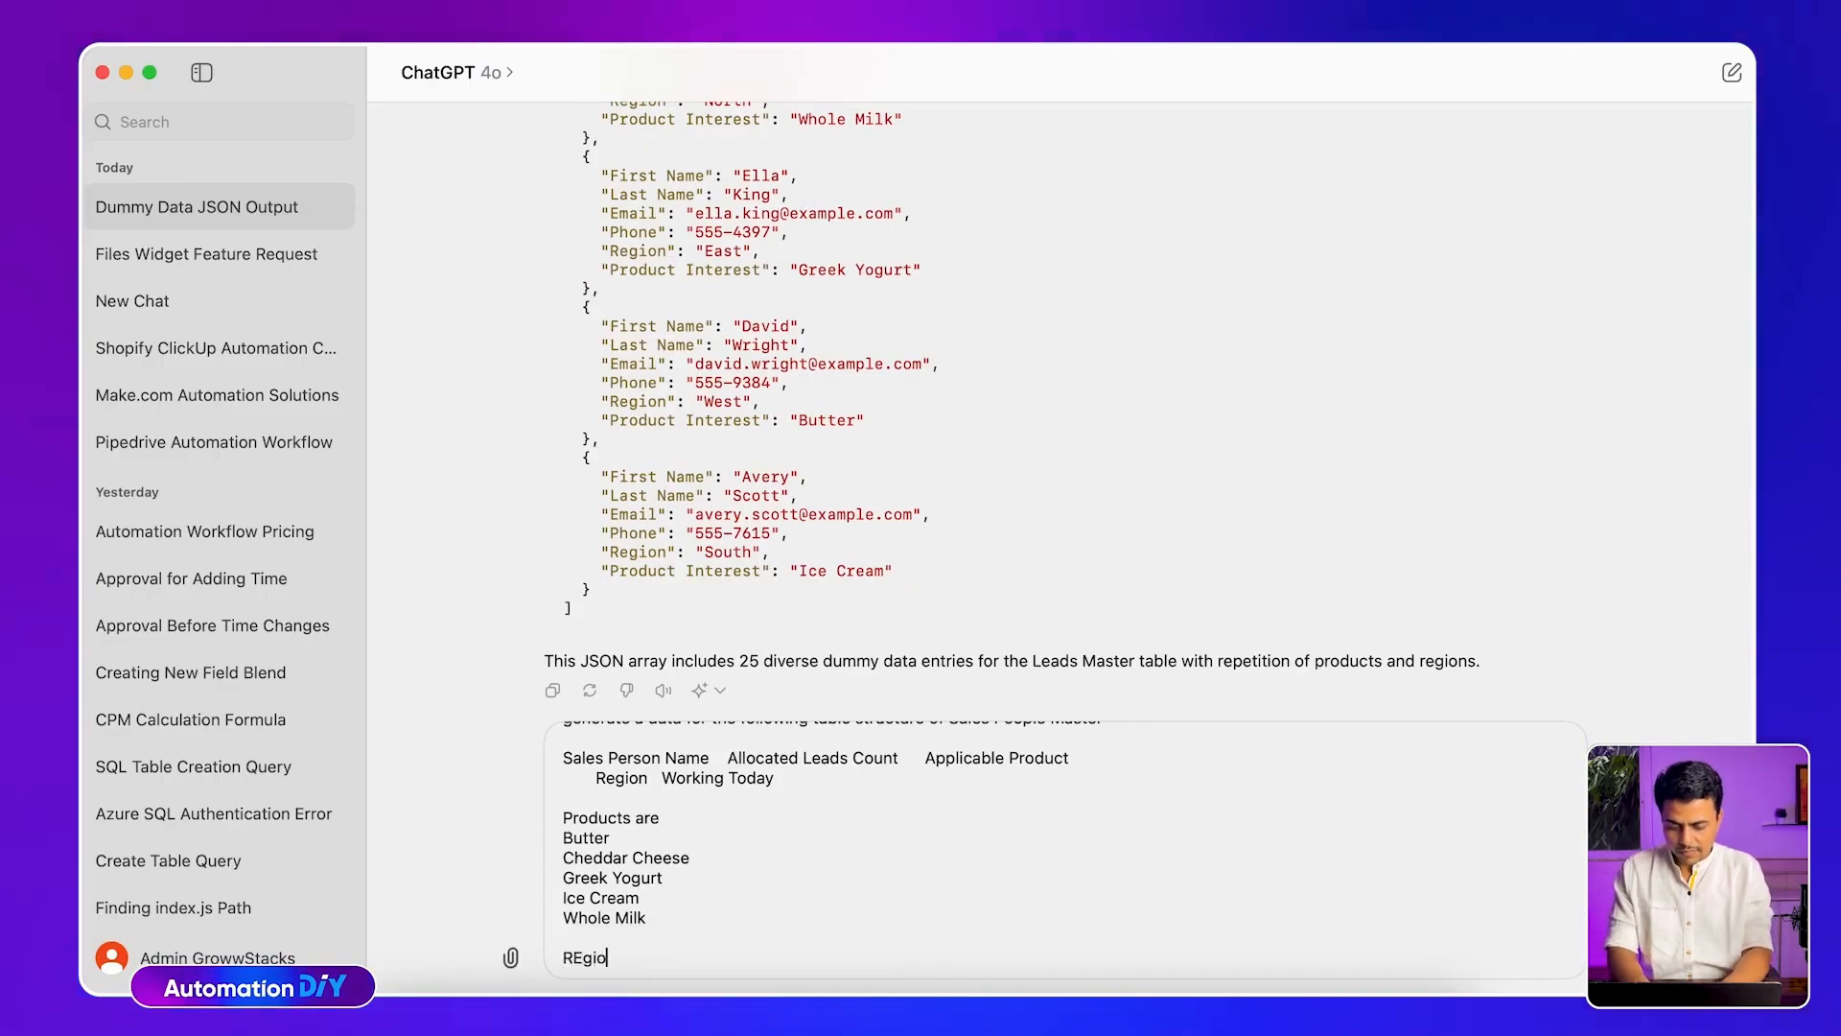
pyautogui.hotkey('shift', 'Return')
pyautogui.hotkey('shift', 'Return')
pyautogui.write('North ')
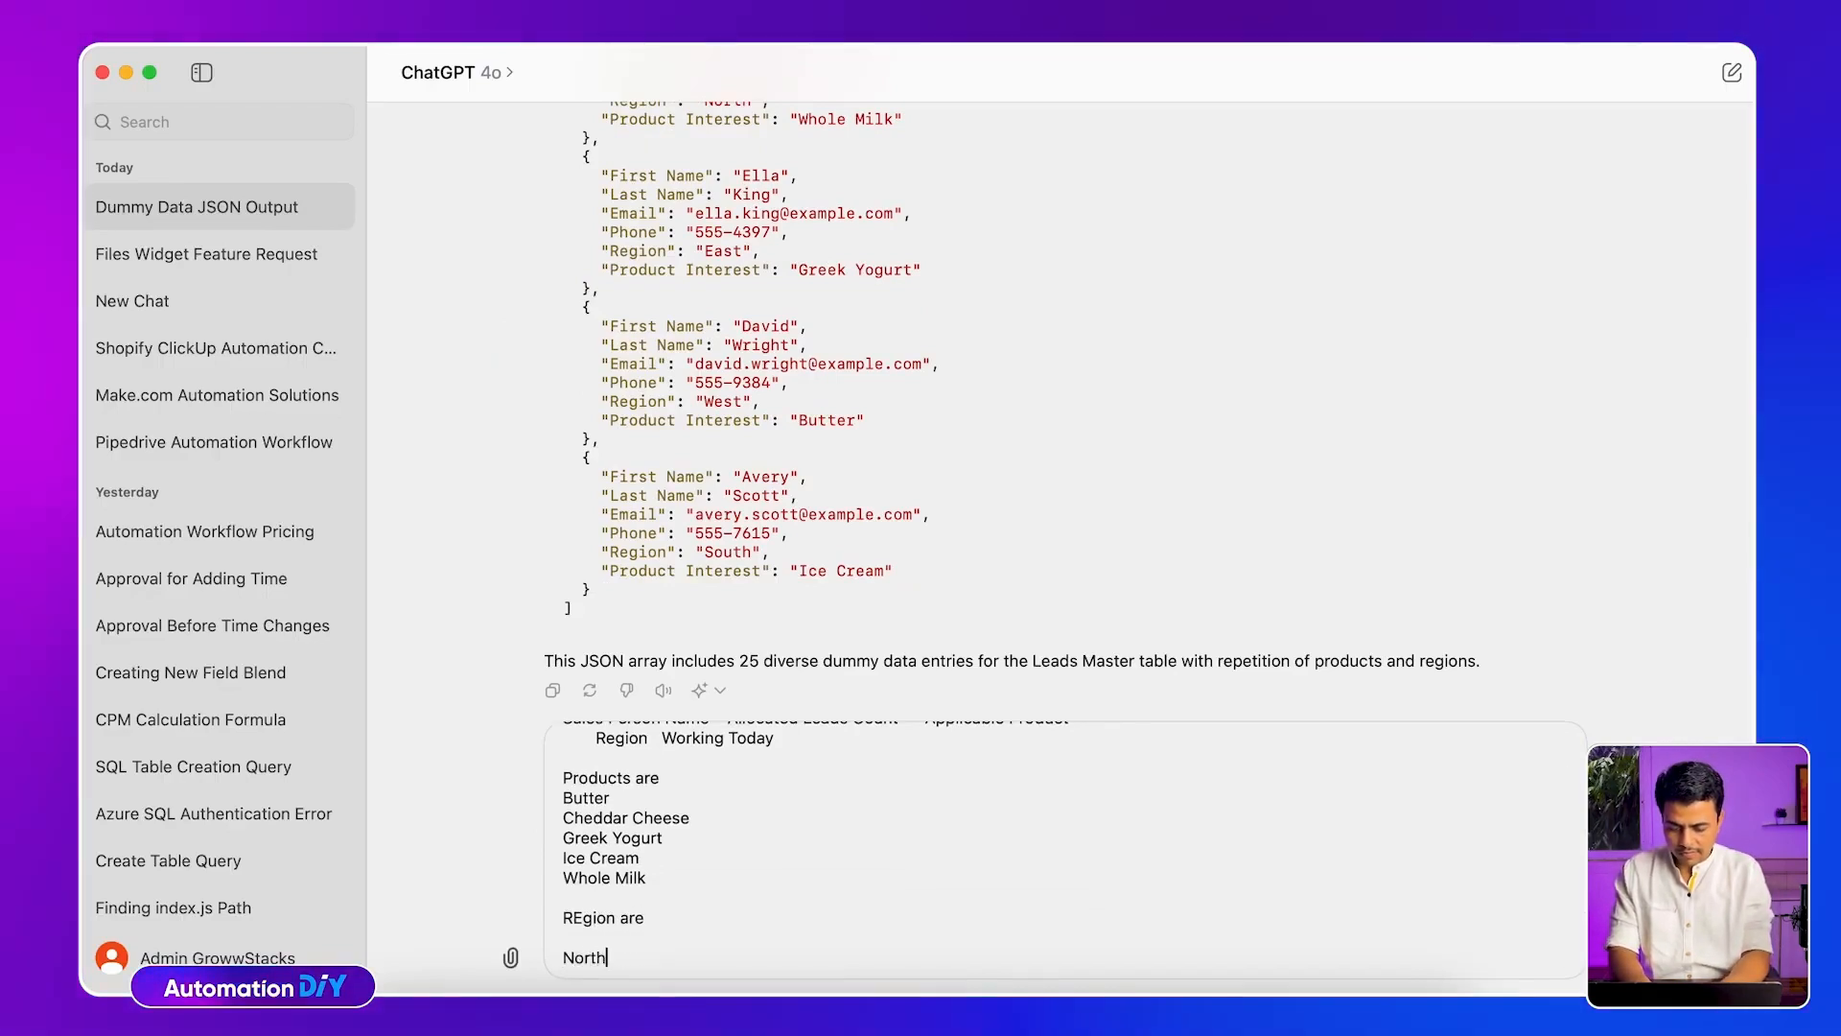
pyautogui.write(', East,')
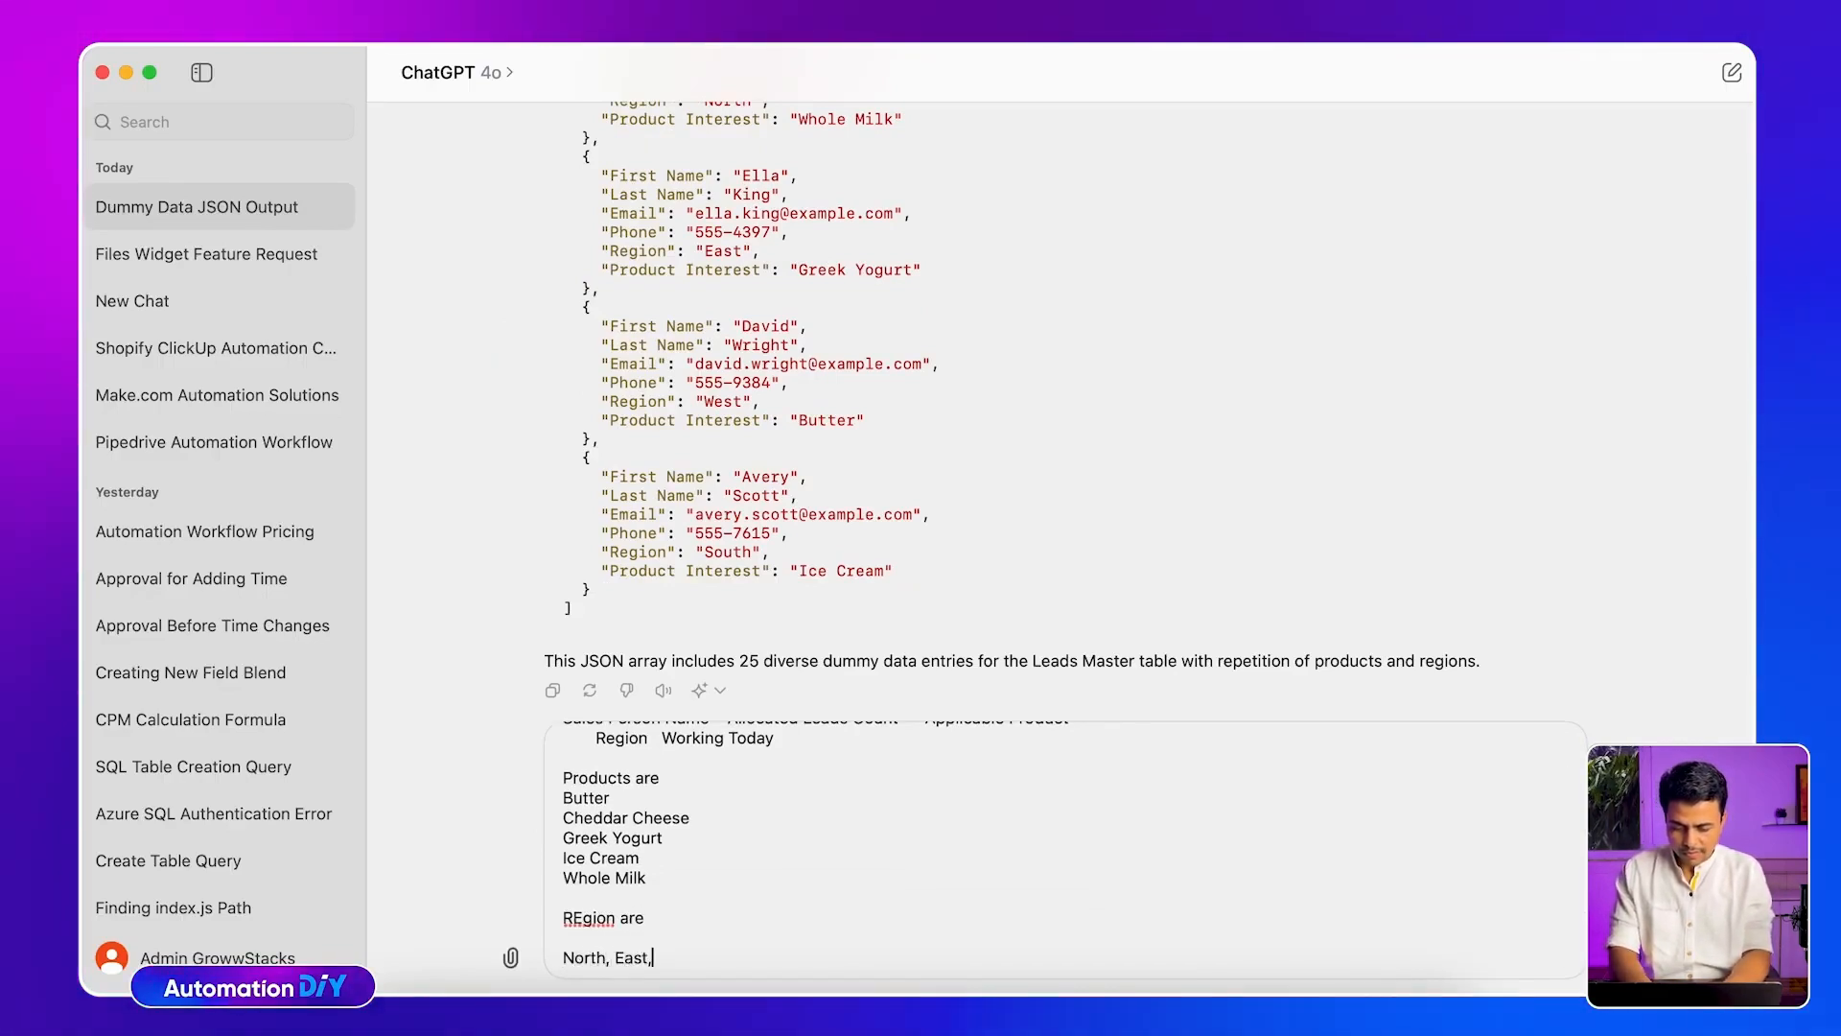
pyautogui.write(' West, Sou')
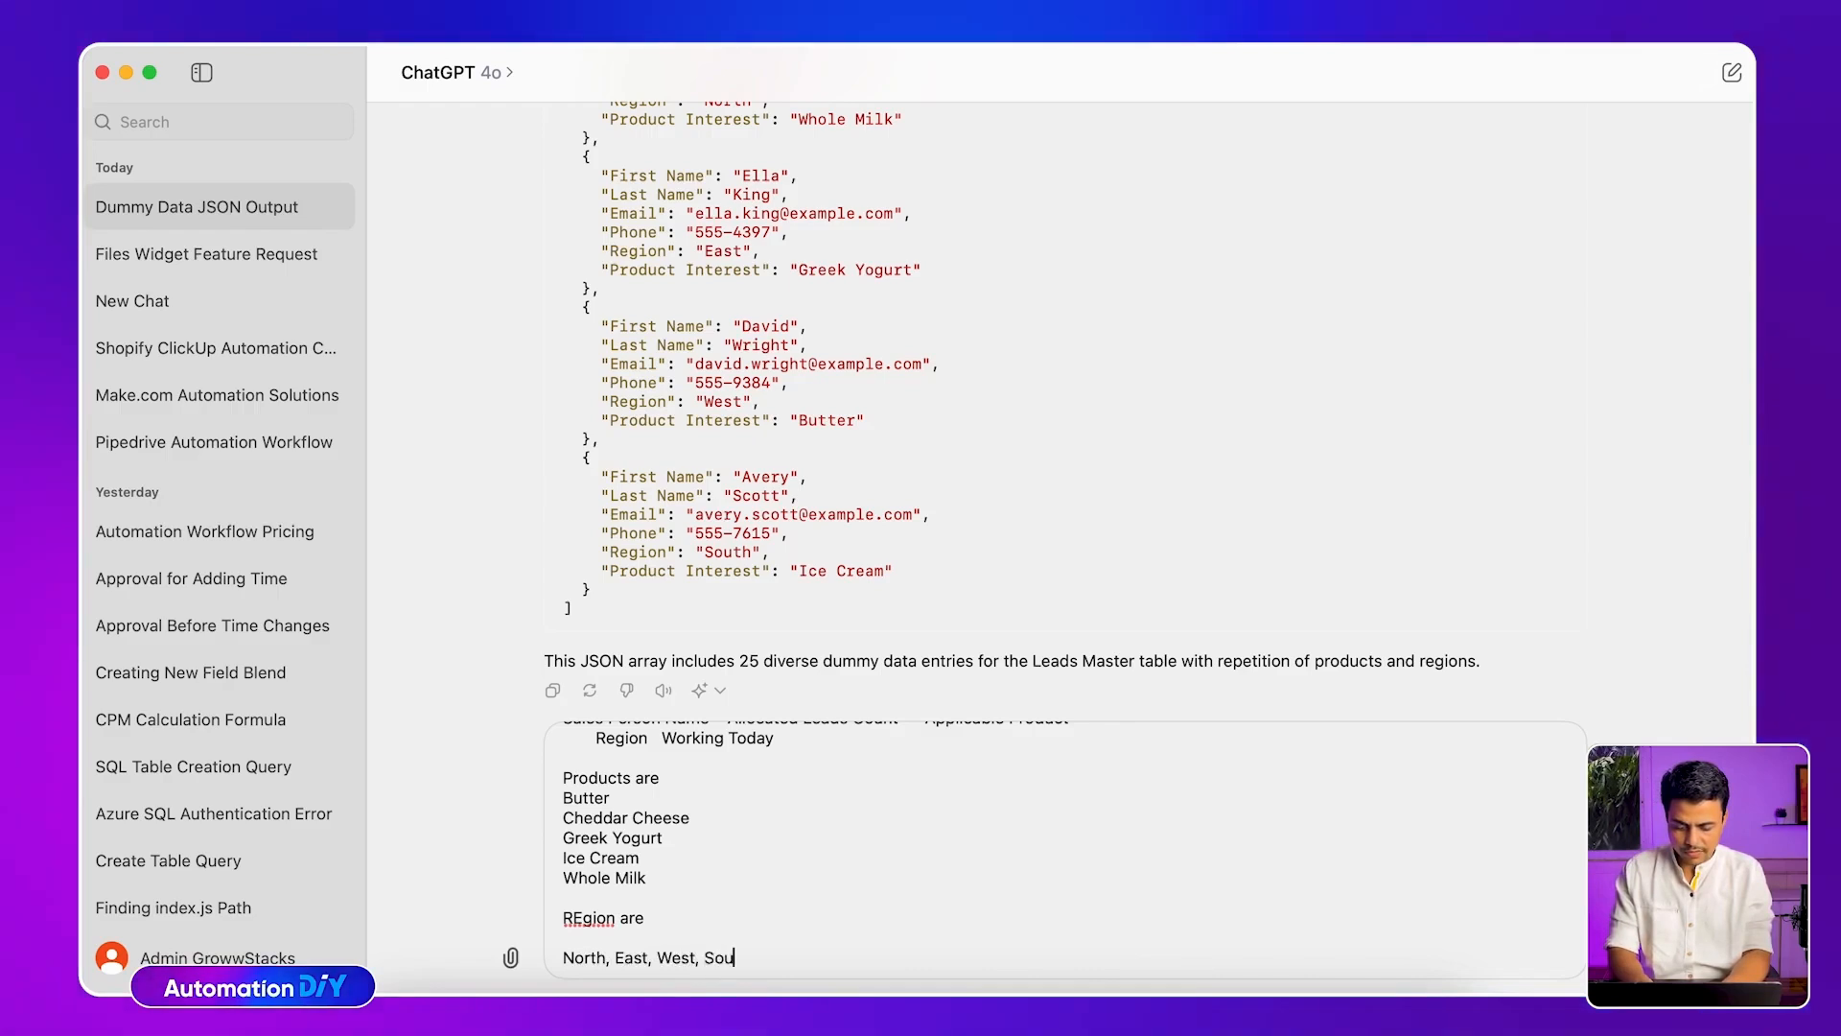
pyautogui.write('th and Centraol')
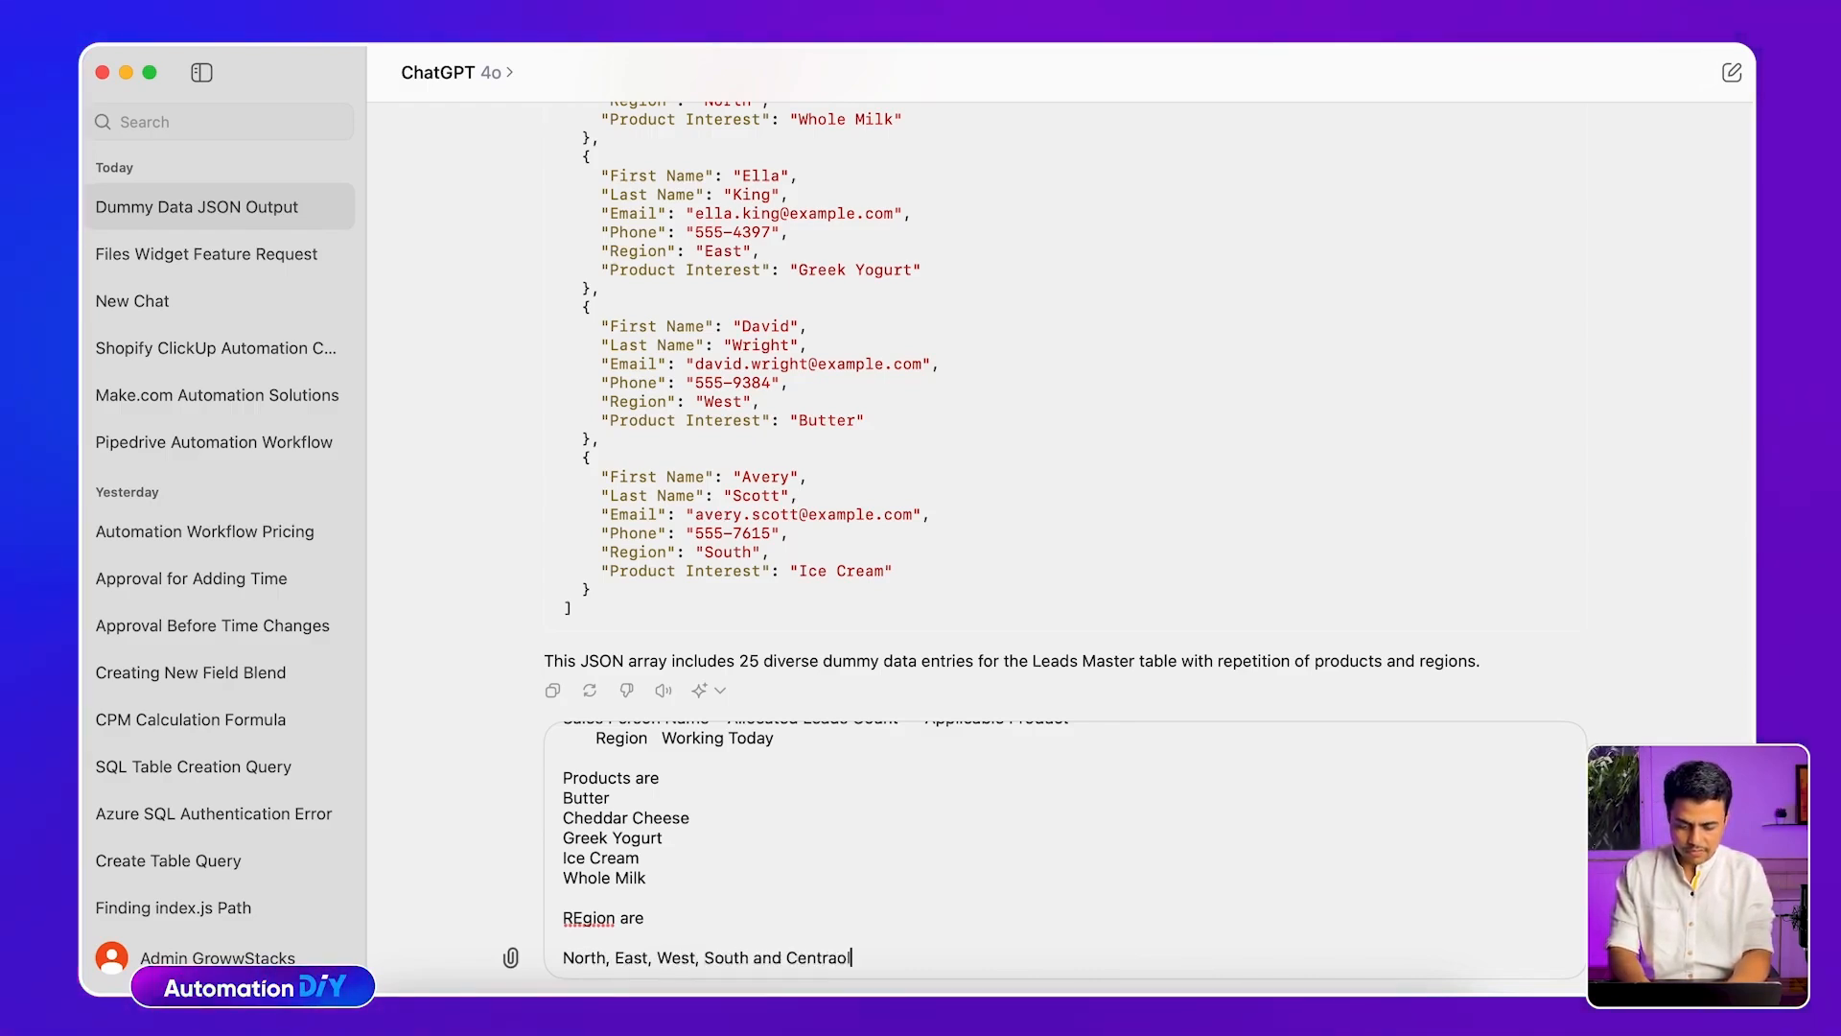
pyautogui.press('BackSpace')
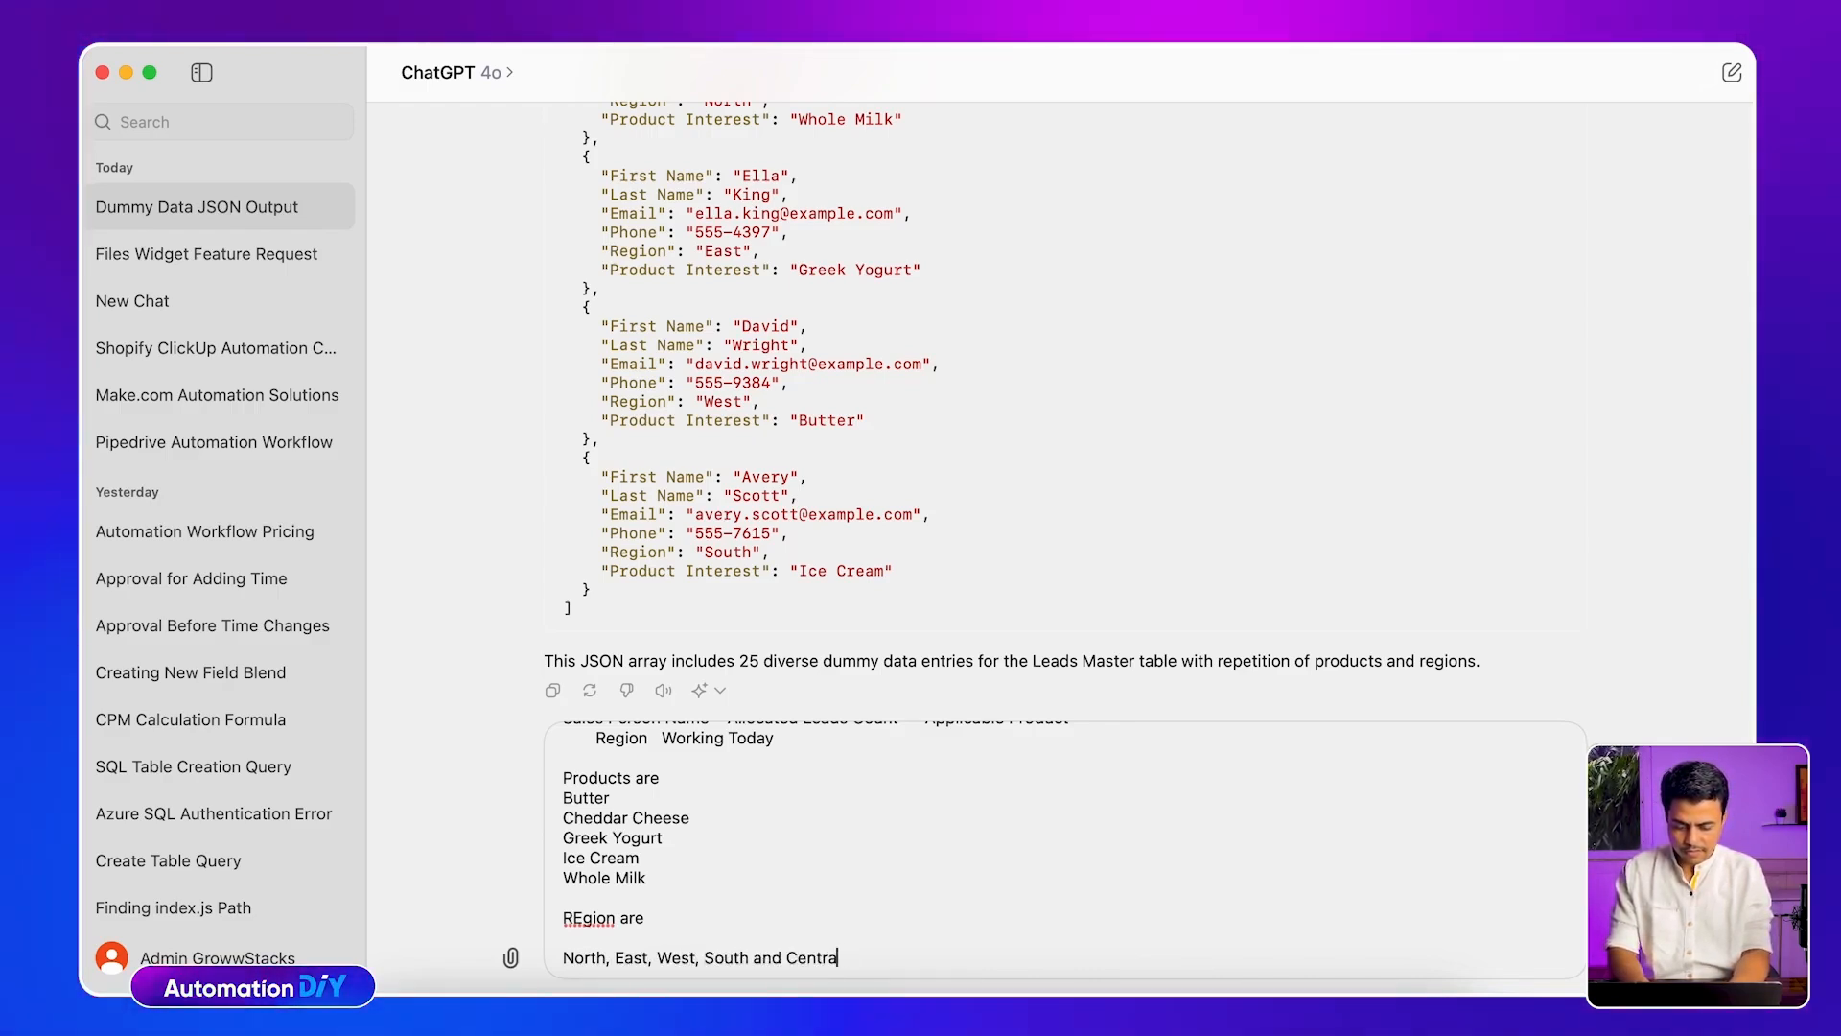
pyautogui.write('l')
# Add the line "I want atleast 3 people in a team which handle each region and product." to the prompt
pyautogui.hotkey('shift', 'Return')
pyautogui.hotkey('shift', 'Return')
pyautogui.write('I want ')
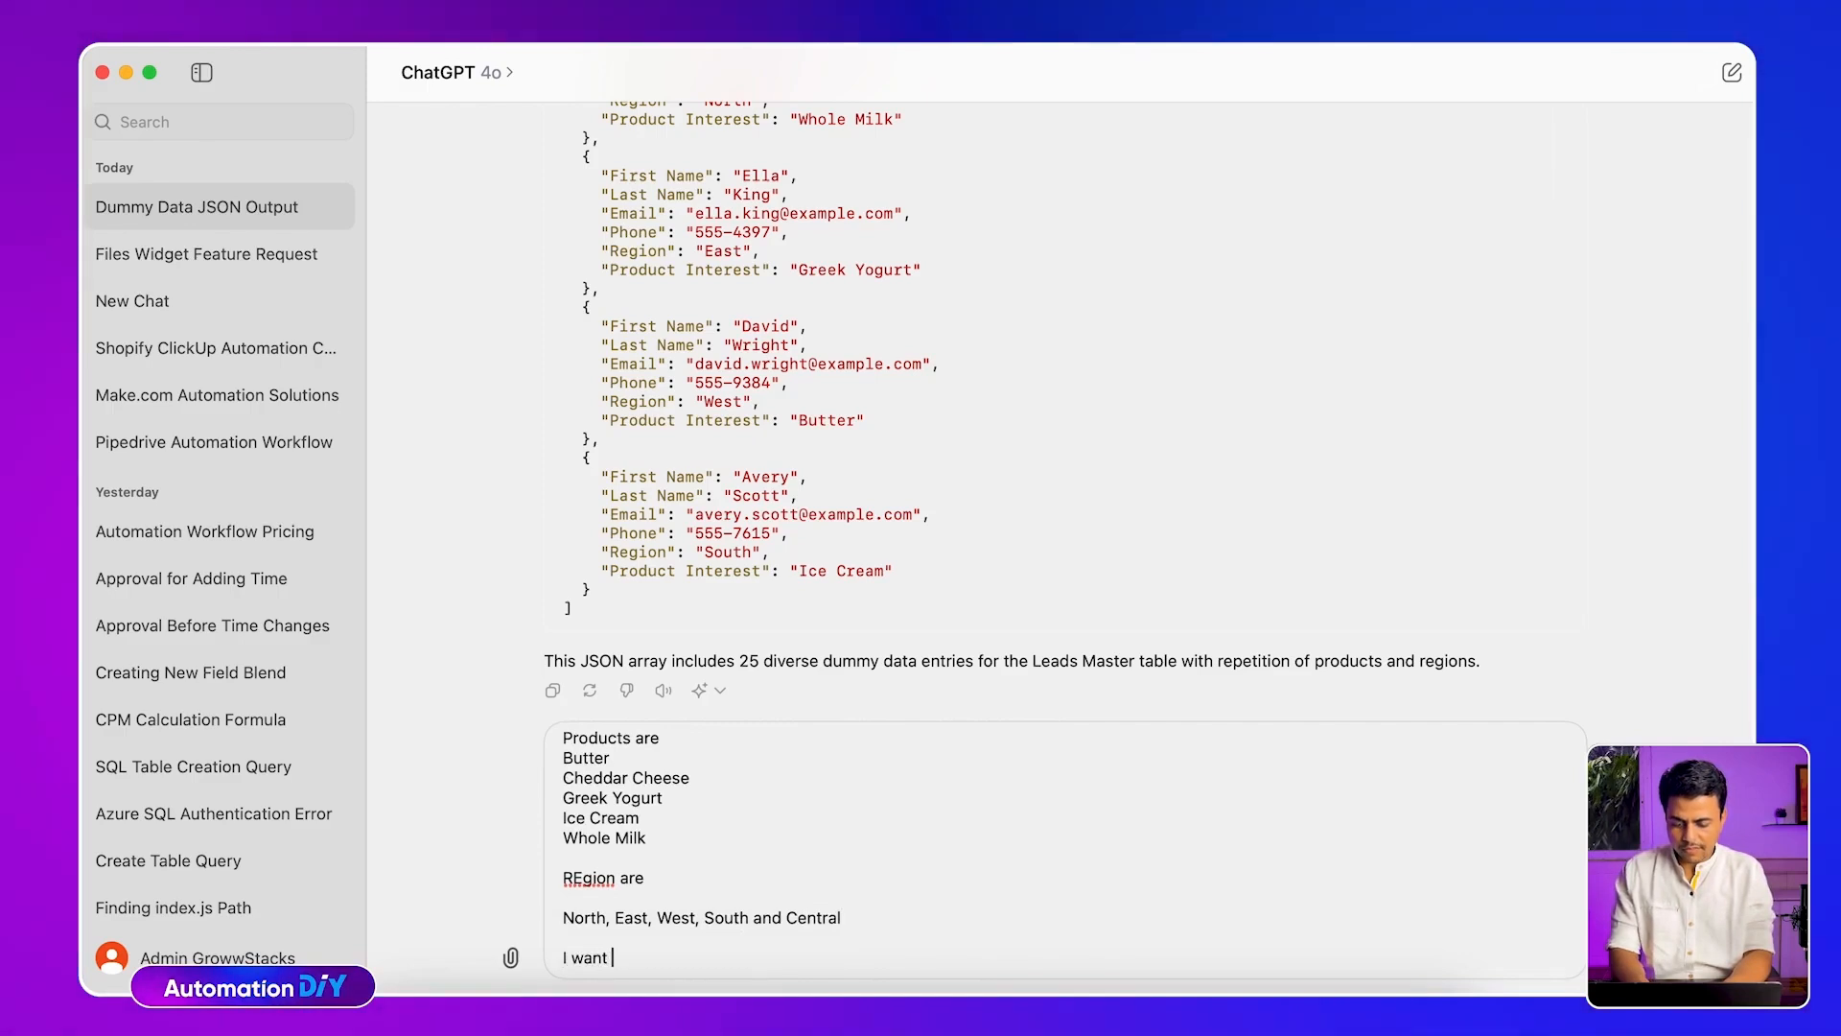
pyautogui.write('atleast ')
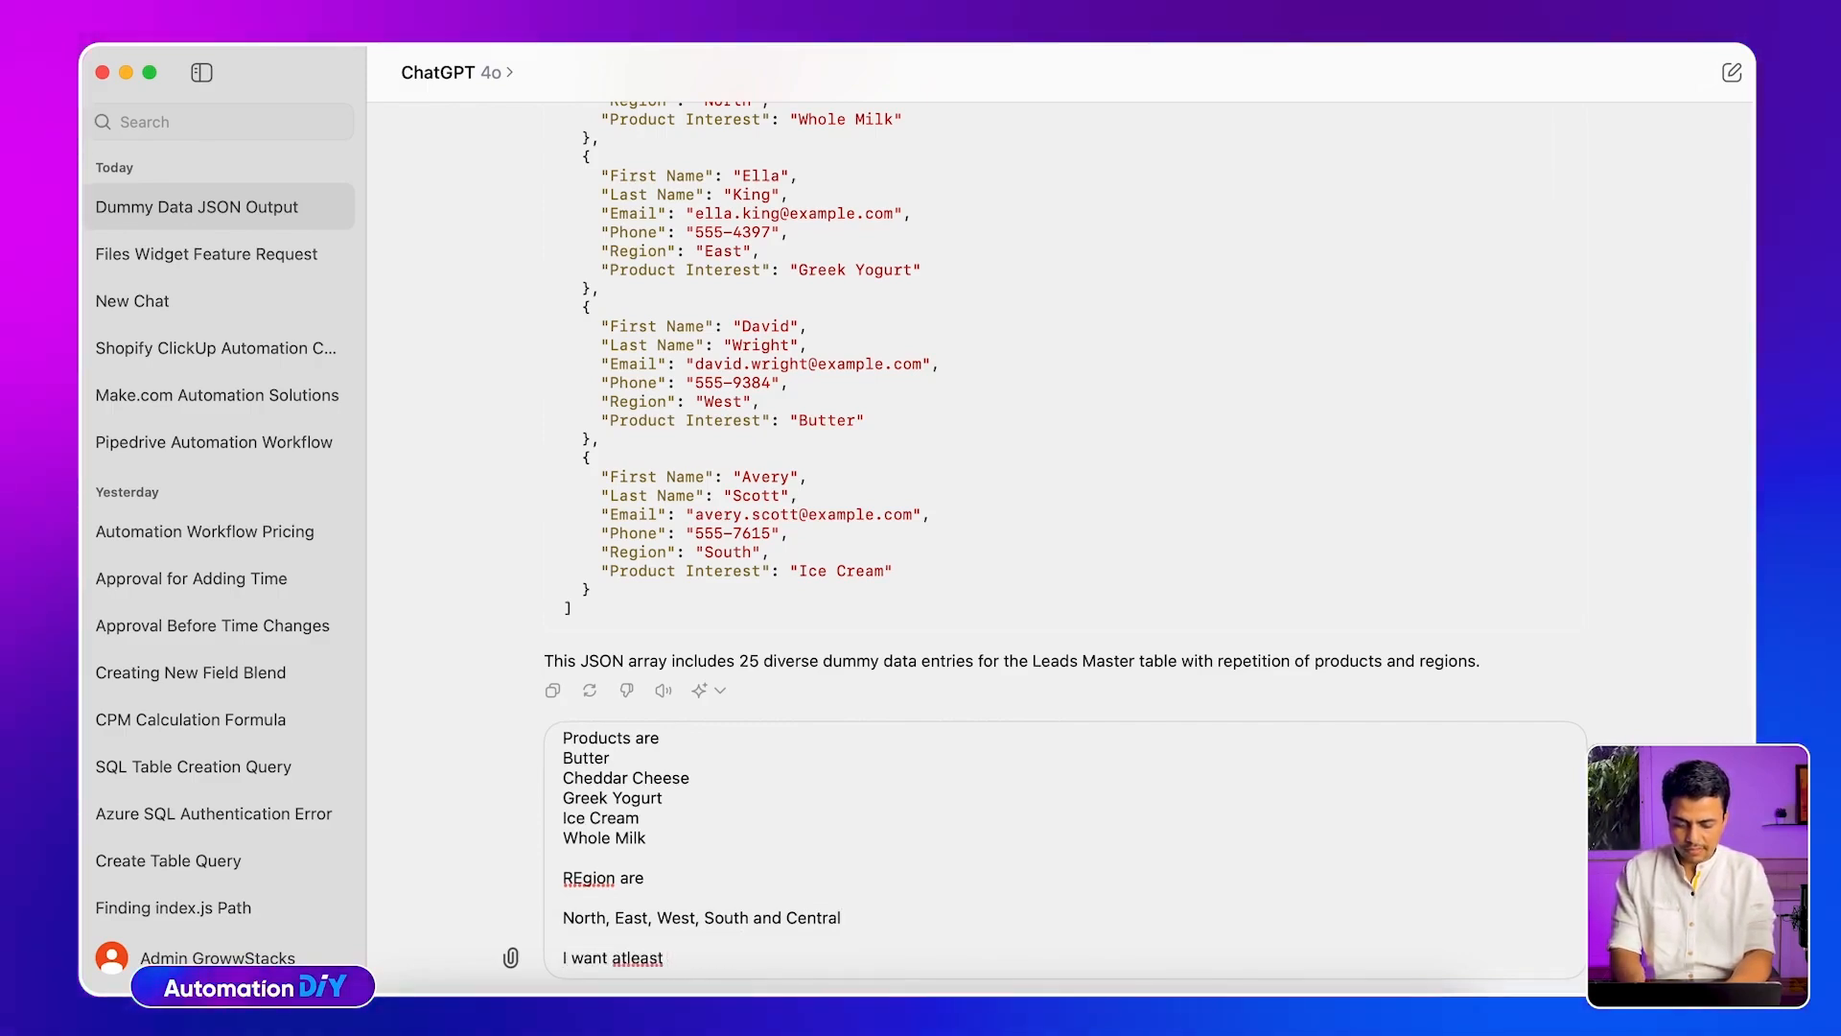
pyautogui.write('3 people in ')
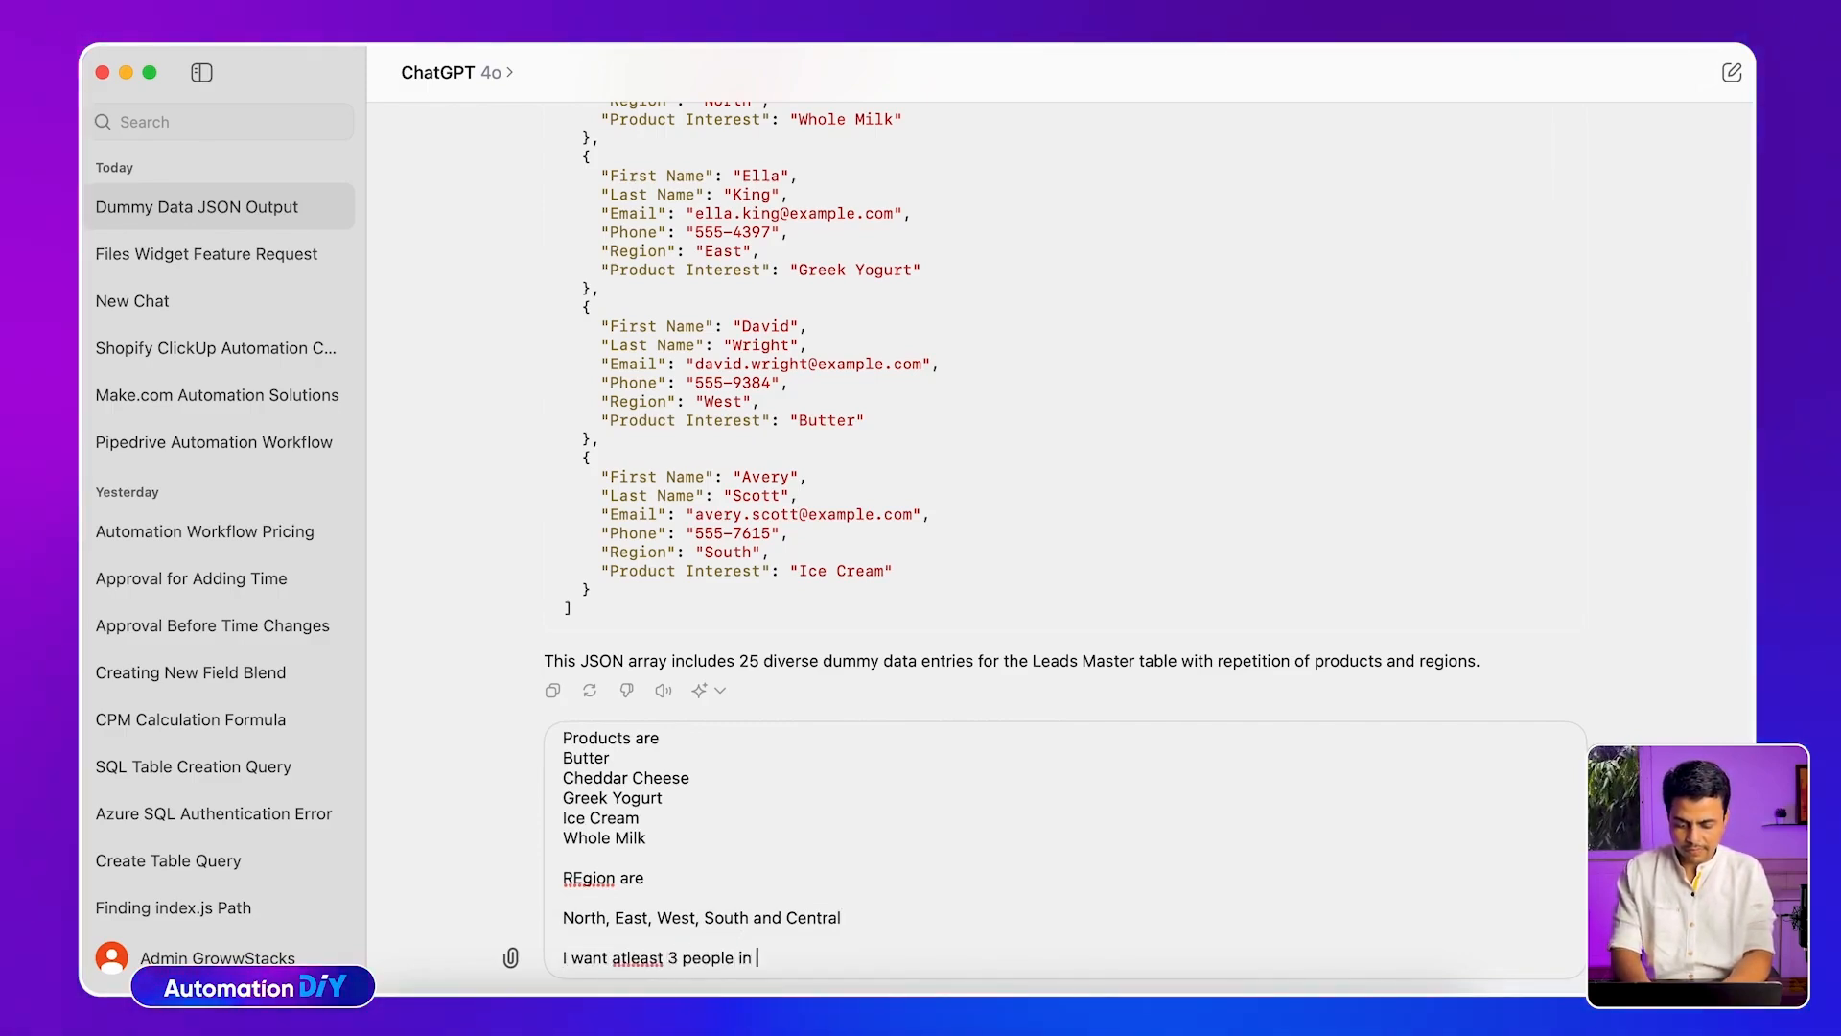
pyautogui.write('rete')
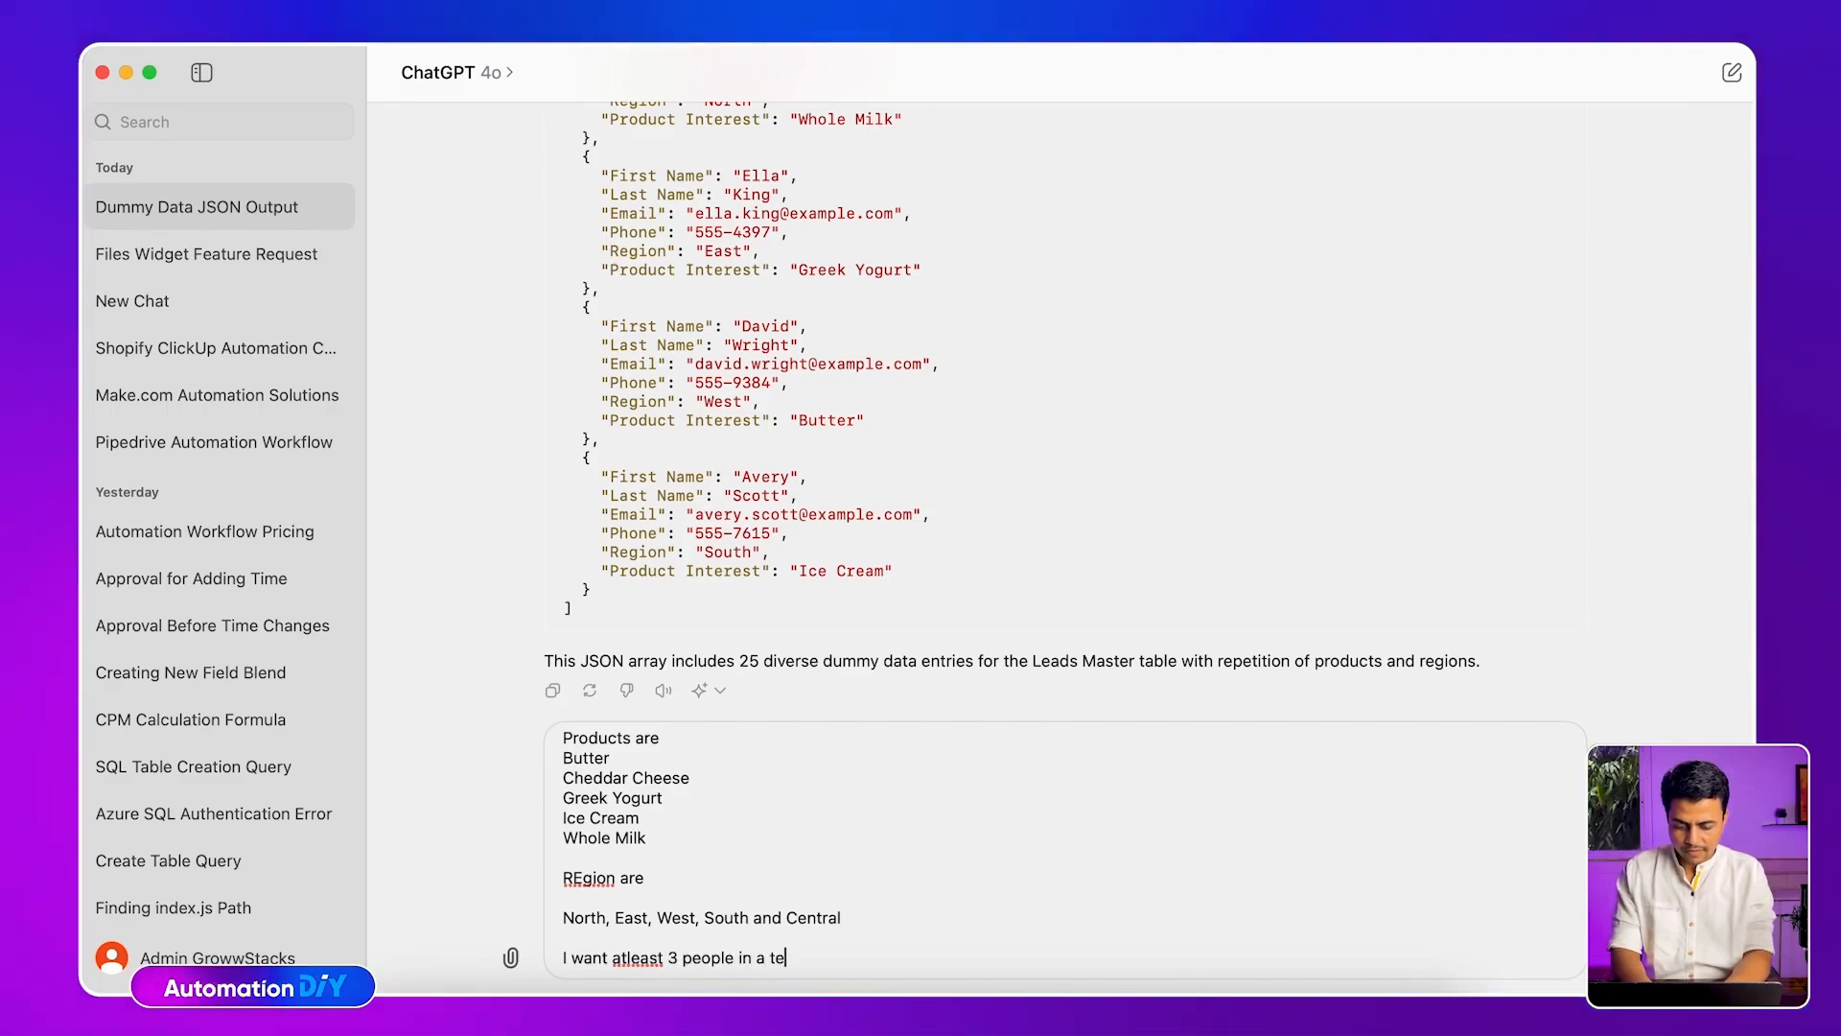
pyautogui.write('am which han')
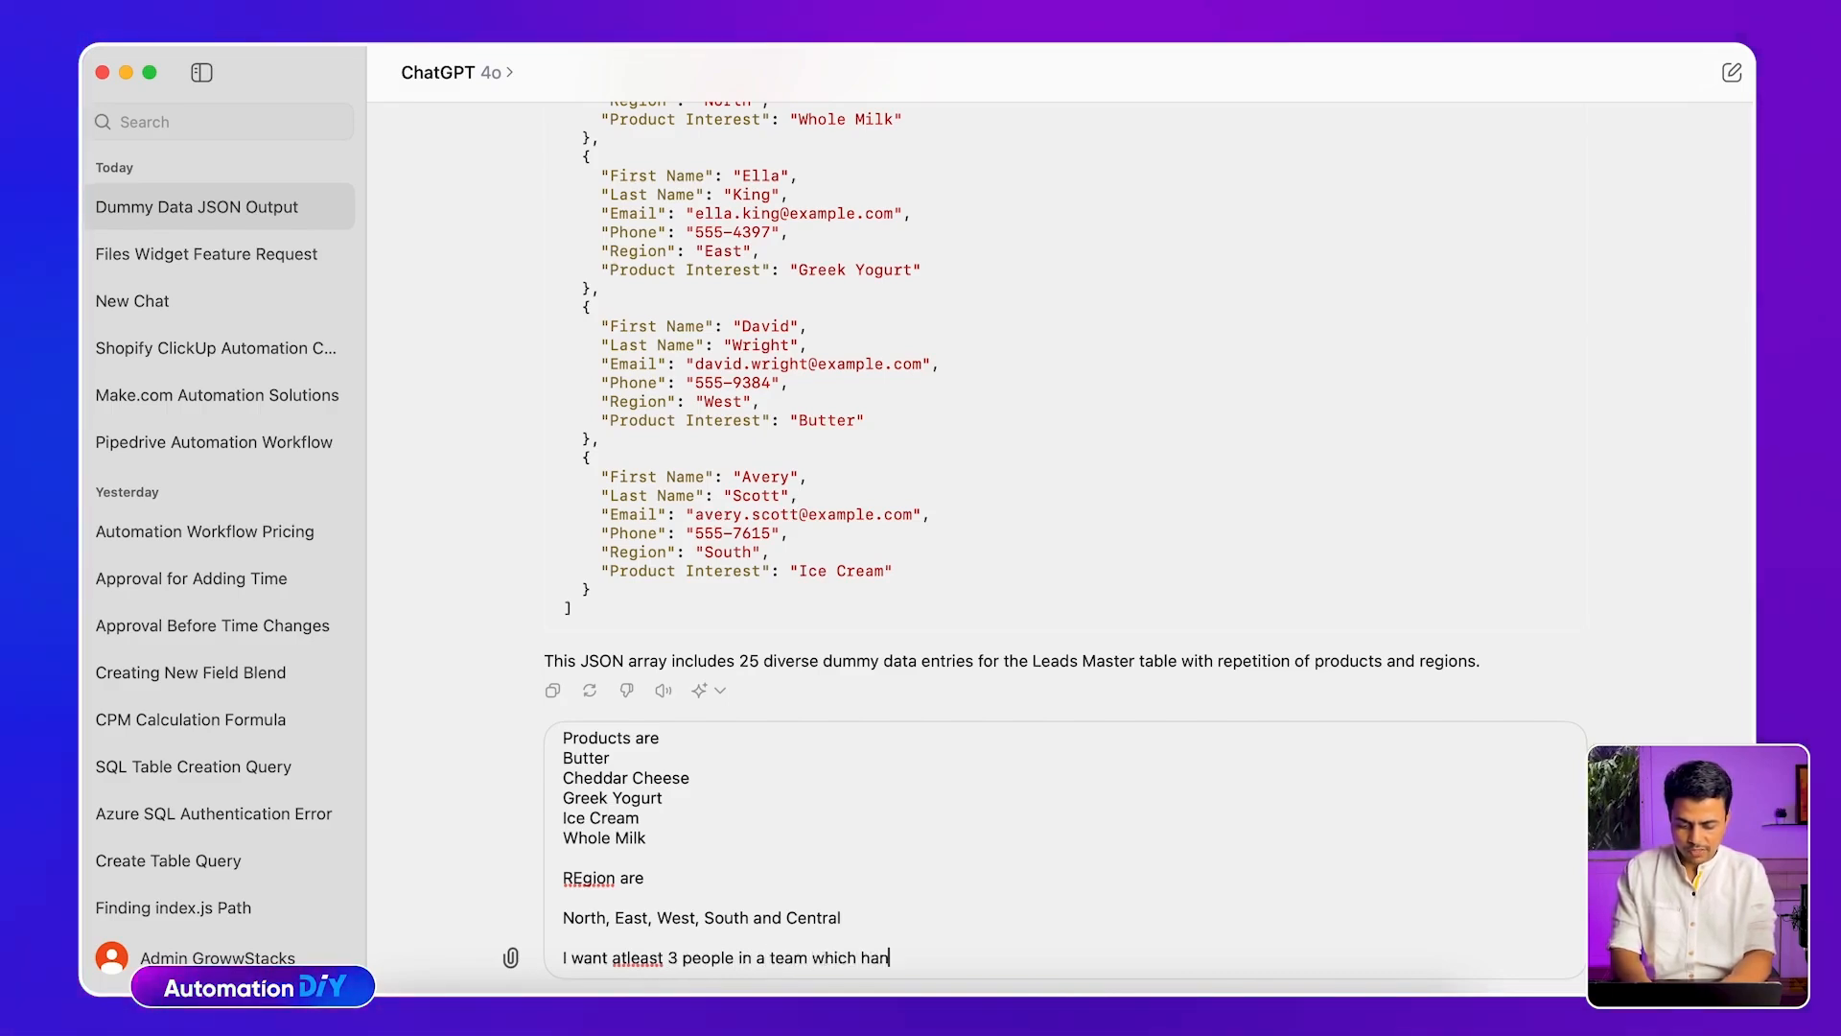
pyautogui.write('dle e')
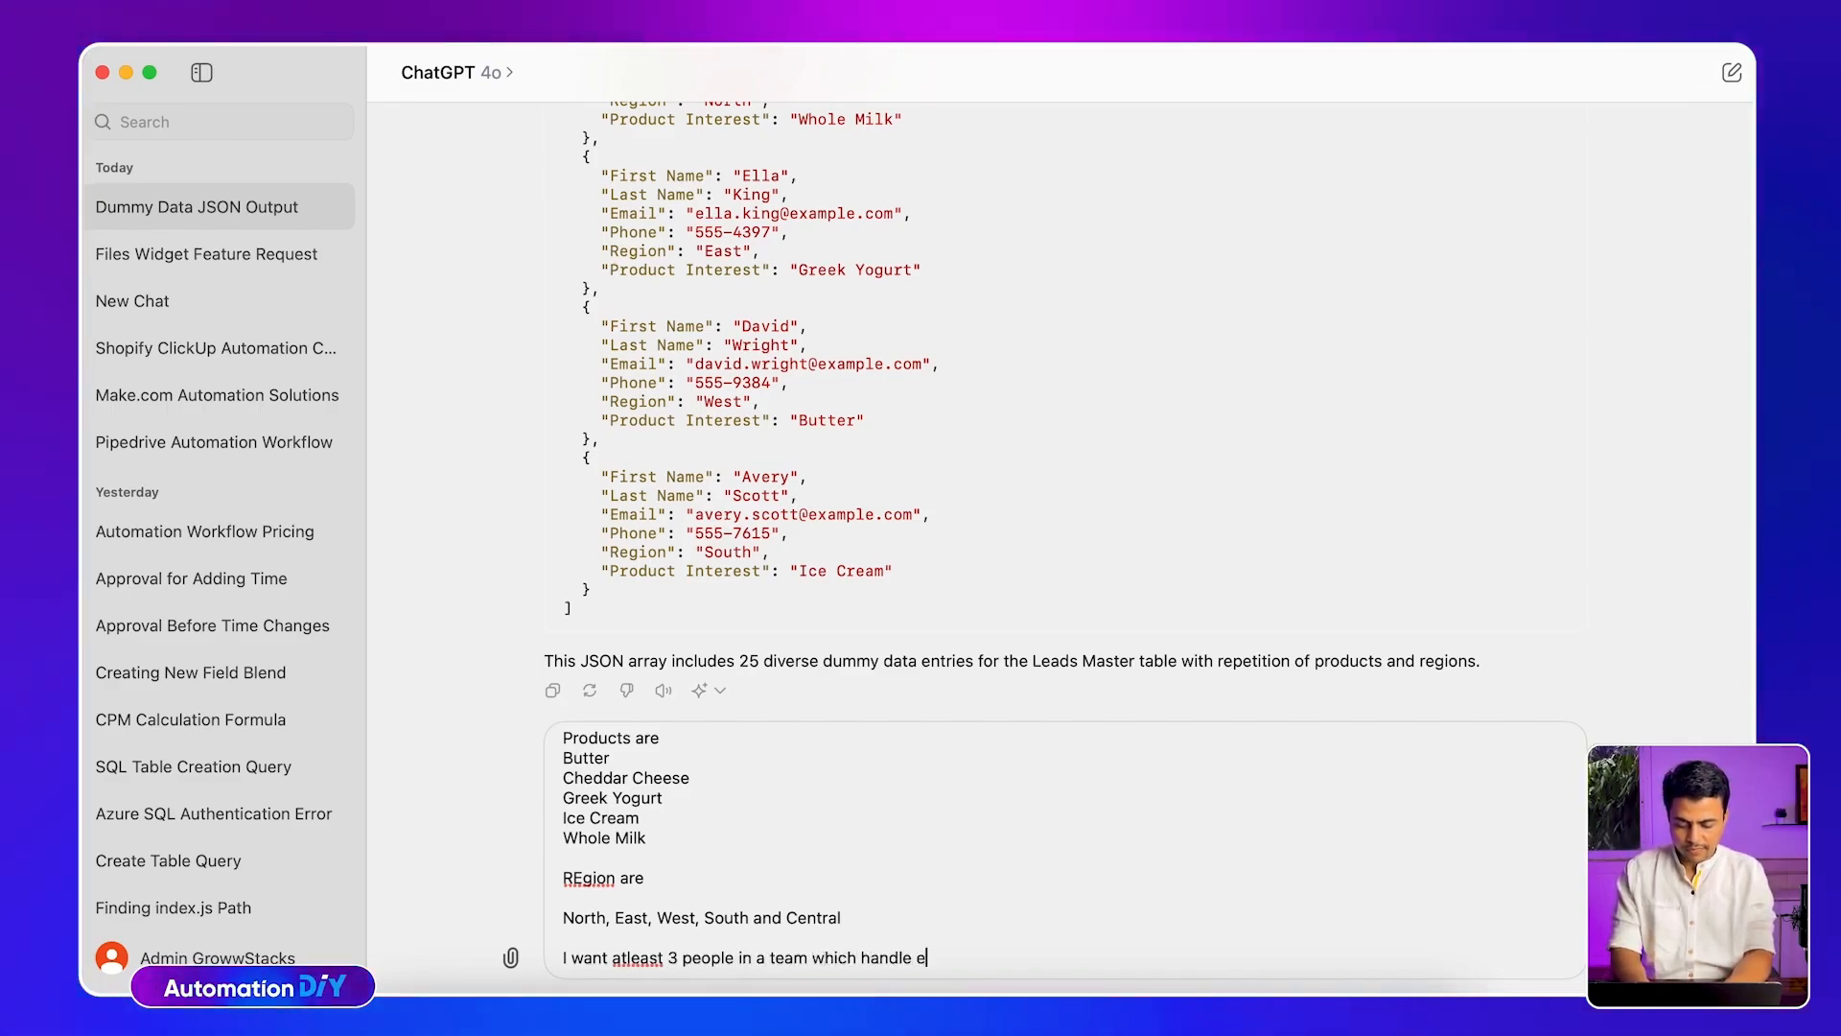
pyautogui.write('ach region and ')
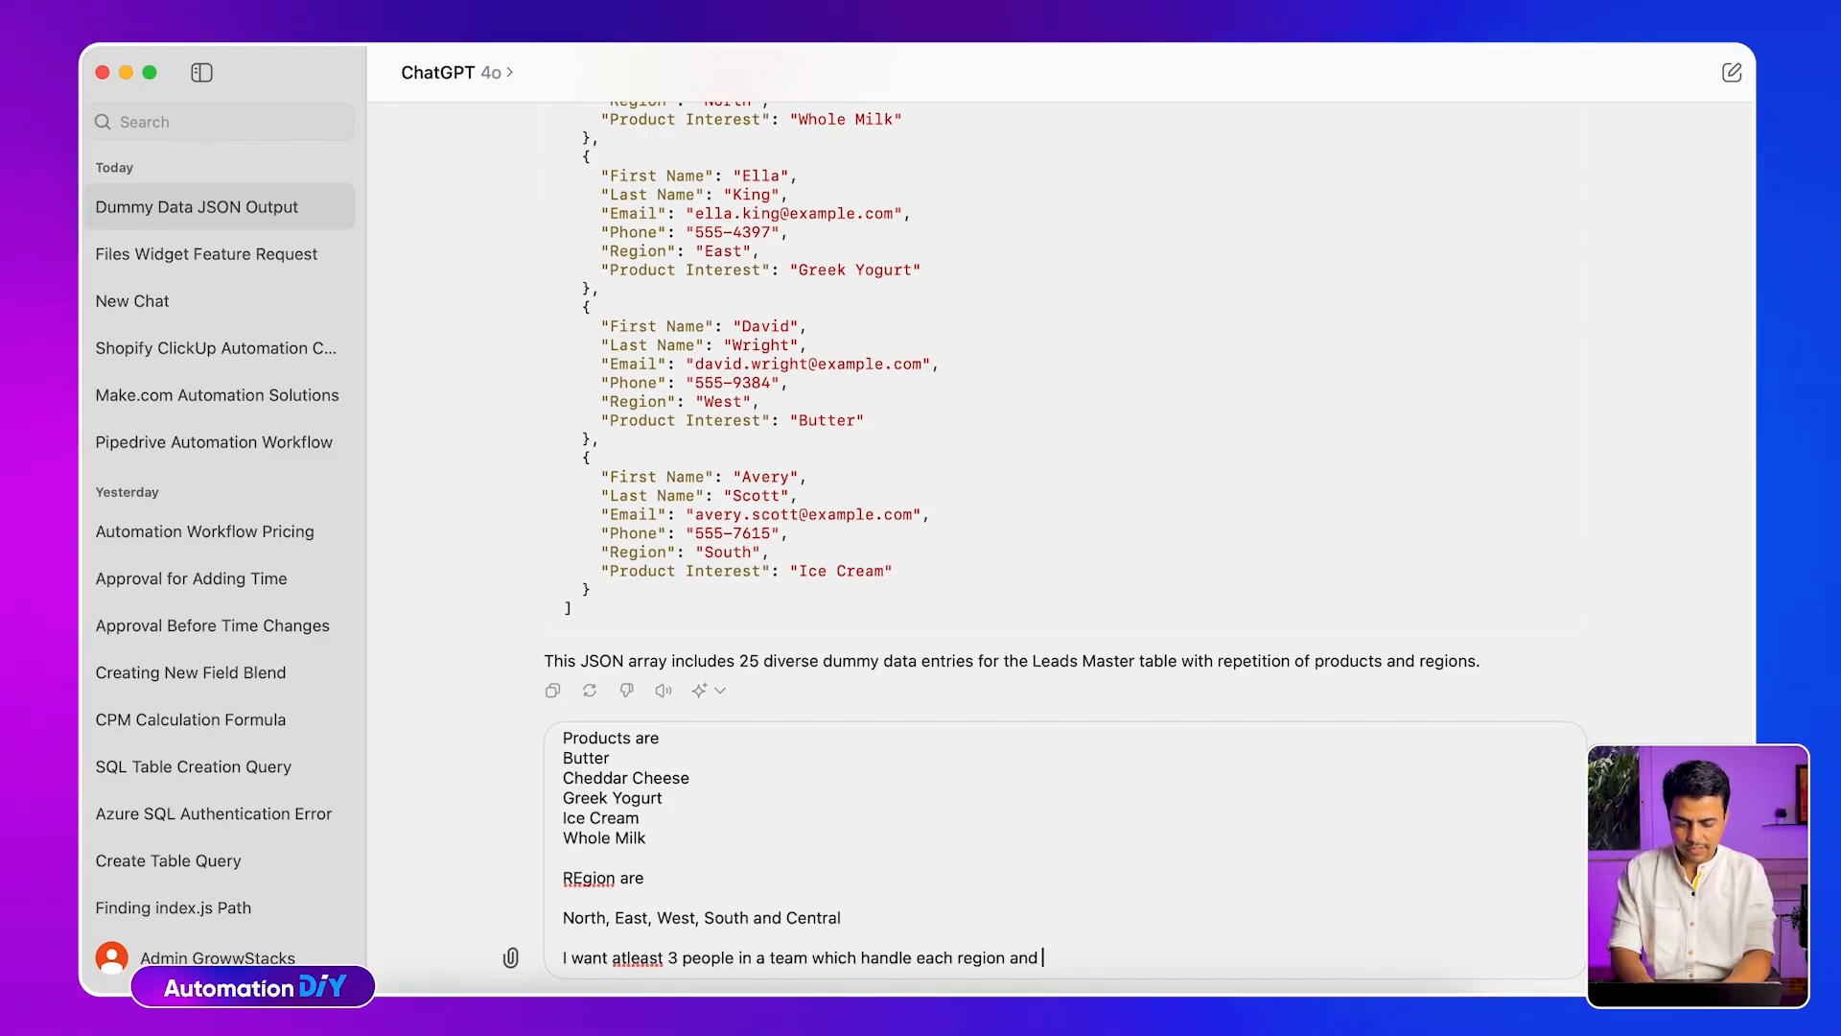
pyautogui.write('product.')
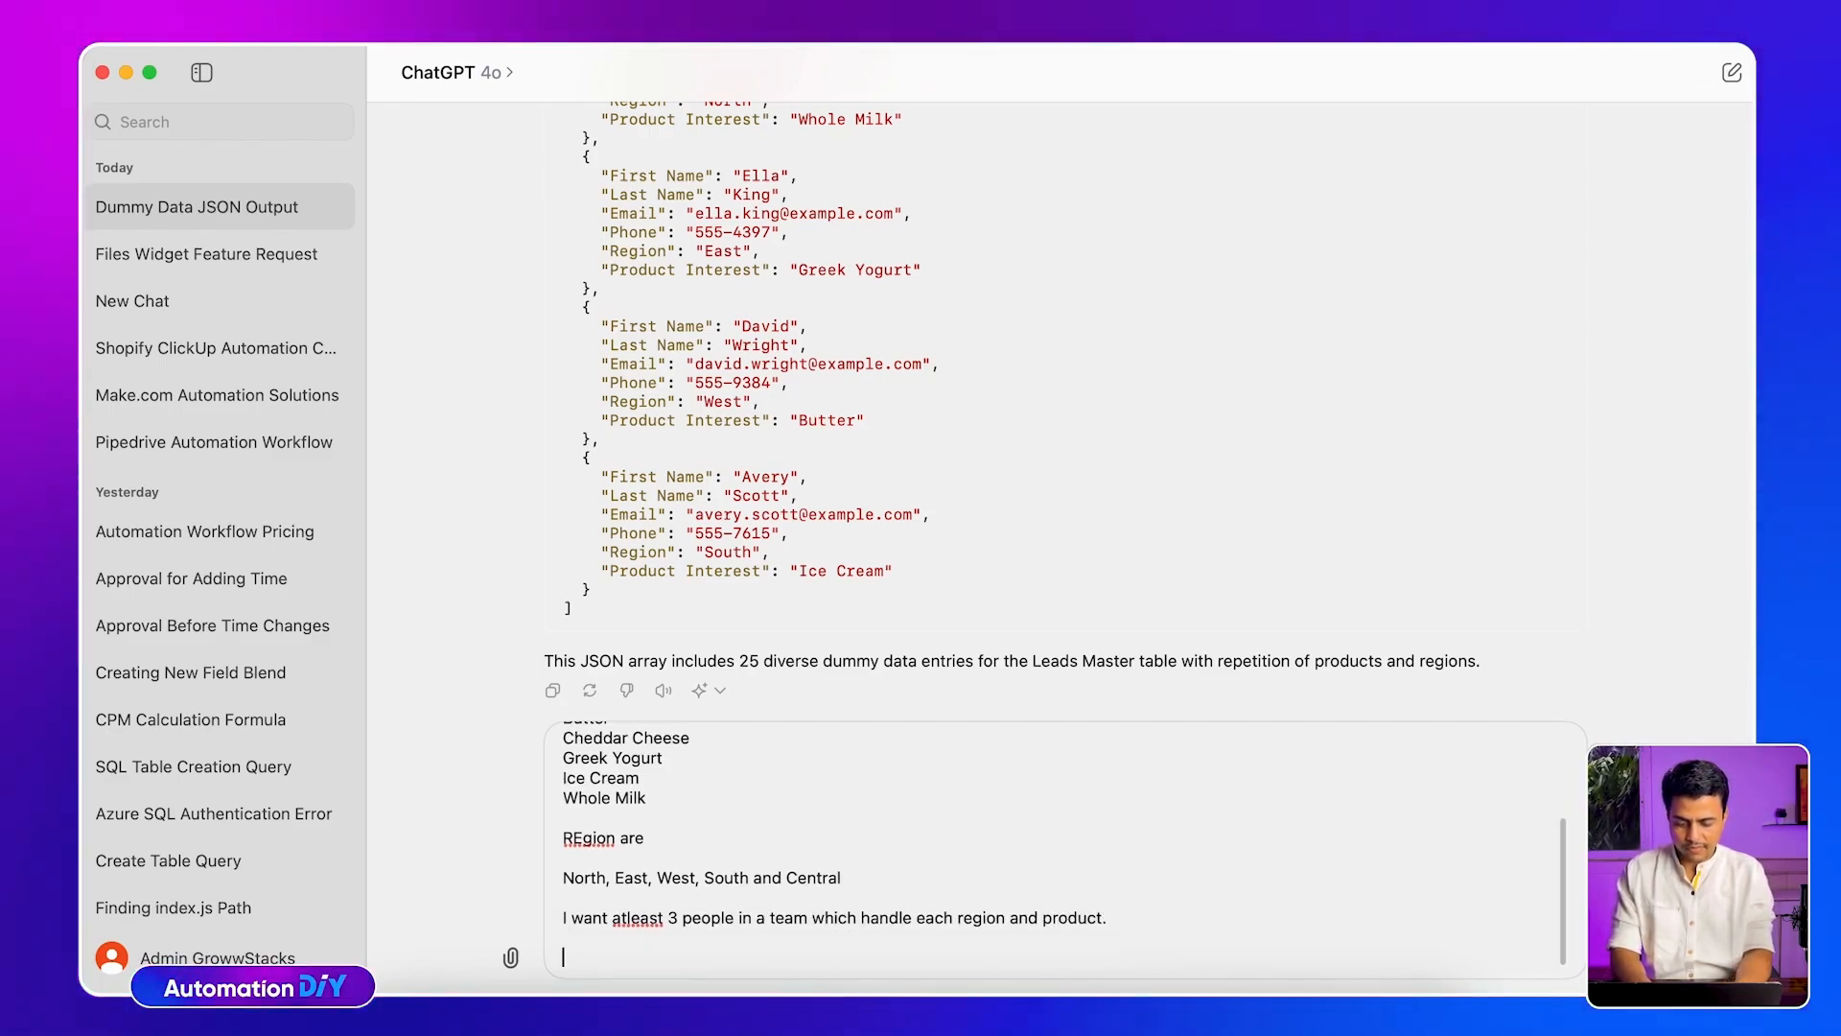
# Add the line "Mark atleast one sales person from each team as Working Today = No" at the end of the prompt
pyautogui.press('super+Up')
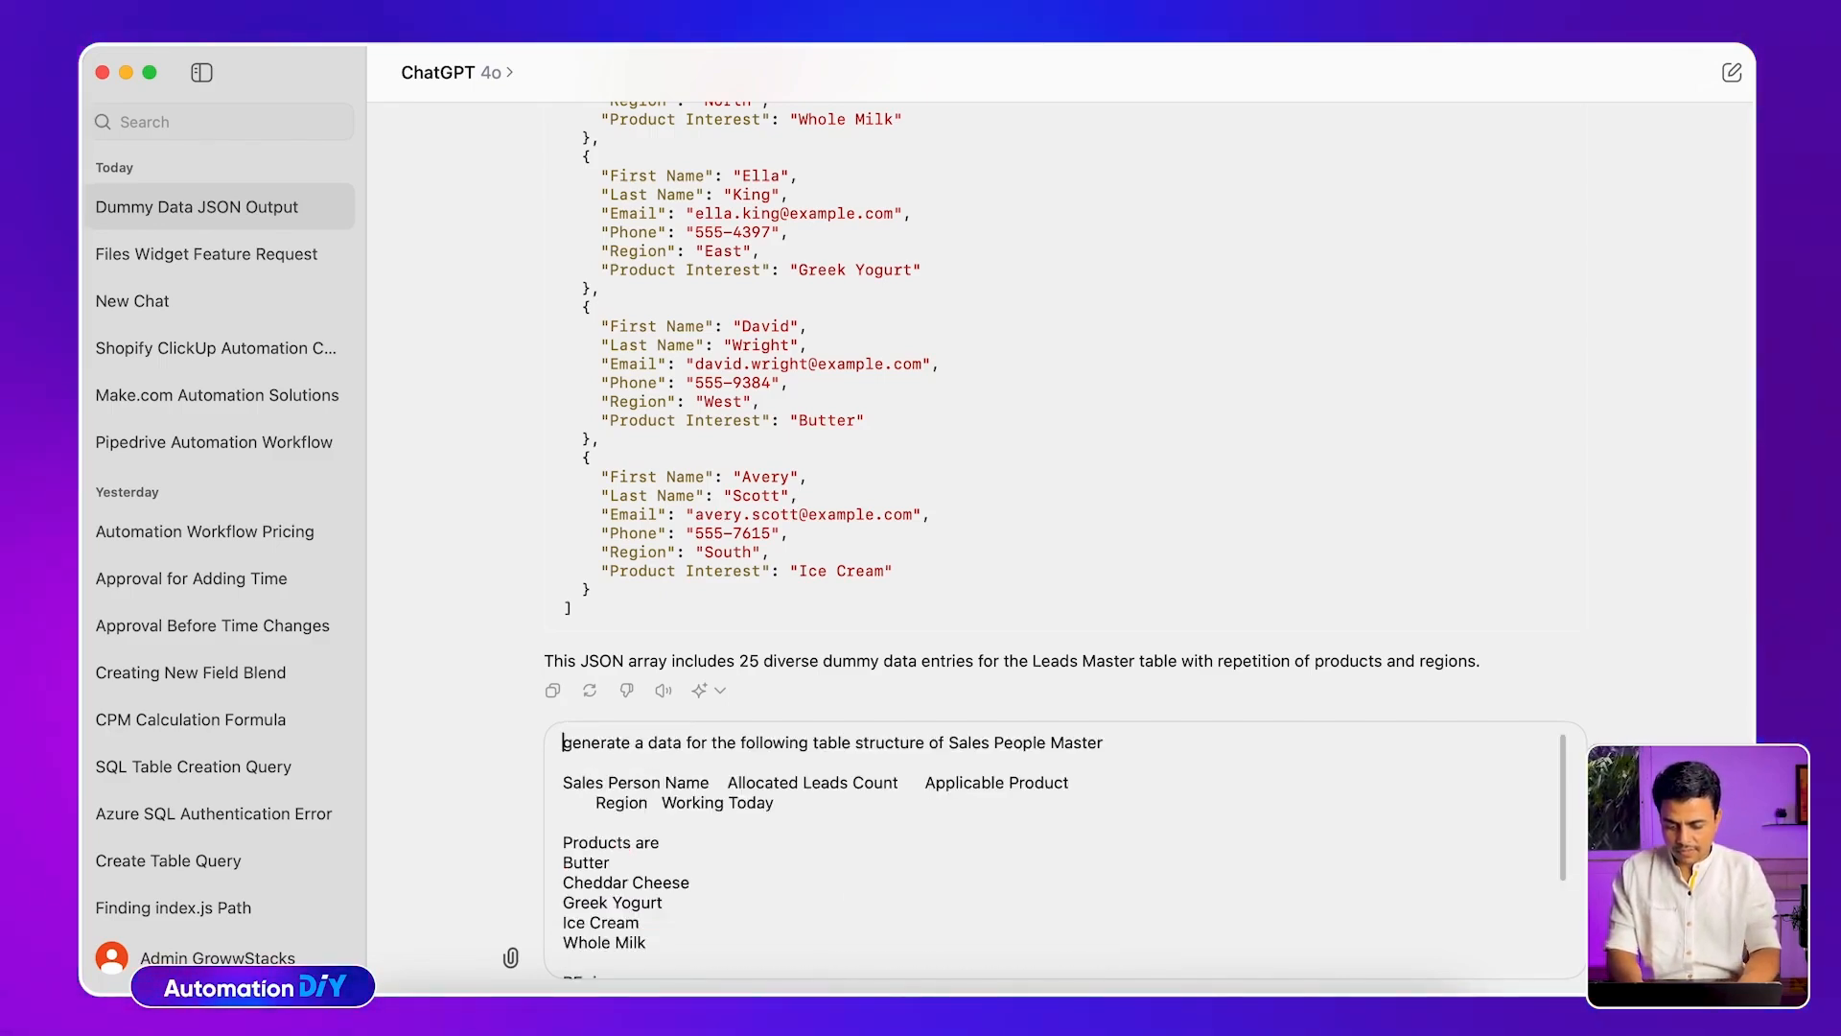
pyautogui.press('super+Down')
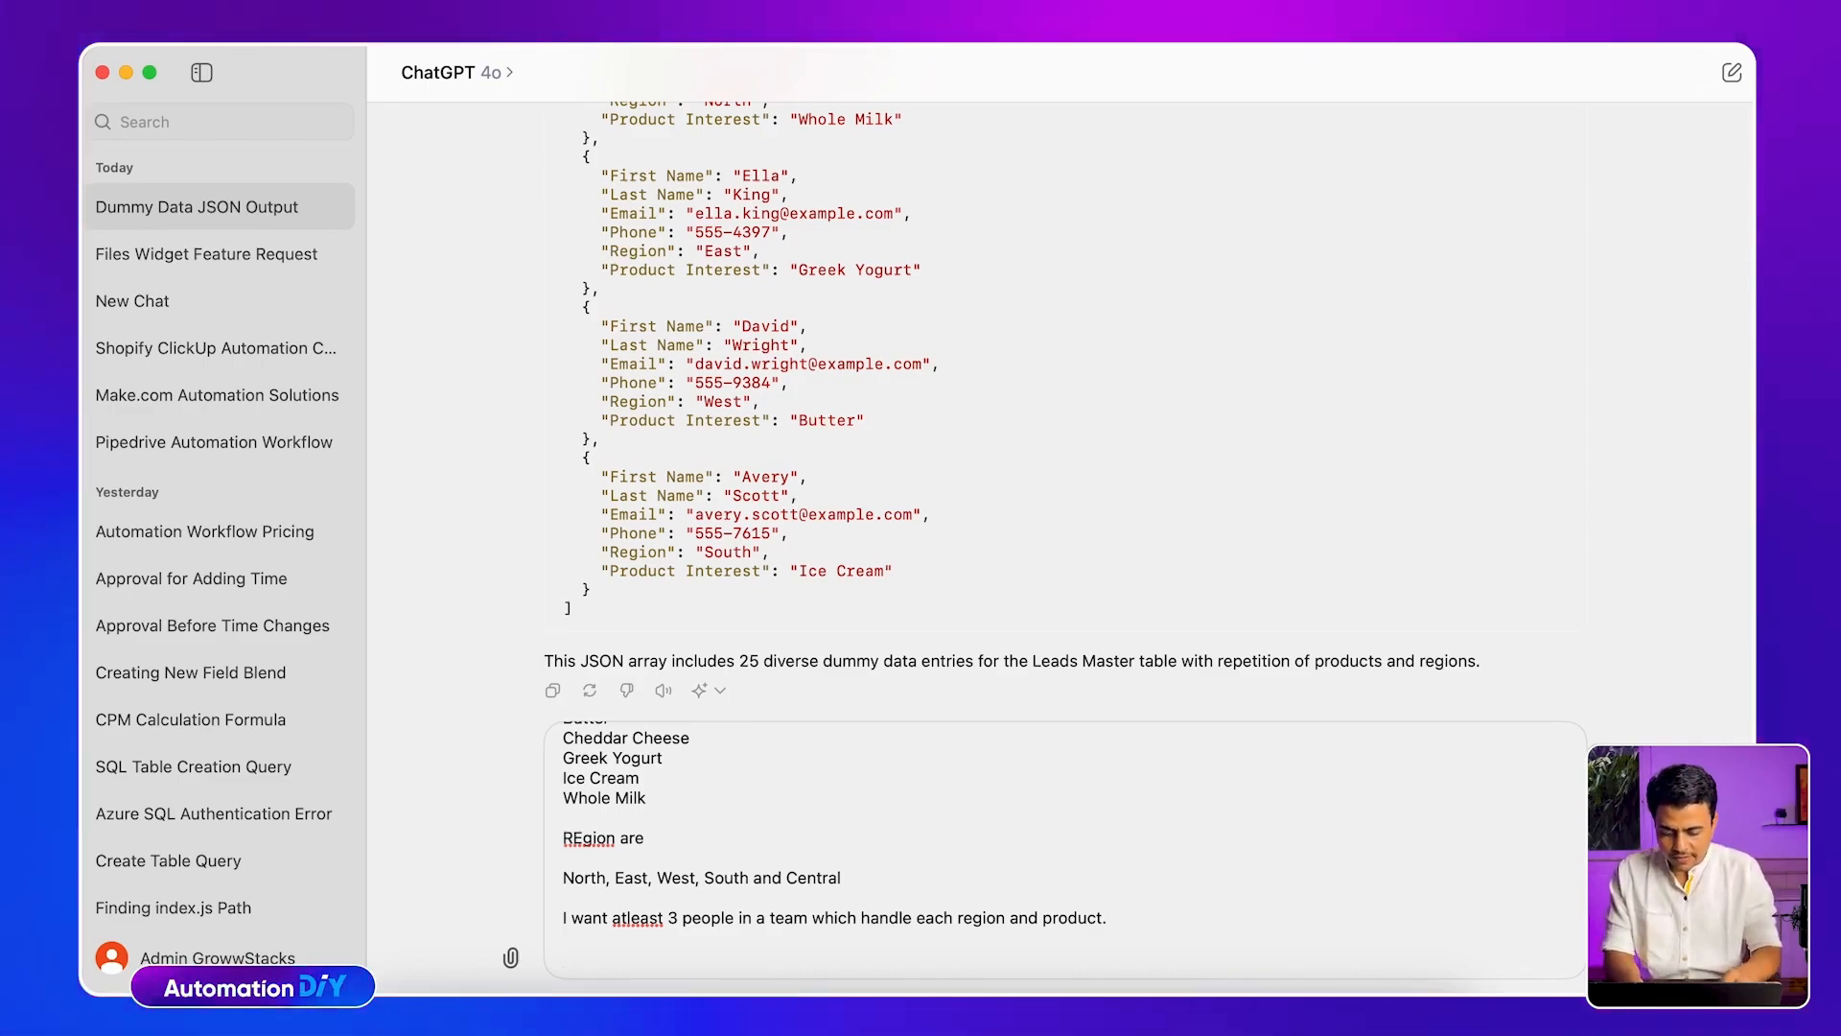
pyautogui.write('Mark ')
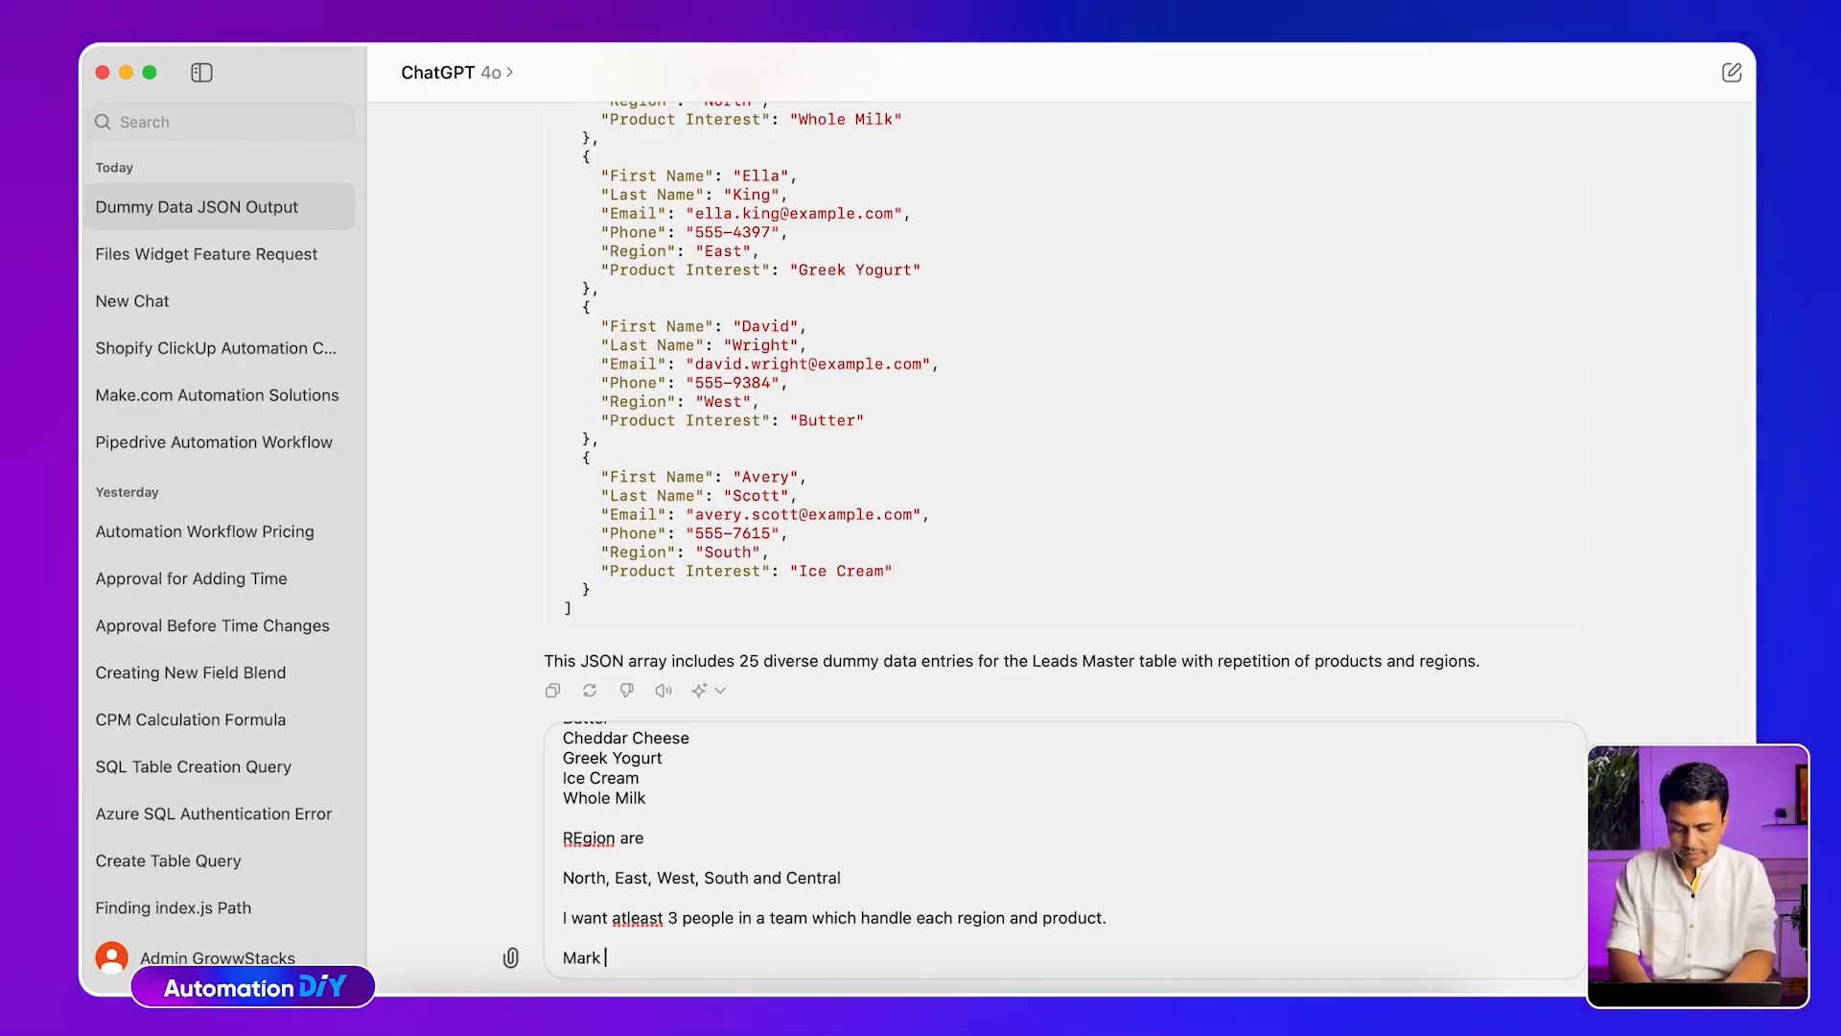
pyautogui.write('atleast one')
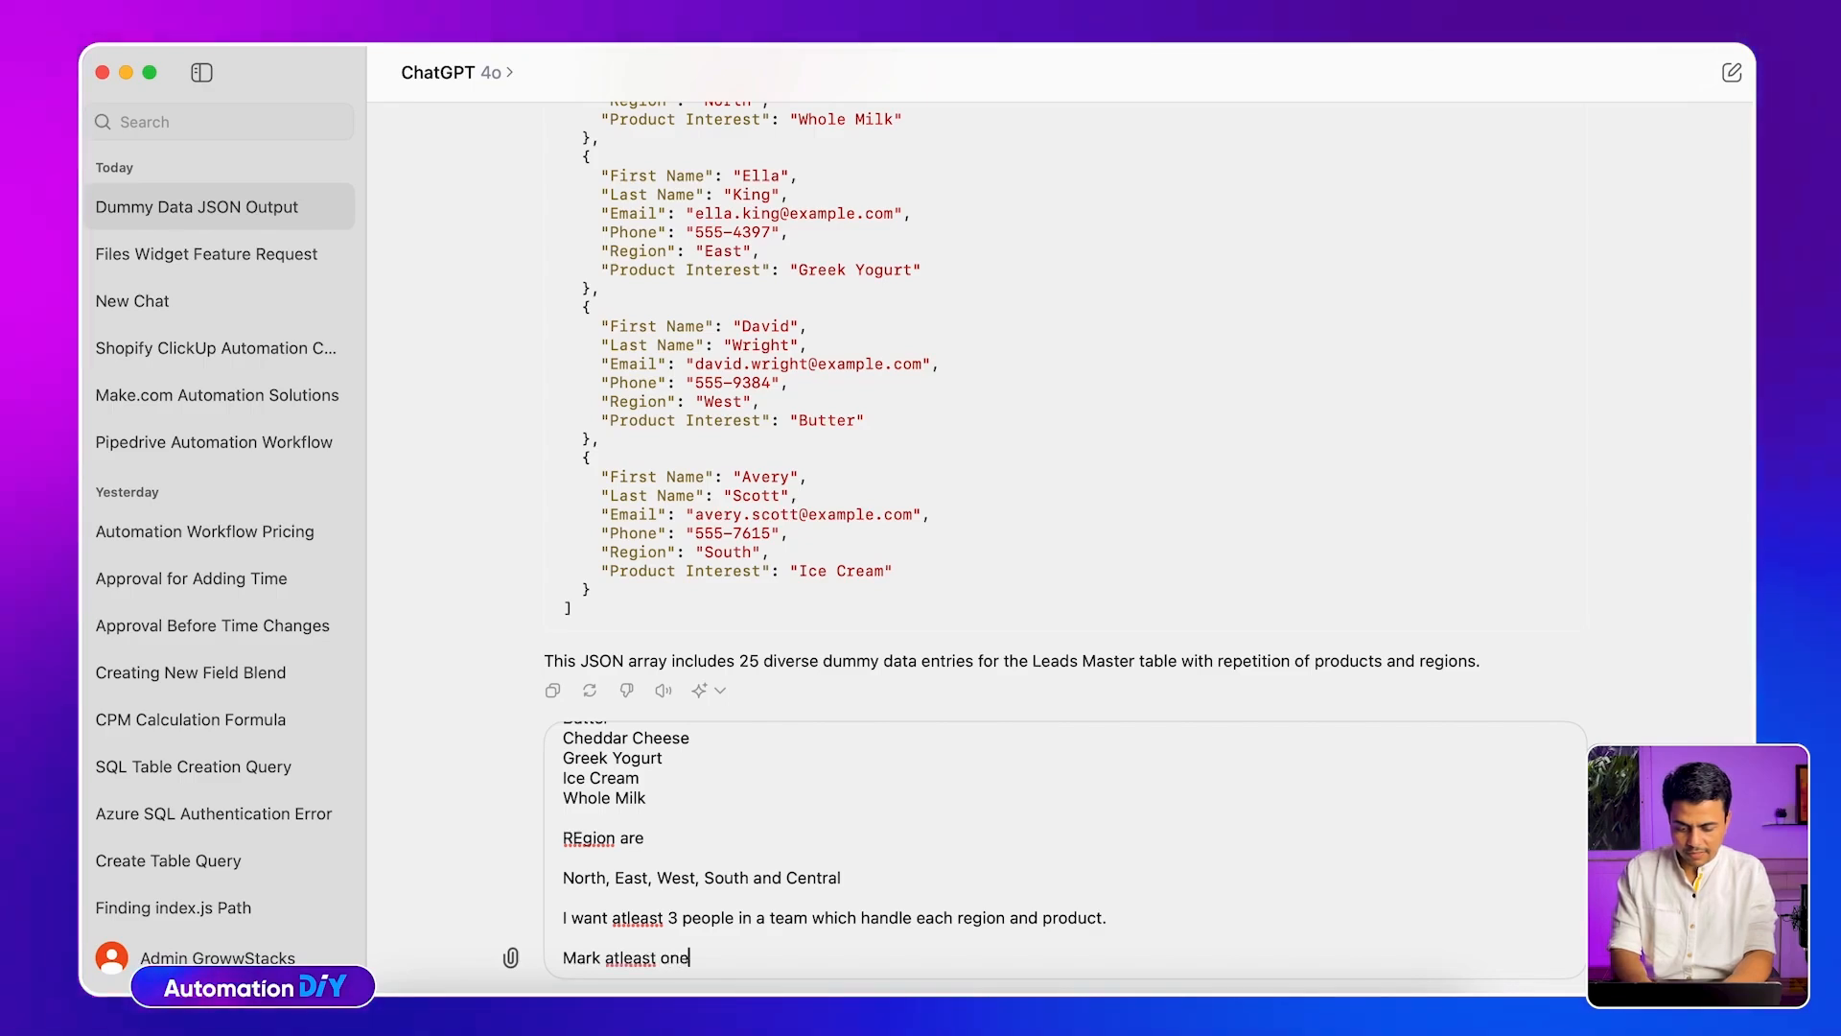
pyautogui.write(' sales pe')
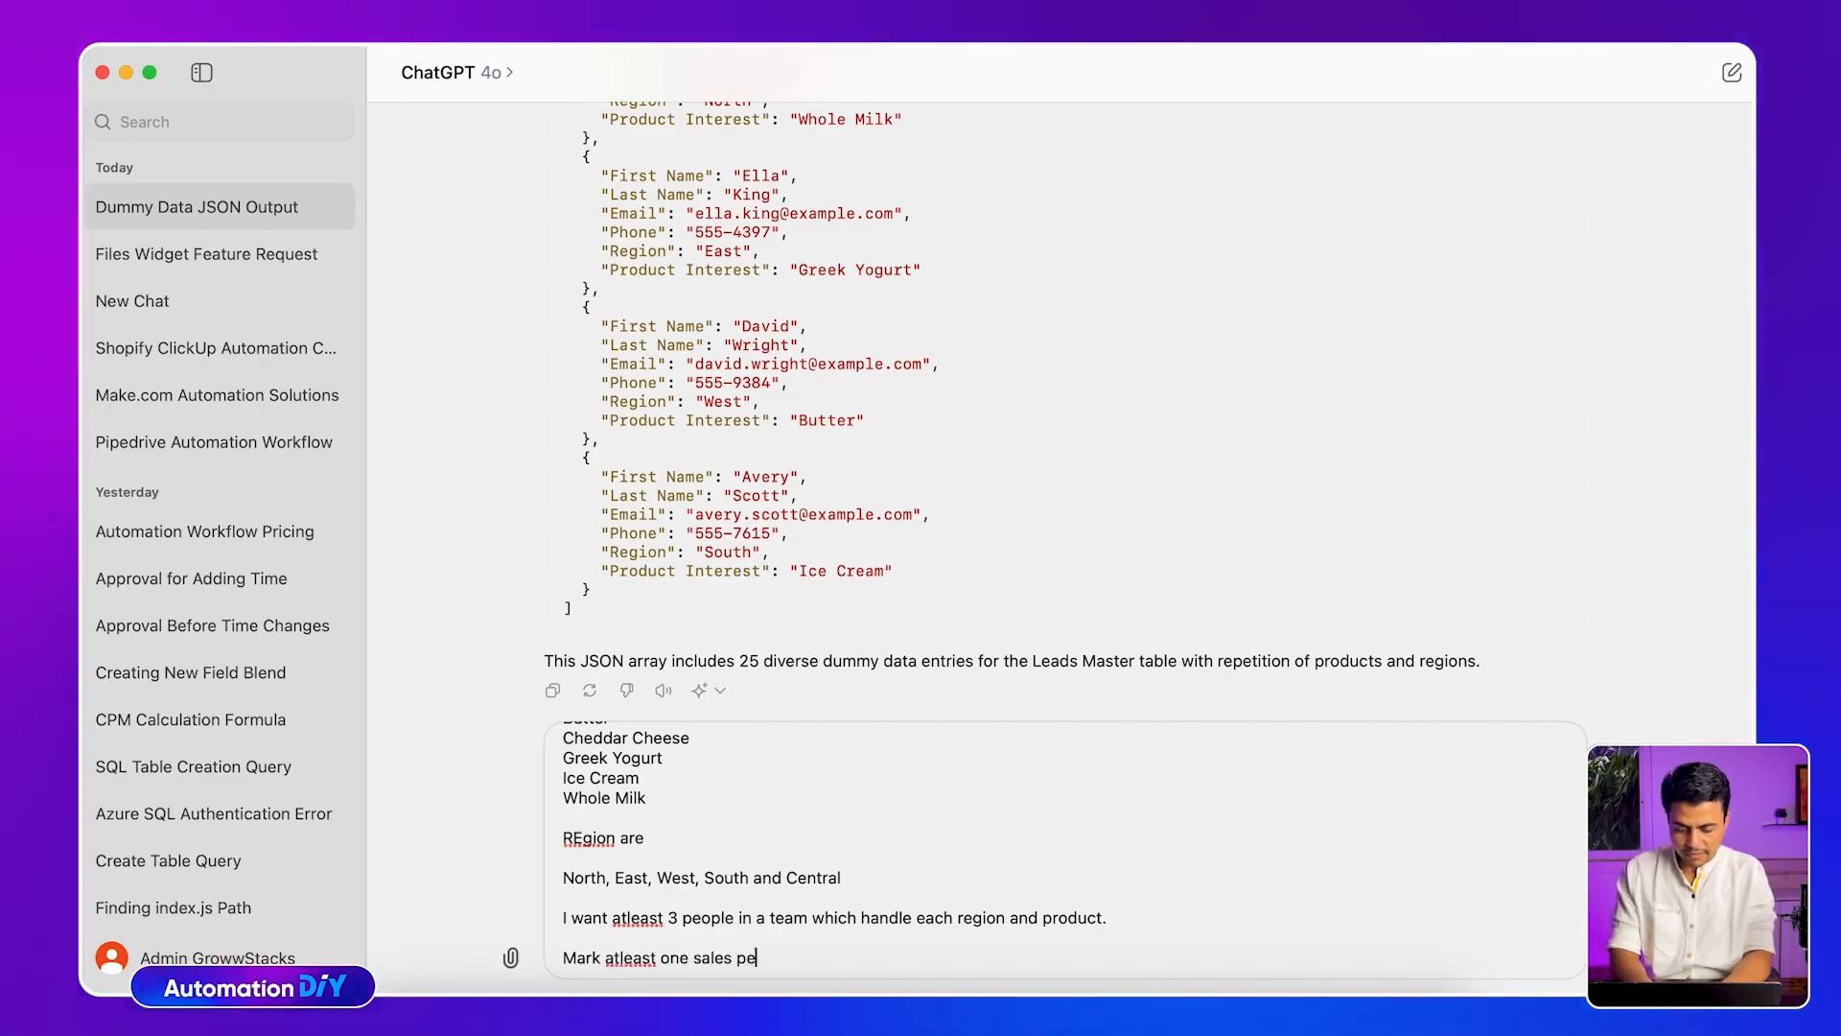
pyautogui.write('rson from each')
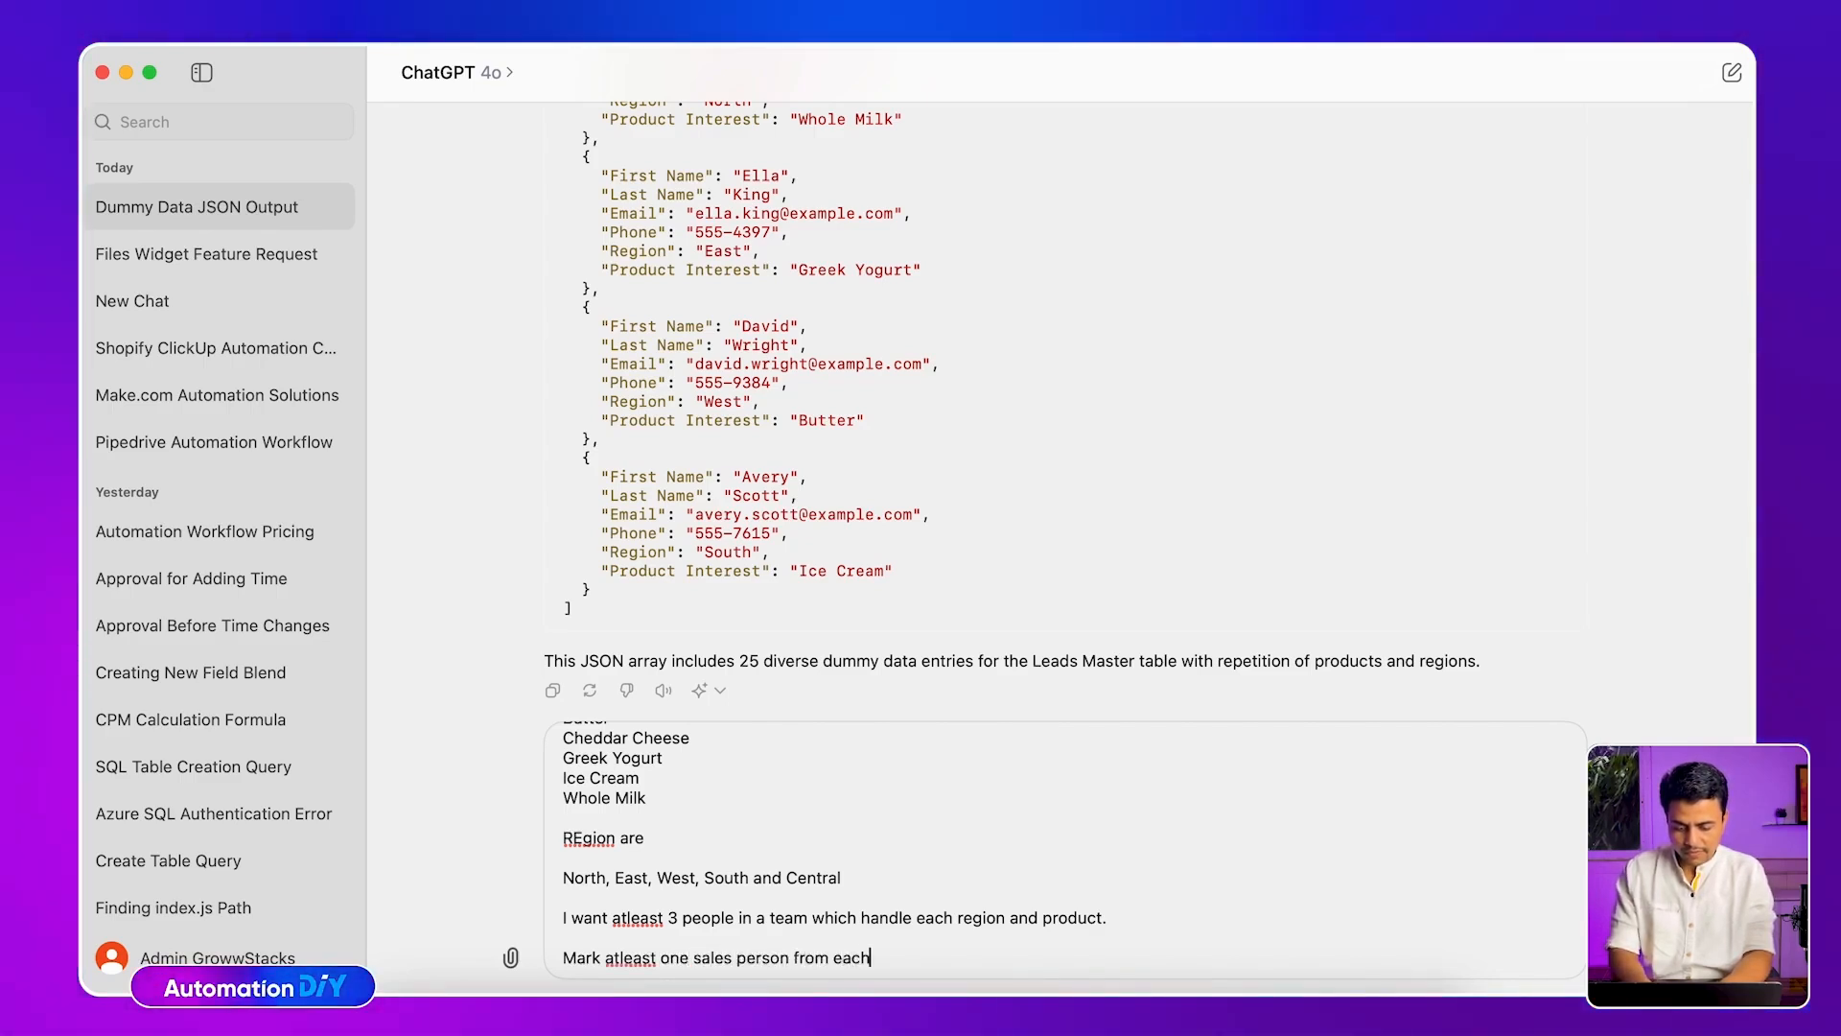
pyautogui.write(' team as ')
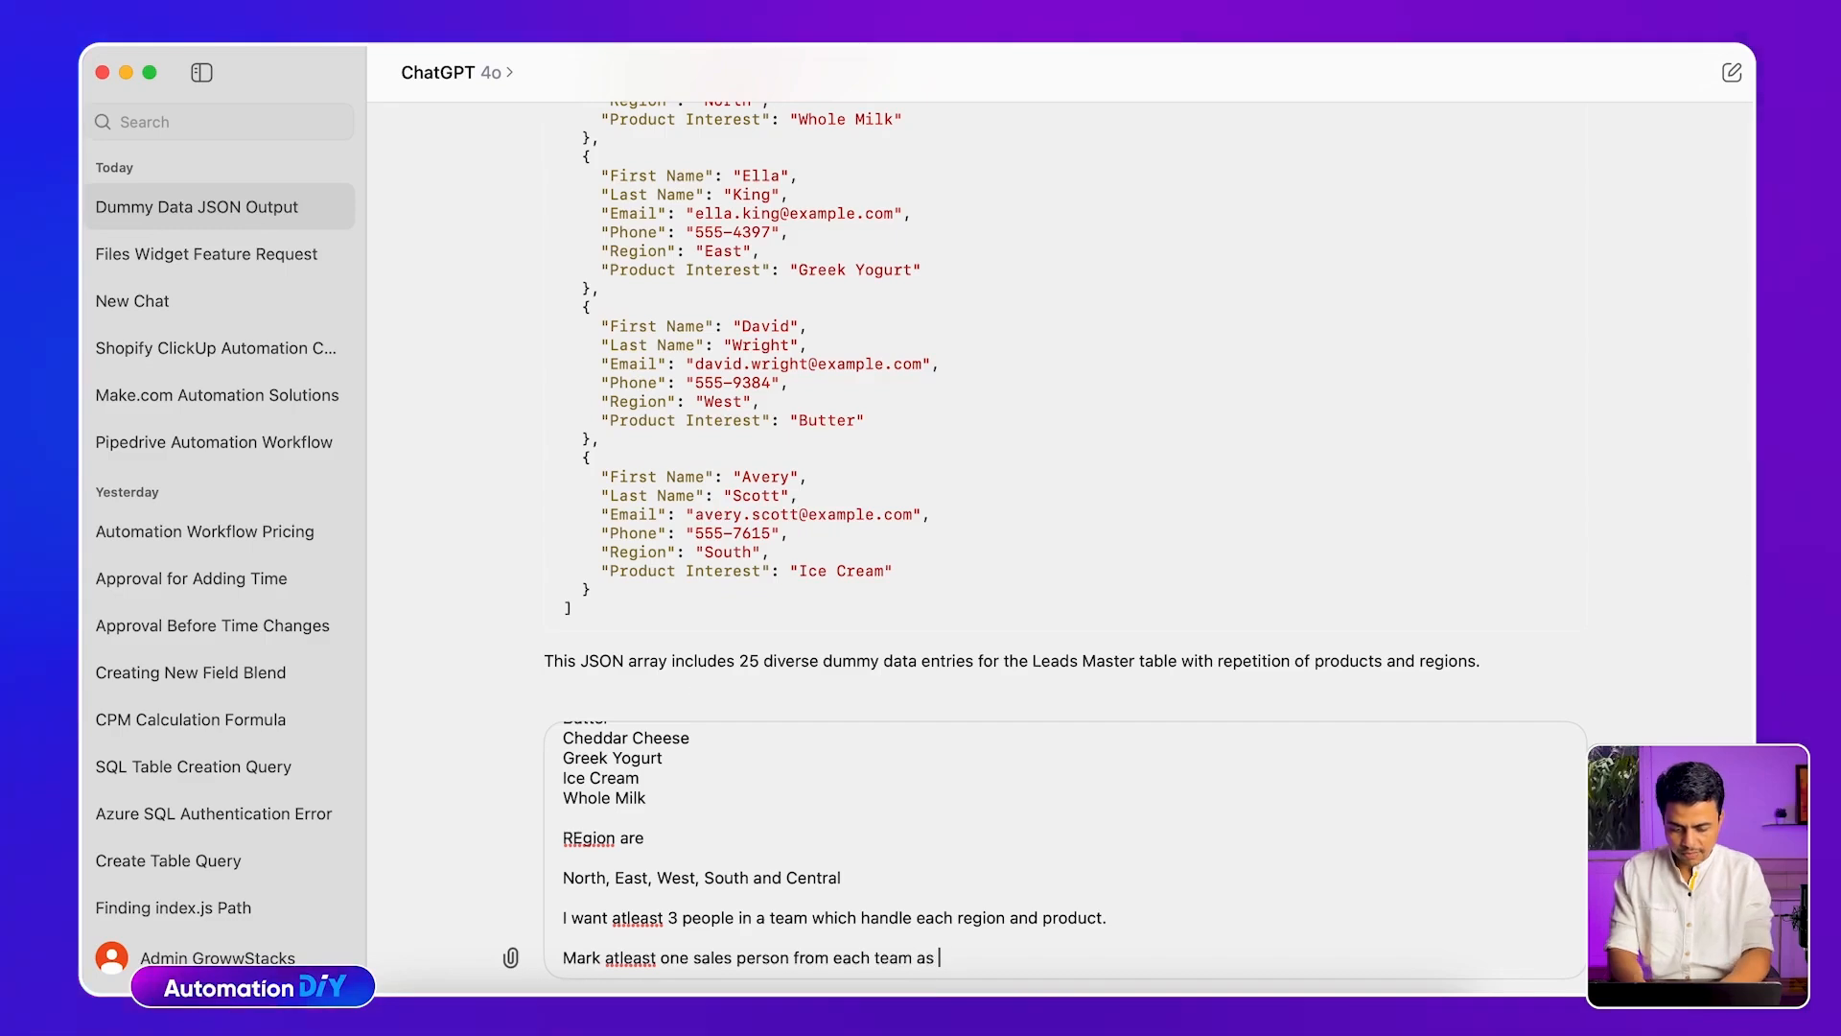
pyautogui.write('Working Today = No')
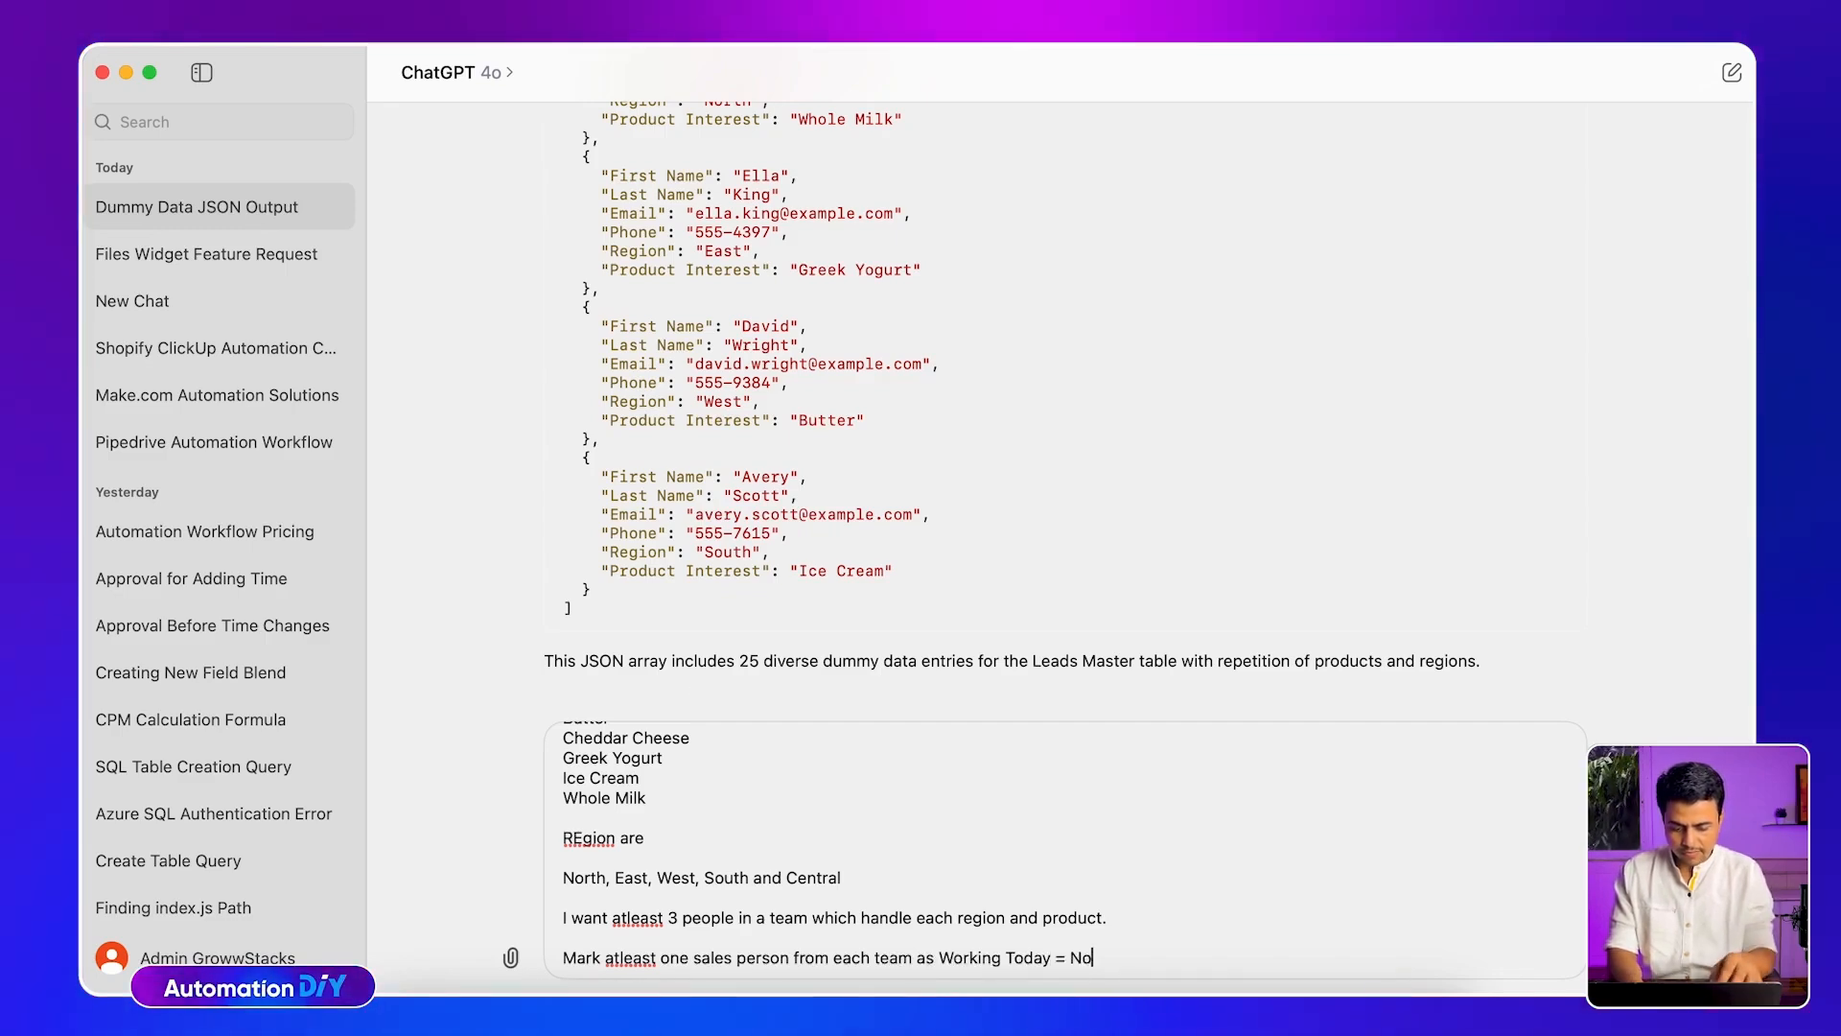
# Reword the team-size line to "Create atleast 3 sales people in each team which handle each region and product." and send the prompt
pyautogui.click(564, 917)
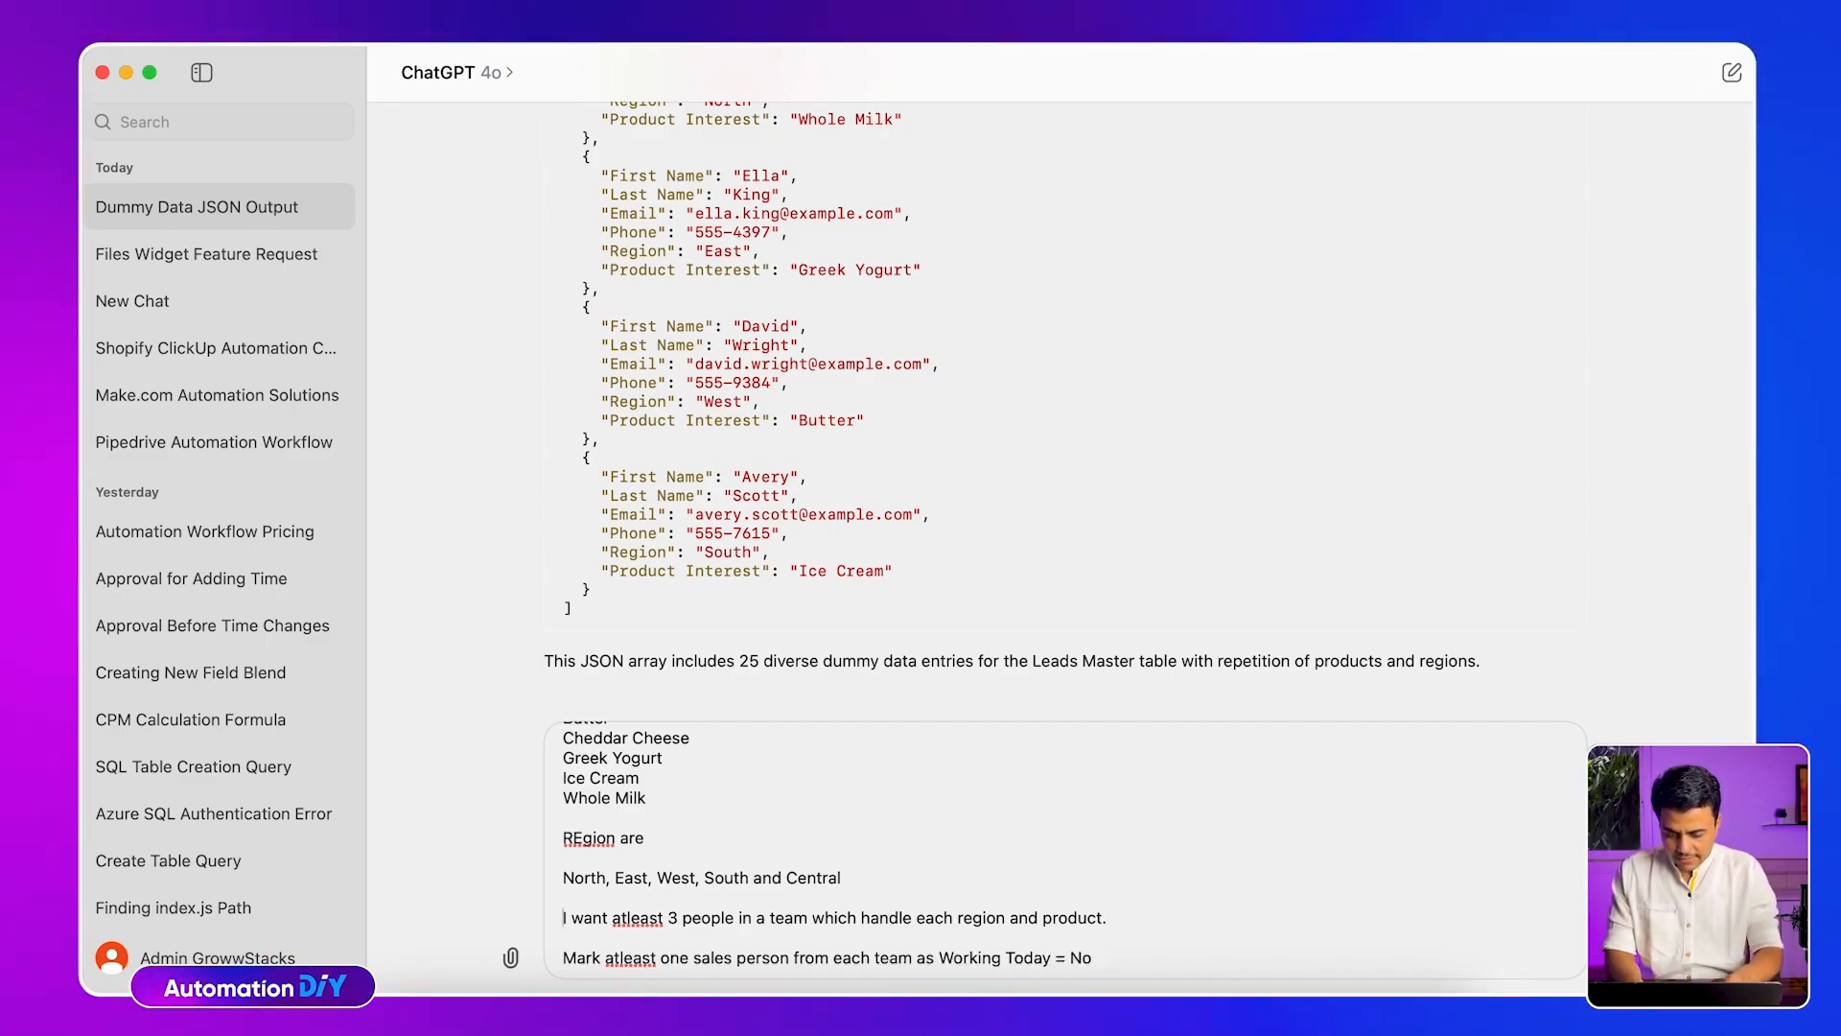
pyautogui.write('Create')
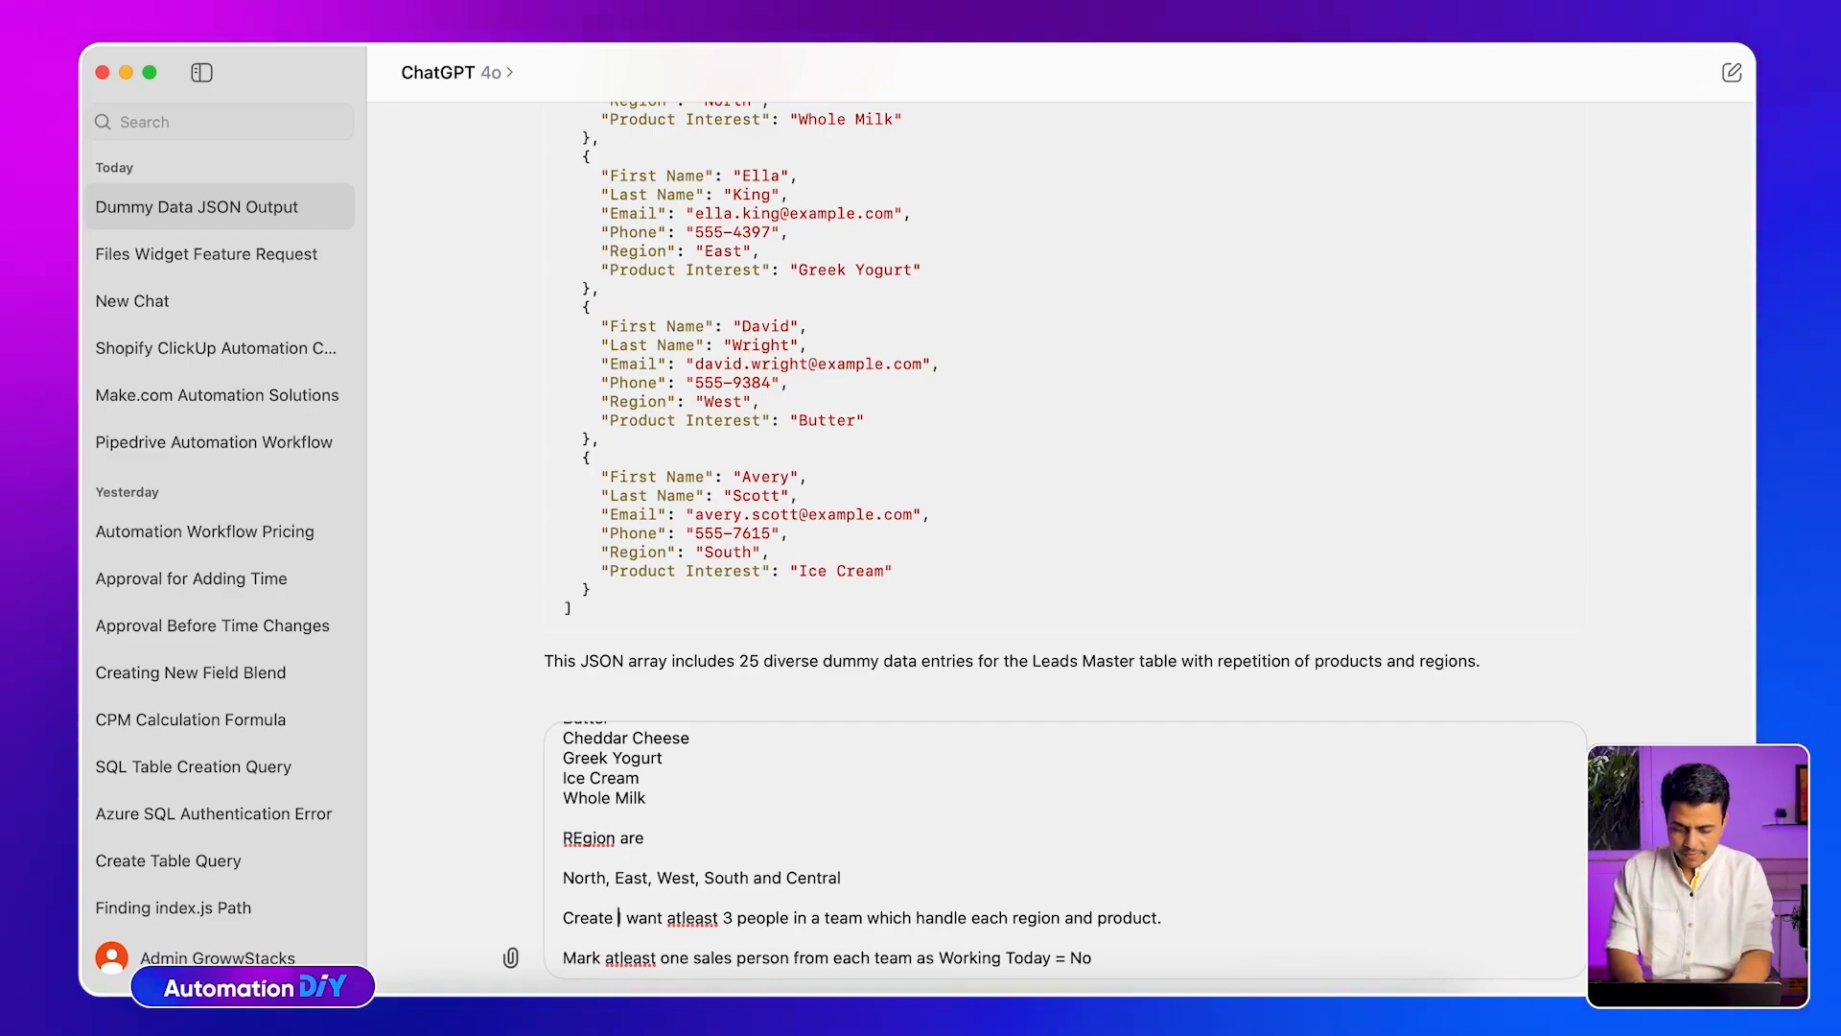
pyautogui.hotkey('alt', 'shift', 'Right')
pyautogui.hotkey('alt', 'shift', 'Right')
pyautogui.press('BackSpace')
pyautogui.press('BackSpace')
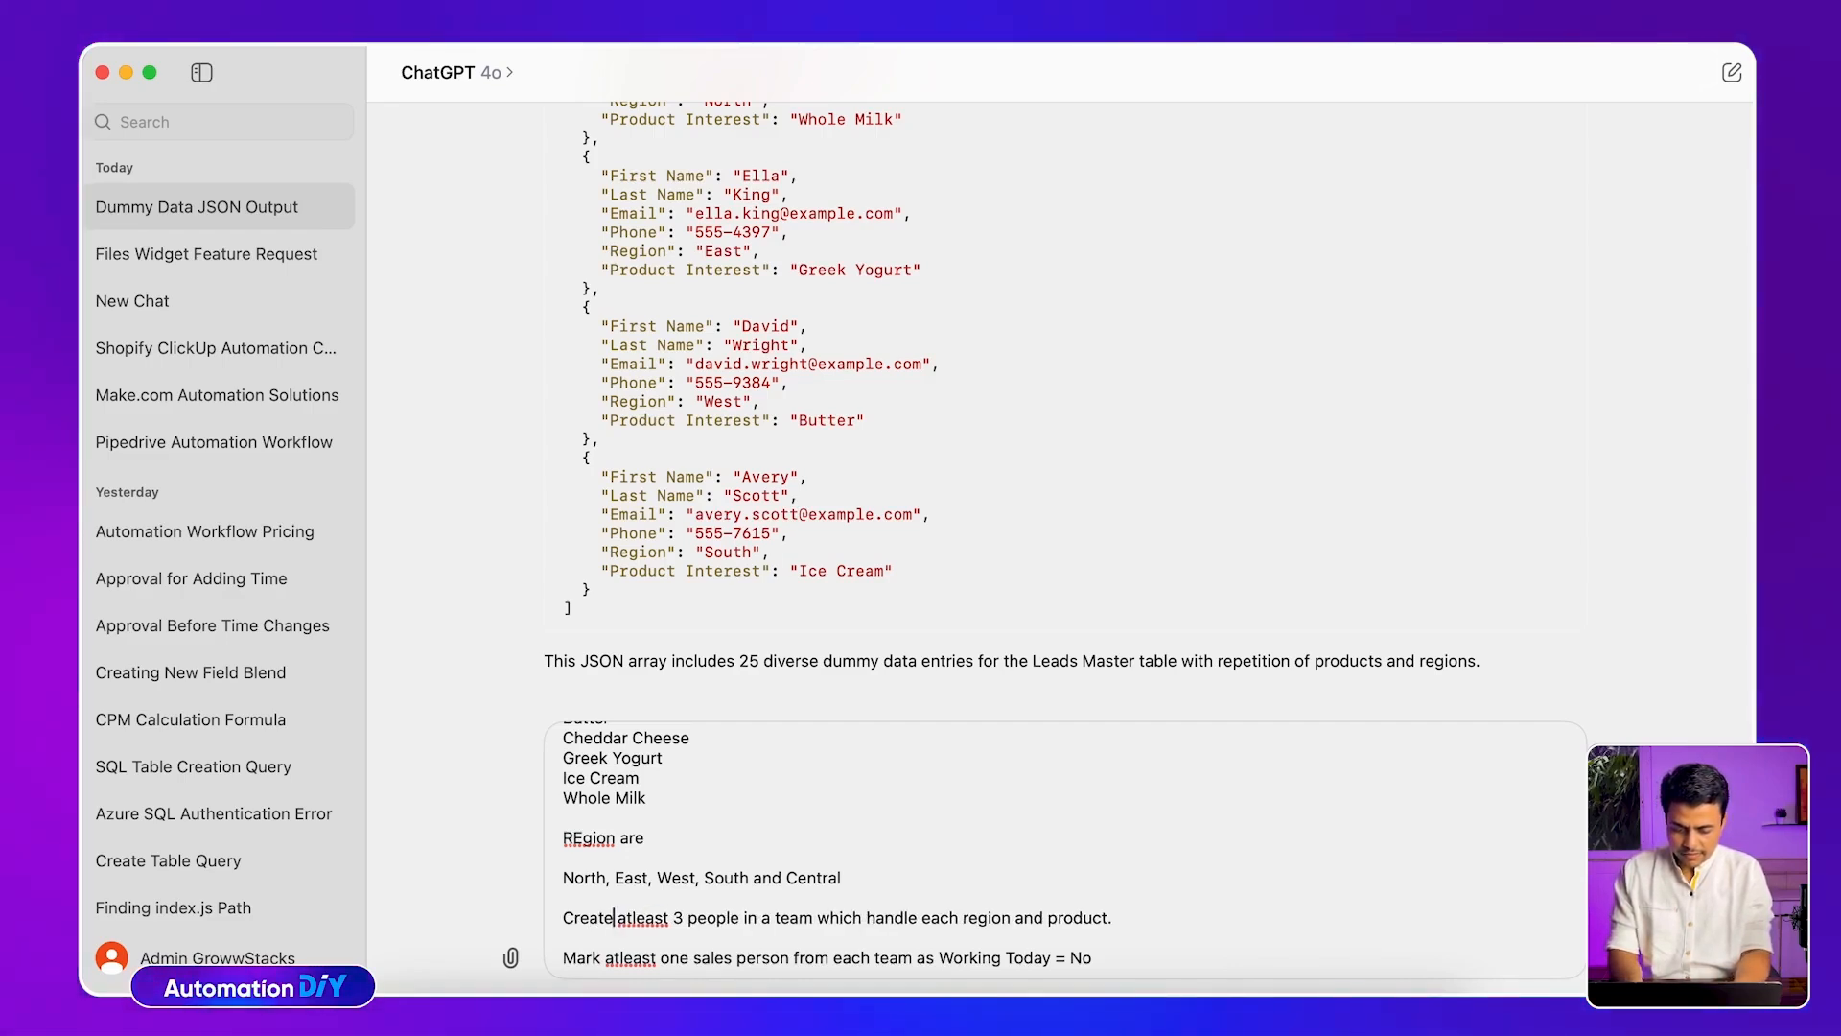
pyautogui.write('sales')
pyautogui.hotkey('alt', 'Right')
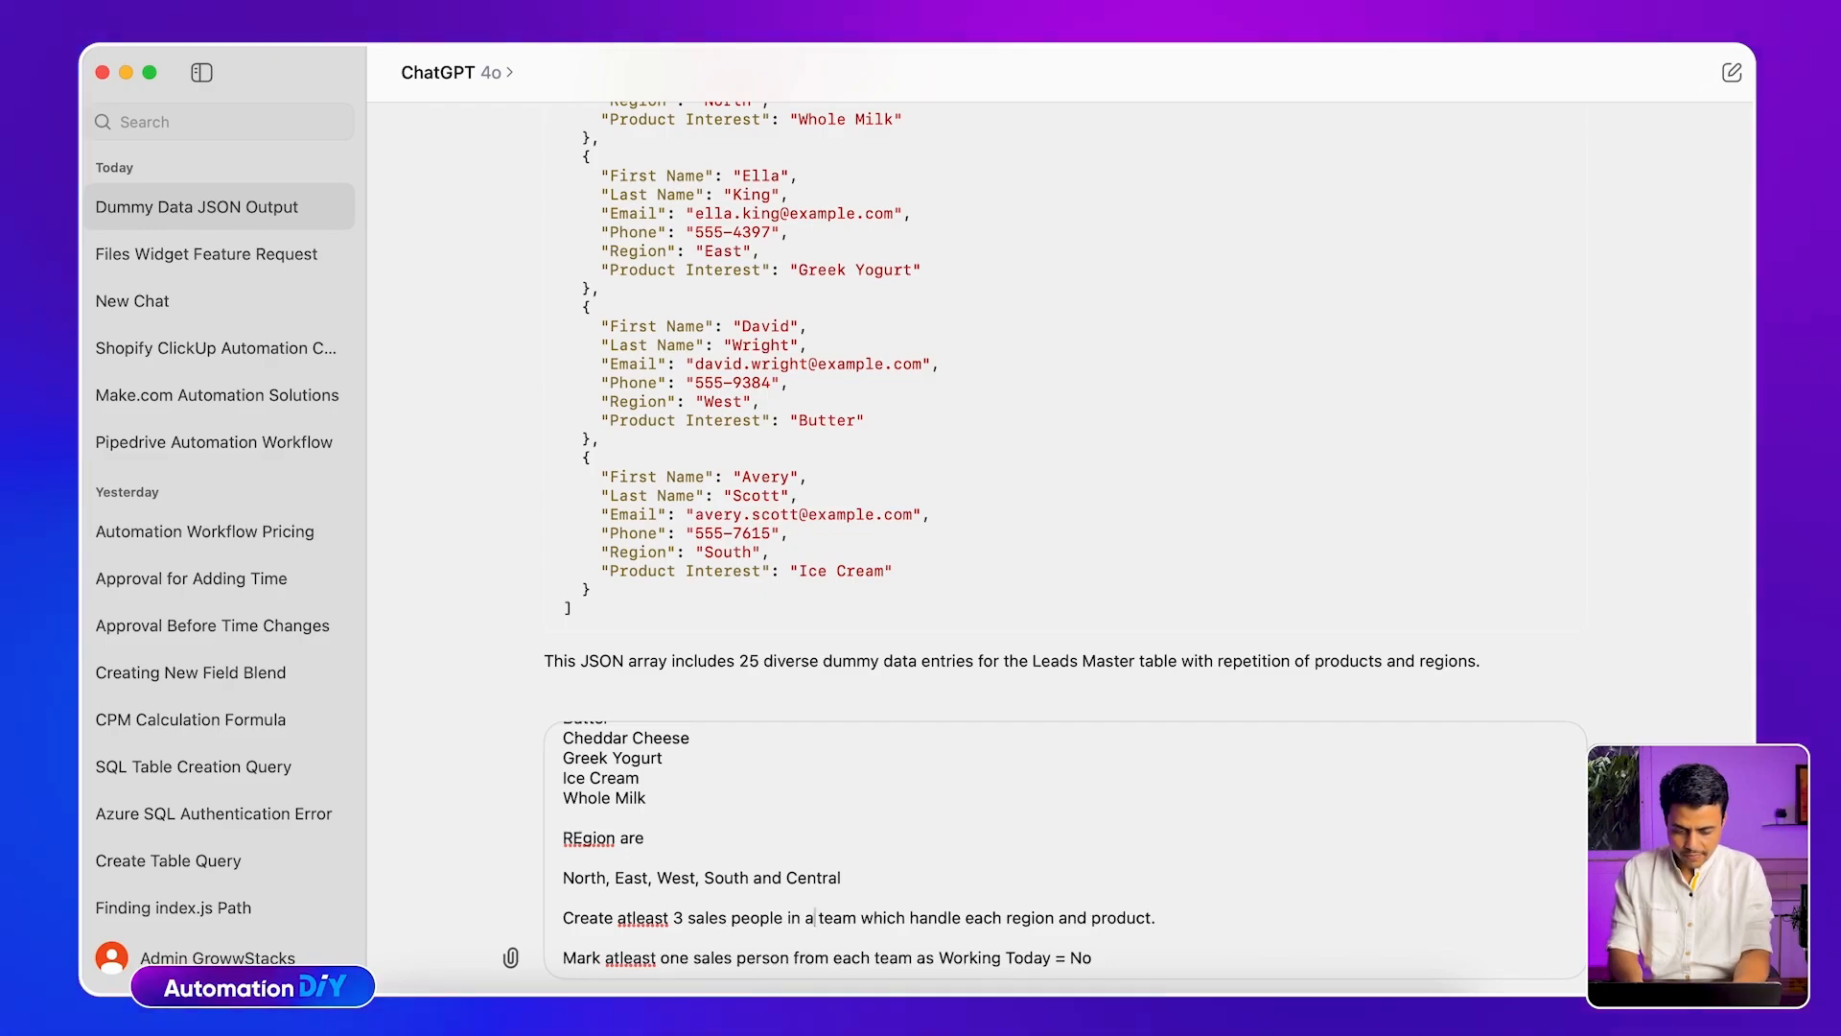
pyautogui.press('BackSpace')
pyautogui.write('each')
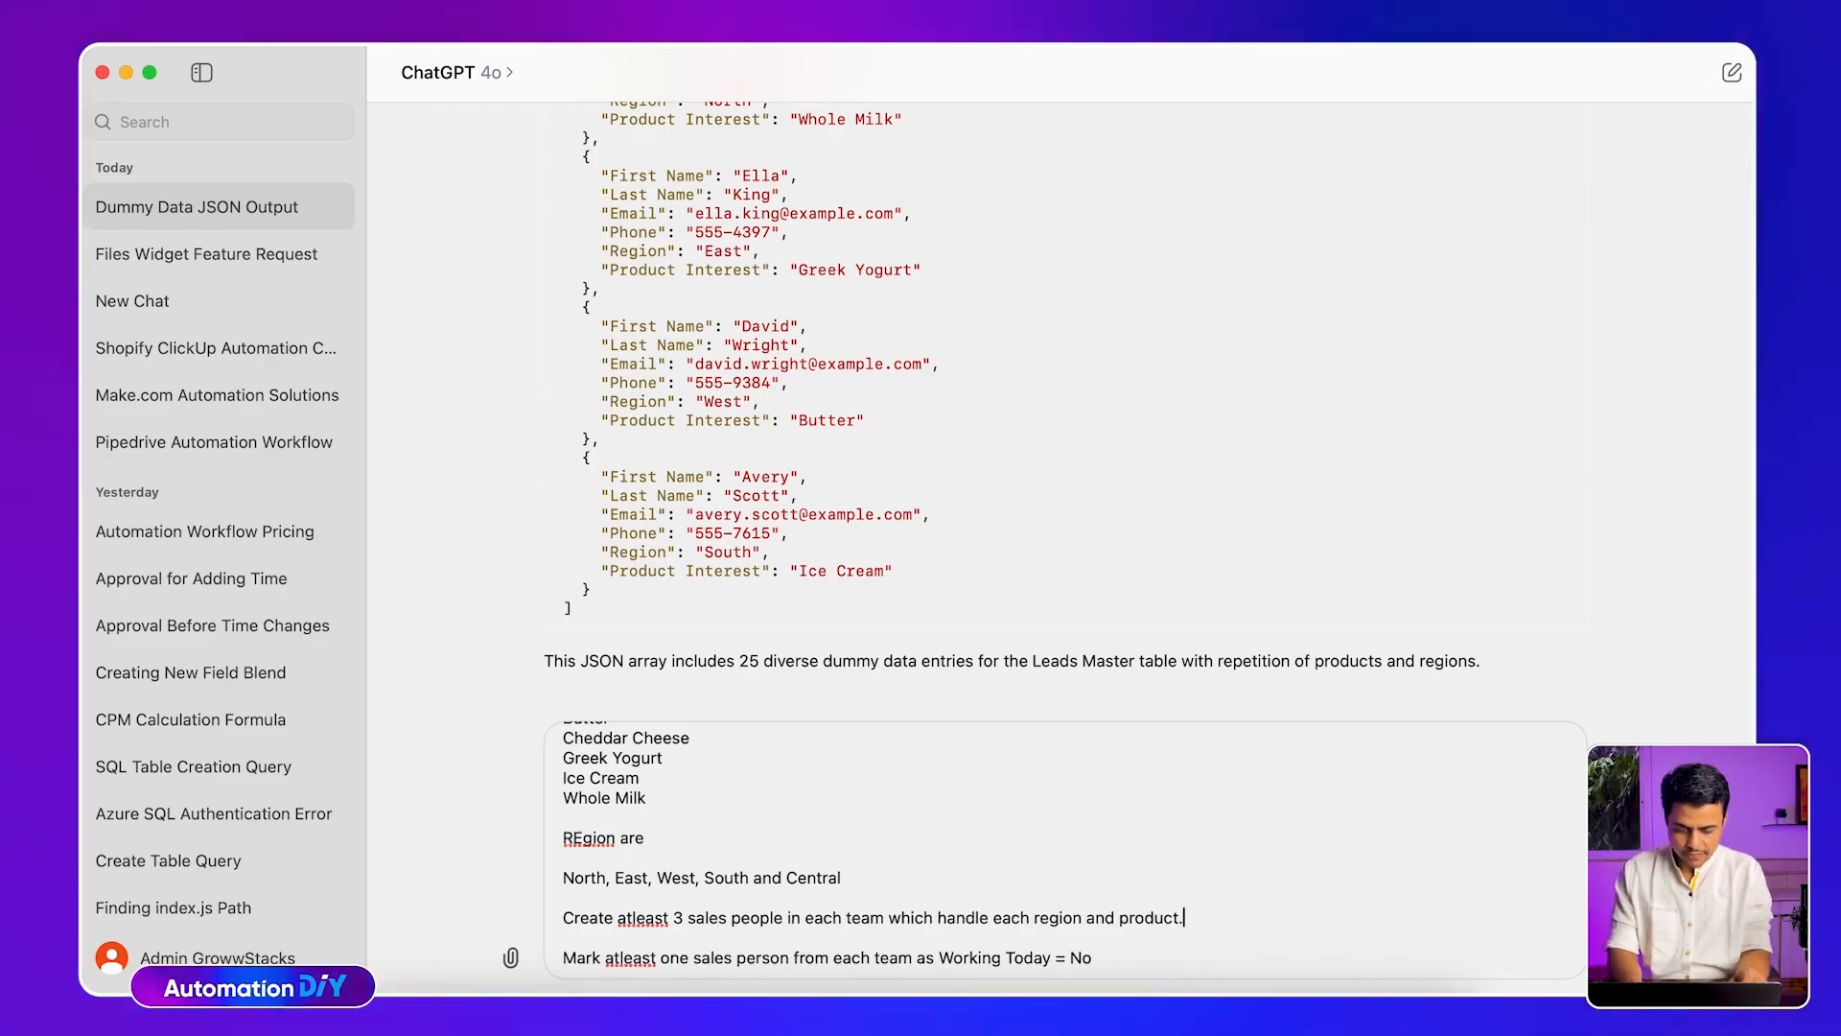
pyautogui.press('Return')
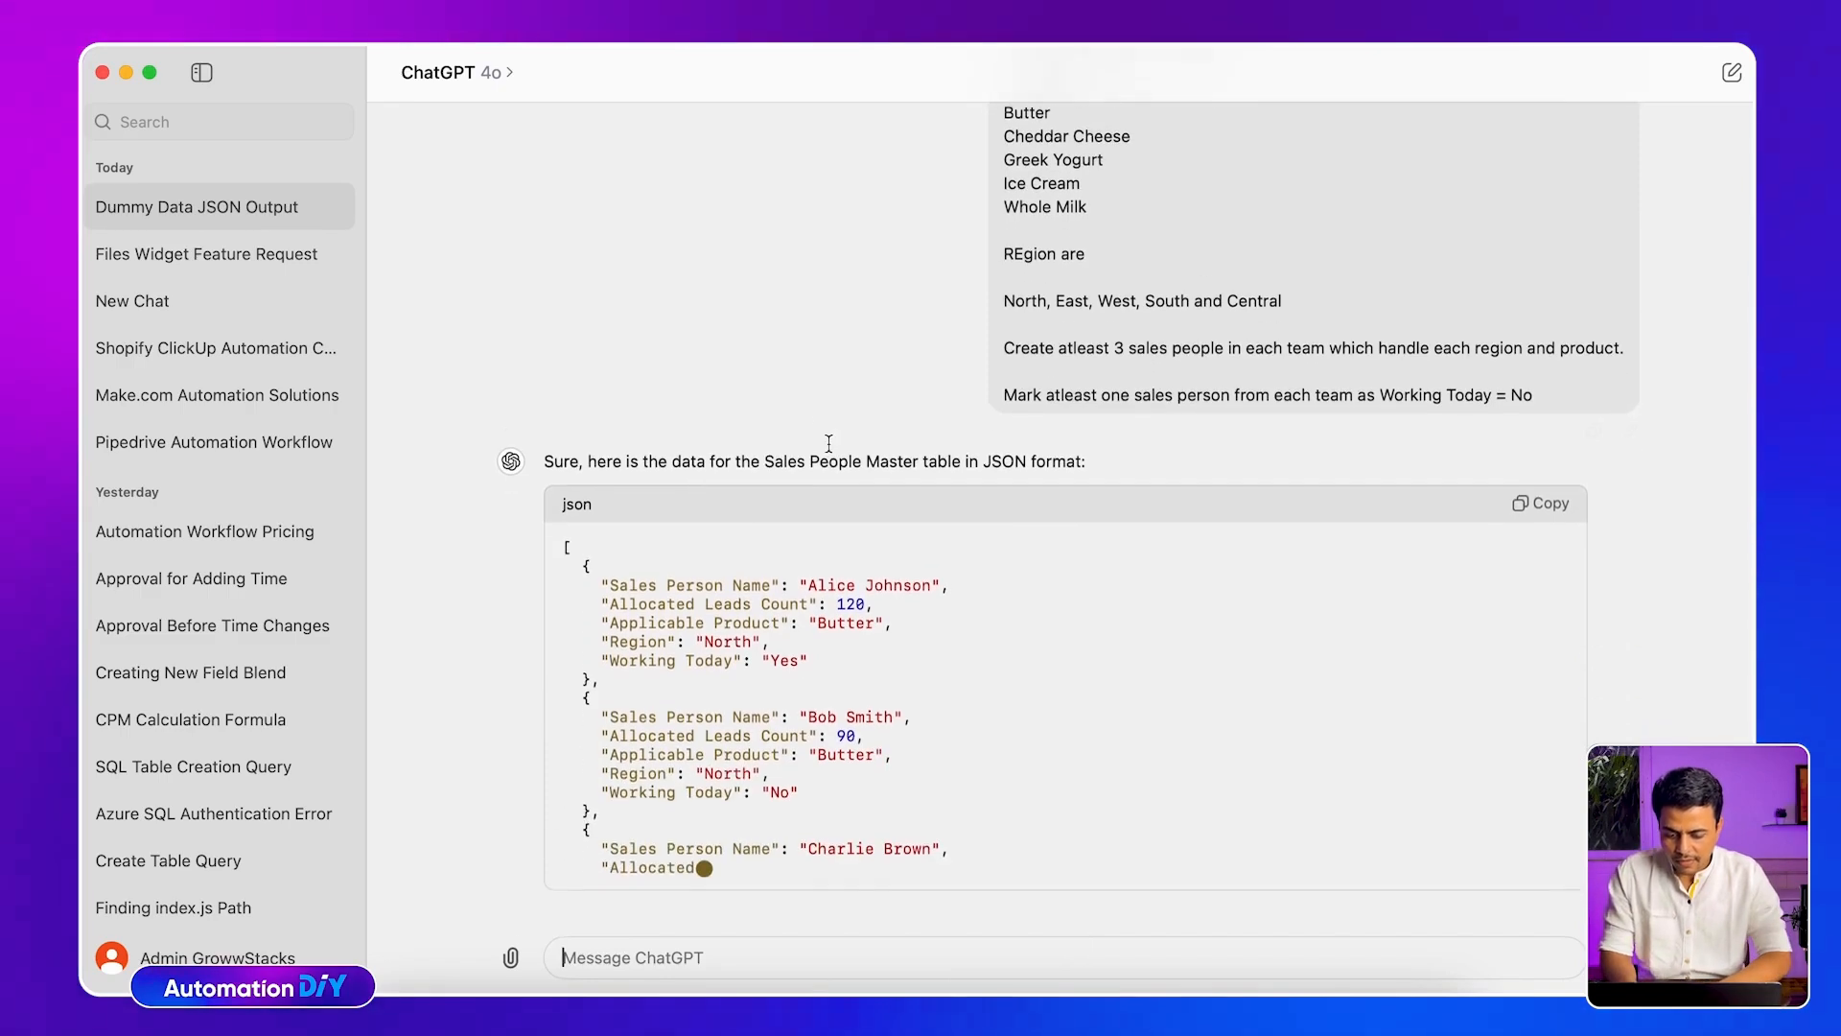
# Review the generated Sales People Master JSON and ask ChatGPT to give this data in a table format
pyautogui.scroll(2, 660, 250)
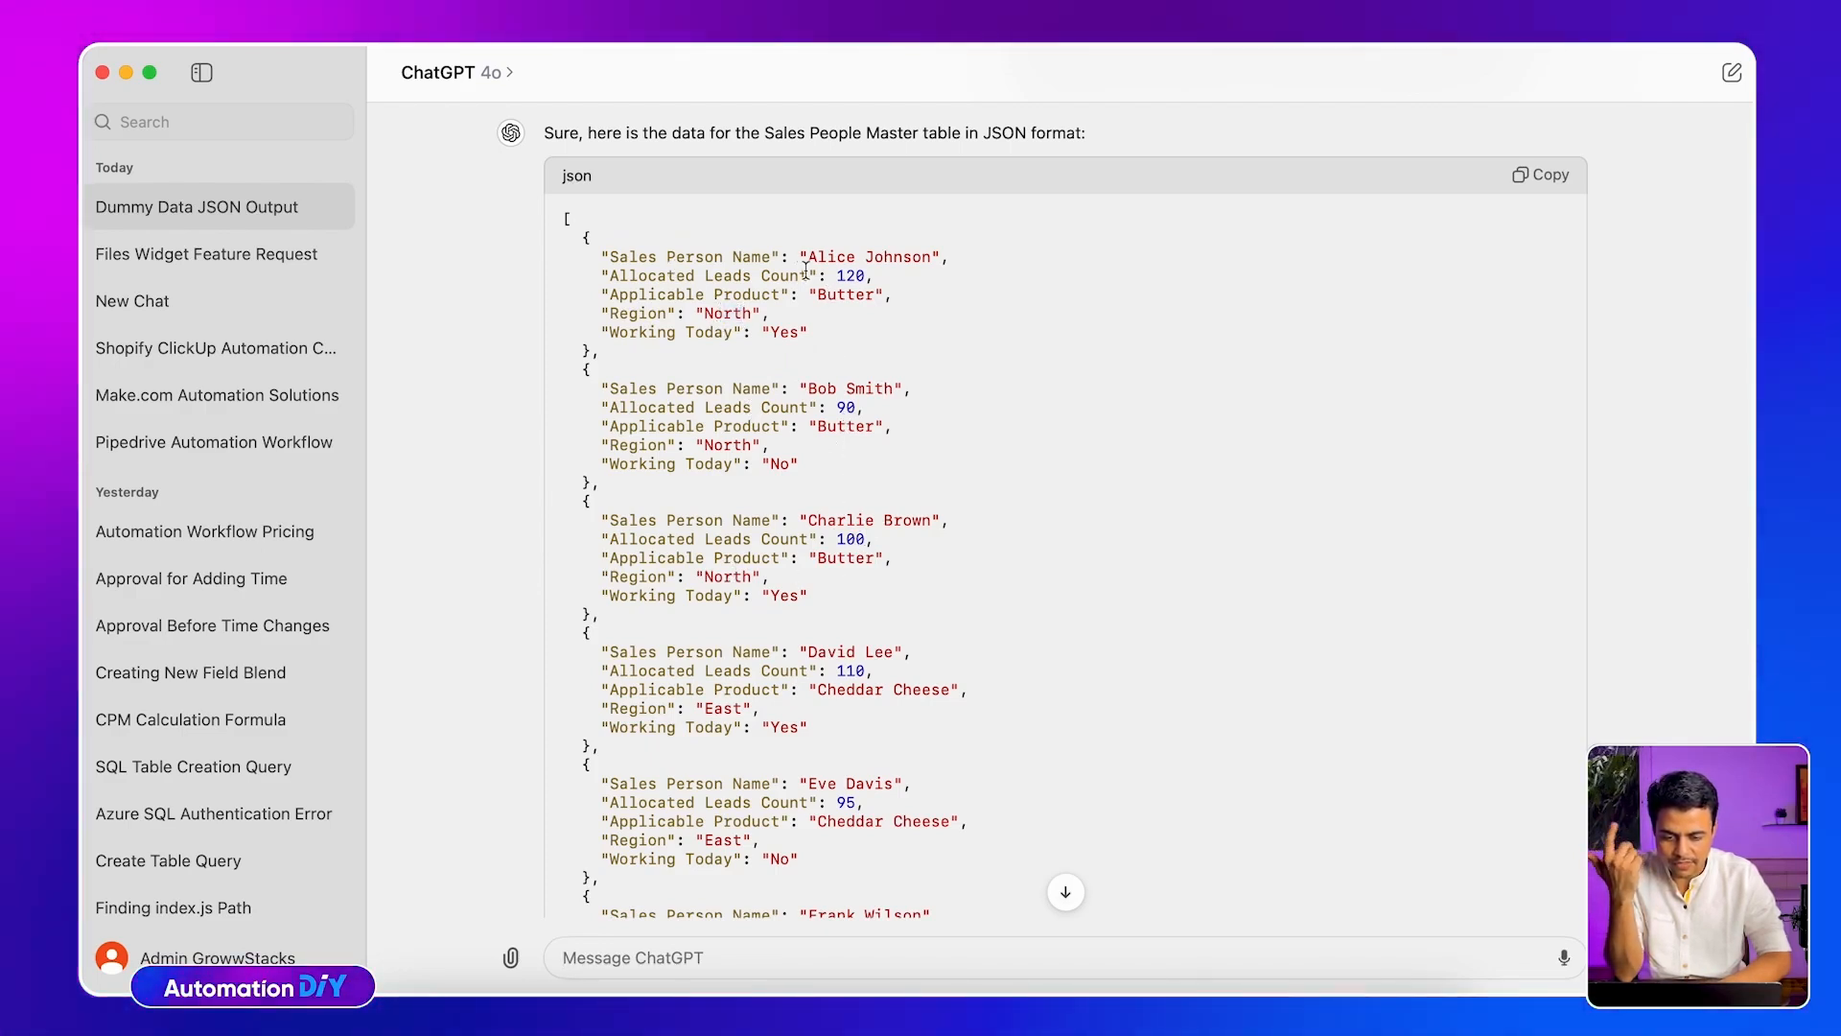
pyautogui.moveTo(618, 256); pyautogui.dragTo(794, 329)
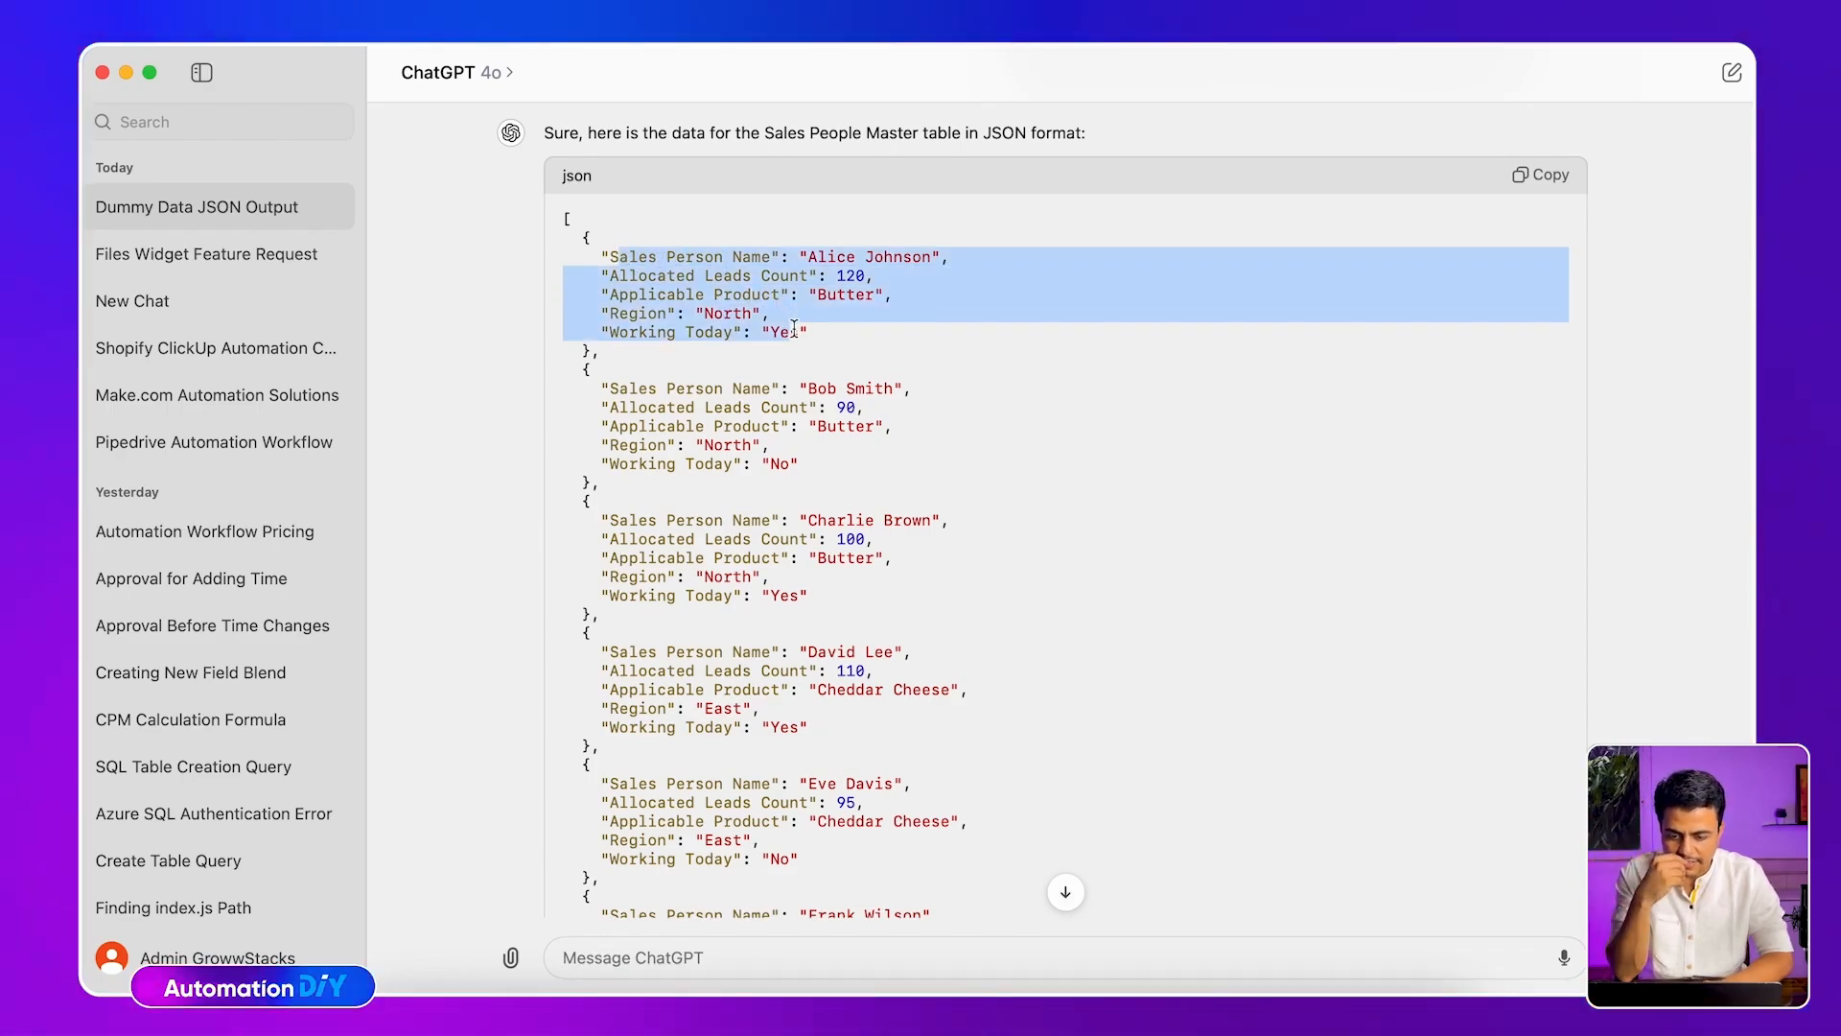
pyautogui.scroll(-15, 855, 567)
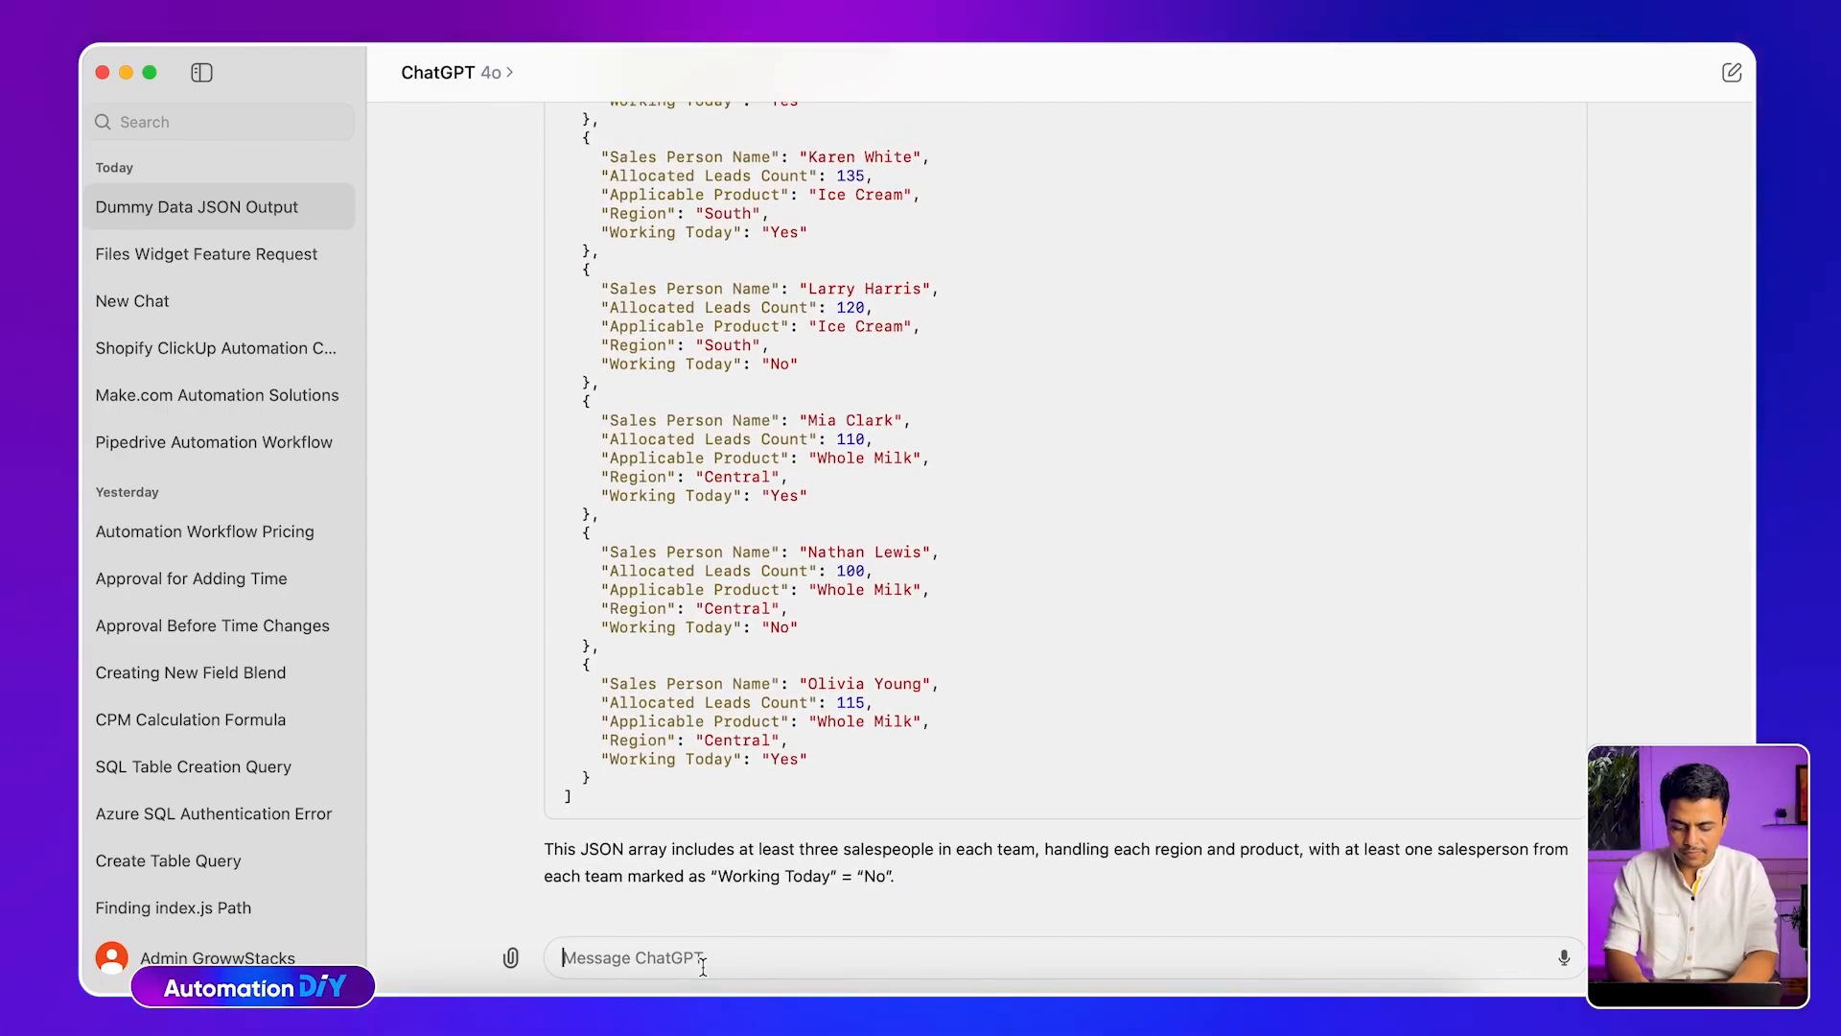
pyautogui.write('give this data into a ')
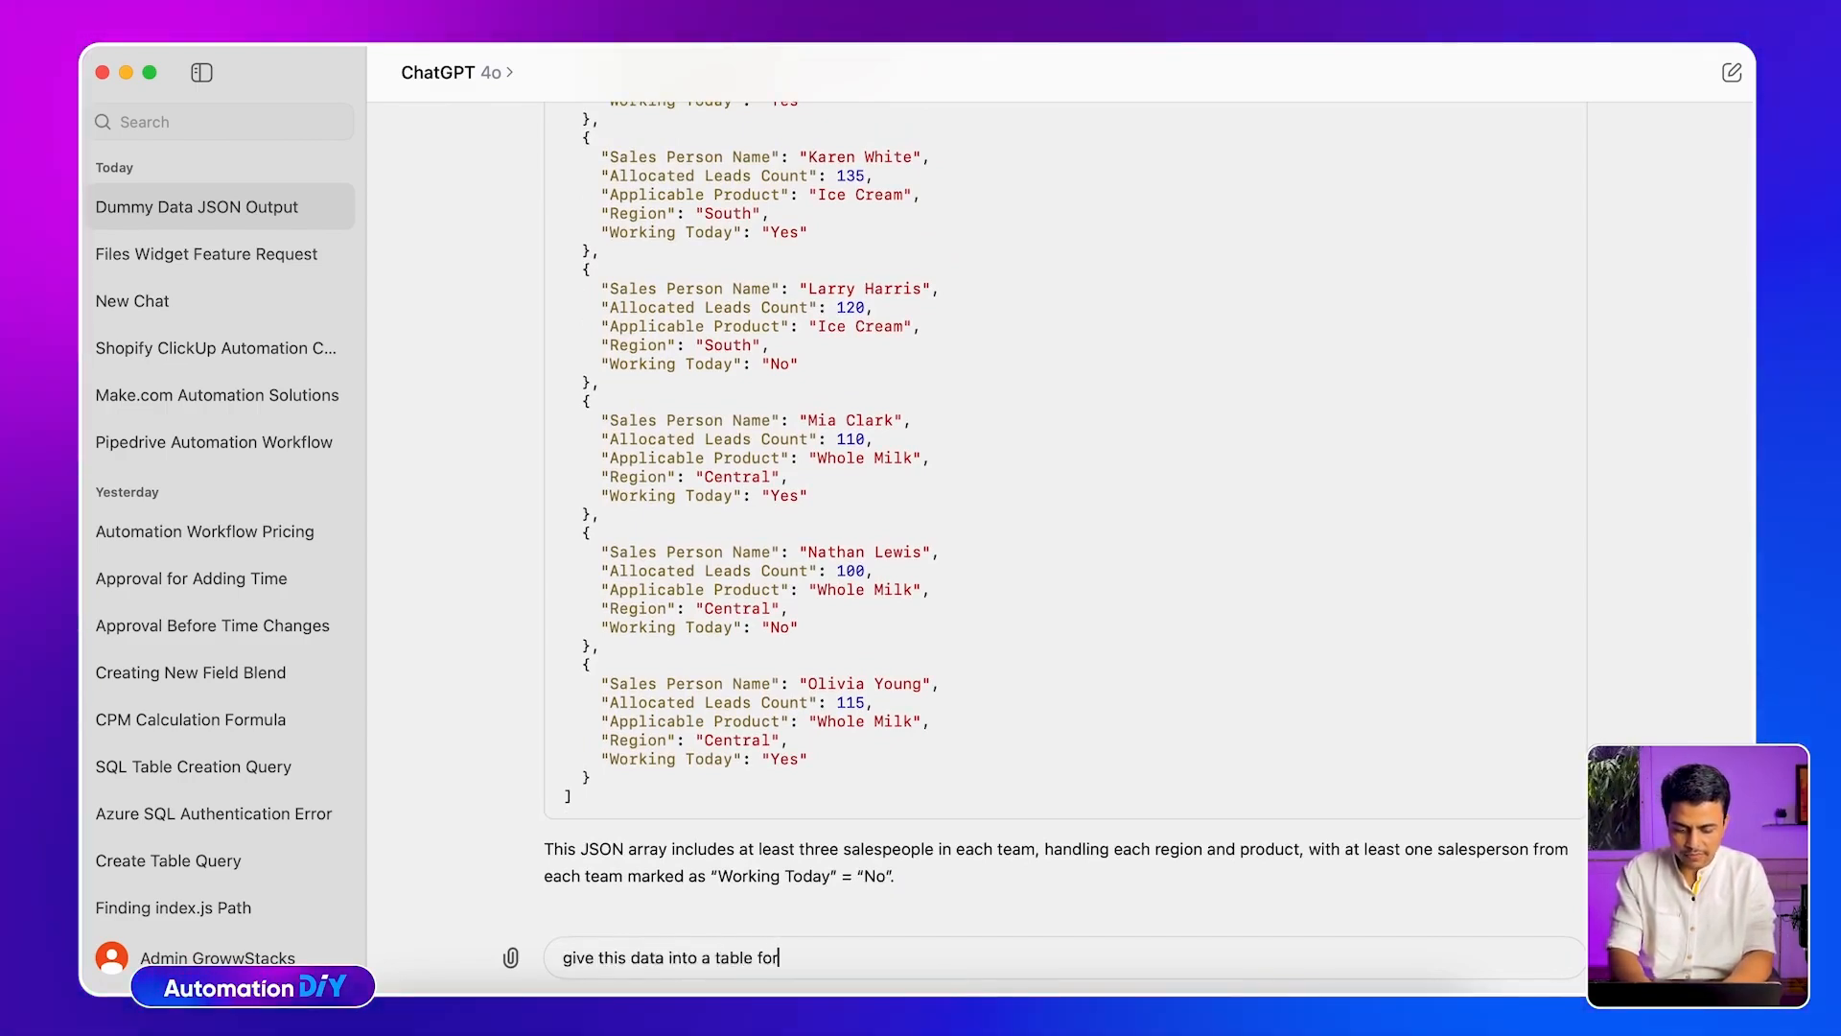
pyautogui.write('table for')
pyautogui.press('Return')
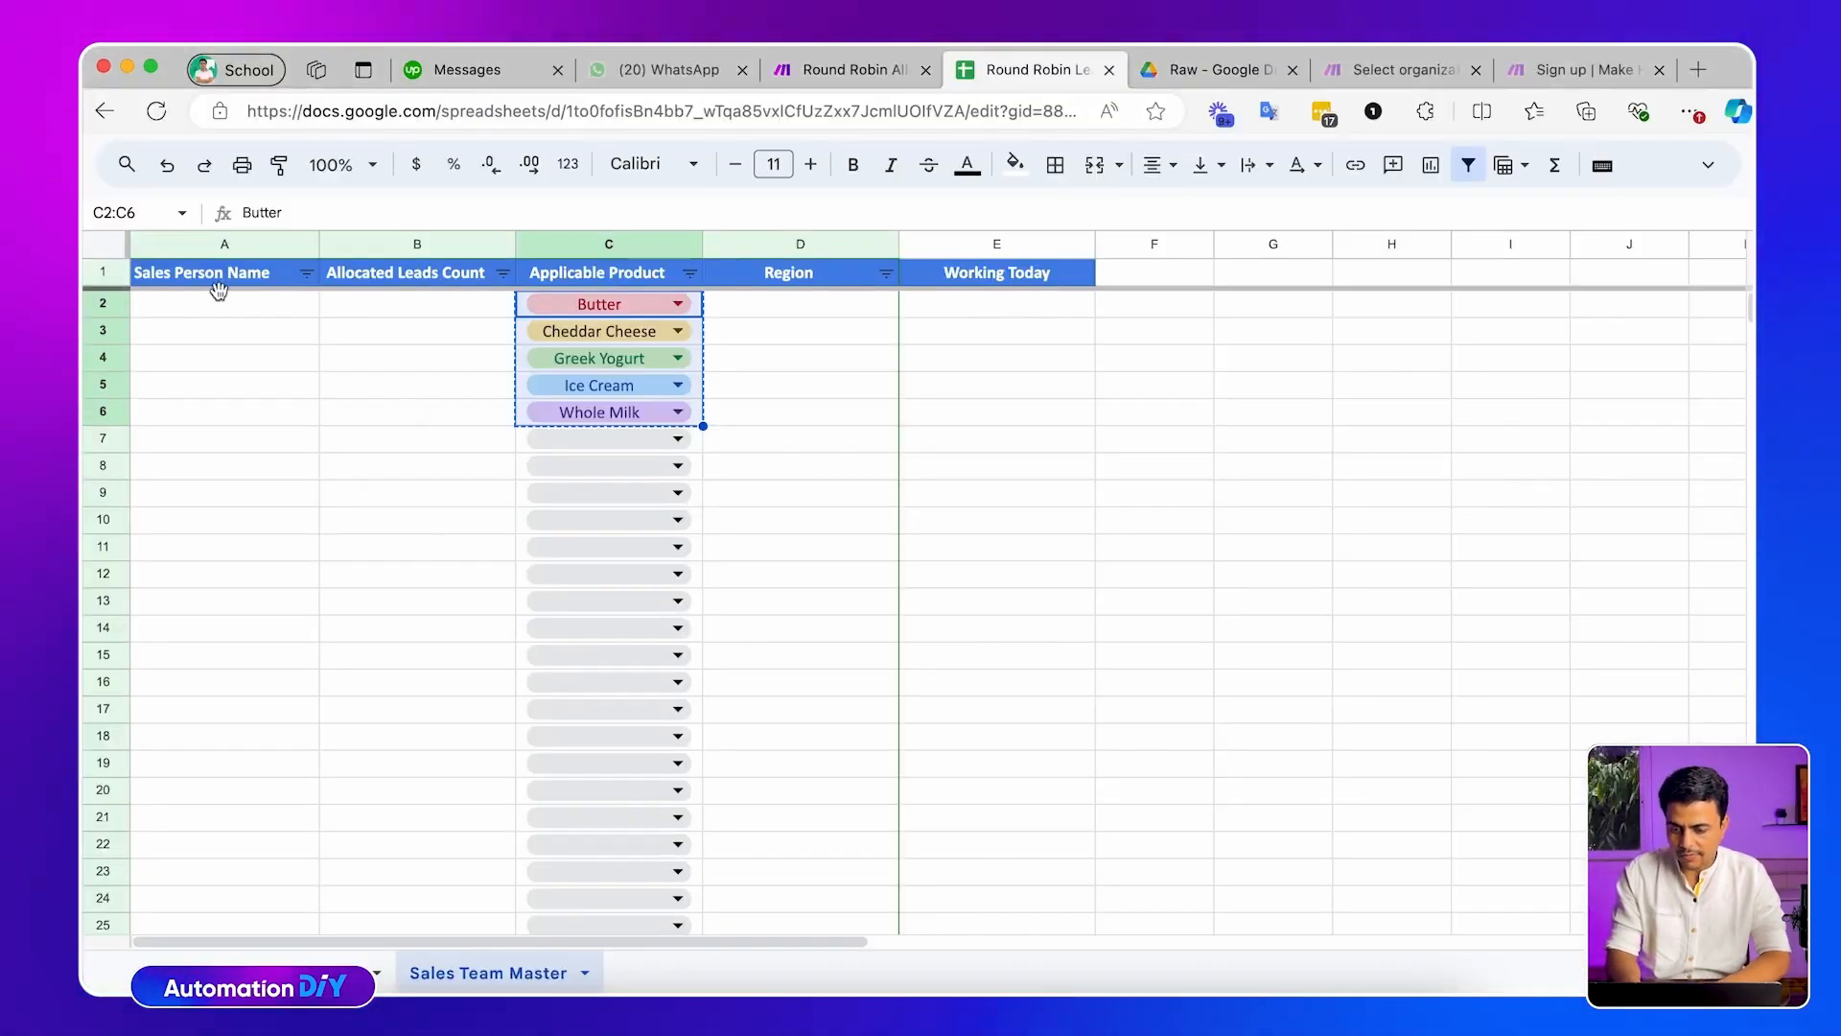
# Switch to the Google Sheets Sales Team Master and paste the copied ChatGPT table starting at cell A4
pyautogui.click(207, 307)
pyautogui.click(207, 349)
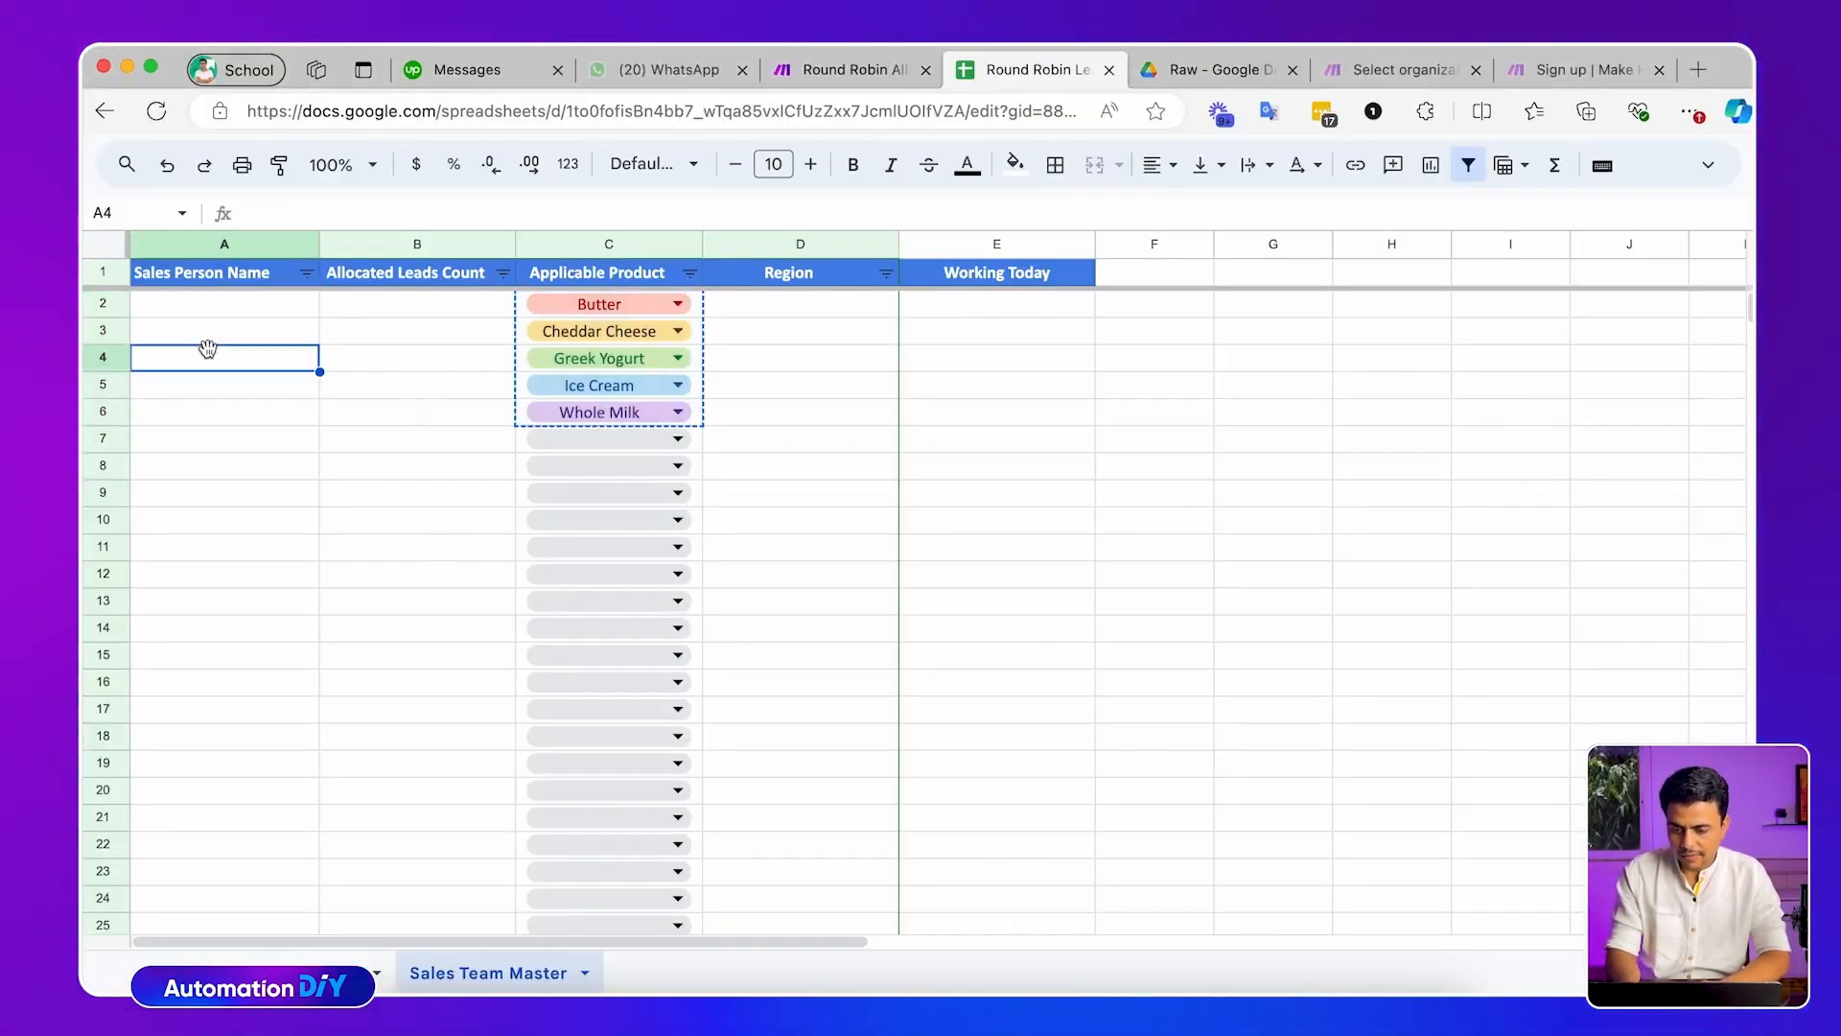
pyautogui.press('super+v')
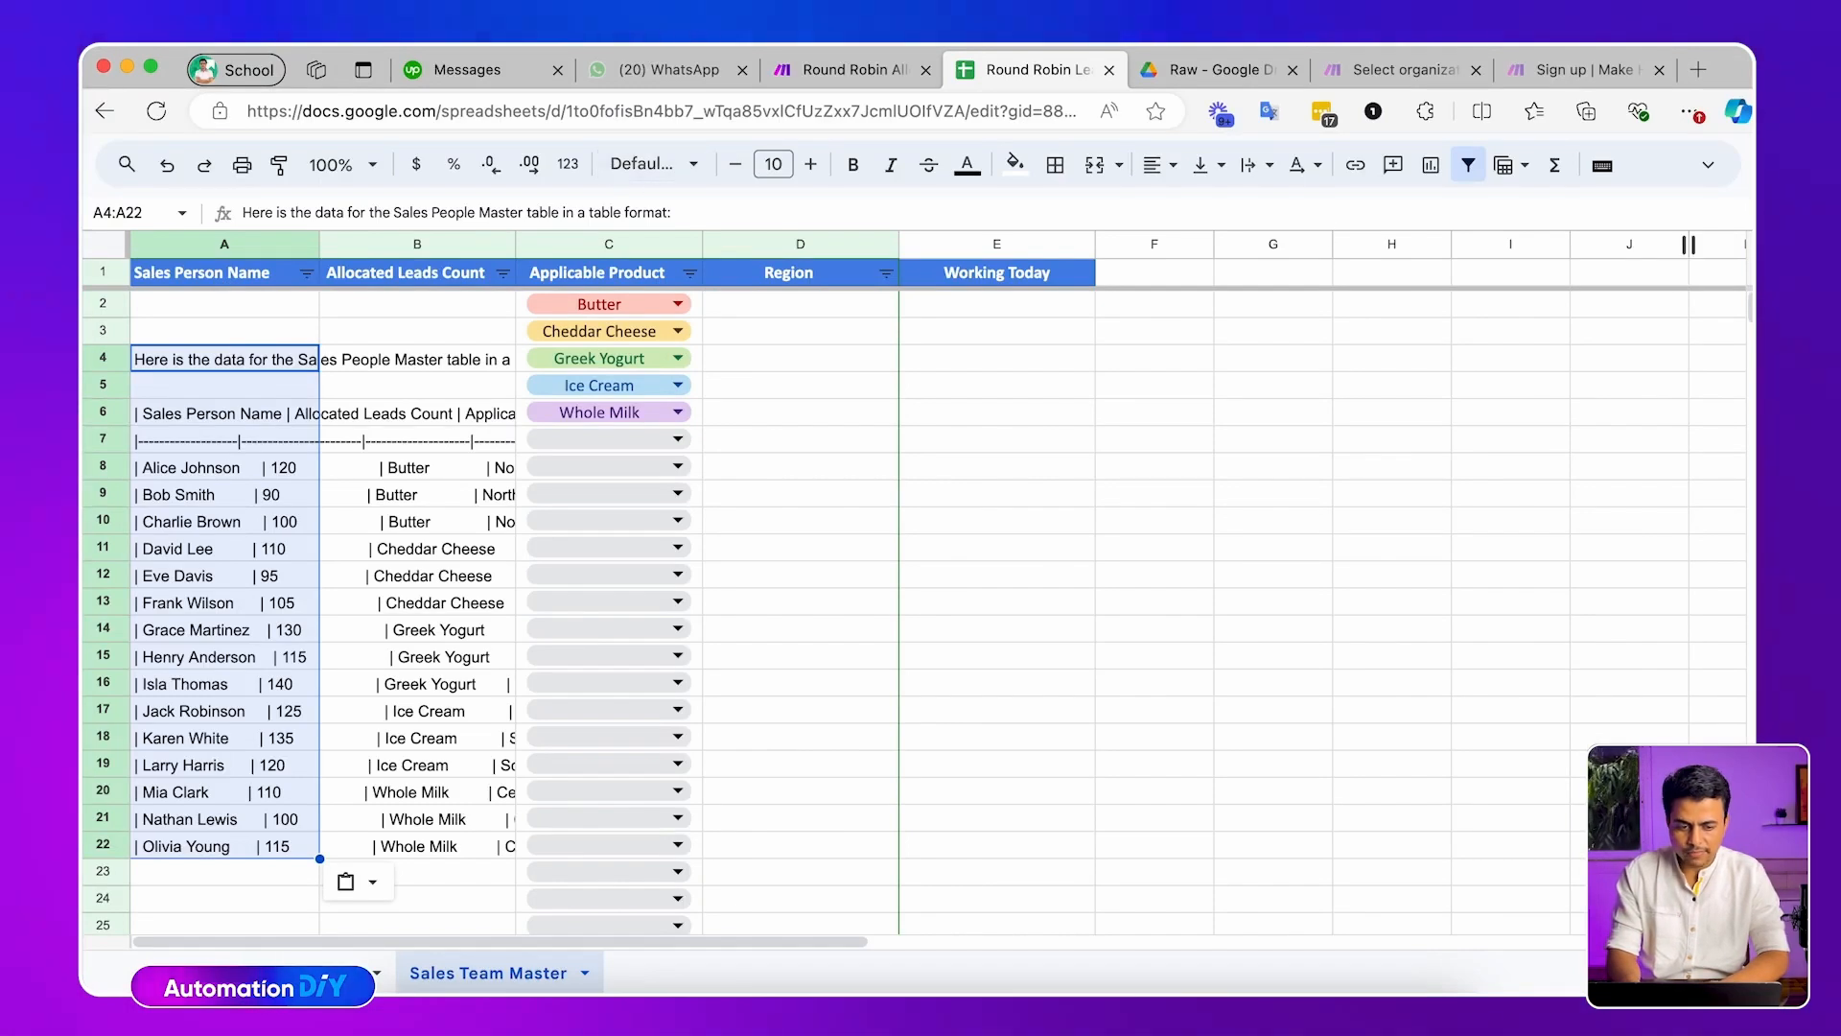
# Split the pasted text in A4:A22 into columns using the custom separator "|"
pyautogui.click(1711, 167)
pyautogui.click(452, 187)
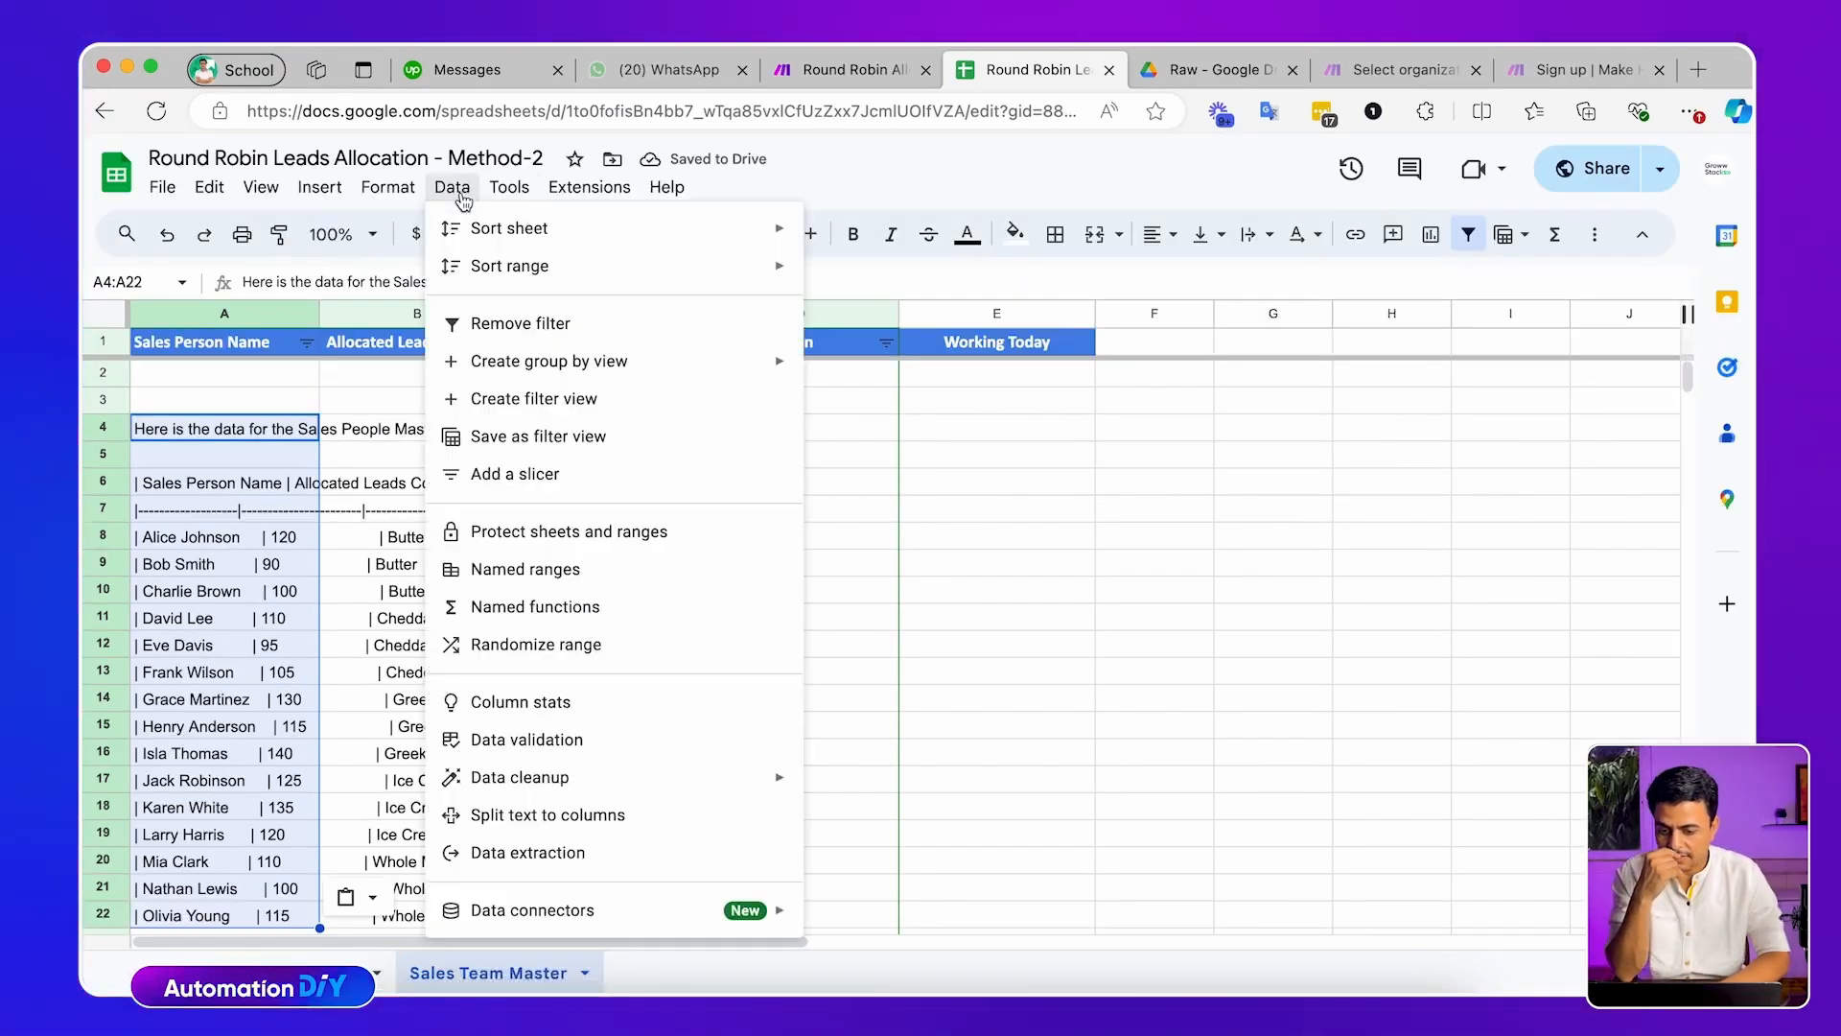
pyautogui.click(538, 817)
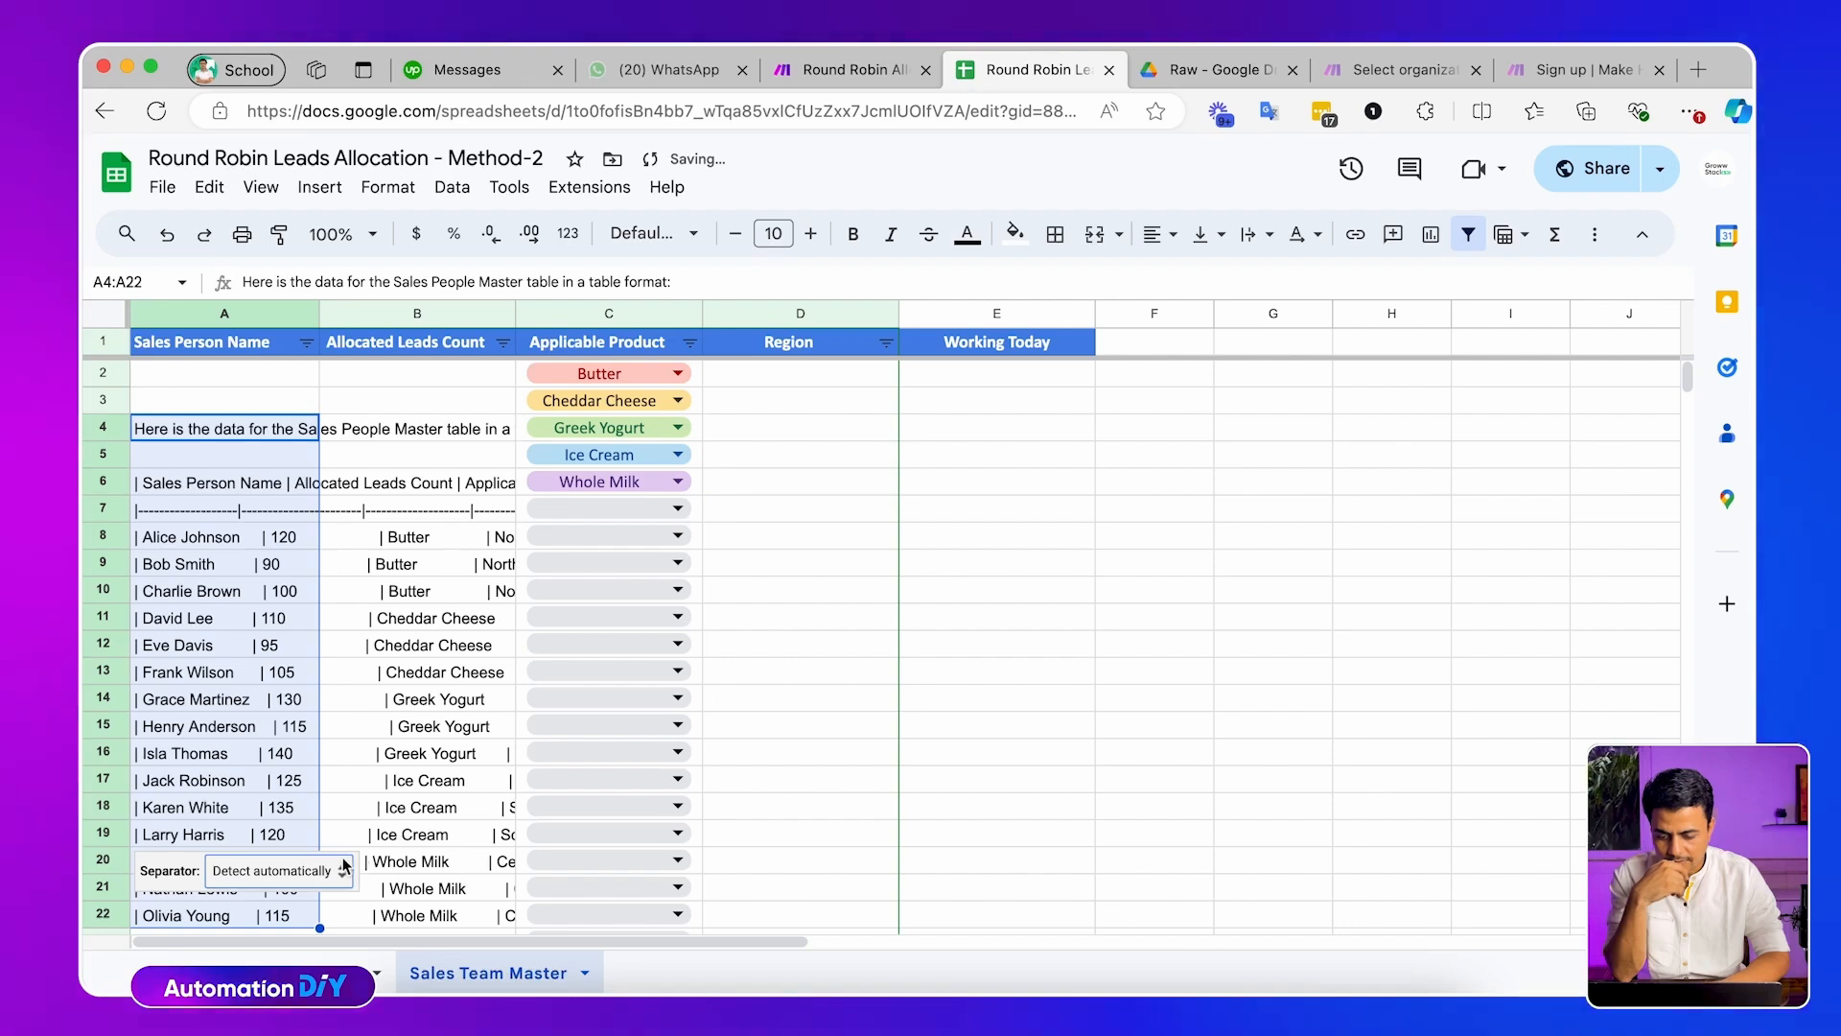
pyautogui.click(422, 900)
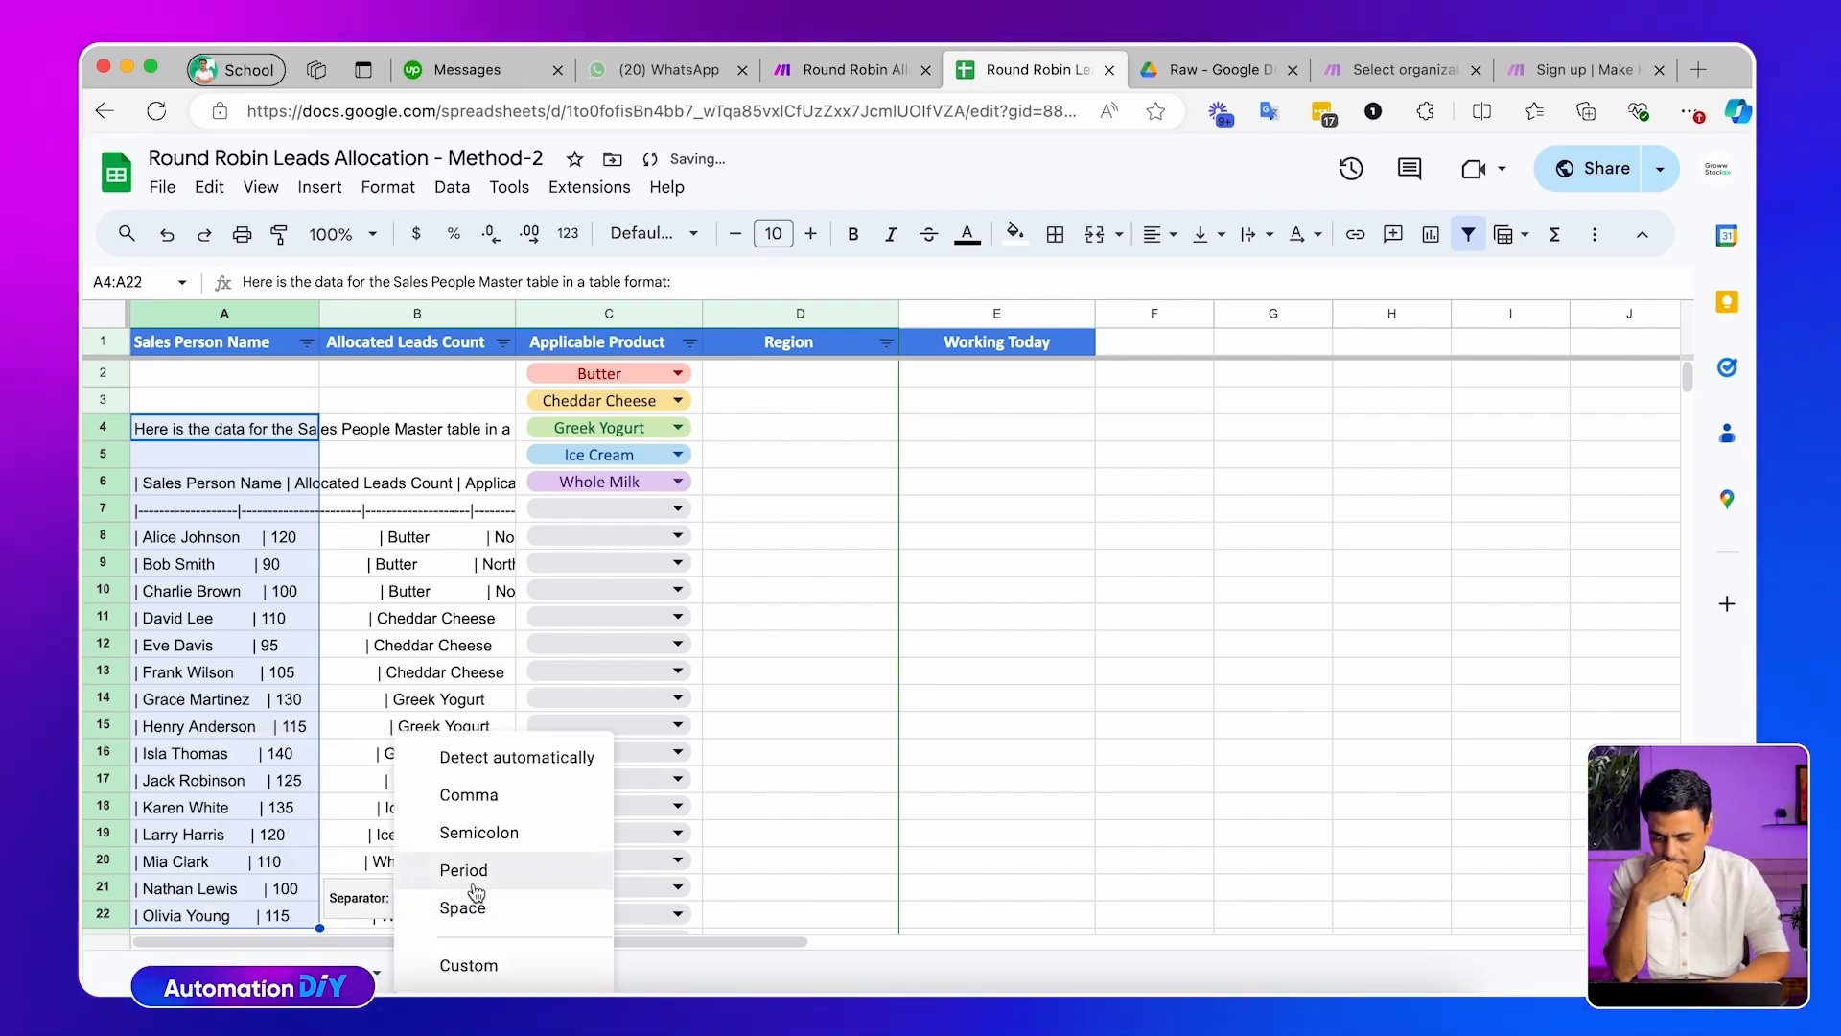
pyautogui.click(470, 966)
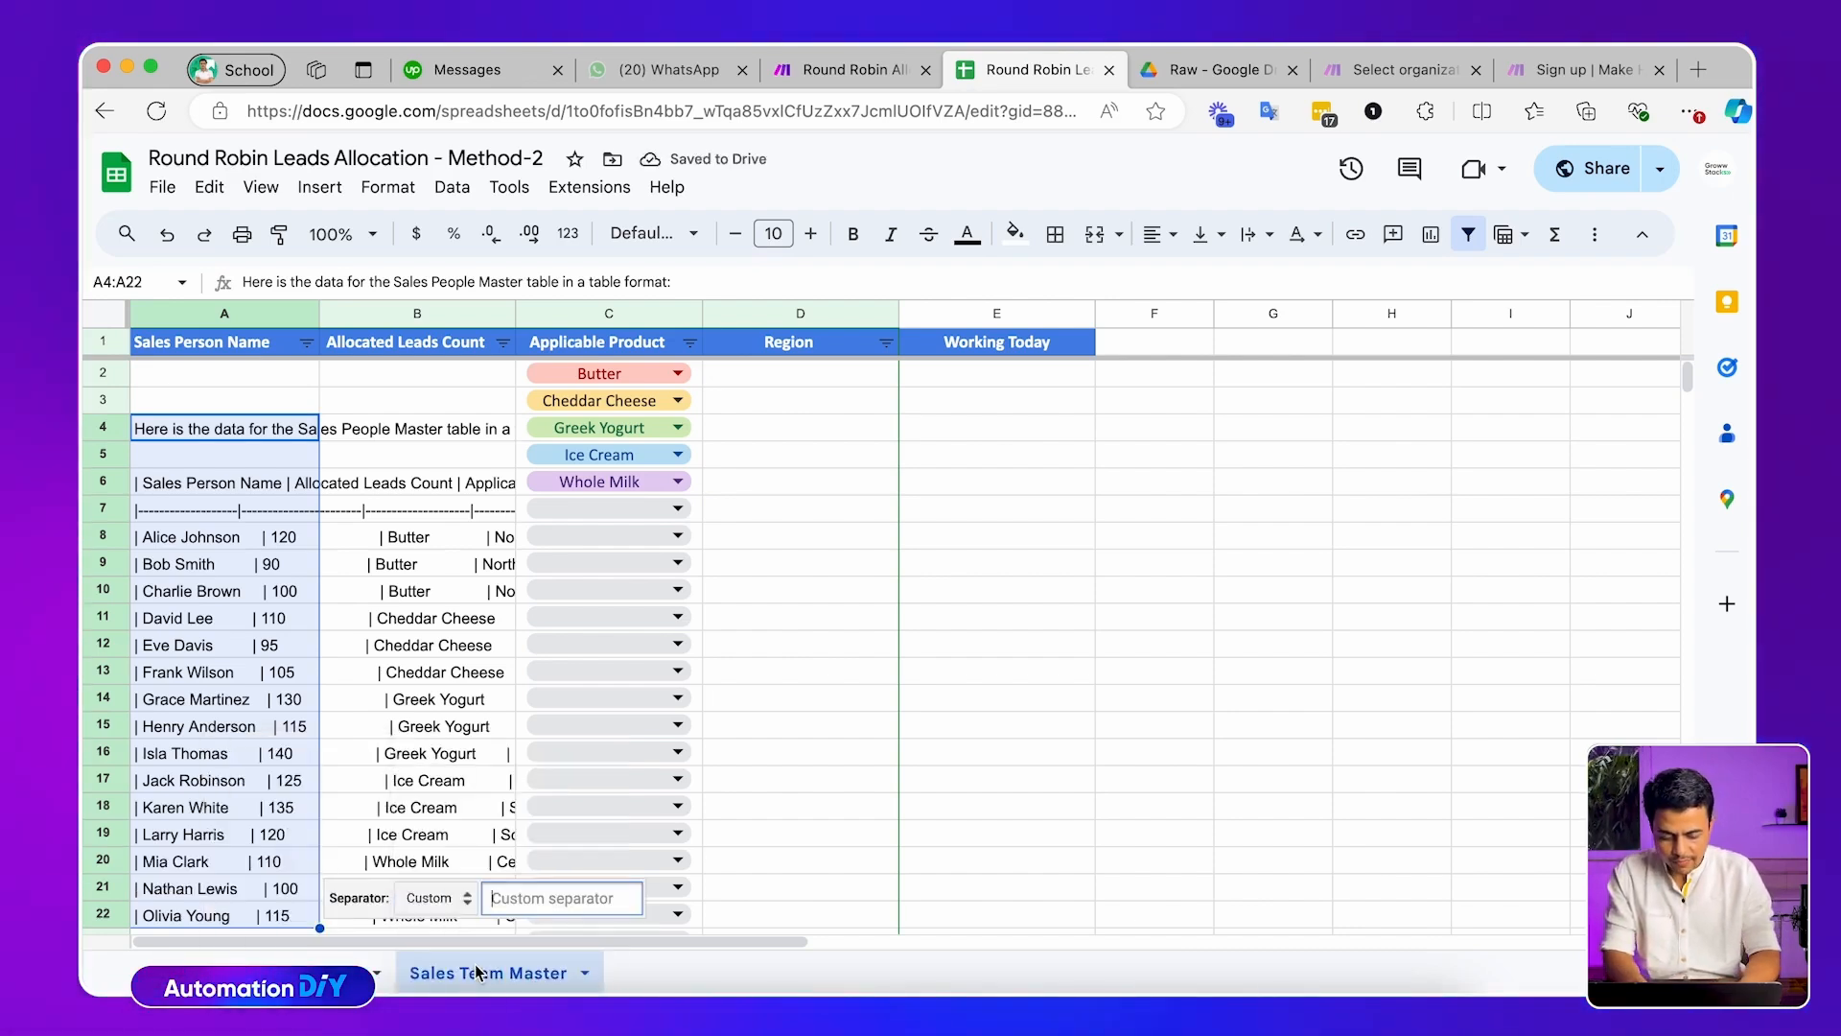
pyautogui.write('|')
pyautogui.click(880, 624)
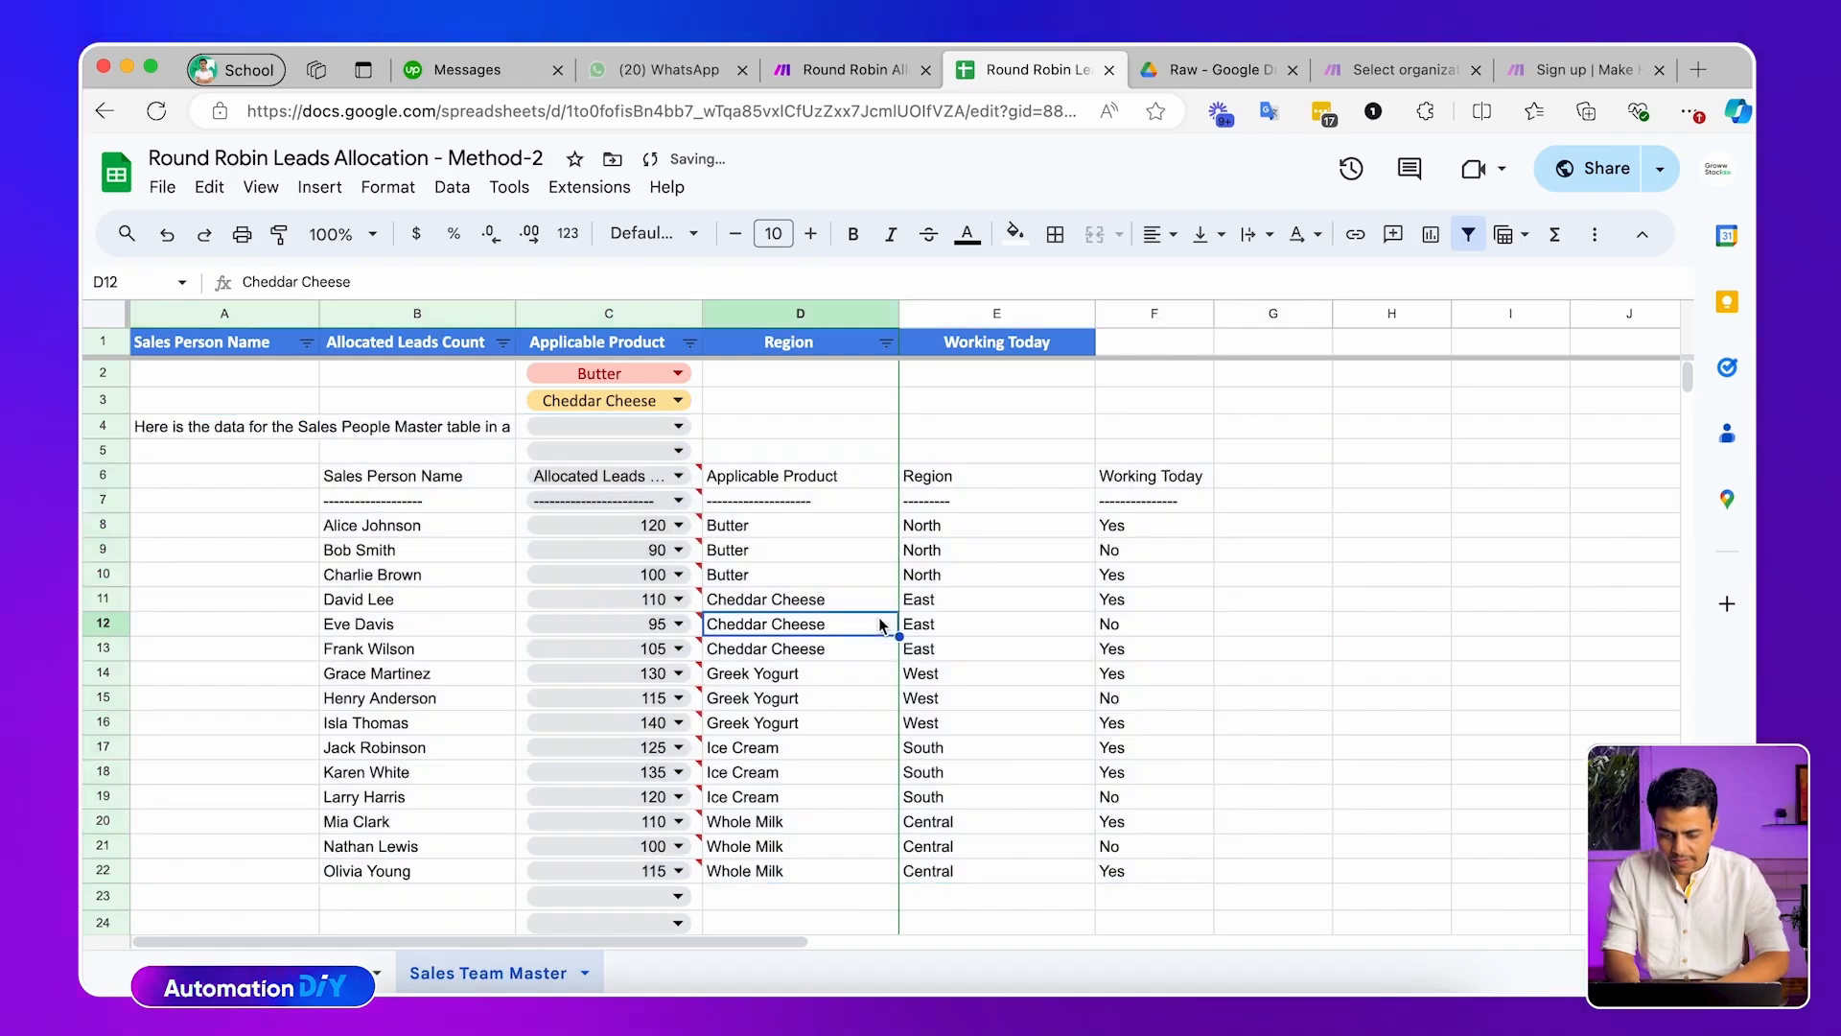
# Copy the split sales team records in B8:F22, without the header and dashed separator rows
pyautogui.click(349, 473)
pyautogui.press('Down')
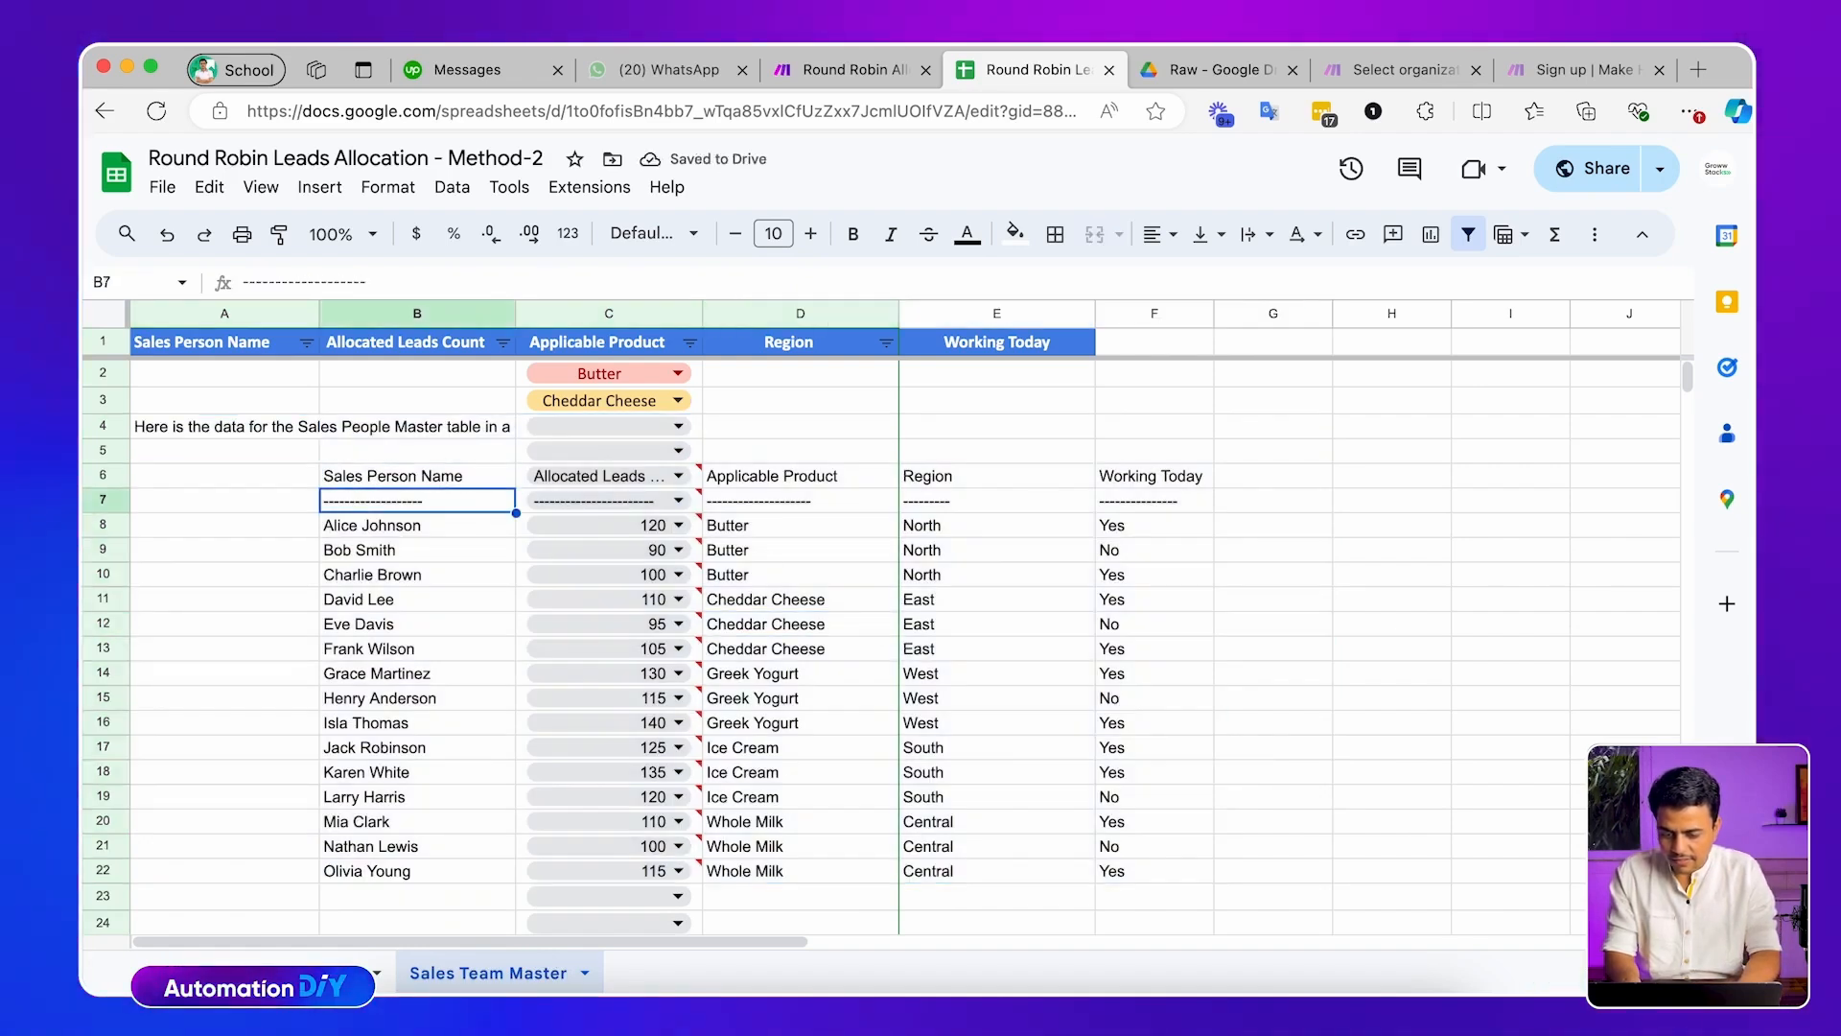
pyautogui.press('Down')
pyautogui.press('super+shift+Right')
pyautogui.press('super+shift+Down')
pyautogui.press('super+c')
# Try to paste the copied sales team records directly into the master table starting at cell A2
pyautogui.press('Left')
pyautogui.press('Up')
pyautogui.press('Up')
pyautogui.press('Up')
pyautogui.press('Up')
pyautogui.press('Up')
pyautogui.press('Up')
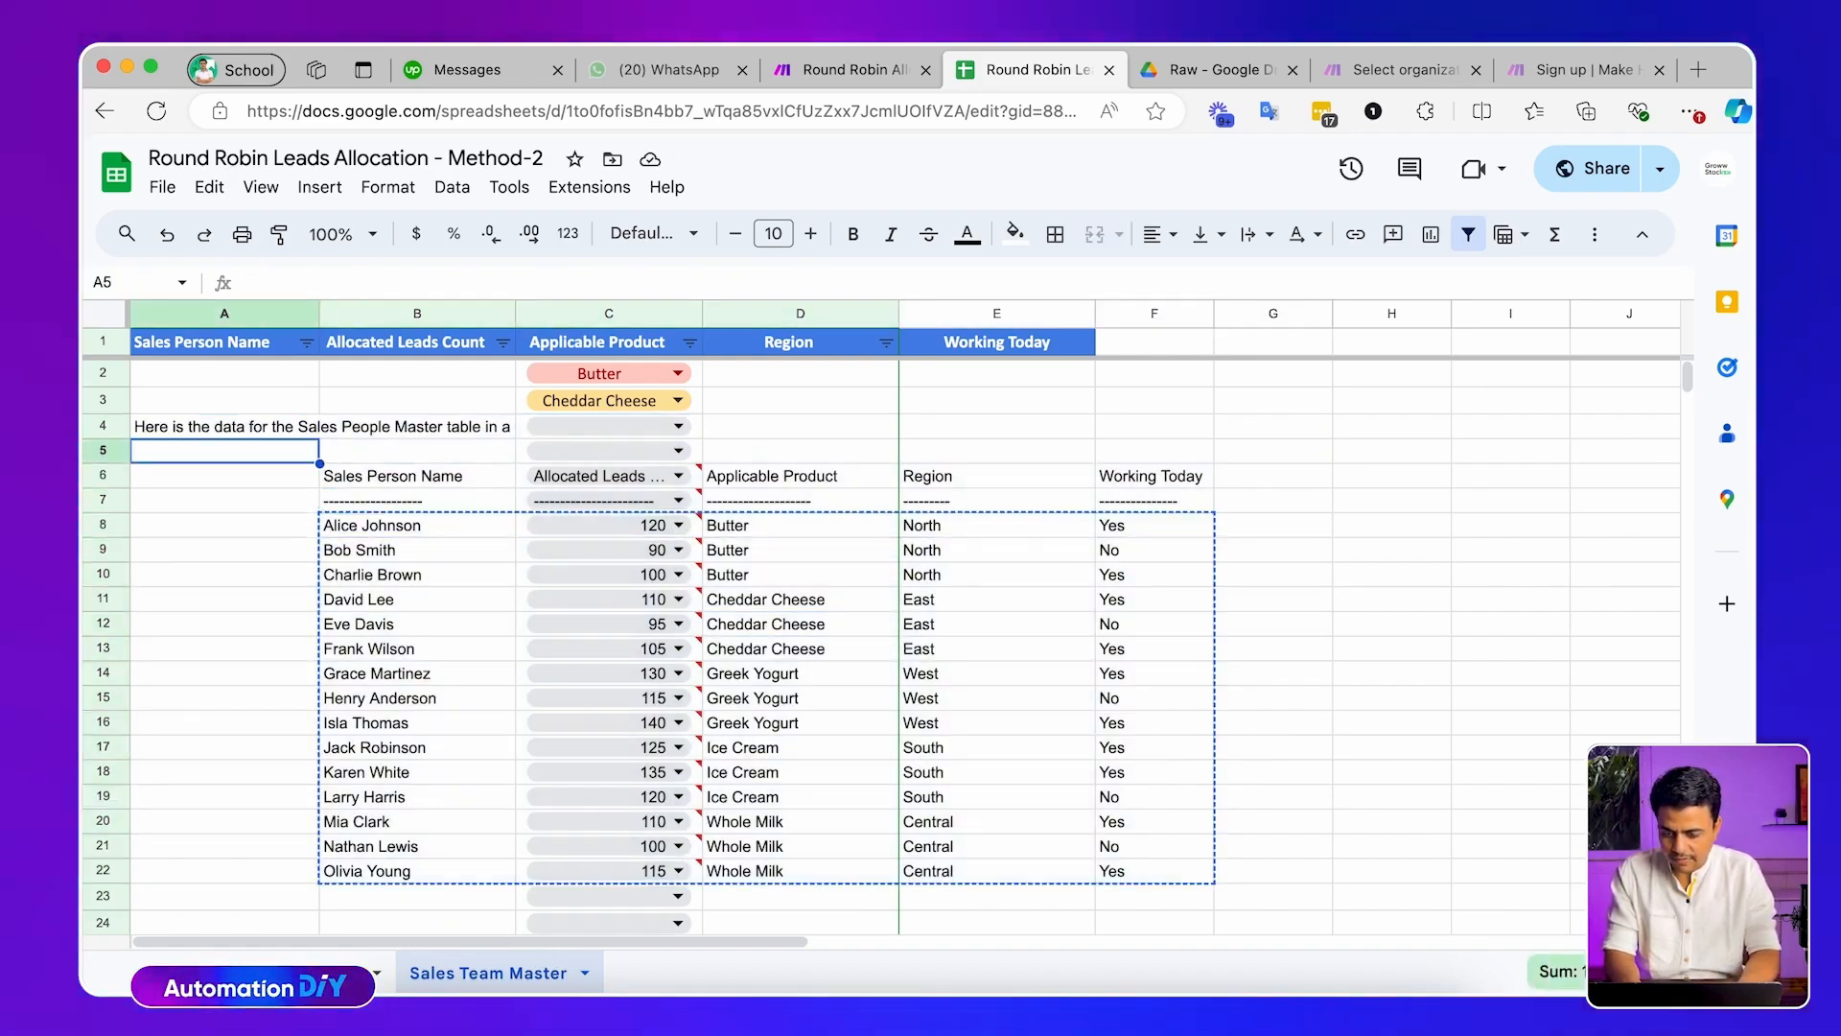
pyautogui.press('super+v')
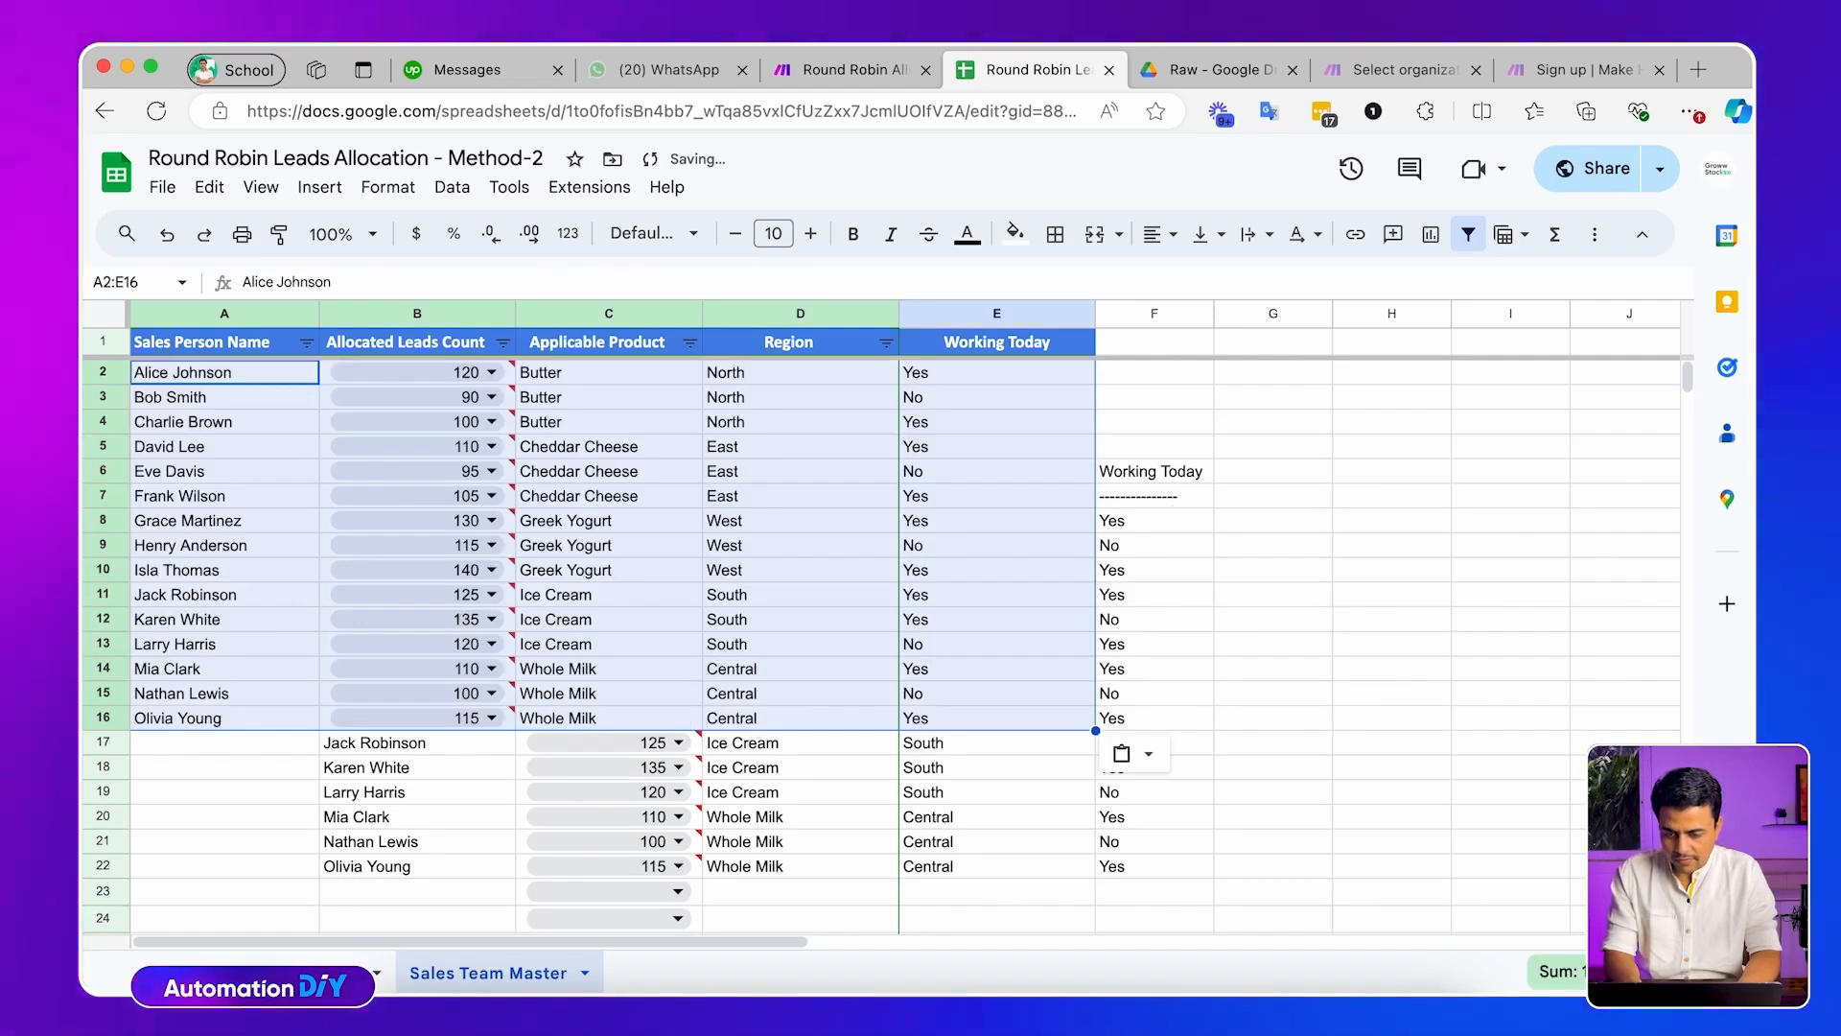
pyautogui.press('super+z')
pyautogui.press('super+v')
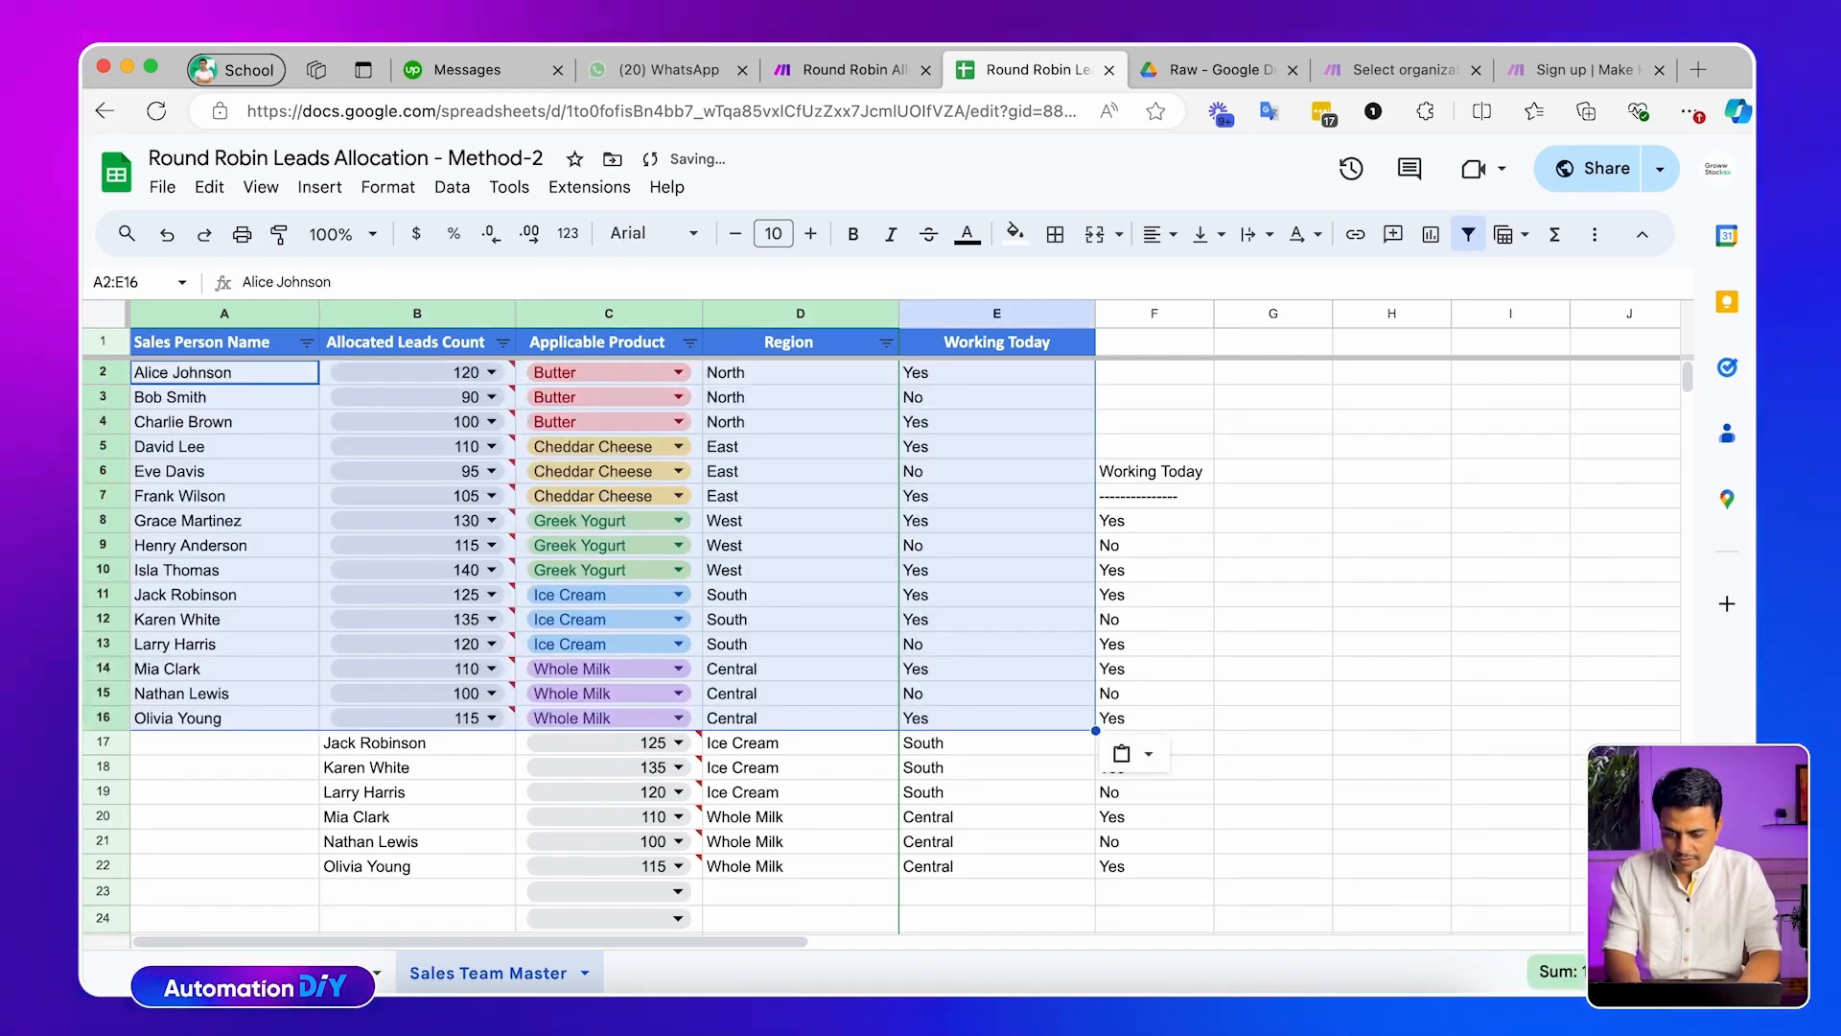
# Check the pasted Allocated Leads Count column and undo the paste at A2
pyautogui.press('Down')
pyautogui.press('Up')
pyautogui.press('Right')
pyautogui.press('super+shift+Down')
pyautogui.press('super+shift+Up')
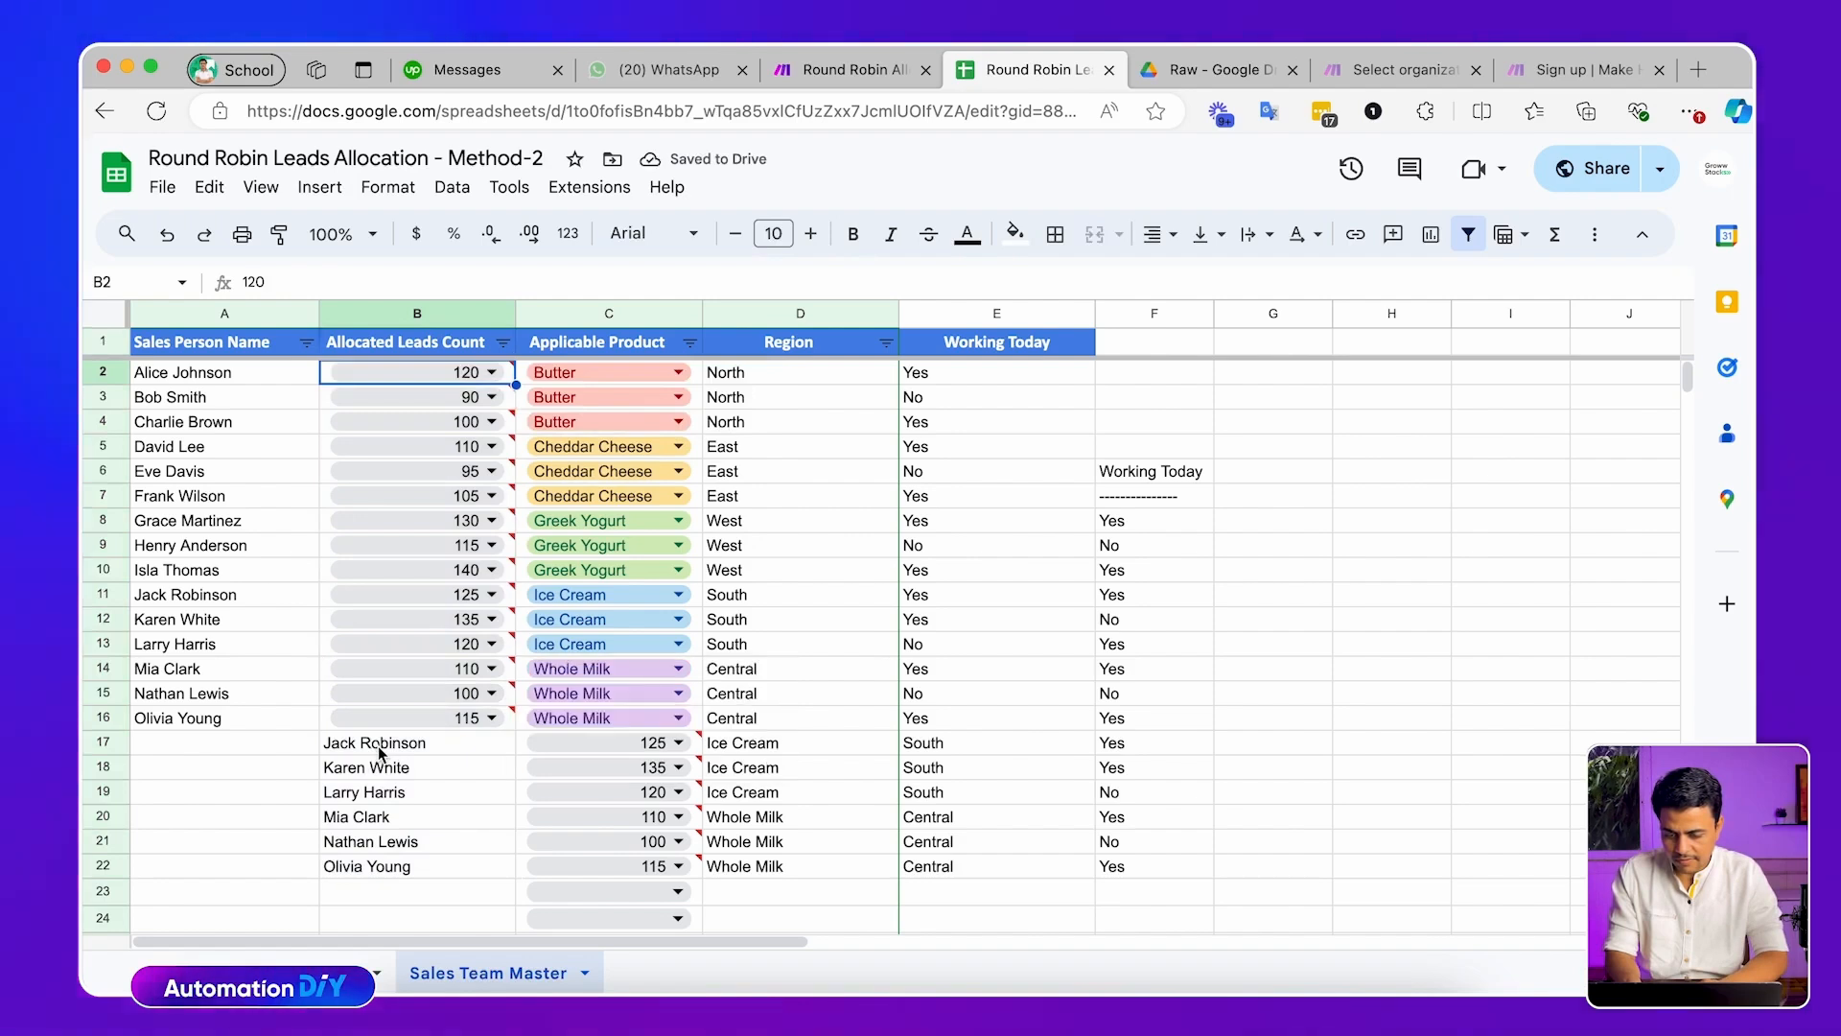
pyautogui.press('super+z')
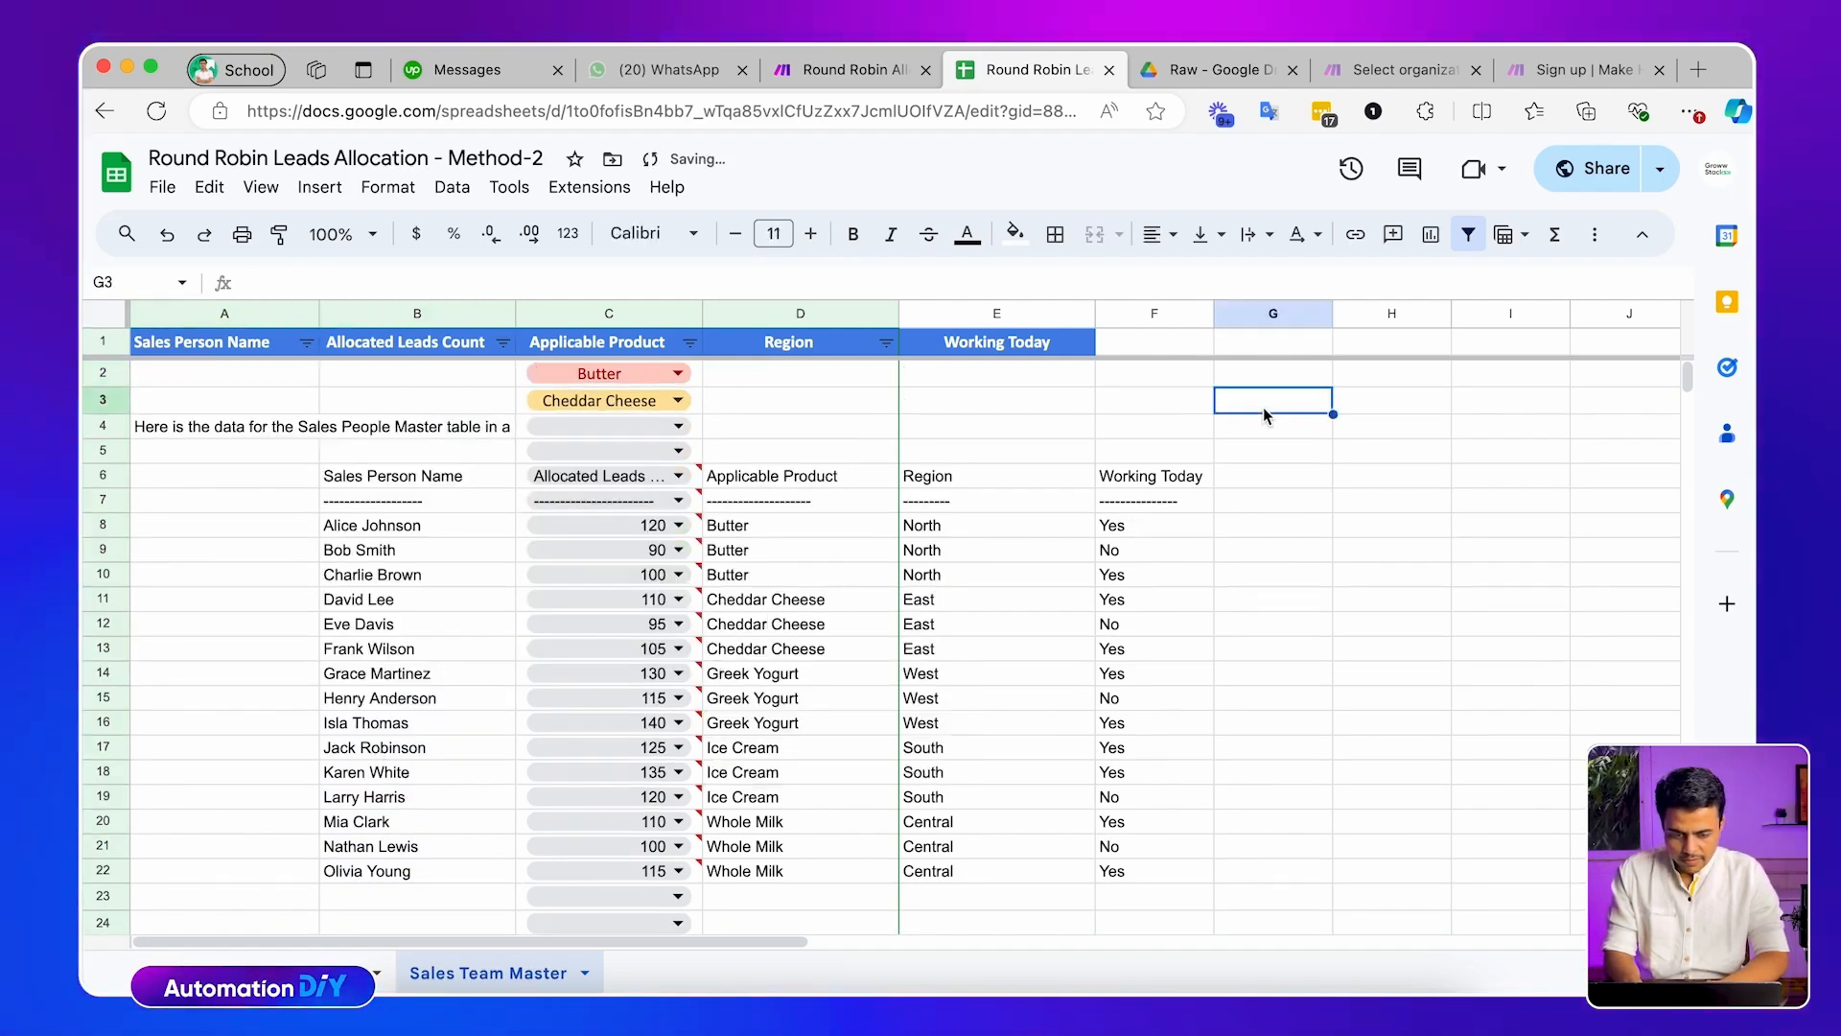
# Paste the copied sales team records into the empty area at G3 and copy the product column I3:I17
pyautogui.press('super+v')
pyautogui.press('Down')
pyautogui.press('Down')
pyautogui.press('Up')
pyautogui.press('Right')
pyautogui.press('Right')
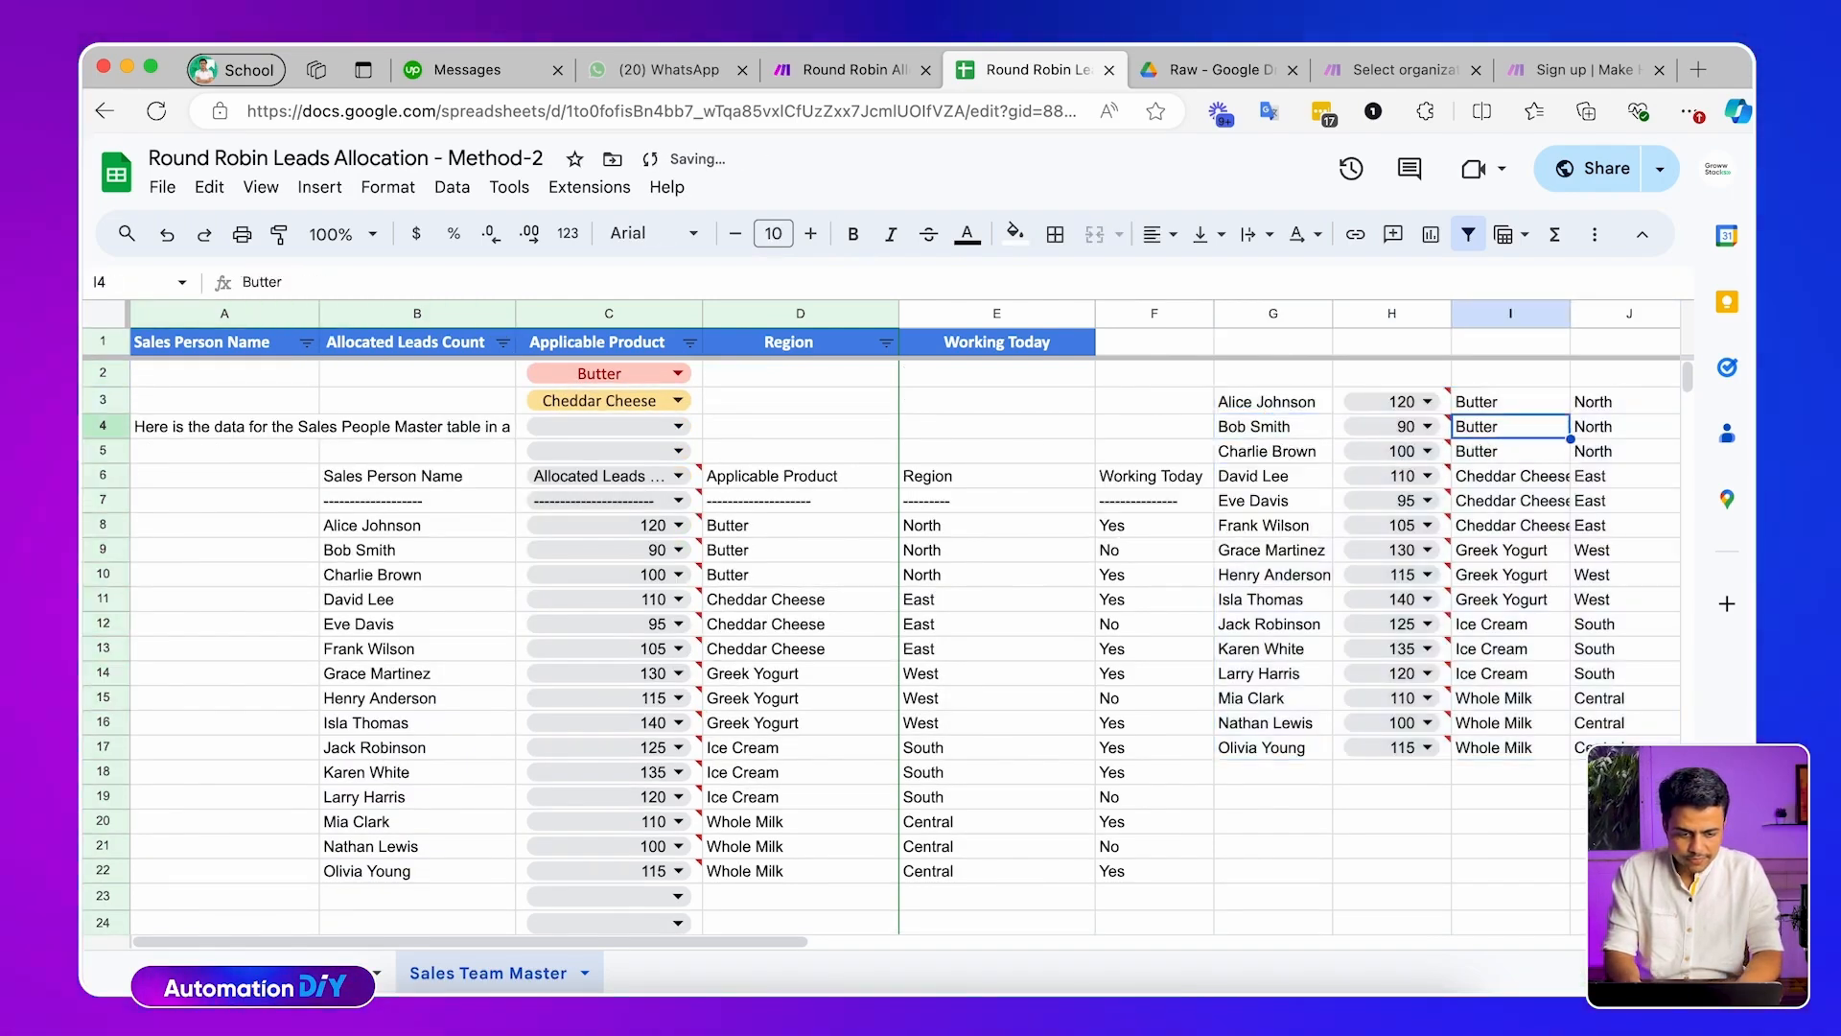
pyautogui.press('Up')
pyautogui.press('super+shift+Down')
pyautogui.press('super+c')
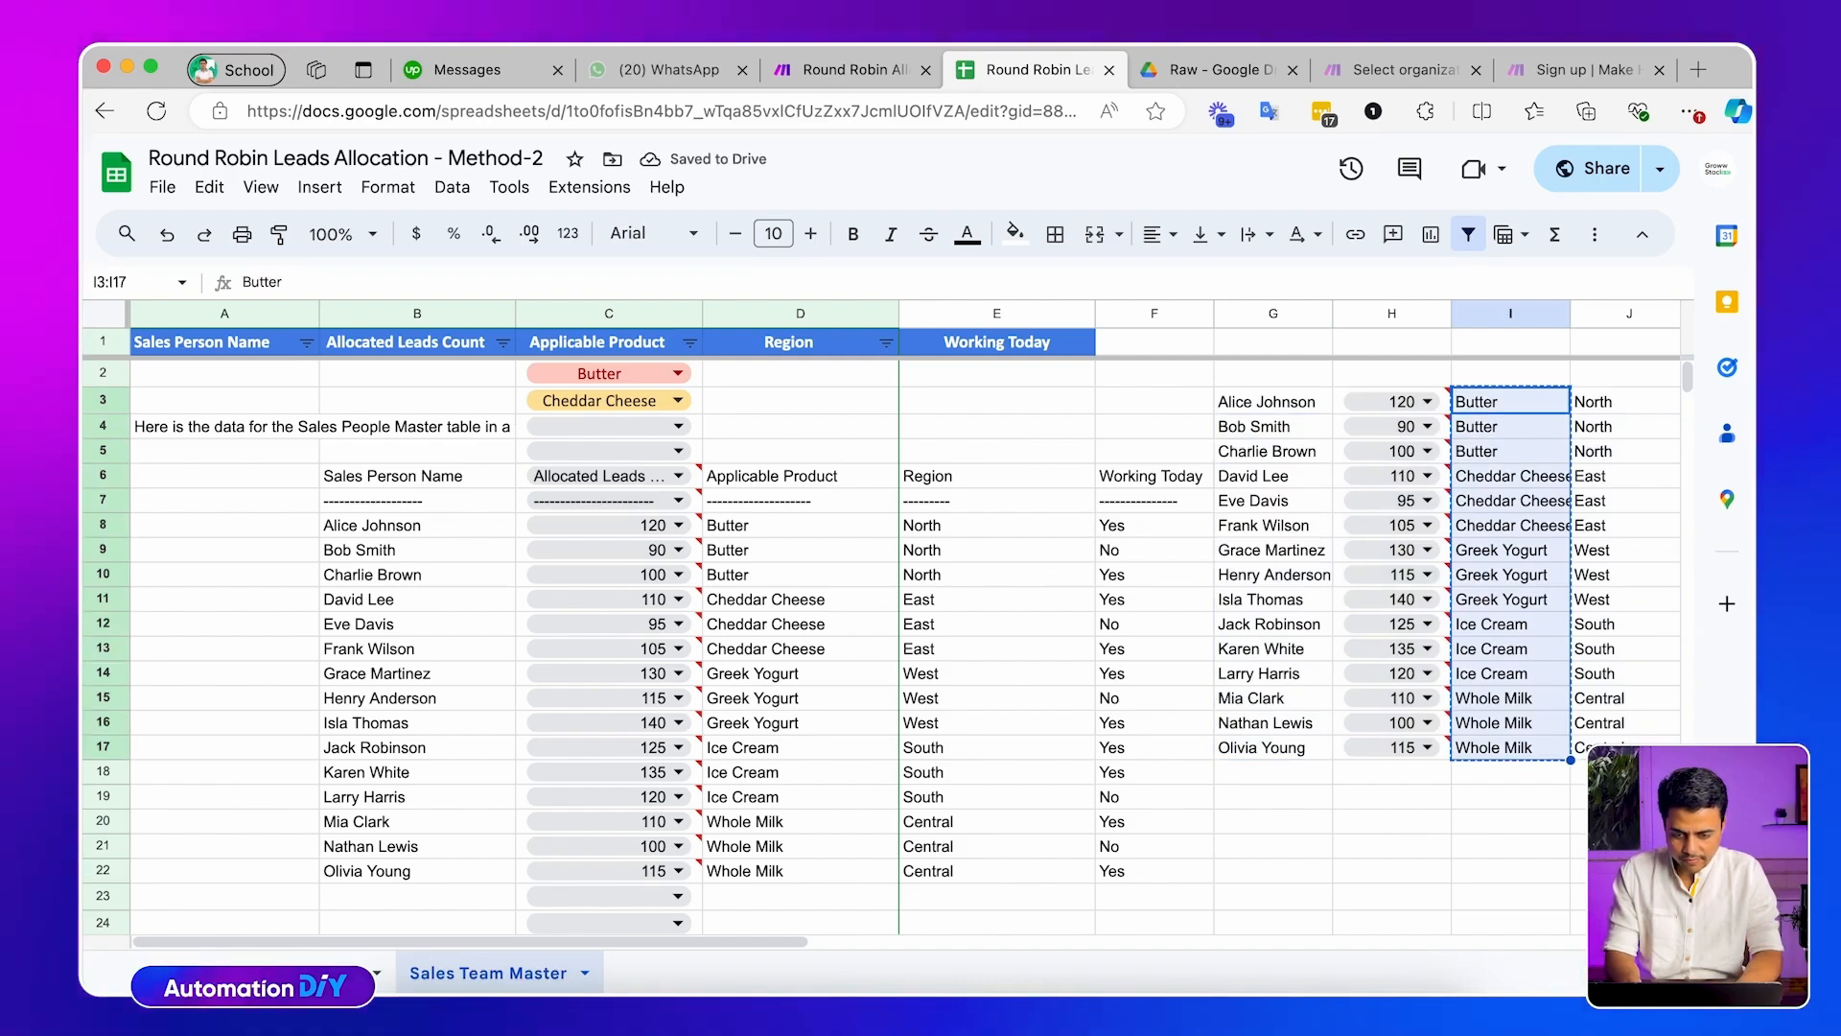
# Copy the whole block of sales records starting at G3 and paste it as values only at cell A2
pyautogui.press('Left')
pyautogui.press('super+shift+Down')
pyautogui.hotkey('shift', 'Left')
pyautogui.press('Left')
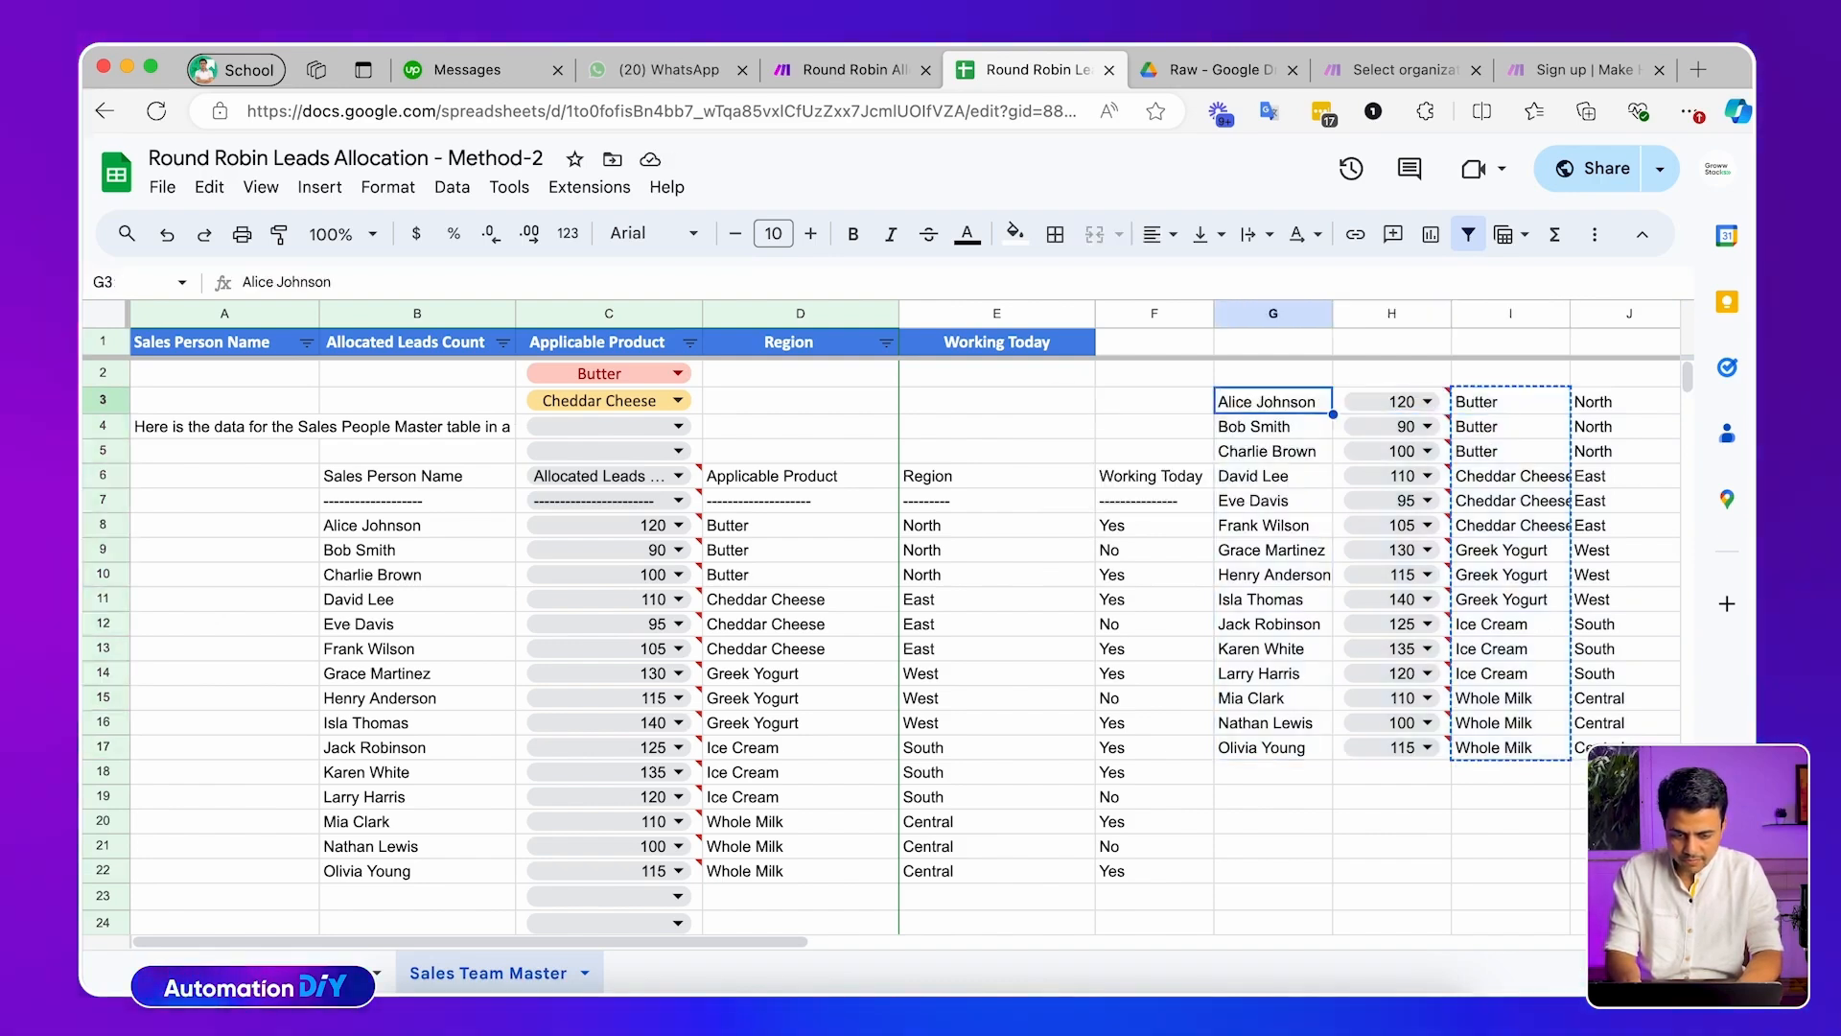
pyautogui.press('super+shift+Right')
pyautogui.press('super+shift+Down')
pyautogui.press('super+c')
pyautogui.press('super+Left')
pyautogui.press('super+Left')
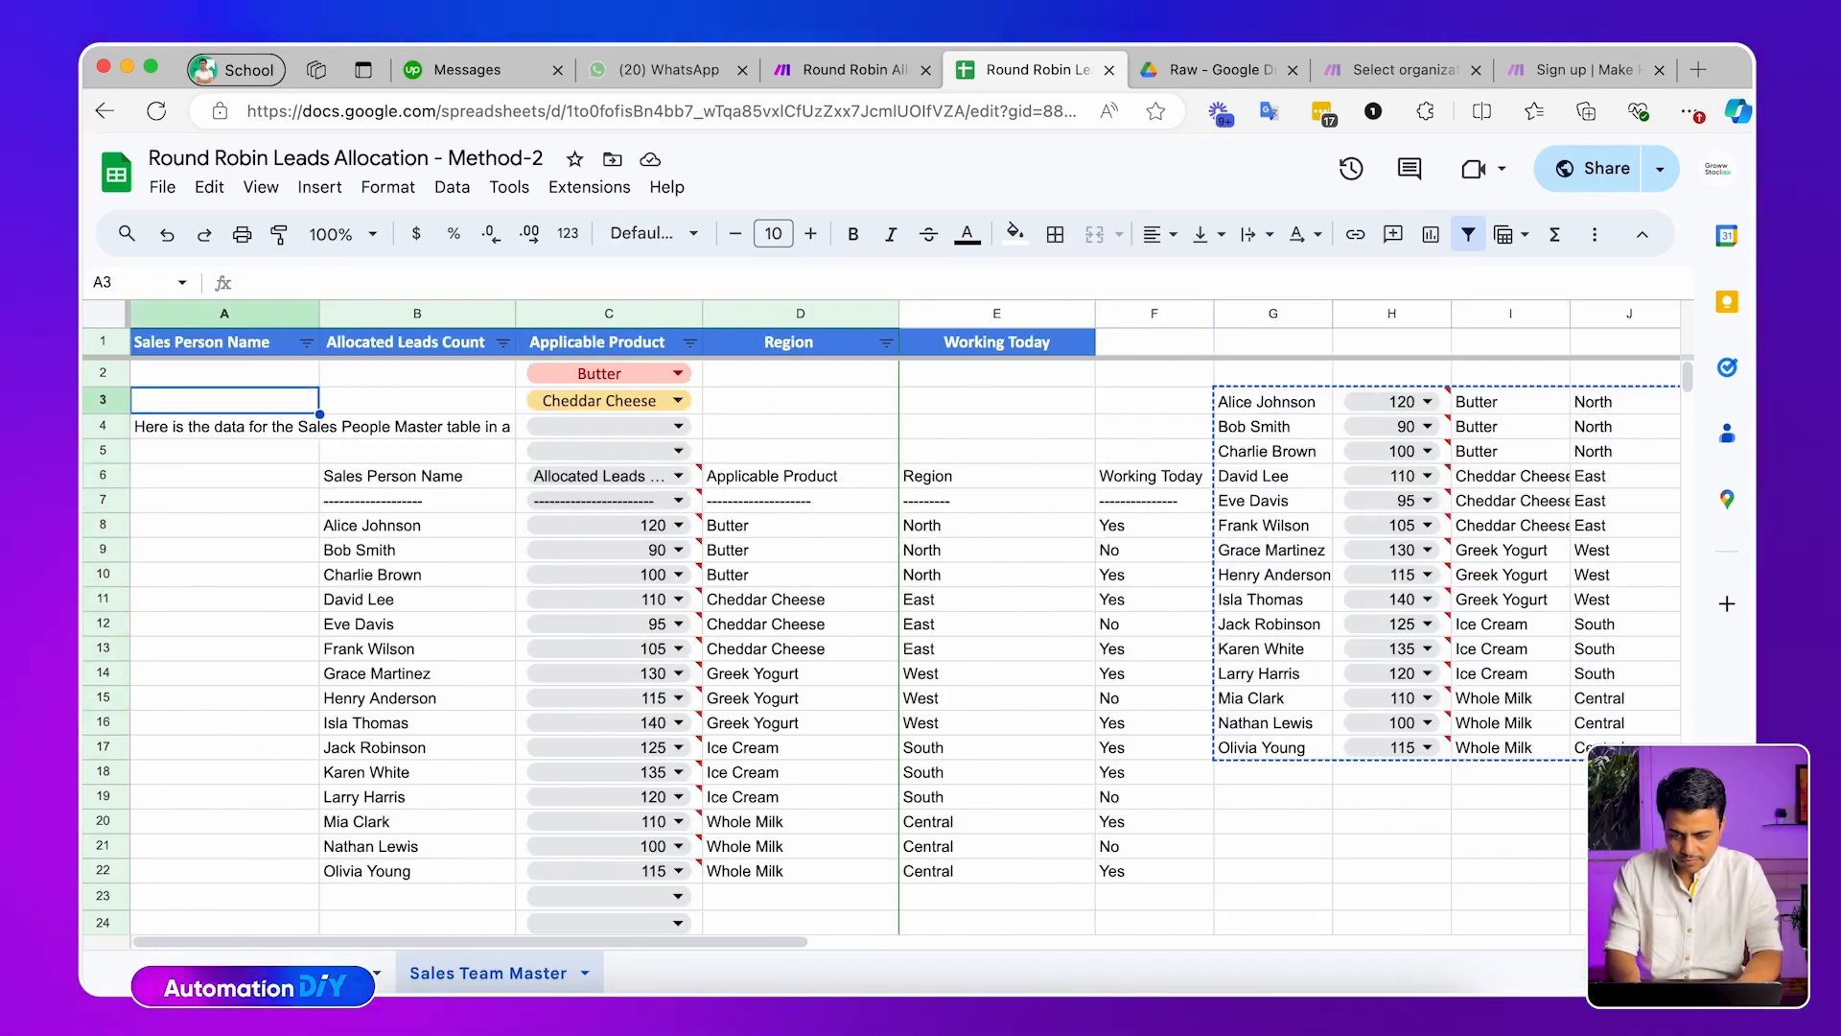
pyautogui.press('super+v')
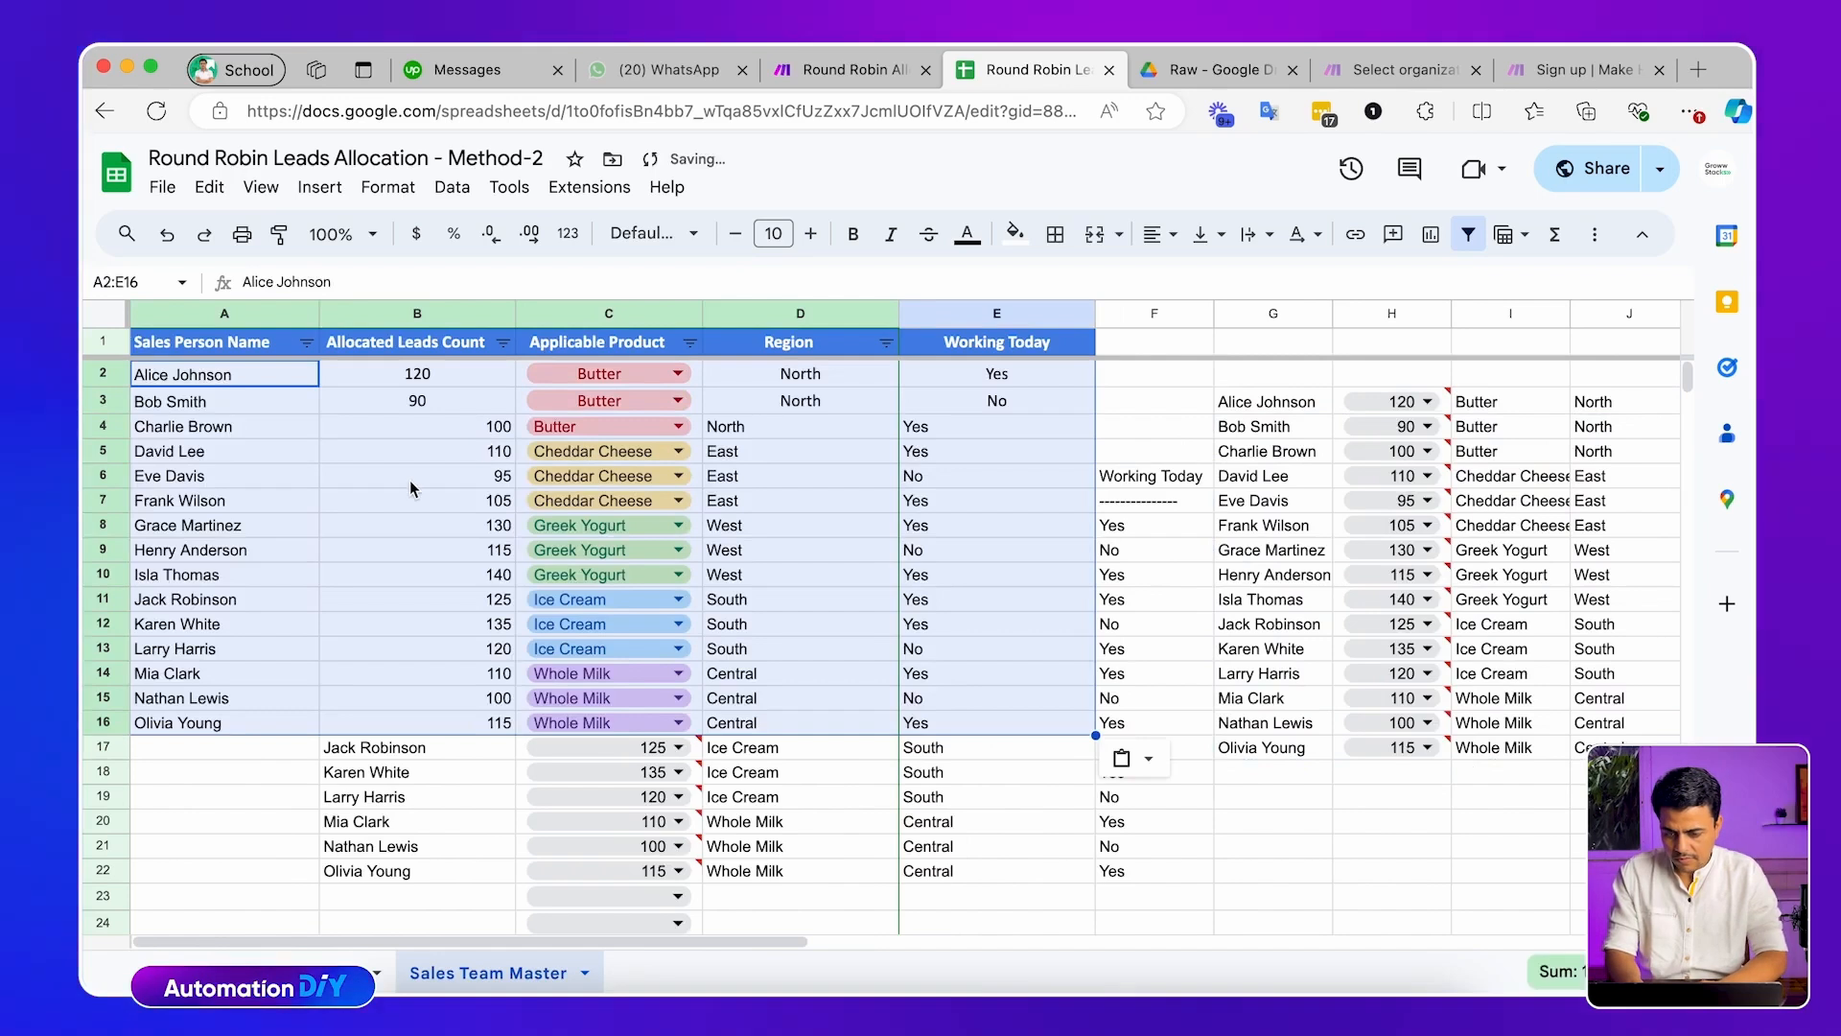
# Clear the leftover data from rows 17 to 23 below the master table
pyautogui.click(417, 747)
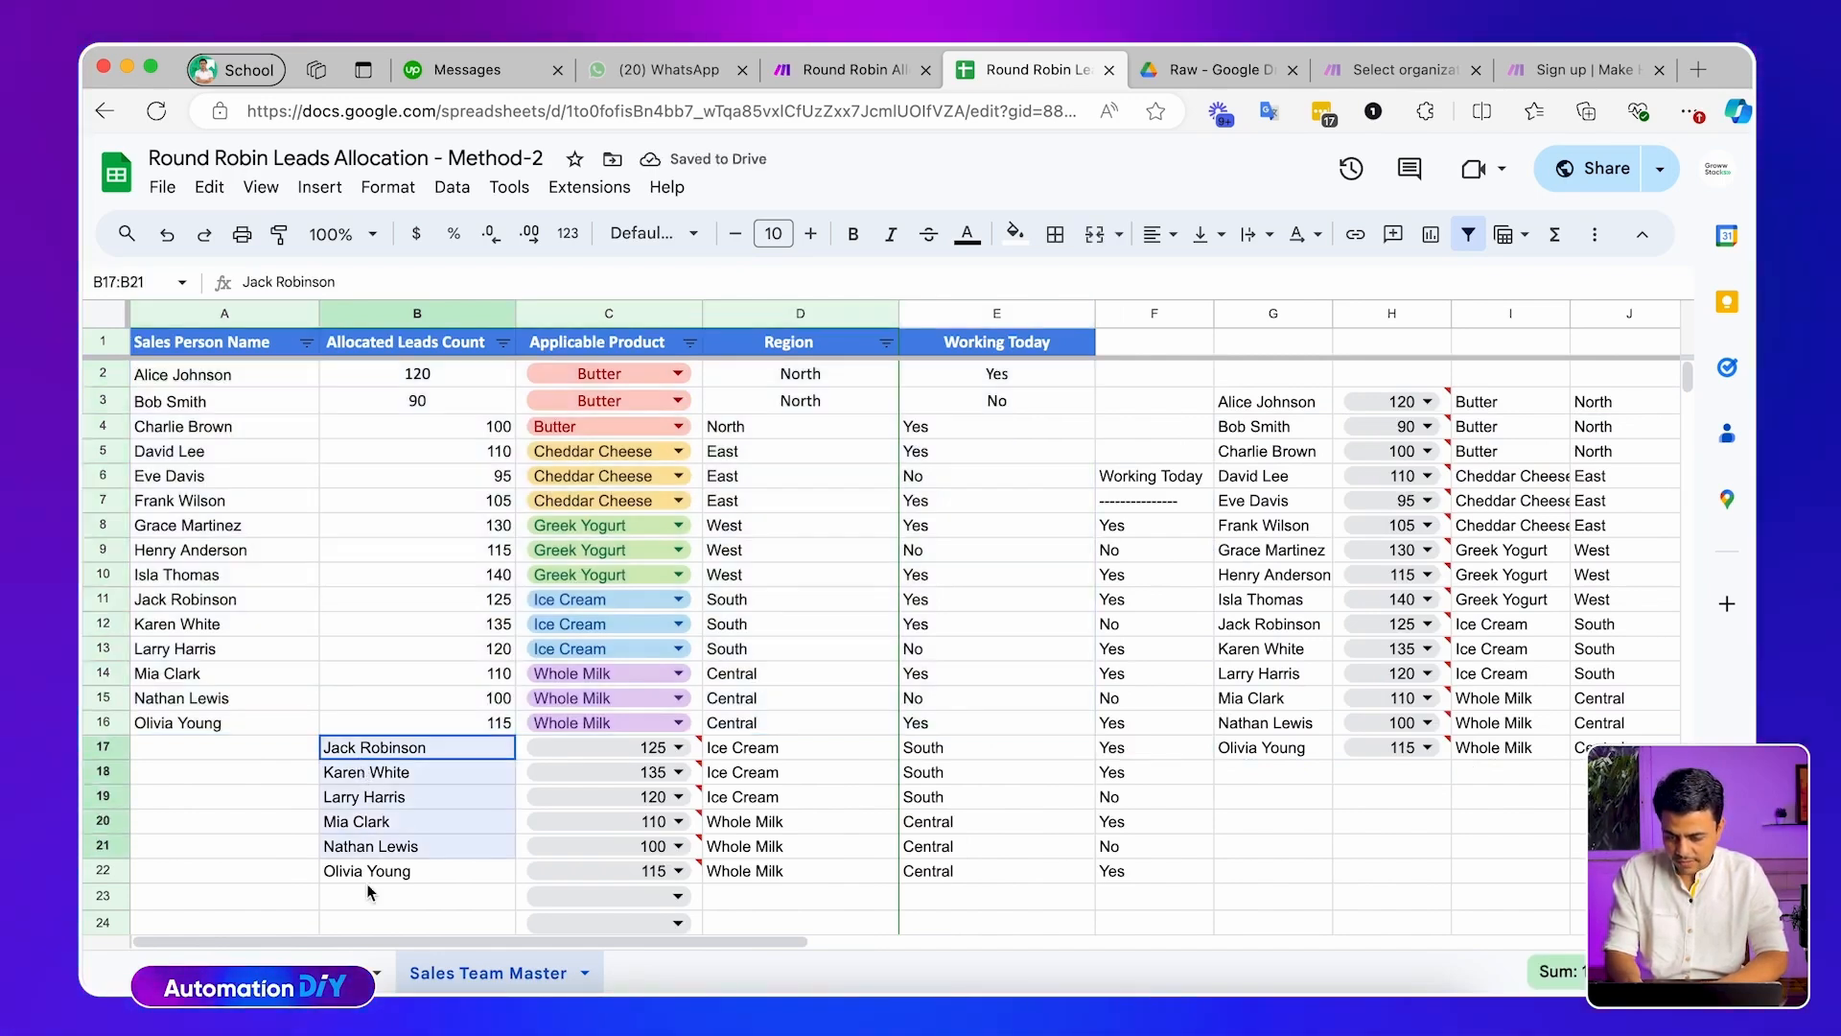
pyautogui.hotkey('shift', 'space')
pyautogui.hotkey('shift', 'Down')
pyautogui.hotkey('shift', 'Down')
pyautogui.hotkey('shift', 'Down')
pyautogui.hotkey('shift', 'Down')
pyautogui.hotkey('shift', 'Down')
pyautogui.hotkey('shift', 'Down')
pyautogui.press('Delete')
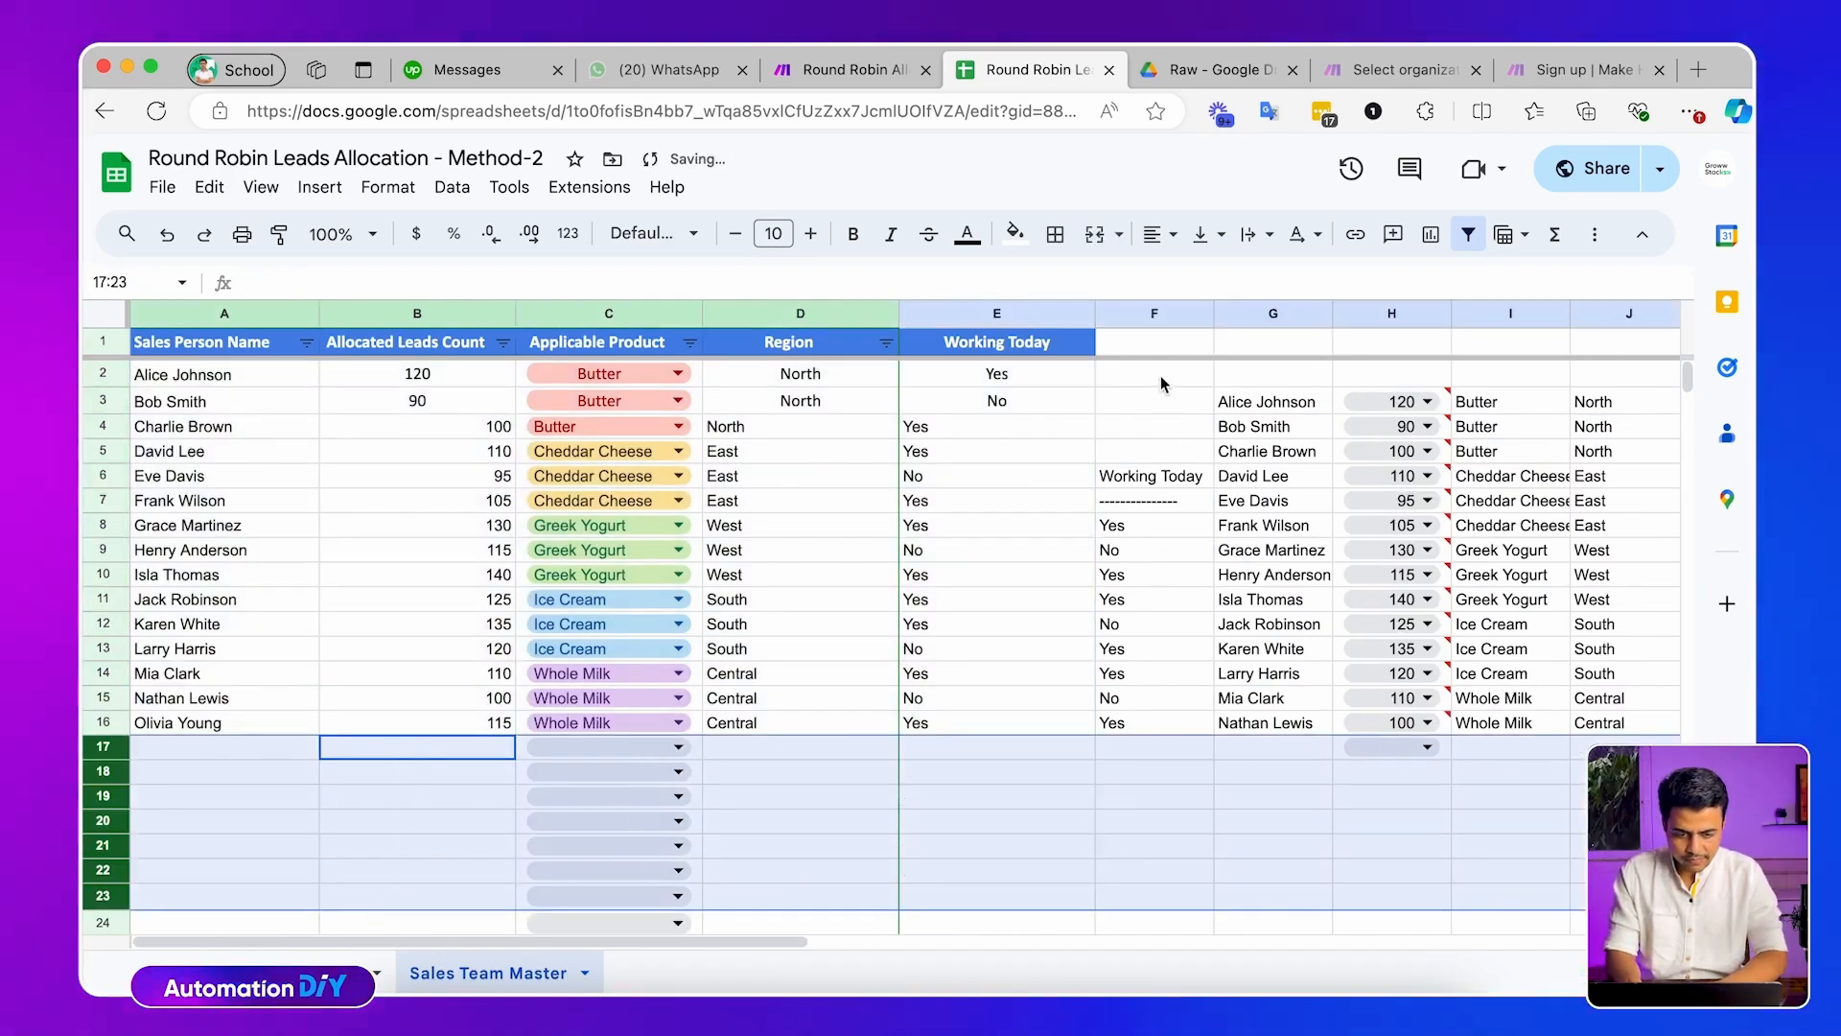
# Clear the leftover records beside the table from column F onward, including the empty dropdowns in H2:H17
pyautogui.moveTo(1161, 376); pyautogui.dragTo(1669, 821)
pyautogui.press('Delete')
pyautogui.press('super+Left')
pyautogui.press('super+Left')
pyautogui.press('super+Up')
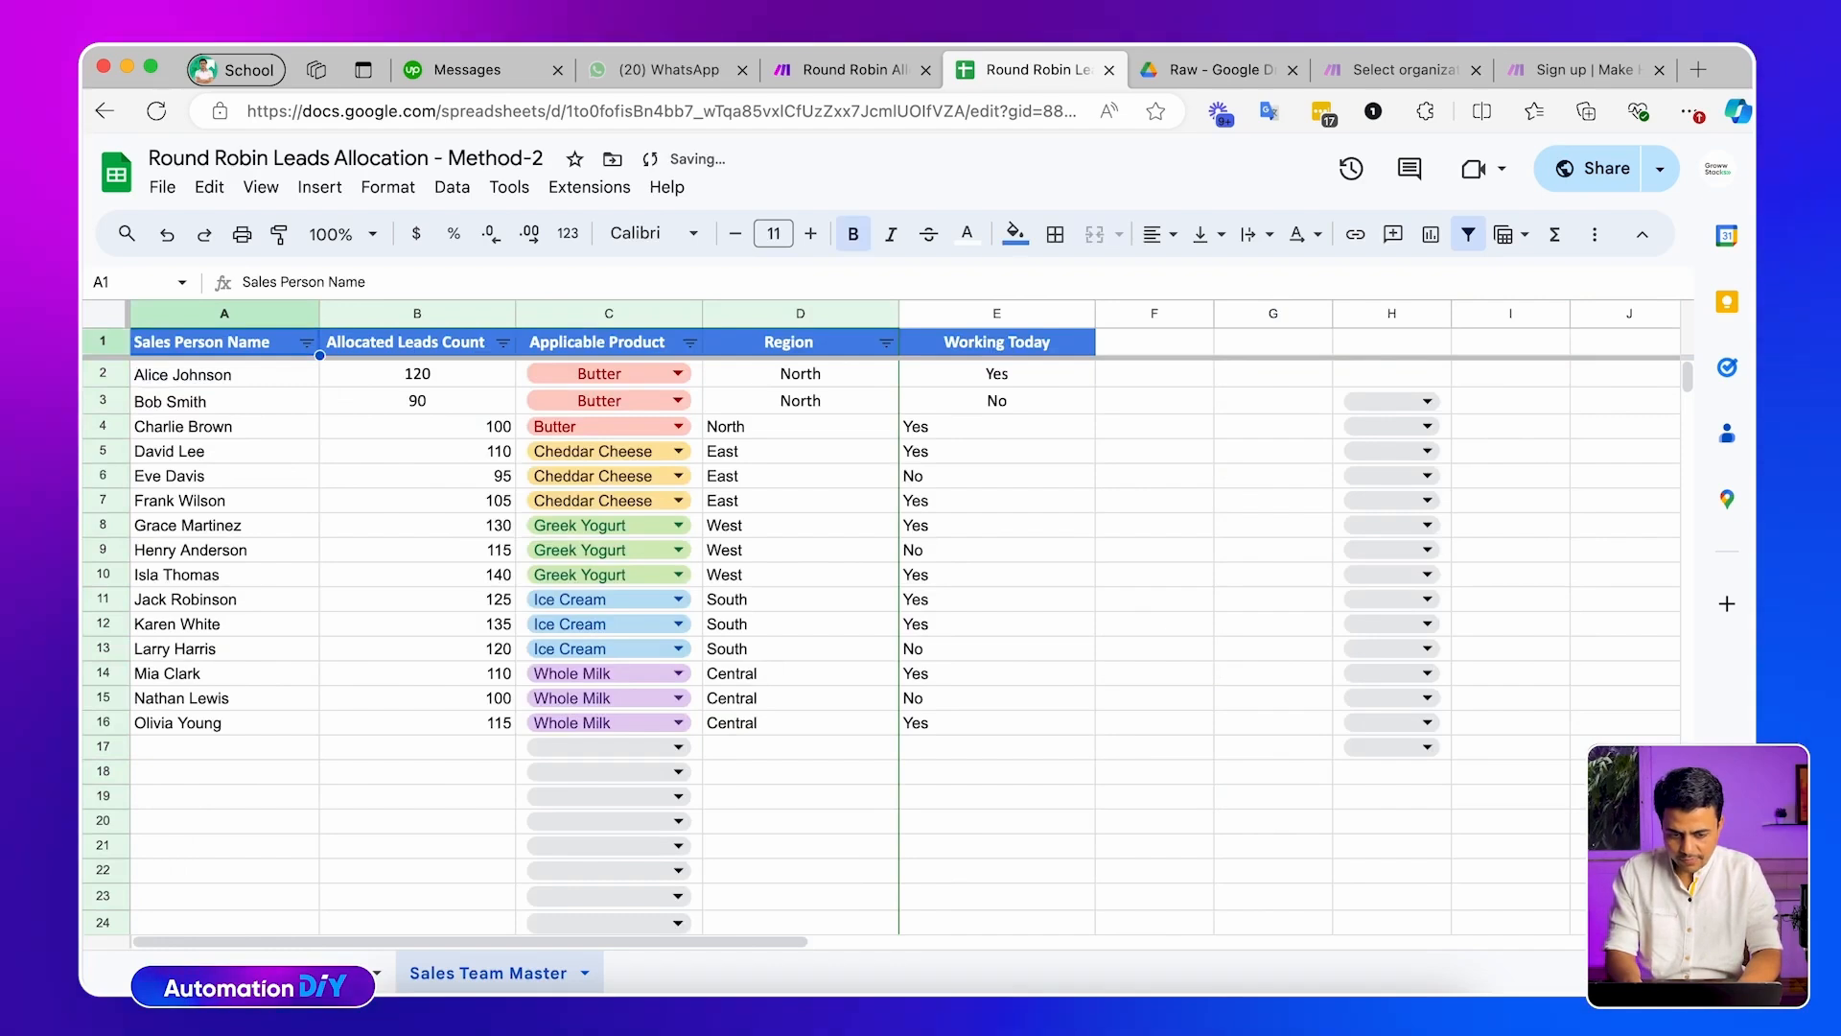
pyautogui.moveTo(1422, 376); pyautogui.dragTo(1429, 753)
pyautogui.press('Delete')
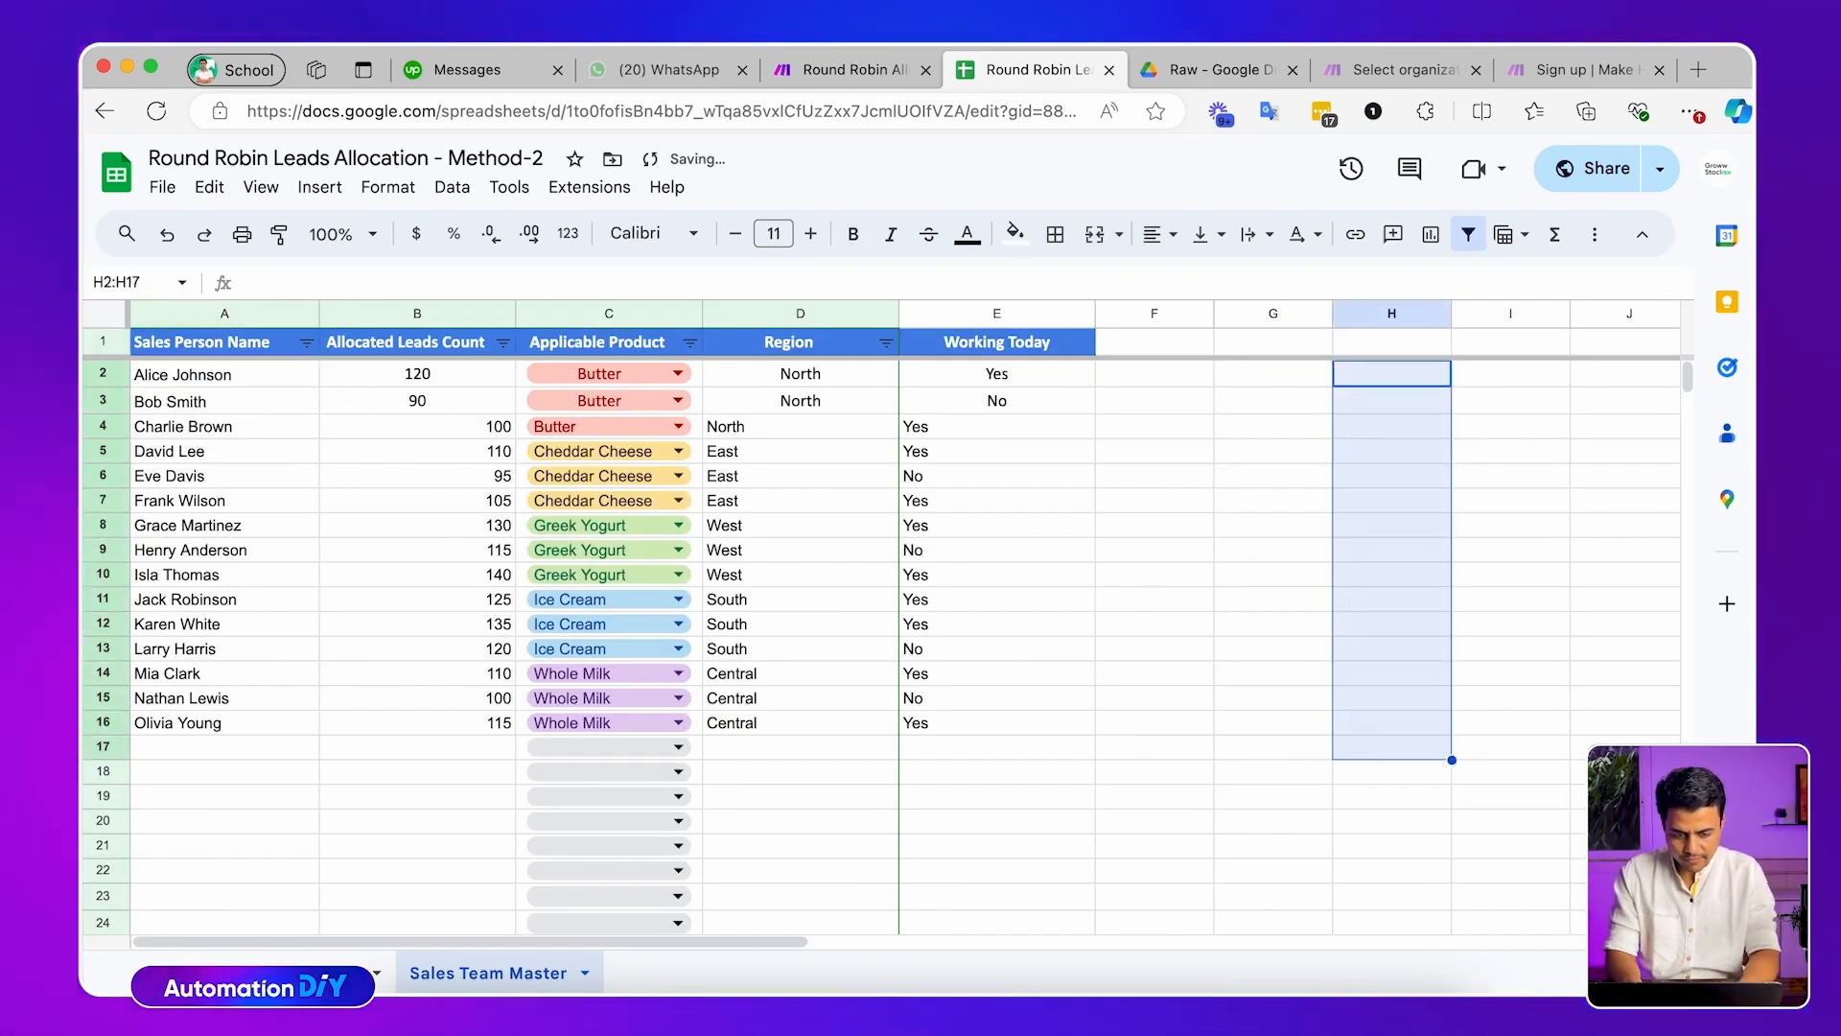
# Center-align columns B to E and set the whole sheet's font to Calibri
pyautogui.moveTo(997, 314); pyautogui.dragTo(440, 317)
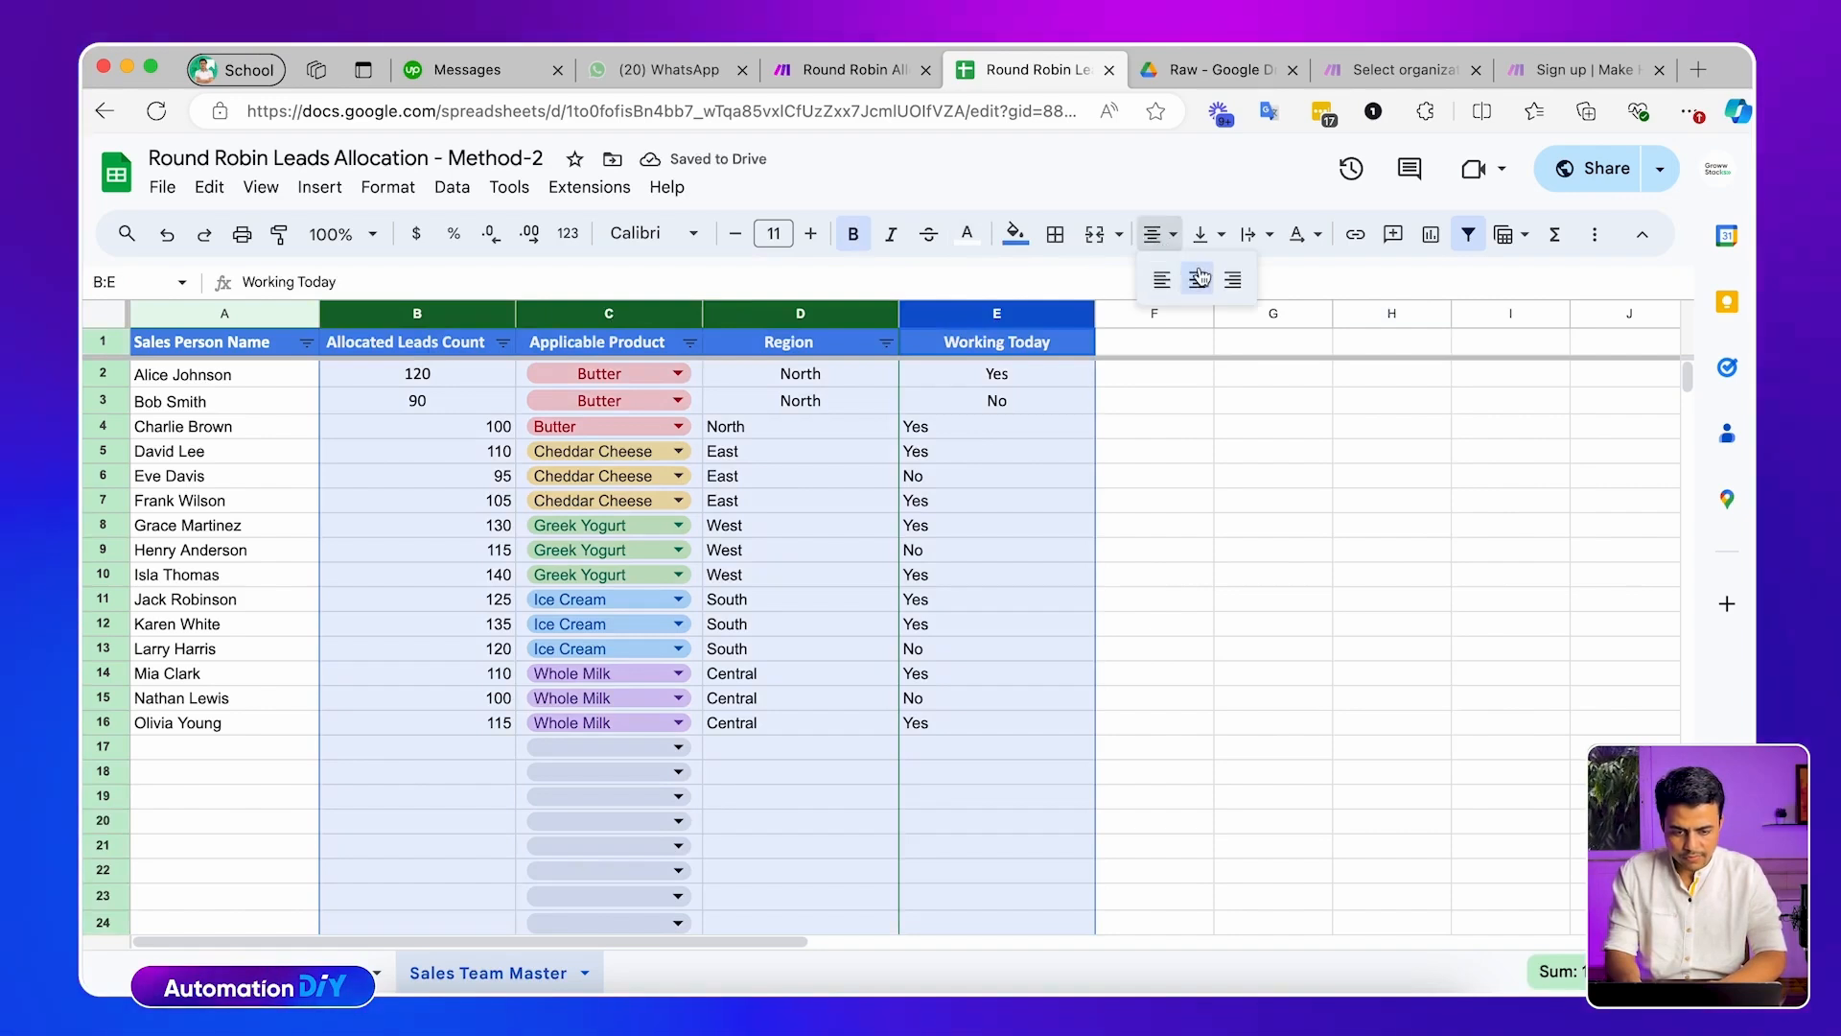
pyautogui.click(1199, 278)
pyautogui.click(268, 449)
pyautogui.click(123, 324)
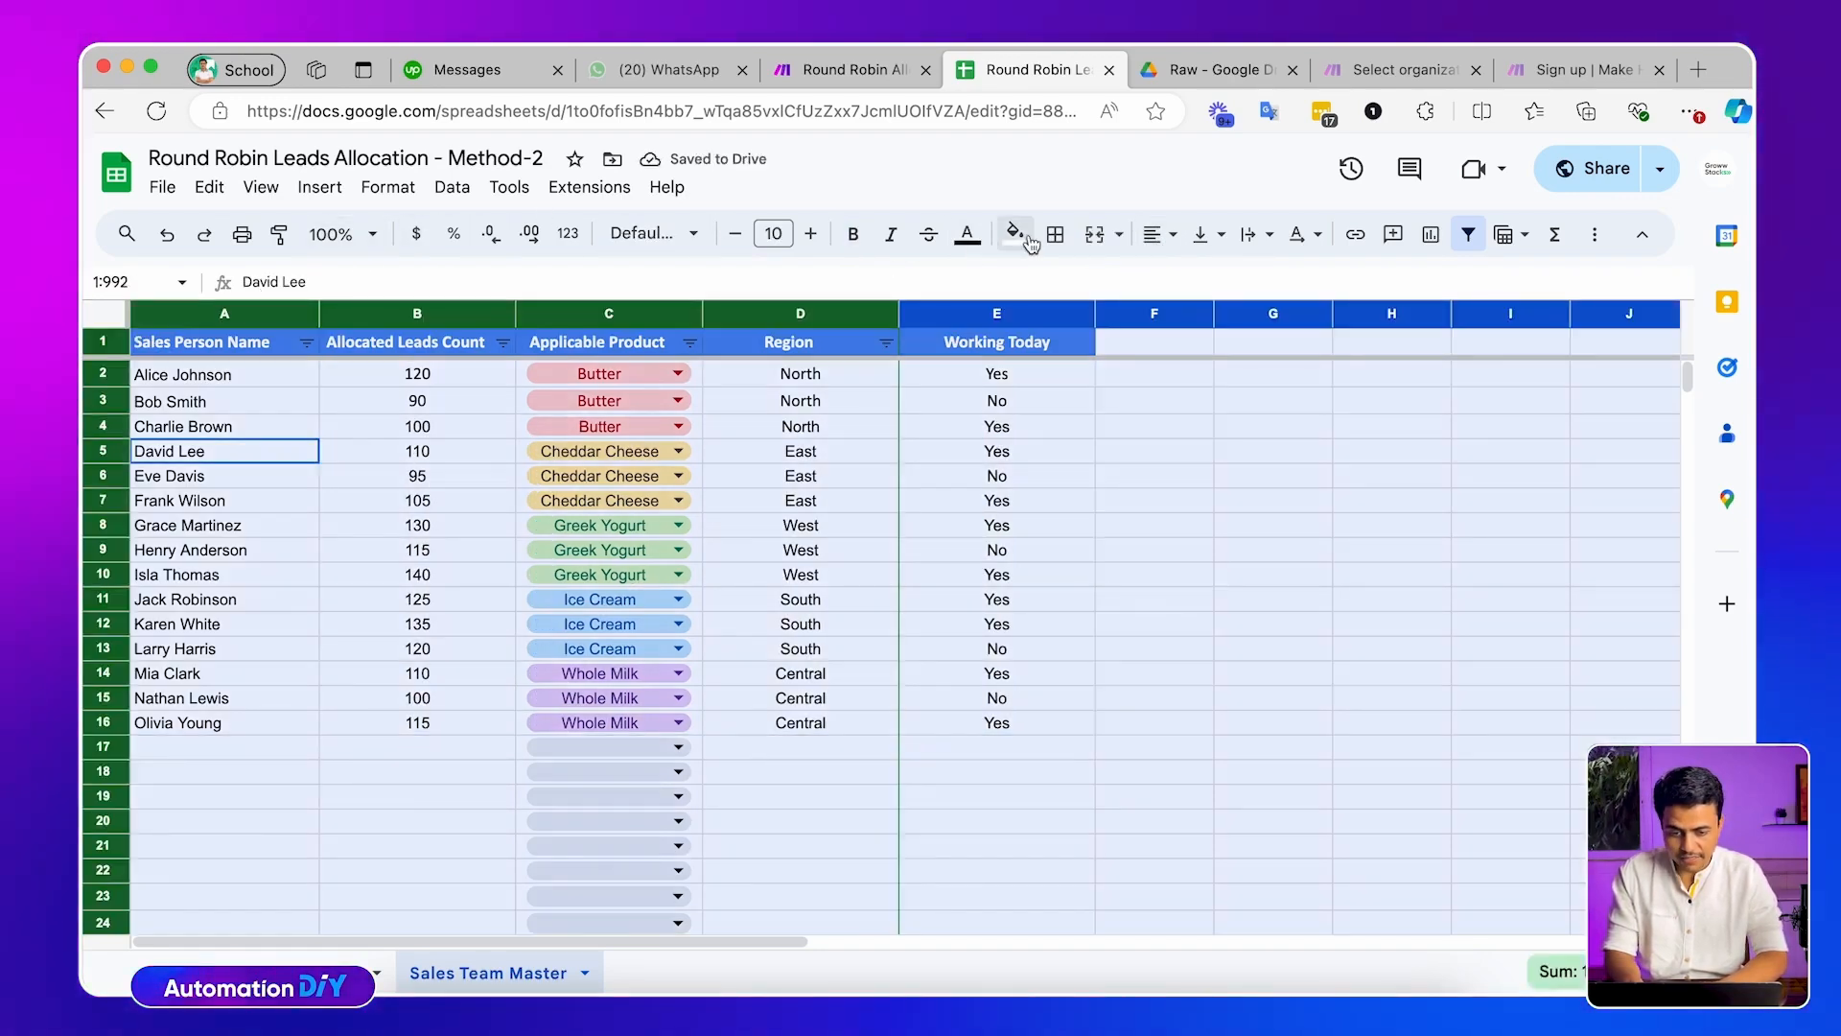
pyautogui.click(689, 242)
pyautogui.click(665, 469)
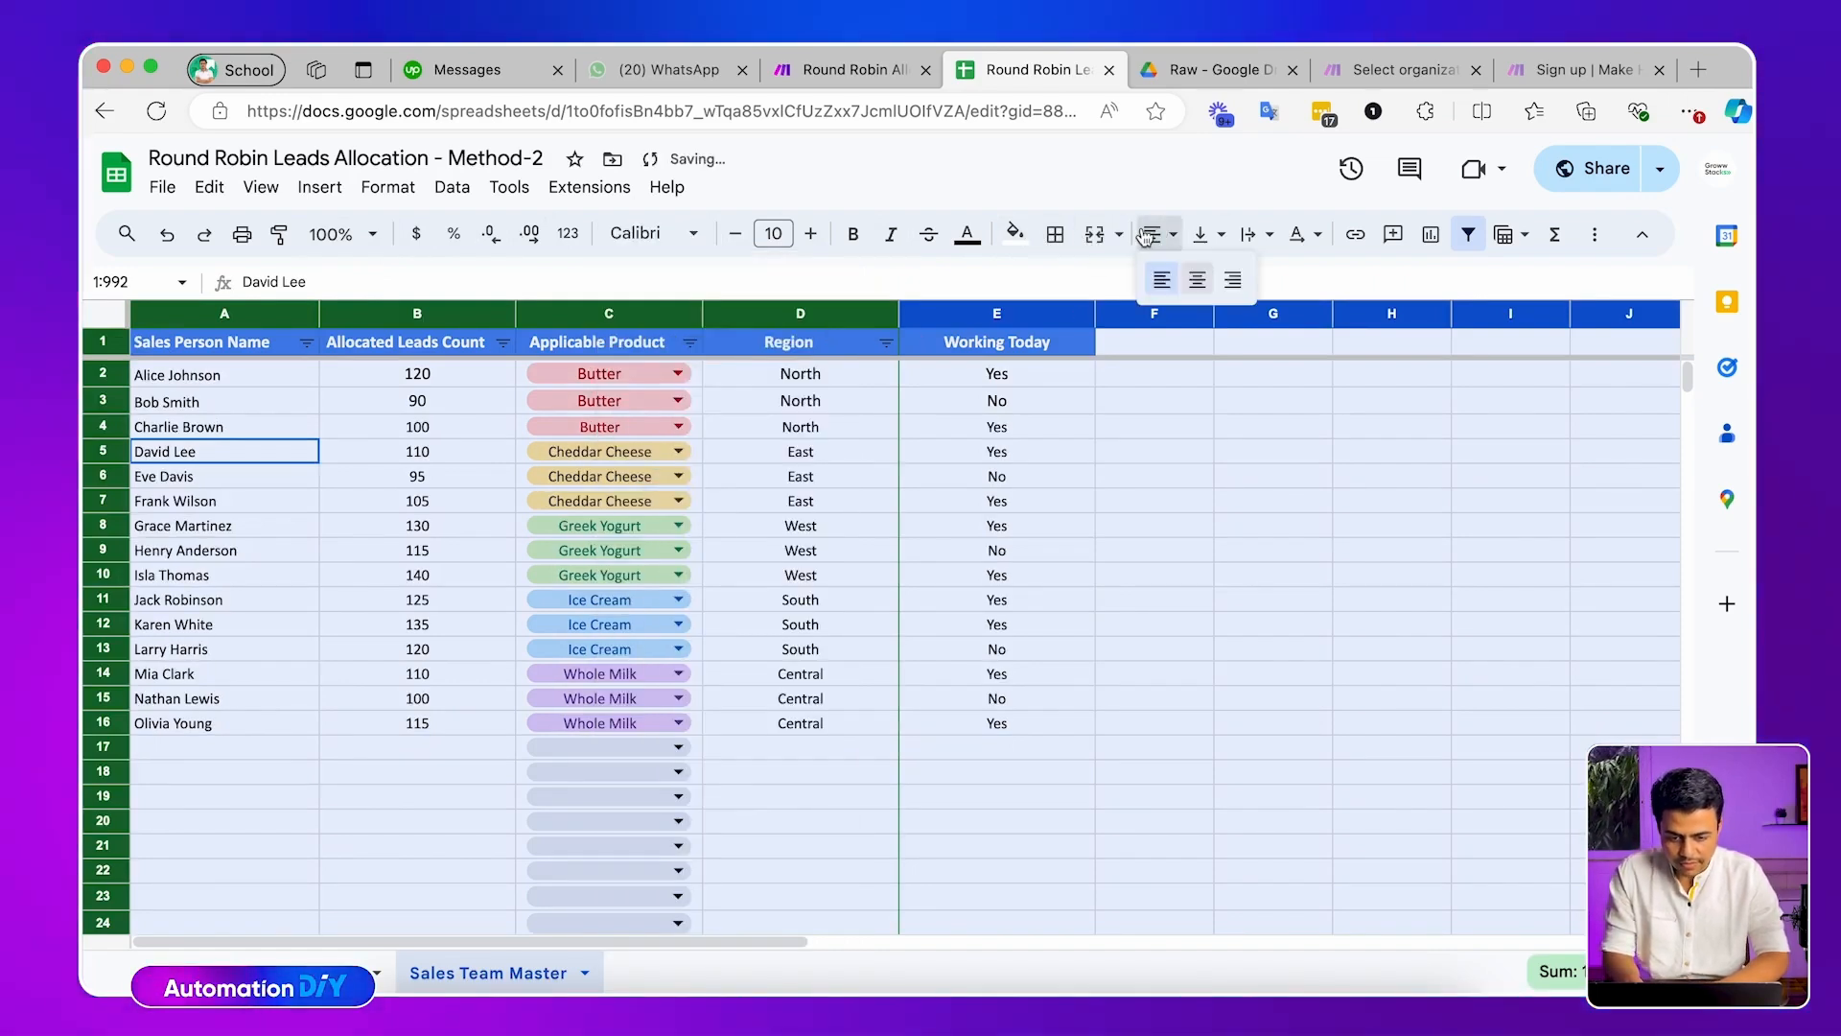
# Set the font size of the whole sheet to 12
pyautogui.click(436, 543)
pyautogui.hotkey('ctrl', 'a')
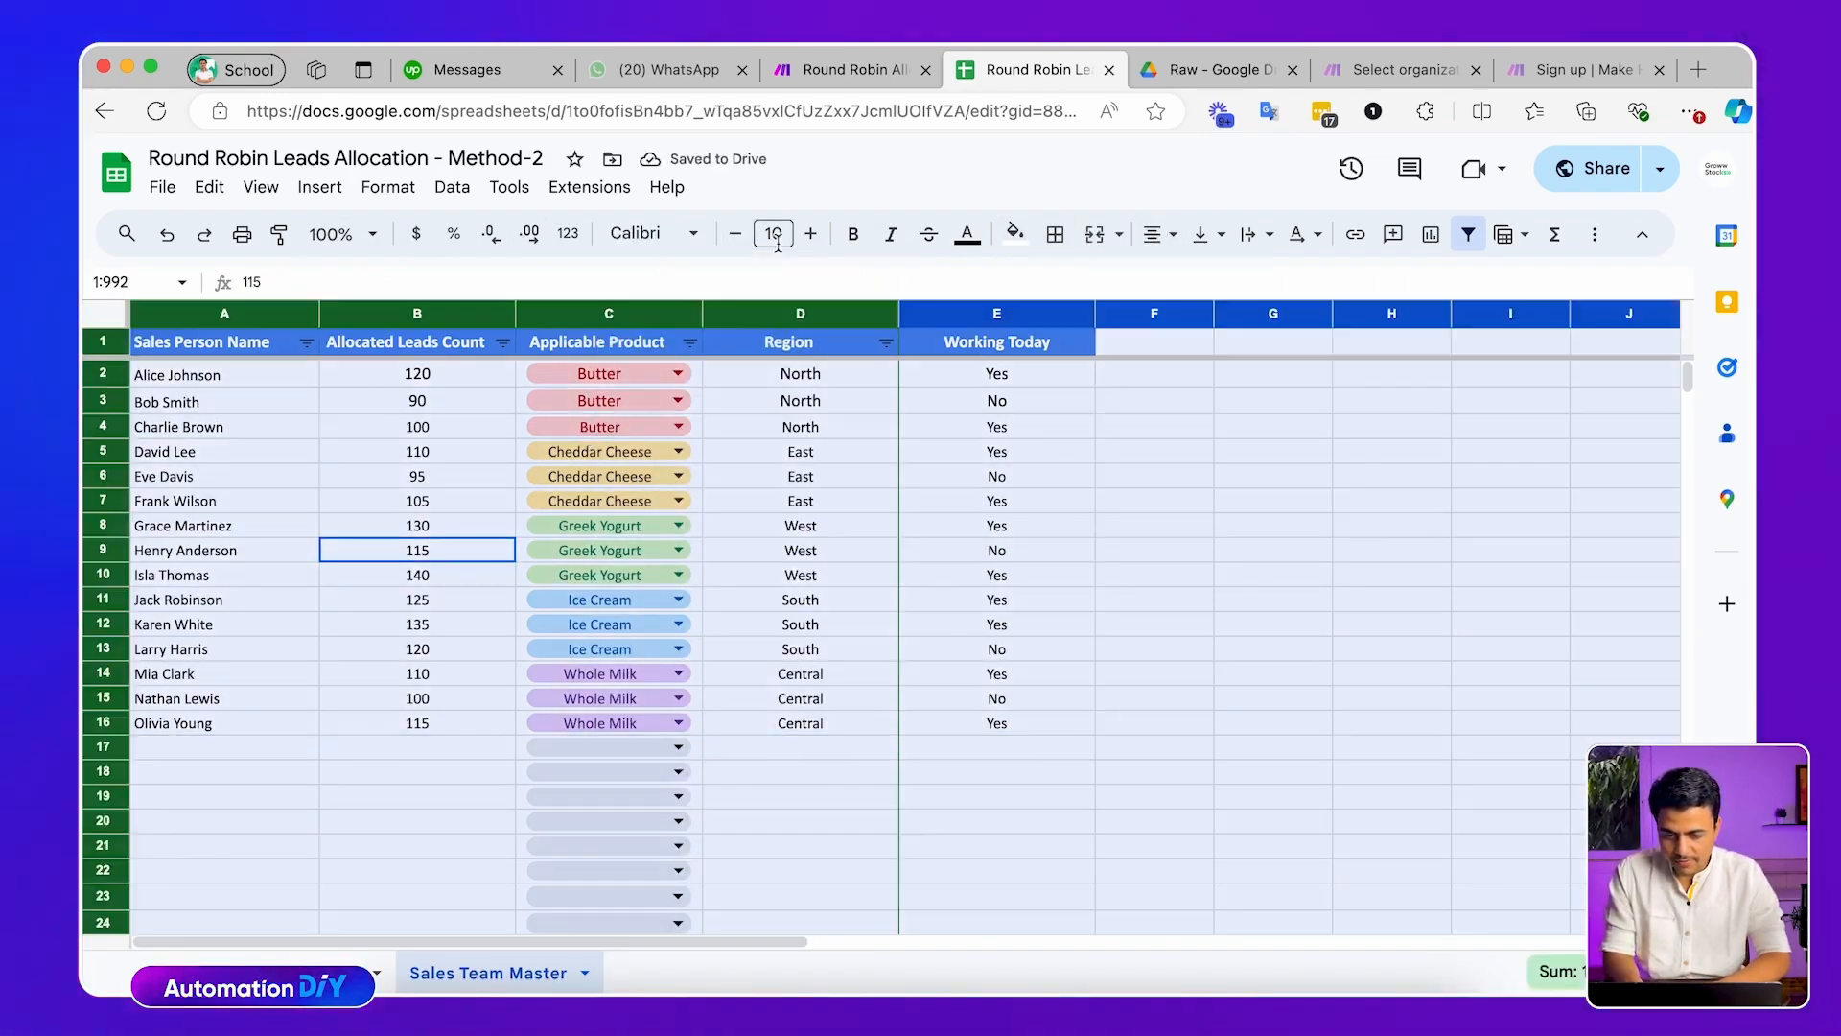
pyautogui.click(812, 235)
pyautogui.click(278, 541)
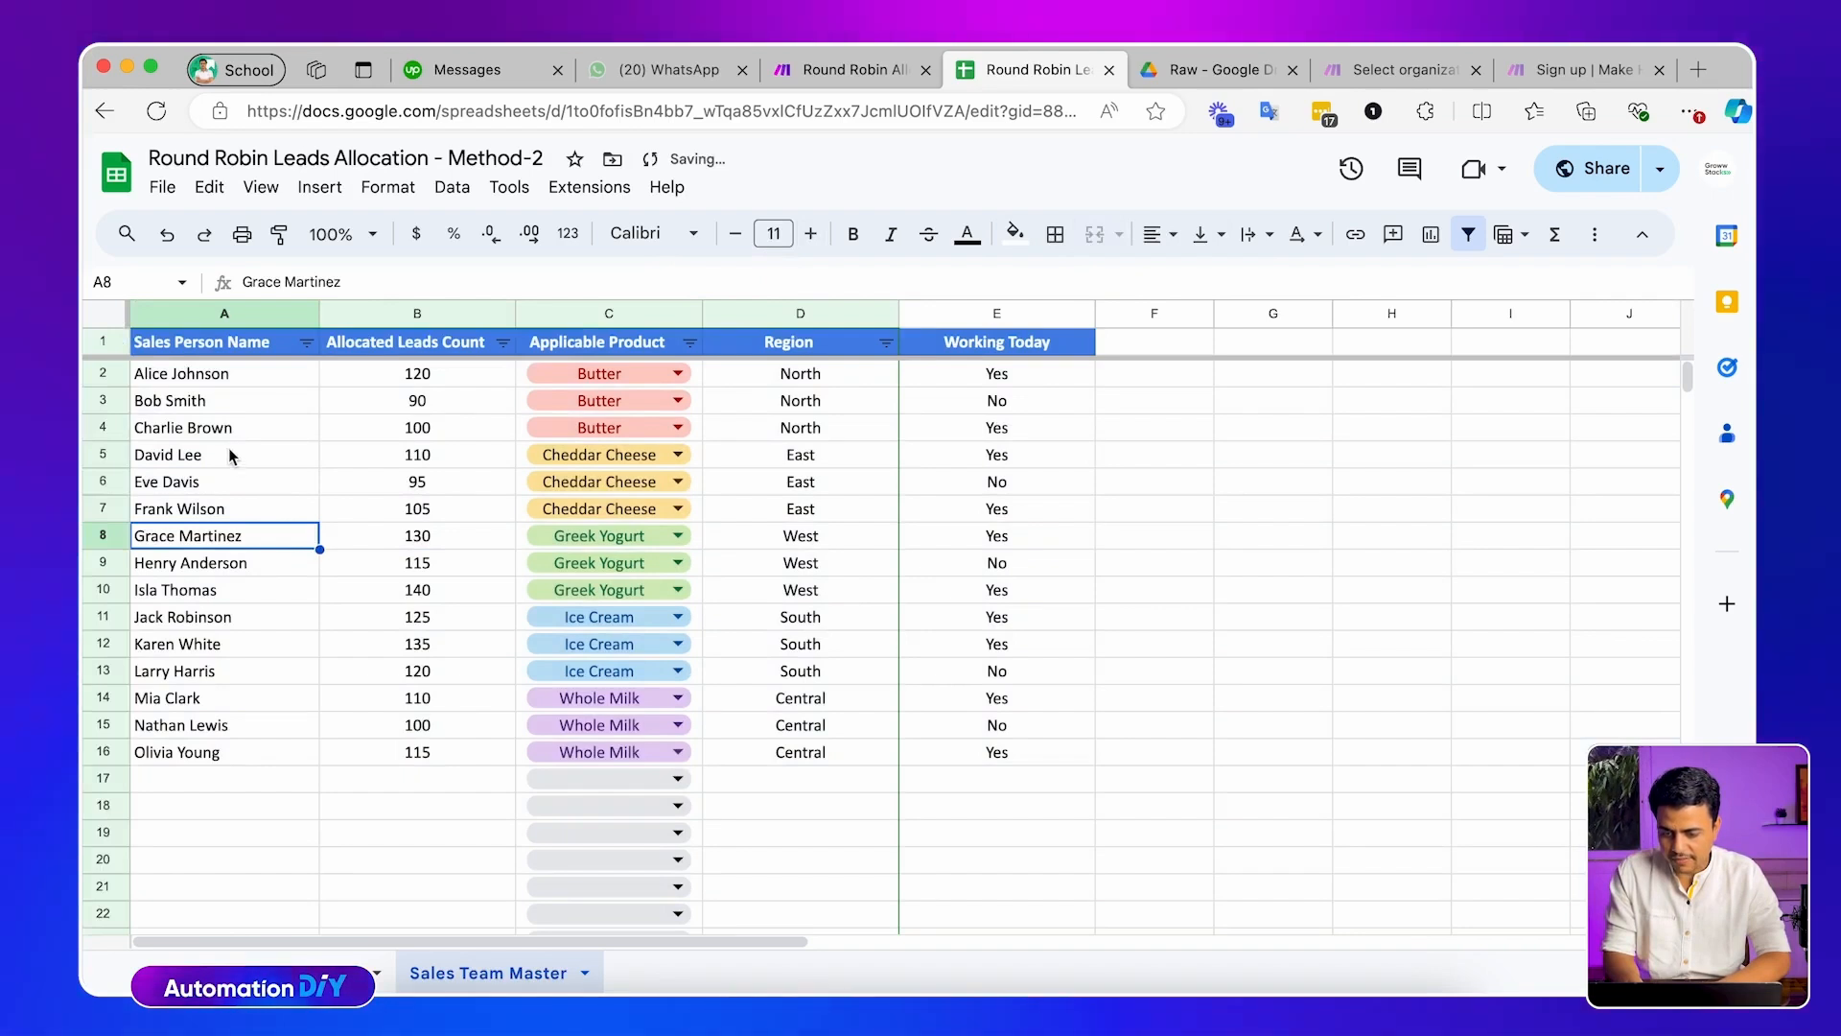
pyautogui.hotkey('ctrl', 'a')
pyautogui.hotkey('ctrl', 'a')
pyautogui.click(812, 235)
pyautogui.click(221, 544)
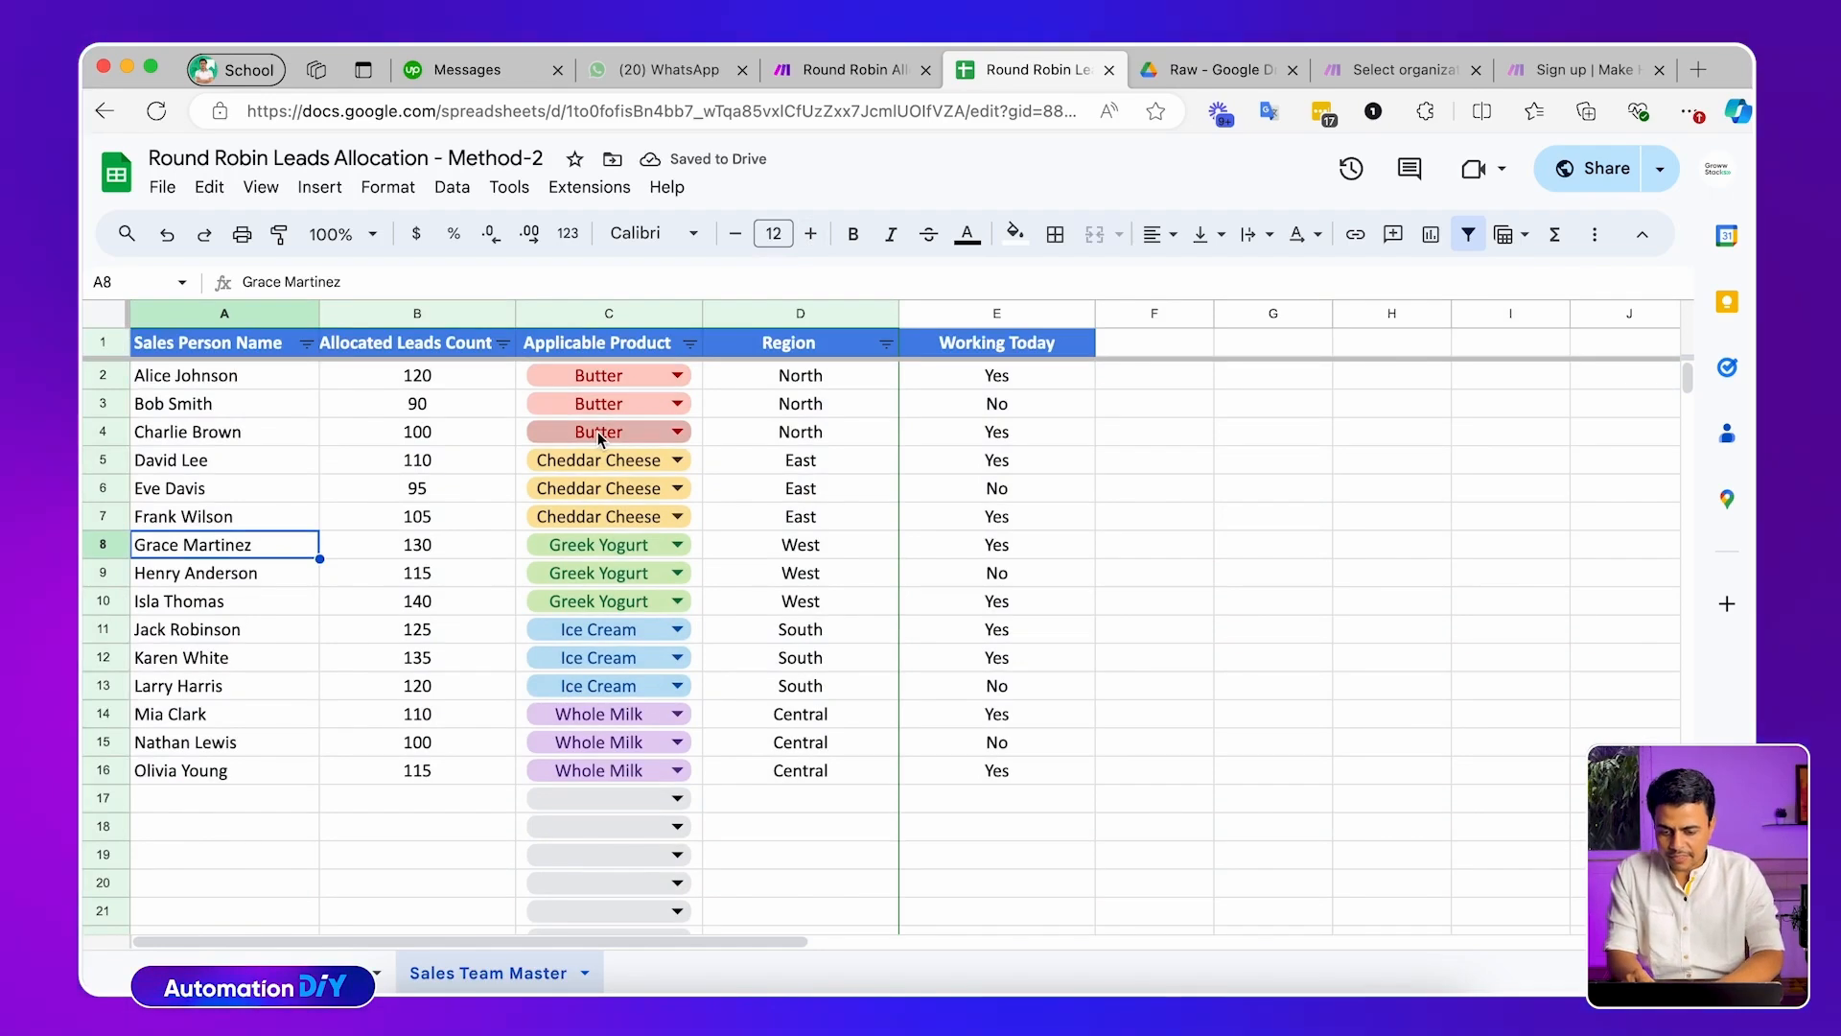
# Review the full table and the Butter team's product, region and working status in rows 2 to 4
pyautogui.moveTo(806, 375); pyautogui.dragTo(806, 431)
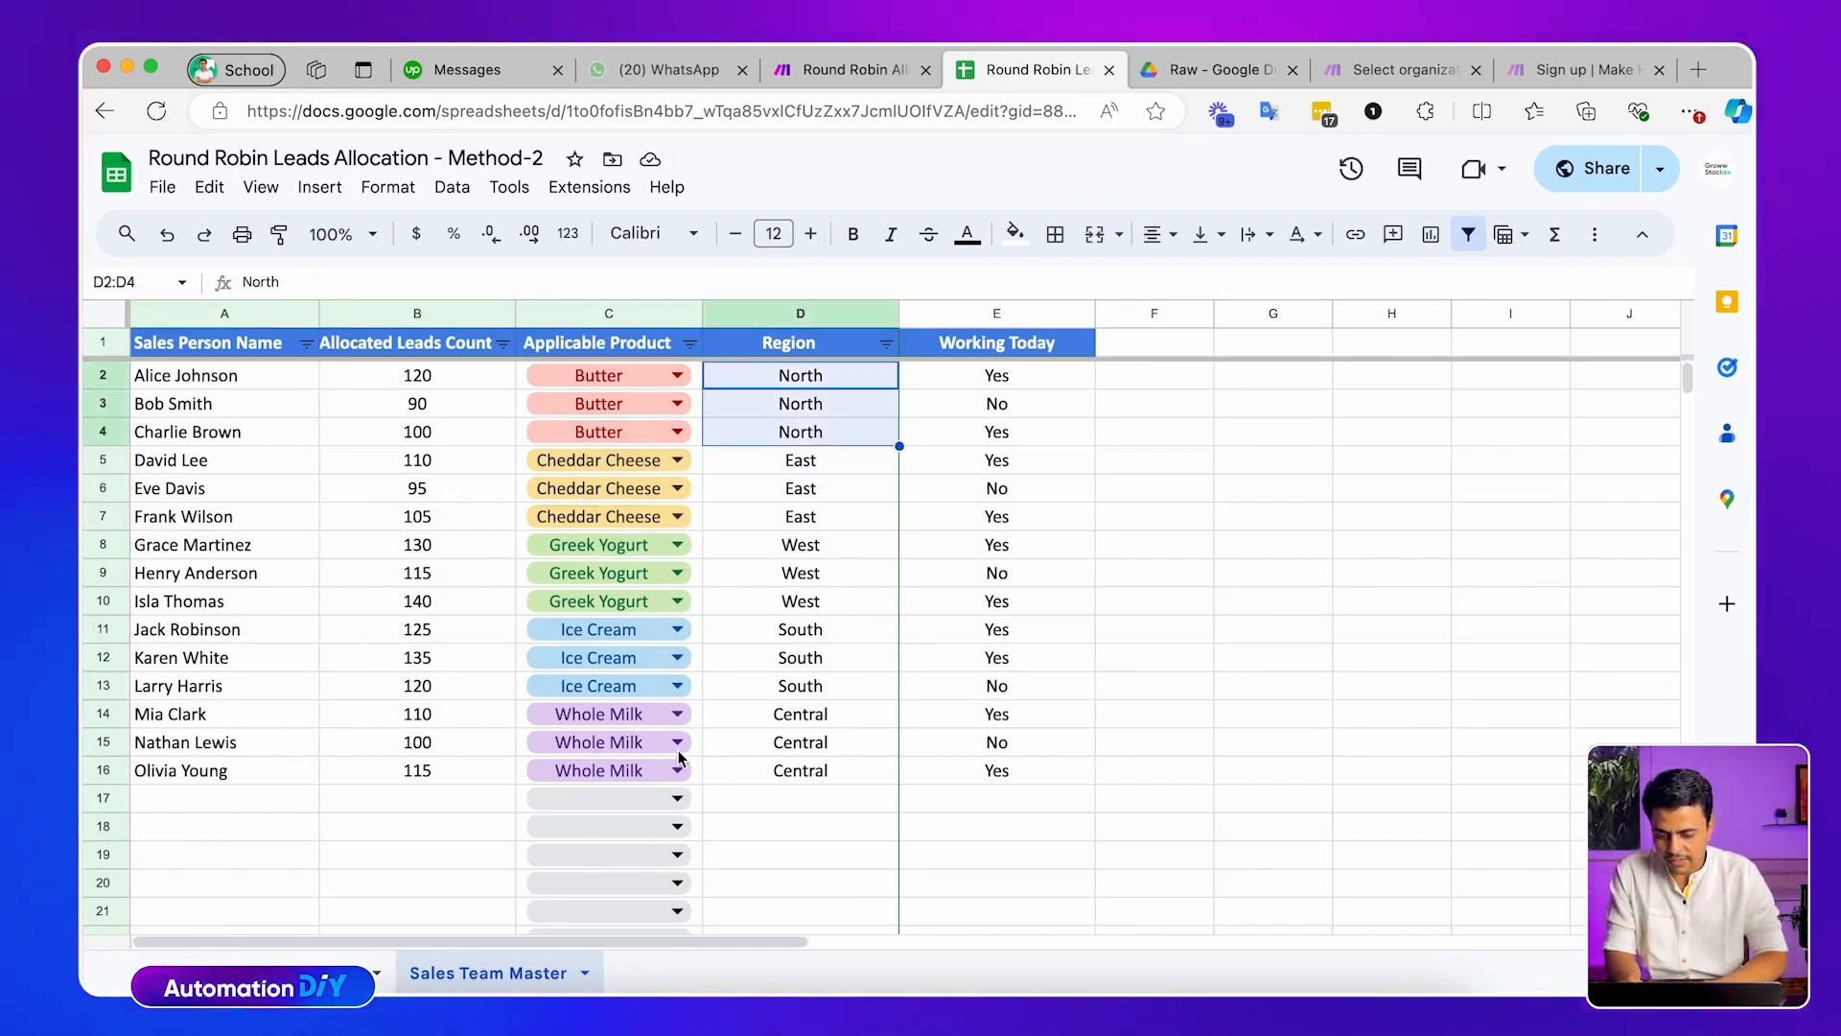
pyautogui.moveTo(286, 340); pyautogui.dragTo(1000, 779)
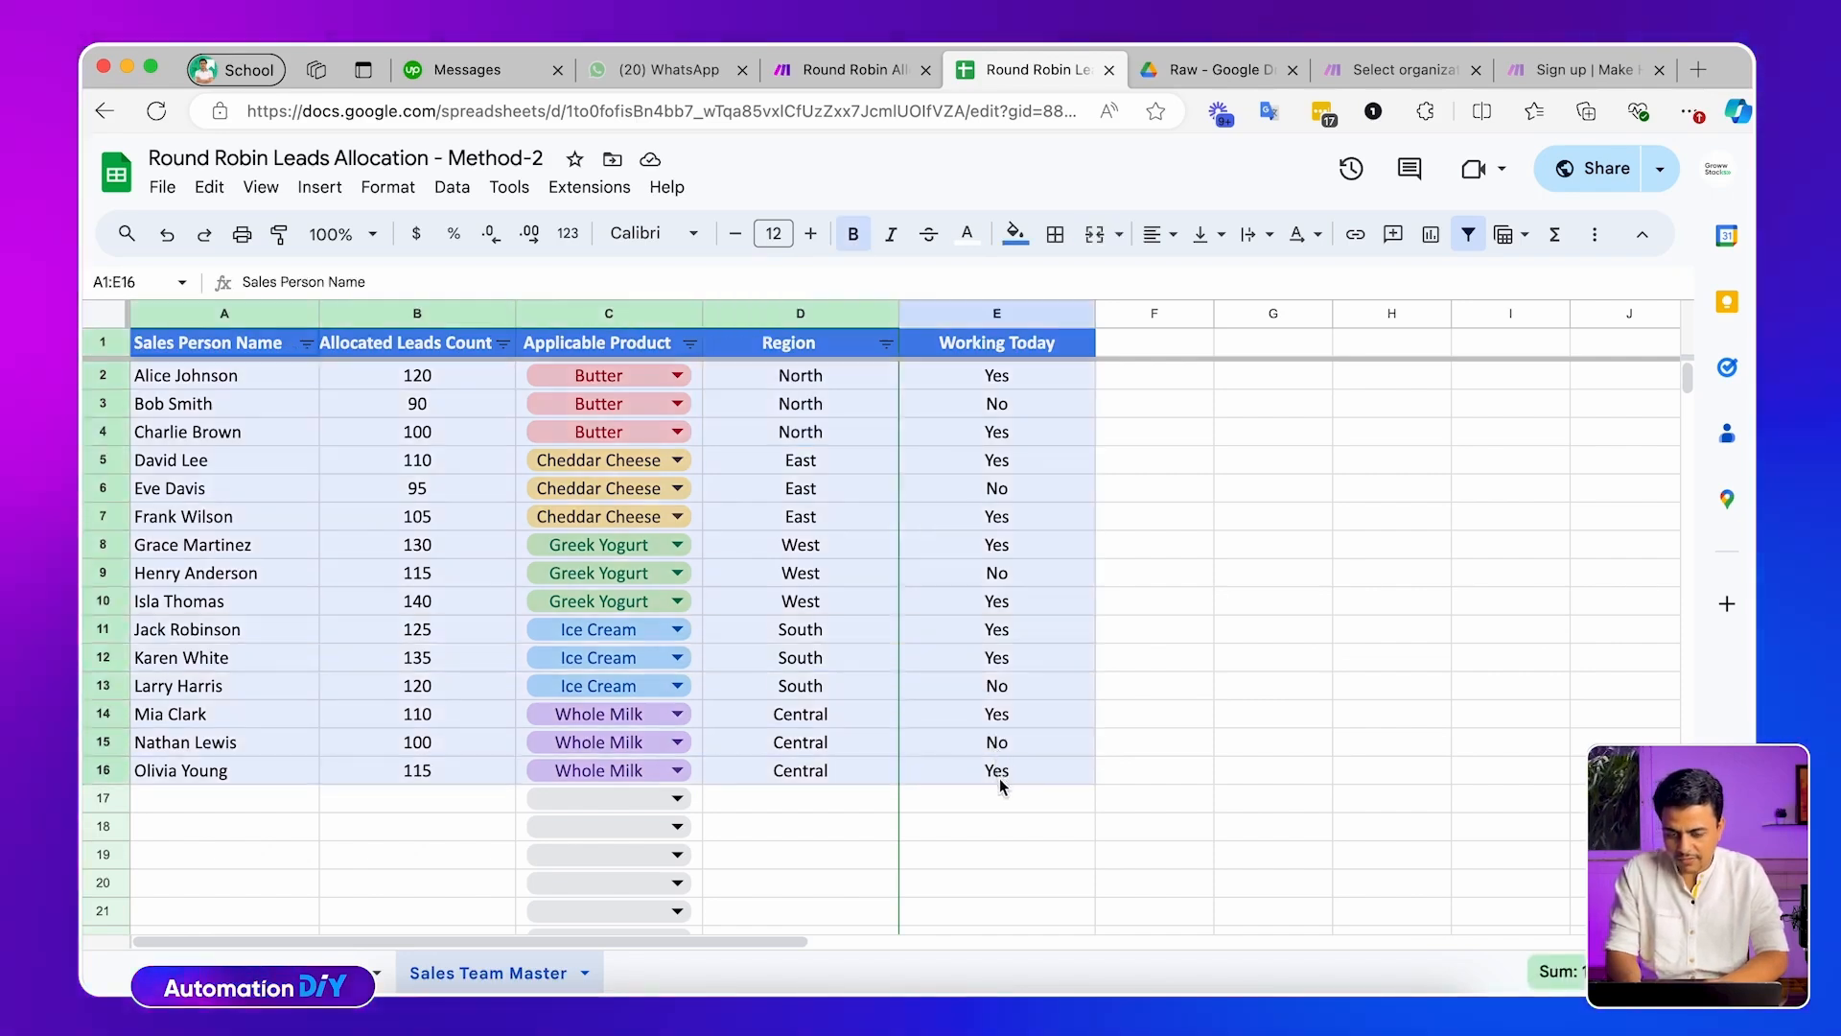
pyautogui.moveTo(260, 389); pyautogui.dragTo(571, 443)
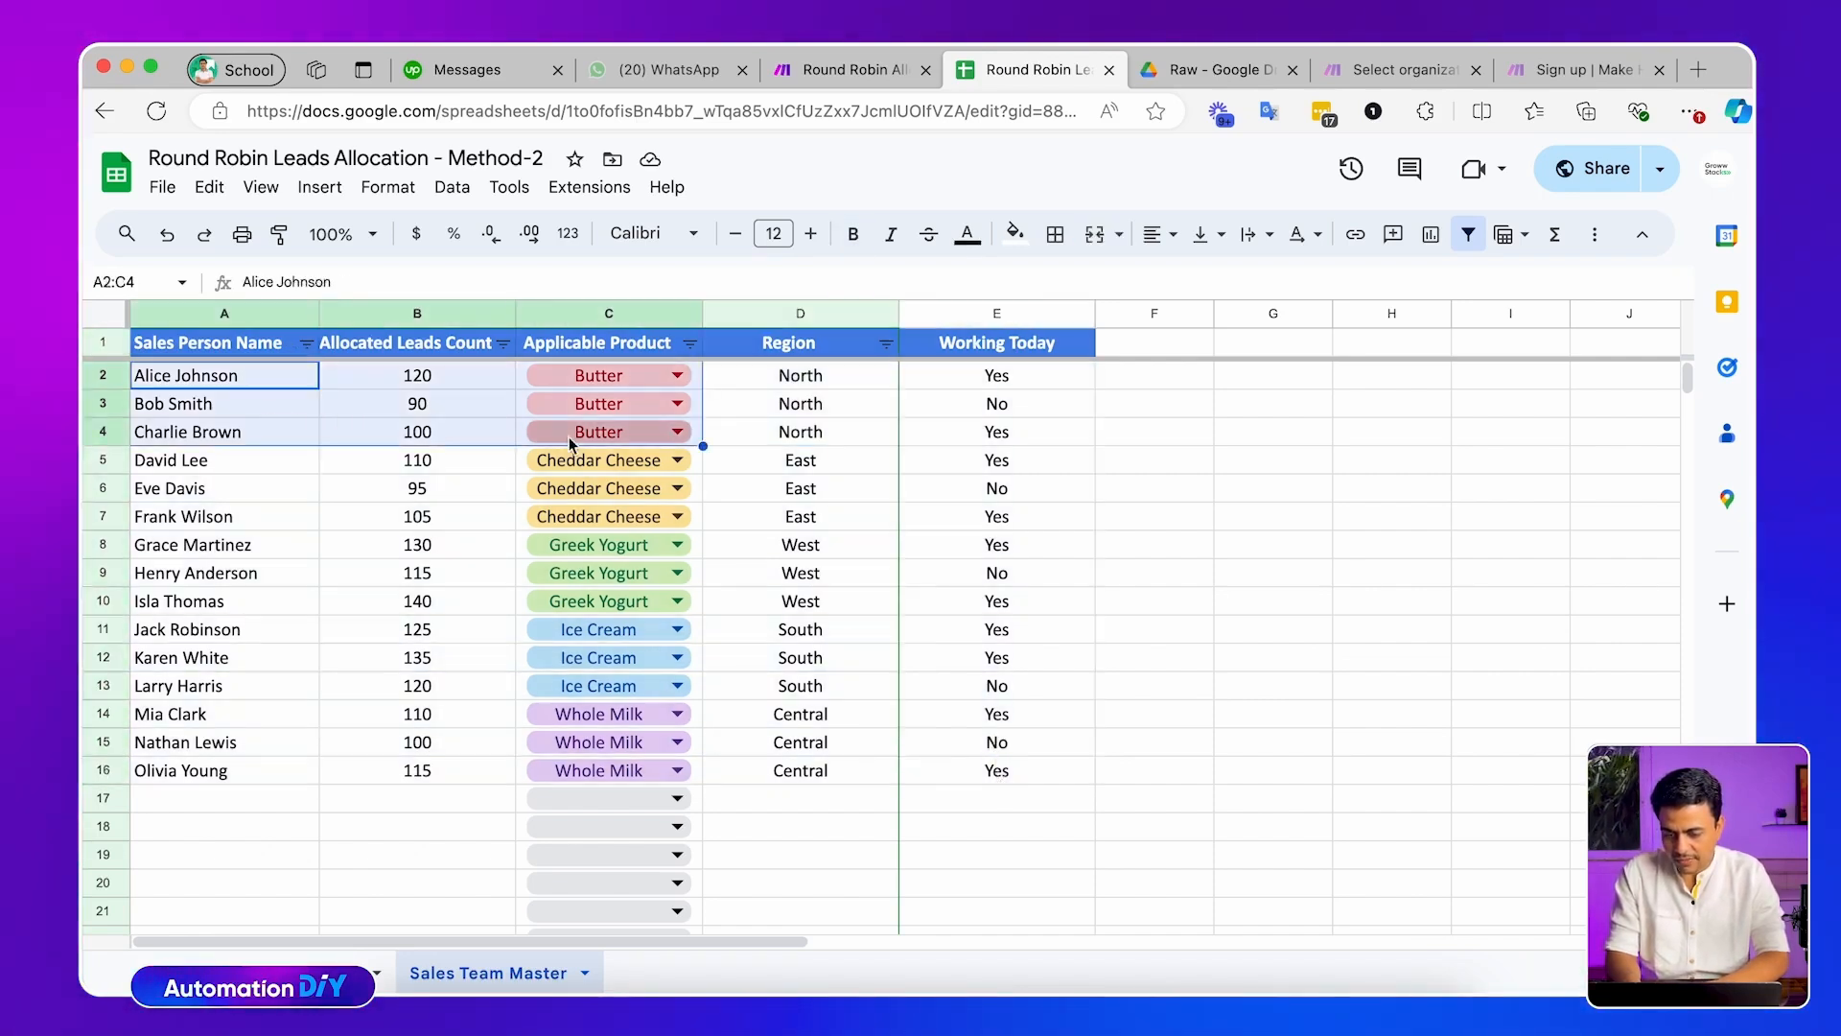
pyautogui.moveTo(795, 384); pyautogui.dragTo(914, 451)
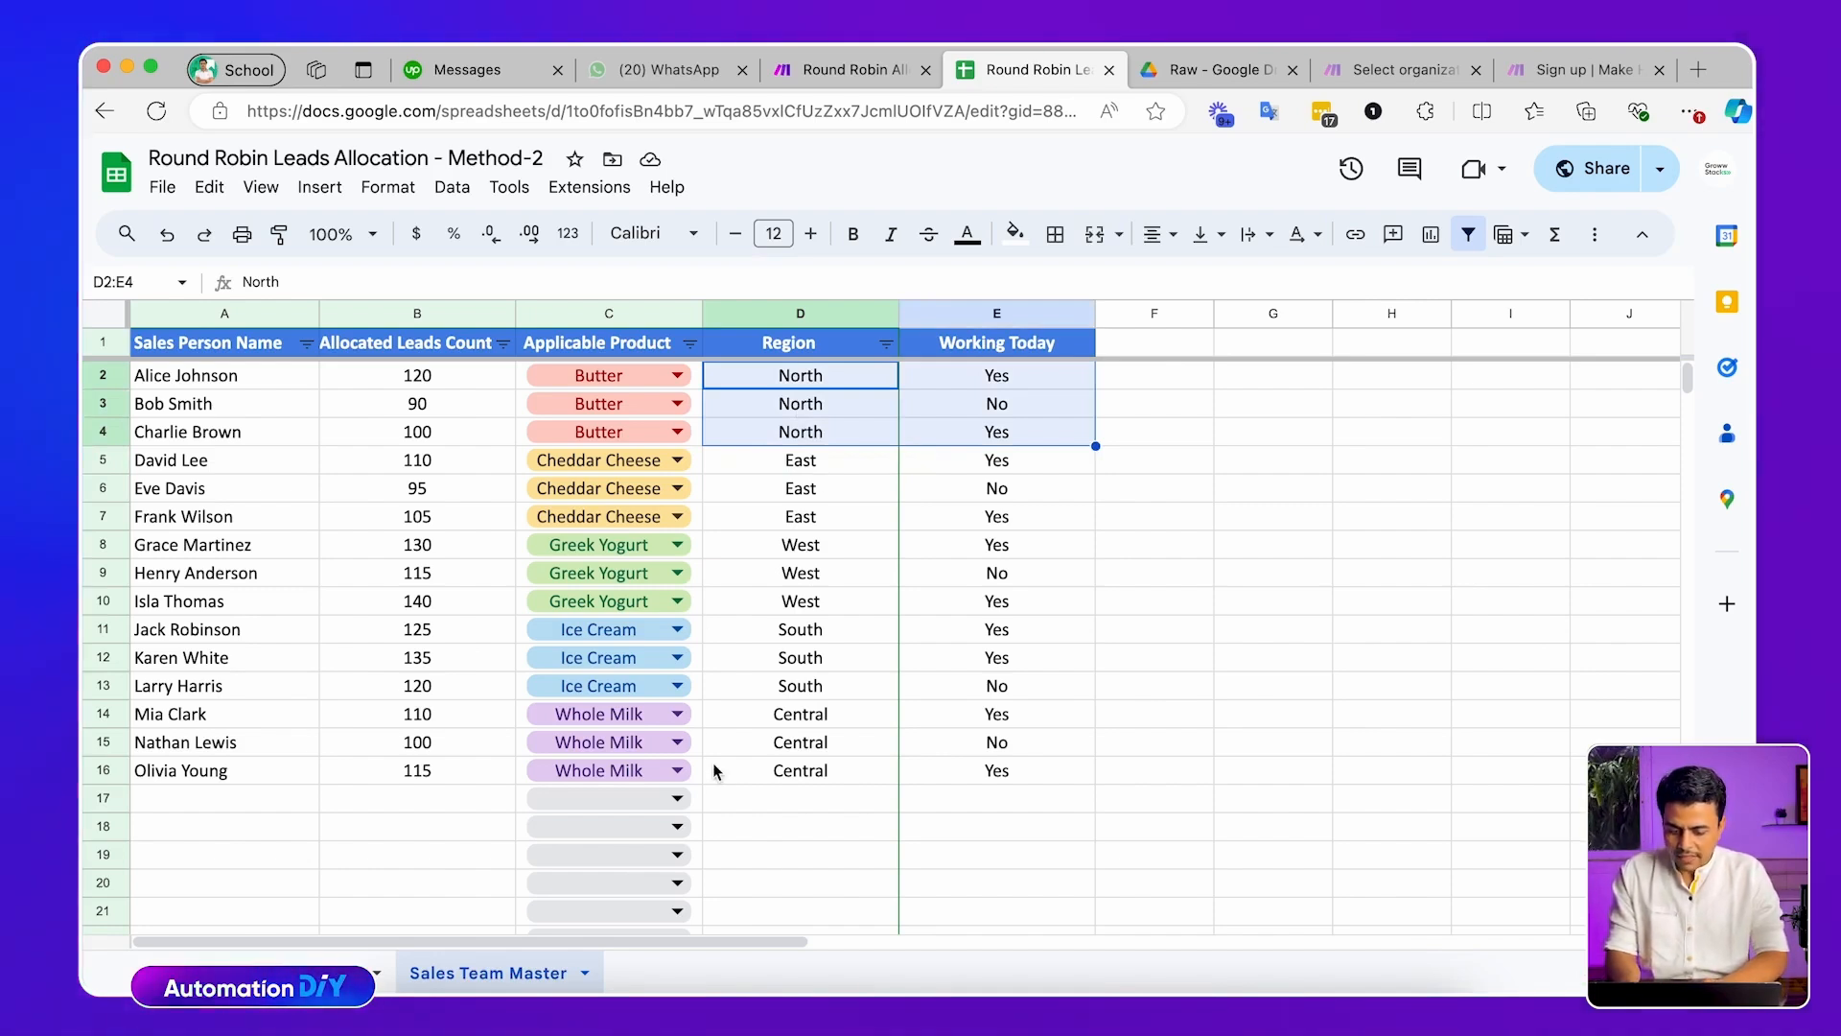
pyautogui.click(1192, 1007)
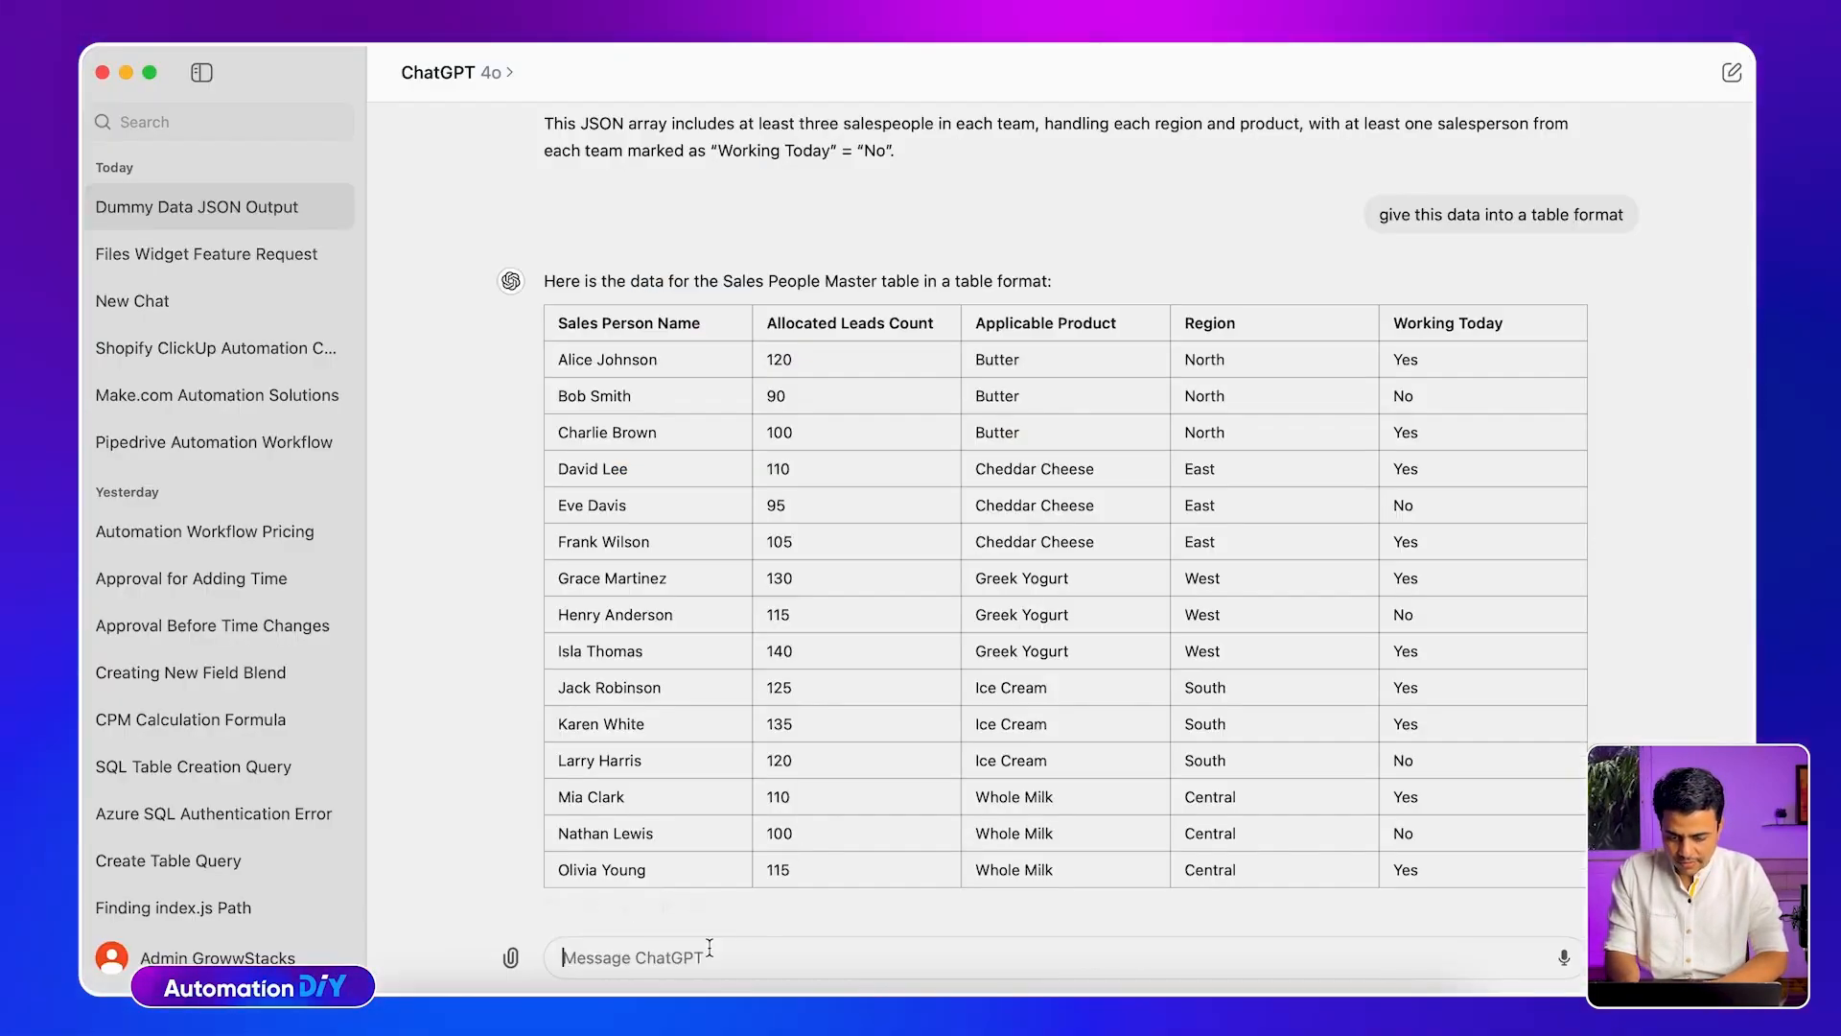
pyautogui.write('create')
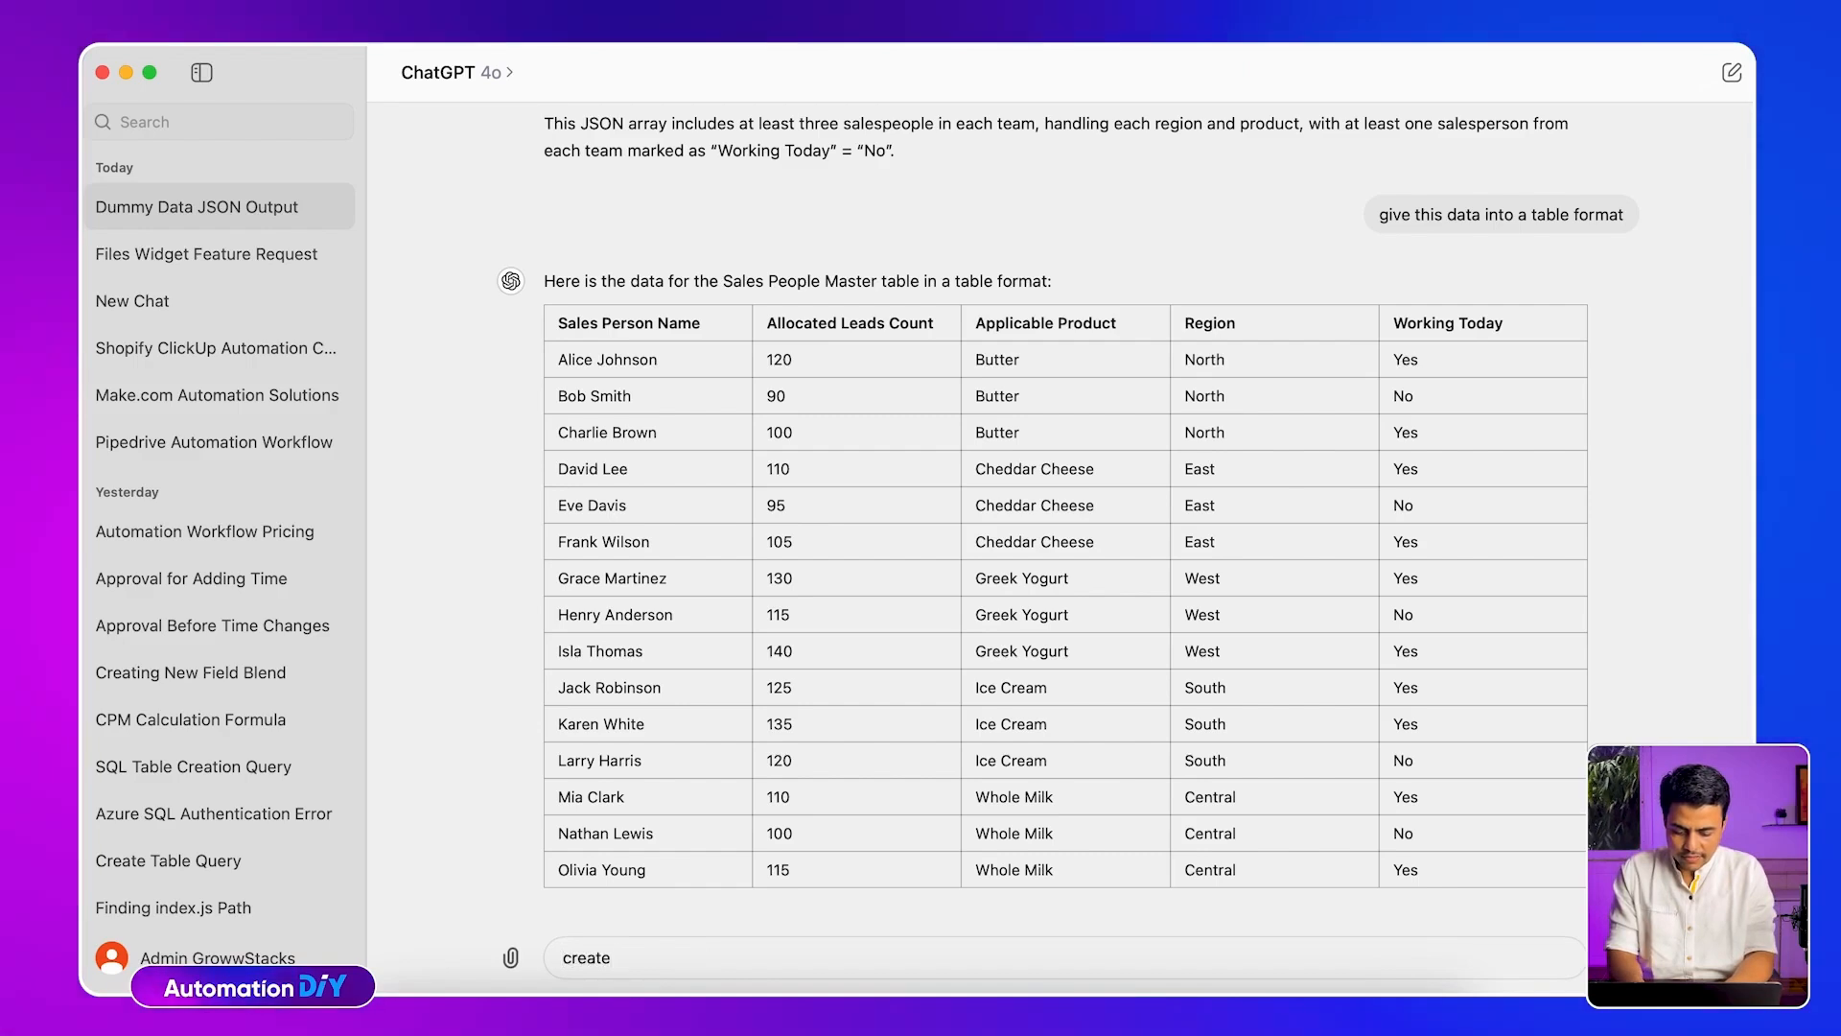
pyautogui.press('super+a')
pyautogui.press('BackSpace')
pyautogui.press('super+Tab')
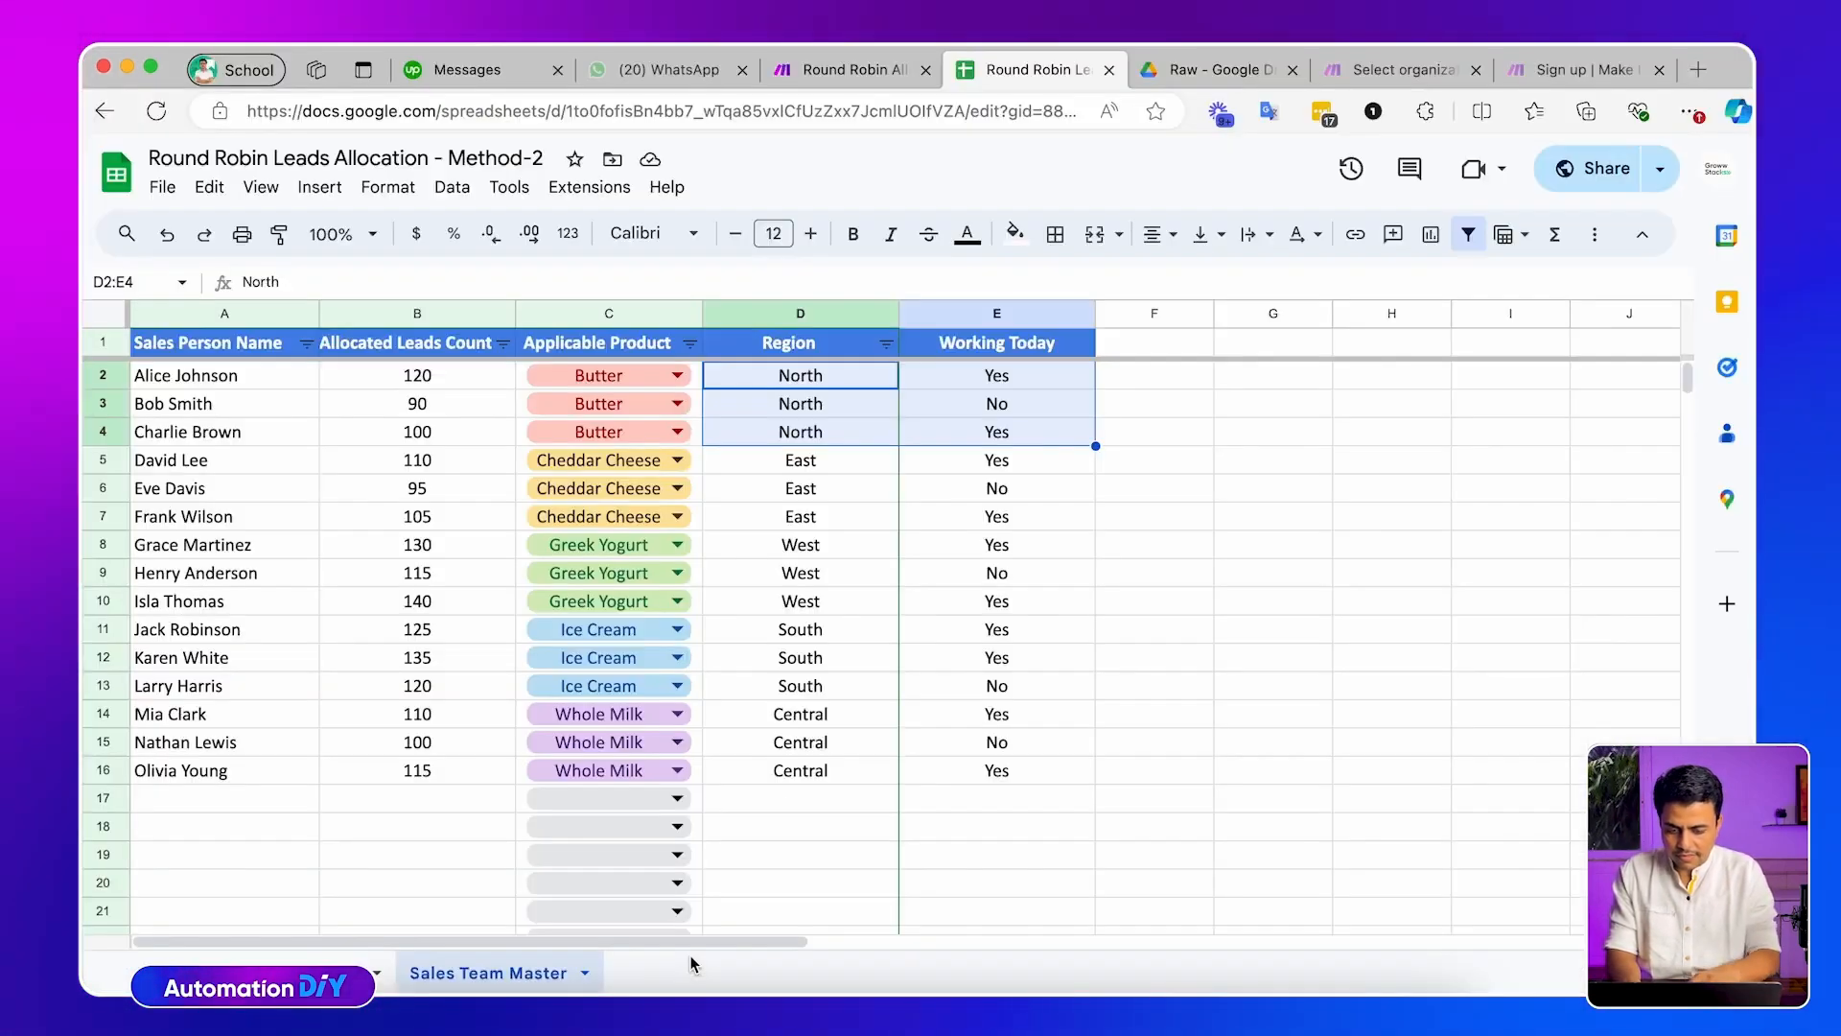
# Examine the rows of the Butter, Cheddar Cheese and Greek Yogurt salespeople marked No under Working Today
pyautogui.scroll(-1, 803, 743)
pyautogui.scroll(1, 738, 519)
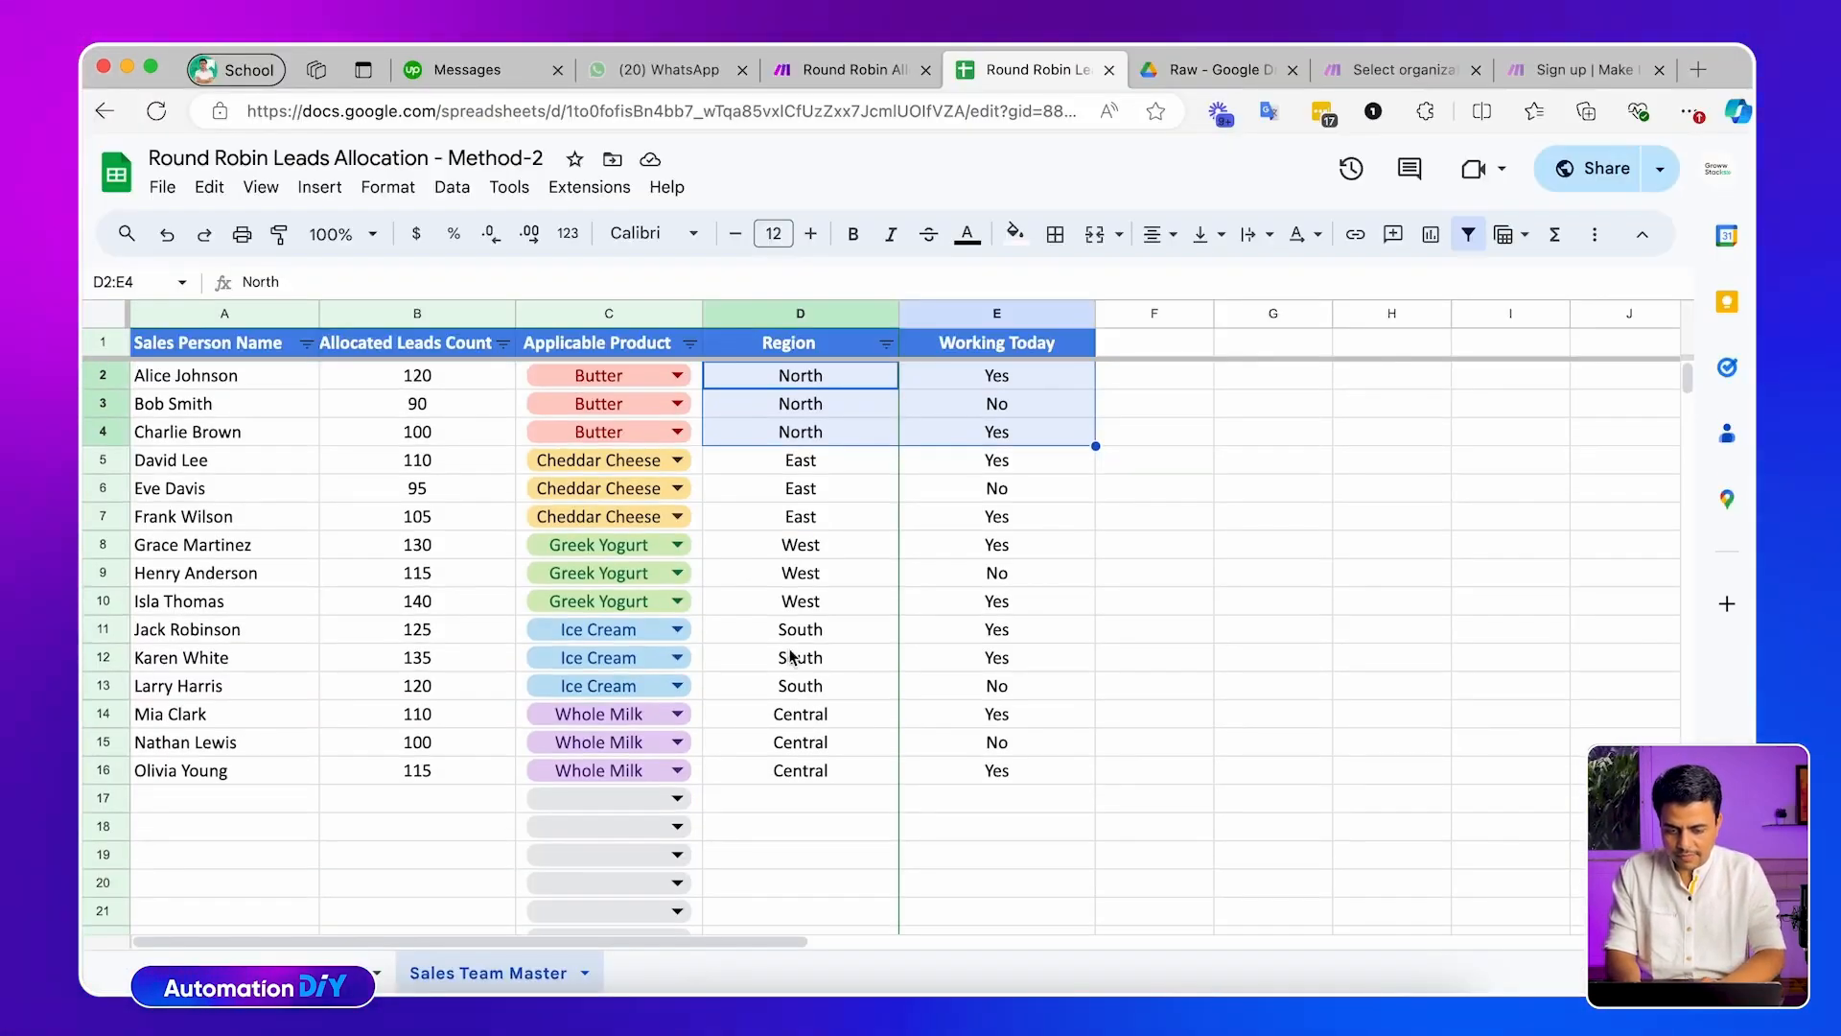
pyautogui.click(1026, 409)
pyautogui.press('super+shift+Left')
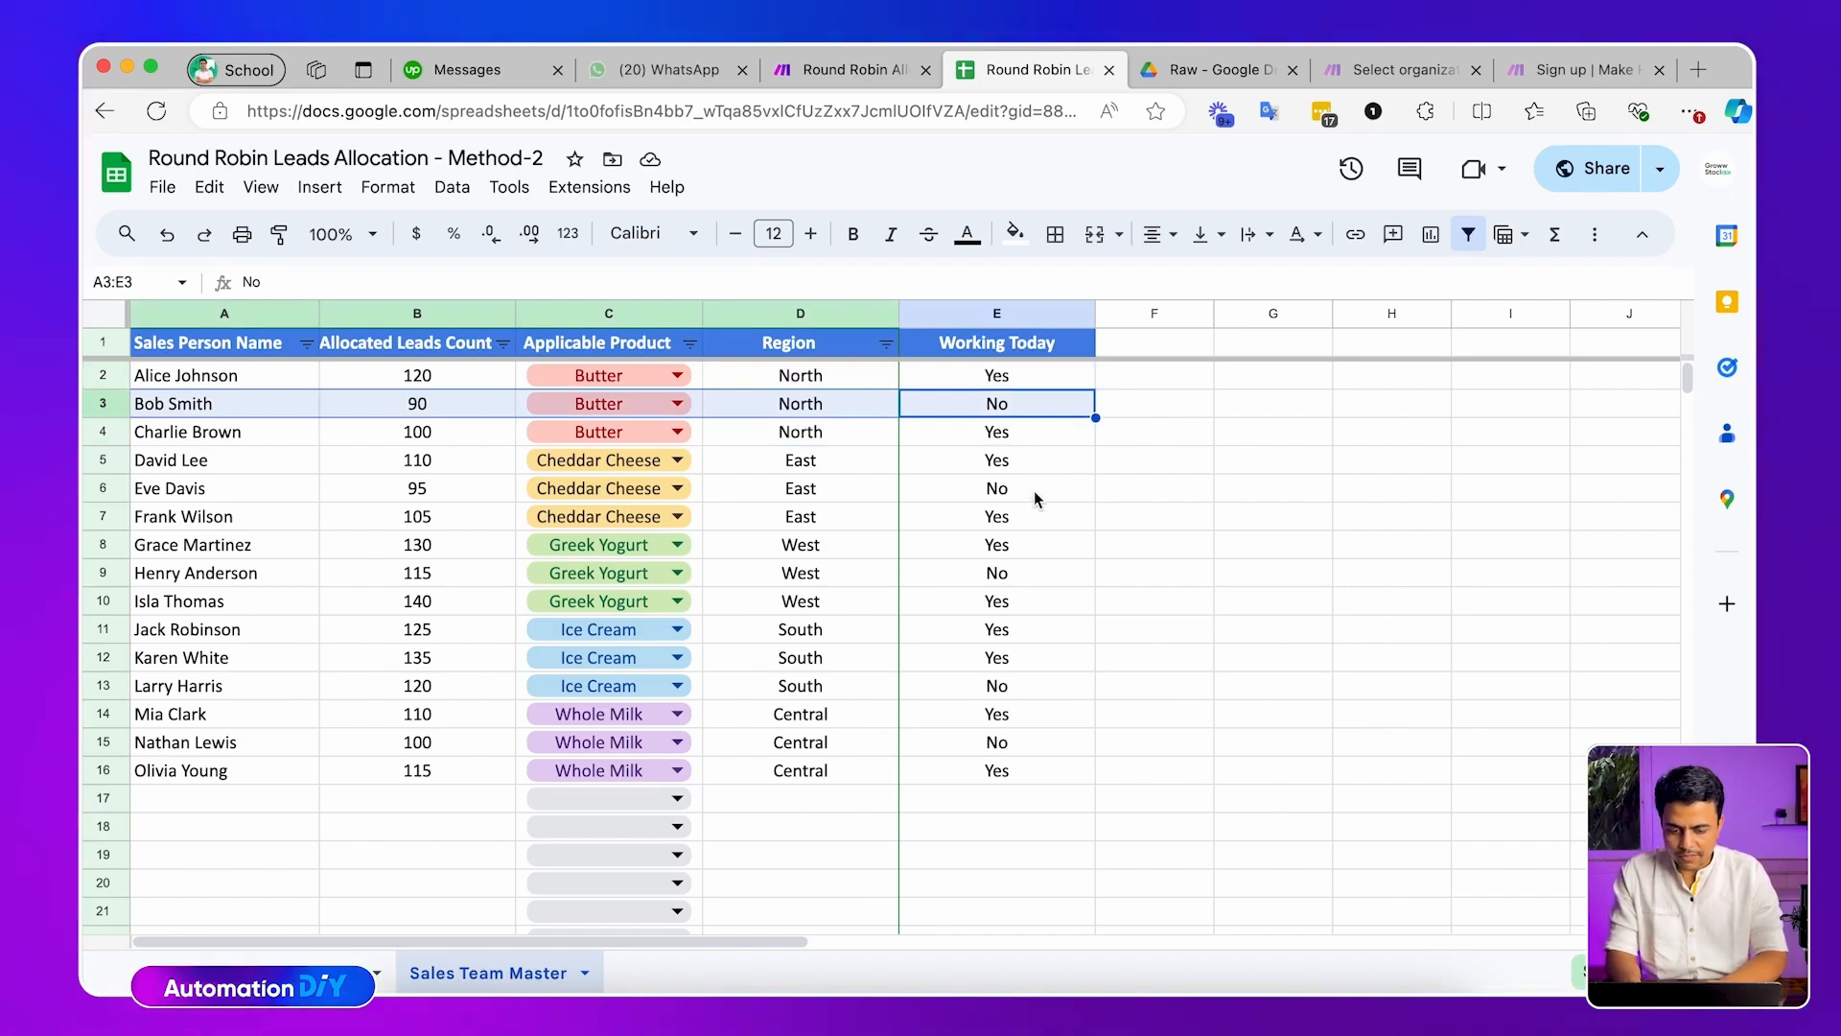
pyautogui.click(1034, 491)
pyautogui.press('super+shift+Left')
pyautogui.click(1018, 576)
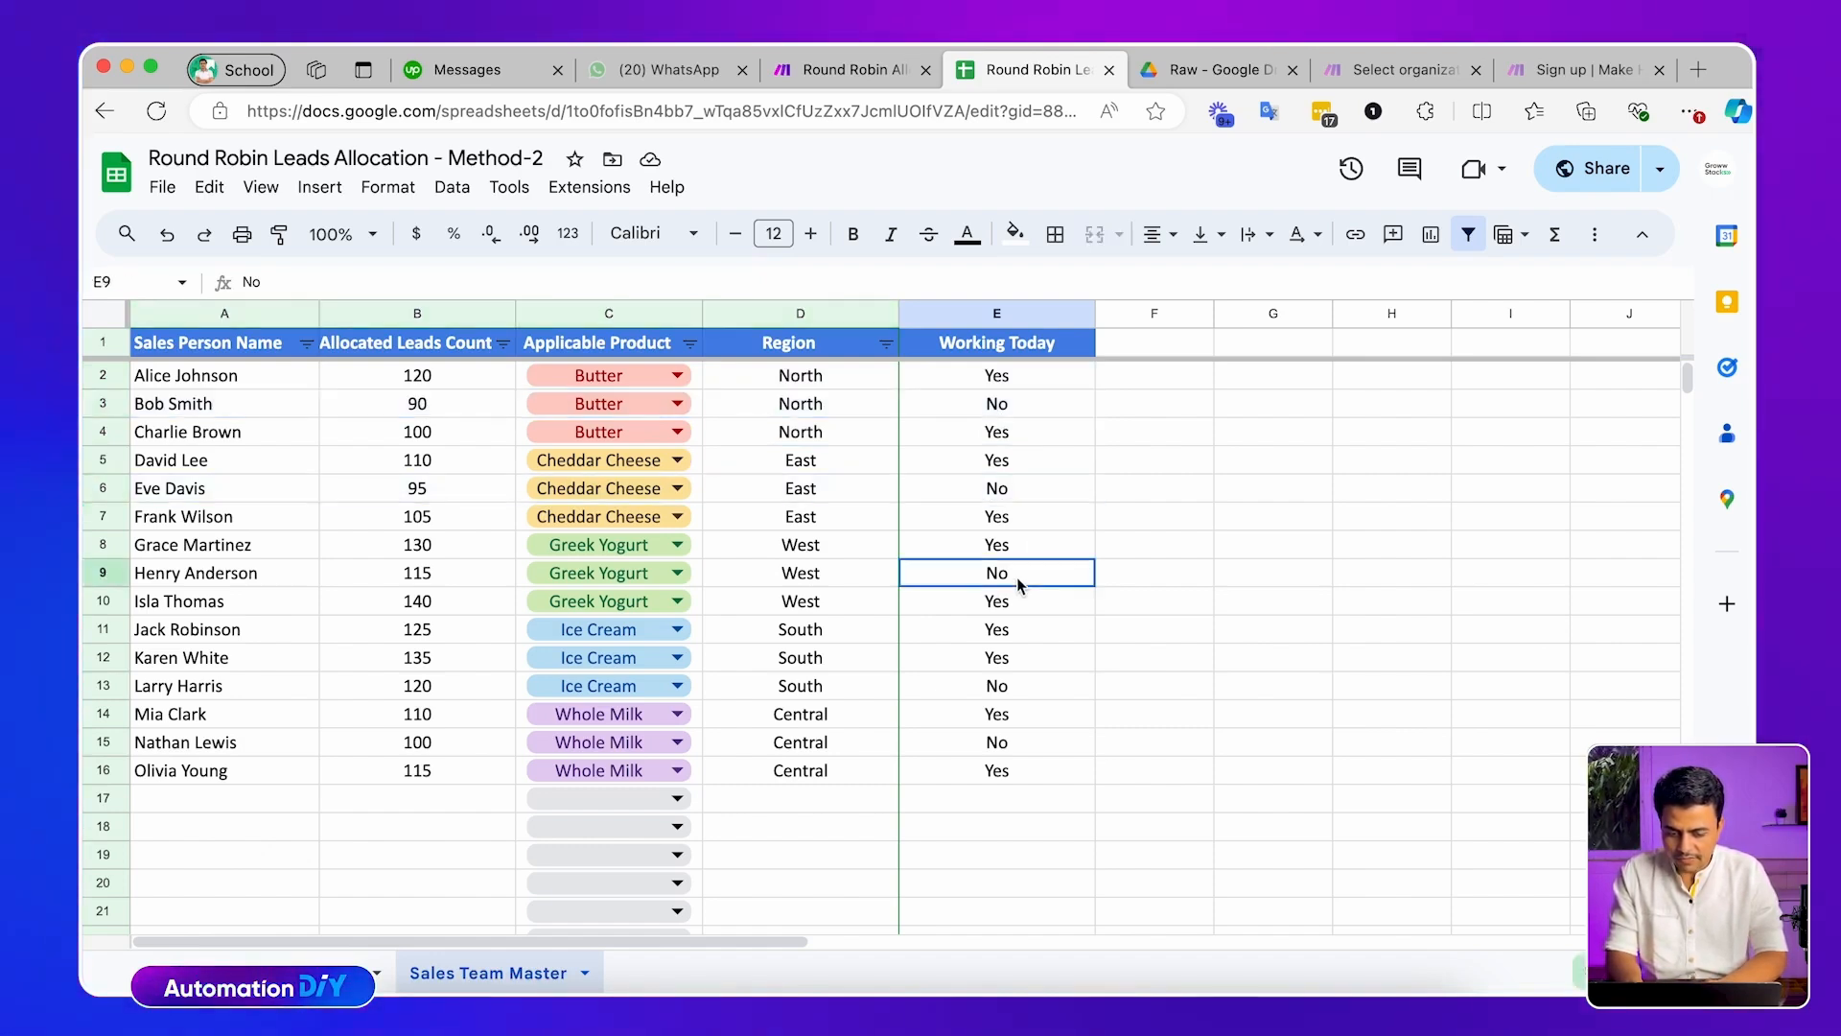
pyautogui.press('super+shift+Left')
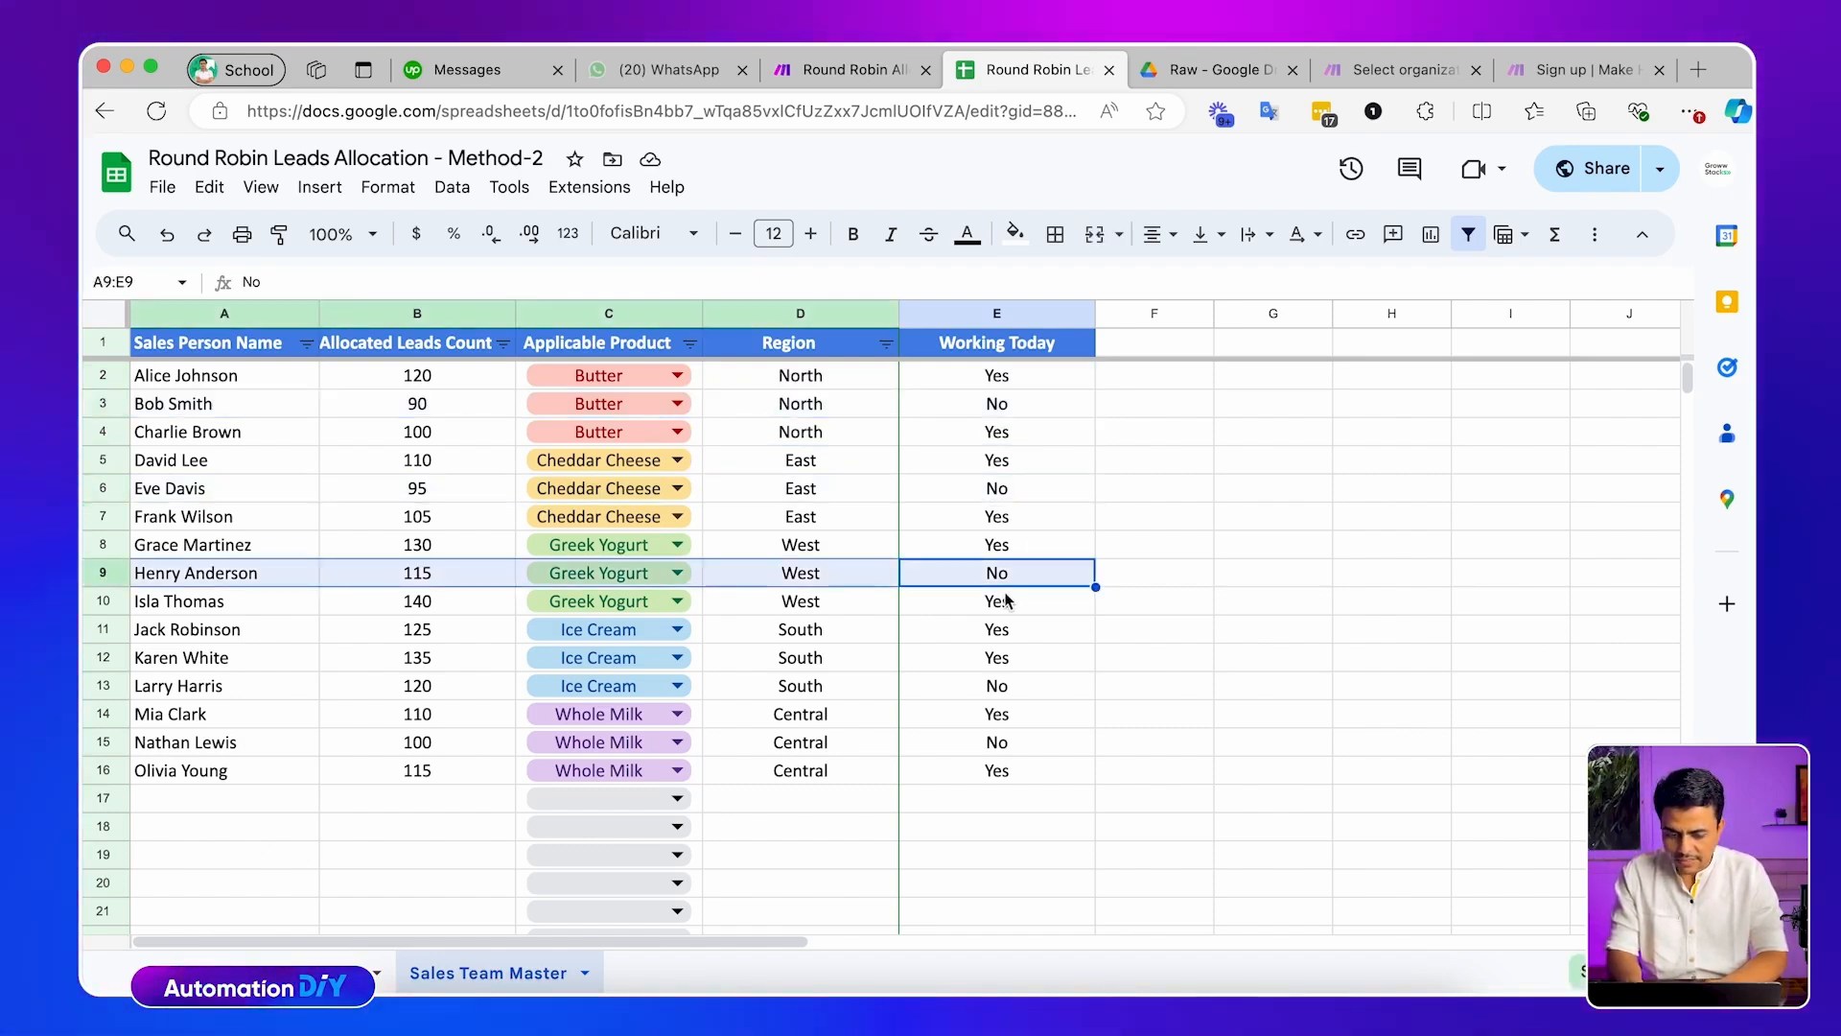
# Clear all Allocated Leads Count values in B2:B16
pyautogui.click(452, 379)
pyautogui.press('super+shift+Down')
pyautogui.press('BackSpace')
pyautogui.click(274, 437)
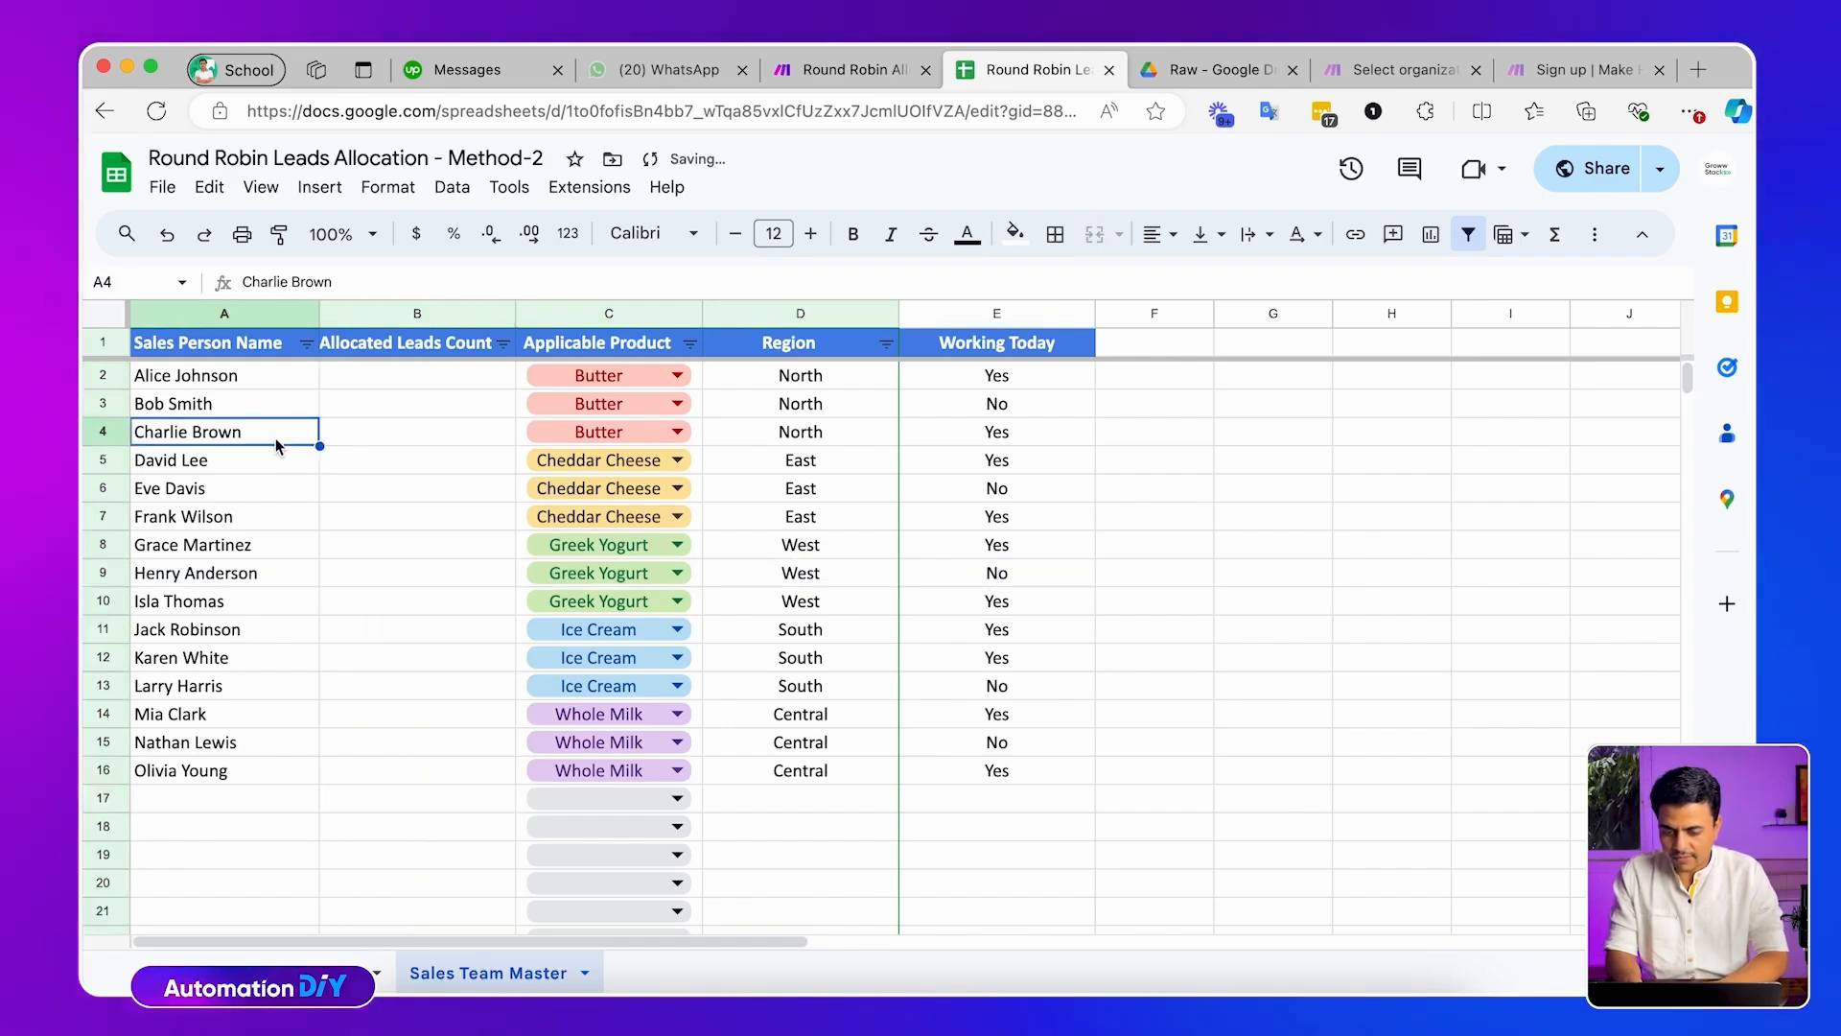
# Switch to ChatGPT and draft "generate 25 leads data for the following product and region combination", followed by the Applicable Product and Region data from C1:D16
pyautogui.press('super+Tab')
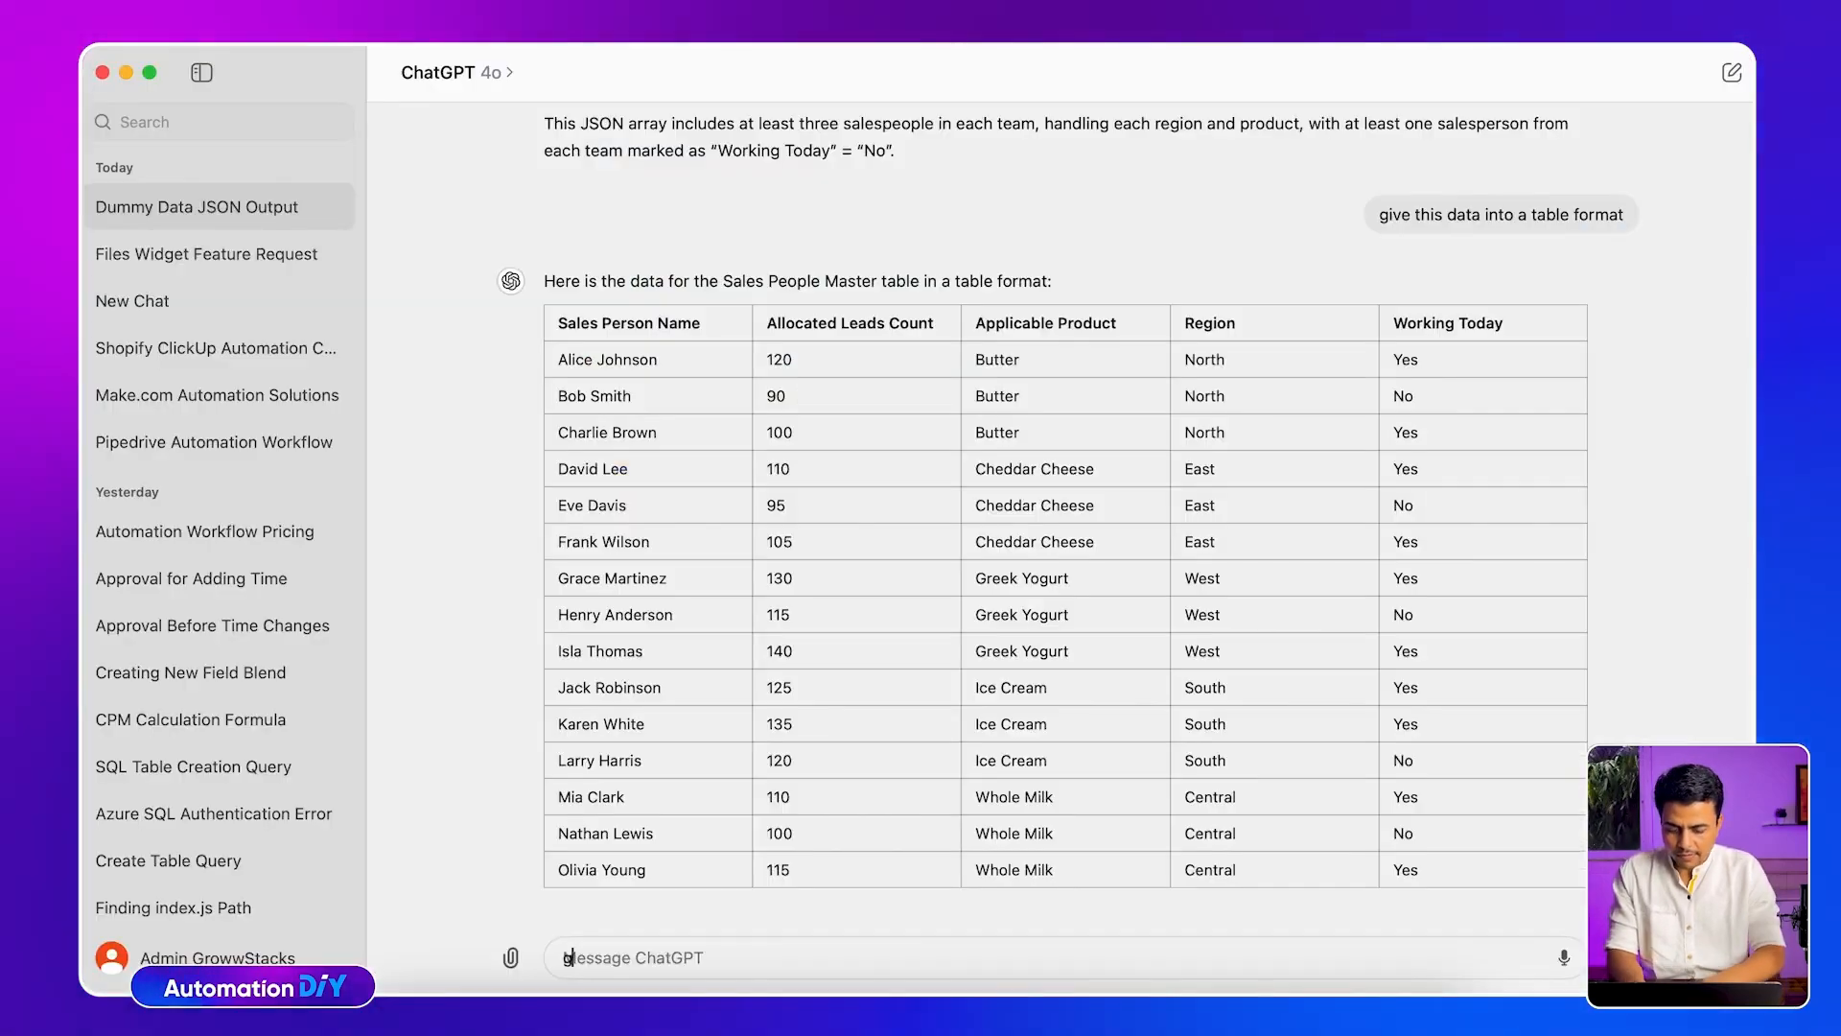
pyautogui.write('generate 25 lead')
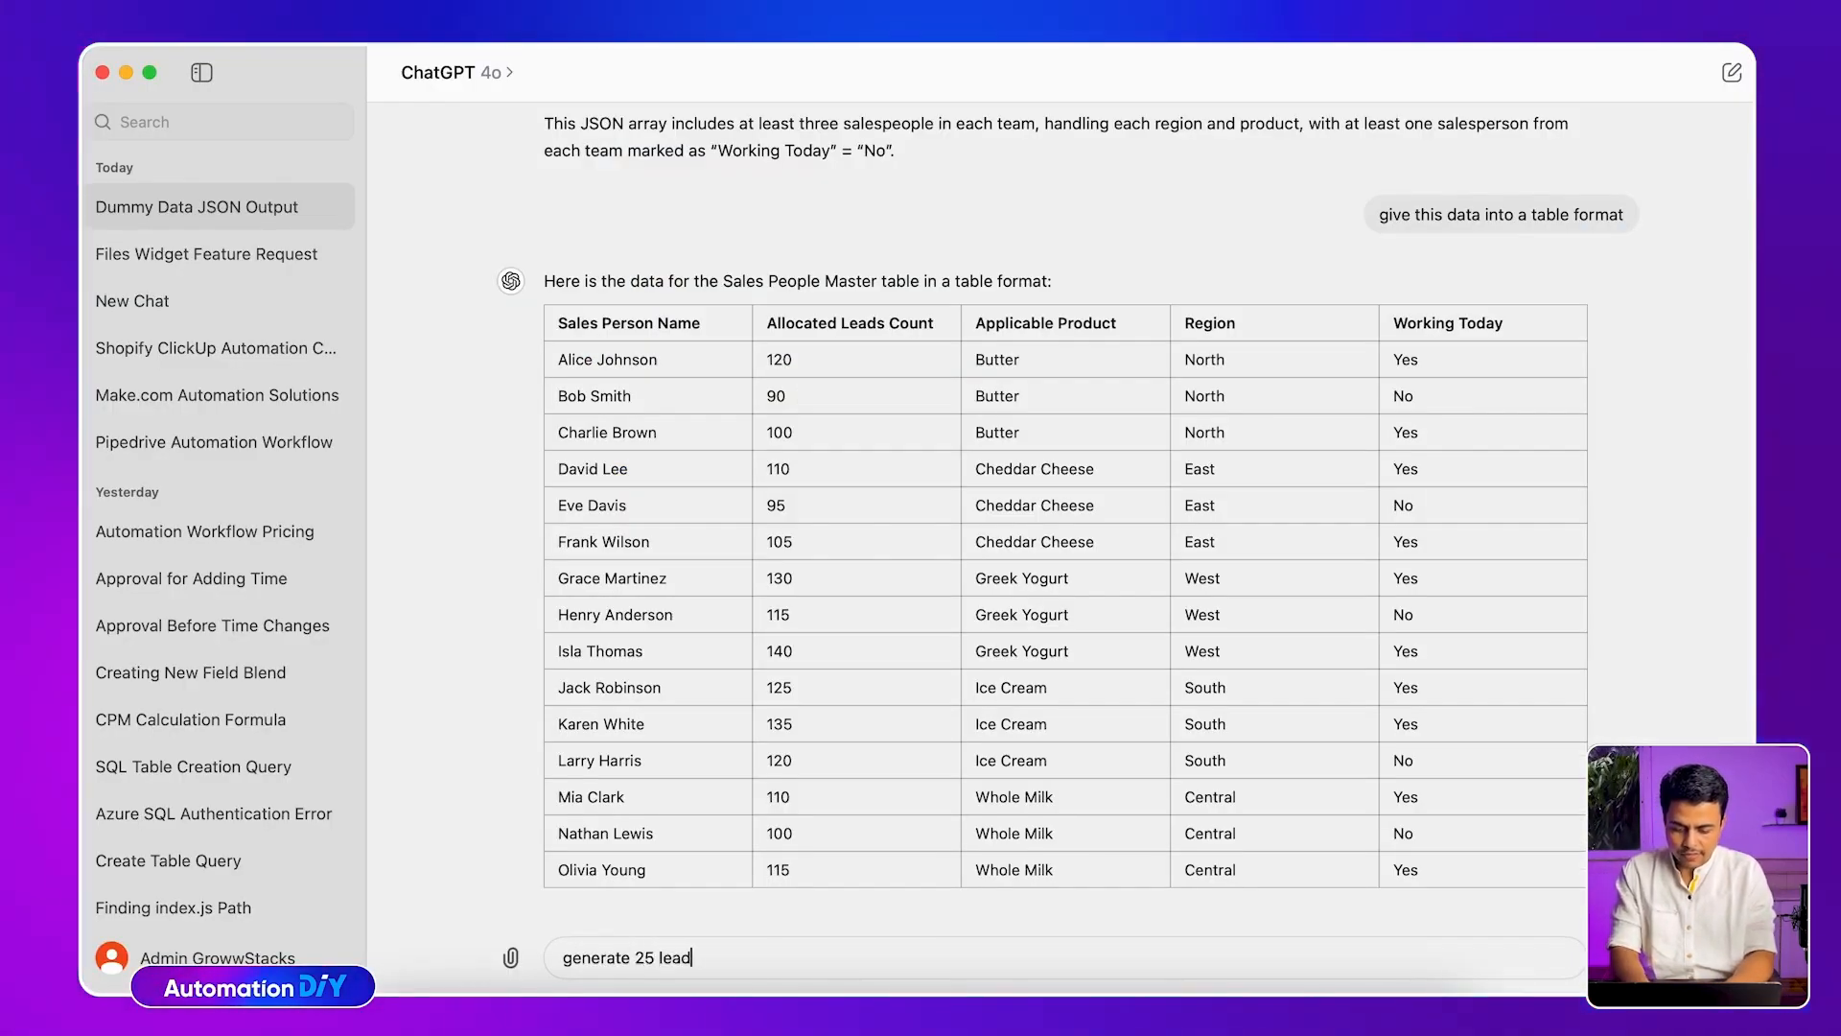
pyautogui.write('s data for')
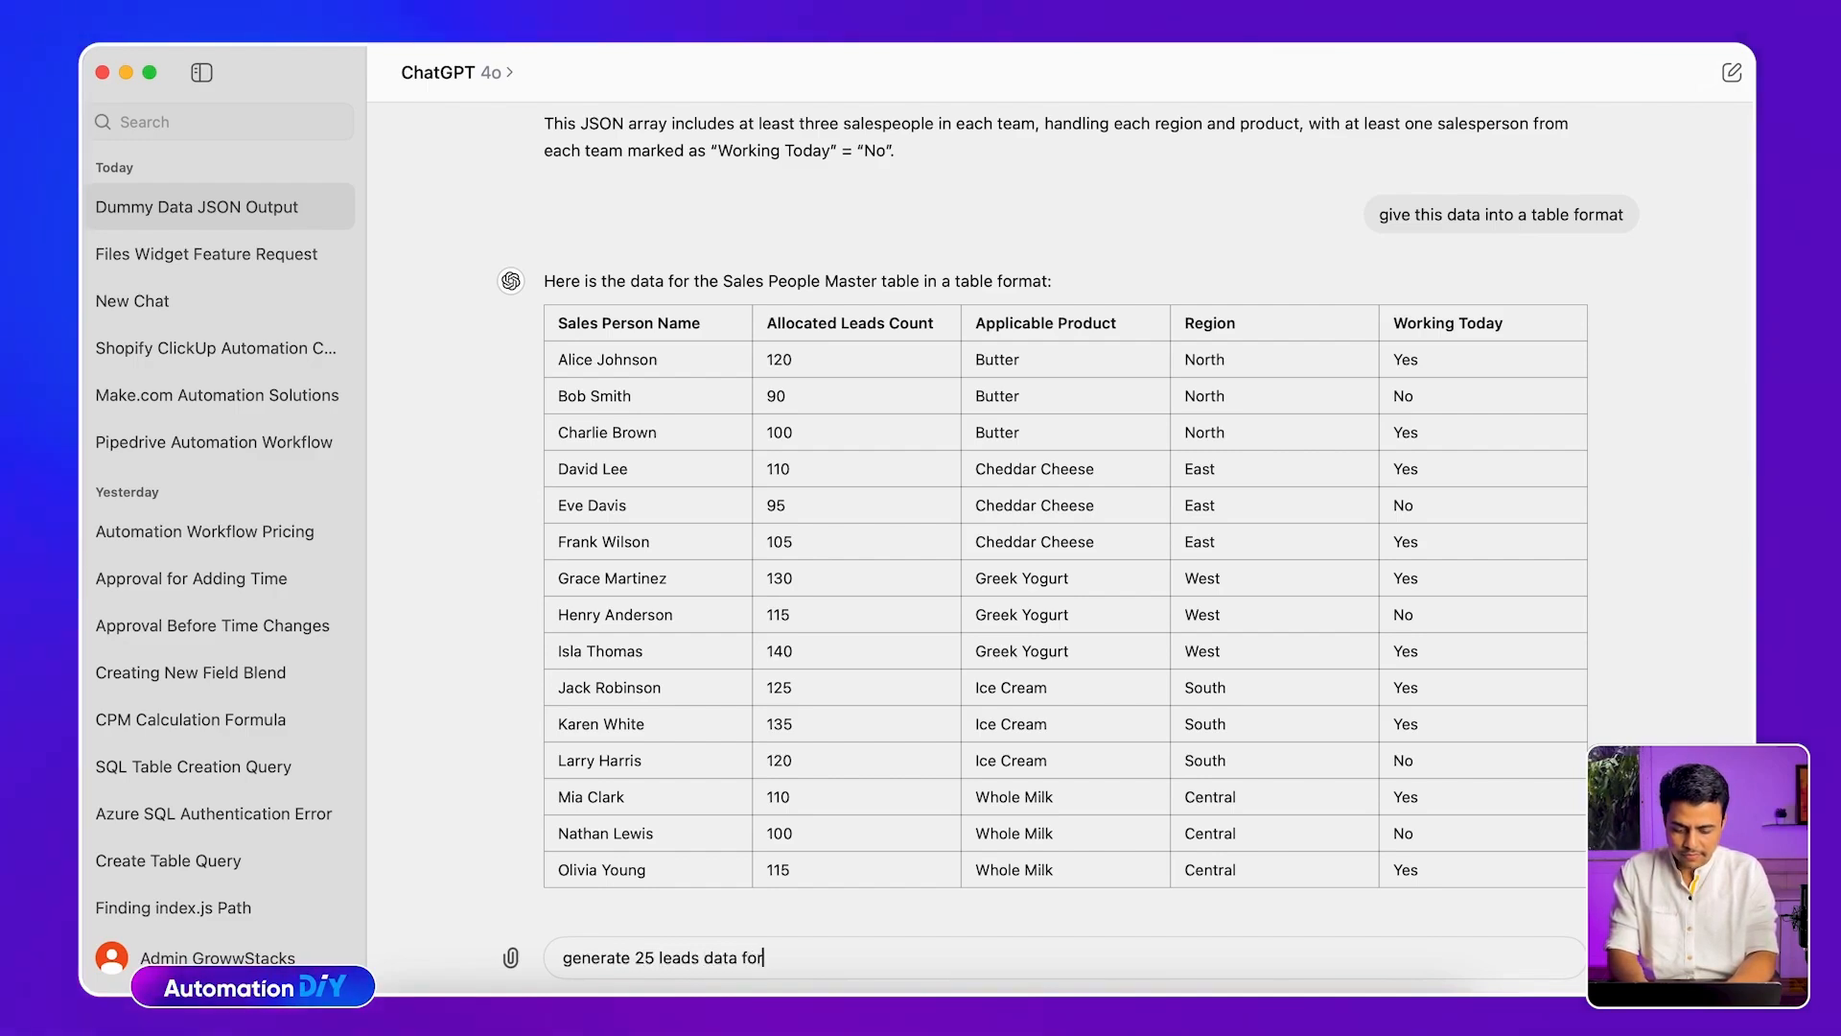
pyautogui.write(' the following pr')
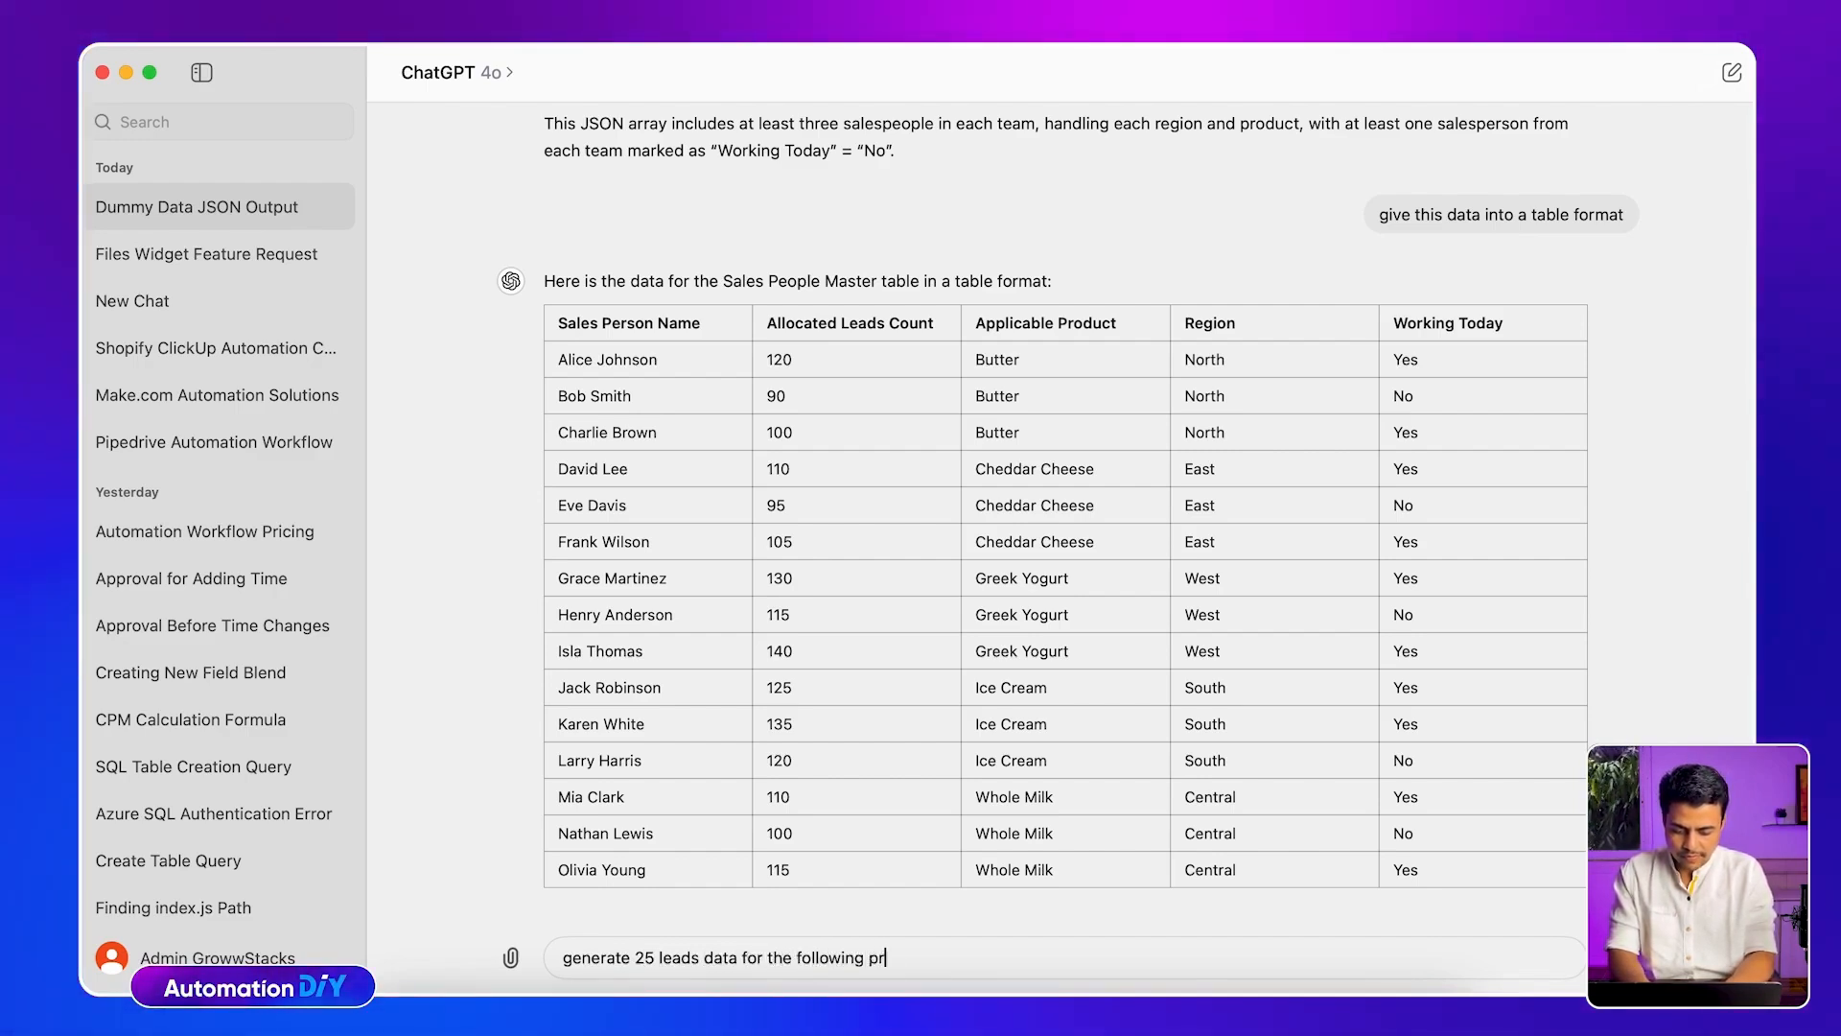
pyautogui.write('o')
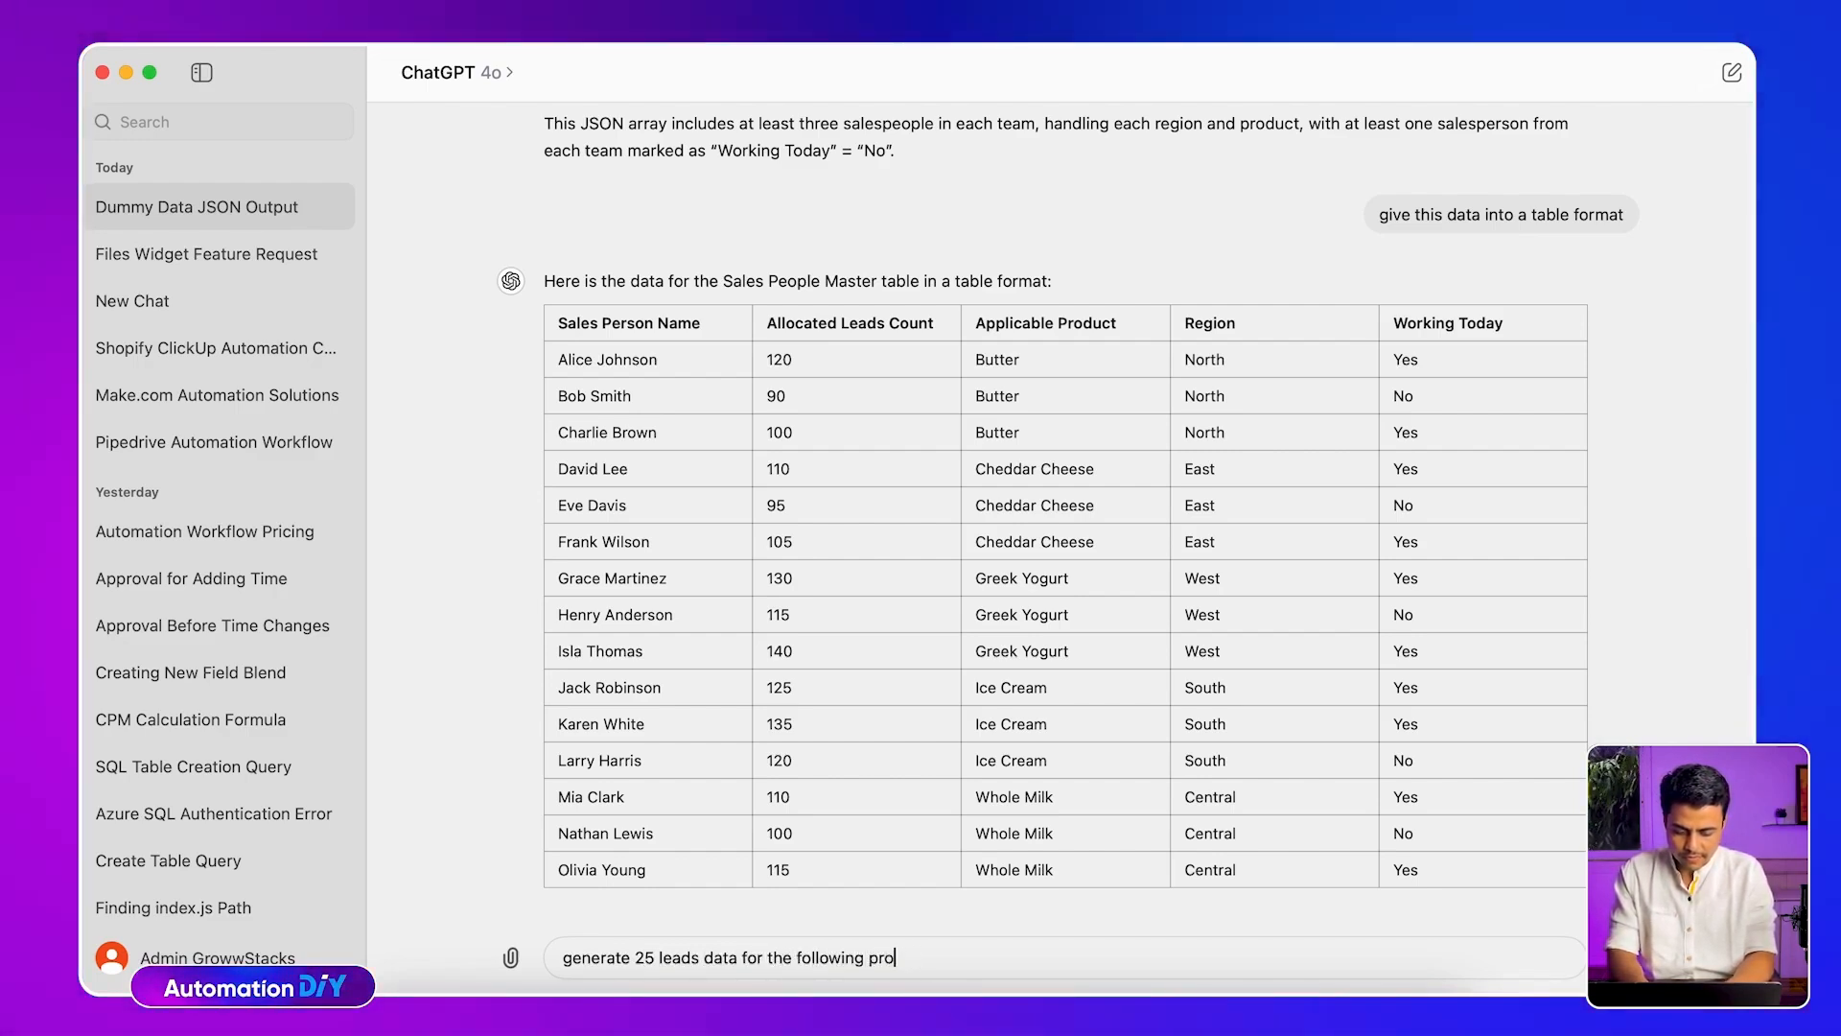
pyautogui.write('duct and re')
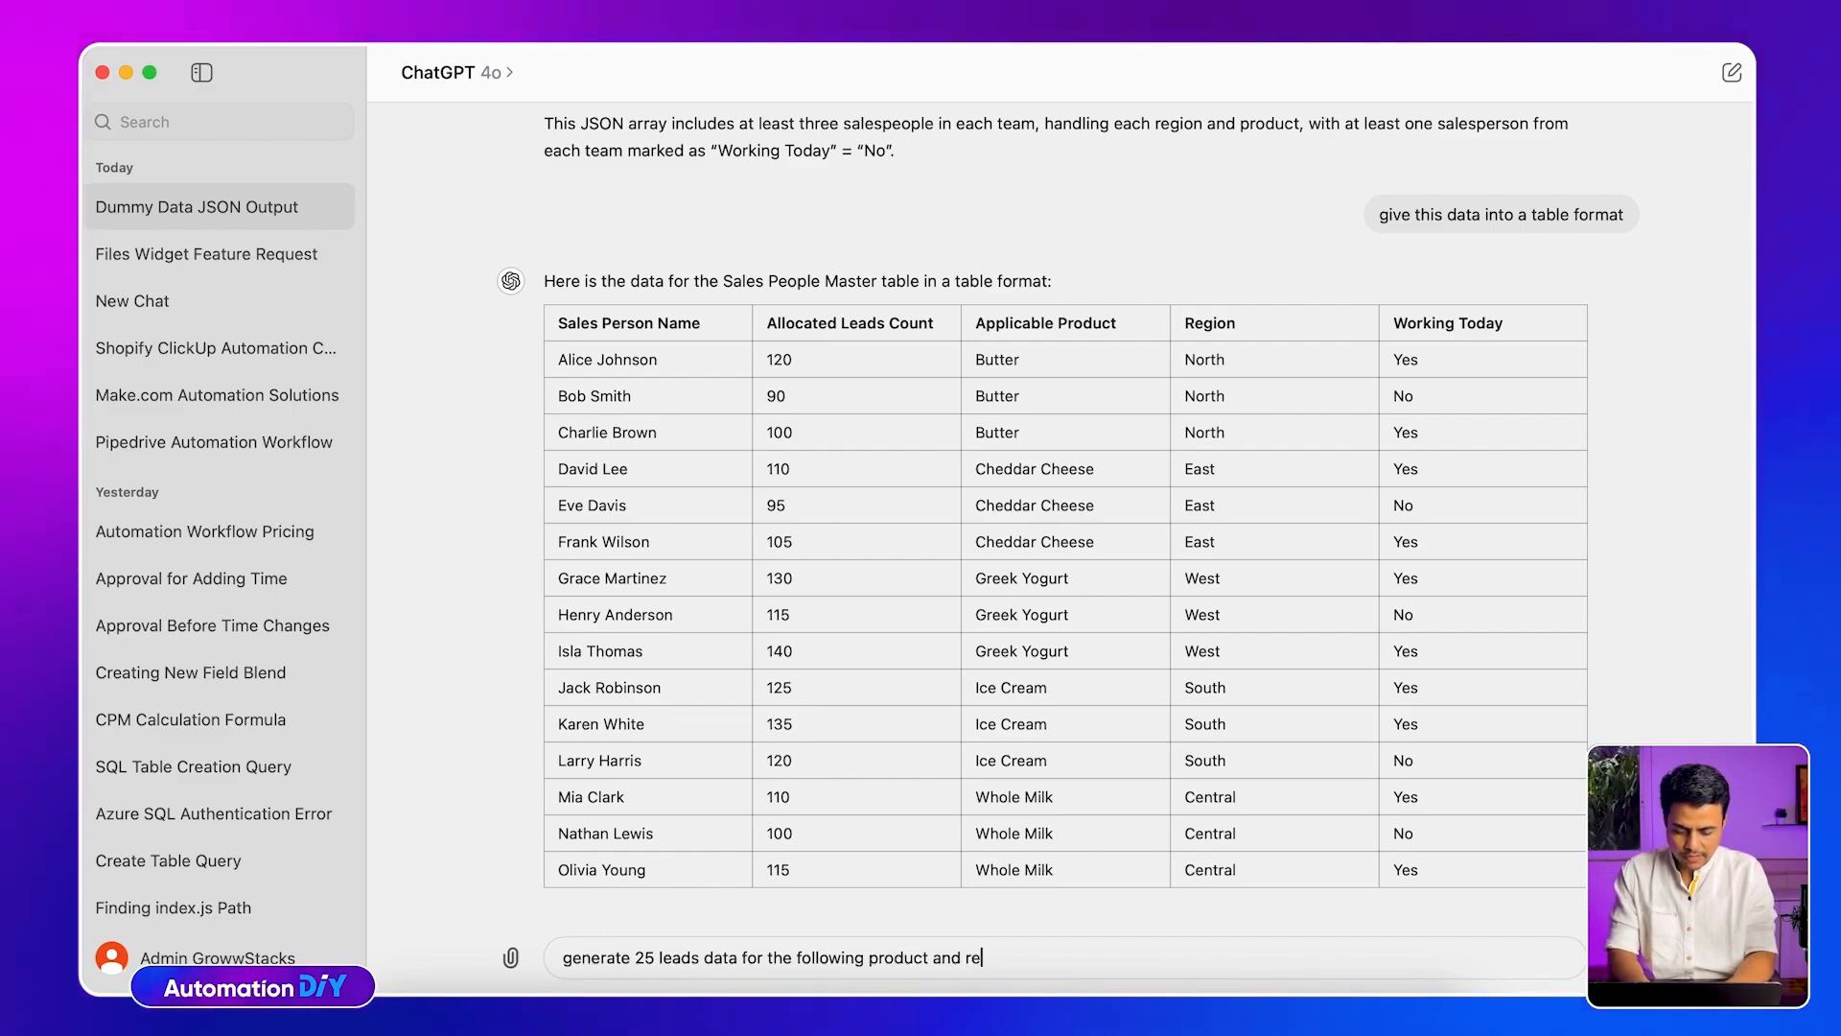
pyautogui.write('gion con')
pyautogui.press('BackSpace')
pyautogui.write('mbination')
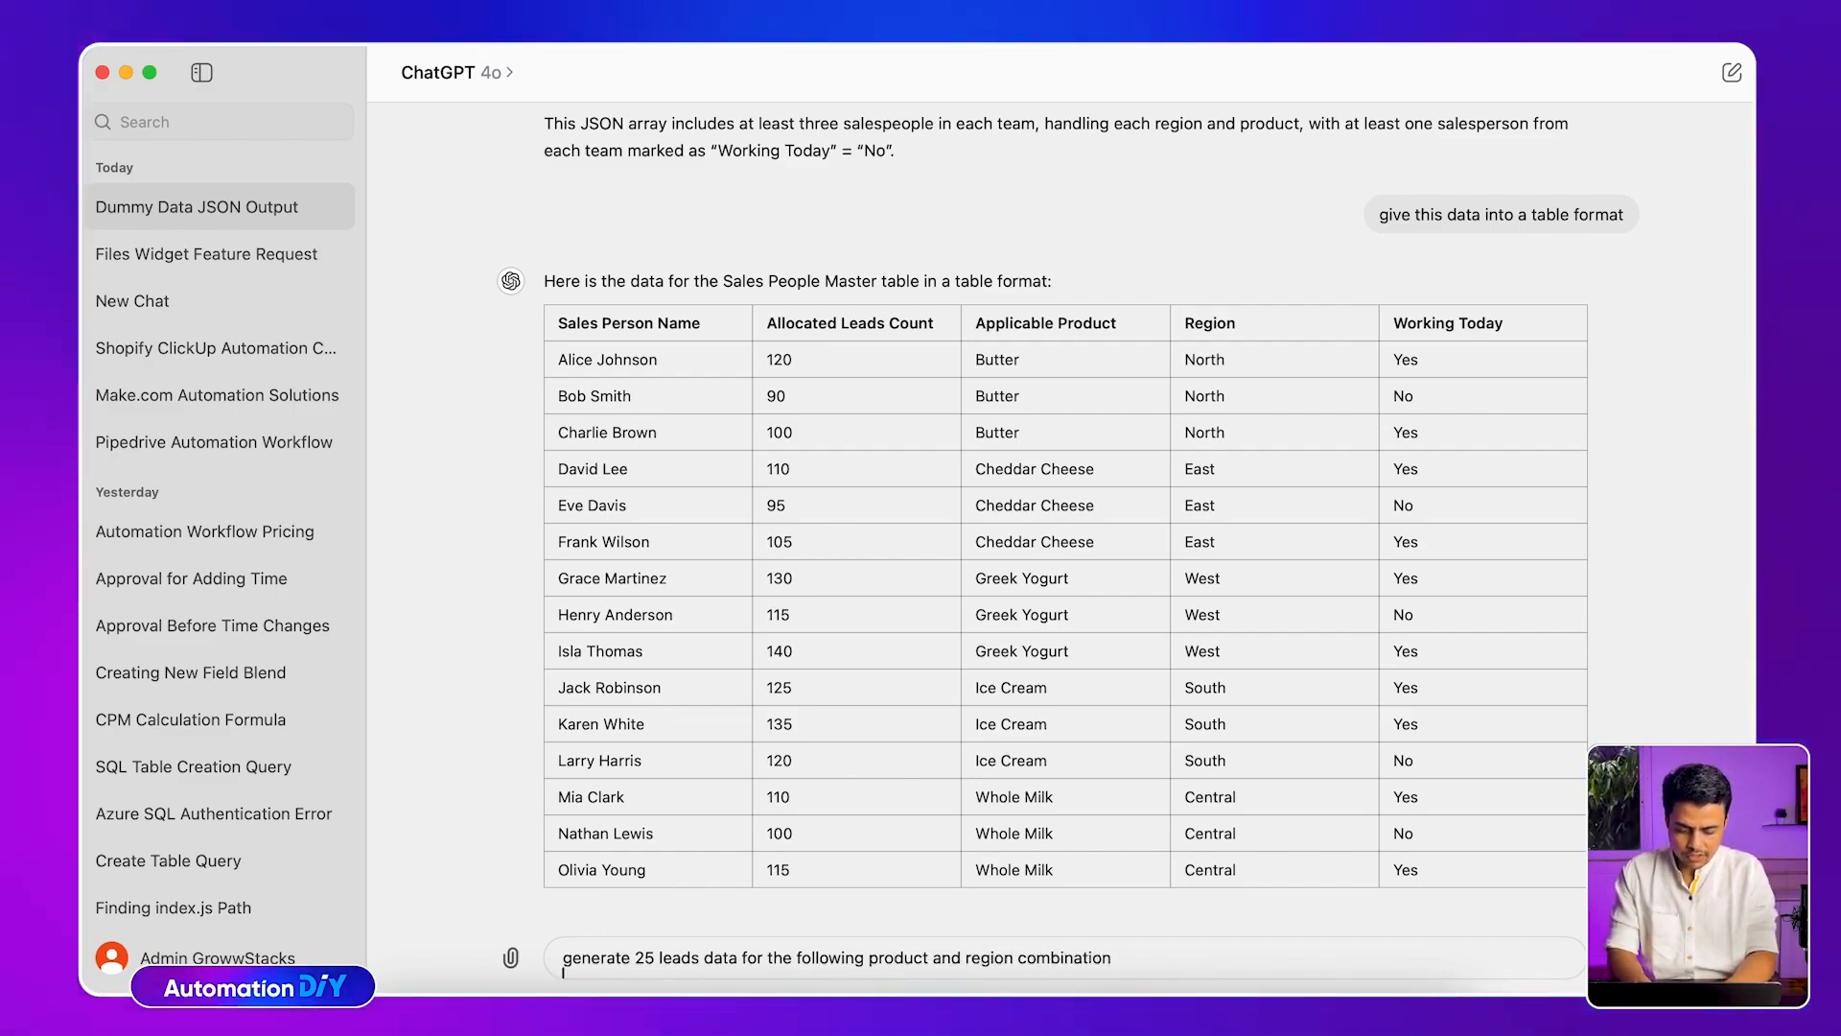
pyautogui.write('Butter\tNorth Butter\tNorth Butter\tNorth Cheddar Cheese\tEast Cheddar Cheese\tEast Cheddar Cheese\tEast Greek Yogurt\tWest Greek Yogurt\tWest Greek Yogurt\tWest Ice Cream\tSouth Ice Cream\tSouth Ice Cream\tSouth Whole Milk\tCentral Whole Milk\tCentral Whole Milk\tCentral')
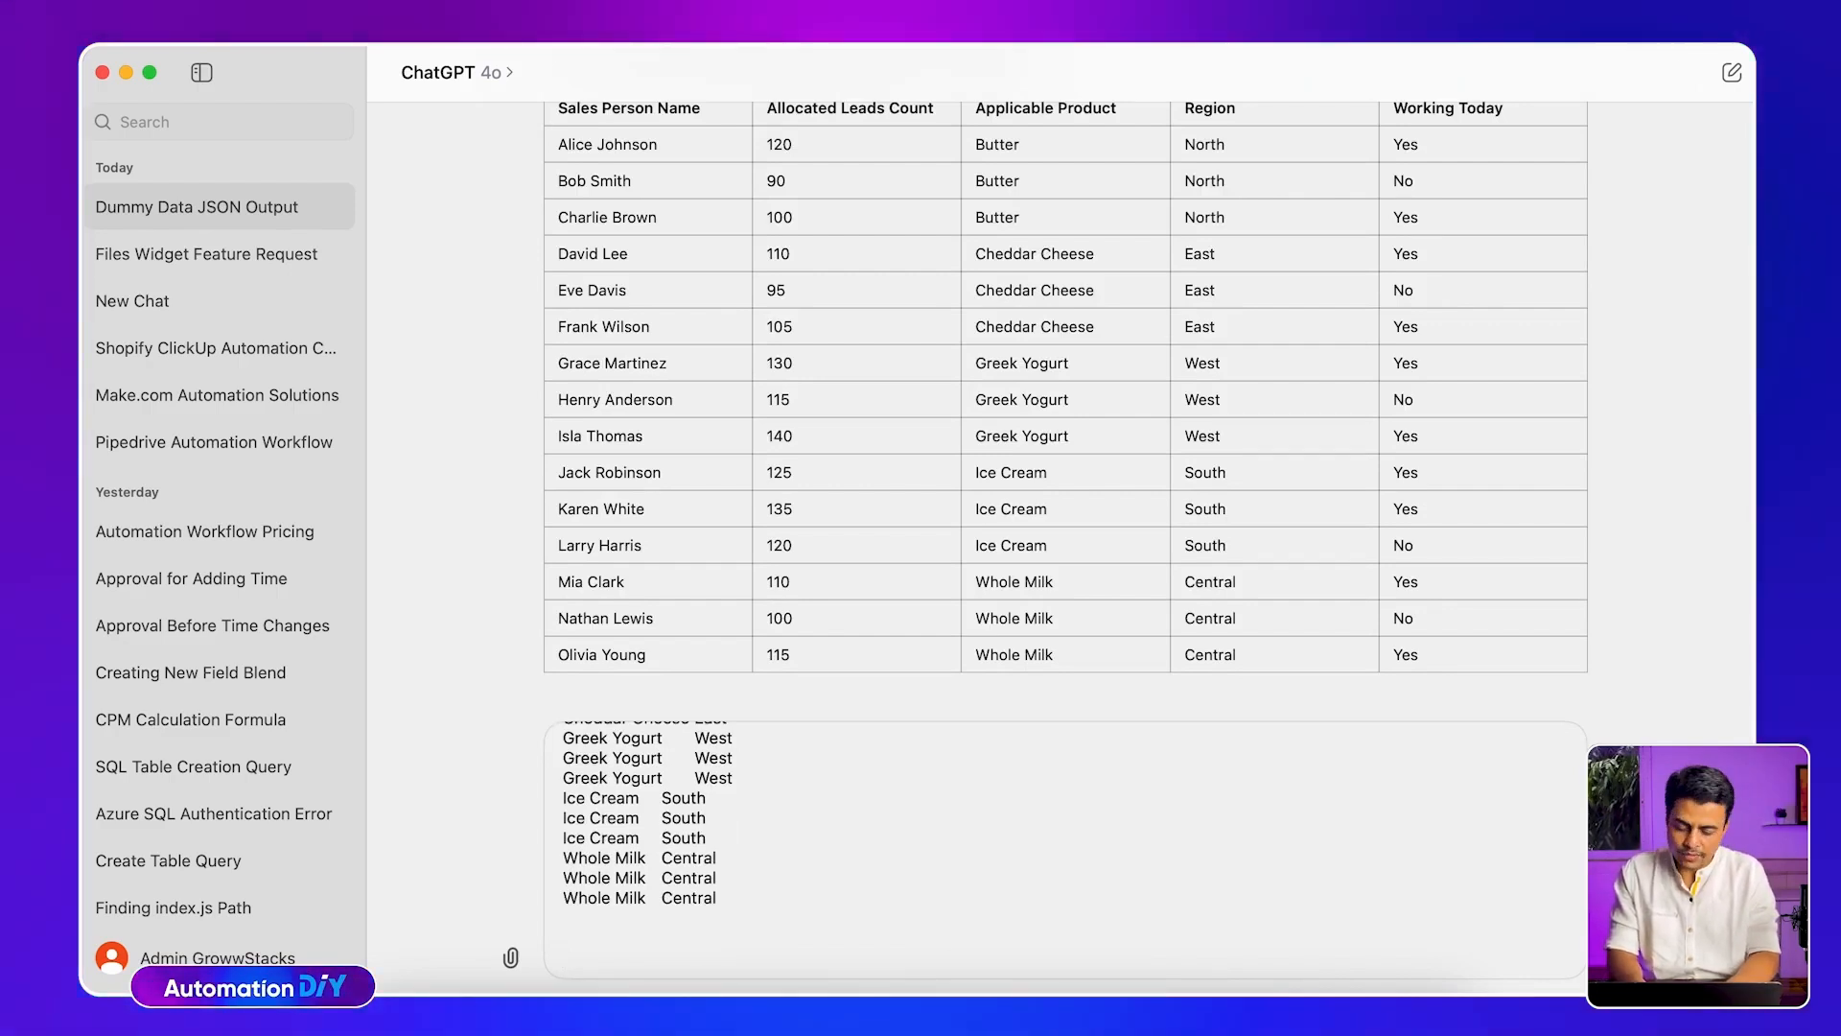
# Add "Give the lead info as" to the prompt, followed by the leads sheet headers First Name through Product Interest from A1:F1
pyautogui.write('Give t')
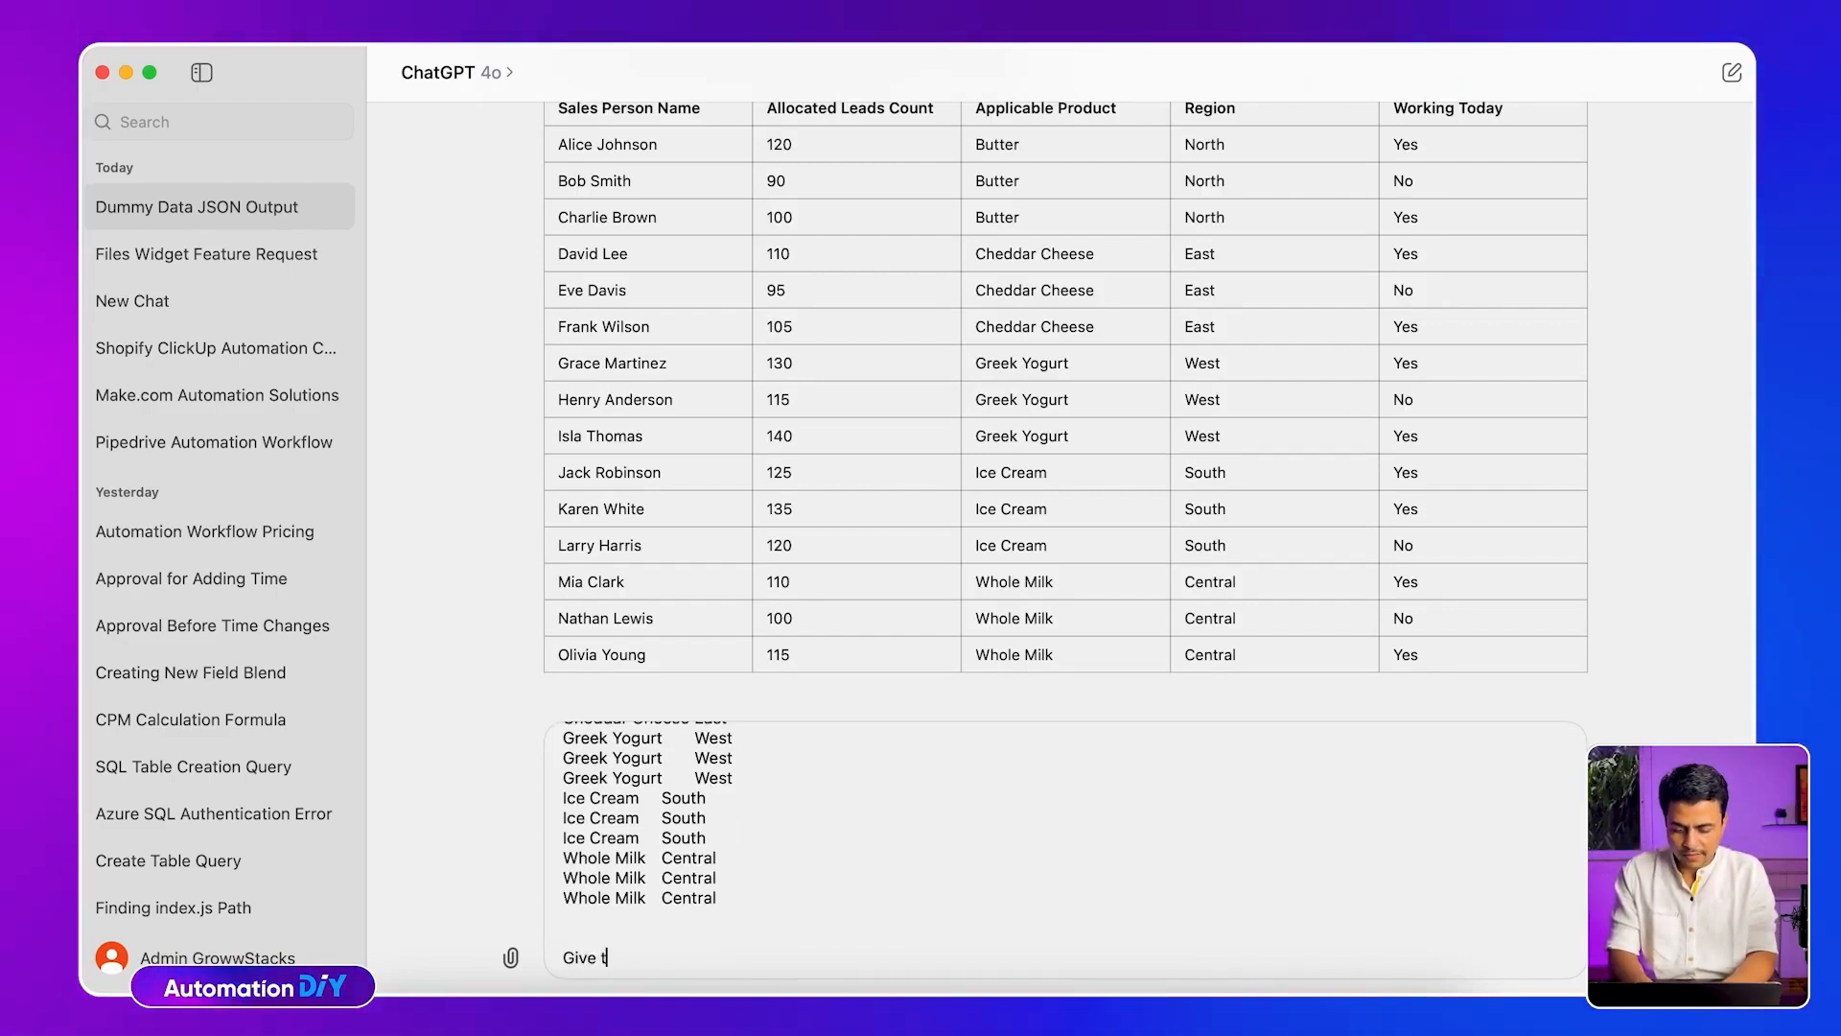
pyautogui.write('he lead')
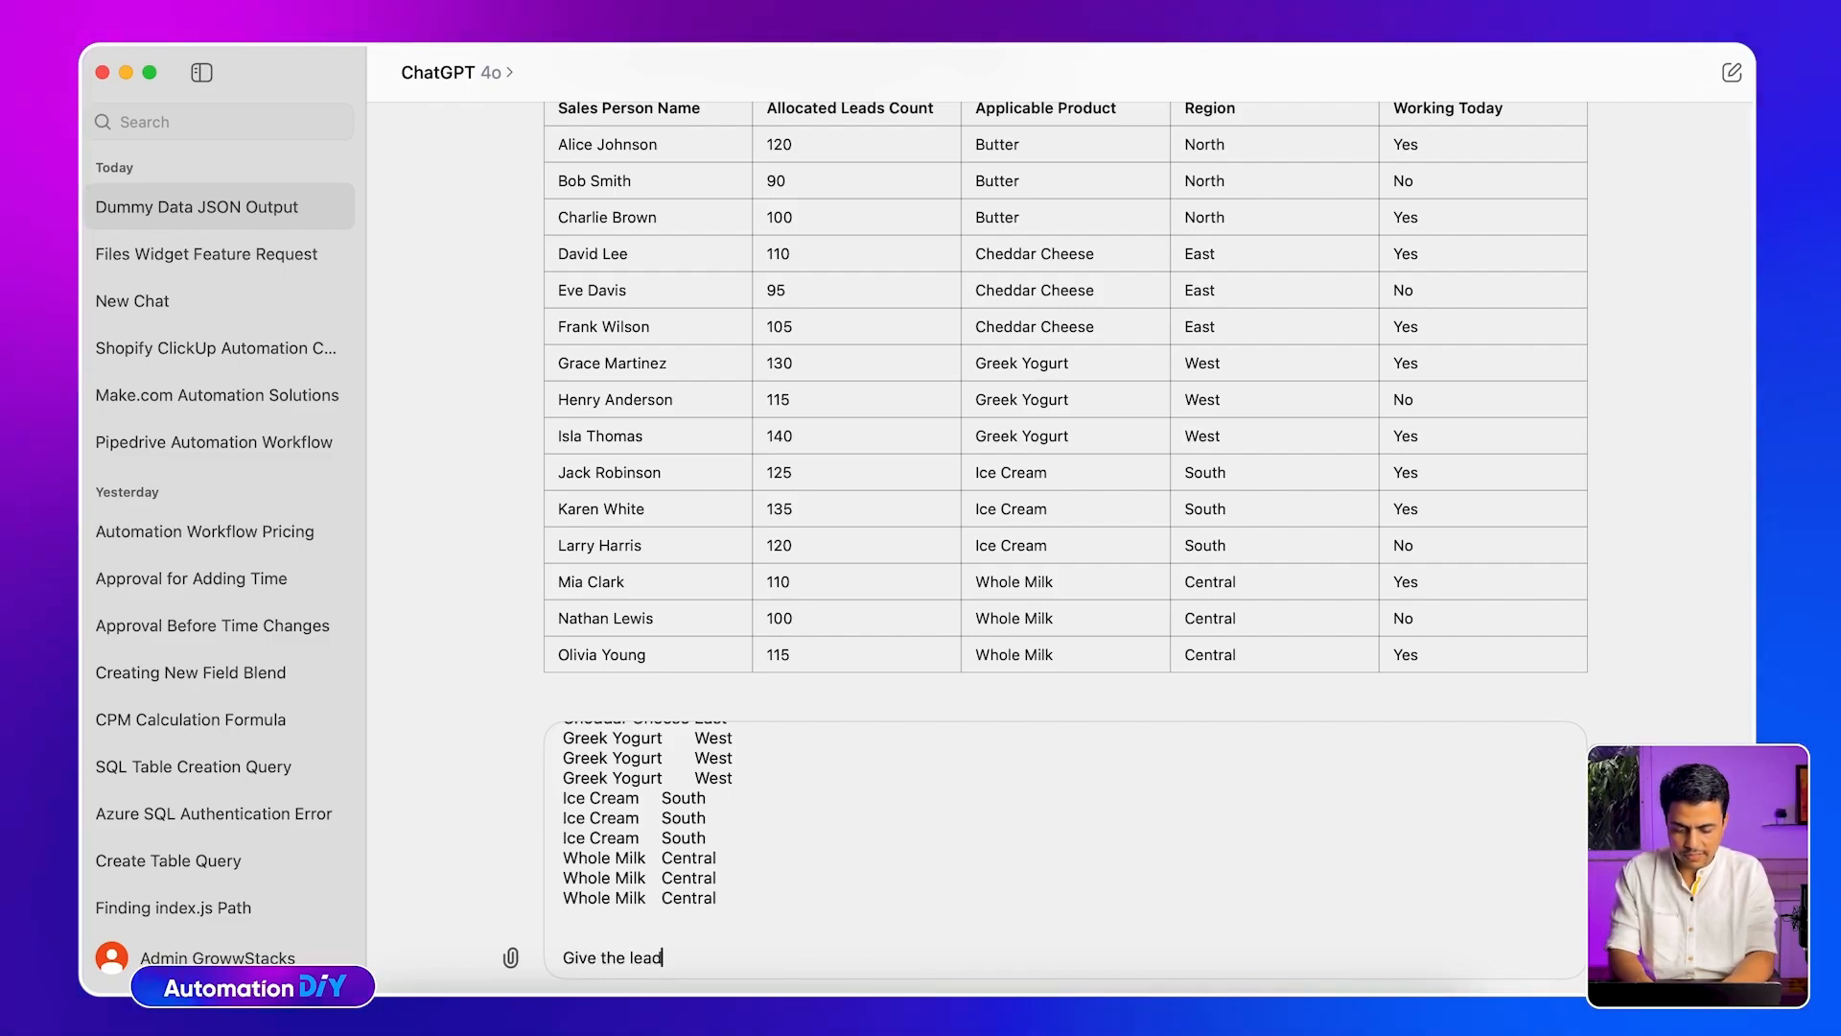
pyautogui.write(' info as')
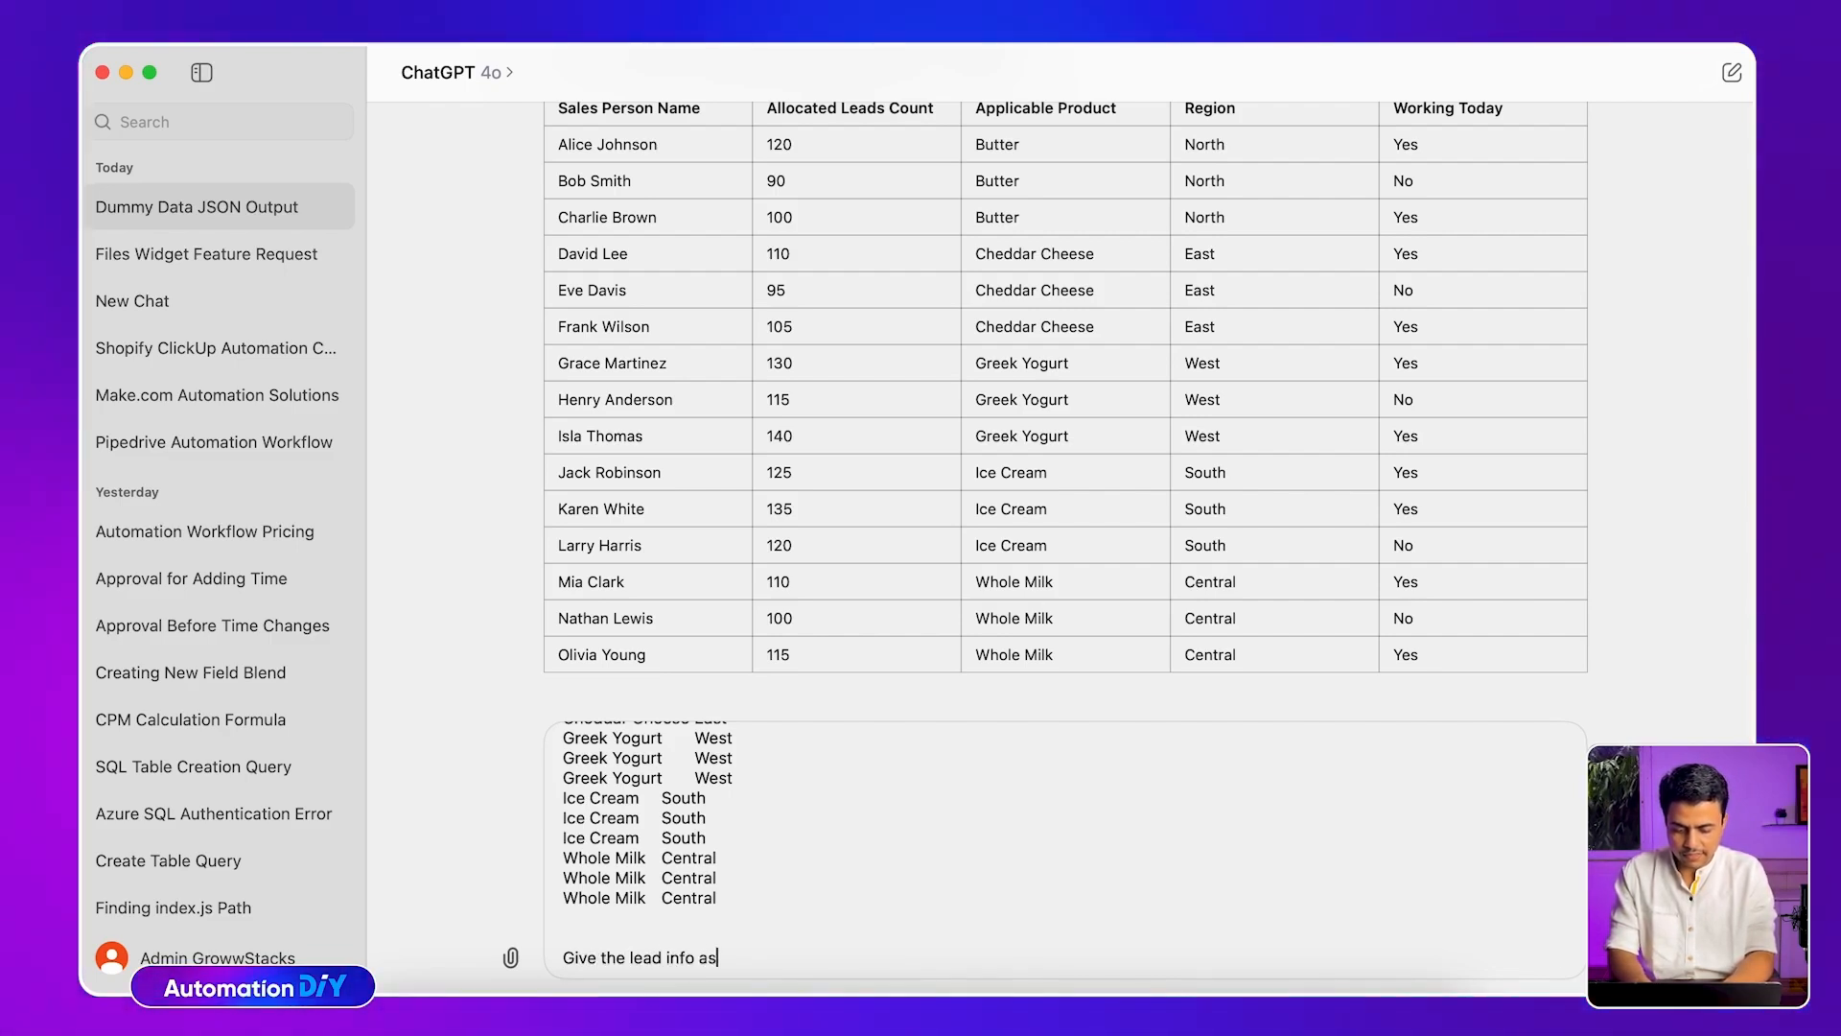
pyautogui.write(' Firs')
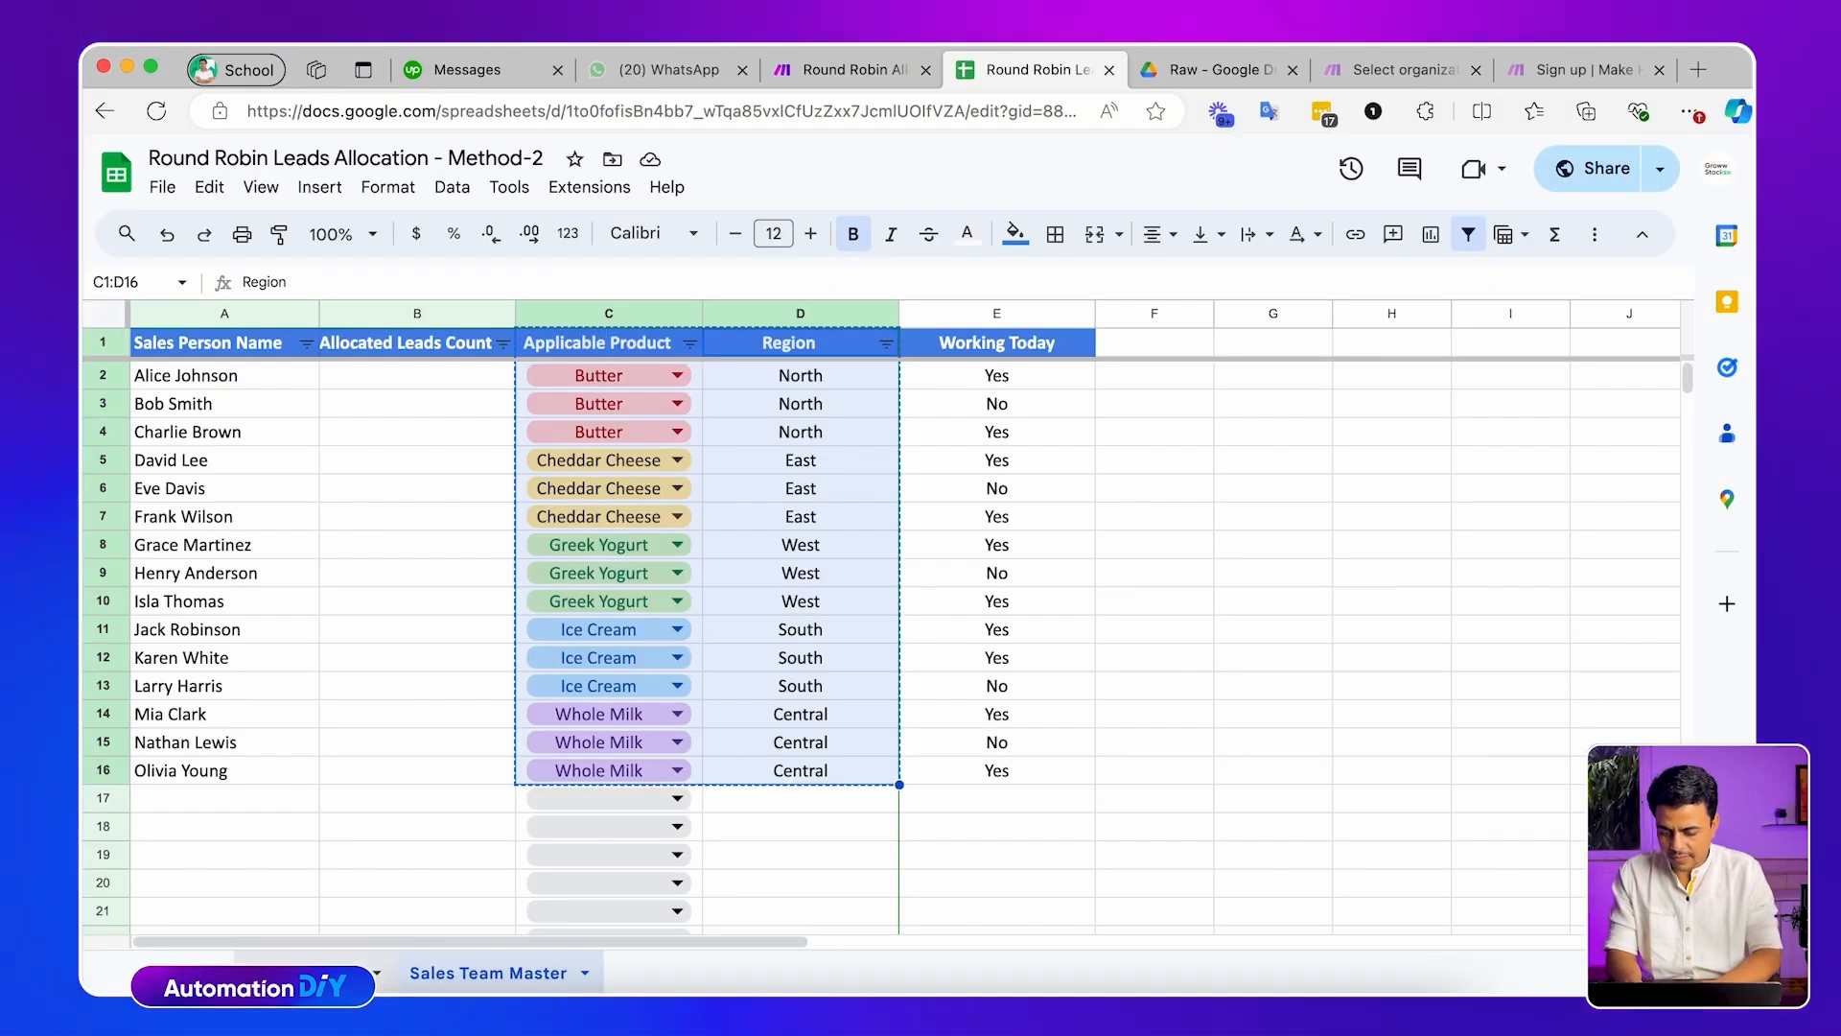
pyautogui.hotkey('alt', 'Up')
pyautogui.press('Up')
pyautogui.press('super+shift+Right')
pyautogui.hotkey('shift', 'Left')
pyautogui.hotkey('shift', 'Left')
pyautogui.hotkey('shift', 'Left')
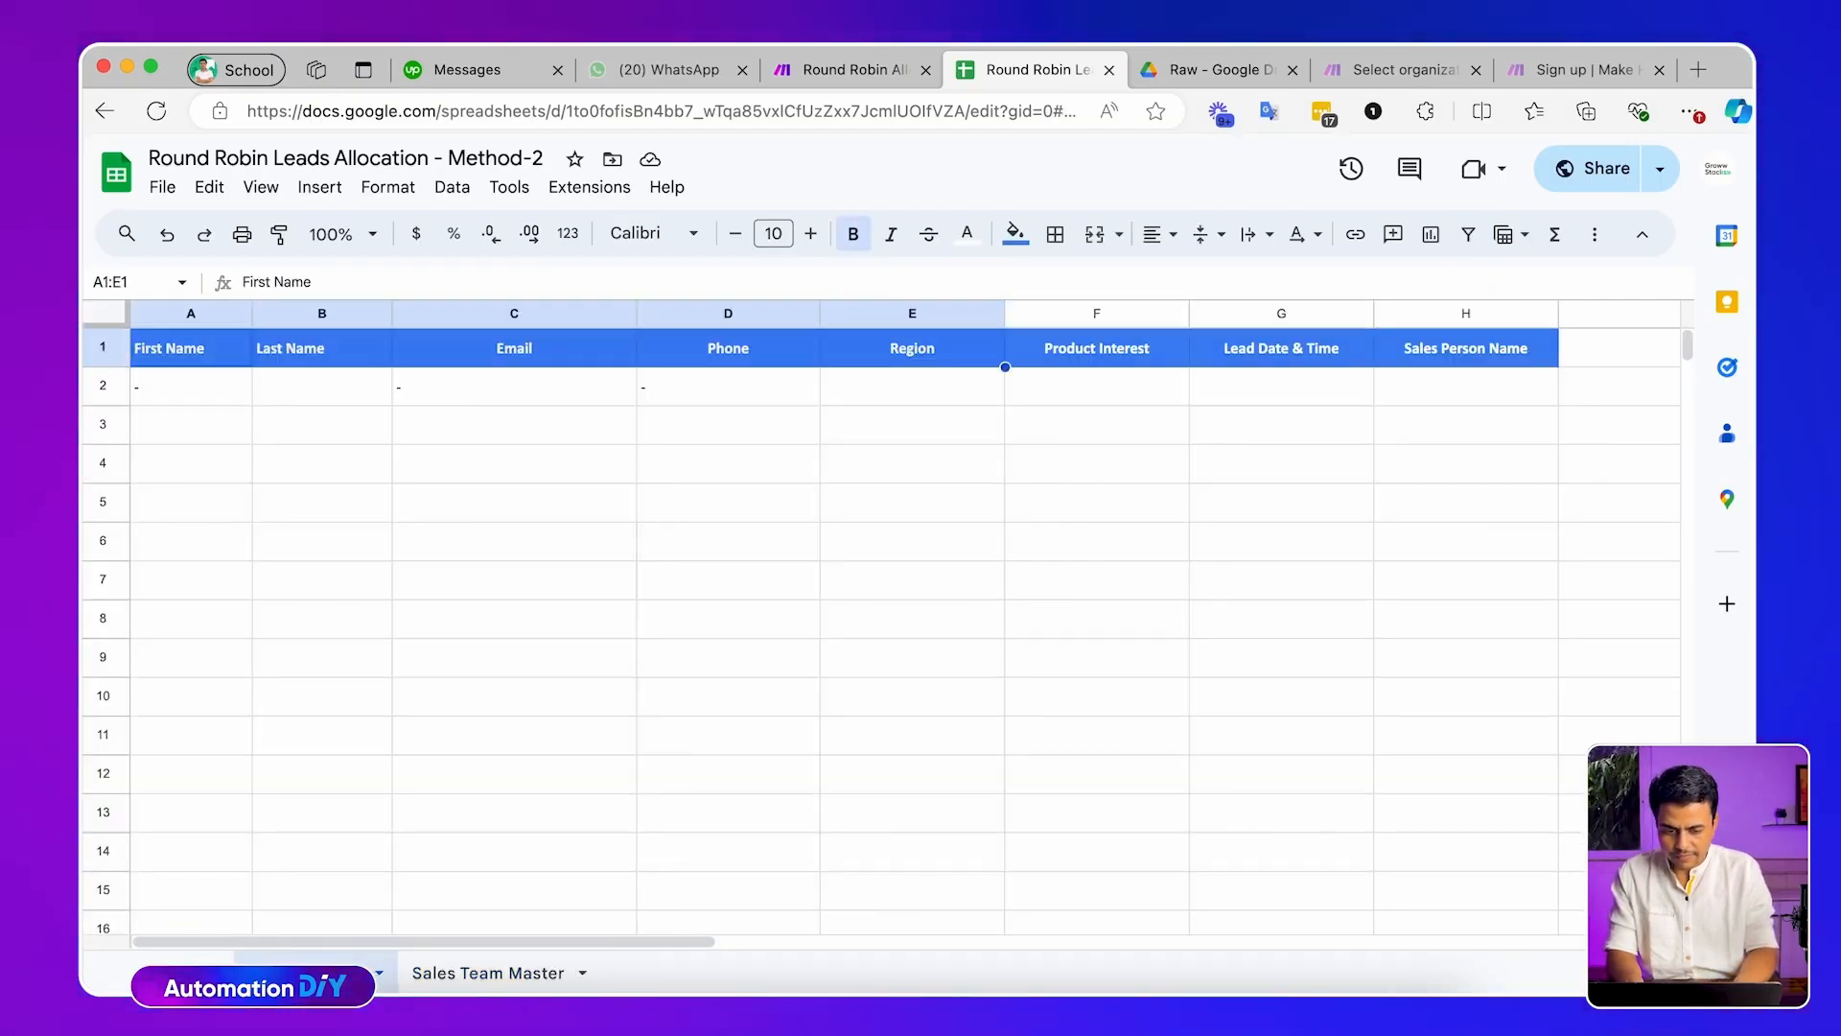
pyautogui.hotkey('shift', 'Right')
pyautogui.hotkey('shift', 'Right')
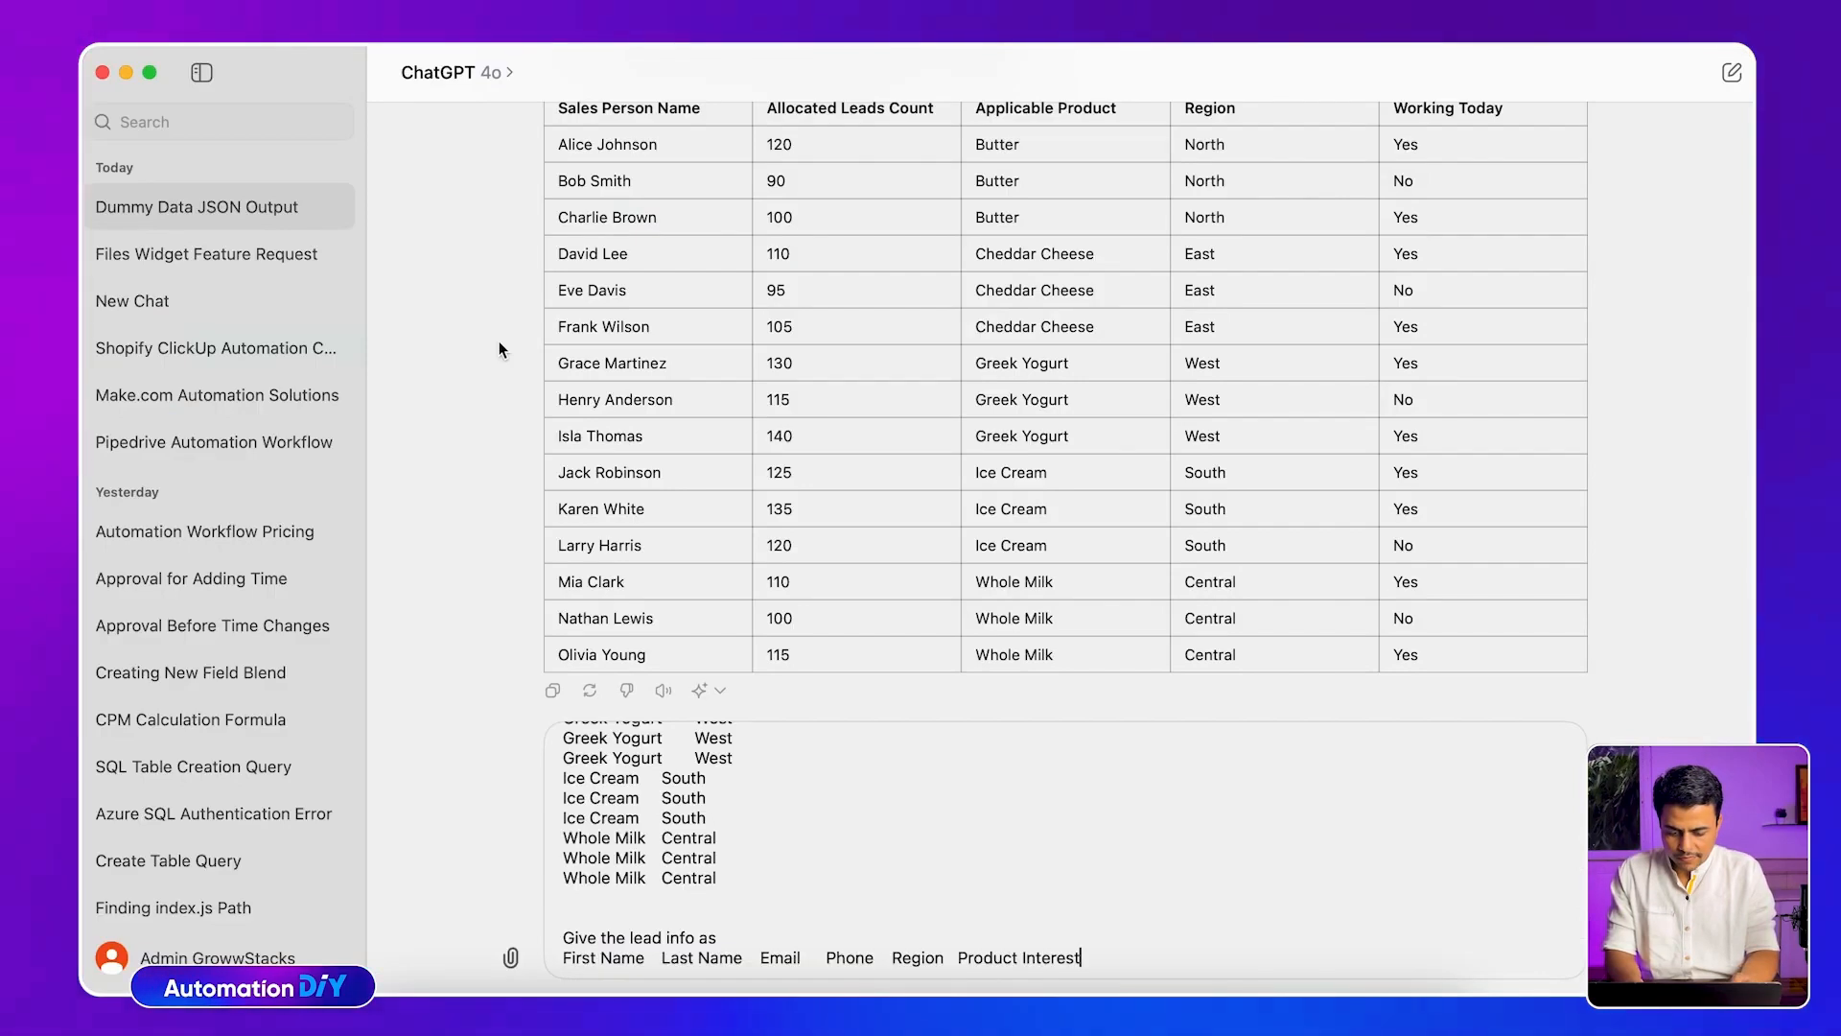
# Finish the prompt with "return output in proper JSON" on a separate line and send it
pyautogui.hotkey('shift', 'Return')
pyautogui.hotkey('shift', 'Return')
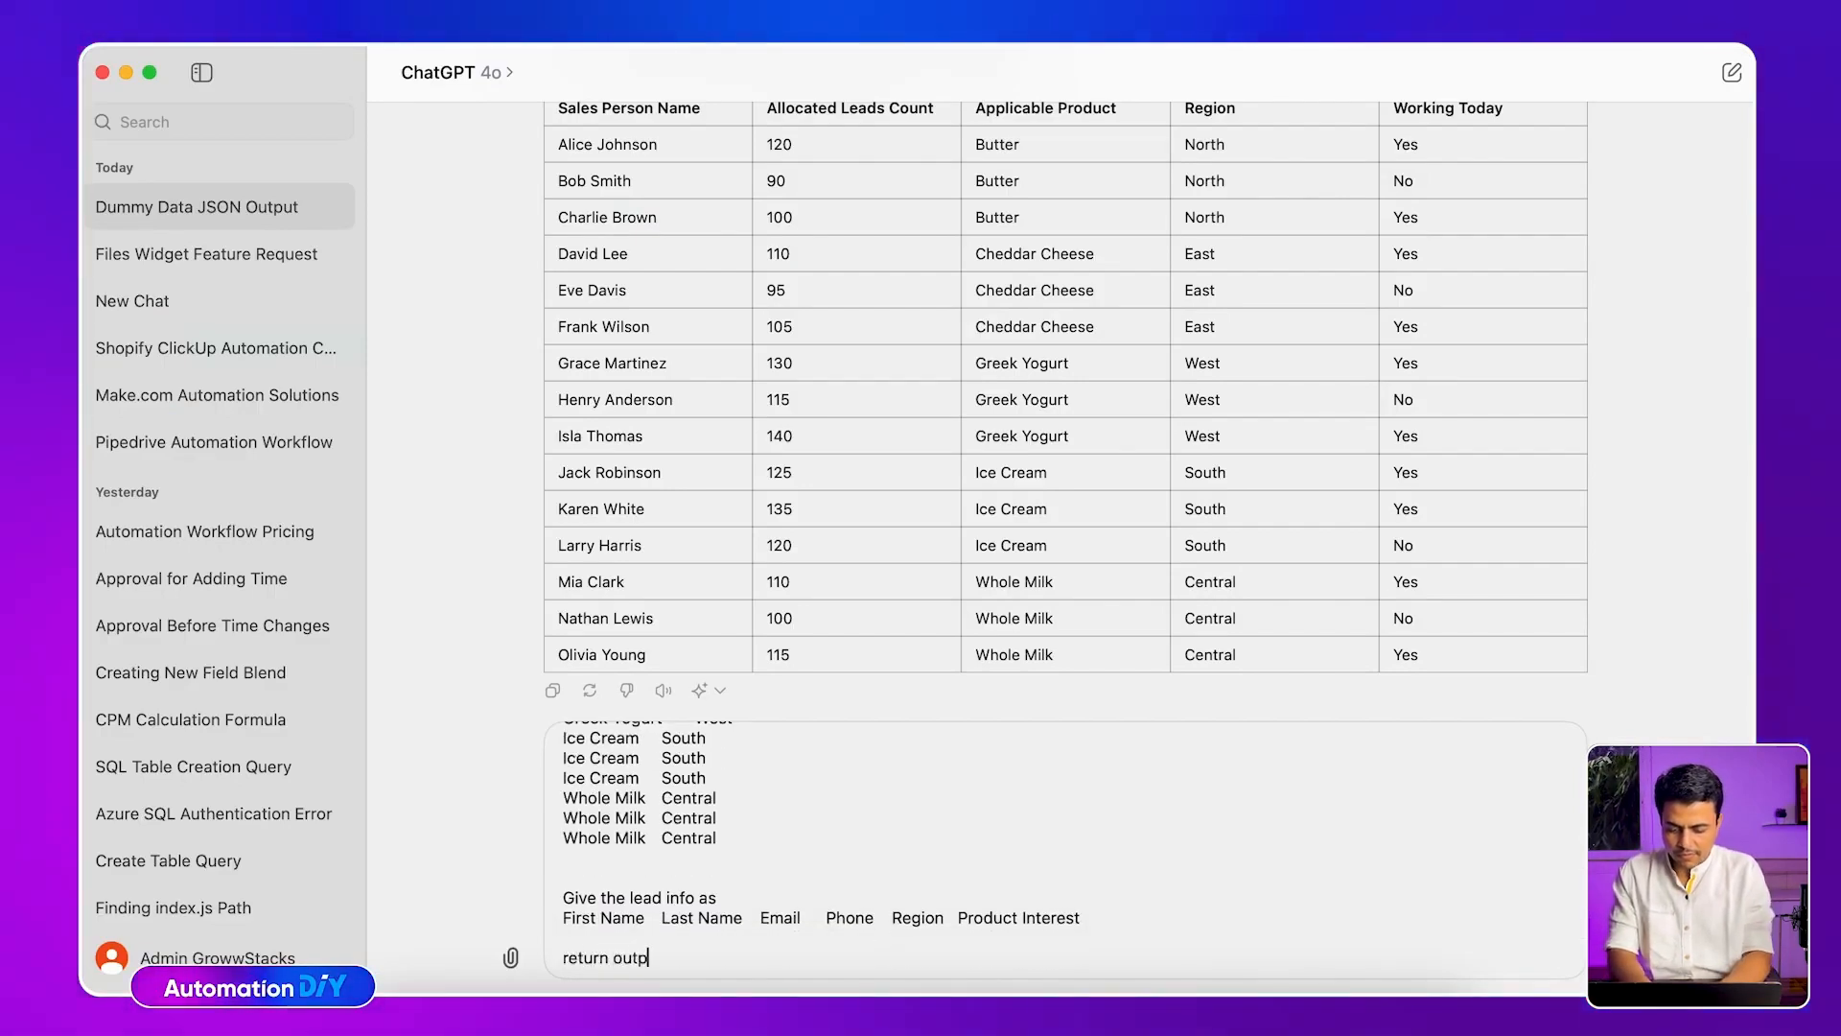
pyautogui.write('return output in p')
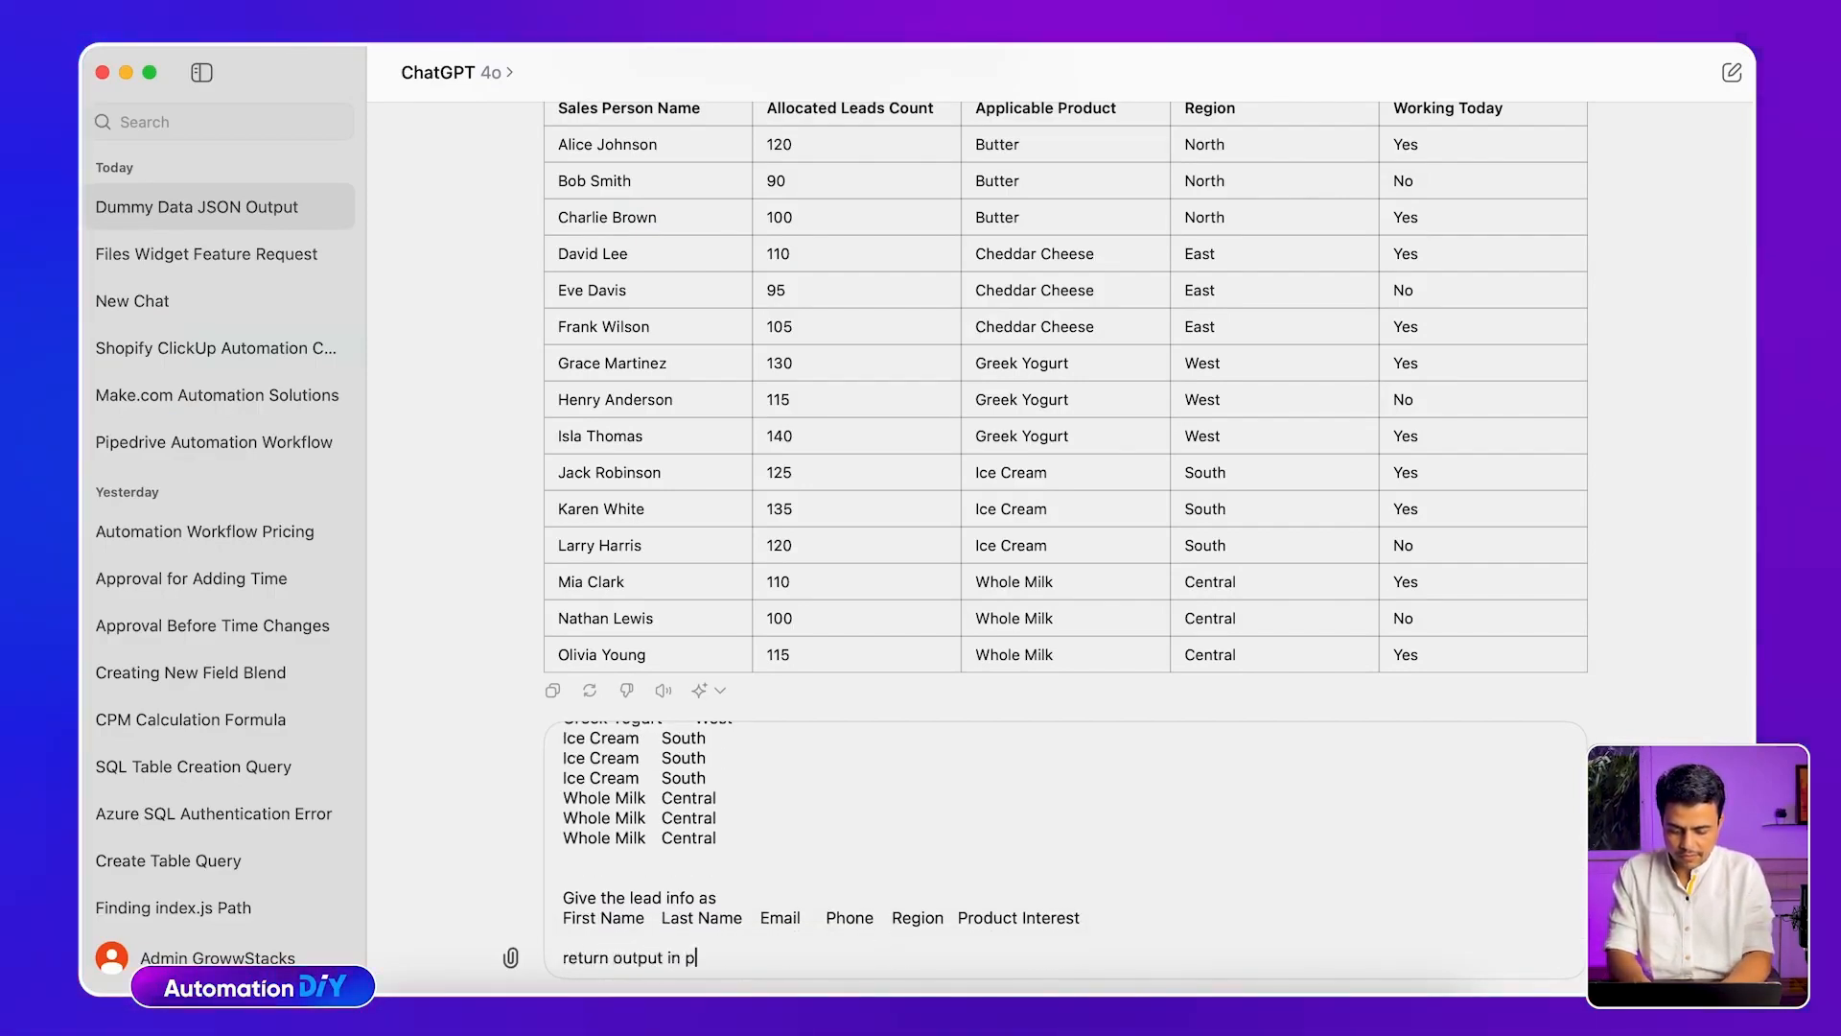
pyautogui.write('roper JSON')
pyautogui.press('Return')
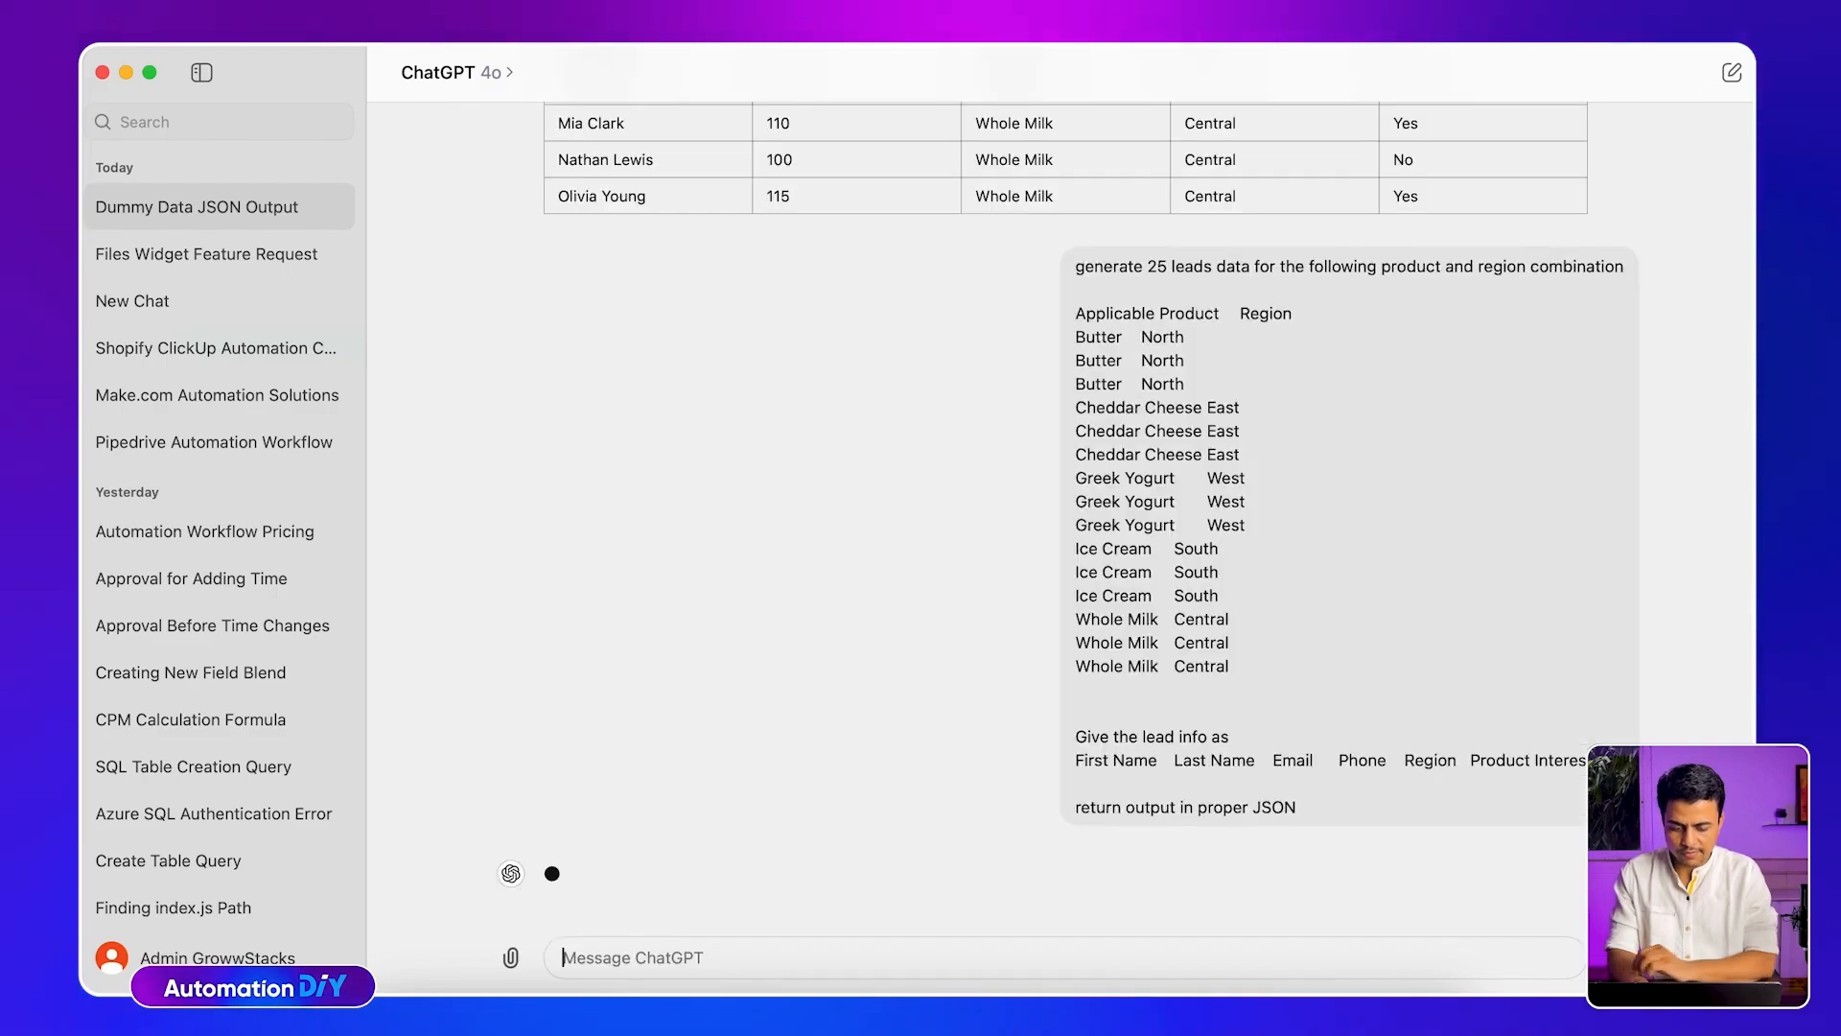
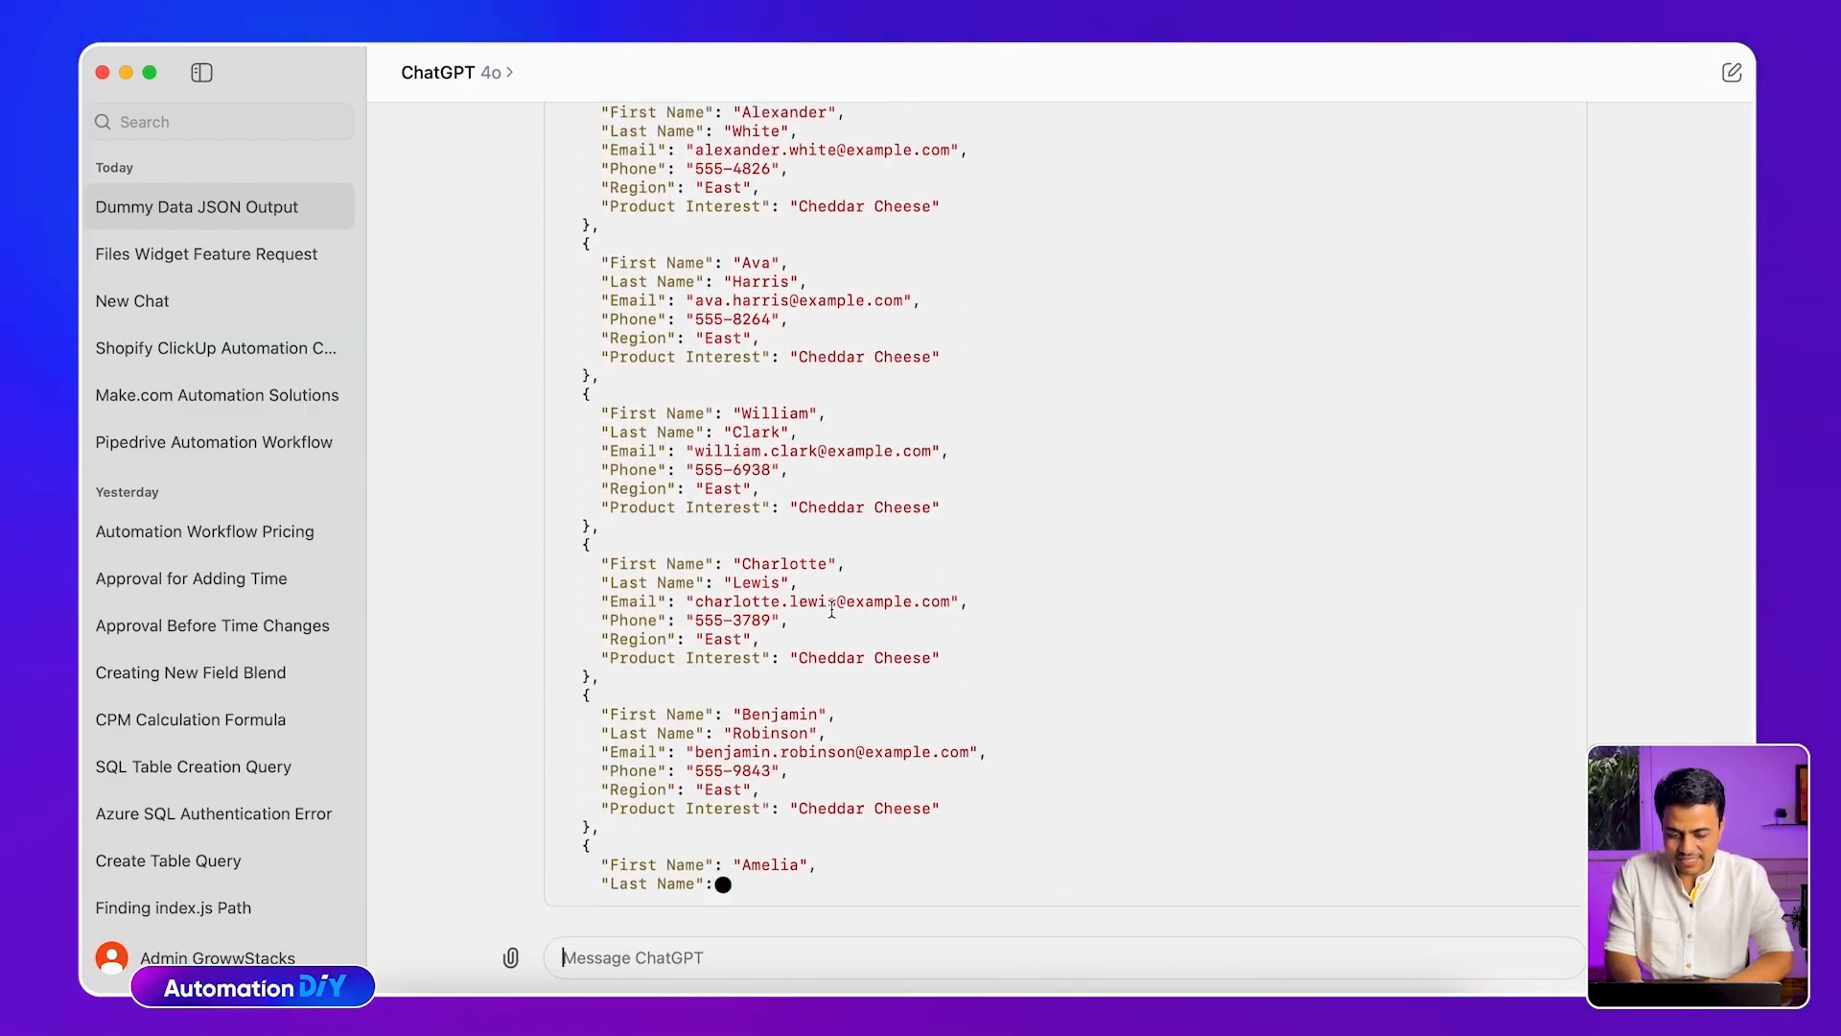
# Examine the regions and product interests across the generated JSON leads, back up to the original prompt
pyautogui.scroll(2, 832, 610)
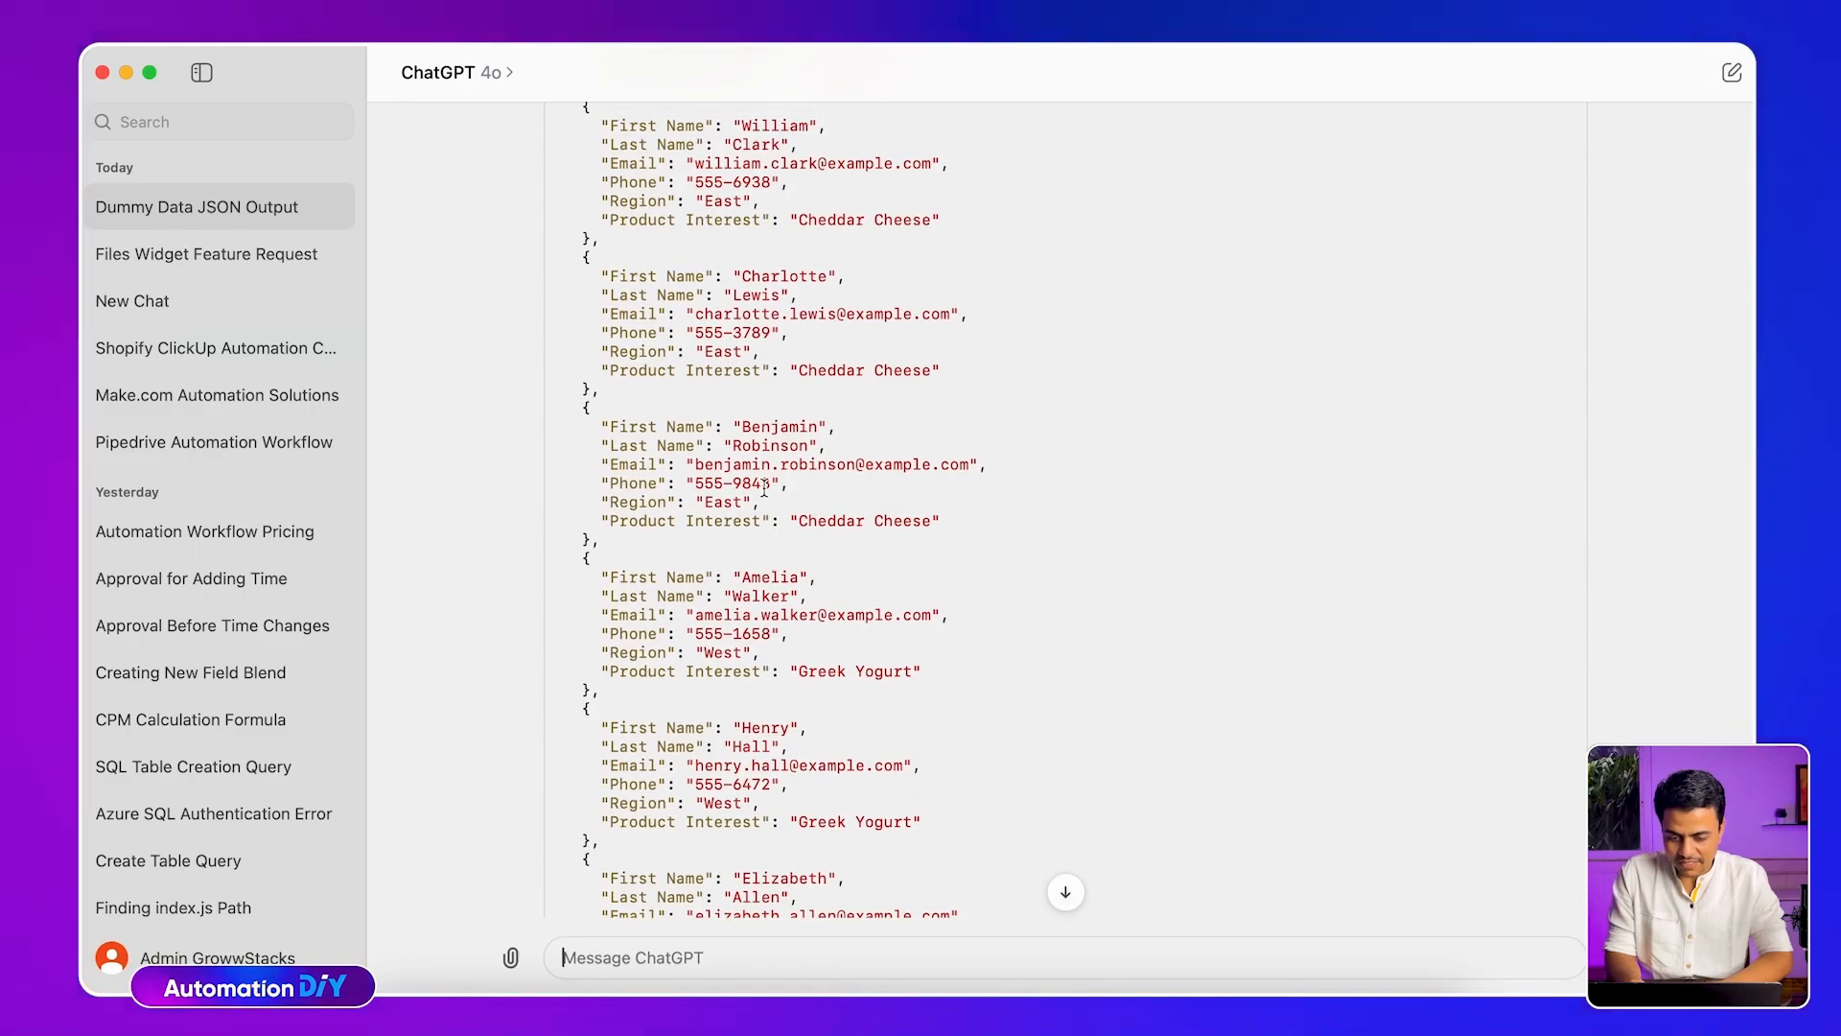
pyautogui.scroll(-4, 856, 690)
pyautogui.scroll(-1, 856, 690)
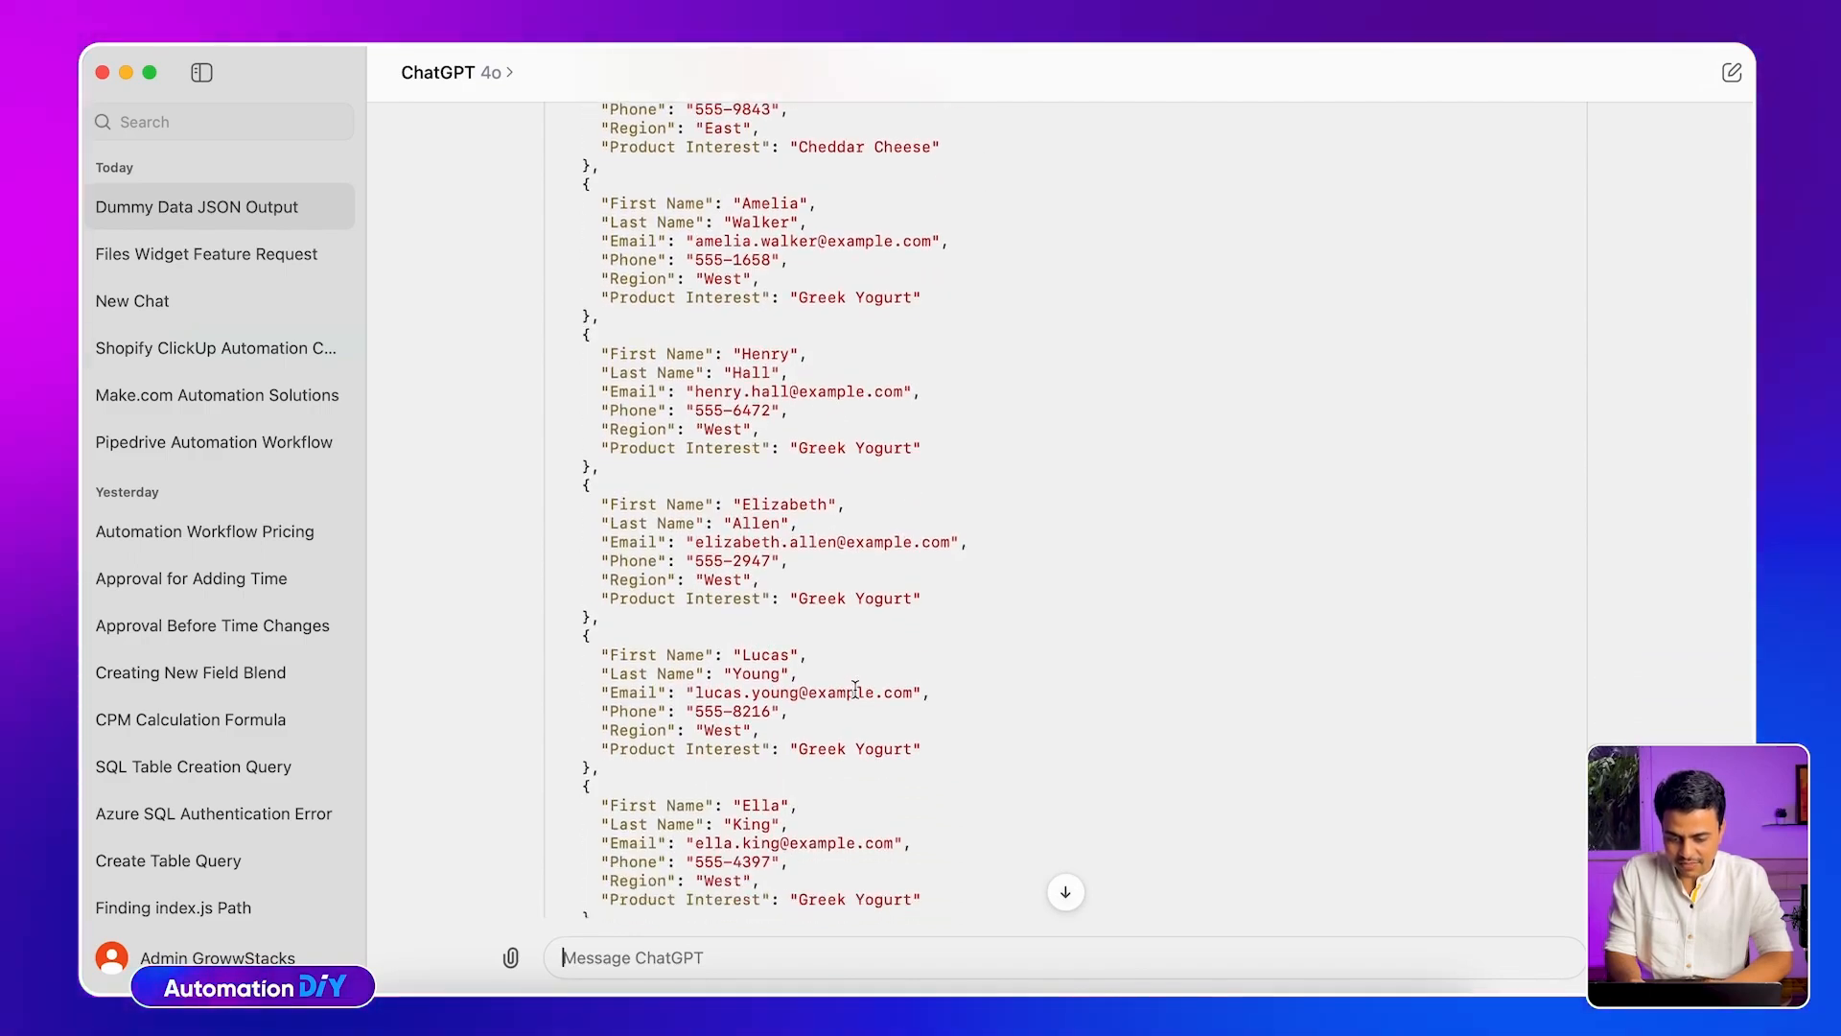
pyautogui.scroll(-5, 806, 775)
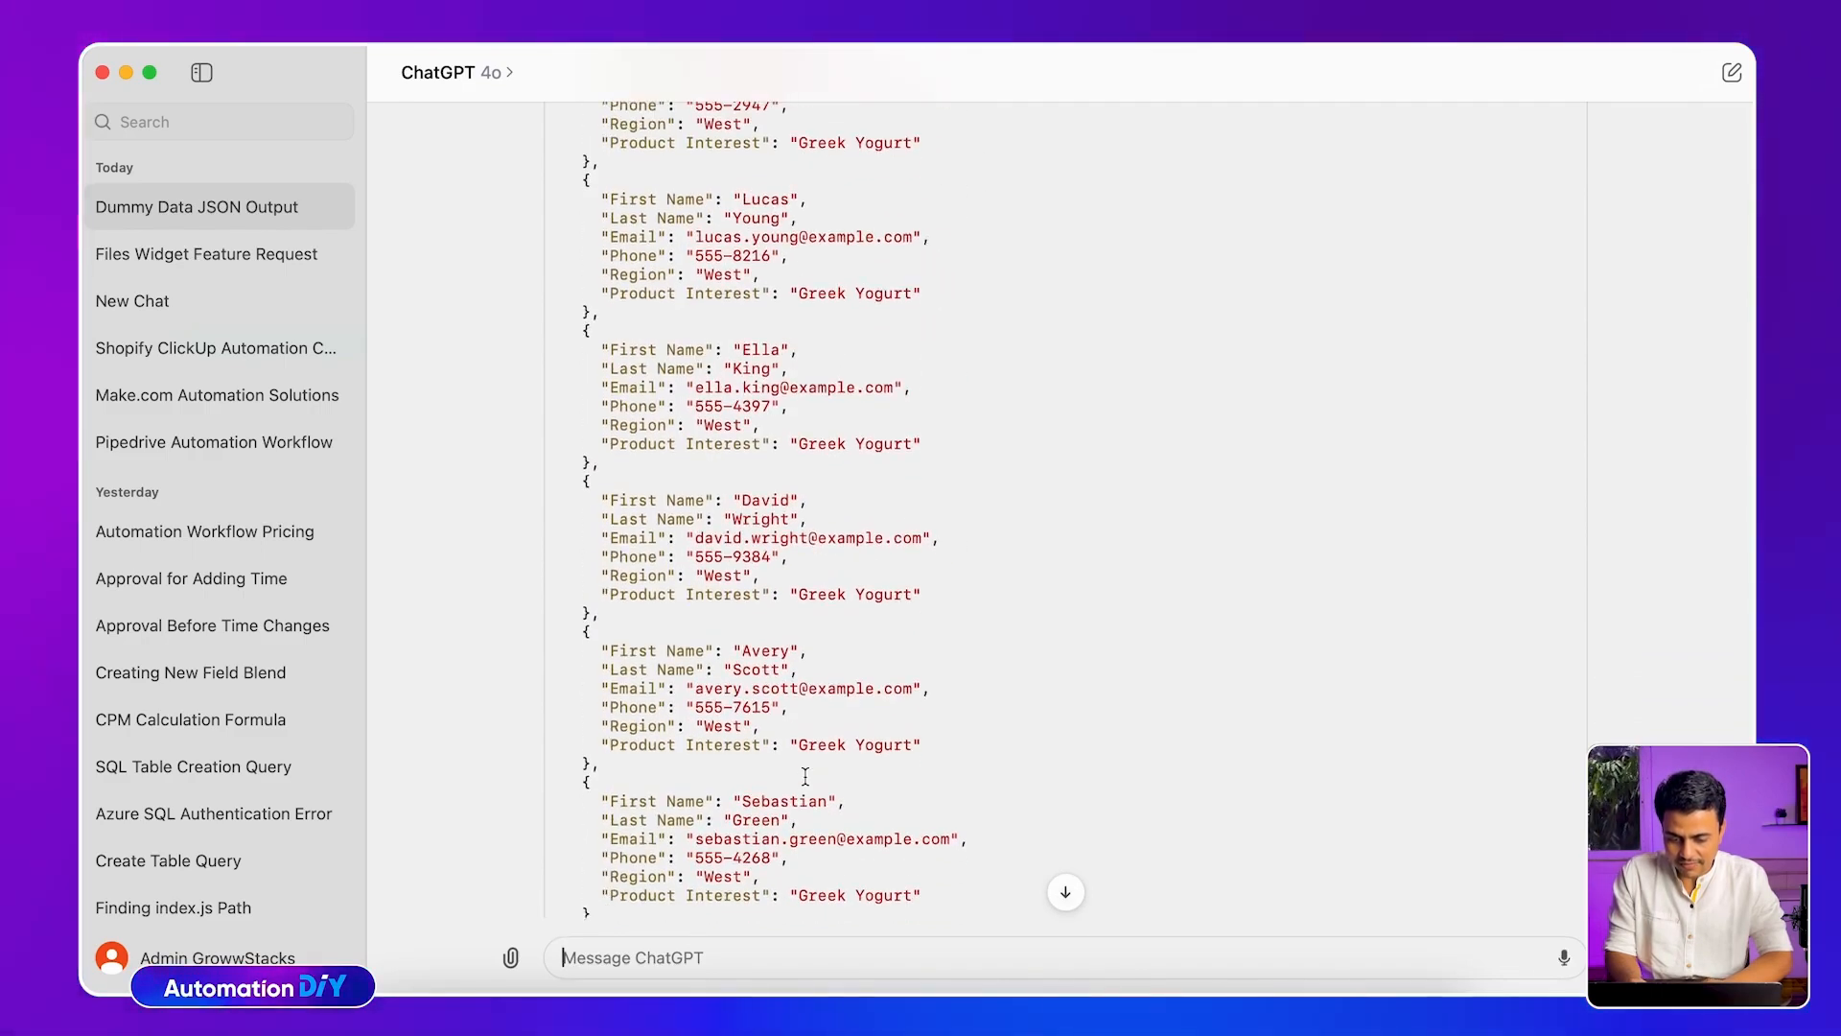
pyautogui.scroll(-1, 805, 775)
pyautogui.scroll(10, 805, 774)
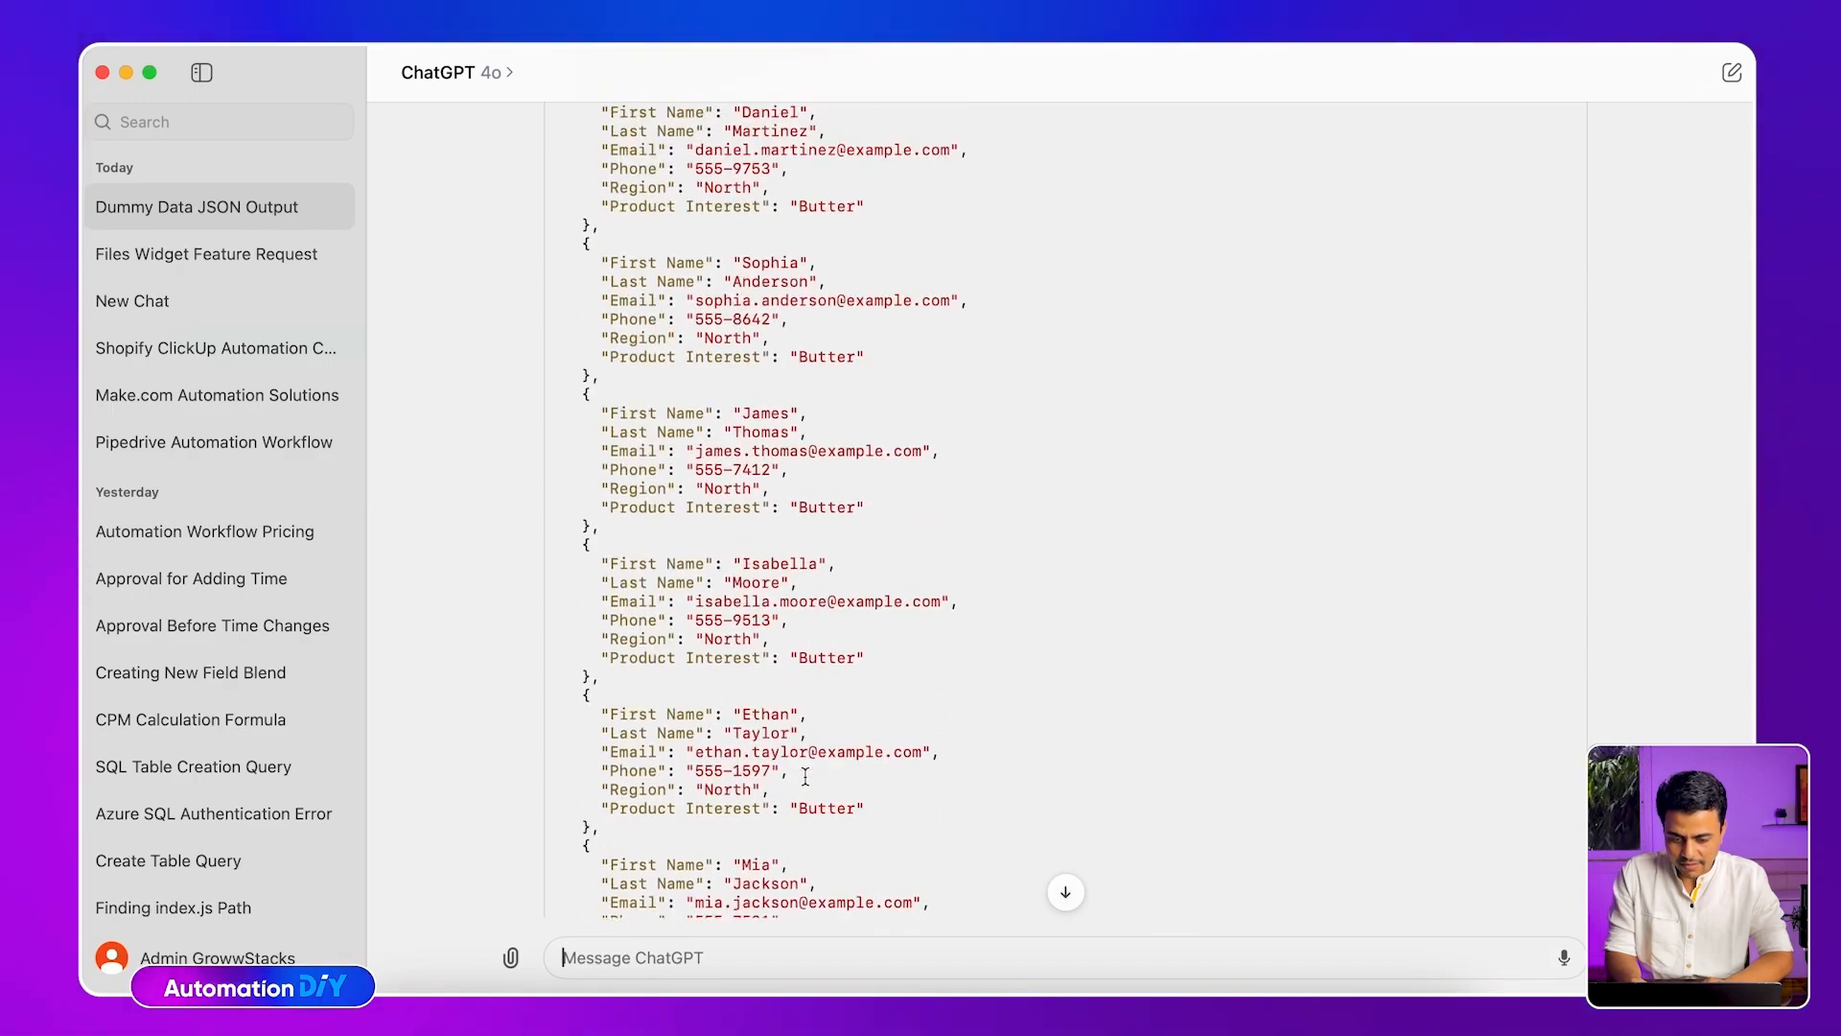
pyautogui.scroll(10, 806, 774)
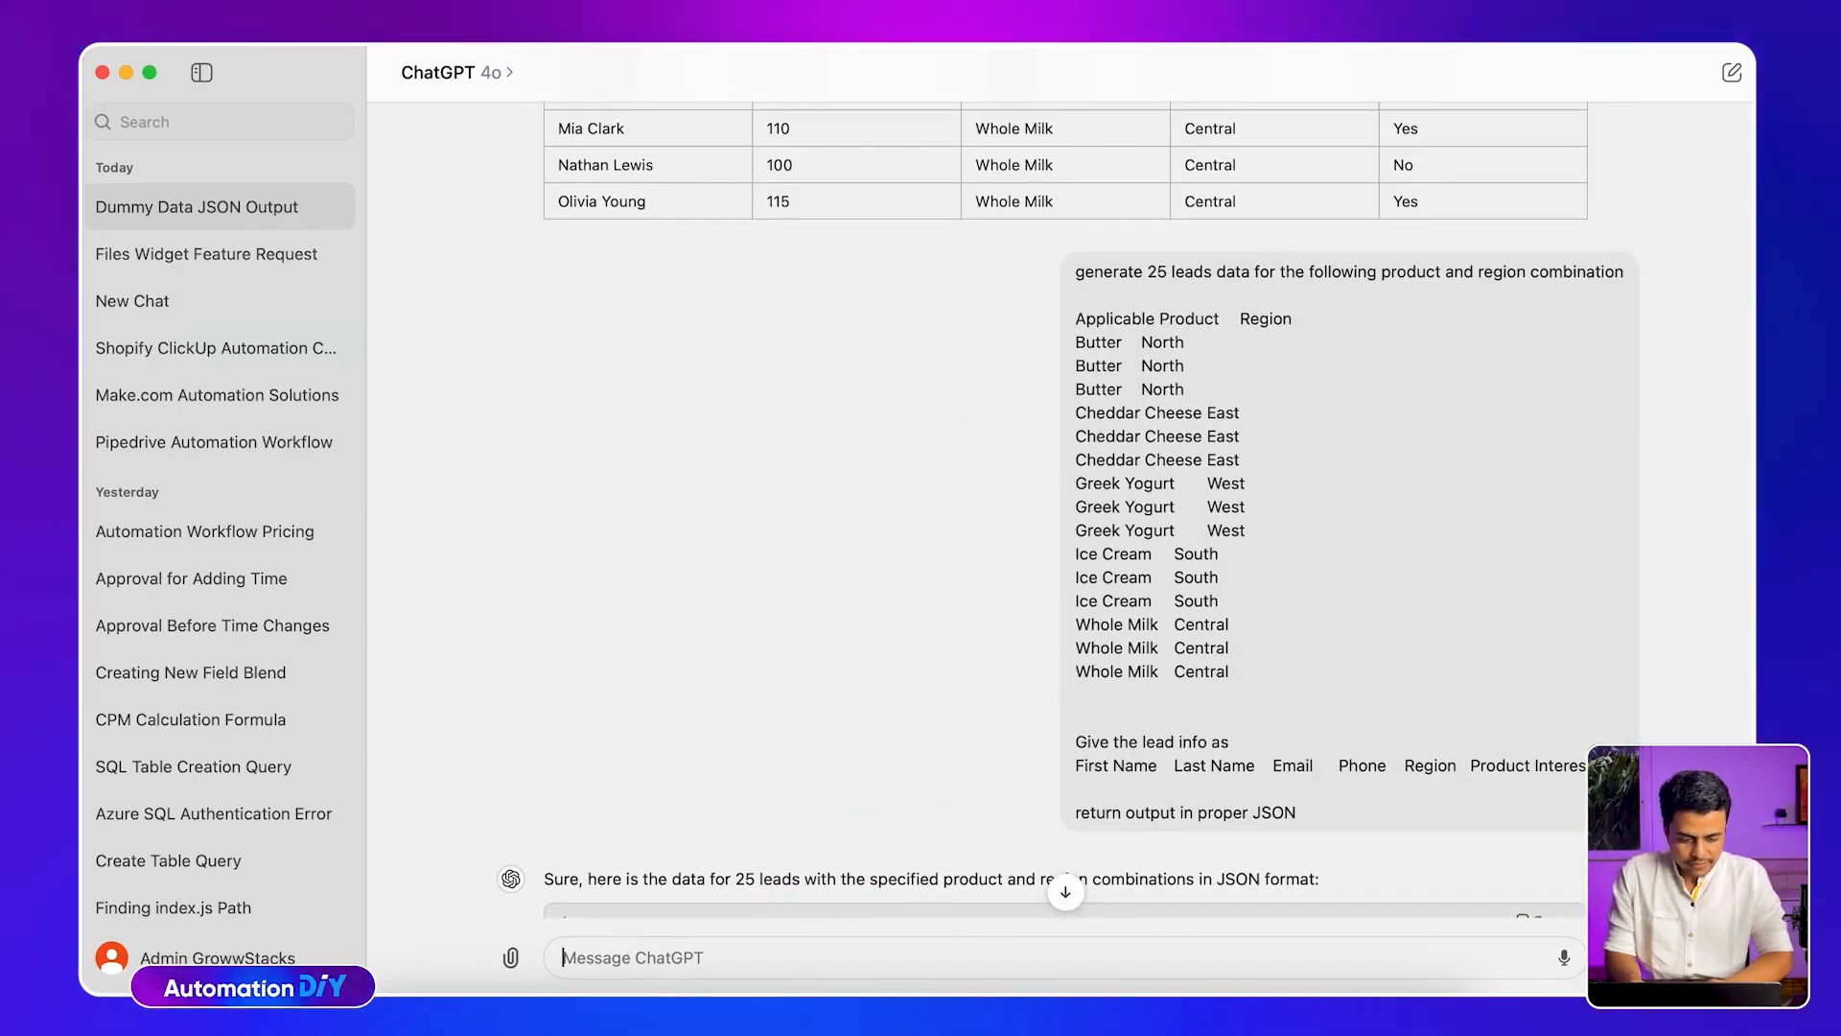
# Edit the sent leads prompt, removing the duplicate Butter North and Cheddar Cheese East rows so one of each remains
pyautogui.press('Up')
pyautogui.scroll(-1, 717, 781)
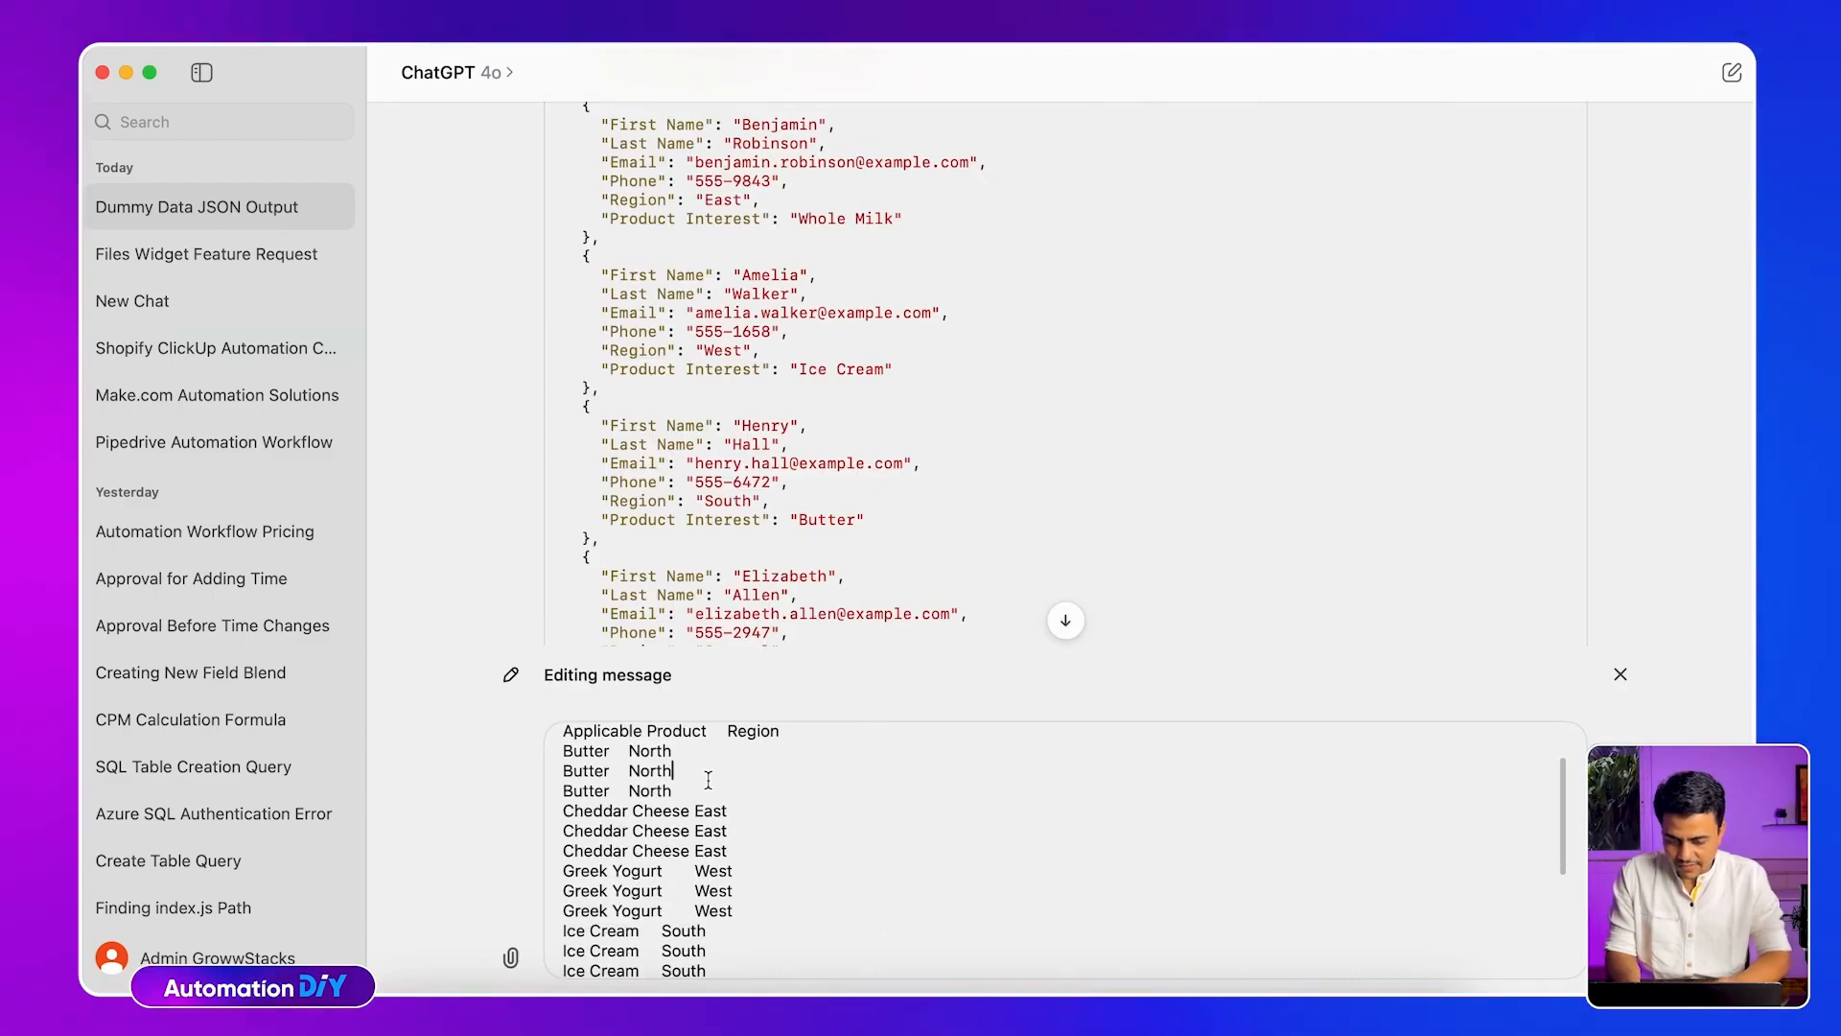
pyautogui.press('super+Left')
pyautogui.hotkey('shift', 'Down')
pyautogui.hotkey('shift', 'Down')
pyautogui.press('BackSpace')
pyautogui.hotkey('shift', 'Down')
pyautogui.hotkey('shift', 'Down')
pyautogui.press('BackSpace')
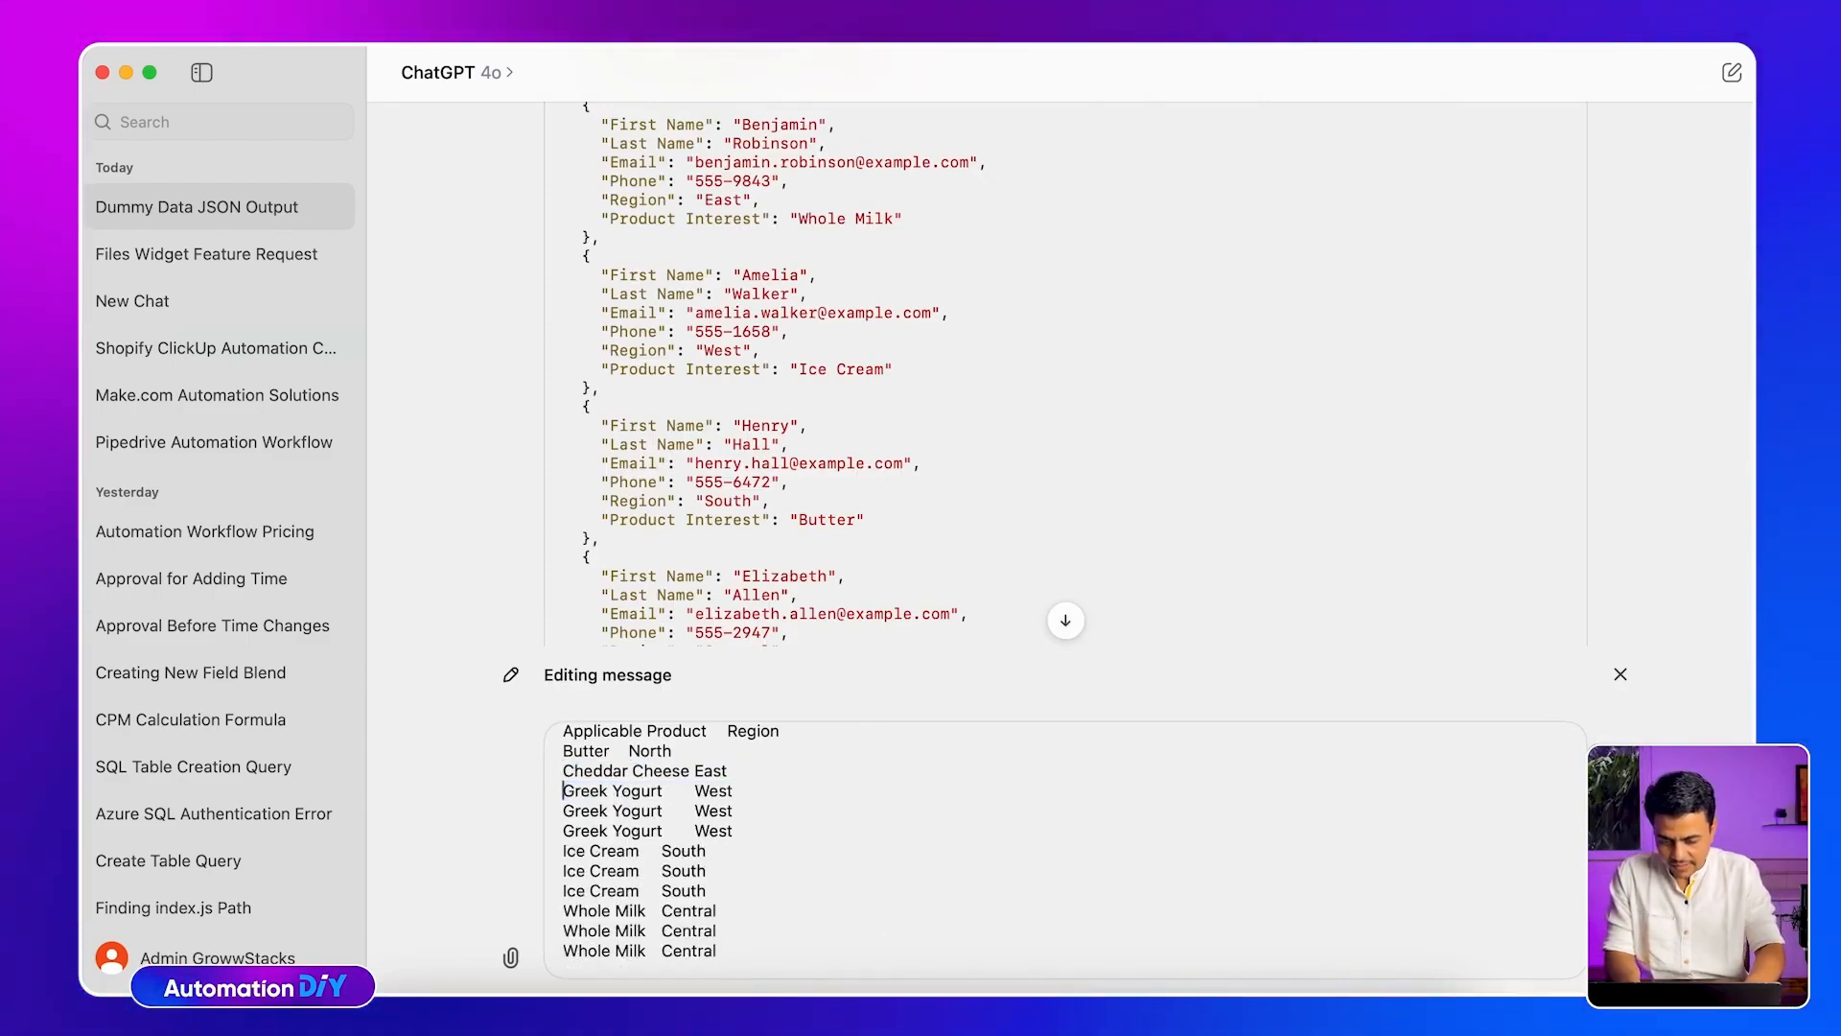
# Remove the duplicate Greek Yogurt, Ice Cream and Whole Milk rows from the prompt and resend it
pyautogui.press('Down')
pyautogui.hotkey('shift', 'Down')
pyautogui.hotkey('shift', 'Down')
pyautogui.press('BackSpace')
pyautogui.press('Down')
pyautogui.hotkey('shift', 'Down')
pyautogui.hotkey('shift', 'Down')
pyautogui.press('BackSpace')
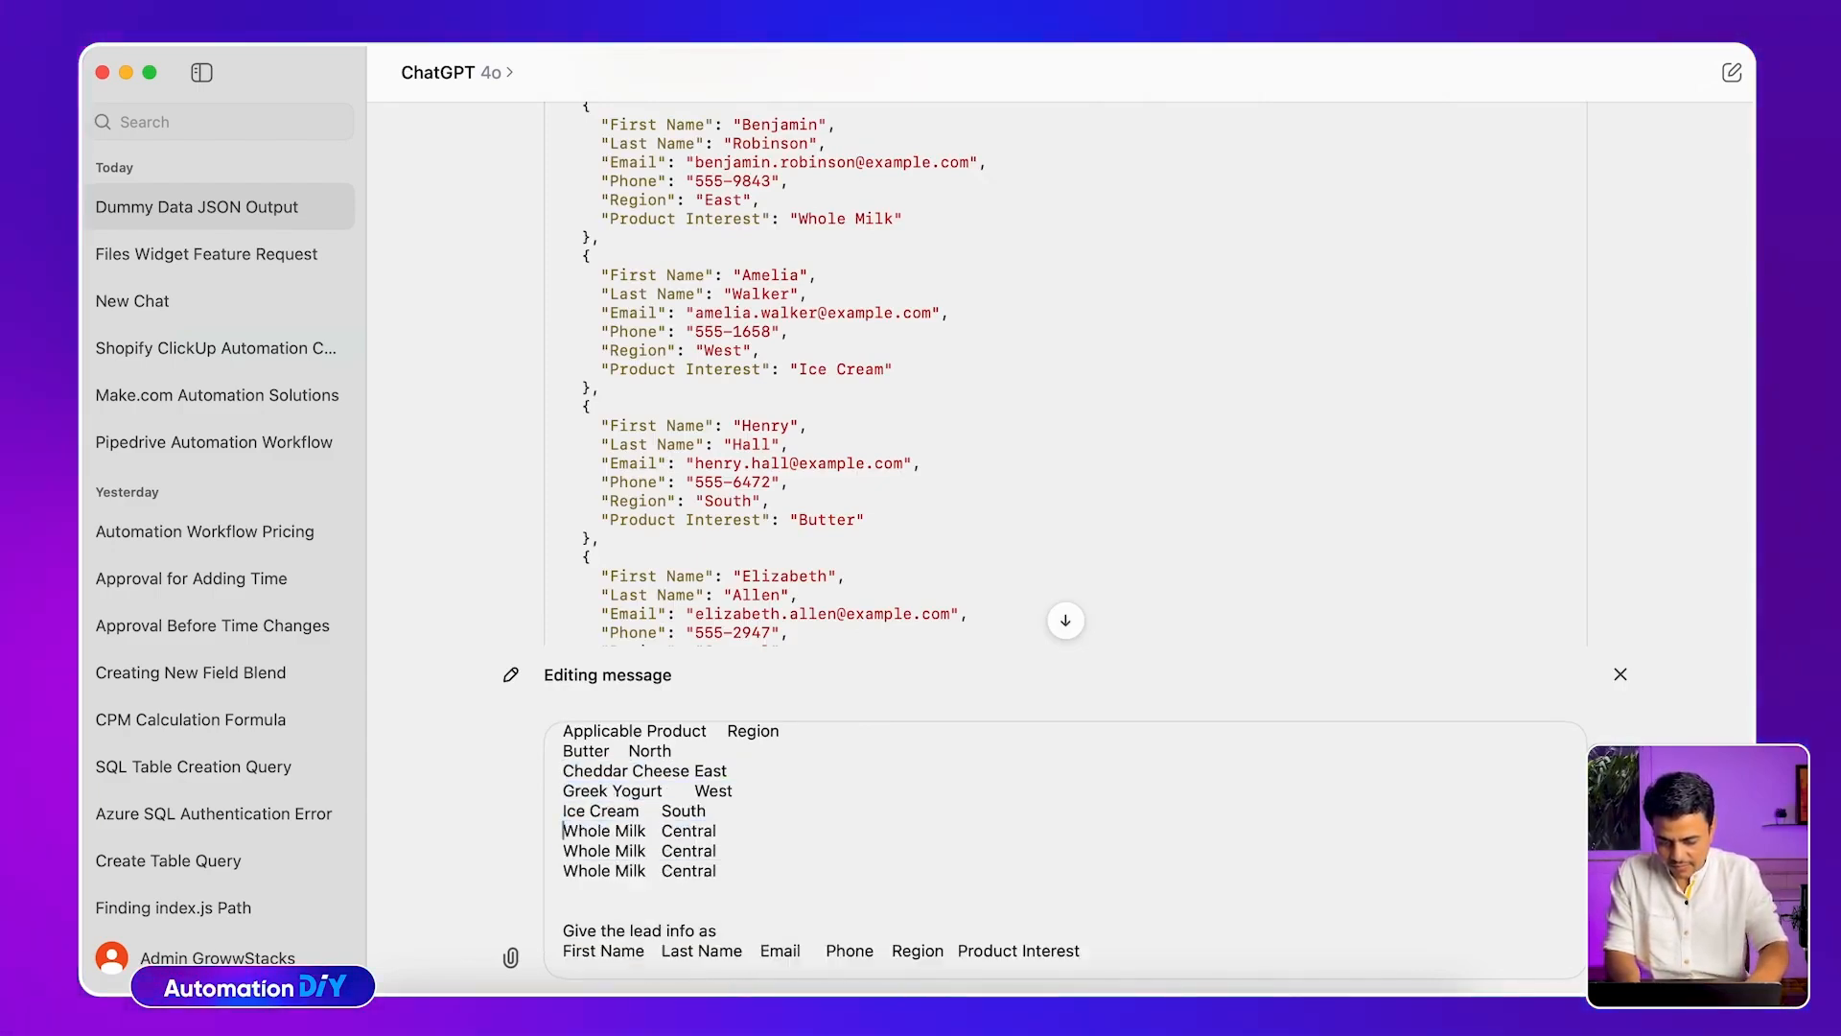
pyautogui.hotkey('shift', 'Down')
pyautogui.press('BackSpace')
pyautogui.press('Return')
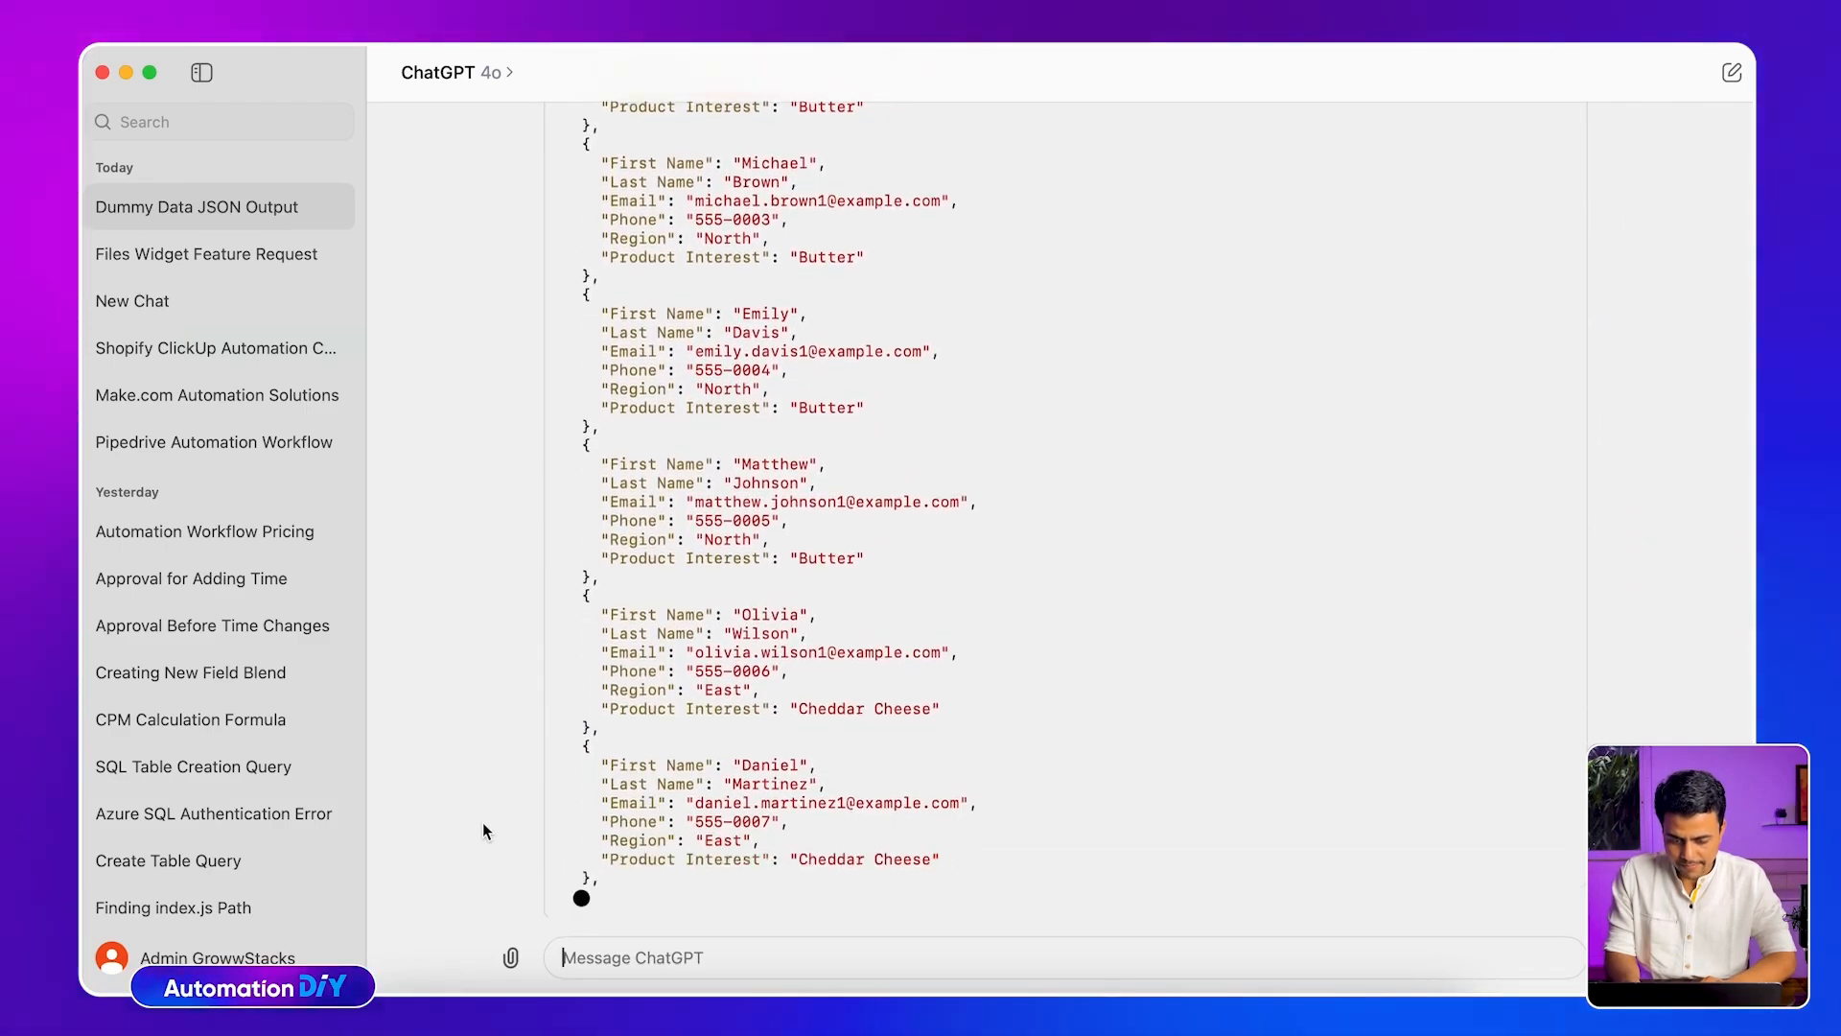
# Compare the regenerated JSON leads with the five product and region combinations in the edited prompt
pyautogui.scroll(5, 482, 831)
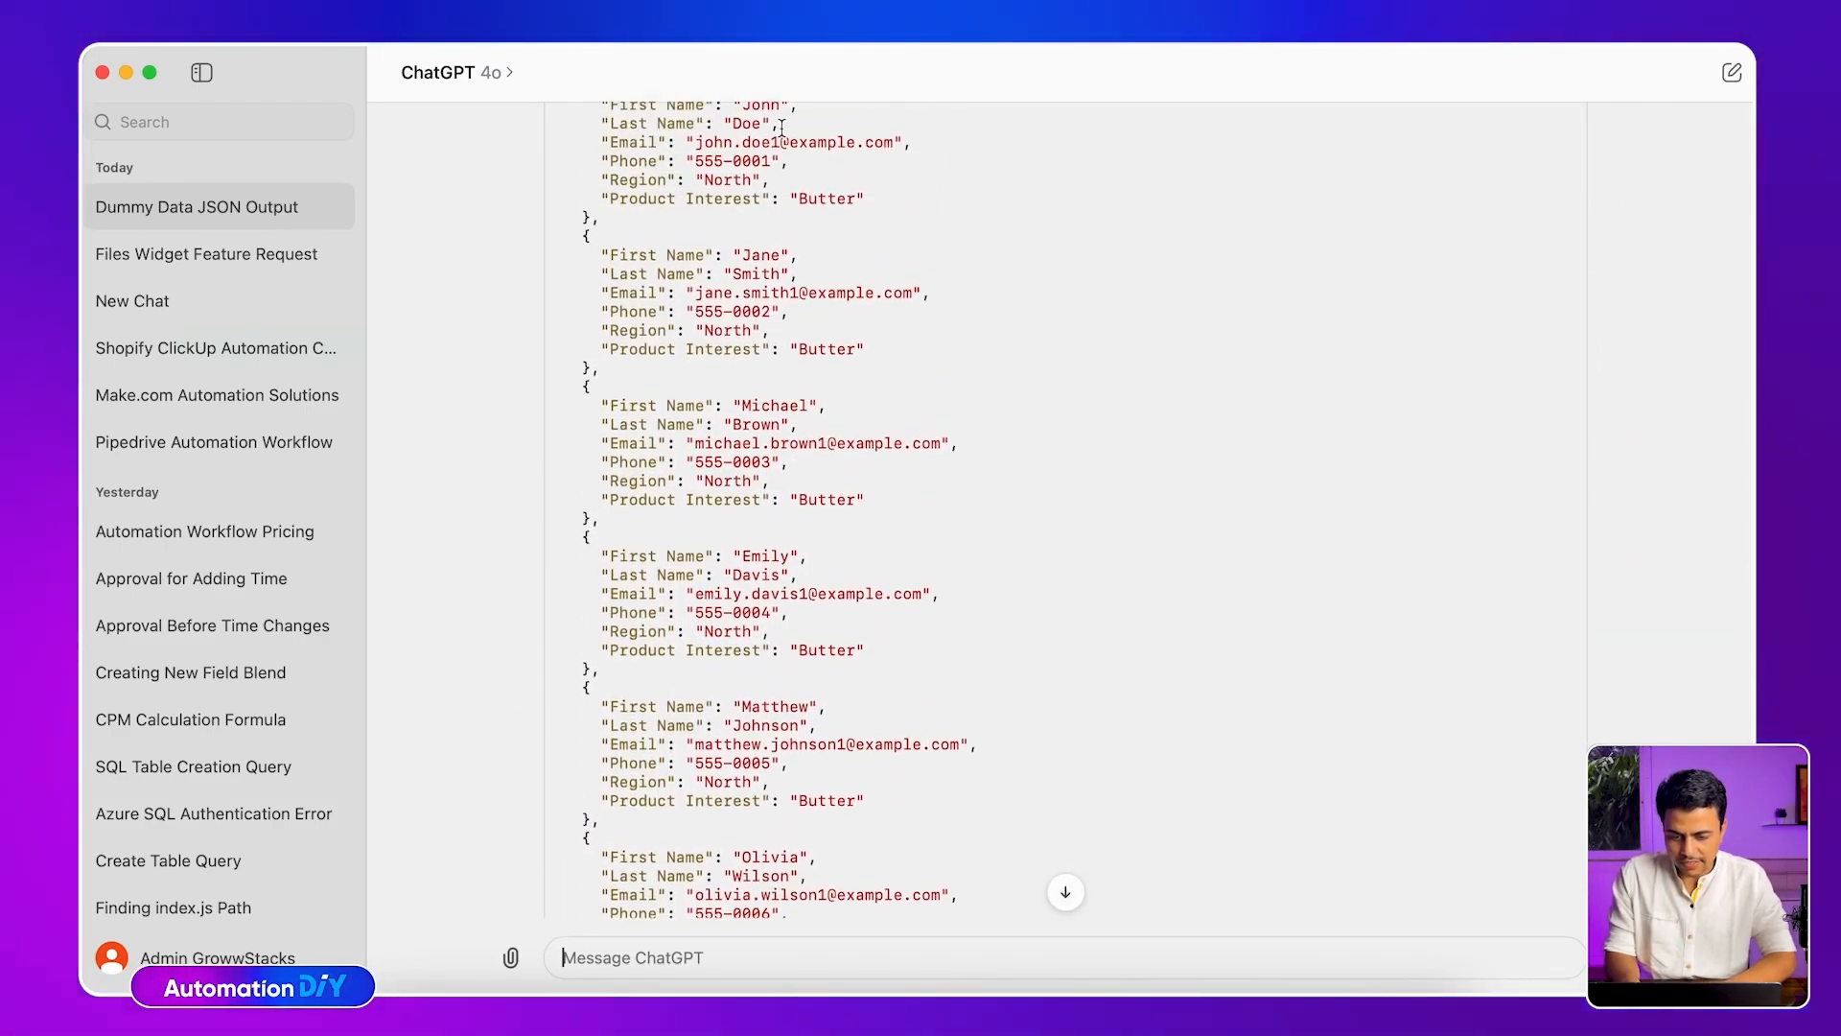
pyautogui.scroll(9, 1129, 215)
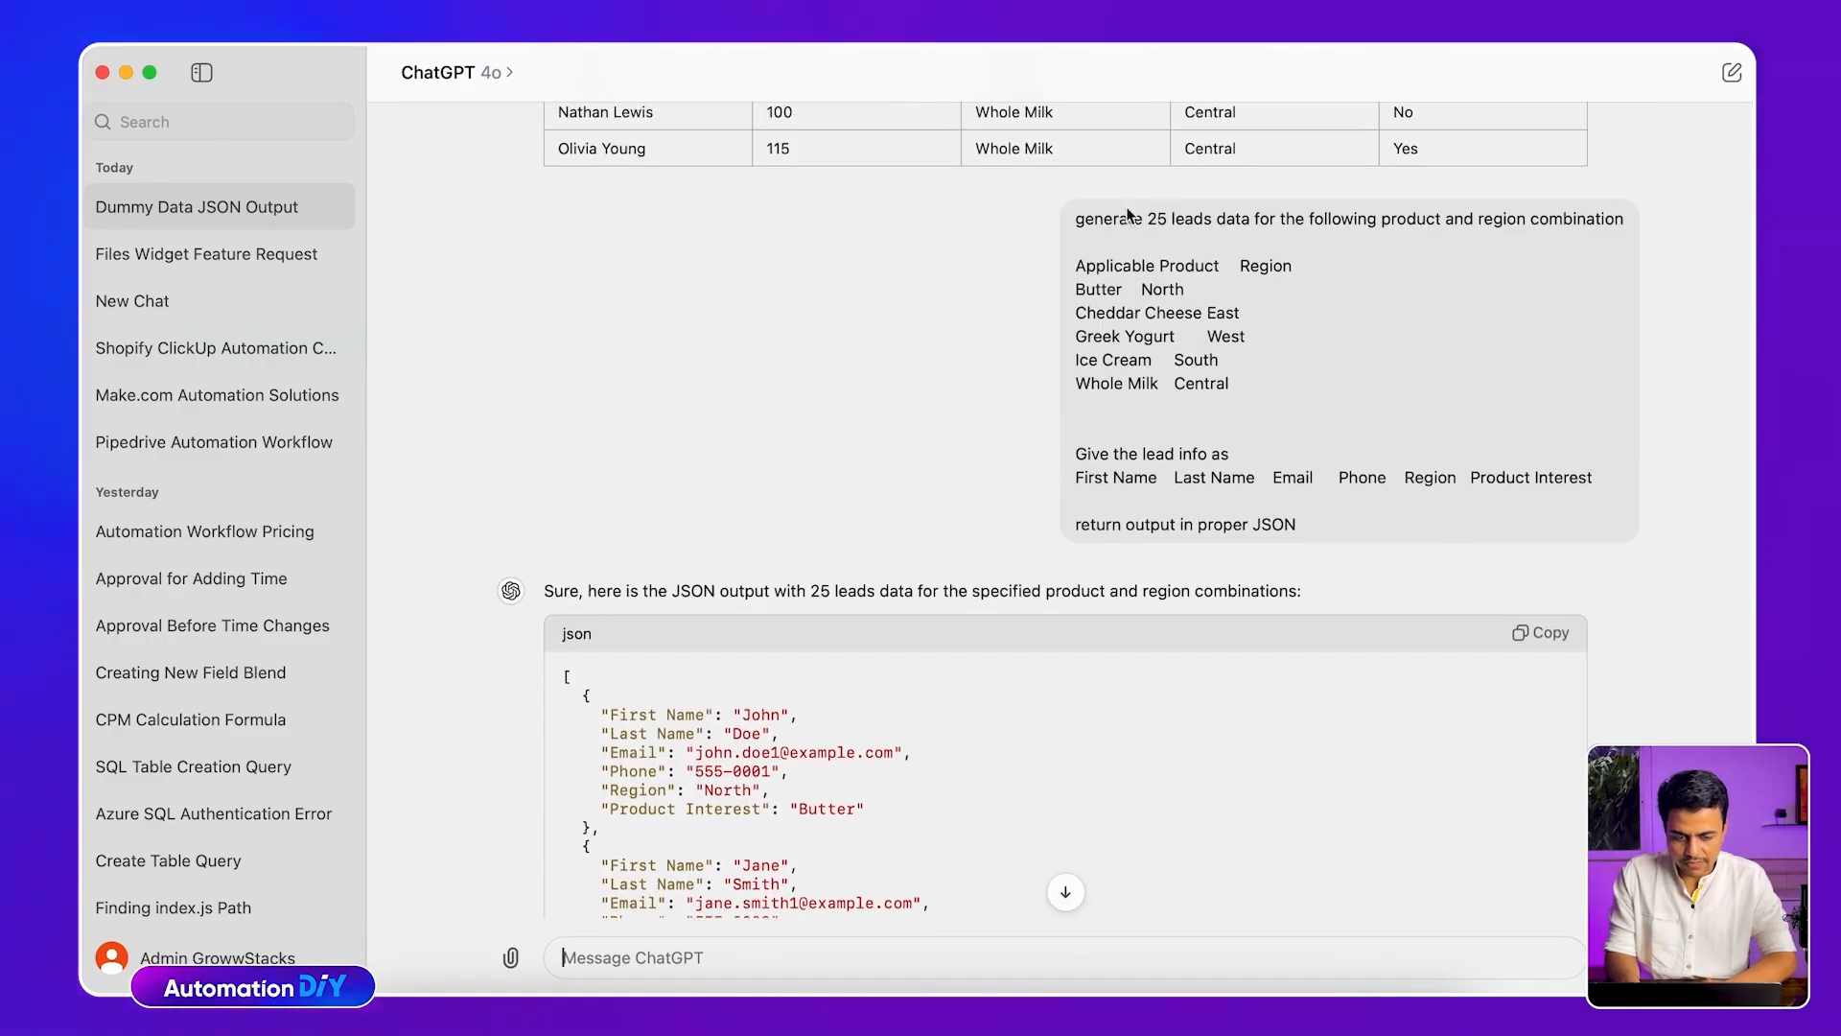
pyautogui.moveTo(1075, 289); pyautogui.dragTo(1247, 377)
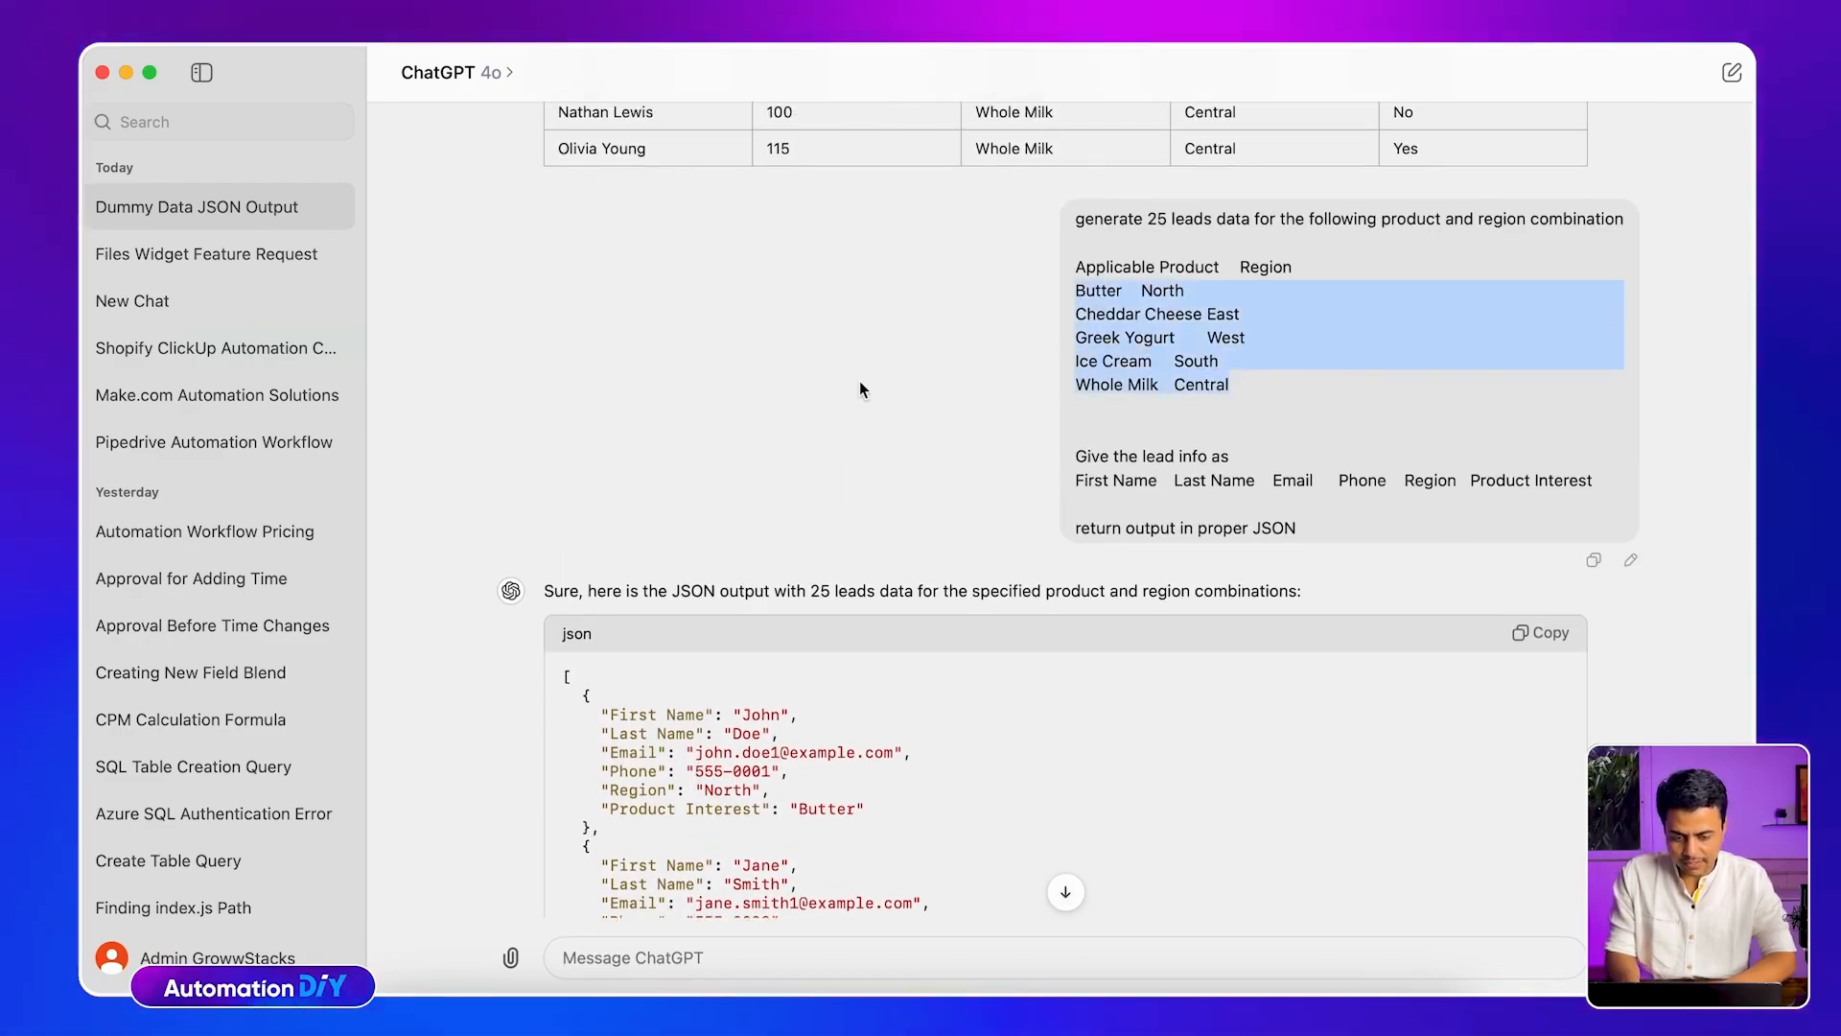
pyautogui.scroll(-13, 464, 781)
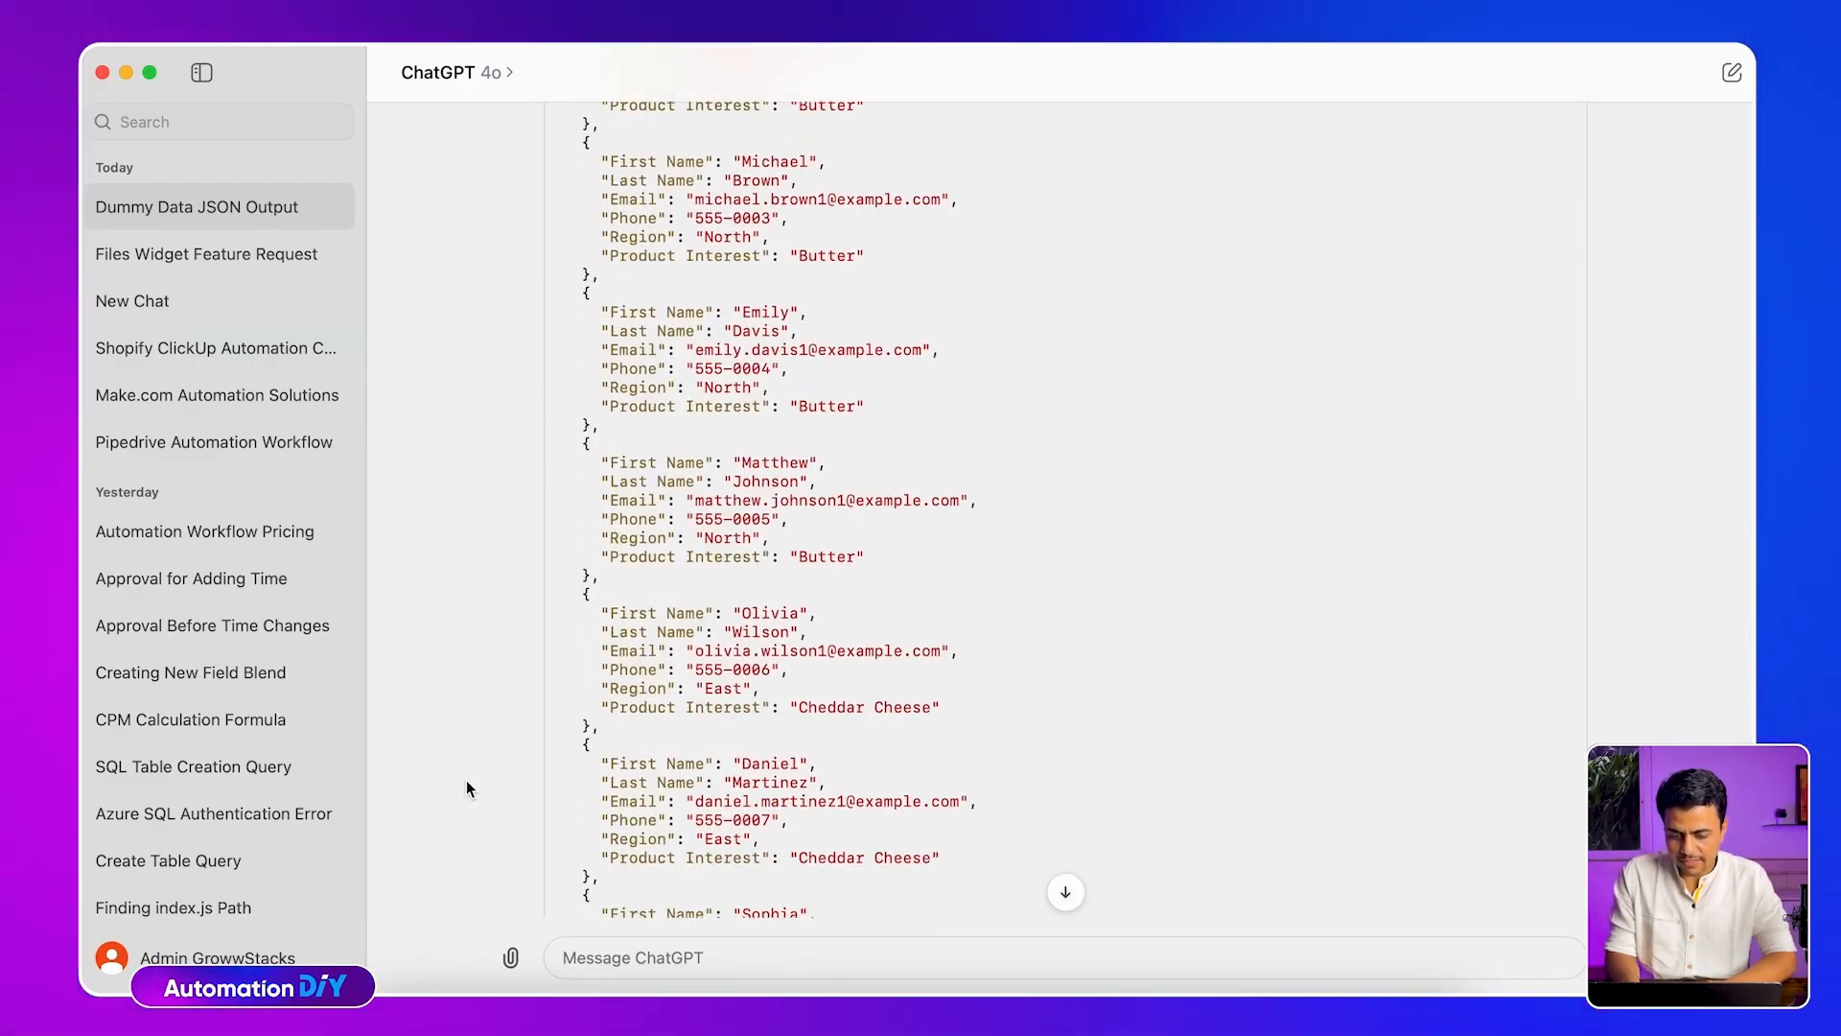
pyautogui.scroll(-15, 466, 780)
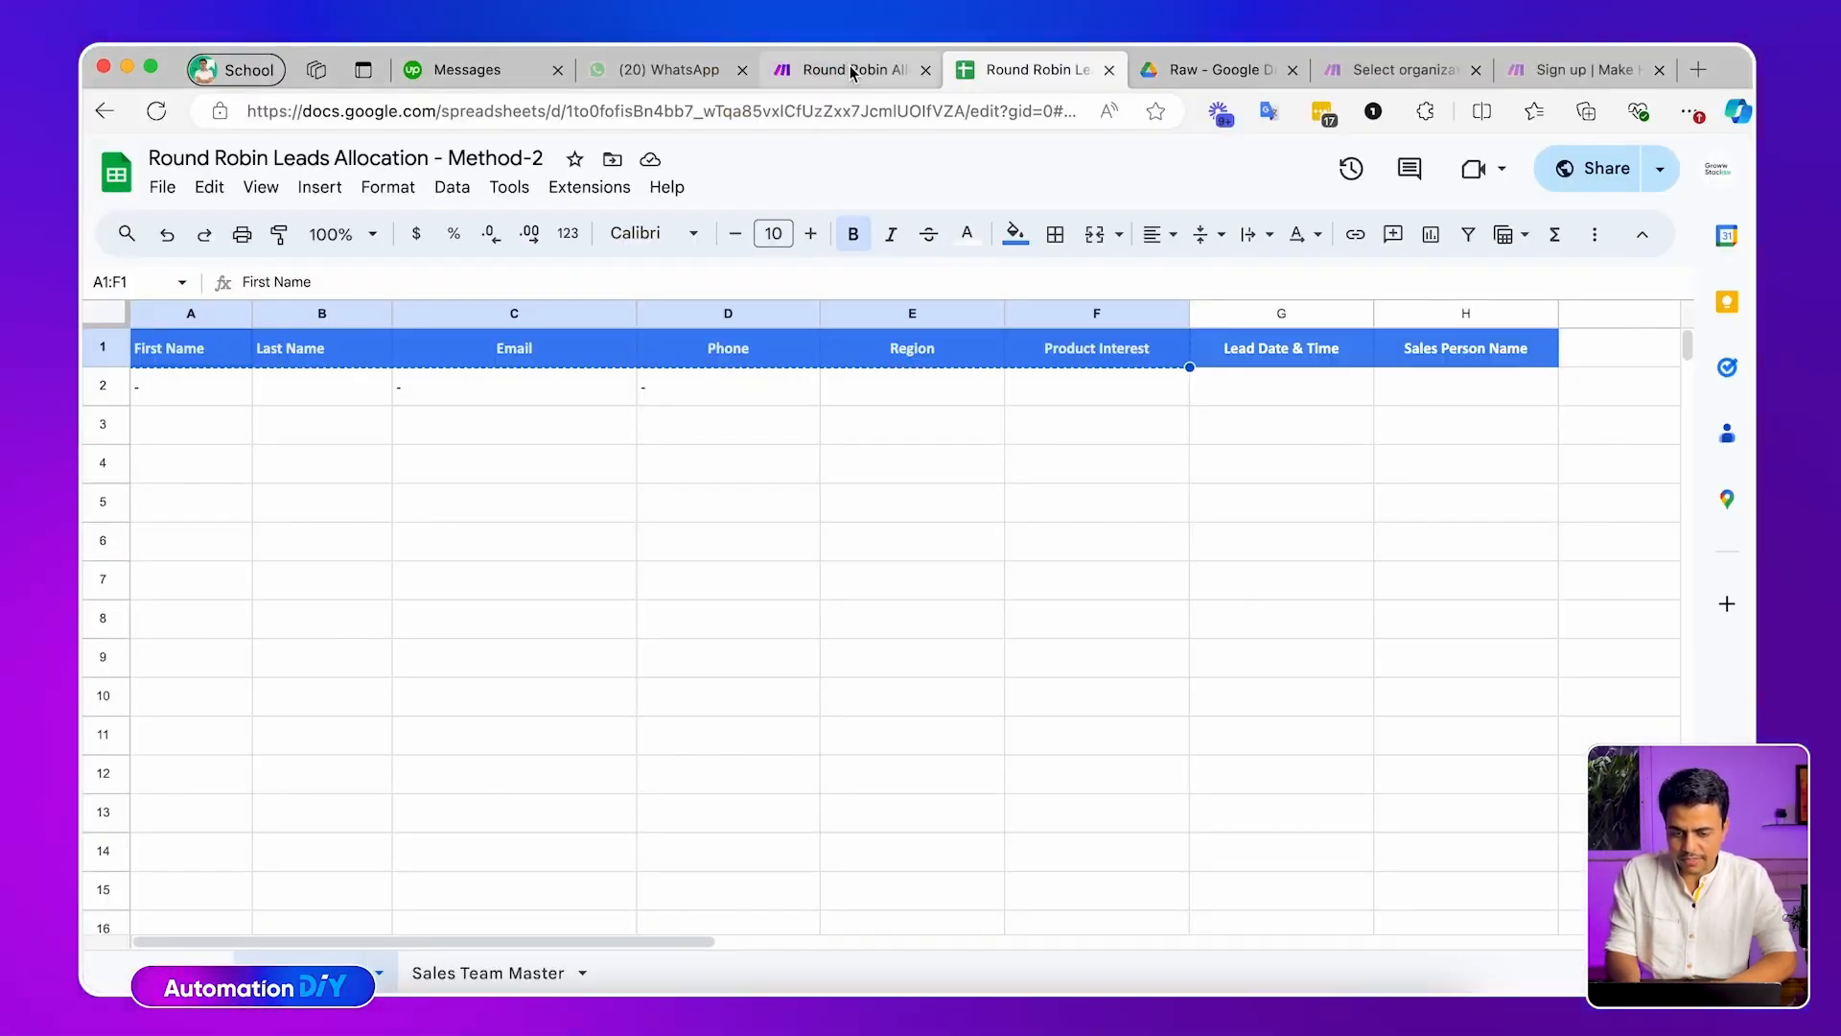
# Replace the JSON string in the Make scenario's Parse JSON module with the regenerated leads output copied from ChatGPT
pyautogui.click(850, 71)
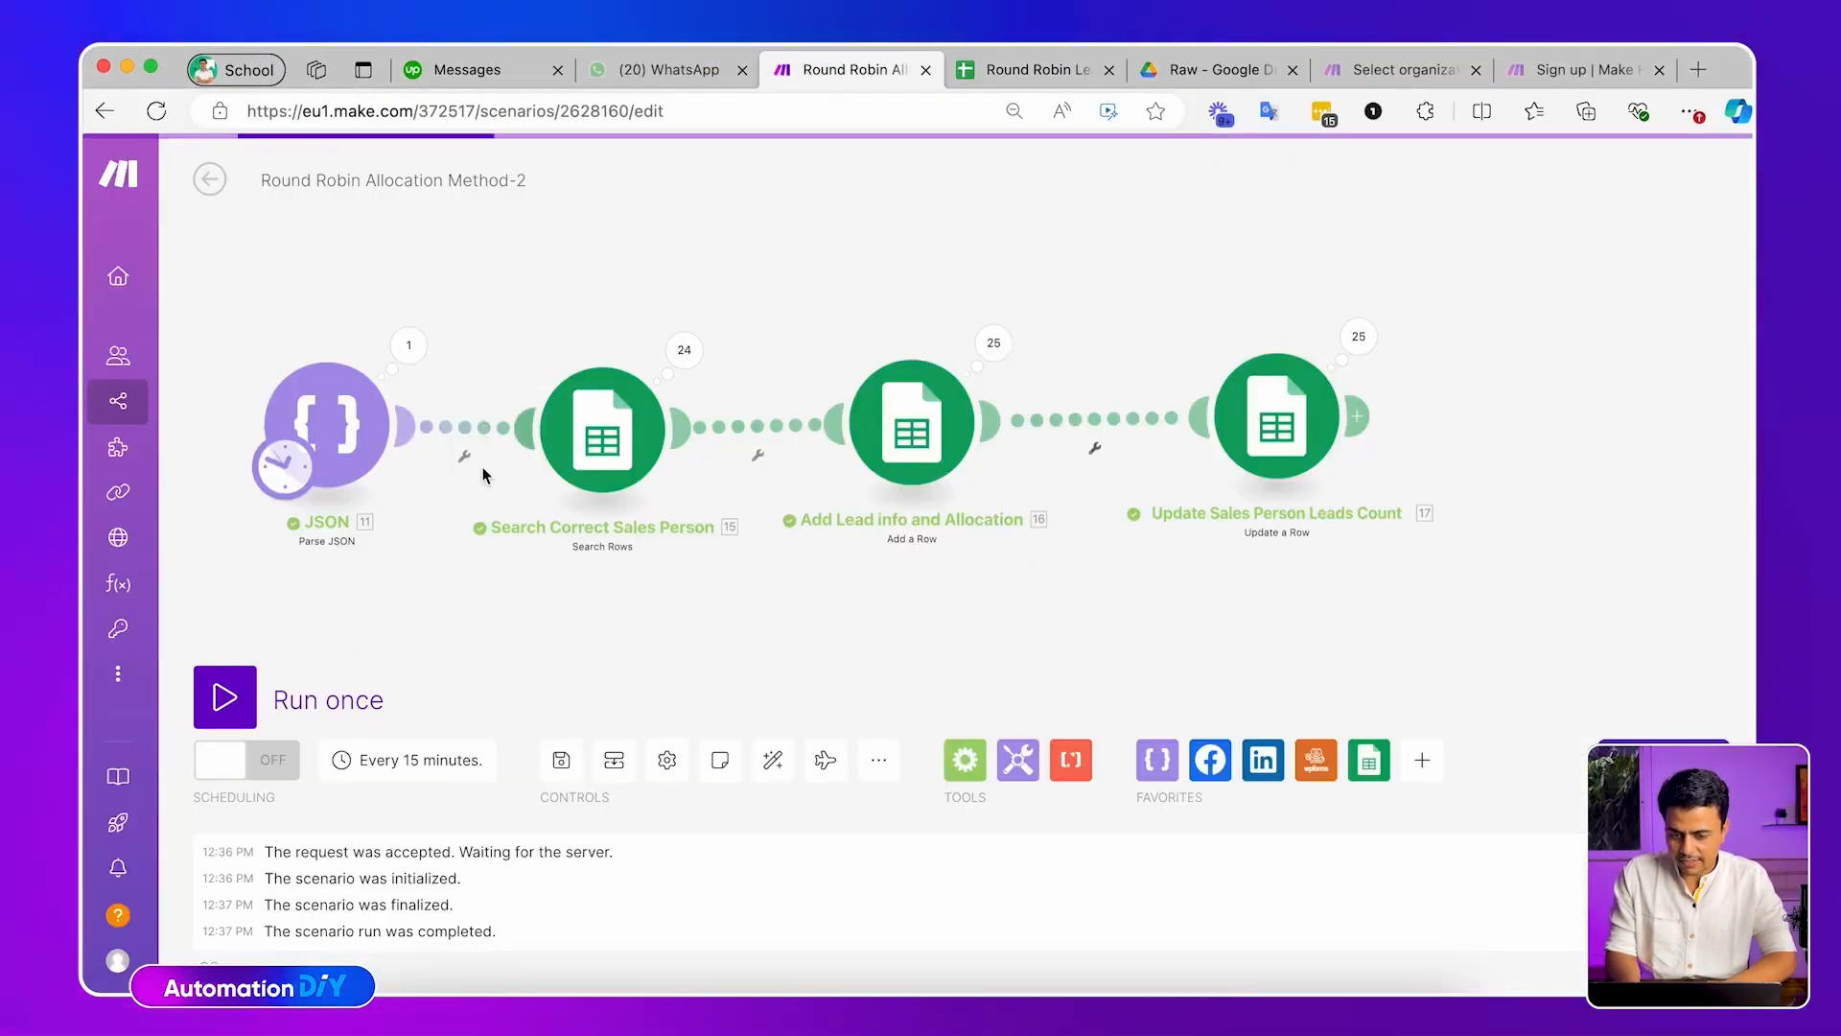
pyautogui.click(554, 453)
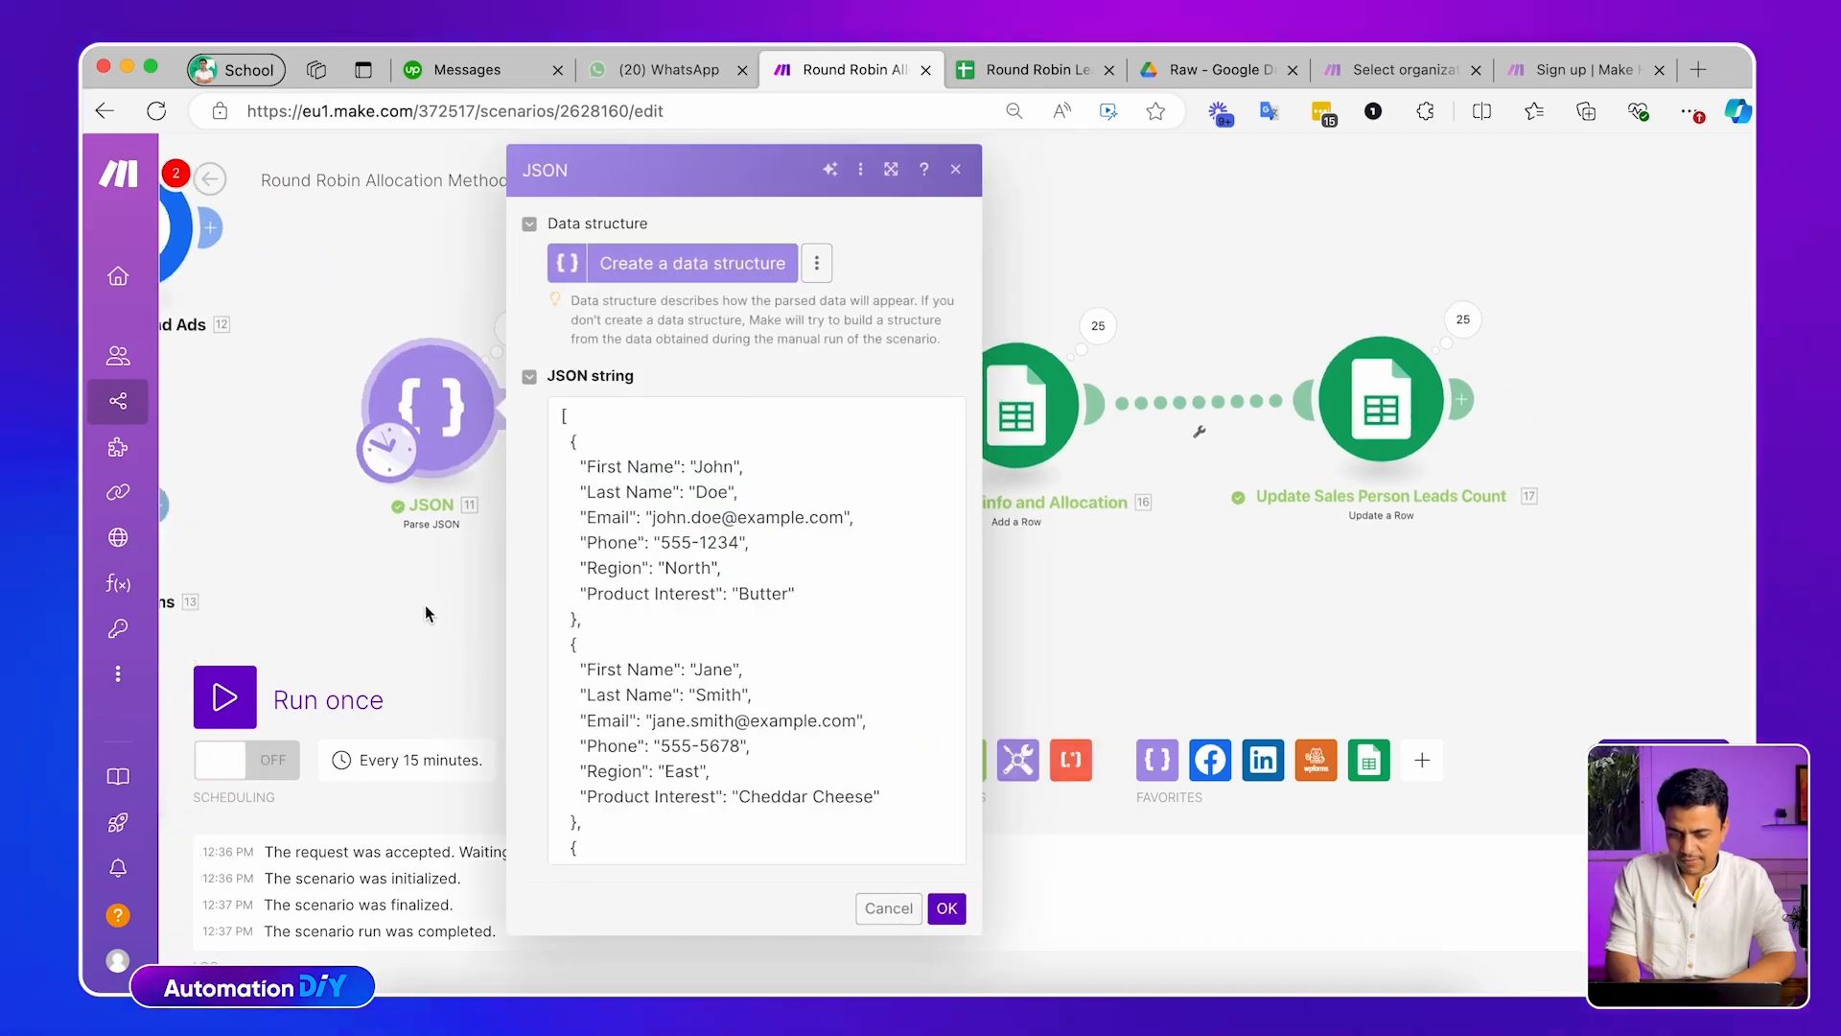
pyautogui.click(719, 545)
pyautogui.press('super+a')
pyautogui.press('BackSpace')
pyautogui.press('super+Tab')
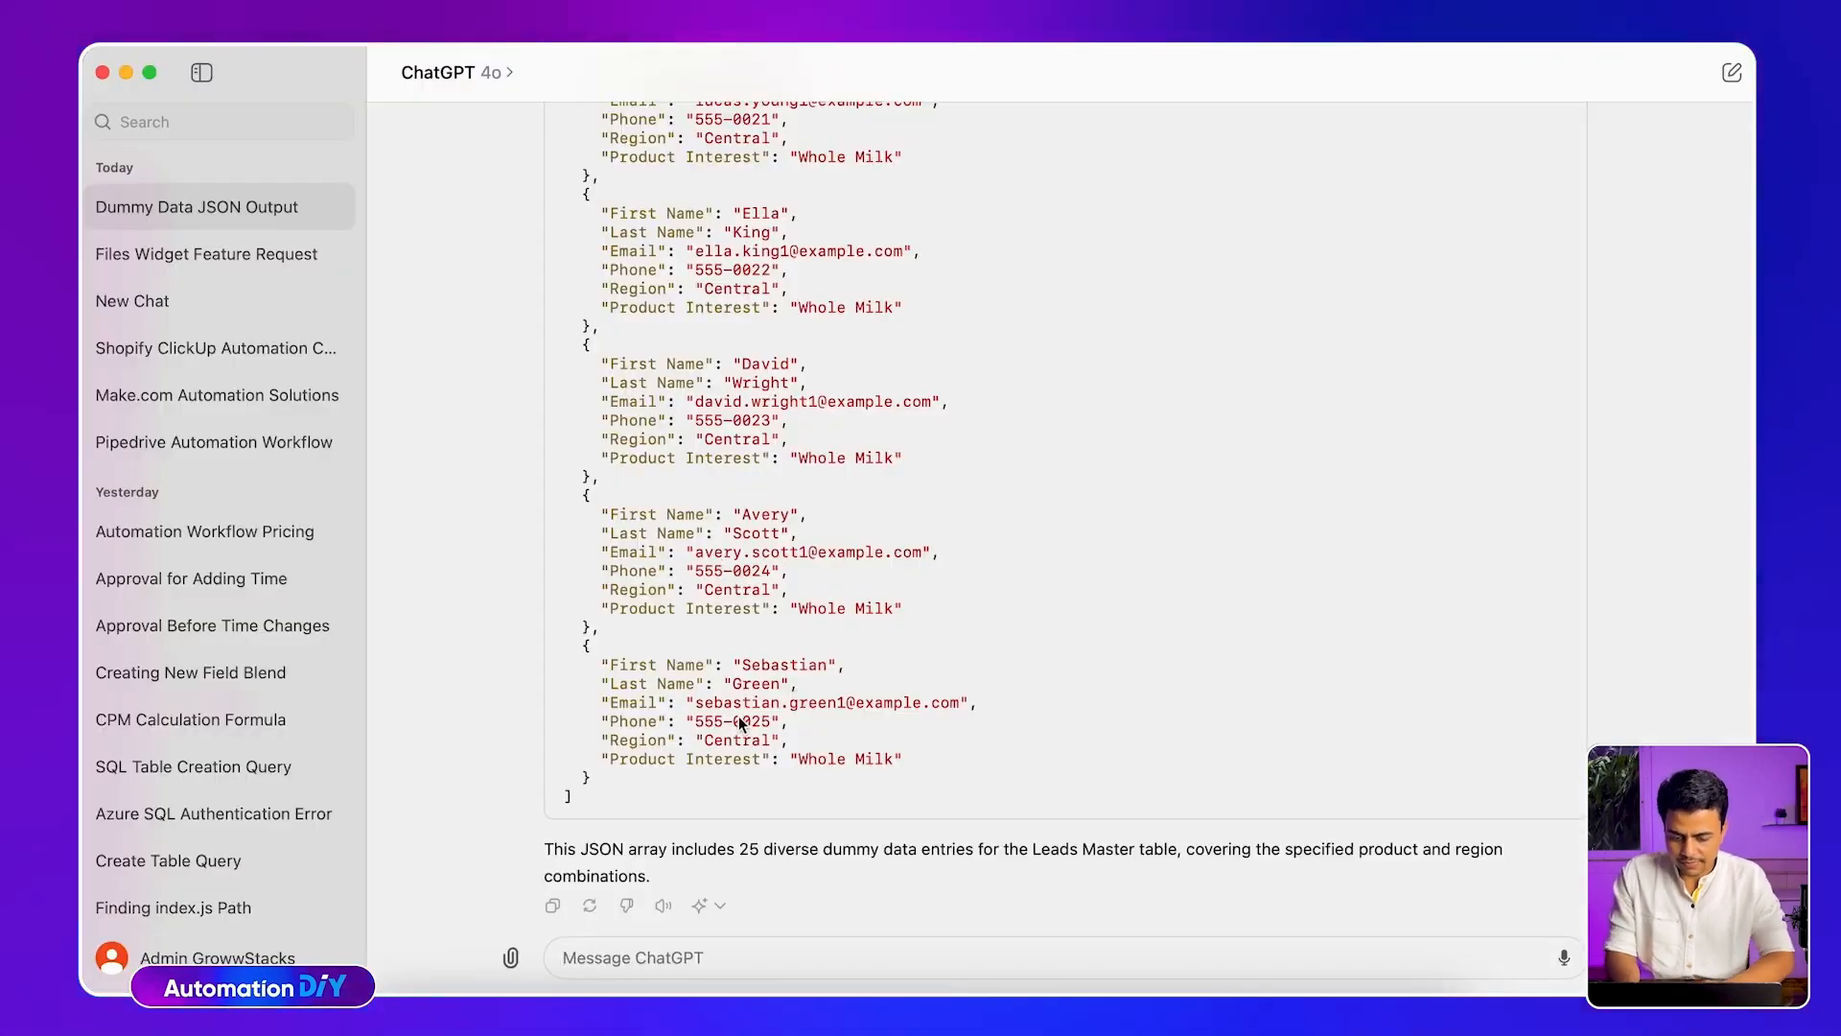
pyautogui.press('super+Tab')
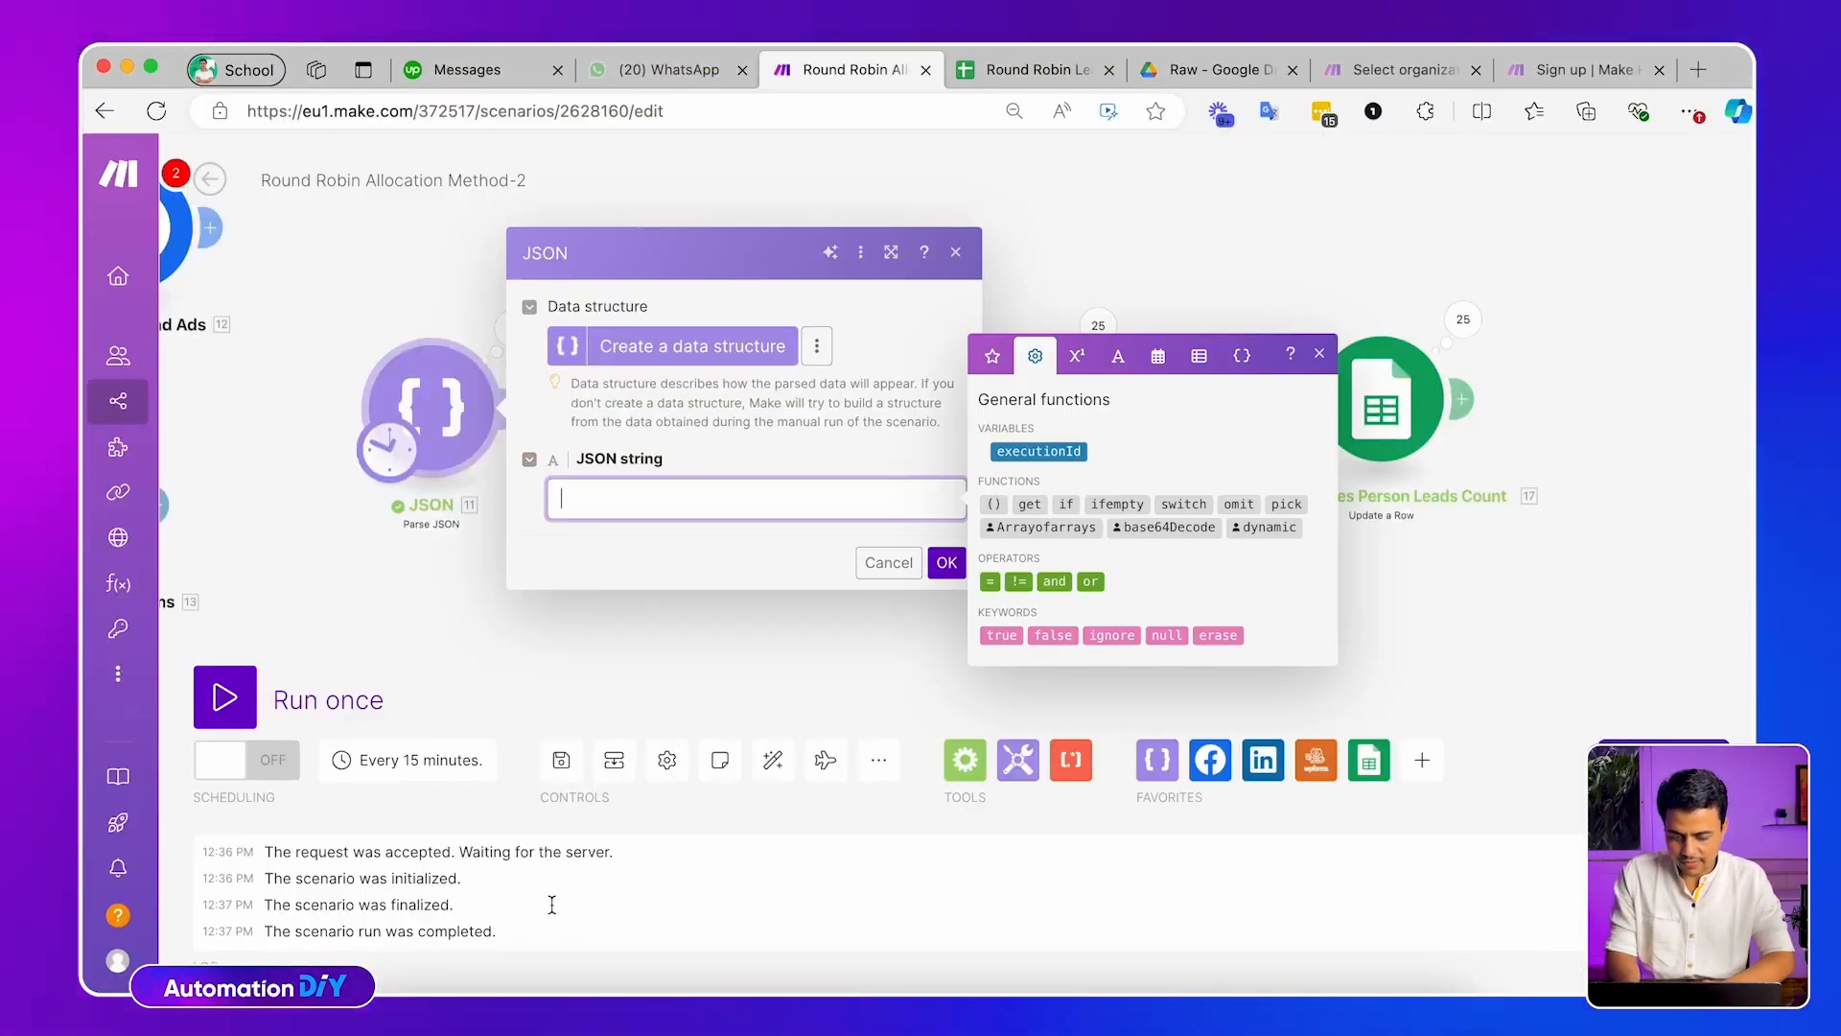
pyautogui.press('super+v')
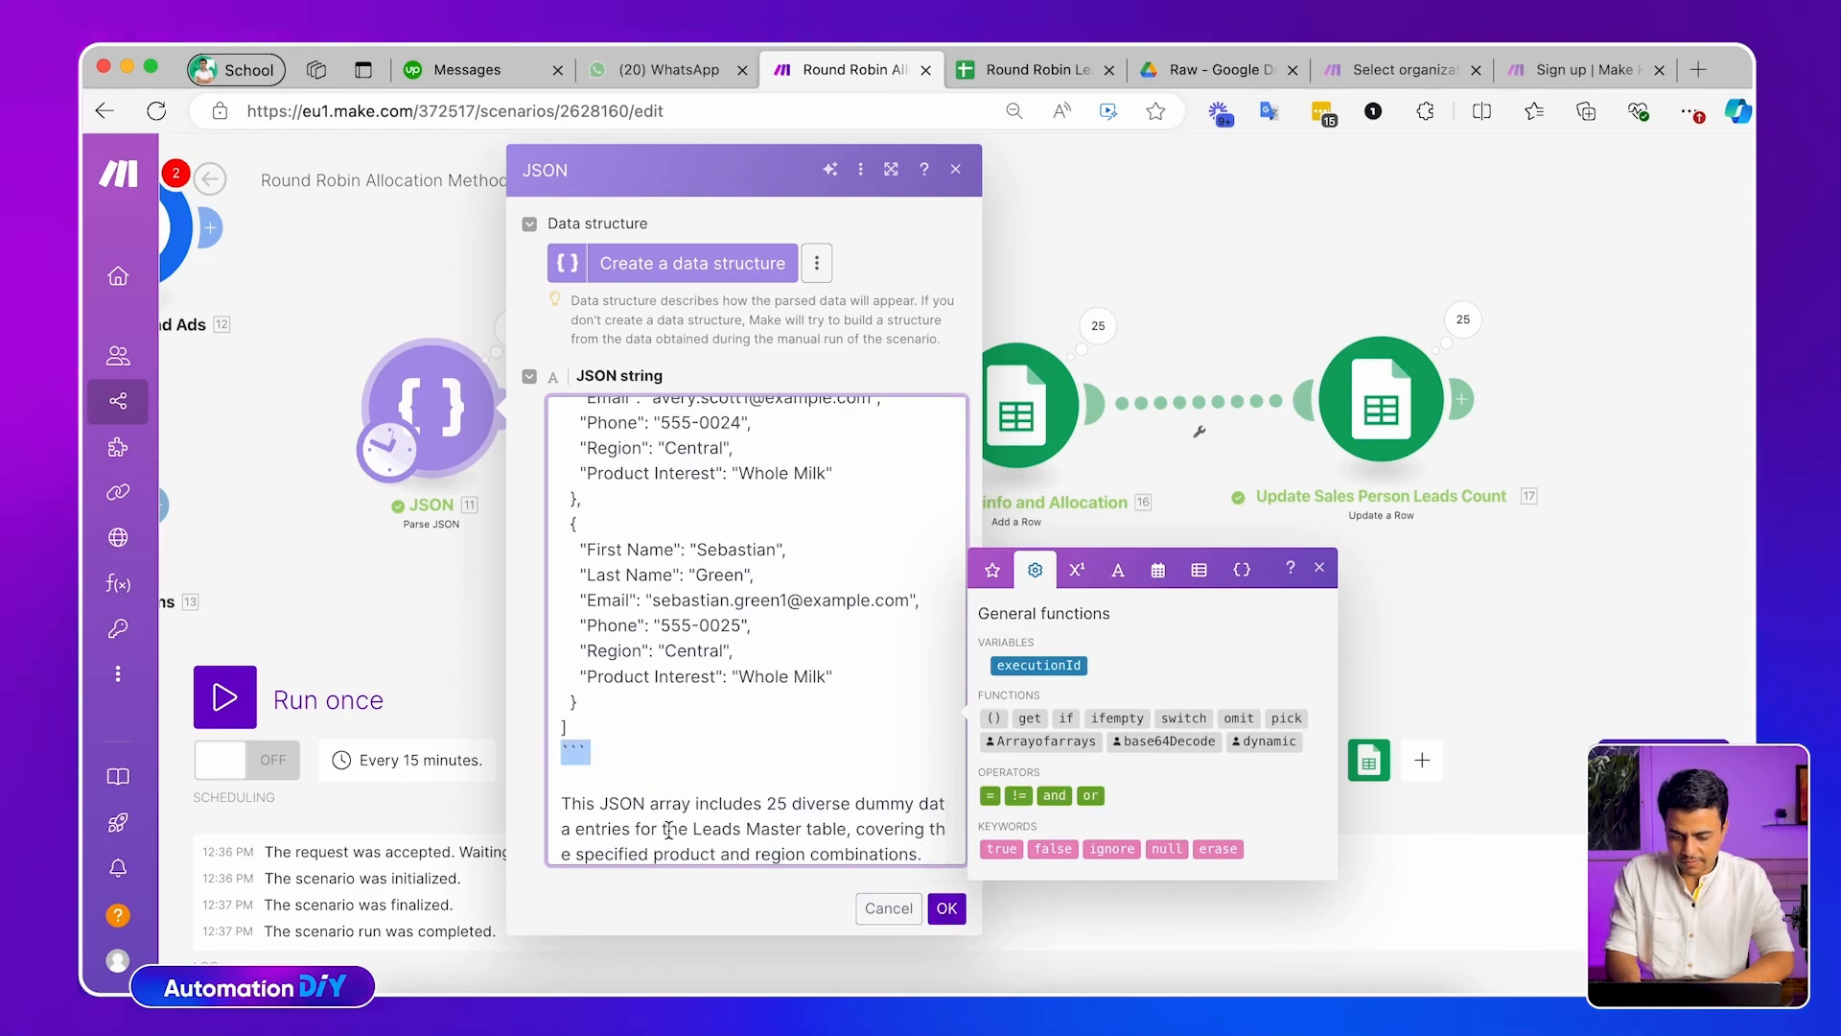
# Remove the closing remark, introductory sentence and code fence markers around the pasted JSON array, and save the module
pyautogui.moveTo(669, 831); pyautogui.dragTo(861, 882)
pyautogui.press('BackSpace')
pyautogui.press('super+Up')
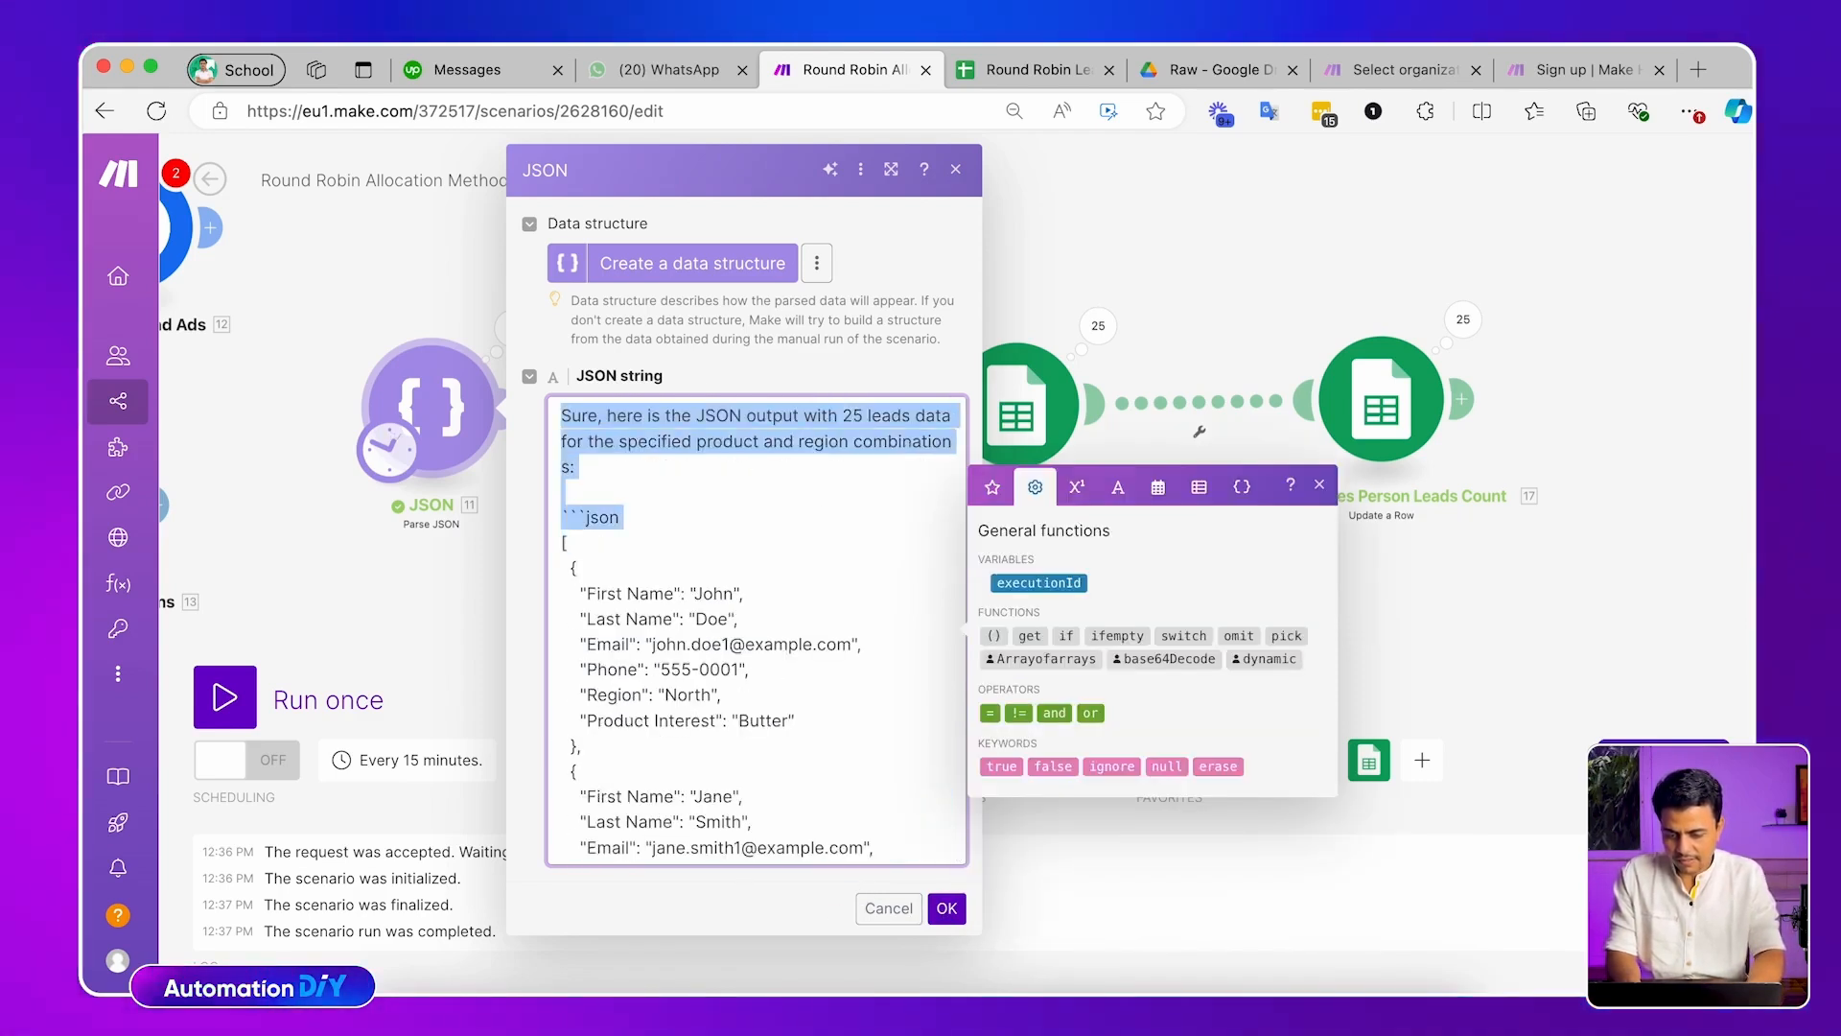
pyautogui.press('BackSpace')
pyautogui.click(947, 909)
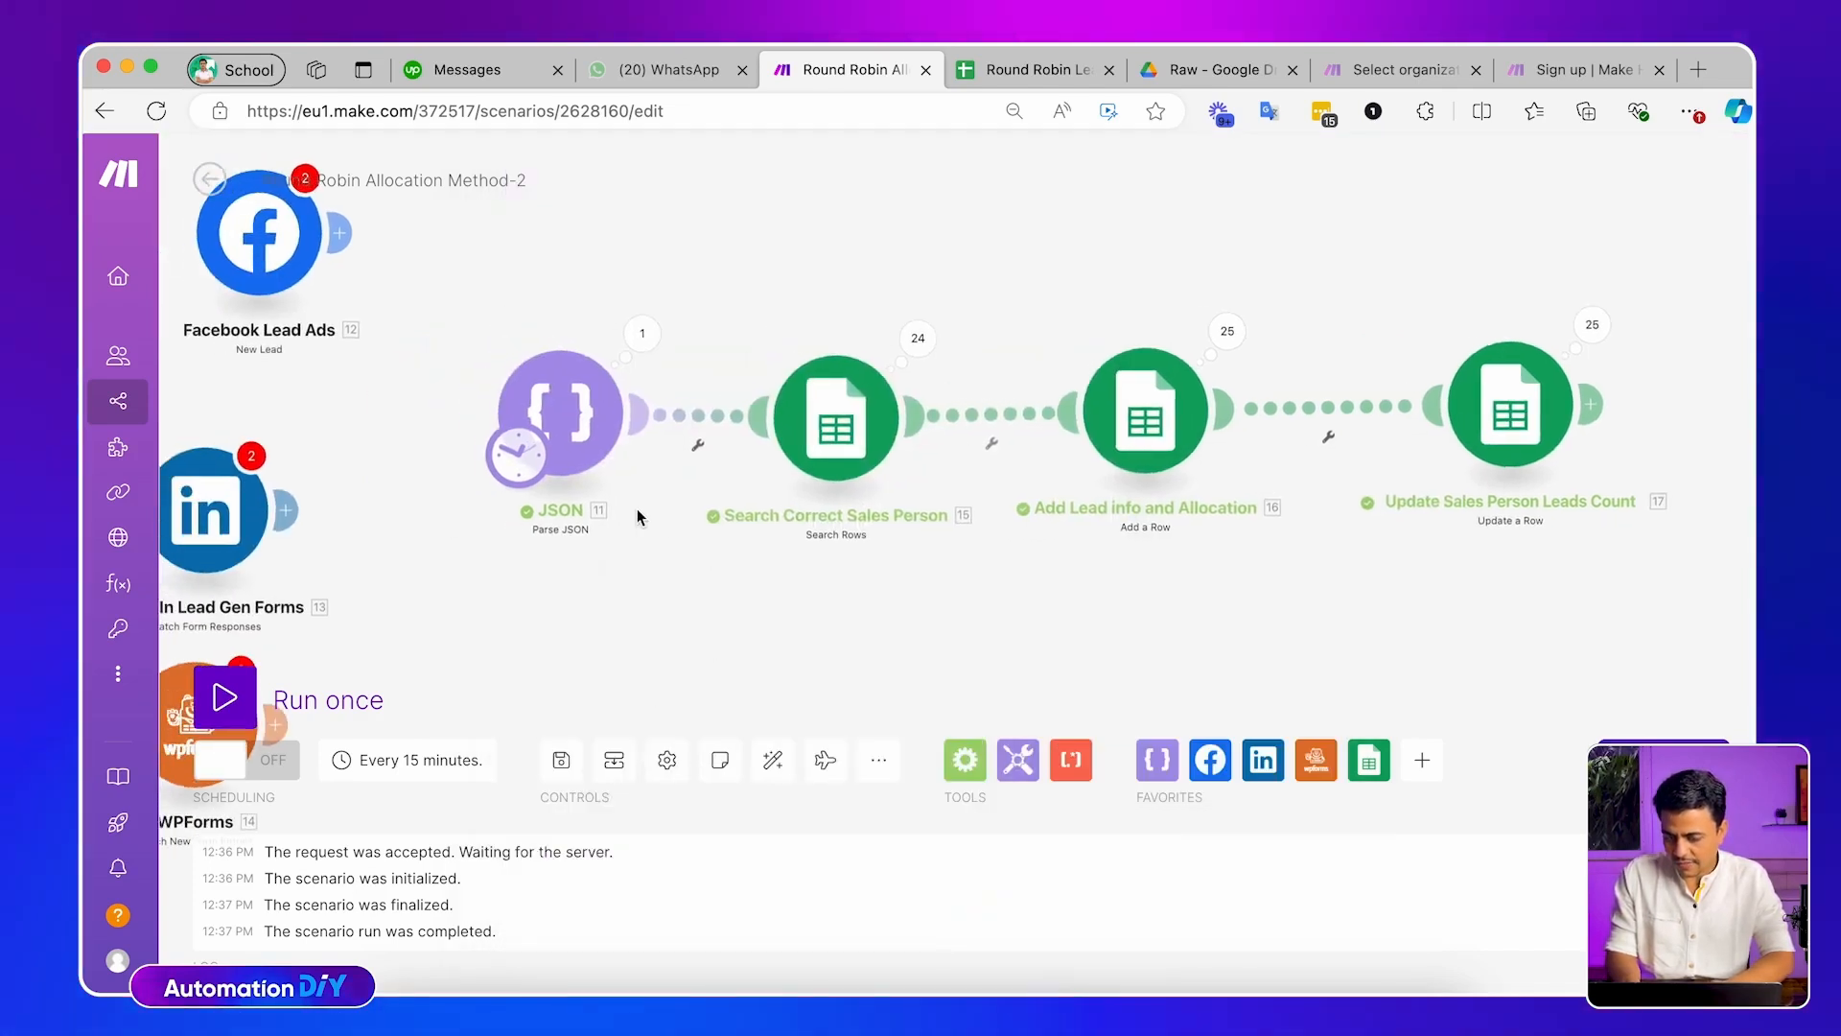
pyautogui.moveTo(359, 387); pyautogui.dragTo(509, 338)
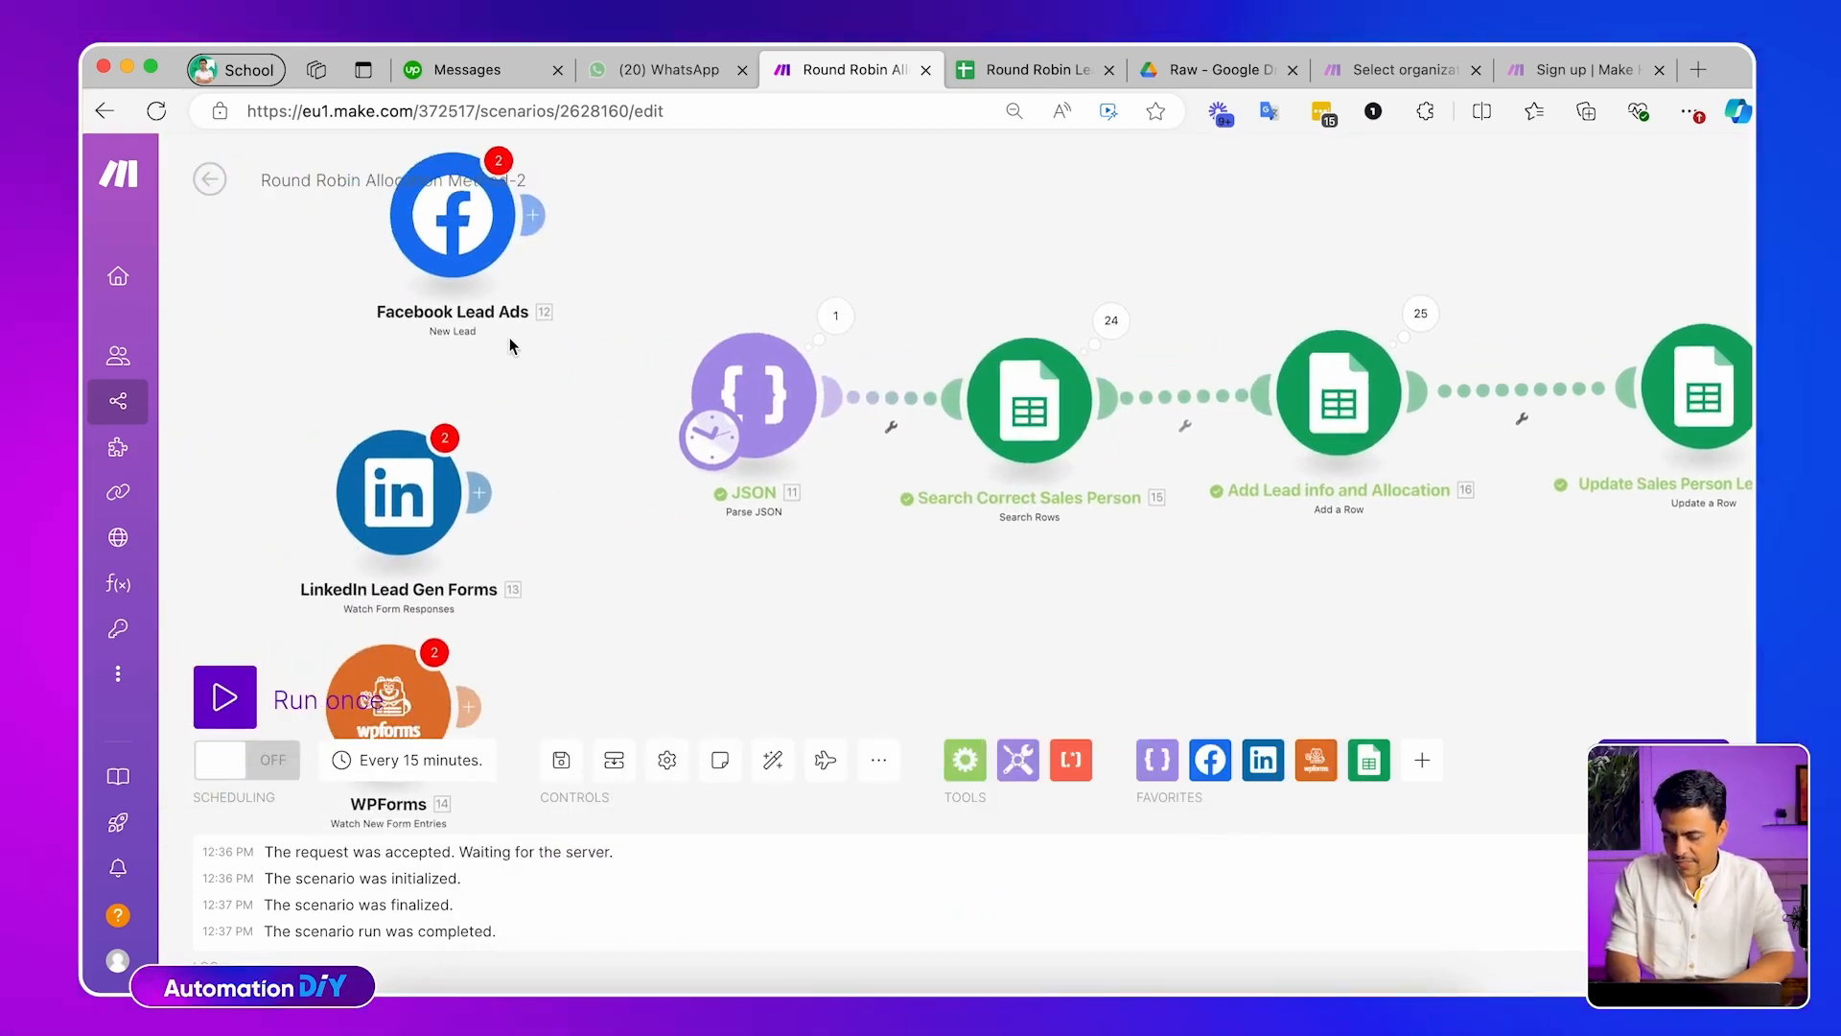
pyautogui.moveTo(773, 610); pyautogui.dragTo(509, 597)
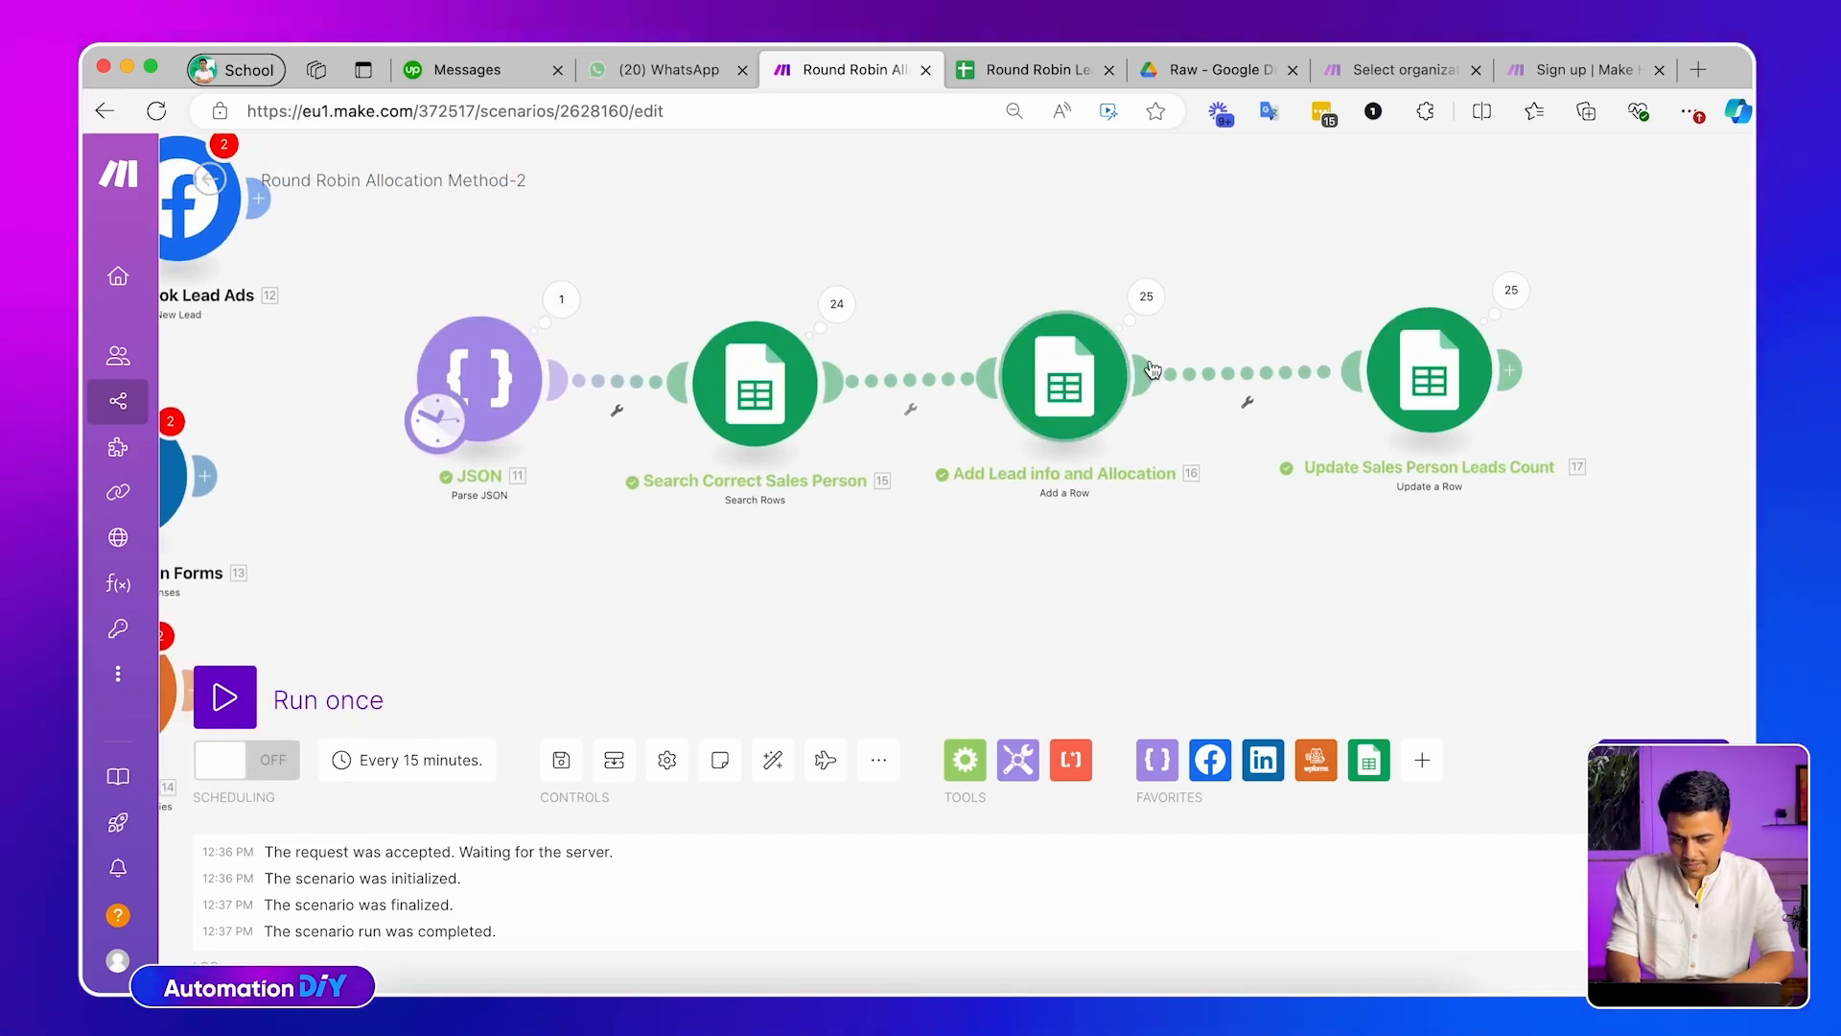
pyautogui.moveTo(1174, 526); pyautogui.dragTo(1090, 528)
pyautogui.moveTo(644, 275); pyautogui.dragTo(669, 297)
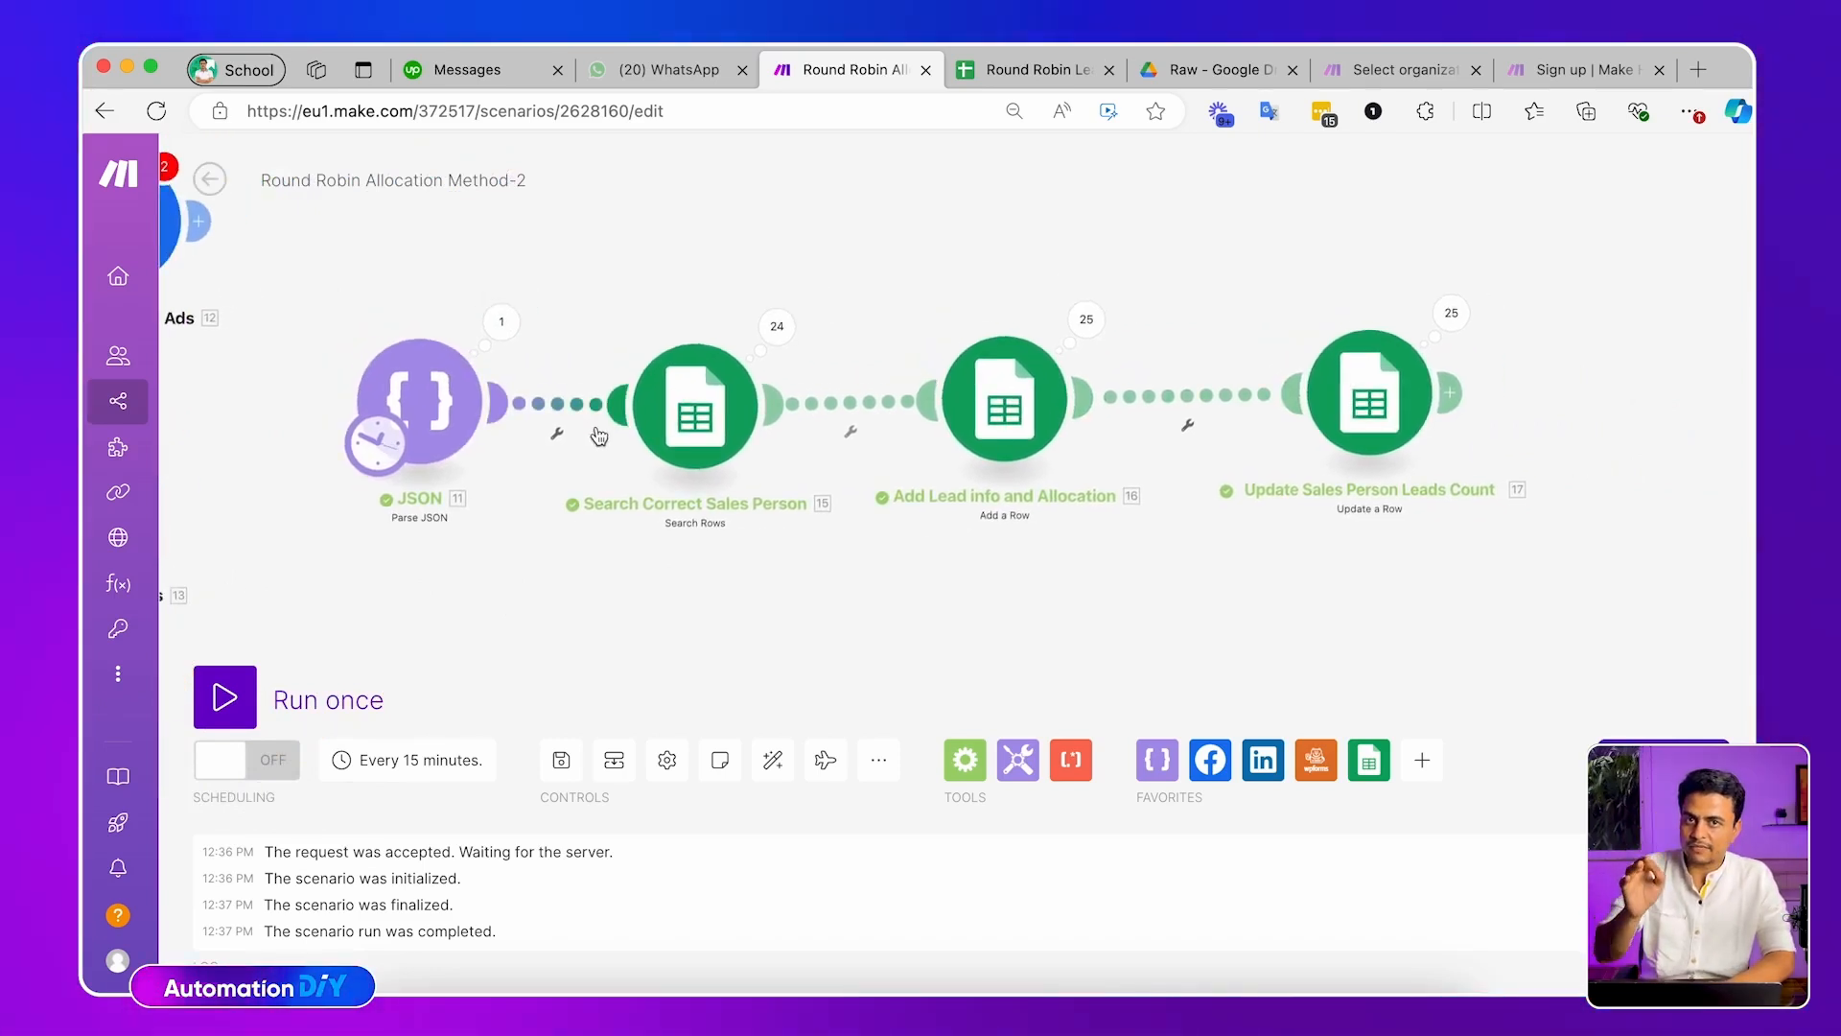
# Add a third AND filter rule to the Search Correct Sales Person module requiring Working Today (E) equal to Yes
pyautogui.click(690, 420)
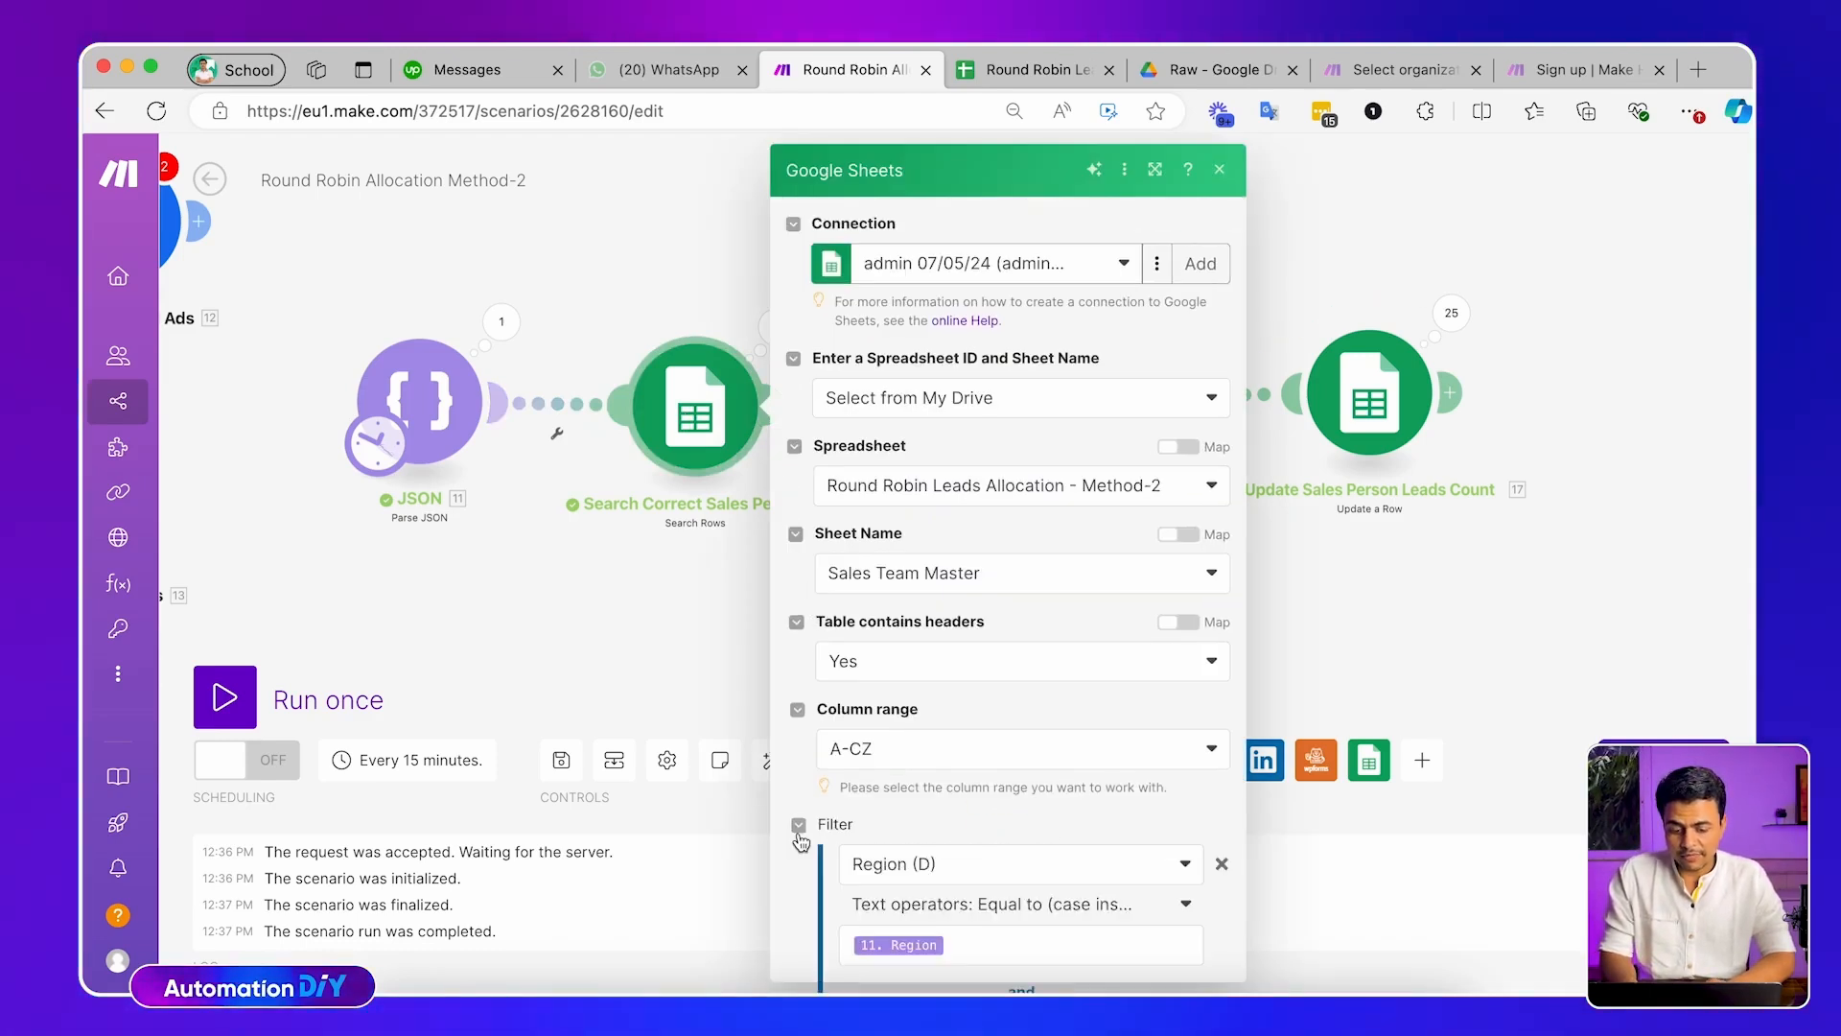
pyautogui.scroll(-5, 905, 596)
pyautogui.click(906, 599)
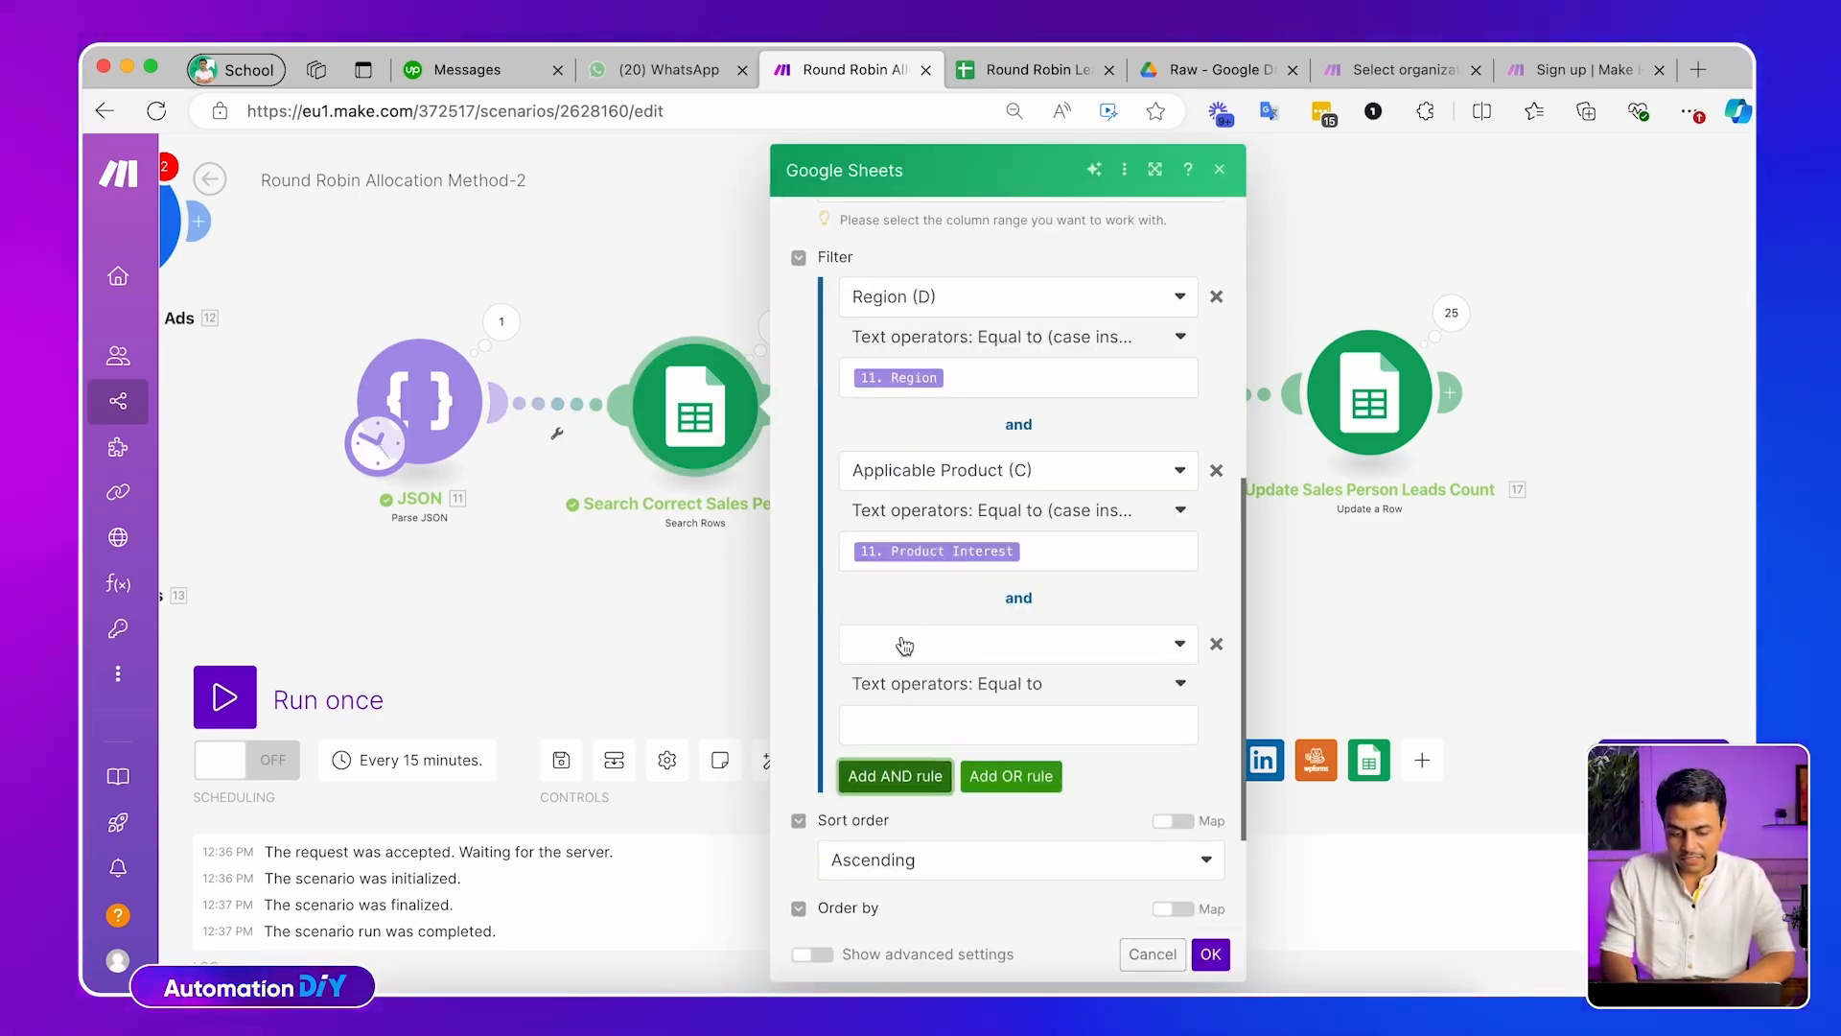
pyautogui.click(904, 655)
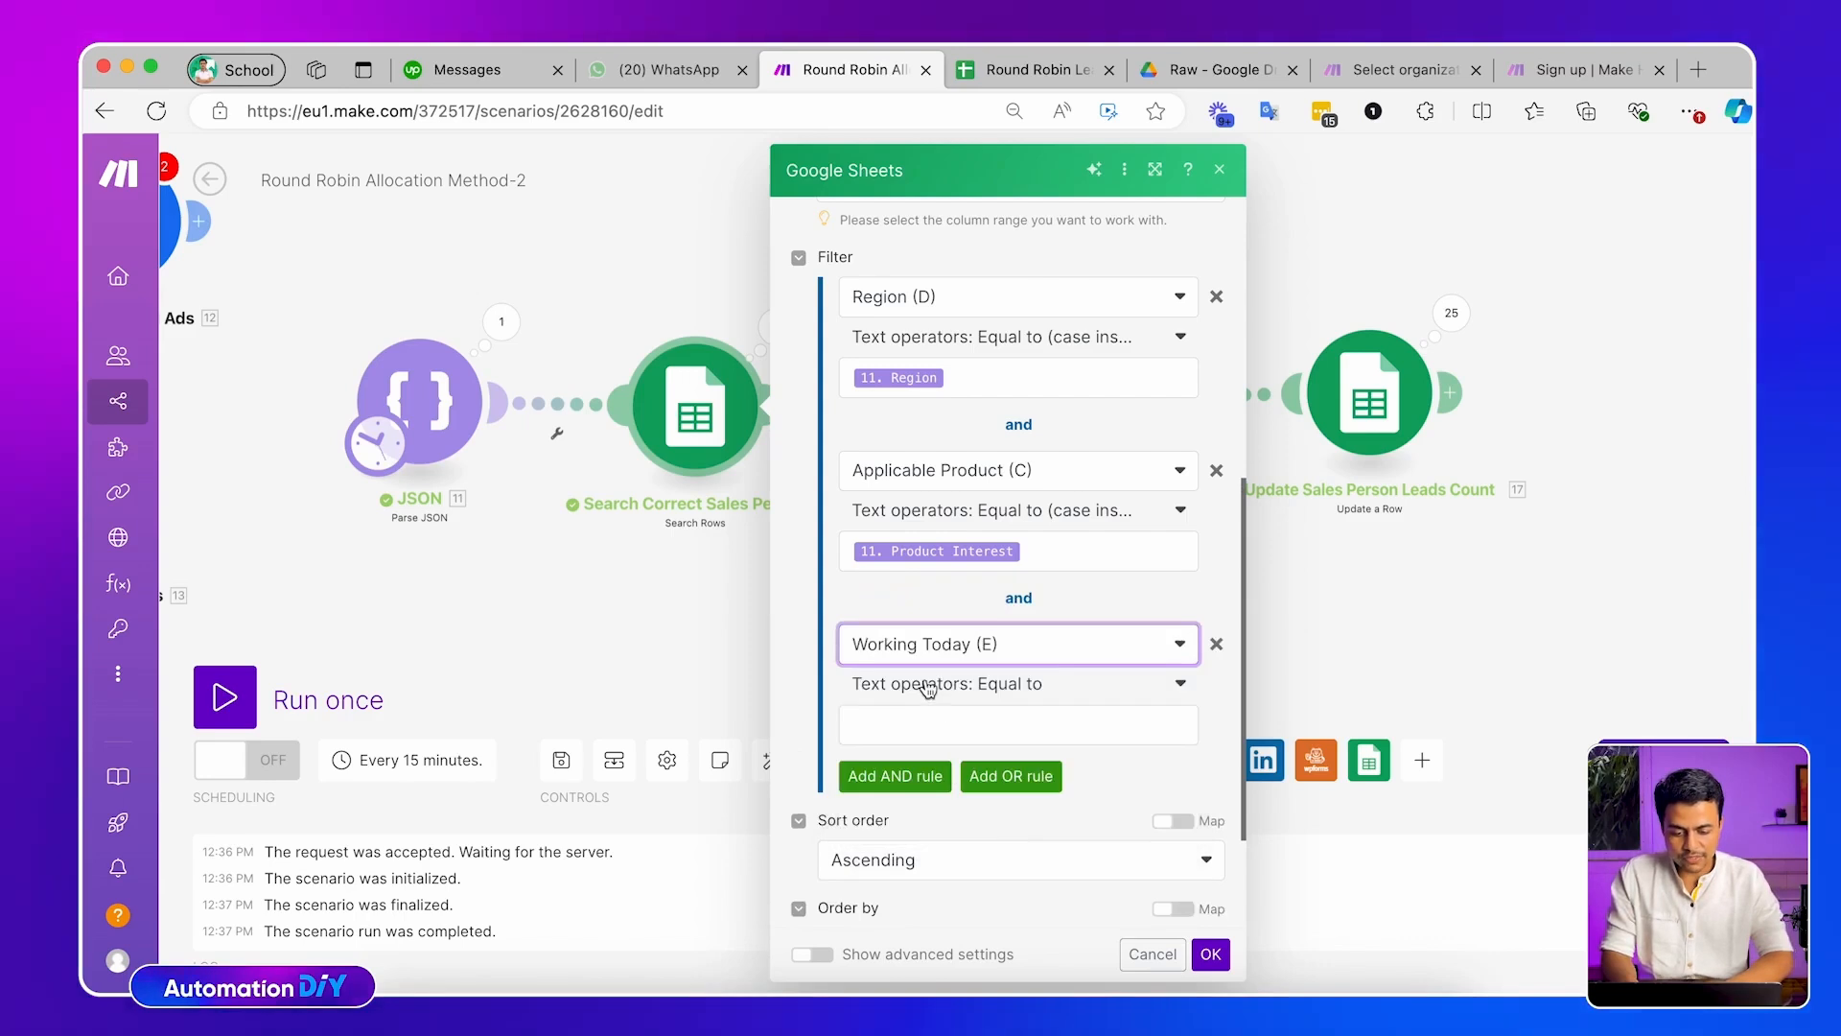
pyautogui.click(913, 721)
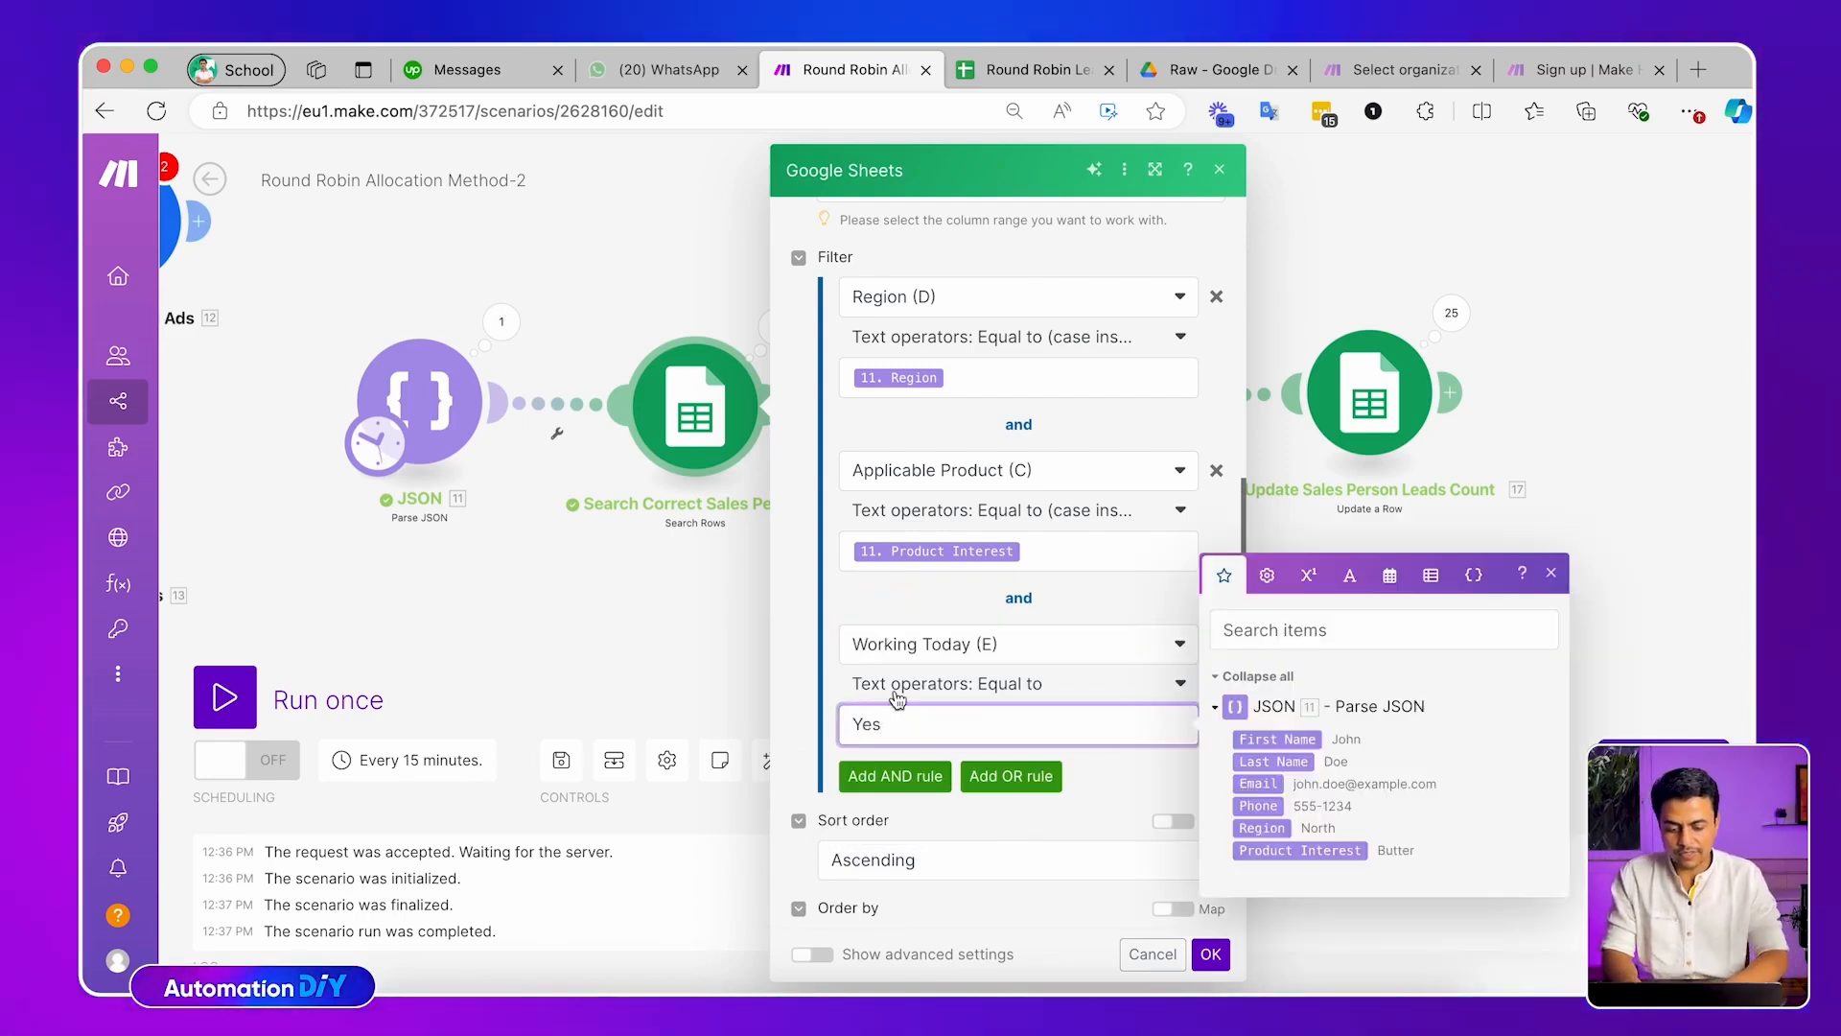
pyautogui.click(897, 686)
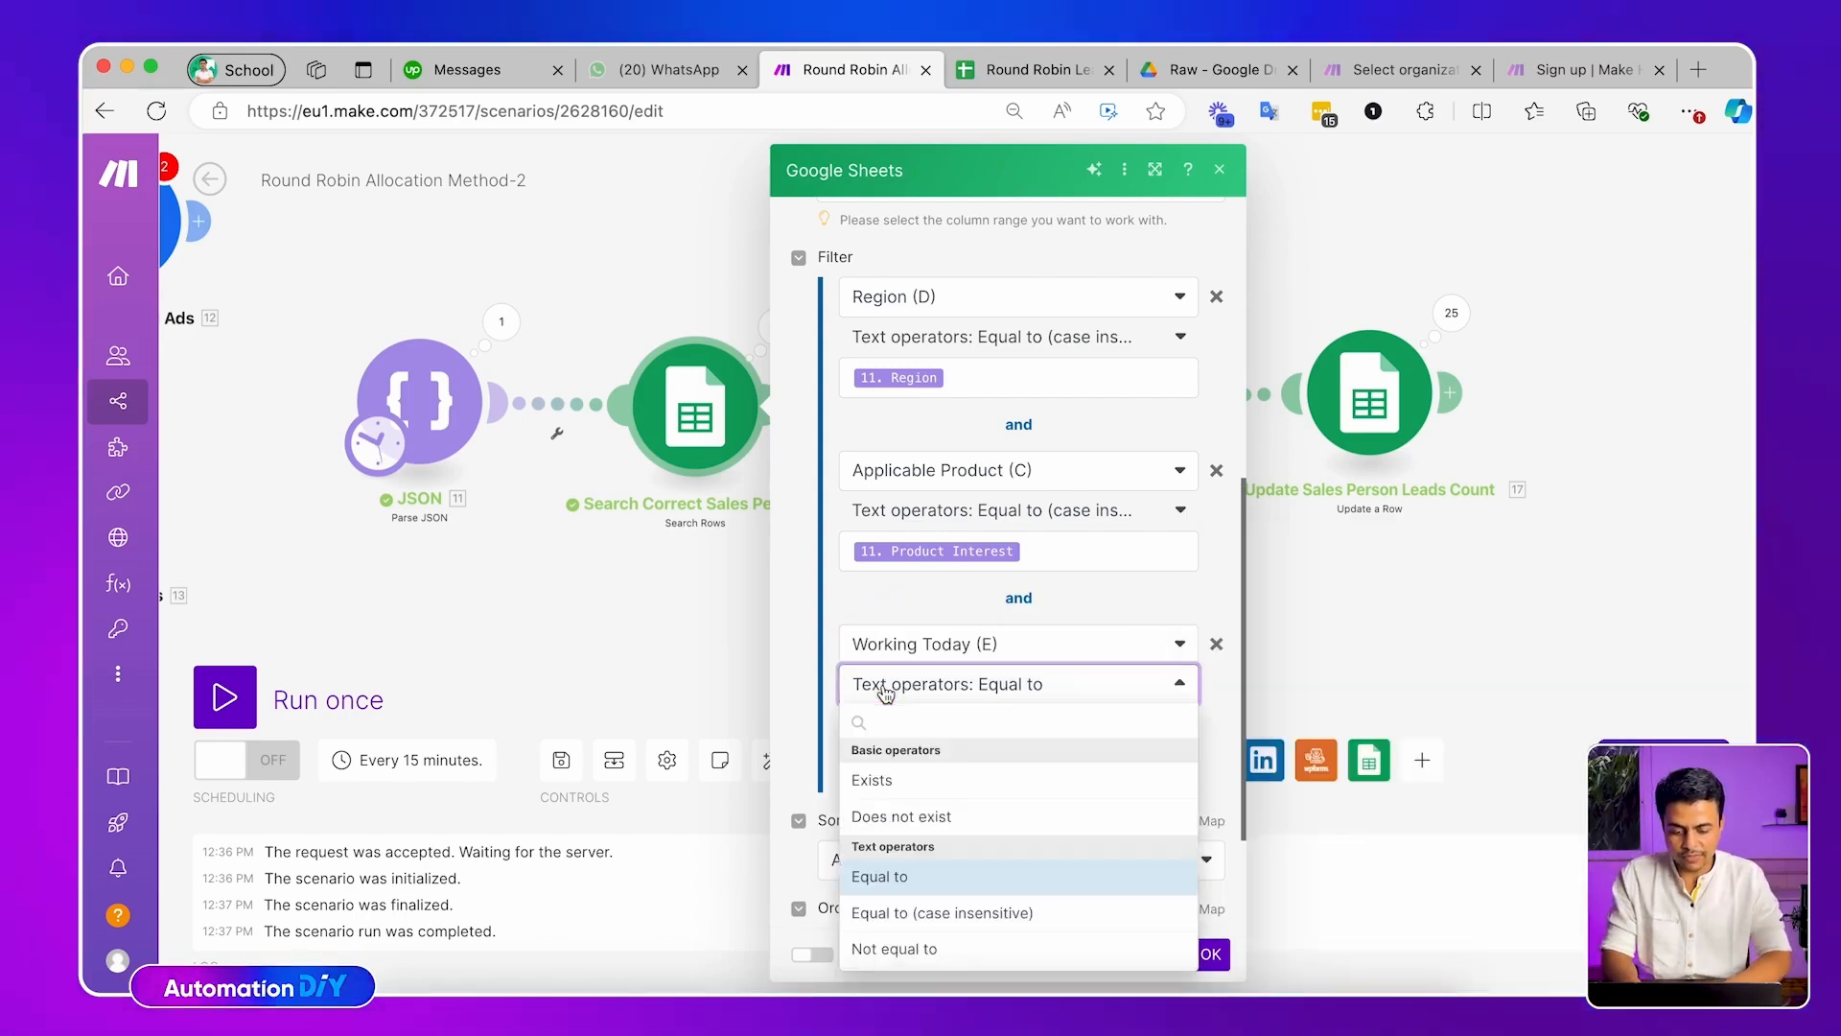
pyautogui.click(795, 673)
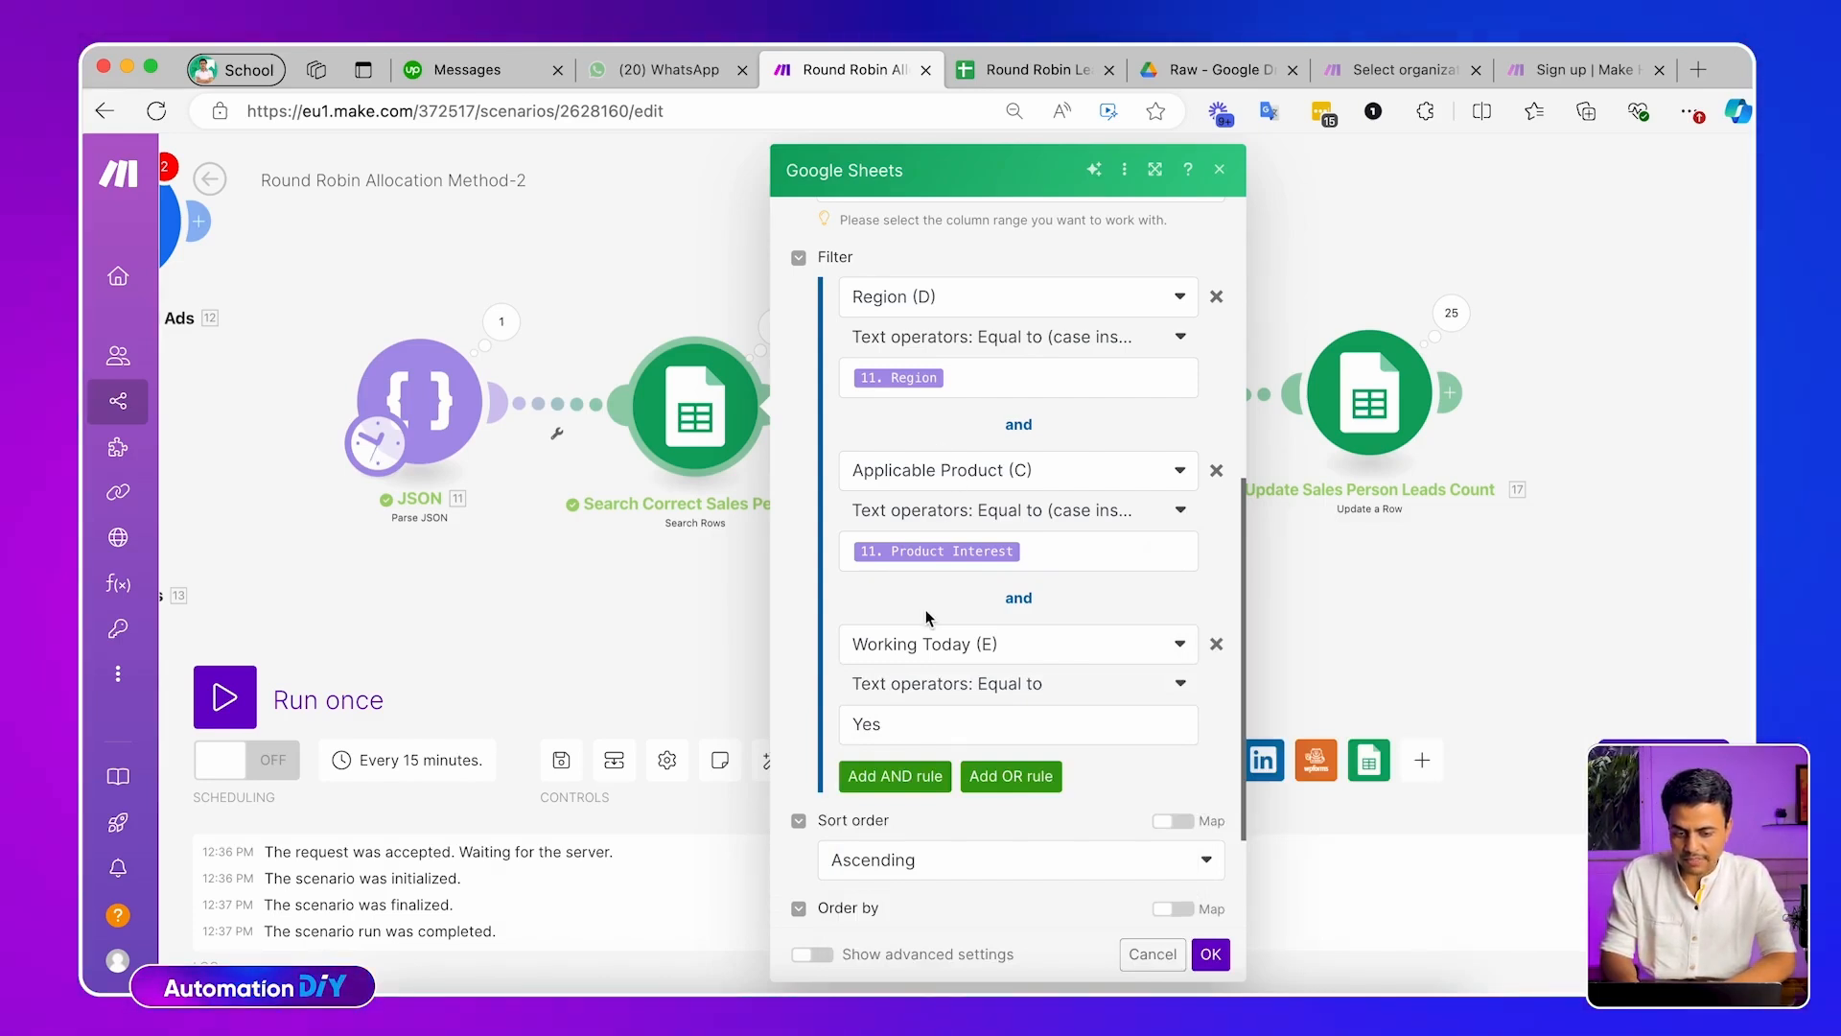
# Check the Sales Team Master sheet for the Butter North salespeople marked as working today
pyautogui.hotkey('ctrl', 'Tab')
pyautogui.click(483, 970)
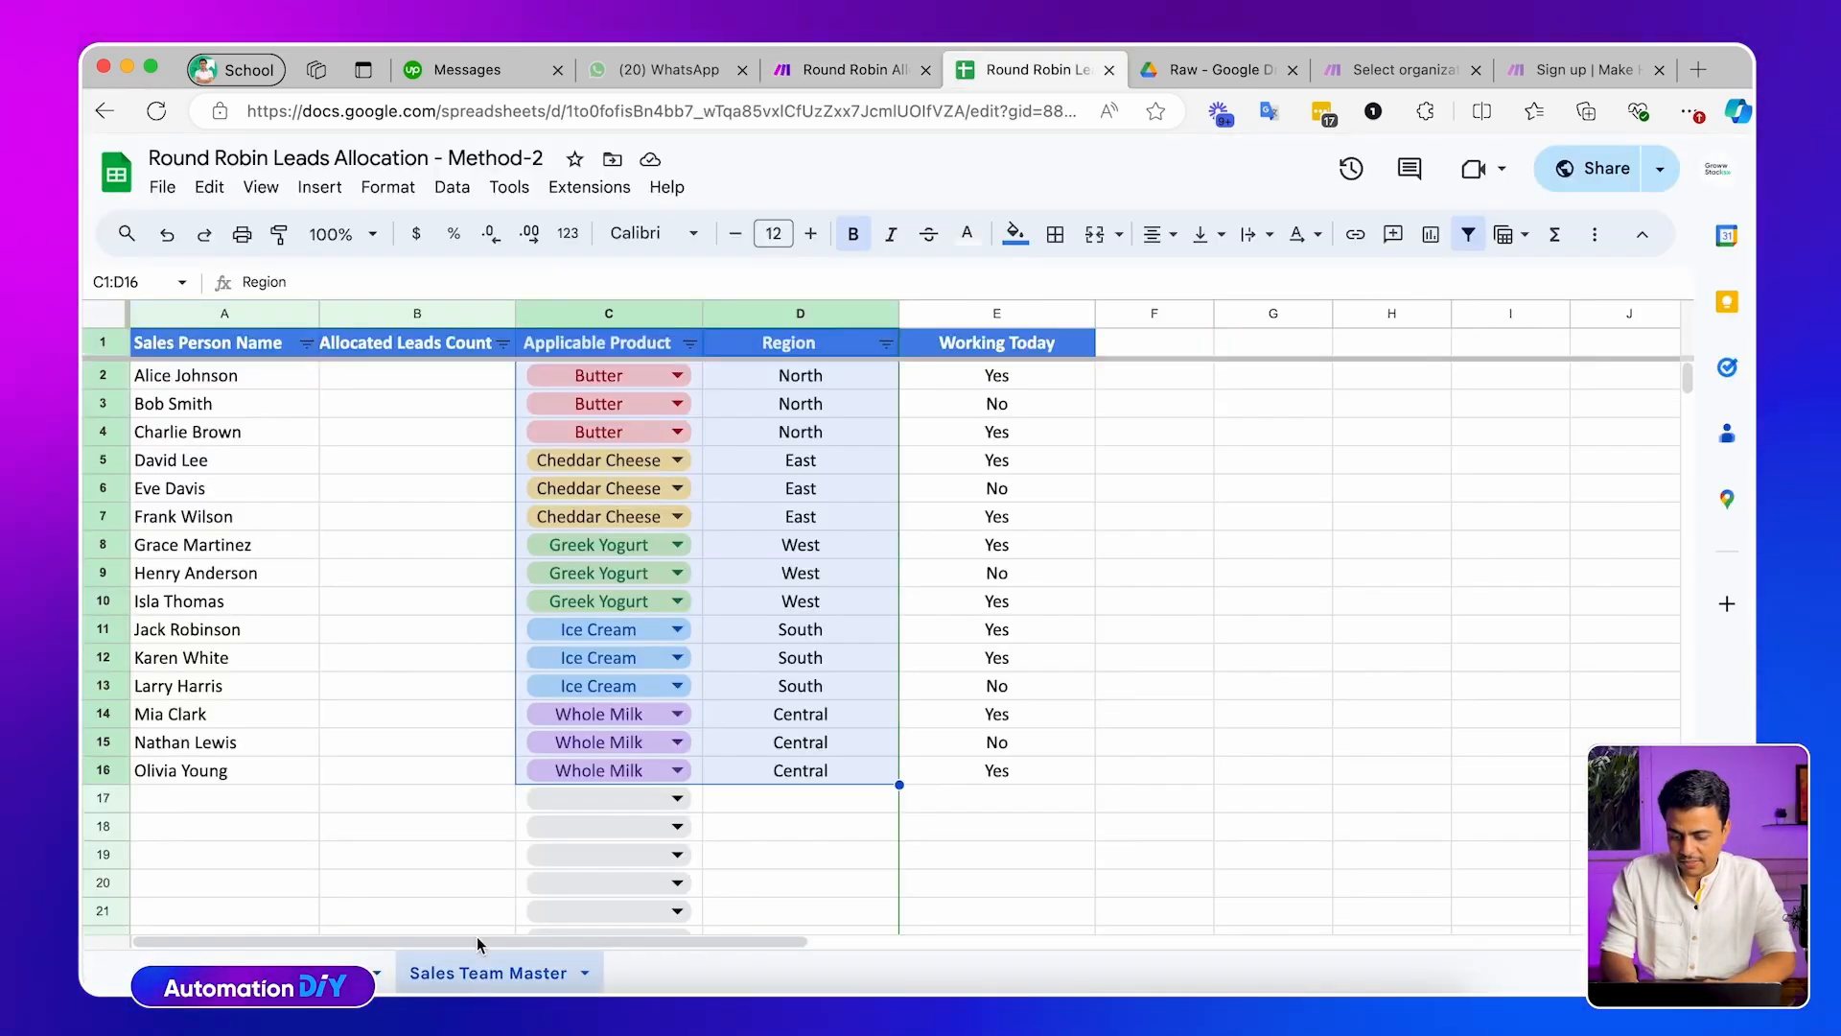
pyautogui.click(1003, 403)
pyautogui.click(996, 382)
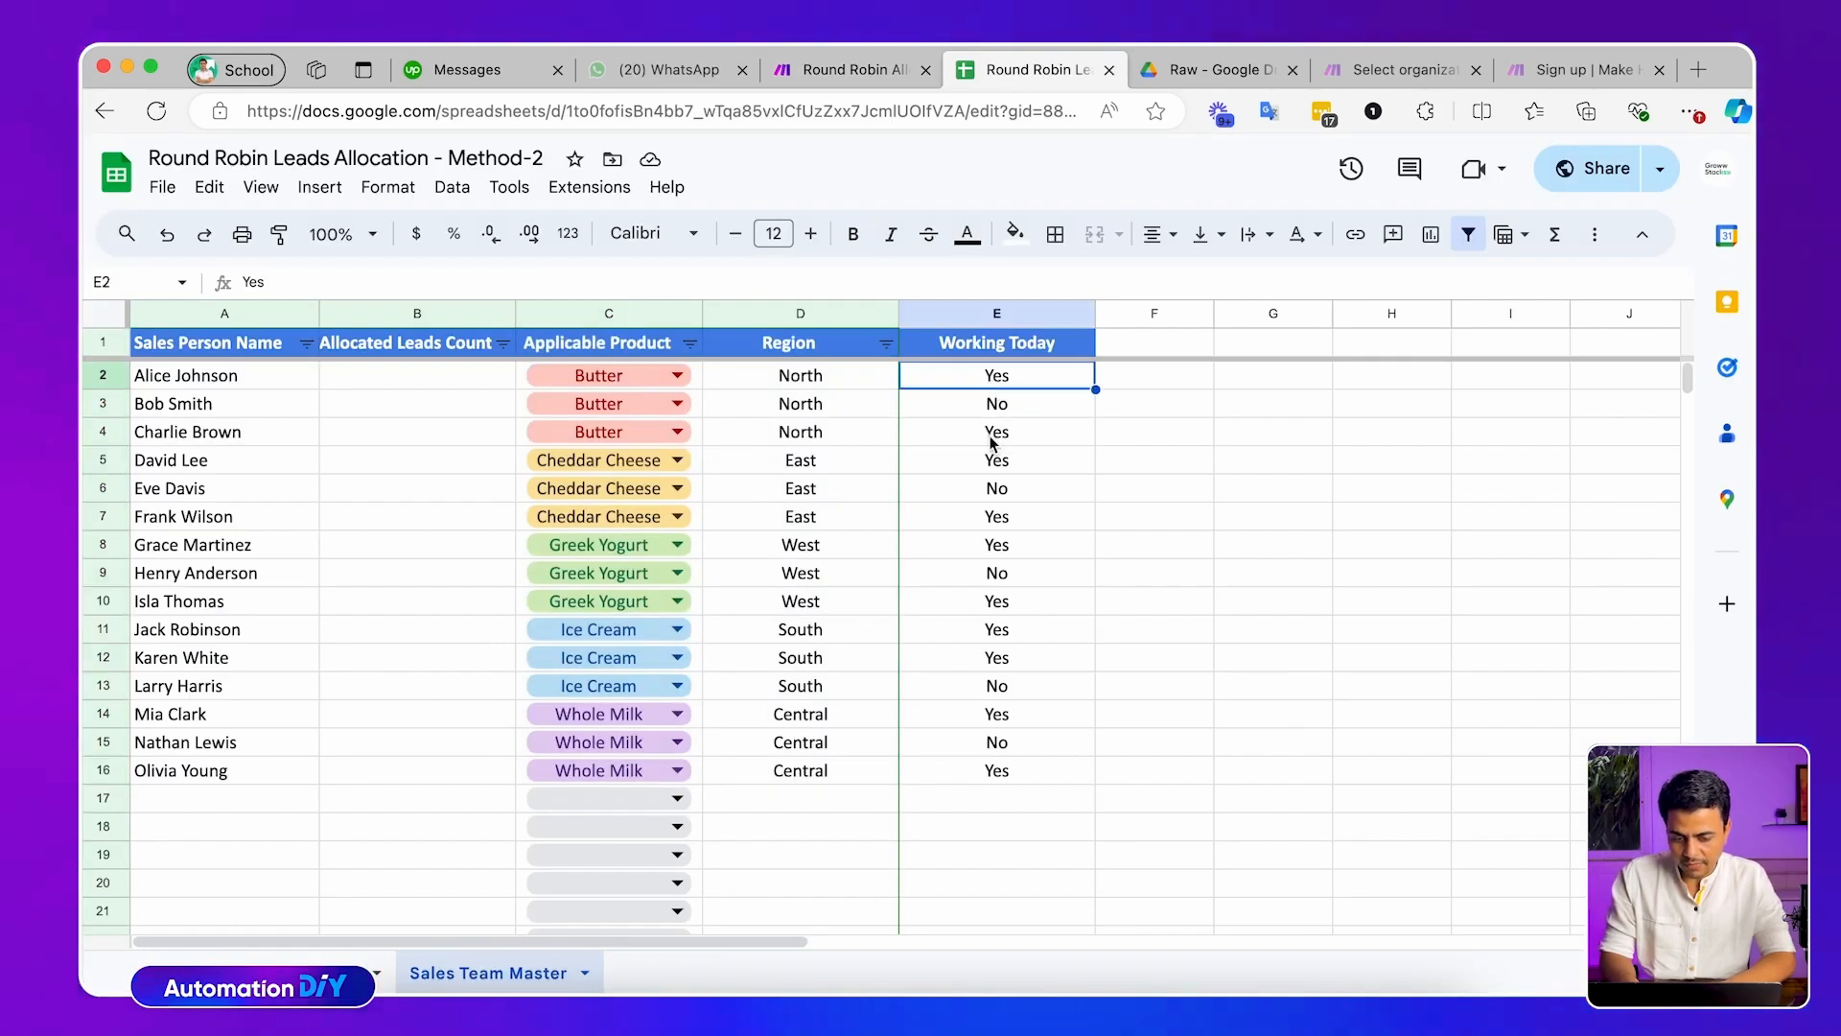
pyautogui.keyDown('super'); pyautogui.click(992, 440); pyautogui.keyUp('super')
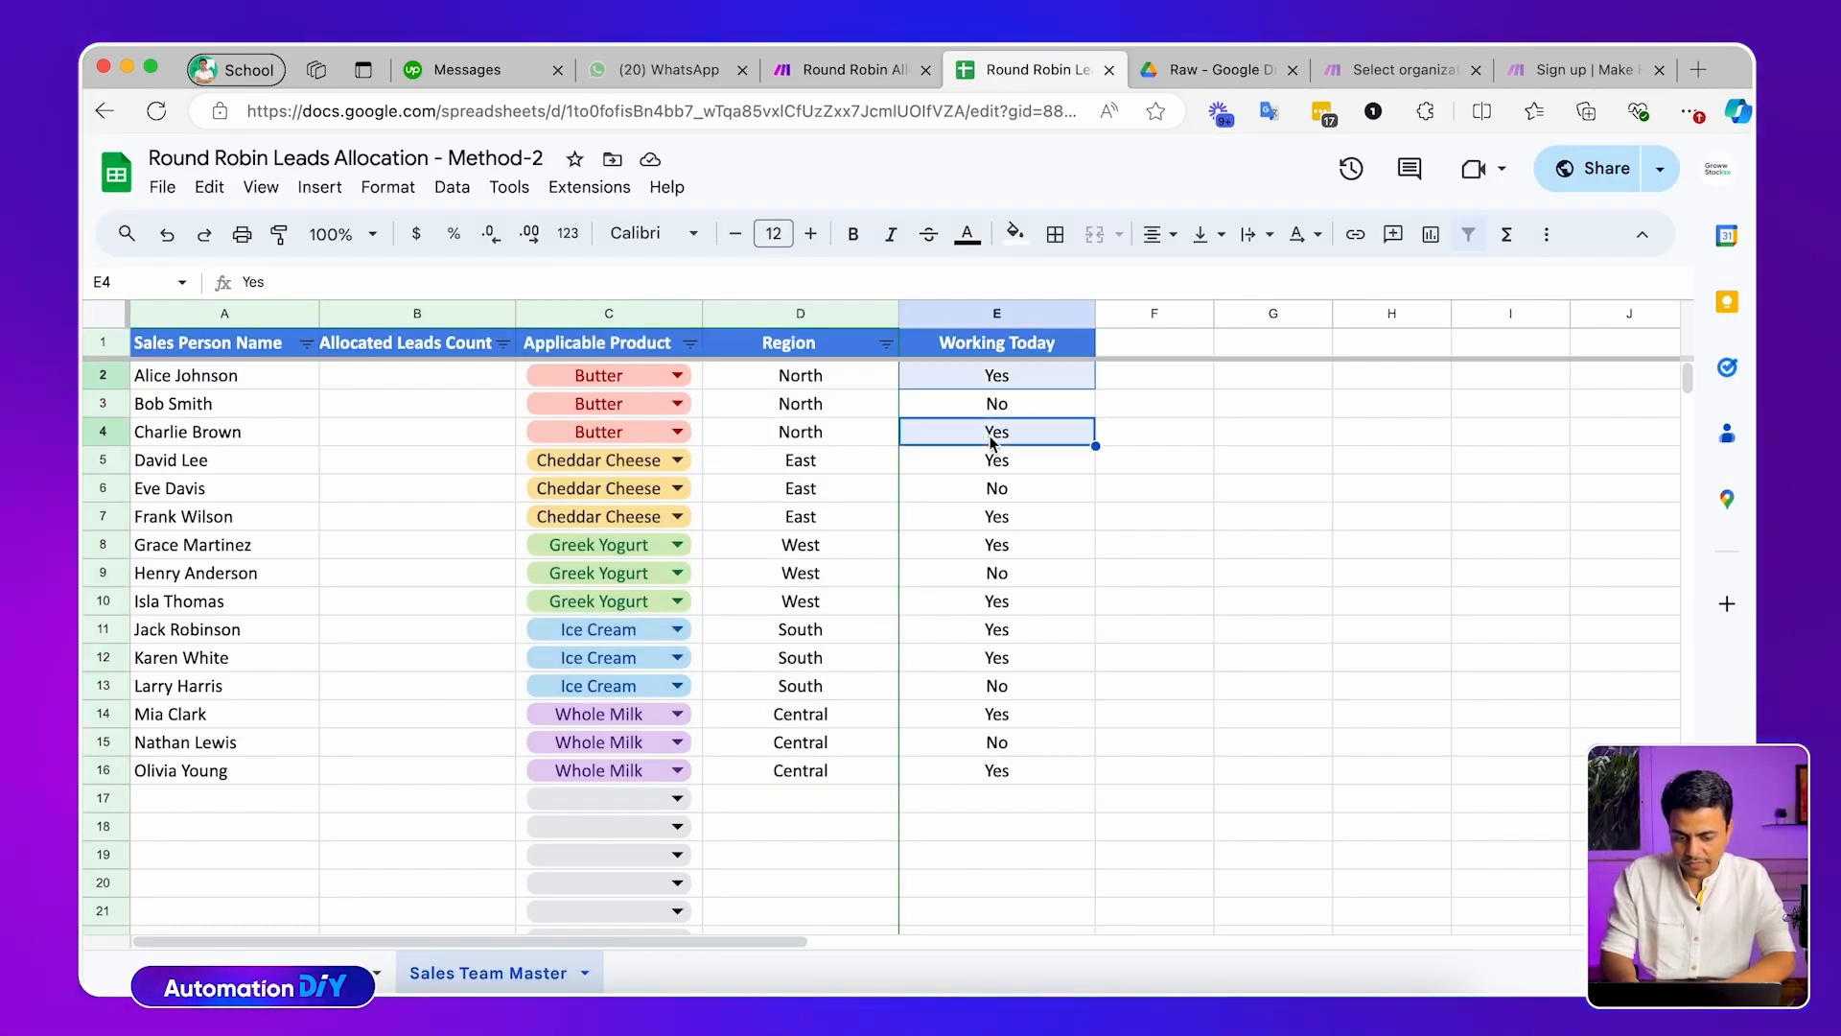
pyautogui.keyDown('super'); pyautogui.click(268, 434); pyautogui.keyUp('super')
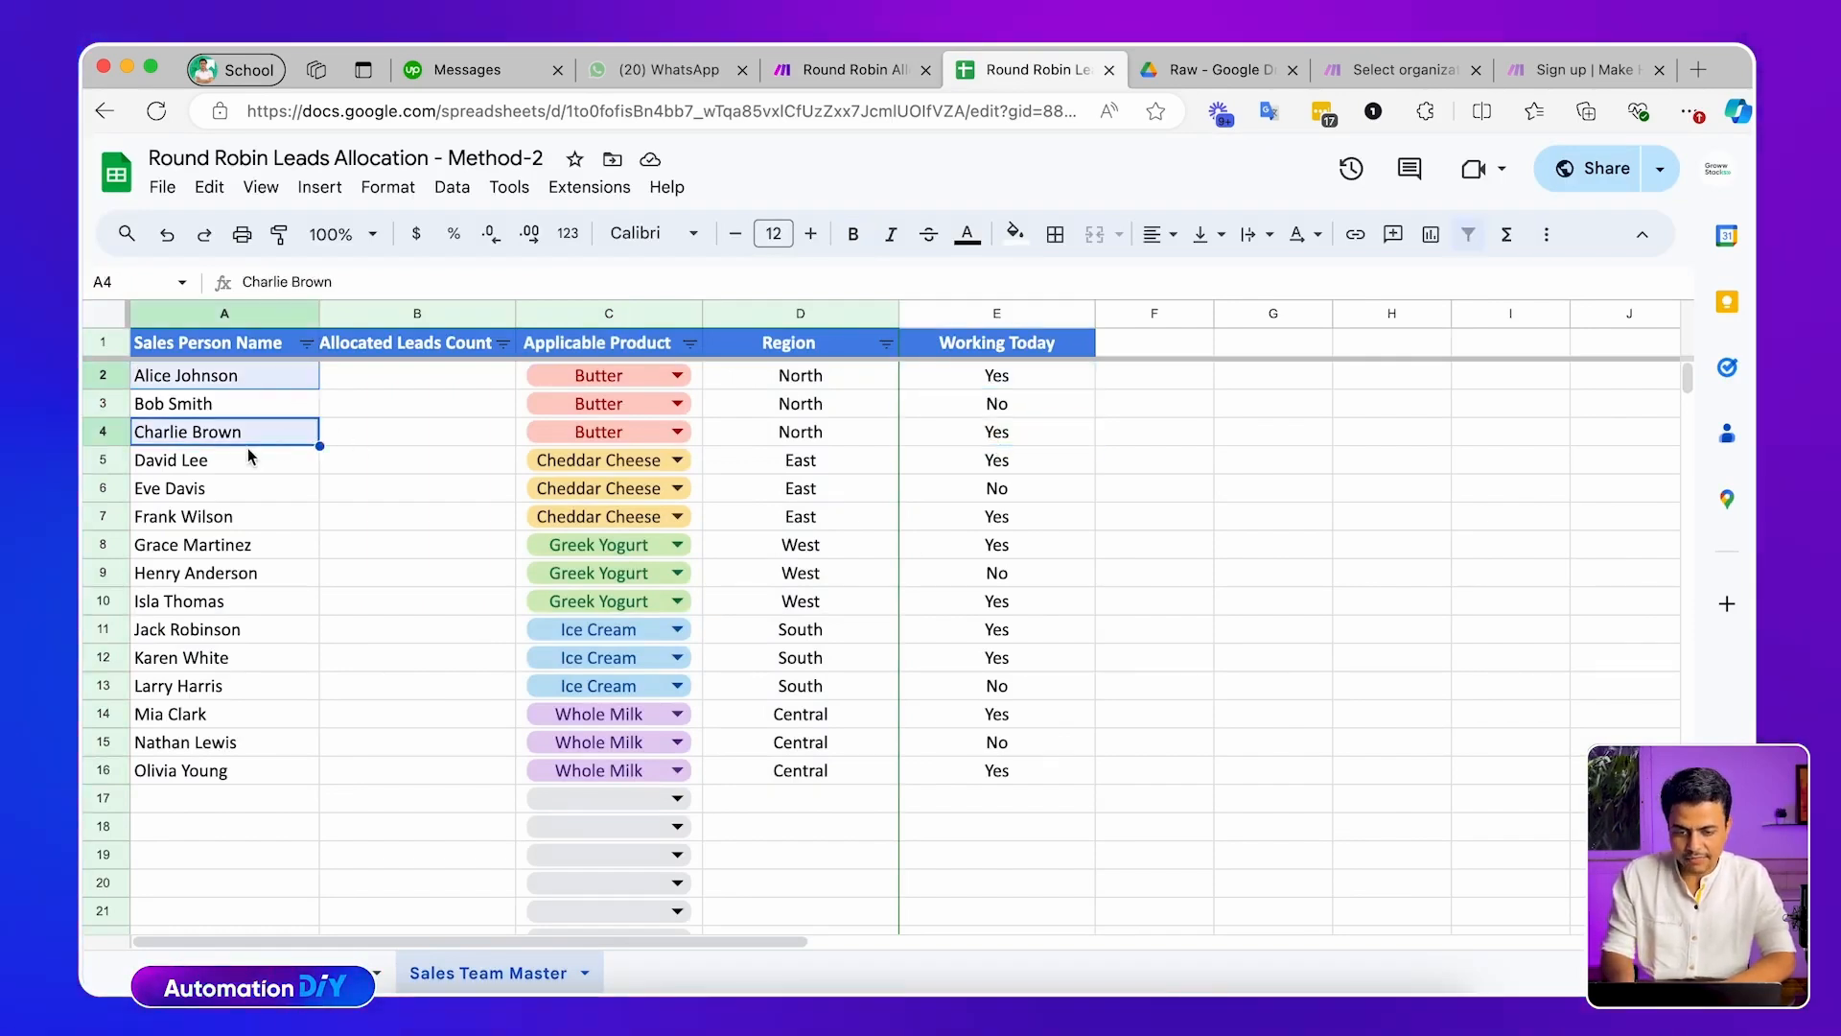
pyautogui.hotkey('ctrl', 'shift', 'Tab')
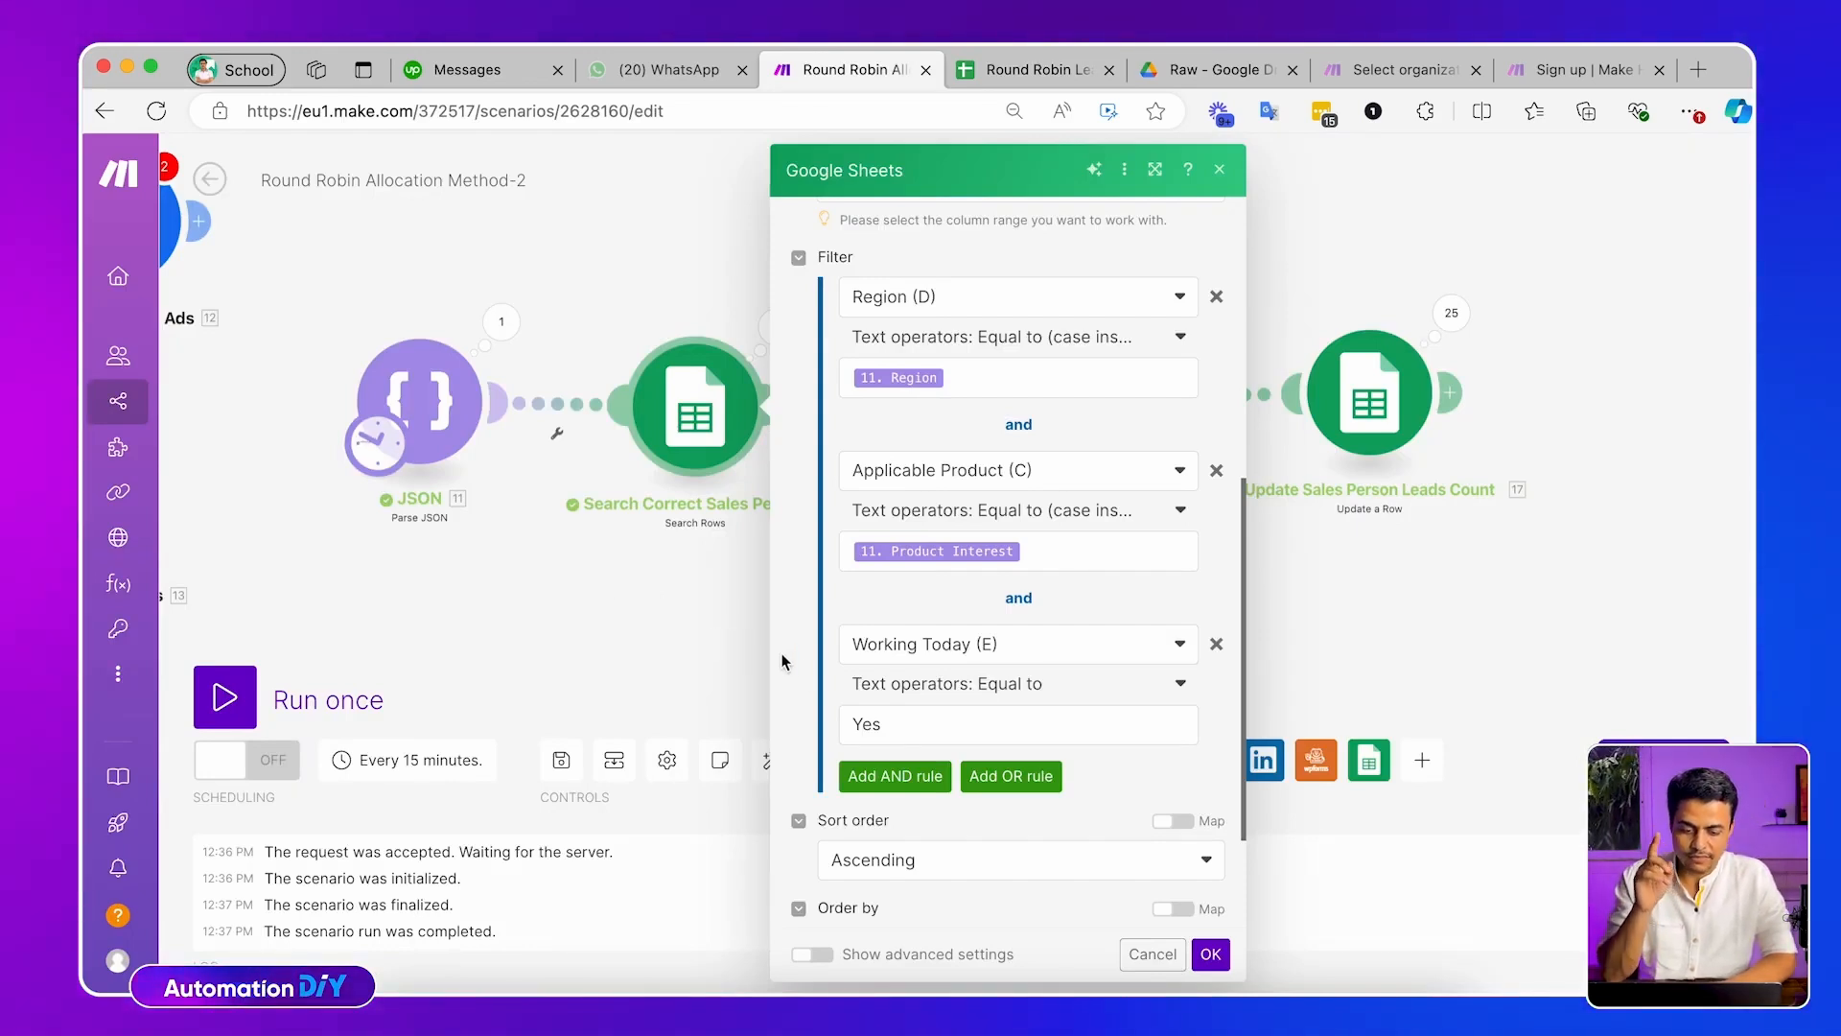
# Order the search results by Allocated Leads Count (B) with the field type set to Number
pyautogui.scroll(-2, 822, 779)
pyautogui.scroll(-1, 822, 779)
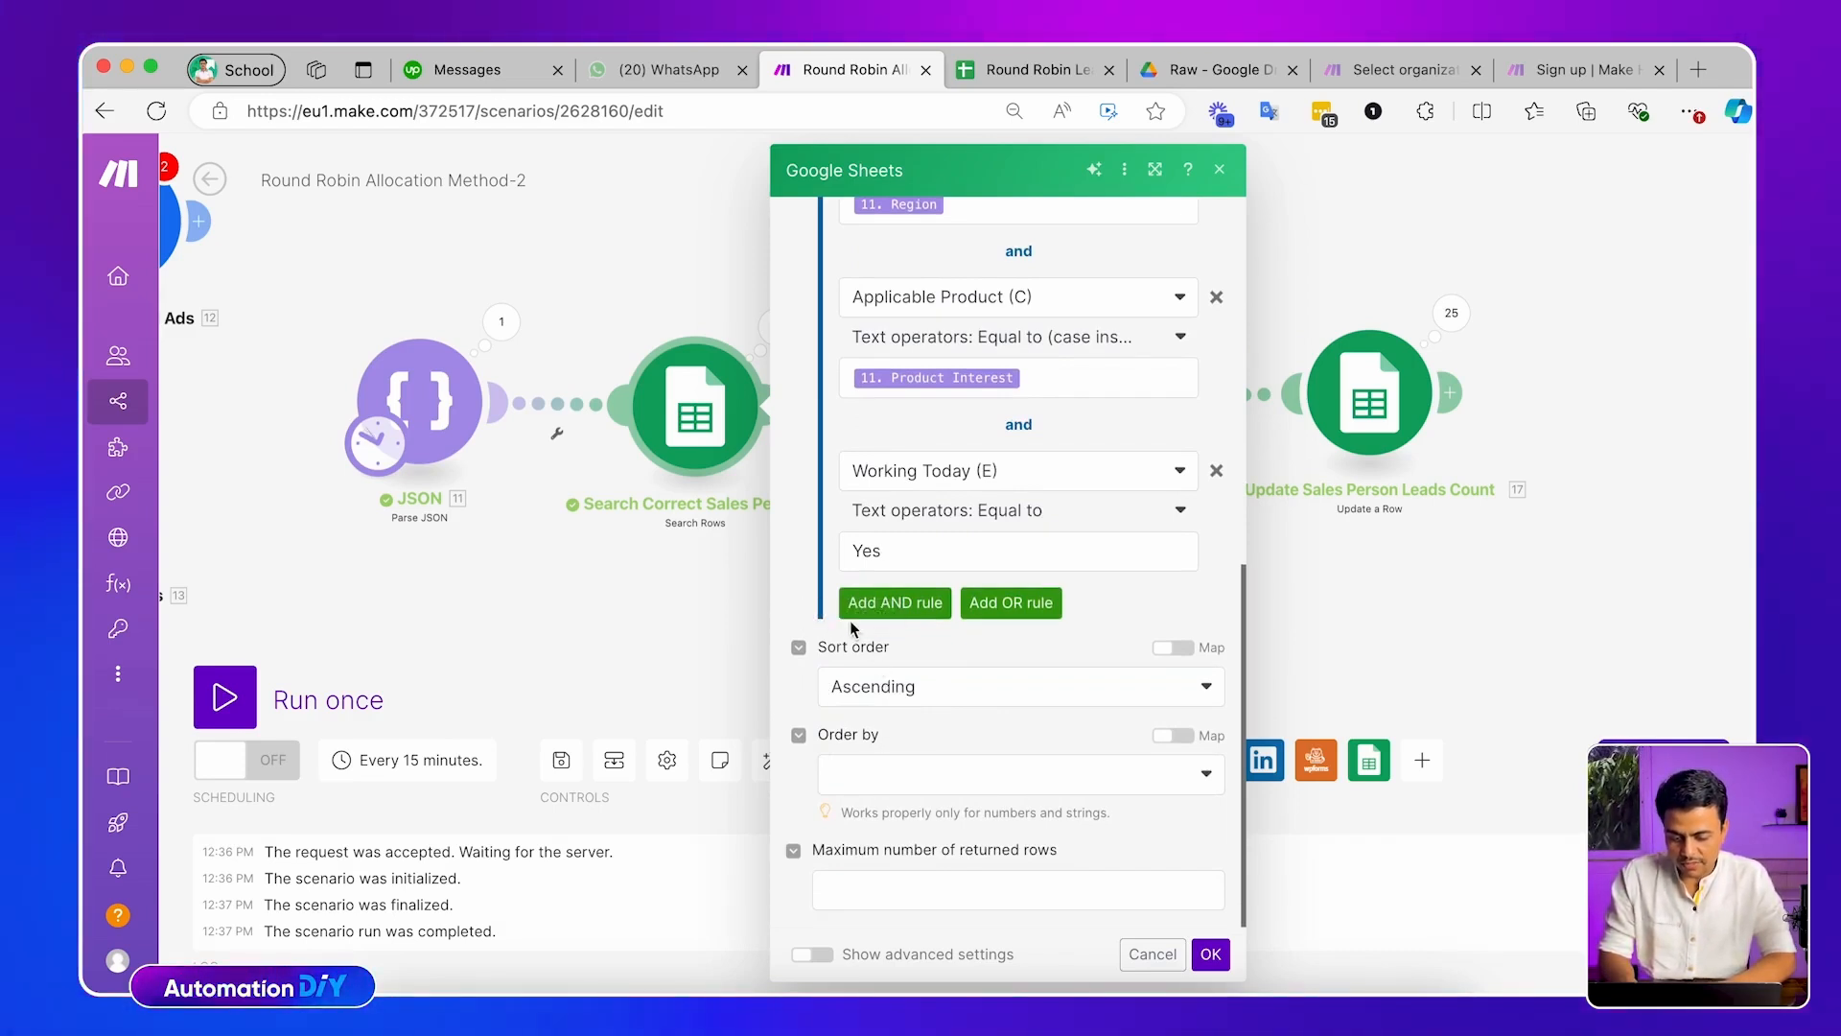
pyautogui.click(872, 784)
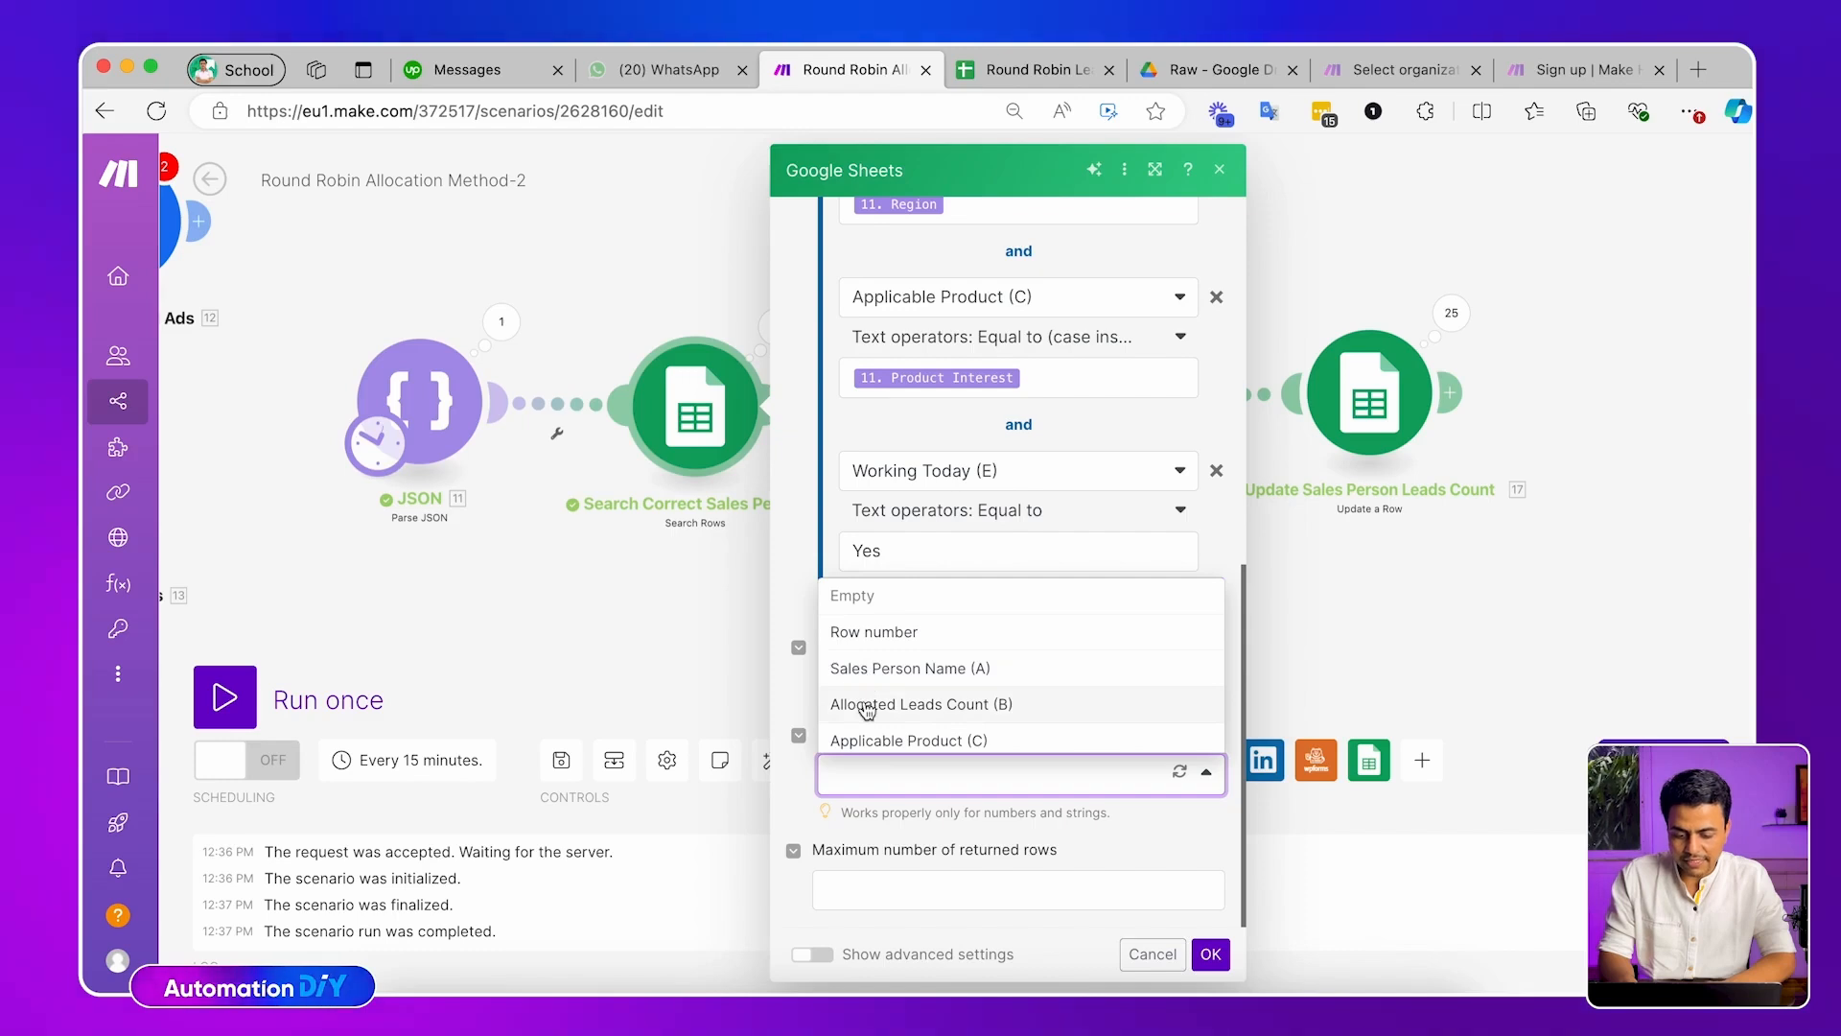
pyautogui.click(868, 706)
pyautogui.scroll(-2, 792, 688)
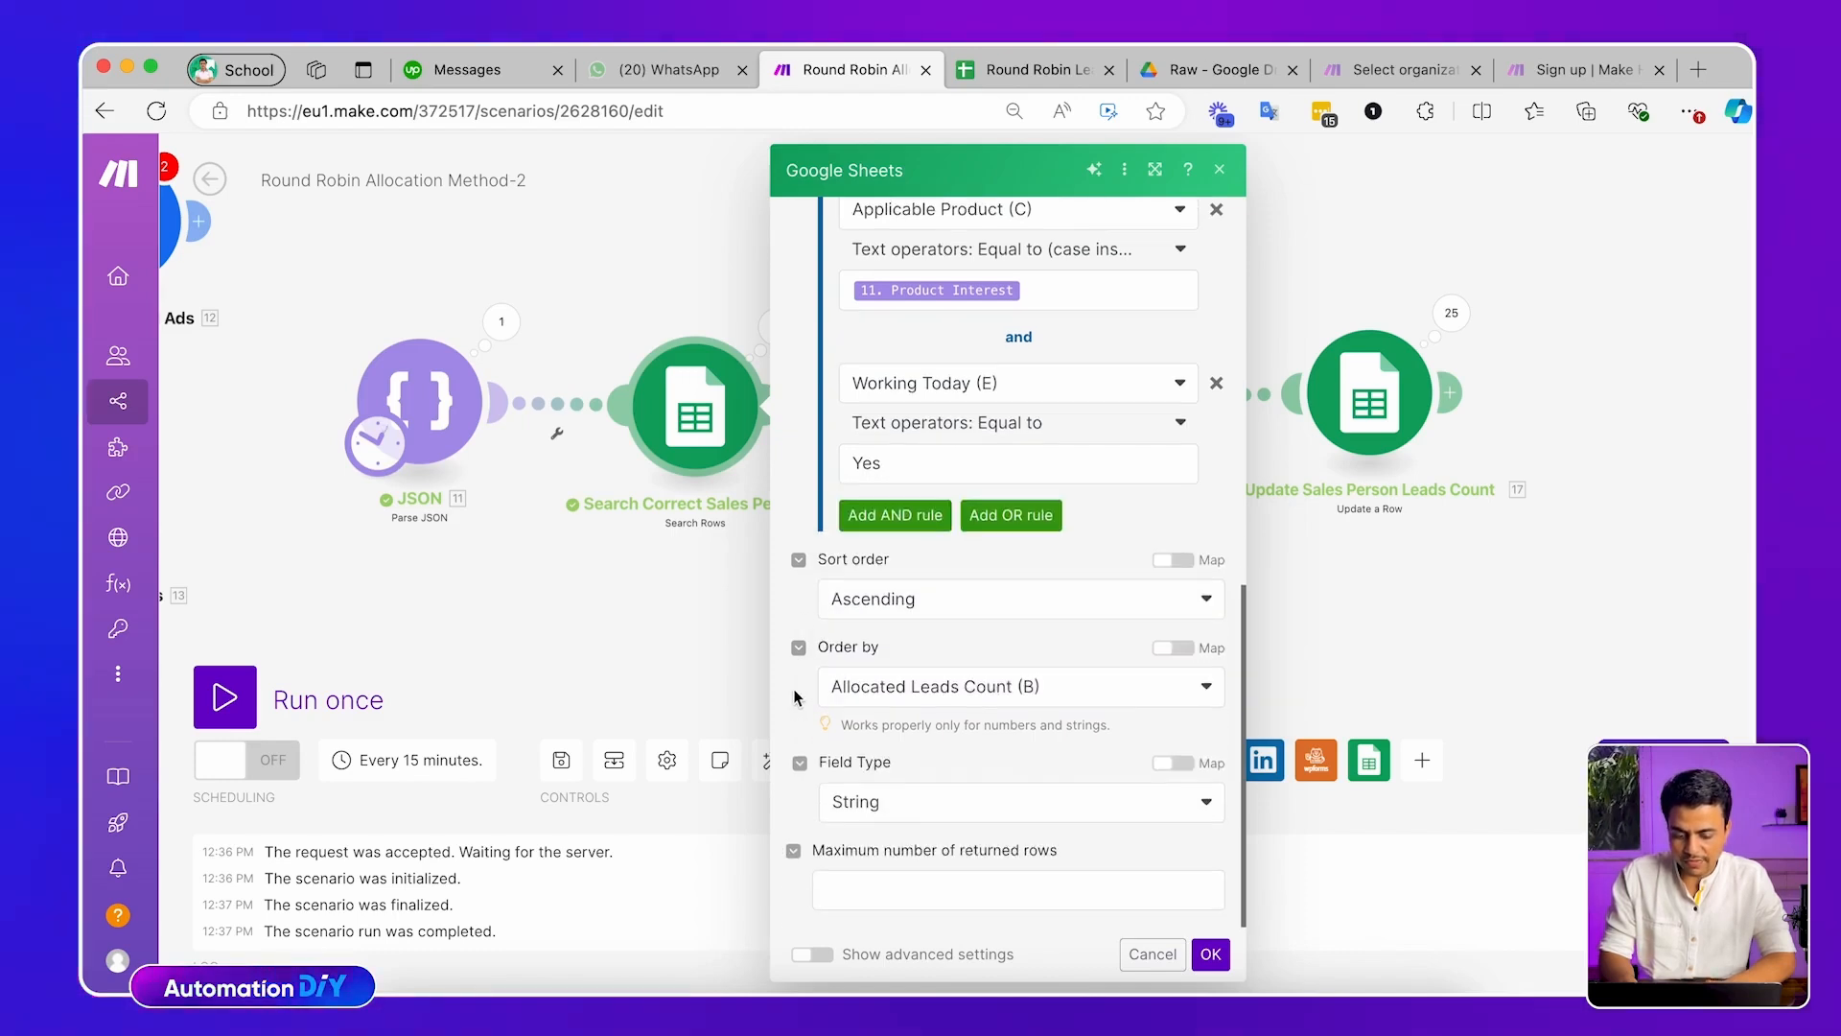
pyautogui.click(878, 823)
pyautogui.click(871, 861)
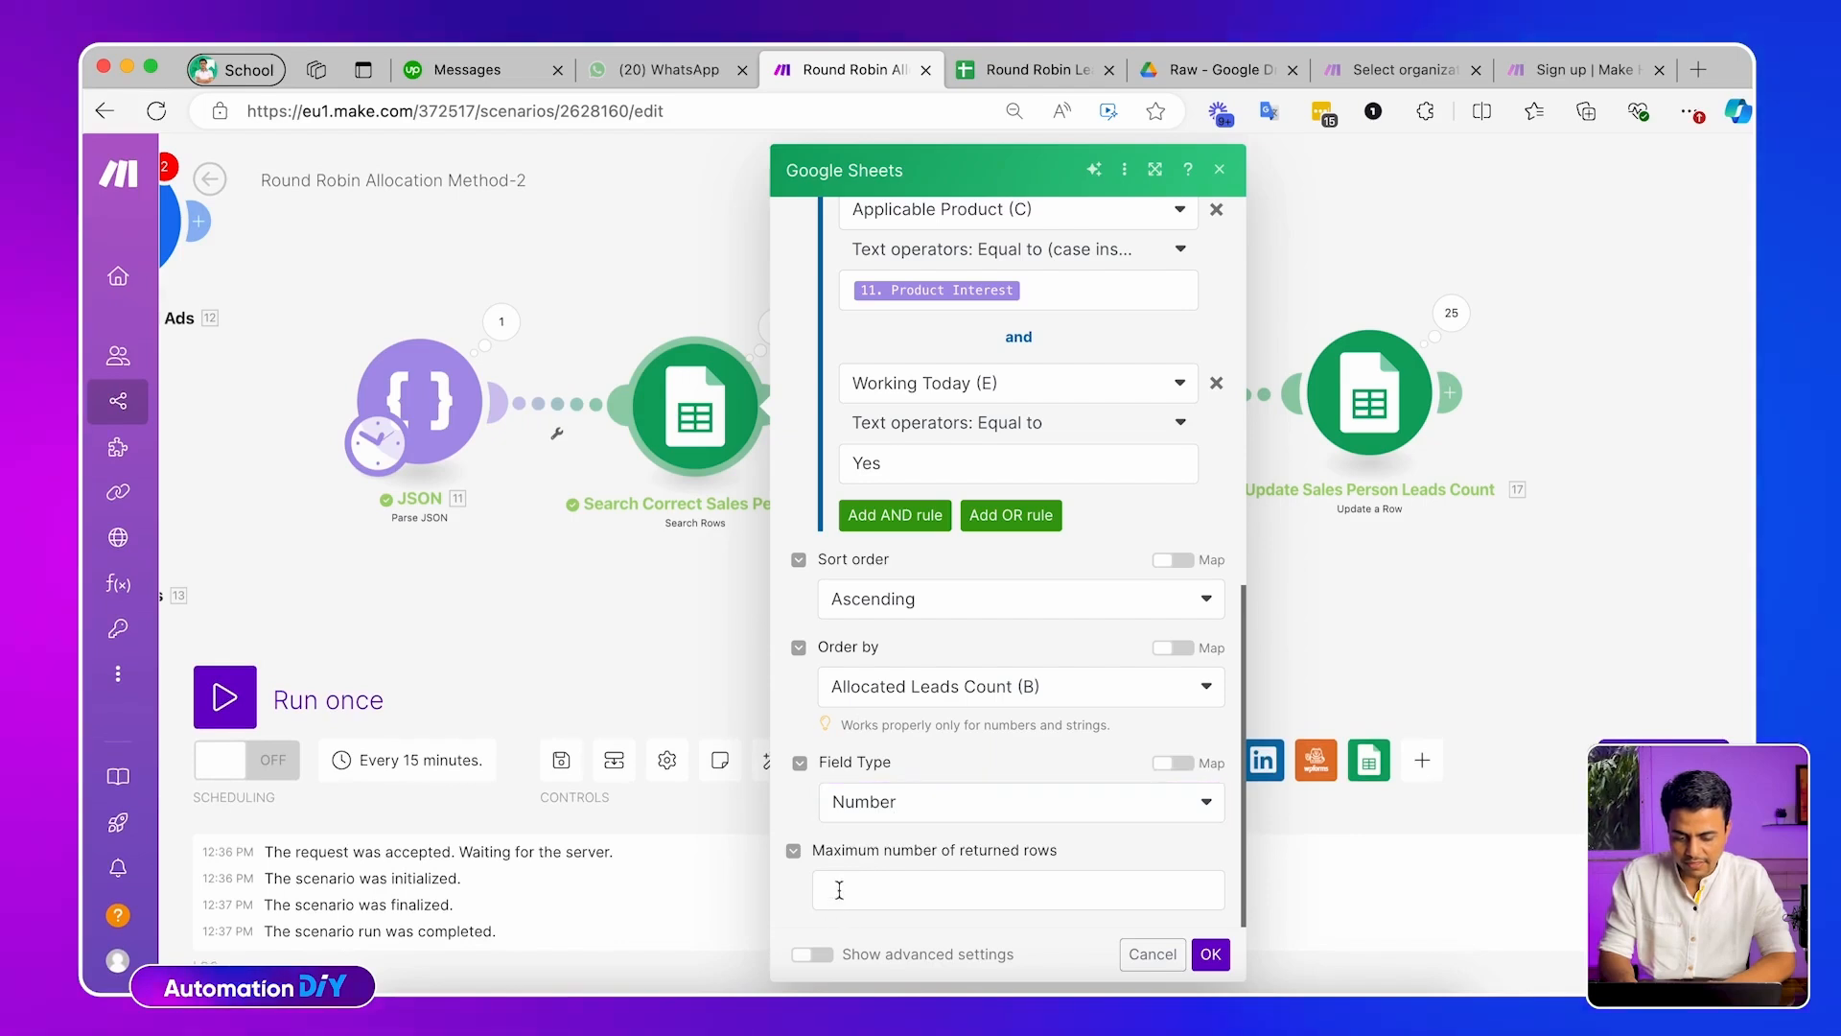
# Set the search's maximum number of returned rows to 1
pyautogui.click(840, 889)
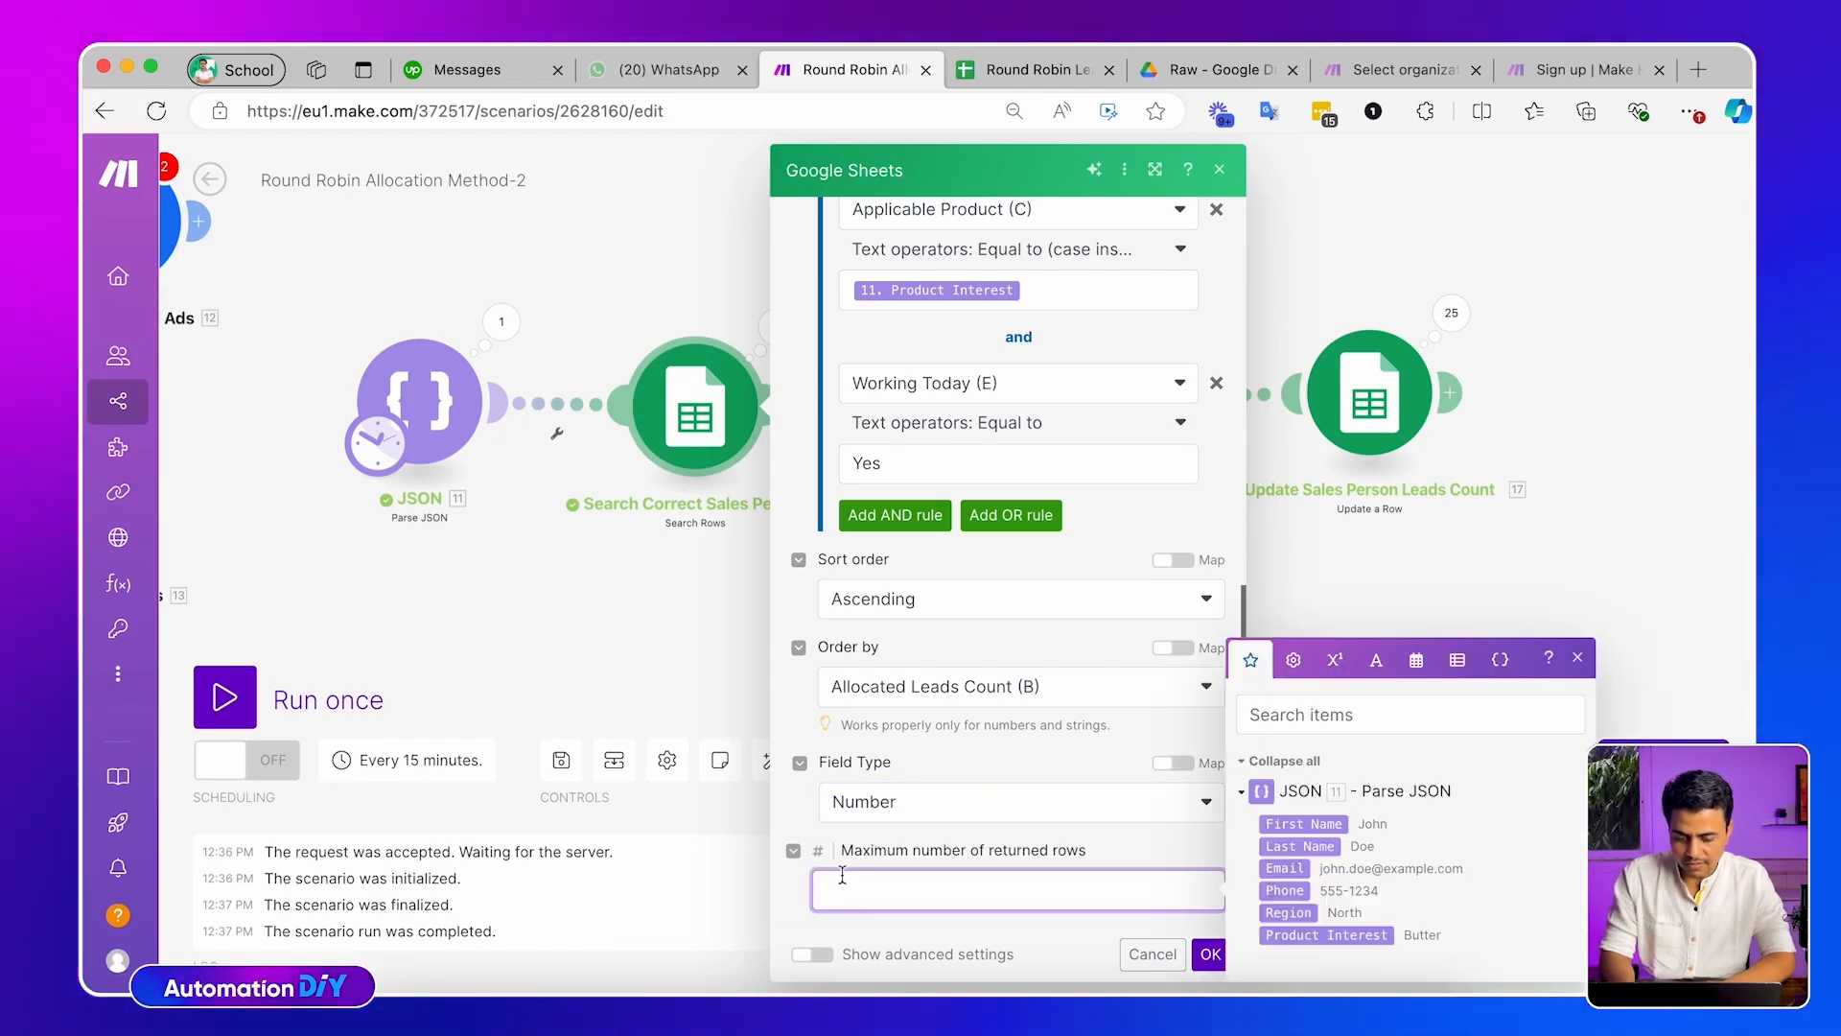
pyautogui.write('1')
pyautogui.click(1206, 963)
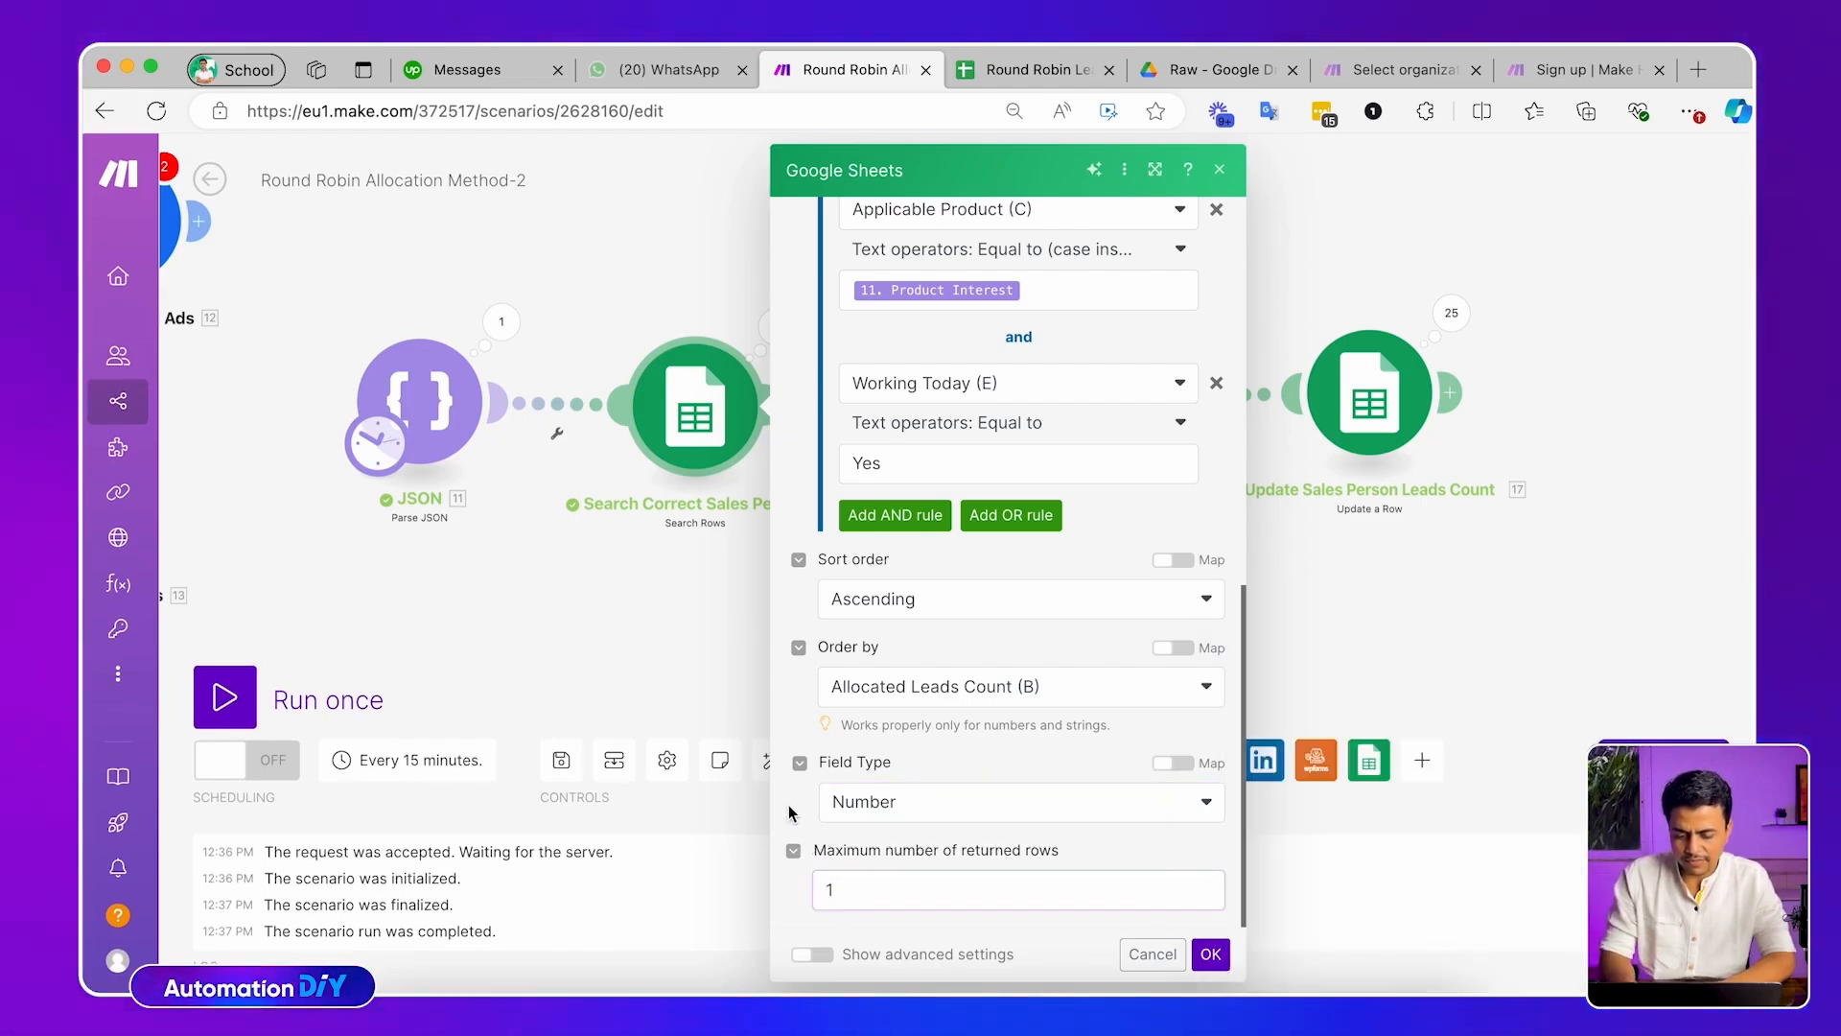
pyautogui.scroll(2, 1012, 727)
pyautogui.scroll(-2, 1013, 727)
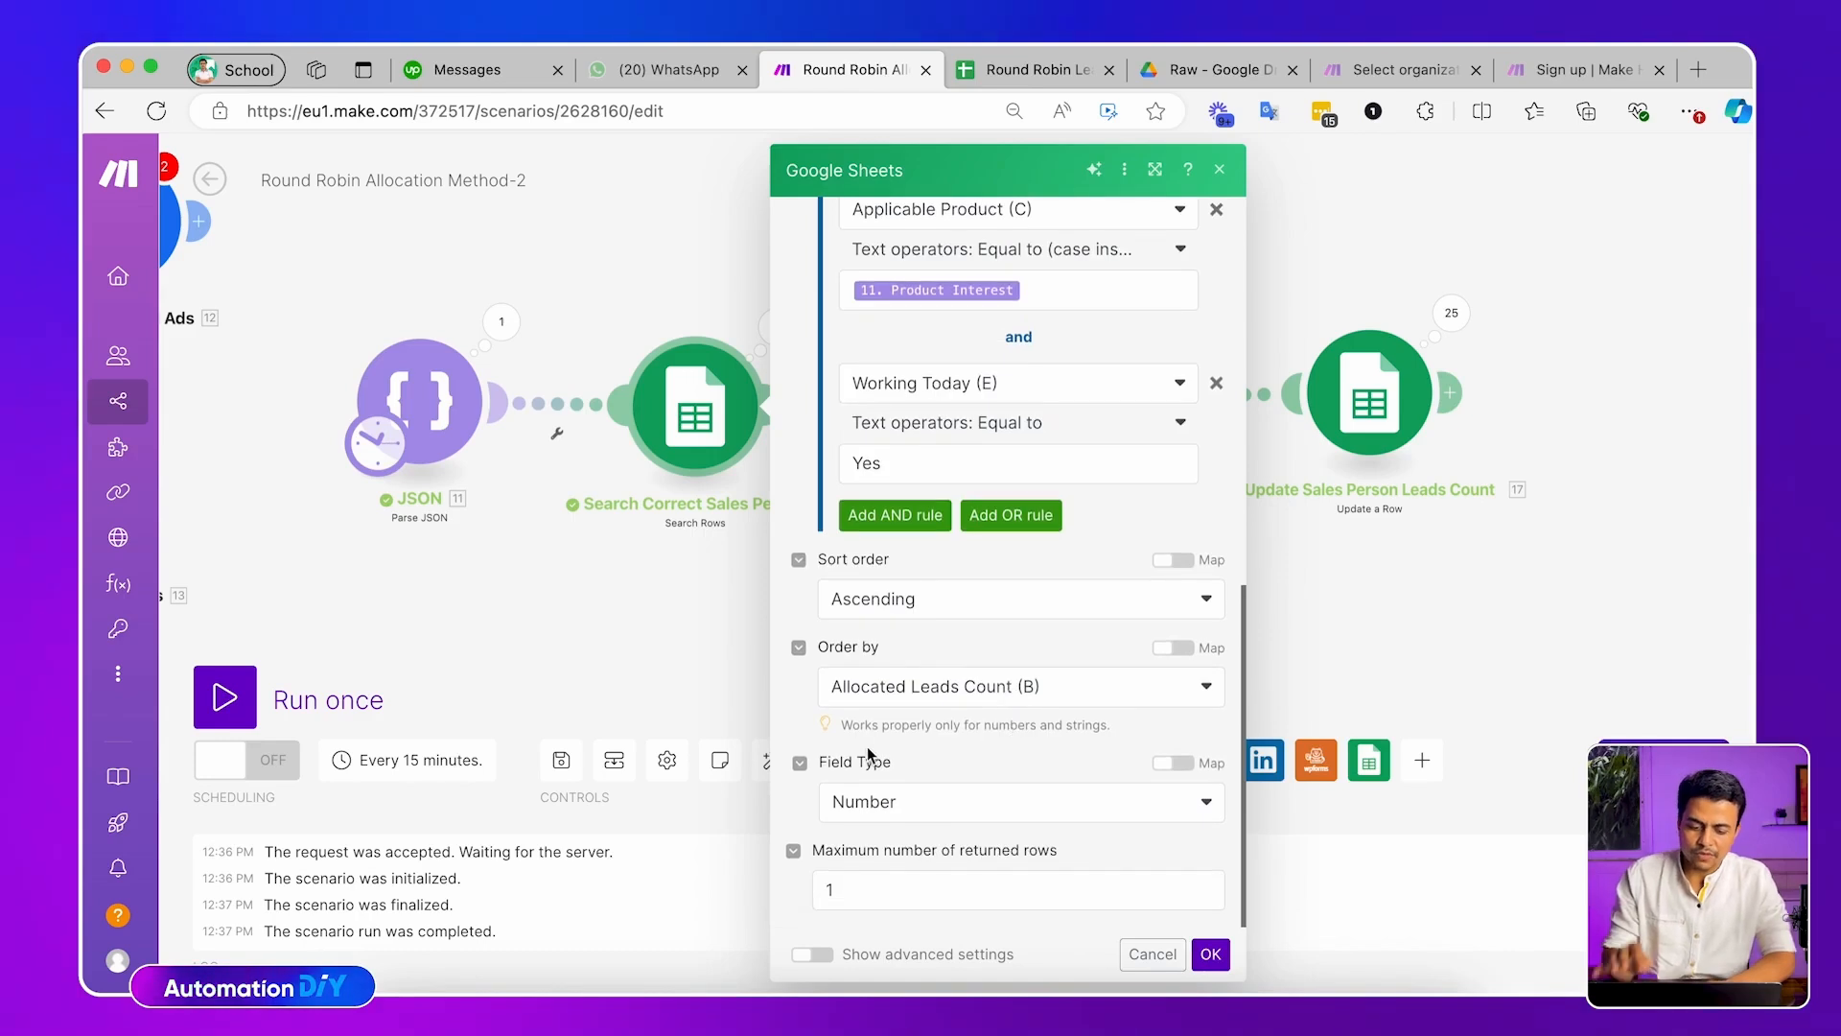
# Compare the lead count, region and Working Today cells of the first Butter salespeople in the Sales Team Master sheet
pyautogui.hotkey('ctrl', 'Tab')
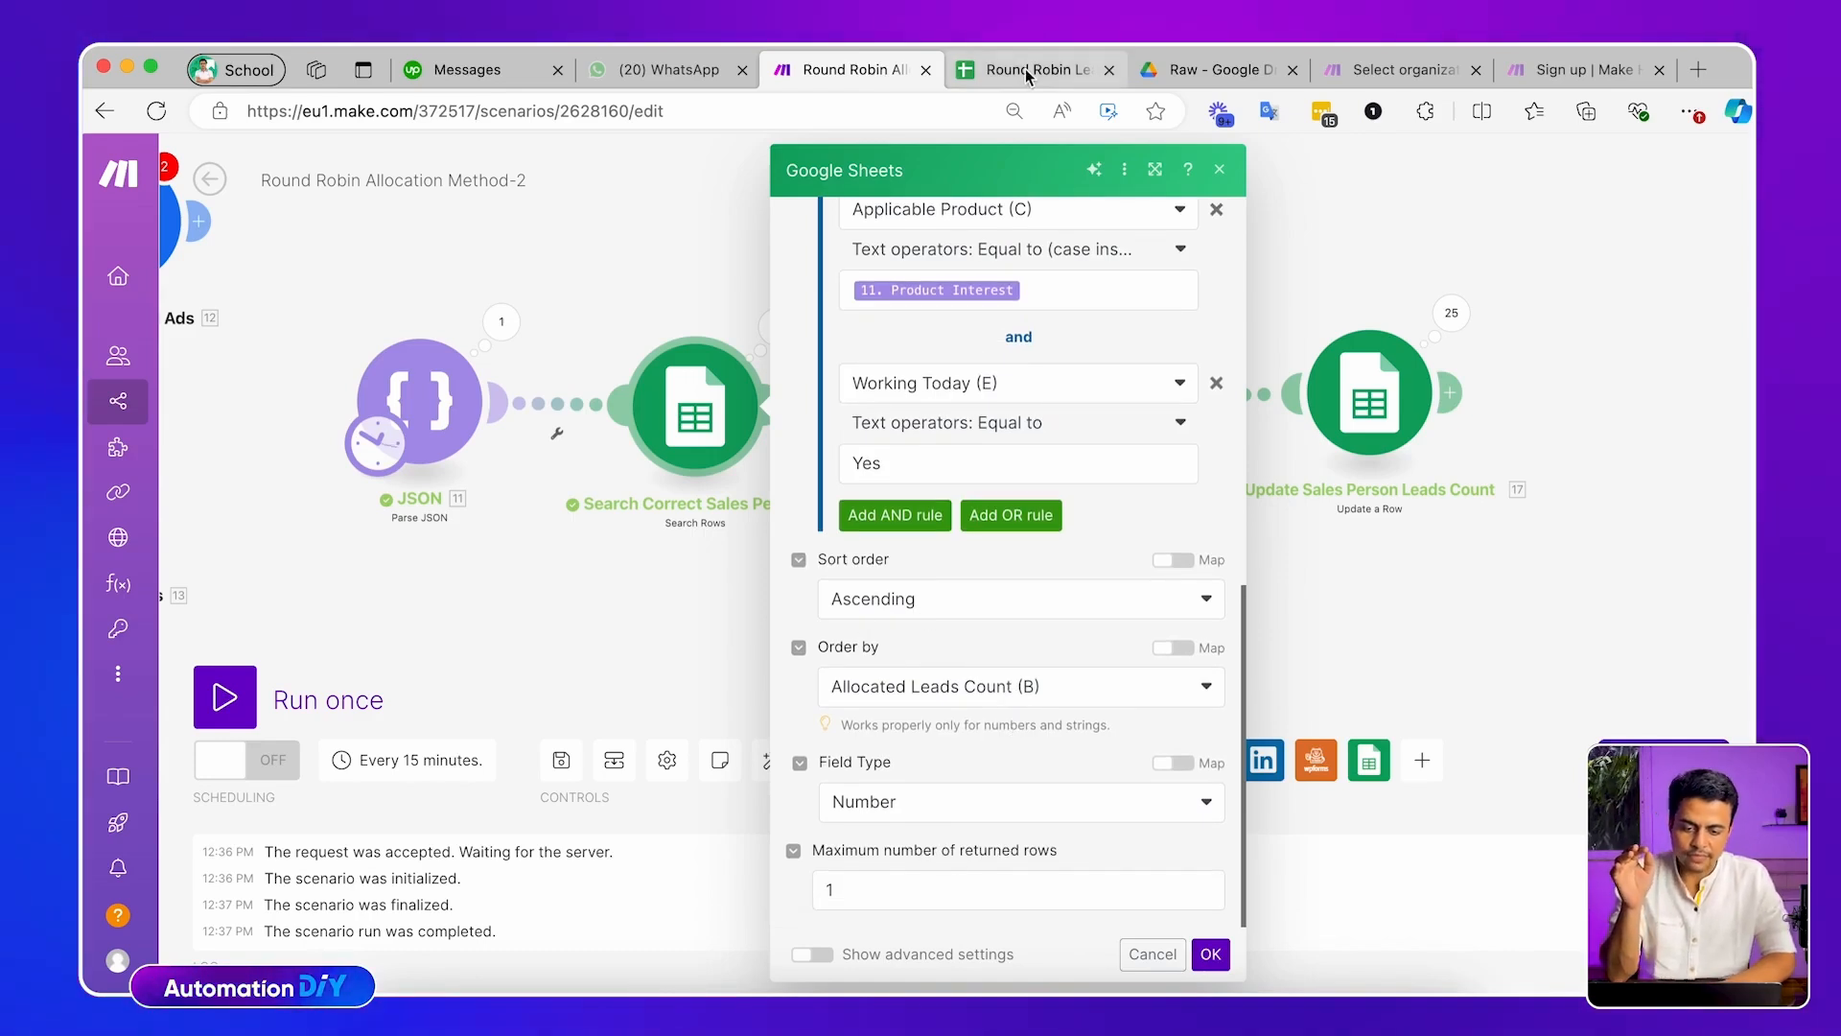
pyautogui.click(403, 382)
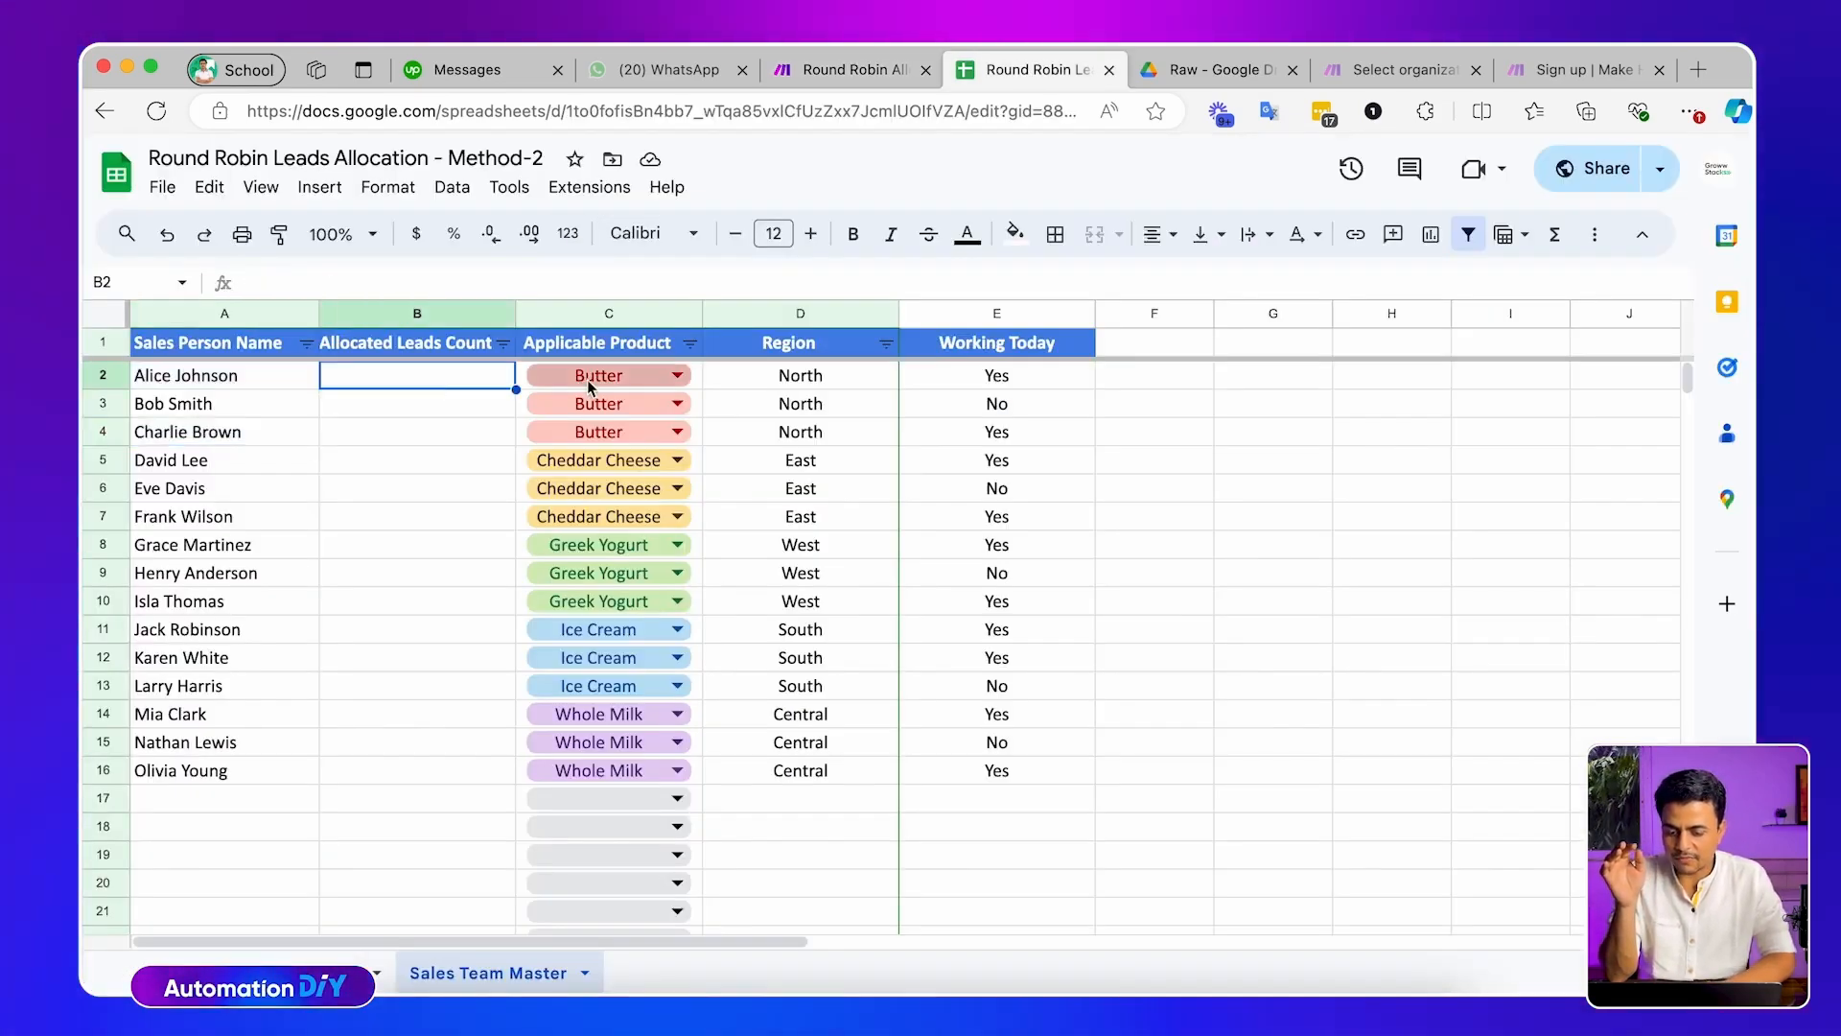
pyautogui.click(801, 379)
pyautogui.click(964, 386)
pyautogui.keyDown('super'); pyautogui.click(959, 429); pyautogui.keyUp('super')
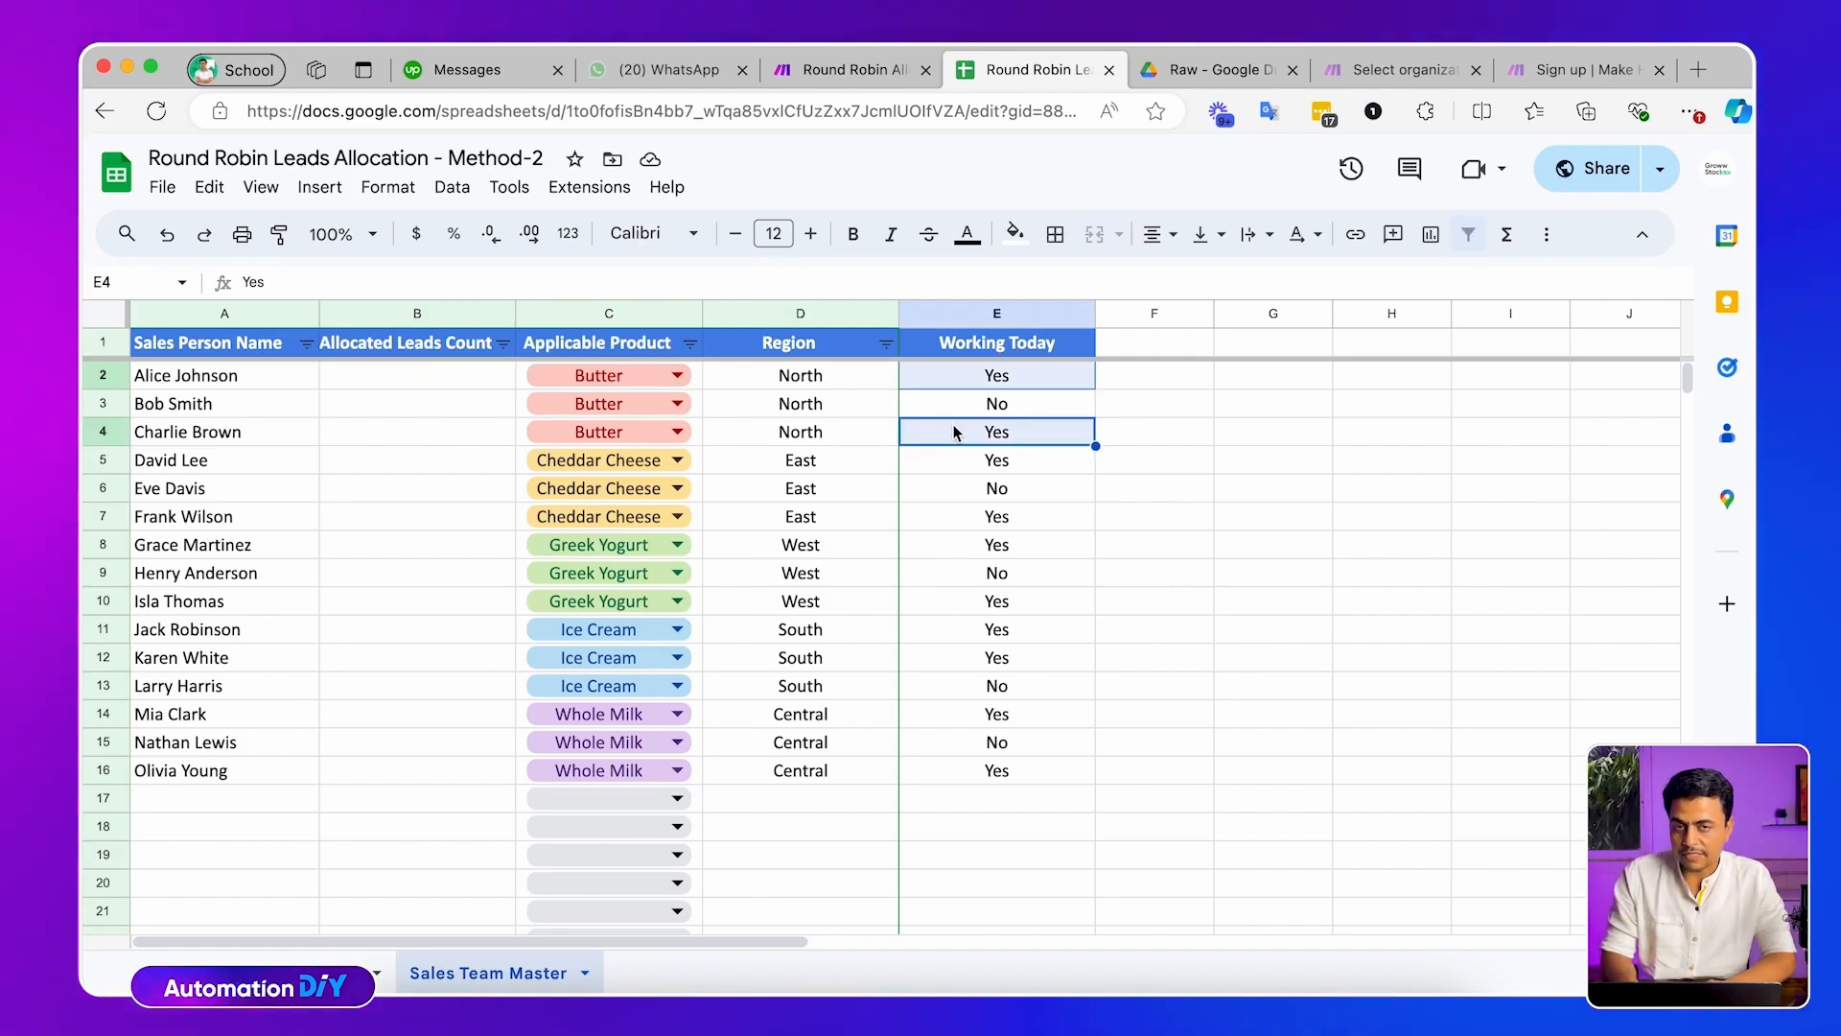
pyautogui.click(286, 384)
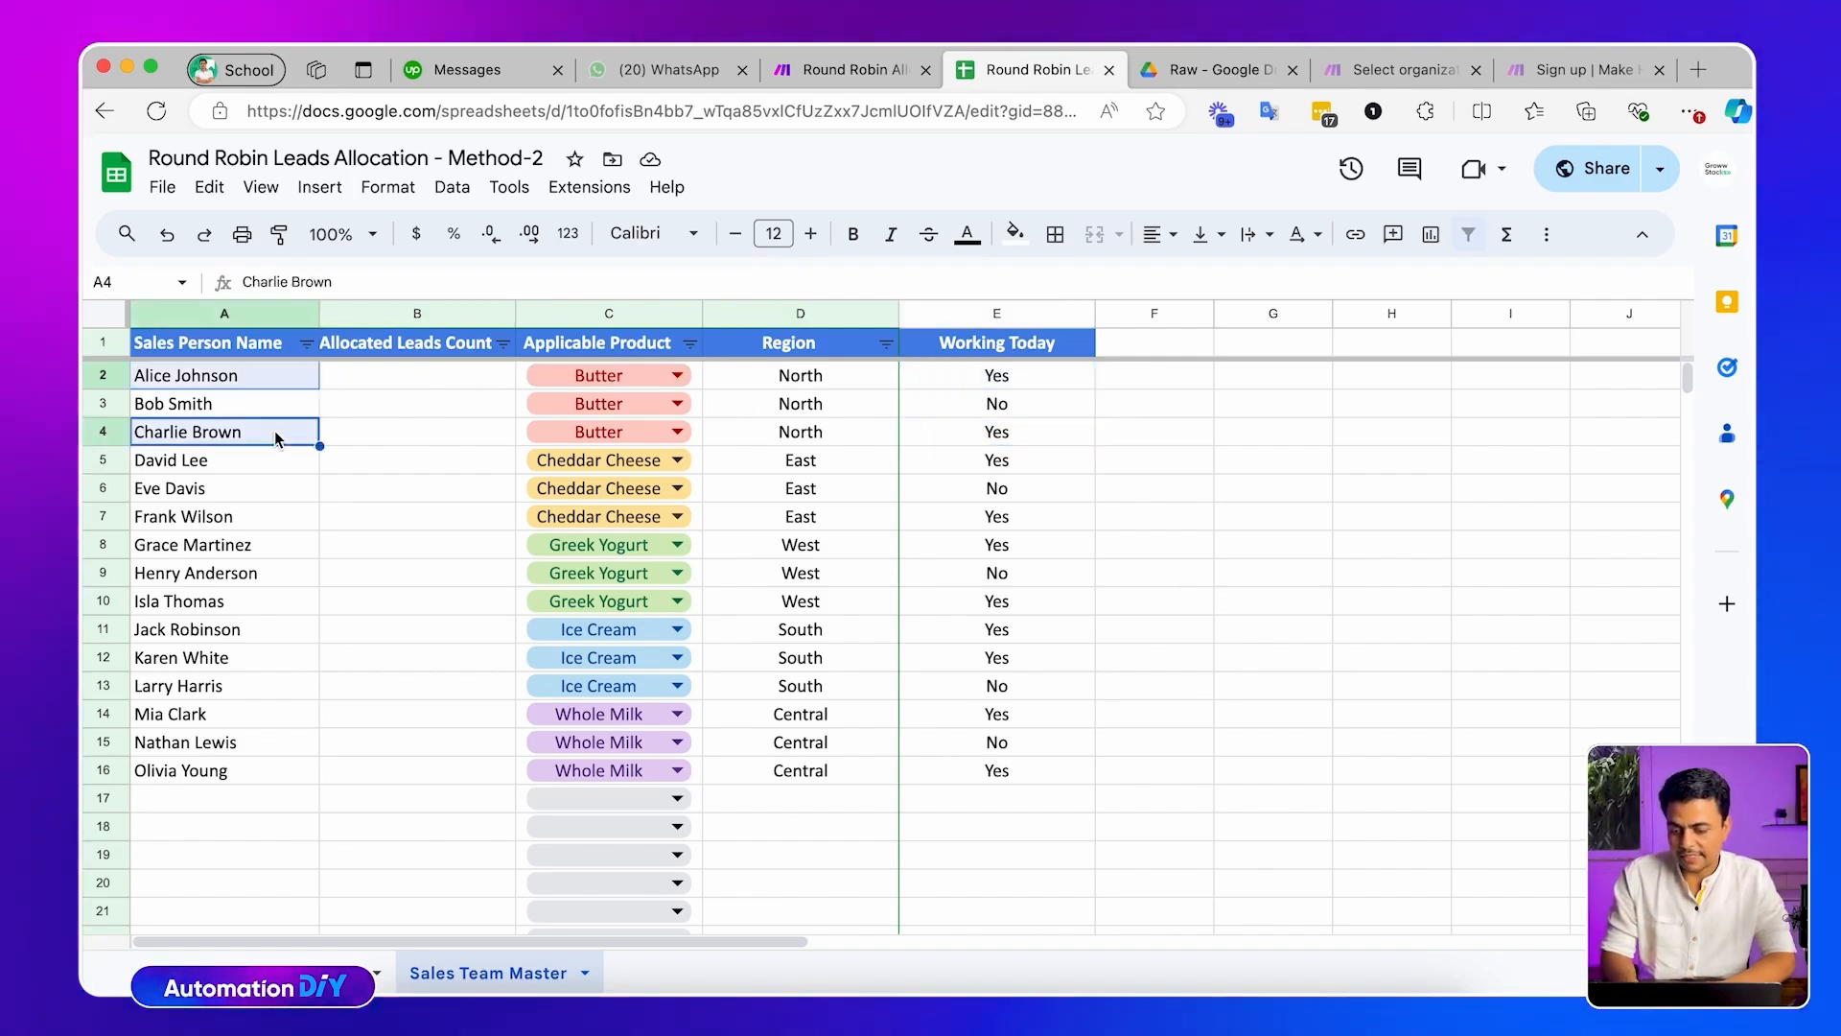
# Enter sample Allocated Leads Count values of 0 in B2 and 1 in B4
pyautogui.click(450, 376)
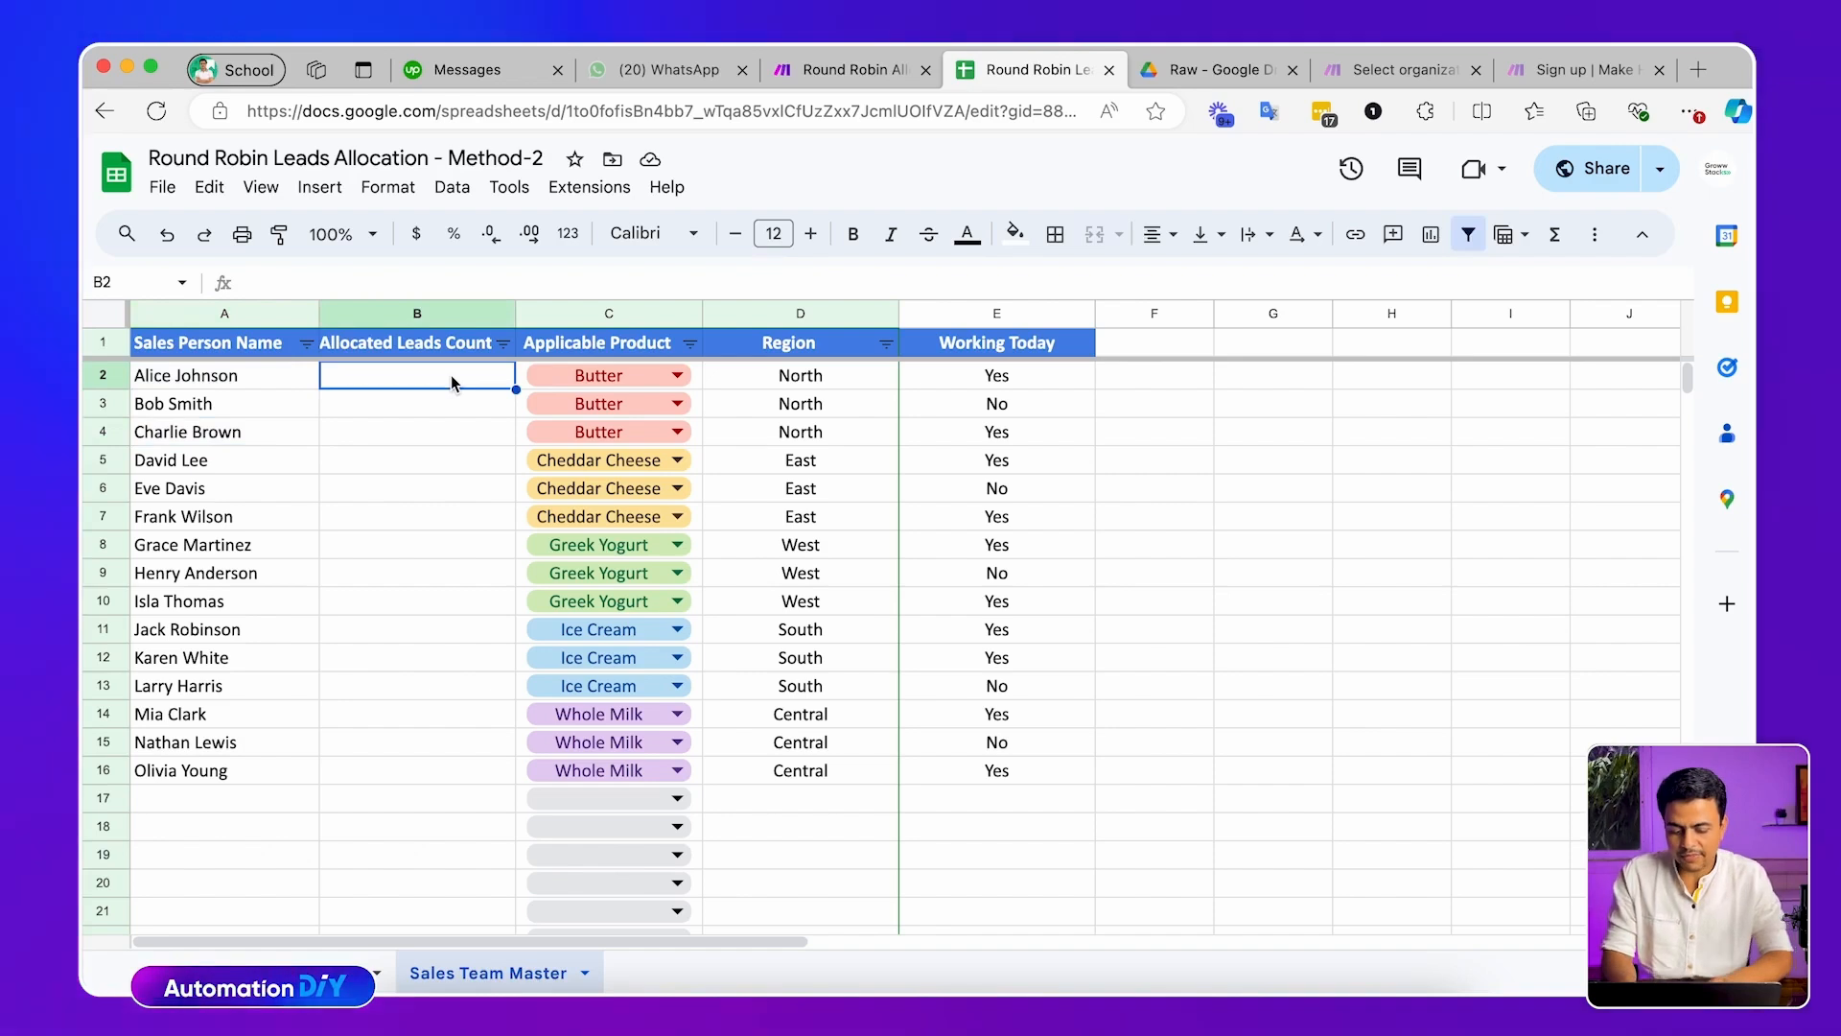
pyautogui.press('Return')
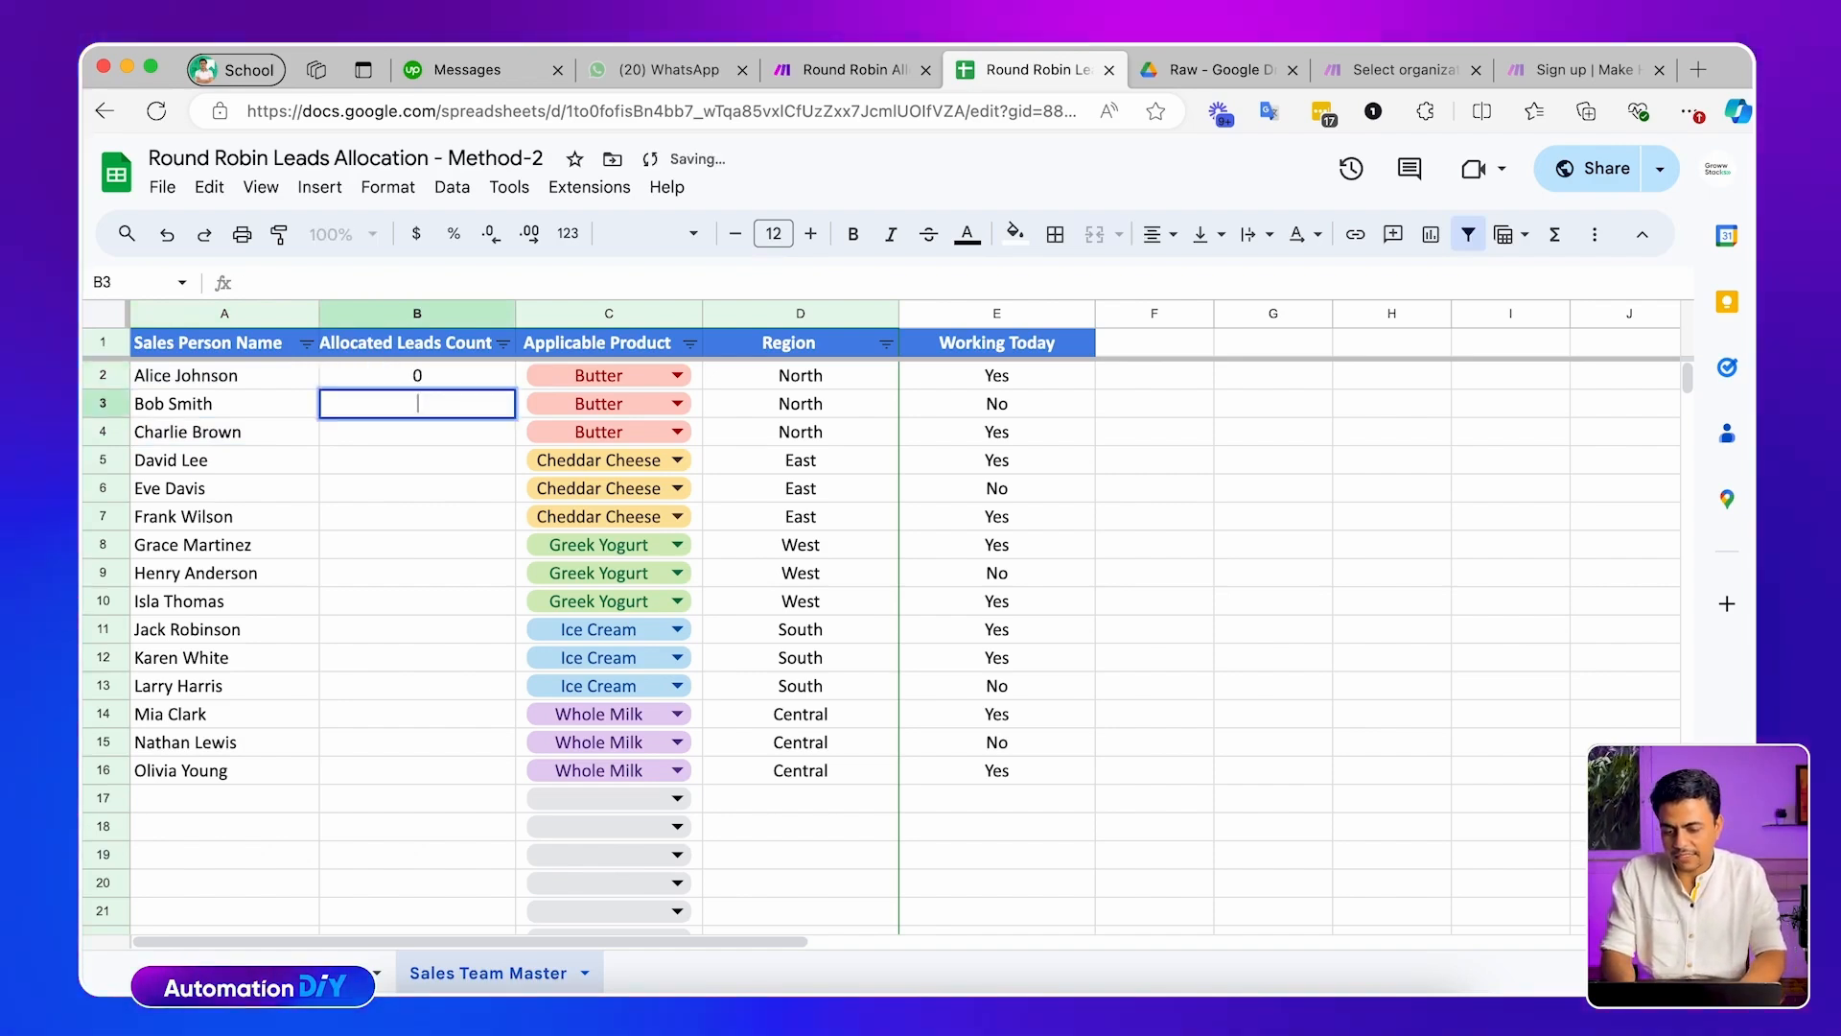
pyautogui.press('Down')
pyautogui.write('1')
pyautogui.press('Up')
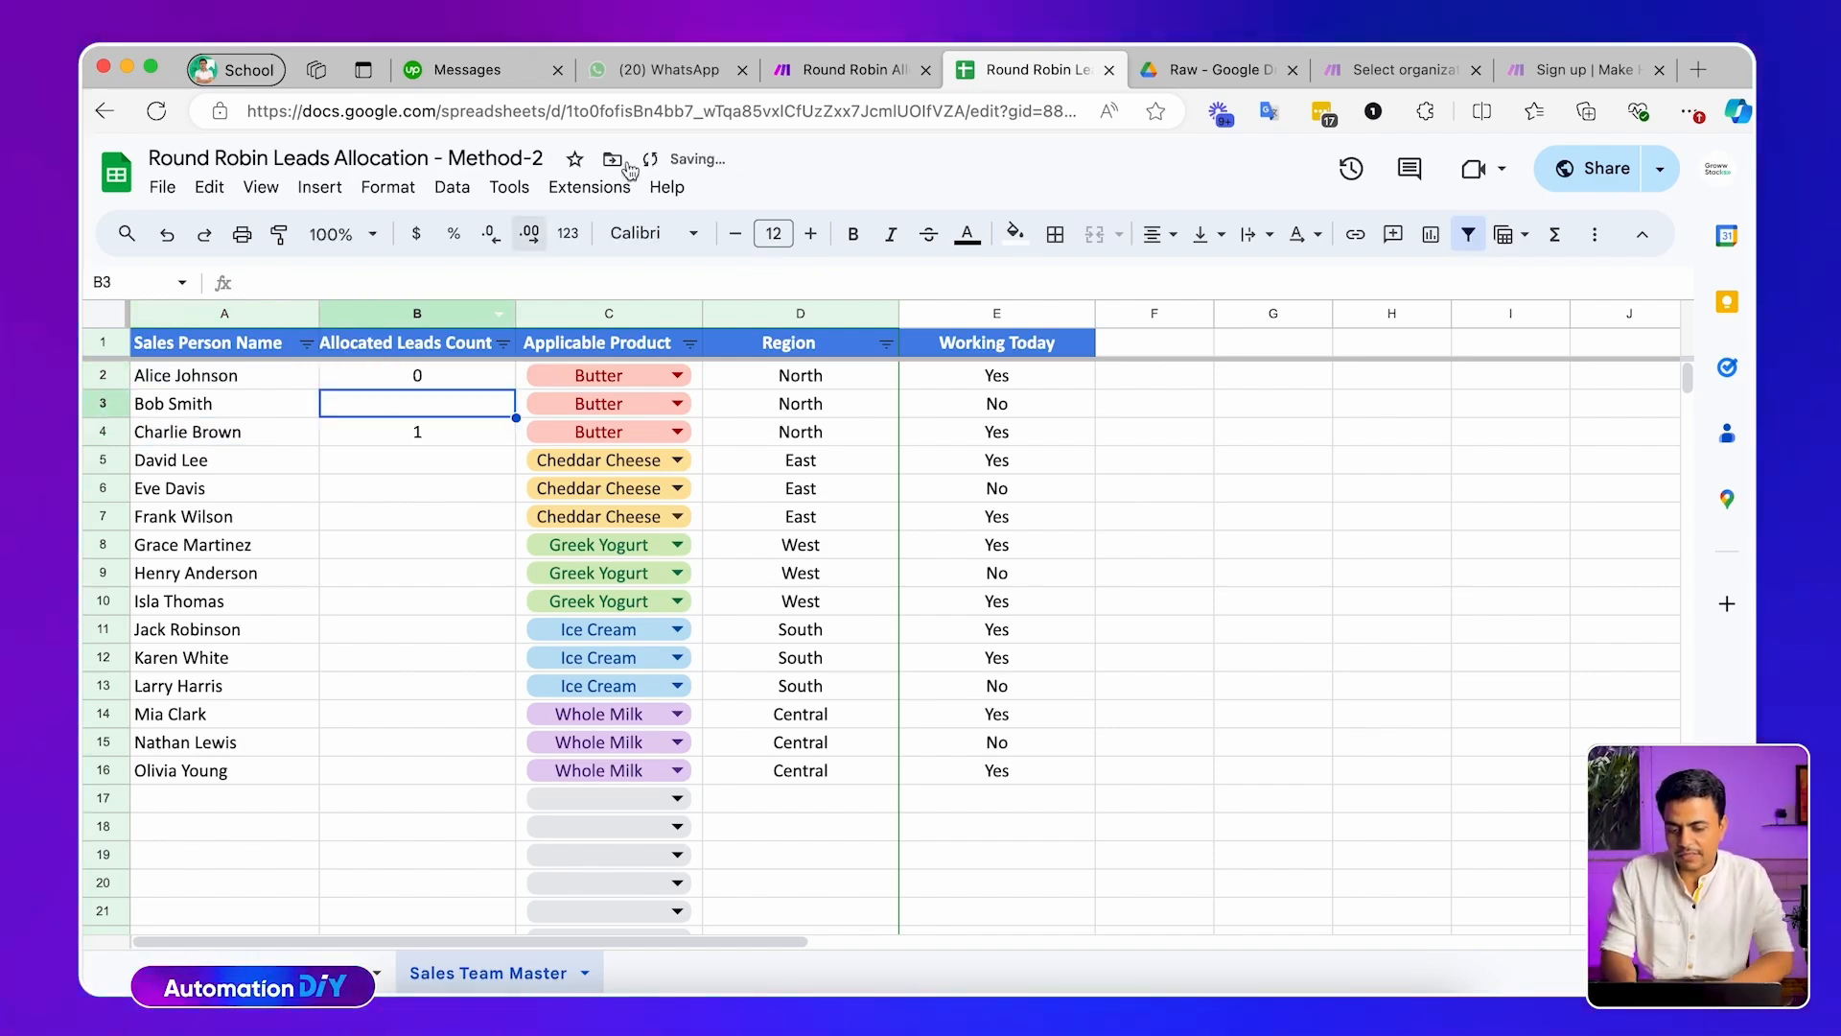
# Return to the Make scenario and save the Search Correct Sales Person module's filter and sorting settings
pyautogui.click(866, 72)
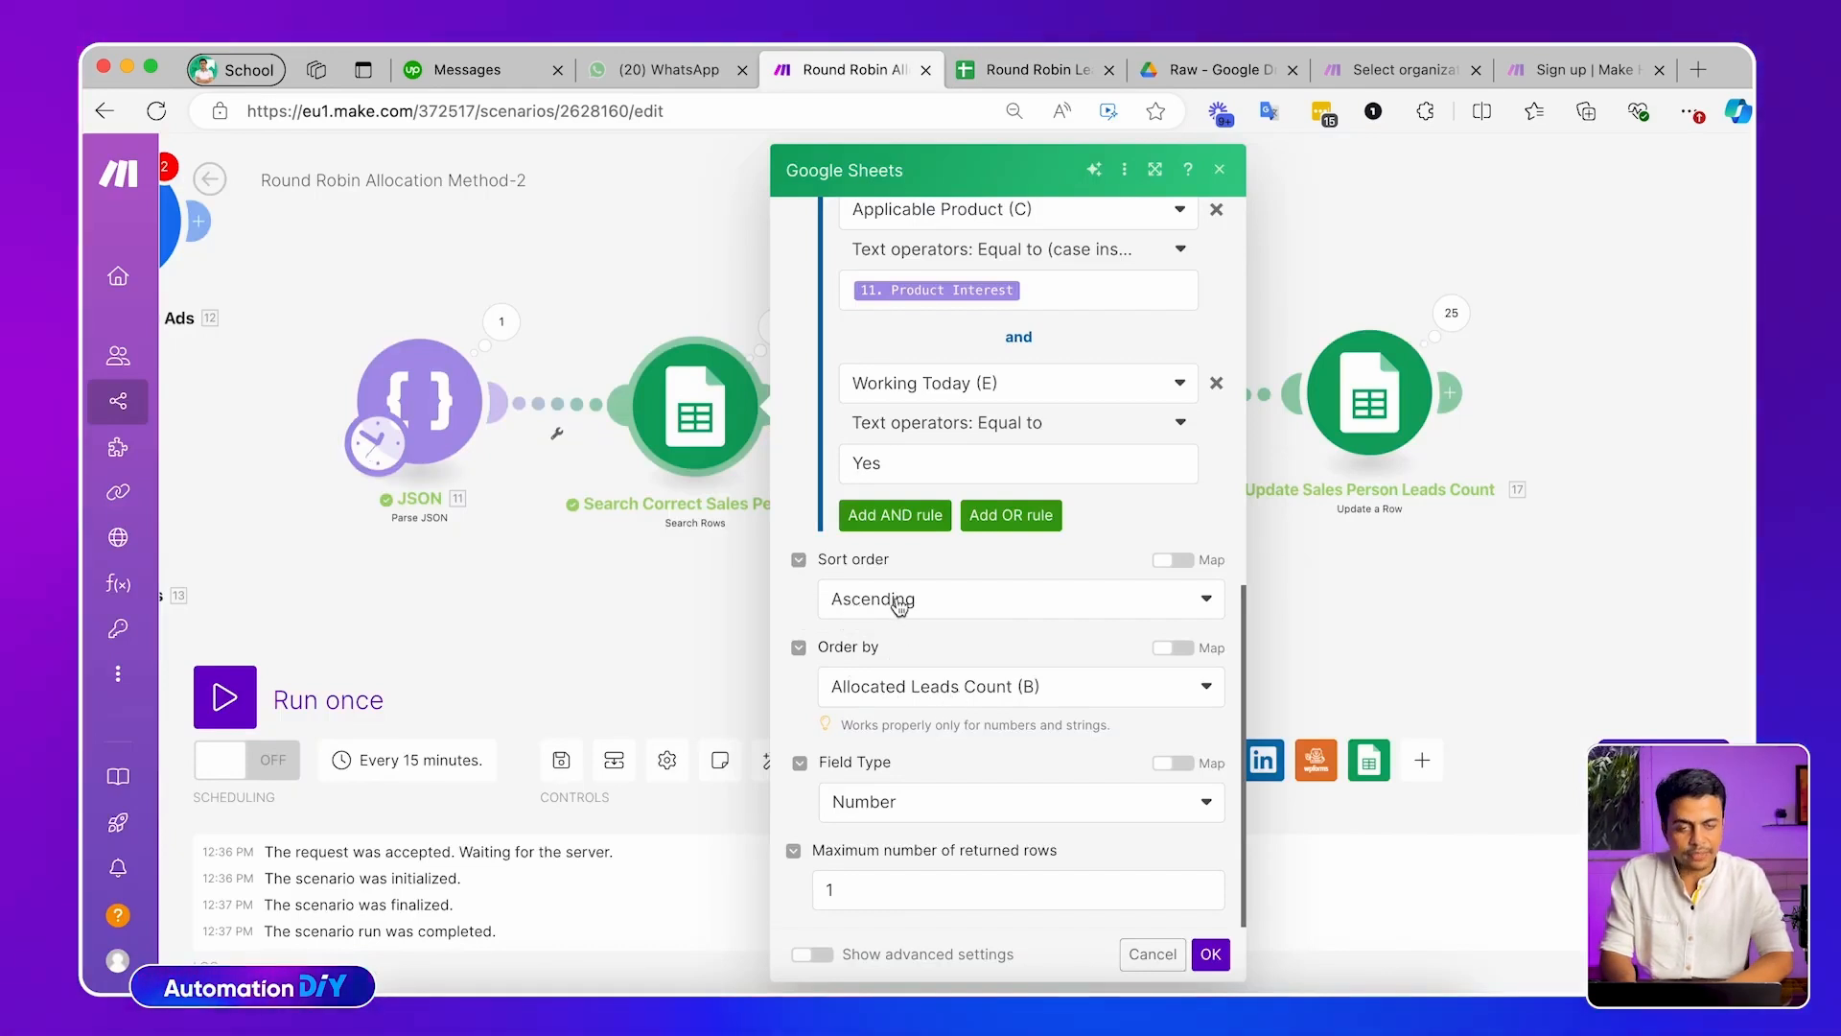
pyautogui.scroll(2, 1104, 747)
pyautogui.click(1205, 954)
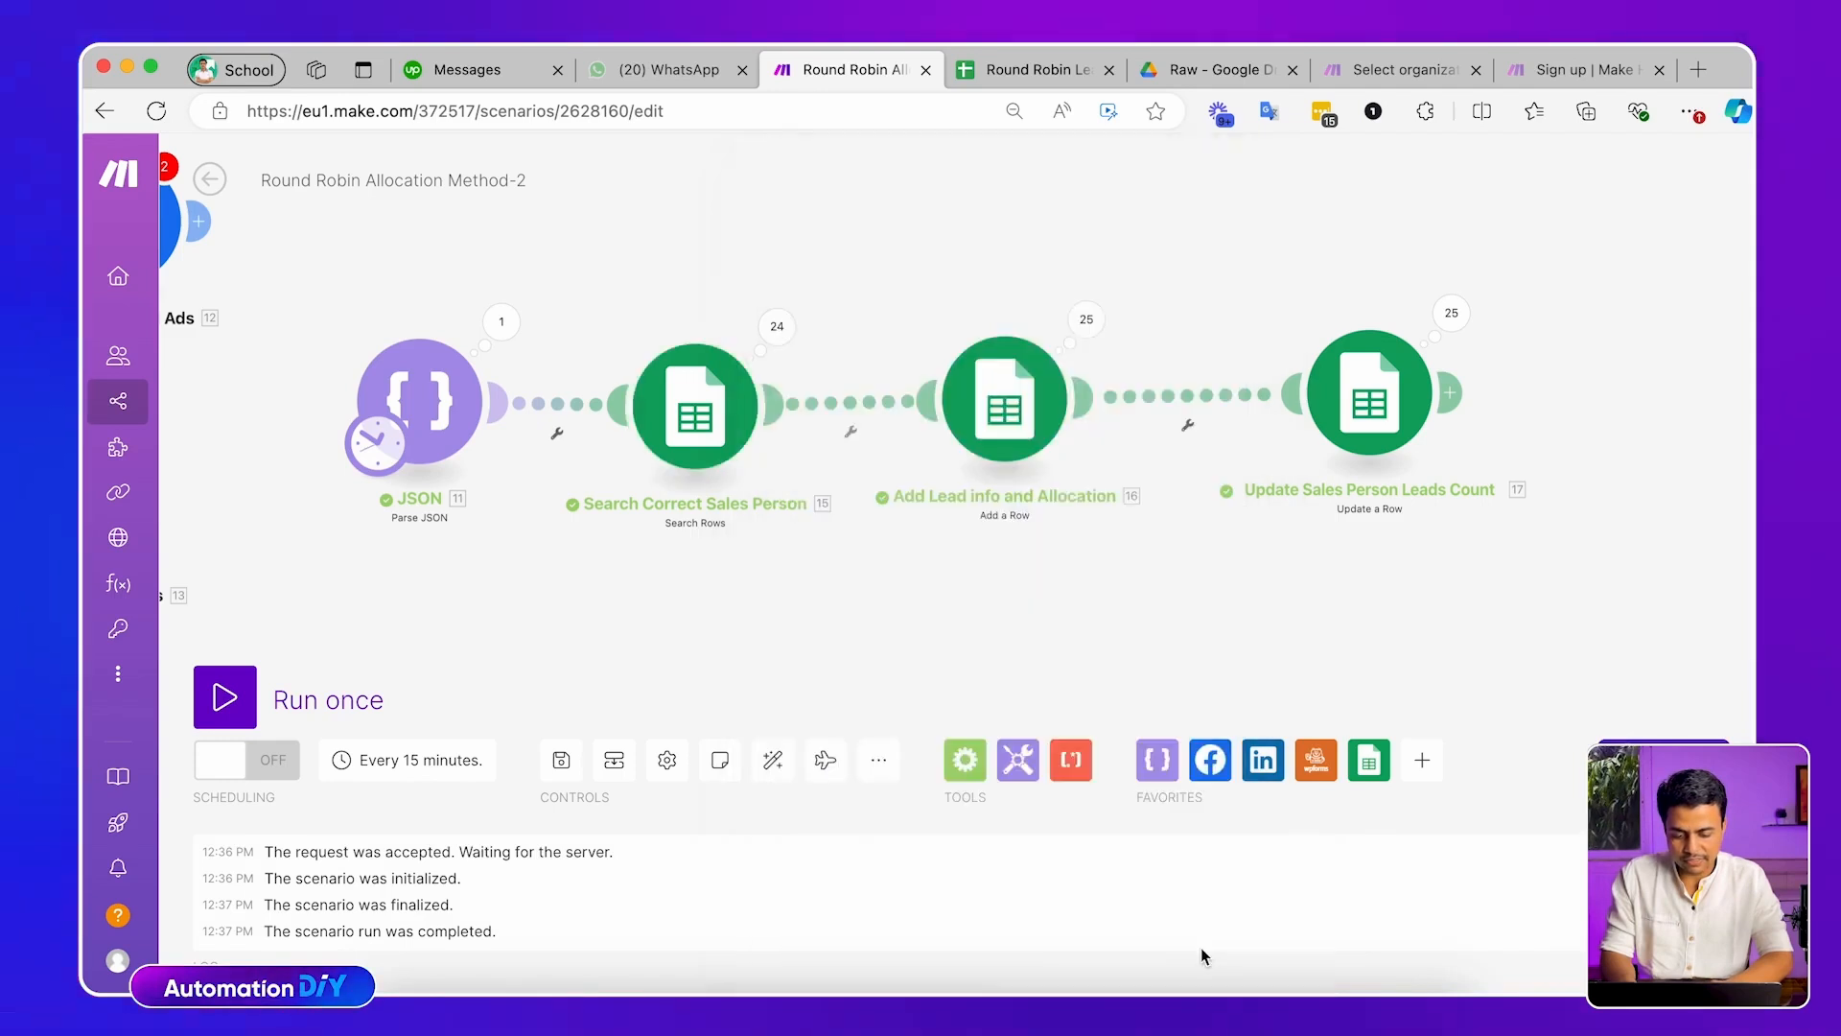
# Run only the Search Correct Sales Person module with Region North and Product Interest Butter
pyautogui.rightClick(715, 445)
pyautogui.click(775, 491)
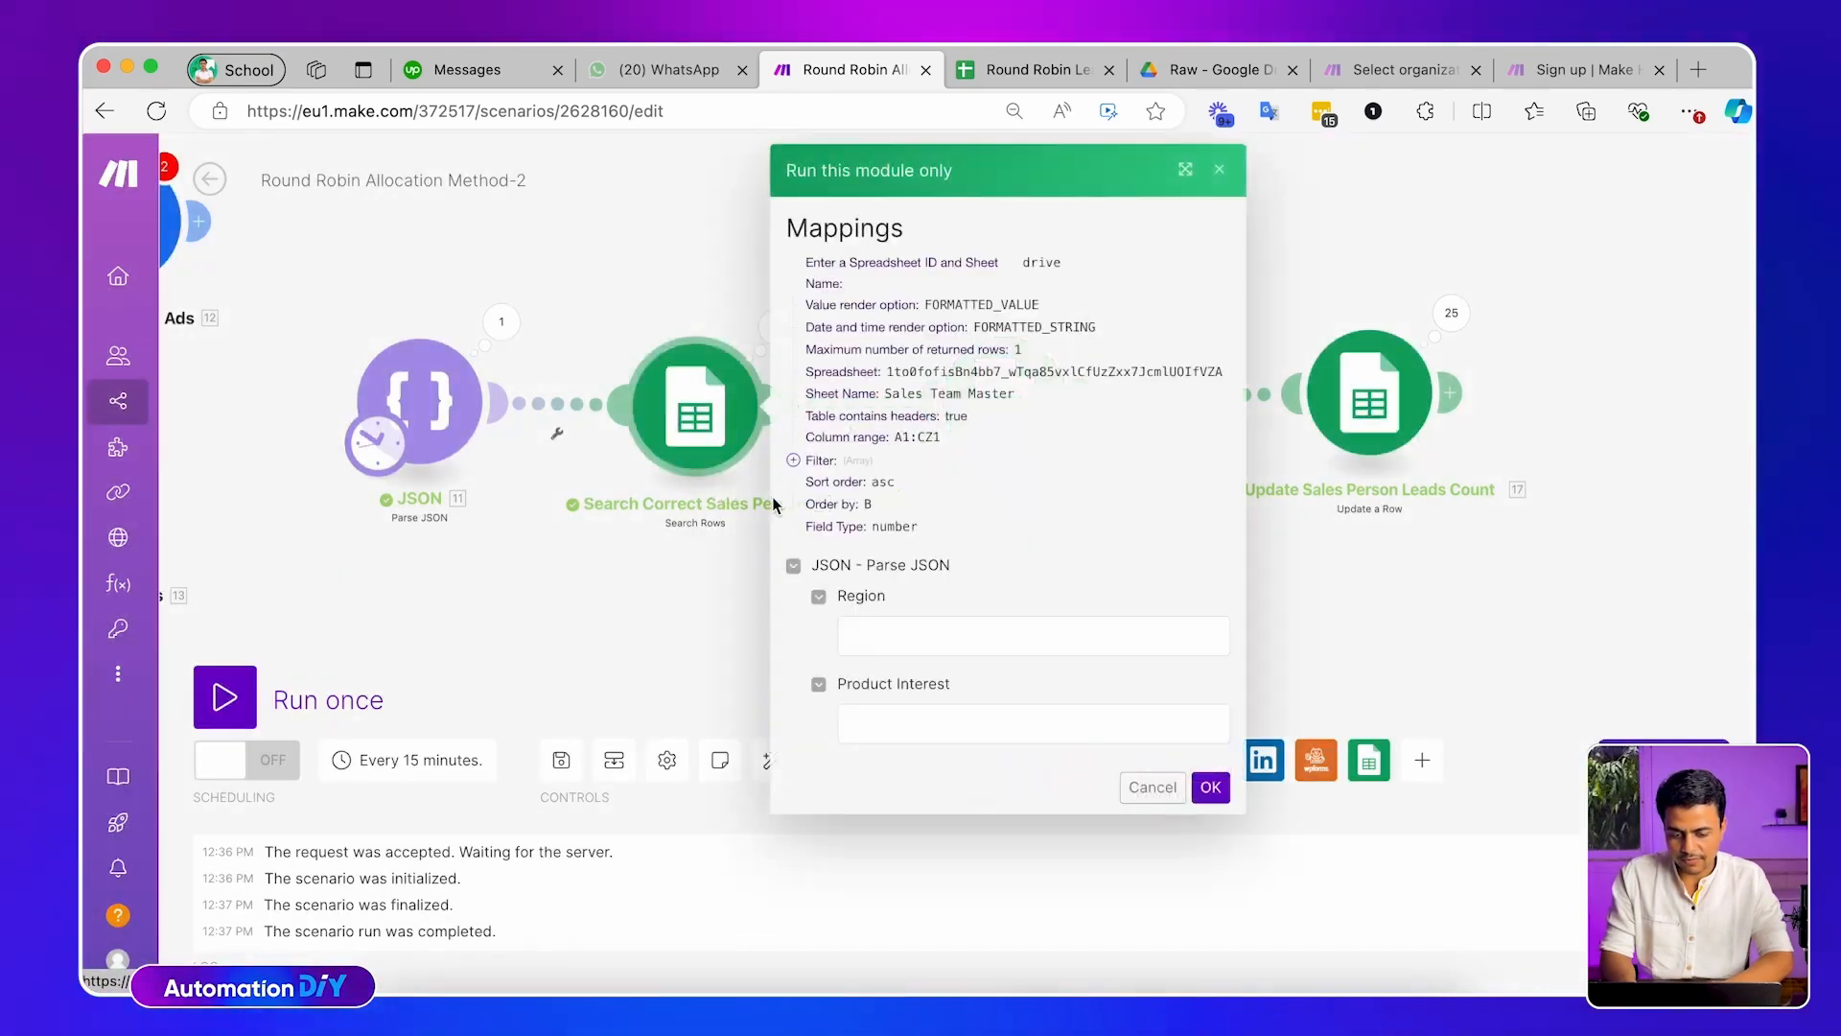
pyautogui.click(880, 637)
pyautogui.write('North')
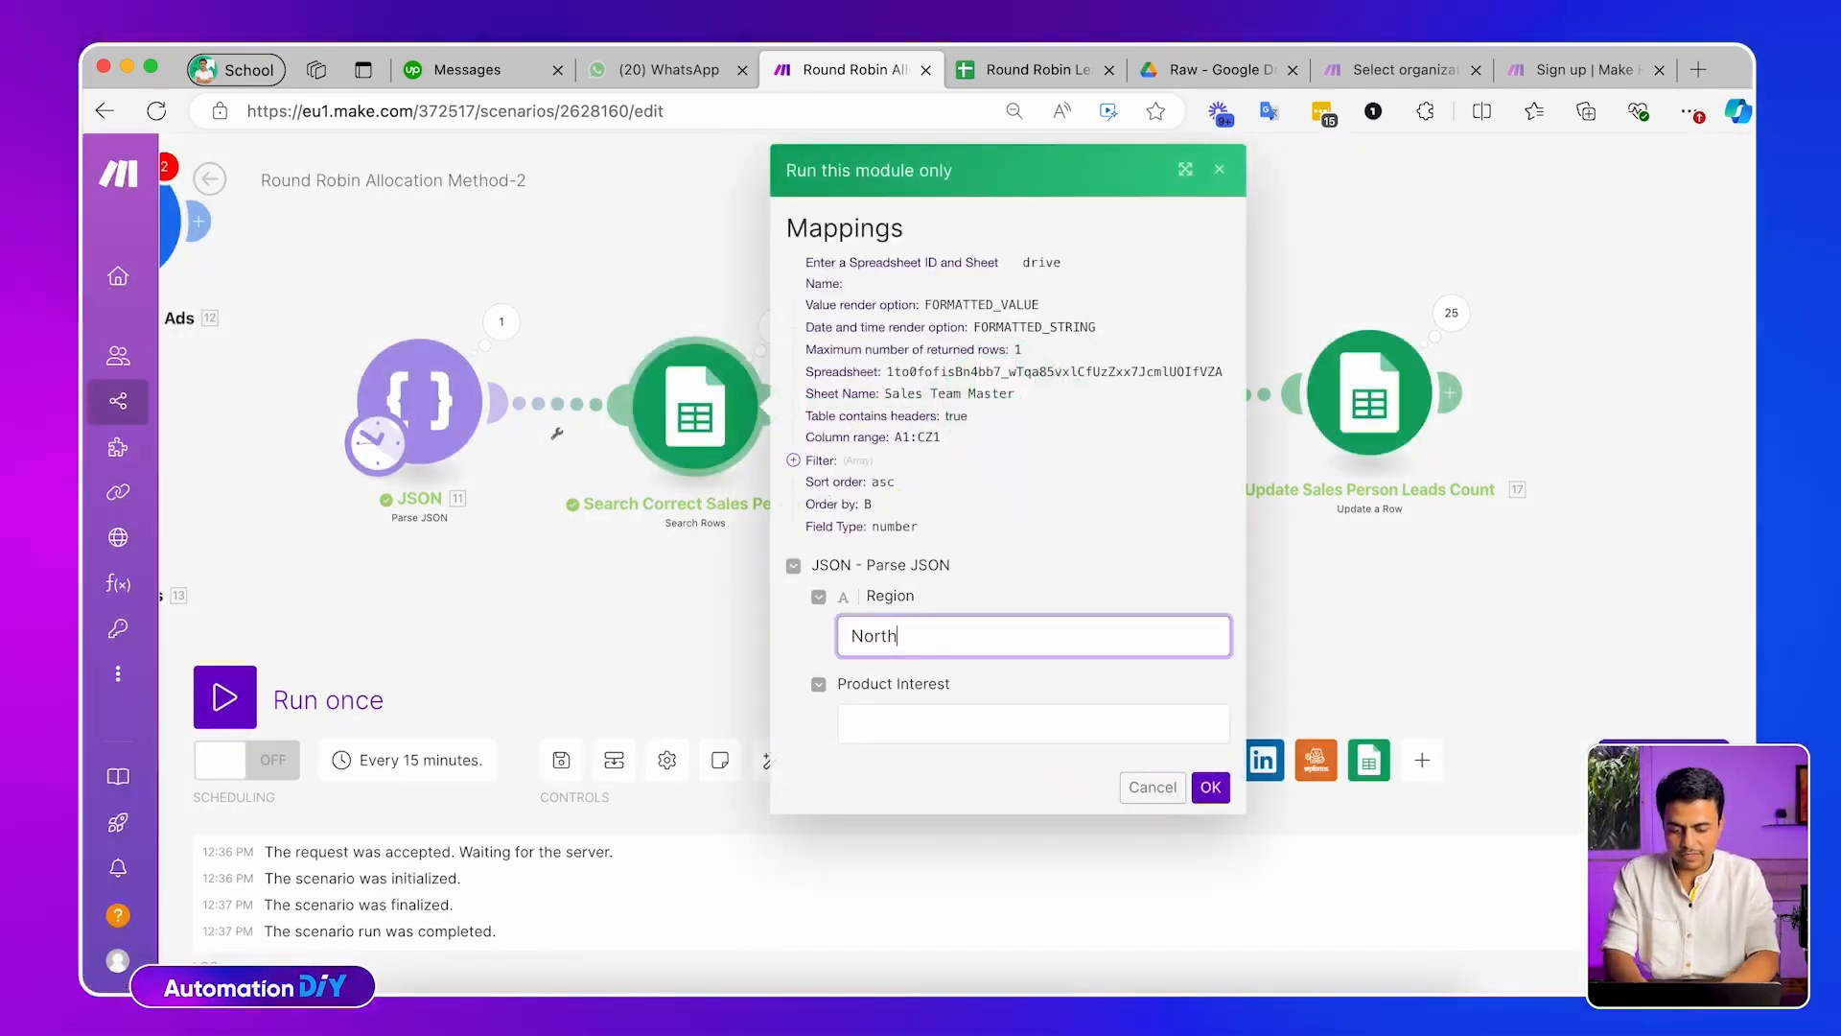
pyautogui.press('Tab')
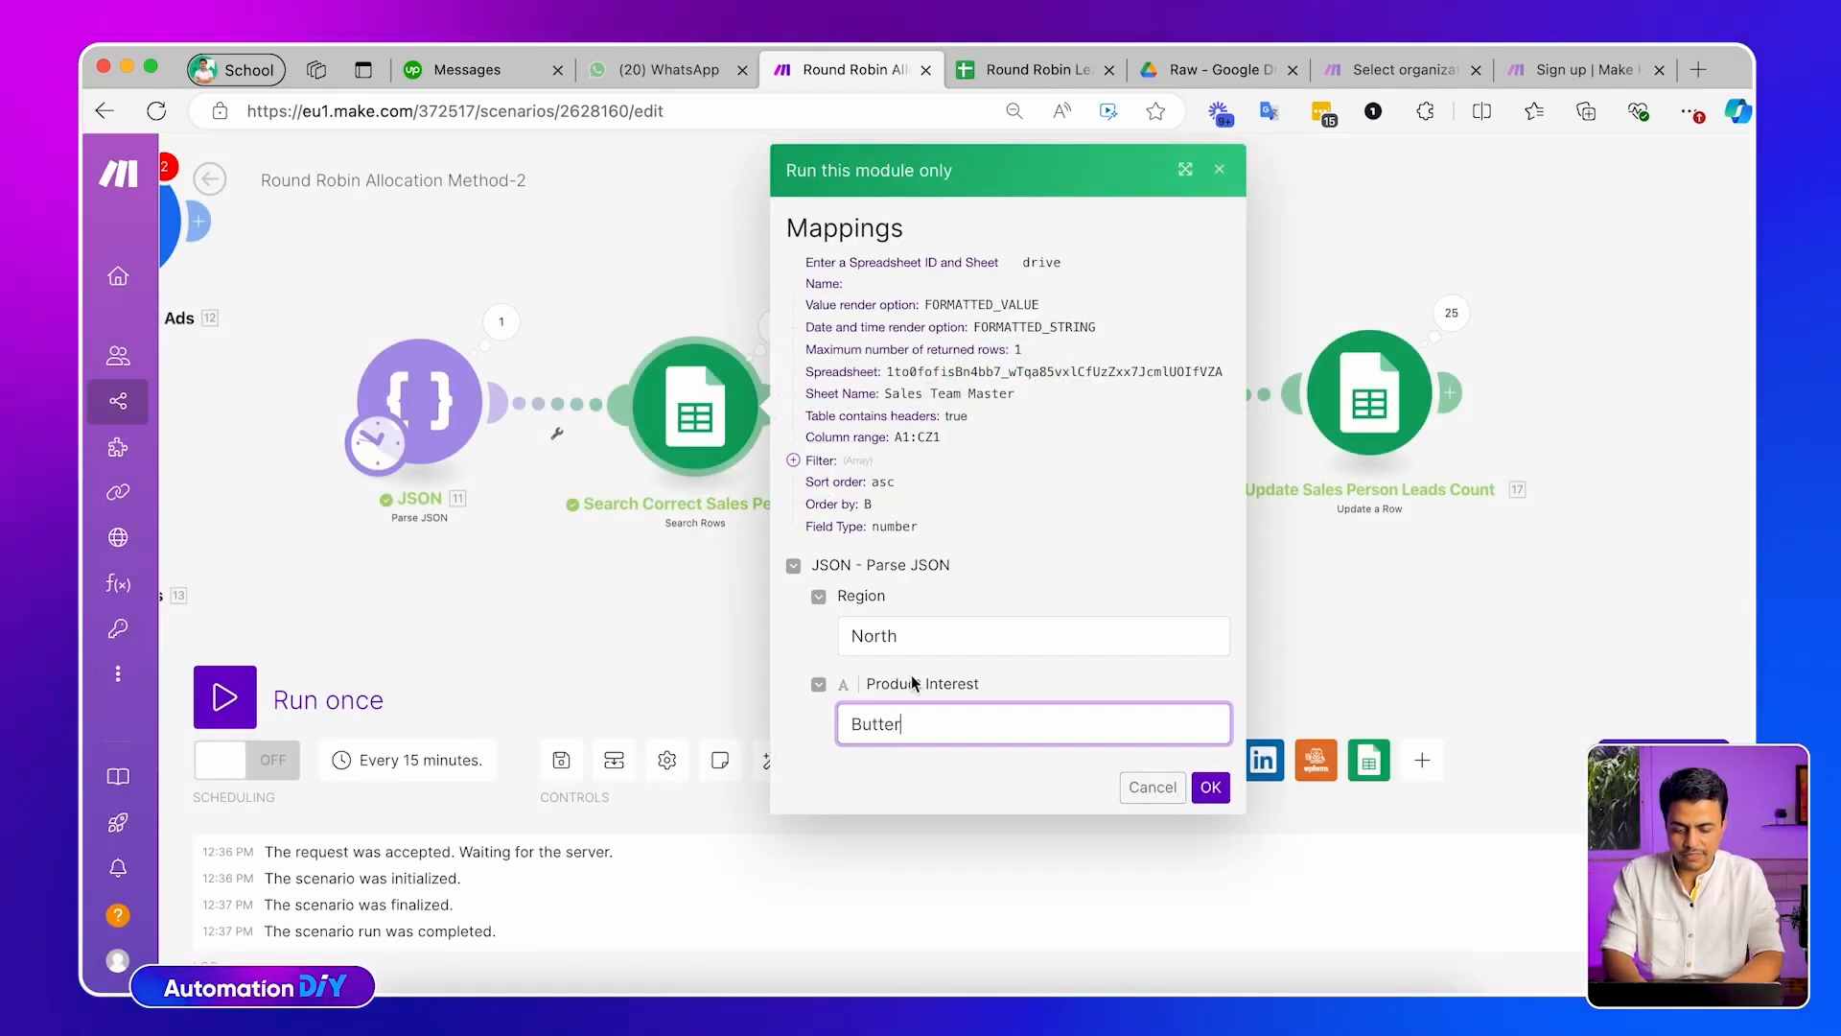
pyautogui.press('Return')
# Compare the salesperson in the module's output bundle with the allocated lead counts in the Sales Team Master sheet
pyautogui.hotkey('ctrl', 'Tab')
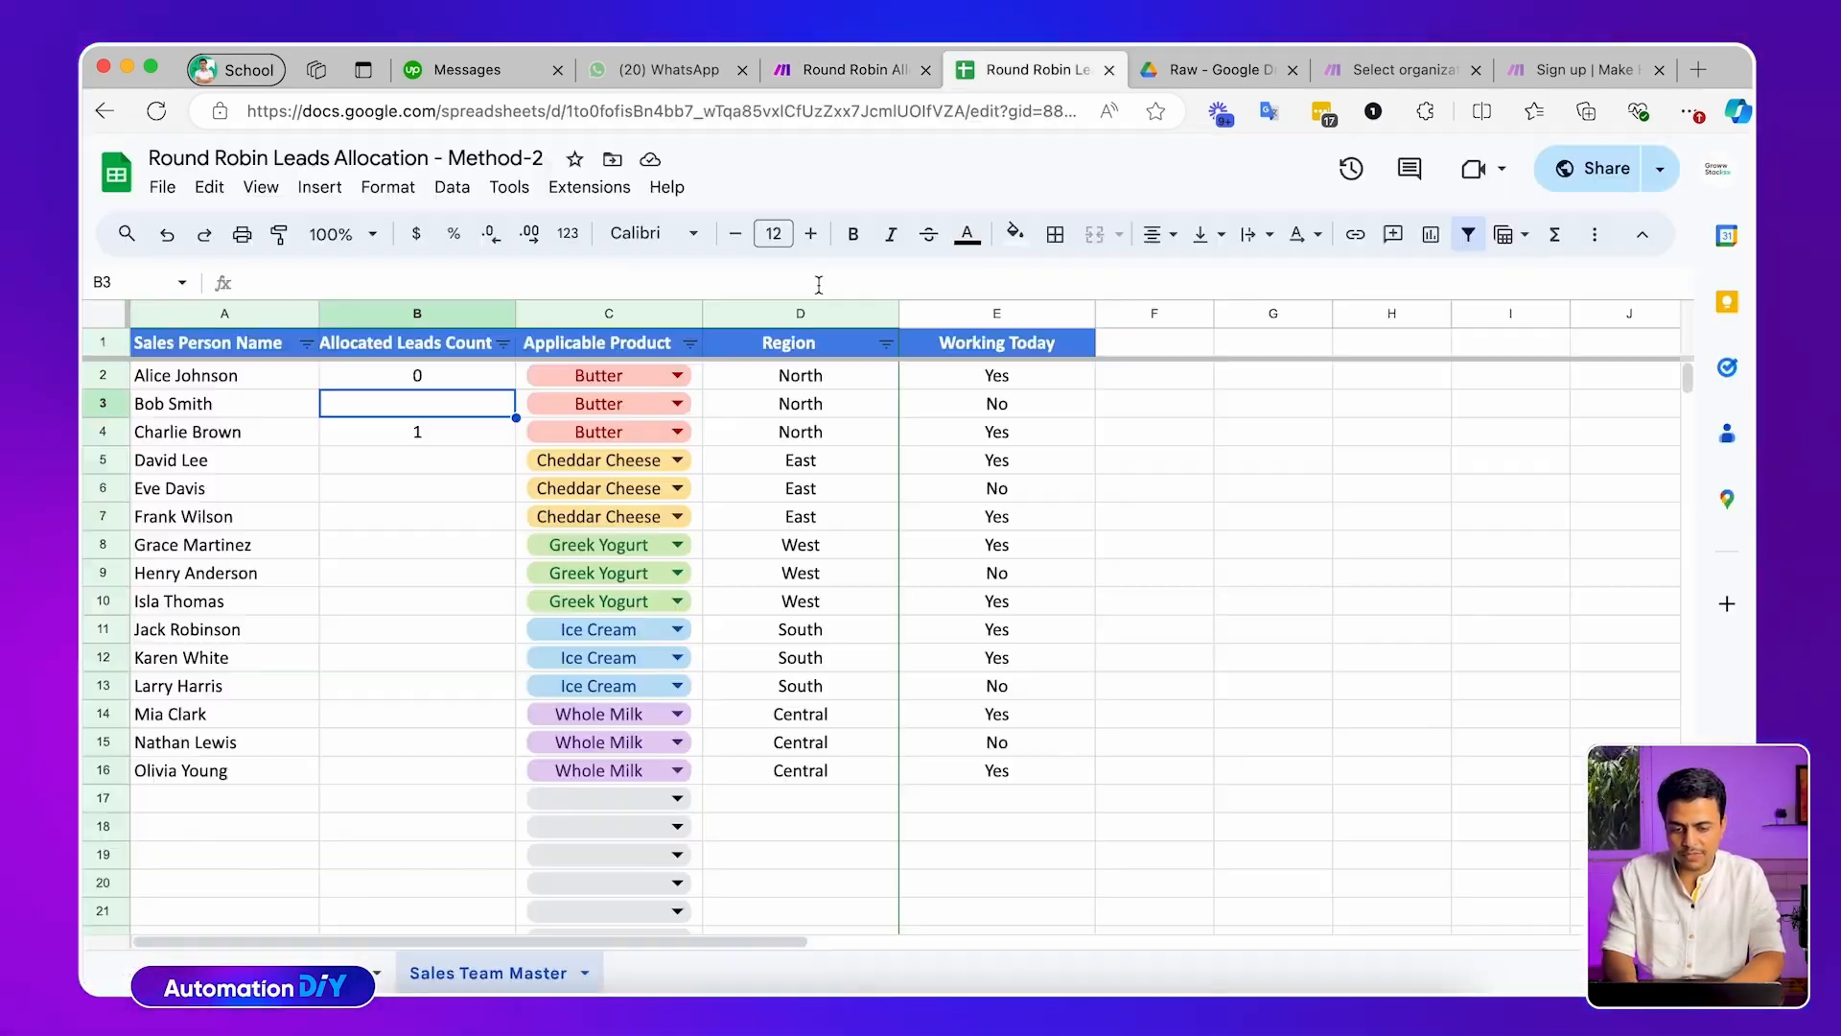
pyautogui.hotkey('ctrl', 'shift', 'Tab')
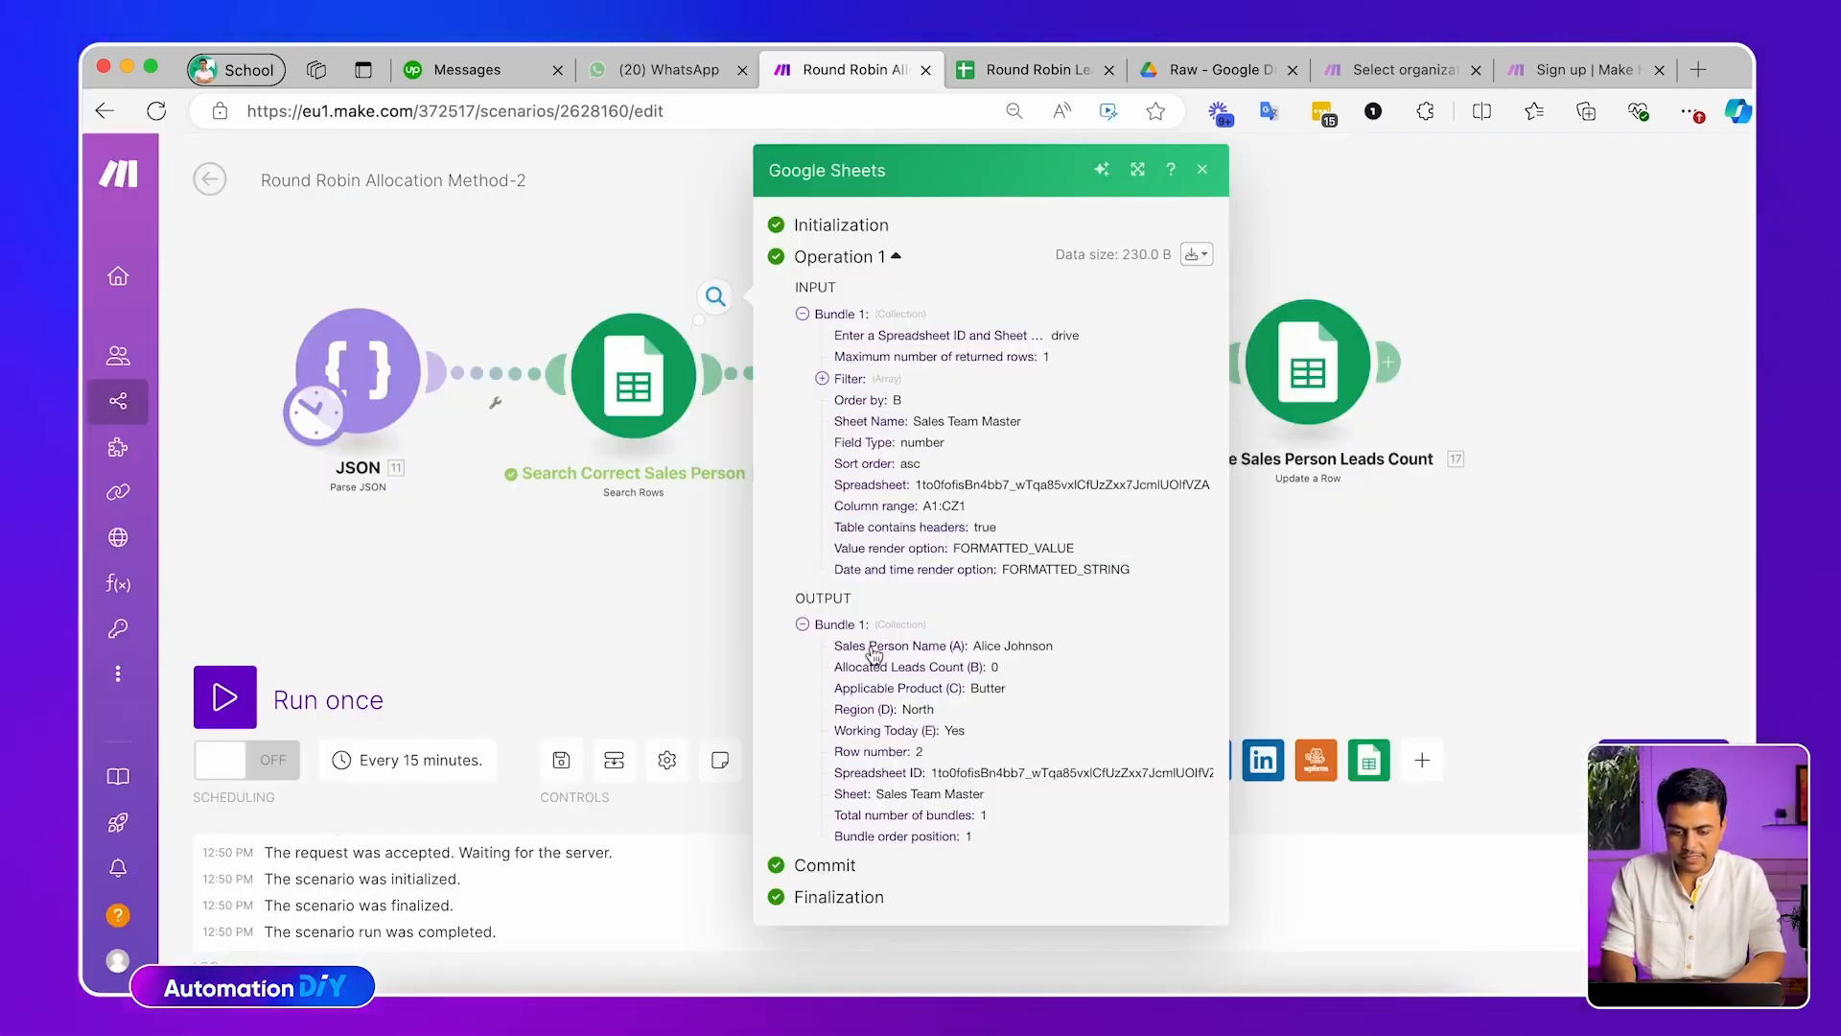
pyautogui.moveTo(879, 655); pyautogui.dragTo(861, 659)
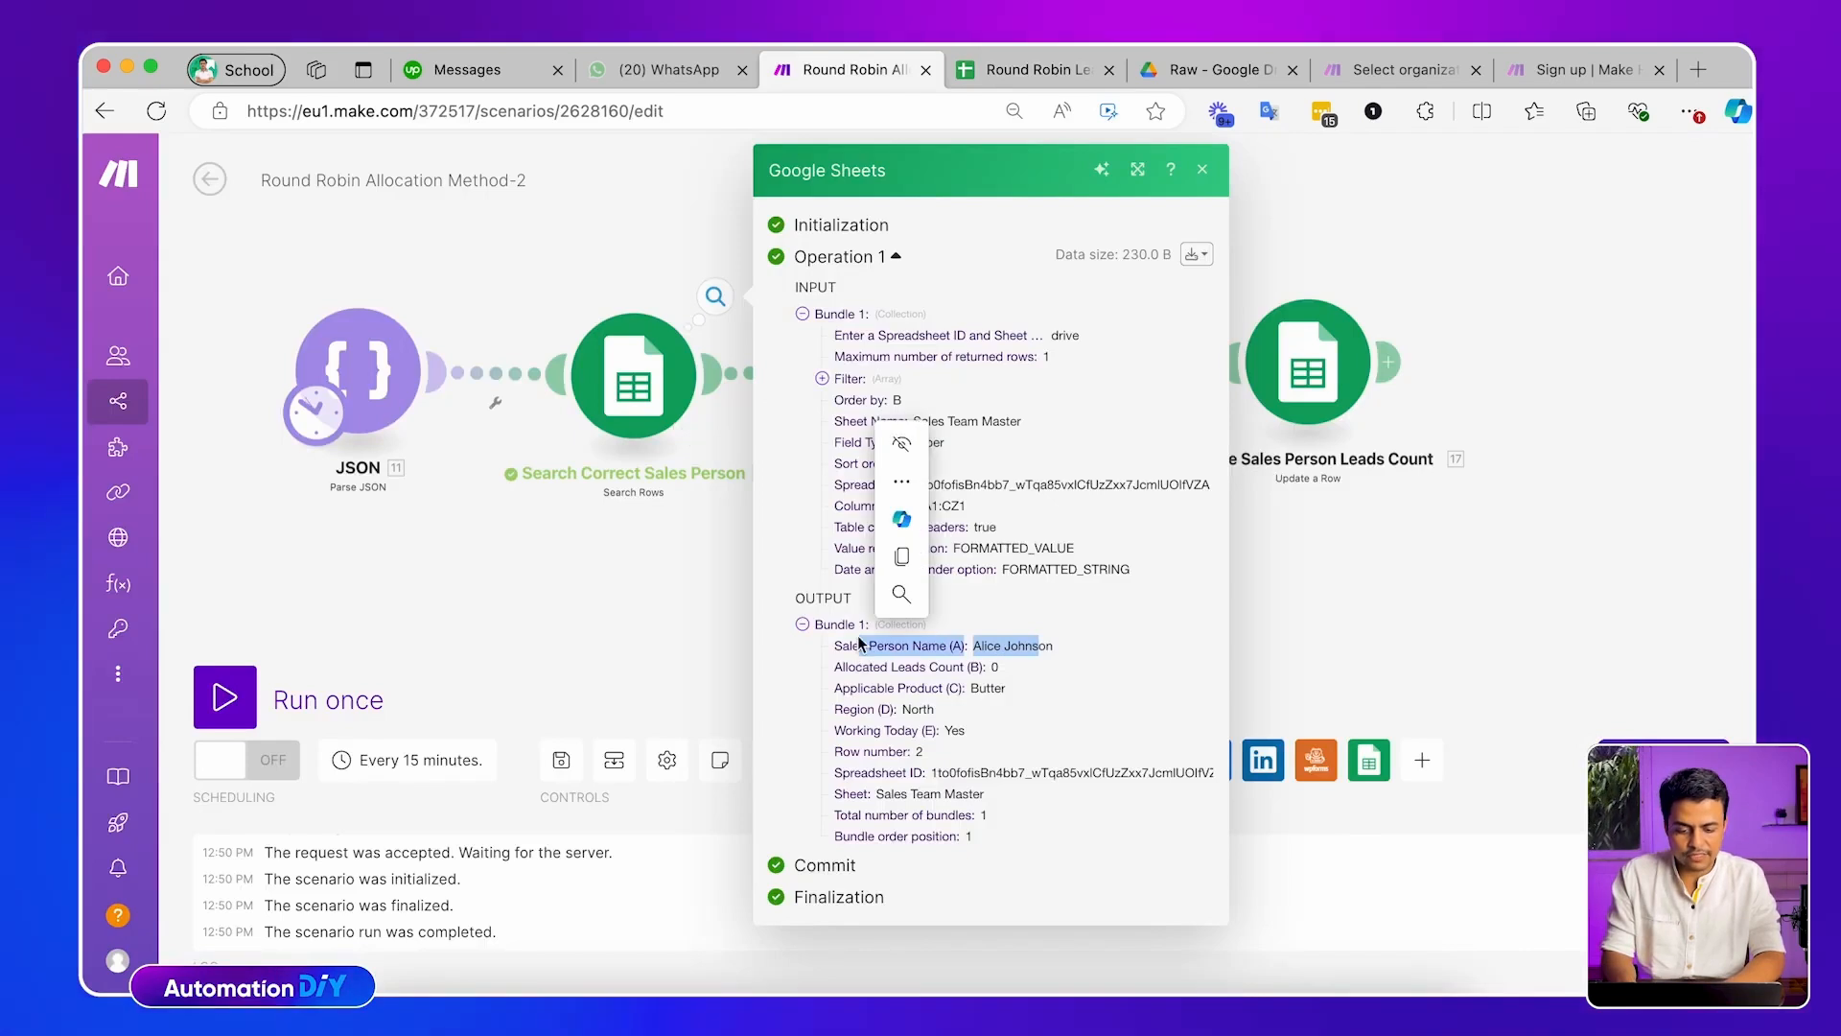
# Set the Allocated Leads Count in cell B2 of the Sales Team Master sheet to 2
pyautogui.hotkey('ctrl', 'Tab')
pyautogui.click(422, 378)
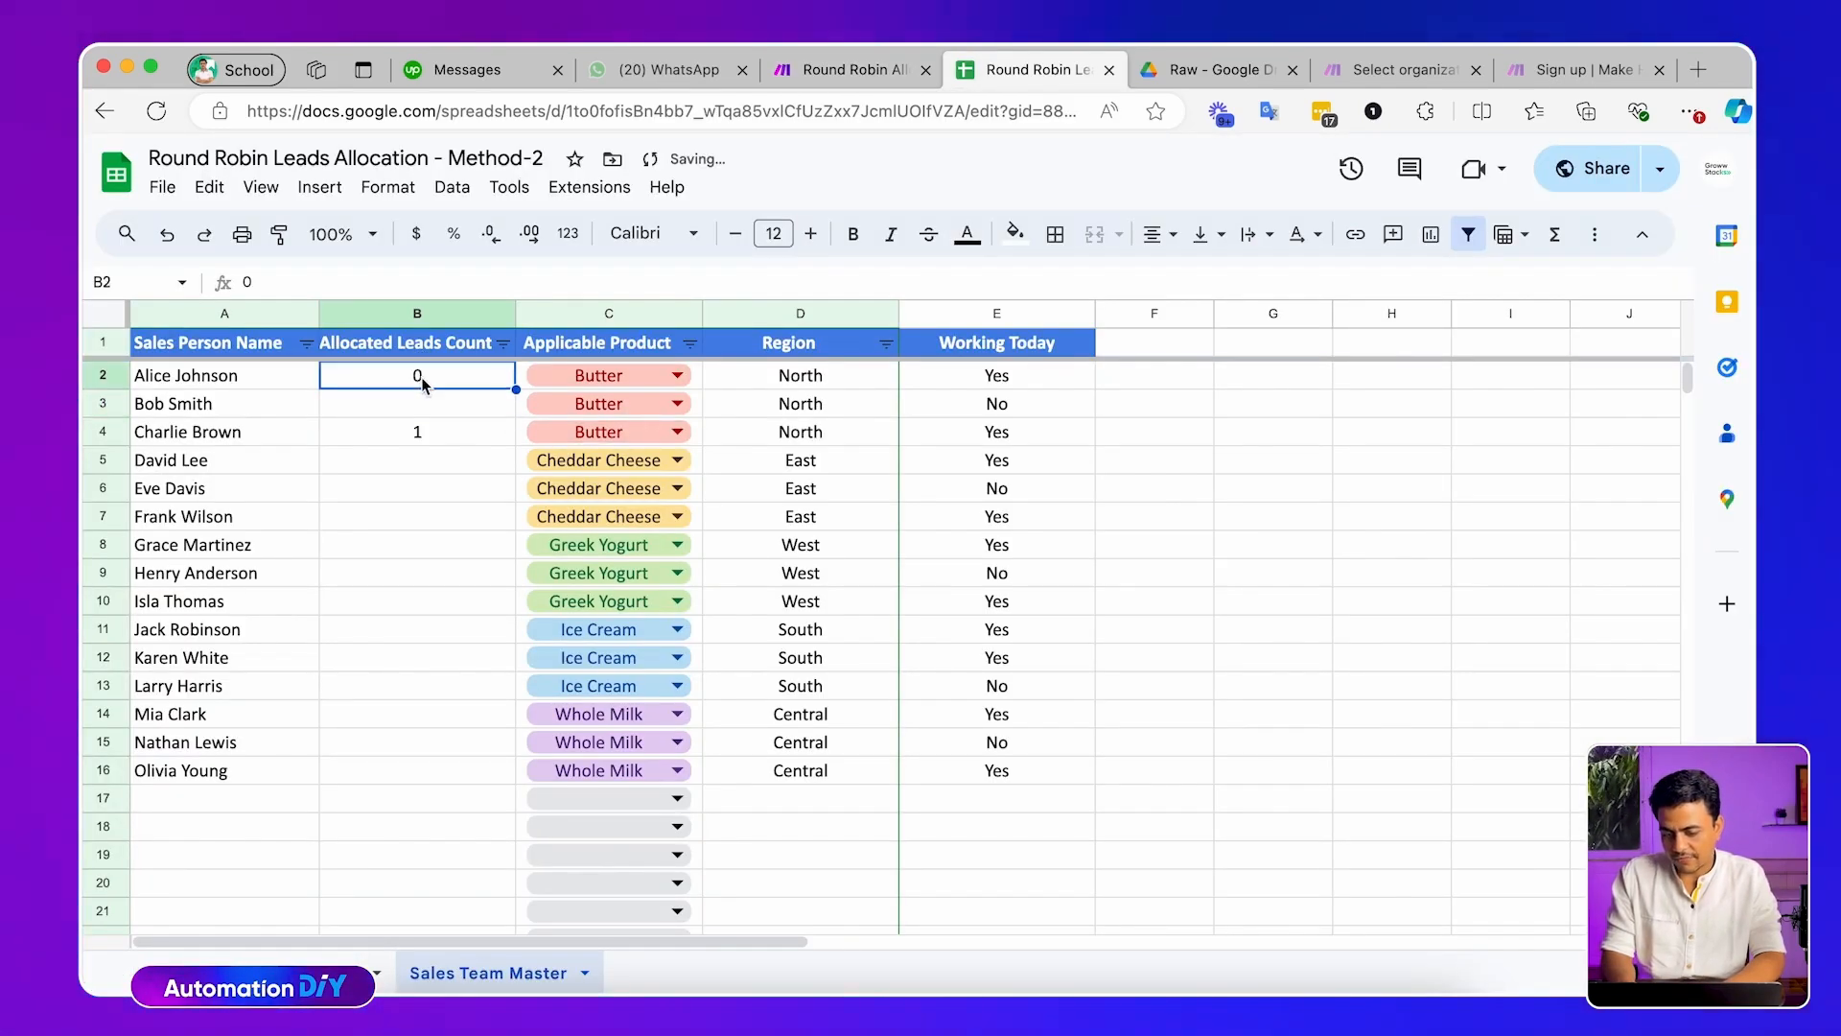
pyautogui.write('2')
pyautogui.click(431, 441)
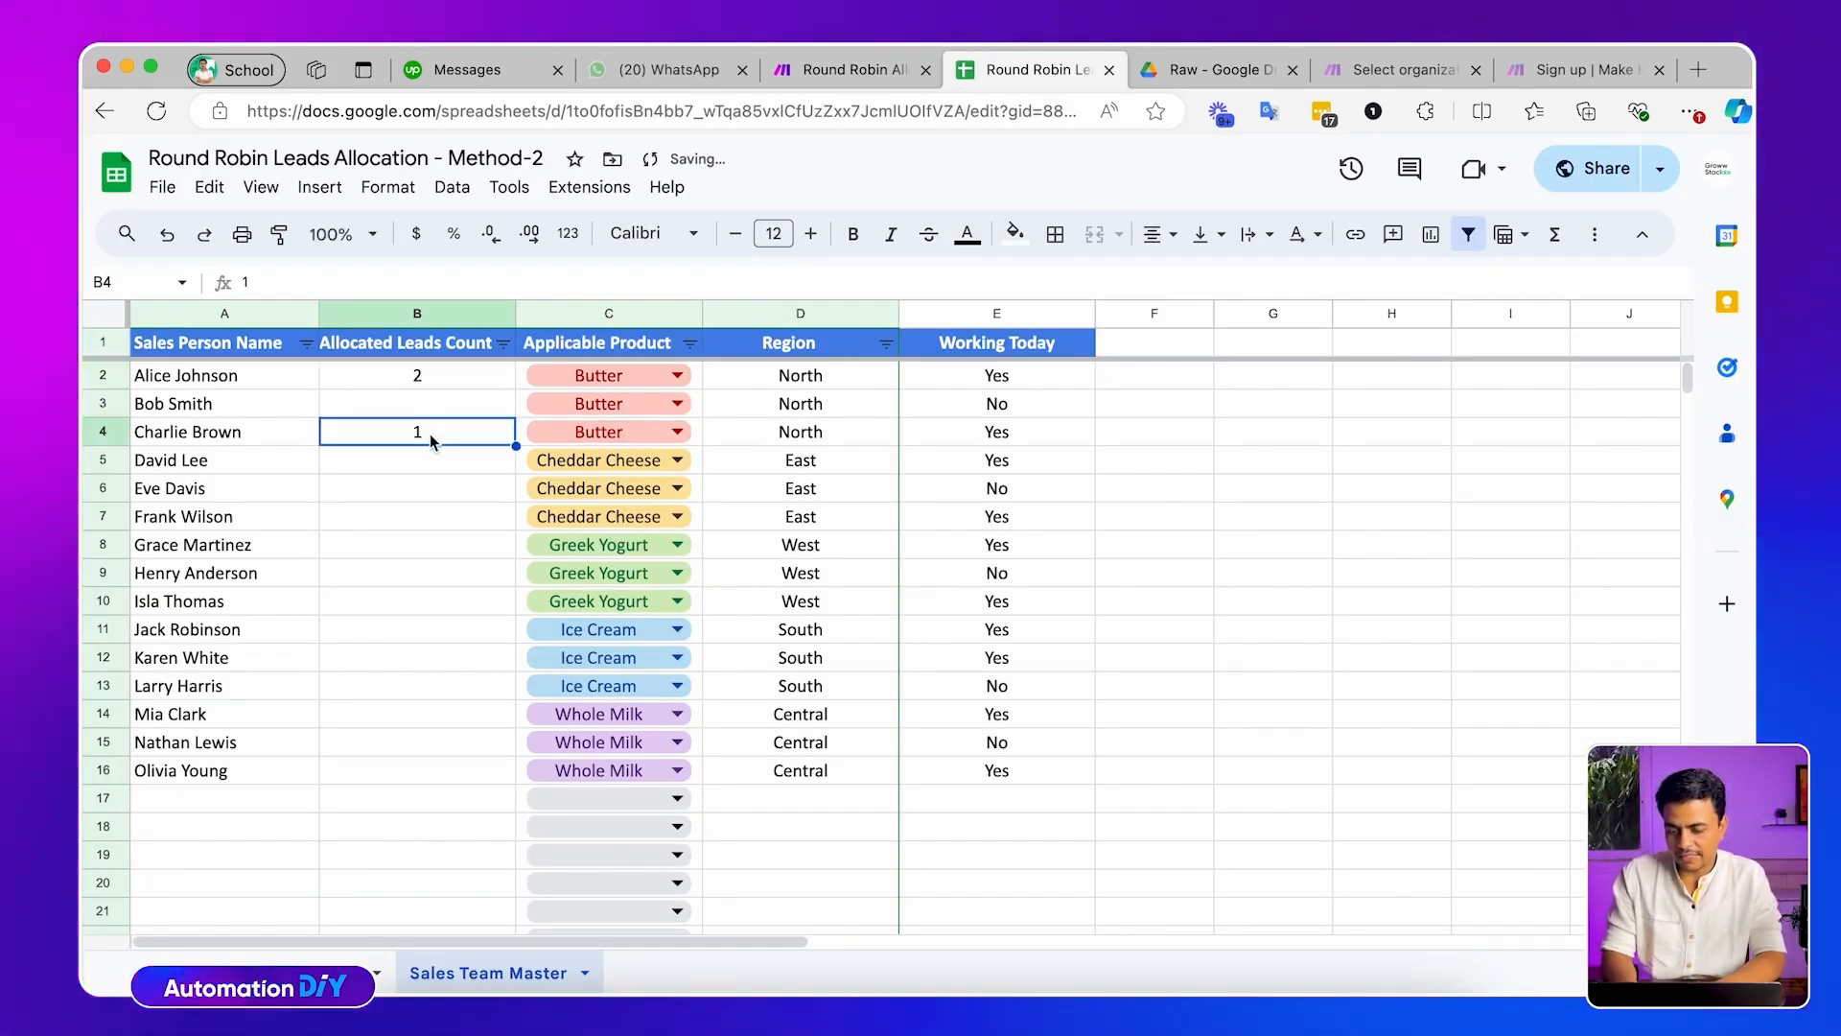
# Rerun only the Search Correct Sales Person module in Make with Region North and Product Interest Butter, and check the salesperson in its output
pyautogui.click(909, 69)
pyautogui.rightClick(638, 364)
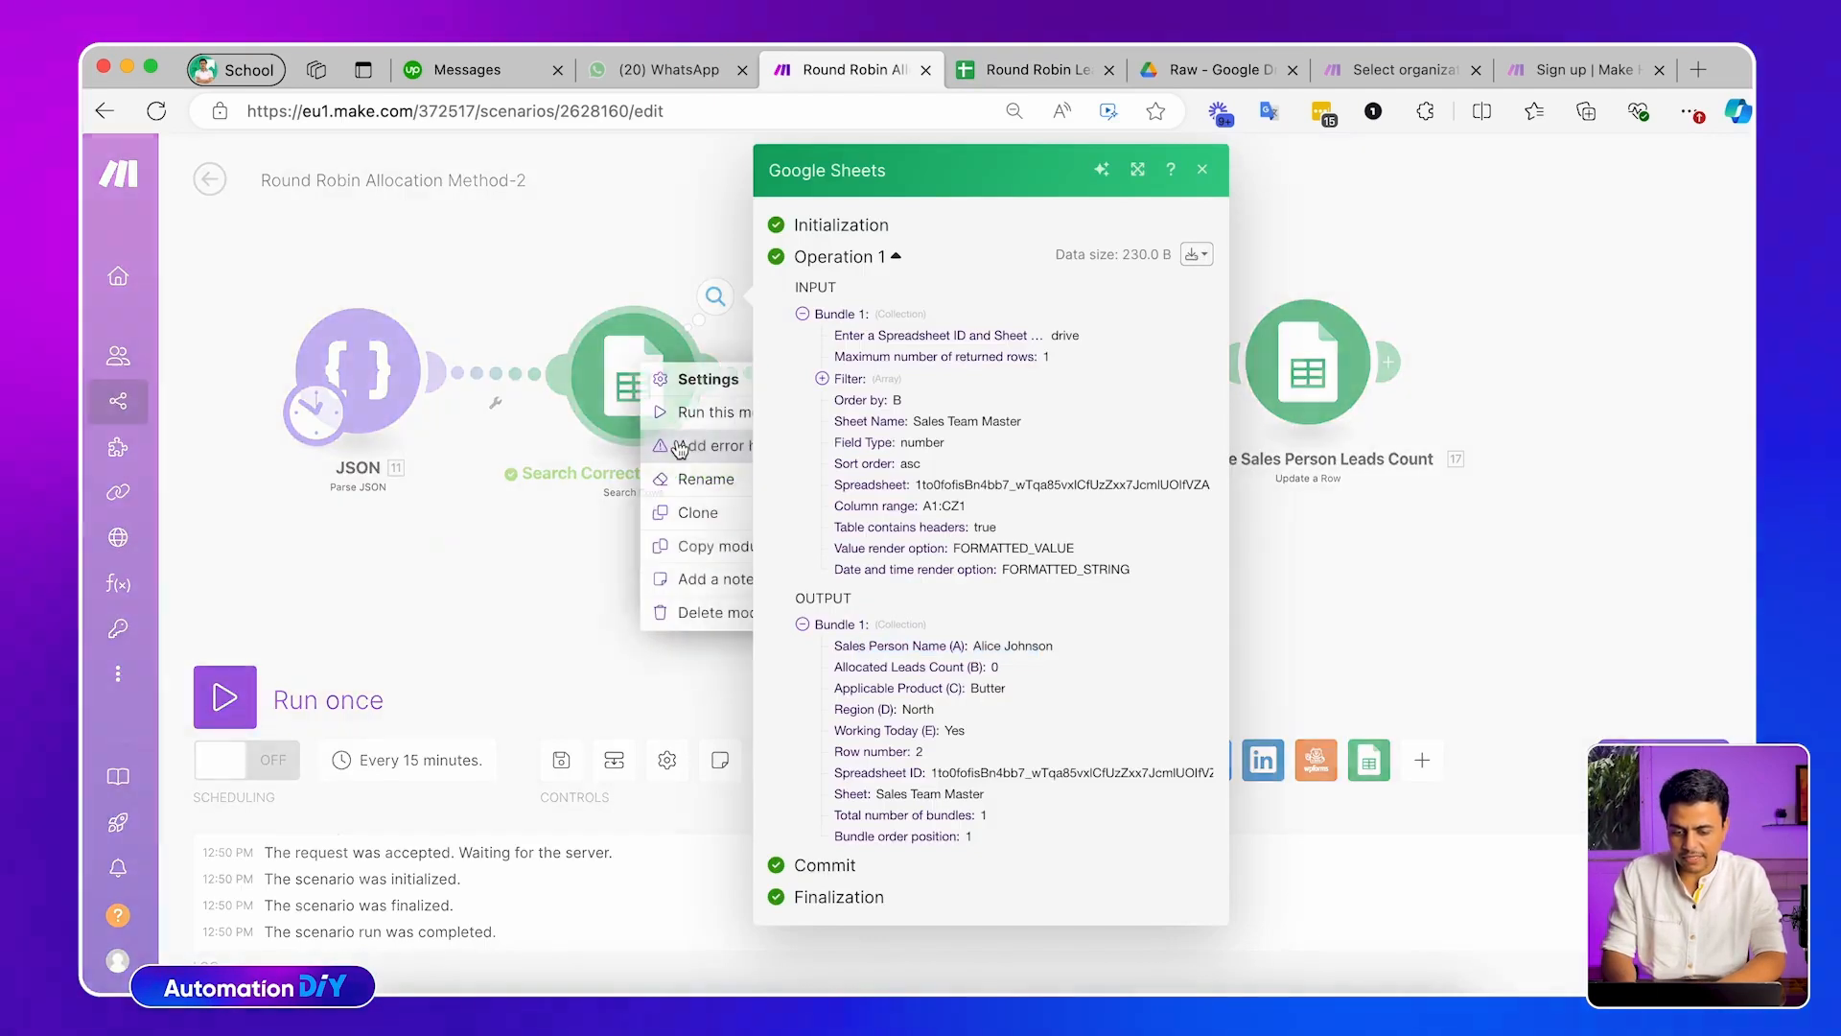
pyautogui.click(710, 412)
pyautogui.write('N')
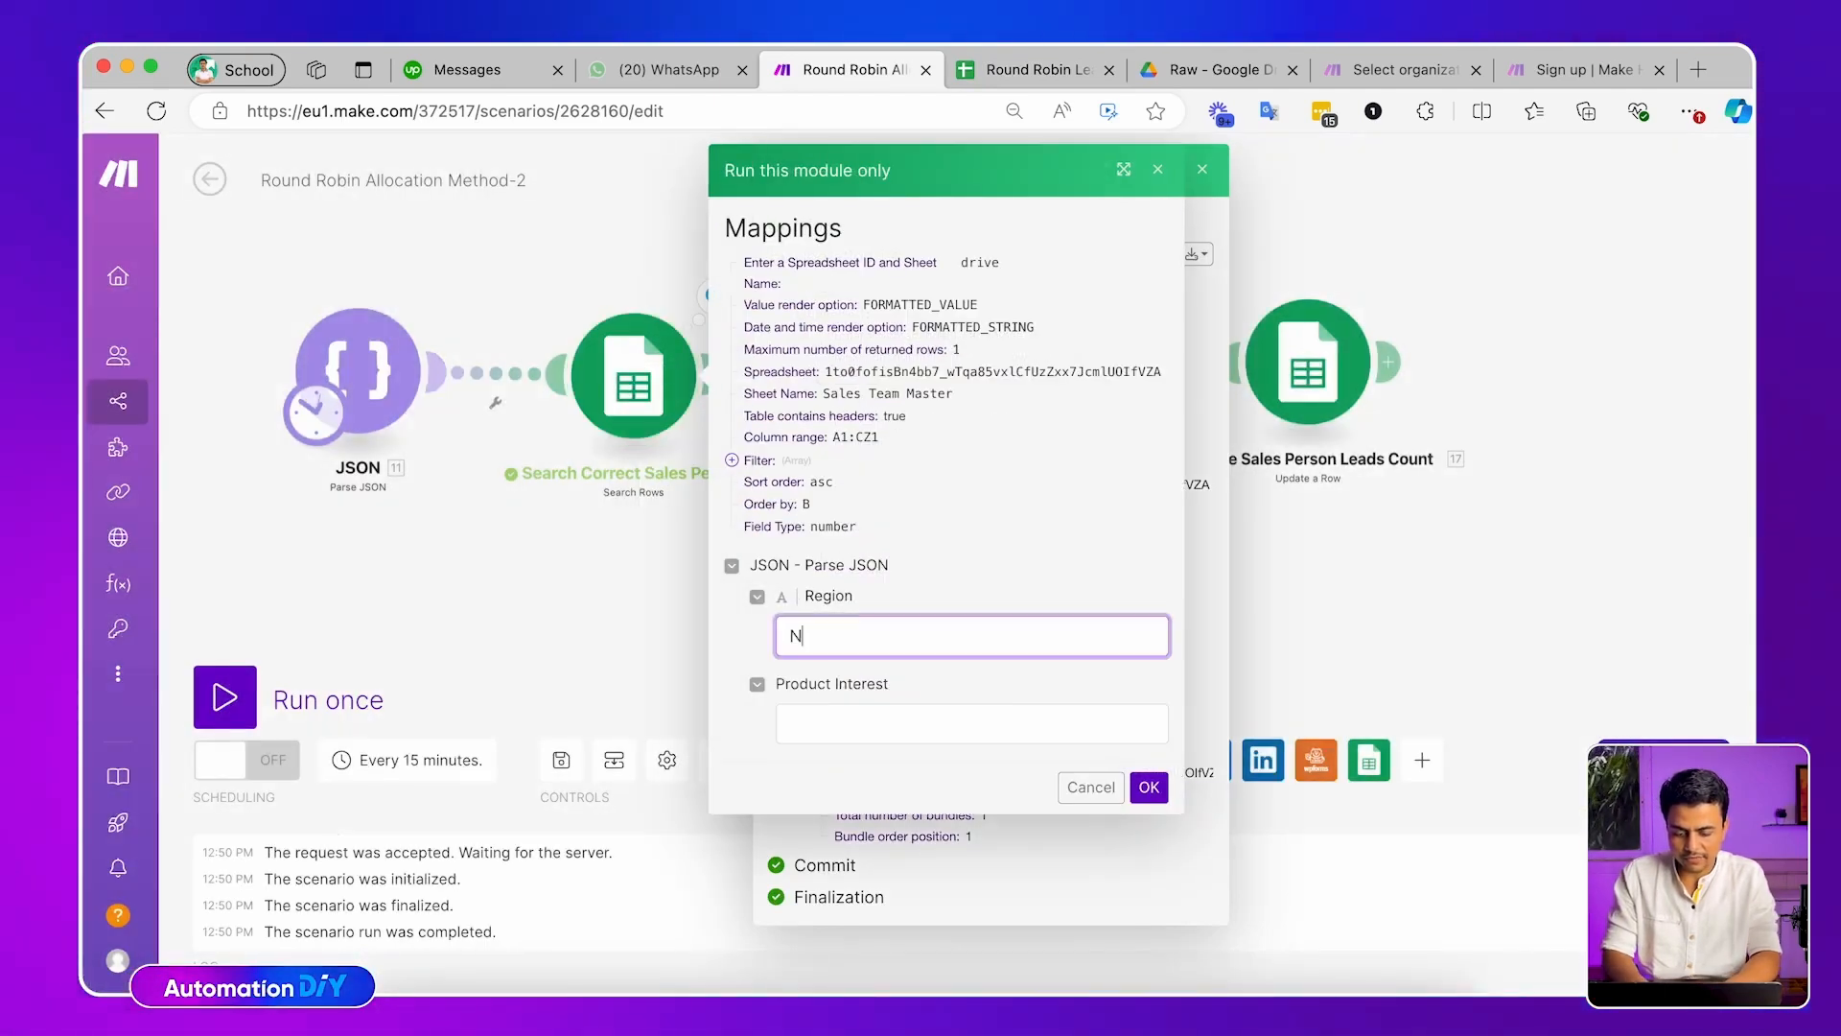
pyautogui.write('ot')
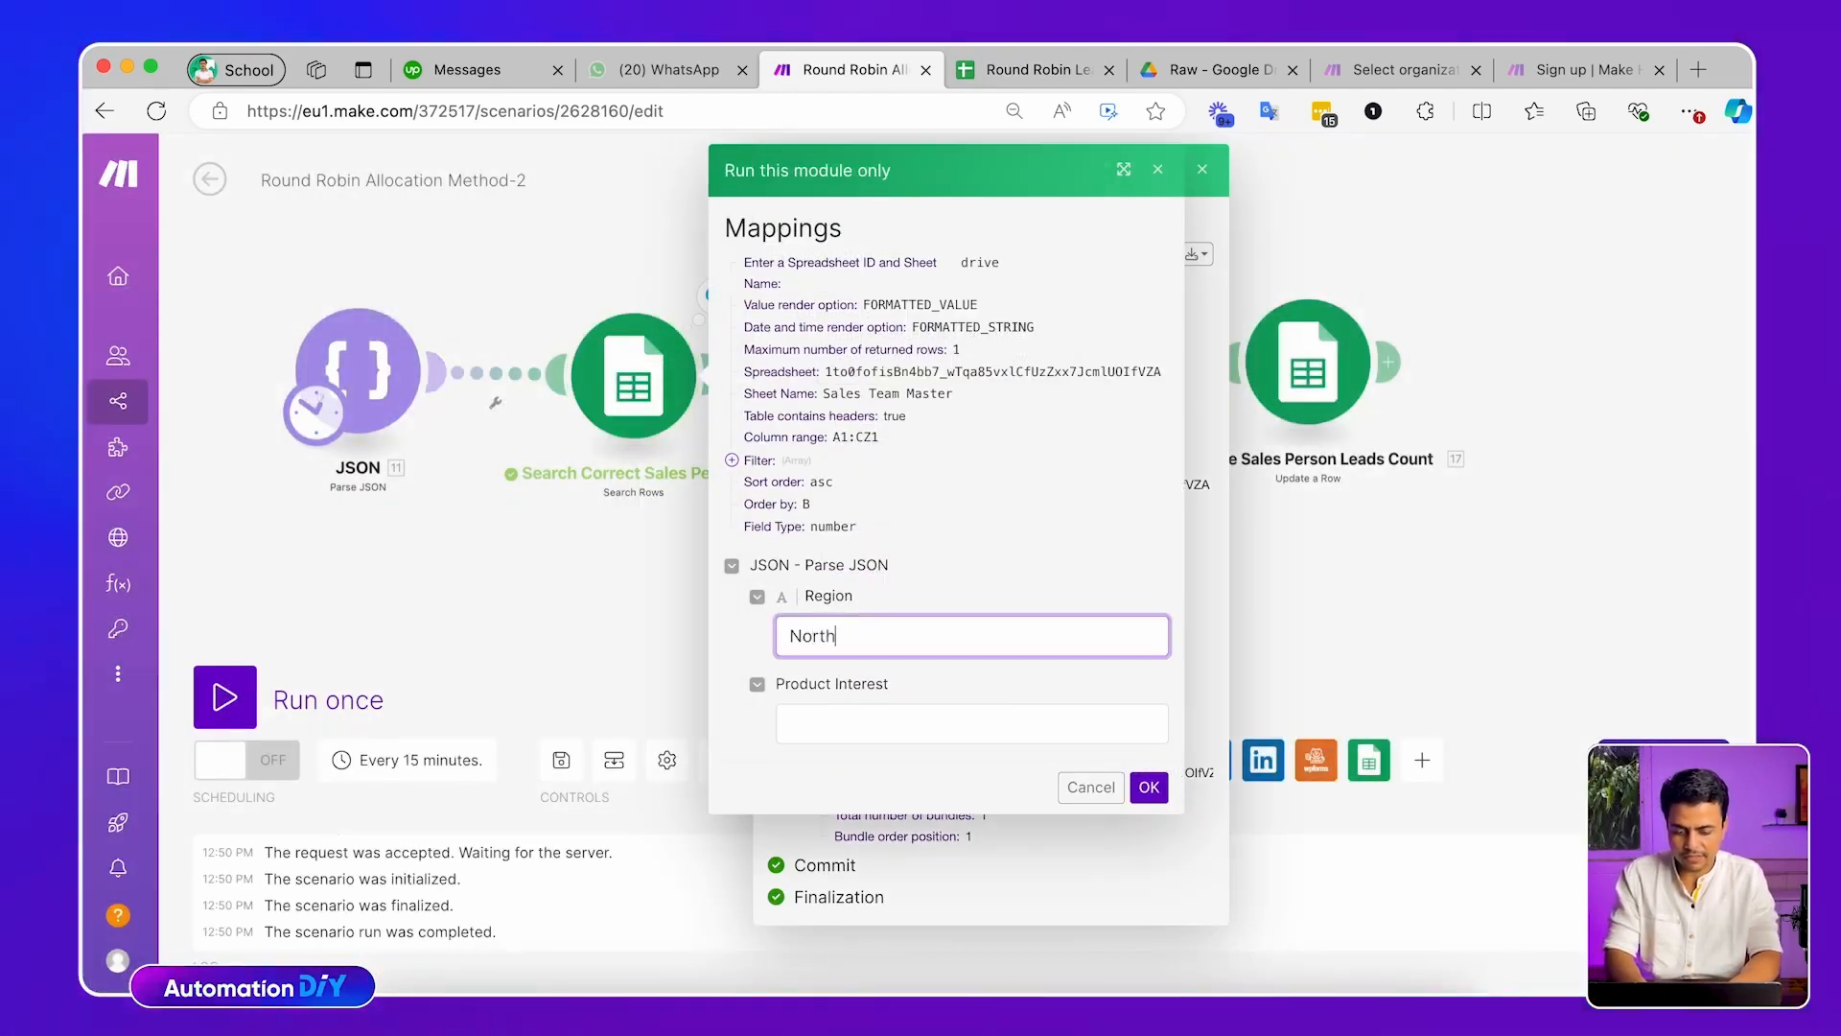
pyautogui.write('Butte')
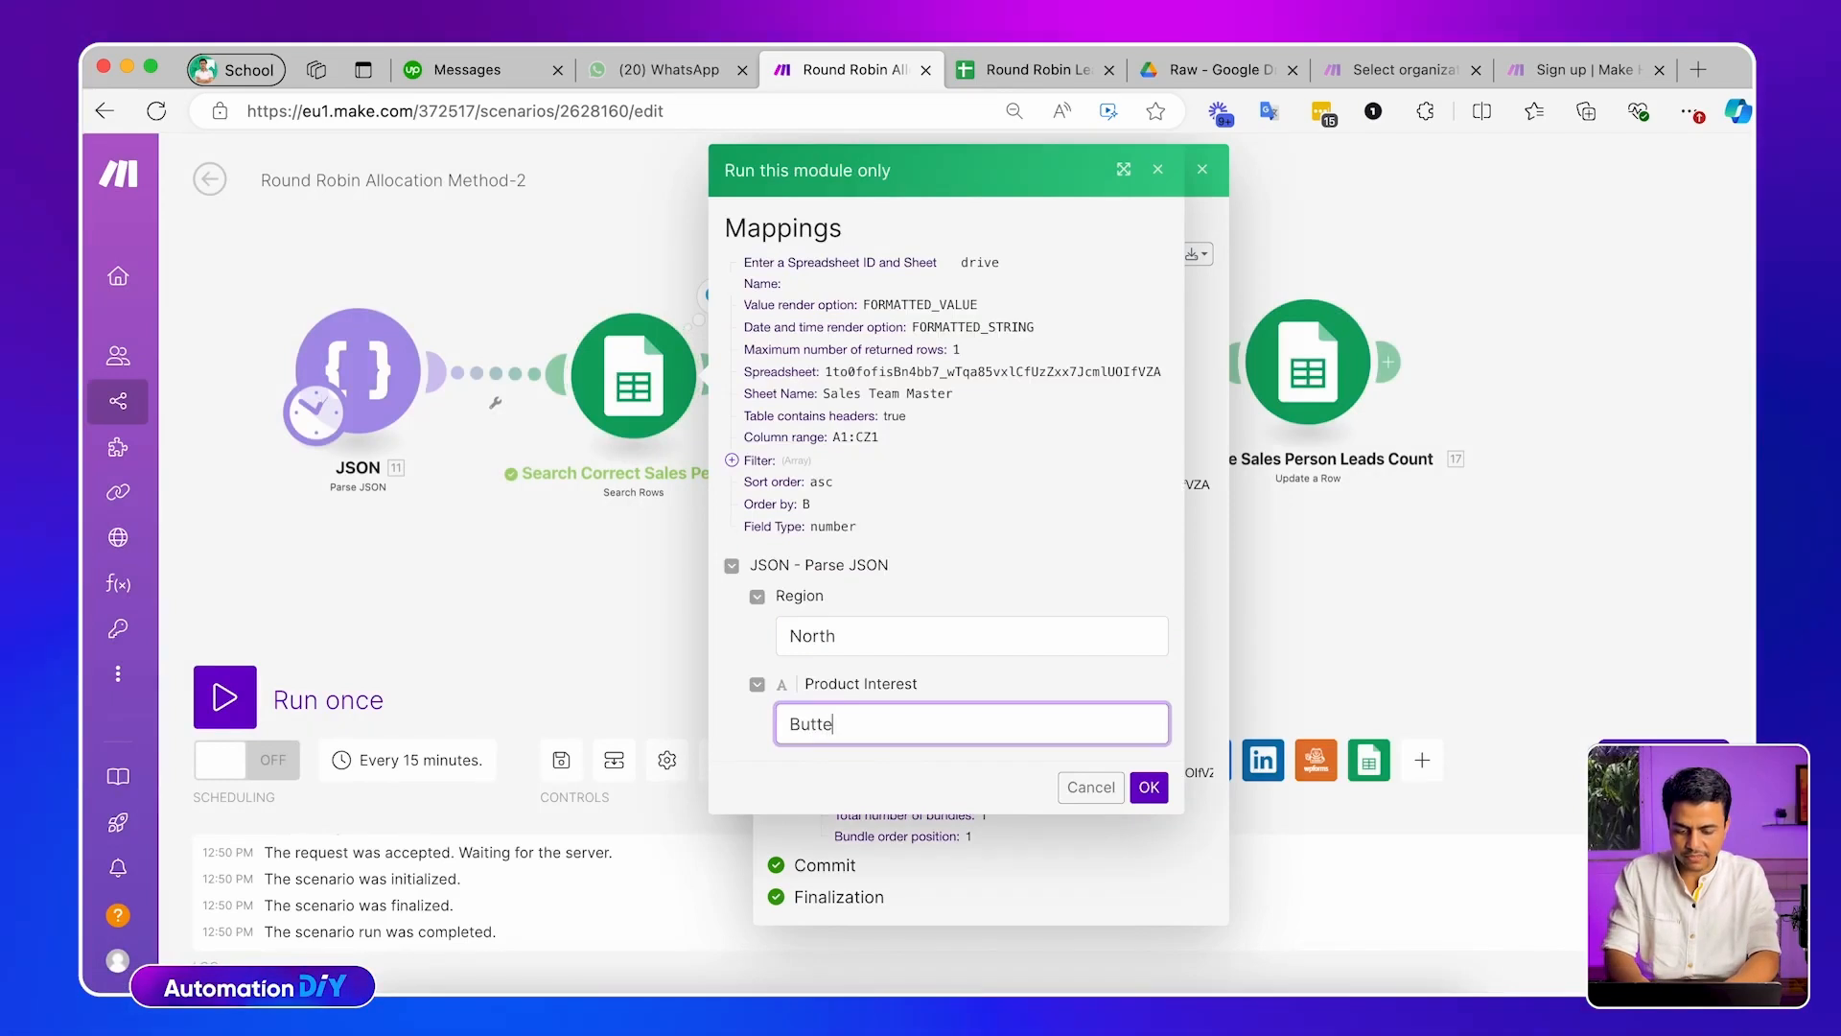
pyautogui.write('r')
pyautogui.click(1148, 786)
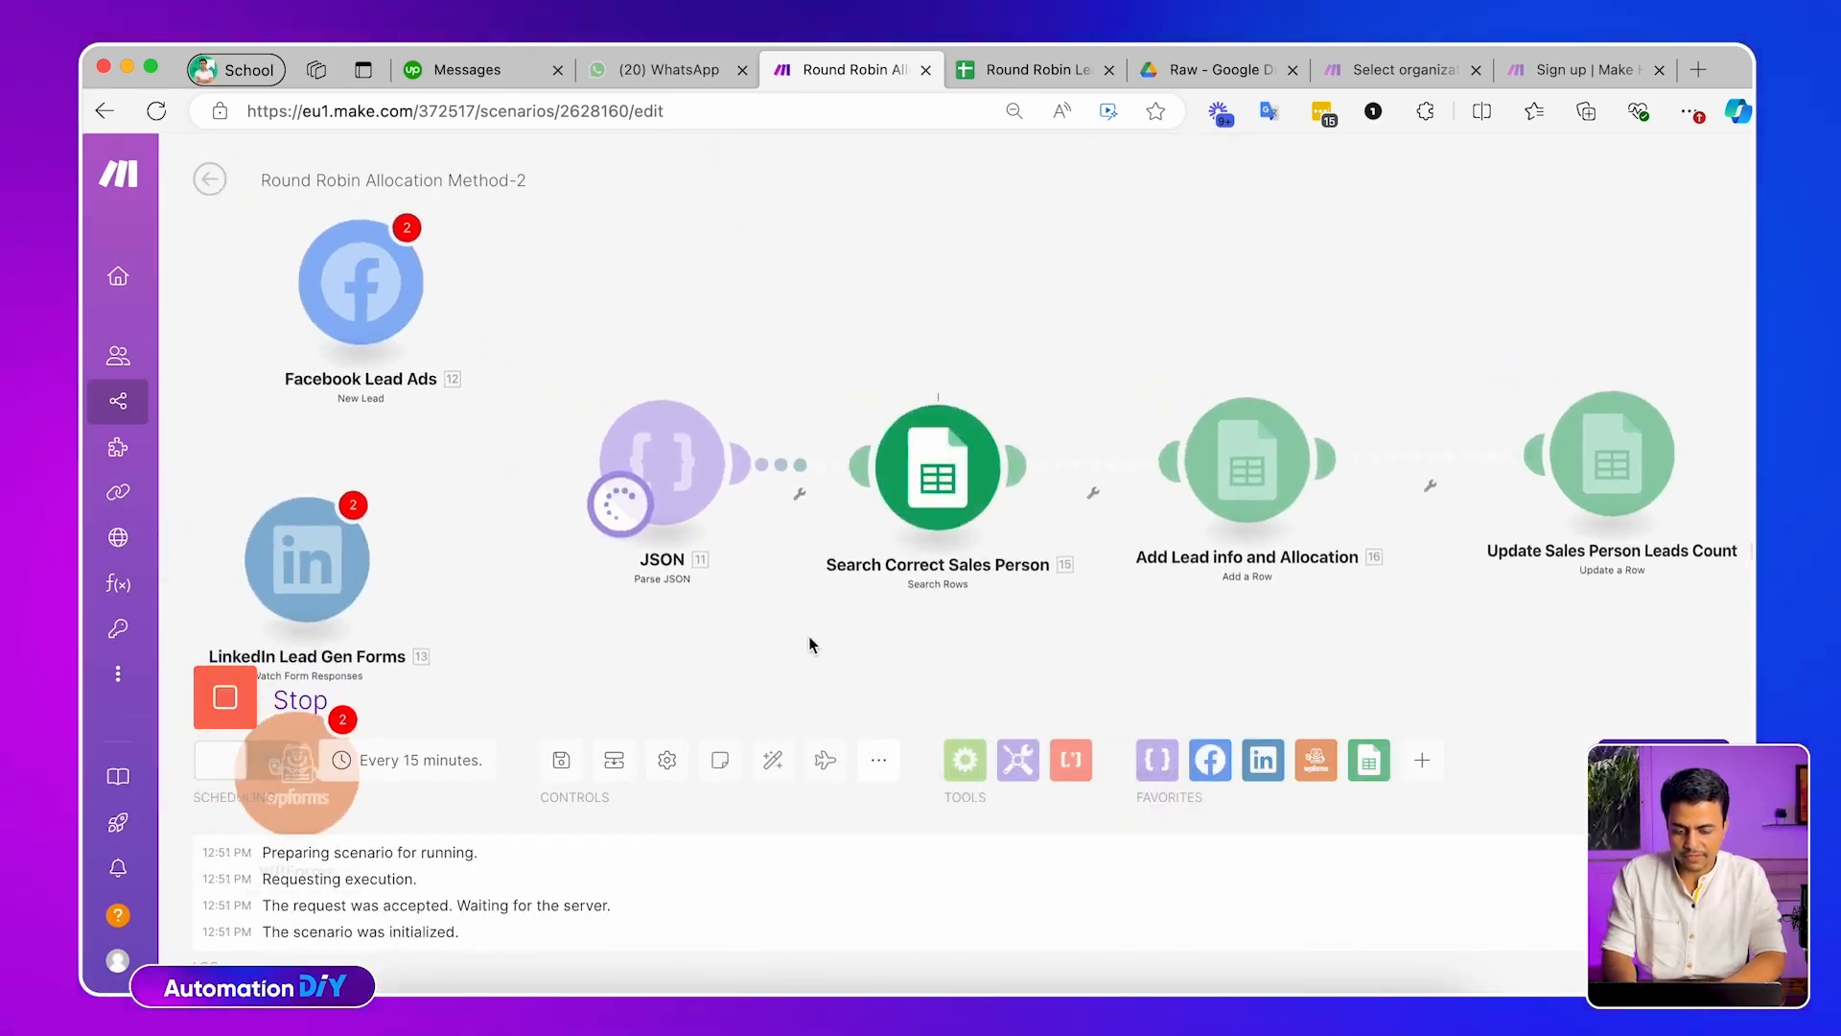
pyautogui.click(697, 311)
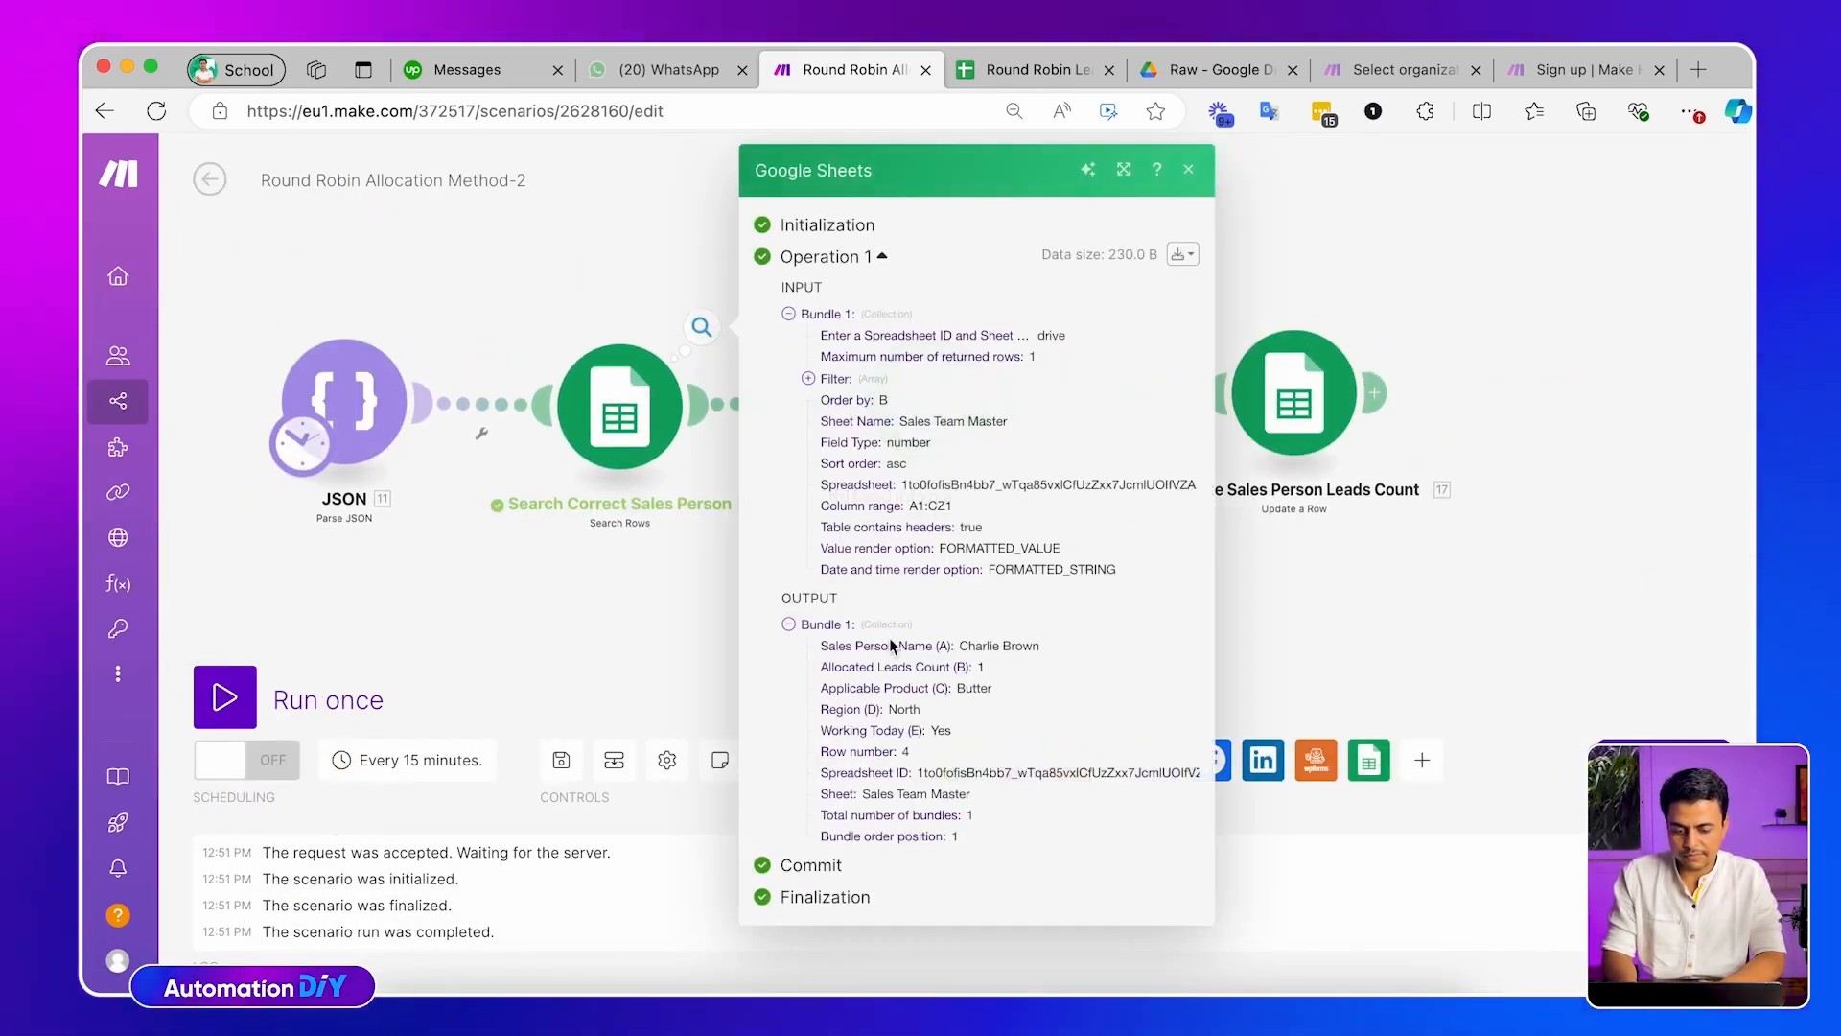
pyautogui.moveTo(1024, 645); pyautogui.dragTo(871, 645)
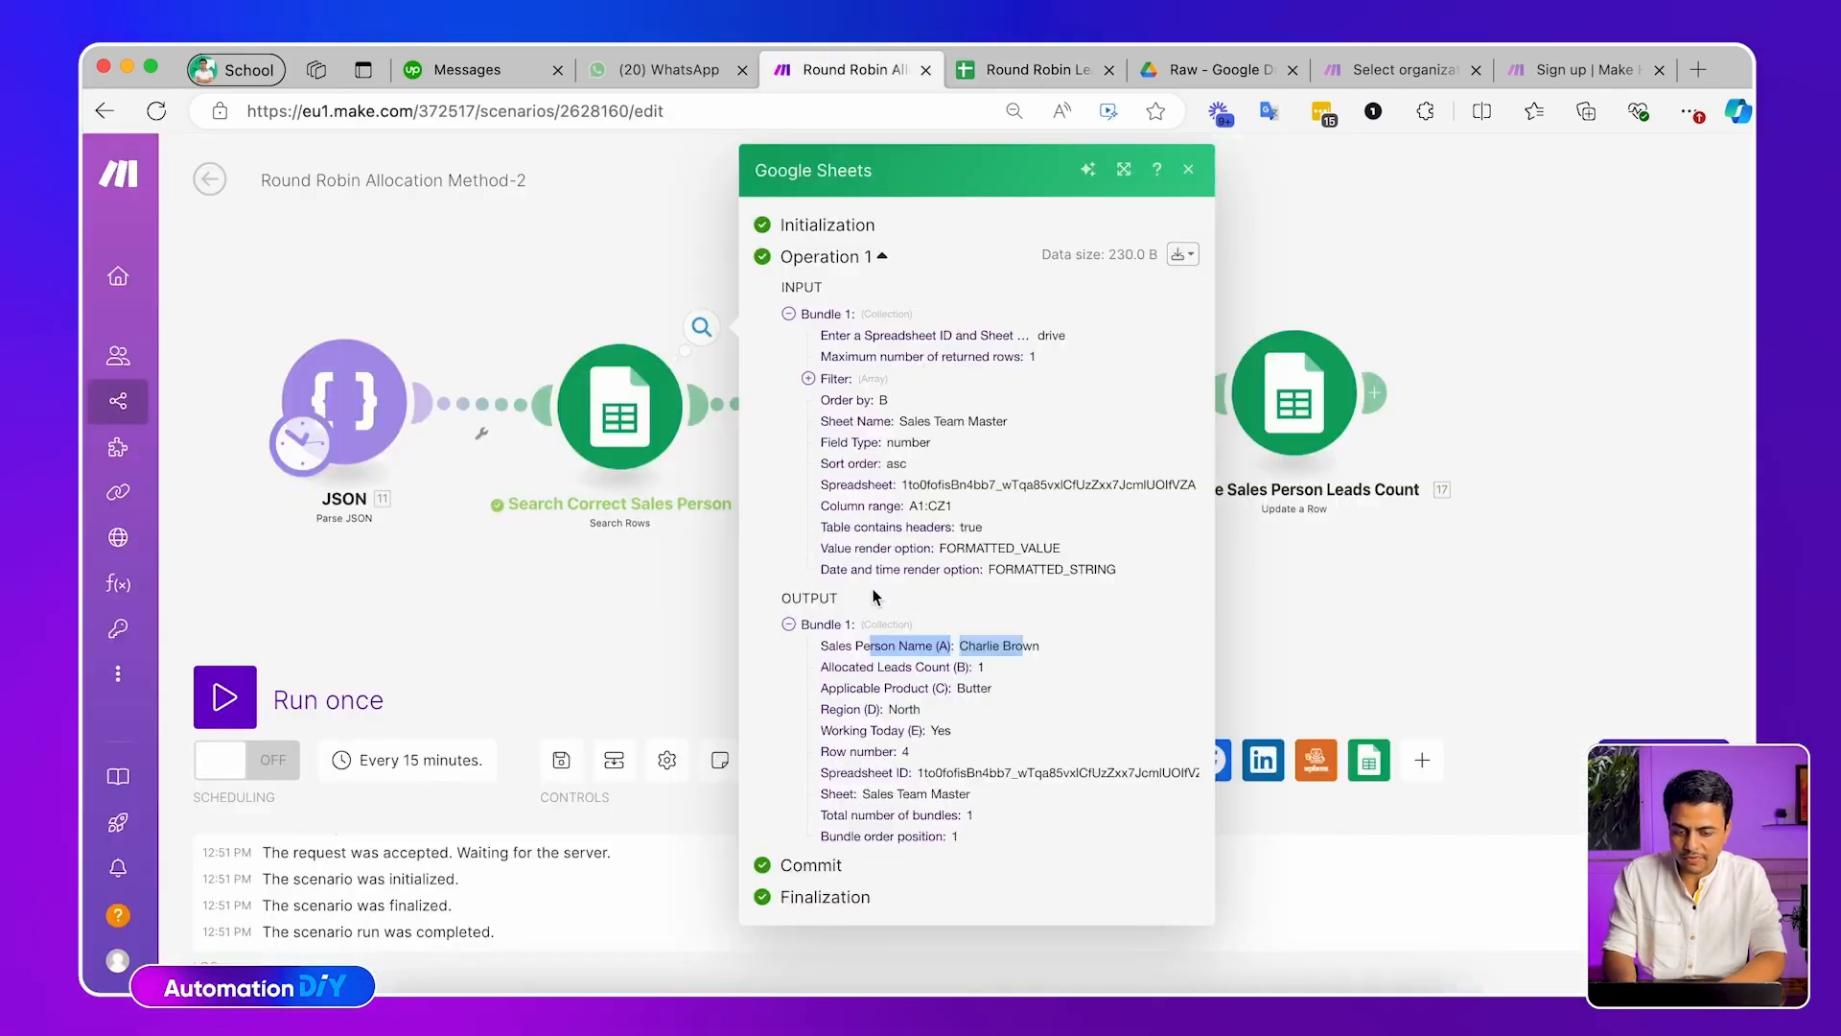
# Review the search module's filter, sort order and order-by settings against the Allocated Leads Count column in the sheet
pyautogui.click(610, 437)
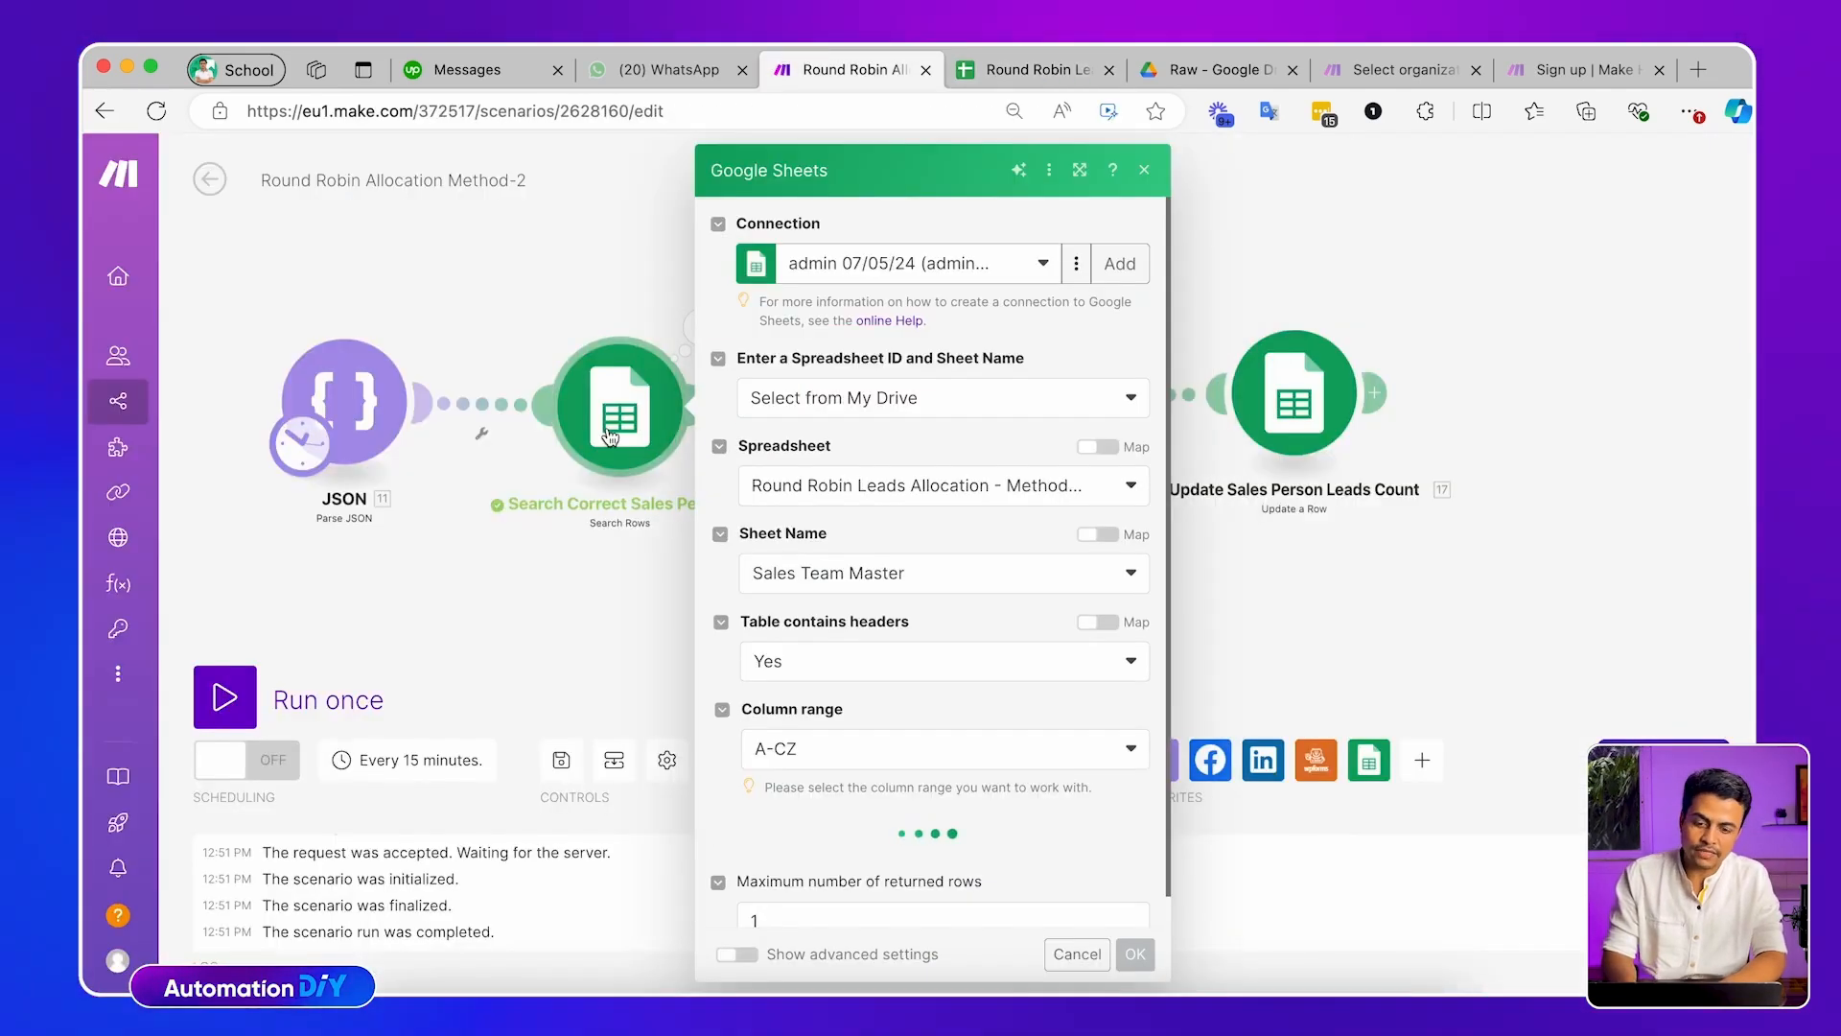
pyautogui.scroll(-1, 820, 655)
pyautogui.scroll(-5, 820, 655)
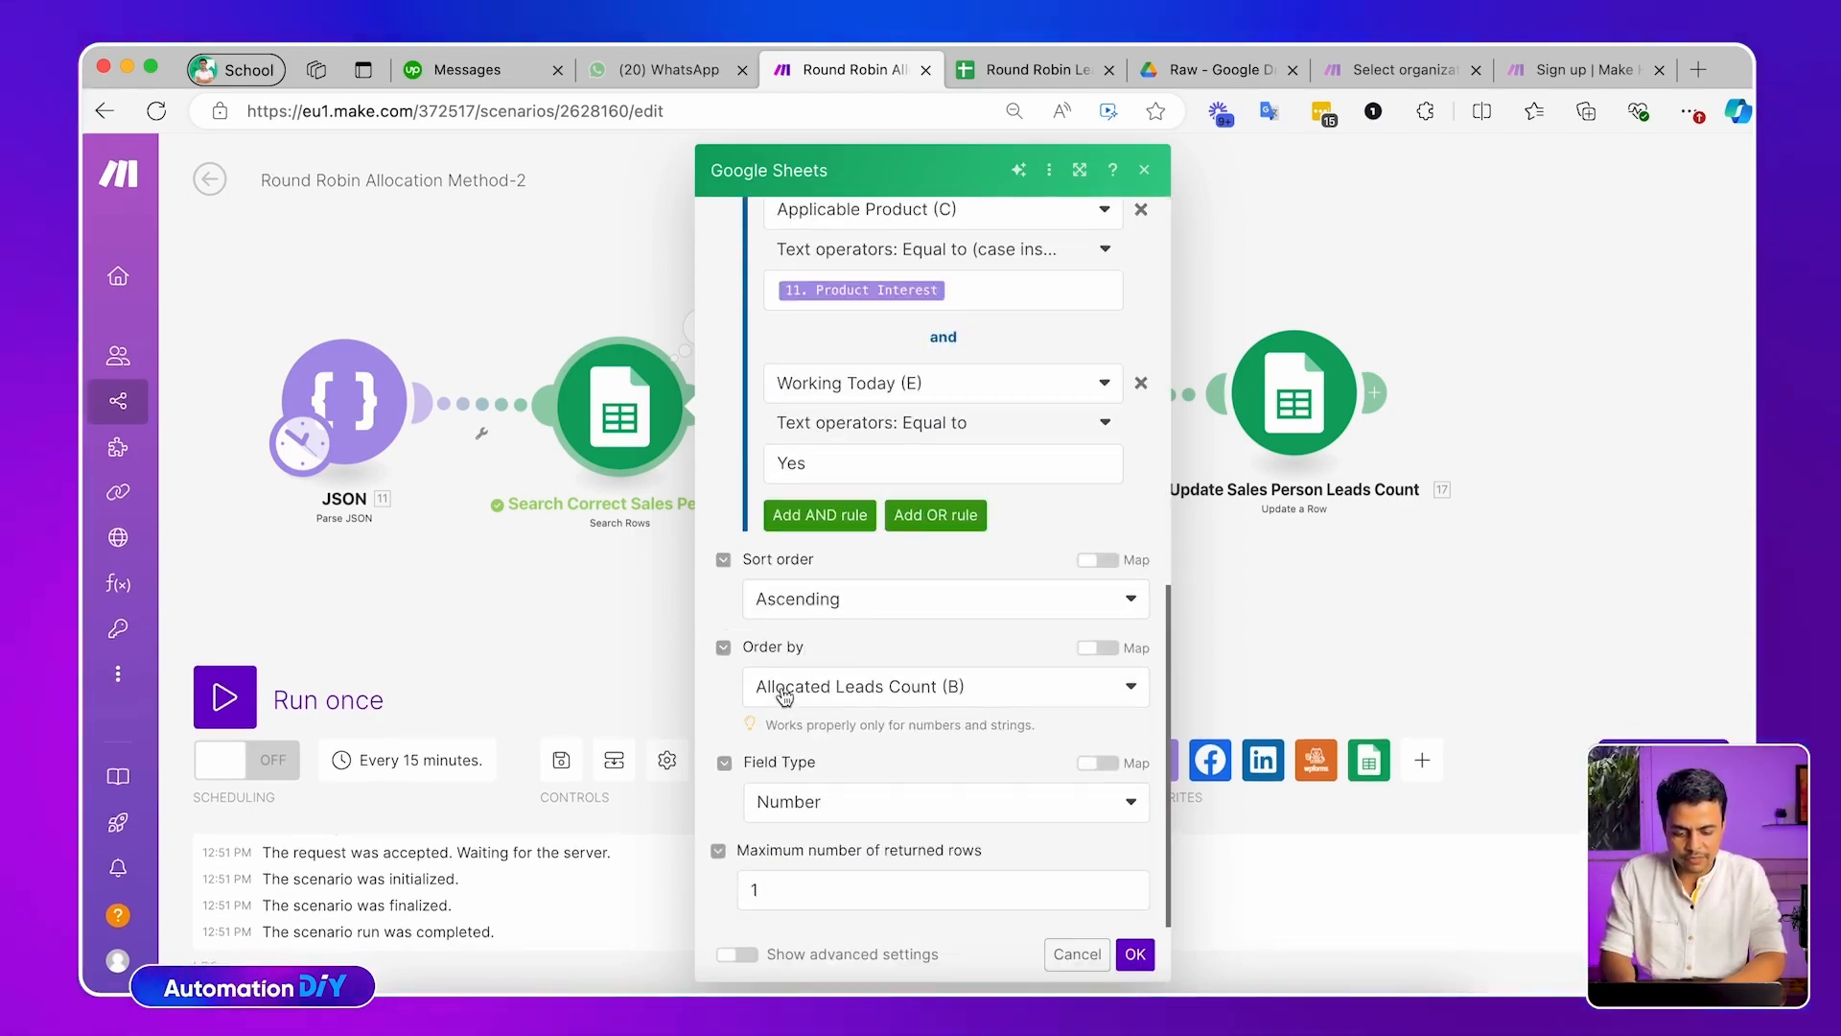
pyautogui.hotkey('ctrl', 'Tab')
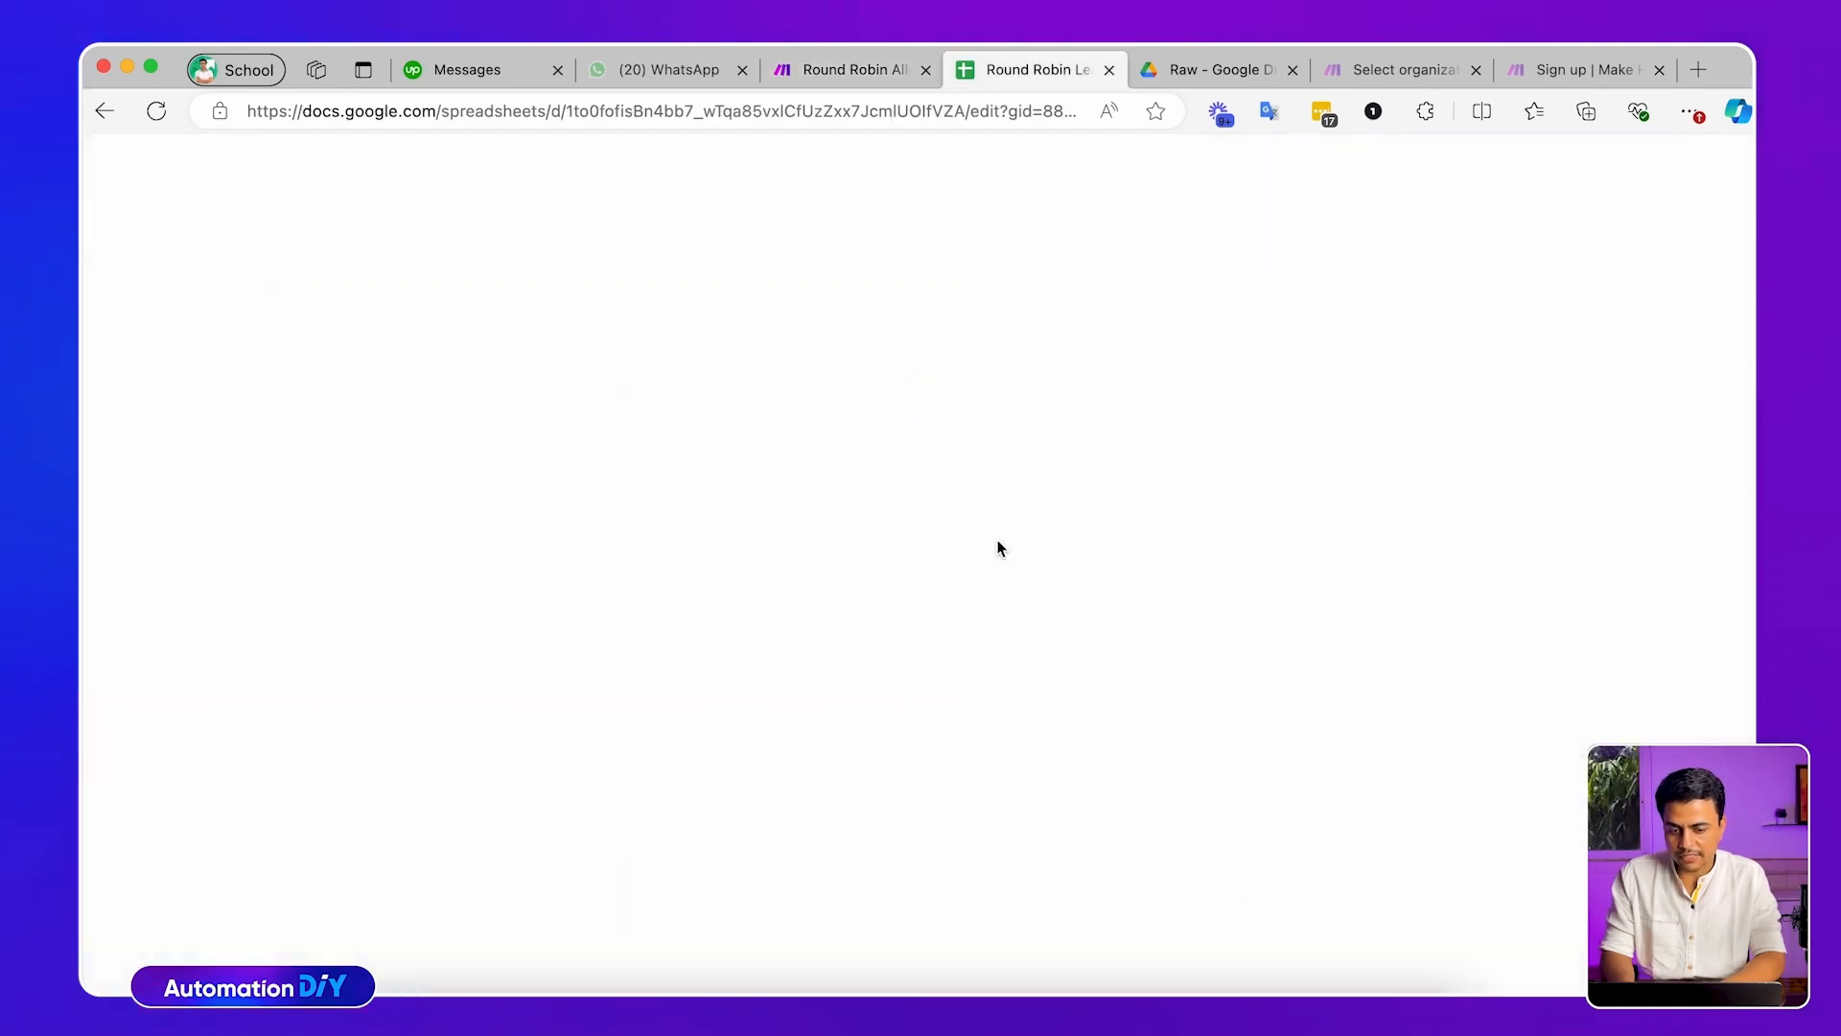
pyautogui.moveTo(453, 377); pyautogui.dragTo(449, 746)
pyautogui.hotkey('ctrl', 'shift', 'Tab')
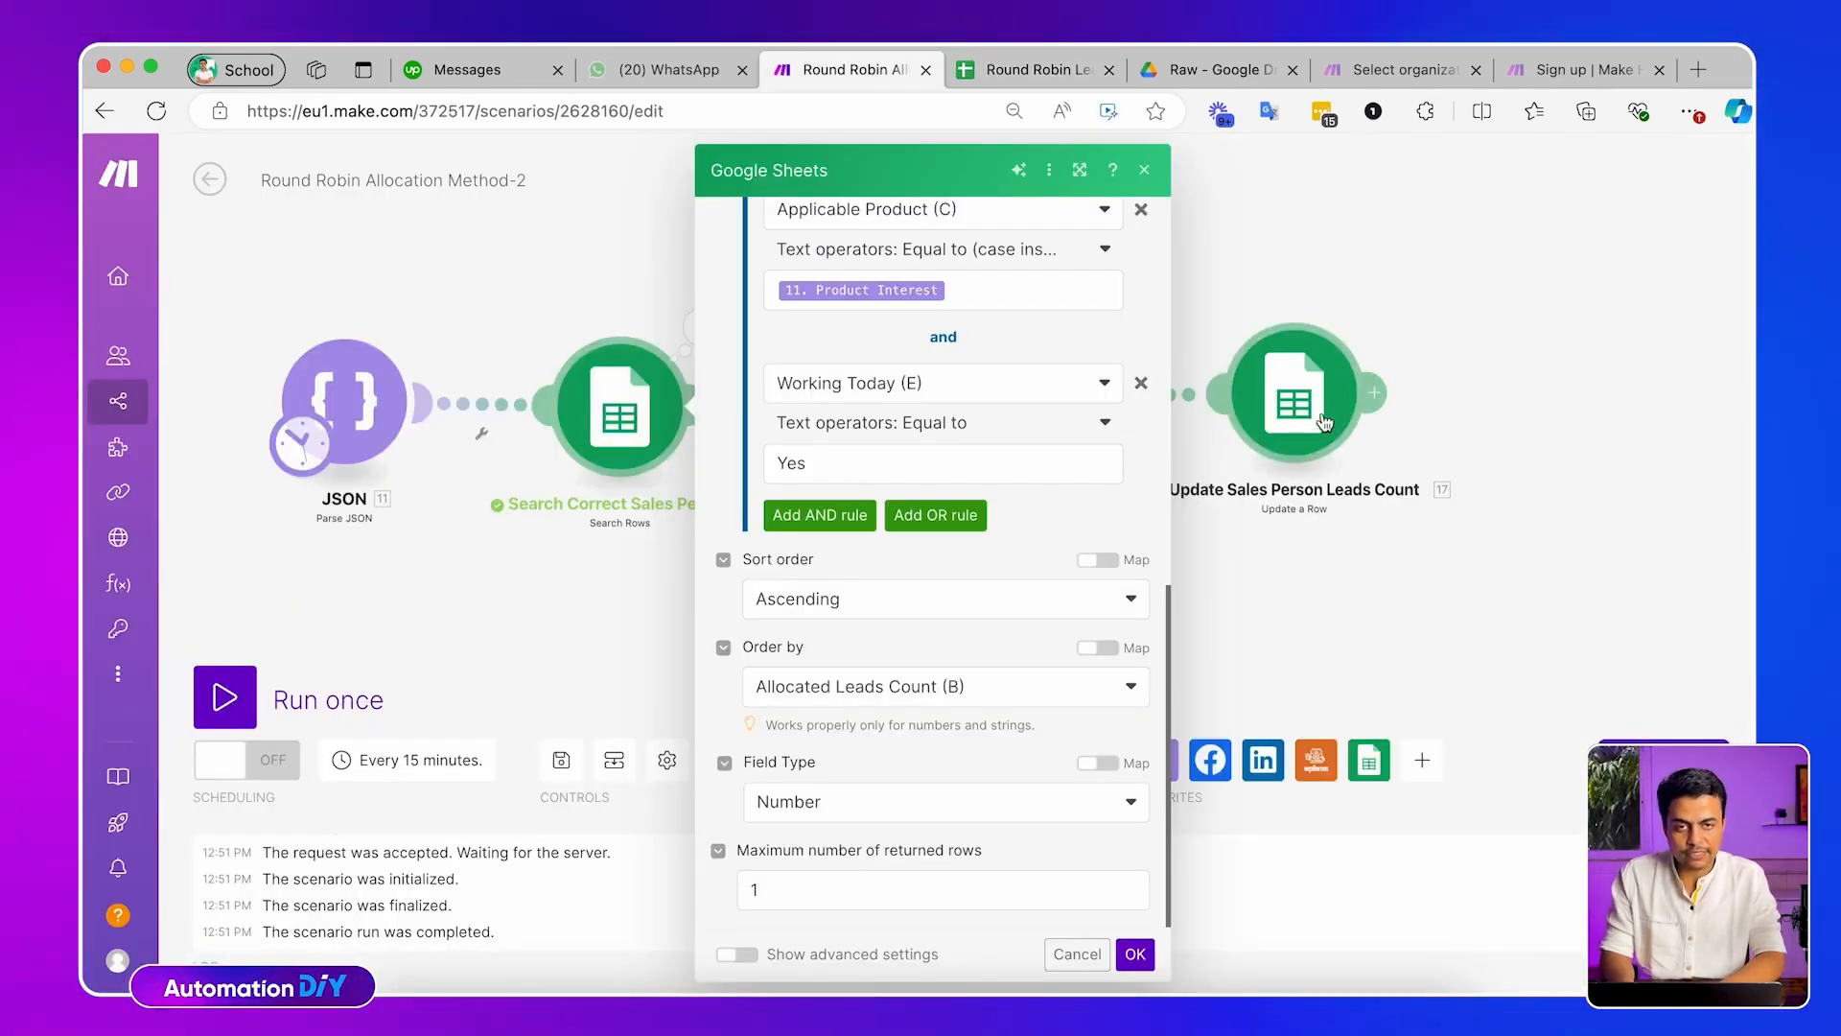
pyautogui.click(1136, 955)
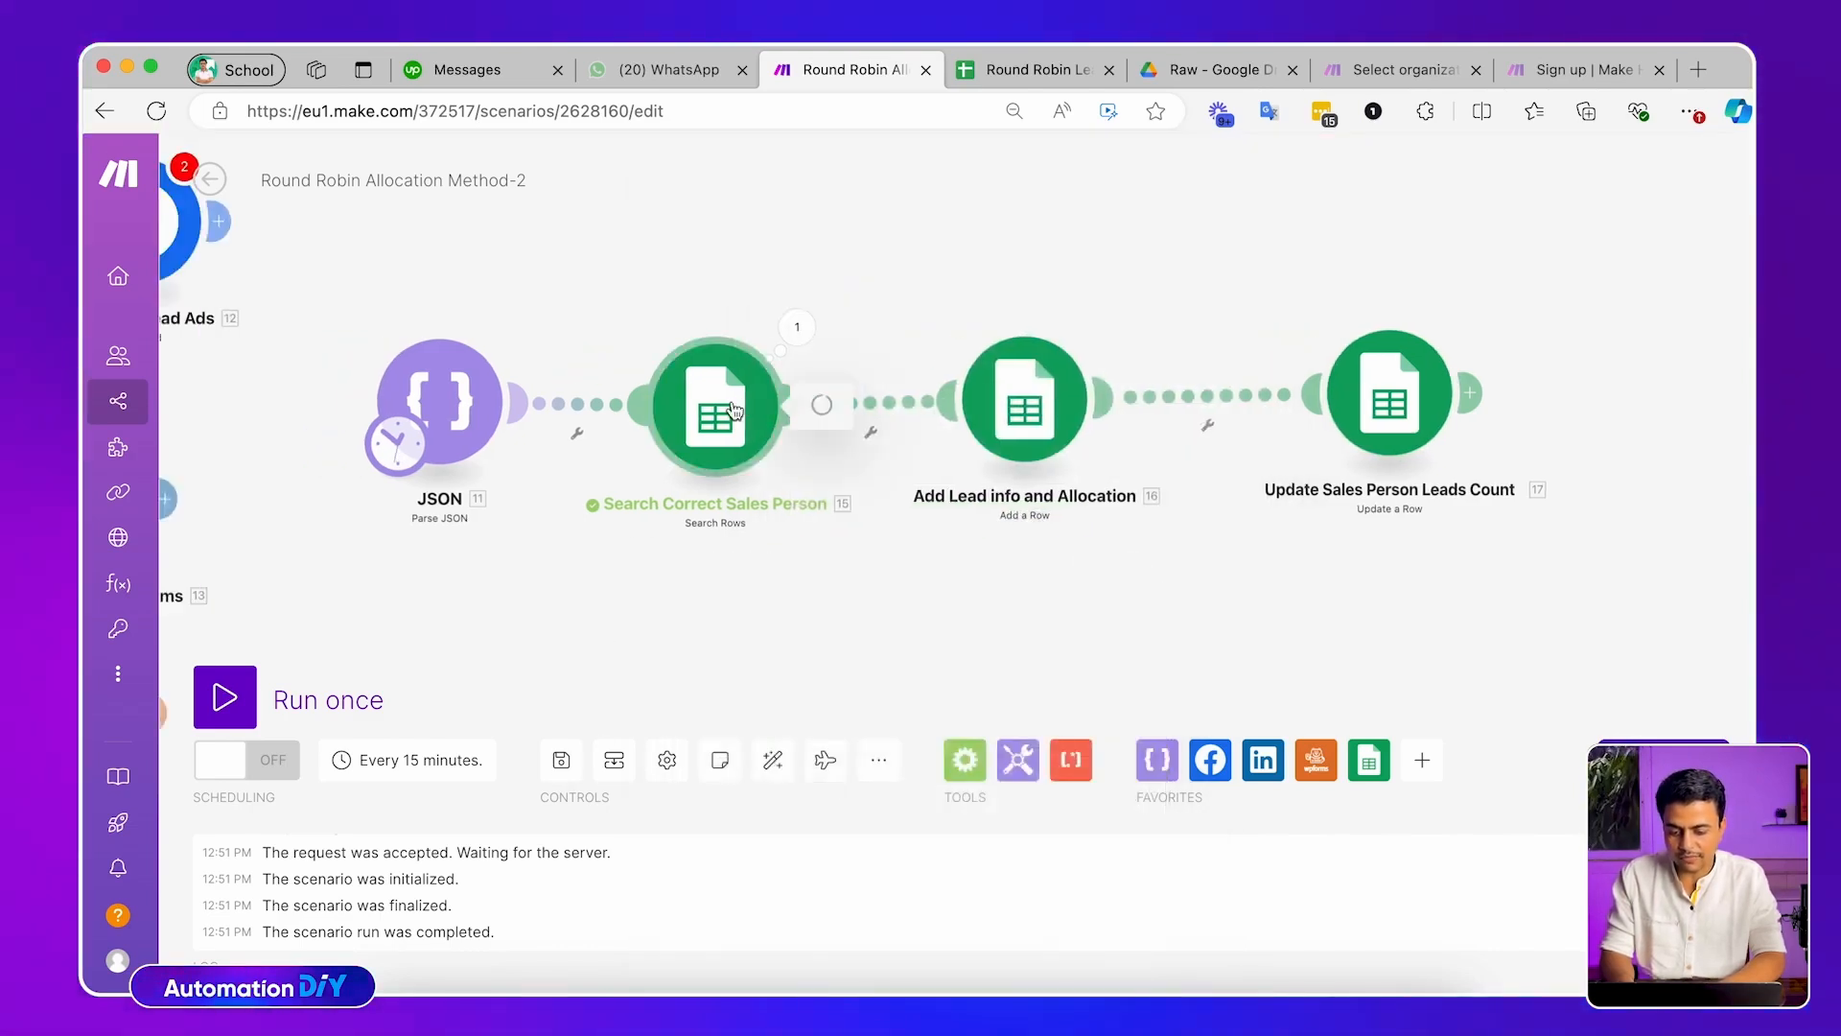
# Reopen the Search Correct Sales Person settings and review the maximum number of returned rows
pyautogui.click(735, 410)
pyautogui.scroll(-1, 844, 863)
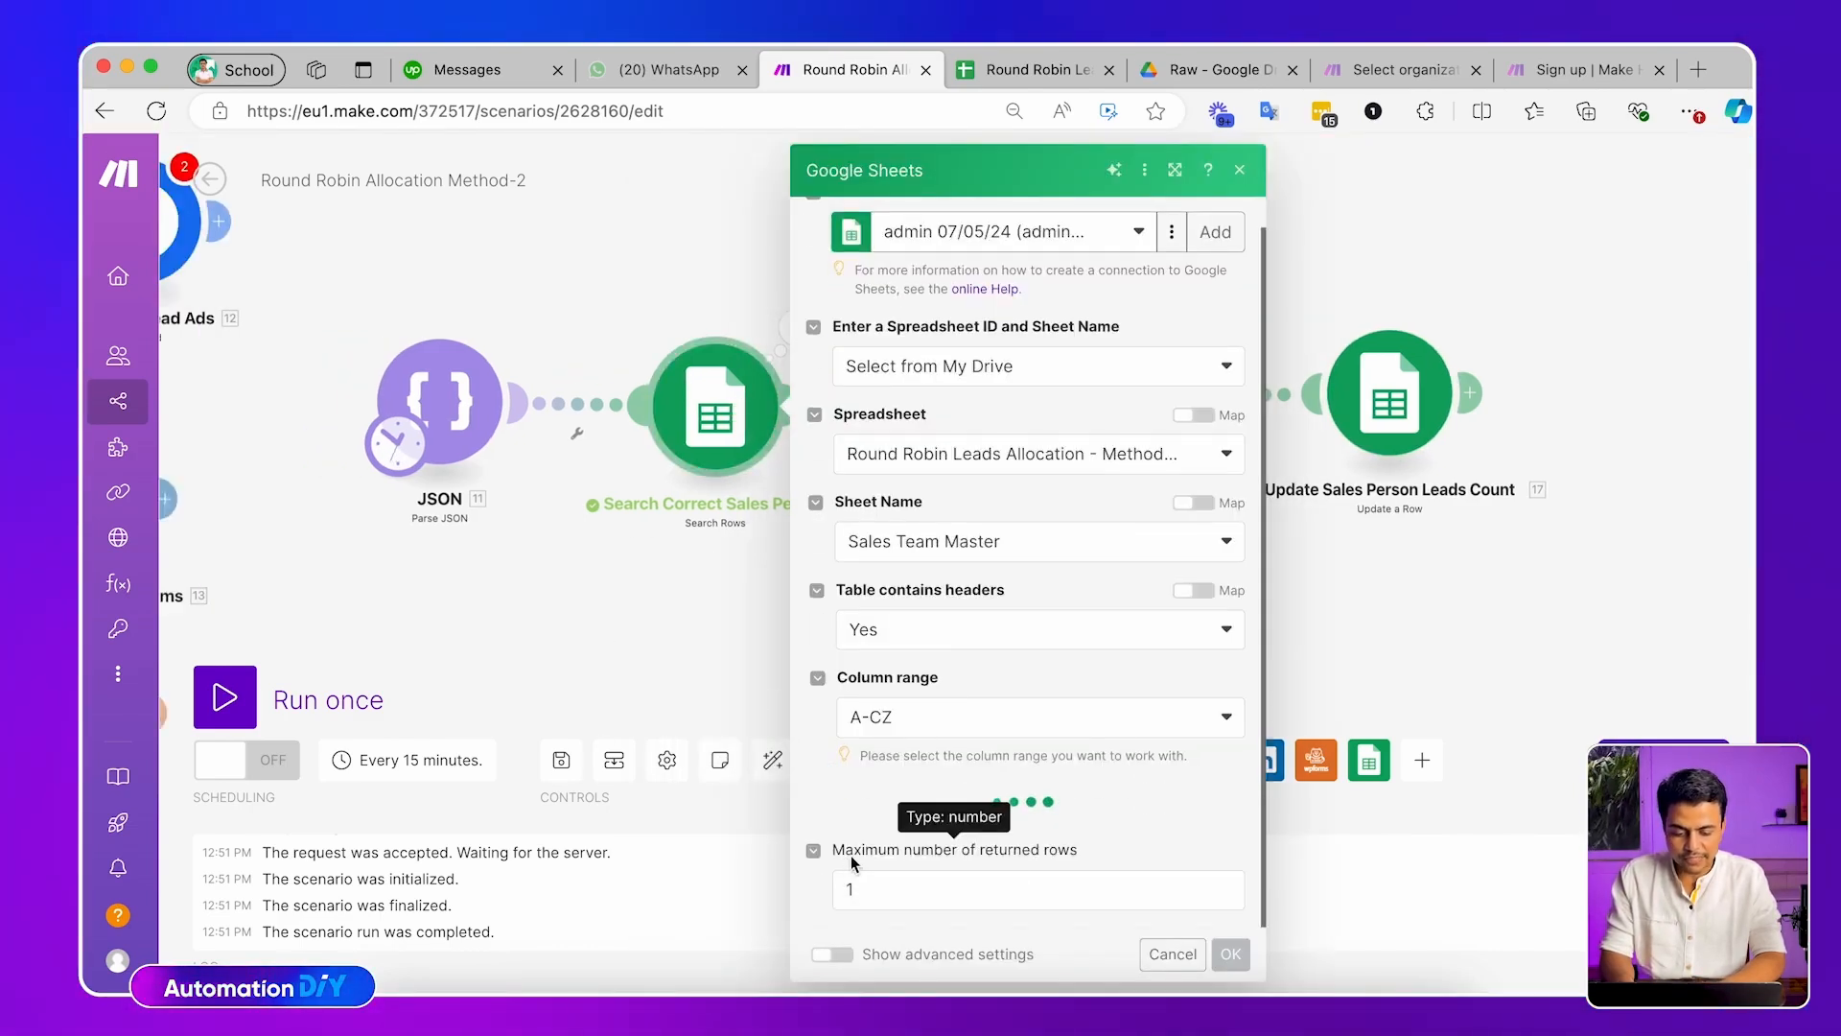
pyautogui.scroll(-10, 1055, 883)
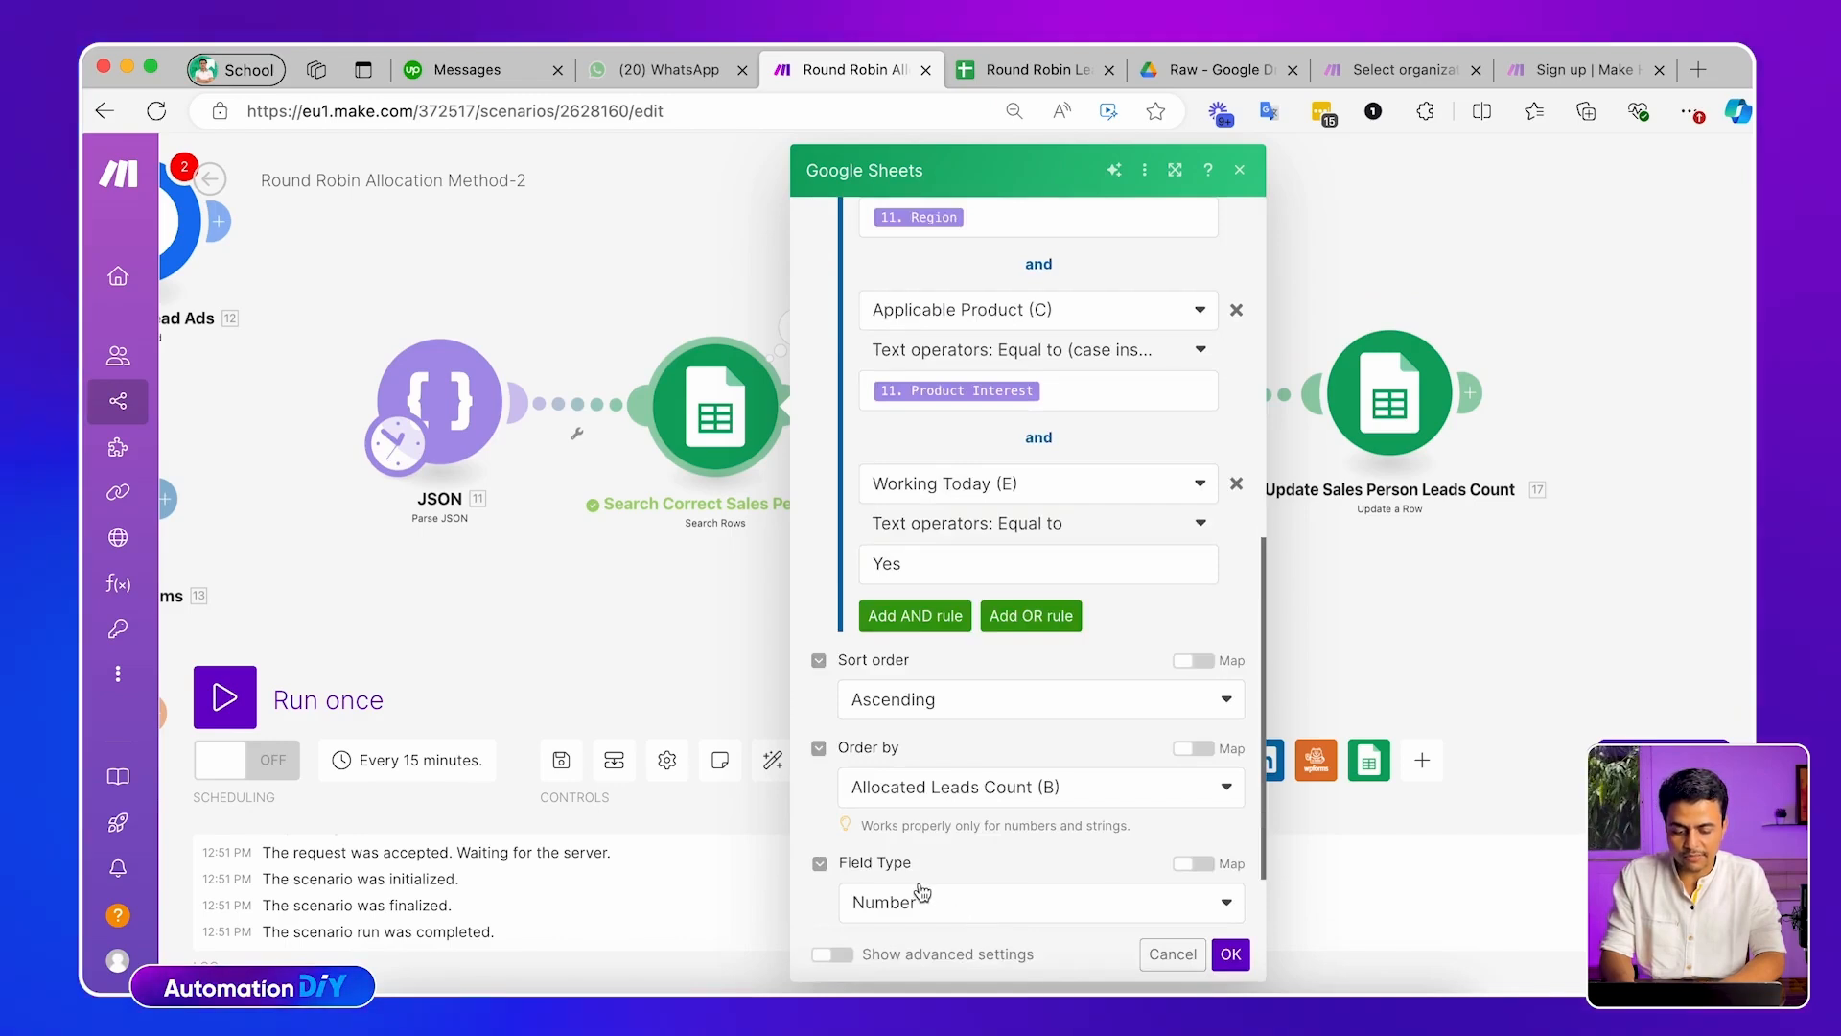
pyautogui.scroll(-2, 928, 806)
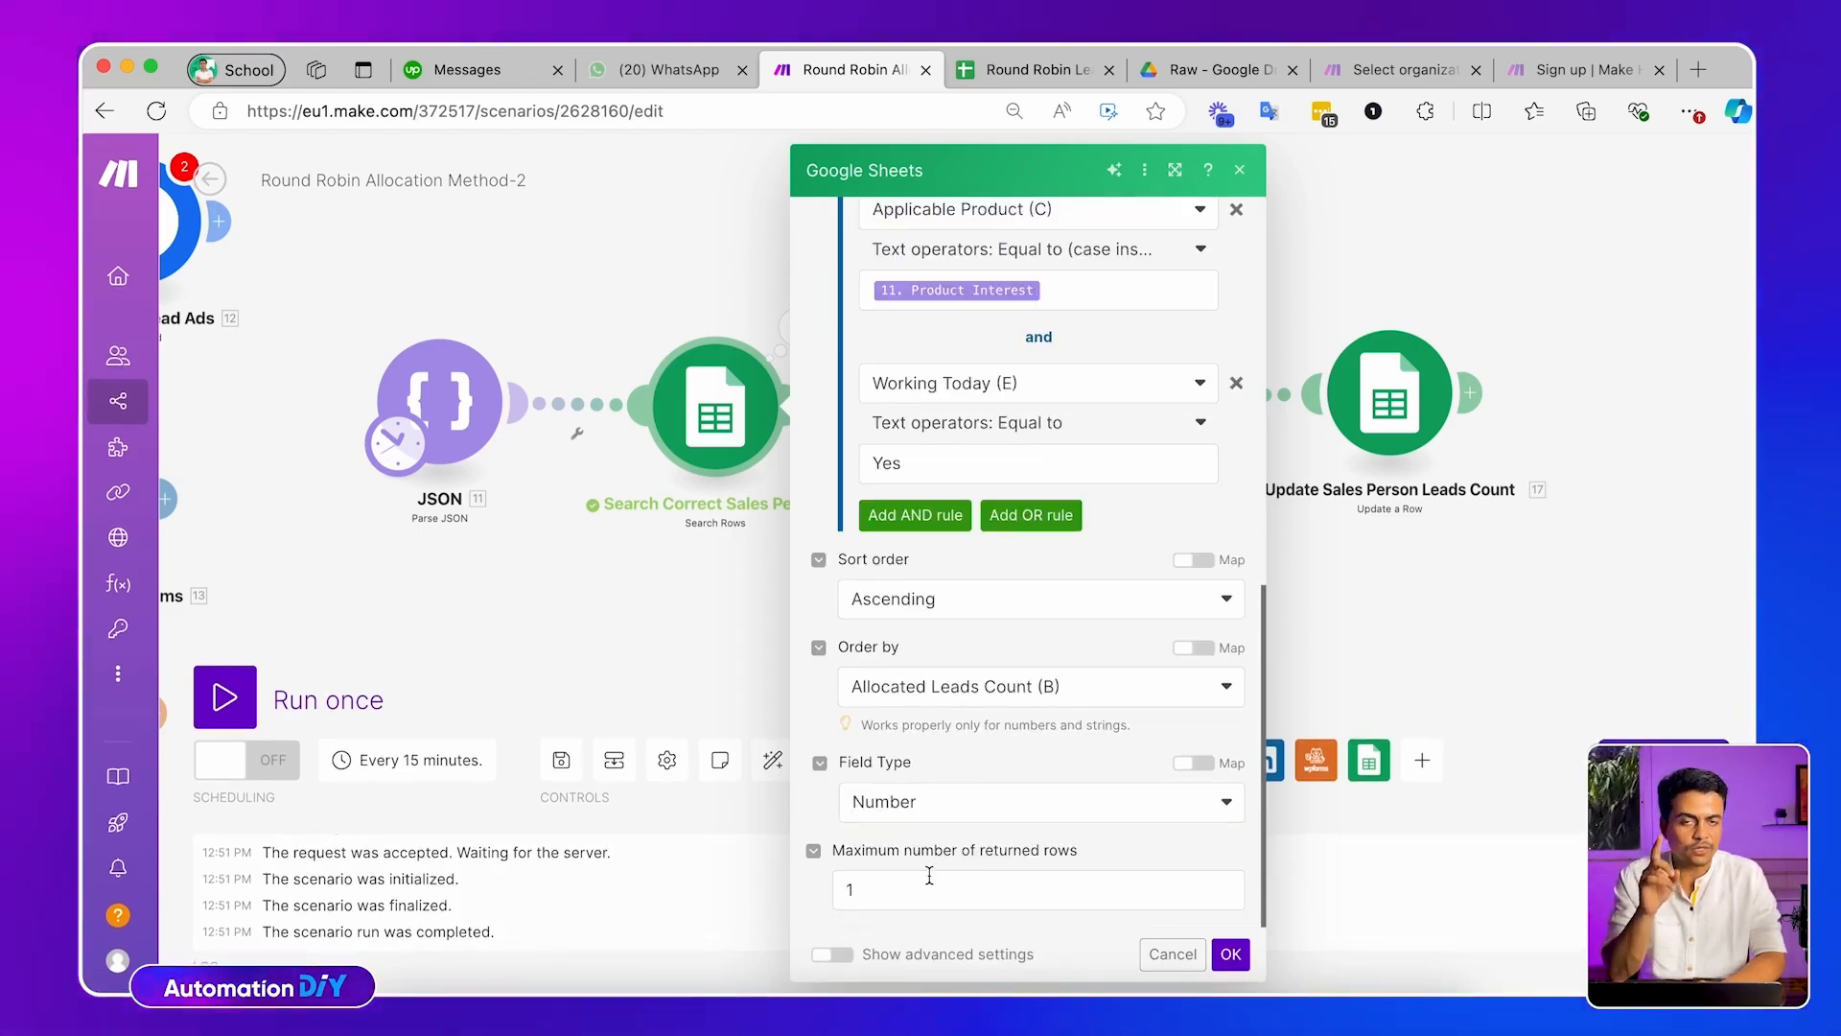
pyautogui.click(870, 883)
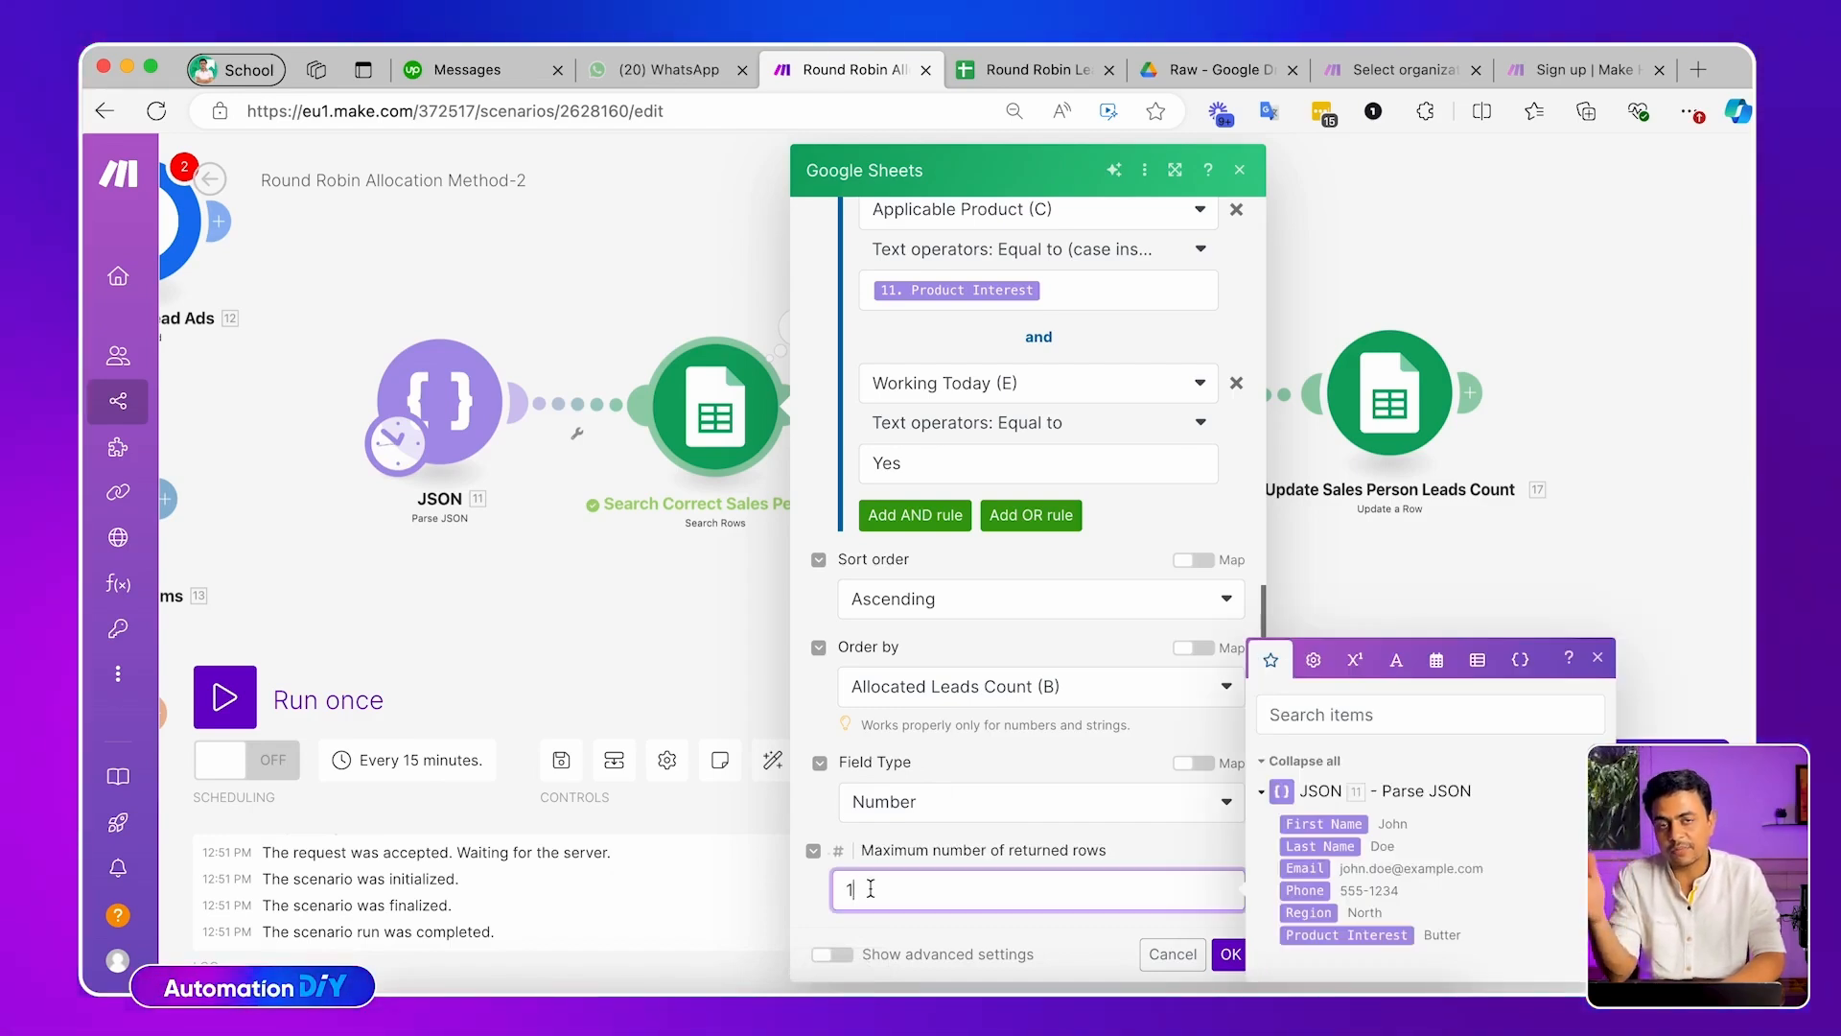
pyautogui.click(1010, 930)
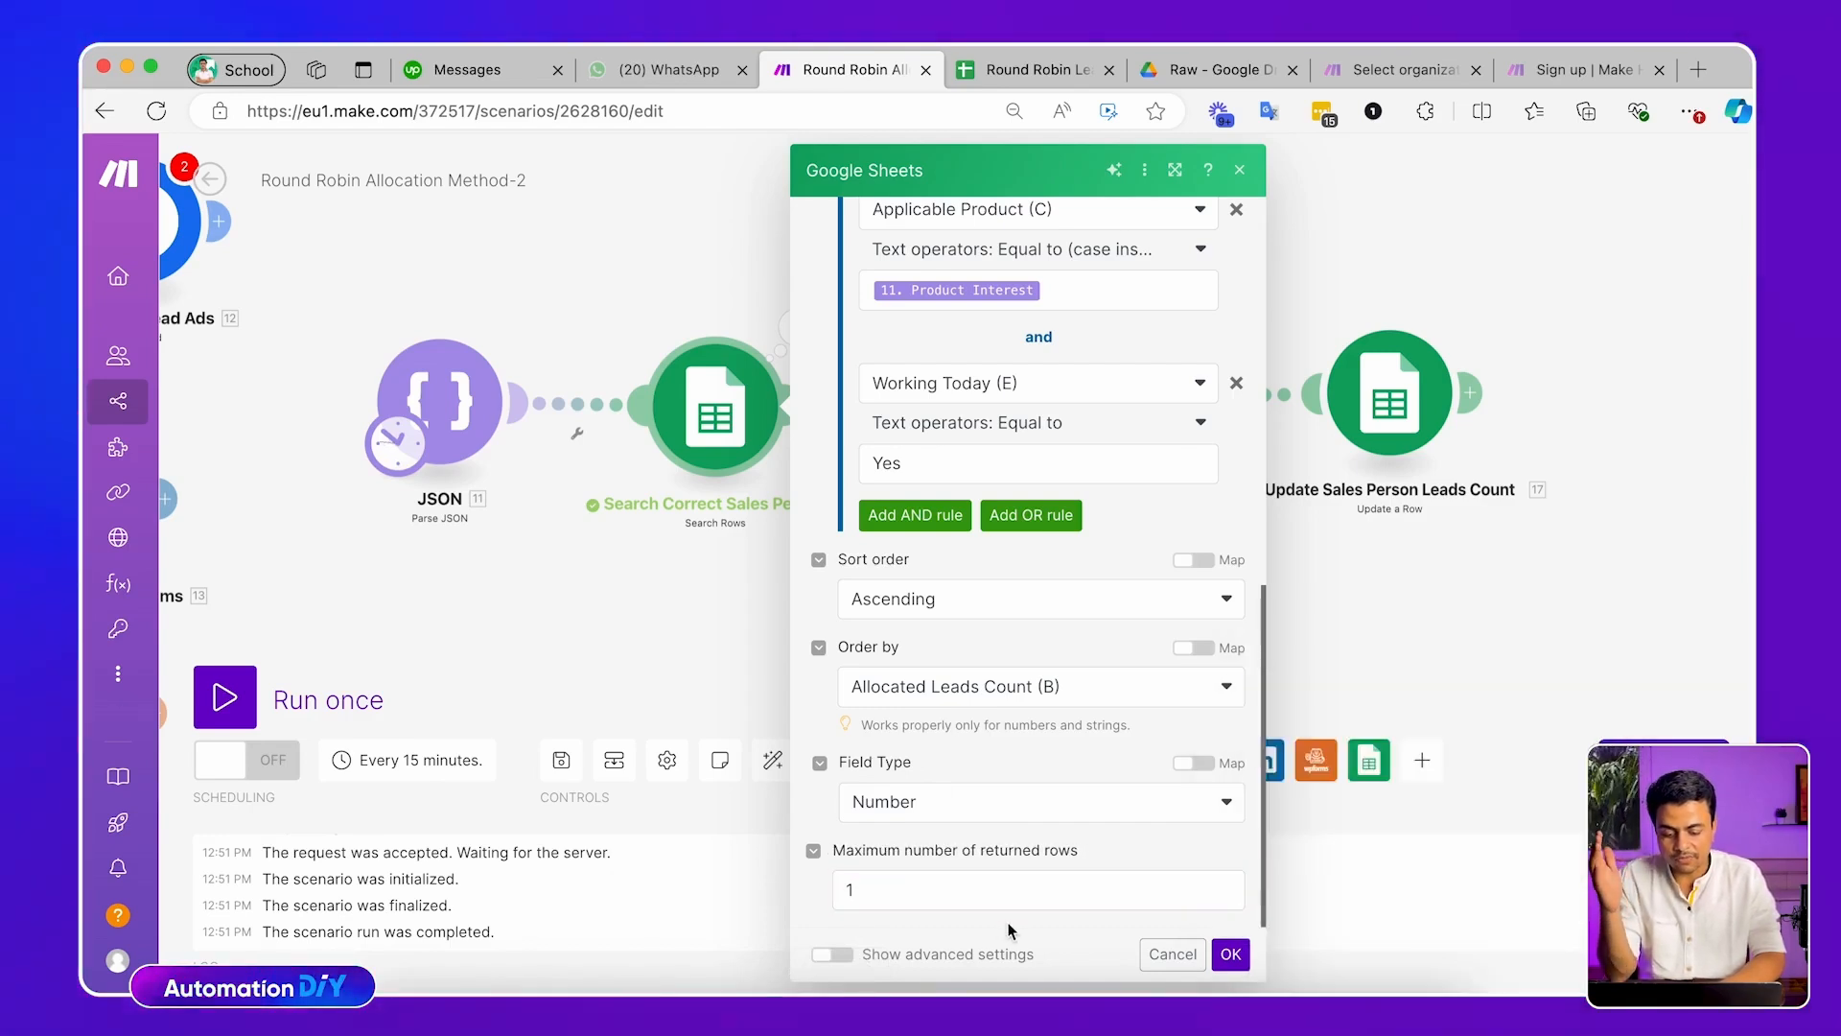
pyautogui.click(1227, 954)
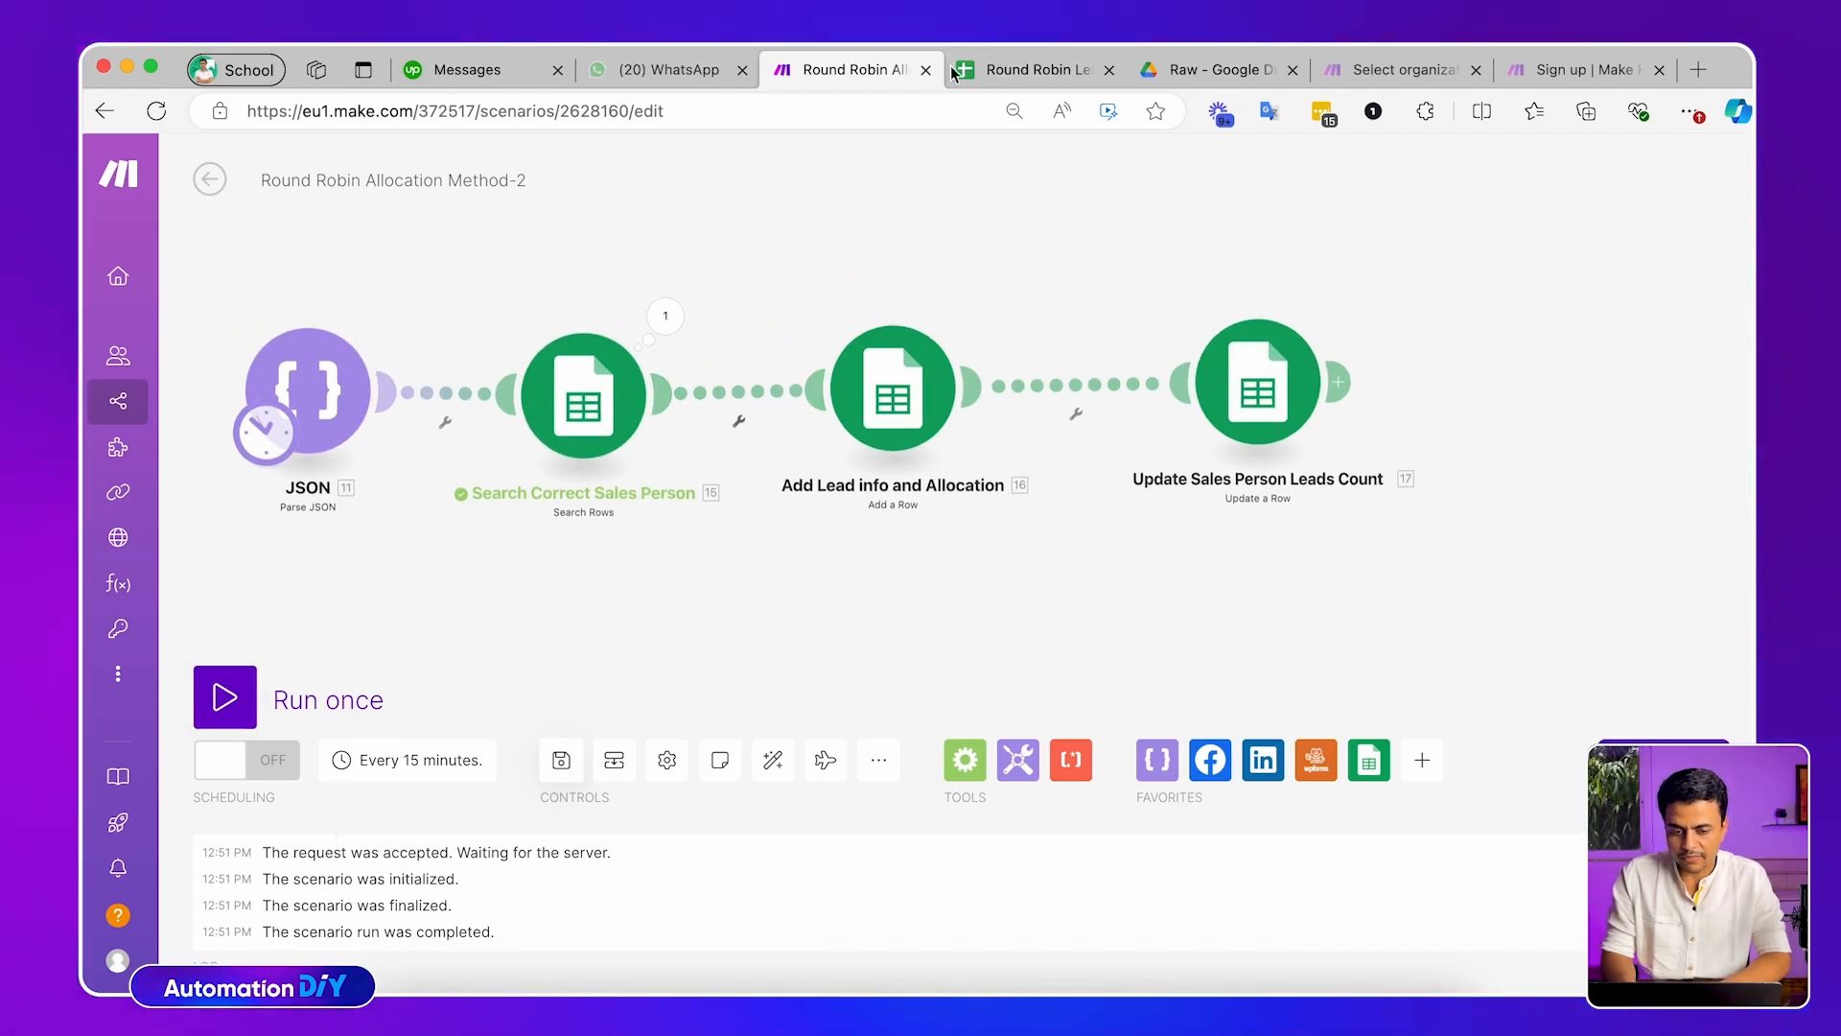
# Clear the Allocated Leads Count values in B2:B15 of Sales Team Master and open the leads sheet at cell C3
pyautogui.click(1031, 69)
pyautogui.press('Delete')
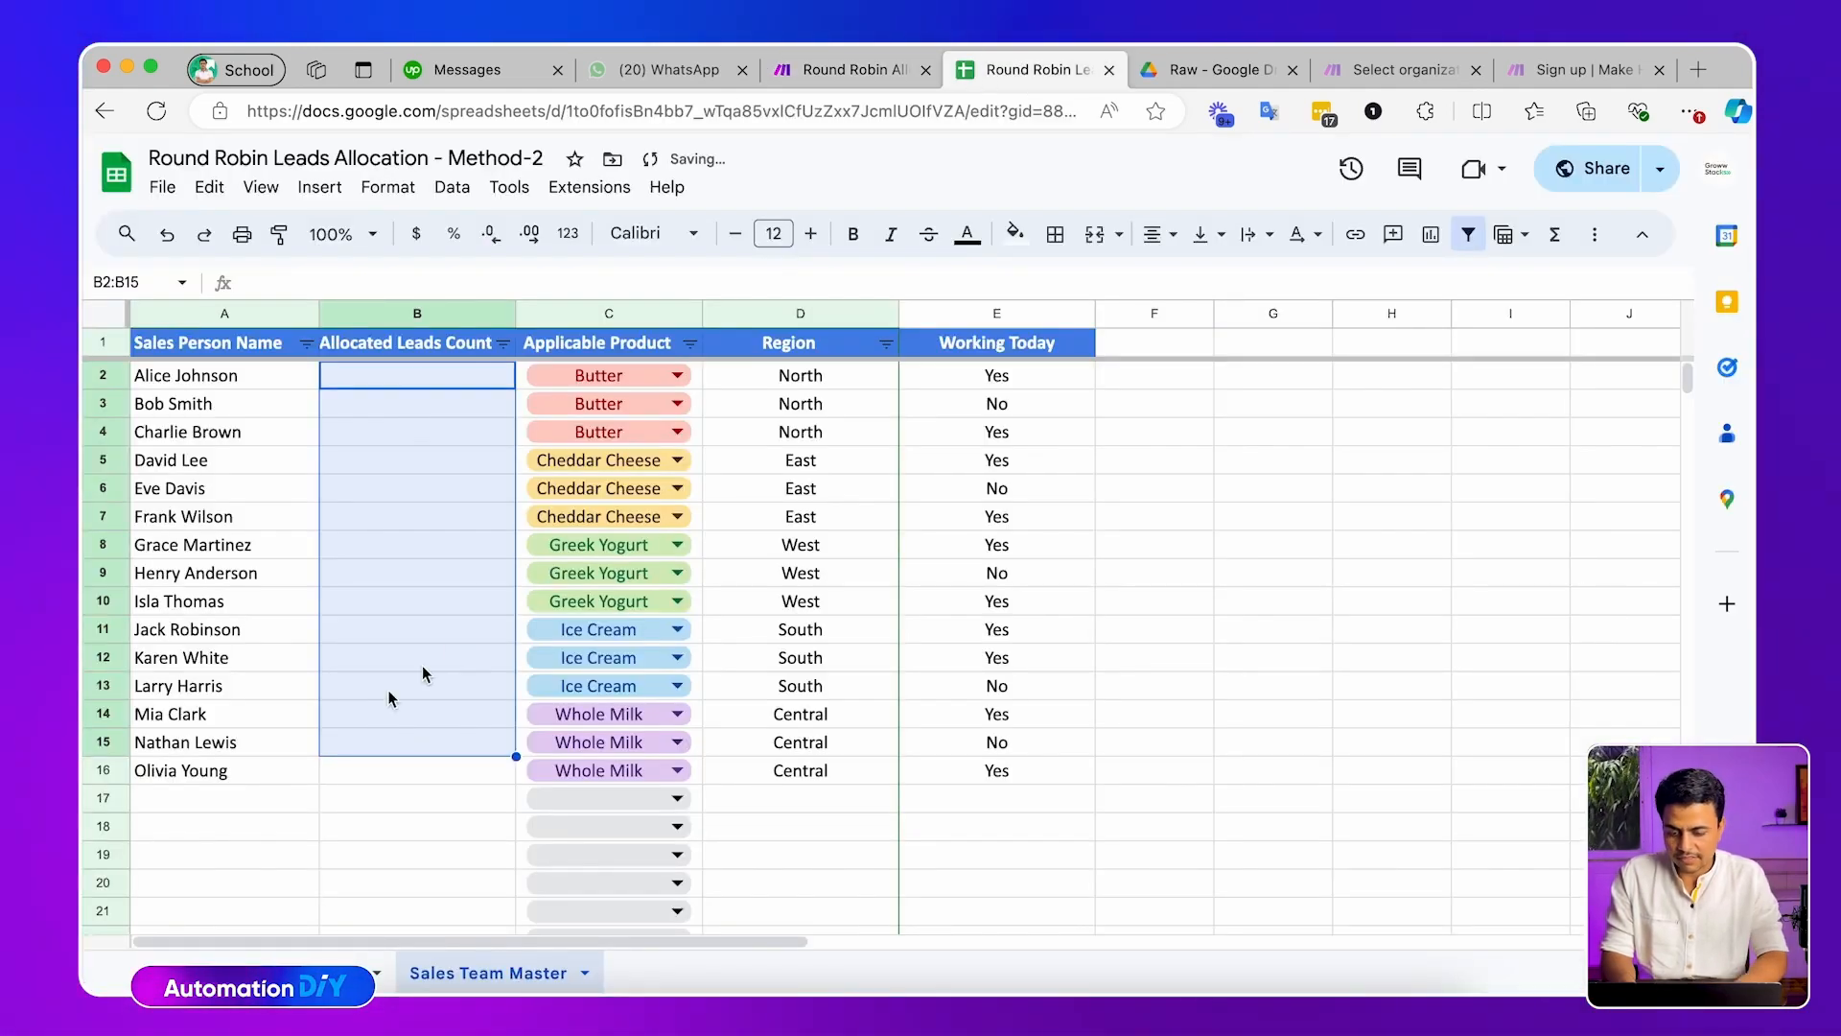
pyautogui.click(283, 969)
pyautogui.click(414, 412)
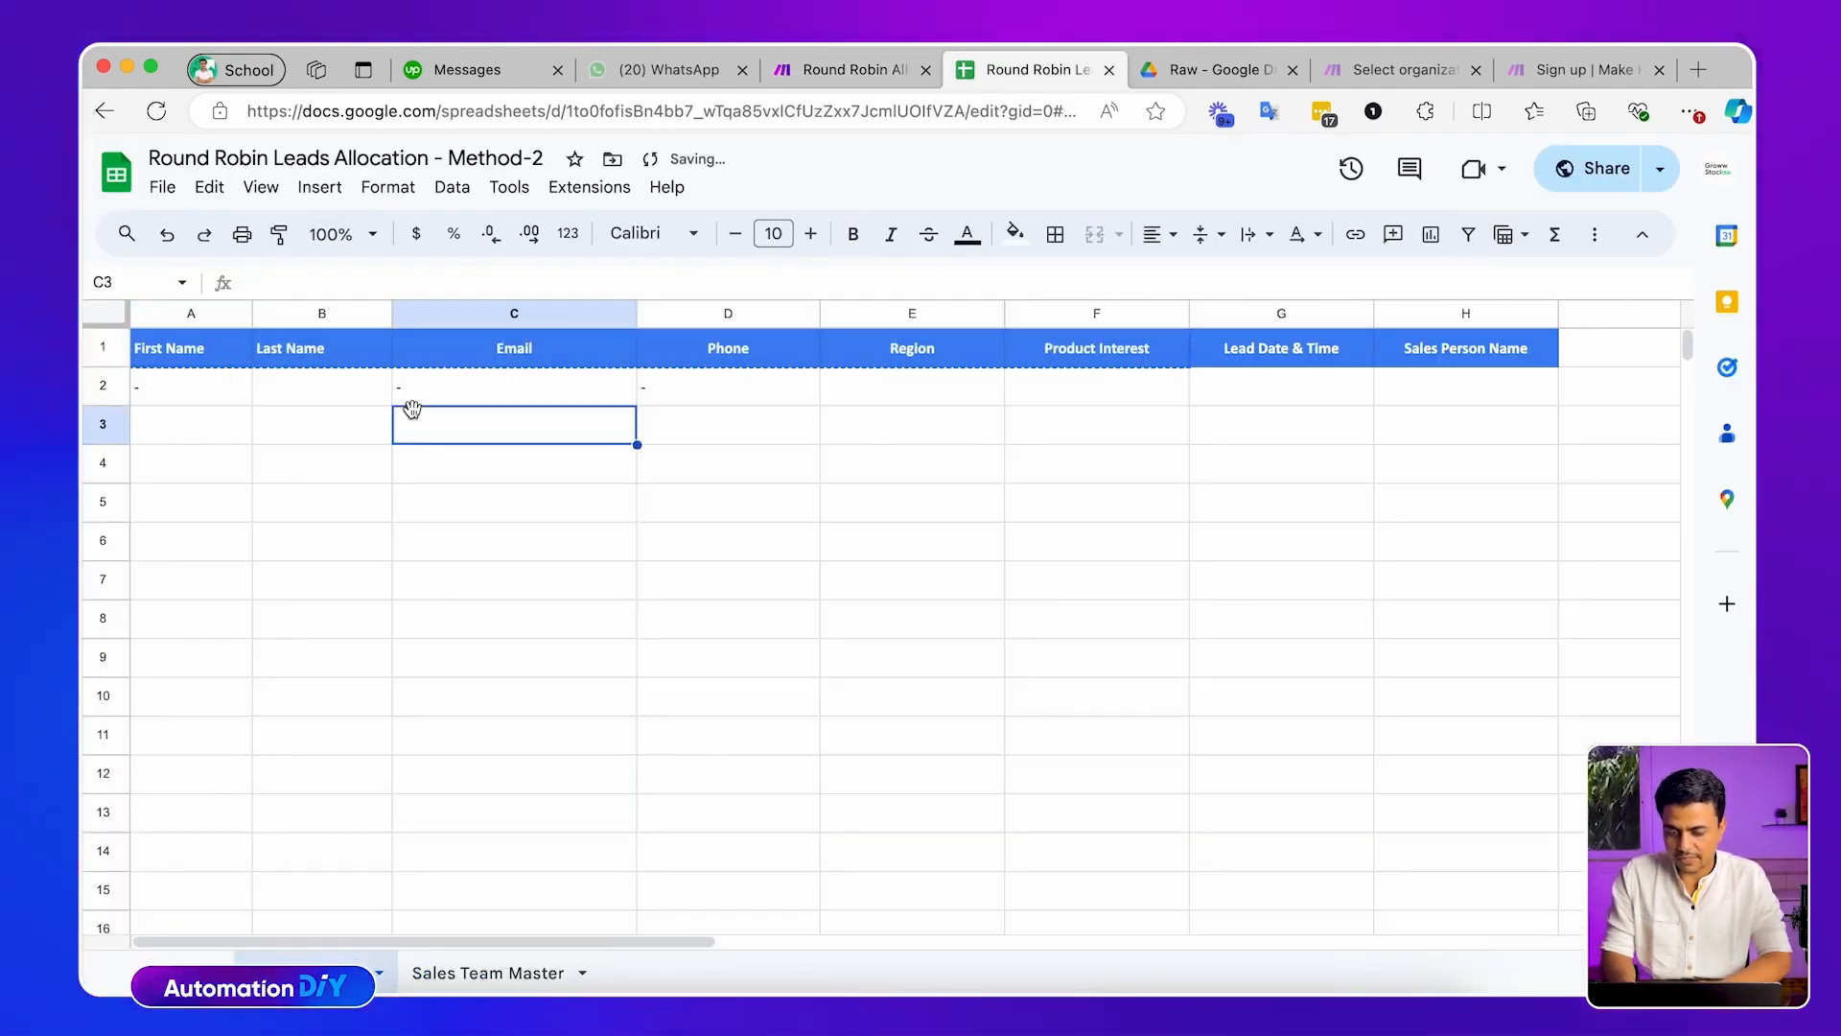
# Run the whole Round Robin Allocation Method-2 scenario once in Make
pyautogui.hotkey('ctrl', 'shift', 'Tab')
pyautogui.click(230, 699)
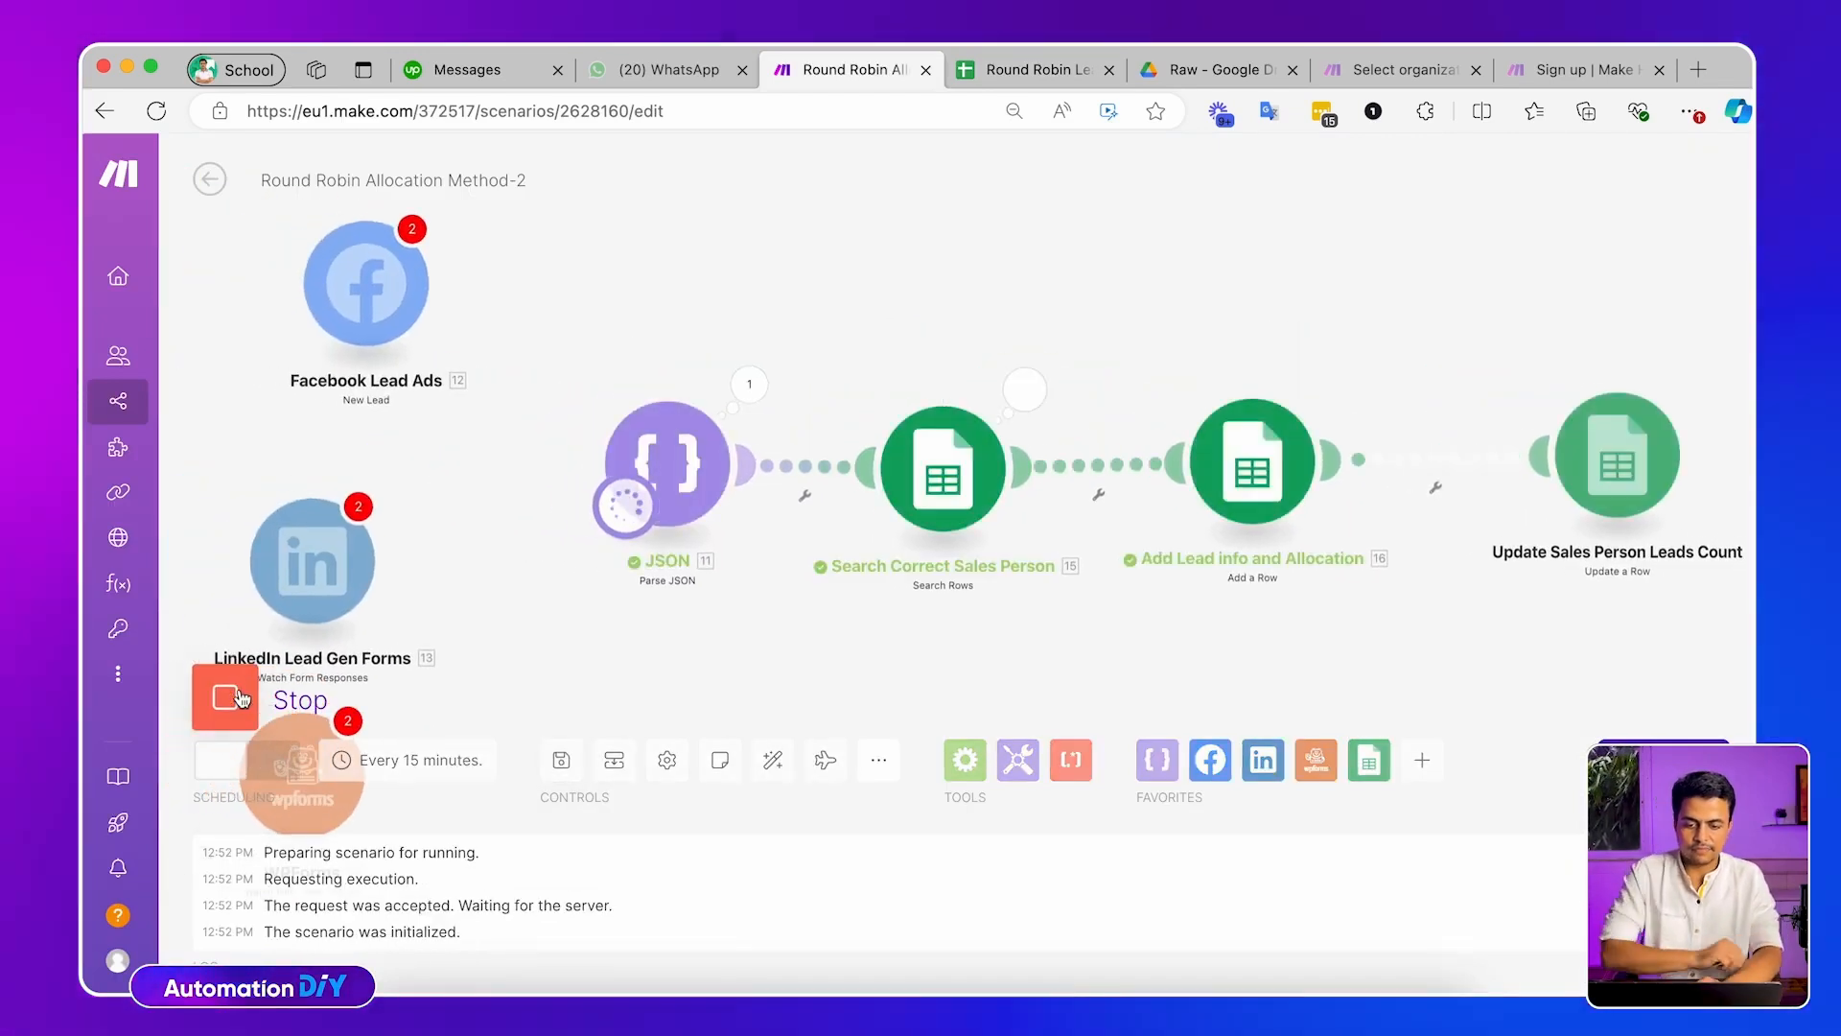
pyautogui.moveTo(744, 527); pyautogui.dragTo(420, 481)
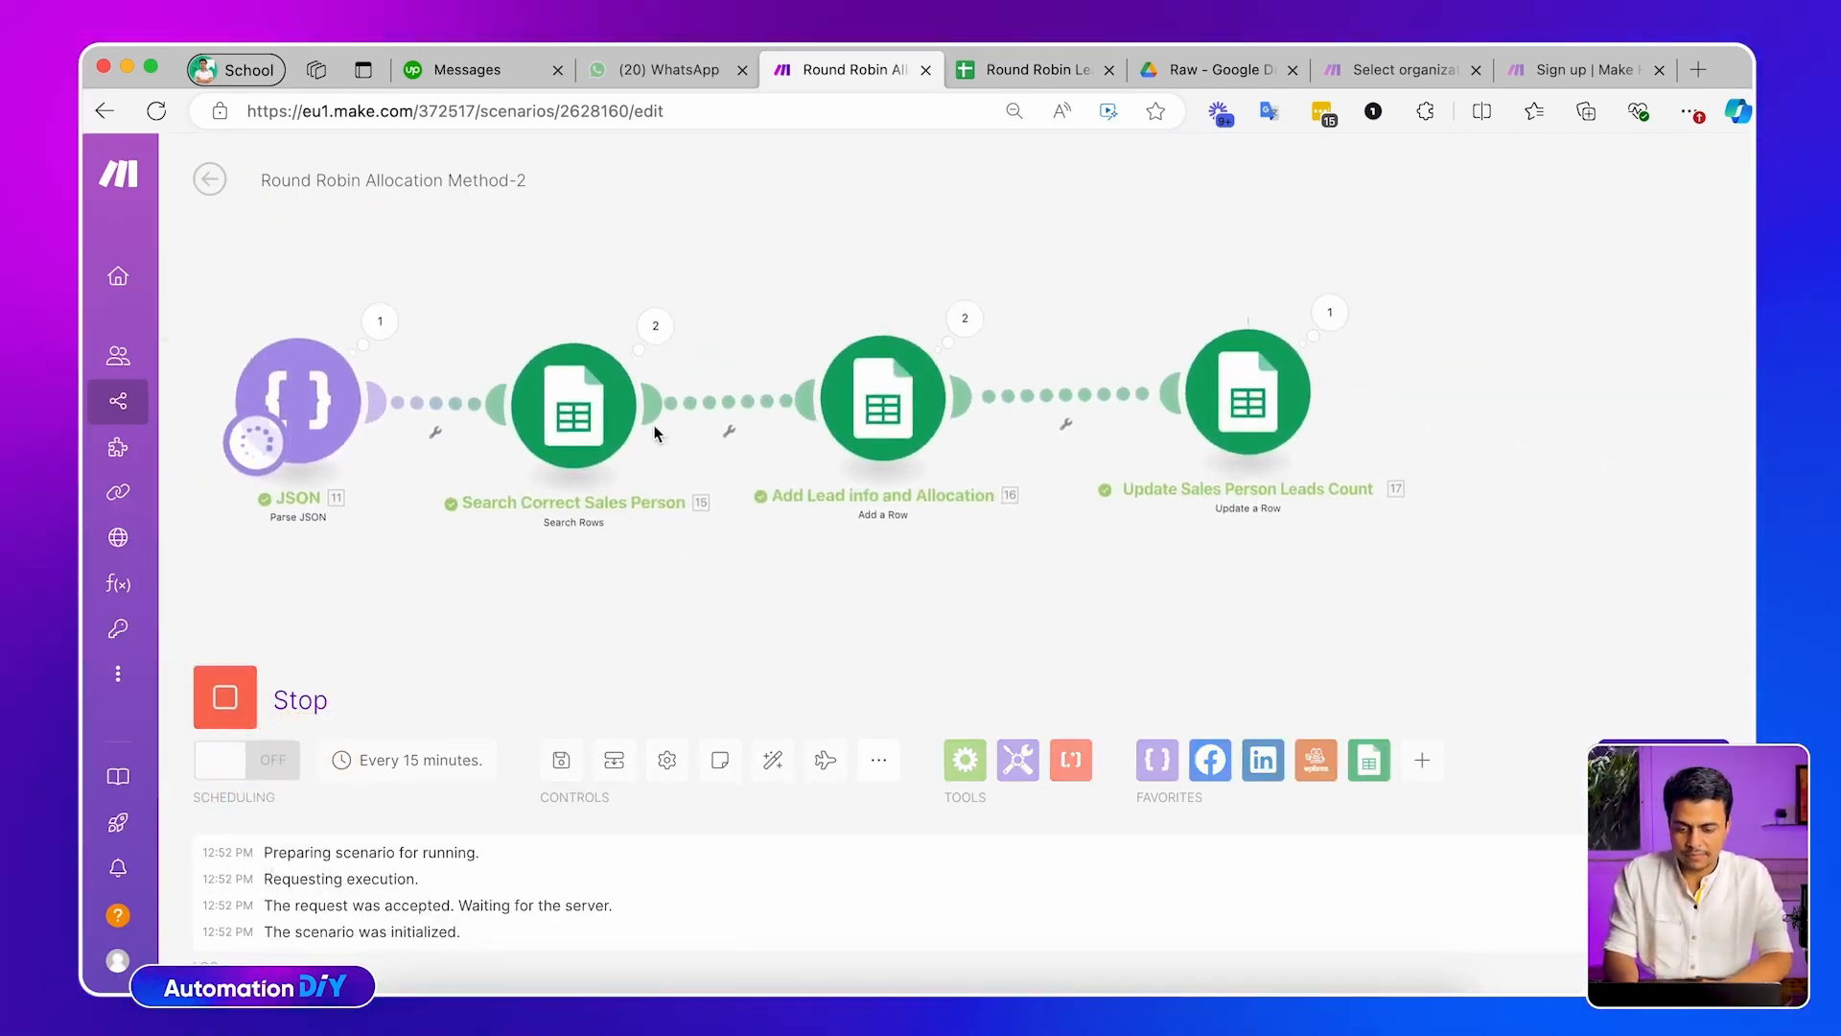
# Check the salespersons assigned to the new lead rows and the lead counts in the Sales Team Master sheet
pyautogui.hotkey('ctrl', 'Tab')
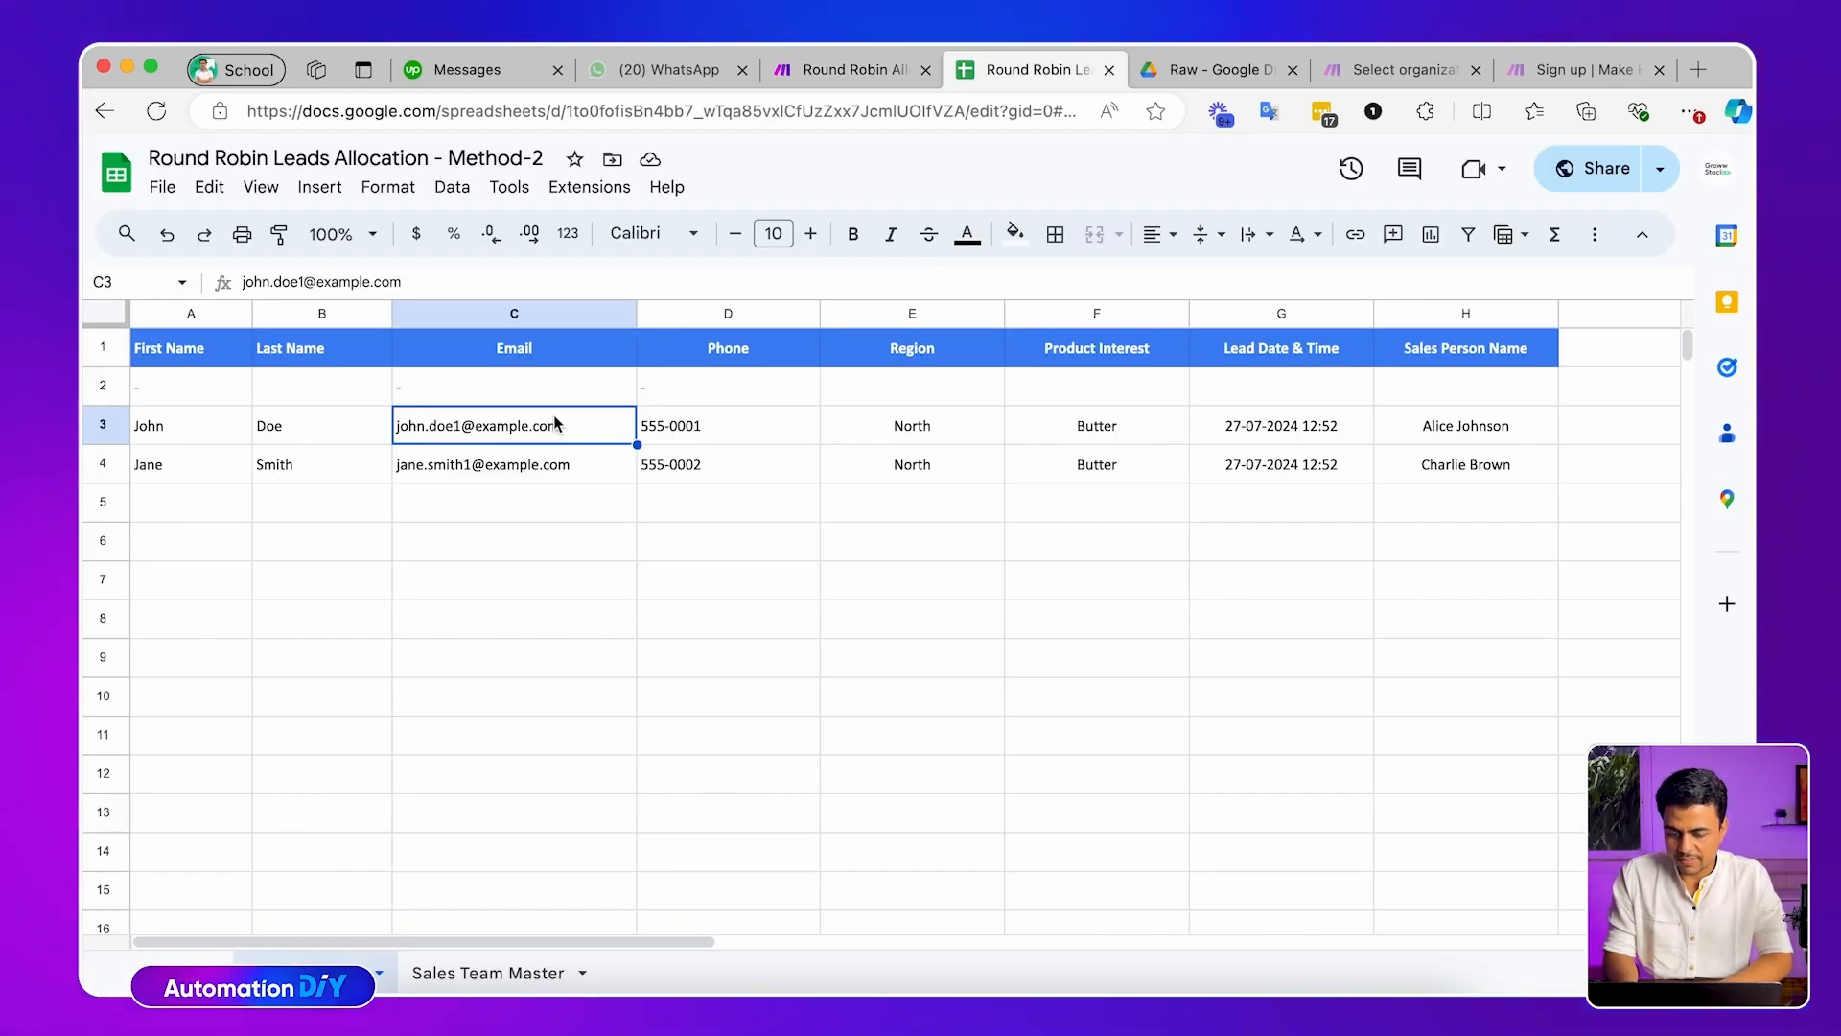
pyautogui.click(911, 428)
pyautogui.click(1444, 439)
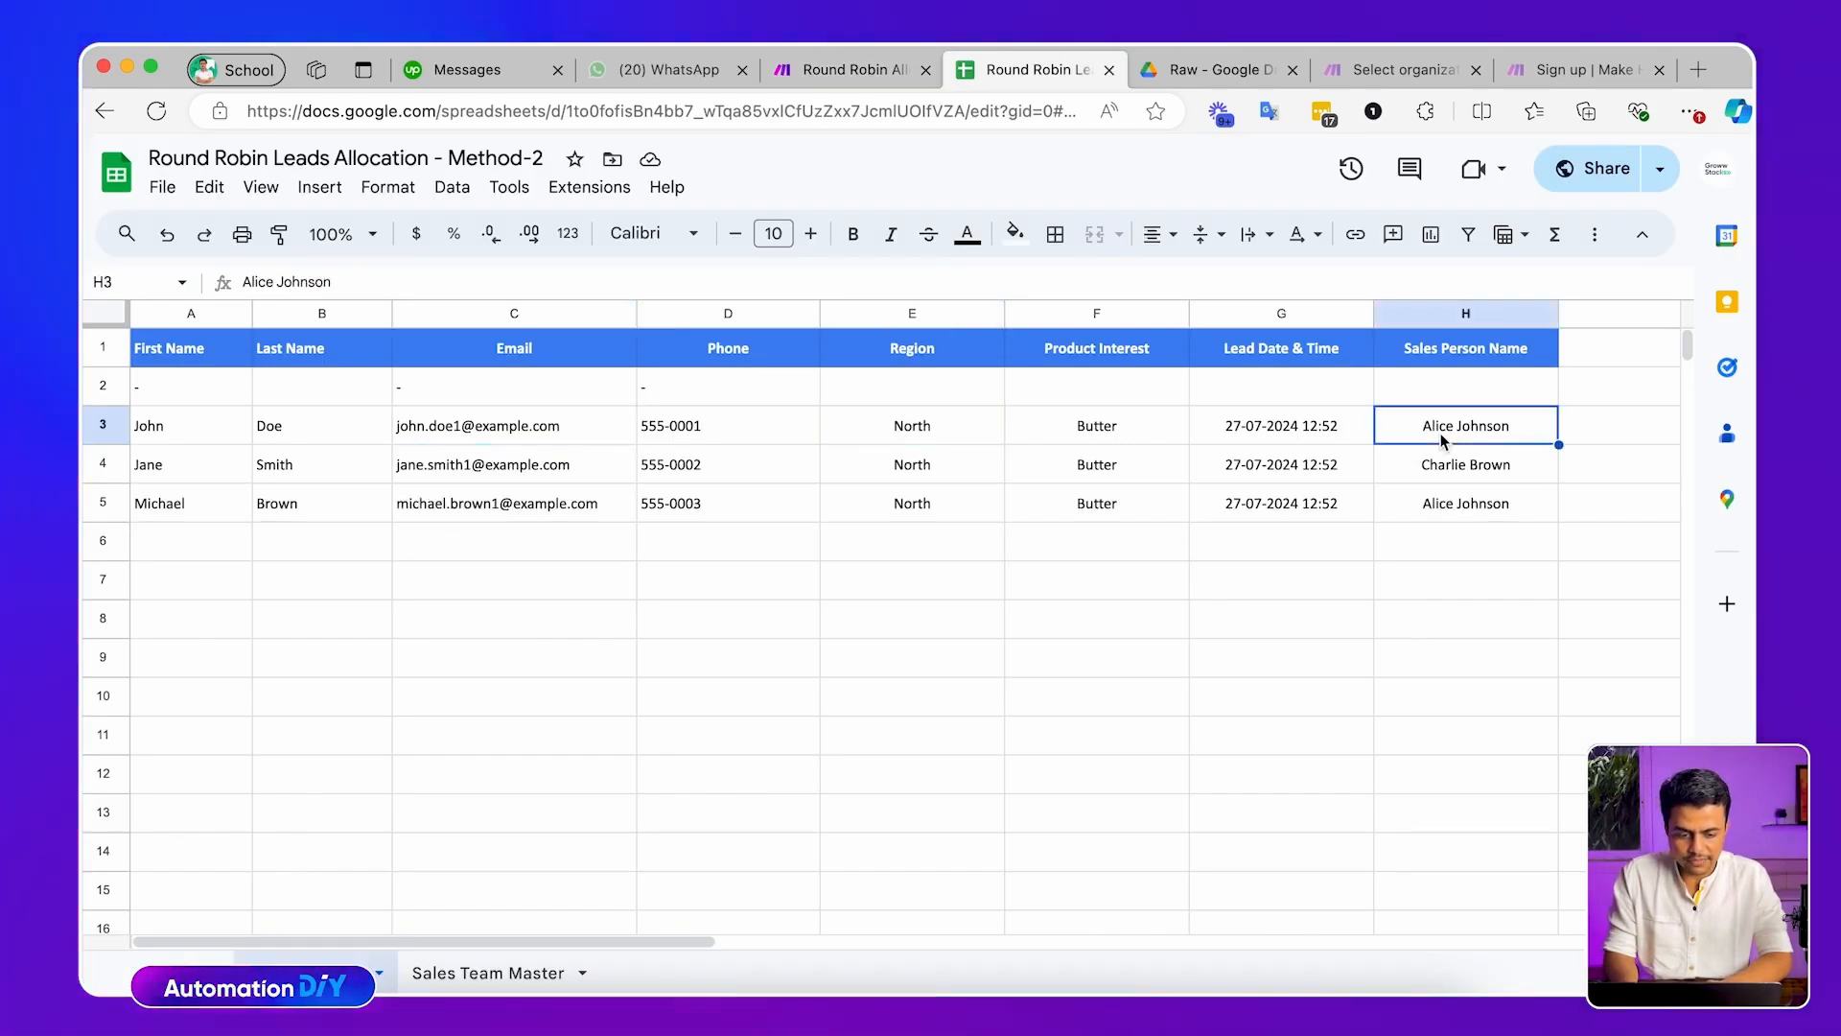
pyautogui.click(1436, 475)
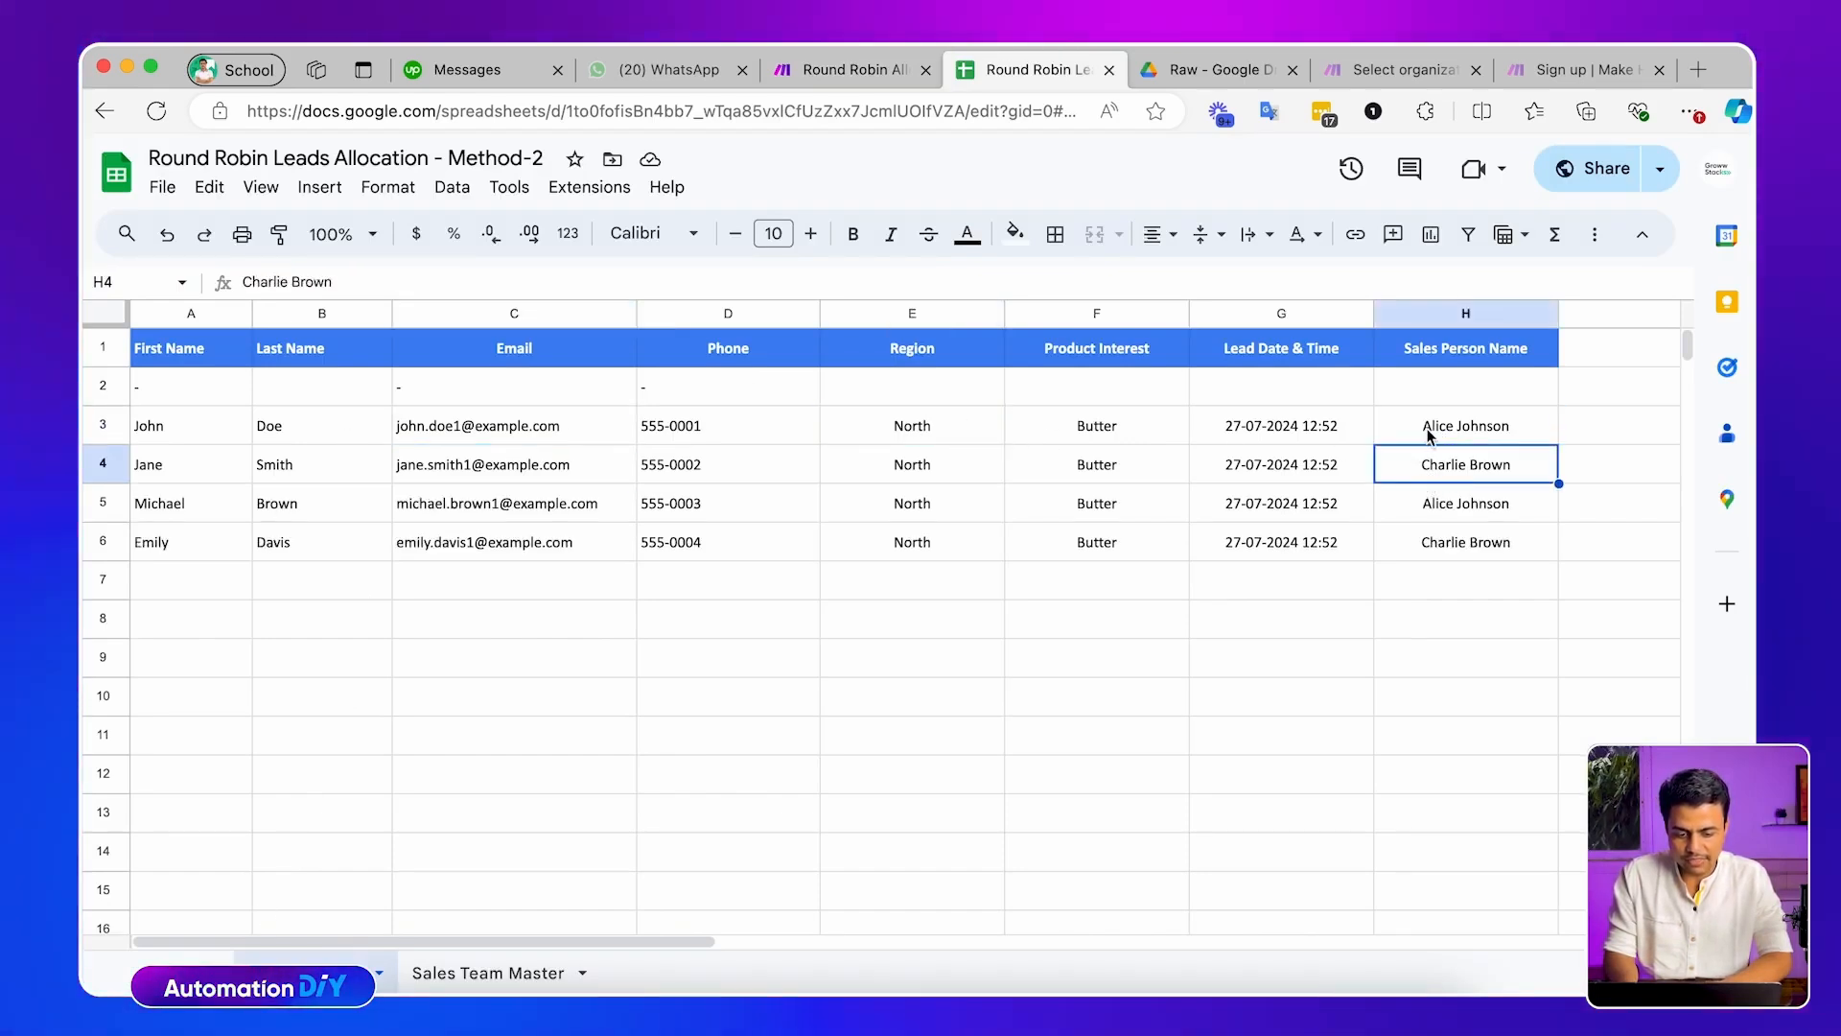
pyautogui.click(1422, 545)
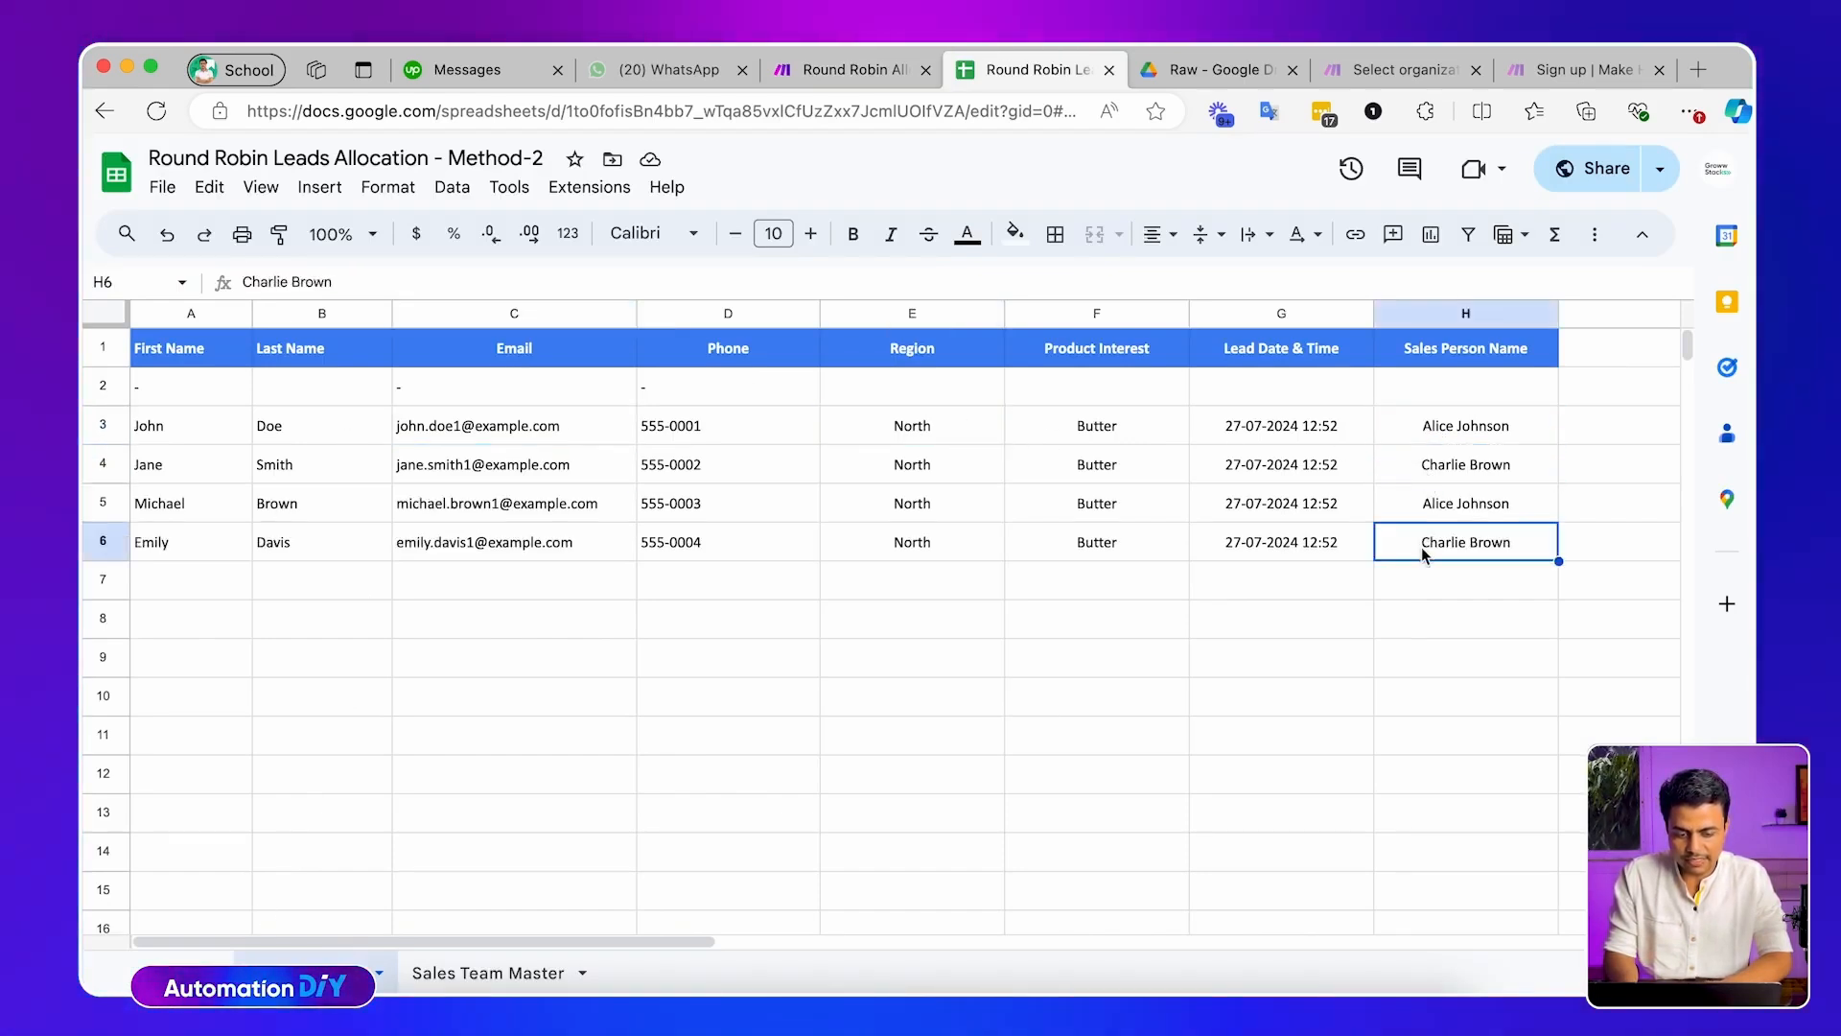
pyautogui.click(486, 975)
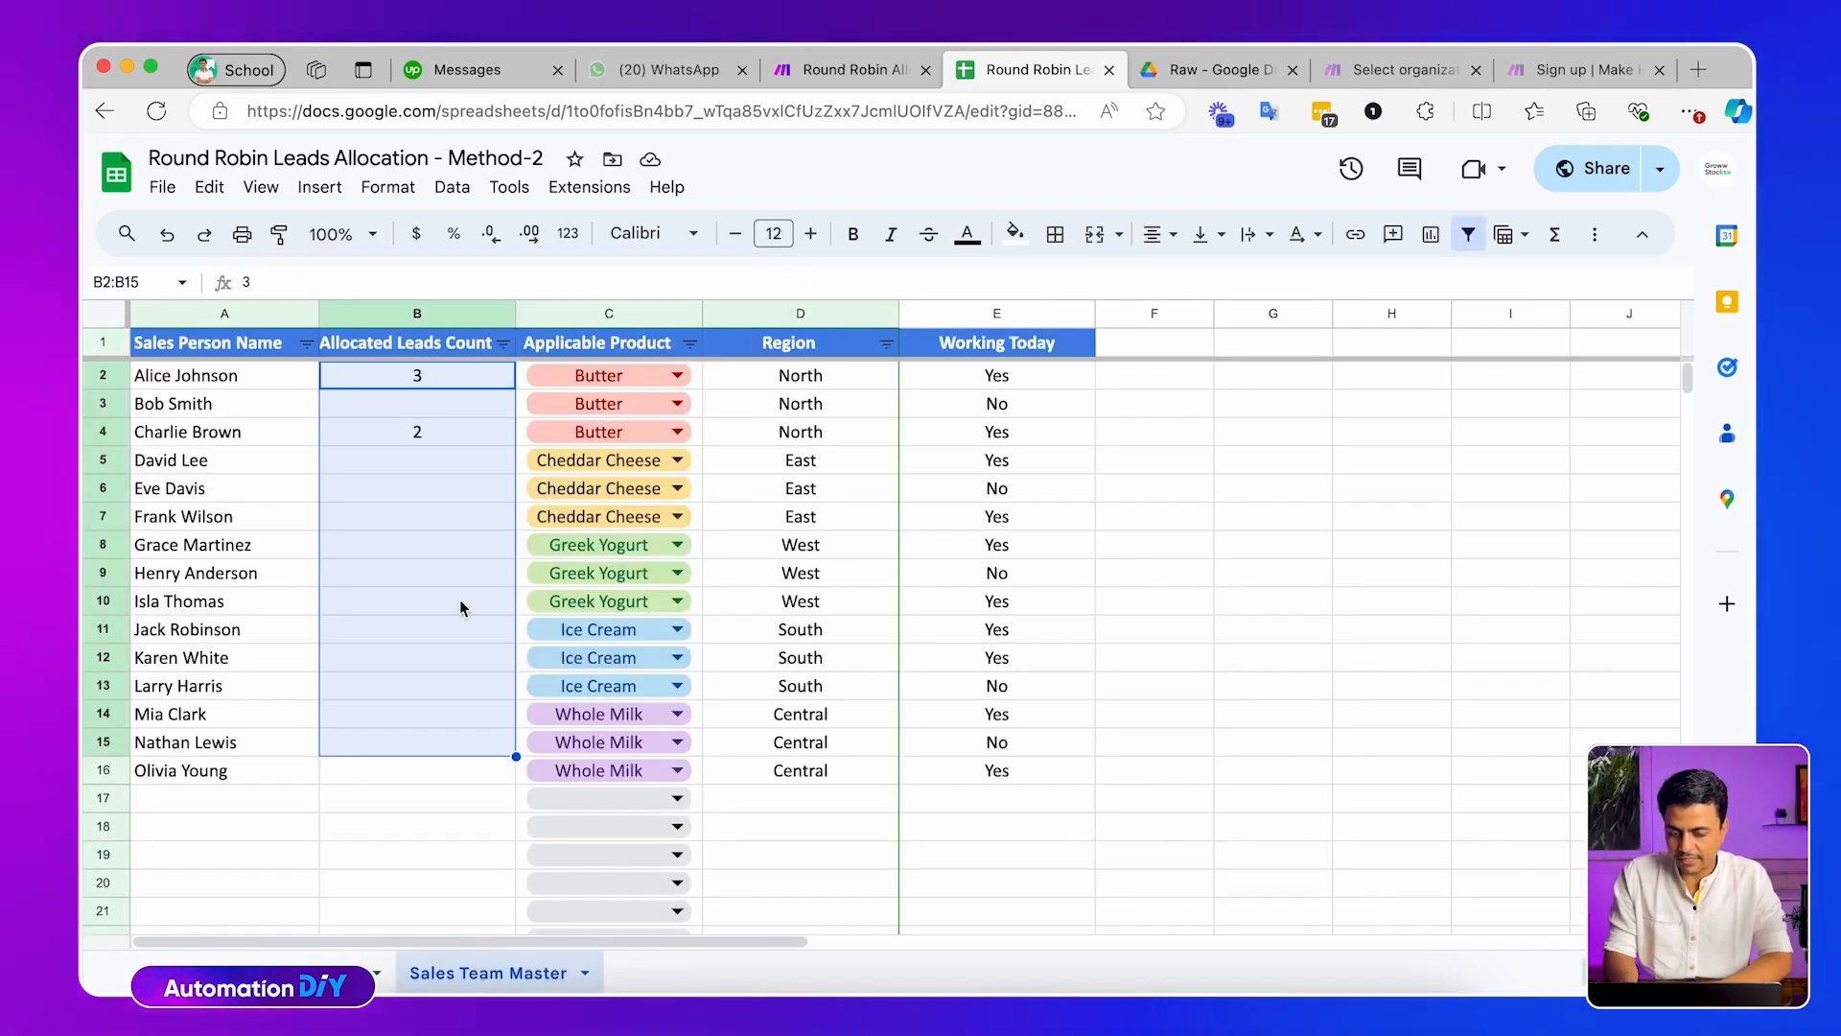
# Check the Butter lead counts in B2 and B4, then the region, product and assigned salesperson of the lead in row 8
pyautogui.click(446, 376)
pyautogui.click(441, 428)
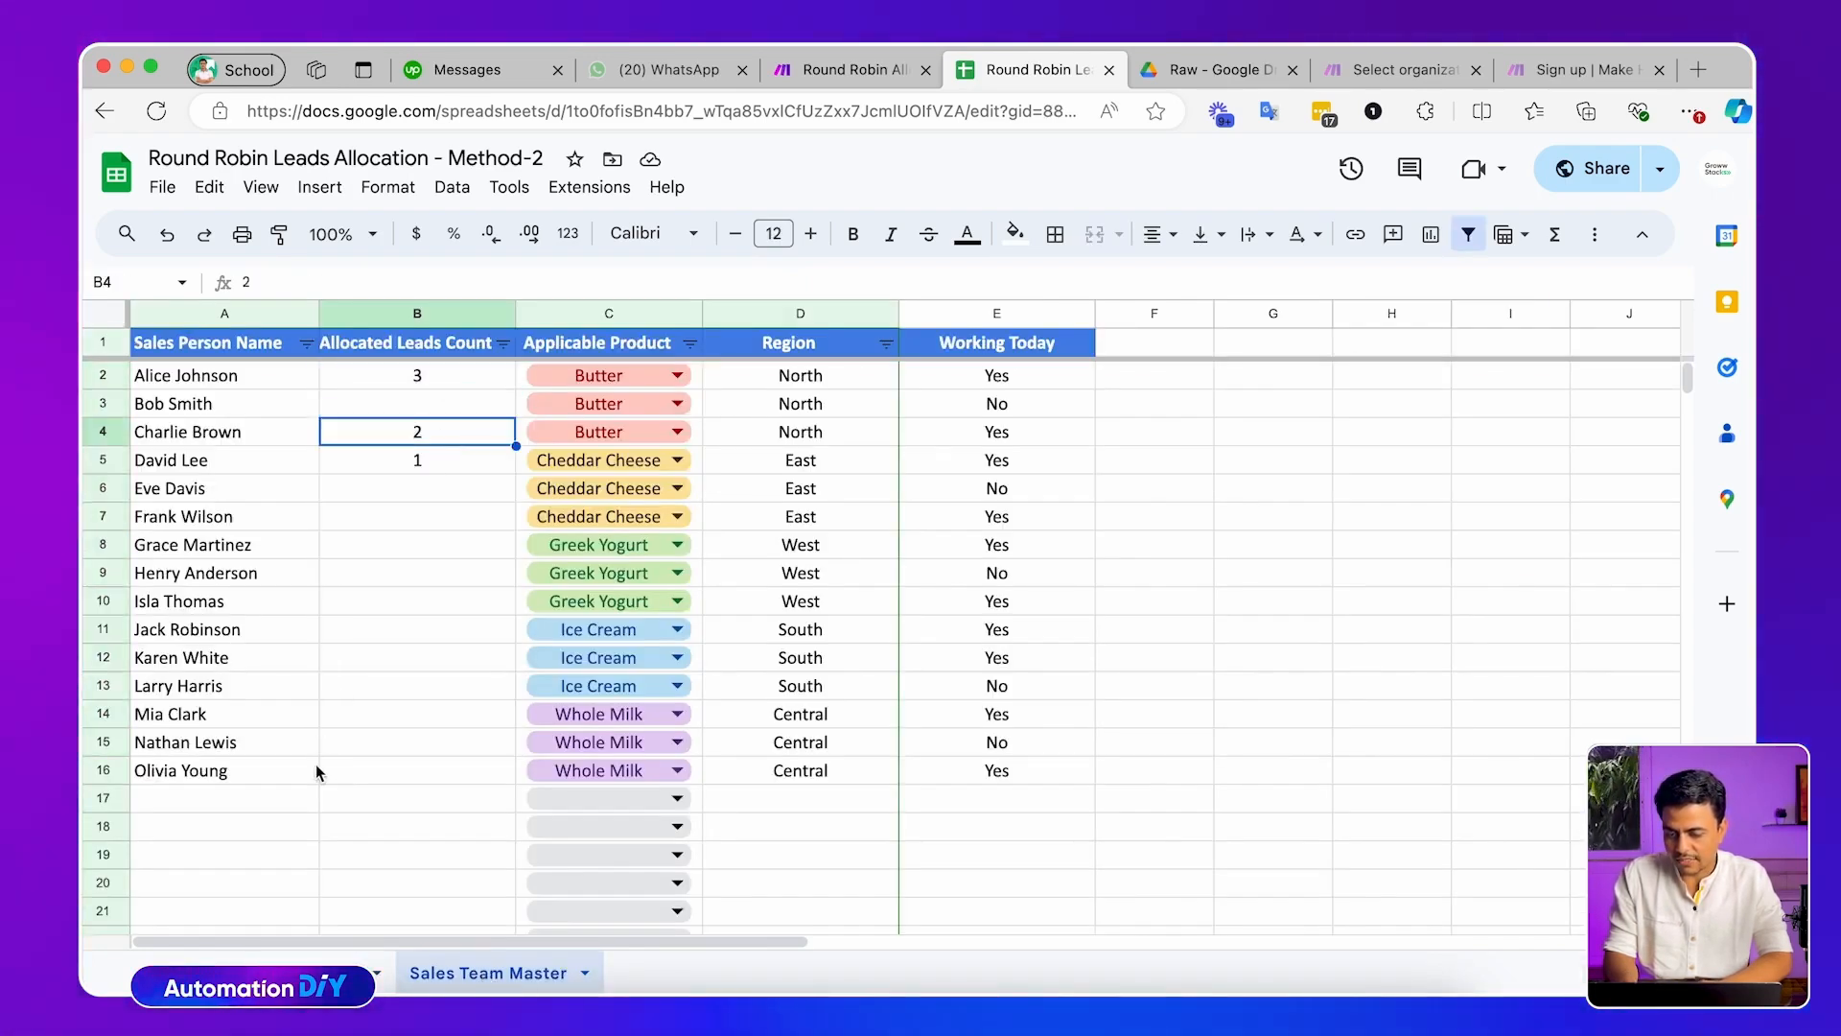
pyautogui.click(279, 964)
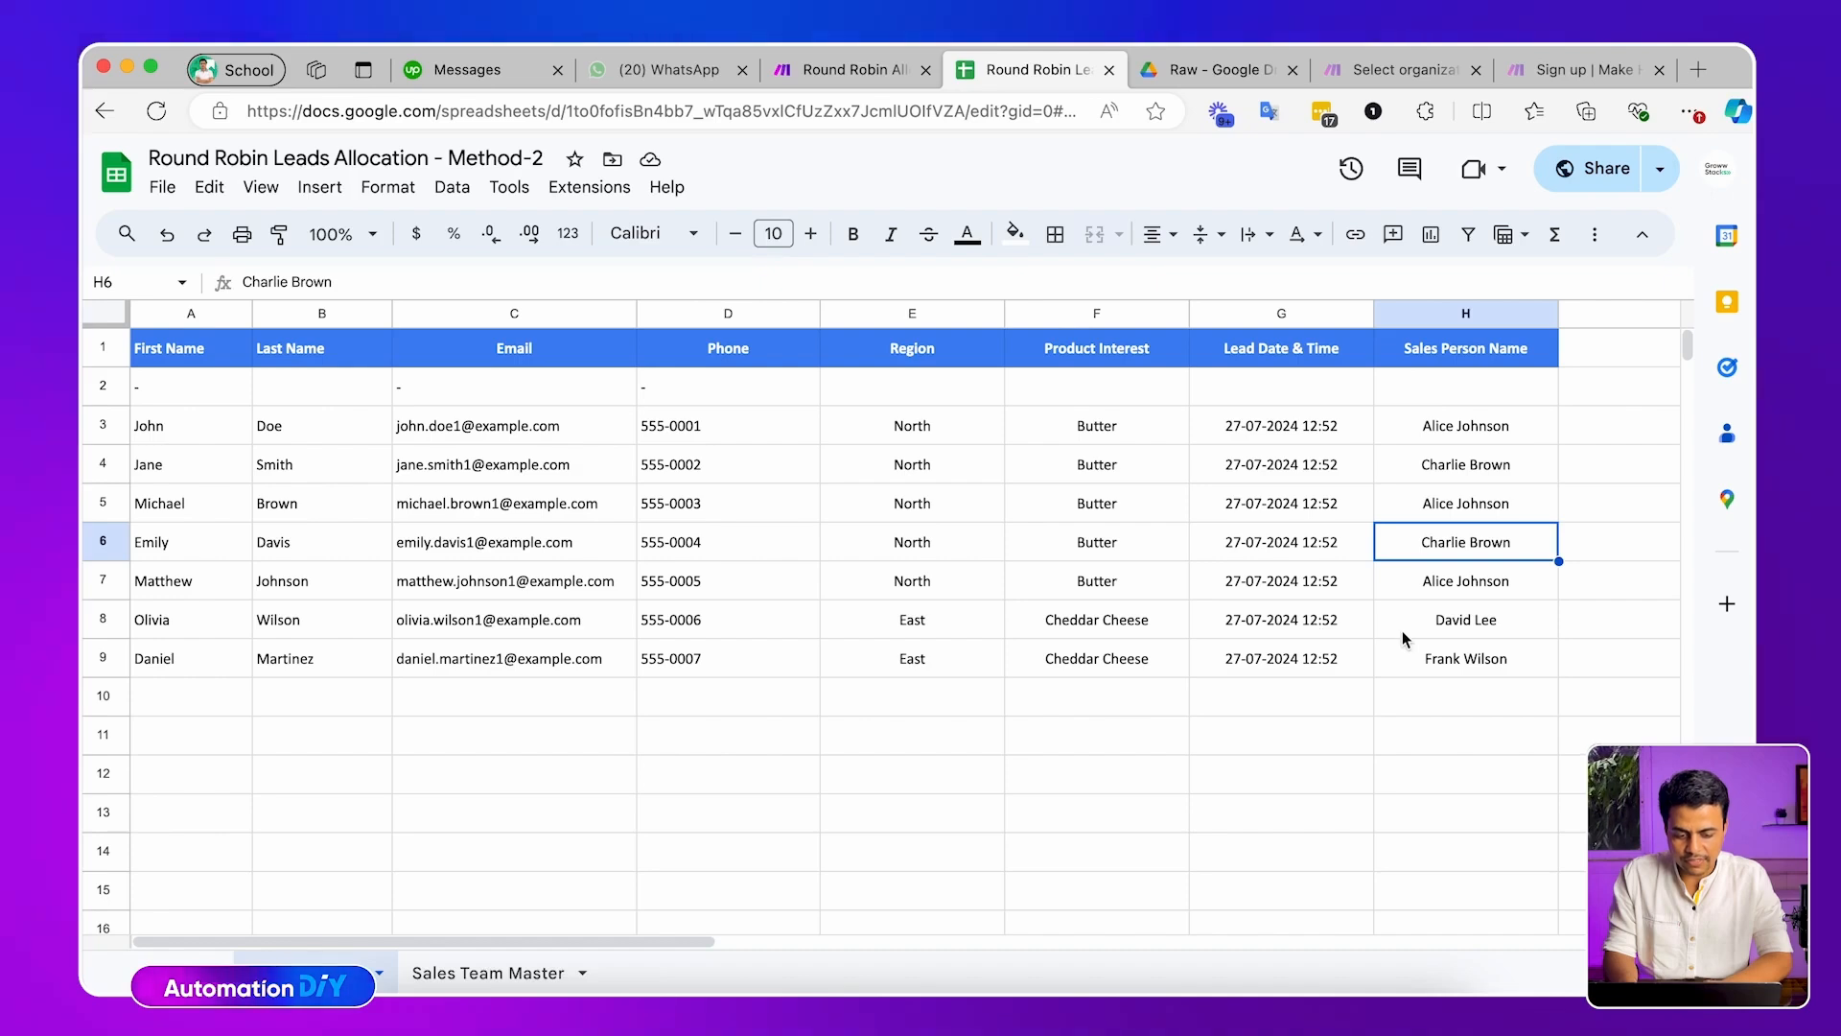
pyautogui.click(988, 617)
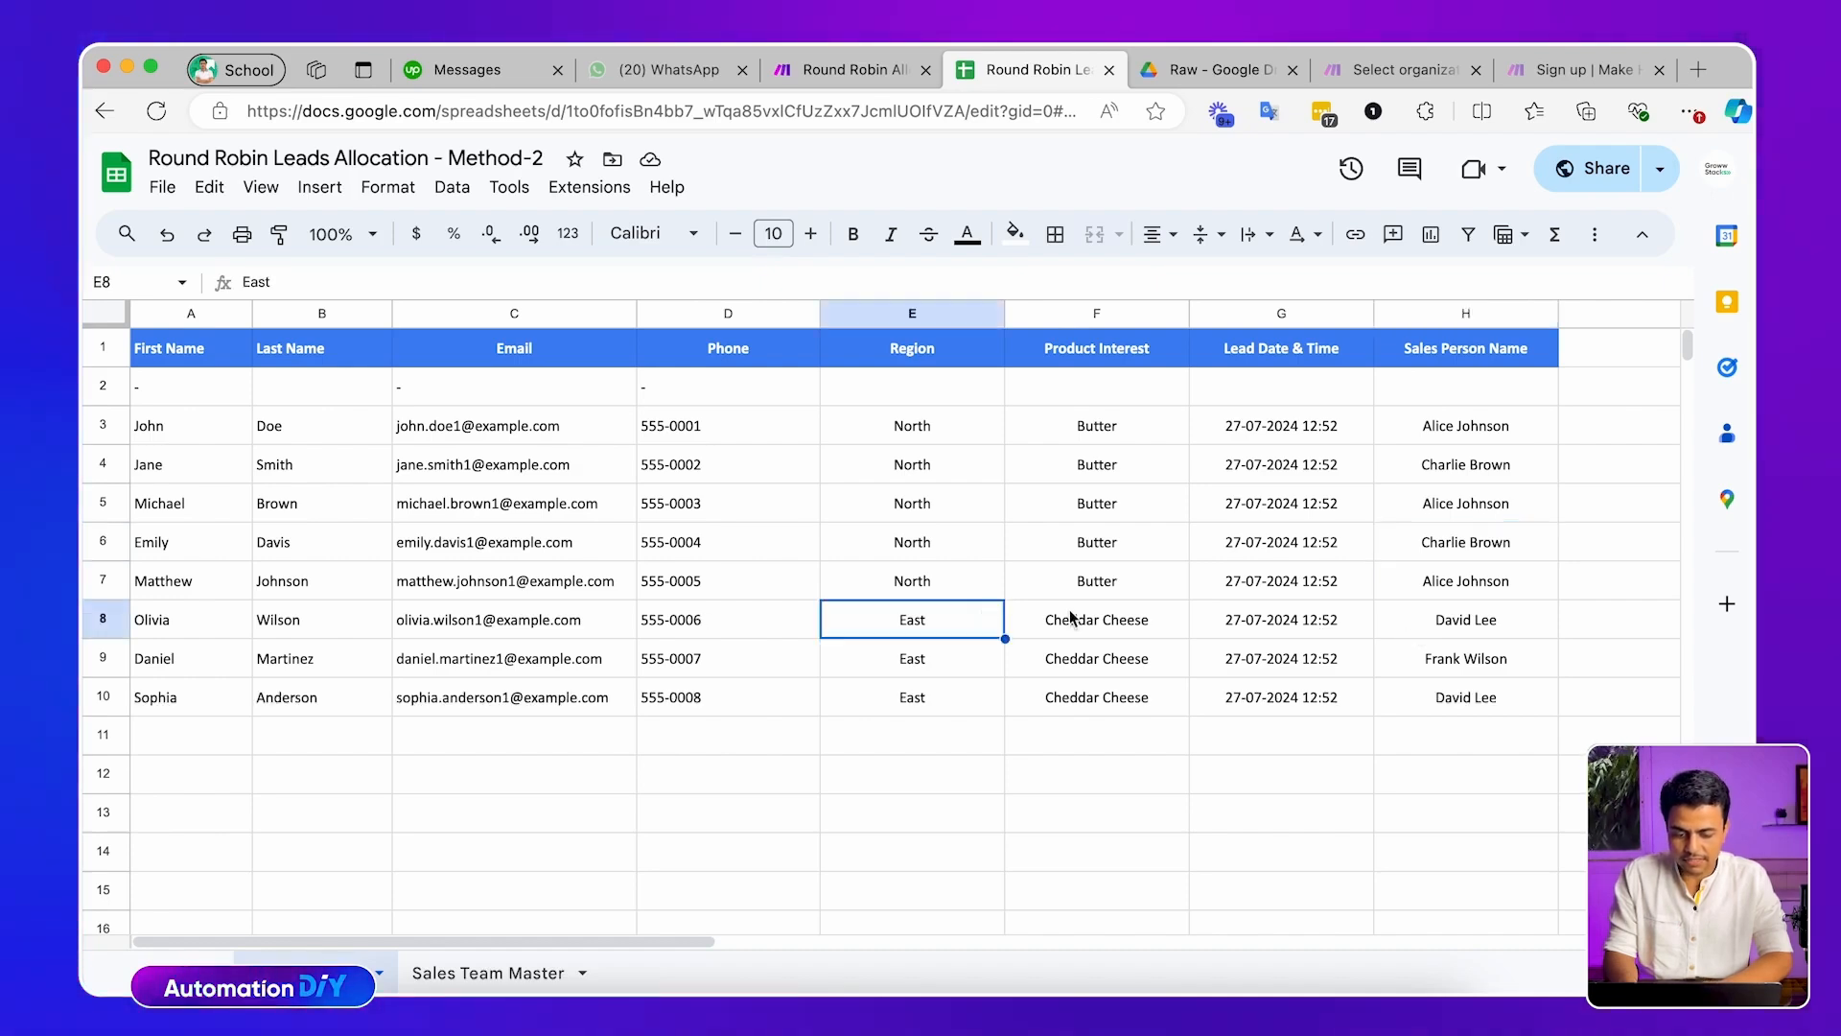
pyautogui.click(1081, 618)
pyautogui.click(1416, 619)
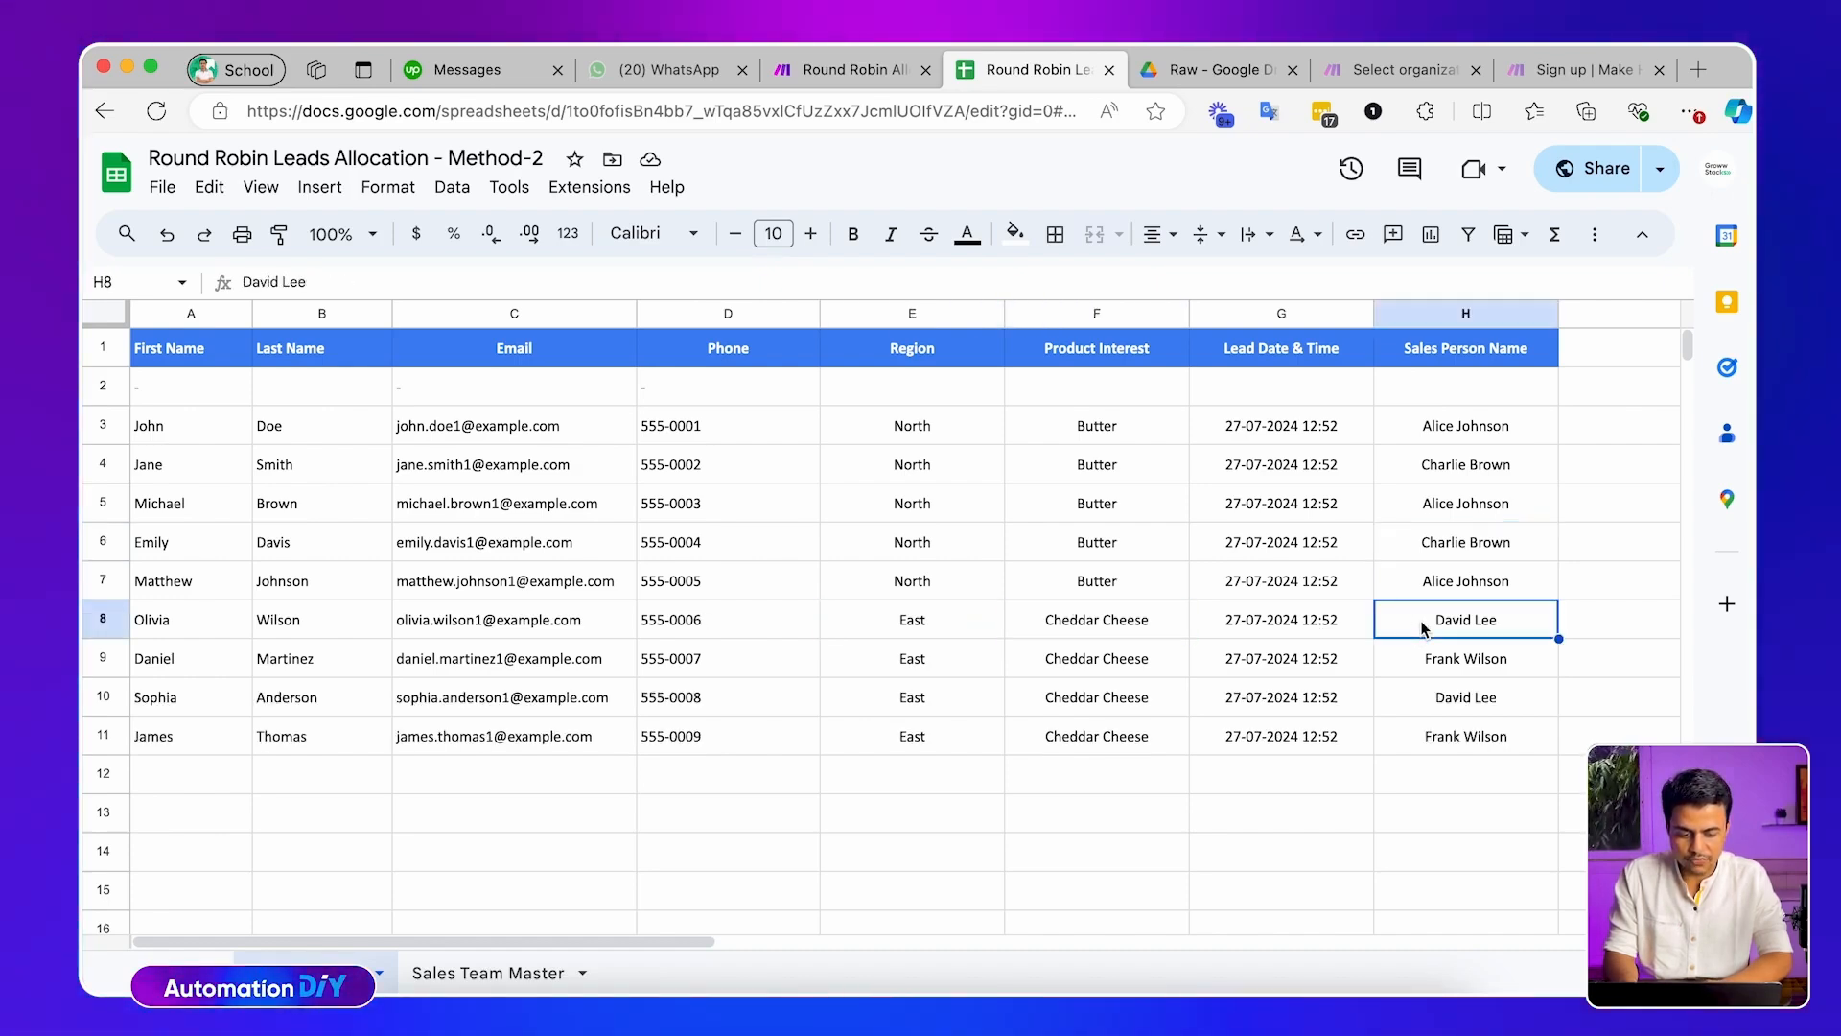
# Set Working Today to Yes in cell E9 of the Sales Team Master sheet for the Greek Yogurt salesperson
pyautogui.click(527, 972)
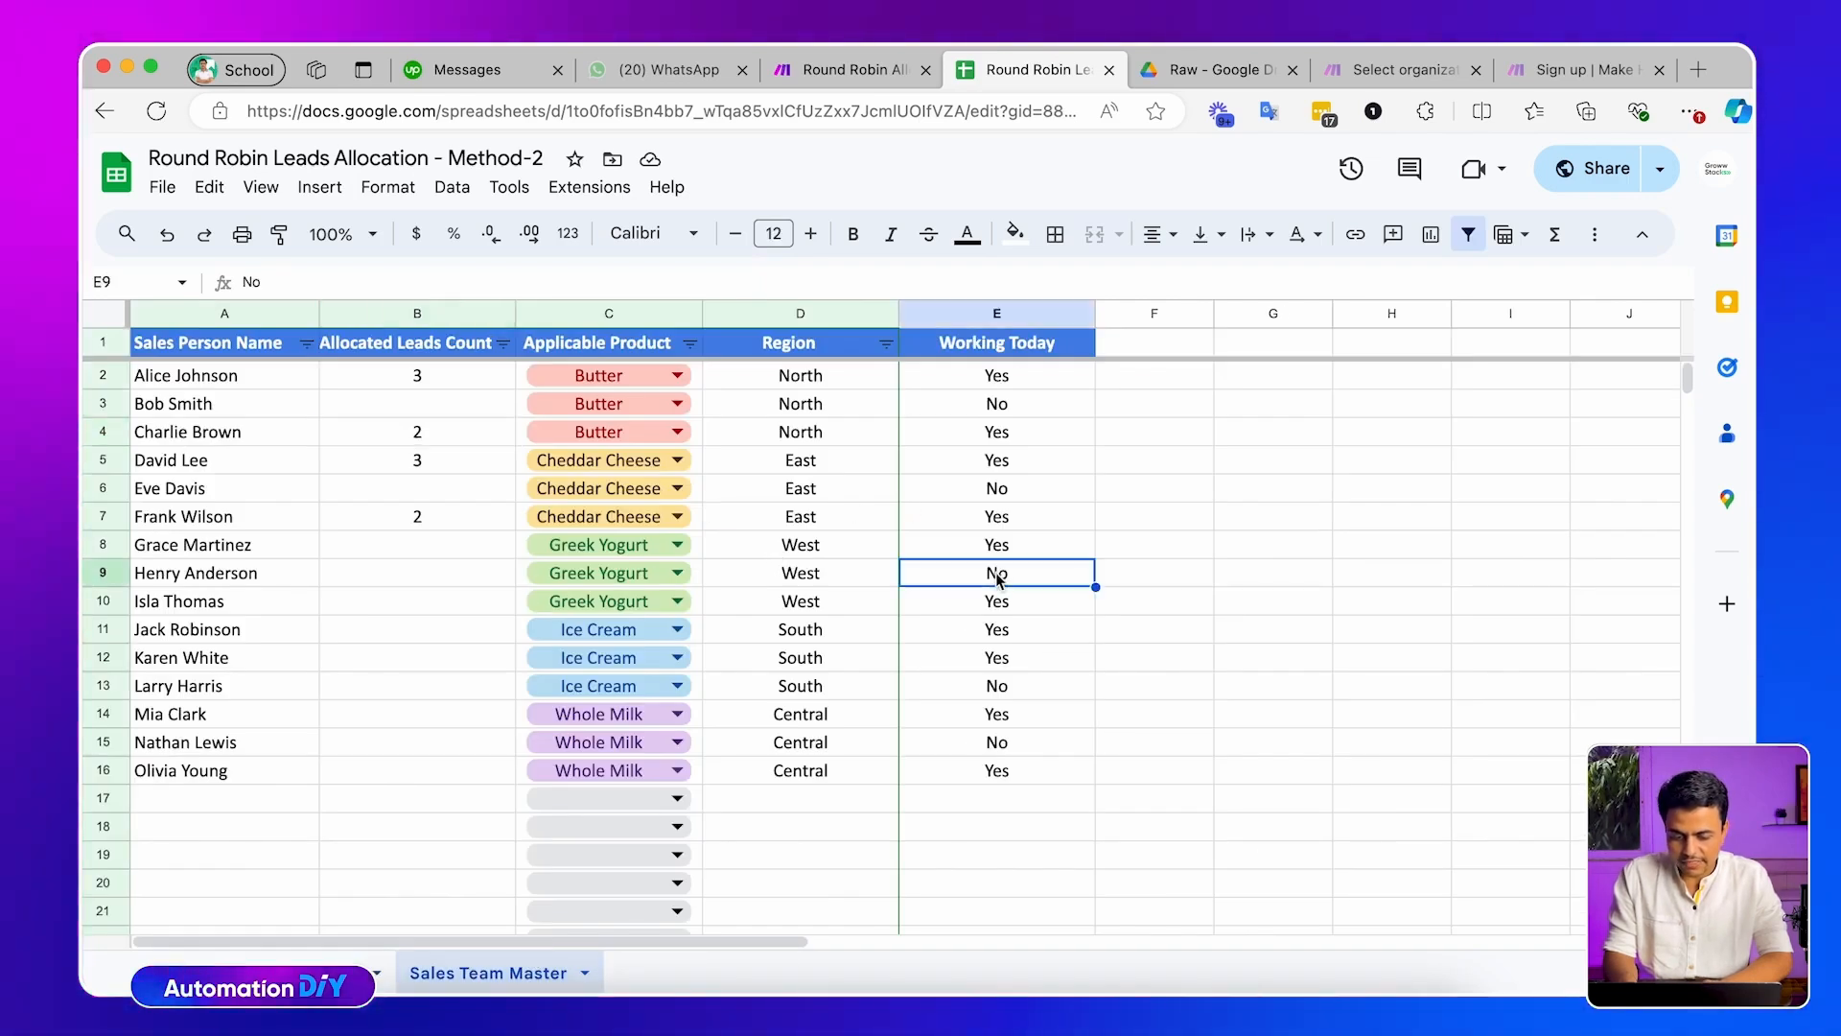
pyautogui.write('Yes')
pyautogui.press('Return')
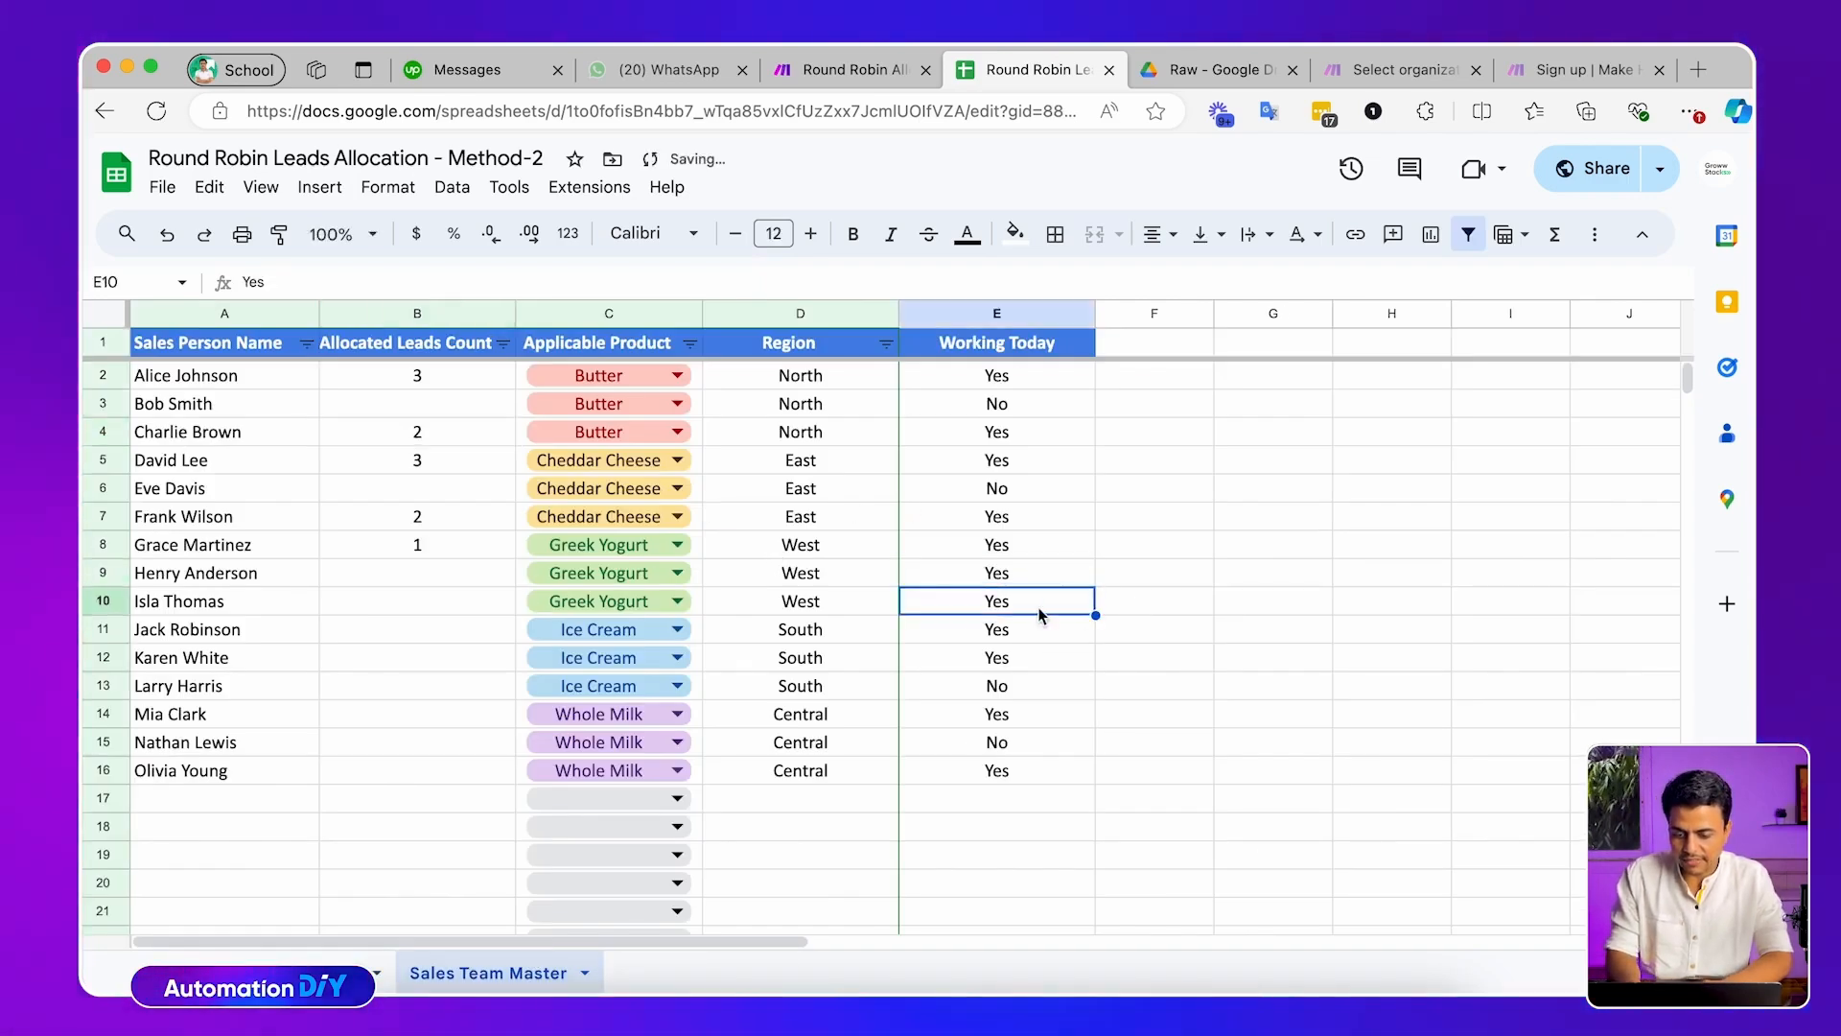
# Check the updating allocated lead counts of the Greek Yogurt salespersons in B8:B10
pyautogui.click(395, 578)
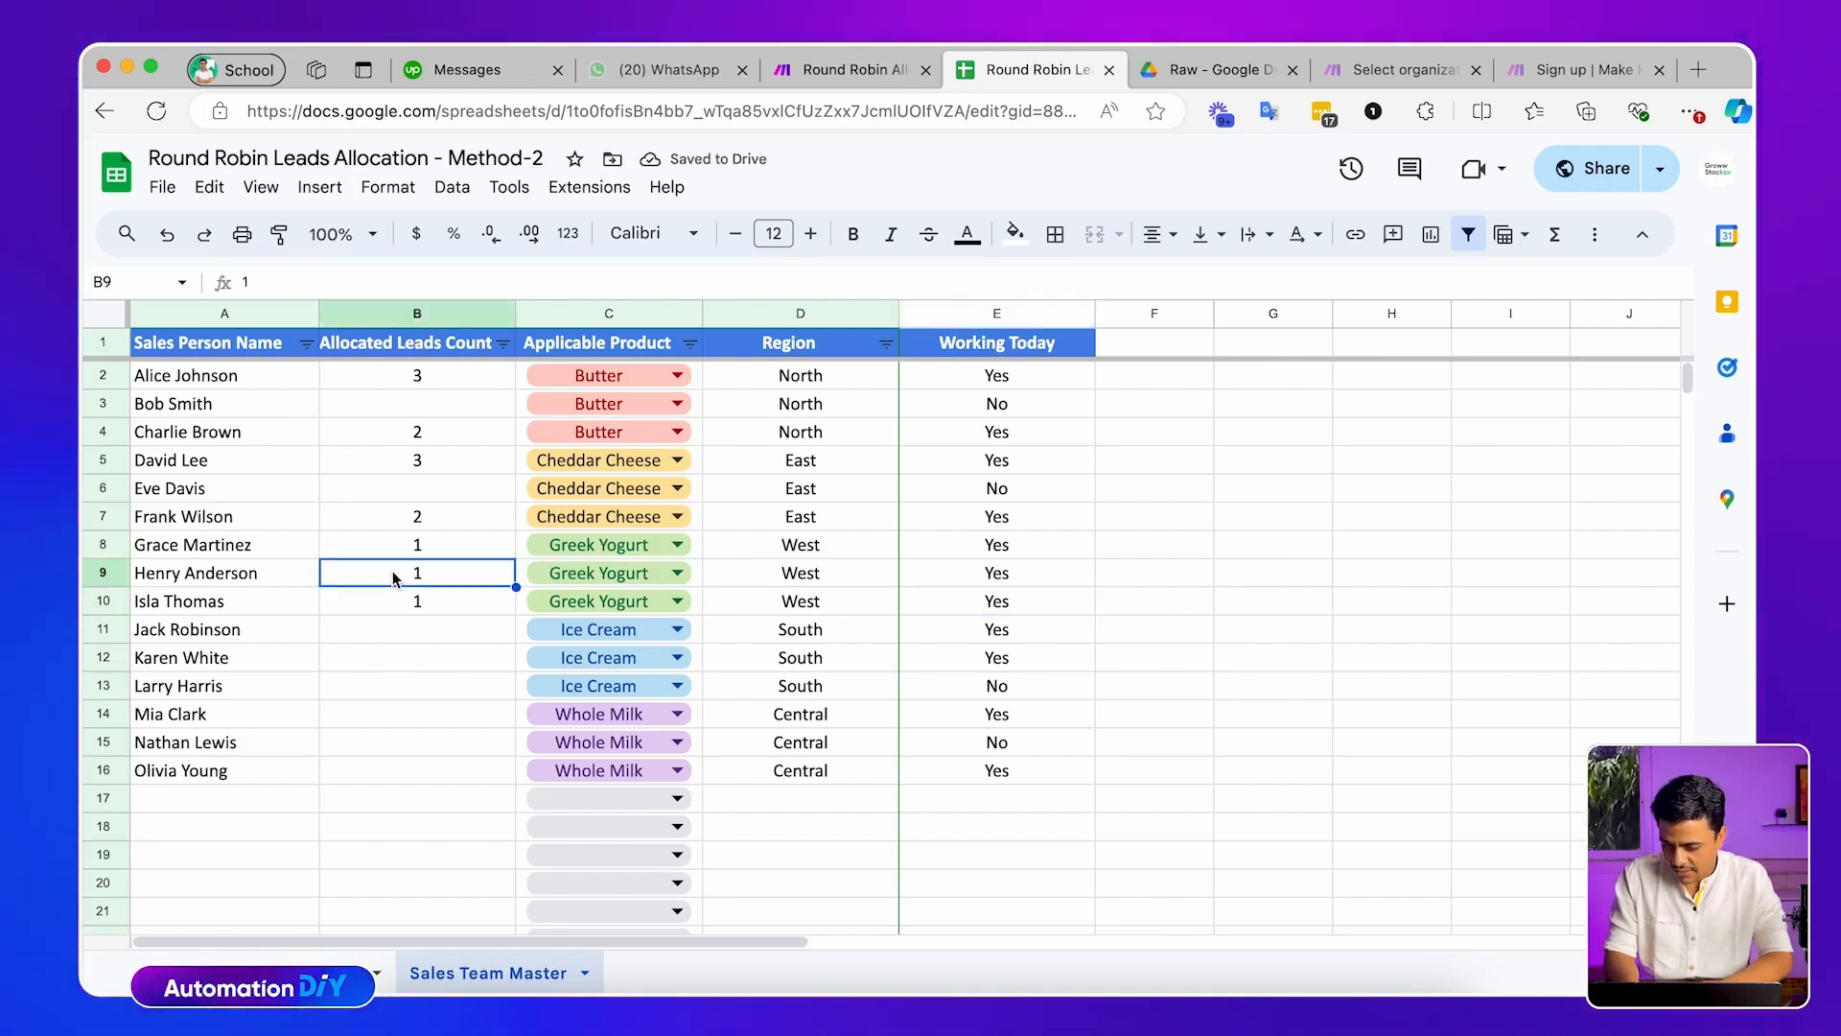
pyautogui.click(394, 543)
pyautogui.write('2')
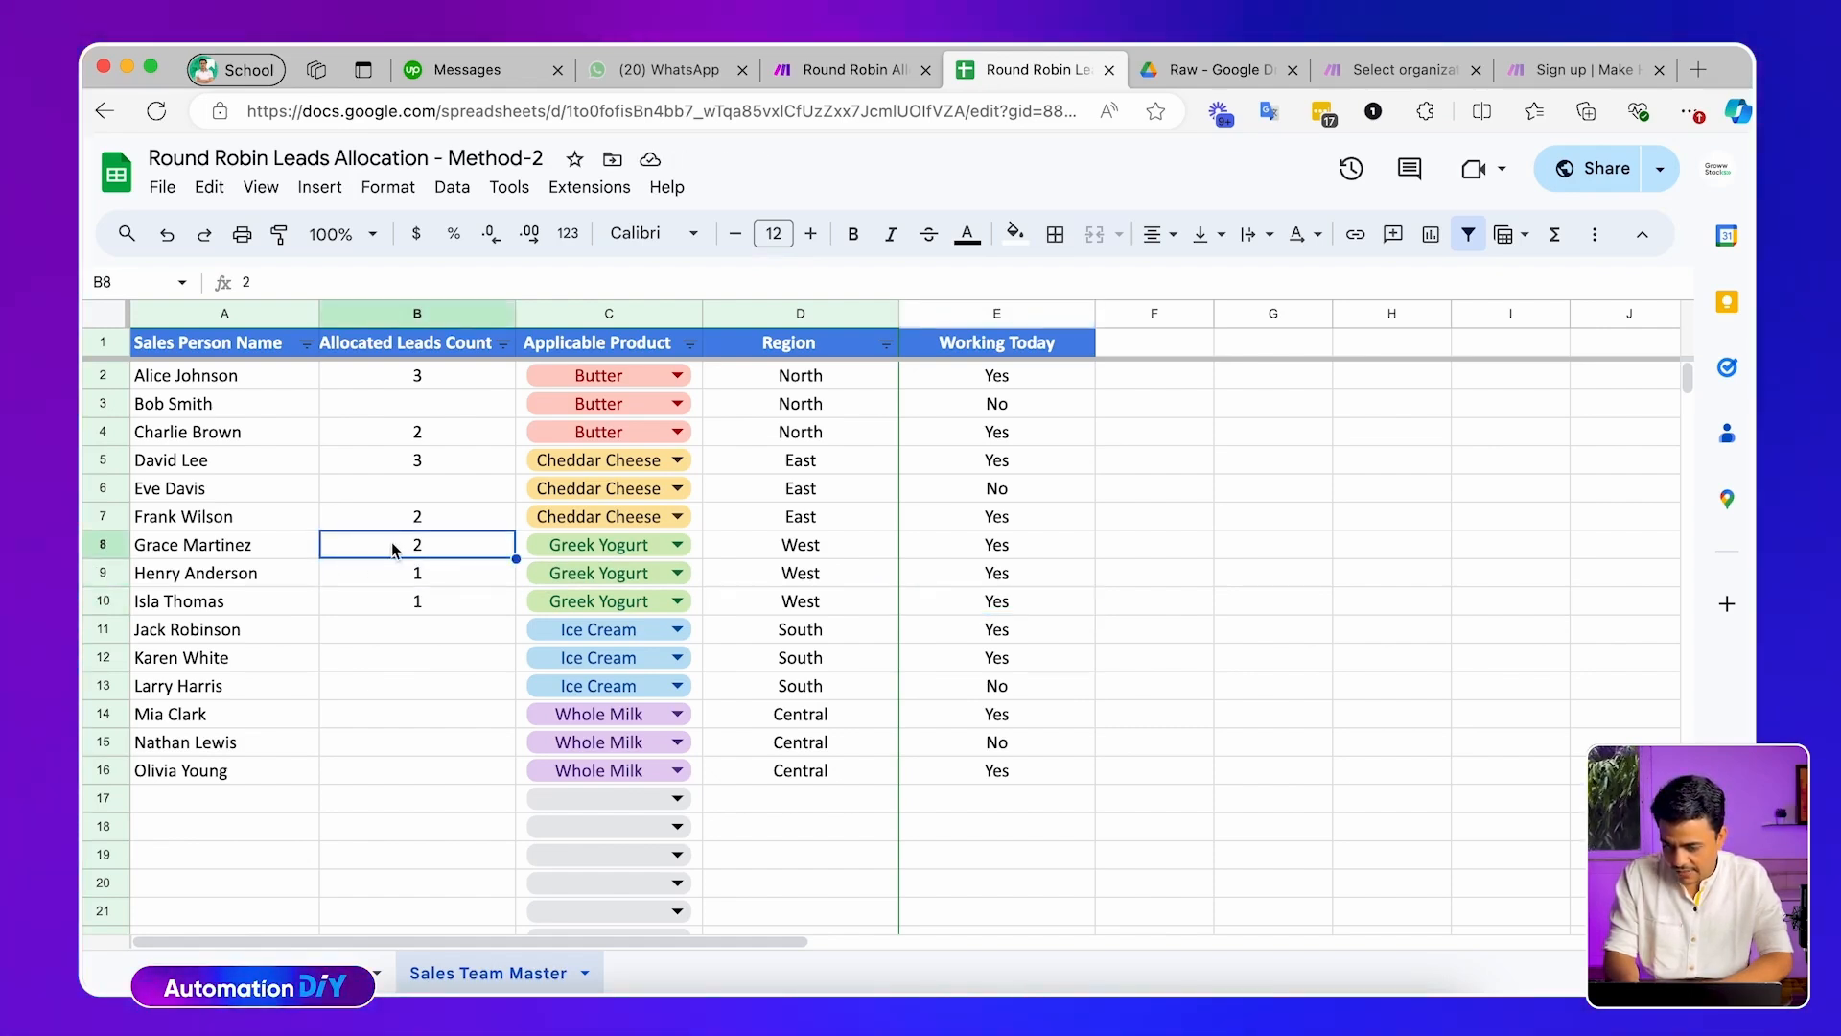
pyautogui.click(383, 605)
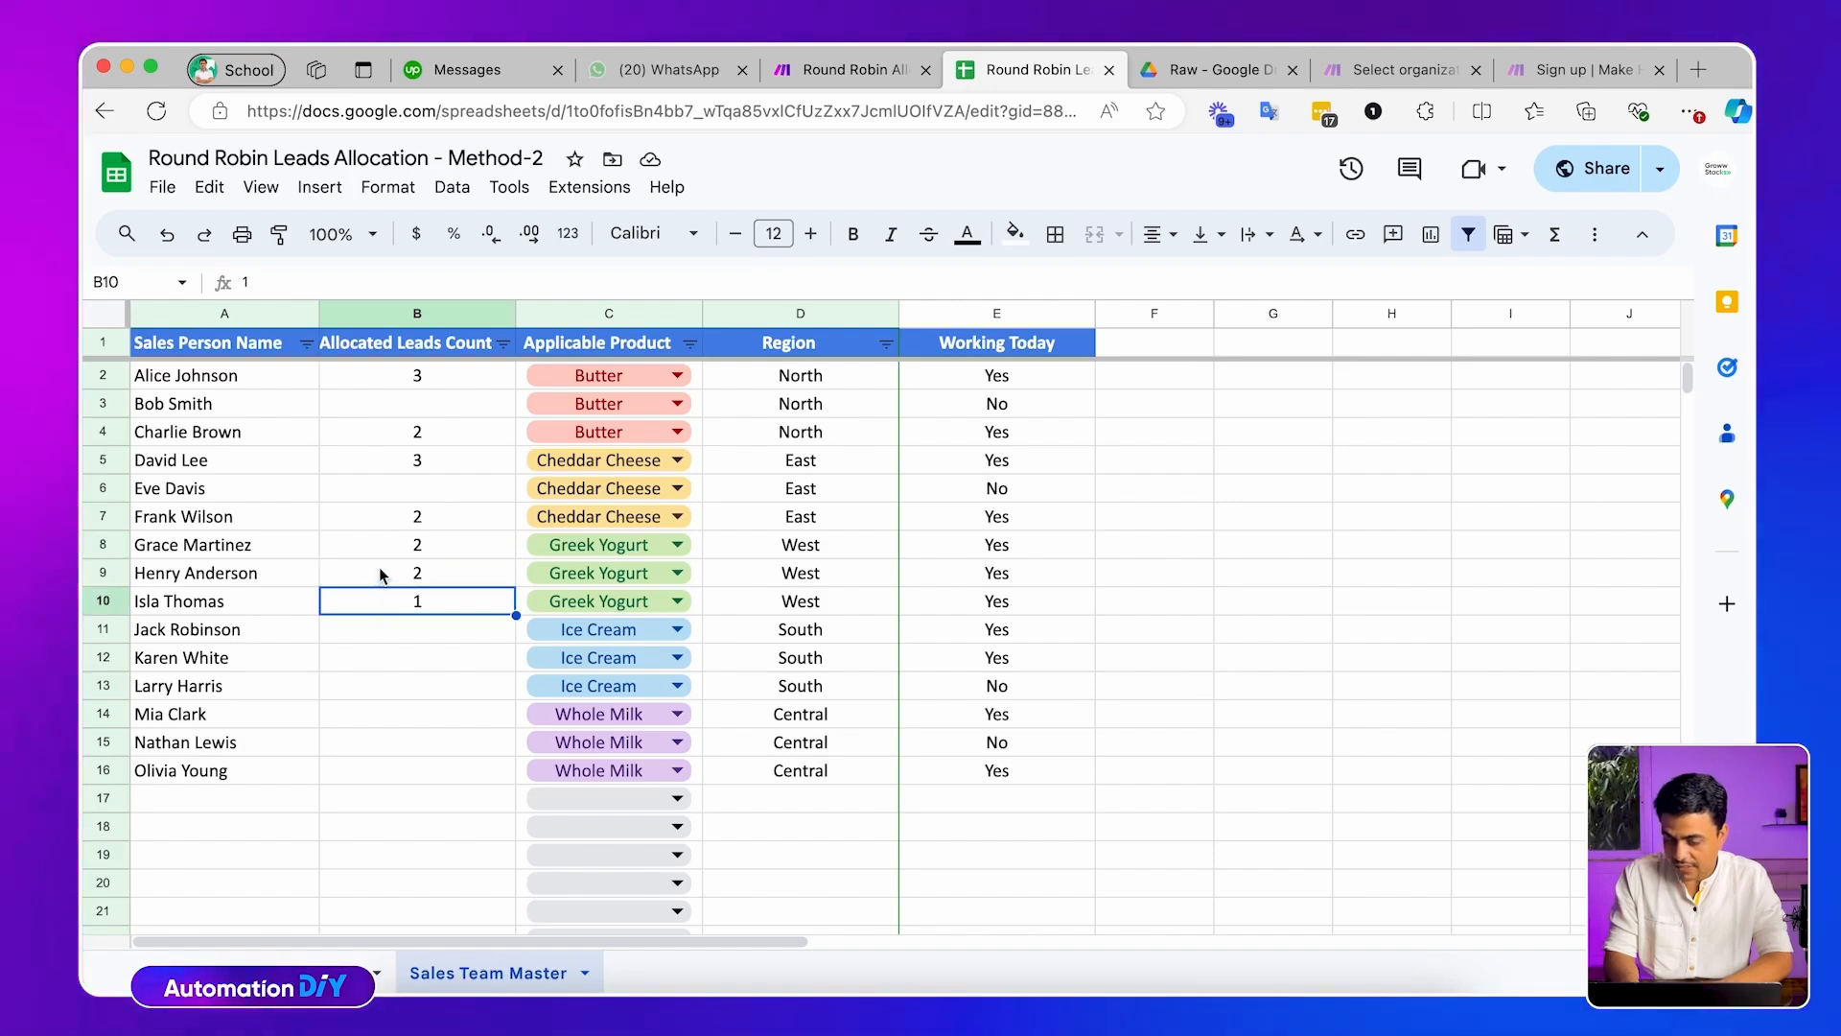
pyautogui.click(379, 569)
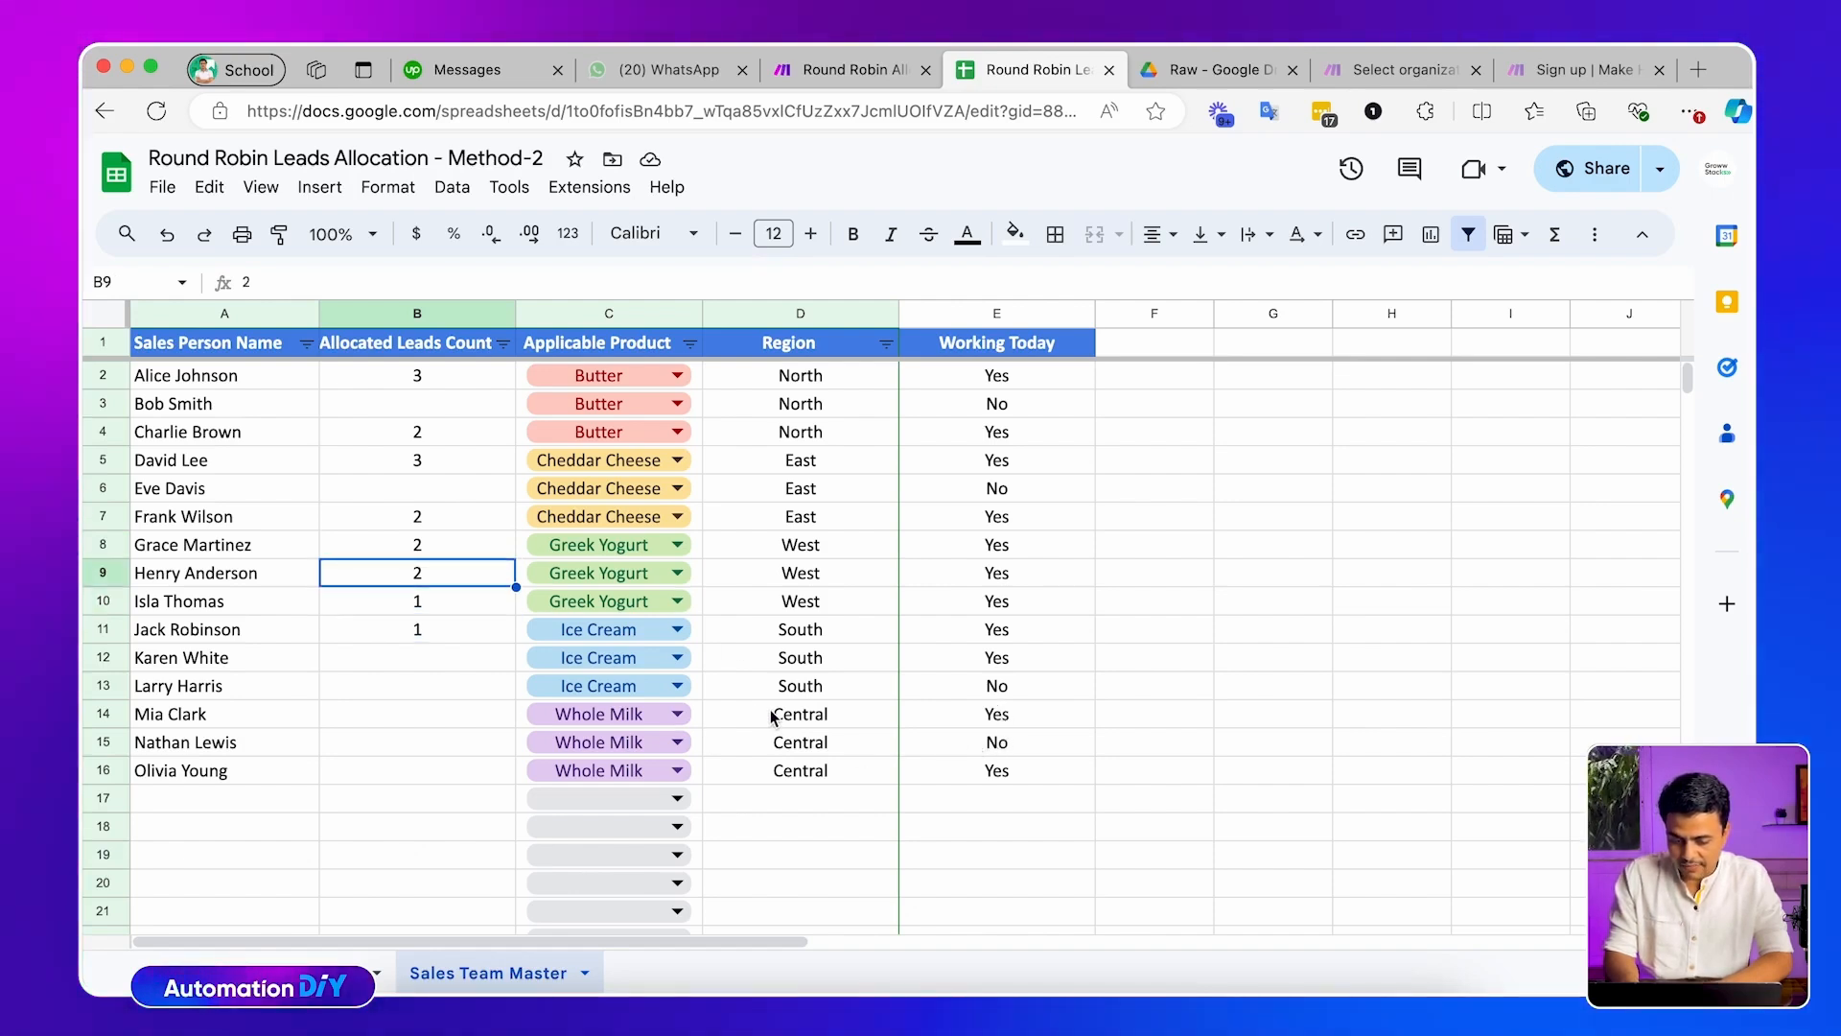
# Set Working Today to No in E14 for the Whole Milk salesperson and check the lead counts of the Whole Milk team
pyautogui.moveTo(772, 715); pyautogui.dragTo(796, 770)
pyautogui.click(995, 714)
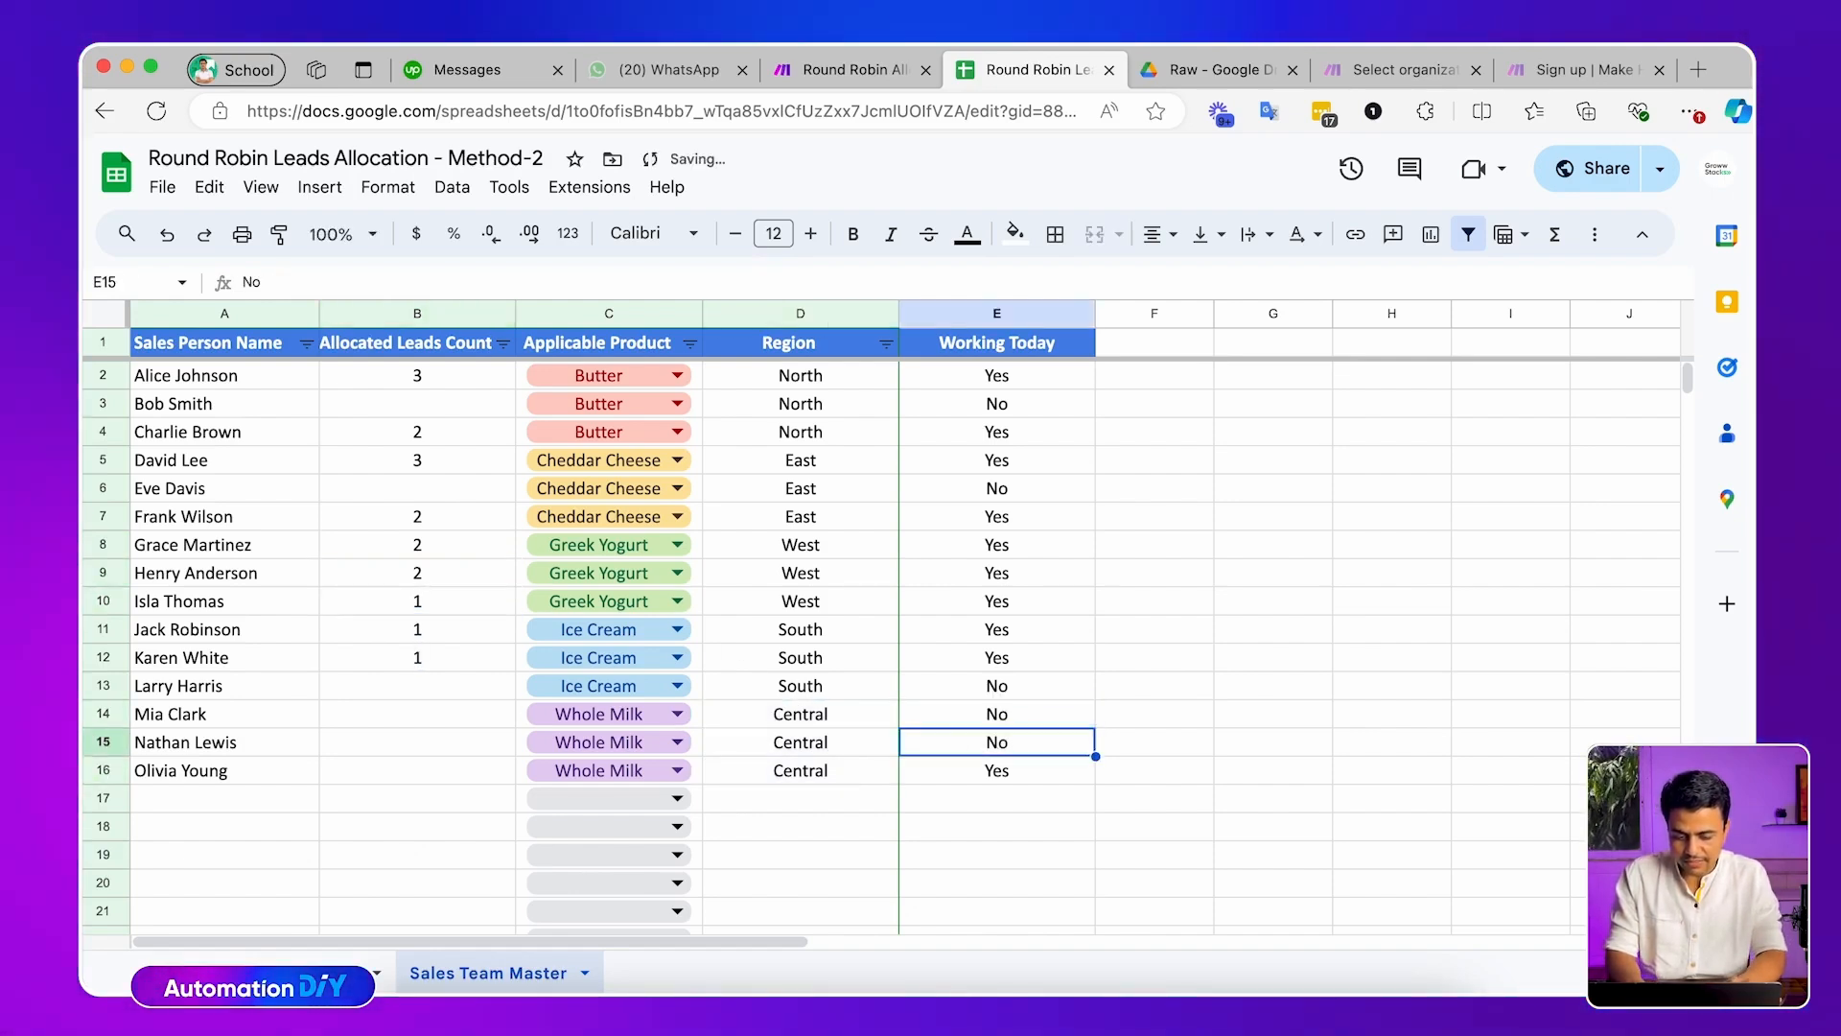
pyautogui.moveTo(286, 720); pyautogui.dragTo(259, 771)
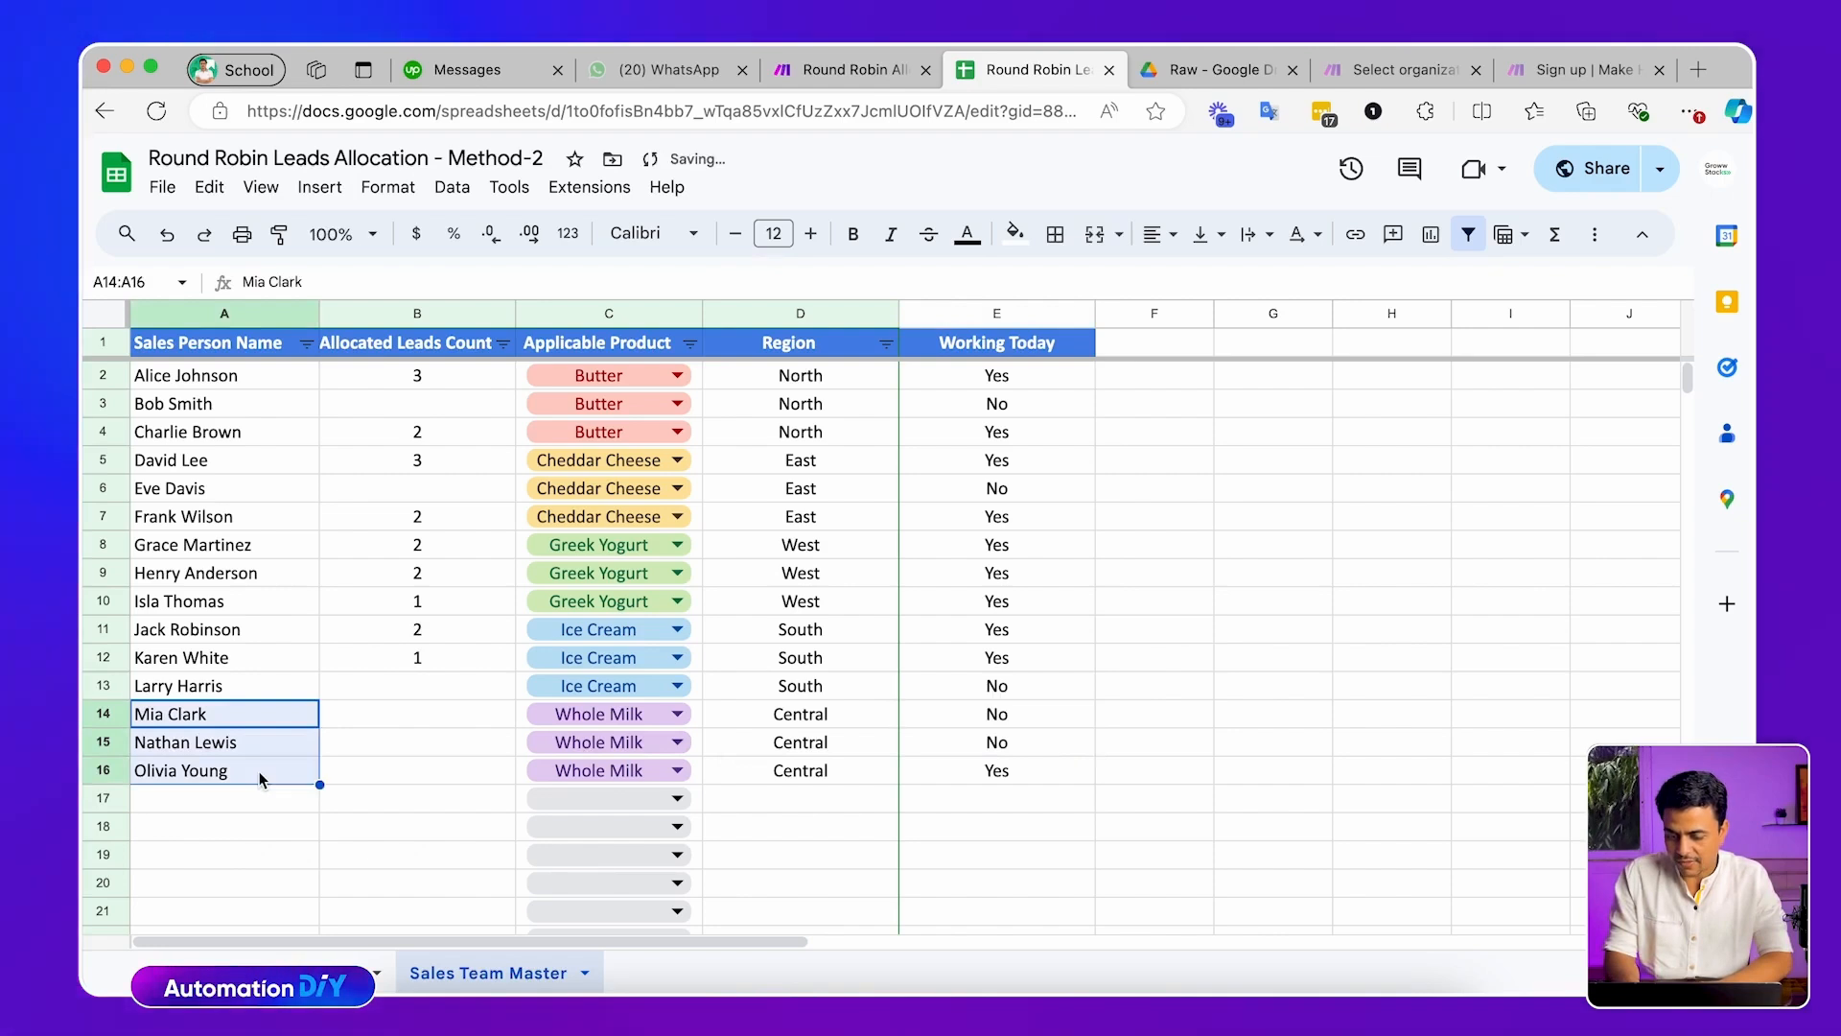
pyautogui.click(439, 626)
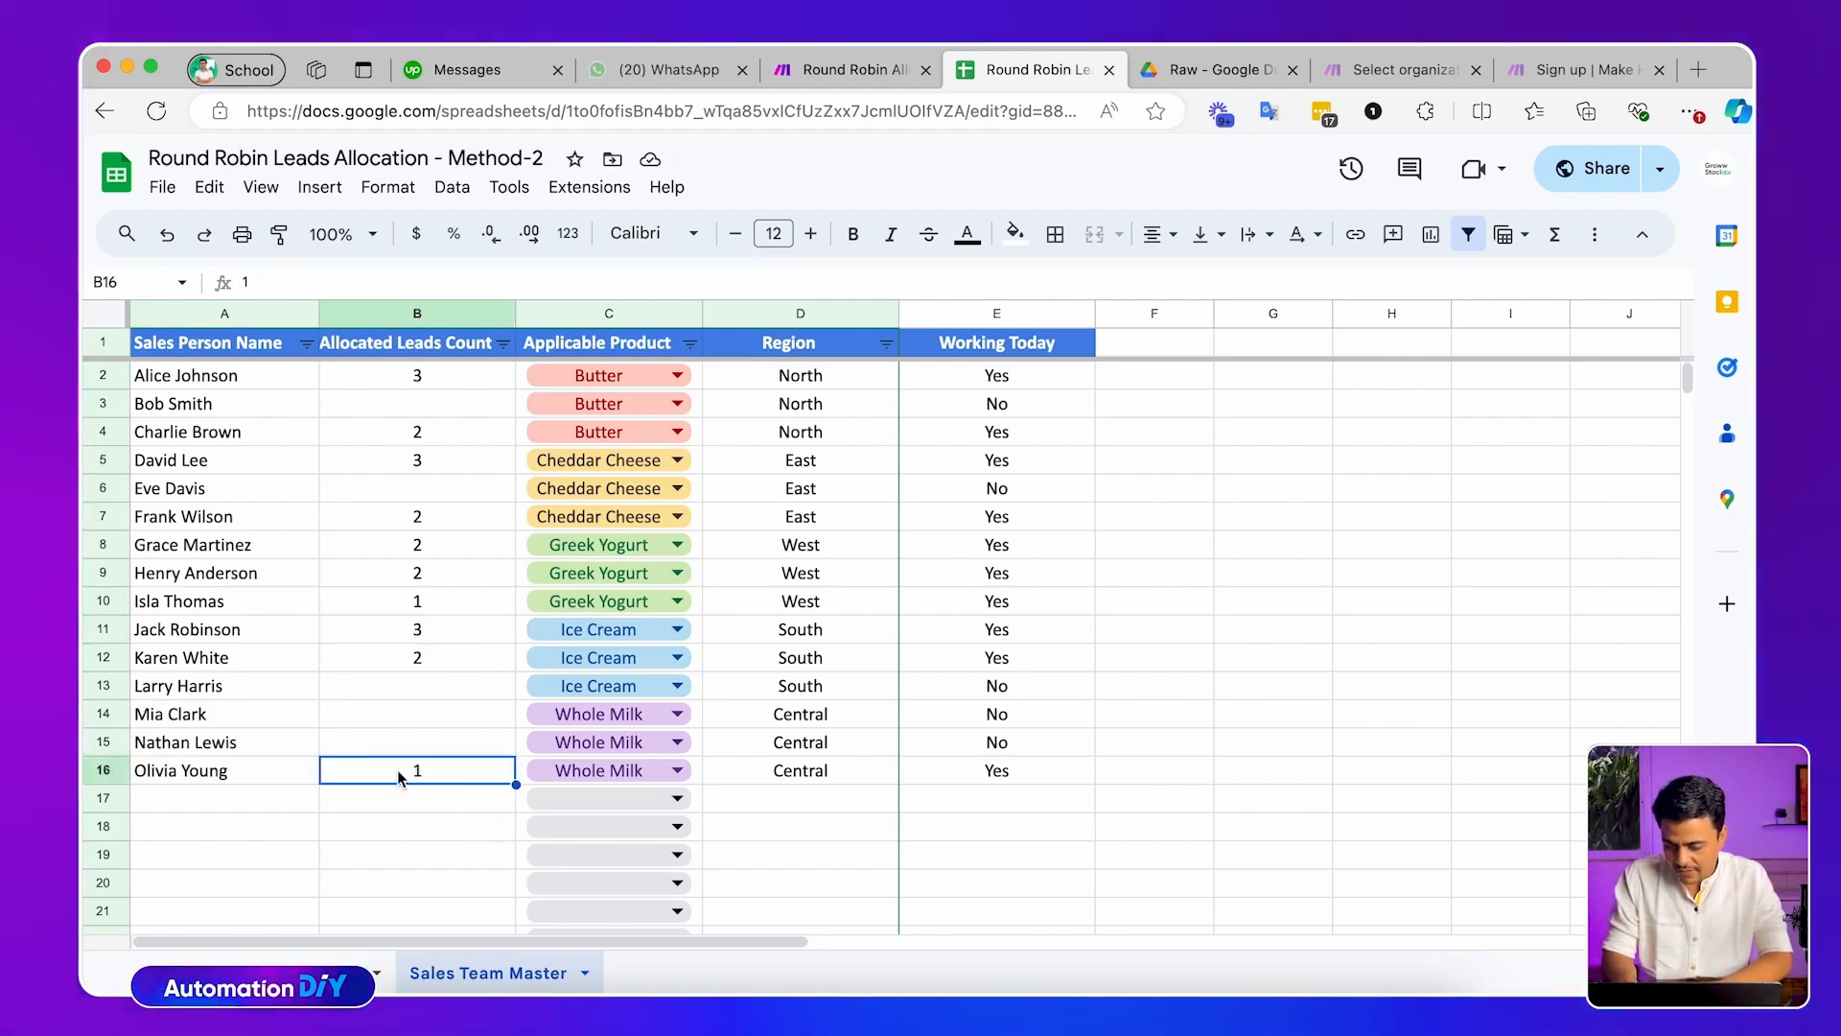
pyautogui.click(1032, 716)
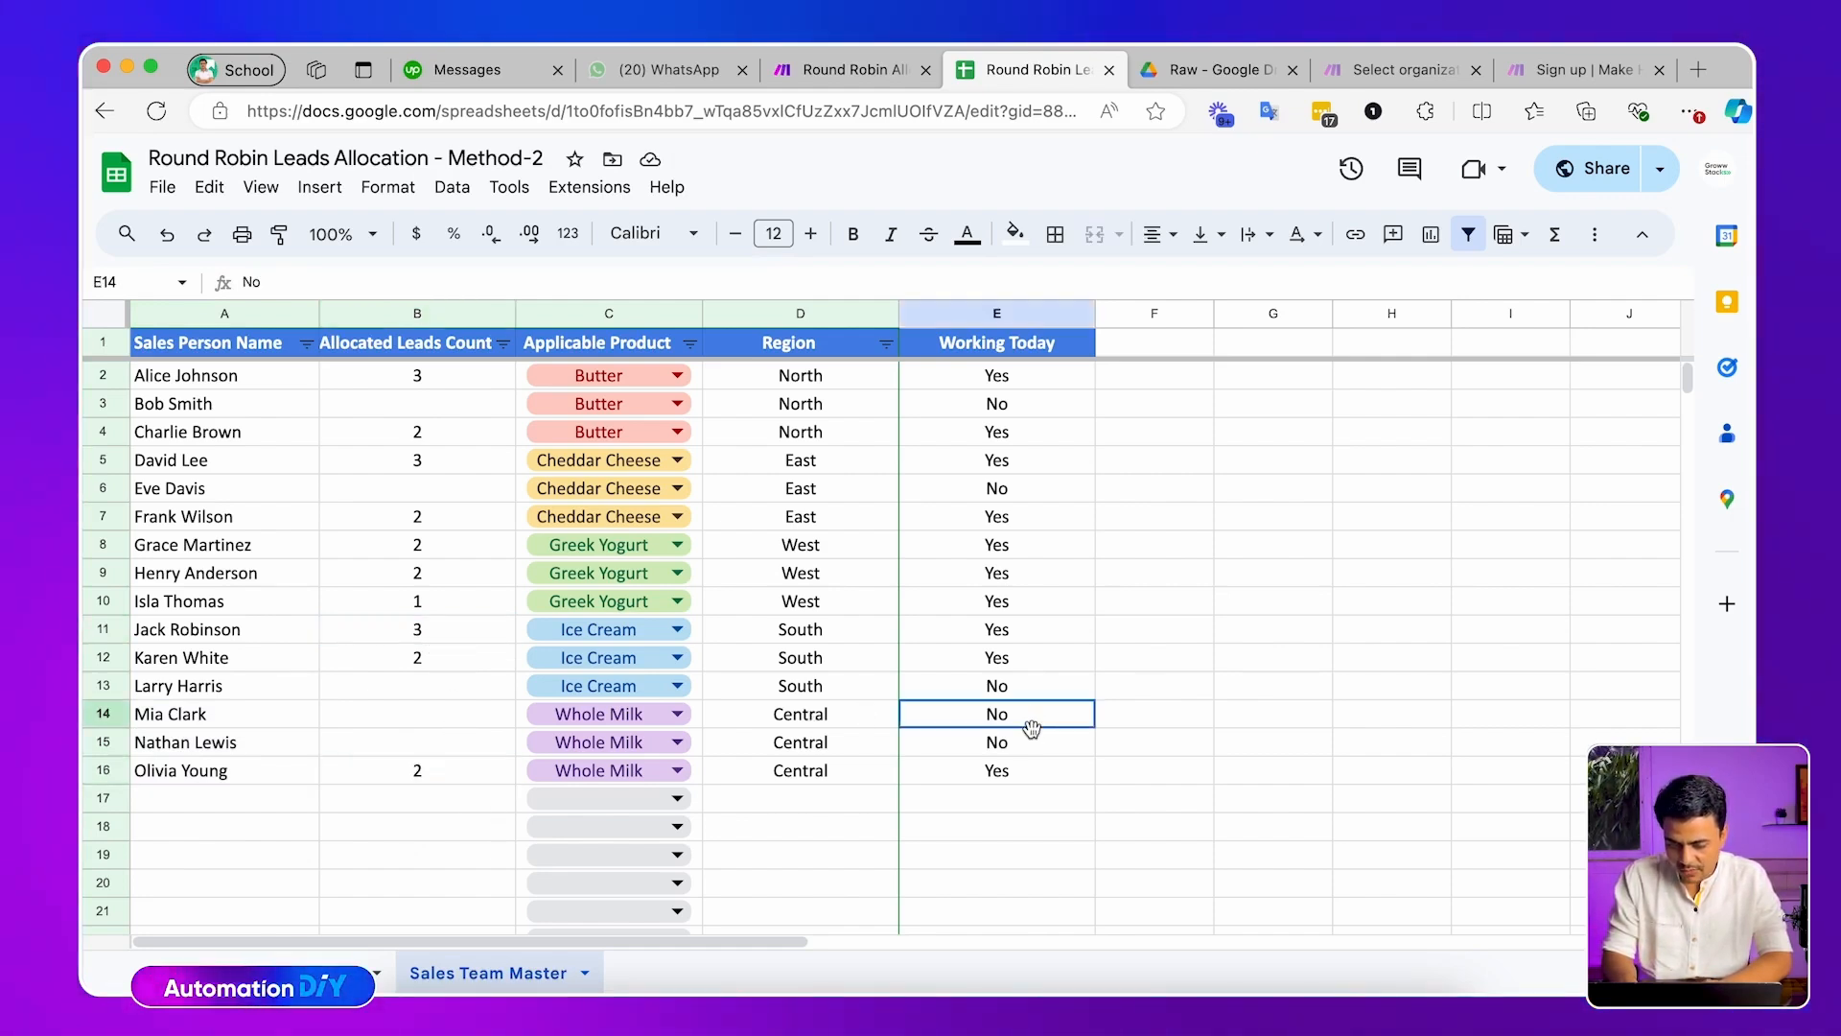
# Convert the Working Today cells E2:E16 into a dropdown with the items No and Yes
pyautogui.moveTo(1011, 384); pyautogui.dragTo(1000, 775)
pyautogui.rightClick(978, 561)
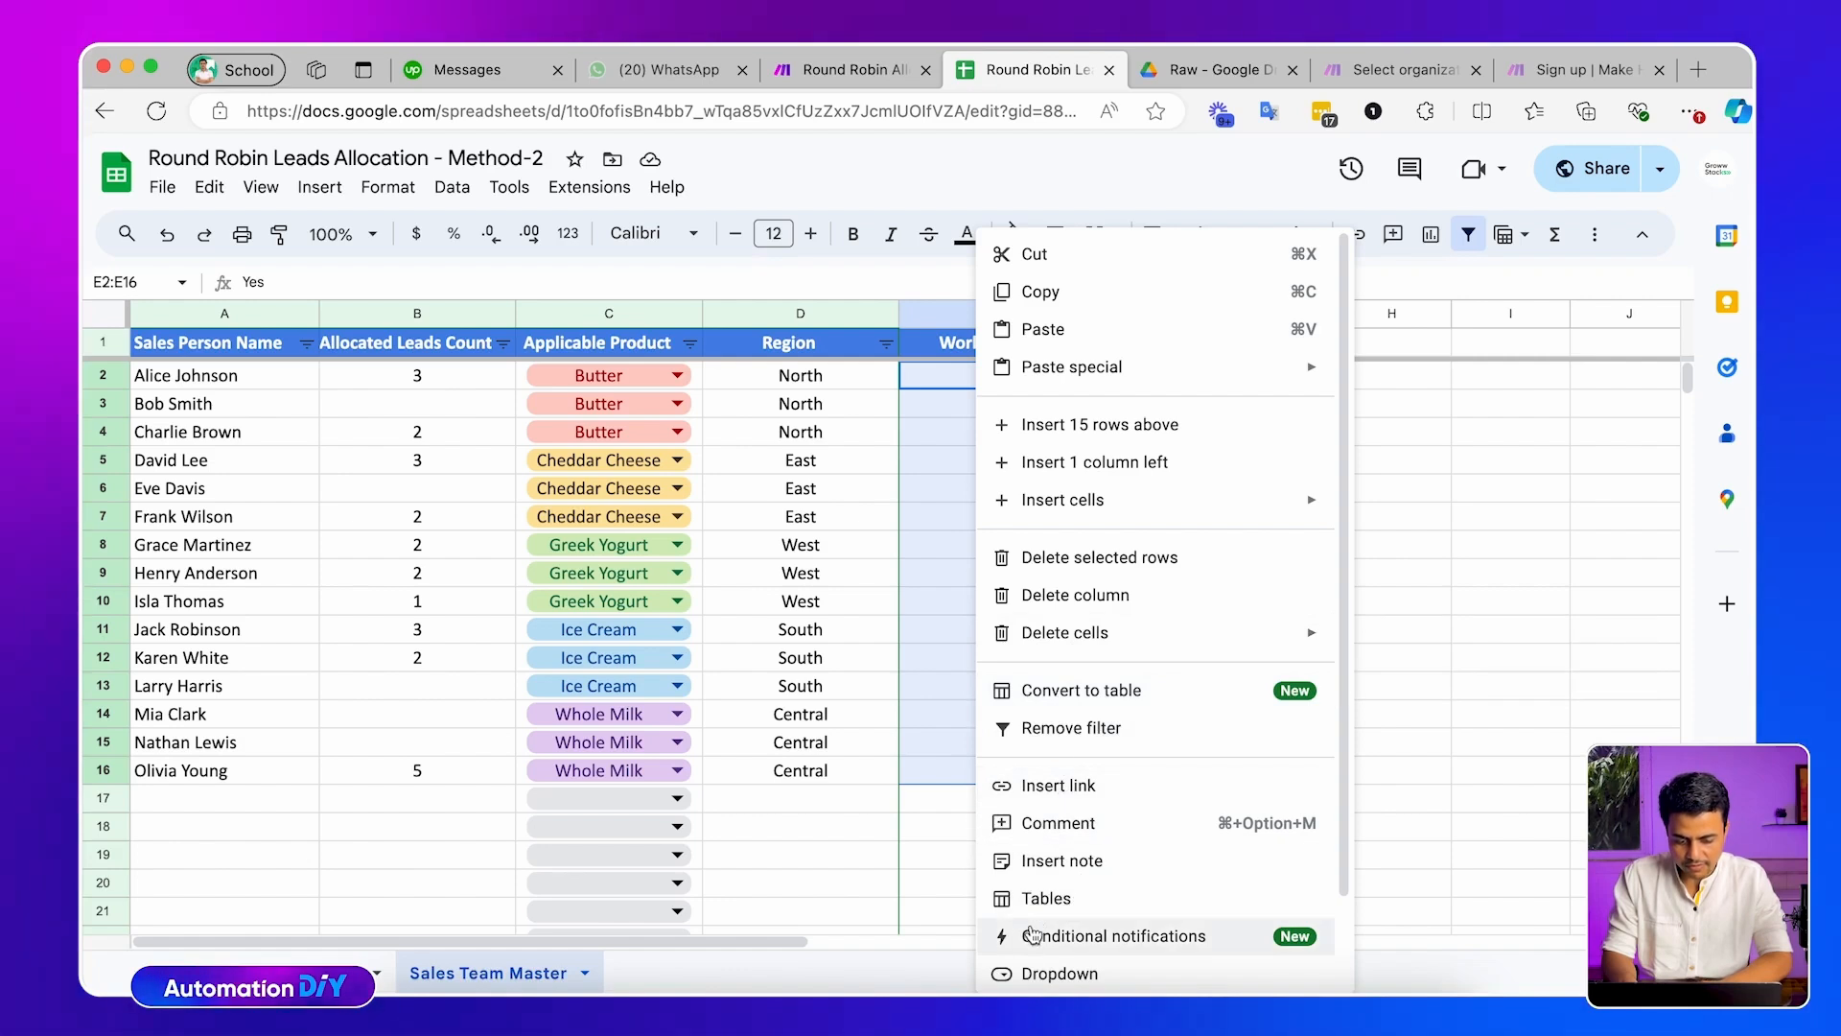
pyautogui.scroll(-1, 1052, 954)
pyautogui.click(1052, 945)
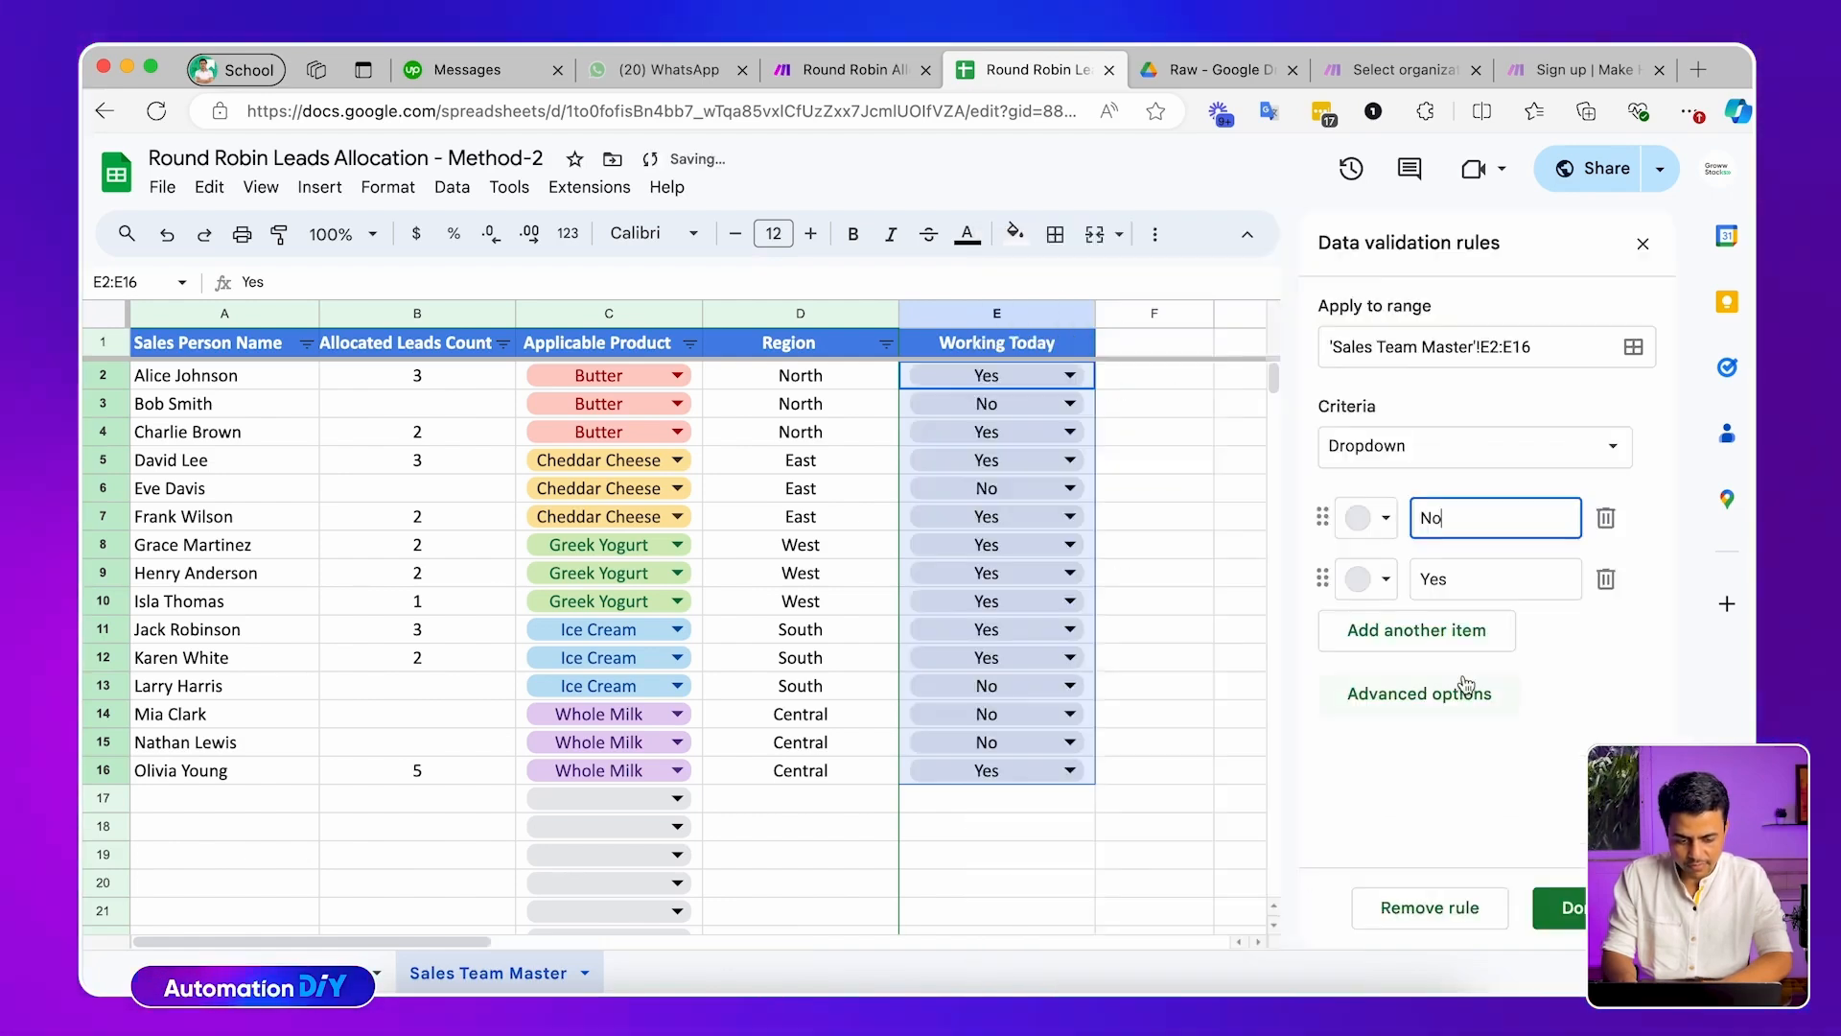
# Color the dropdown's No item light red and its Yes item light green, and save the validation rule
pyautogui.click(1372, 518)
pyautogui.click(1413, 603)
pyautogui.click(1372, 580)
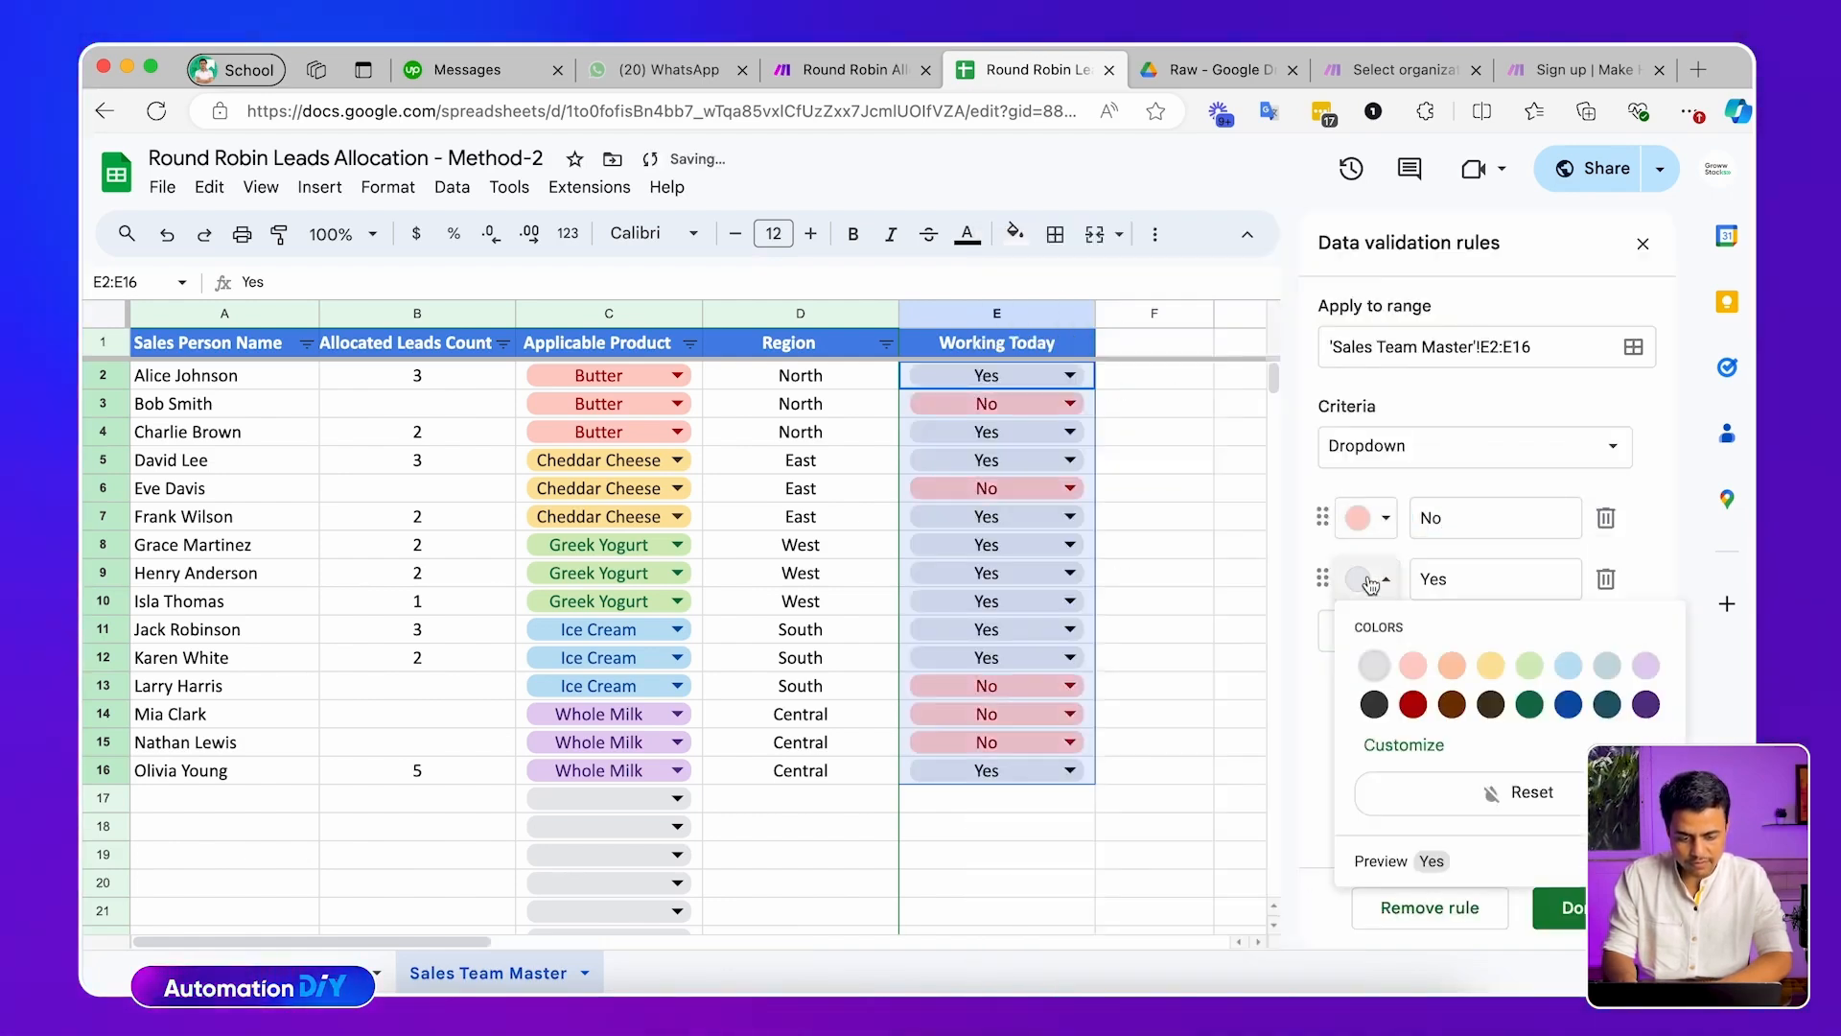
pyautogui.click(1530, 664)
pyautogui.click(1564, 907)
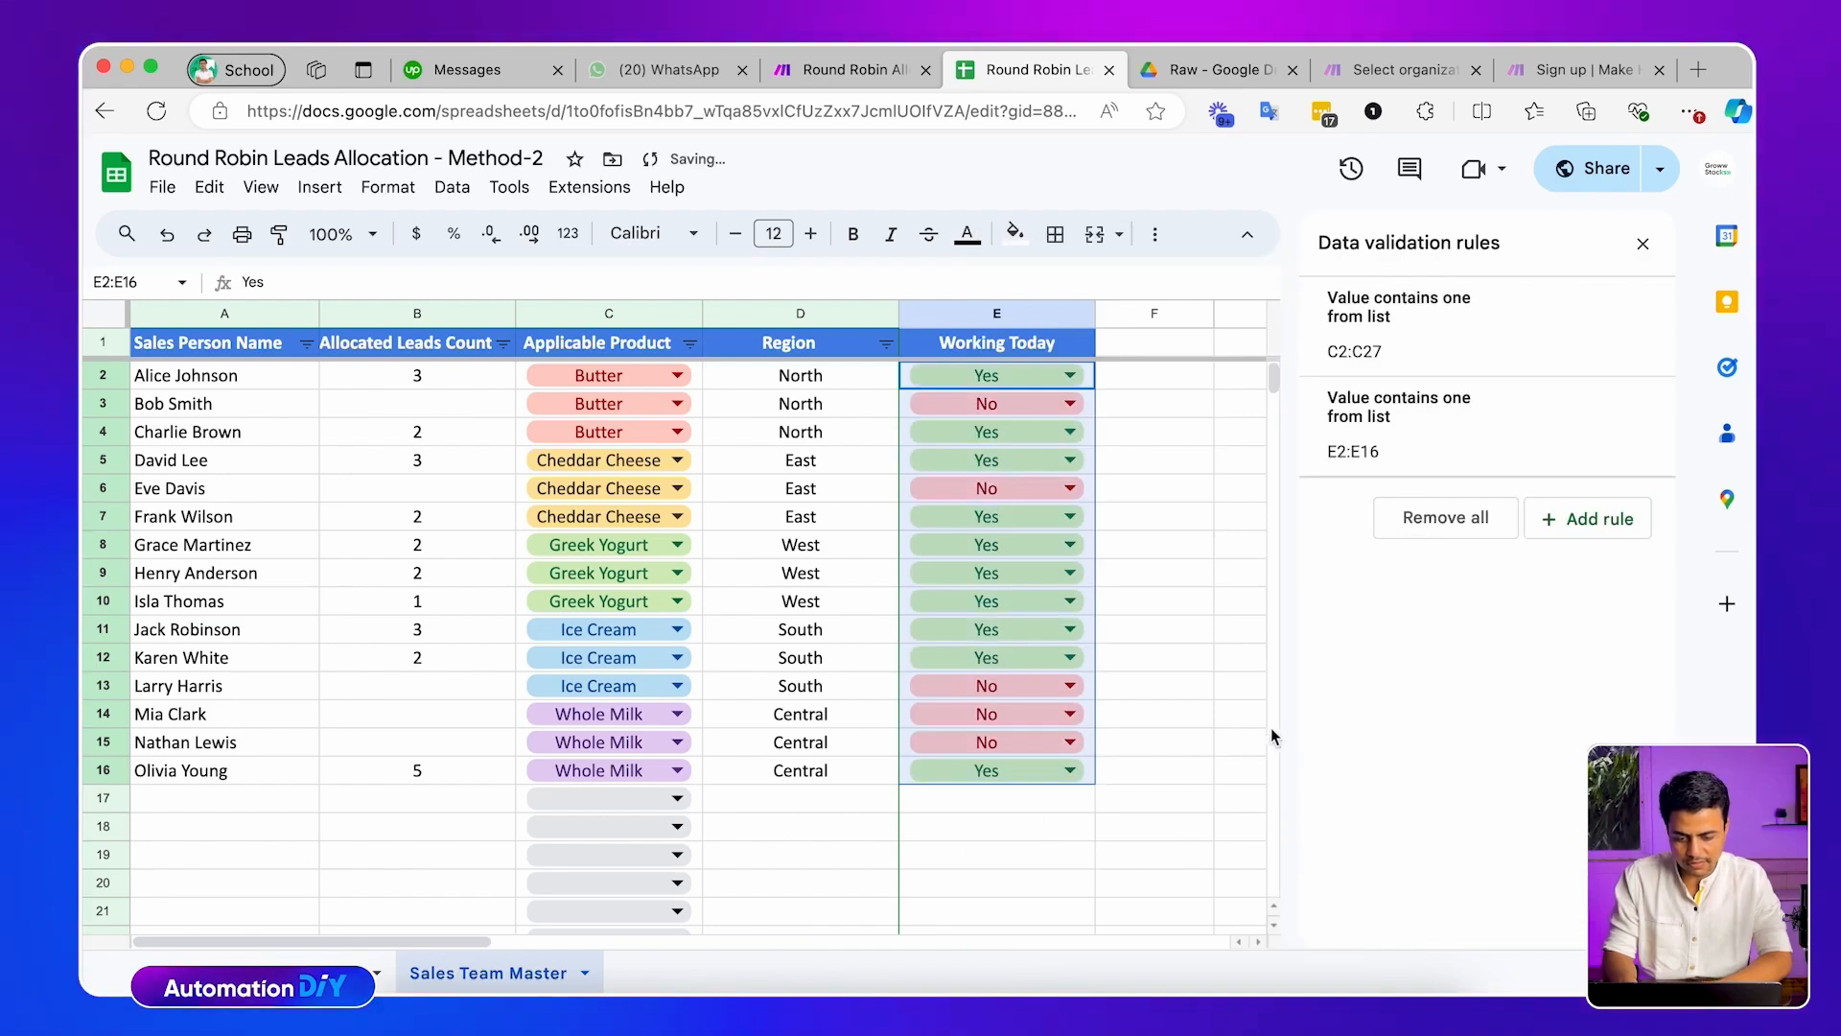
# Close the data validation rules and switch to the Round Robin Allocation scenario in Make
pyautogui.click(1230, 712)
pyautogui.click(428, 770)
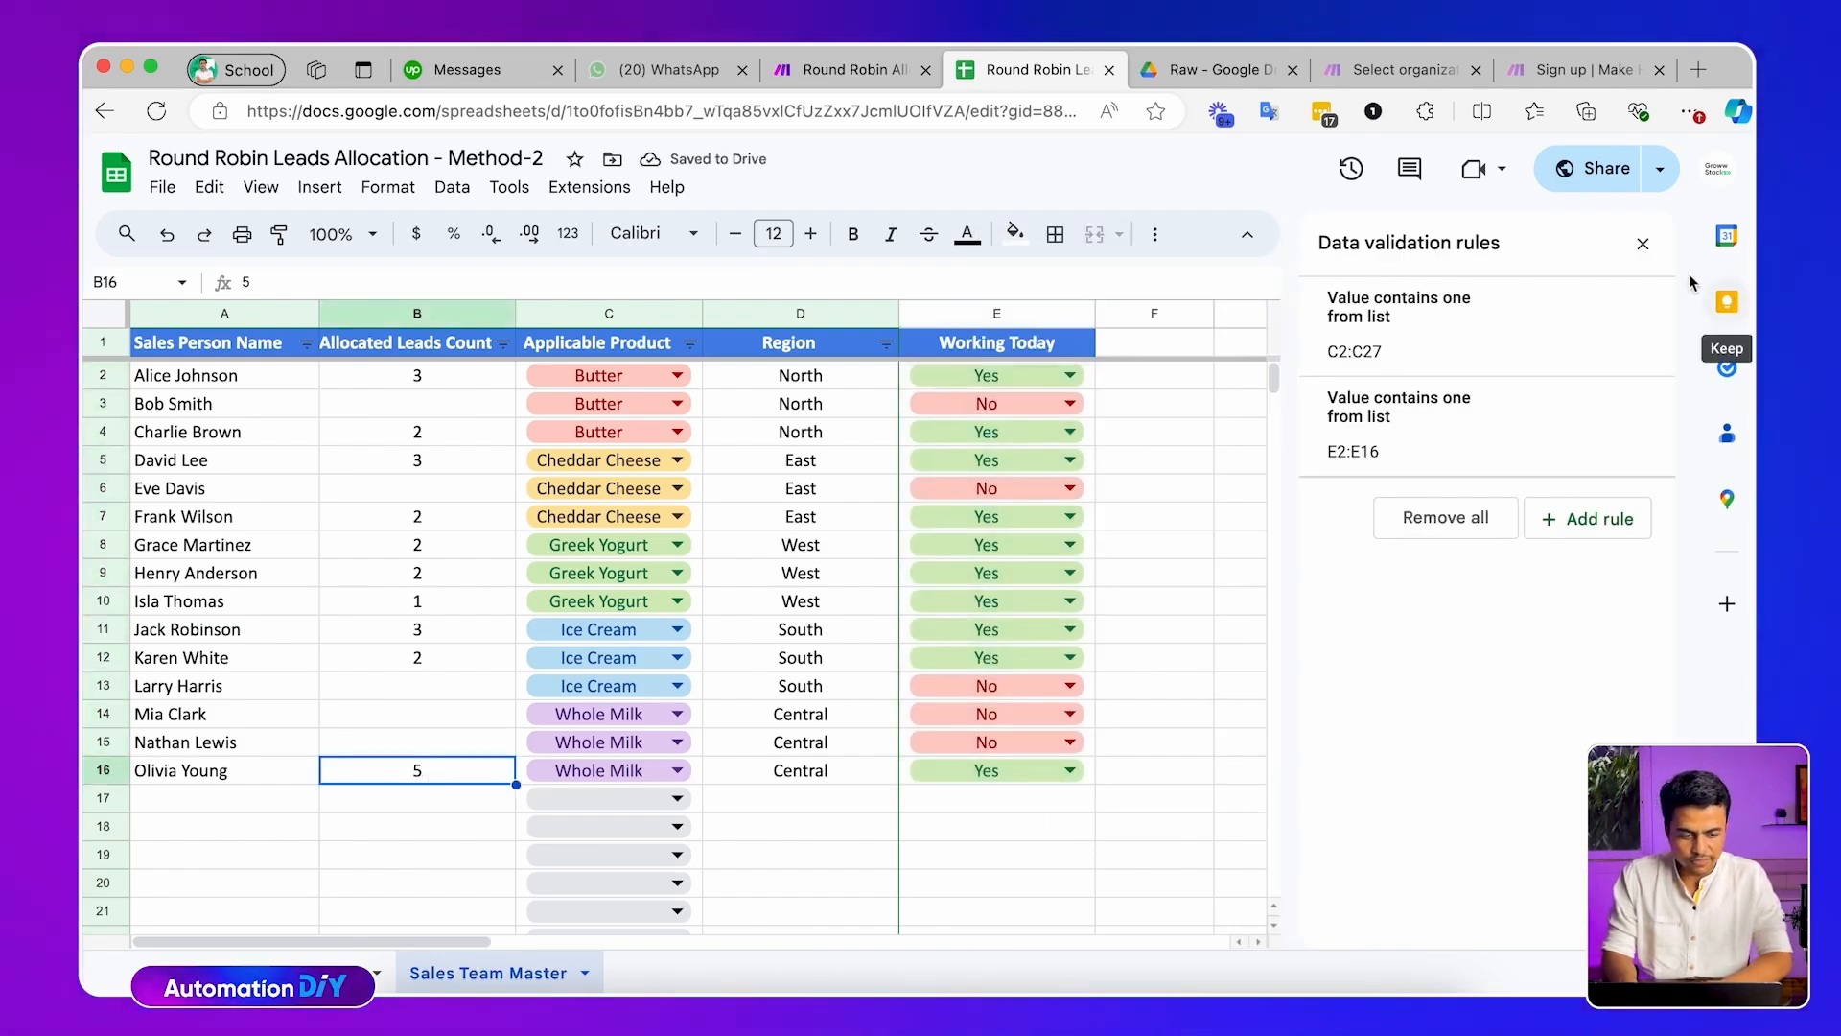
pyautogui.click(1643, 246)
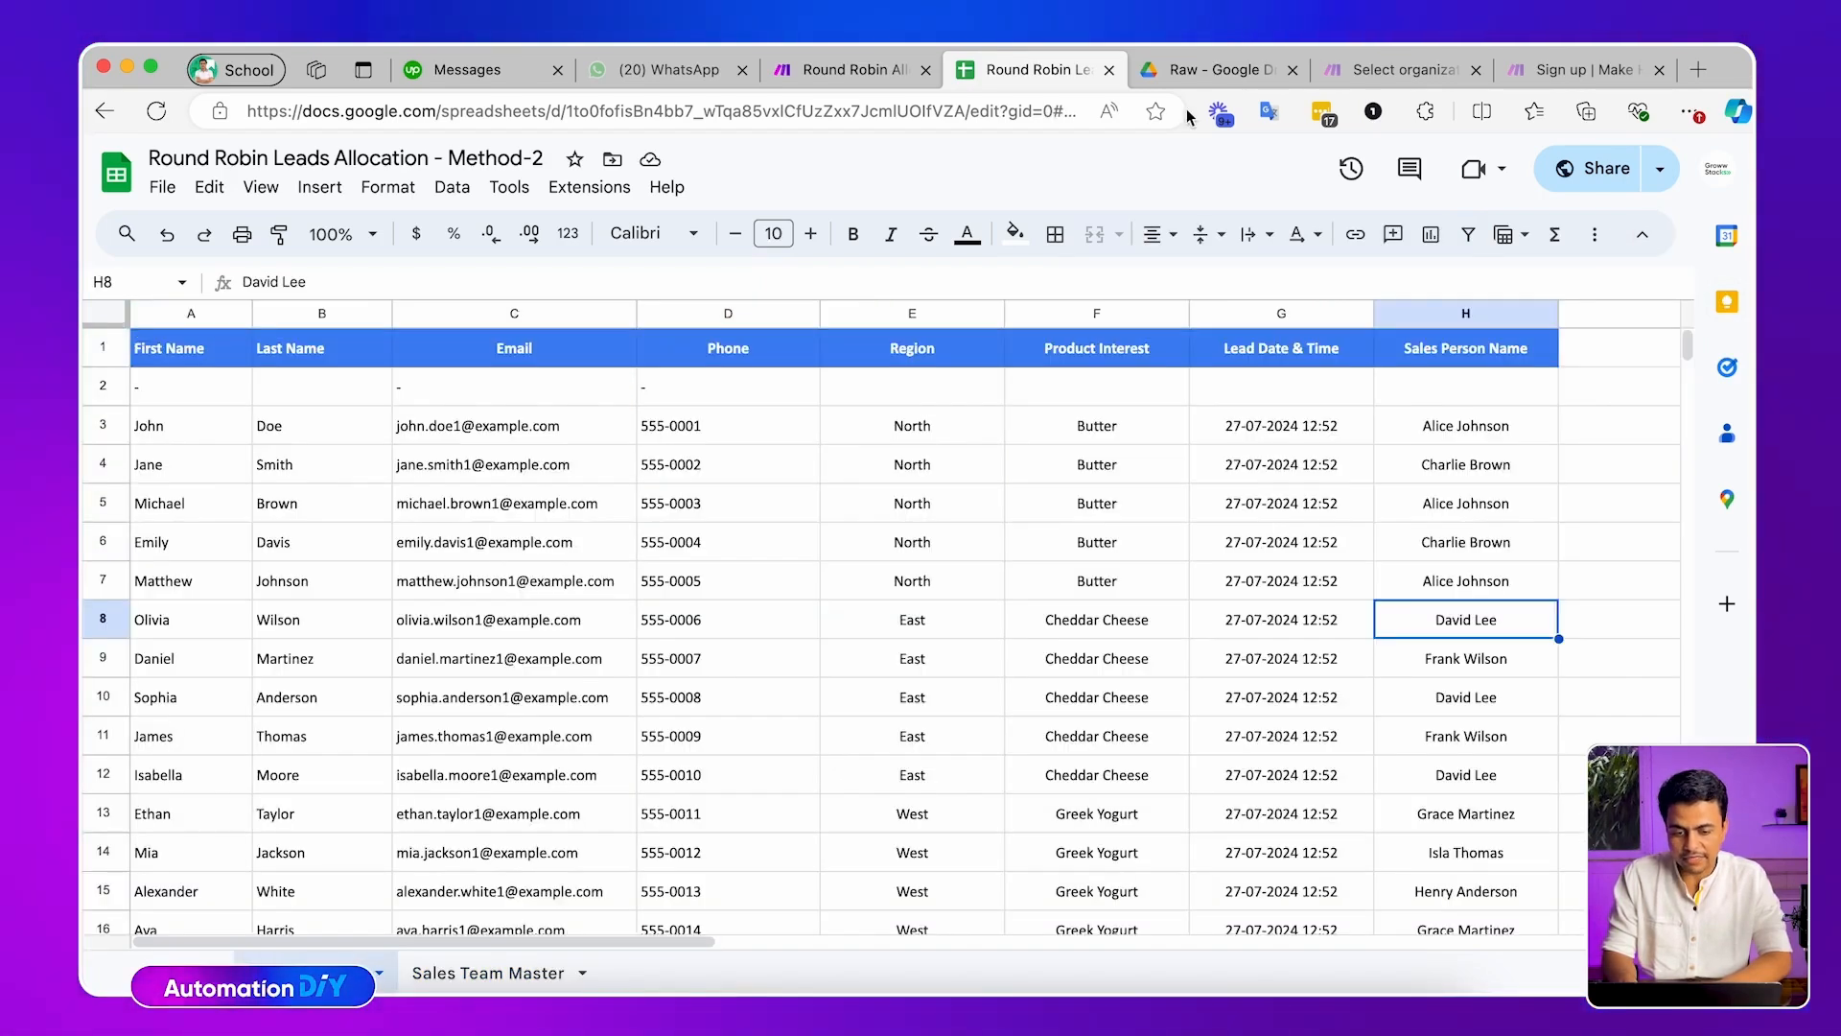
pyautogui.click(853, 70)
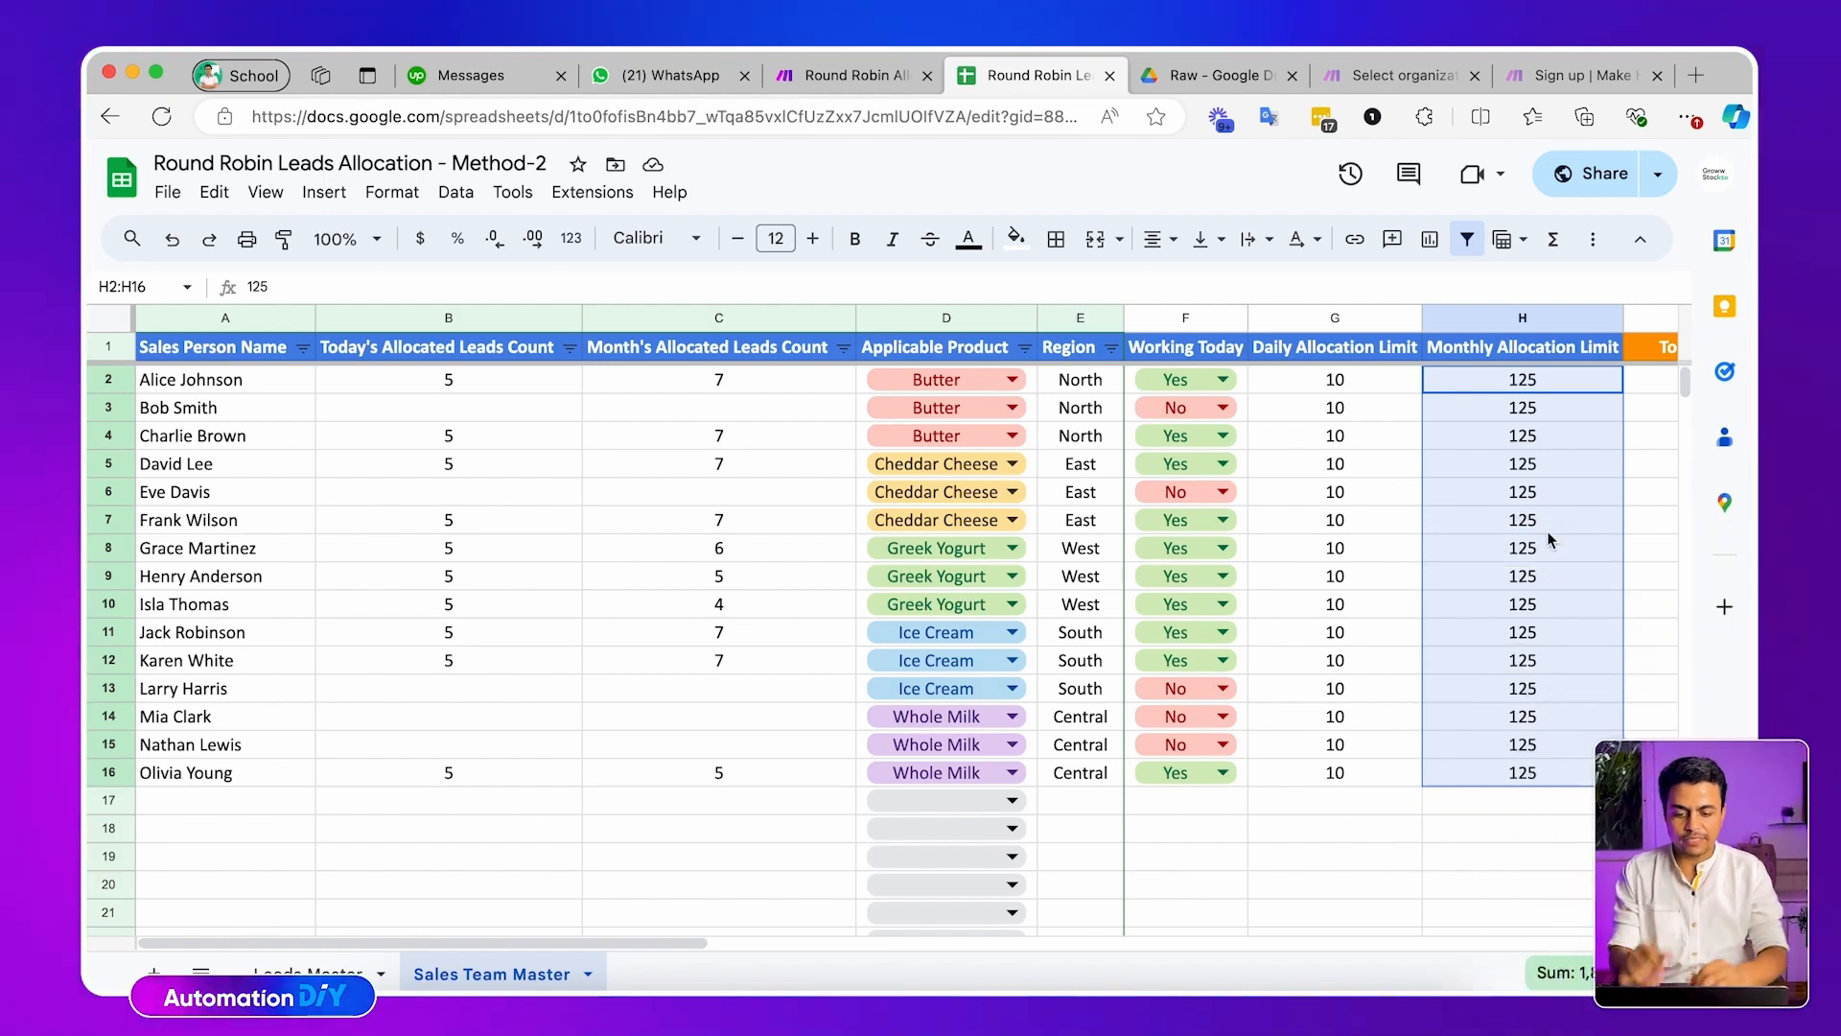
# Examine the Today's Allocated Leads Count and Month's Allocated Leads Count columns of the Sales Team Master sheet
pyautogui.click(666, 379)
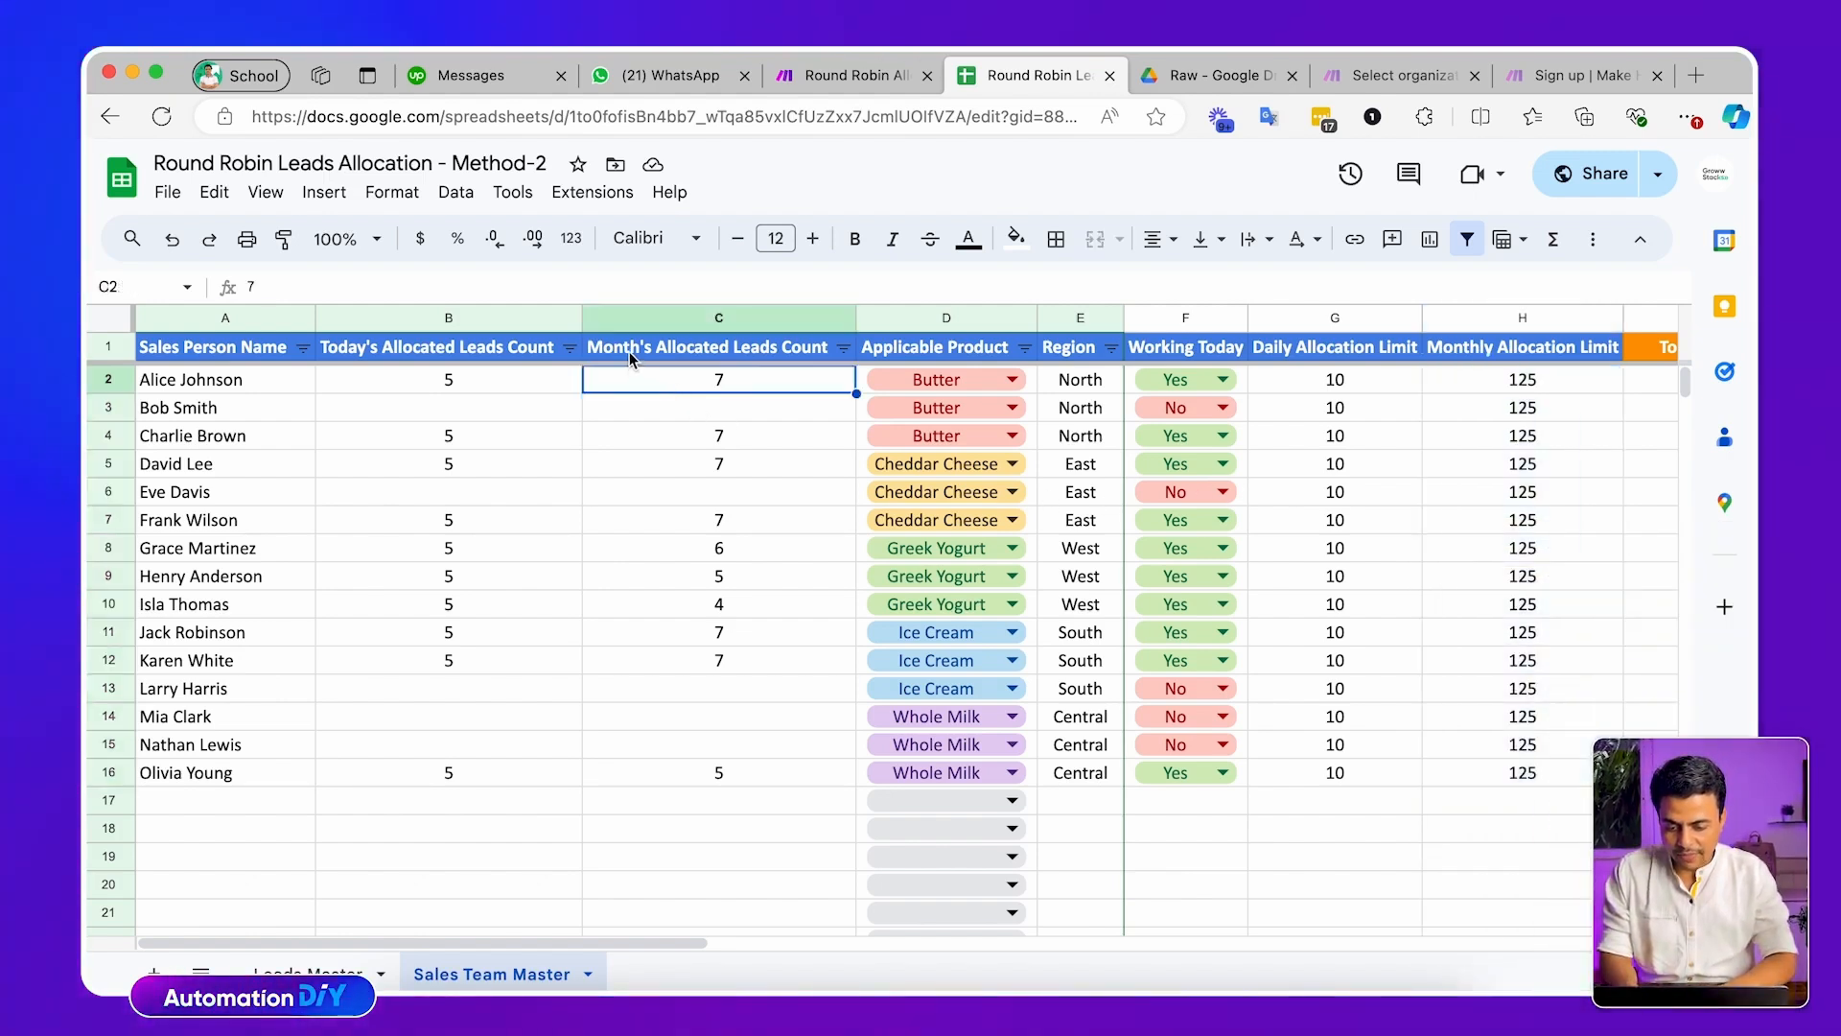
pyautogui.moveTo(630, 351); pyautogui.dragTo(643, 801)
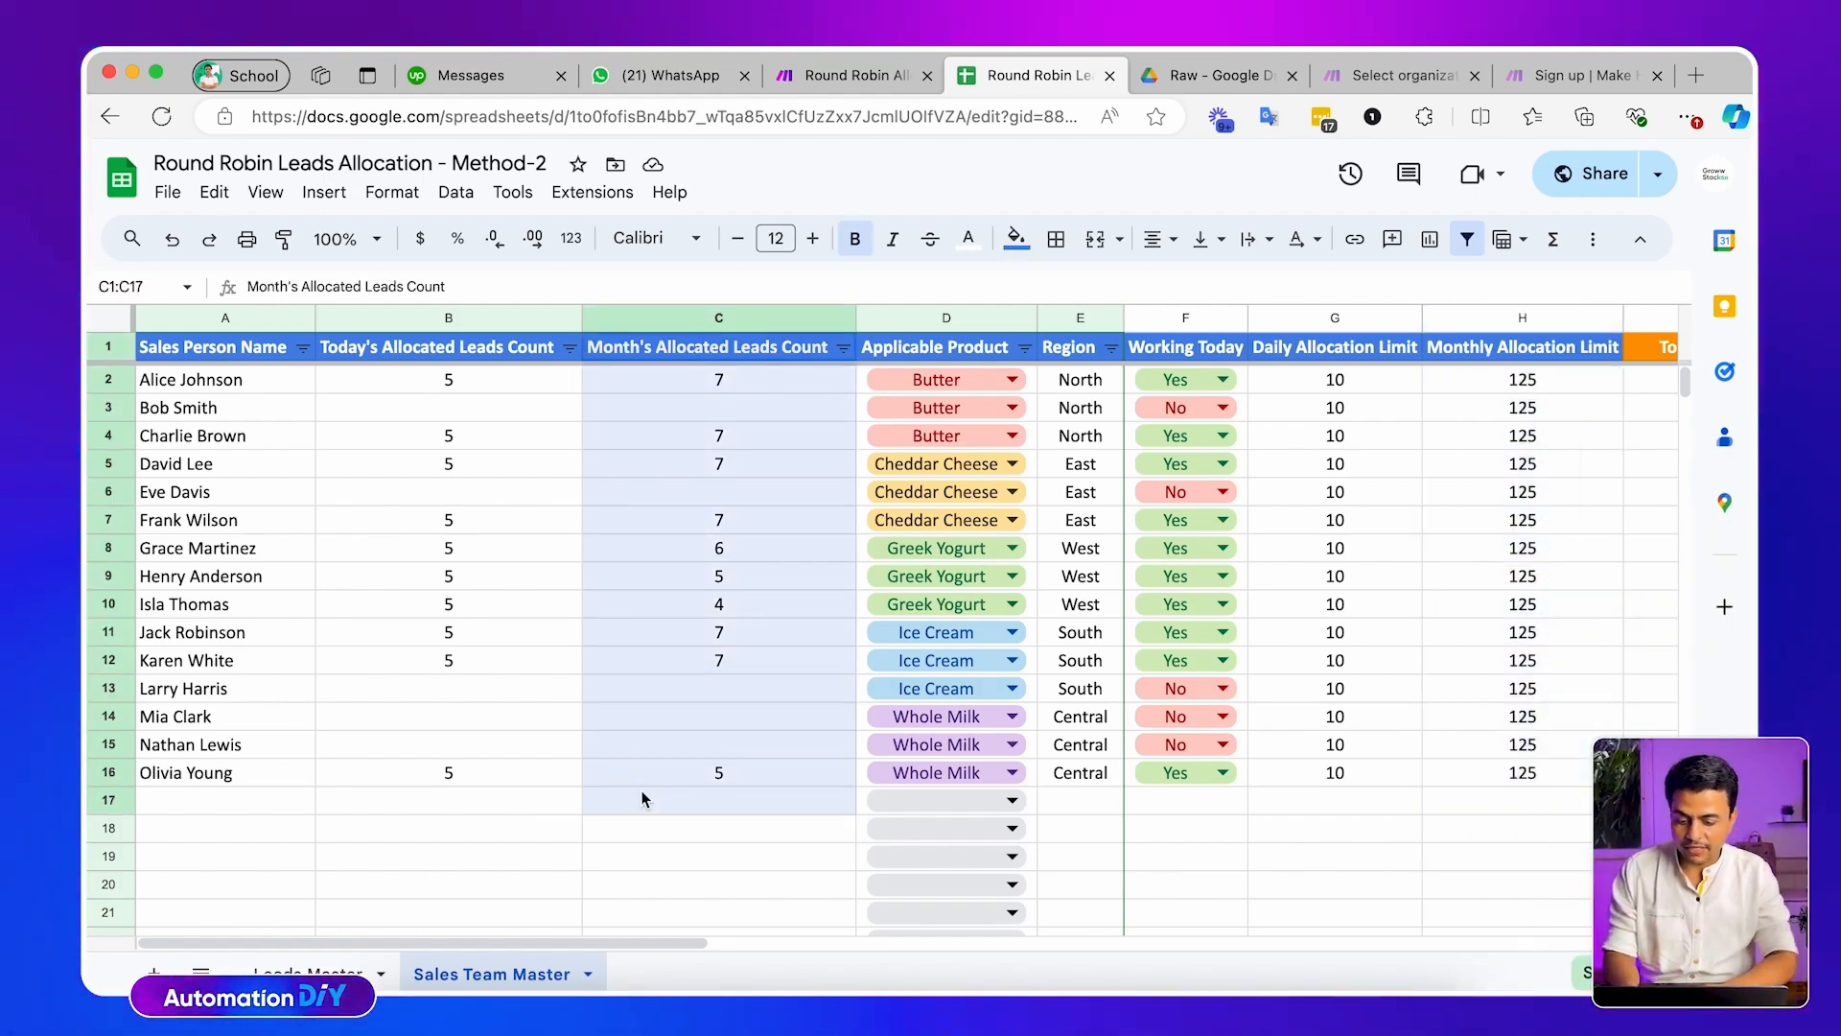
pyautogui.click(658, 423)
pyautogui.click(639, 337)
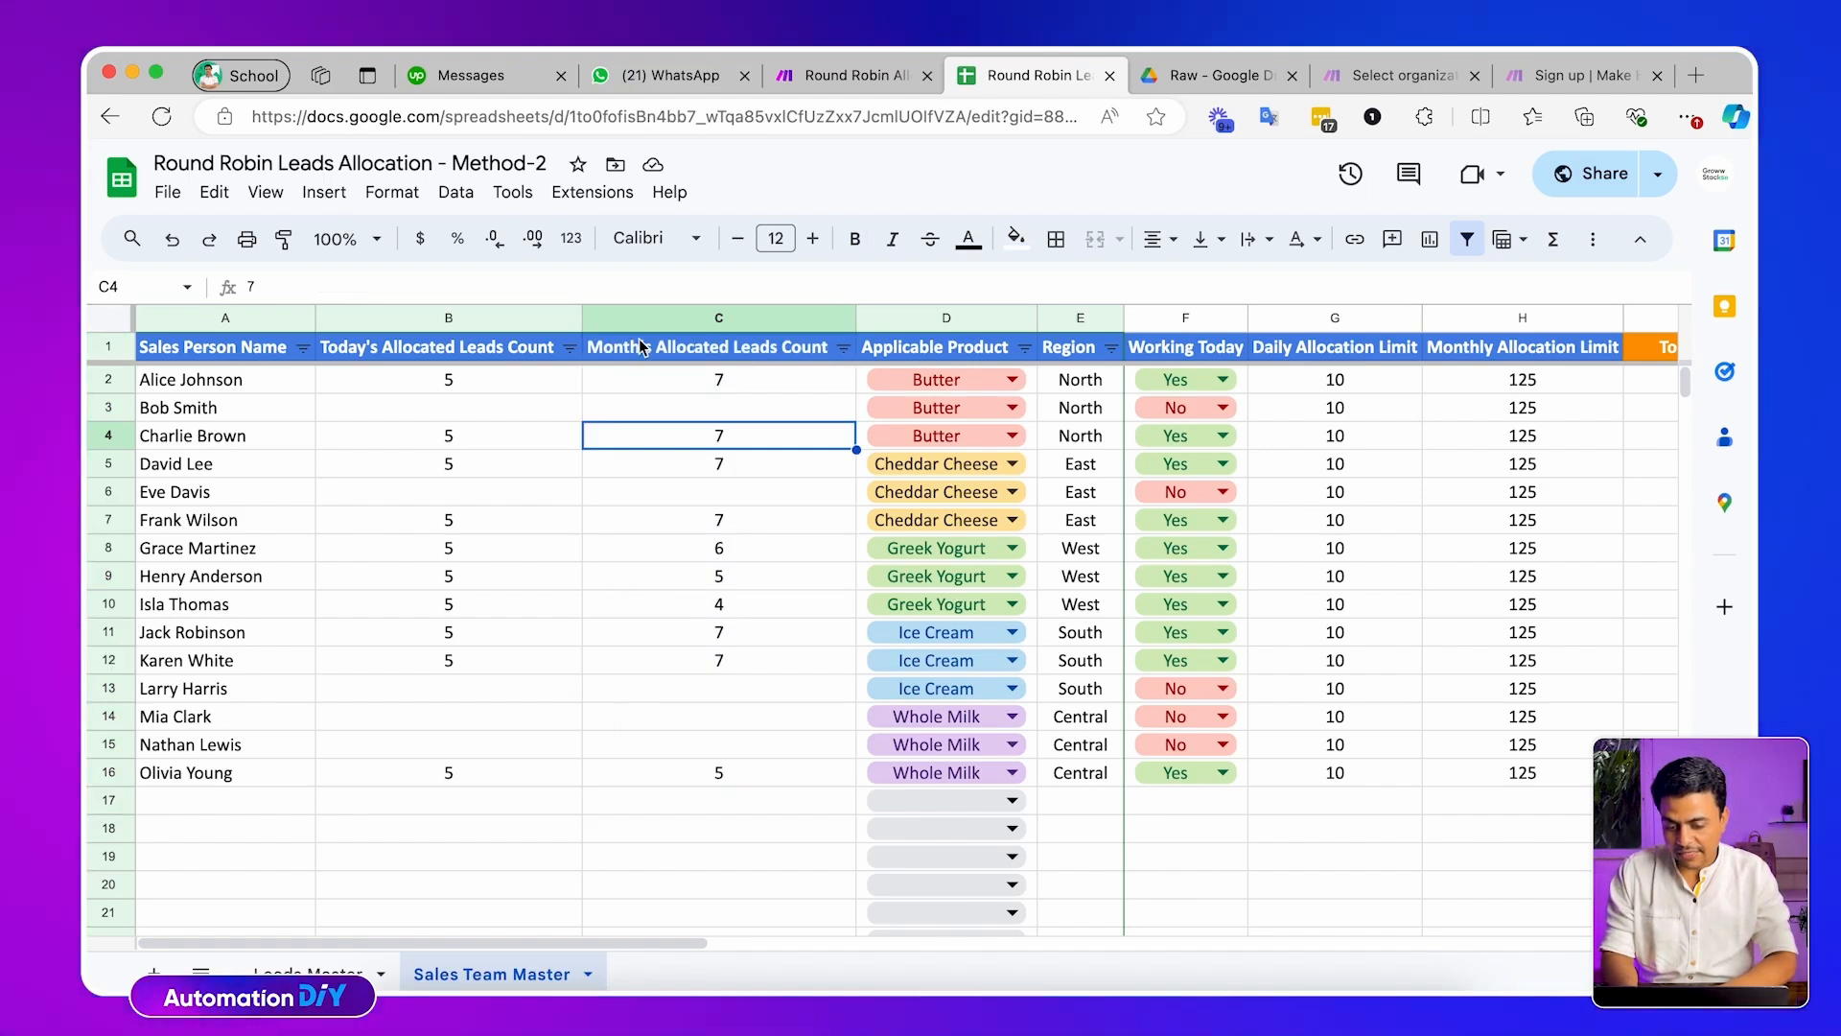
pyautogui.click(505, 376)
pyautogui.hotkey('ctrl', 'c')
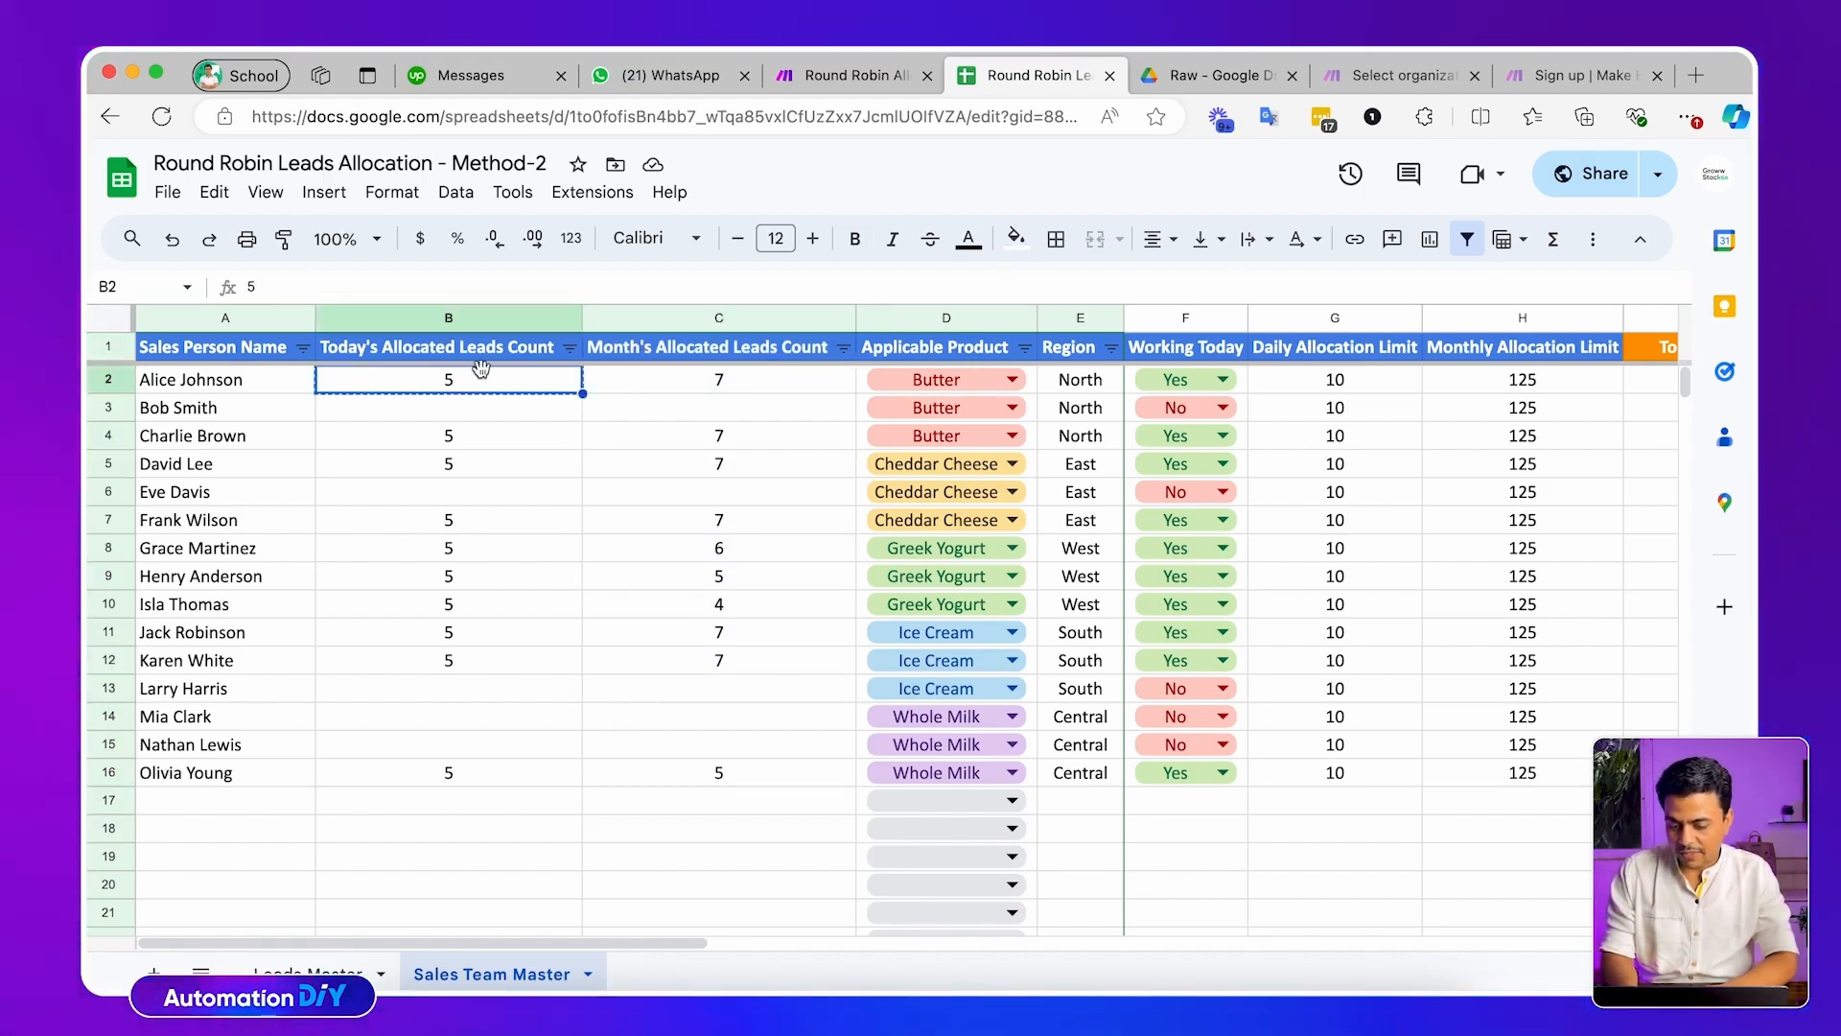
pyautogui.moveTo(479, 420); pyautogui.dragTo(485, 869)
pyautogui.moveTo(497, 772); pyautogui.dragTo(496, 772)
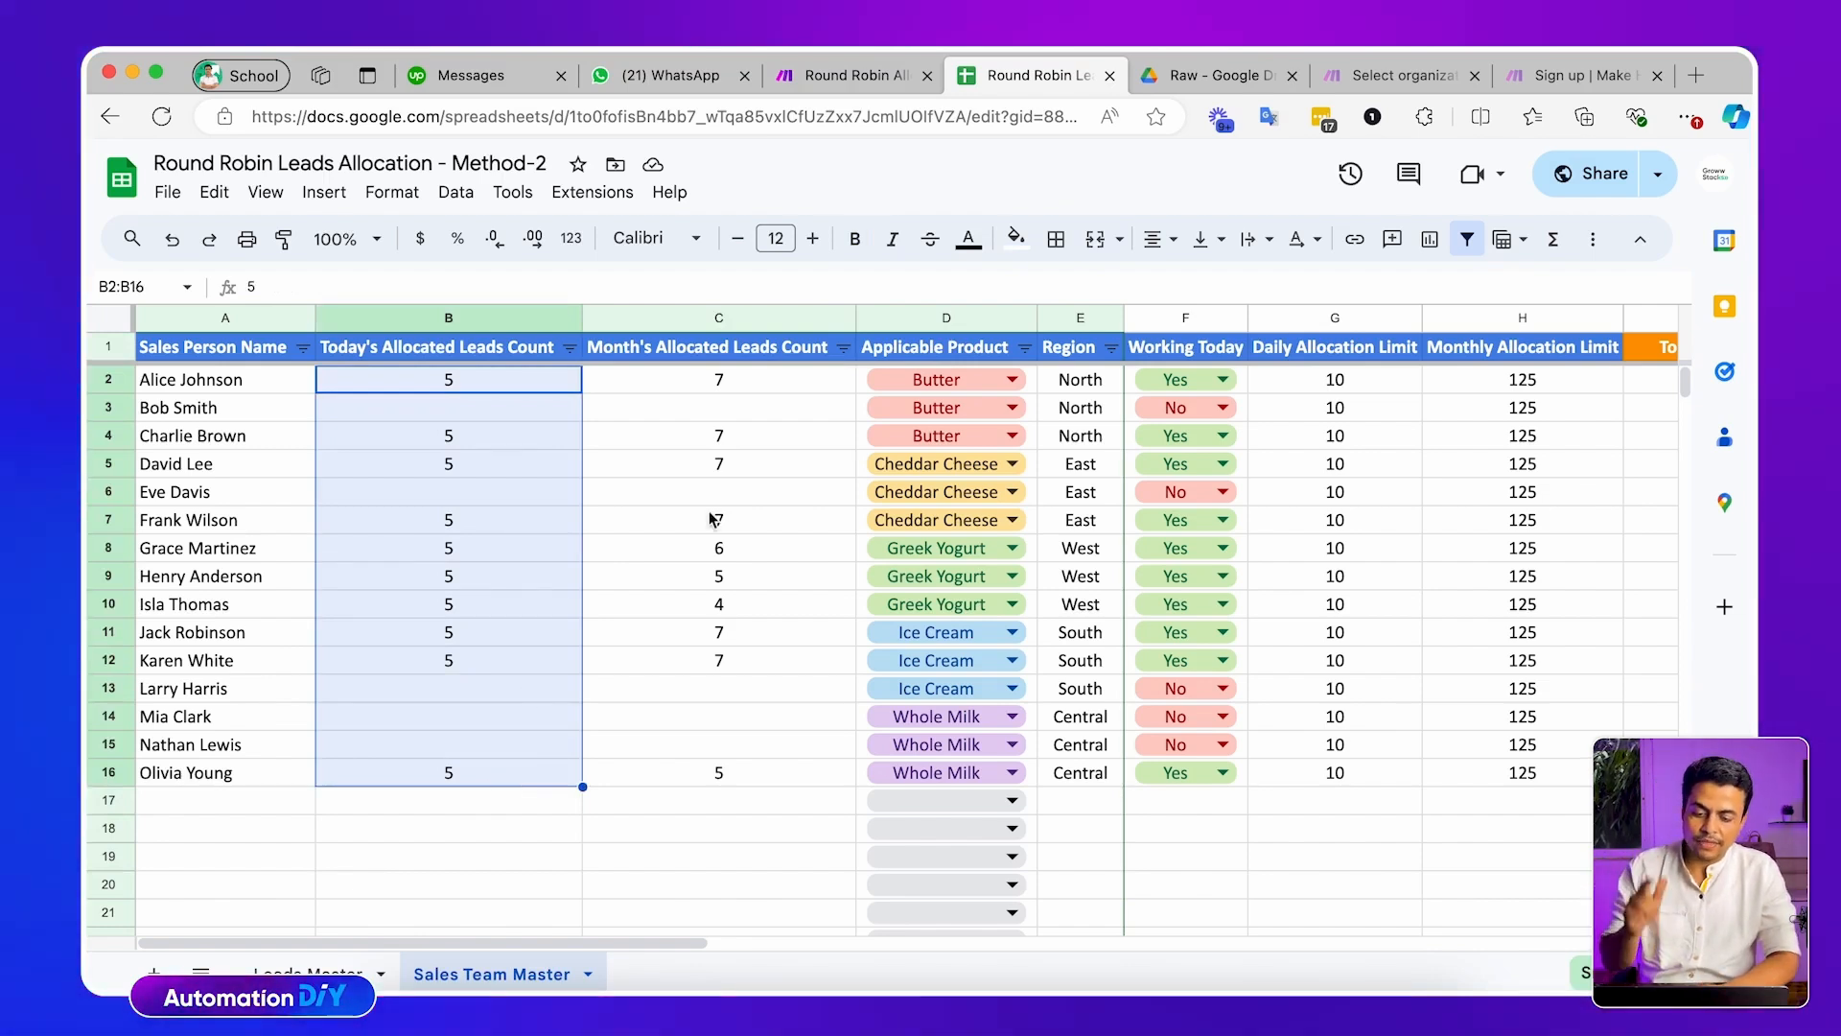
pyautogui.moveTo(662, 382); pyautogui.dragTo(659, 785)
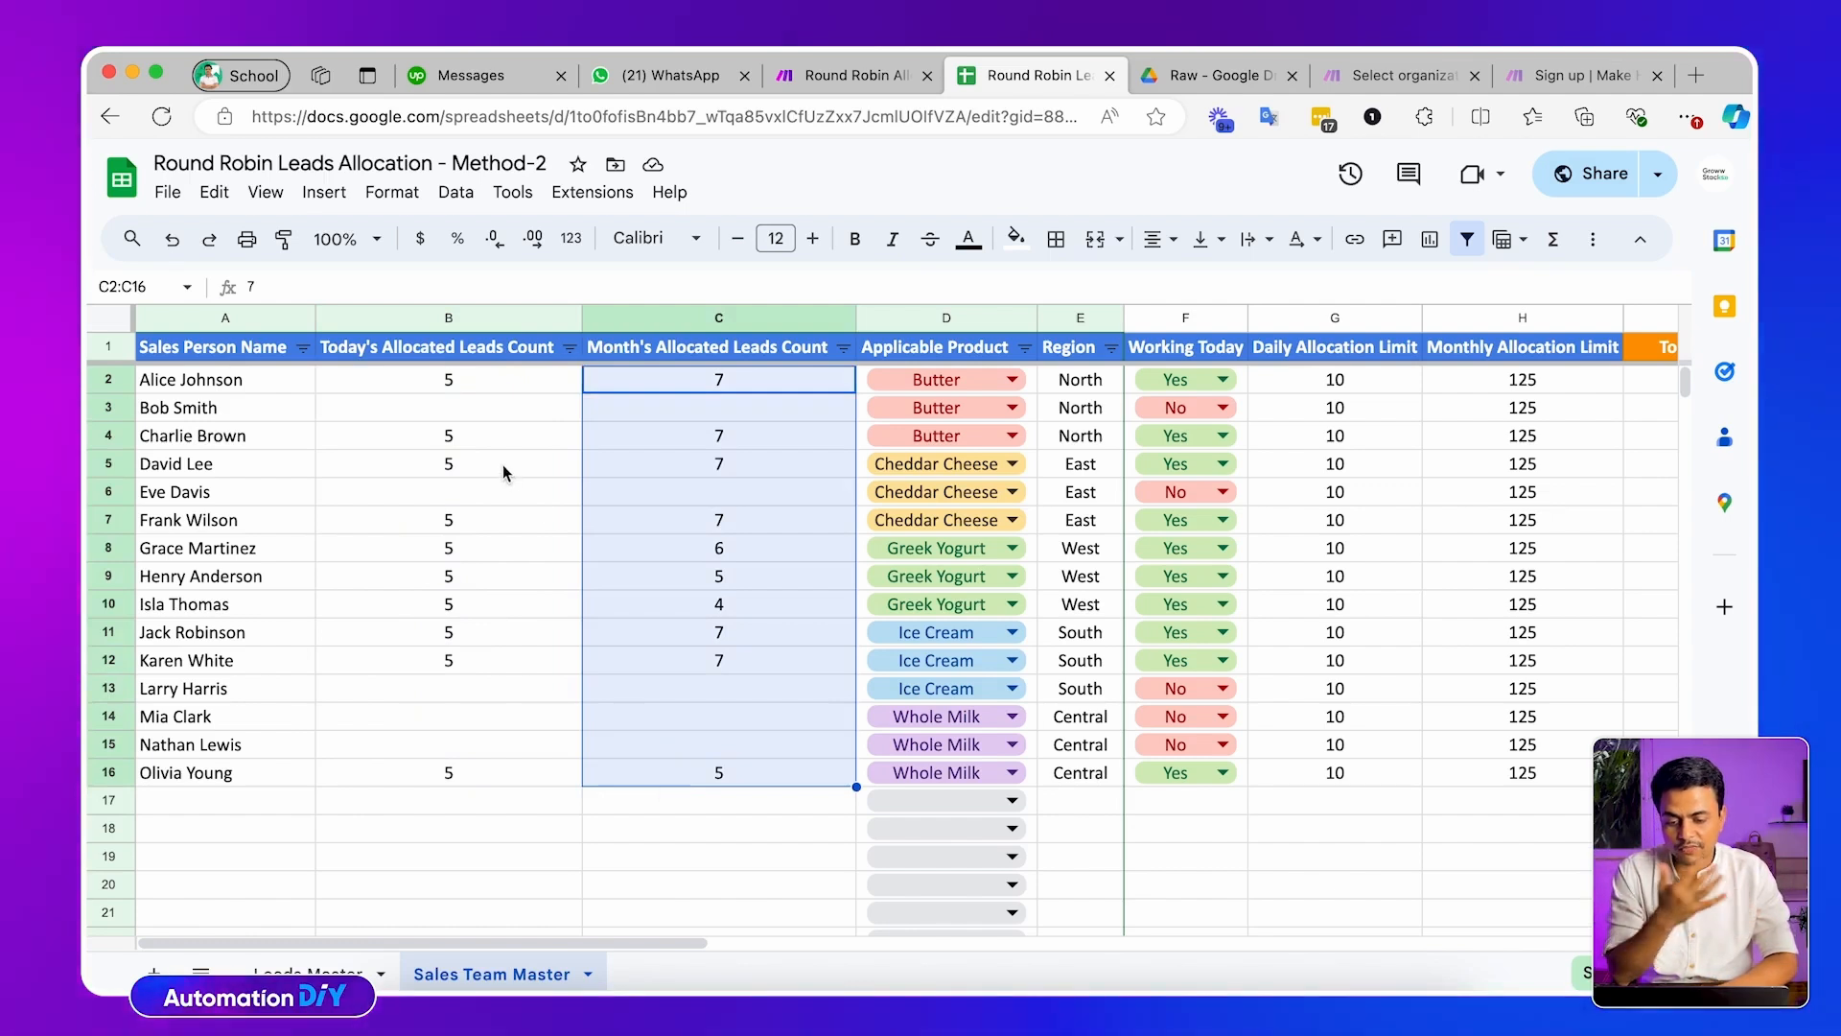
pyautogui.moveTo(470, 383); pyautogui.dragTo(478, 783)
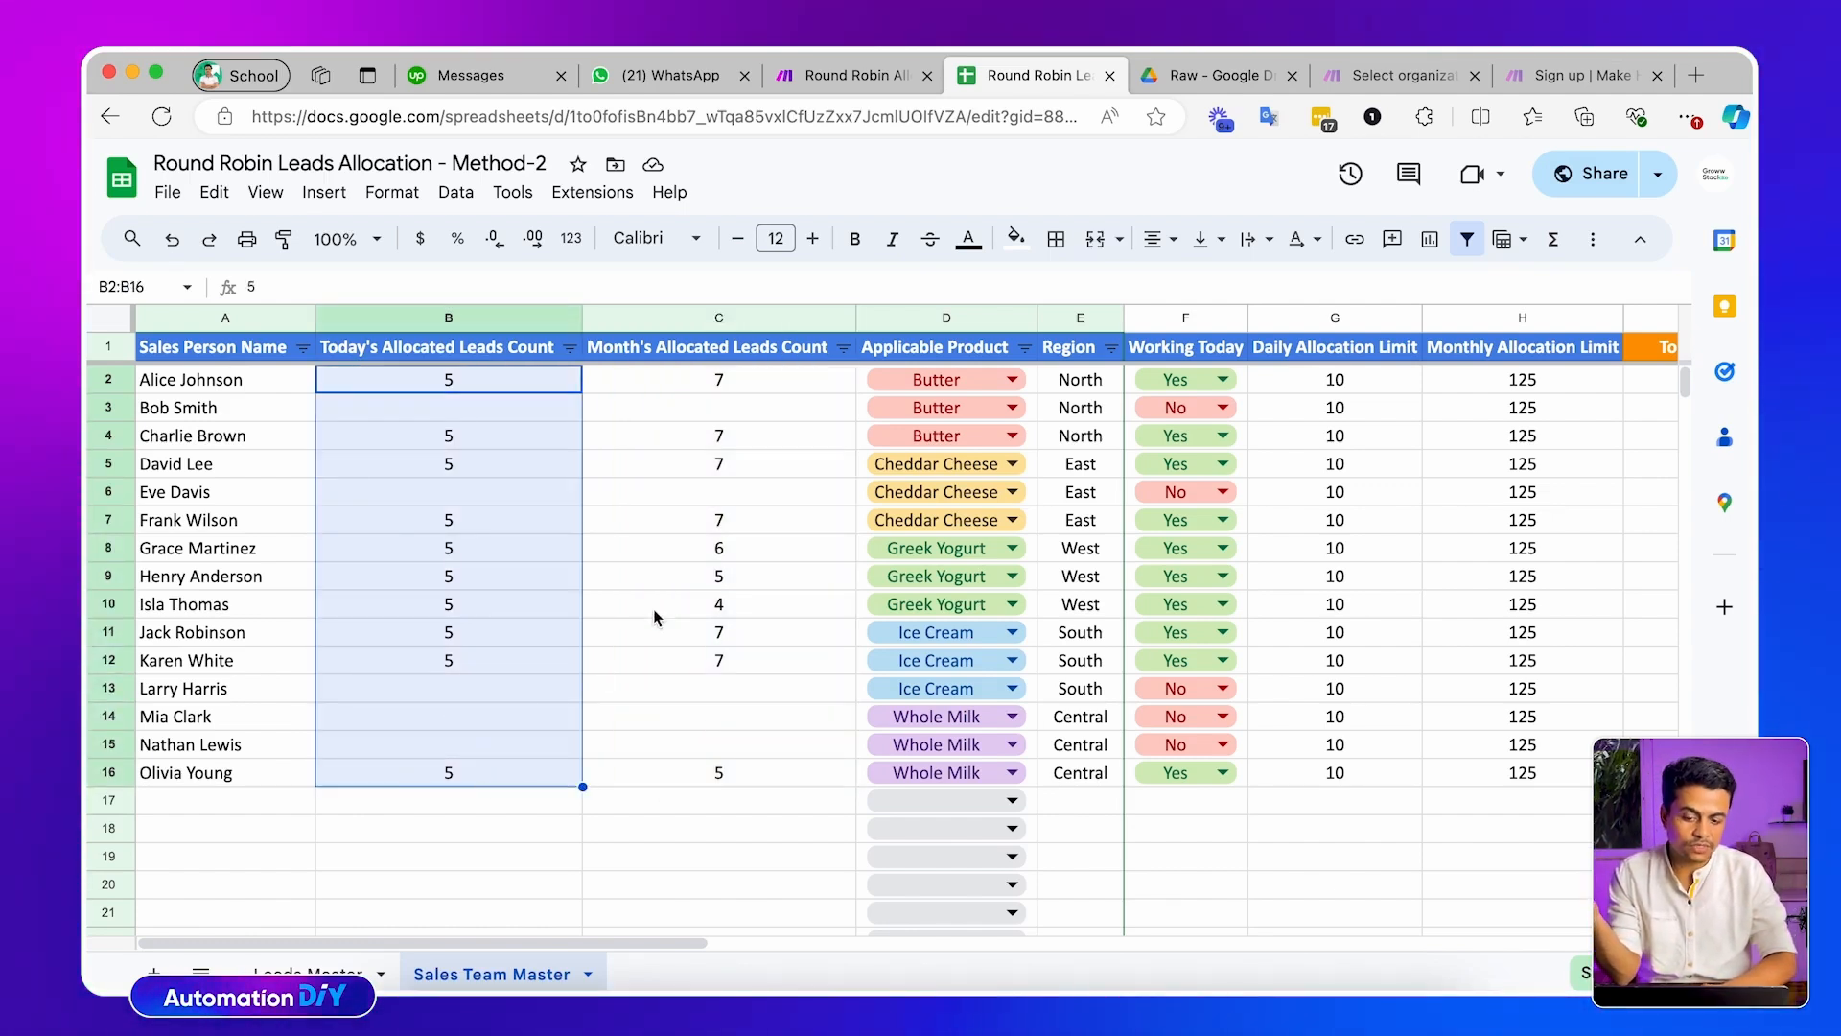
# Fill the Month's Allocated Leads Count cells C2:C16 with 50
pyautogui.moveTo(724, 381); pyautogui.dragTo(691, 786)
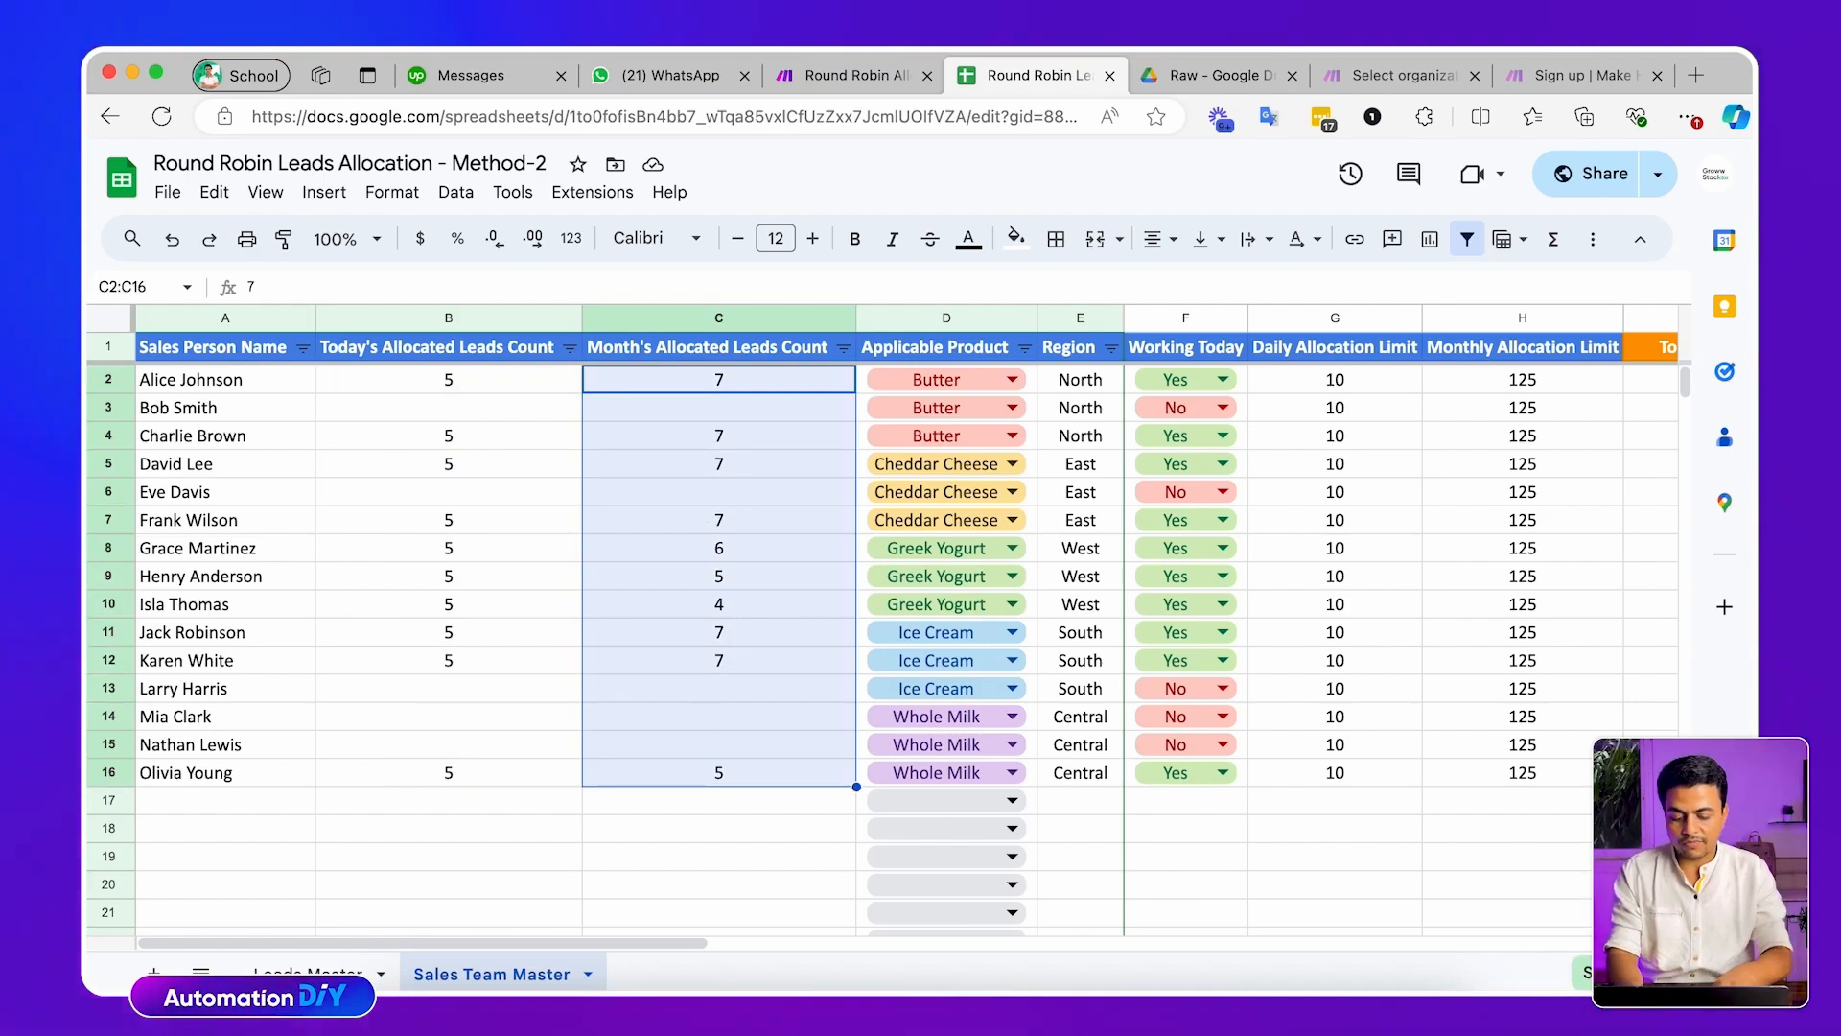
pyautogui.write('50')
pyautogui.hotkey('ctrl', 'Return')
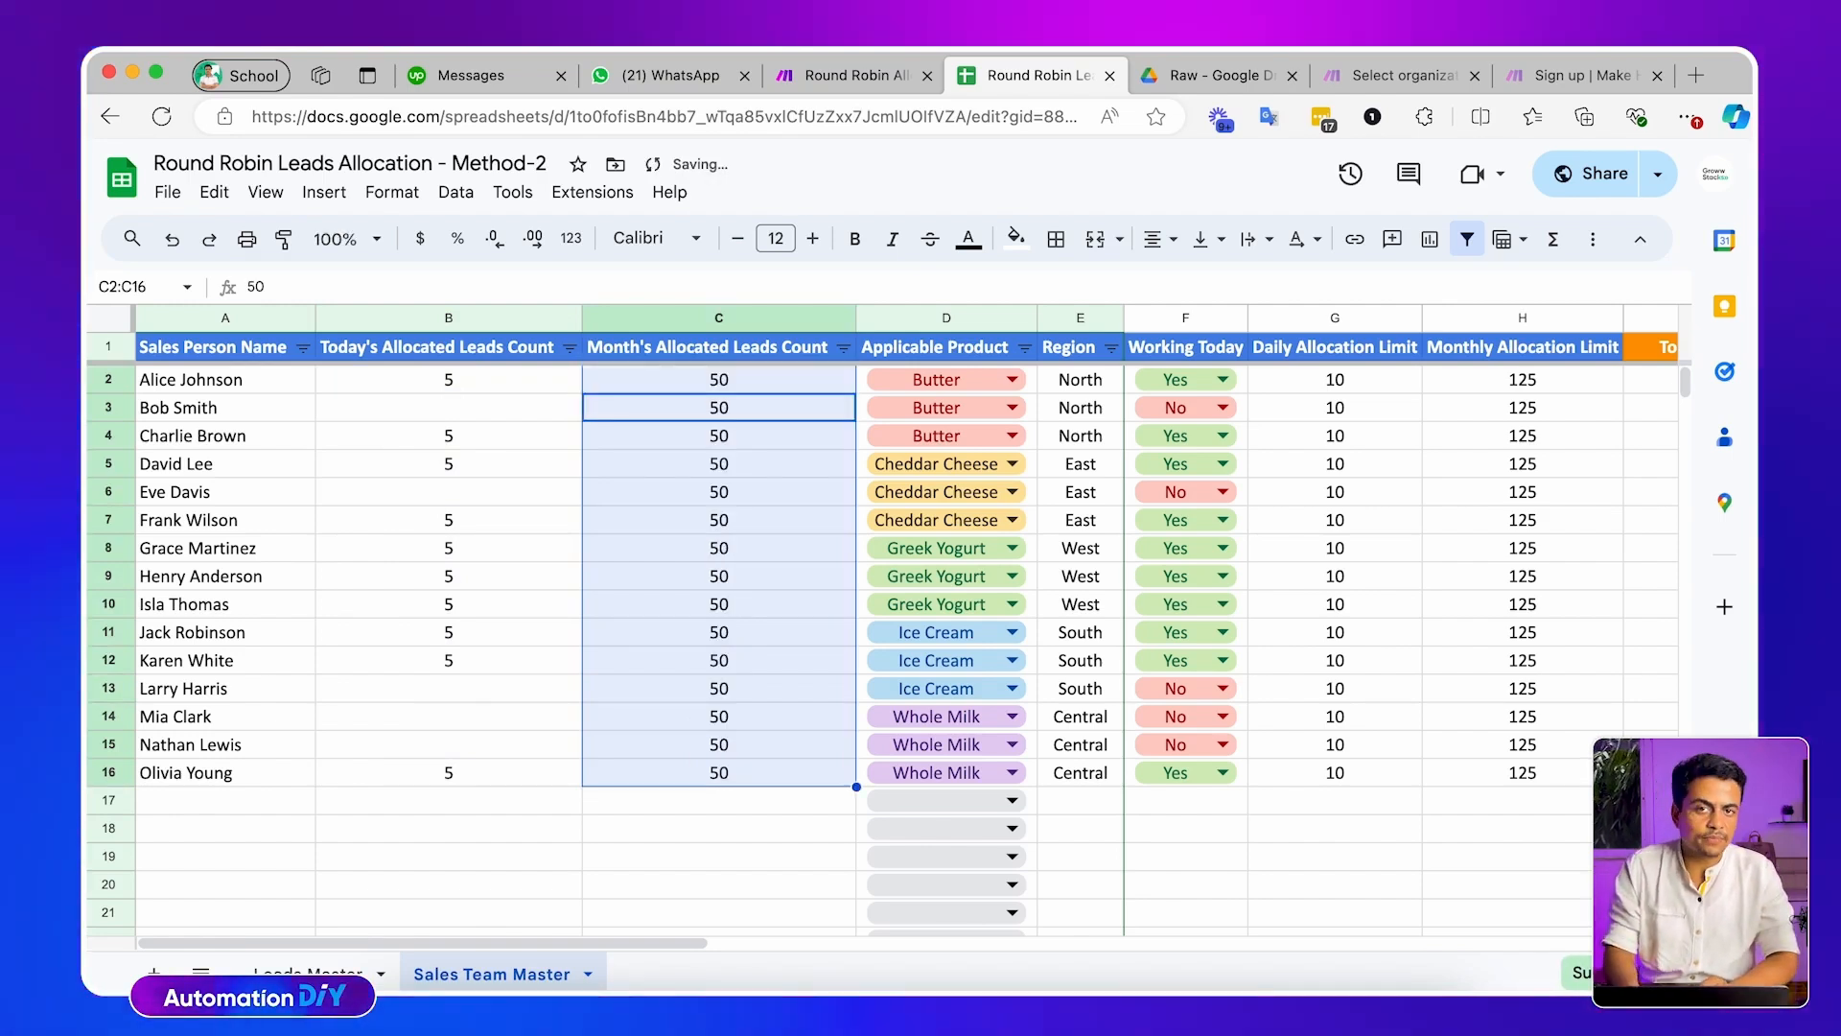
# Review the allocation limits and the month's remaining capacity in J2:J16 of the Sales Team Master sheet
pyautogui.click(515, 384)
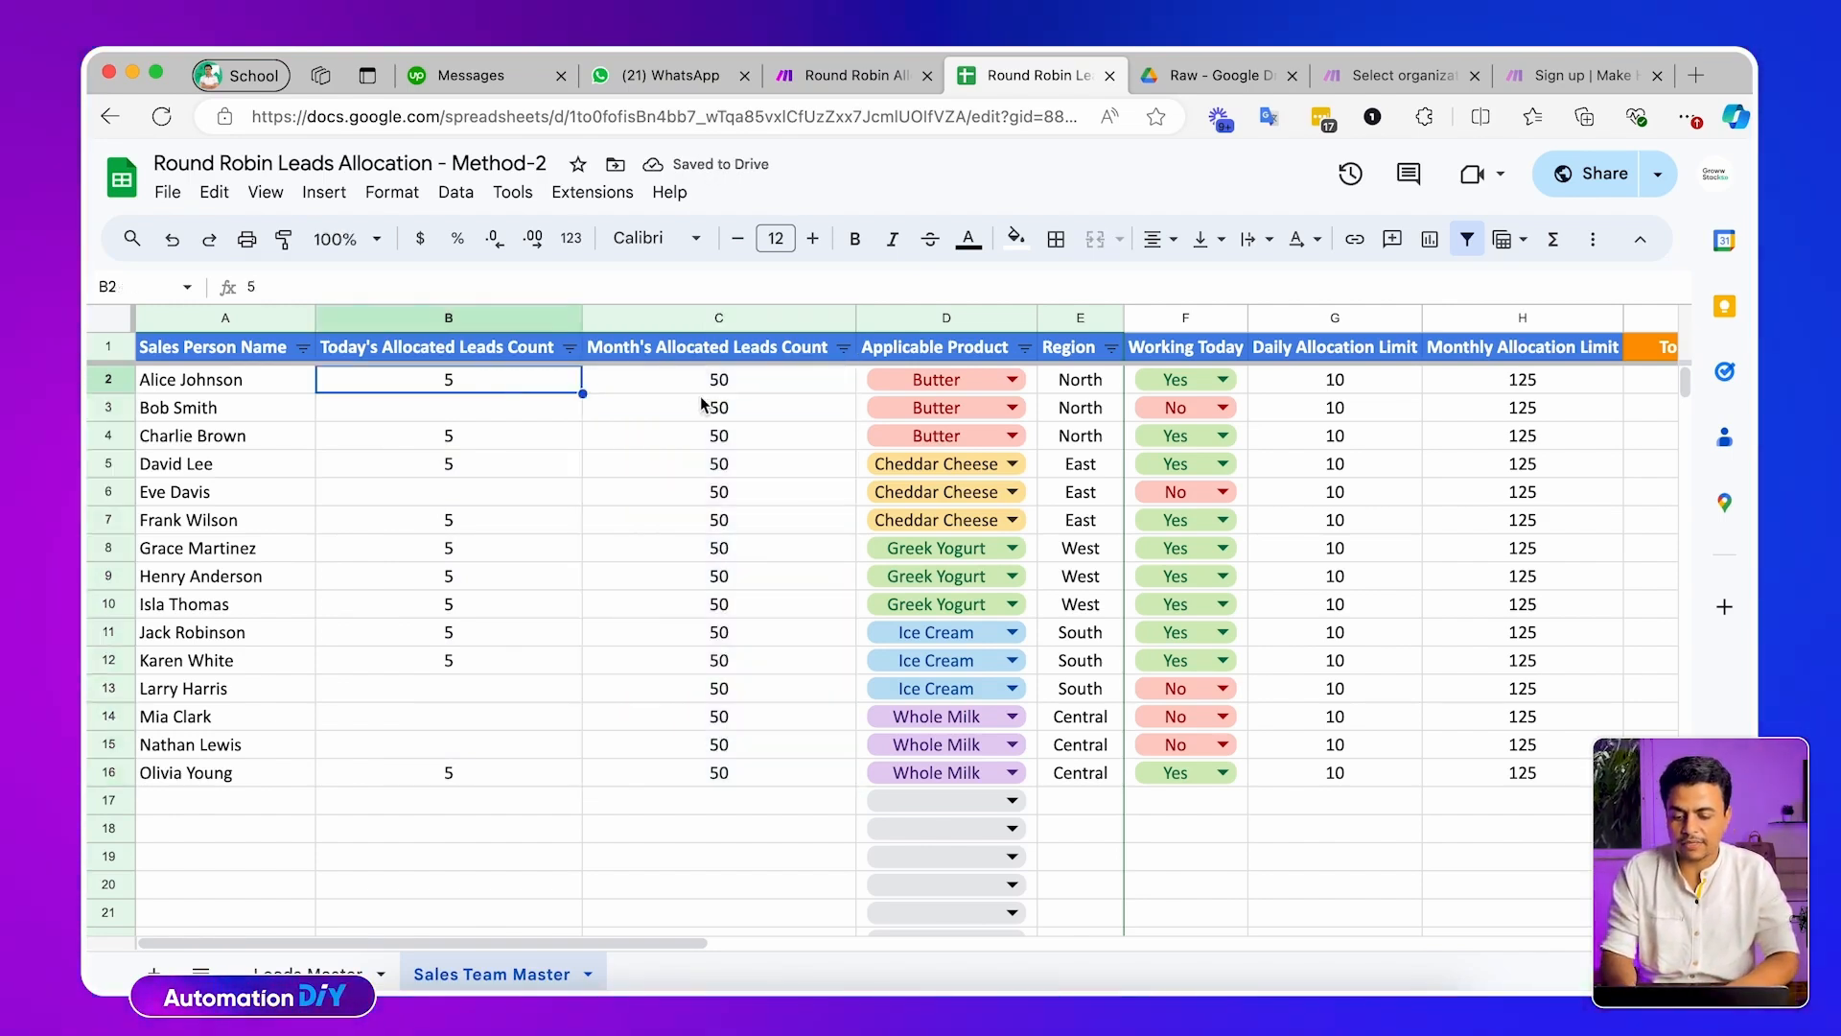
pyautogui.click(703, 406)
pyautogui.hscroll(3, 848, 395)
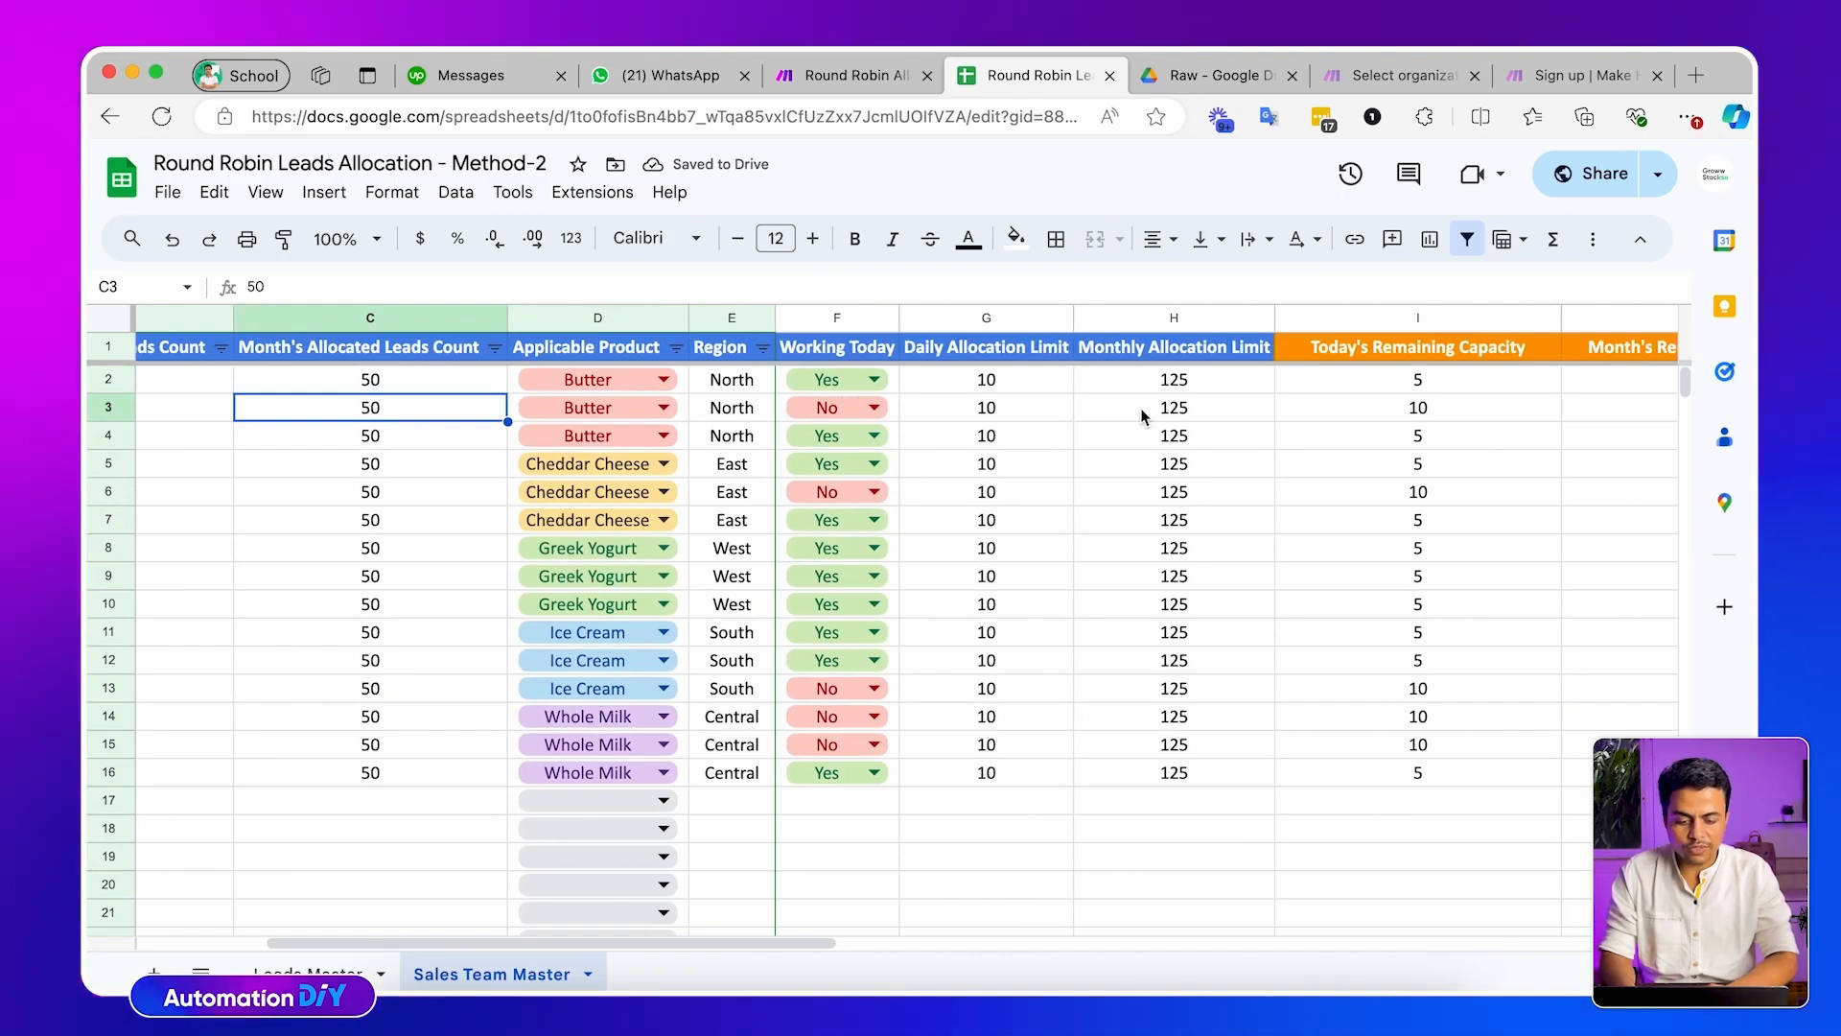
pyautogui.hscroll(3, 1145, 415)
pyautogui.moveTo(1339, 382); pyautogui.dragTo(1343, 763)
# Clear the Today's Allocated Leads Count values in B2:B16 and select cell C2
pyautogui.hscroll(-5, 992, 654)
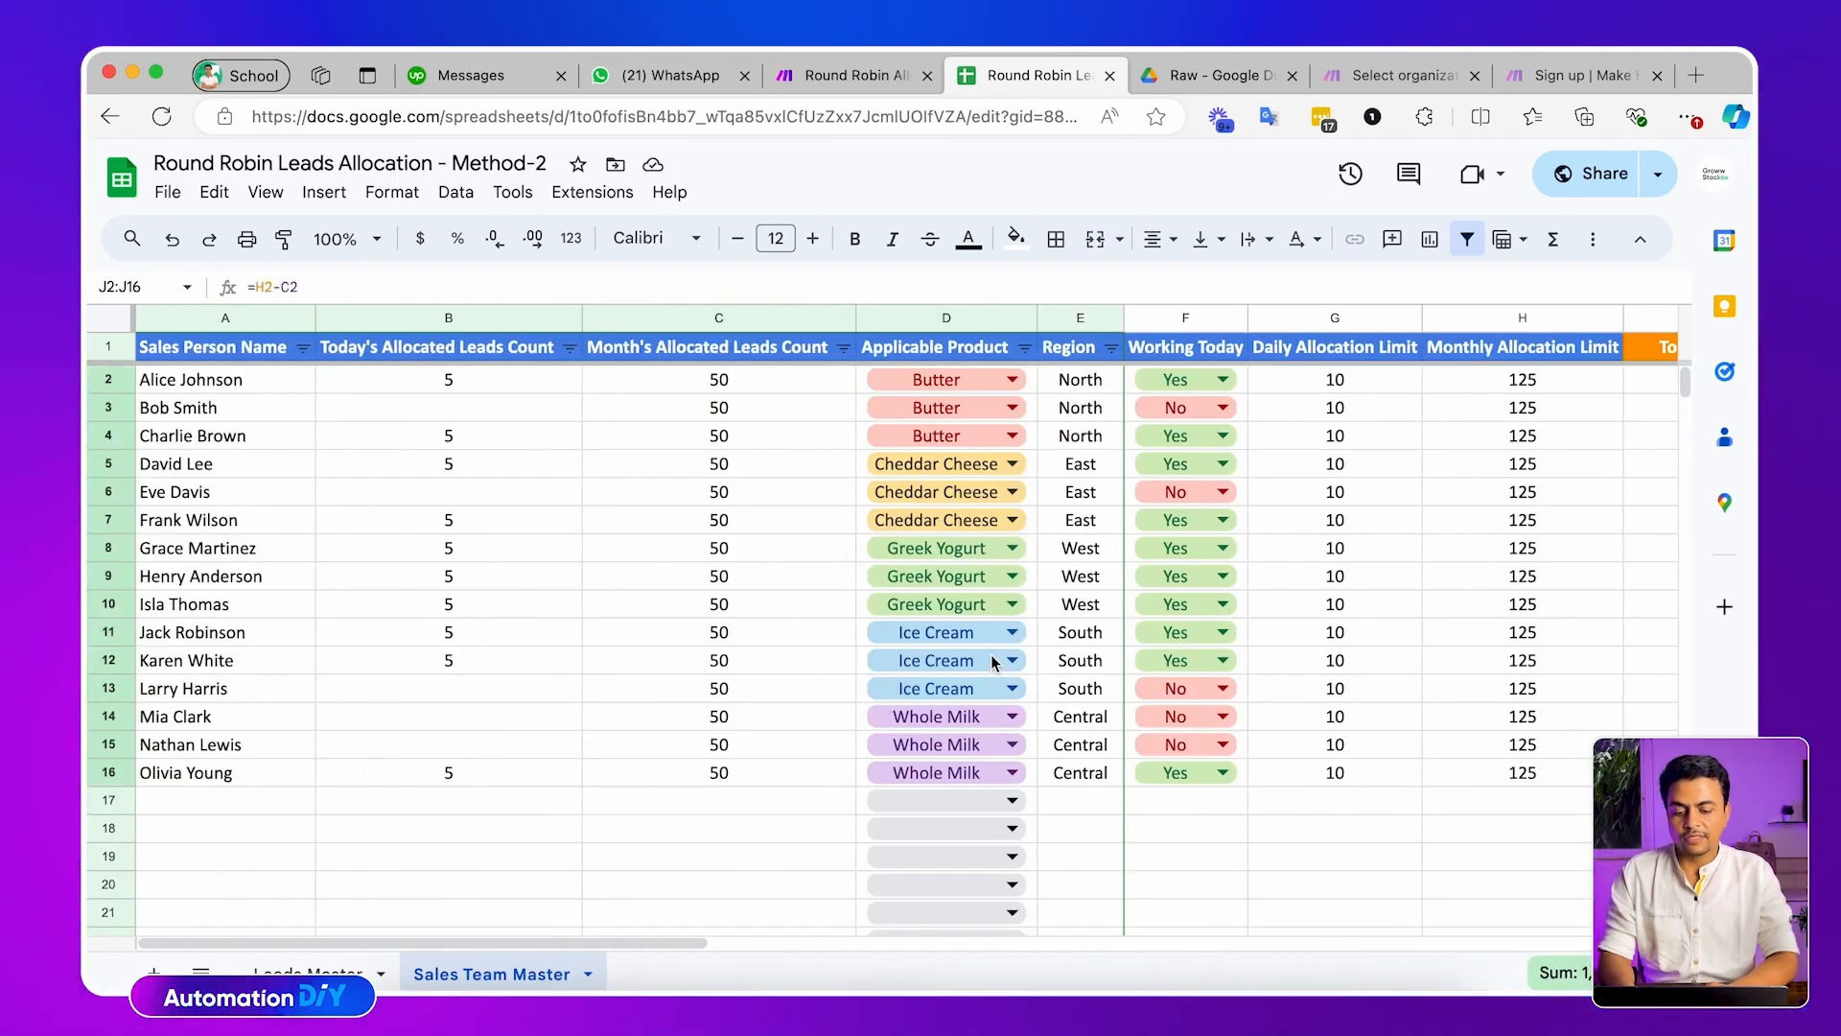
pyautogui.moveTo(448, 380); pyautogui.dragTo(469, 757)
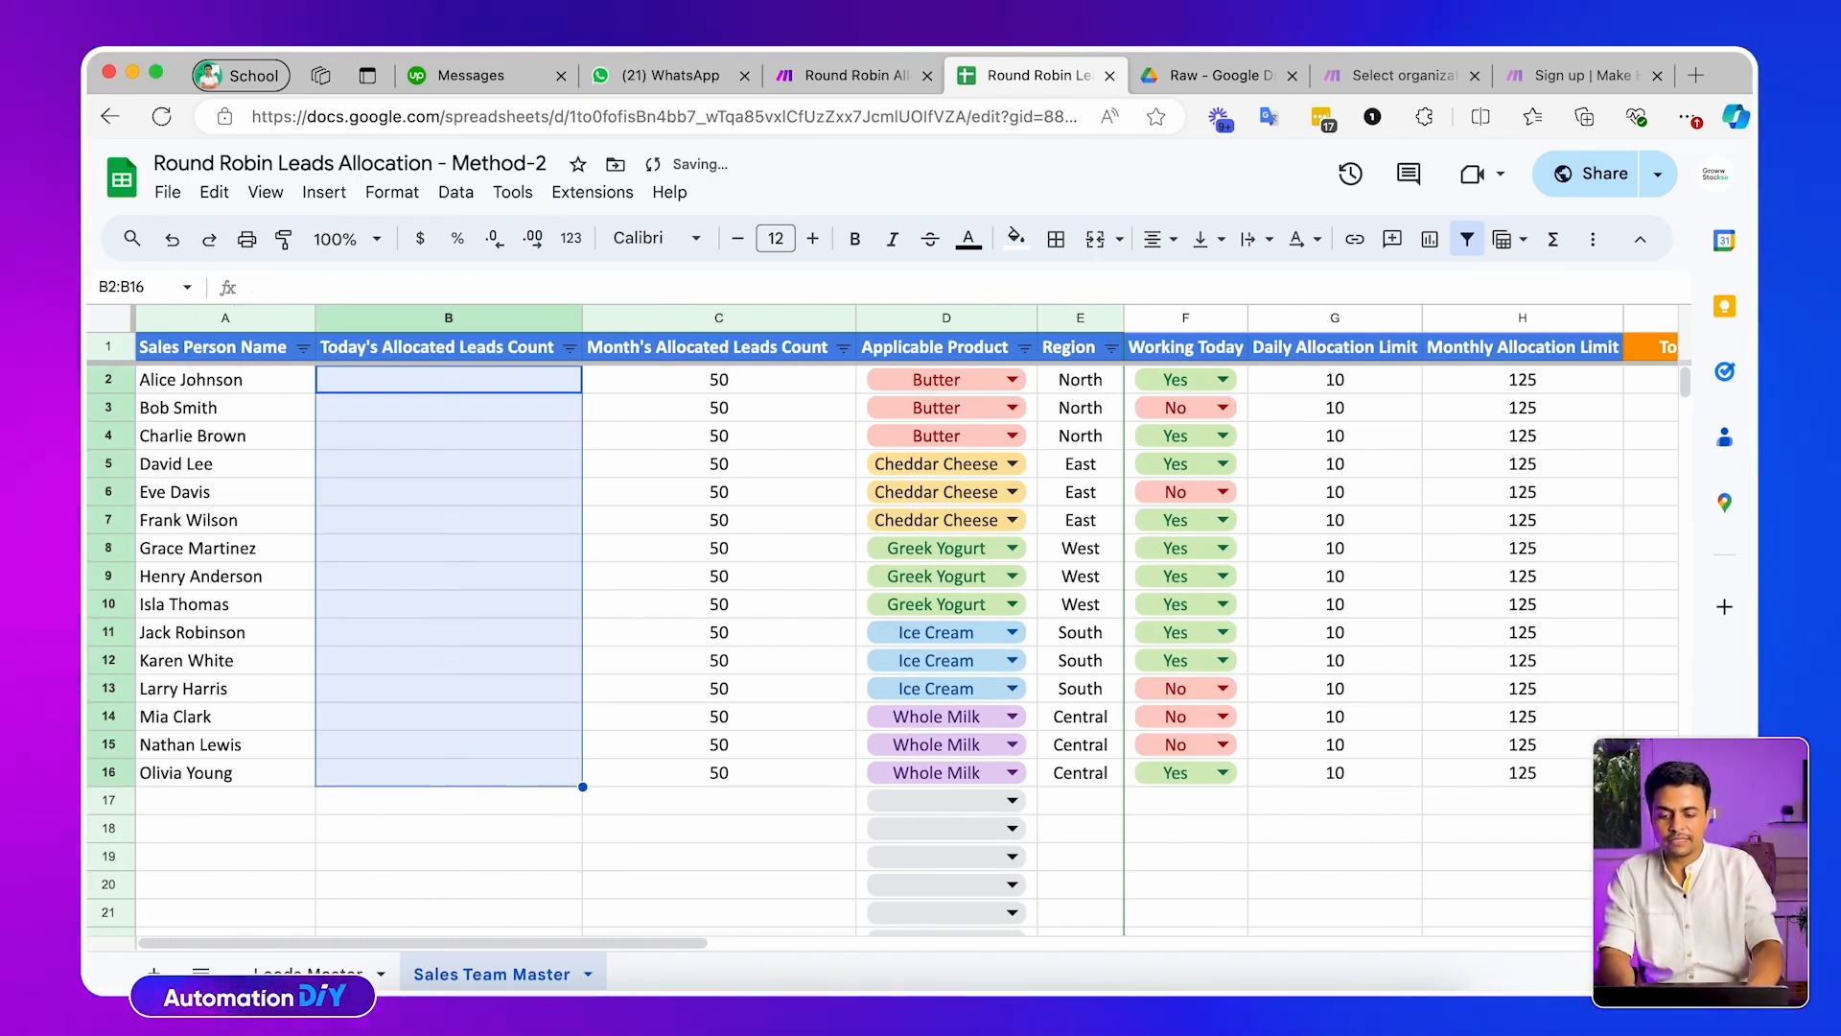
pyautogui.press('Right')
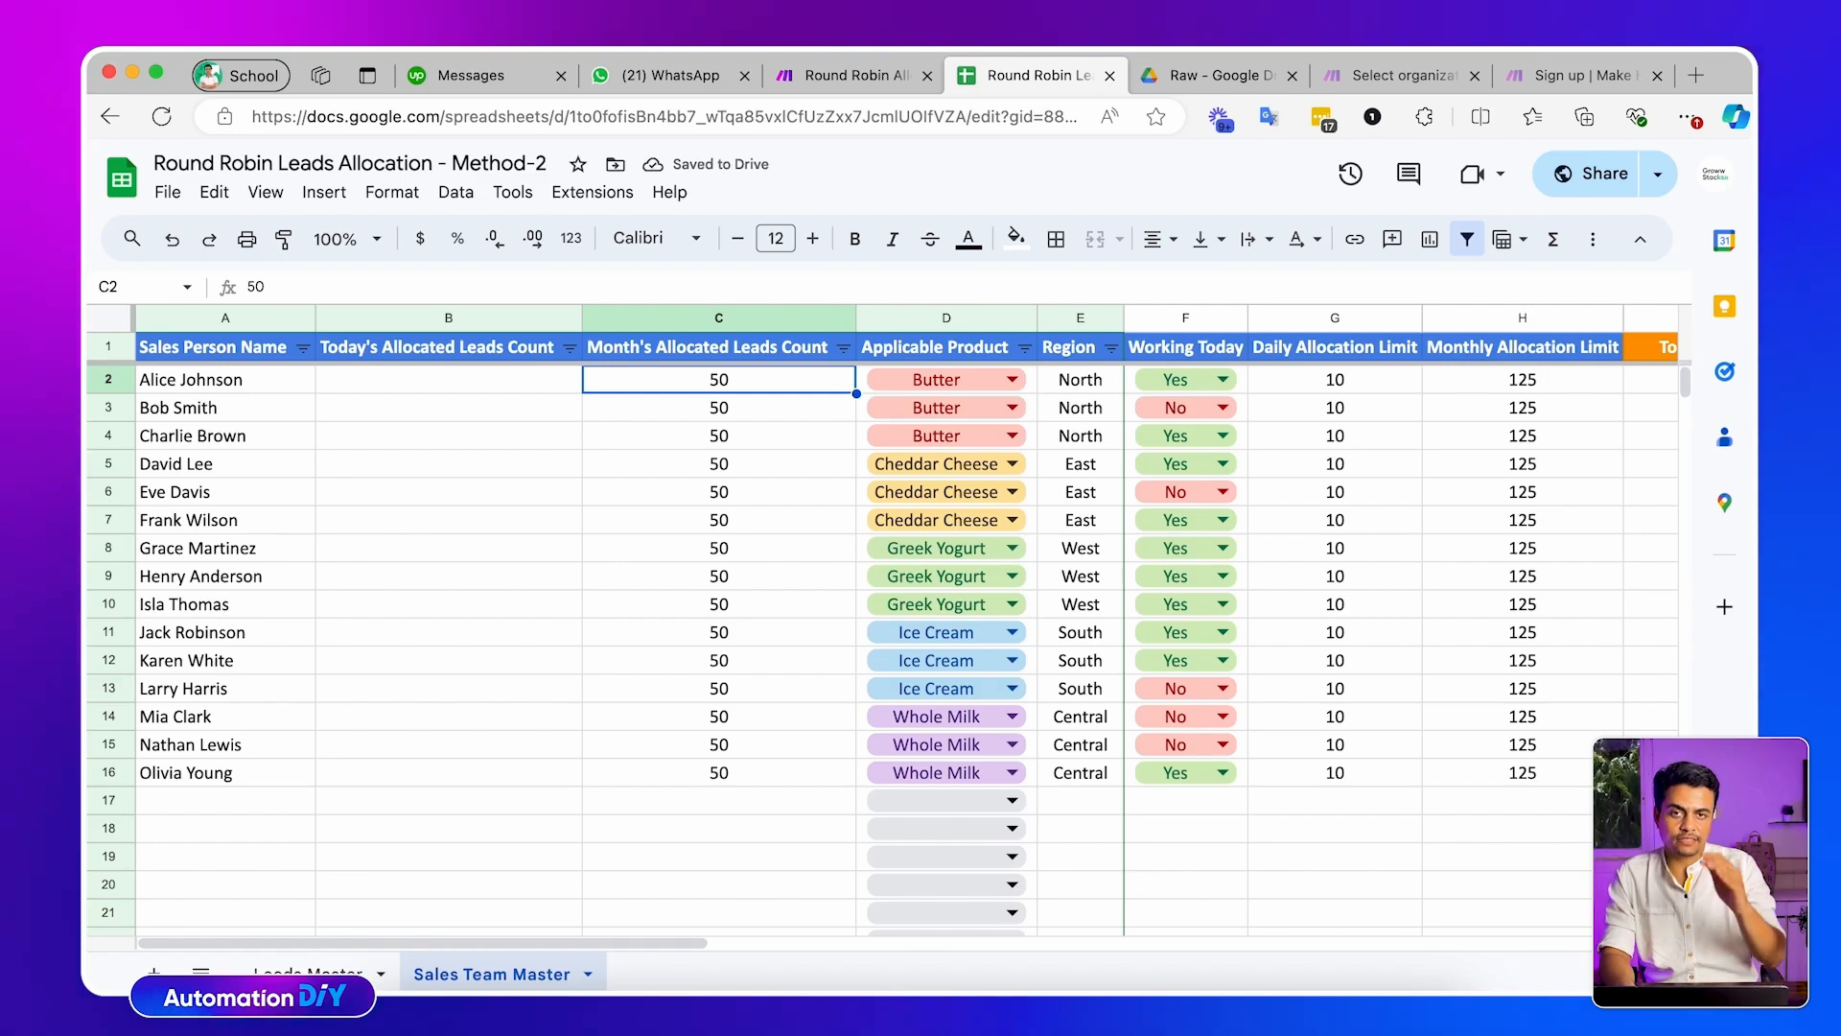
# Enter 121, 120 and 123 as the Month's Allocated Leads Count in cells C2, C3 and C4
pyautogui.keyDown('shift'); pyautogui.click(671, 773); pyautogui.keyUp('shift')
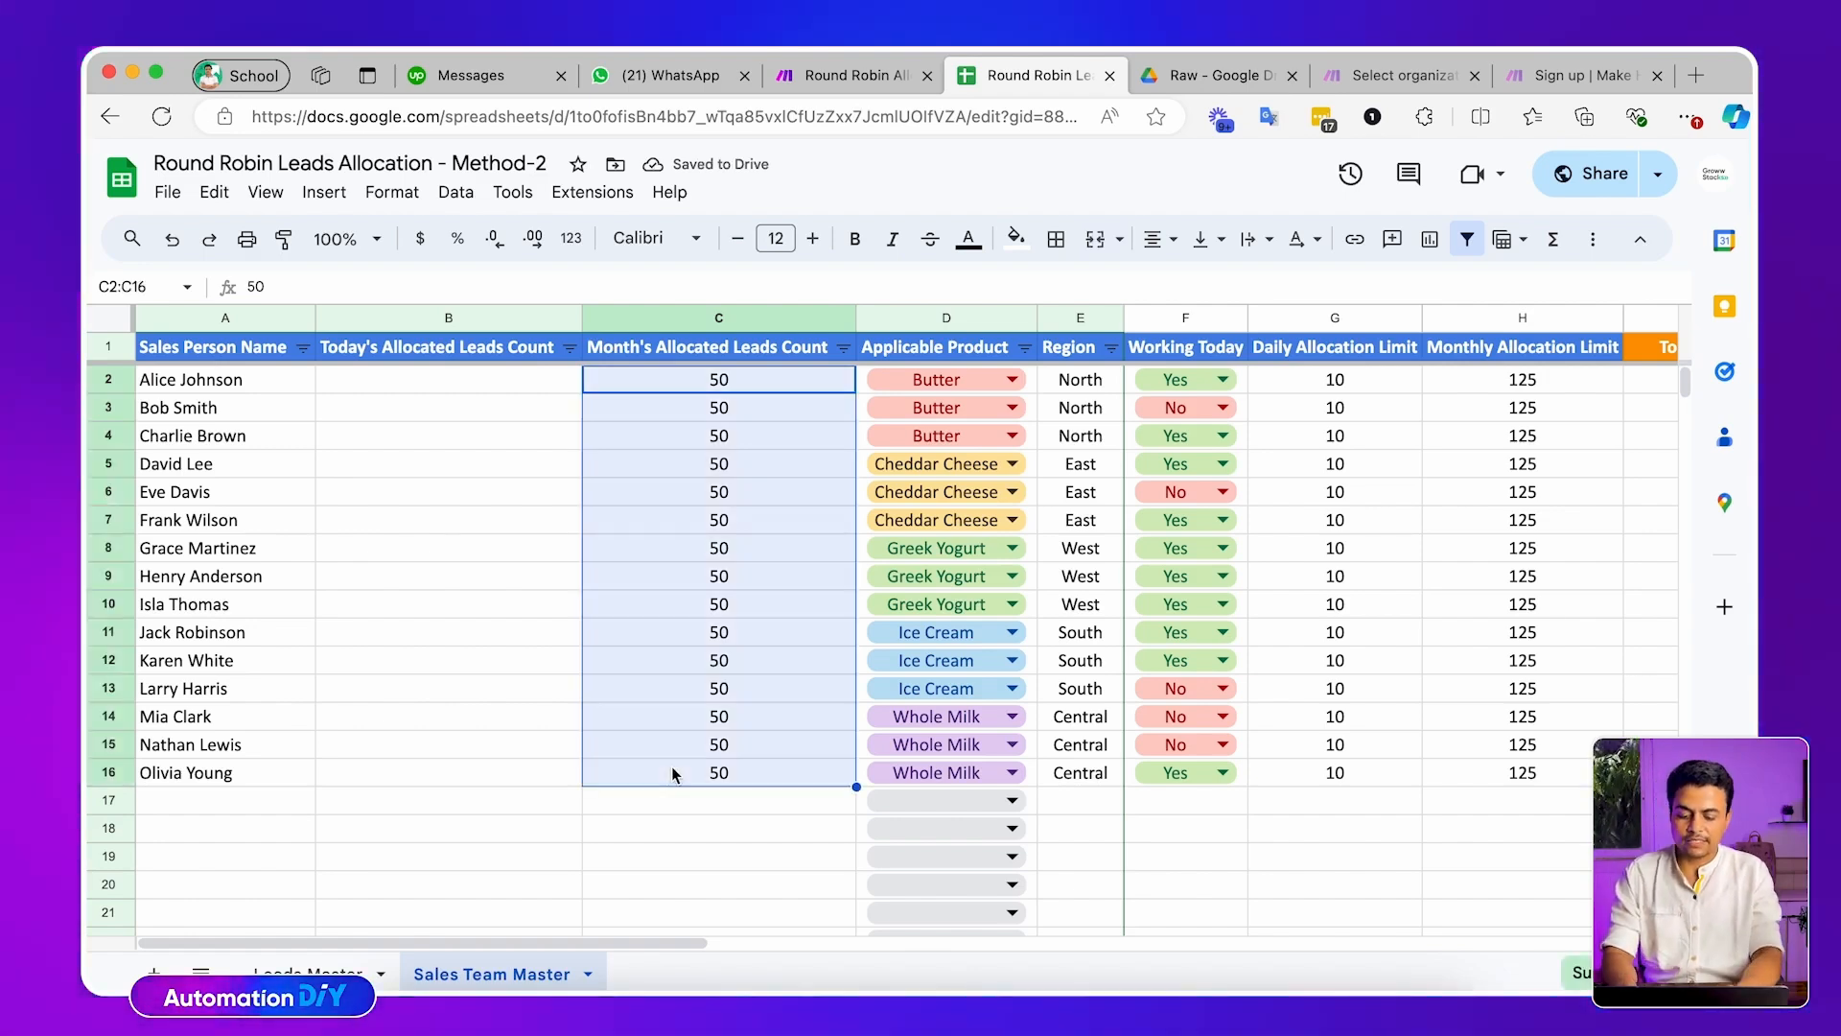
pyautogui.press('Return')
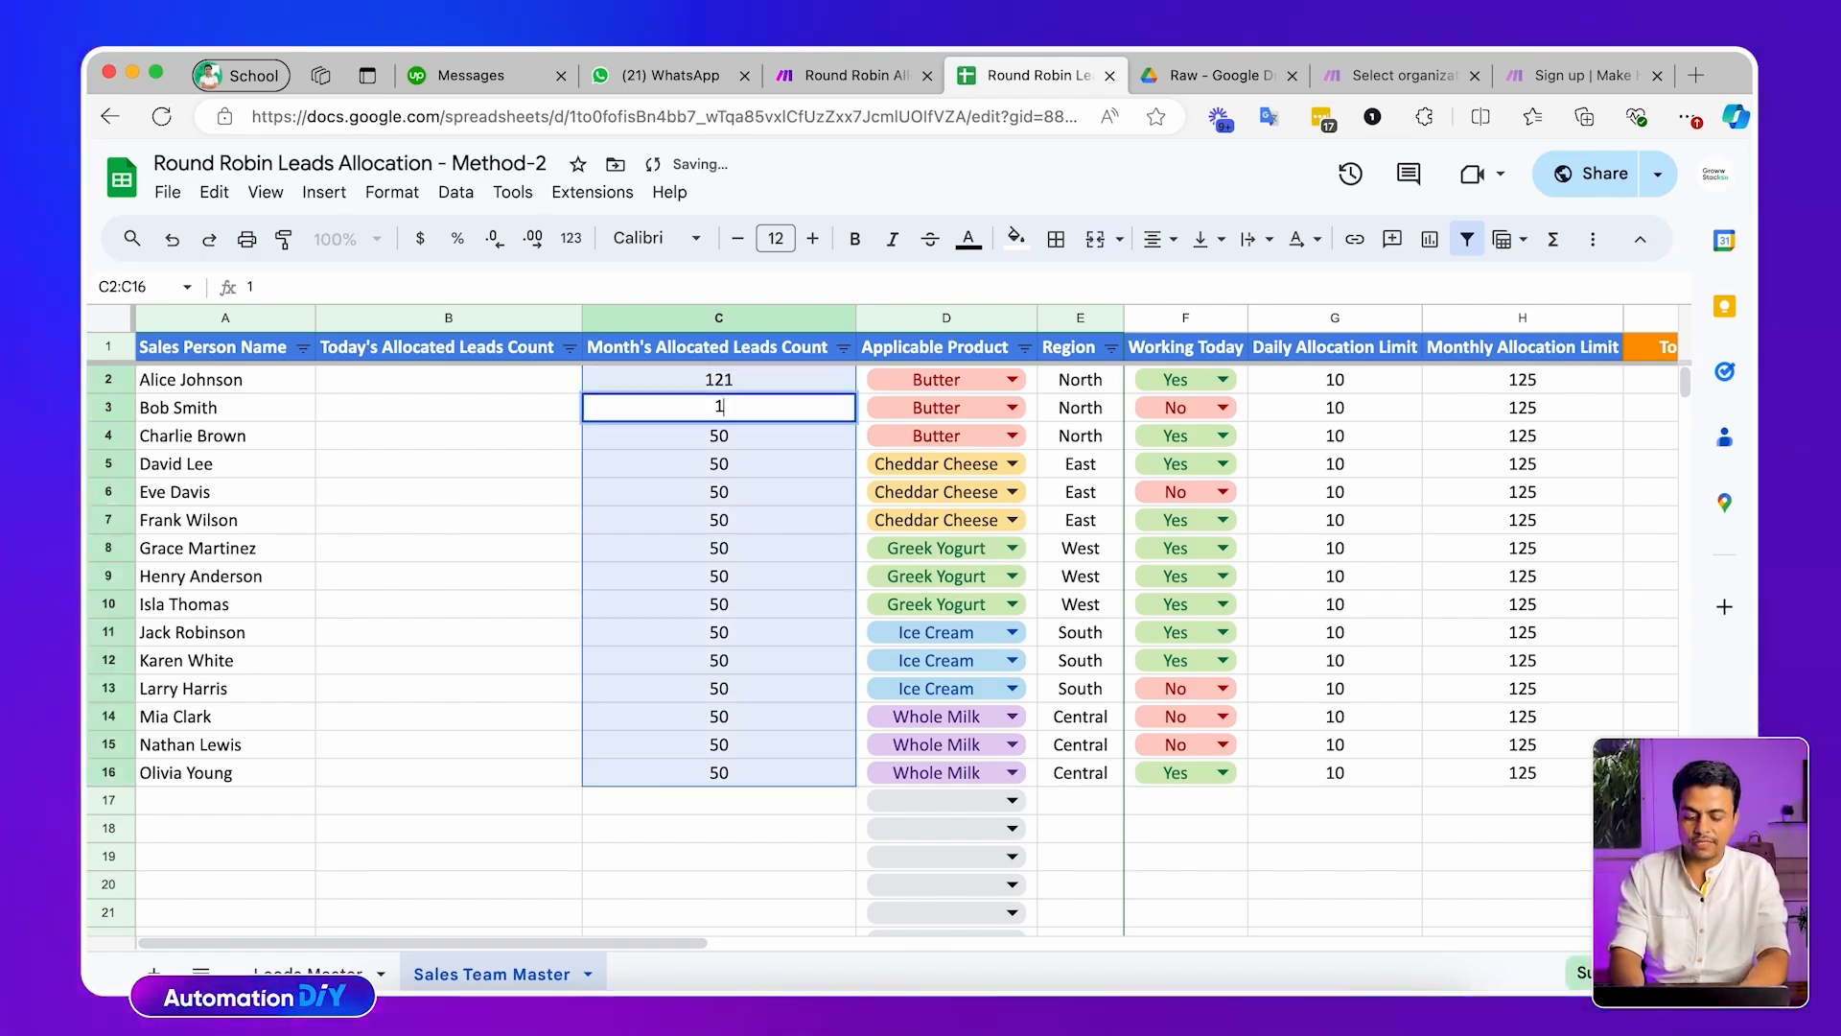
pyautogui.write('123')
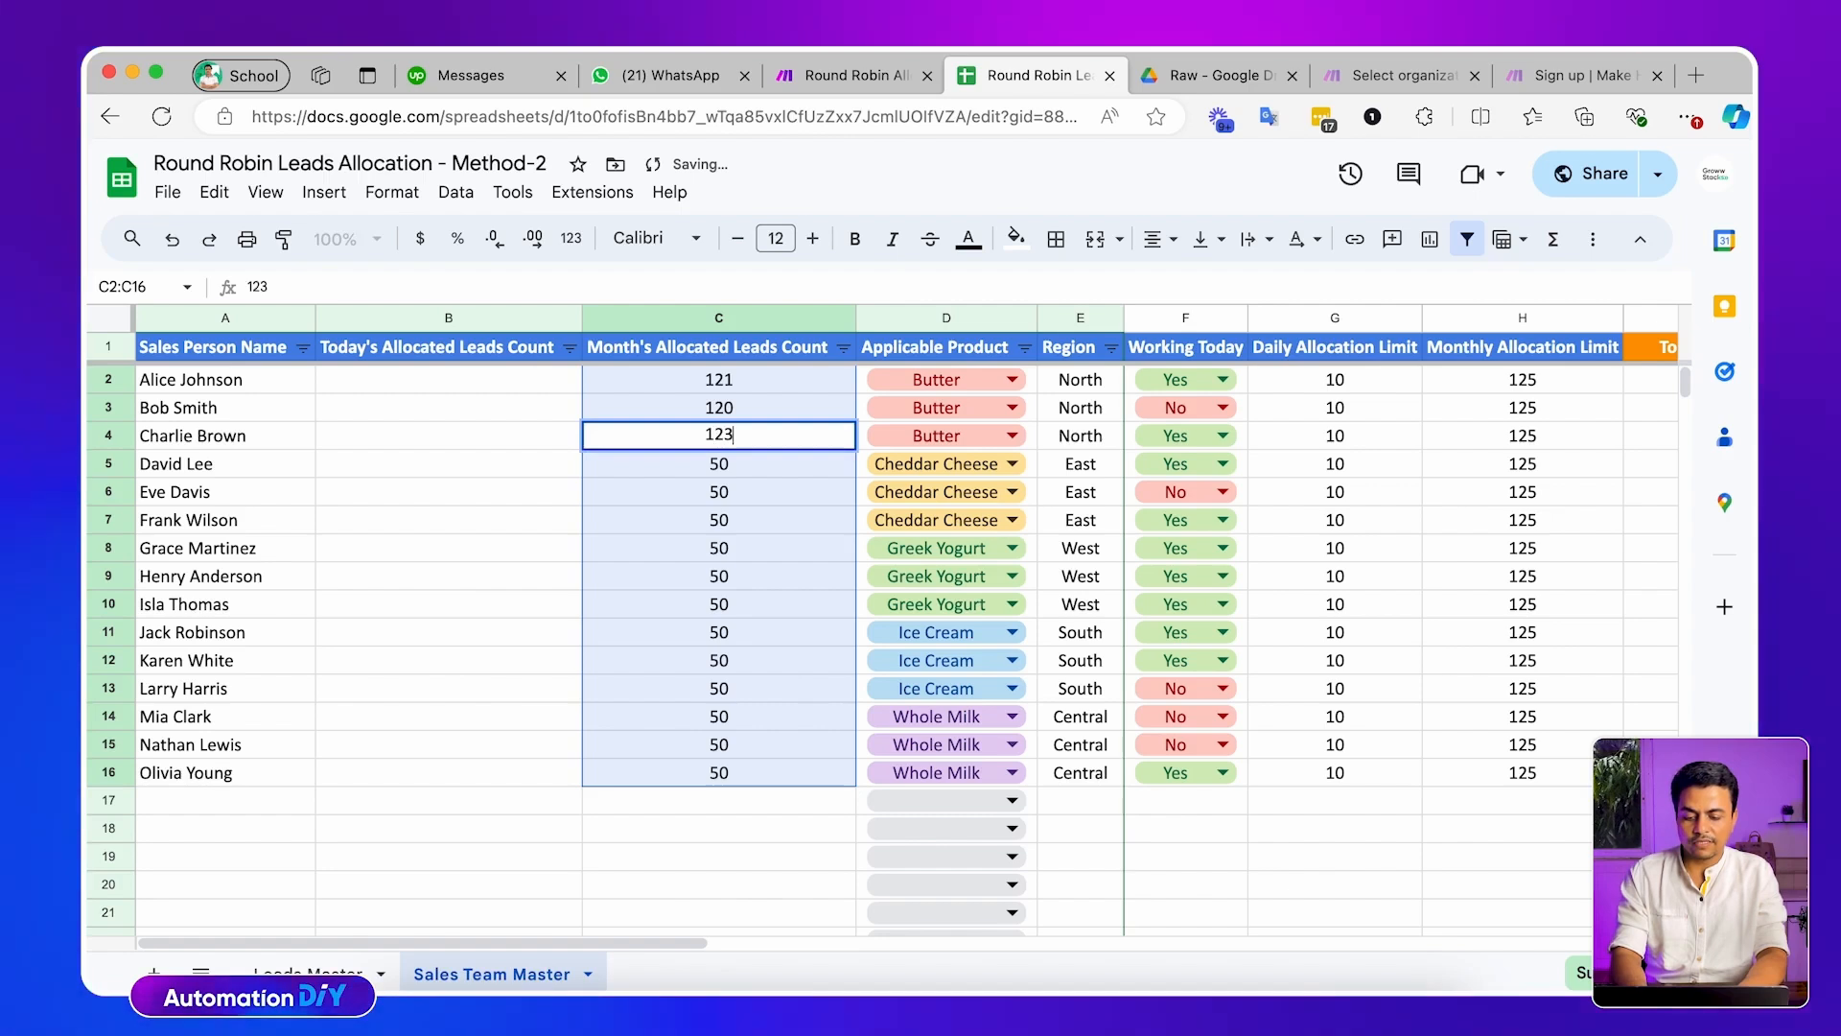
pyautogui.press('Return')
# Copy the Month's Allocated Leads Count values of C2:C4 and repeat them down C5:C16
pyautogui.press('Up')
pyautogui.press('Up')
pyautogui.press('Up')
pyautogui.hotkey('shift', 'Down')
pyautogui.hotkey('shift', 'Down')
pyautogui.press('super+c')
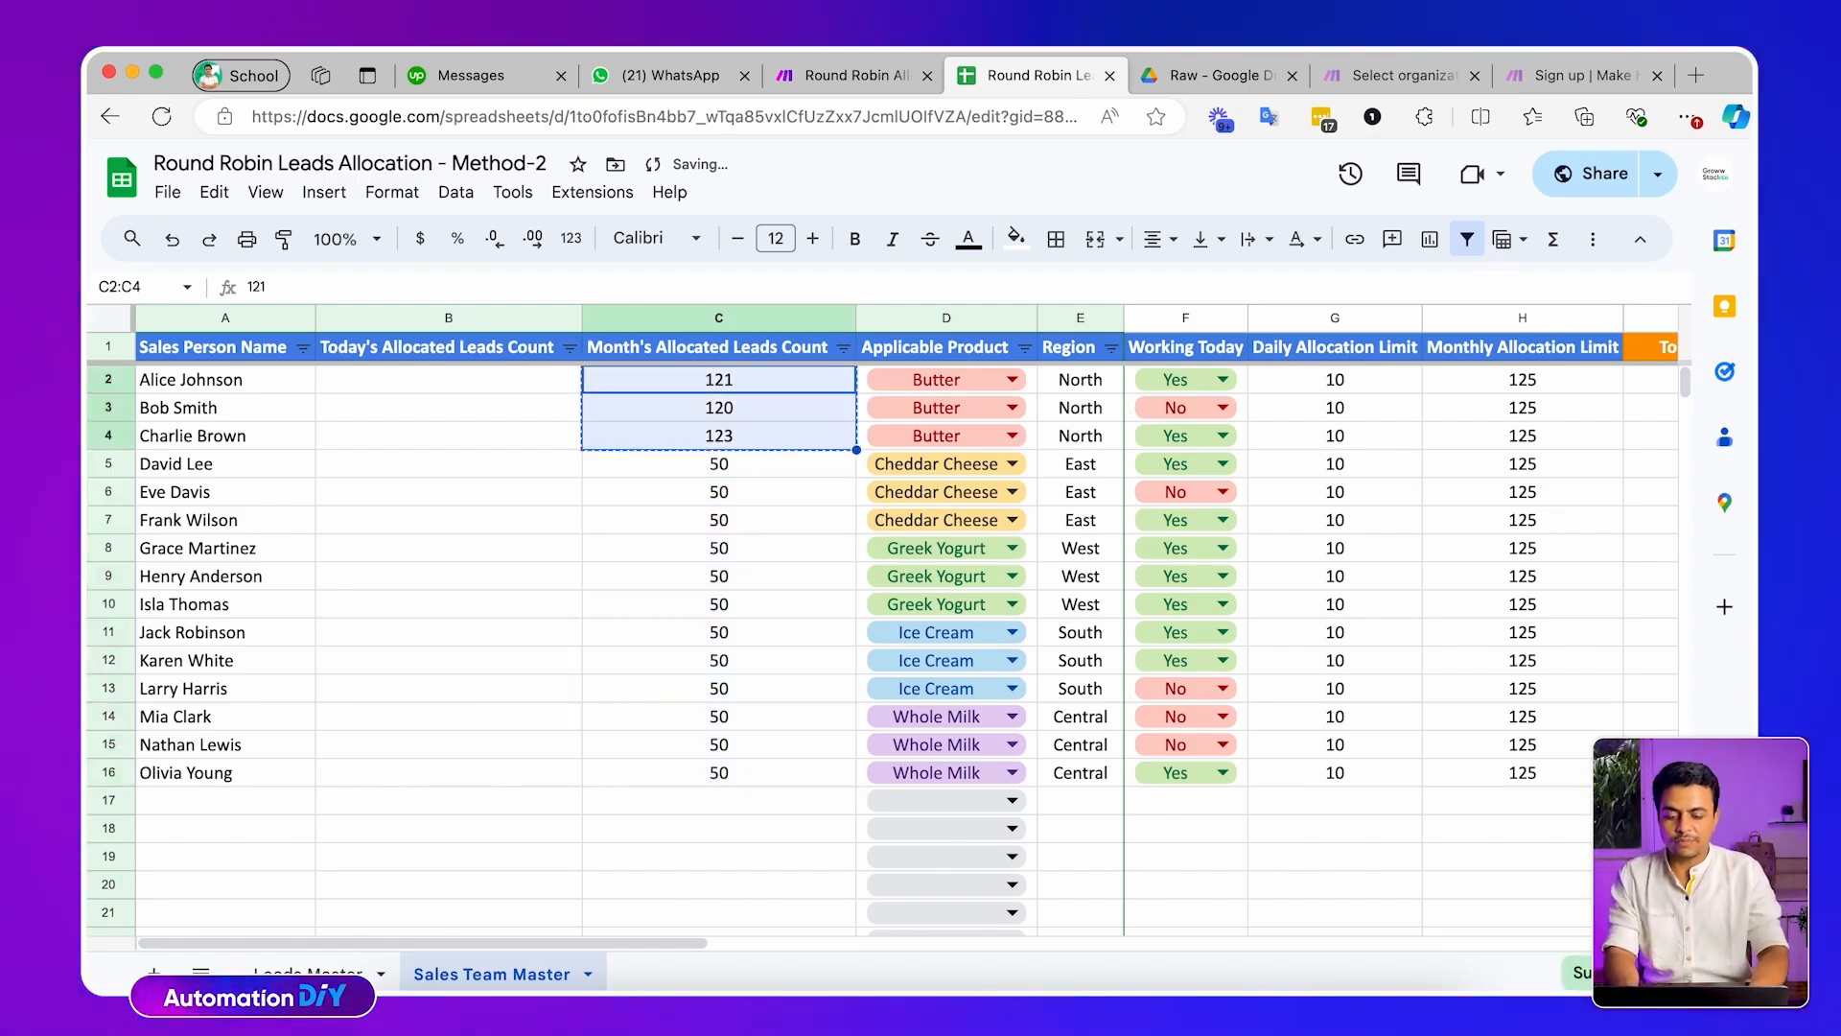
pyautogui.press('Down')
pyautogui.press('super+shift+Down')
pyautogui.press('super+v')
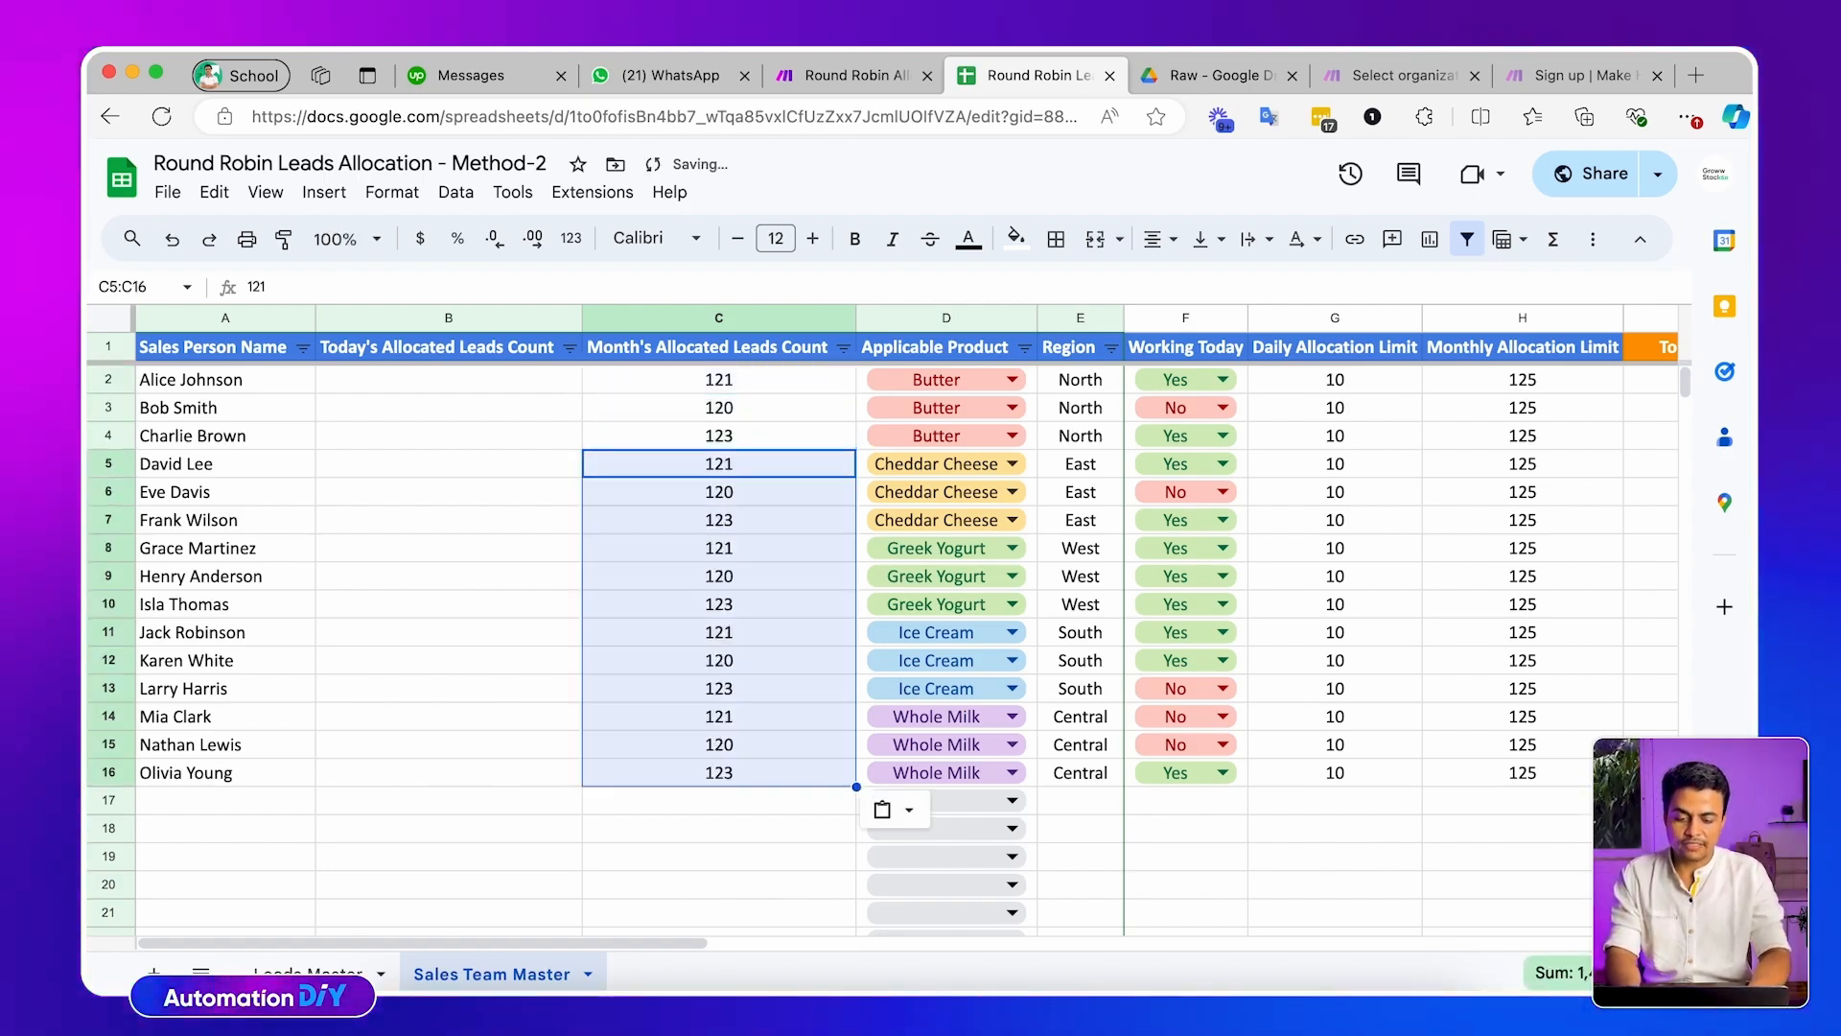
# Set Working Today in row 15 to Yes and its Month's Allocated Leads Count to 70
pyautogui.press('Up')
pyautogui.press('Up')
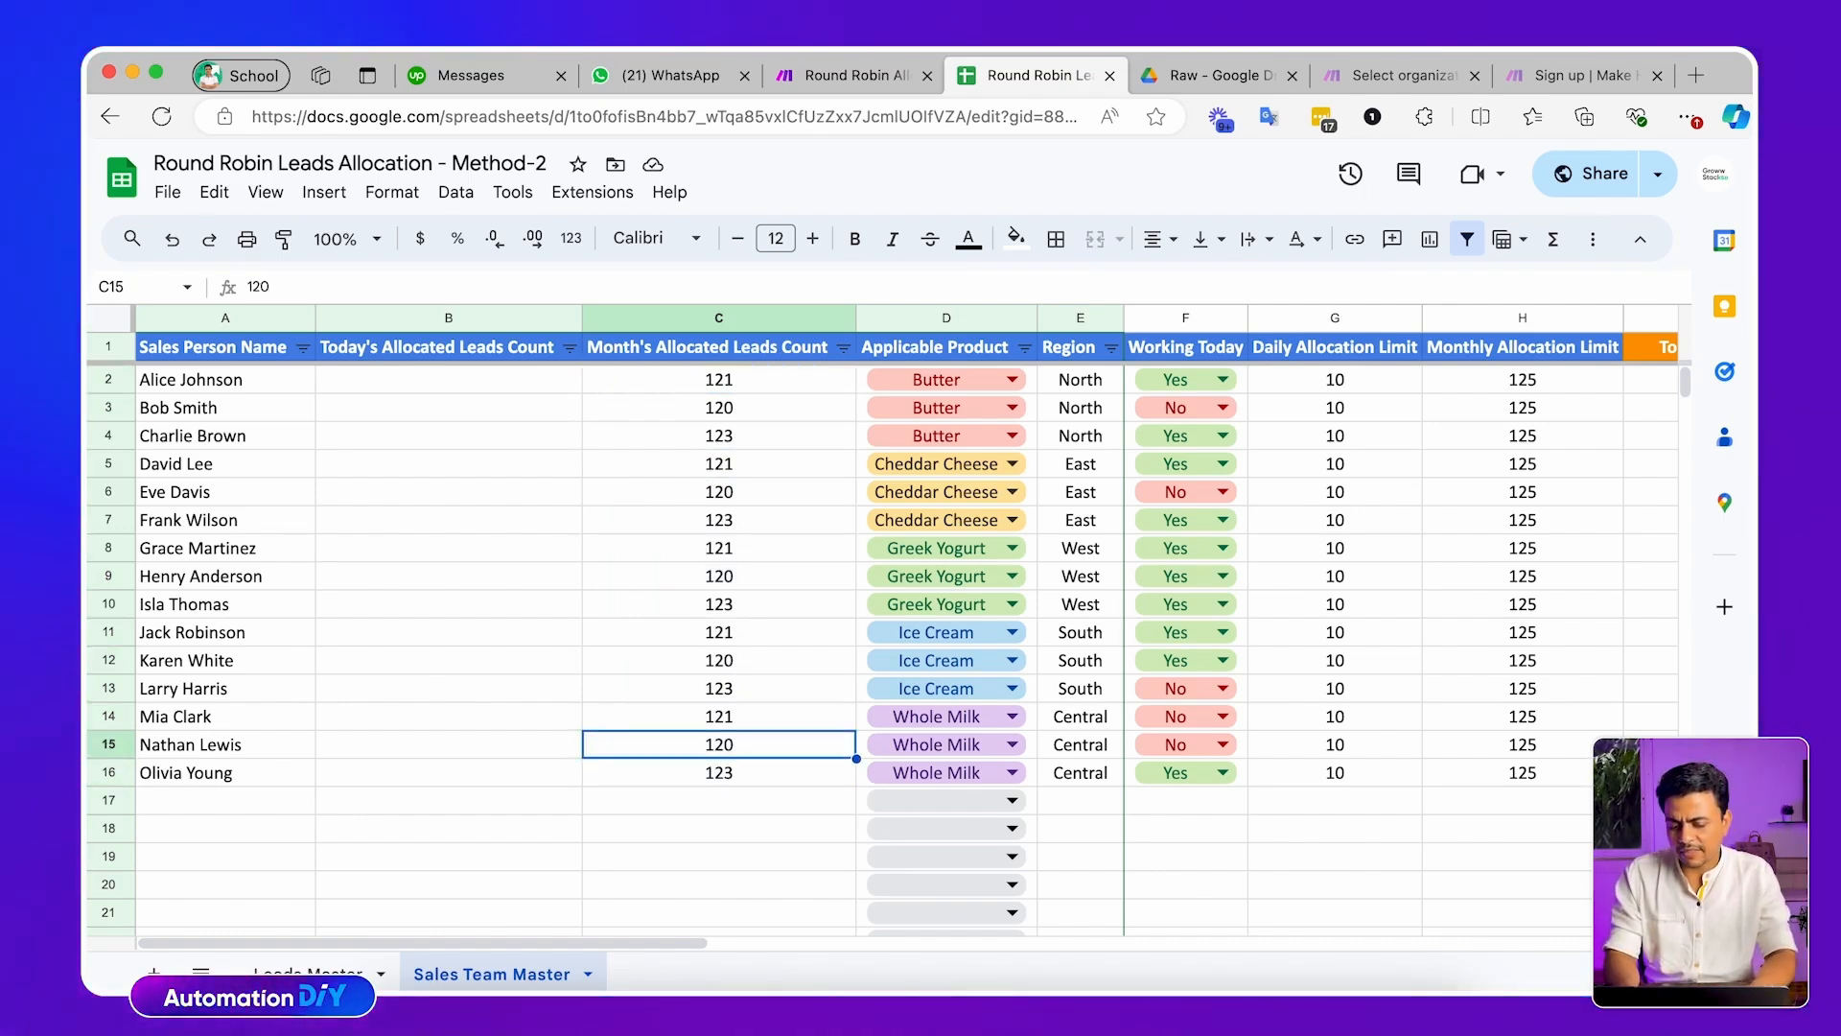
pyautogui.press('Return')
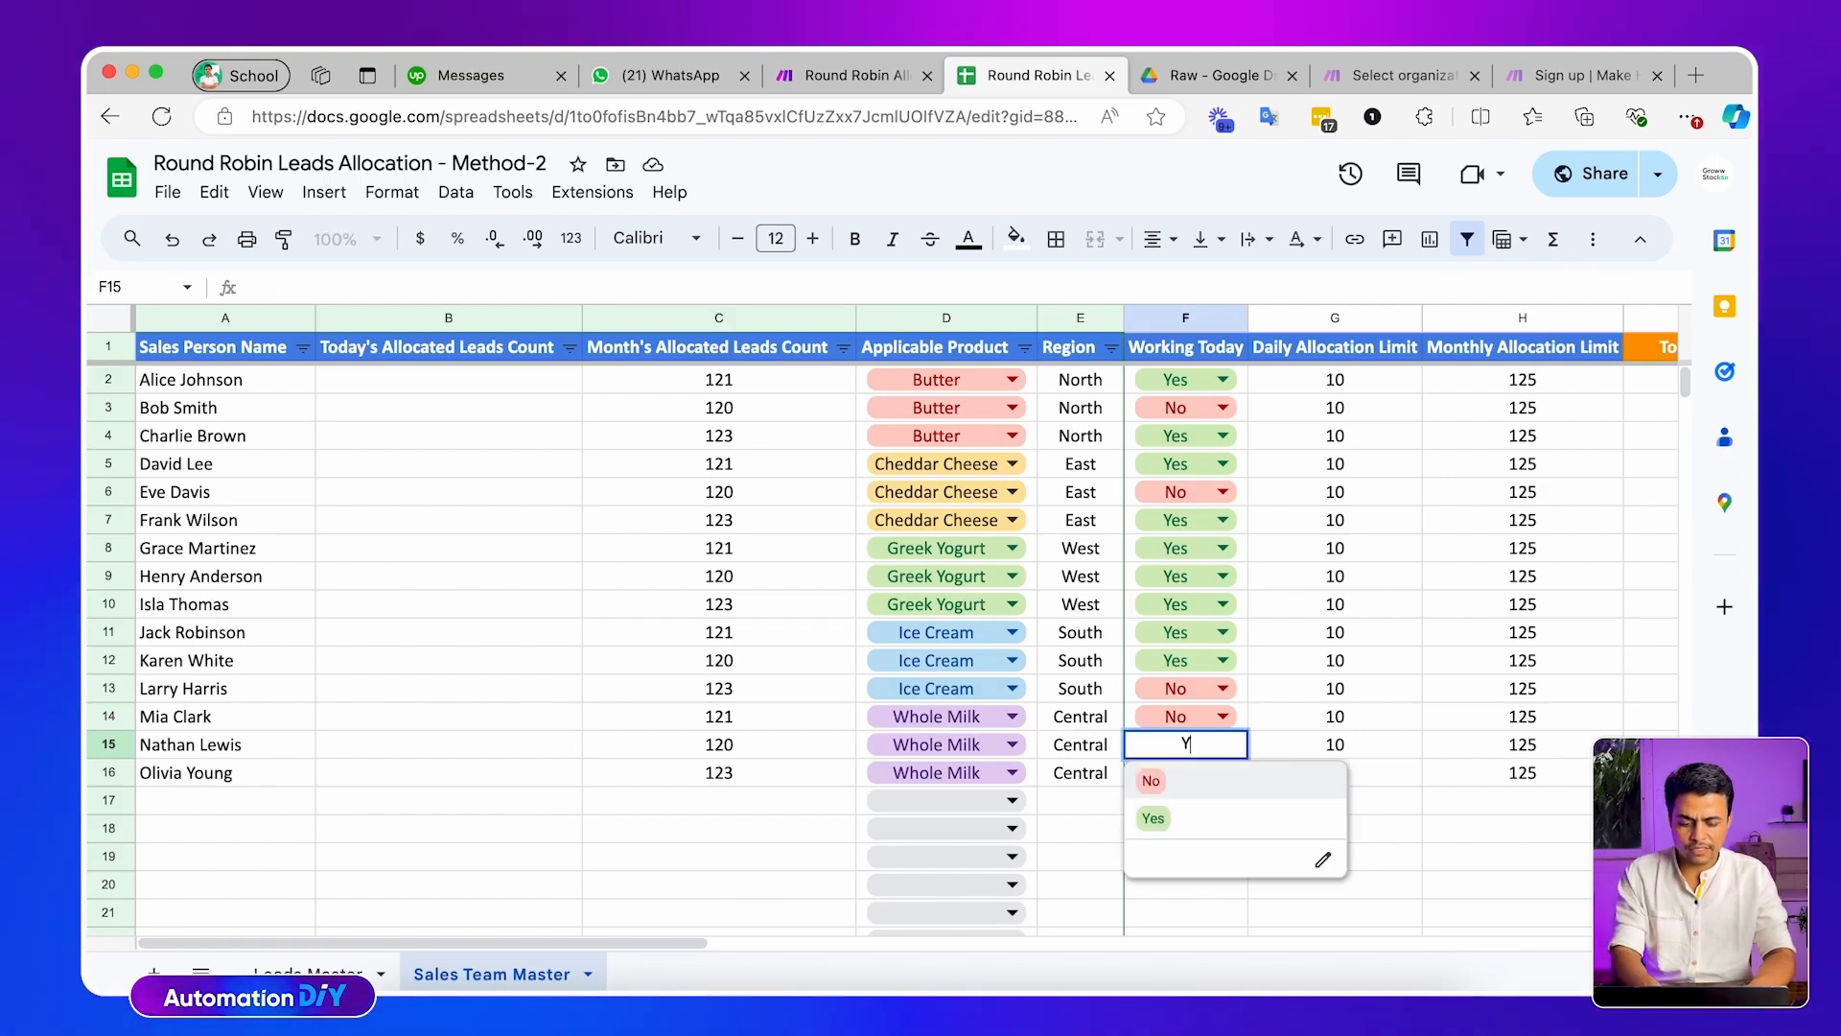
pyautogui.write('Yes')
pyautogui.press('Return')
pyautogui.click(719, 744)
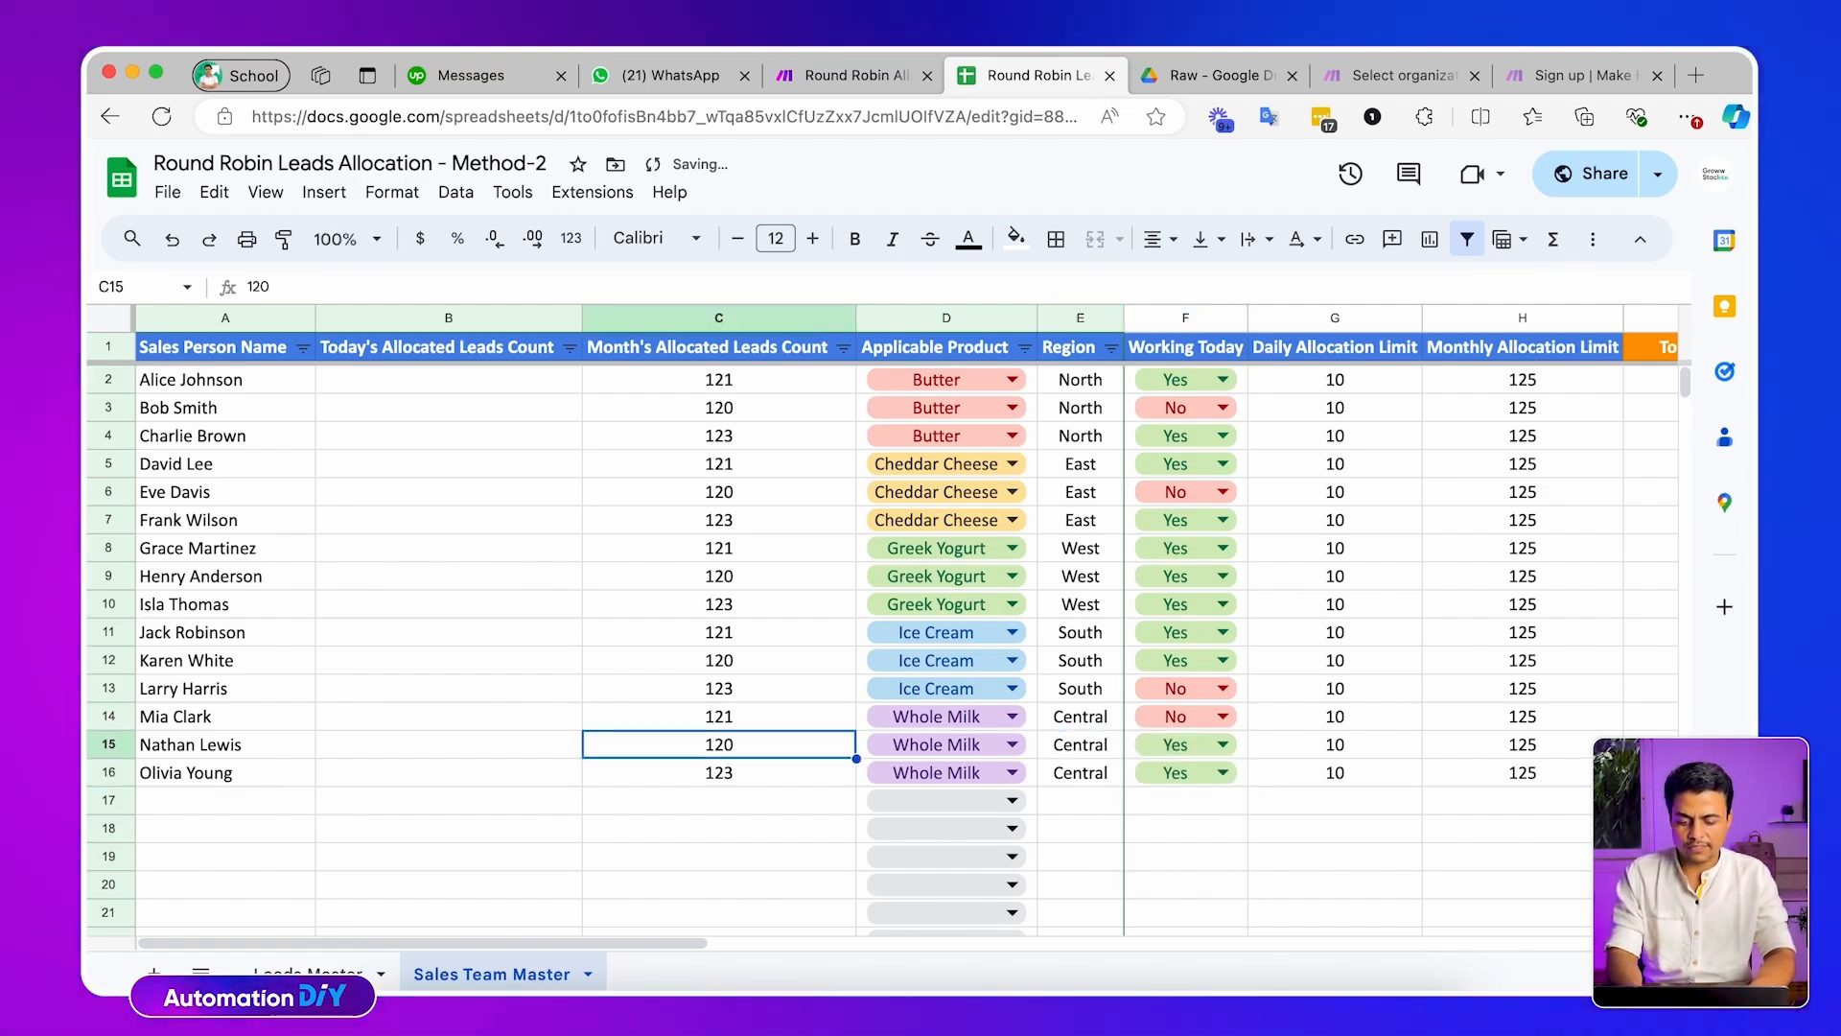
pyautogui.write('70')
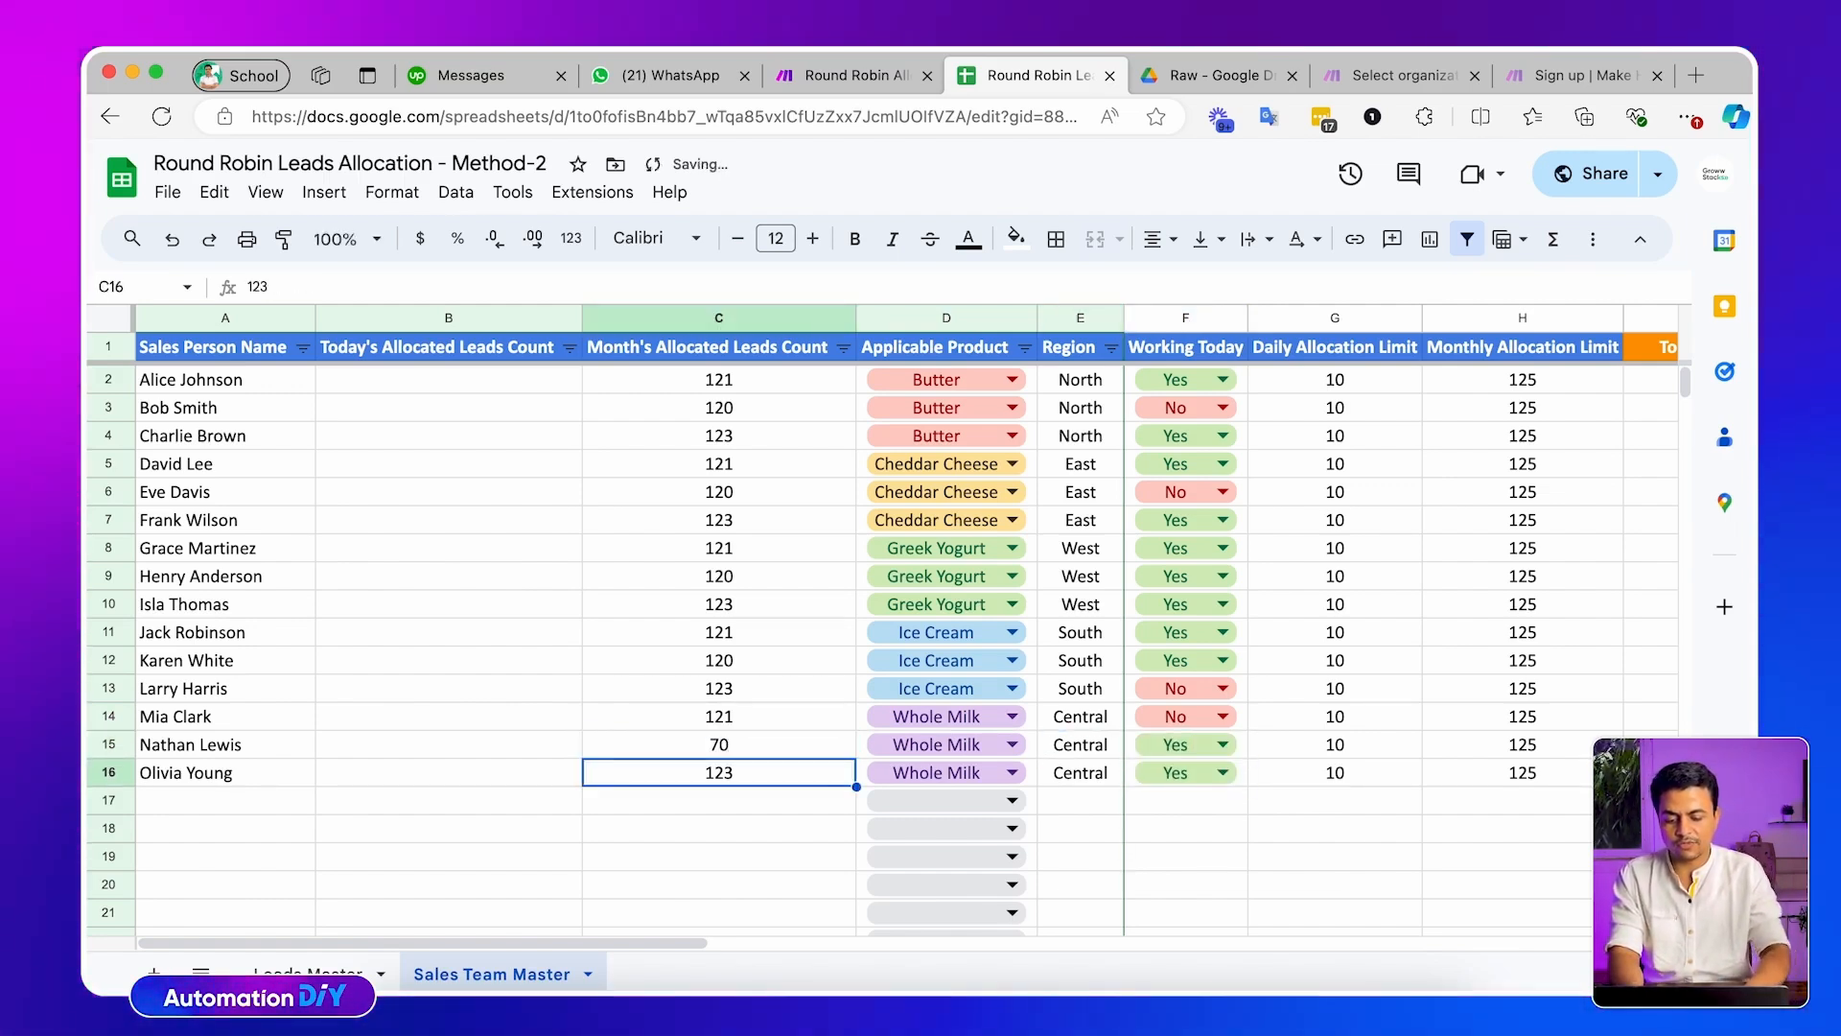
# Set the Month's Allocated Leads Count in C14 to 124
pyautogui.hotkey('shift', 'space')
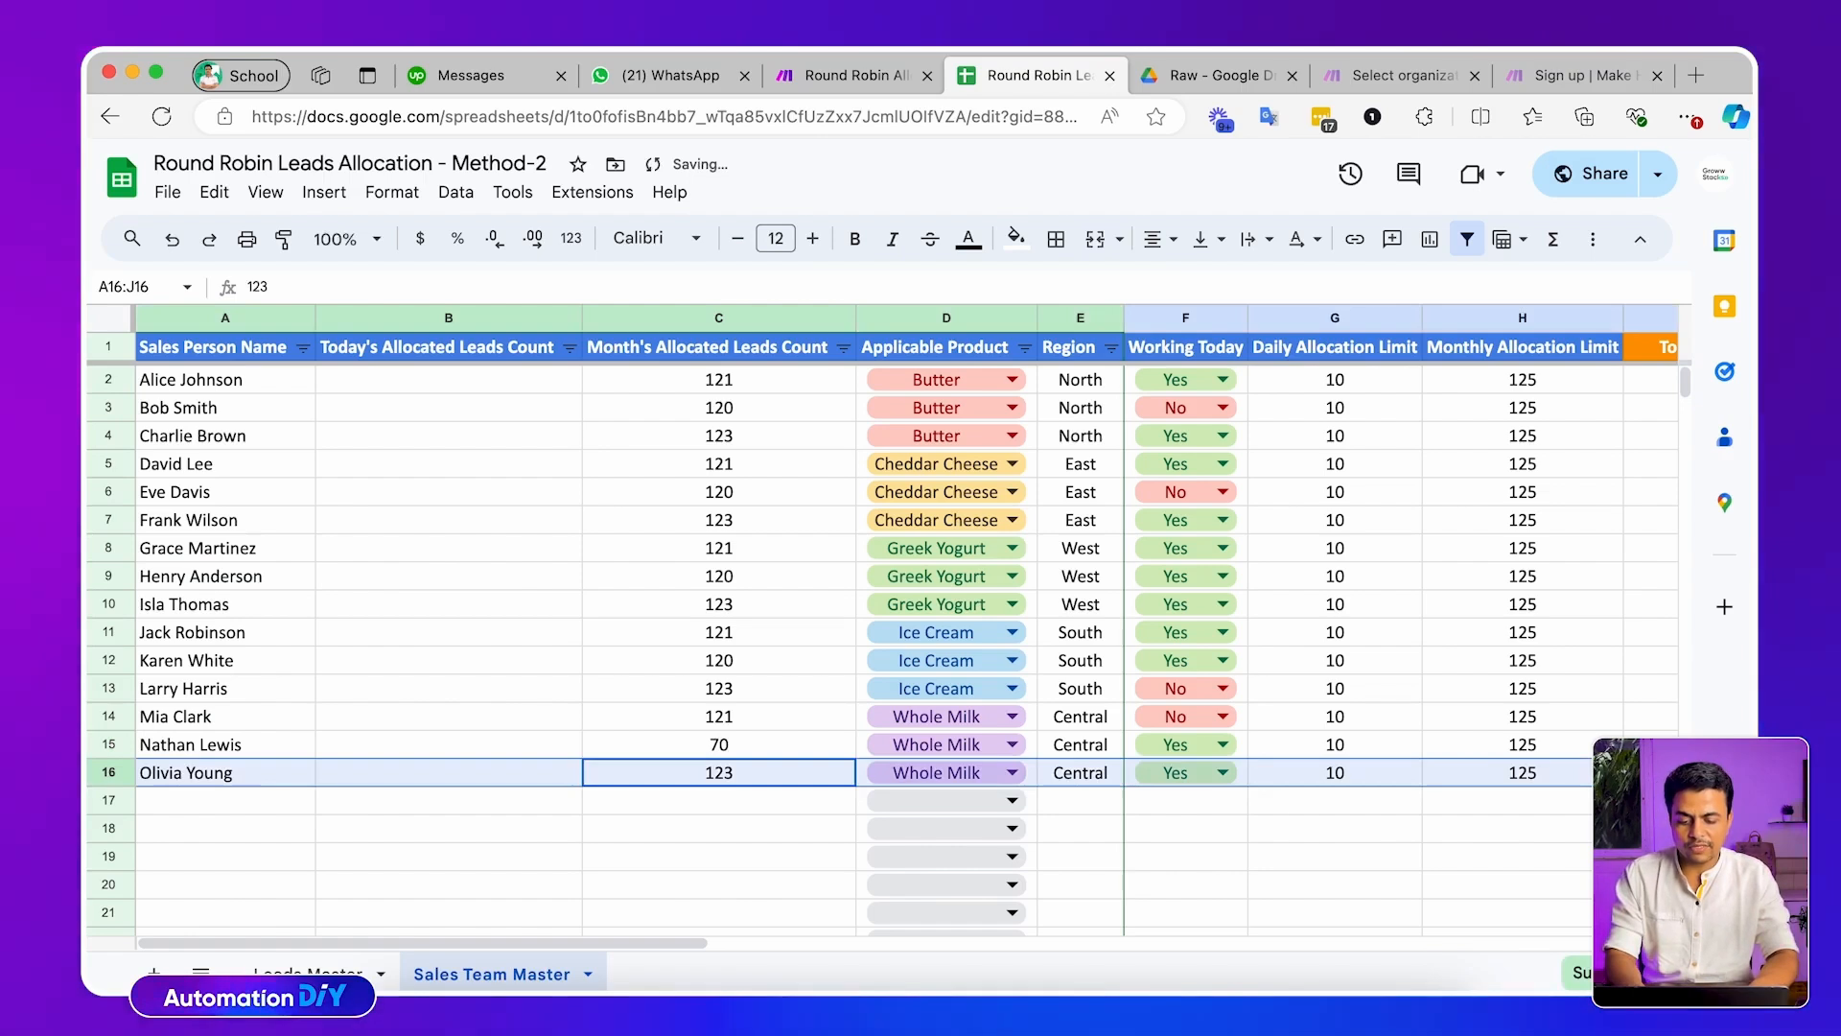
pyautogui.press('Up')
pyautogui.press('Up')
pyautogui.hotkey('shift', 'space')
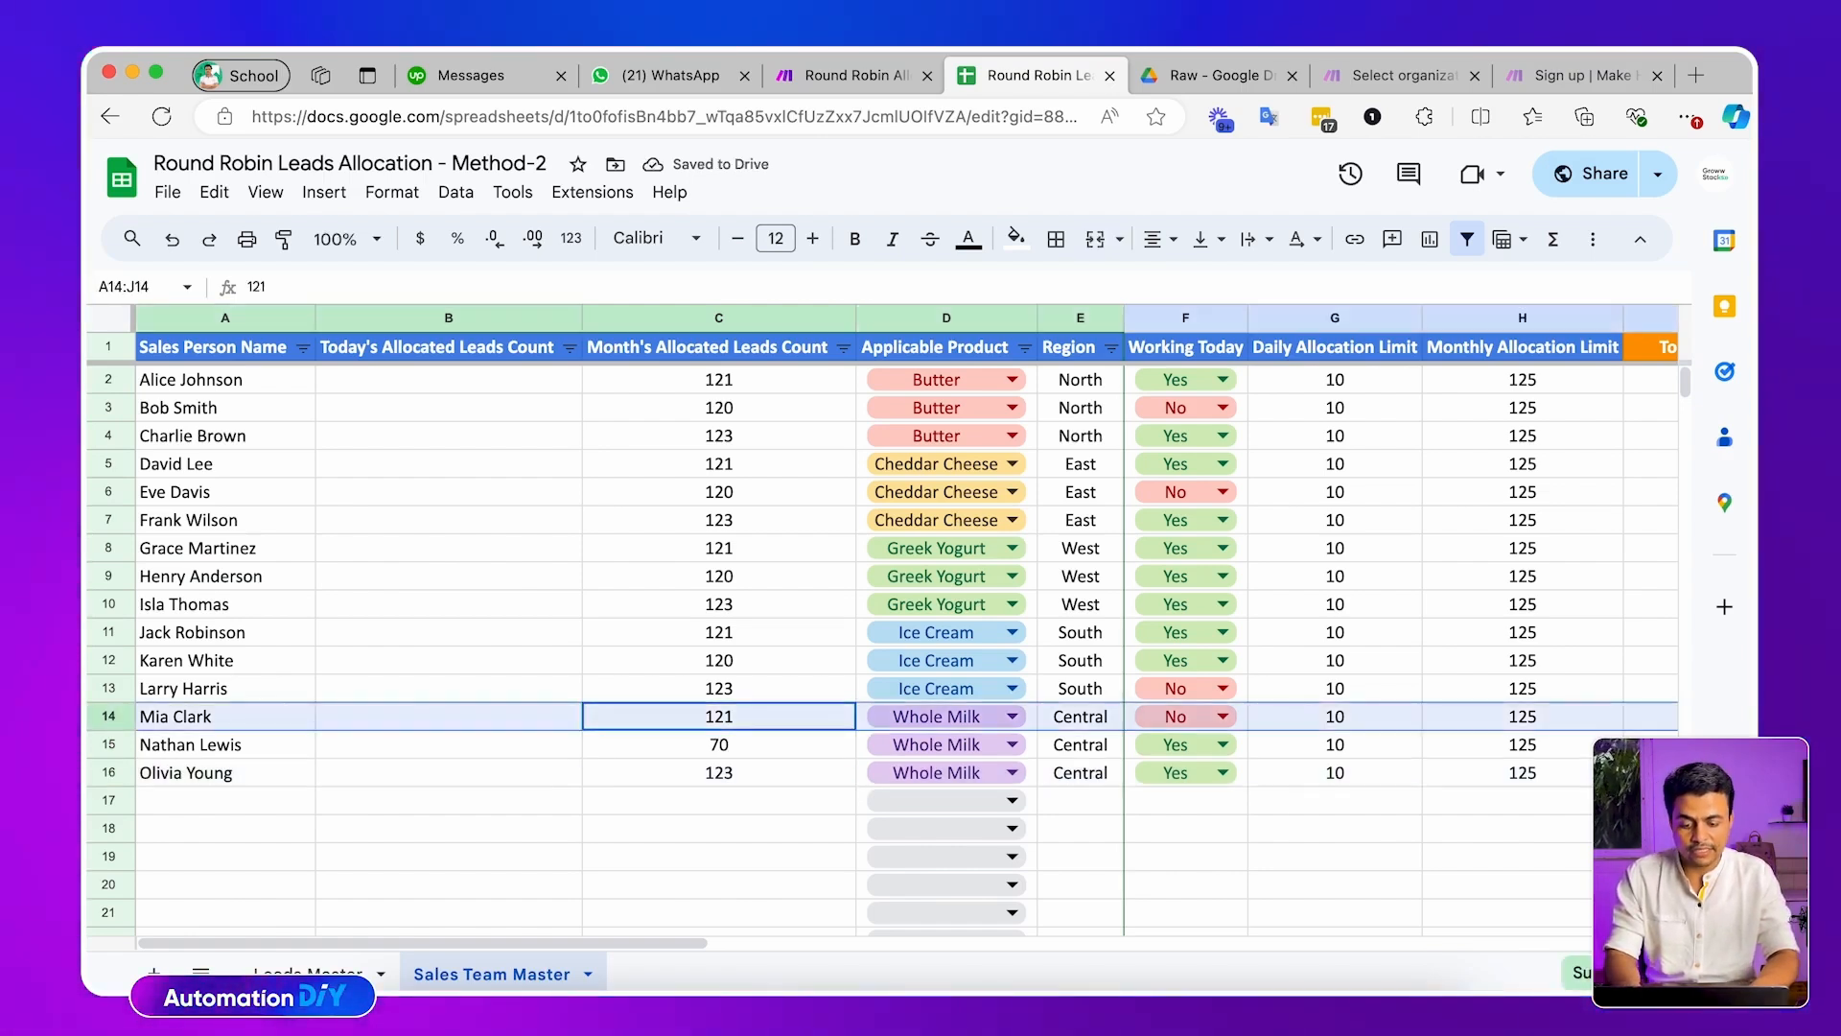
pyautogui.press('BackSpace')
pyautogui.write('4')
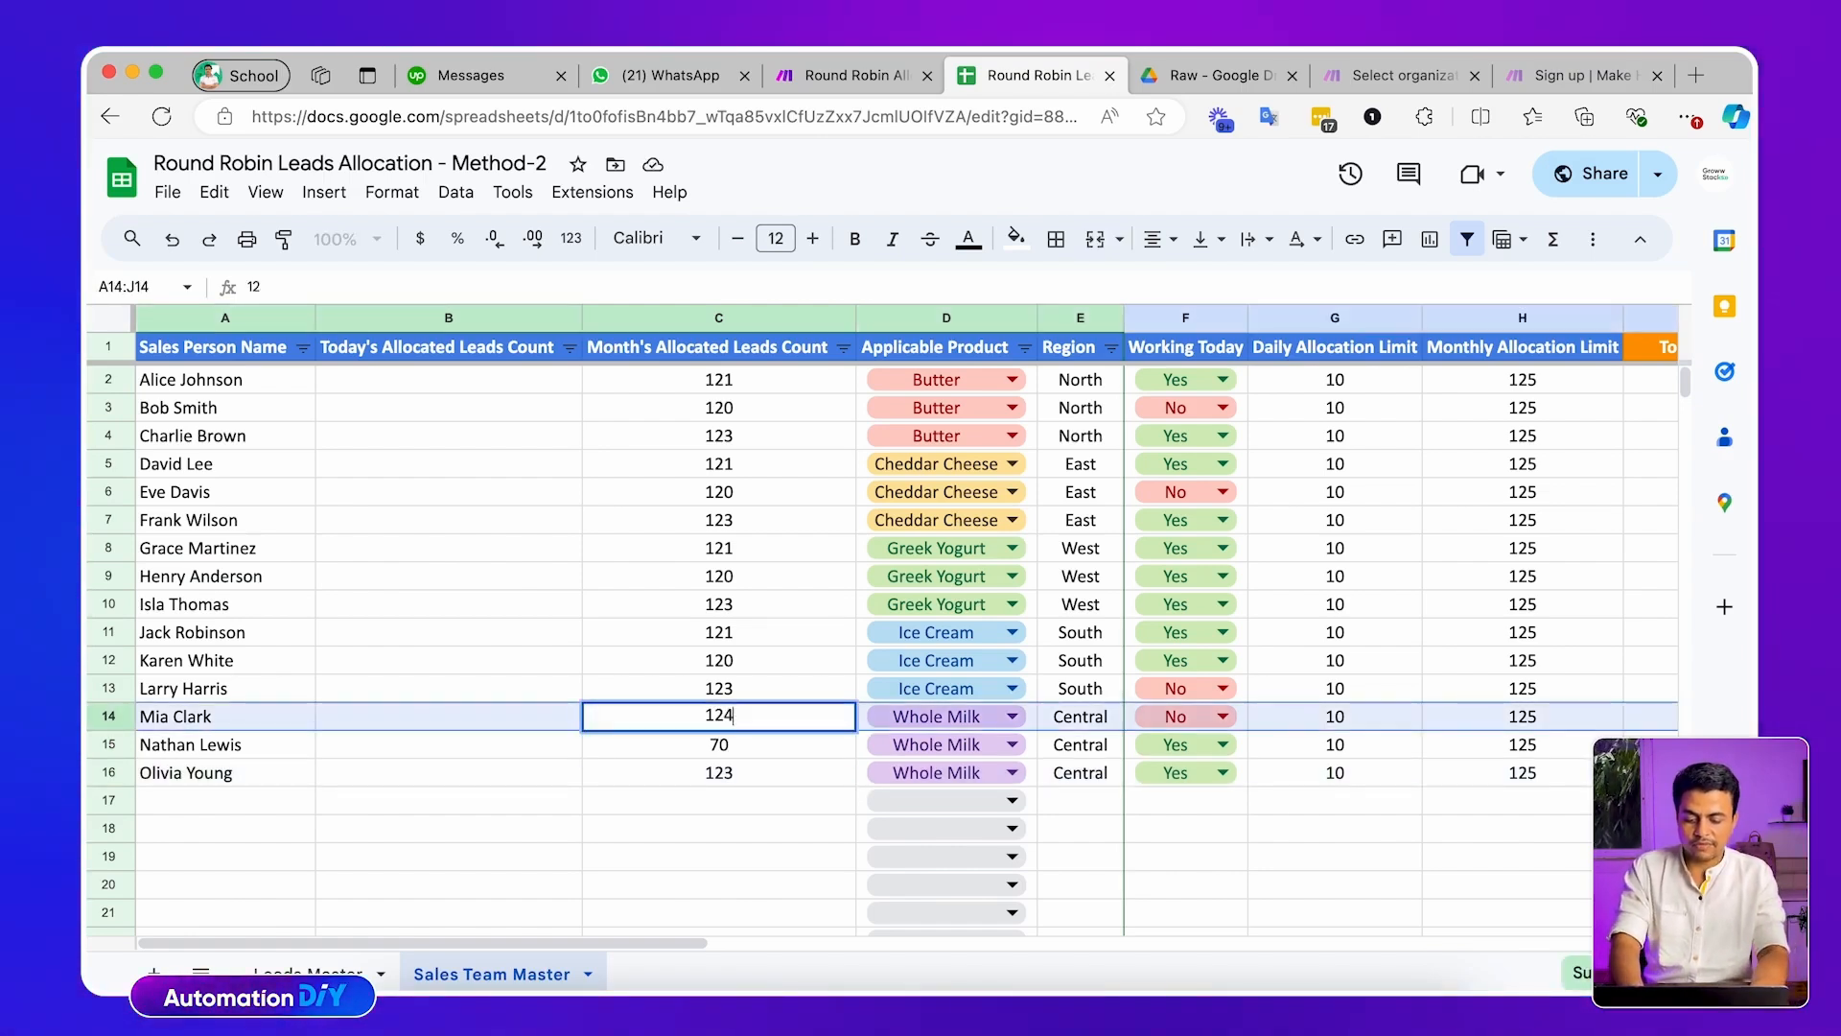
pyautogui.press('Return')
pyautogui.press('Up')
pyautogui.press('Down')
pyautogui.press('Right')
pyautogui.press('Left')
pyautogui.press('Left')
pyautogui.press('Left')
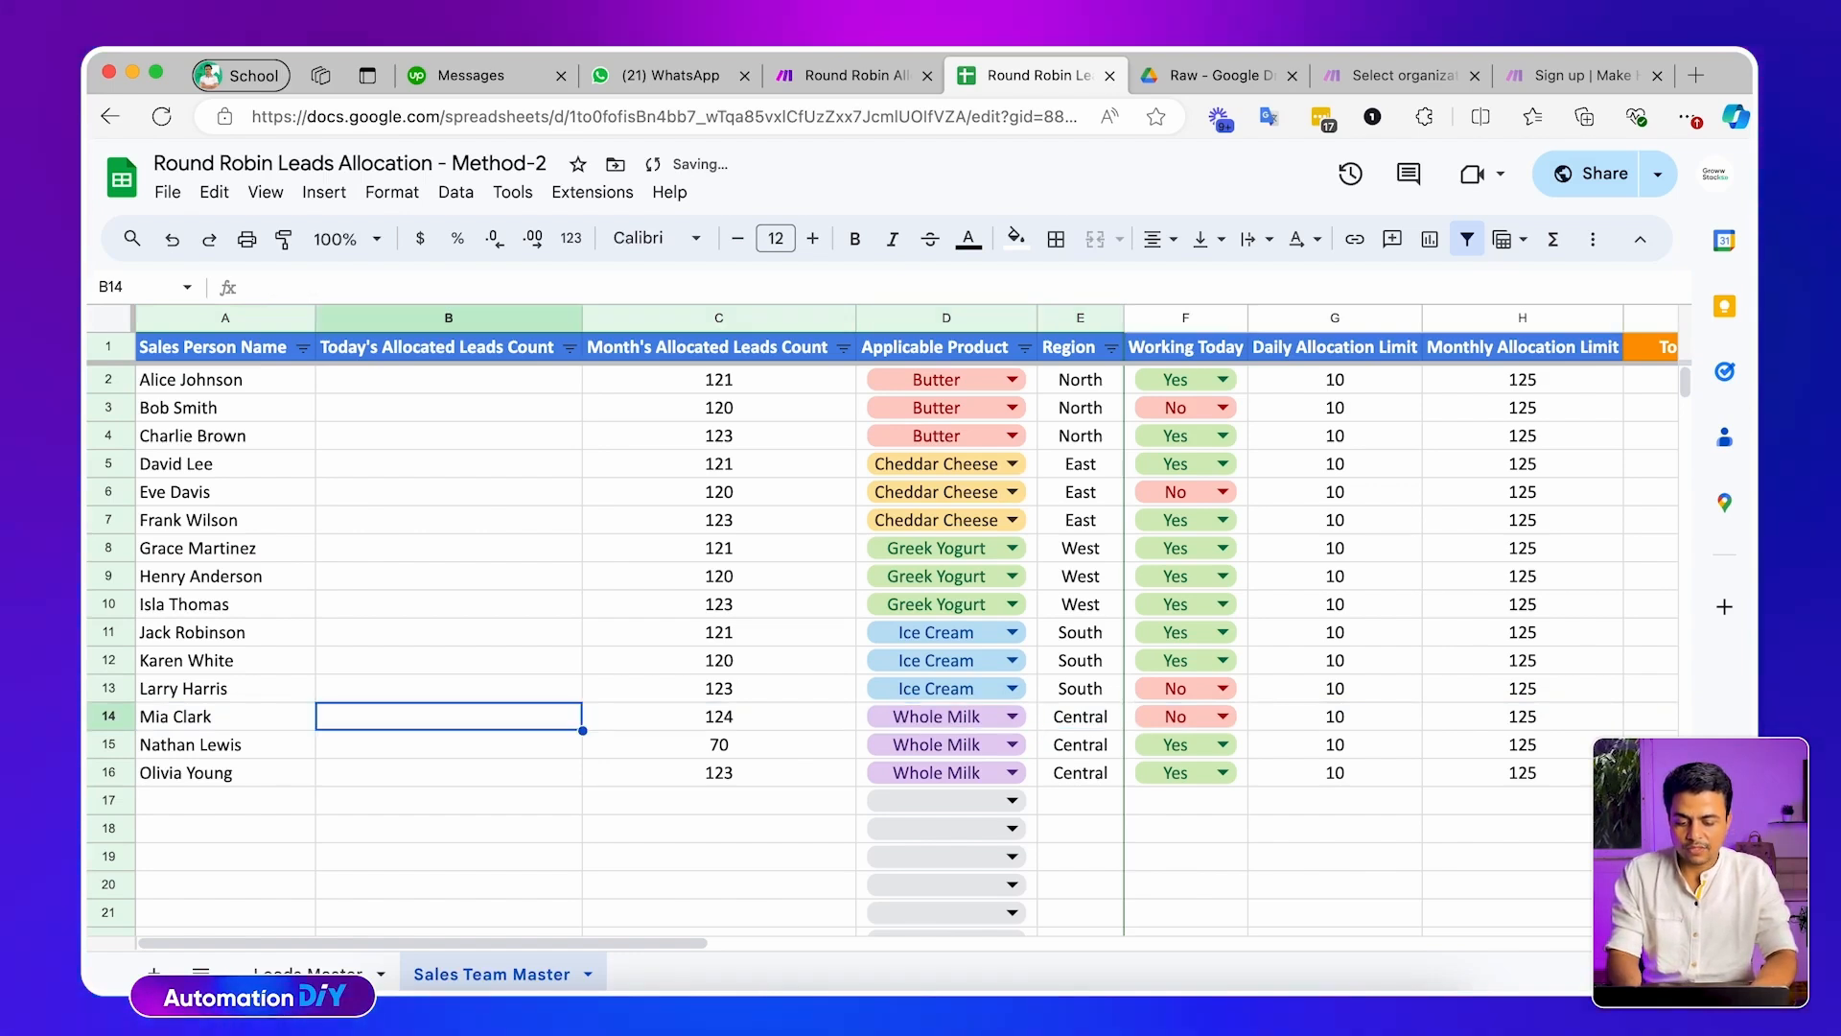
pyautogui.press('Right')
pyautogui.press('Right')
pyautogui.press('Left')
pyautogui.press('Left')
pyautogui.press('Right')
pyautogui.press('Down')
pyautogui.press('Down')
pyautogui.press('Down')
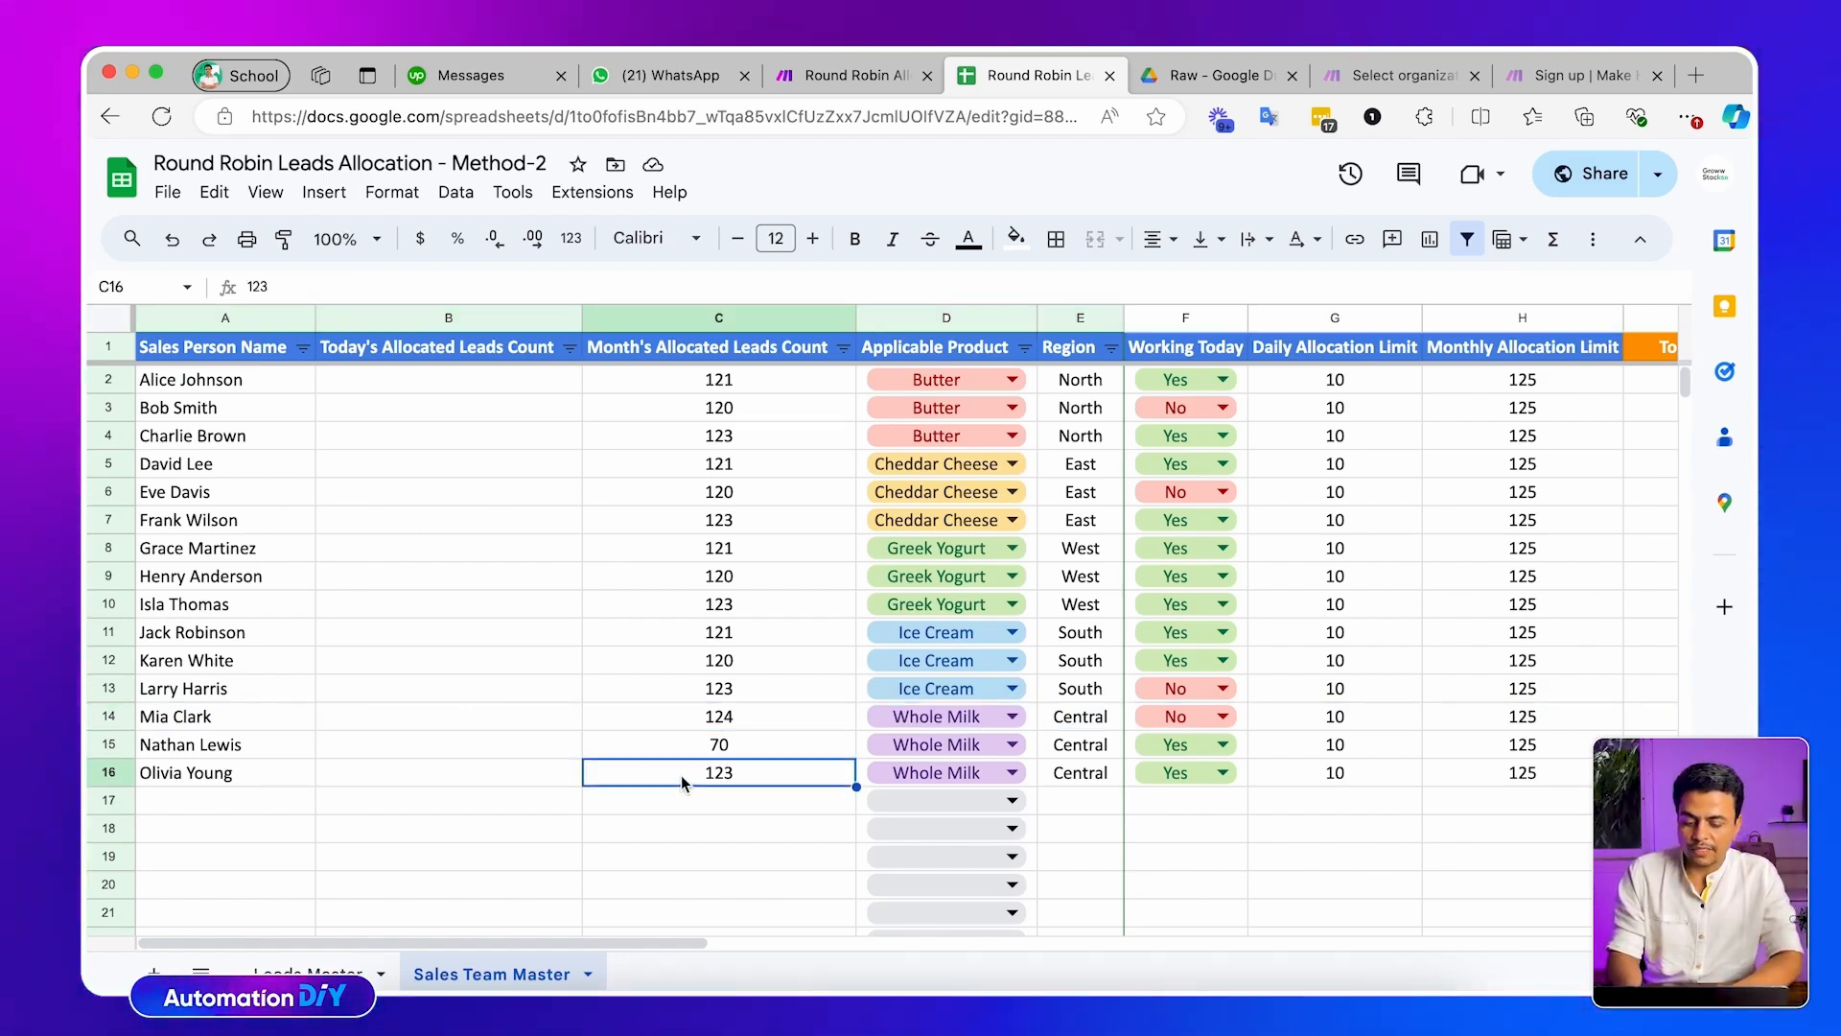
pyautogui.press('Left')
pyautogui.press('Right')
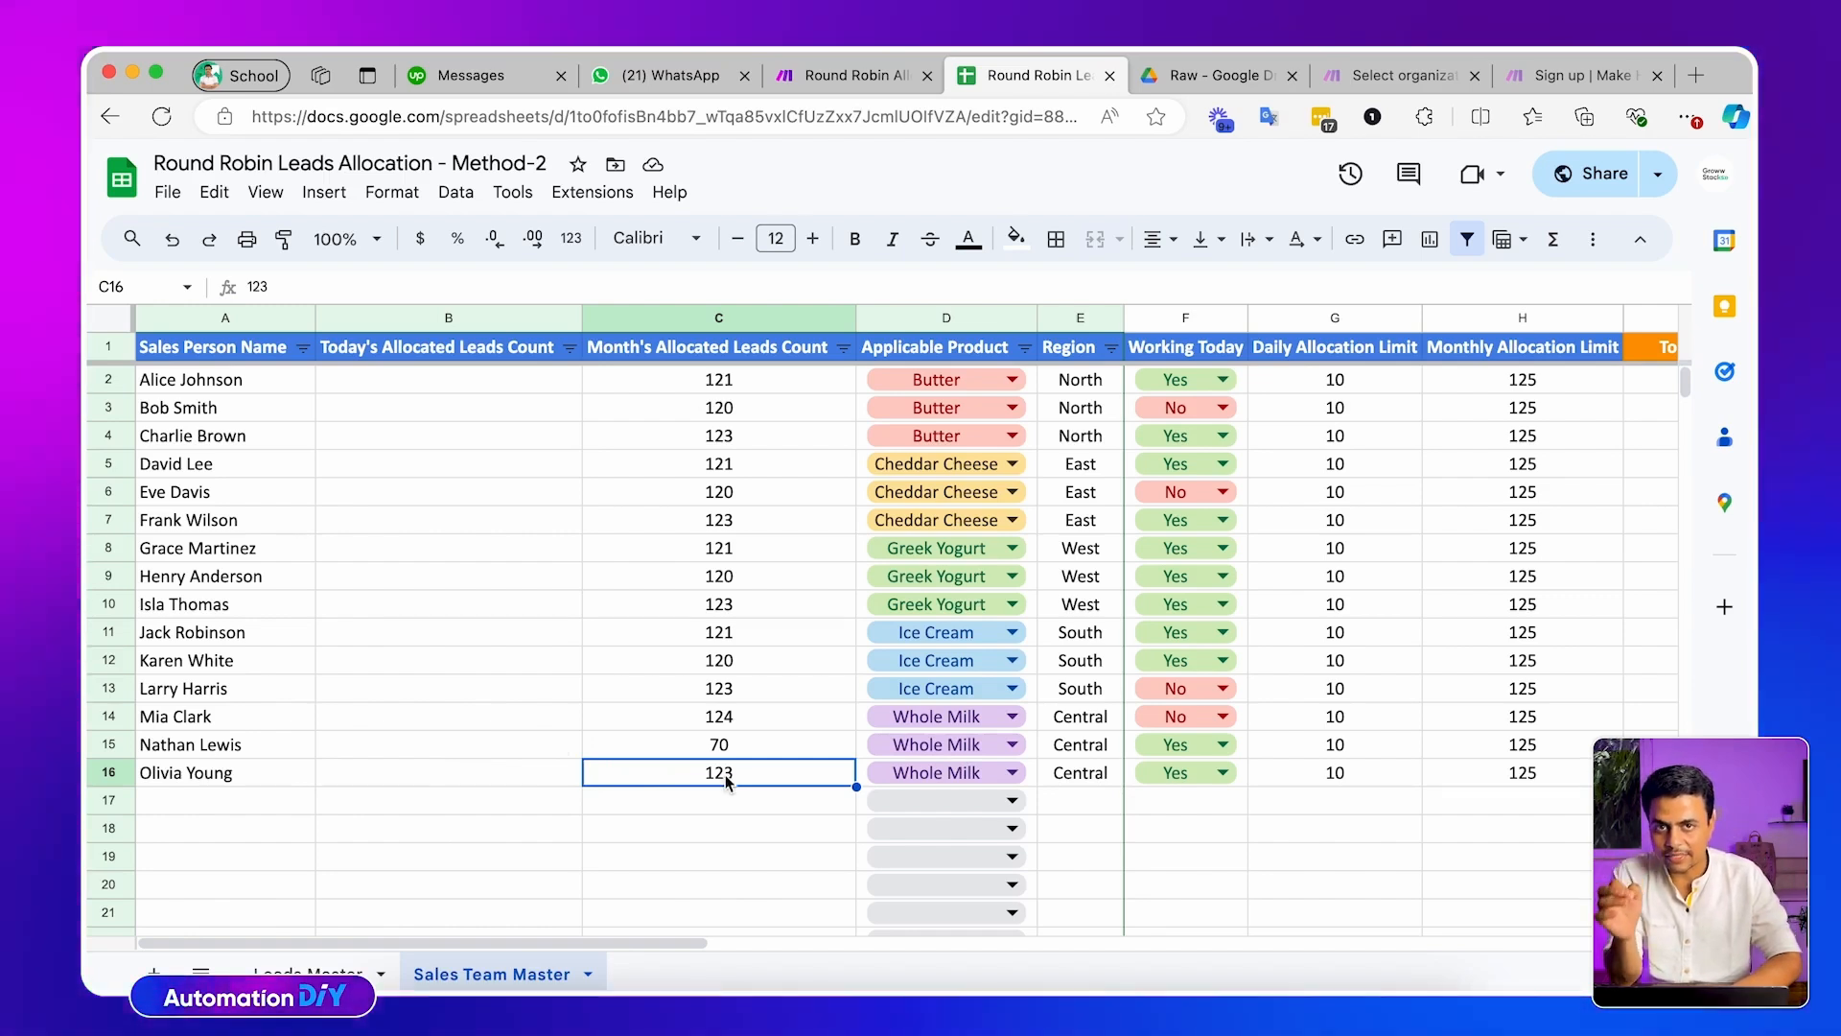
# Set the Daily Allocation Limit in G2:G16 to 5 for all sales people
pyautogui.hscroll(5, 725, 775)
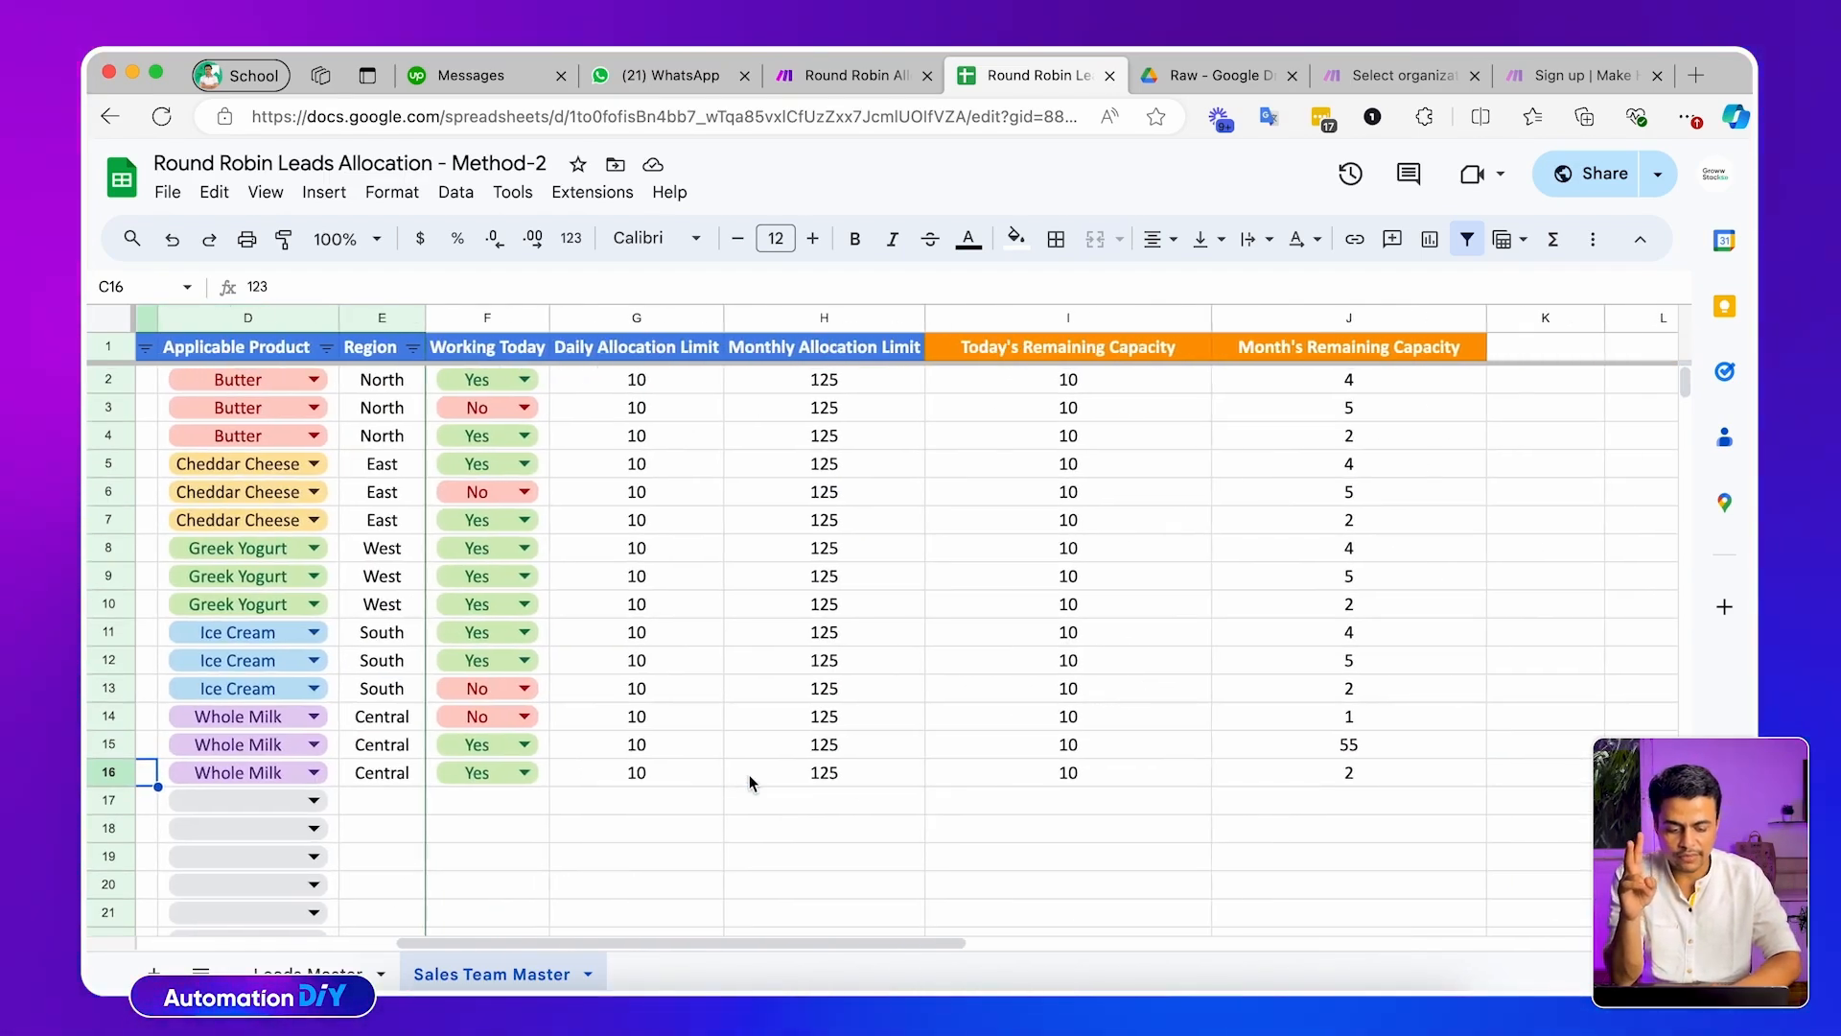
pyautogui.click(1054, 771)
pyautogui.hscroll(-2, 998, 439)
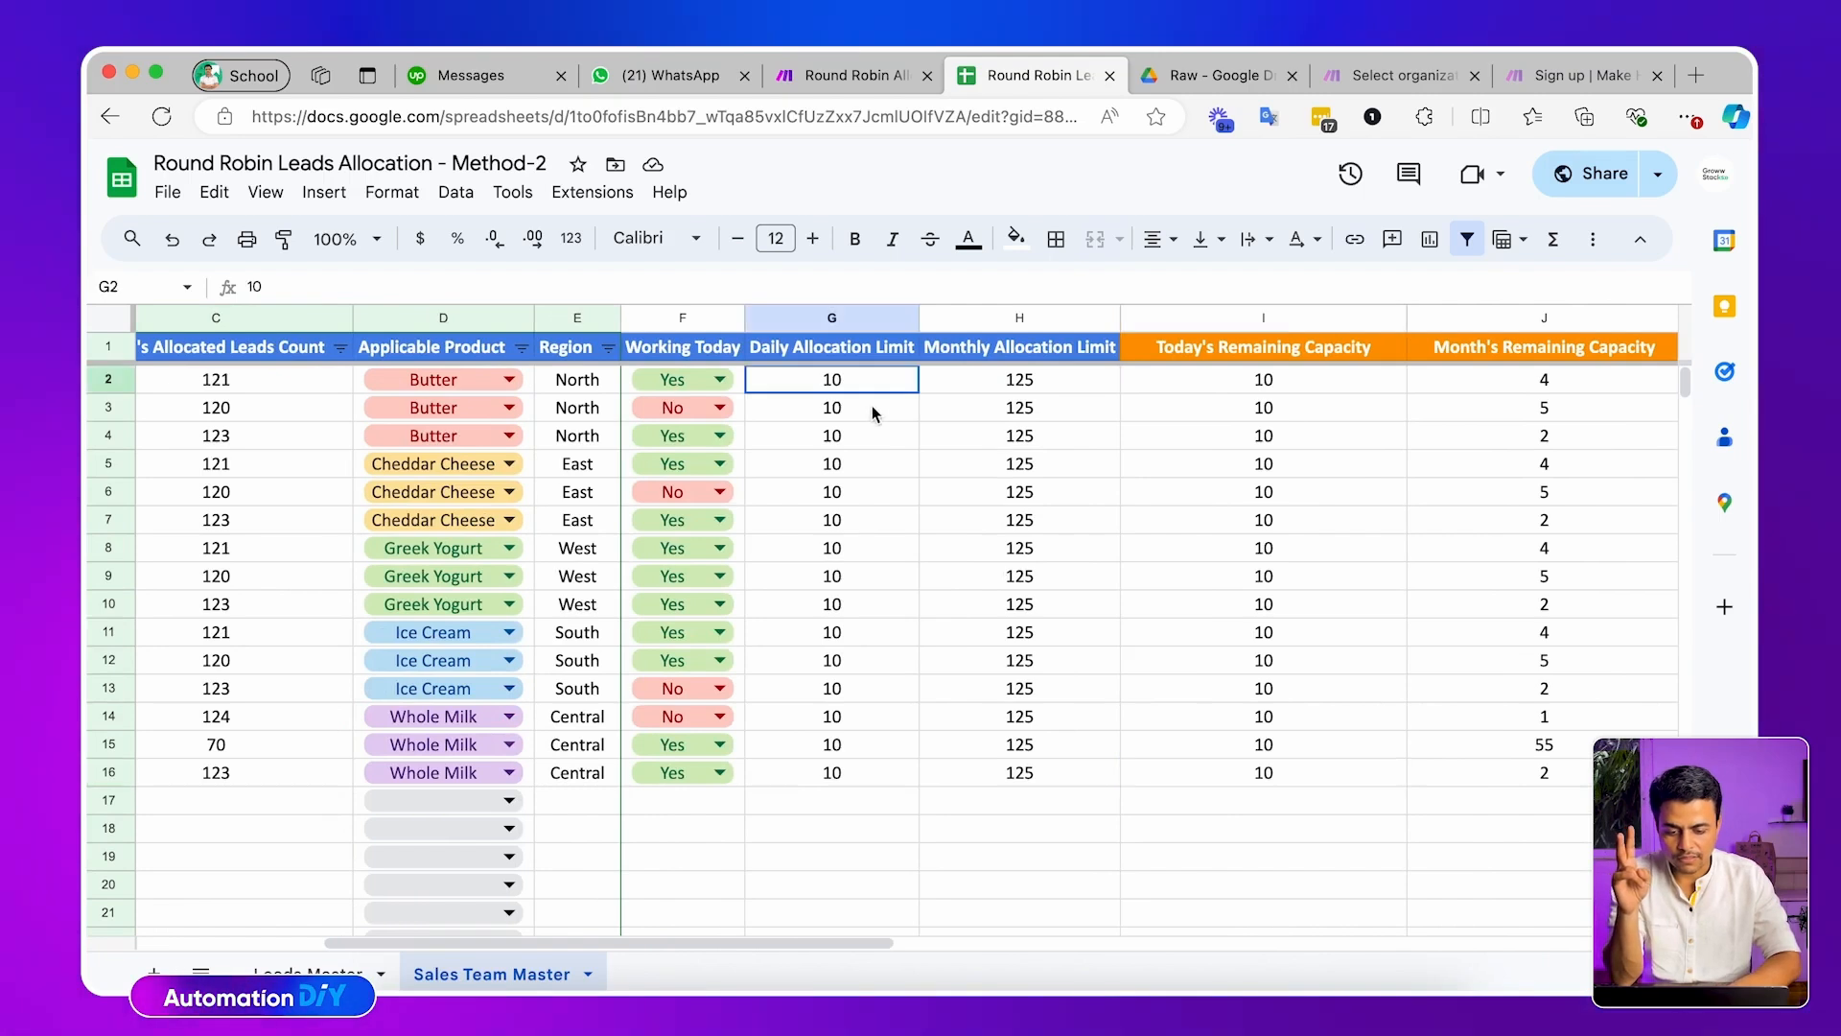
pyautogui.keyDown('shift'); pyautogui.click(869, 775); pyautogui.keyUp('shift')
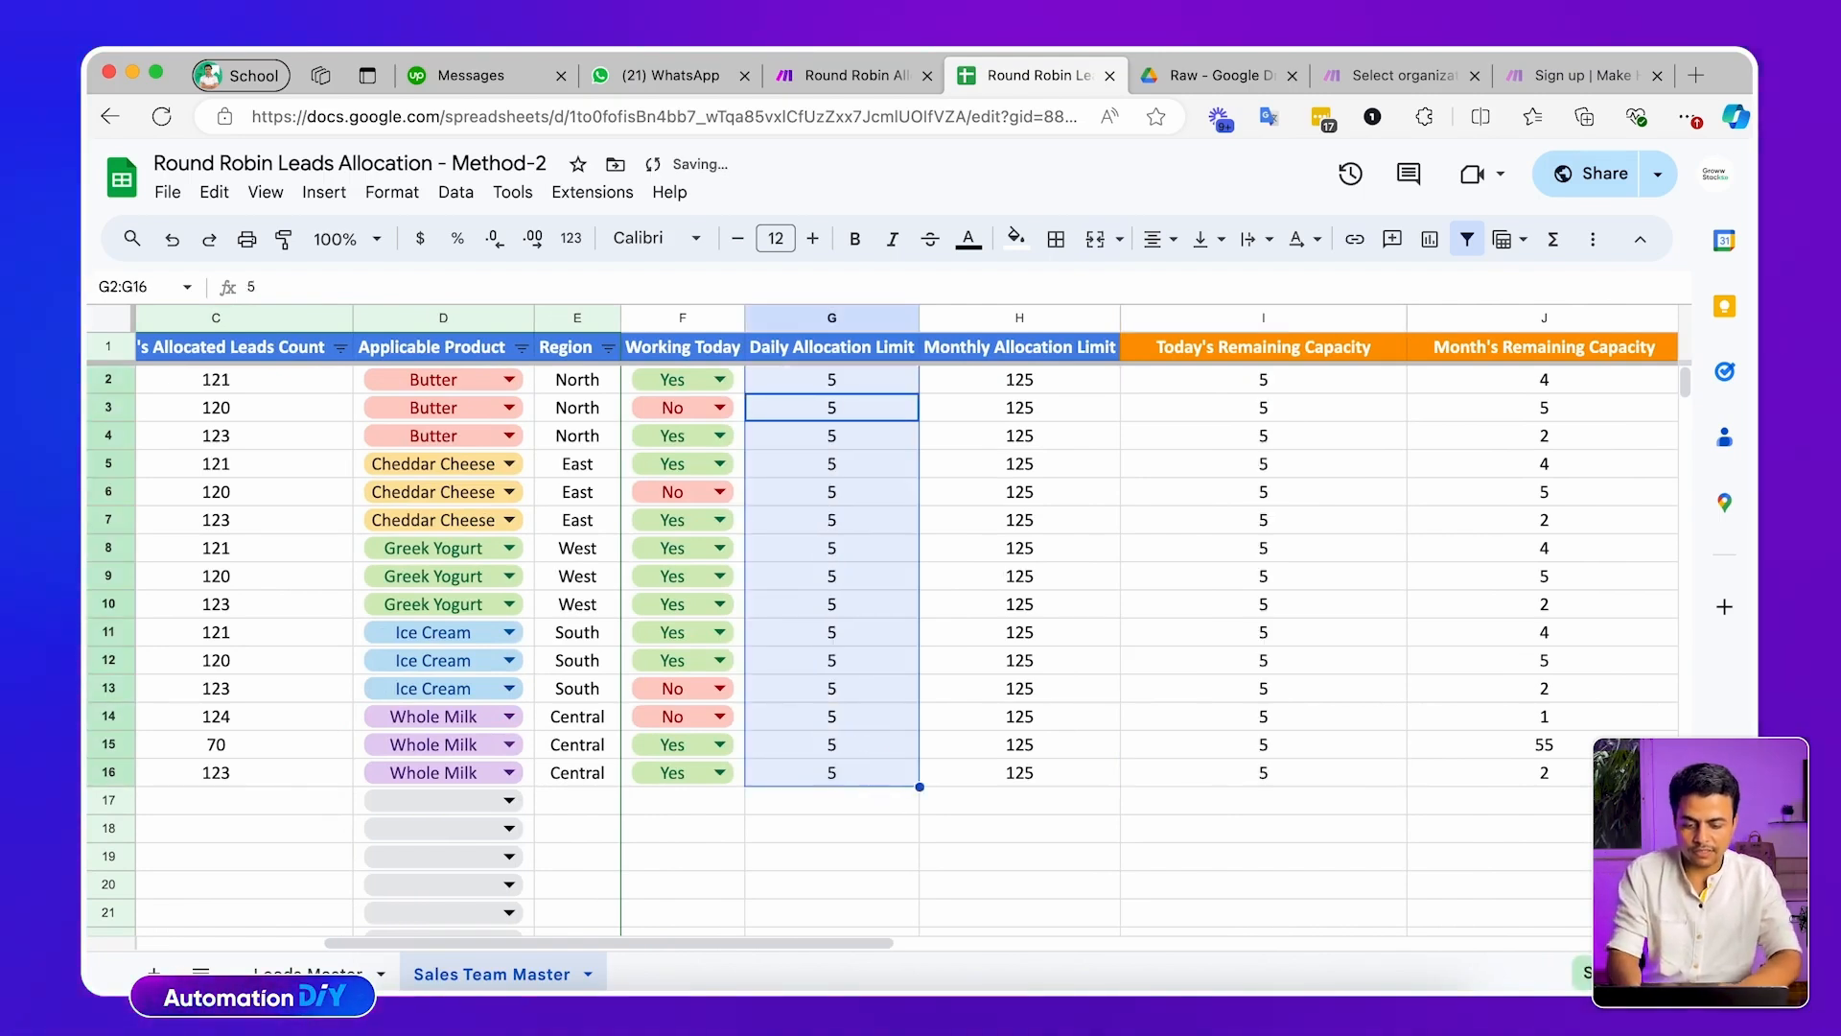
# Compare row 16's remaining capacity for today and the month with its allocated lead counts and allocation limits
pyautogui.click(1297, 689)
pyautogui.hscroll(2, 1297, 692)
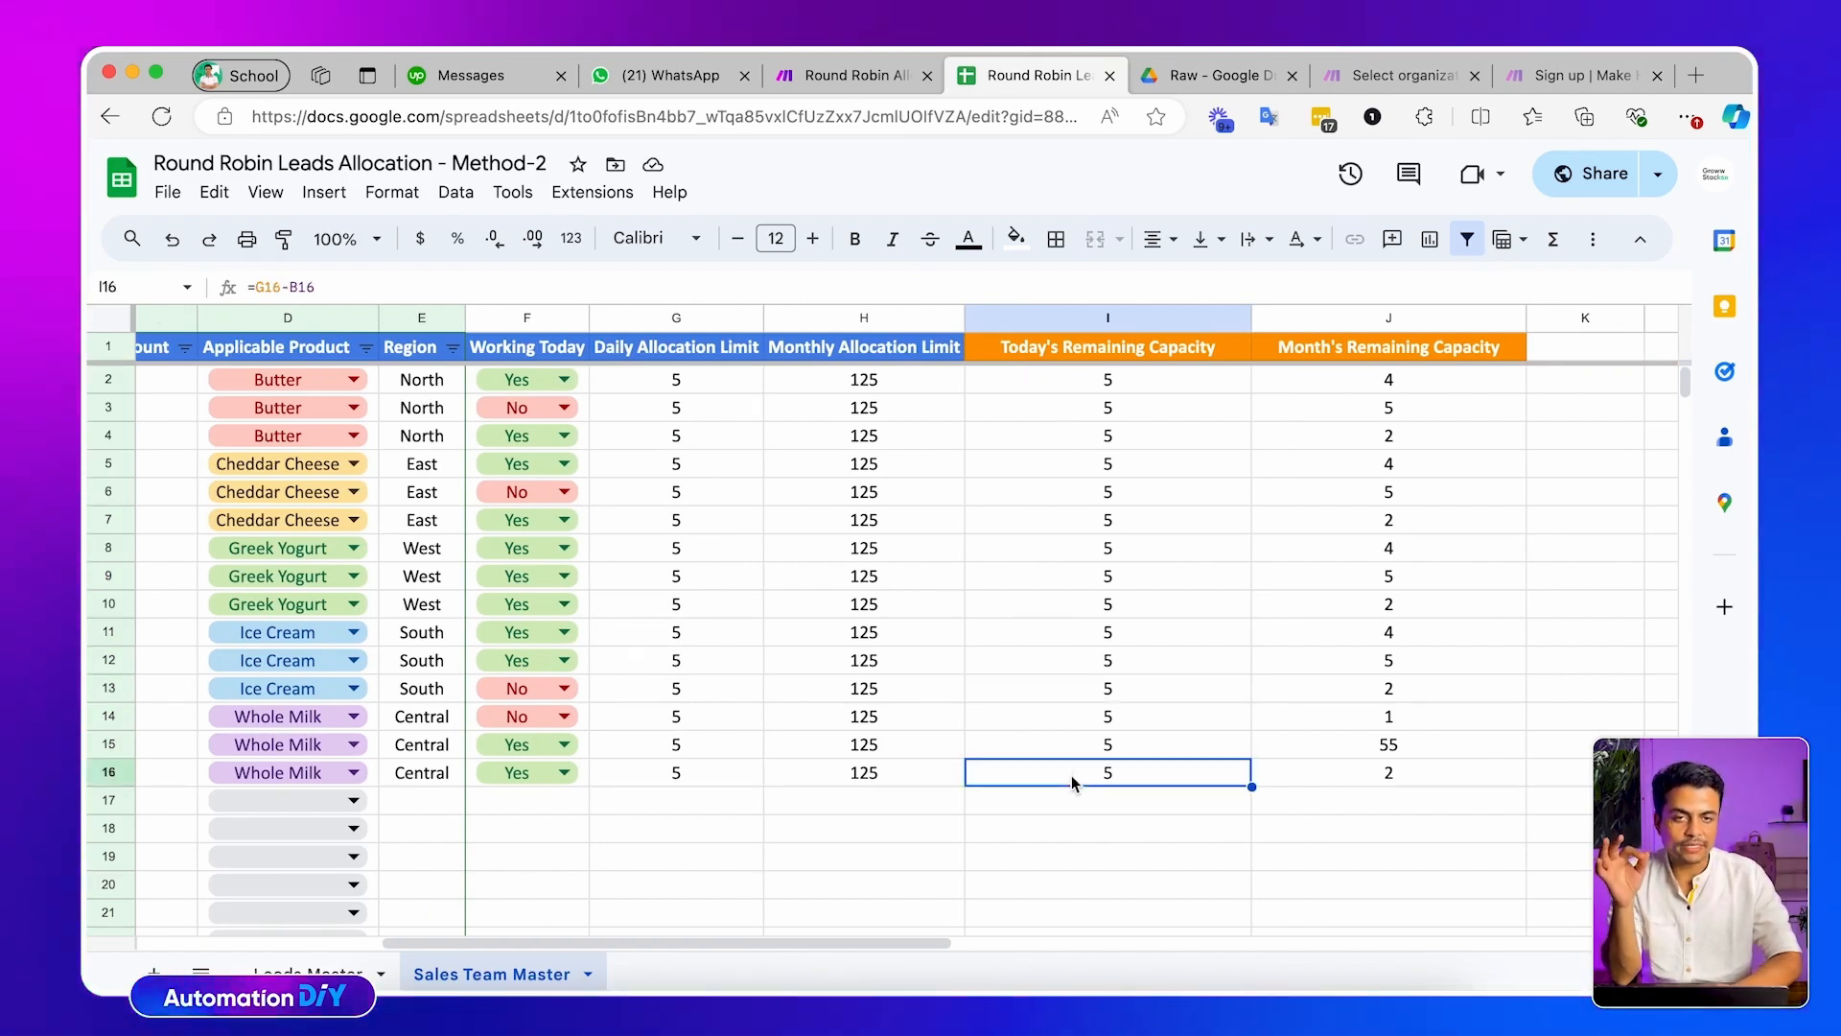
pyautogui.hscroll(-6, 1074, 781)
pyautogui.click(499, 772)
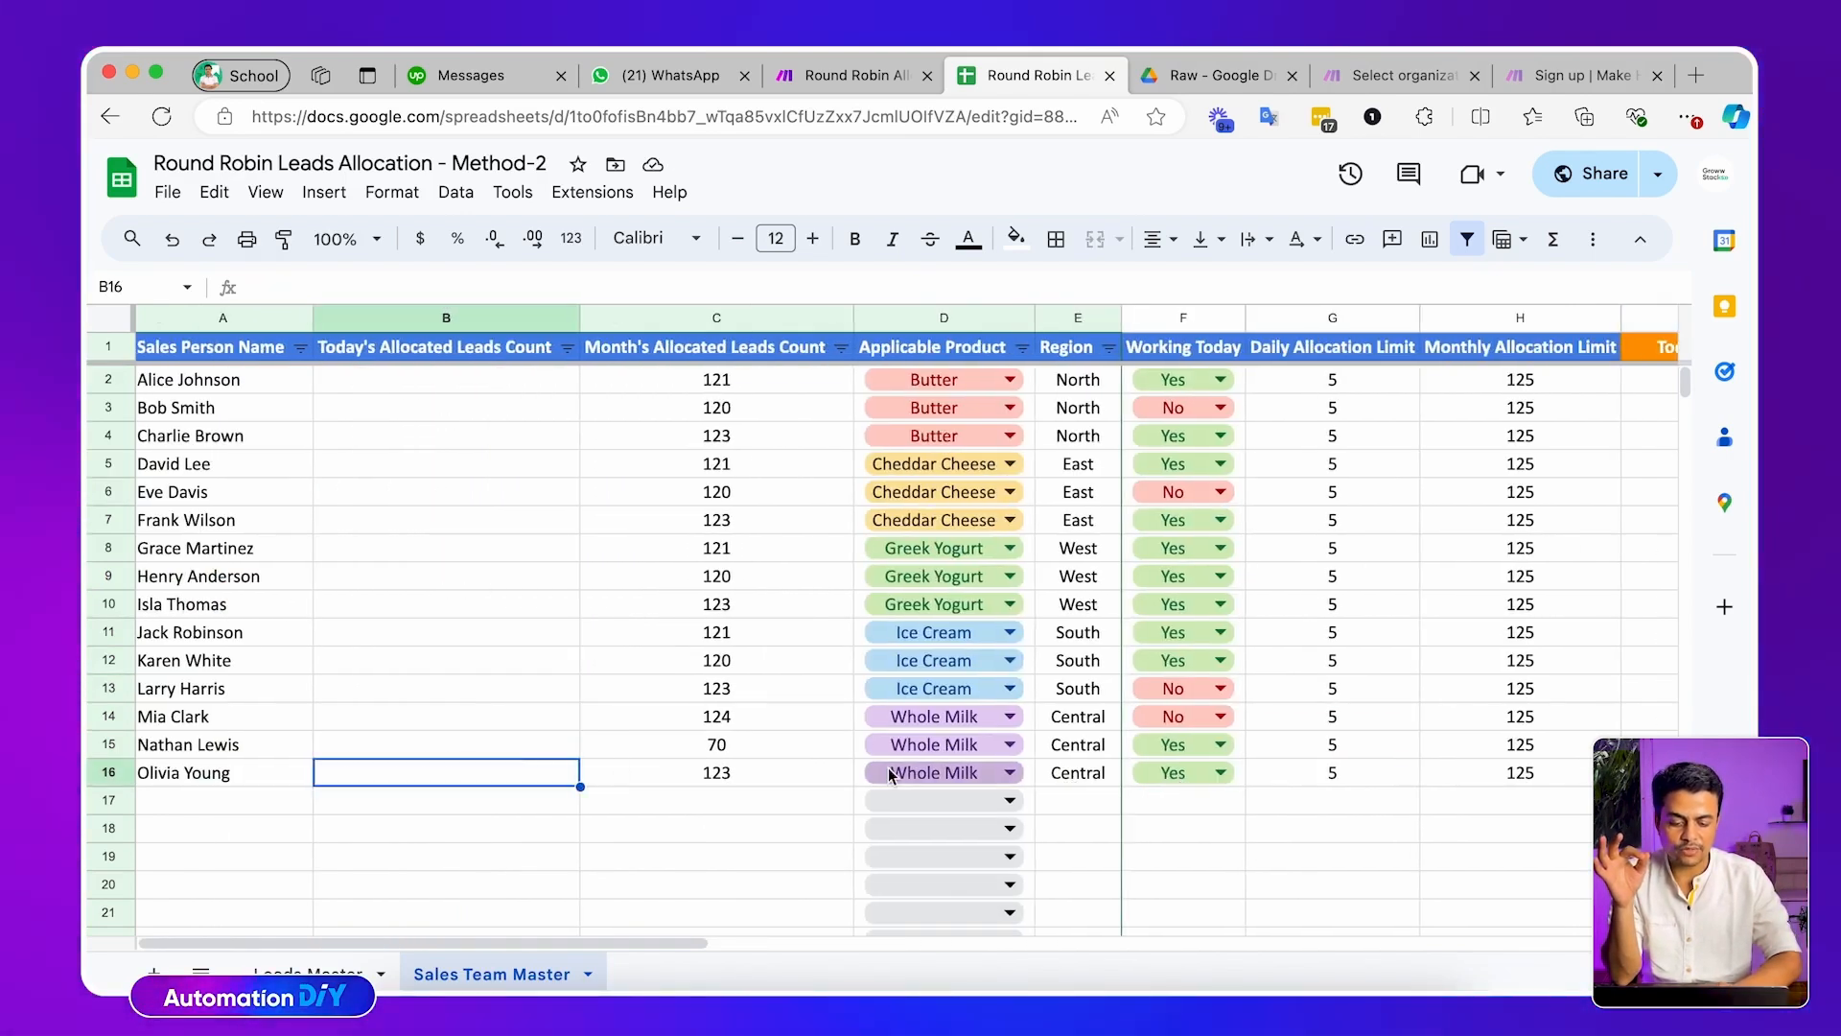
pyautogui.hscroll(4, 575, 772)
pyautogui.hscroll(2, 889, 774)
pyautogui.click(773, 780)
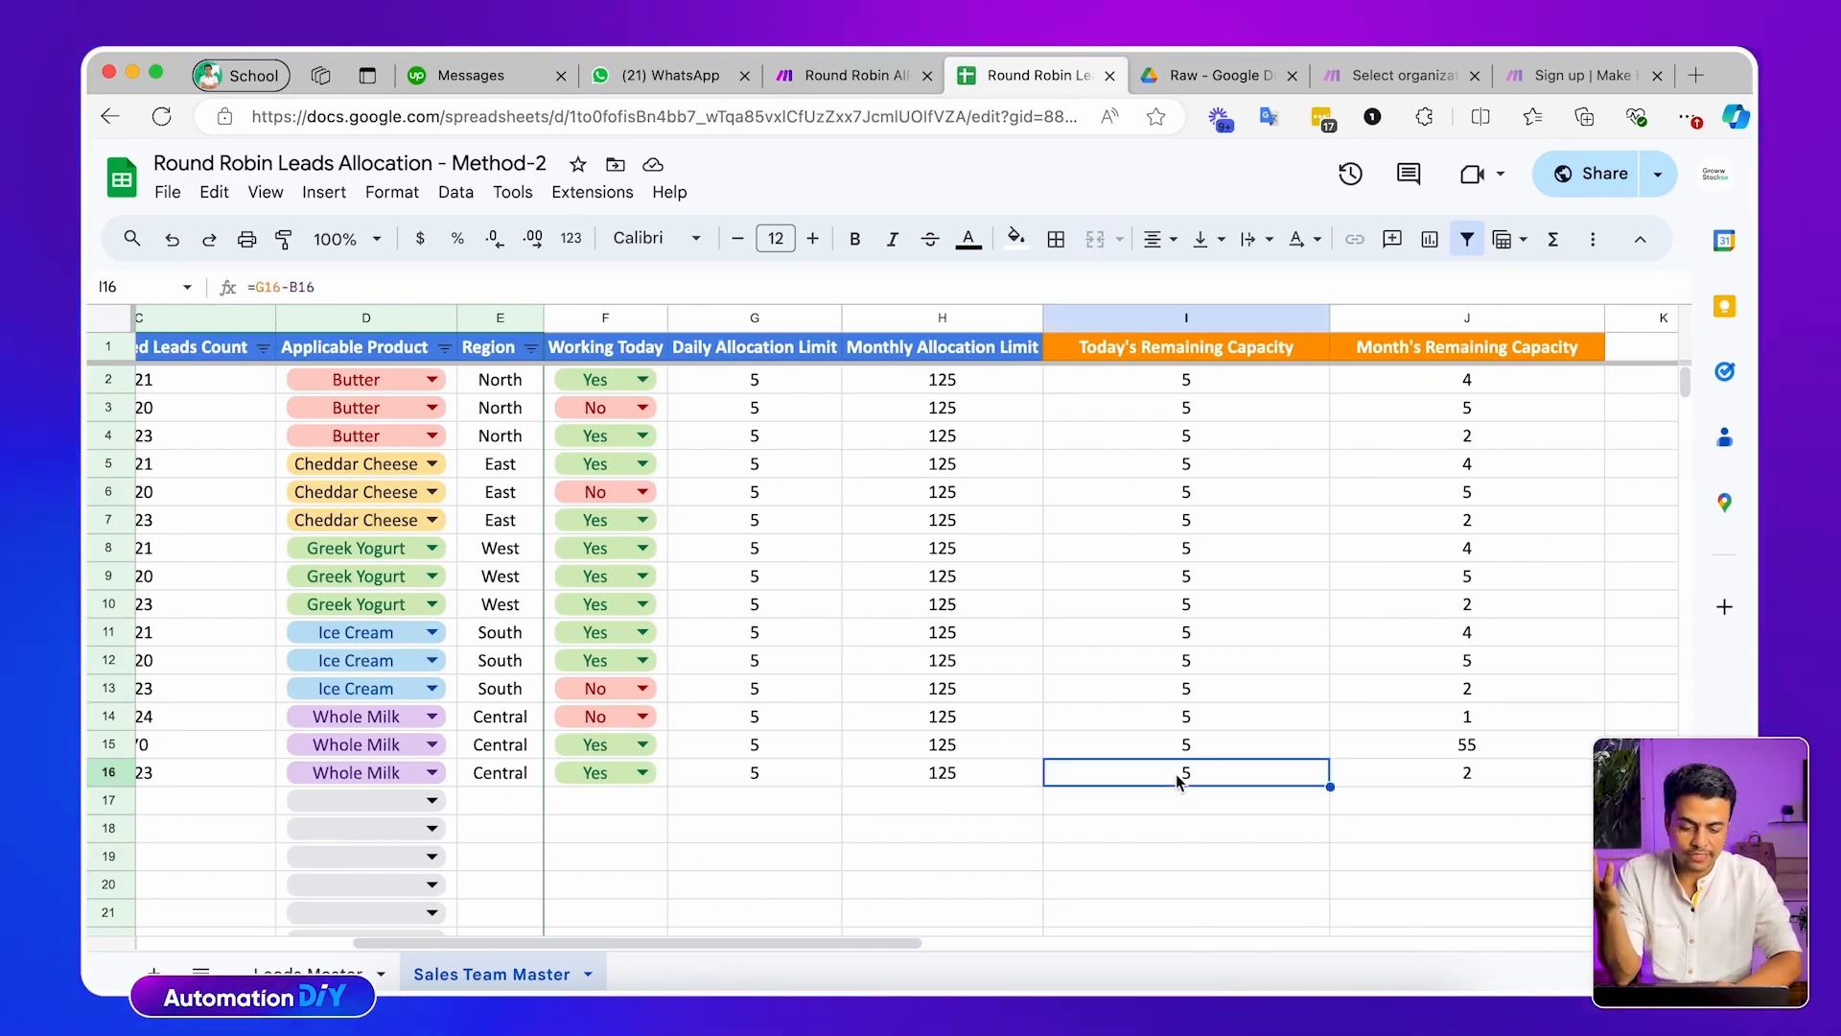
pyautogui.hscroll(-5, 1180, 777)
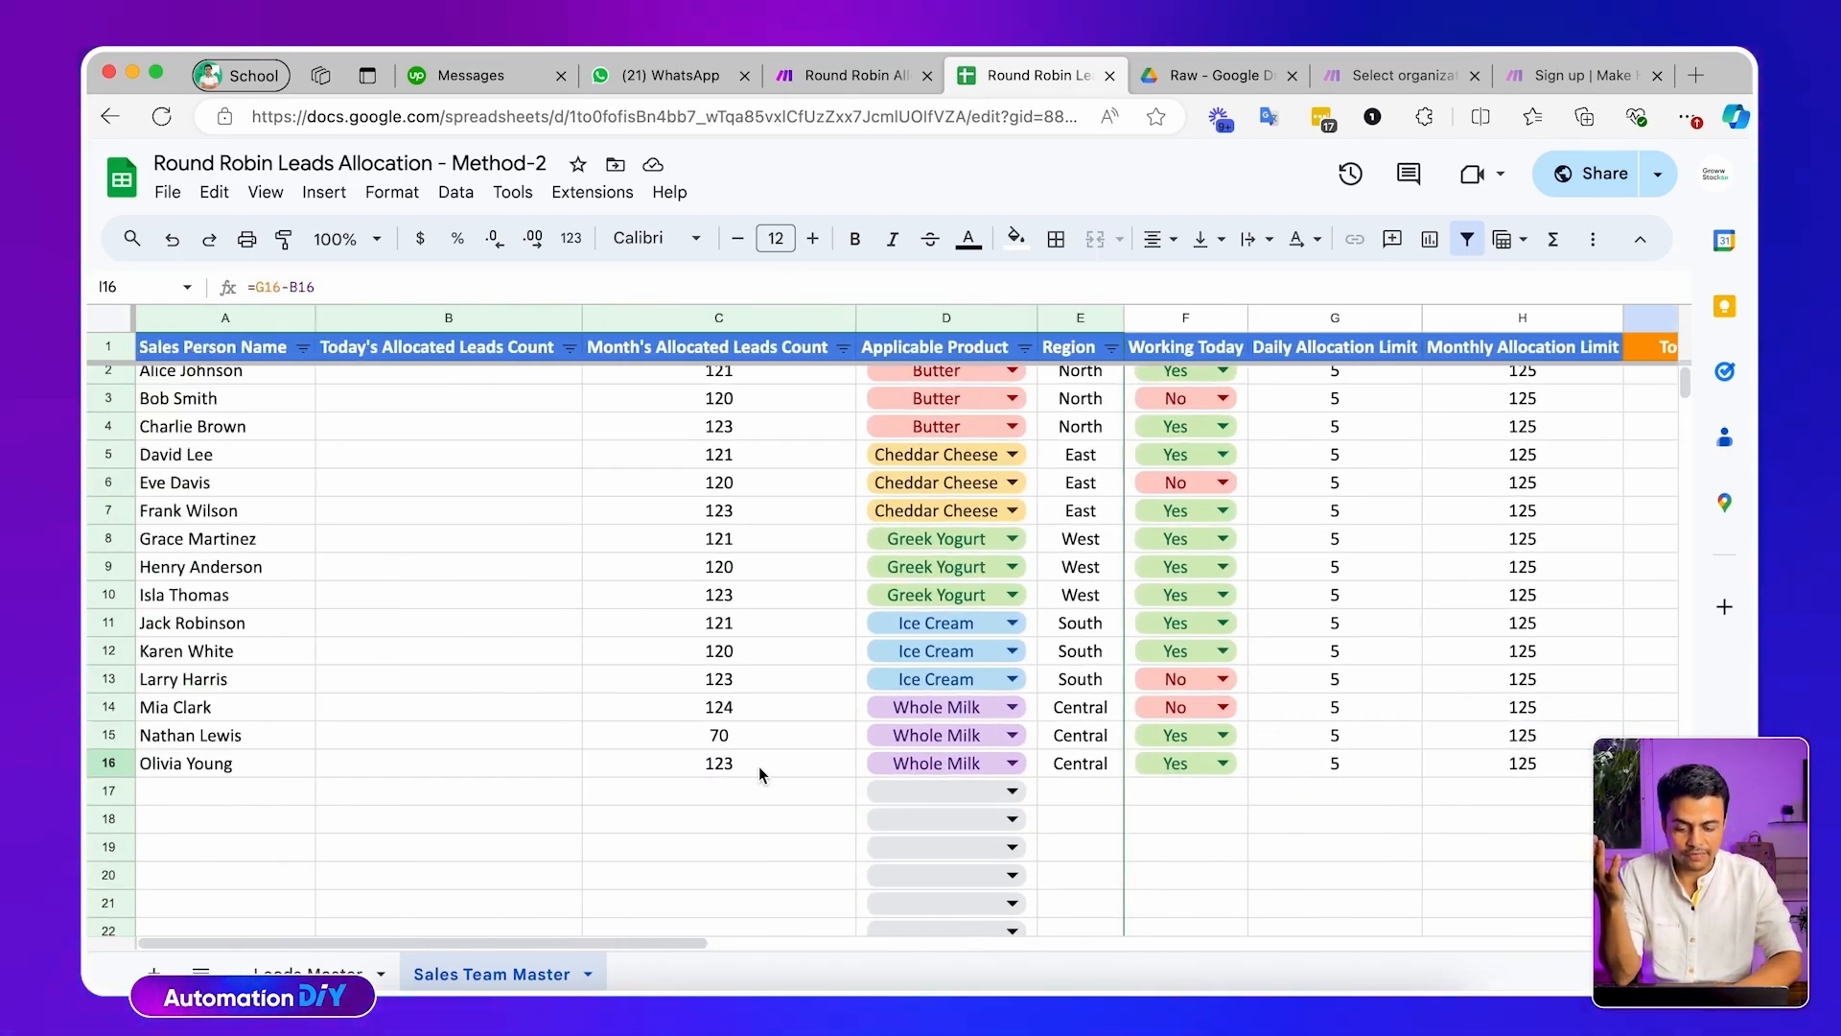
pyautogui.click(758, 773)
pyautogui.hscroll(6, 757, 767)
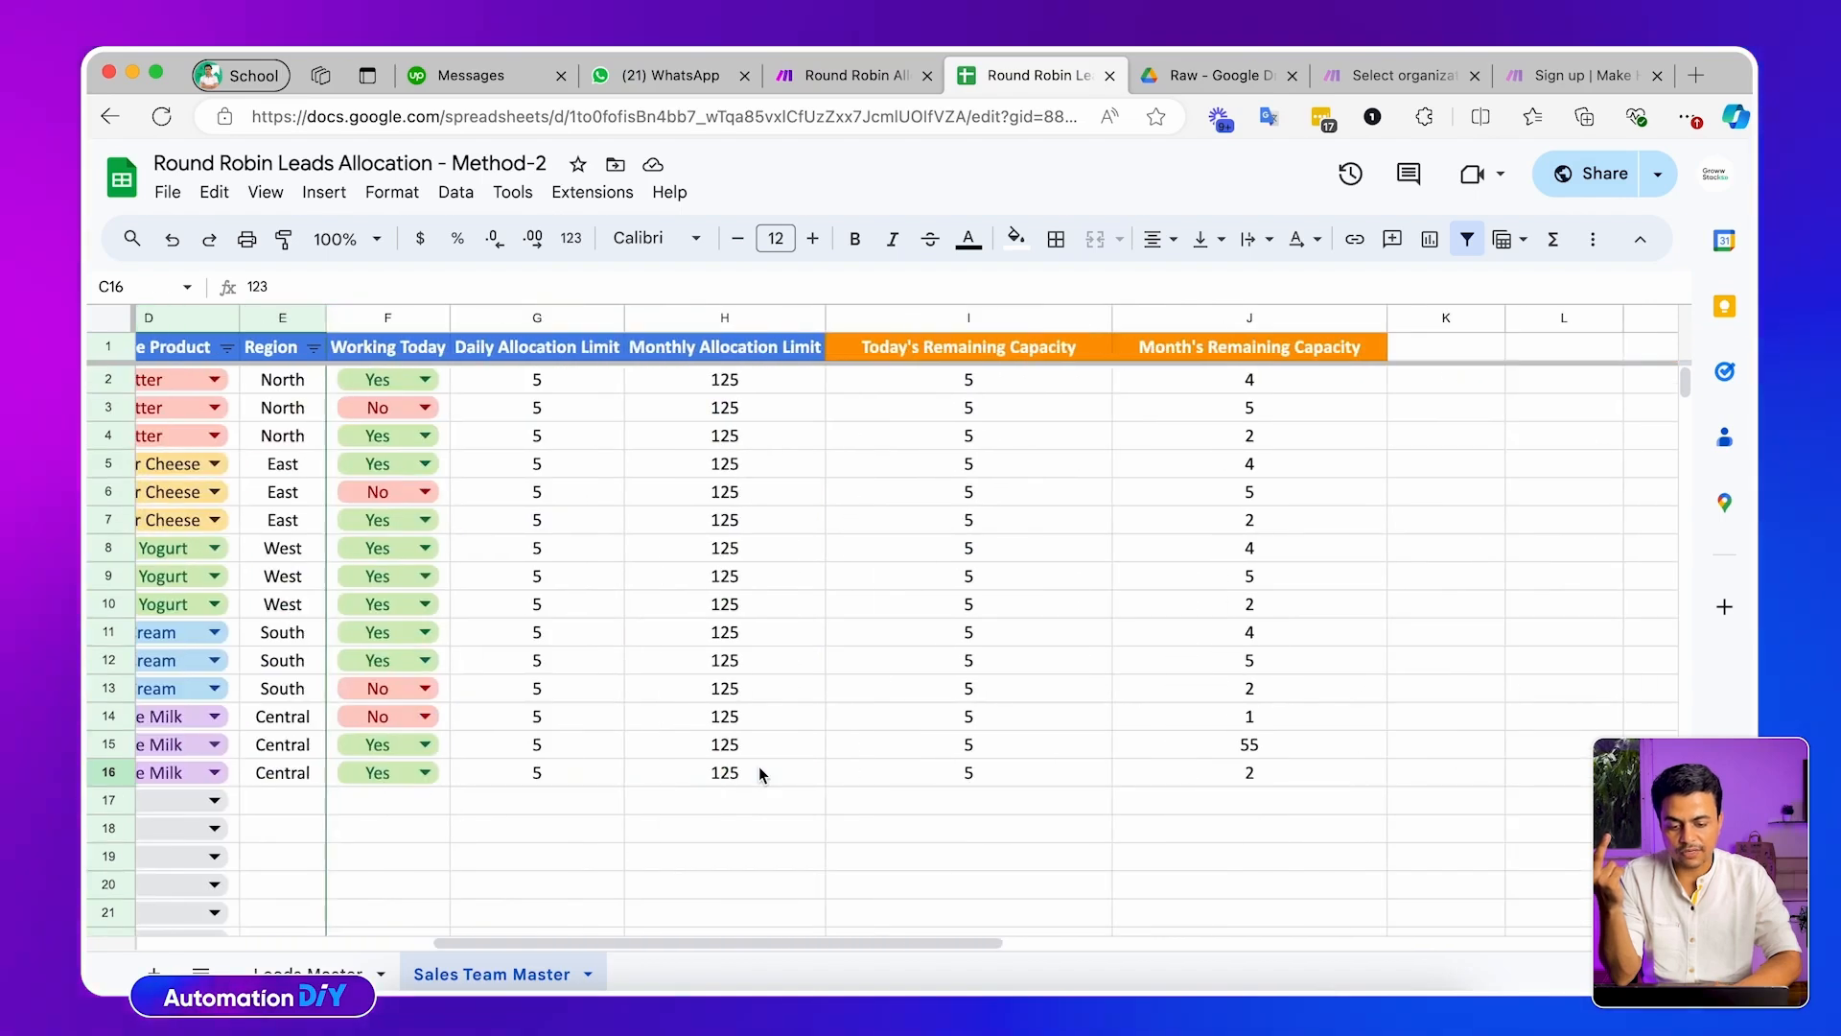
pyautogui.click(767, 780)
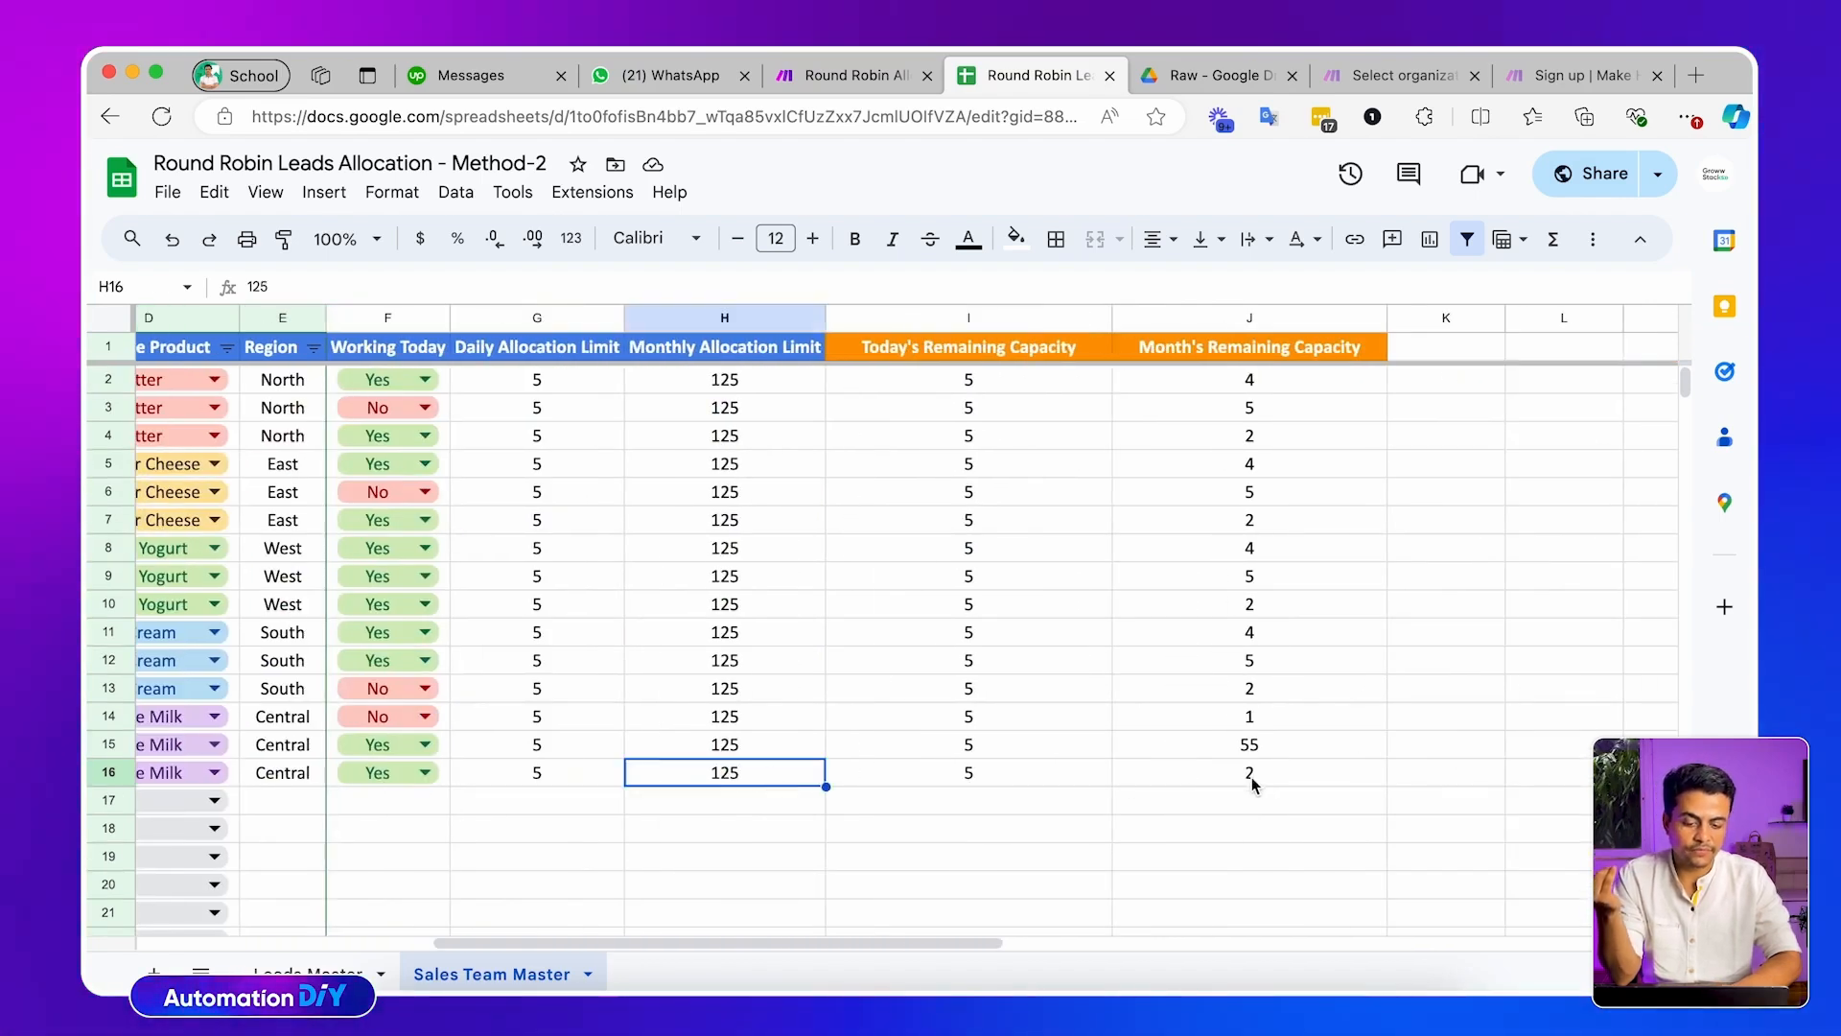
pyautogui.click(1209, 775)
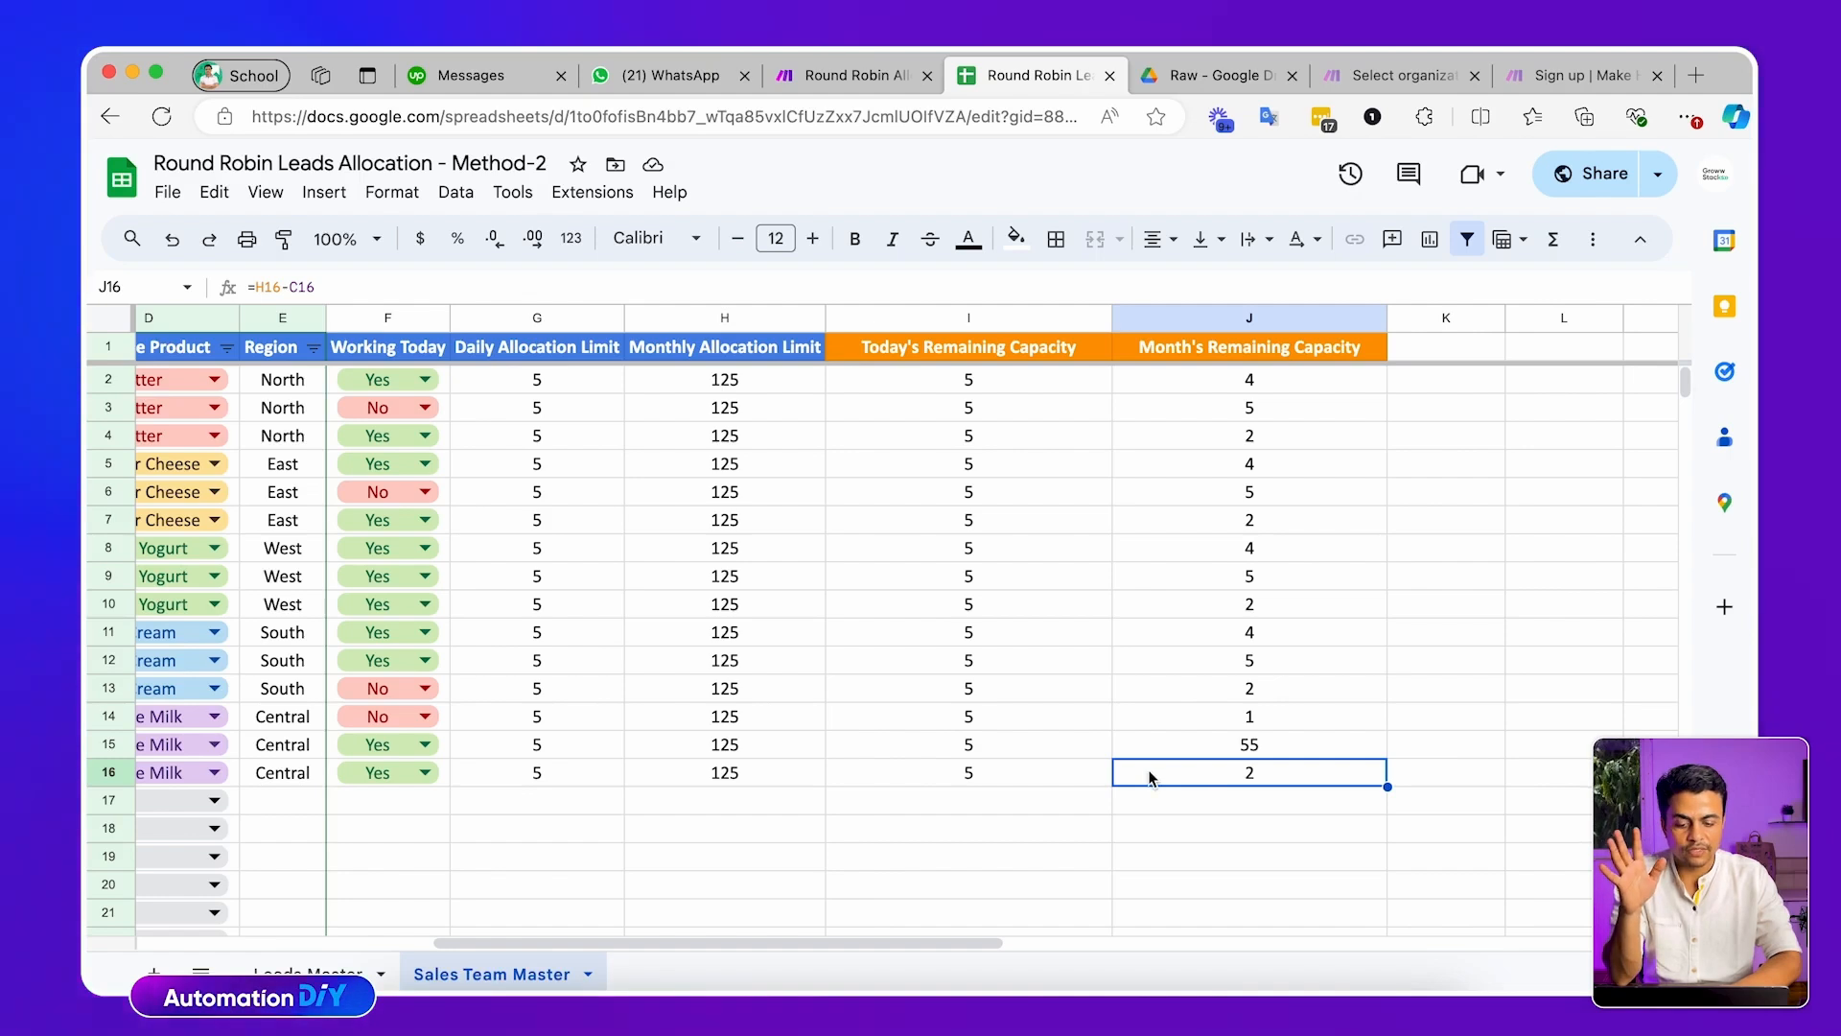
pyautogui.click(1077, 773)
pyautogui.press('Right')
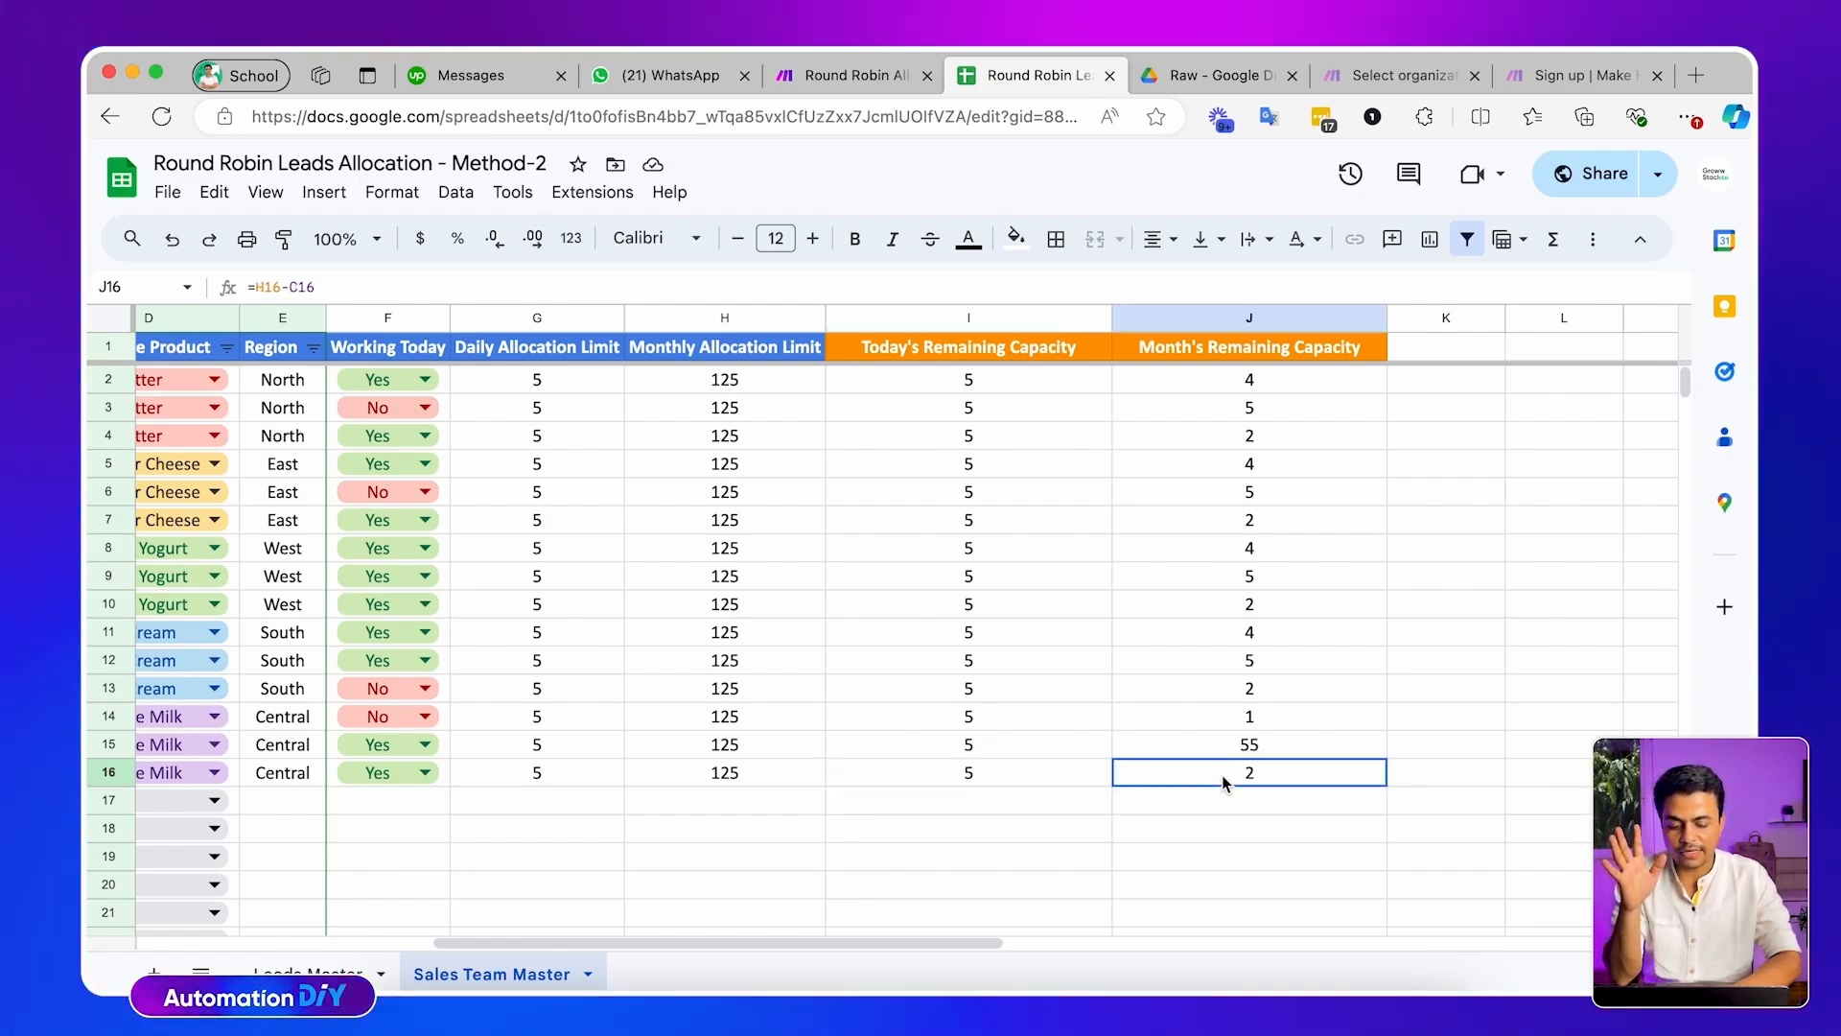
# Switch to the Make scenario and add an AND rule on Month's Remaining Capacity (J) to the Search Correct Sales Person filter
pyautogui.click(861, 81)
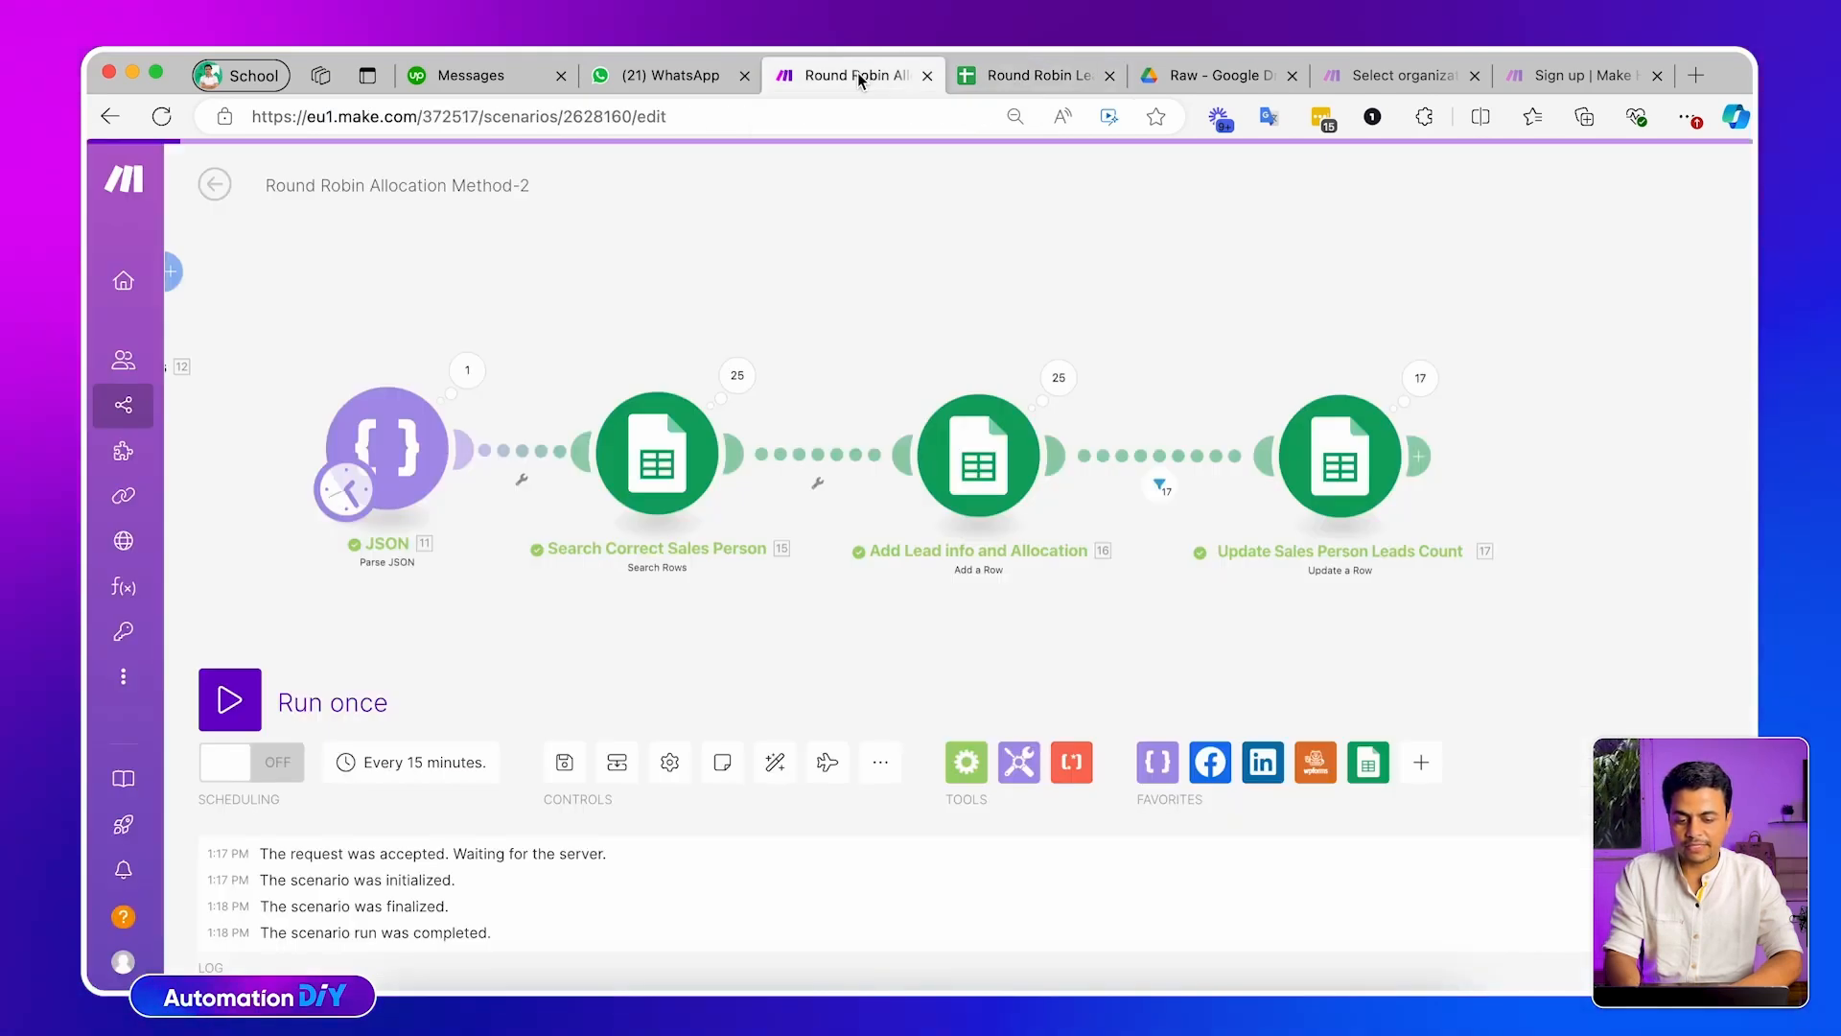
pyautogui.click(652, 458)
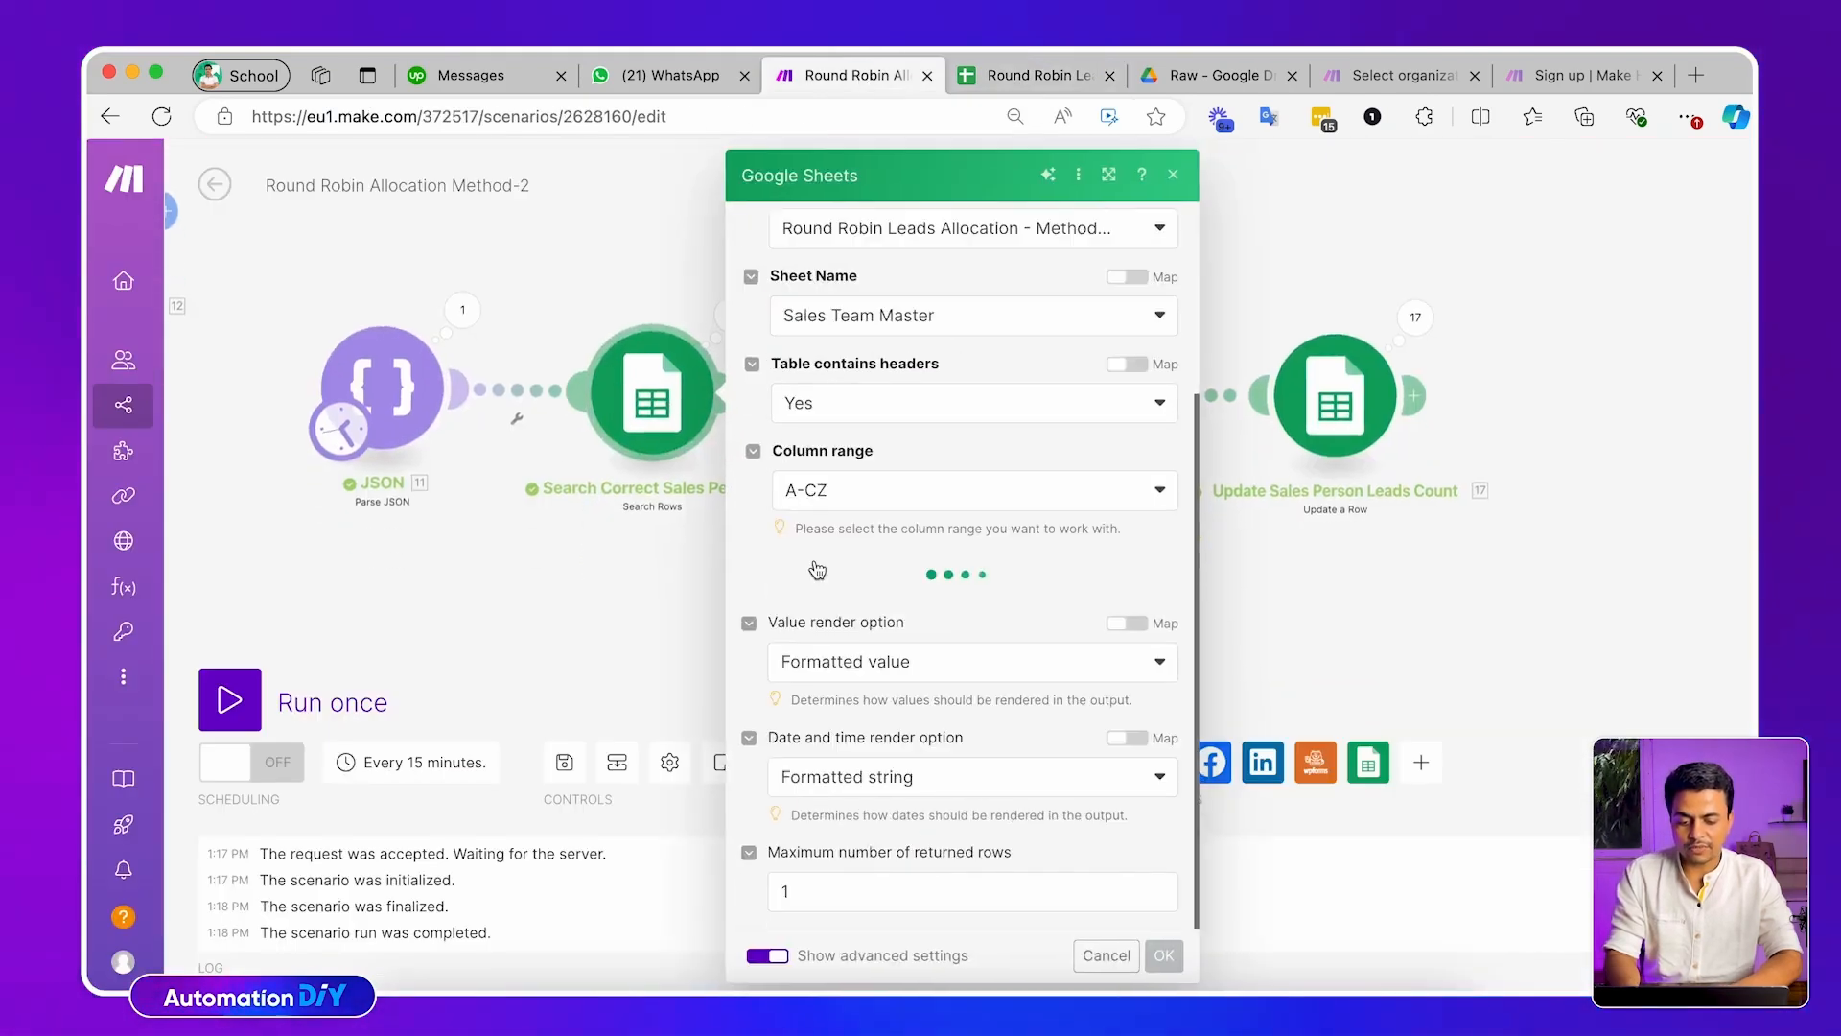
pyautogui.scroll(-5, 837, 656)
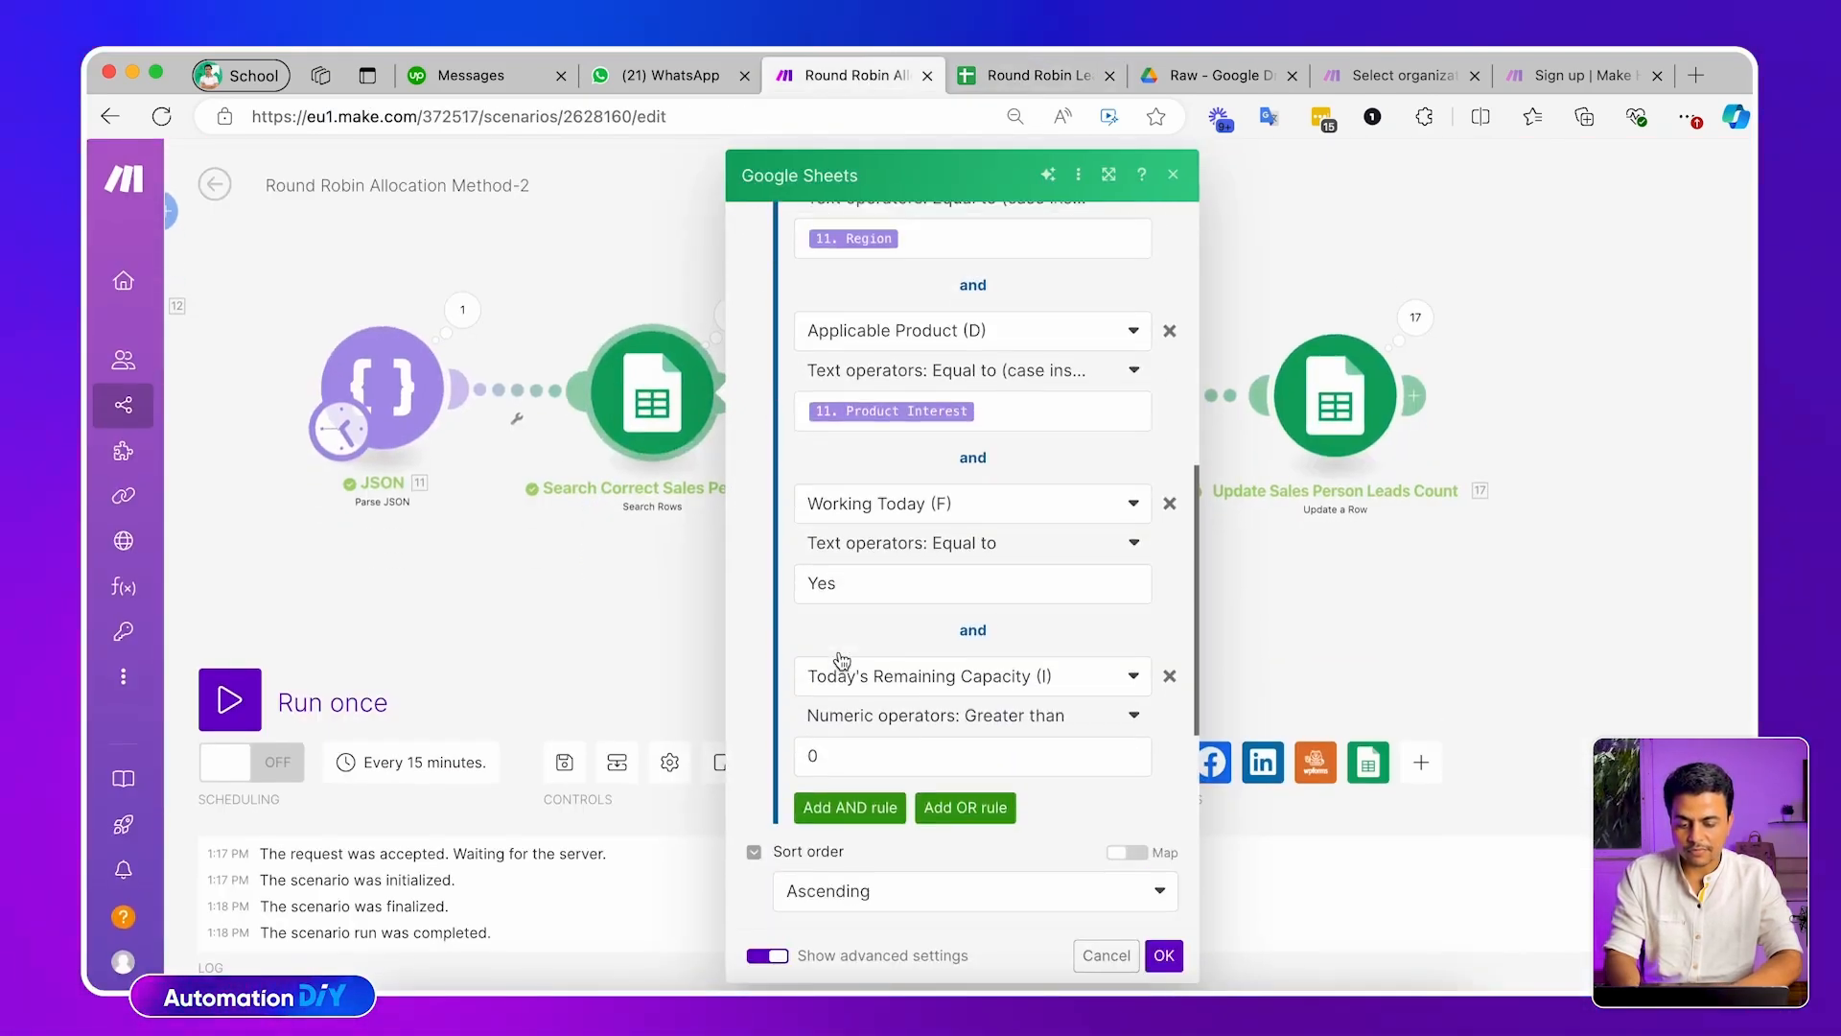
pyautogui.click(833, 750)
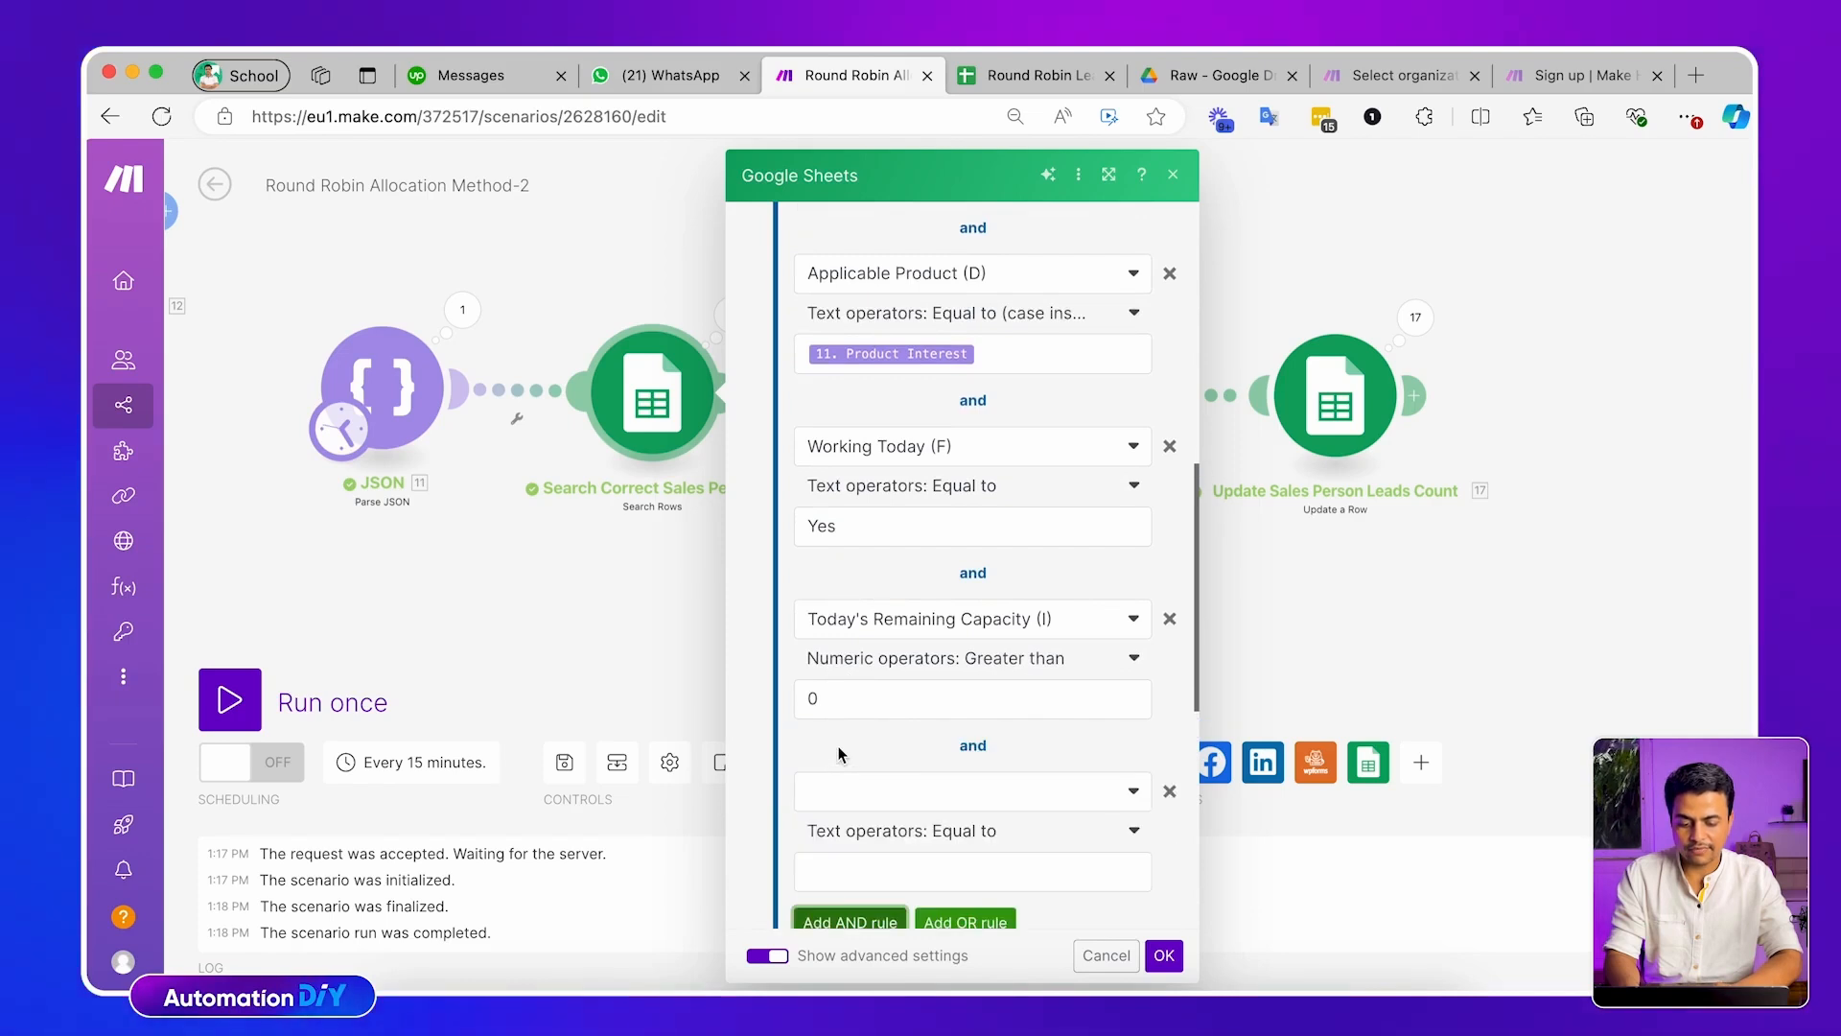
pyautogui.scroll(-2, 860, 662)
pyautogui.click(864, 635)
pyautogui.scroll(-2, 875, 711)
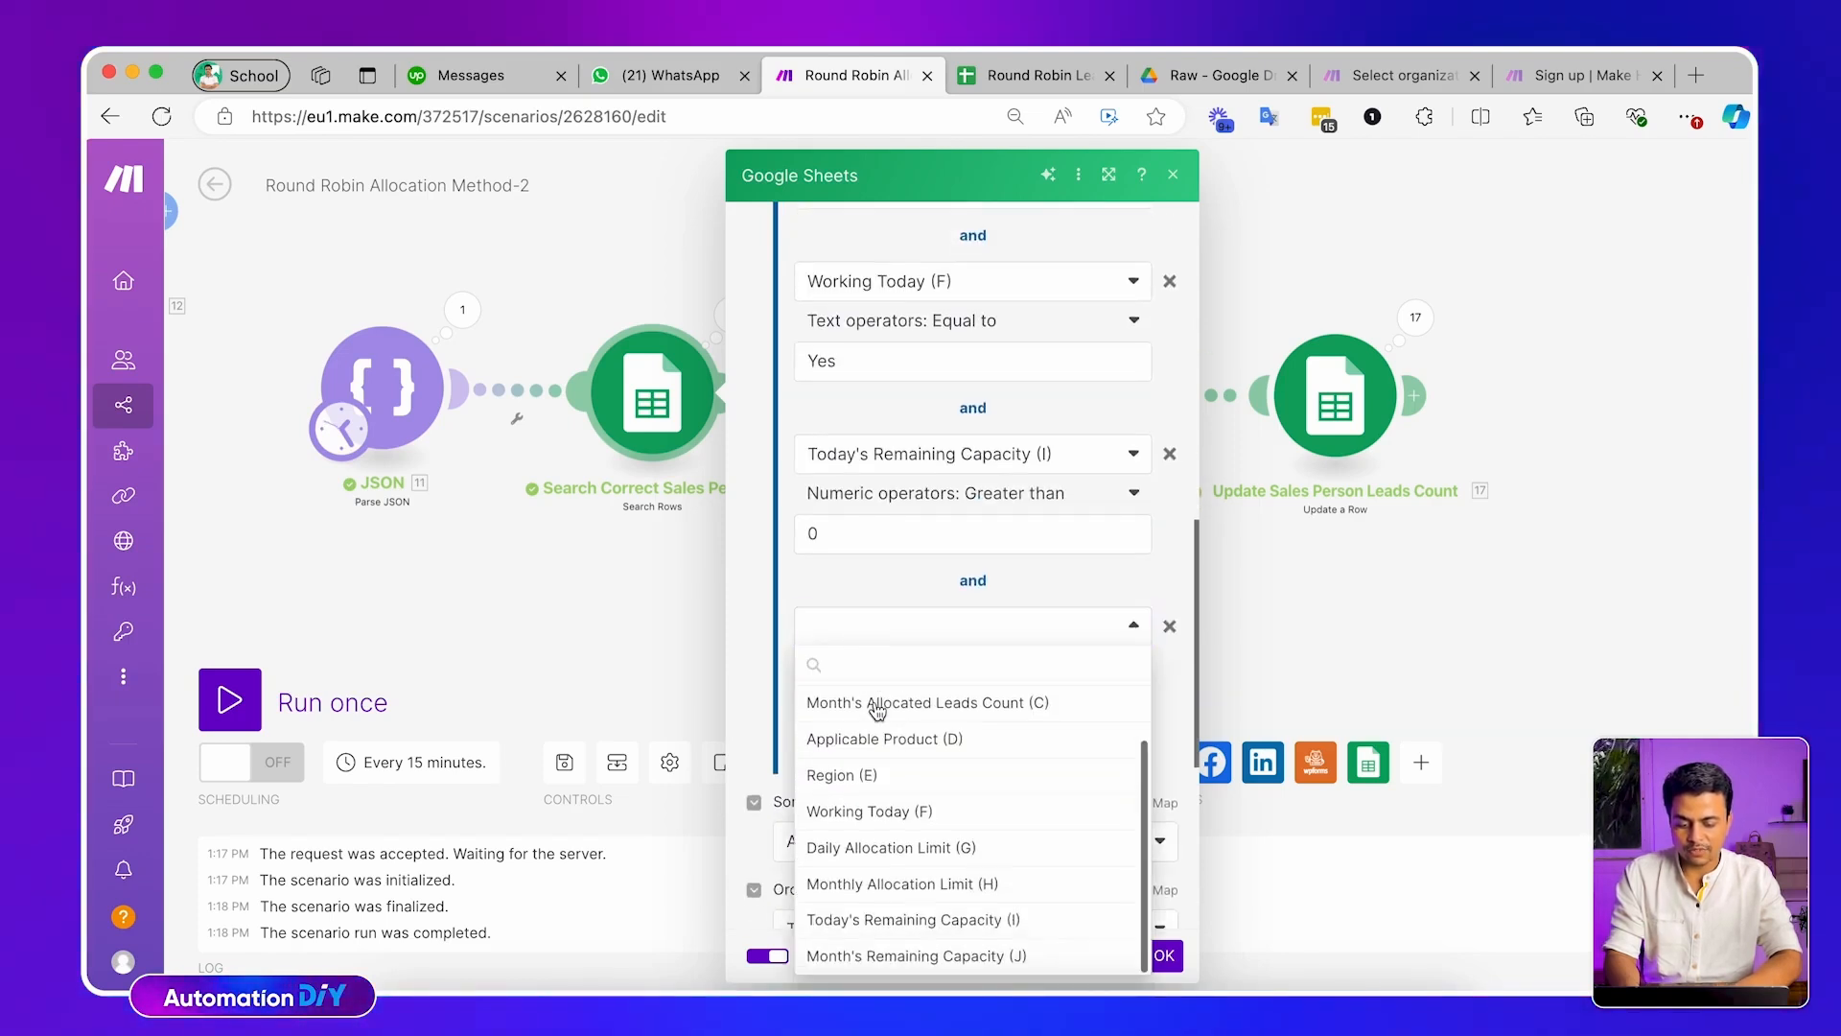
pyautogui.click(879, 963)
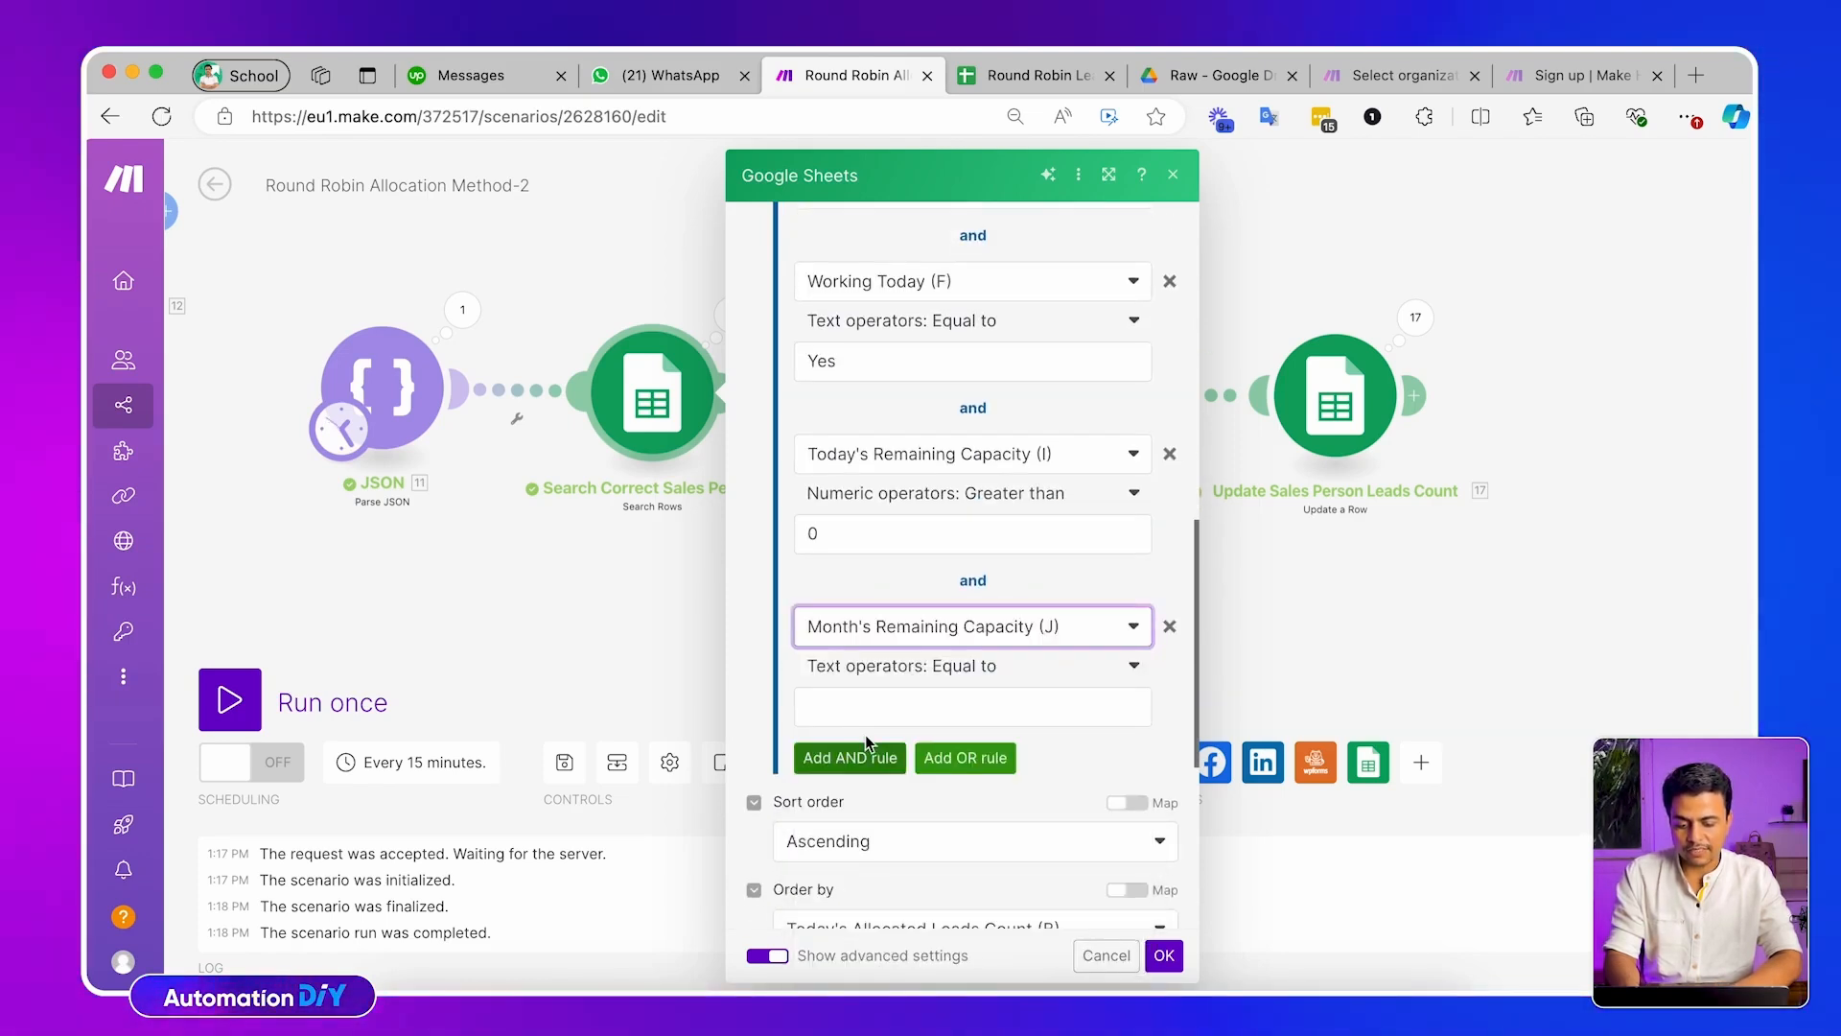
# Set the Month's Remaining Capacity rule's operator to the numeric Greater than
pyautogui.click(852, 675)
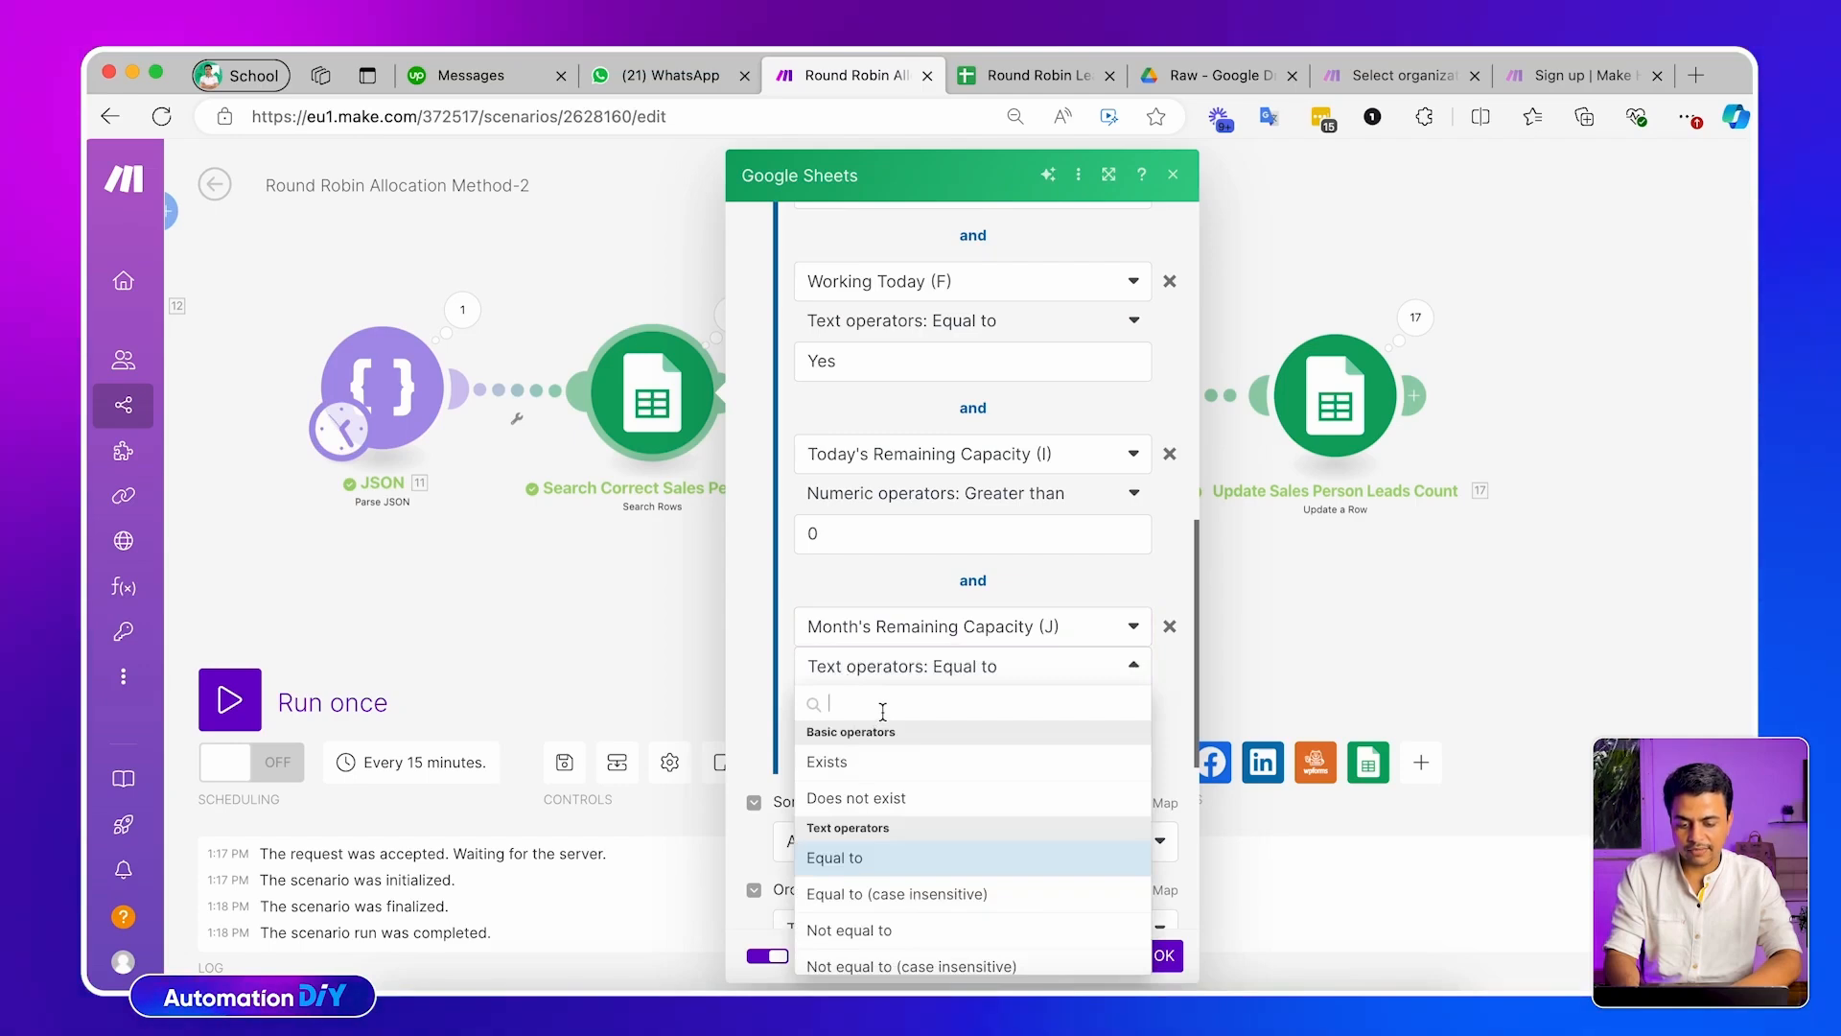
pyautogui.write('nu')
pyautogui.press('BackSpace')
pyautogui.press('BackSpace')
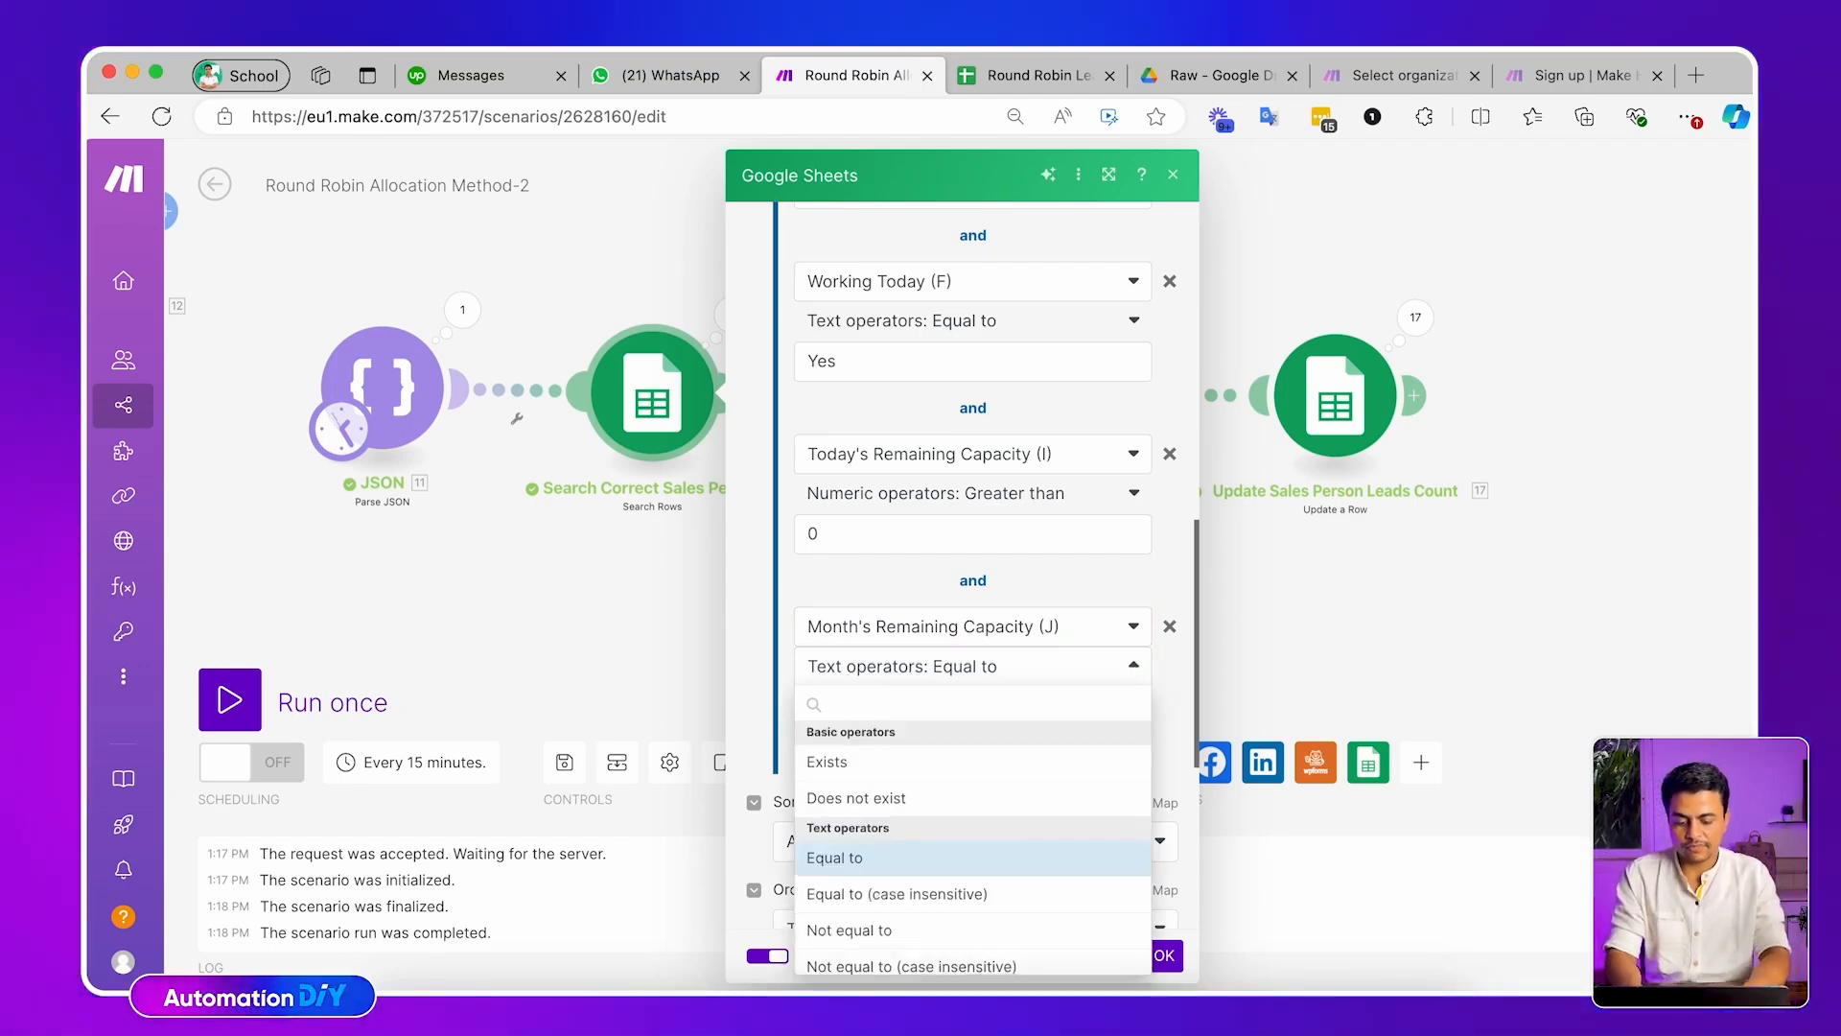
pyautogui.write('gre')
pyautogui.click(851, 762)
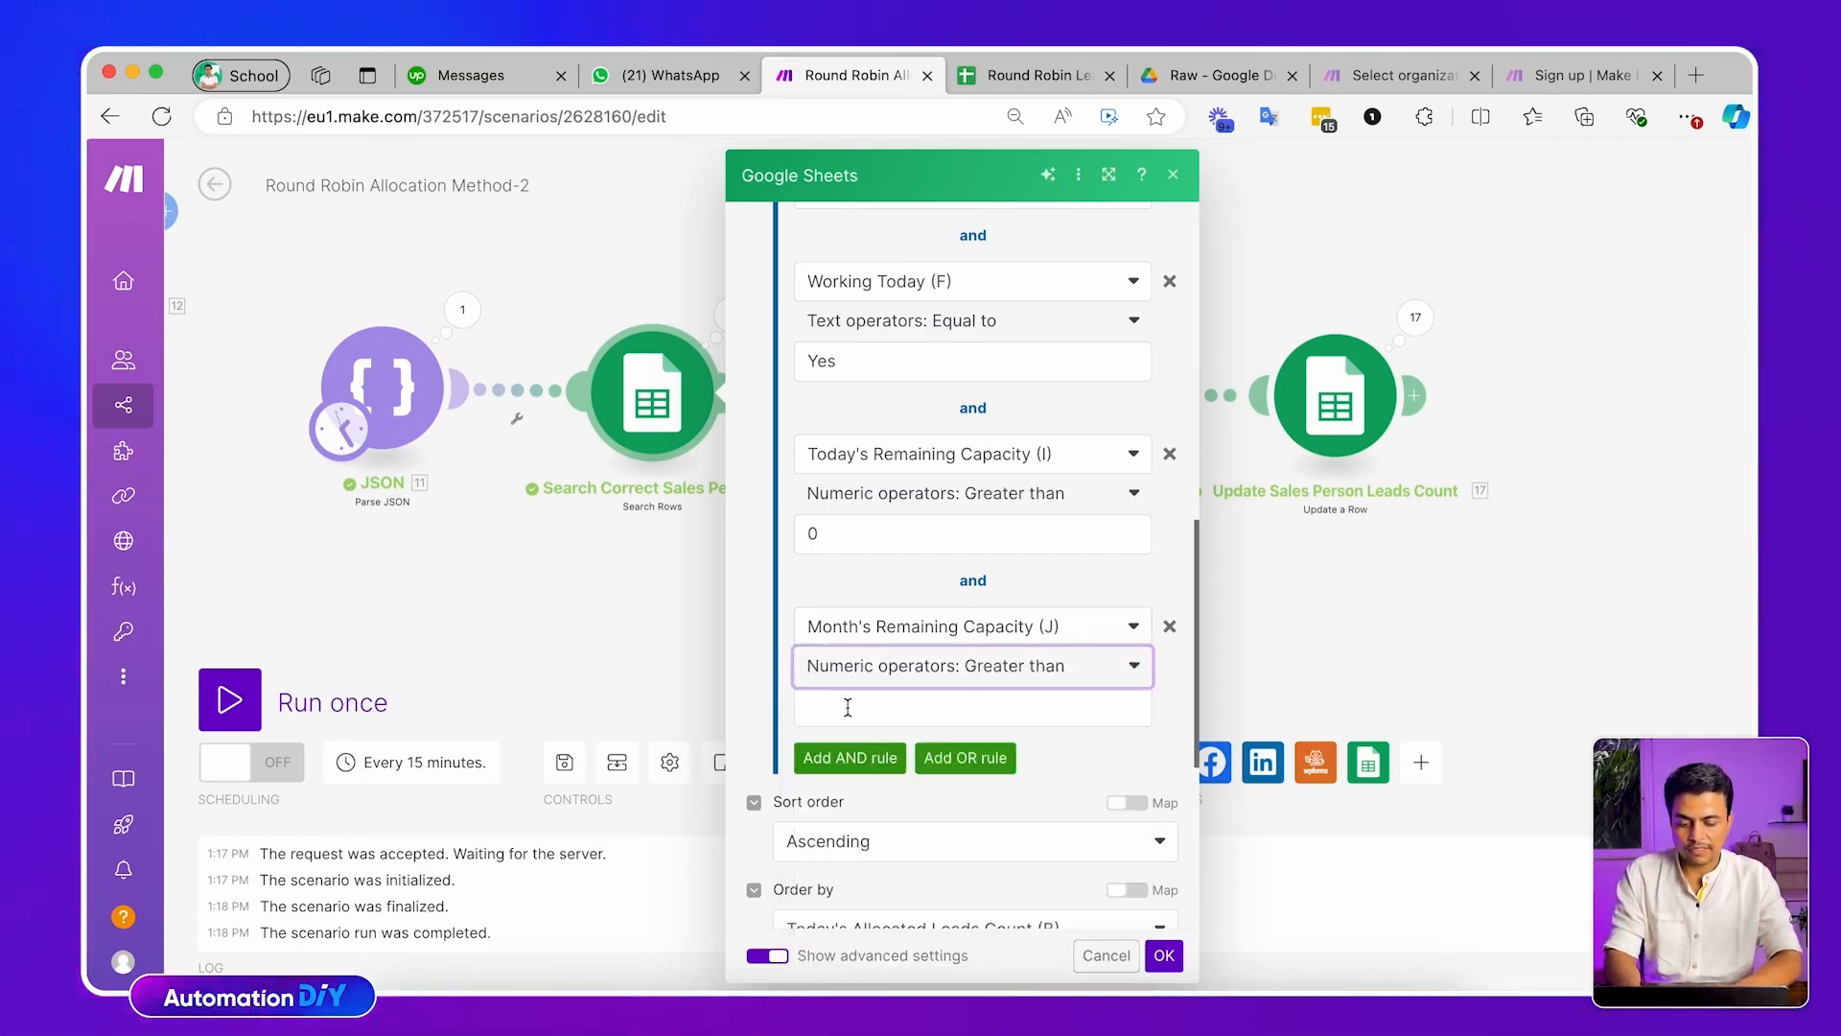
# Set the Month's Remaining Capacity rule's comparison value to 0 and apply the Search Correct Sales Person settings
pyautogui.click(847, 707)
pyautogui.write('0')
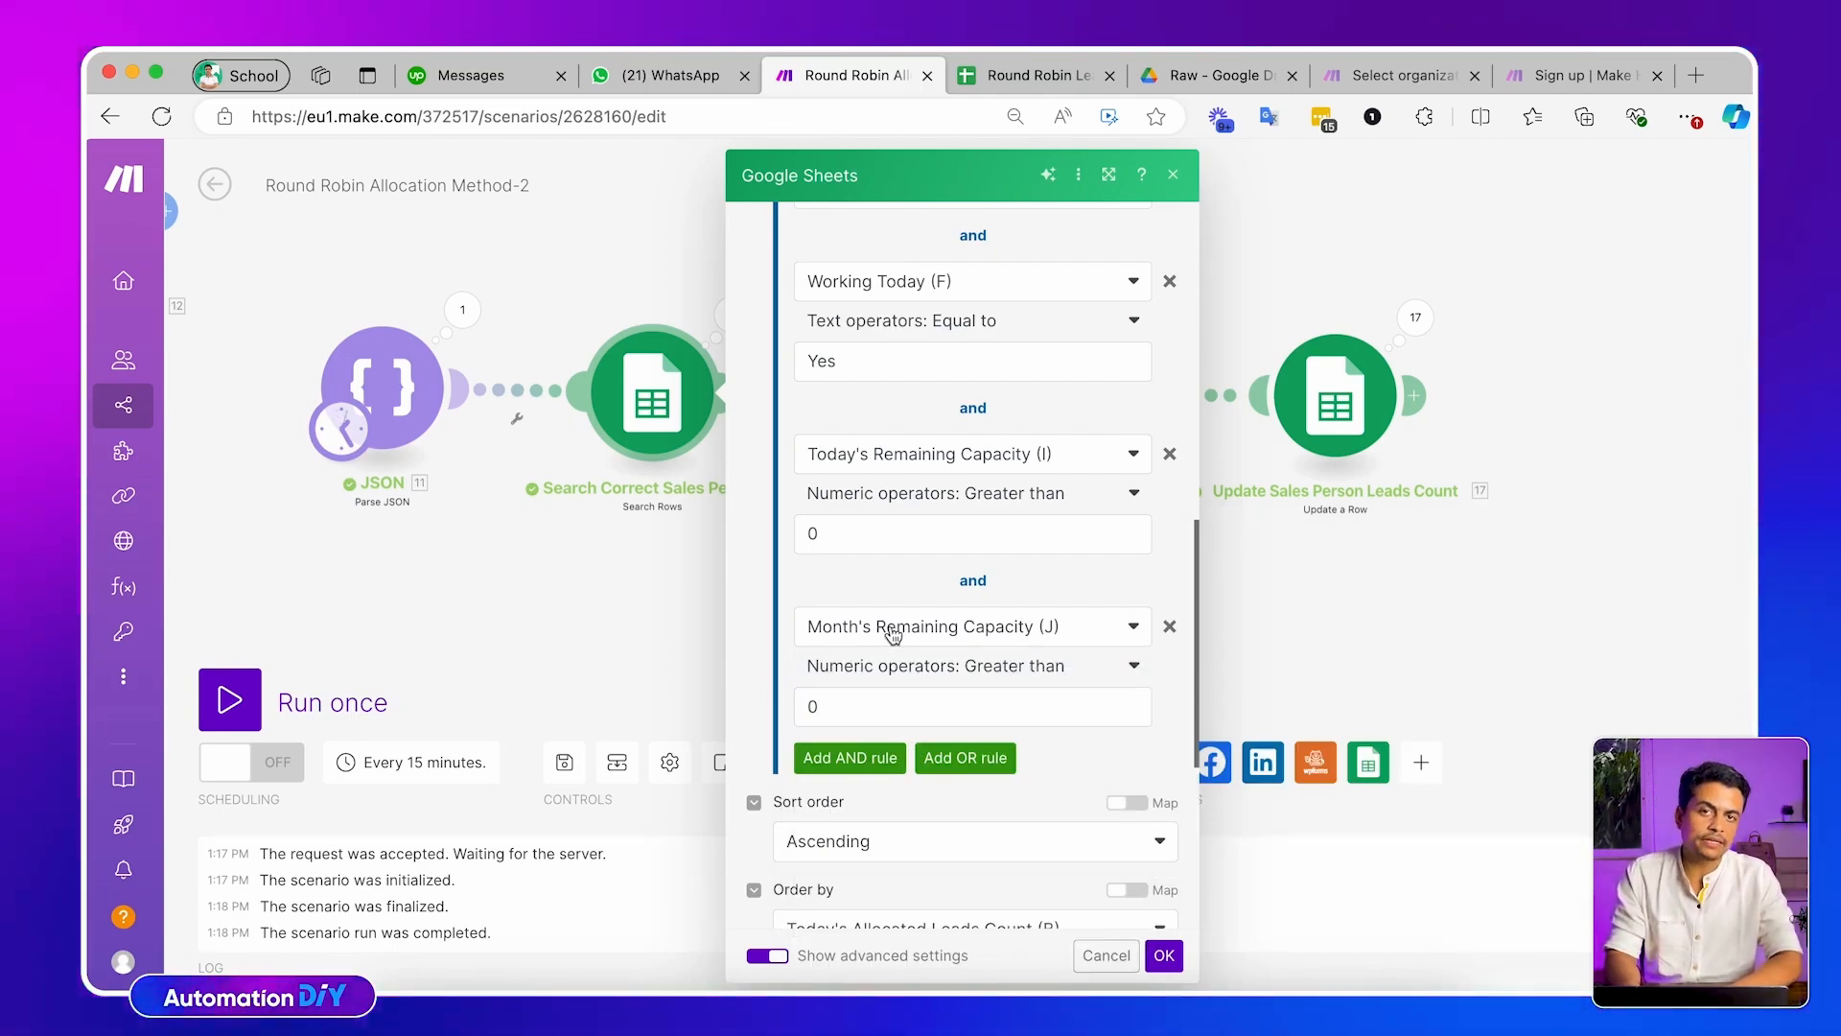
pyautogui.click(1164, 957)
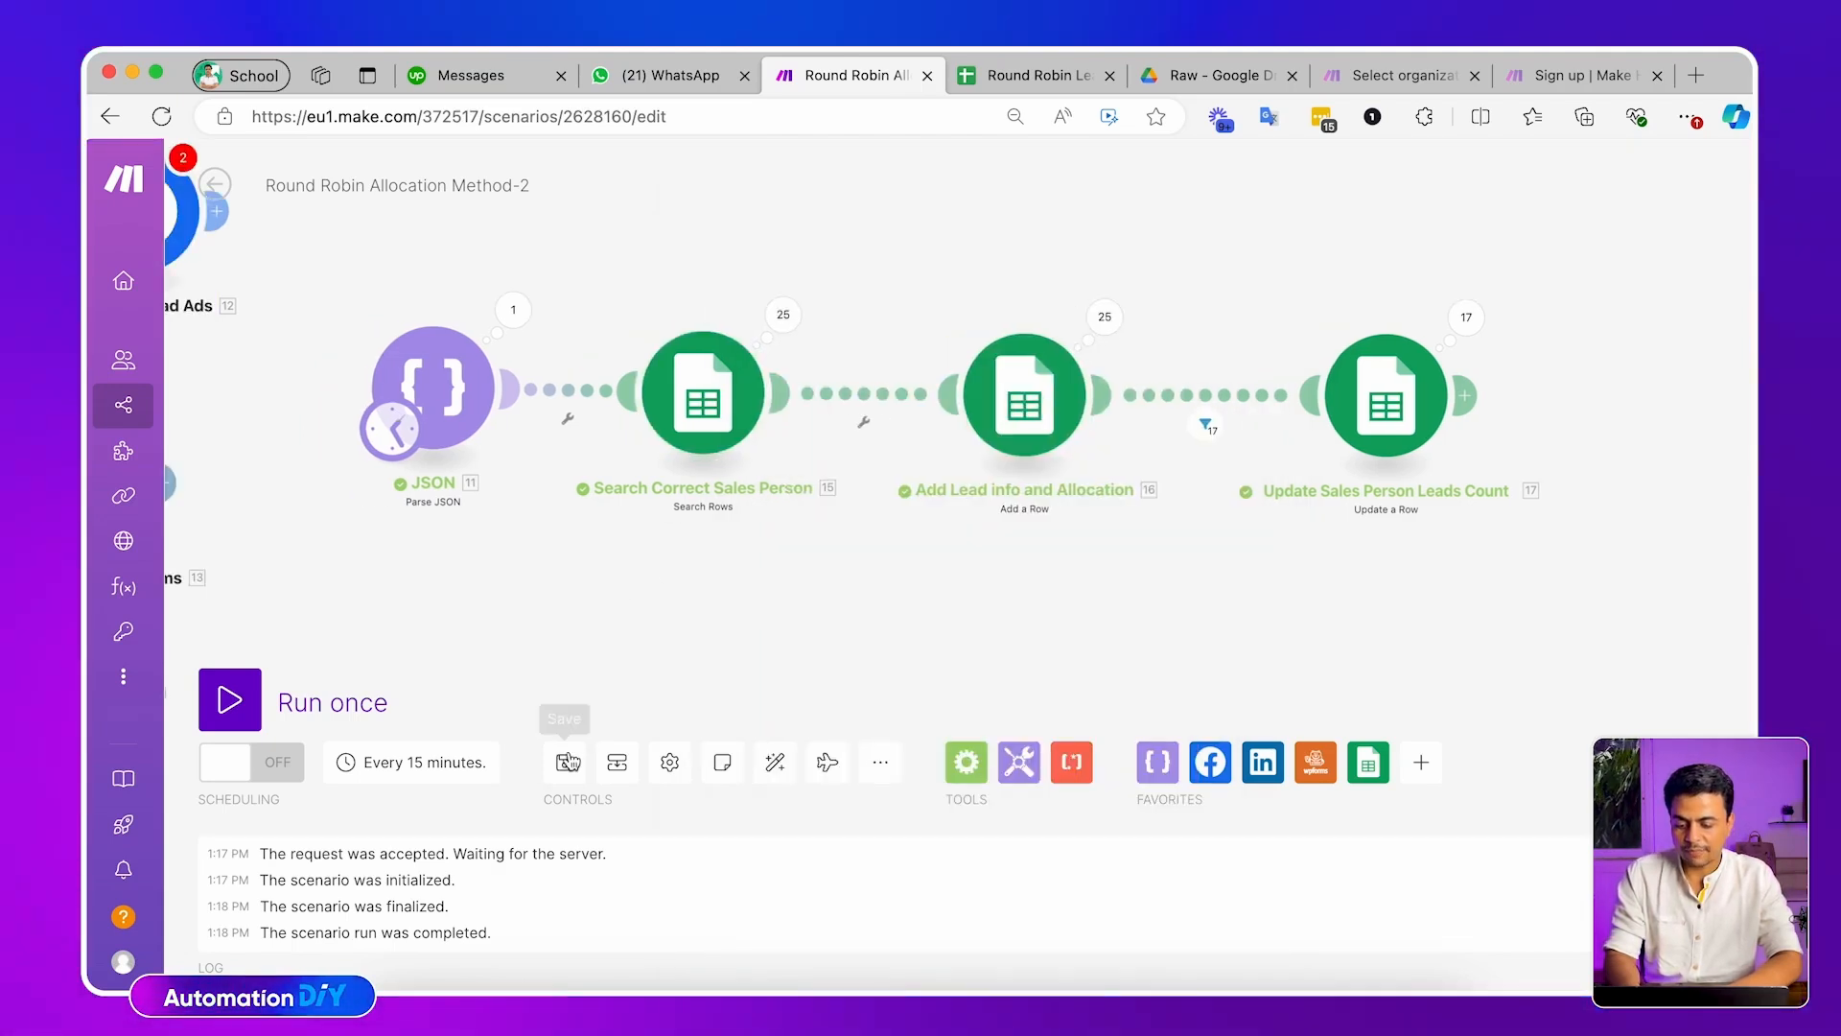
pyautogui.moveTo(721, 632); pyautogui.dragTo(667, 642)
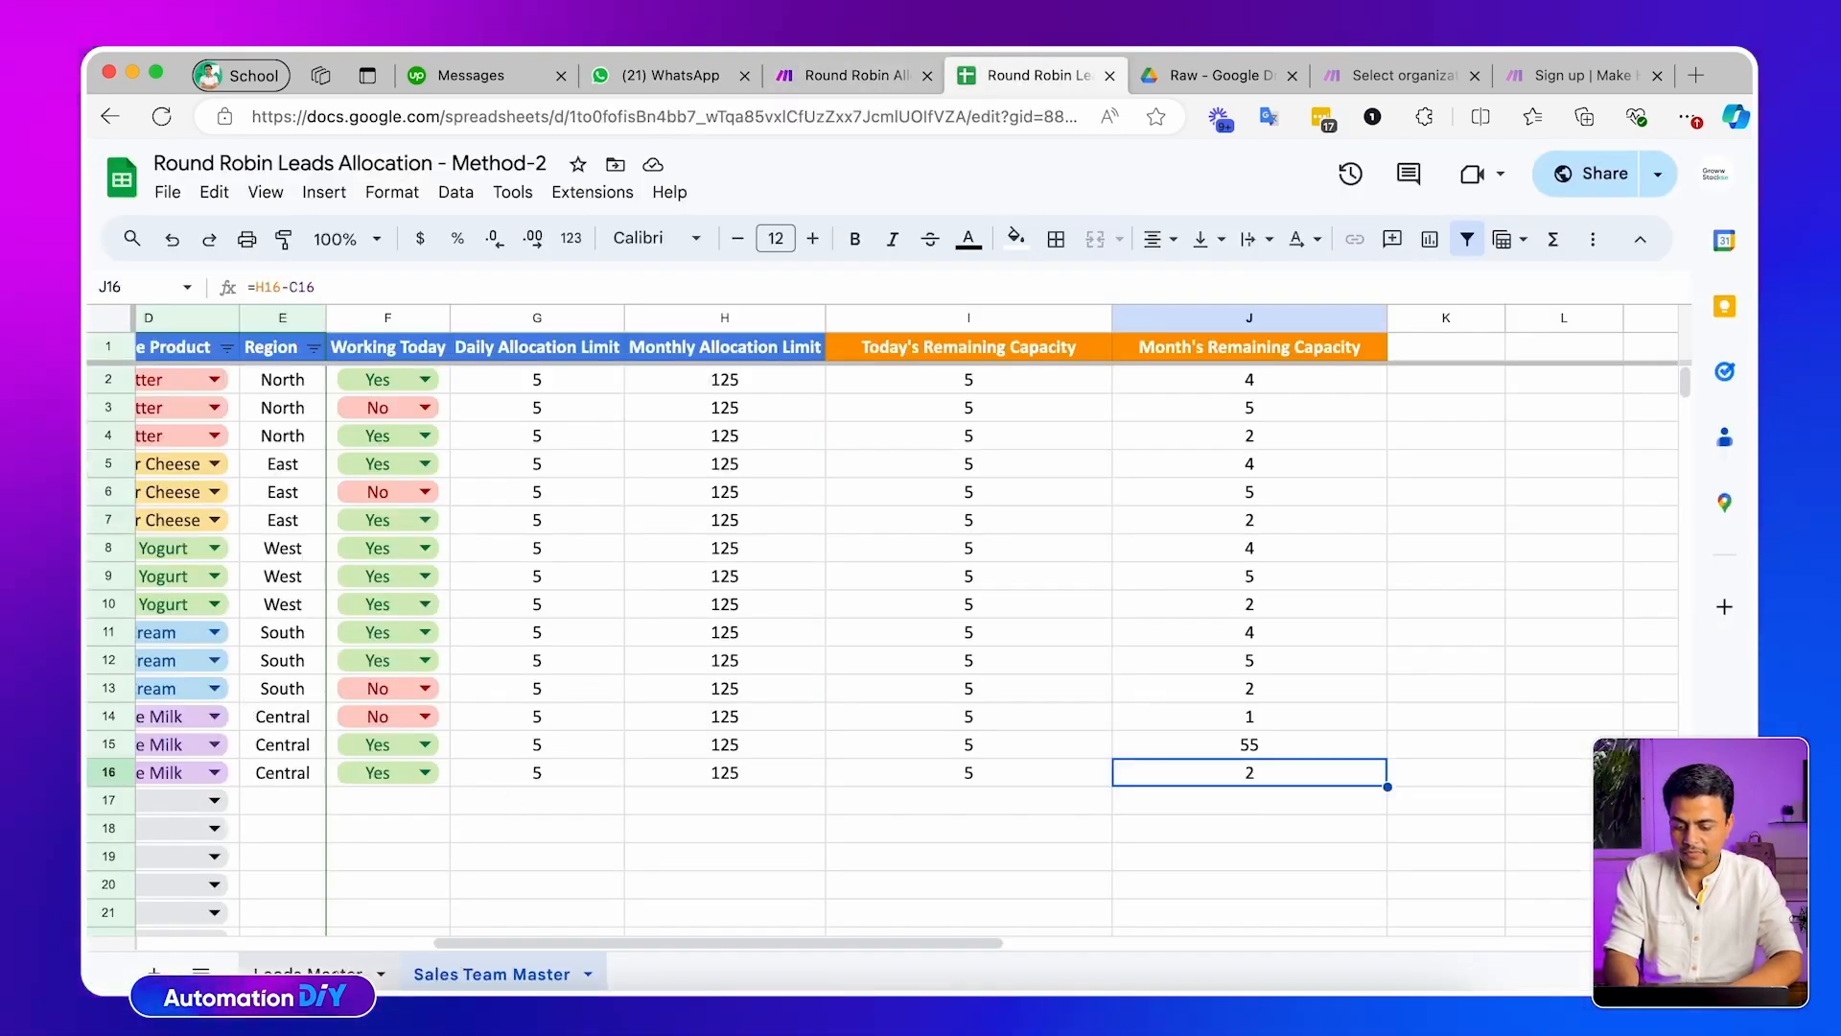
# Switch to the Google Sheet and check the newly added leads and their assigned sales people in Leads Master
pyautogui.click(316, 976)
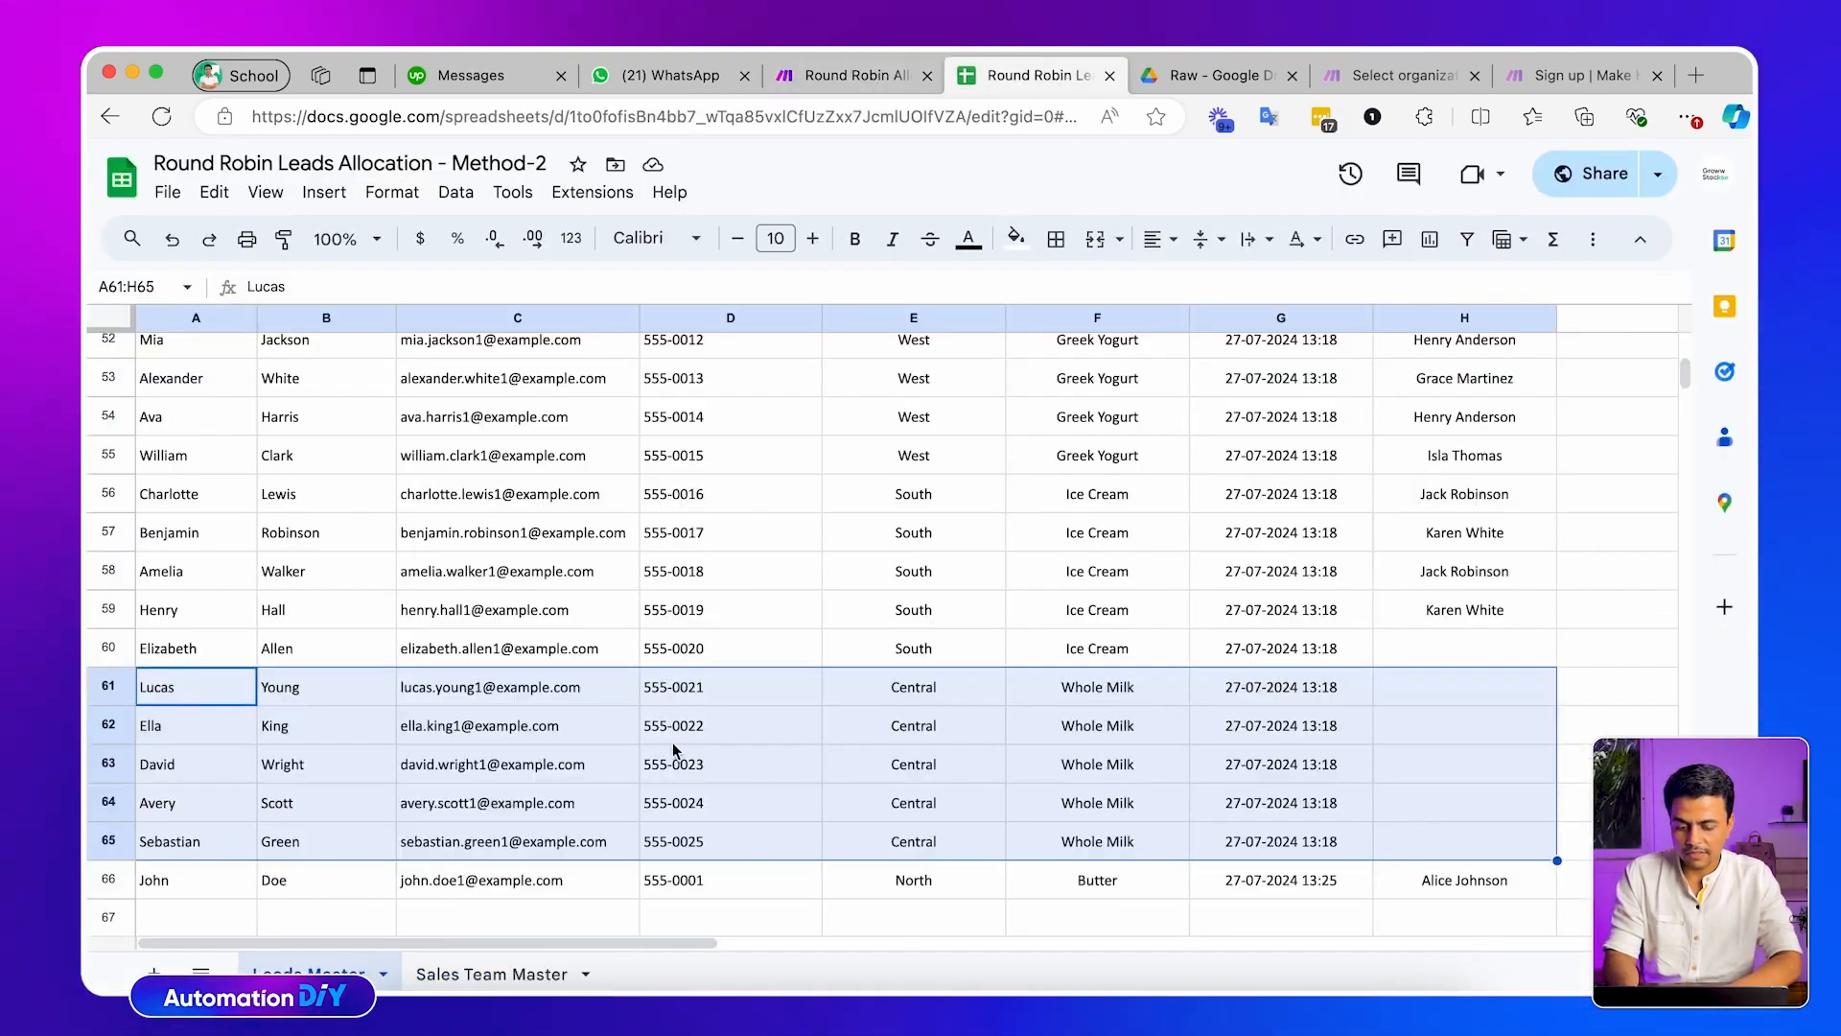
pyautogui.scroll(-5, 693, 741)
pyautogui.scroll(1, 694, 739)
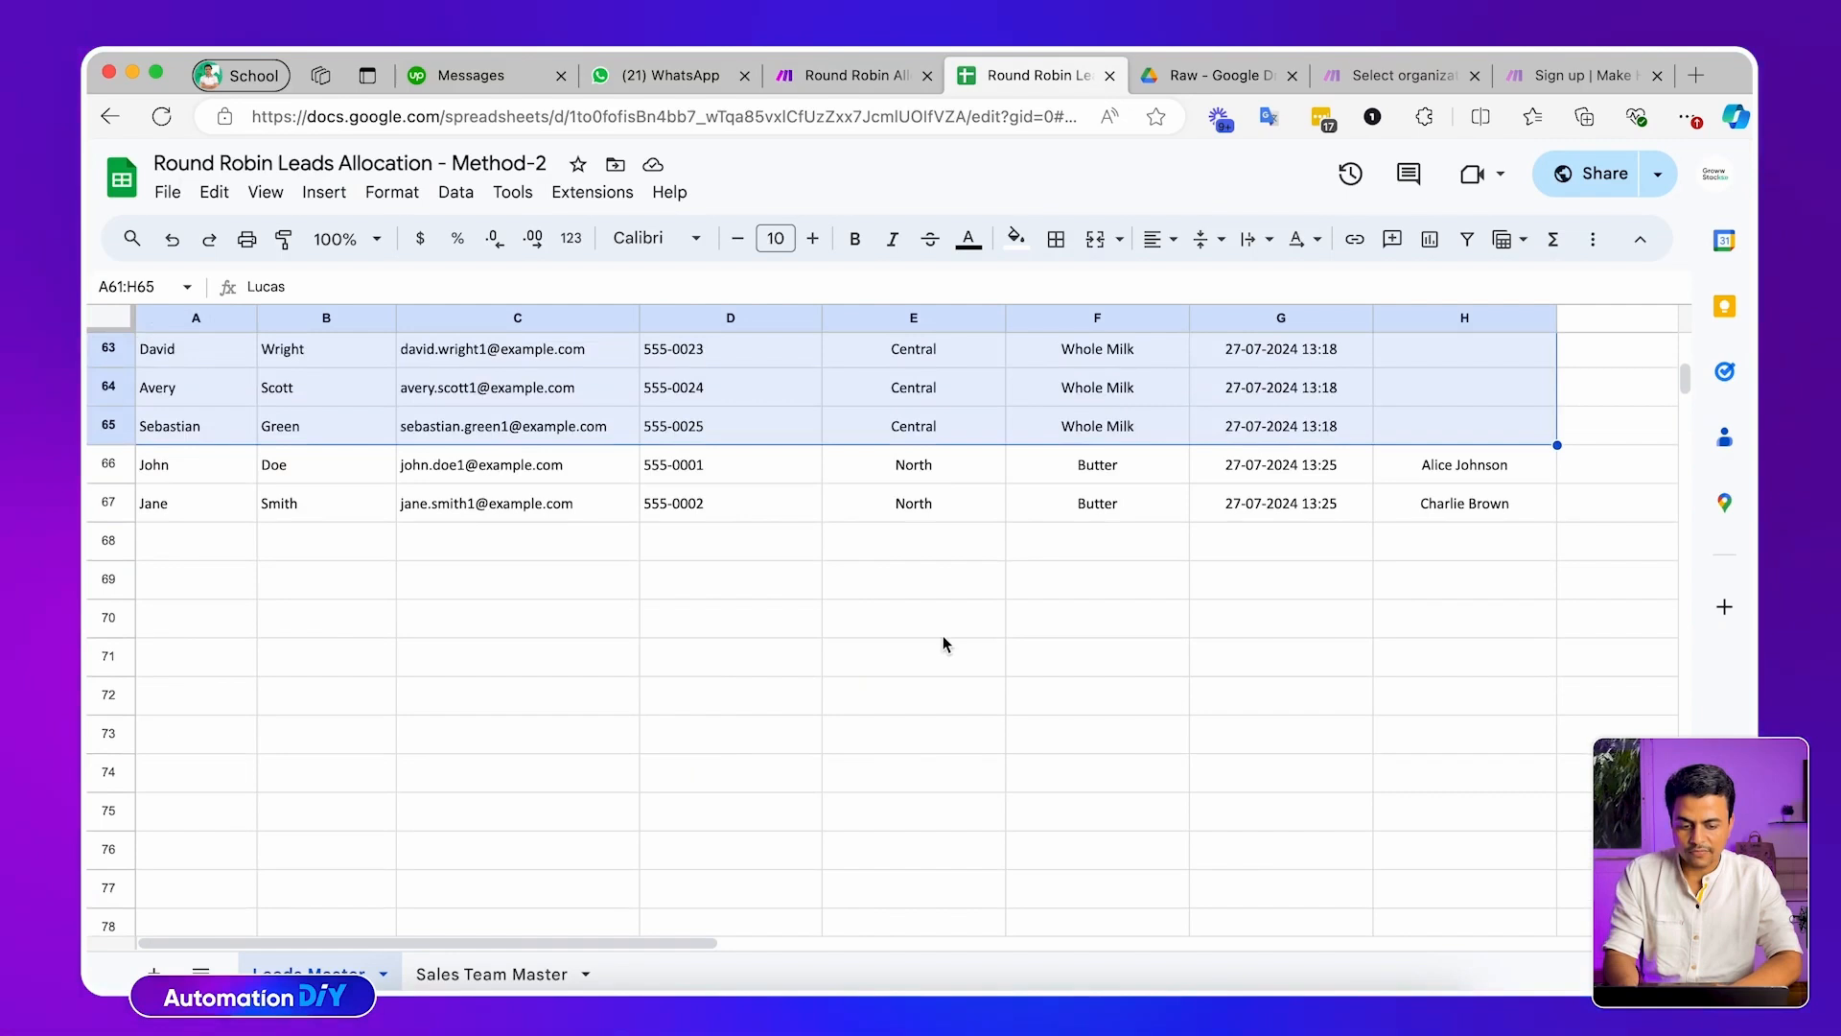
# Examine the allocated lead counts and the Month's Remaining Capacity column in Sales Team Master, including rows 4 and 7
pyautogui.click(494, 974)
pyautogui.hscroll(-5, 803, 612)
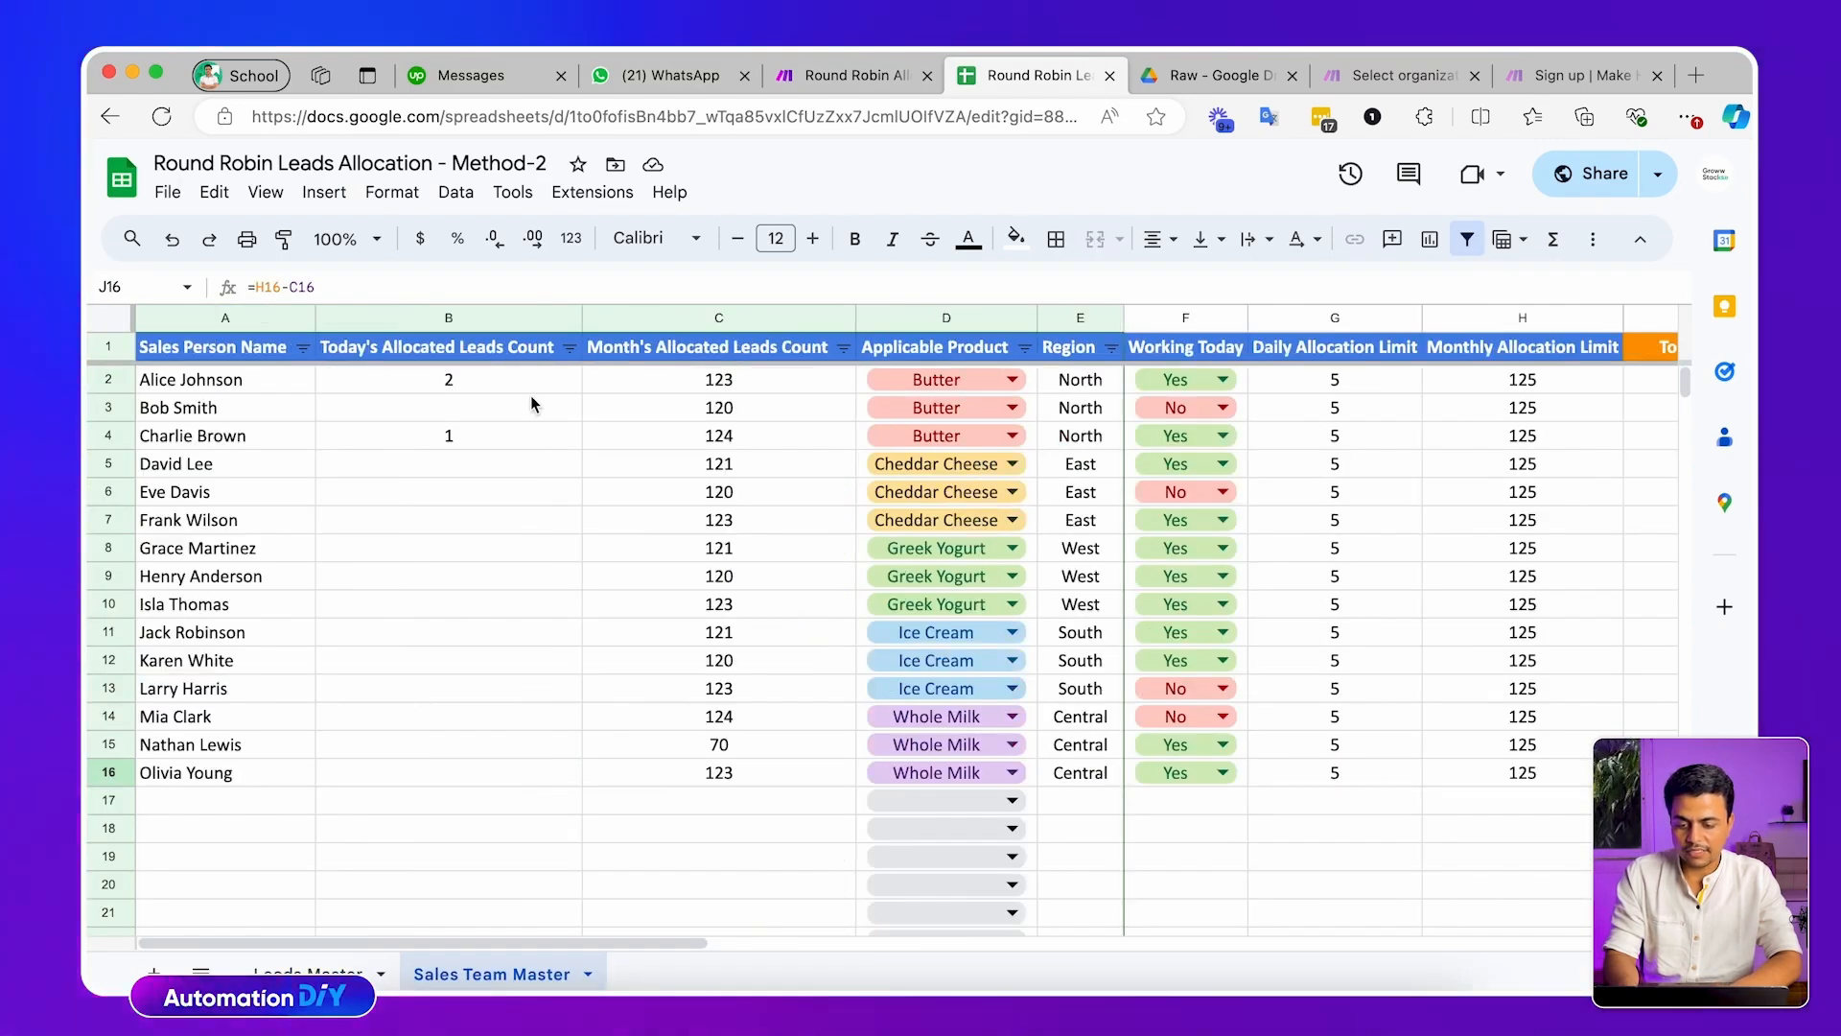
pyautogui.click(654, 428)
pyautogui.hscroll(1, 754, 441)
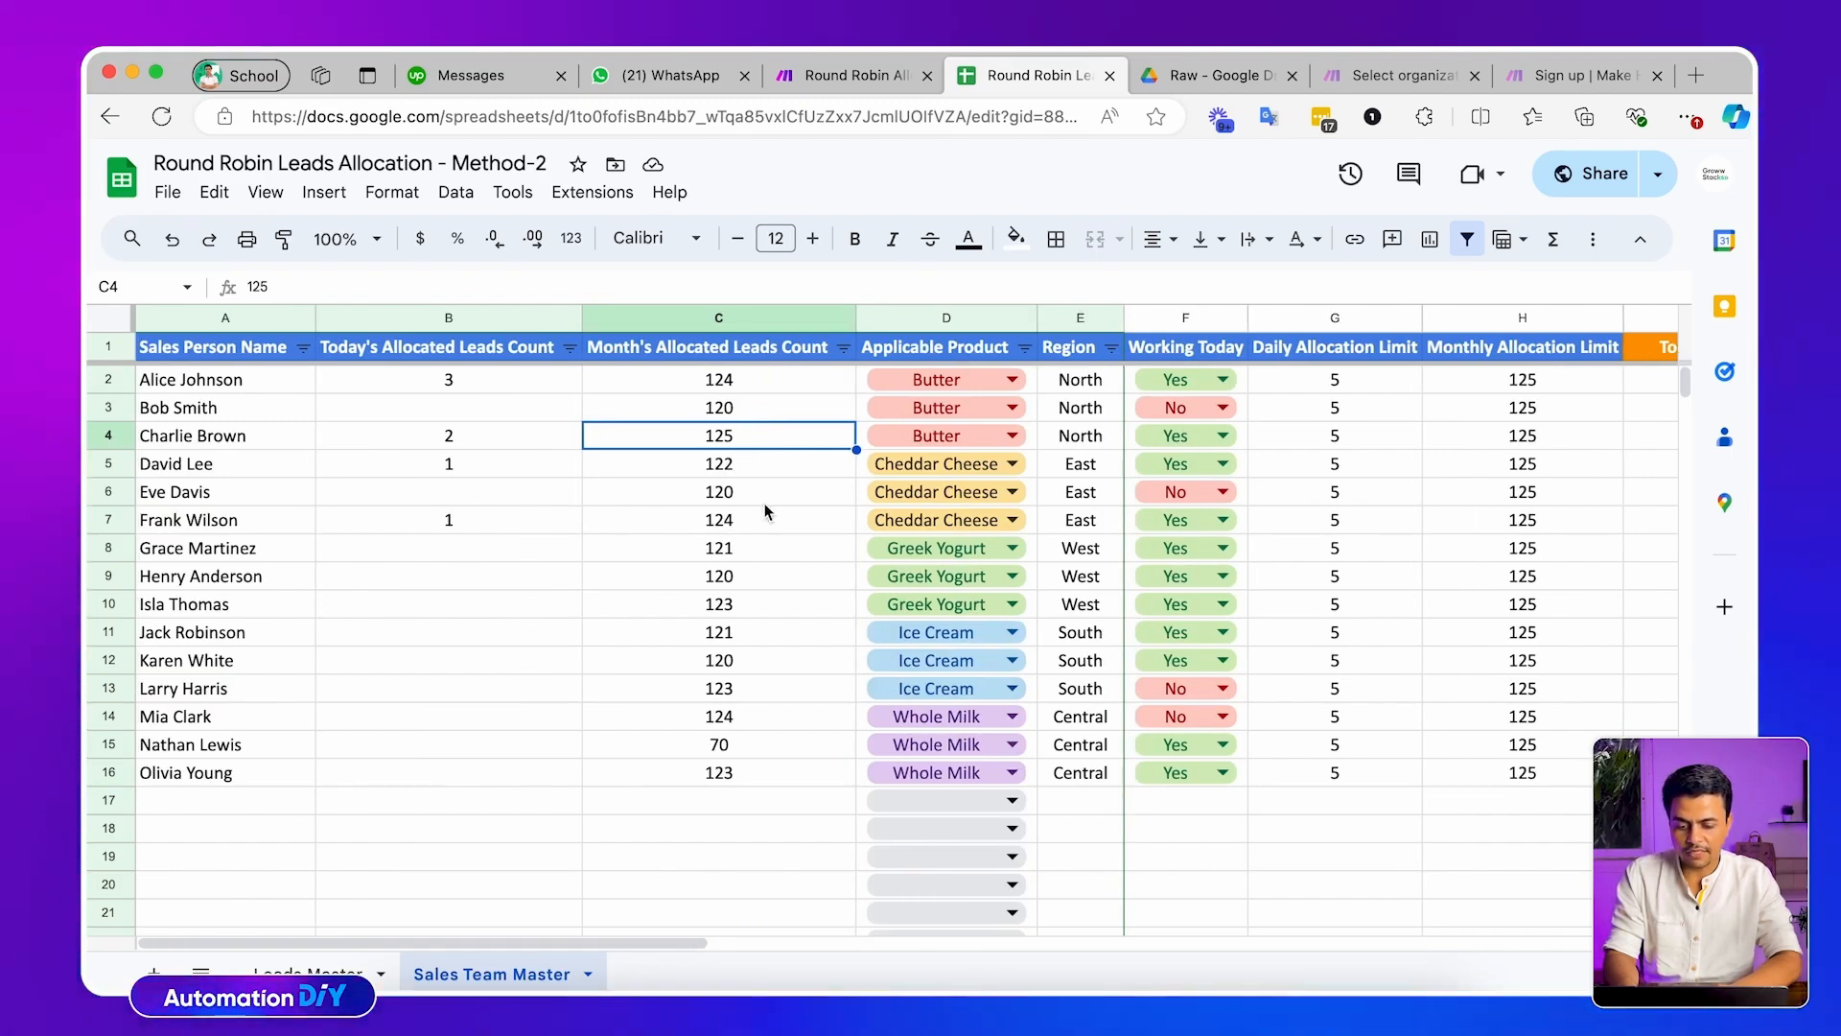
pyautogui.hscroll(7, 766, 510)
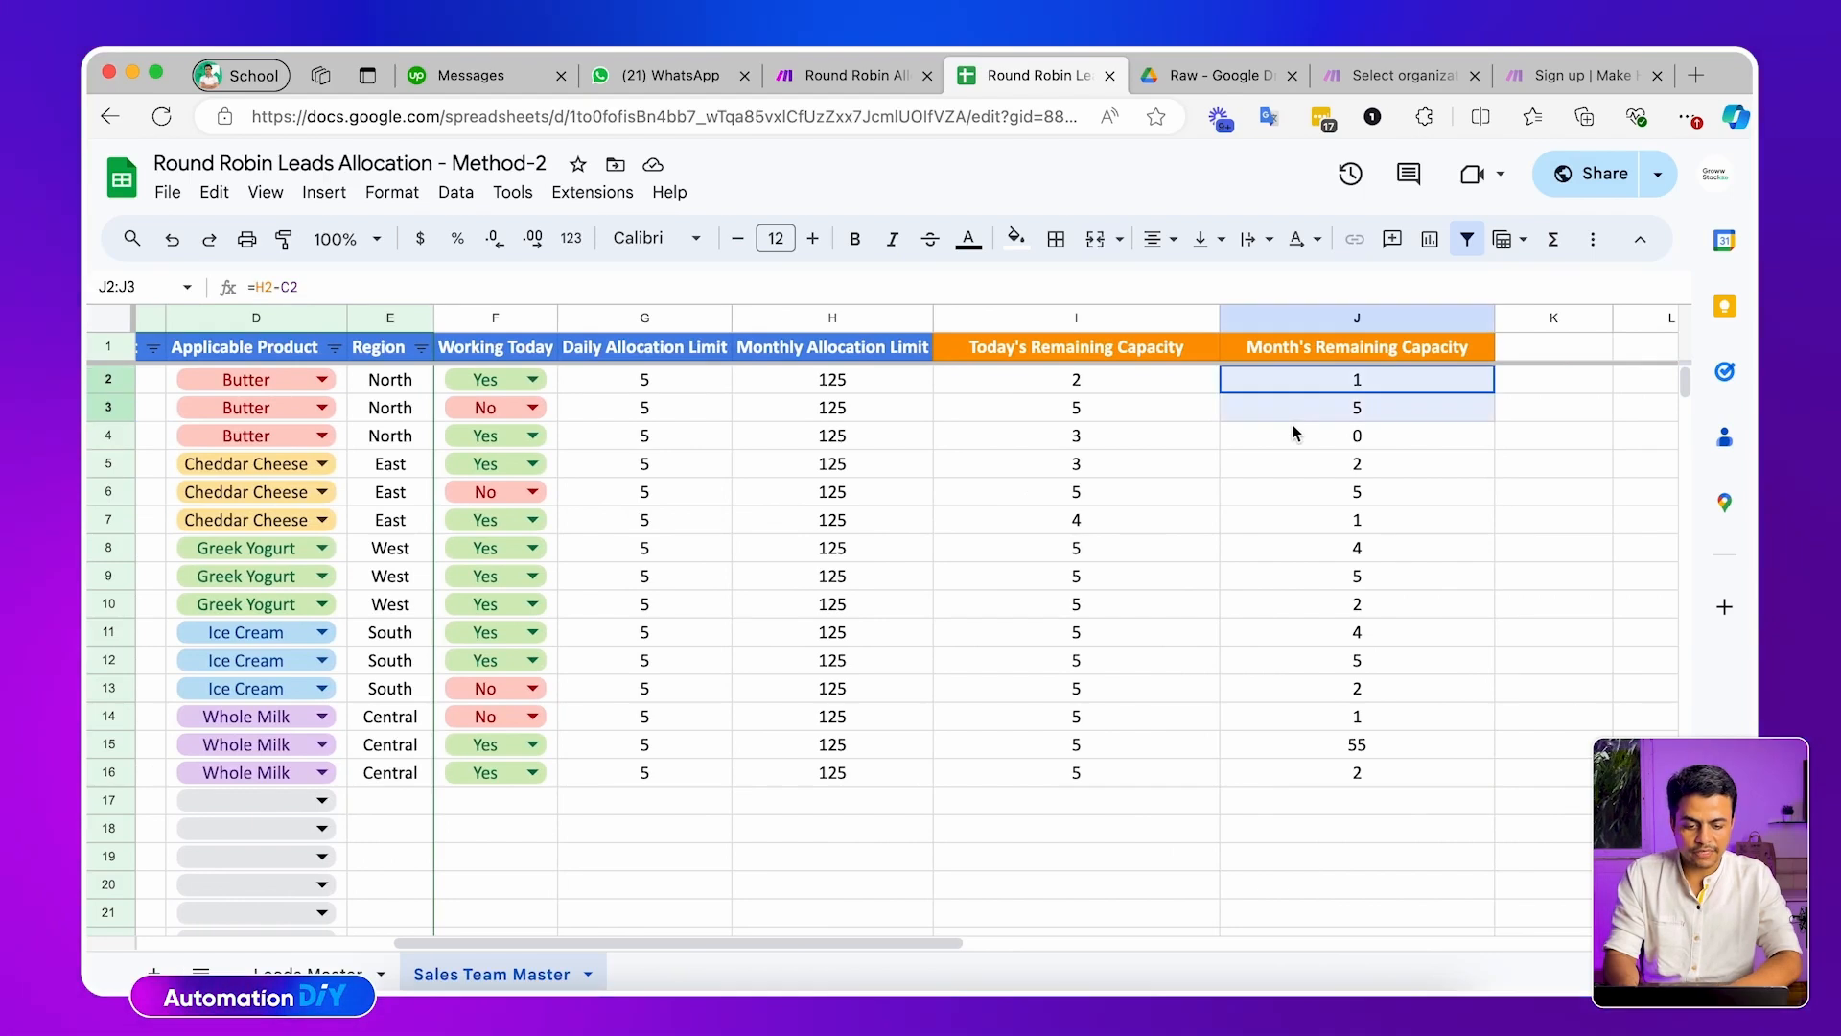
pyautogui.moveTo(1294, 433); pyautogui.dragTo(1318, 762)
pyautogui.hscroll(-5, 1223, 707)
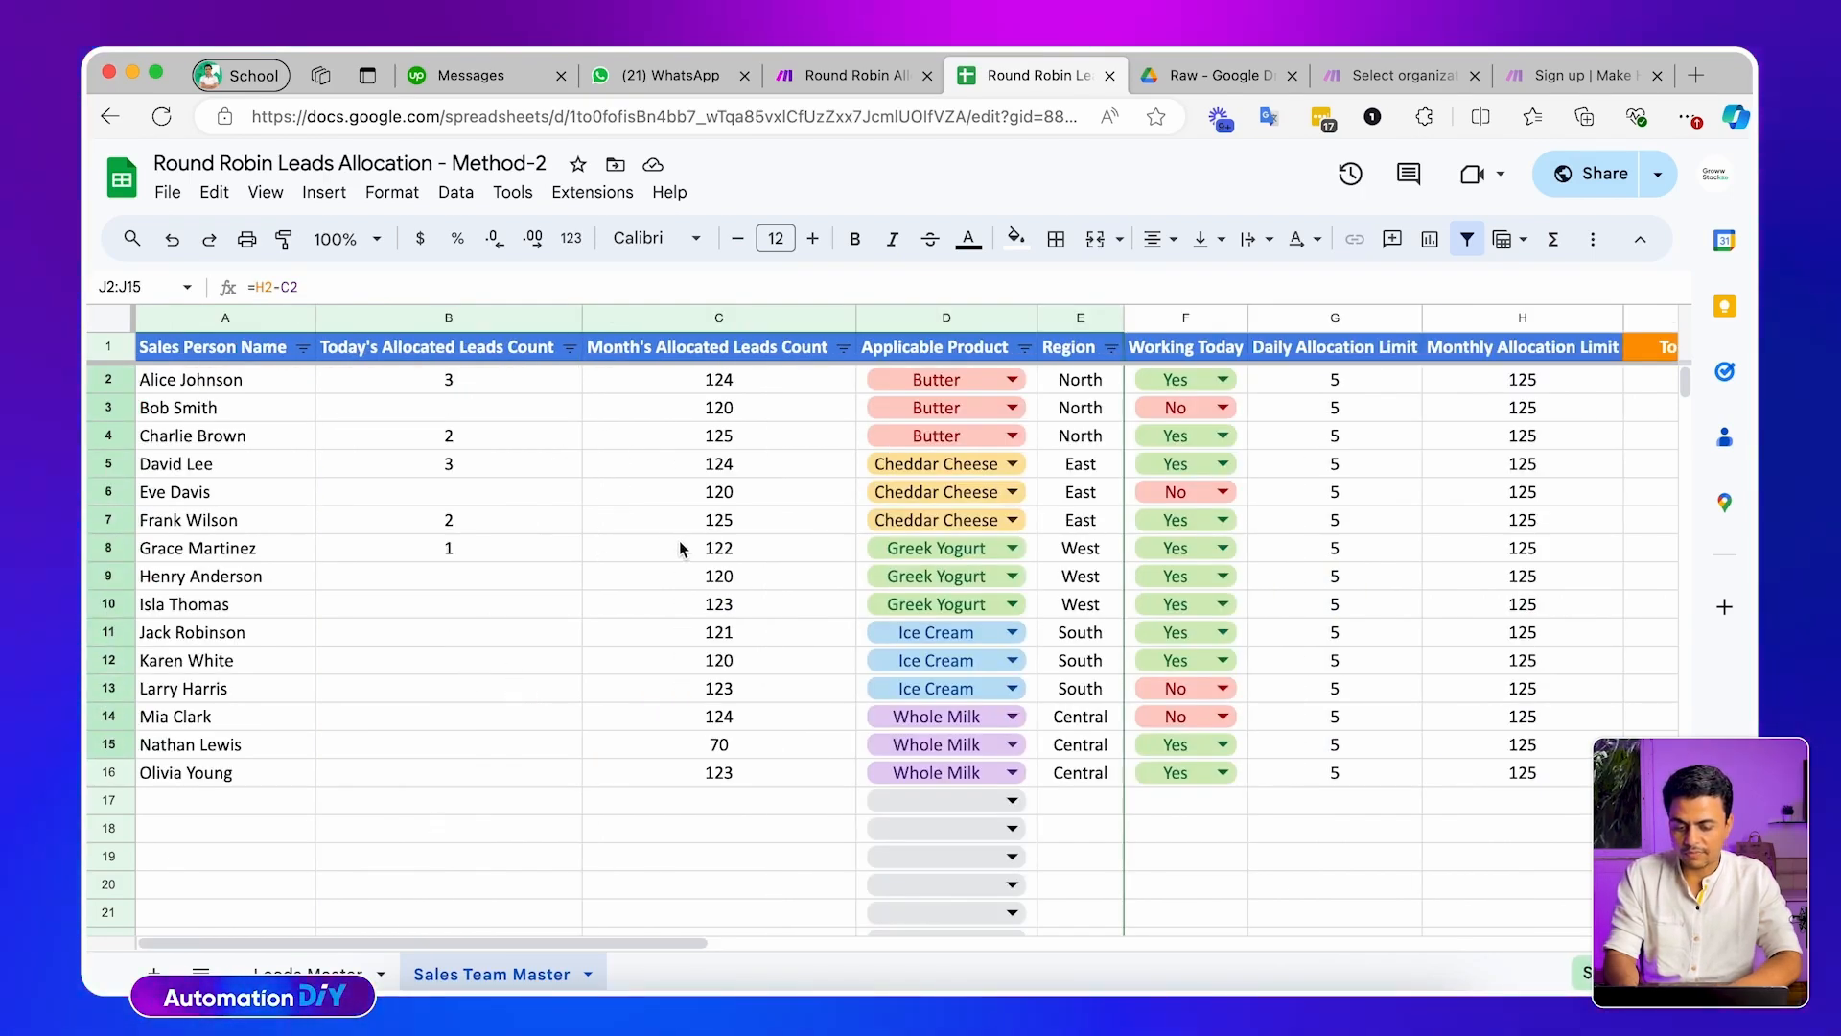
pyautogui.click(527, 524)
pyautogui.click(651, 535)
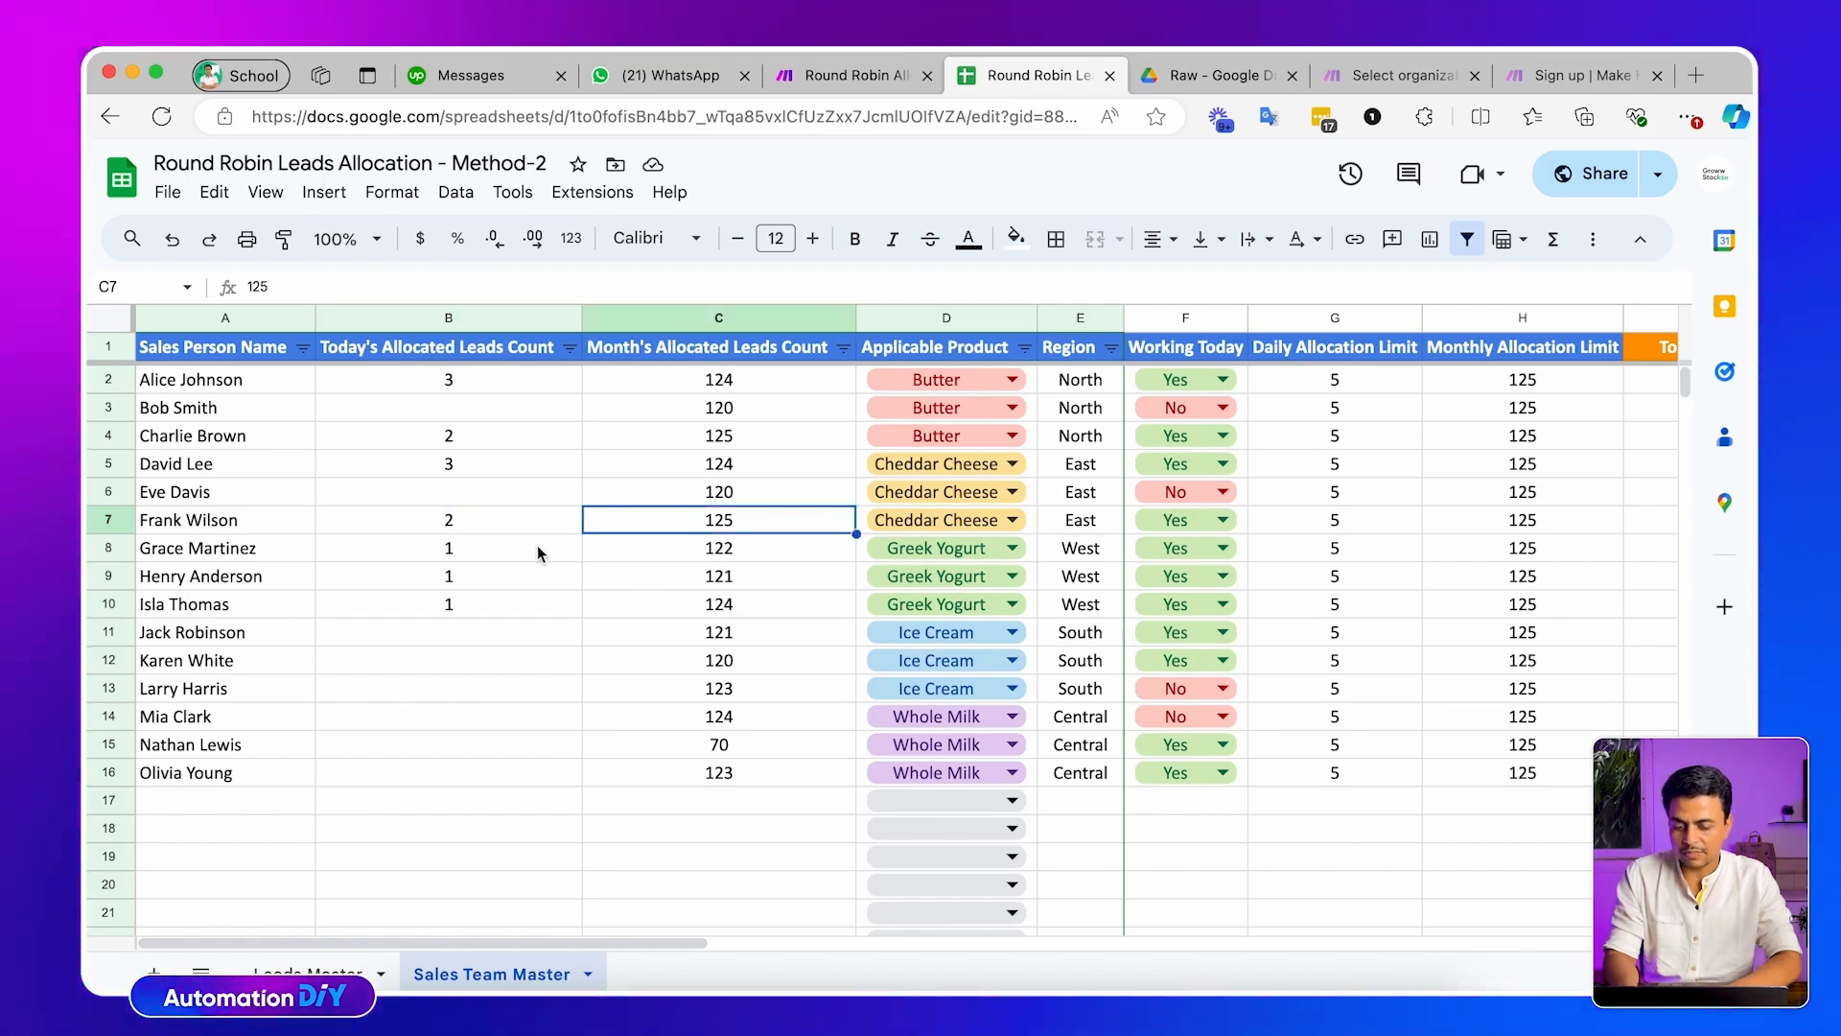
# Review the sales people assigned to the latest leads in Leads Master against the counts in Sales Team Master
pyautogui.click(306, 973)
pyautogui.scroll(-5, 1048, 761)
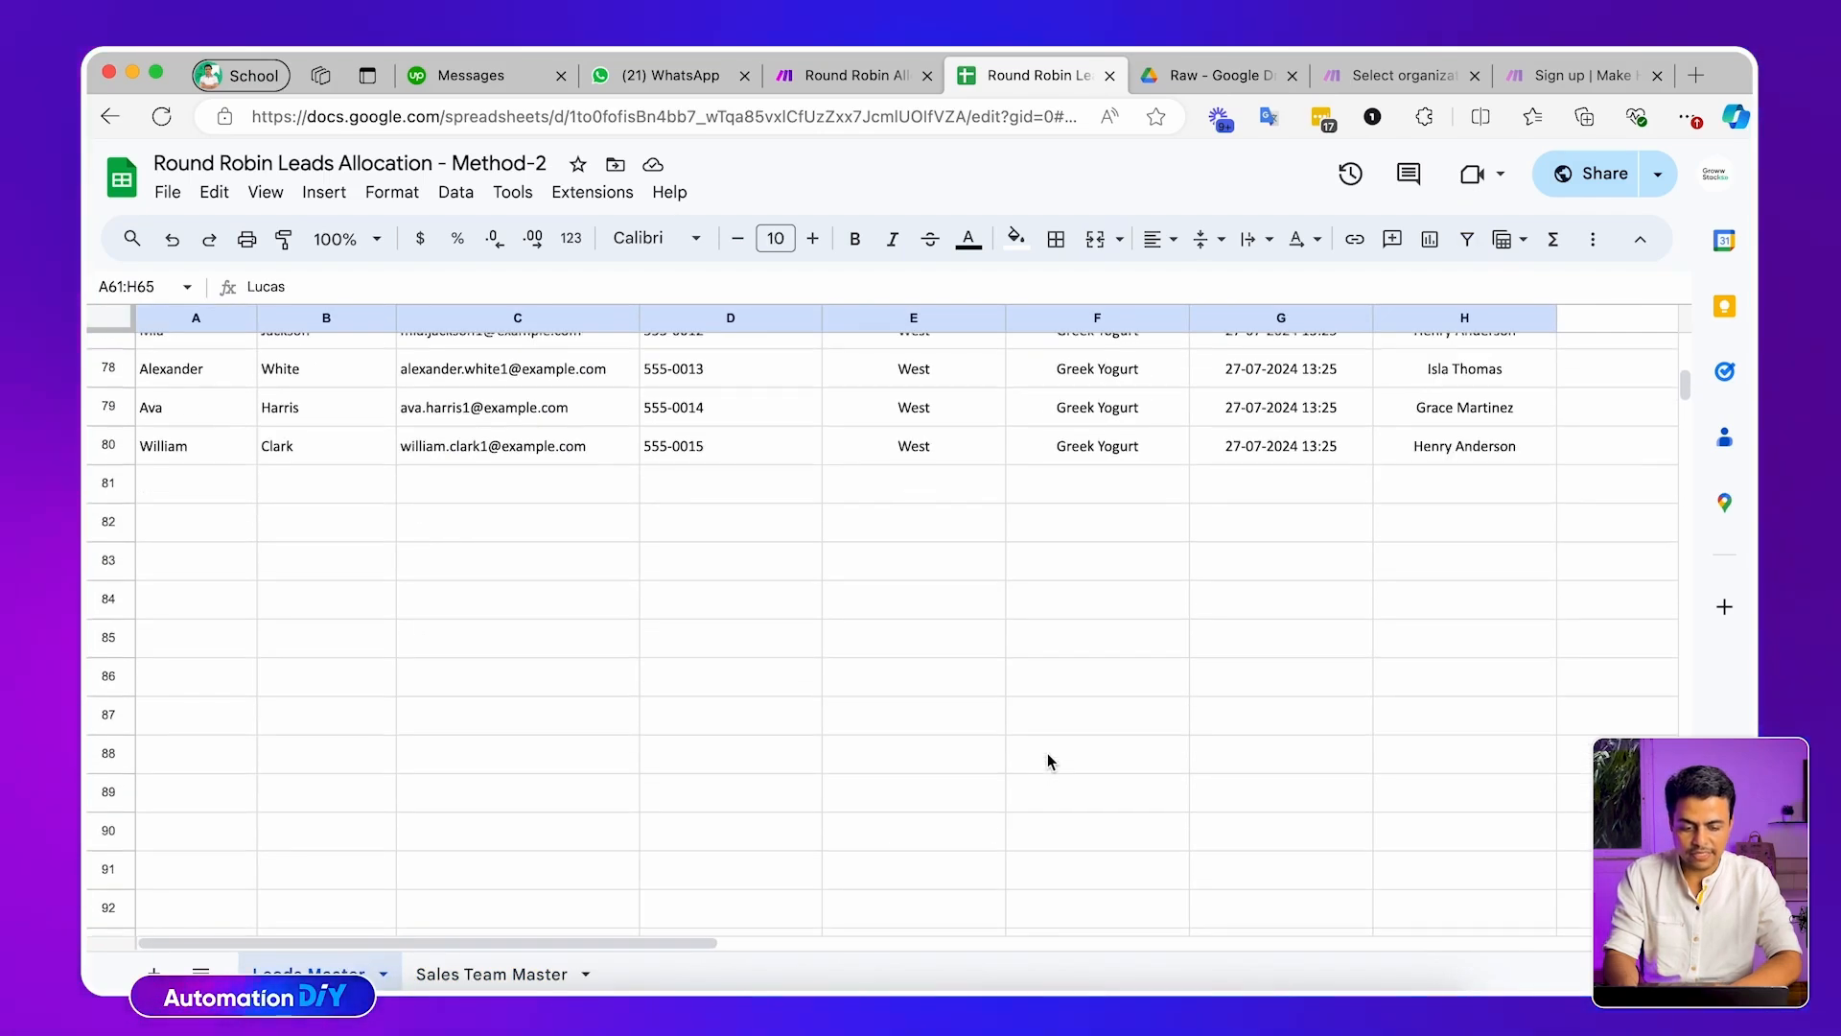
pyautogui.scroll(2, 1050, 762)
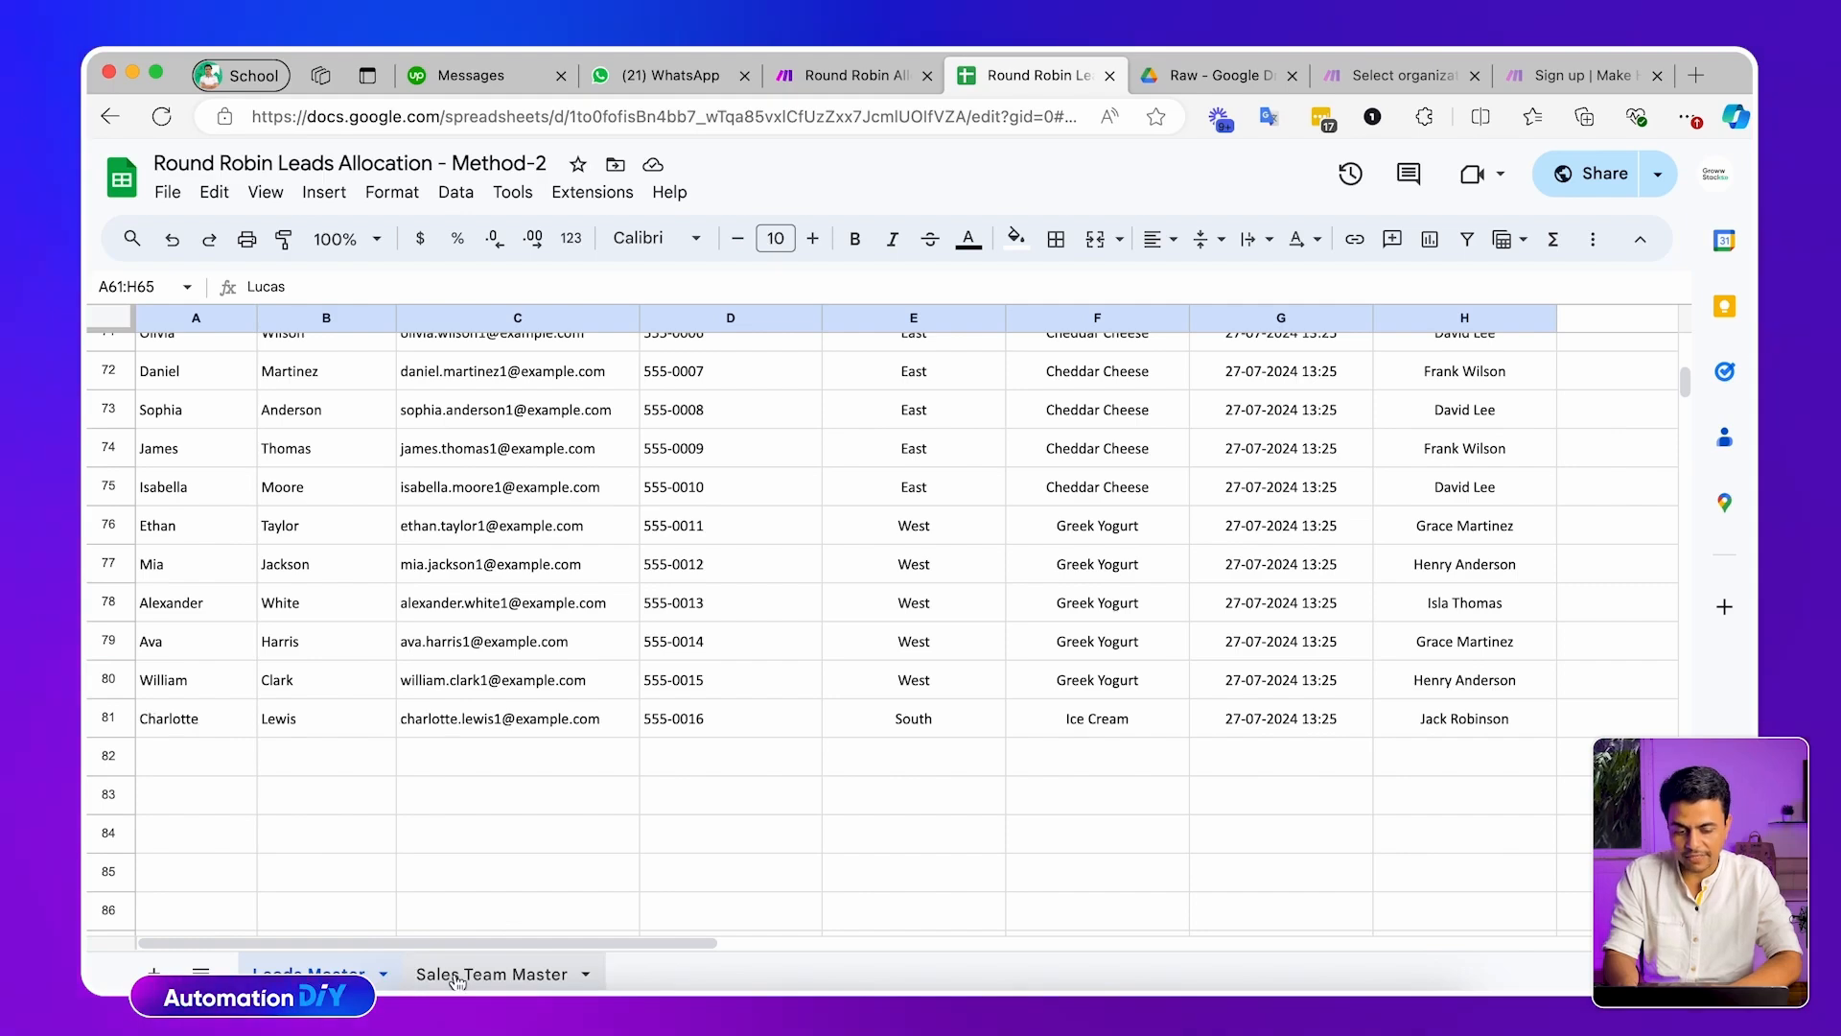
pyautogui.click(457, 976)
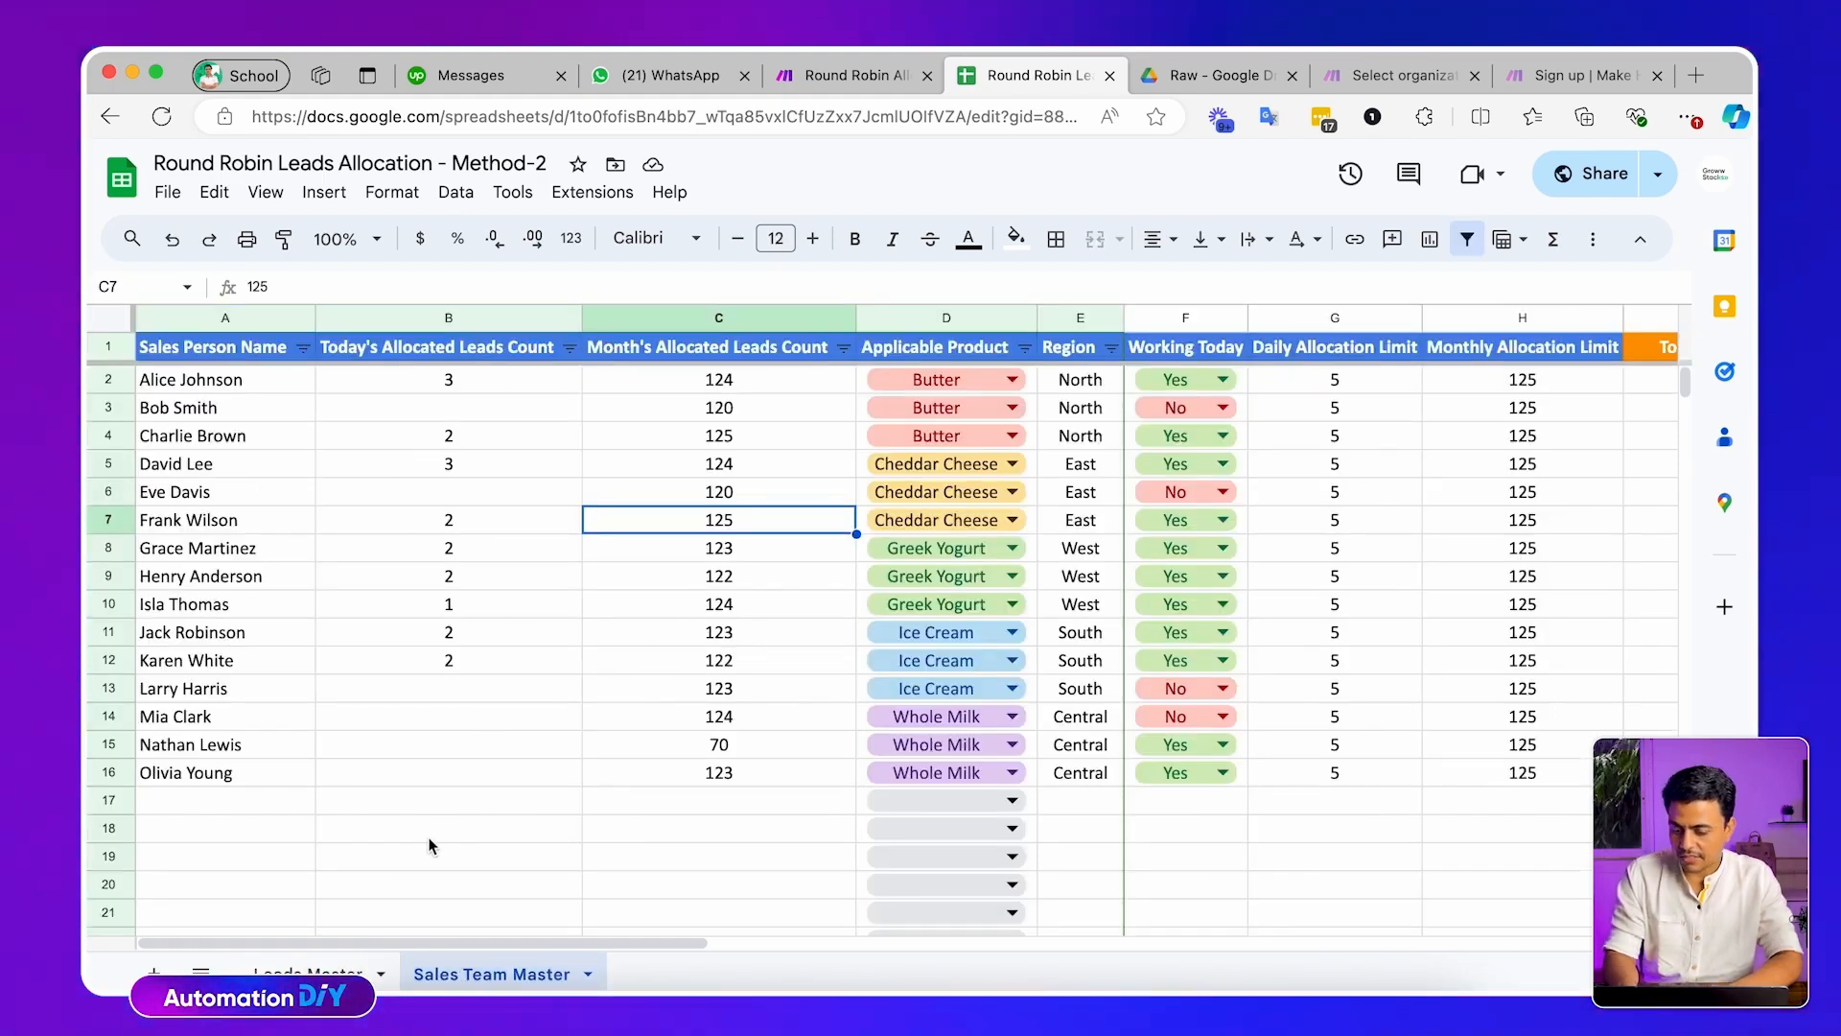
pyautogui.click(309, 975)
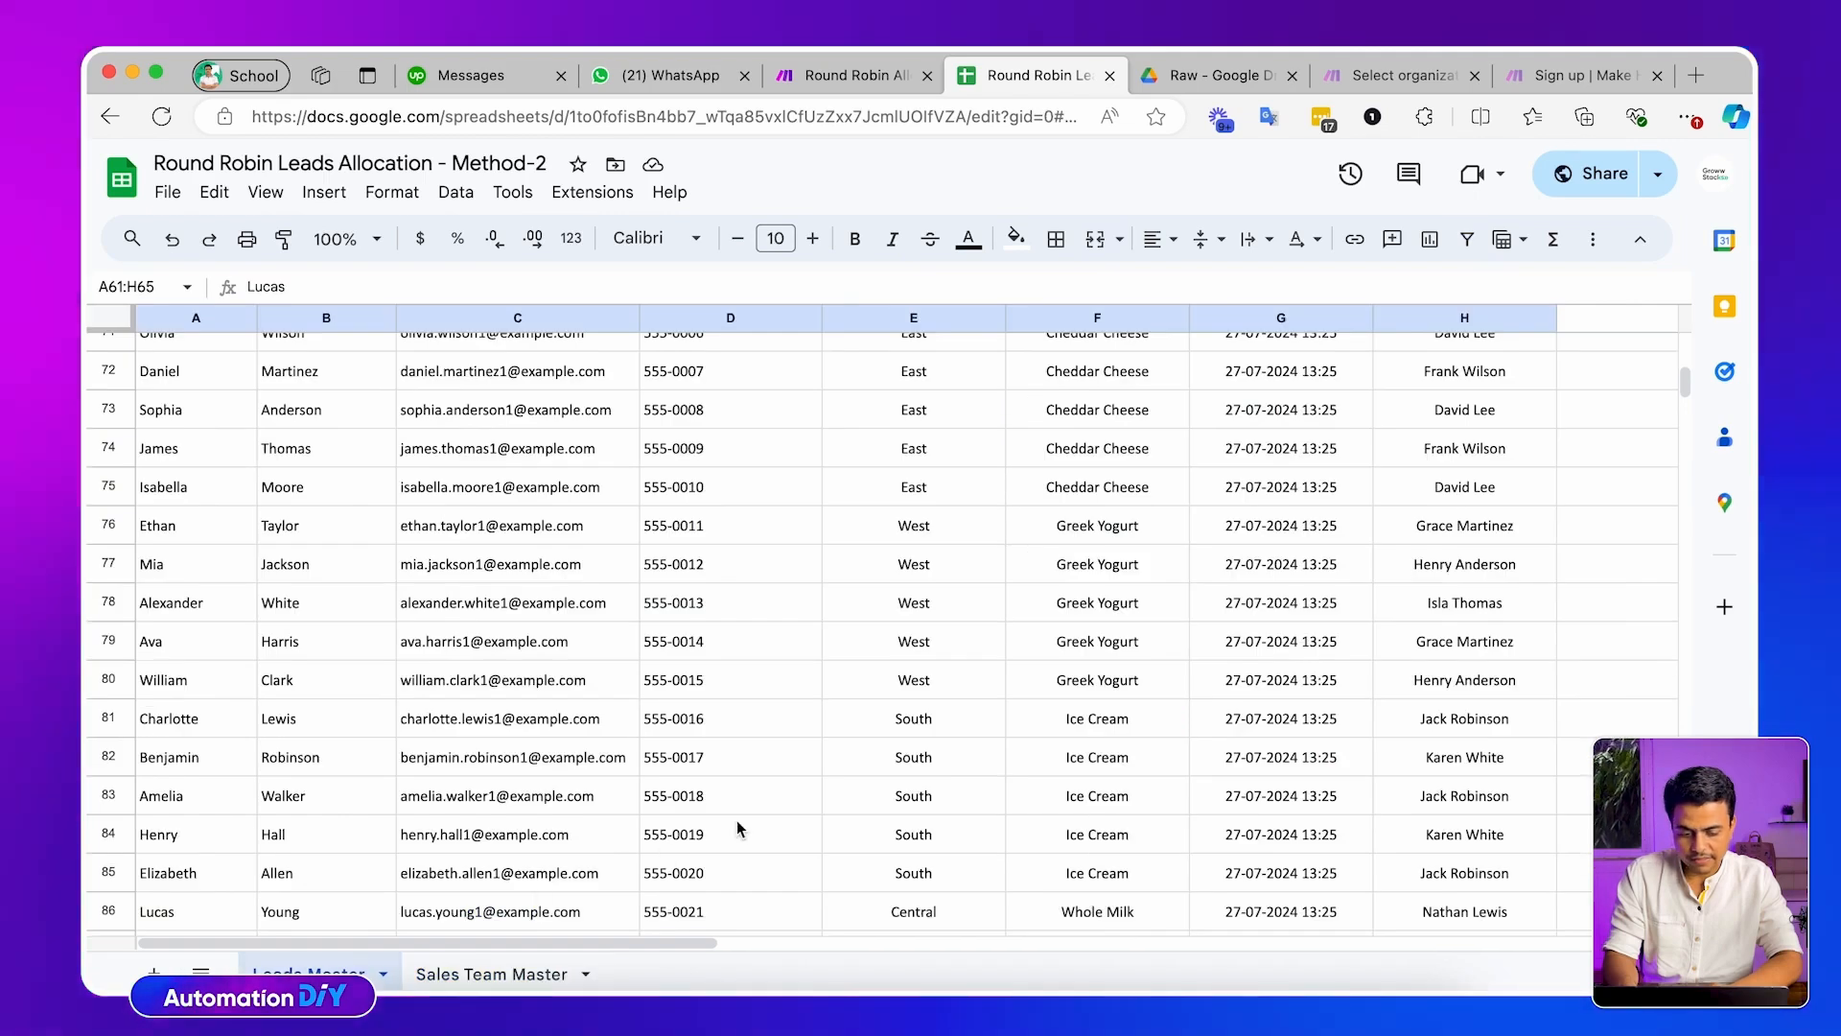
pyautogui.scroll(-5, 738, 828)
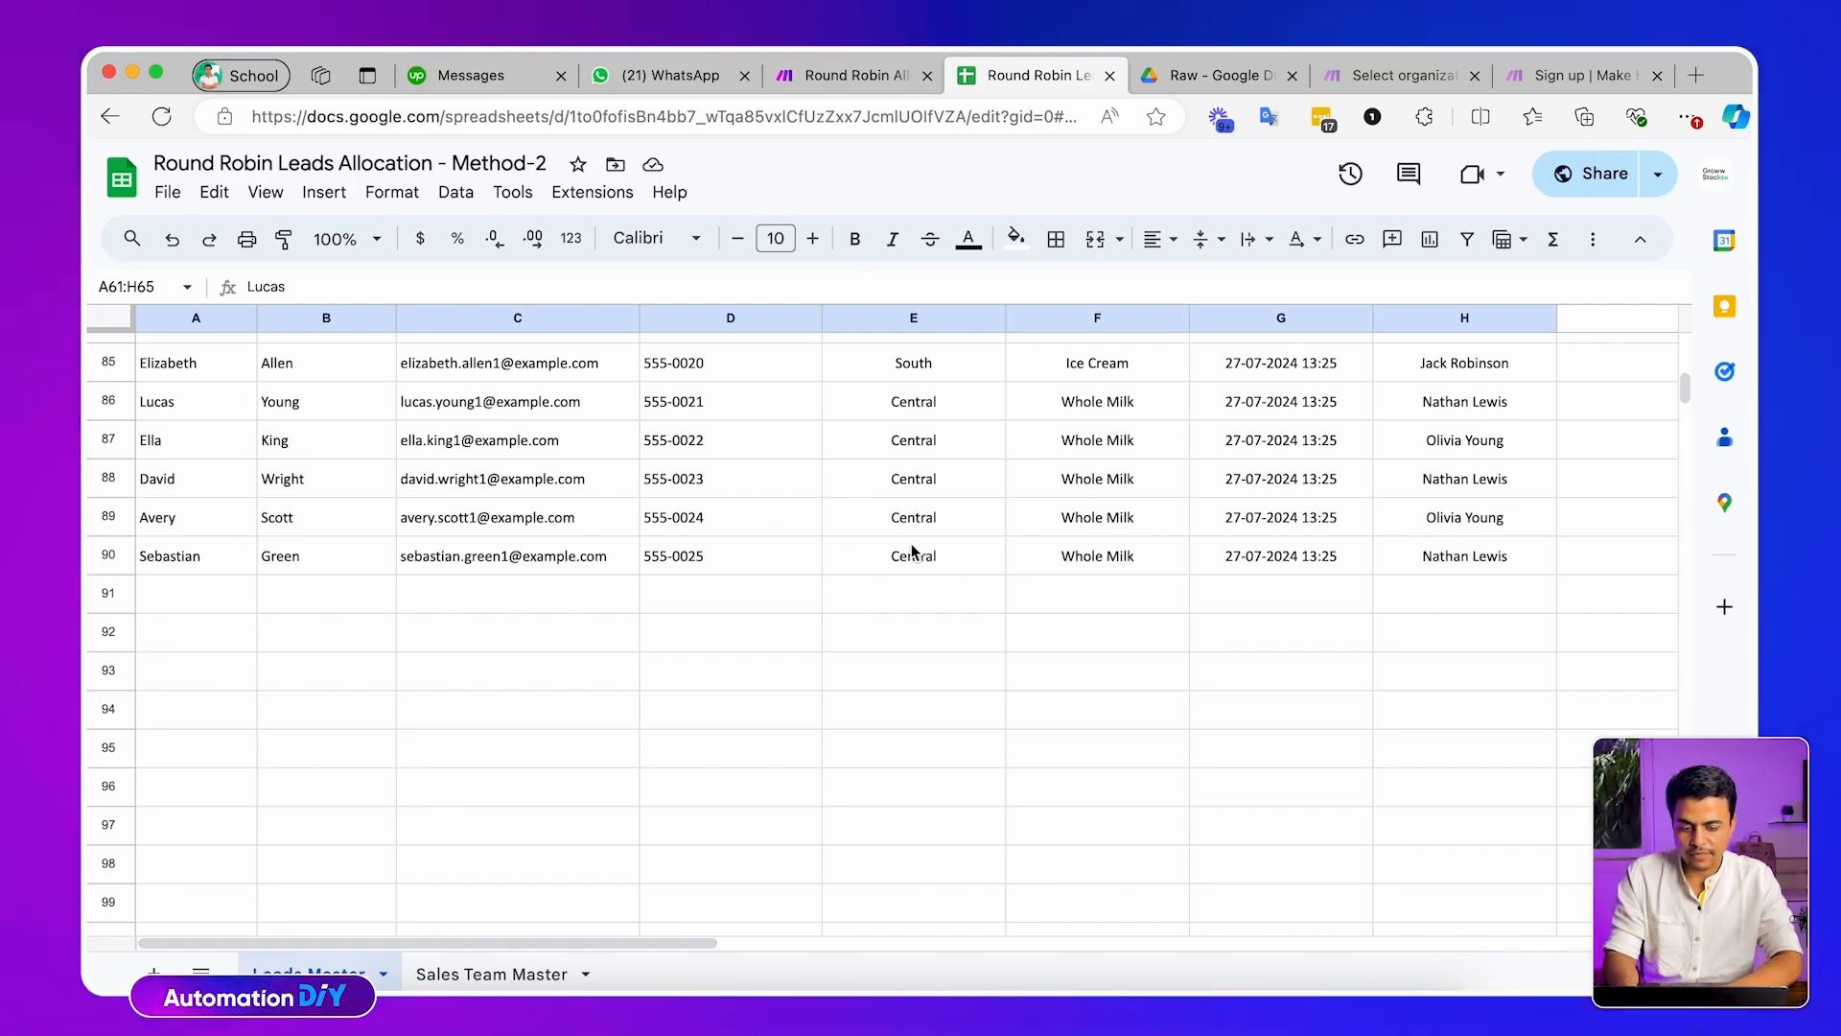
# Check the scenario run in Make and compare row 16's allocated counts in Sales Team Master with its Month's Remaining Capacity
pyautogui.hotkey('ctrl', 'shift', 'Tab')
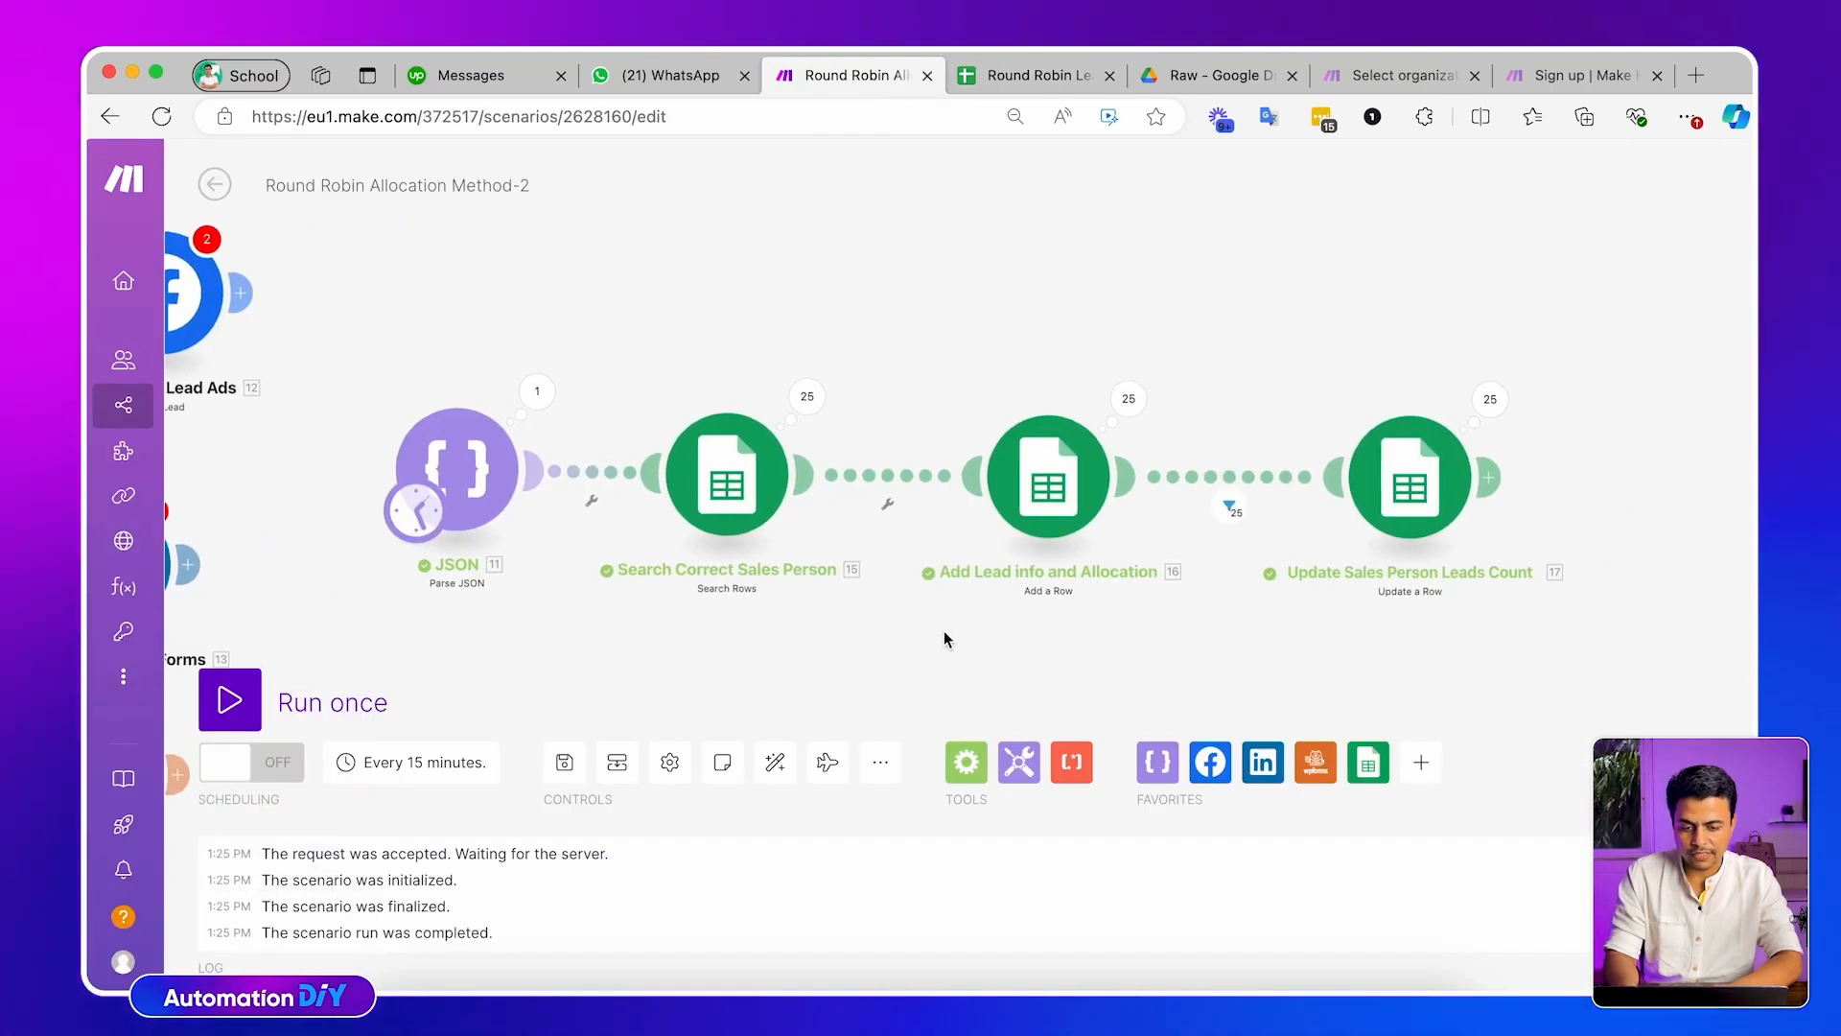
pyautogui.hotkey('ctrl', 'Tab')
pyautogui.click(492, 974)
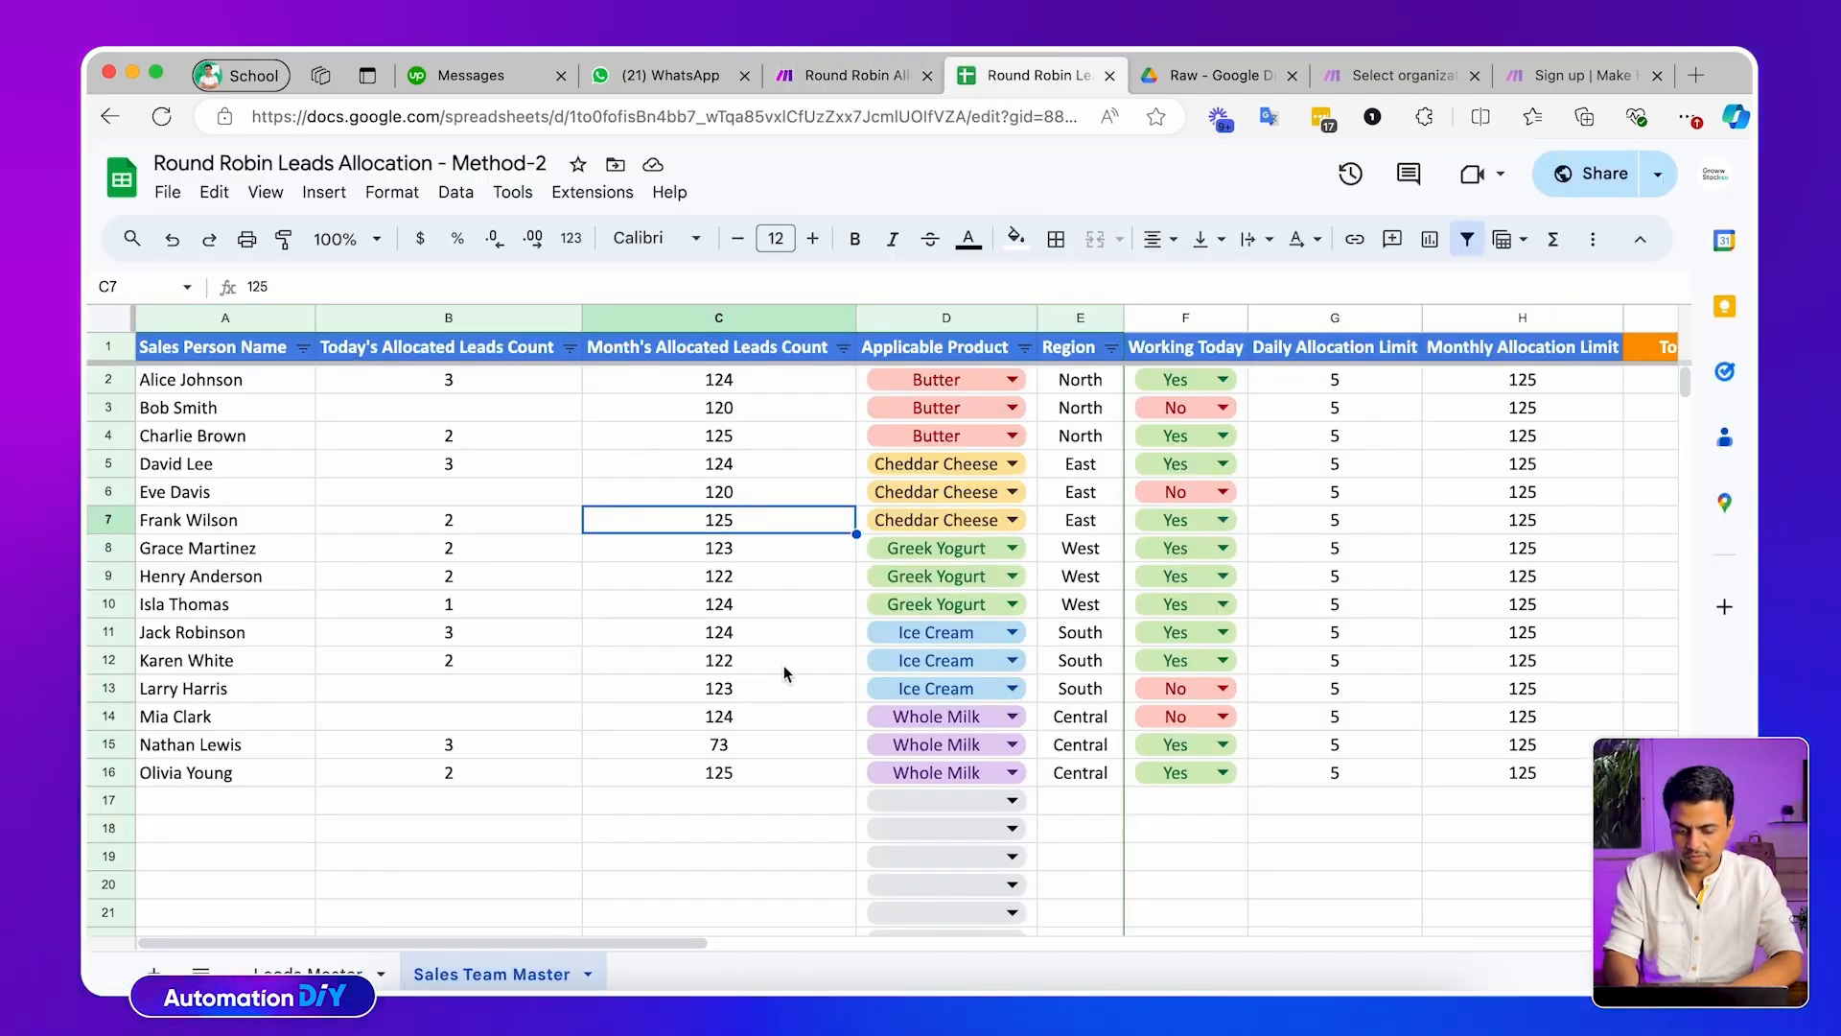
pyautogui.click(482, 773)
pyautogui.click(721, 768)
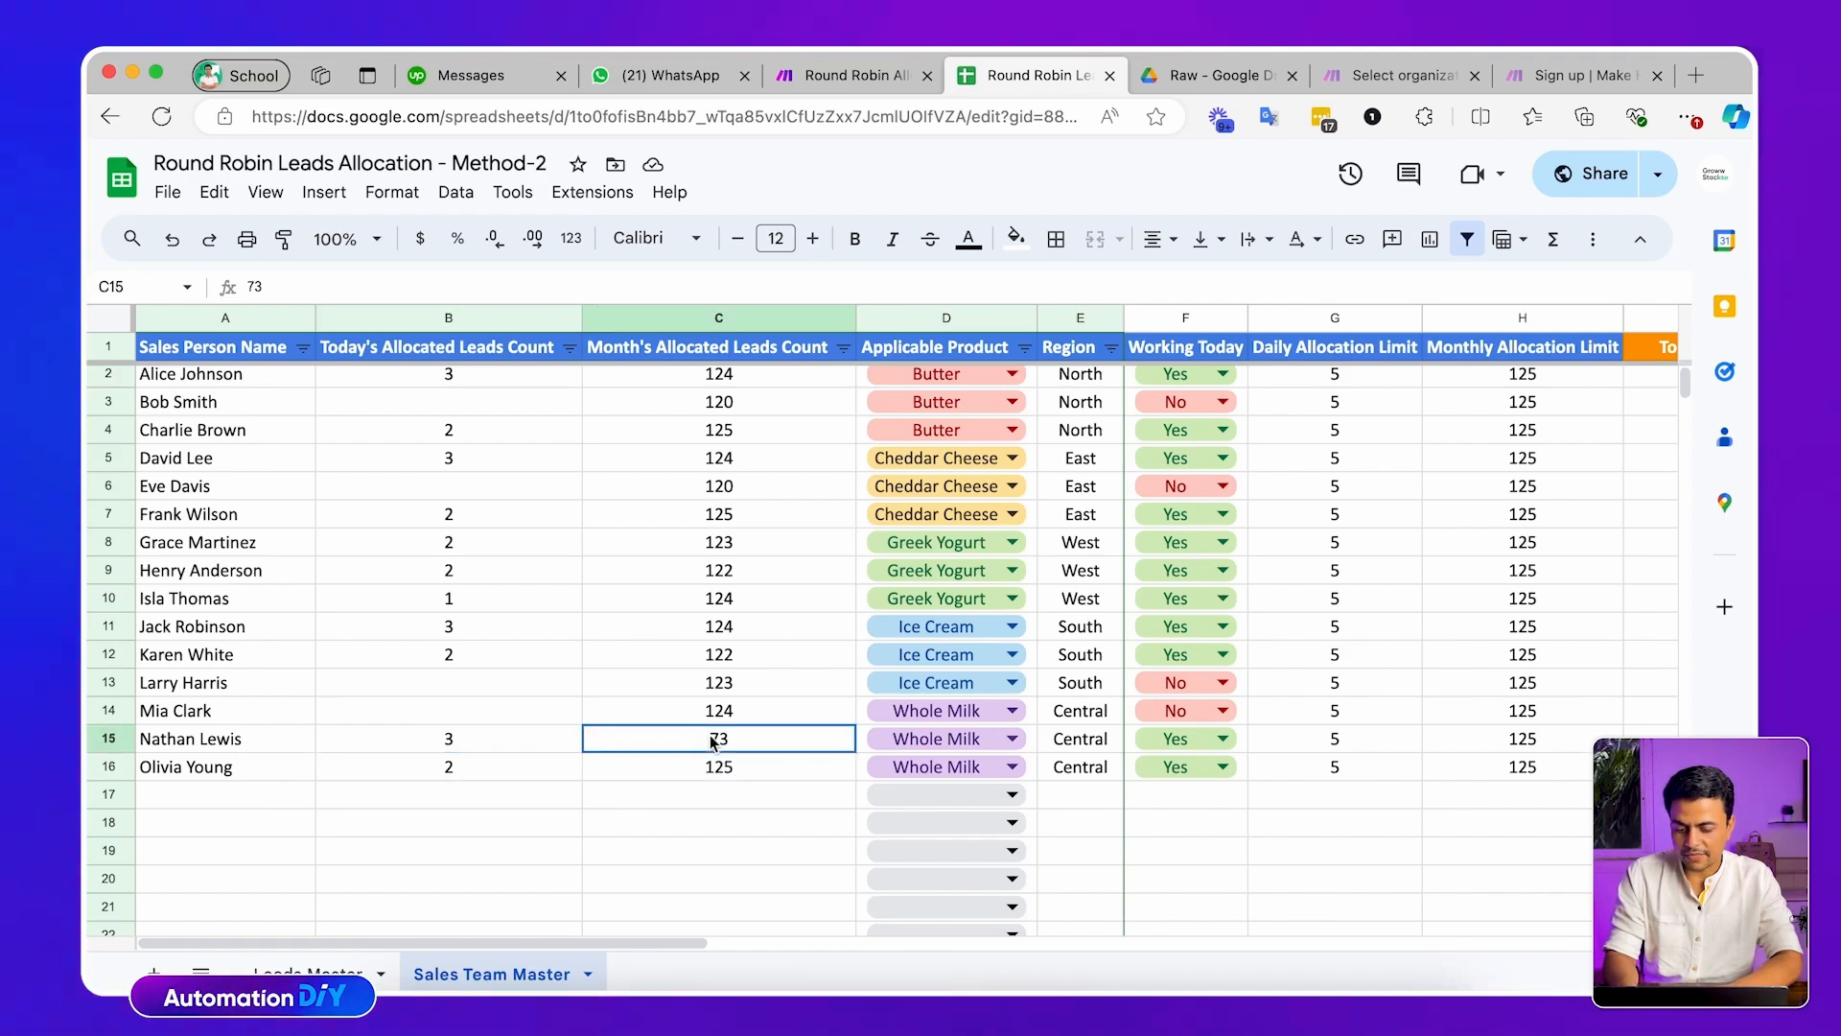
pyautogui.click(570, 770)
pyautogui.click(652, 766)
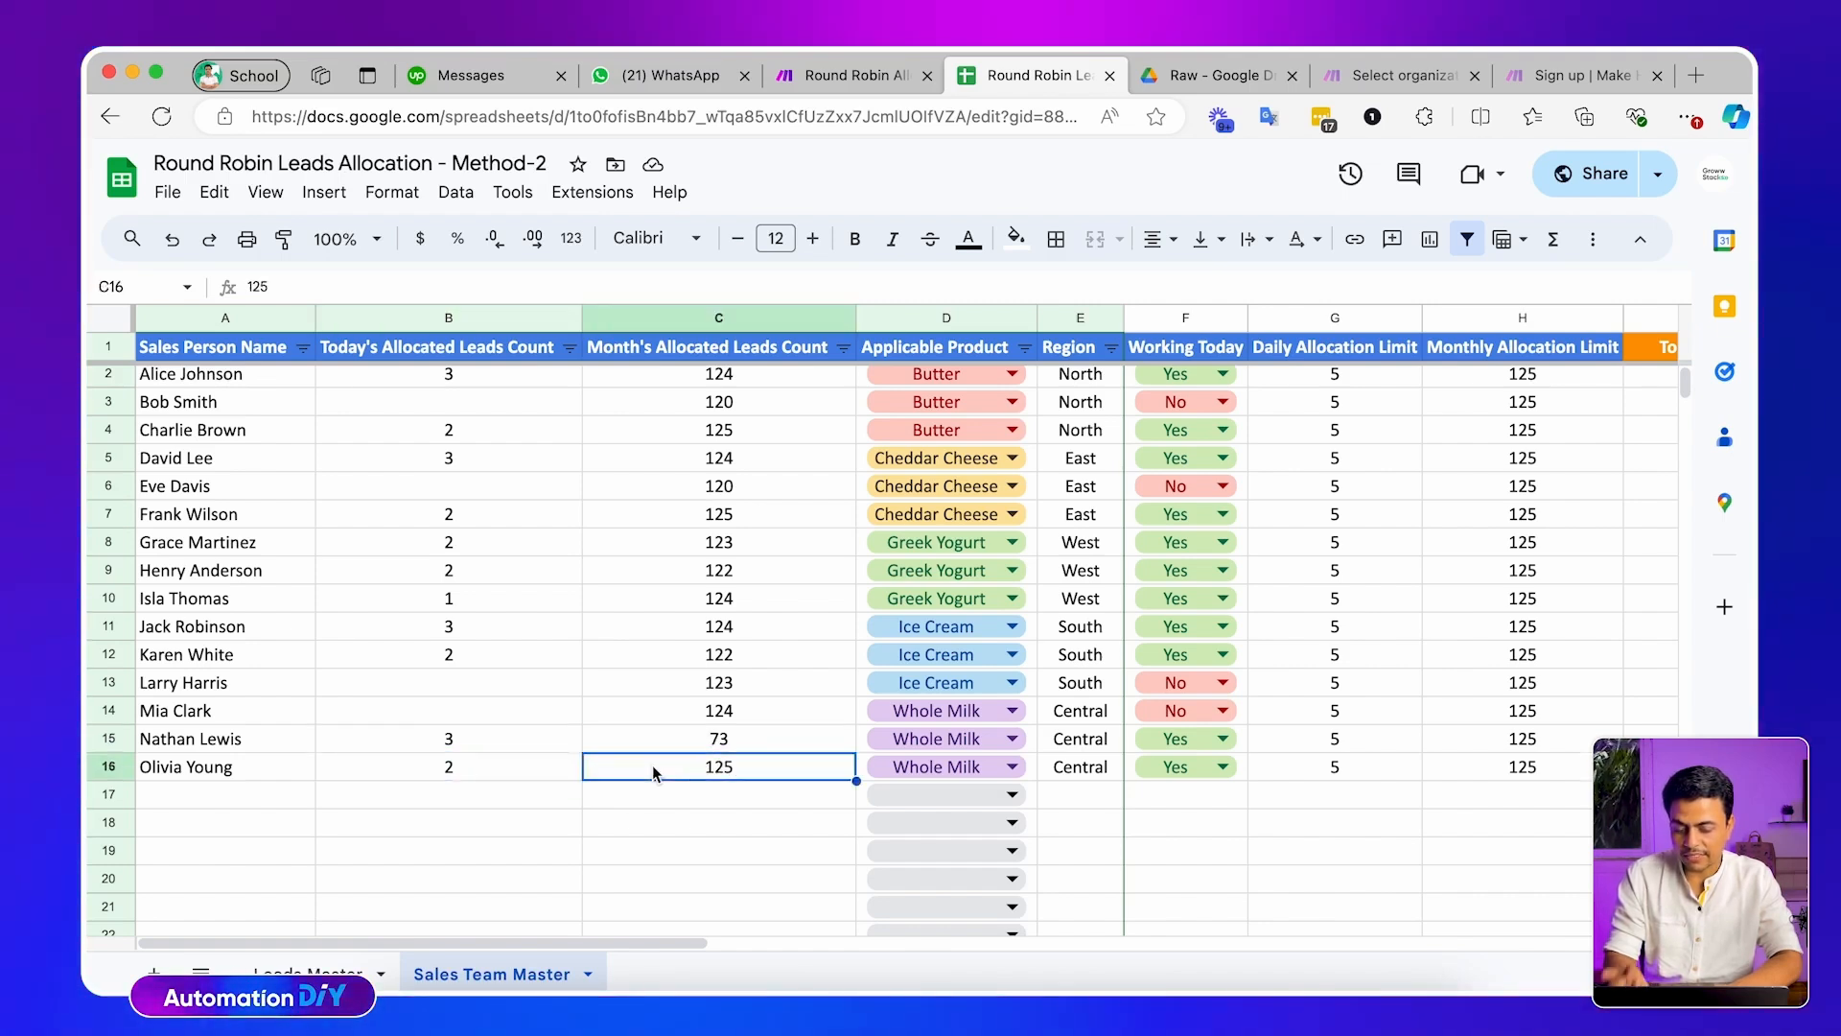
pyautogui.hscroll(5, 652, 766)
pyautogui.click(1032, 757)
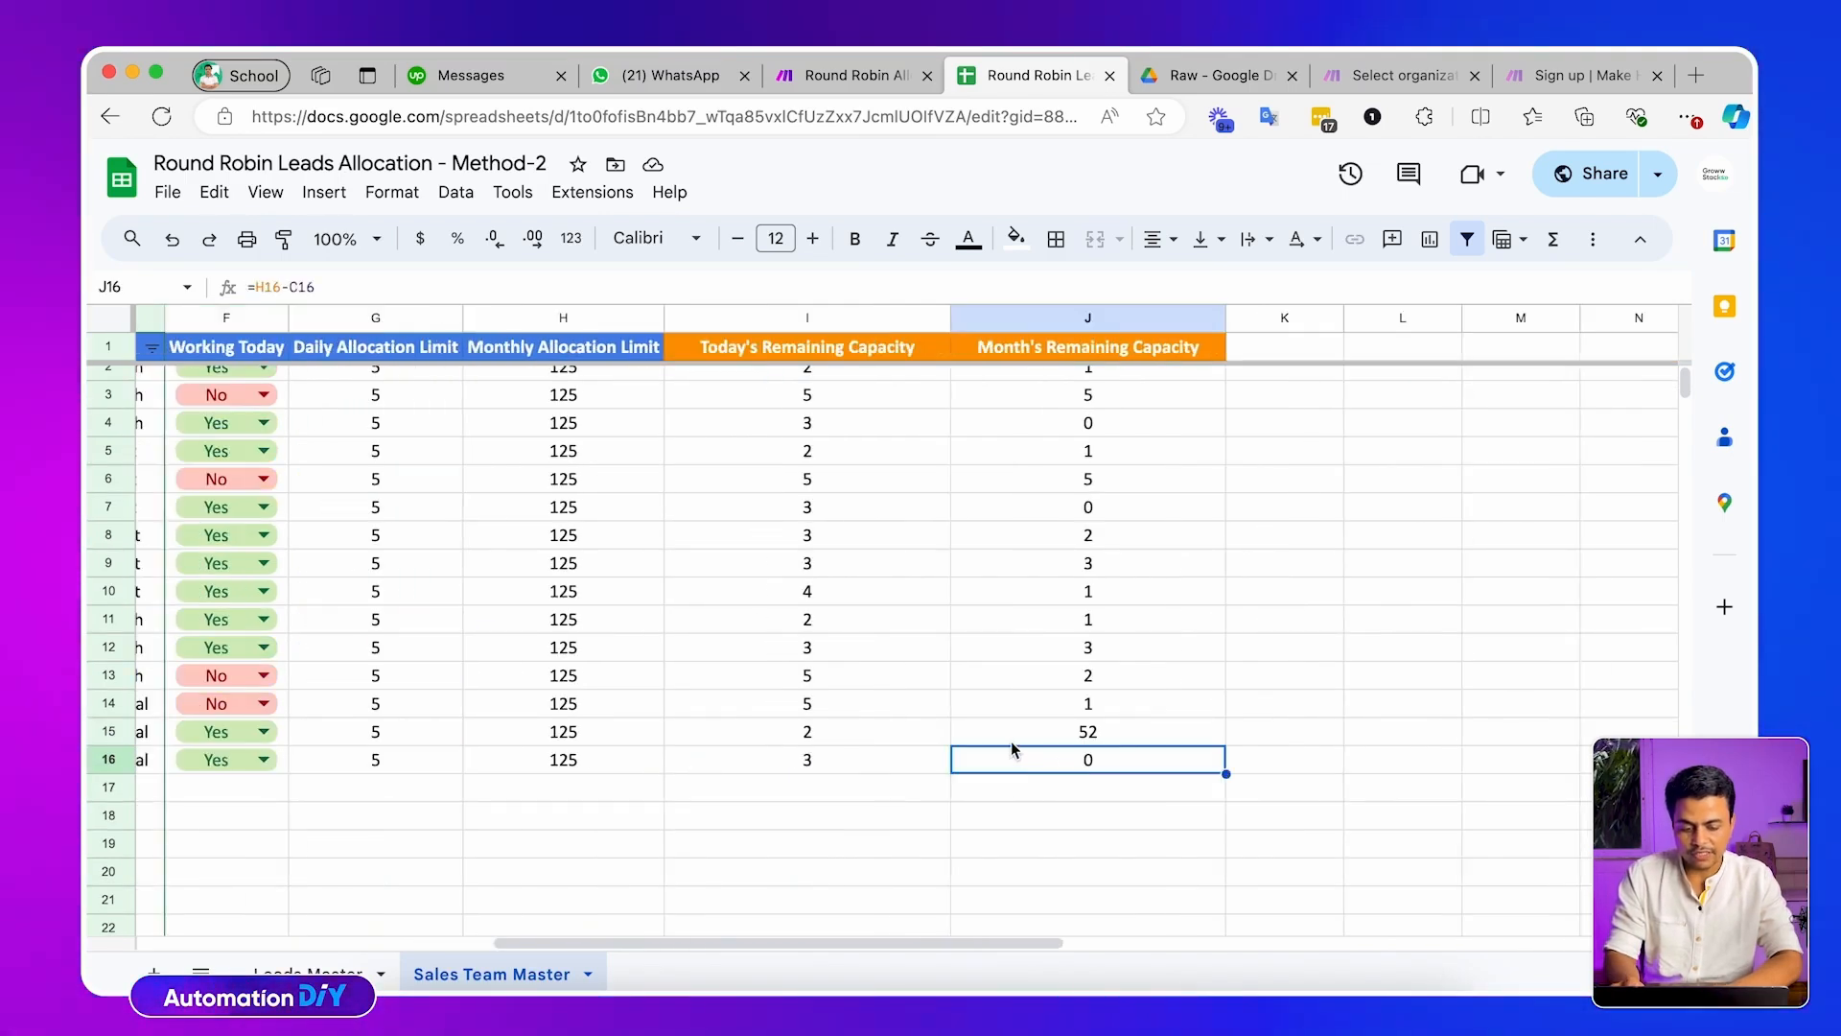
# Compare row 15's daily limit with its allocated leads and review Month's Remaining Capacity in J2:J16
pyautogui.hscroll(-2, 796, 721)
pyautogui.click(521, 742)
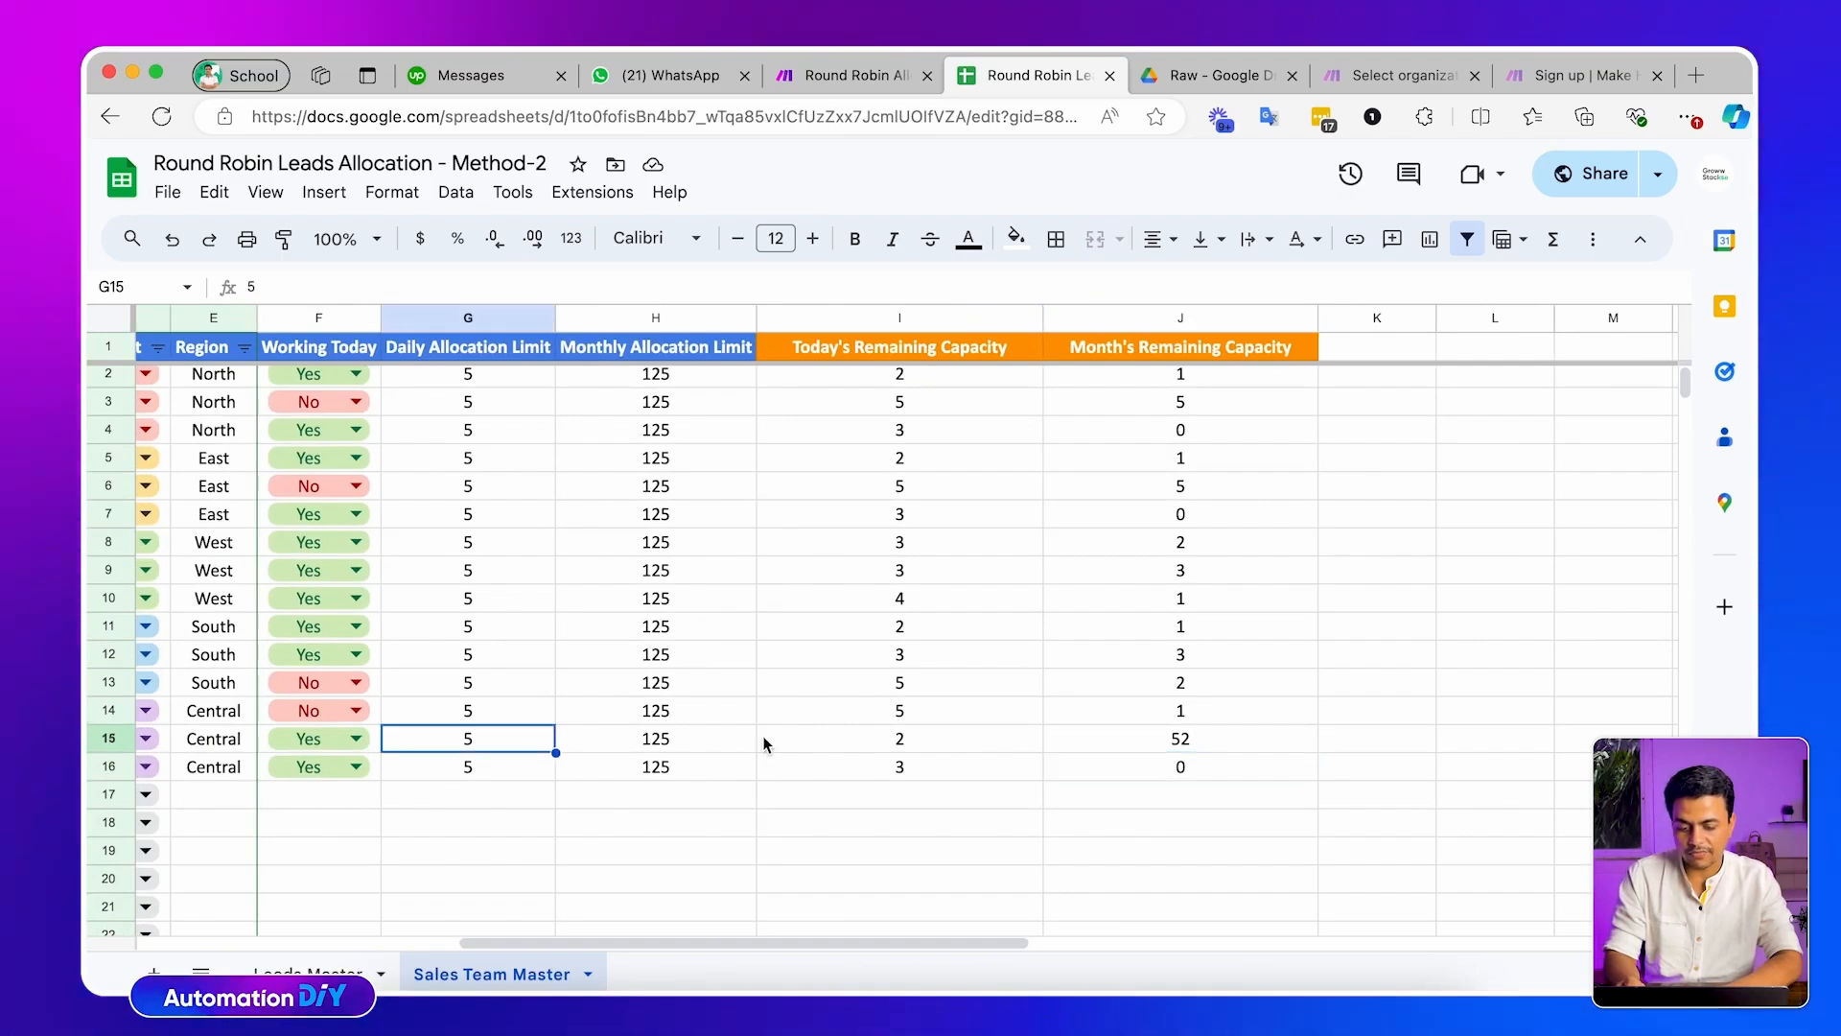
pyautogui.hscroll(-5, 499, 758)
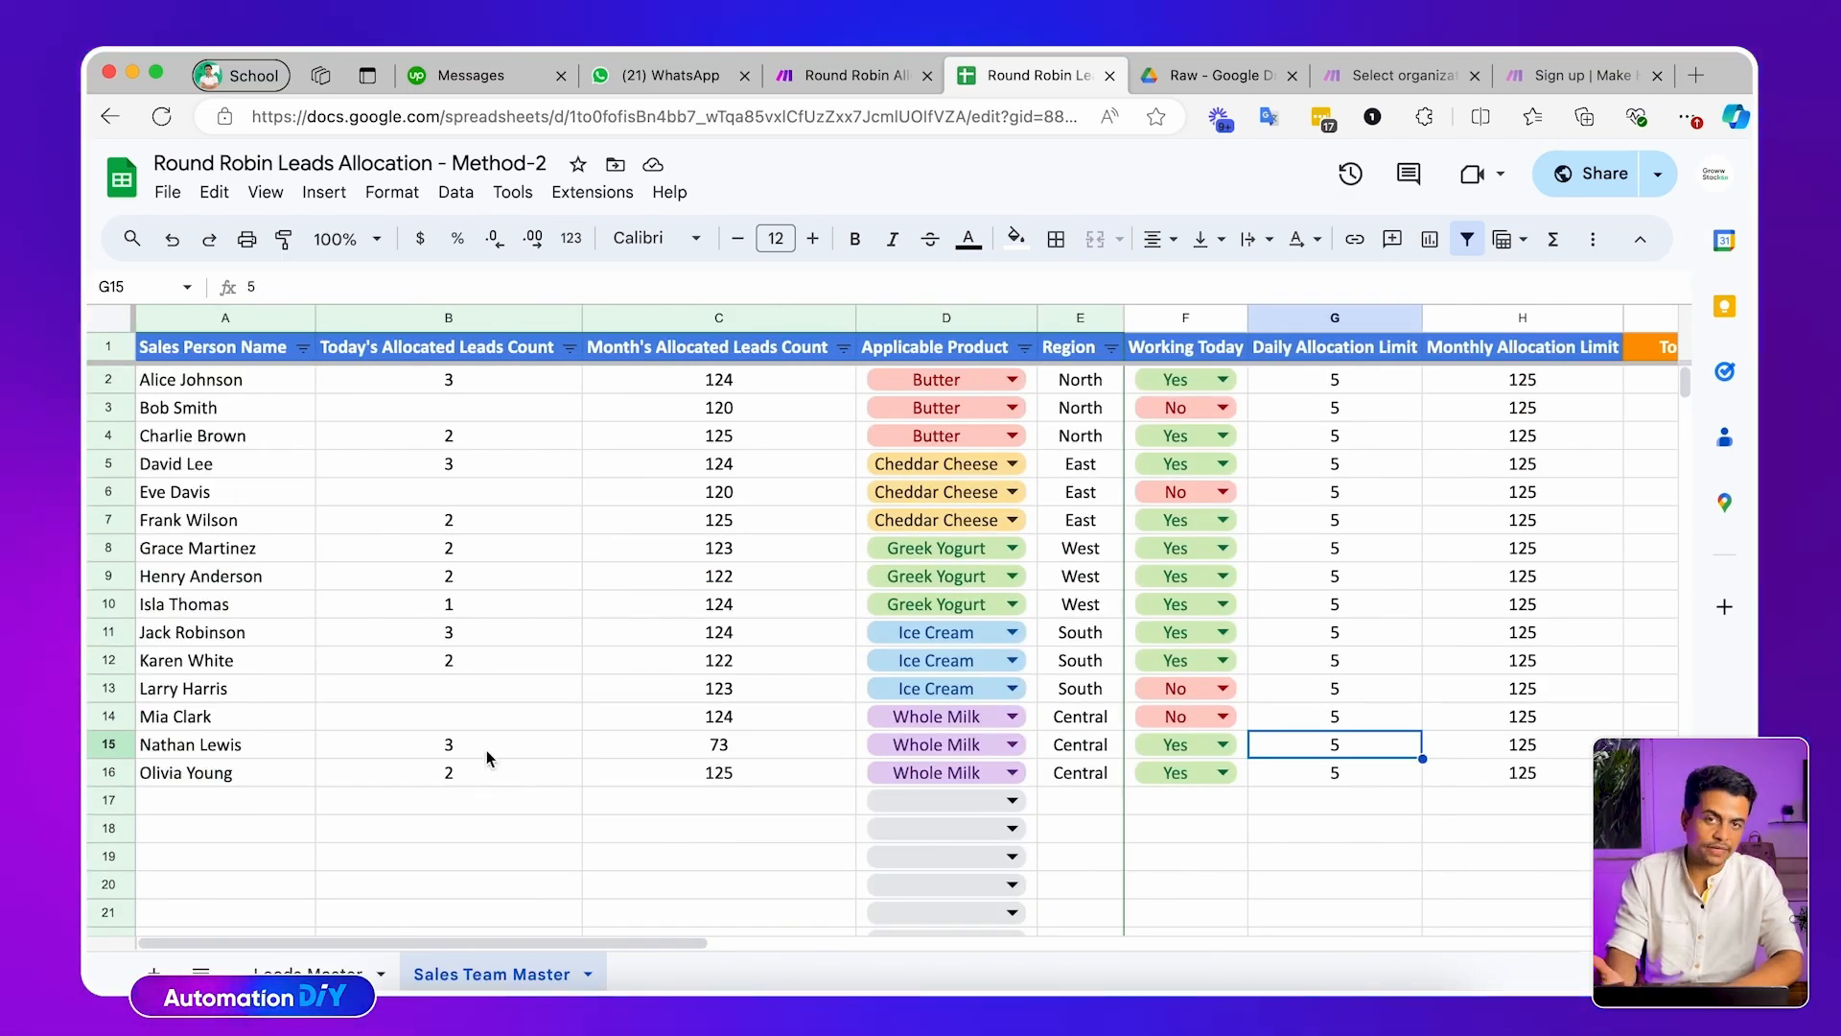
pyautogui.click(486, 746)
pyautogui.hscroll(5, 799, 754)
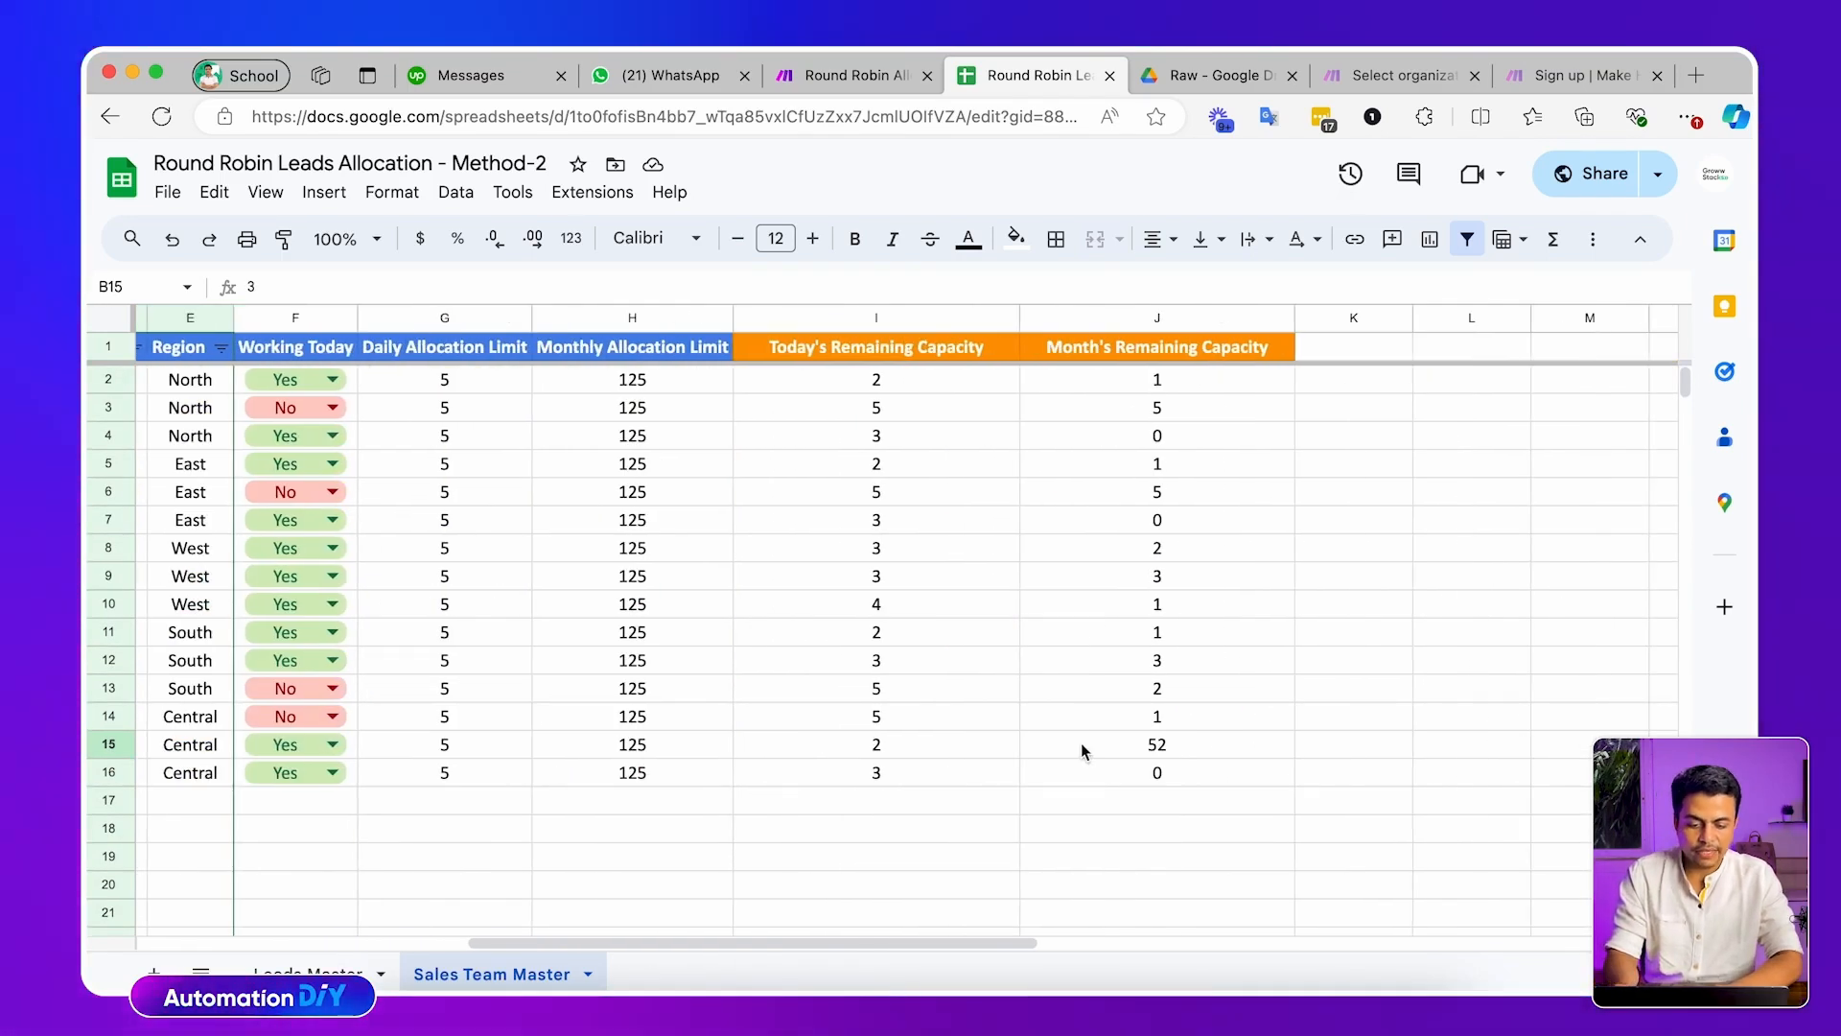
pyautogui.moveTo(1119, 382); pyautogui.dragTo(1130, 827)
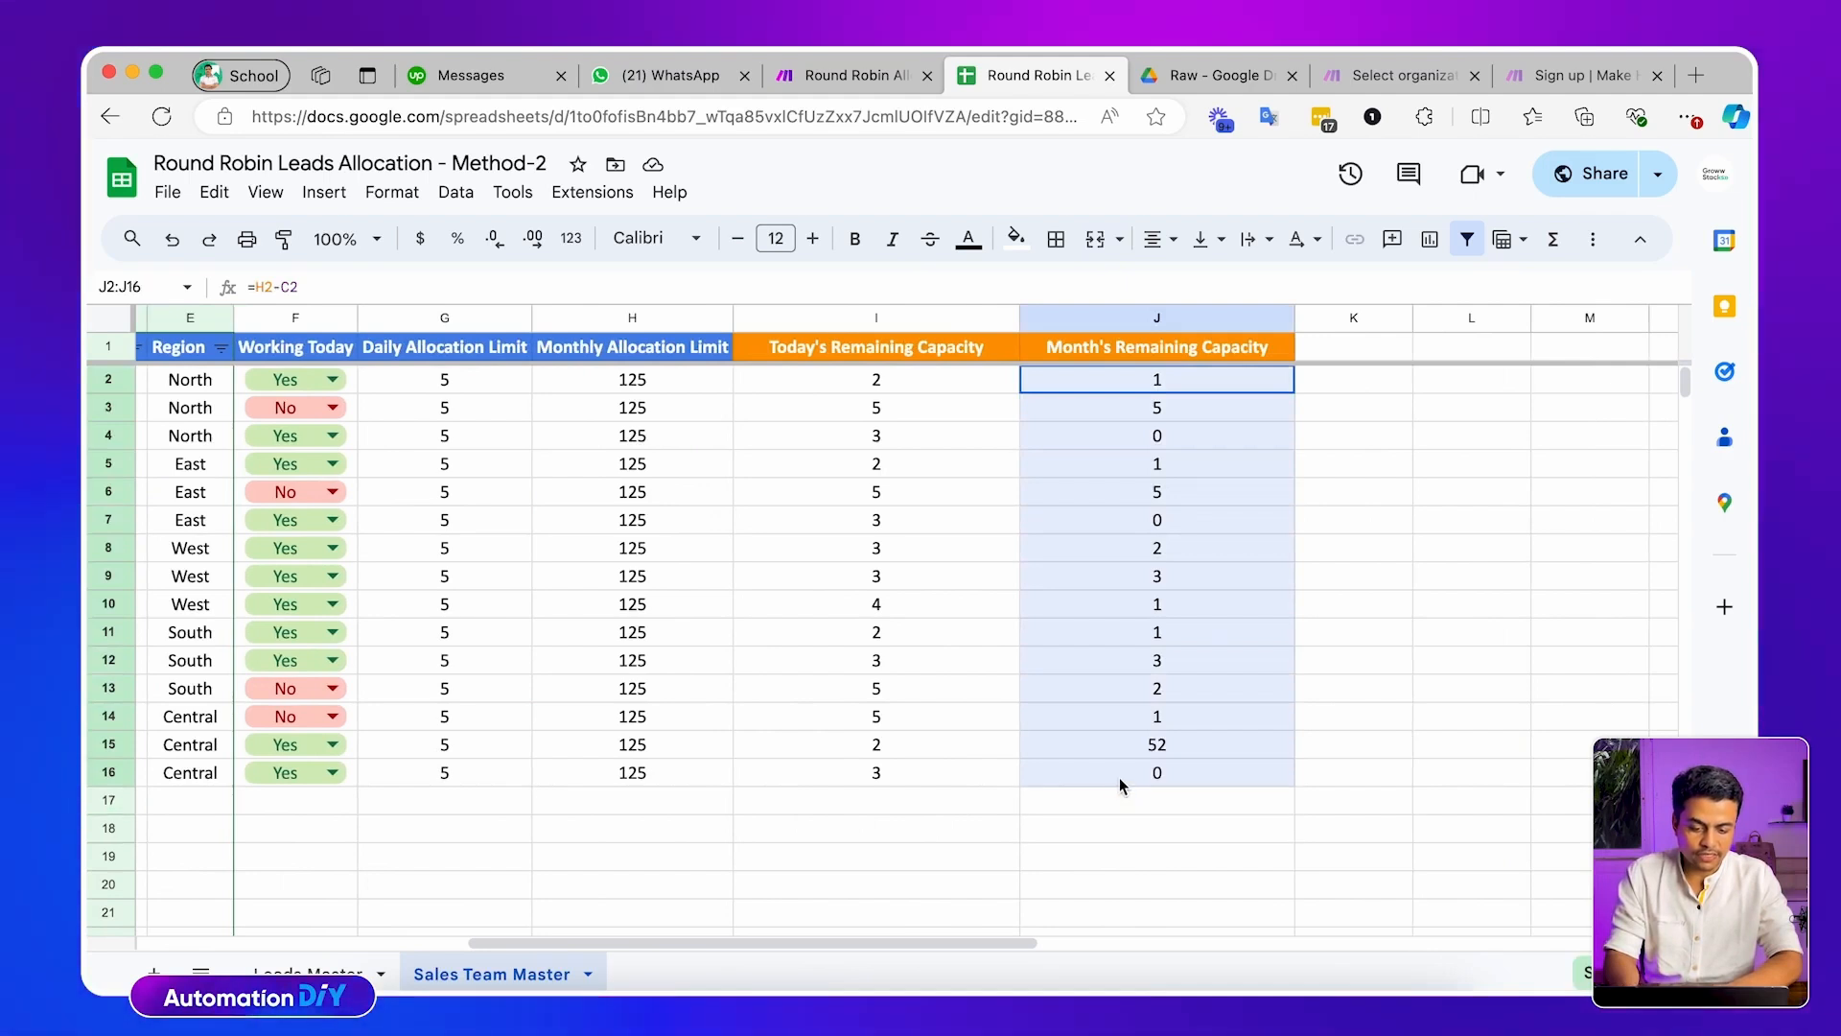
# Switch to the Make scenario and run it once more
pyautogui.hscroll(-5, 710, 769)
pyautogui.hotkey('ctrl', 'shift', 'Tab')
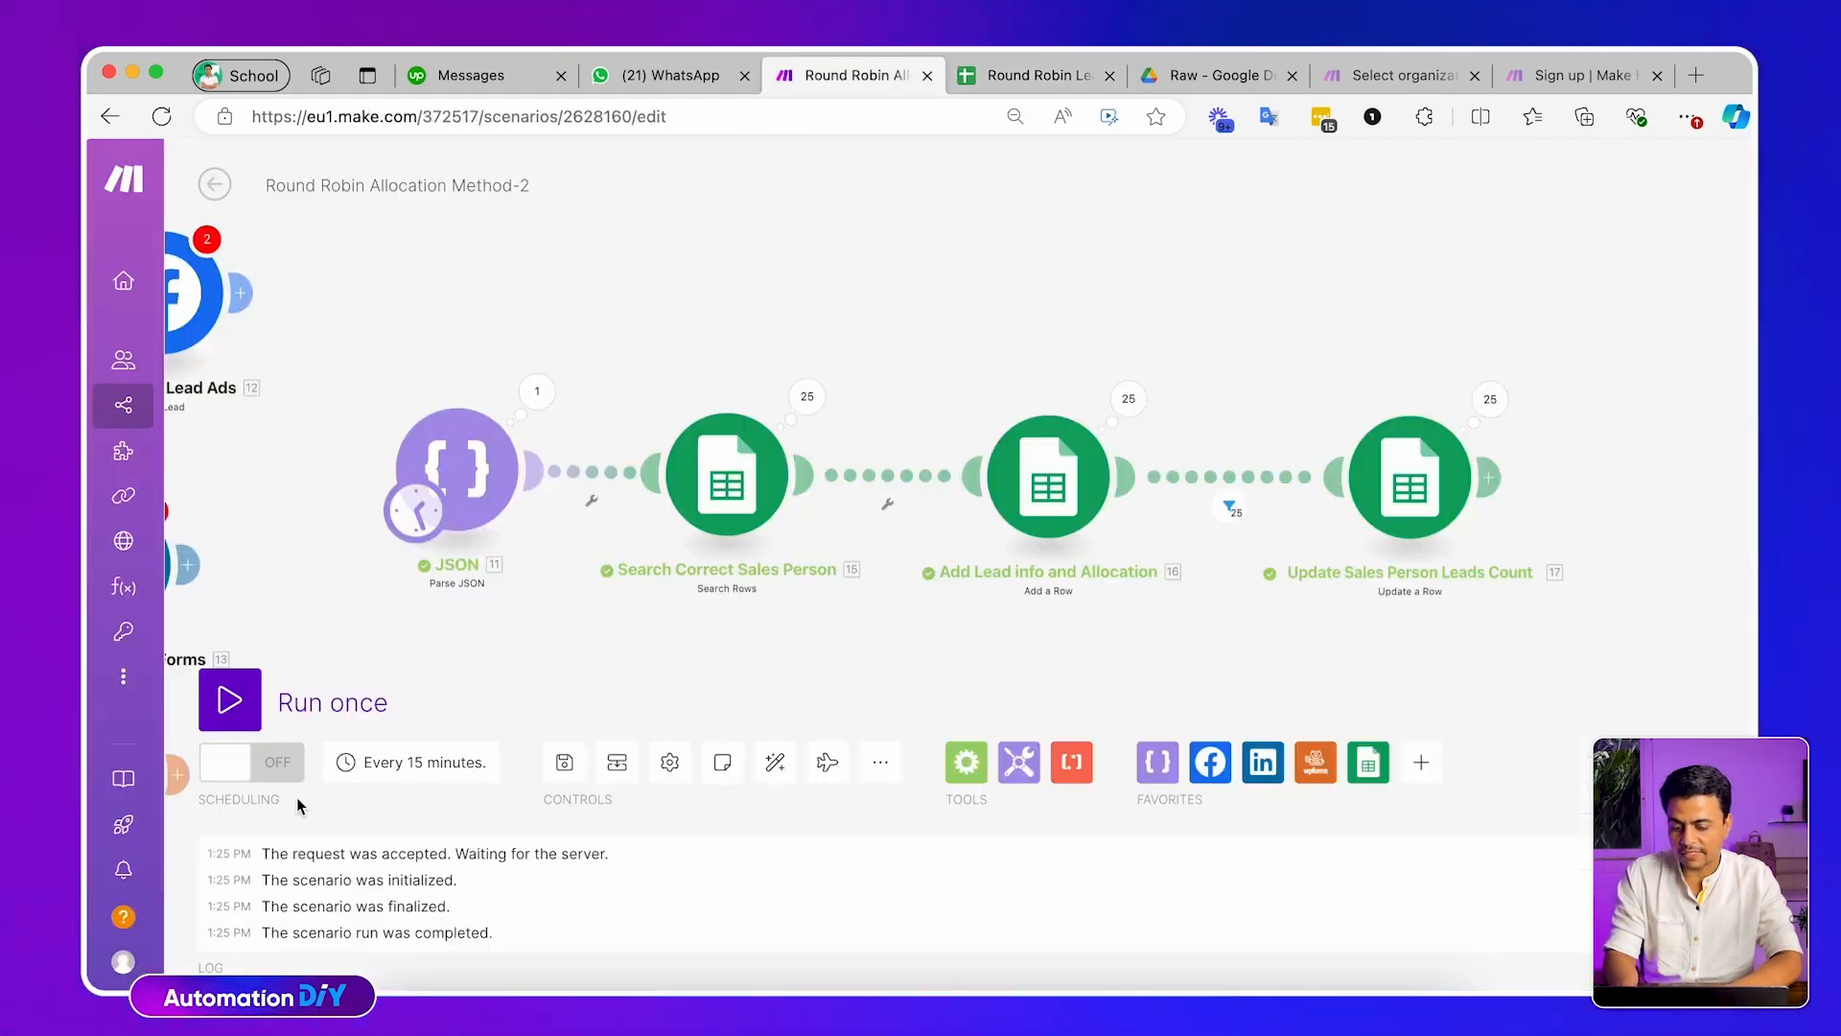
pyautogui.click(229, 699)
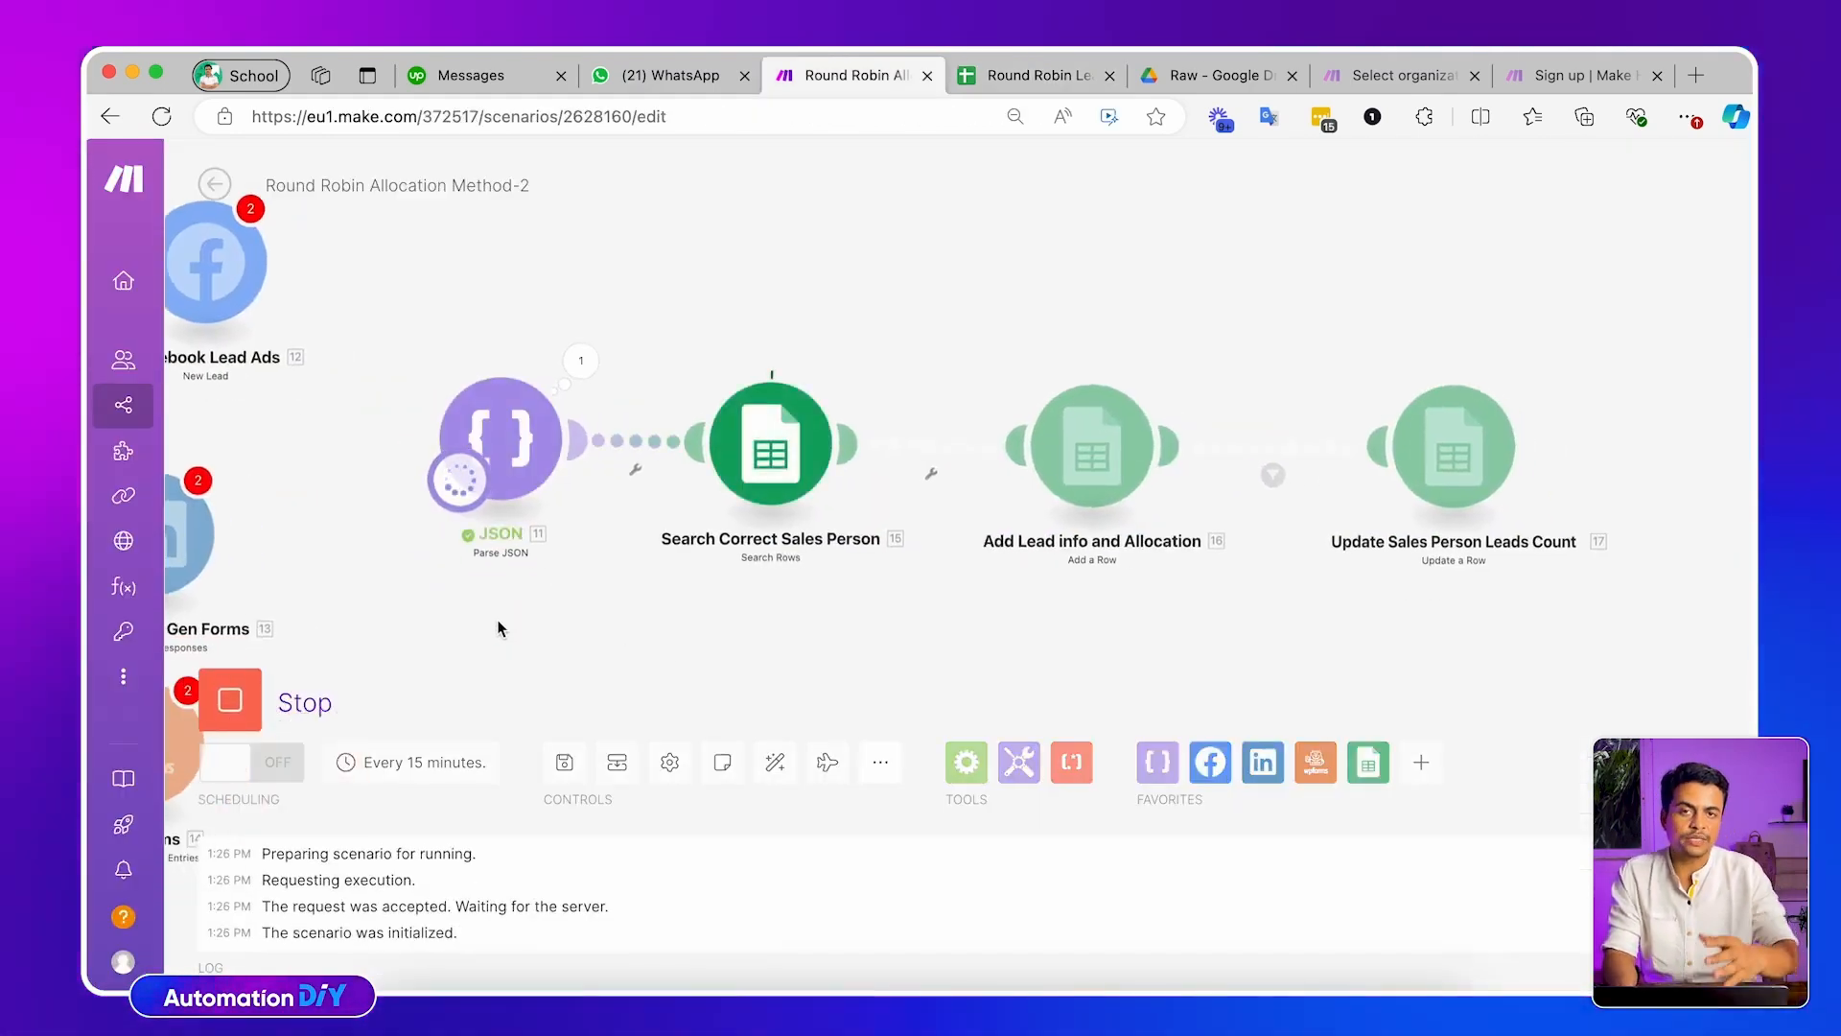
# Return to the Google Sheet, check row 2's allocated lead counts, and inspect the assignments in H92:H104 of Leads Master
pyautogui.hotkey('ctrl', 'Tab')
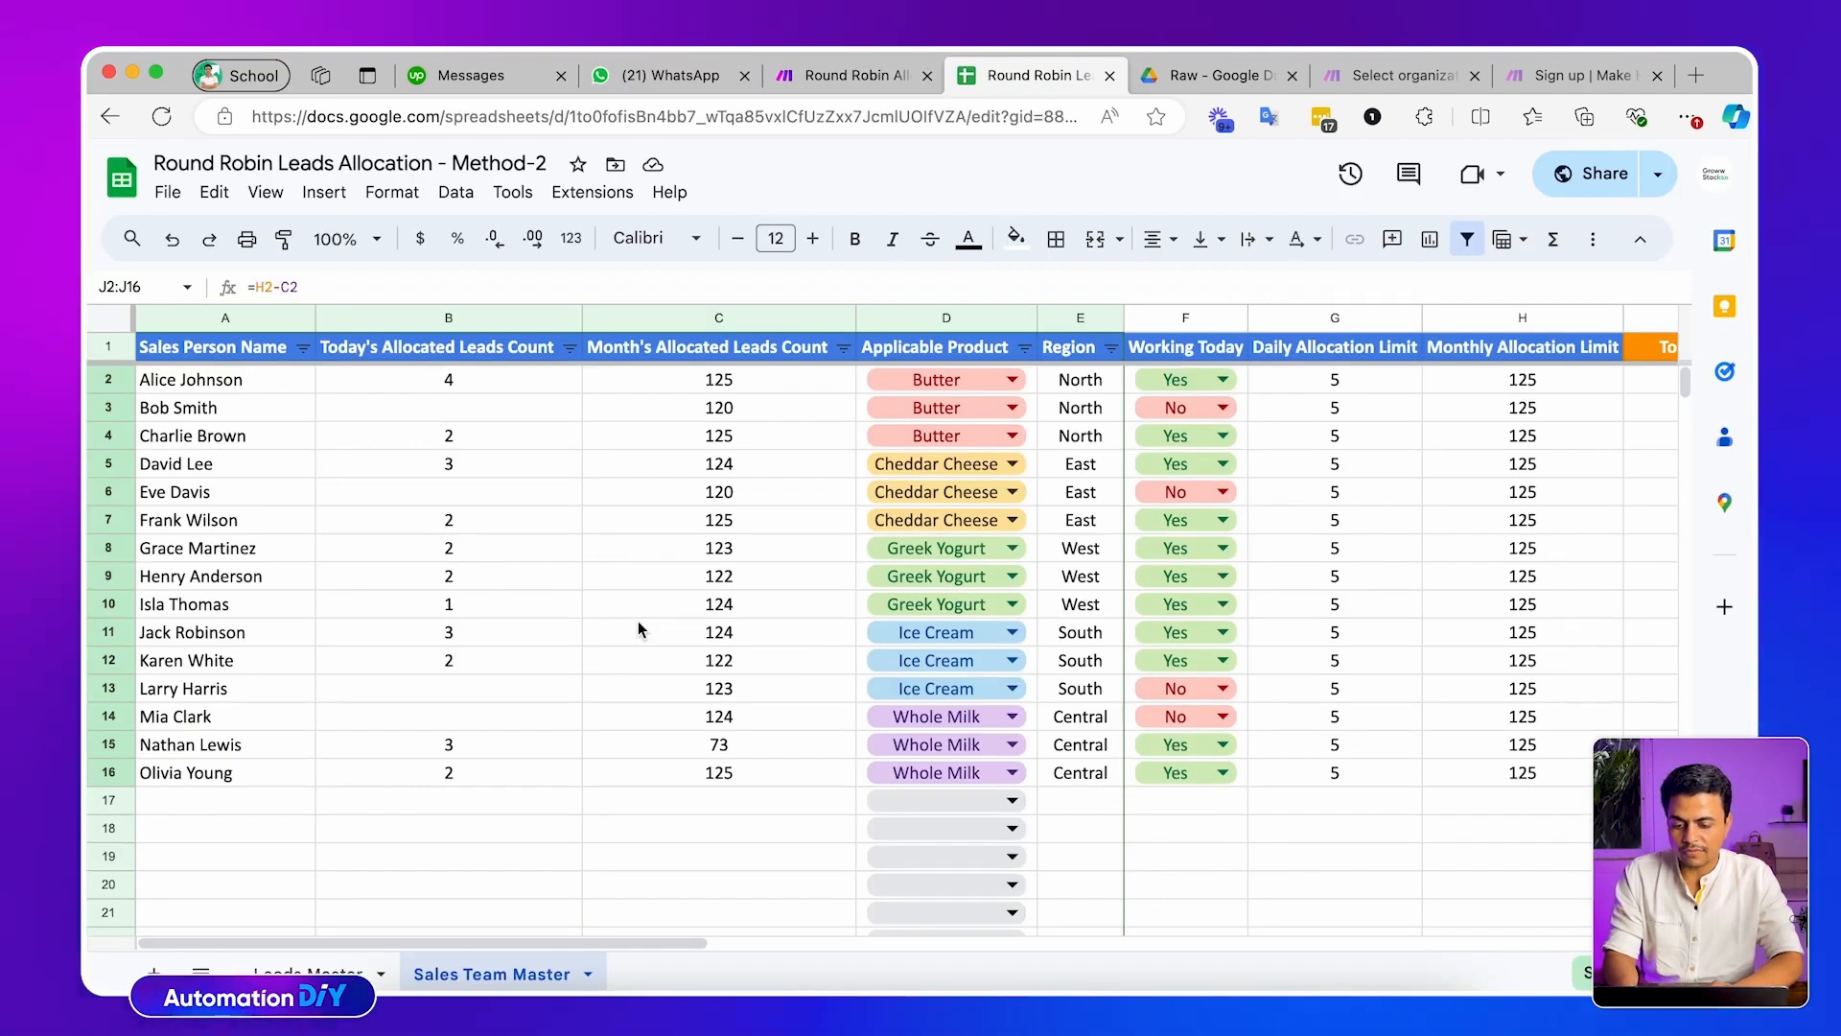
pyautogui.click(534, 388)
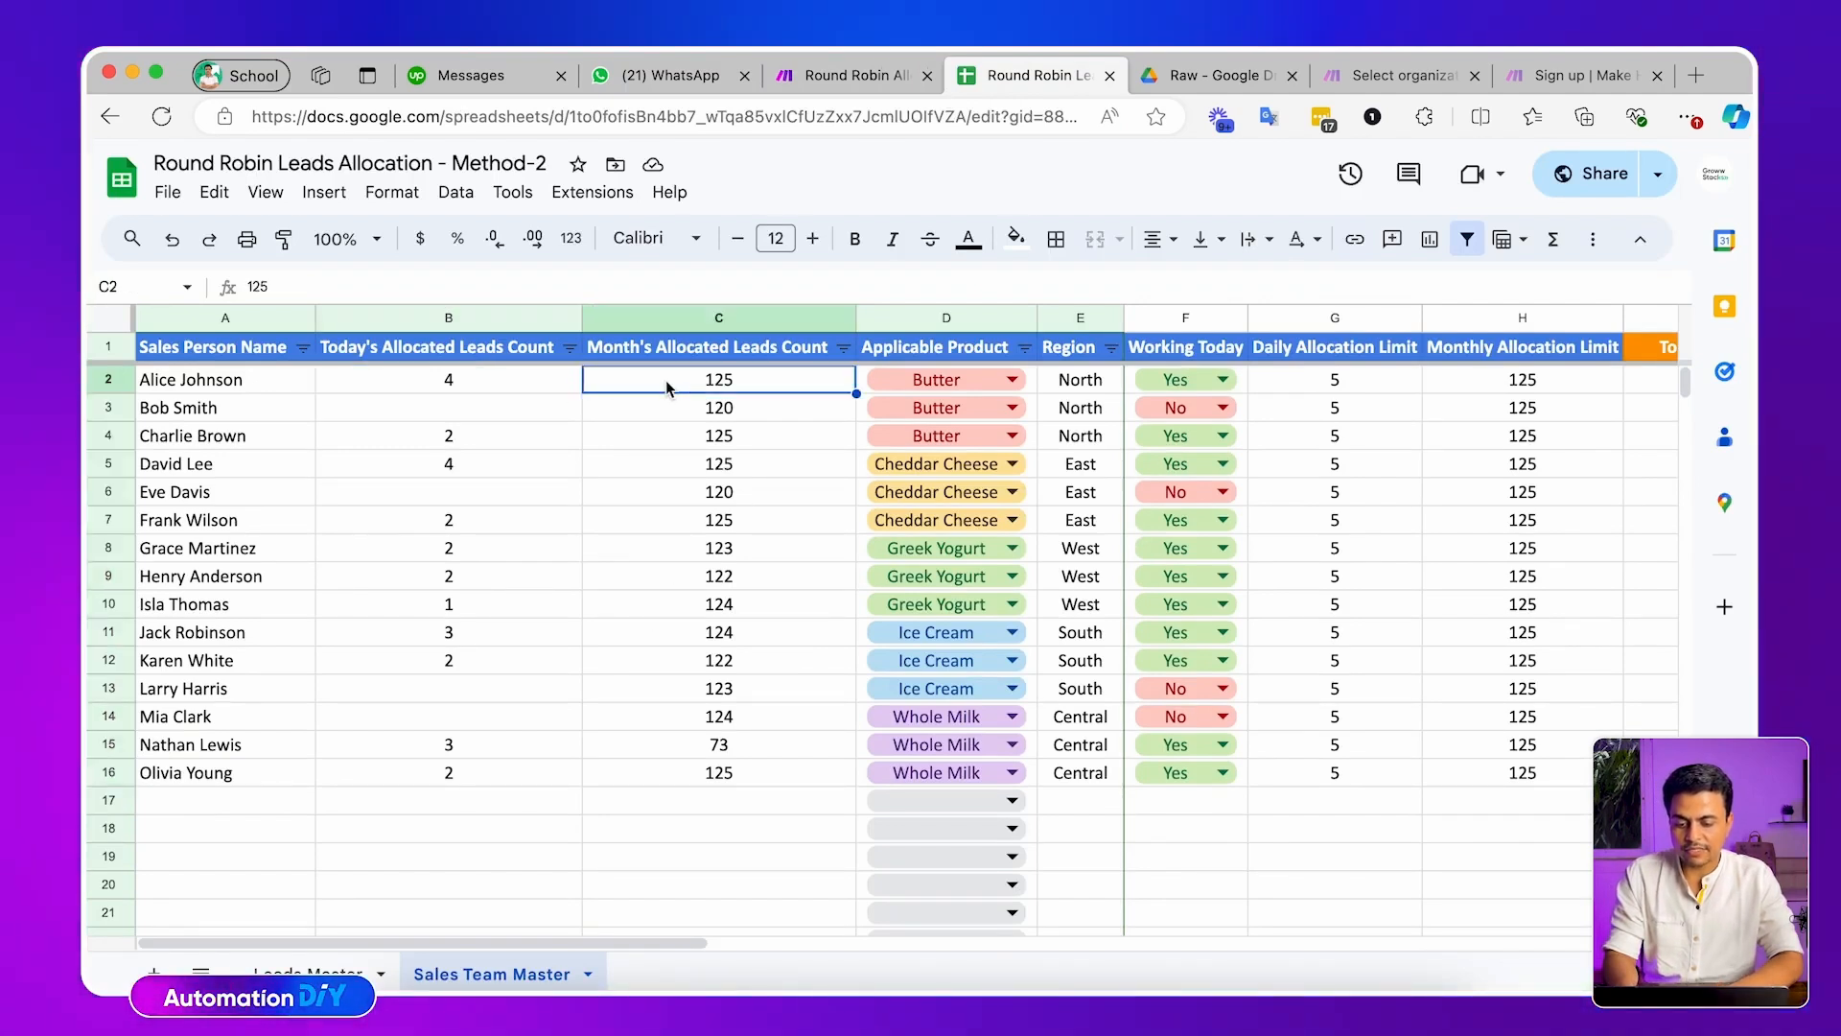
pyautogui.click(345, 978)
pyautogui.scroll(-3, 977, 806)
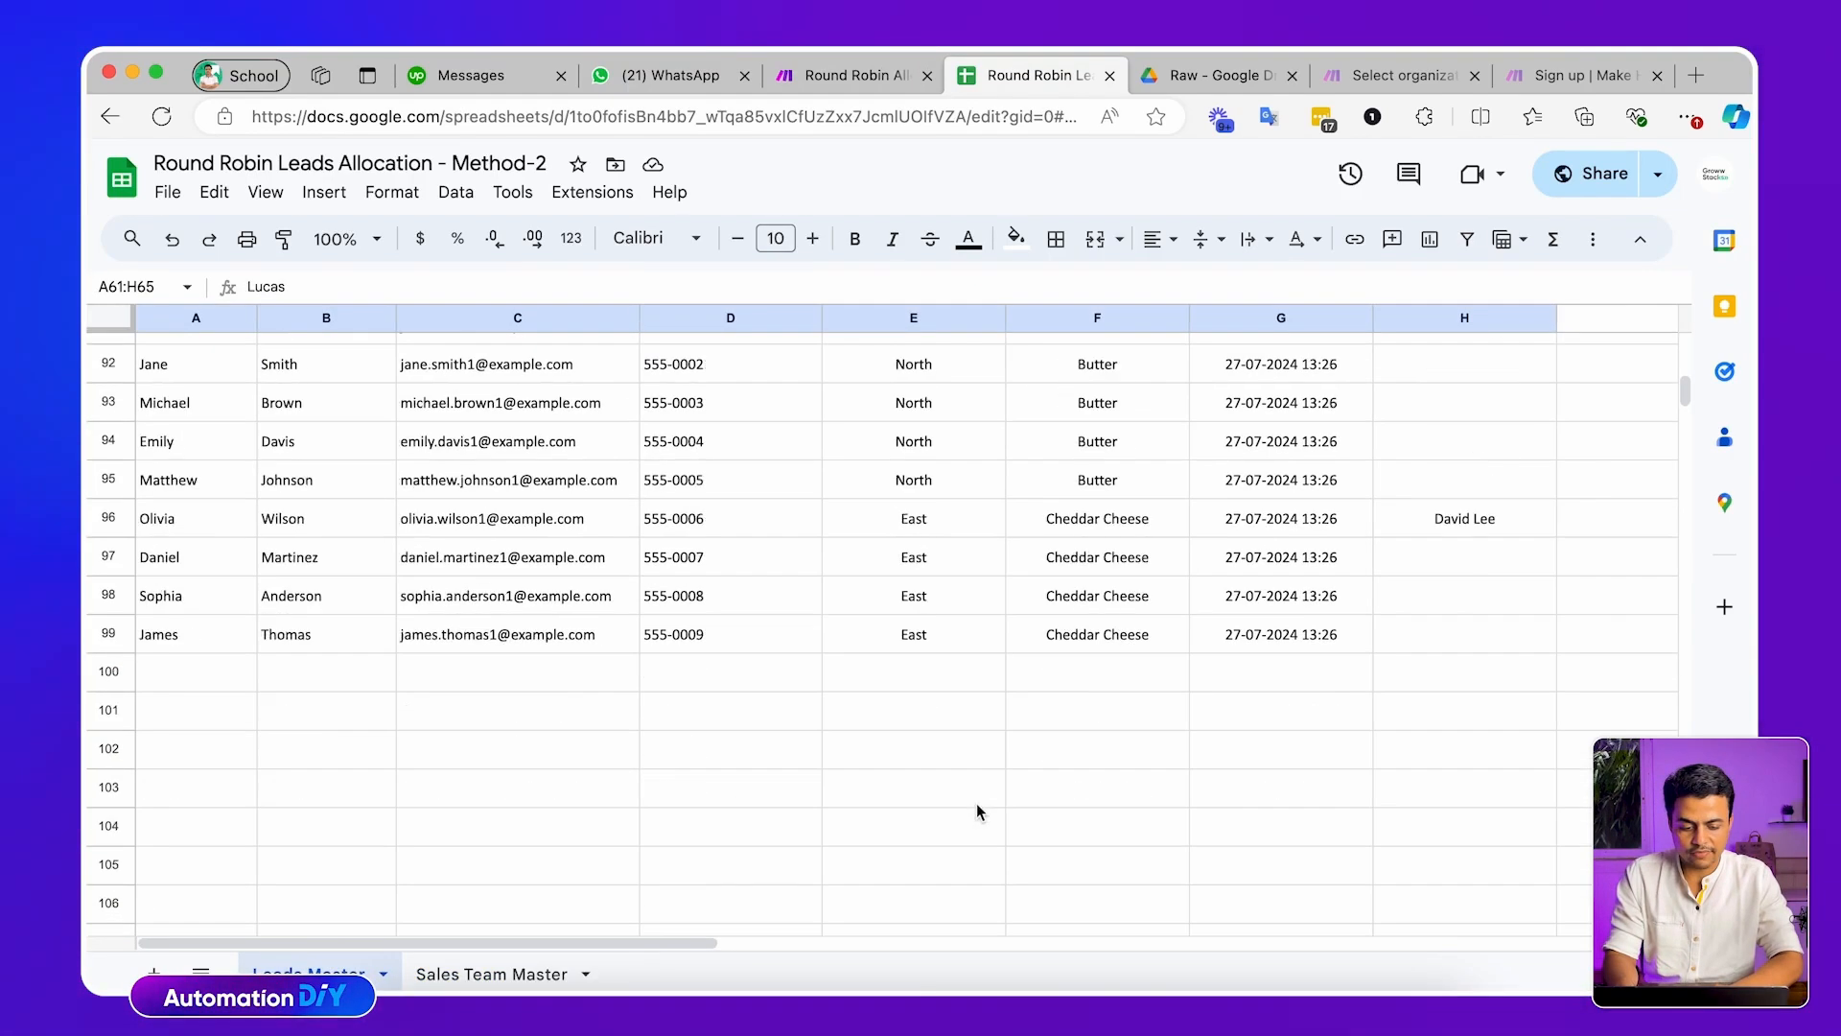
pyautogui.scroll(-1, 976, 805)
pyautogui.scroll(2, 976, 806)
pyautogui.moveTo(1465, 419); pyautogui.dragTo(1471, 861)
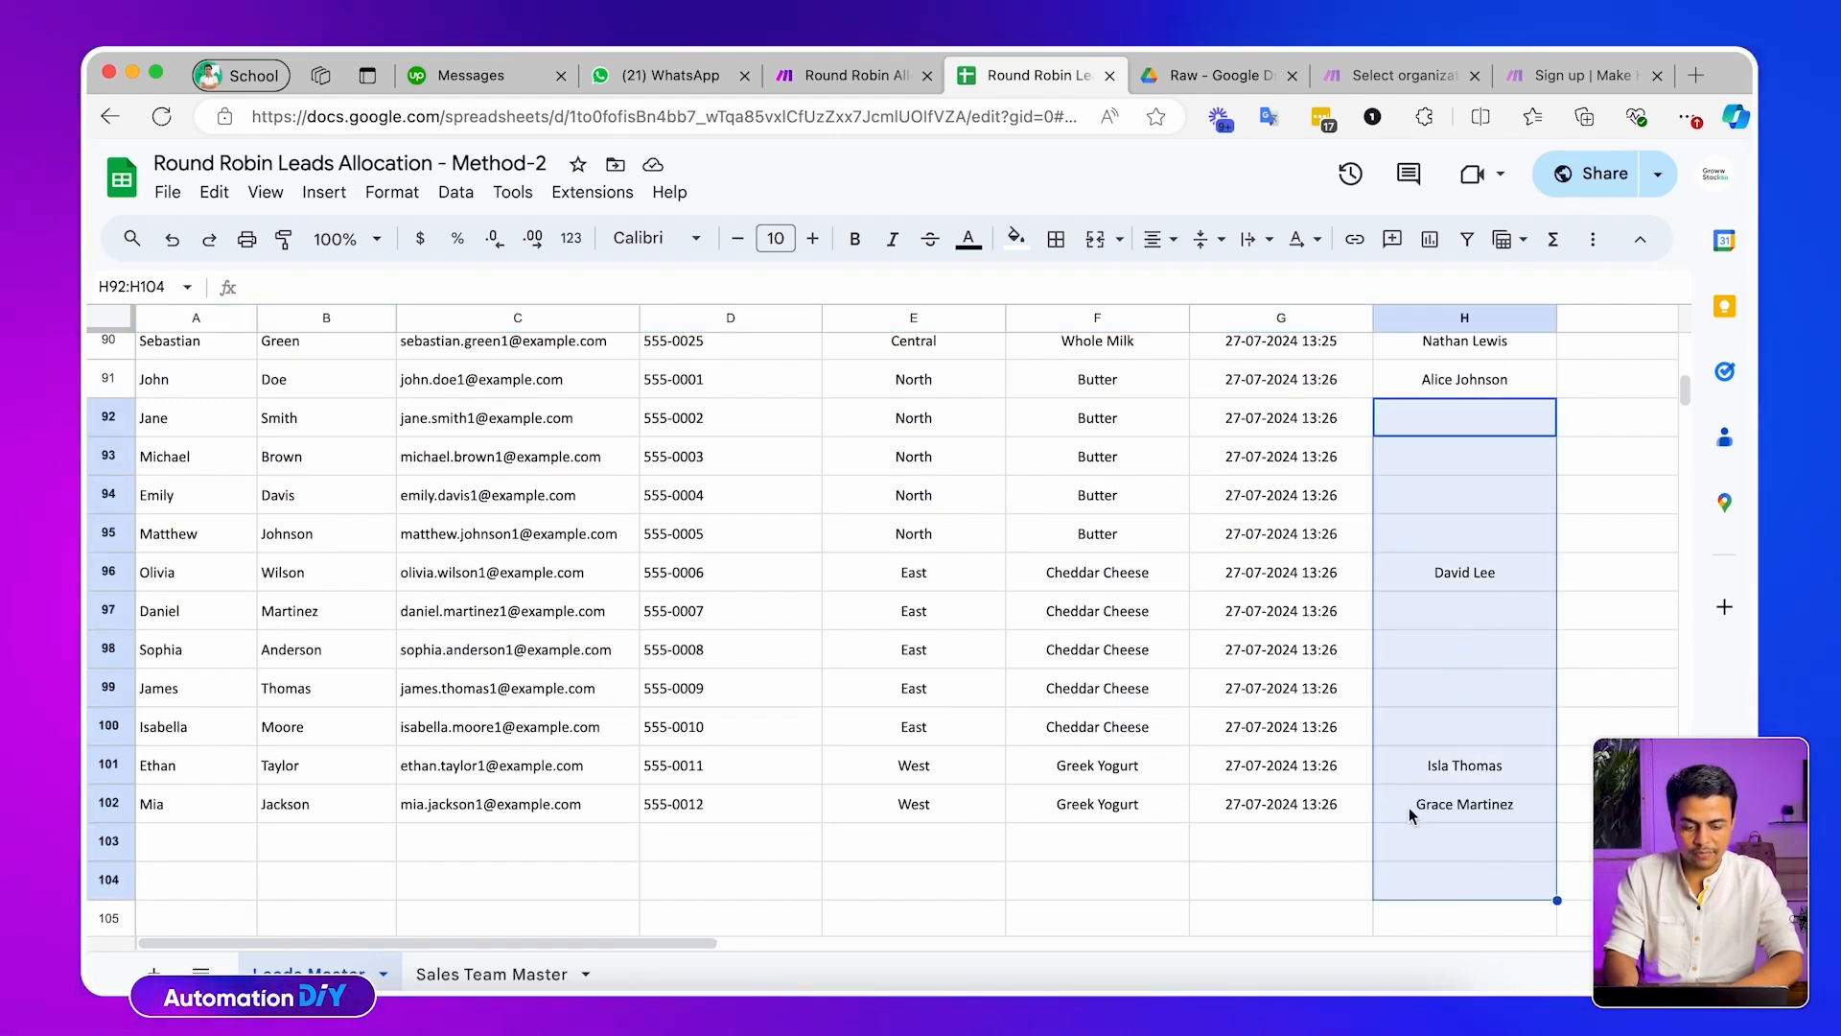
# Compare the Month's Allocated Leads Count of rows 9, 11 and 12 in Sales Team Master with the monthly limit
pyautogui.click(485, 975)
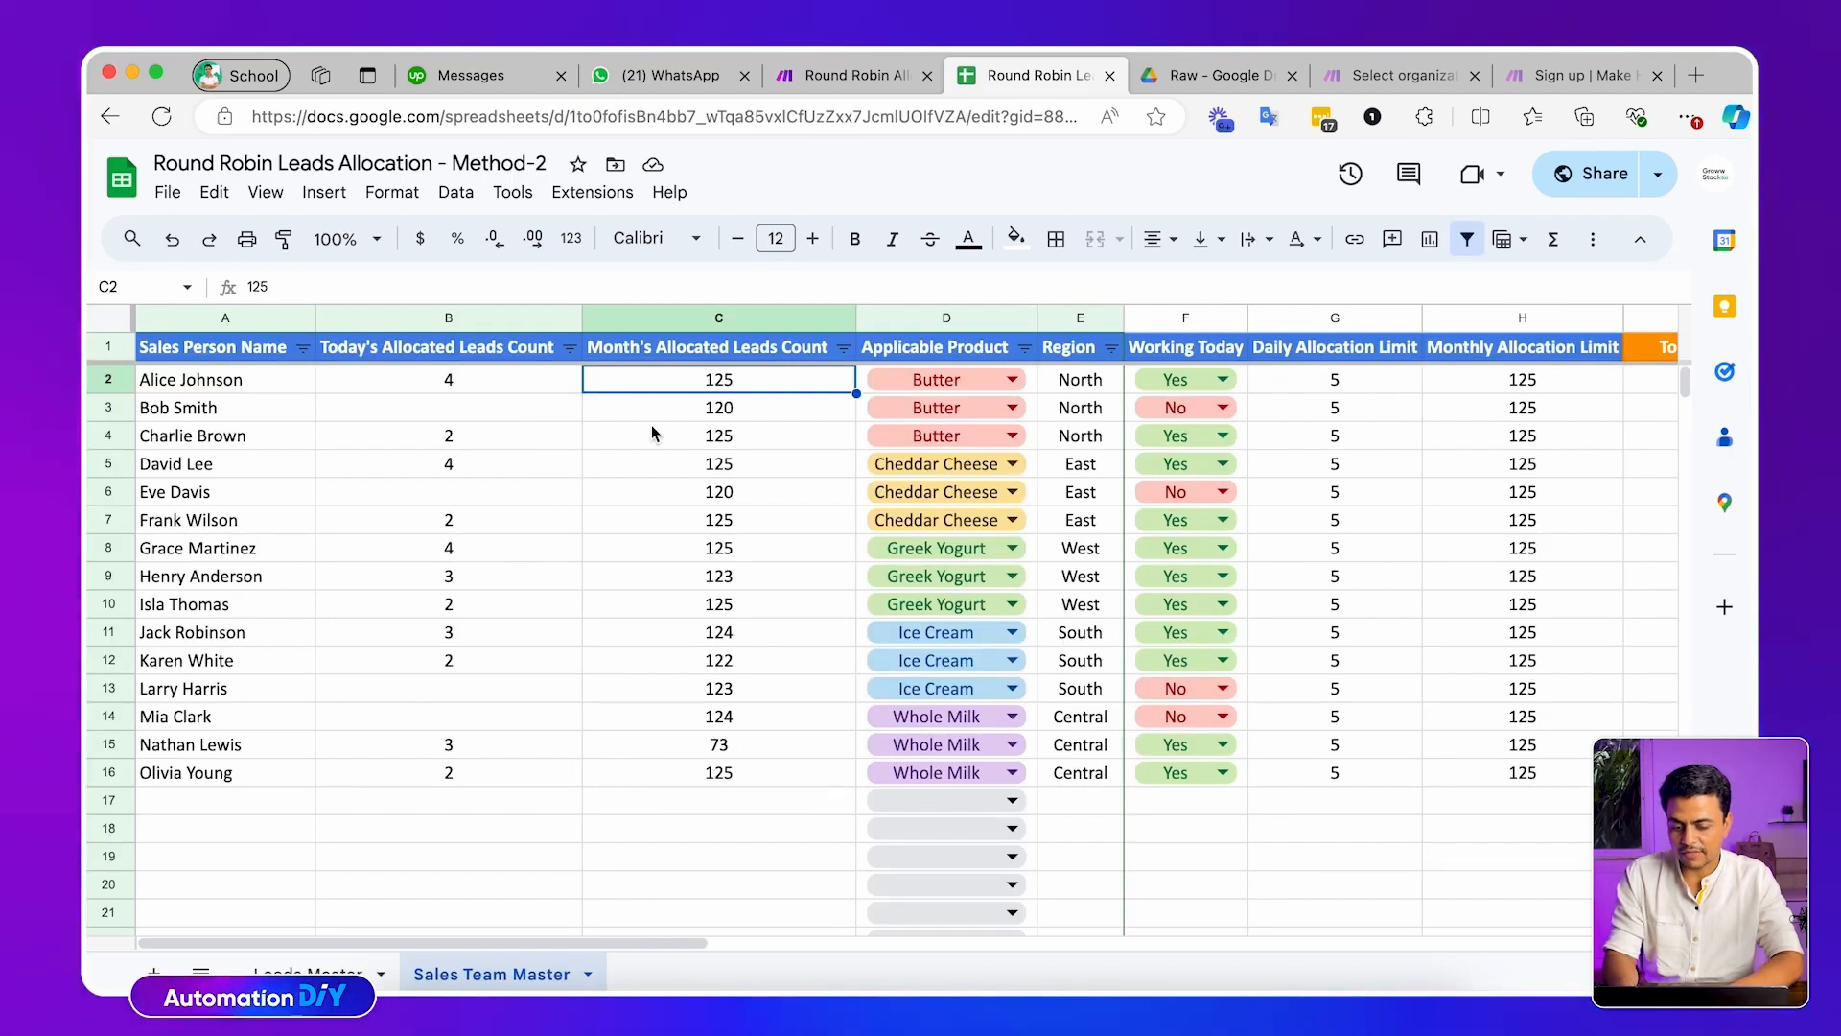
pyautogui.click(696, 583)
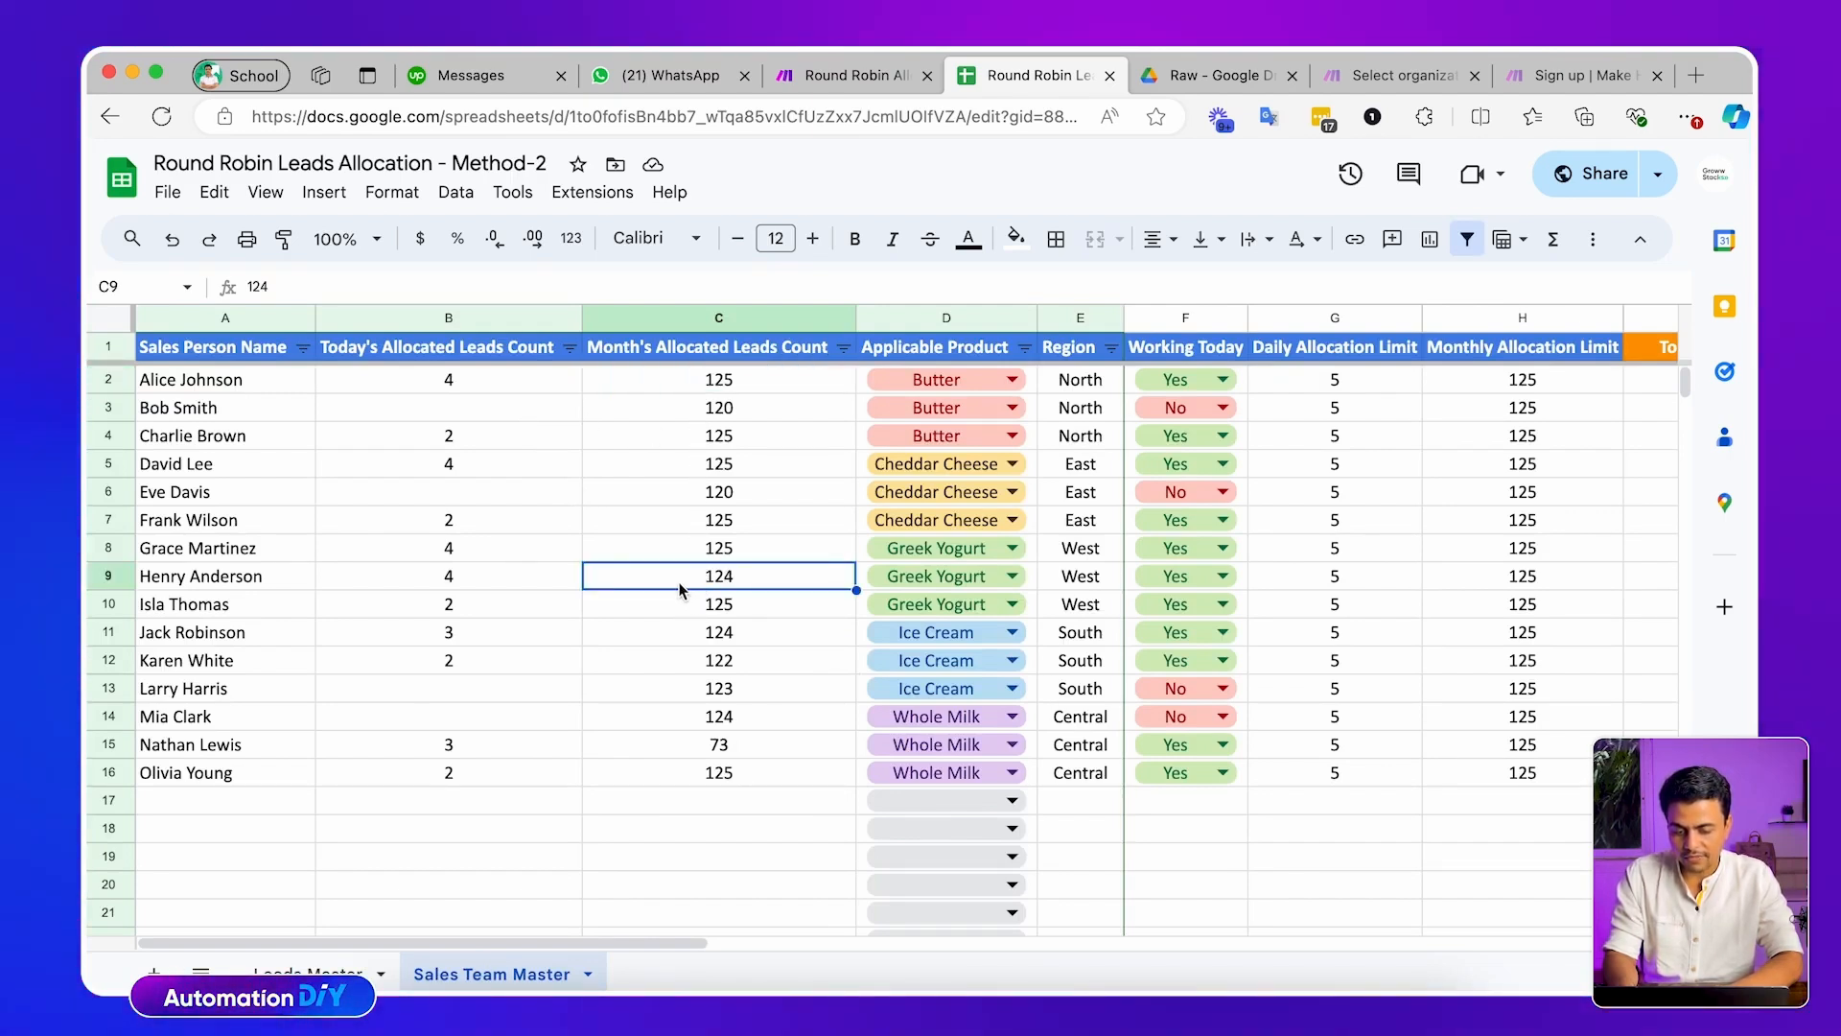
pyautogui.click(687, 661)
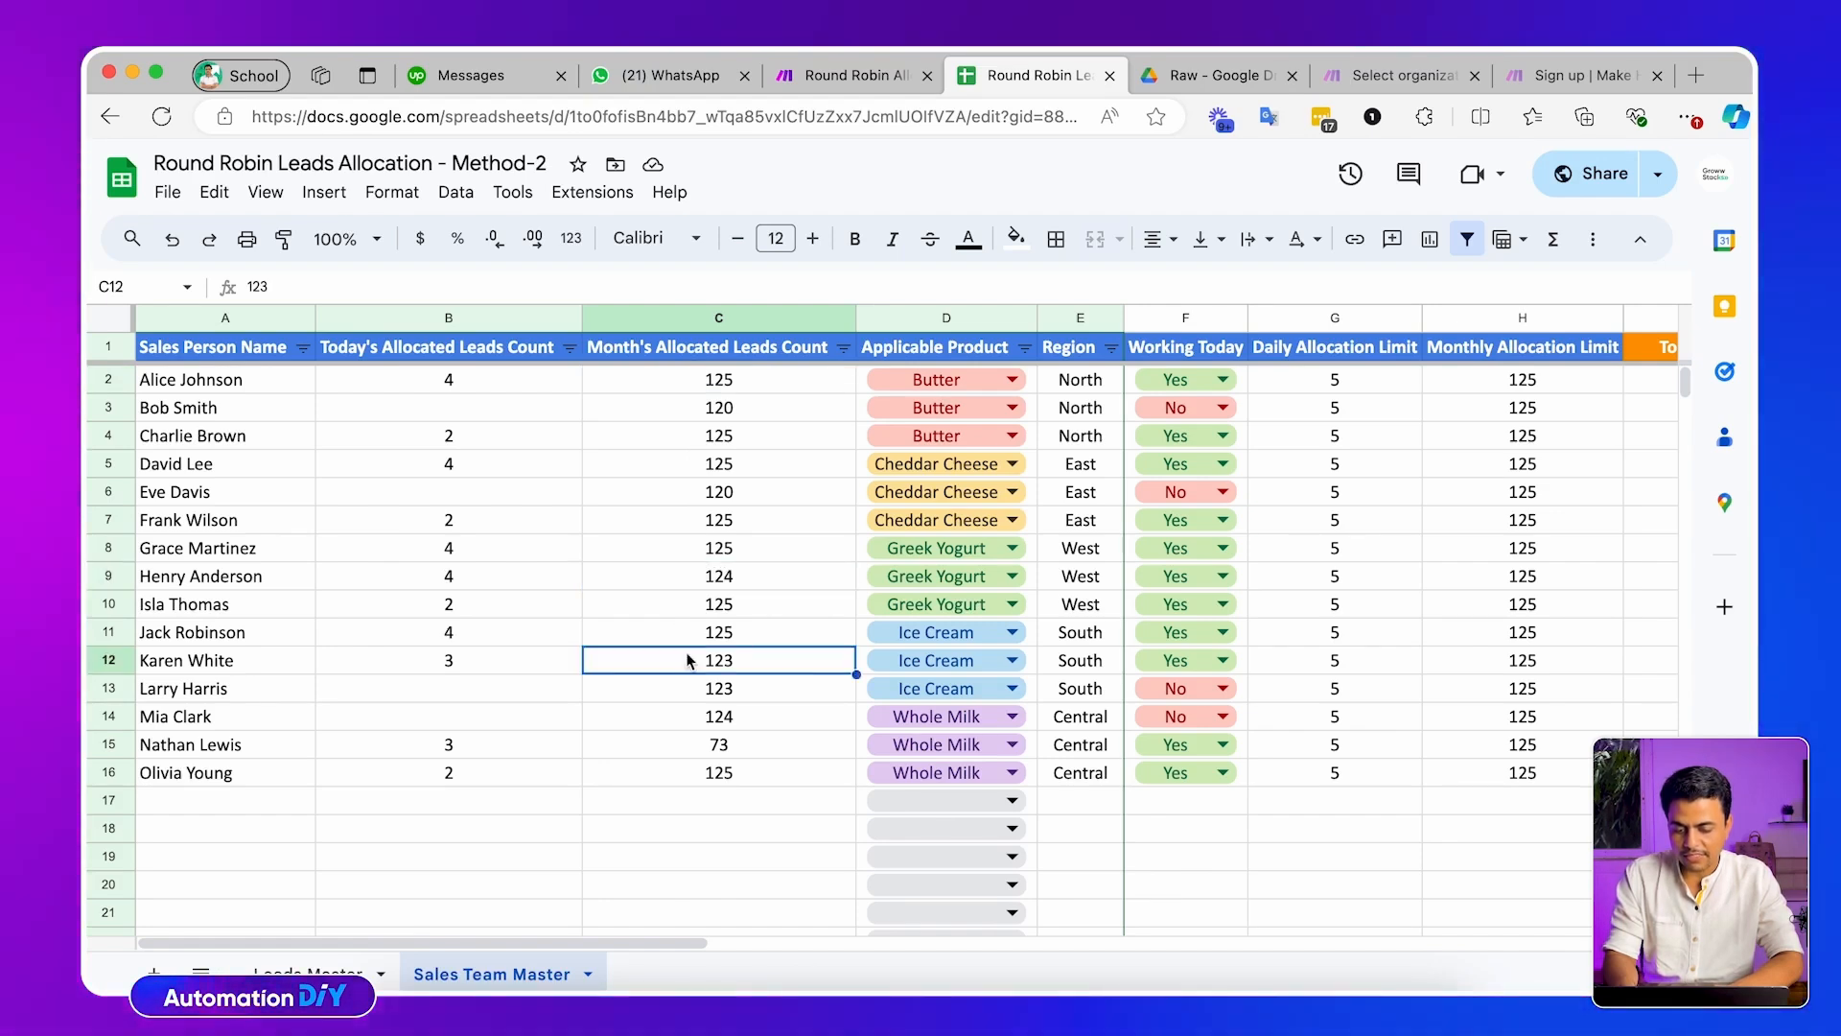
pyautogui.click(681, 635)
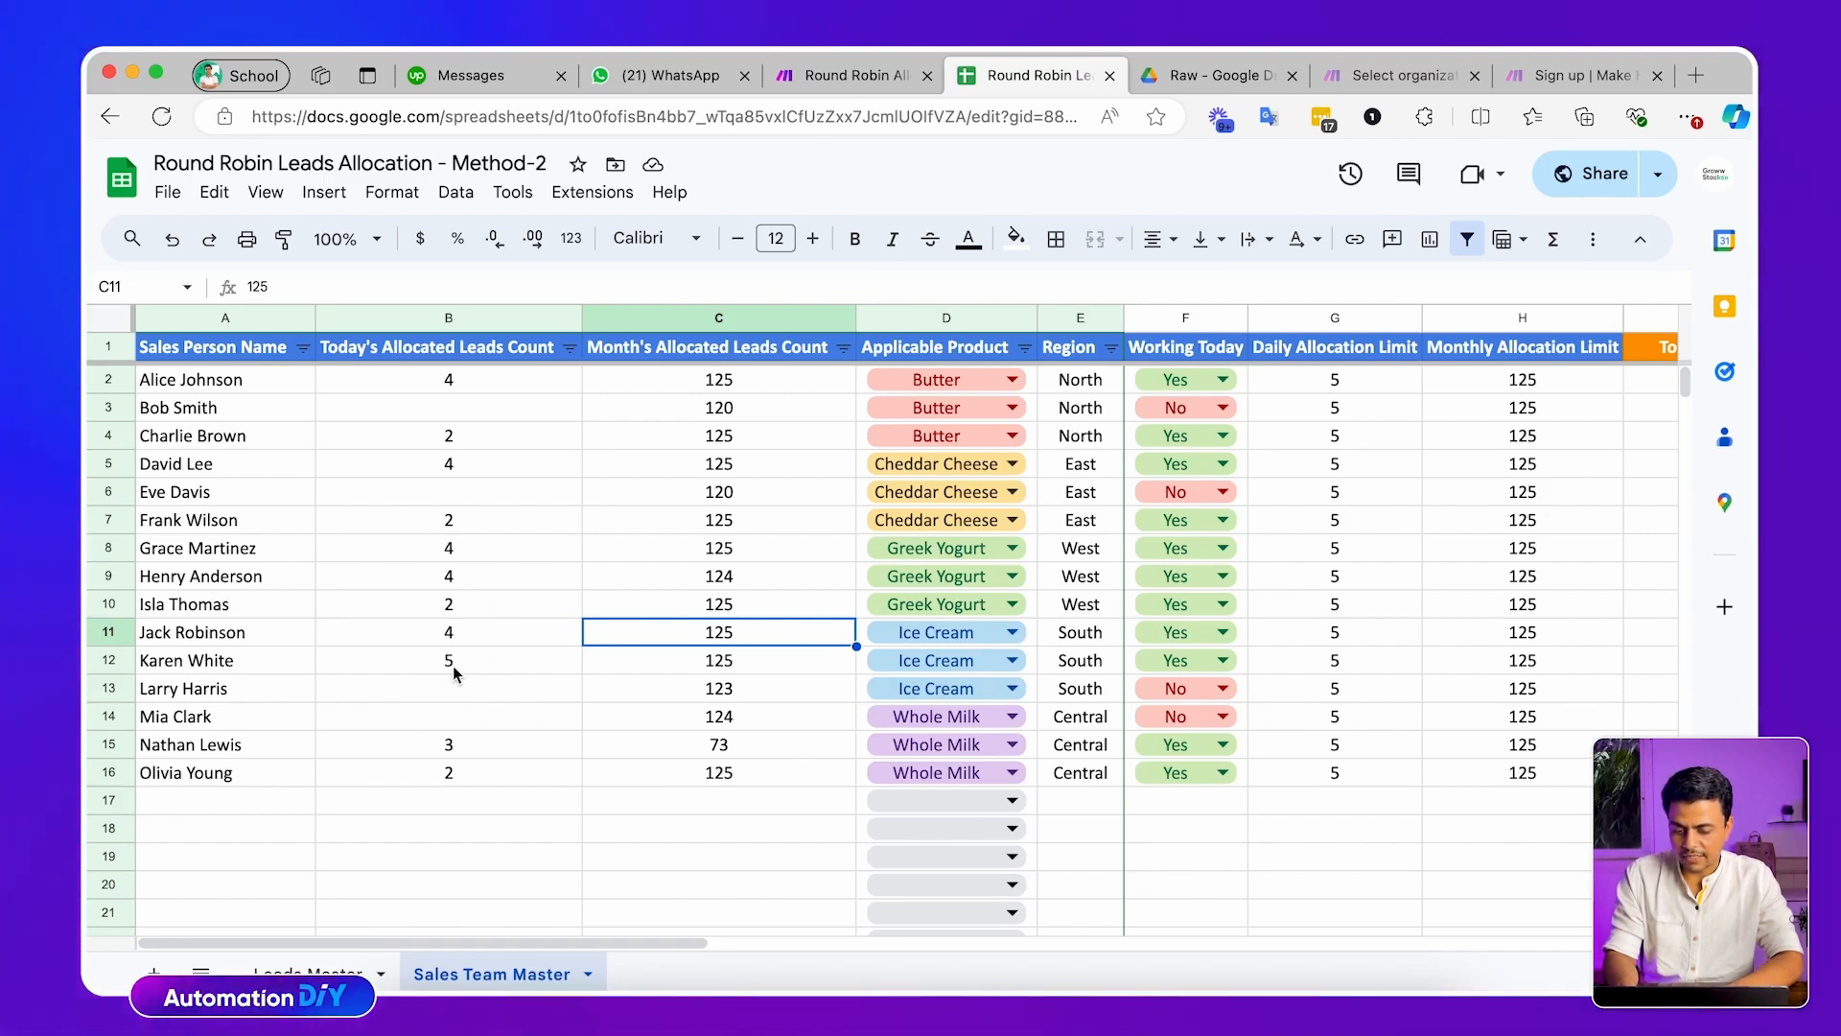
pyautogui.click(662, 662)
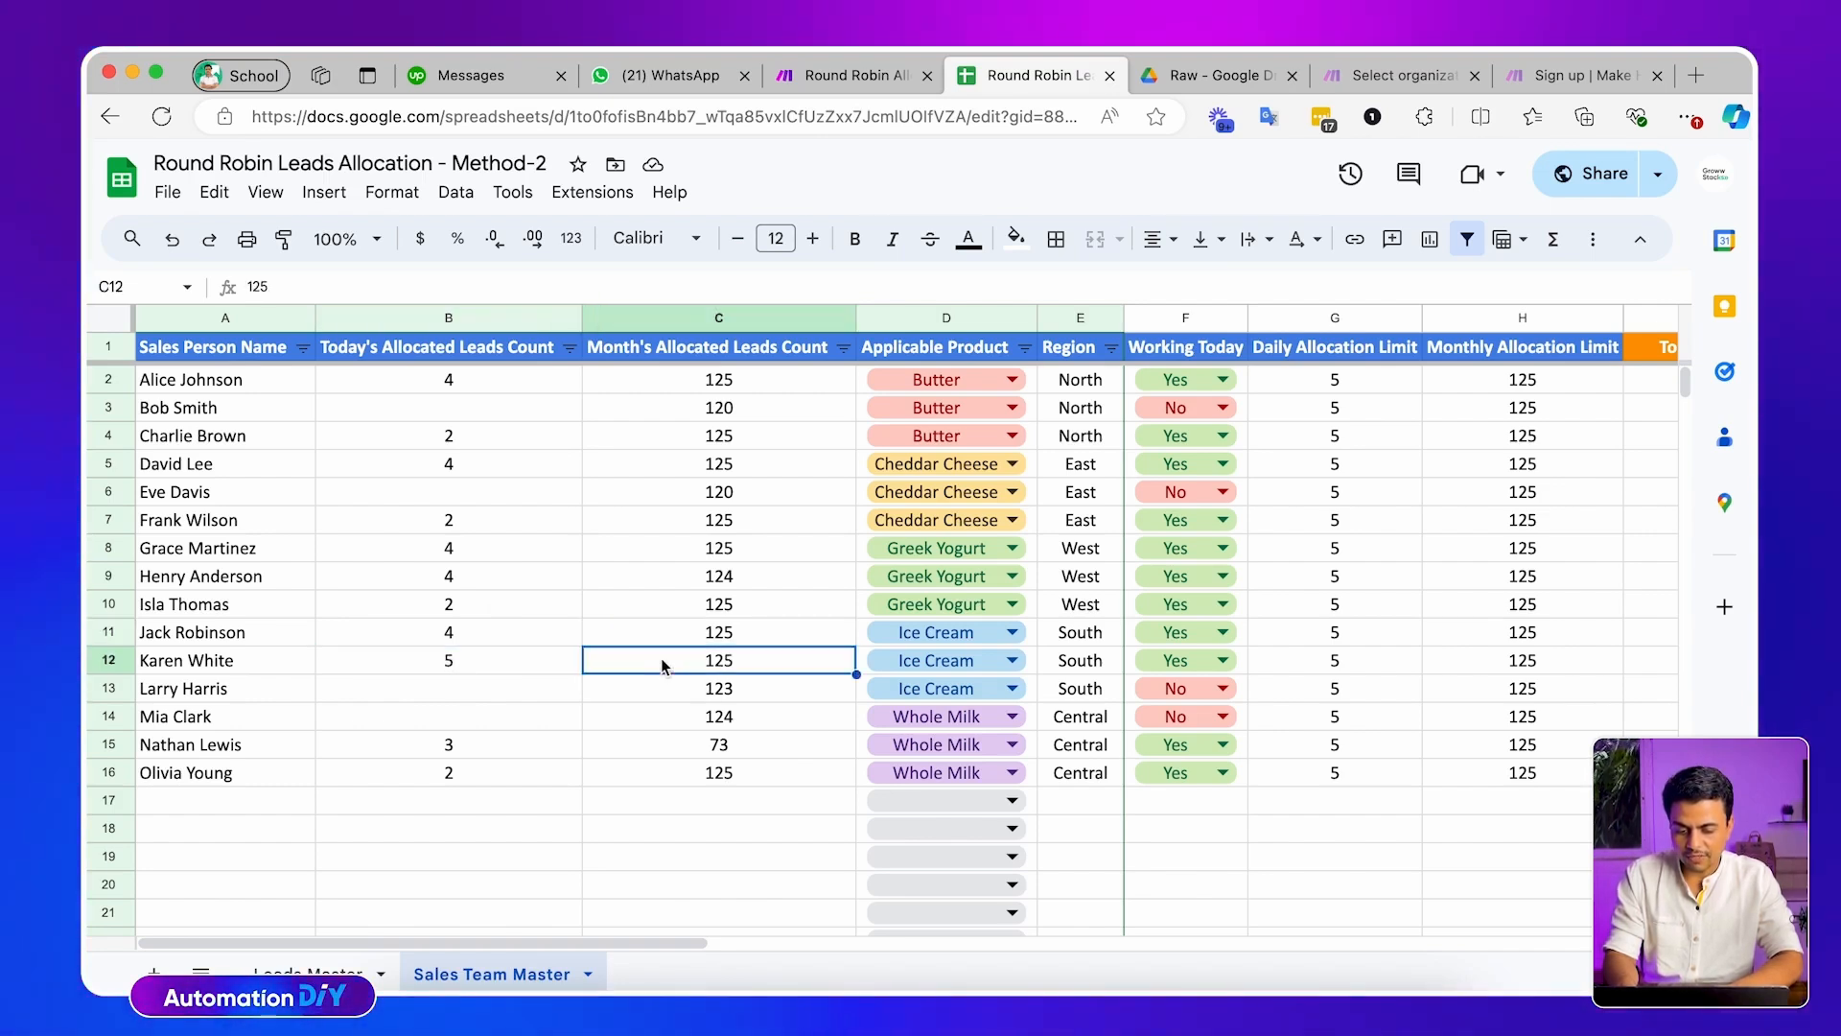
# Check Today's and Month's Remaining Capacity for row 15 of Sales Team Master against its allocated lead counts
pyautogui.hscroll(8, 710, 662)
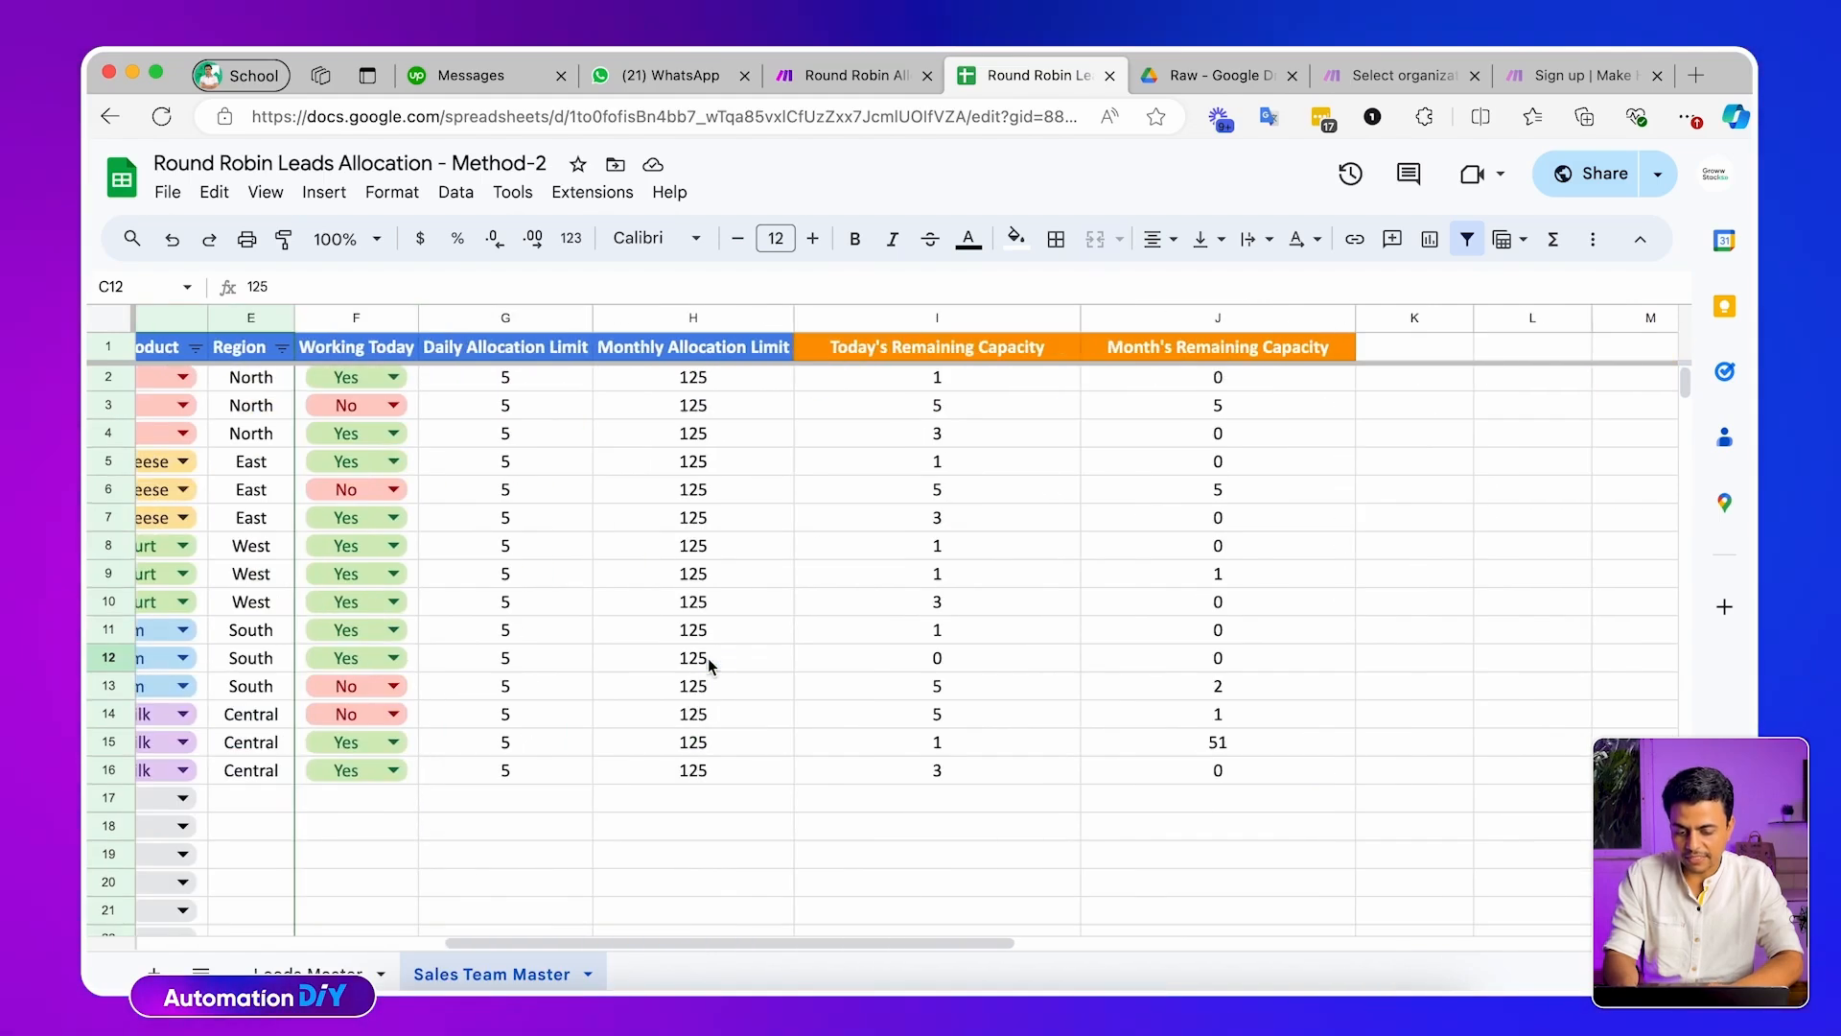
pyautogui.hscroll(2, 709, 662)
pyautogui.hscroll(-10, 709, 662)
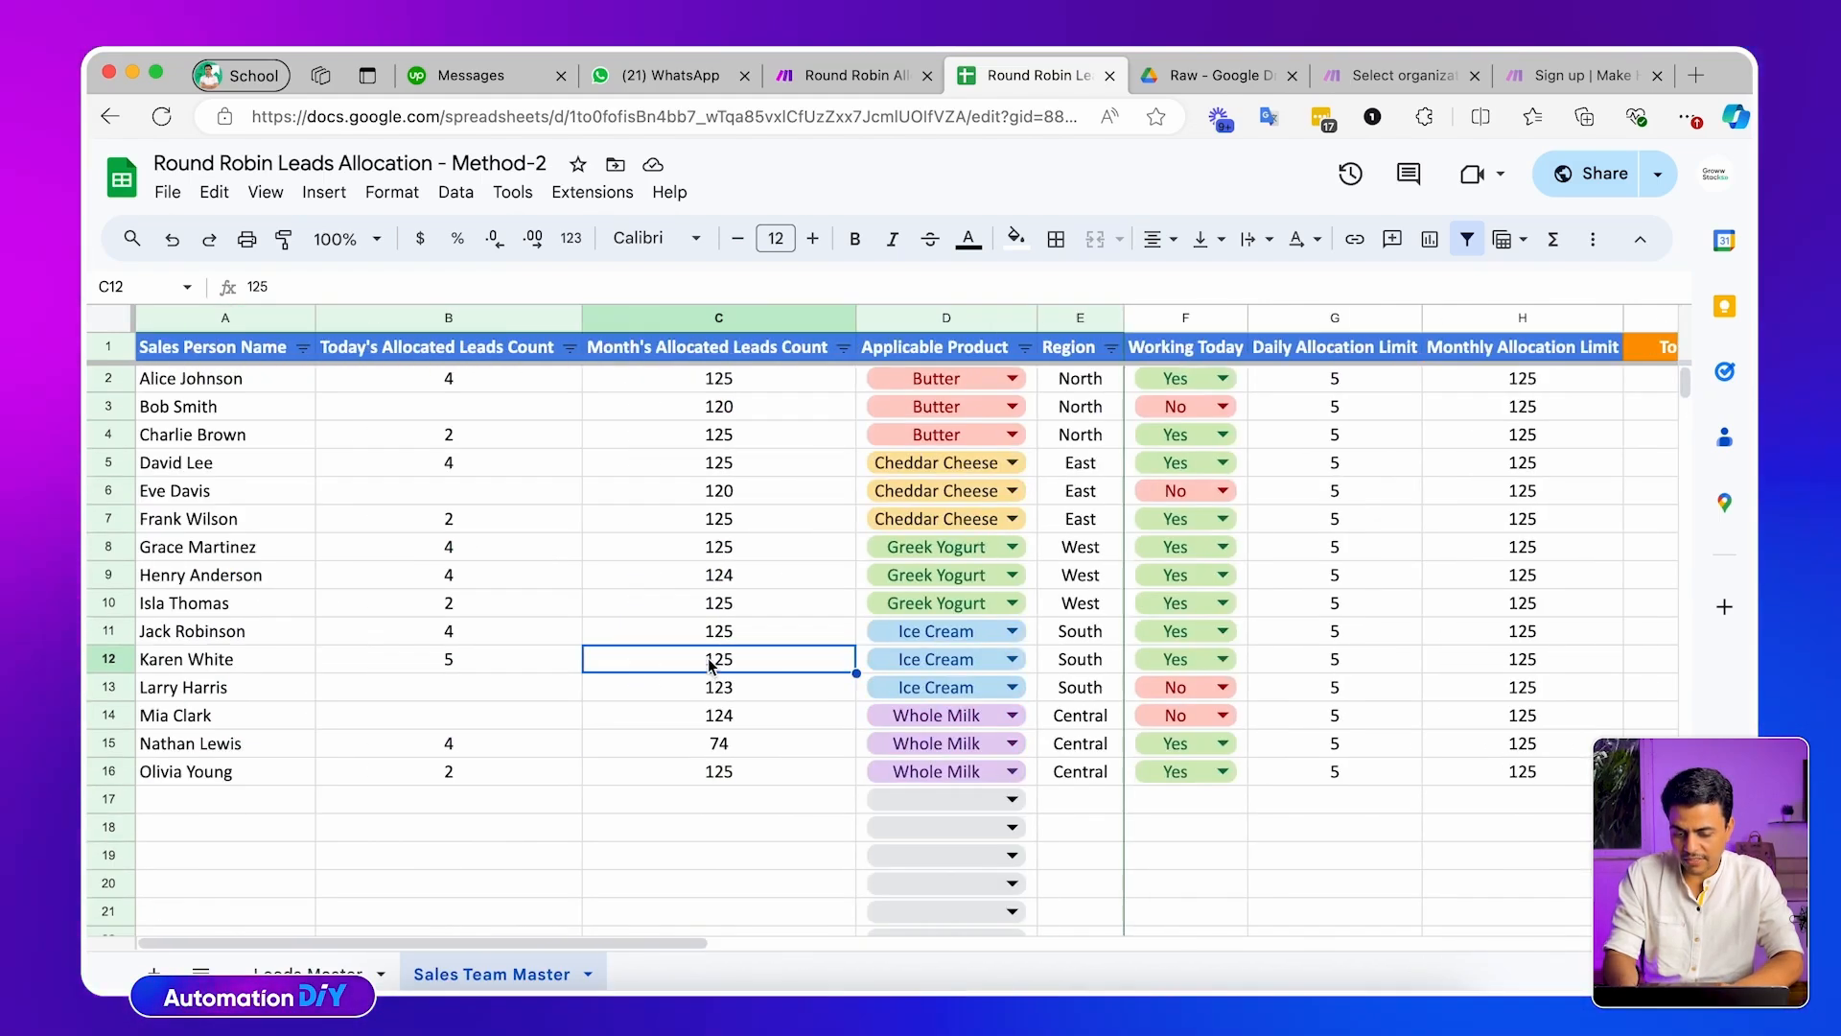
pyautogui.click(496, 753)
pyautogui.hscroll(6, 1130, 737)
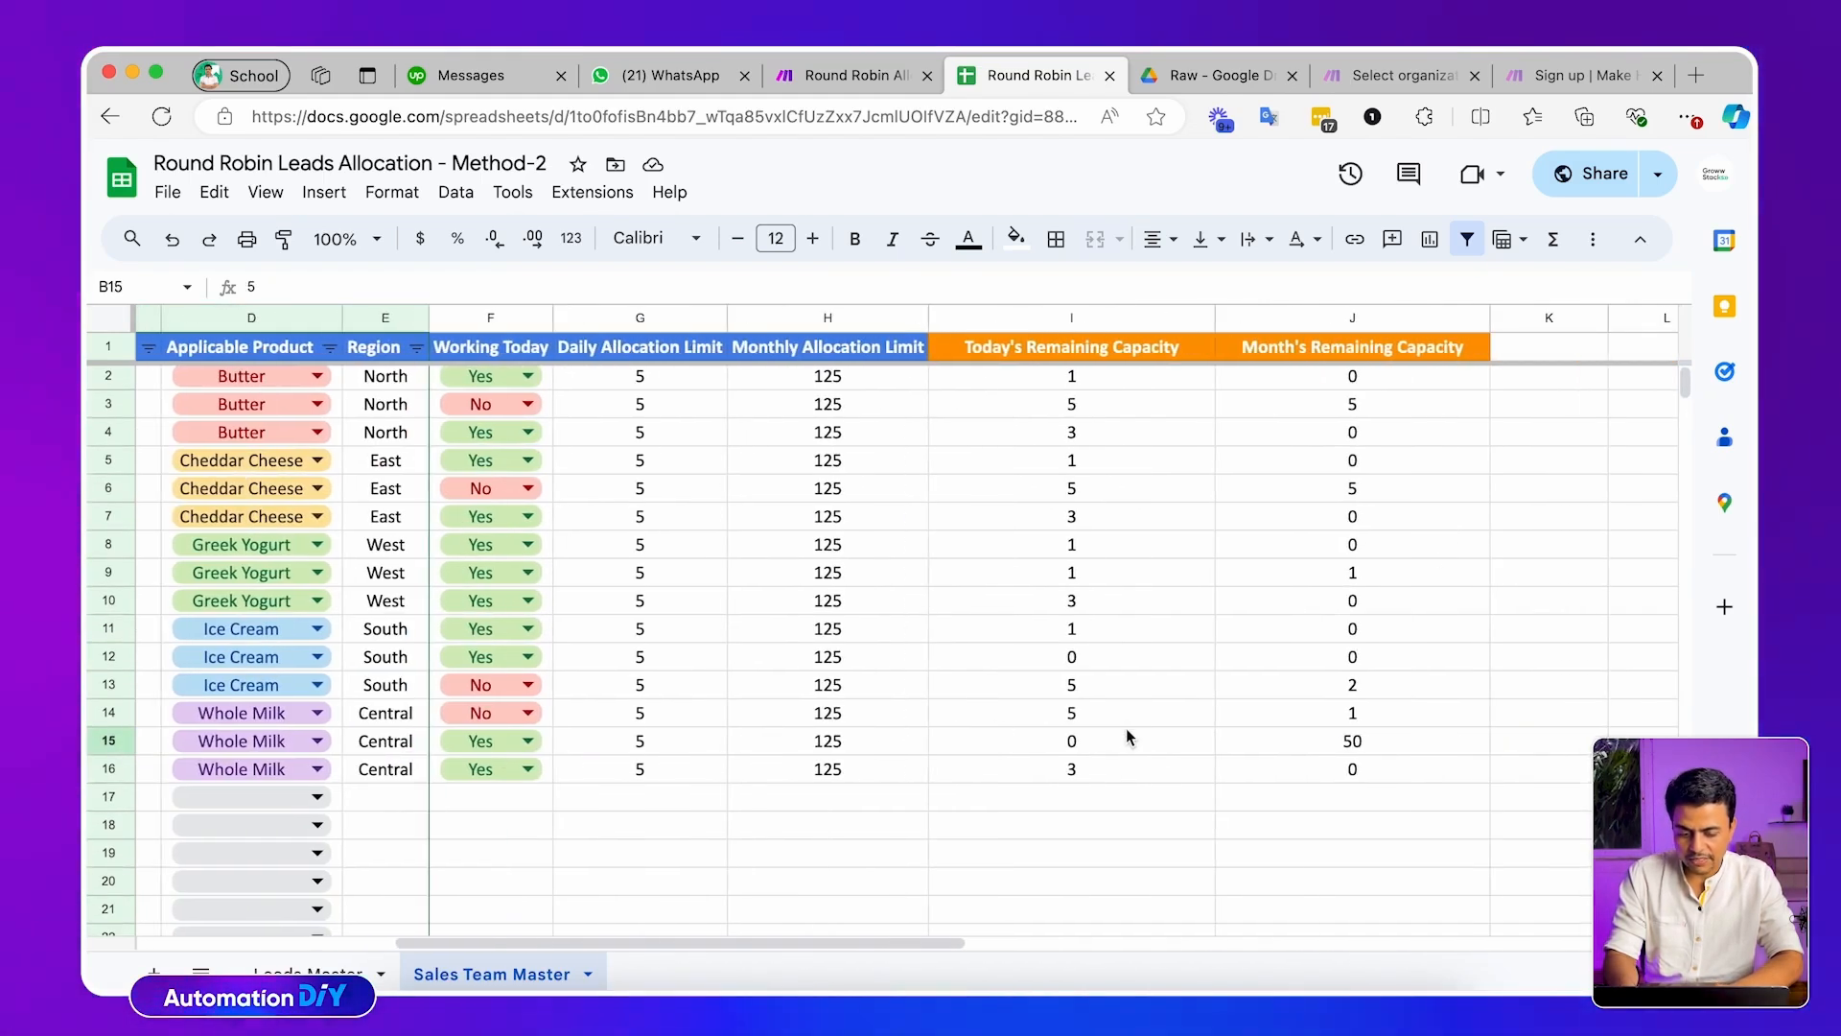
pyautogui.click(1063, 747)
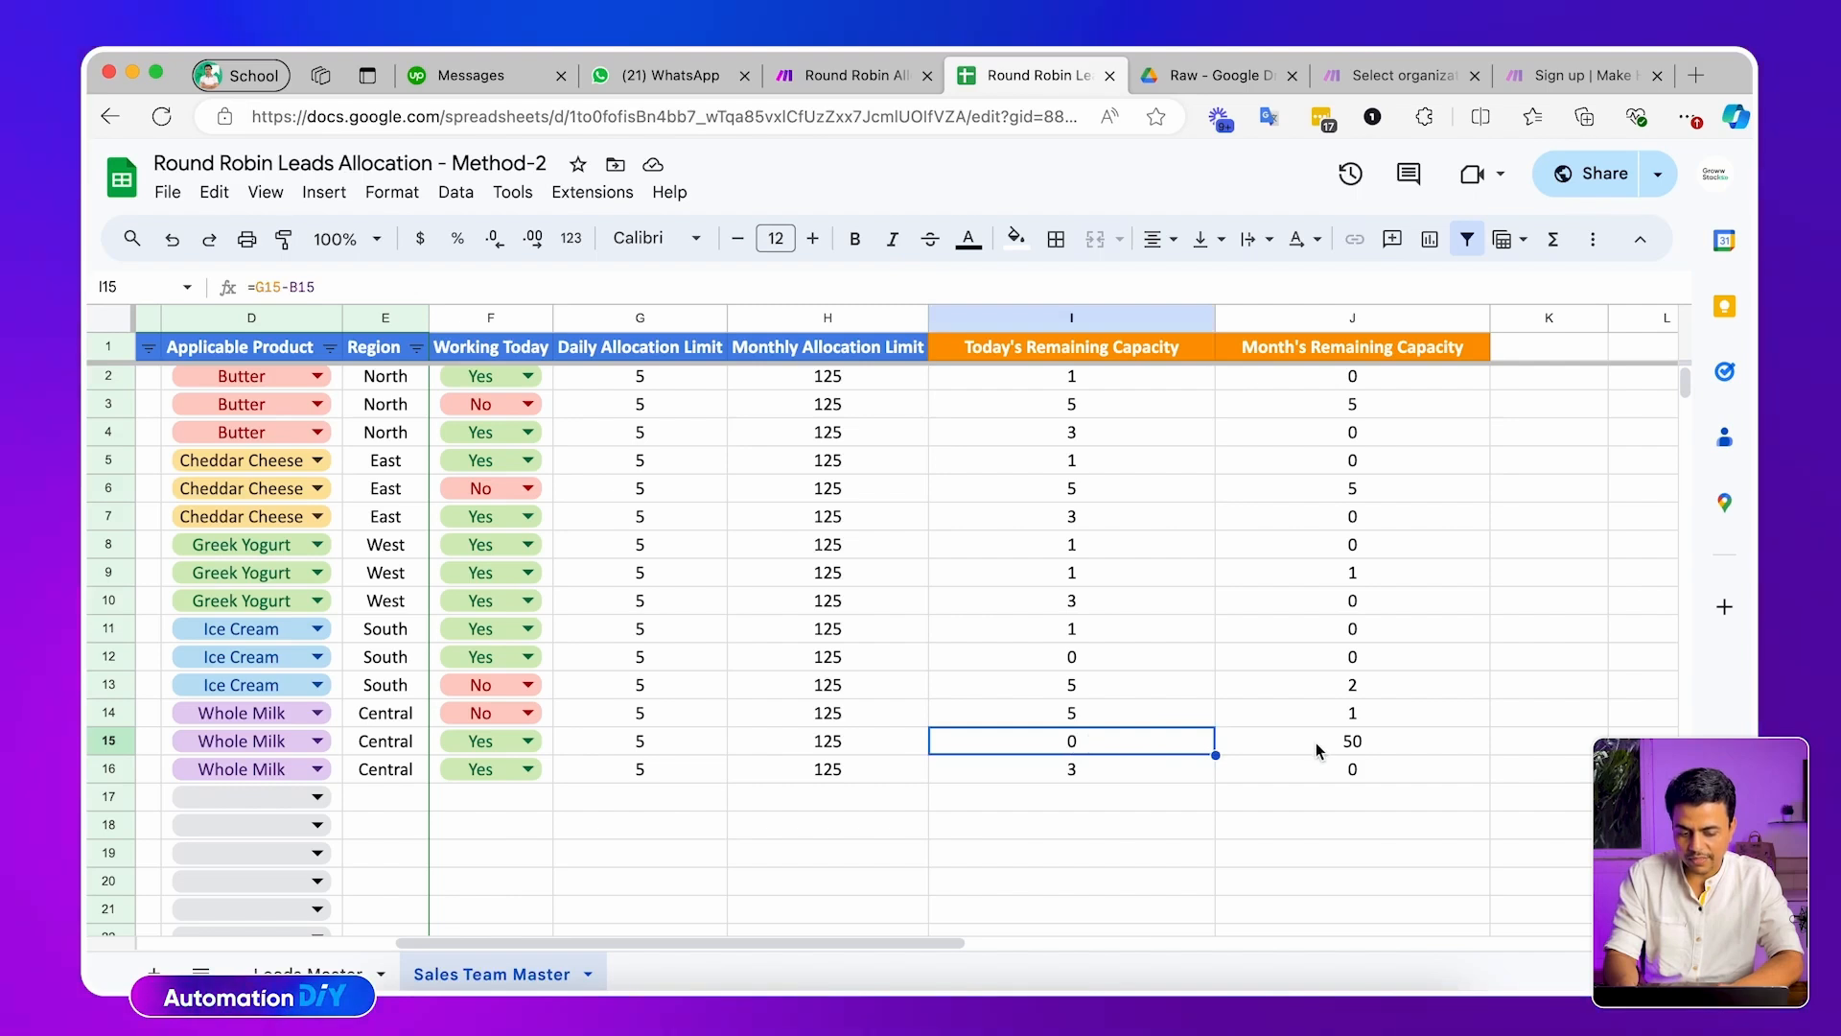
pyautogui.click(1323, 748)
pyautogui.click(1019, 745)
pyautogui.hscroll(-4, 1017, 744)
pyautogui.hscroll(-2, 1020, 745)
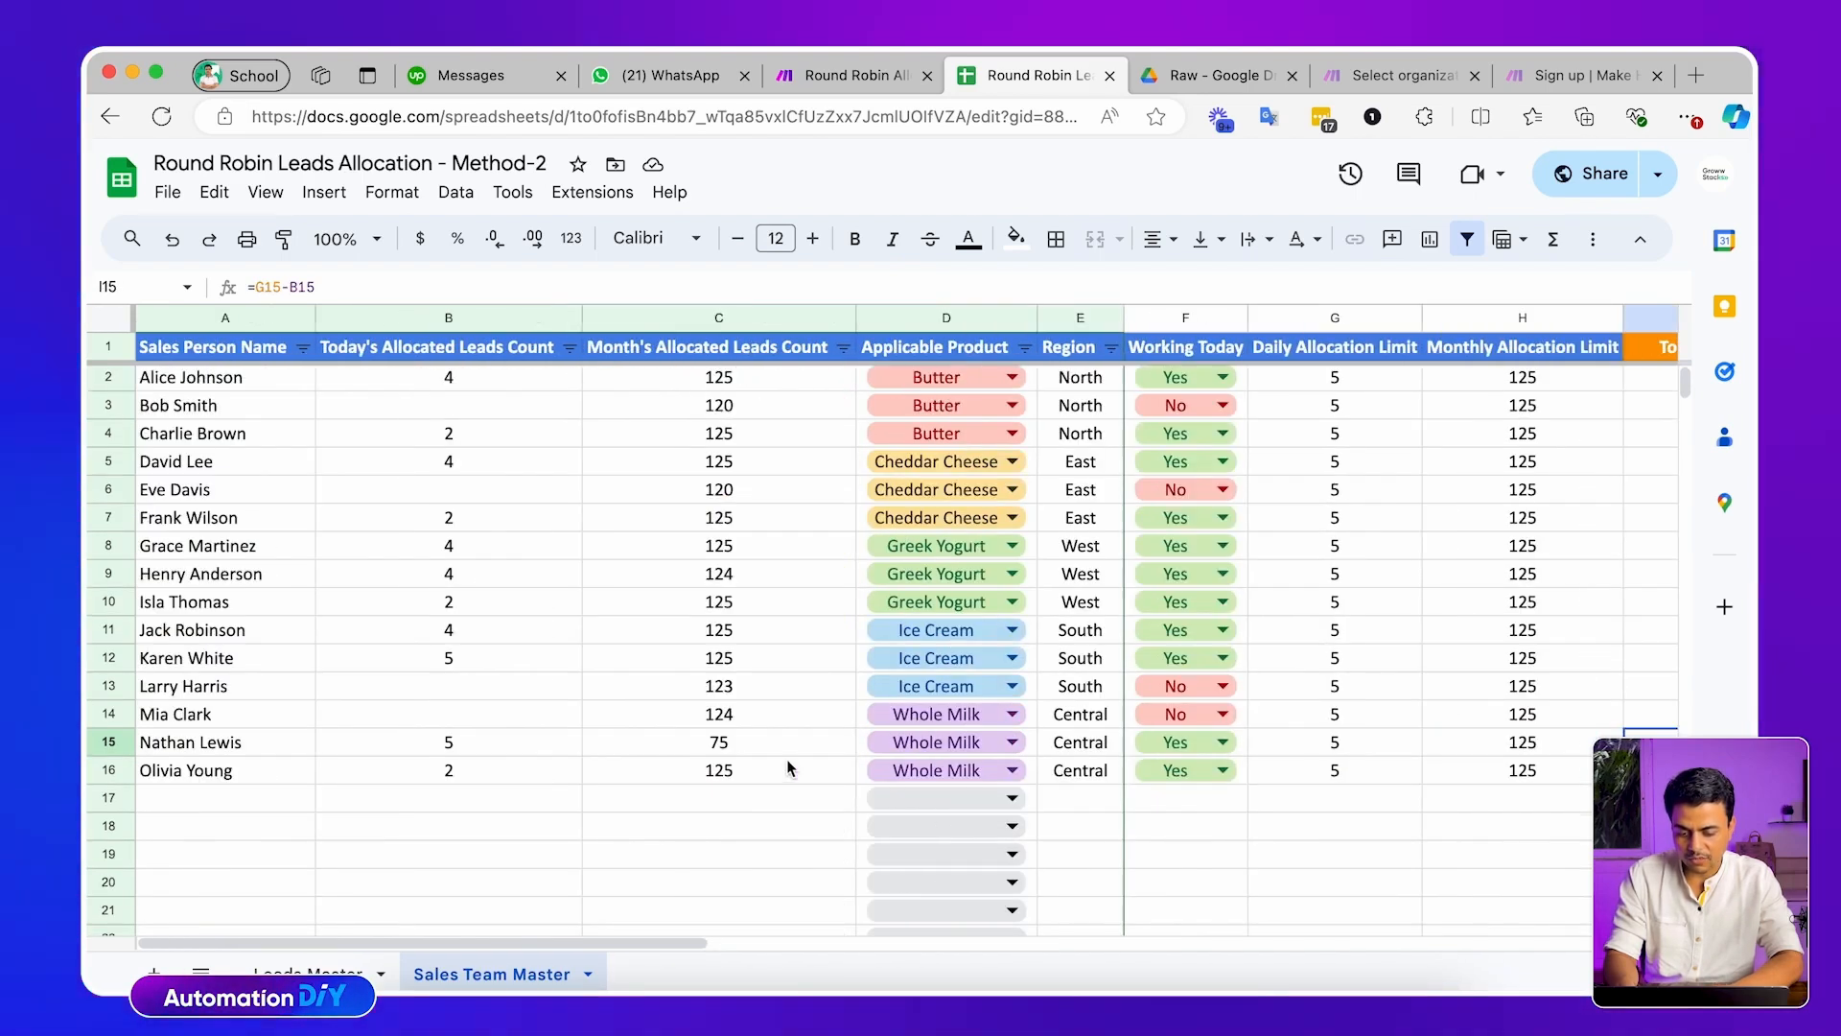
# Check row 15's product and region, then inspect the Whole Milk leads in rows 111 to 115 of Leads Master and their assigned sales people
pyautogui.moveTo(1032, 747); pyautogui.dragTo(1072, 747)
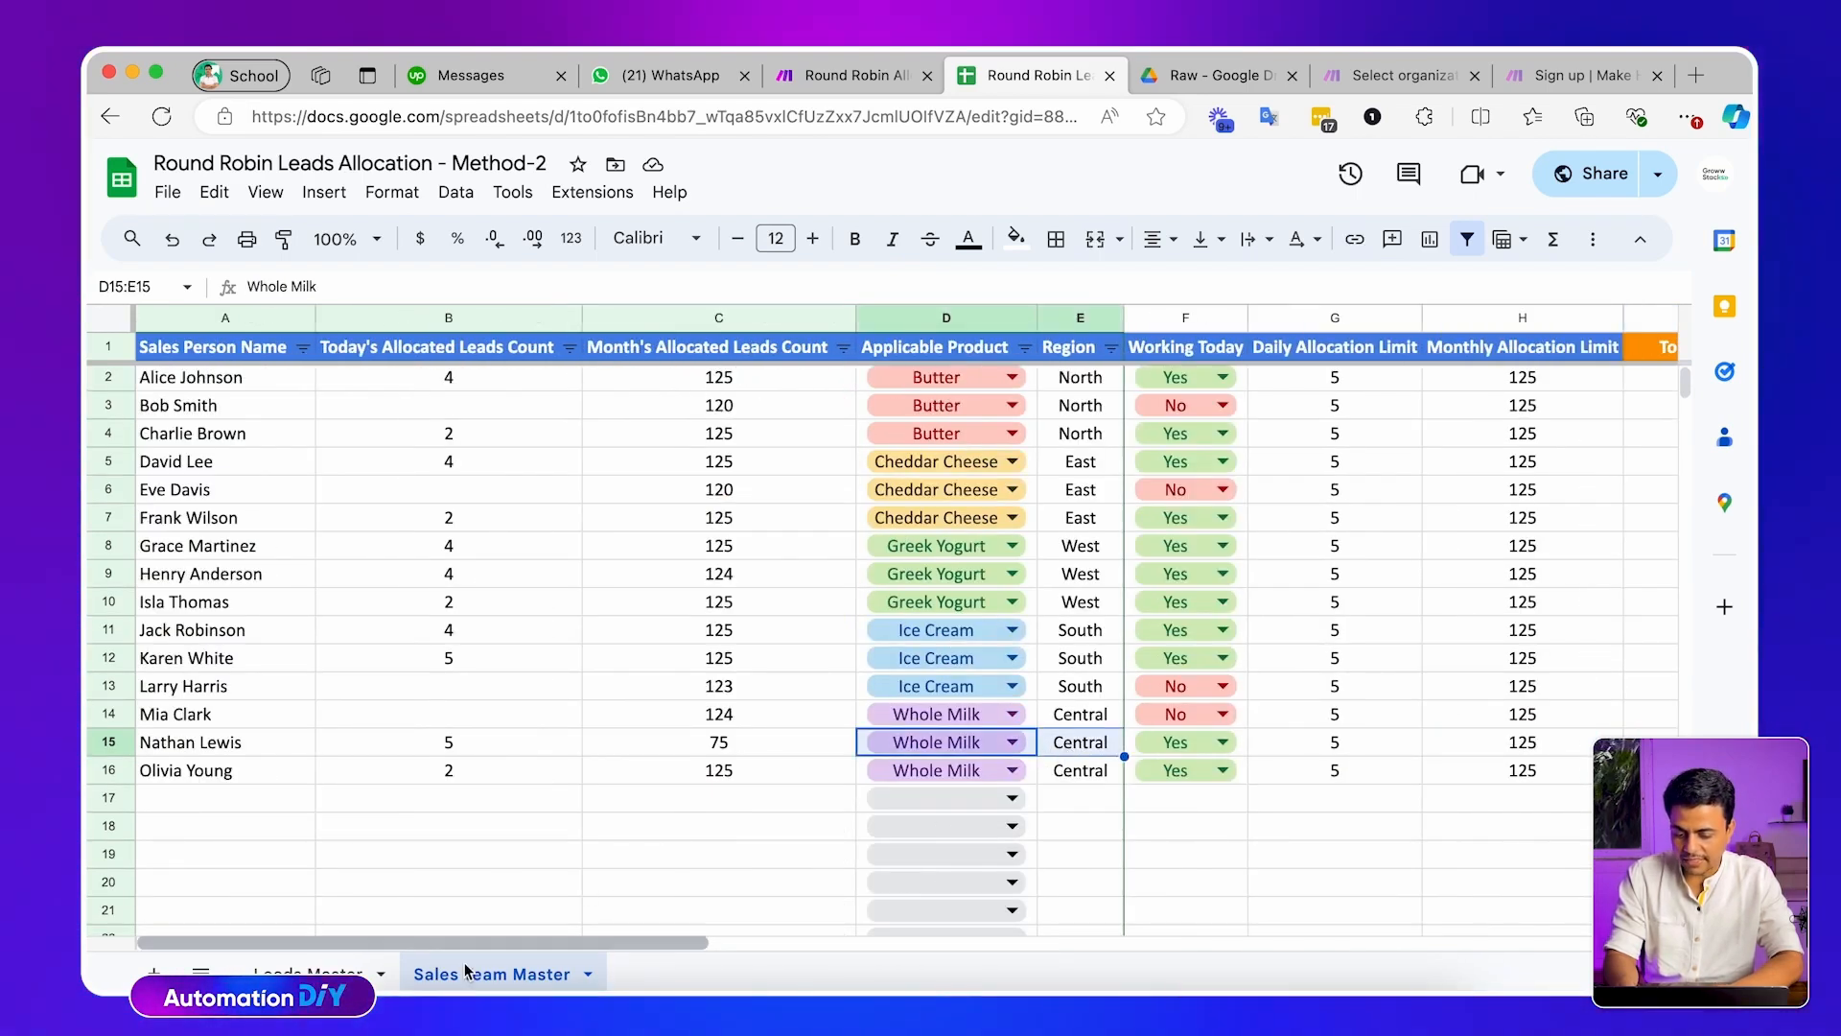
pyautogui.click(321, 972)
pyautogui.scroll(-5, 991, 851)
pyautogui.moveTo(1098, 533); pyautogui.dragTo(1118, 688)
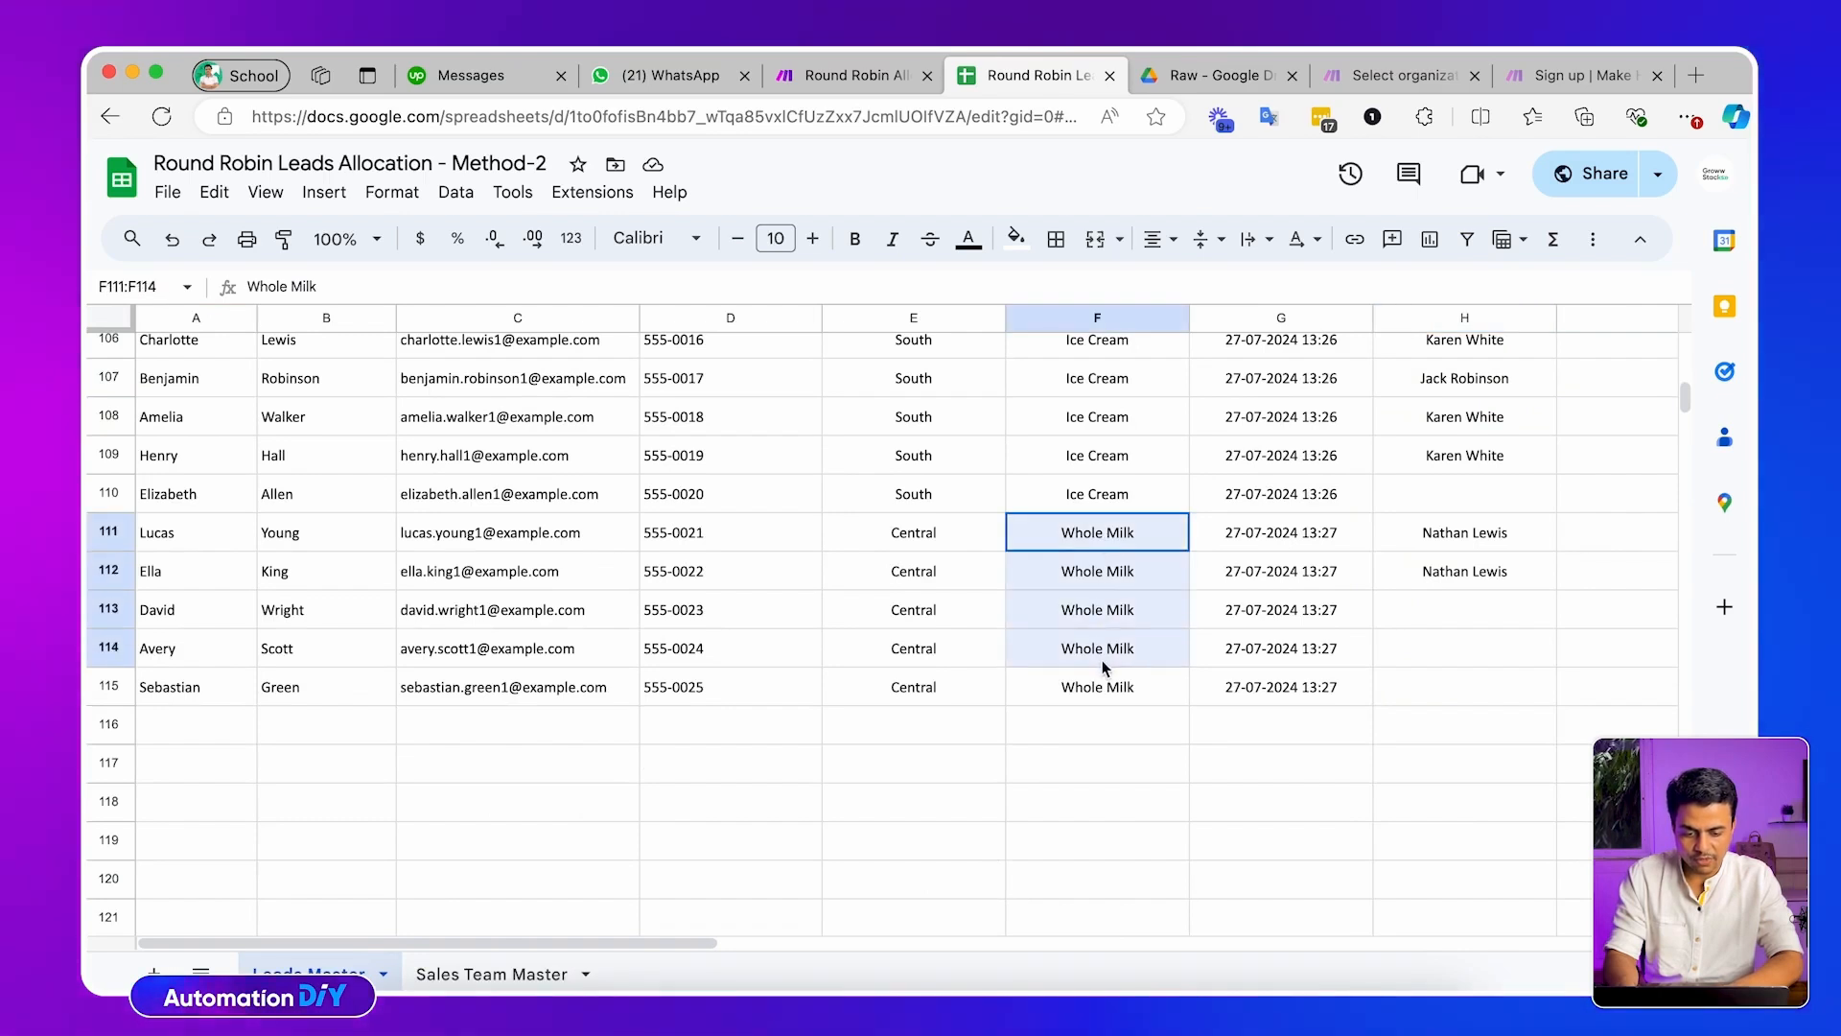
pyautogui.moveTo(1456, 539); pyautogui.dragTo(1414, 701)
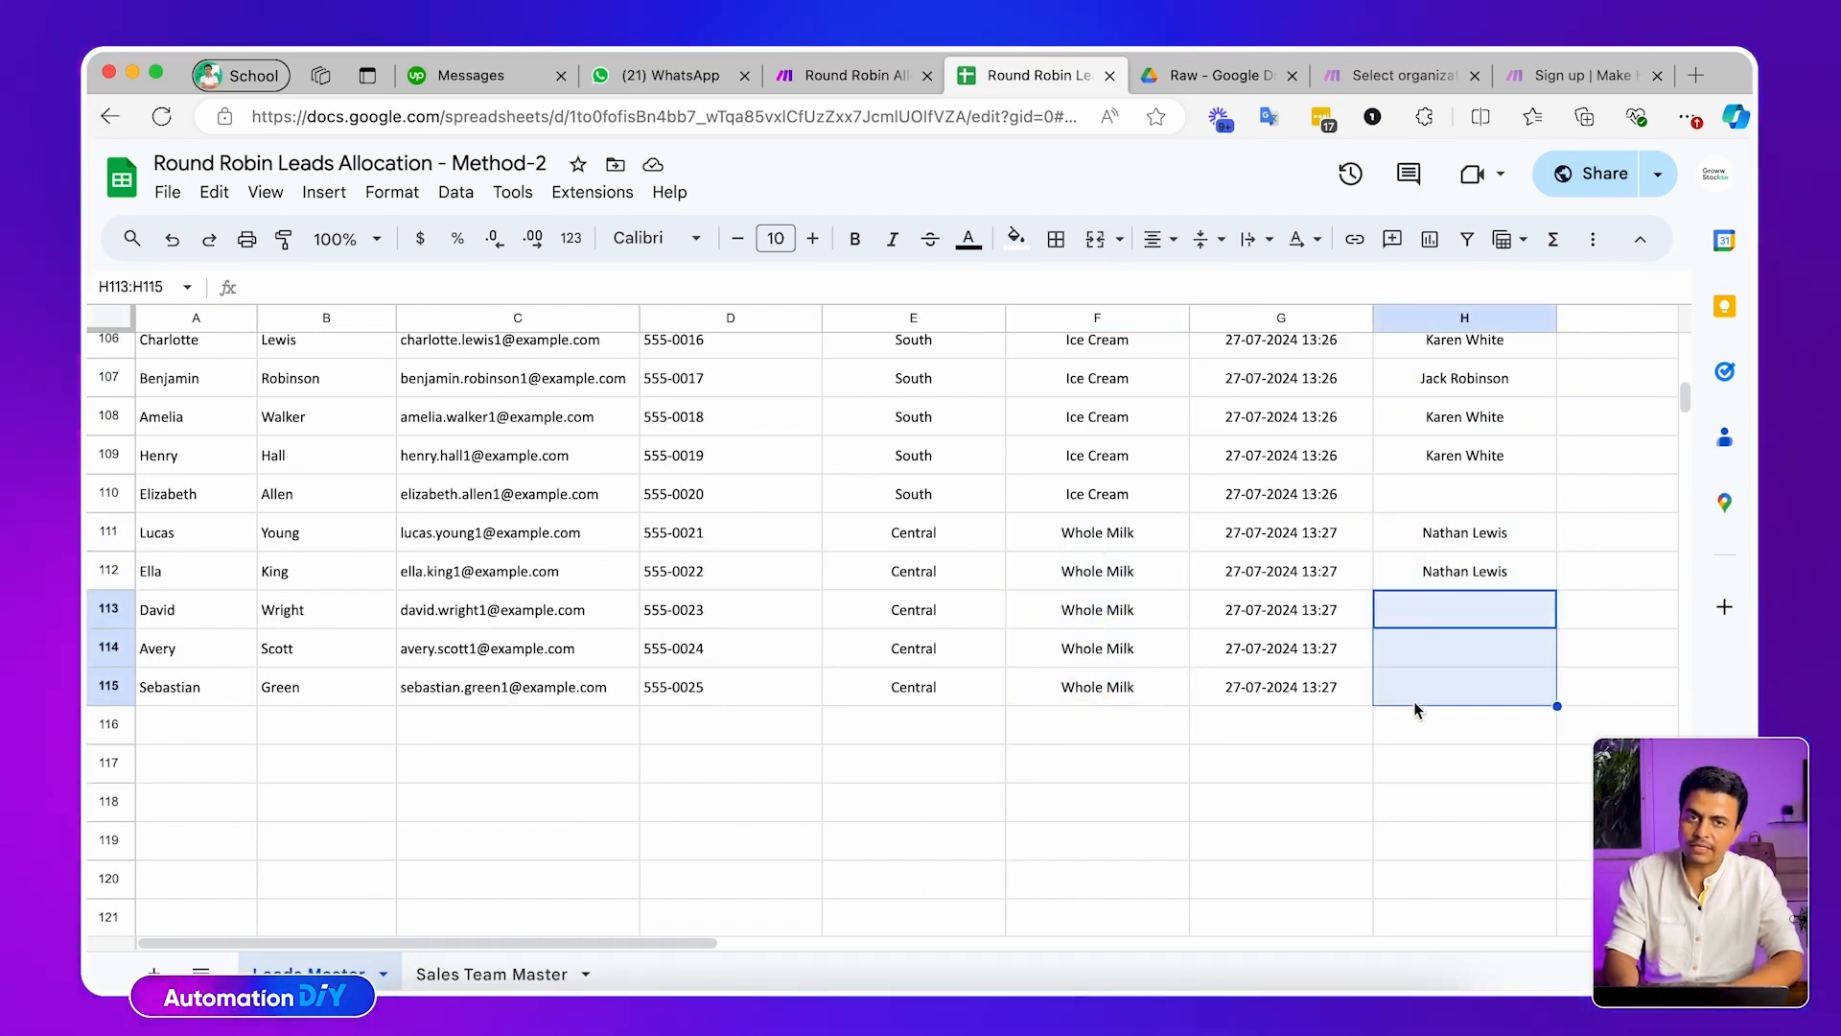
# Return to Sales Team Master and review the allocated lead counts in rows 15 and 16
pyautogui.click(458, 975)
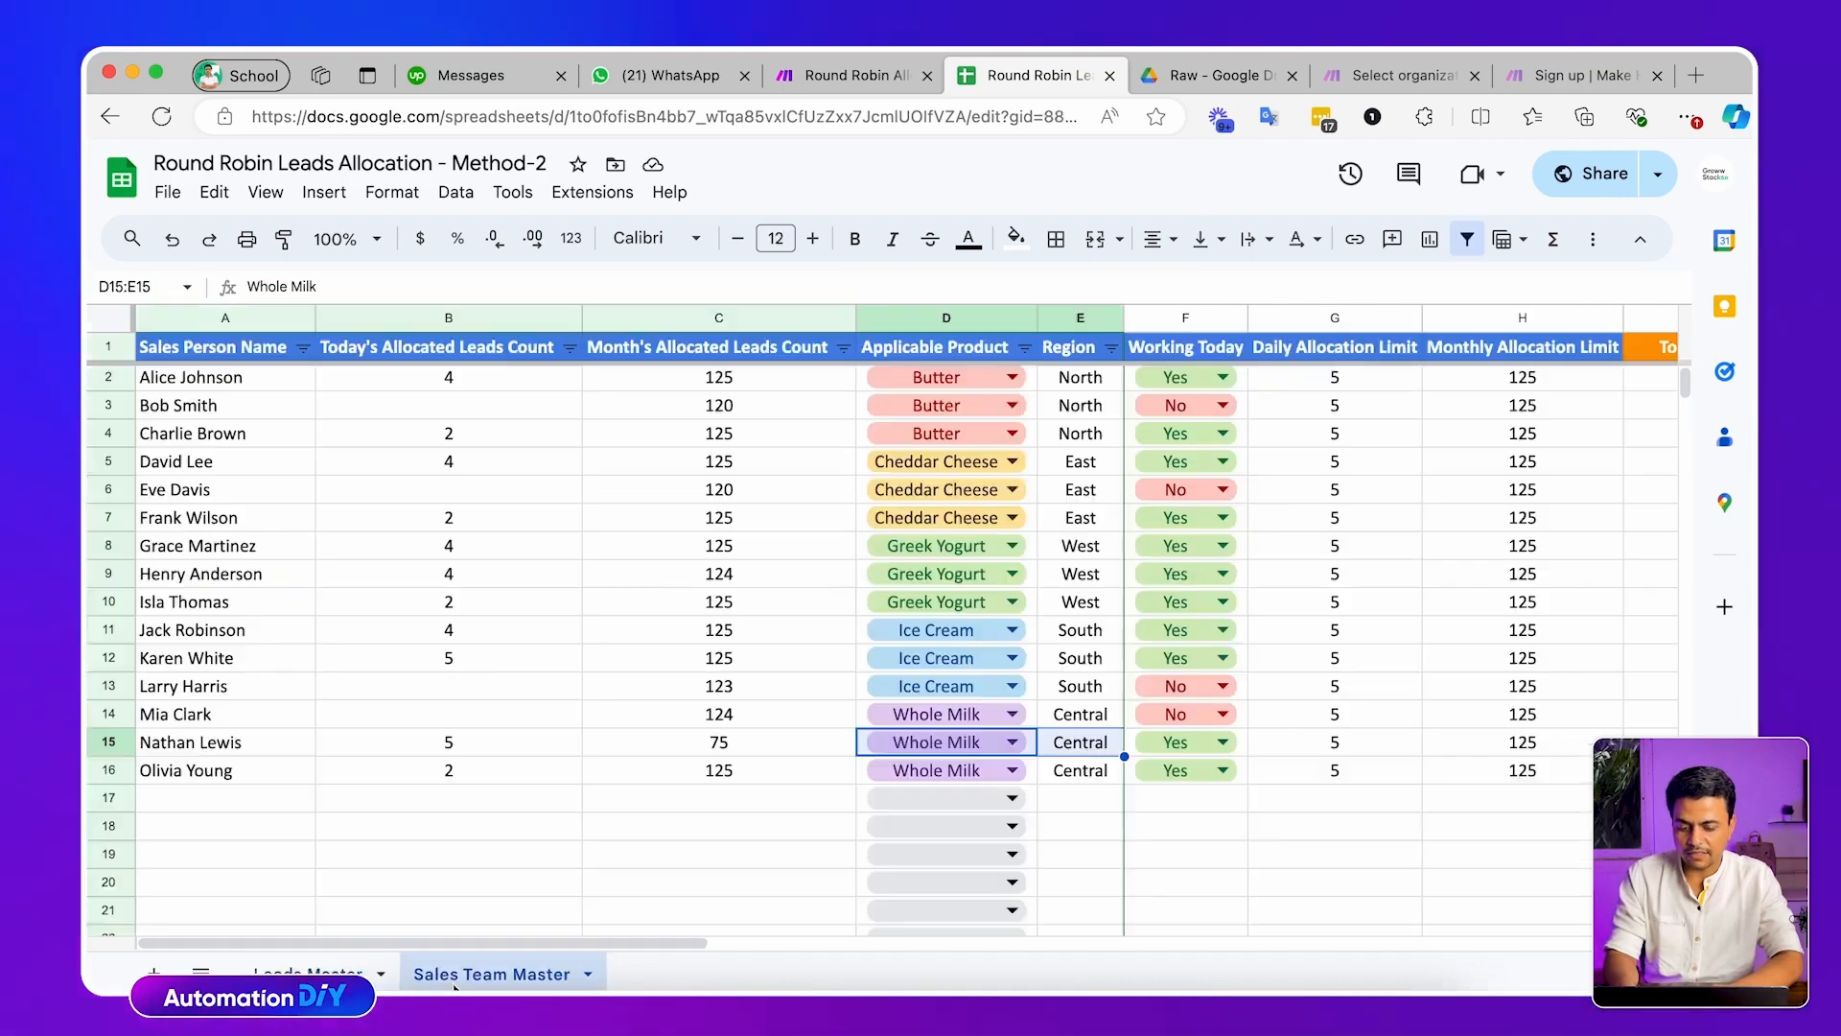
pyautogui.click(637, 753)
pyautogui.click(559, 750)
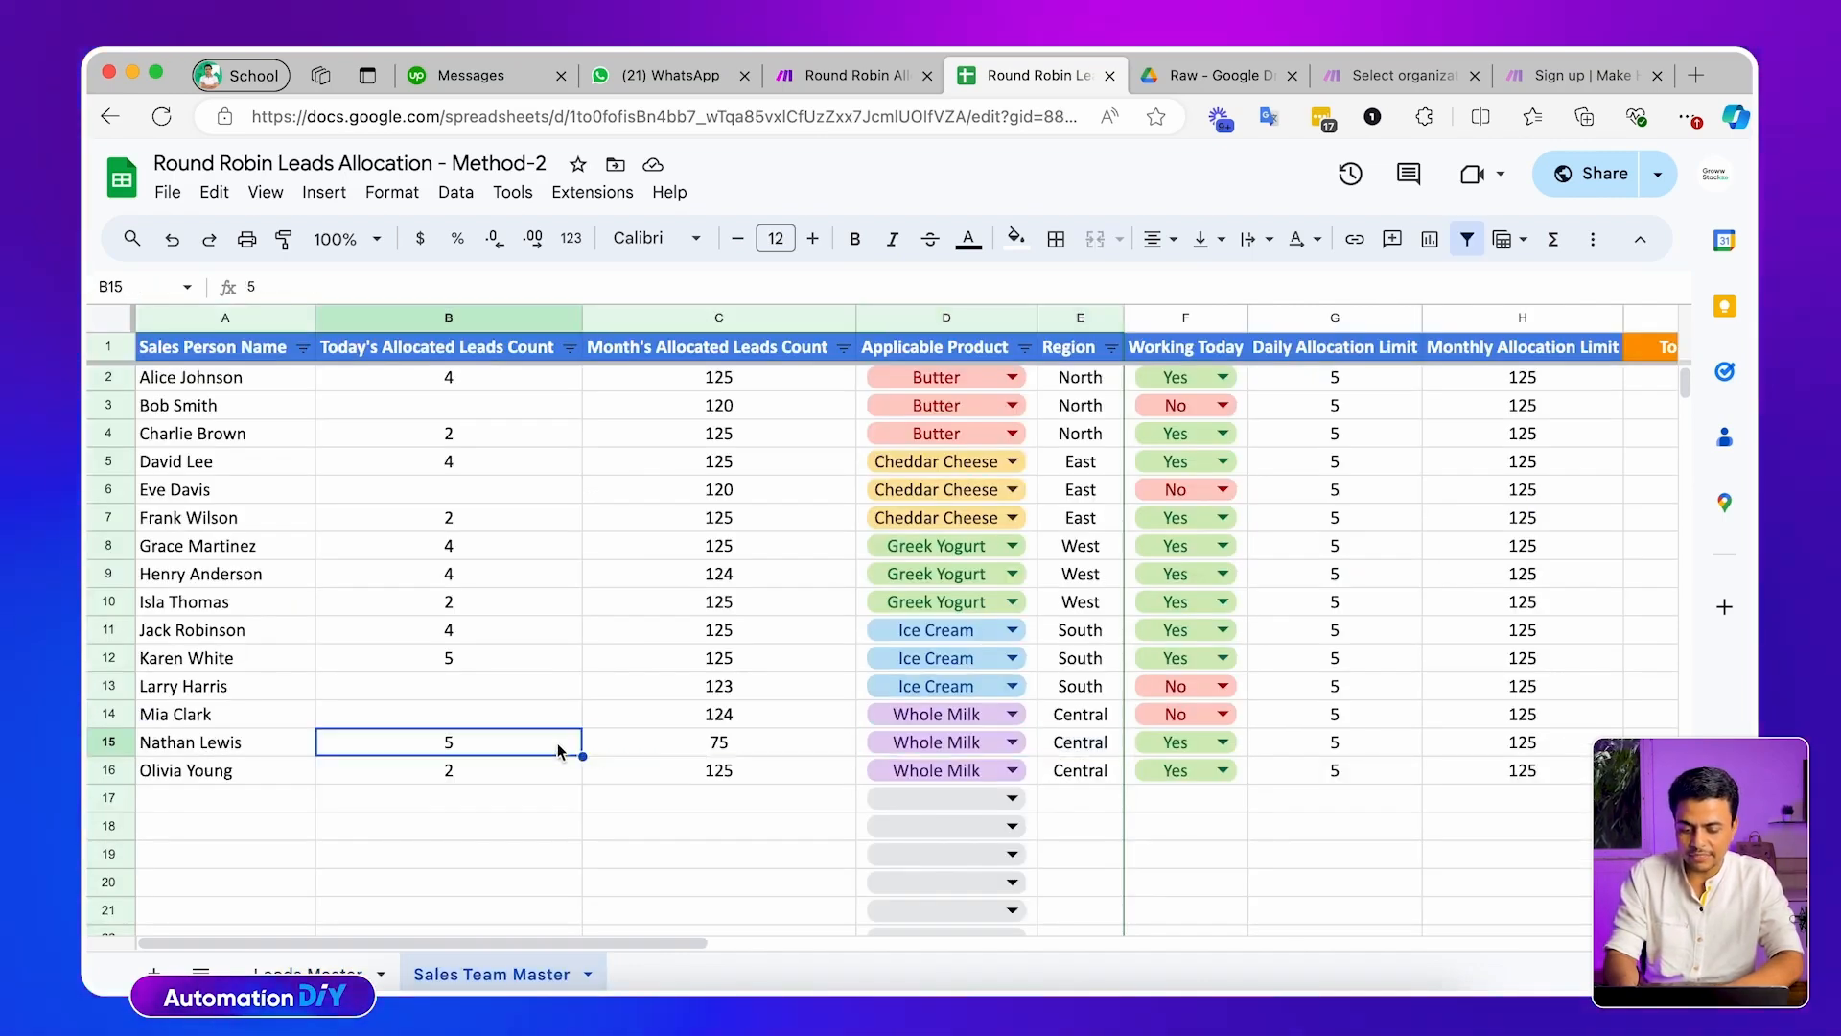
pyautogui.click(674, 770)
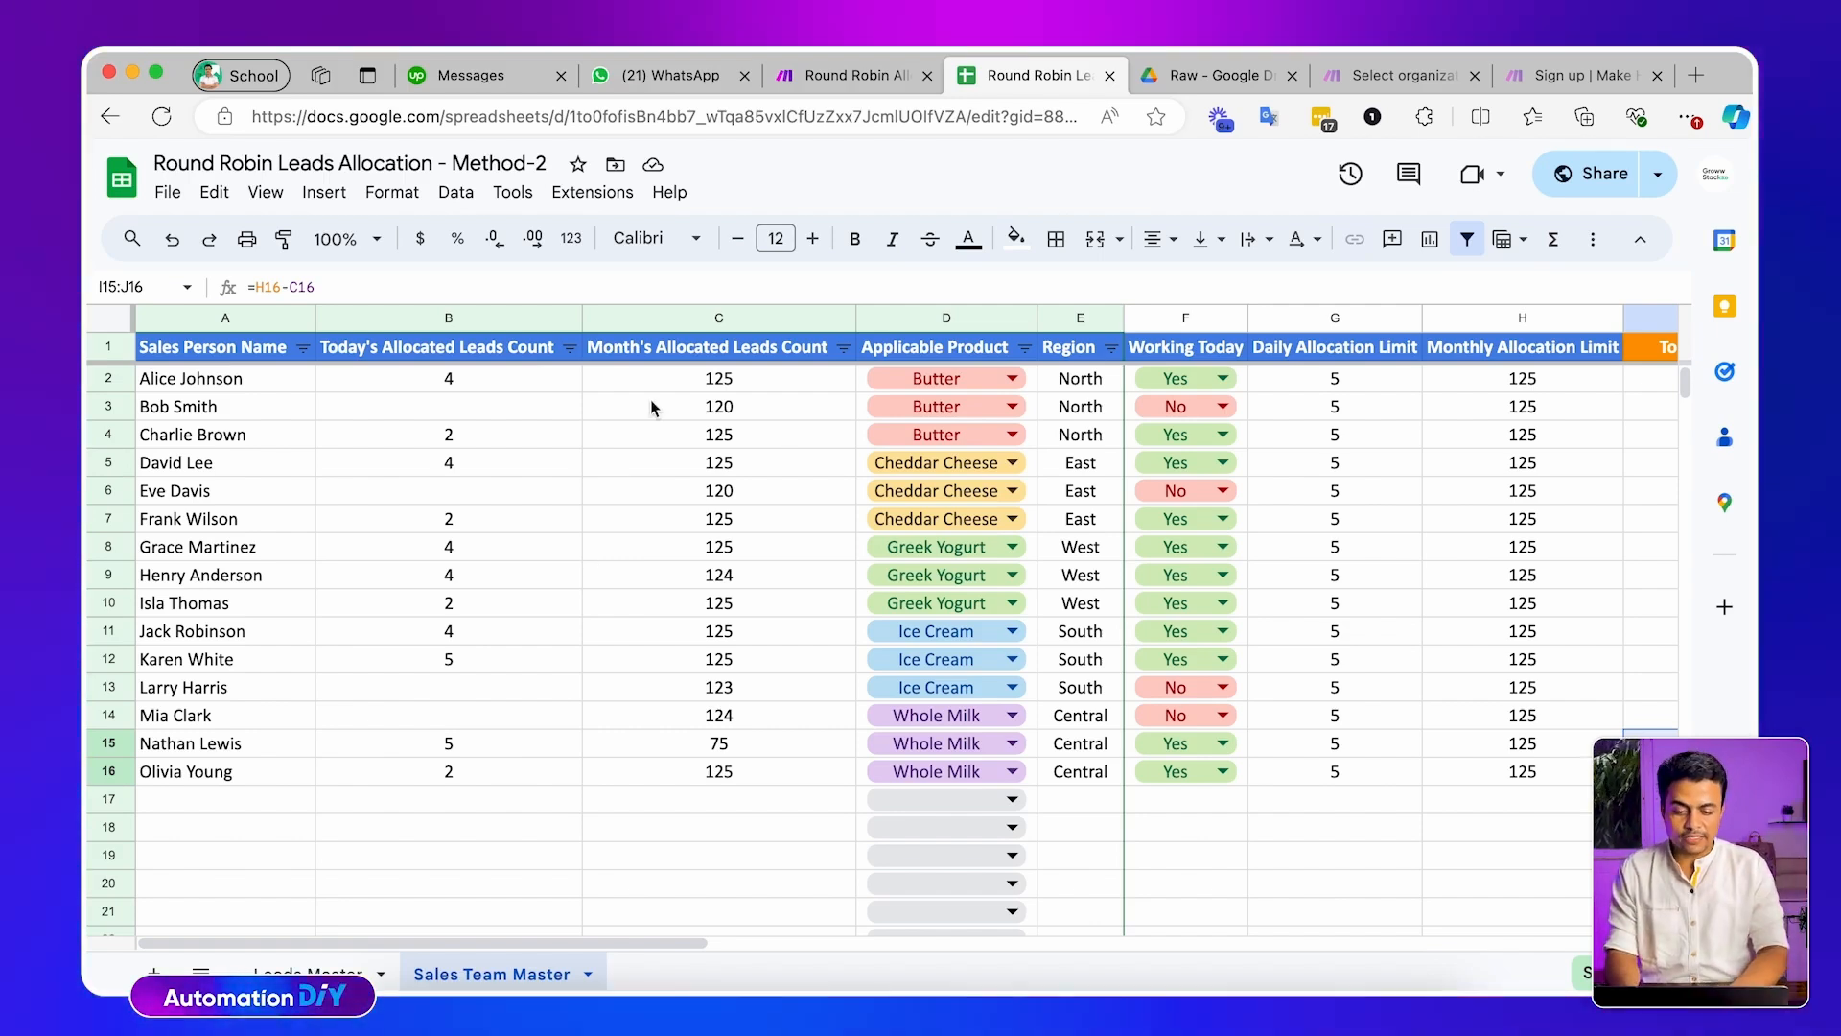
# Review the allocation criteria headers in B1:F1, from Today's Allocated Leads Count to Working Today
pyautogui.click(900, 348)
pyautogui.click(1053, 354)
pyautogui.click(1184, 355)
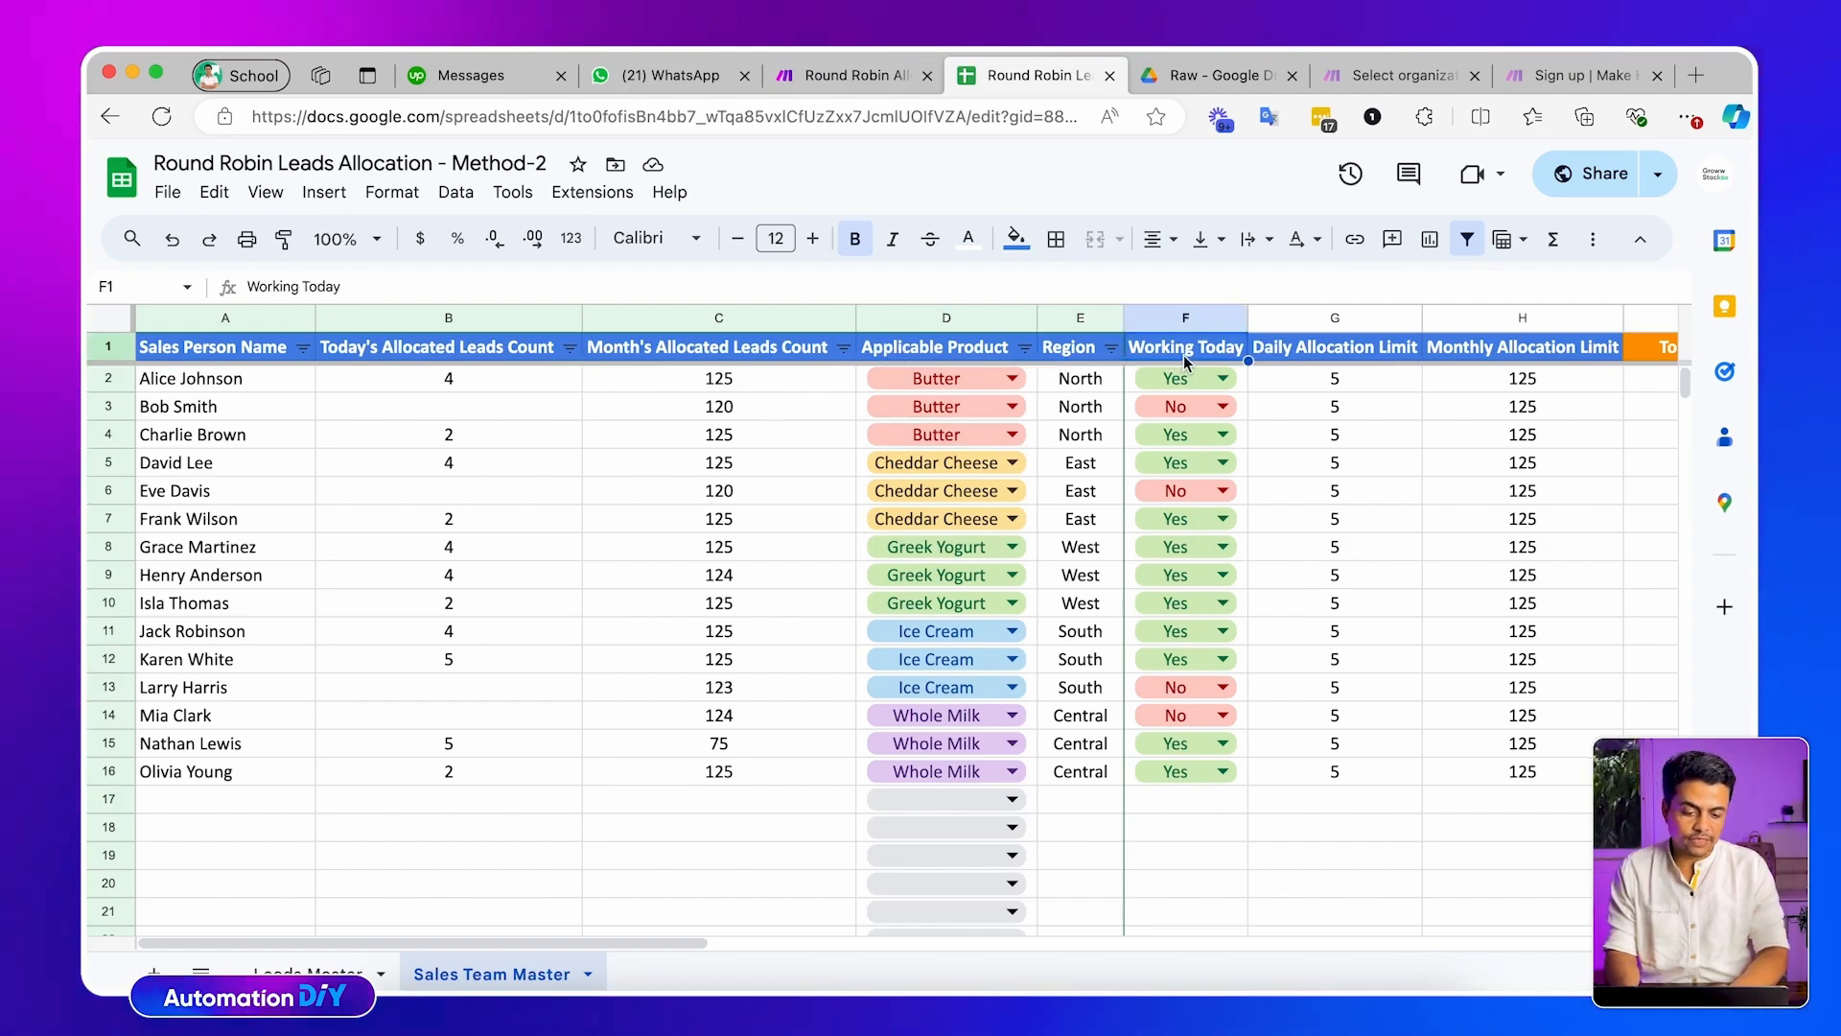
pyautogui.click(562, 348)
pyautogui.click(652, 348)
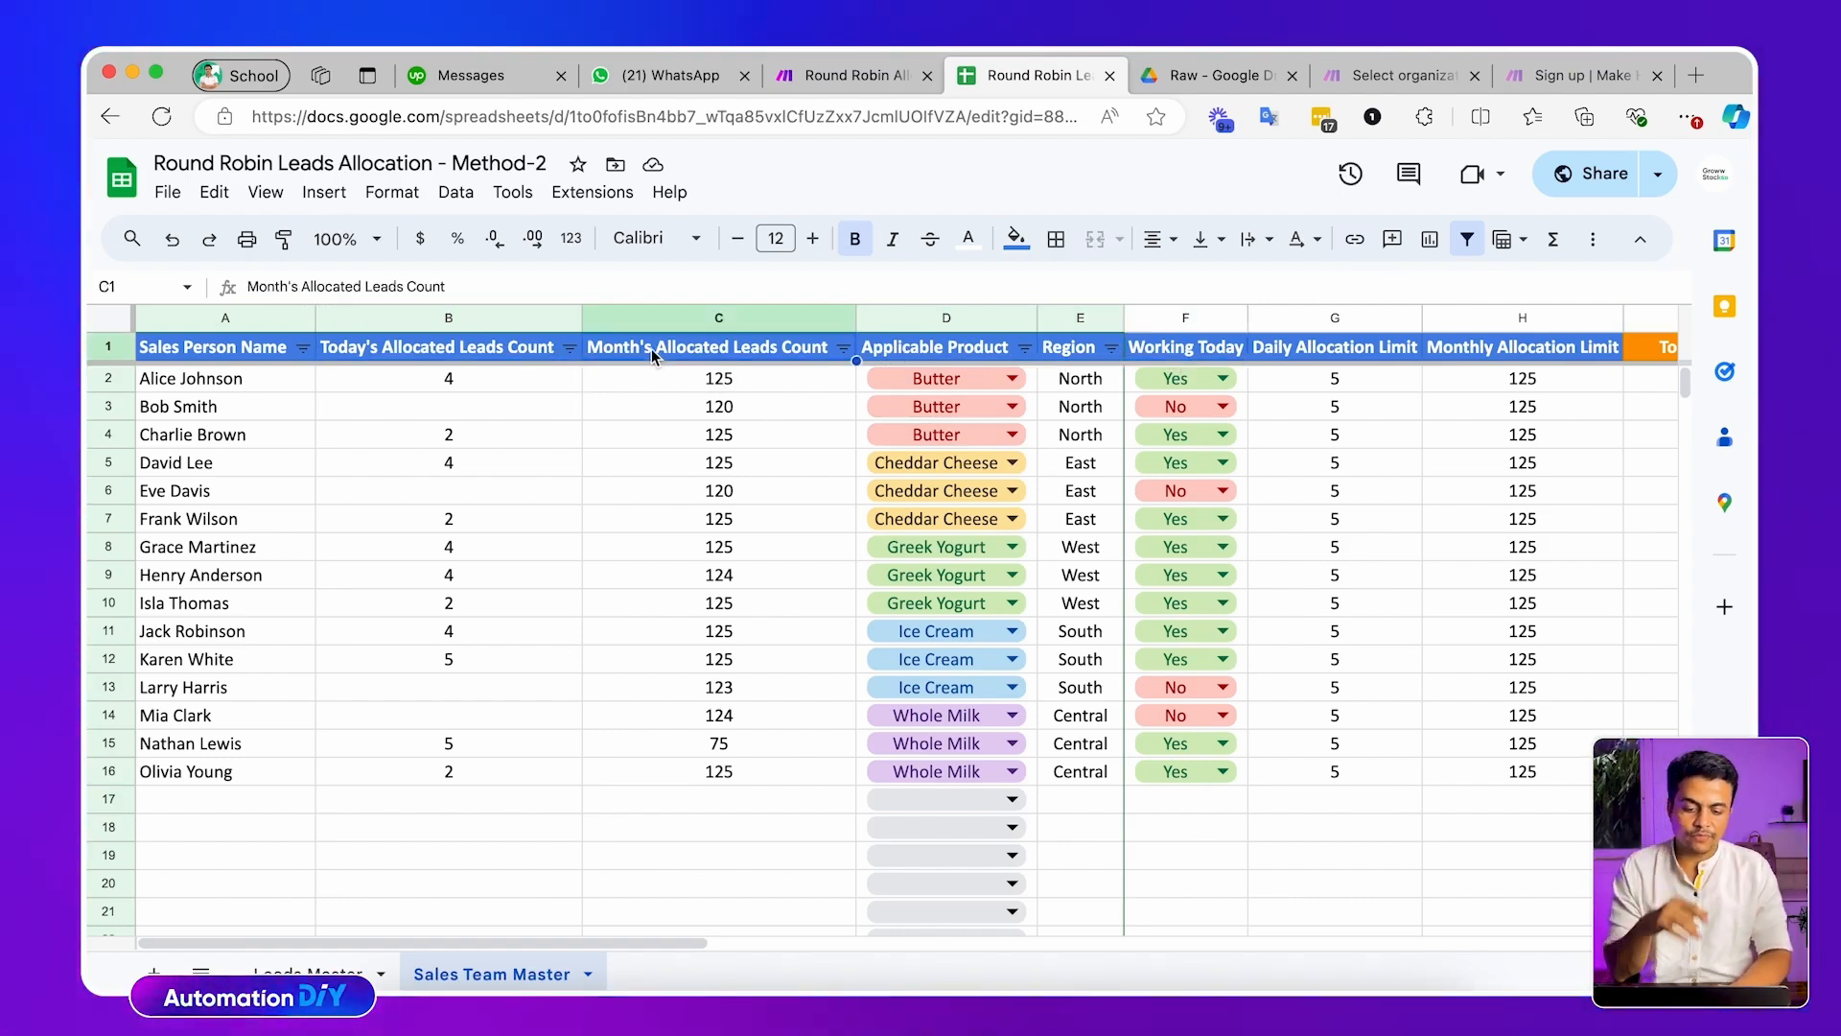
pyautogui.click(474, 343)
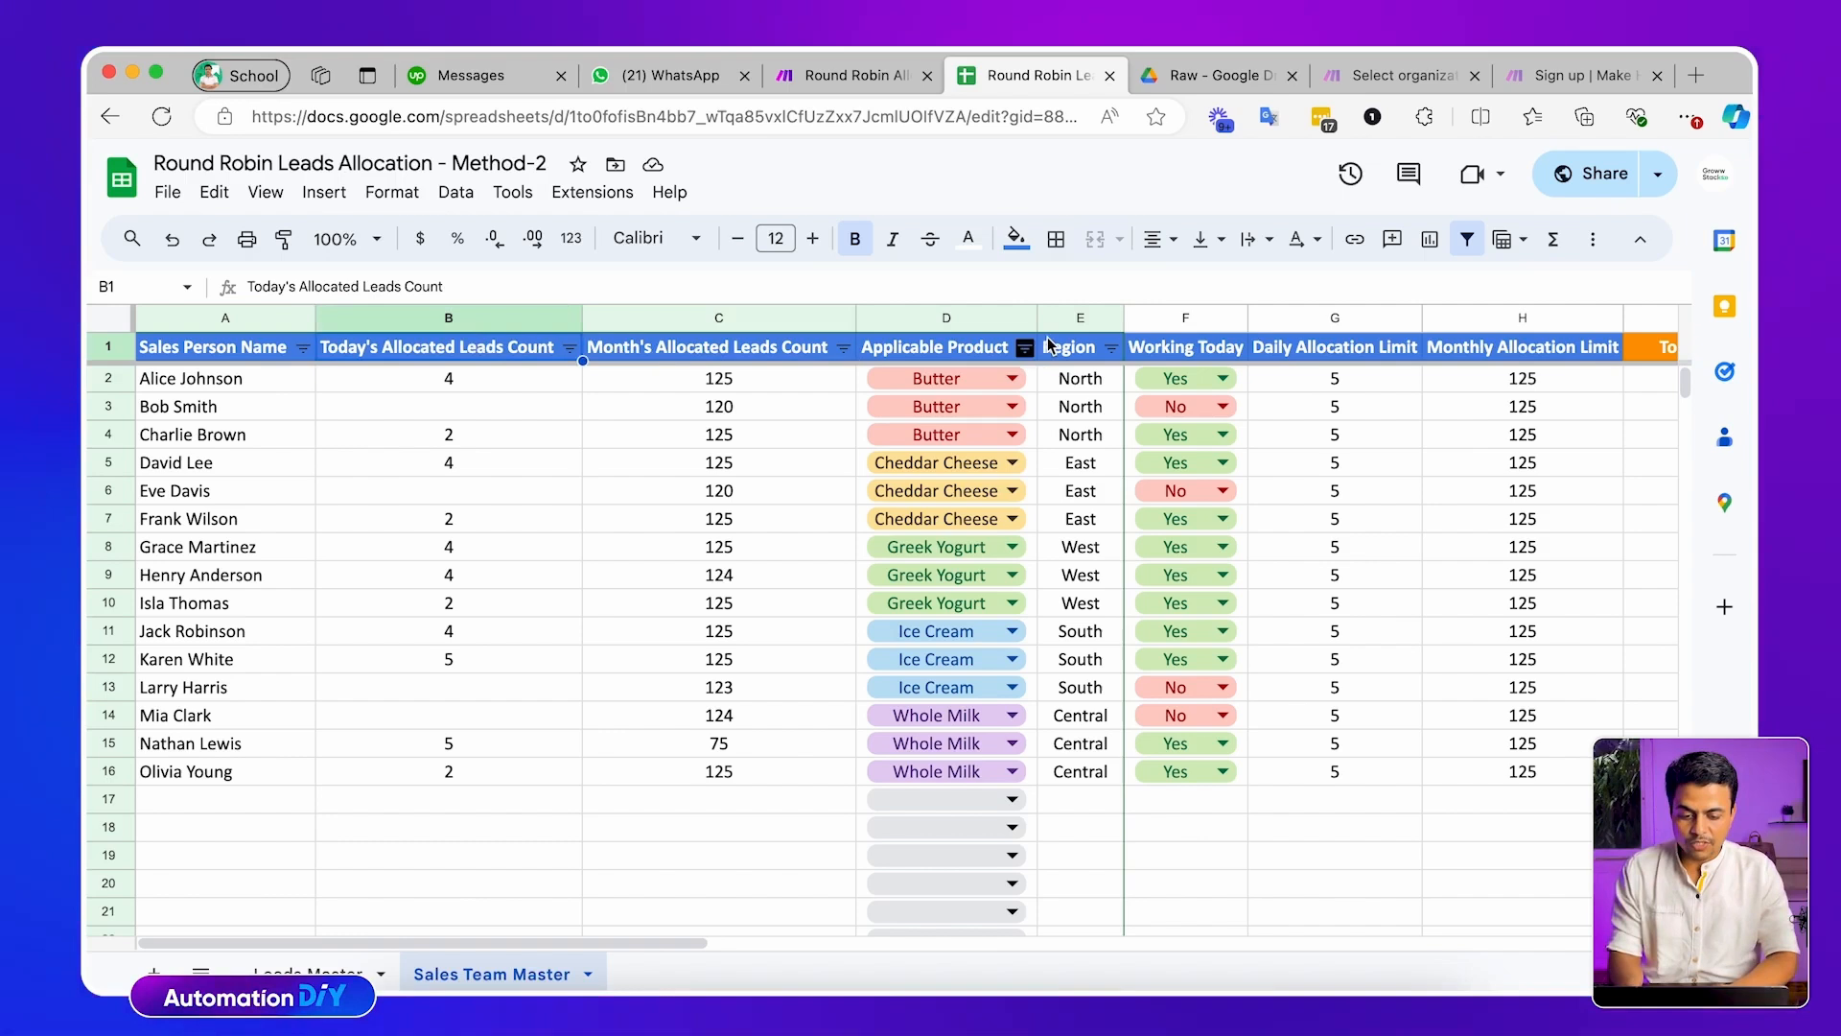
pyautogui.keyDown('shift'); pyautogui.click(1195, 345); pyautogui.keyUp('shift')
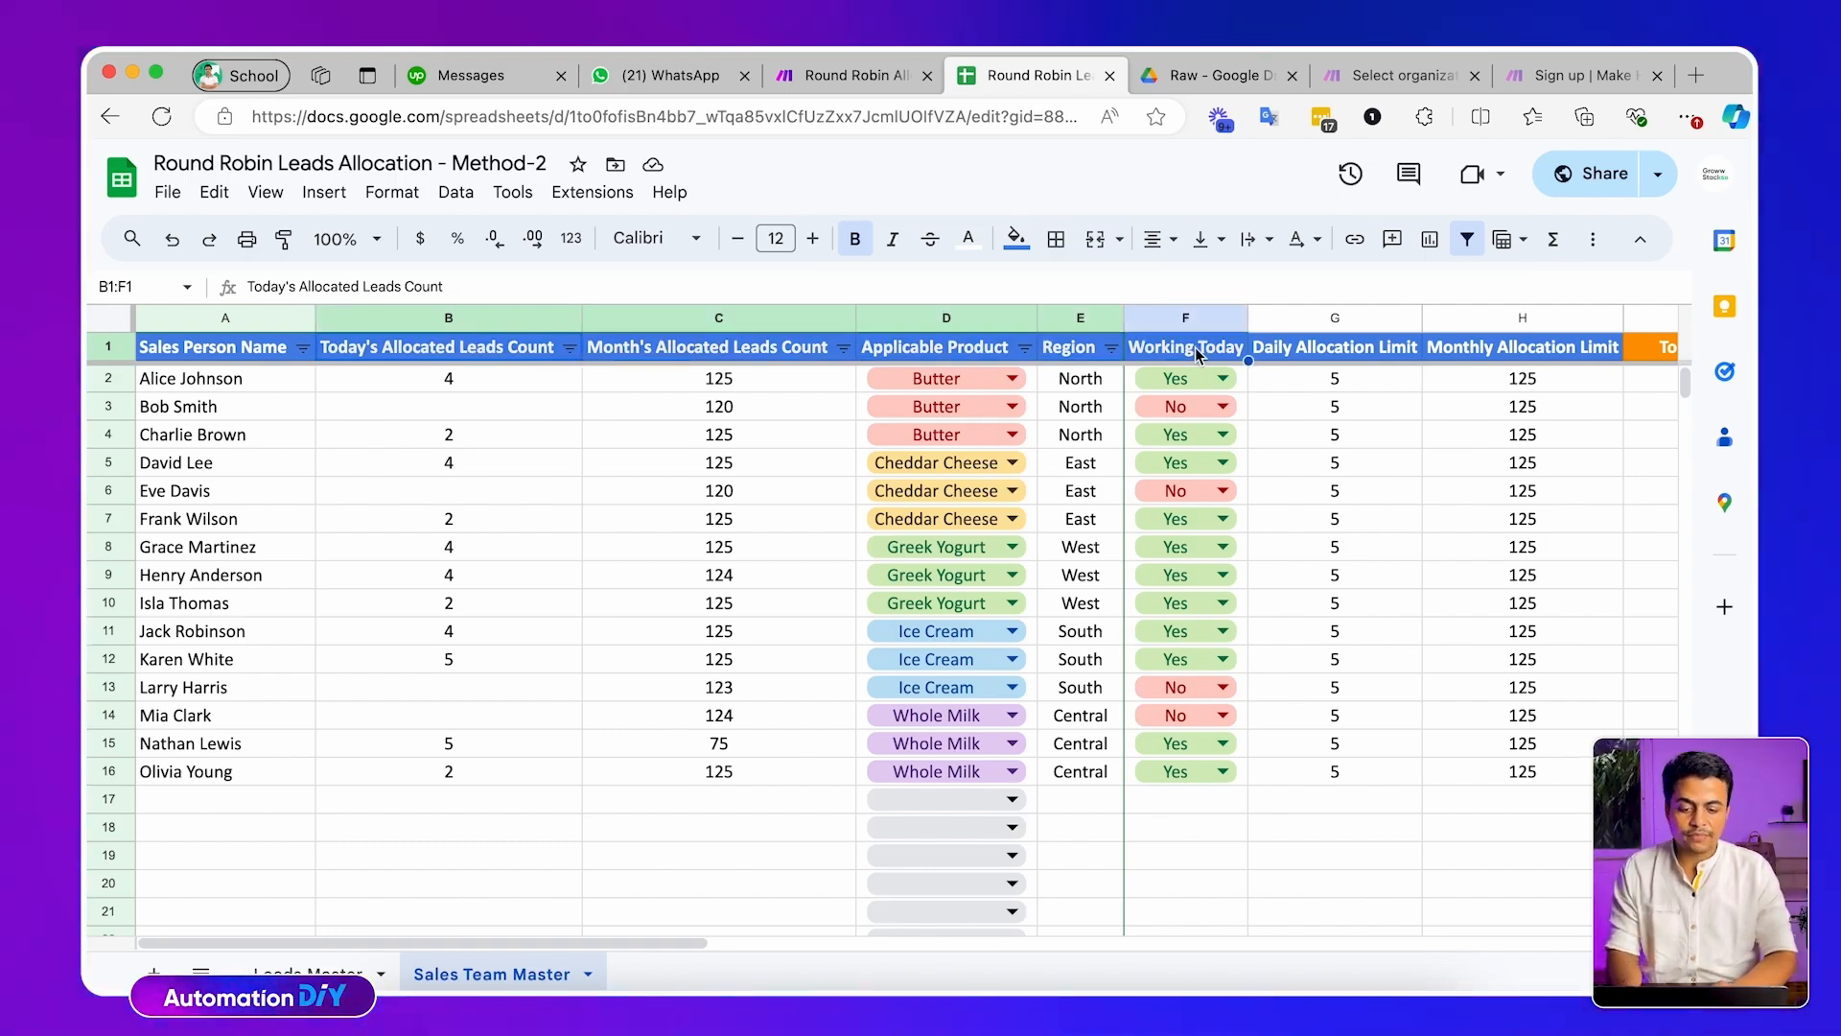
# Switch to the Make scenario to review its last run, then return to the Google Sheet
pyautogui.click(882, 77)
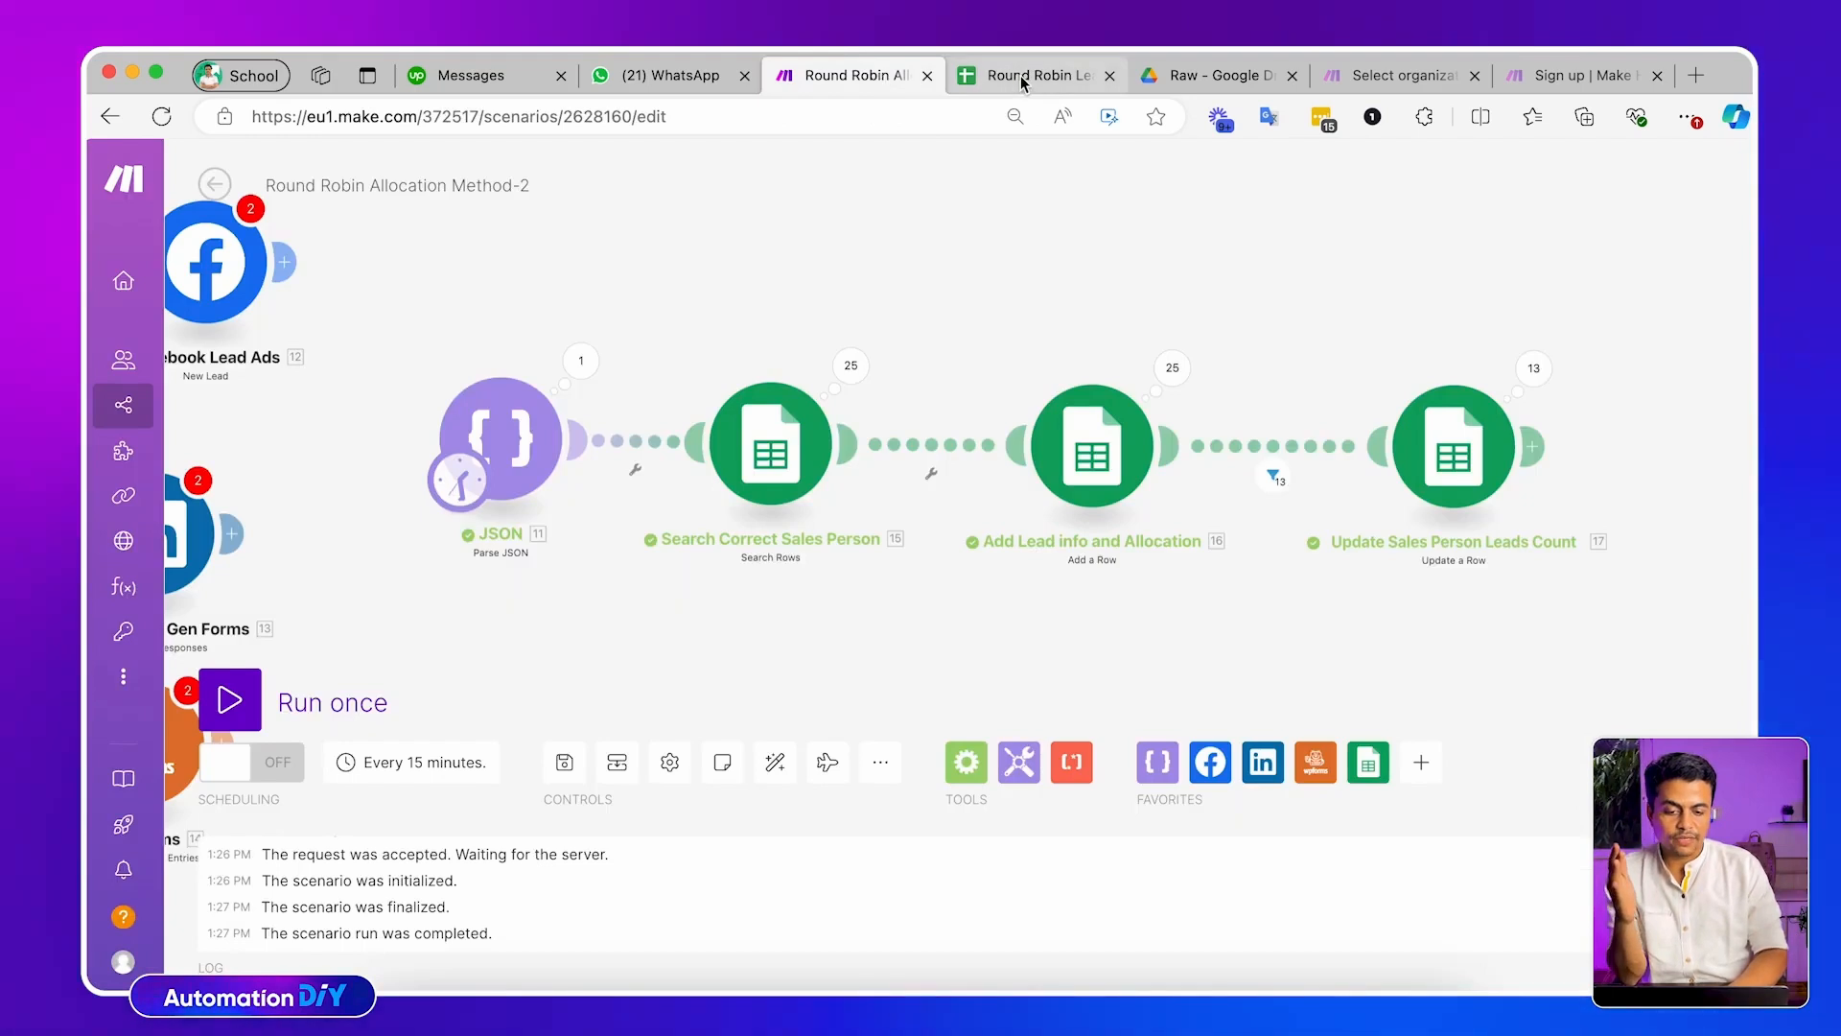
pyautogui.hotkey('ctrl', 'Tab')
pyautogui.click(849, 82)
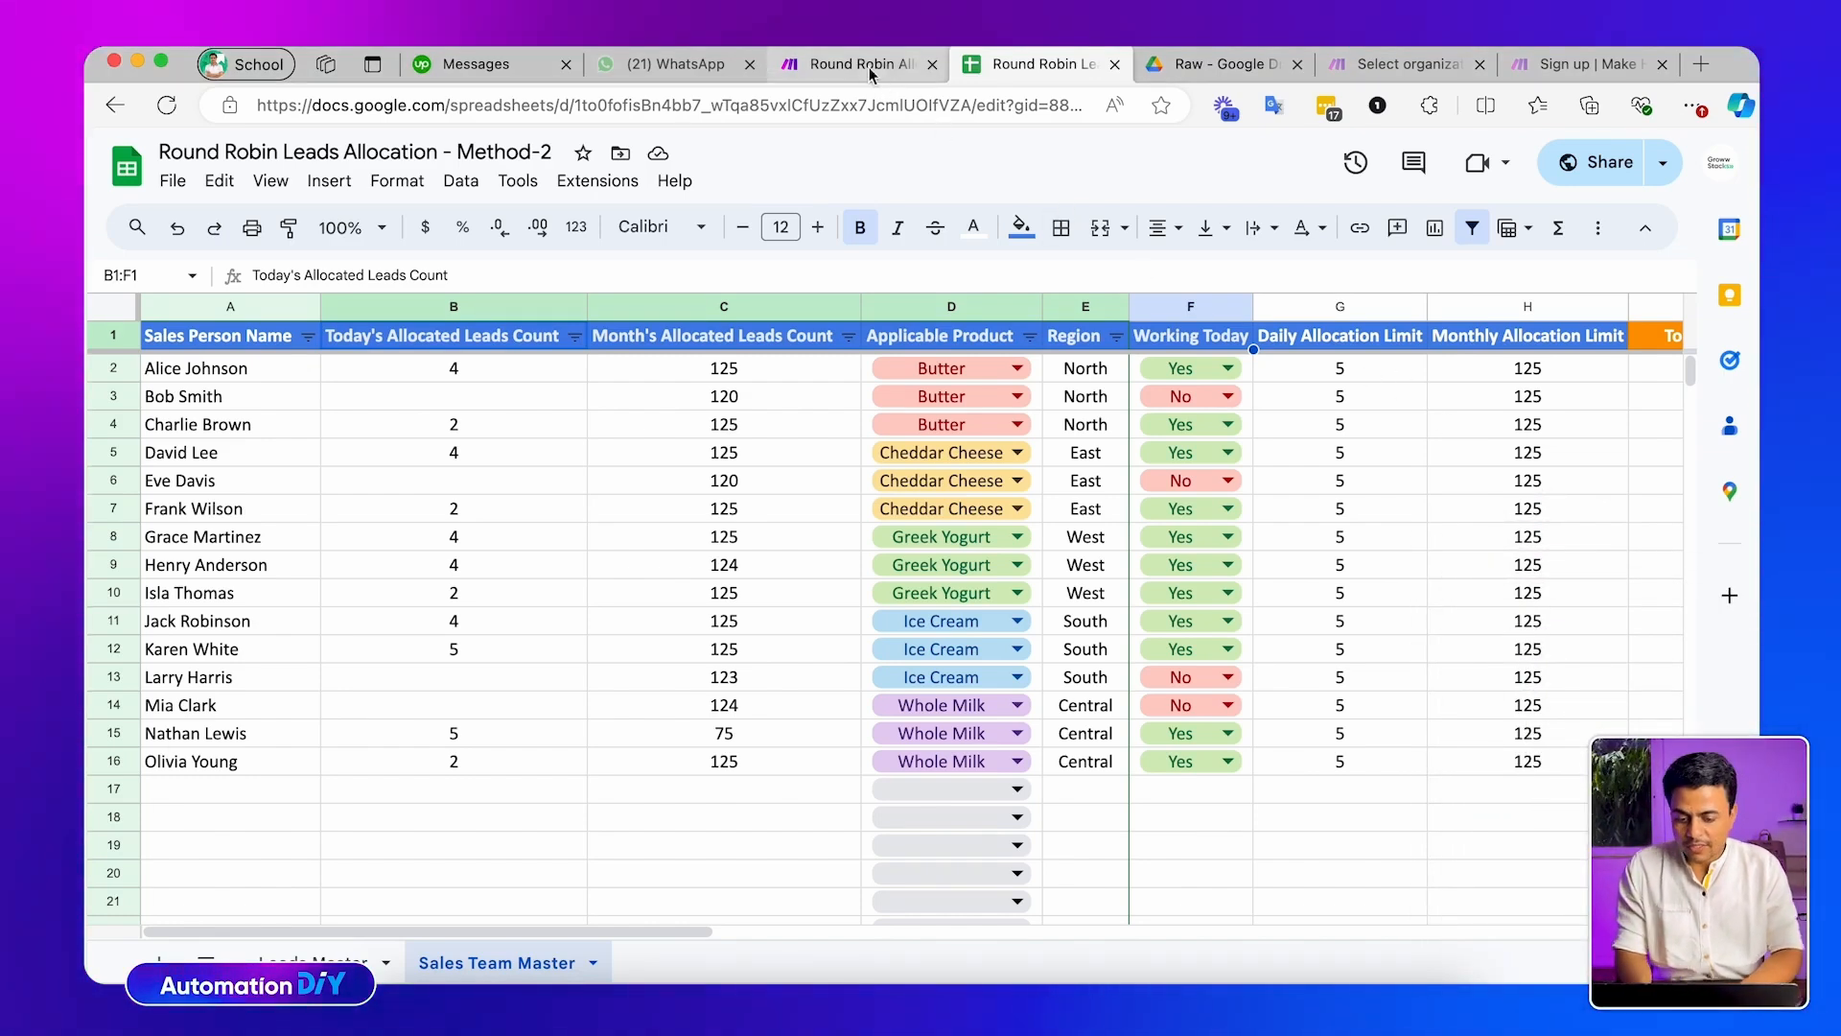
pyautogui.click(871, 66)
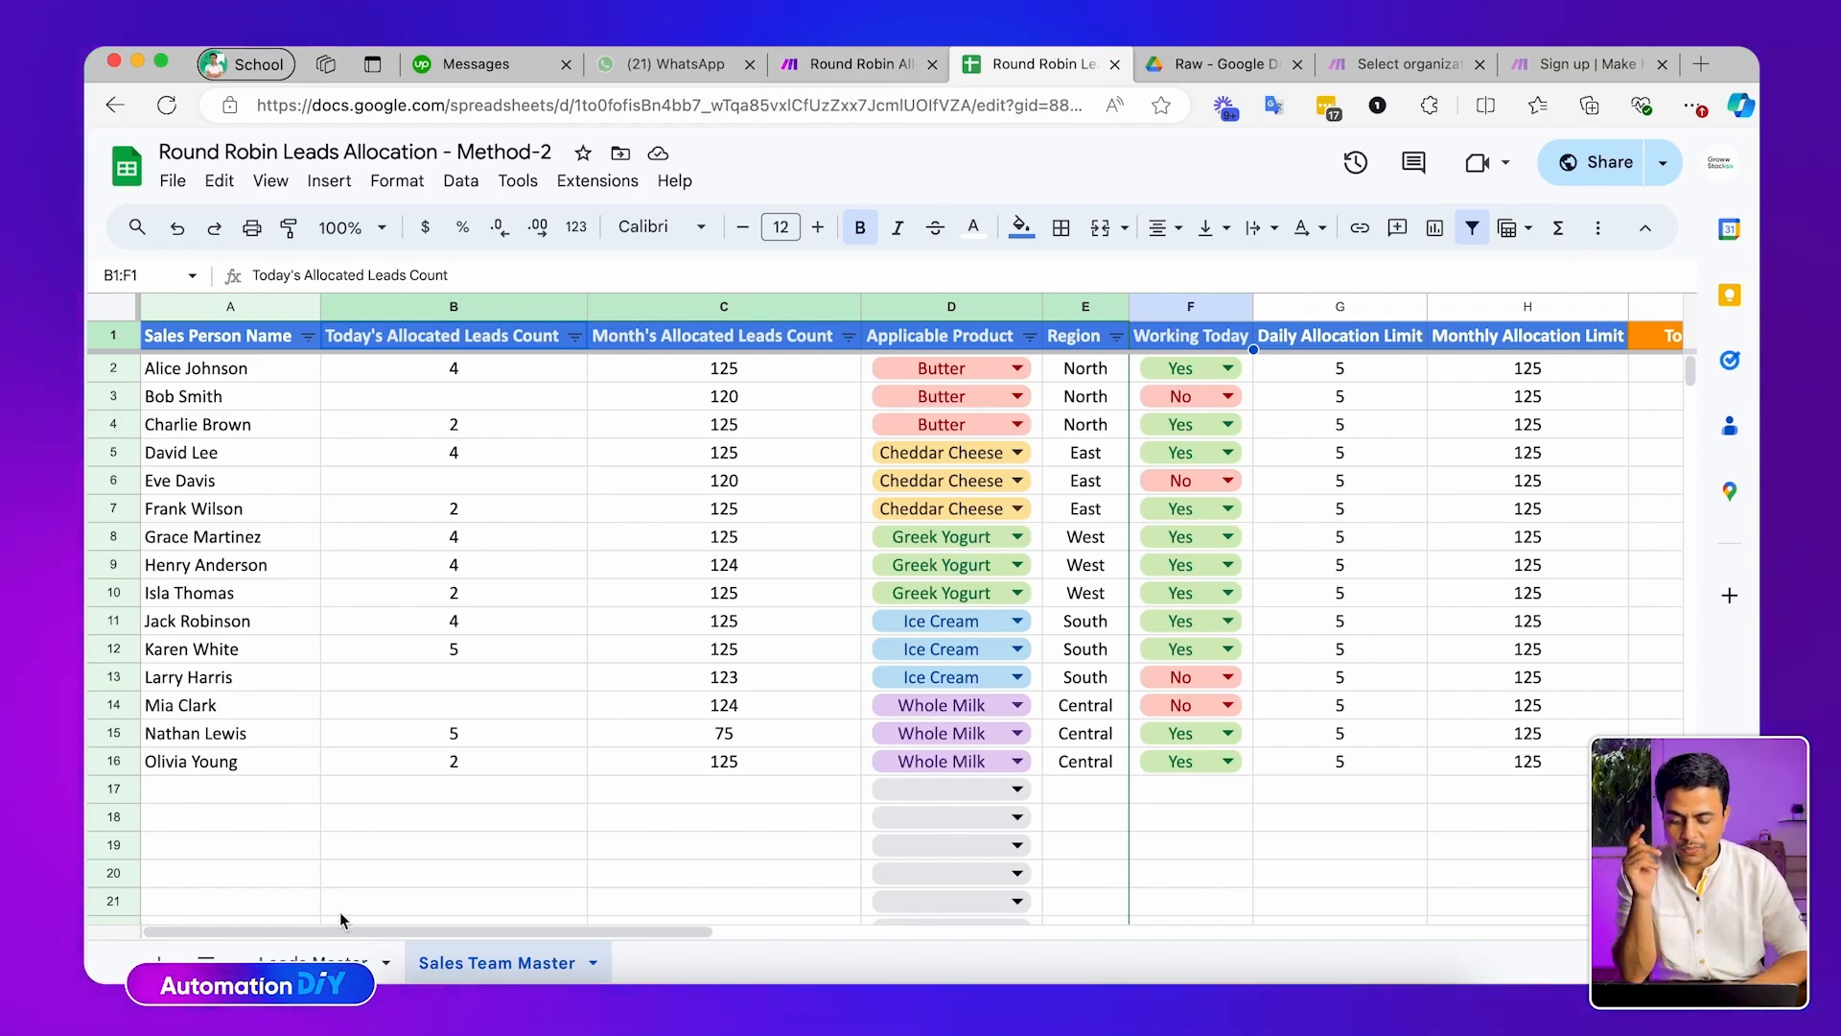
# Review the lead columns and first rows of Leads Master, including the Email field in row 2
pyautogui.click(329, 960)
pyautogui.click(453, 967)
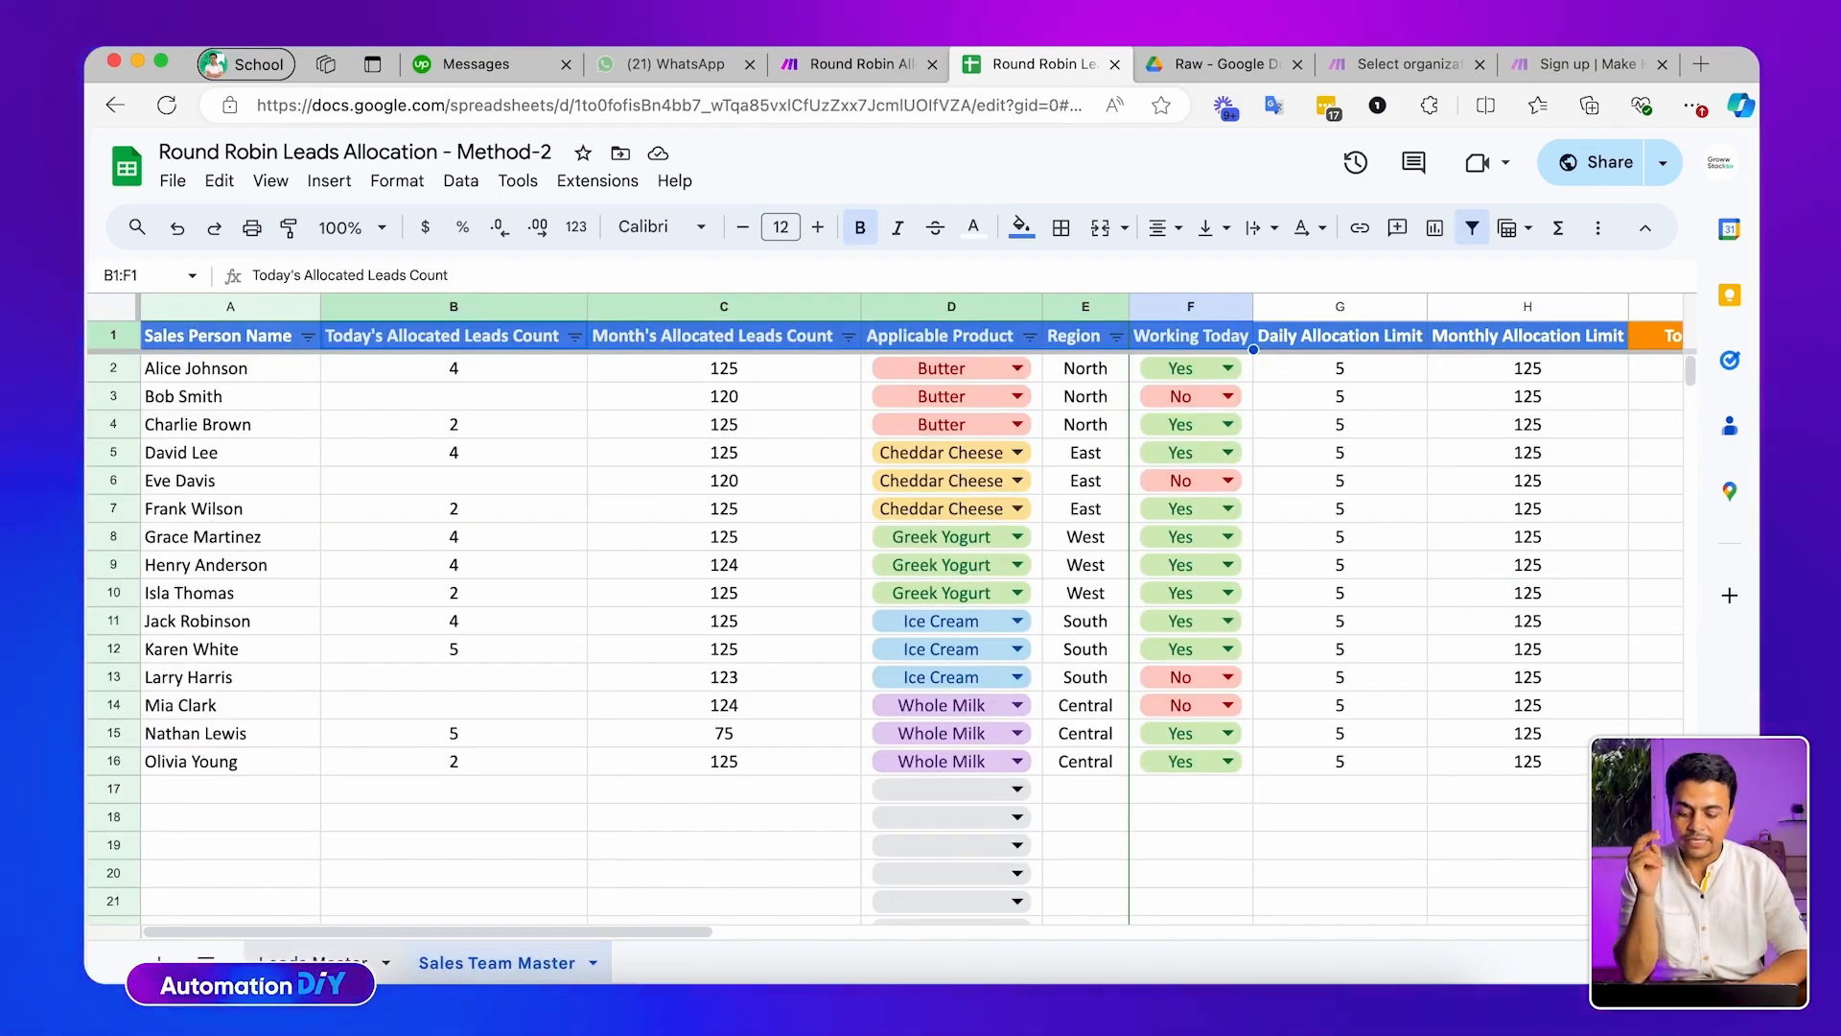
pyautogui.click(314, 962)
pyautogui.scroll(20, 568, 572)
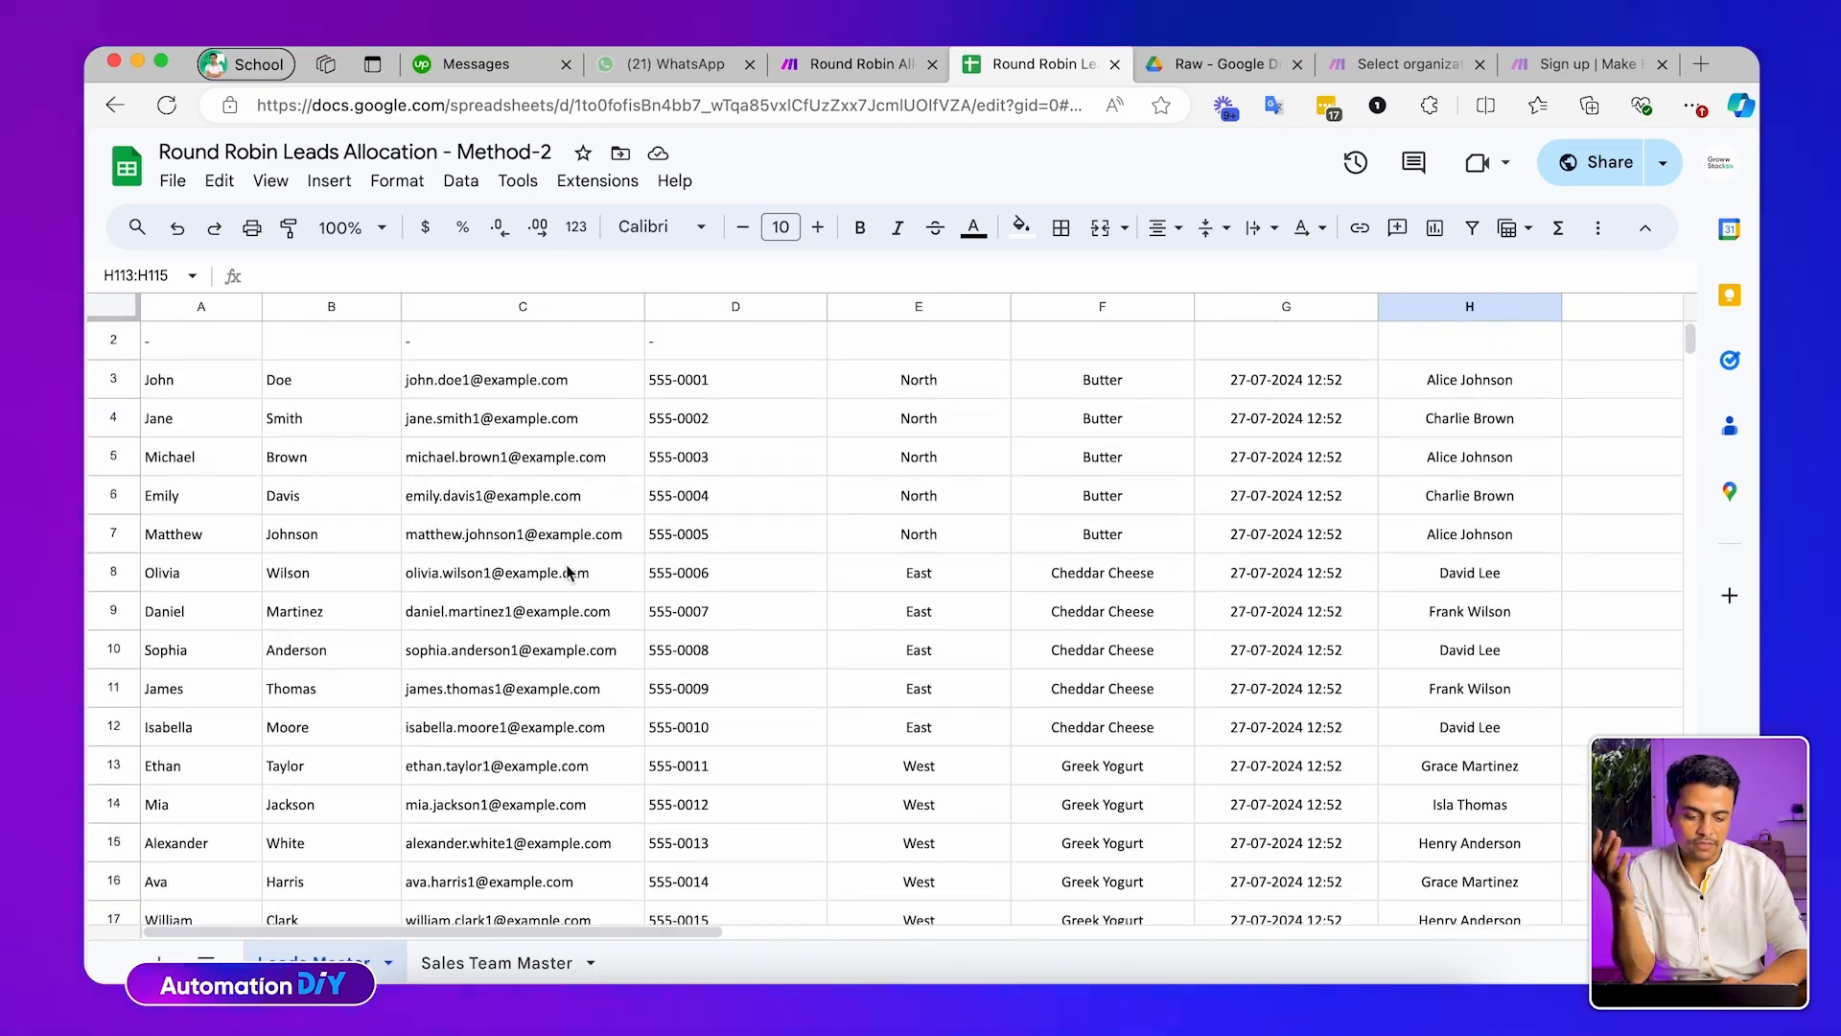
pyautogui.scroll(1, 568, 573)
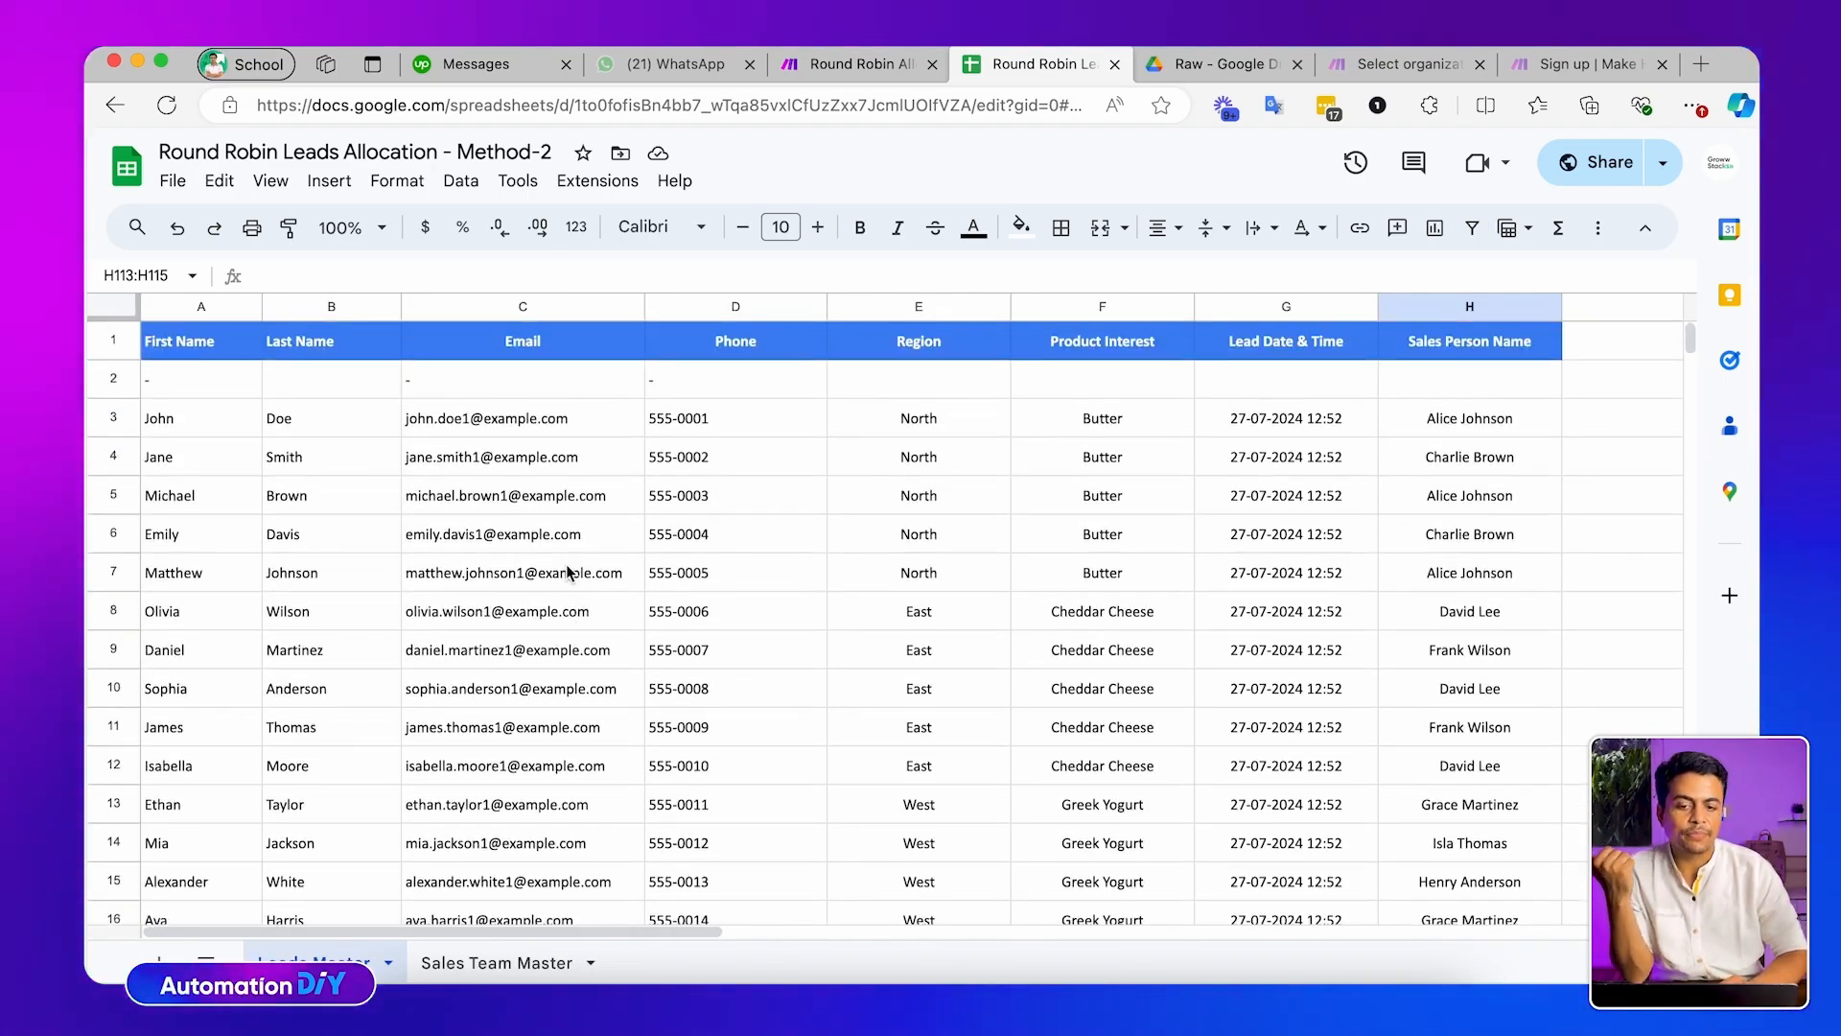
pyautogui.click(416, 388)
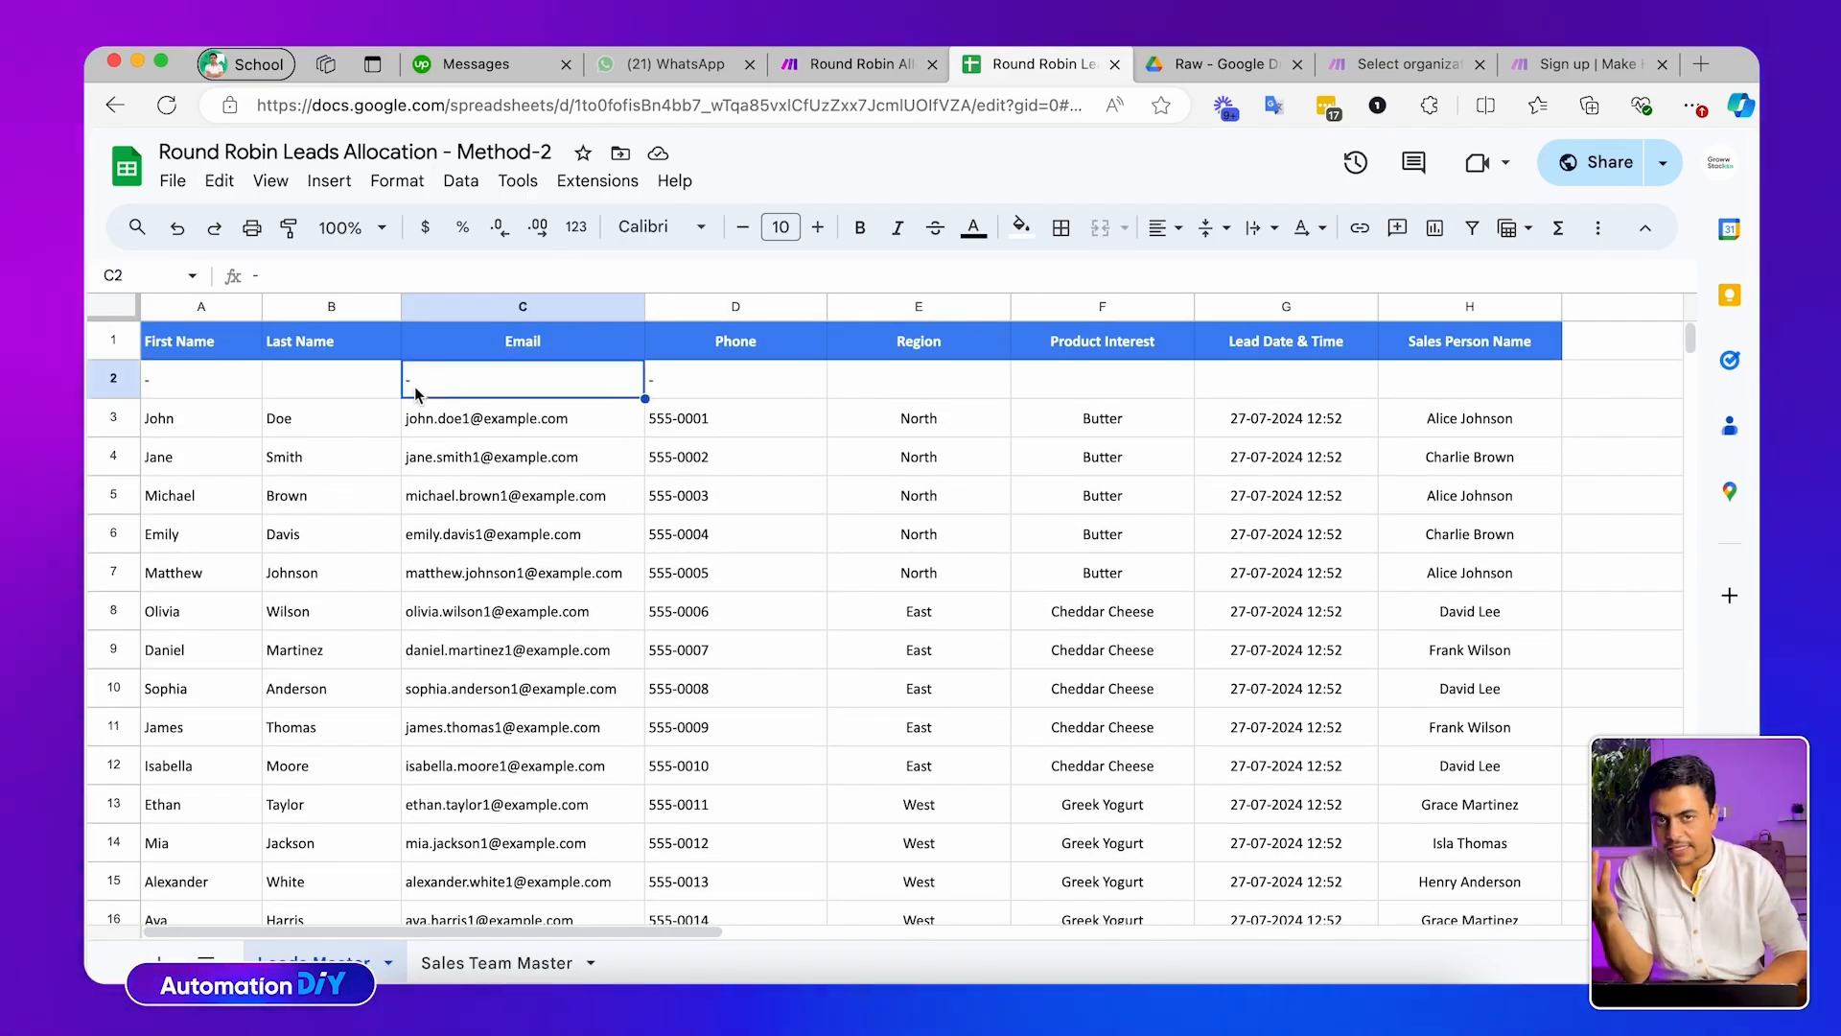
# Examine the allocation, limit and remaining capacity columns of Sales Team Master
pyautogui.click(457, 967)
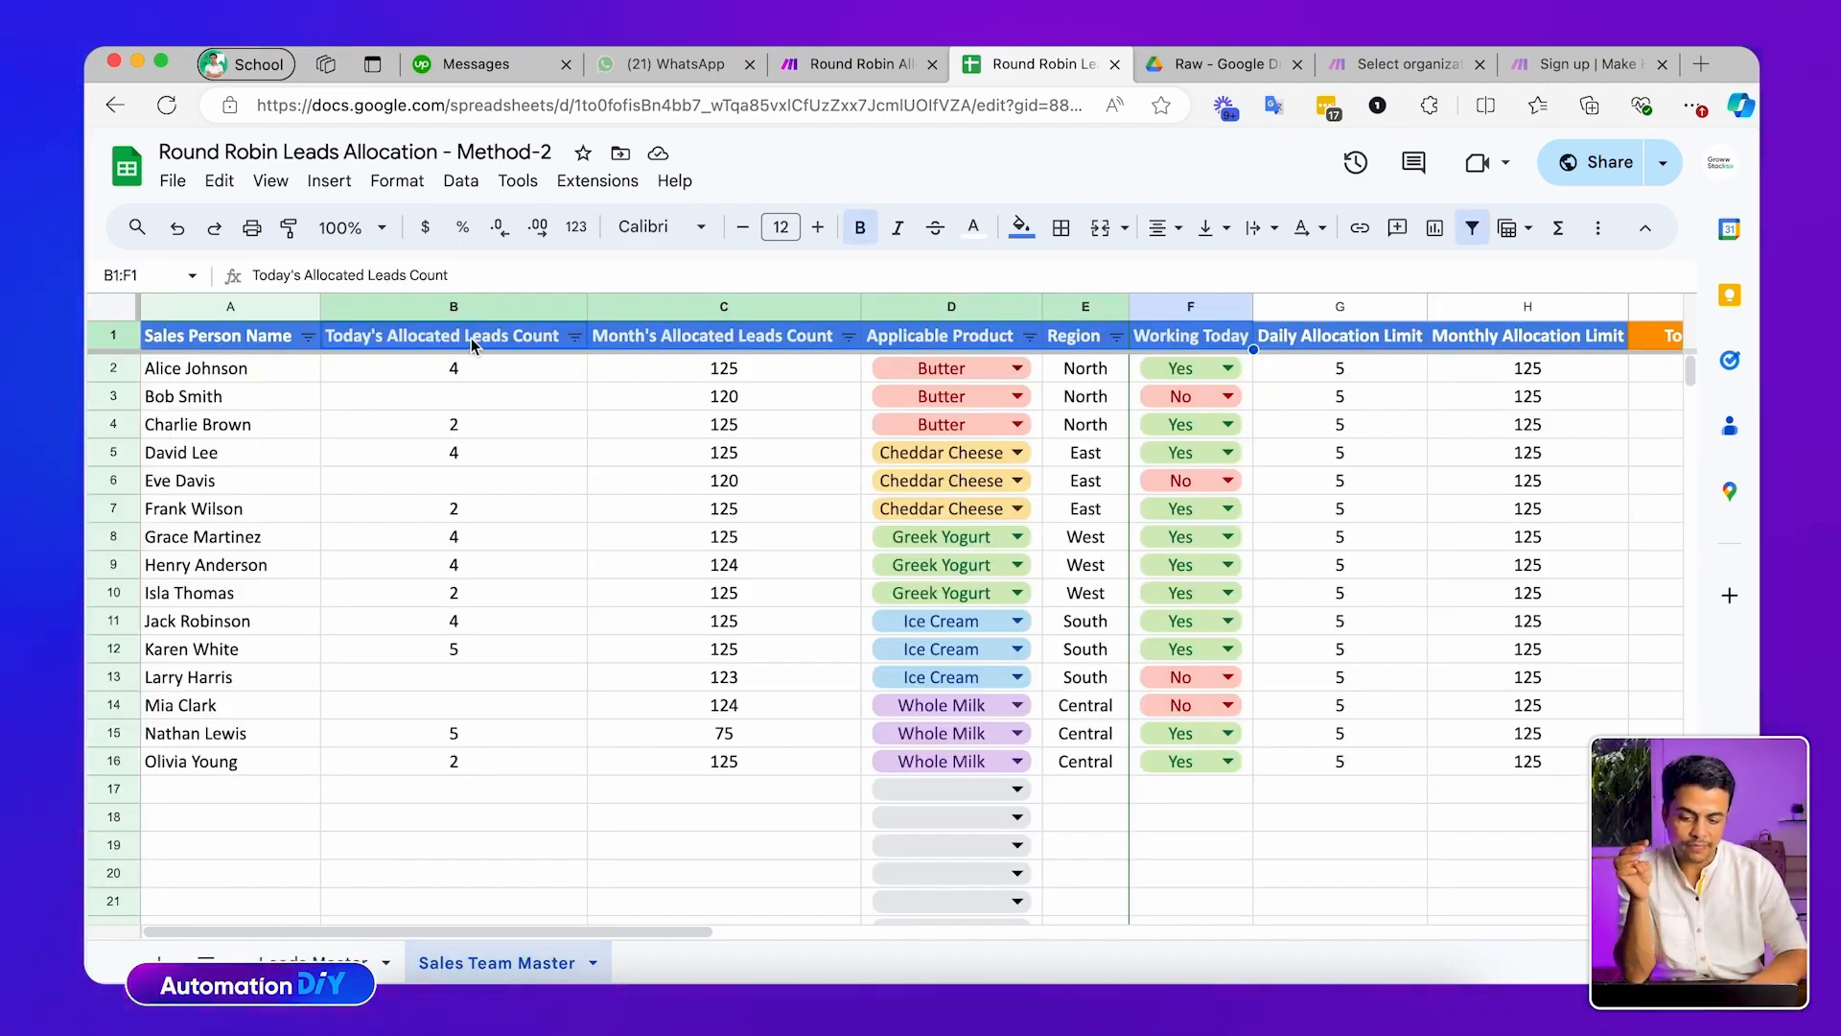
pyautogui.moveTo(470, 338); pyautogui.dragTo(1510, 712)
pyautogui.click(1370, 547)
pyautogui.hscroll(5, 1369, 551)
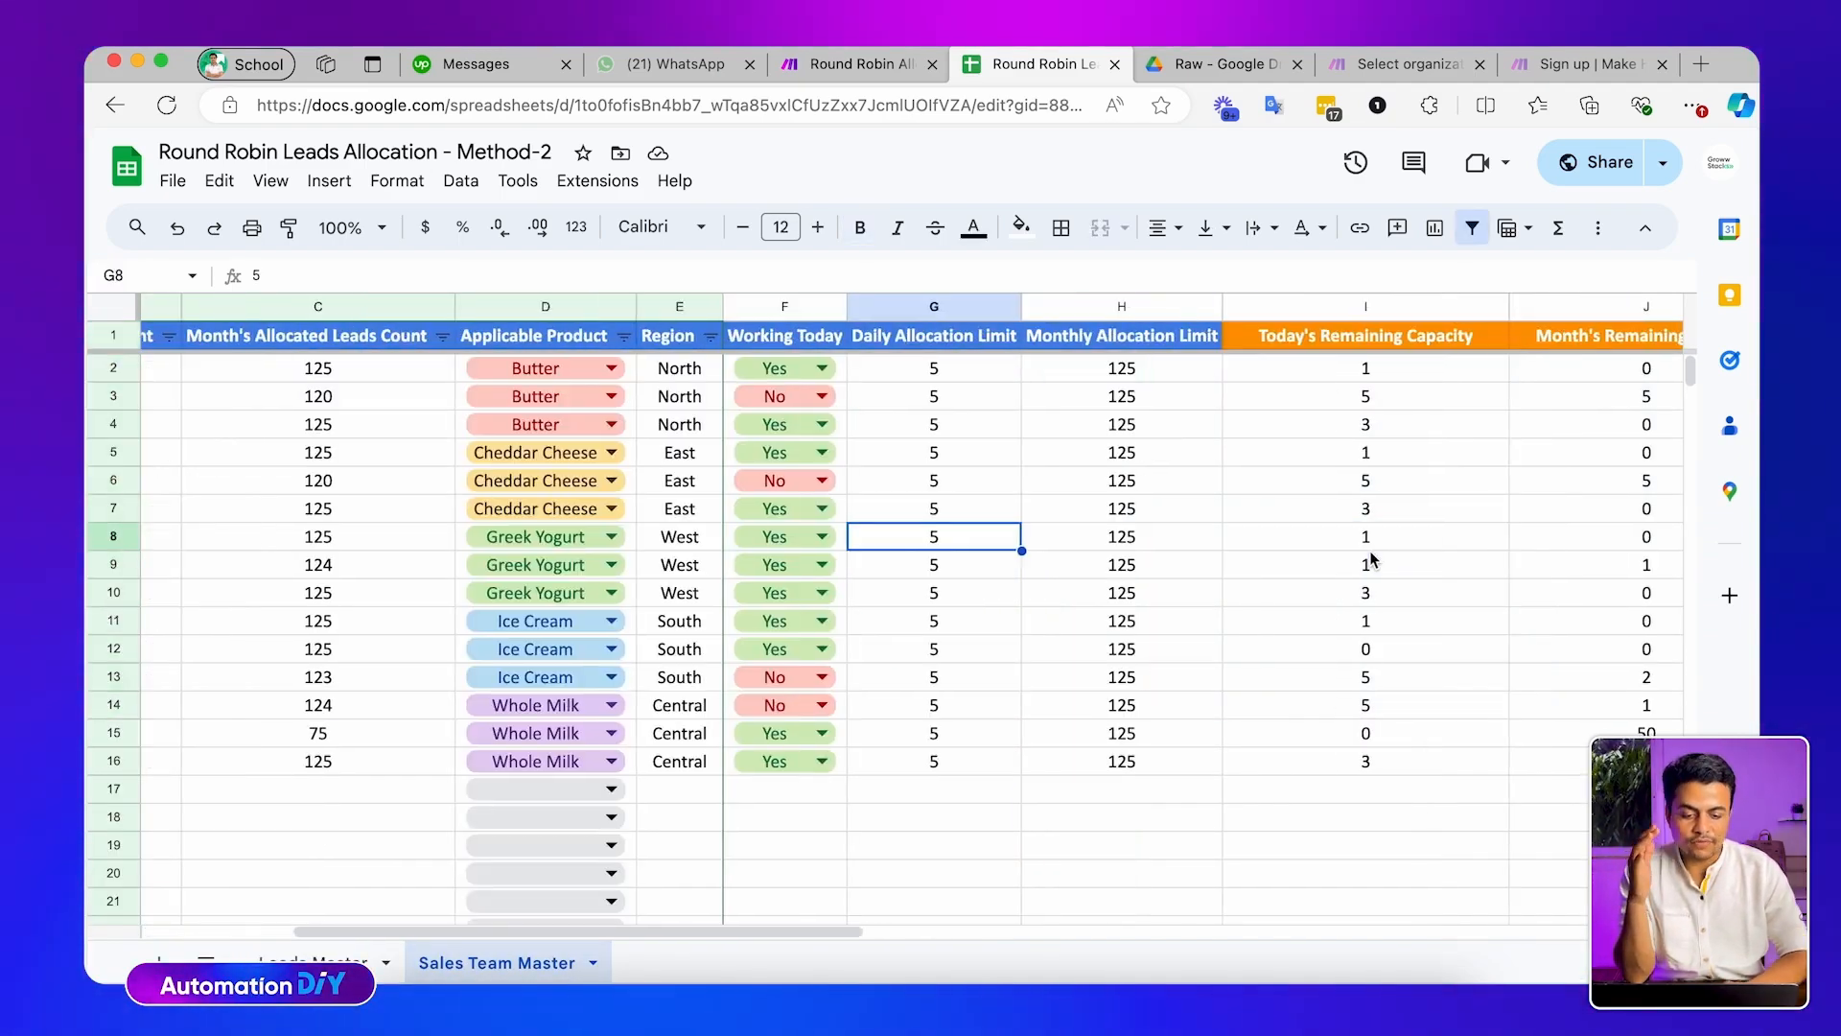
pyautogui.hscroll(-5, 1369, 551)
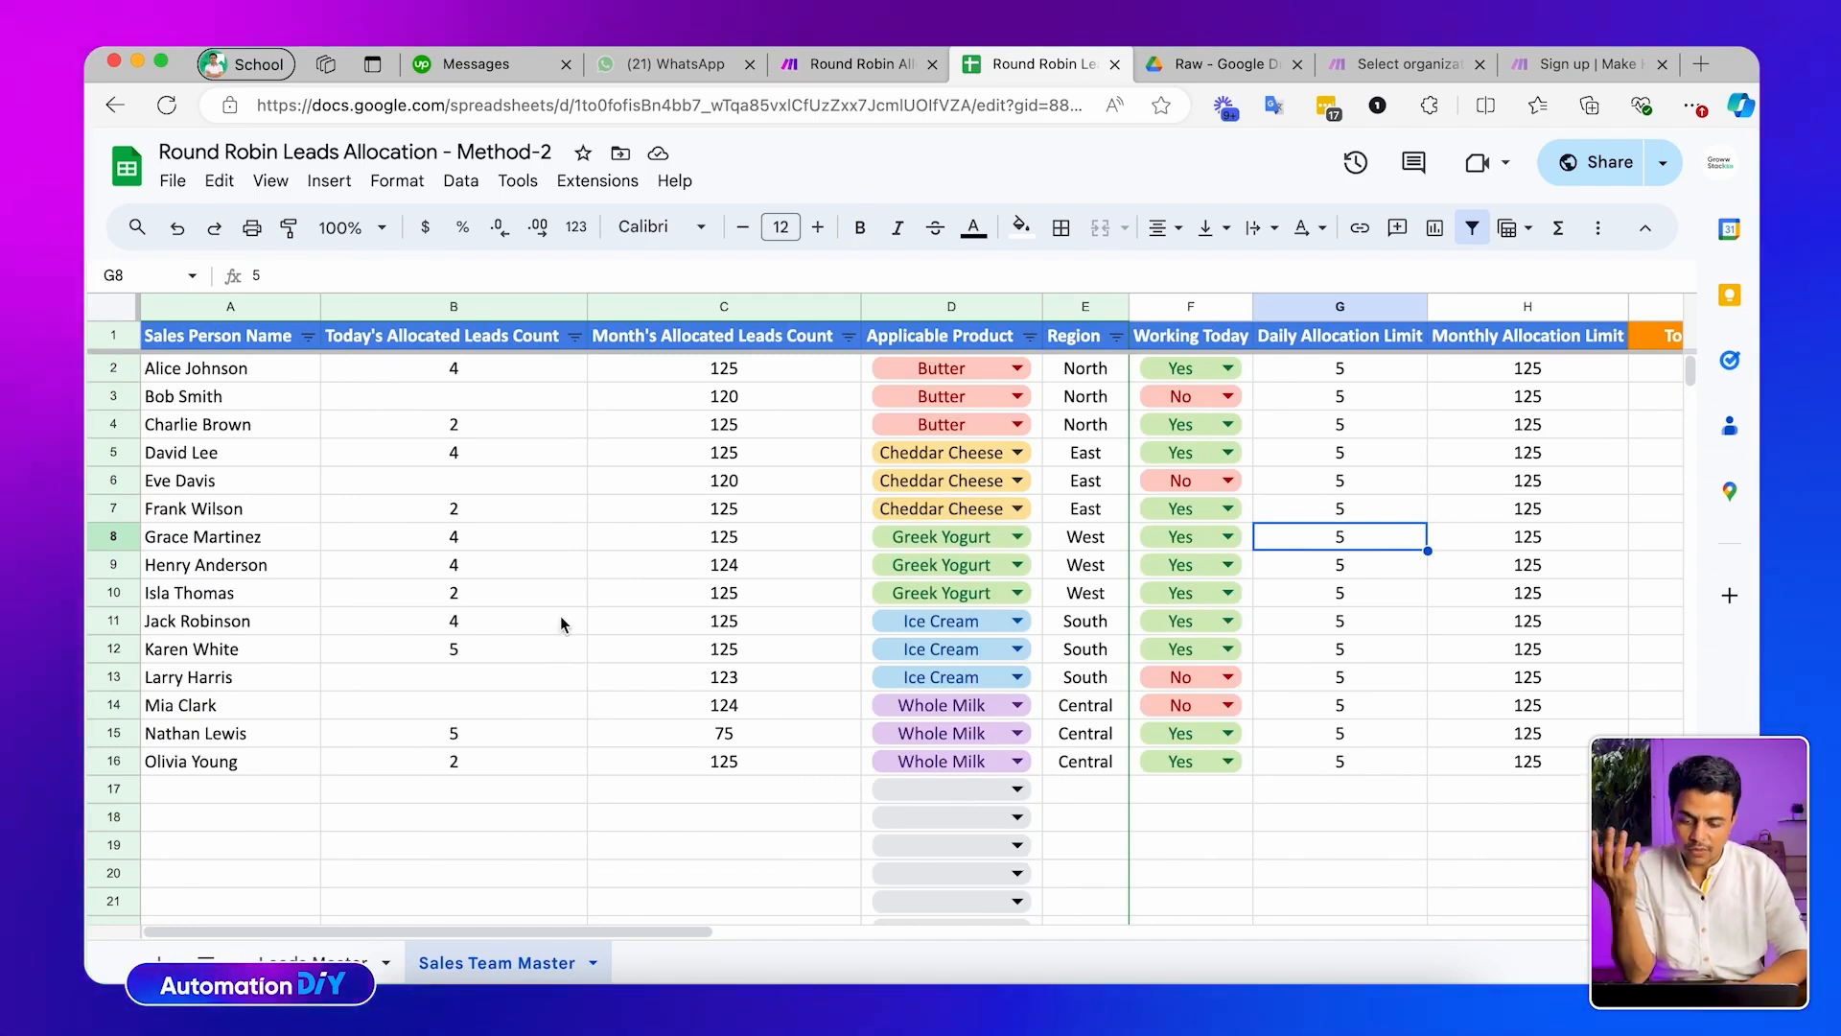
pyautogui.hscroll(2, 561, 619)
pyautogui.hscroll(-2, 561, 618)
# Review the sales person names in Sales Team Master and add the header "Sales Person CRM ID" in K1
pyautogui.moveTo(230, 368); pyautogui.dragTo(213, 733)
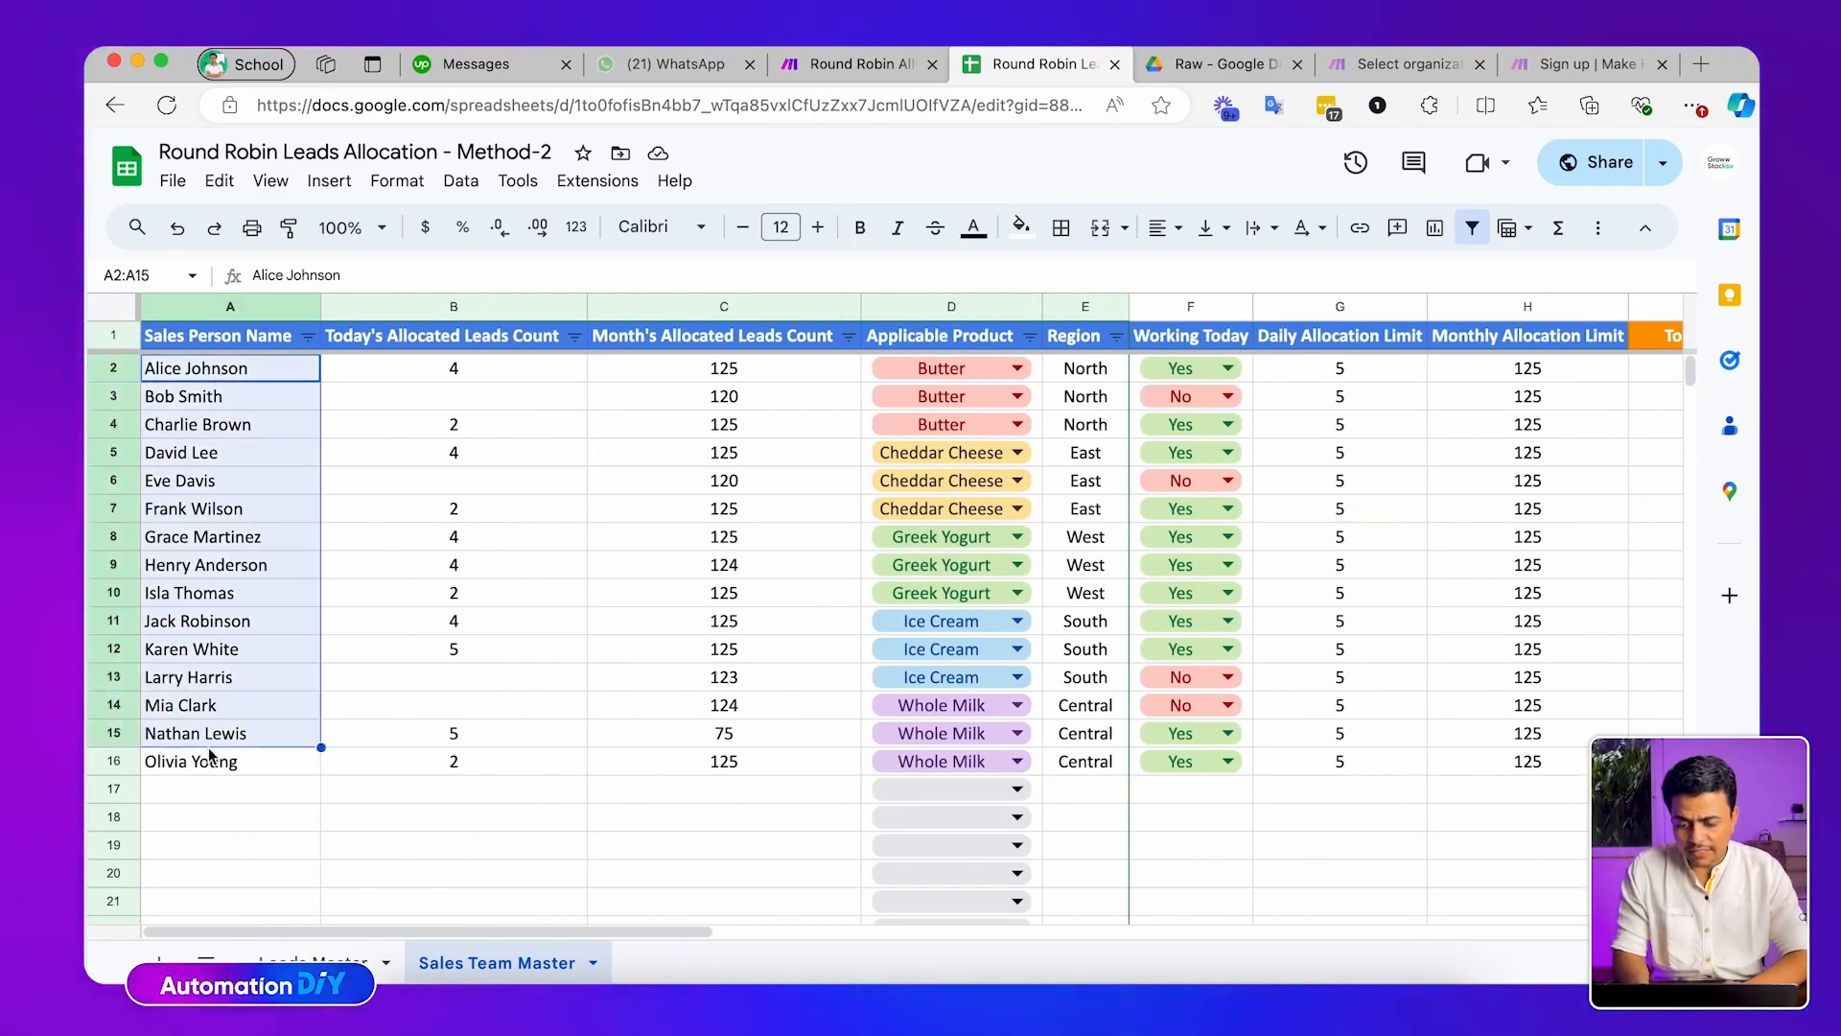
pyautogui.click(453, 506)
pyautogui.hscroll(6, 452, 504)
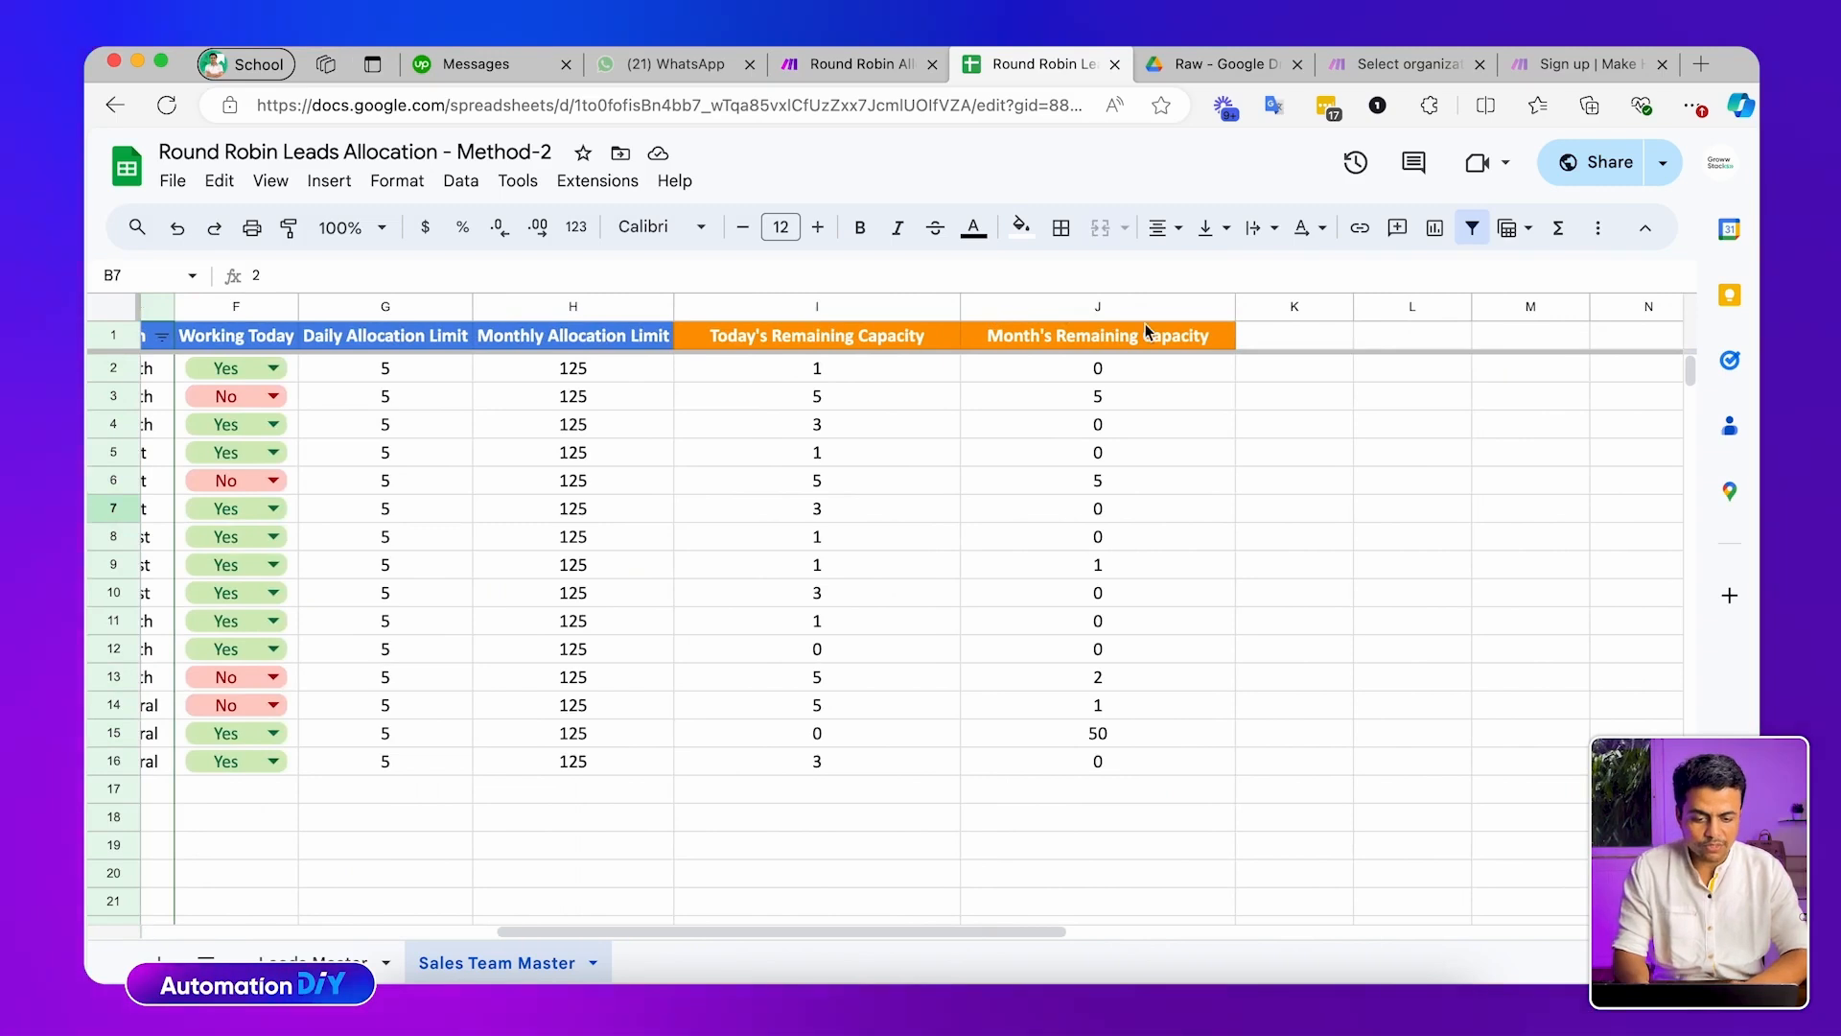
pyautogui.click(1297, 334)
pyautogui.write('Sales Pe')
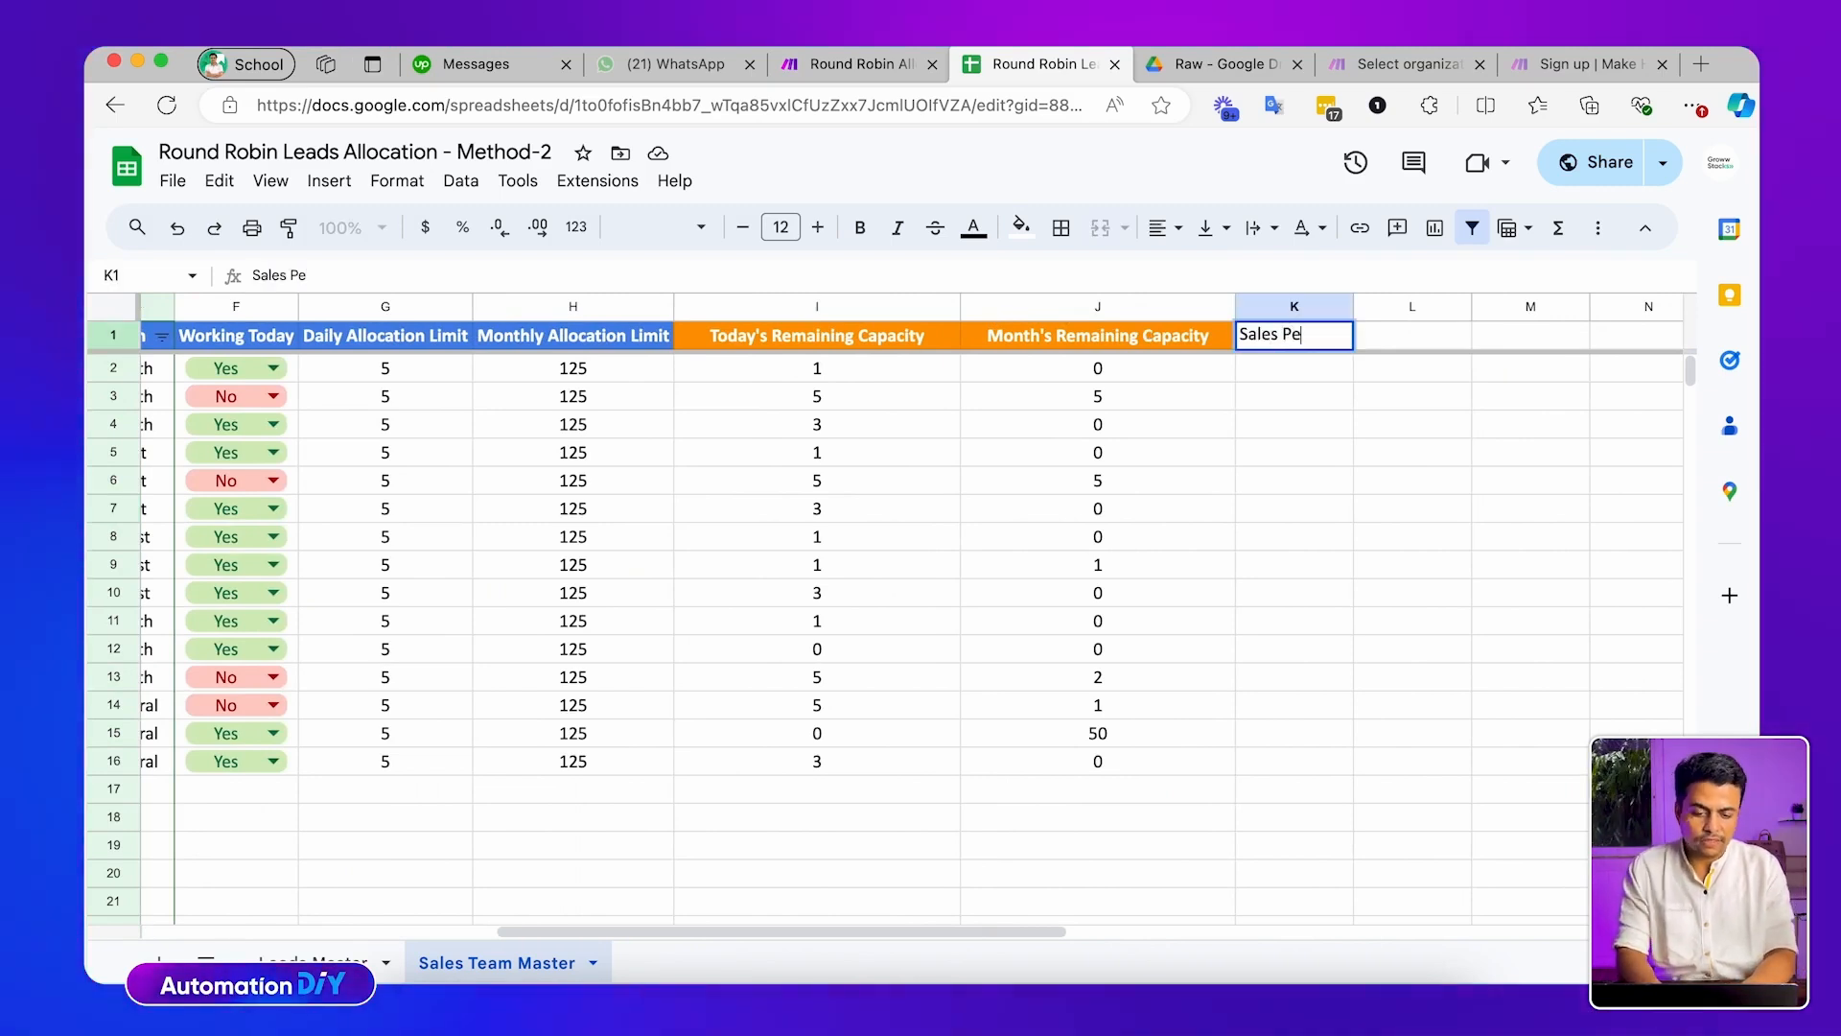
pyautogui.write('rson CRM ID')
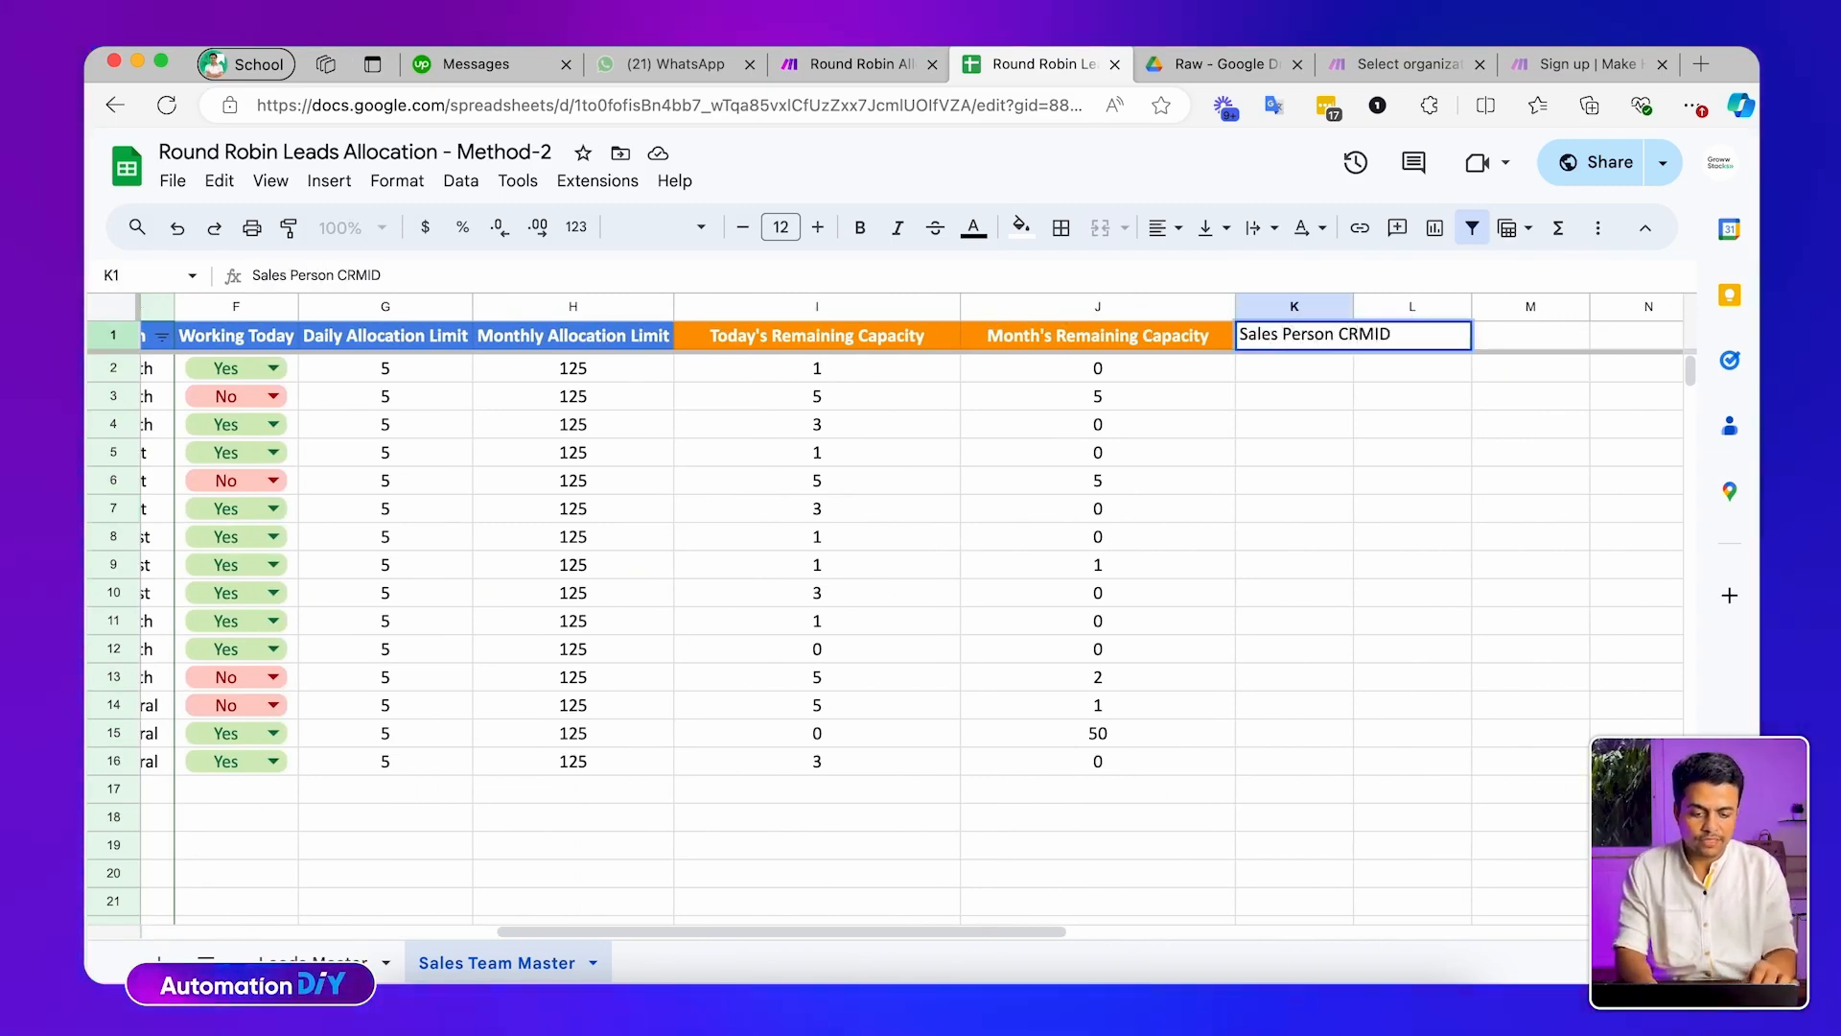
pyautogui.press('Return')
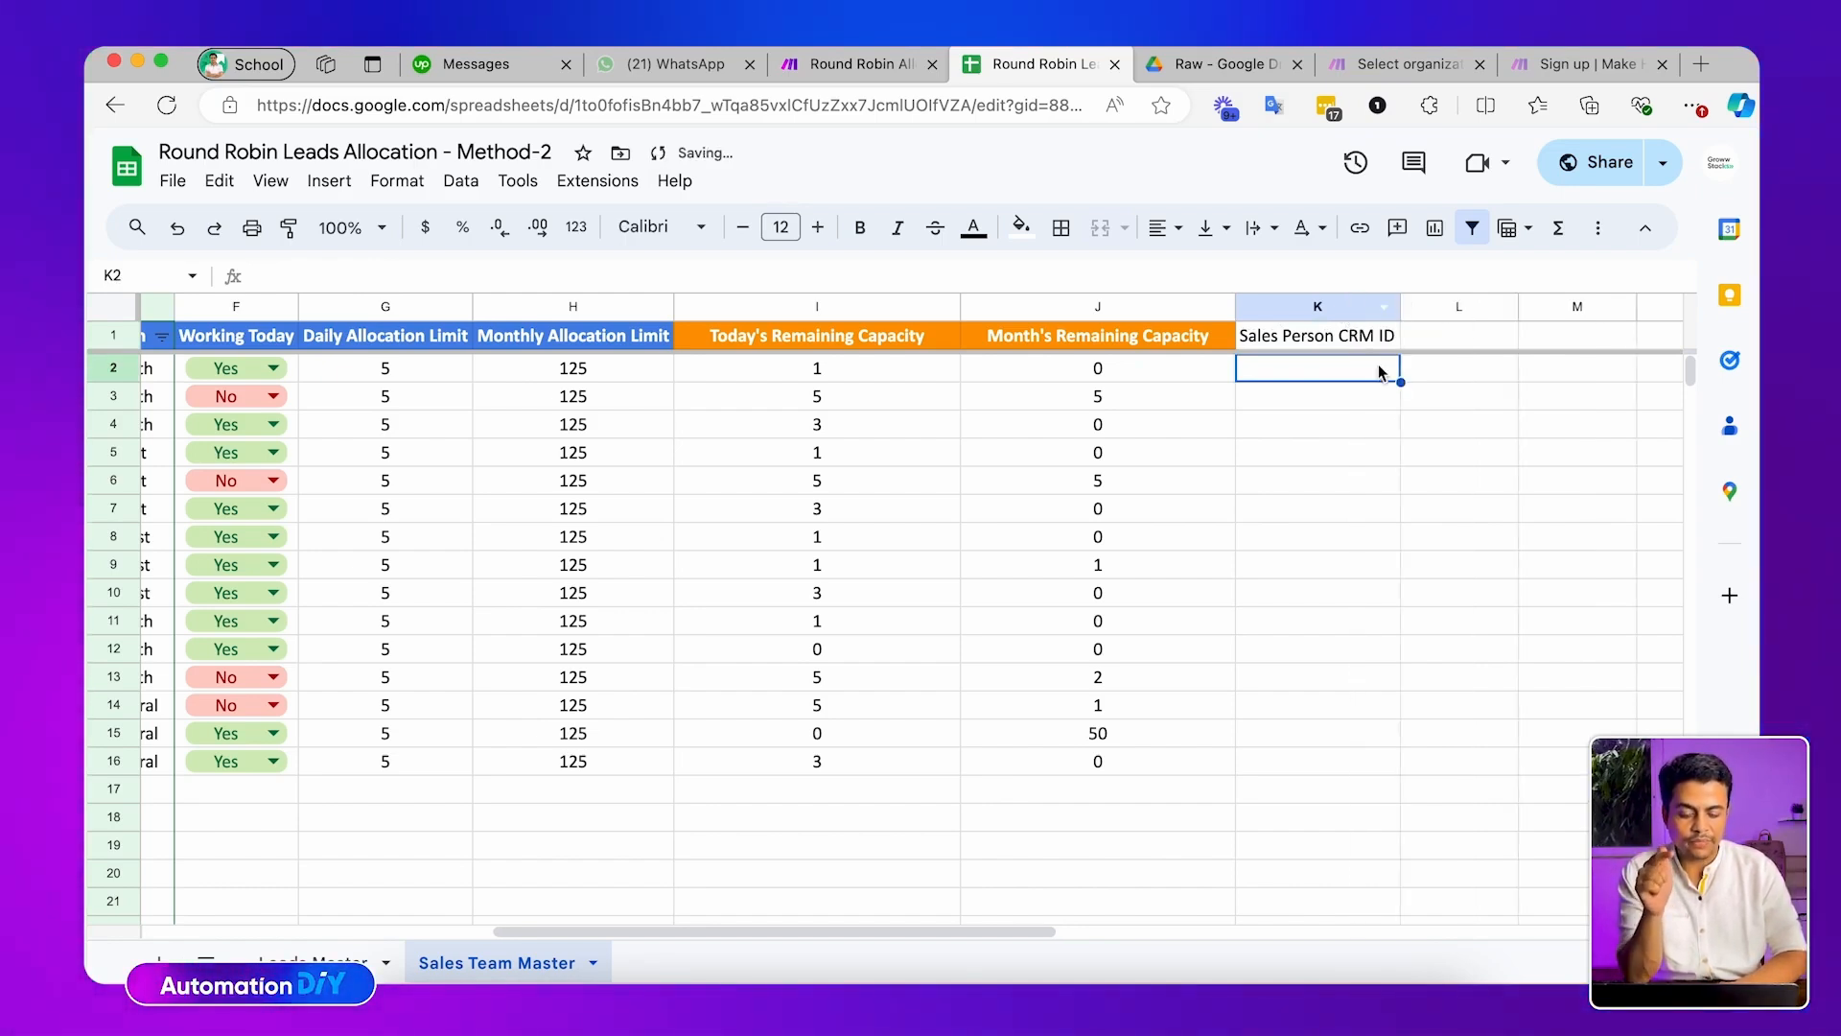
# Look over the lead data in Leads Master, then return to the Sales Person CRM ID column in Sales Team Master
pyautogui.hscroll(-10, 1280, 387)
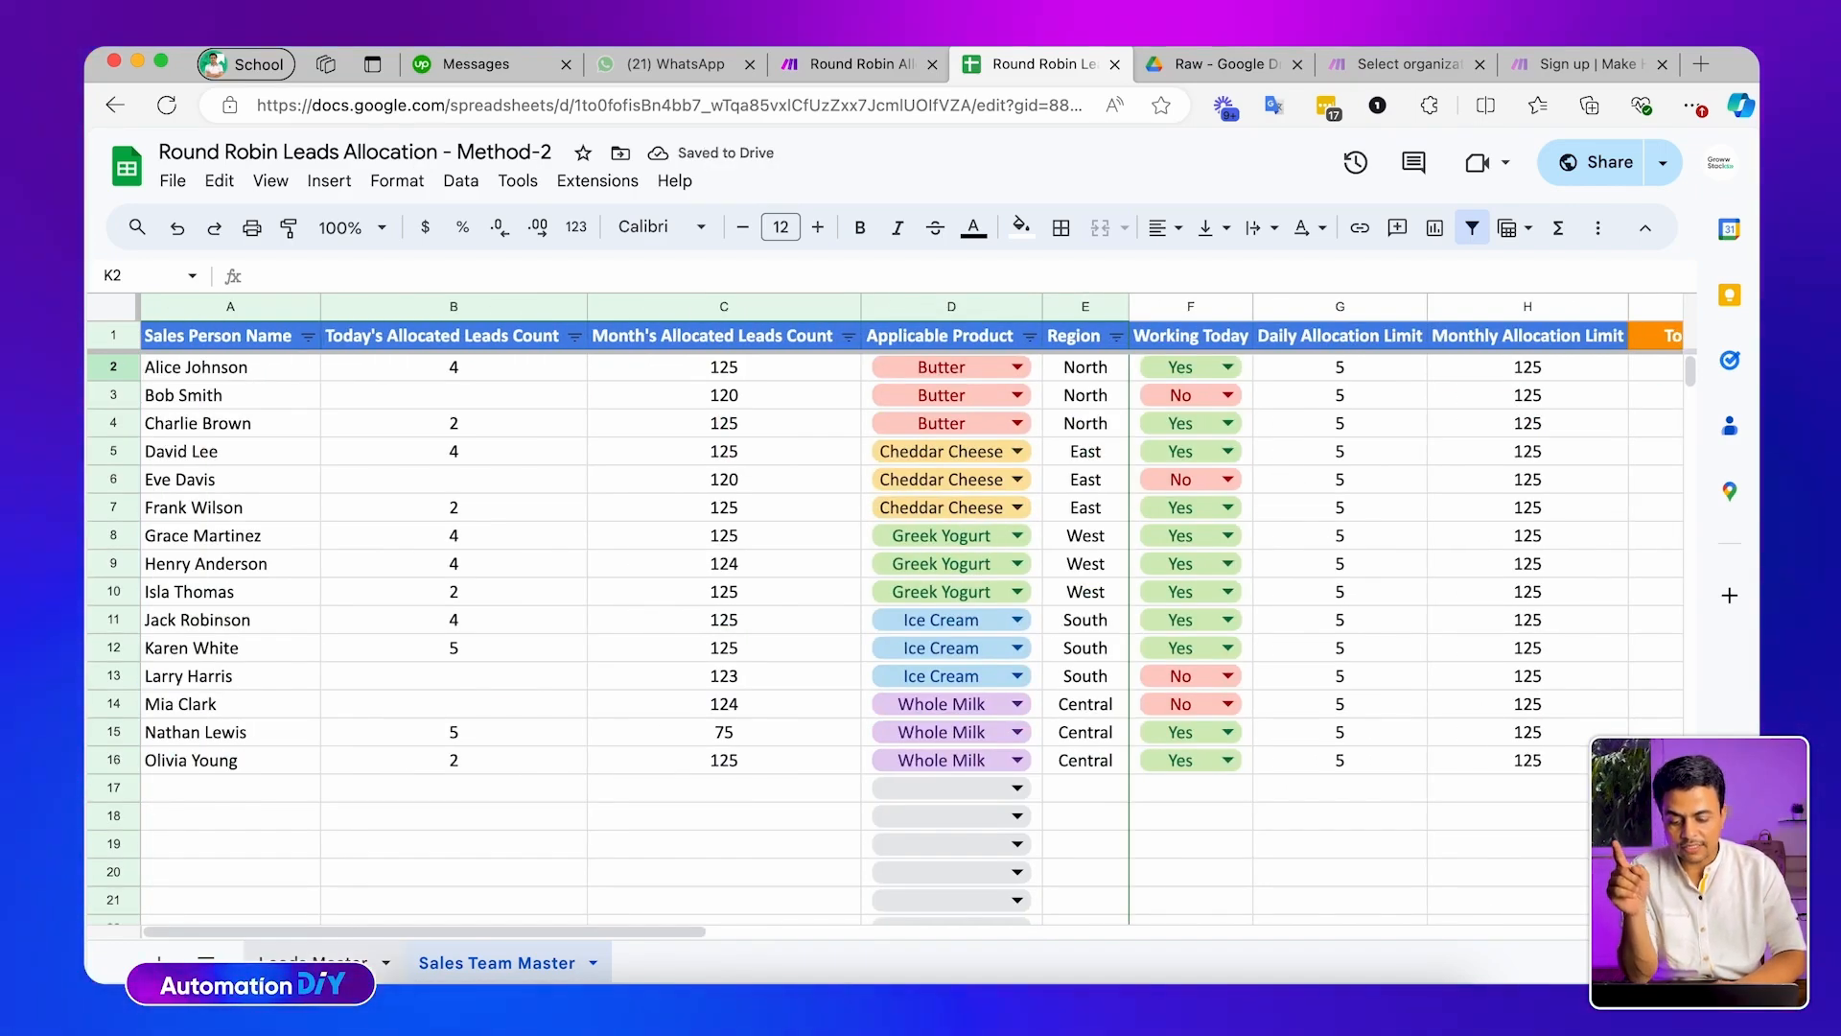
pyautogui.click(316, 960)
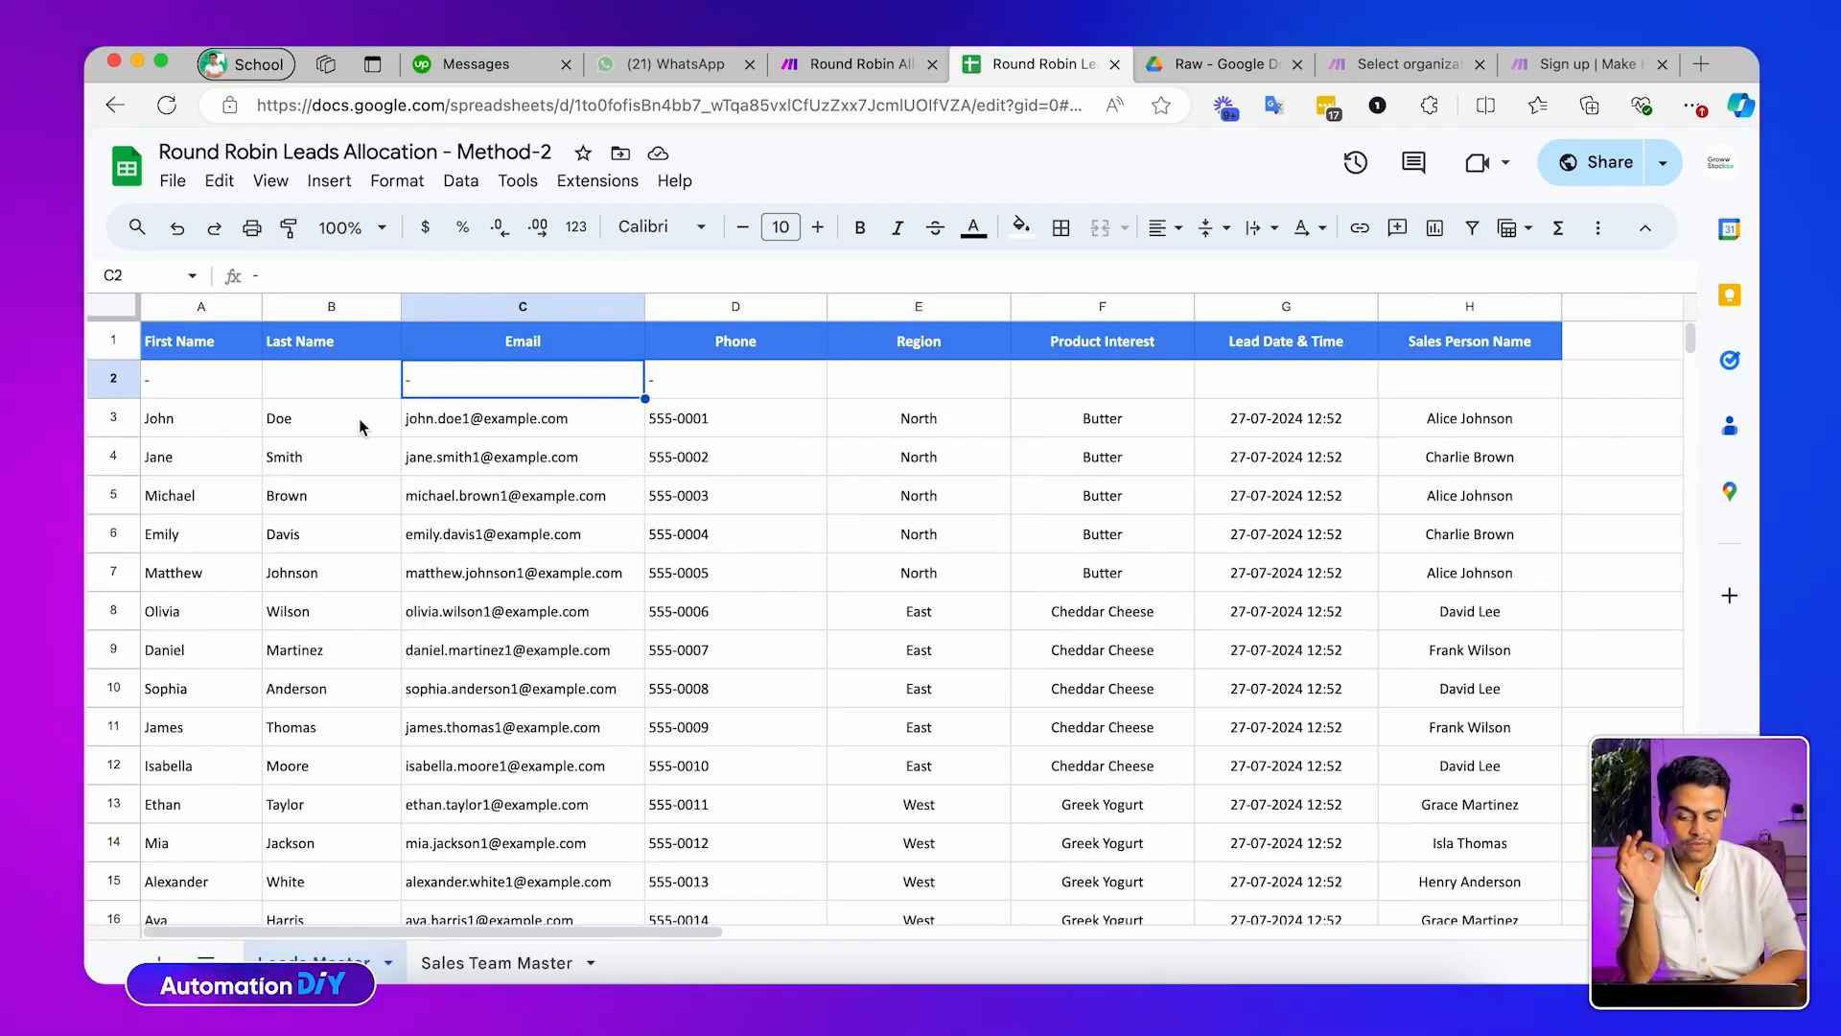
pyautogui.click(497, 962)
pyautogui.hscroll(6, 1090, 688)
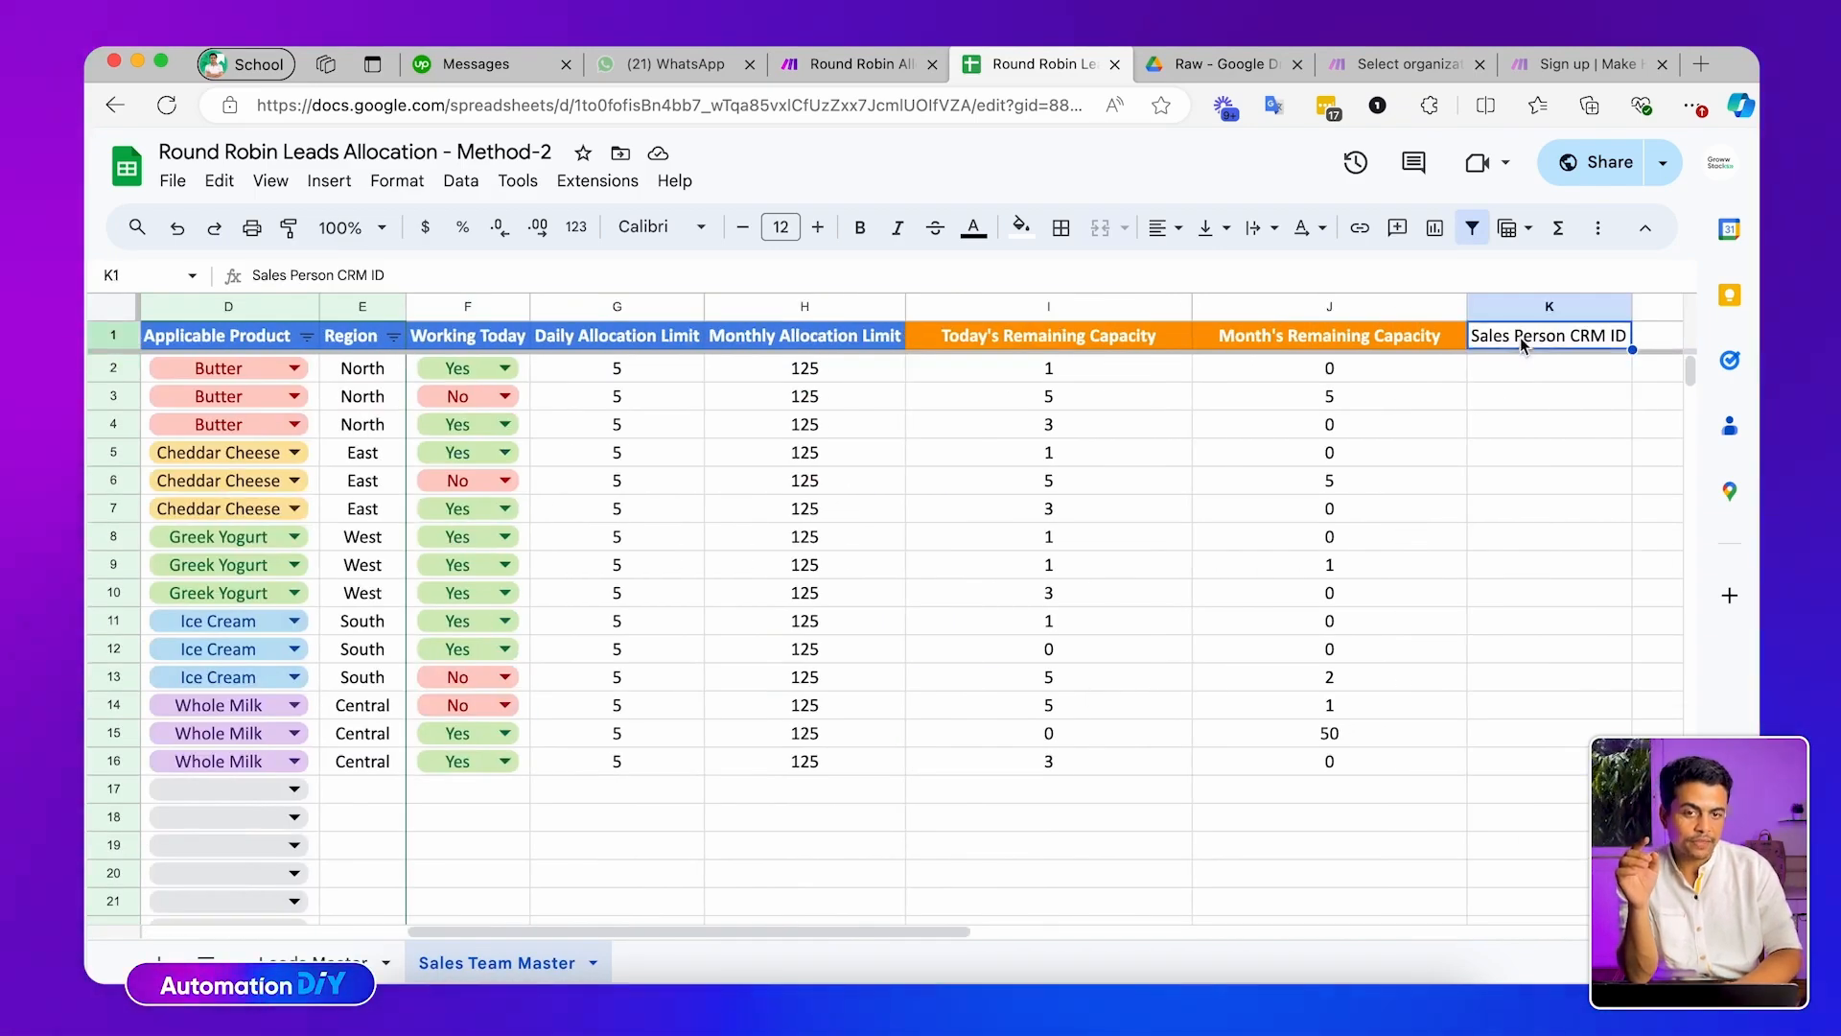
# Review Today's and Month's Allocated Leads Counts for the sales people in Sales Team Master
pyautogui.hscroll(-6, 870, 520)
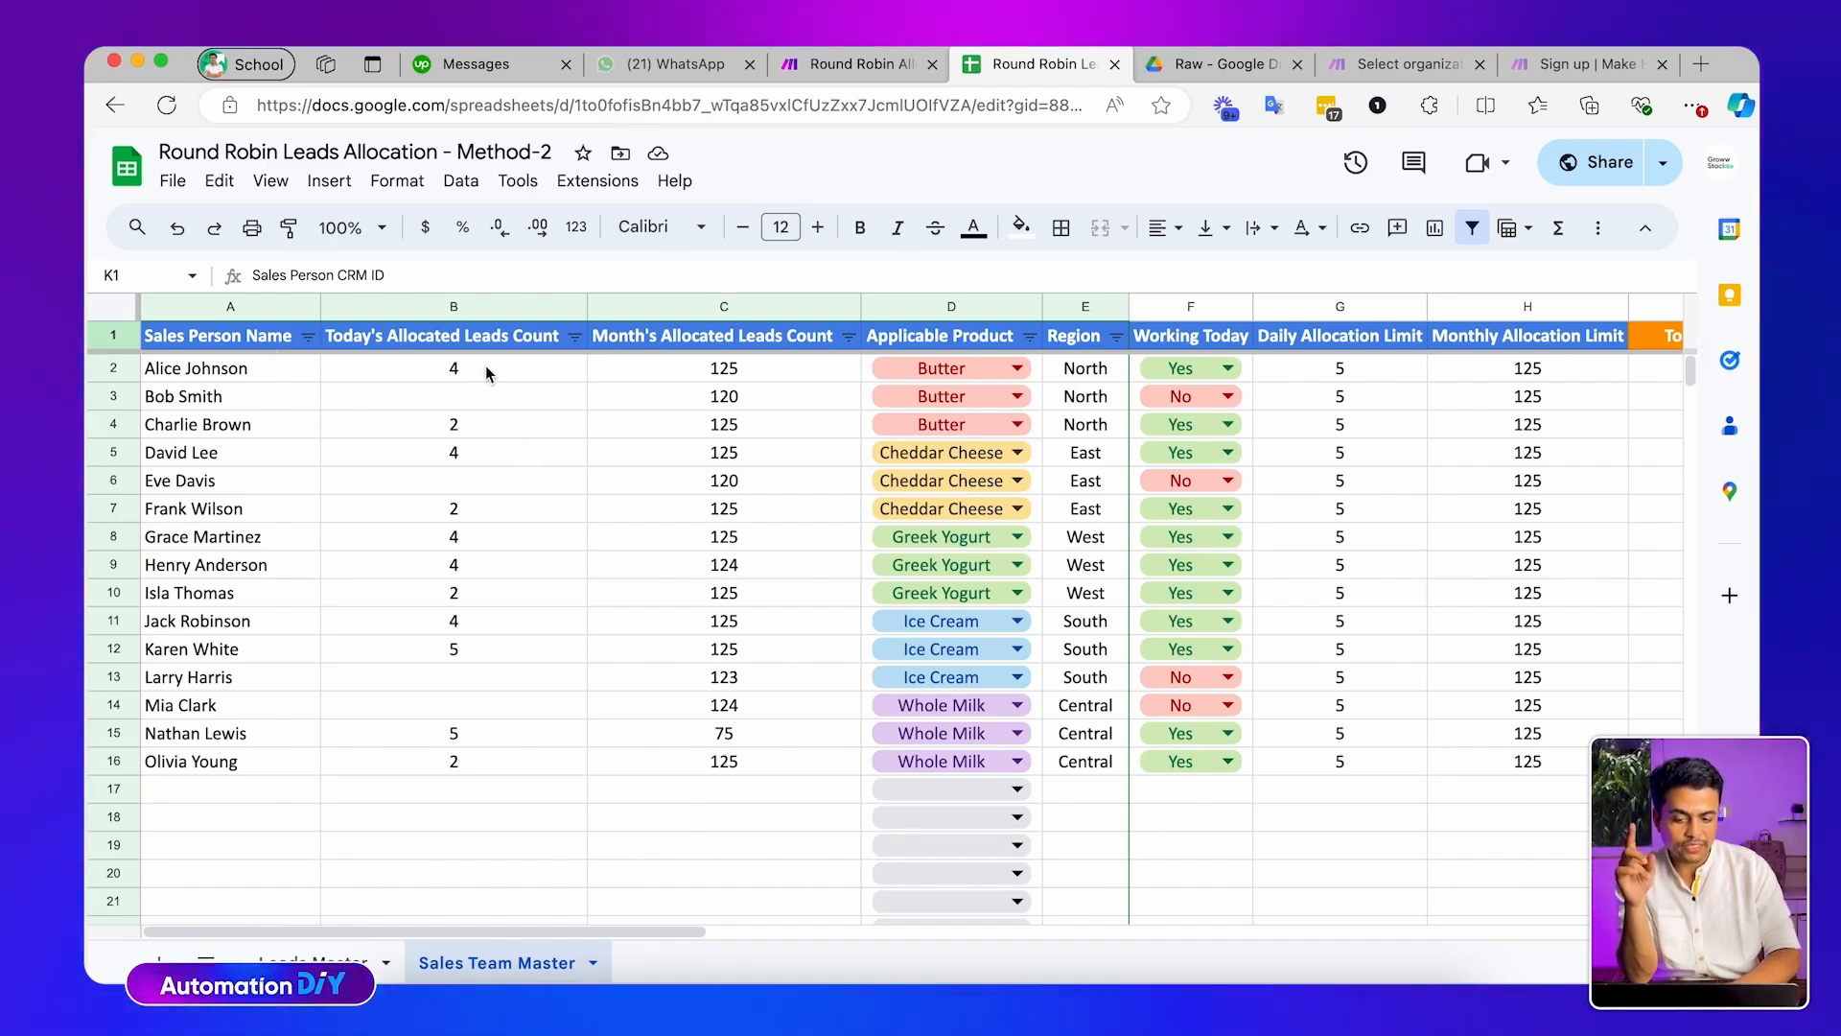
pyautogui.moveTo(454, 368); pyautogui.dragTo(497, 715)
pyautogui.moveTo(724, 396); pyautogui.dragTo(729, 649)
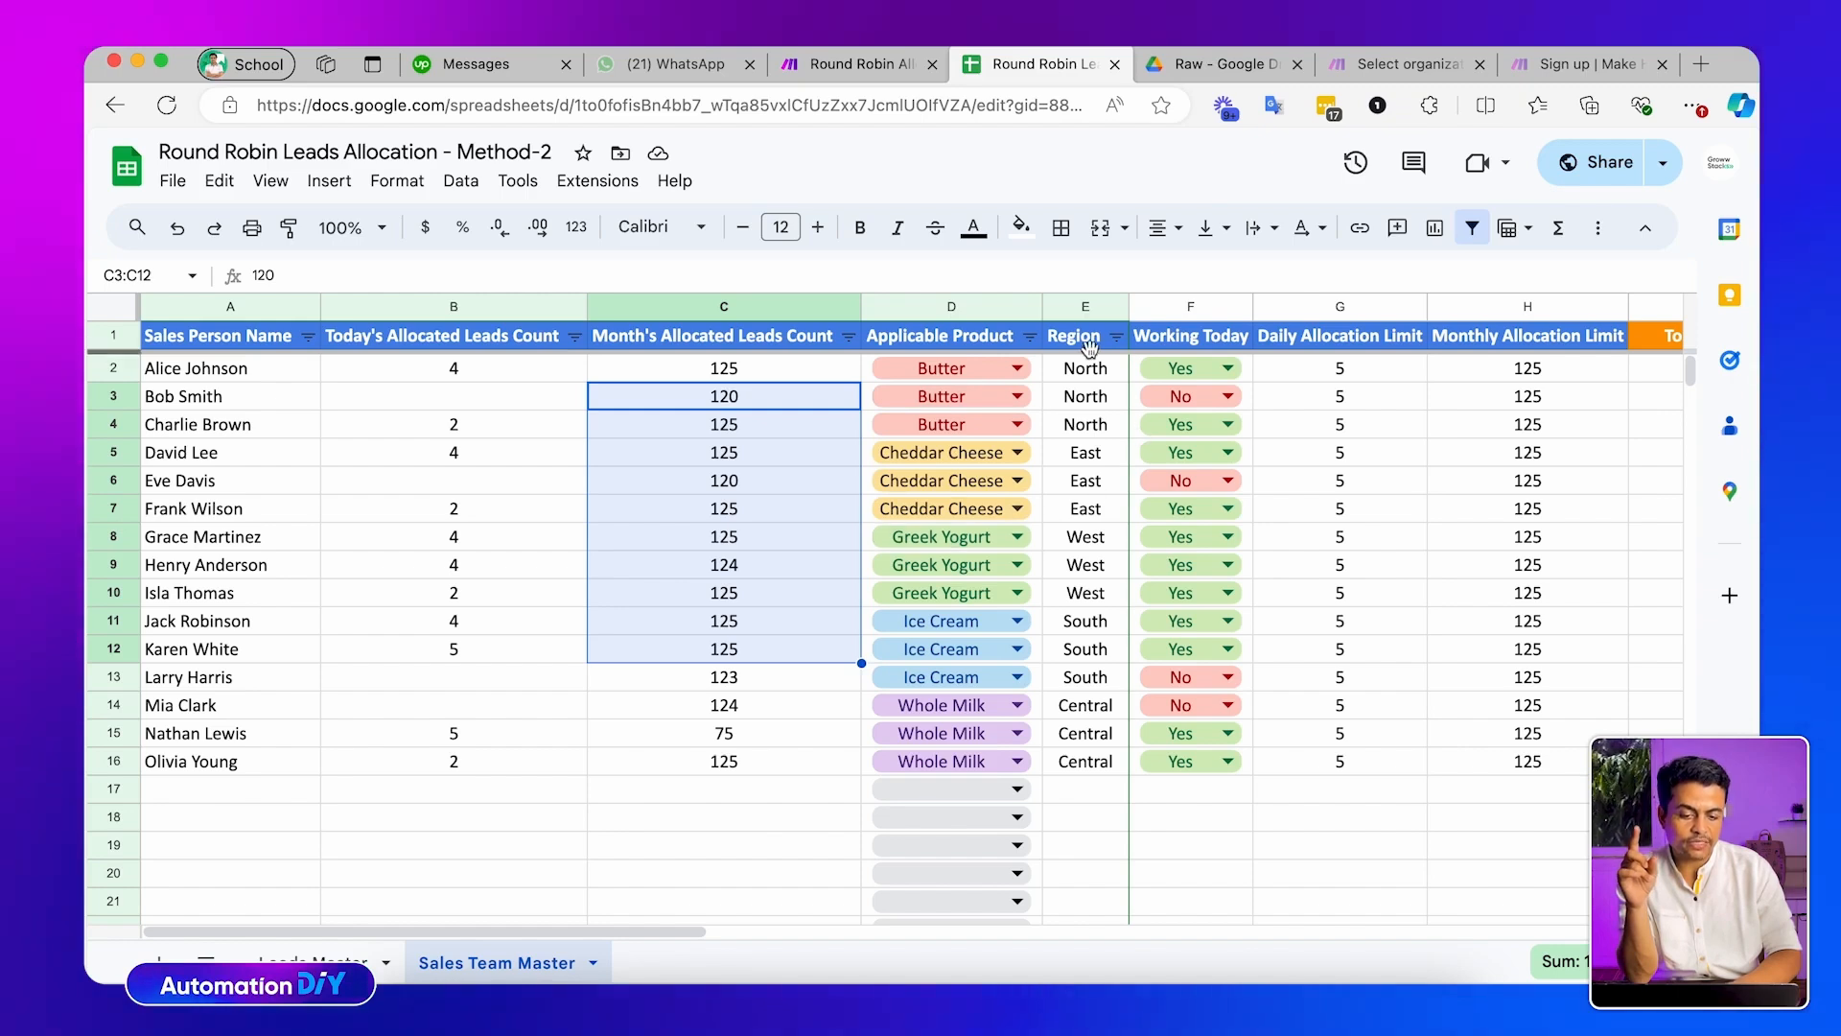
pyautogui.moveTo(1091, 350); pyautogui.dragTo(1091, 606)
pyautogui.press('super+z')
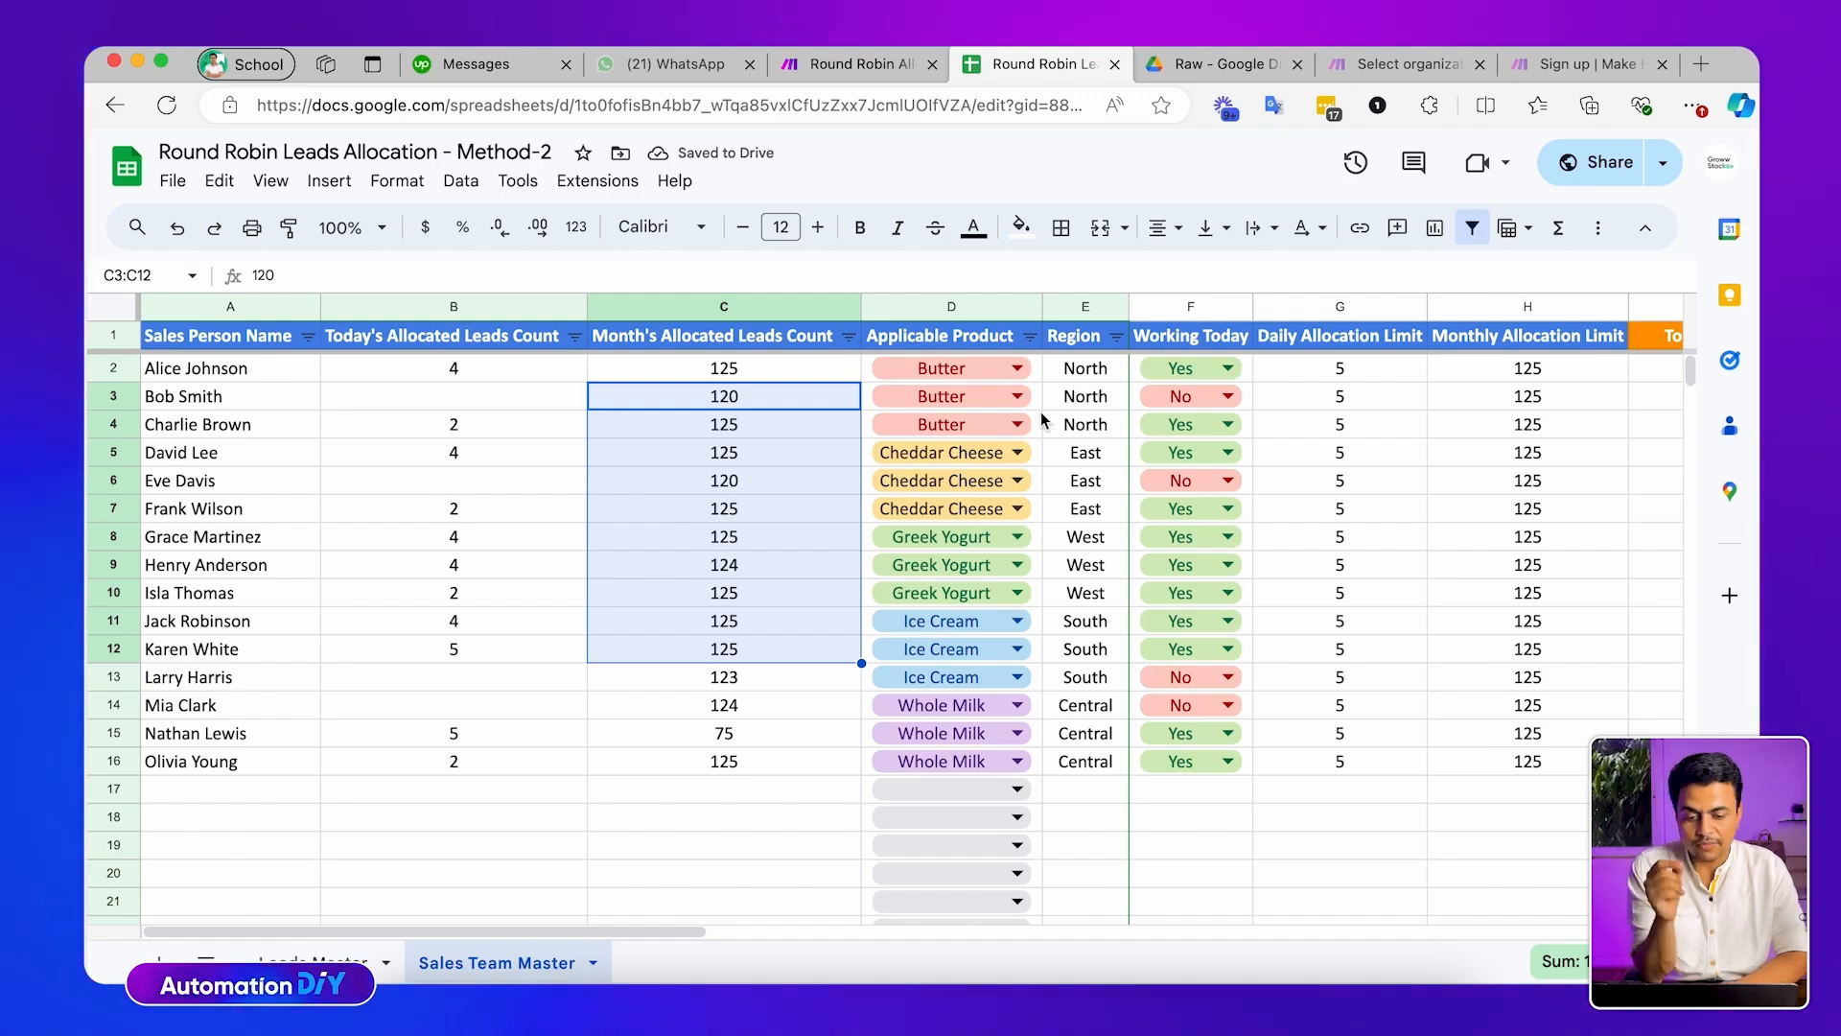
# Switch to the Make scenario and move the Facebook Lead Ads, LinkedIn Lead Gen Forms and WPForms modules closer to the JSON module
pyautogui.click(838, 61)
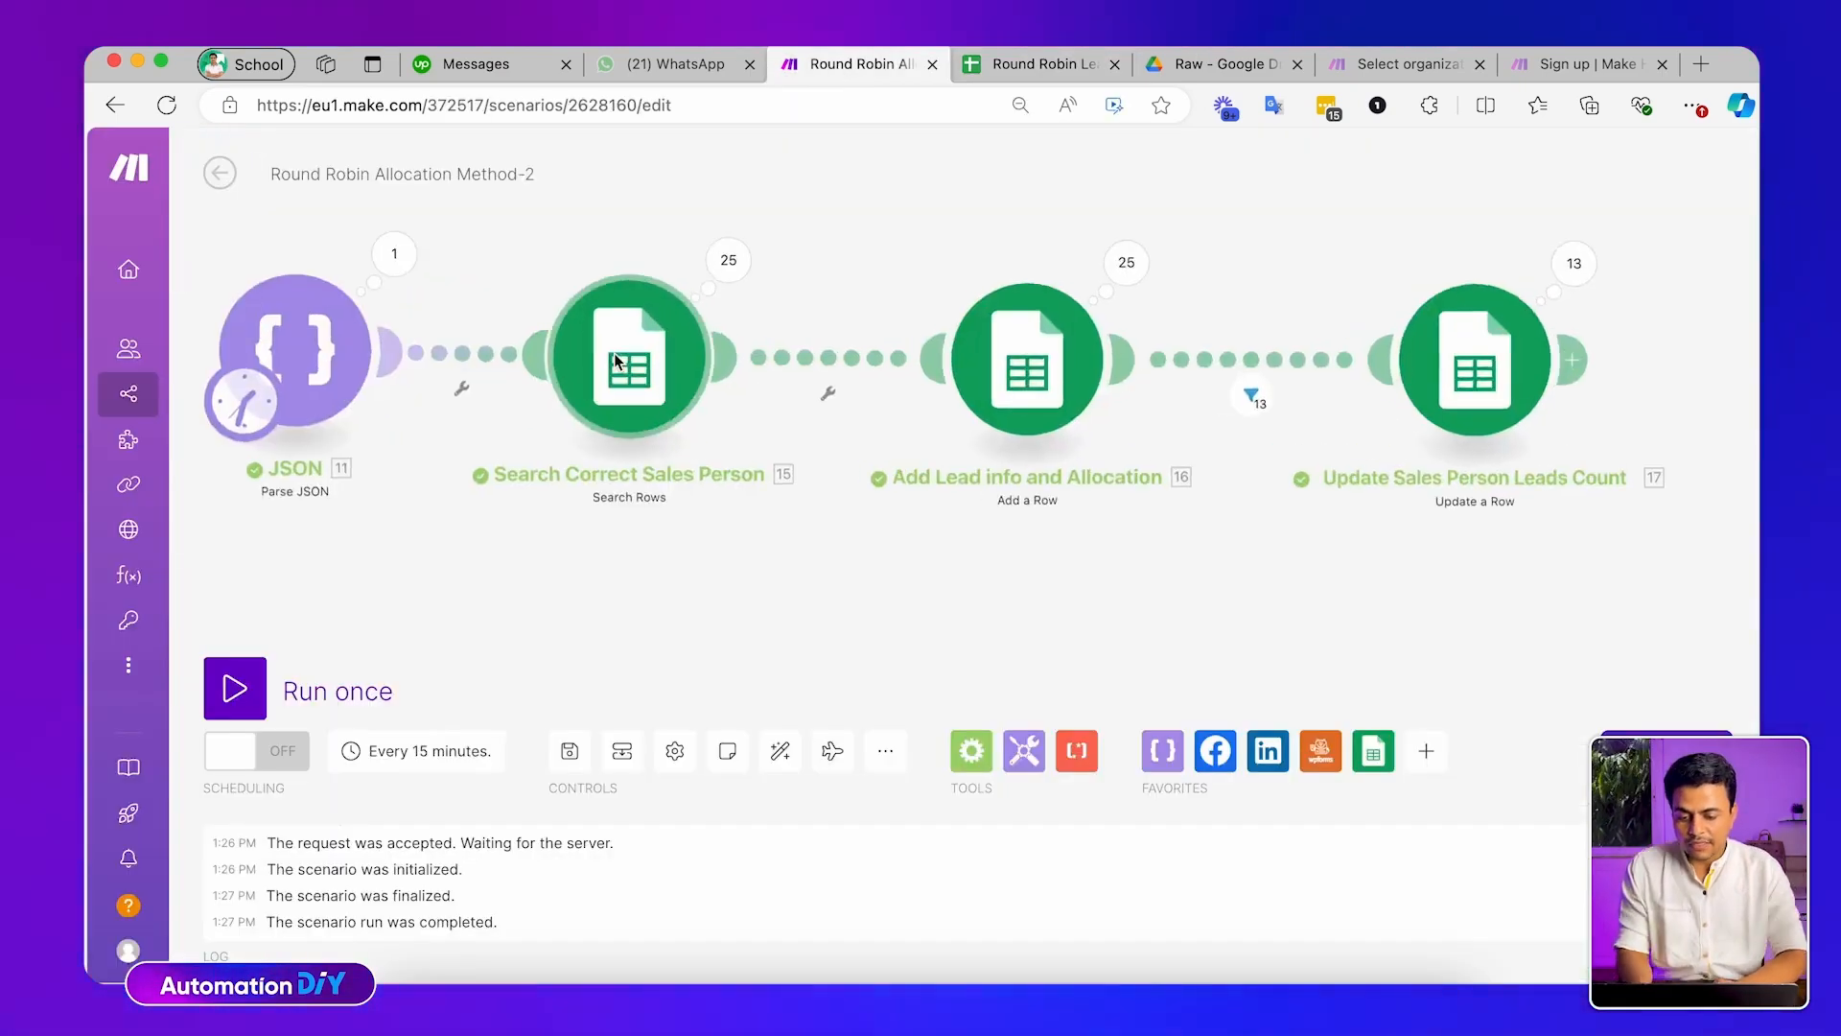
pyautogui.click(366, 341)
pyautogui.moveTo(224, 280); pyautogui.dragTo(556, 259)
pyautogui.click(428, 360)
pyautogui.moveTo(662, 507); pyautogui.dragTo(698, 526)
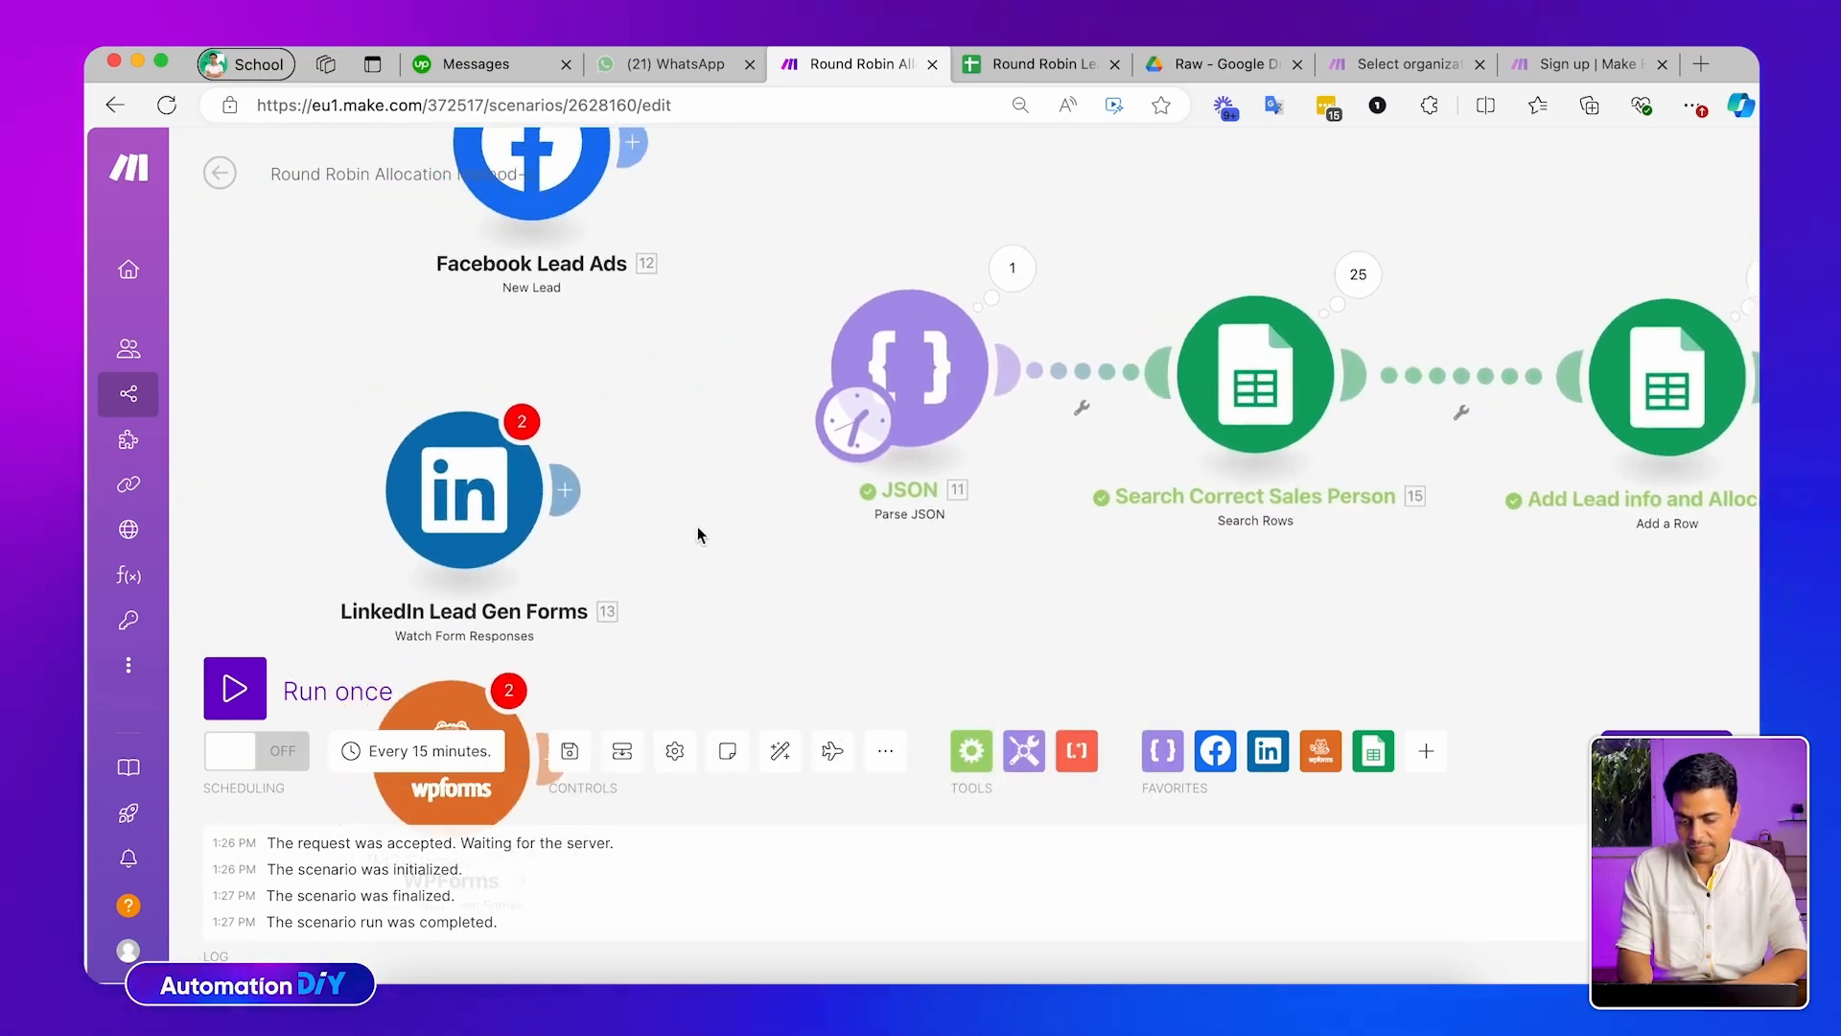
pyautogui.moveTo(545, 175); pyautogui.dragTo(733, 193)
pyautogui.moveTo(499, 521); pyautogui.dragTo(694, 537)
pyautogui.moveTo(805, 633); pyautogui.dragTo(769, 454)
pyautogui.moveTo(450, 587); pyautogui.dragTo(869, 569)
pyautogui.moveTo(1003, 453); pyautogui.dragTo(710, 633)
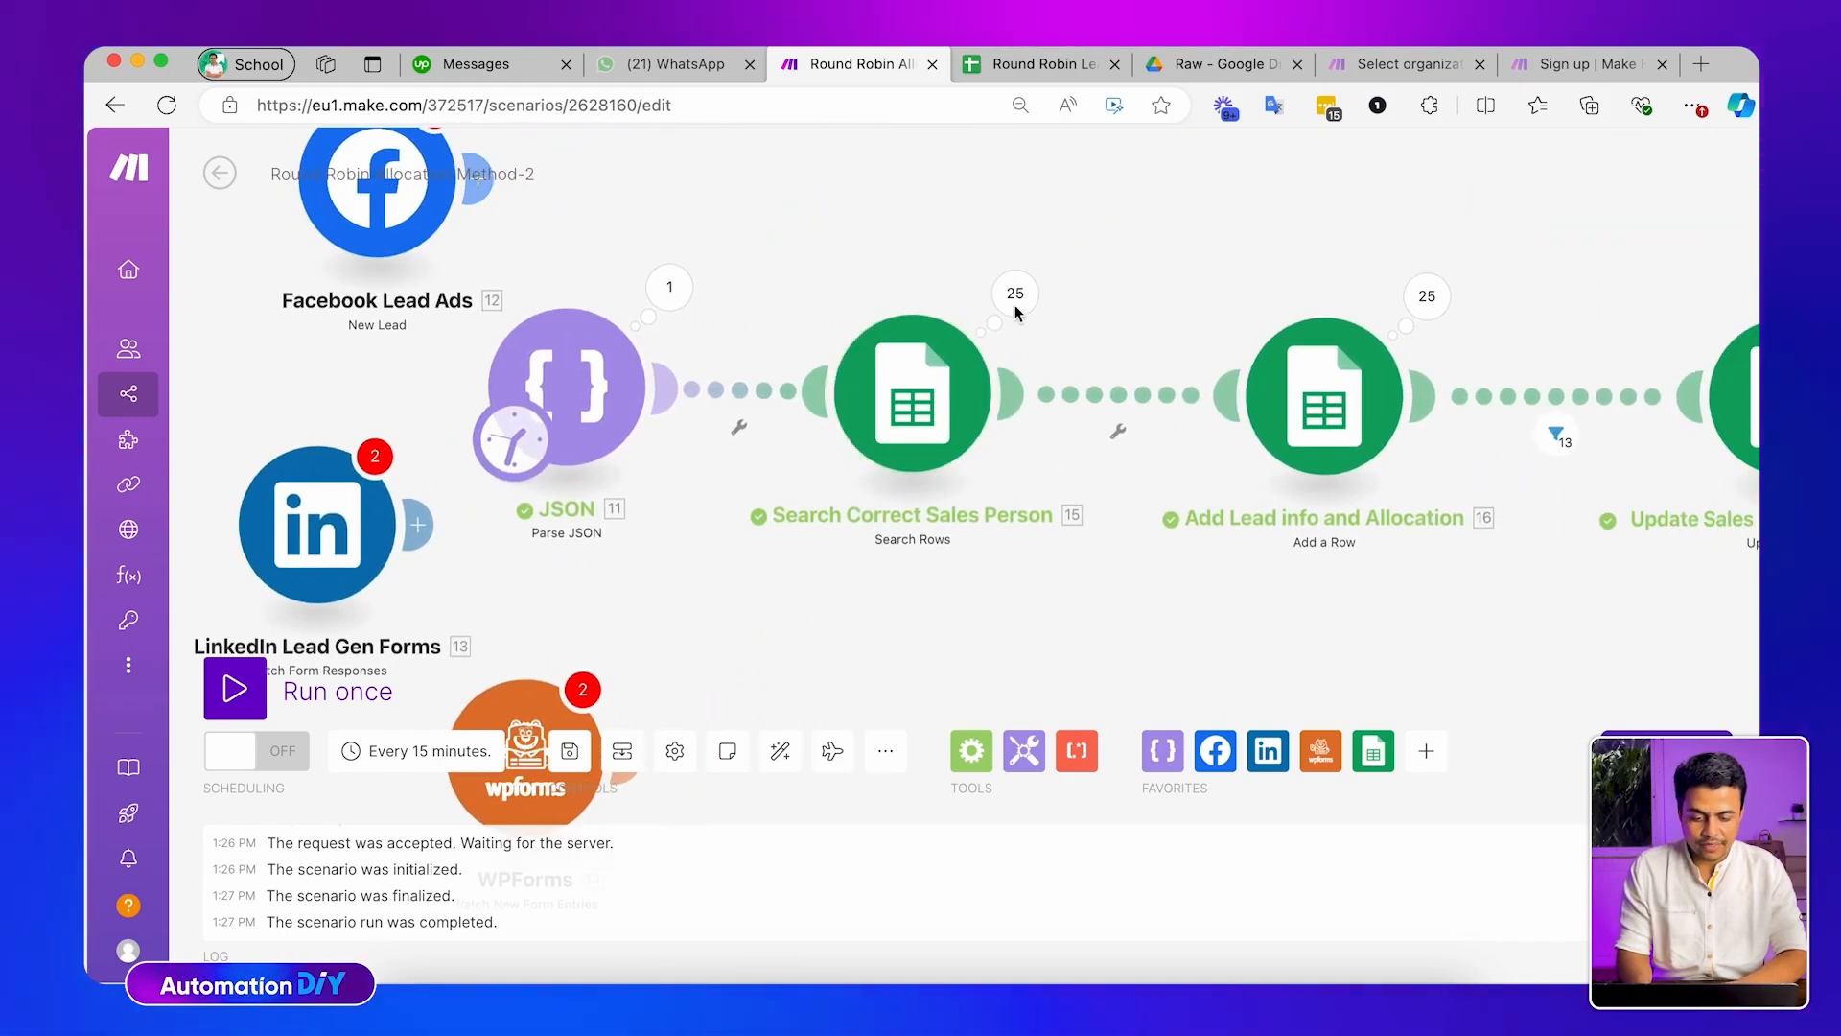
# Review the sheet selection, filter rules and sort order of the Search Correct Sales Person module
pyautogui.click(920, 398)
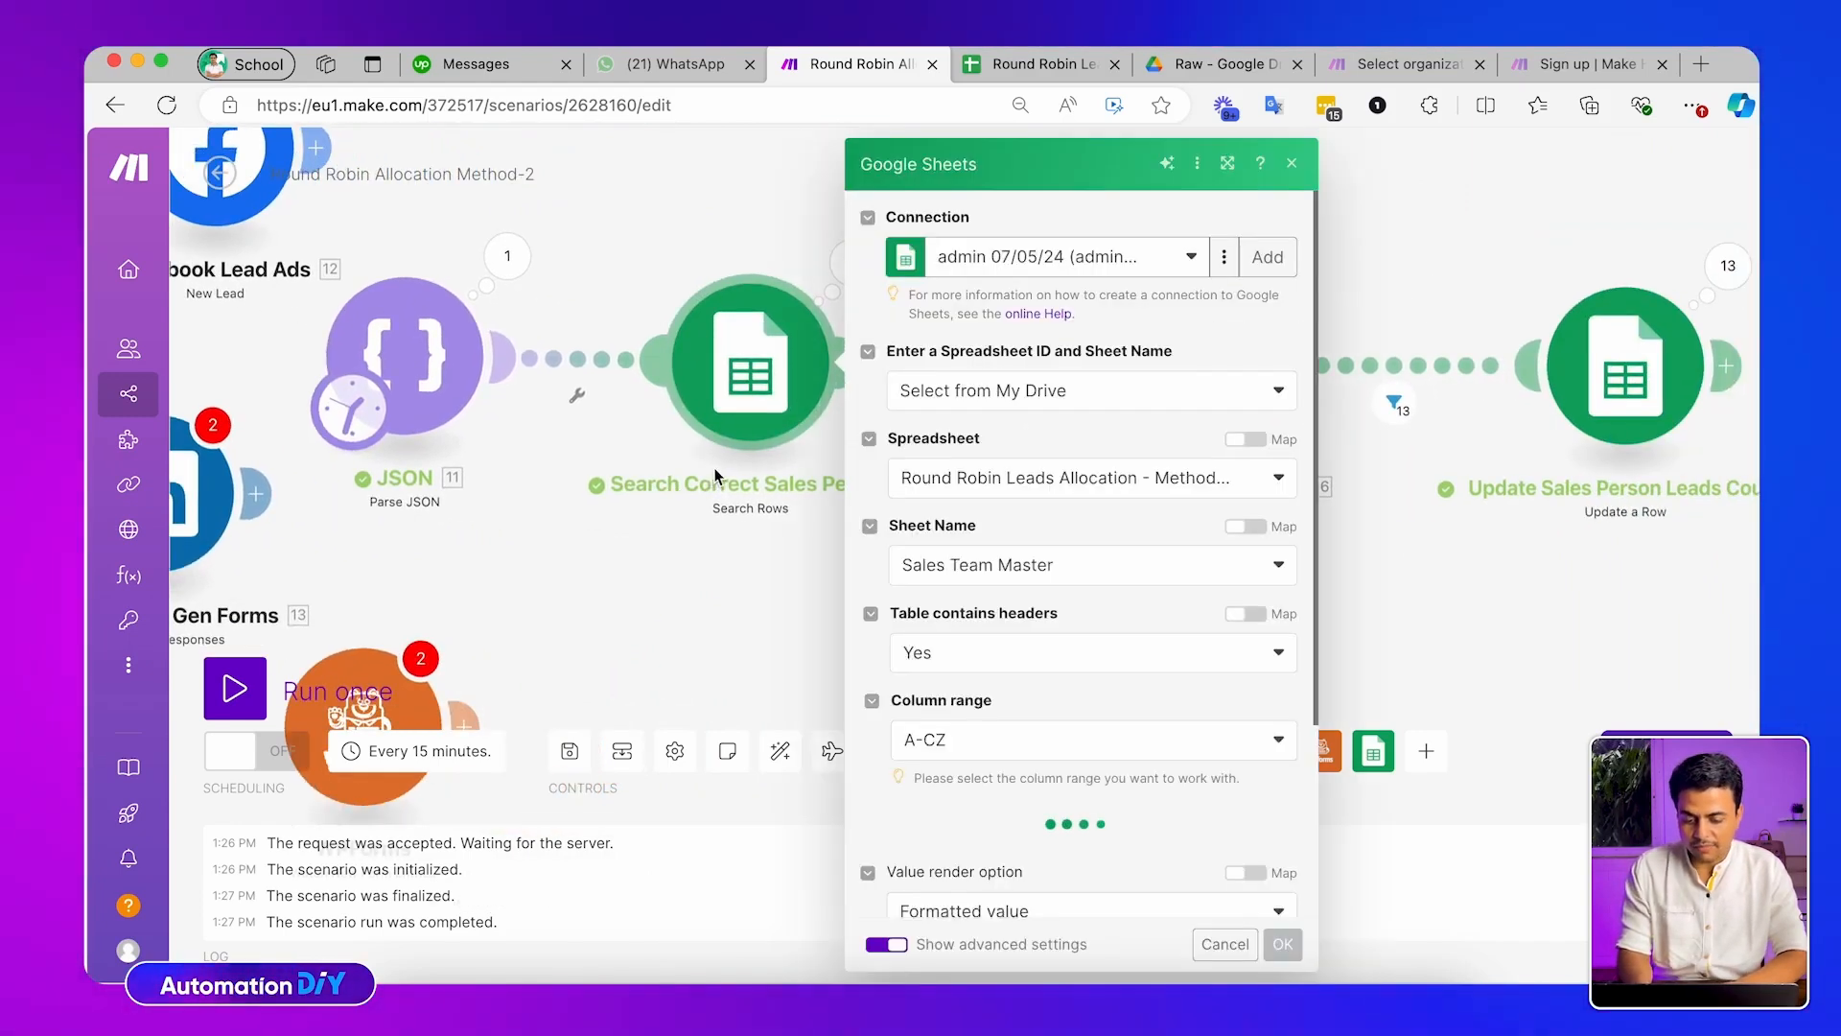
pyautogui.scroll(-8, 965, 521)
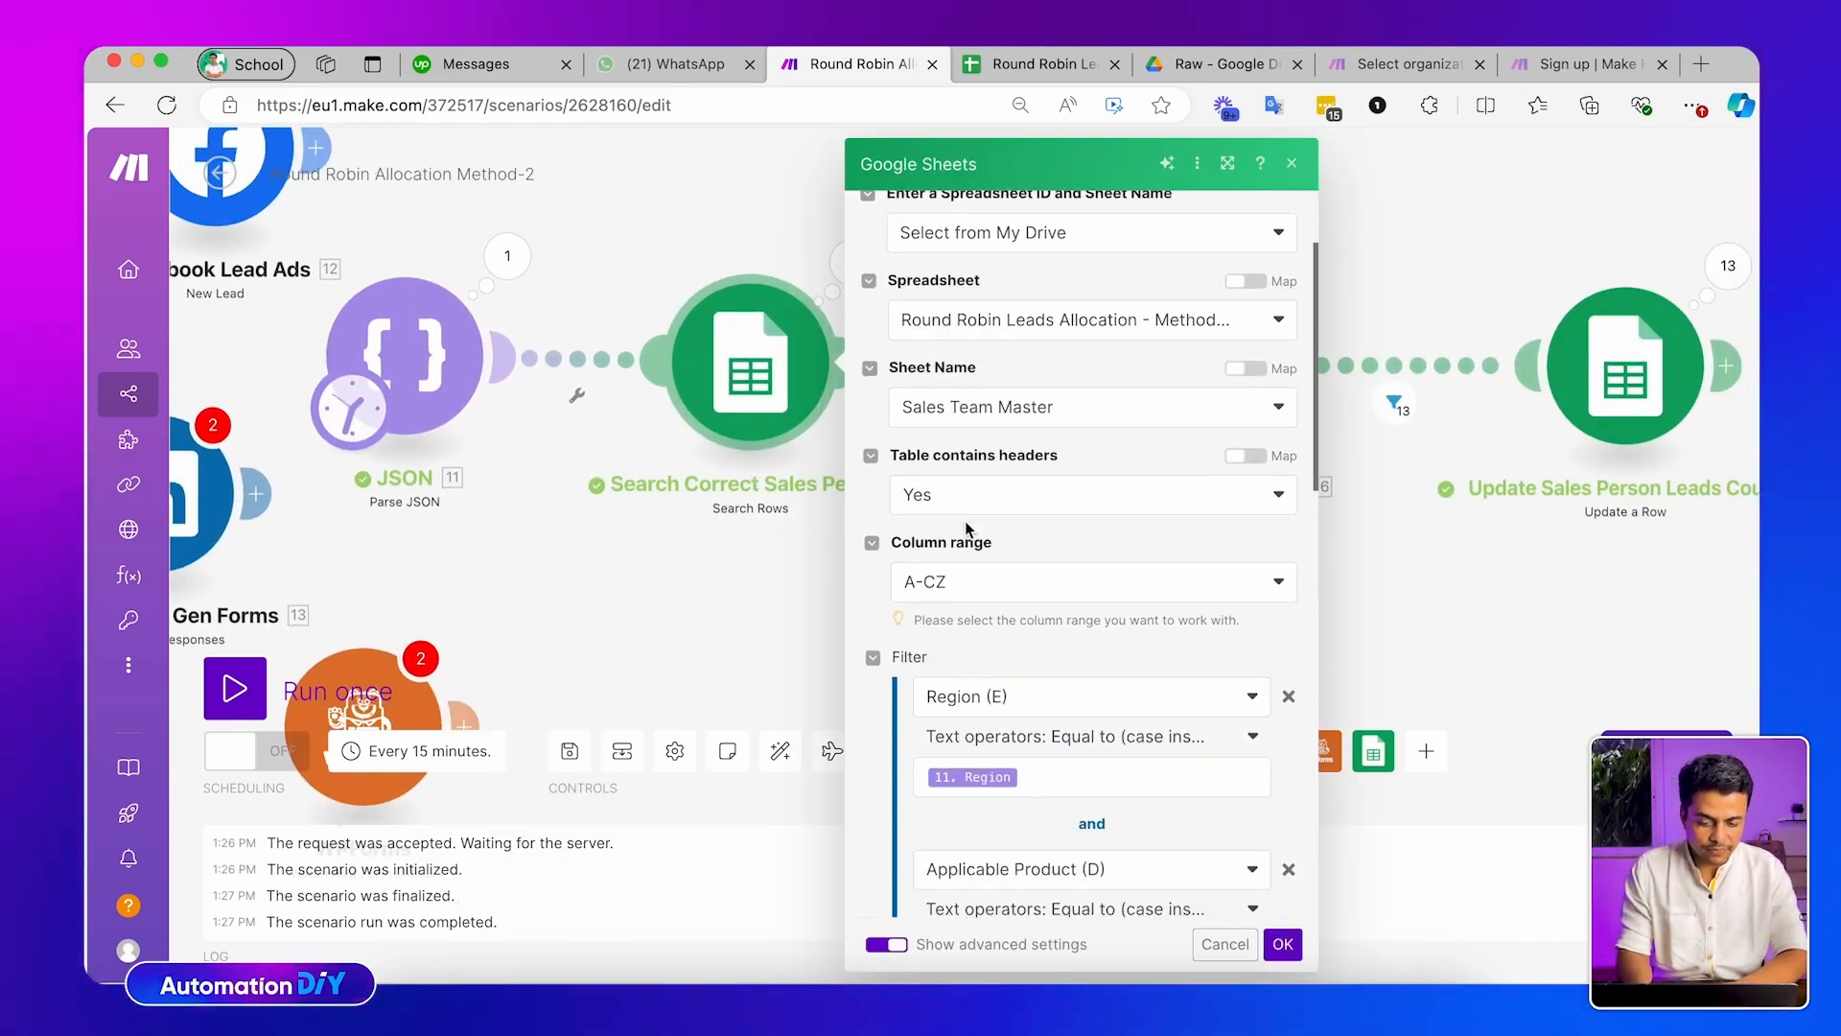
pyautogui.scroll(-3, 967, 528)
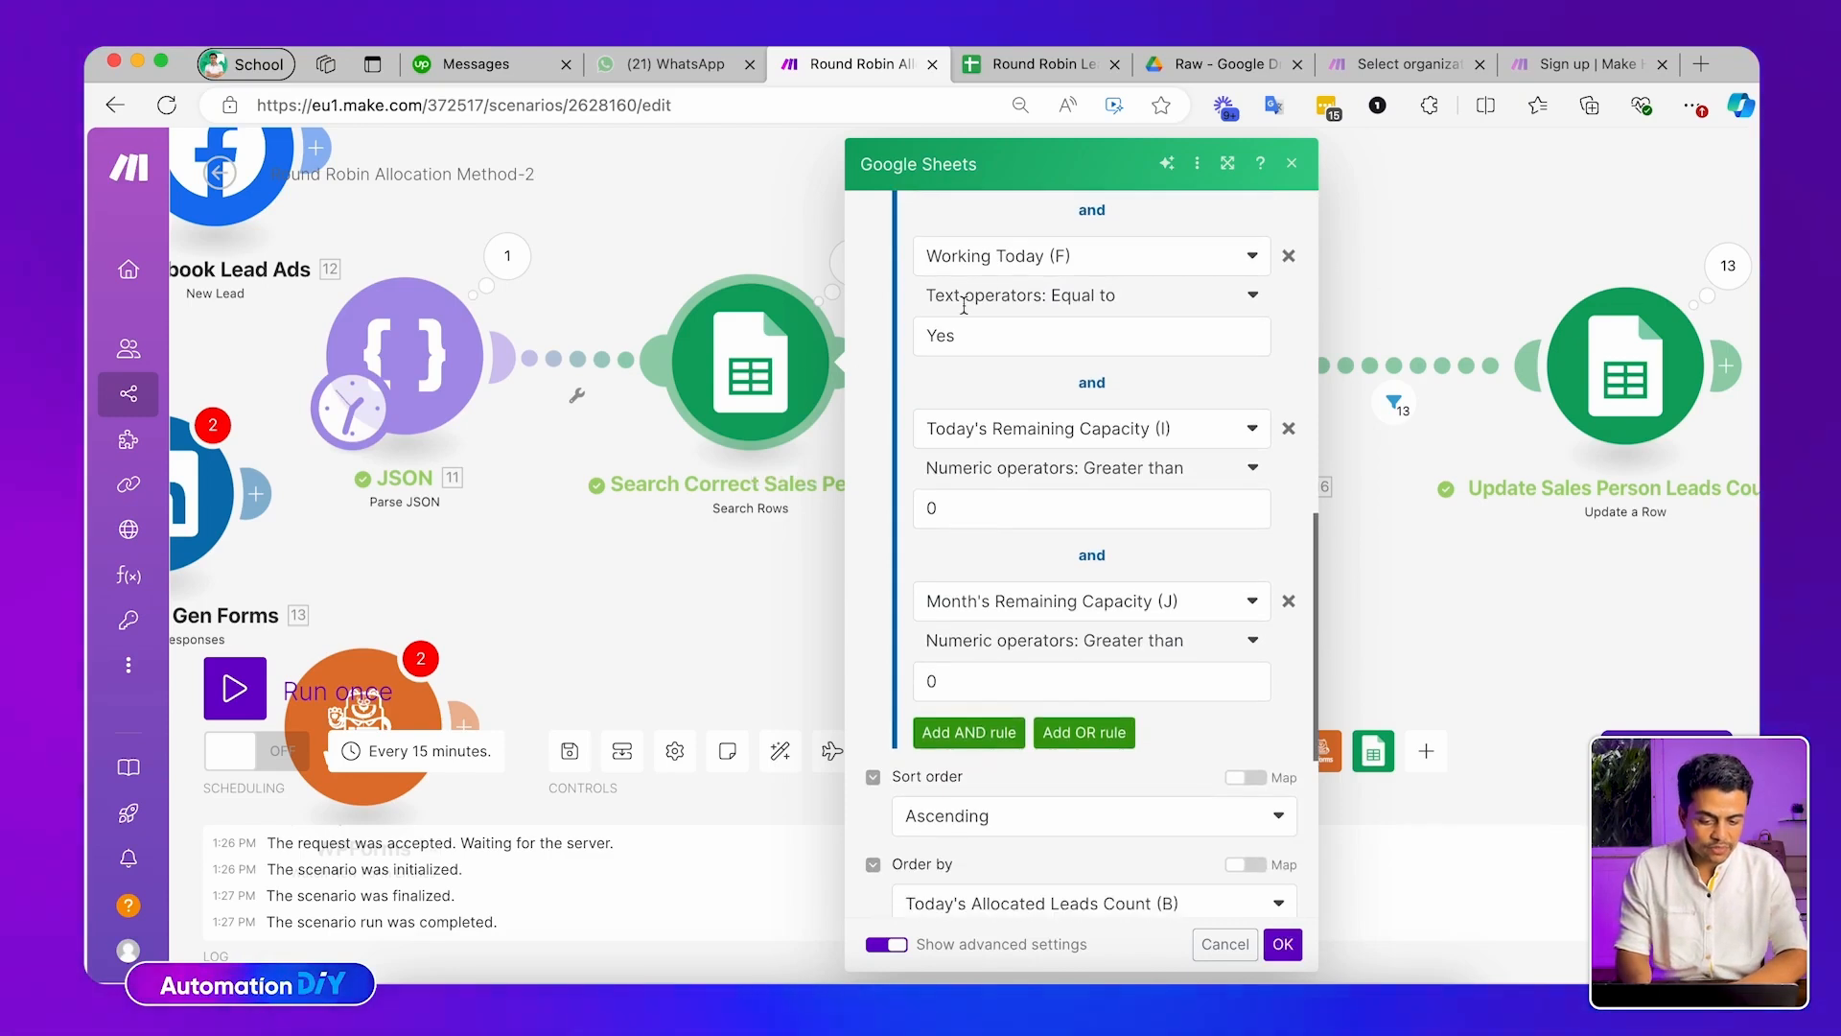
pyautogui.click(752, 589)
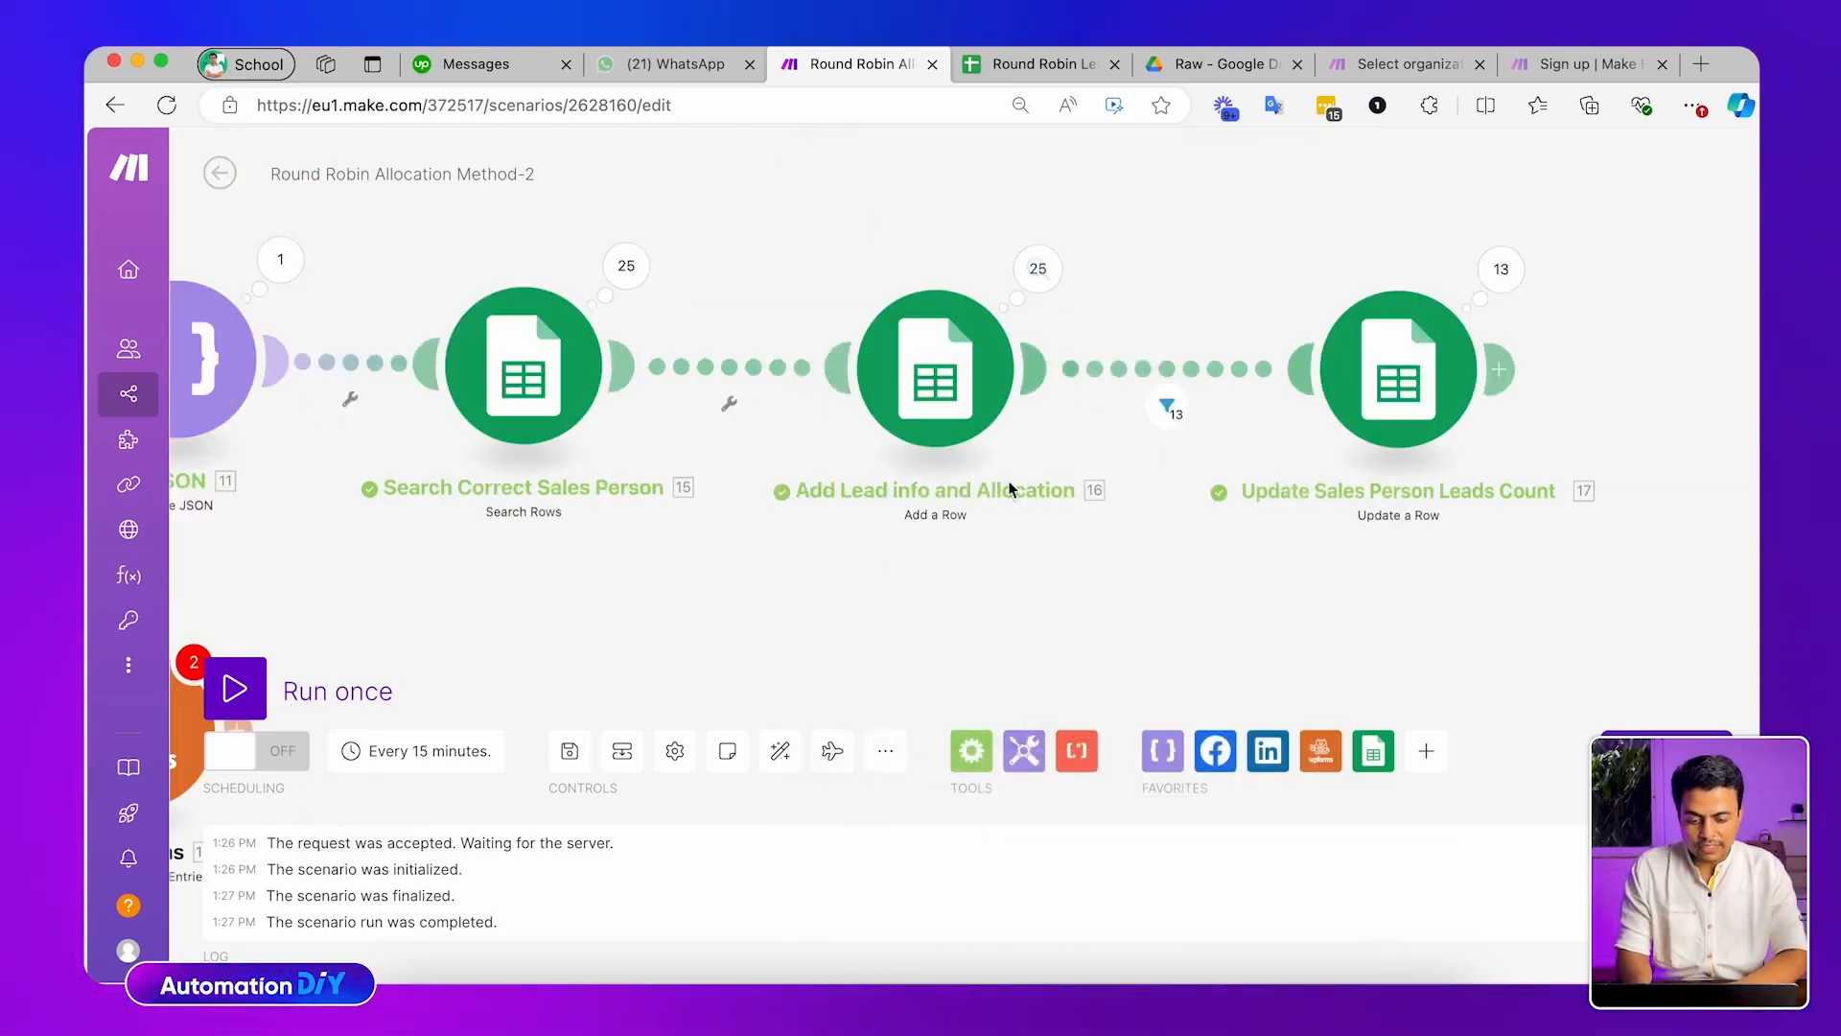
# Move the Add Lead info and Allocation module upward and insert a Salesforce Create a Record module before it
pyautogui.moveTo(935, 418); pyautogui.dragTo(933, 226)
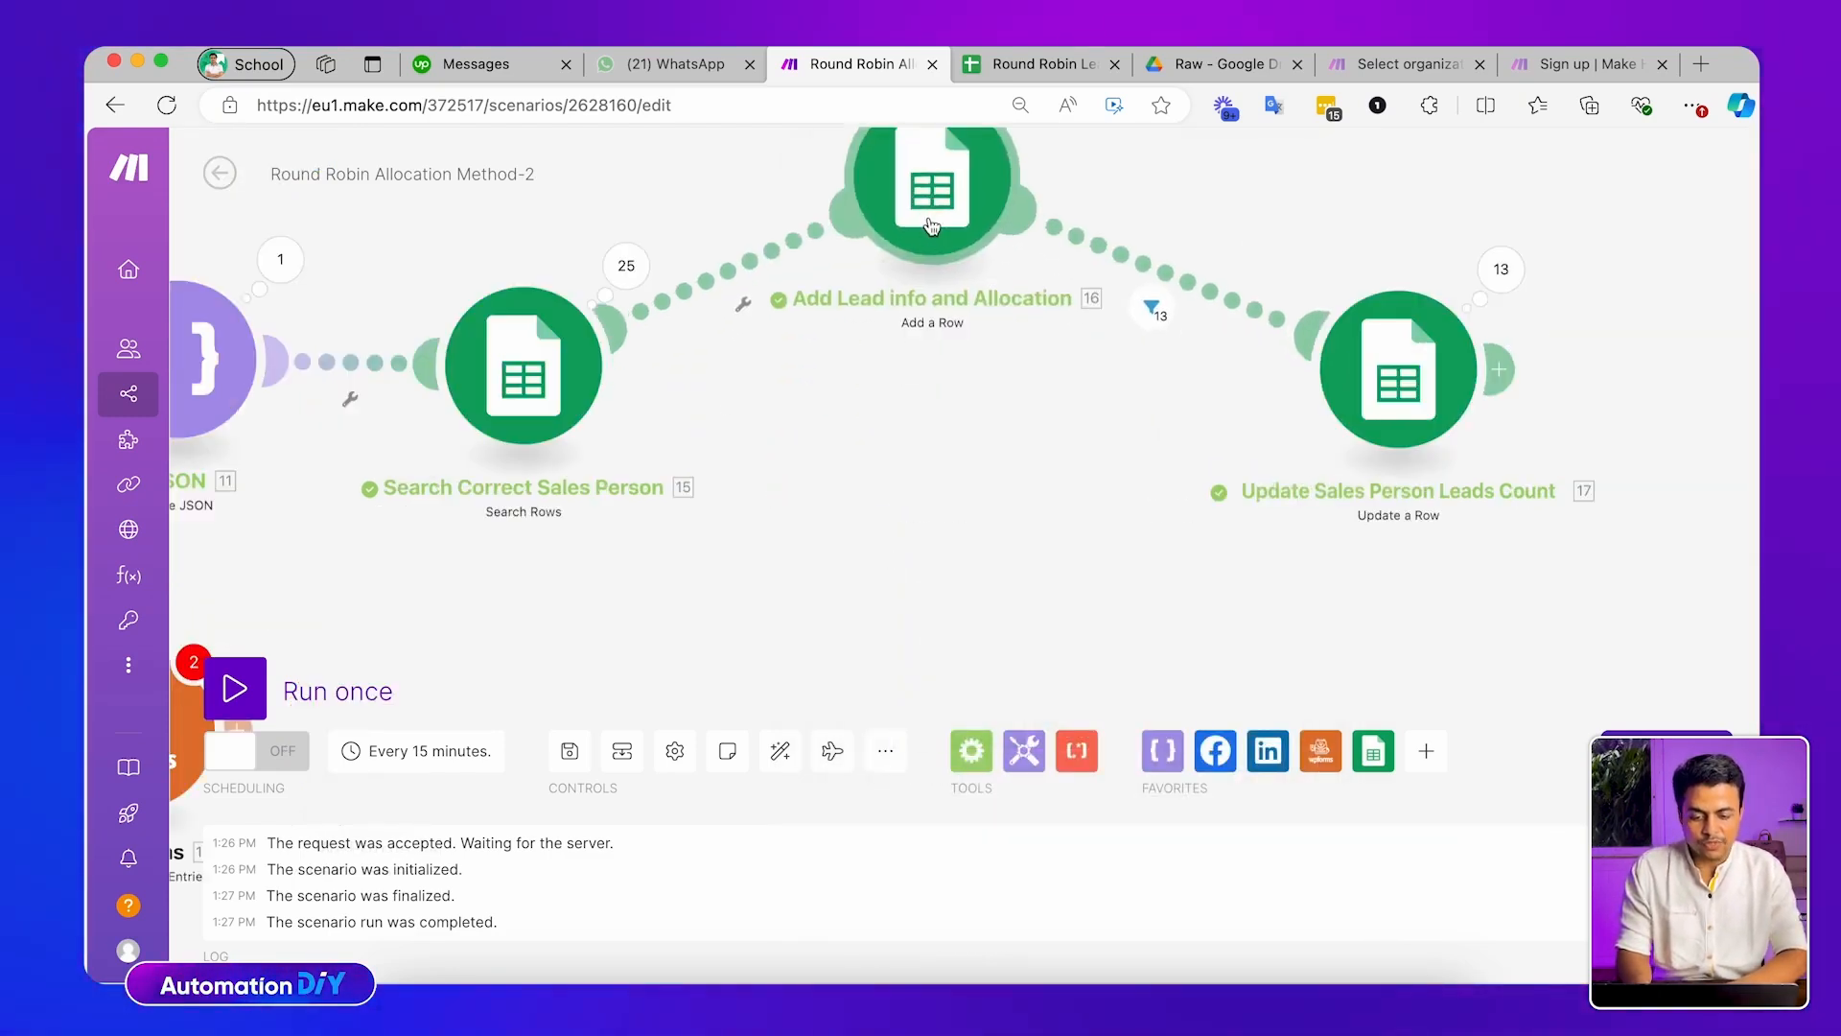
pyautogui.moveTo(920, 385); pyautogui.dragTo(937, 312)
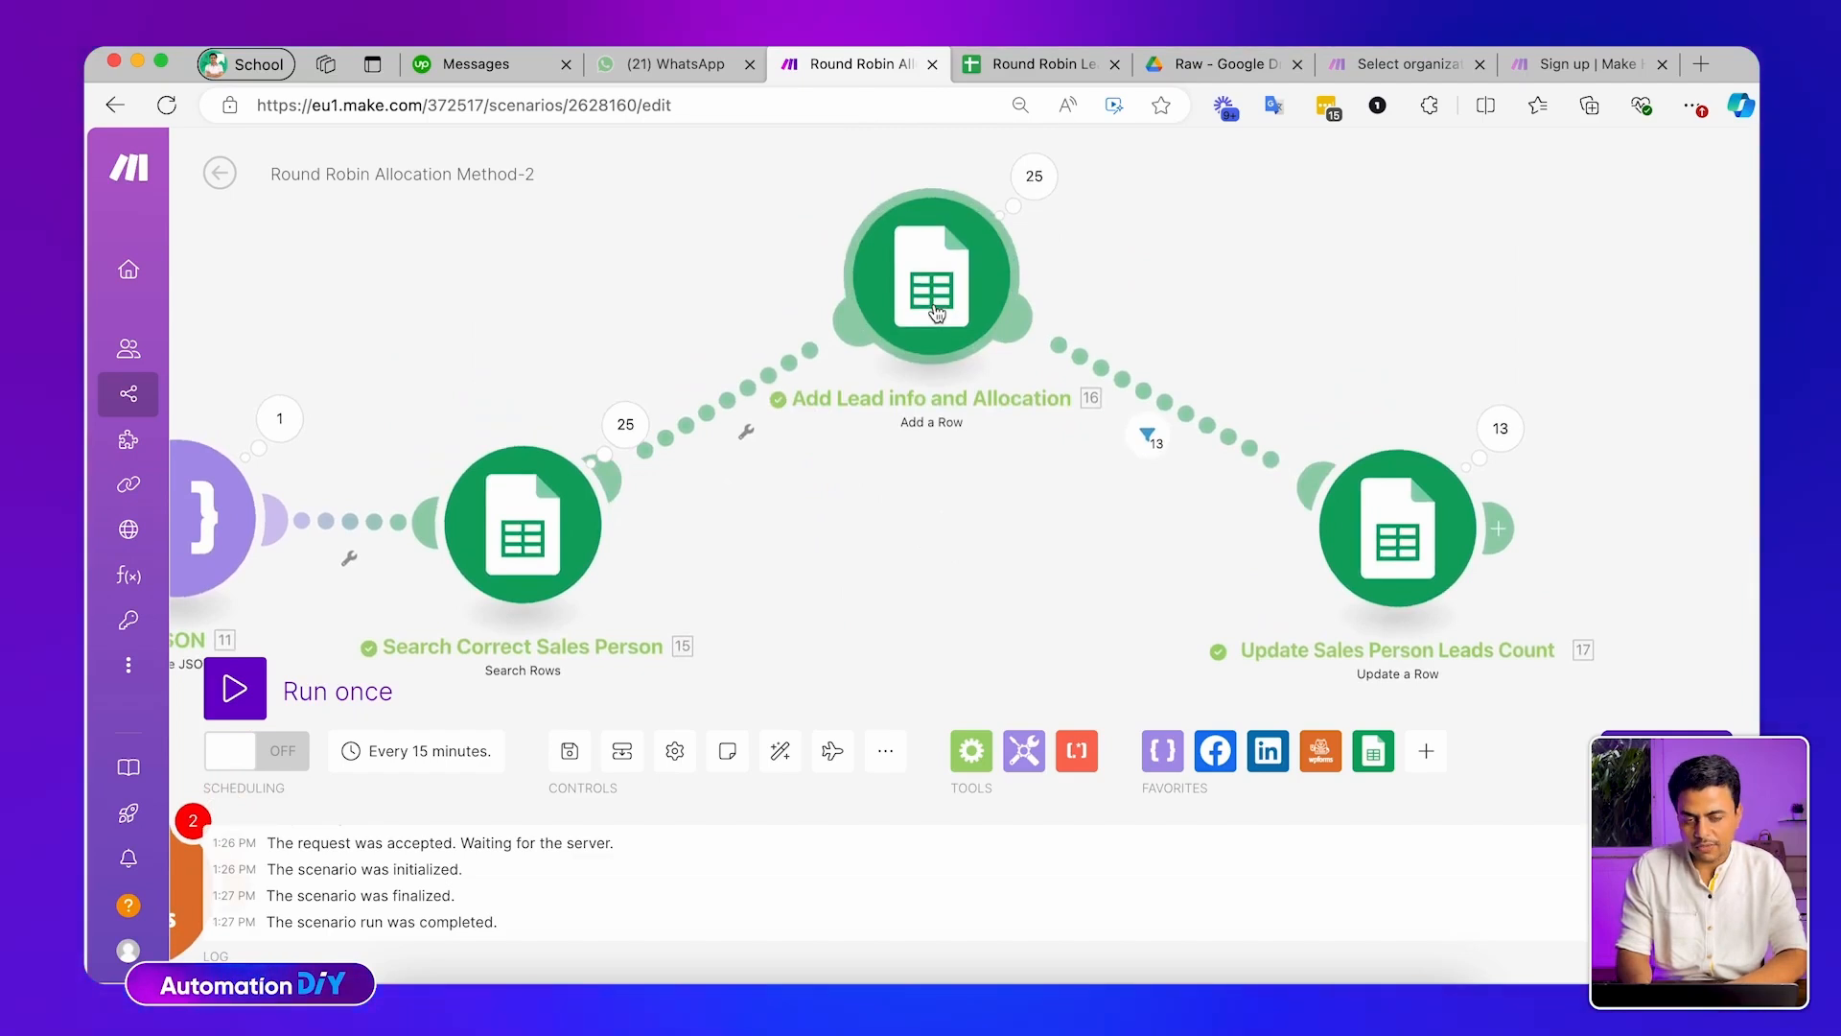
pyautogui.rightClick(805, 358)
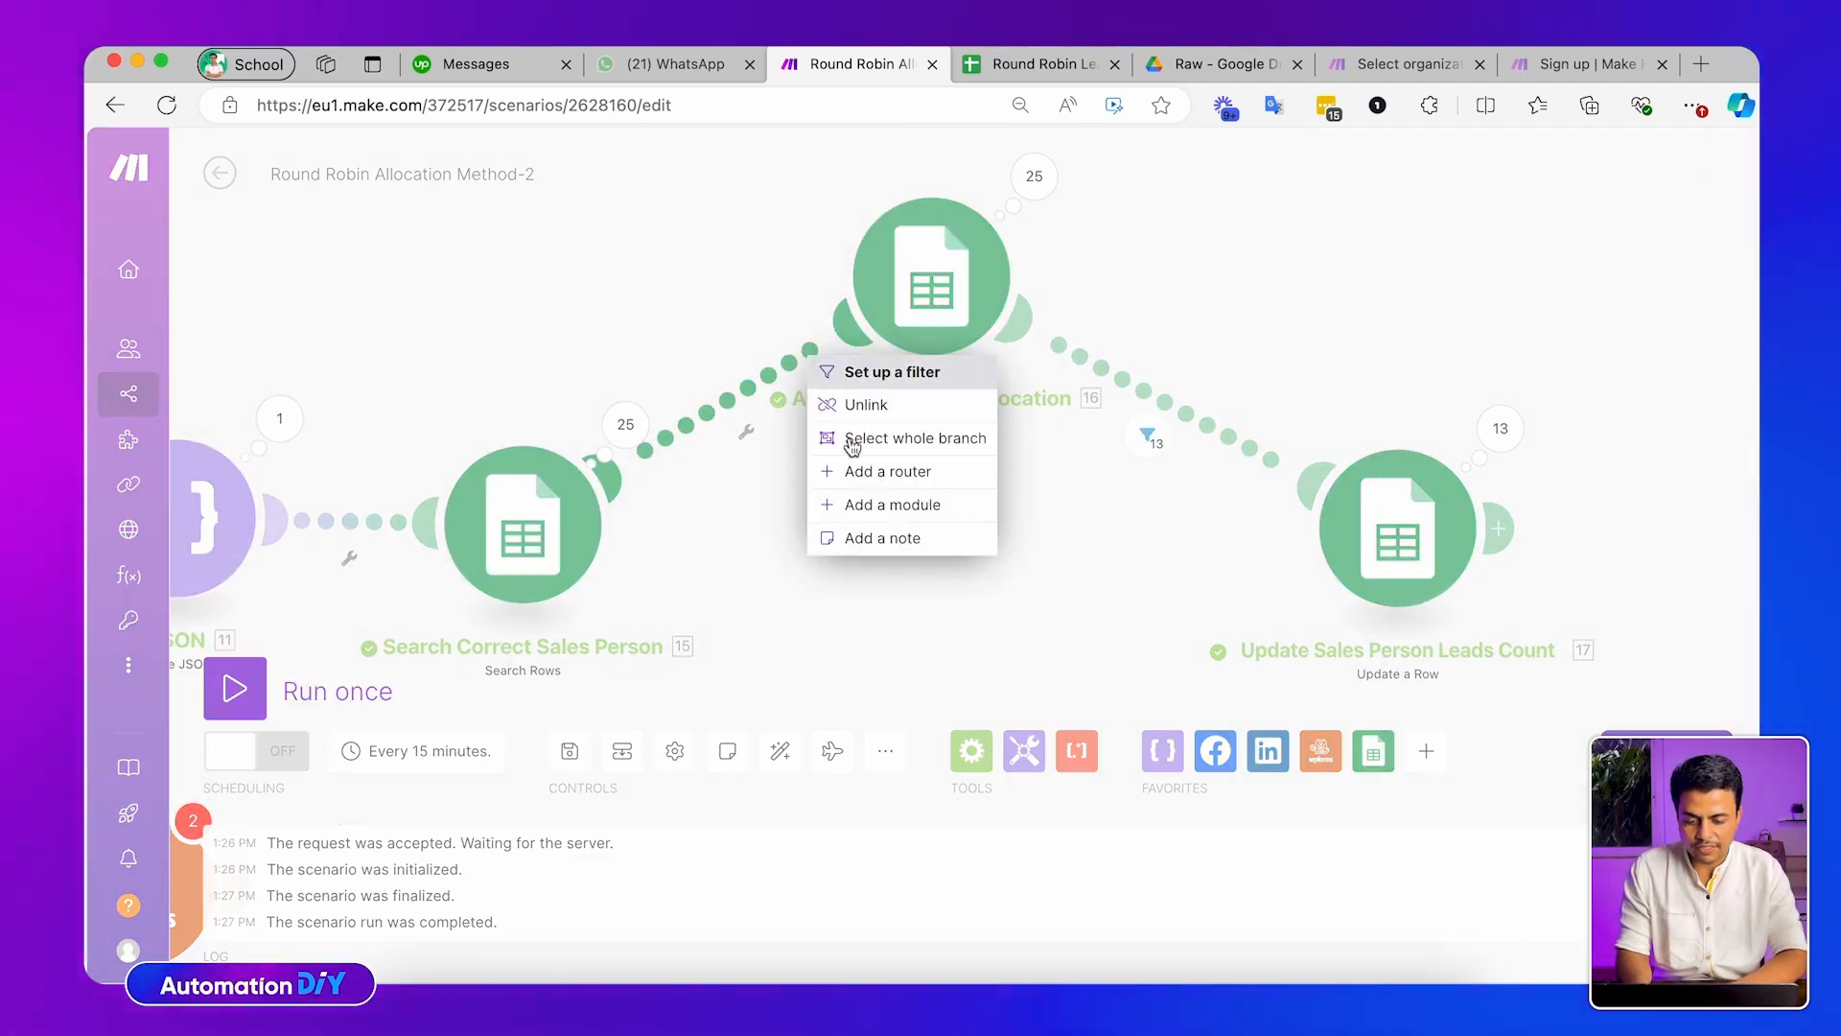
pyautogui.click(877, 506)
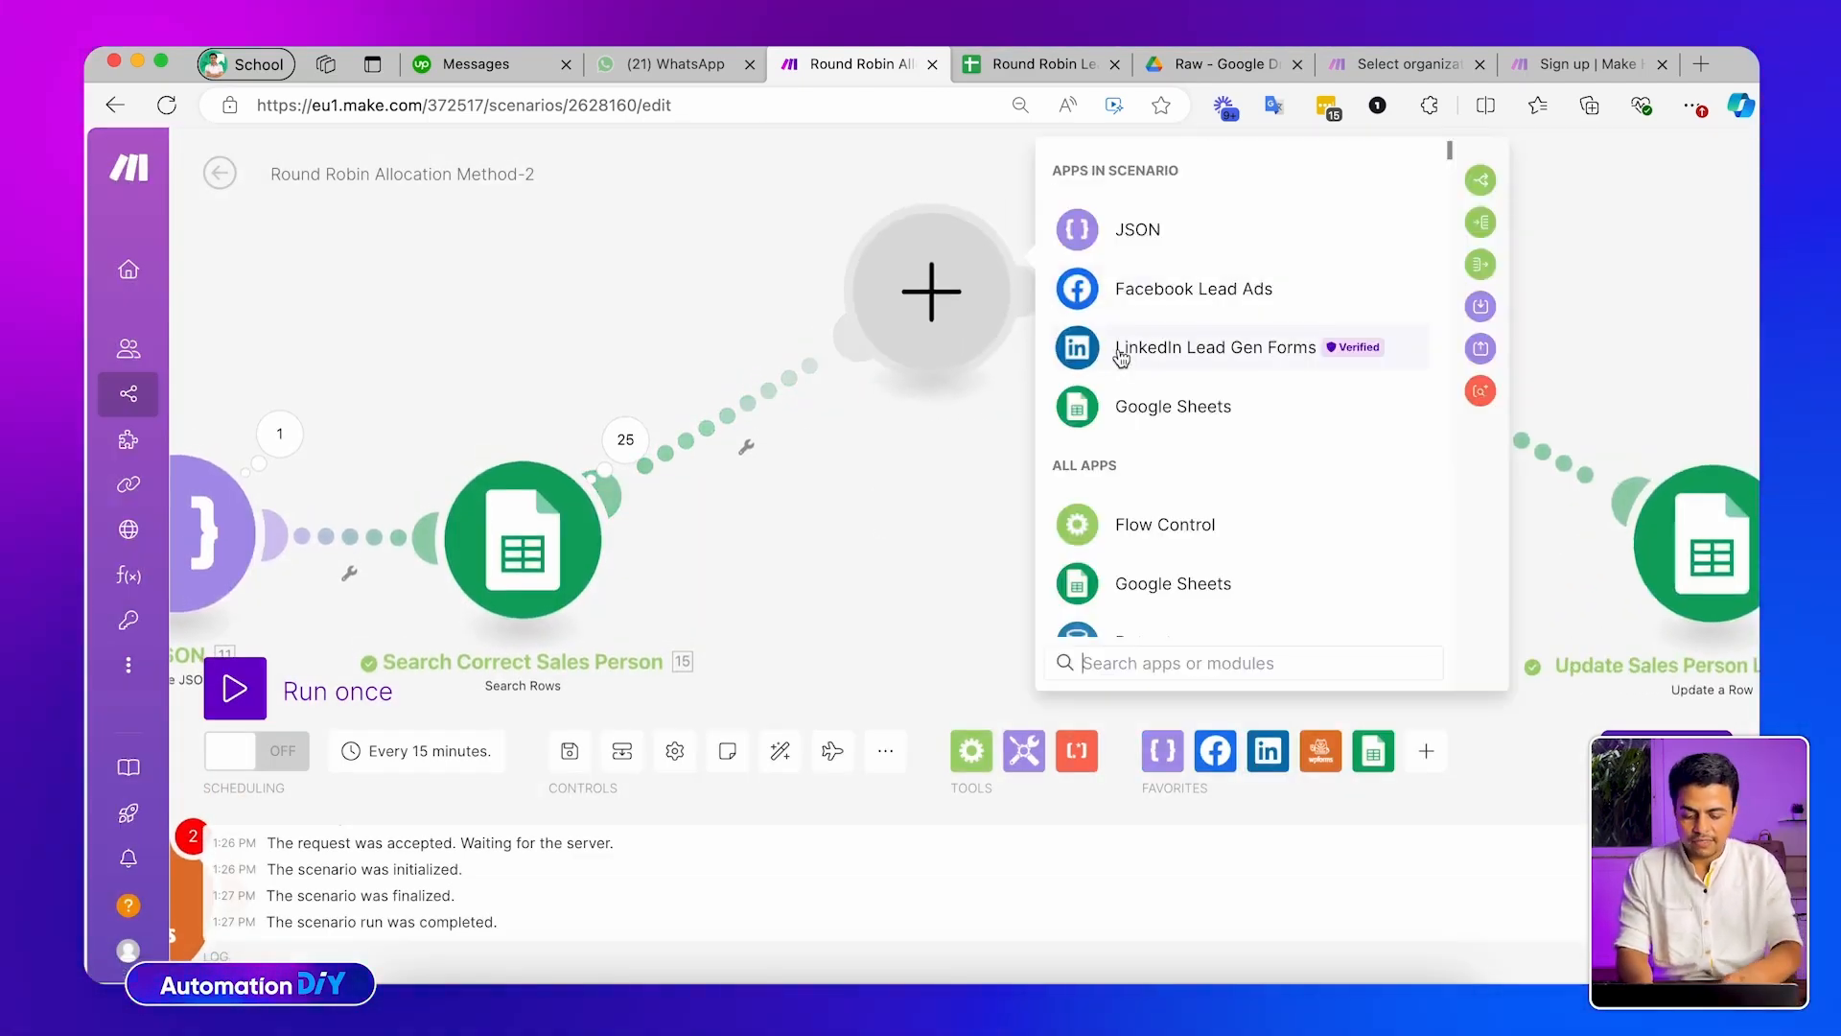
pyautogui.write('Sales')
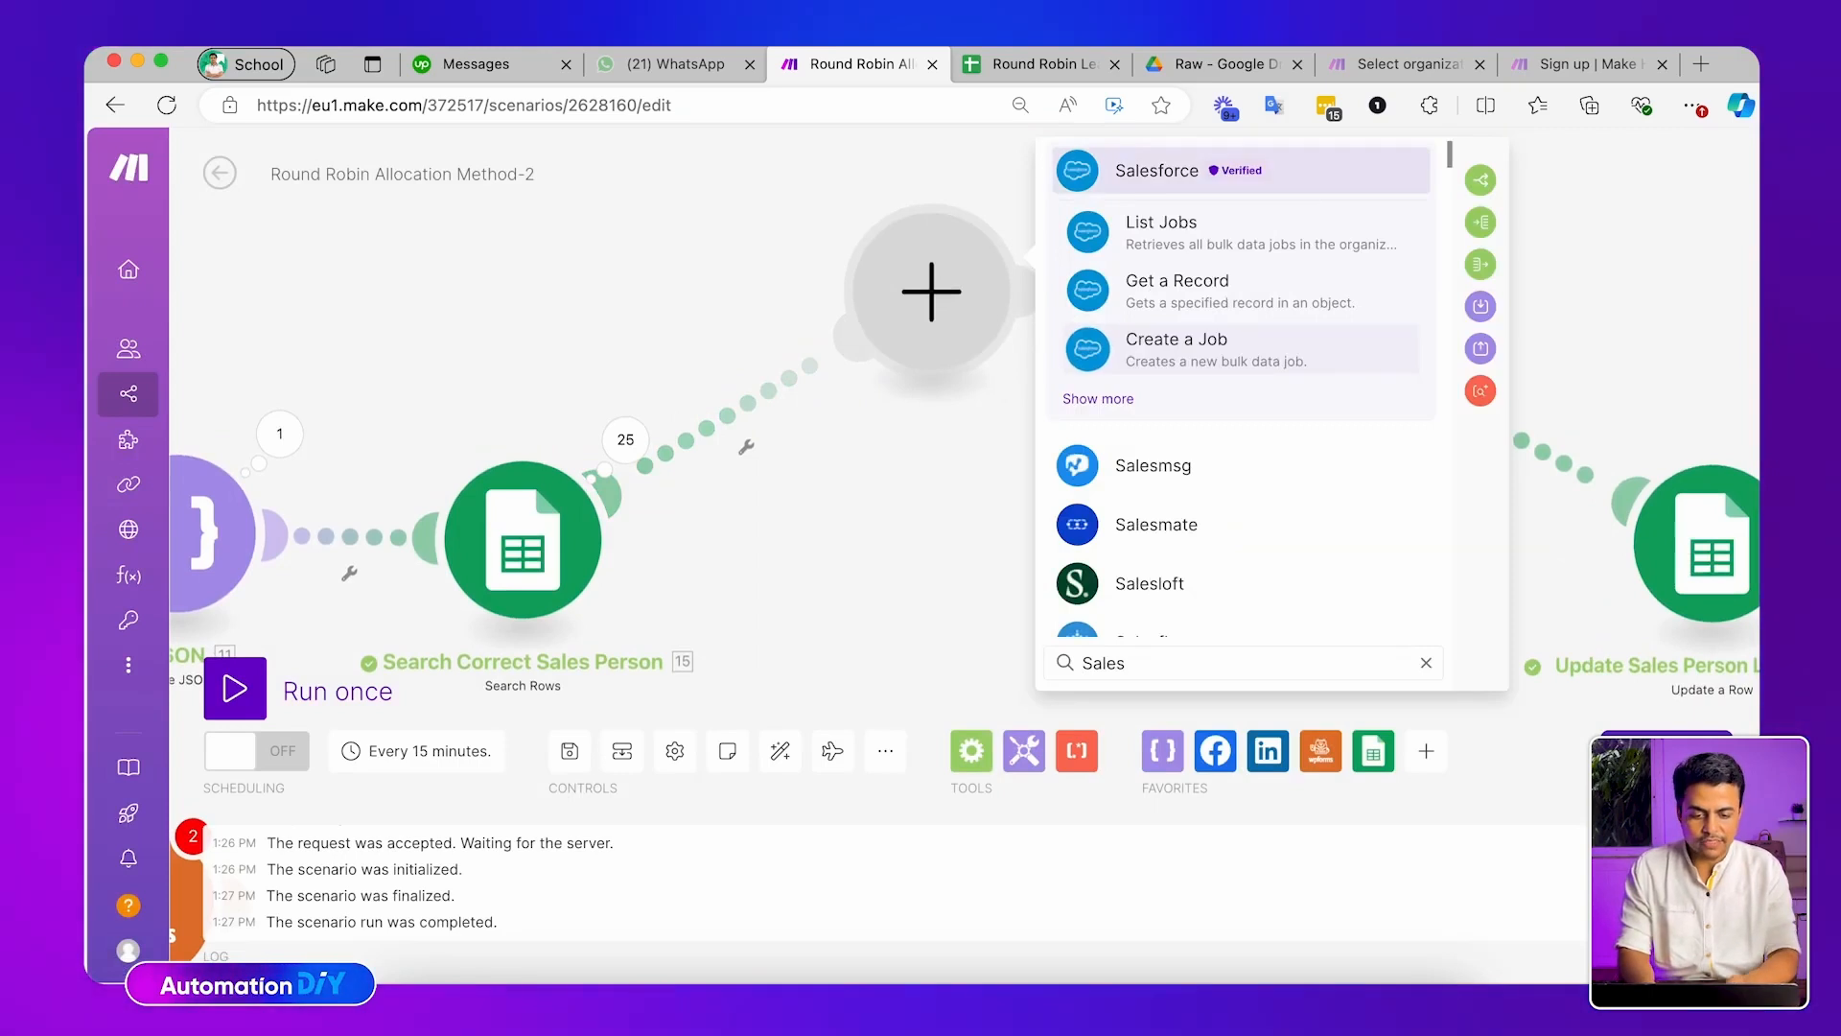
pyautogui.click(1113, 399)
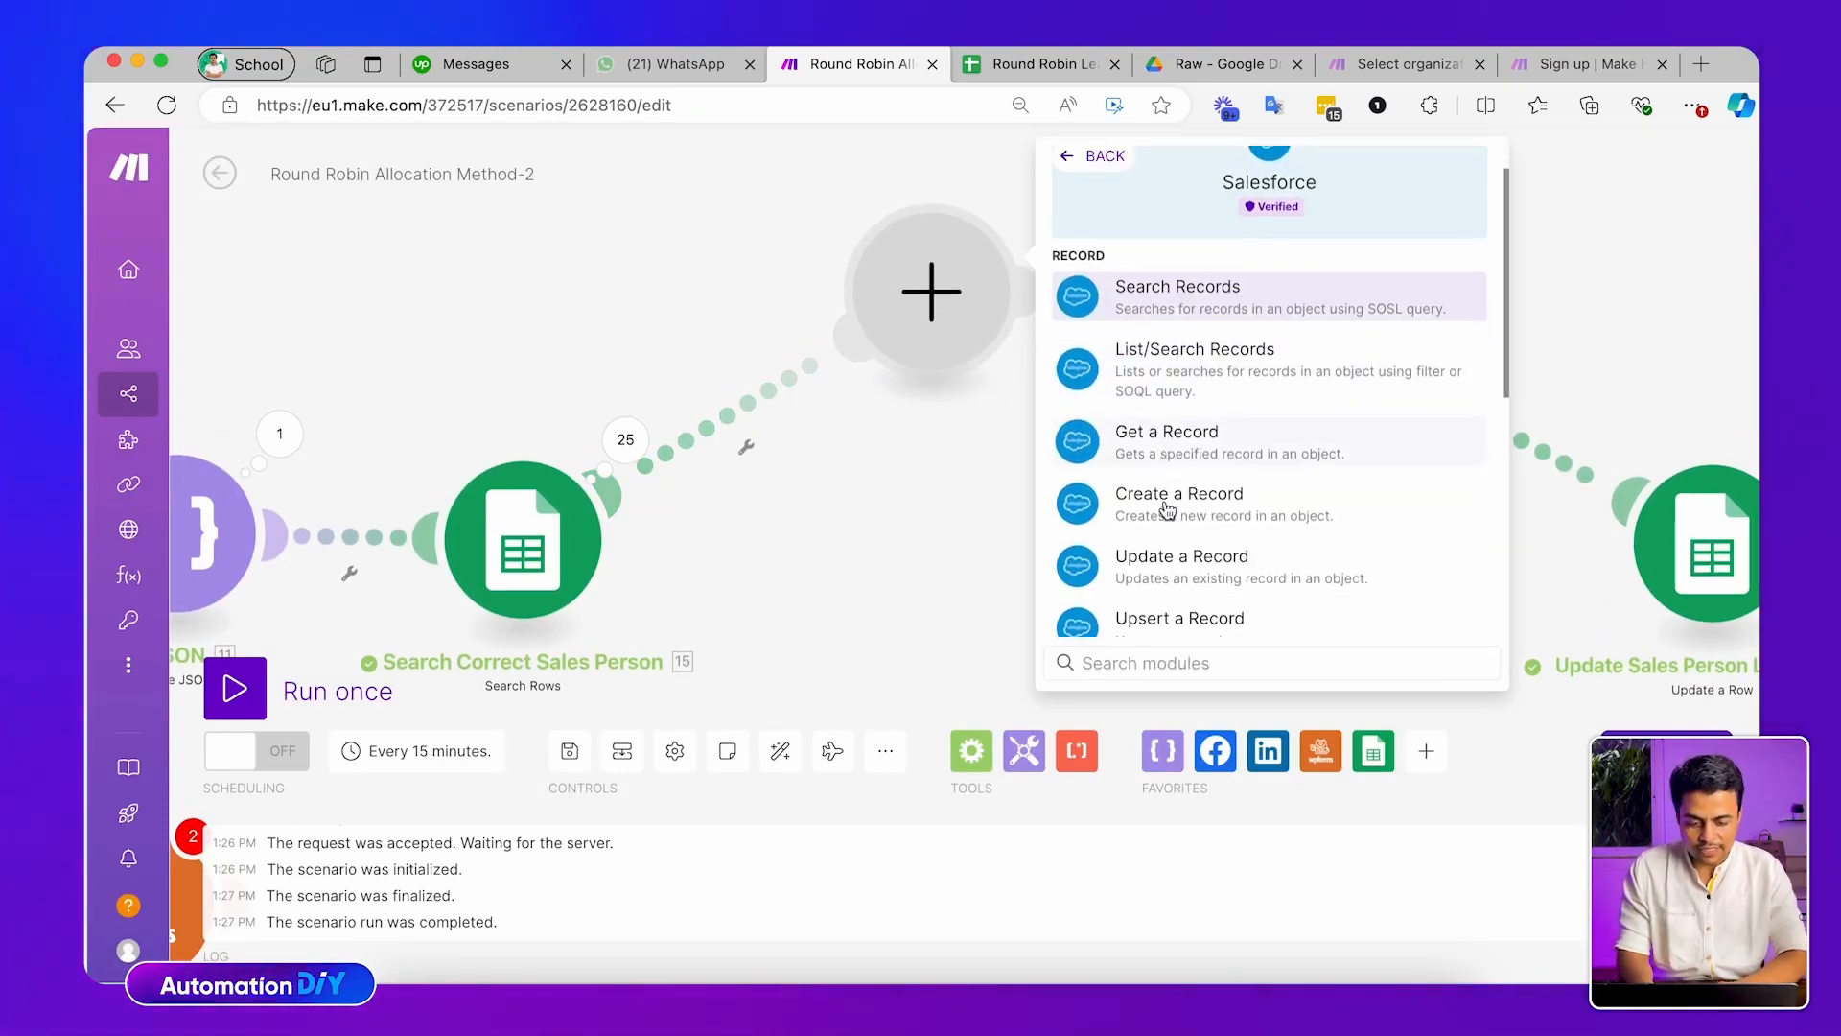
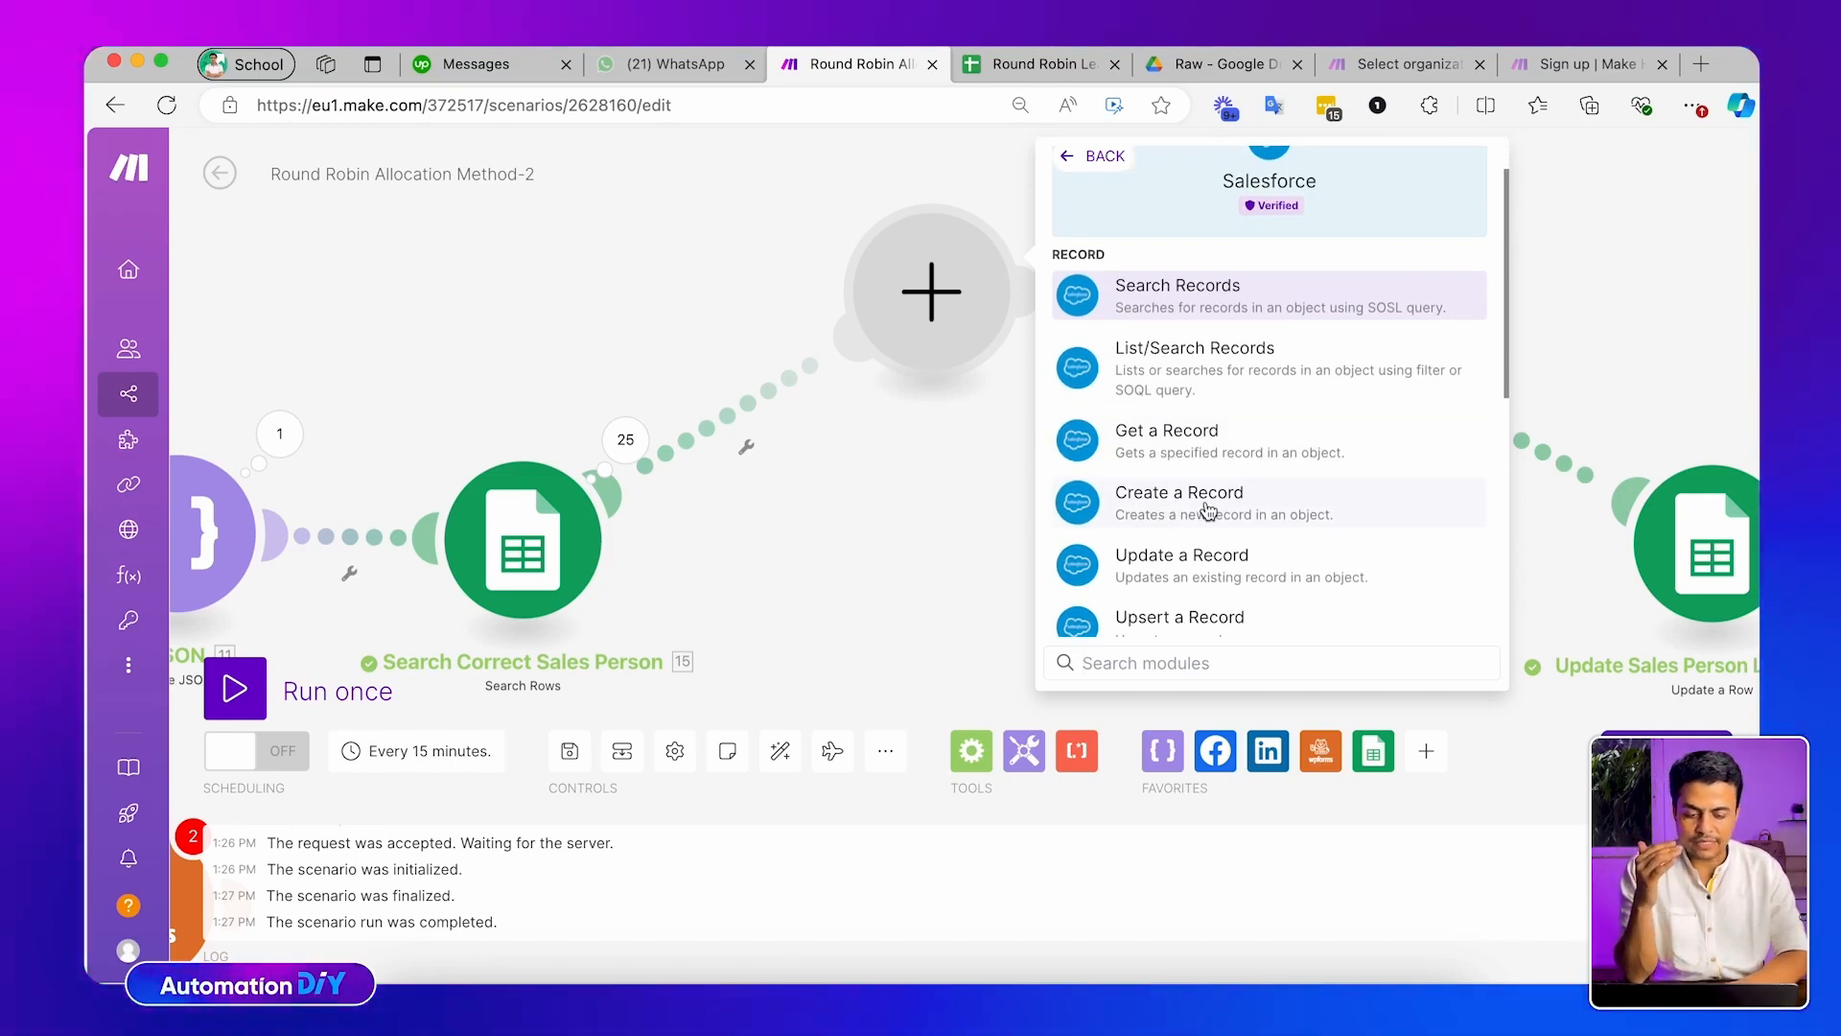
pyautogui.click(1190, 493)
# Try to create a connection of type Salesforce for the new Create a Record module
pyautogui.click(1130, 287)
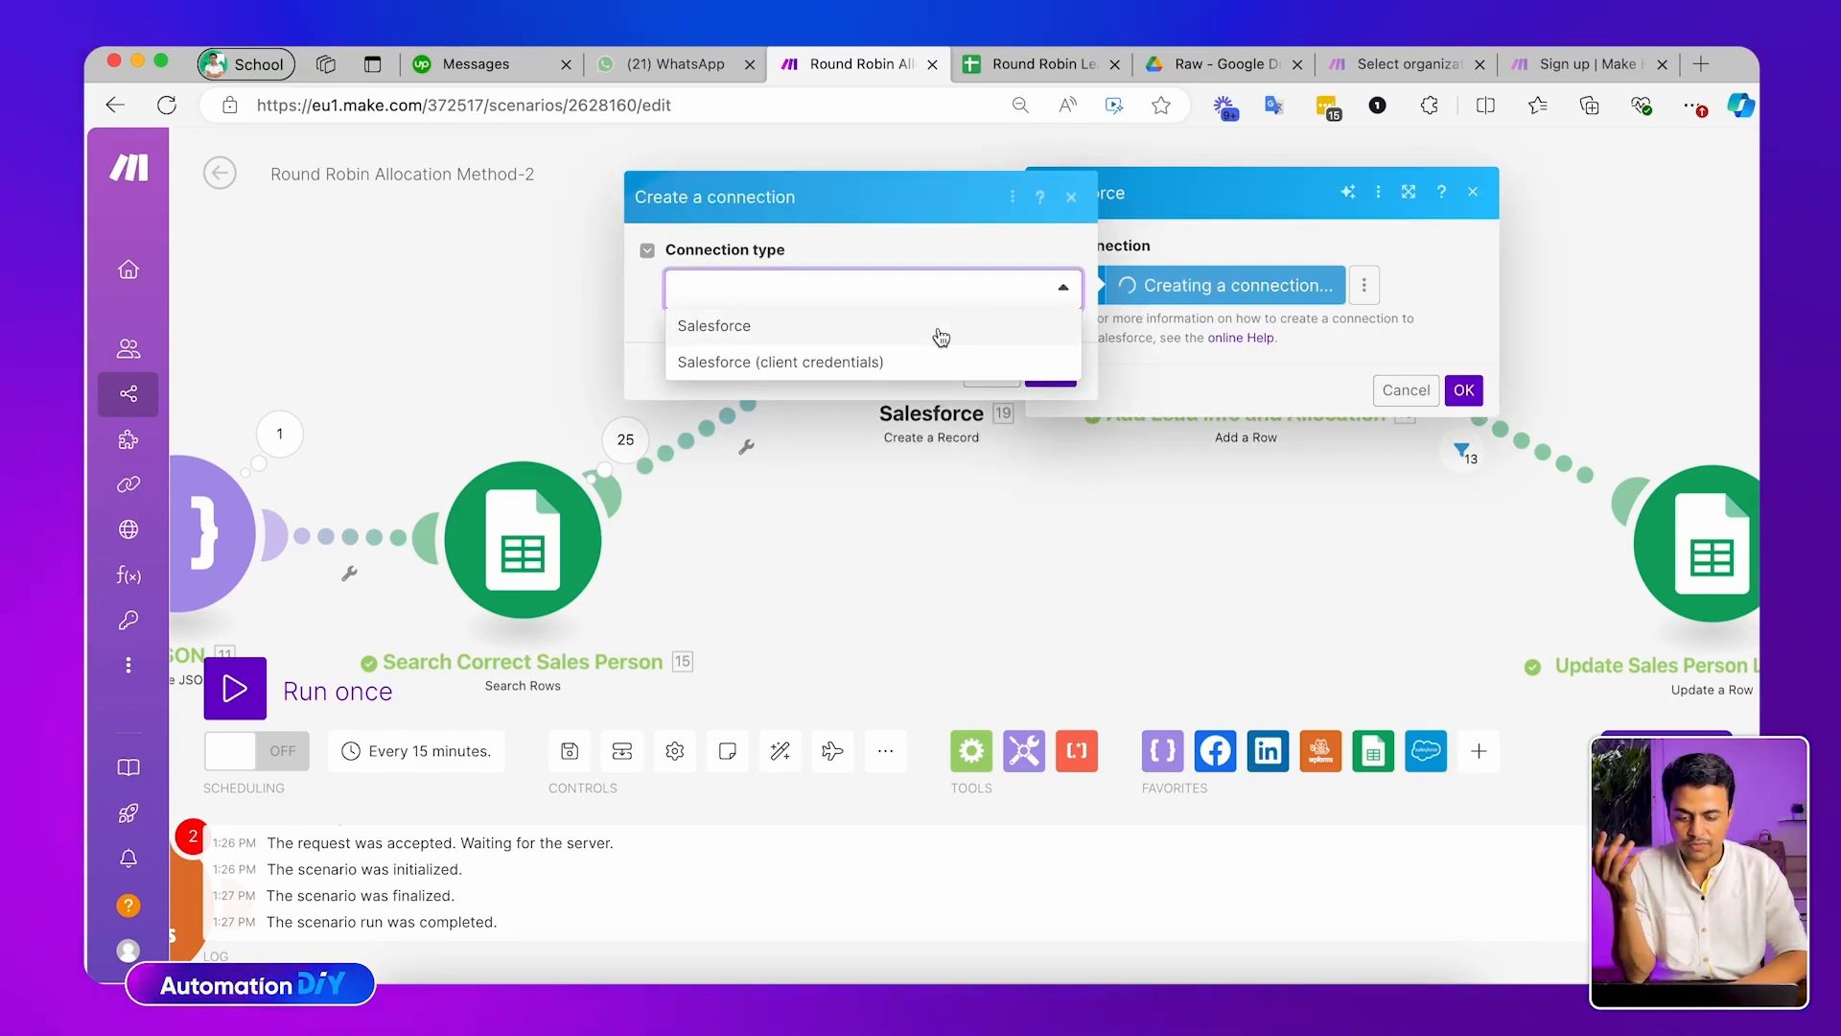
pyautogui.click(941, 328)
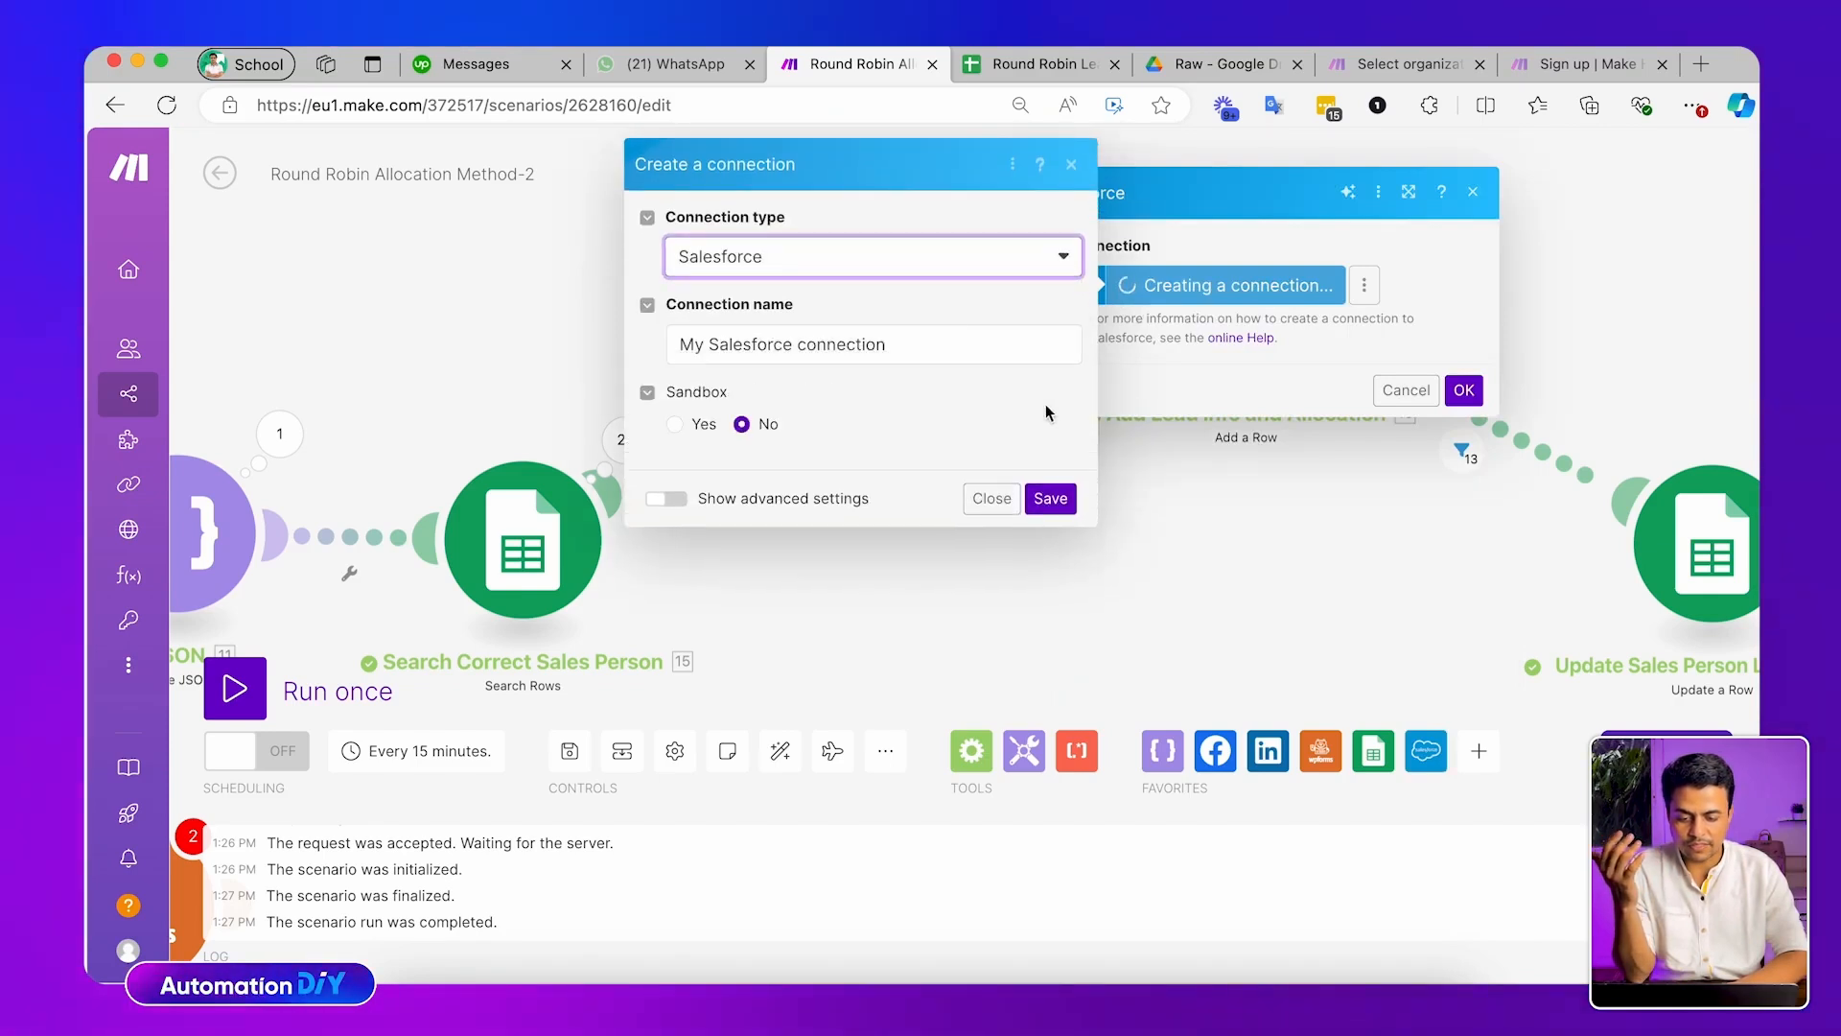
pyautogui.click(1070, 511)
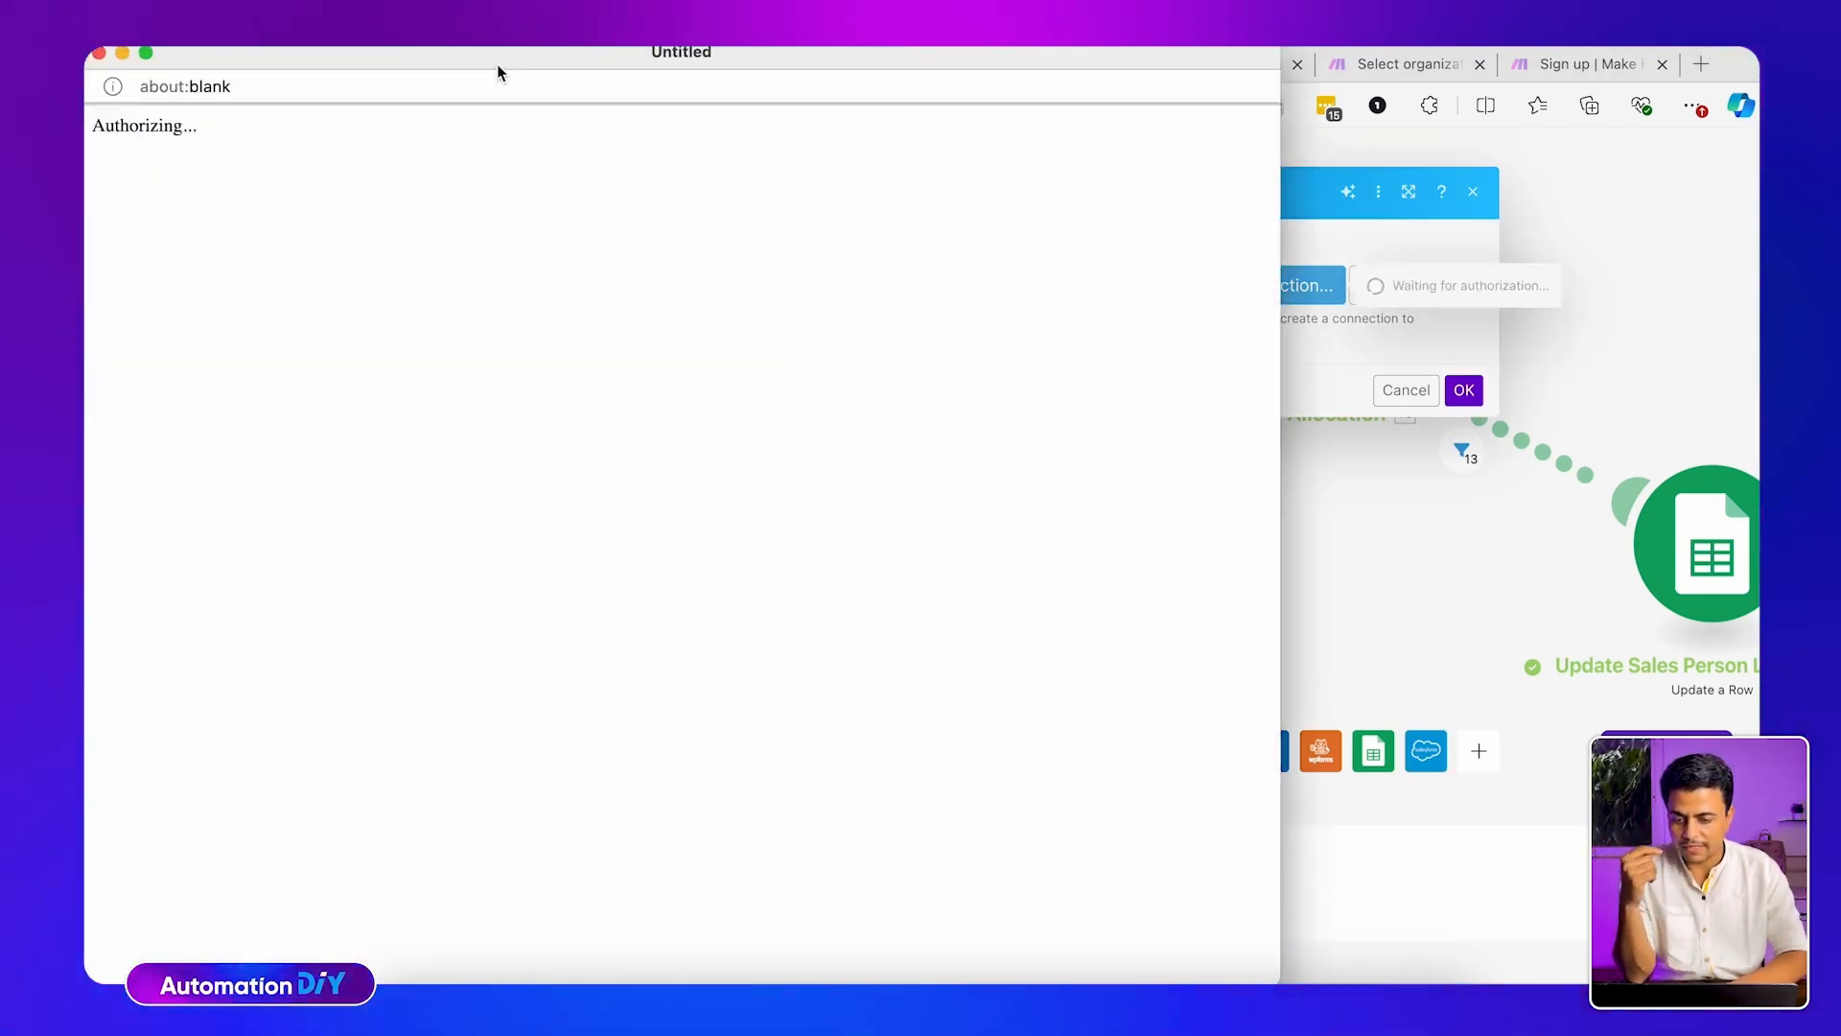
pyautogui.moveTo(497, 62); pyautogui.dragTo(683, 61)
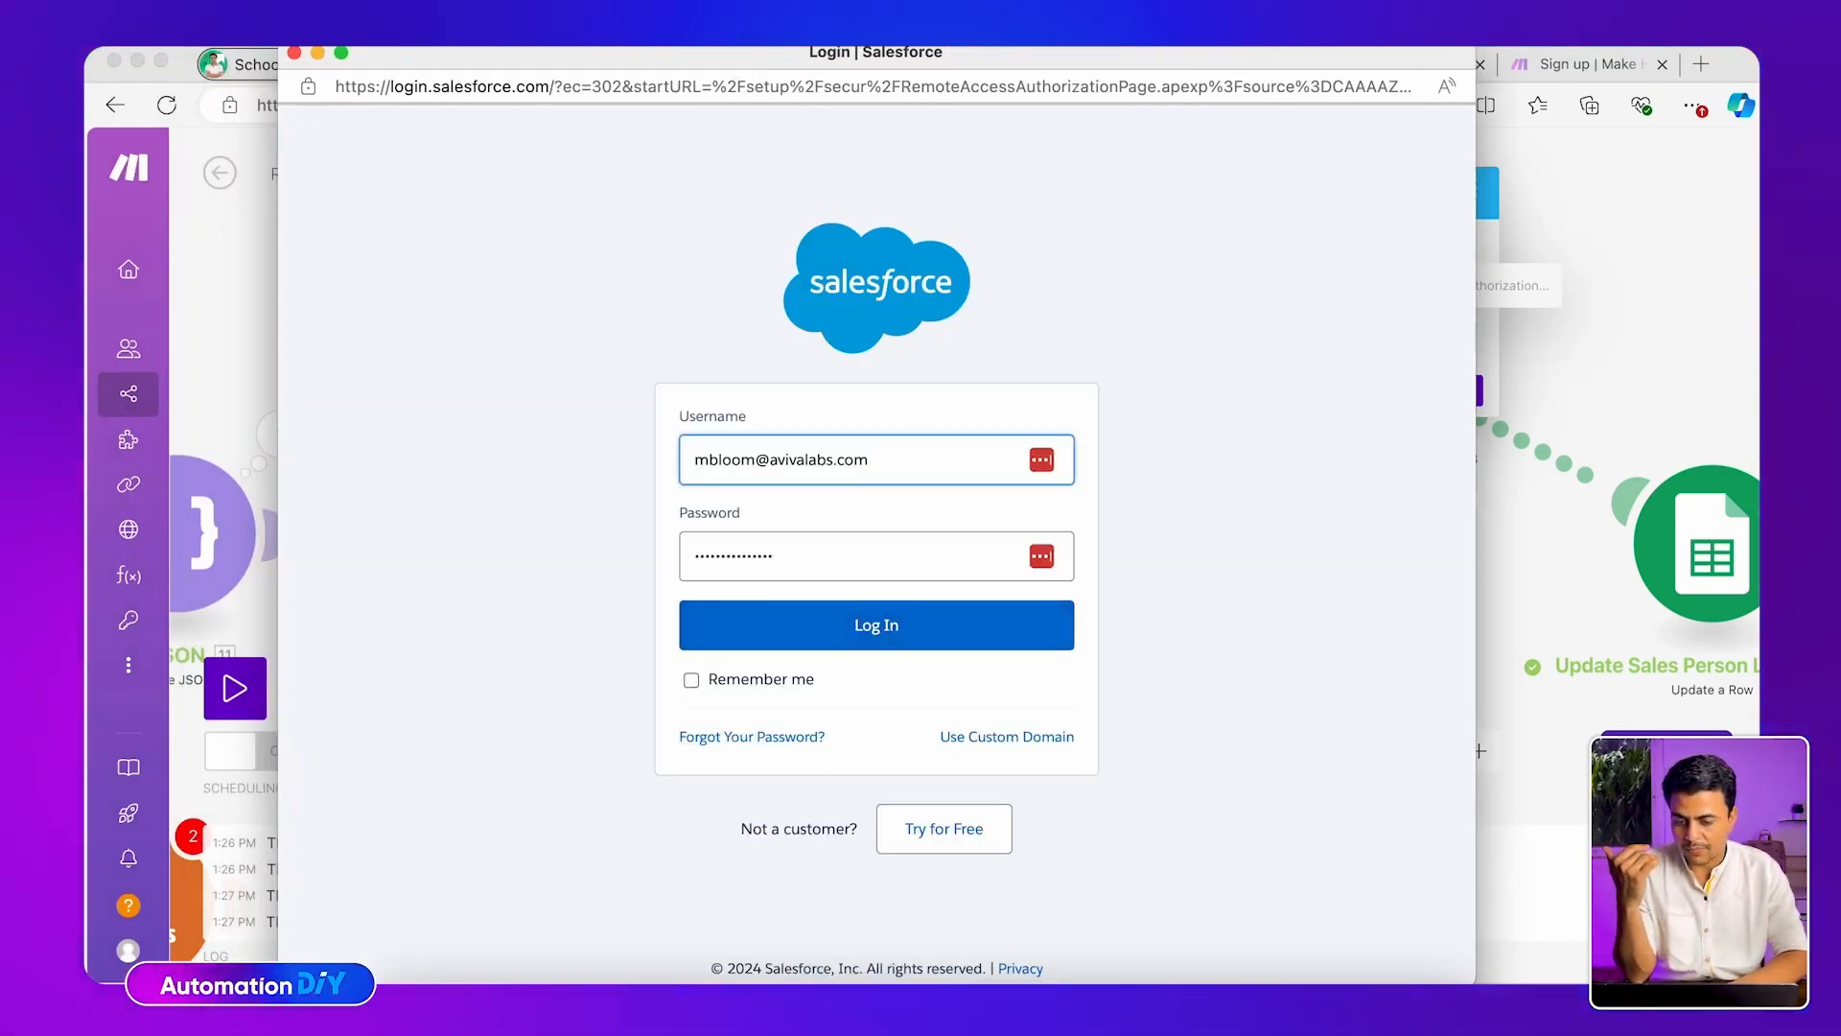
pyautogui.click(293, 52)
pyautogui.click(993, 393)
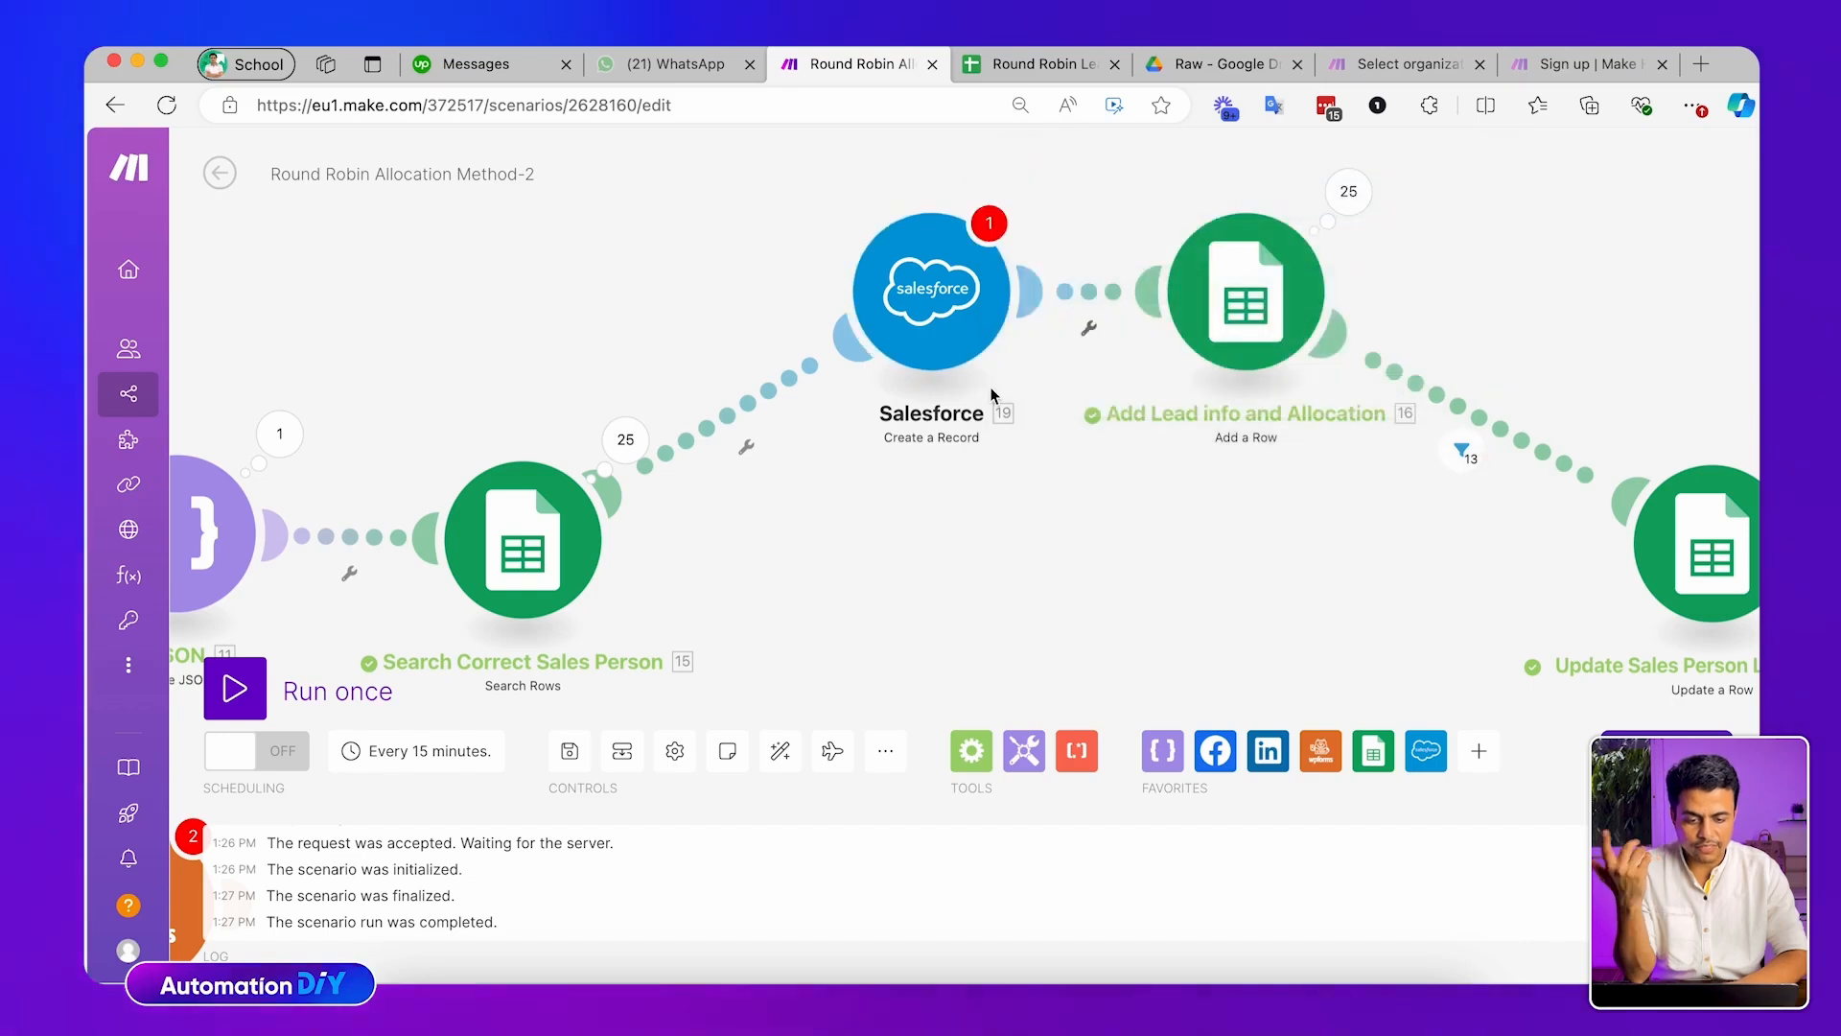
# Add an empty module between Search Correct Sales Person and Salesforce, search for "zoho crm" and browse all Zoho CRM modules
pyautogui.click(815, 385)
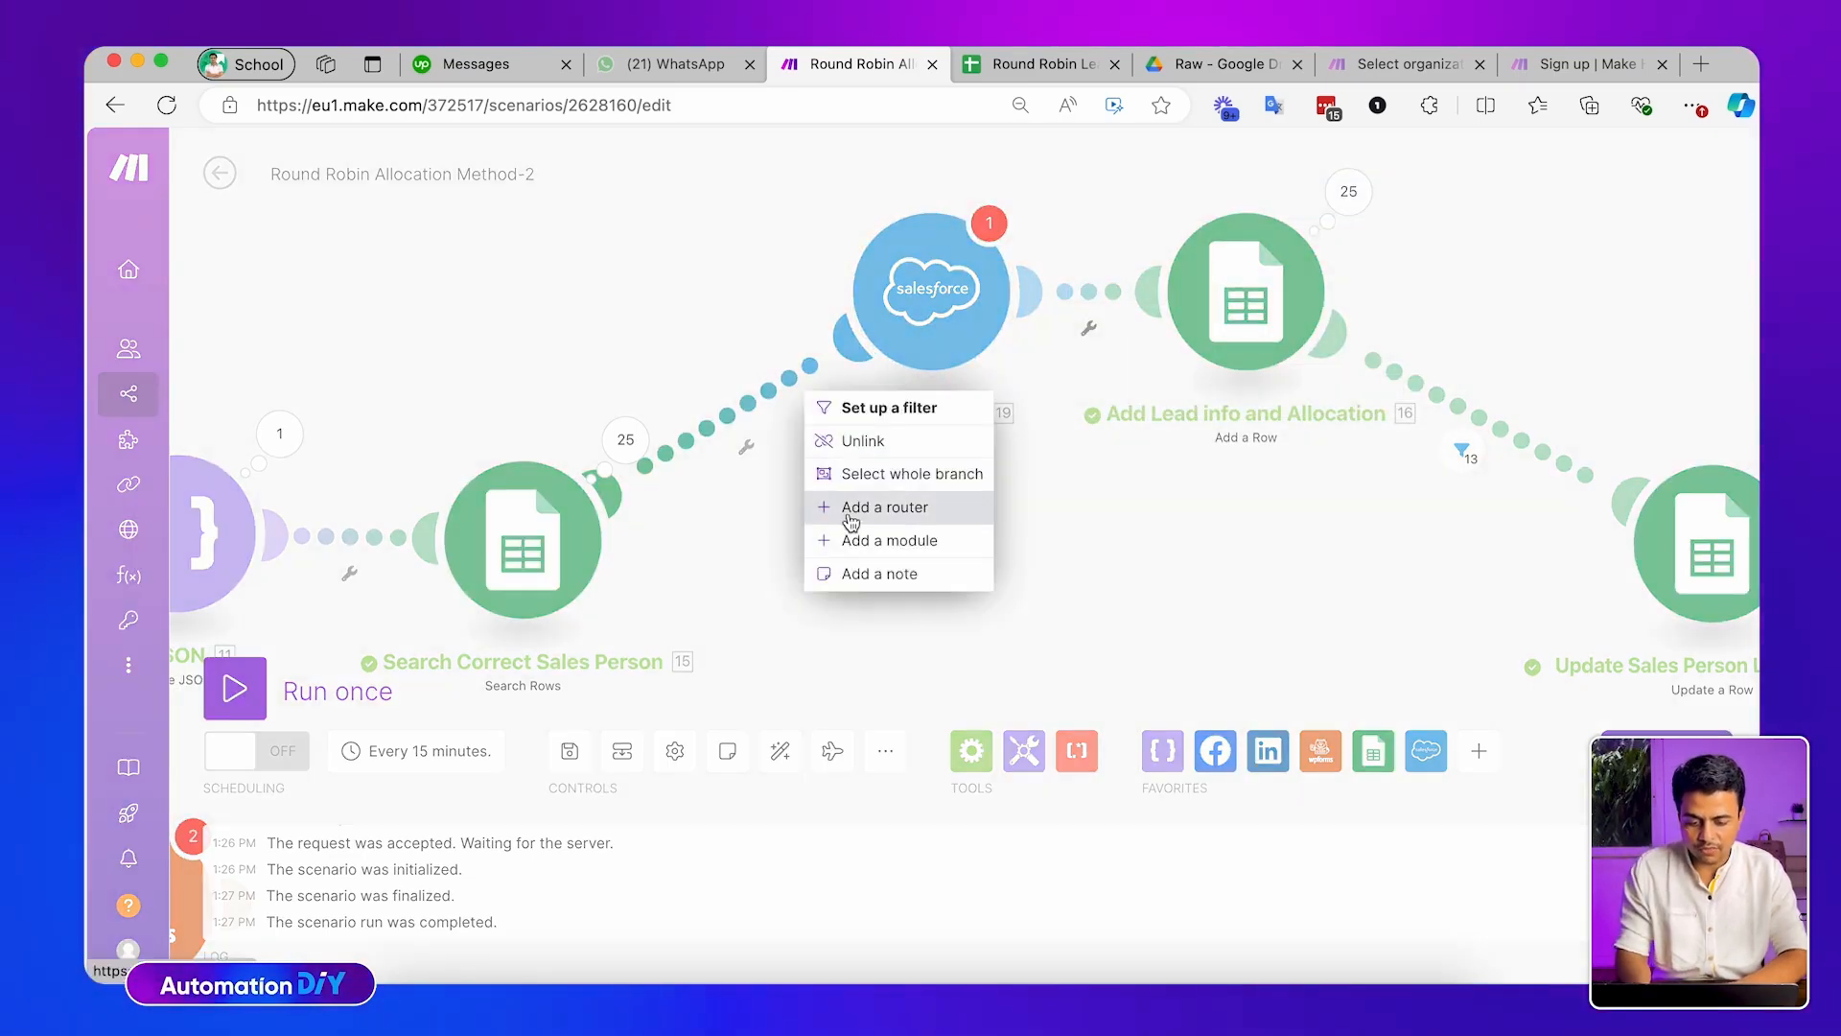
pyautogui.click(850, 541)
pyautogui.write('zoh')
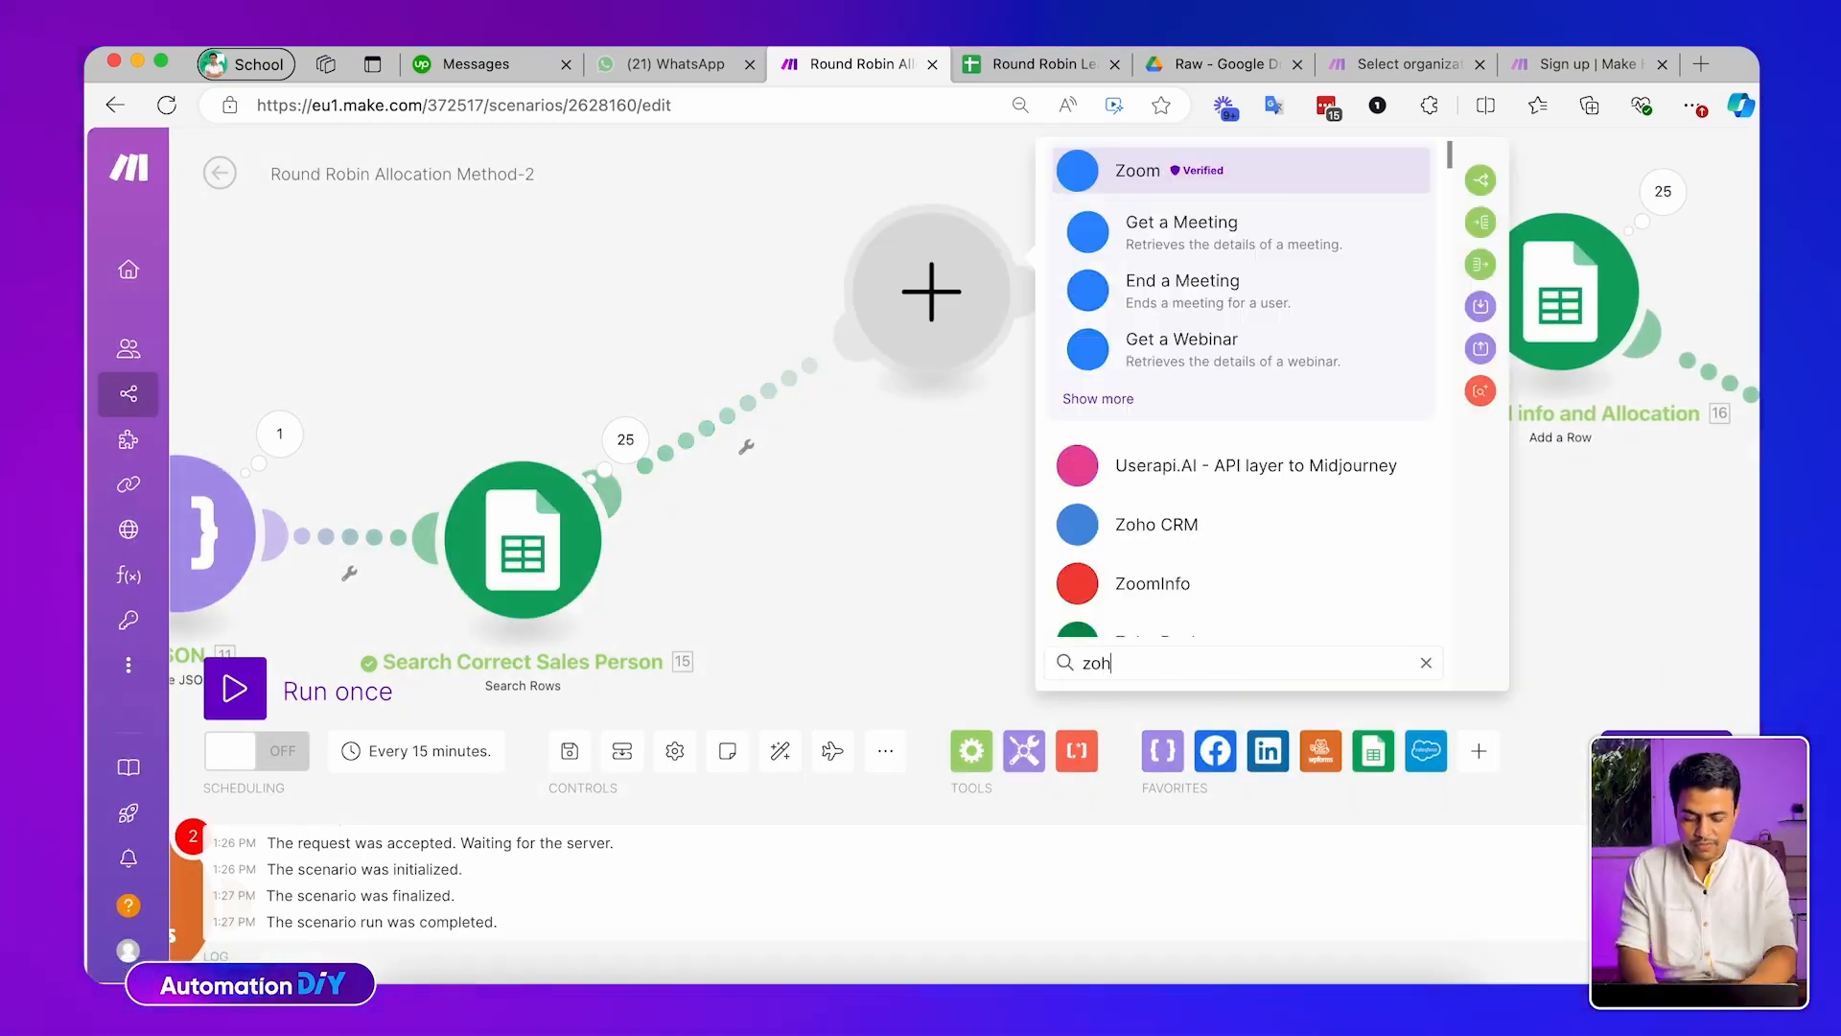
pyautogui.write('o crm')
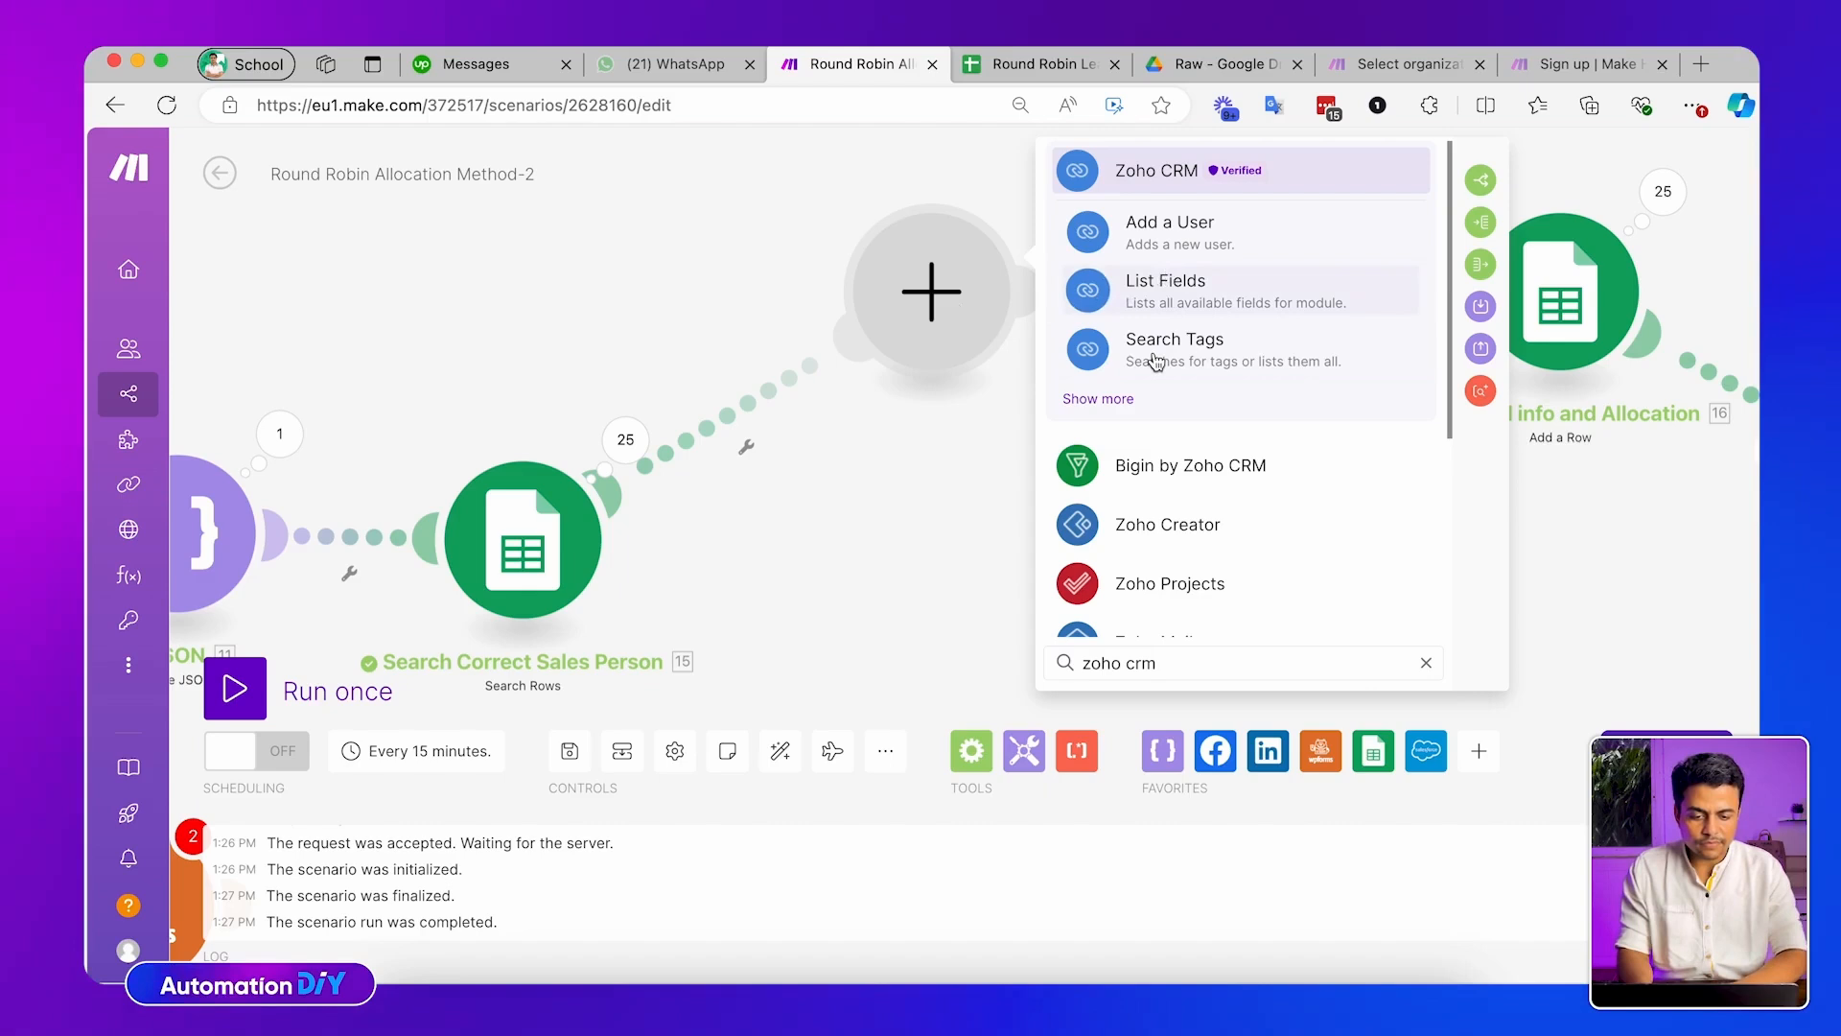
pyautogui.click(1098, 398)
pyautogui.scroll(-2, 1196, 557)
pyautogui.scroll(-2, 1196, 557)
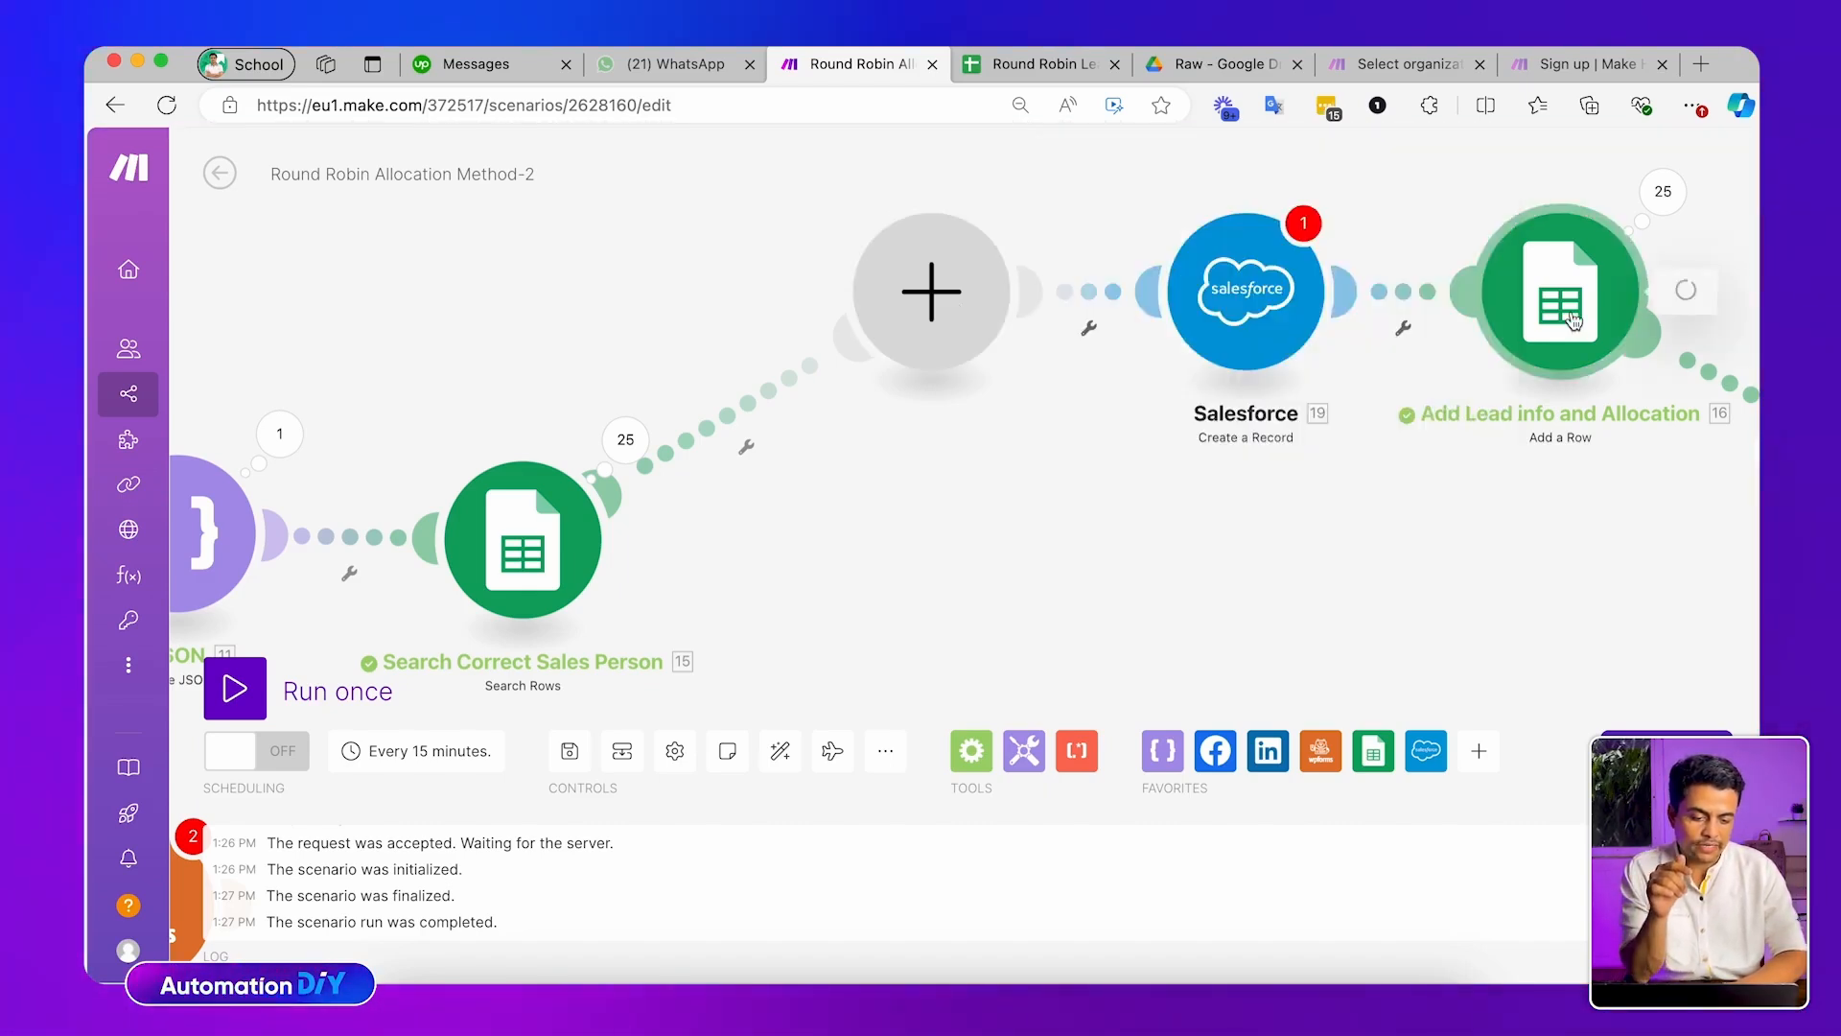
# Review the Leads Master field mappings of the Add Lead info and Allocation module, from First Name to Lead Date & Time
pyautogui.click(1561, 293)
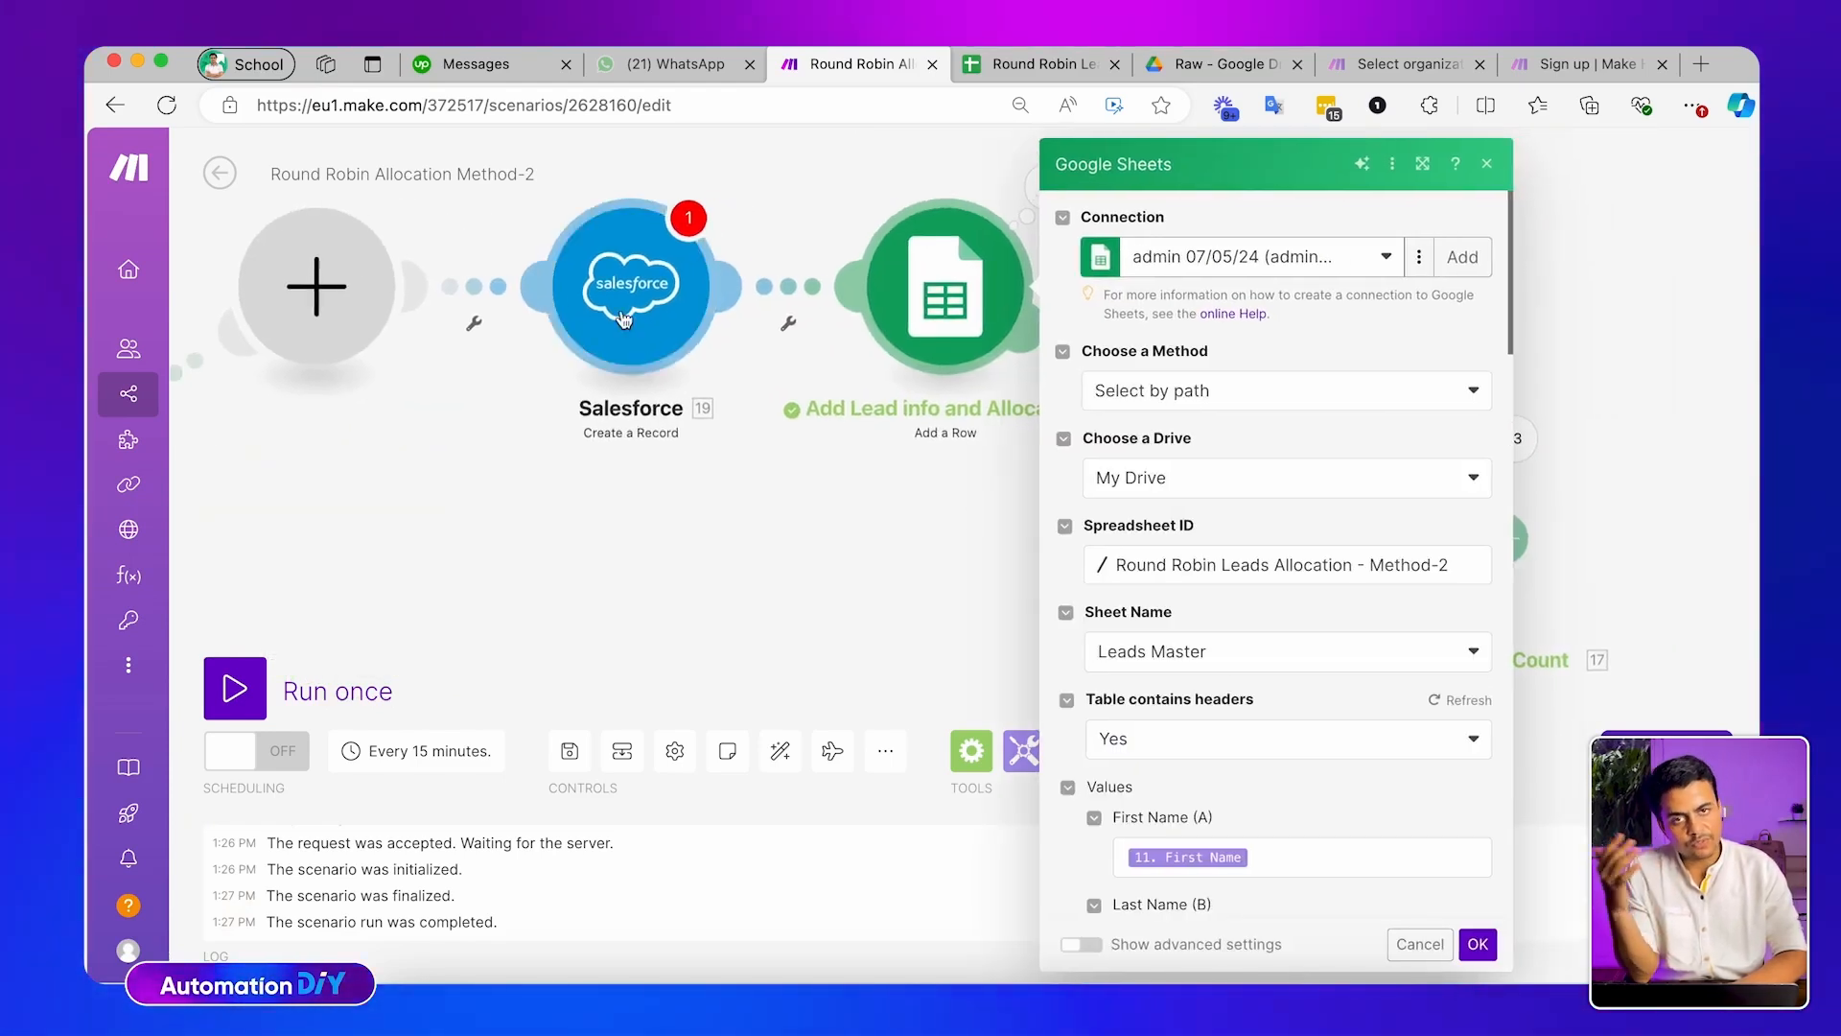
pyautogui.scroll(-5, 1071, 454)
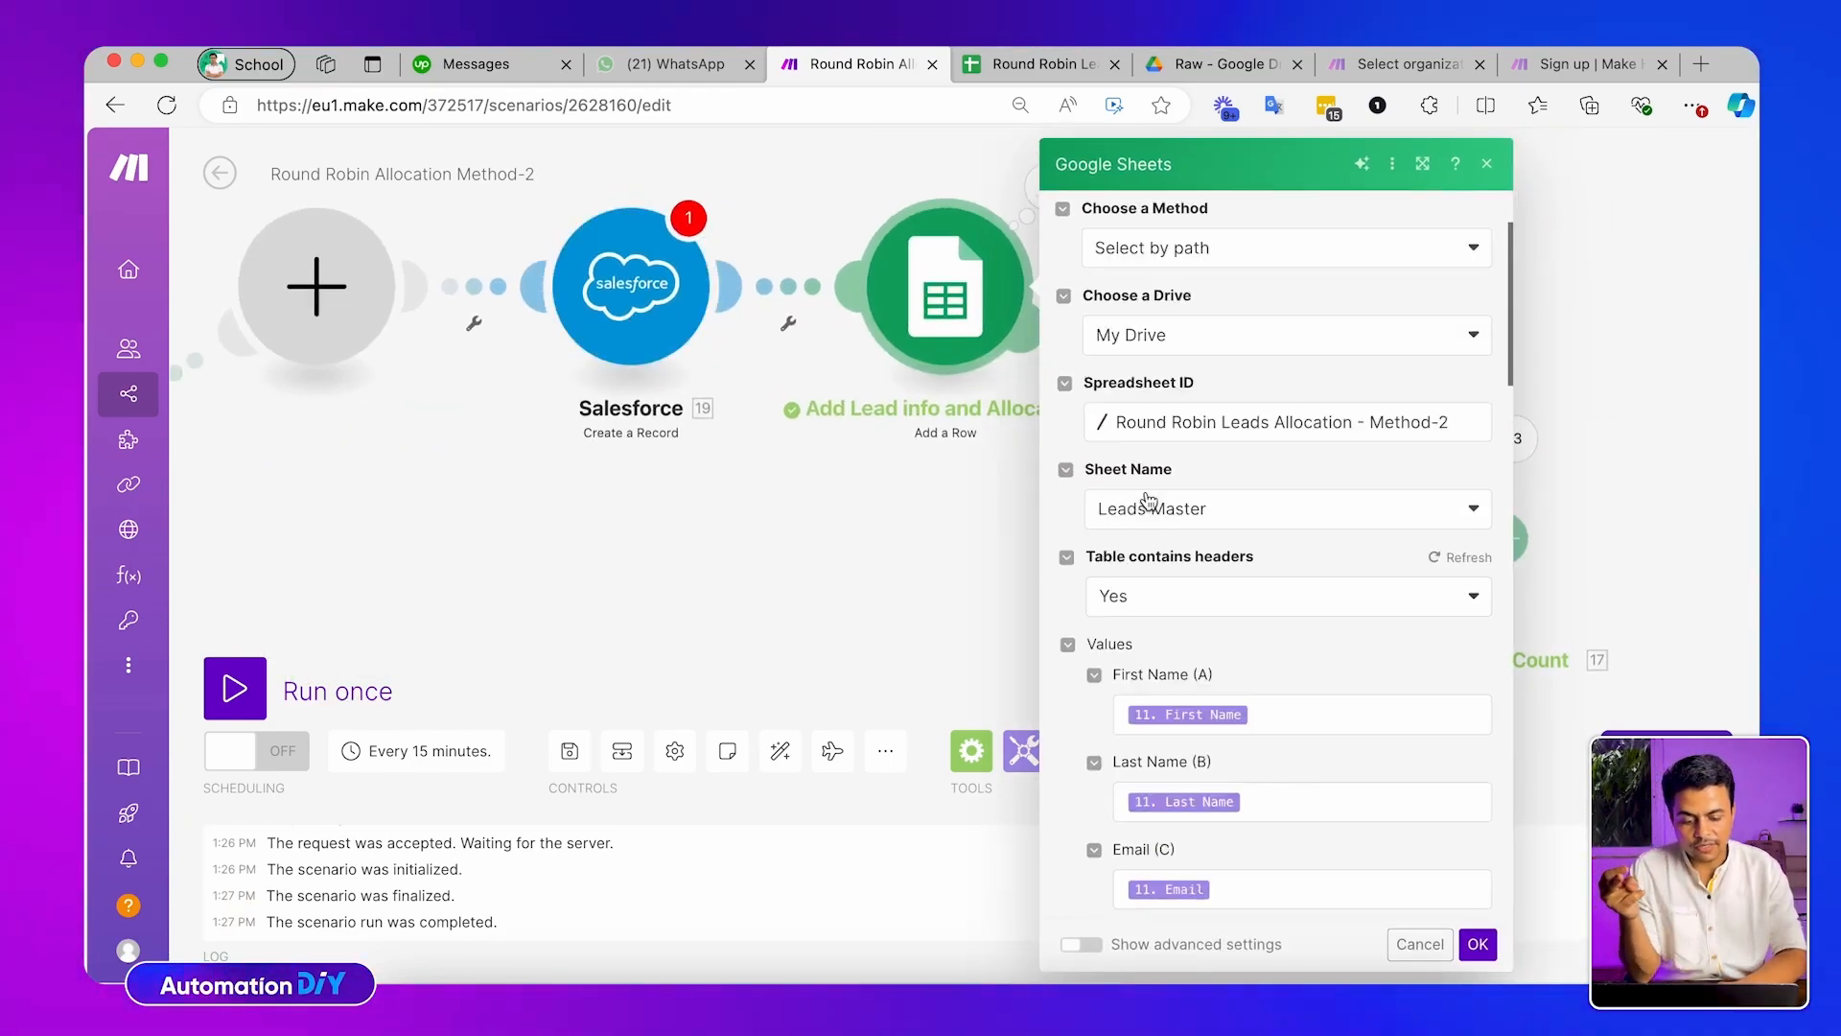
pyautogui.click(1314, 531)
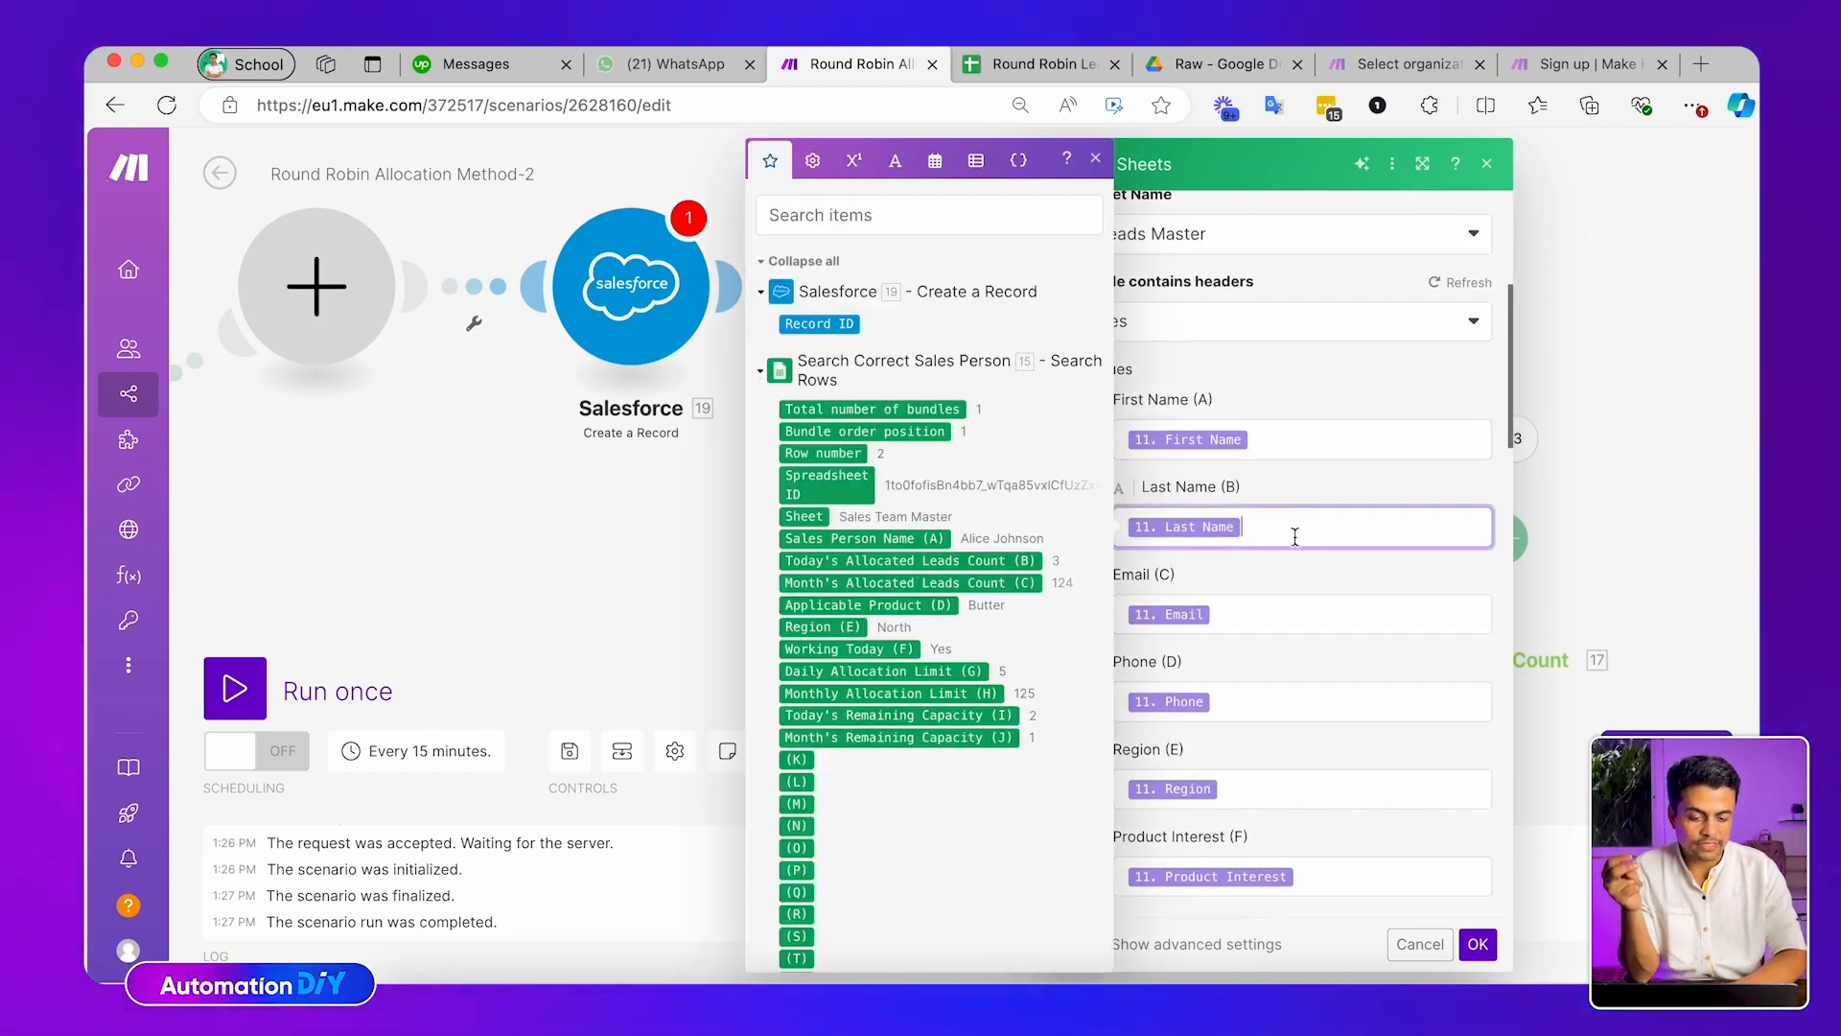
pyautogui.click(1302, 648)
pyautogui.scroll(-2, 1302, 717)
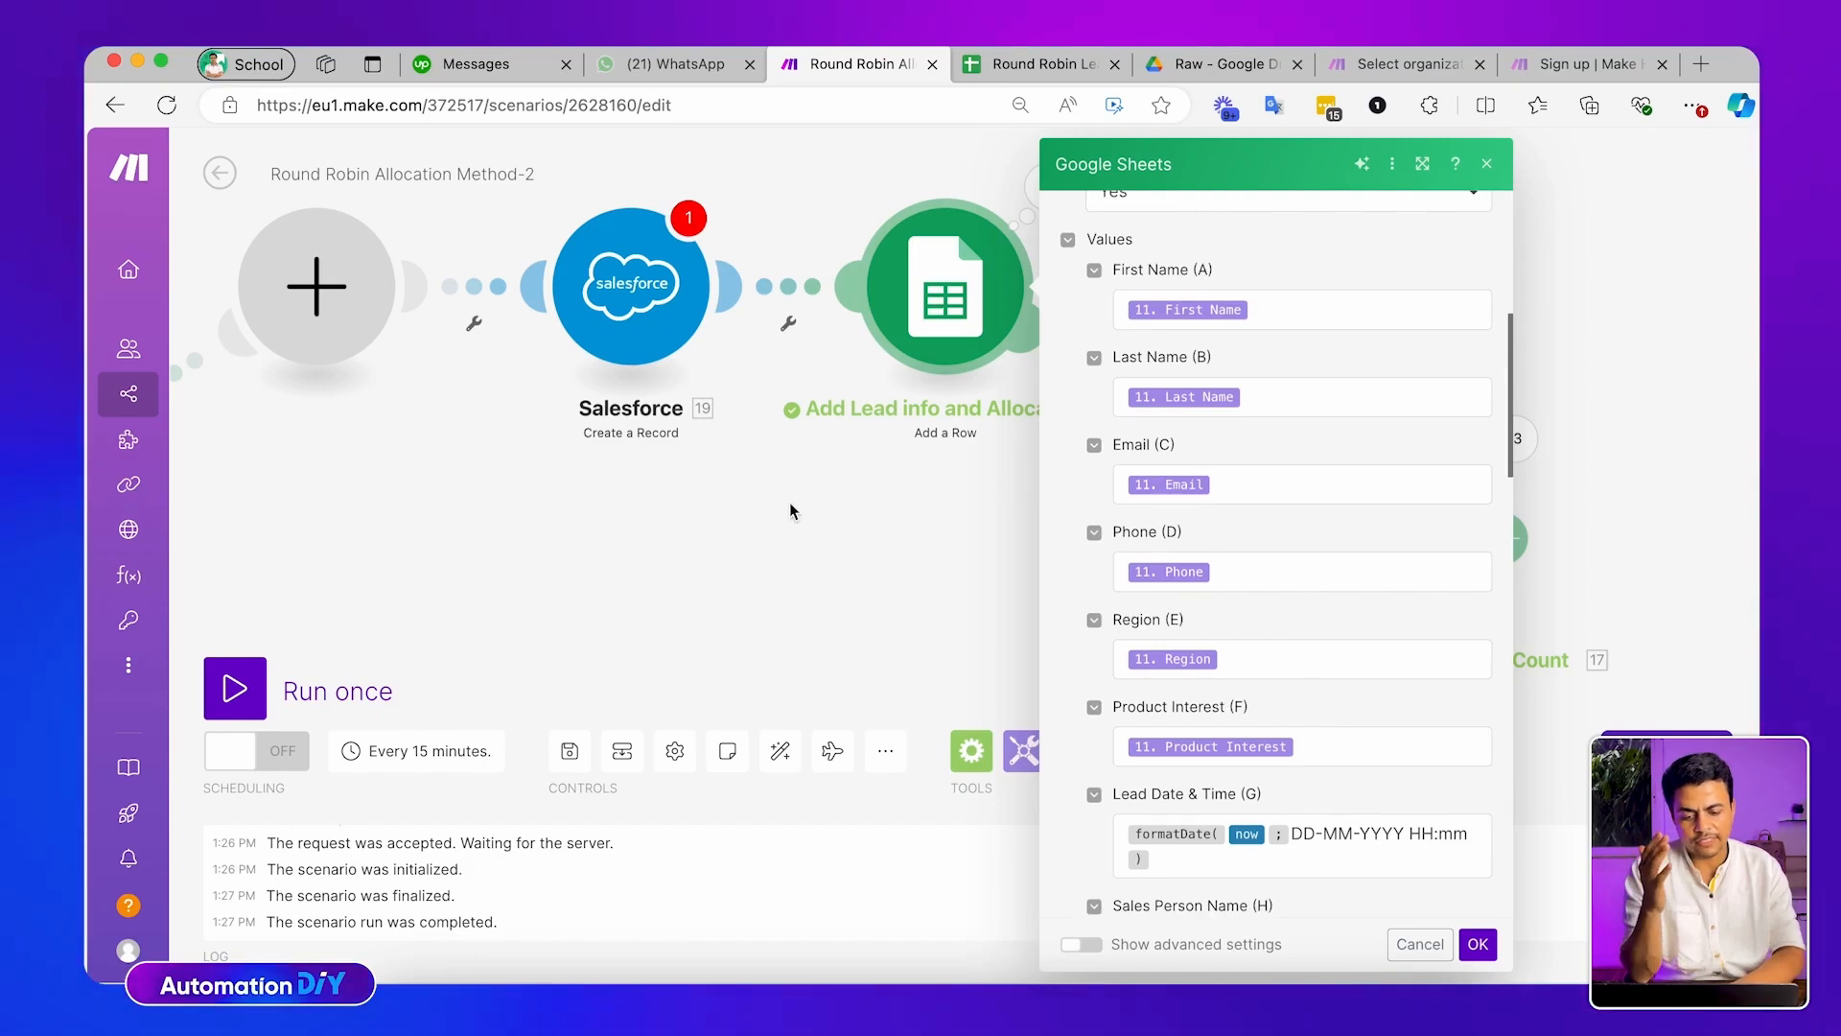
pyautogui.moveTo(690, 508); pyautogui.dragTo(773, 519)
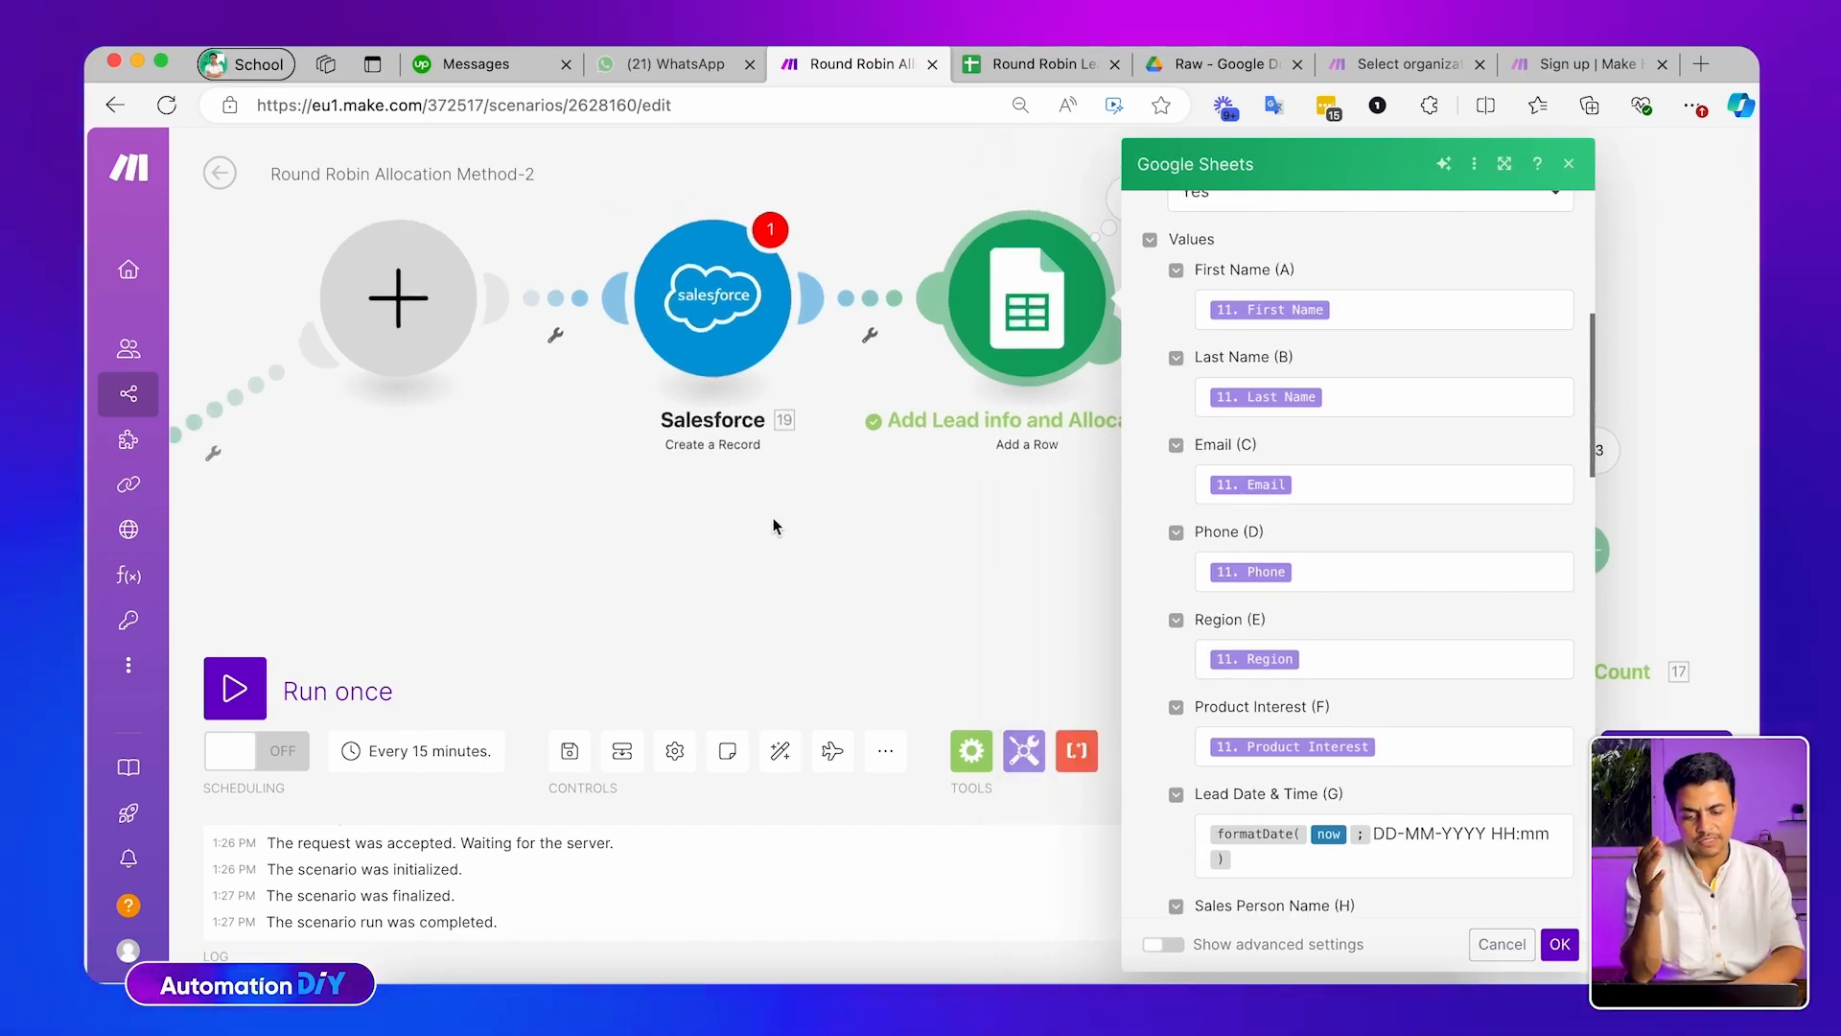
# Open the Bigin CRM contacts page in a new browser tab
pyautogui.click(1700, 64)
pyautogui.write('bigin')
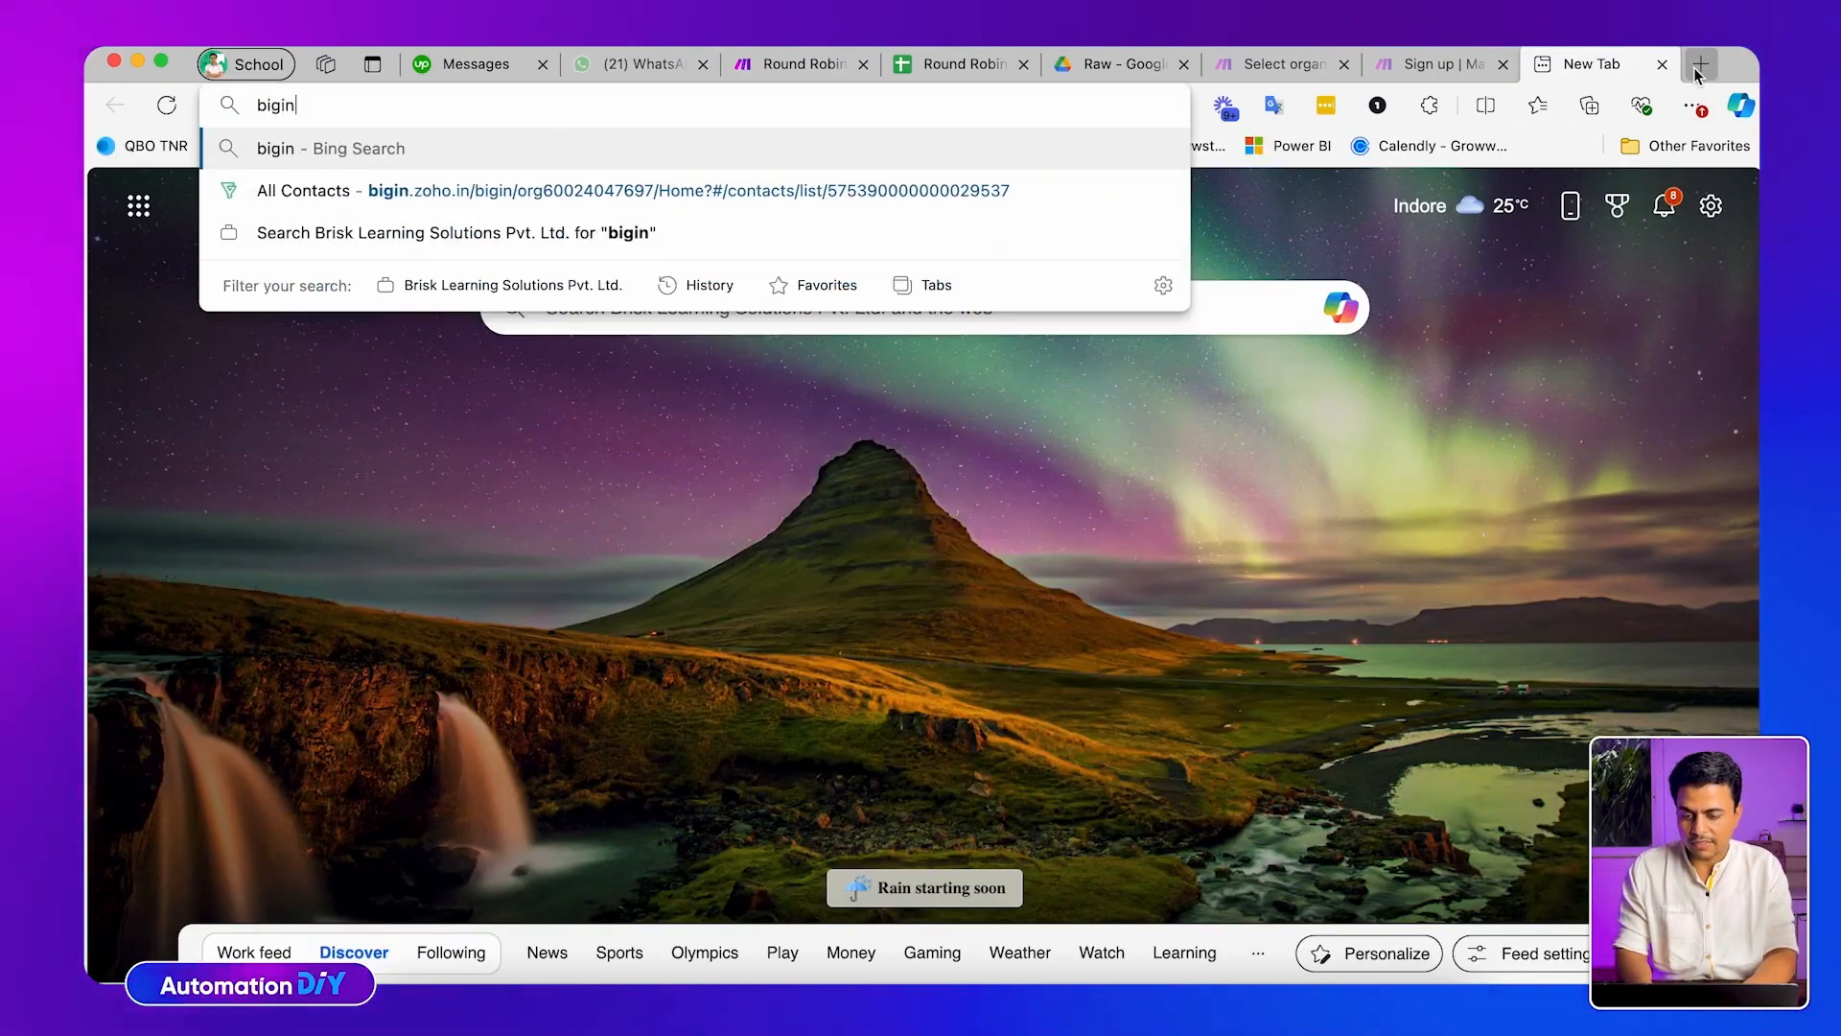
pyautogui.press('Up')
pyautogui.press('Up')
pyautogui.press('Return')
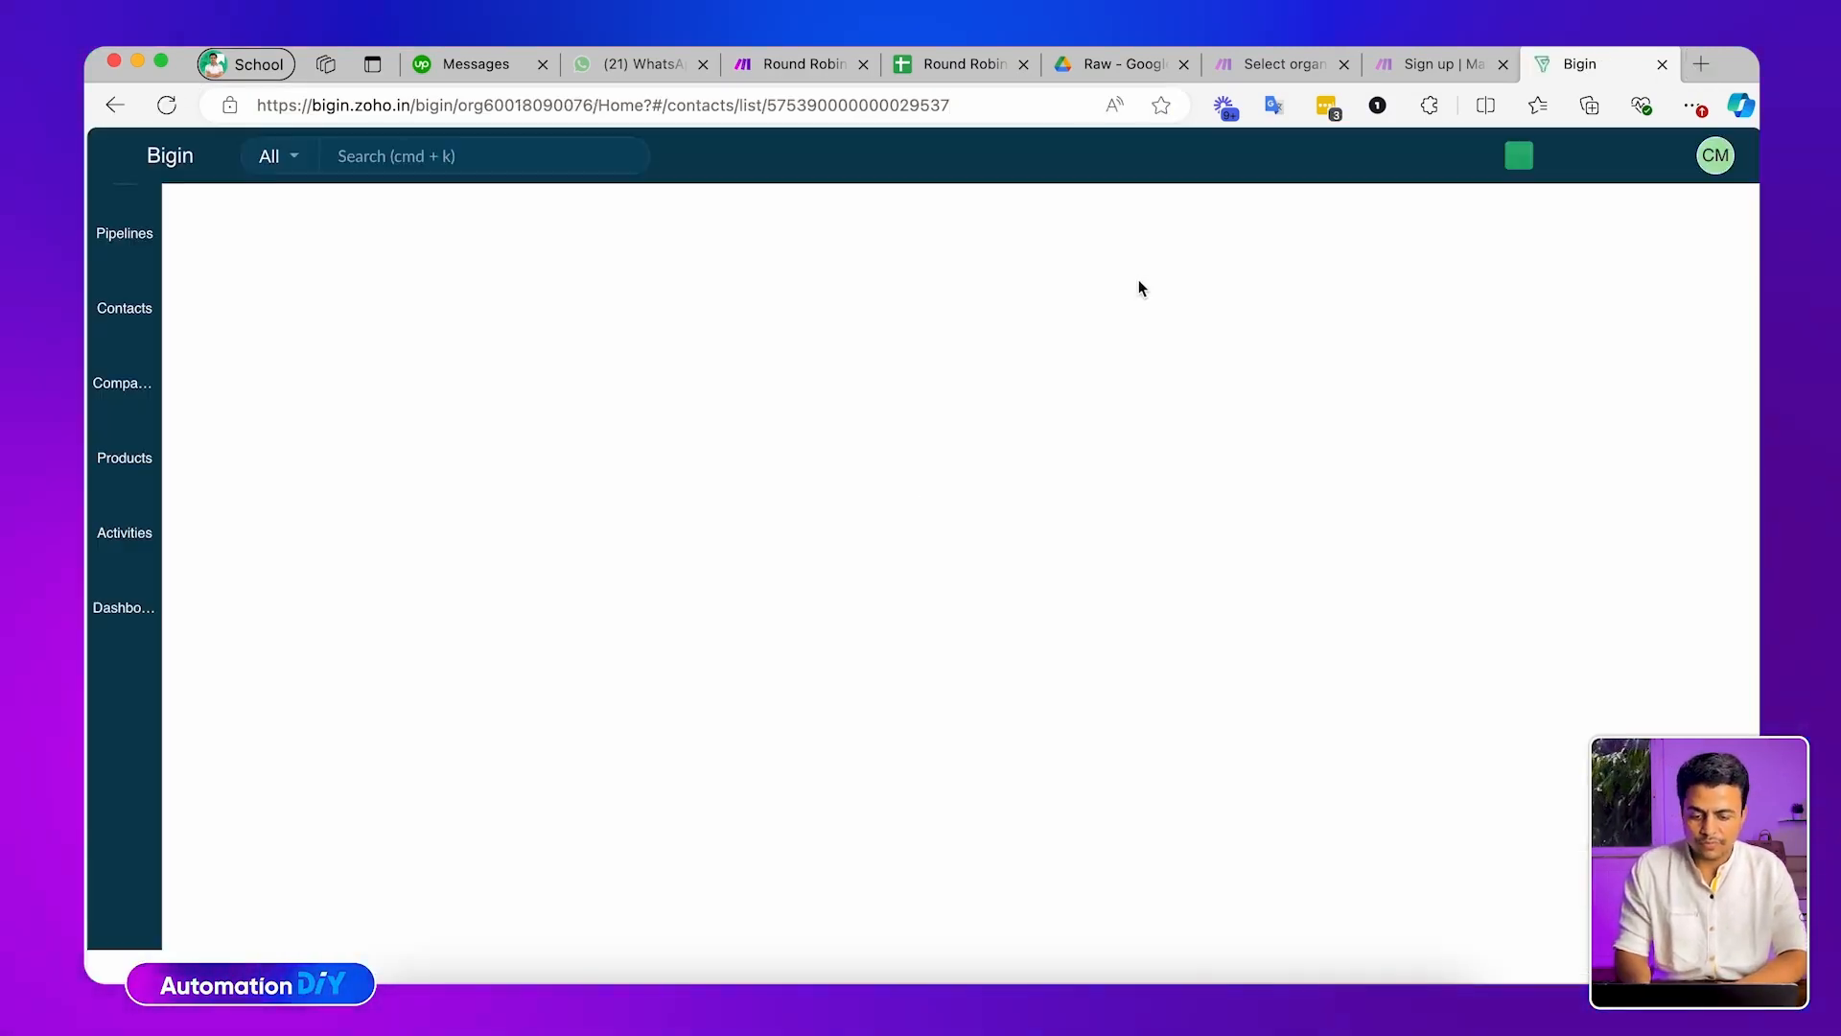
# Open a new contact form in Bigin's Contacts and examine its fields, from First Name to Additional Information
pyautogui.click(133, 321)
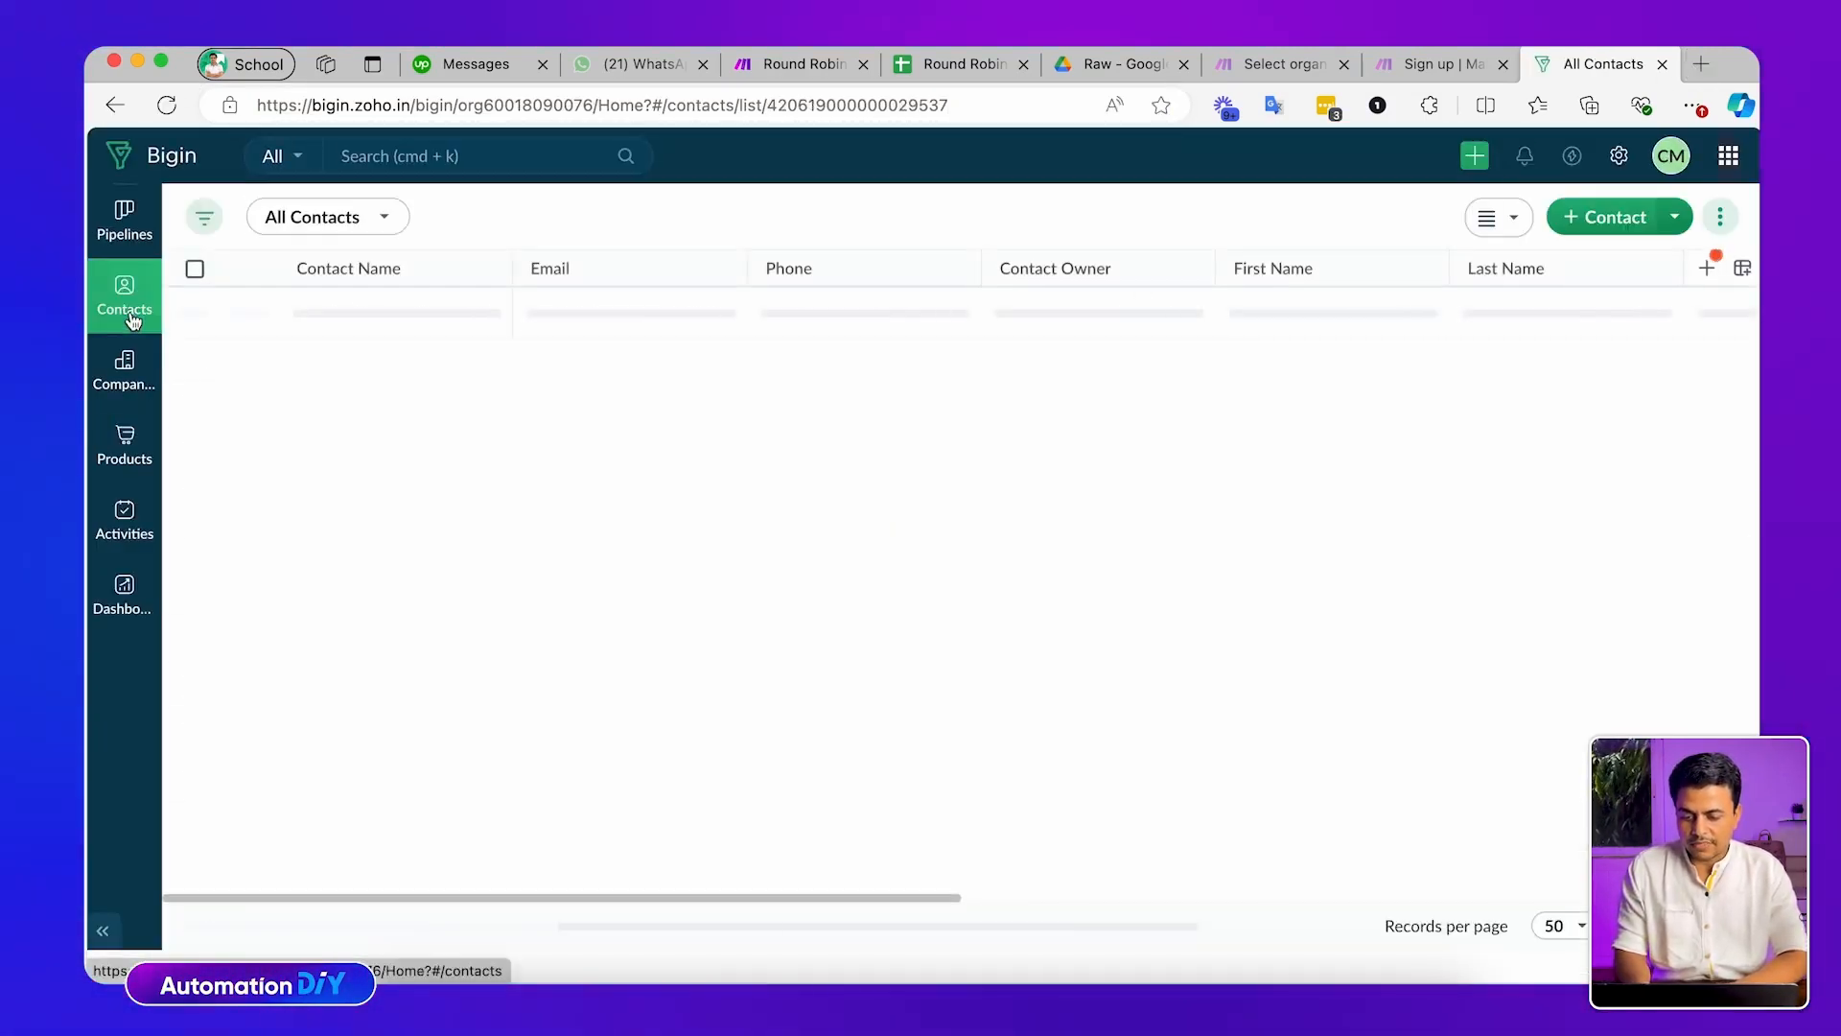
pyautogui.click(1584, 218)
pyautogui.click(1304, 391)
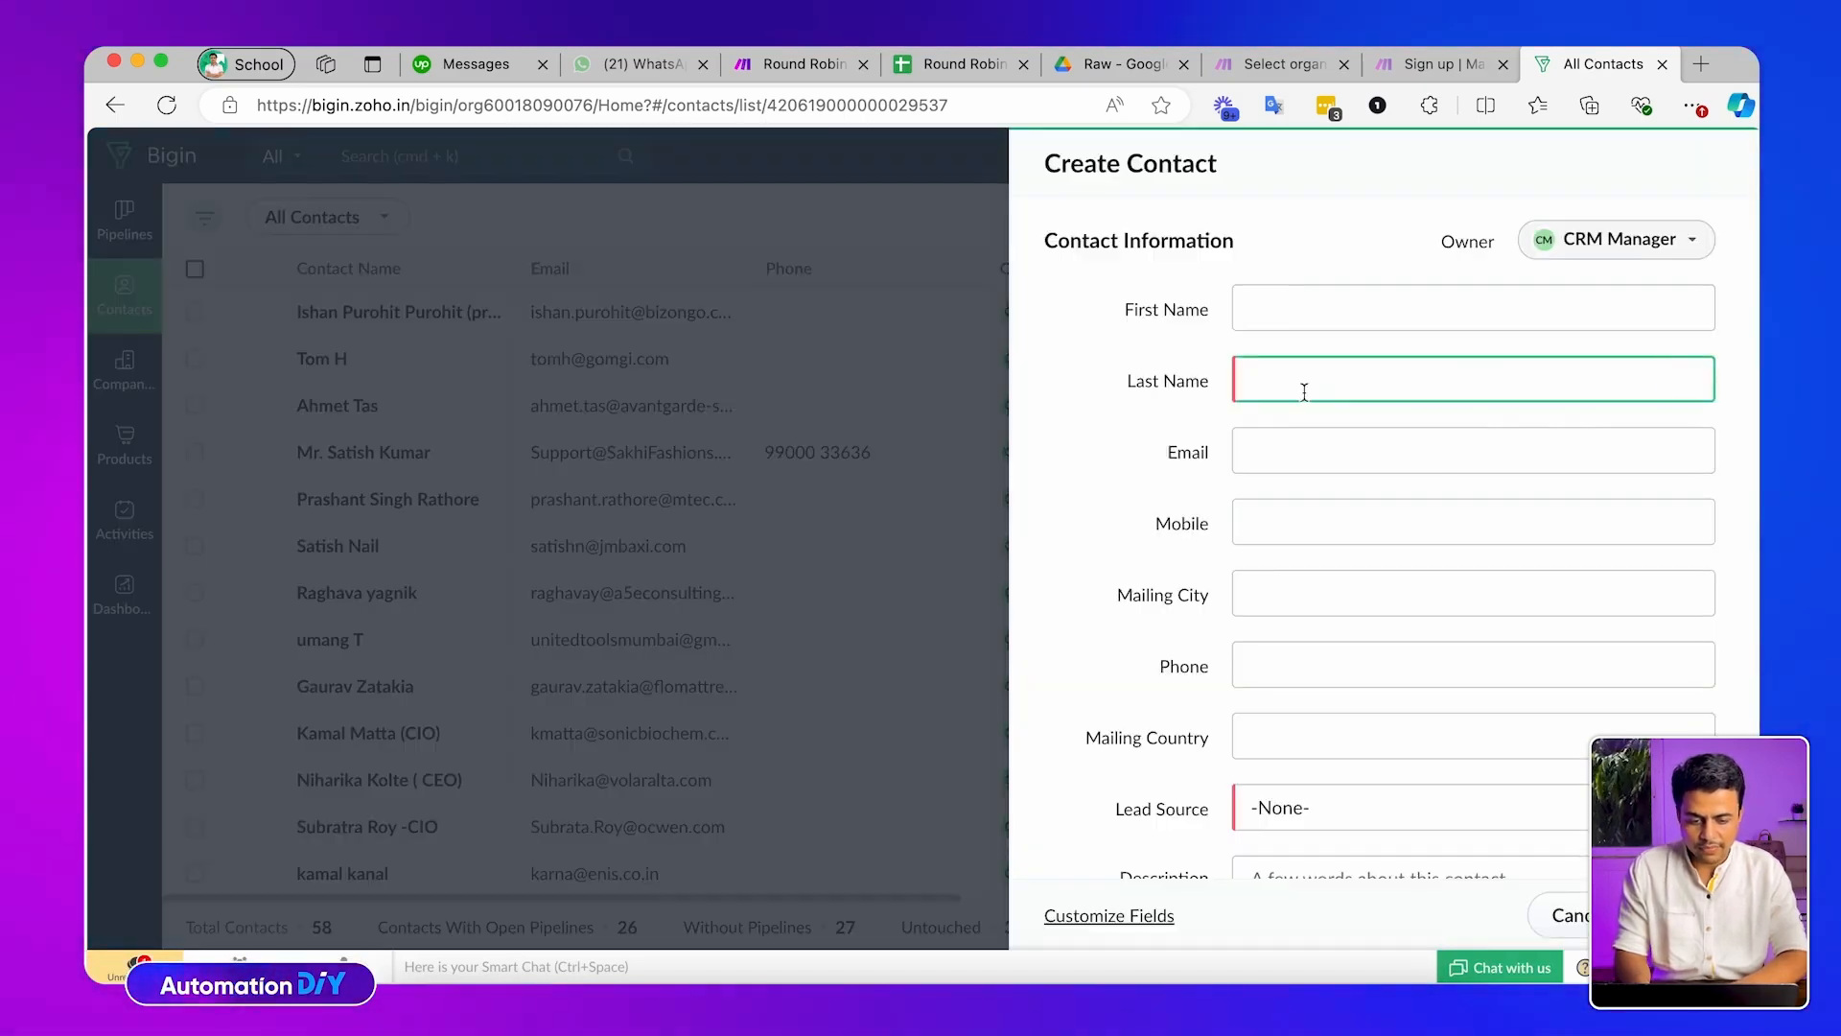
pyautogui.click(1267, 451)
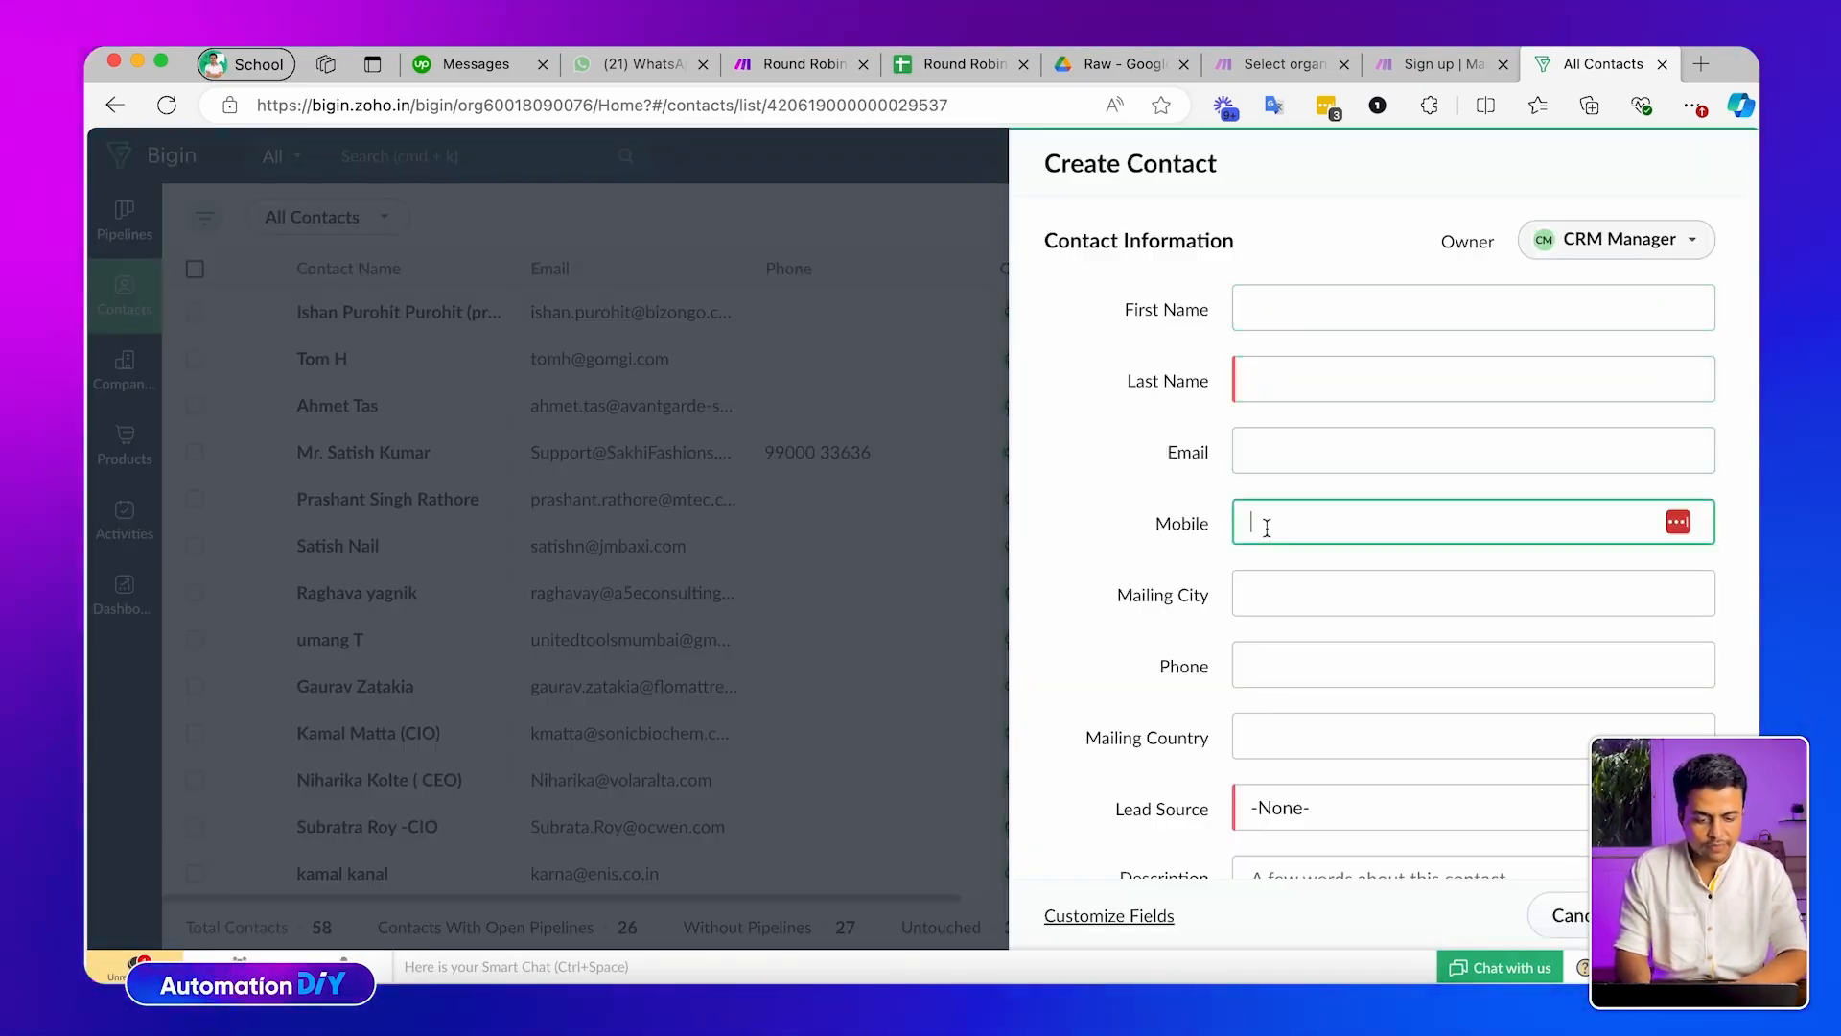
pyautogui.scroll(-4, 1276, 714)
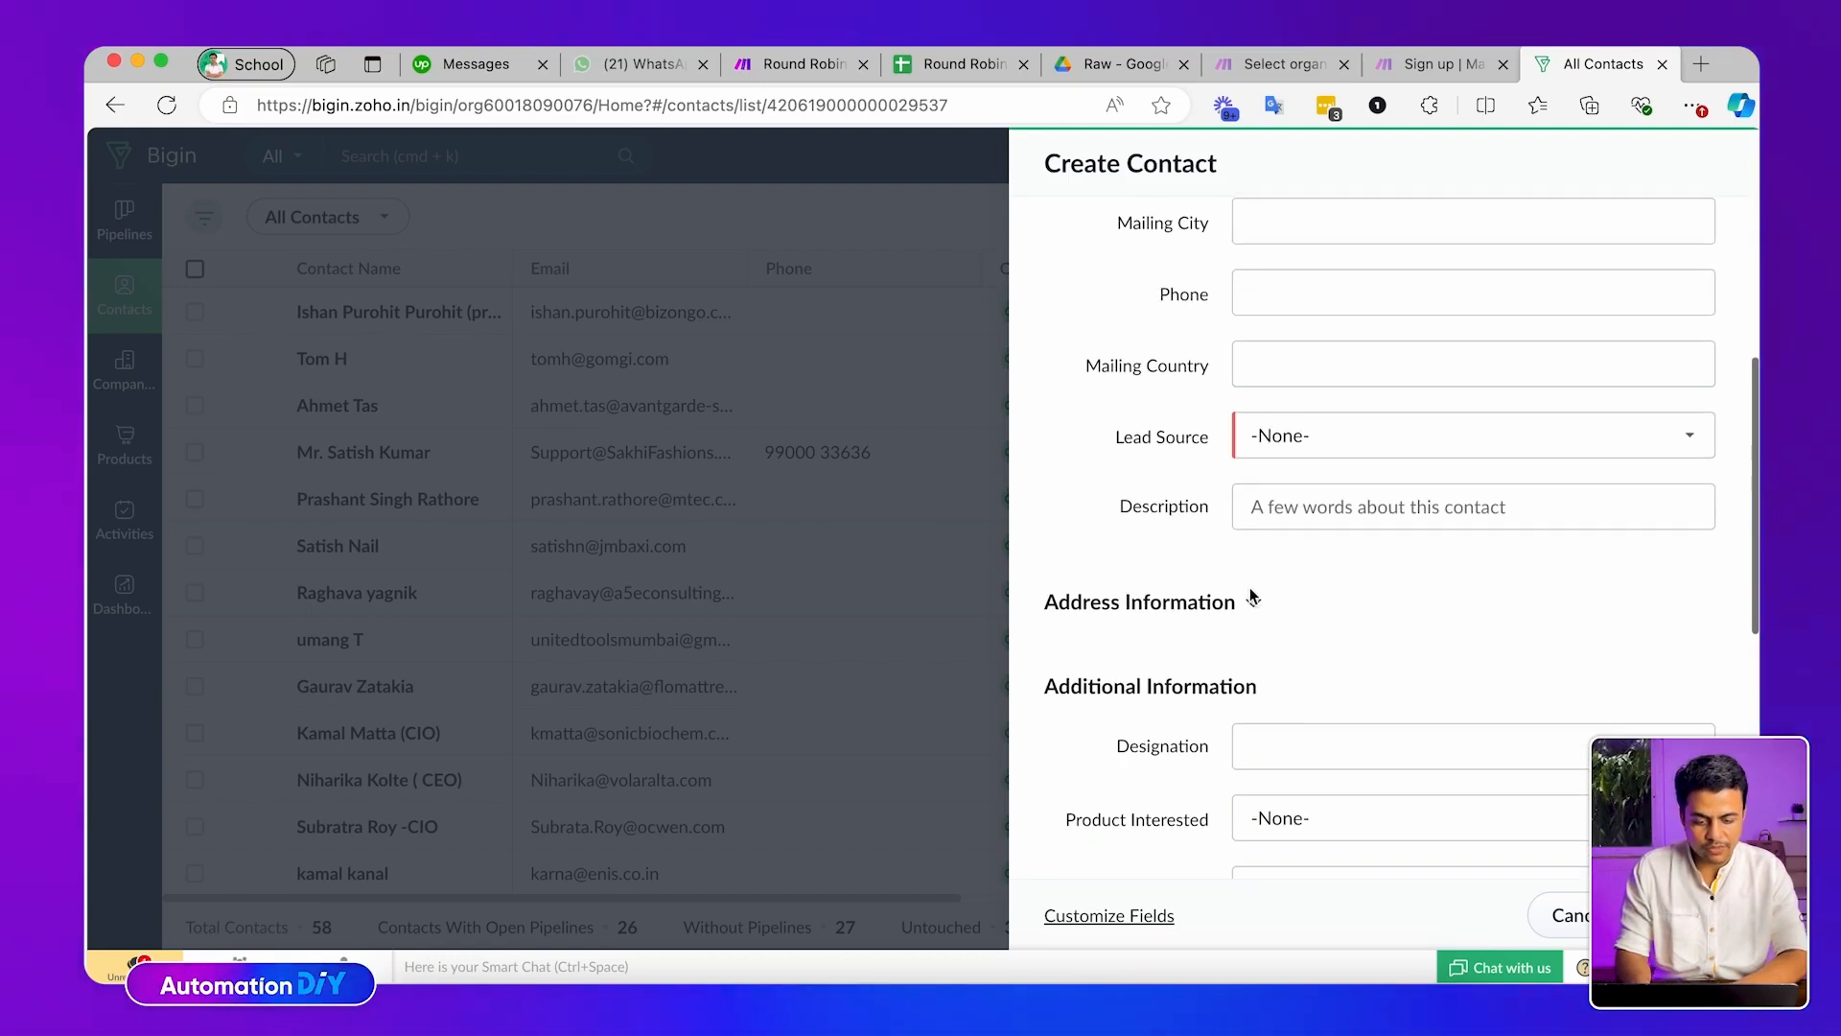
pyautogui.click(1269, 441)
pyautogui.click(1136, 506)
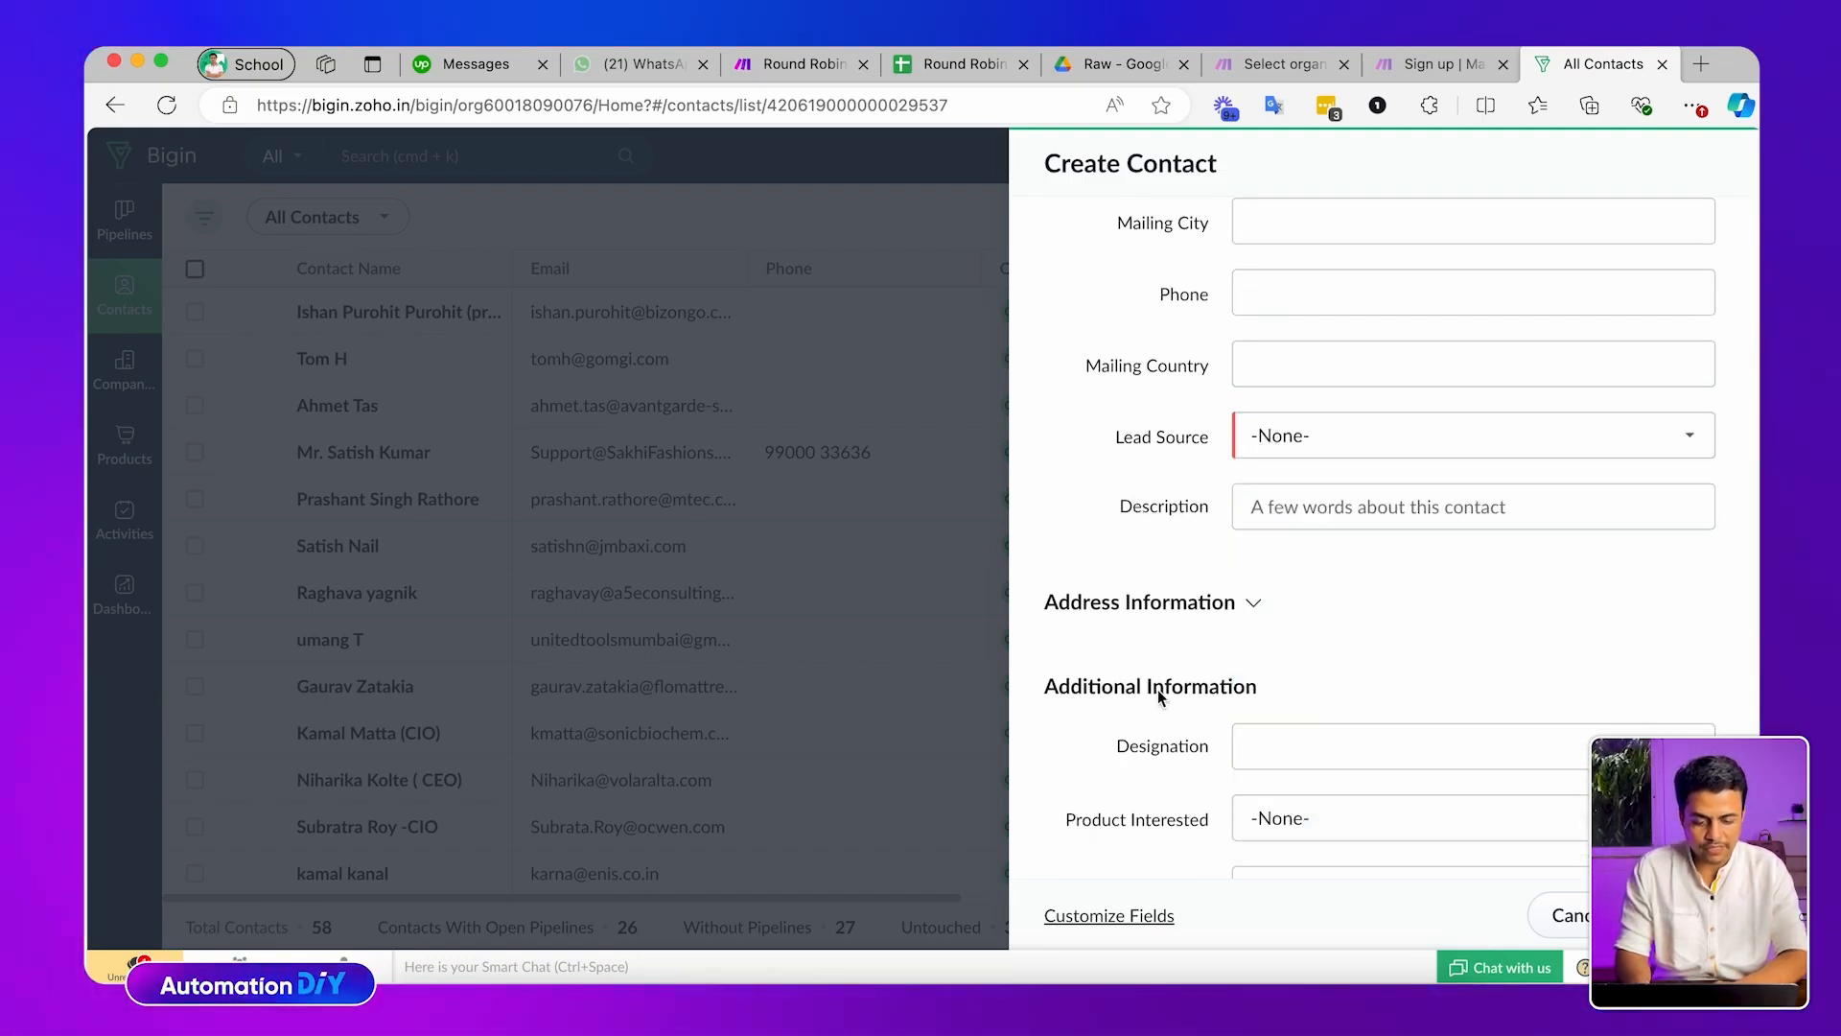
pyautogui.scroll(-3, 1159, 689)
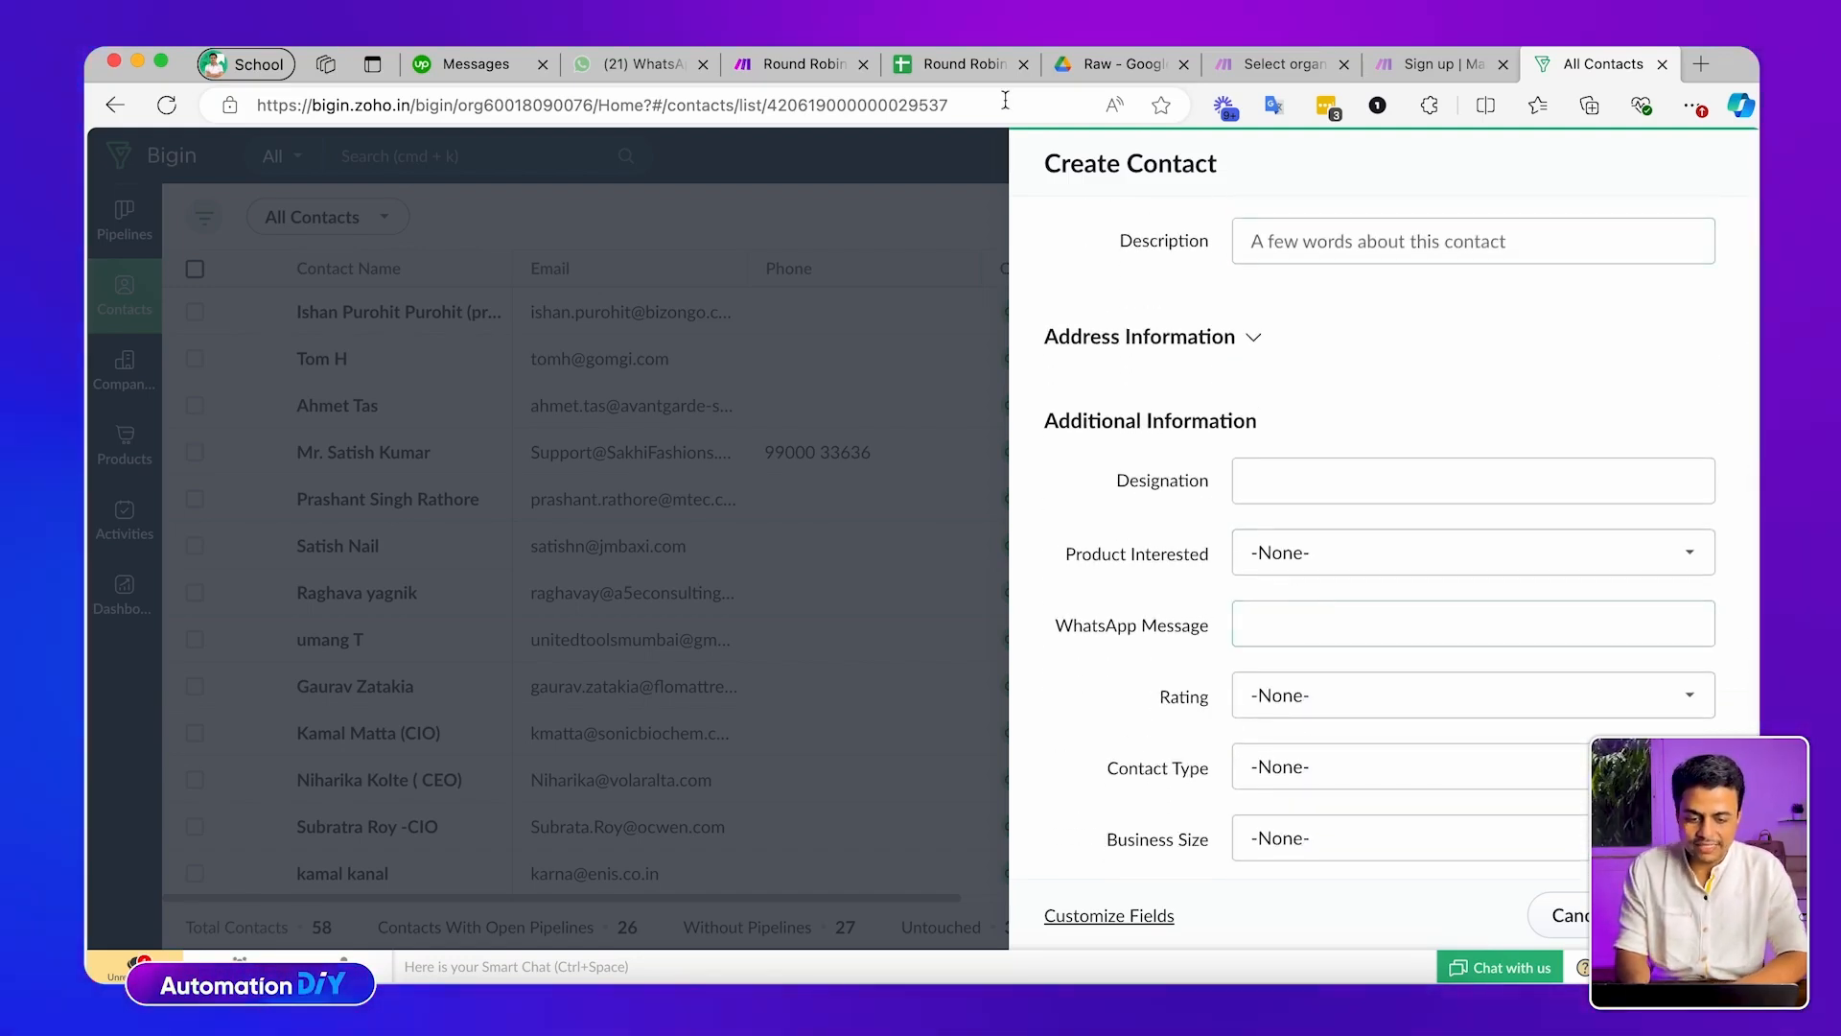
# Back in the Make scenario, turn the empty module after Search Correct Sales Person into Bigin by Zoho CRM's Create a Contact
pyautogui.click(779, 64)
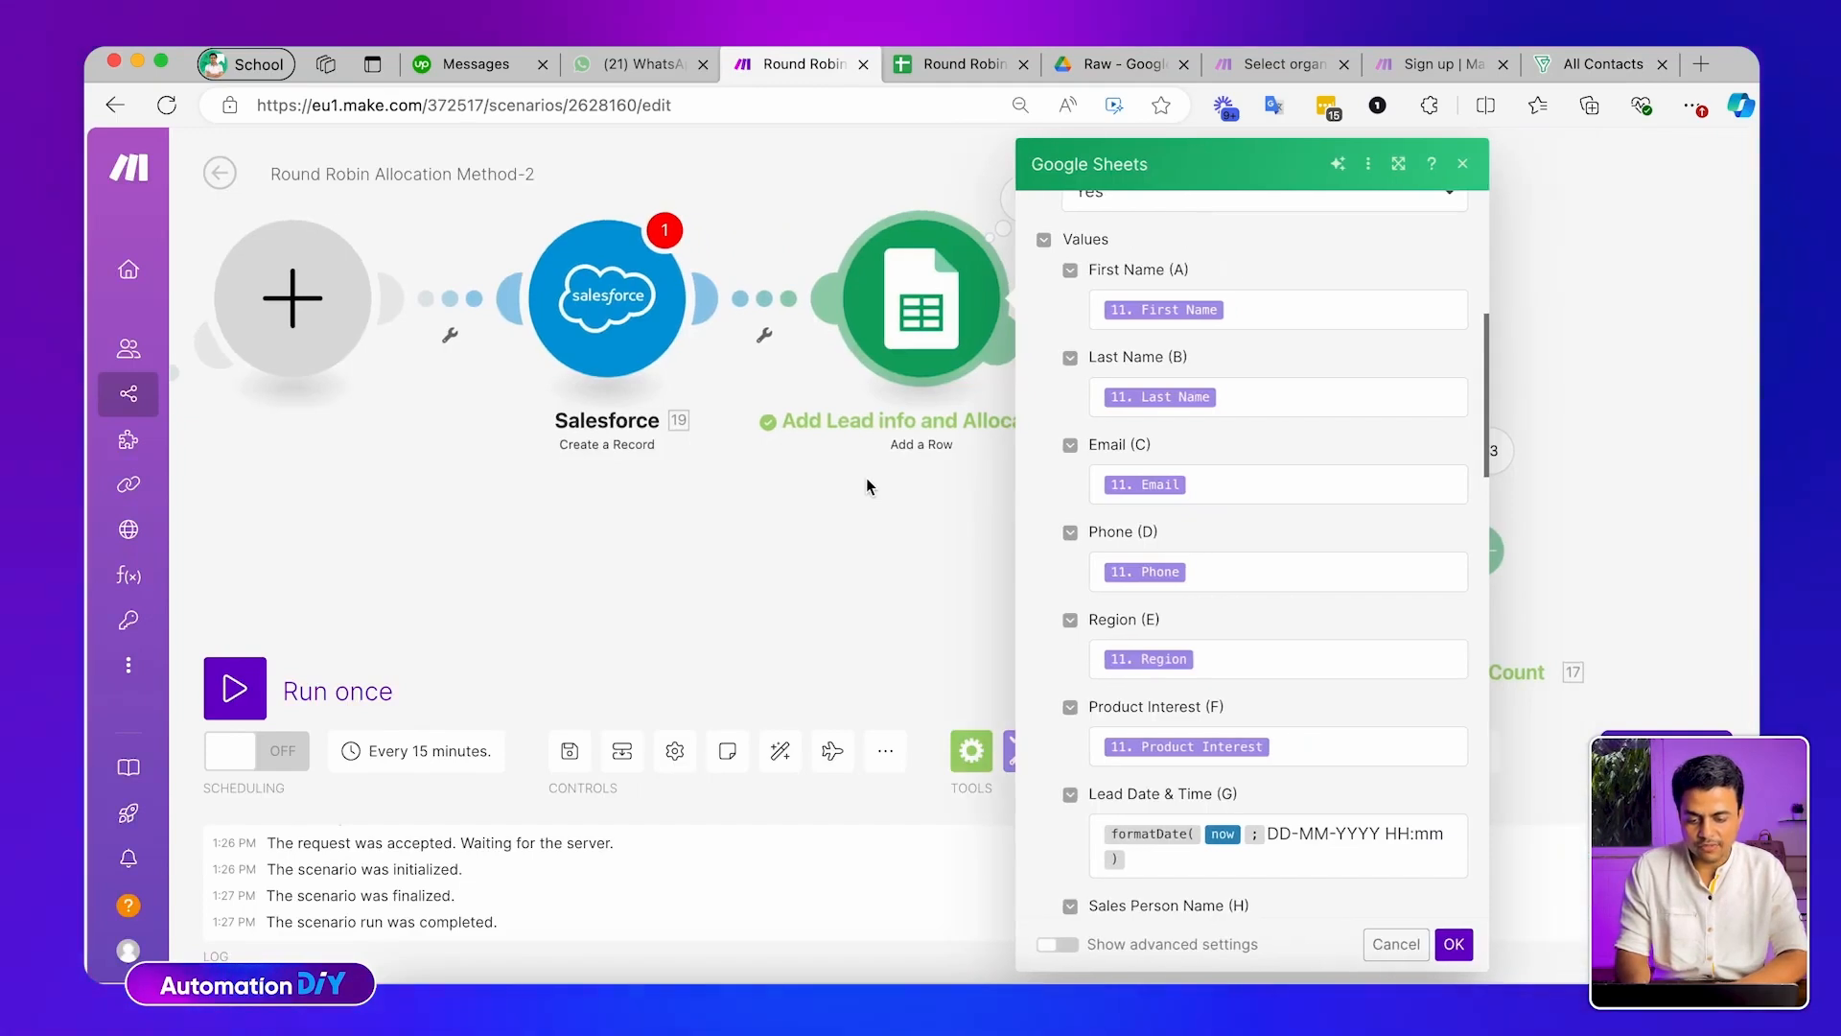
pyautogui.click(867, 477)
pyautogui.click(603, 321)
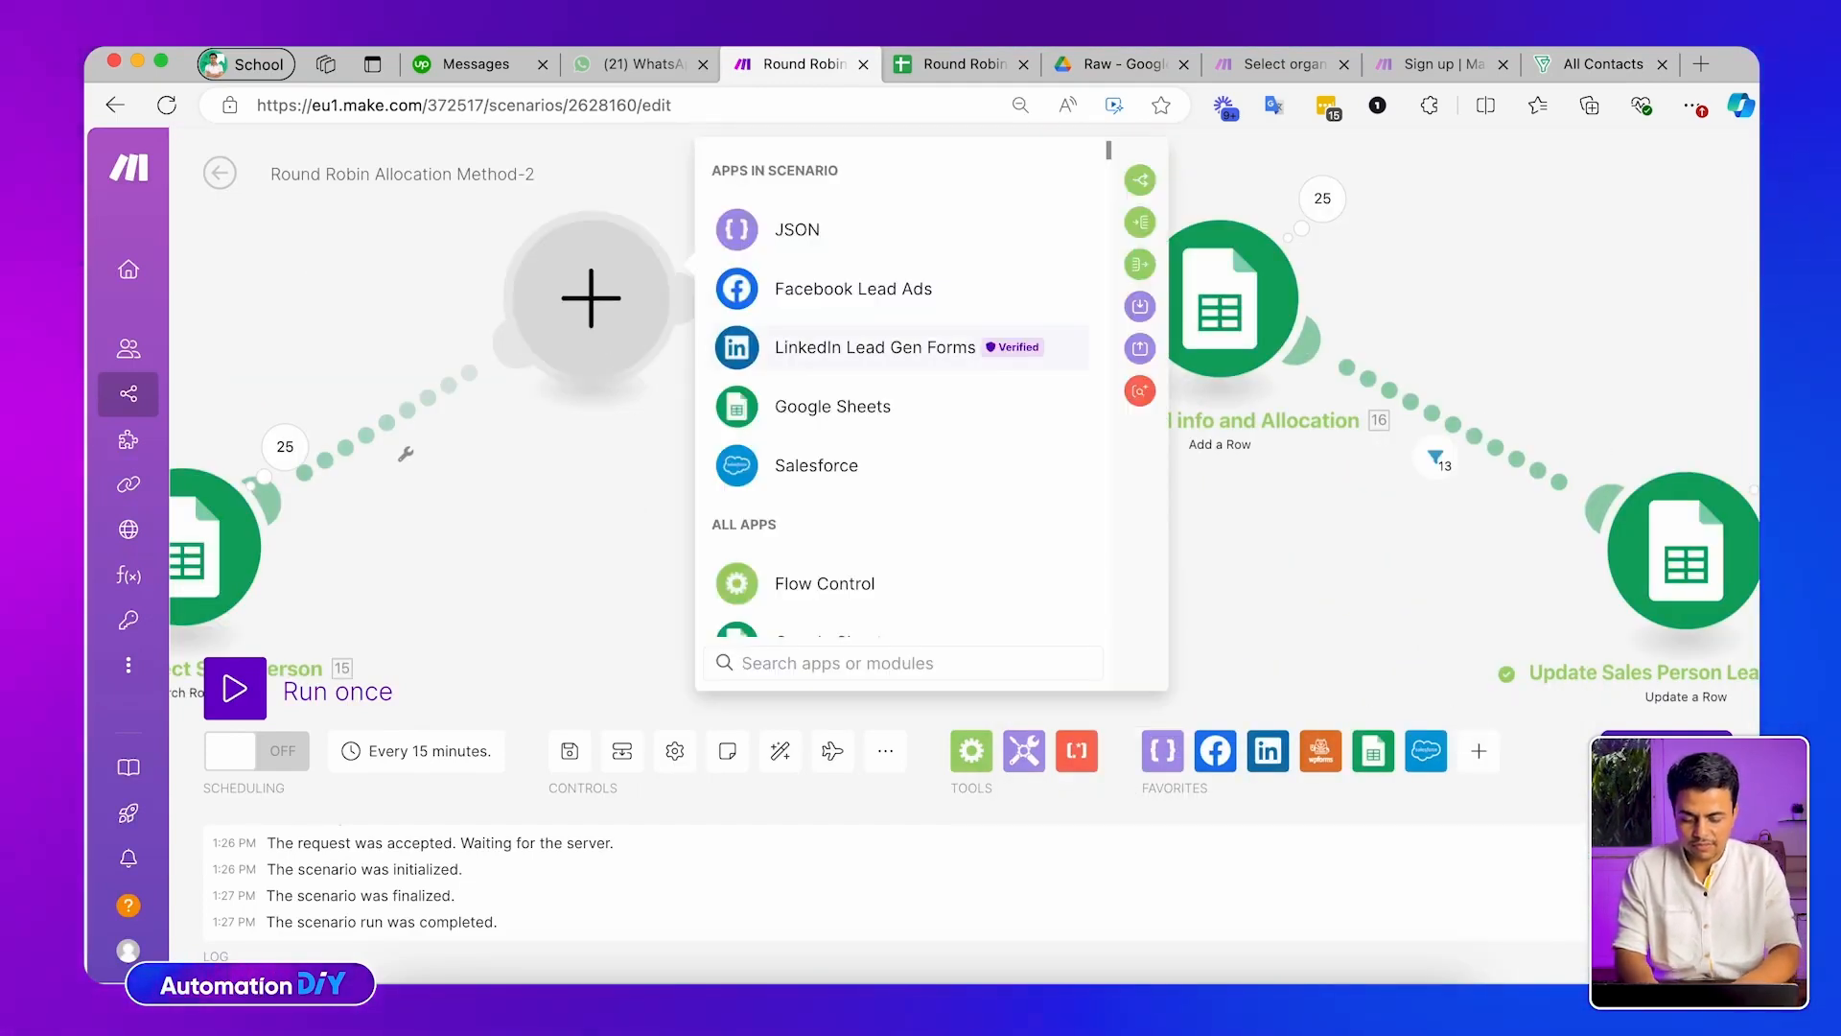
pyautogui.write('bigin')
pyautogui.click(760, 401)
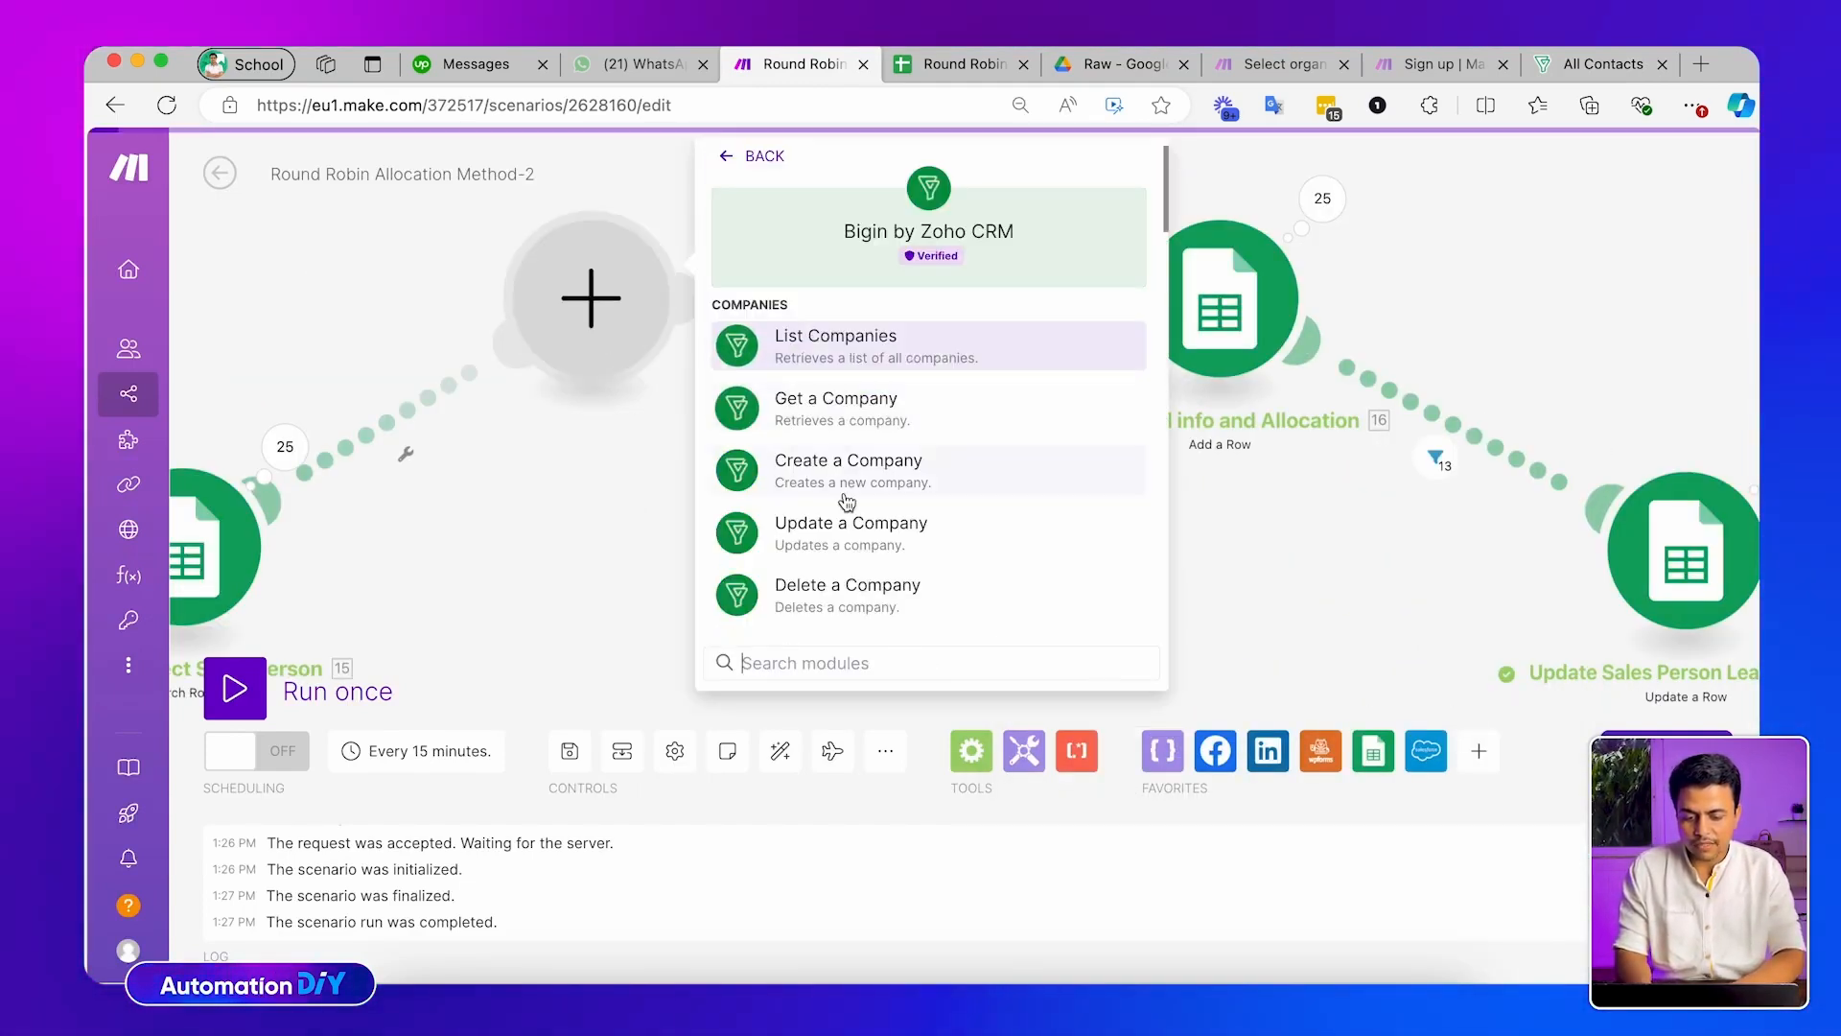
pyautogui.scroll(-2, 844, 494)
pyautogui.scroll(2, 847, 499)
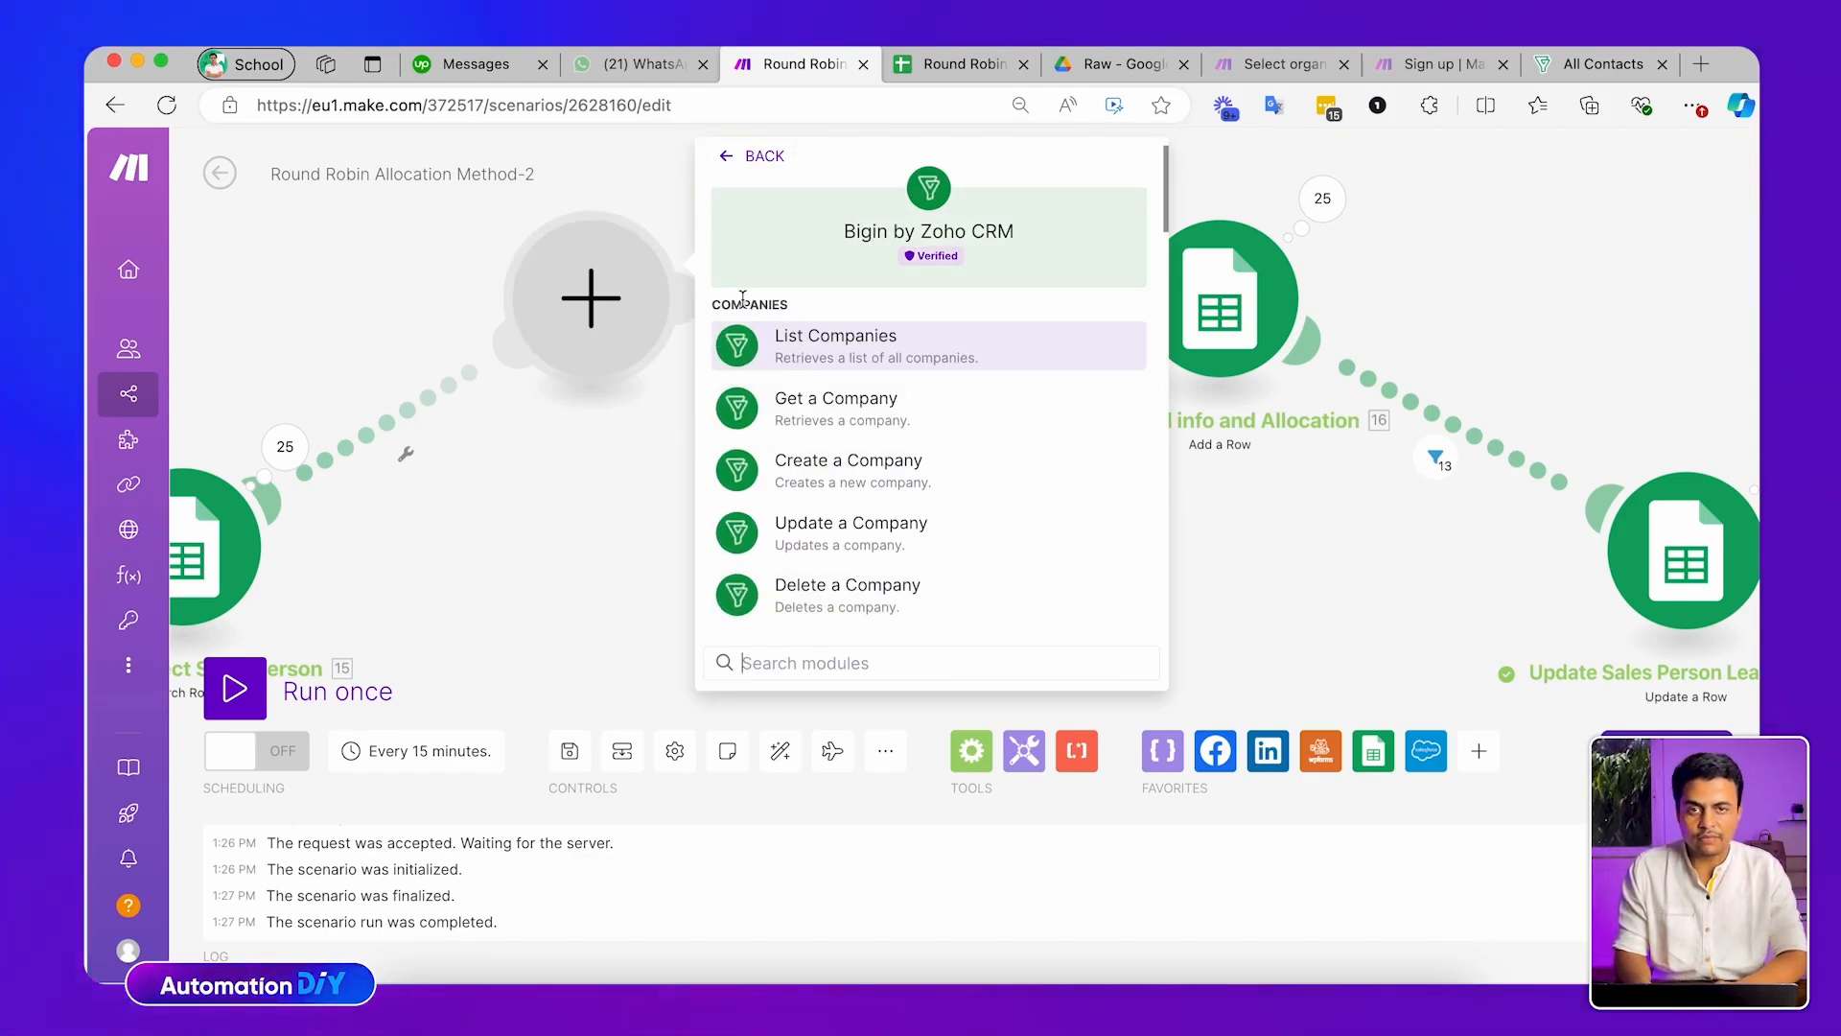
pyautogui.scroll(-2, 805, 432)
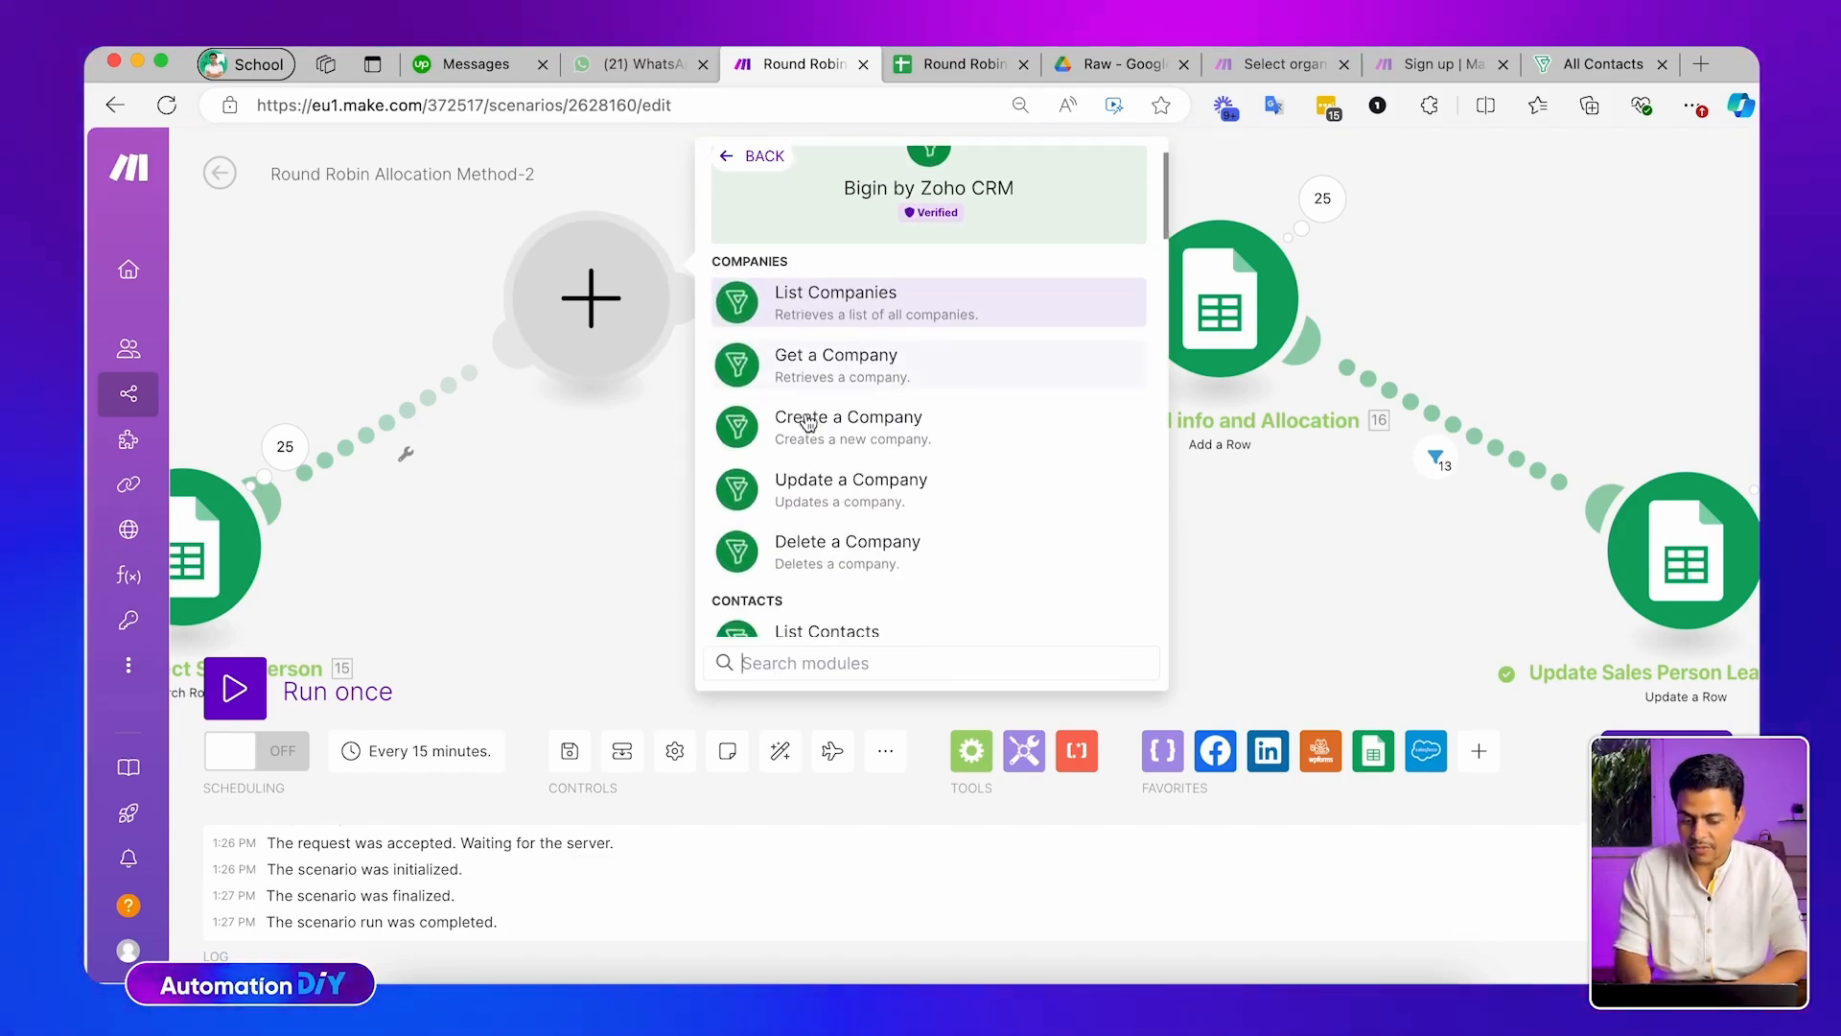
pyautogui.scroll(-10, 804, 464)
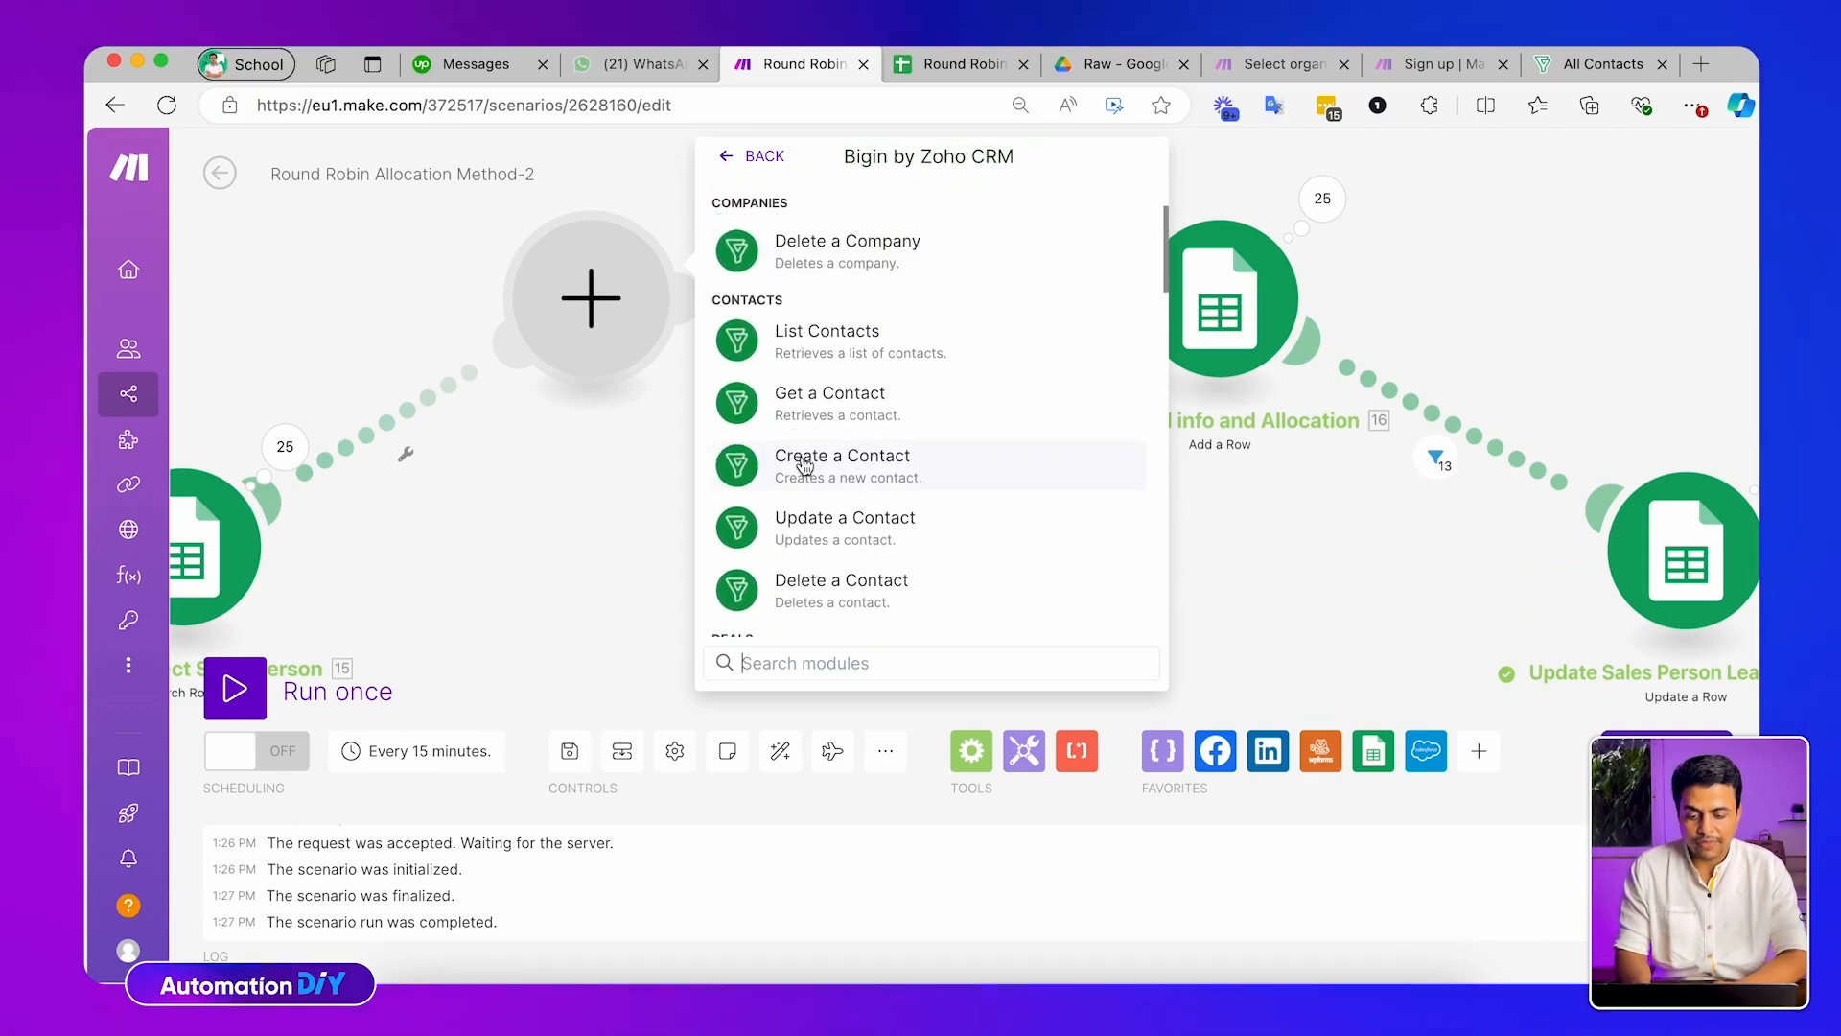
pyautogui.scroll(5, 804, 467)
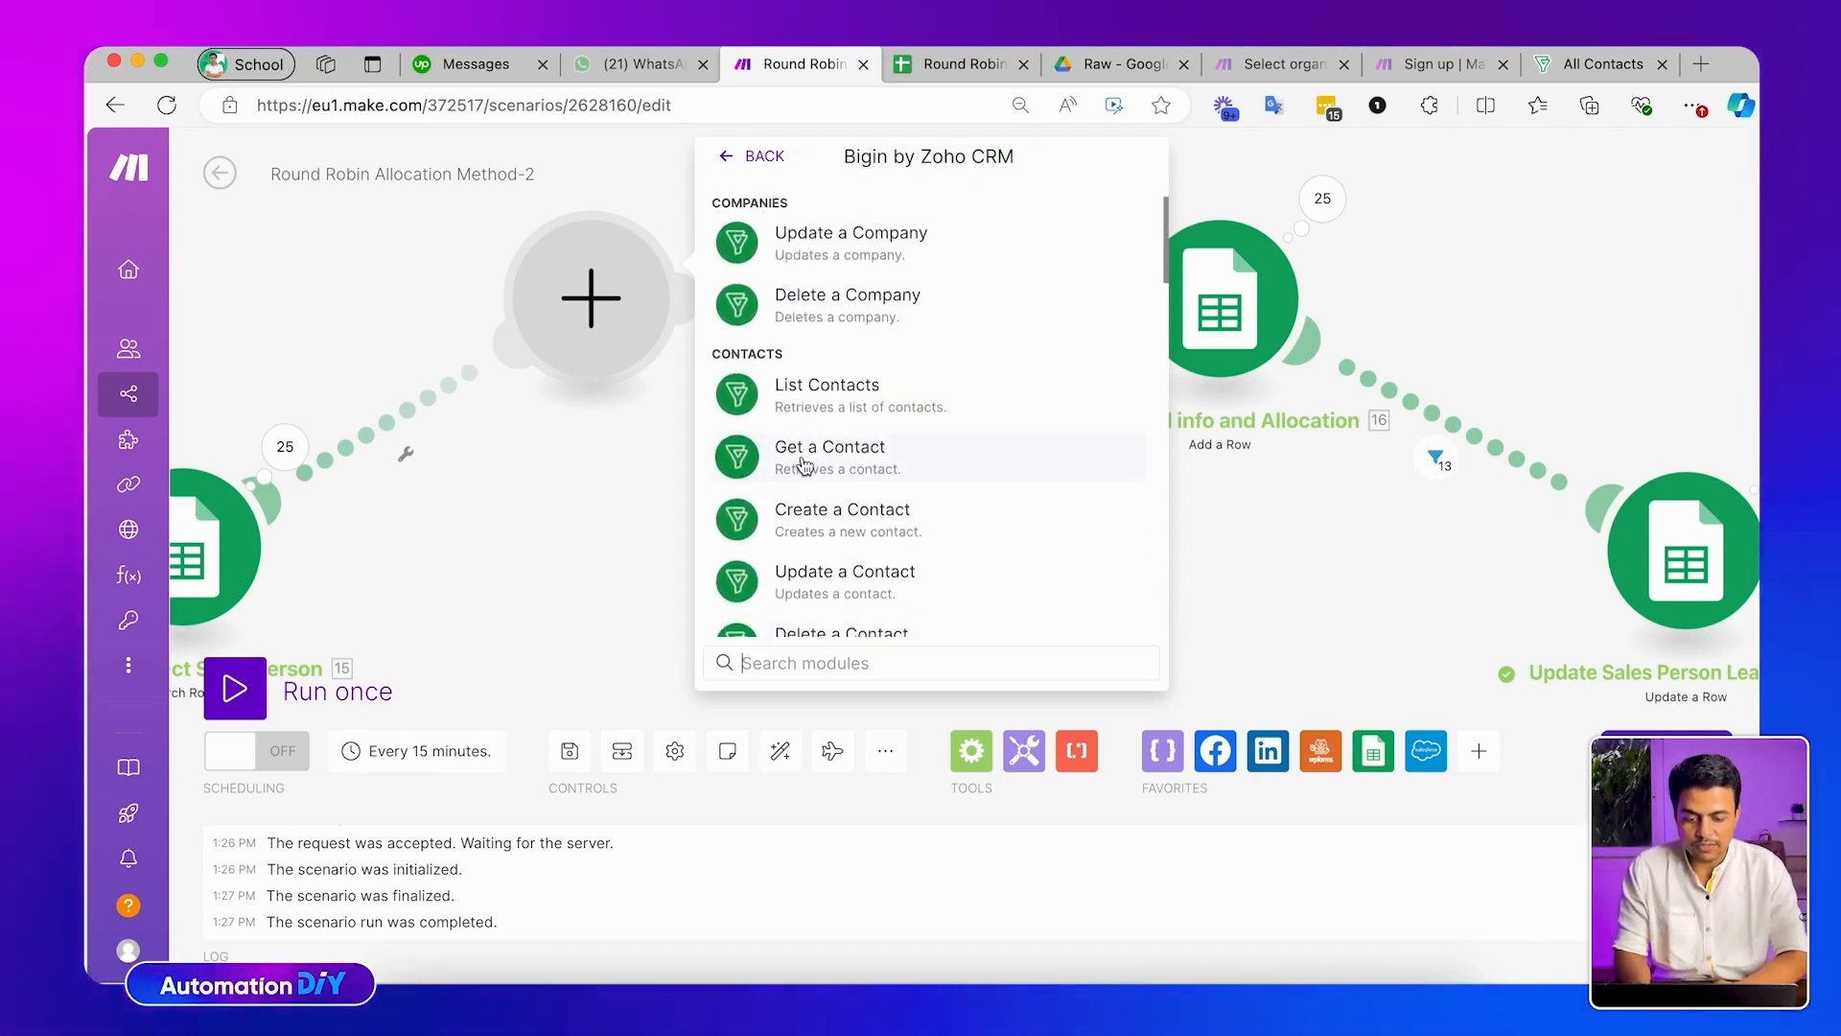
pyautogui.click(832, 523)
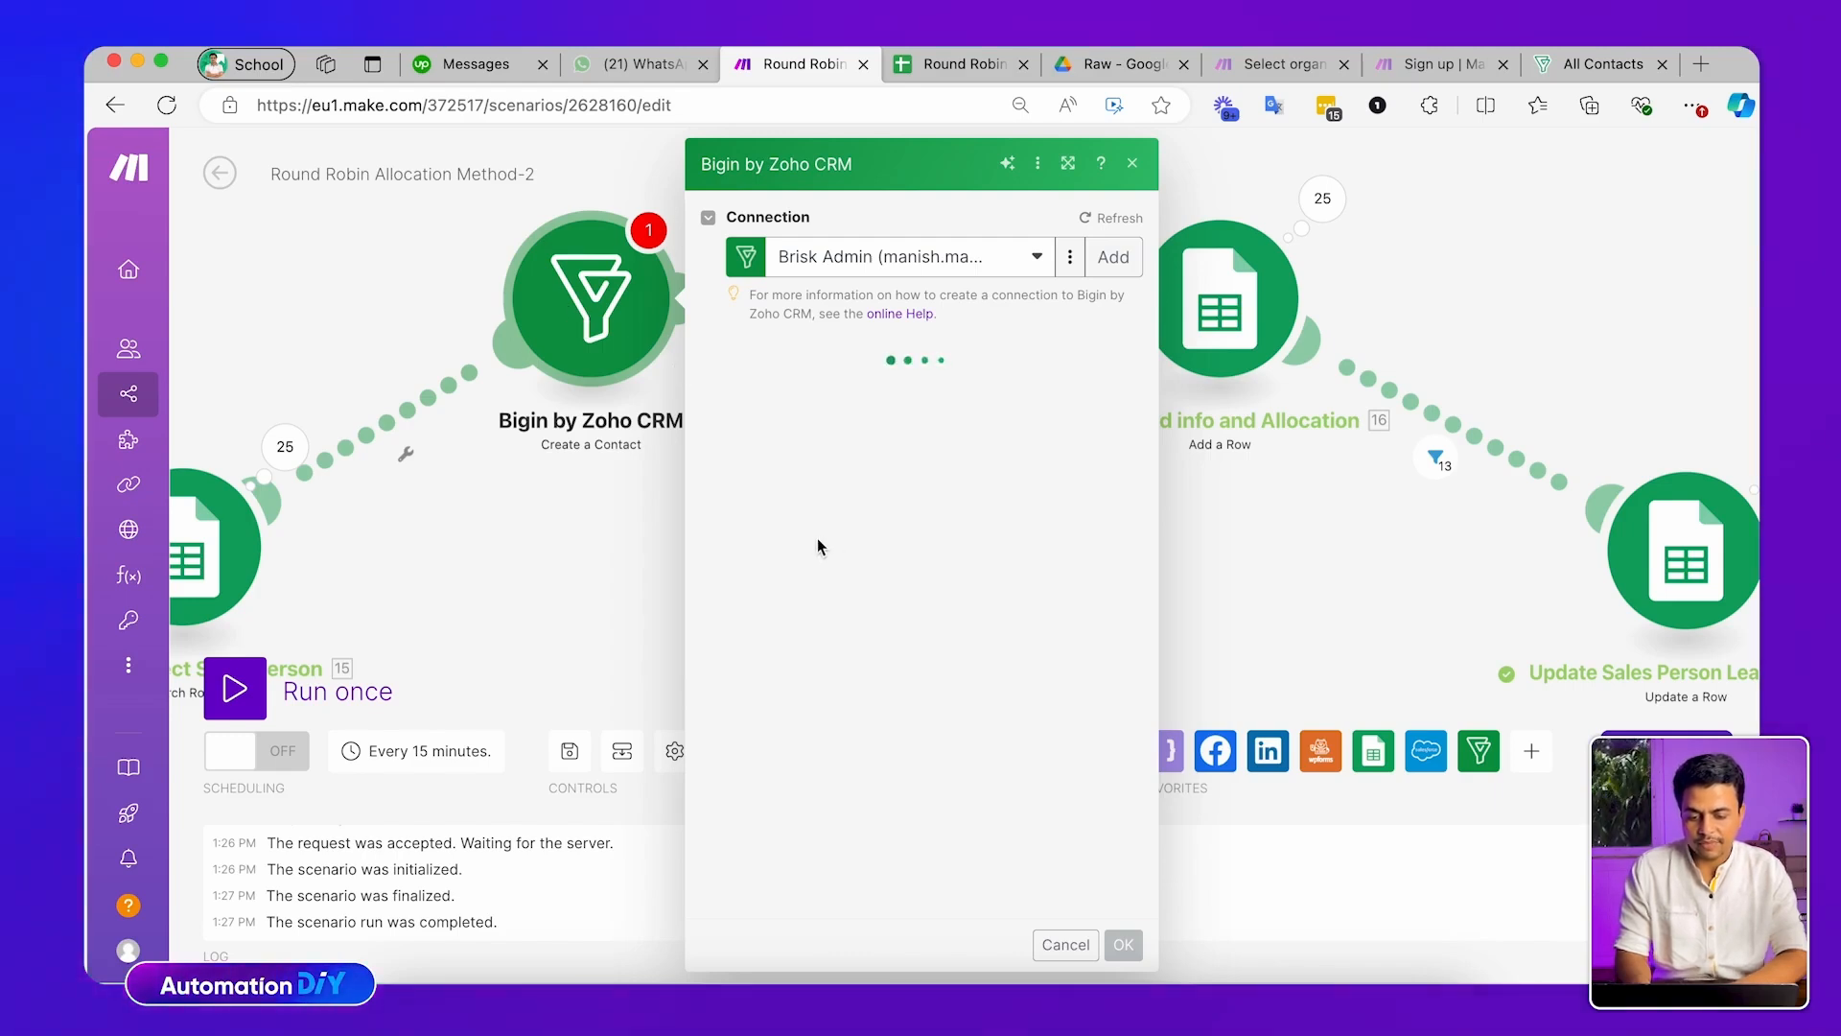
# Map the Bigin contact's First Name and Last Name to the matching Parse JSON values
pyautogui.click(795, 384)
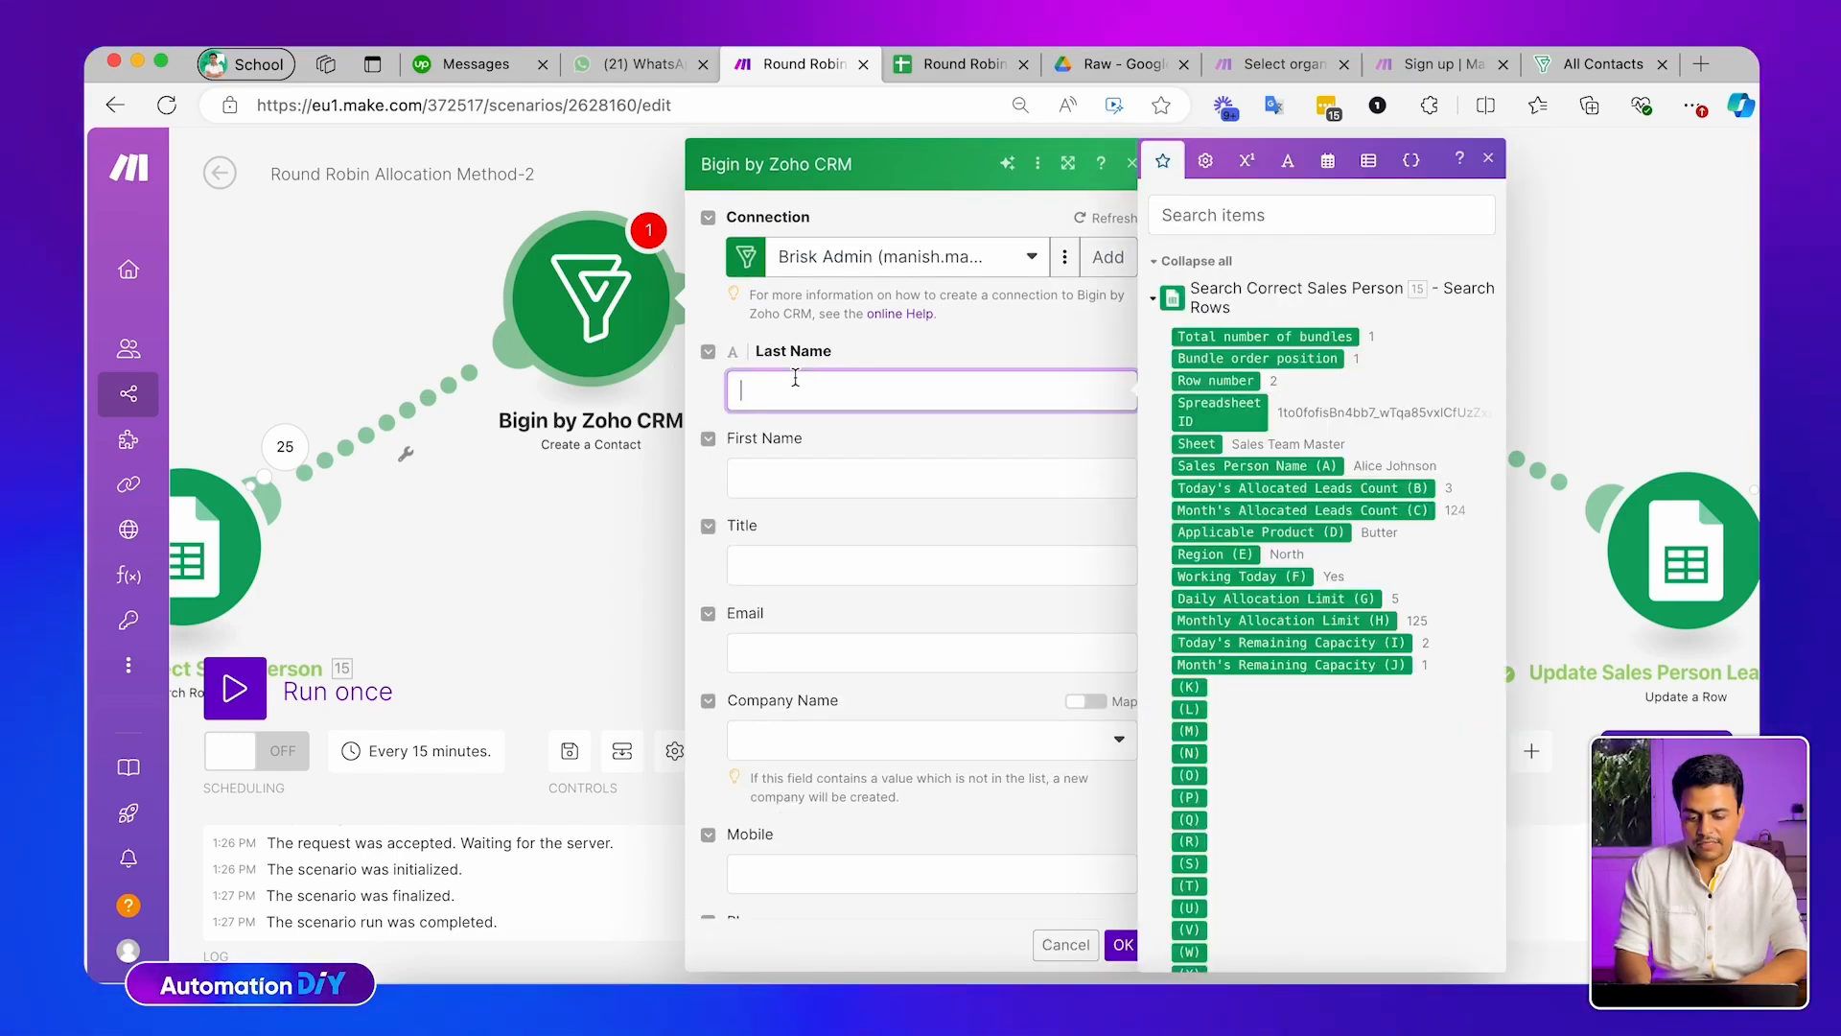
pyautogui.click(796, 436)
pyautogui.scroll(-20, 1300, 597)
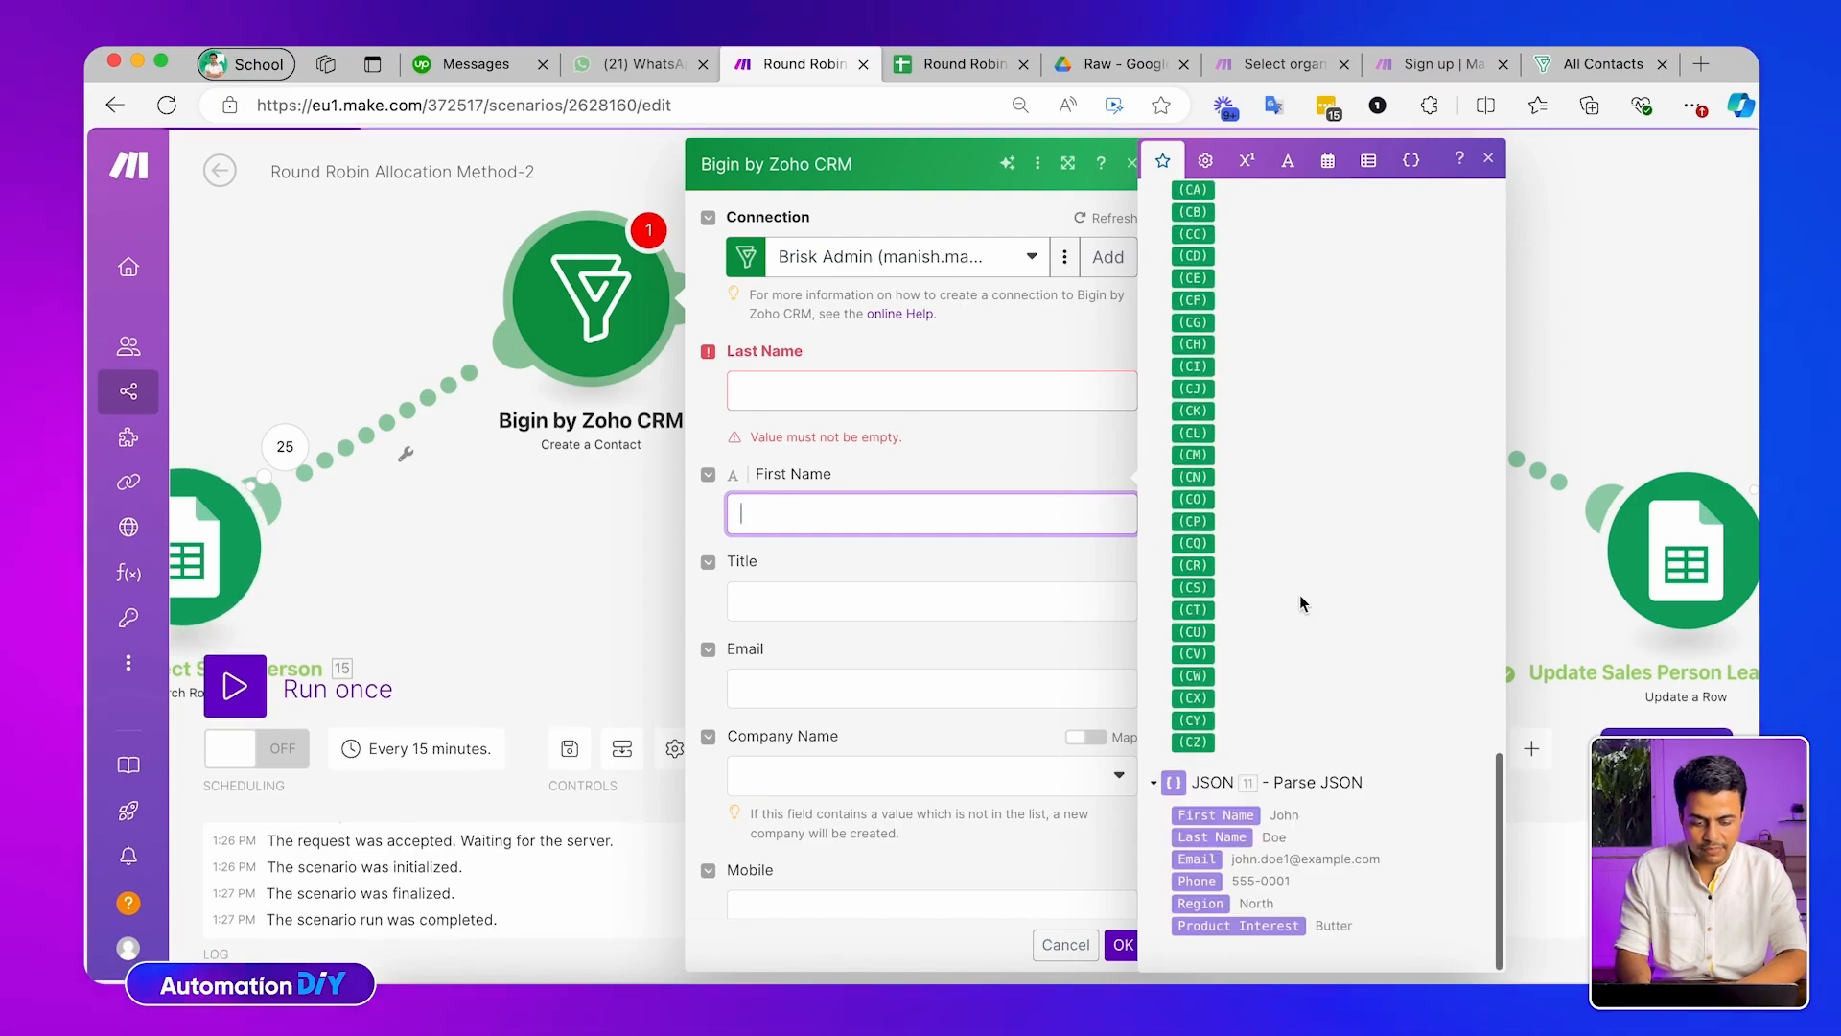
pyautogui.click(1183, 815)
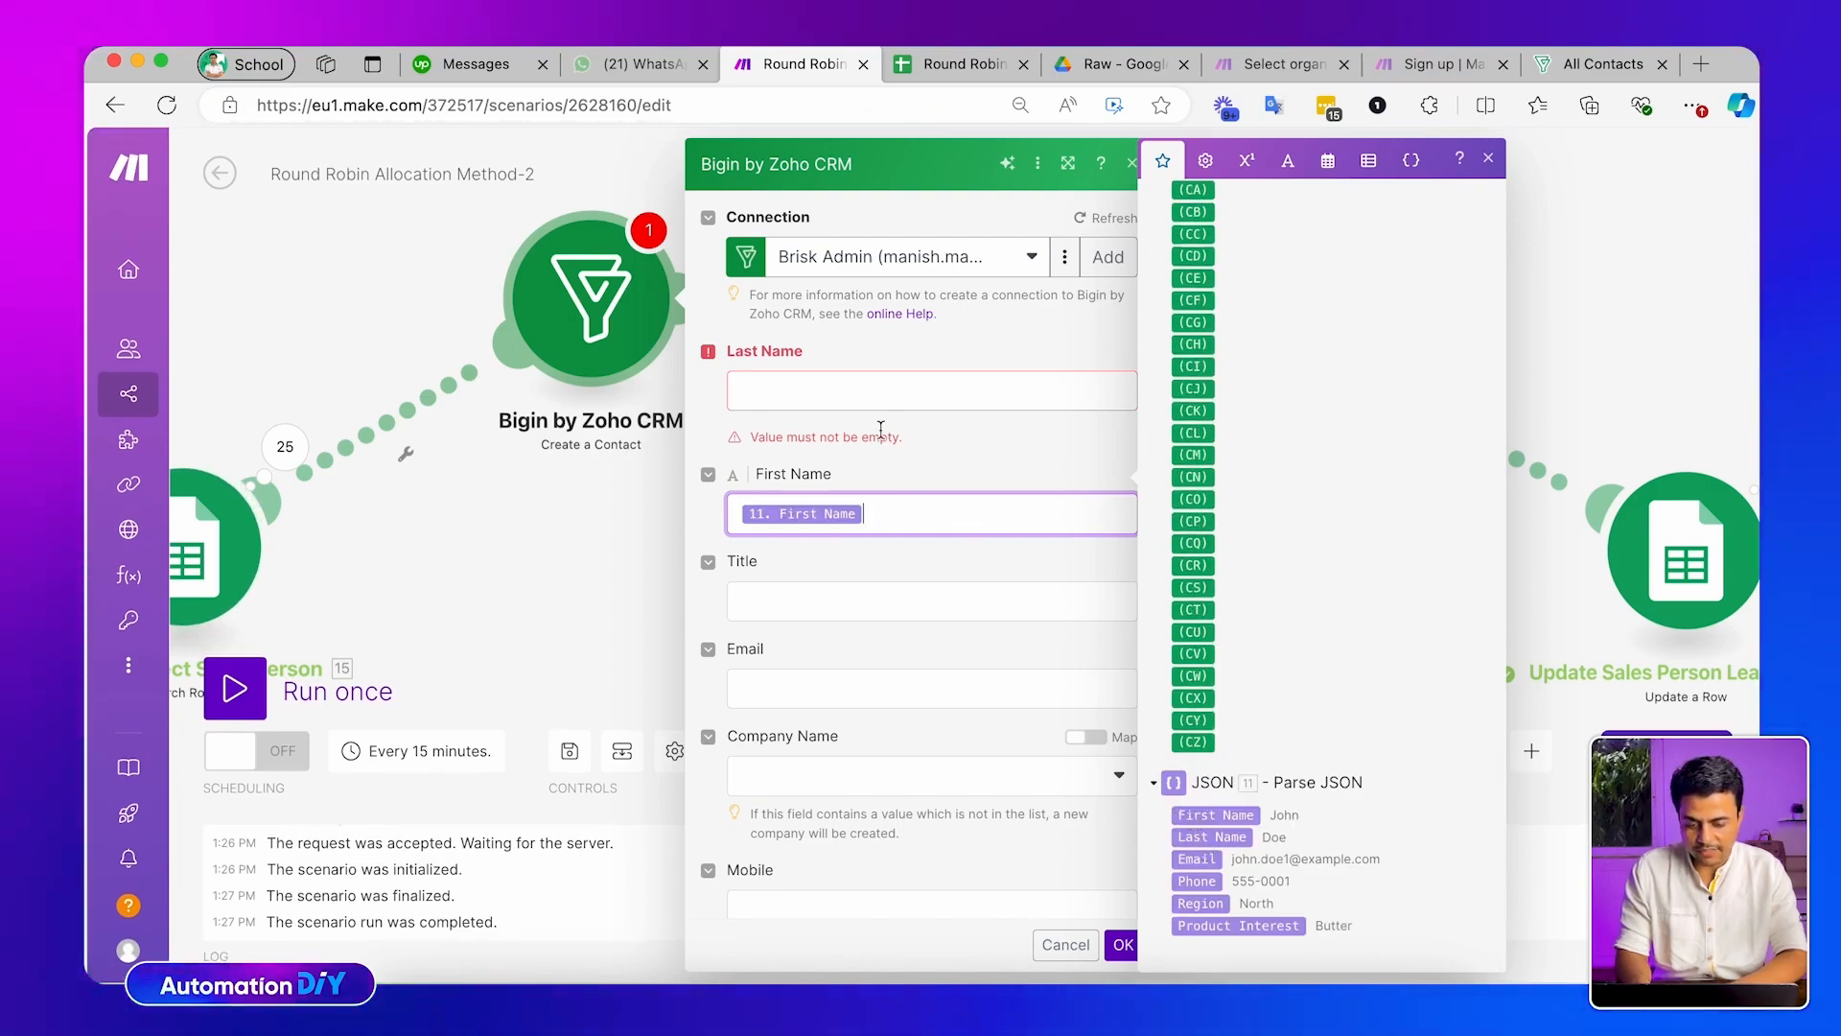
pyautogui.click(837, 390)
pyautogui.scroll(-20, 1262, 808)
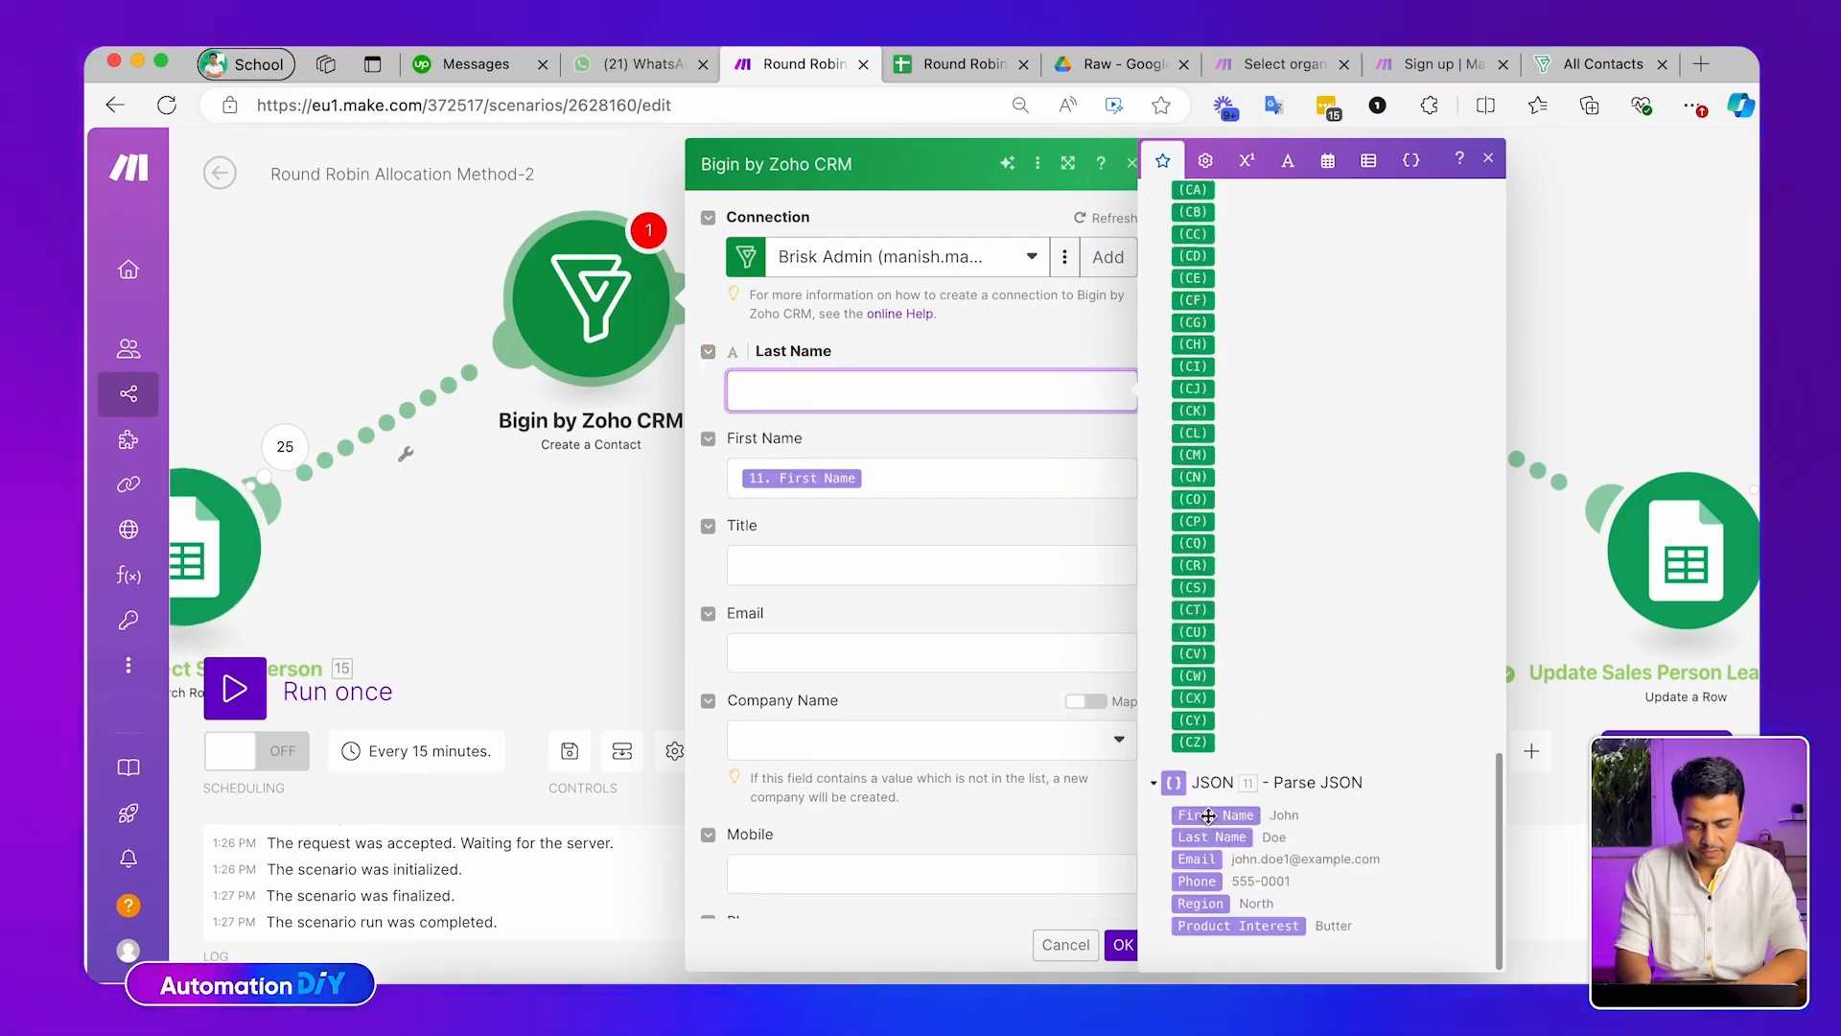
# Map the Bigin contact's Email to the Parse JSON Email value and Mobile to its Phone value
pyautogui.click(808, 572)
pyautogui.click(822, 652)
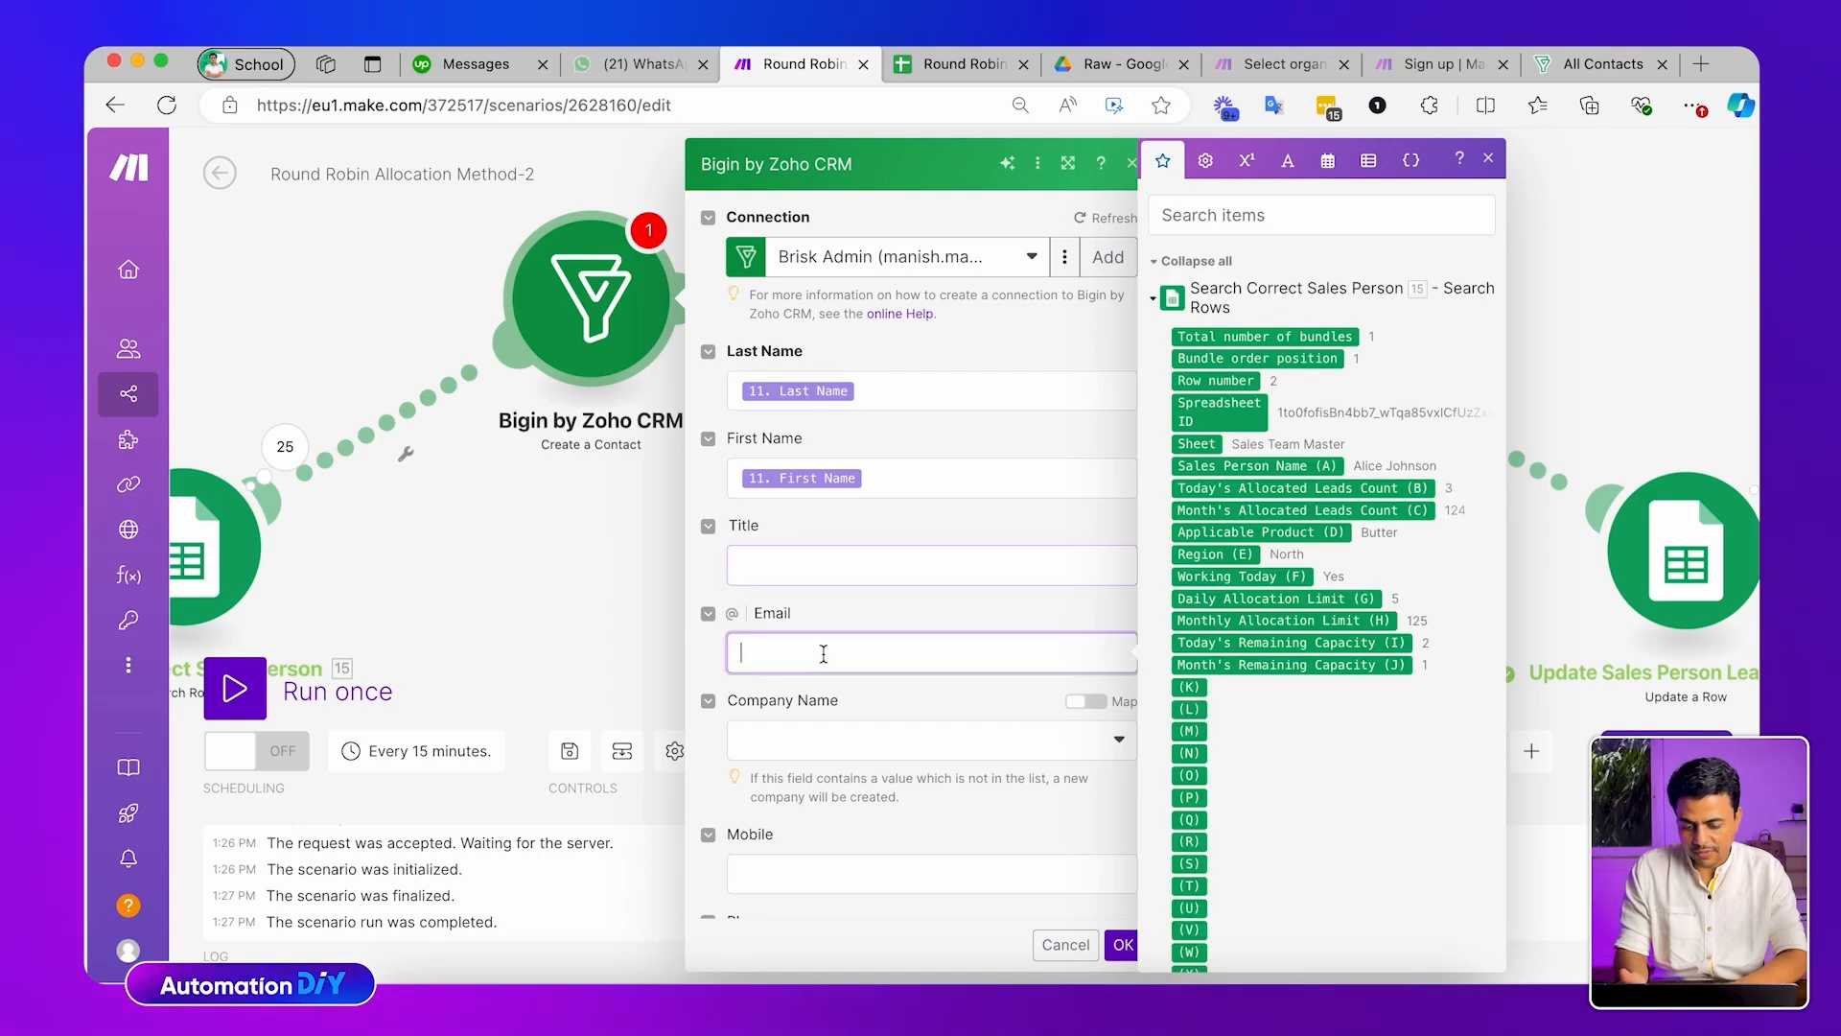
pyautogui.scroll(-20, 1357, 785)
pyautogui.click(1196, 859)
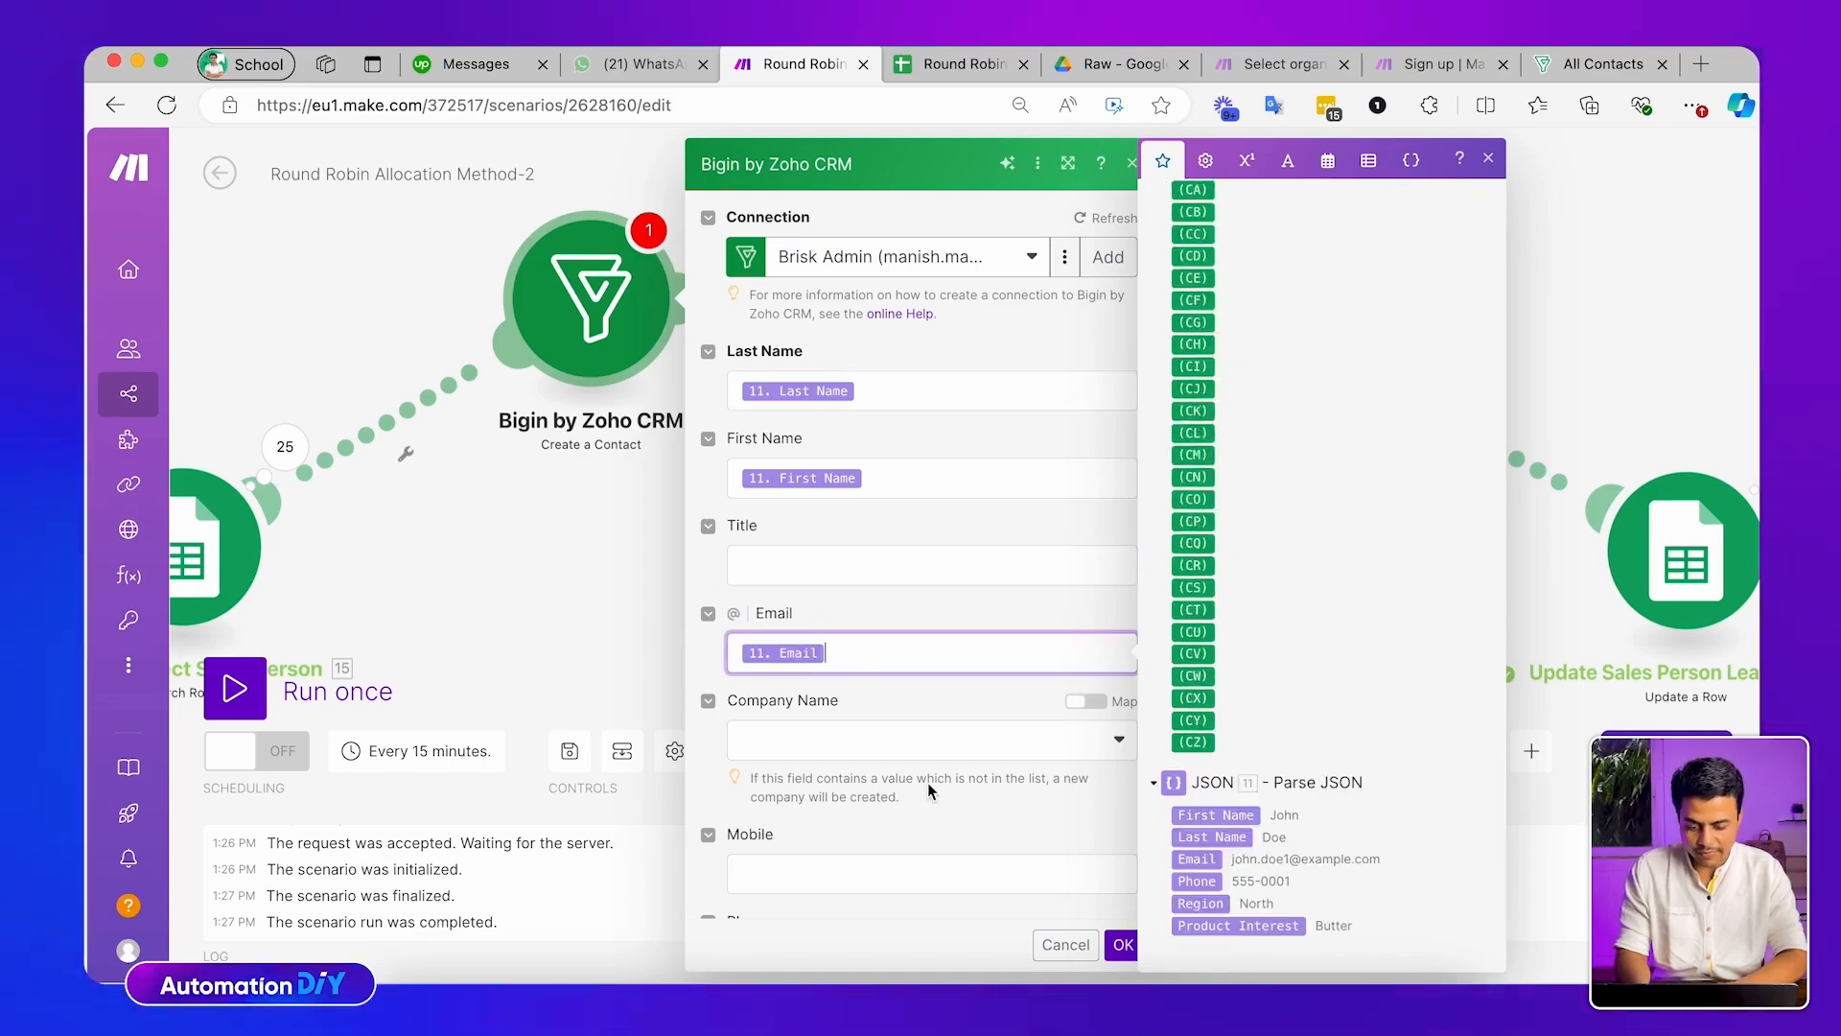
pyautogui.scroll(-3, 912, 779)
pyautogui.scroll(-3, 822, 526)
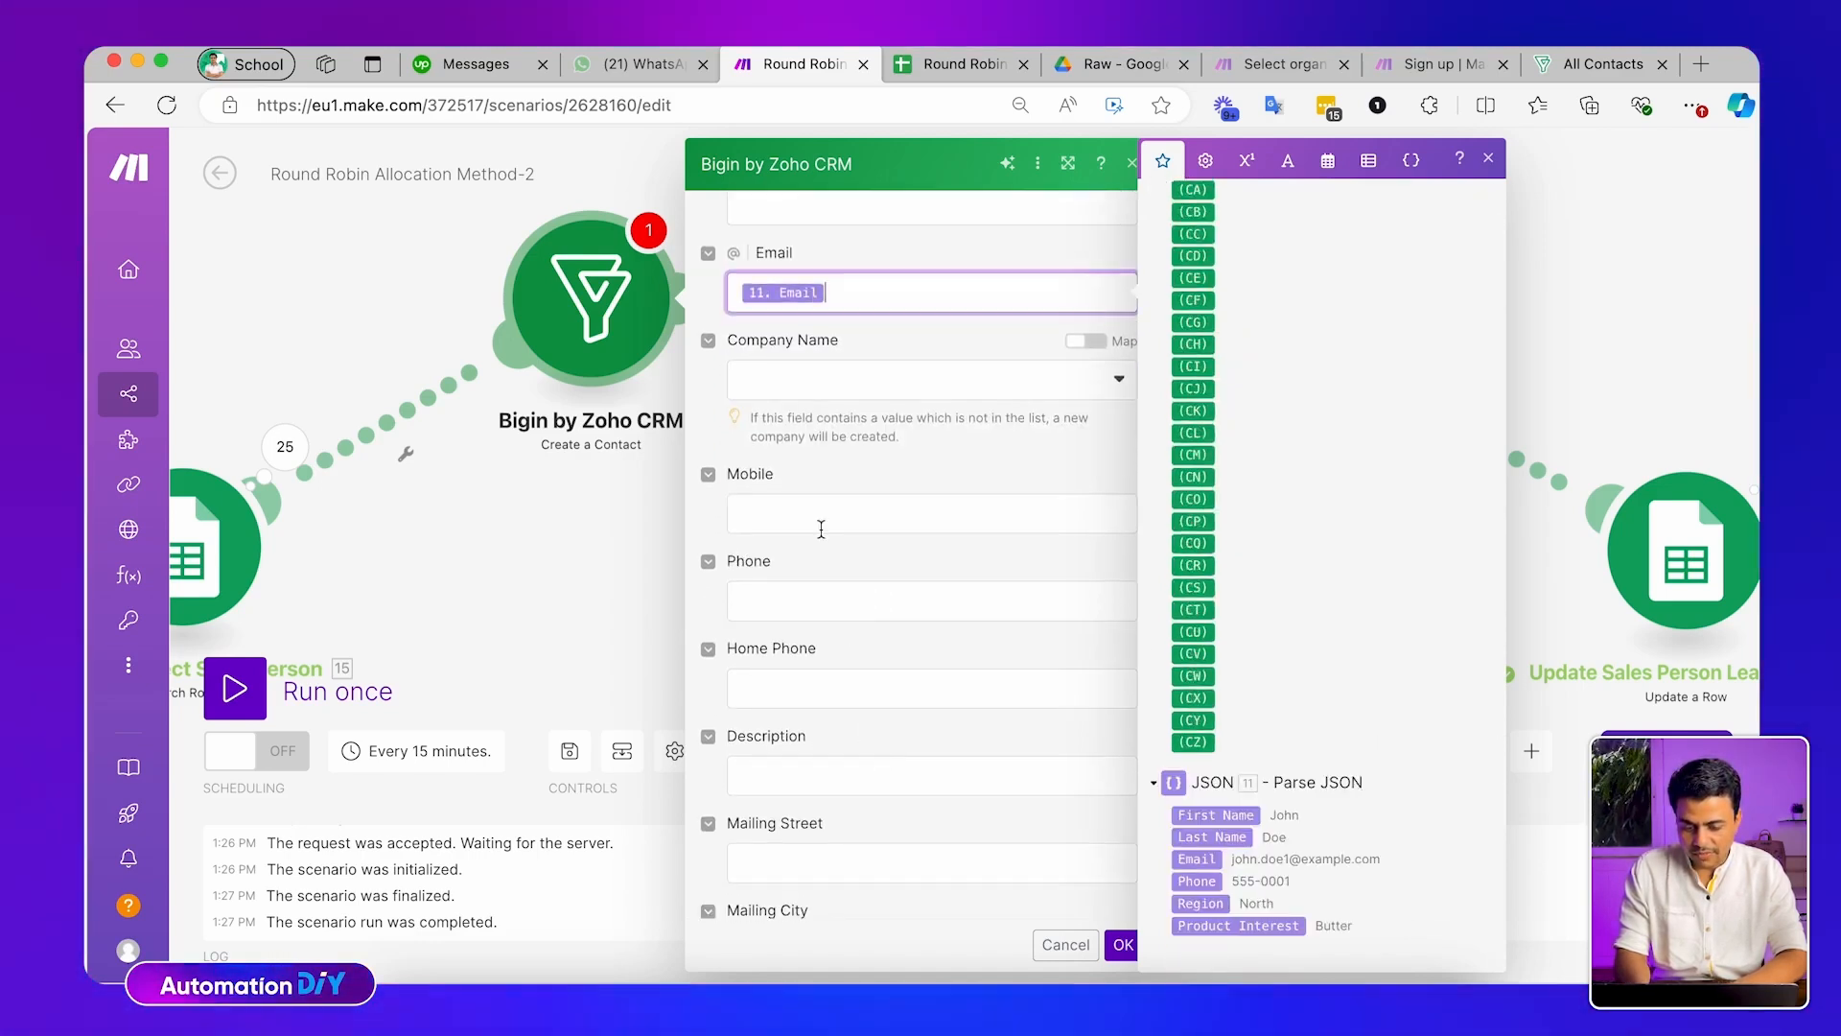
pyautogui.click(809, 516)
pyautogui.scroll(-5, 1399, 782)
pyautogui.scroll(-15, 1399, 774)
pyautogui.click(1199, 880)
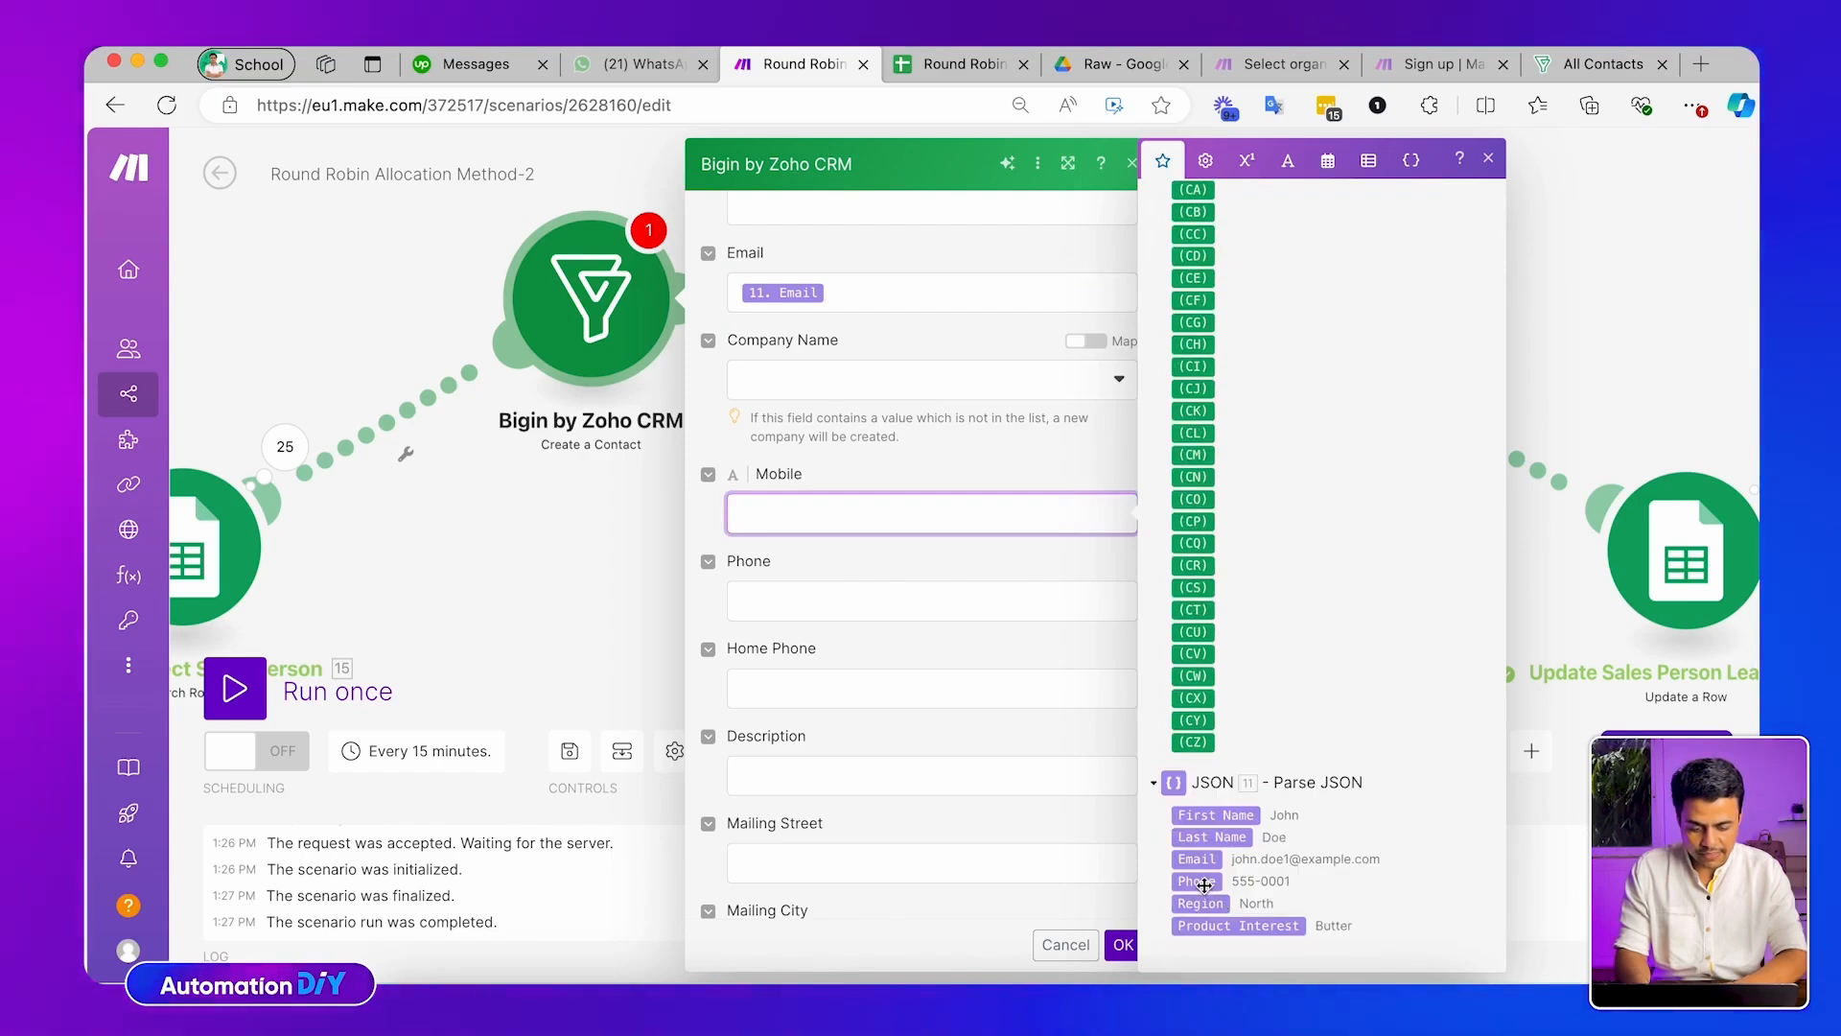
# Map the contact's Mailing State to the Region value from Parse JSON
pyautogui.scroll(-3, 831, 752)
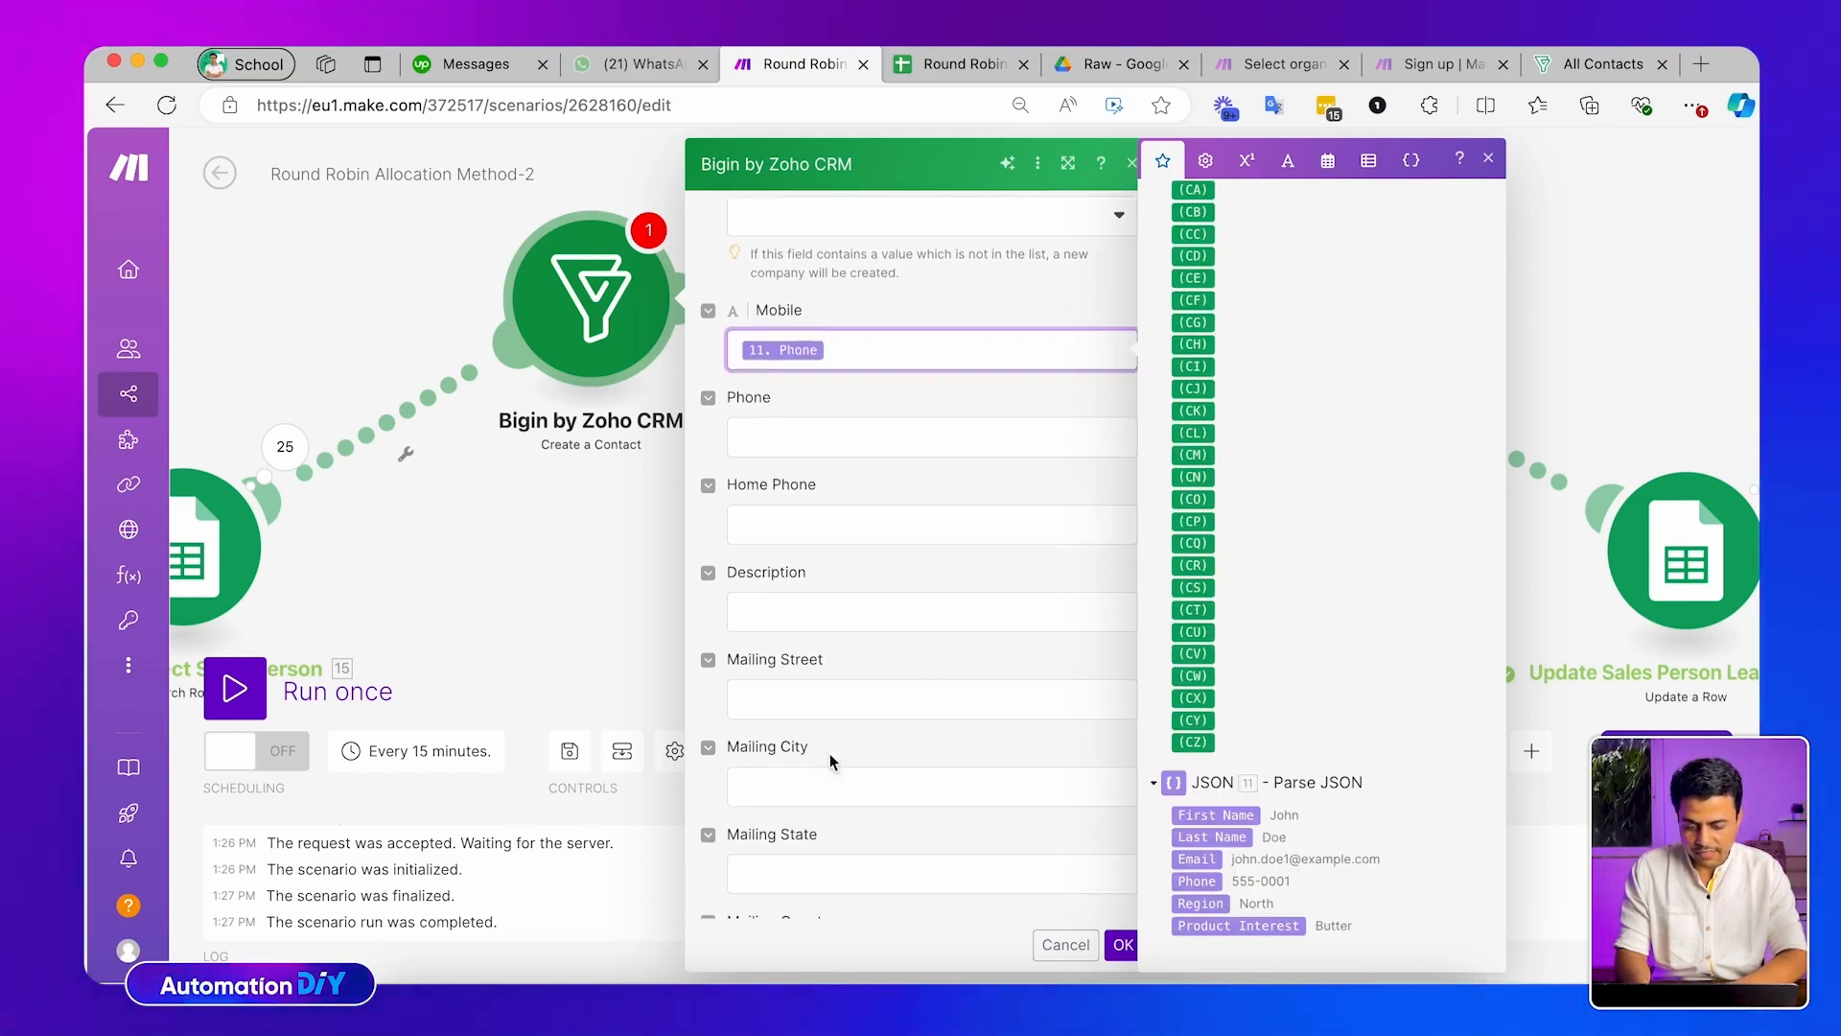
pyautogui.click(842, 753)
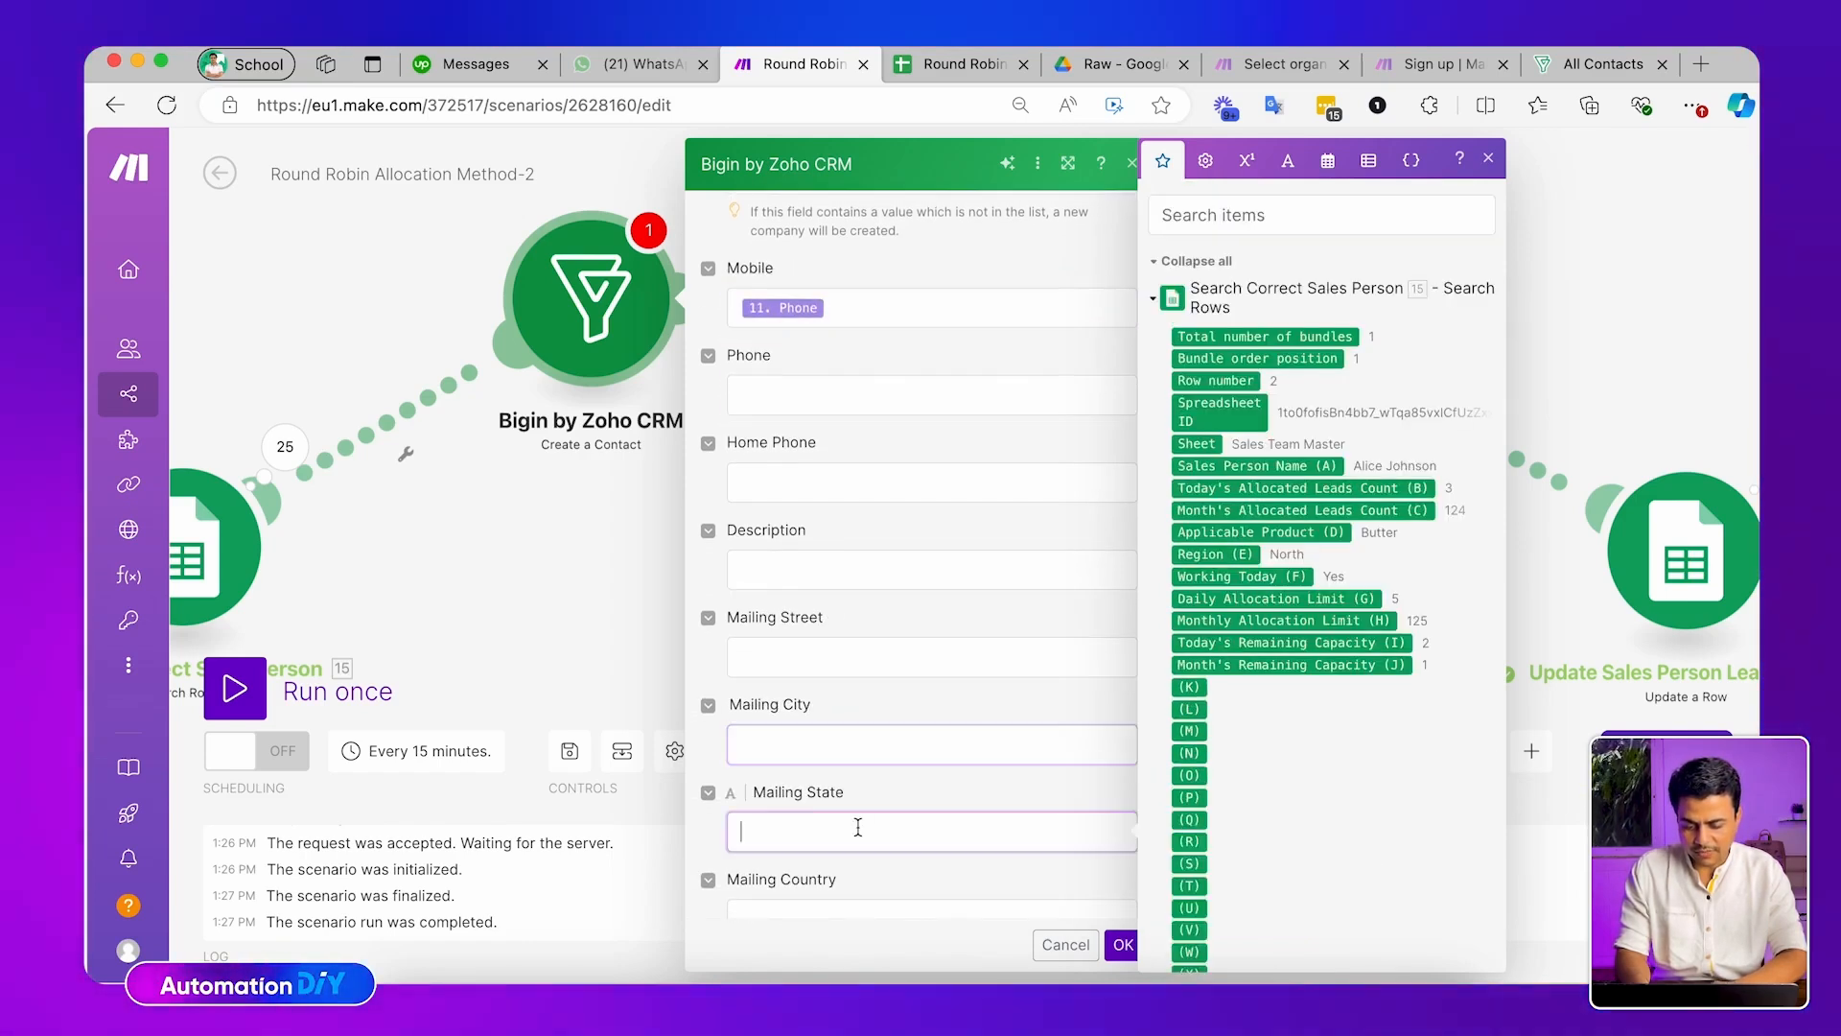
pyautogui.scroll(-2, 858, 827)
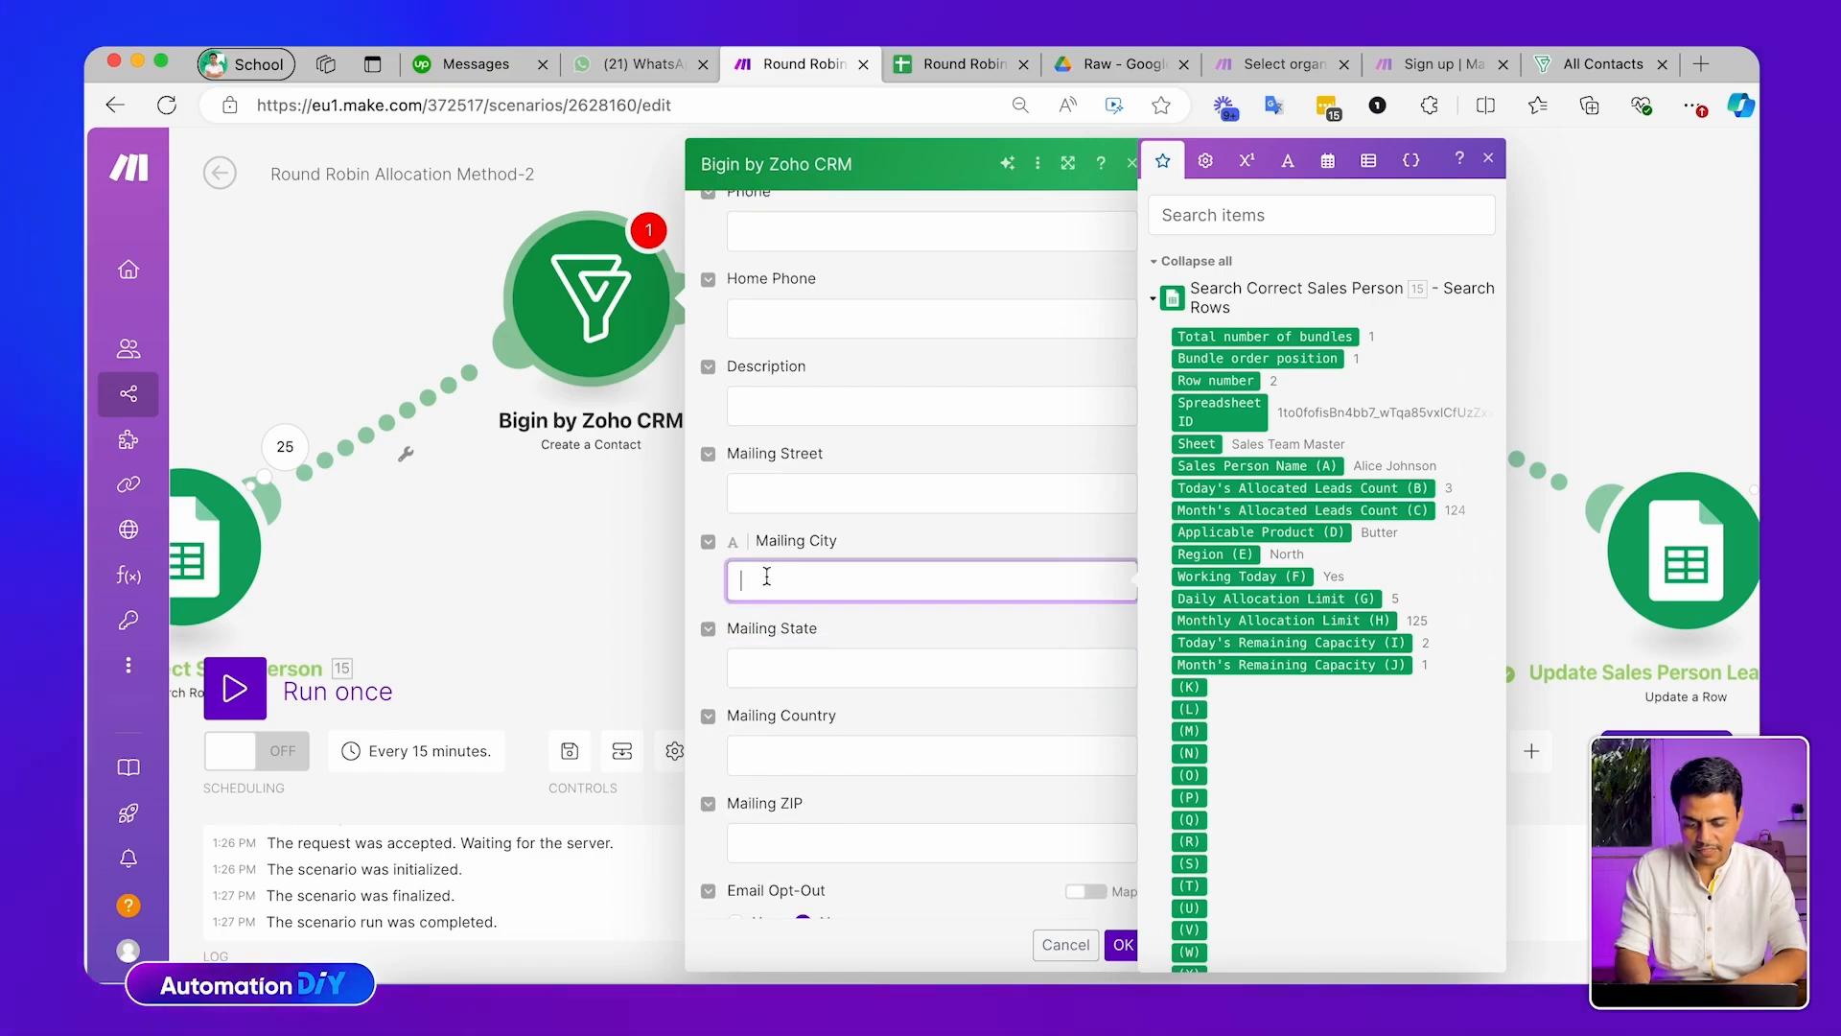
pyautogui.scroll(-20, 1465, 708)
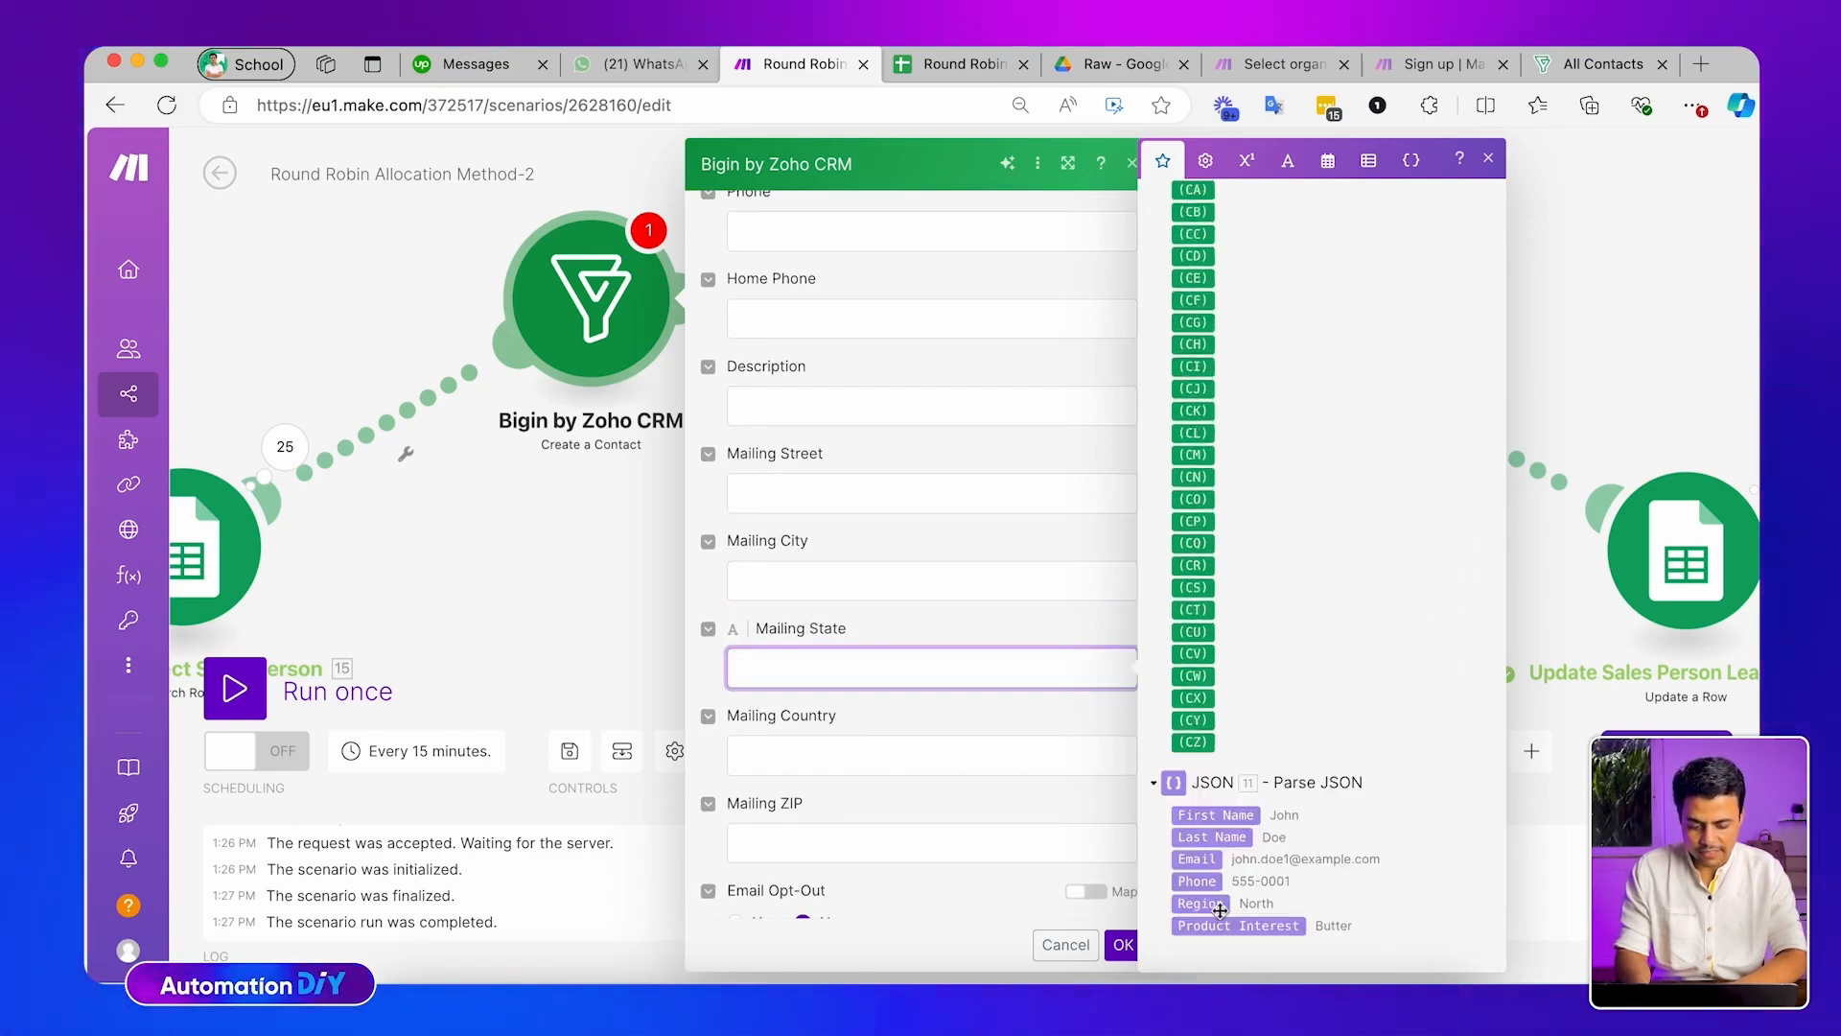
pyautogui.click(1218, 904)
# Enable mapping for Product Interested and fill it with the Product Interest value from Parse JSON
pyautogui.scroll(-6, 859, 792)
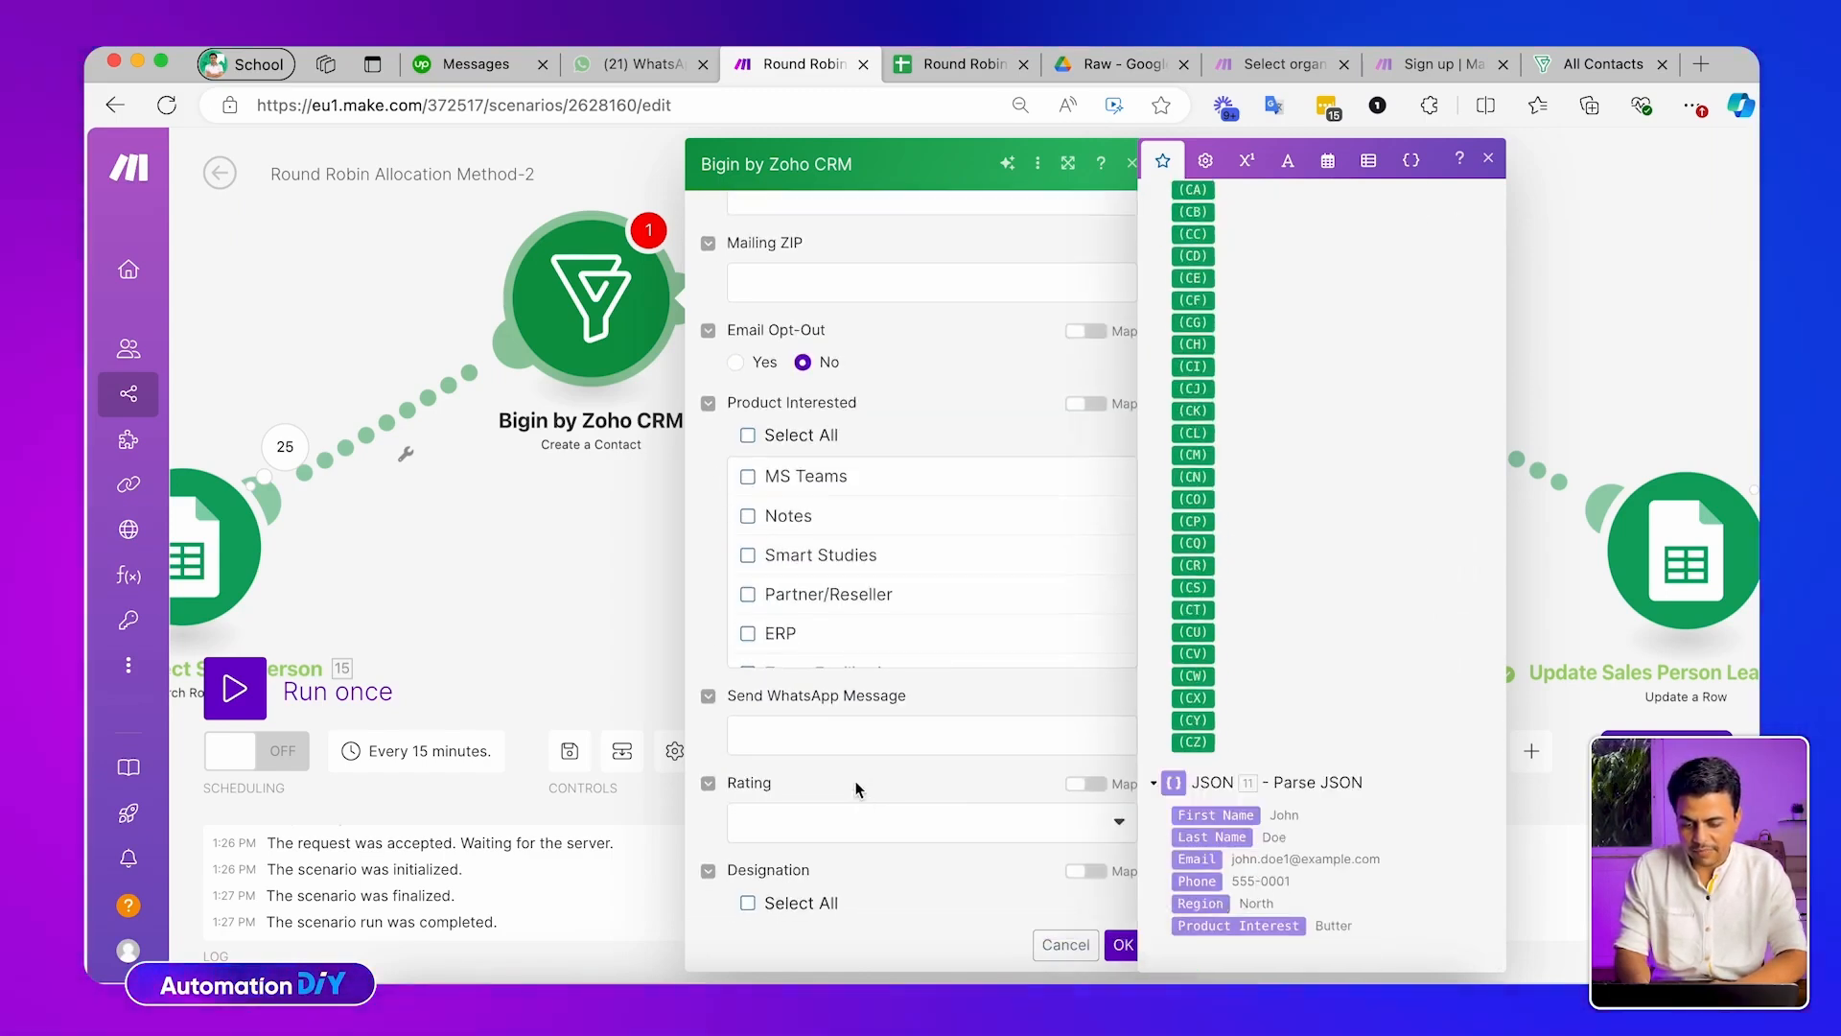
pyautogui.click(1085, 403)
pyautogui.click(880, 441)
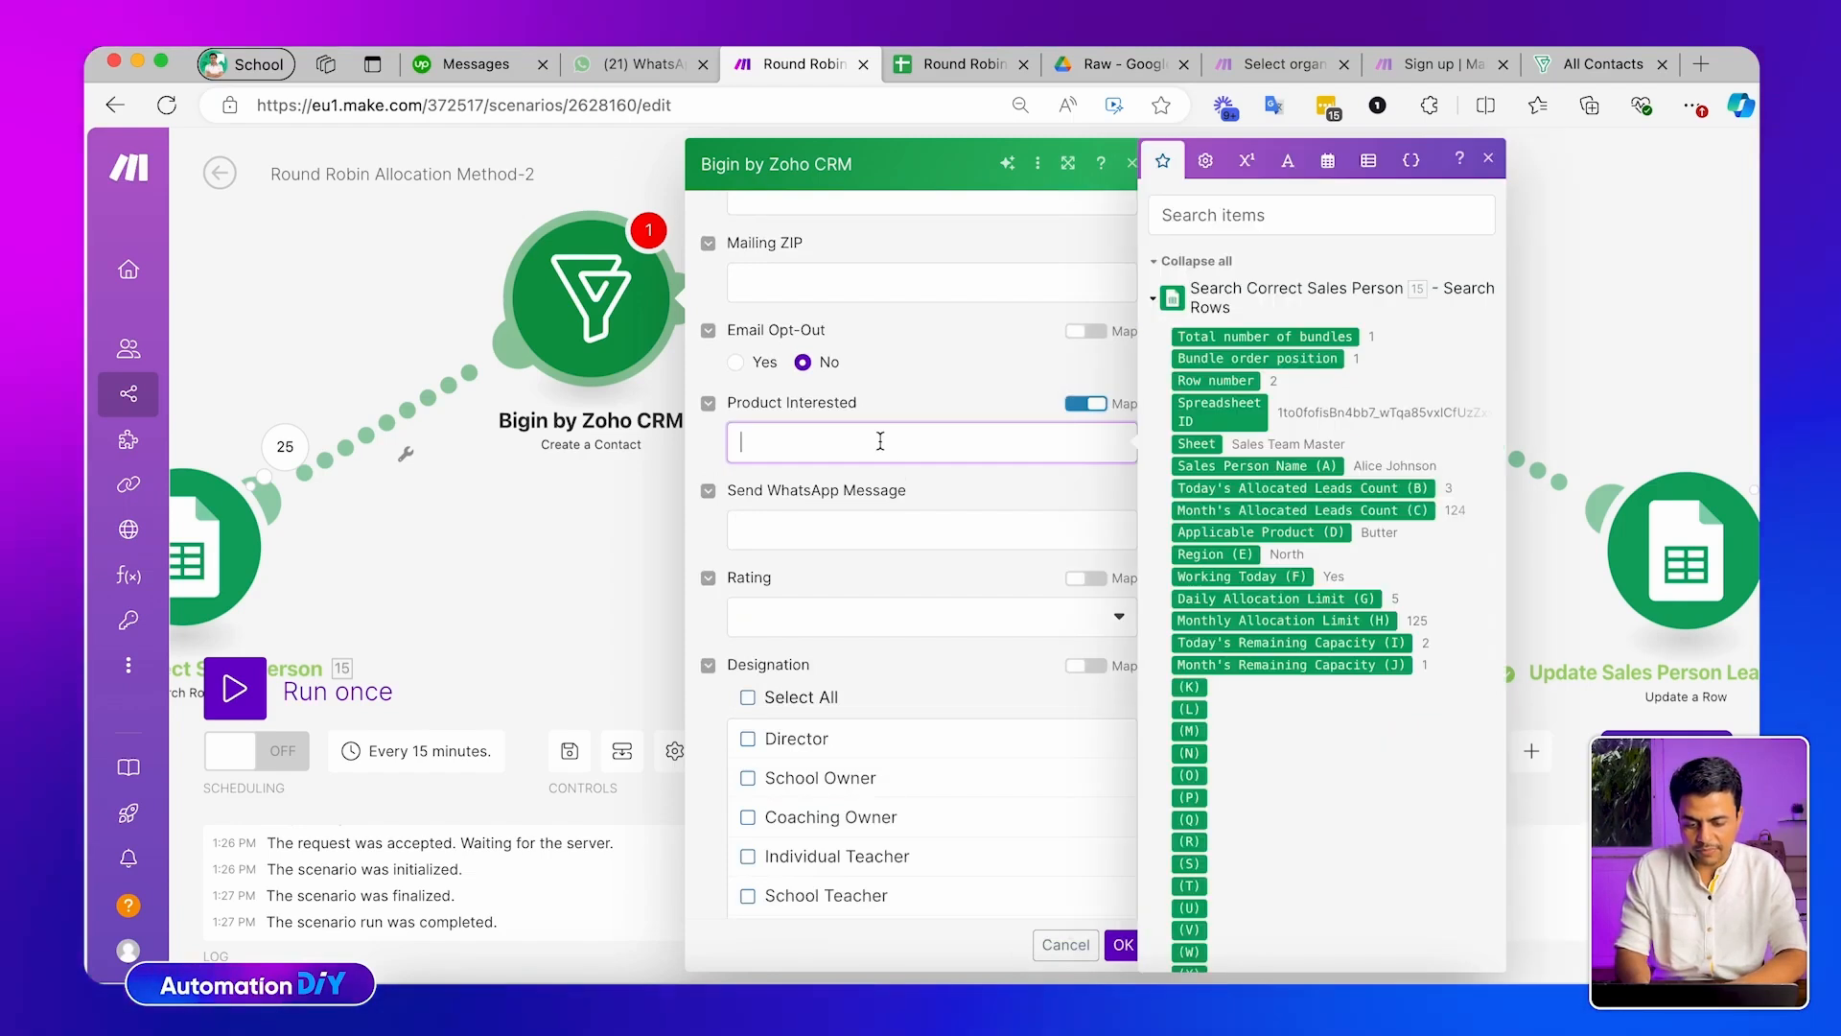
pyautogui.scroll(-20, 1364, 825)
pyautogui.click(1237, 926)
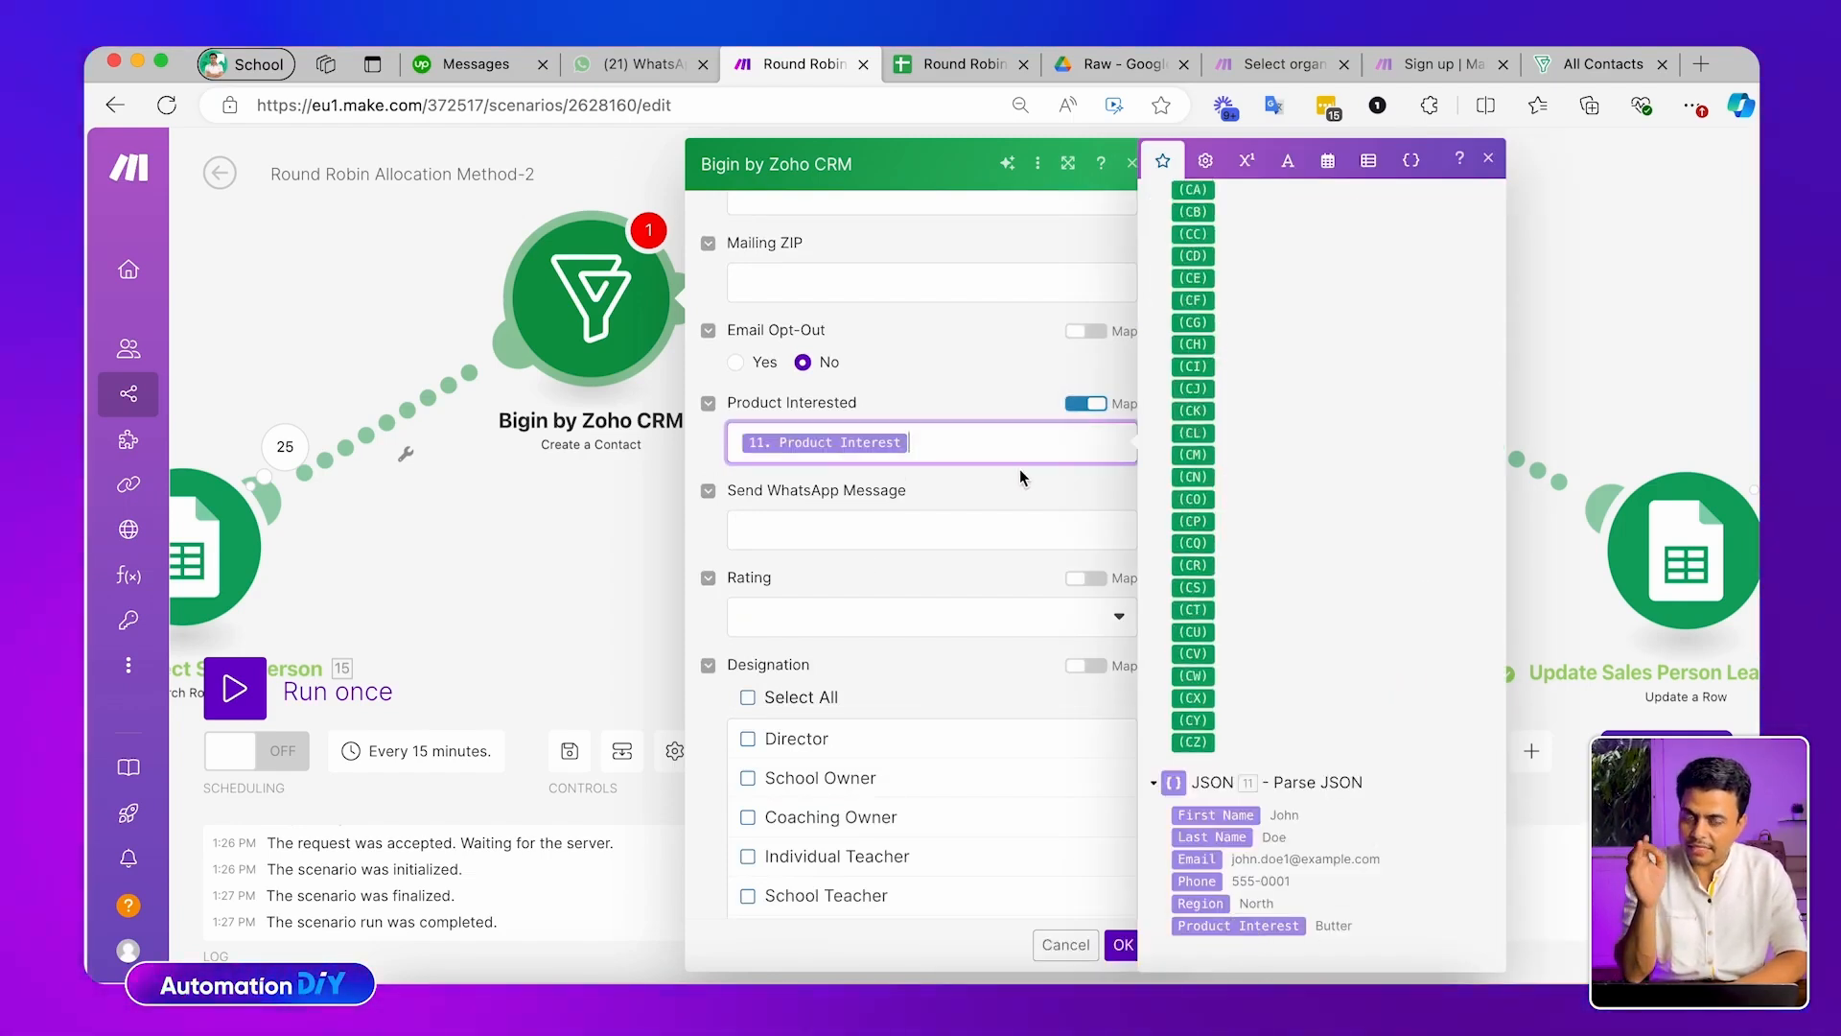
# Check the Bigin contact's mapped and remaining fields, and save the Create a Contact module
pyautogui.scroll(15, 879, 431)
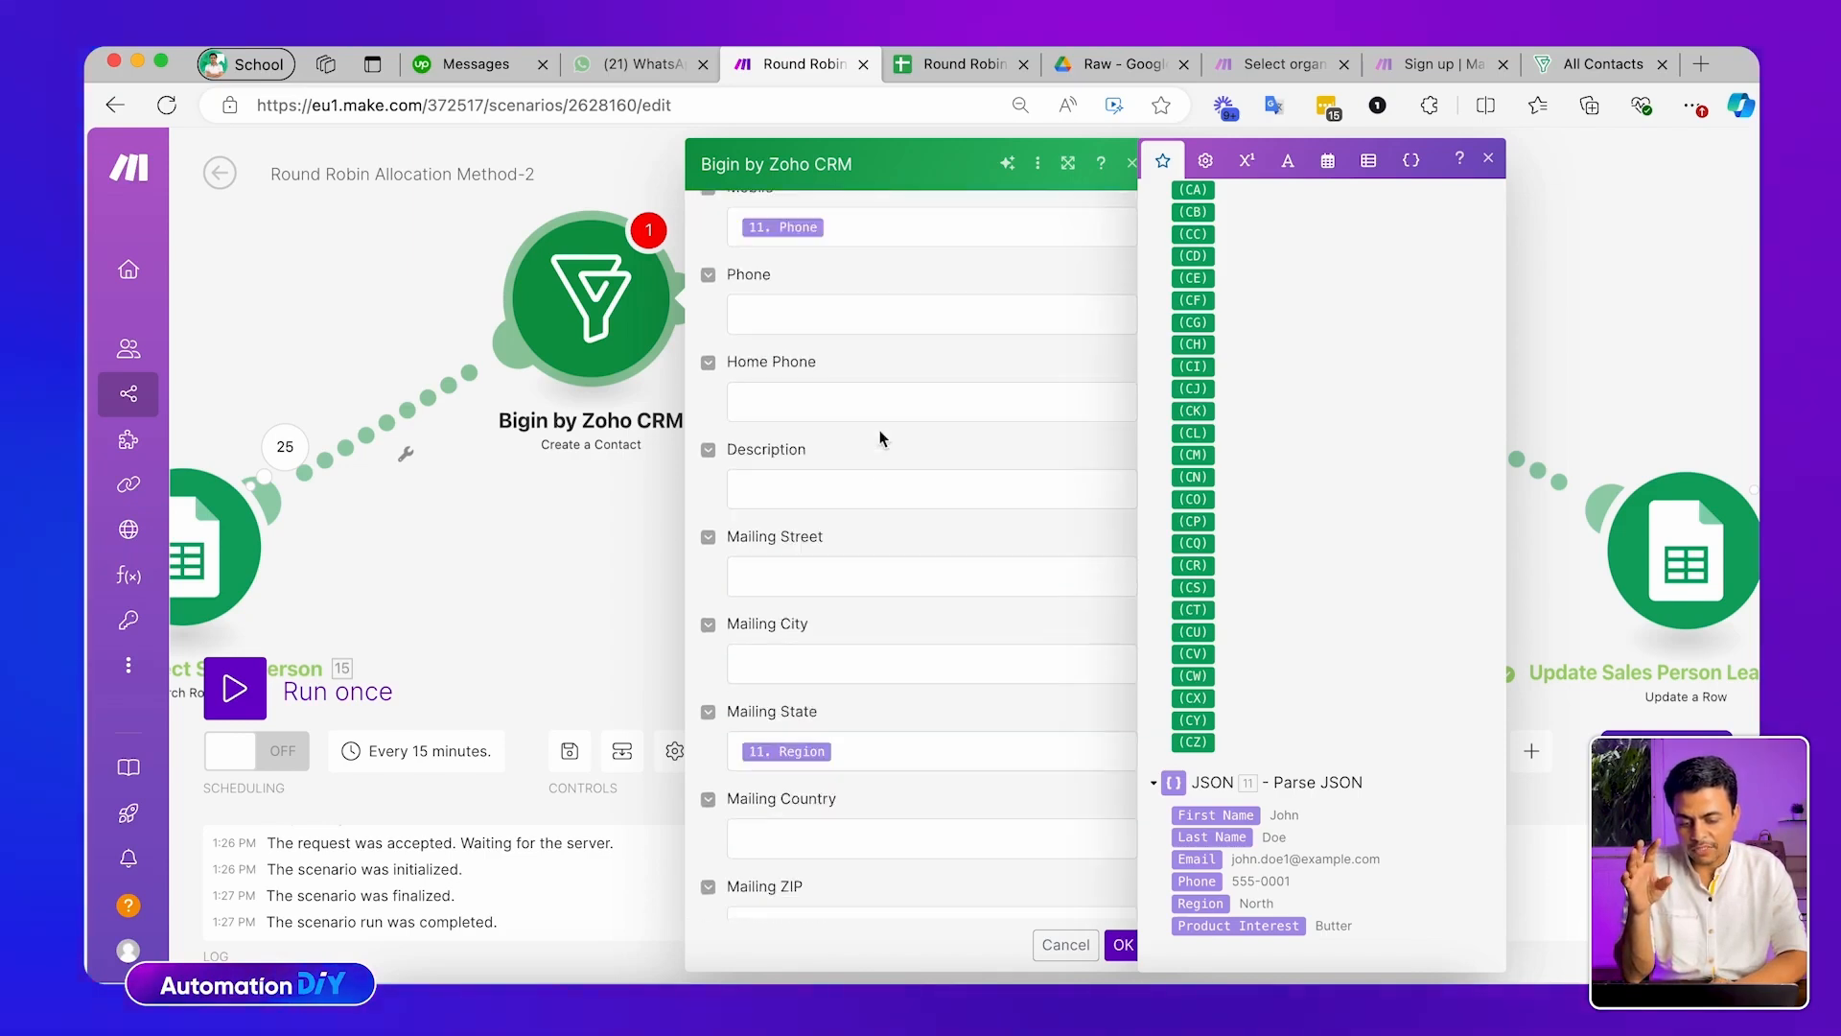
pyautogui.moveTo(446, 535); pyautogui.dragTo(688, 504)
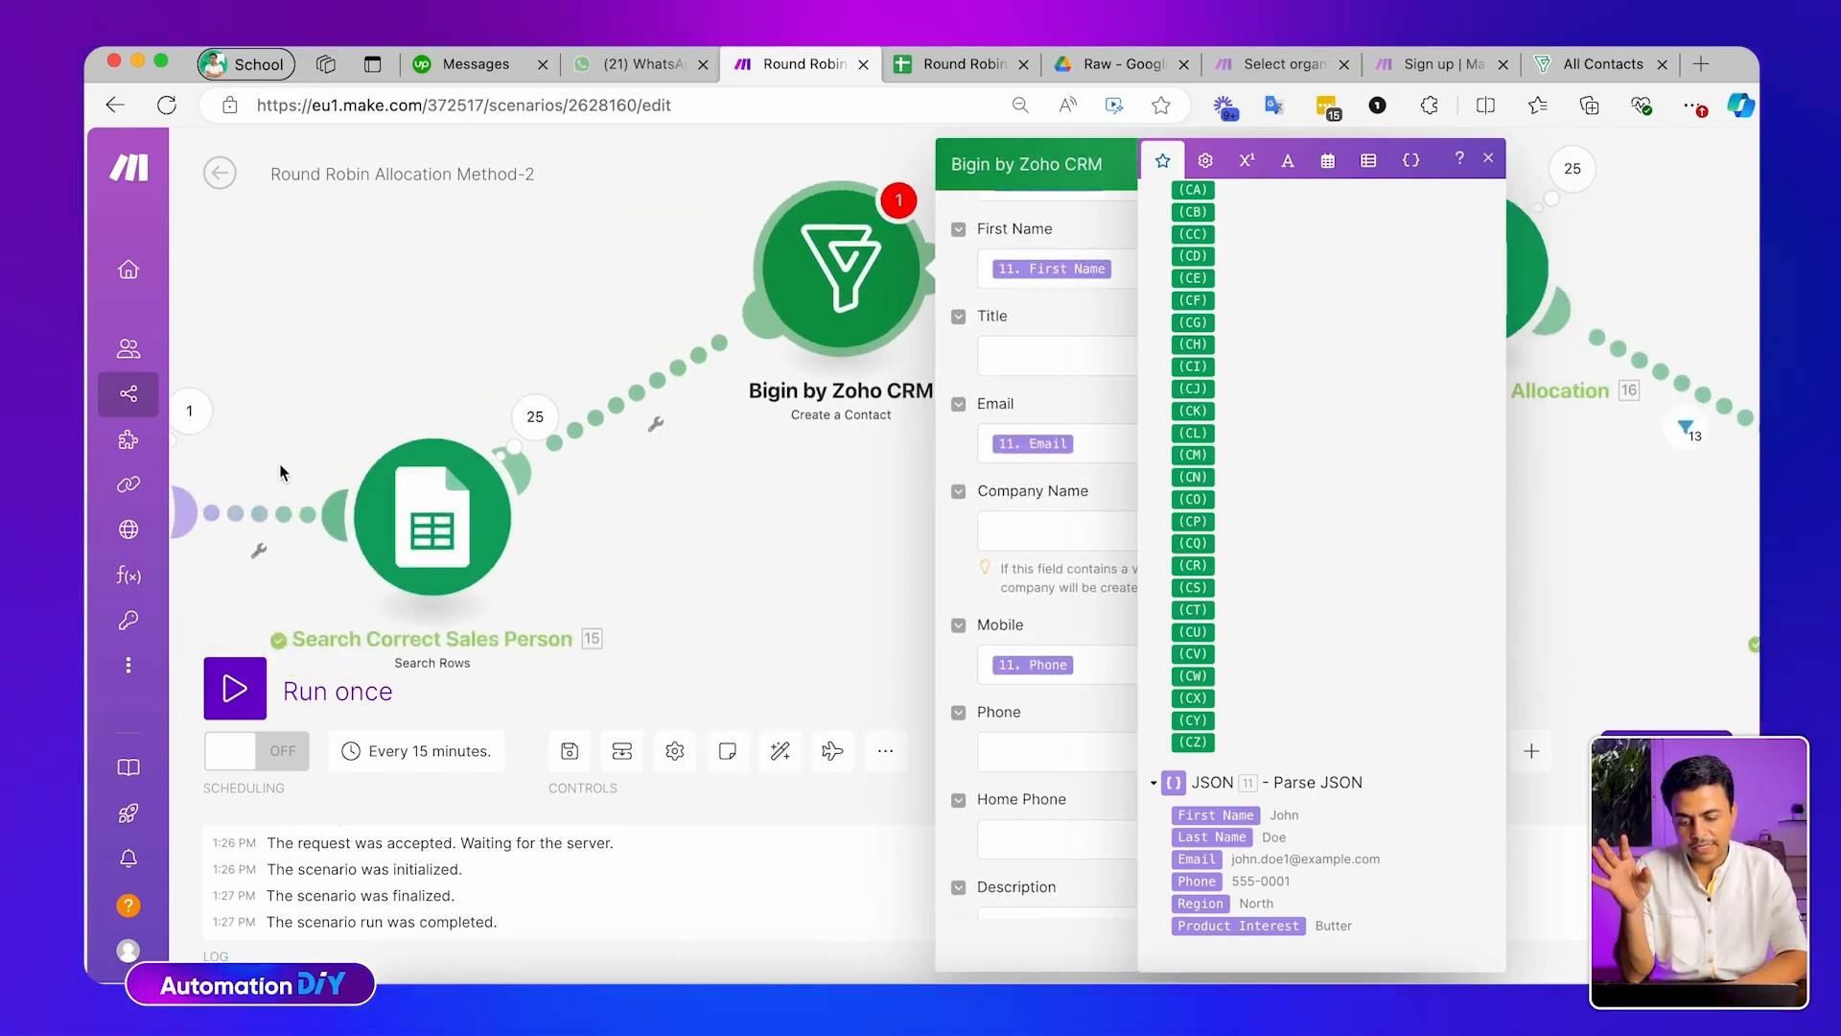
pyautogui.moveTo(279, 464); pyautogui.dragTo(474, 441)
pyautogui.moveTo(995, 472); pyautogui.dragTo(569, 493)
pyautogui.scroll(-5, 797, 560)
pyautogui.scroll(-10, 1008, 805)
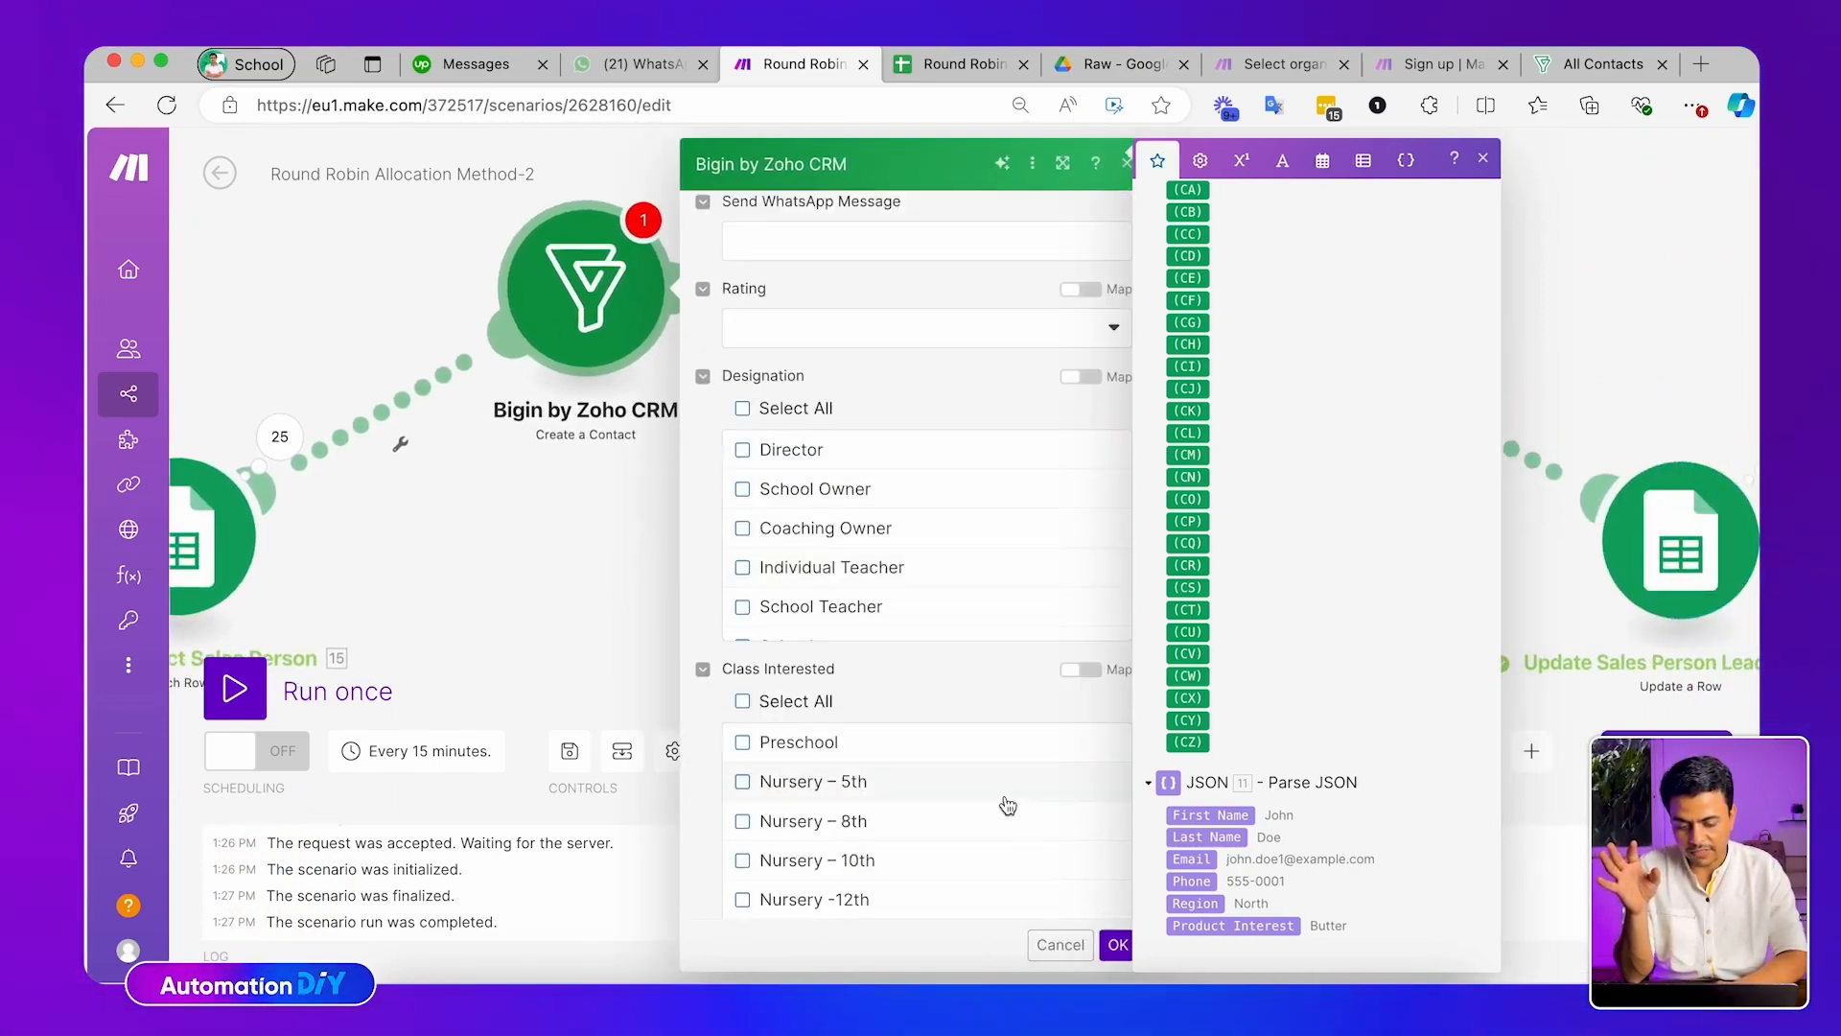
pyautogui.click(1117, 947)
# Delete the Salesforce Create a Record module between Bigin by Zoho CRM and Add Lead info and Allocation
pyautogui.moveTo(599, 603); pyautogui.dragTo(825, 645)
pyautogui.moveTo(547, 599); pyautogui.dragTo(855, 601)
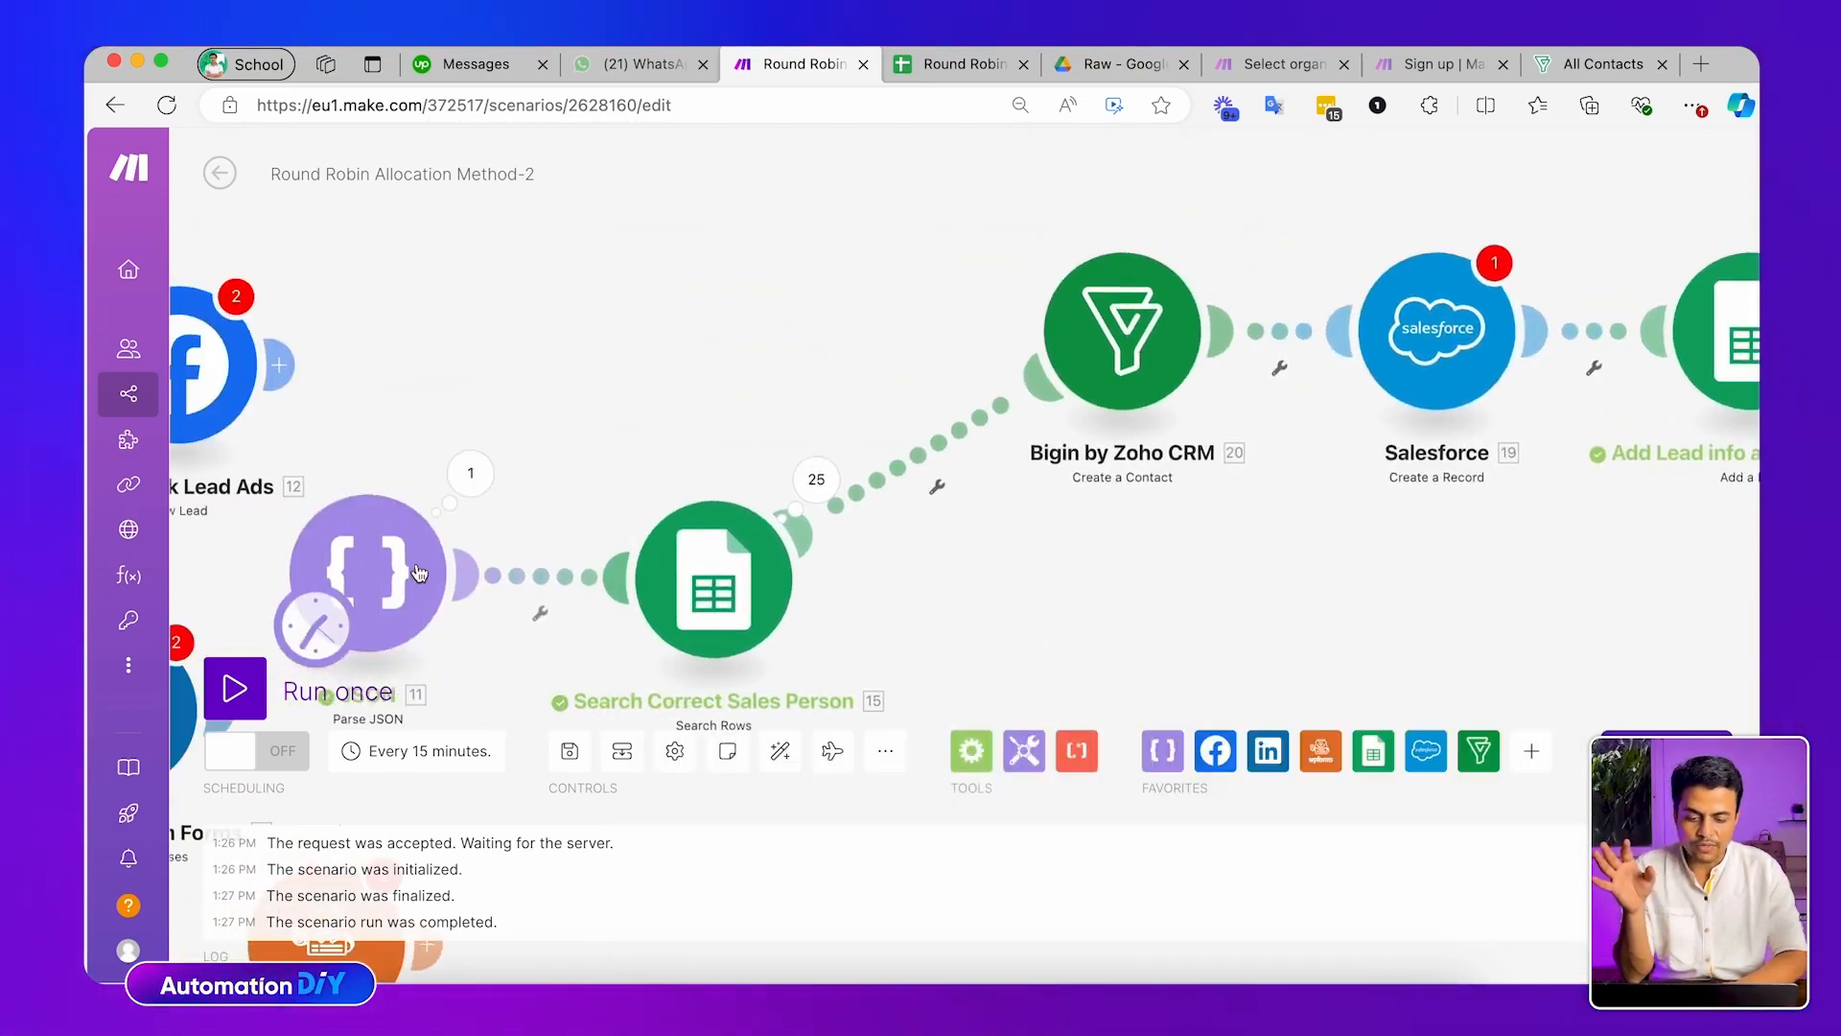
pyautogui.moveTo(1054, 593); pyautogui.dragTo(890, 610)
pyautogui.moveTo(991, 490); pyautogui.dragTo(913, 490)
pyautogui.press('Delete')
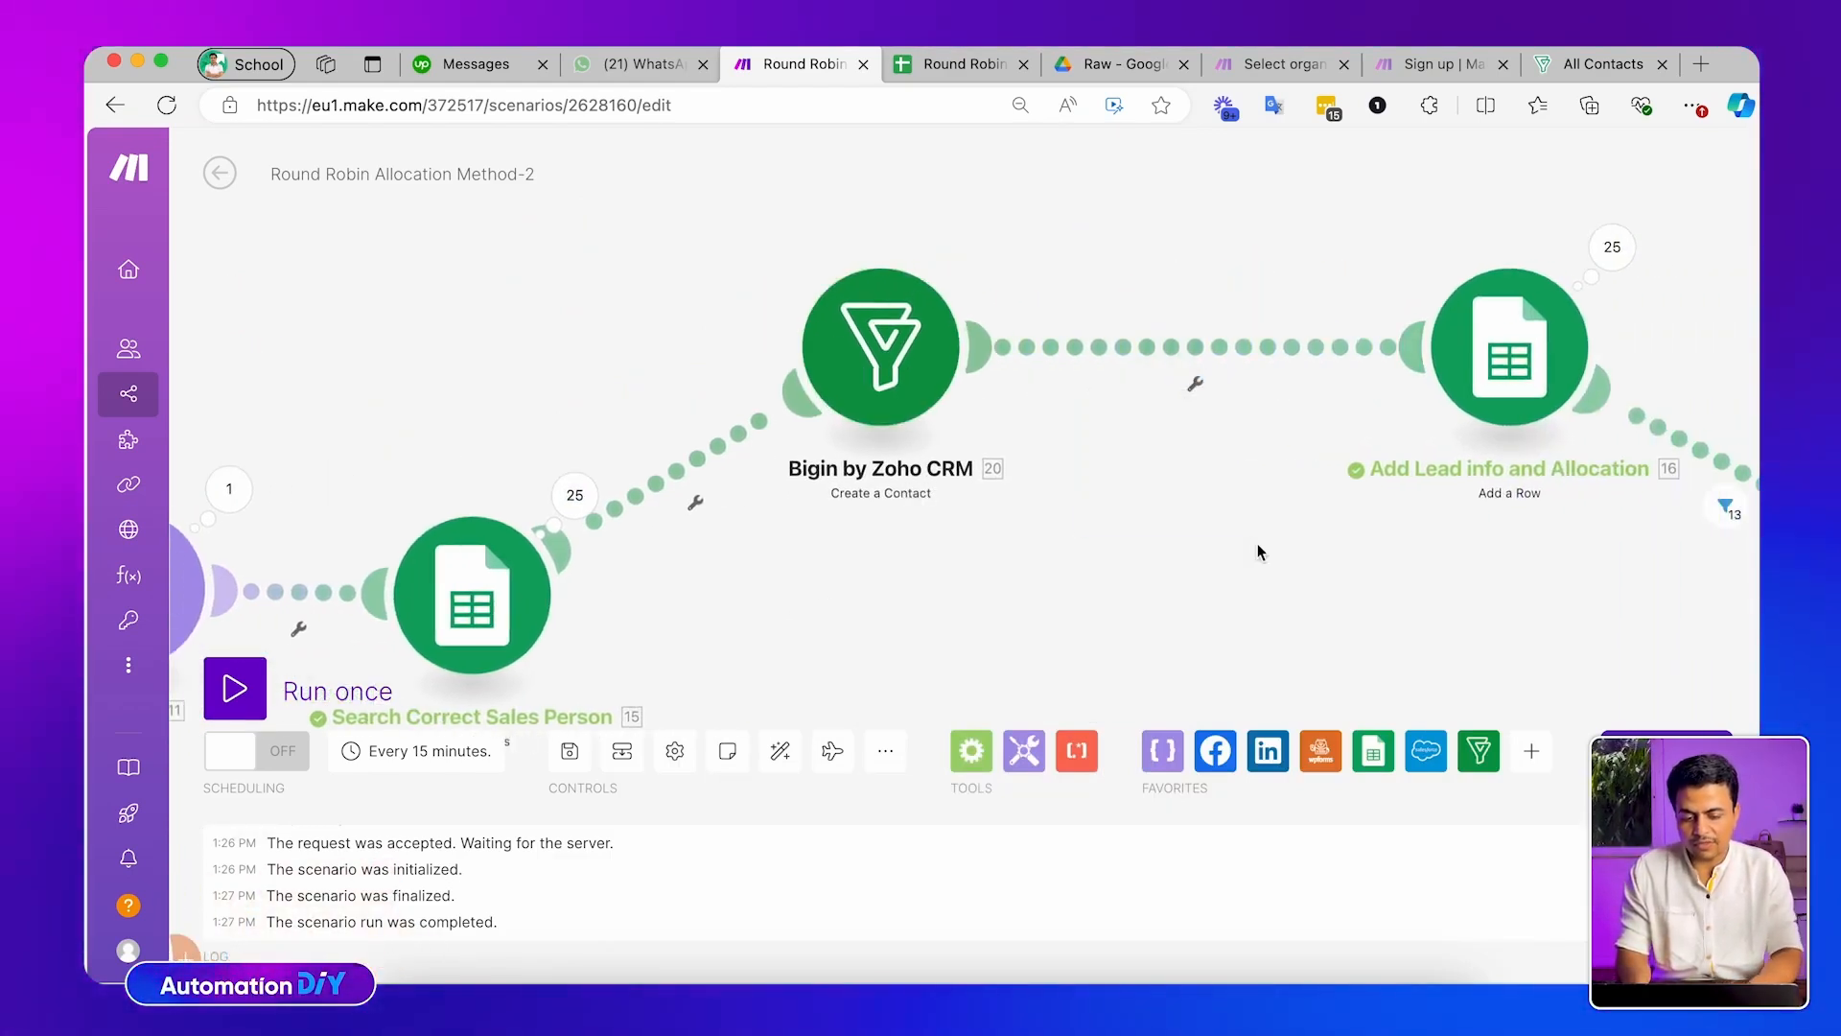
# Check the Sales Person Name column in the Leads Master sheet used by the Add Lead info and Allocation module
pyautogui.click(905, 379)
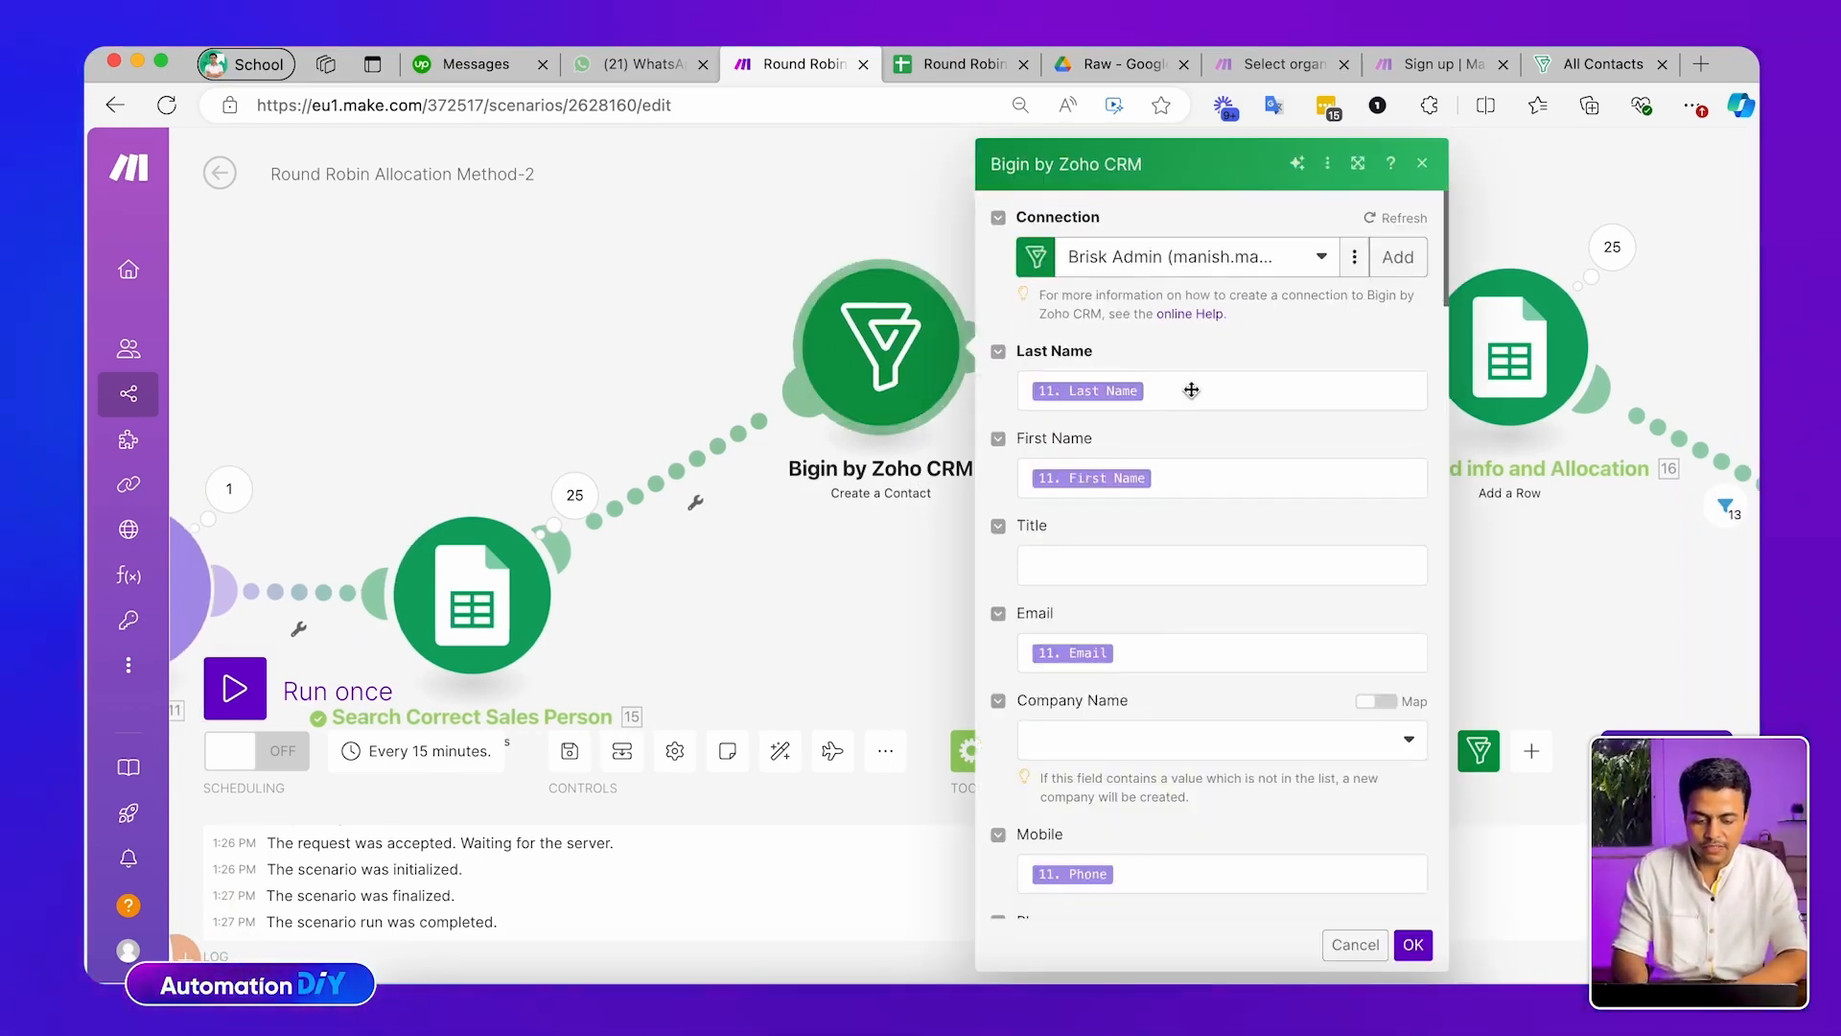
pyautogui.click(1509, 351)
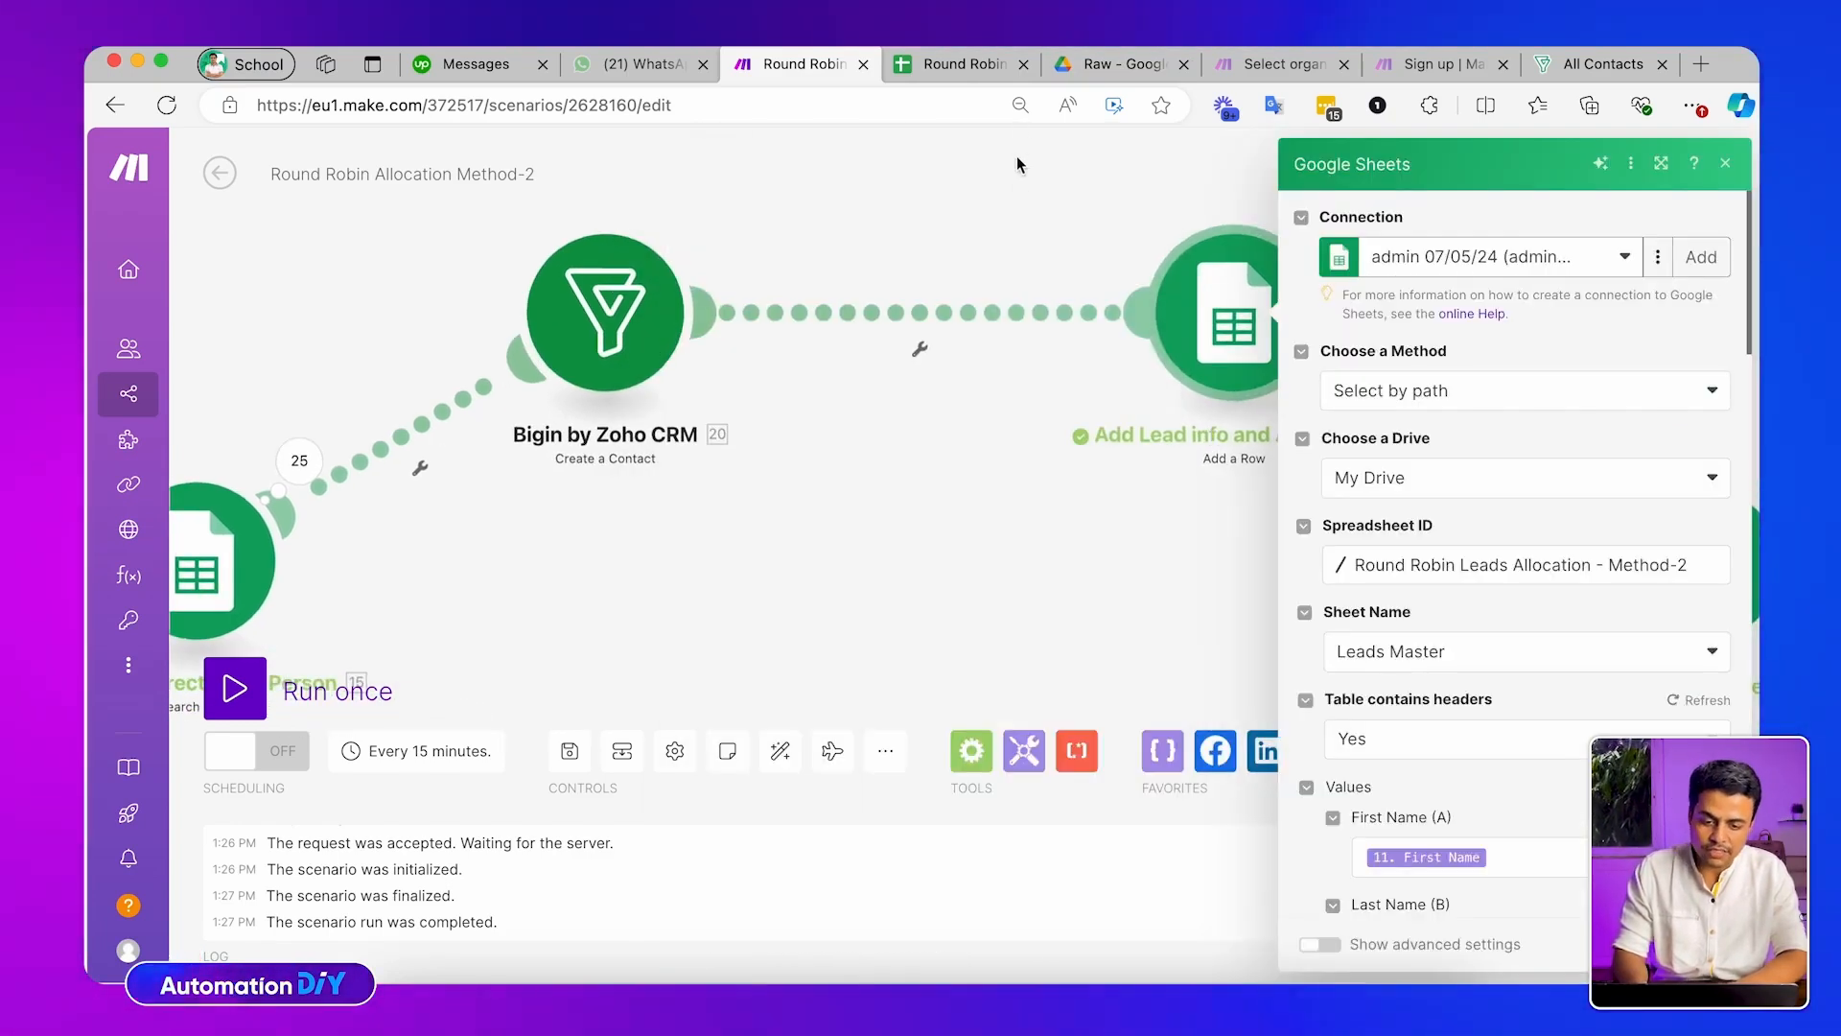
pyautogui.click(936, 64)
pyautogui.hscroll(2, 1502, 453)
pyautogui.hscroll(-1, 1502, 453)
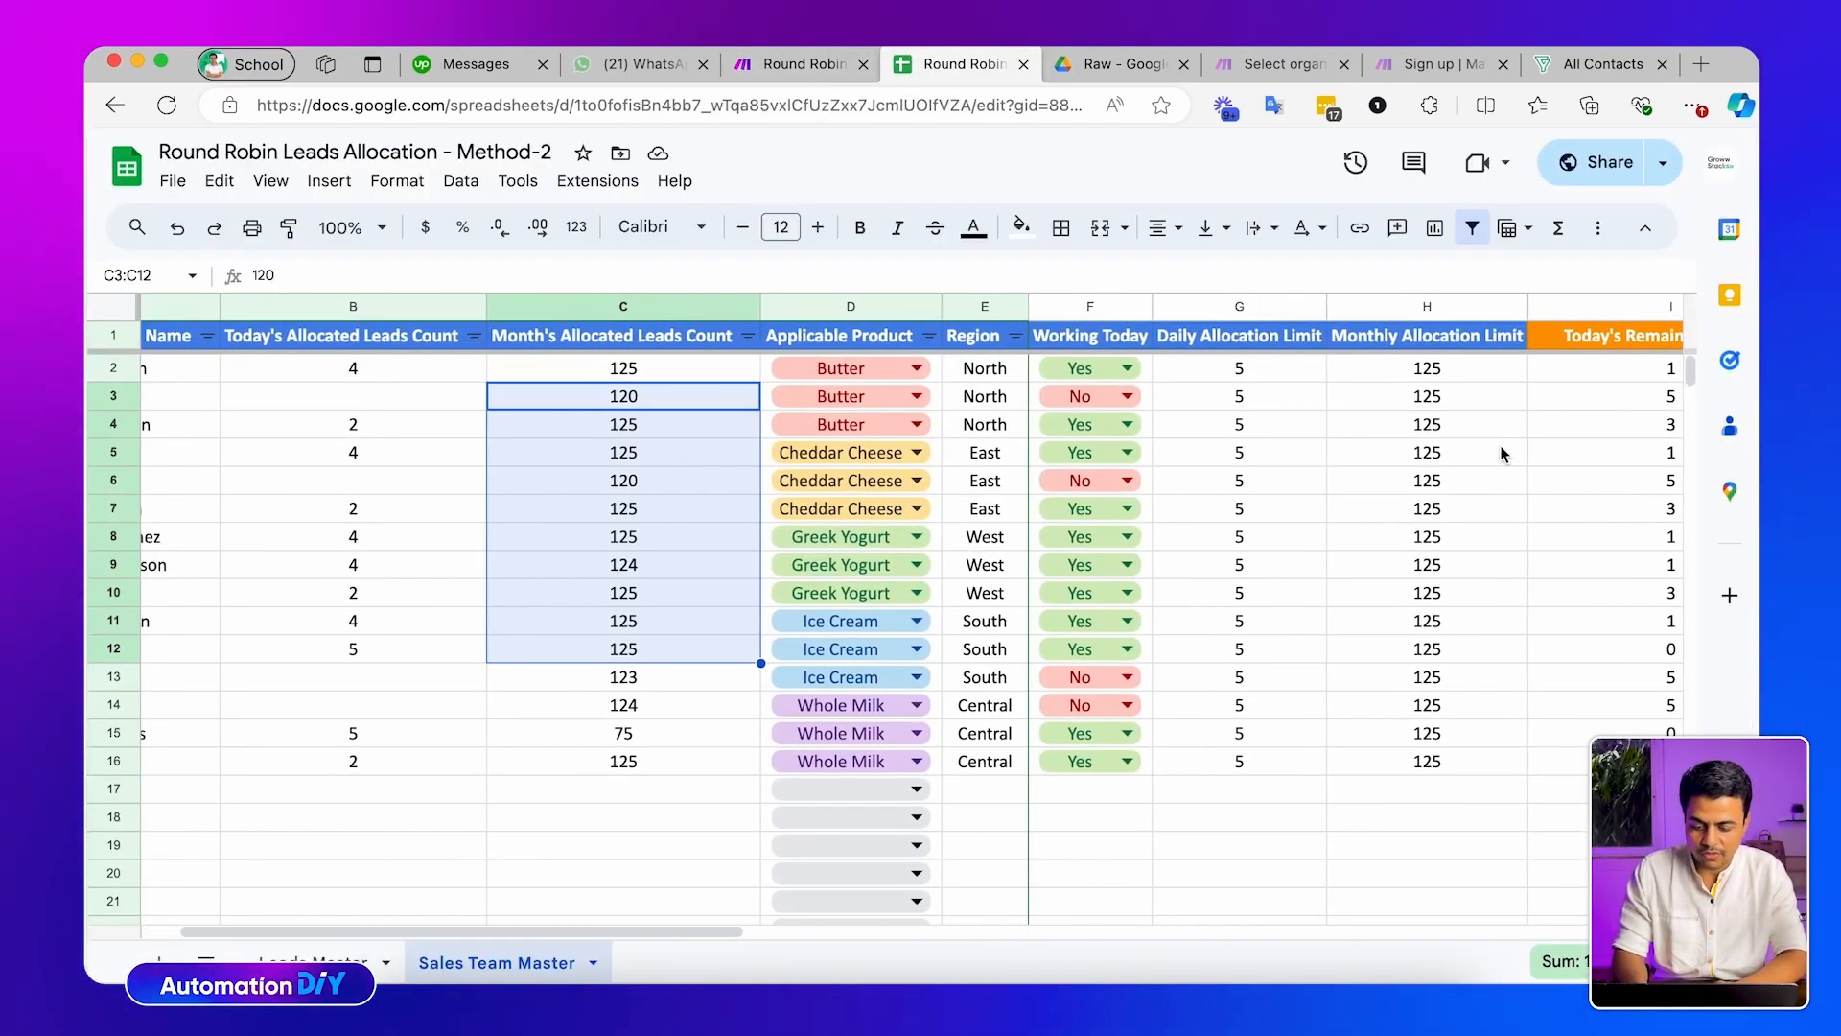
pyautogui.click(355, 960)
pyautogui.hscroll(1, 1348, 533)
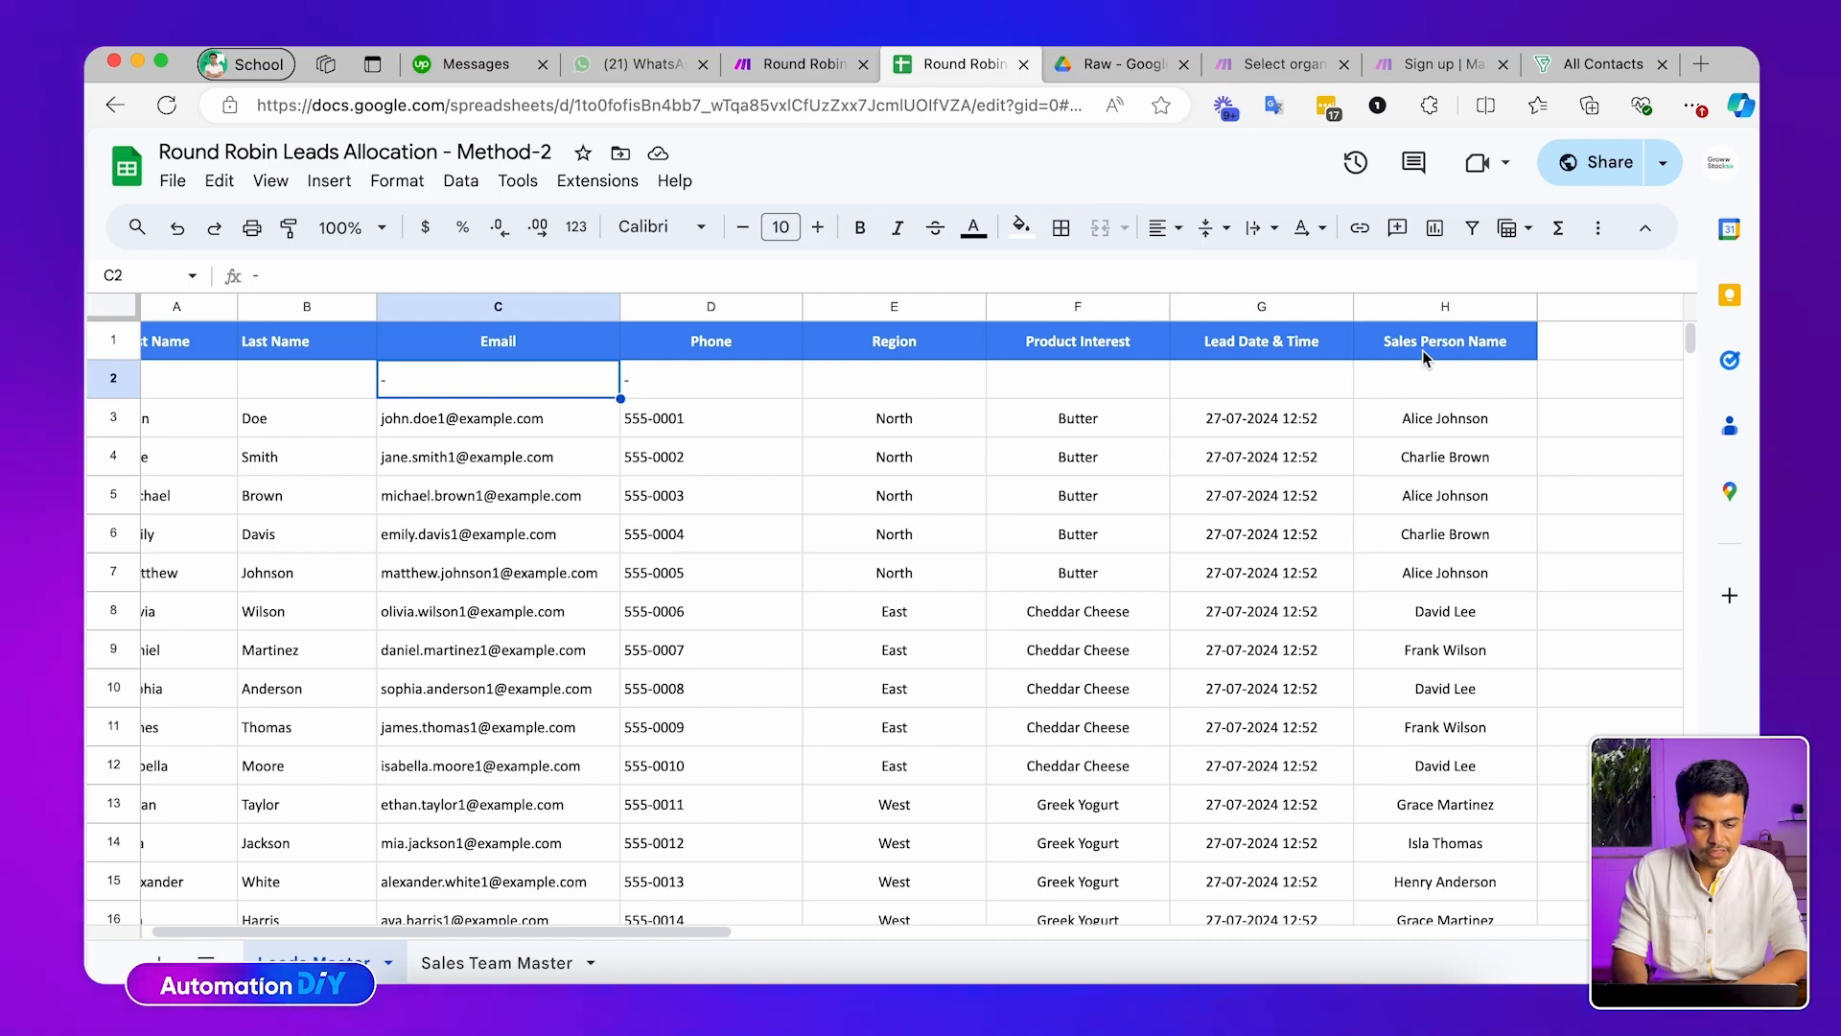
pyautogui.moveTo(1424, 349); pyautogui.dragTo(1425, 727)
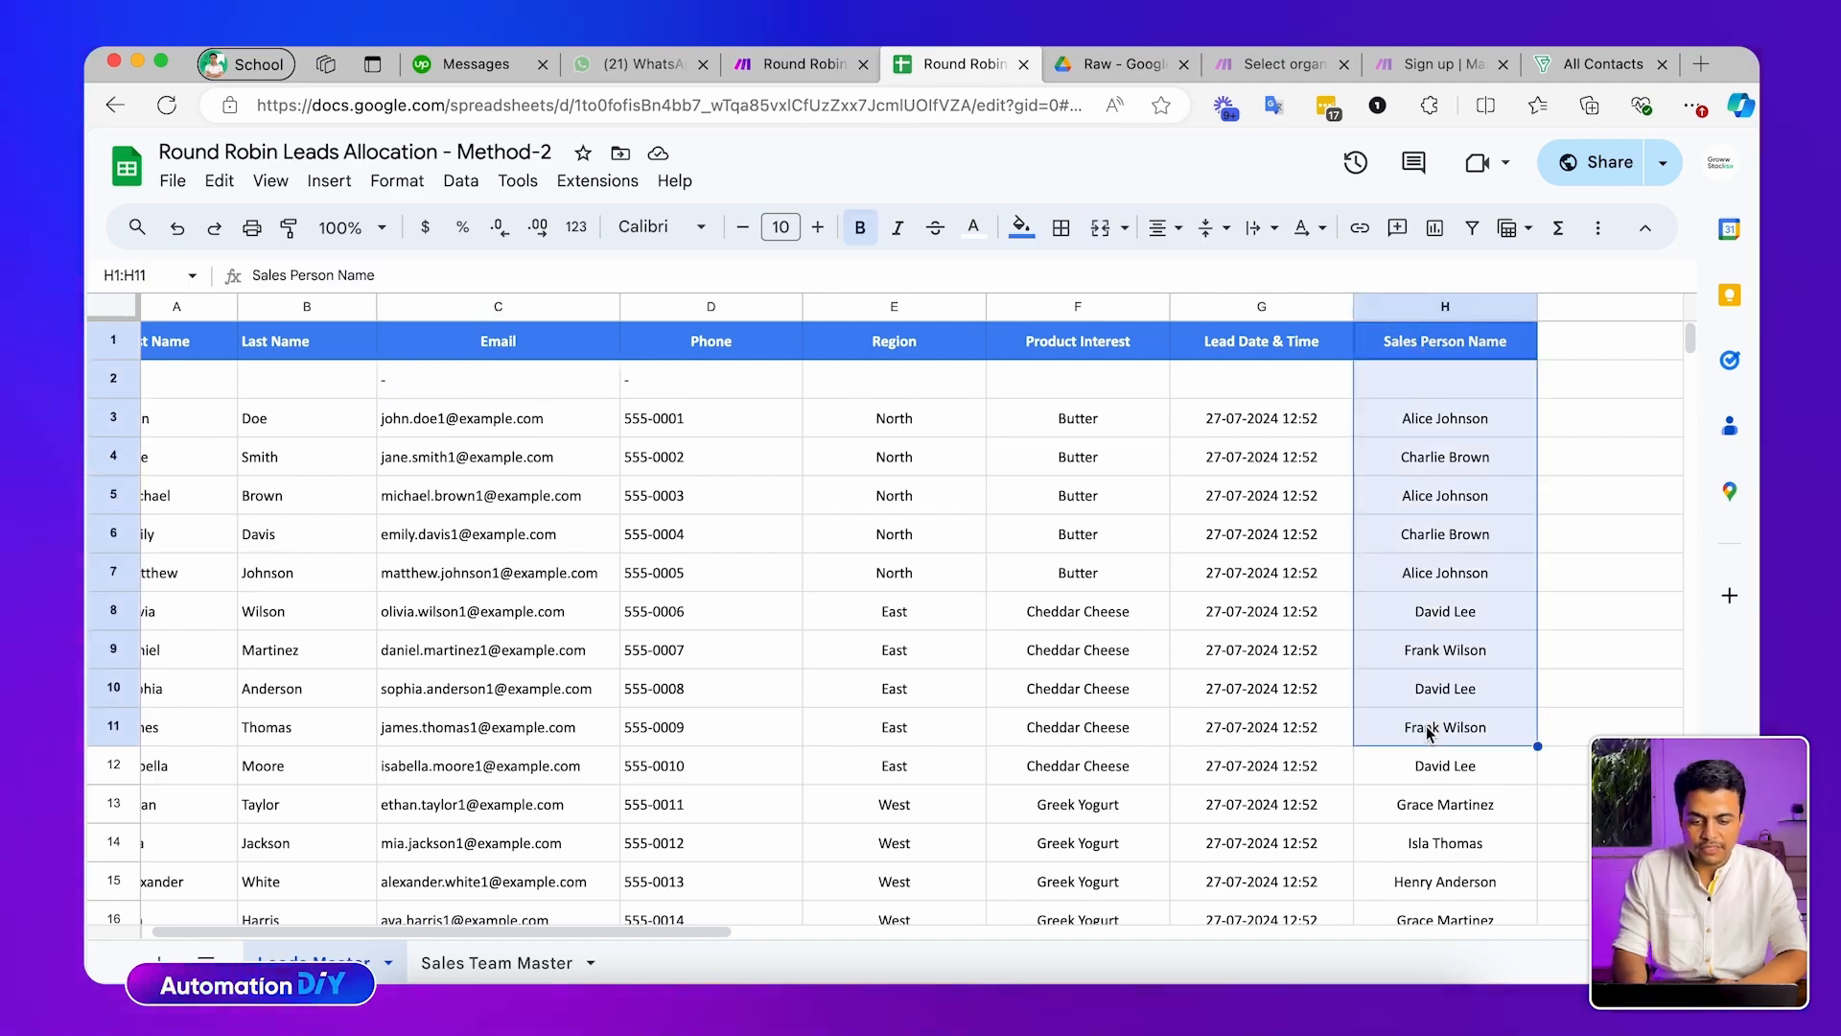
pyautogui.hotkey('ctrl', 'shift', 'Tab')
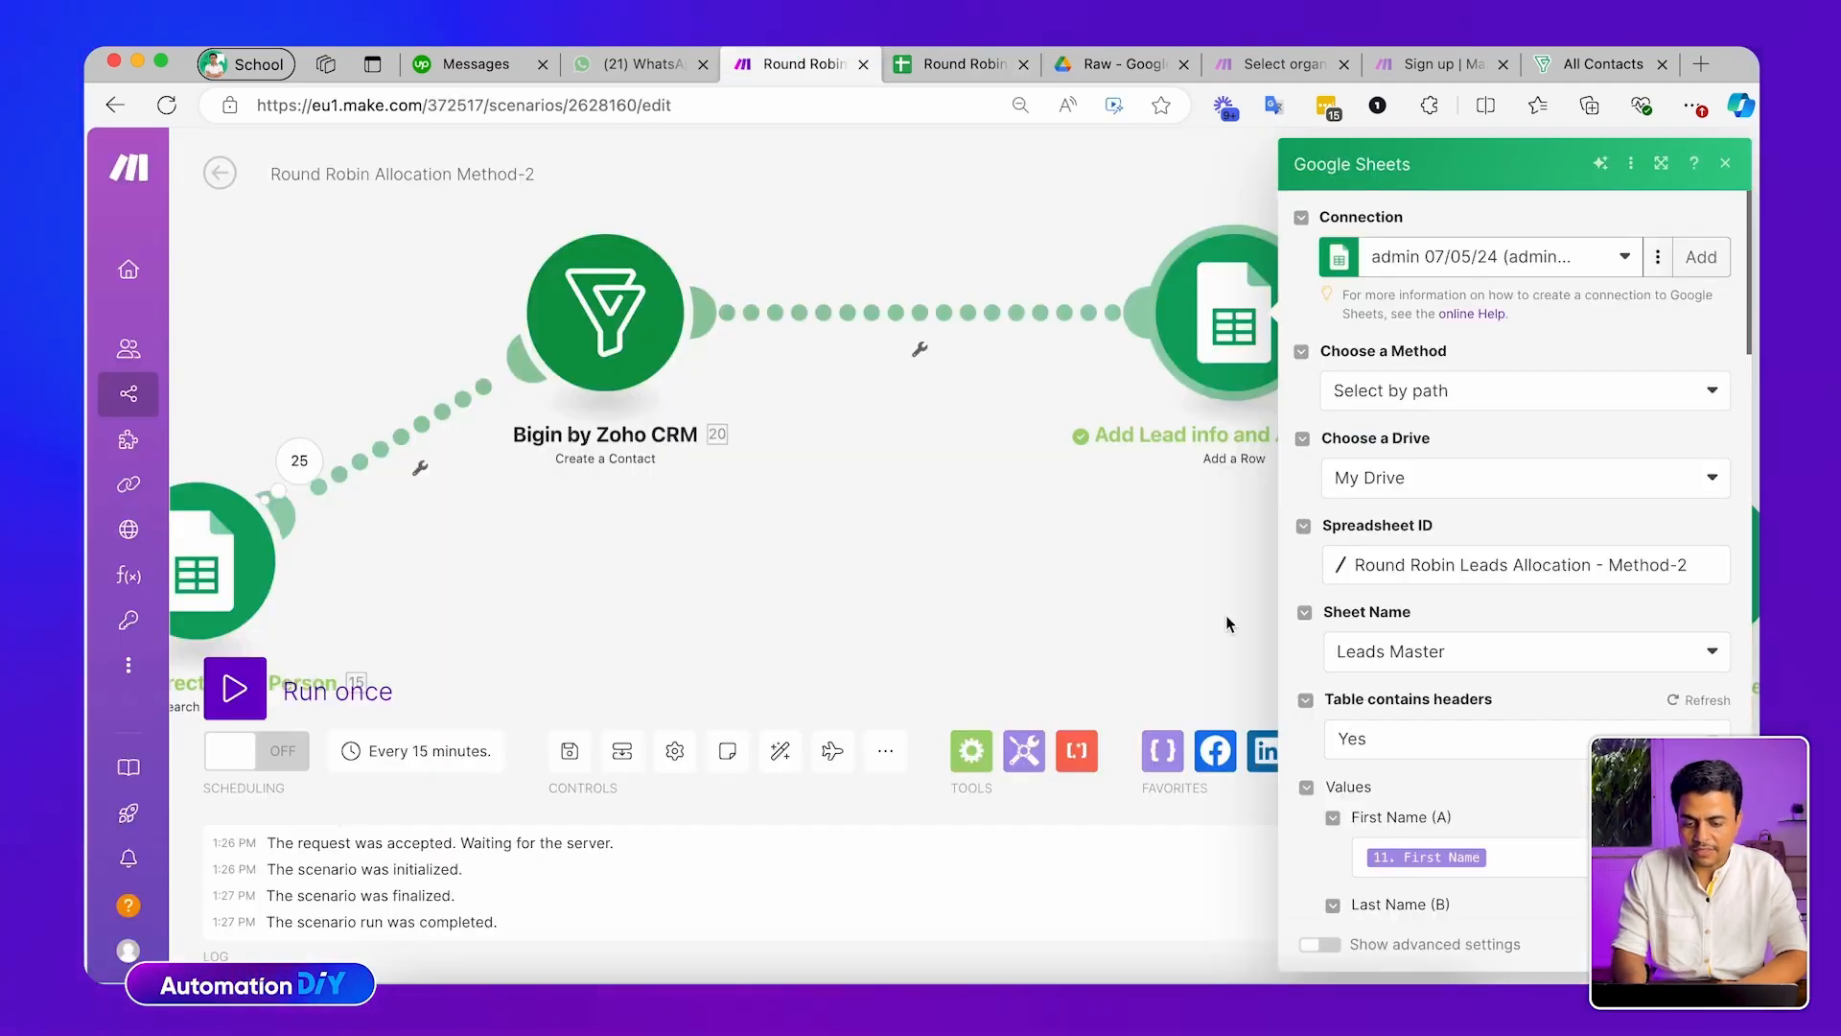
# Look at the available Contact Owner choices for the second contact listed in Bigin, and cancel the edit
pyautogui.click(1591, 65)
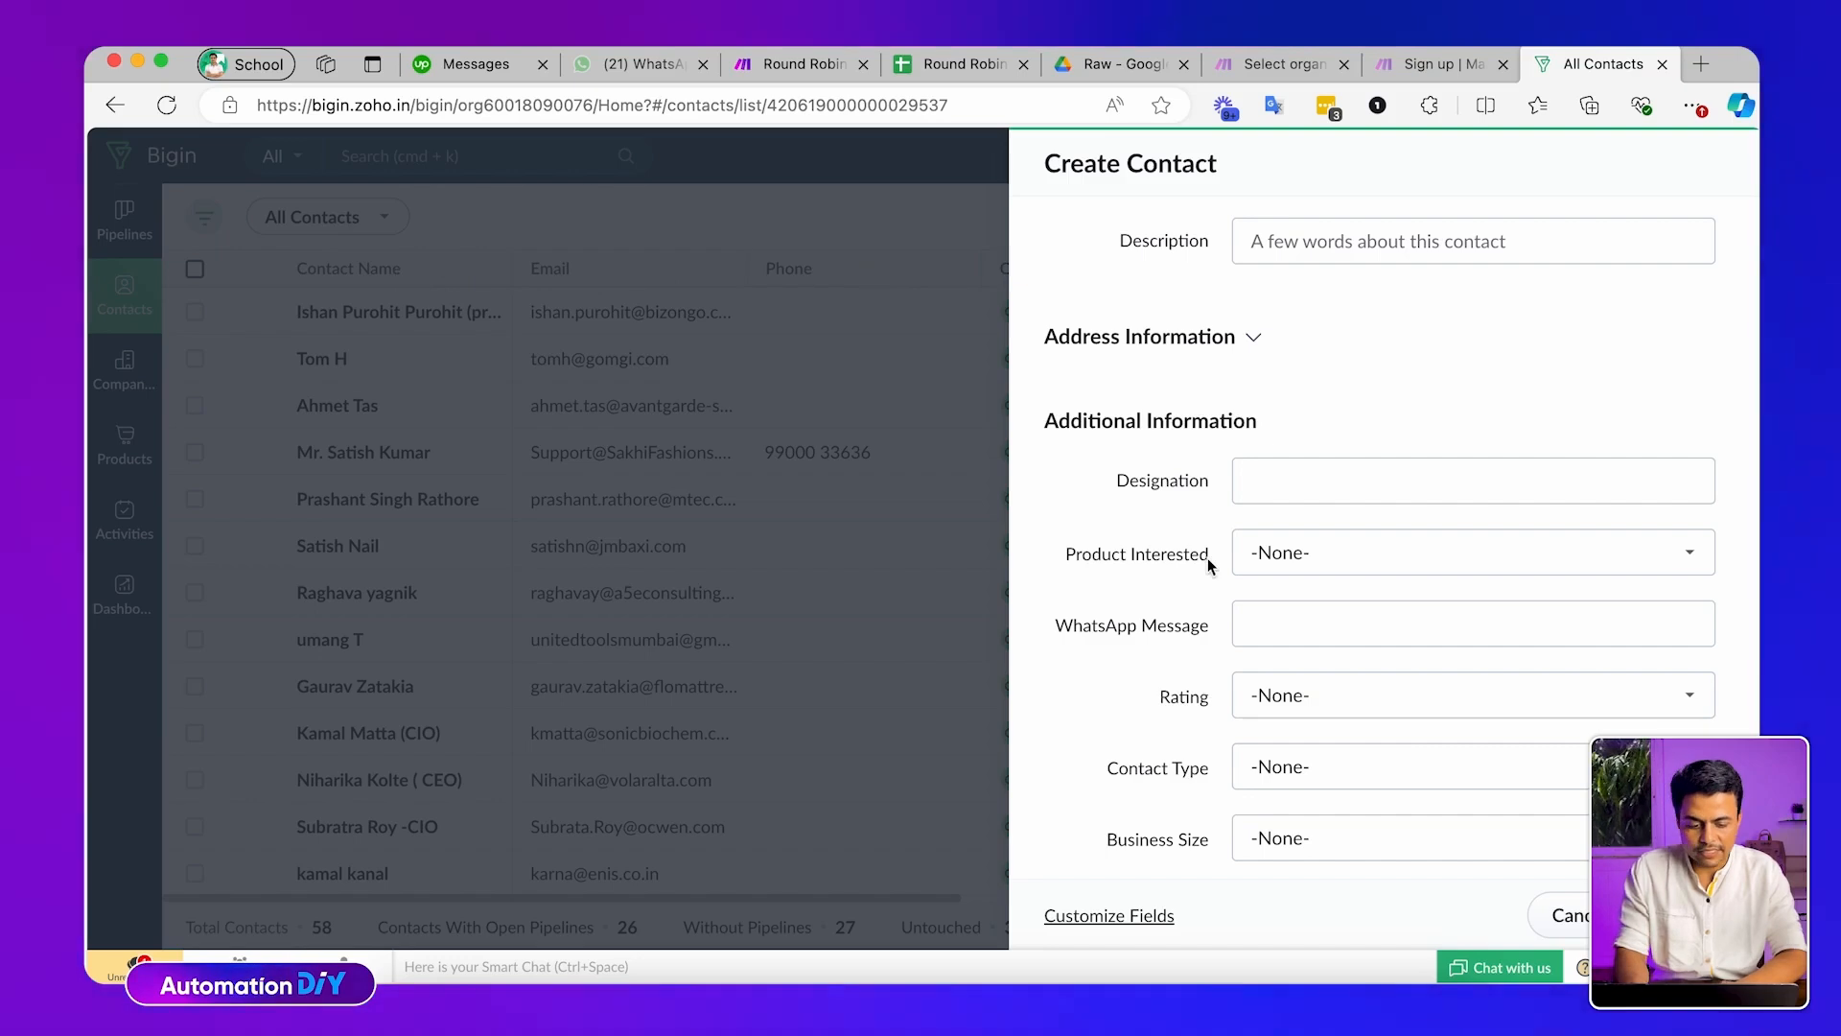
pyautogui.click(571, 503)
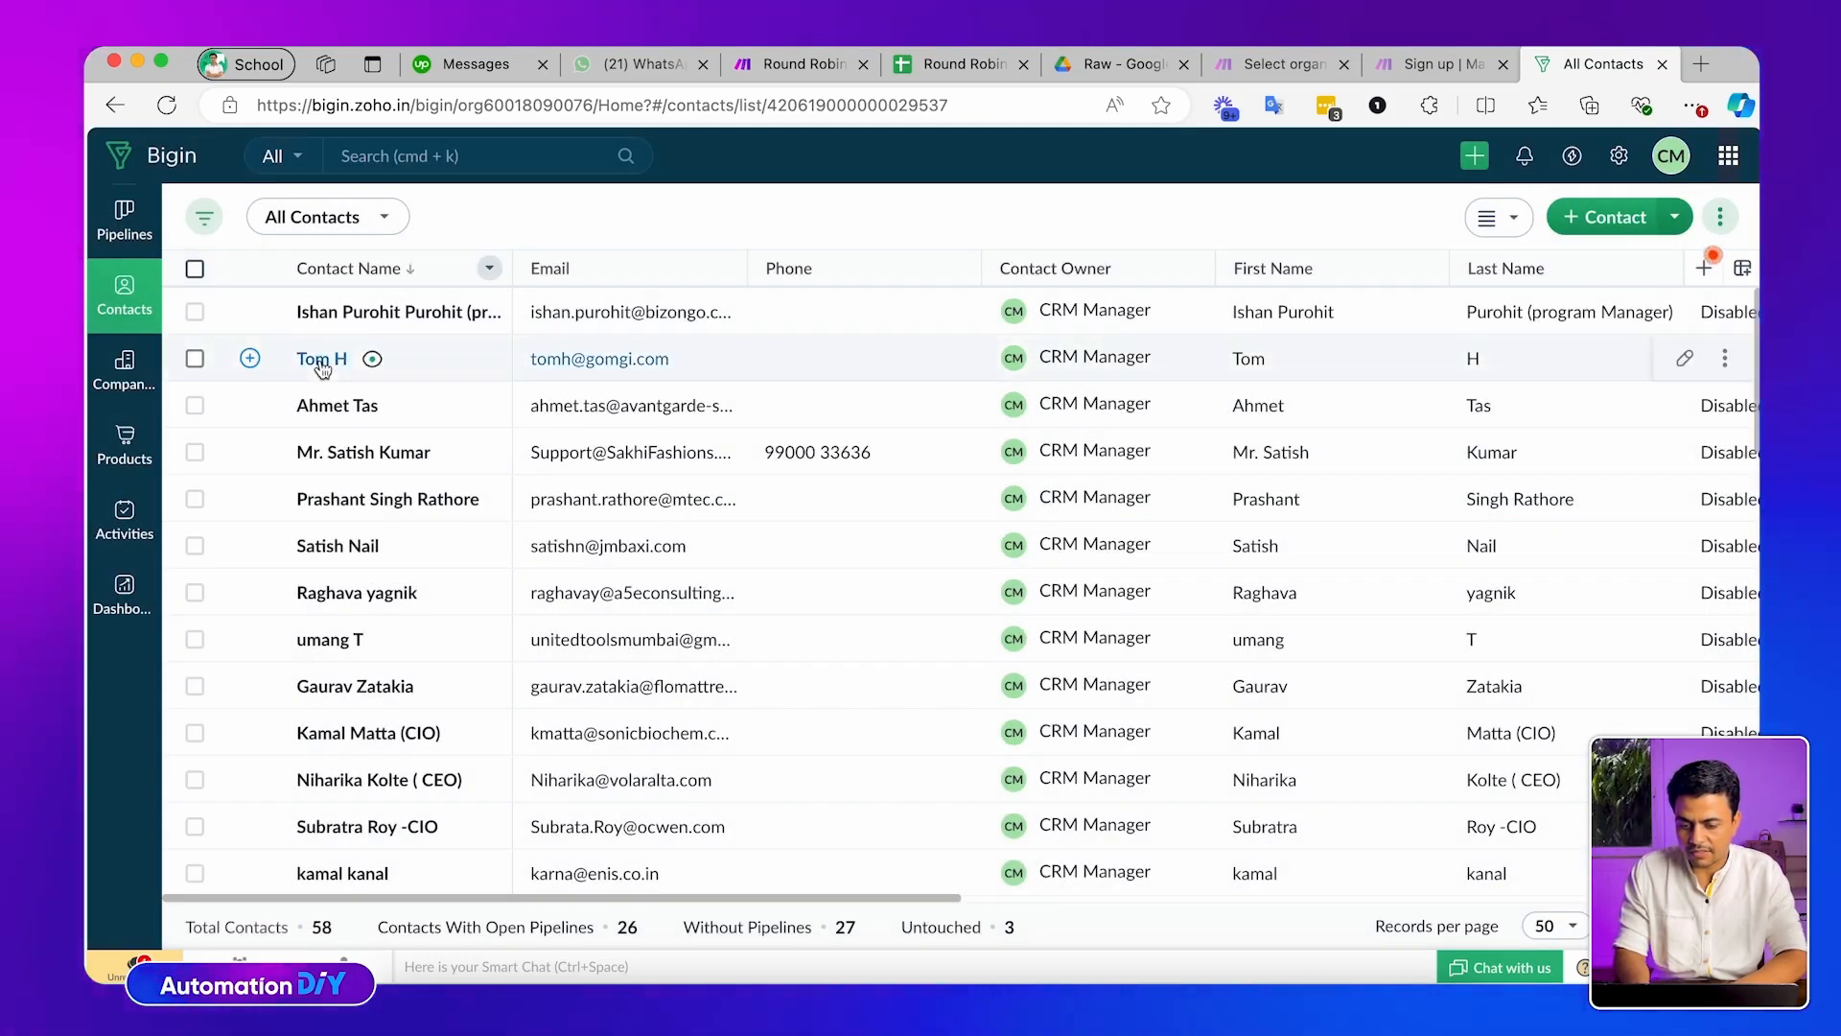
pyautogui.click(320, 363)
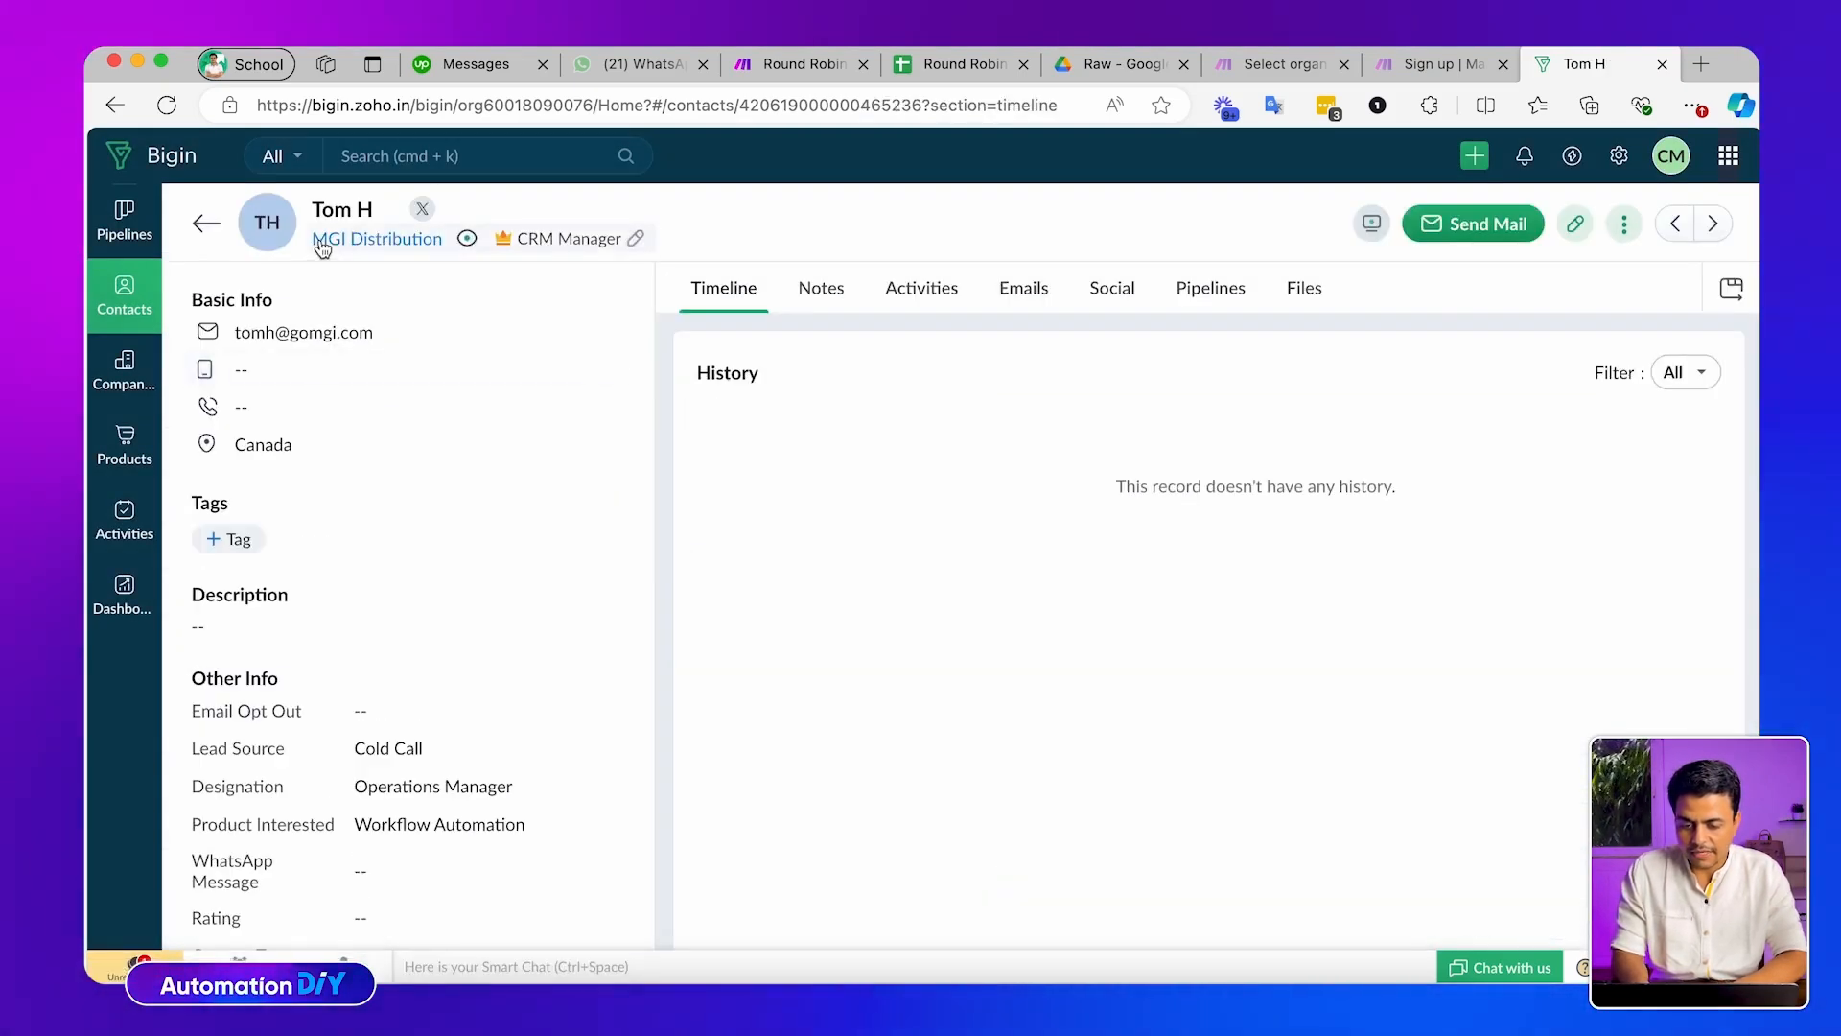
pyautogui.click(633, 240)
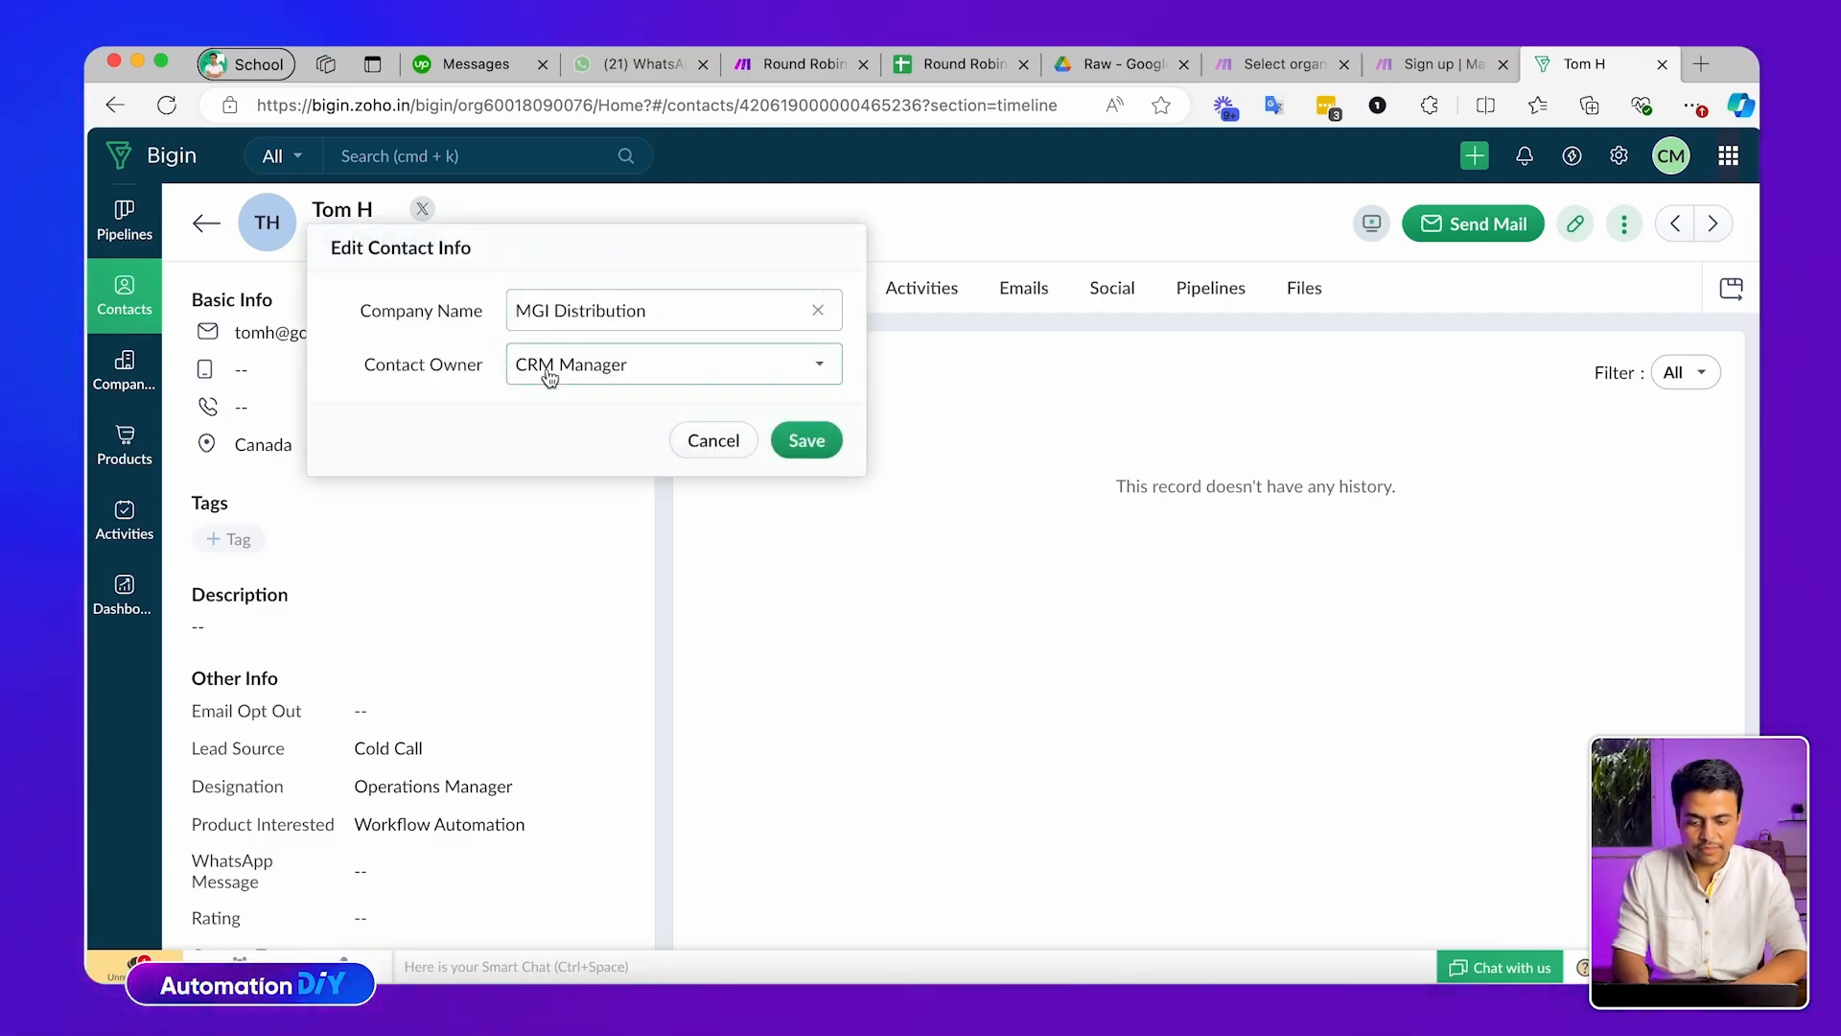
pyautogui.click(447, 357)
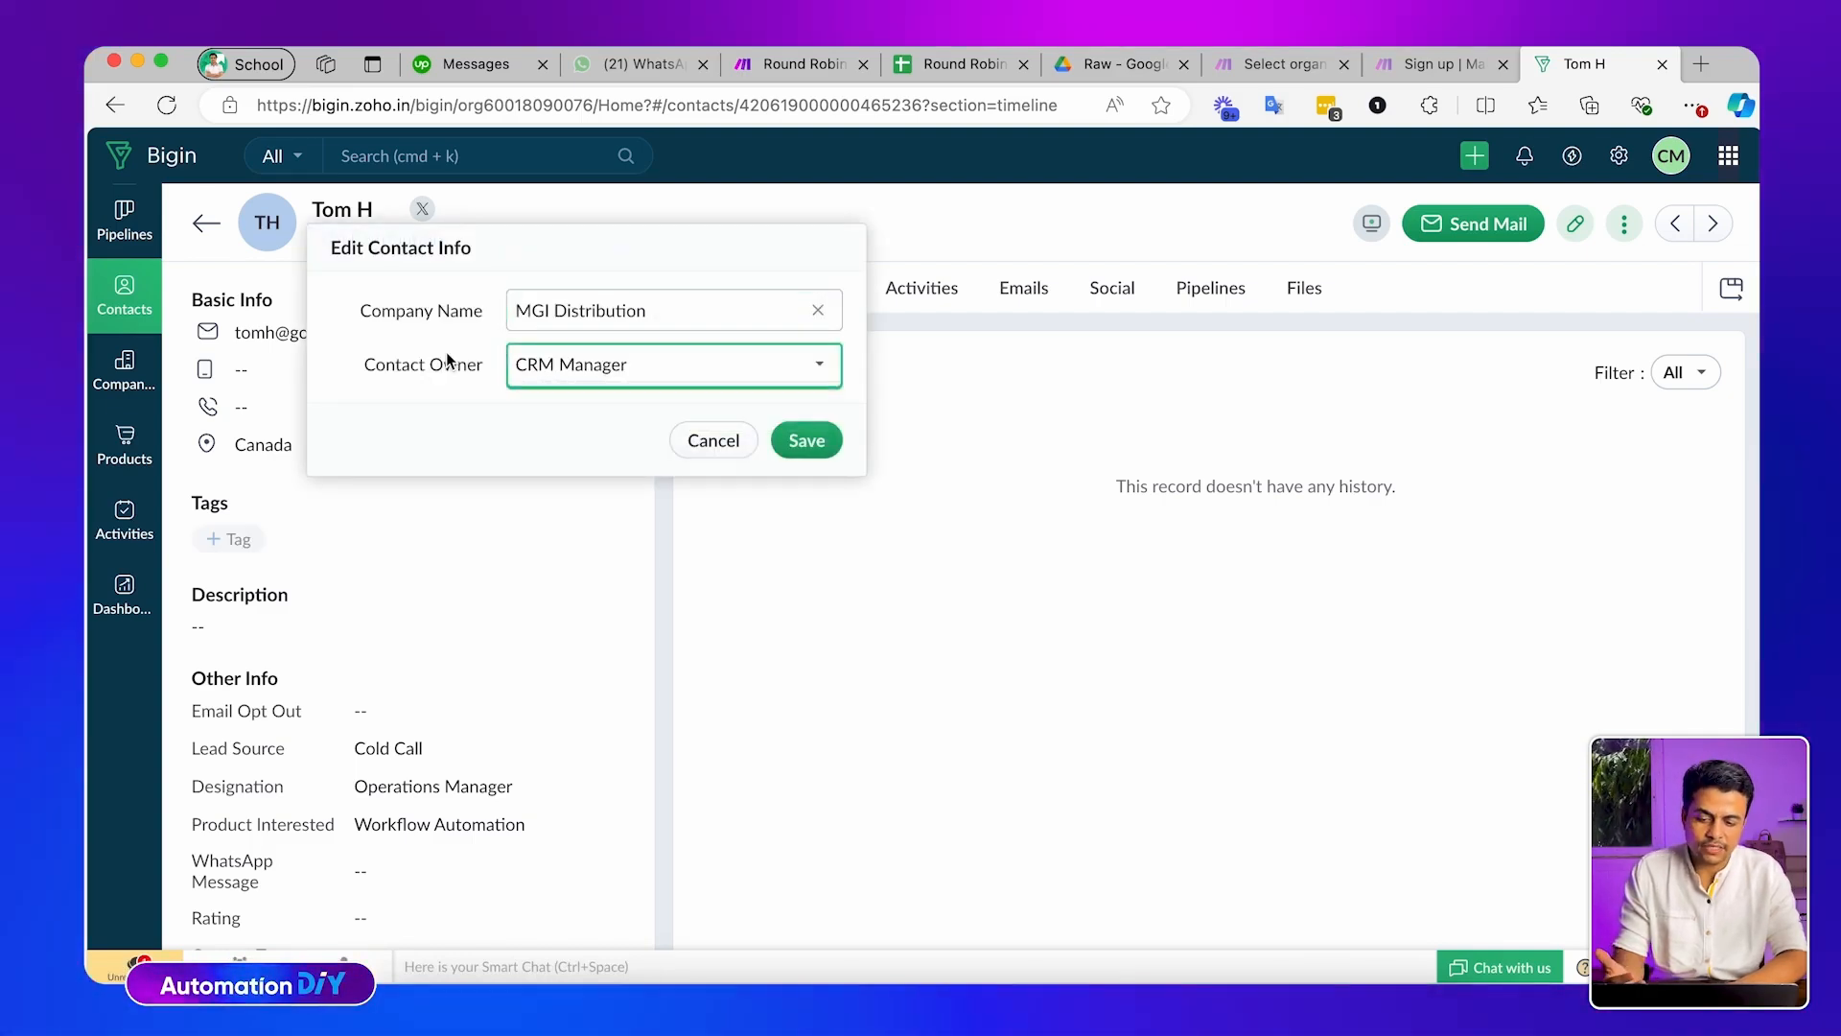
pyautogui.click(581, 373)
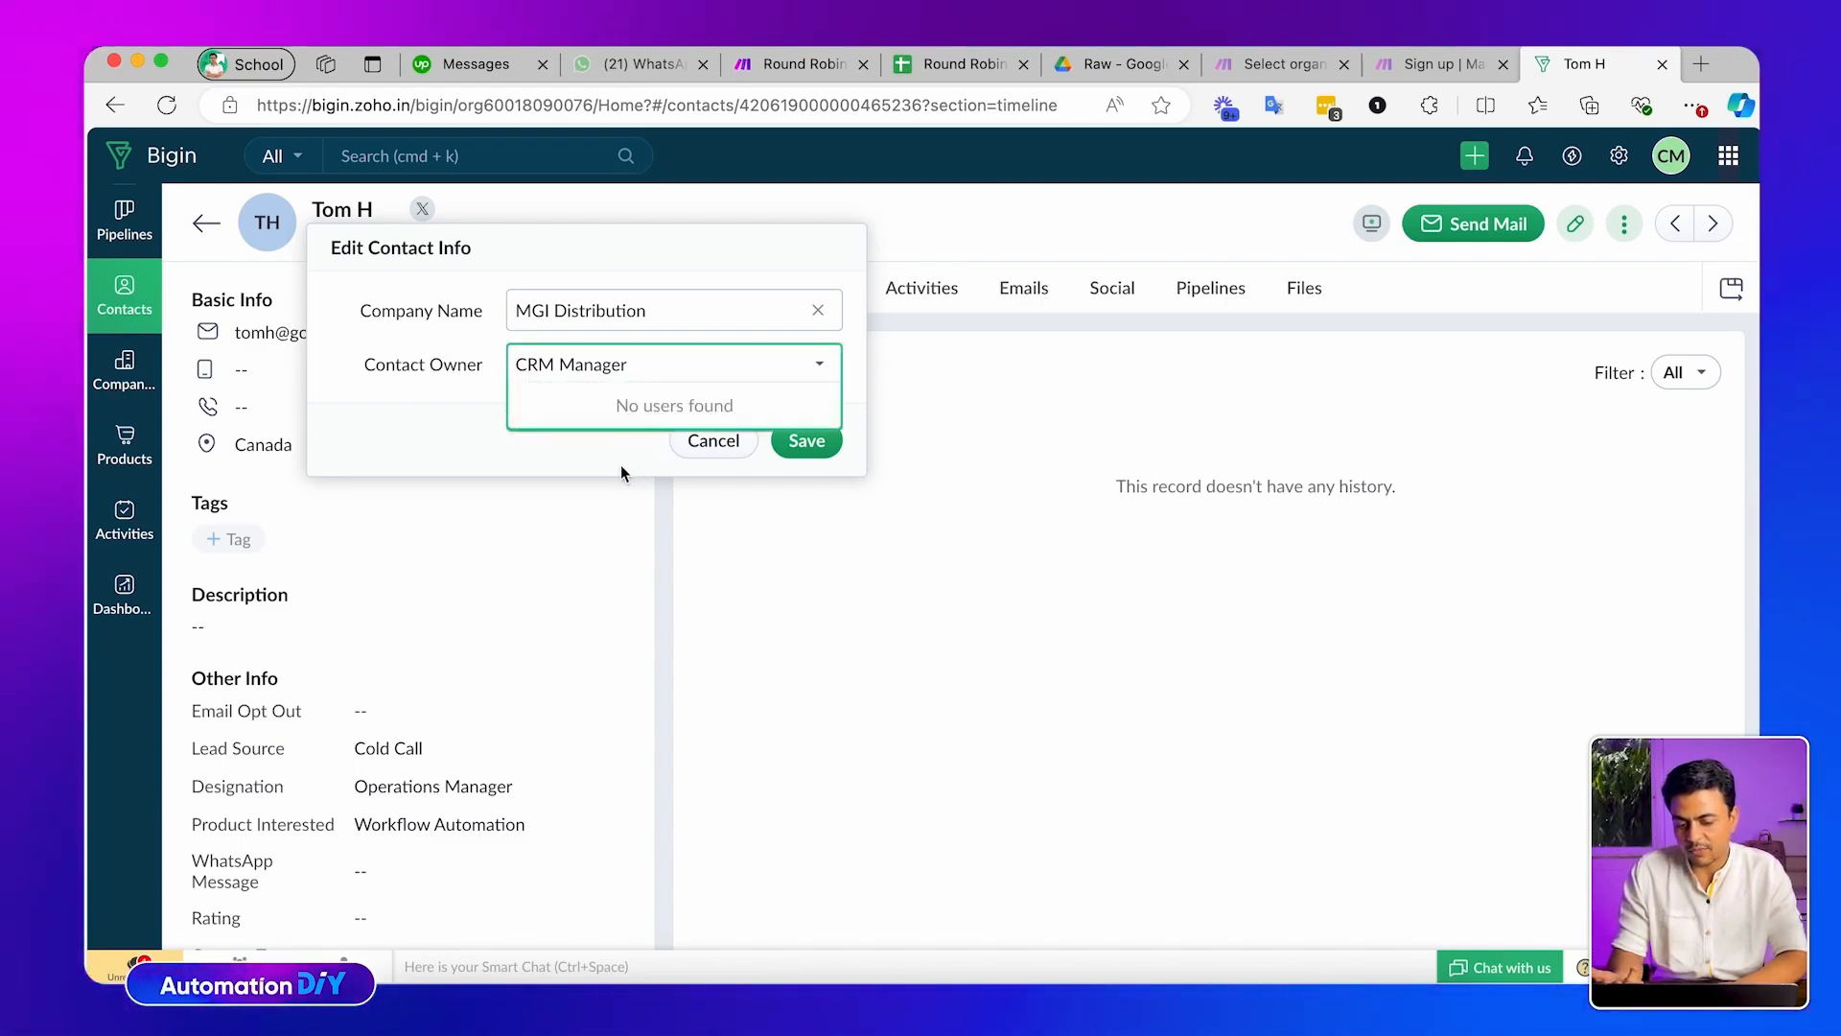
pyautogui.click(710, 441)
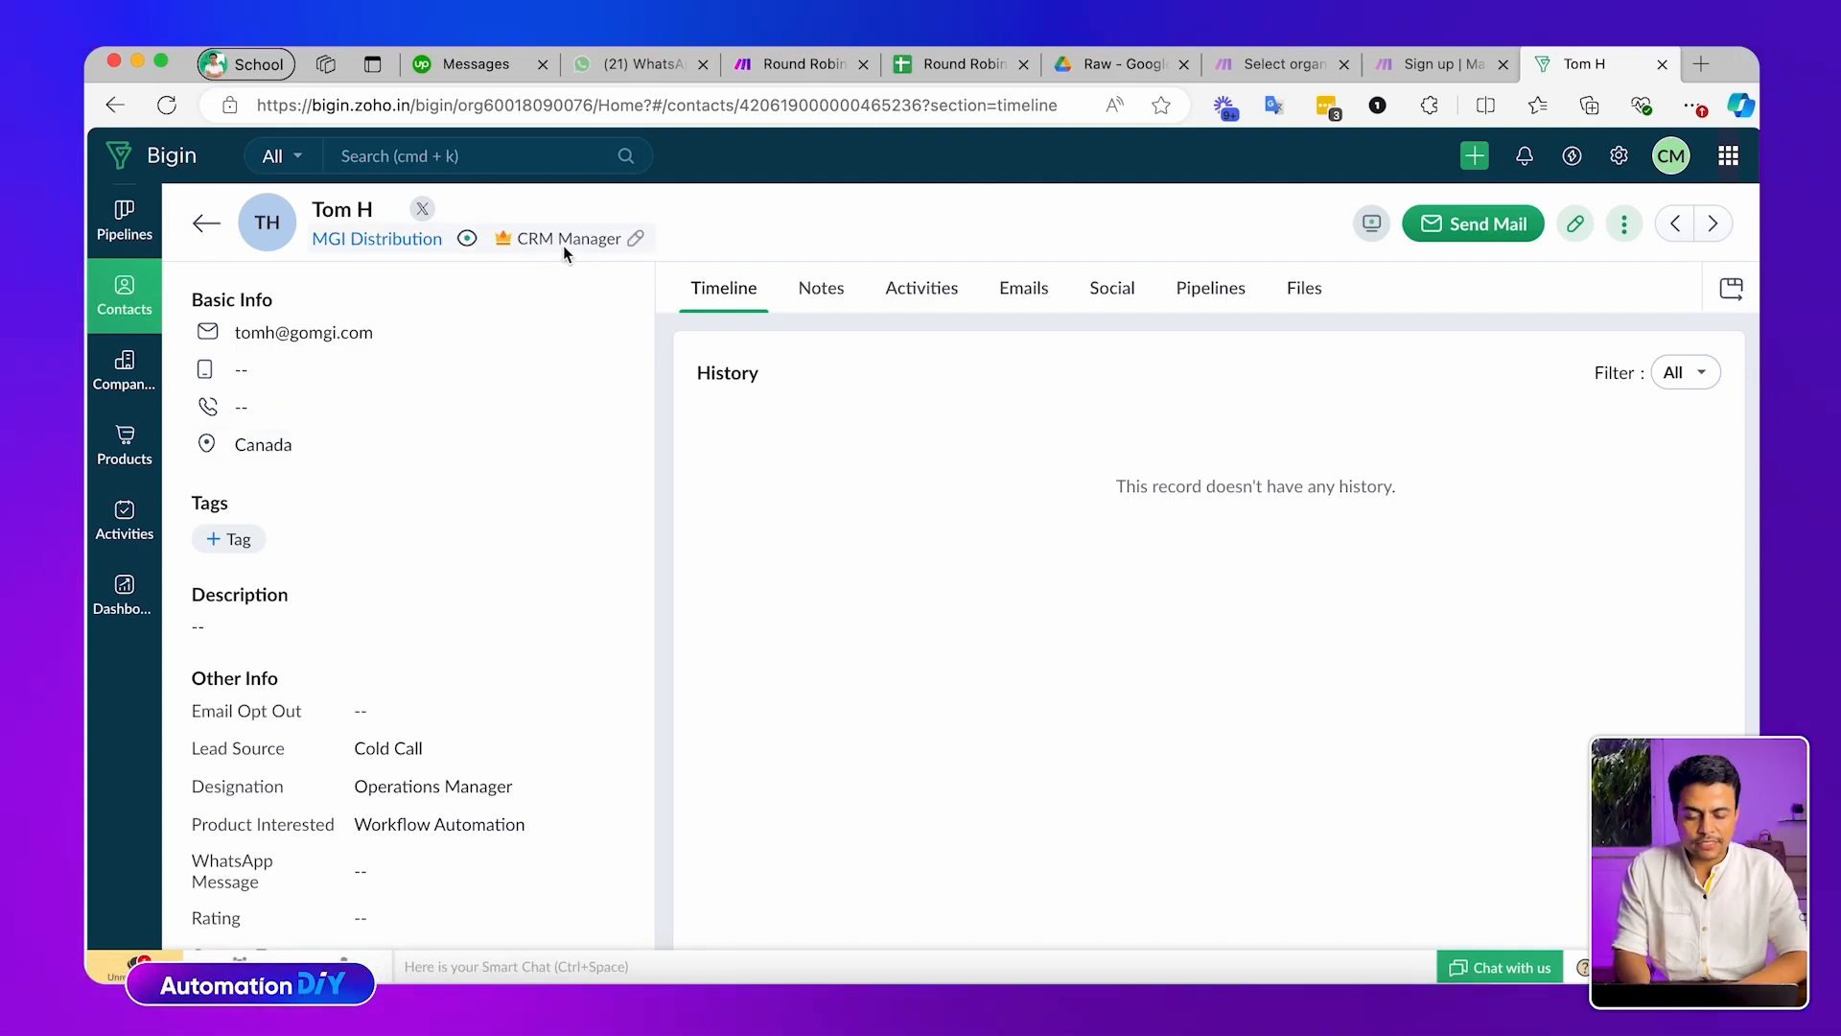
# Reopen the Bigin Create a Contact module in Make and examine its fields for one that can hold the assigned owner
pyautogui.click(784, 67)
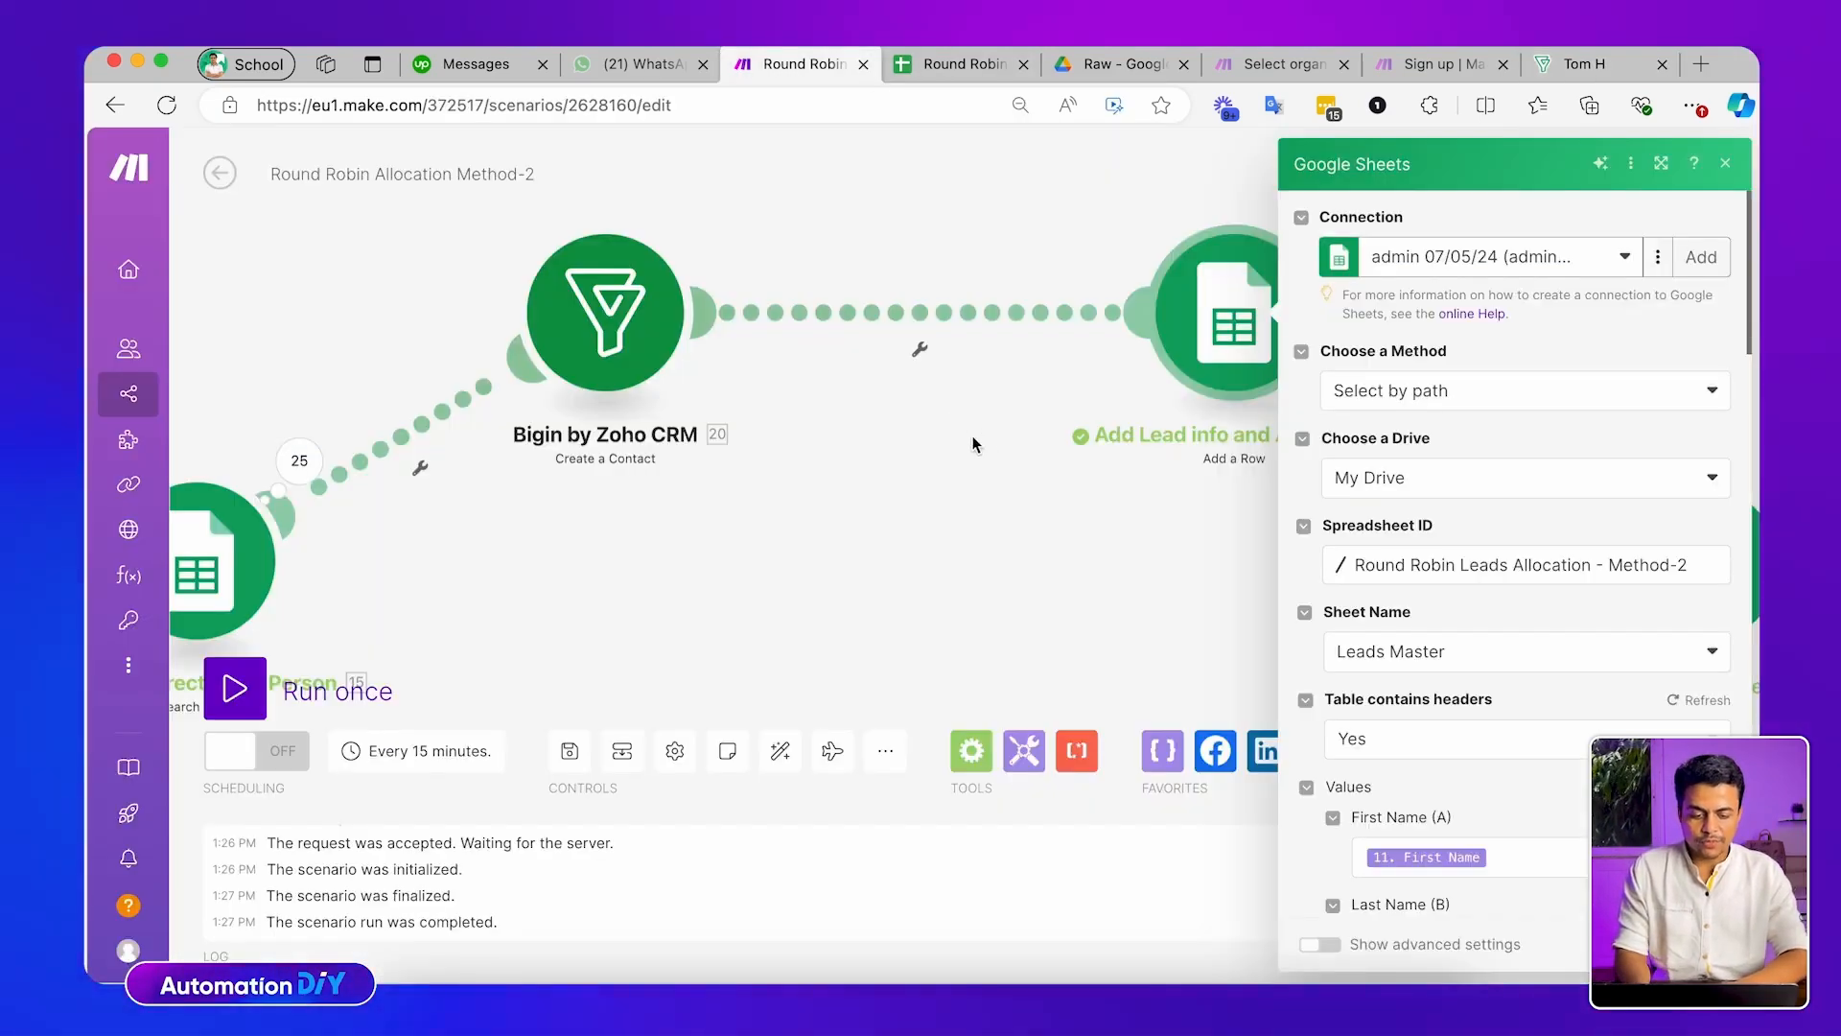
pyautogui.moveTo(973, 436); pyautogui.dragTo(808, 416)
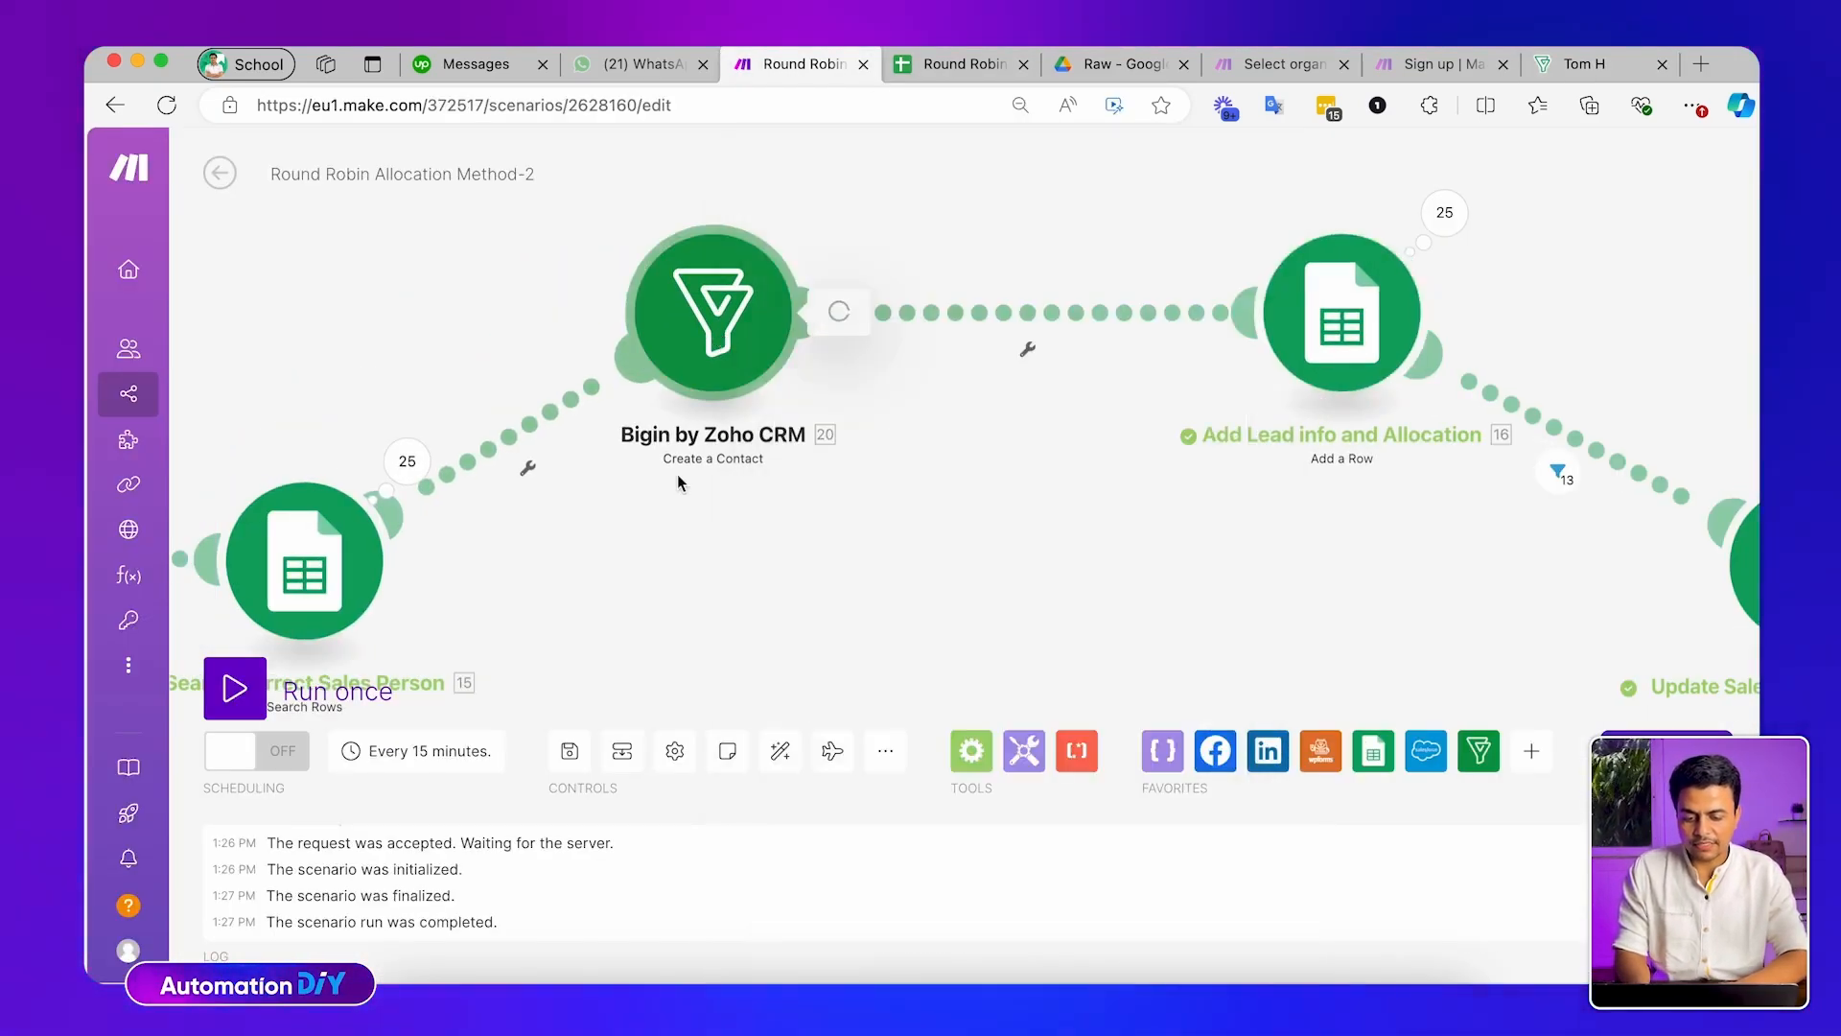
pyautogui.click(678, 480)
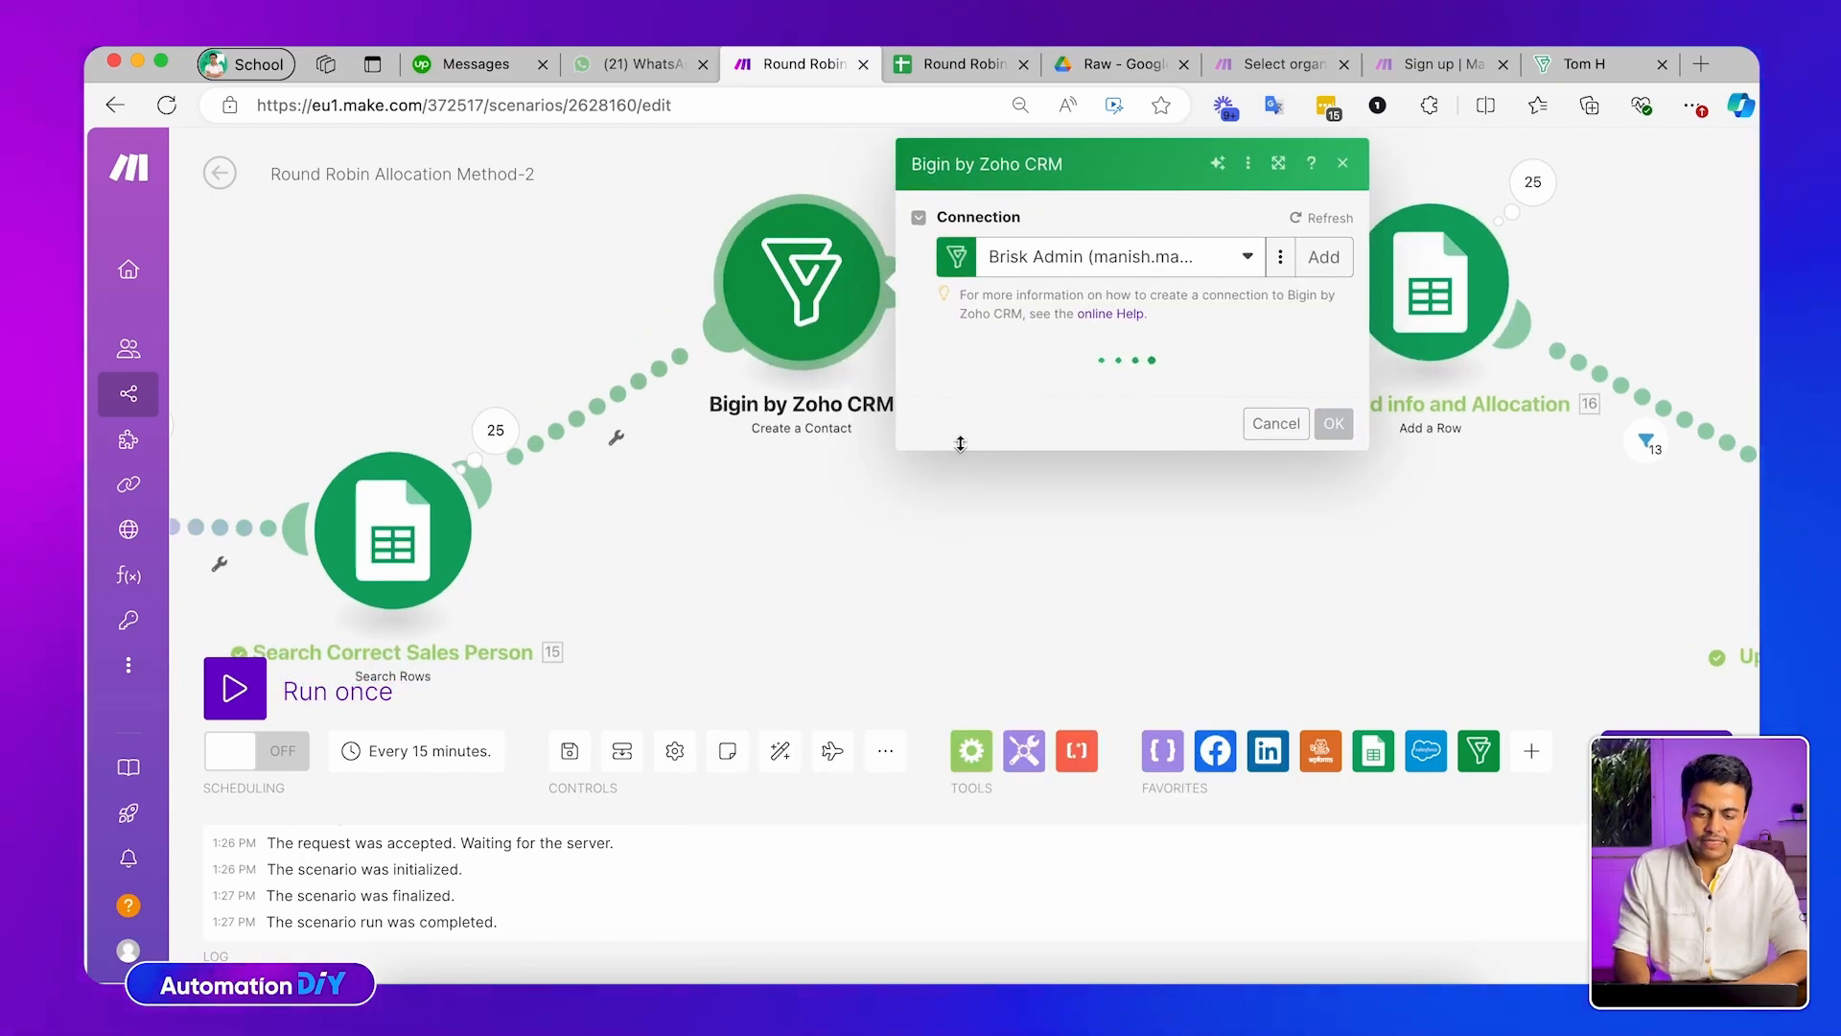
pyautogui.scroll(-10, 947, 582)
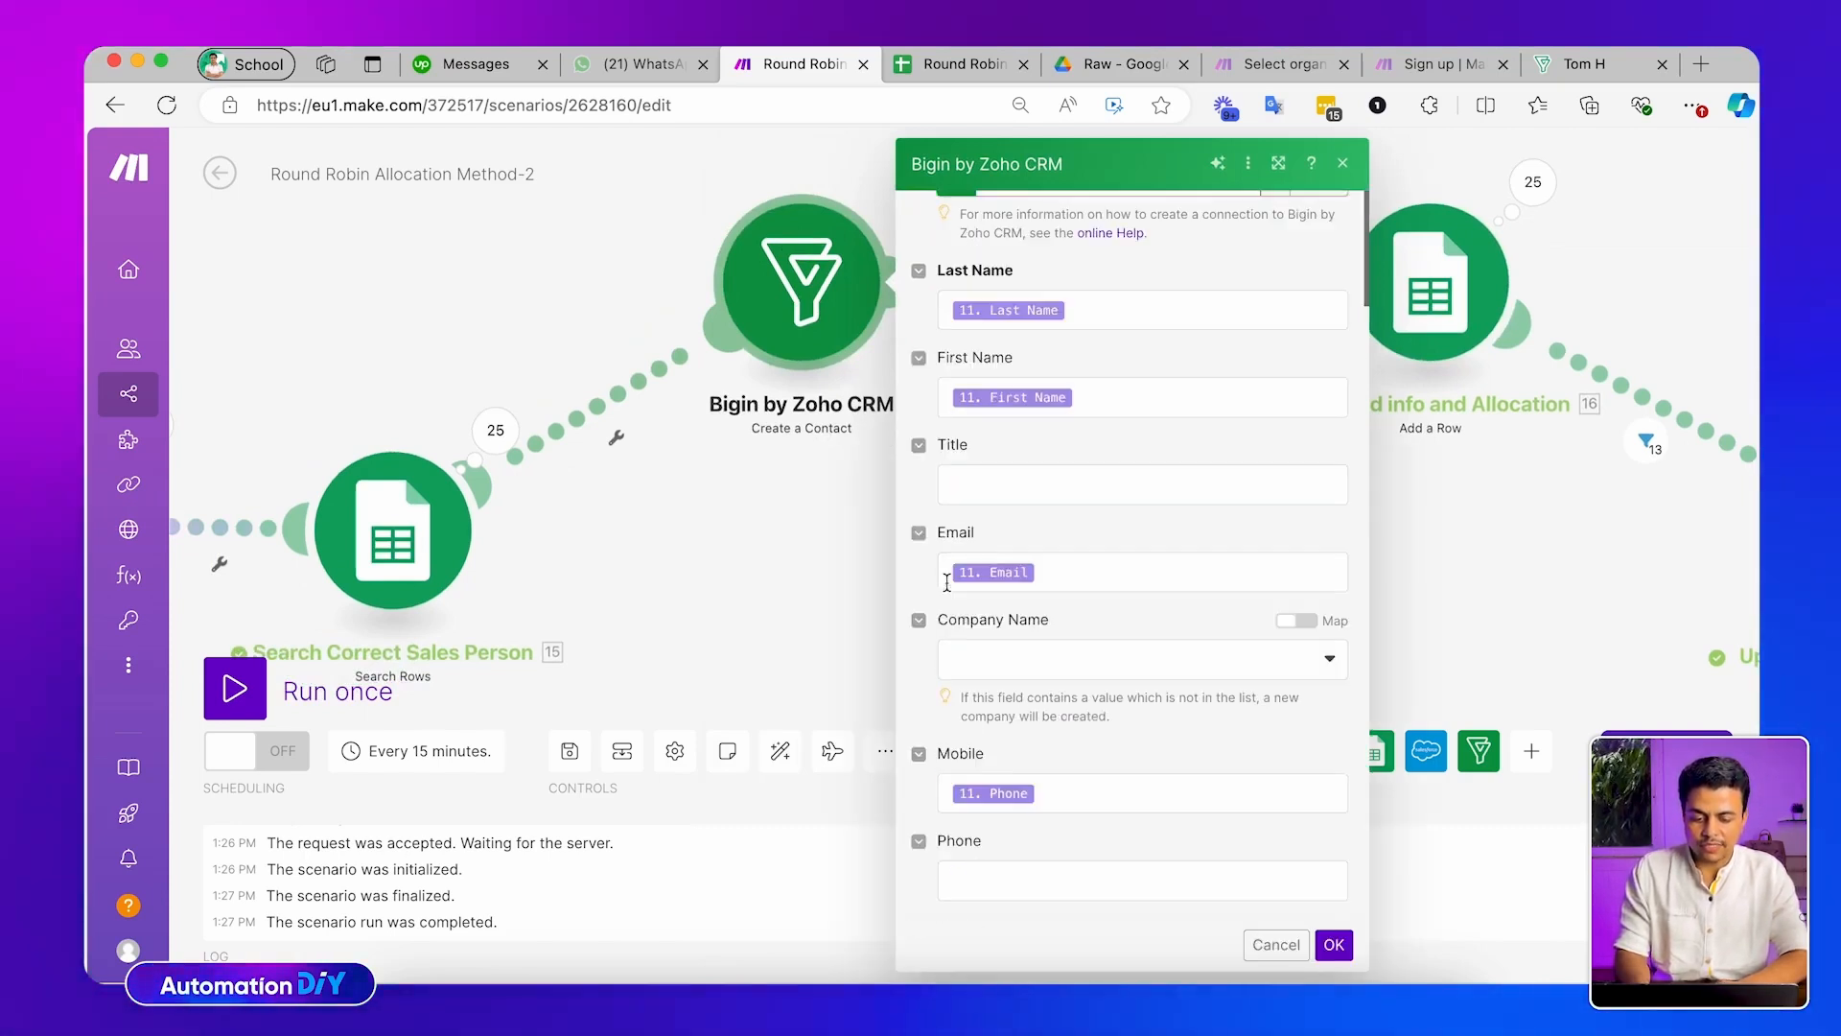
pyautogui.scroll(-8, 946, 582)
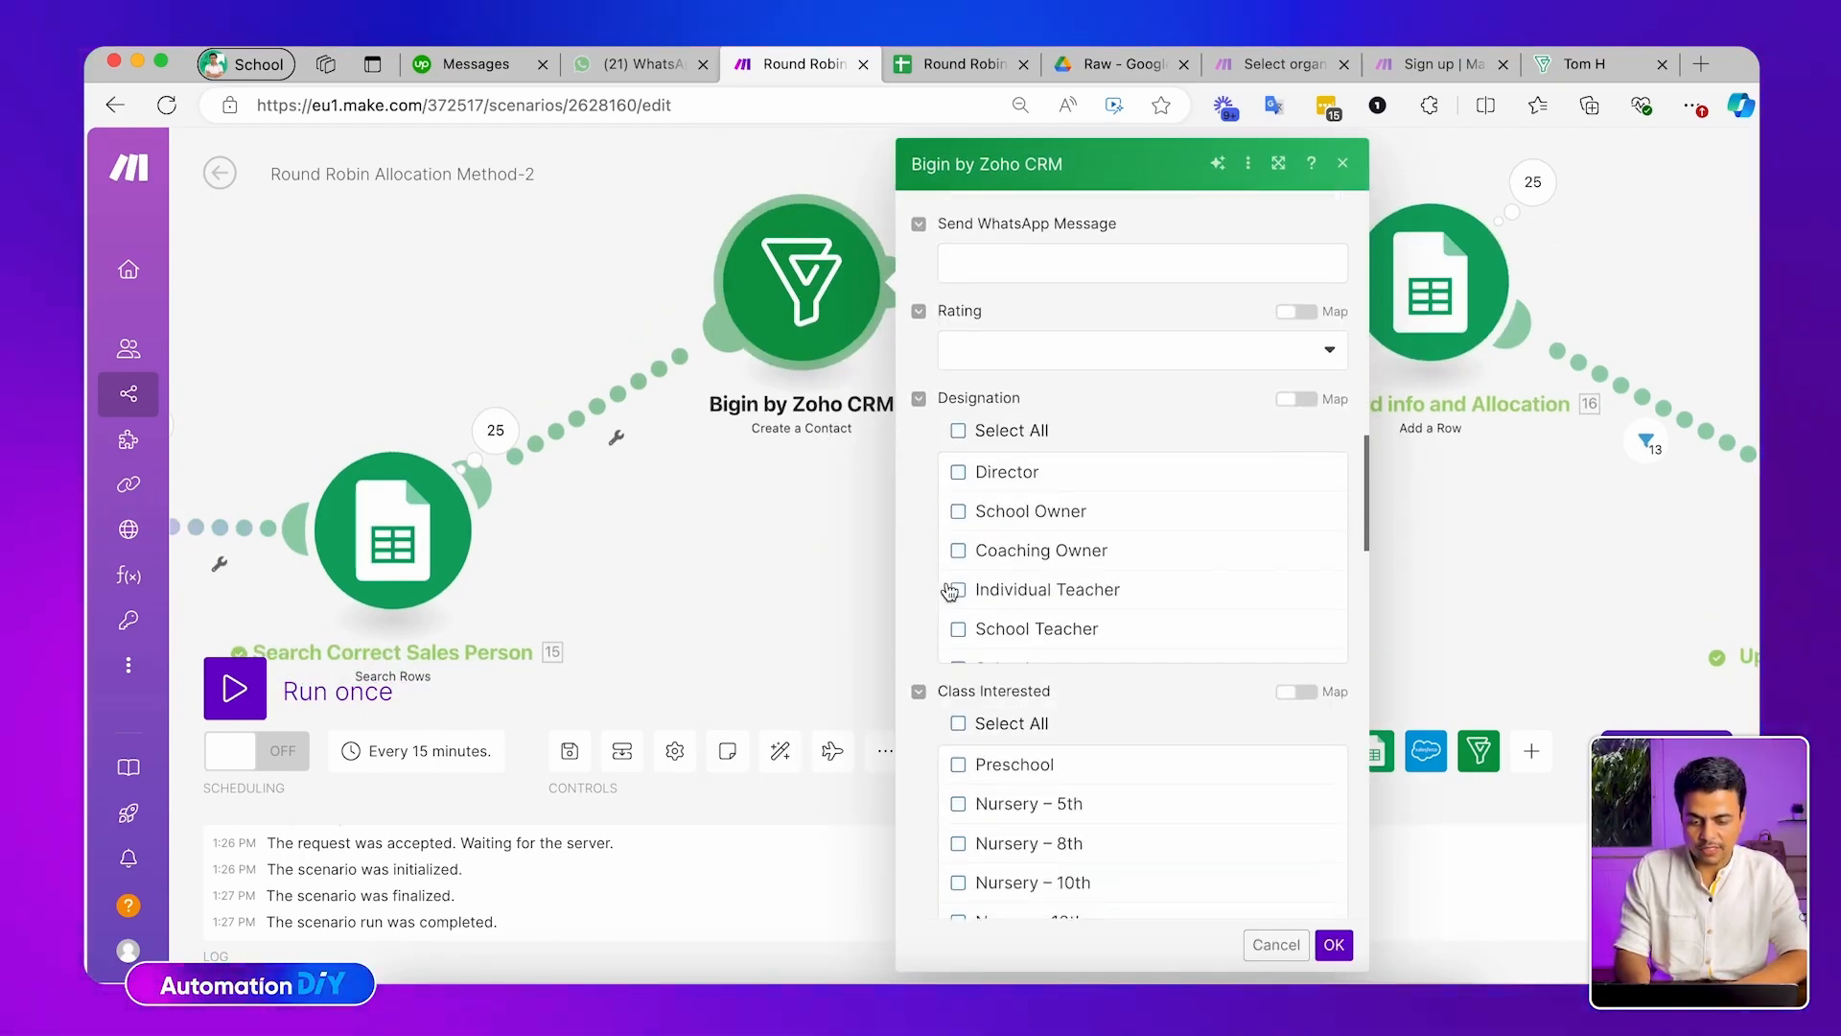
pyautogui.scroll(-10, 919, 707)
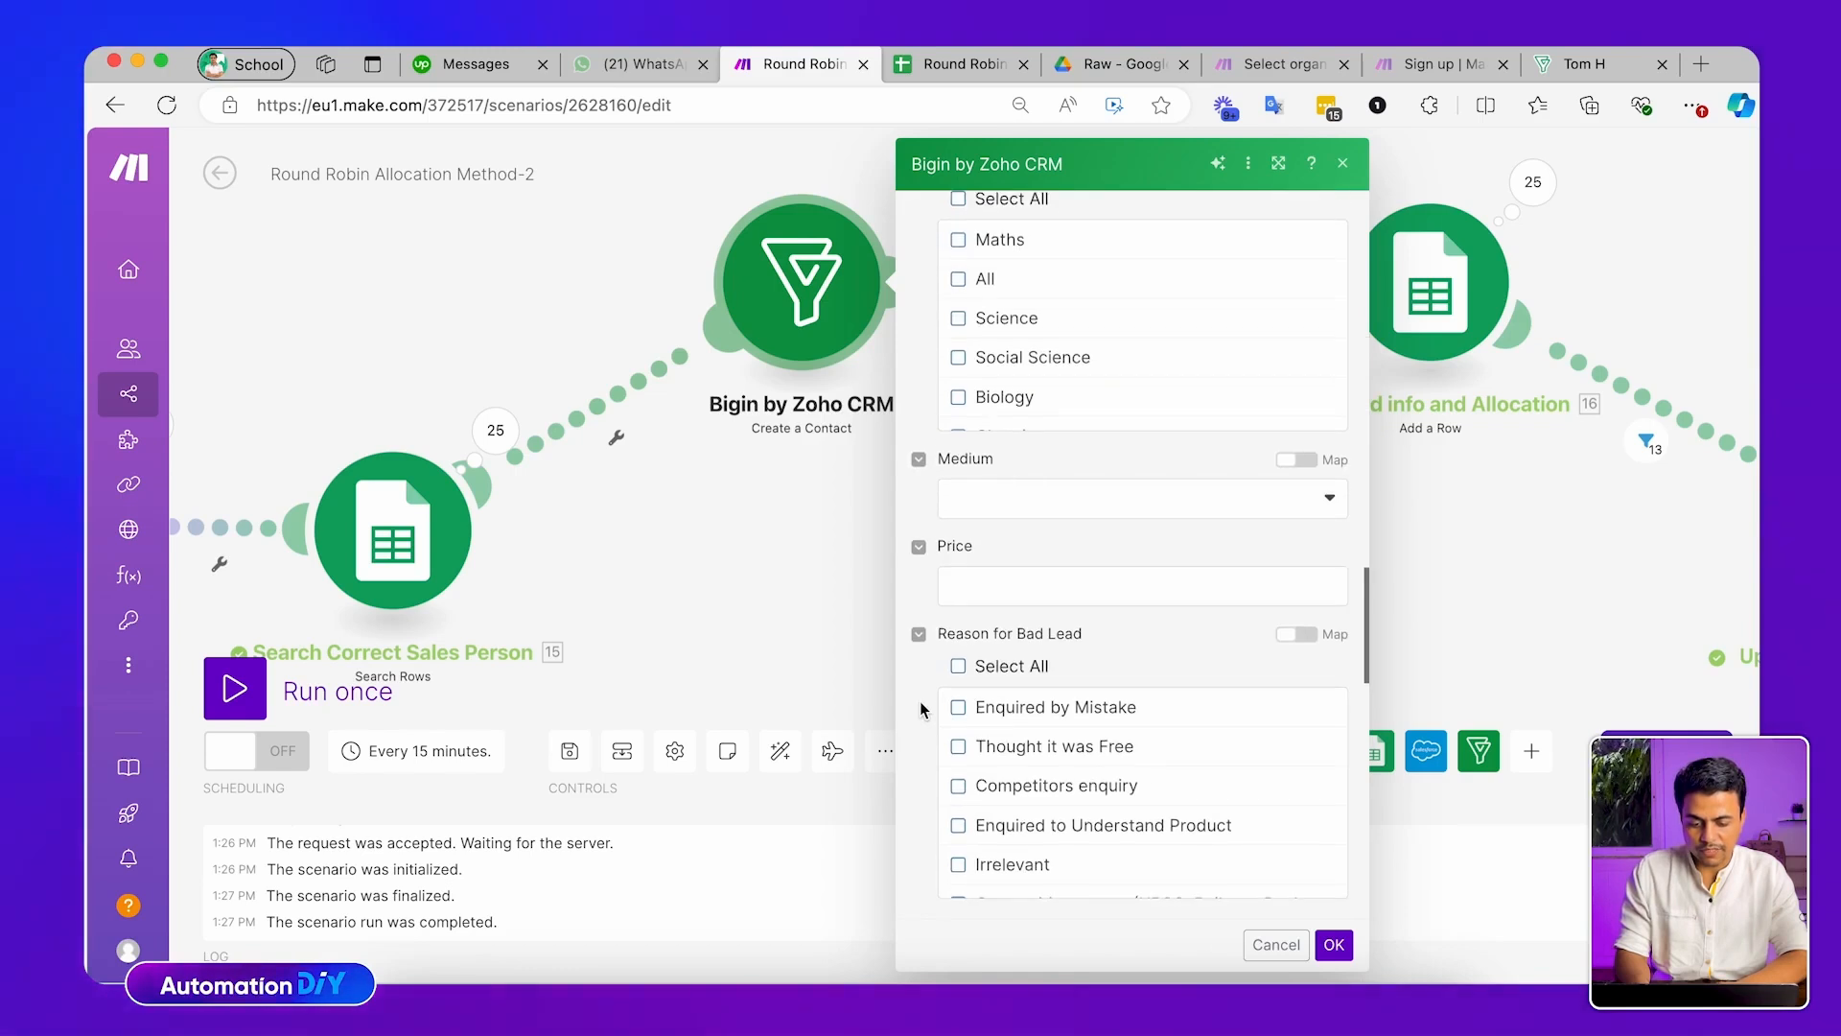
pyautogui.scroll(-8, 921, 708)
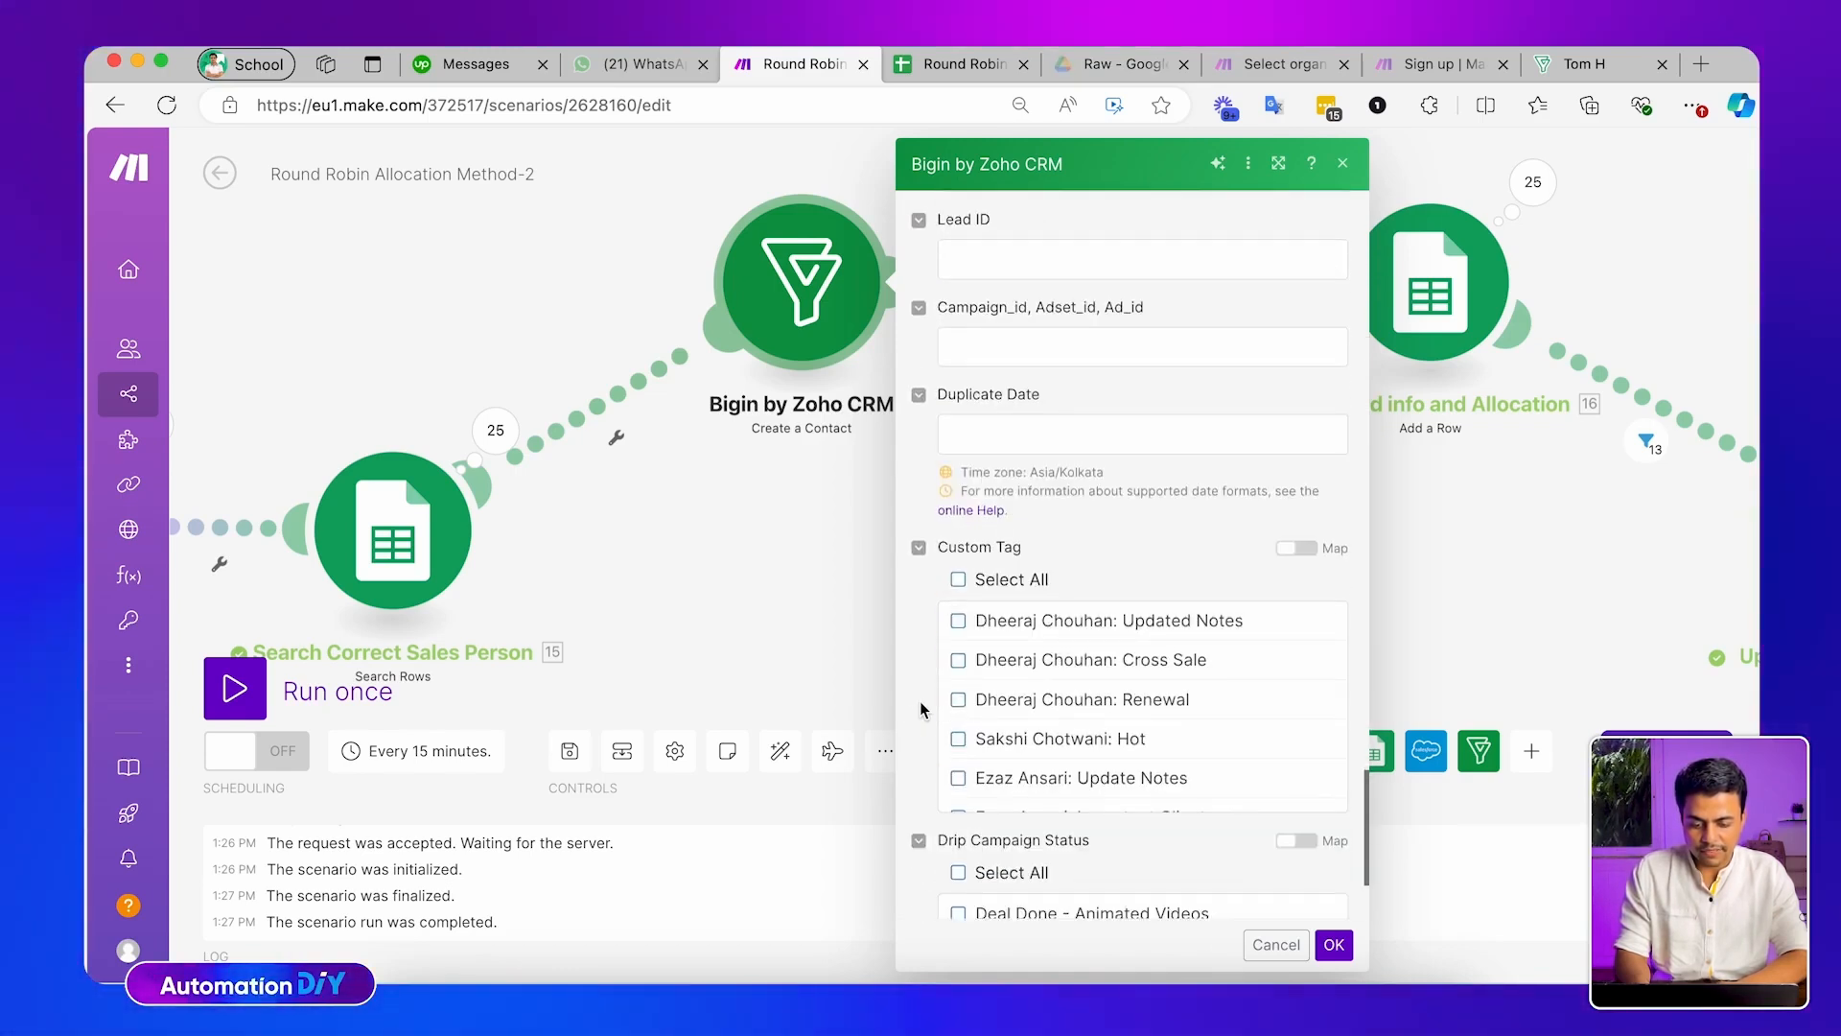
pyautogui.scroll(5, 921, 710)
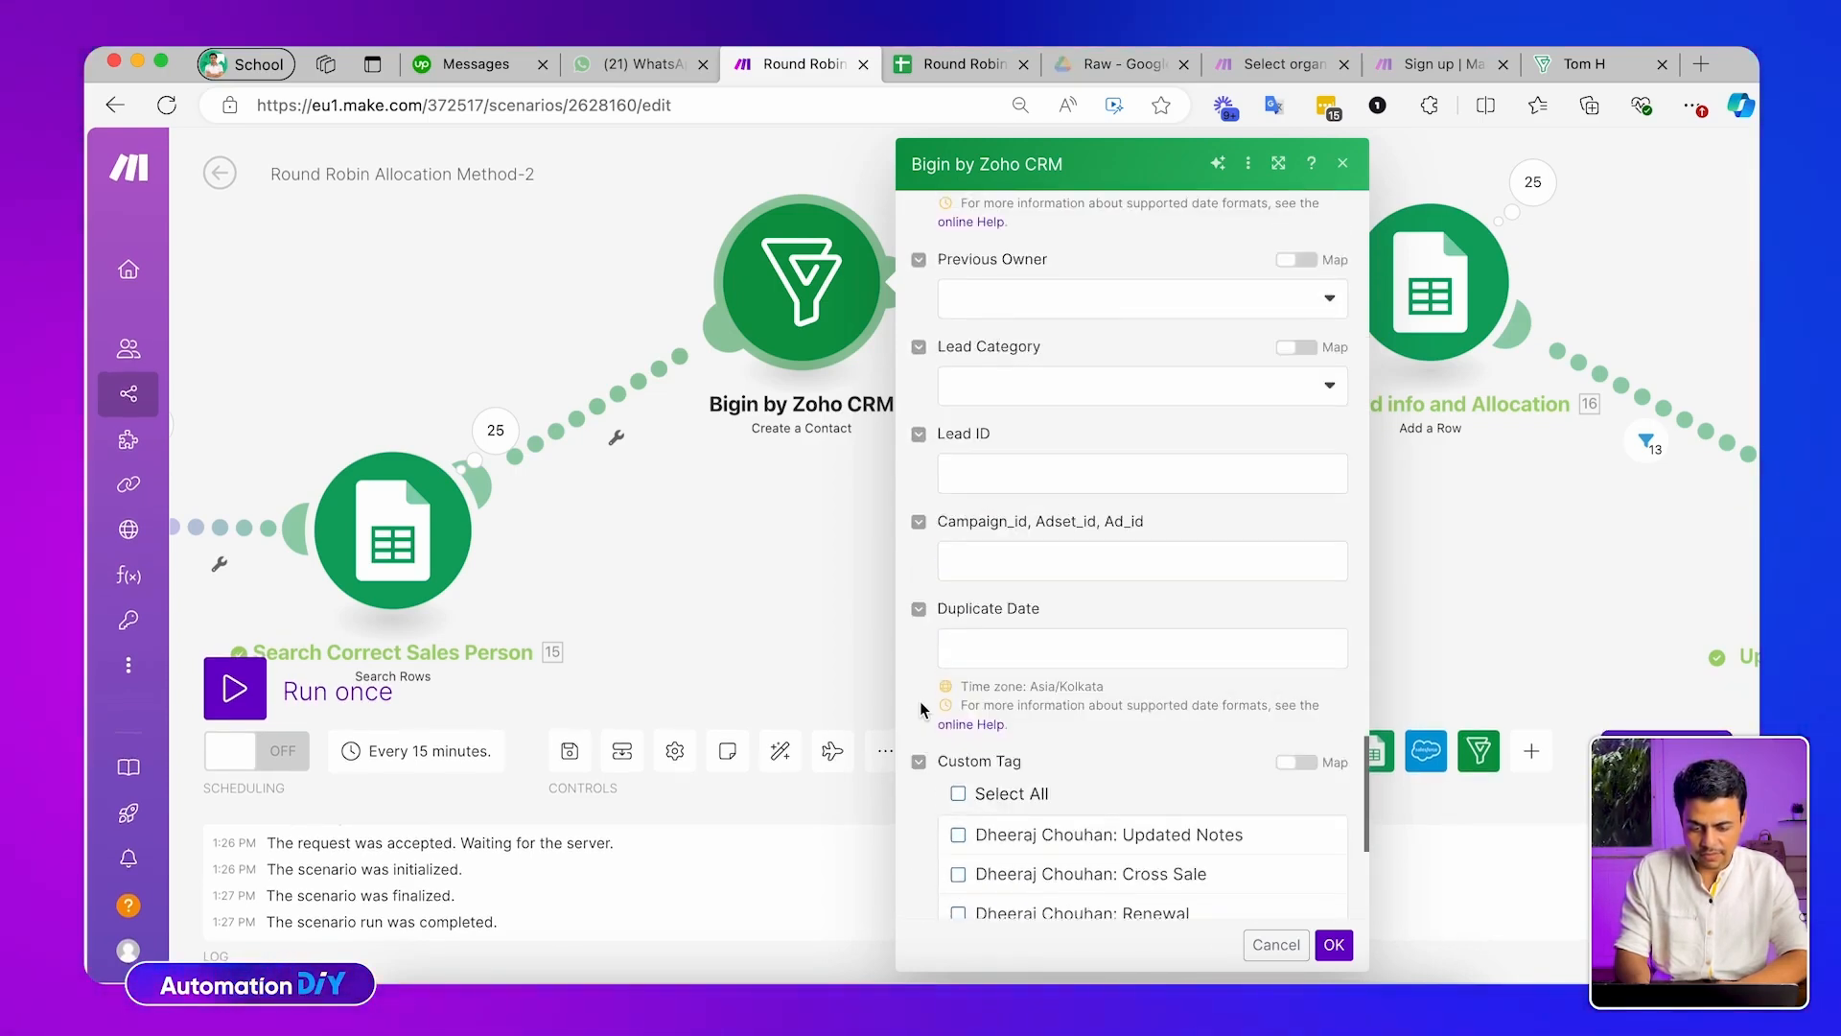
pyautogui.scroll(6, 1026, 432)
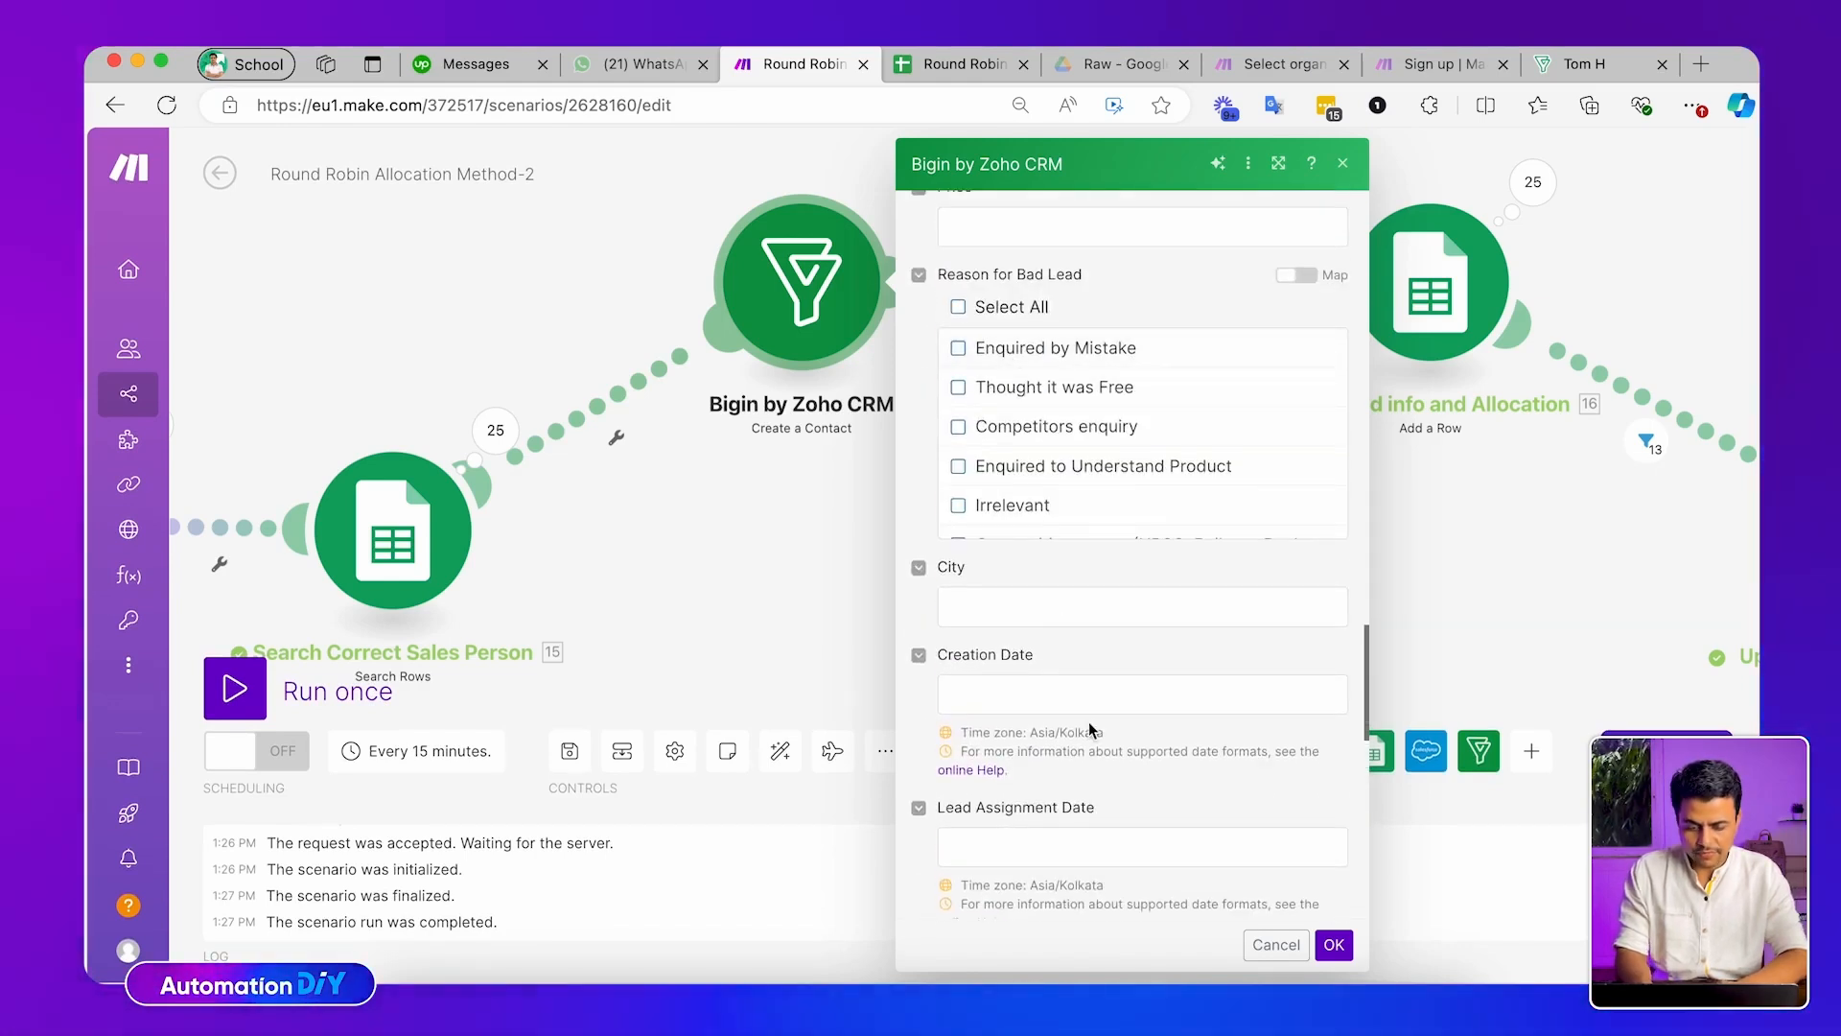
# Choose one of the listed people as the contact's Previous Owner
pyautogui.scroll(-2, 1050, 789)
pyautogui.click(1028, 866)
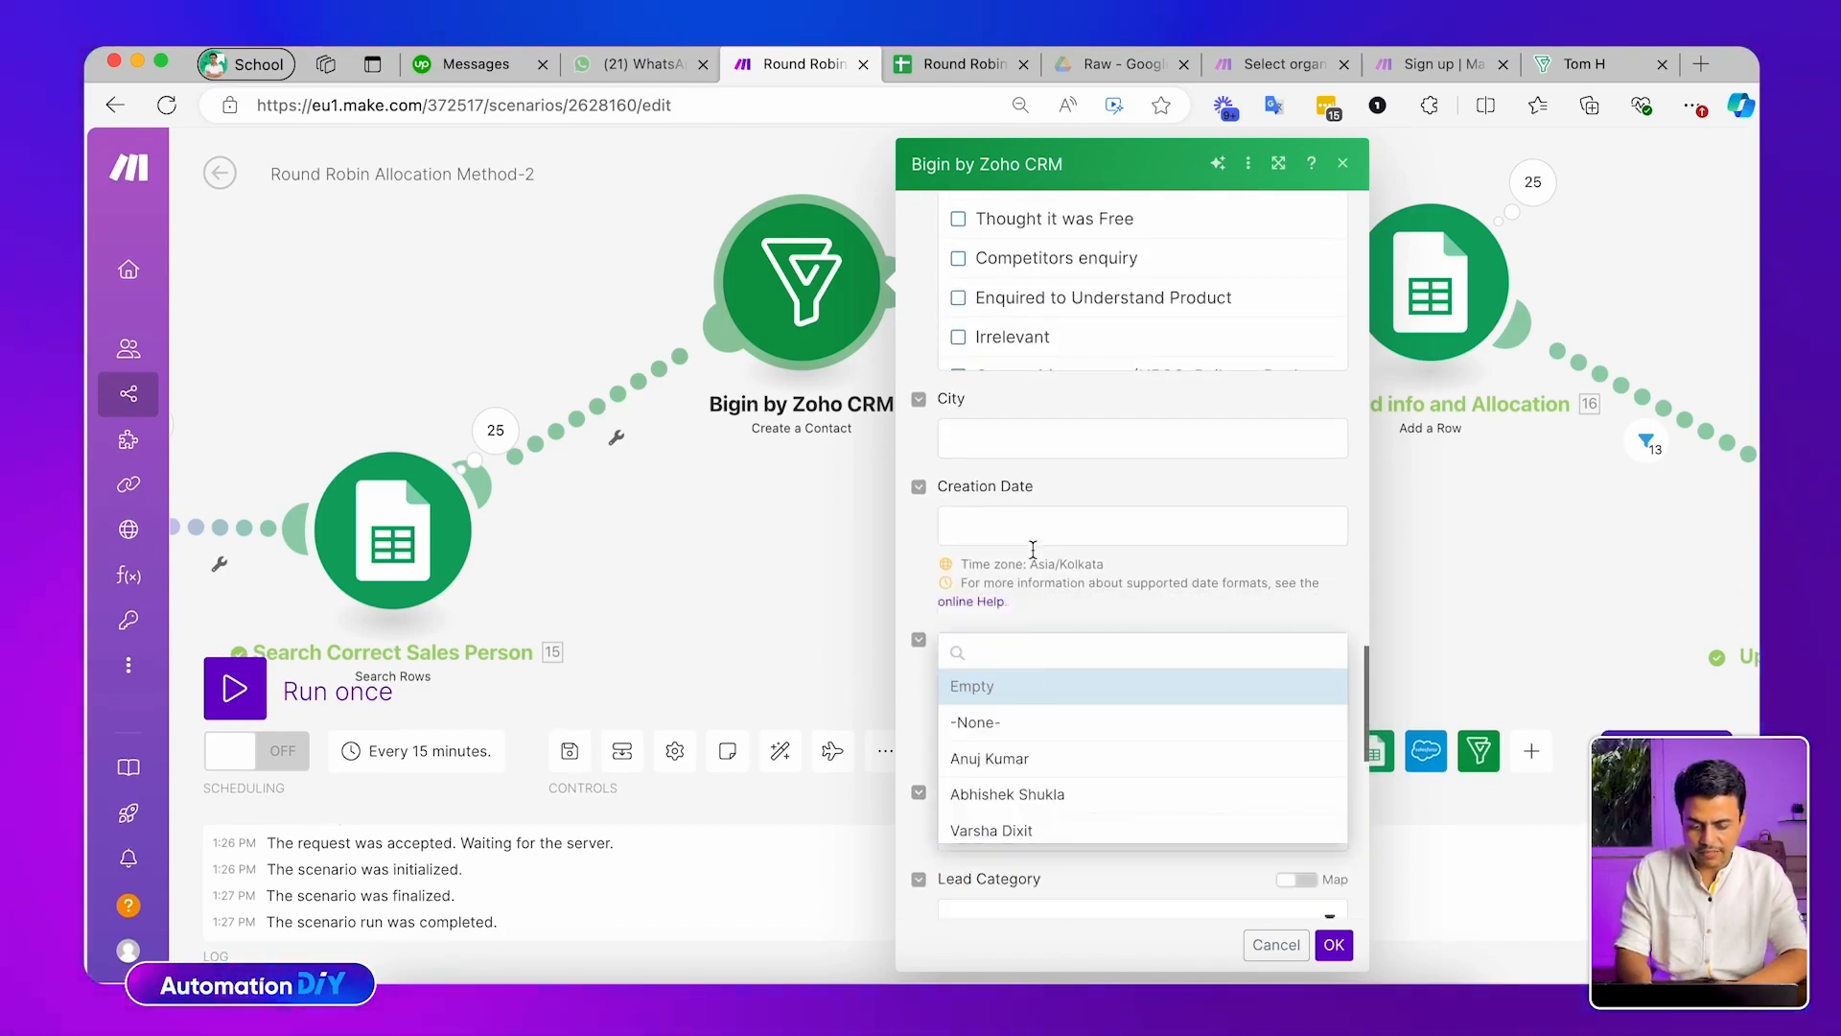
pyautogui.scroll(-1, 1030, 687)
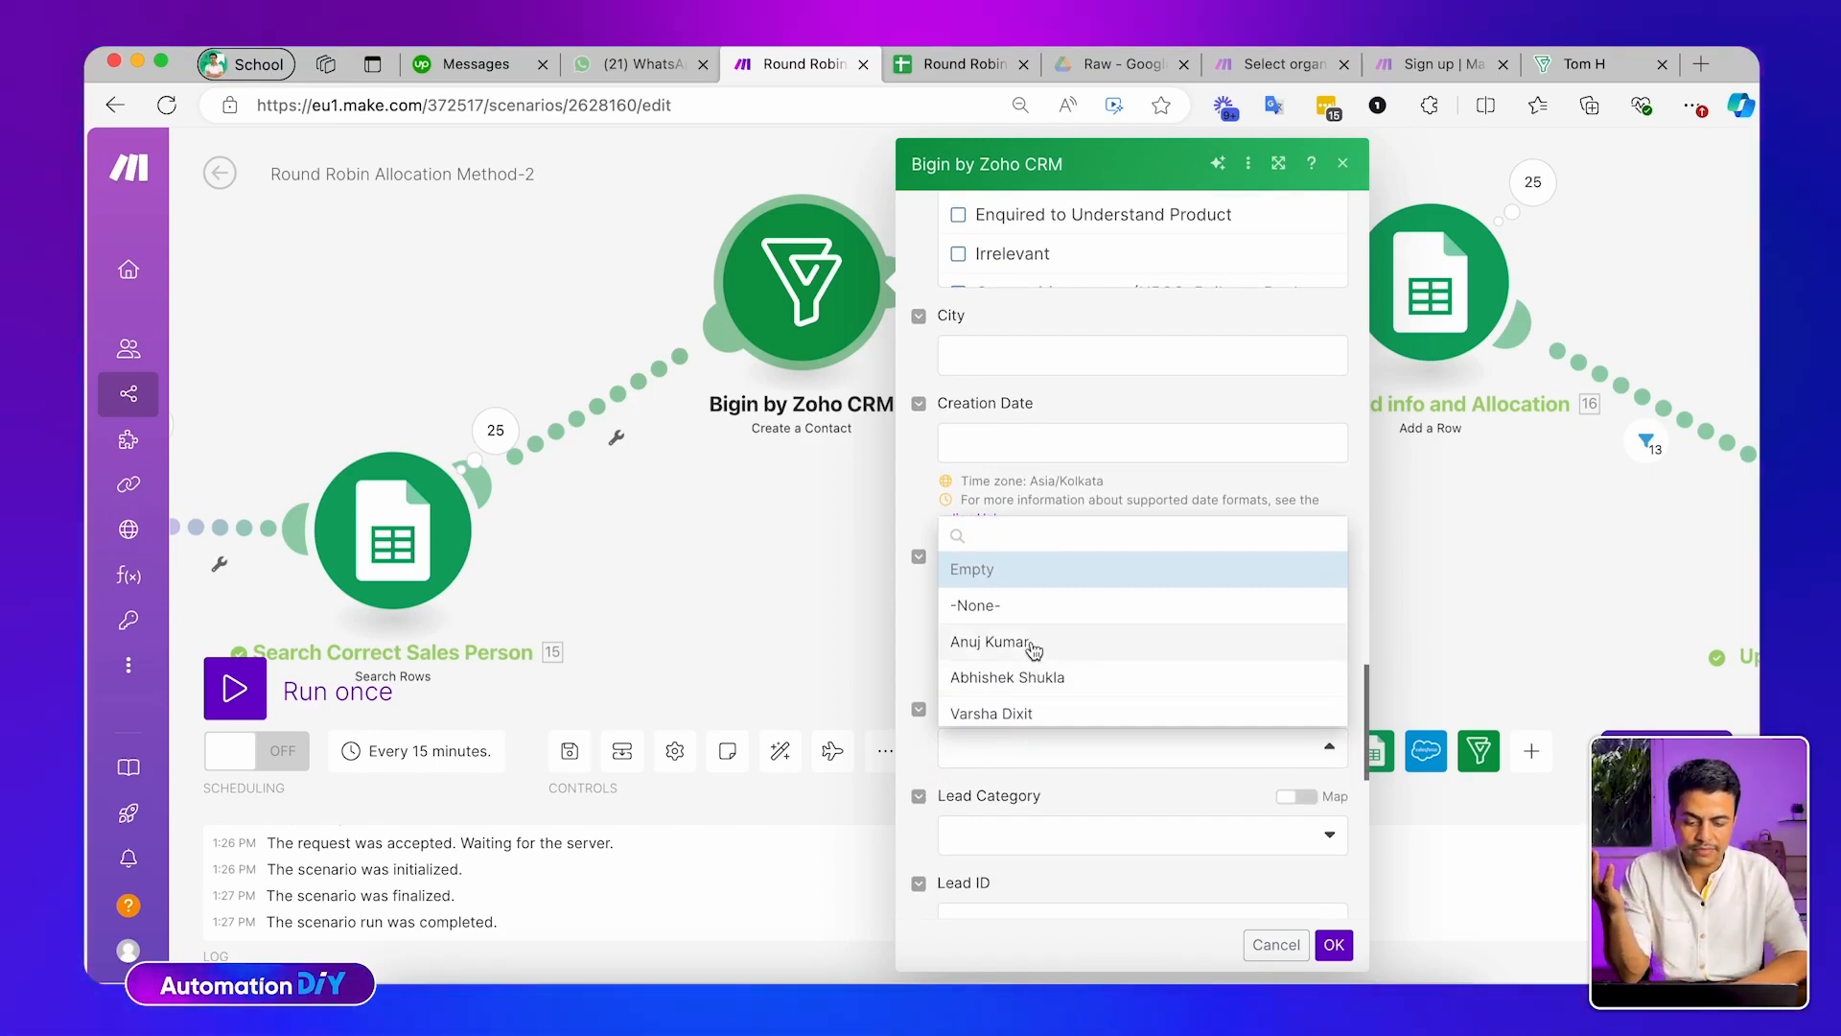
pyautogui.scroll(-3, 1038, 681)
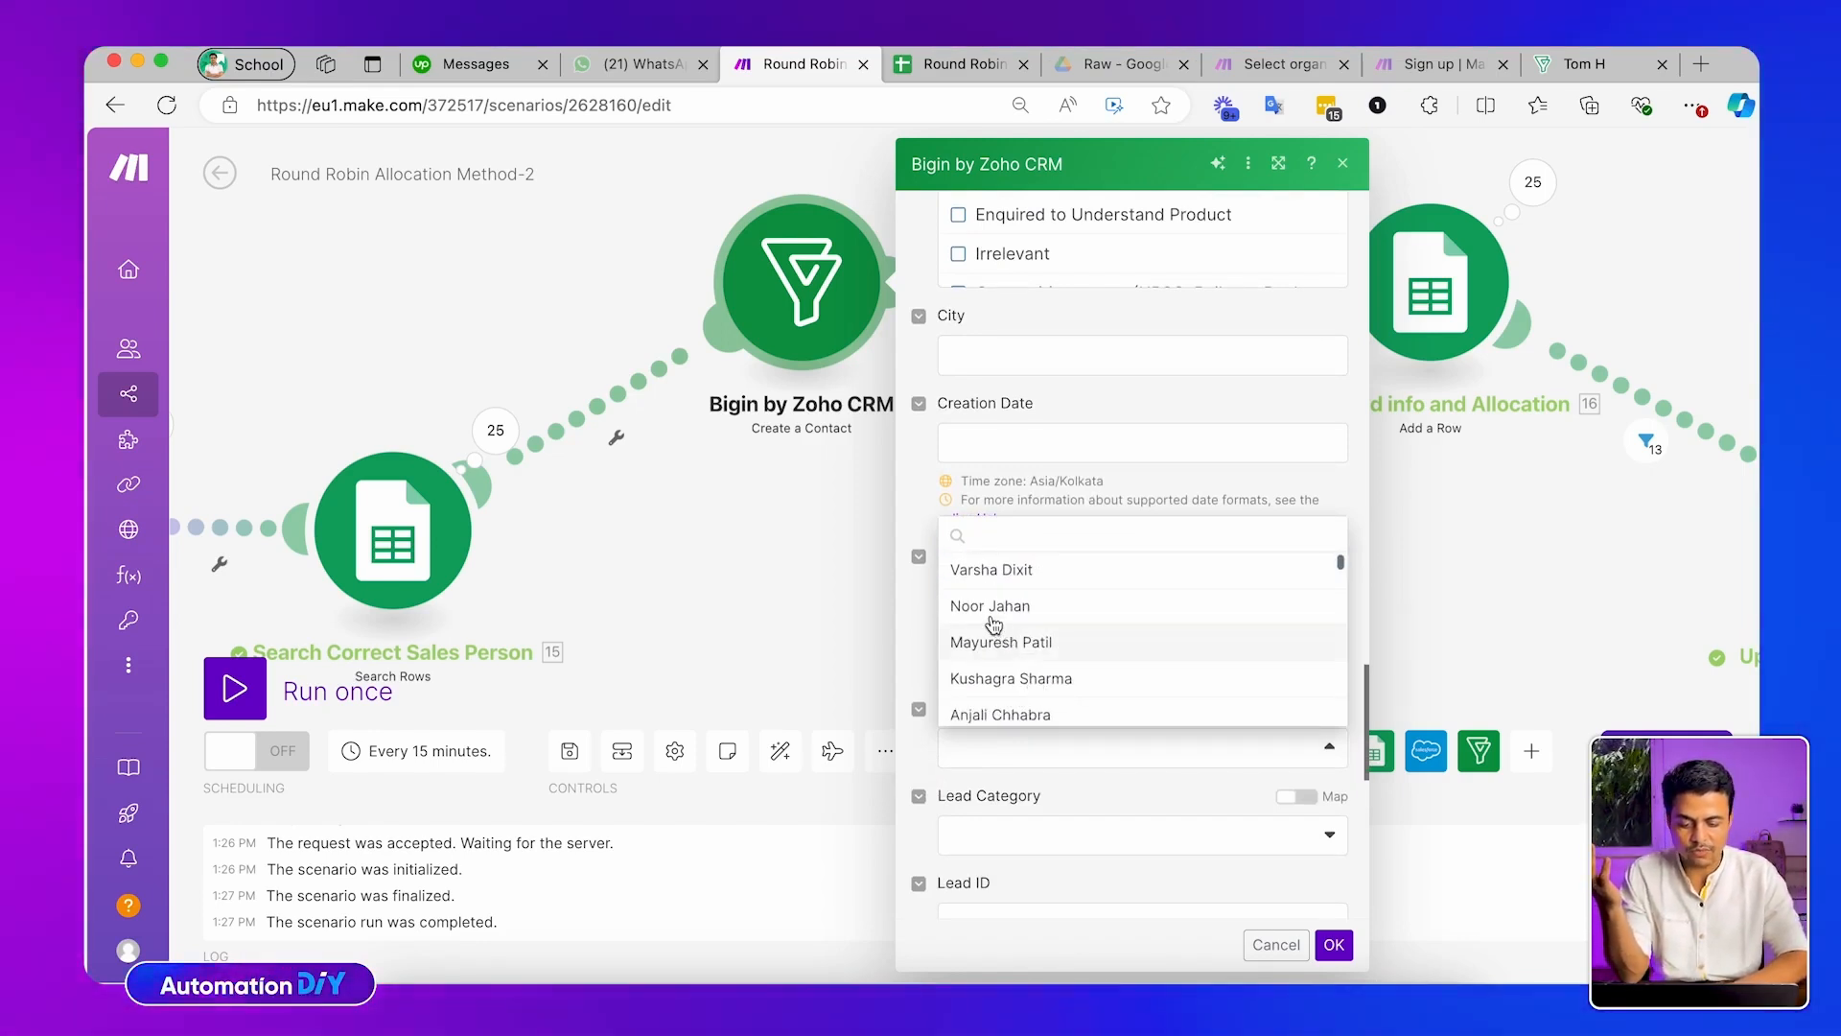
pyautogui.click(962, 572)
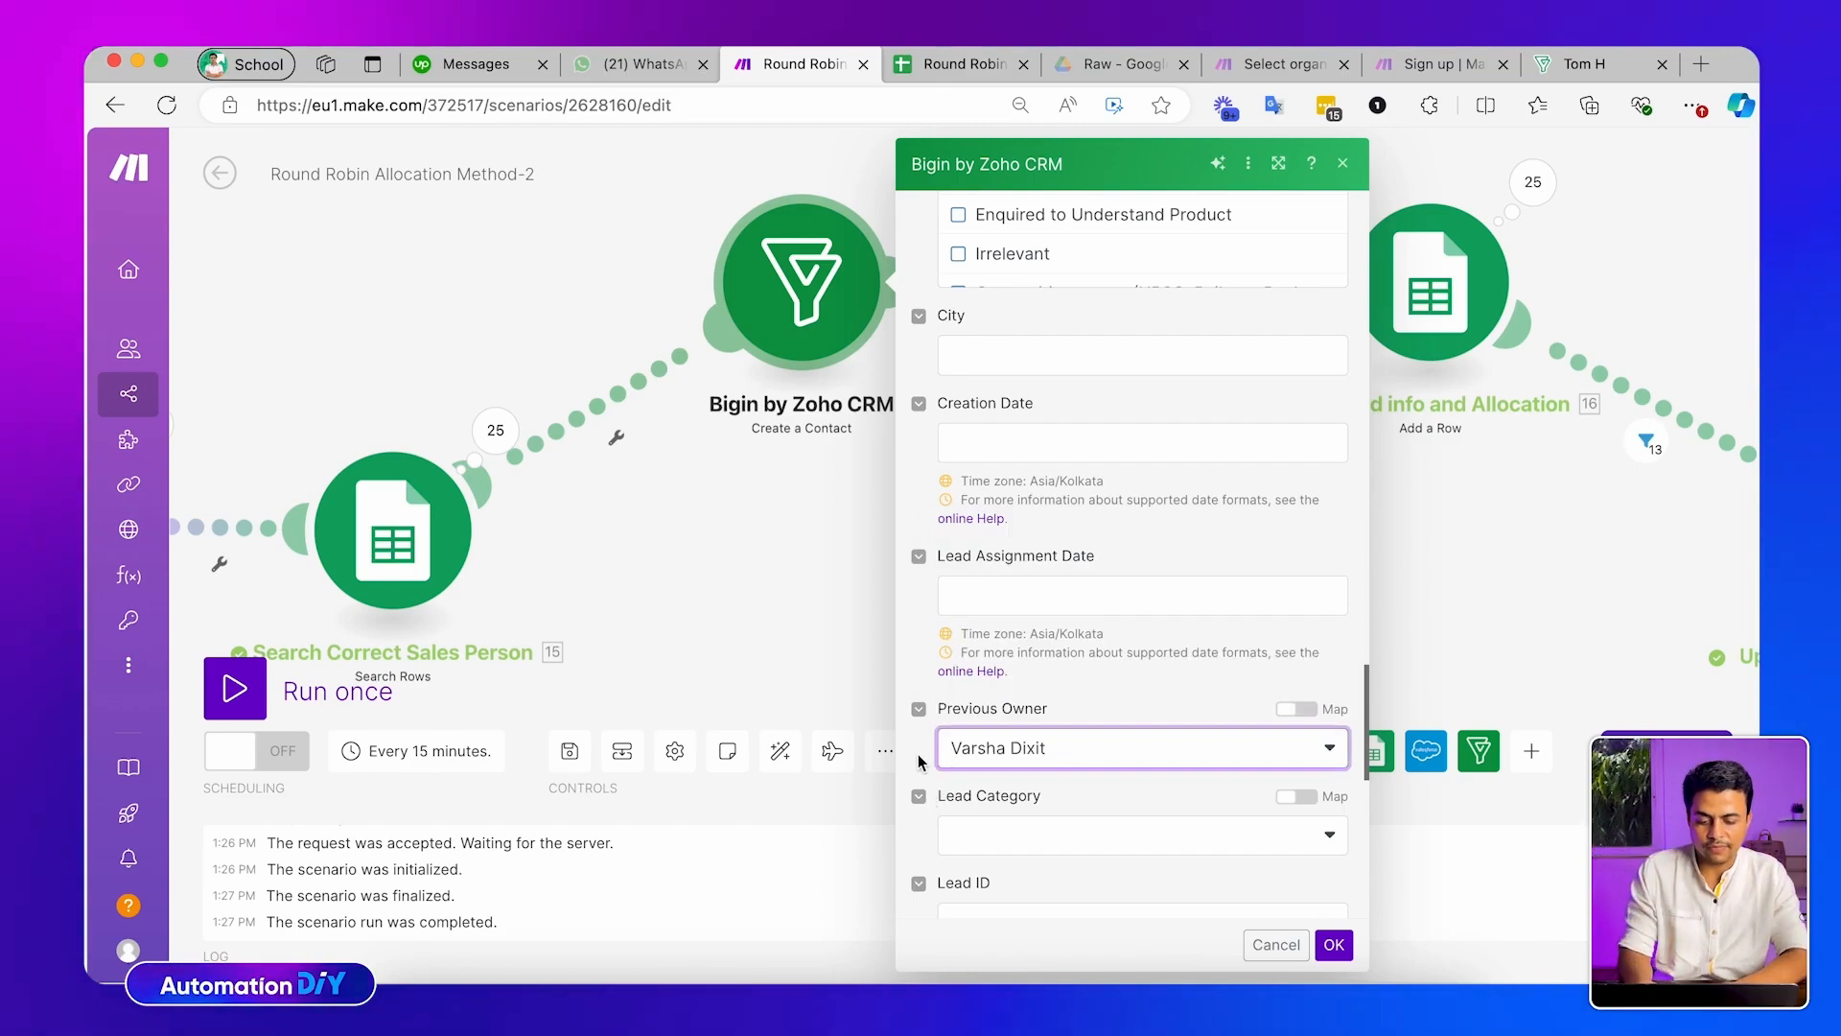
# Enable mapping for Previous Owner, fill it with Sales Person Name (A) from Search Correct Sales Person, and close the module settings
pyautogui.scroll(8, 918, 760)
pyautogui.scroll(-7, 918, 760)
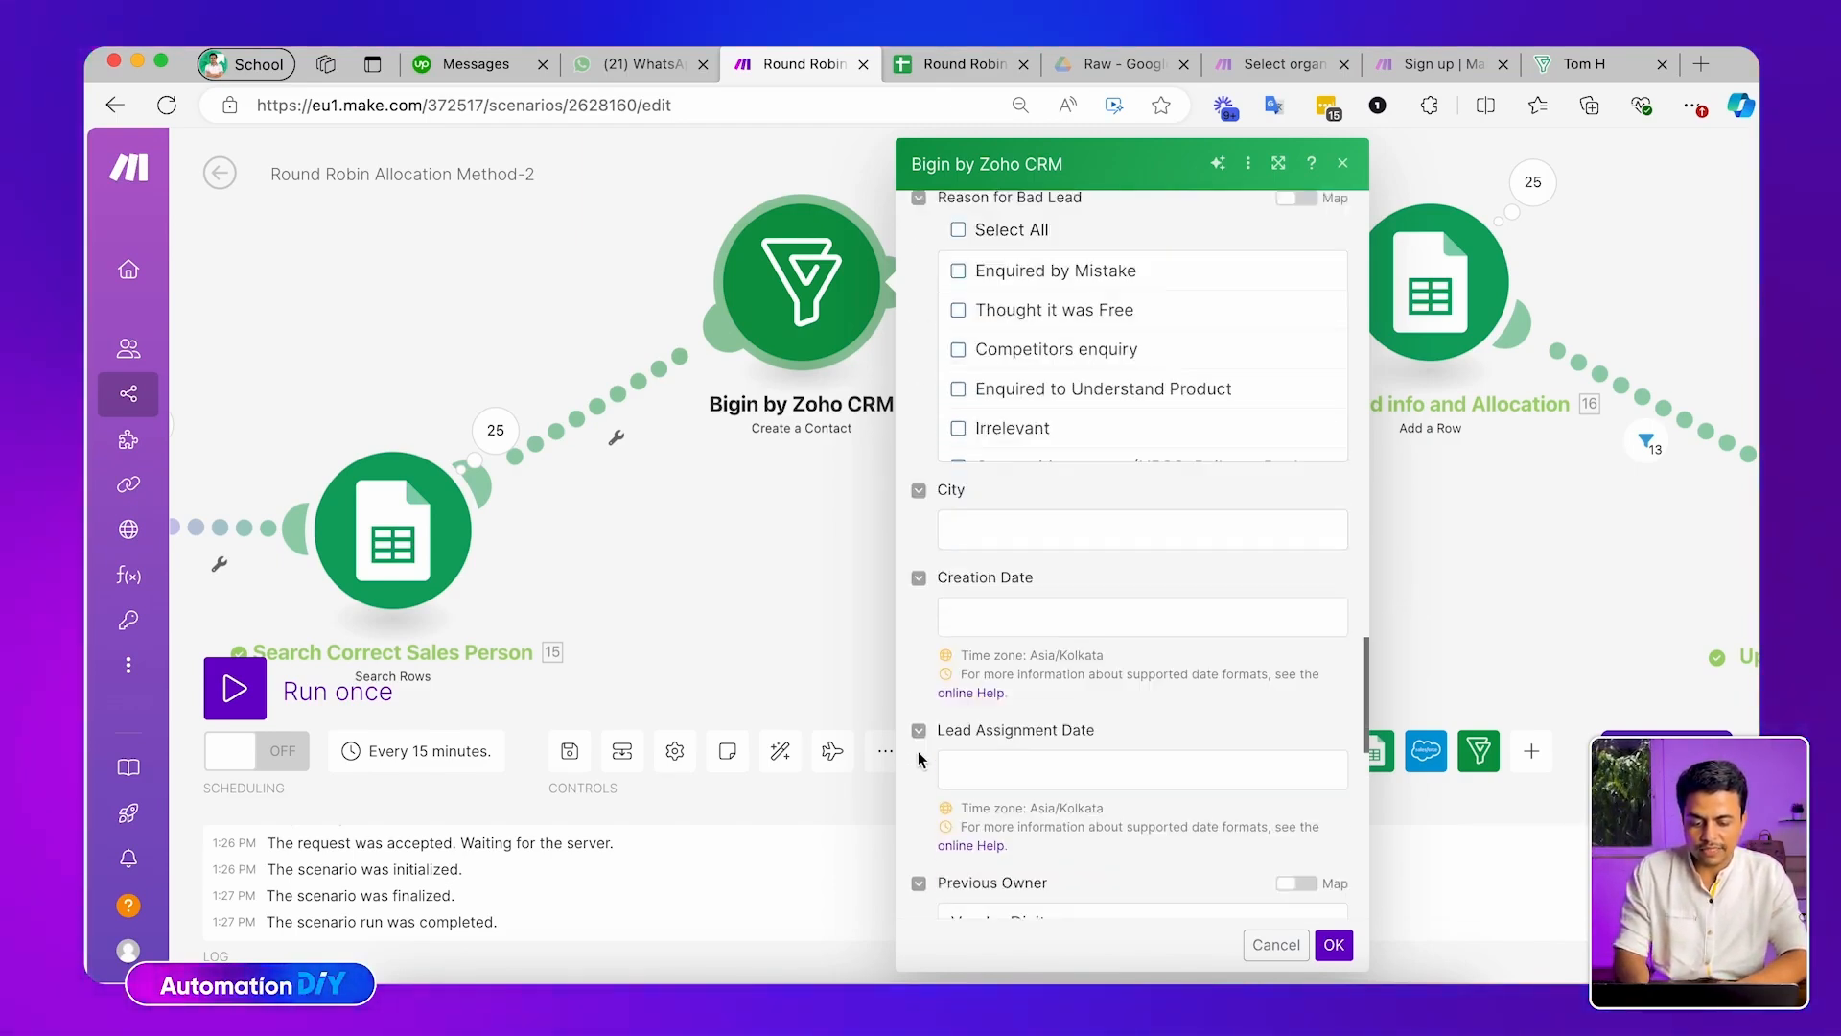
pyautogui.scroll(-2, 918, 760)
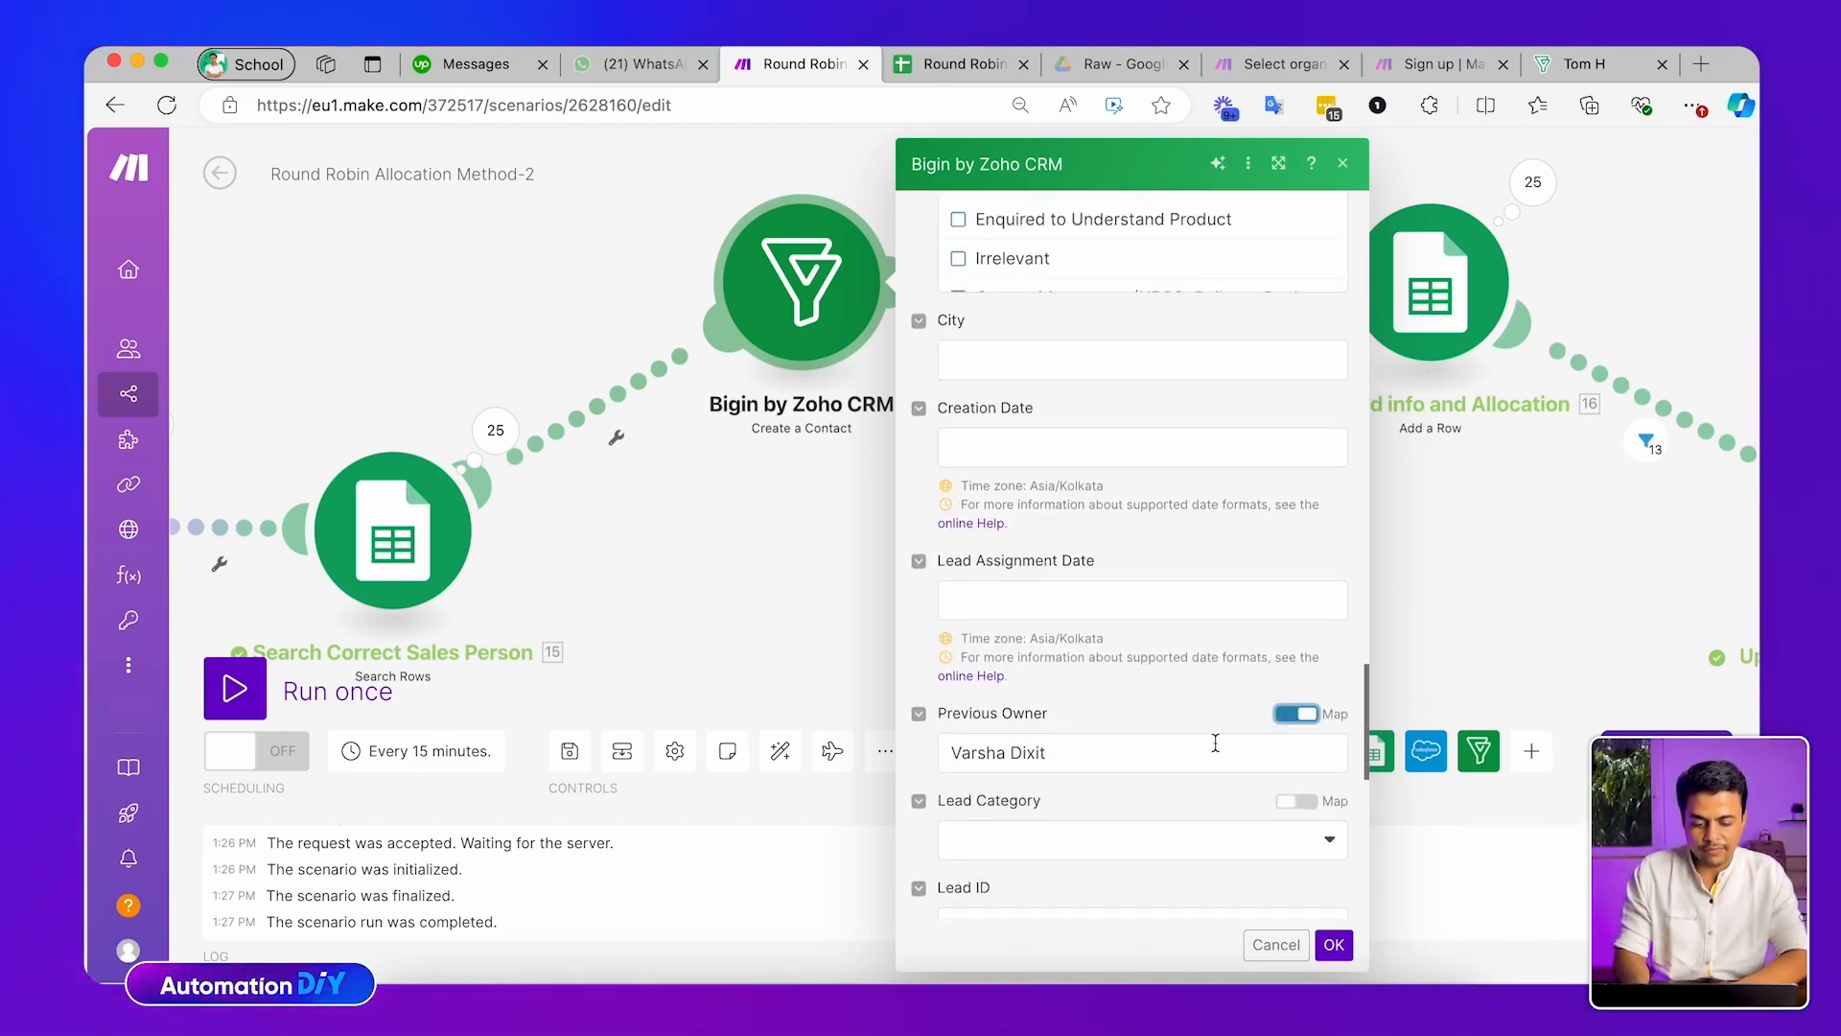
pyautogui.click(1212, 745)
pyautogui.scroll(-5, 1415, 514)
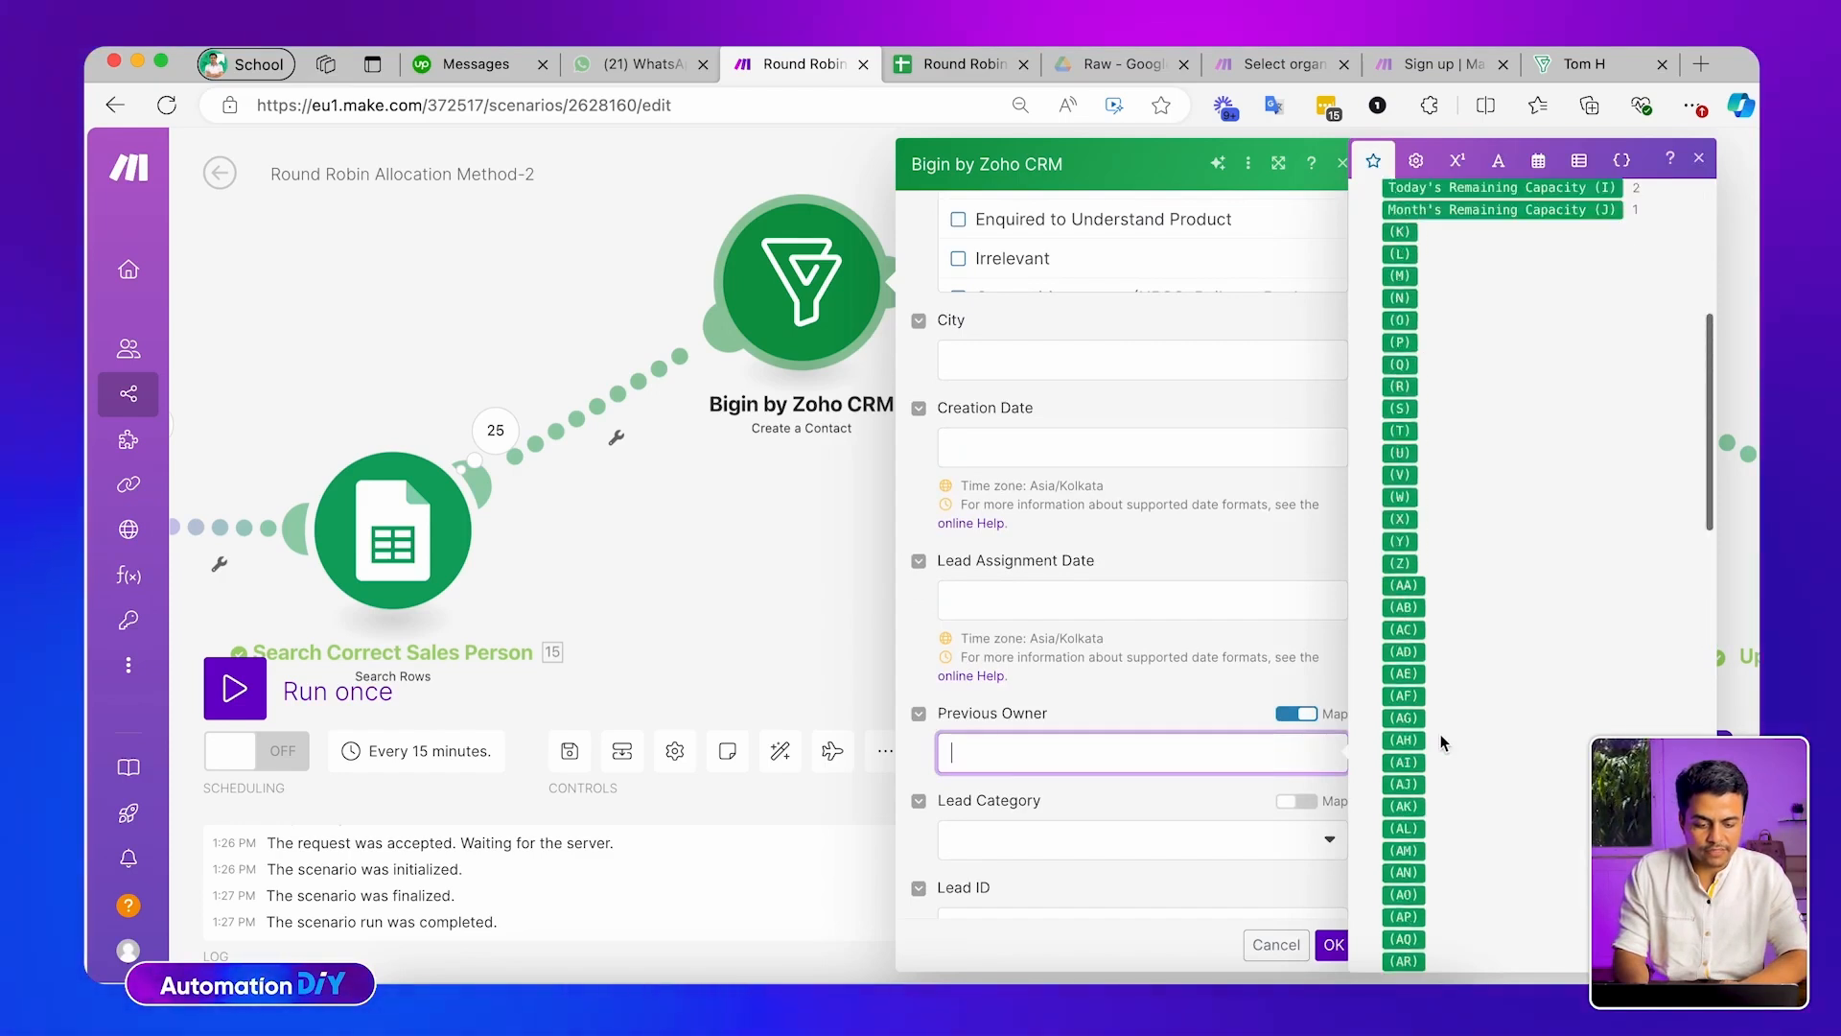
pyautogui.scroll(5, 1416, 513)
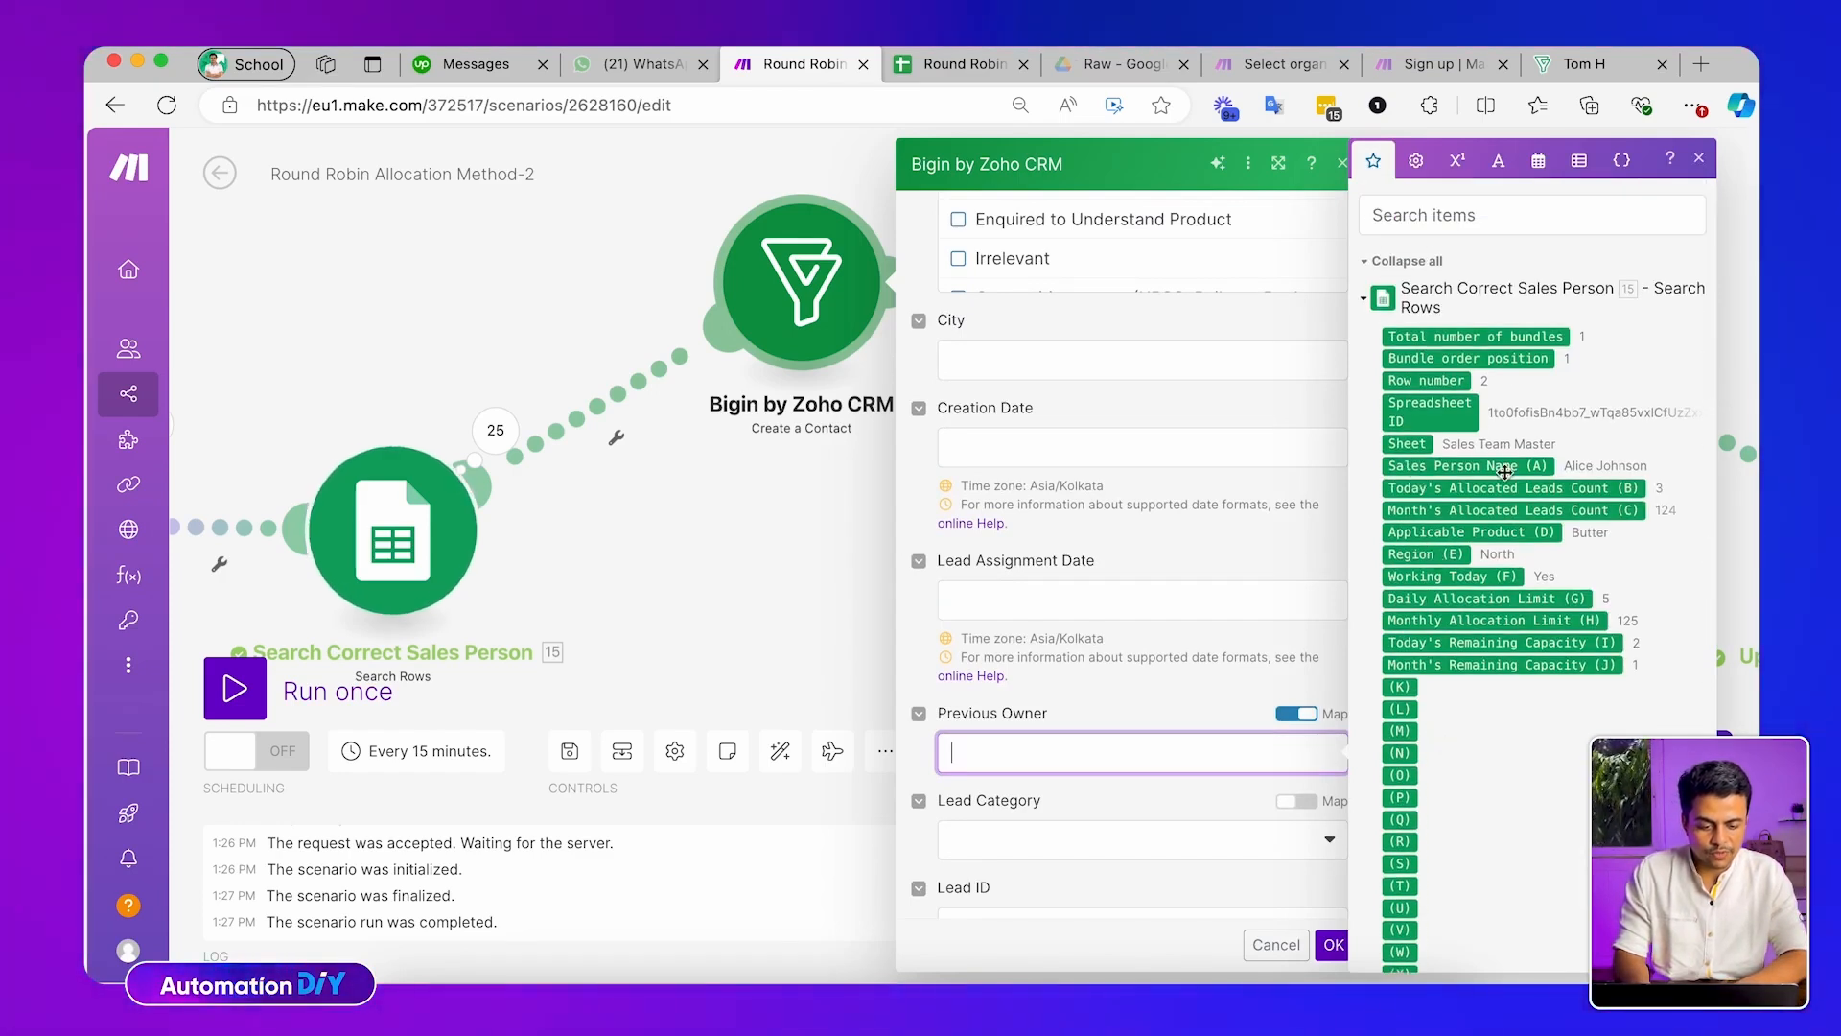
pyautogui.click(1407, 465)
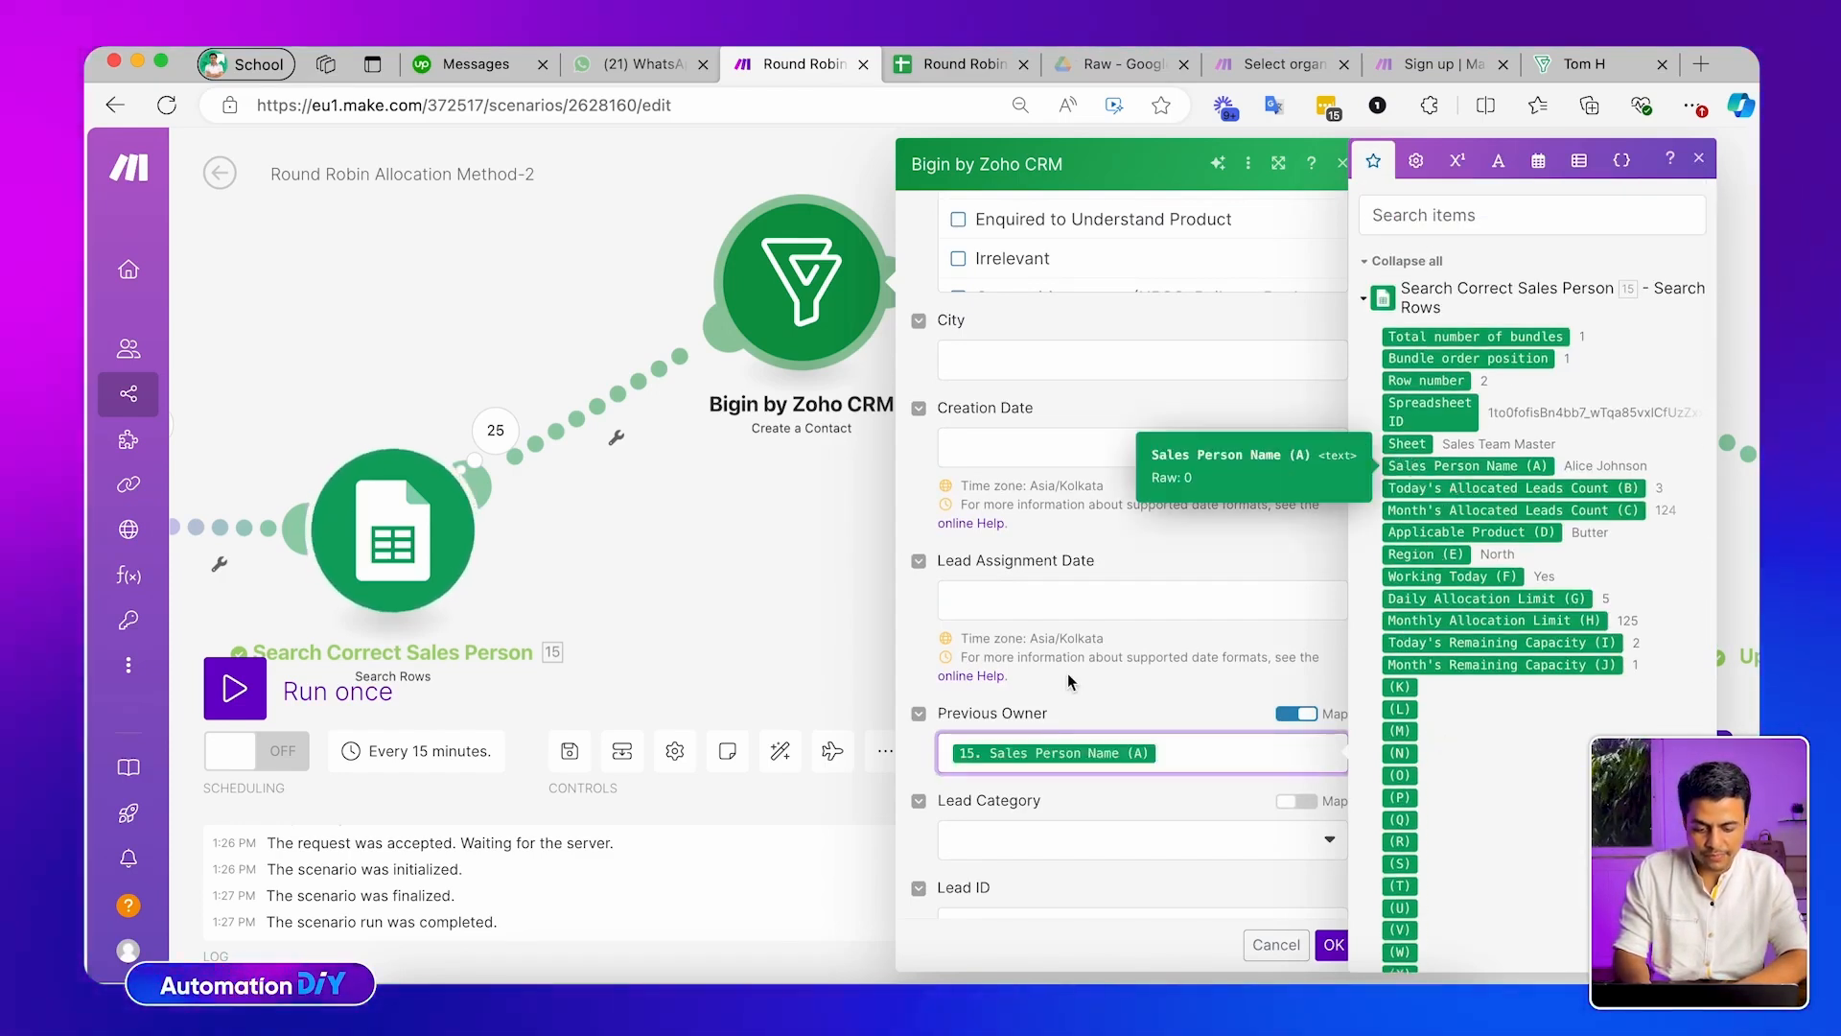
pyautogui.click(1141, 705)
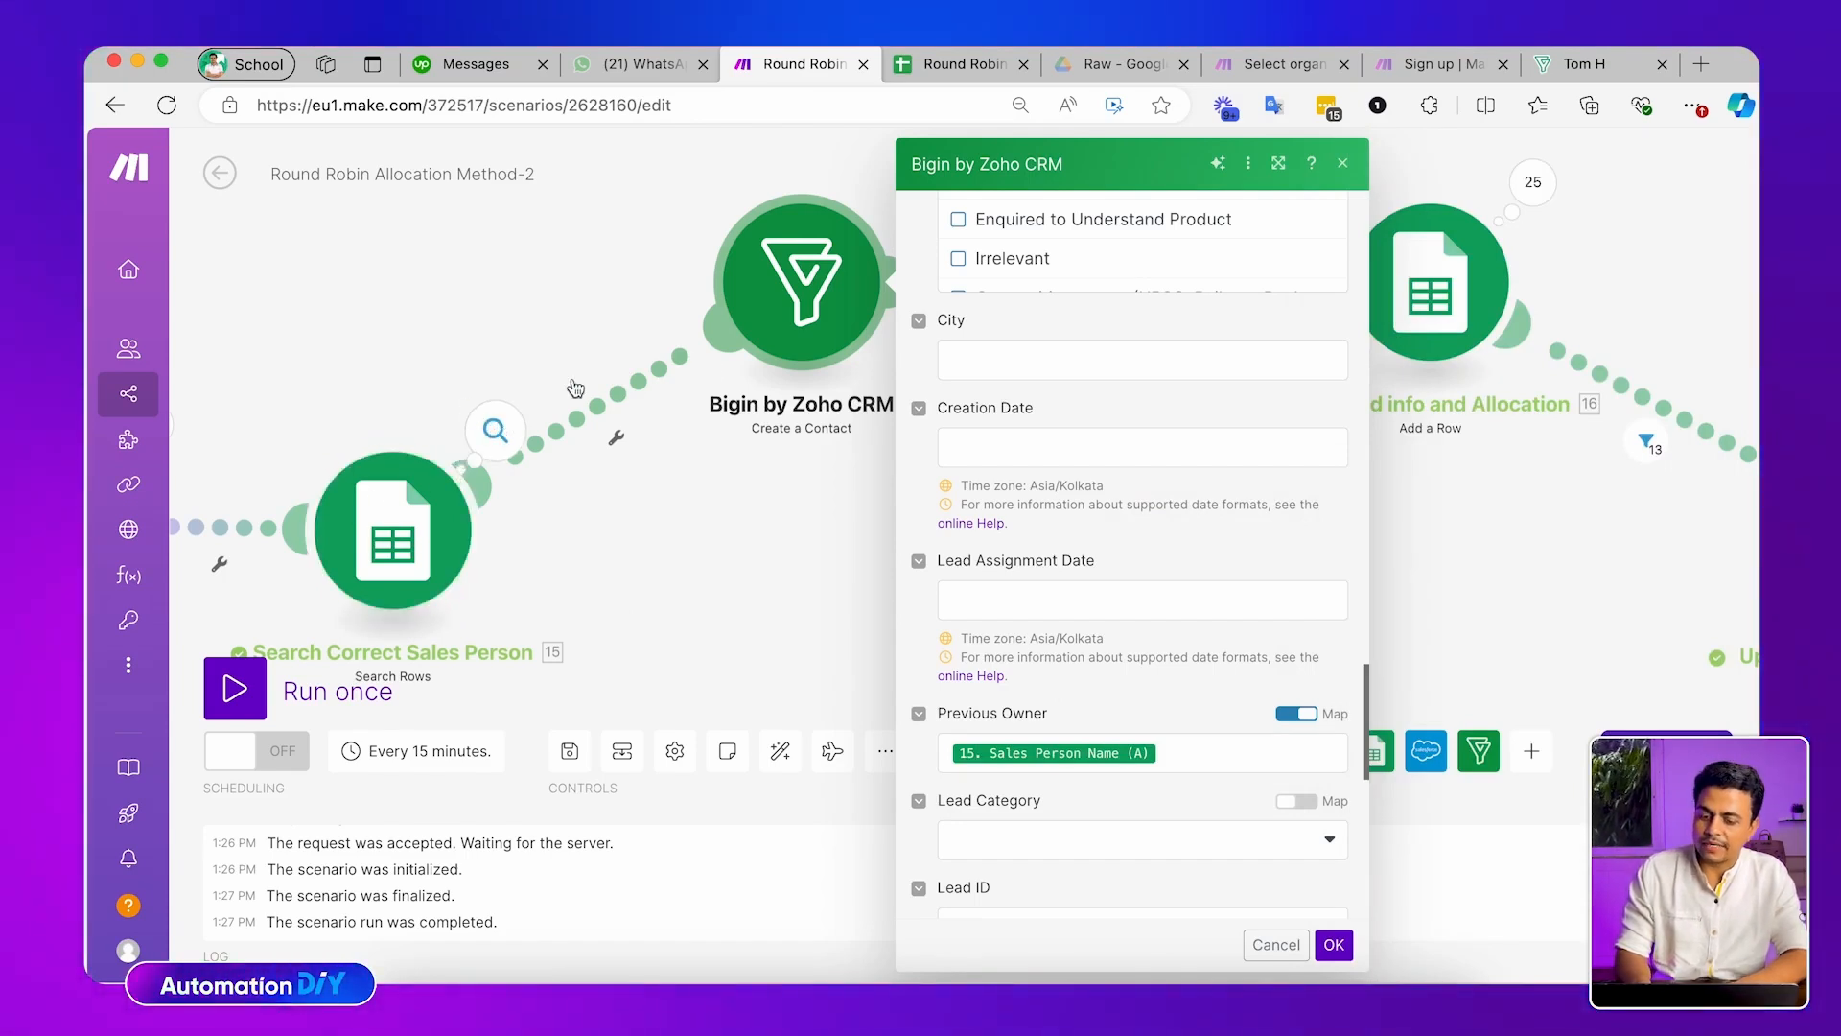
pyautogui.moveTo(484, 354); pyautogui.dragTo(522, 444)
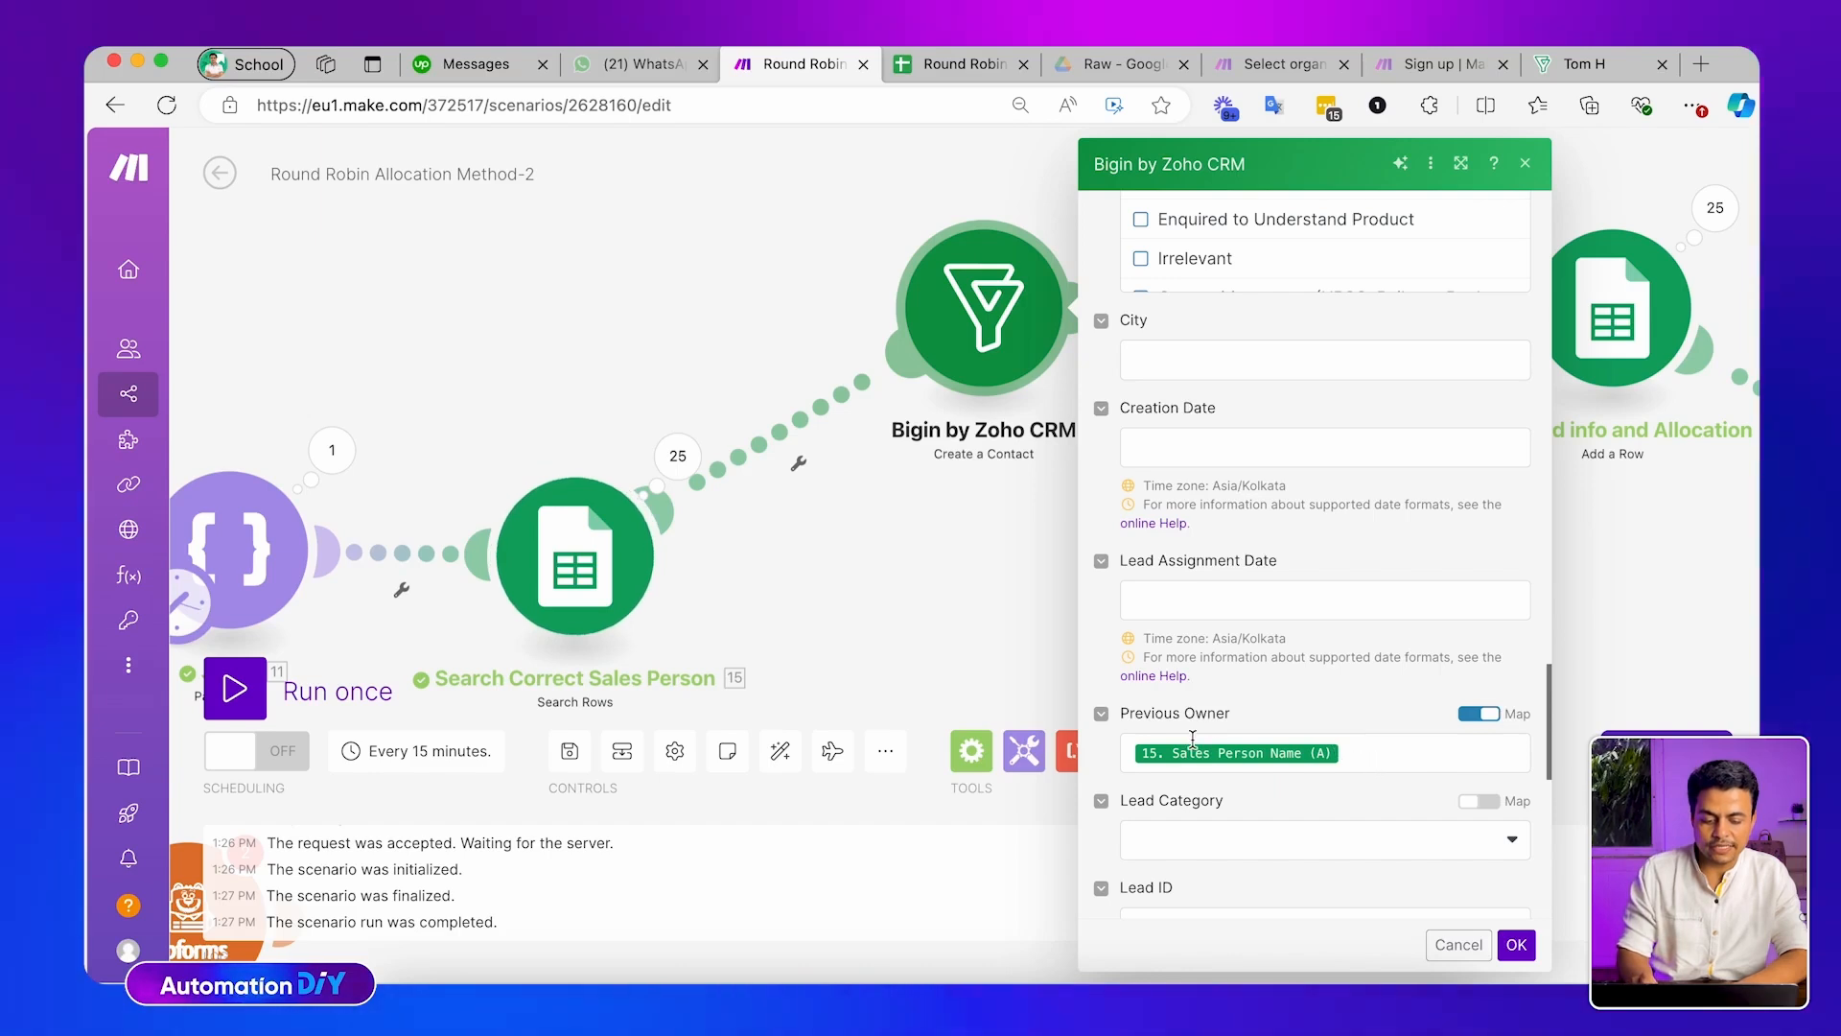
pyautogui.scroll(6, 1220, 634)
pyautogui.click(936, 502)
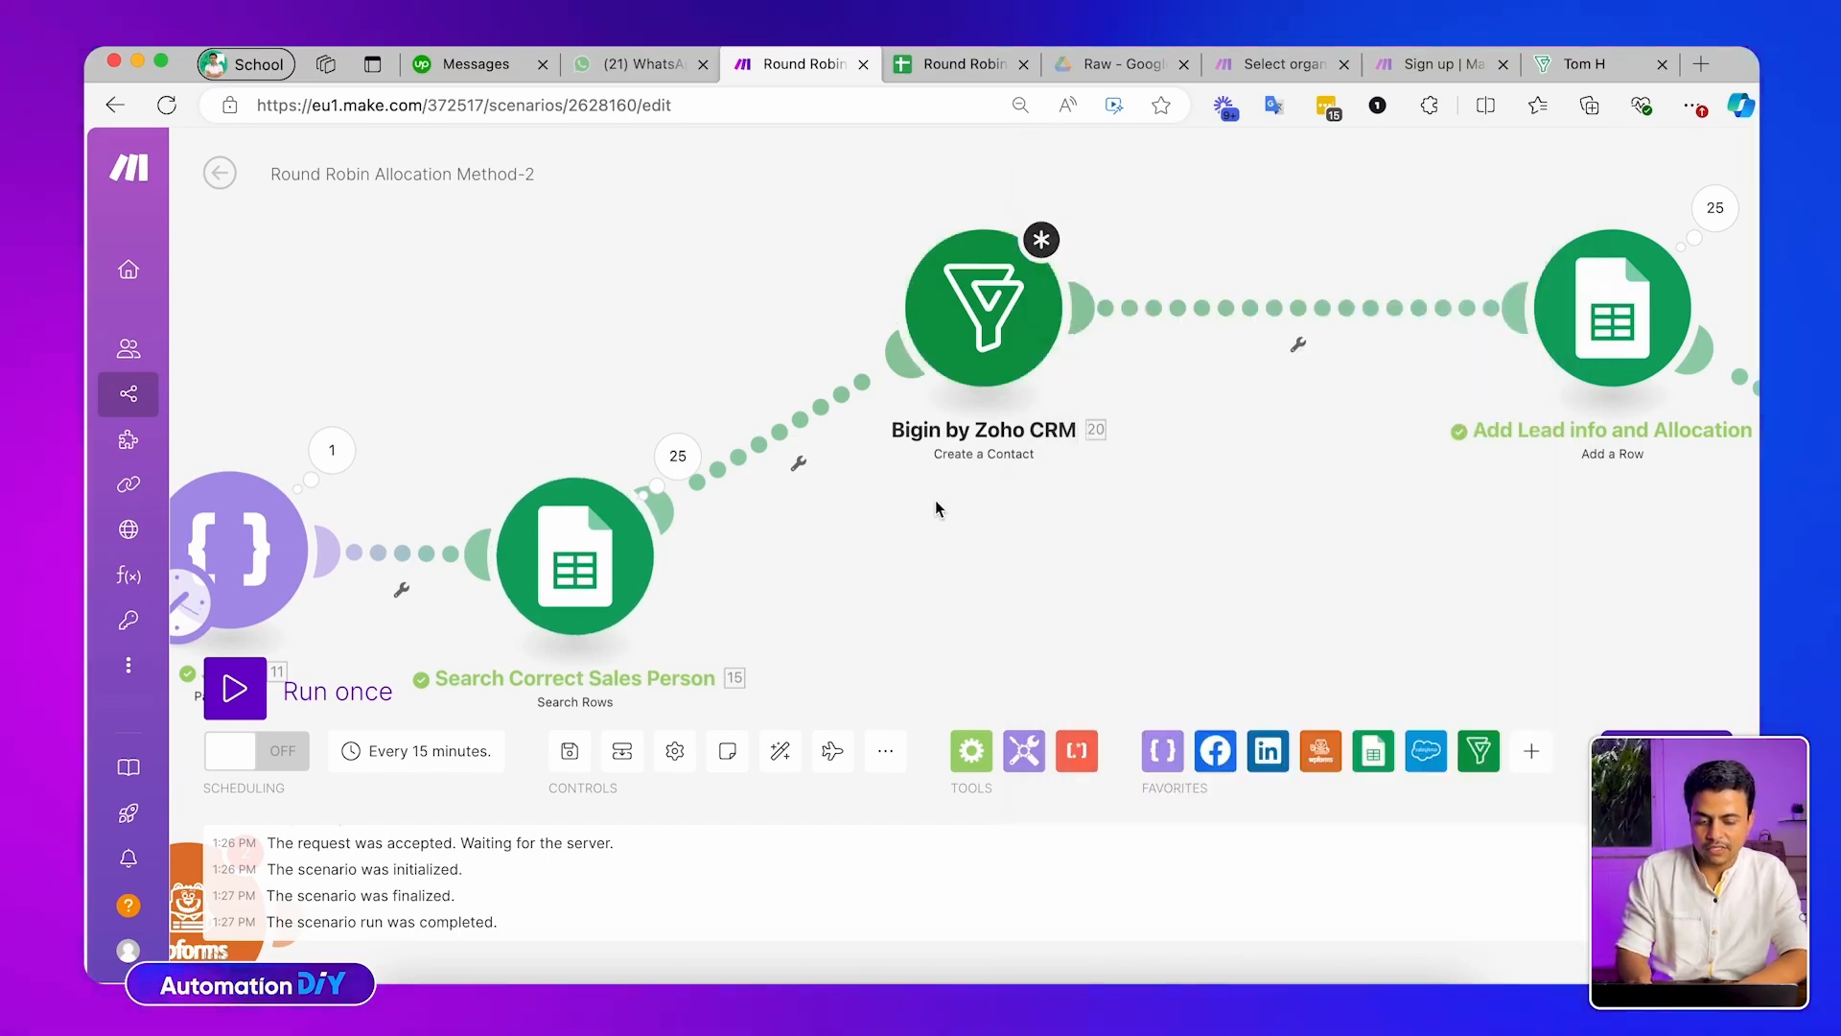
# Move the Bigin by Zoho CRM module closer to Search Correct Sales Person, widening the gap before Add Lead info and Allocation
pyautogui.moveTo(726, 179); pyautogui.dragTo(1048, 428)
pyautogui.moveTo(1049, 346); pyautogui.dragTo(918, 377)
pyautogui.click(970, 376)
pyautogui.moveTo(740, 336); pyautogui.dragTo(575, 333)
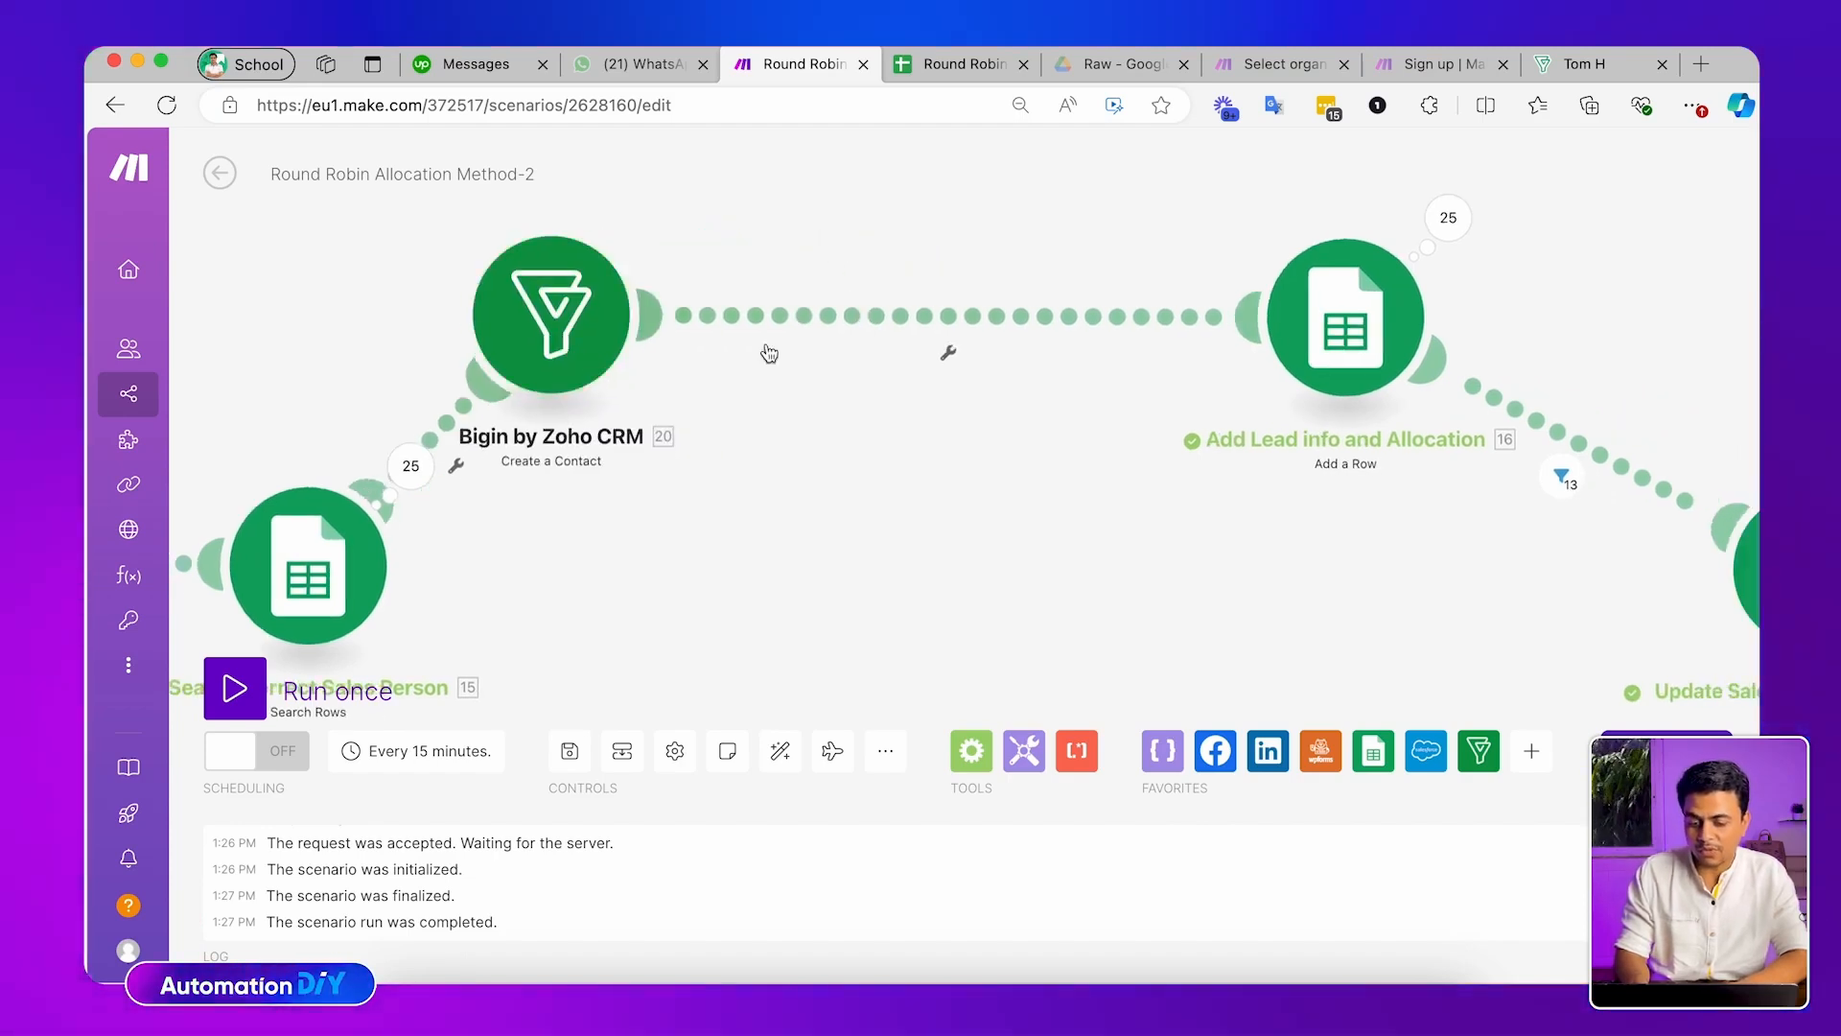
# Insert an HTTP Make a request module between Bigin by Zoho CRM and Add Lead info and Allocation
pyautogui.rightClick(812, 314)
pyautogui.click(903, 468)
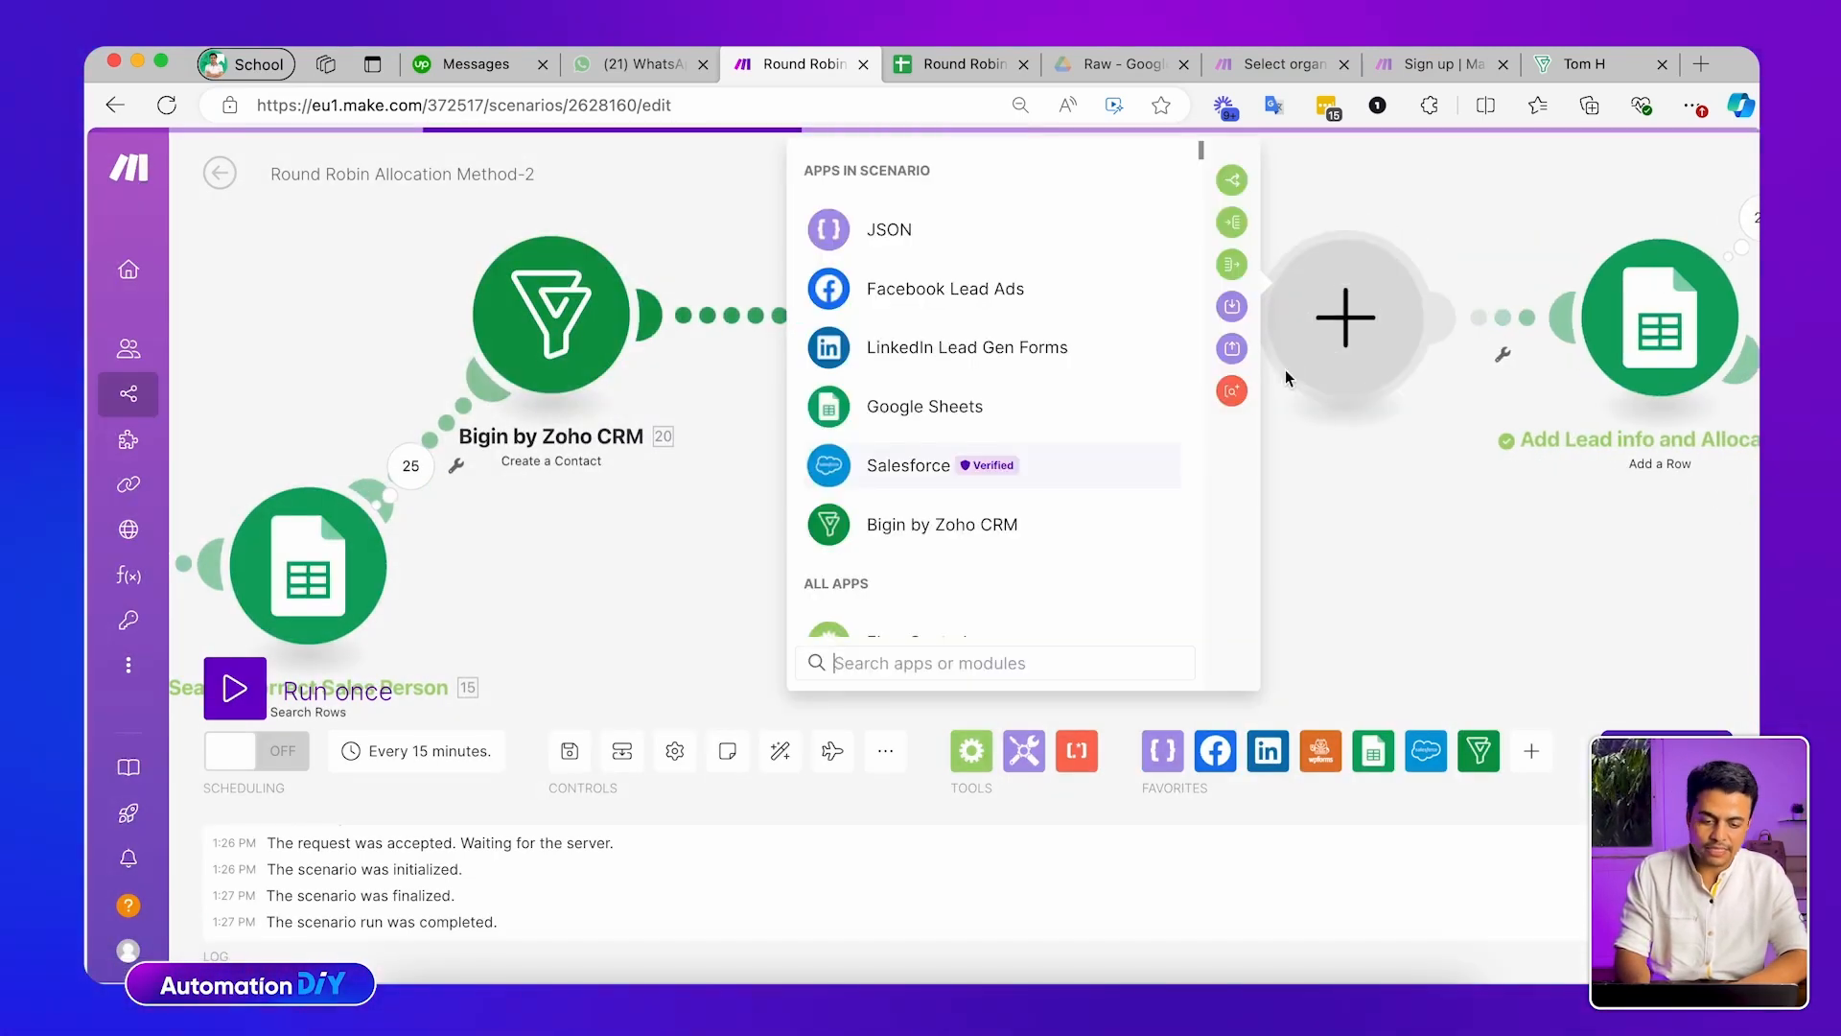
pyautogui.moveTo(1000, 360); pyautogui.dragTo(905, 362)
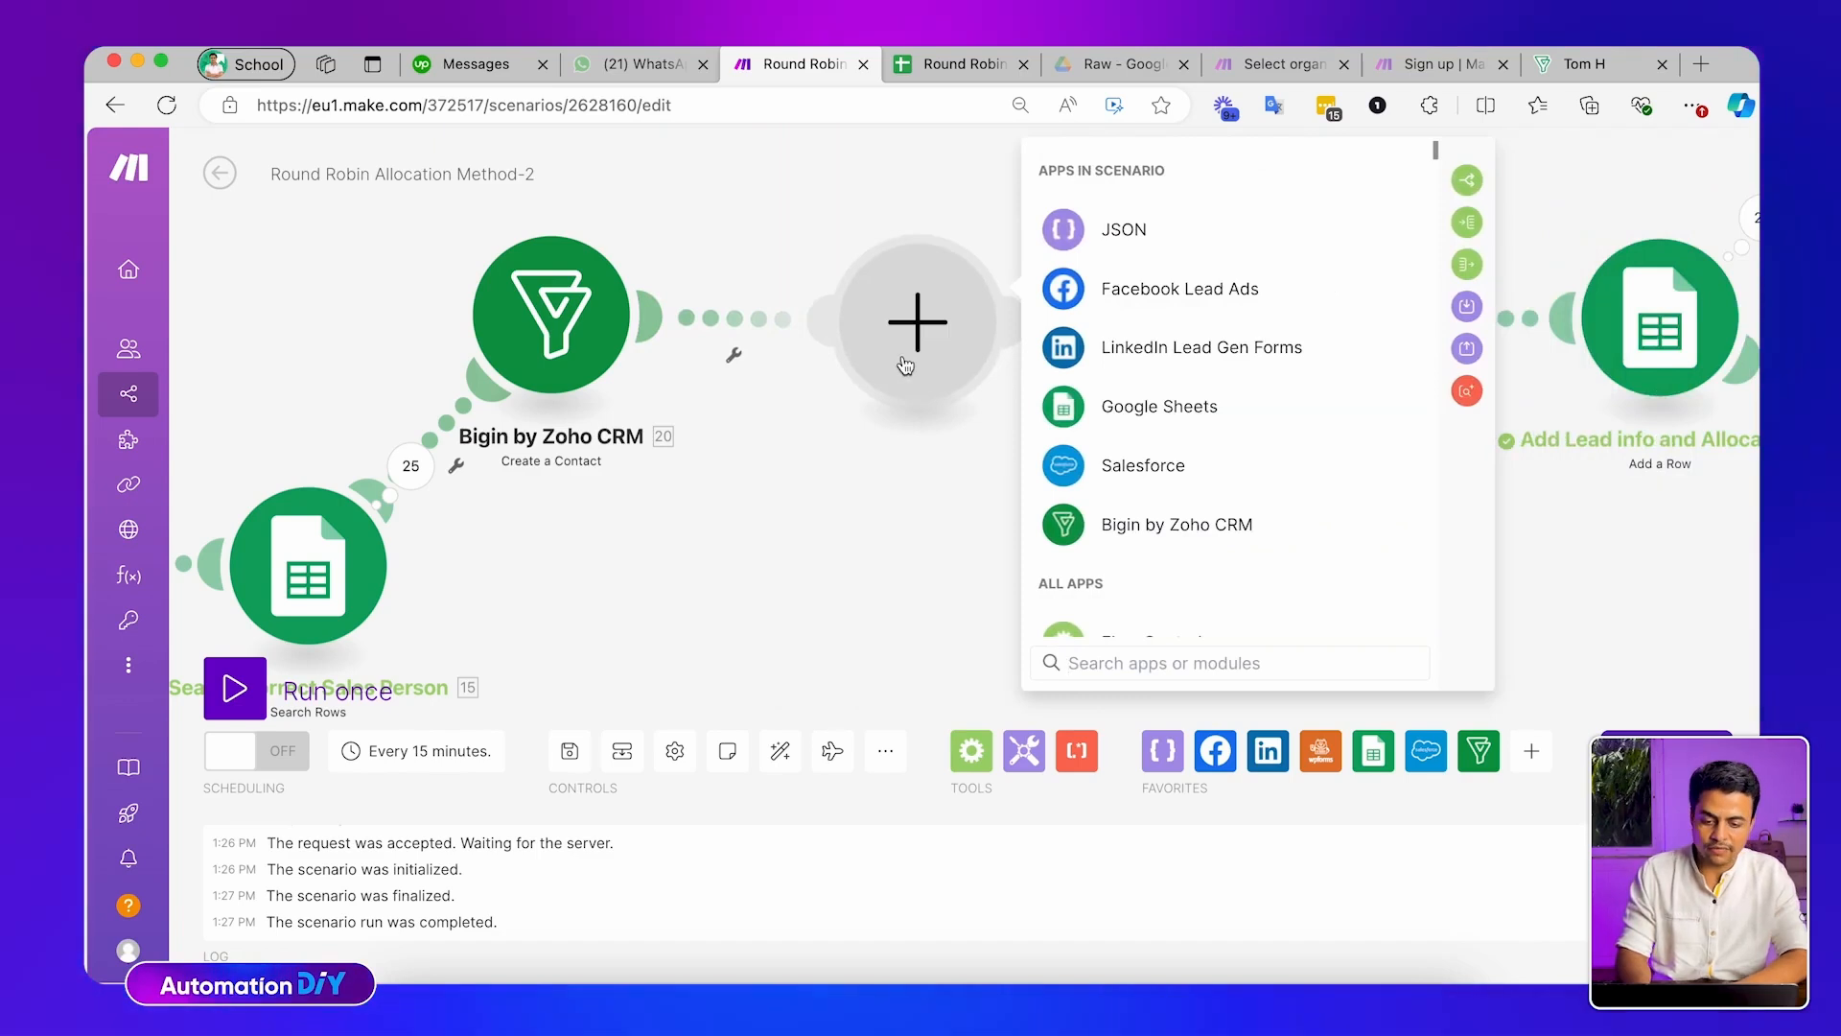
pyautogui.click(1131, 672)
pyautogui.scroll(-5, 1175, 436)
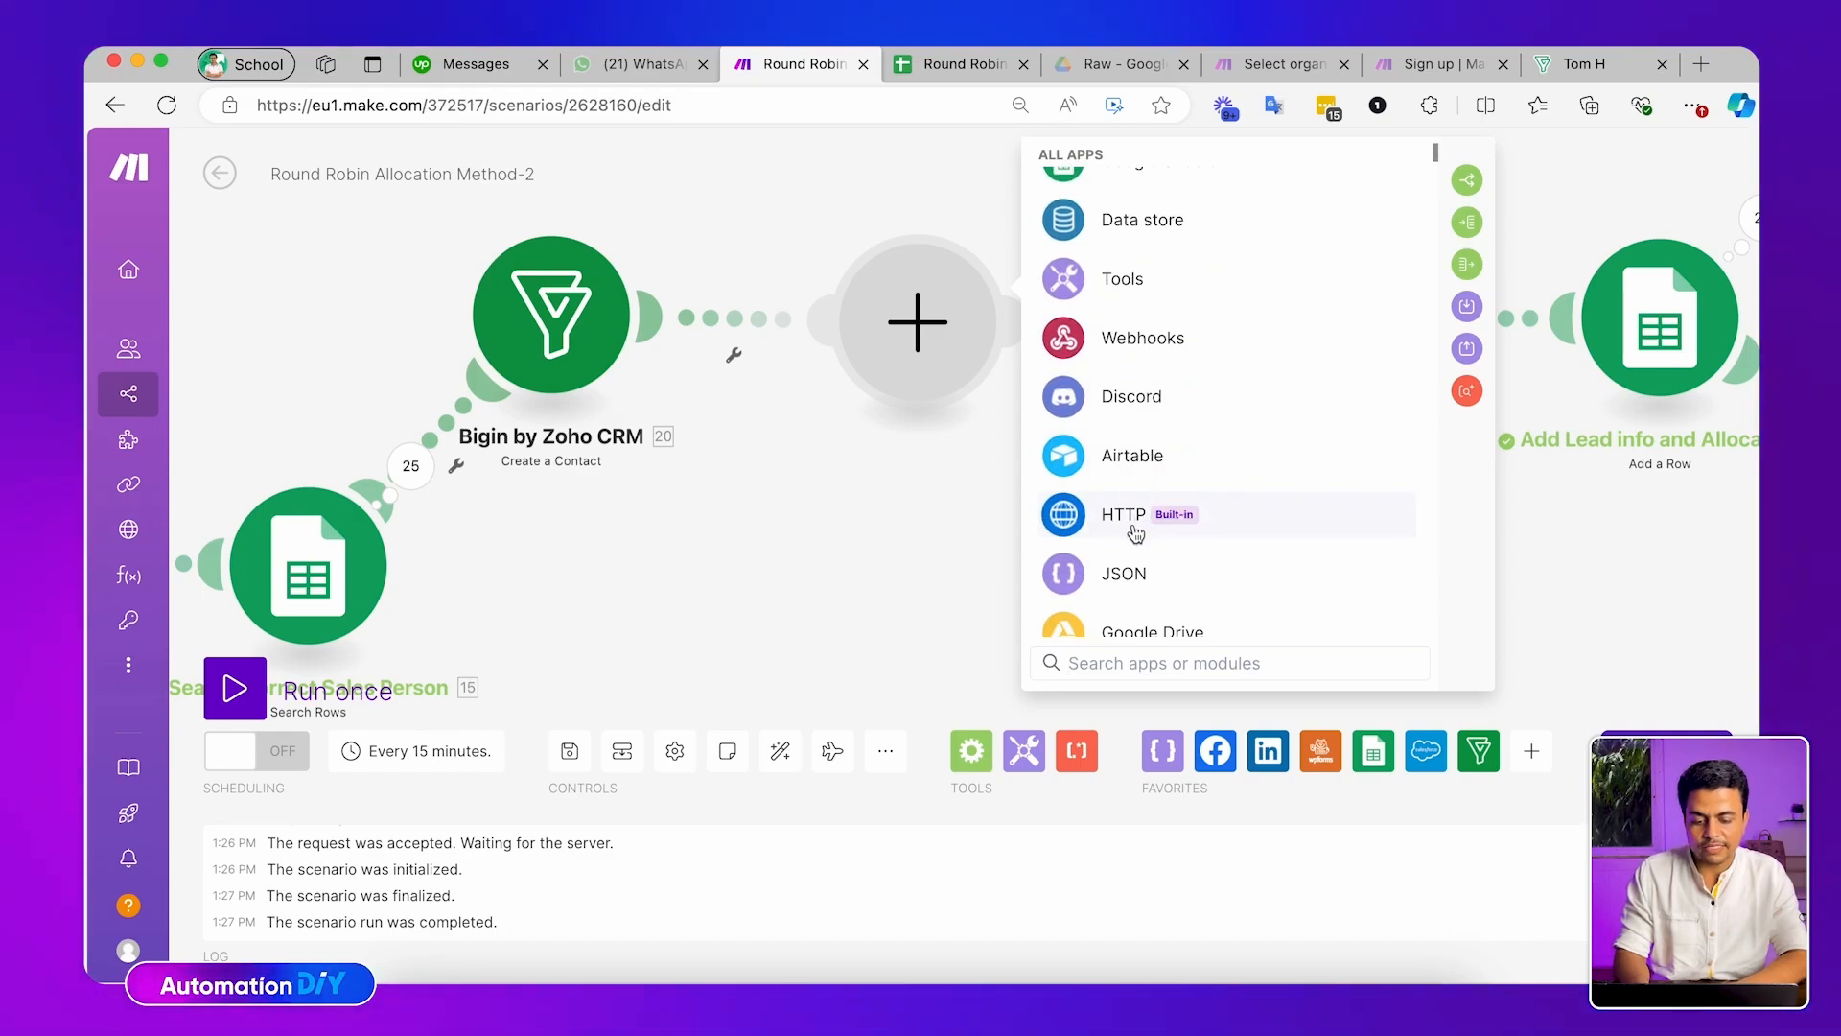
pyautogui.click(1124, 516)
pyautogui.scroll(-3, 1161, 519)
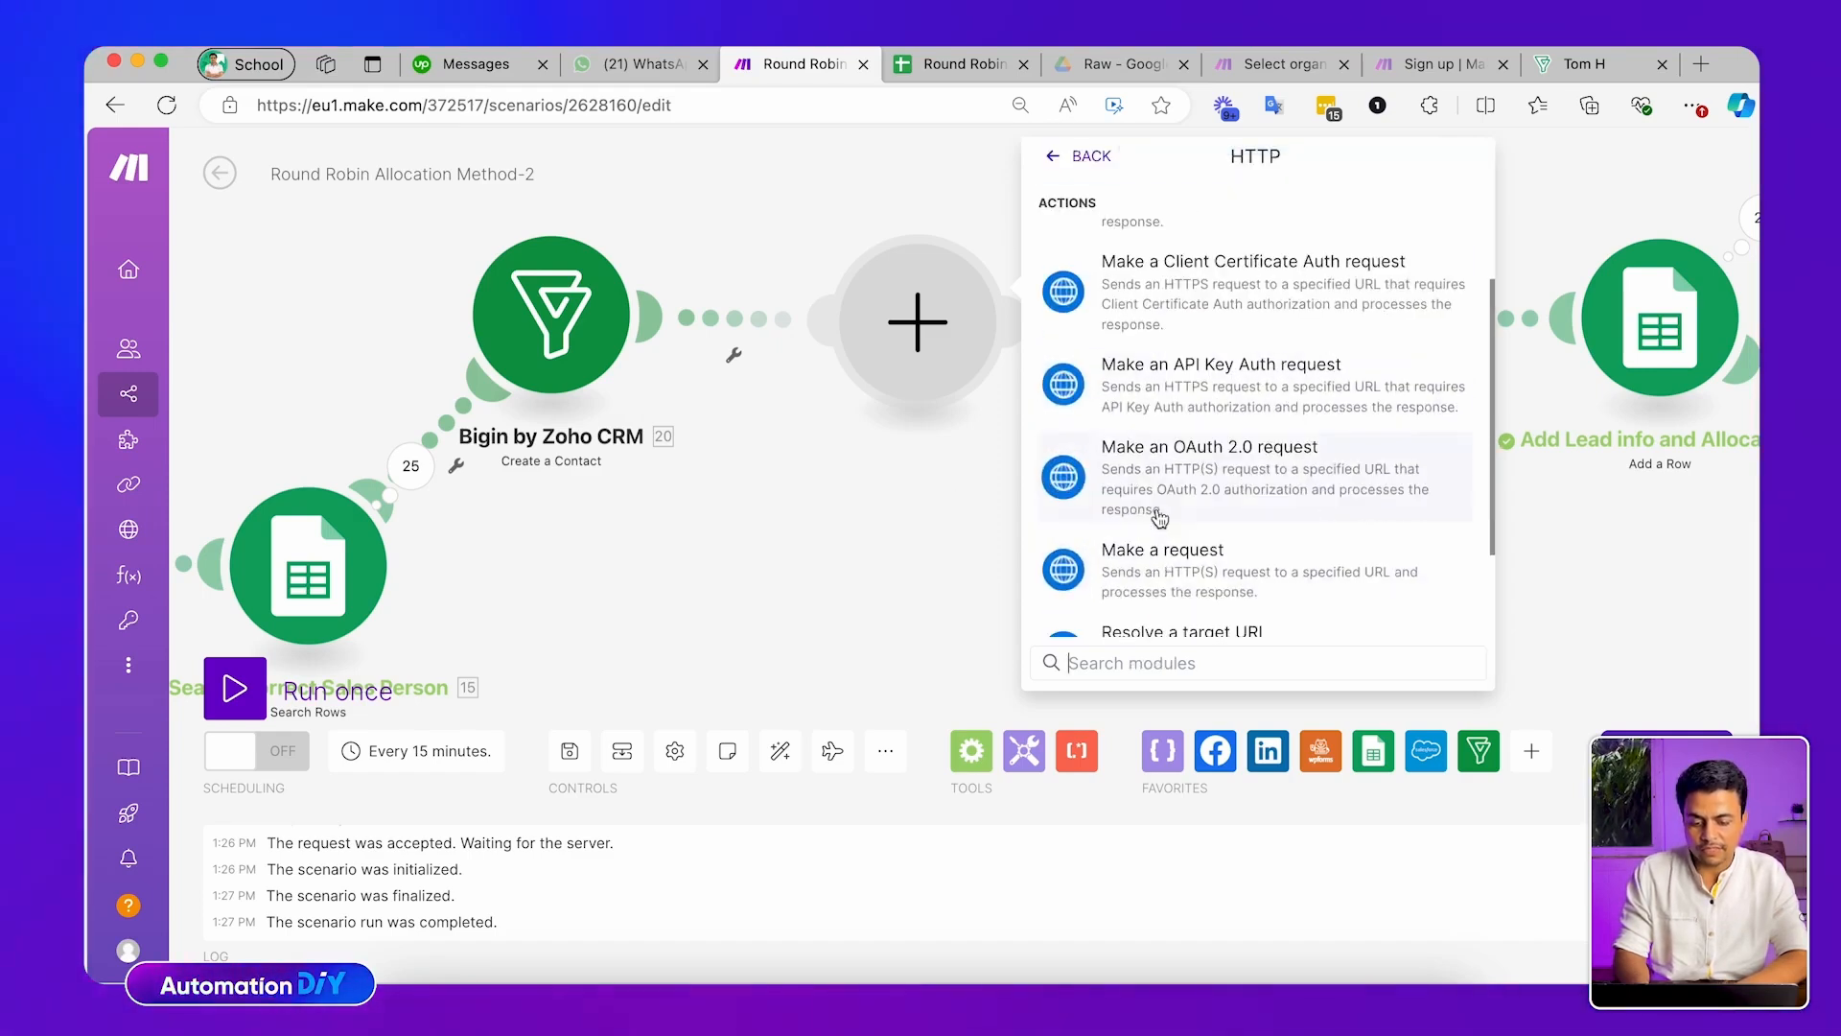
pyautogui.click(1150, 572)
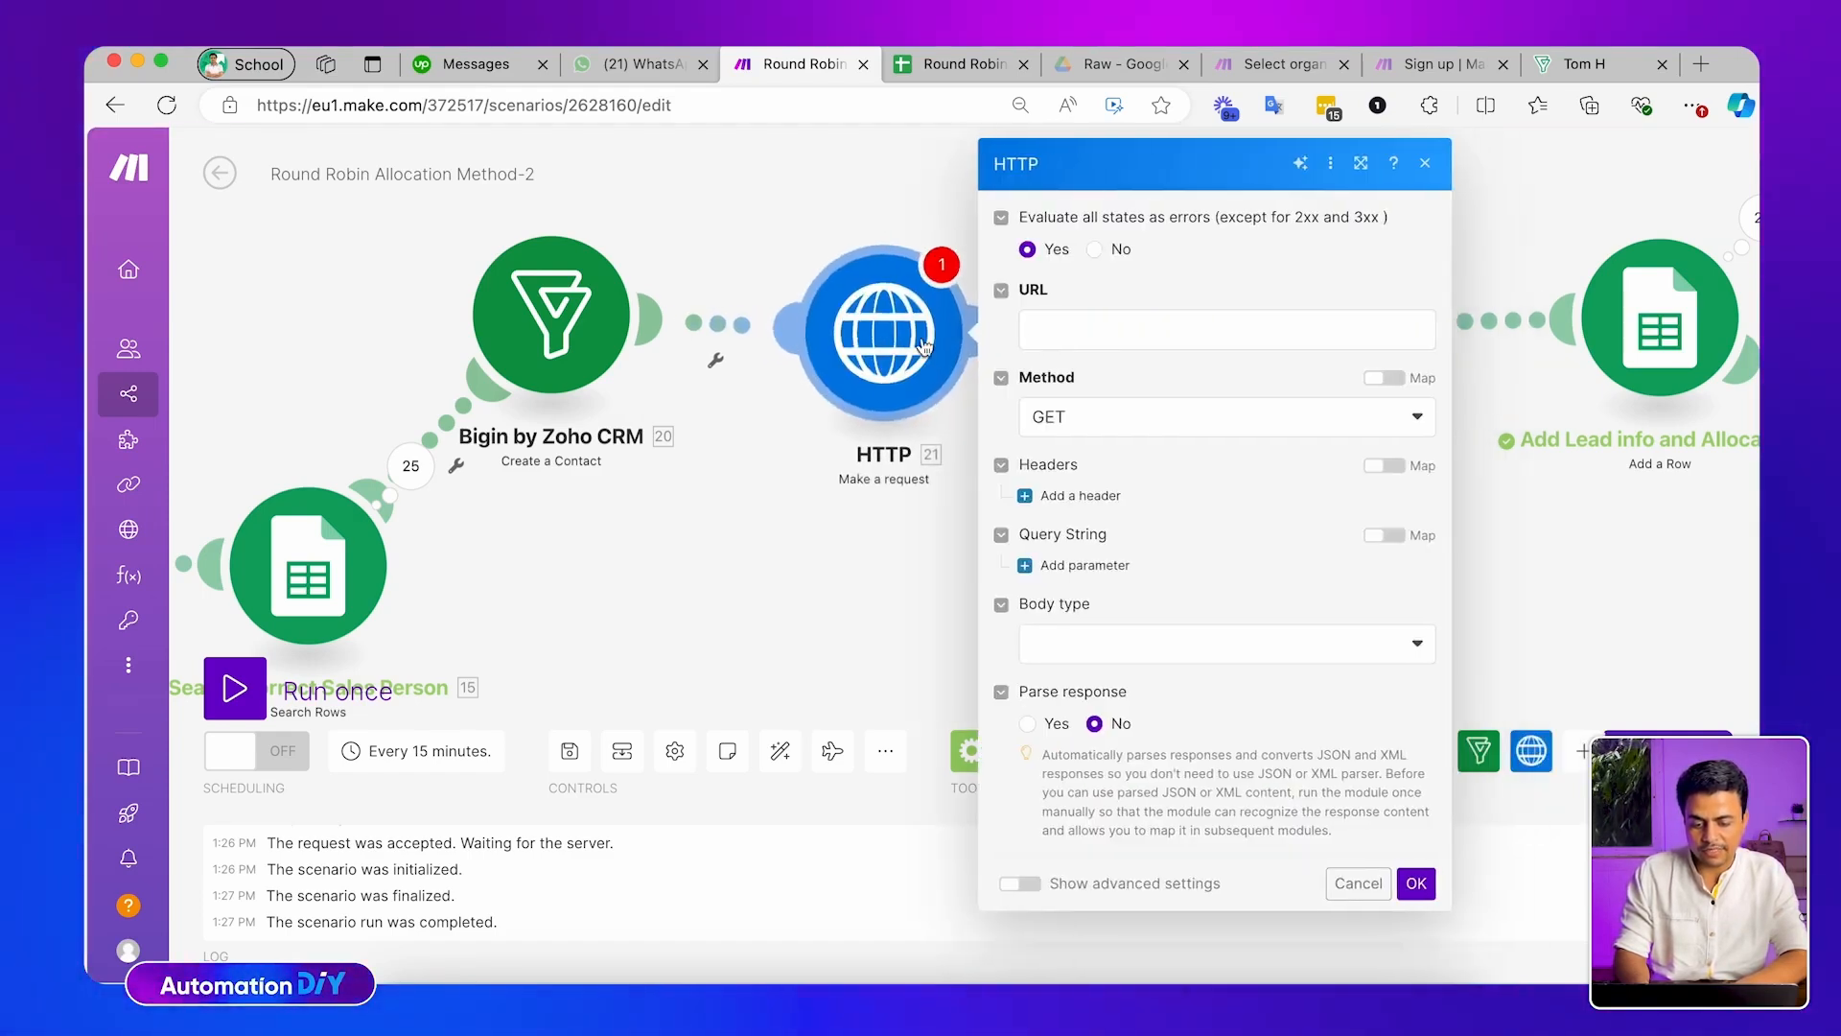
pyautogui.click(1068, 332)
pyautogui.write('http')
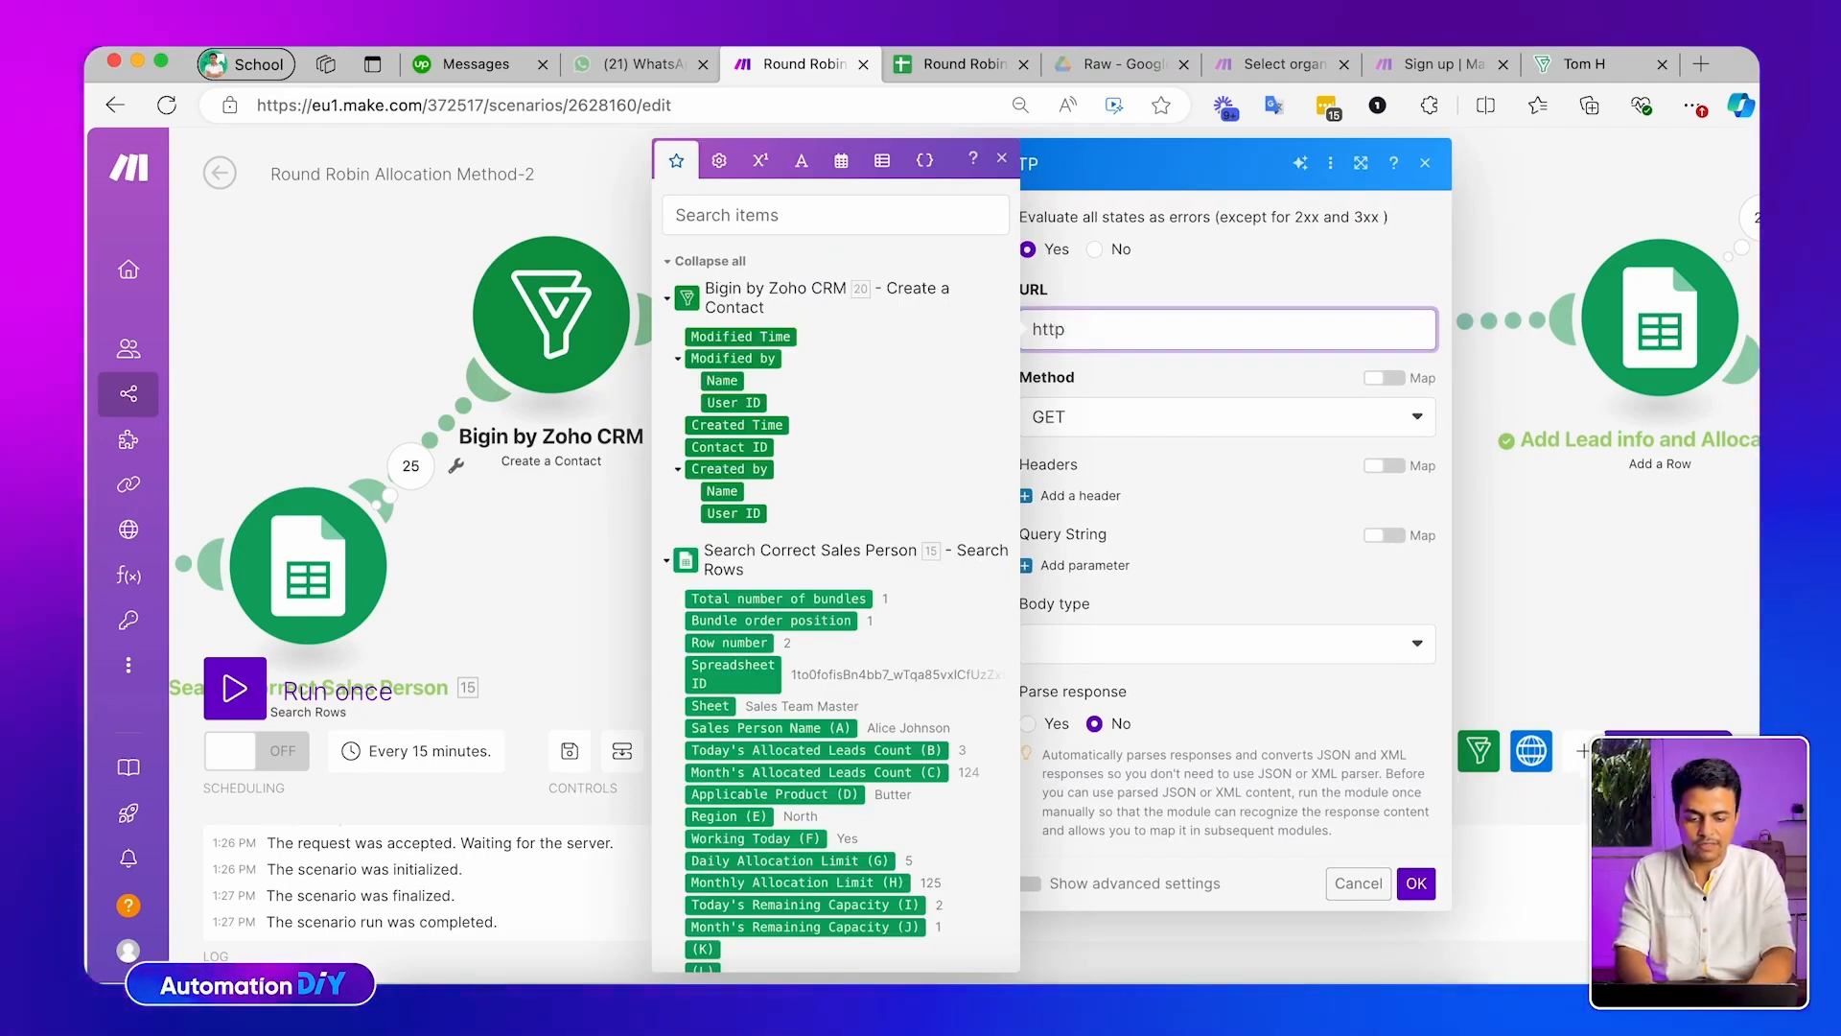
pyautogui.write('s://api.')
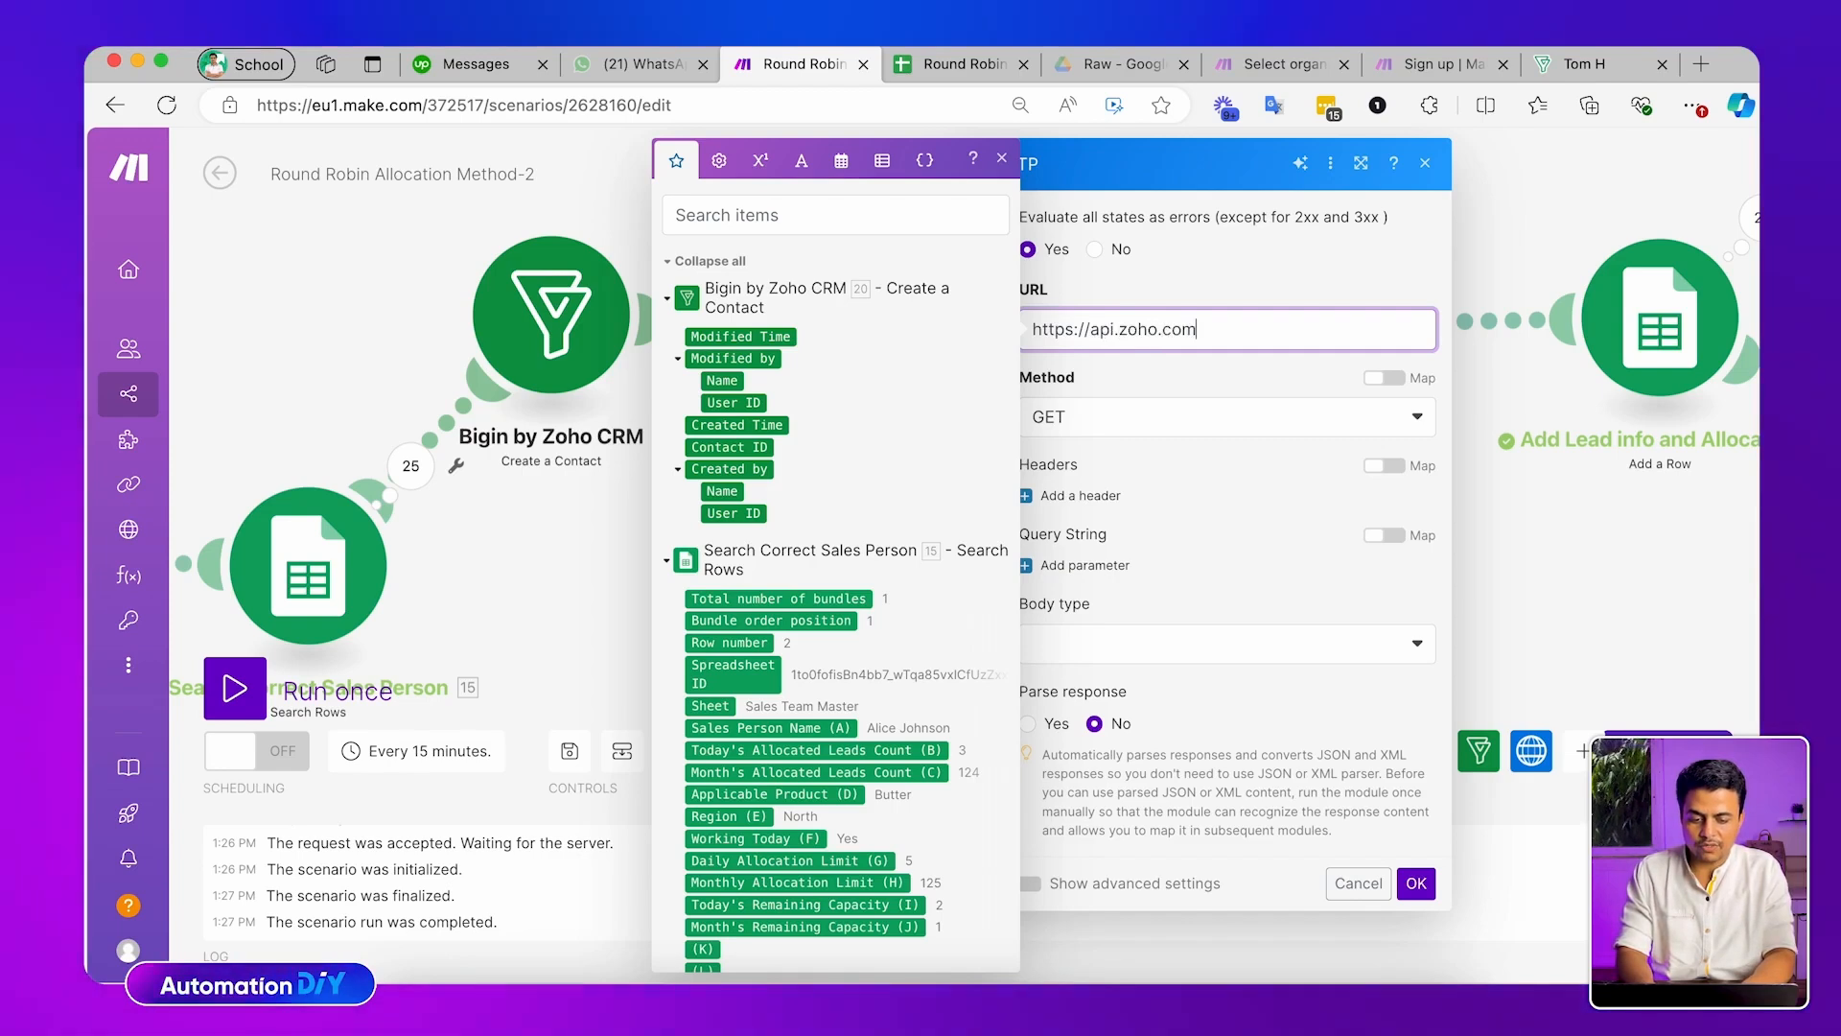
pyautogui.write('zoho.com')
pyautogui.press('Tab')
pyautogui.click(1148, 419)
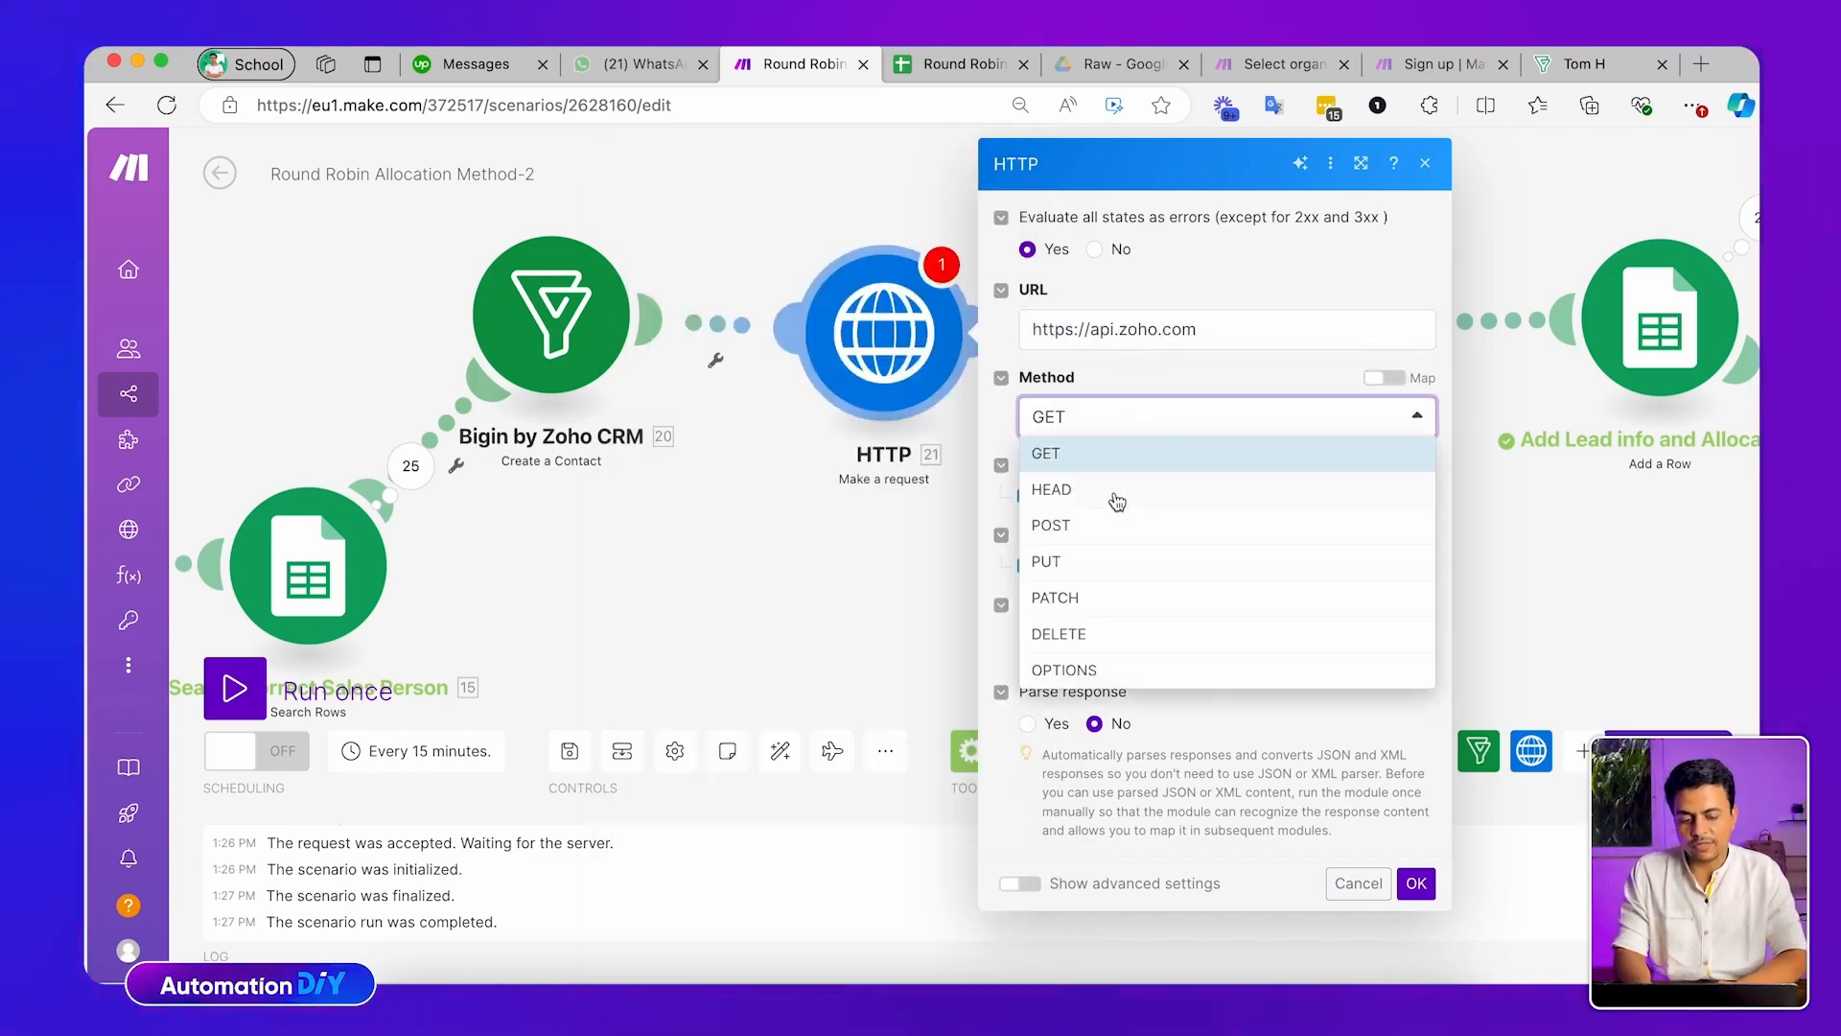
pyautogui.click(1100, 524)
pyautogui.click(1248, 339)
pyautogui.write('/')
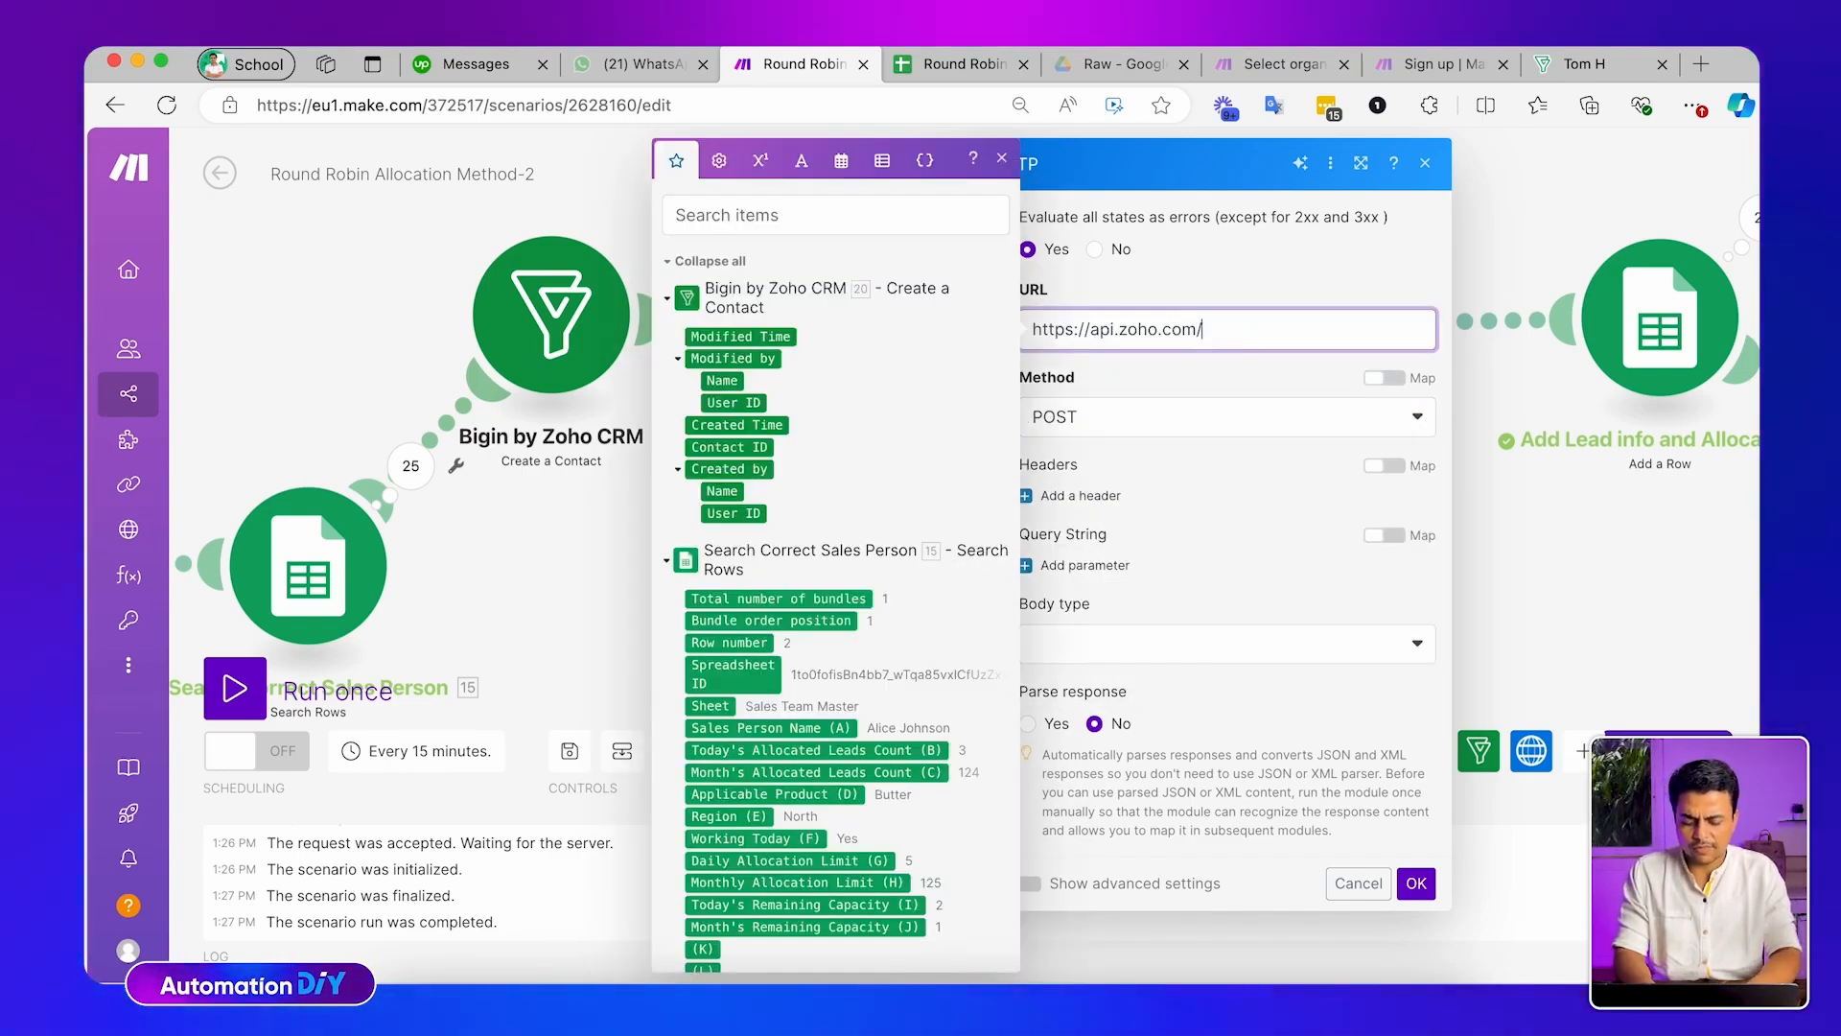
pyautogui.write('contacts')
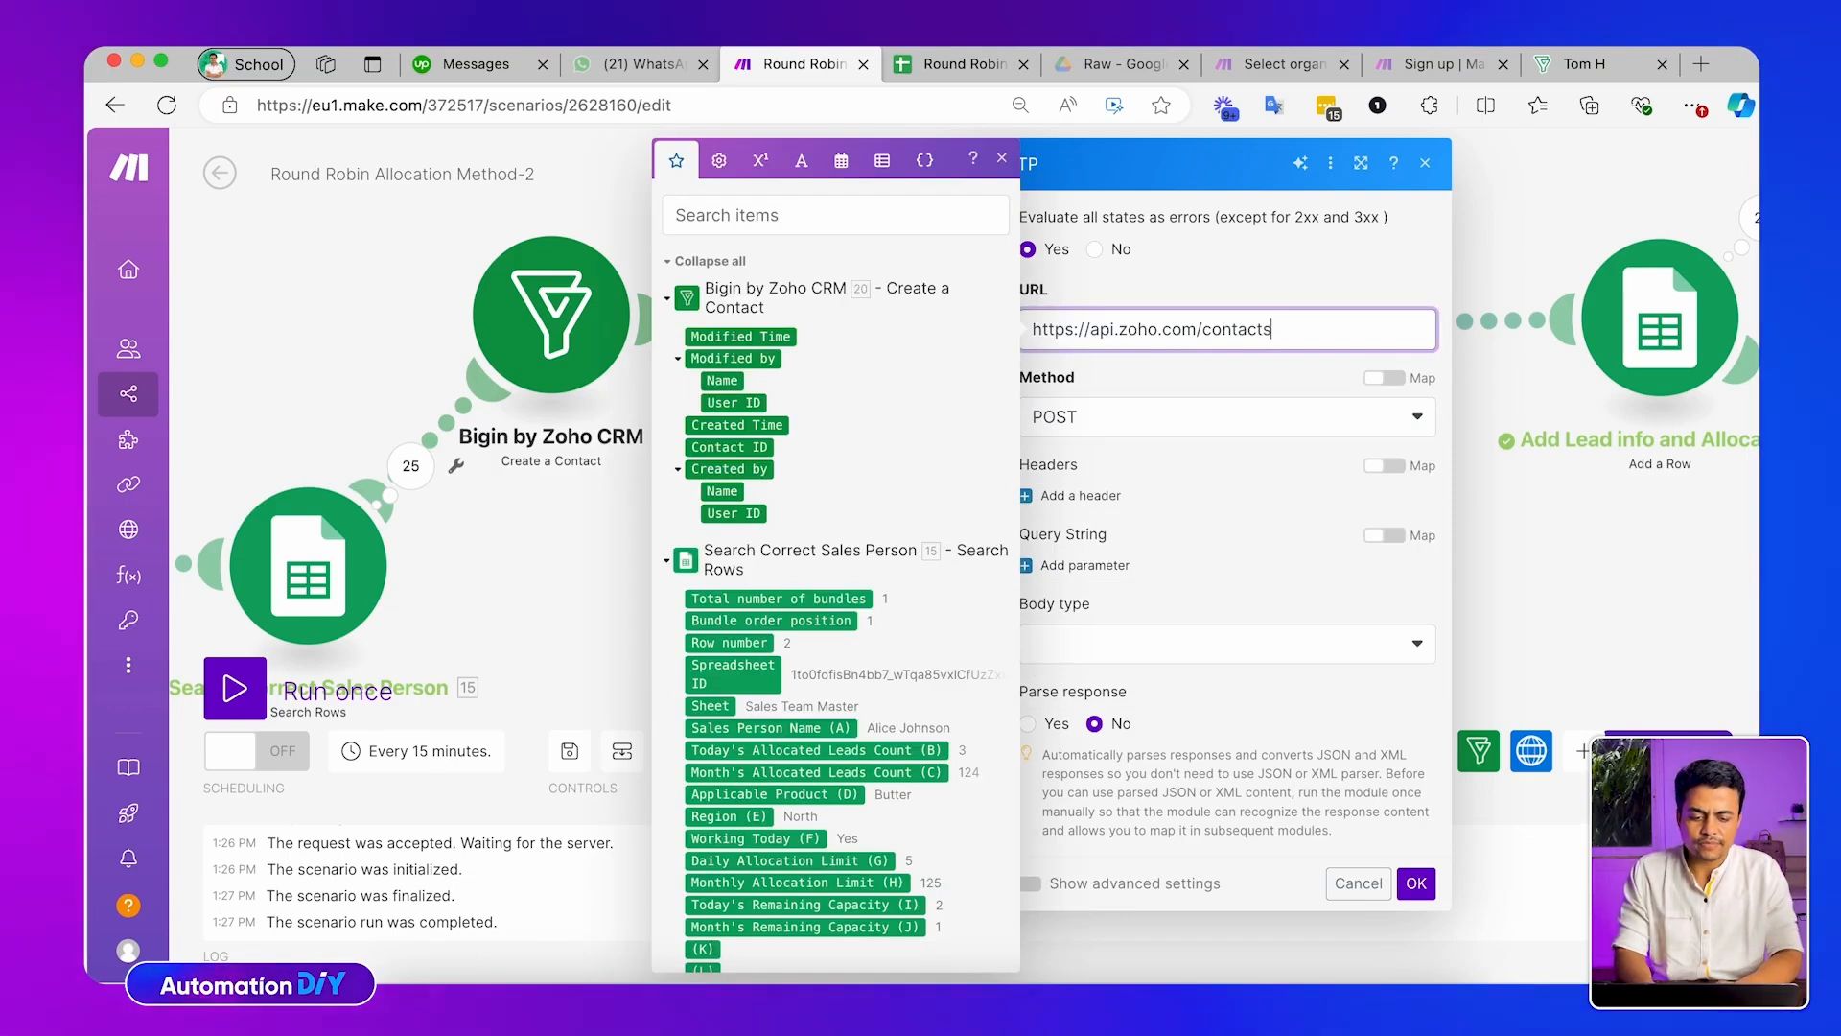
pyautogui.write('/create')
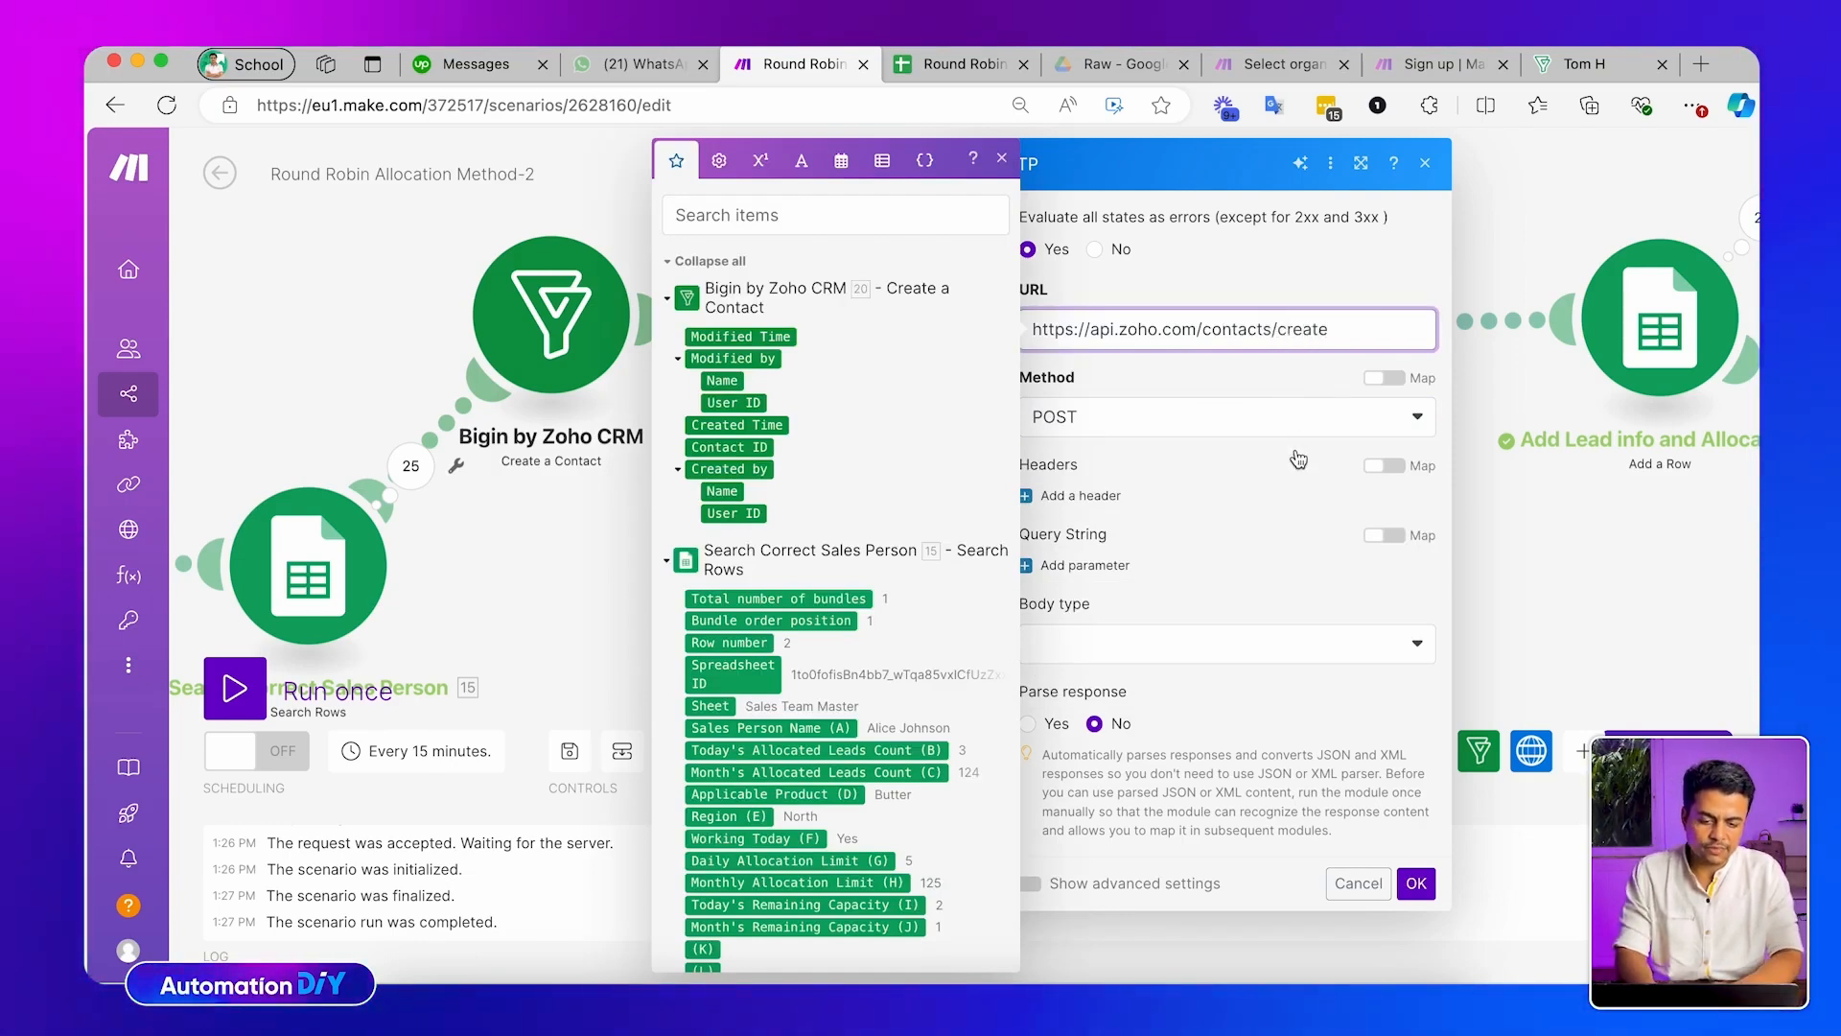
pyautogui.click(1299, 458)
# Set the request's body type to Application/x-www-form-urlencoded and add a first_name field mapped to First Name from Parse JSON
pyautogui.click(1093, 642)
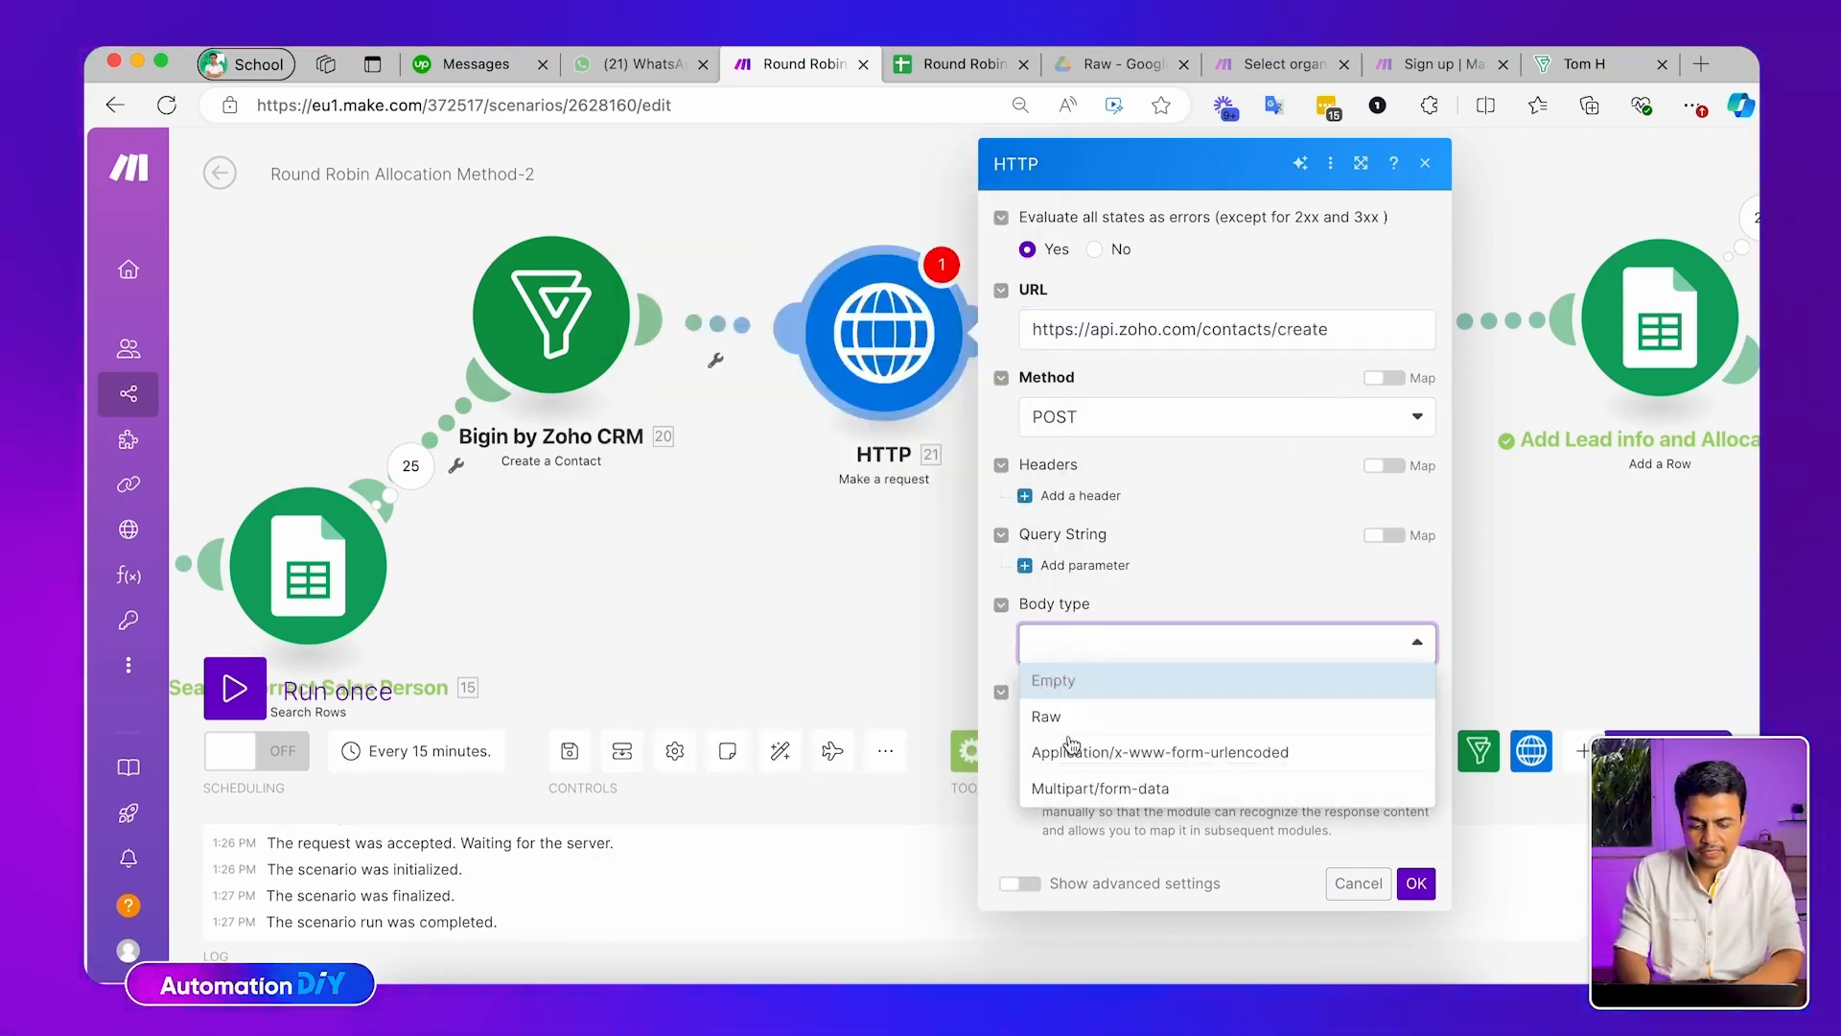
pyautogui.click(1070, 750)
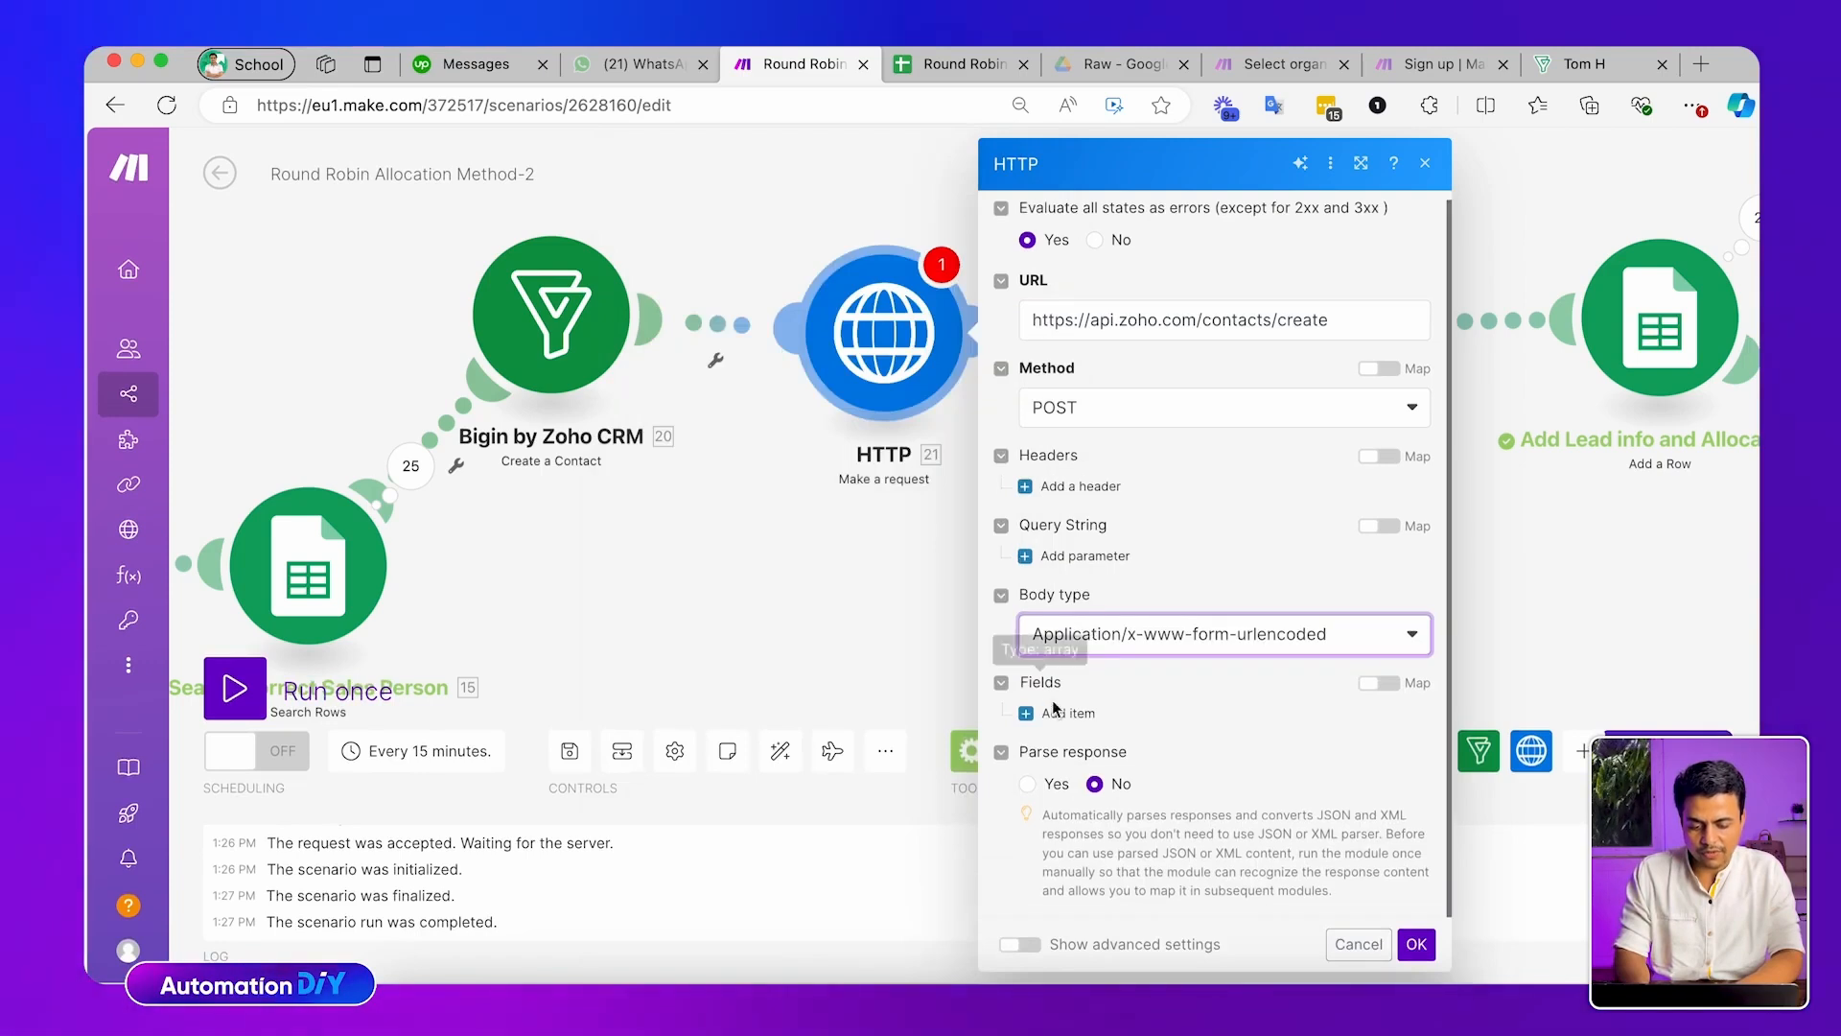
pyautogui.scroll(-3, 1055, 690)
pyautogui.click(1122, 566)
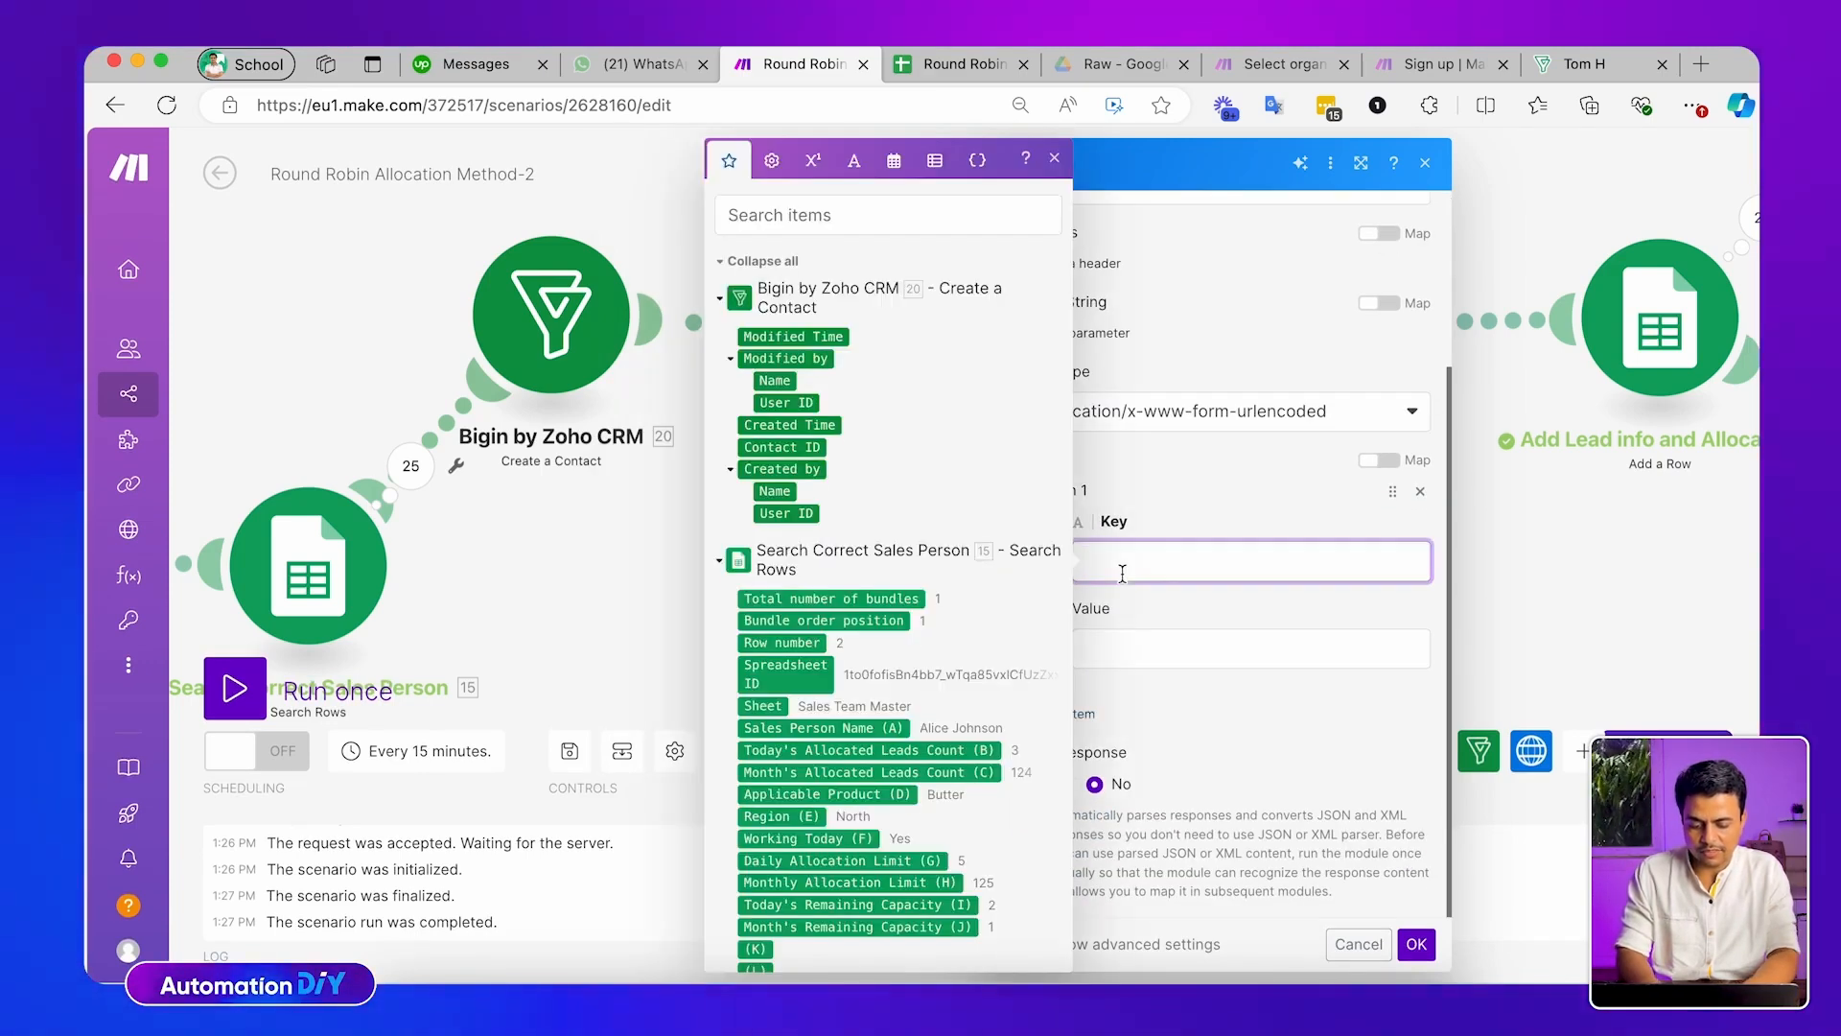
pyautogui.write('first_name')
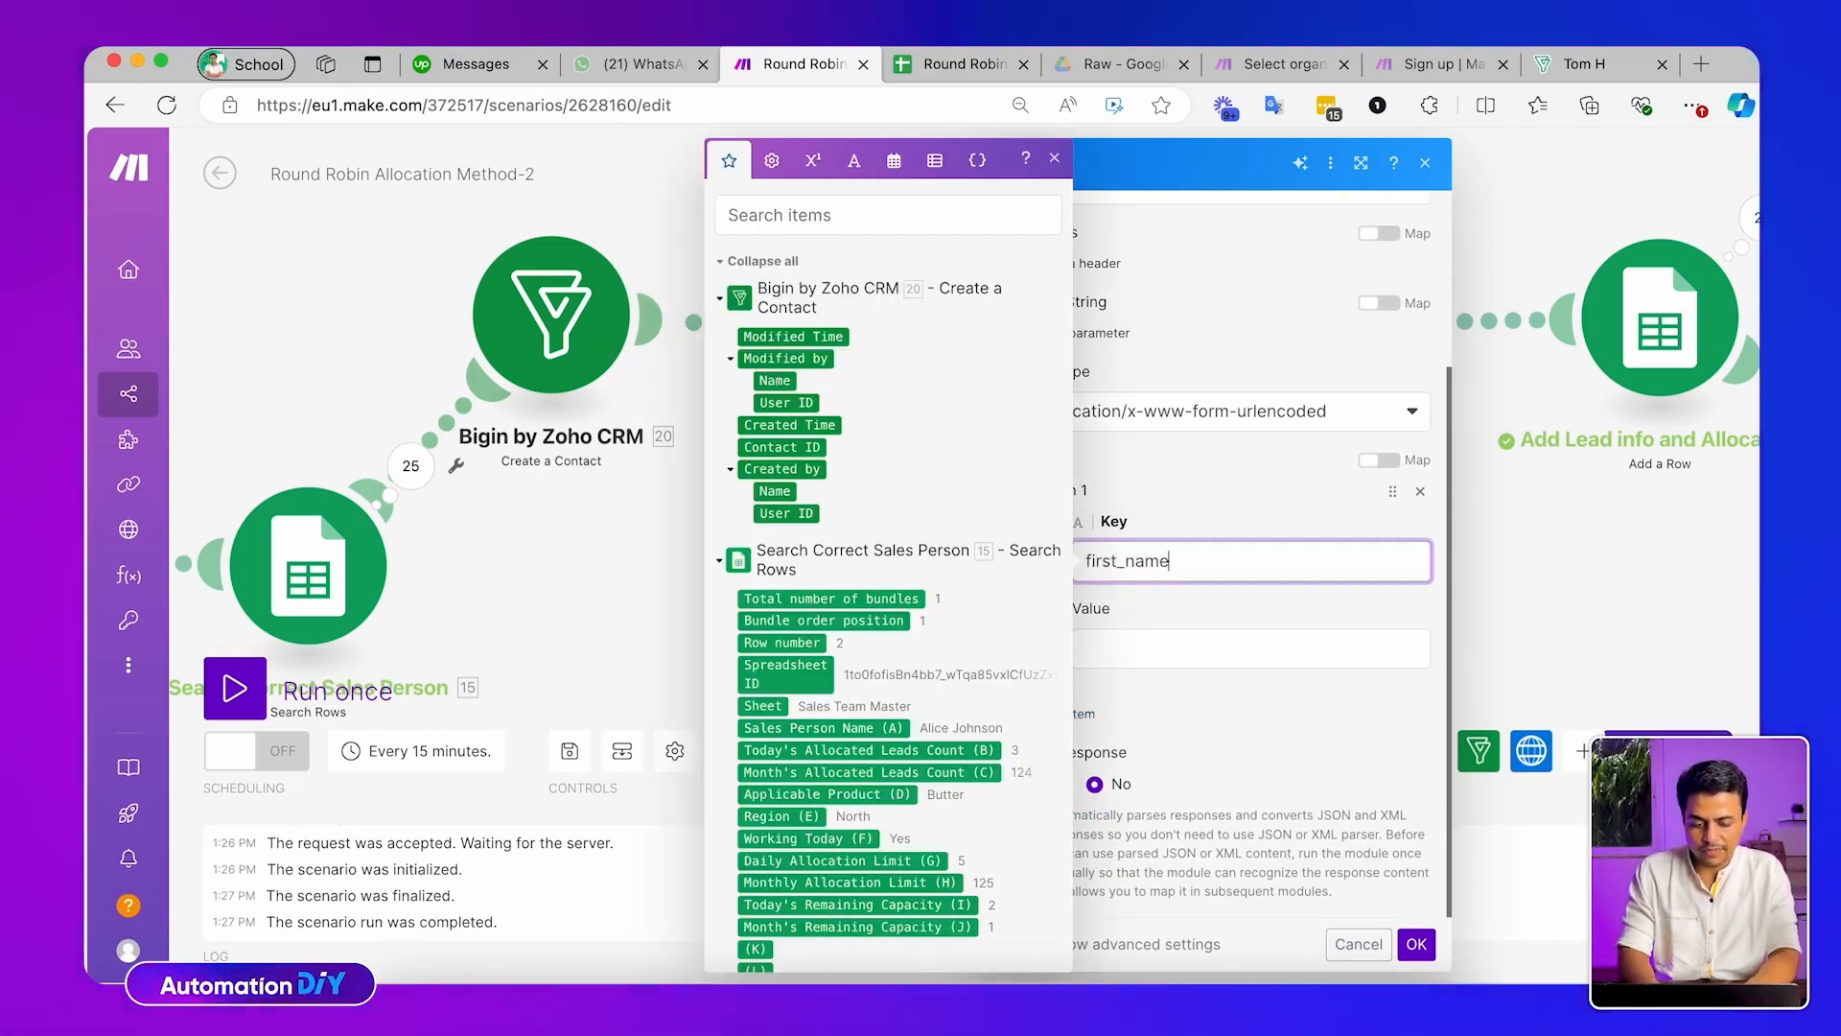
pyautogui.click(1135, 648)
pyautogui.scroll(-20, 924, 622)
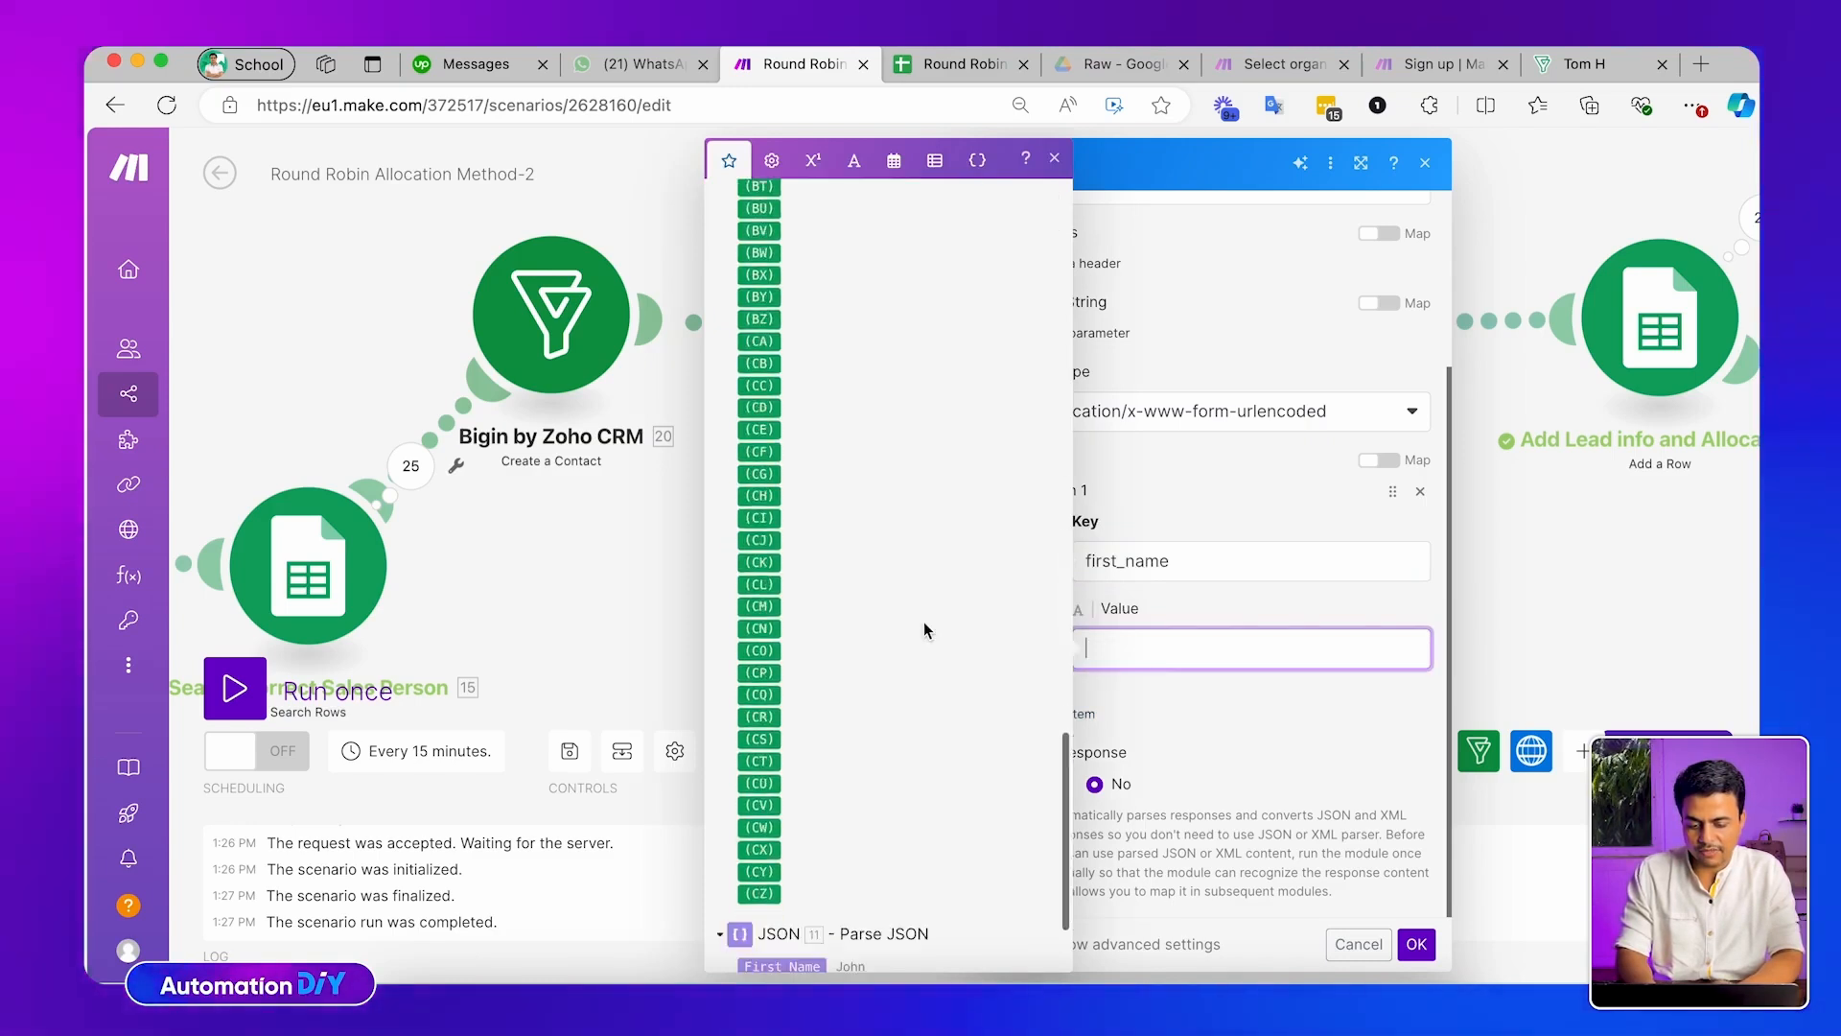
pyautogui.click(1185, 739)
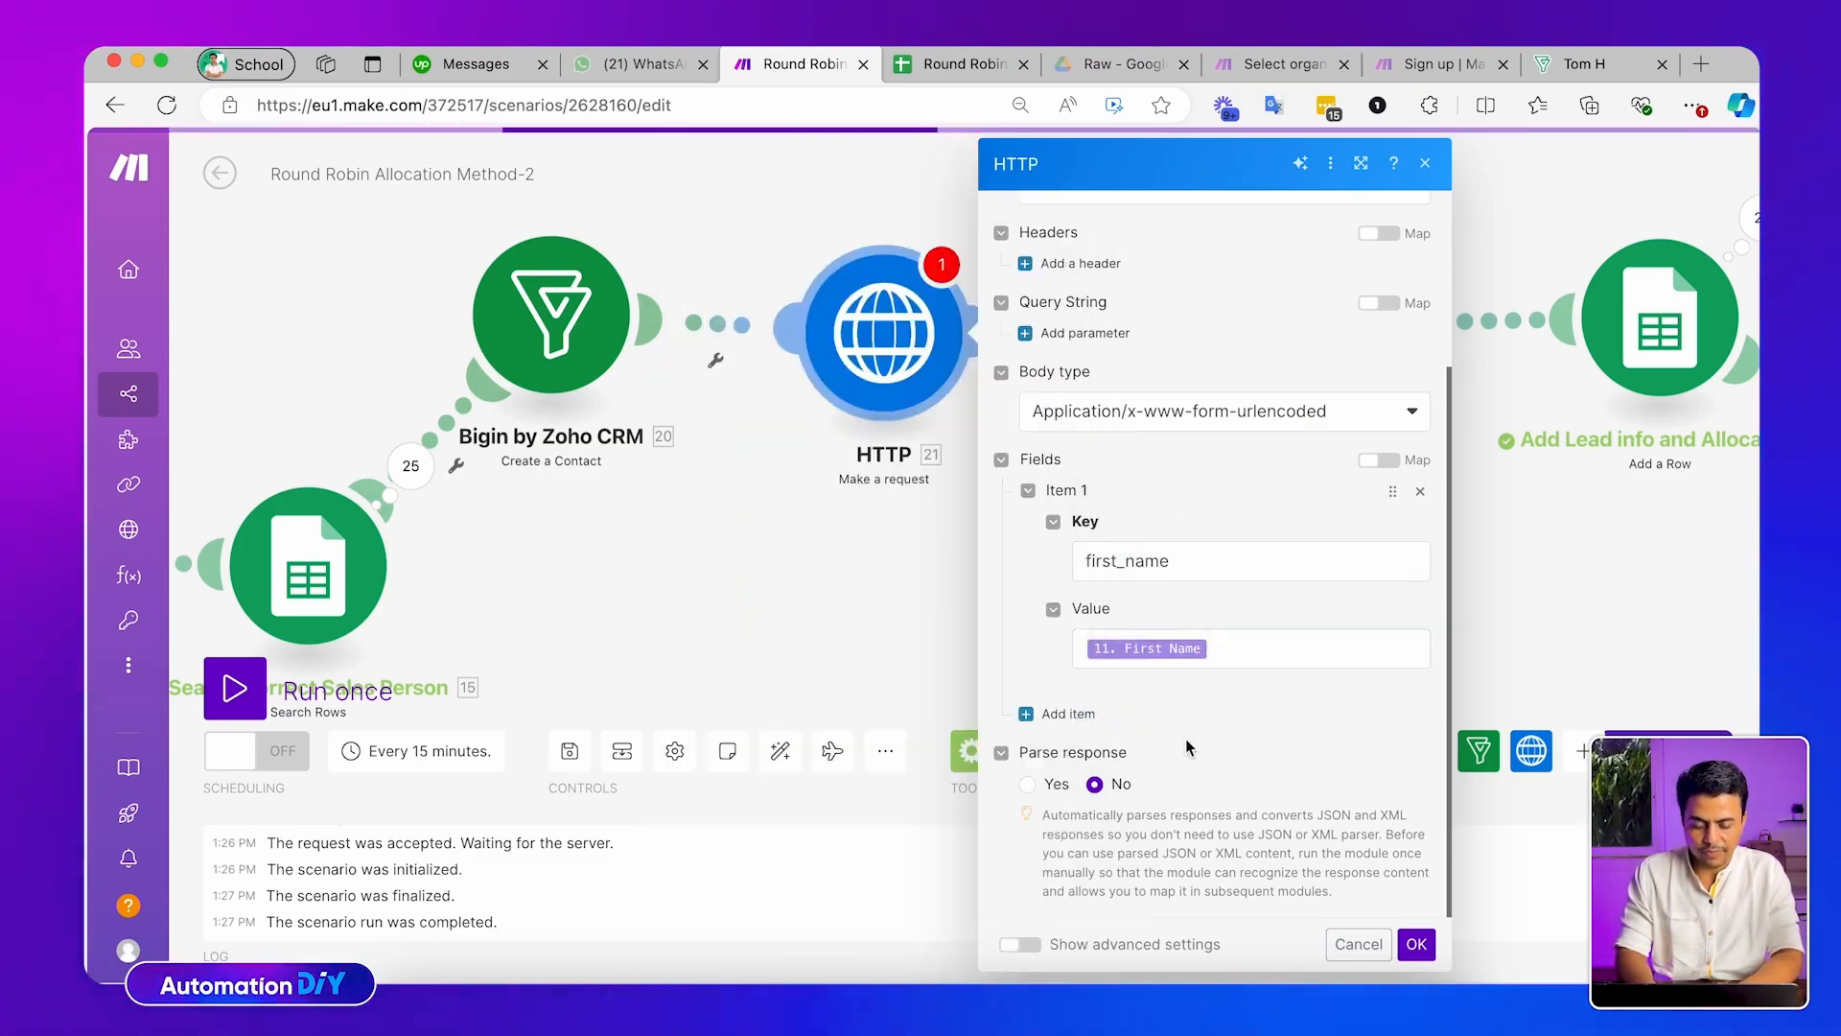
pyautogui.scroll(3, 1126, 612)
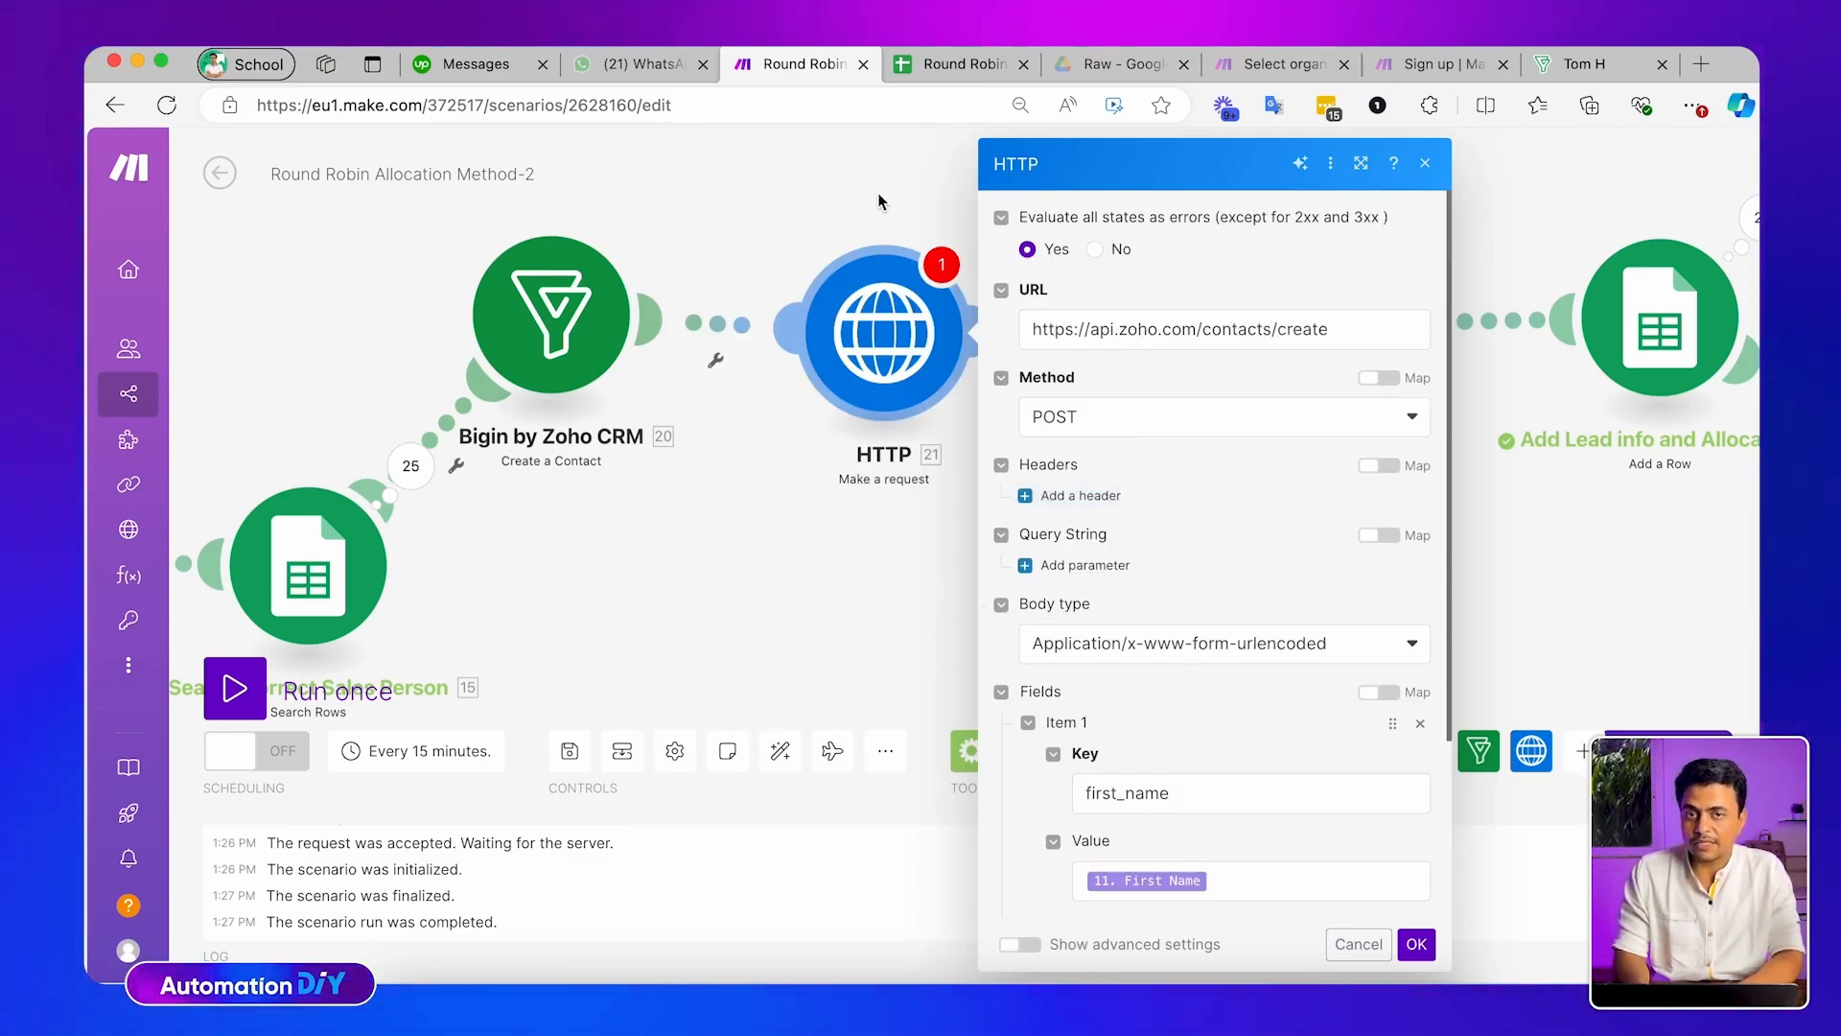
# Close the HTTP request settings and delete the HTTP module from the scenario
pyautogui.click(777, 190)
pyautogui.moveTo(773, 188); pyautogui.dragTo(1042, 448)
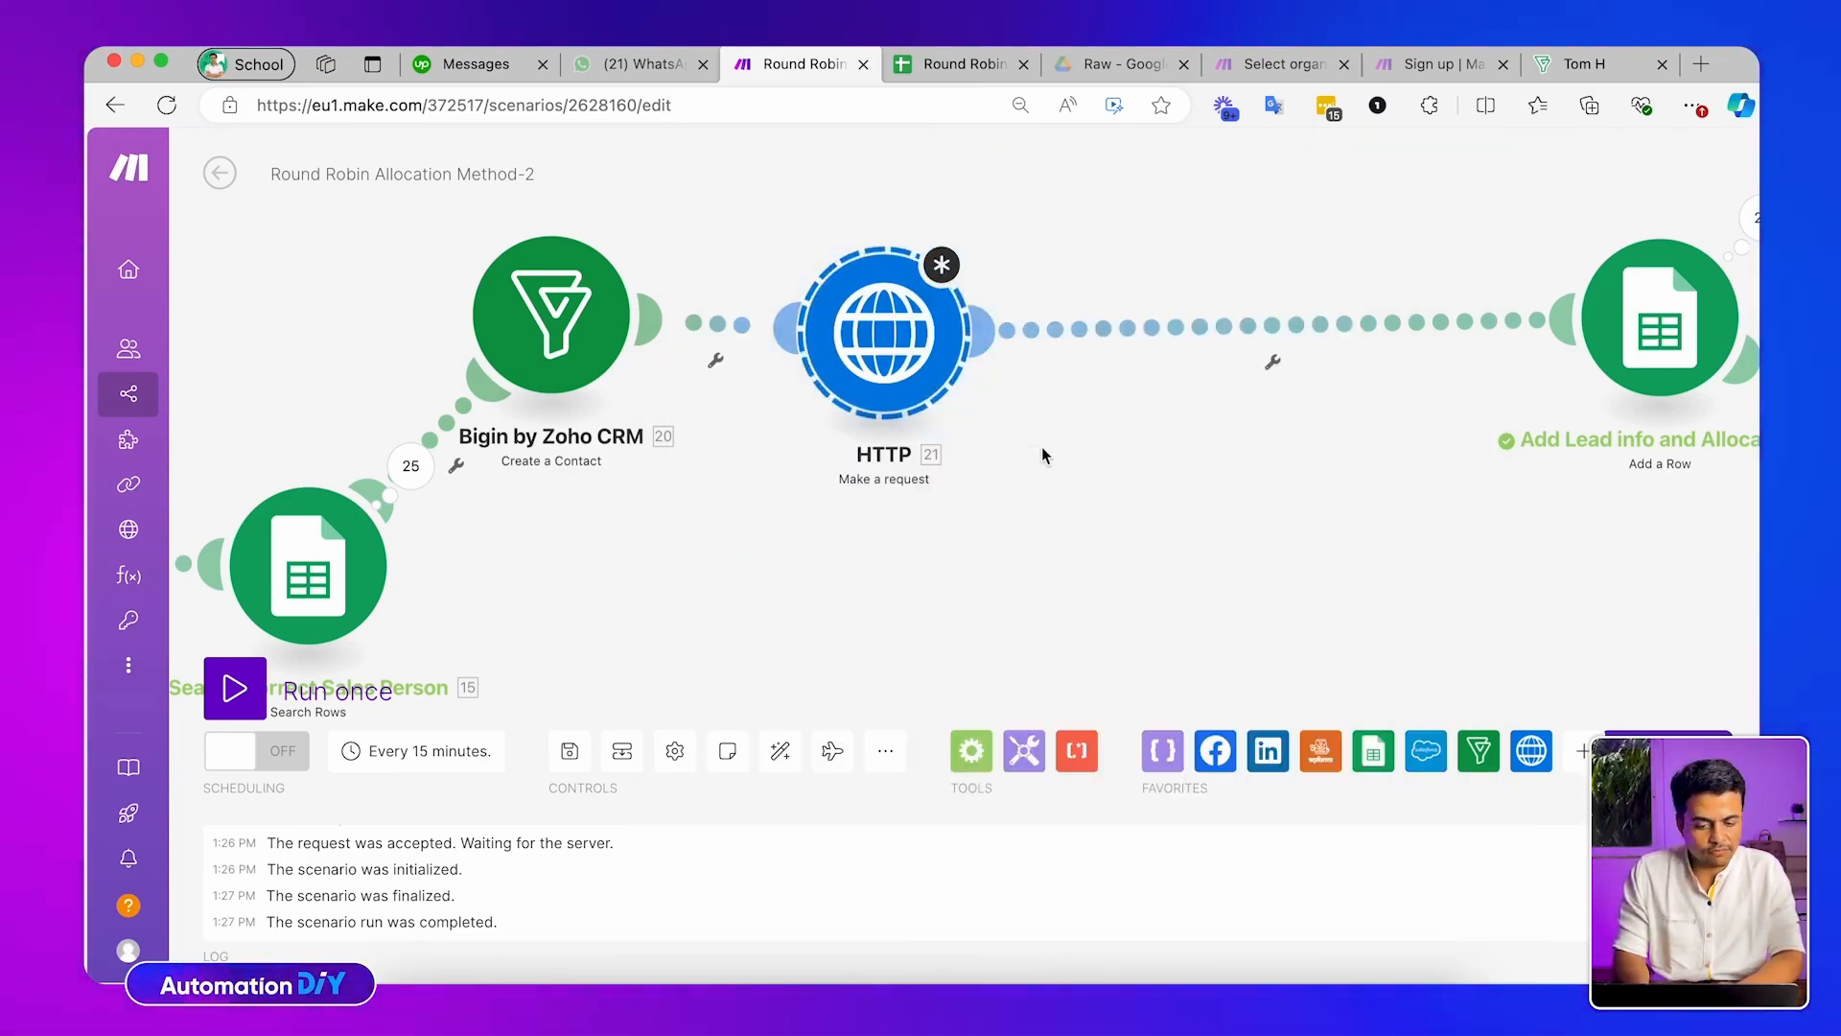
pyautogui.press('Delete')
# Search the available apps for "crm", look through the CRM integrations offered, and close the list
pyautogui.click(862, 318)
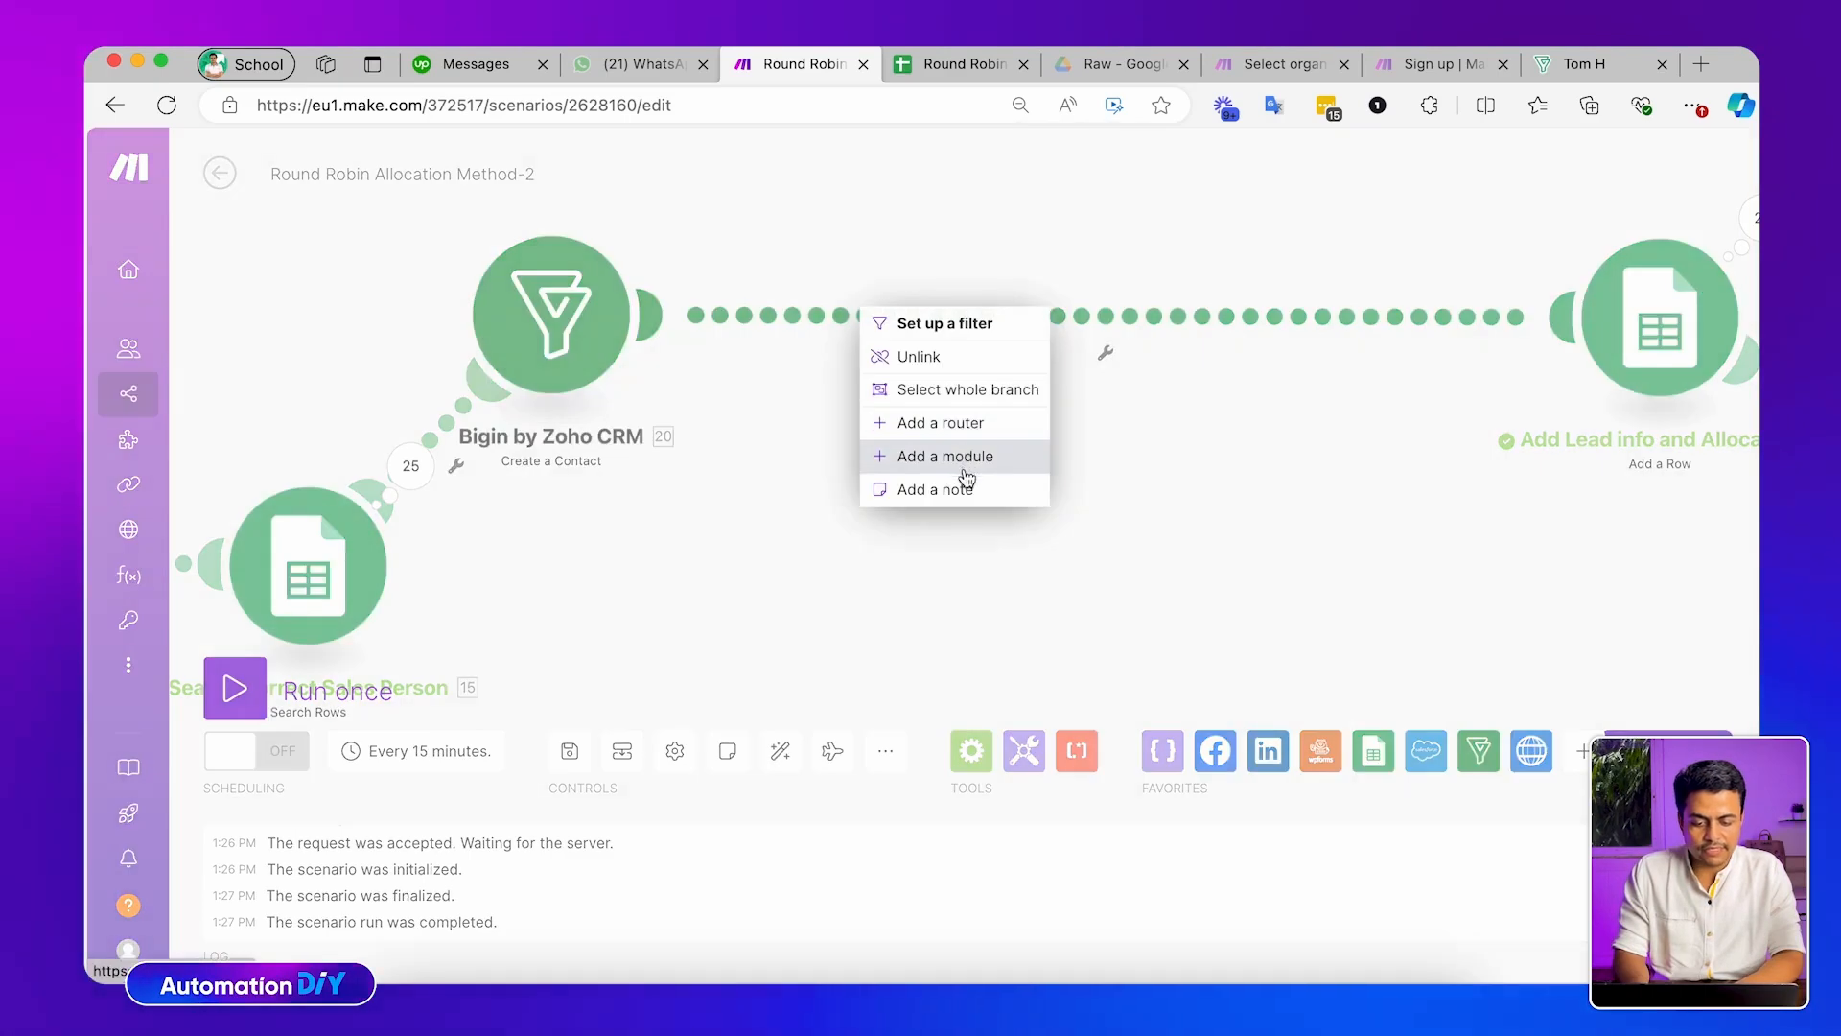
pyautogui.click(964, 703)
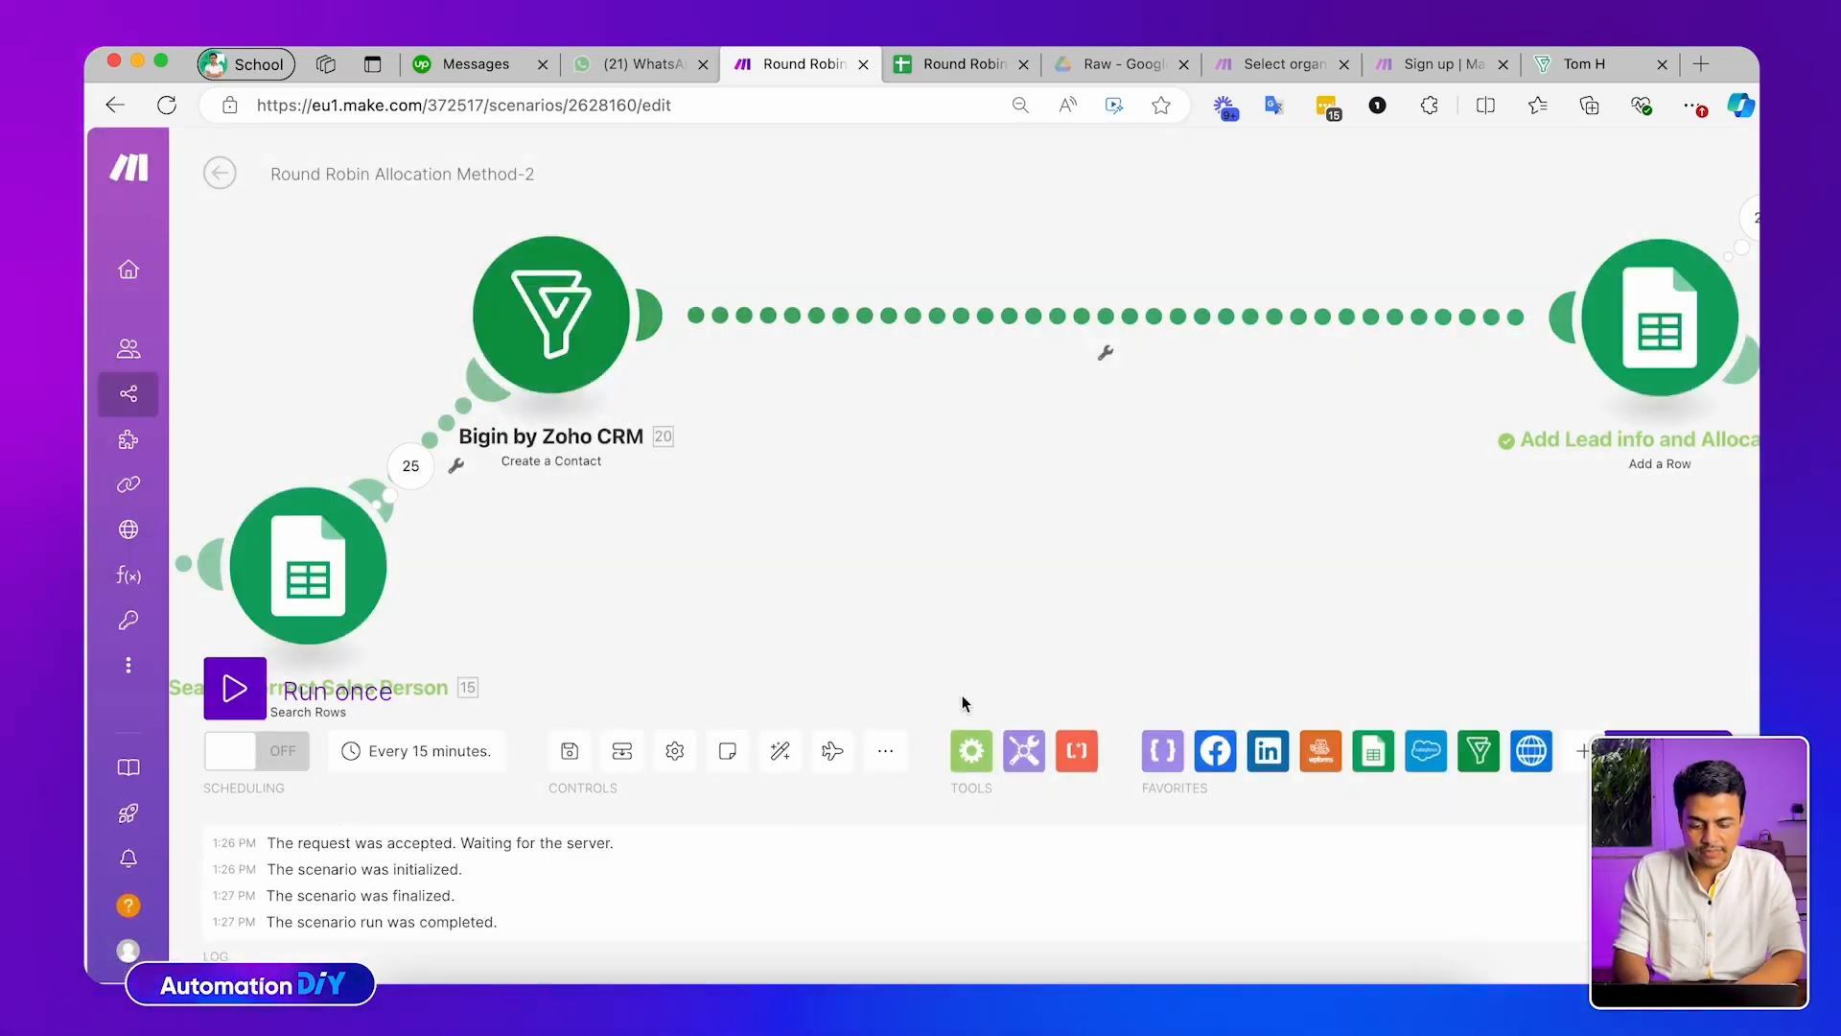
pyautogui.click(1582, 762)
pyautogui.write('crm')
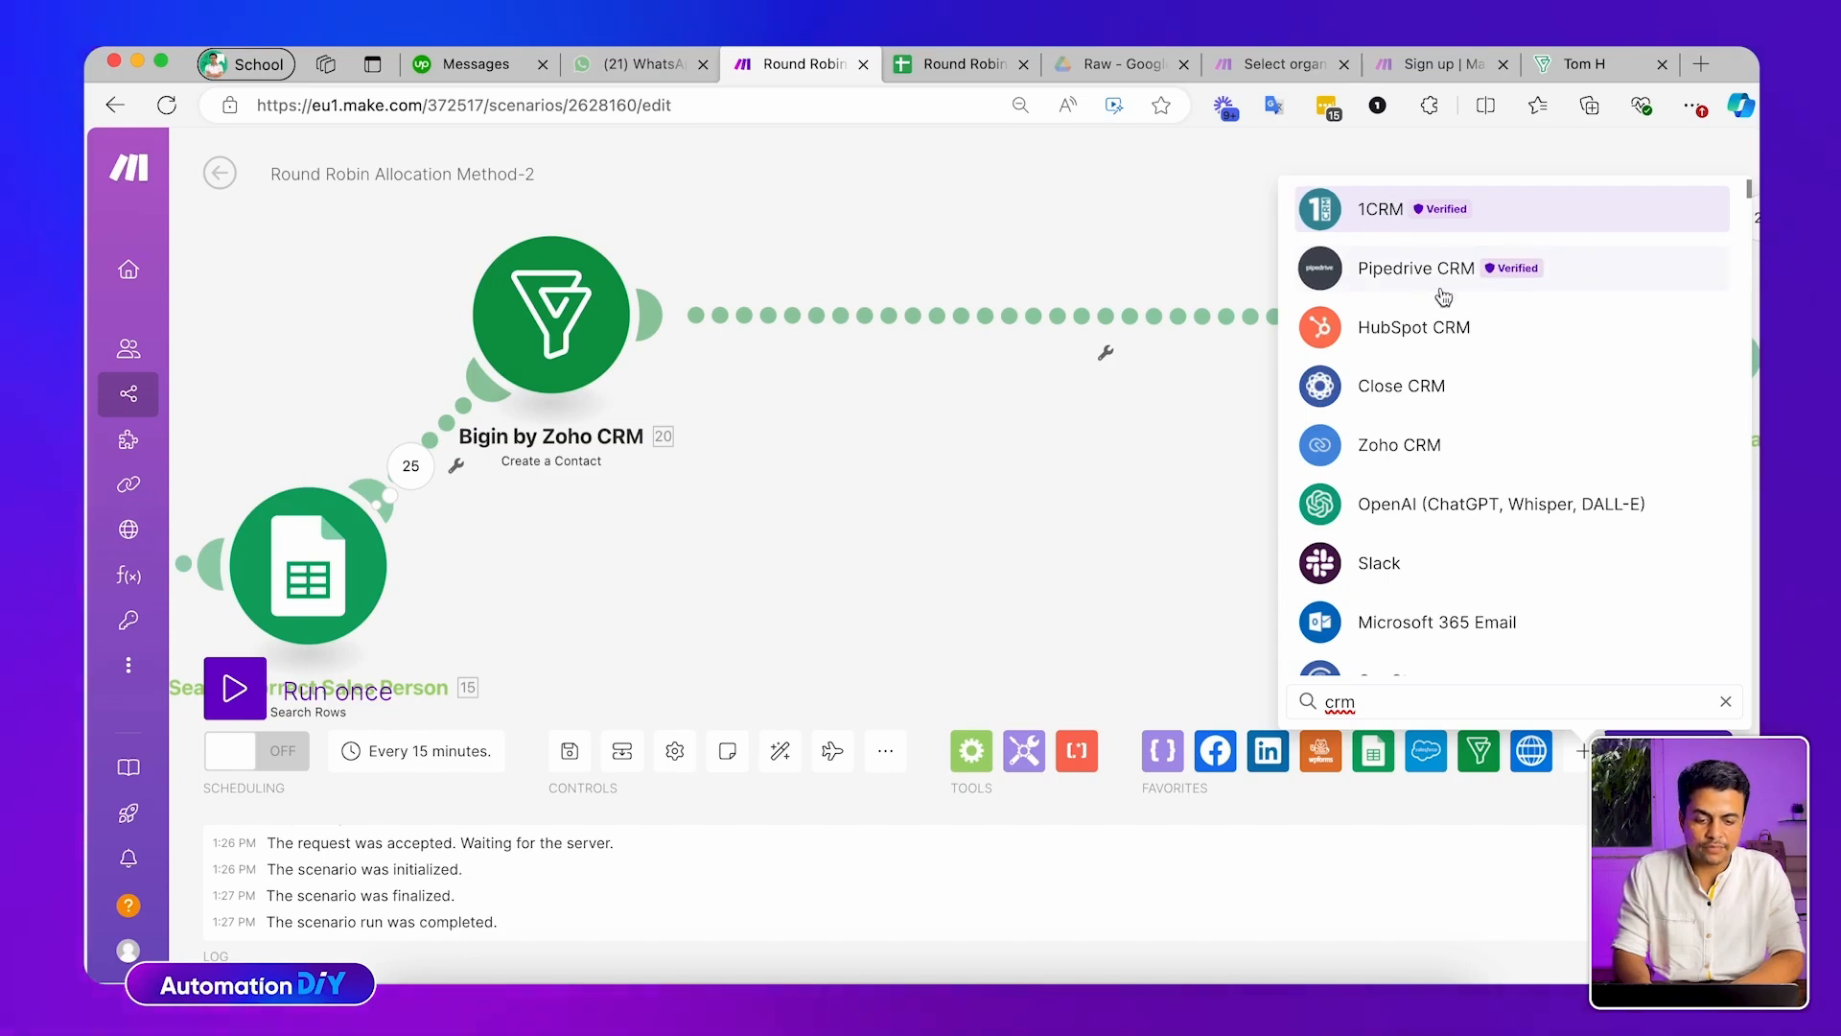
pyautogui.scroll(-3, 1449, 559)
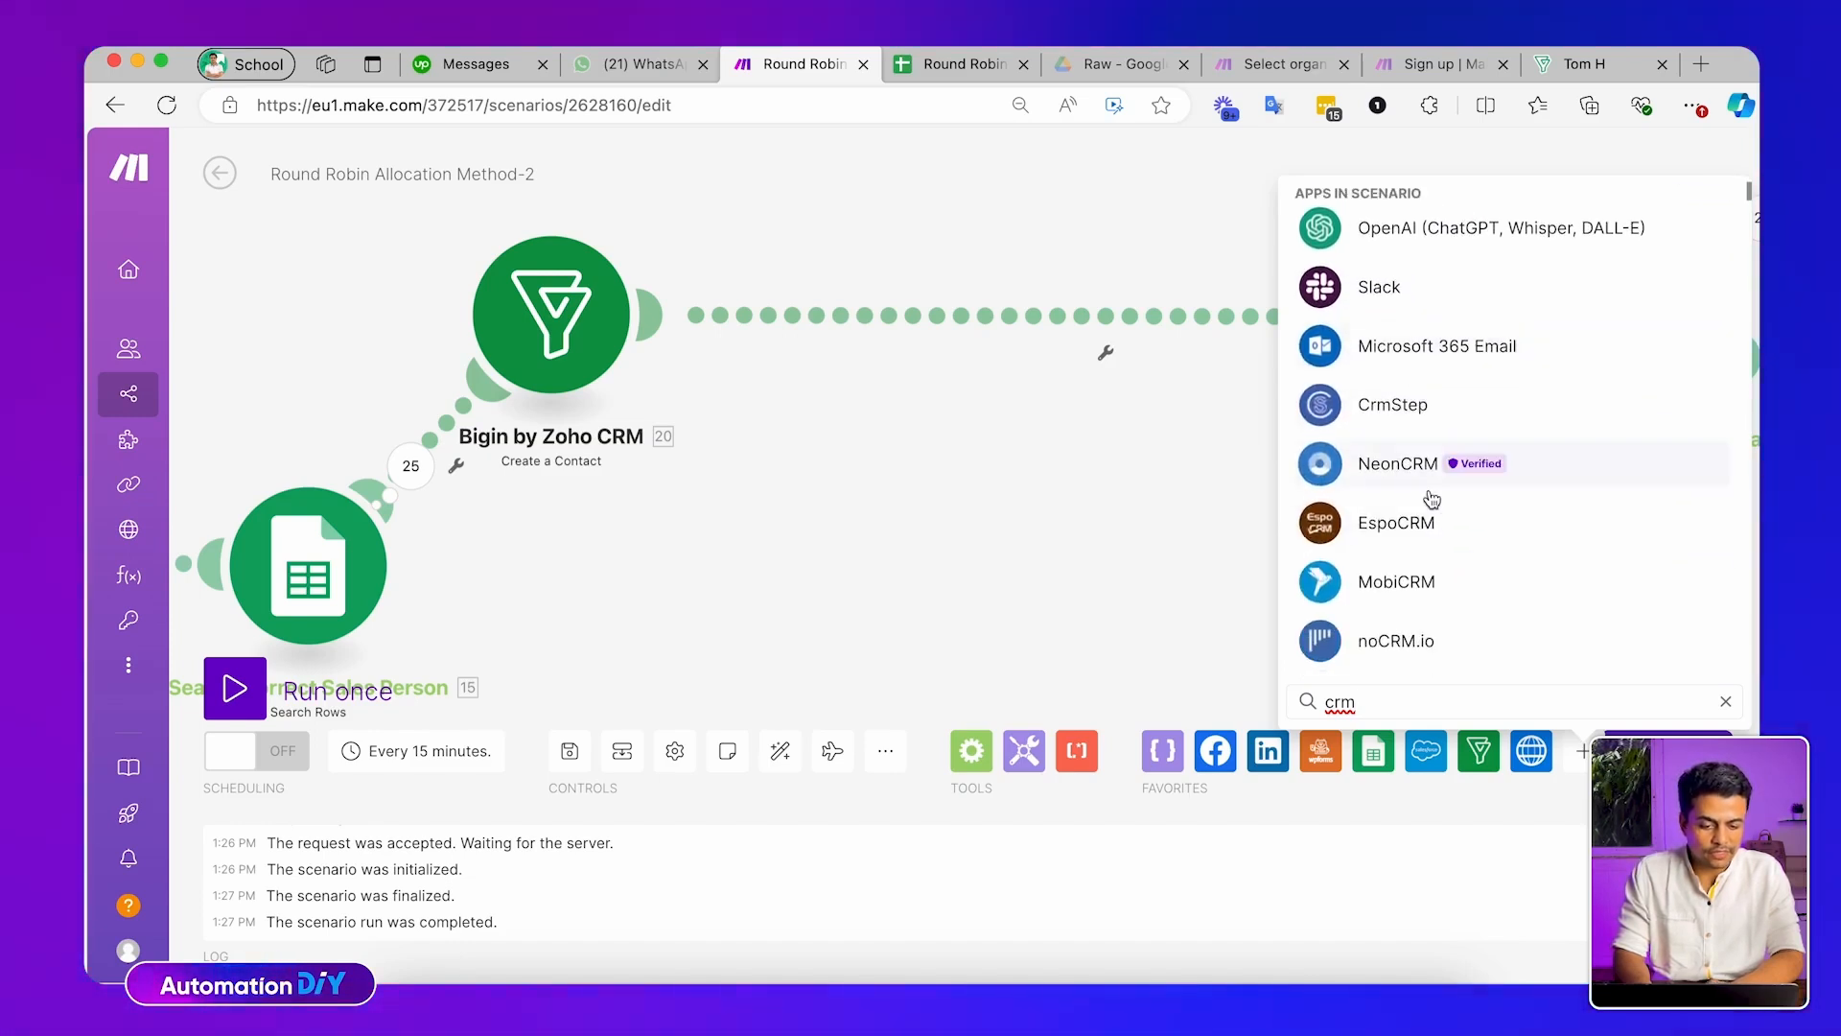
pyautogui.scroll(-1, 1425, 480)
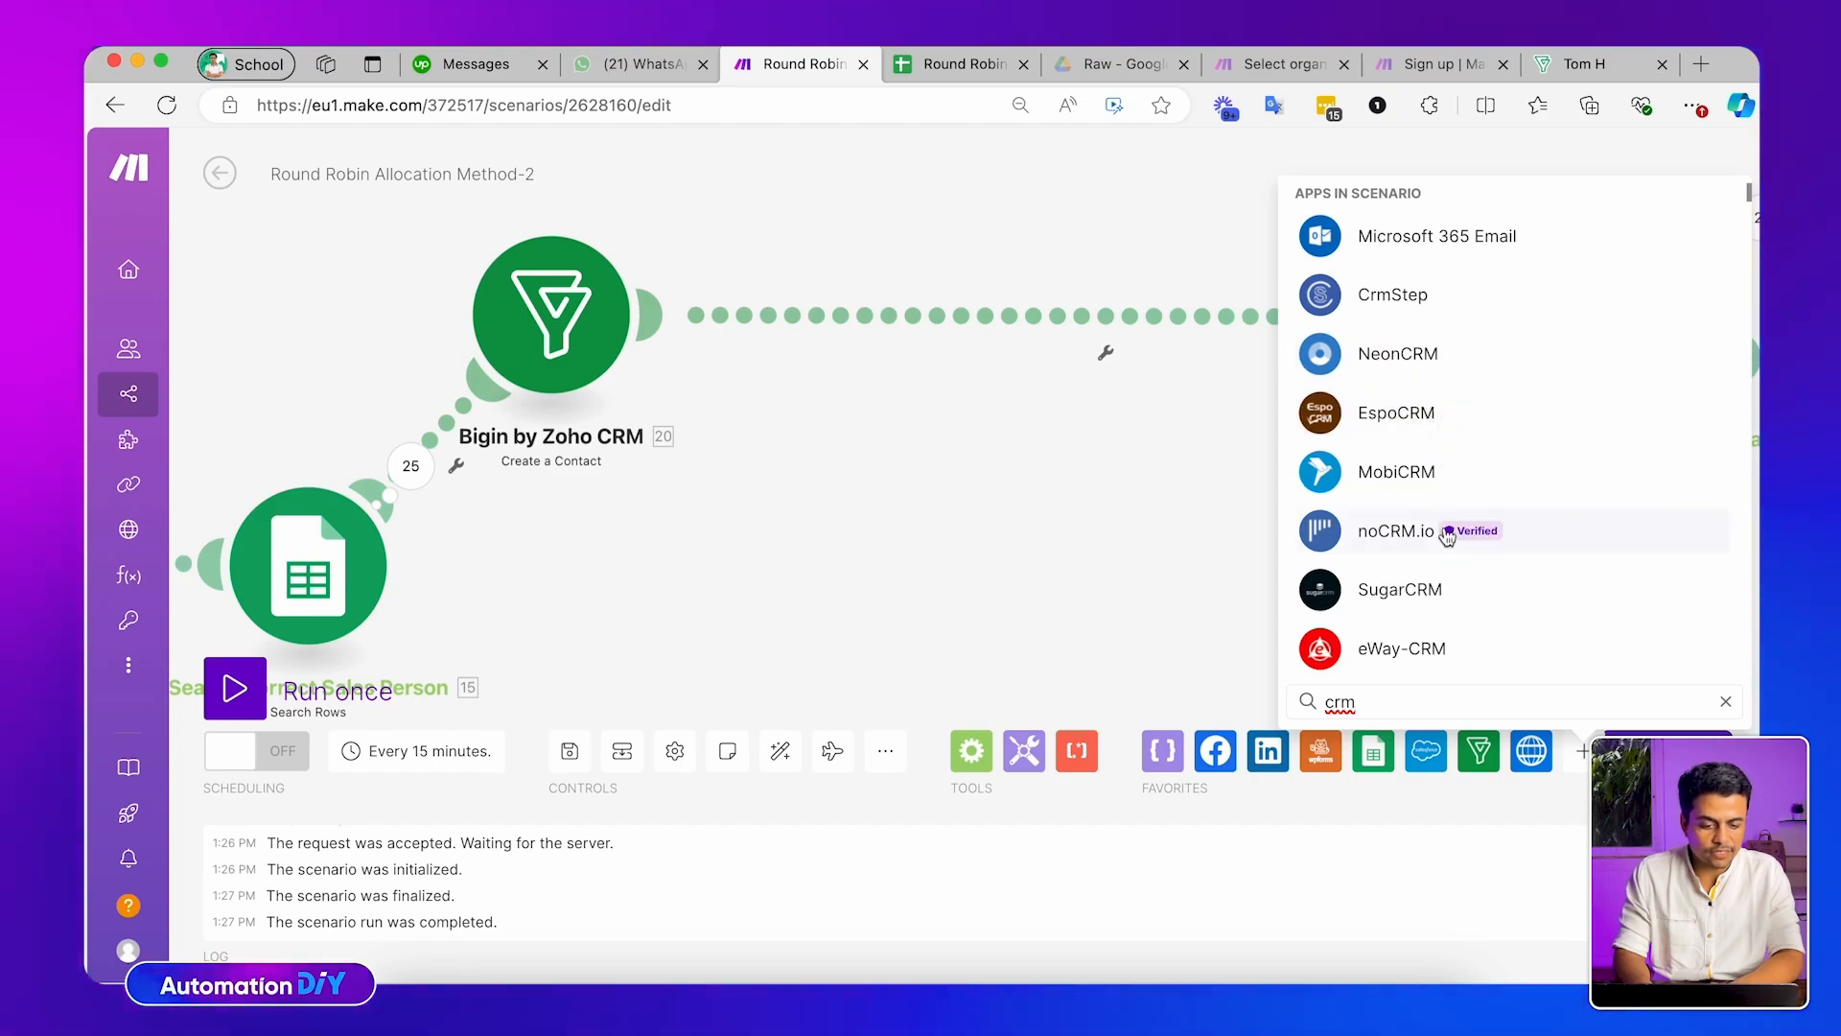
pyautogui.scroll(-5, 1446, 530)
pyautogui.scroll(-8, 1448, 537)
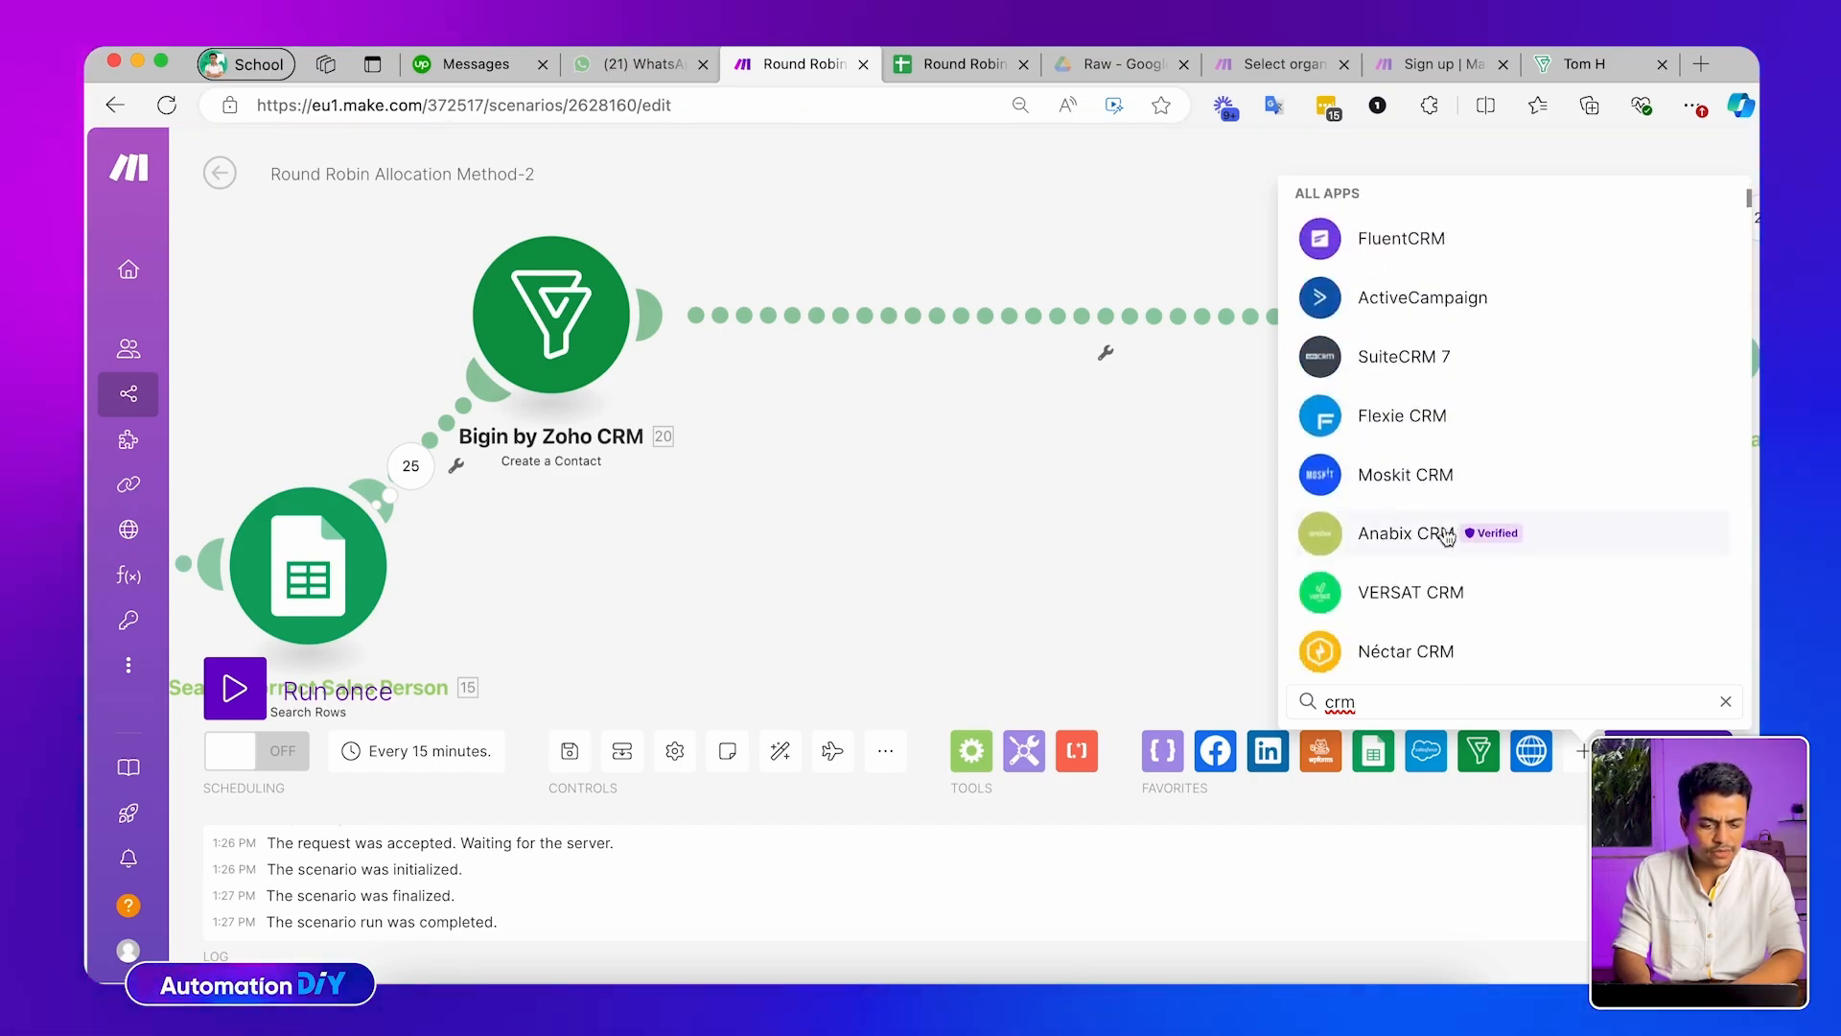
pyautogui.scroll(-15, 1448, 537)
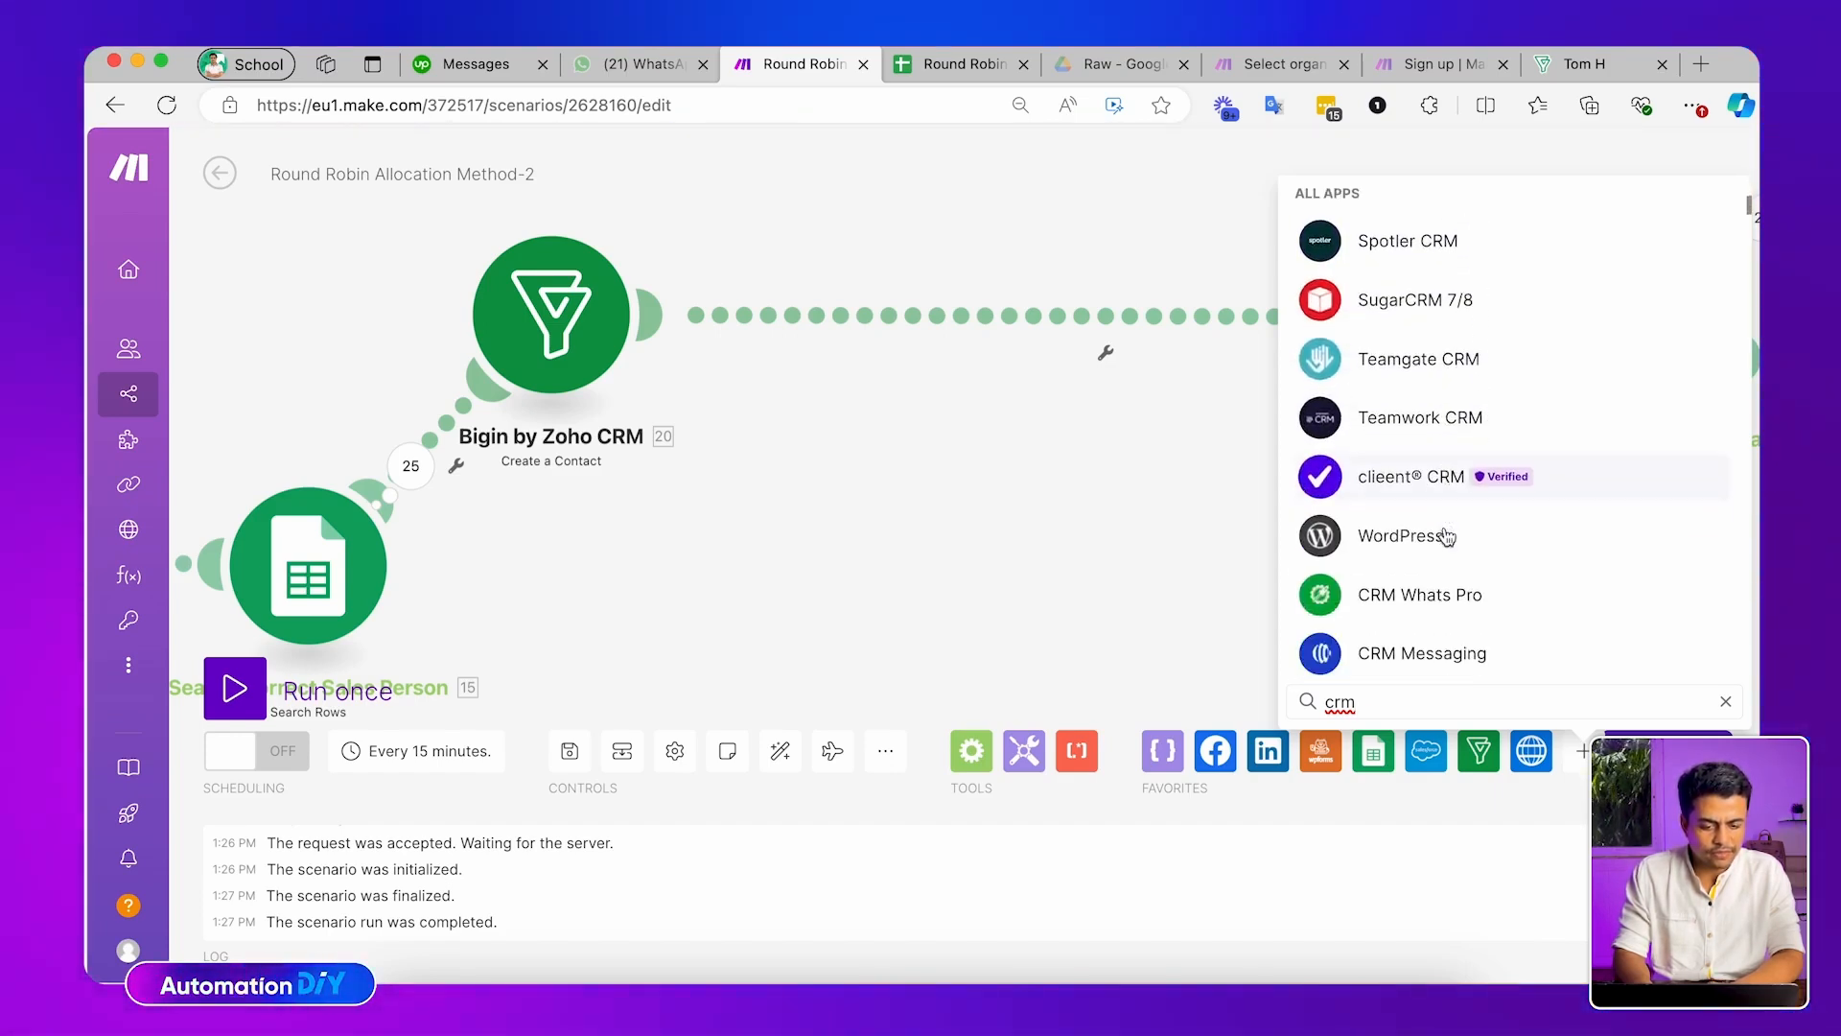
pyautogui.scroll(-15, 1446, 534)
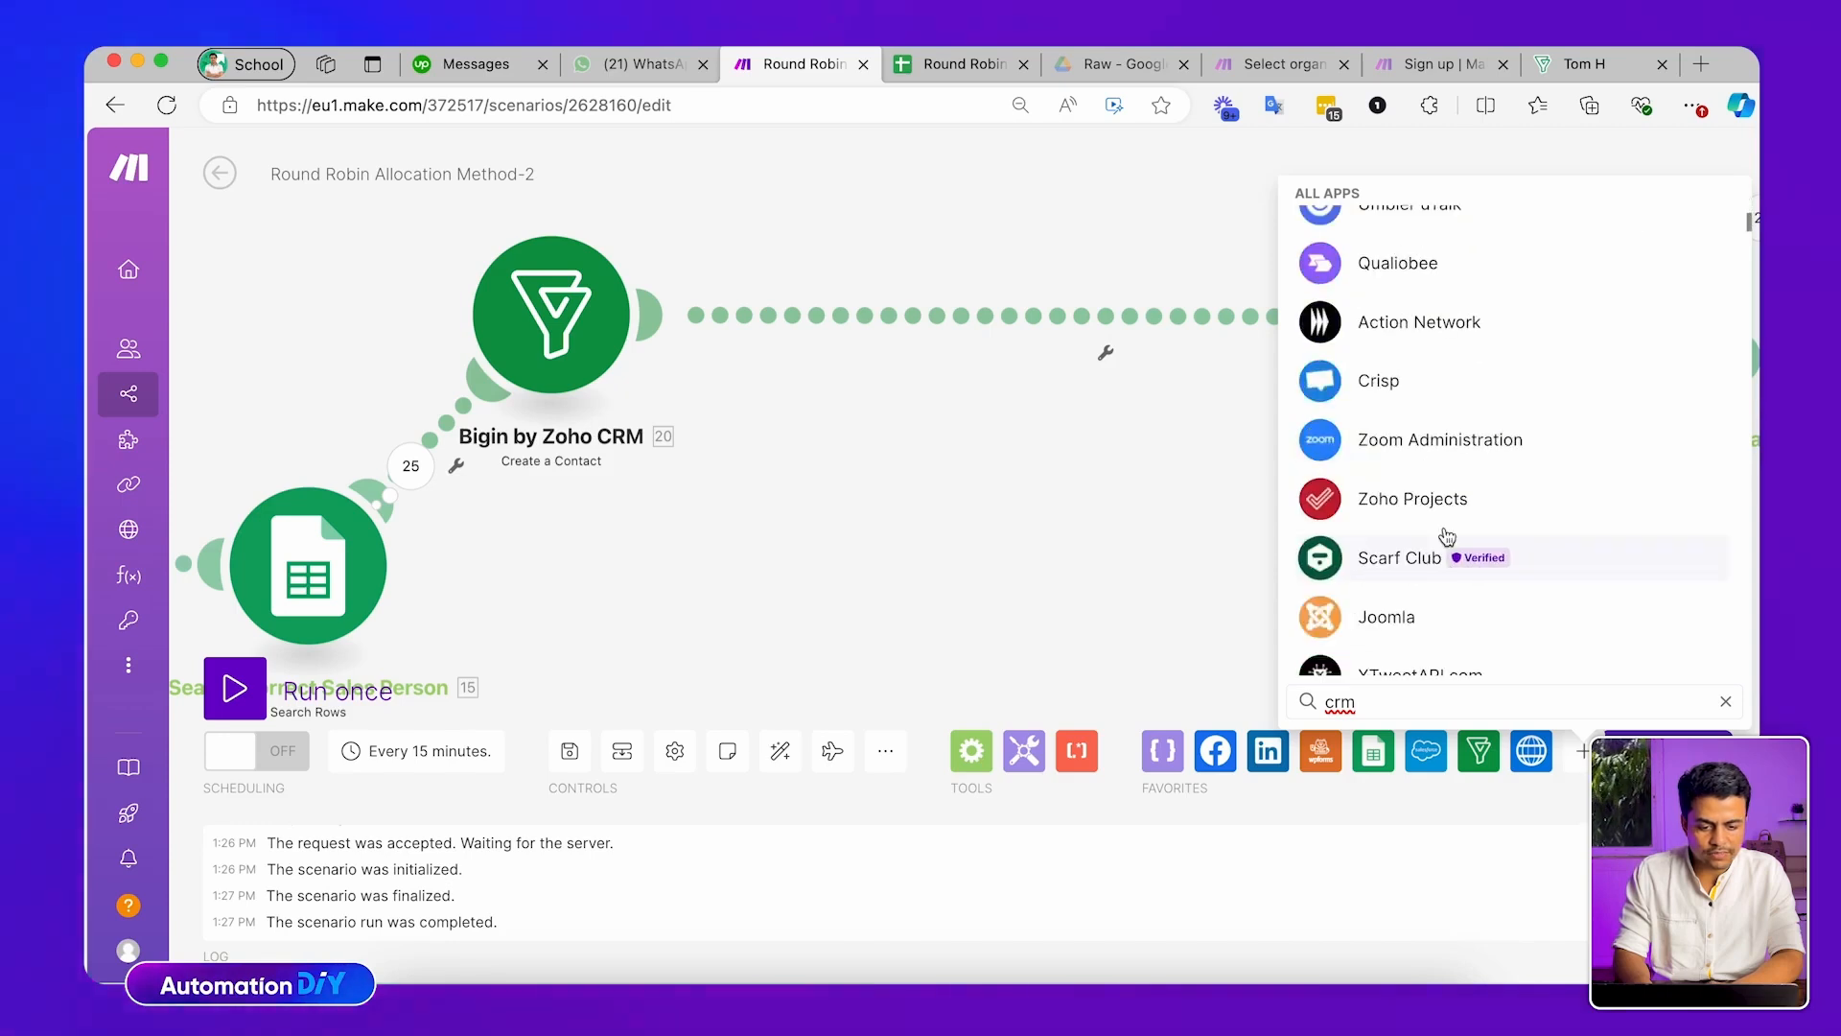
pyautogui.click(994, 470)
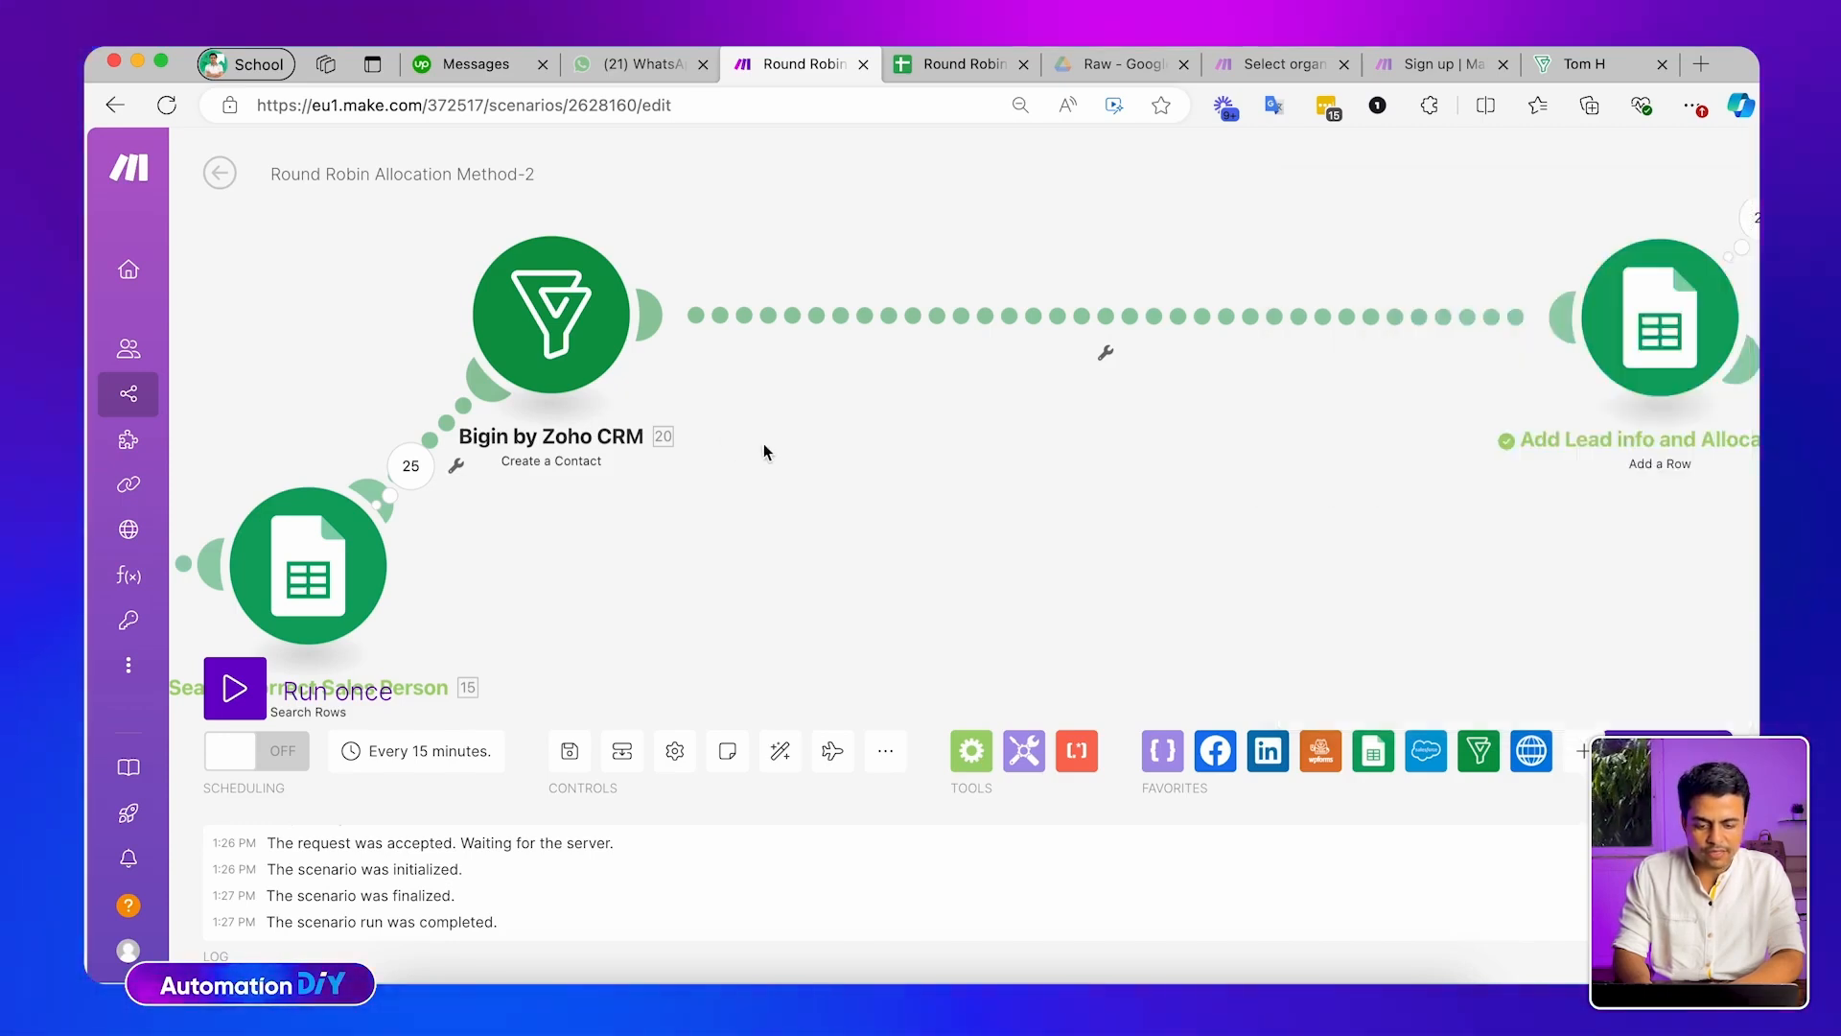
# Delete the Bigin by Zoho CRM module and auto-align the remaining scenario modules
pyautogui.moveTo(603, 343); pyautogui.dragTo(820, 354)
pyautogui.moveTo(606, 210); pyautogui.dragTo(964, 515)
pyautogui.press('Delete')
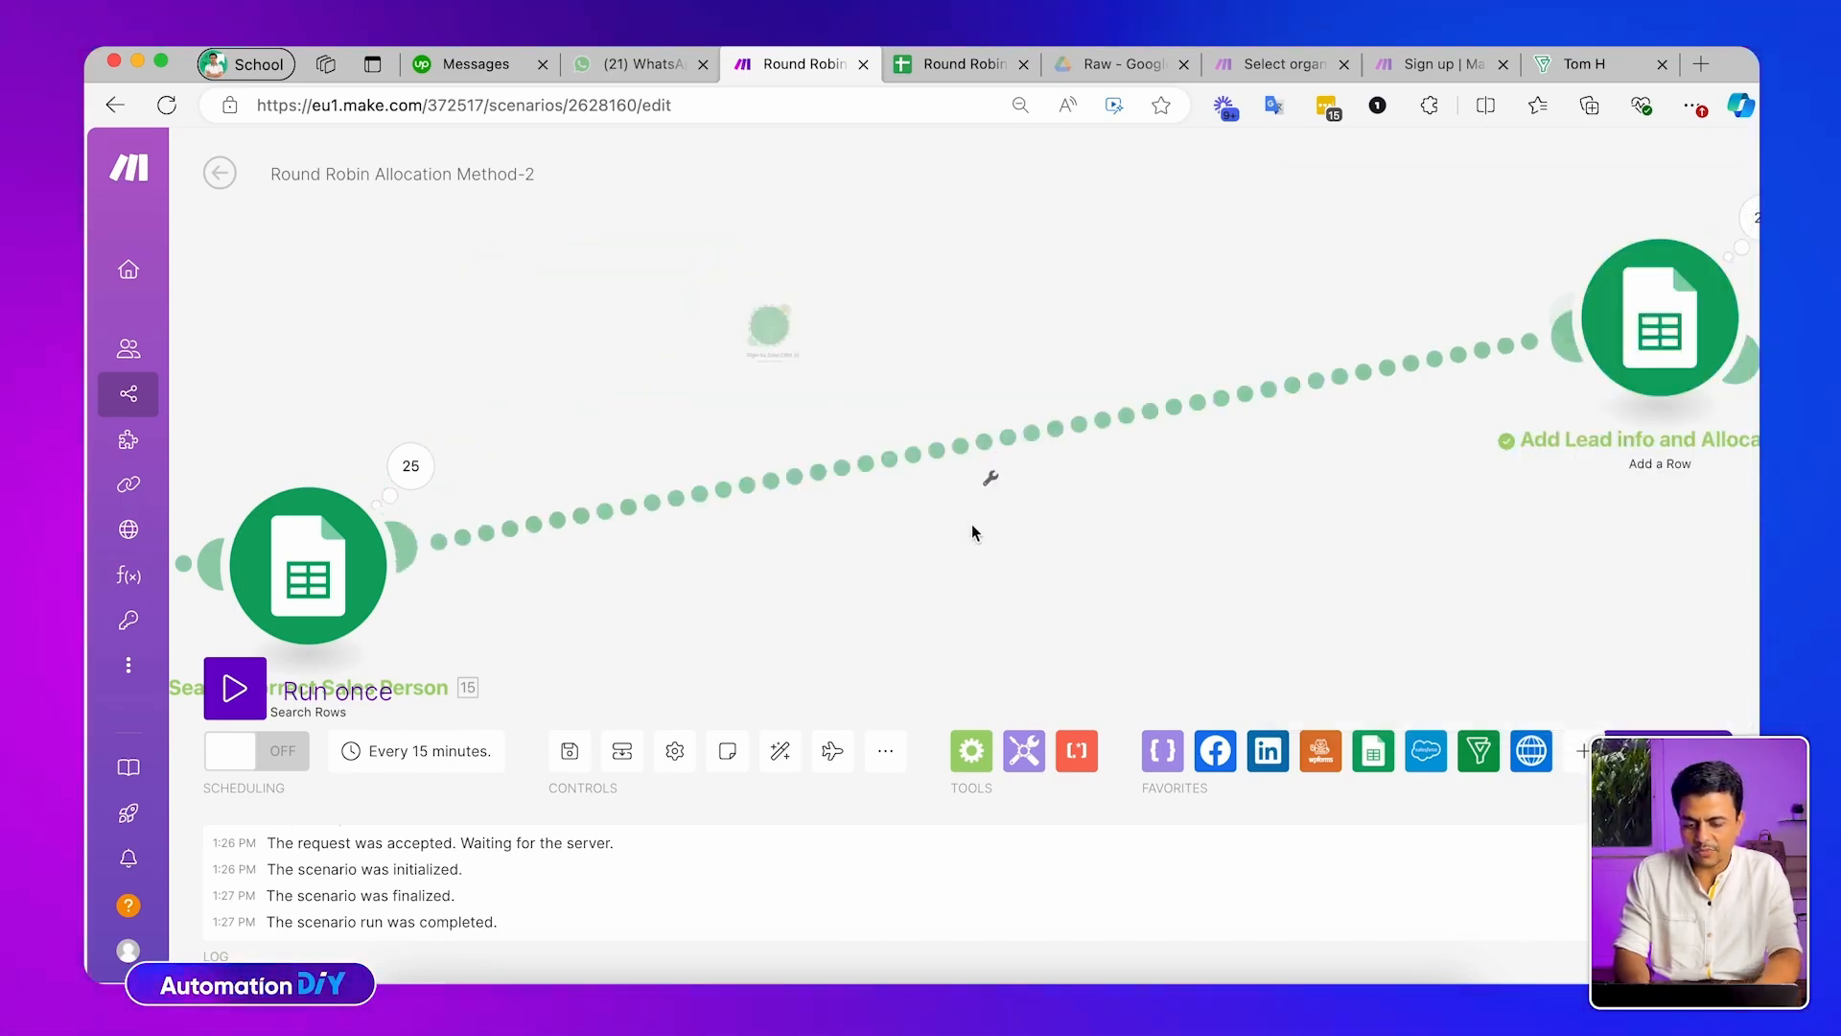
pyautogui.click(781, 751)
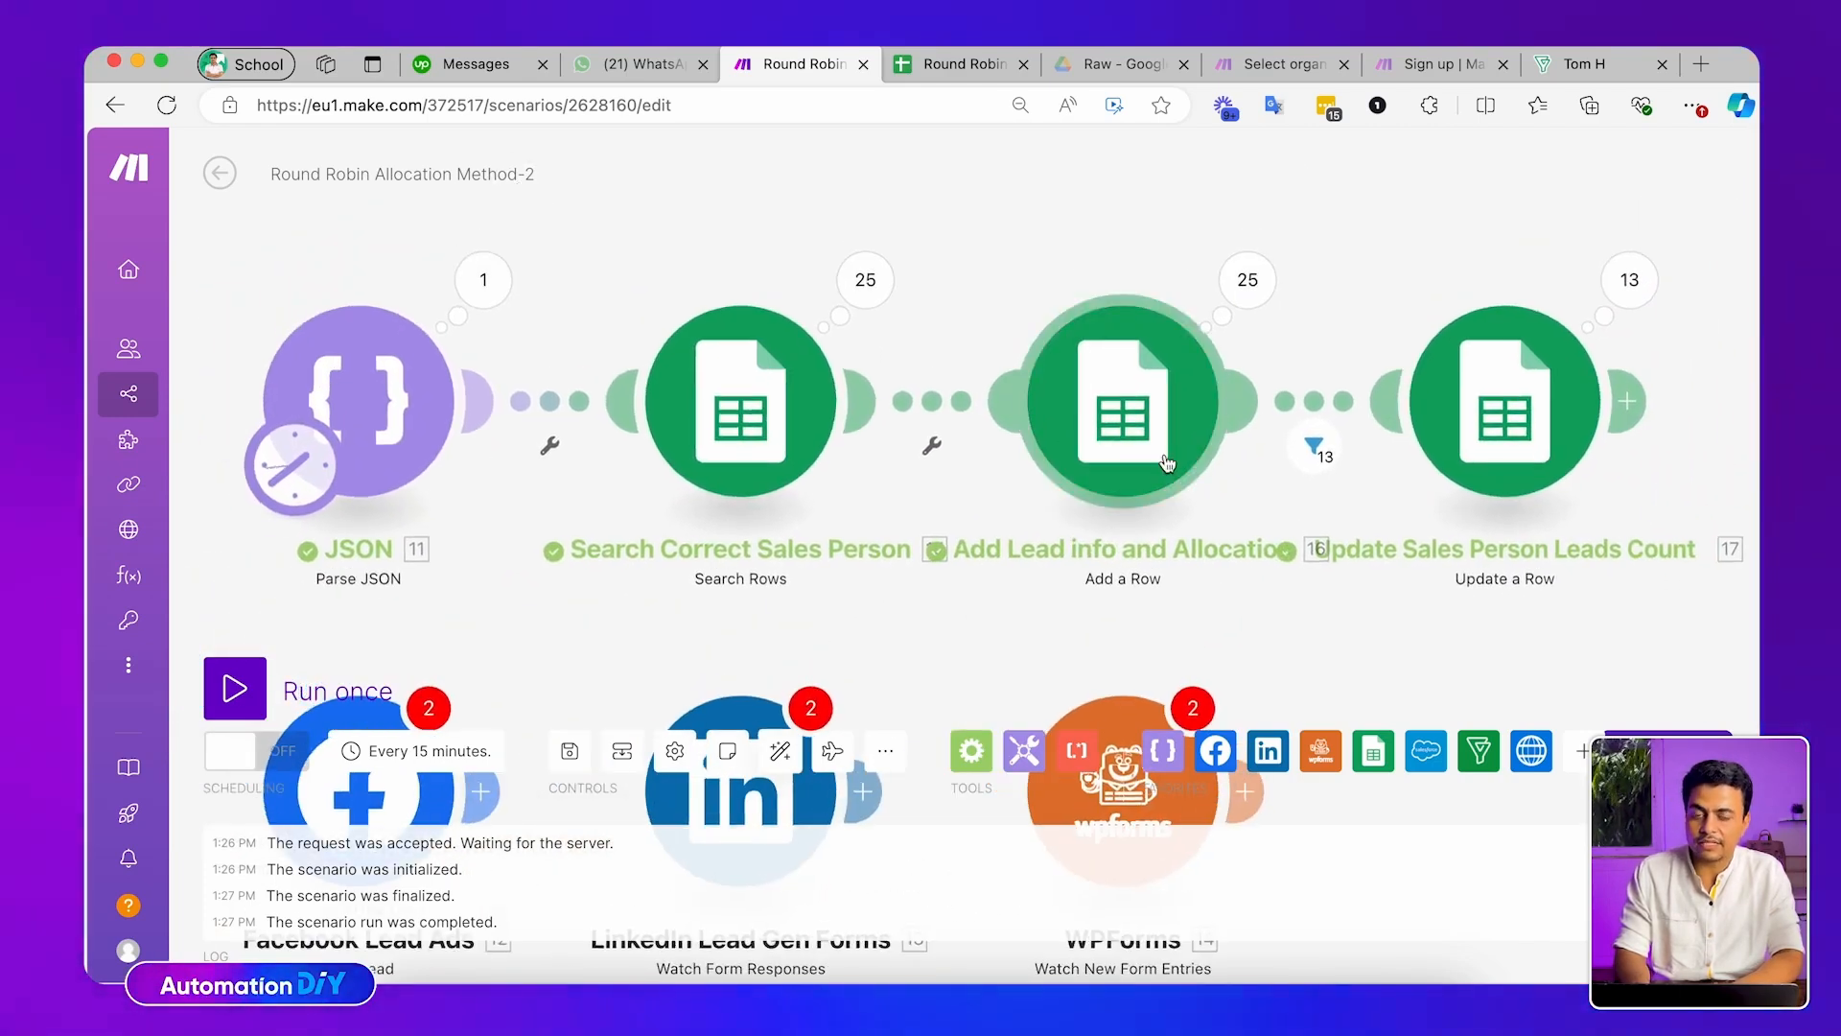
pyautogui.moveTo(1041, 537); pyautogui.dragTo(994, 537)
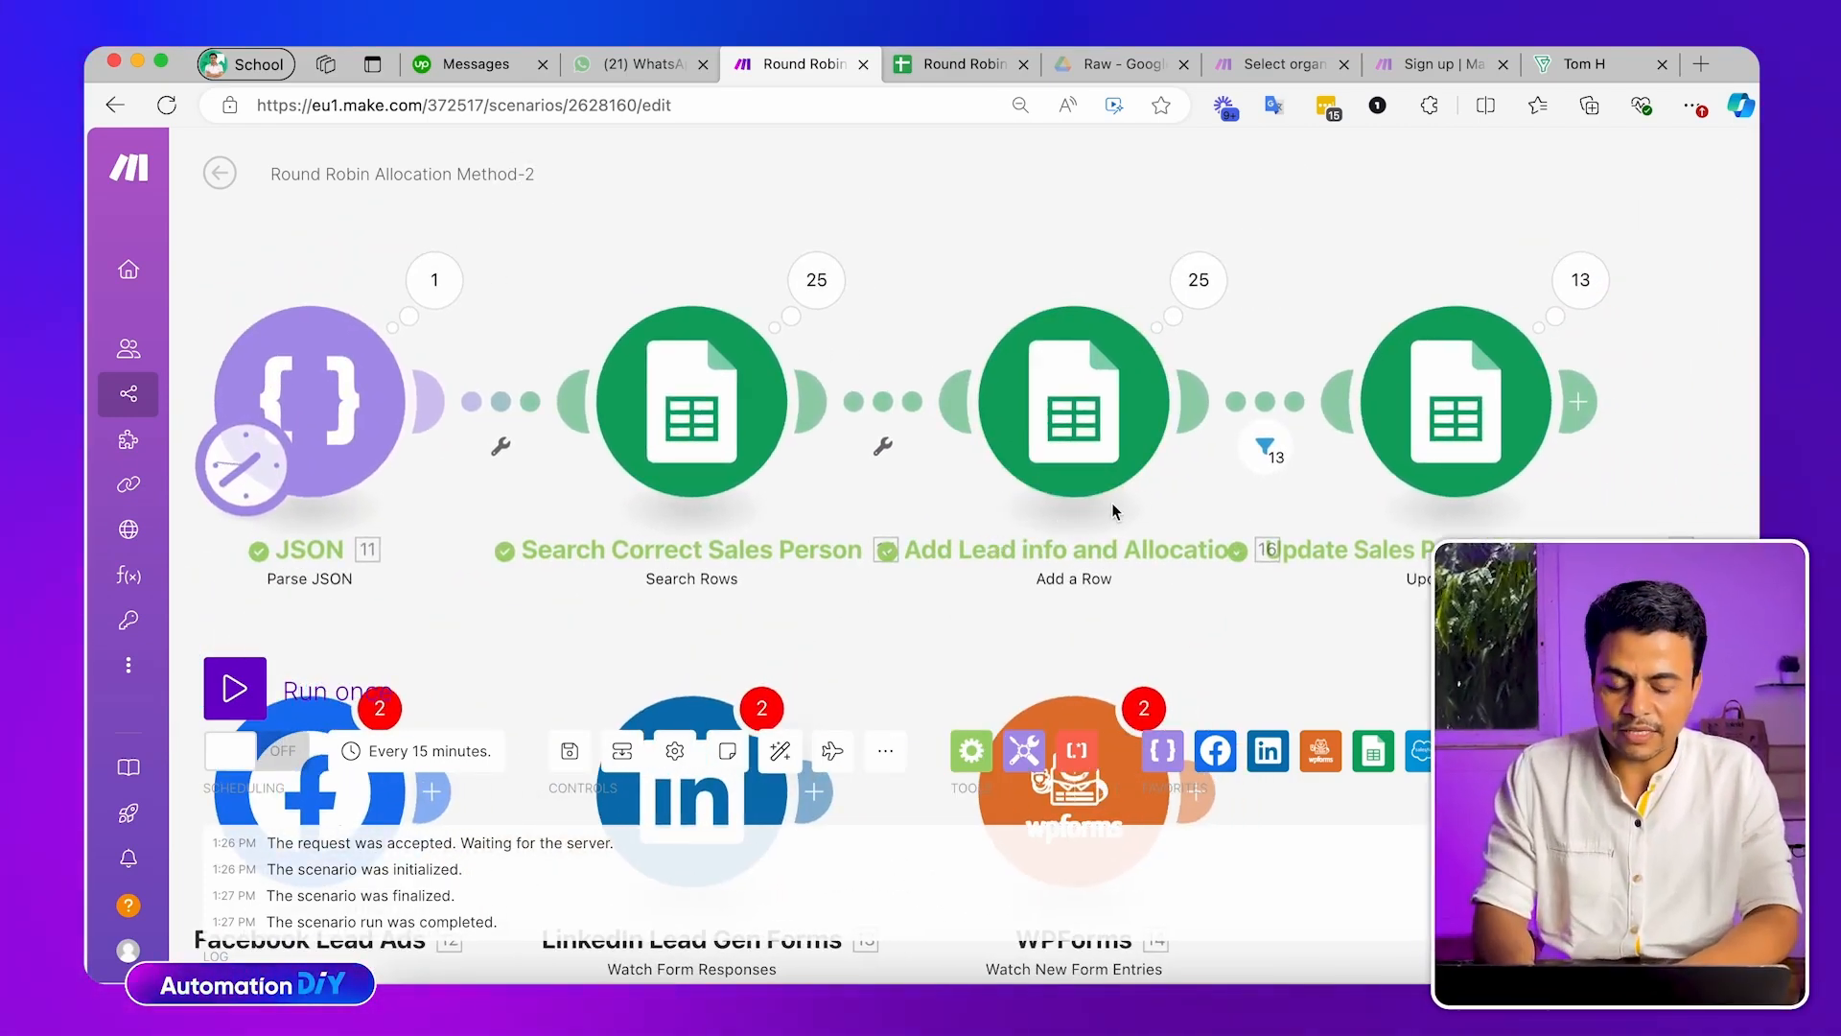